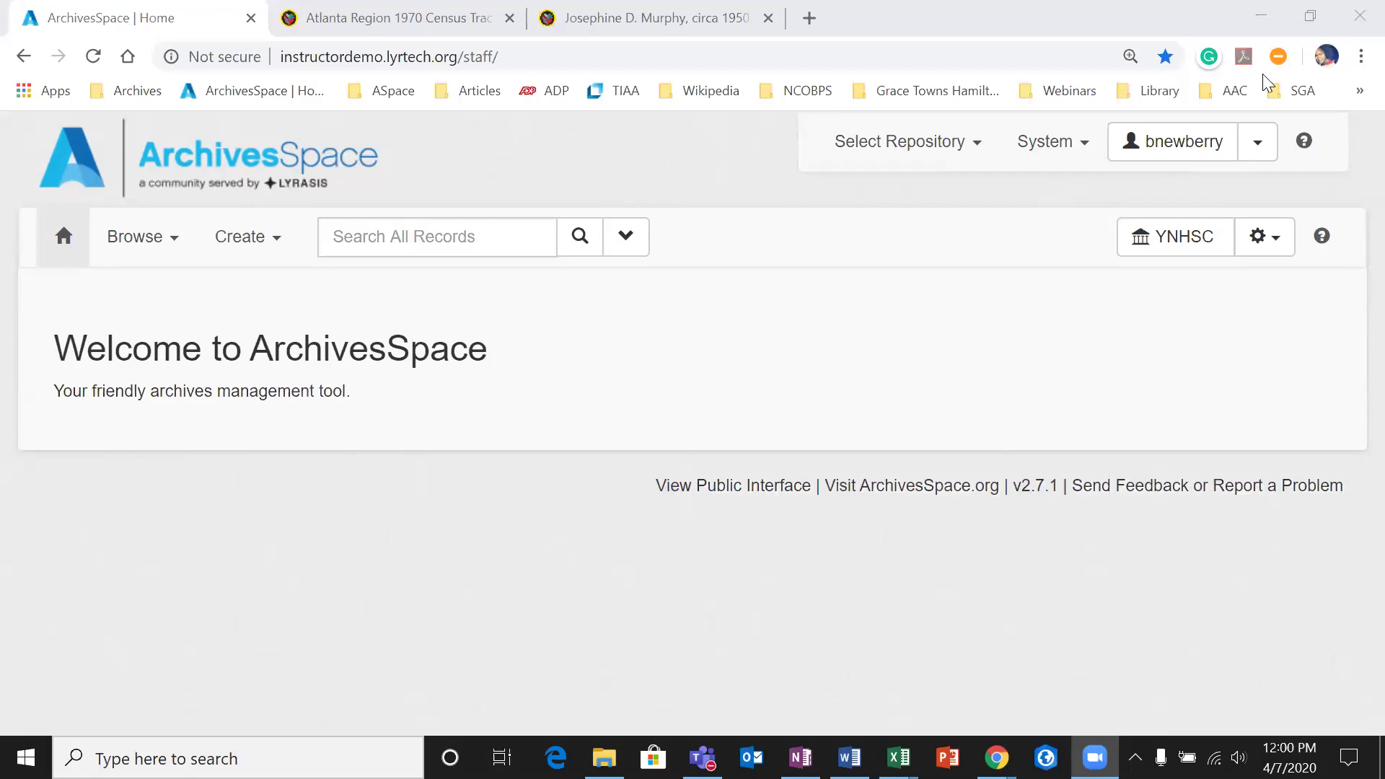
Step: Check the full name of the currently selected YNHSC repository
click(1159, 235)
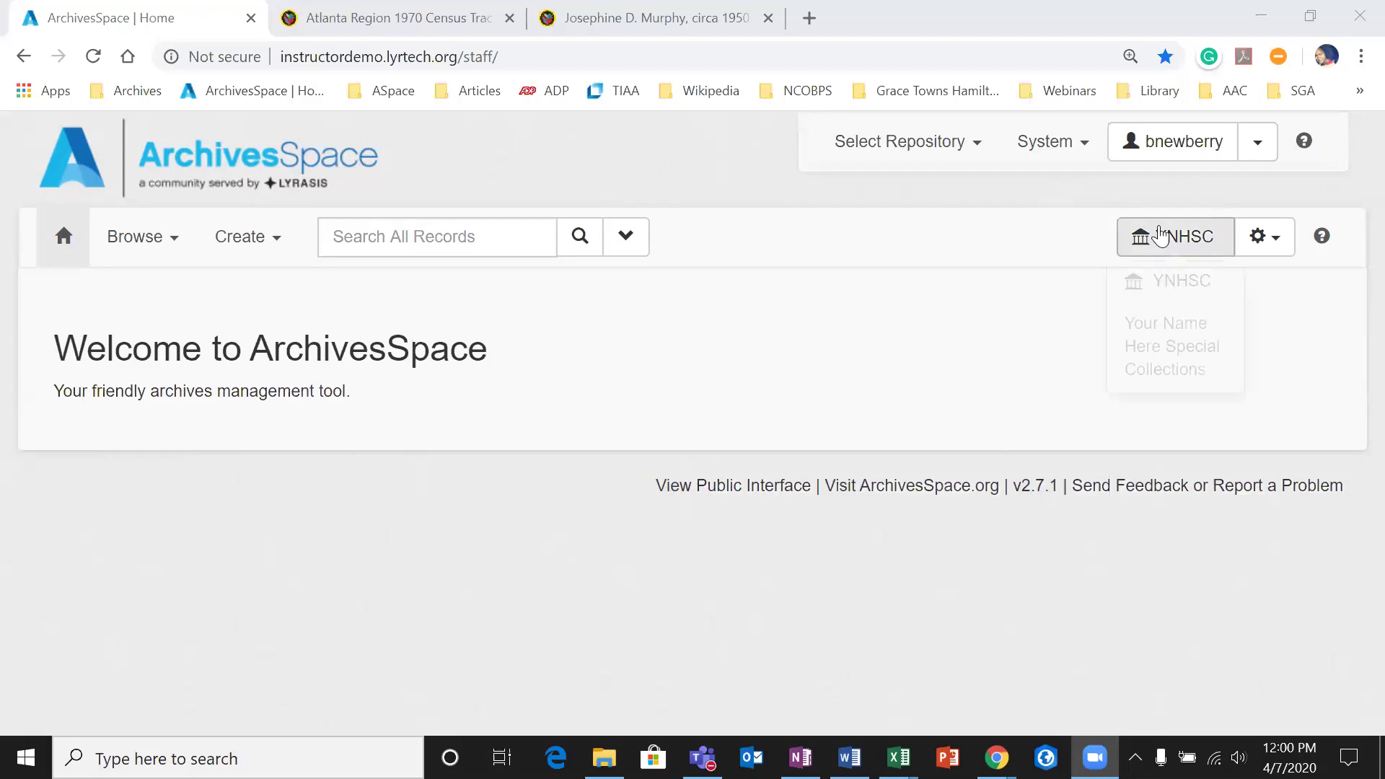
click(1327, 320)
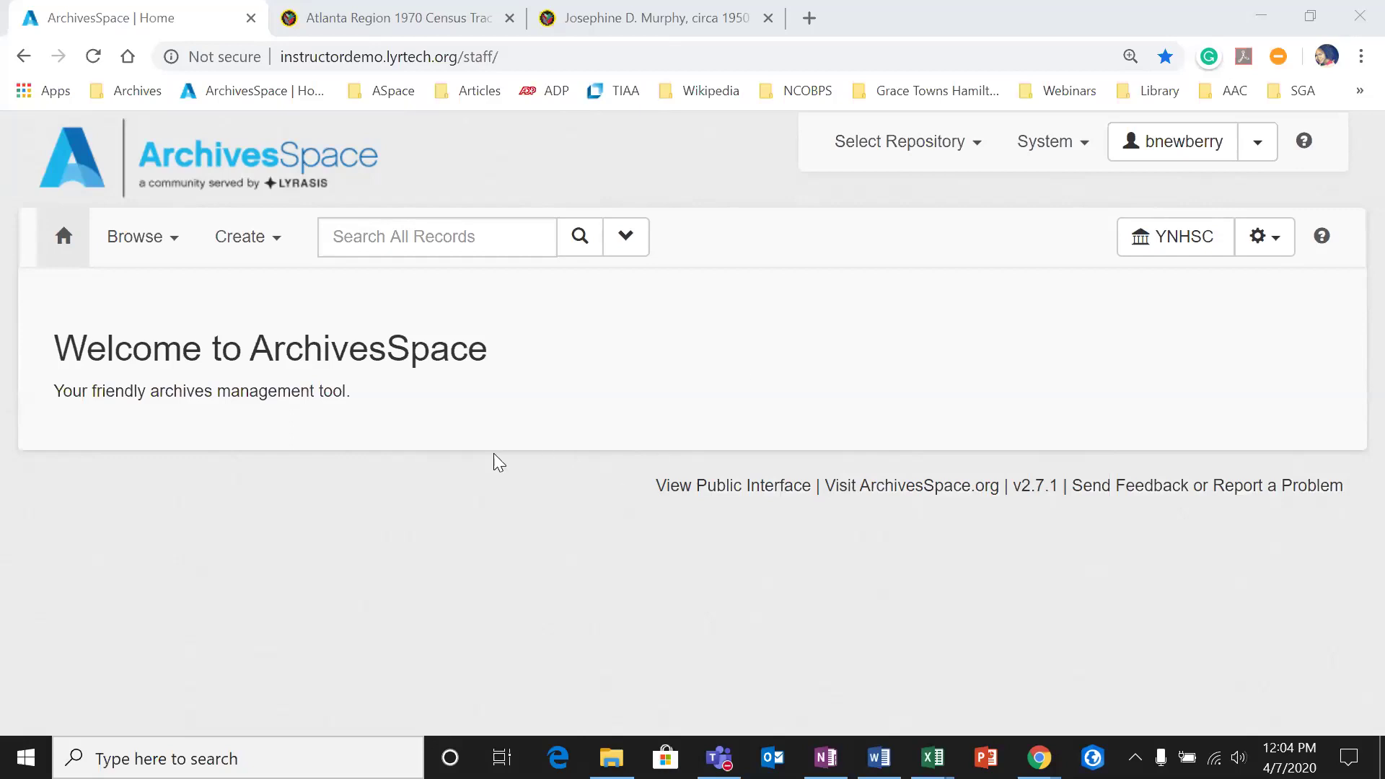
Step: Browse the repository's digital objects and open the "Watercolor of Joliette Hopper fly (fishing fly)" record for viewing
click(183, 245)
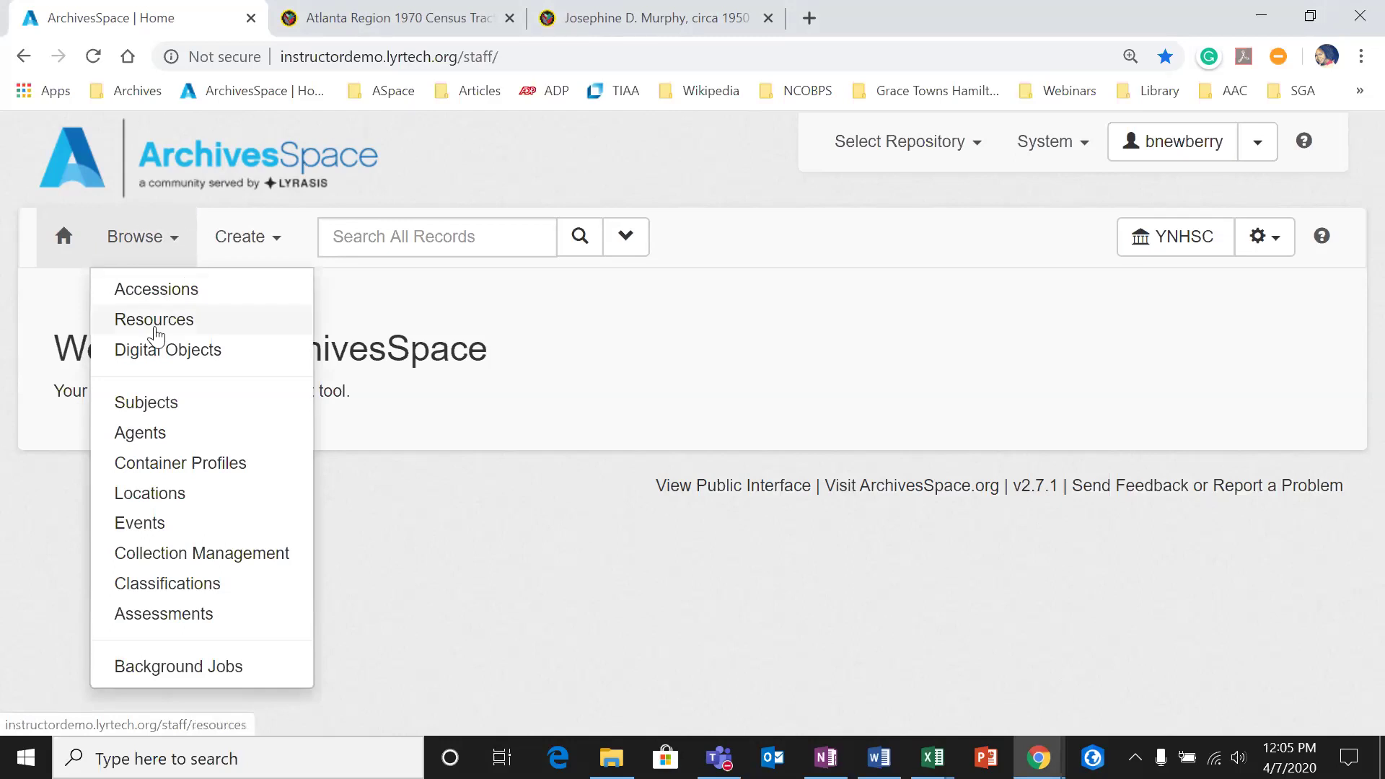
click(124, 369)
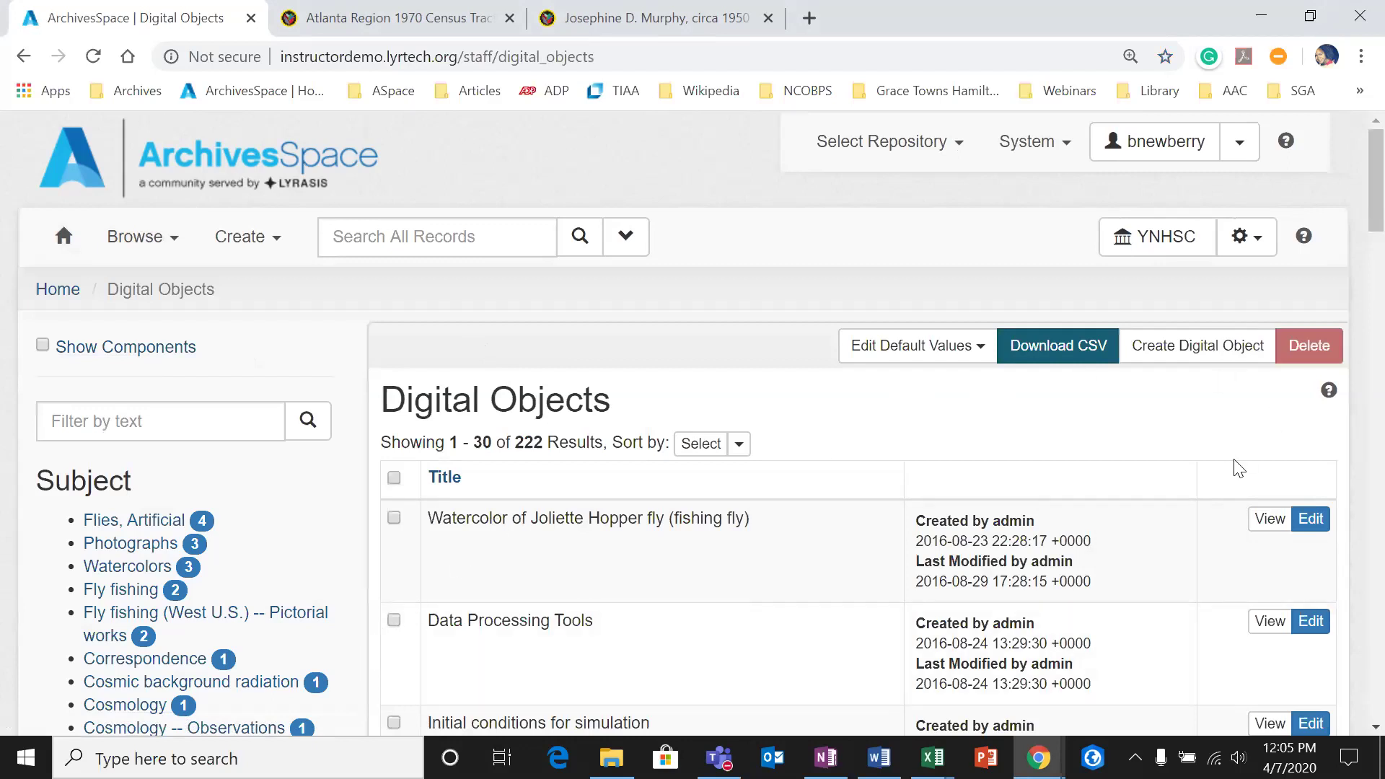
click(1269, 520)
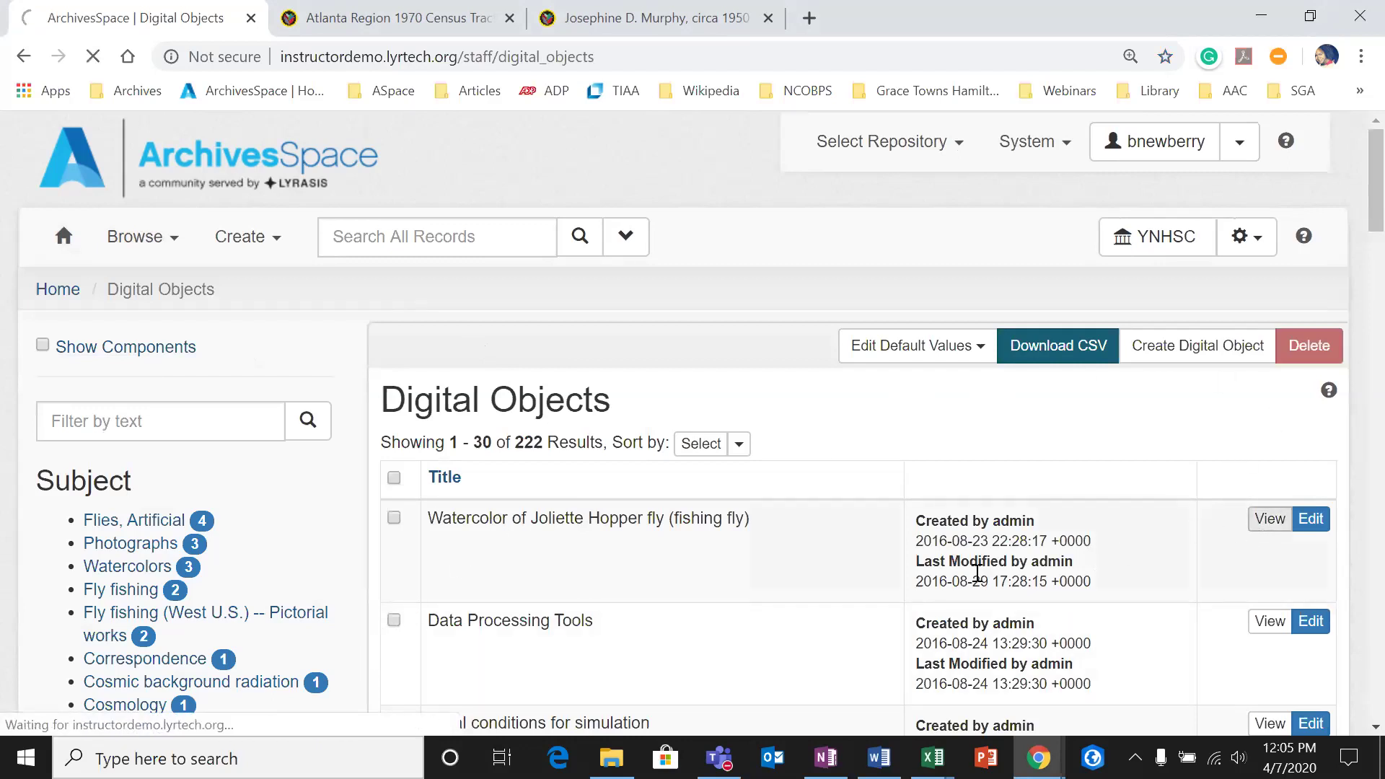
Step: Review the watercolor record from basic information and file versions through dates, extents, agent, record and subject links, notes and assessments
scroll(943, 511, down, 3)
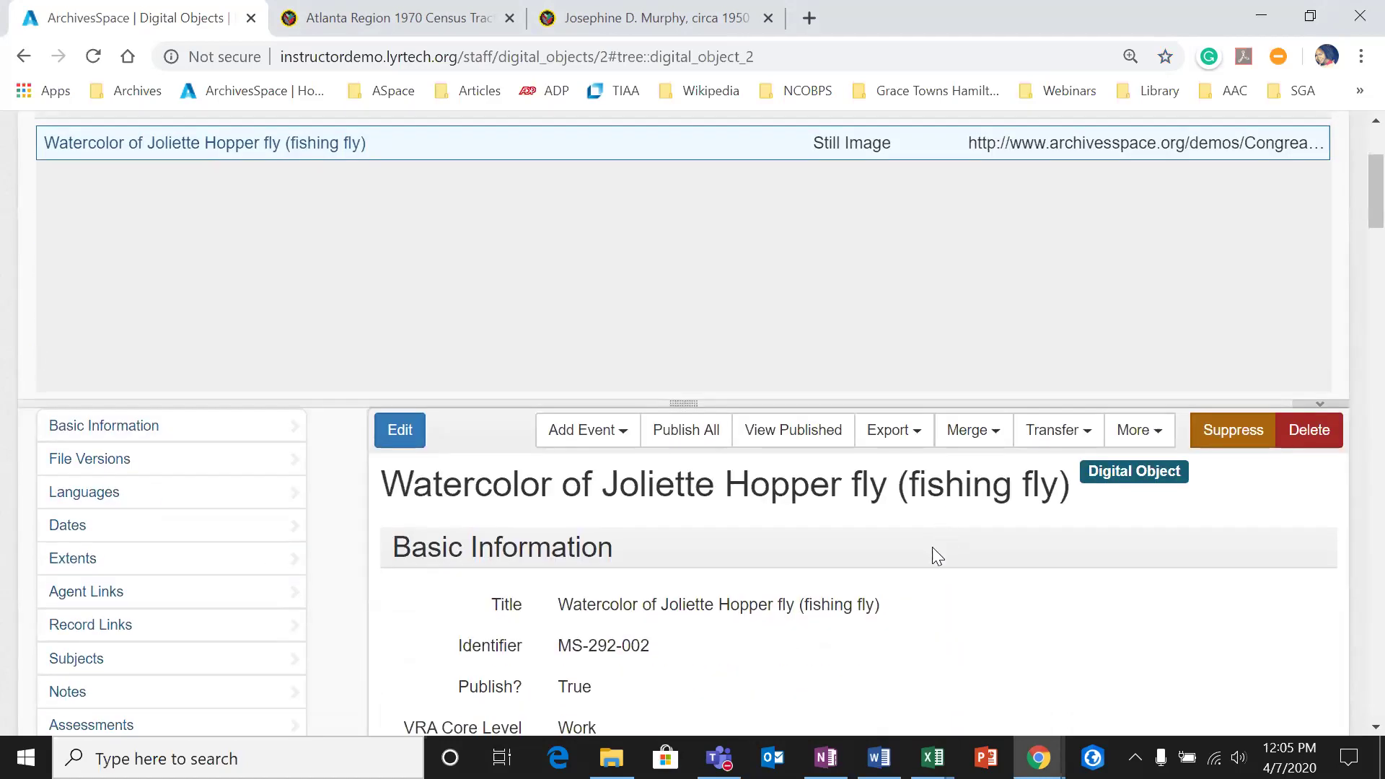
scroll(937, 556, down, 2)
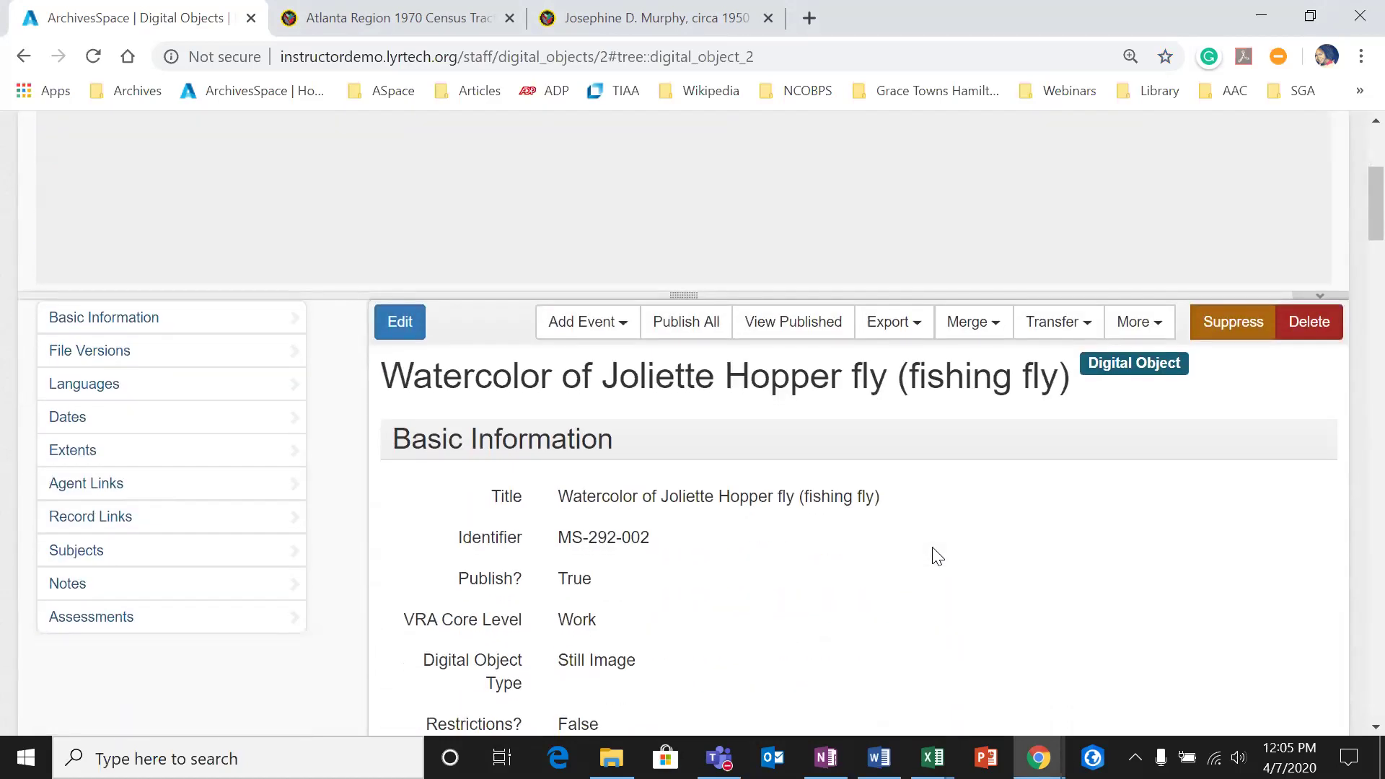
scroll(937, 556, down, 2)
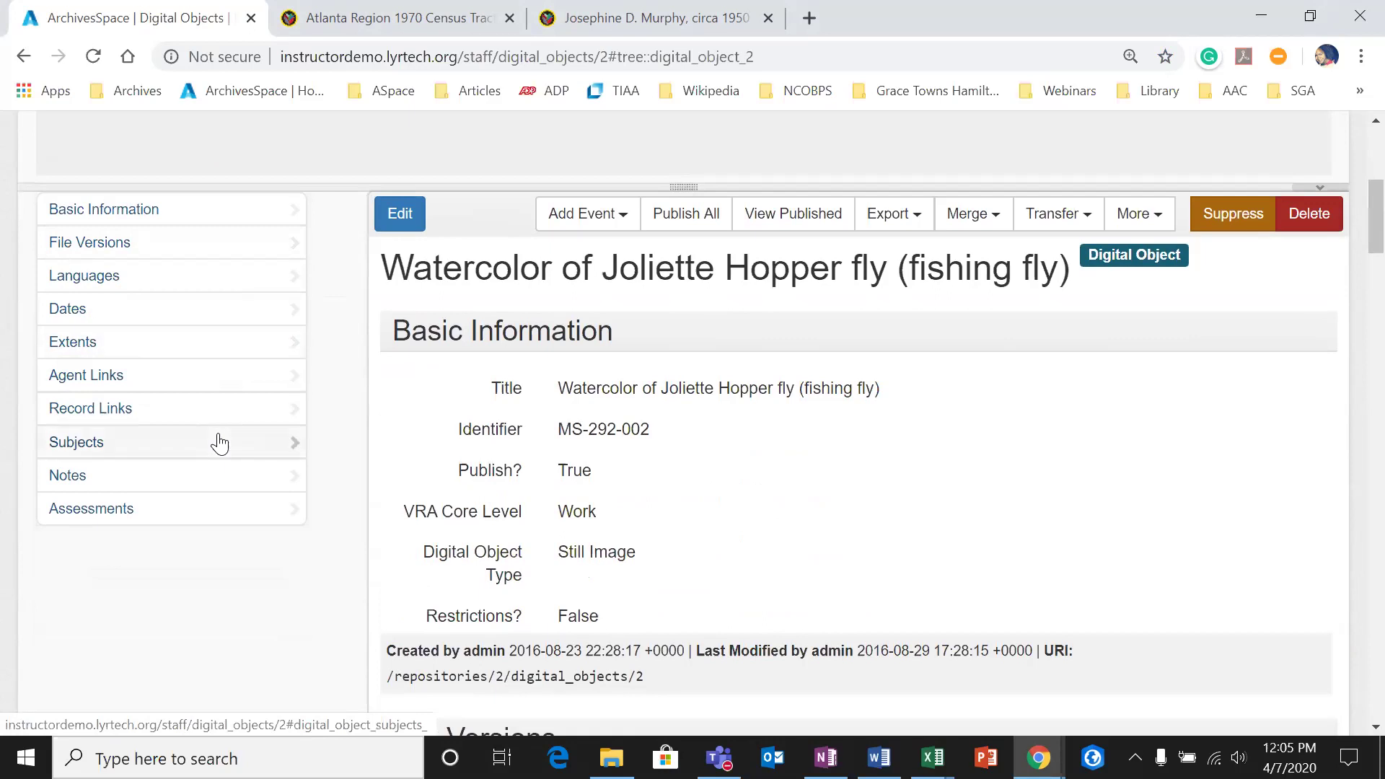
scroll(247, 413, down, 2)
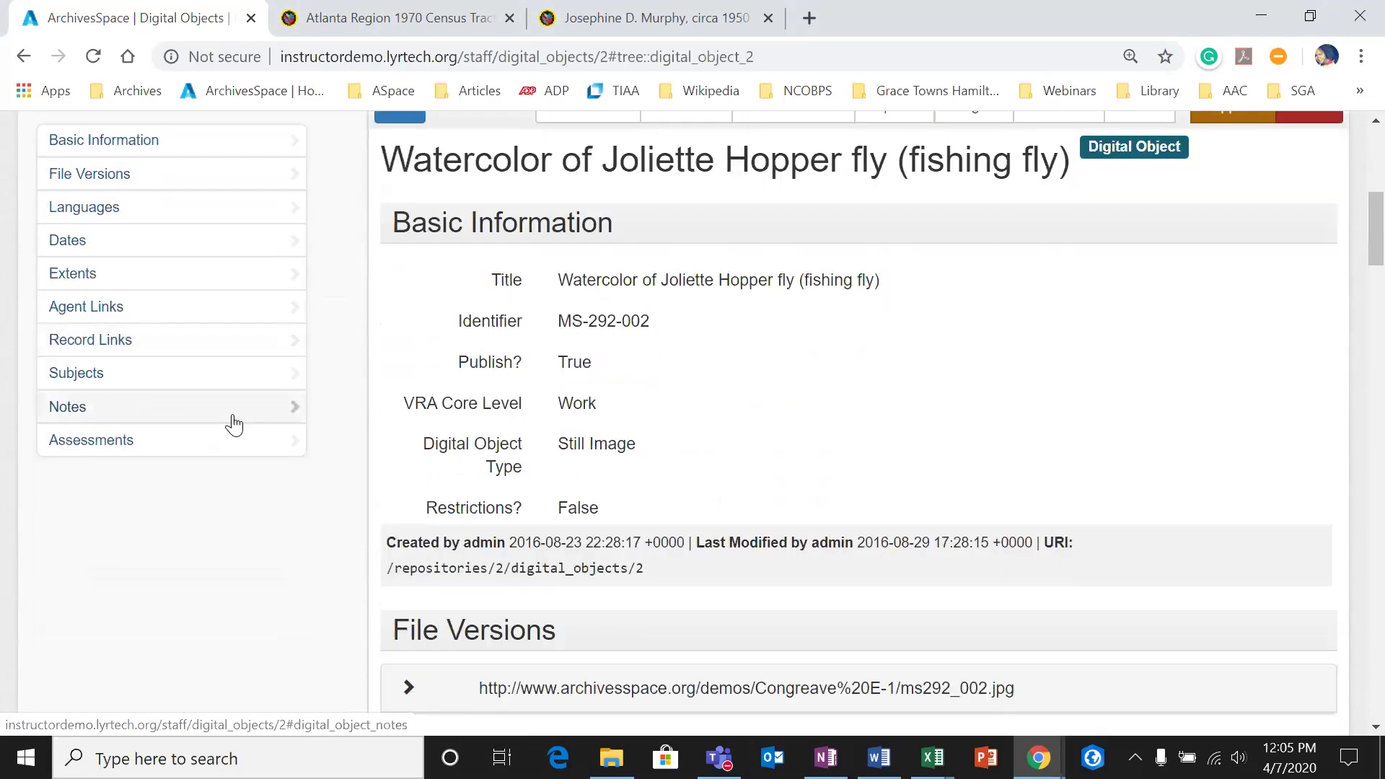
scroll(234, 425, down, 2)
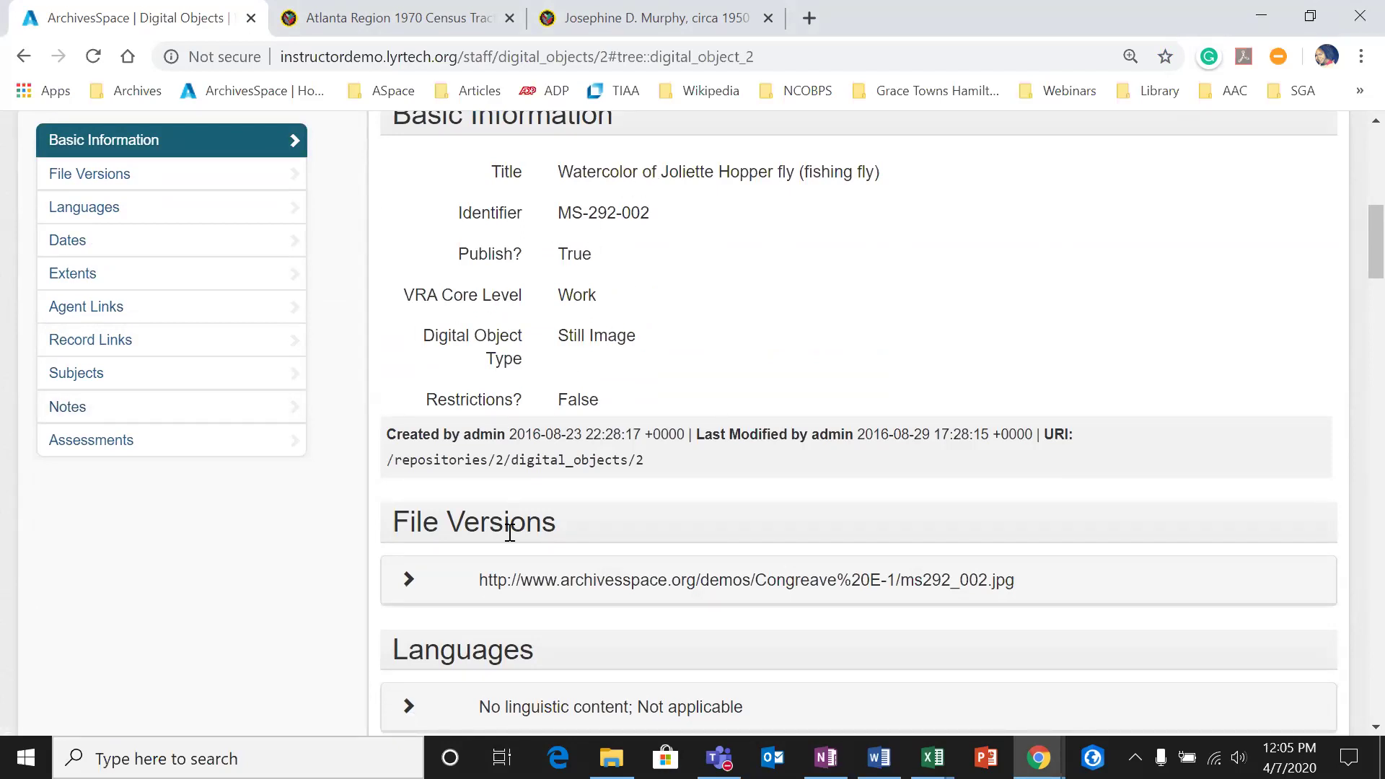
scroll(507, 541, down, 3)
scroll(500, 548, down, 5)
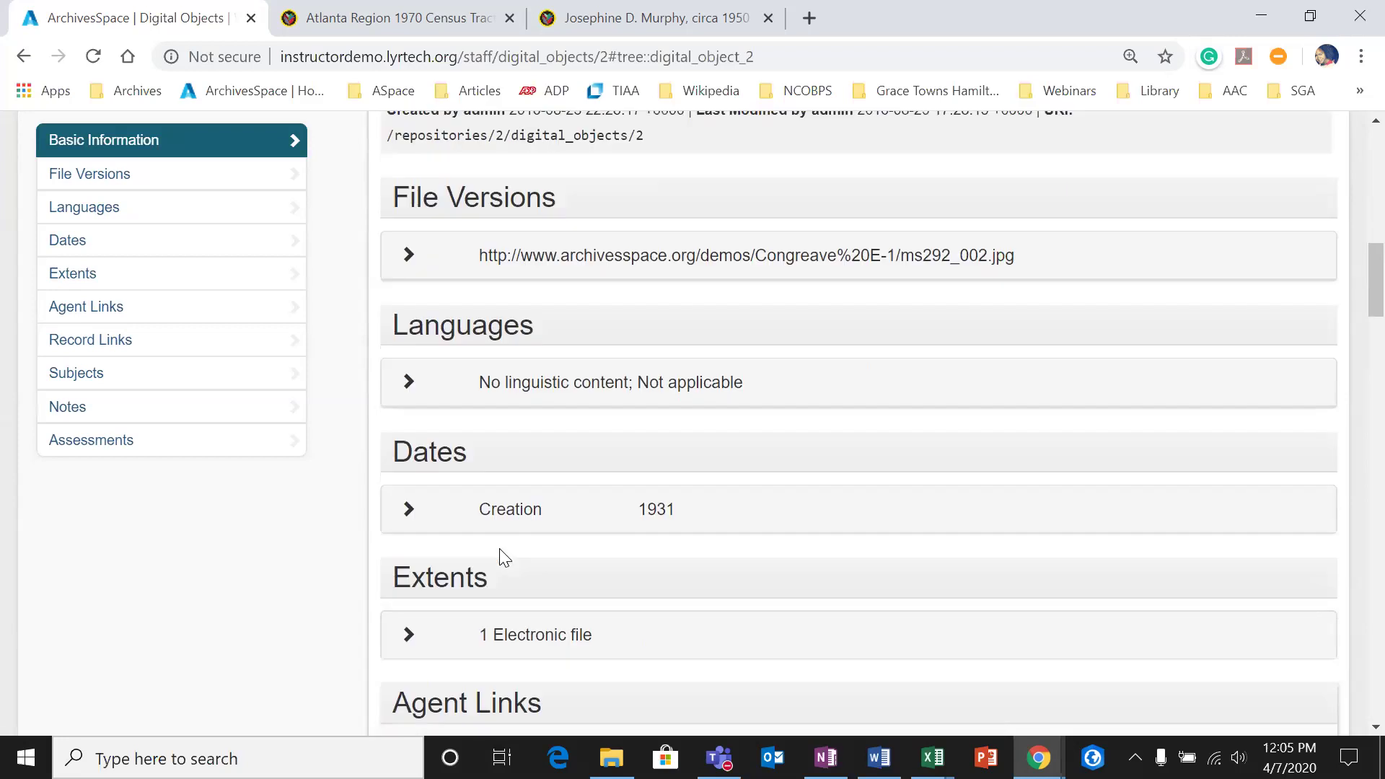
scroll(499, 549, down, 6)
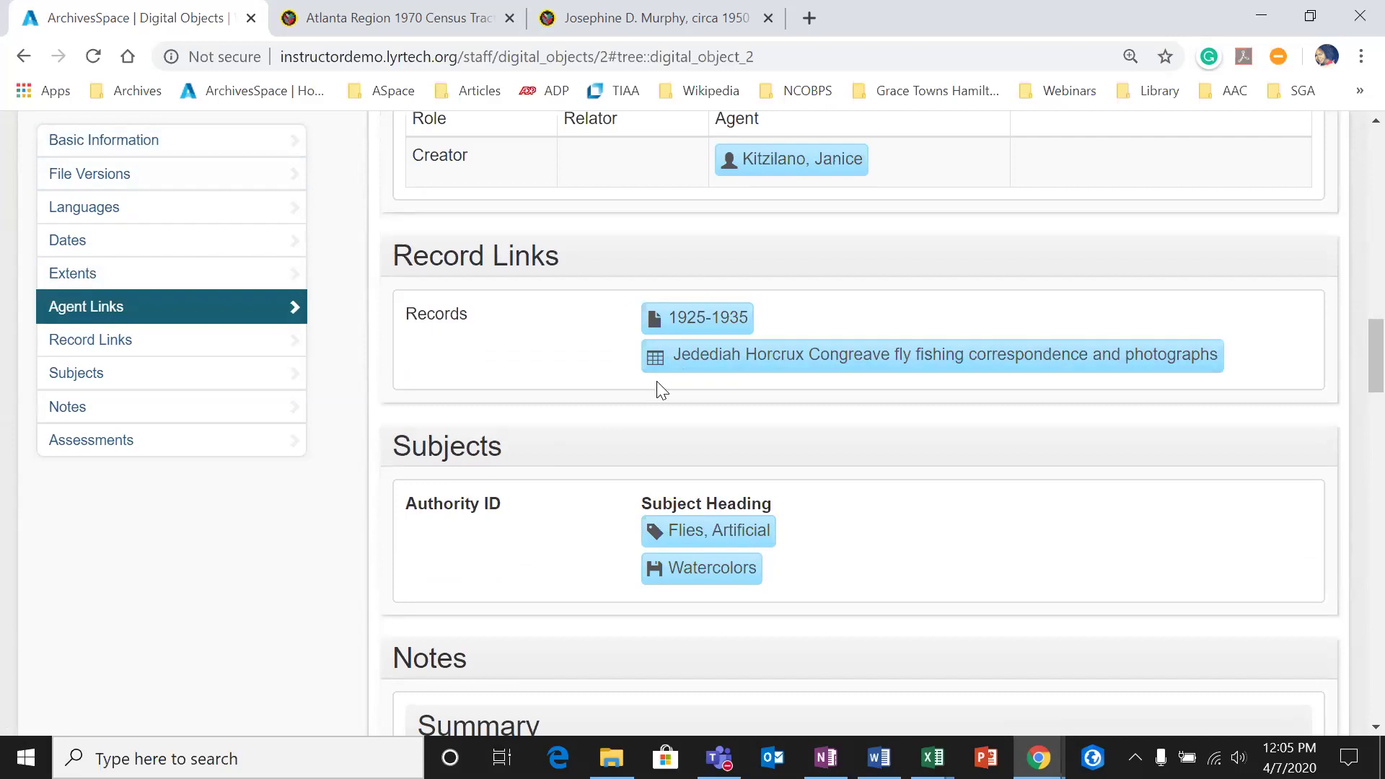
scroll(628, 411, down, 4)
scroll(632, 417, down, 16)
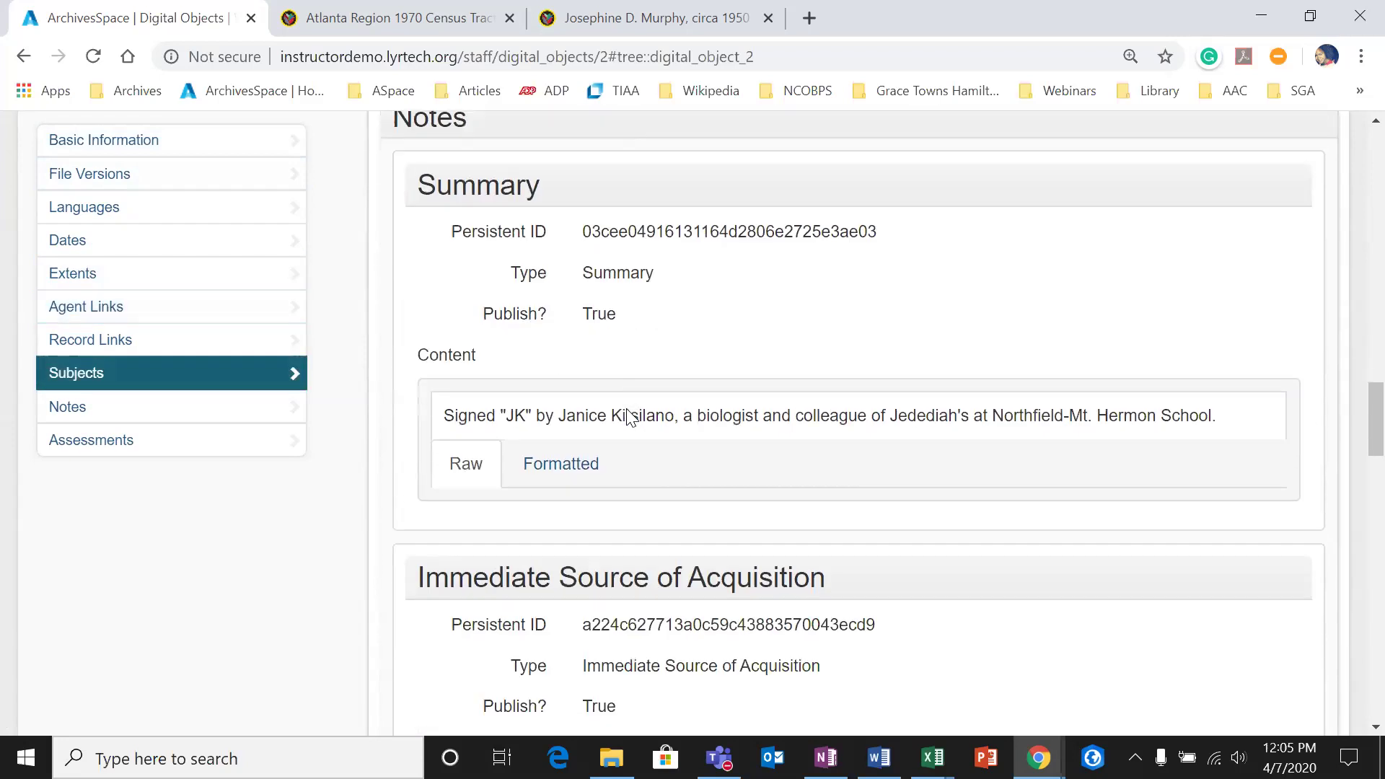
scroll(632, 417, down, 18)
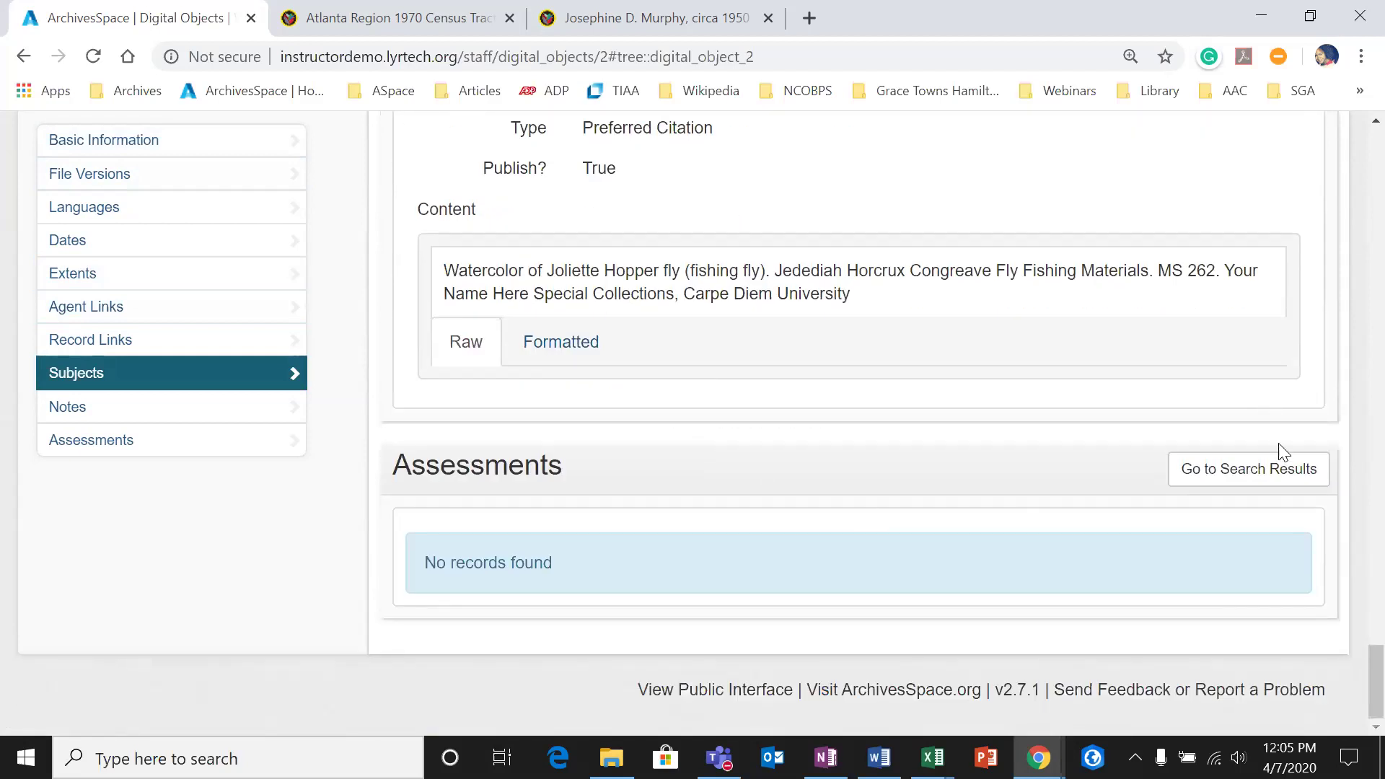
Step: Check which additional actions are offered for the watercolor digital object
drag(1376, 681, 1376, 204)
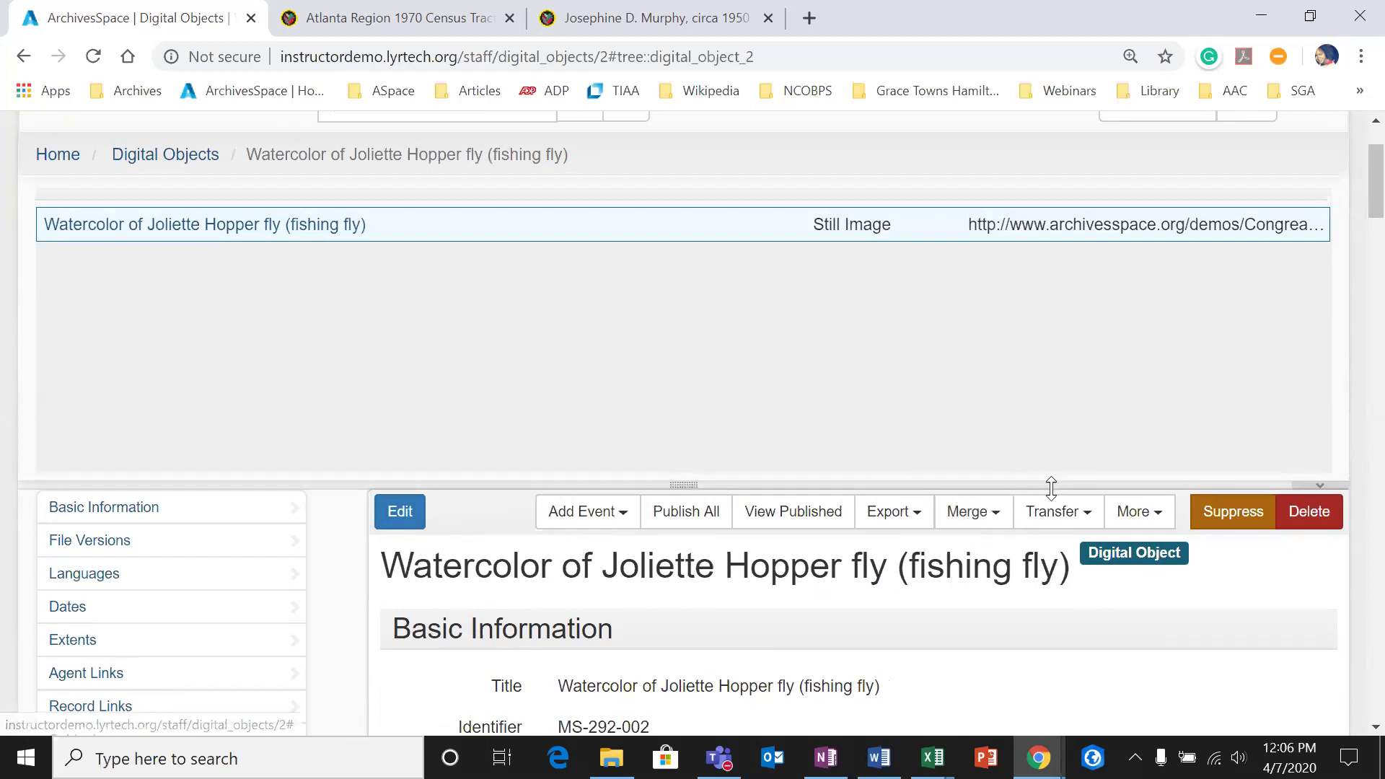
click(1130, 515)
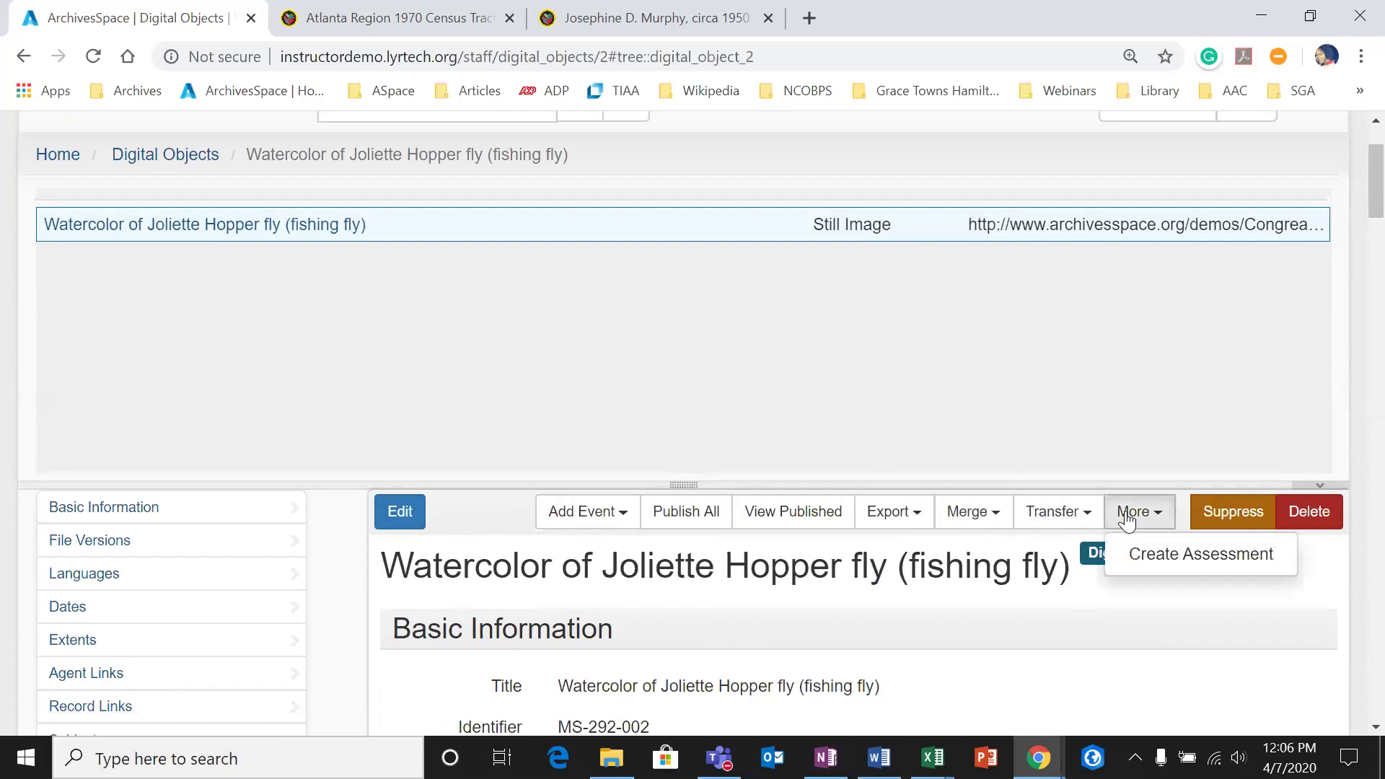
click(1289, 581)
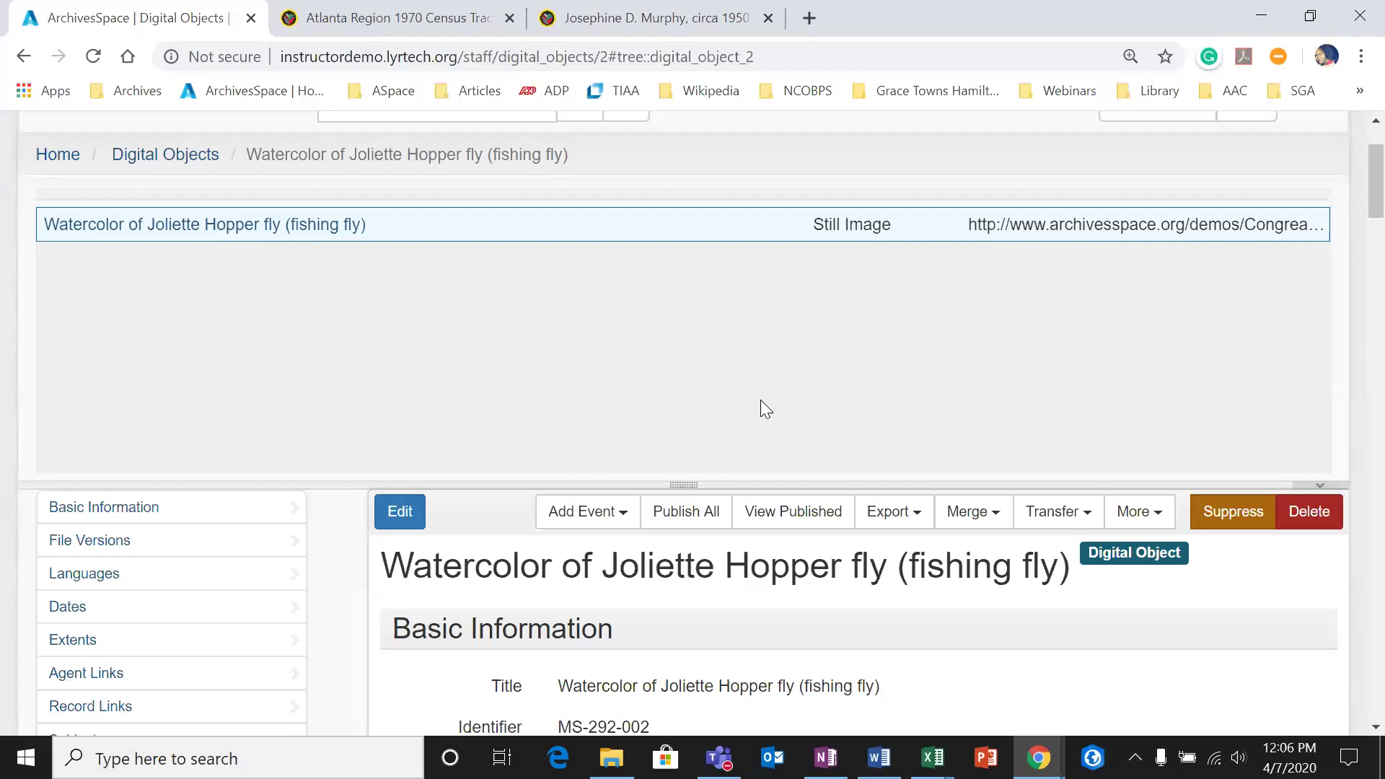
Step: Open the watercolor digital object record in edit mode
scroll(704, 401, down, 2)
scroll(551, 464, up, 3)
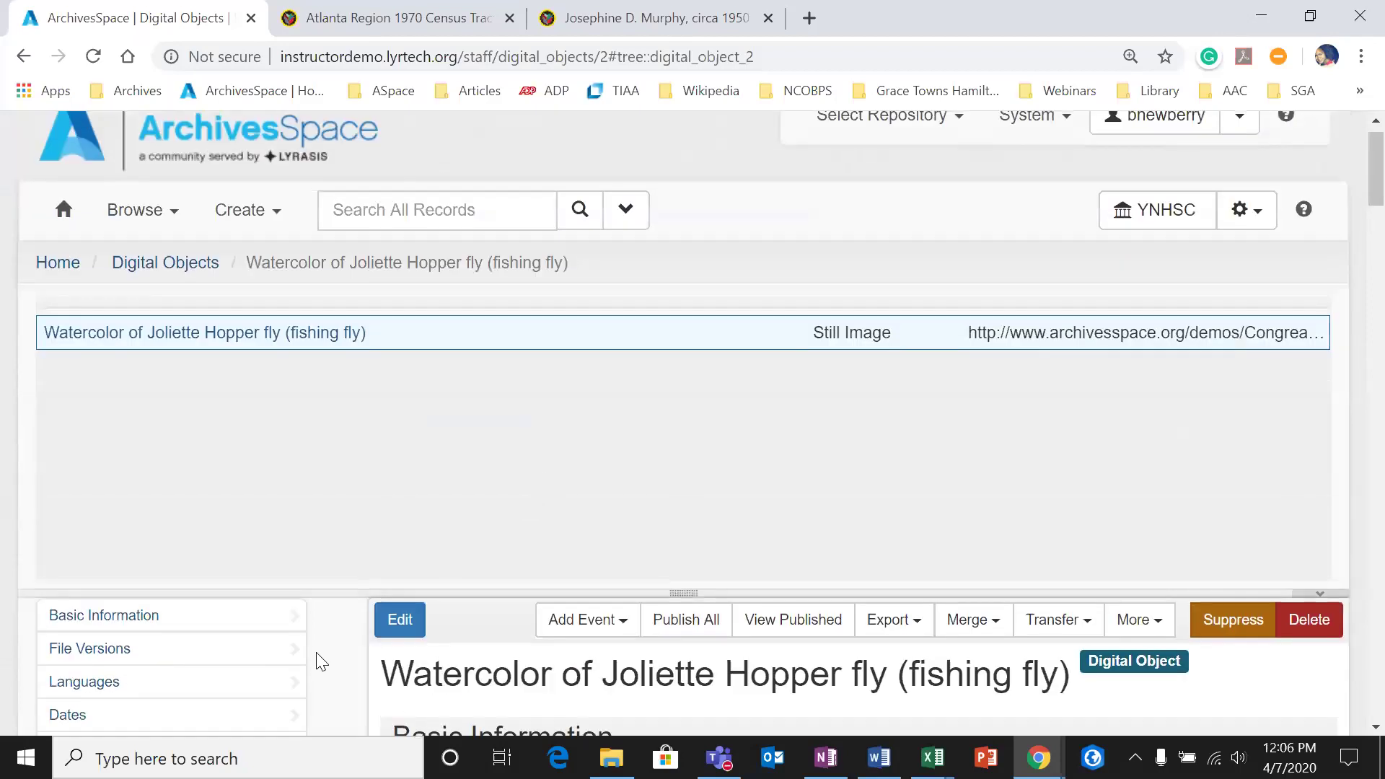
click(387, 629)
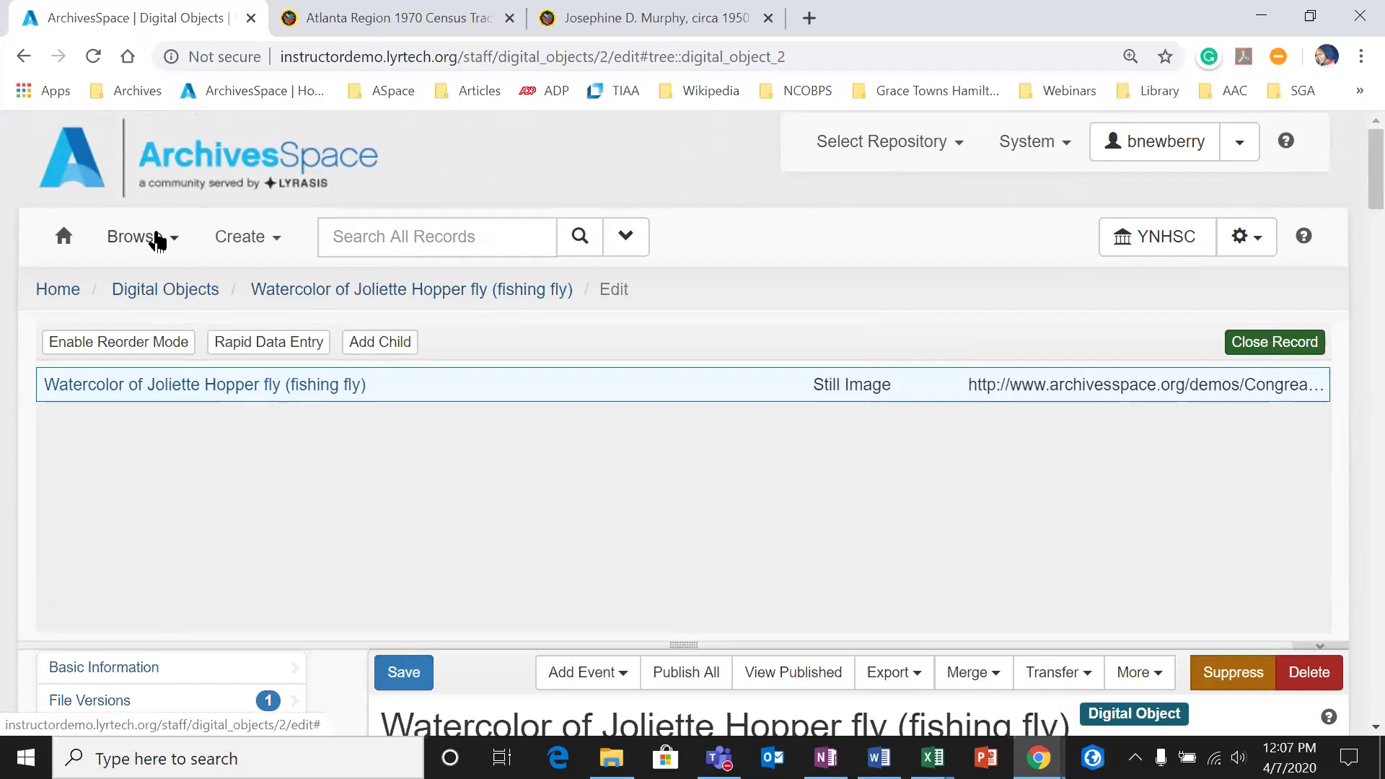
Step: Return to the digital objects list and filter it by the text "letter and photographs"
click(159, 238)
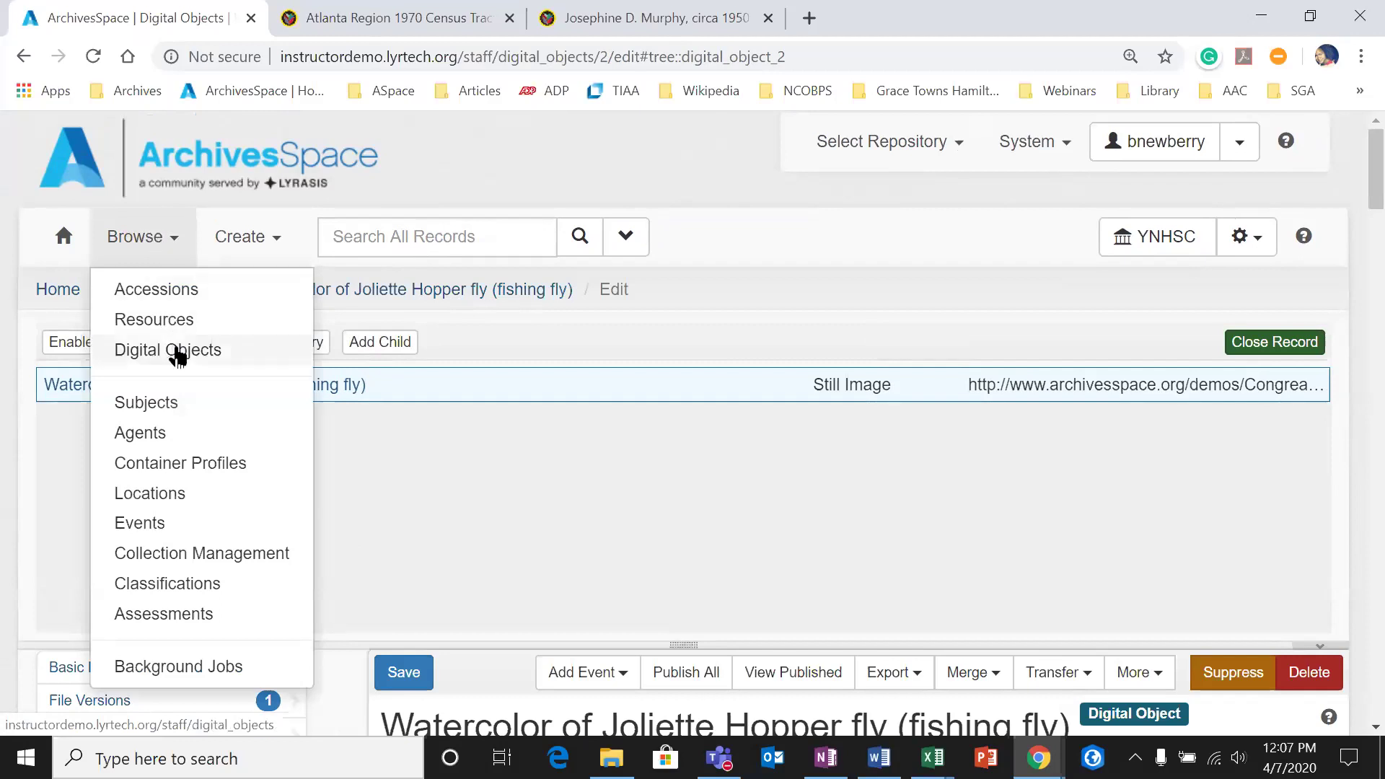
click(177, 352)
scroll(422, 372, down, 1)
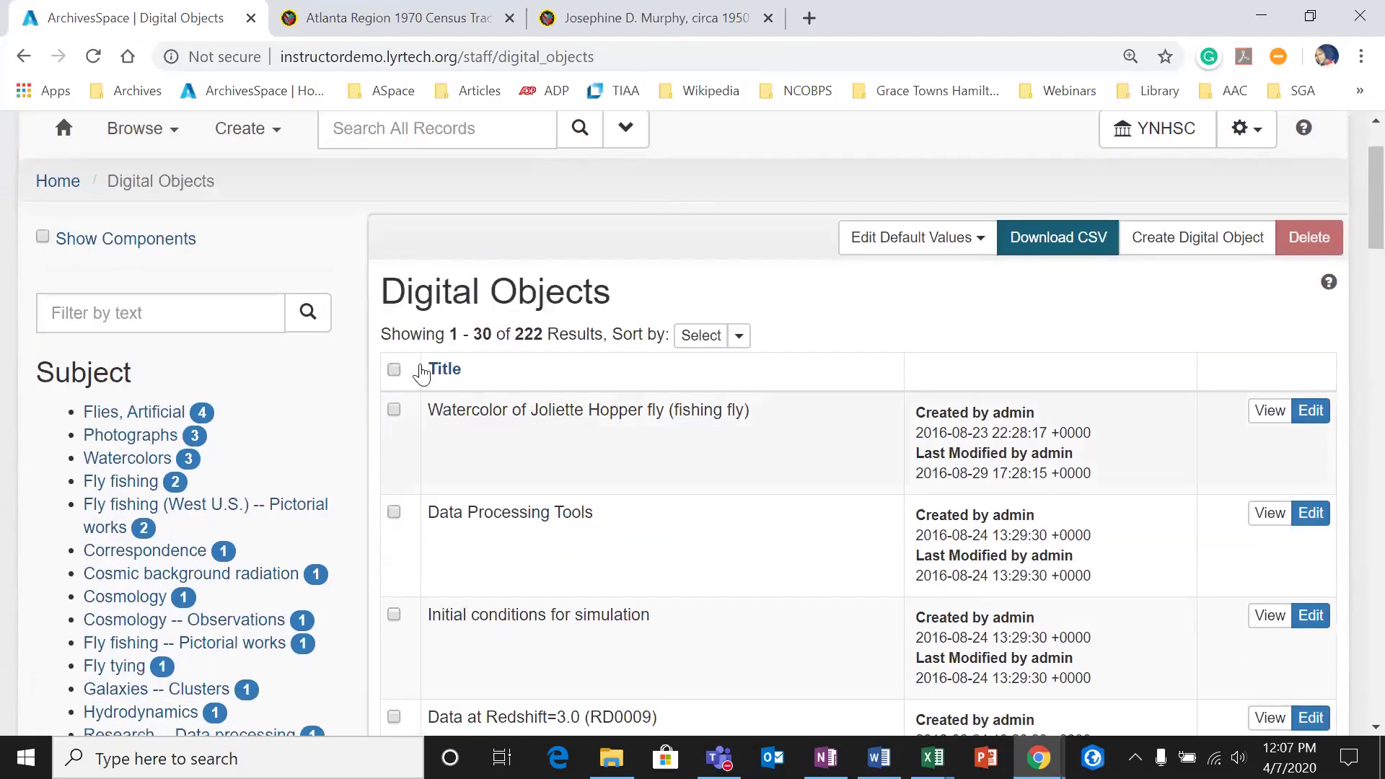
click(217, 315)
text(letter and )
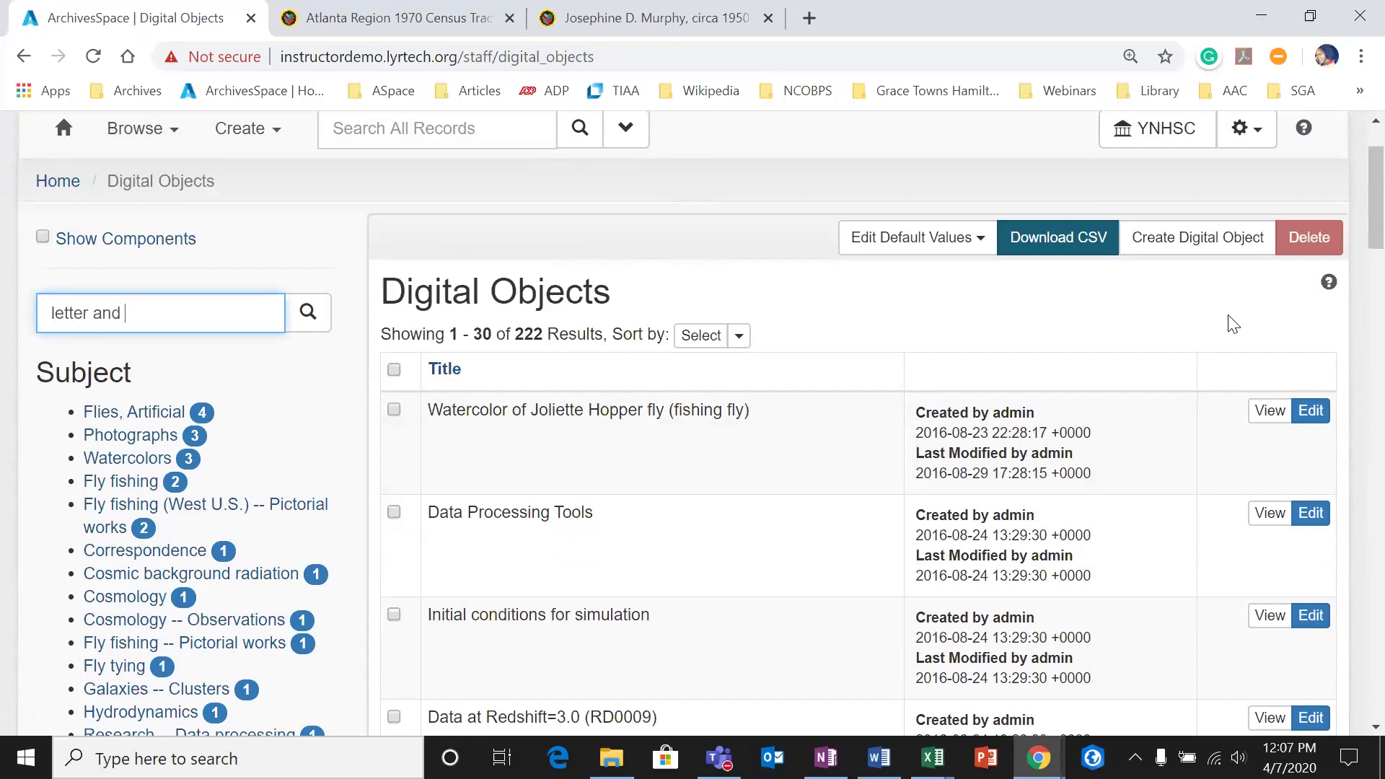
text(photographs)
key(Return)
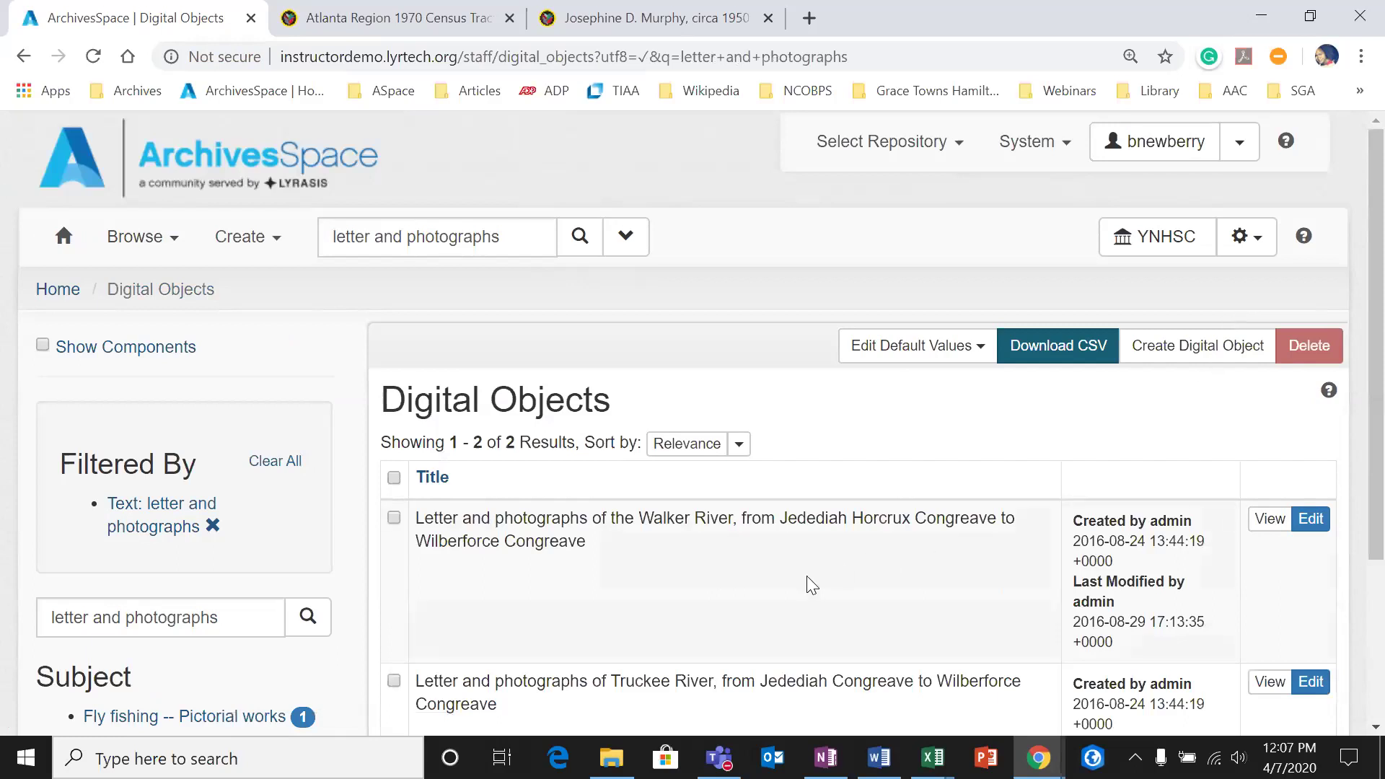
Step: View the Walker River letter and photographs record, expanding its East and West Walker River photograph components in the hierarchy
scroll(707, 609, down, 1)
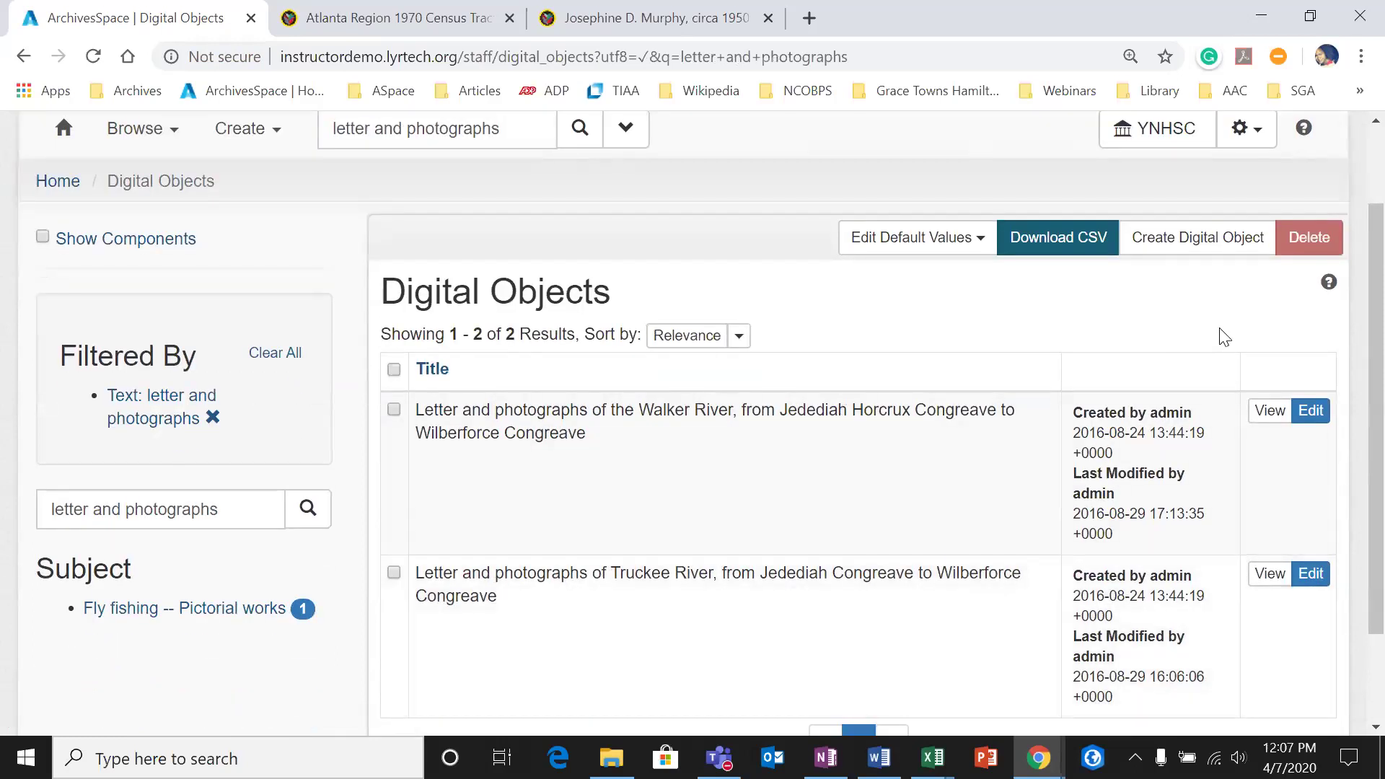
click(1270, 410)
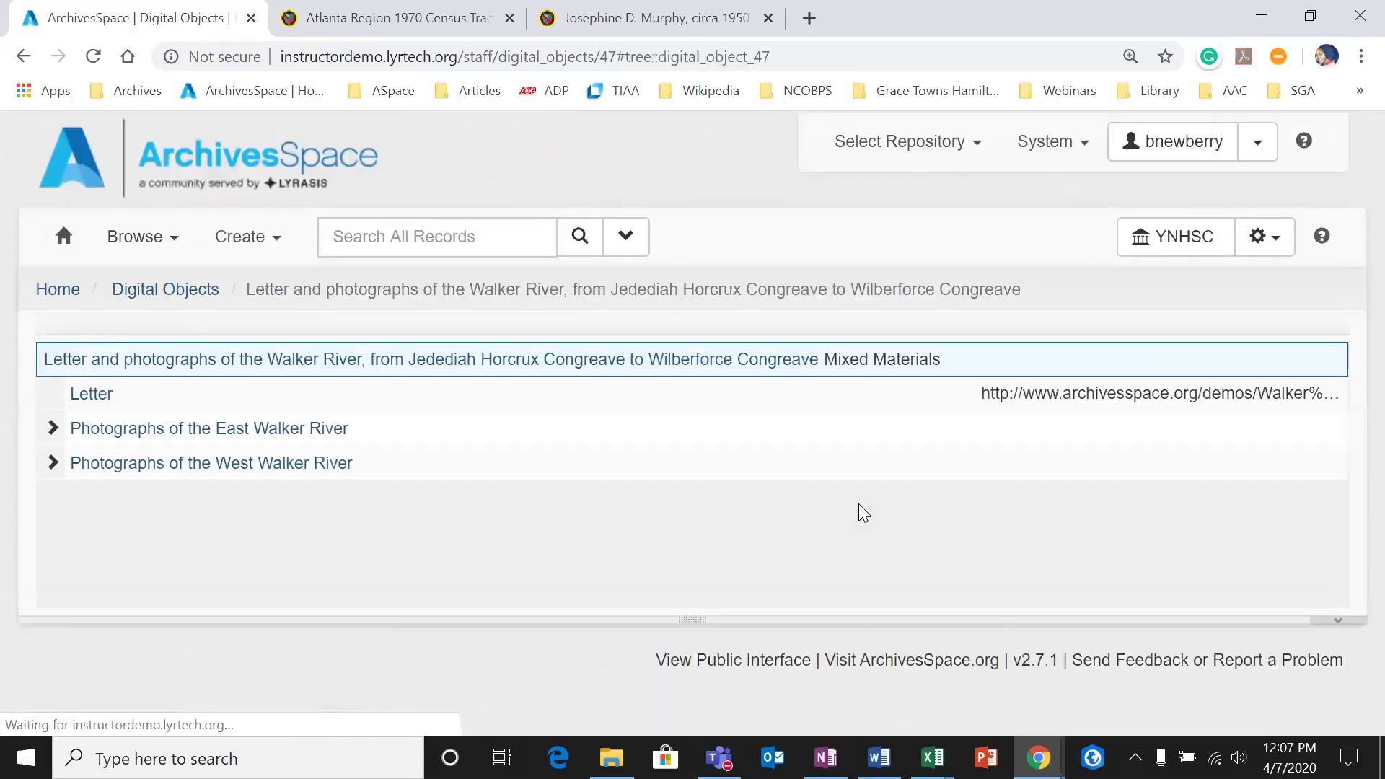
scroll(858, 512, down, 1)
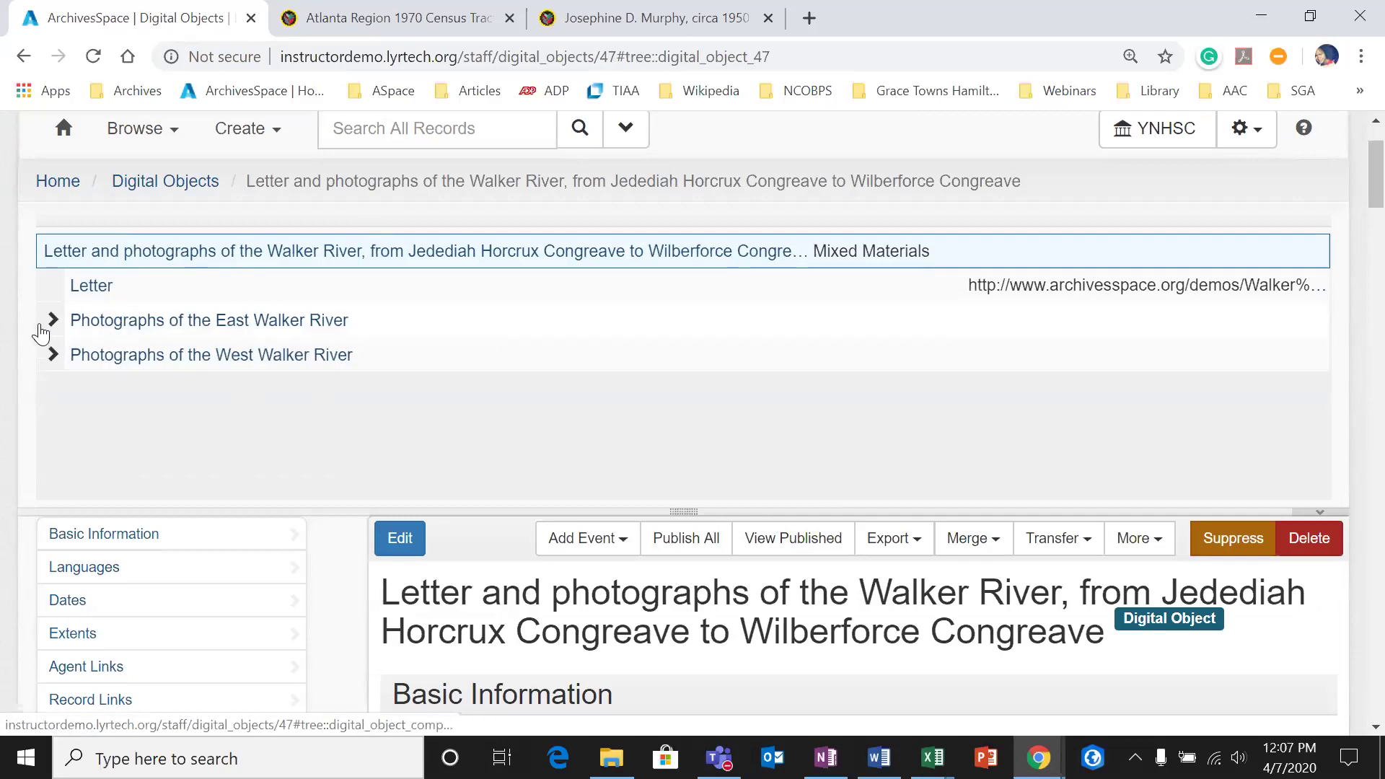
click(53, 321)
scroll(195, 296, down, 2)
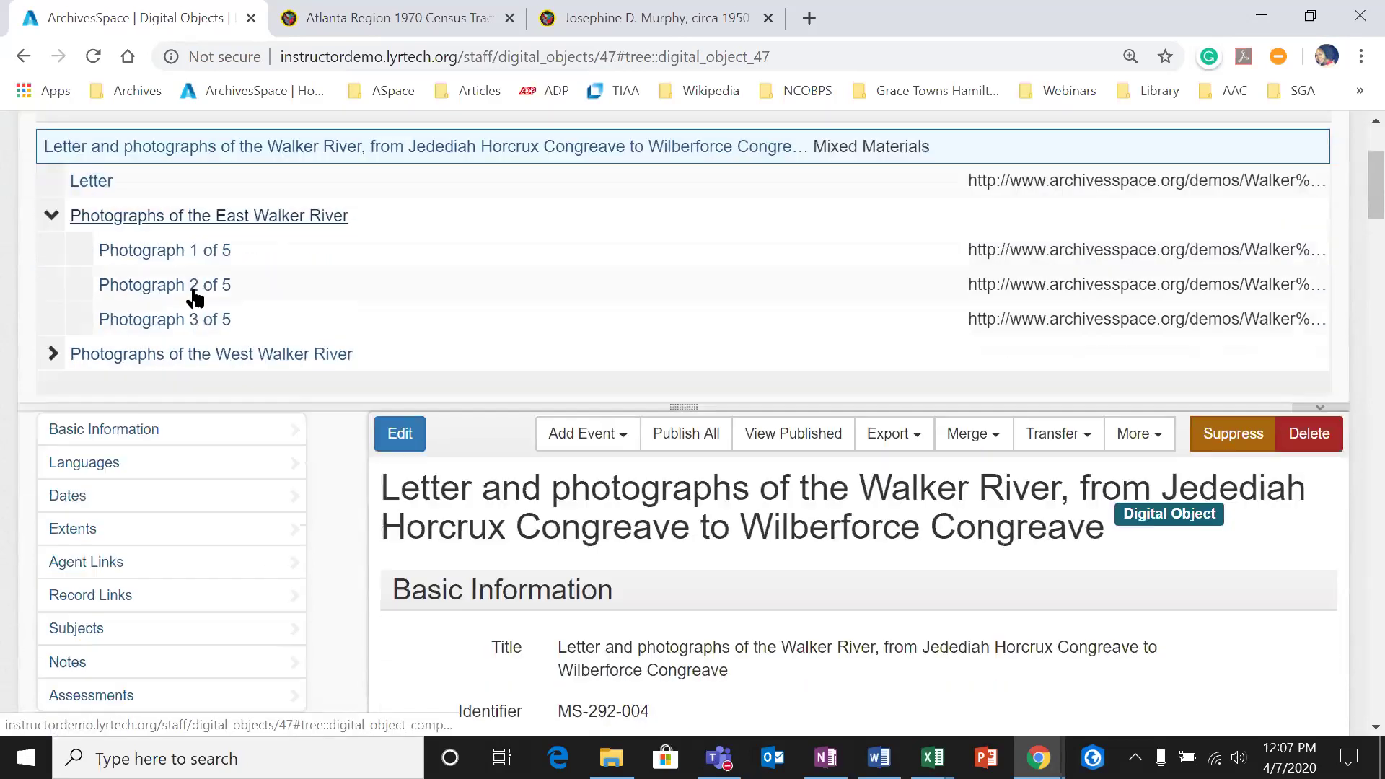
click(45, 354)
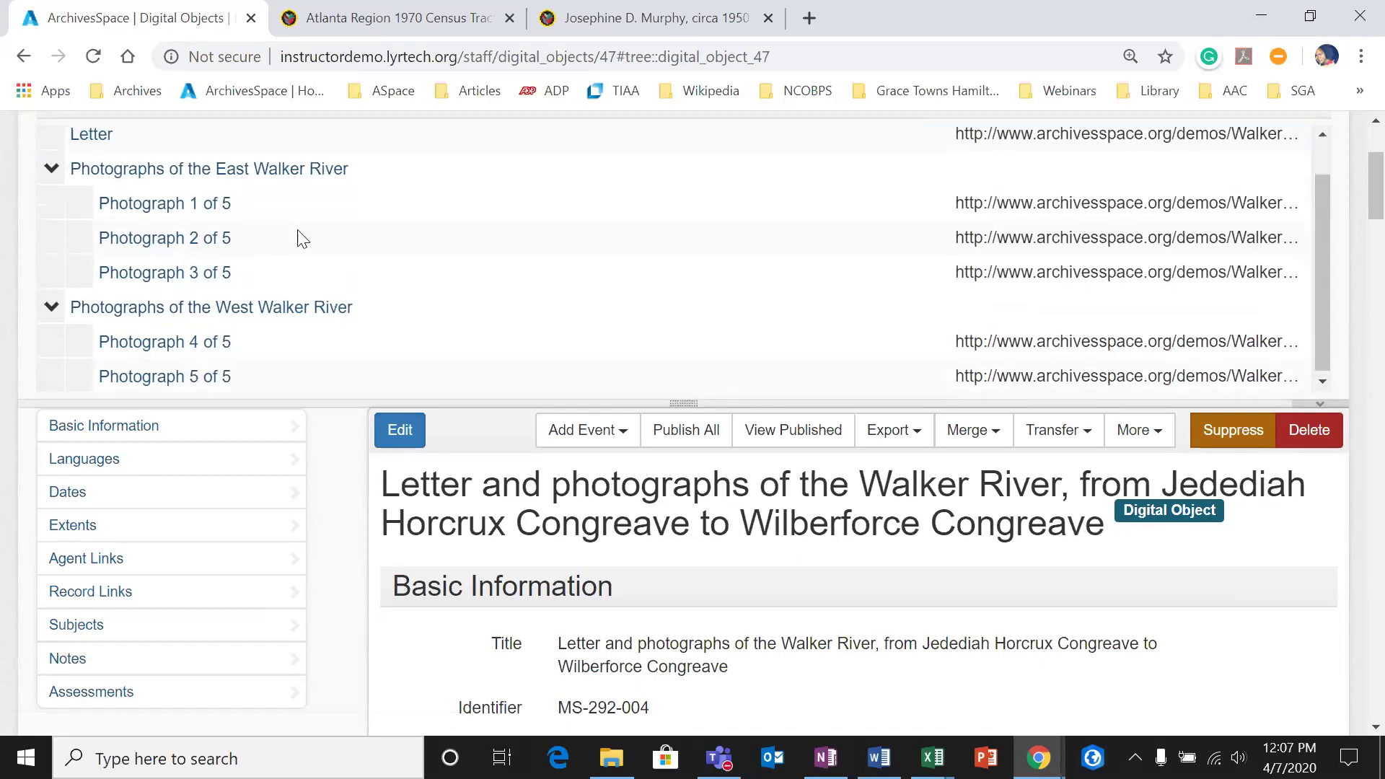
scroll(377, 319, down, 1)
scroll(248, 403, up, 4)
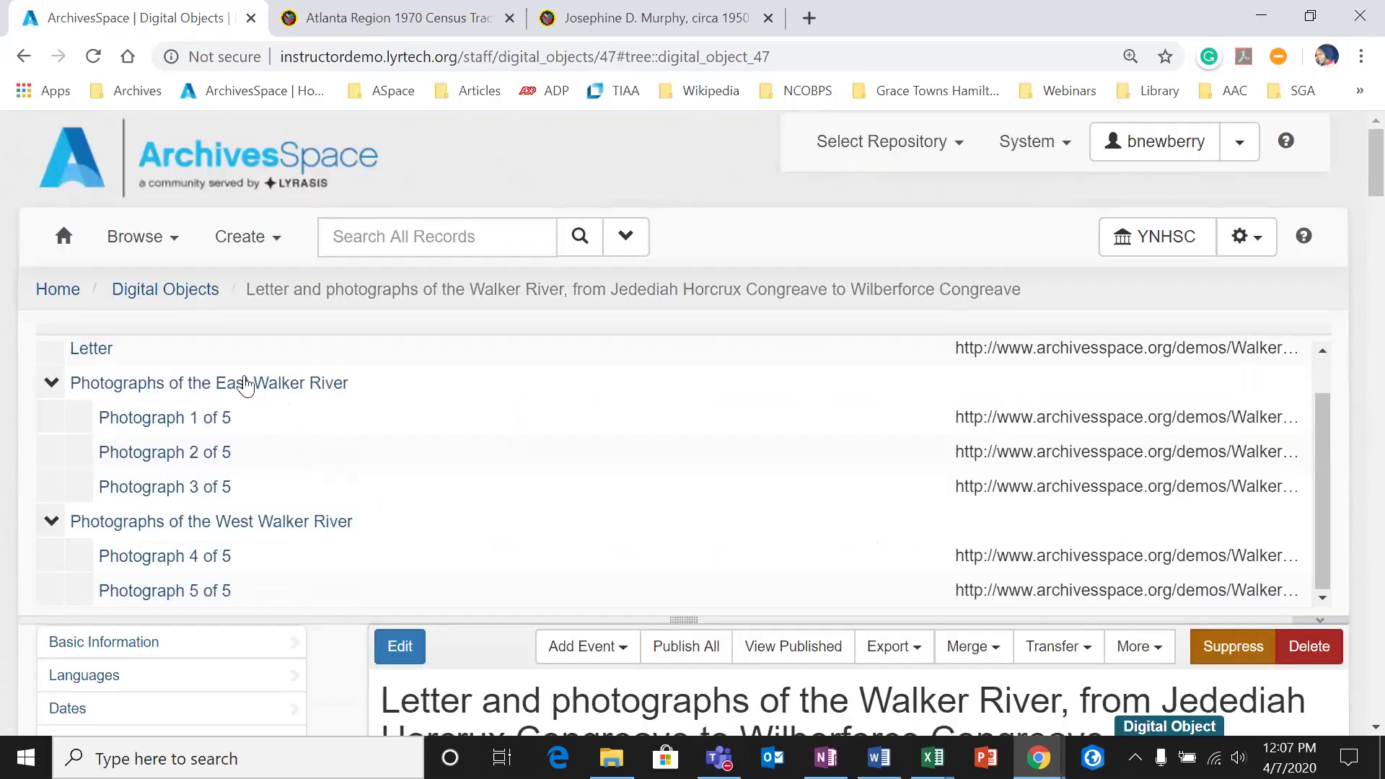
scroll(362, 473, up, 1)
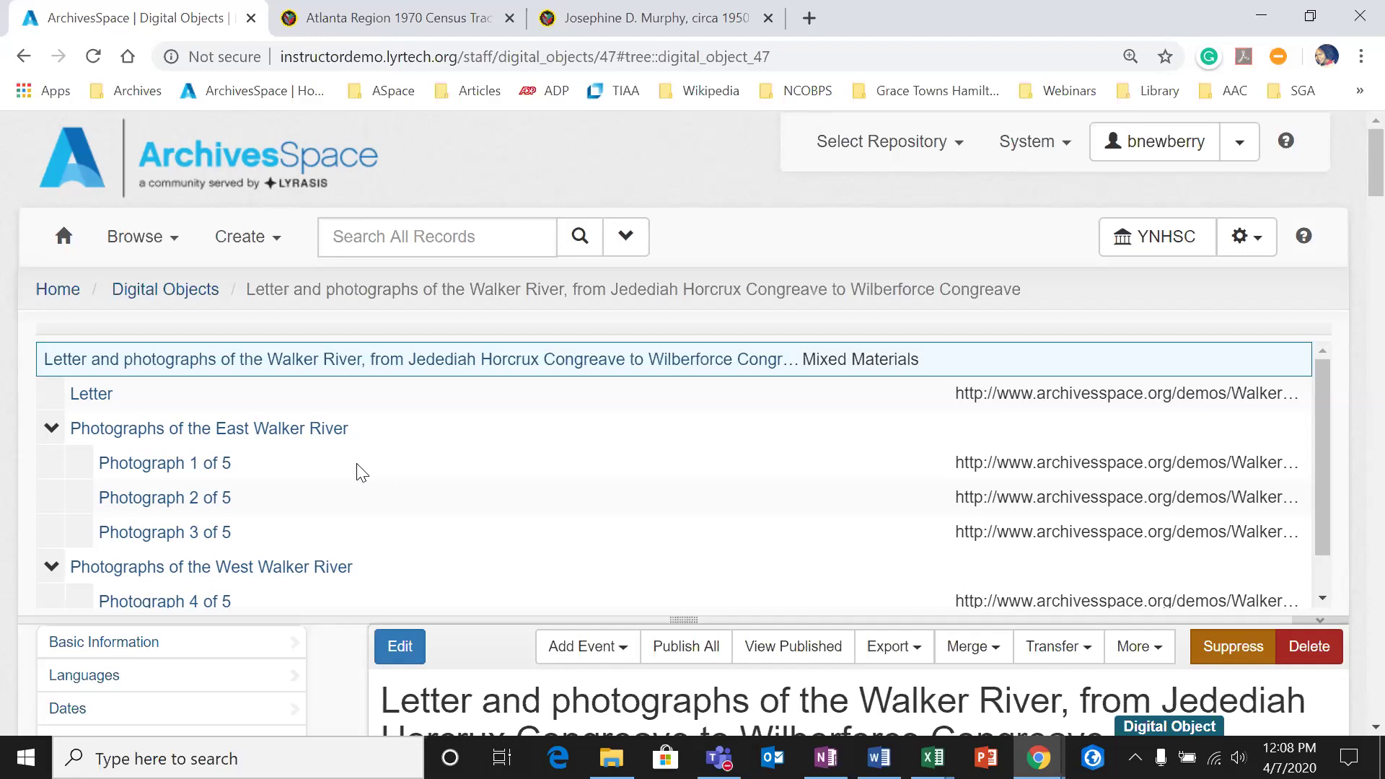
Step: View the "Photographs of the East Walker River" component and try to view Photographs 1, 3 and 4 of 5
click(306, 438)
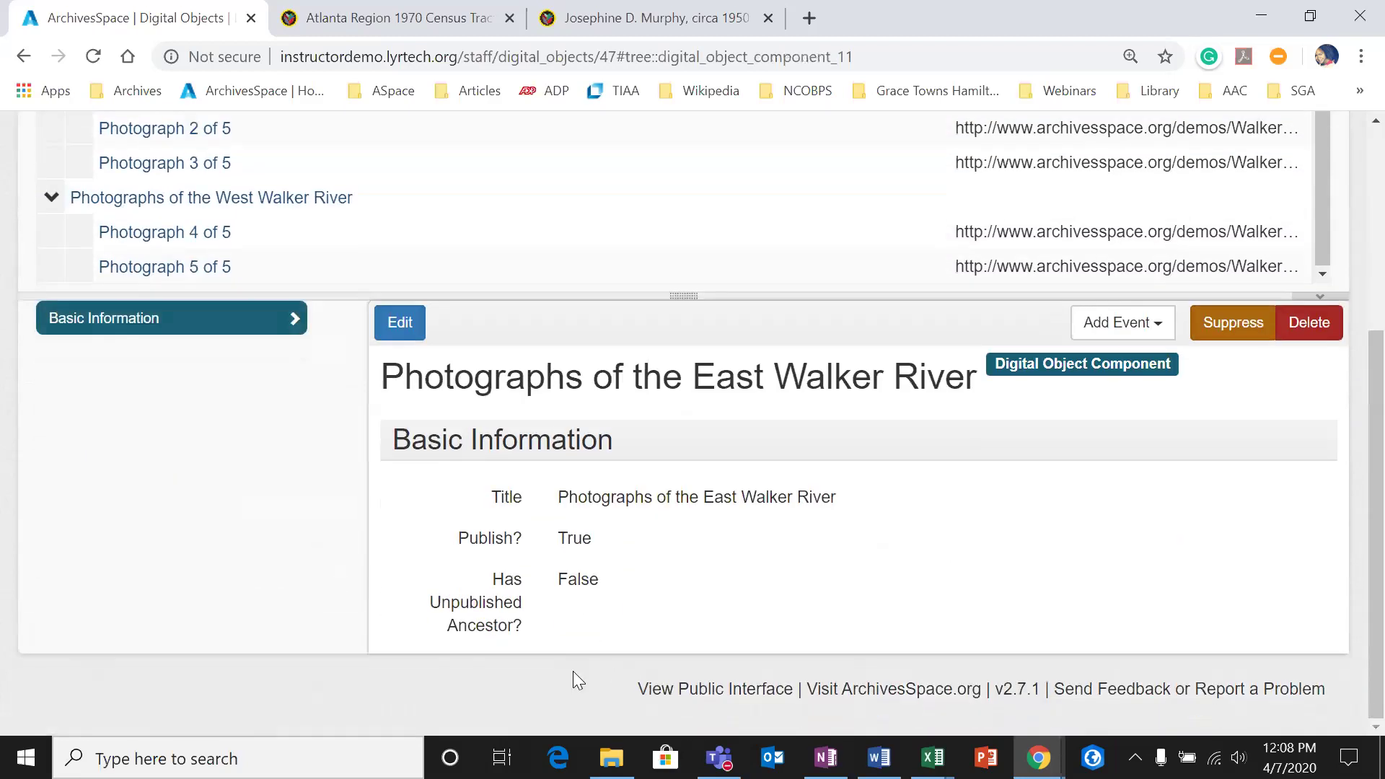
scroll(573, 671, up, 3)
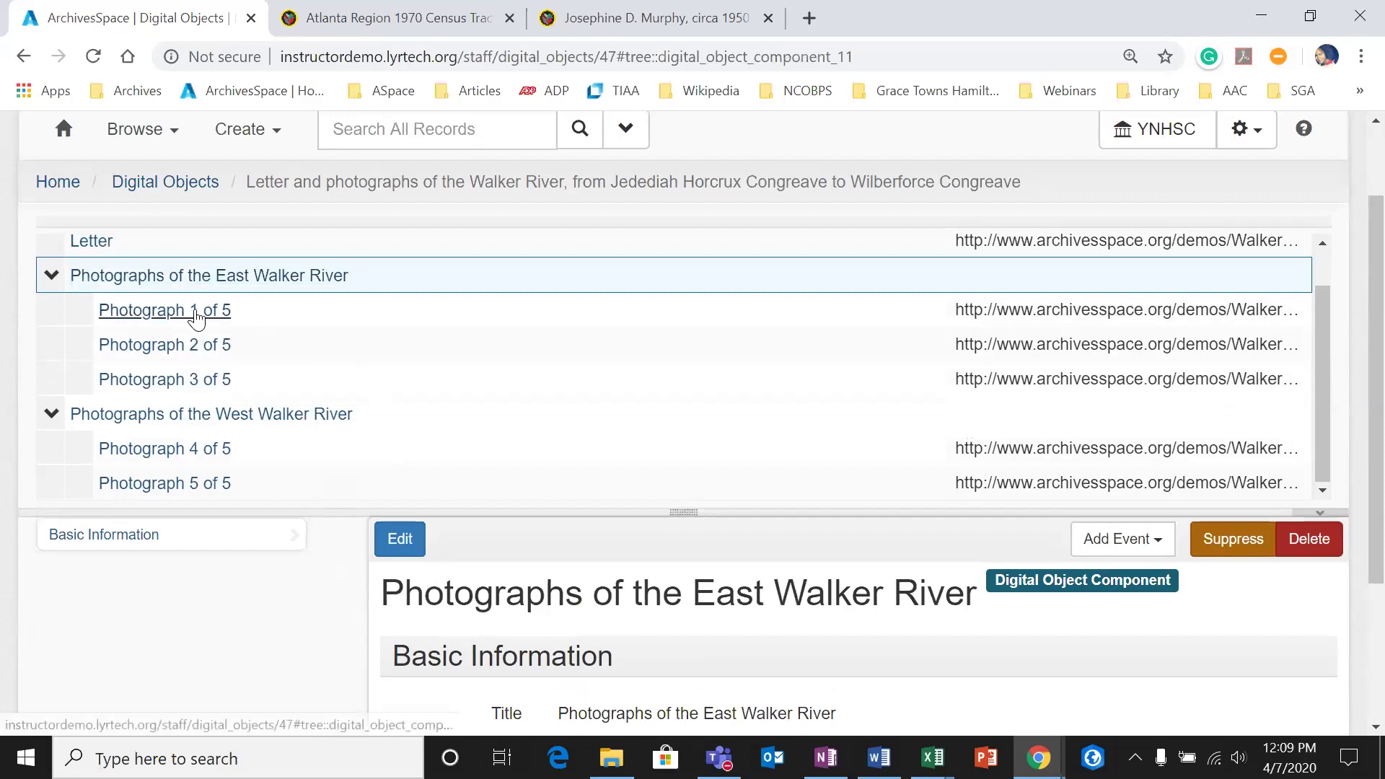
click(196, 311)
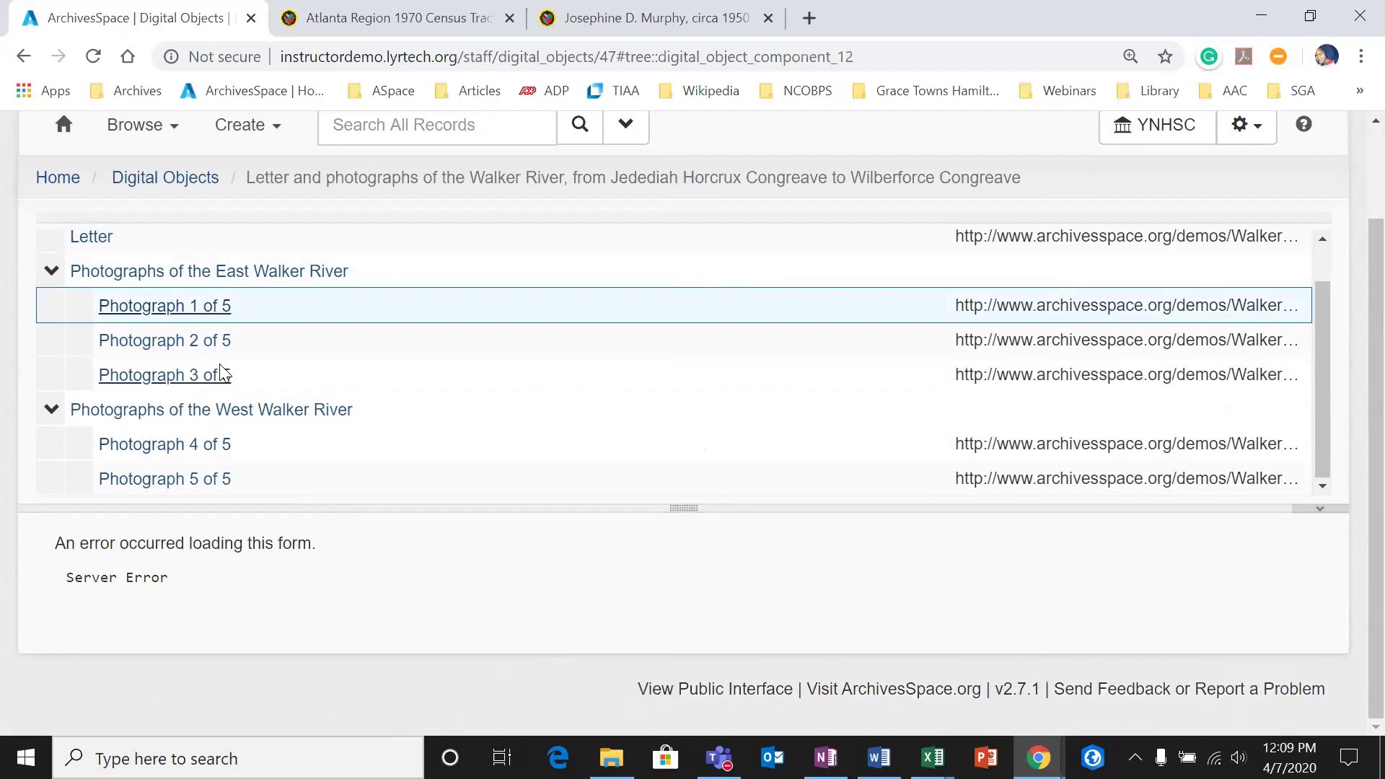
click(204, 381)
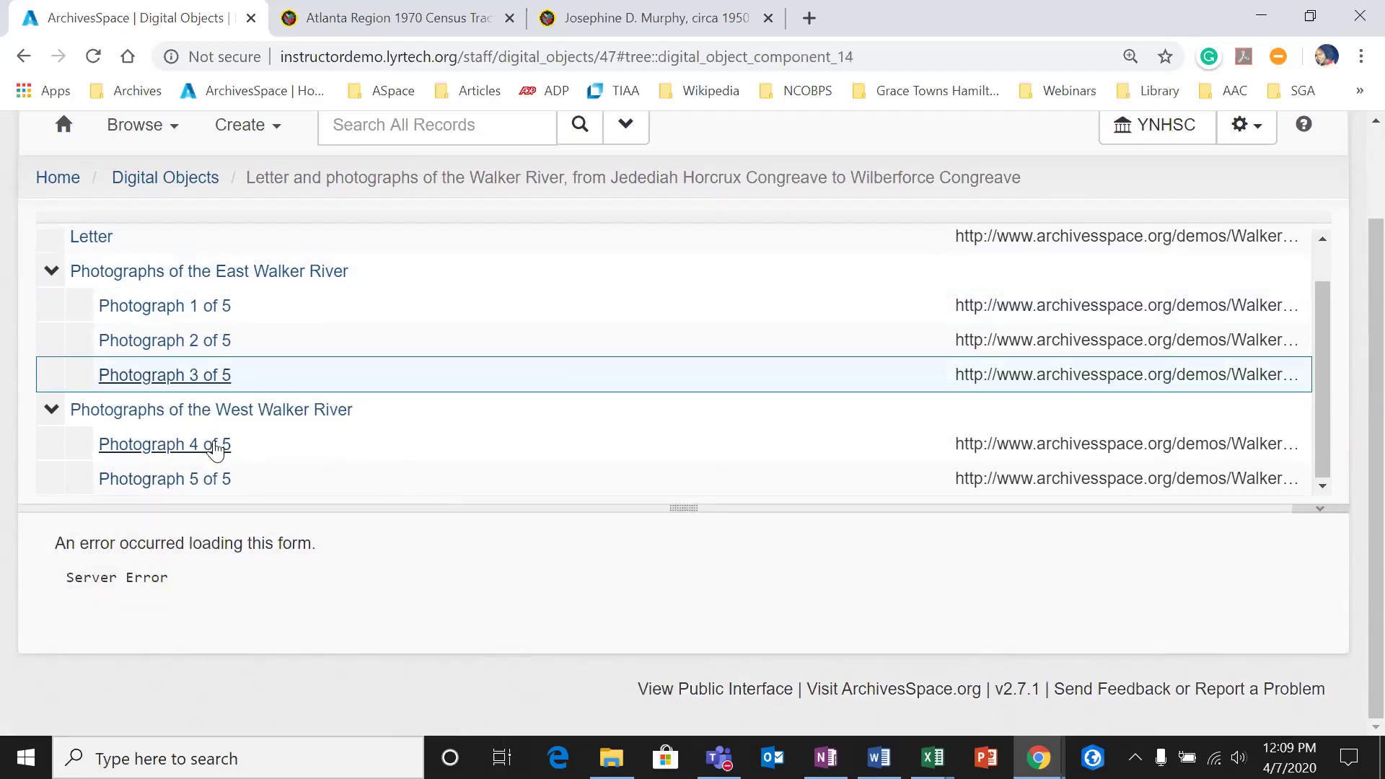
click(228, 445)
scroll(334, 495, up, 3)
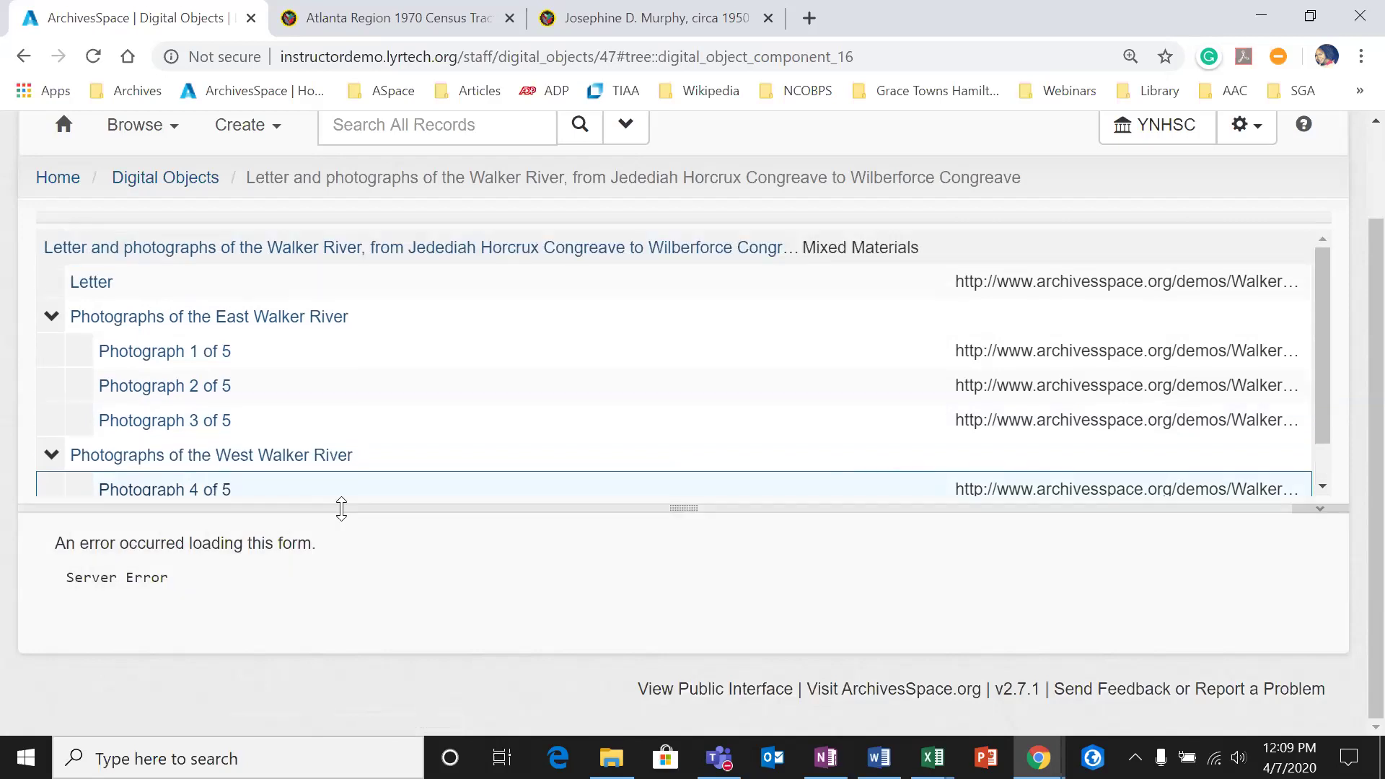
Step: View the top-level Walker River letter and photographs record and try to view its Photograph 1 of 5 component
click(262, 364)
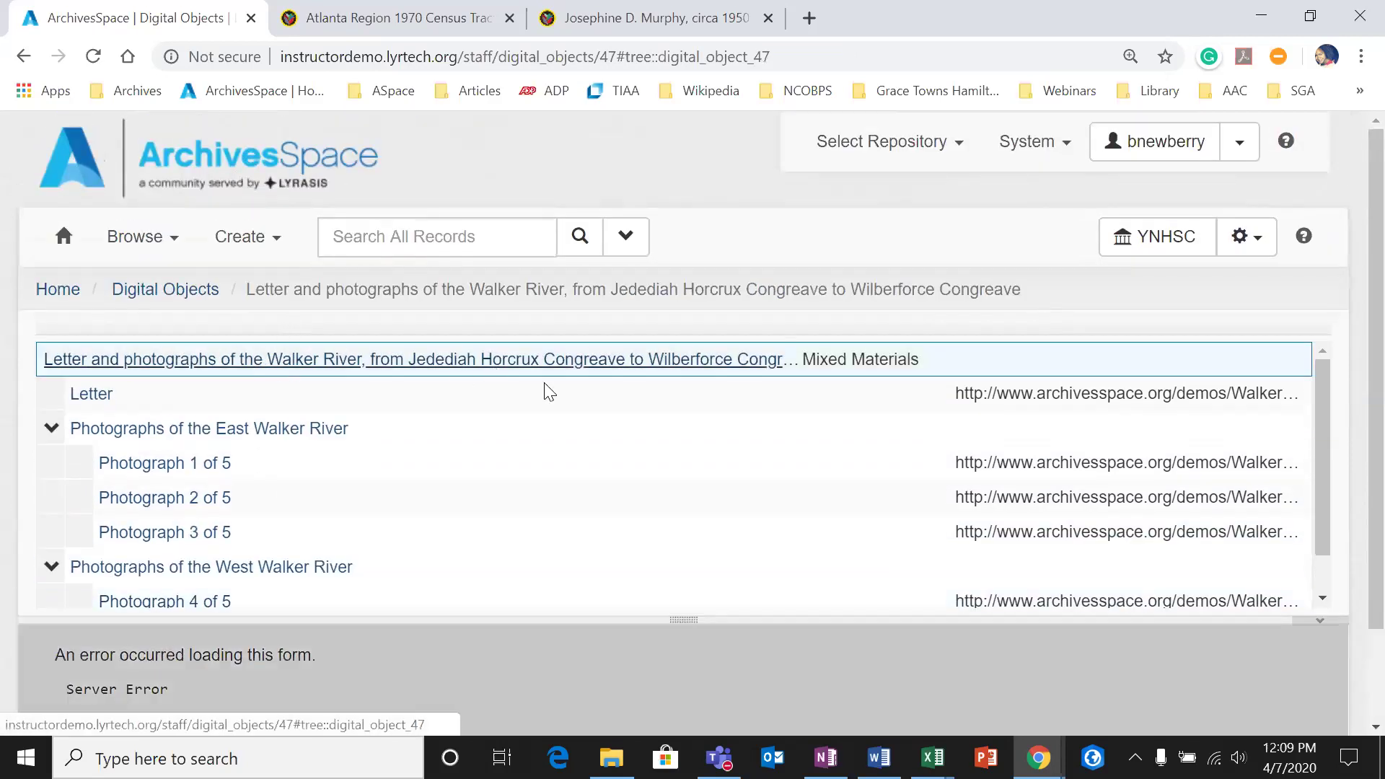
scroll(581, 426, down, 1)
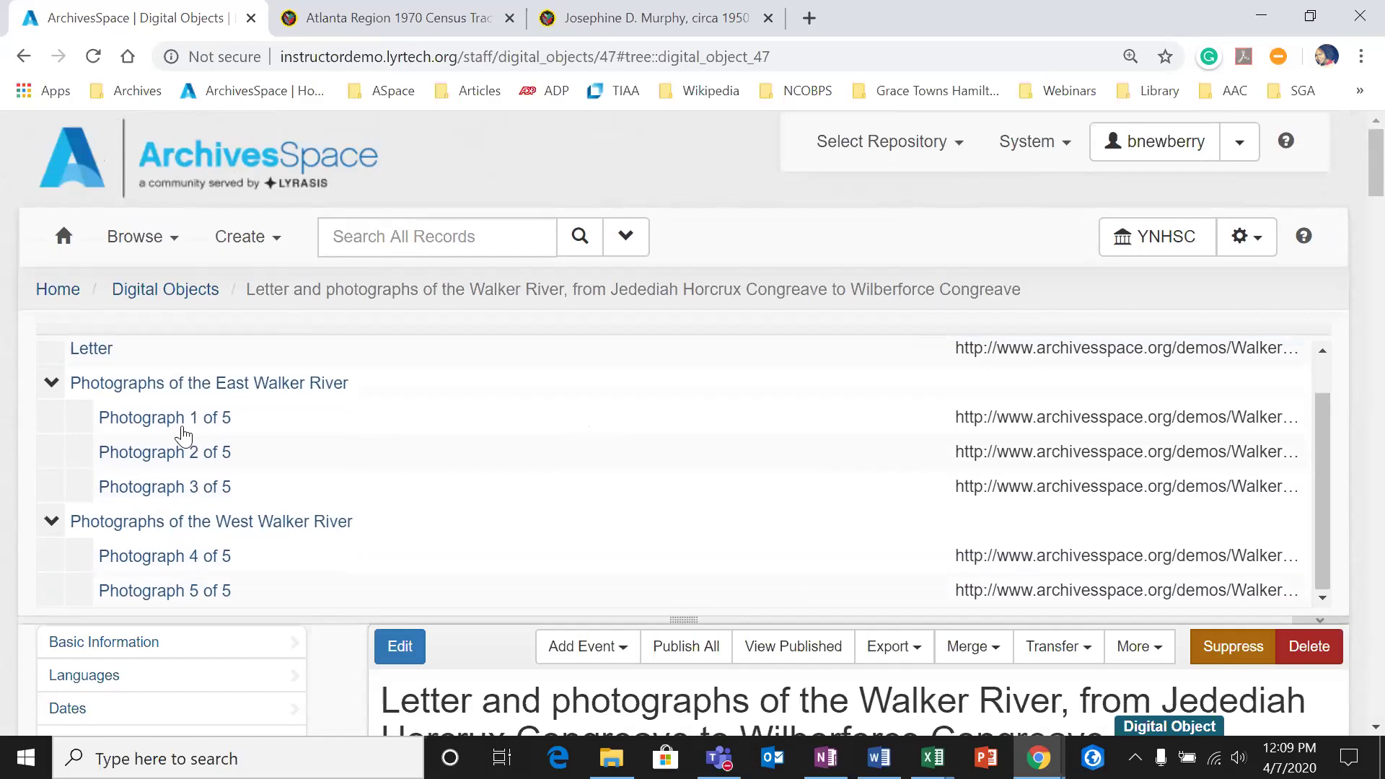
click(190, 418)
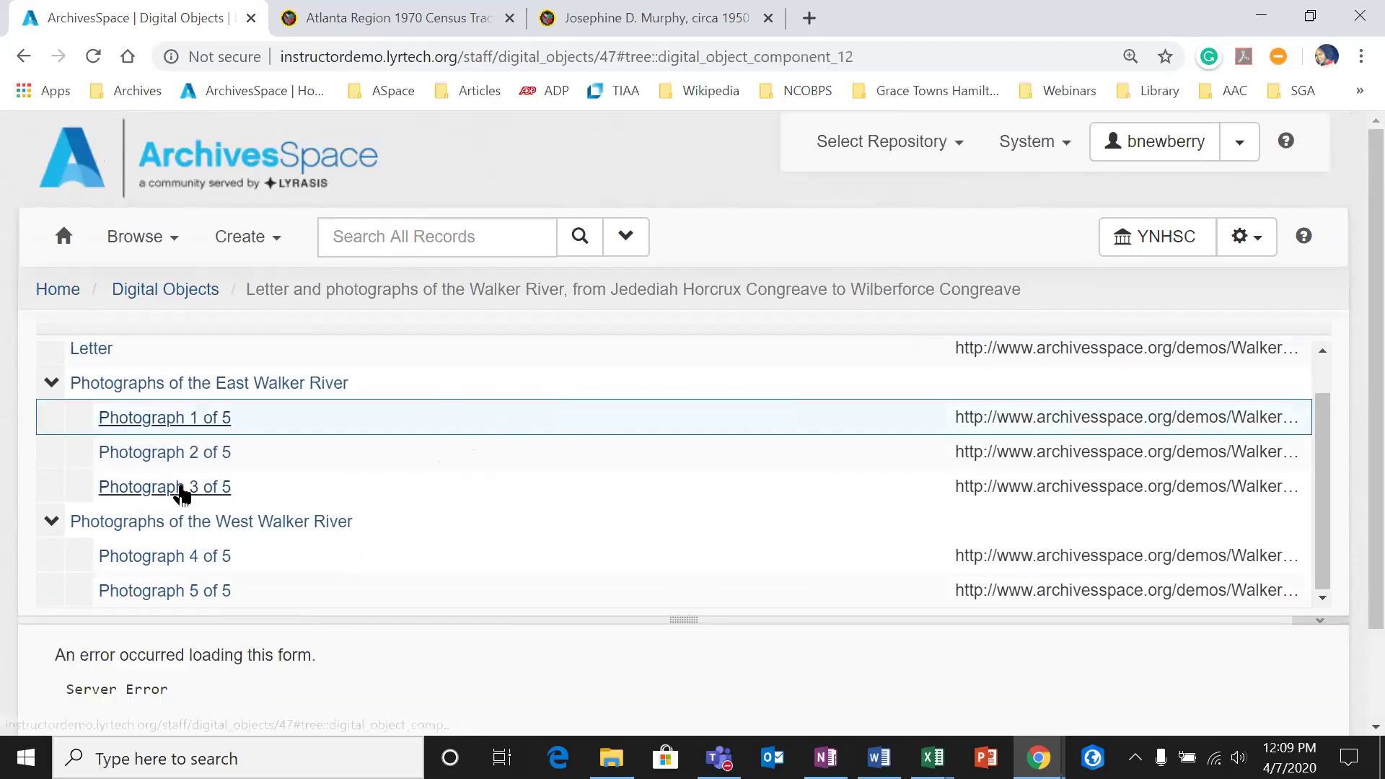
scroll(186, 487, down, 1)
scroll(195, 485, up, 1)
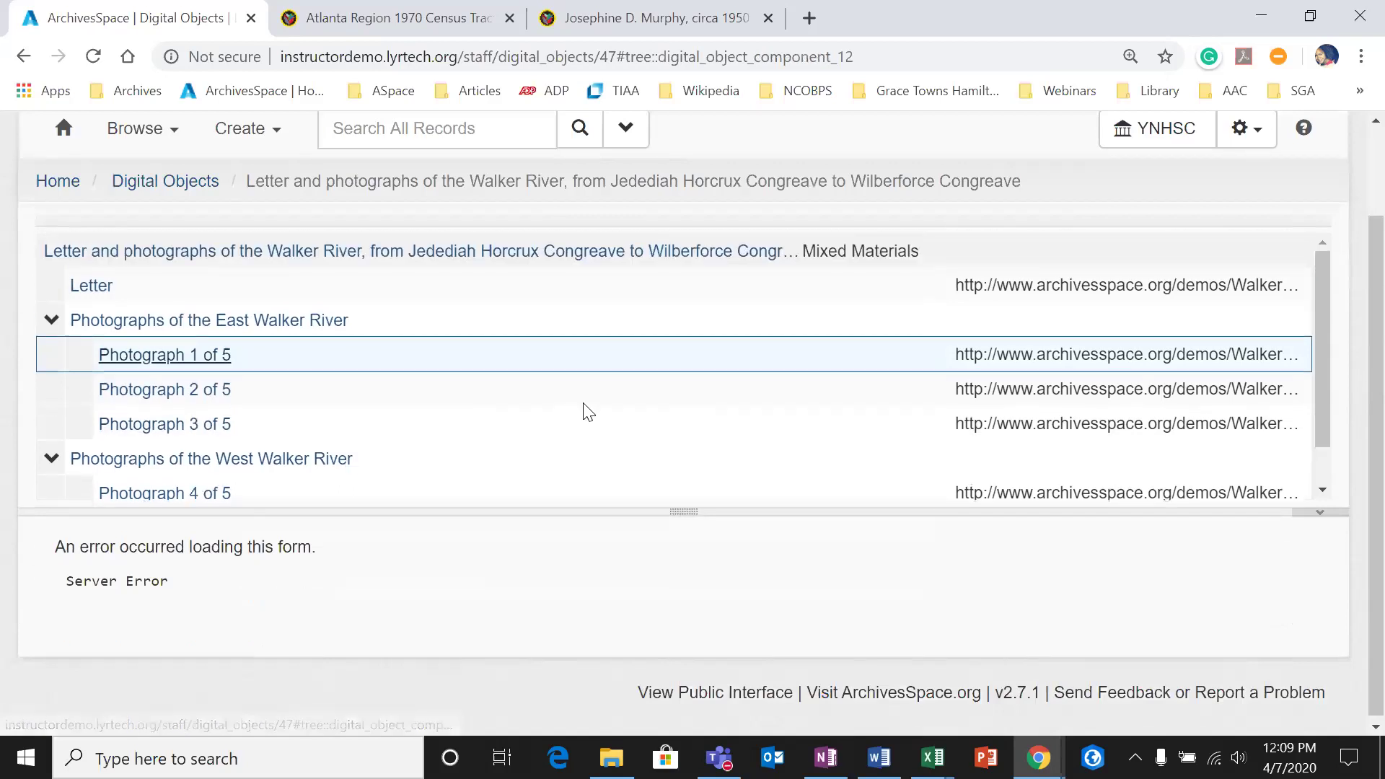
scroll(583, 409, up, 1)
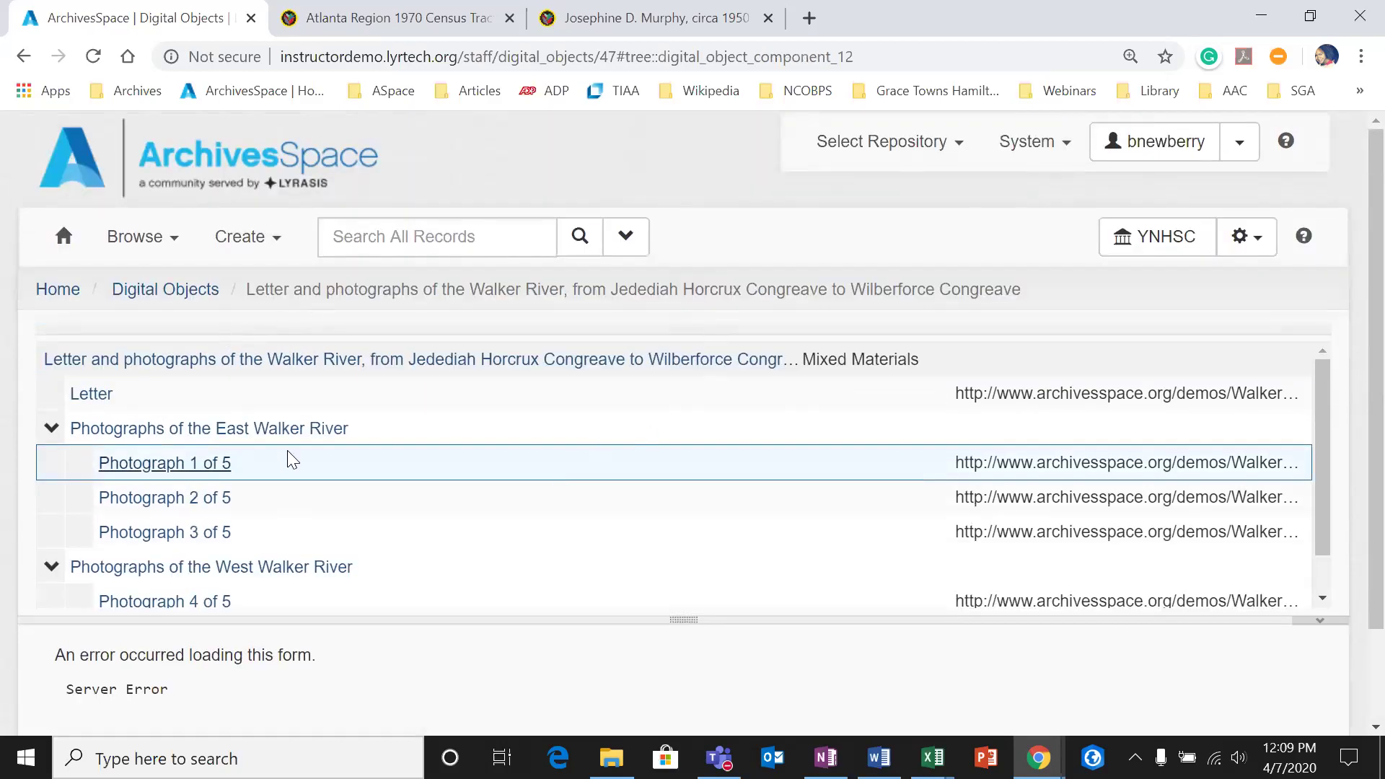
Step: View the "Photographs of the East Walker River" component and review its place in the hierarchy
click(213, 429)
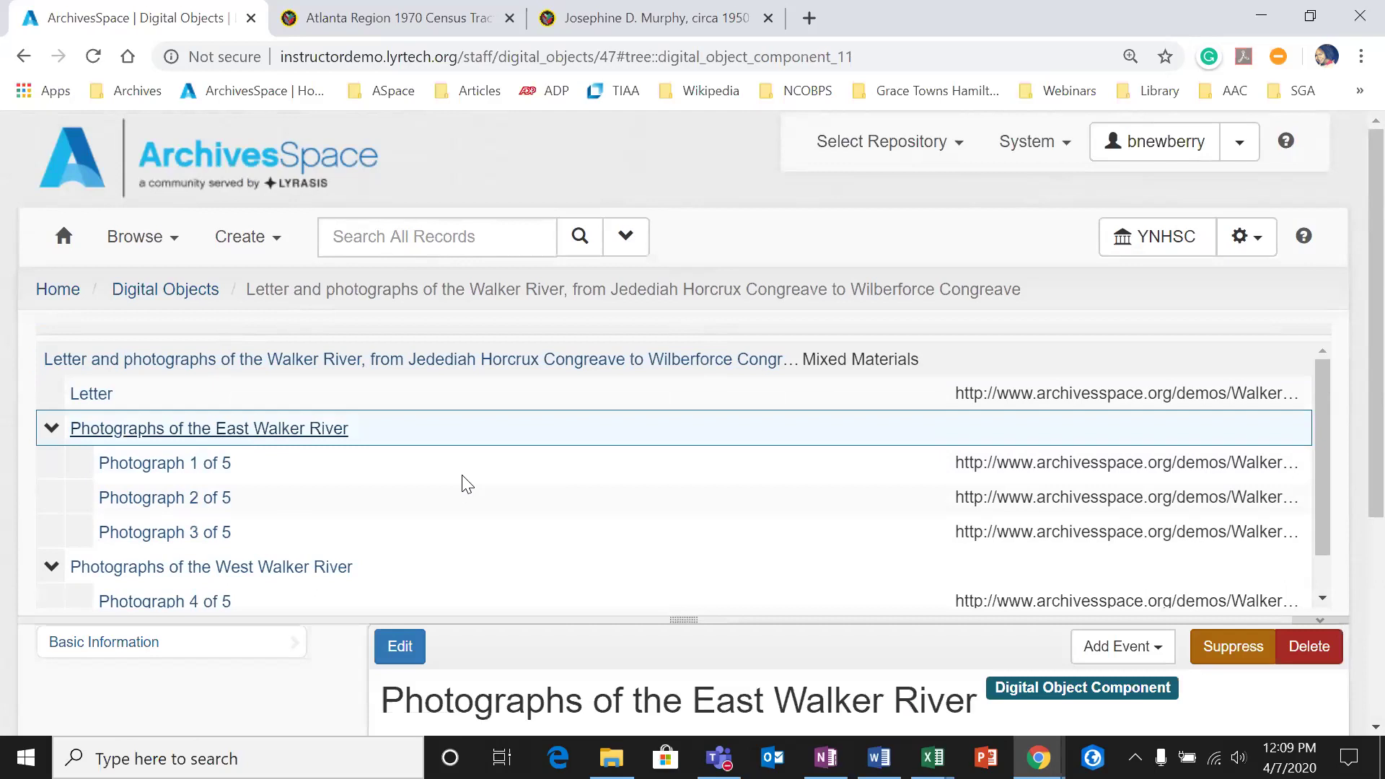
scroll(764, 551, down, 1)
scroll(772, 550, up, 2)
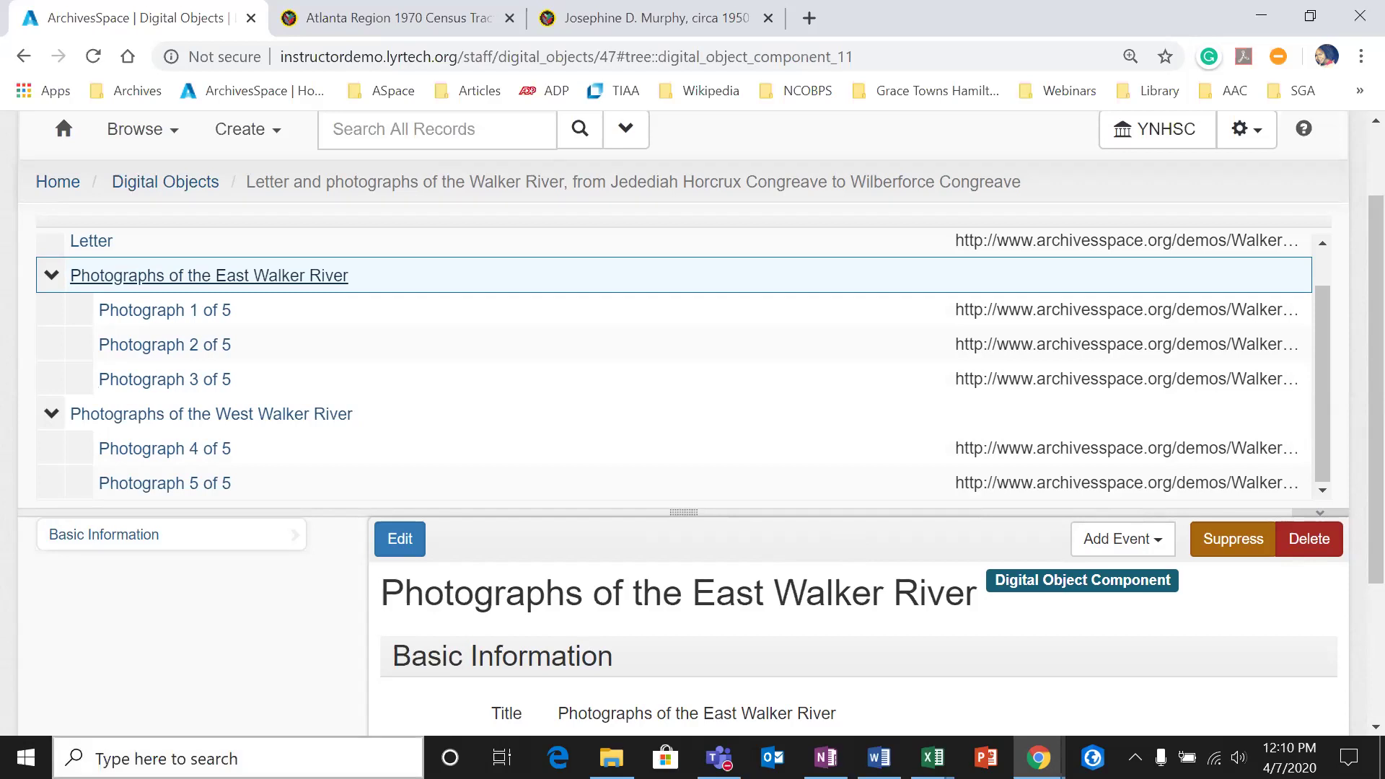
scroll(500, 482, up, 4)
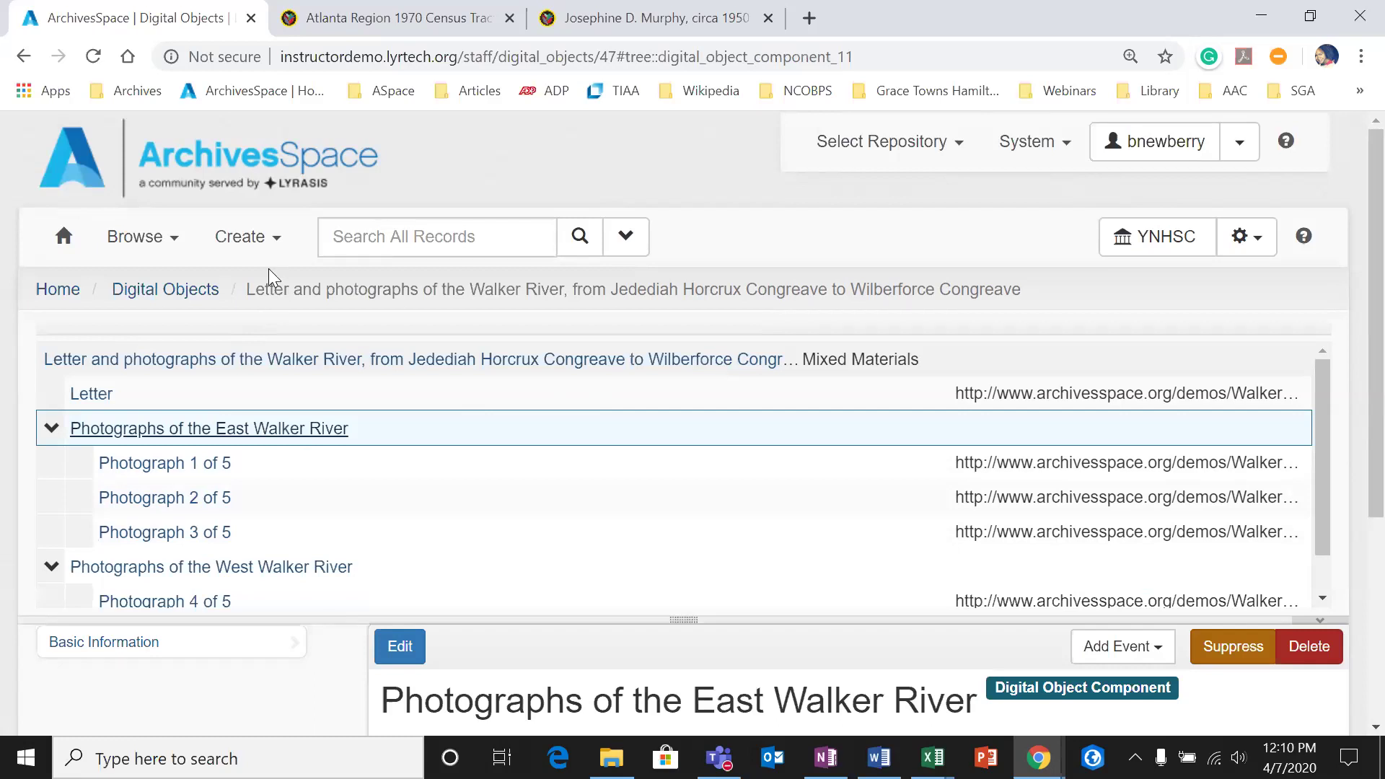
Step: Search all records for "my favorite finding aid" and open the My Favorite Finding Aid resource in edit mode
click(271, 241)
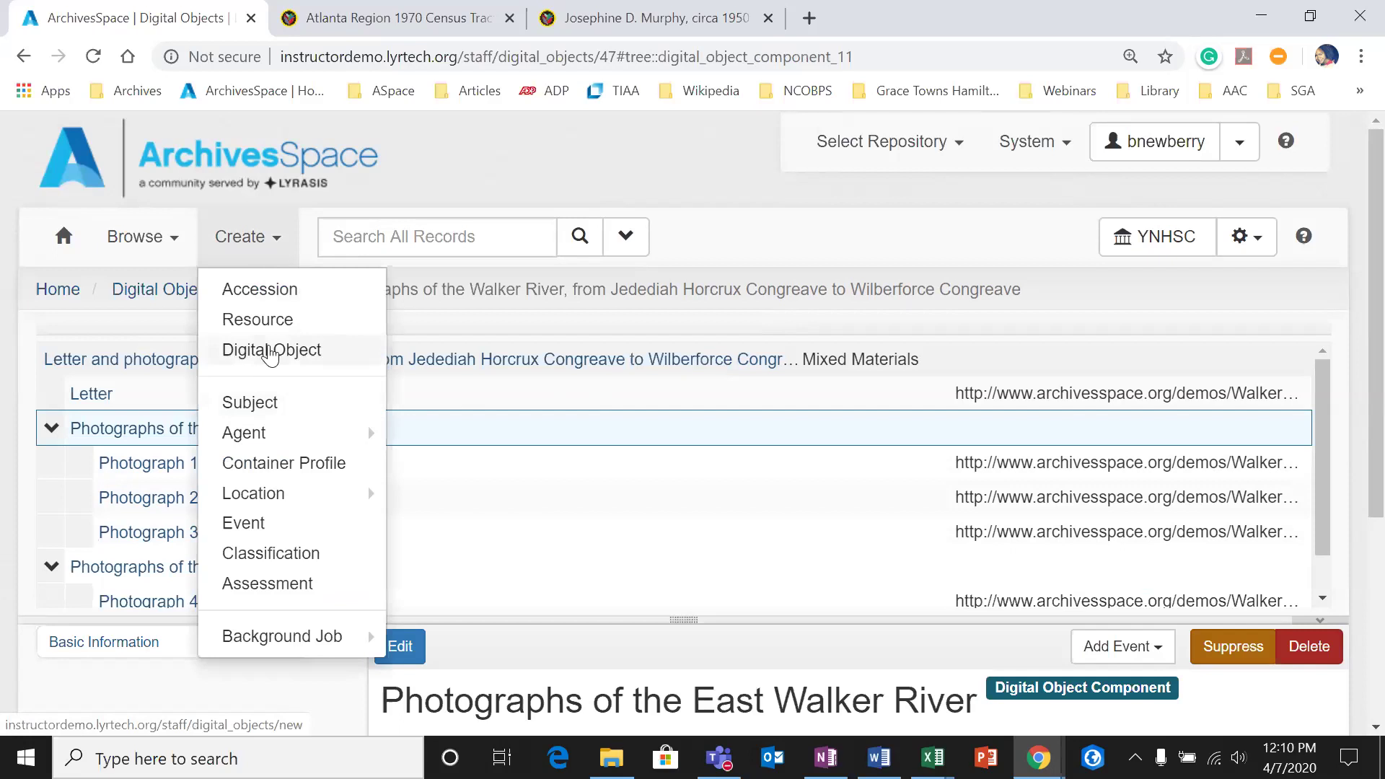
click(433, 230)
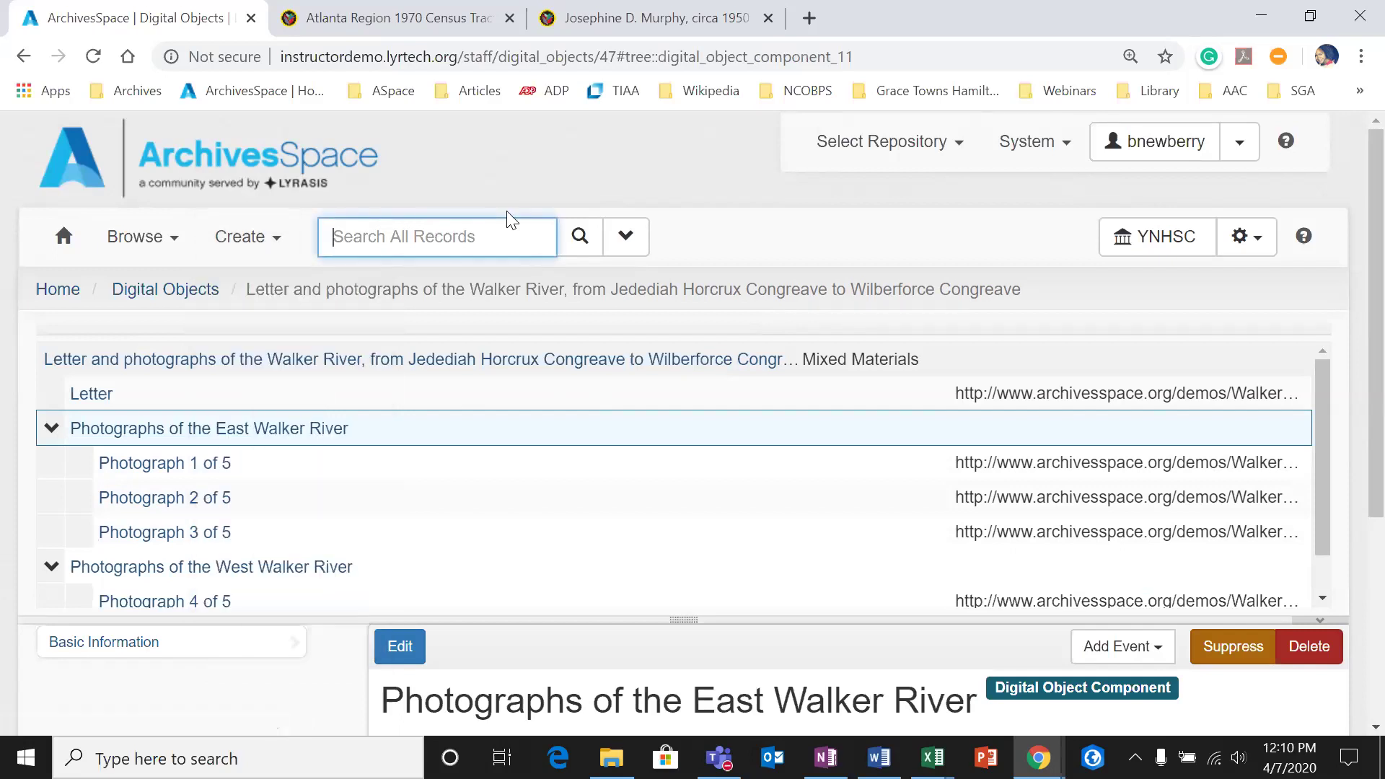
text(my favo)
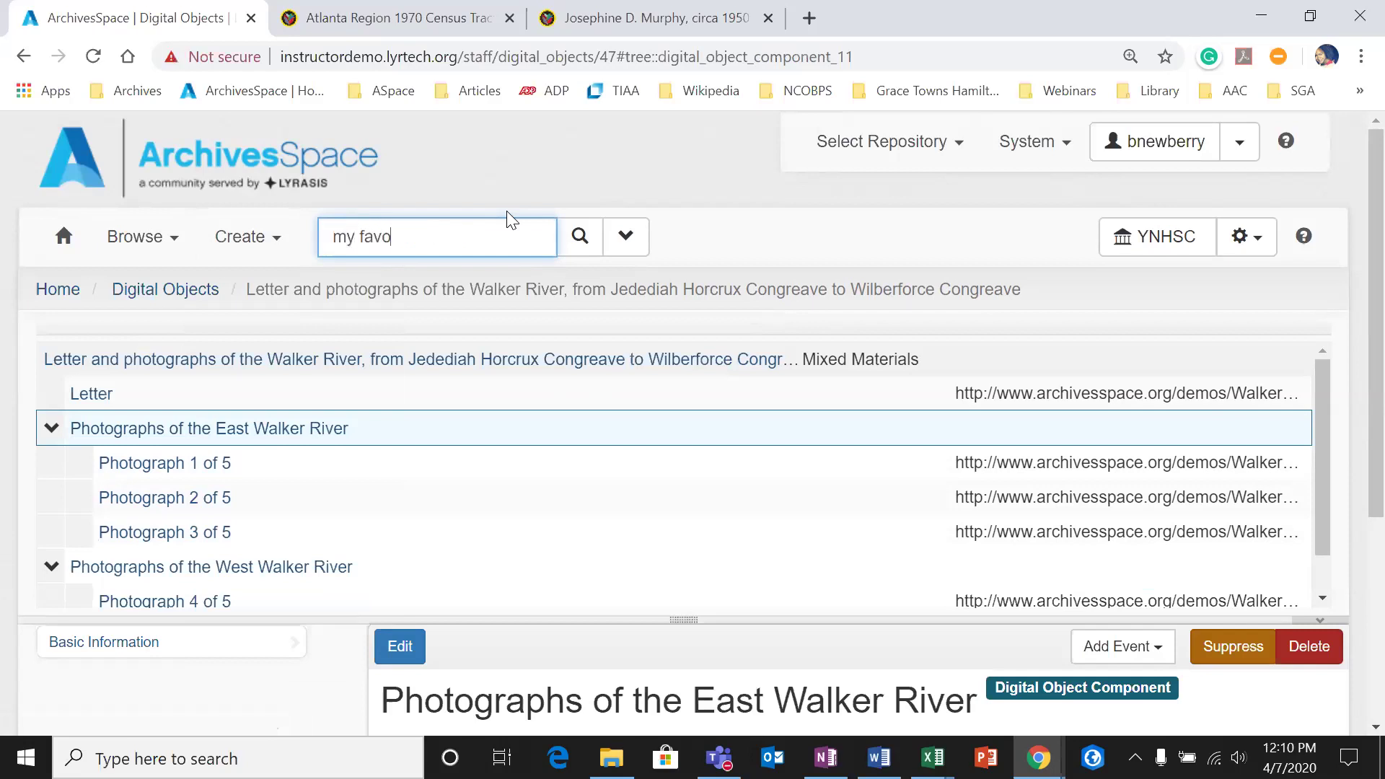
text(rite finding aid)
key(Return)
scroll(649, 368, down, 1)
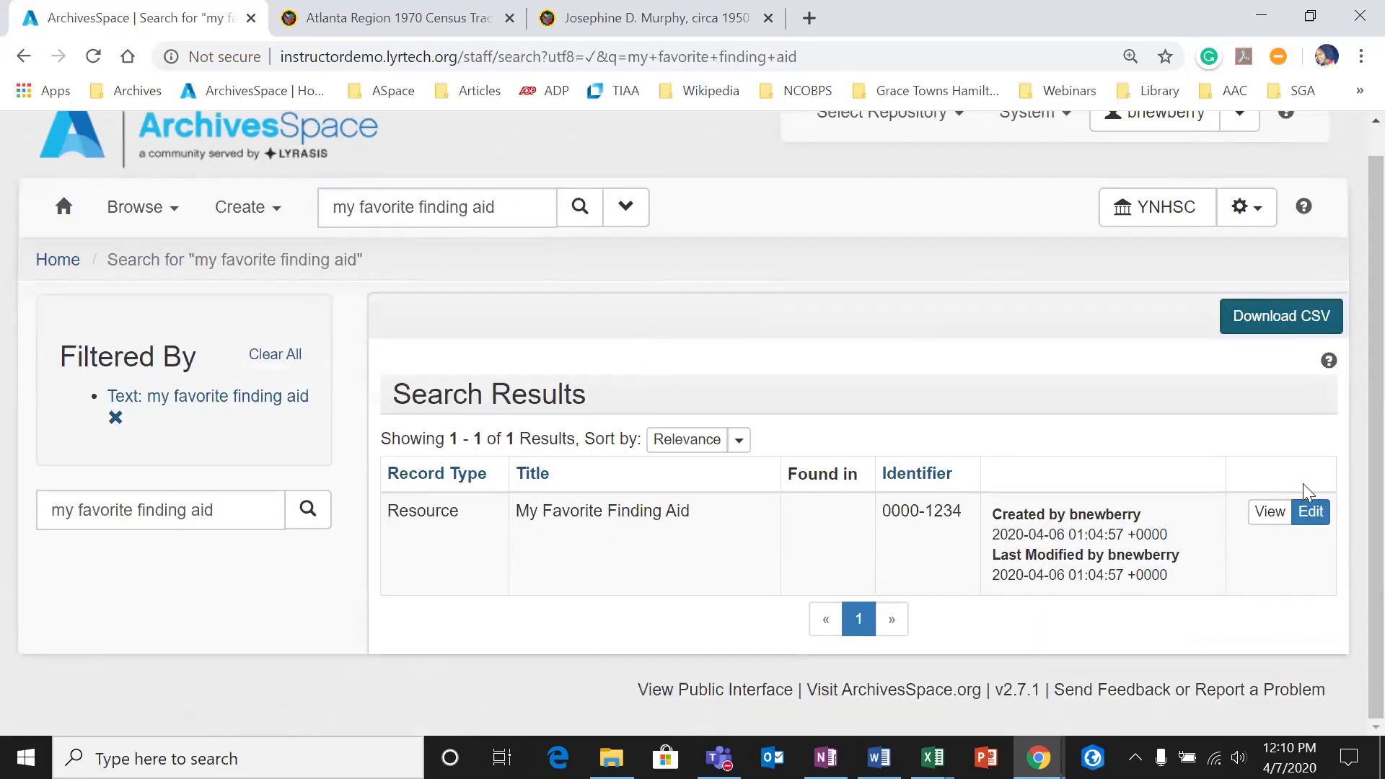
click(1311, 512)
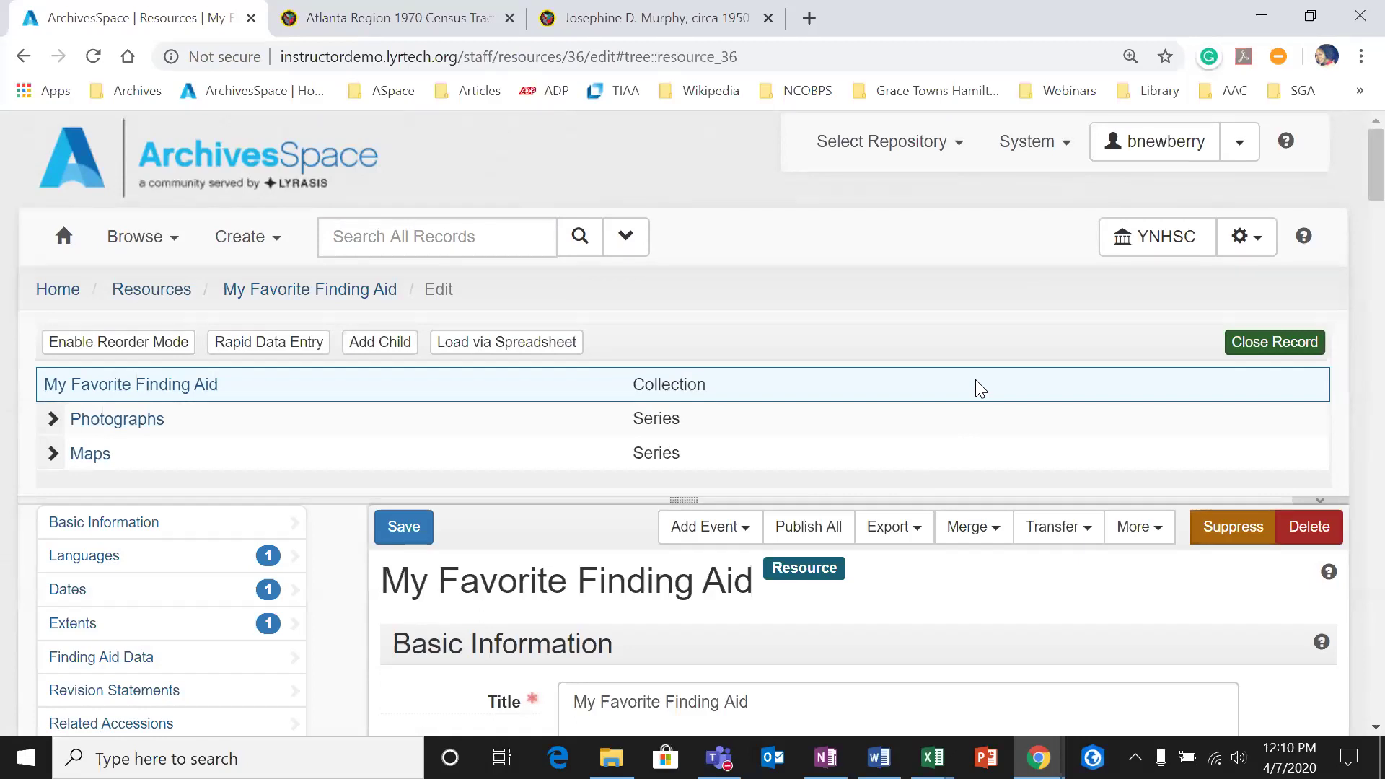
Step: Expand the Photographs series of the finding aid and open its circa 1950 file-level archival object
scroll(279, 501, down, 3)
scroll(181, 423, up, 2)
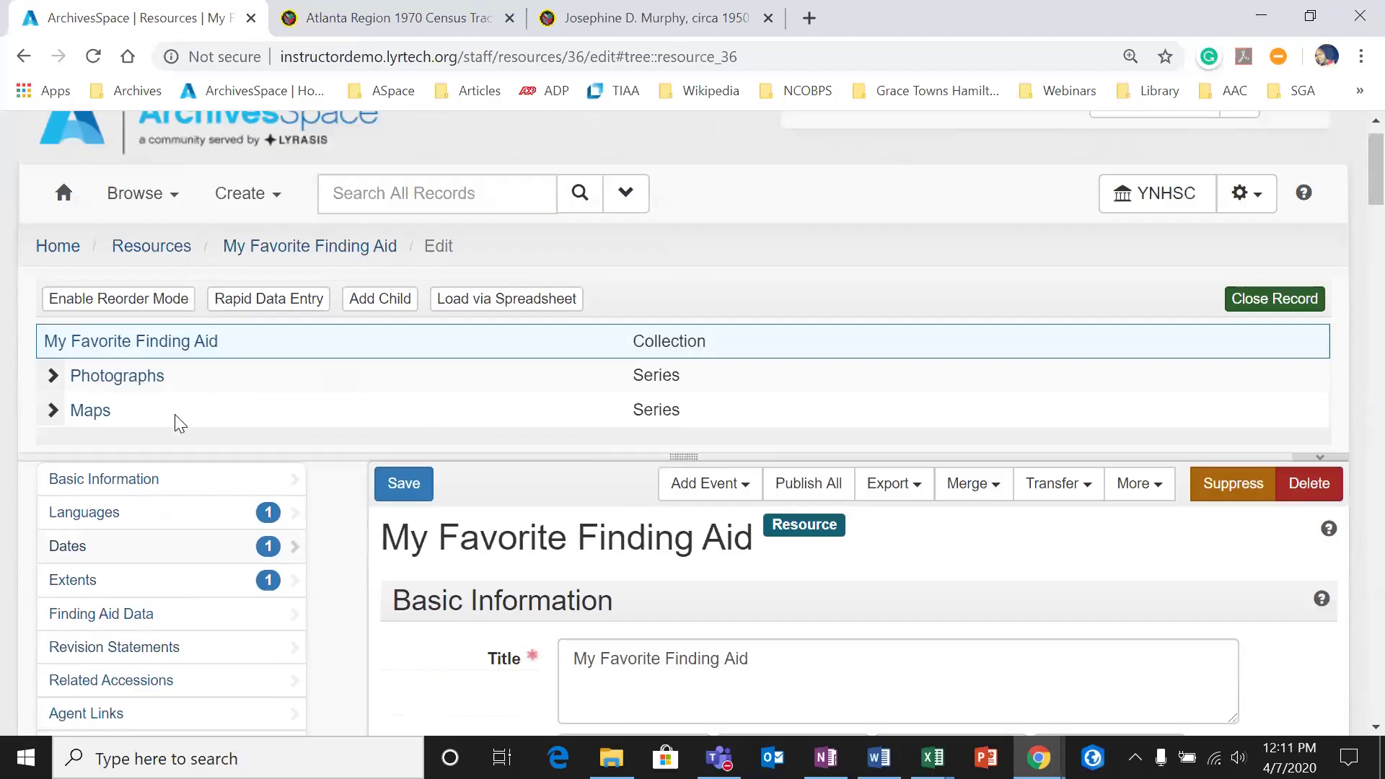
scroll(180, 423, up, 1)
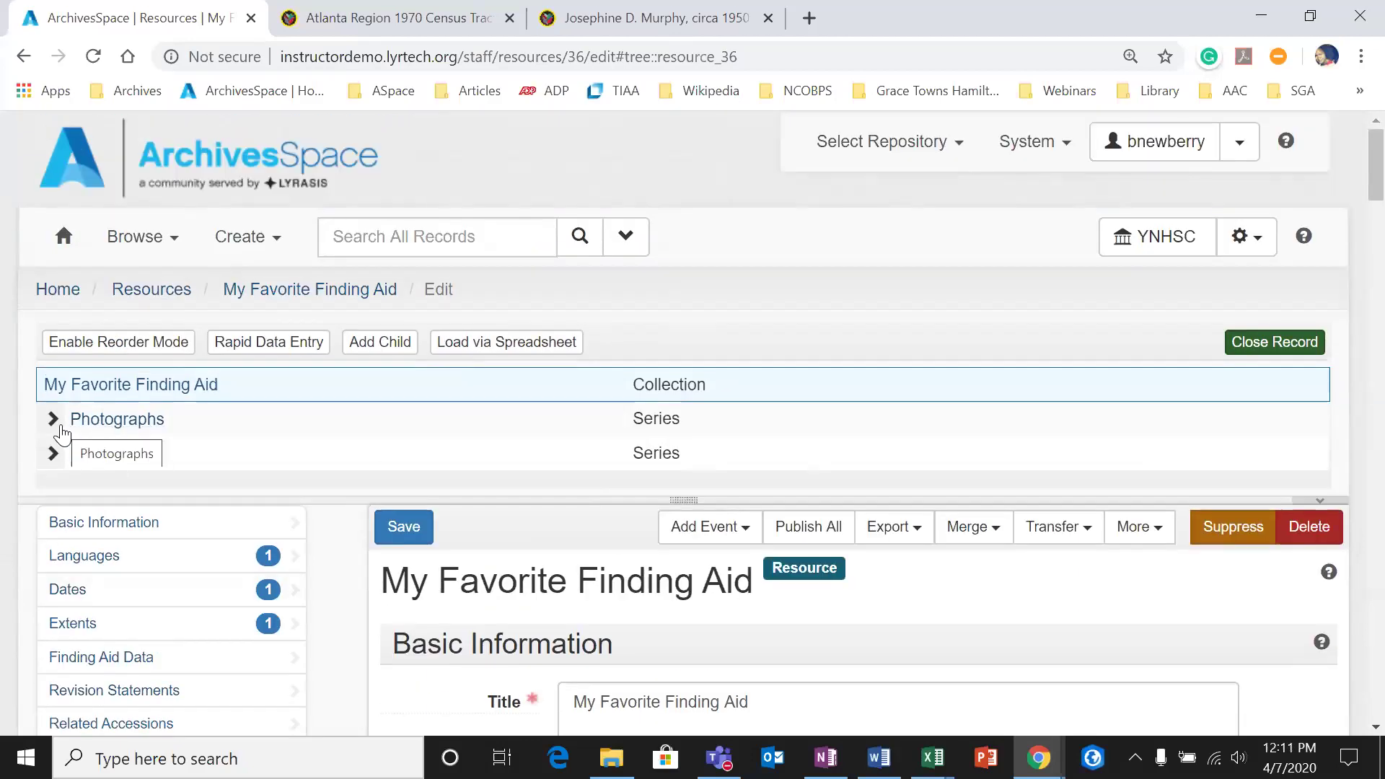
scroll(160, 521, down, 3)
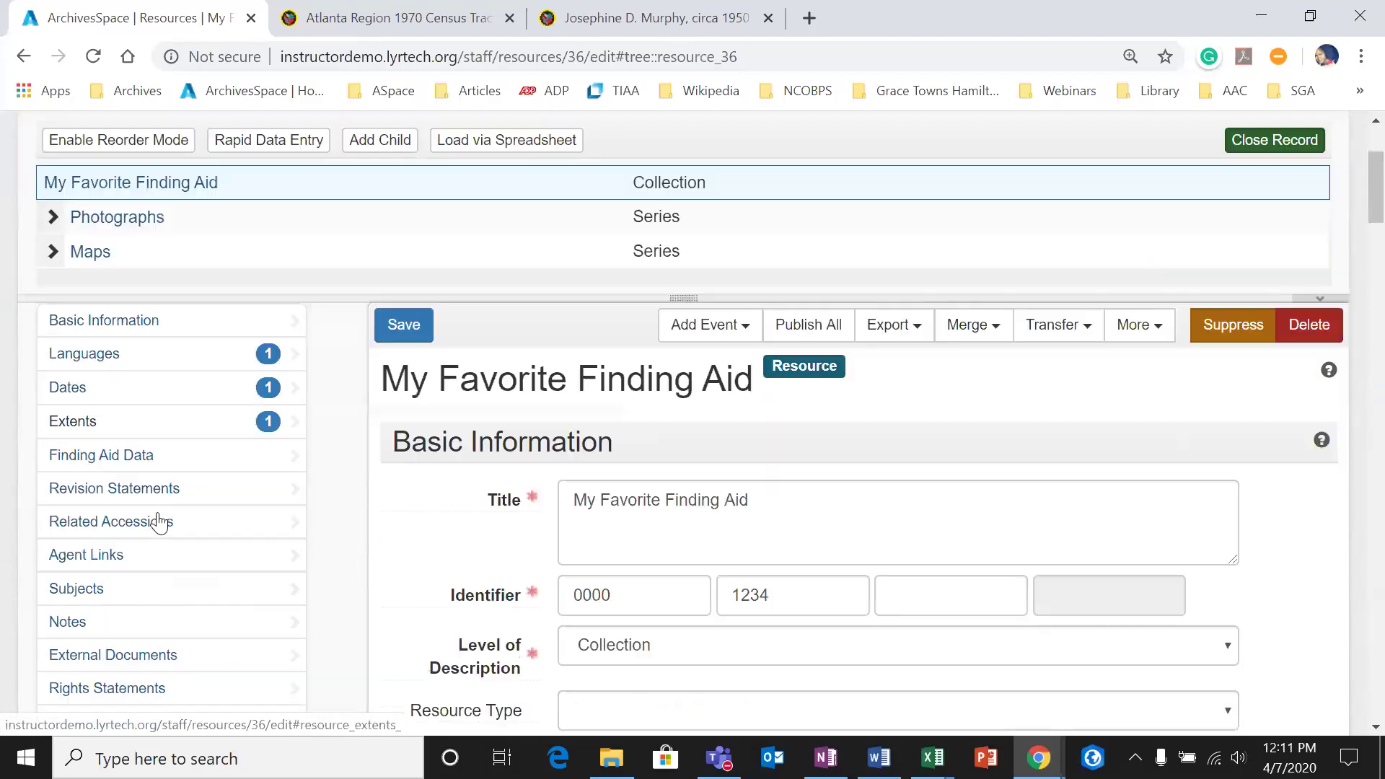
scroll(145, 599, down, 2)
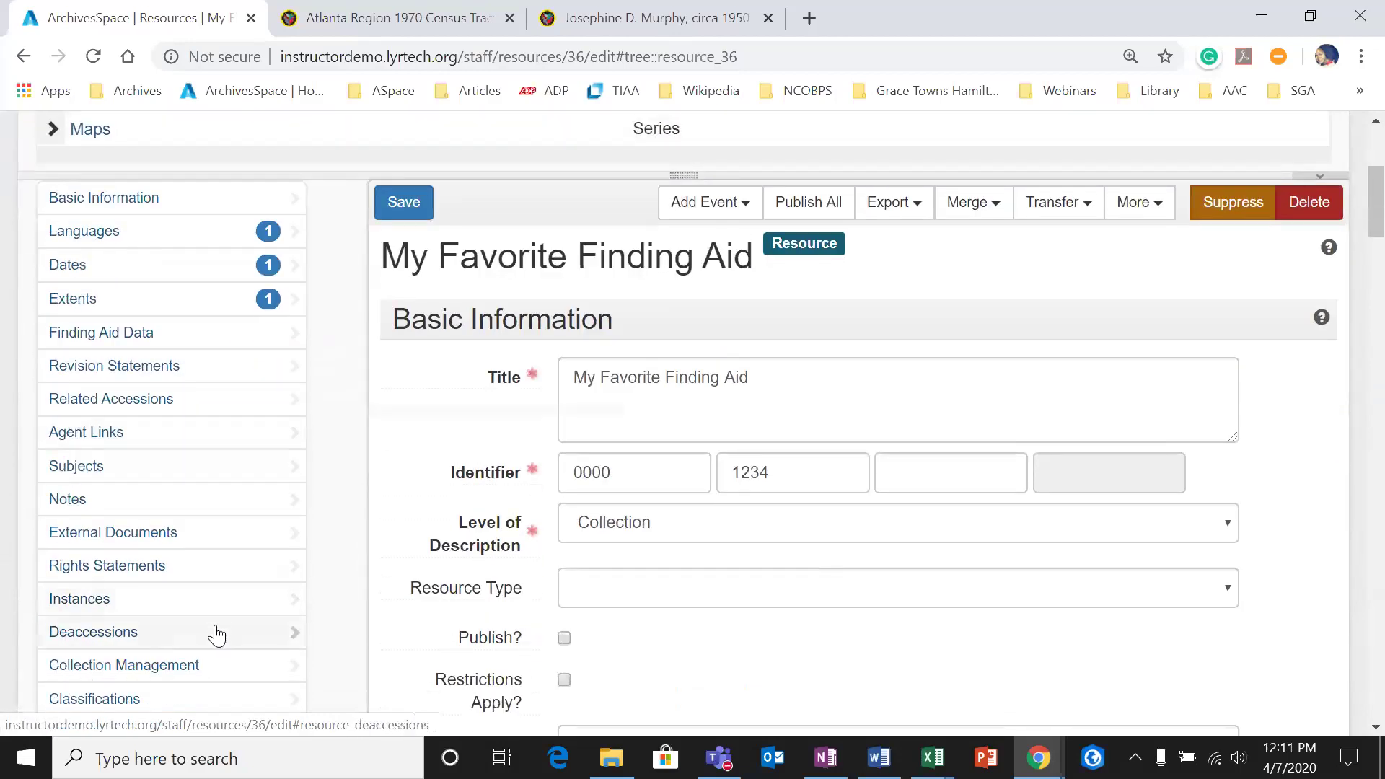
scroll(216, 634, up, 3)
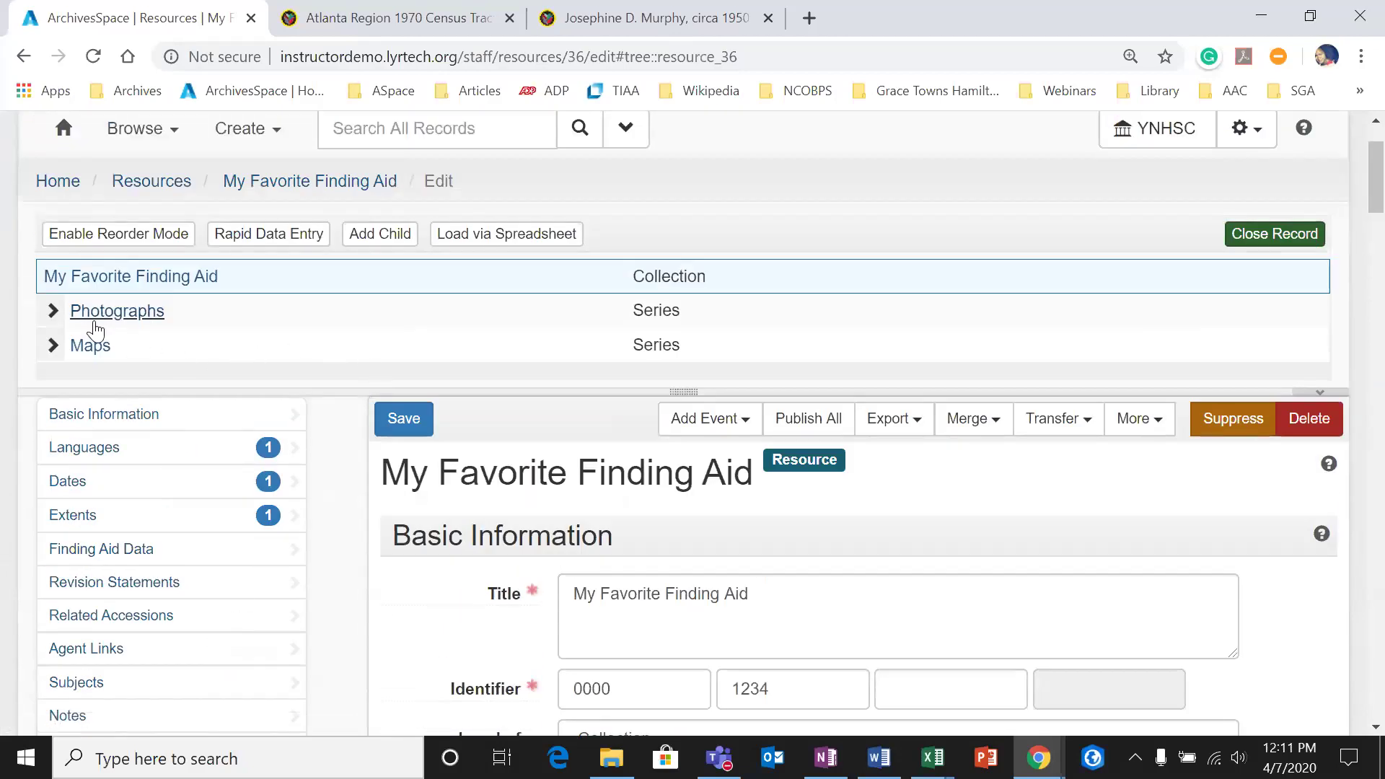
click(53, 310)
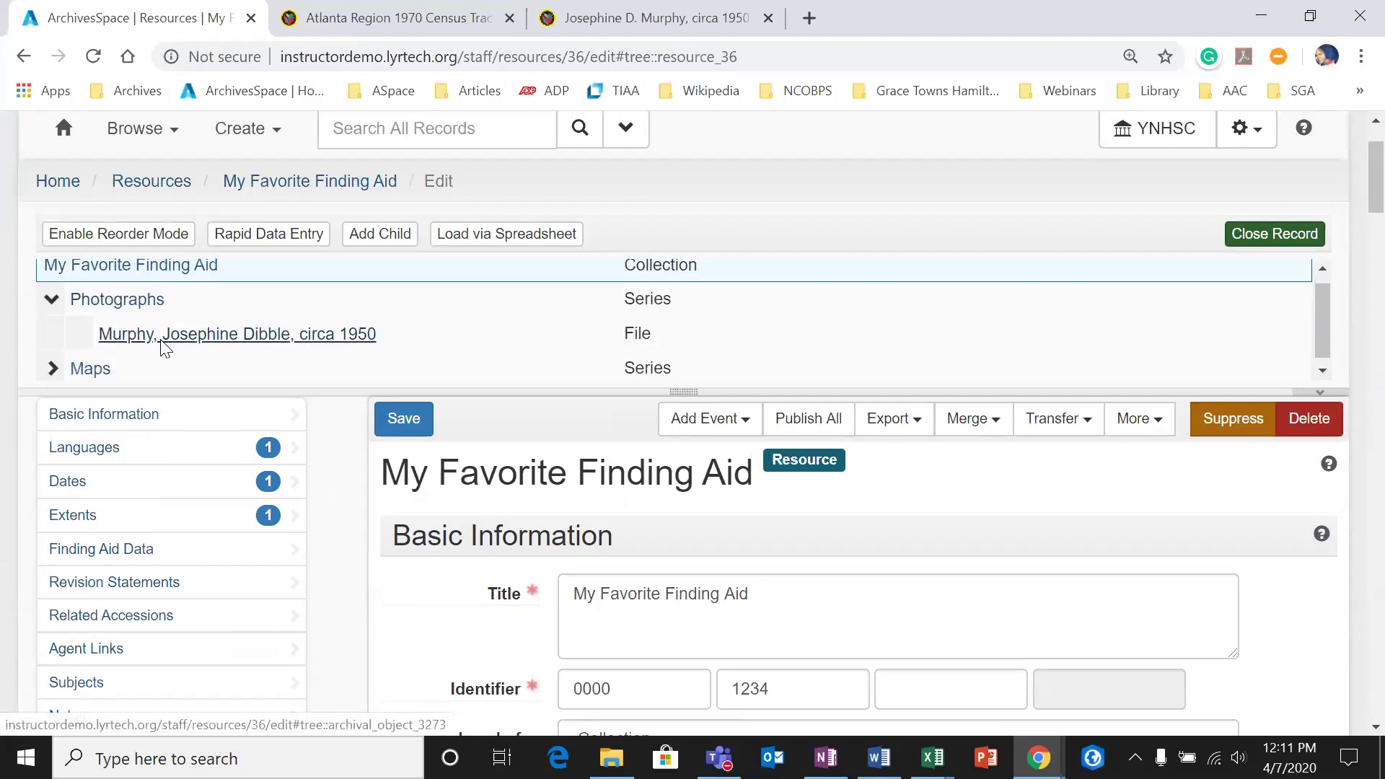
scroll(226, 336, up, 1)
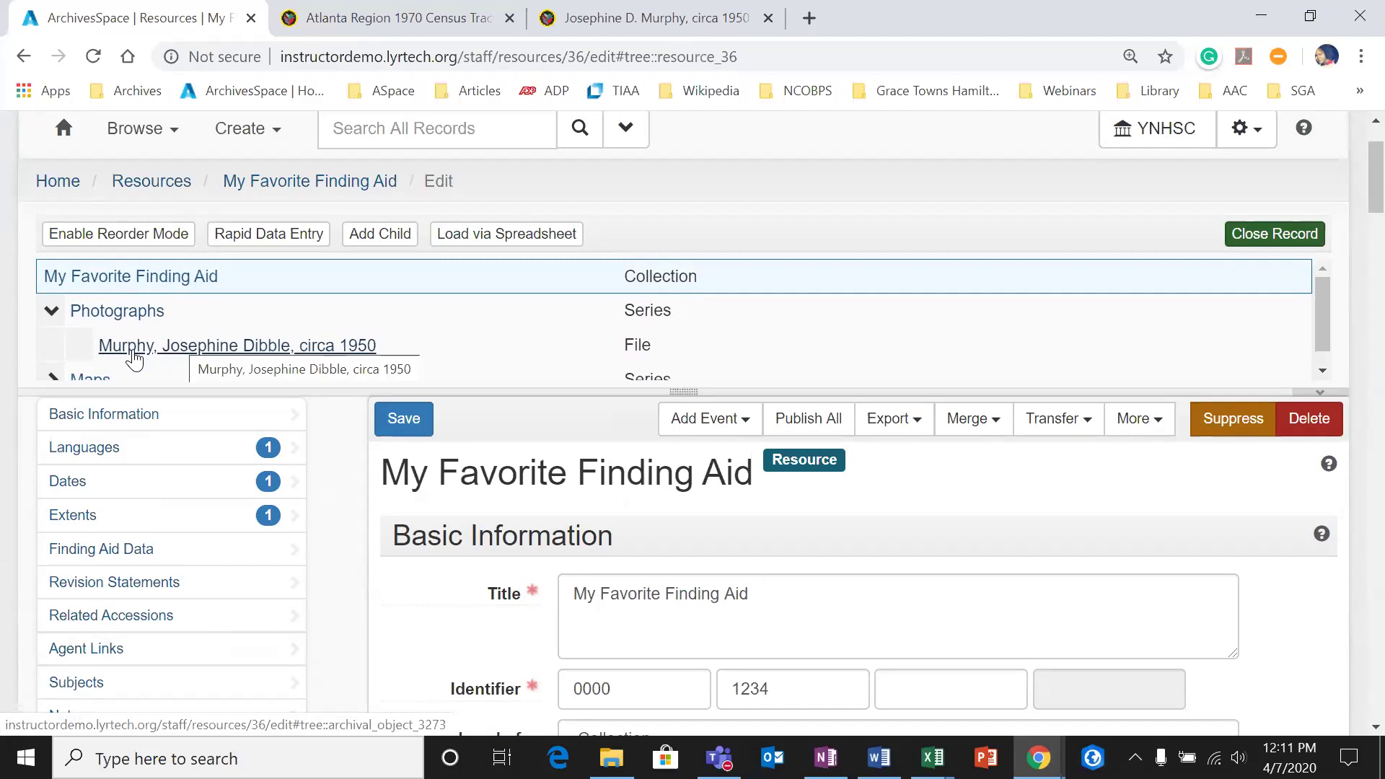
click(132, 352)
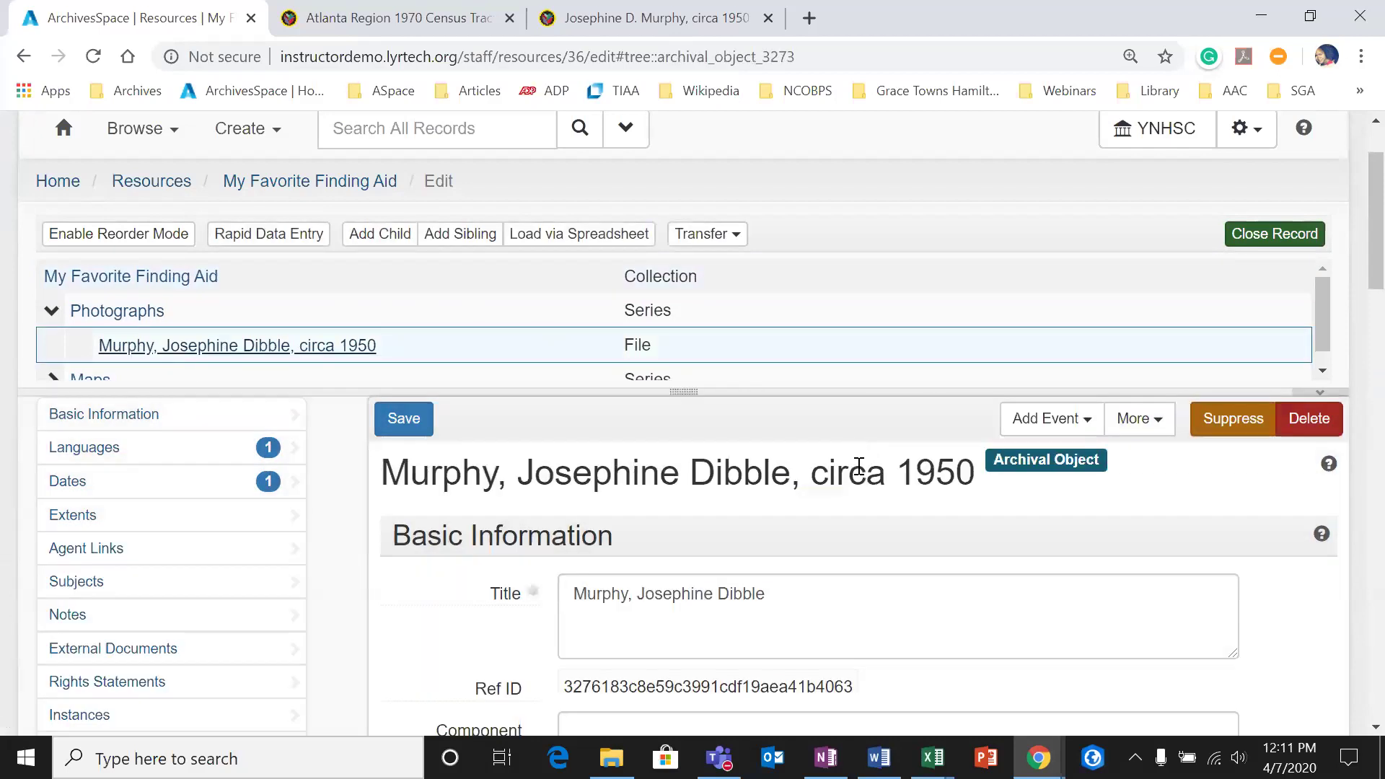
Step: Add a digital object instance to the archival object and start creating a new digital object for it
scroll(858, 466, down, 4)
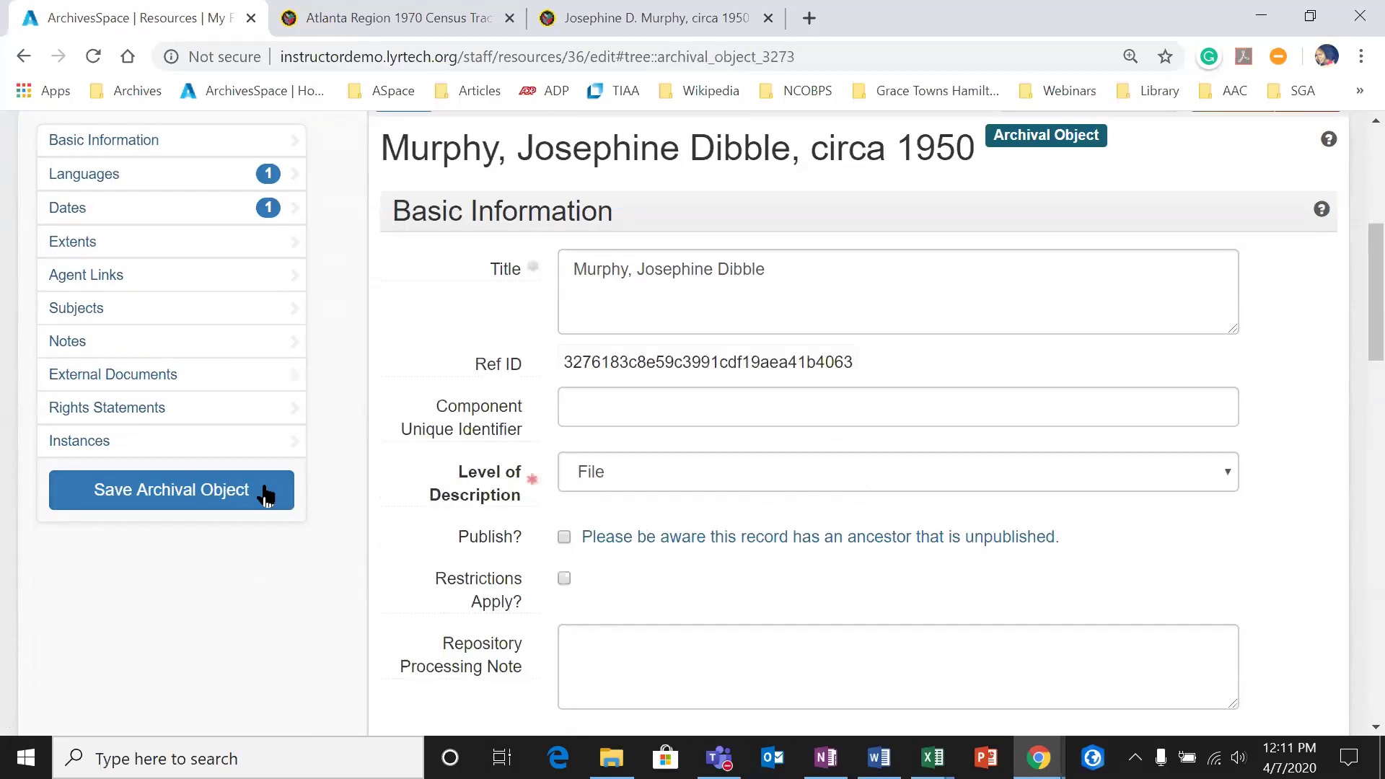
click(289, 441)
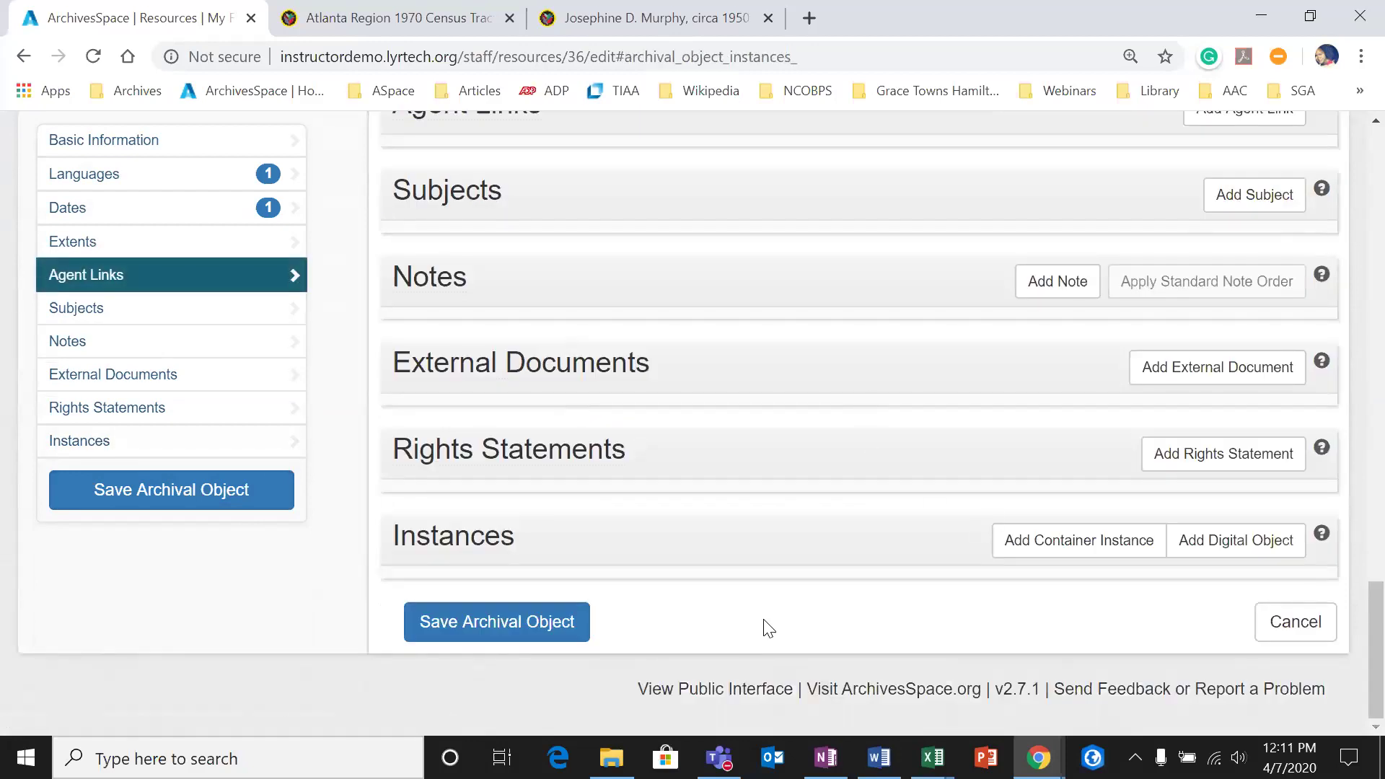
click(1258, 547)
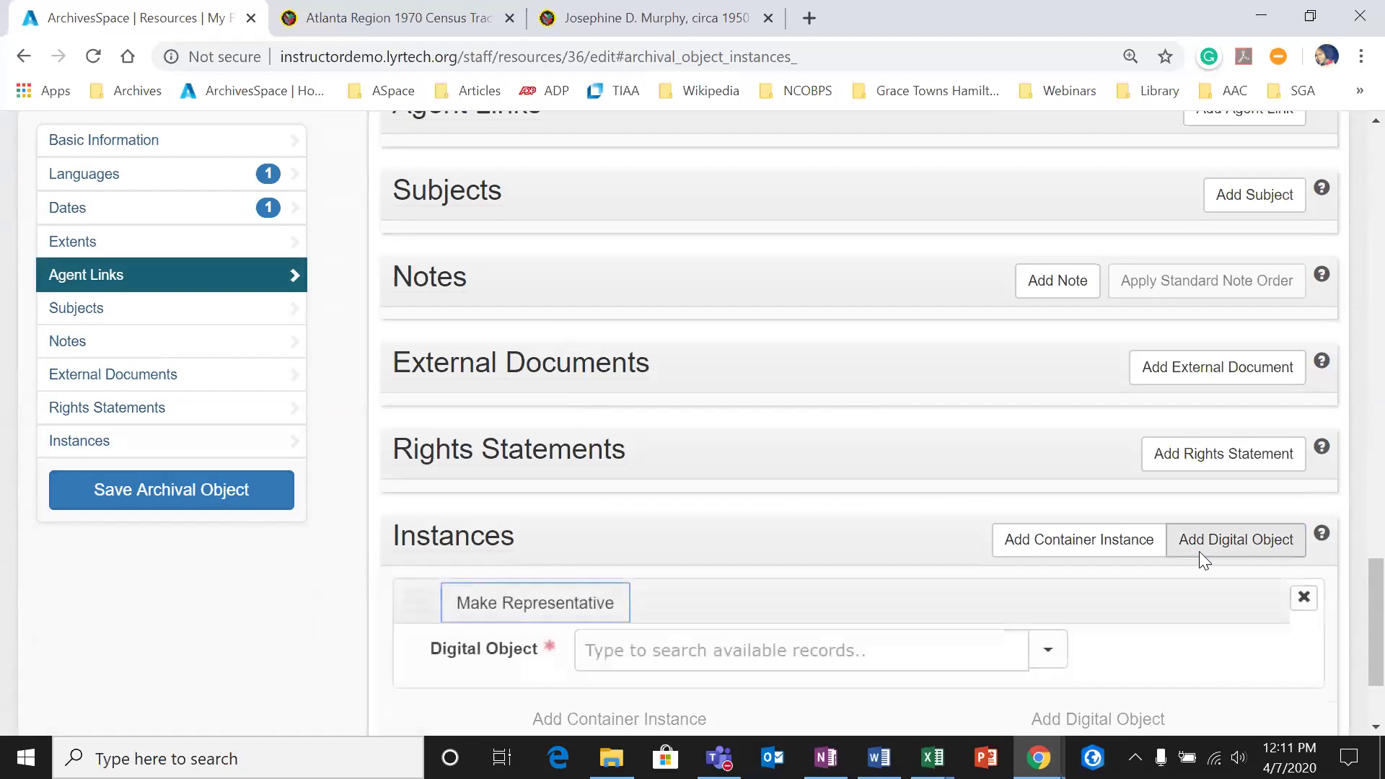
scroll(917, 628, down, 1)
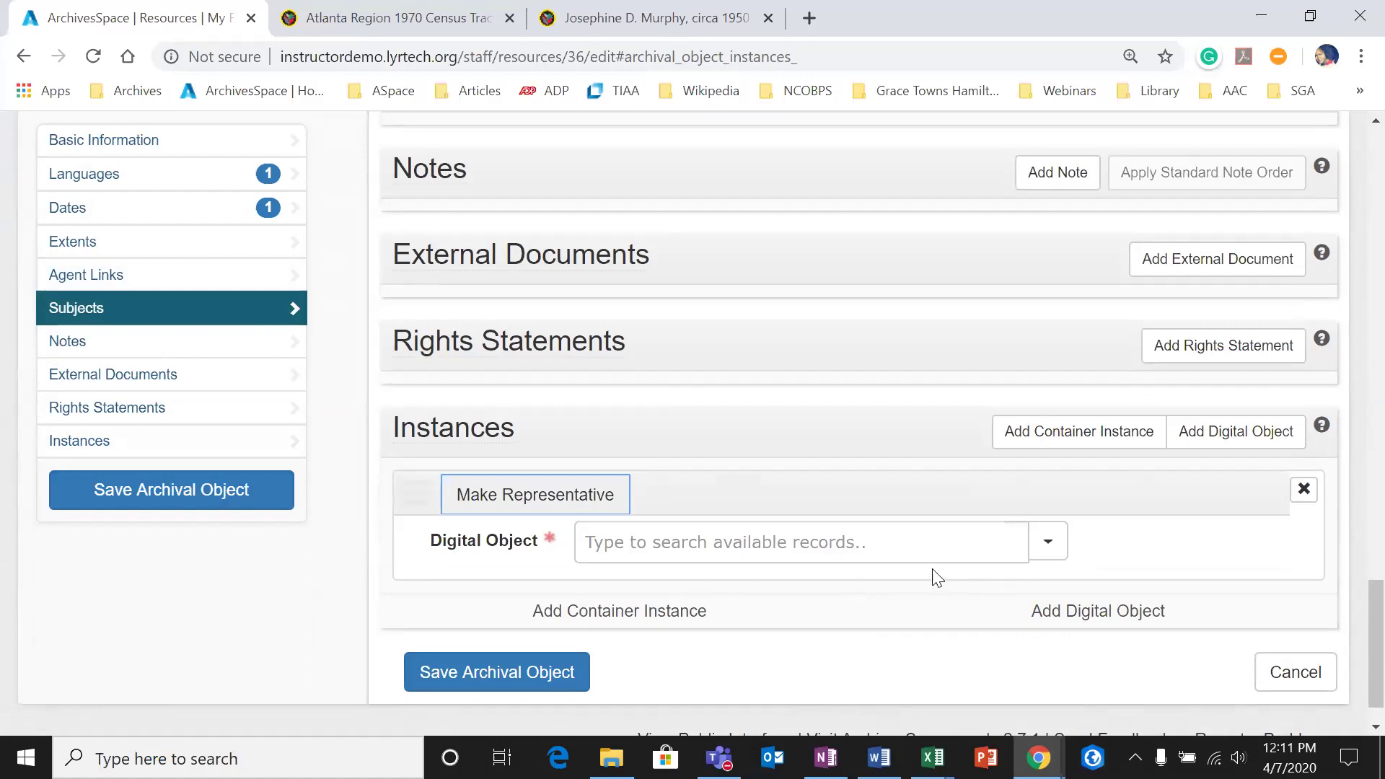
click(1067, 541)
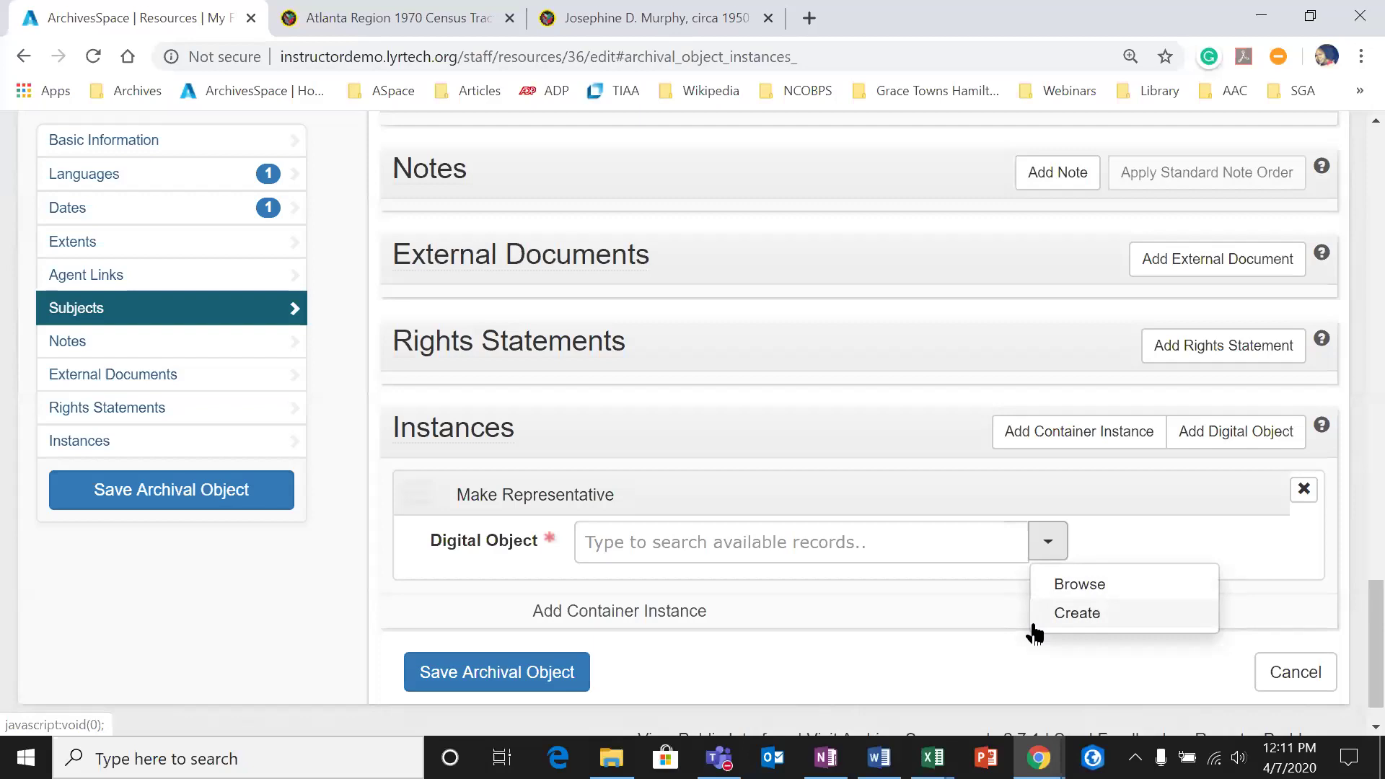
click(1075, 613)
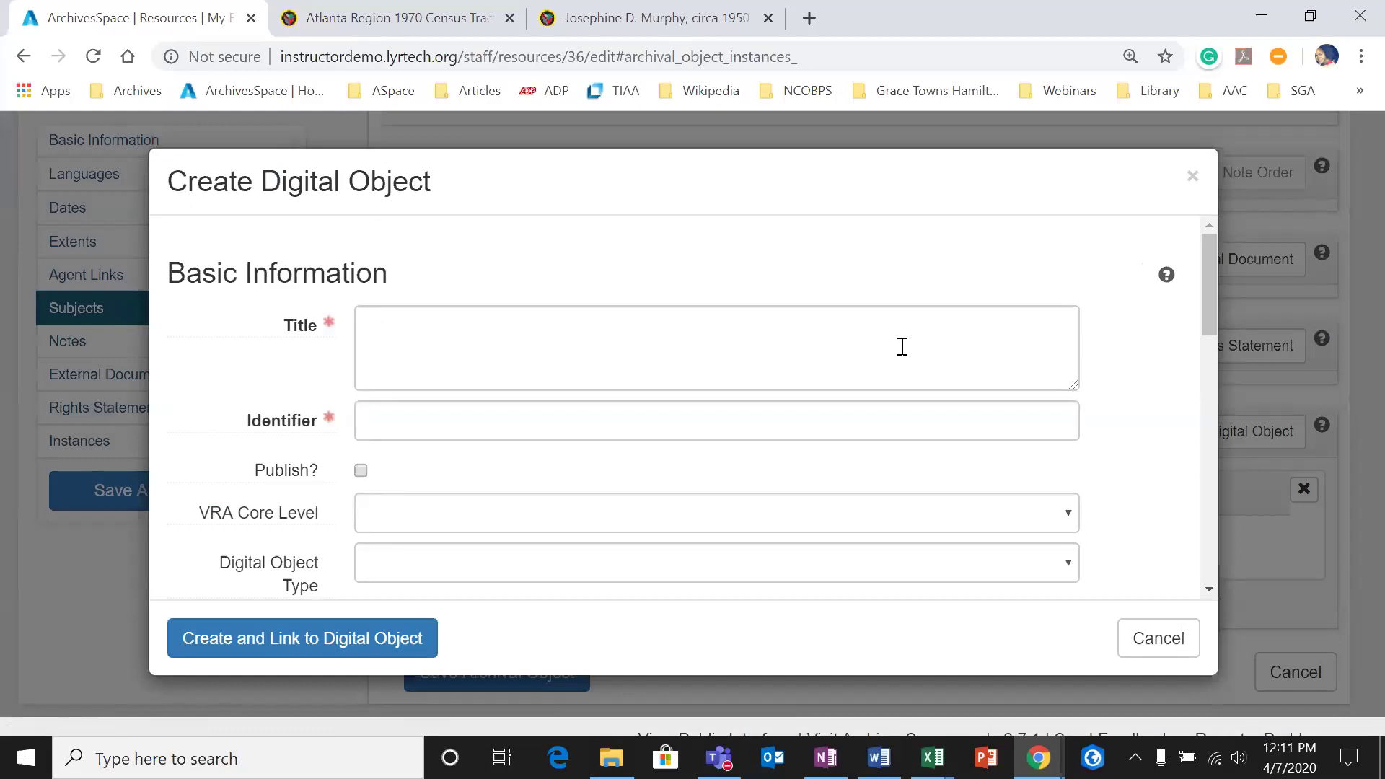
Step: Examine the Create Digital Object form, from the basic information fields through file versions, languages, dates, extents, agent links and subjects
scroll(902, 346, down, 1)
scroll(902, 347, up, 1)
mouse_move(285, 423)
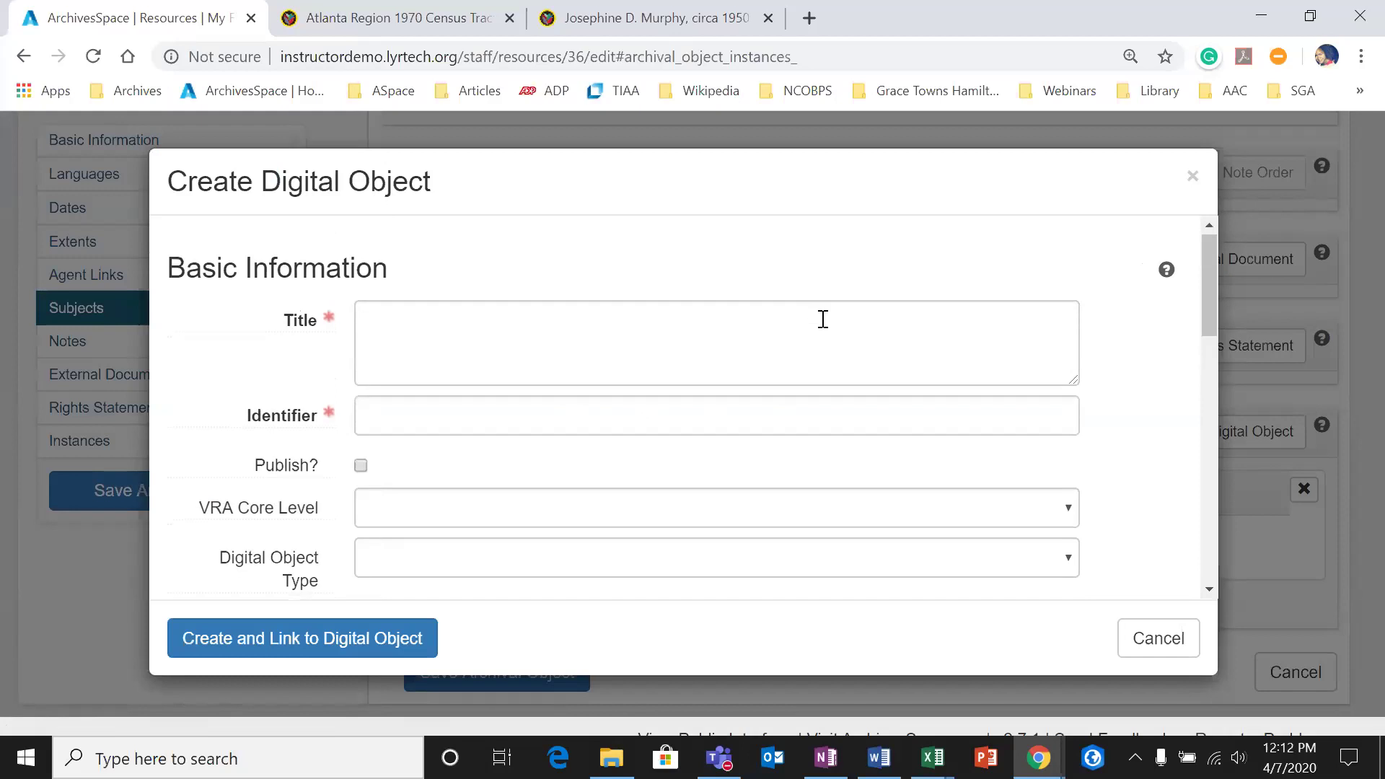
scroll(797, 353, down, 4)
scroll(772, 371, down, 3)
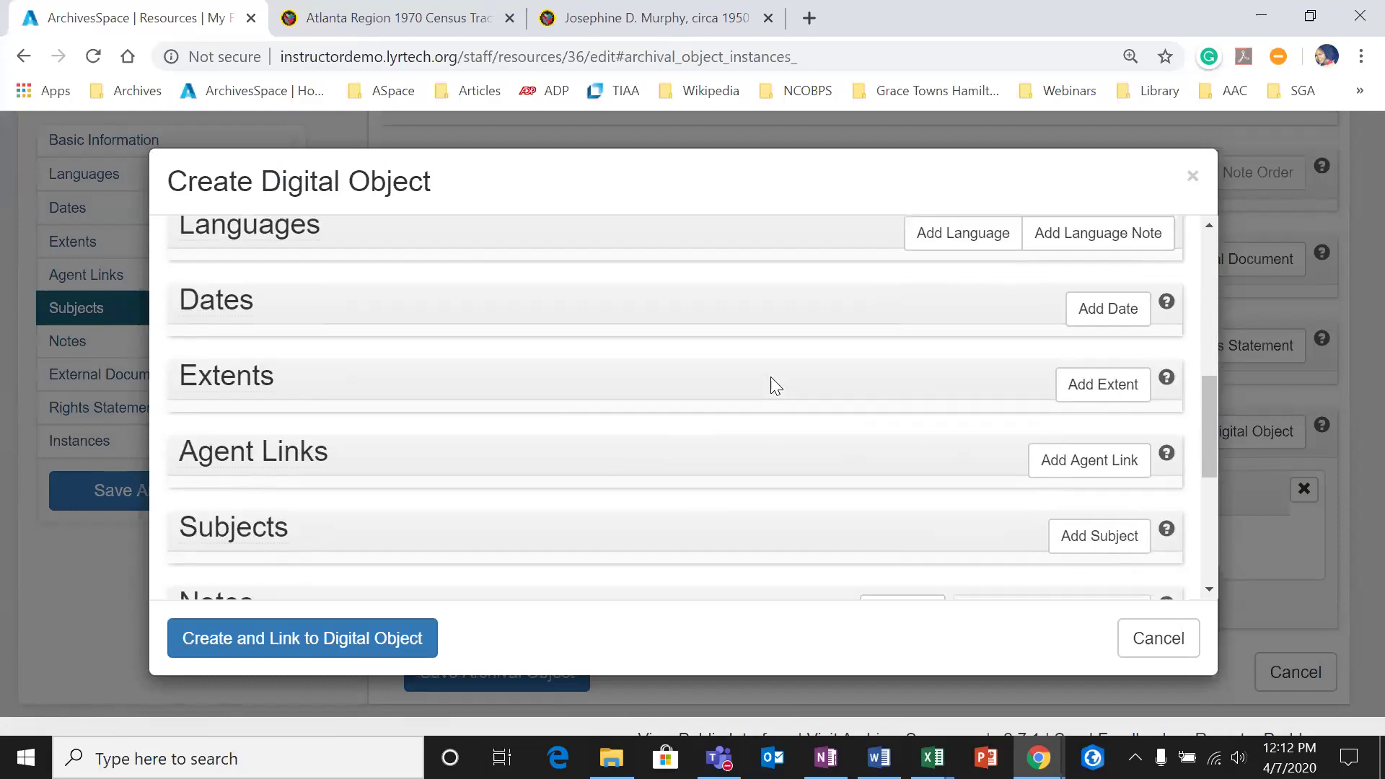
scroll(771, 383, up, 7)
scroll(771, 394, down, 3)
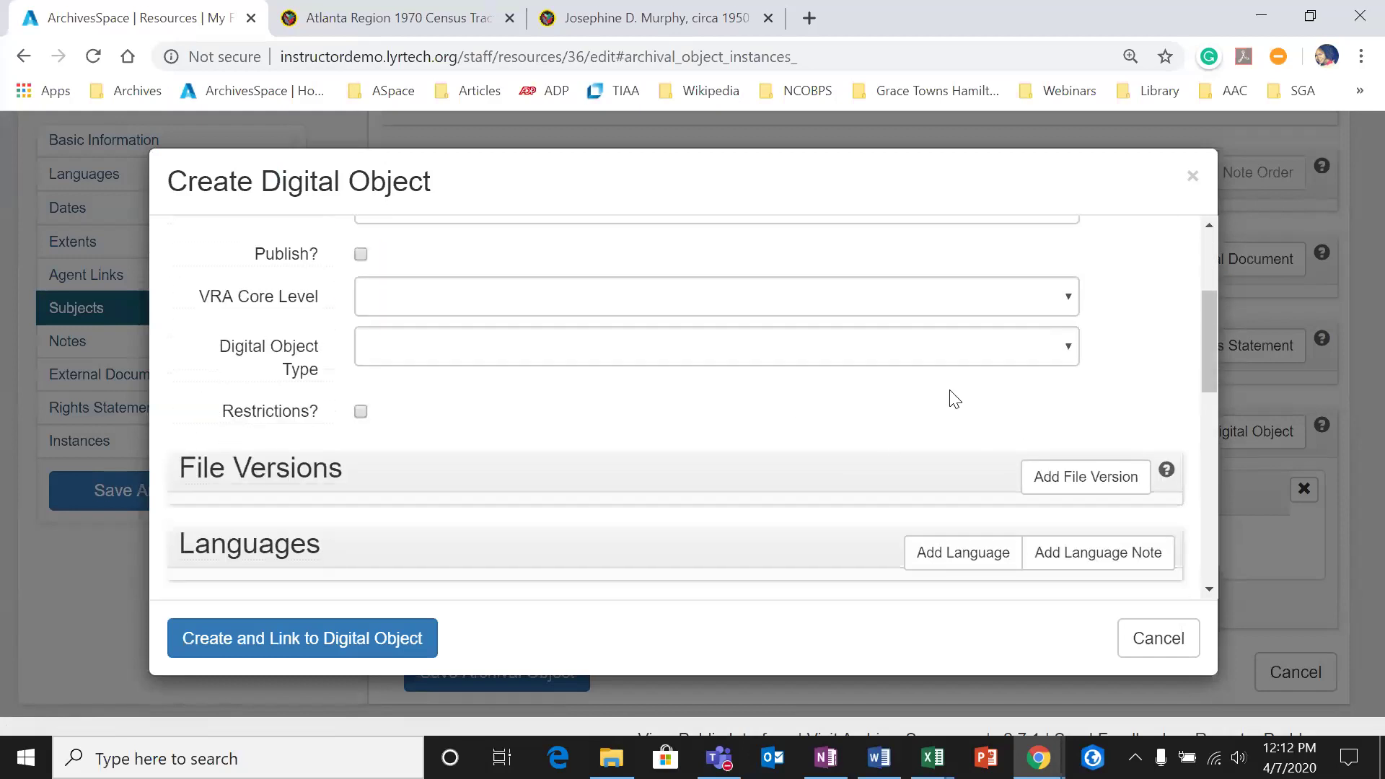
scroll(952, 404, up, 3)
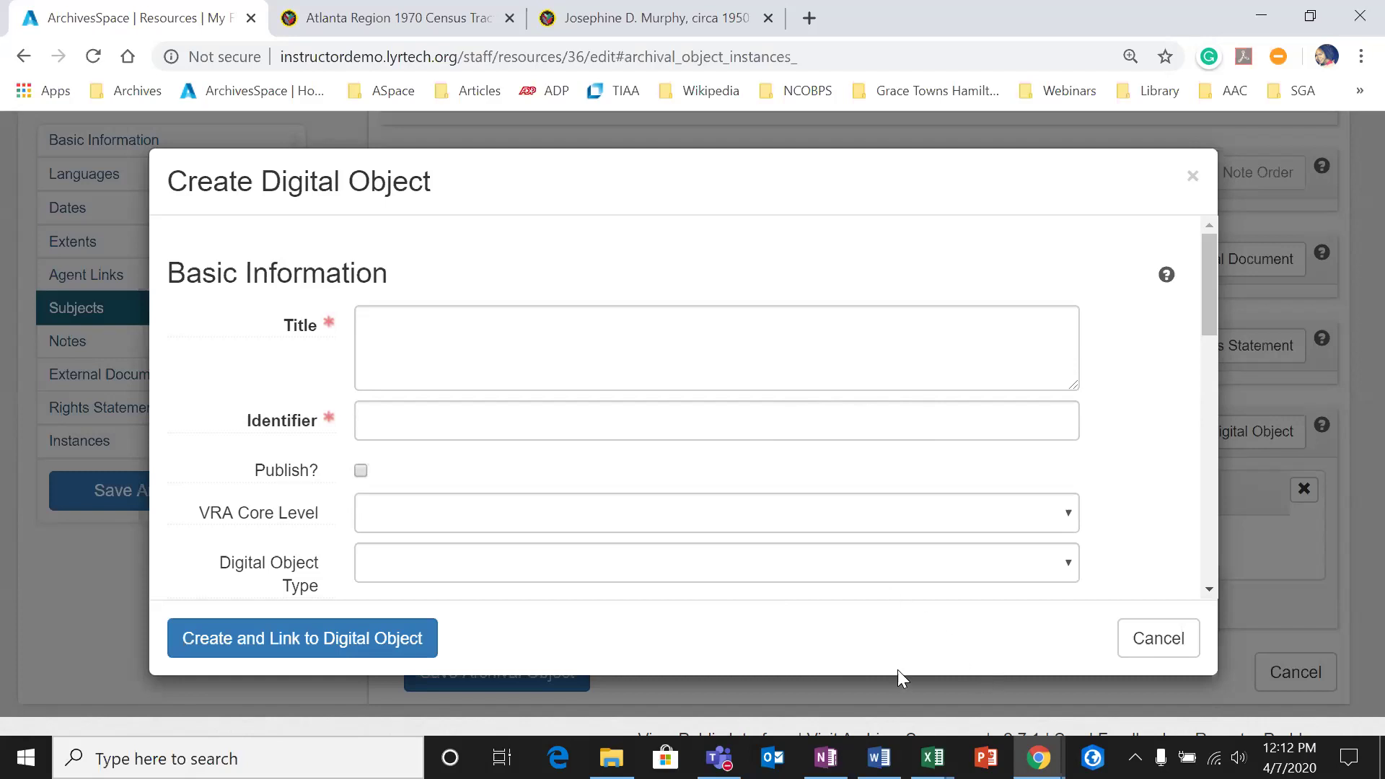
Step: Switch to the ASpace_DOs workbook in Excel and review the still image's metadata in row 2 through the Collection column
mouse_move(927, 750)
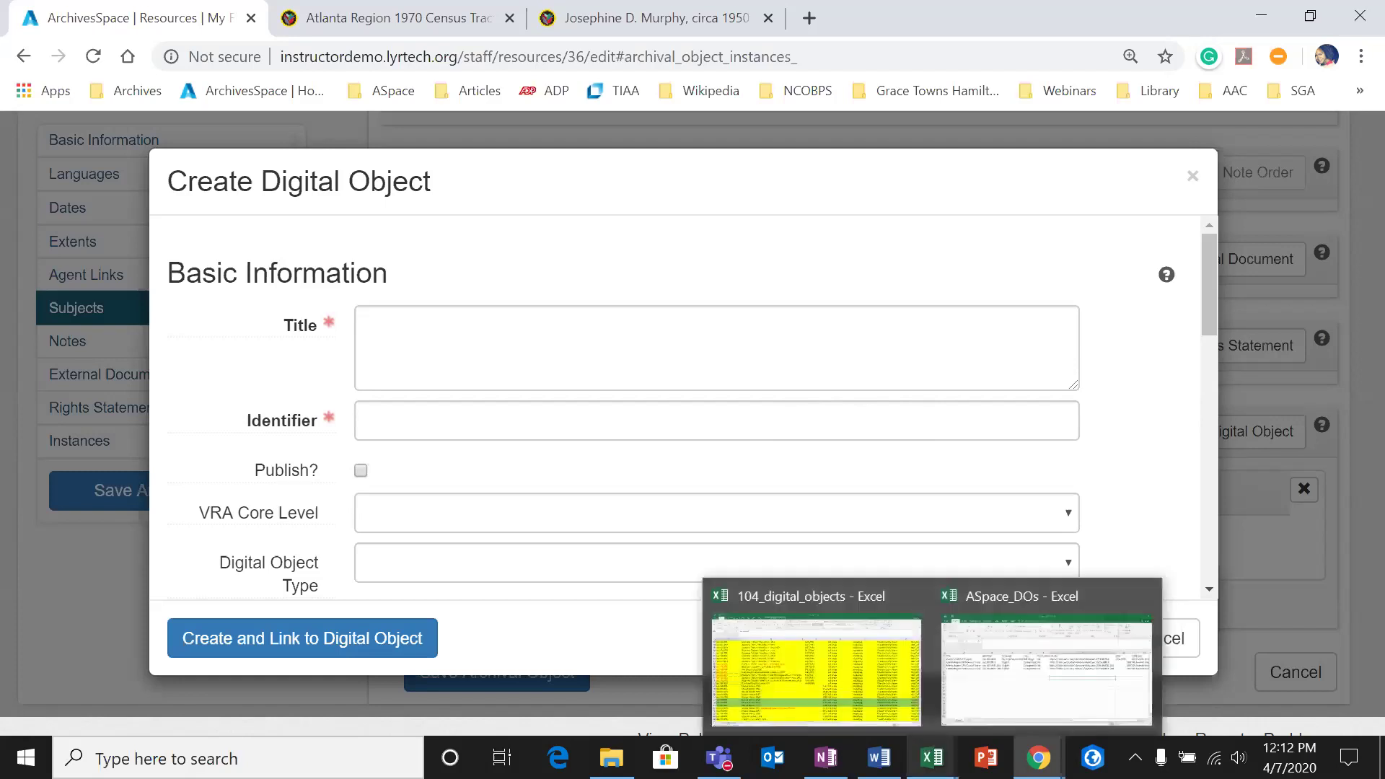
click(992, 693)
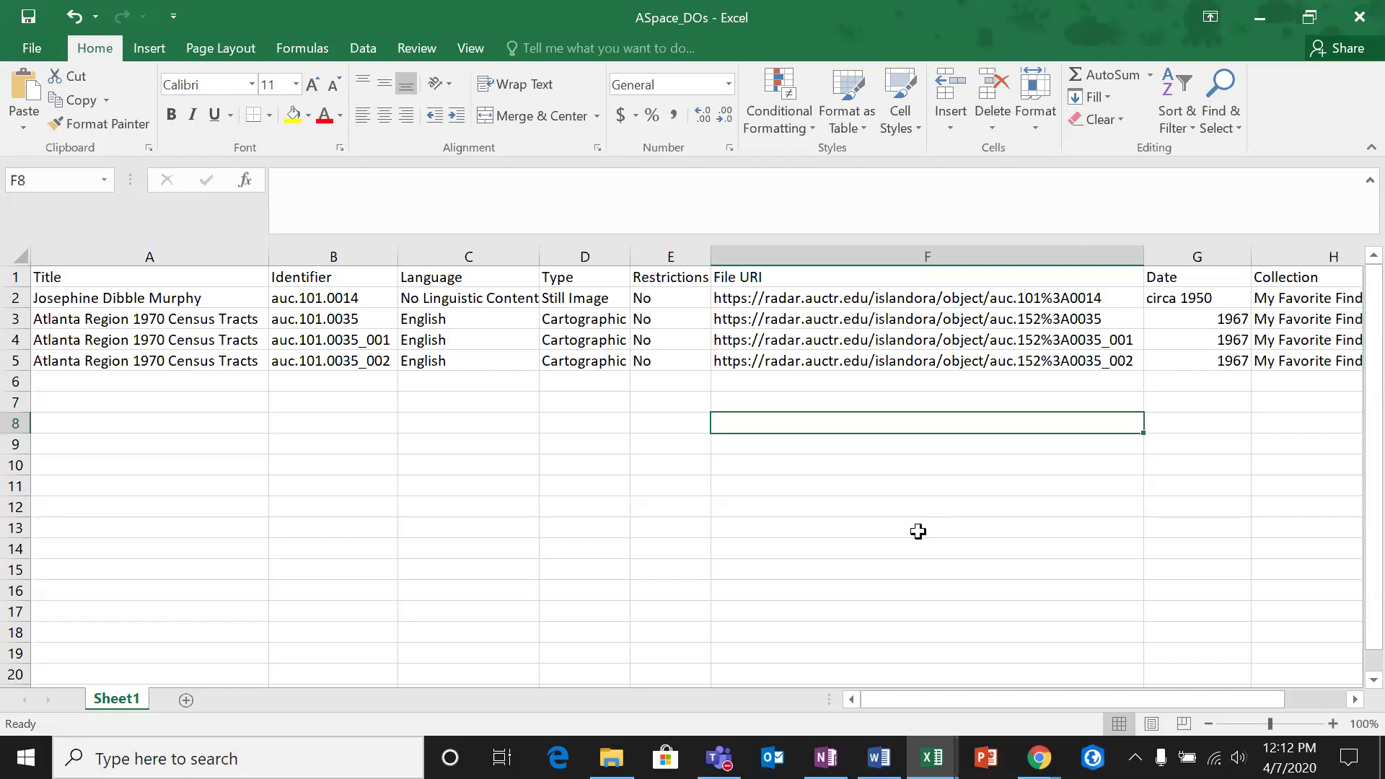
click(15, 289)
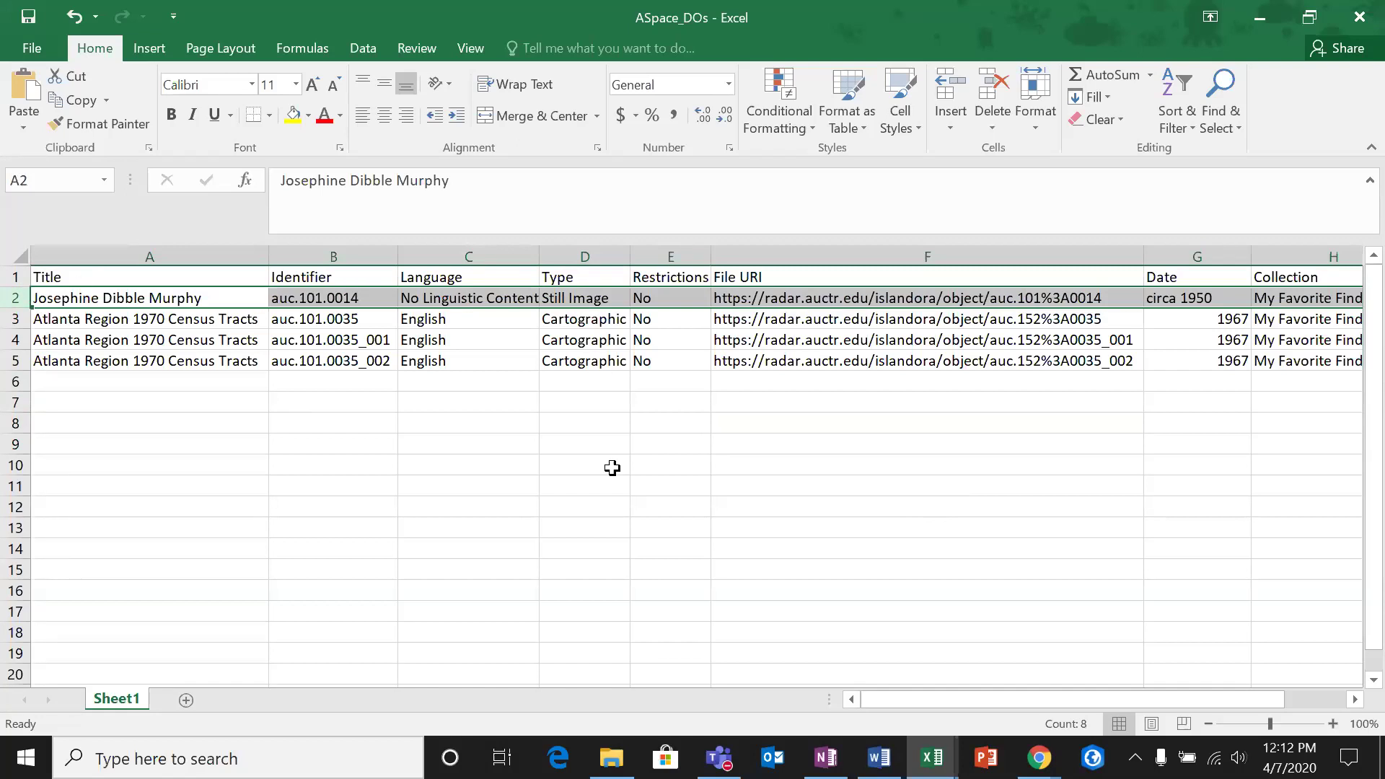
drag(928, 700, 977, 699)
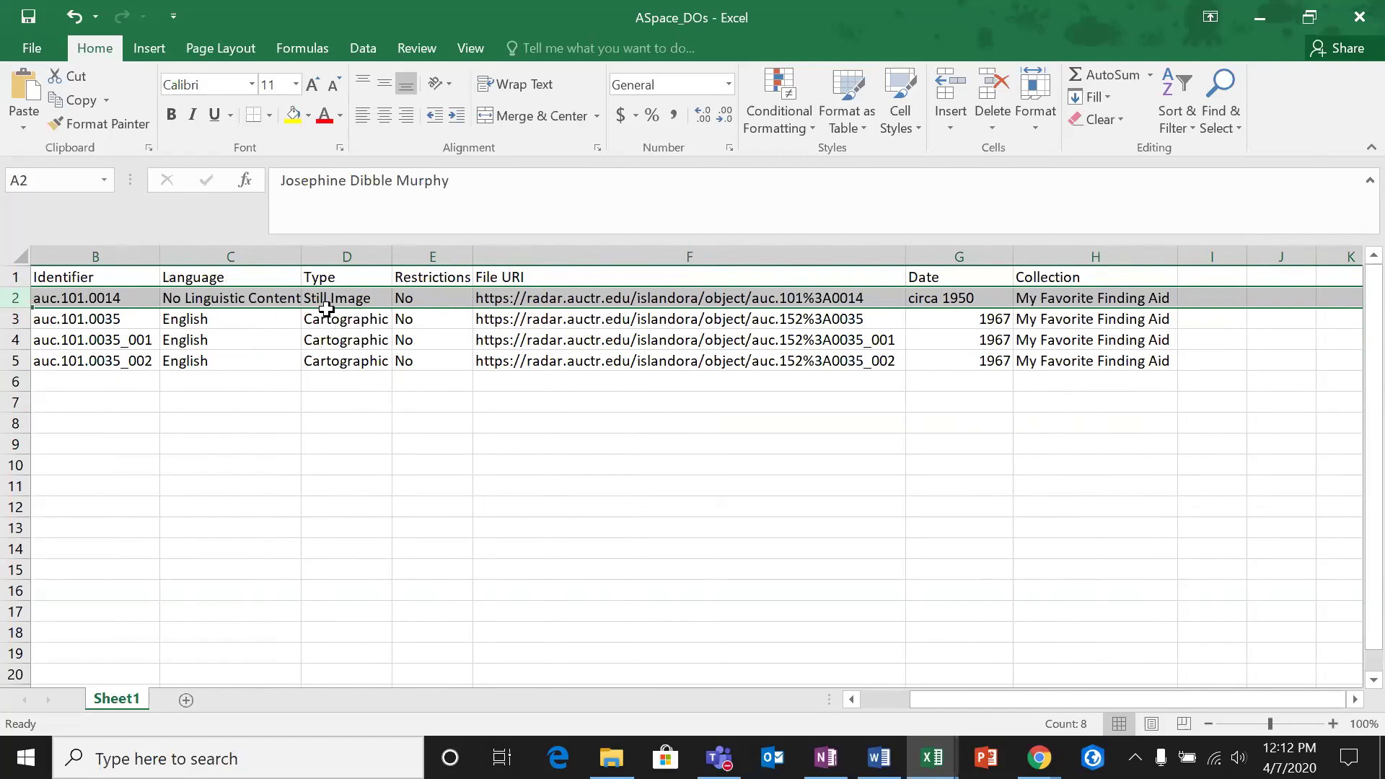
Step: Switch to the circa 1950 photograph's repository page in the browser and review its image and descriptive details
drag(967, 700, 919, 706)
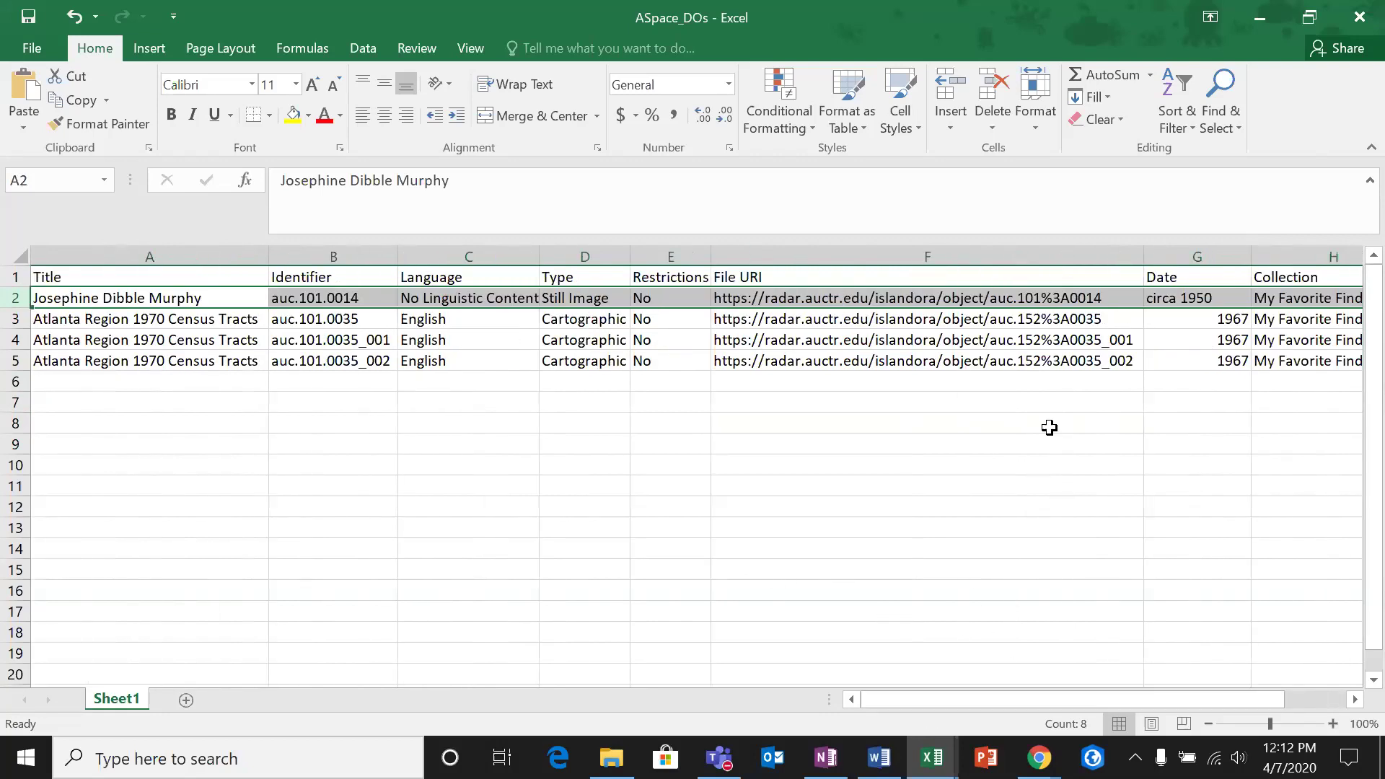
click(1248, 9)
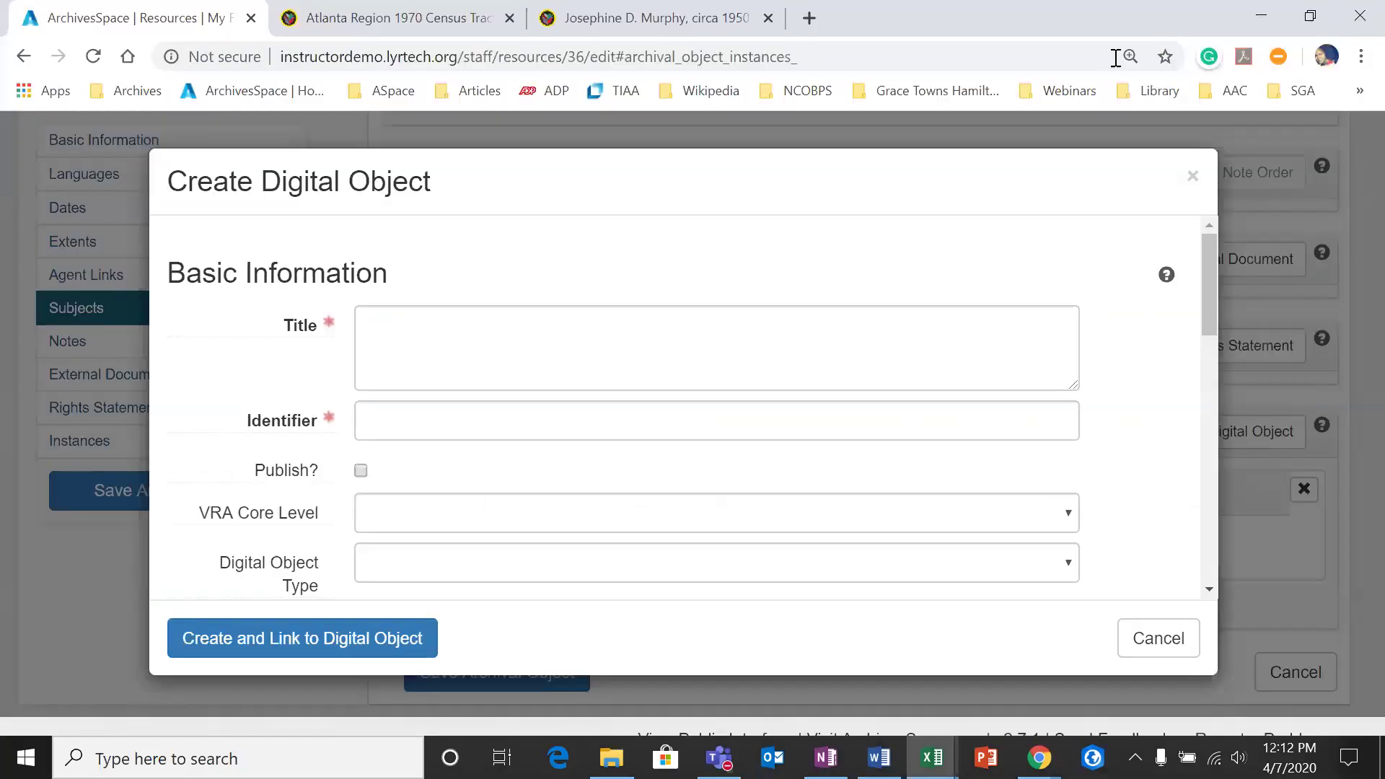
click(589, 22)
scroll(922, 269, down, 3)
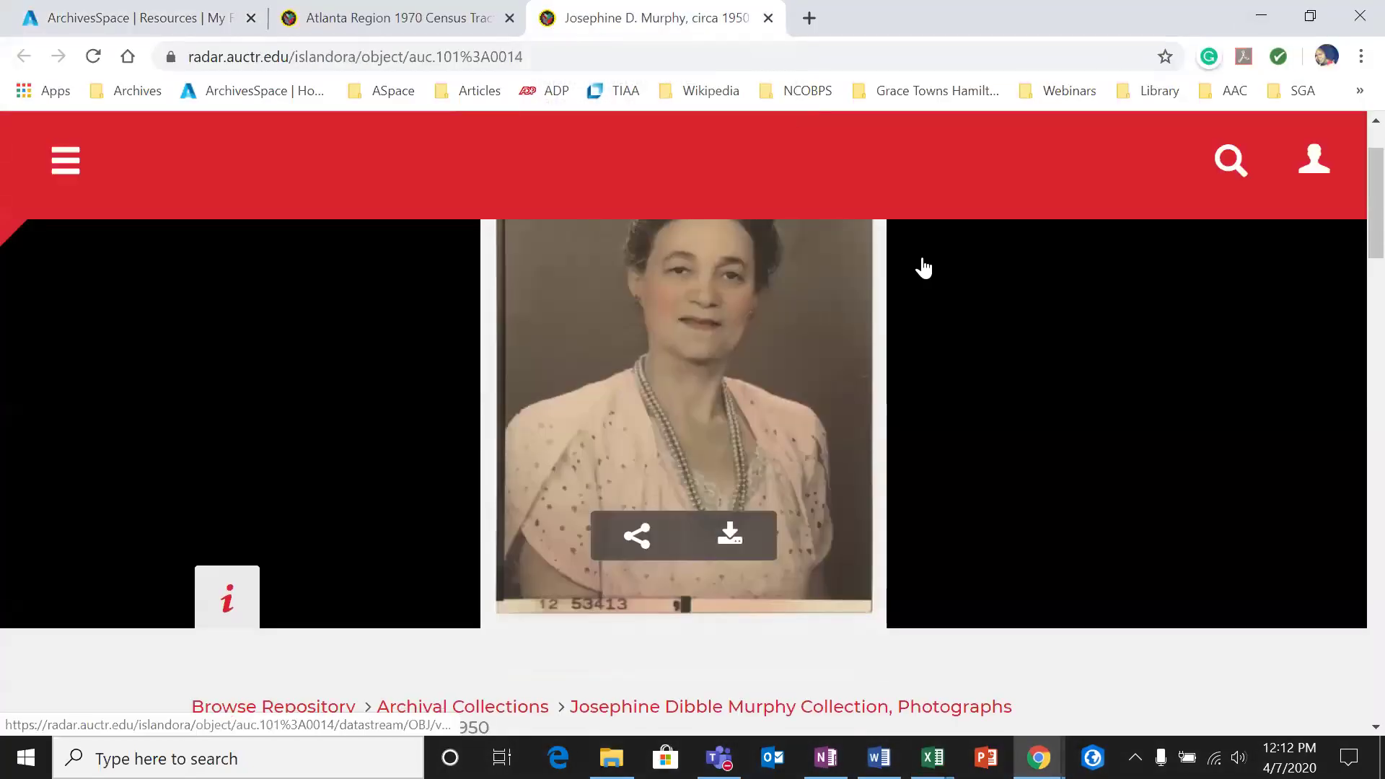
scroll(962, 296, down, 4)
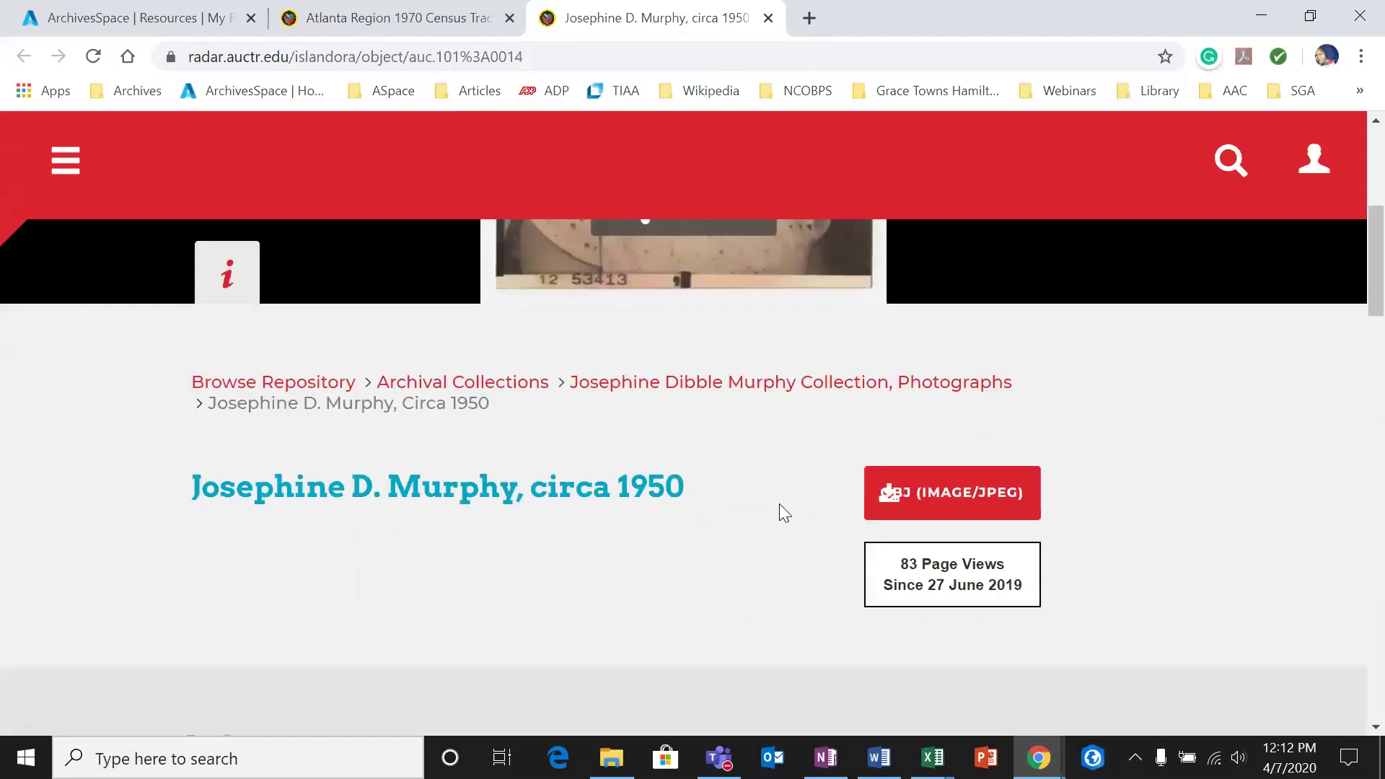
scroll(778, 513, down, 8)
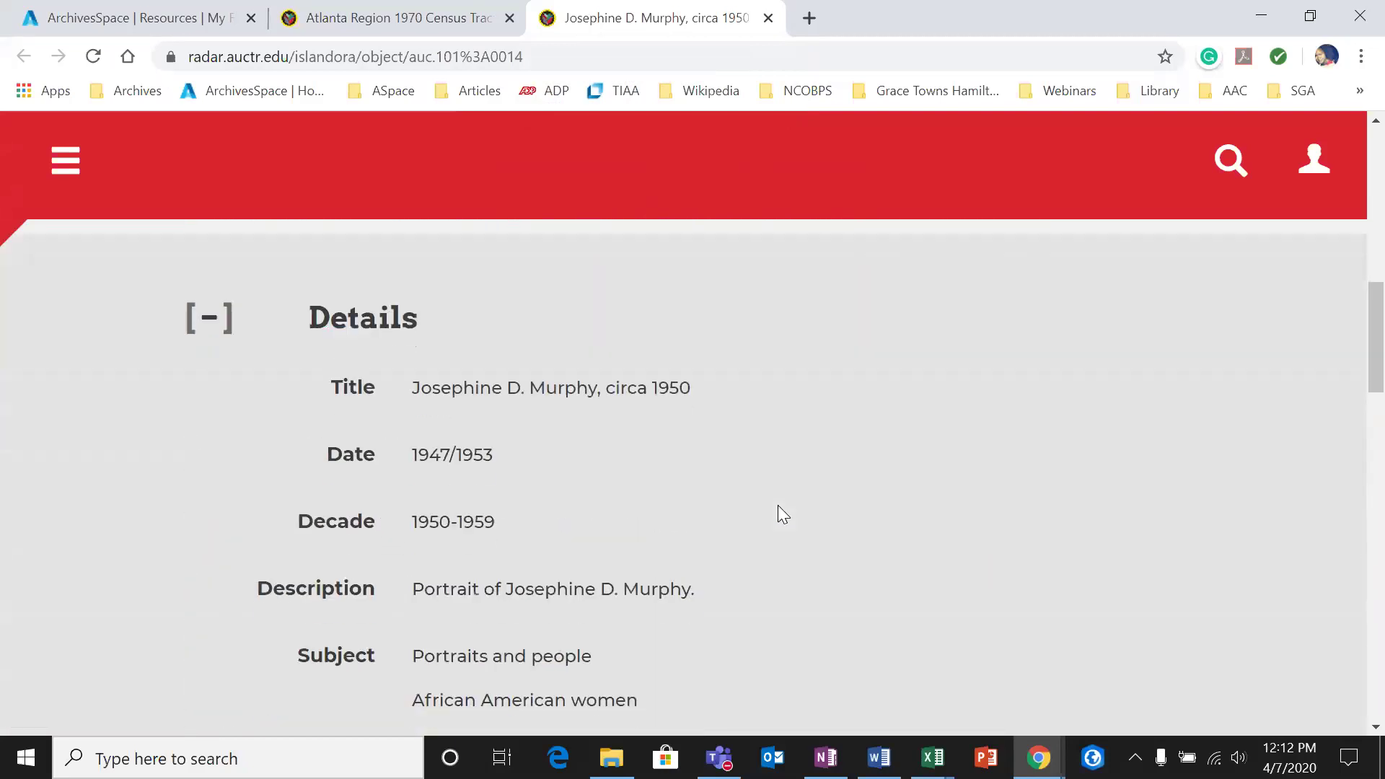
scroll(778, 506, down, 10)
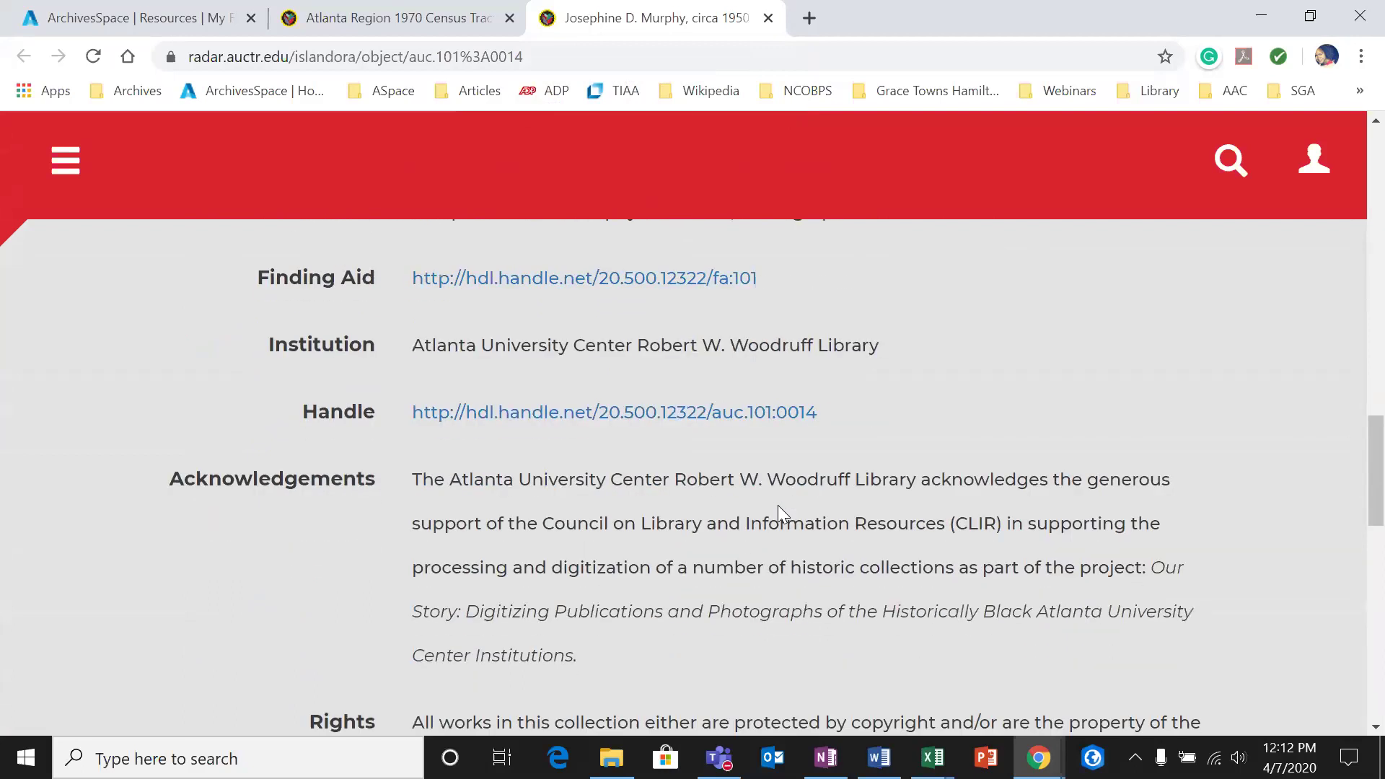
scroll(778, 505, down, 3)
scroll(754, 531, up, 10)
scroll(755, 531, up, 12)
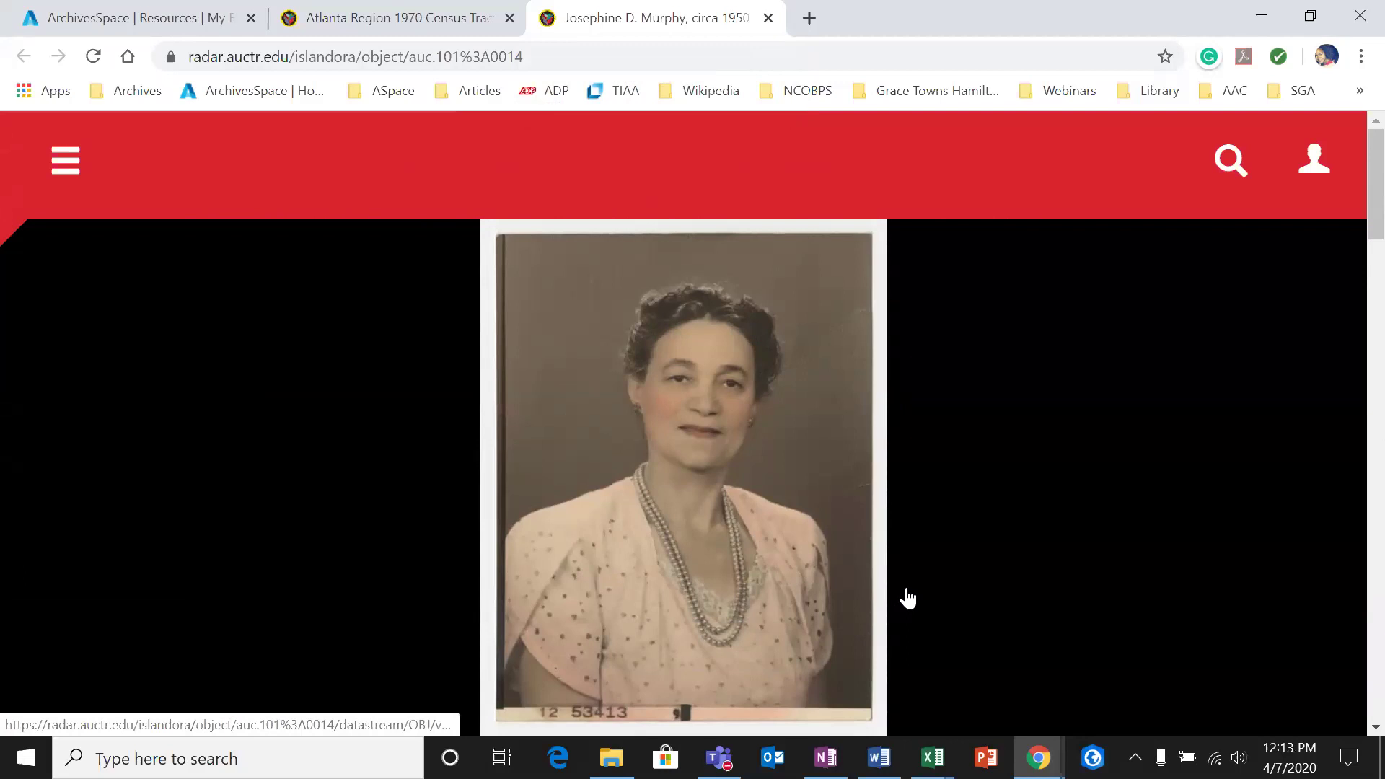
mouse_move(965, 405)
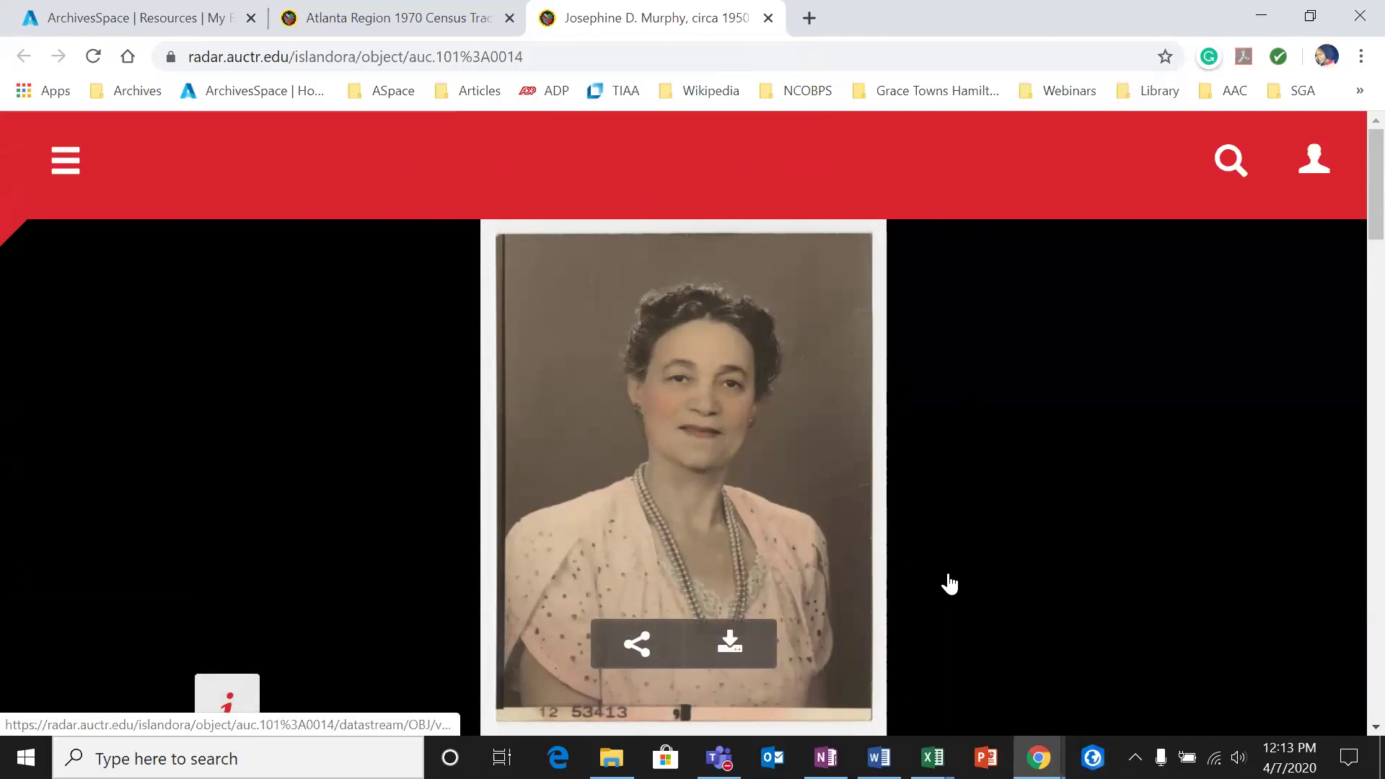
Step: Copy the photograph's title from cell A2 of the ASpace_DOs workbook into the new digital object's Title in ArchivesSpace
click(167, 27)
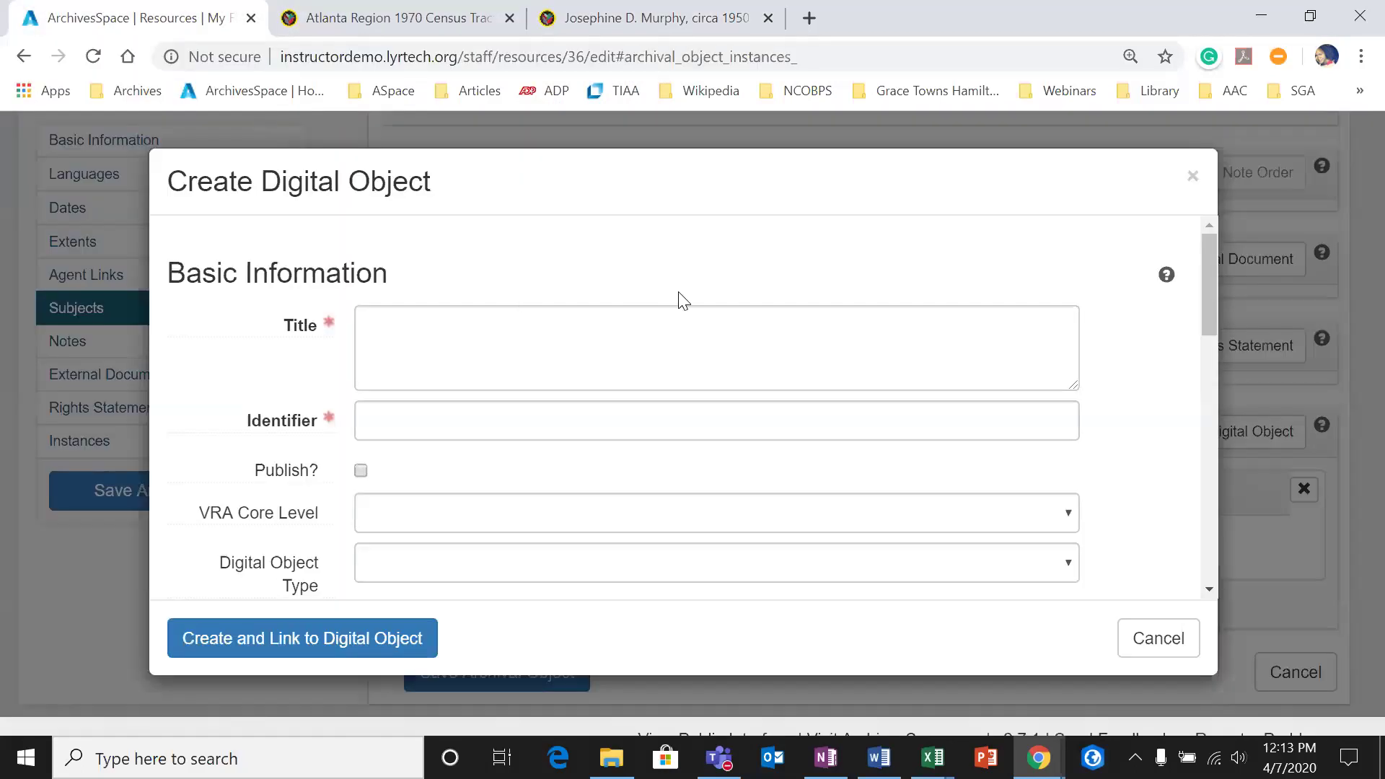
mouse_move(919, 736)
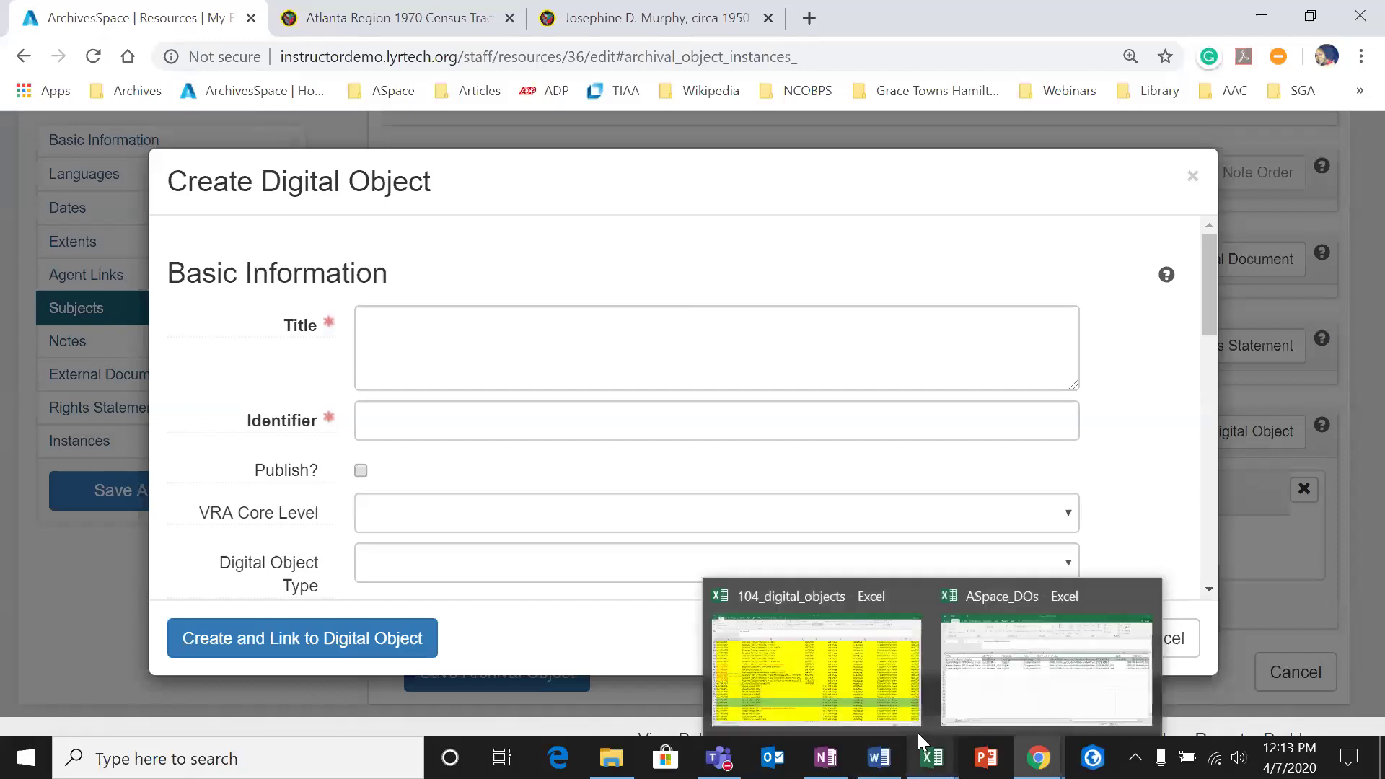
click(968, 707)
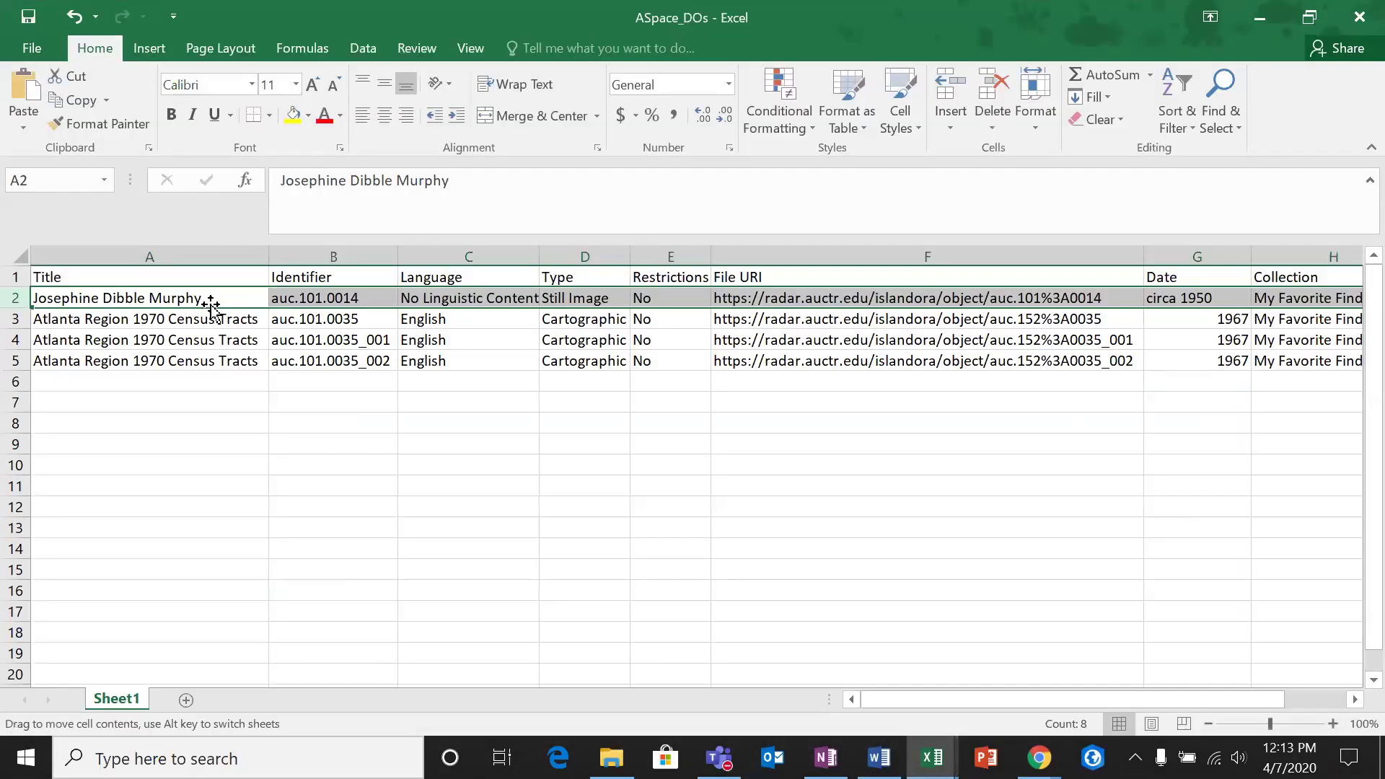
click(212, 298)
key(ctrl+c)
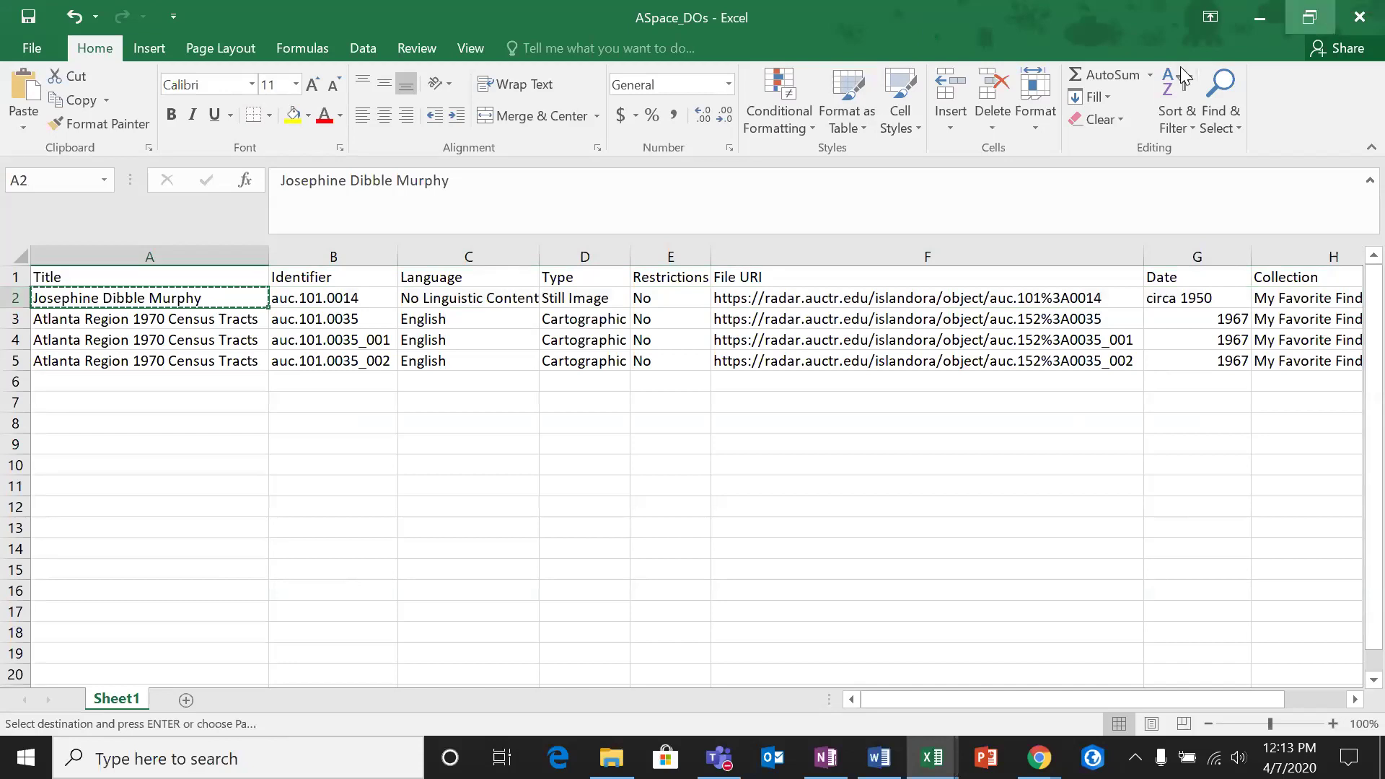
click(1258, 19)
right_click(639, 359)
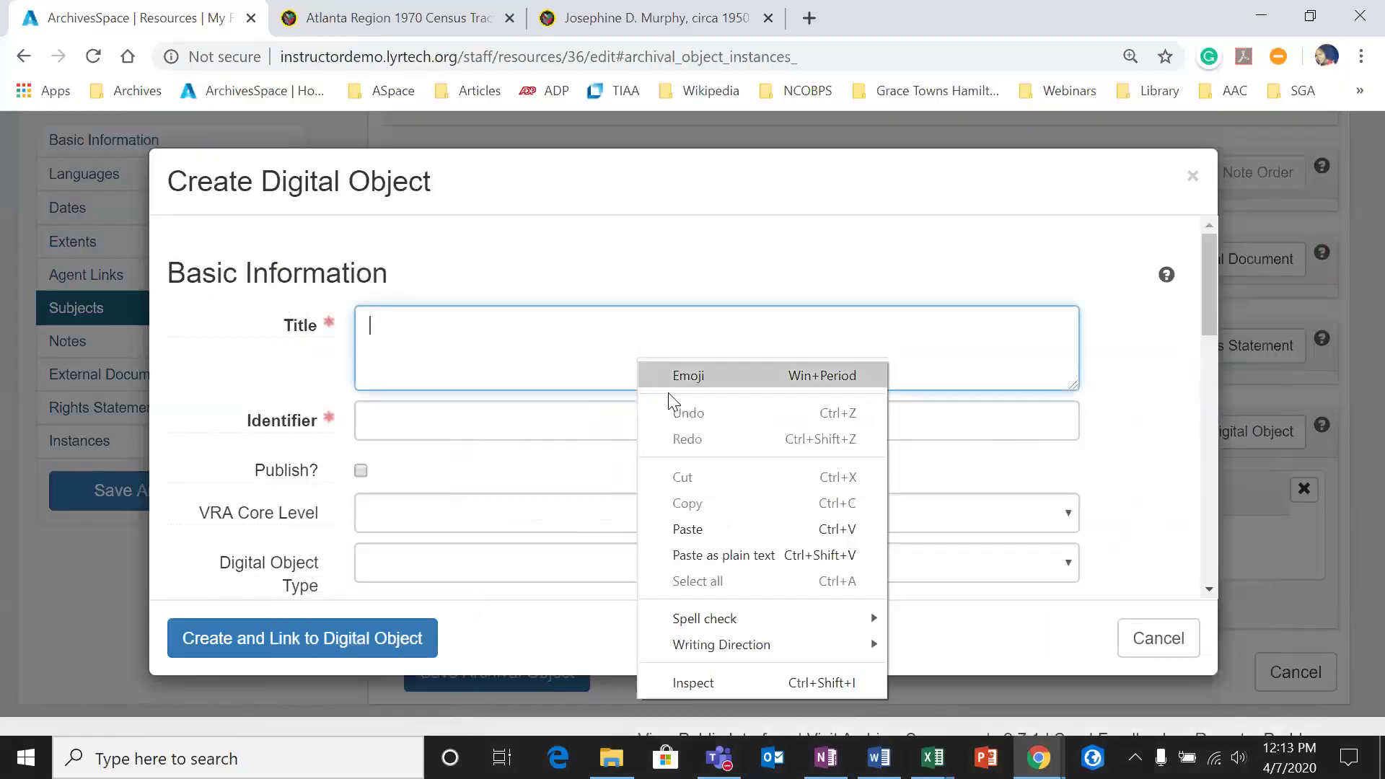
click(650, 530)
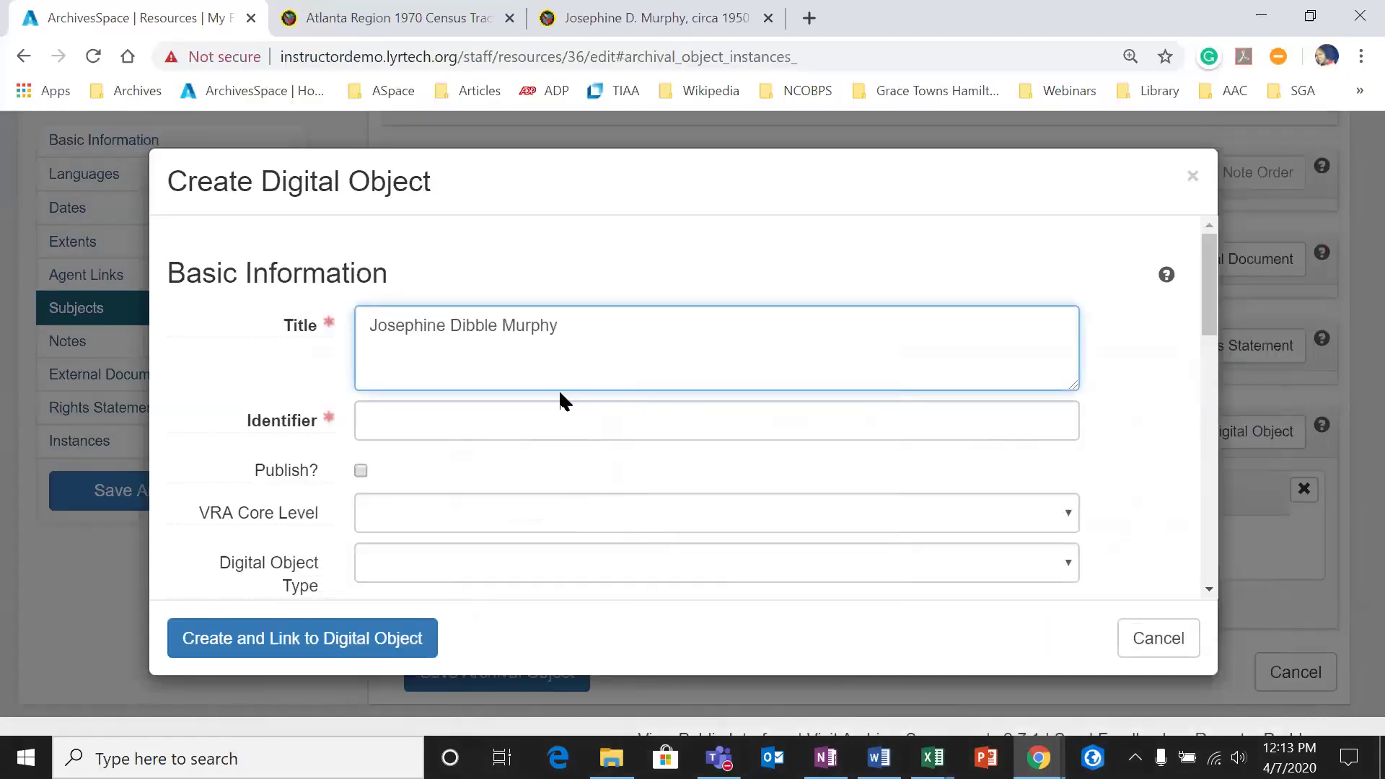
key(BackSpace)
Step: Copy the identifier auc.101.0014 from cell B2 of the ASpace_DOs workbook into the digital object's Identifier in ArchivesSpace
click(553, 416)
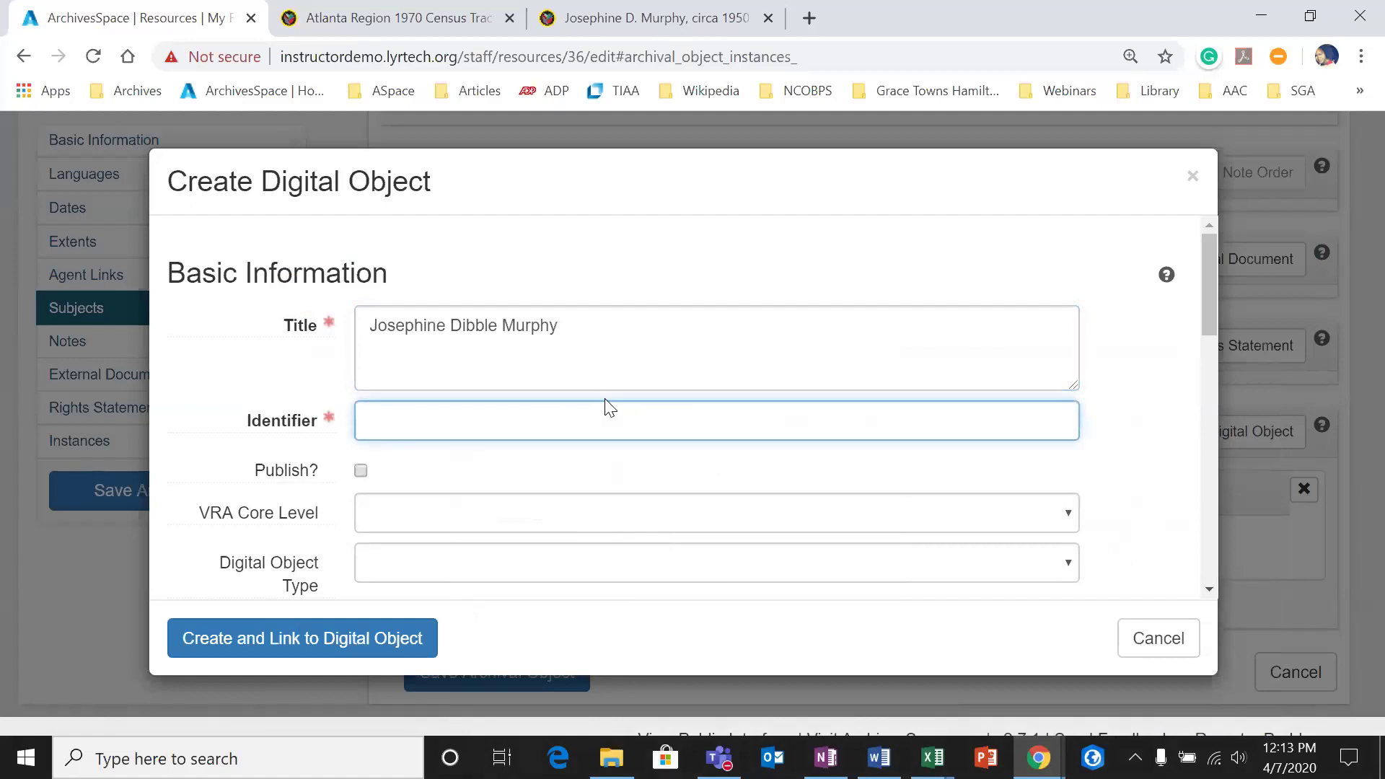
mouse_move(314, 428)
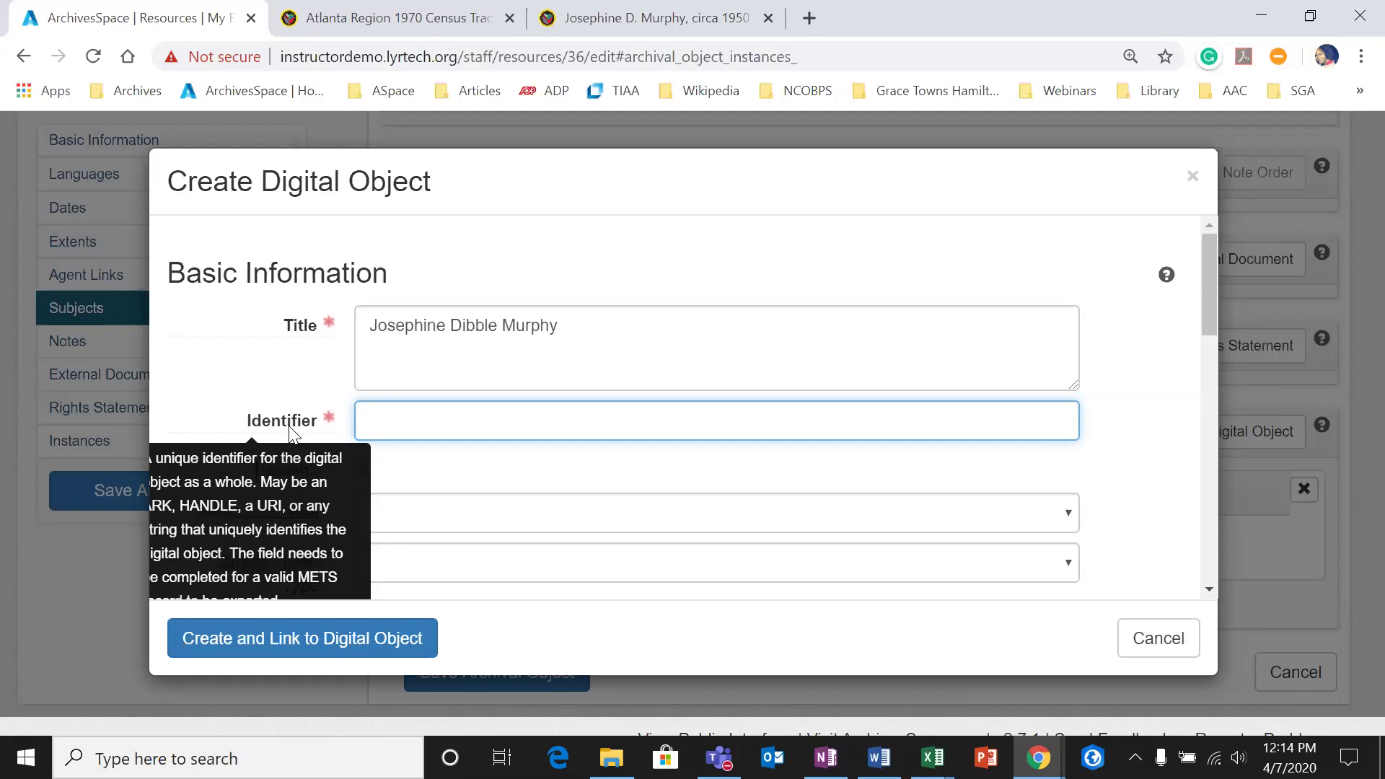
click(932, 758)
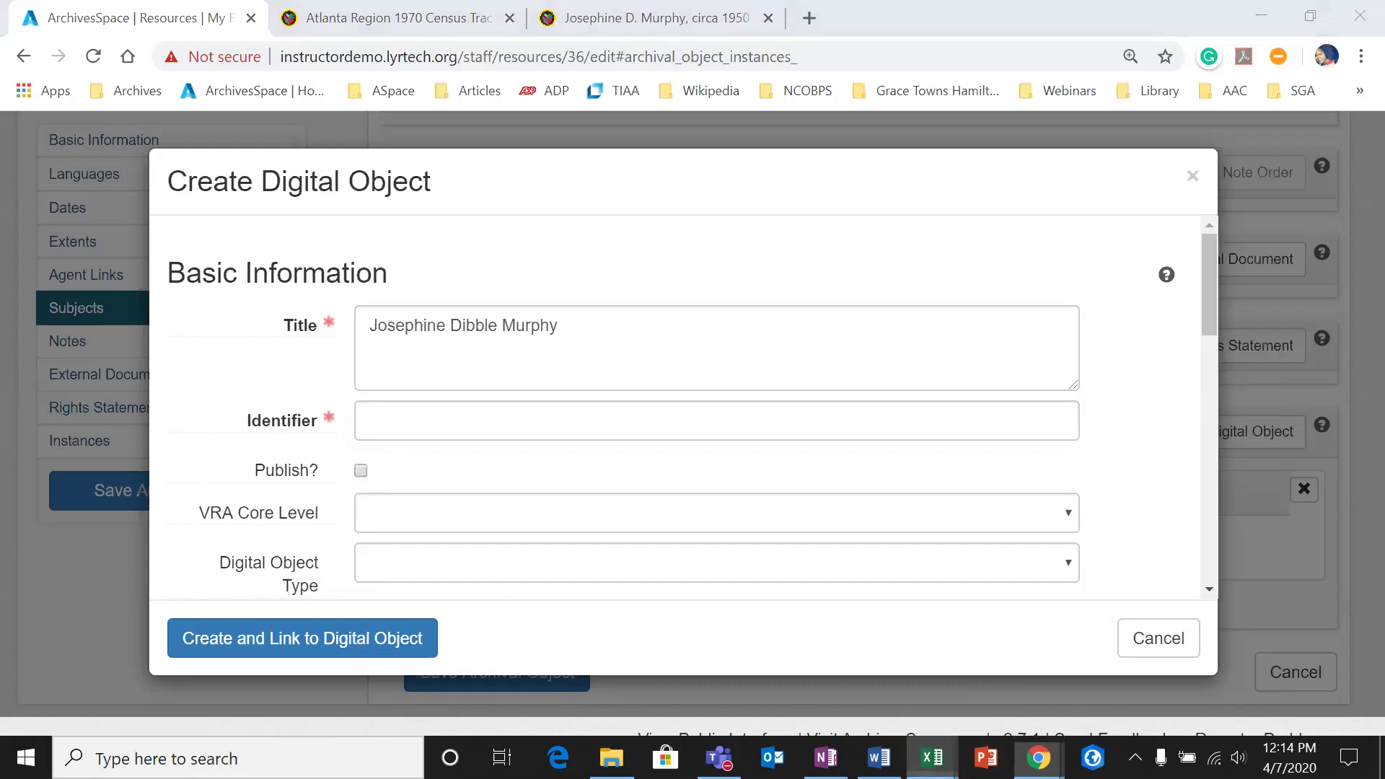
click(977, 674)
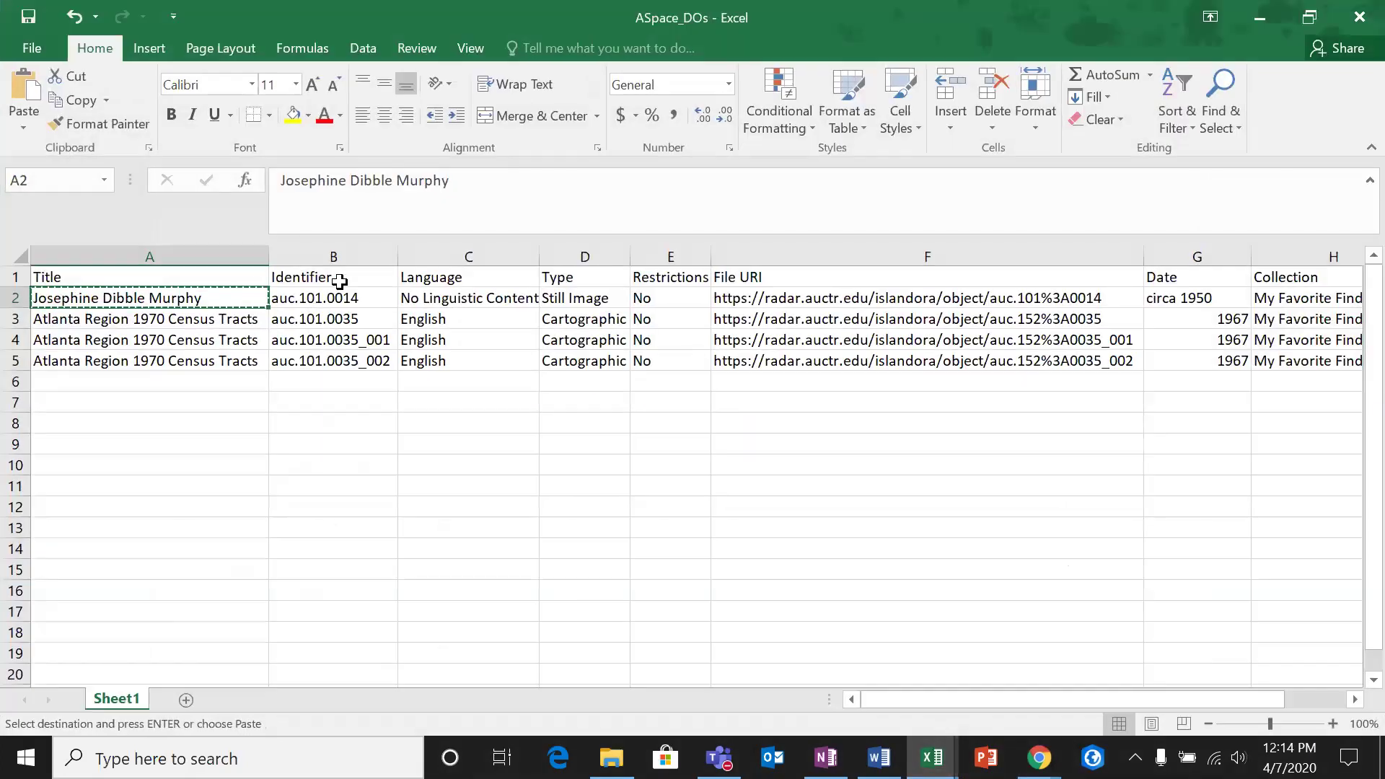
click(320, 300)
right_click(319, 300)
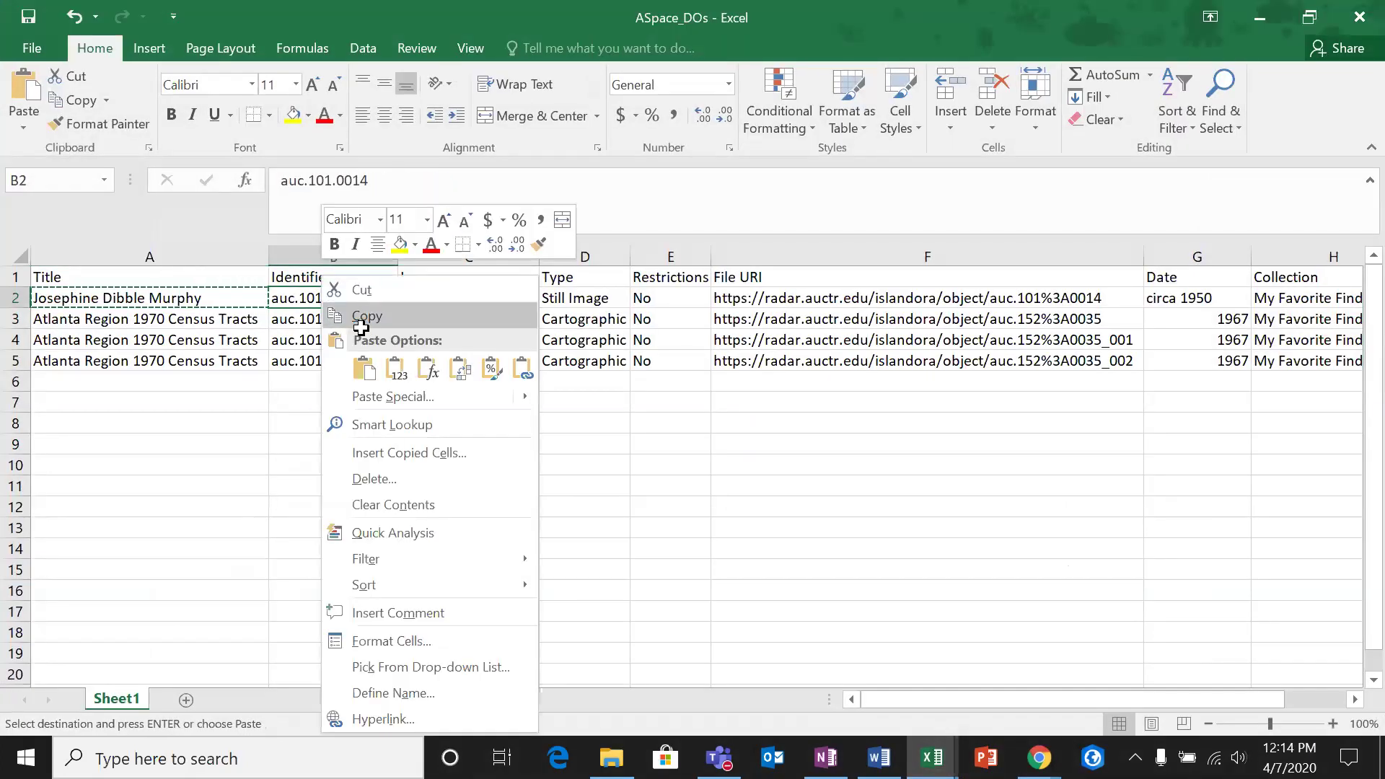
click(362, 316)
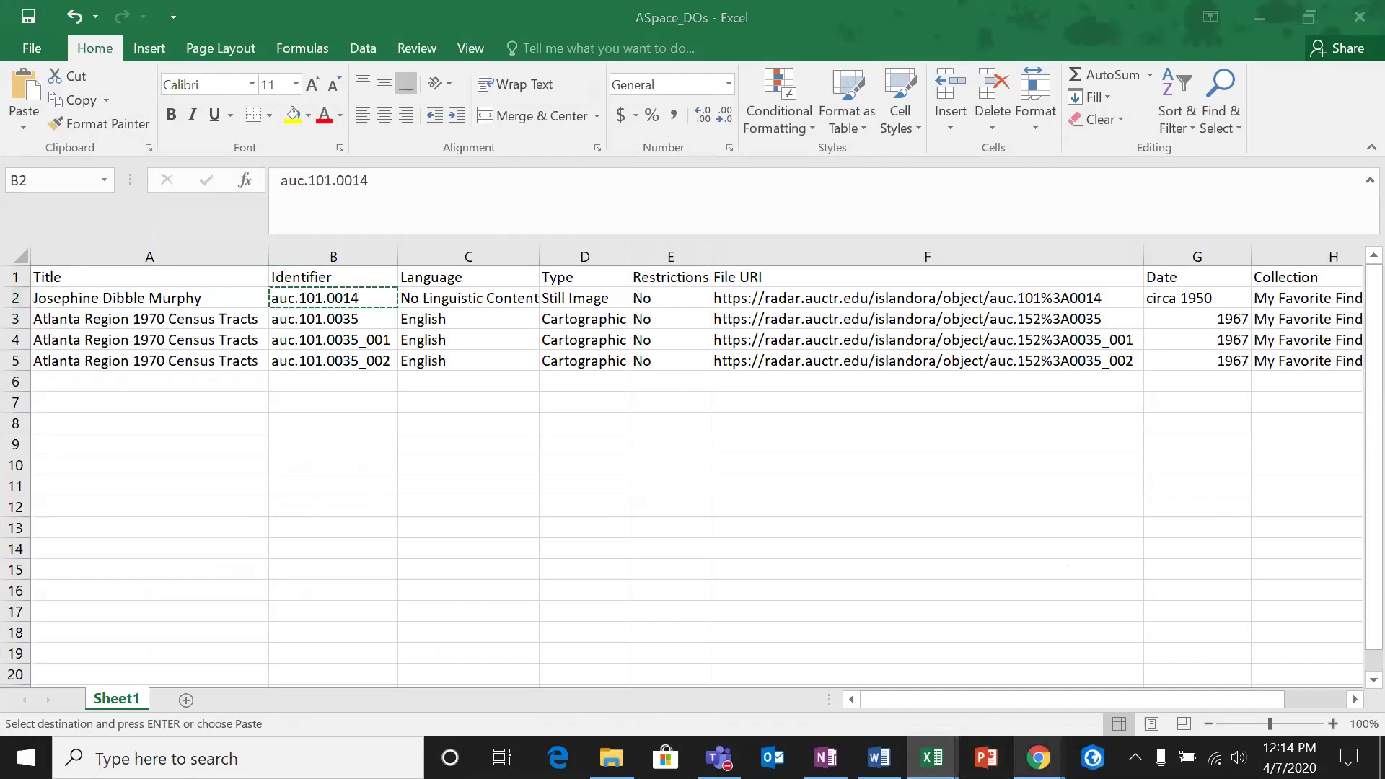
click(1039, 758)
click(1155, 664)
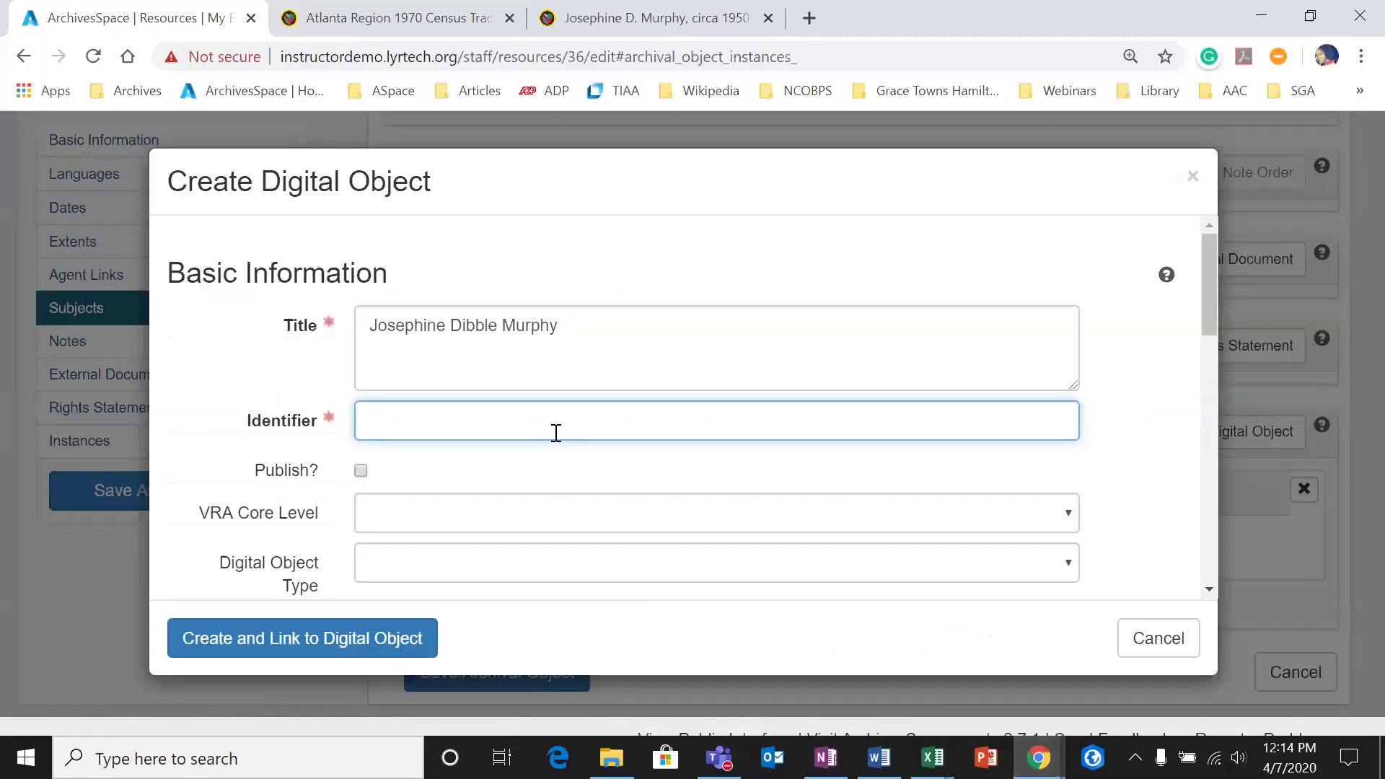
right_click(559, 429)
click(606, 261)
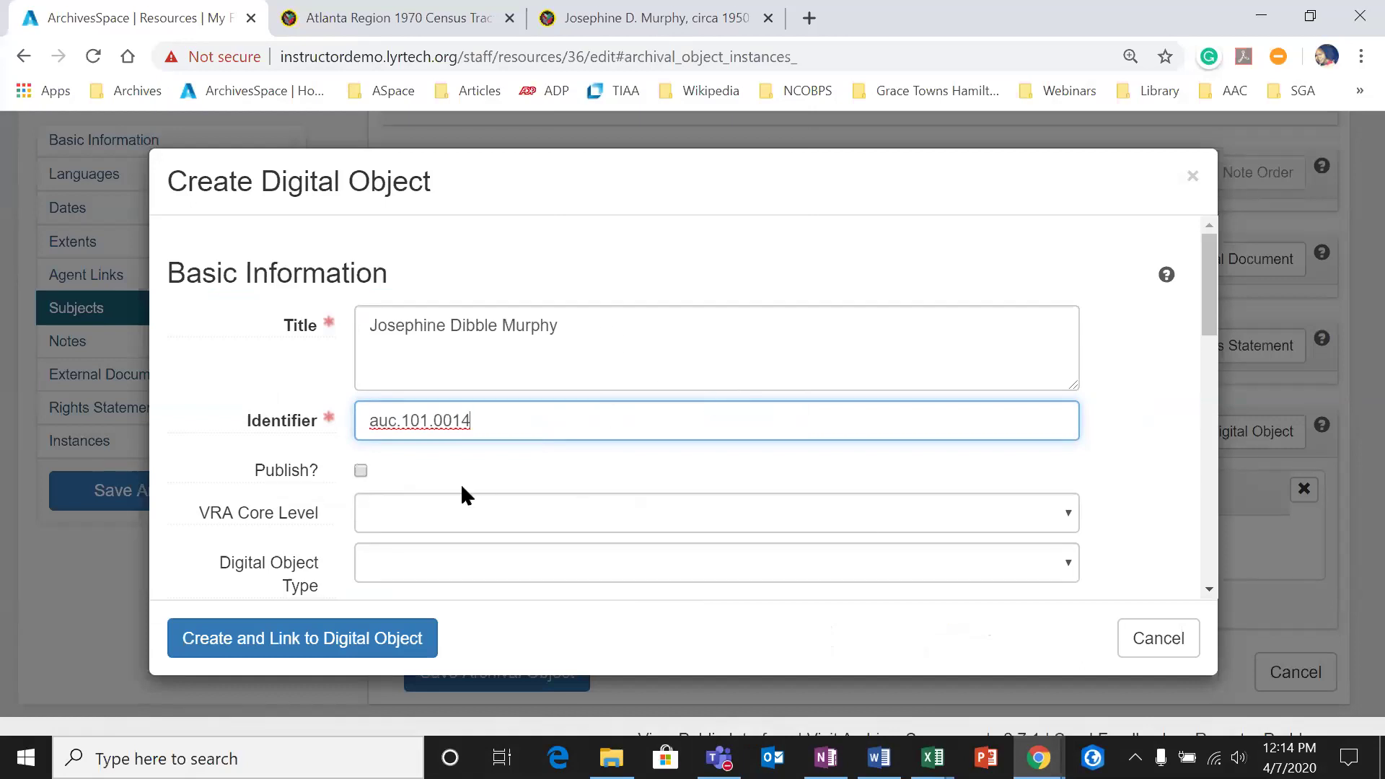
Step: Mark the digital object for publishing, with VRA Core Level Image and Digital Object Type Still Image
scroll(339, 509, down, 1)
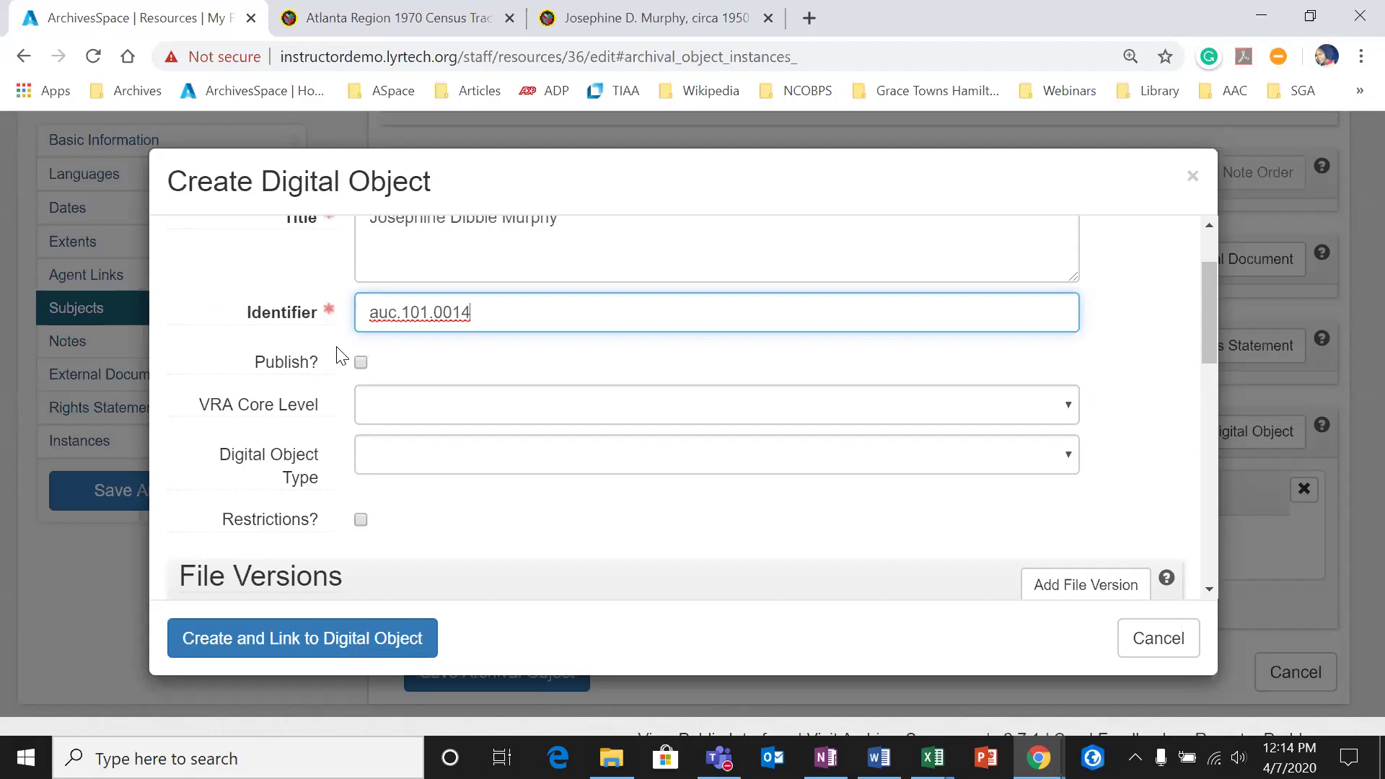
click(361, 362)
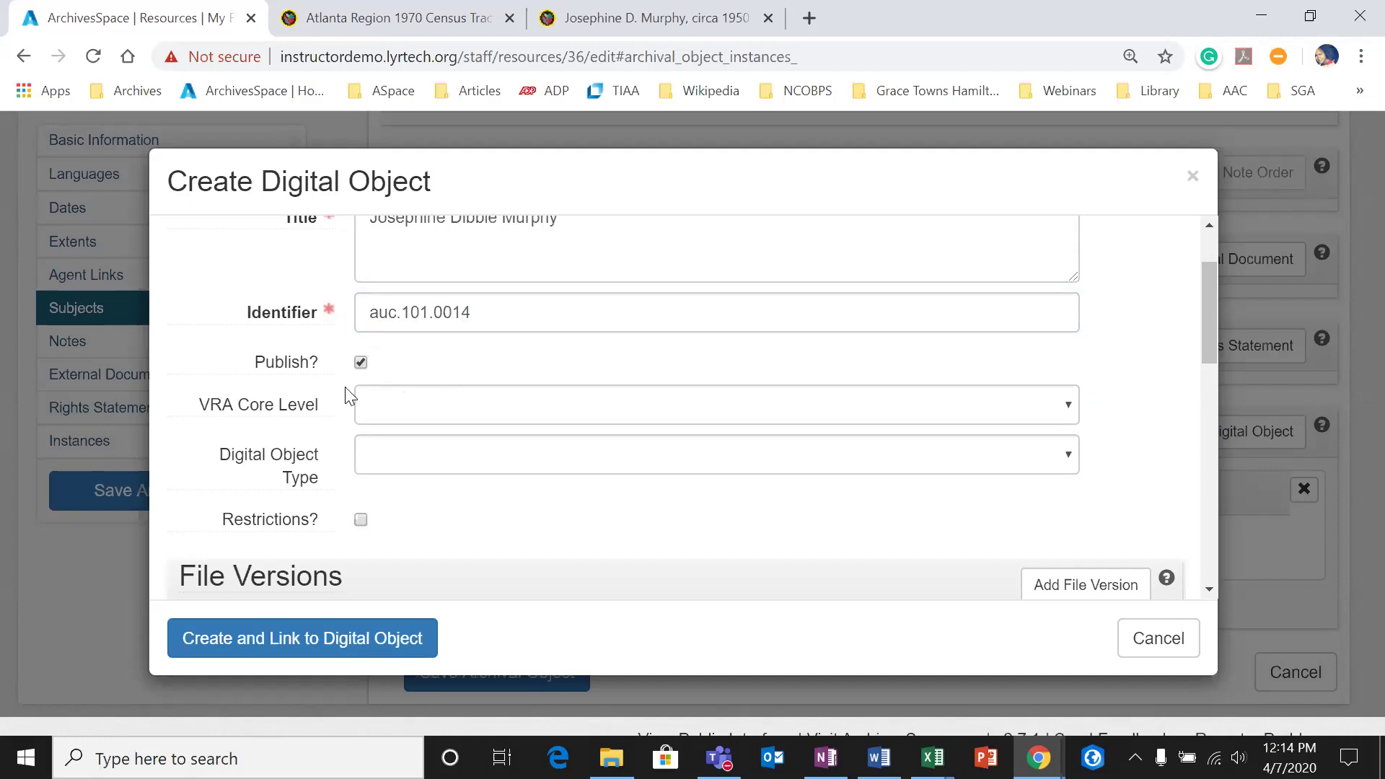
scroll(358, 393, down, 2)
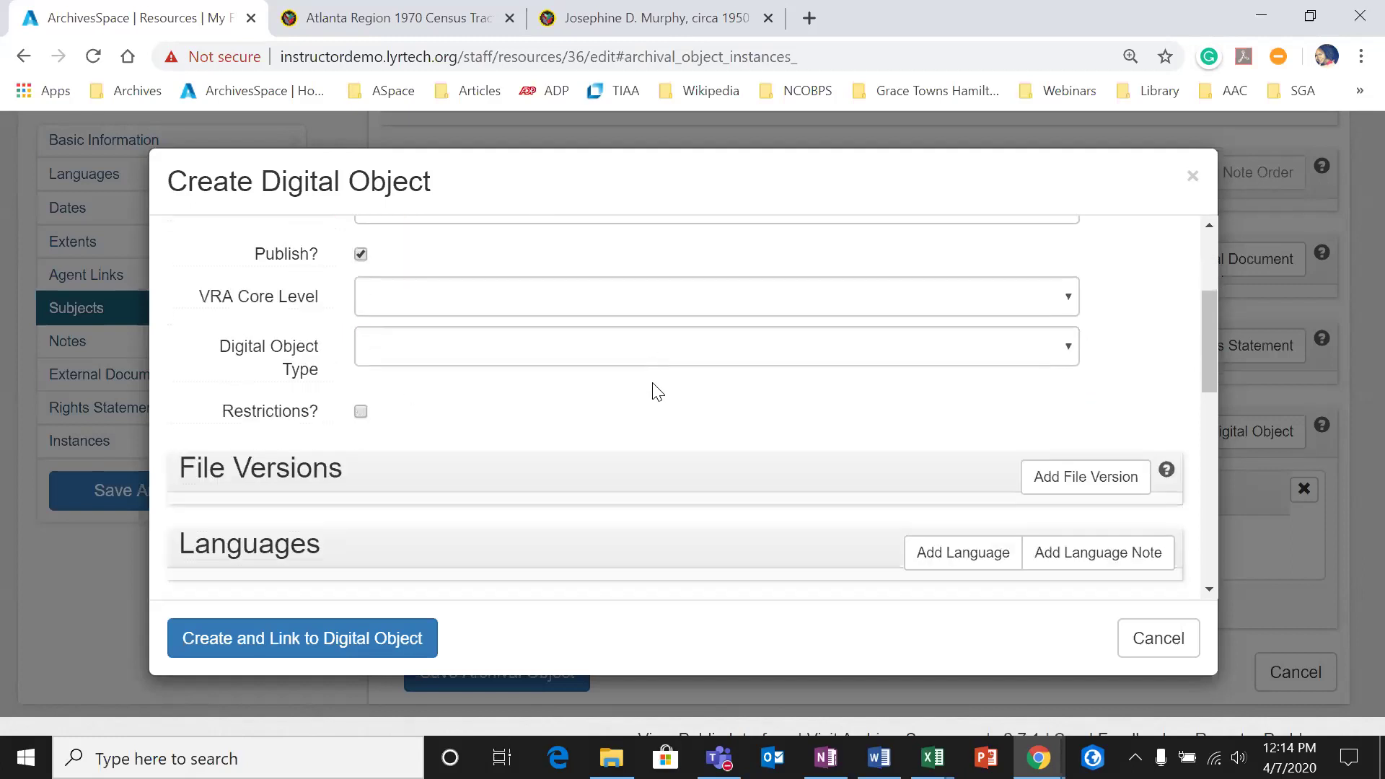
scroll(650, 393, up, 2)
mouse_move(303, 410)
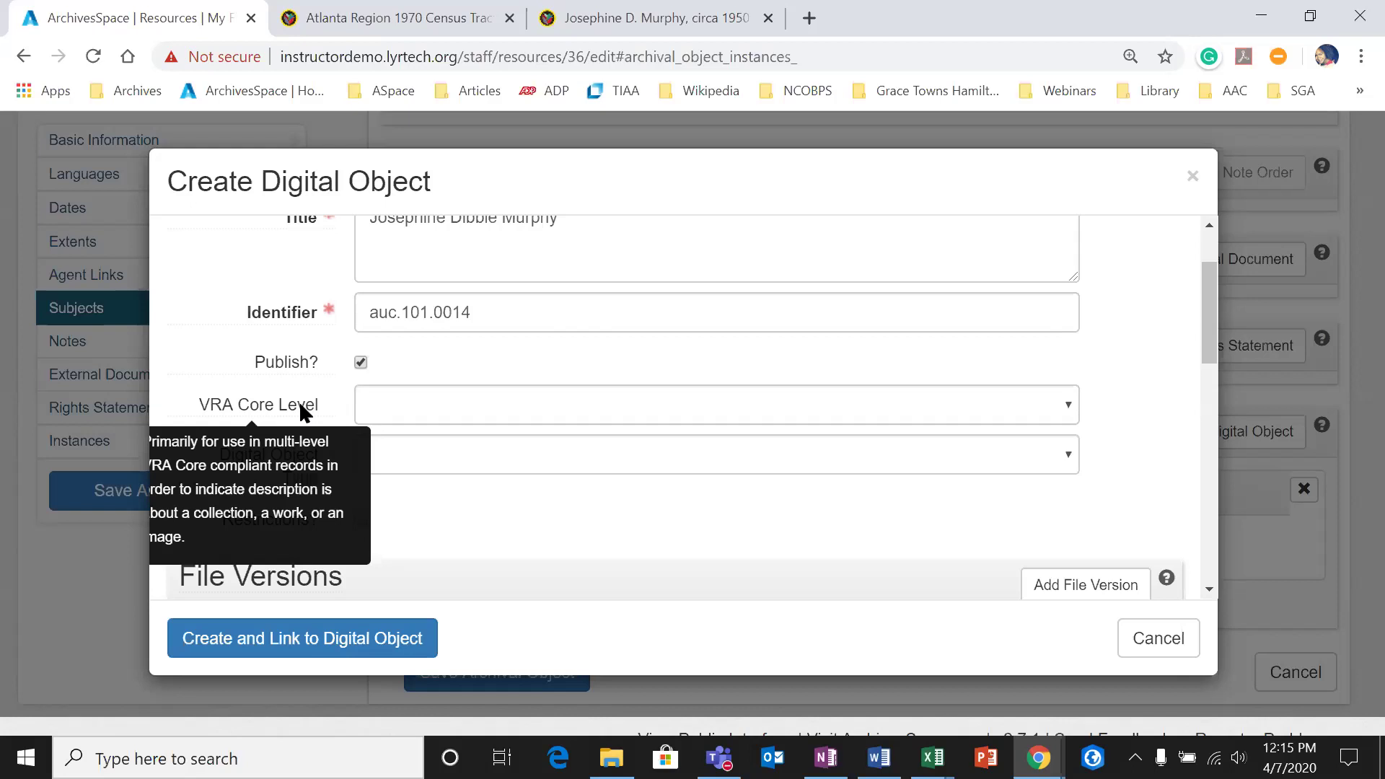
click(440, 404)
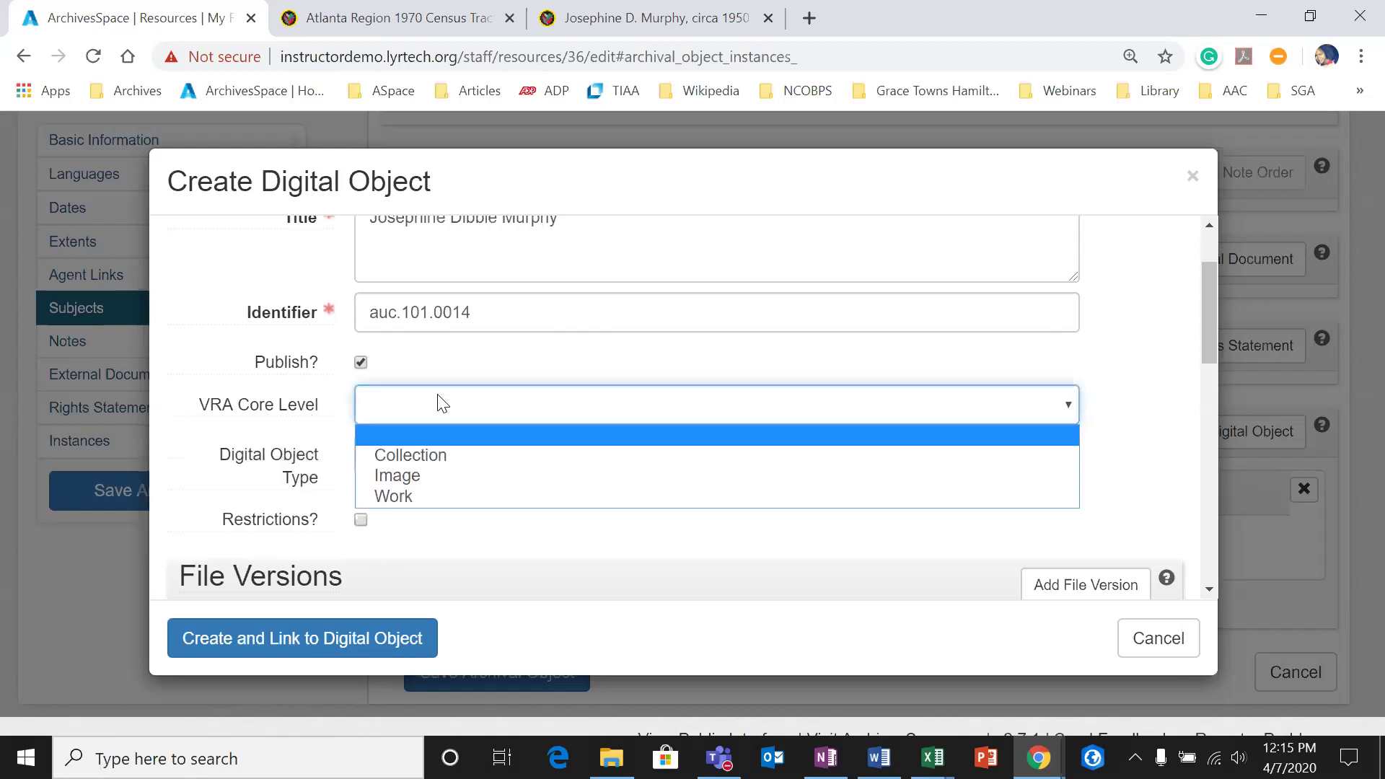
click(460, 469)
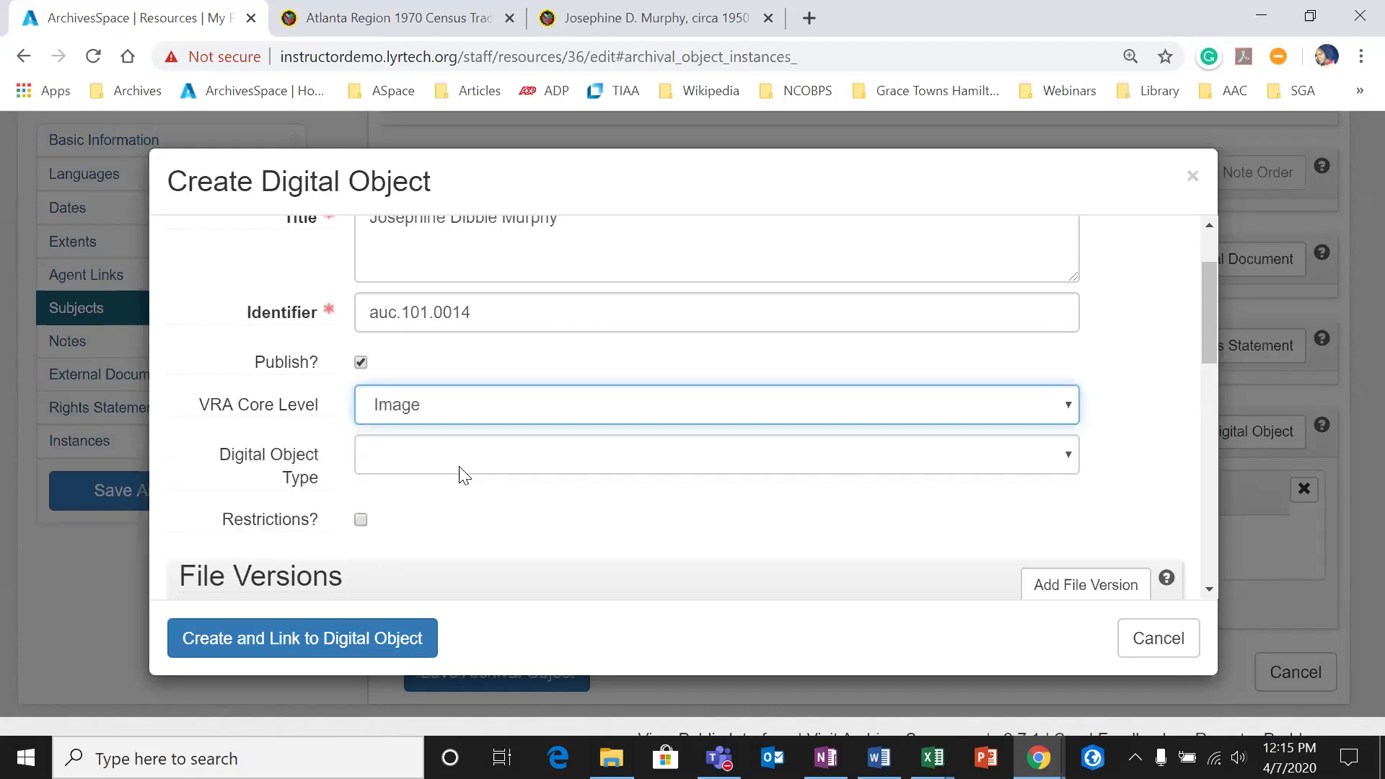
click(368, 466)
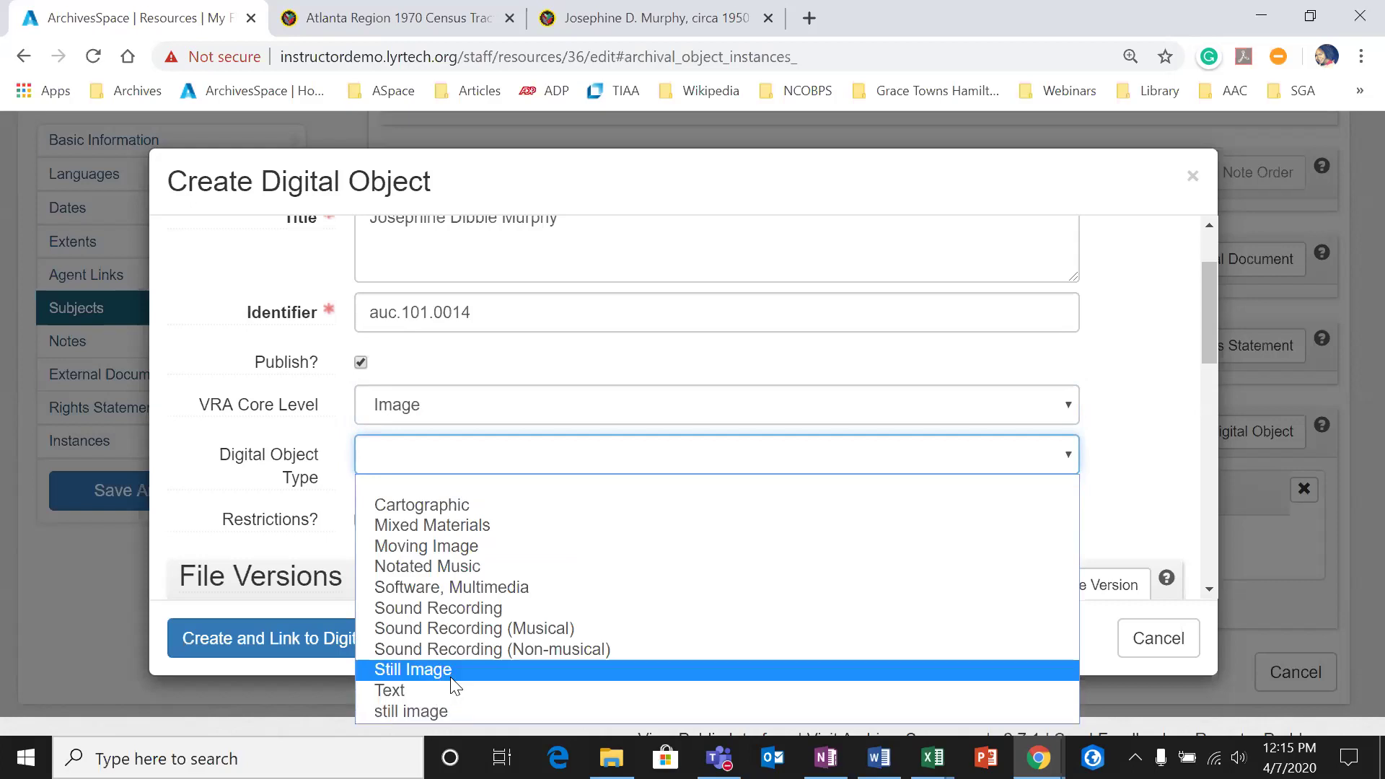
click(413, 670)
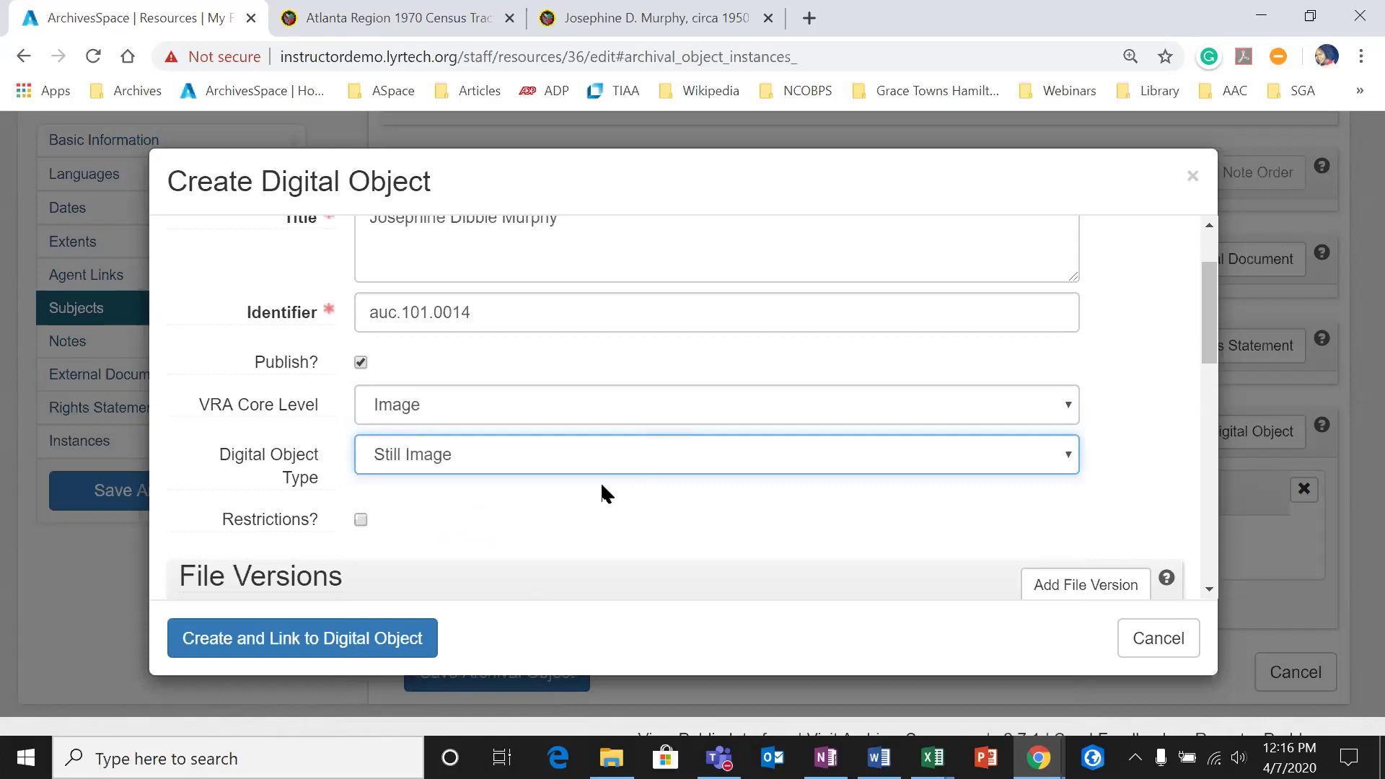
Step: Add a file version to the digital object and look over its File URI, Publish and attribute fields
scroll(609, 491, down, 1)
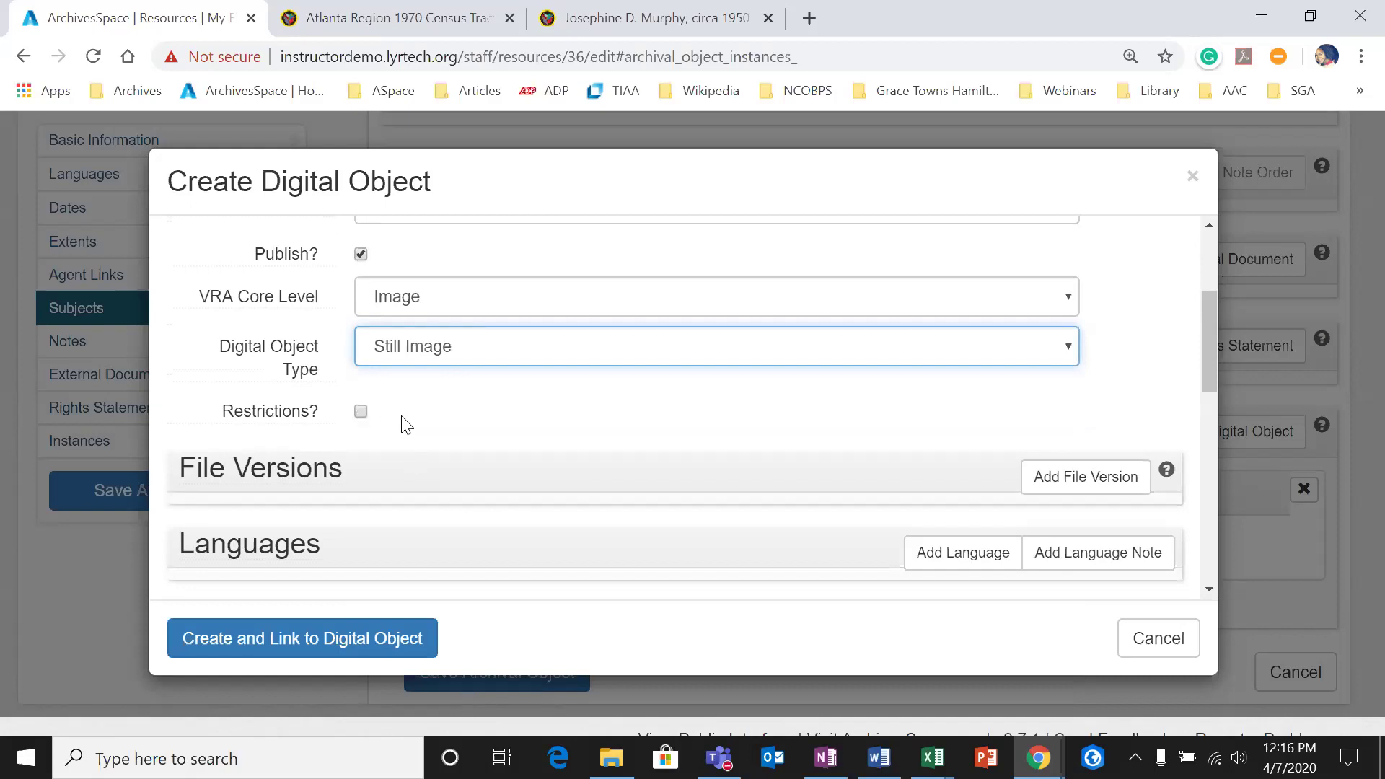
scroll(473, 409, down, 1)
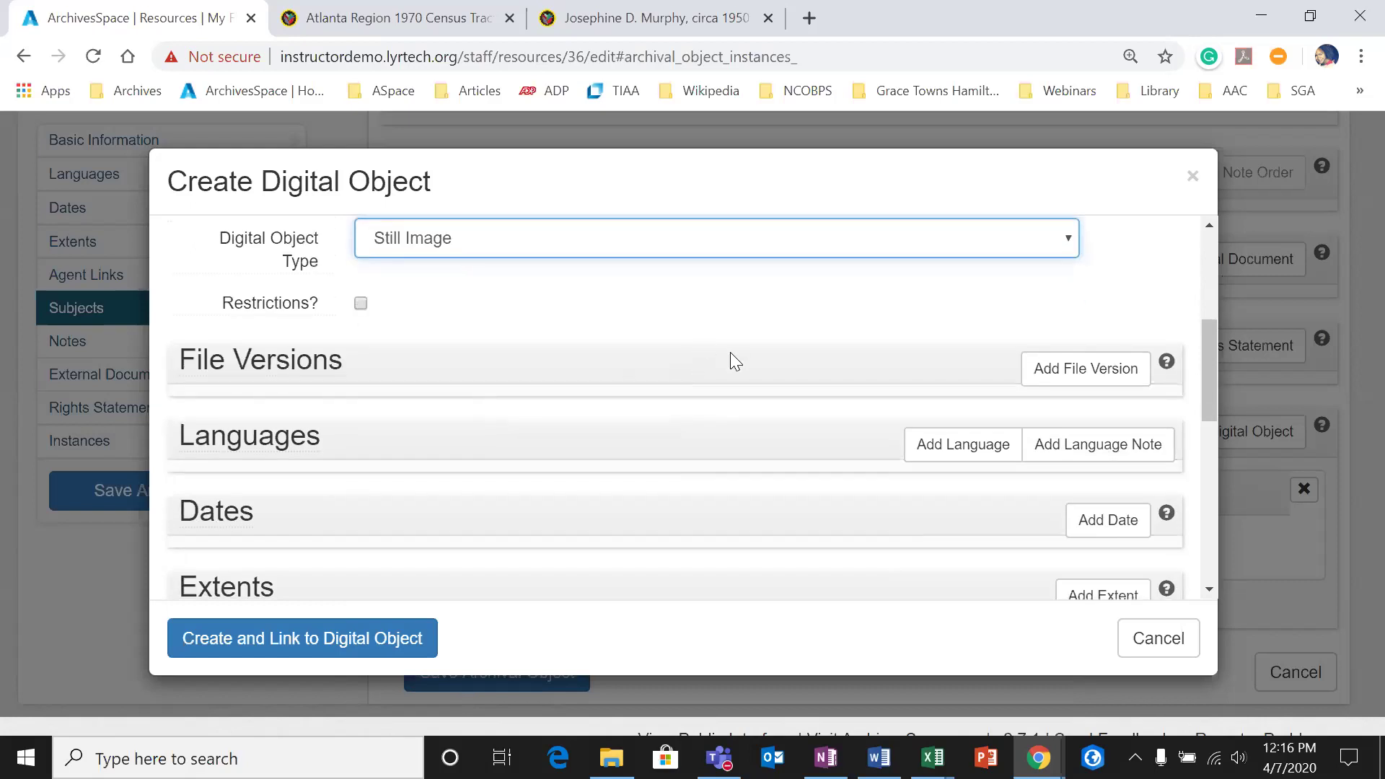
scroll(730, 360, down, 1)
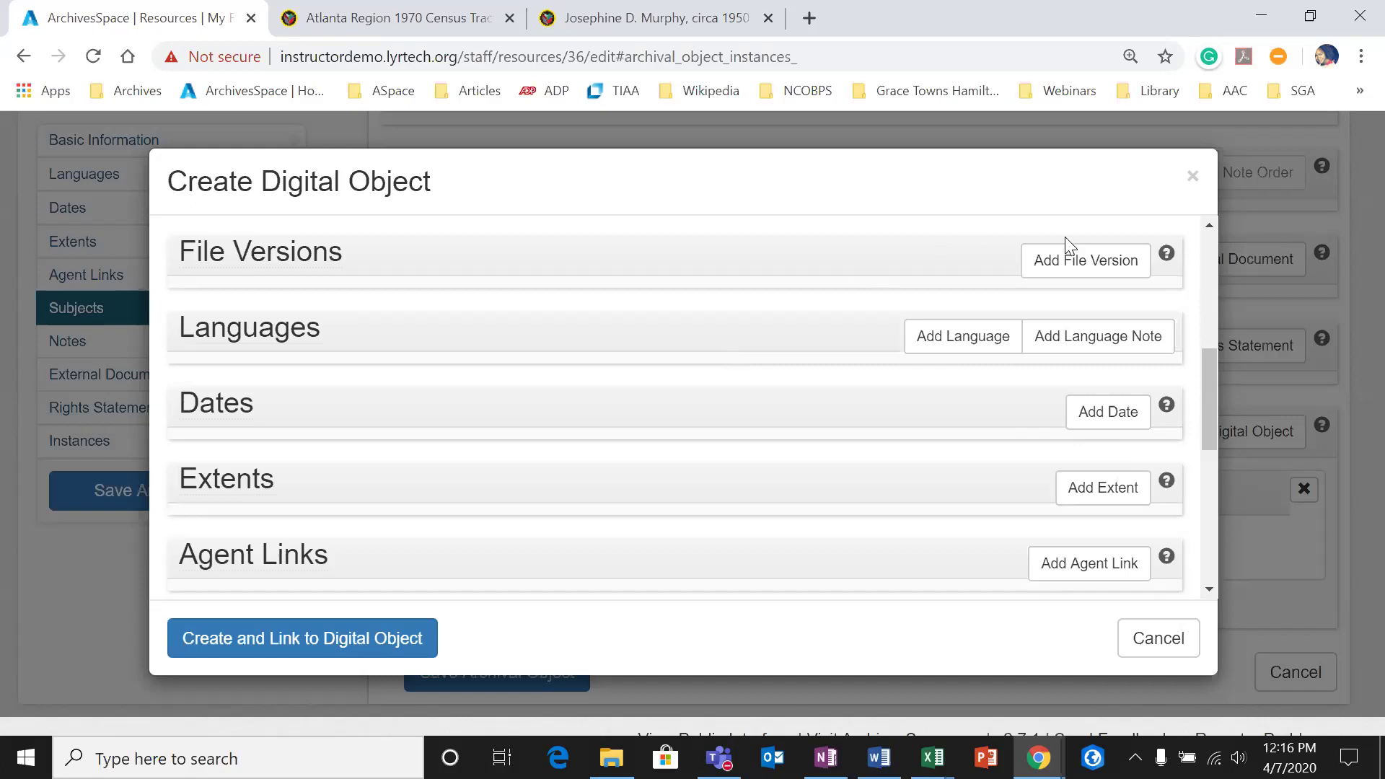
click(1071, 258)
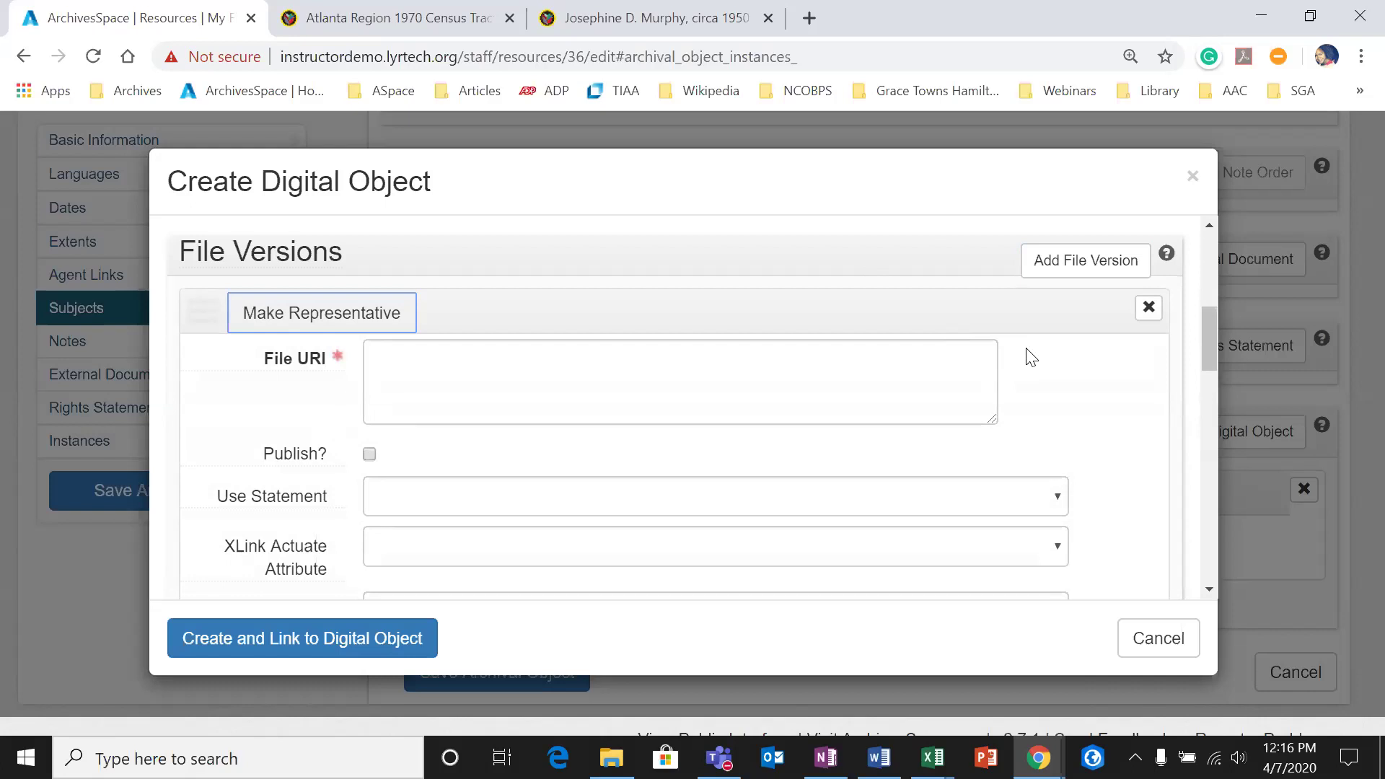
scroll(1028, 356, down, 2)
scroll(1026, 356, up, 2)
scroll(459, 521, down, 2)
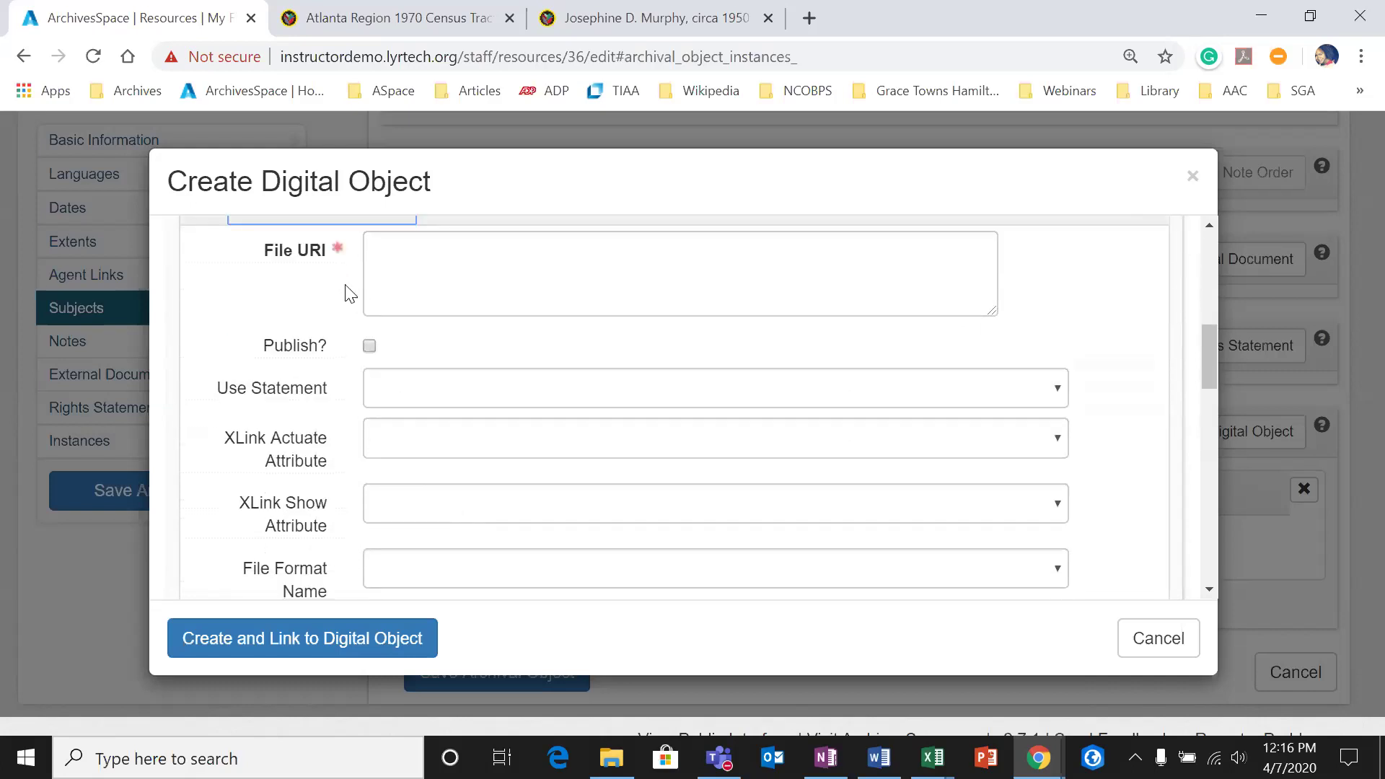
Step: Check the File URI field's description and view the photograph's page in the online repository for its web address
mouse_move(321, 268)
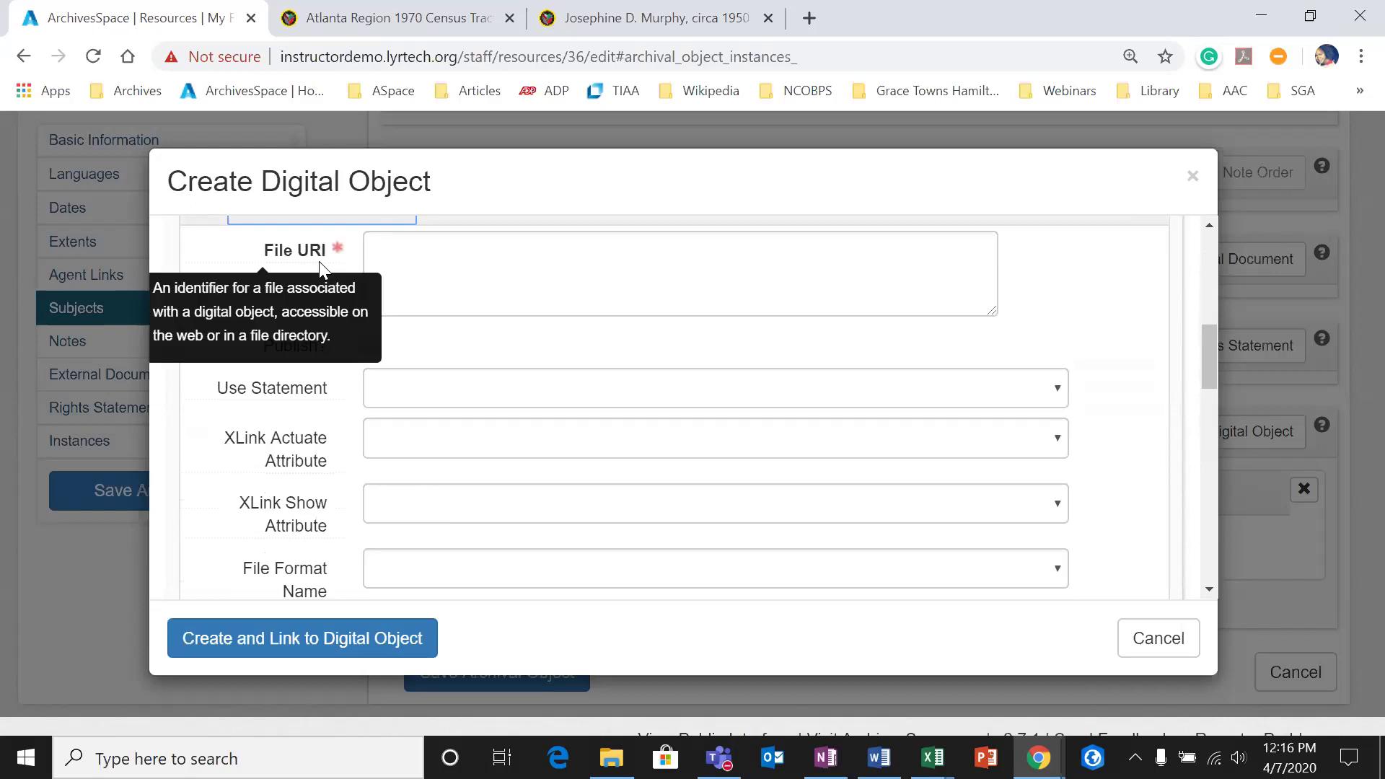
click(408, 249)
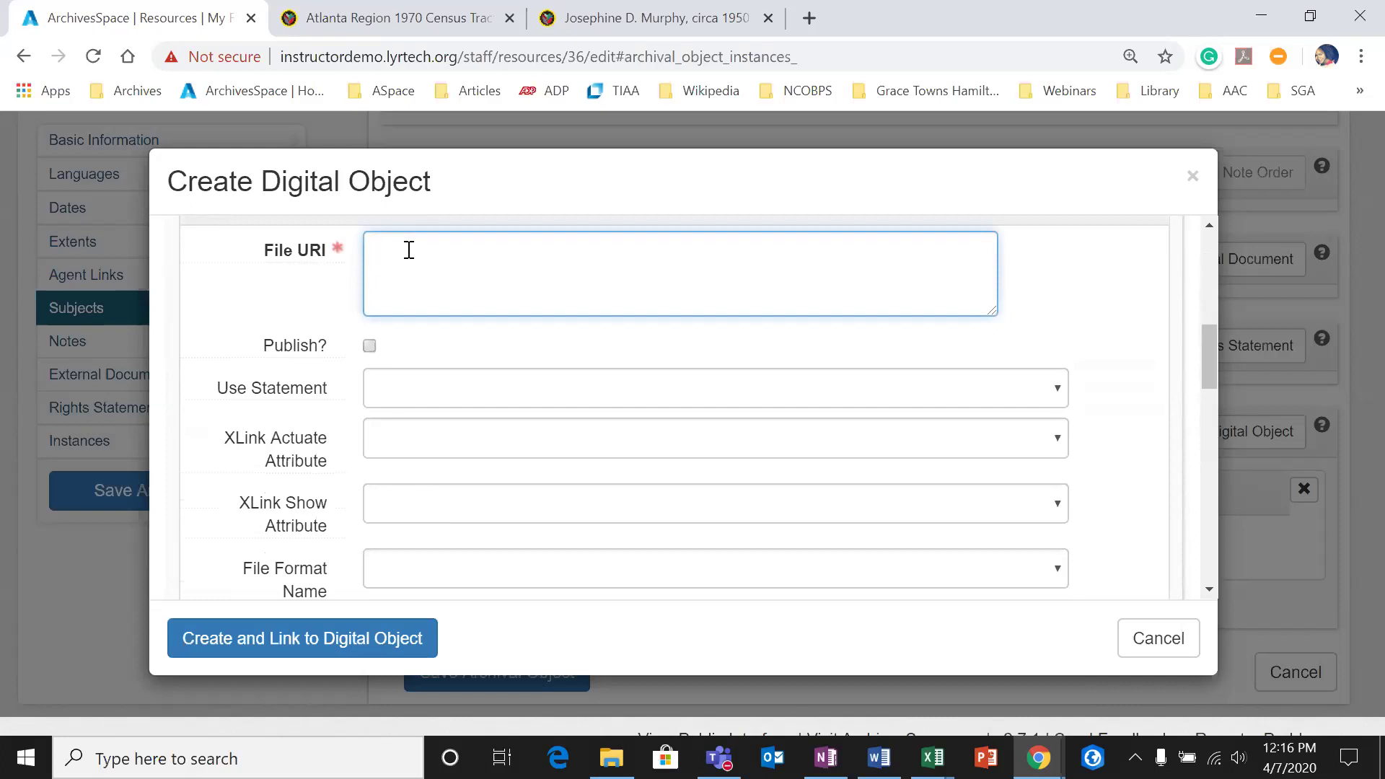
click(602, 20)
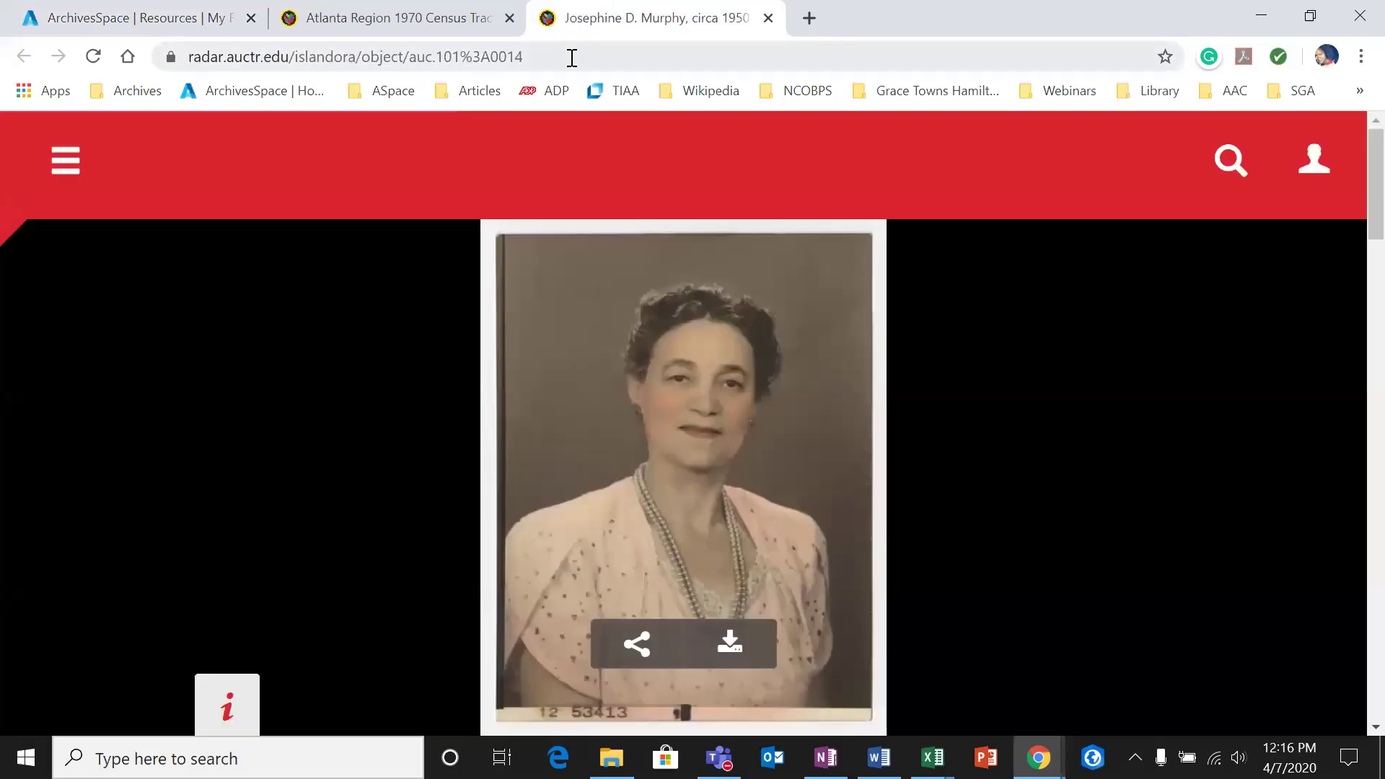
click(207, 15)
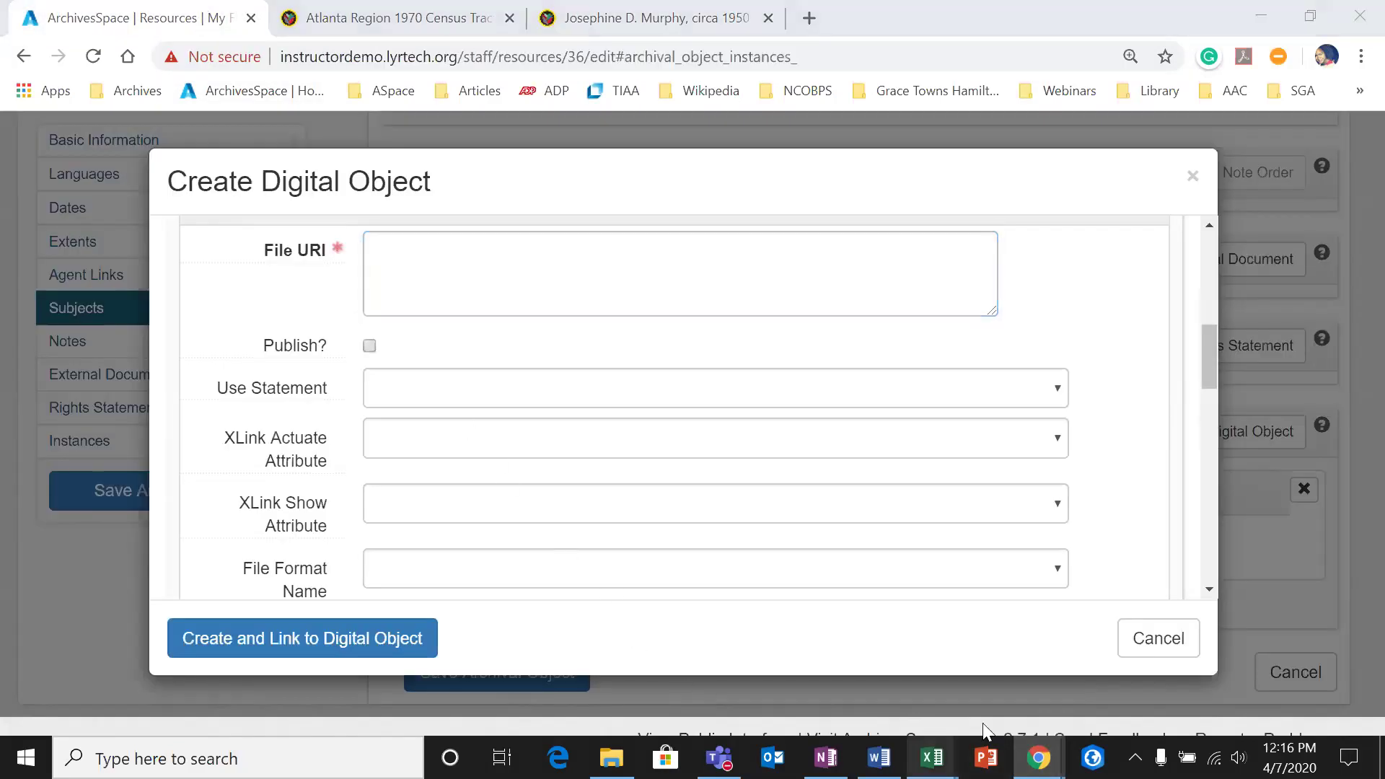
Step: Copy the photograph's web address from cell F2 of the ASpace_DOs workbook into the file version's File URI in ArchivesSpace
mouse_move(932, 758)
click(1005, 668)
click(806, 314)
click(805, 298)
key(ctrl+c)
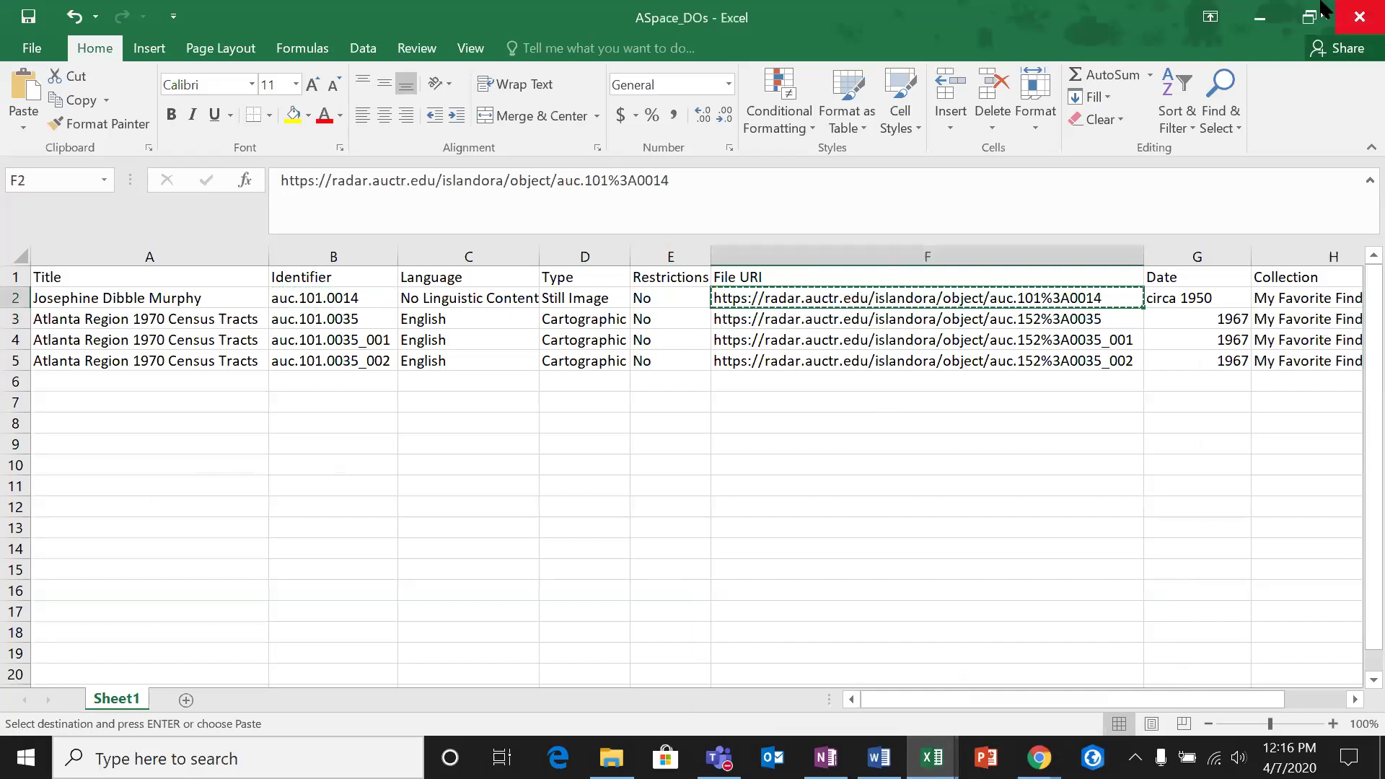
click(1281, 9)
right_click(767, 286)
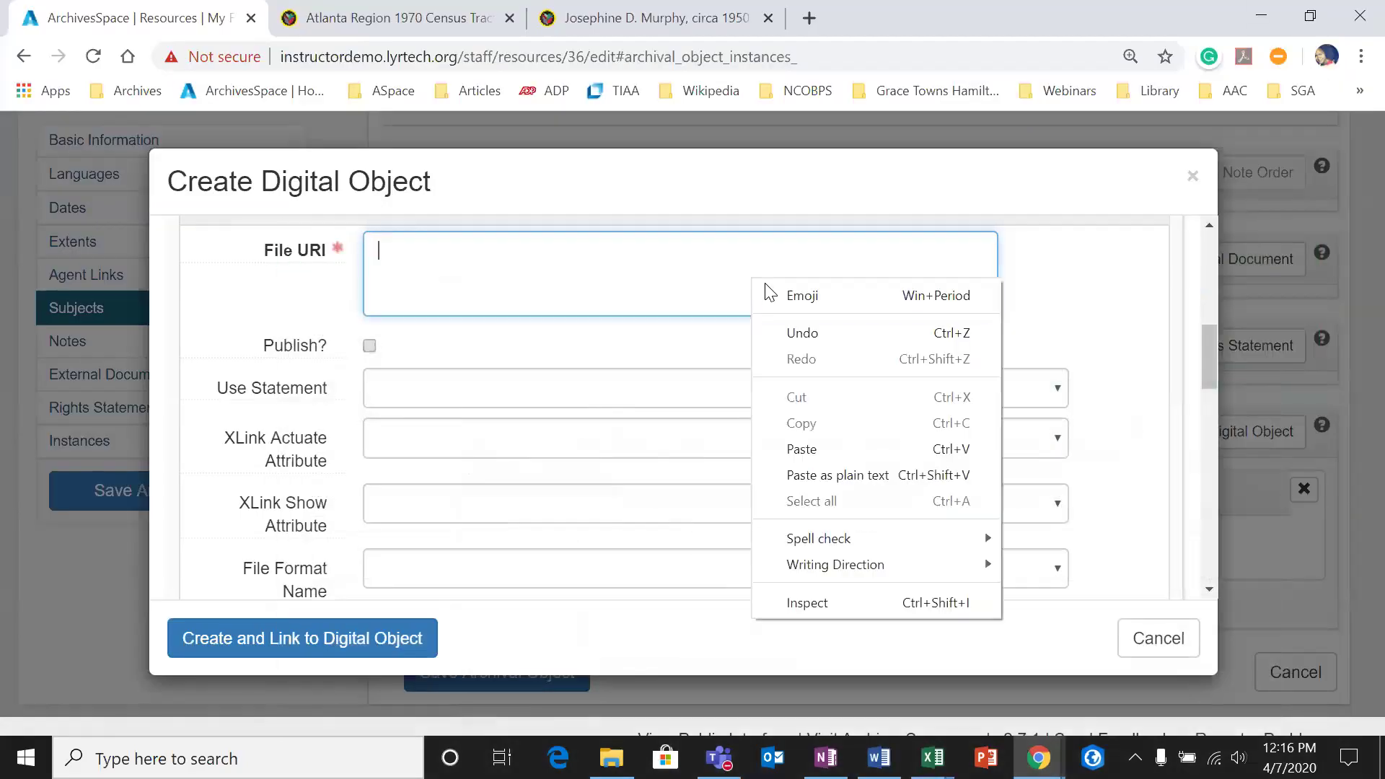
click(800, 448)
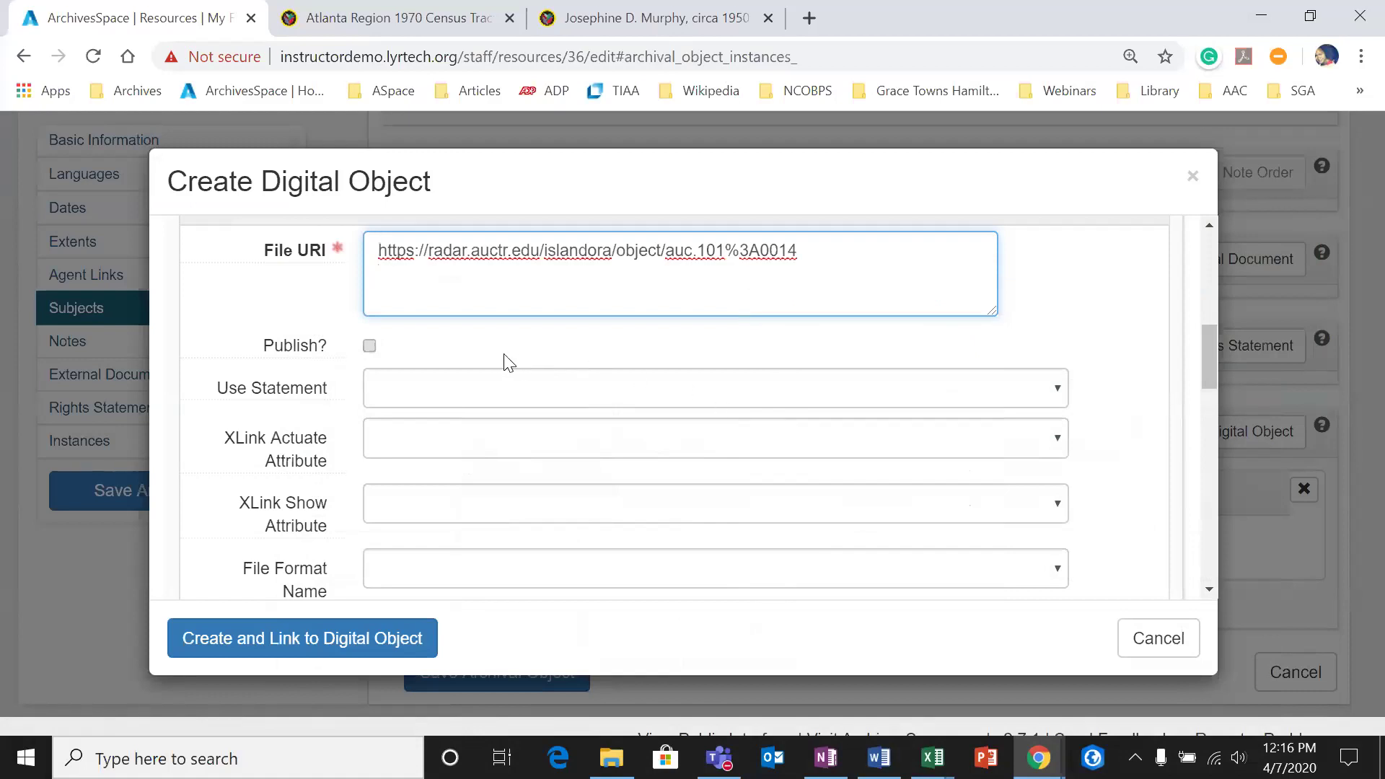
key(BackSpace)
Step: Mark the file version for publishing and set its Use Statement to Image-Thumbnail
click(370, 347)
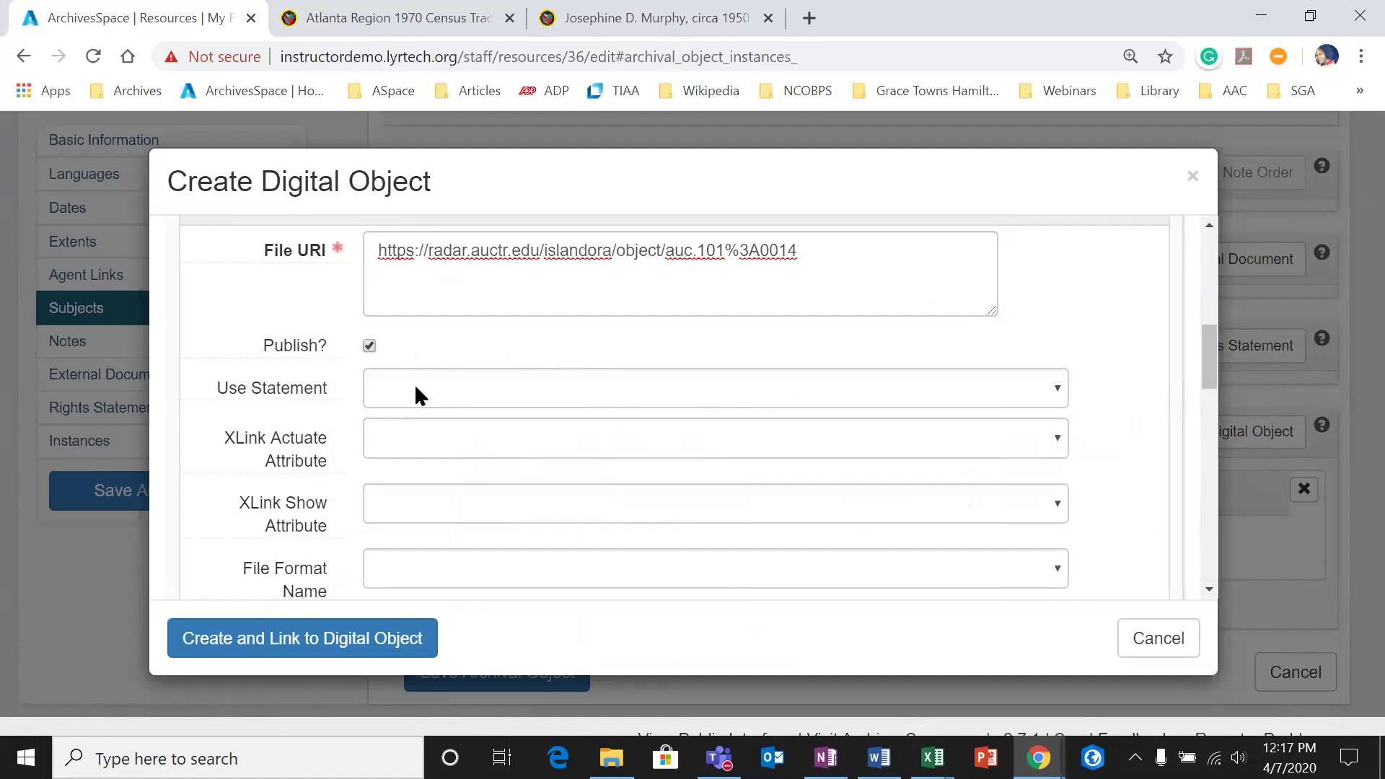
click(414, 383)
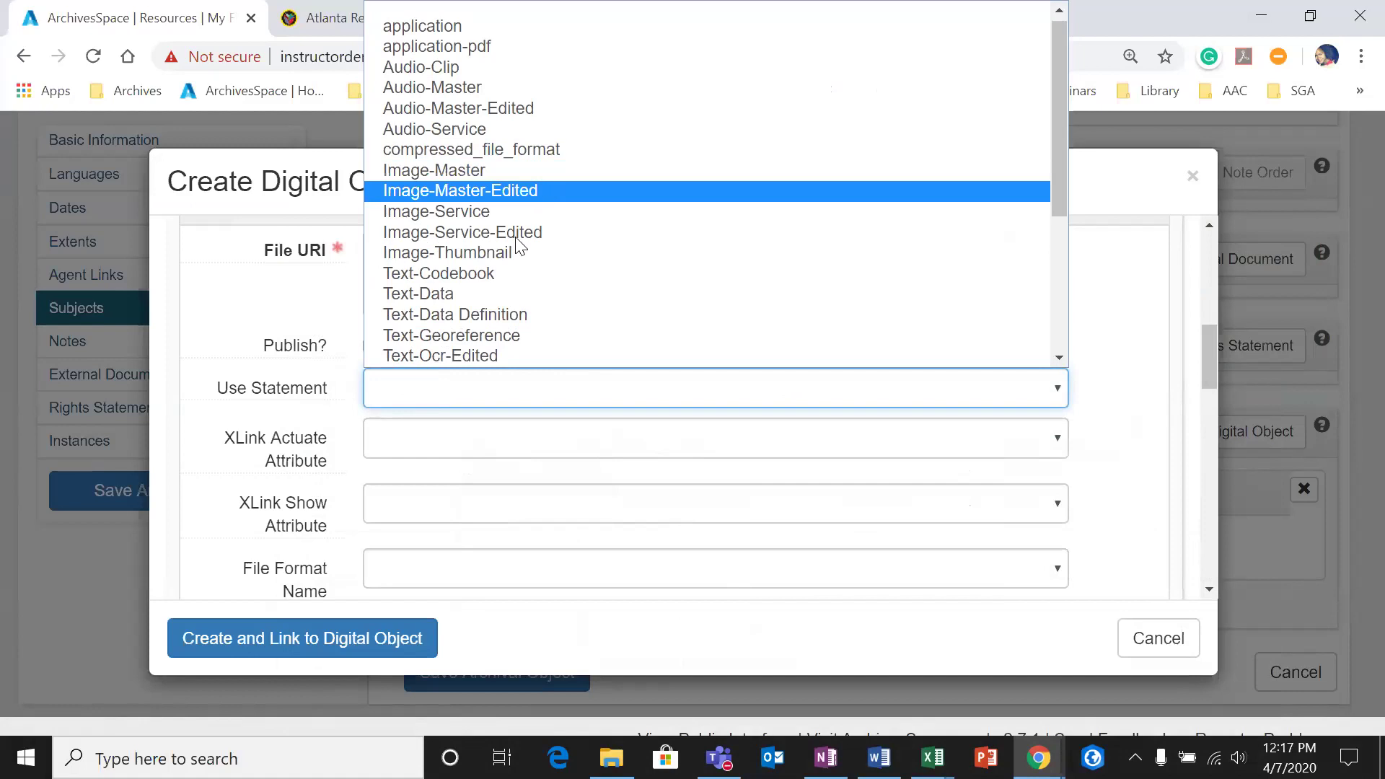
scroll(519, 260, down, 4)
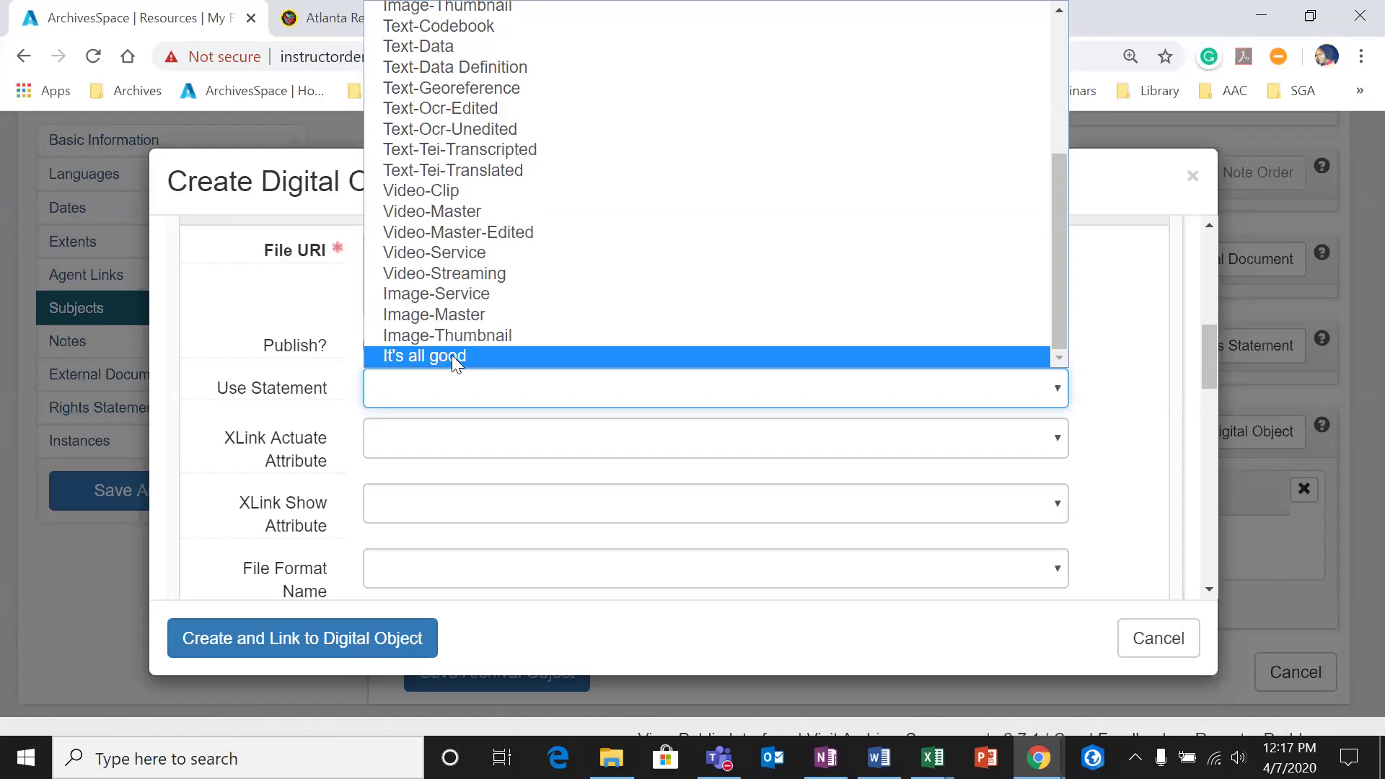
scroll(495, 314, up, 3)
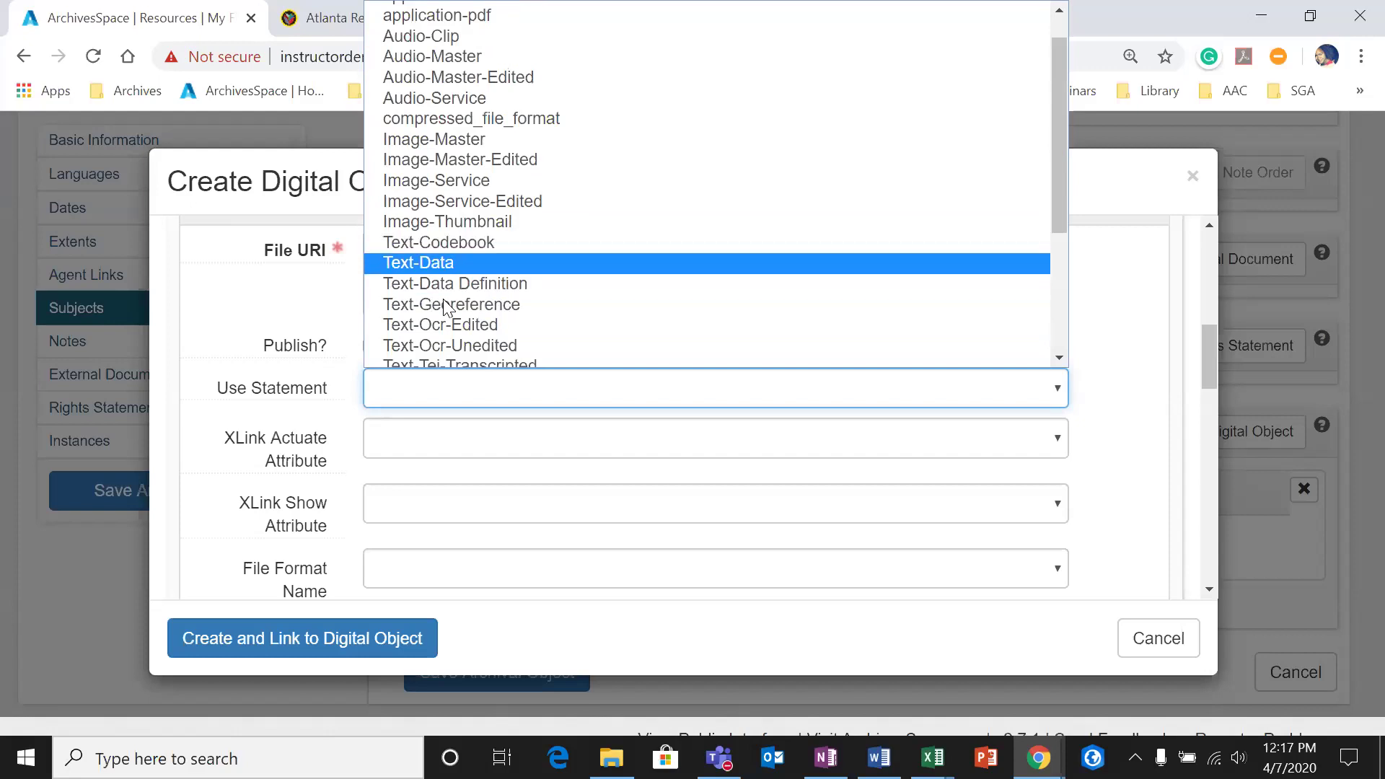
scroll(450, 320, up, 1)
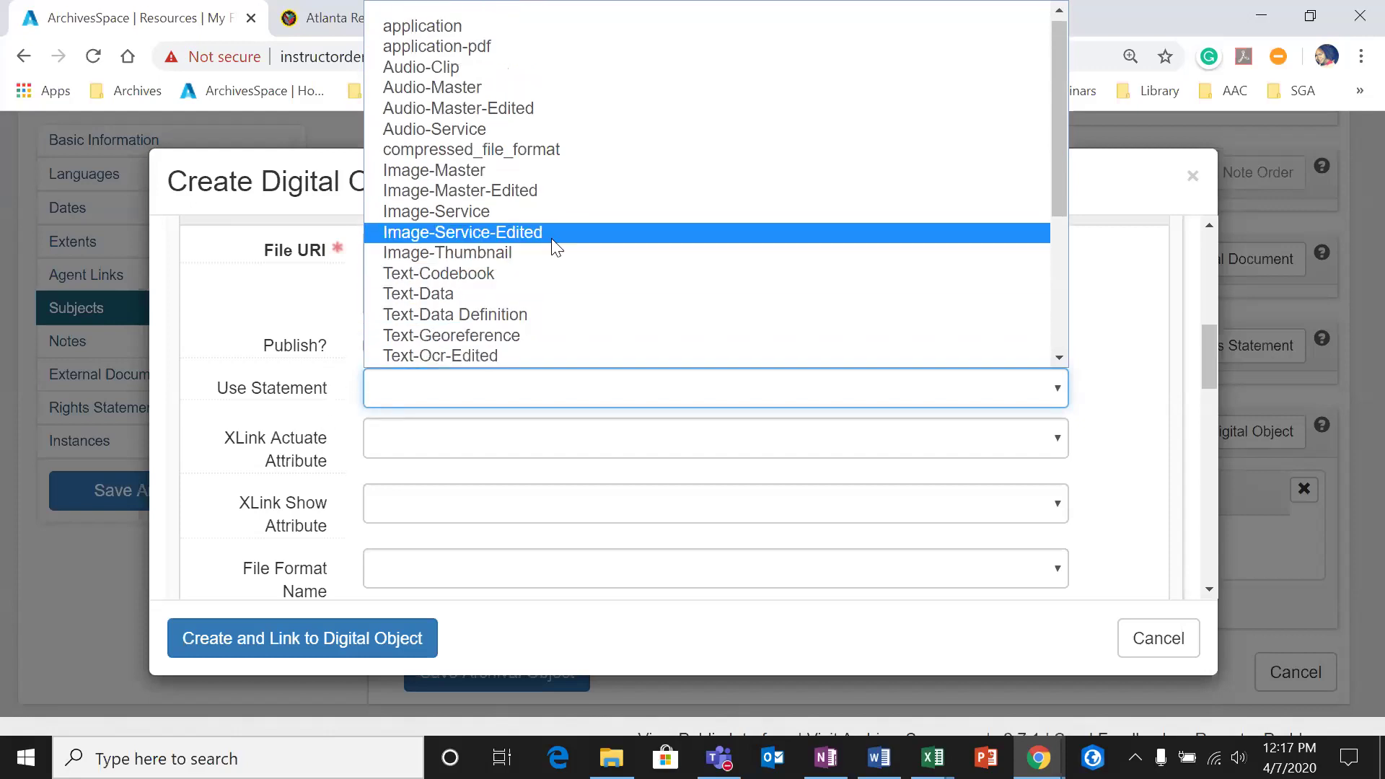
scroll(530, 252, down, 3)
scroll(509, 188, up, 3)
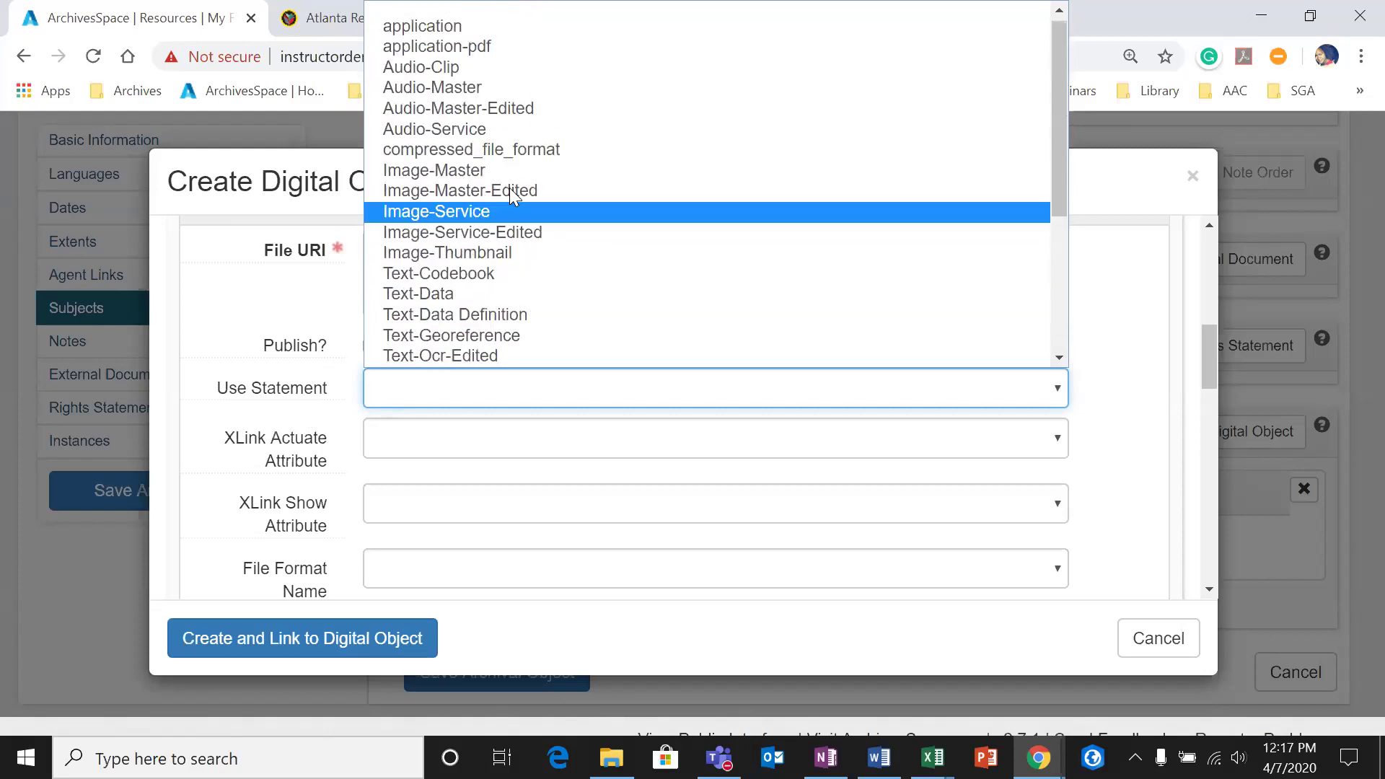
click(468, 252)
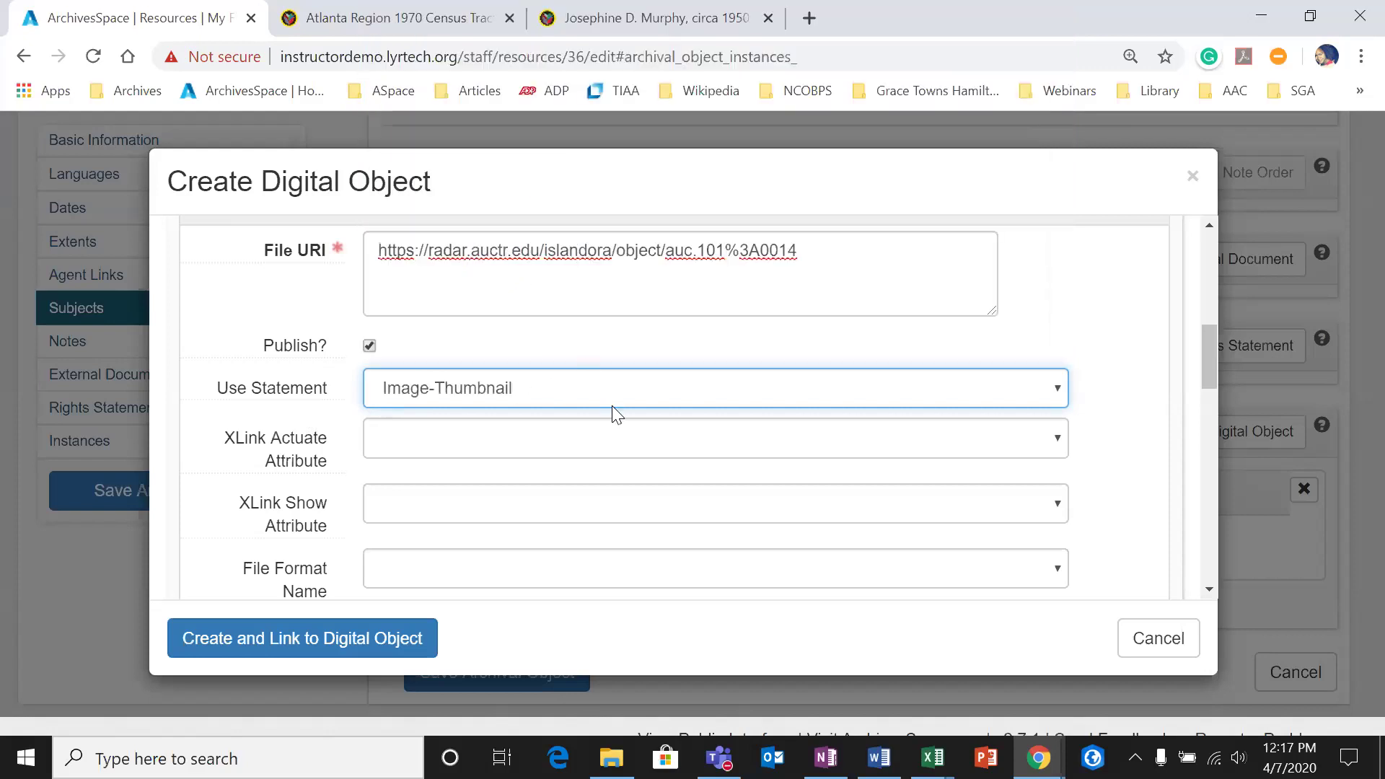
Step: Set the file version's XLink Actuate Attribute to onRequest, XLink Show Attribute to new and File Format Name to JPEG File Interchange Format
scroll(612, 406, down, 1)
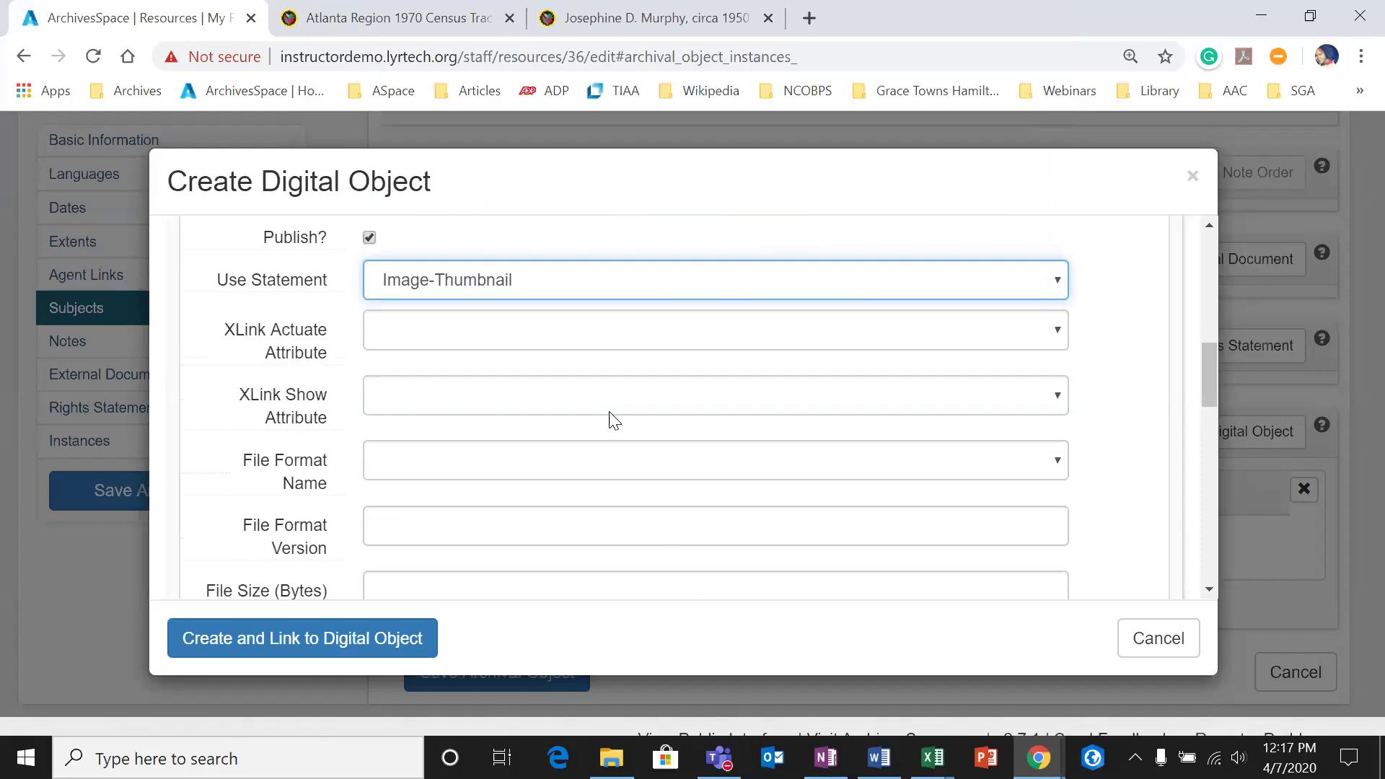
click(413, 333)
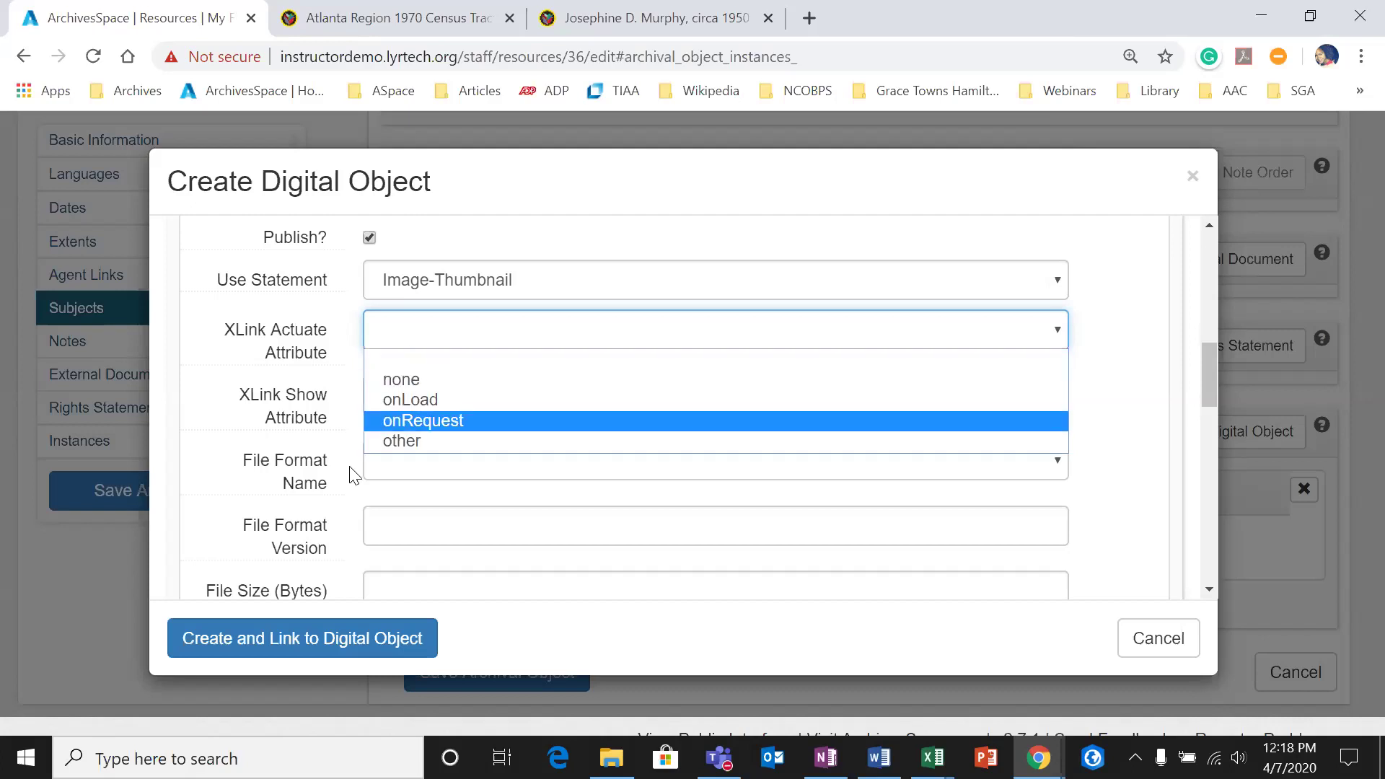
click(391, 424)
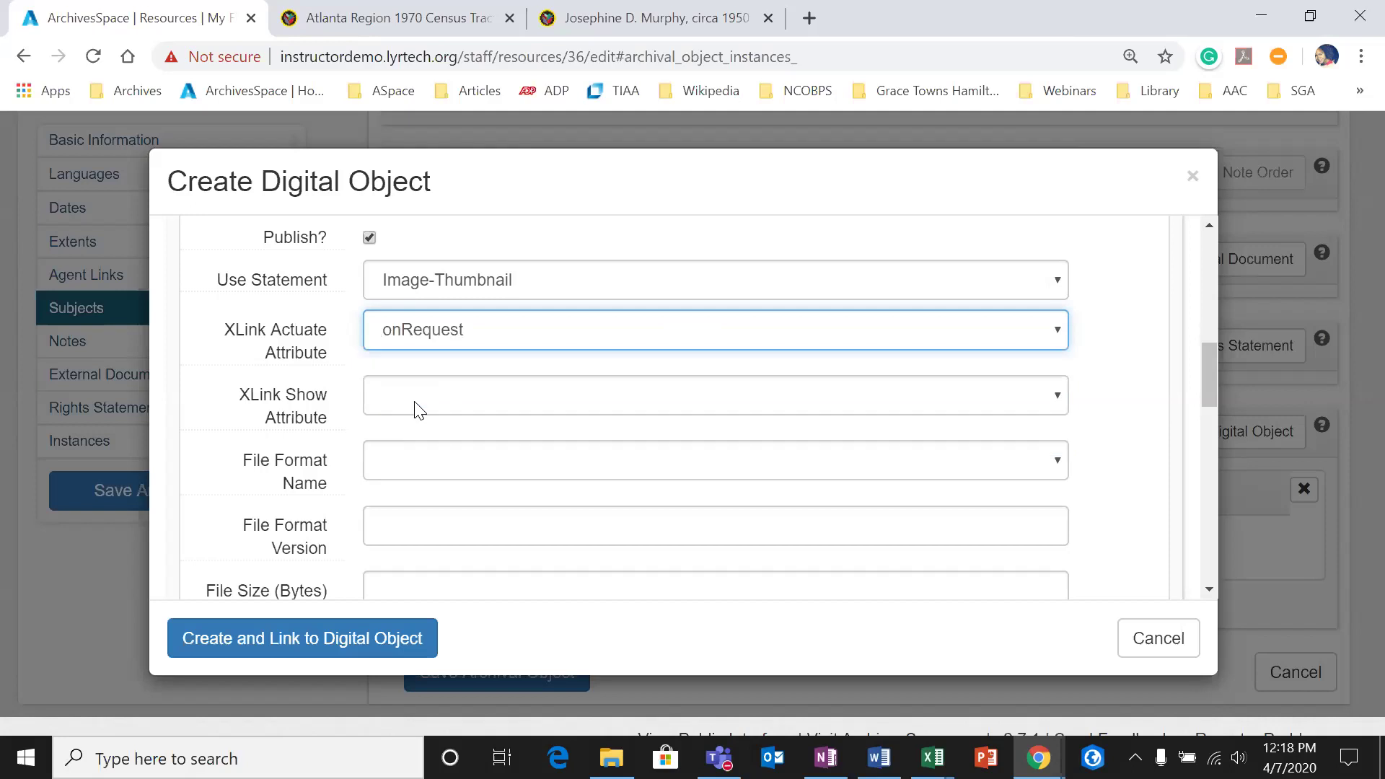
click(414, 402)
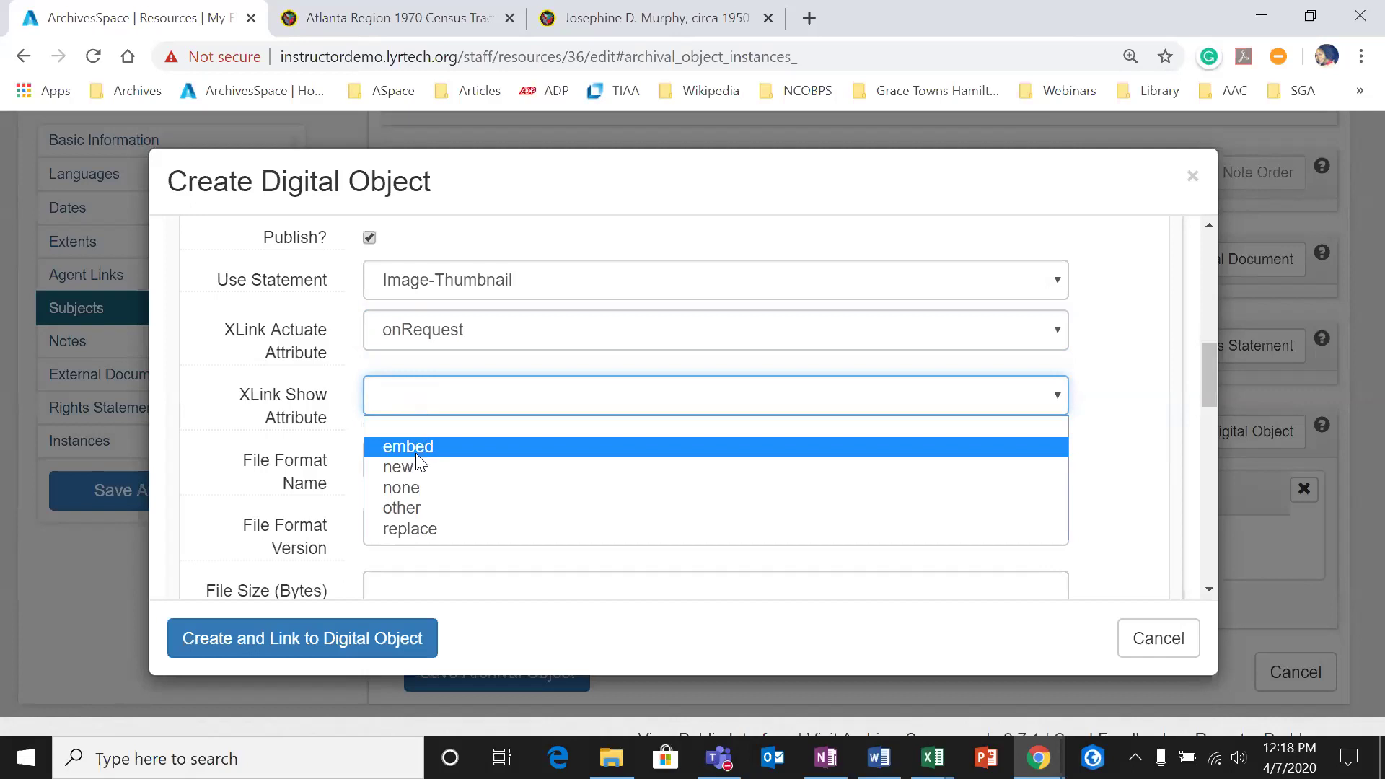
click(405, 469)
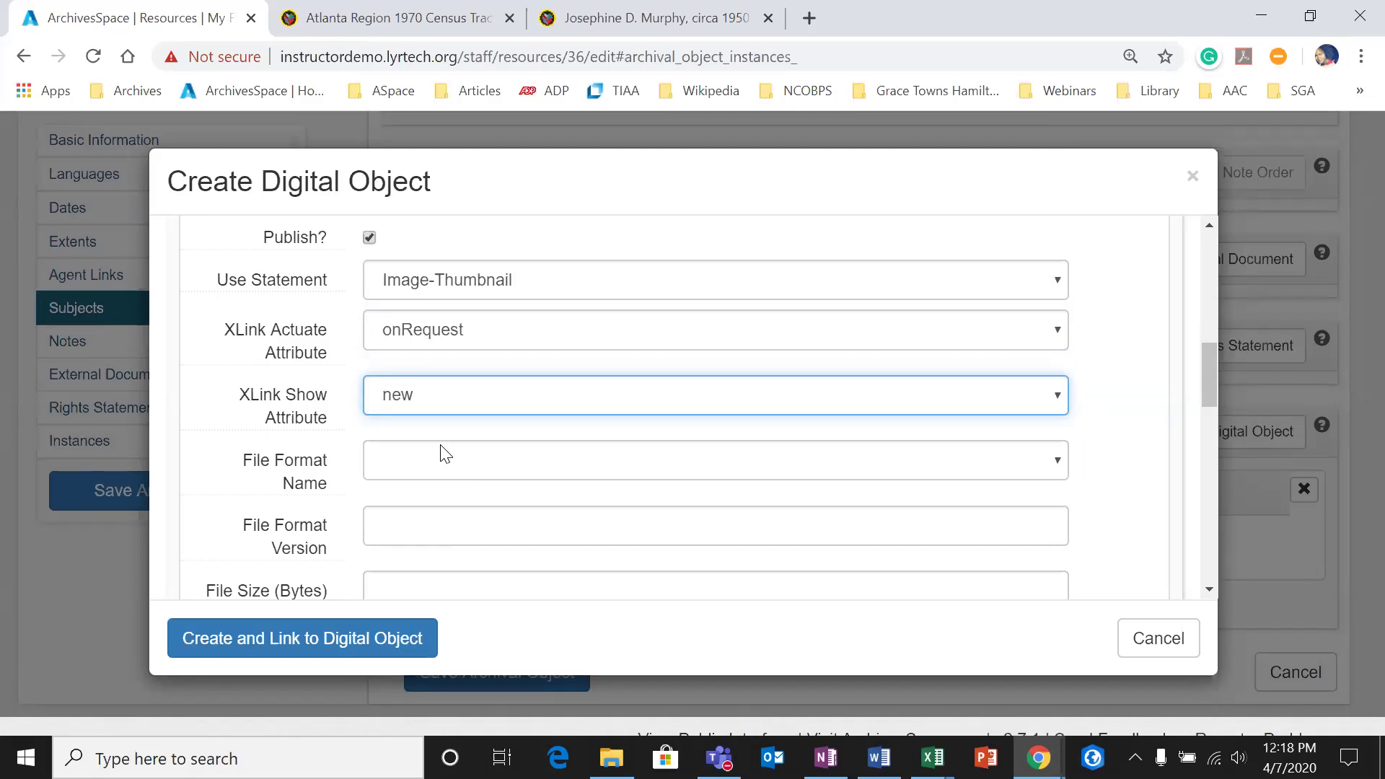
click(438, 465)
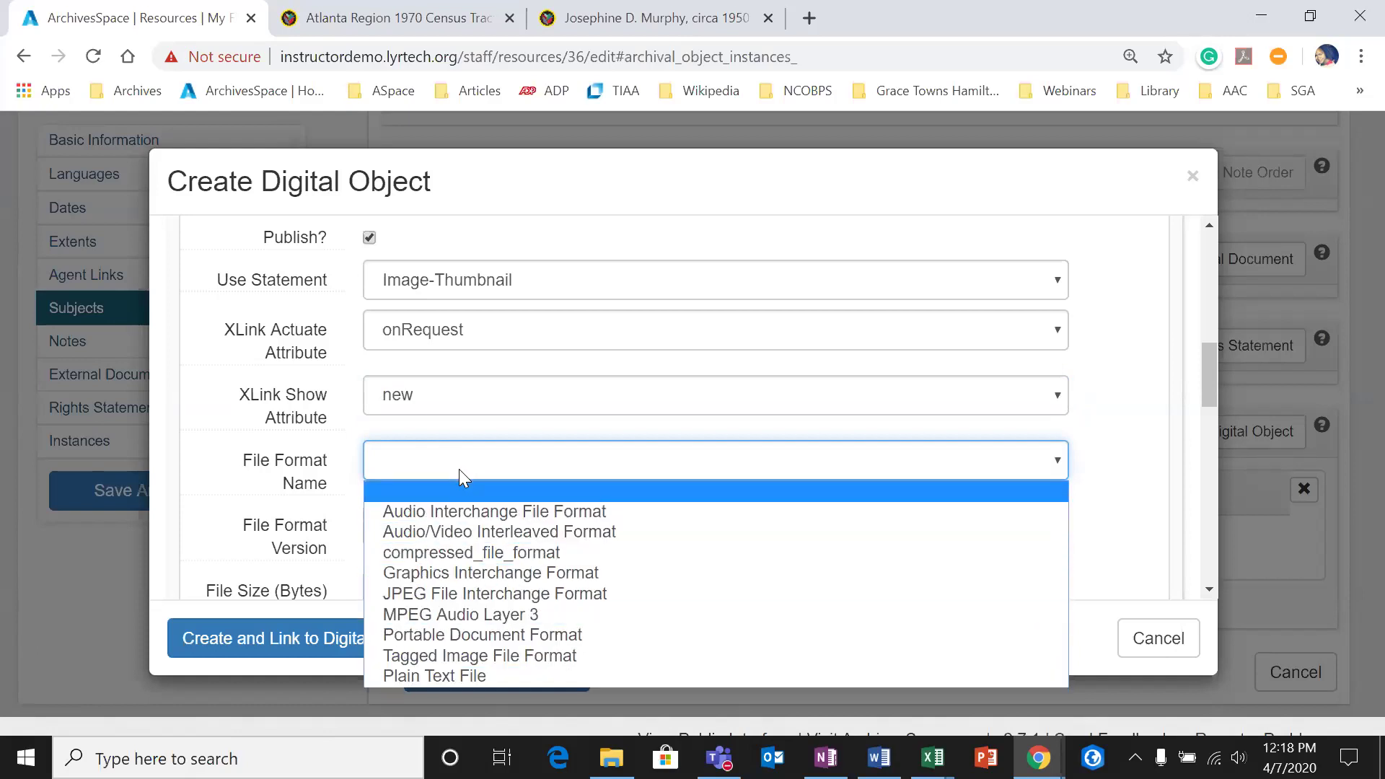
click(405, 591)
Step: Look over the file version's File Format Version, File Size, Checksum, Checksum Method and Caption fields without filling them in
scroll(418, 521, down, 1)
click(457, 420)
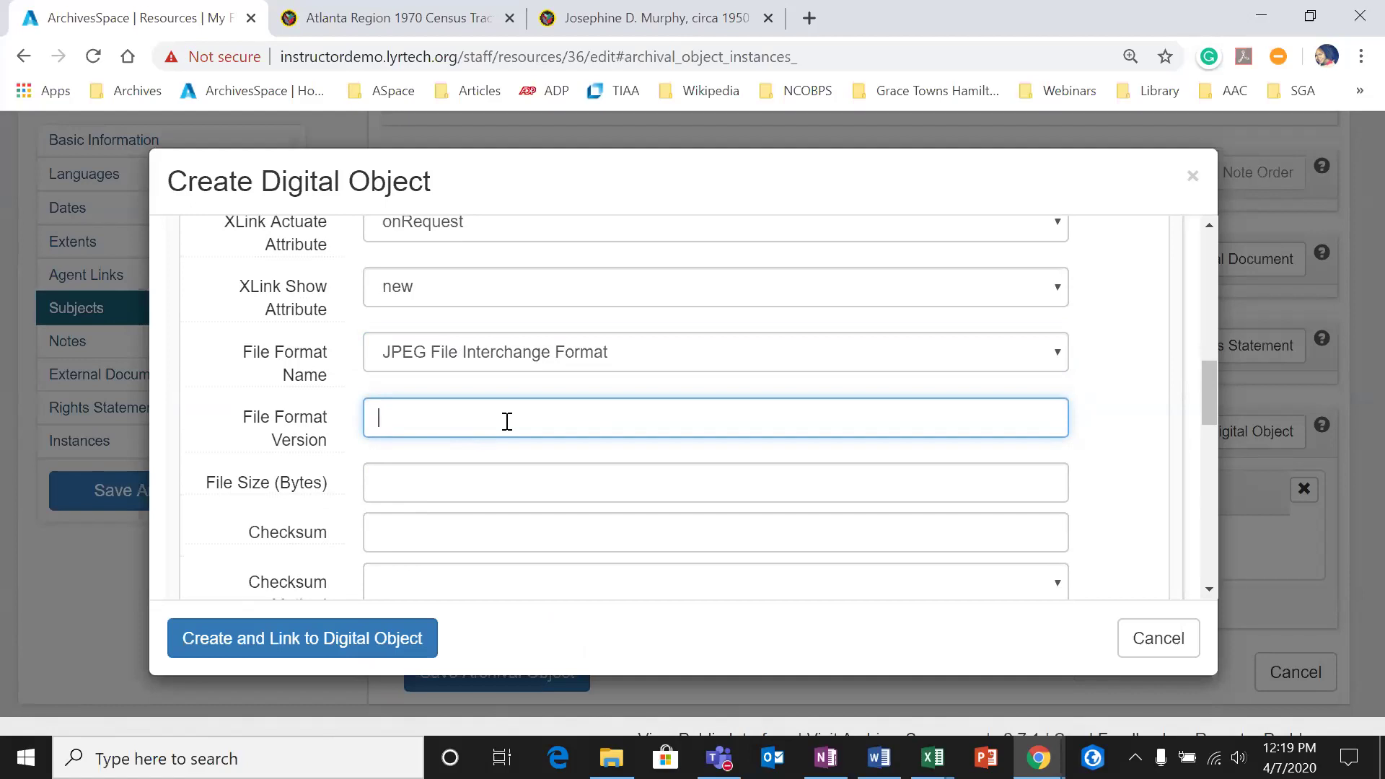
scroll(497, 430, down, 3)
scroll(425, 433, up, 2)
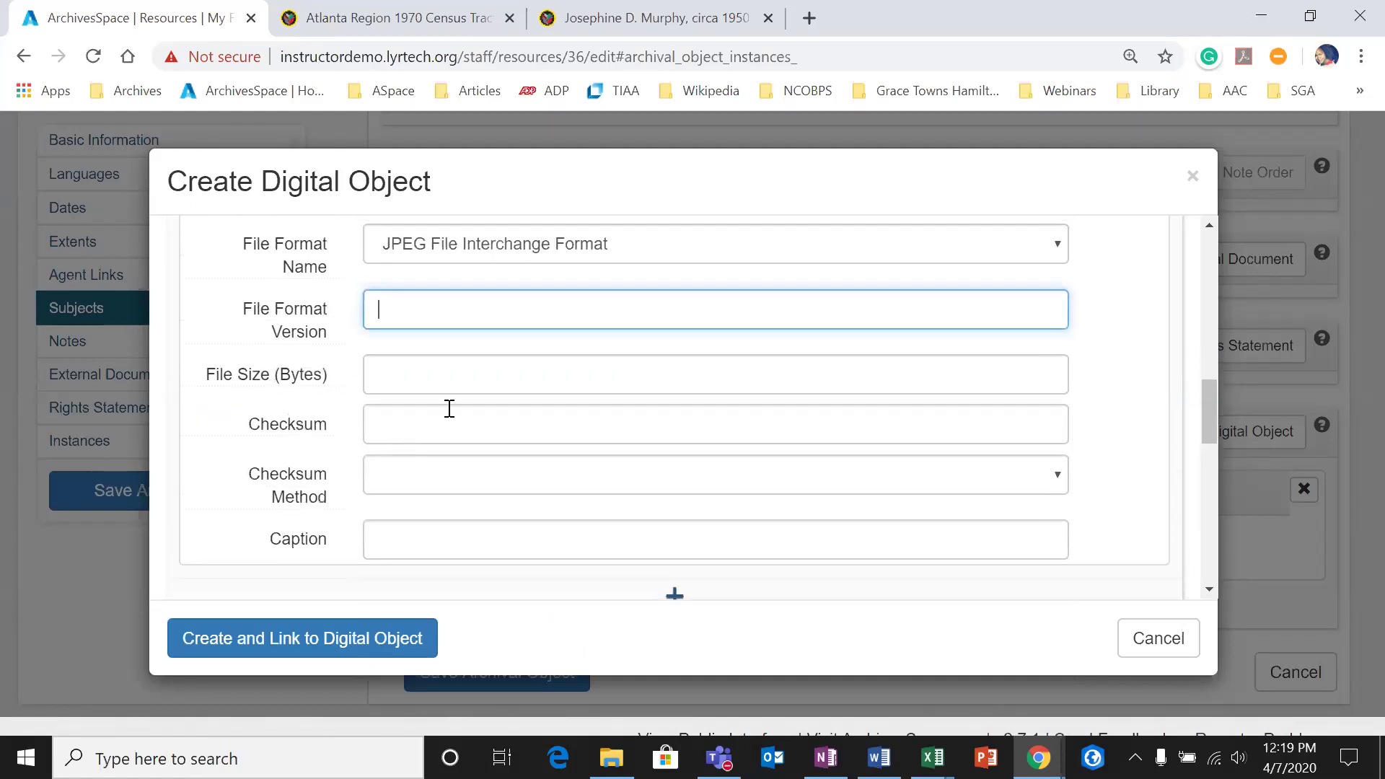
scroll(469, 402, up, 2)
scroll(462, 404, down, 2)
click(468, 382)
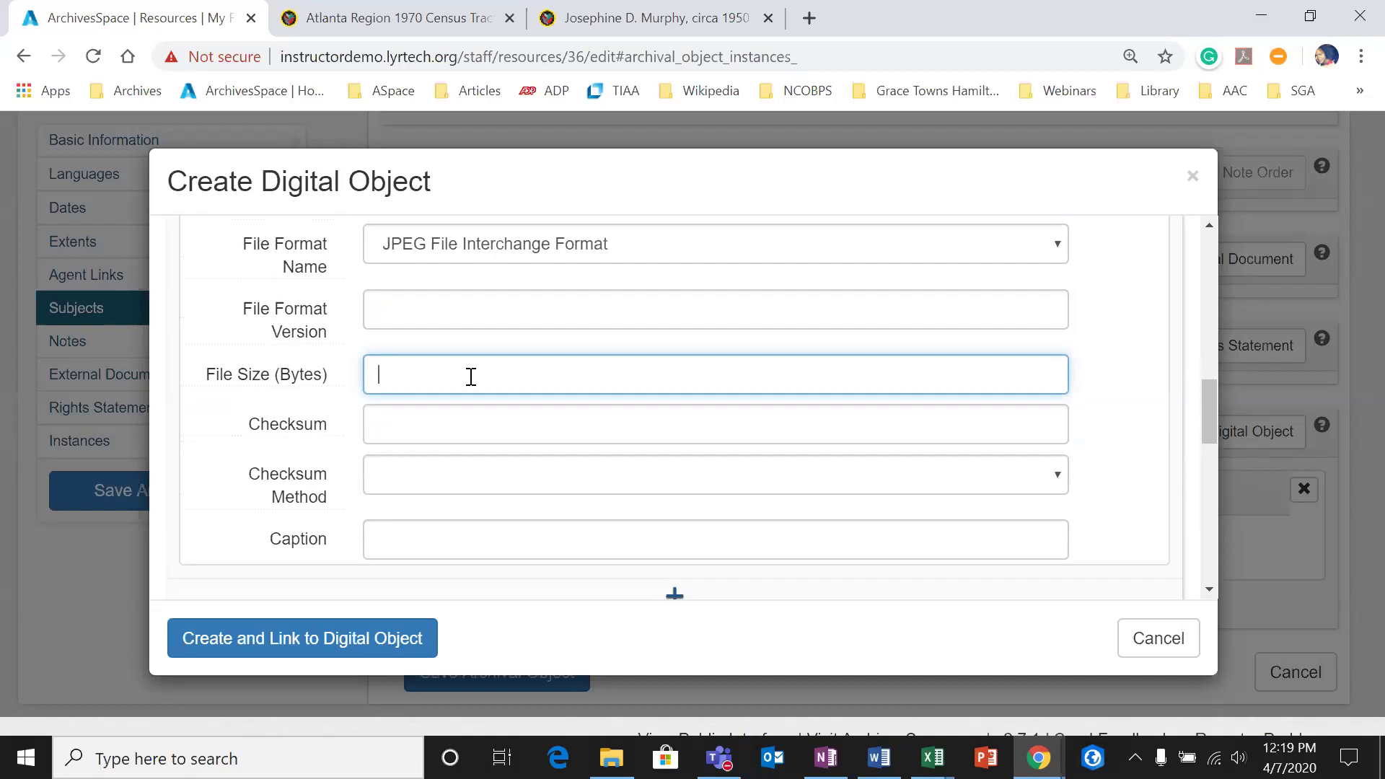
click(466, 436)
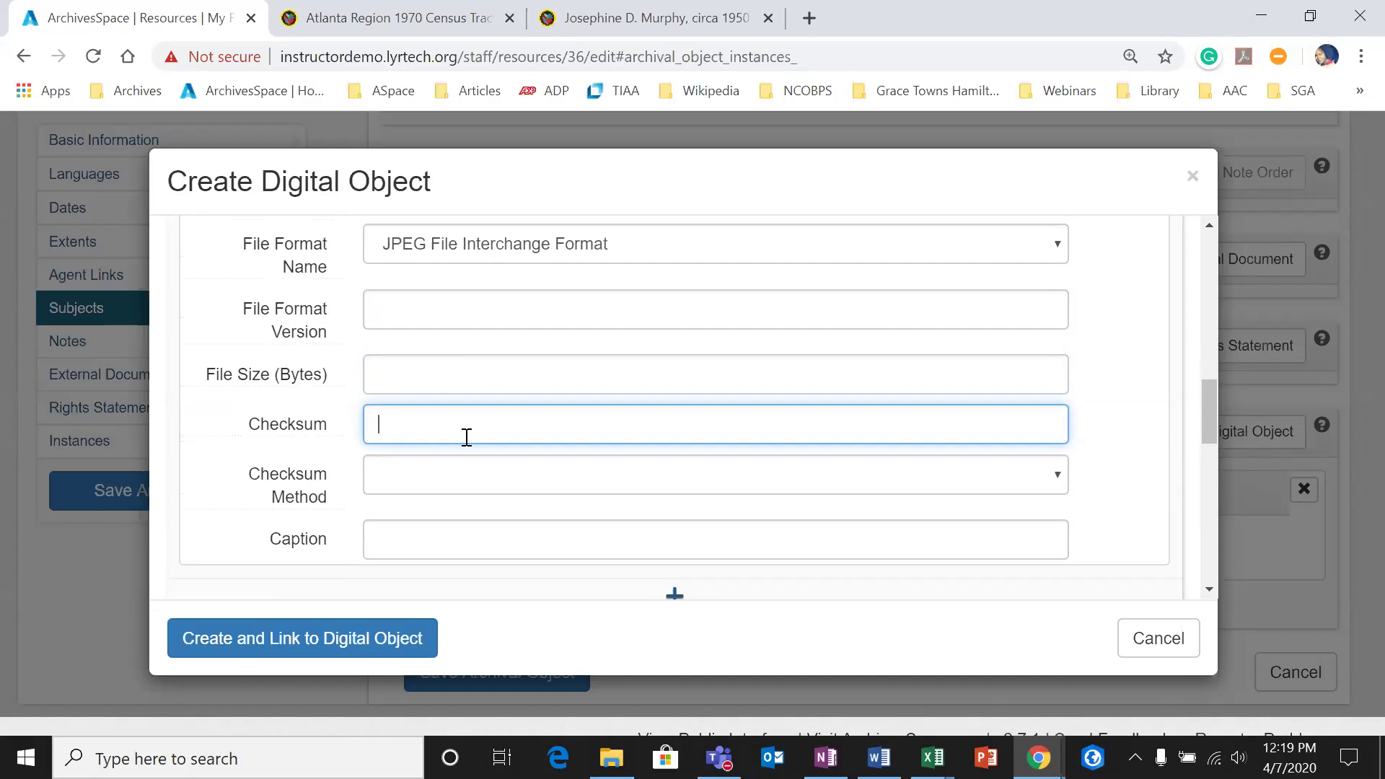
click(449, 477)
scroll(557, 411, down, 1)
click(559, 369)
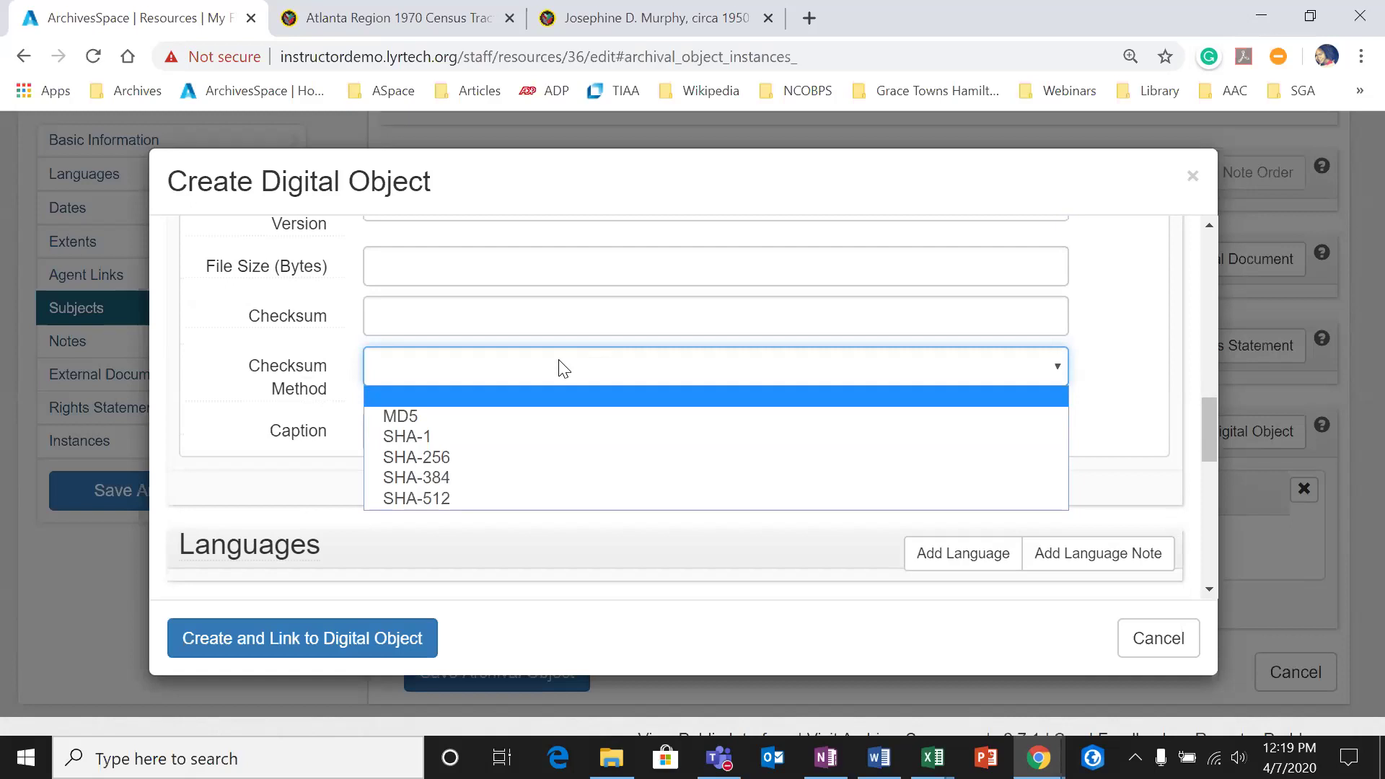
click(1135, 311)
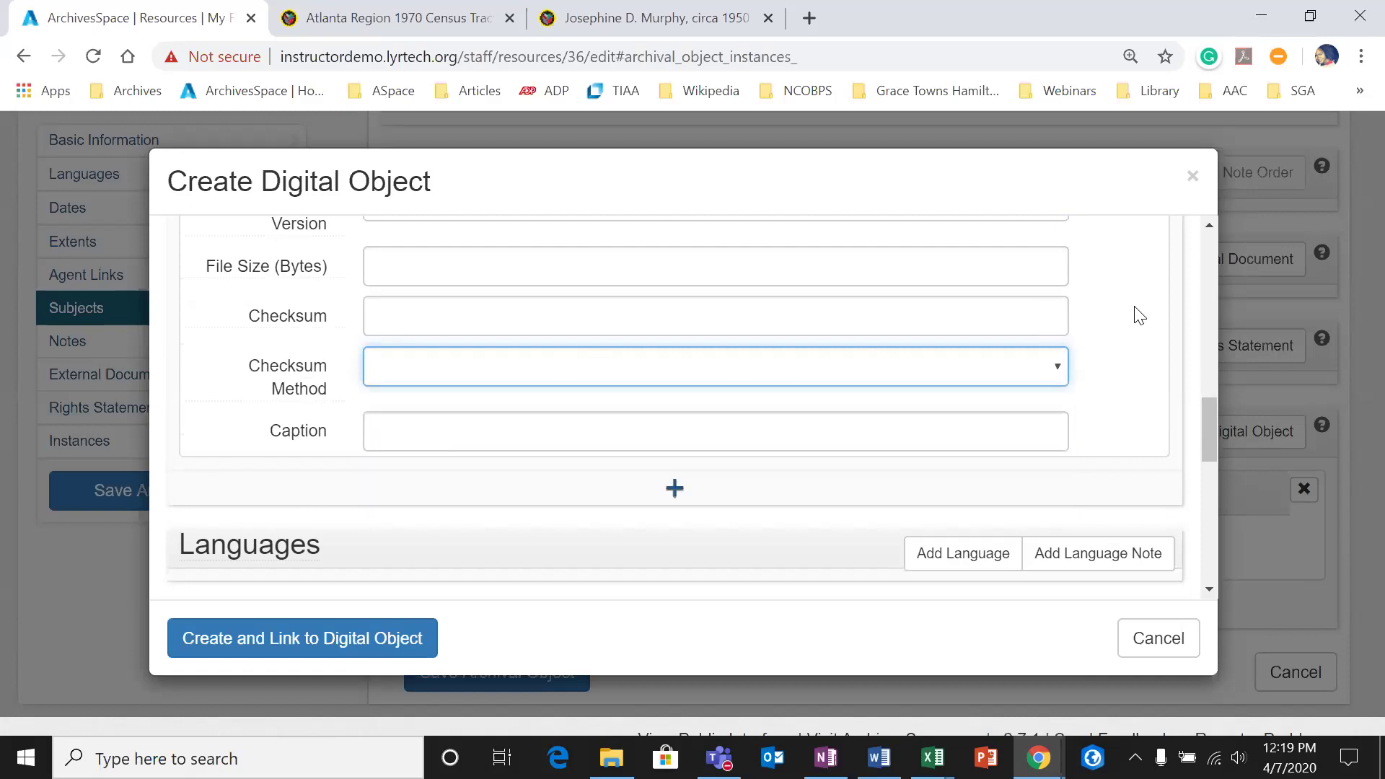
click(632, 430)
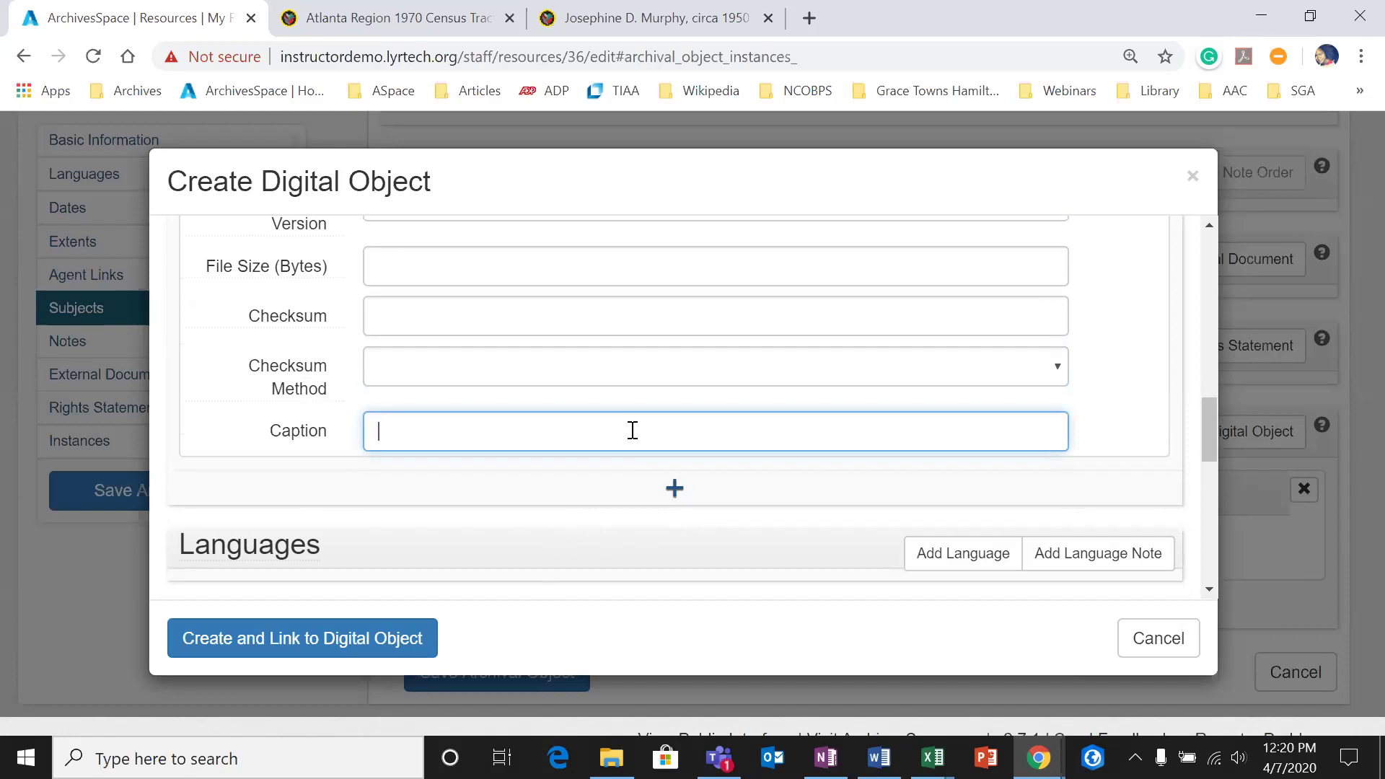
Step: Add a language entry to the digital object
scroll(989, 336, down, 1)
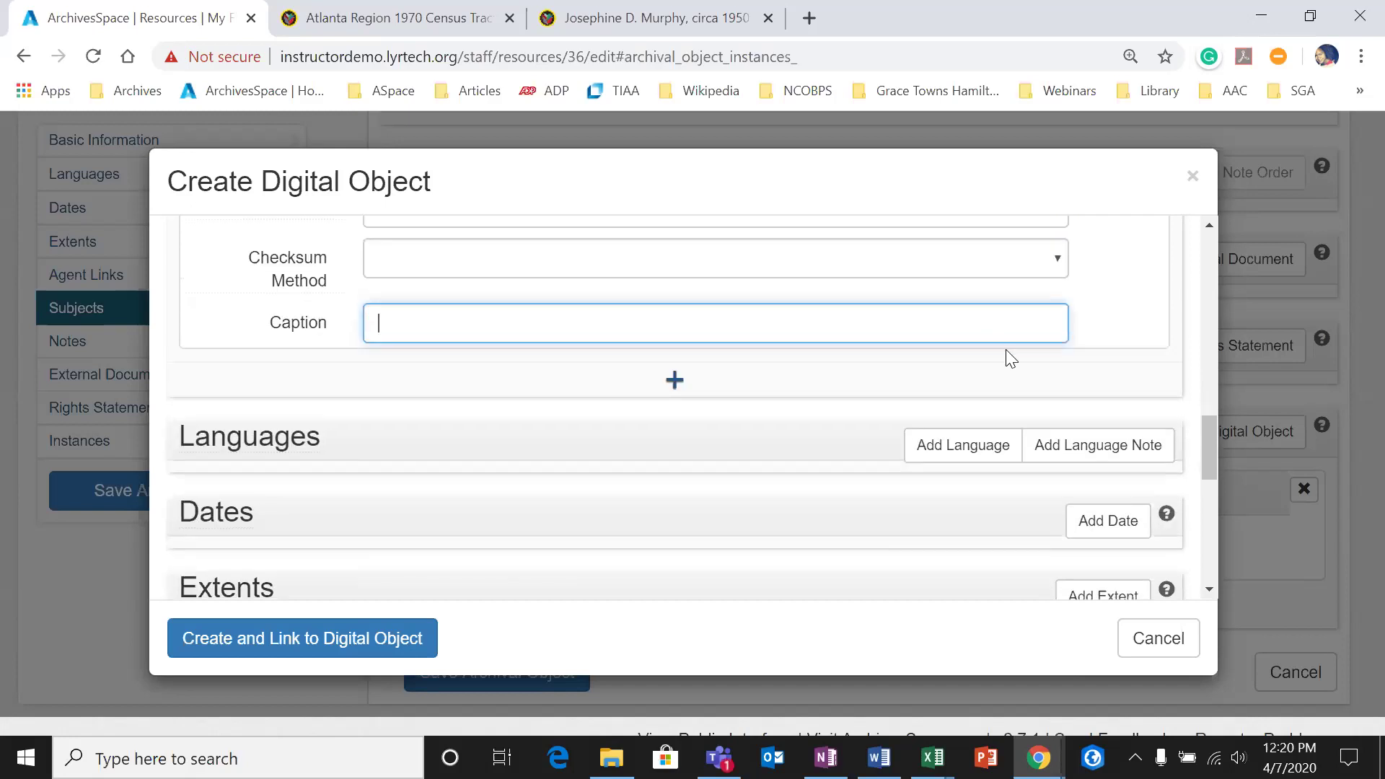
scroll(834, 421, down, 2)
scroll(817, 451, up, 1)
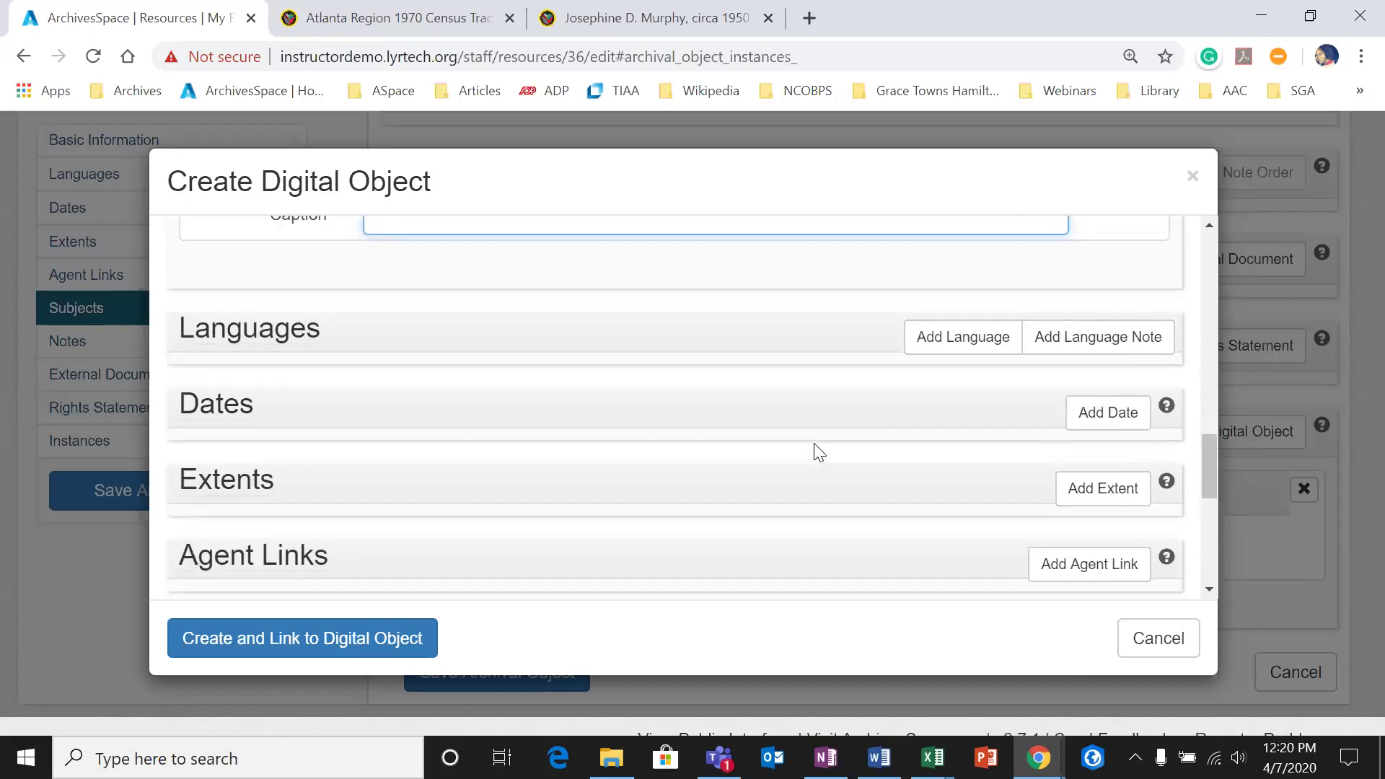
click(928, 339)
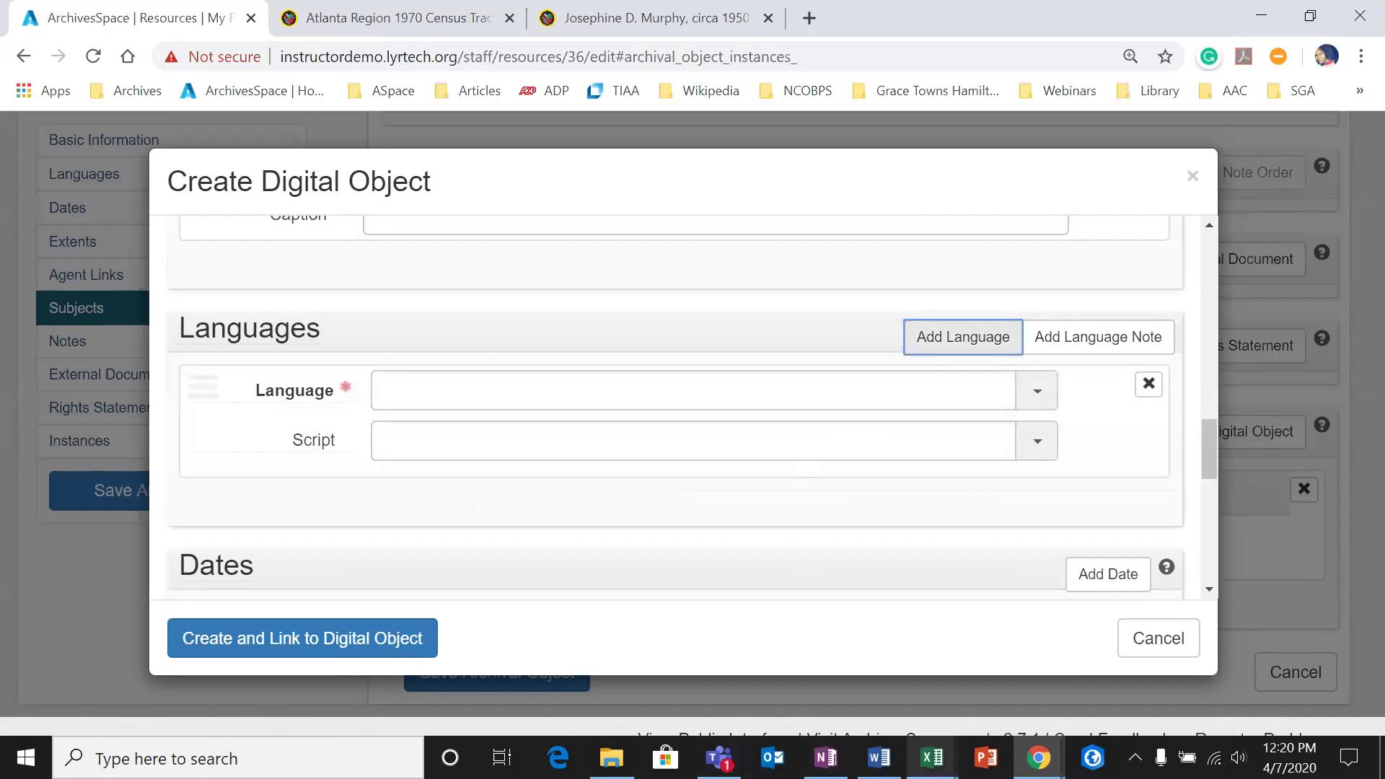
Step: Check the photograph's language in the ASpace_DOs Excel workbook and return to the Create Digital Object form
mouse_move(932, 757)
click(963, 707)
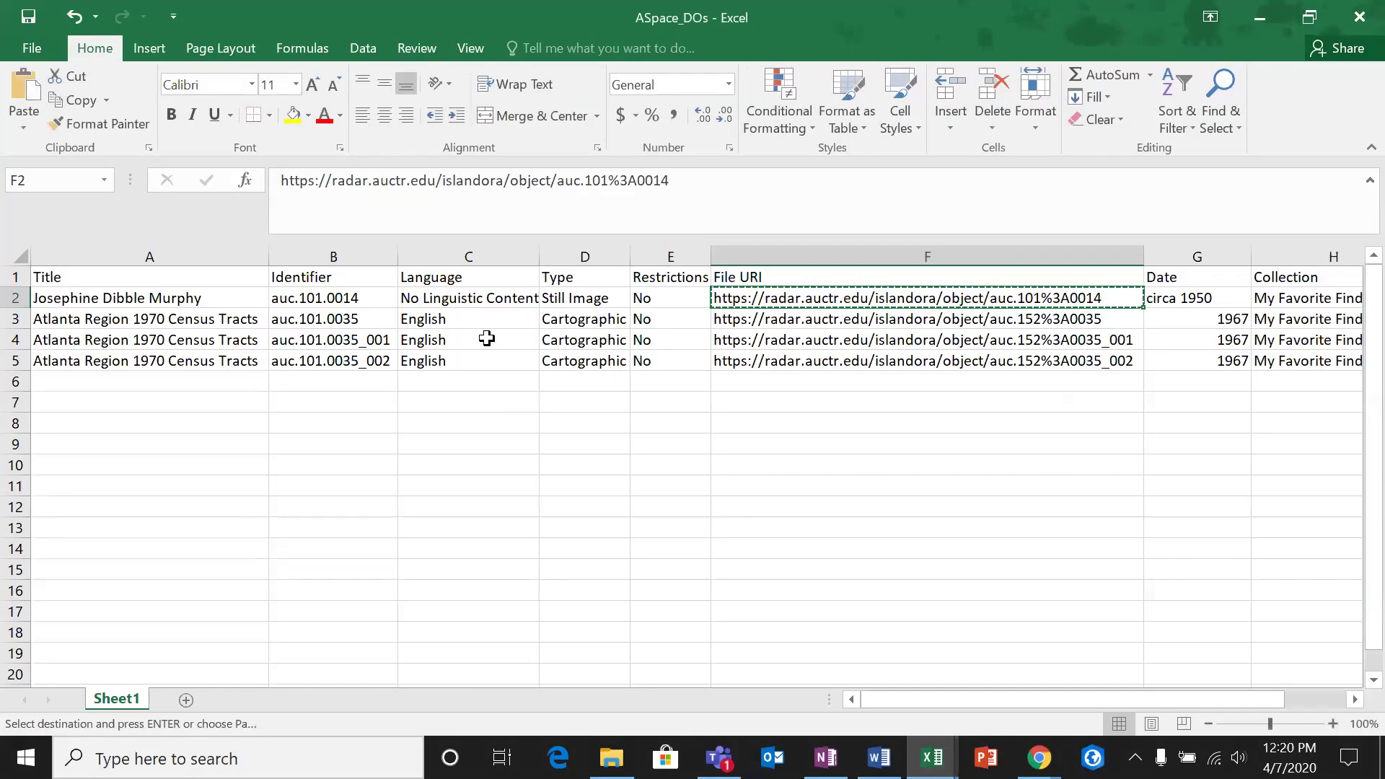
click(486, 312)
click(496, 302)
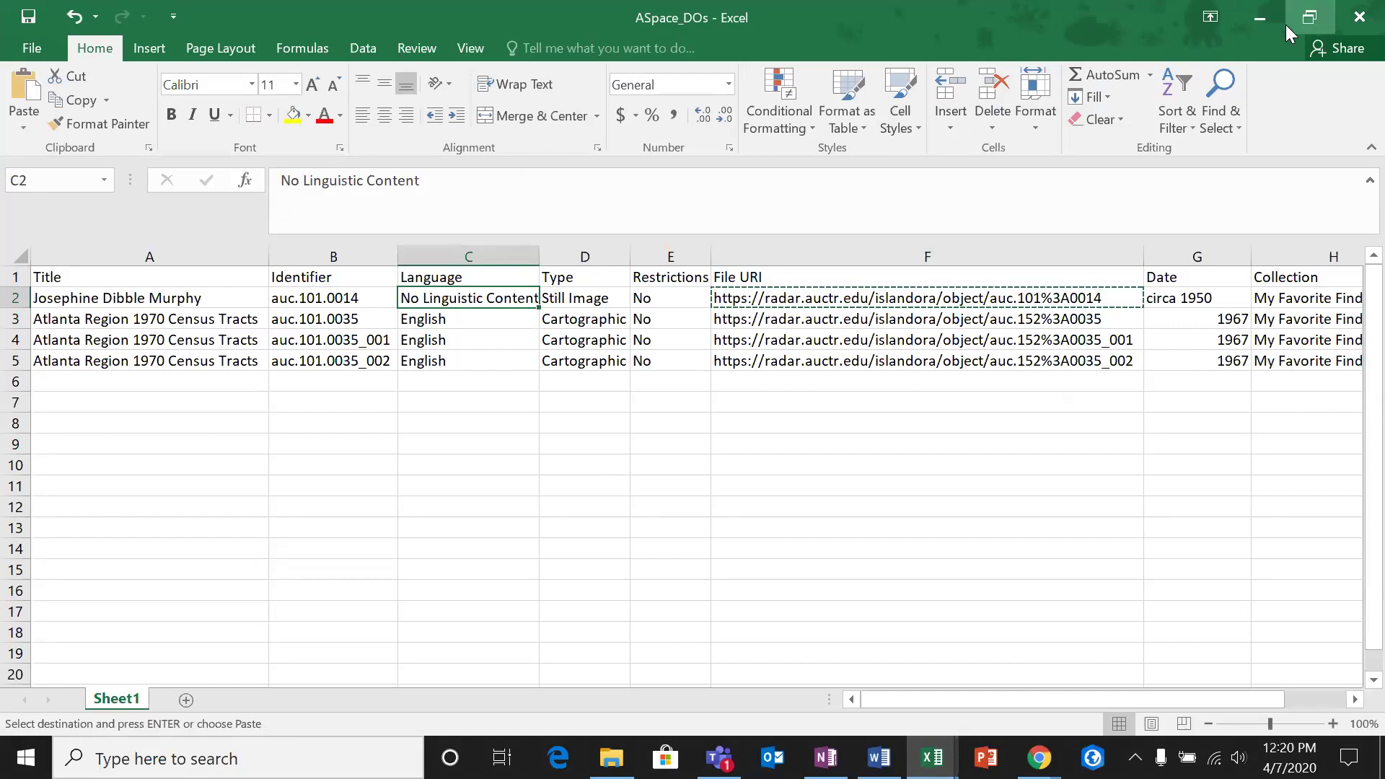
click(1256, 23)
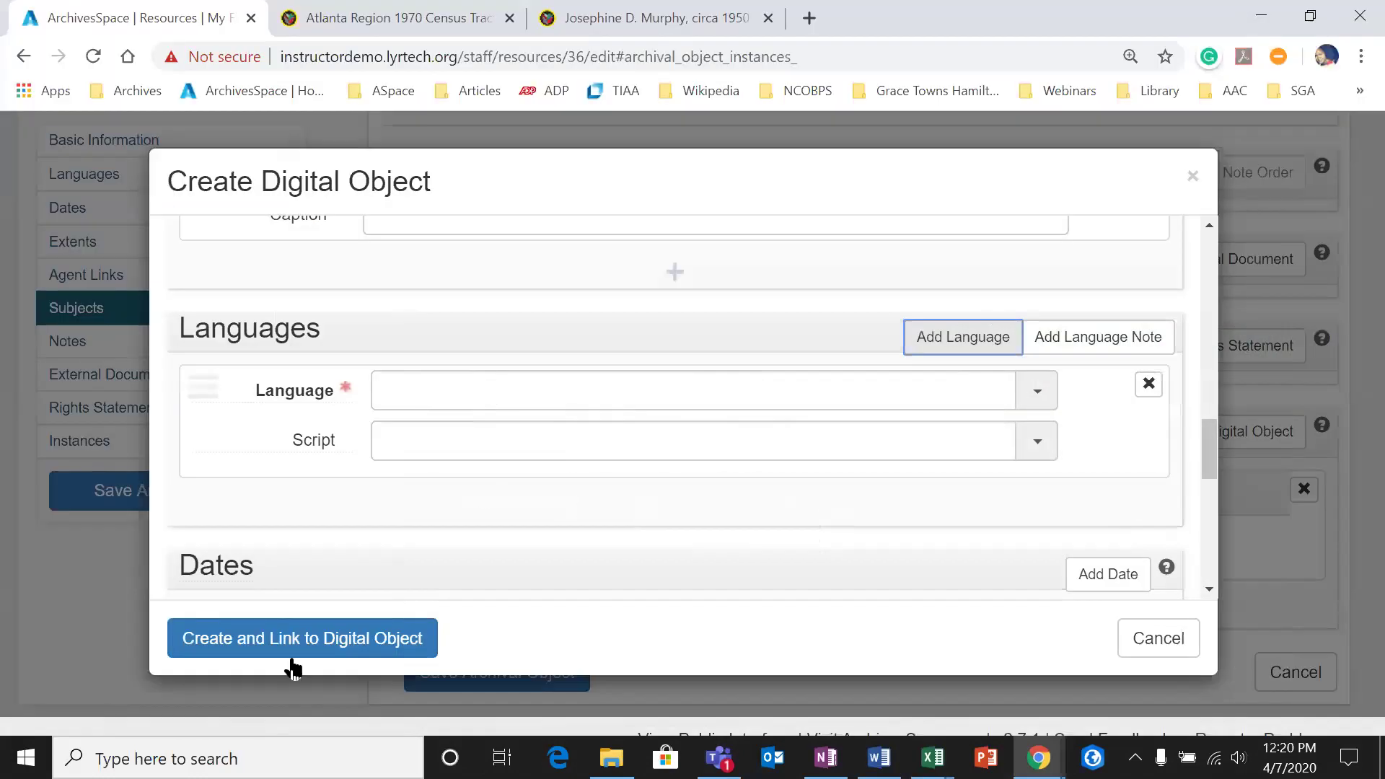
Step: Set the digital object's language to "No linguistic content; Not applicable" and leave the script blank
click(560, 386)
text(no)
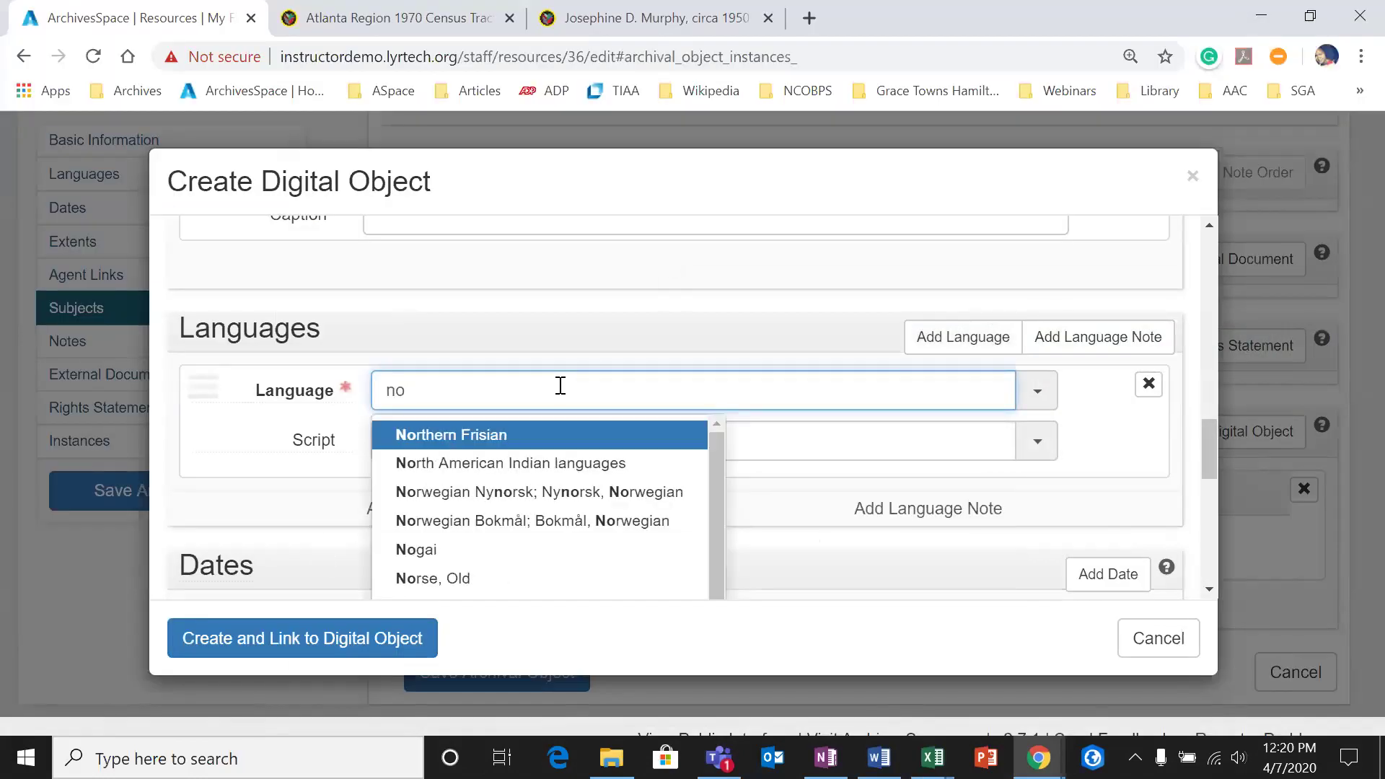
text( li)
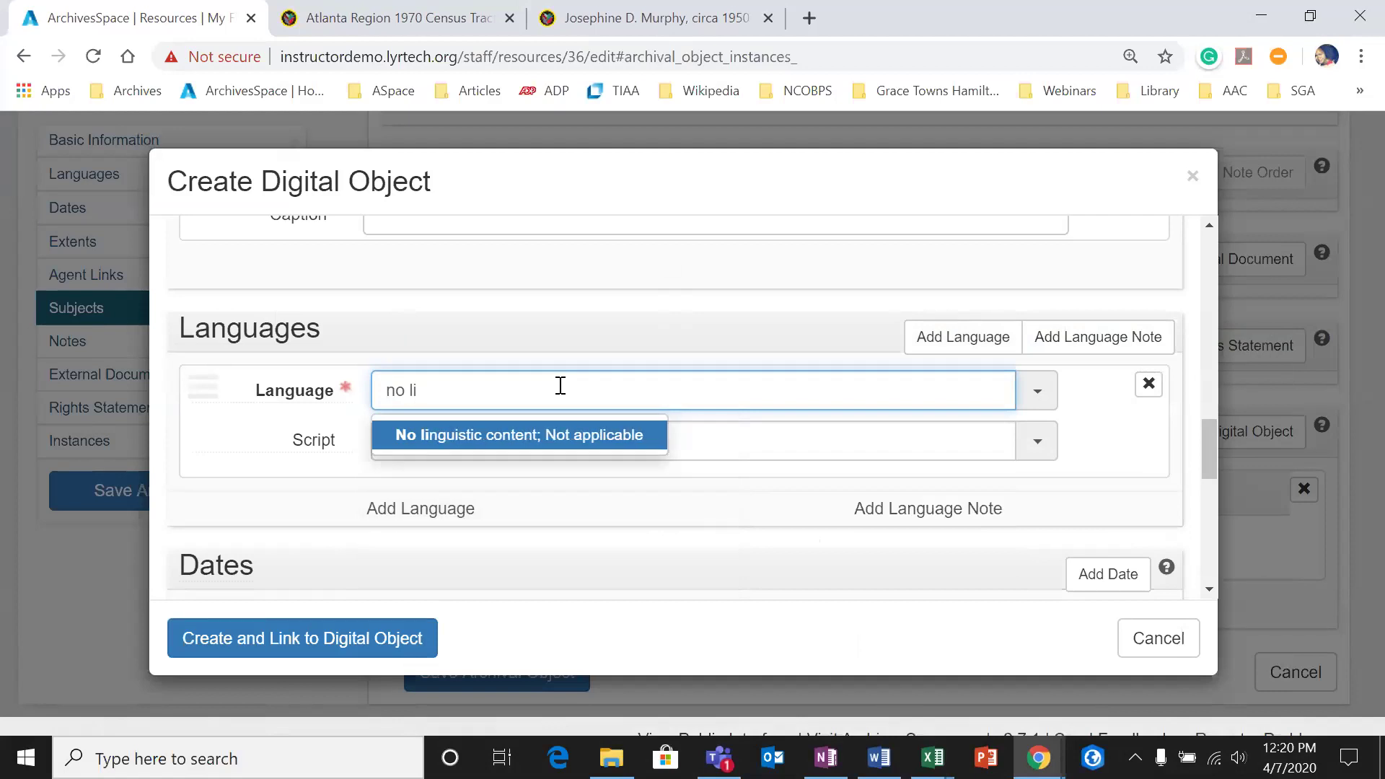
click(540, 435)
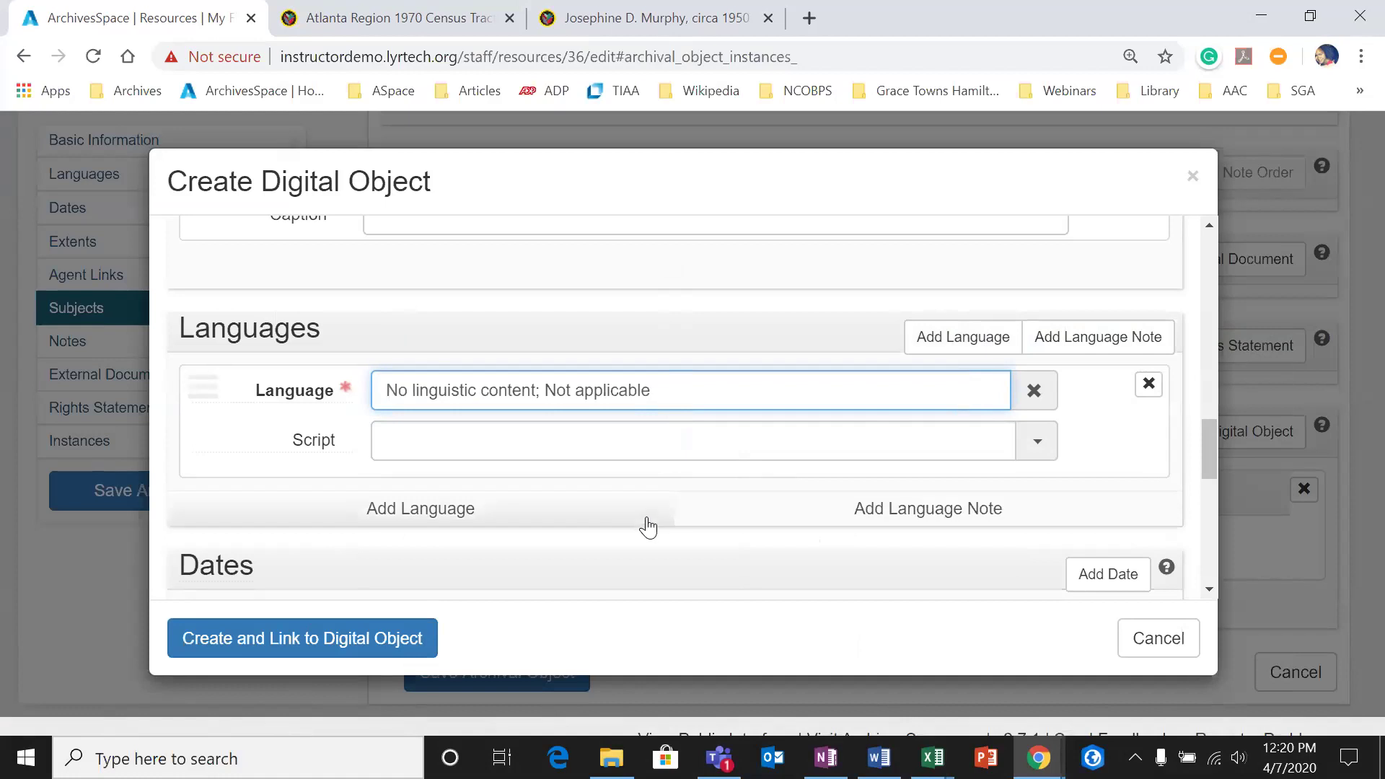
click(648, 462)
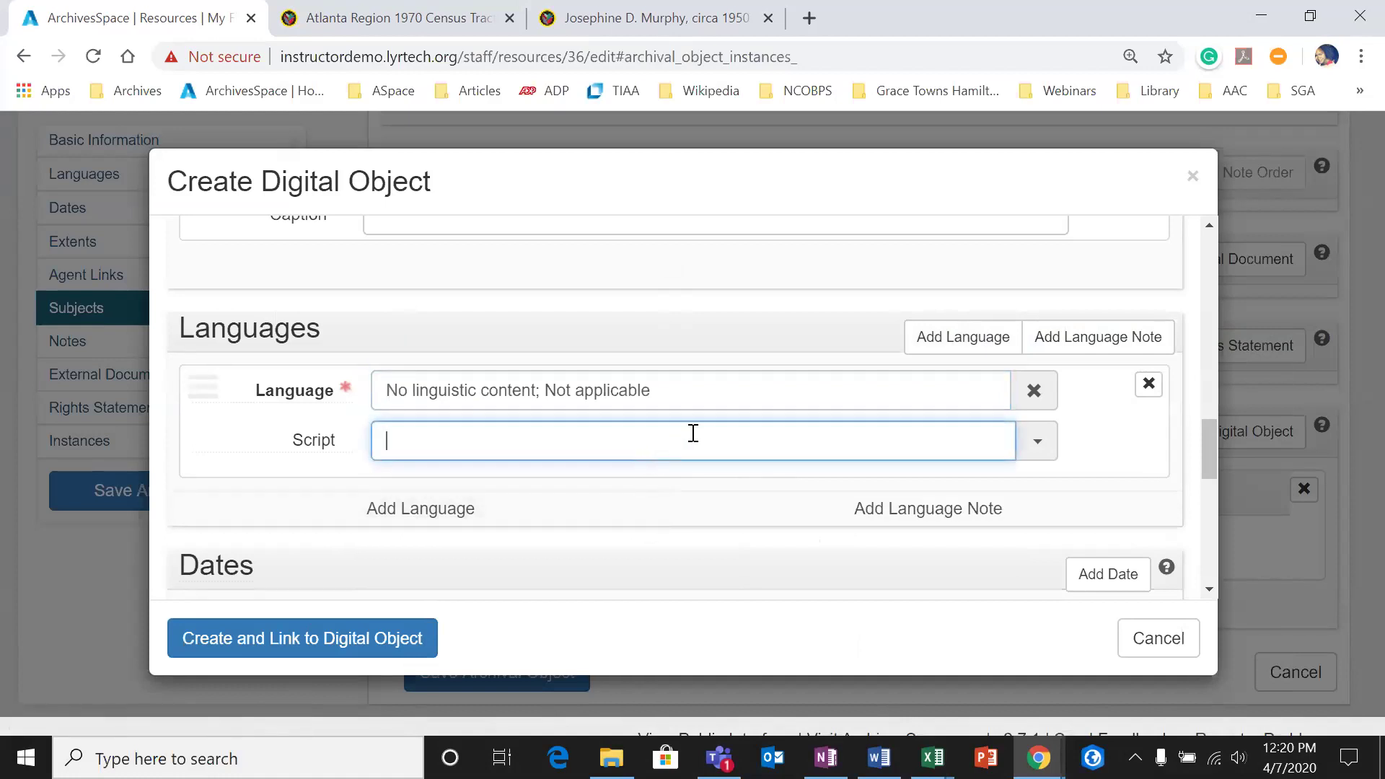
click(1094, 446)
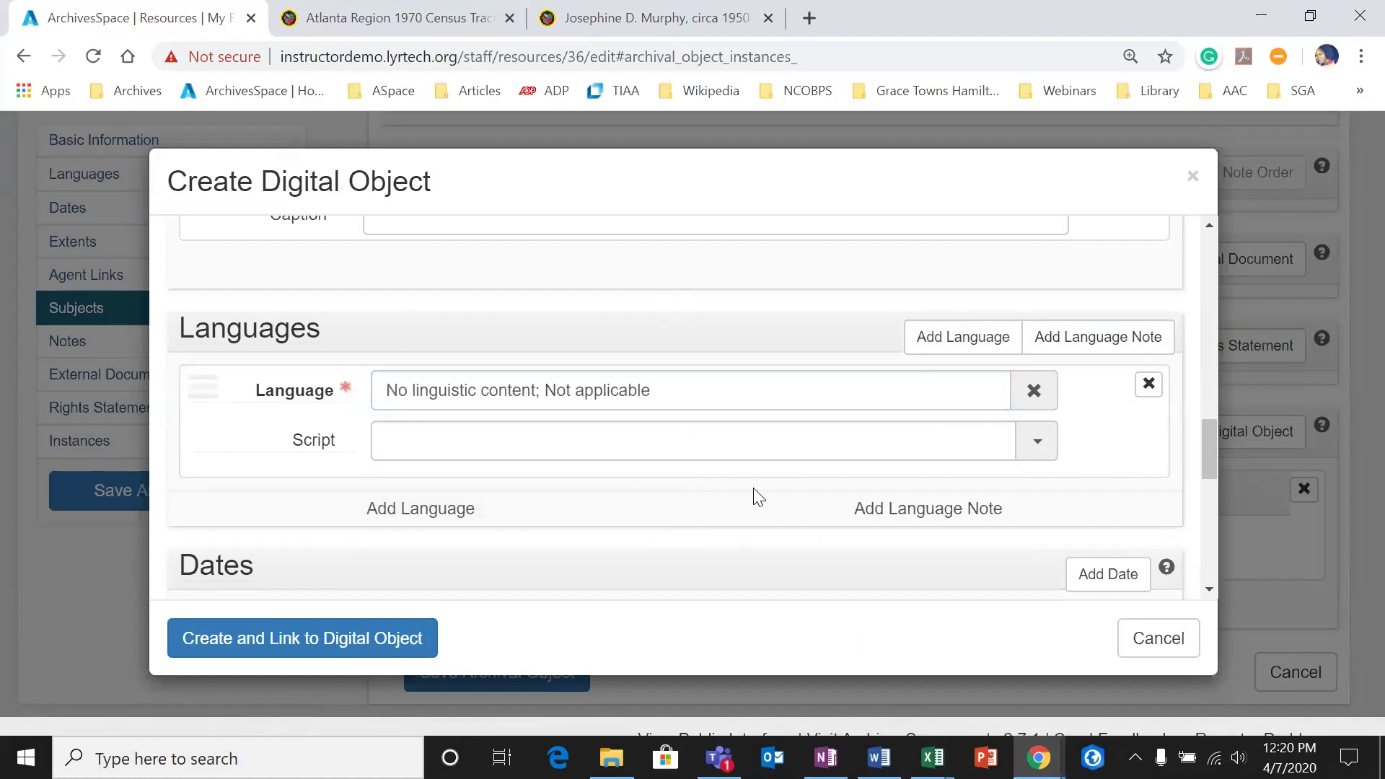
Step: Add a Creation date to the digital object with the expression "circa 1950", taken from the ASpace_DOs Excel workbook
scroll(757, 498, down, 3)
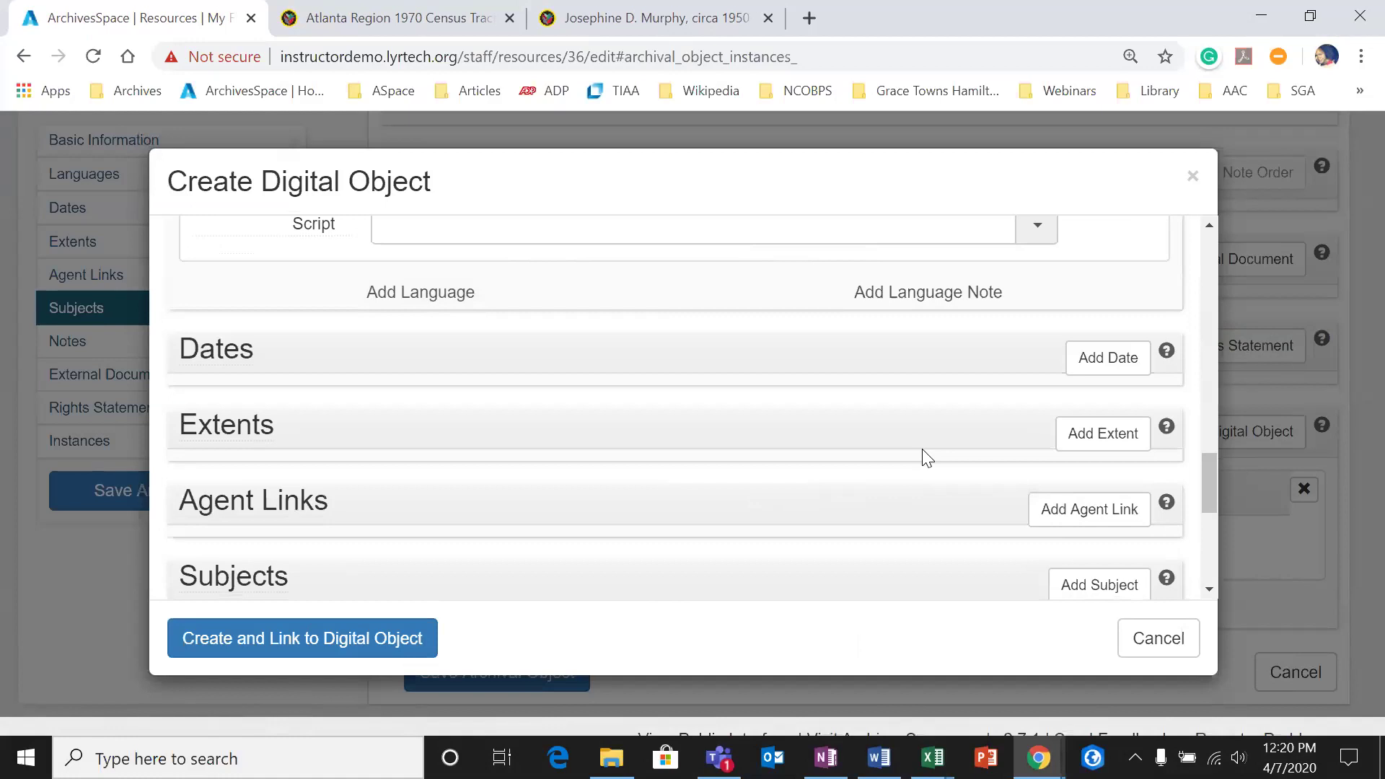
click(1080, 370)
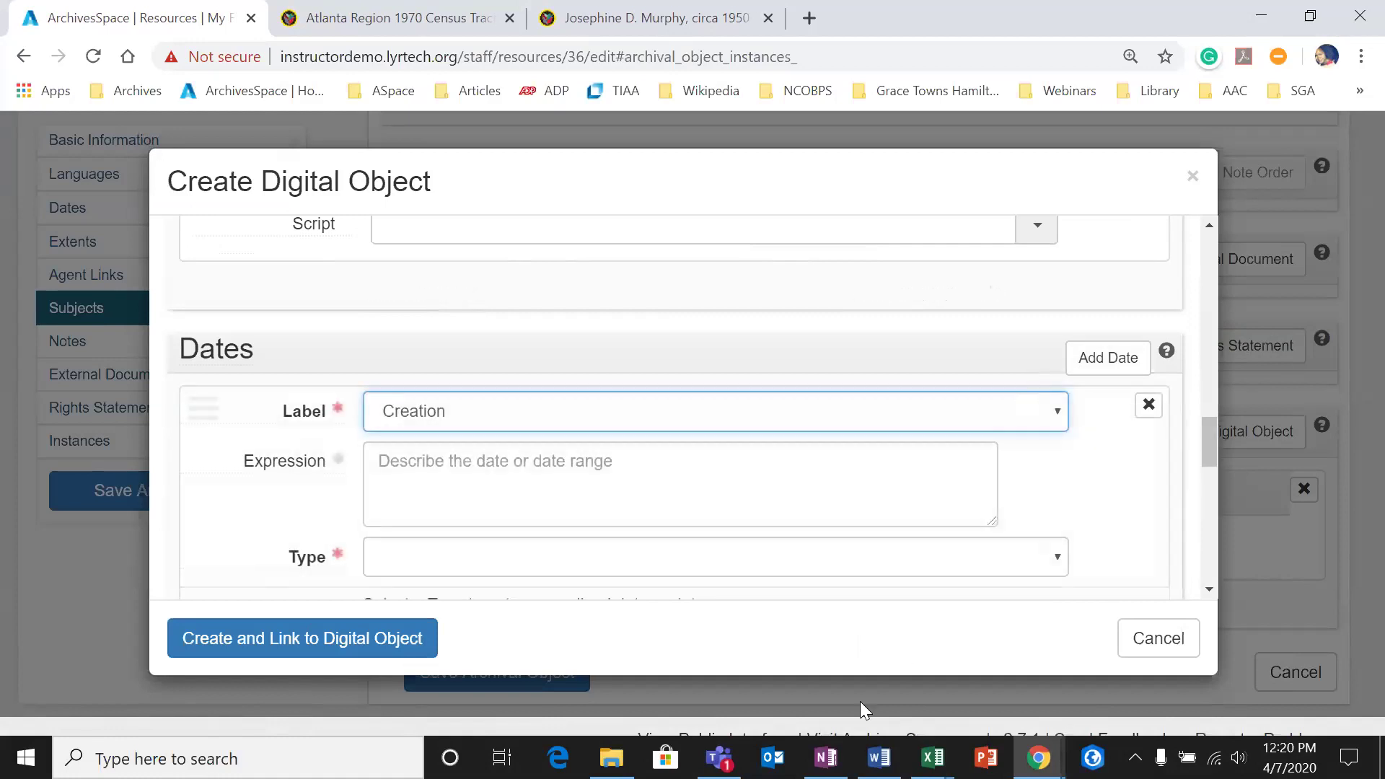
mouse_move(932, 756)
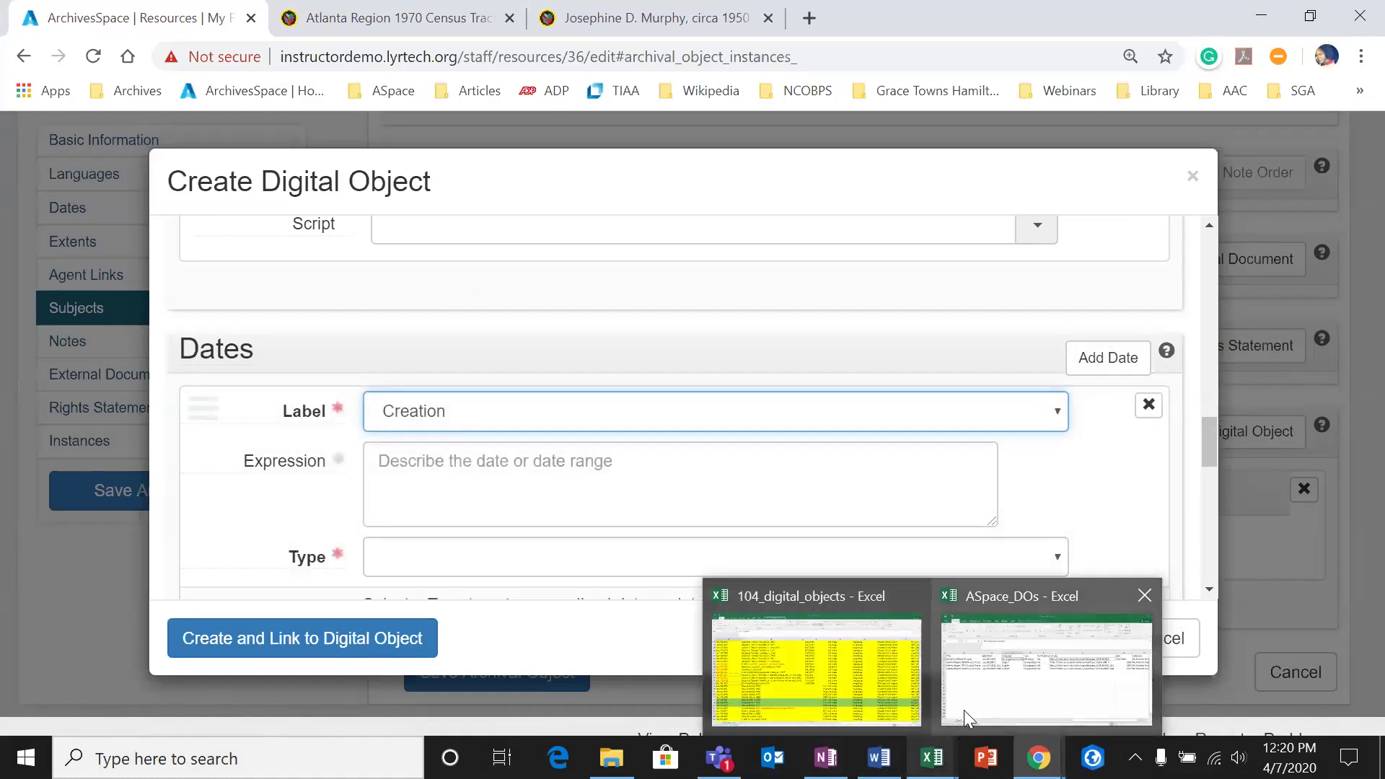
click(964, 710)
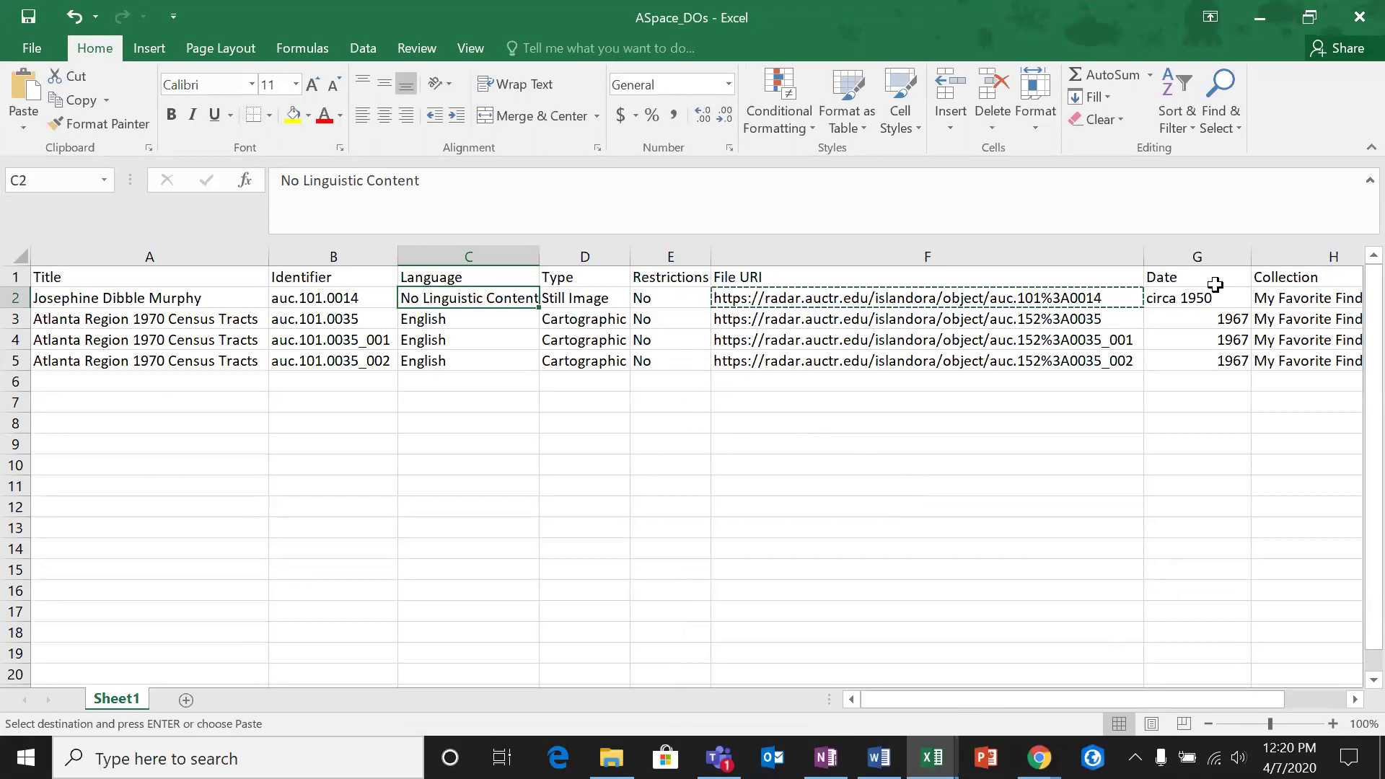
click(1261, 18)
click(642, 483)
text(circa 1950)
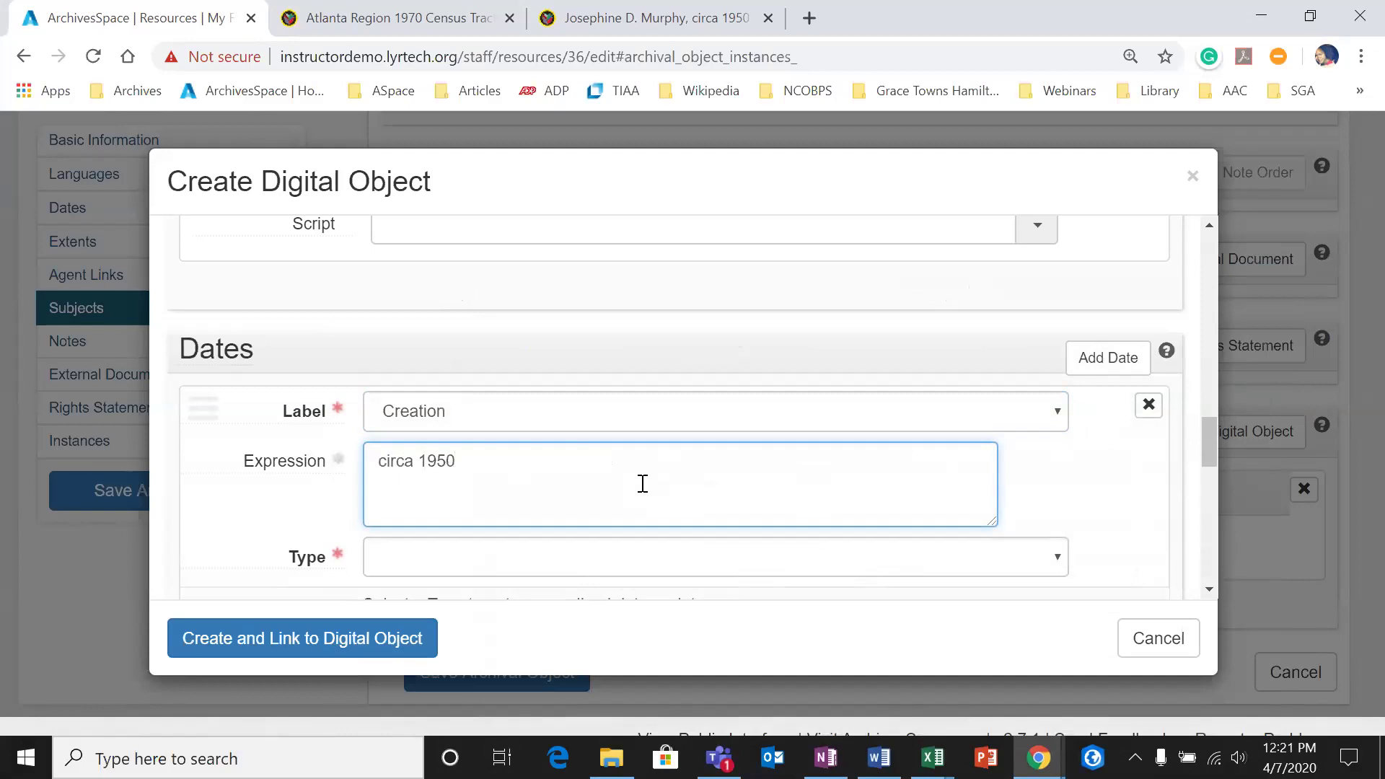
Step: Set the creation date's type to Inclusive Dates
scroll(643, 484, down, 1)
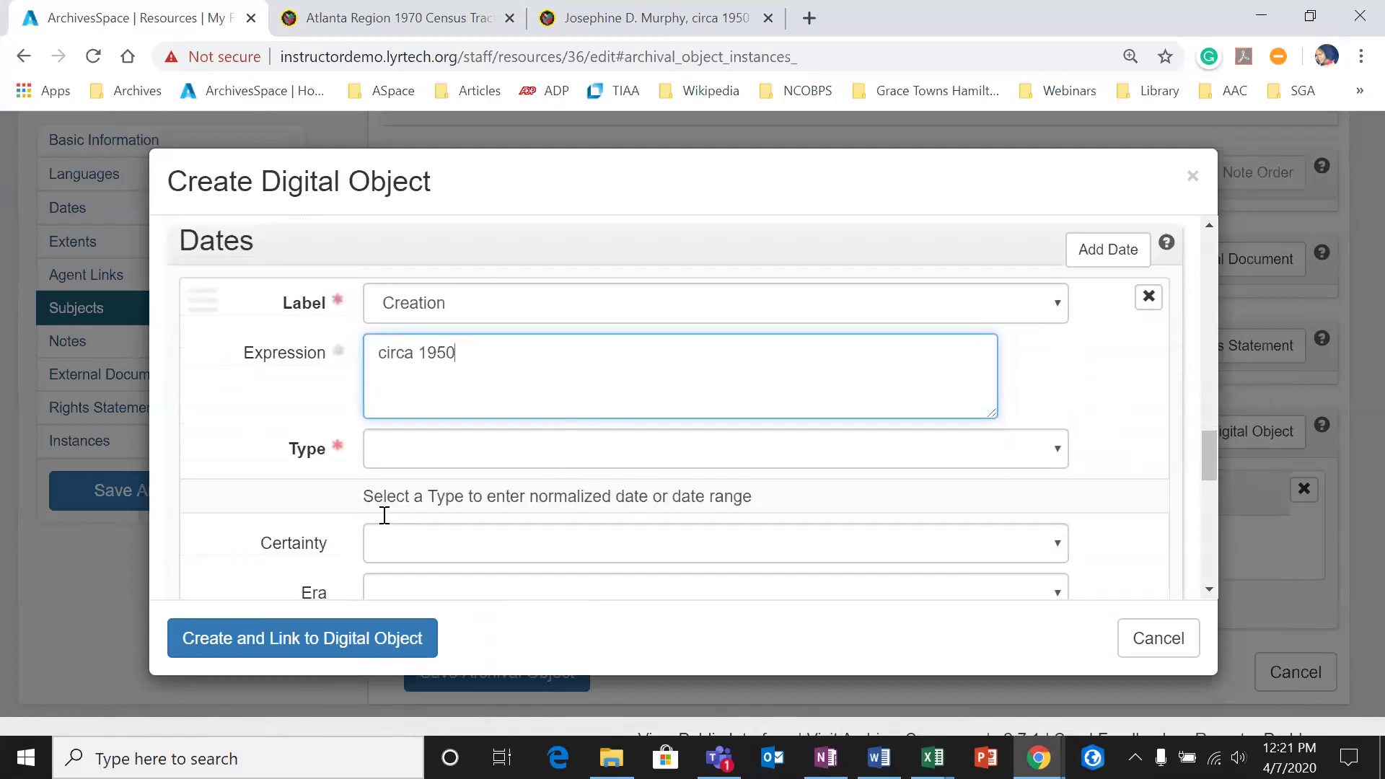
click(455, 452)
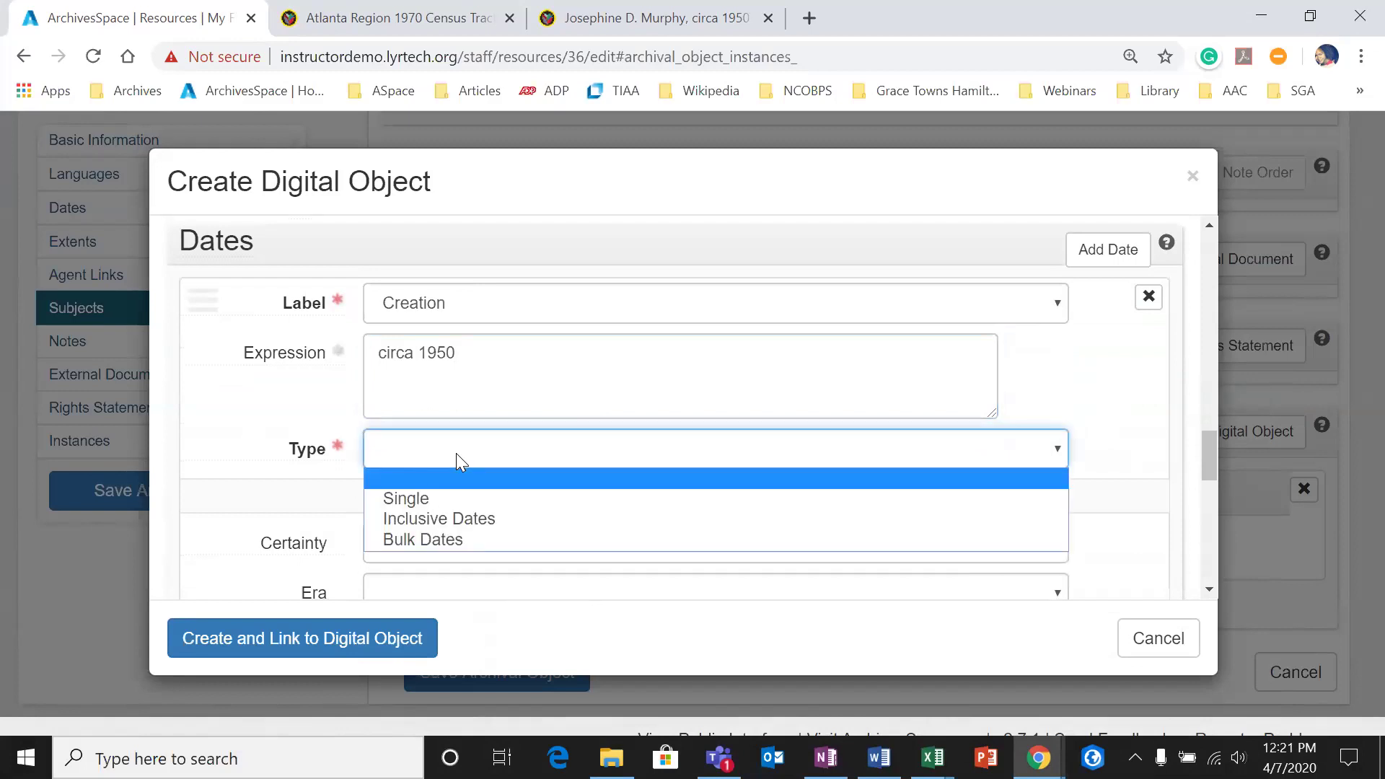
scroll(460, 458, down, 1)
click(519, 354)
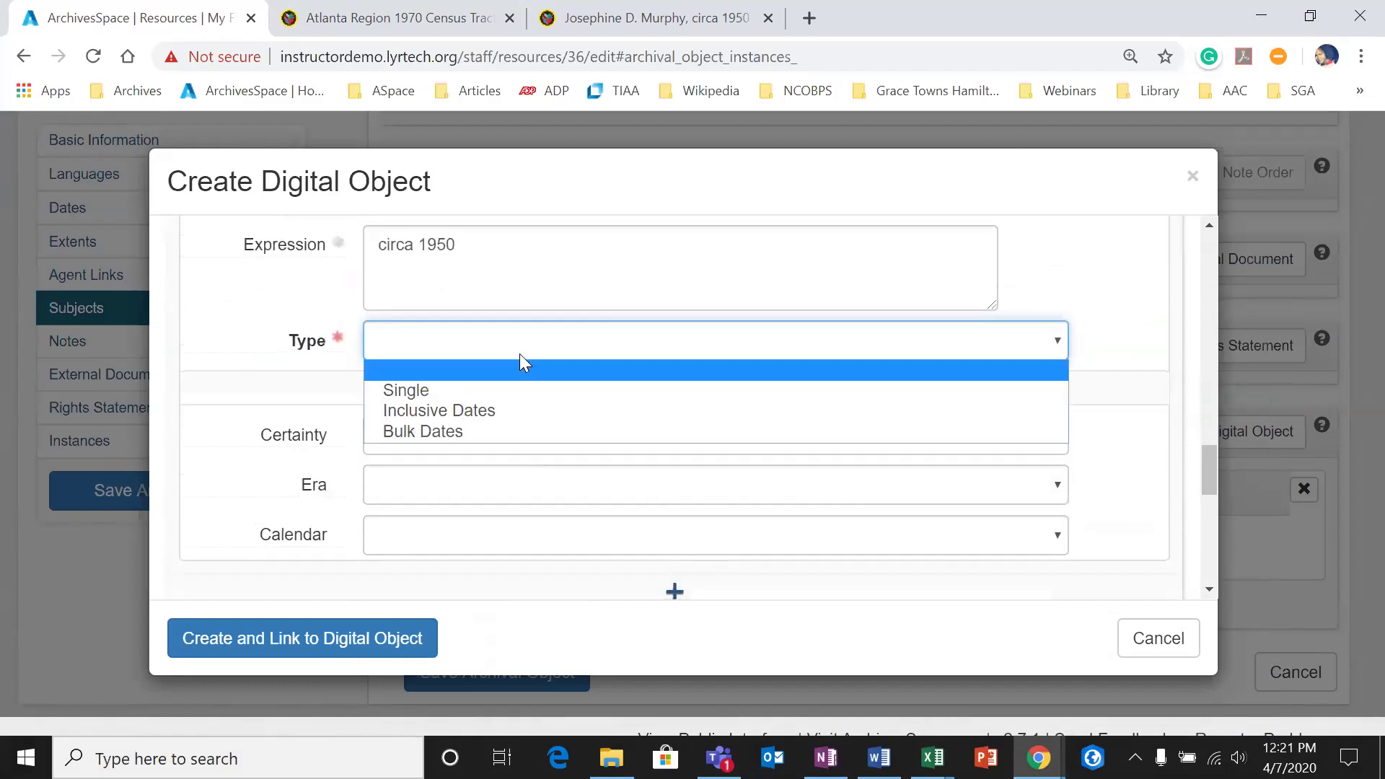
click(487, 410)
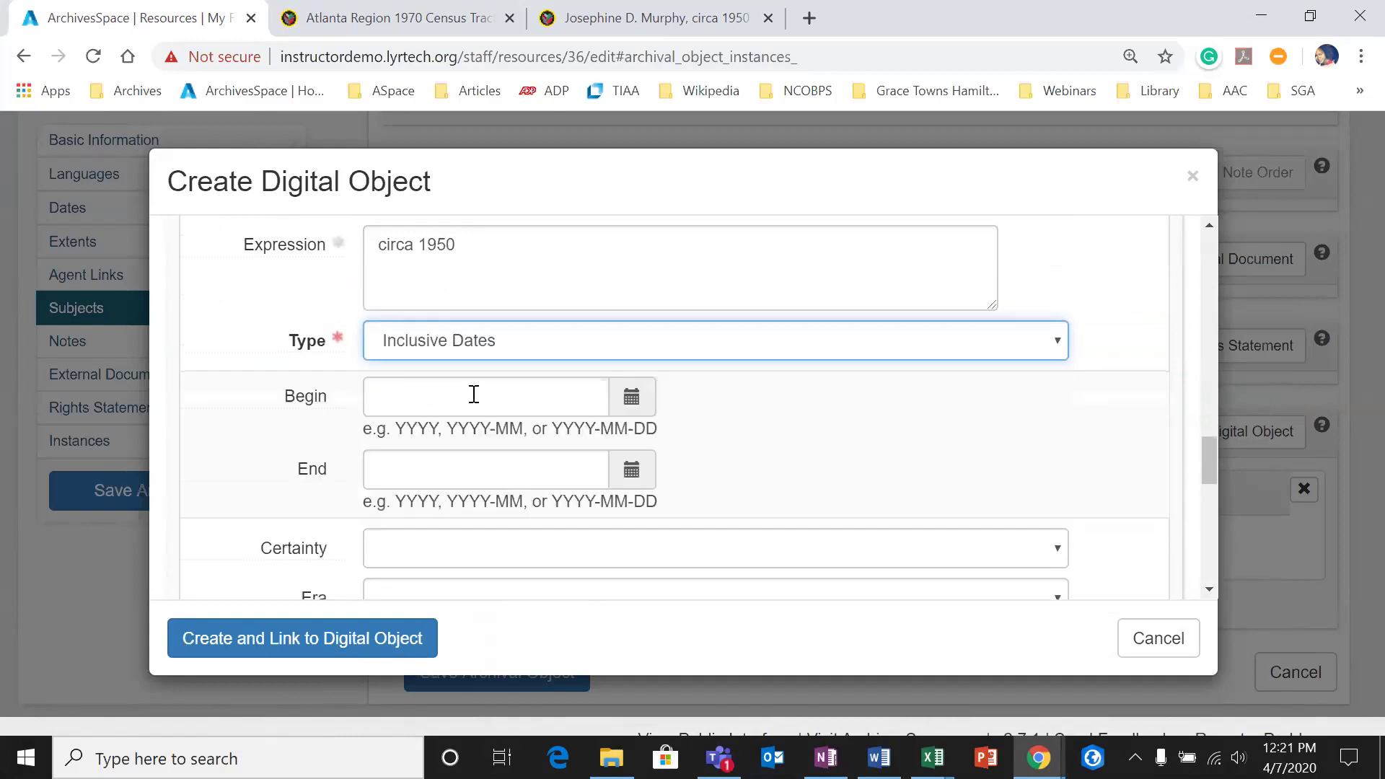
Step: Add a blank extent entry to the digital object to view its fields and remove it again
scroll(938, 296, down, 3)
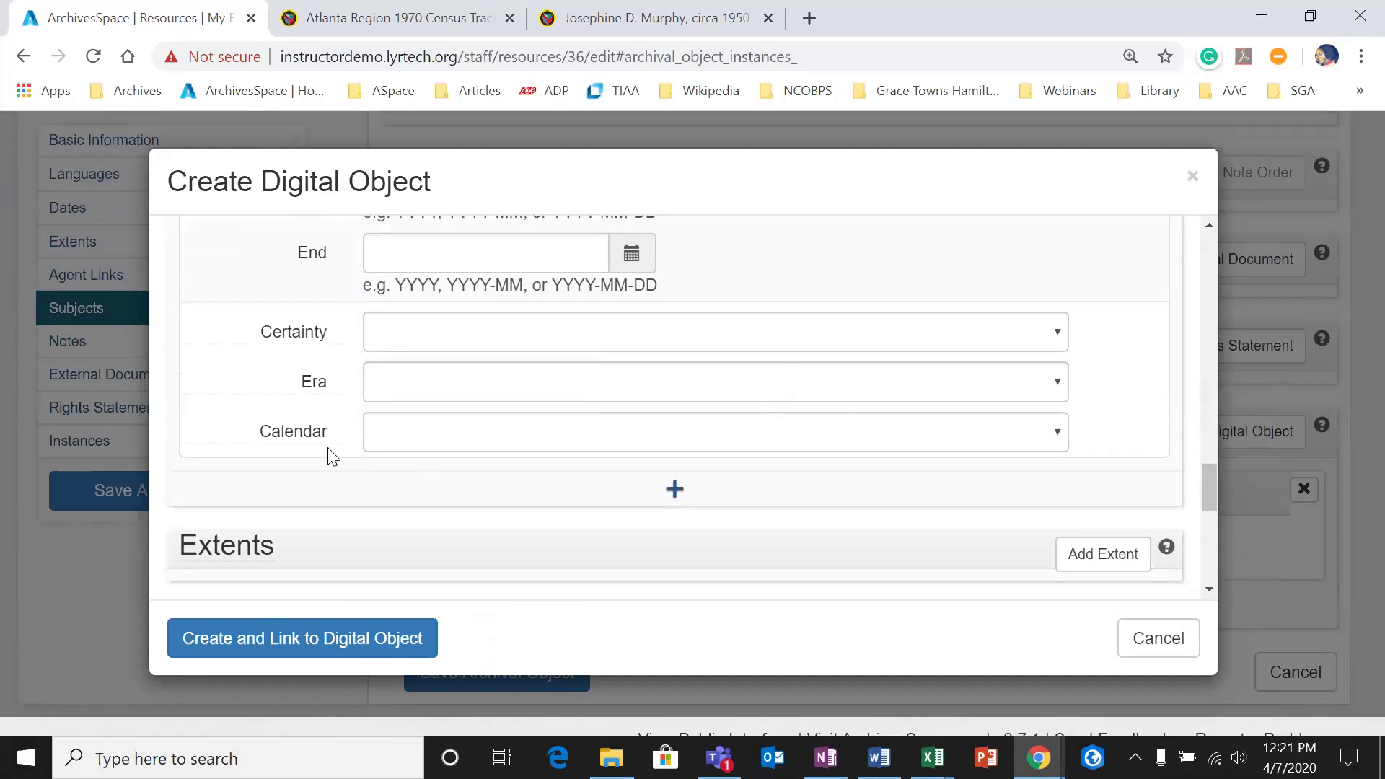
scroll(334, 456, down, 2)
click(1072, 447)
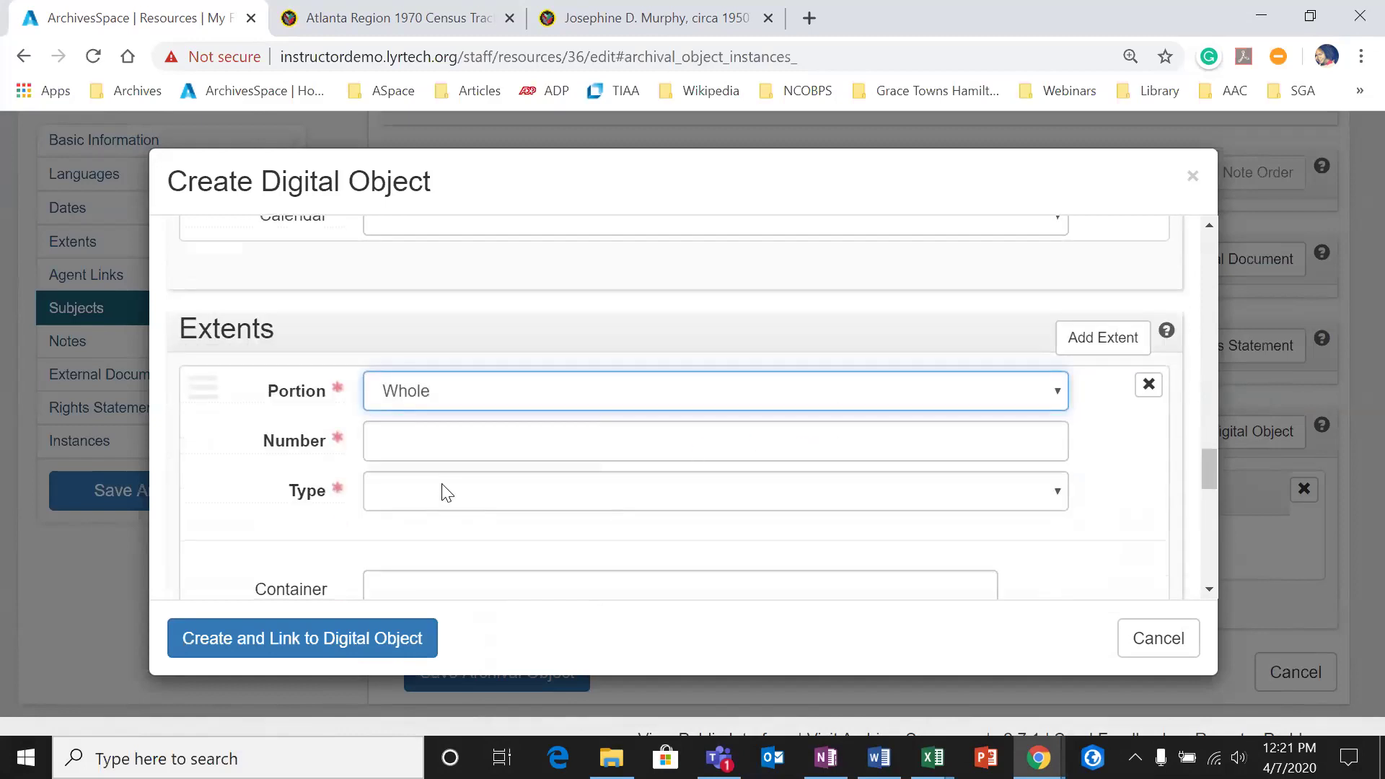
scroll(649, 464, down, 2)
scroll(650, 464, up, 2)
click(1148, 385)
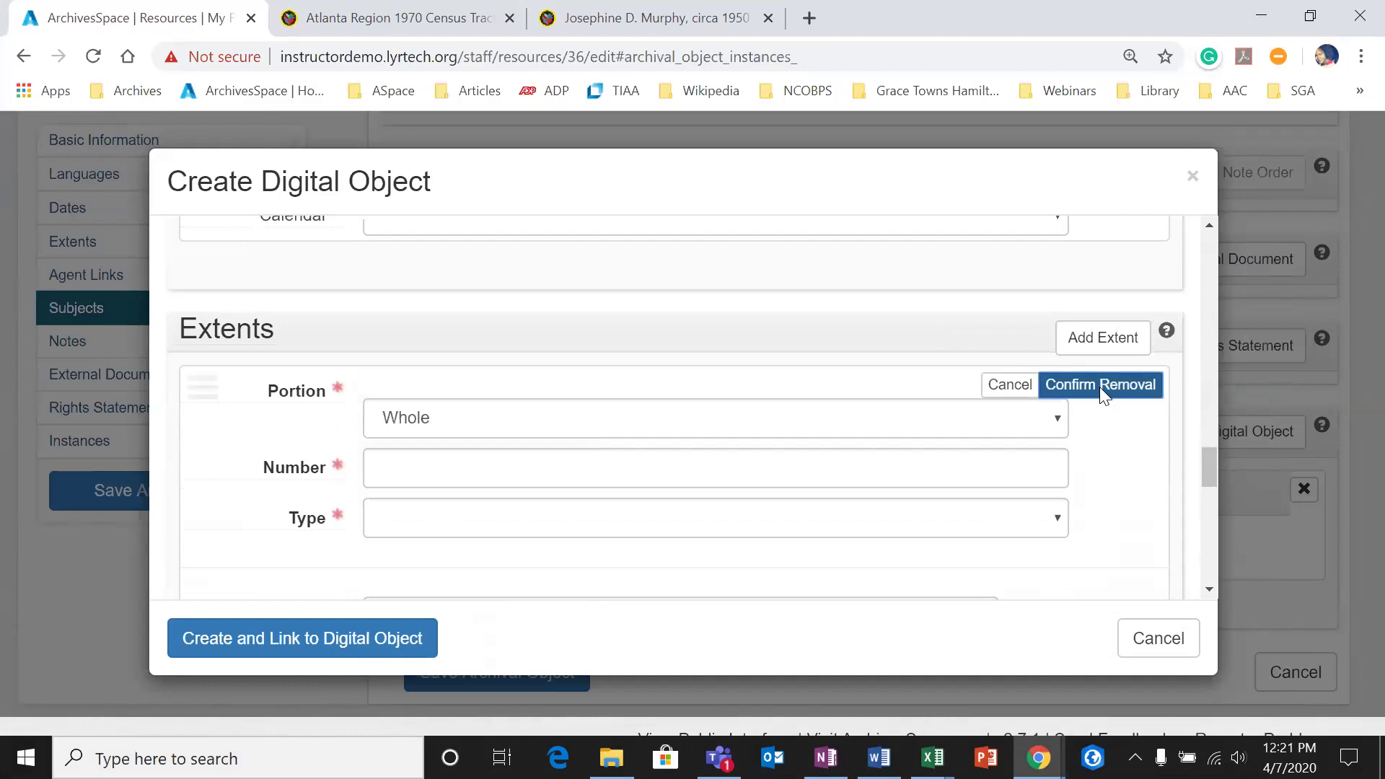
click(1100, 387)
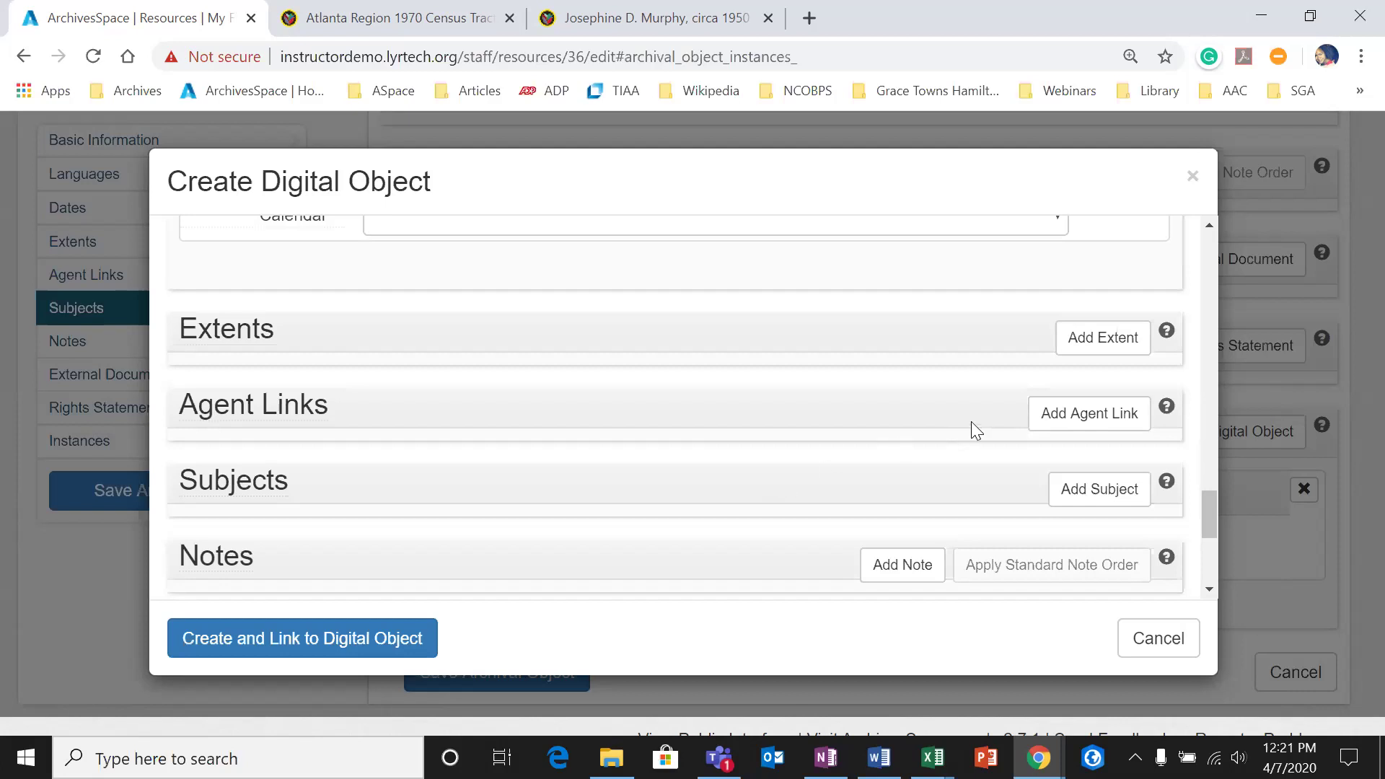
Step: Add a blank subject entry, view its options for linking a record, and remove the entry
click(1064, 497)
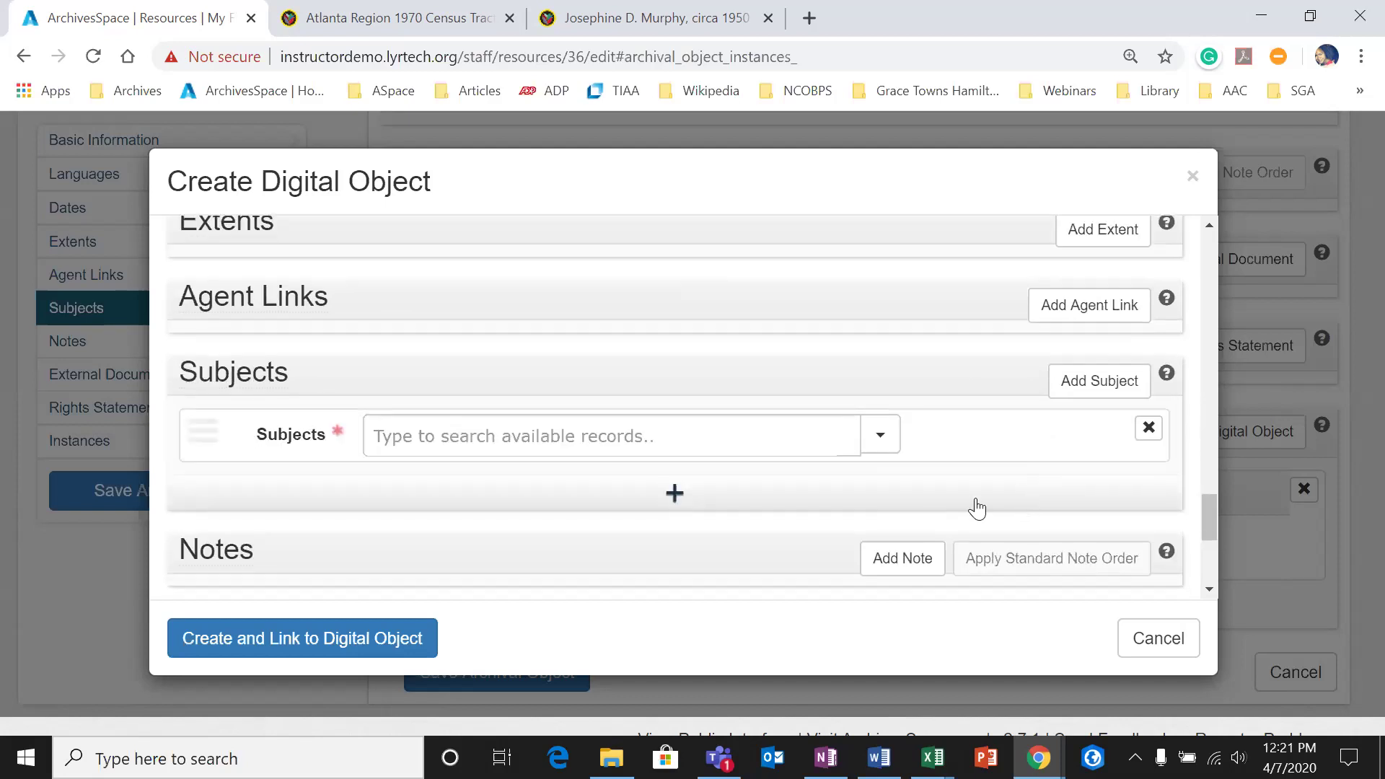
click(882, 435)
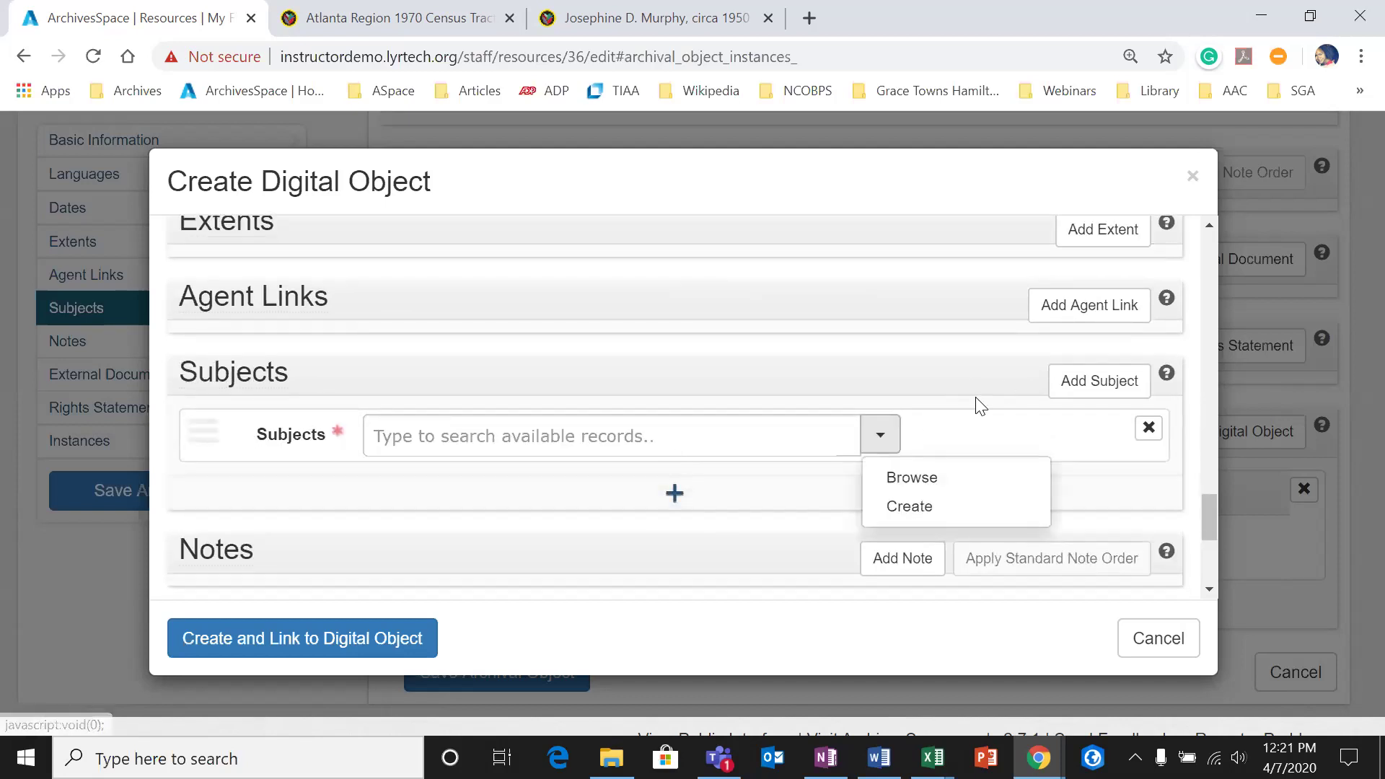
click(1148, 428)
click(1091, 429)
Step: Add a blank note to the digital object, look over the available note types, and remove the note
scroll(977, 440, down, 1)
click(899, 354)
click(586, 412)
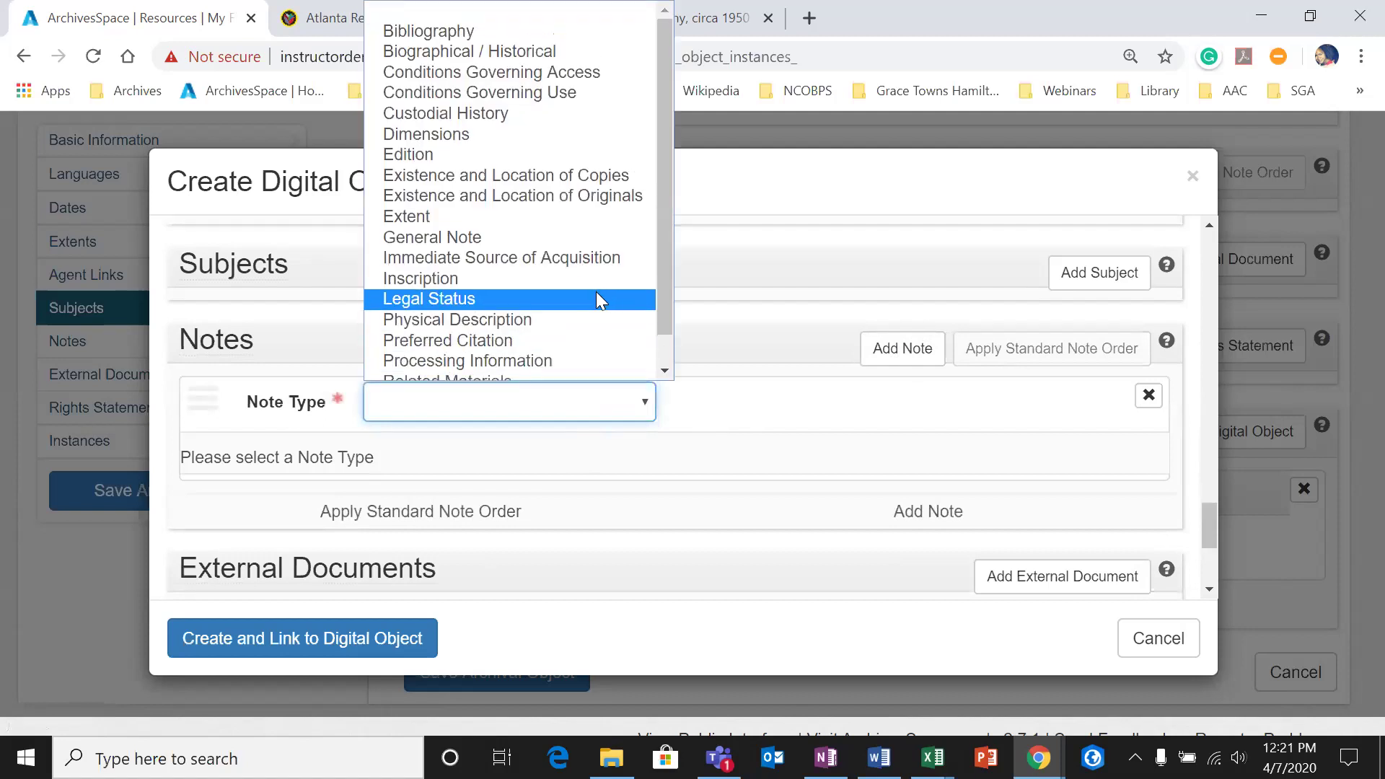
scroll(596, 292, down, 1)
click(735, 422)
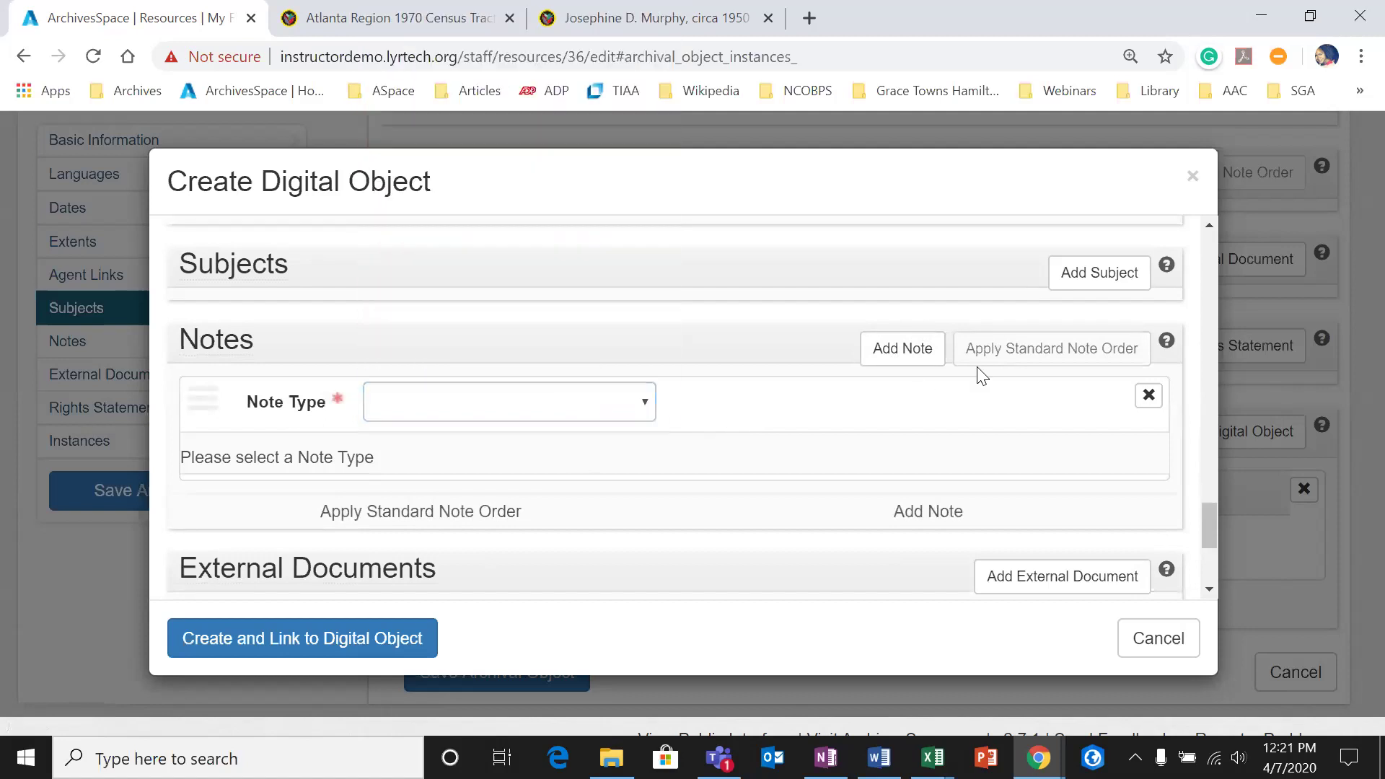
click(1156, 396)
click(1104, 396)
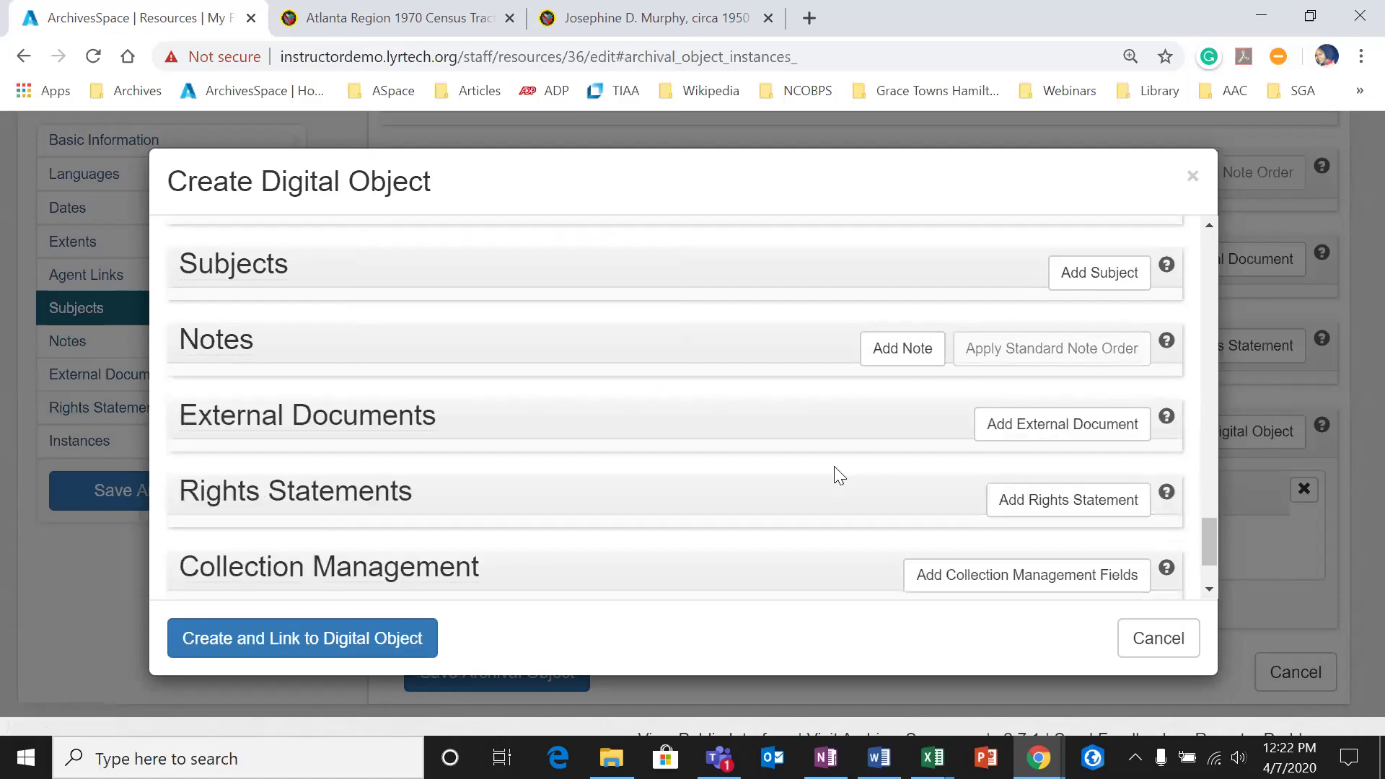
Step: Add a blank rights statement to the digital object, view the rights type choices, and remove the statement
scroll(834, 473, down, 1)
click(1008, 393)
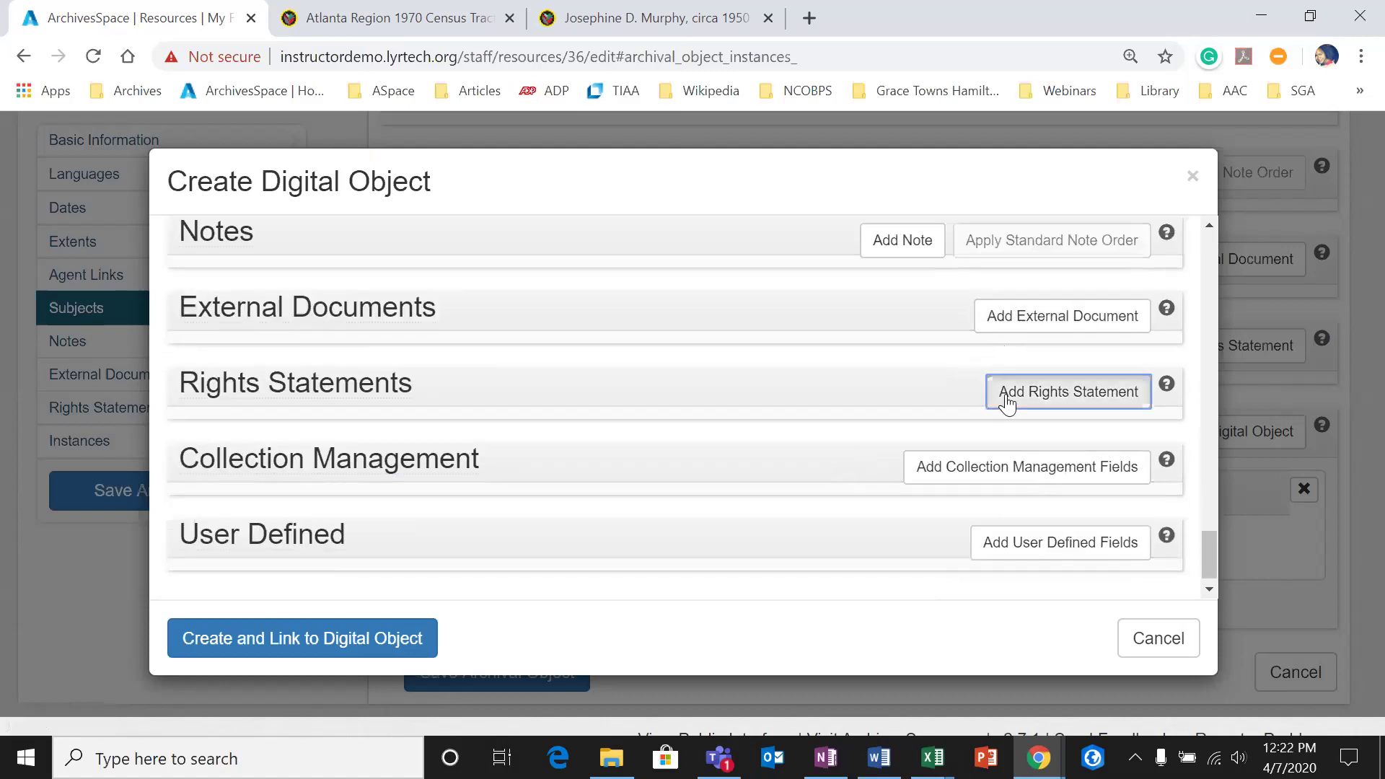
scroll(757, 417, down, 1)
click(767, 378)
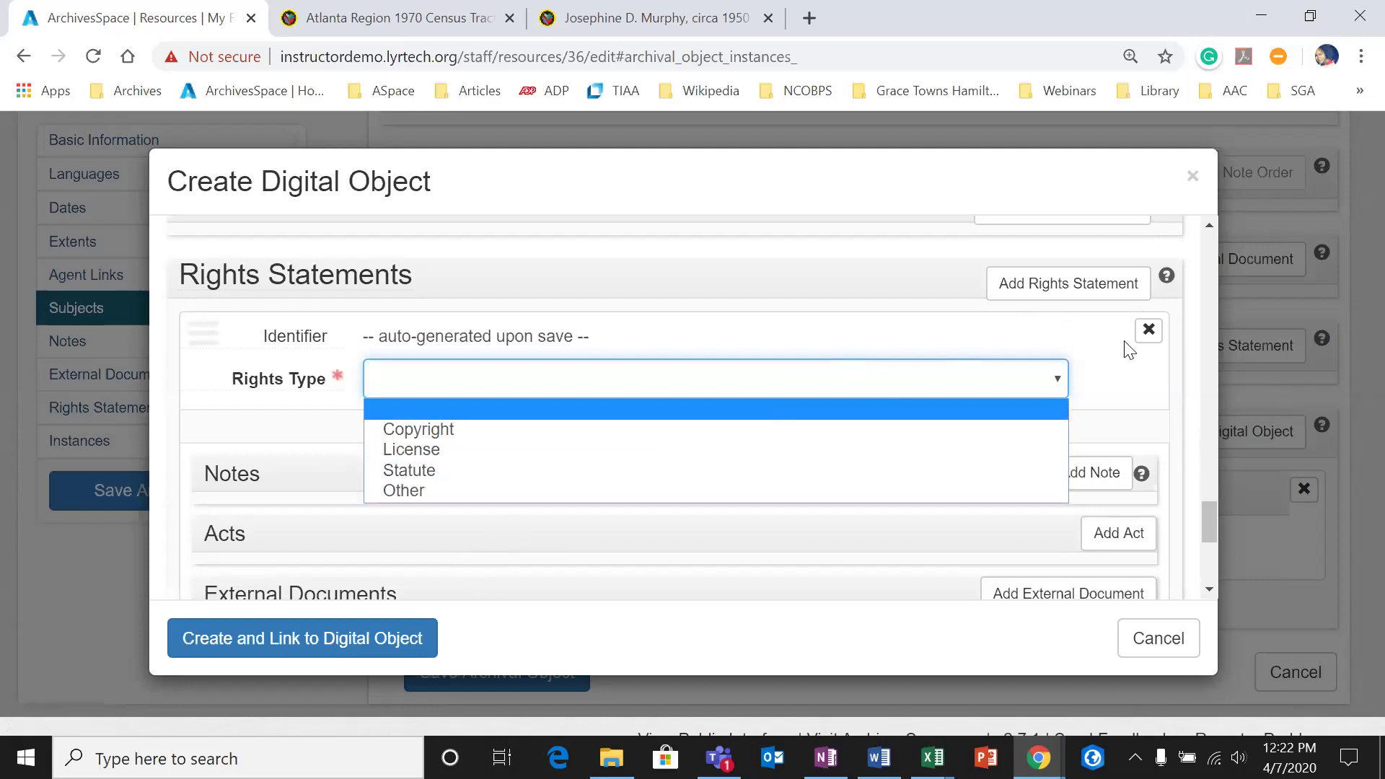
click(1149, 338)
click(1150, 339)
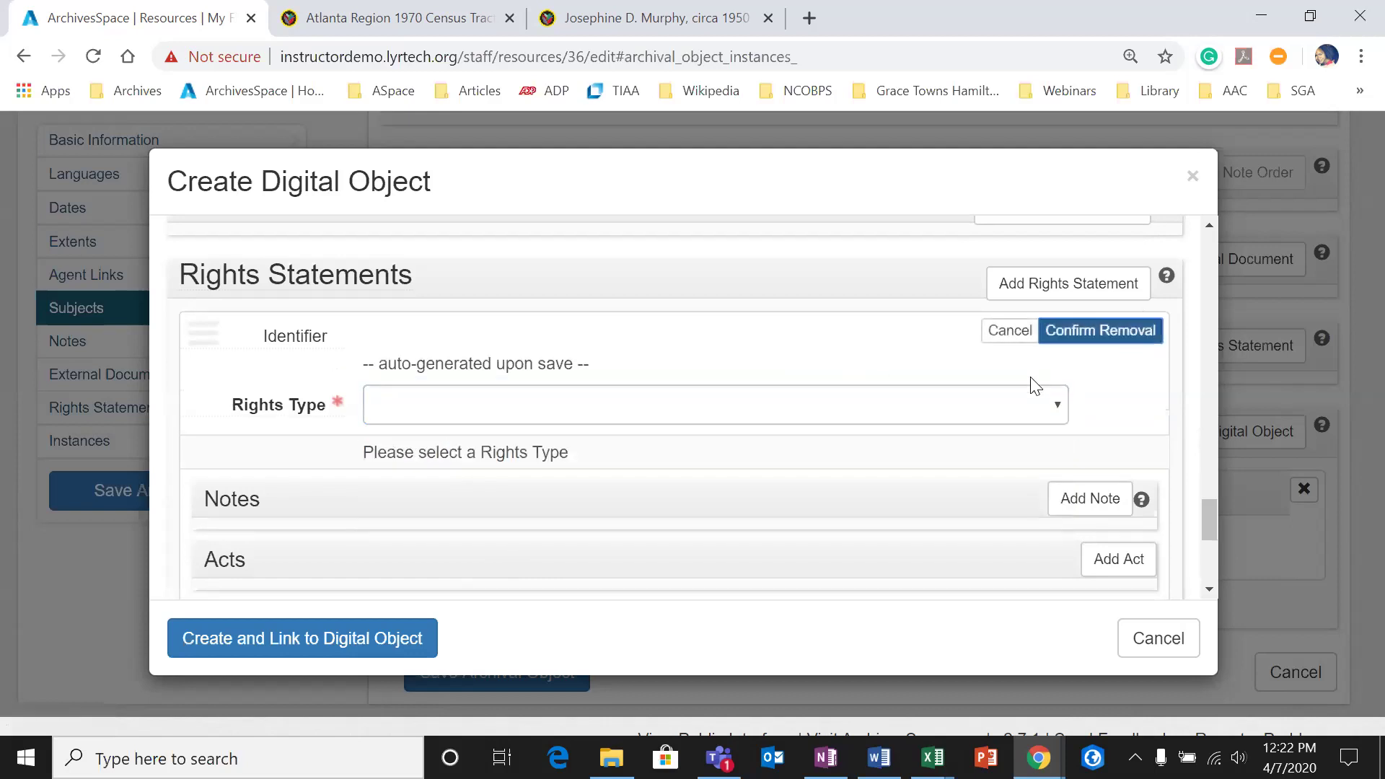
click(1107, 336)
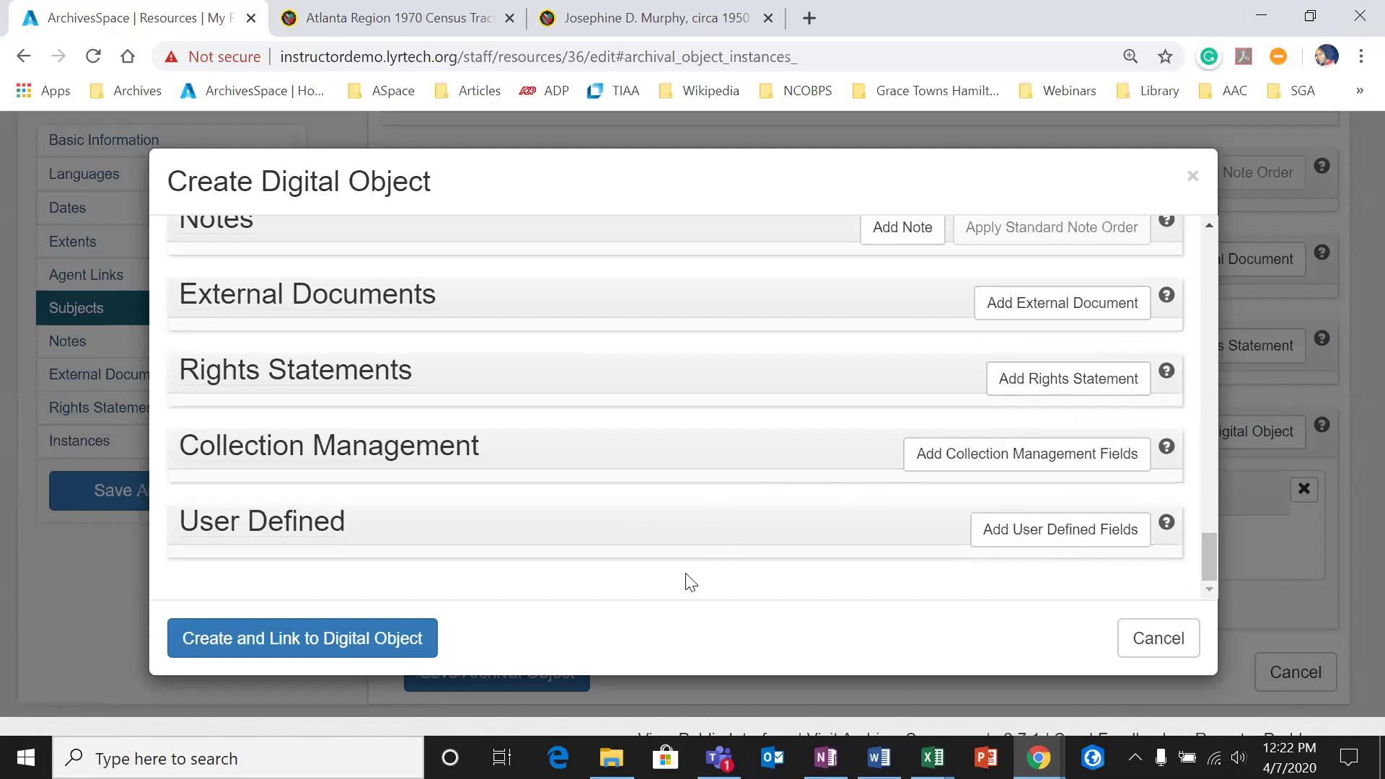
Step: Review the completed form back to its basic information, and create the digital object linked to the archival object
scroll(810, 466, up, 15)
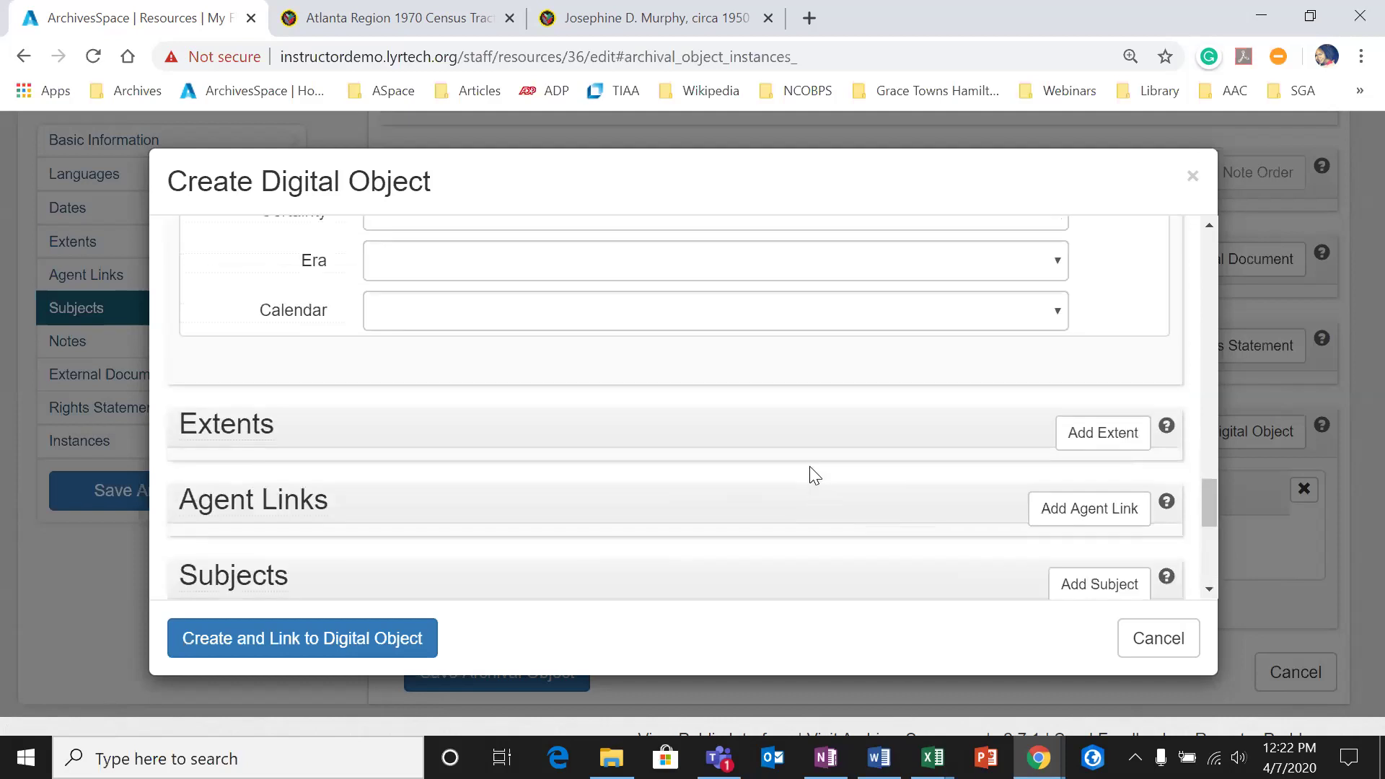
scroll(810, 466, up, 15)
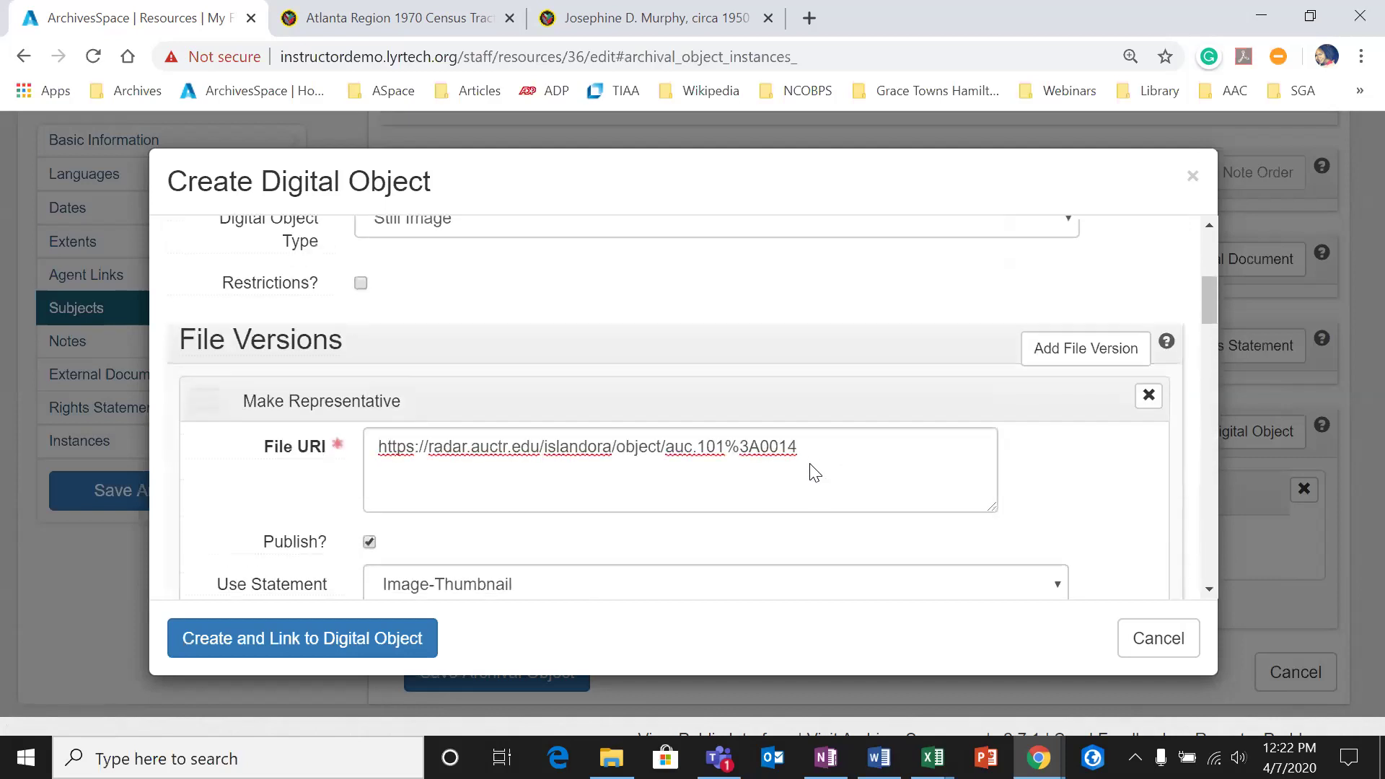
scroll(805, 479, up, 1)
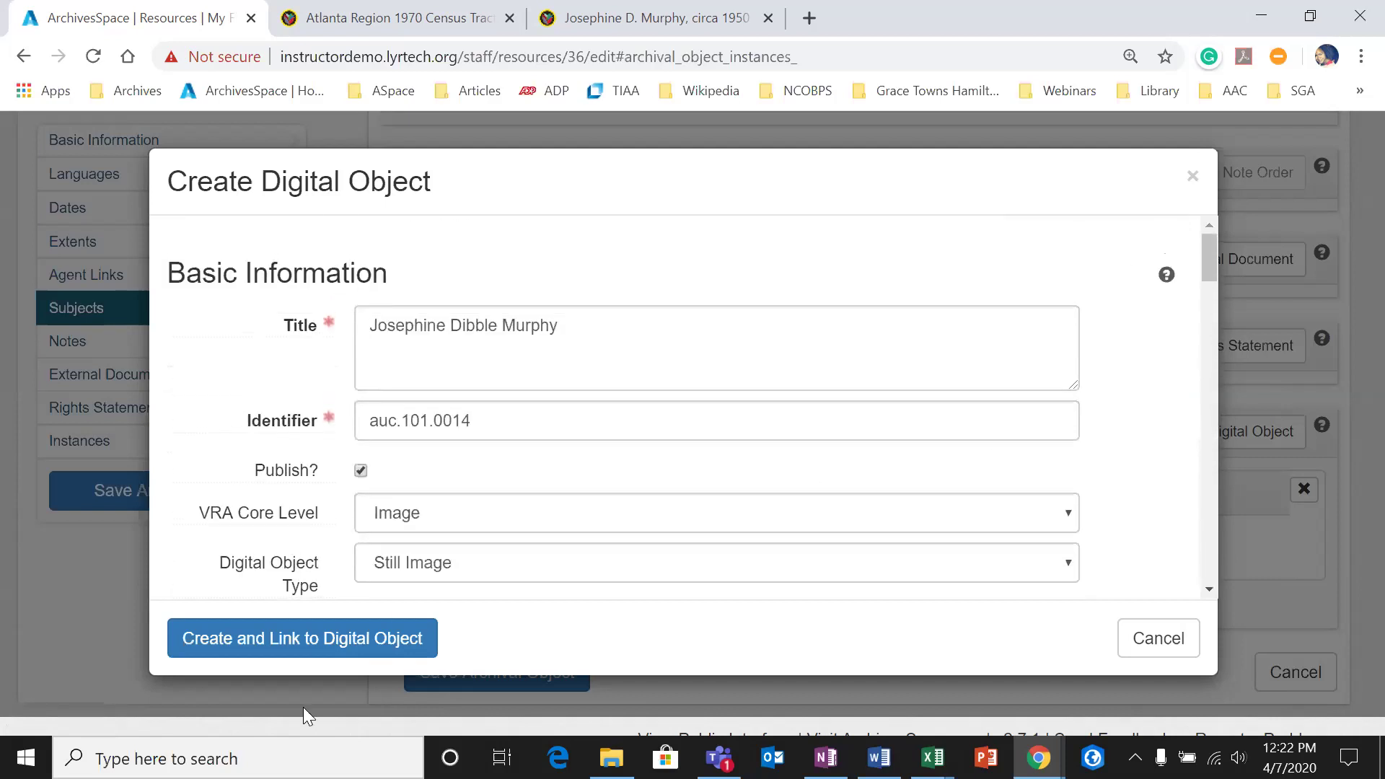
click(359, 655)
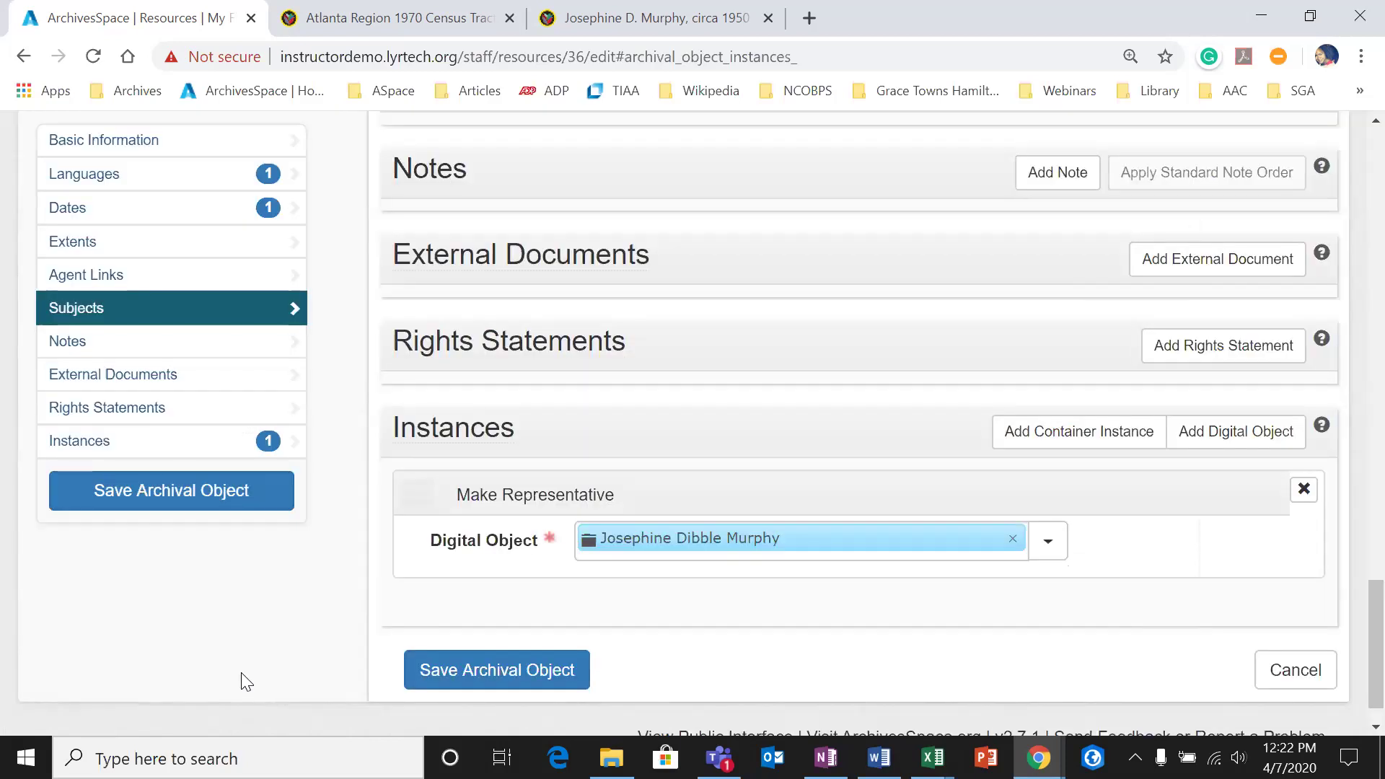
Step: Open the record of the digital object linked under Instances for viewing
click(736, 536)
click(818, 584)
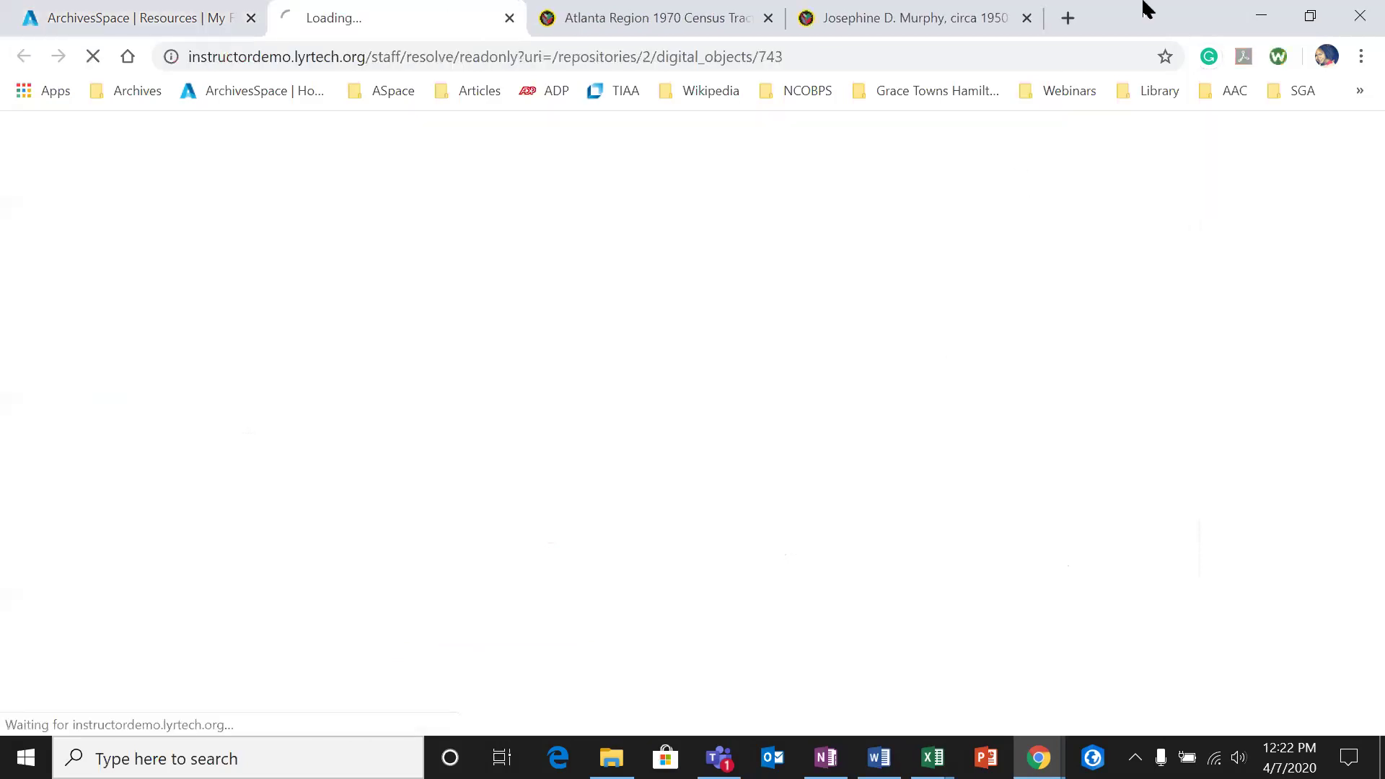
Step: Review the new digital object's record, from basic information through file versions, languages, dates and assessments
scroll(725, 328, down, 10)
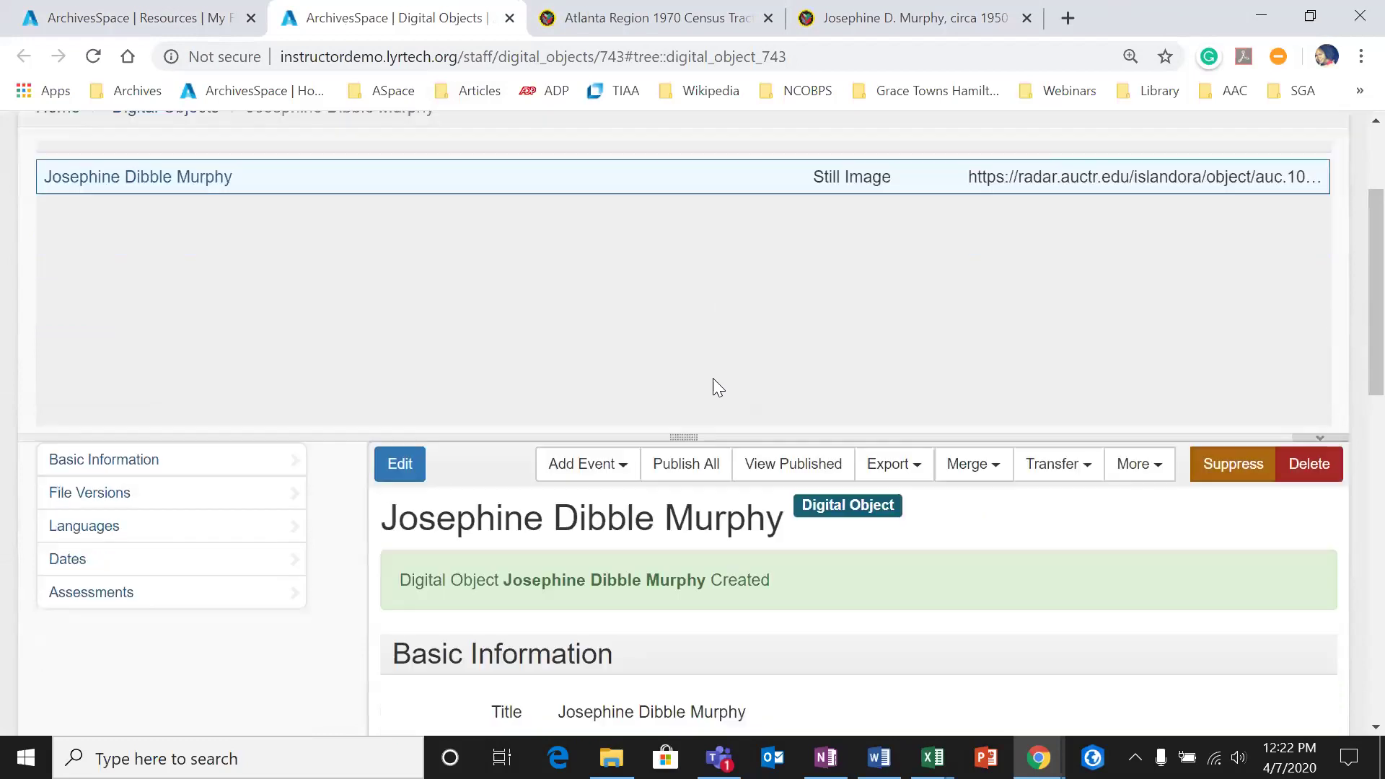
scroll(711, 400, down, 5)
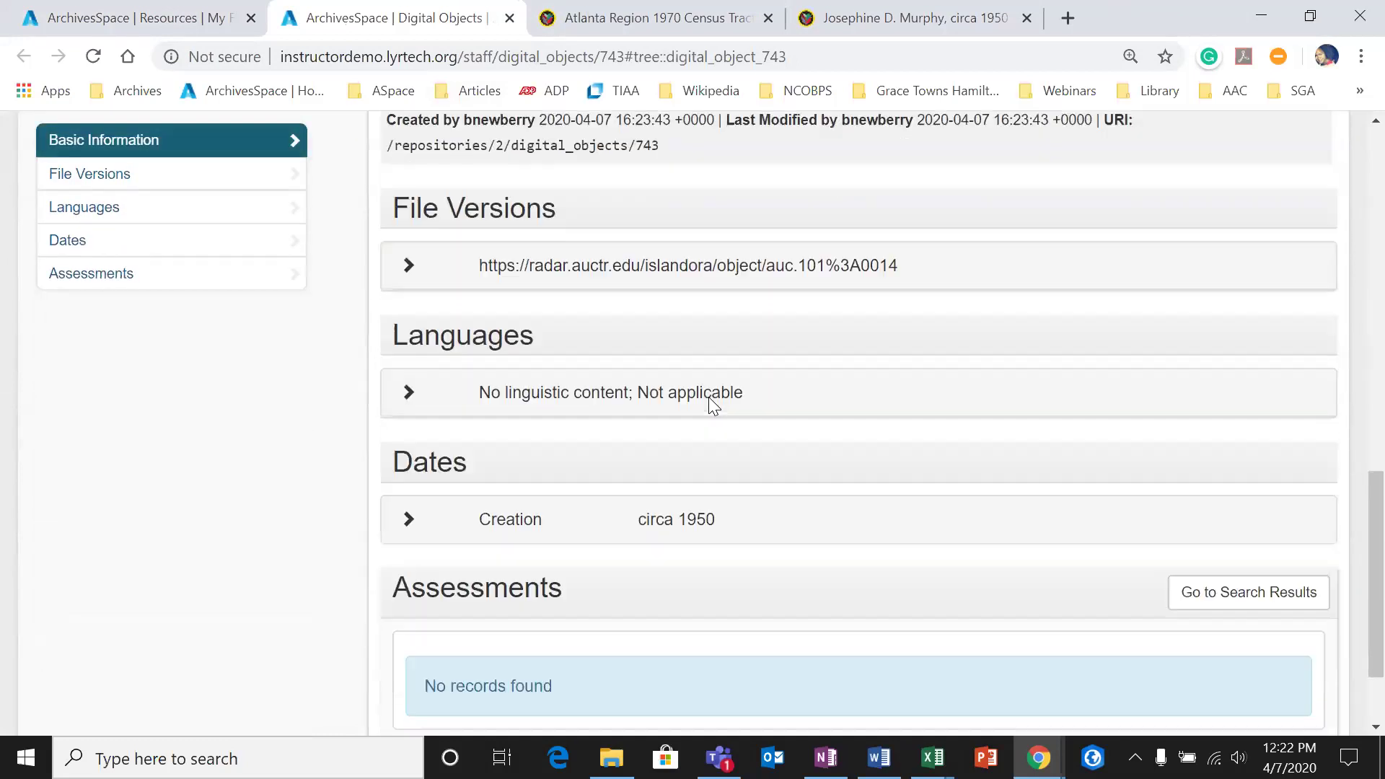
scroll(705, 396, up, 6)
scroll(671, 462, up, 5)
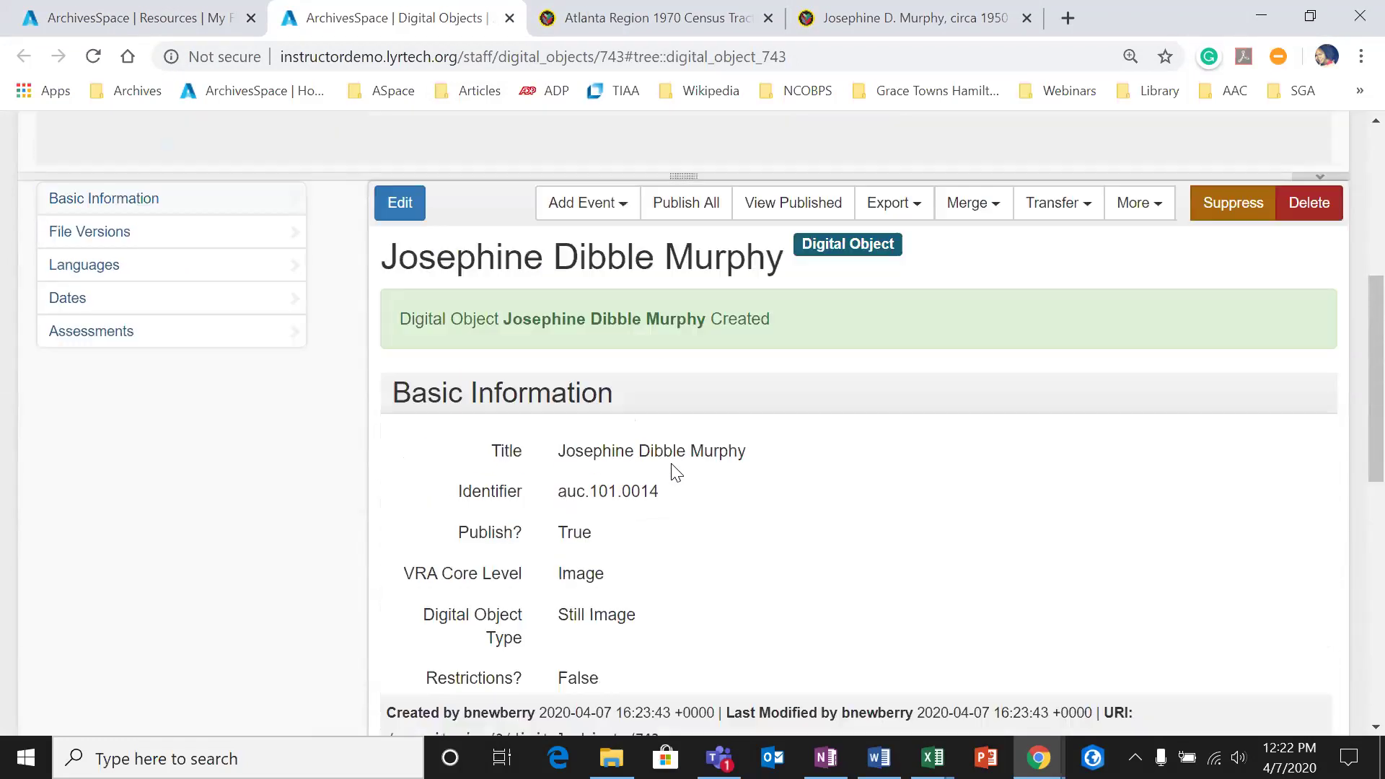
scroll(675, 472, down, 3)
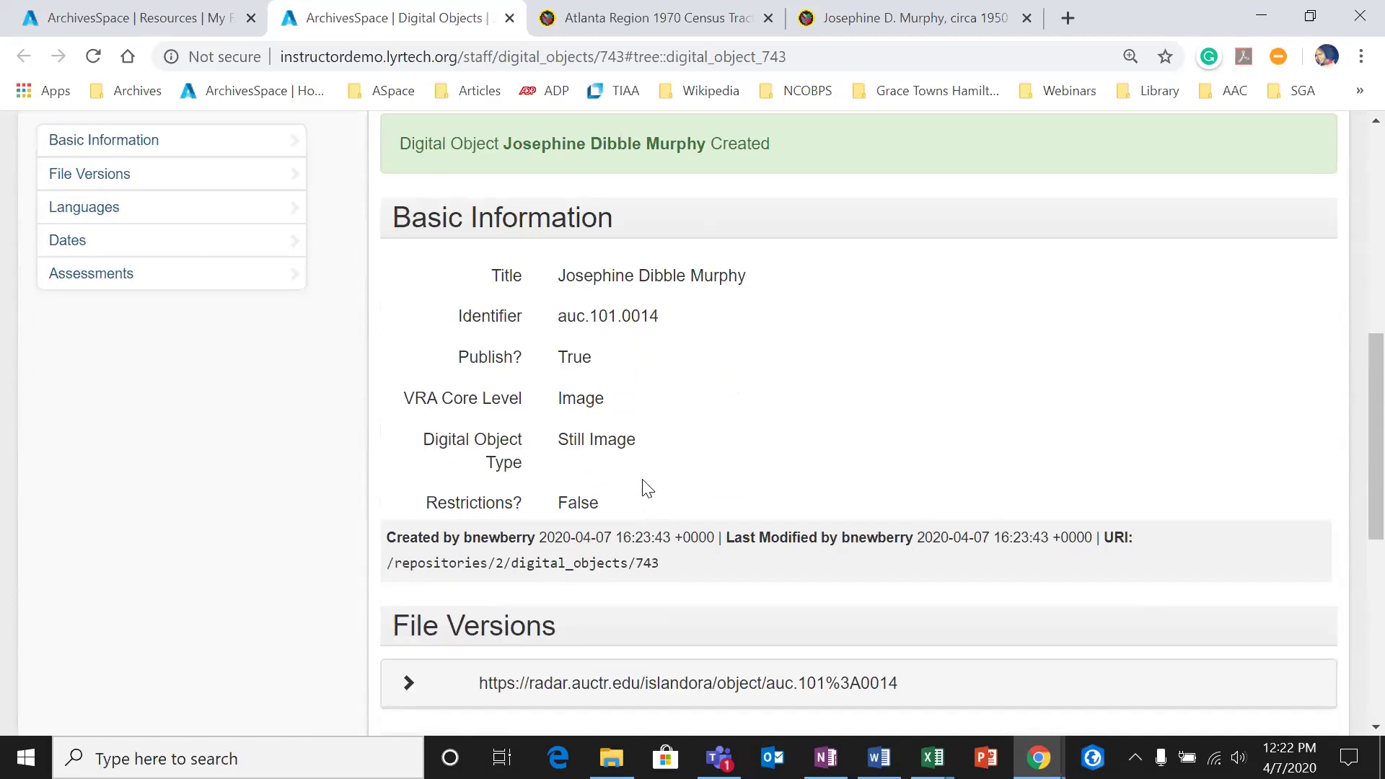
scroll(613, 404, up, 2)
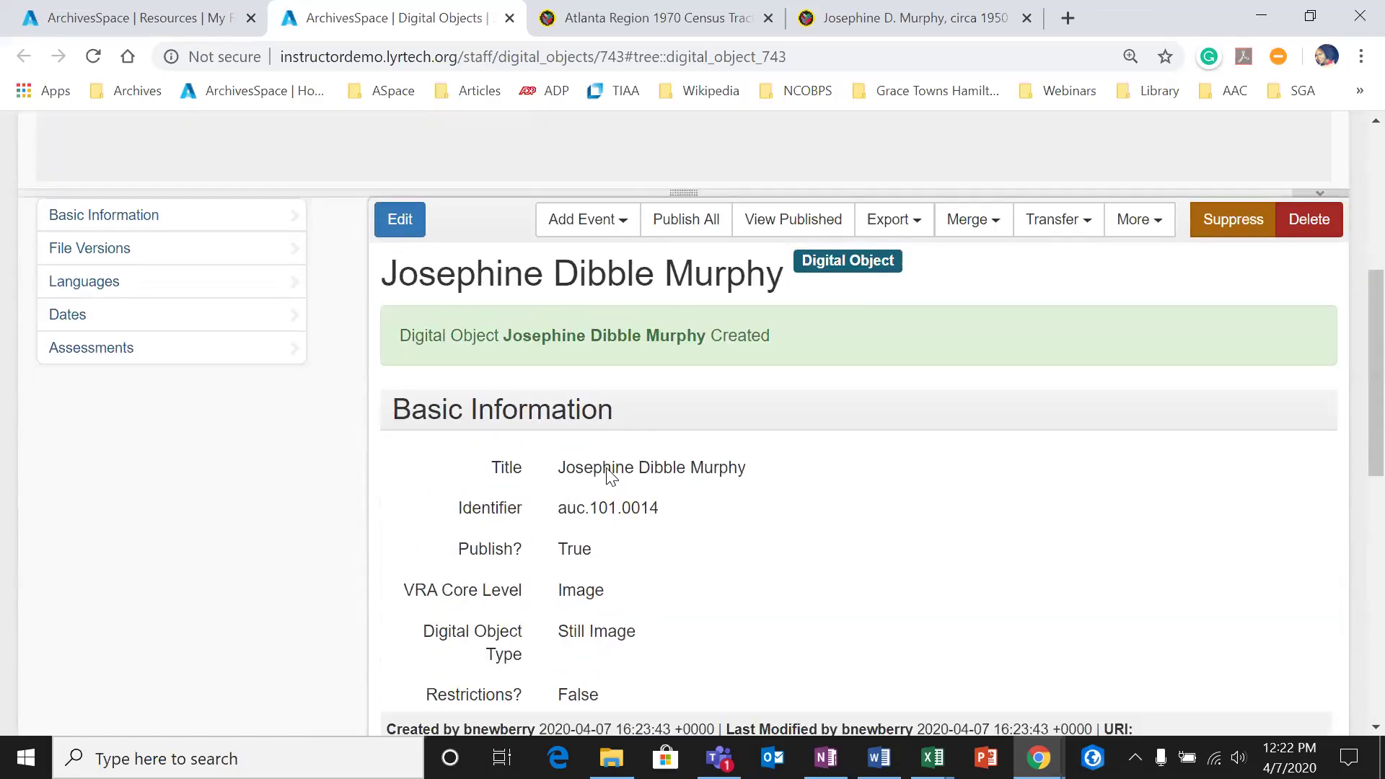
scroll(609, 473, down, 8)
scroll(597, 486, up, 8)
scroll(426, 244, up, 6)
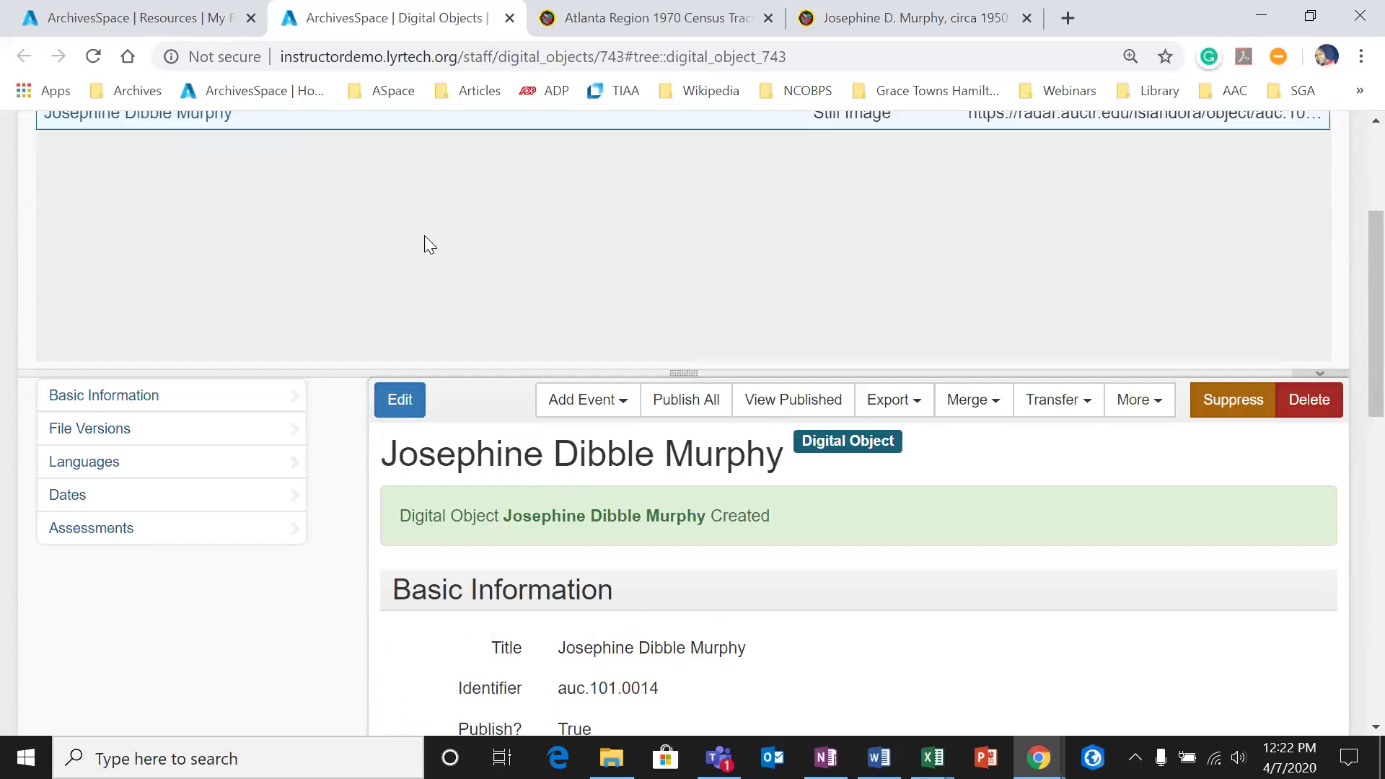
Step: Return to the photograph's archival object in My Favorite Finding Aid and save it with the linked digital object instance
click(238, 9)
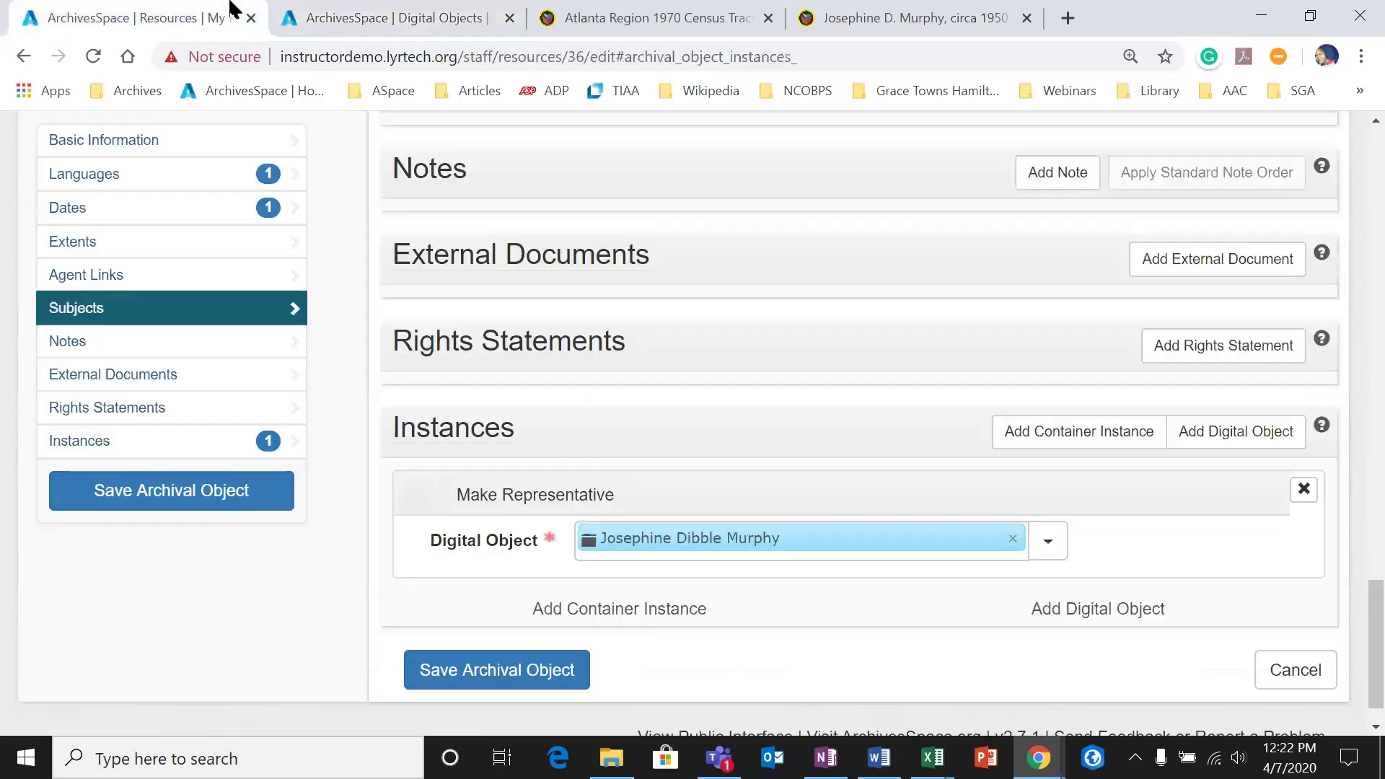
click(256, 506)
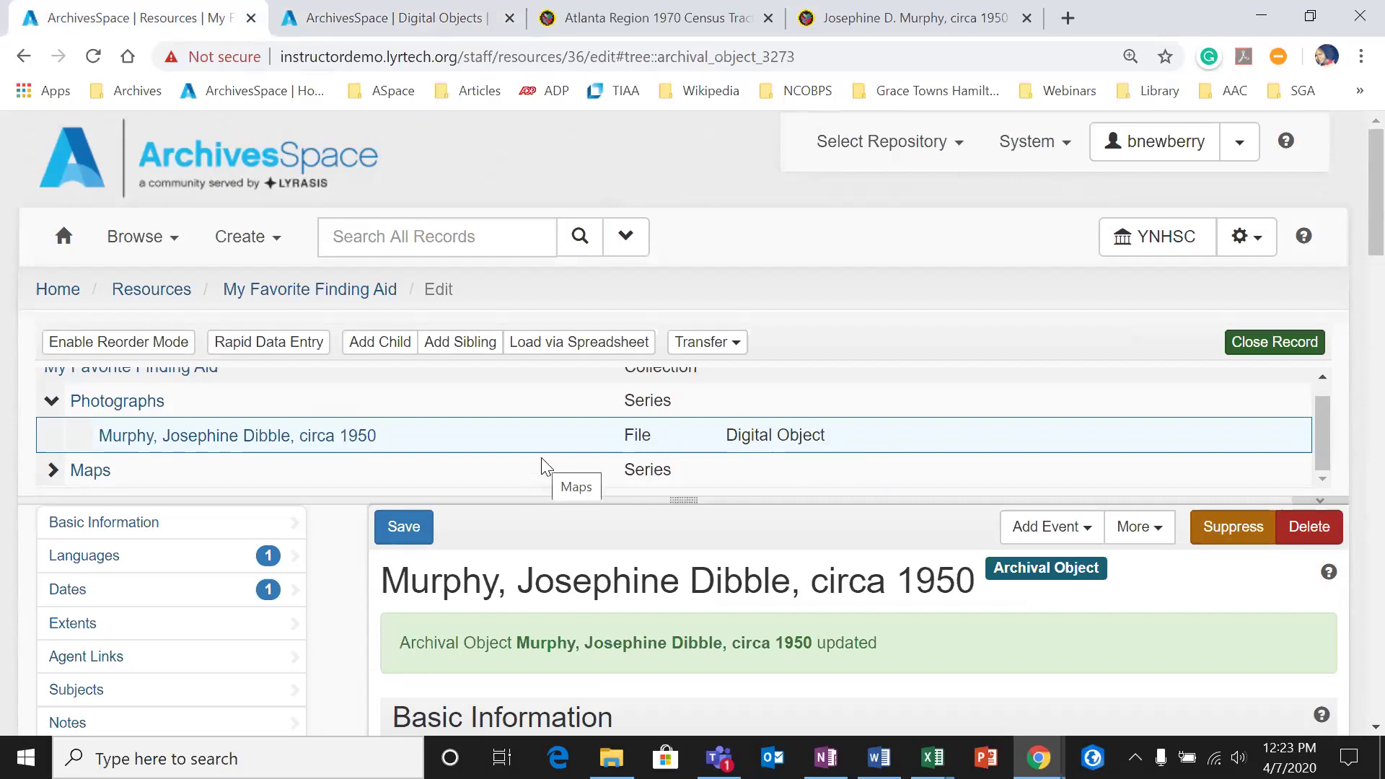
scroll(580, 498, down, 1)
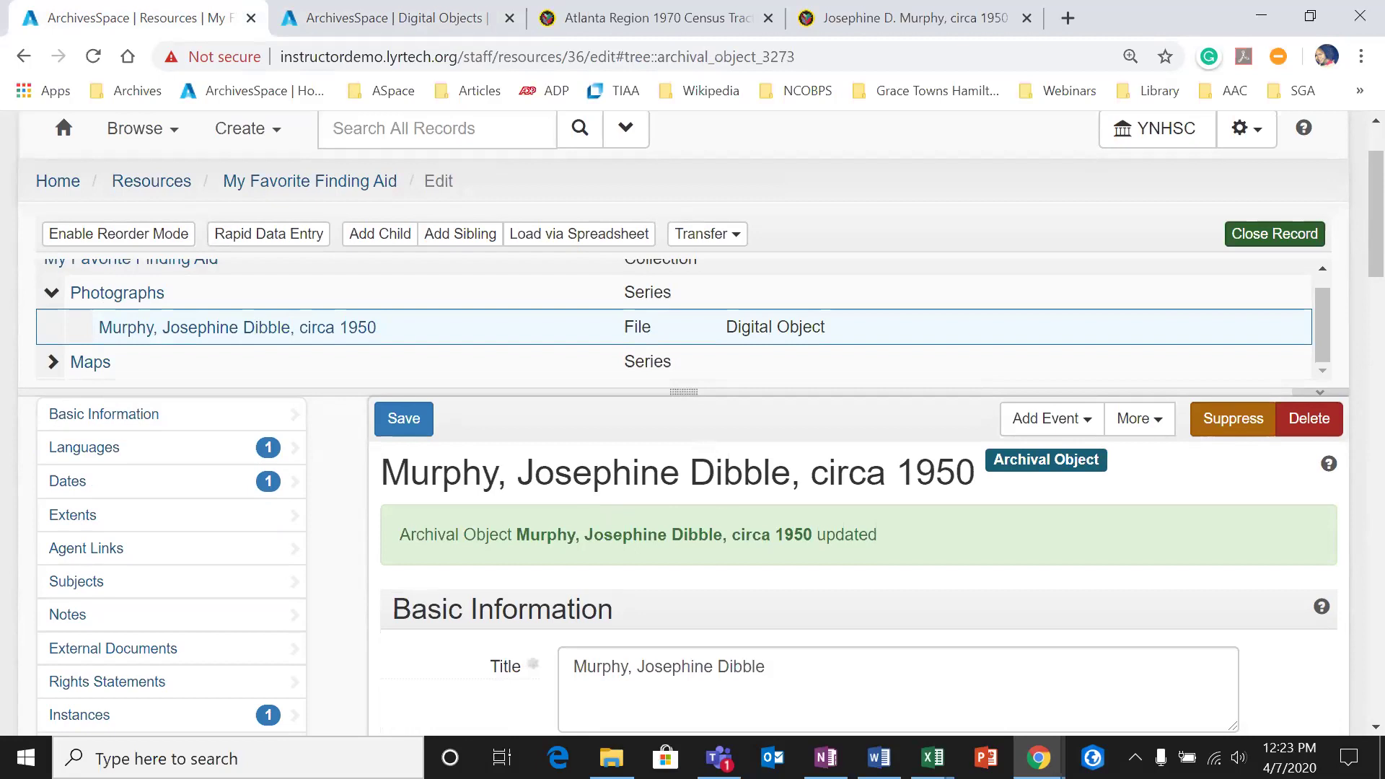
Step: Start a new standalone digital object record and look over its blank form
scroll(263, 150, up, 2)
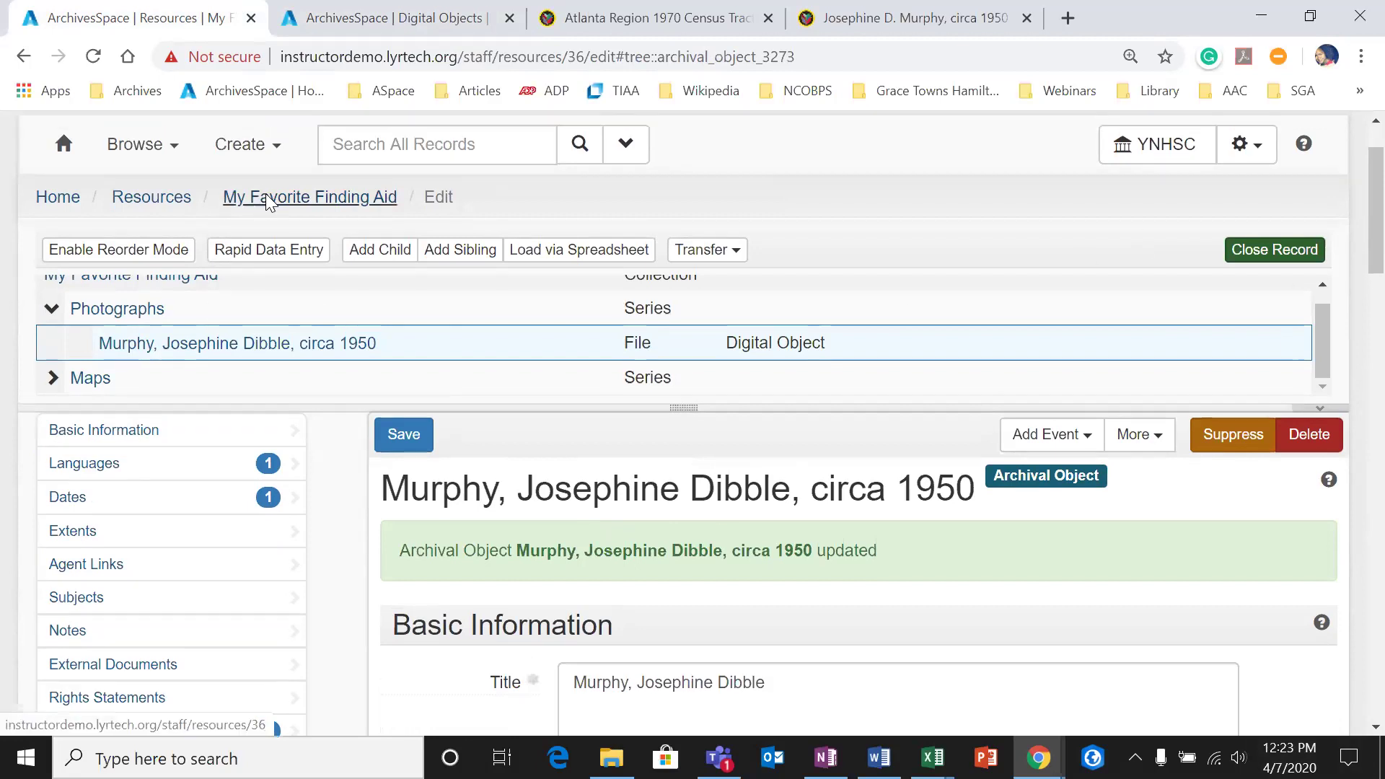
click(258, 241)
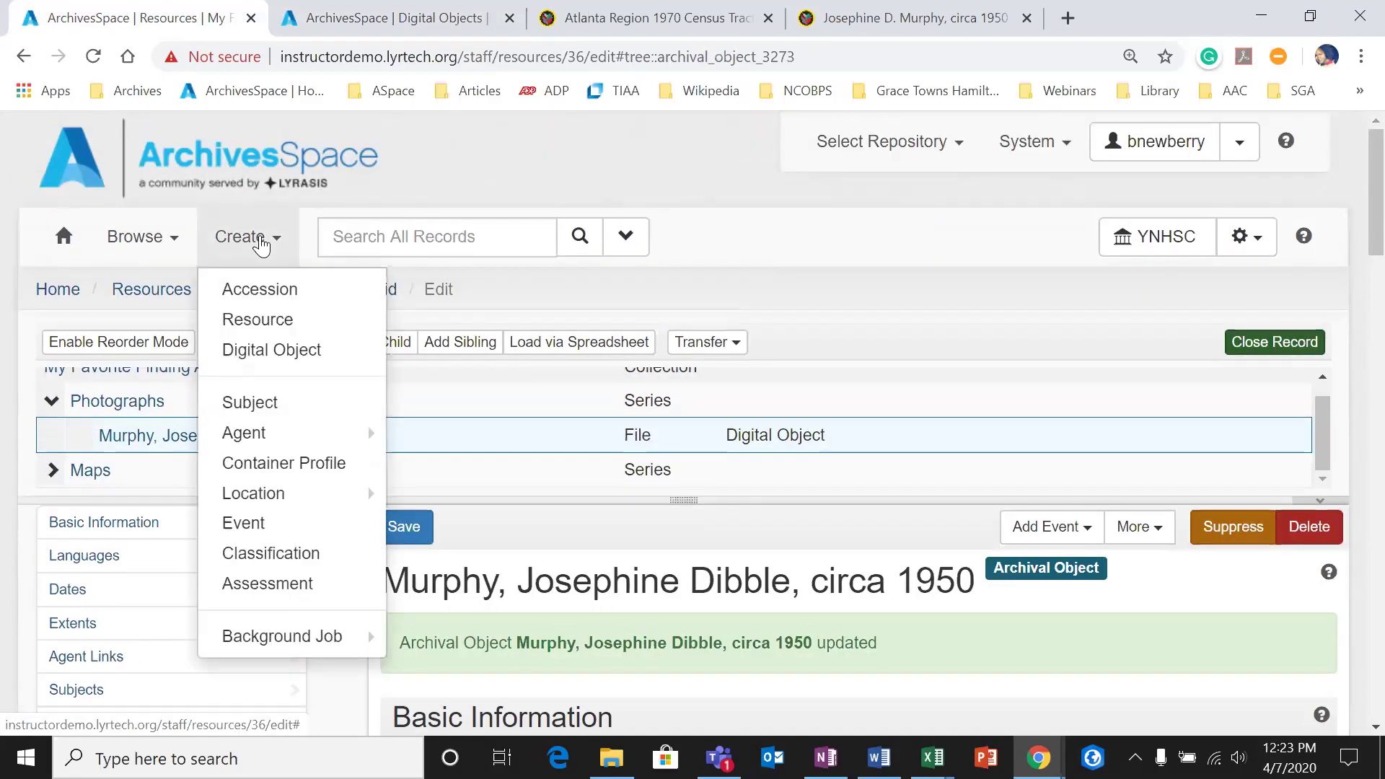
click(292, 355)
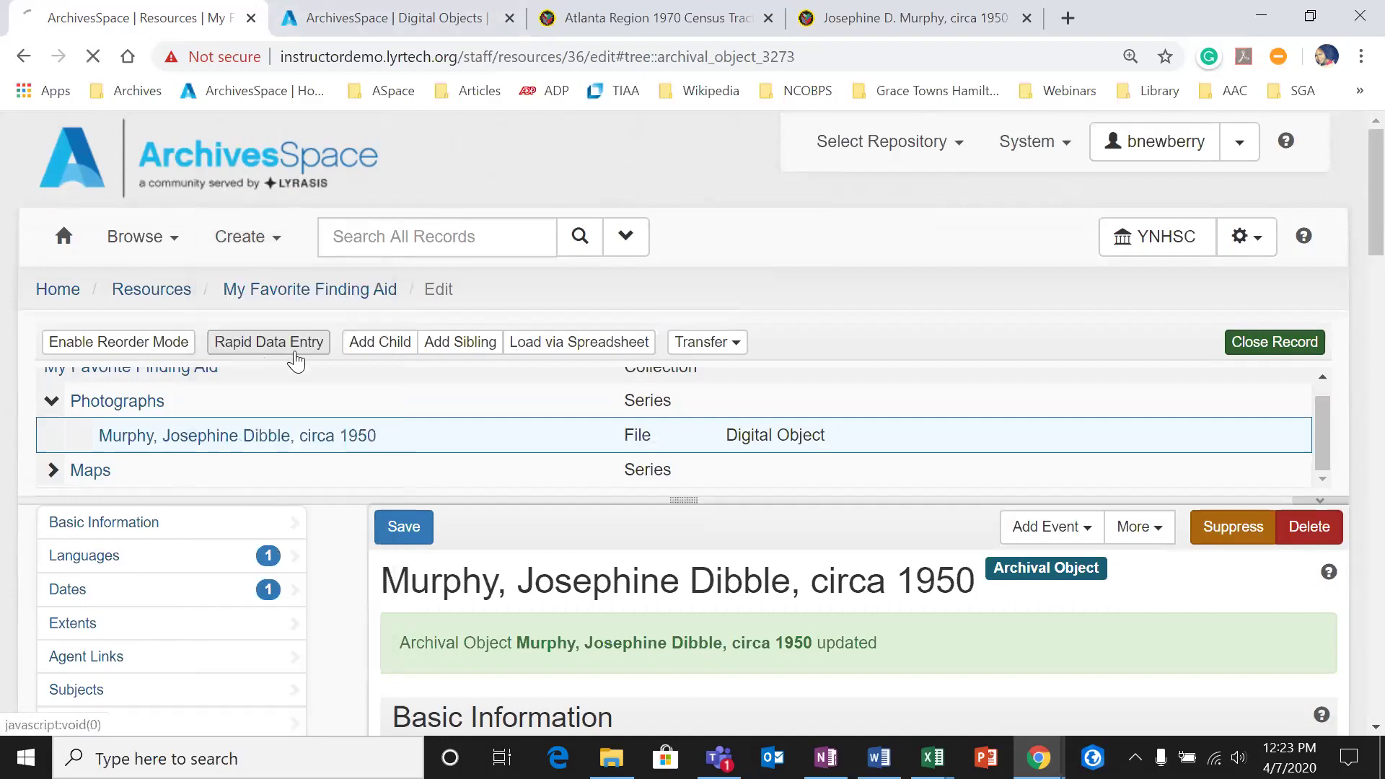
scroll(1053, 339, down, 2)
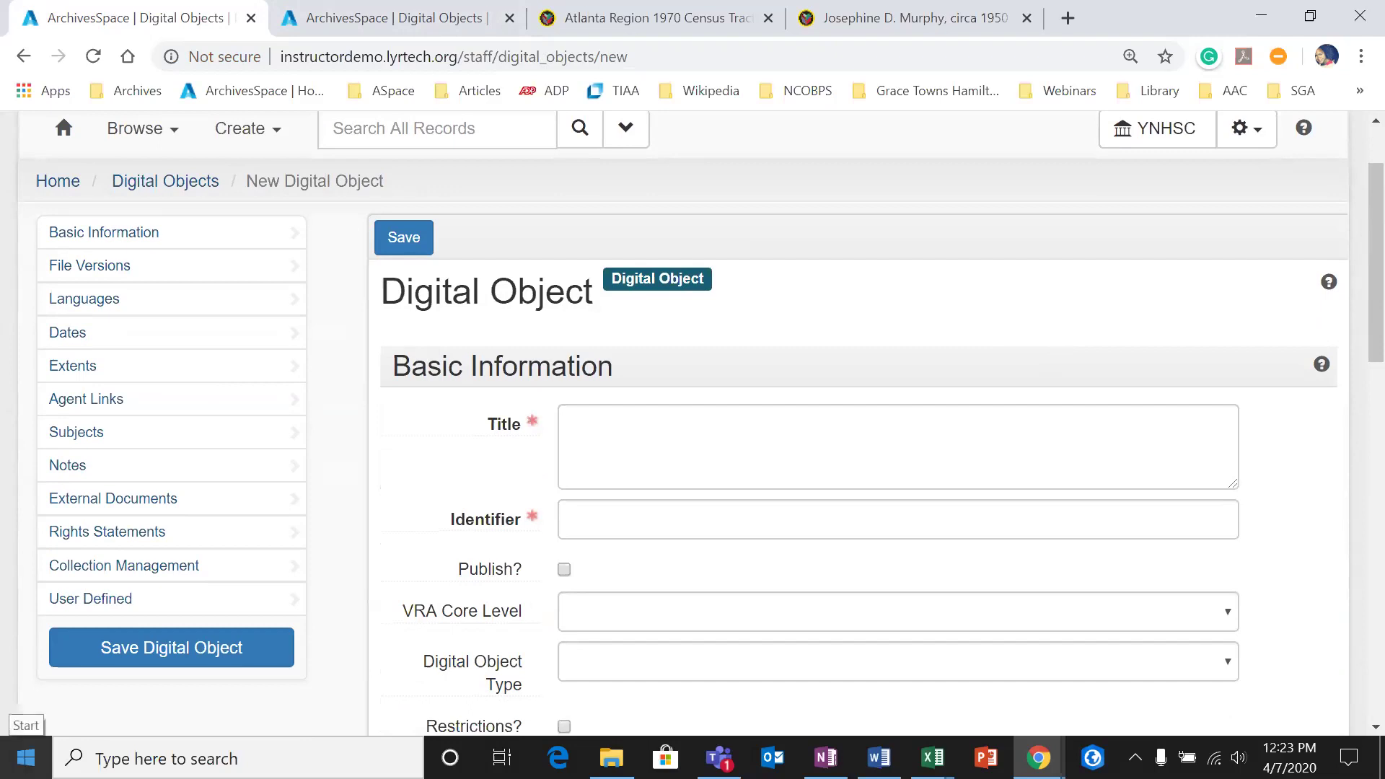
scroll(4, 617, up, 2)
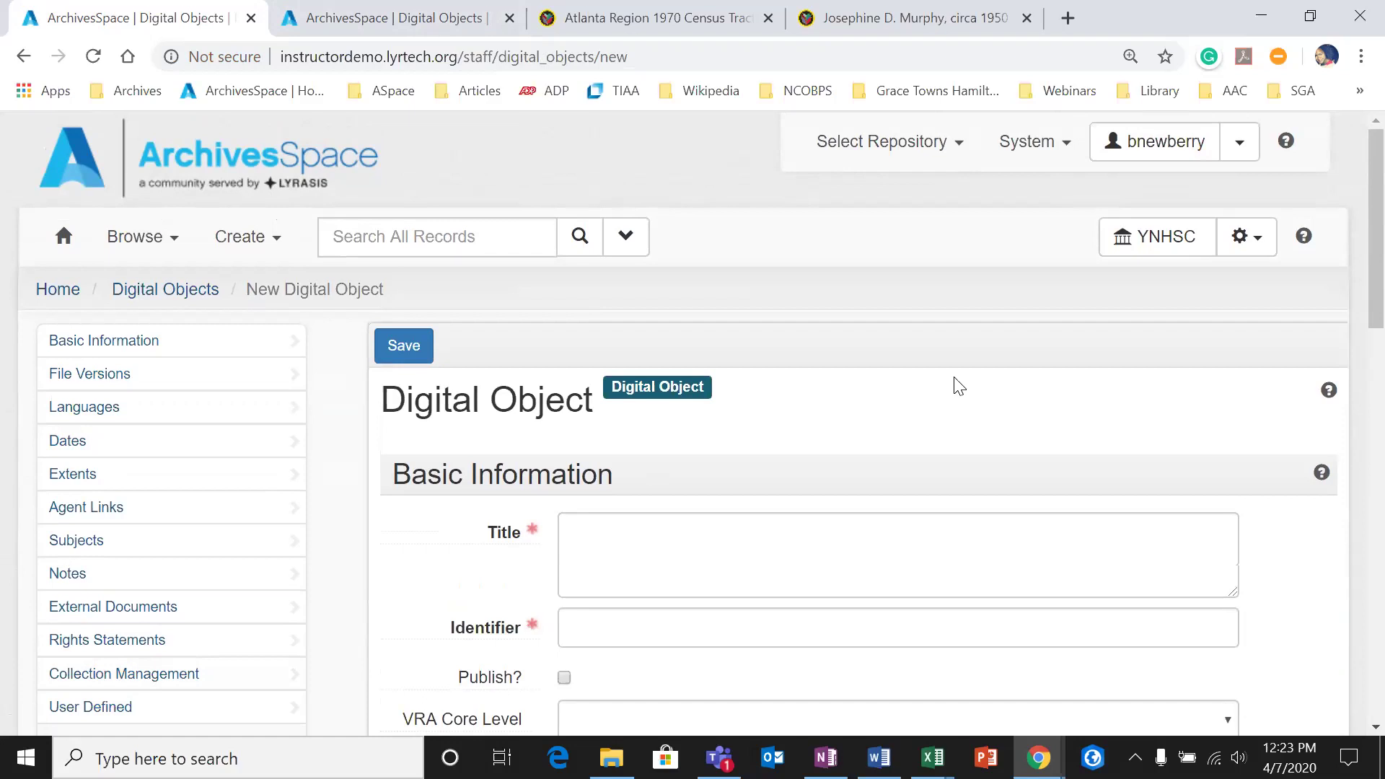
Step: Switch to the ASpace_DOs workbook in Excel, look across all its metadata columns, and return to the blank digital object form
click(932, 758)
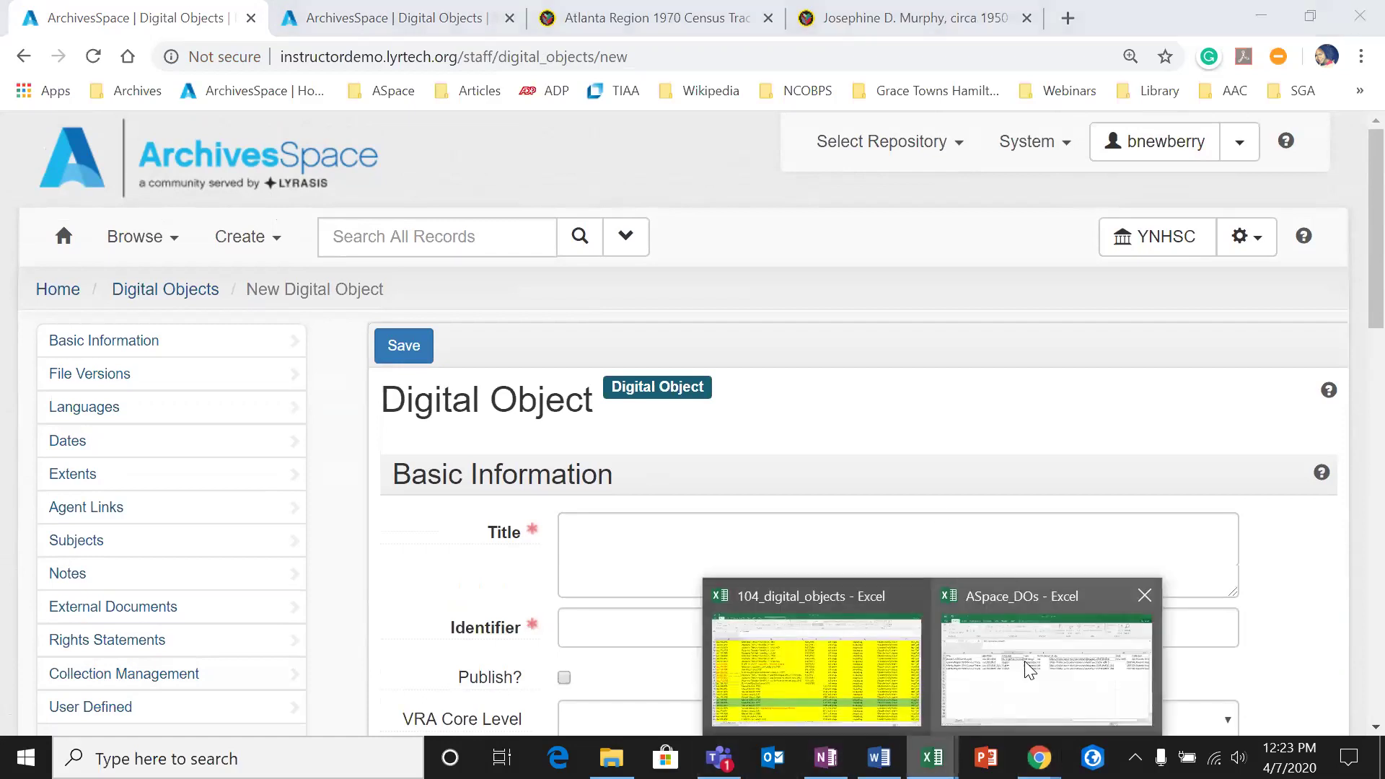
click(1026, 662)
drag(953, 694, 996, 675)
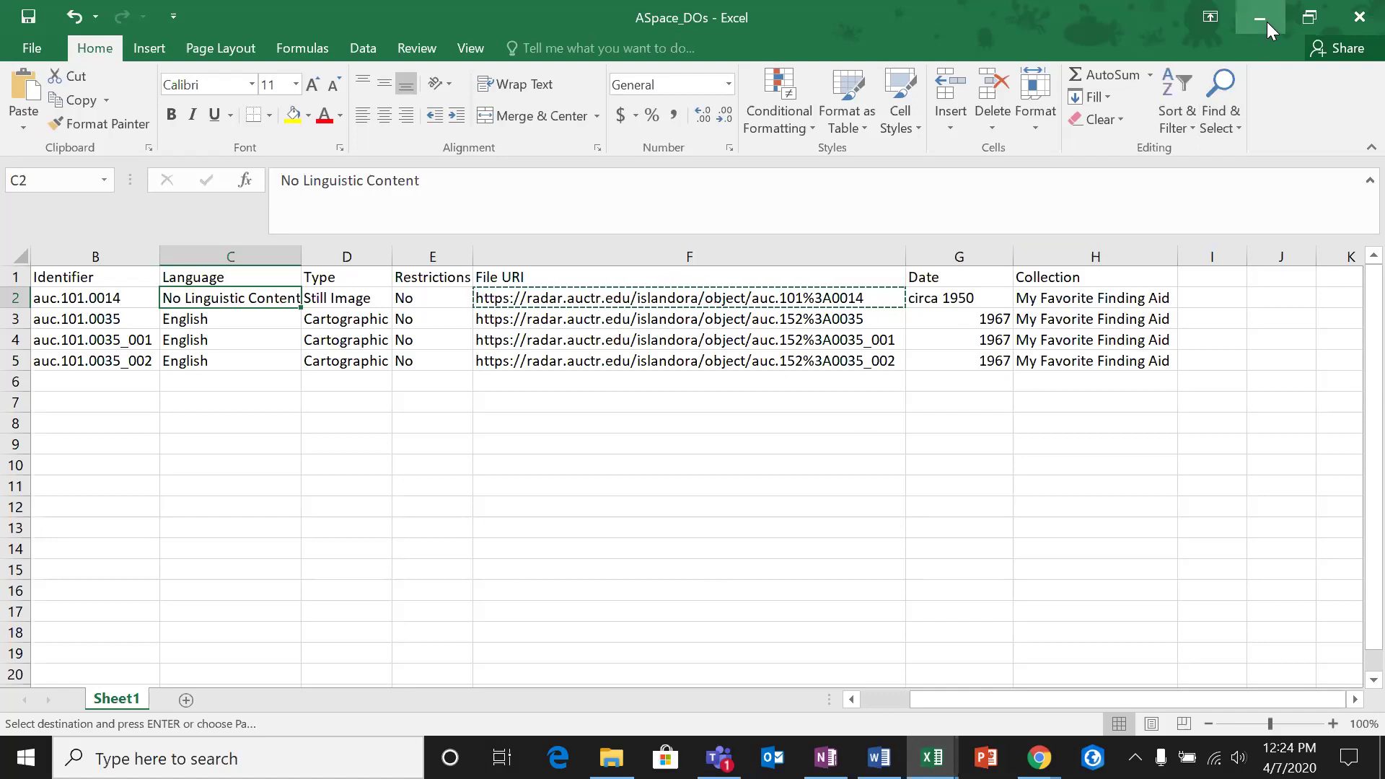
drag(928, 700, 862, 701)
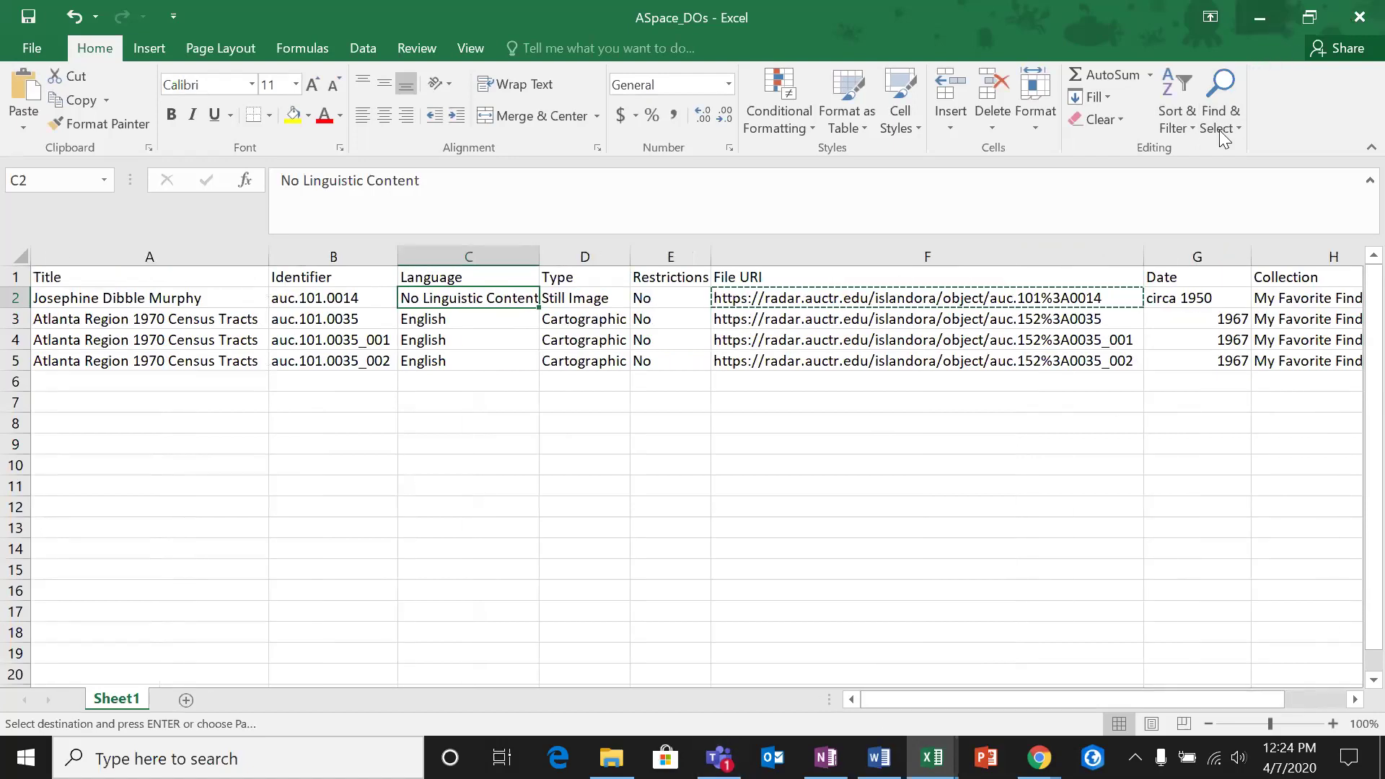
click(1271, 20)
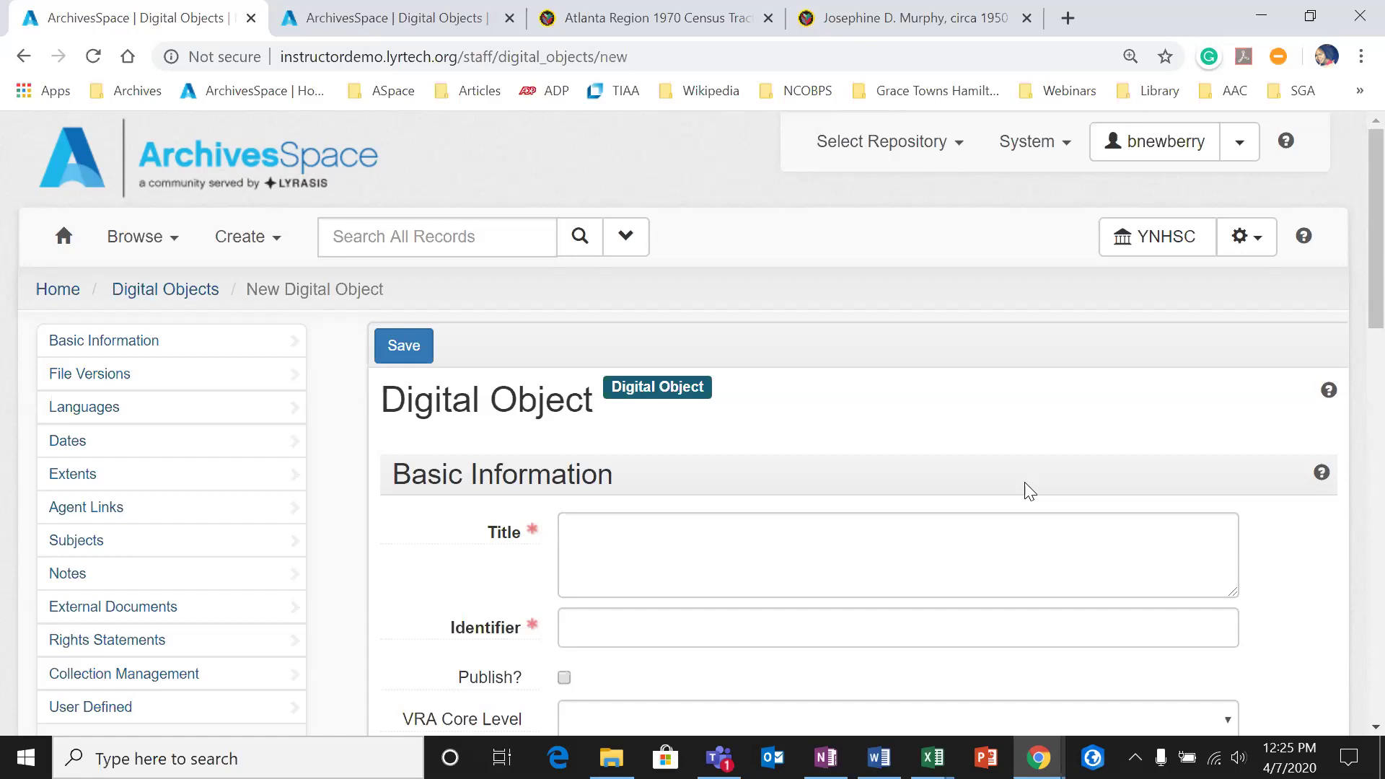
click(260, 237)
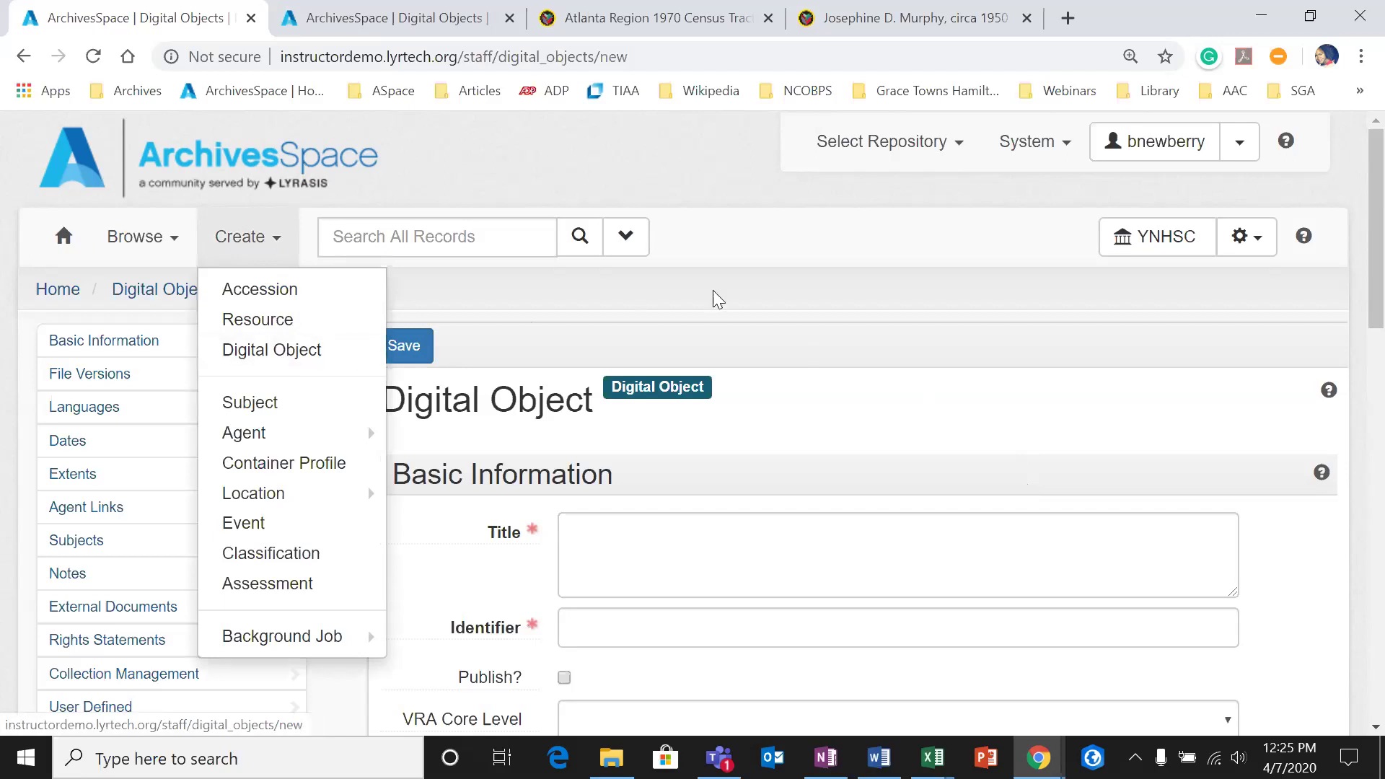
click(900, 370)
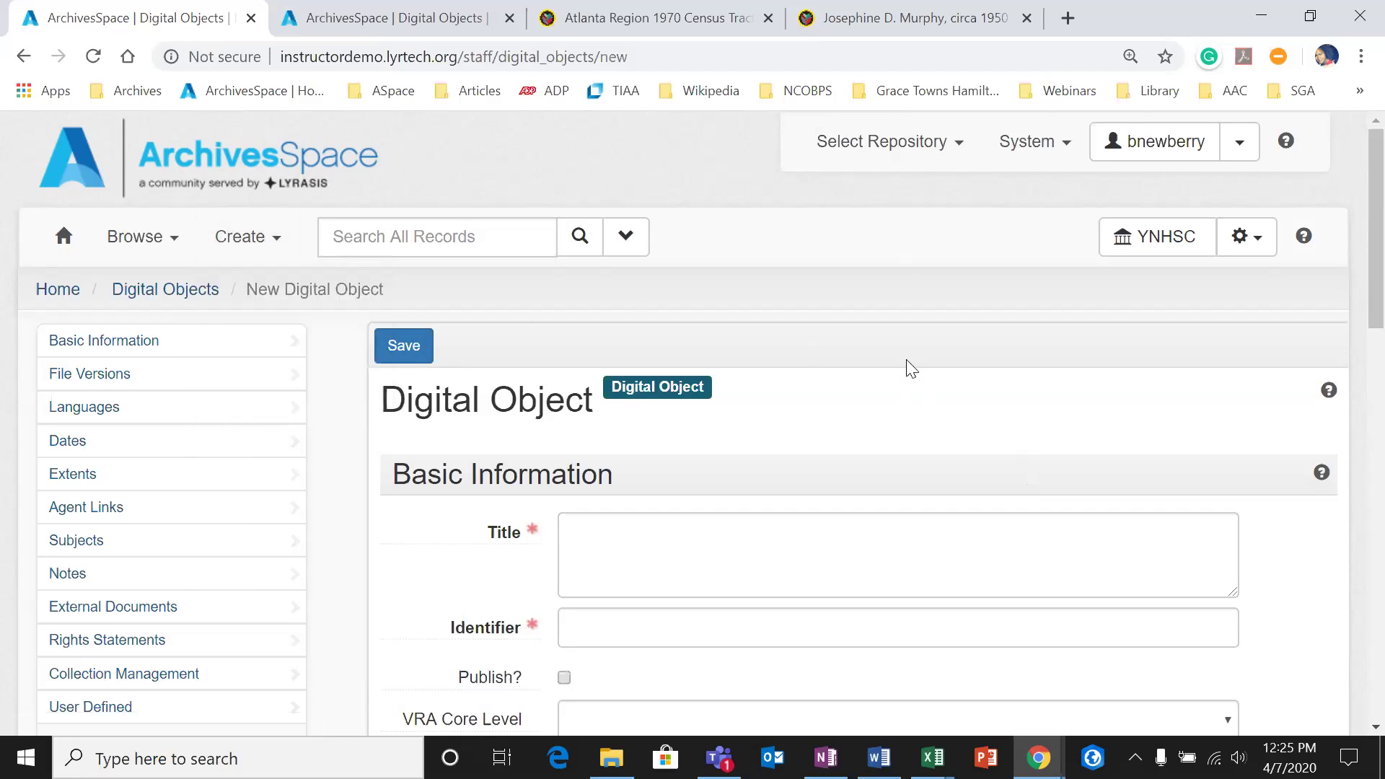
Step: Examine the three Atlanta Region 1970 Census Tracts rows and their identifiers in the ASpace_DOs workbook
click(933, 758)
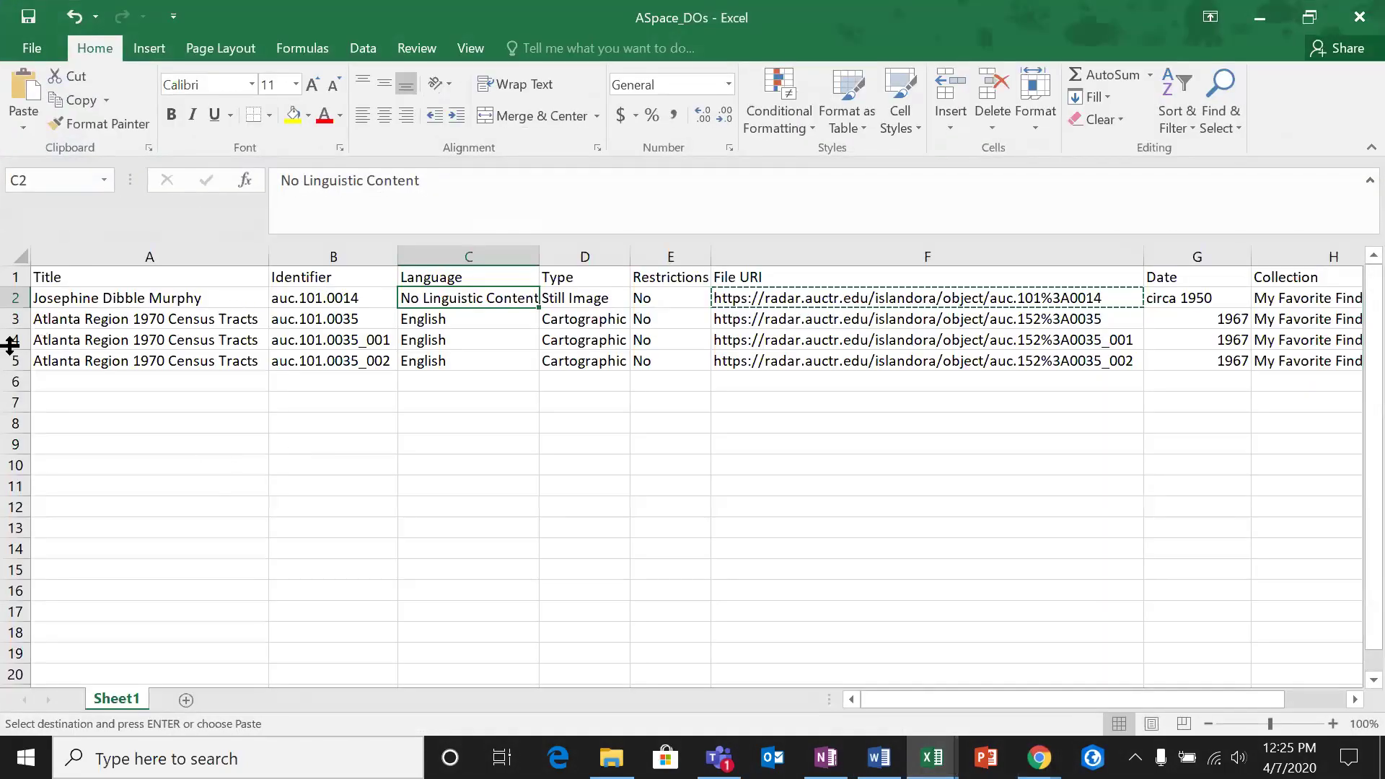
drag(15, 319, 9, 364)
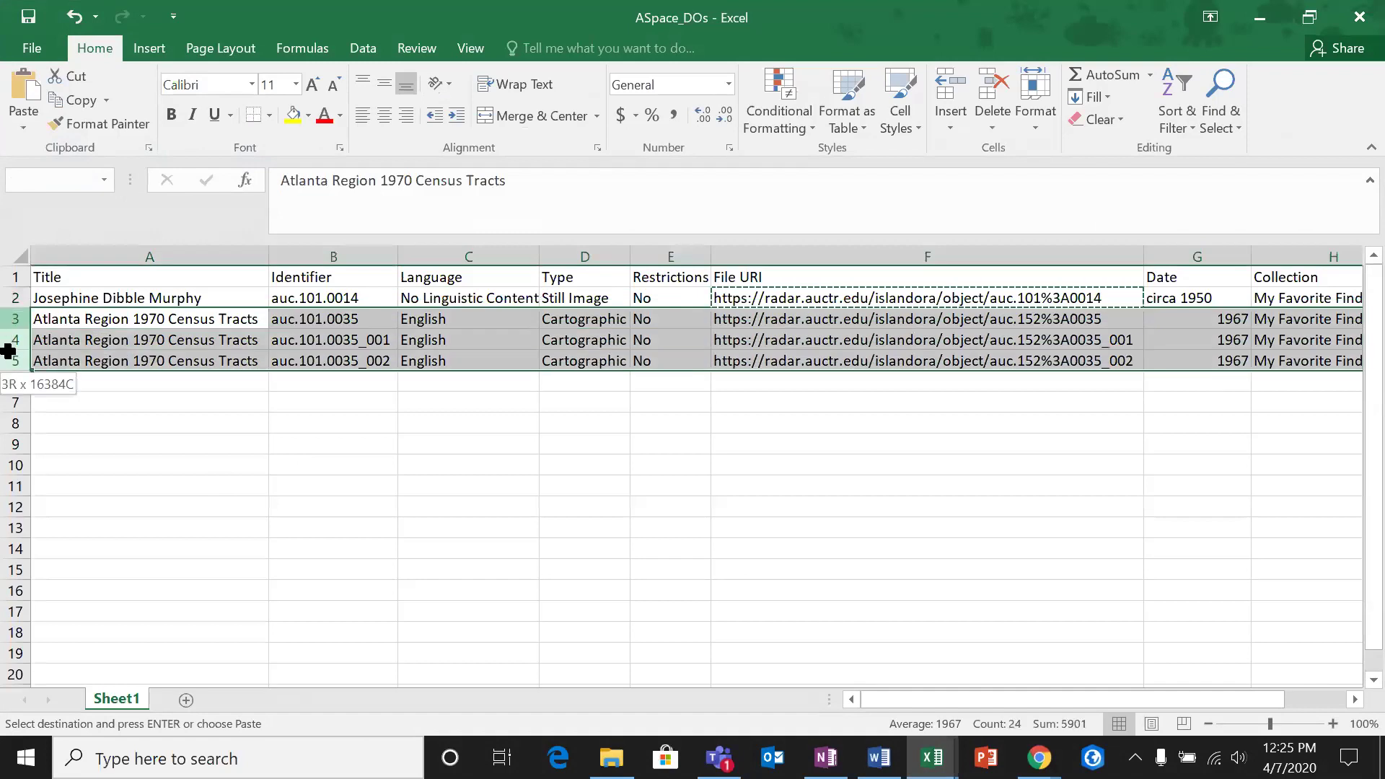
click(350, 319)
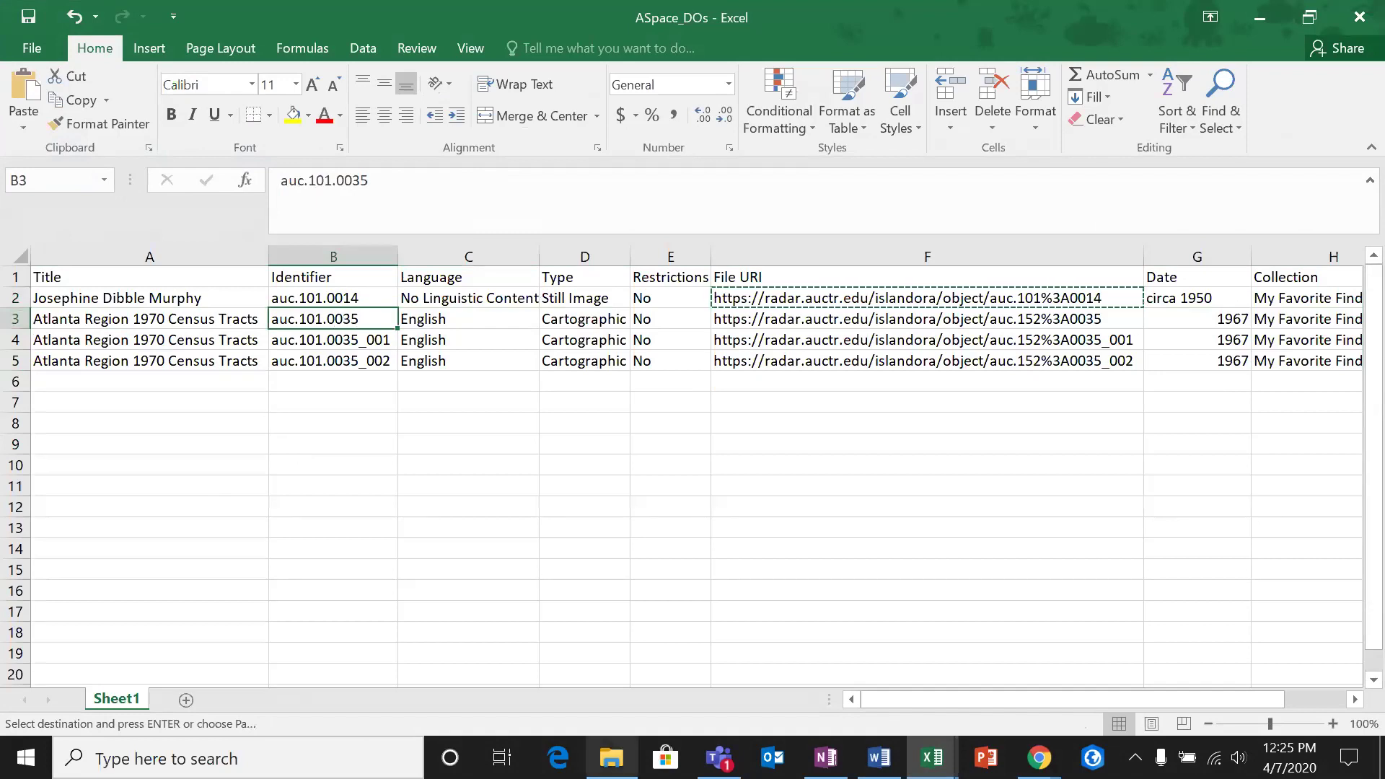
Step: Switch to the Atlanta Region 1970 Census Tracts page in Chrome and examine the maps listed as its parts
click(1039, 757)
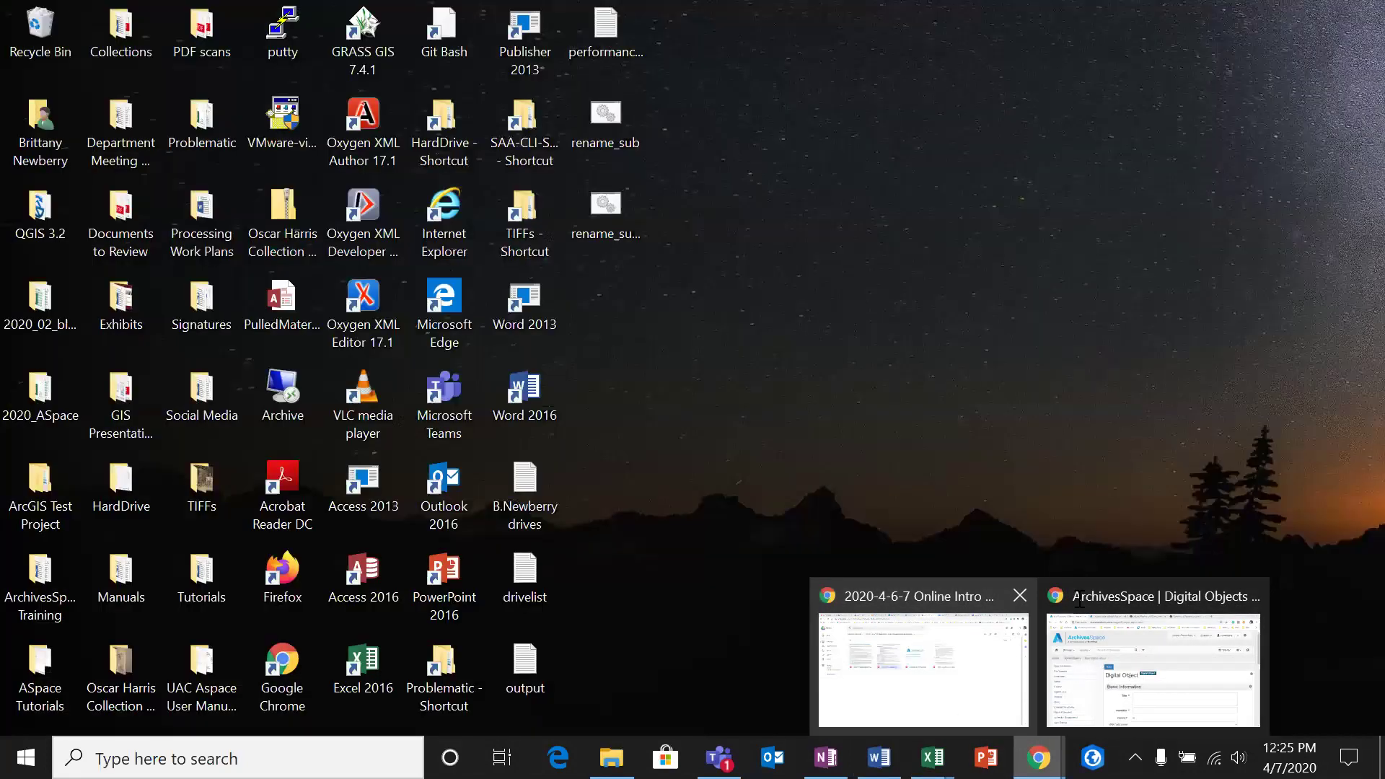
click(1069, 613)
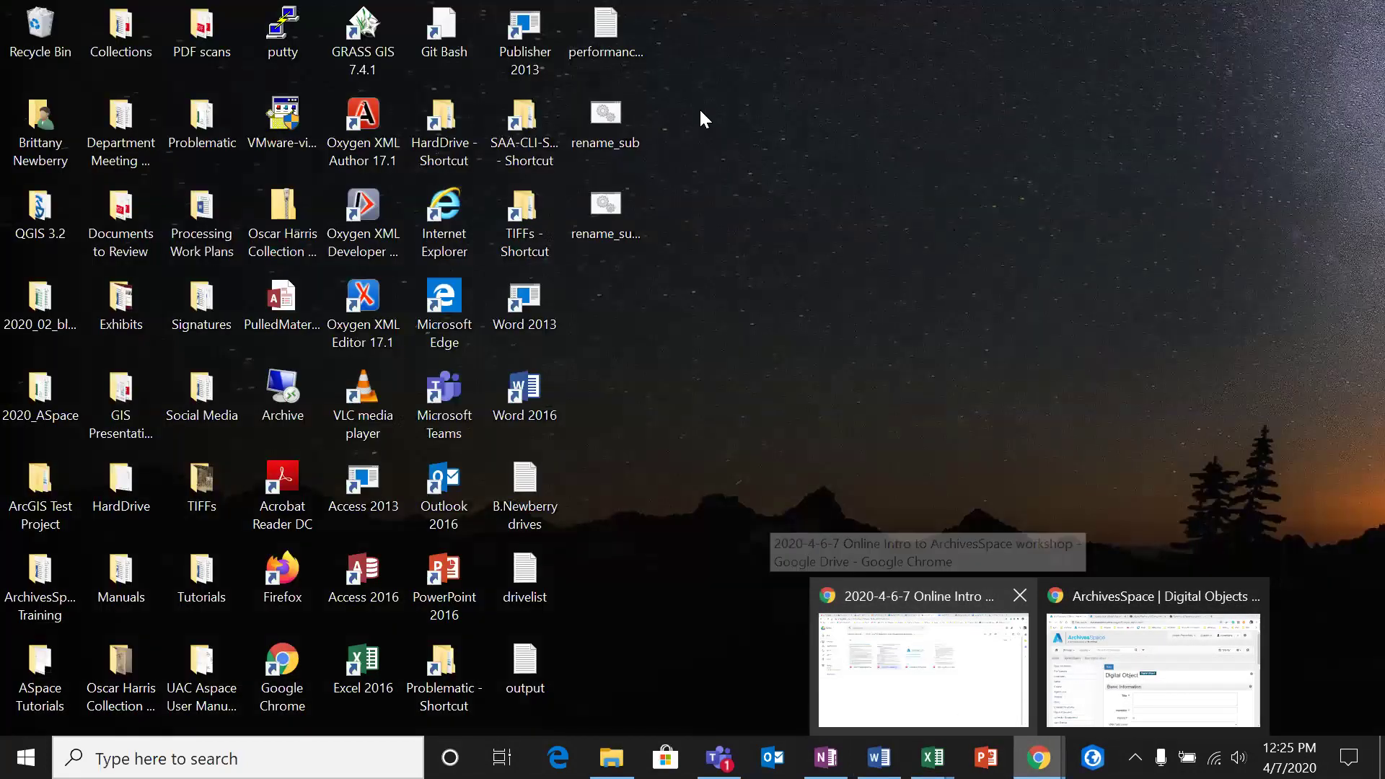
click(671, 11)
scroll(645, 368, down, 2)
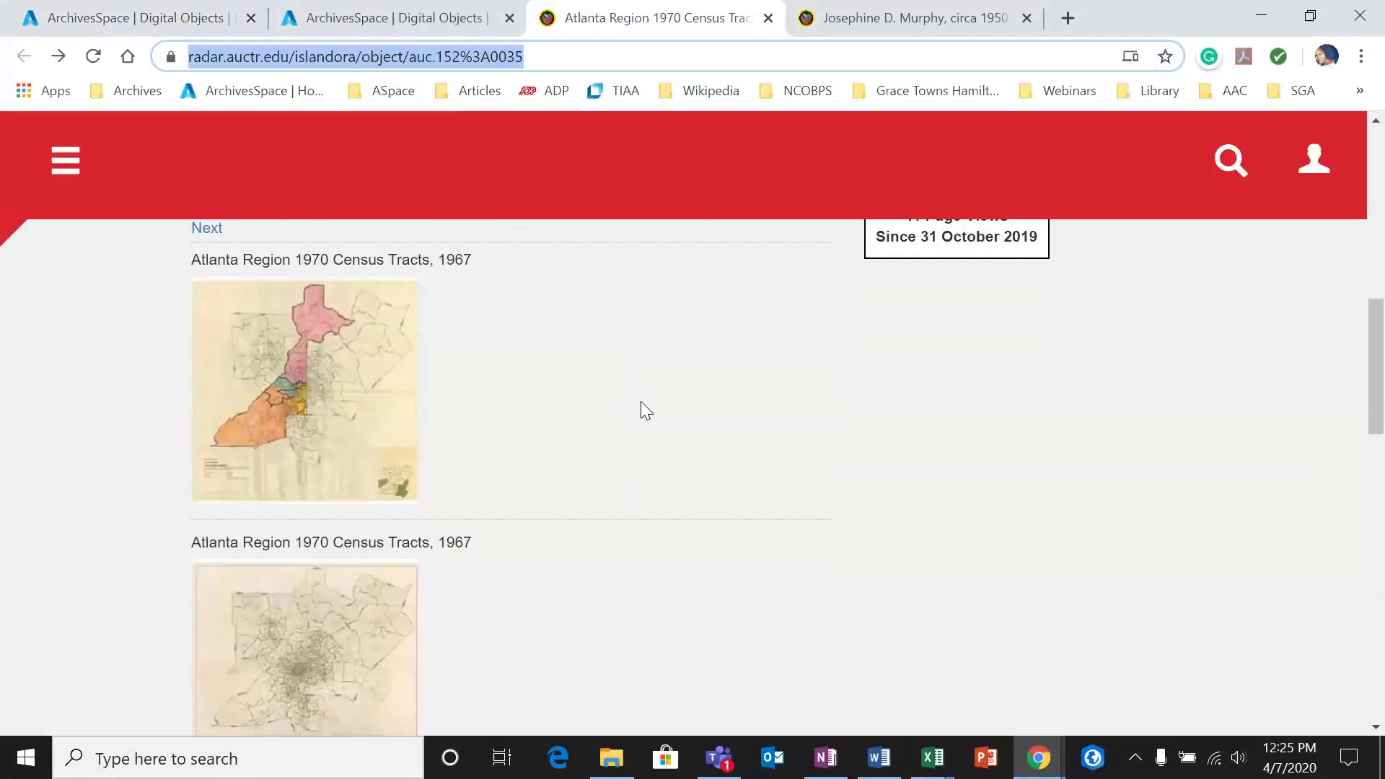
scroll(930, 442, up, 3)
scroll(672, 509, down, 5)
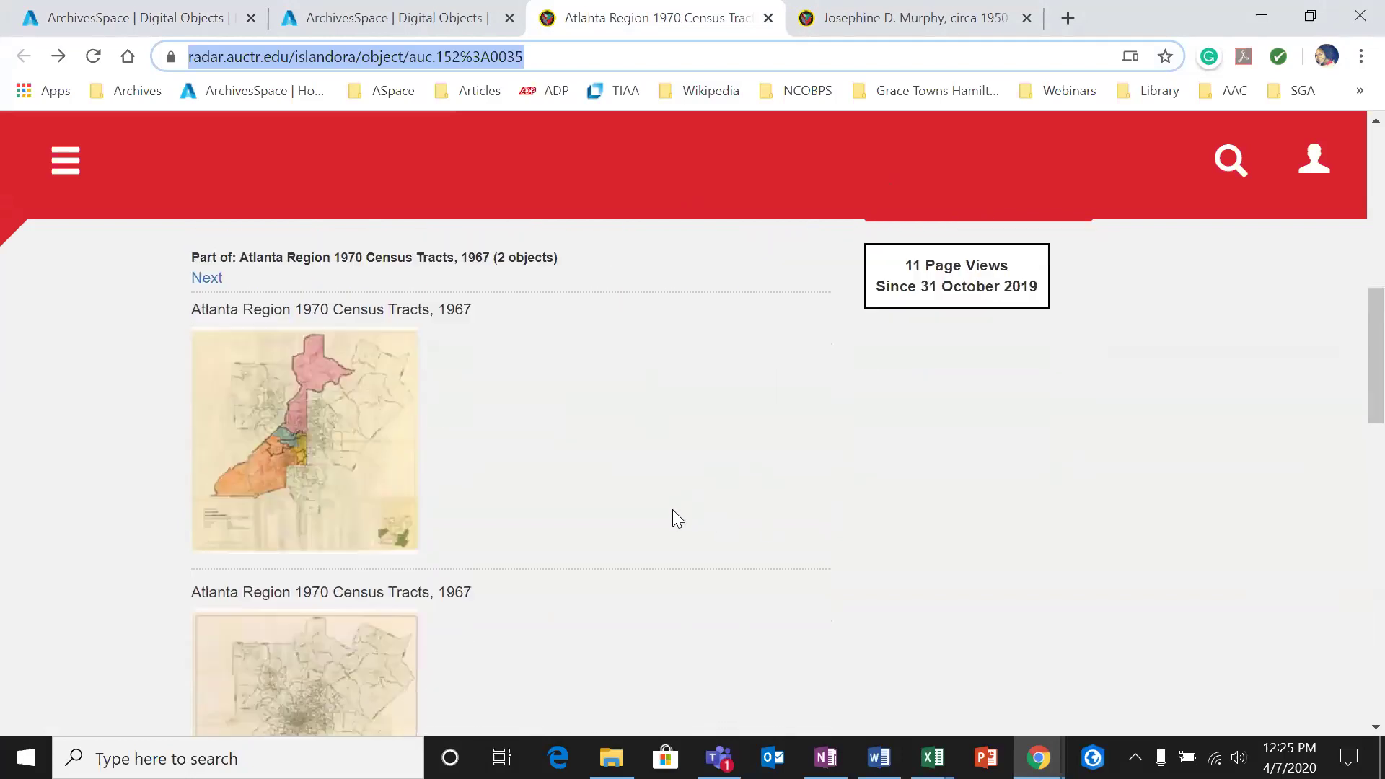
scroll(644, 548, up, 4)
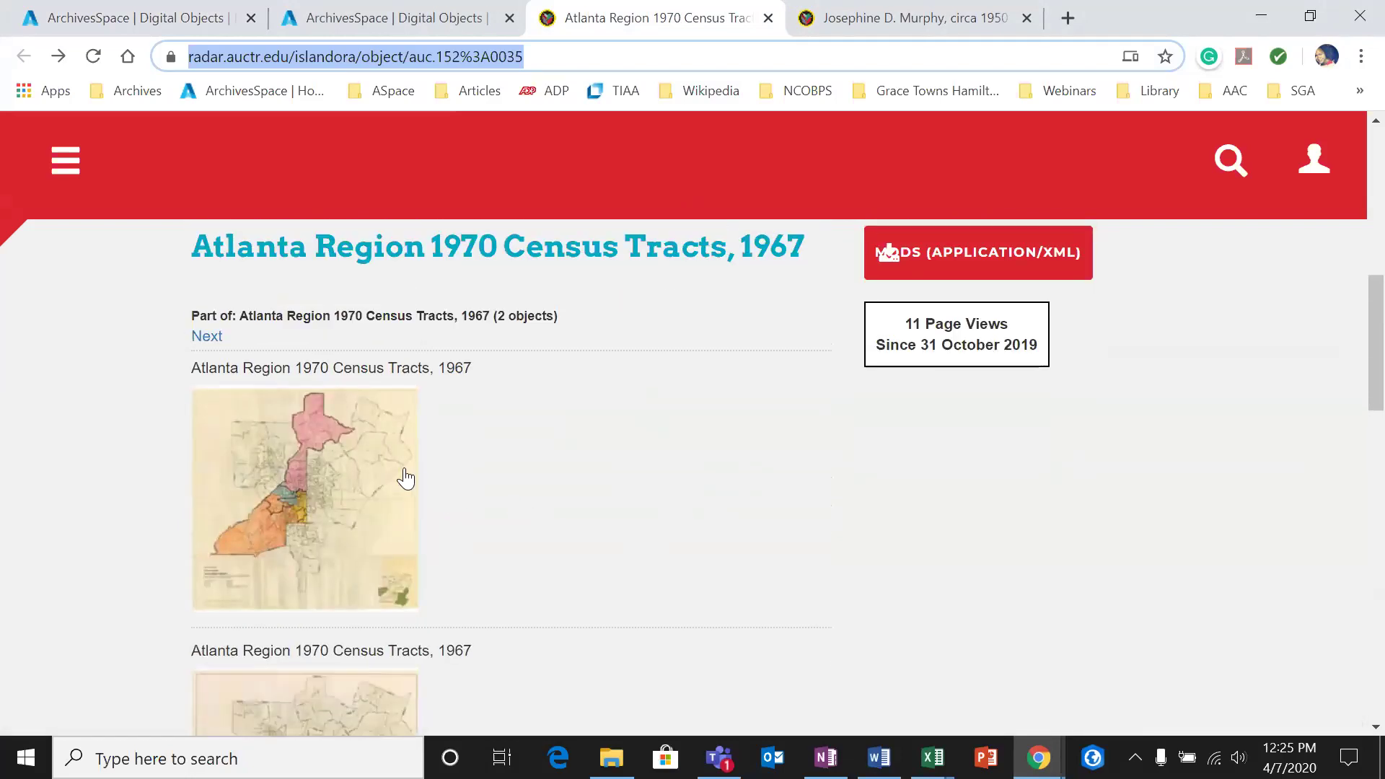
Step: Open the first, coloured census tract map of the compound object and view its page
click(309, 520)
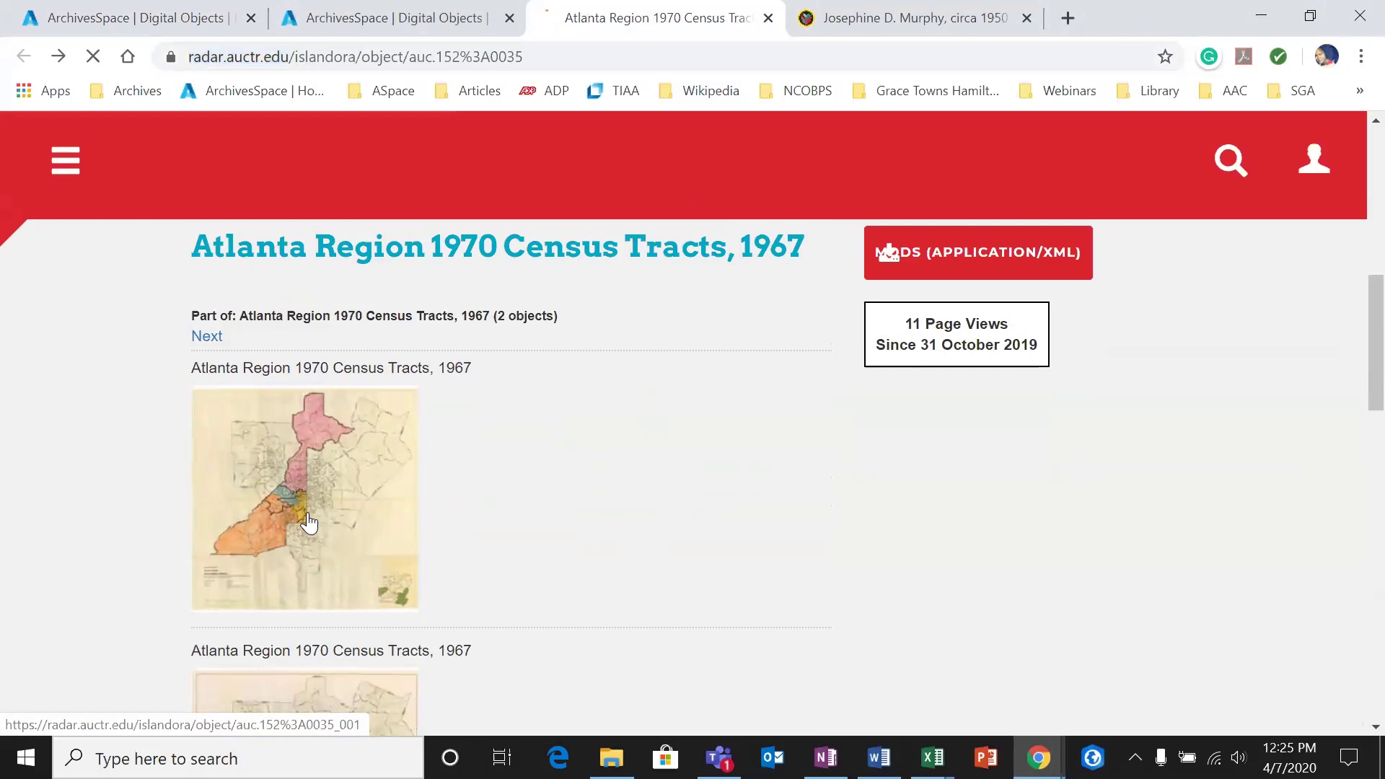
scroll(732, 447, down, 9)
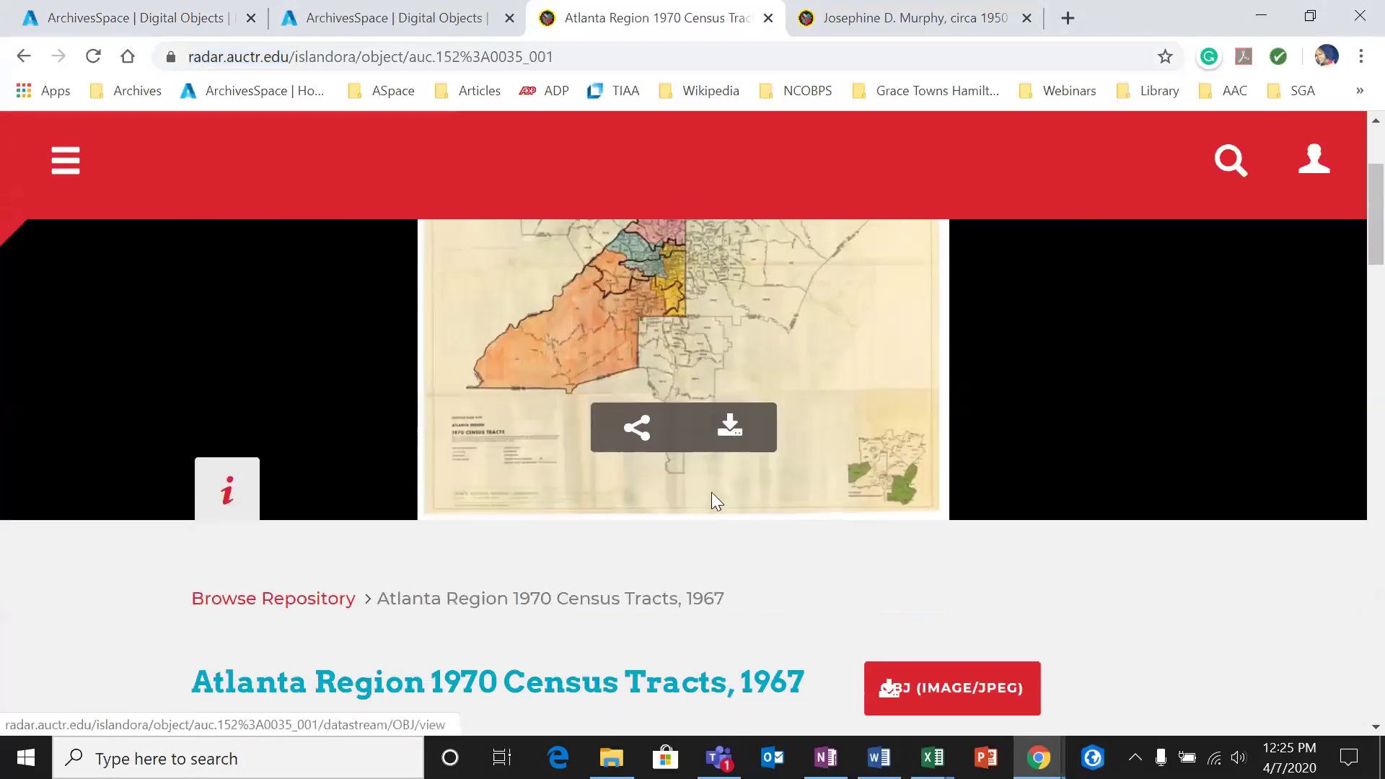
scroll(483, 548, down, 6)
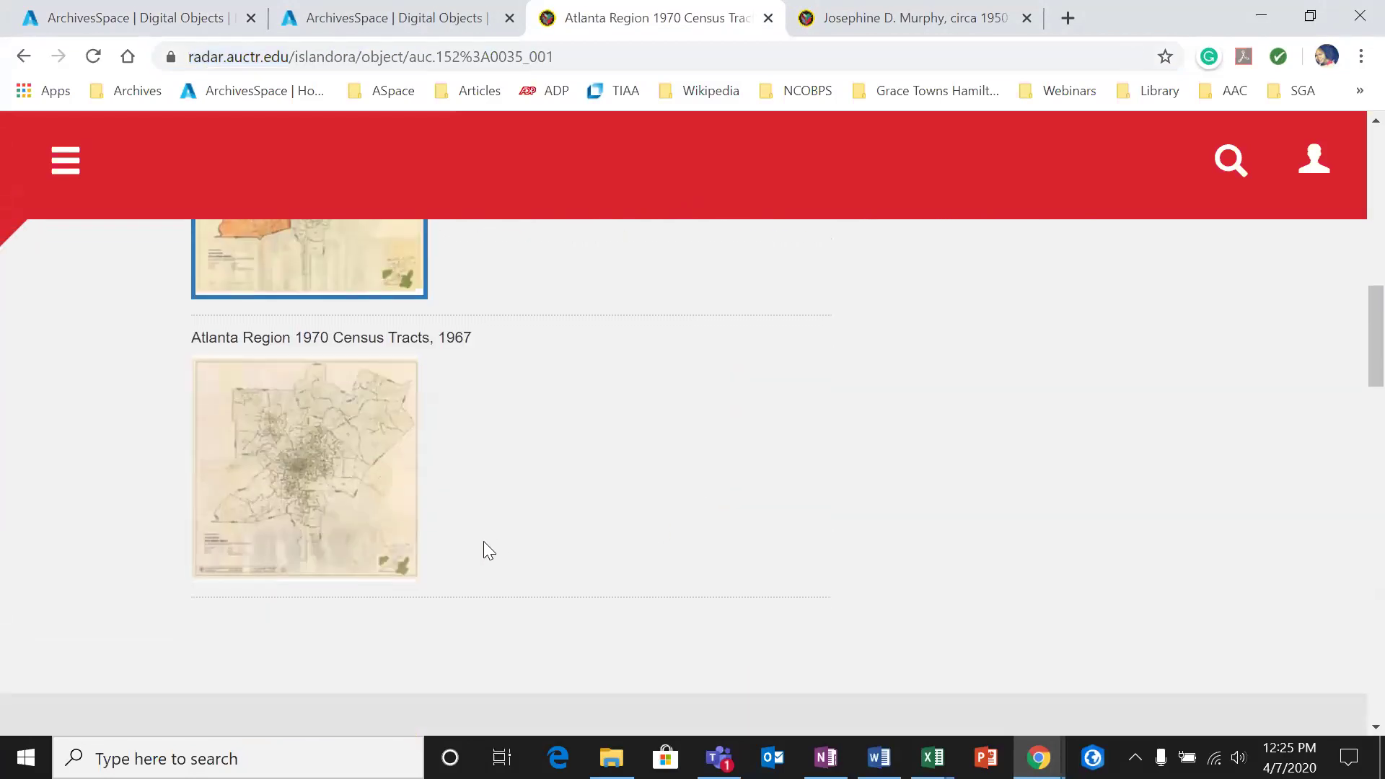
Step: Open the second, uncoloured census tract map of the compound object and view its page
scroll(300, 551, up, 5)
click(311, 545)
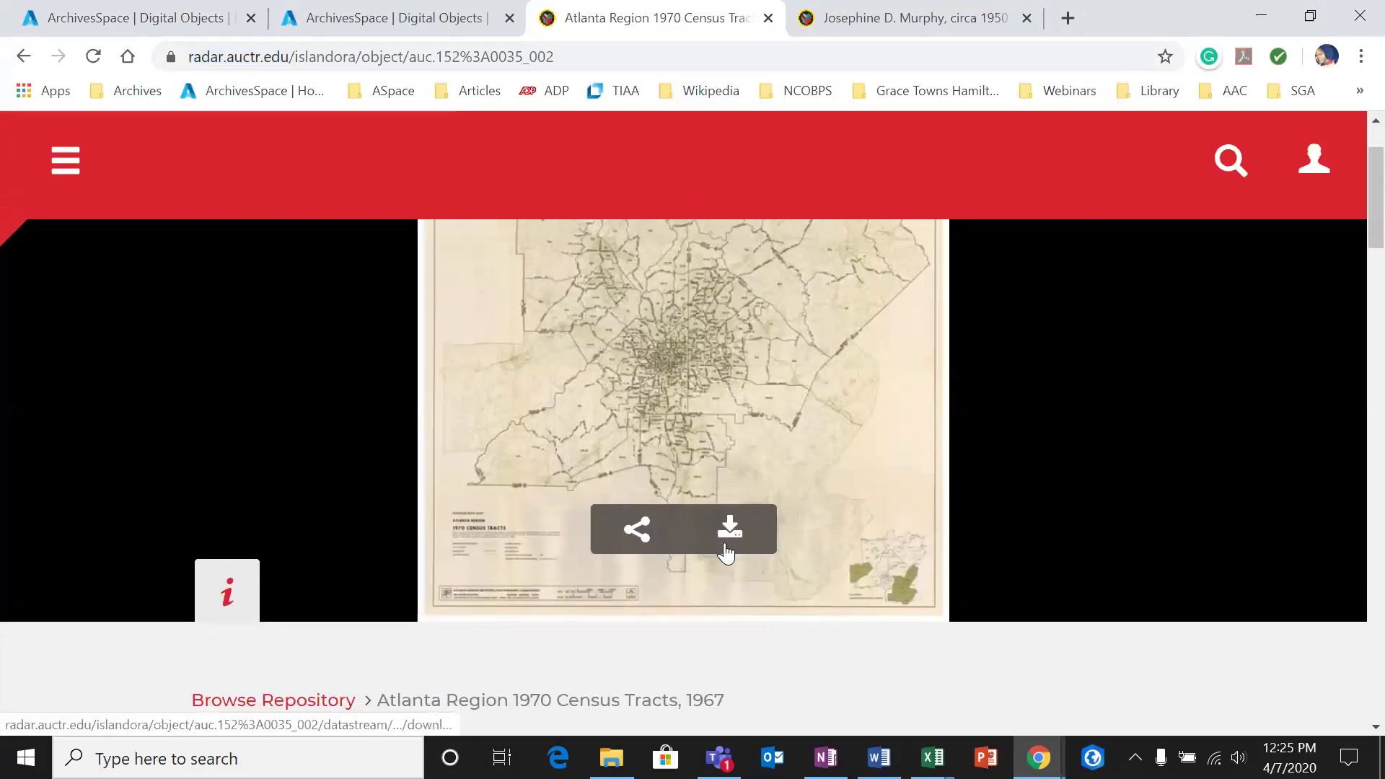
scroll(757, 581, down, 5)
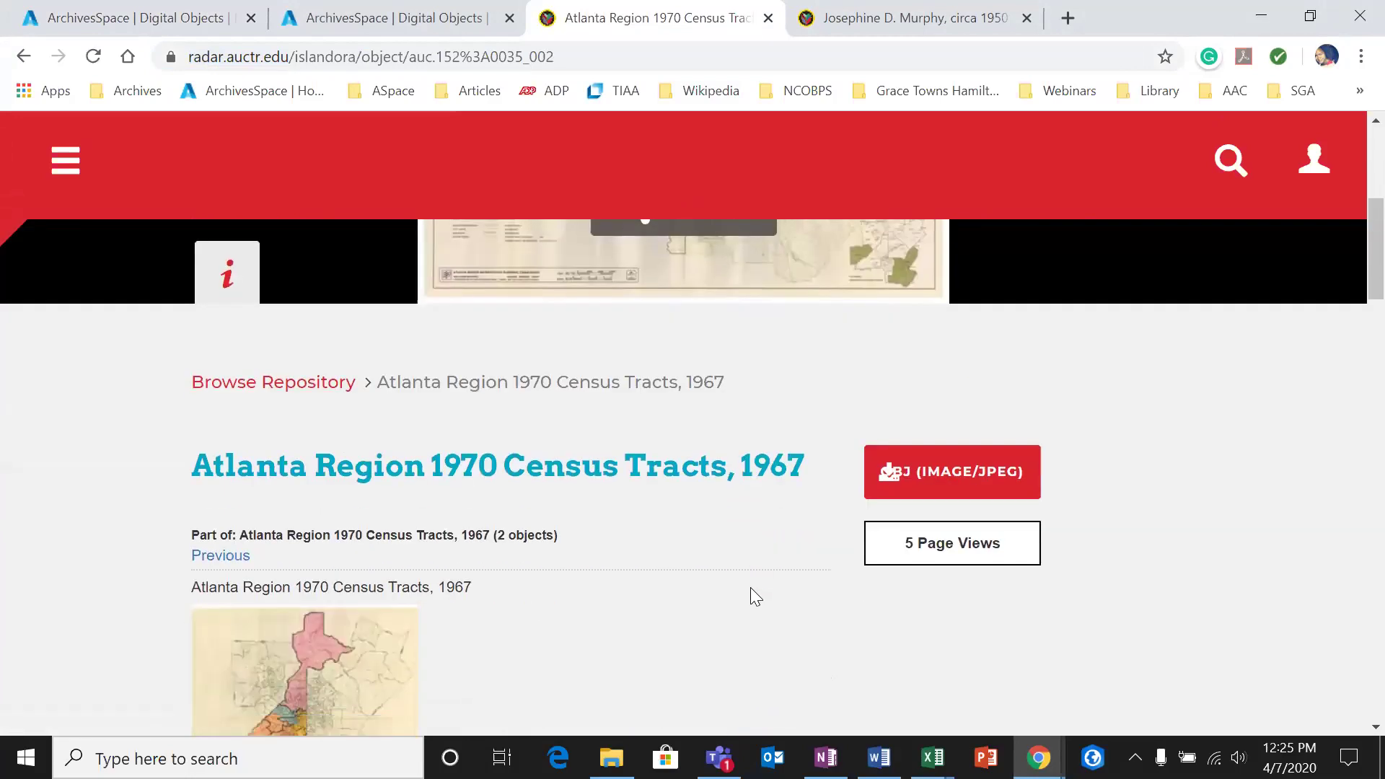
scroll(750, 587, up, 3)
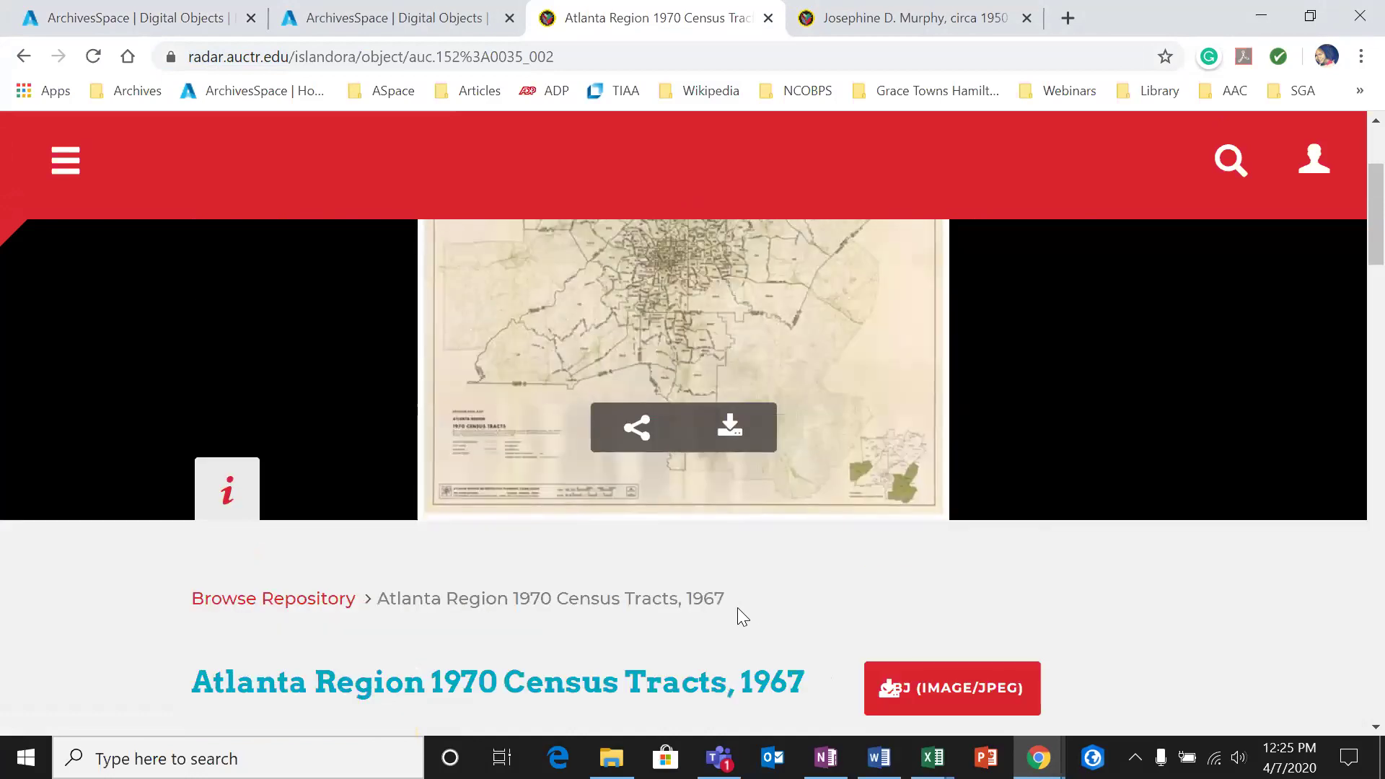
scroll(739, 610, up, 3)
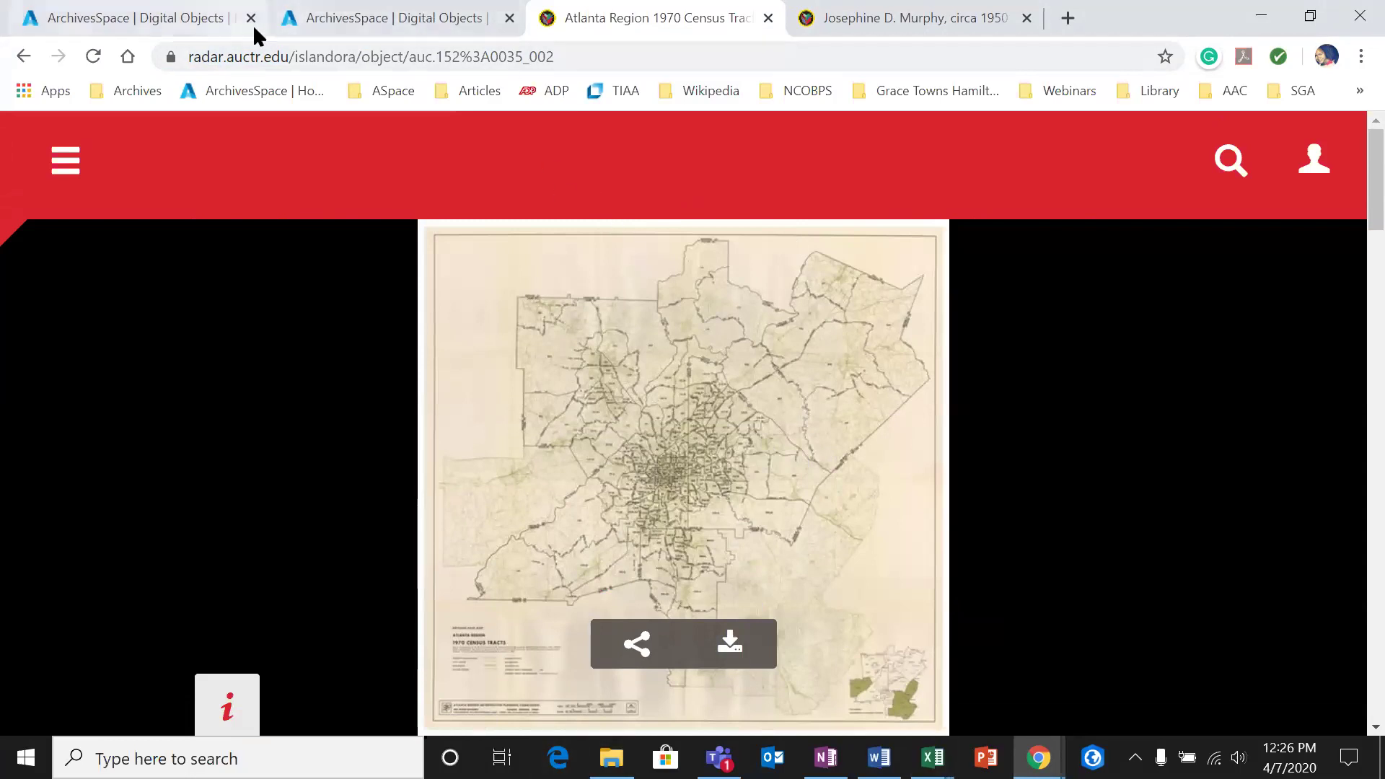
Step: Close the duplicate ArchivesSpace tab and examine the first Atlanta Region 1970 Census Tracts row and its file URI in the ASpace_DOs workbook
click(509, 17)
click(202, 20)
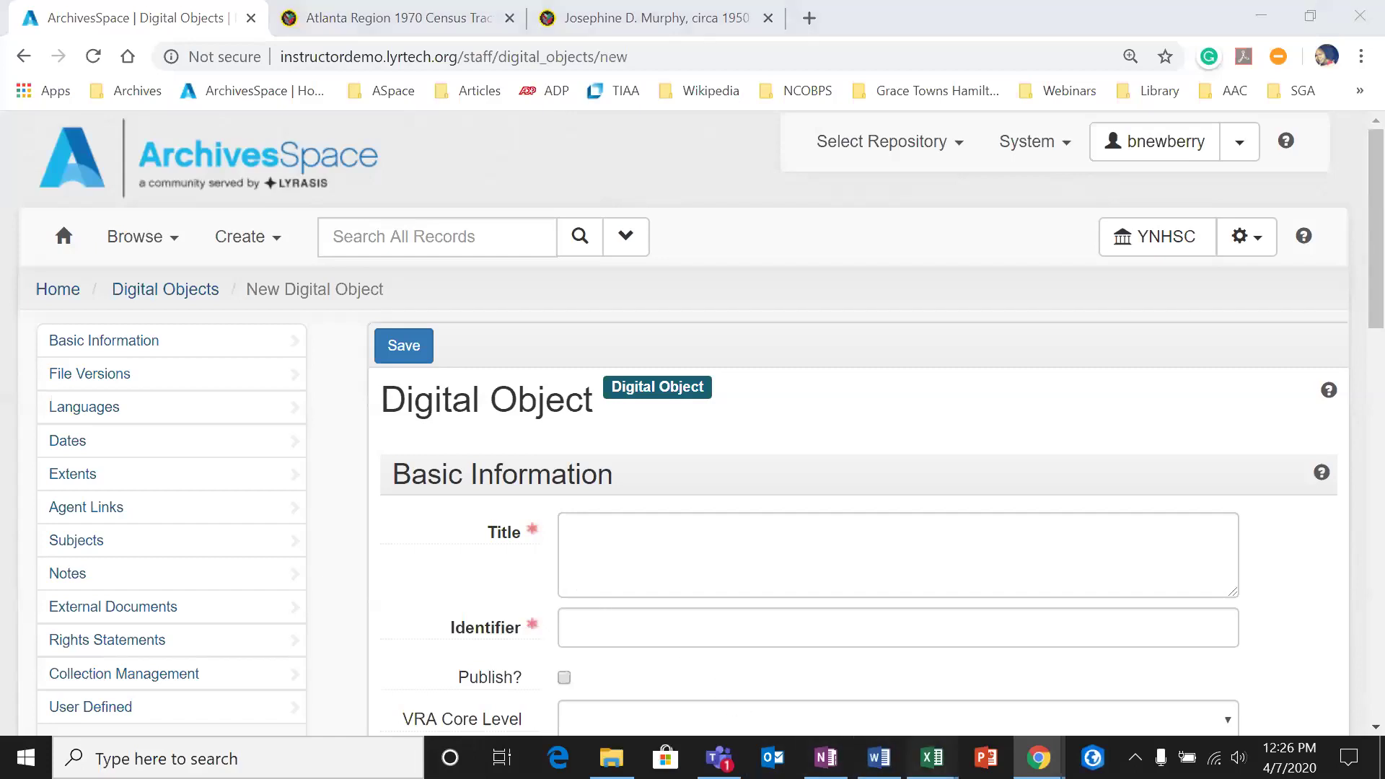
mouse_move(932, 758)
click(1025, 657)
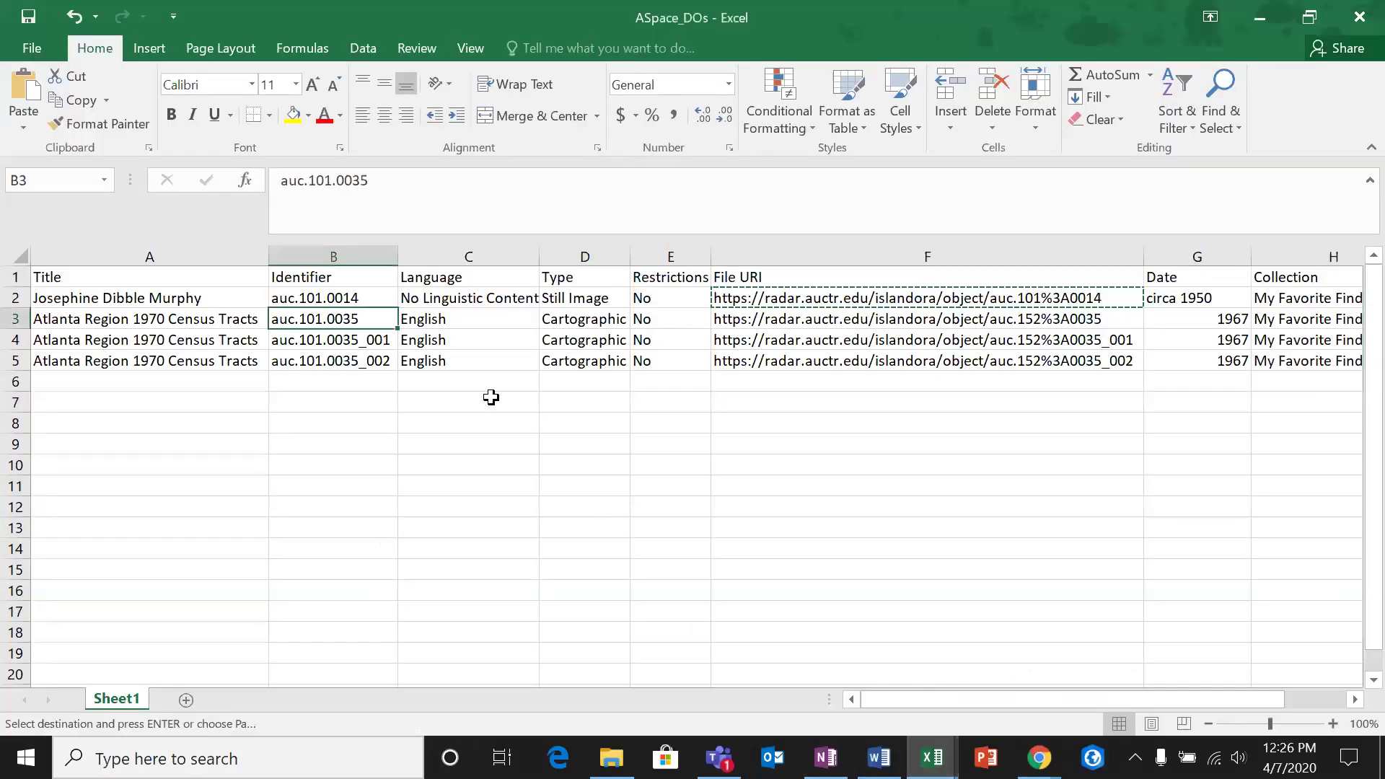
click(15, 319)
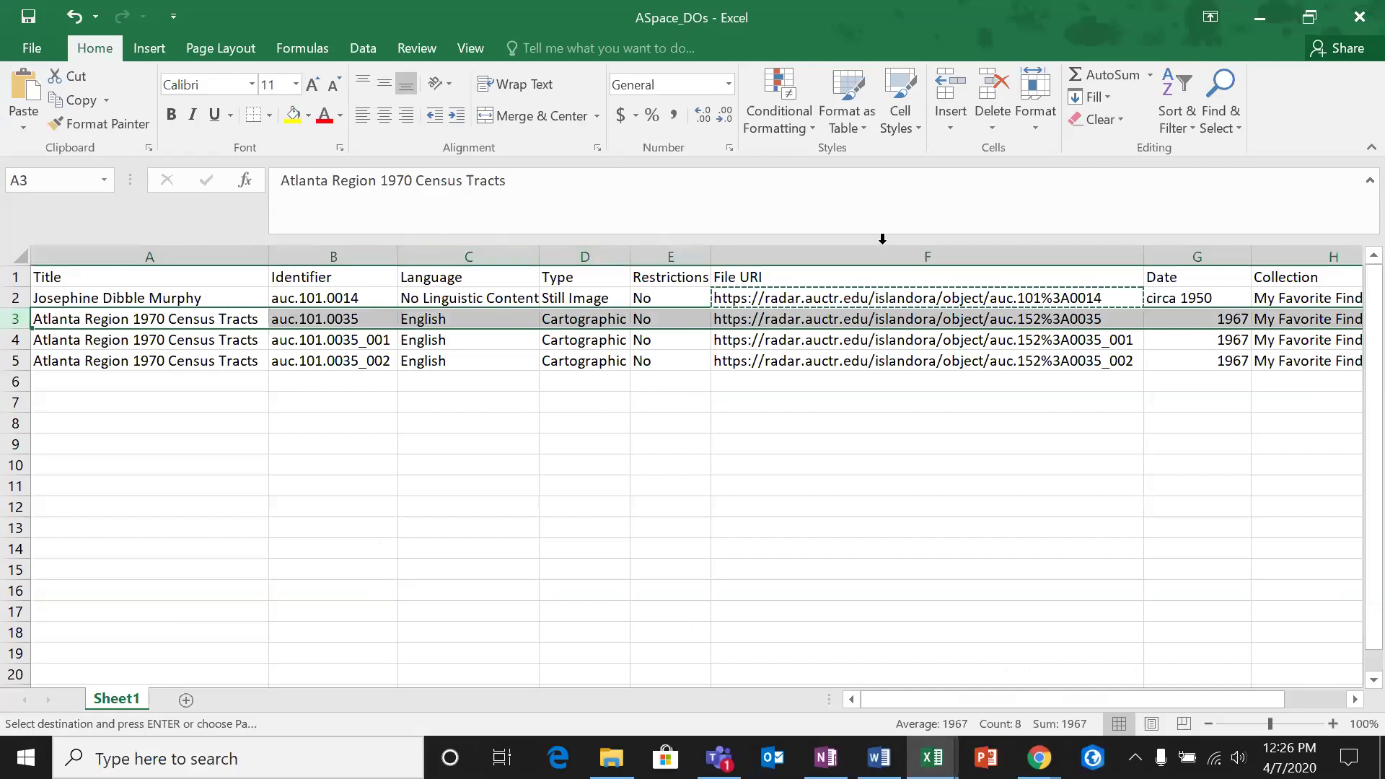
click(870, 318)
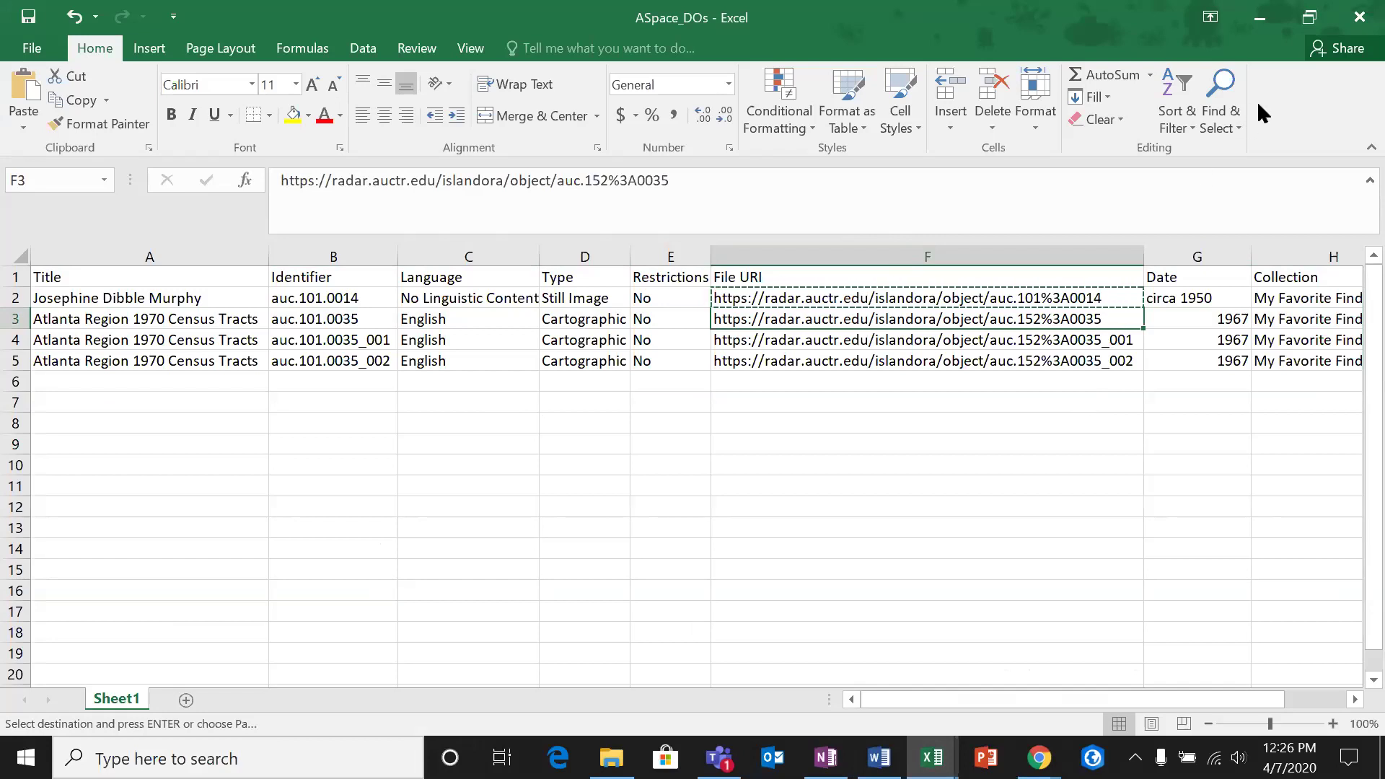
click(1259, 17)
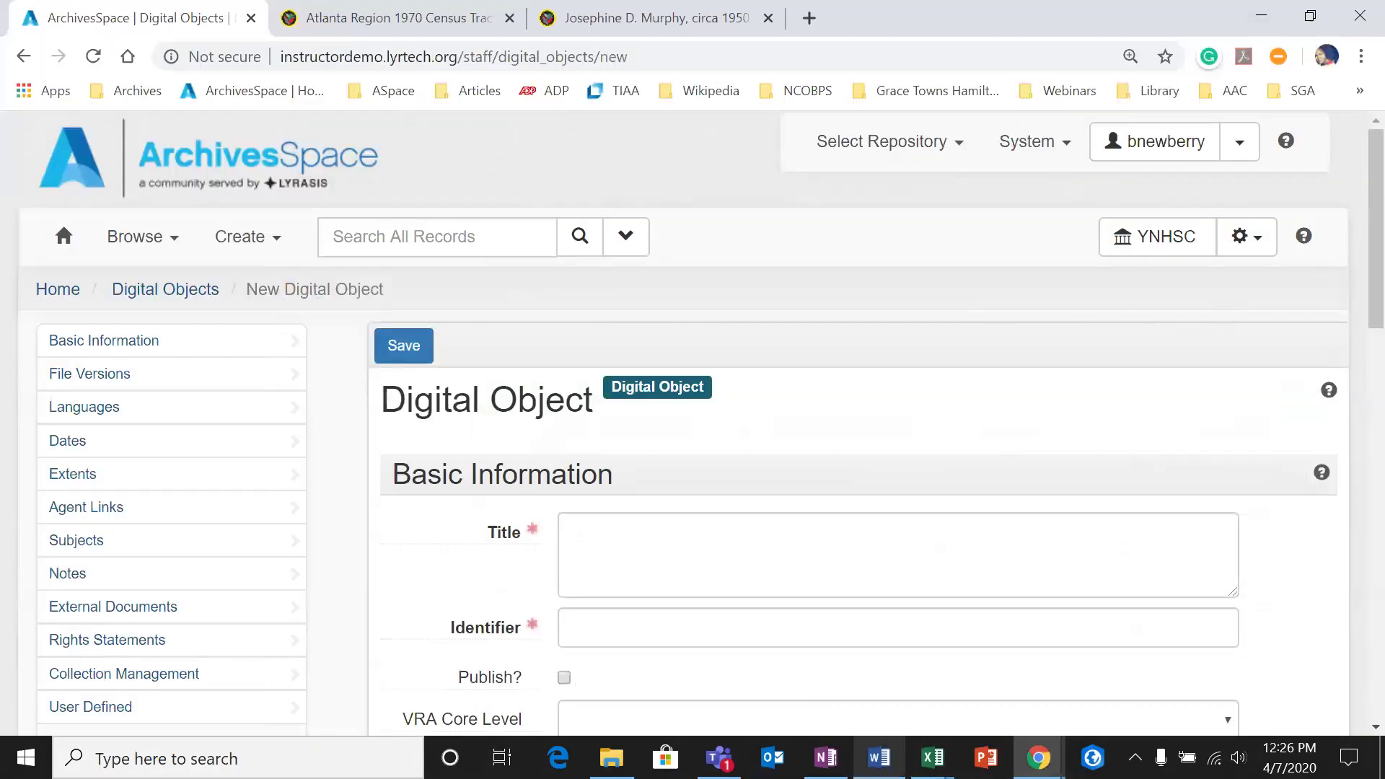
Step: Copy the title Atlanta Region 1970 Census Tracts from the ASpace_DOs workbook into the new digital object's Title in ArchivesSpace
mouse_move(932, 757)
click(1017, 705)
click(247, 322)
right_click(248, 322)
click(310, 315)
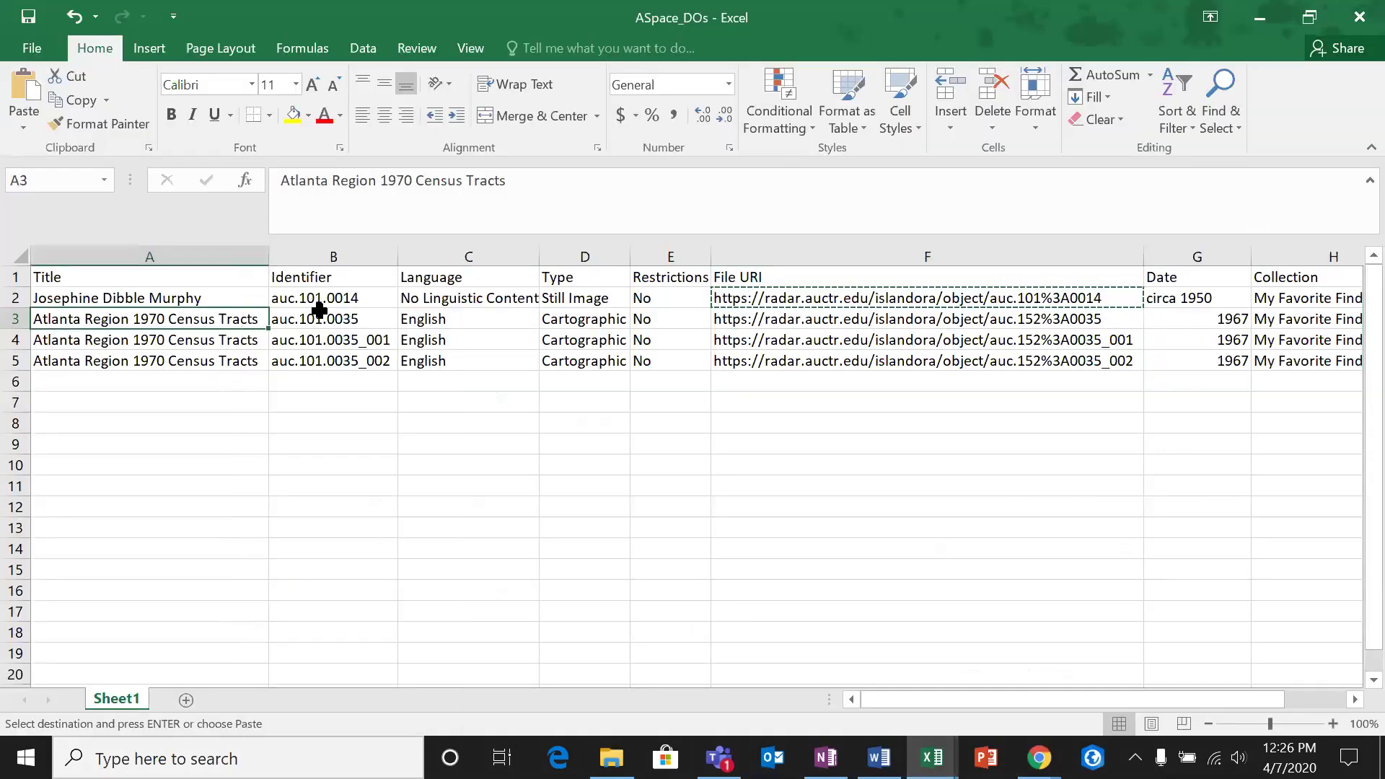
click(1245, 8)
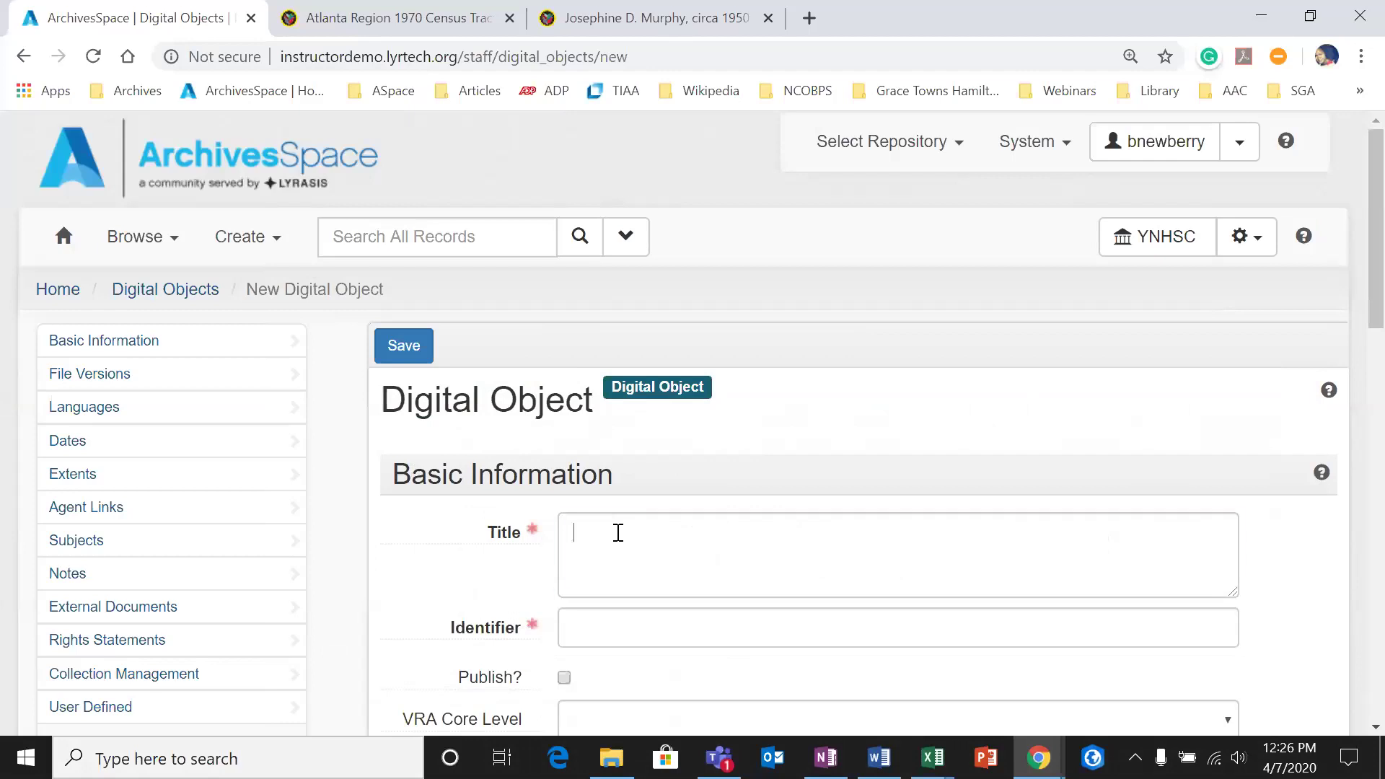
right_click(615, 532)
click(667, 362)
scroll(748, 427, down, 2)
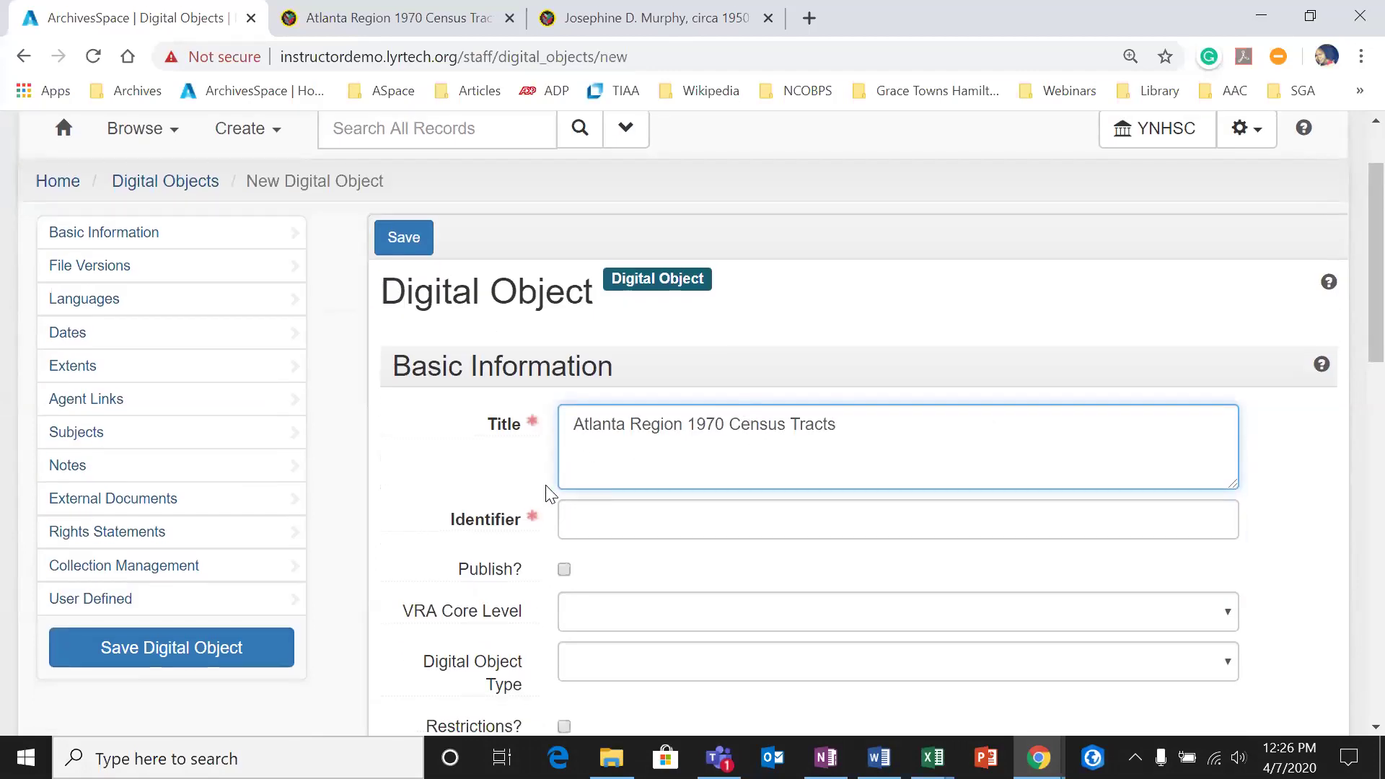
Step: Copy the identifier auc.101.0035 from the ASpace_DOs workbook into the new digital object's Identifier in ArchivesSpace
scroll(639, 514, down, 2)
click(1039, 758)
mouse_move(932, 757)
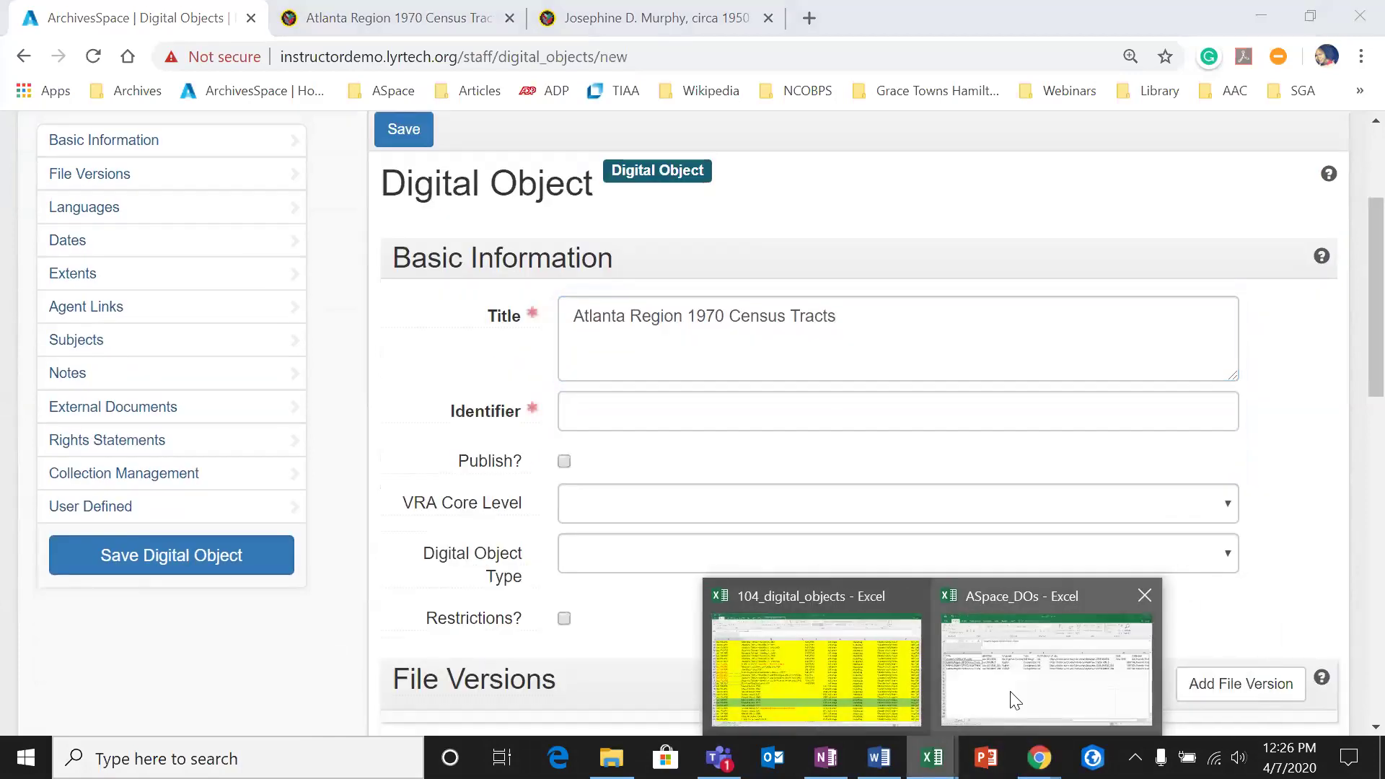
click(1017, 693)
click(389, 318)
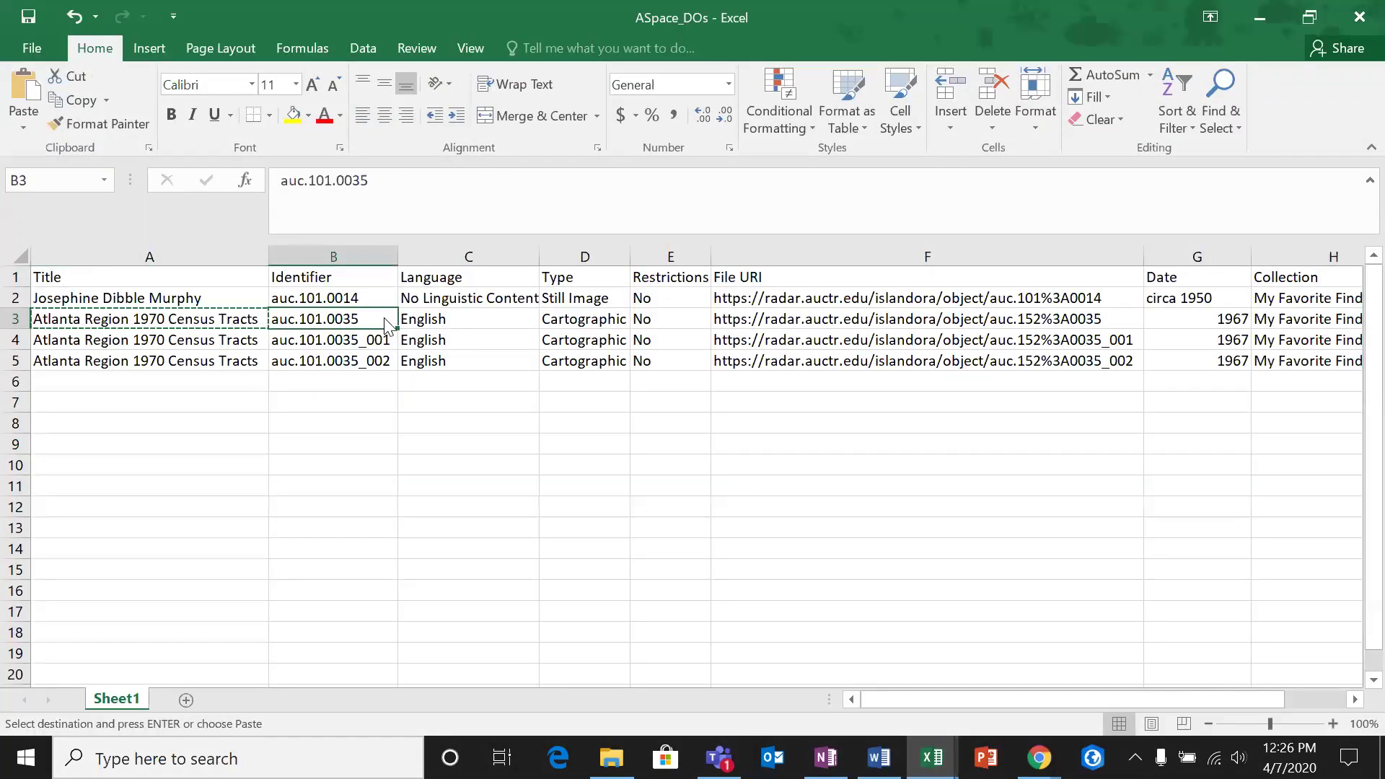
right_click(385, 318)
click(441, 315)
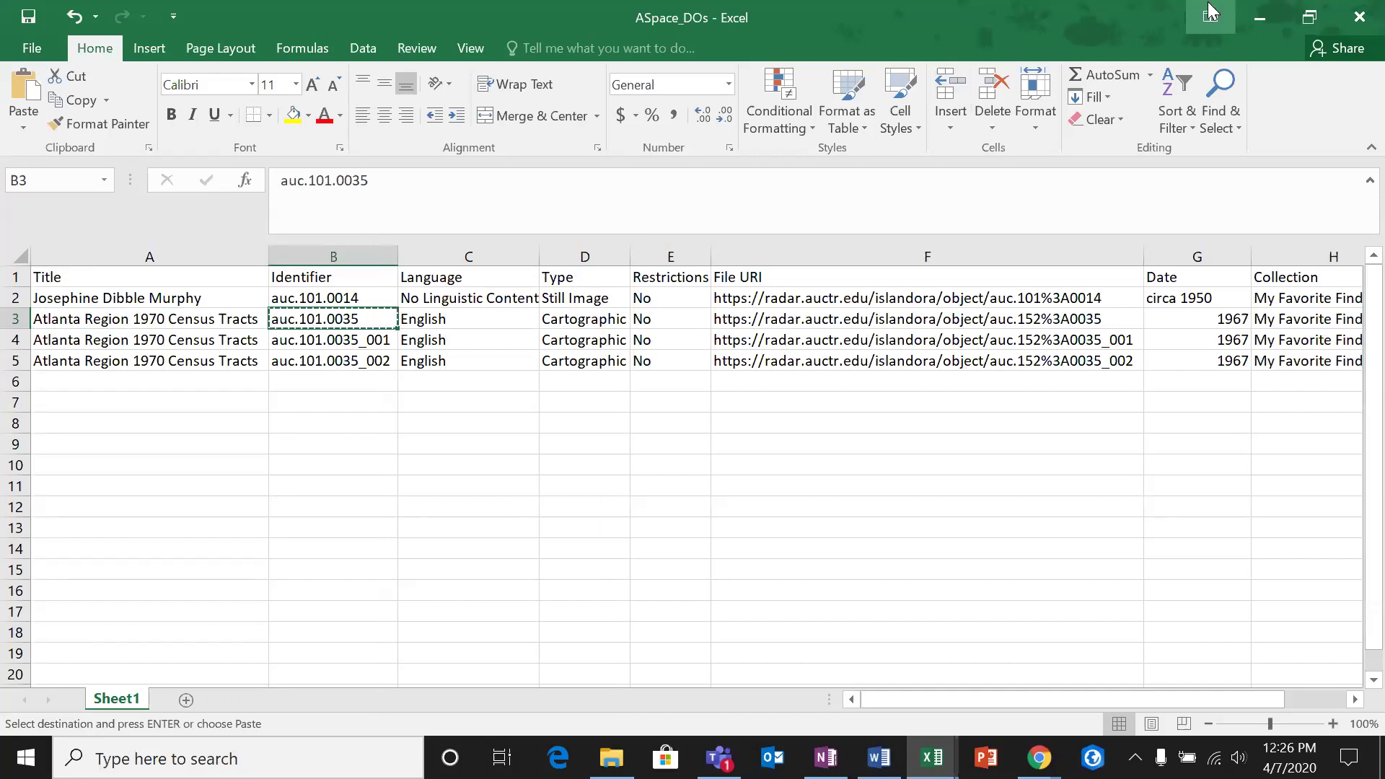
click(1260, 17)
right_click(600, 402)
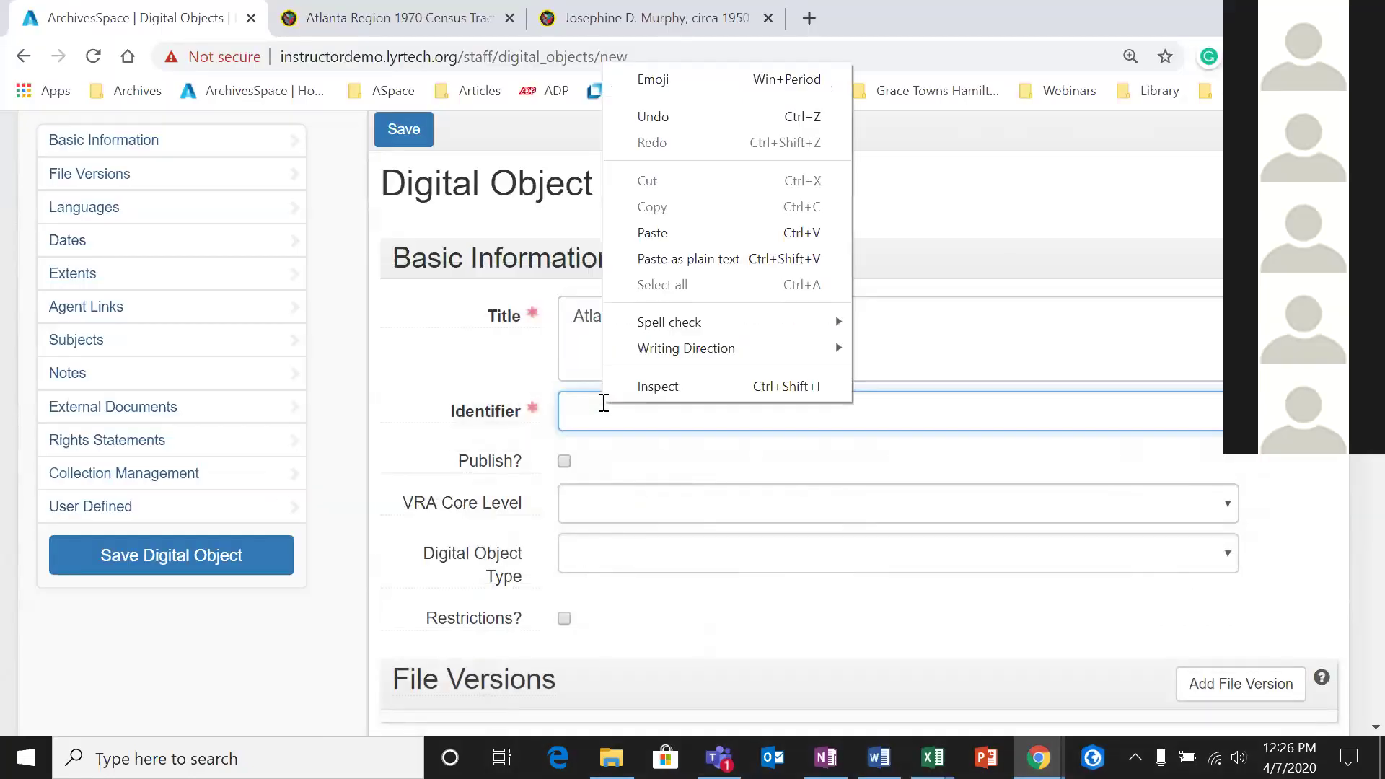
click(752, 259)
Step: Mark the digital object for publishing and set its digital object type to Cartographic, leaving the VRA Core Level blank
scroll(721, 365, down, 1)
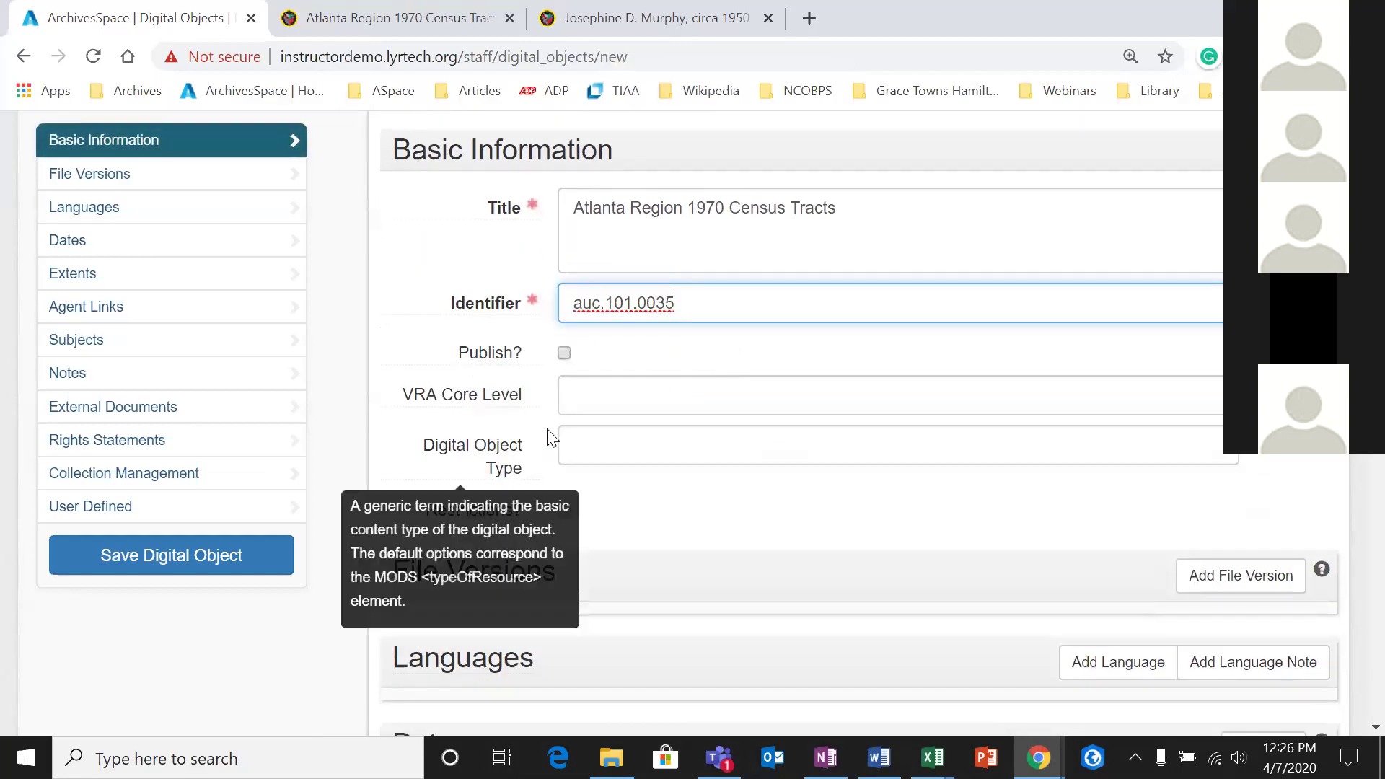
click(567, 356)
scroll(705, 368, up, 1)
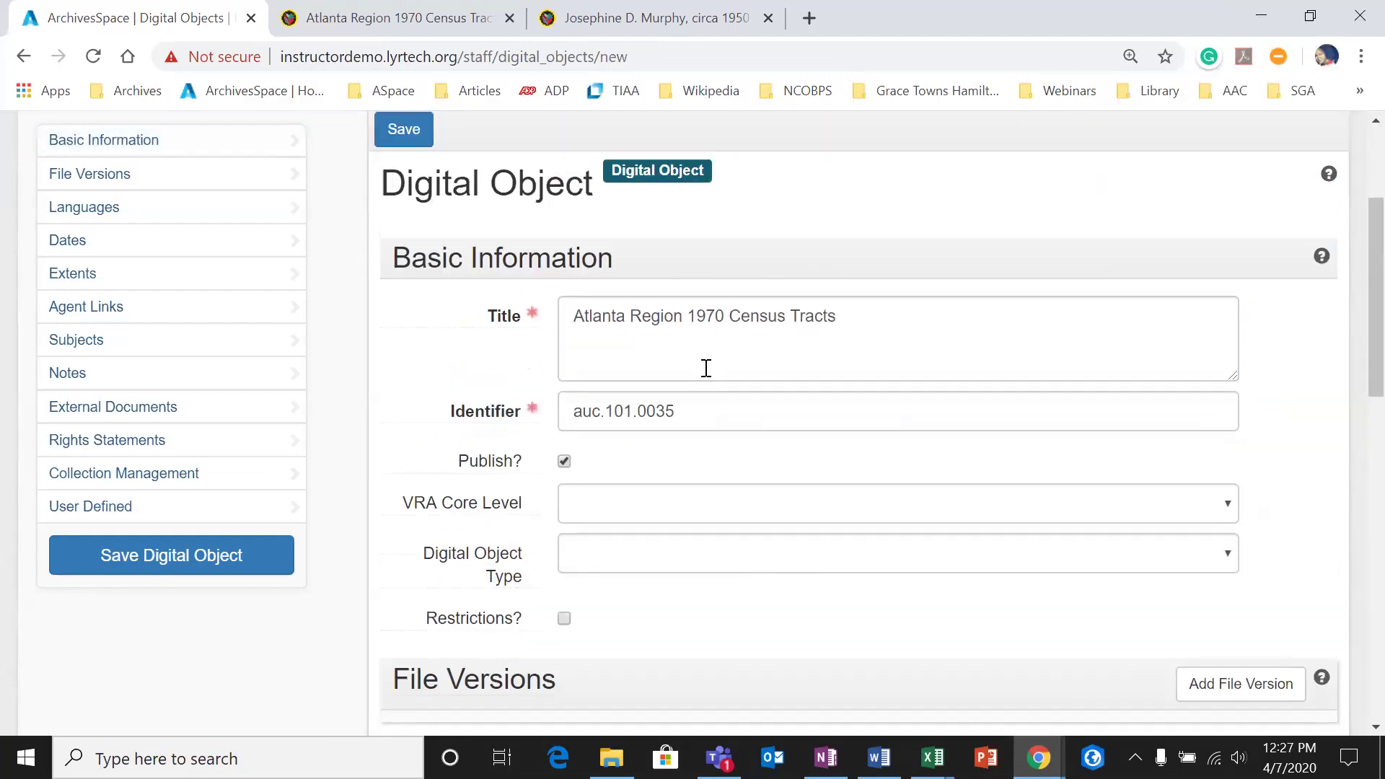
scroll(708, 378, down, 1)
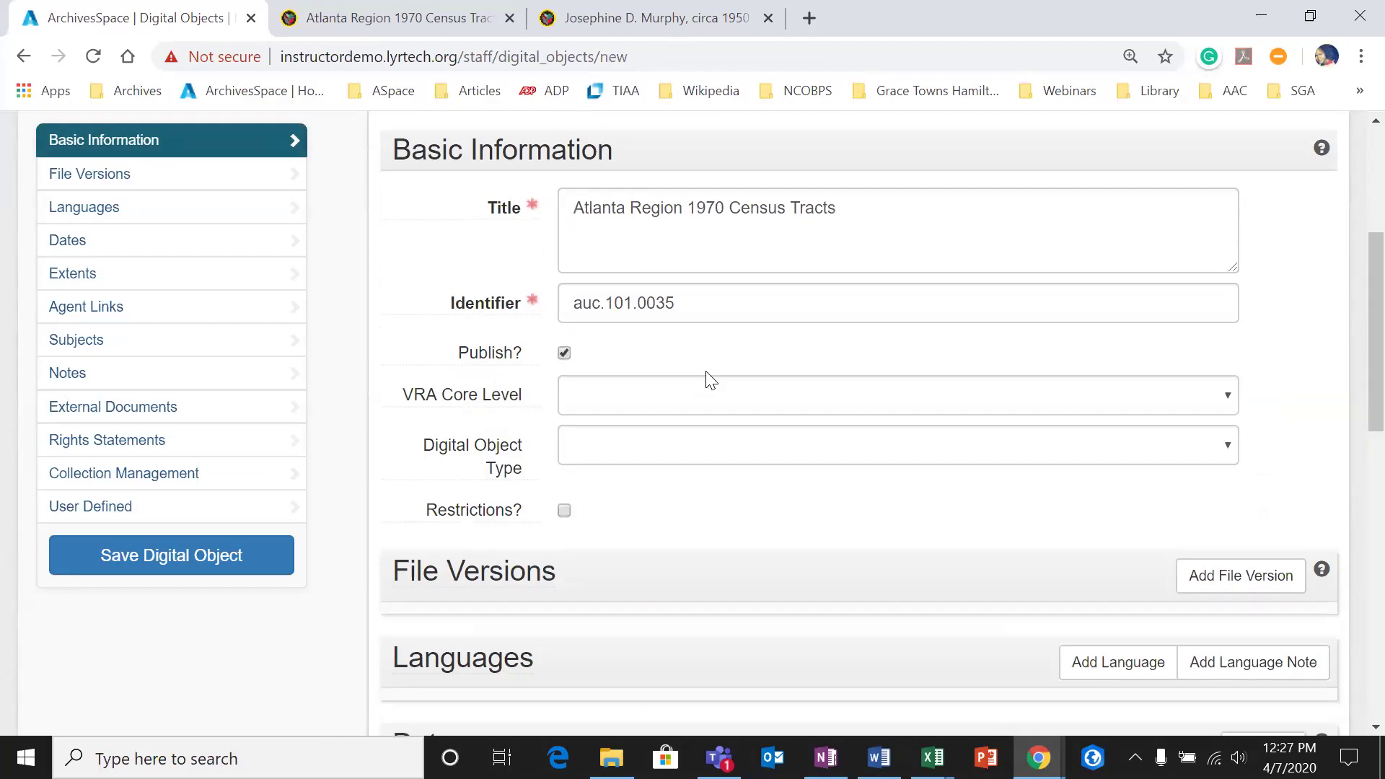
scroll(710, 380, down, 1)
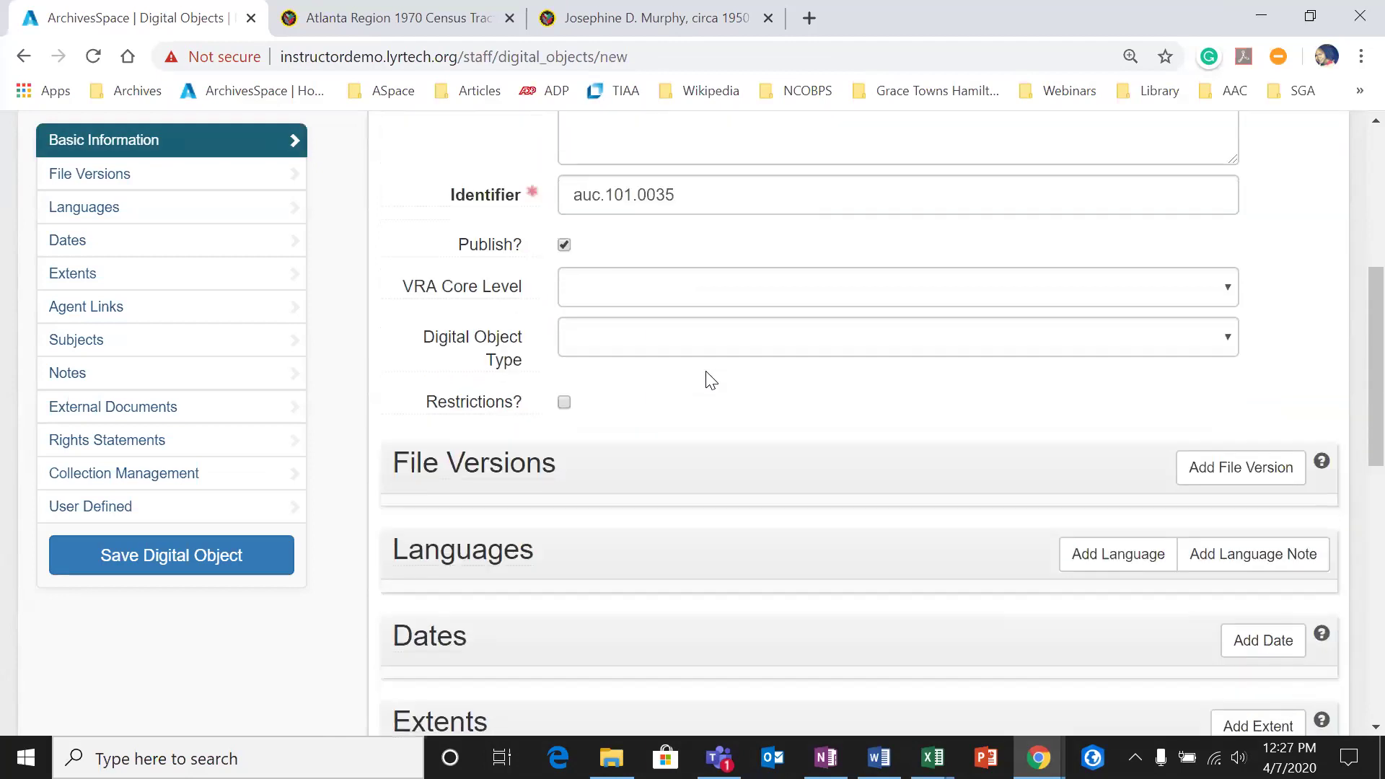
click(592, 291)
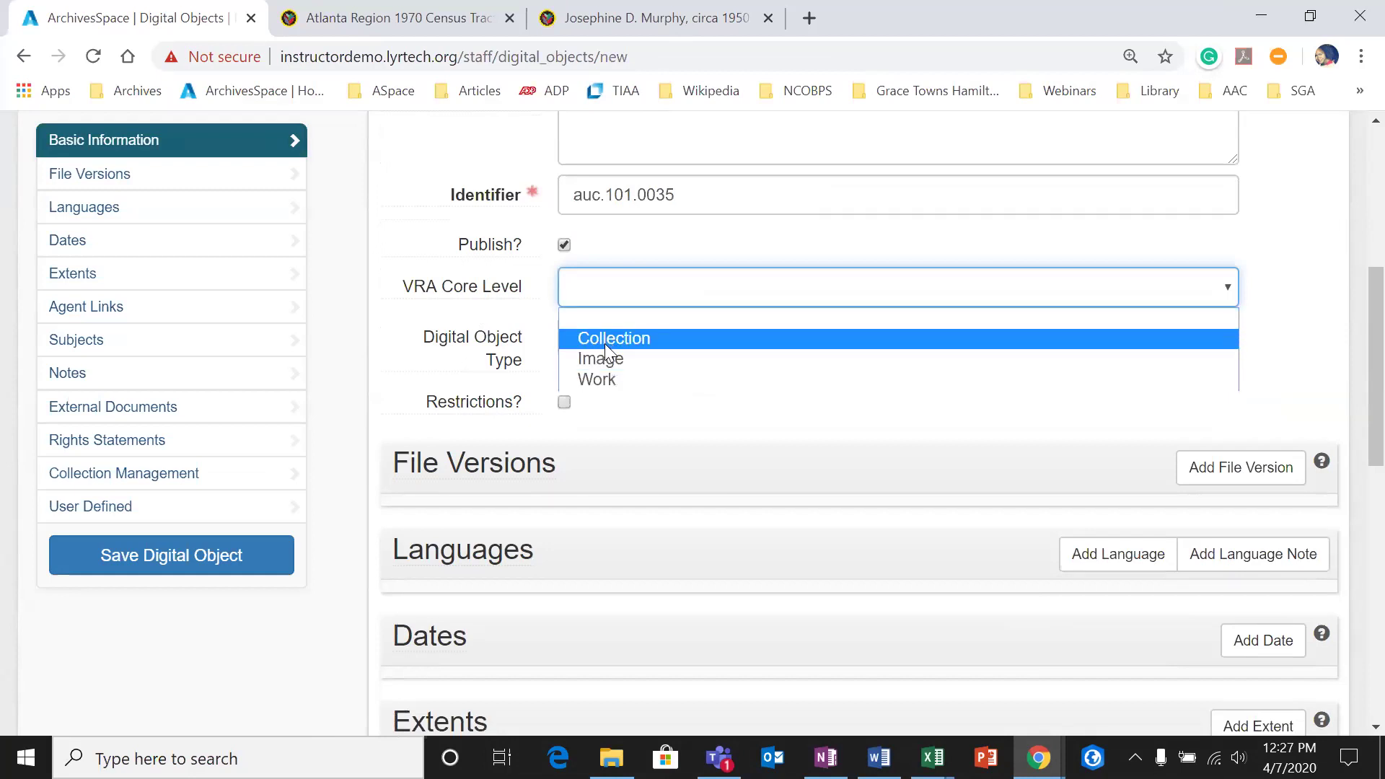
click(521, 320)
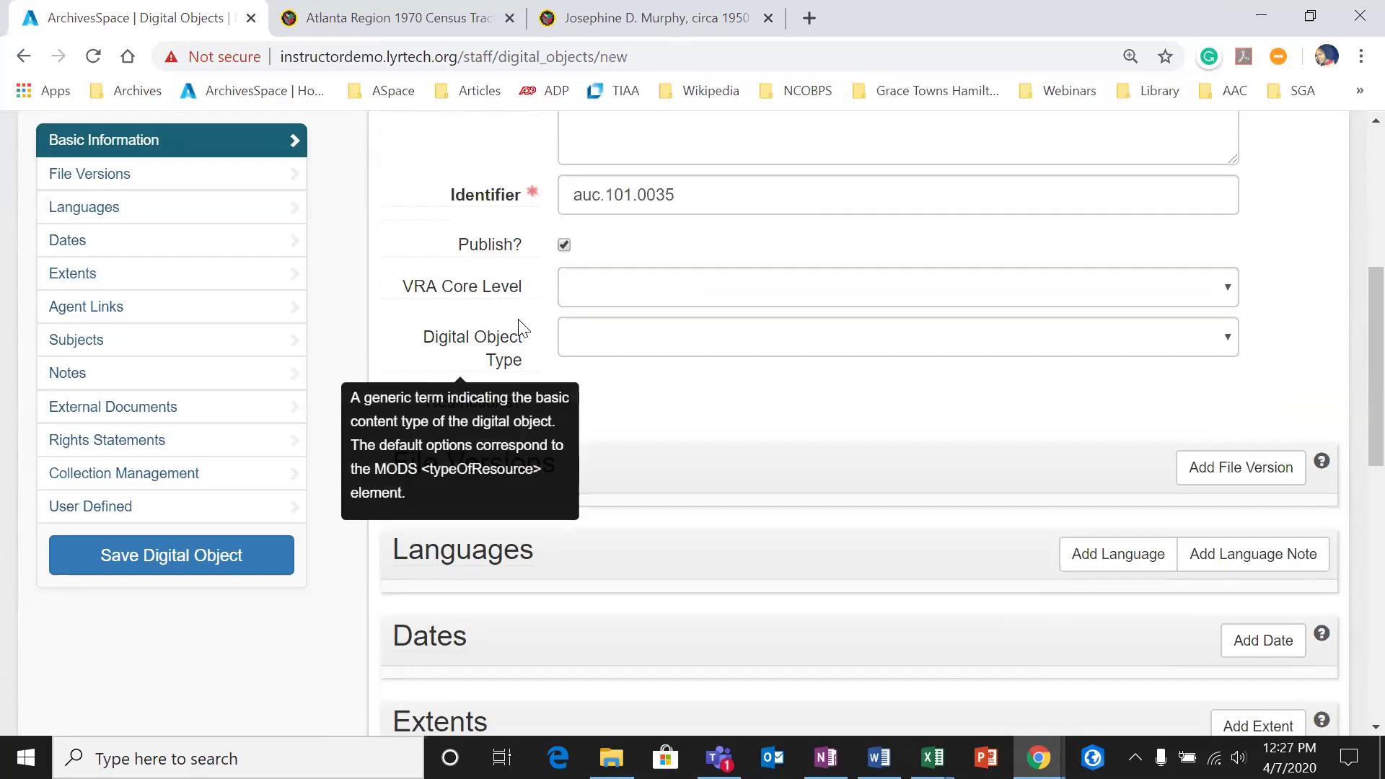
click(635, 339)
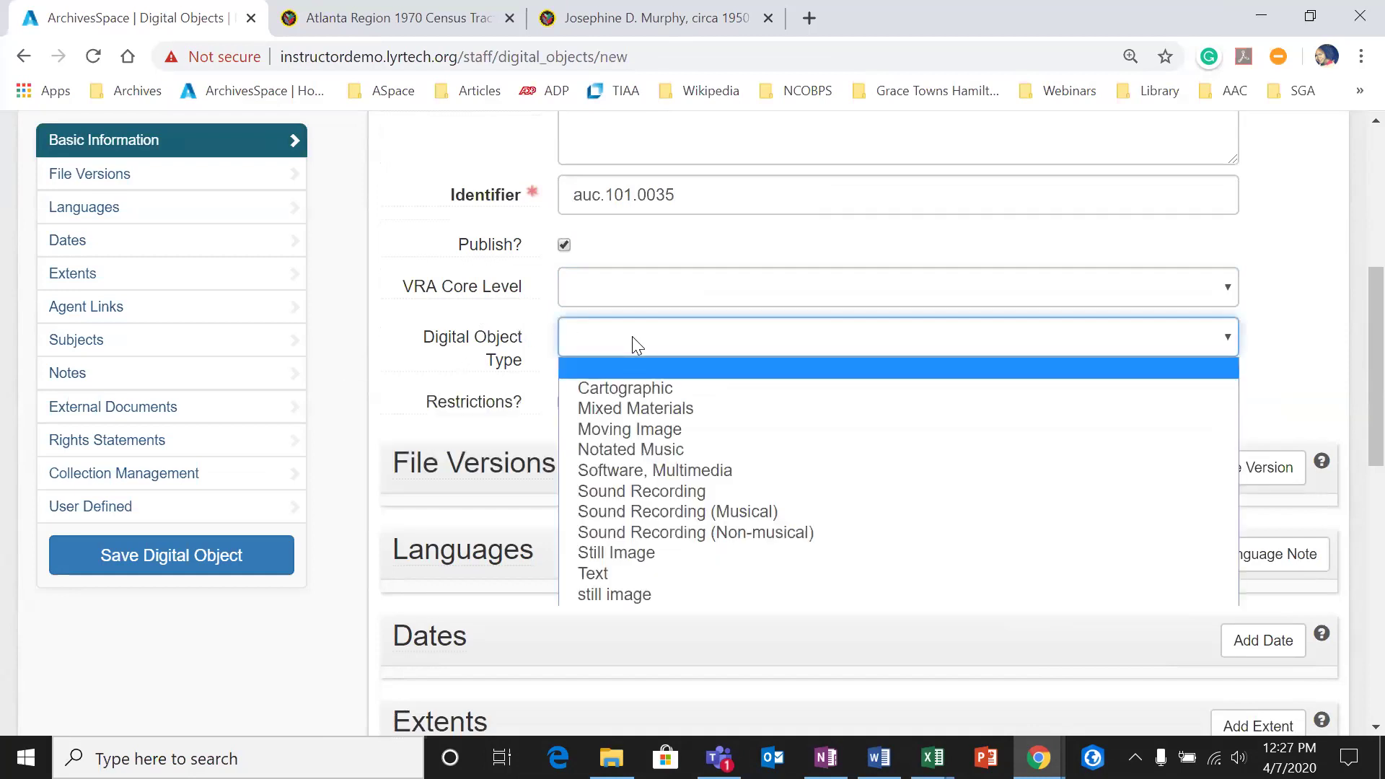
click(663, 387)
scroll(770, 387, down, 2)
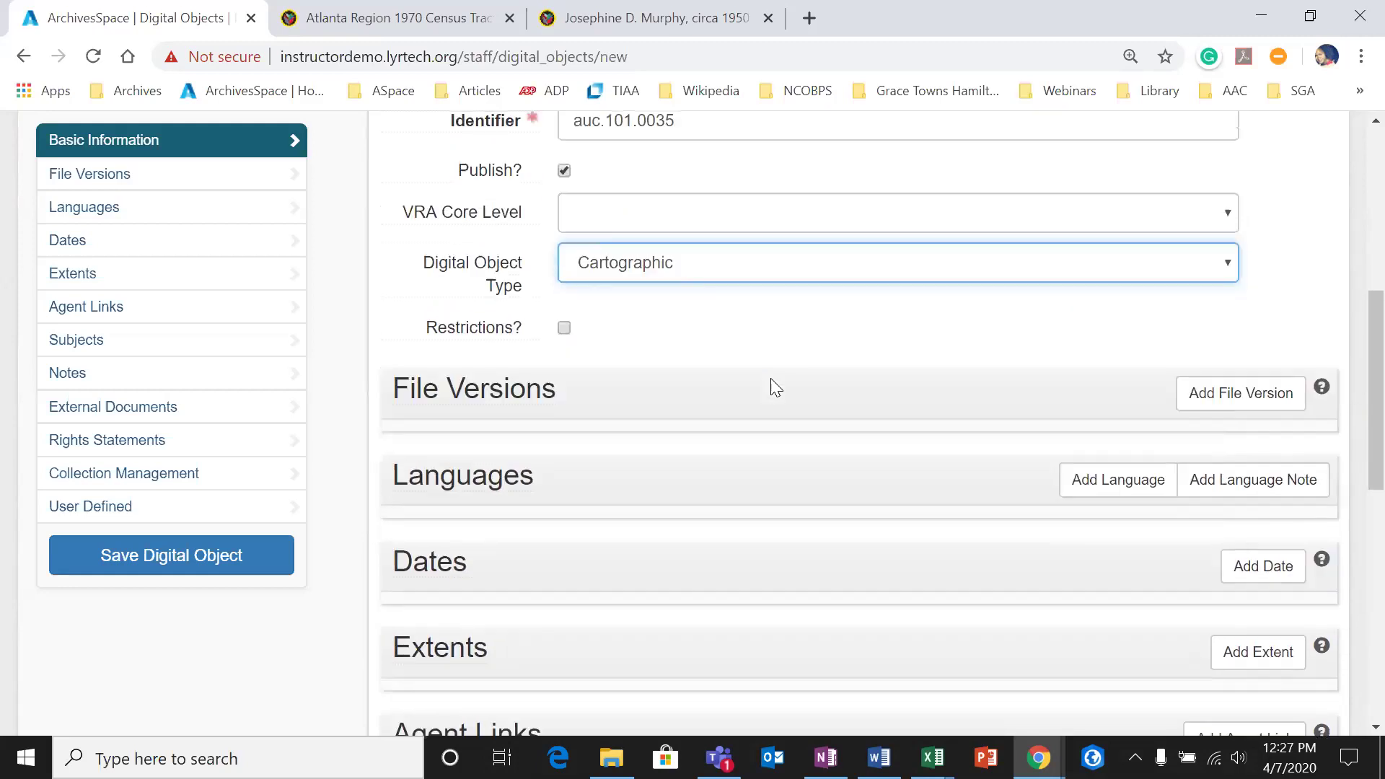
click(1246, 346)
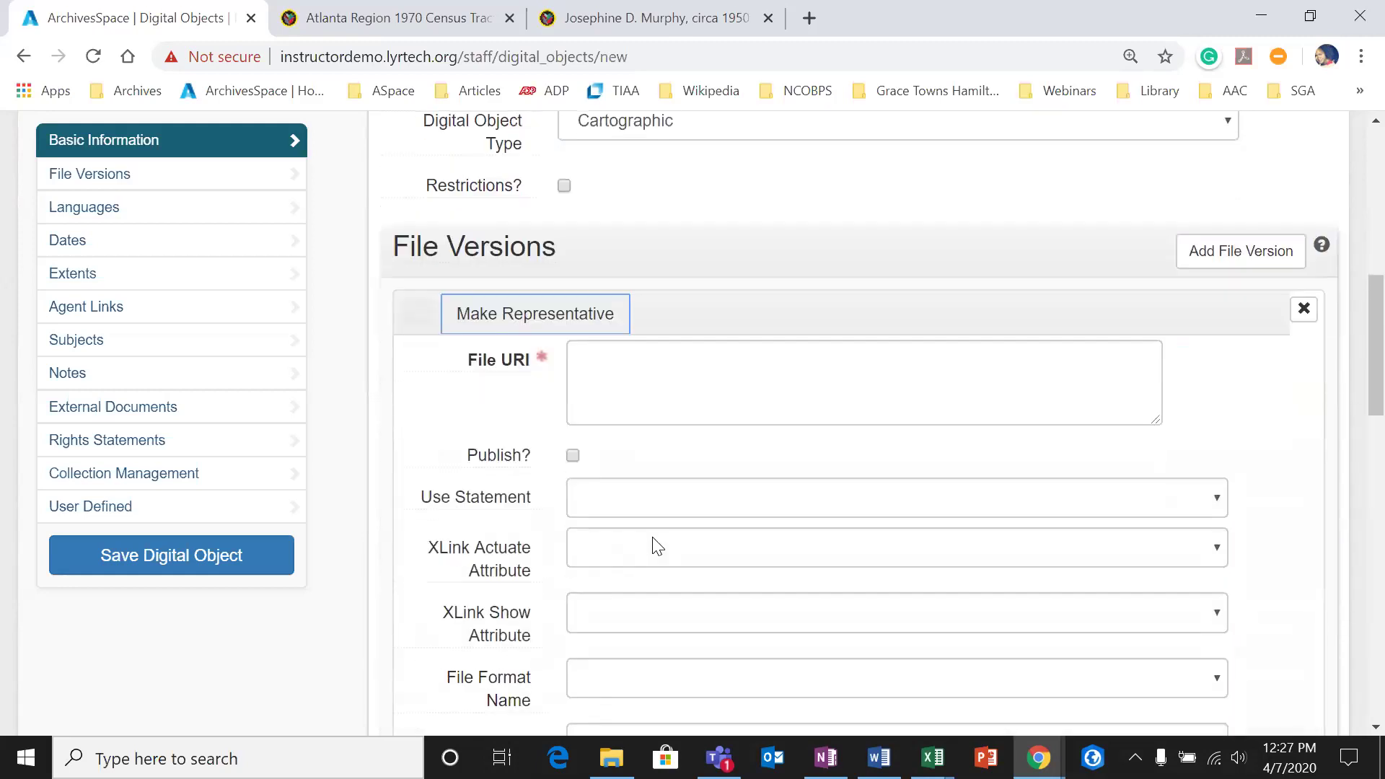
click(933, 758)
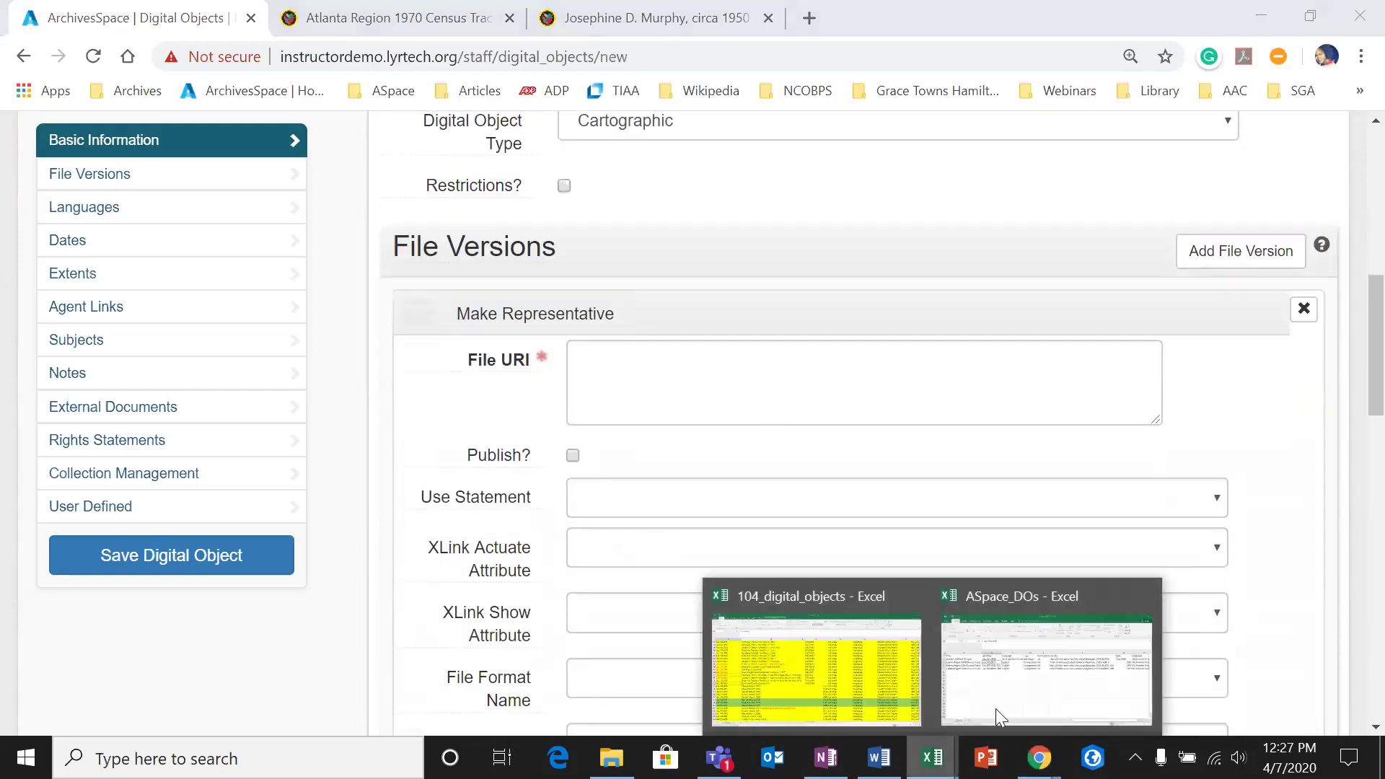
click(1046, 667)
click(840, 315)
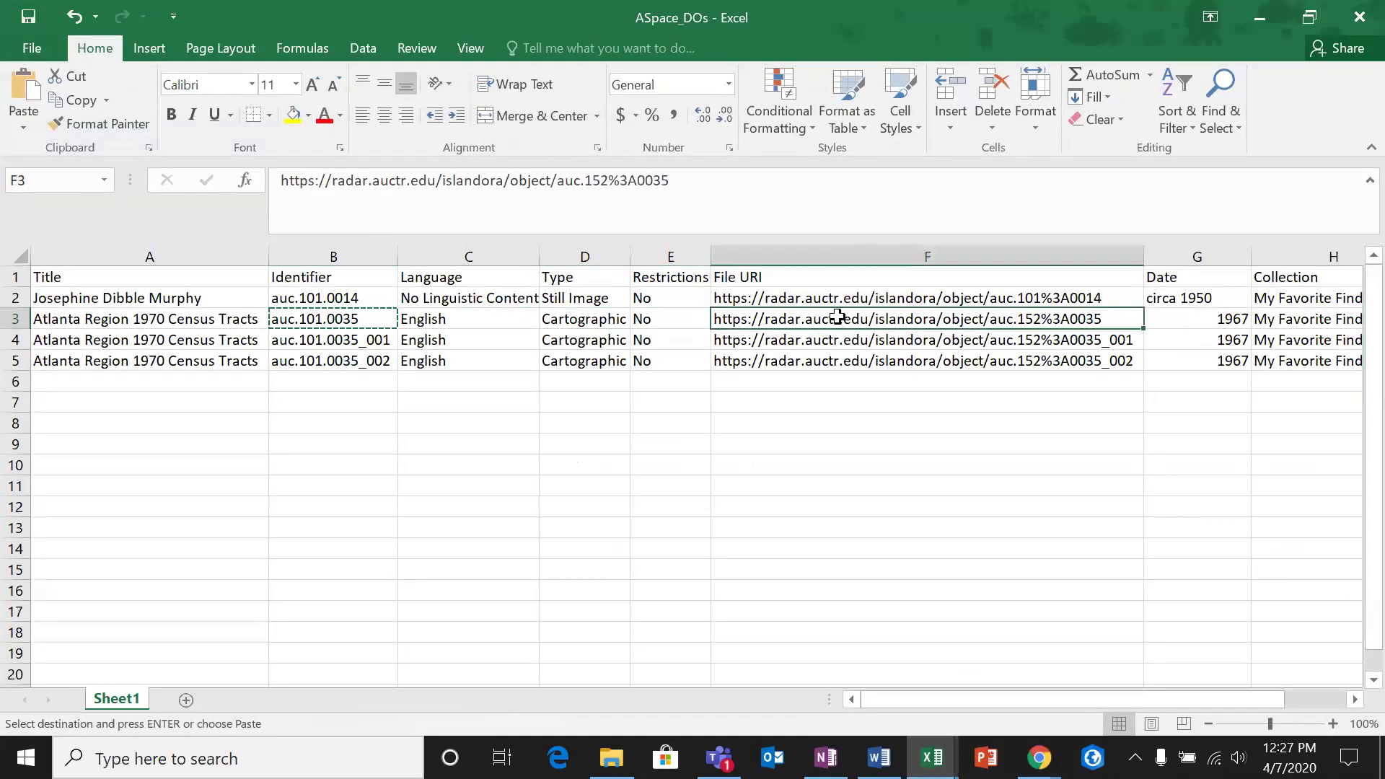
right_click(841, 315)
click(894, 316)
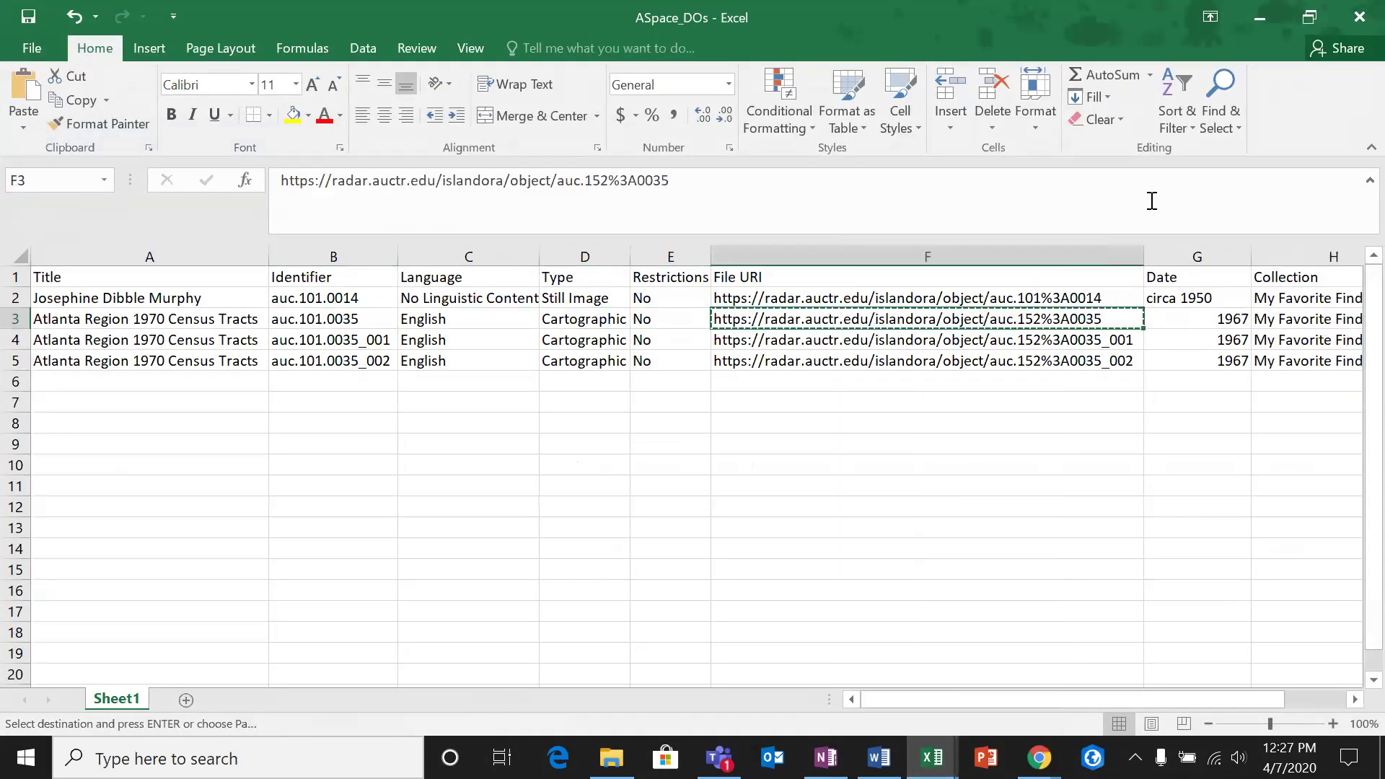
click(1260, 18)
click(837, 375)
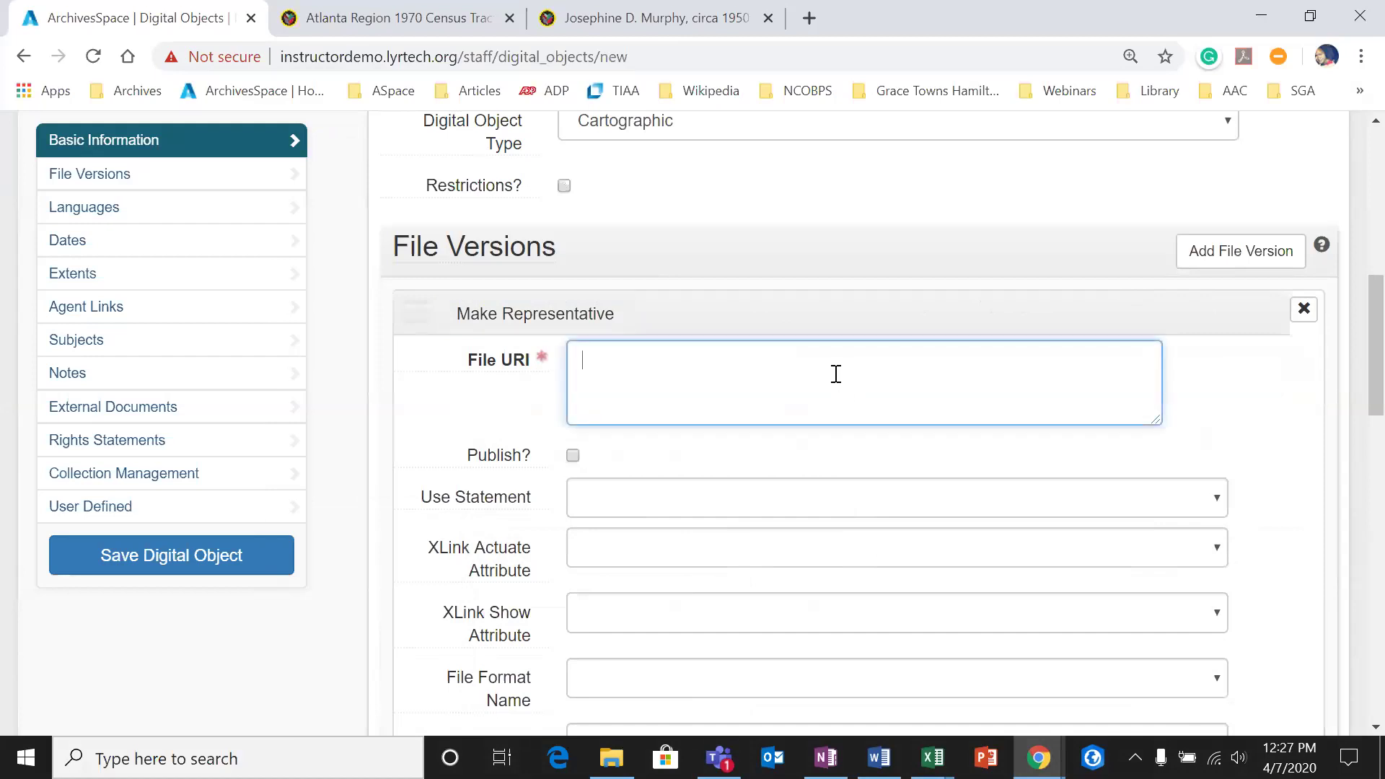
right_click(833, 378)
click(869, 545)
key(BackSpace)
Step: Mark the file version for publishing and look through the available Use Statement options
scroll(837, 484, down, 1)
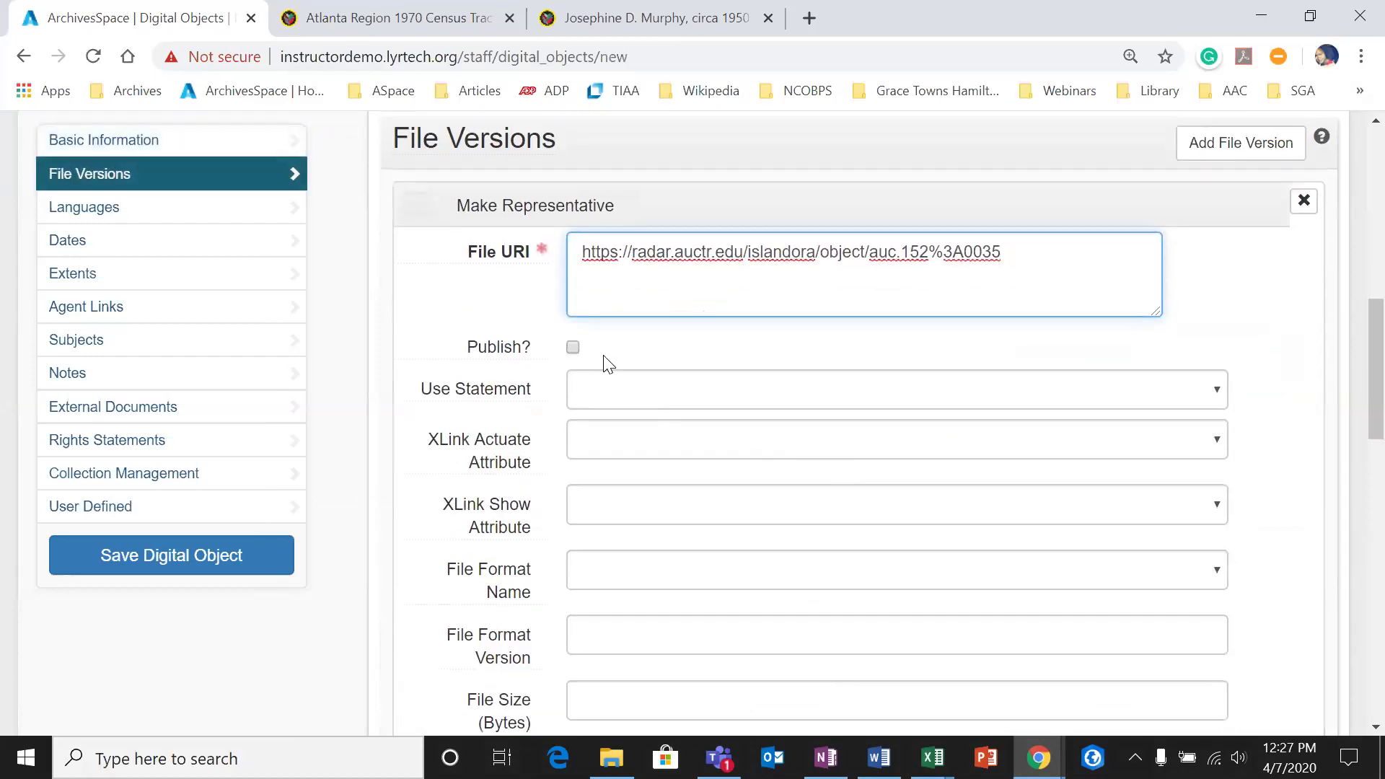
click(575, 348)
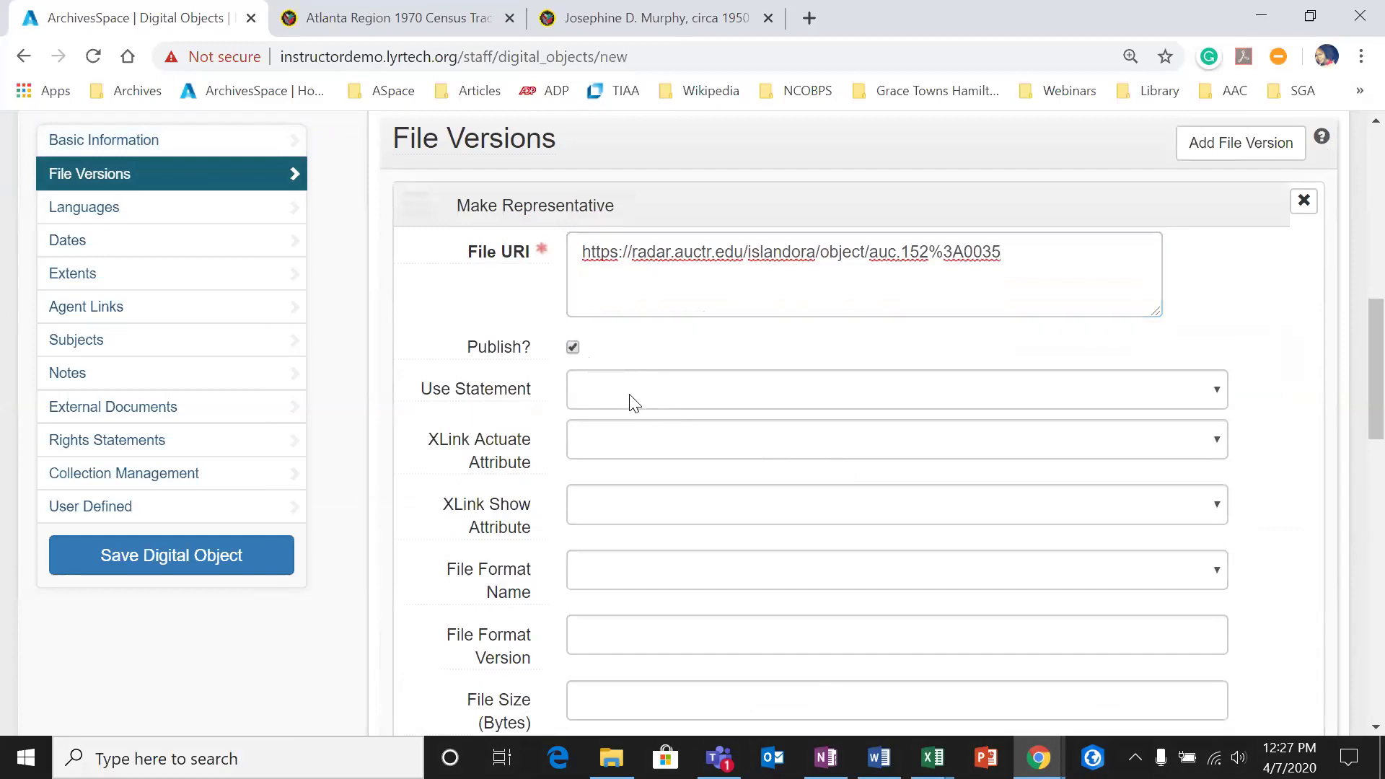
click(632, 403)
scroll(793, 247, down, 2)
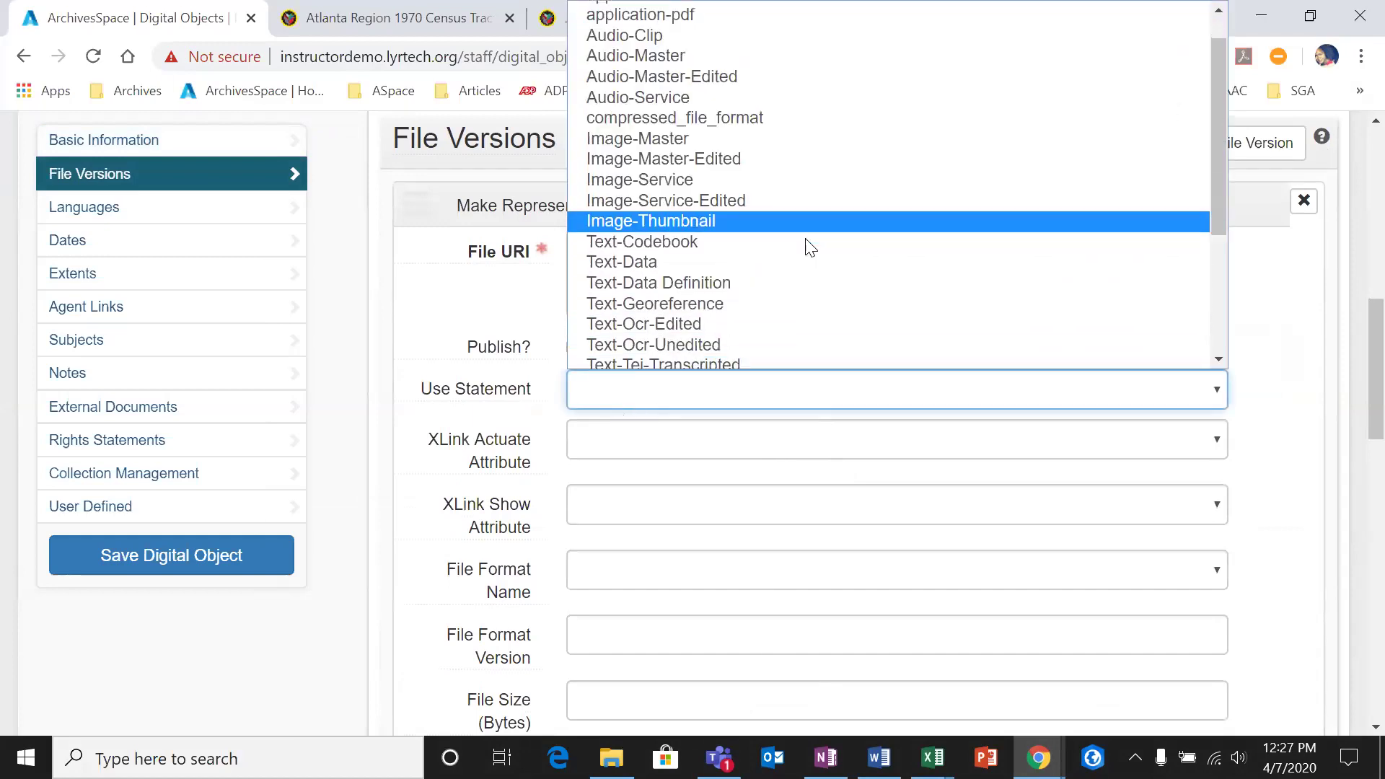
scroll(808, 245, down, 3)
scroll(807, 241, down, 1)
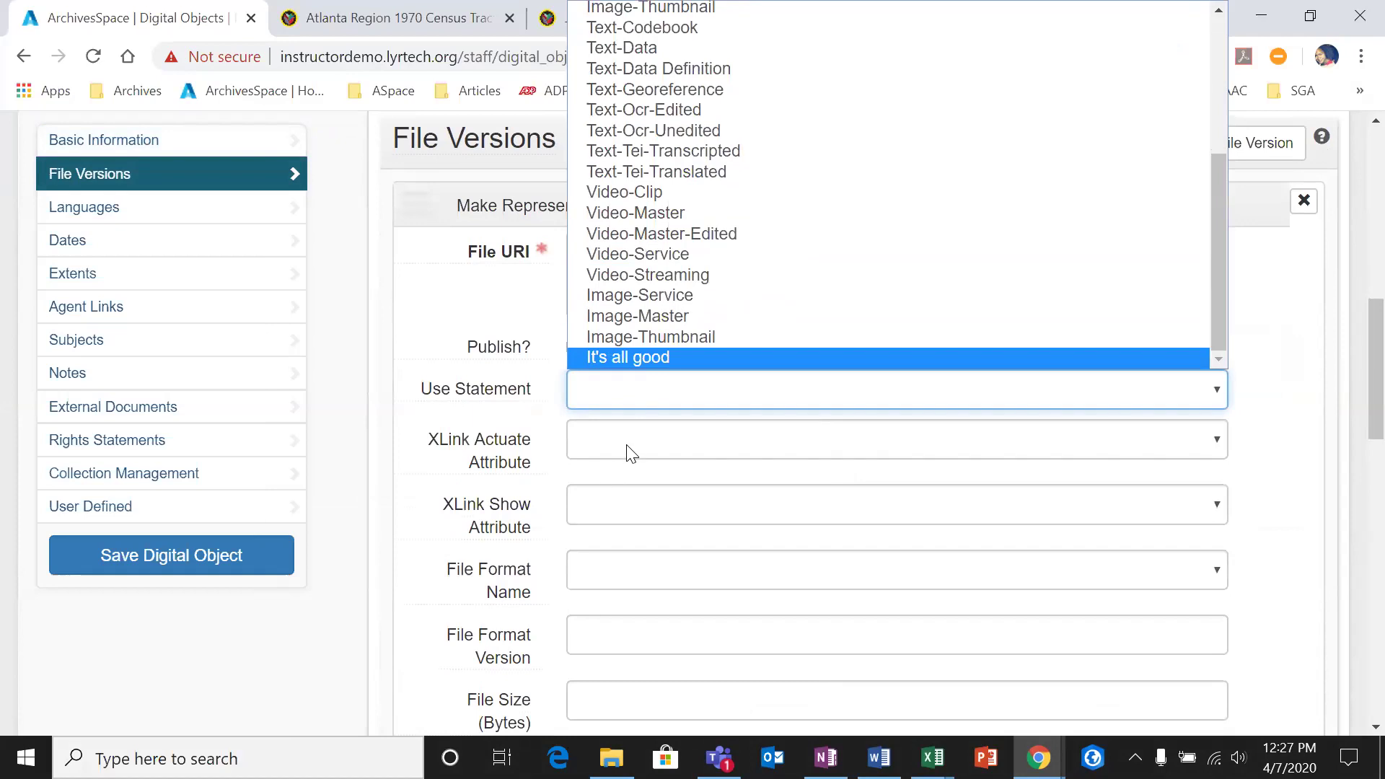
Step: Set the file version's XLink Actuate Attribute to onRequest and its XLink Show Attribute to new
click(631, 453)
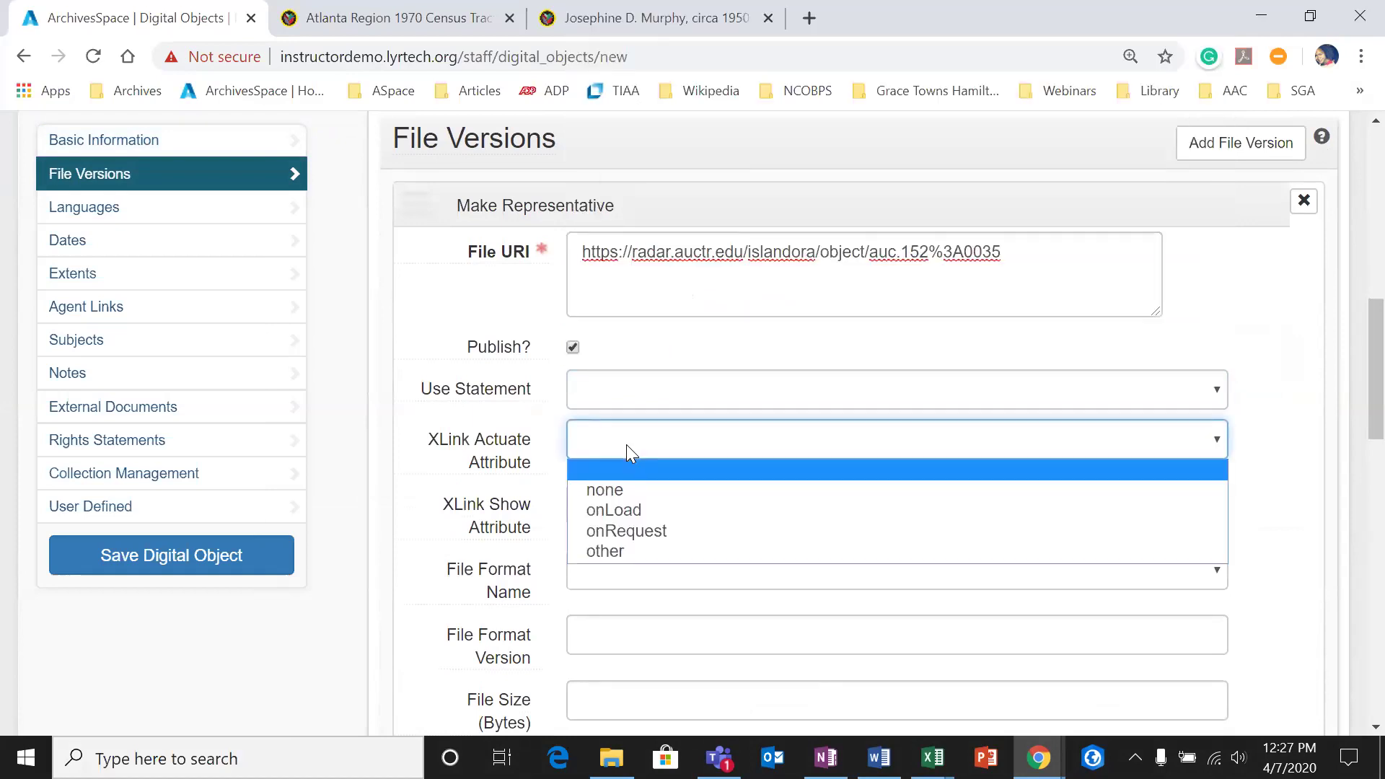
click(646, 531)
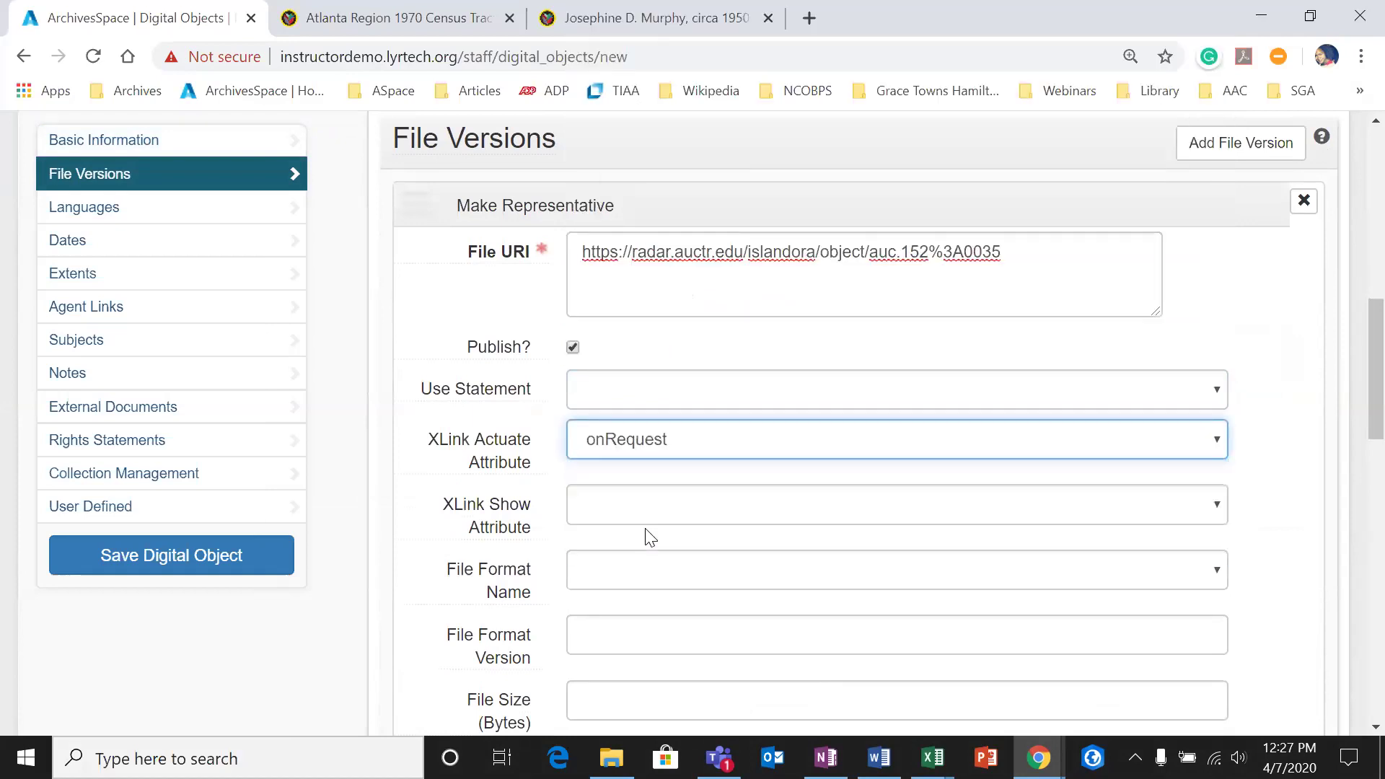
click(653, 505)
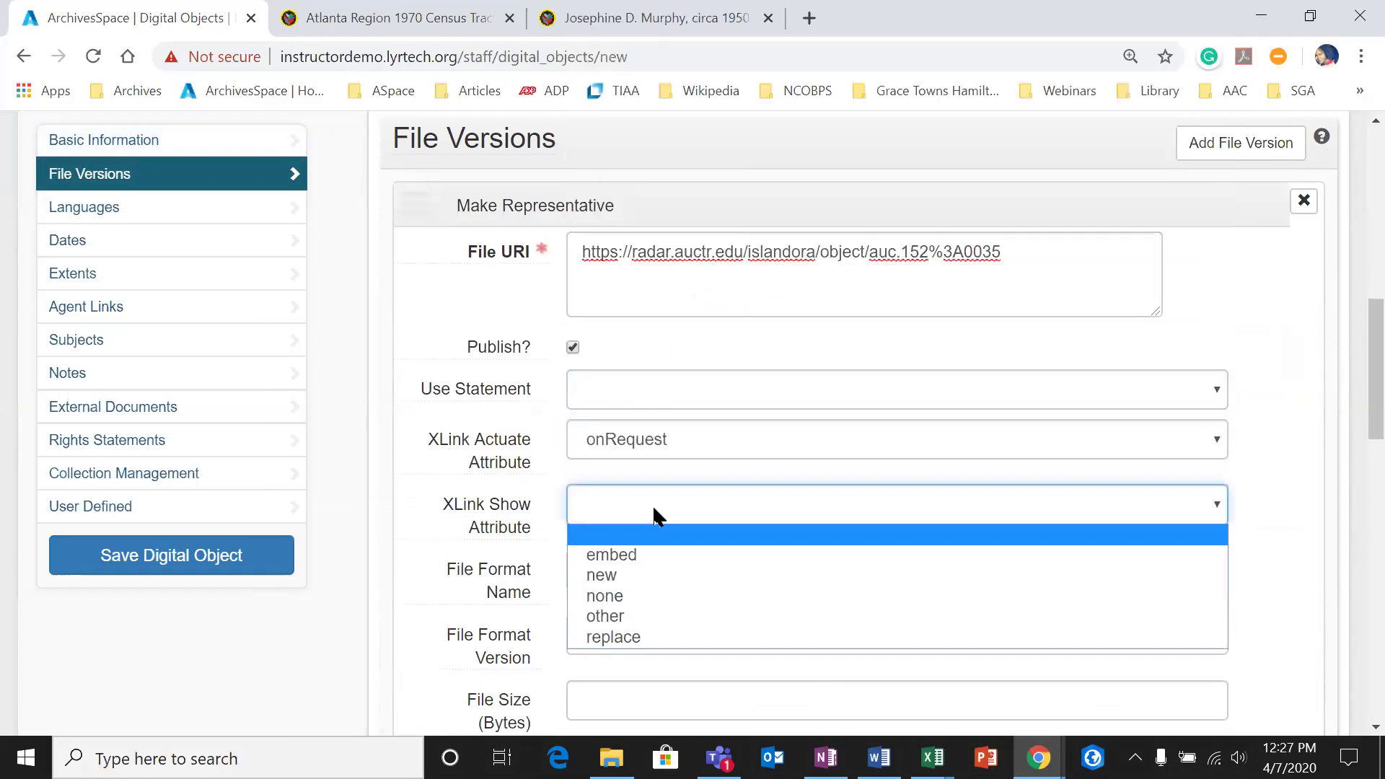
click(628, 576)
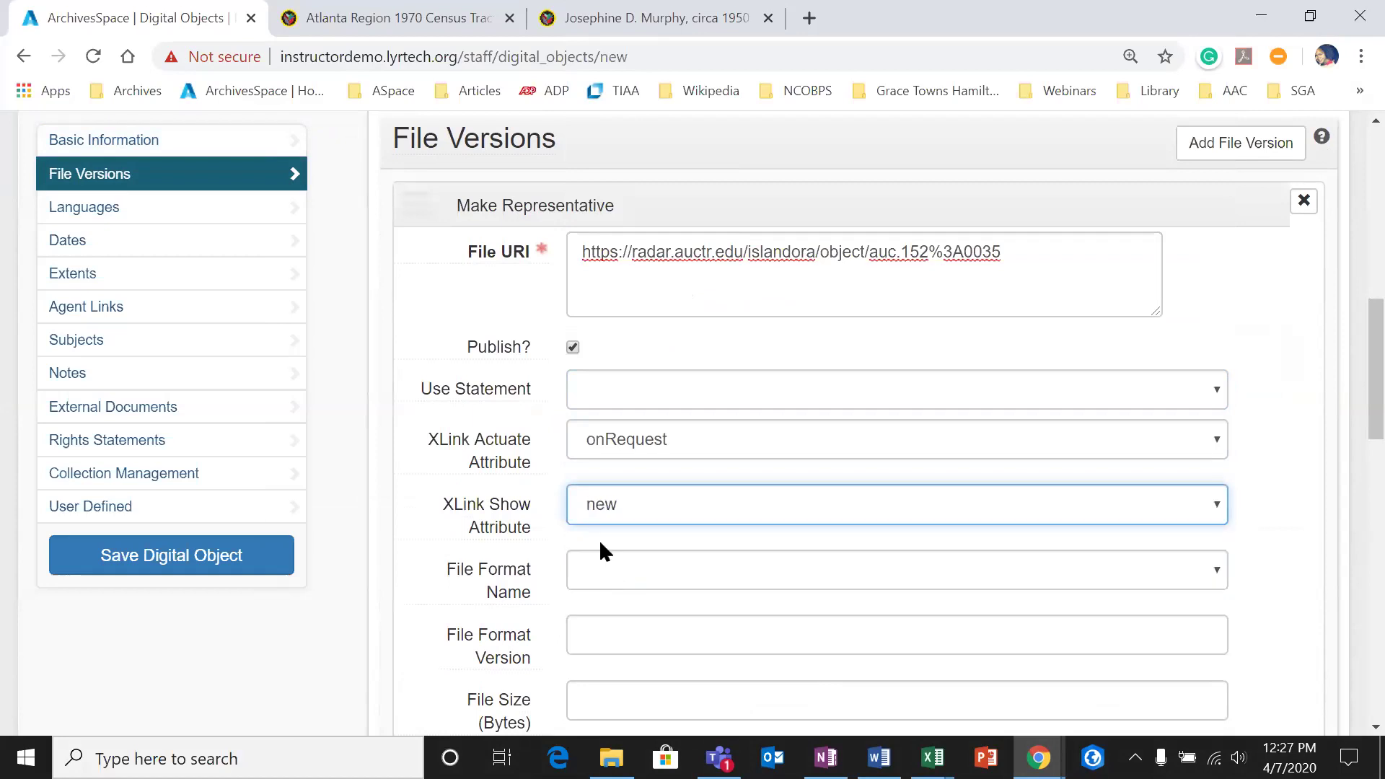
click(1306, 399)
Step: Set the file version's File Format Name to JPEG File Interchange Format, leaving the format version, size, checksum and caption blank
scroll(1305, 401, down, 1)
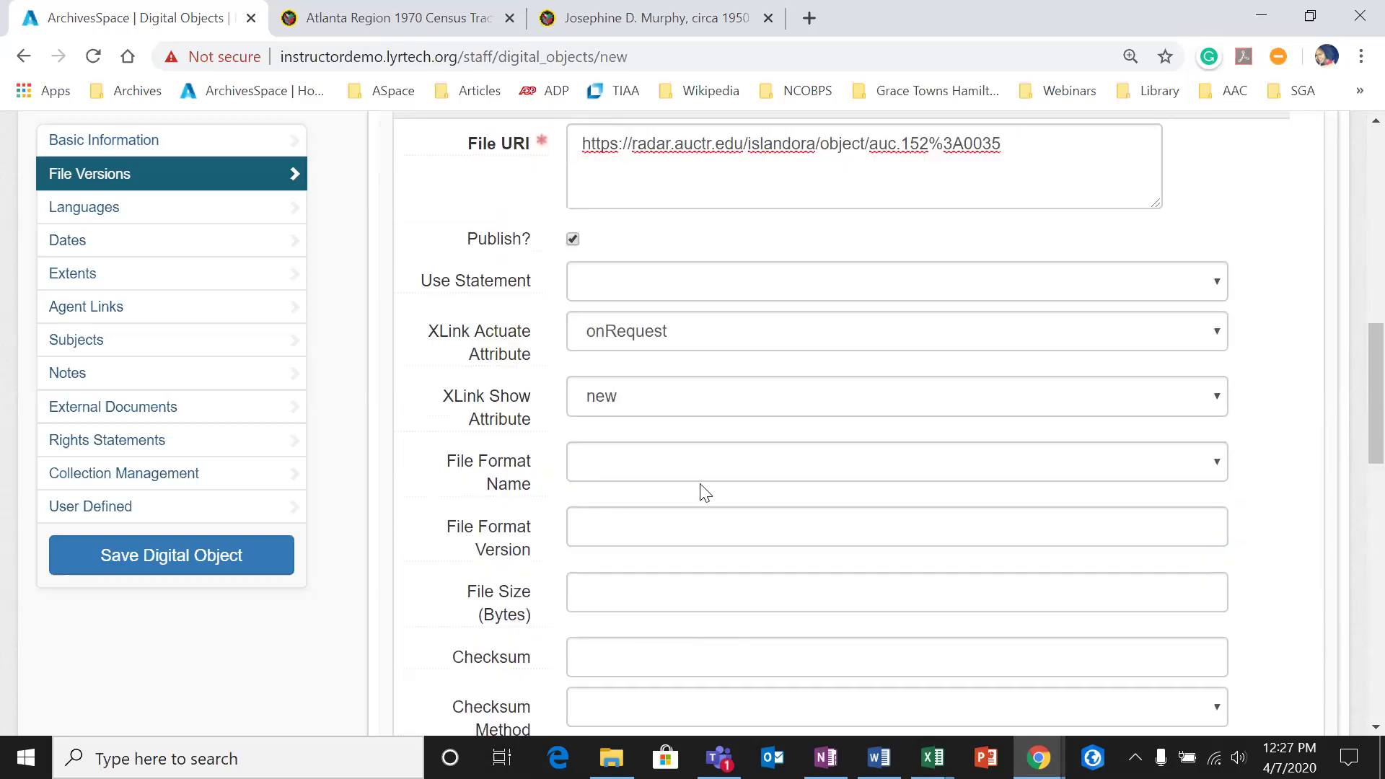
click(704, 467)
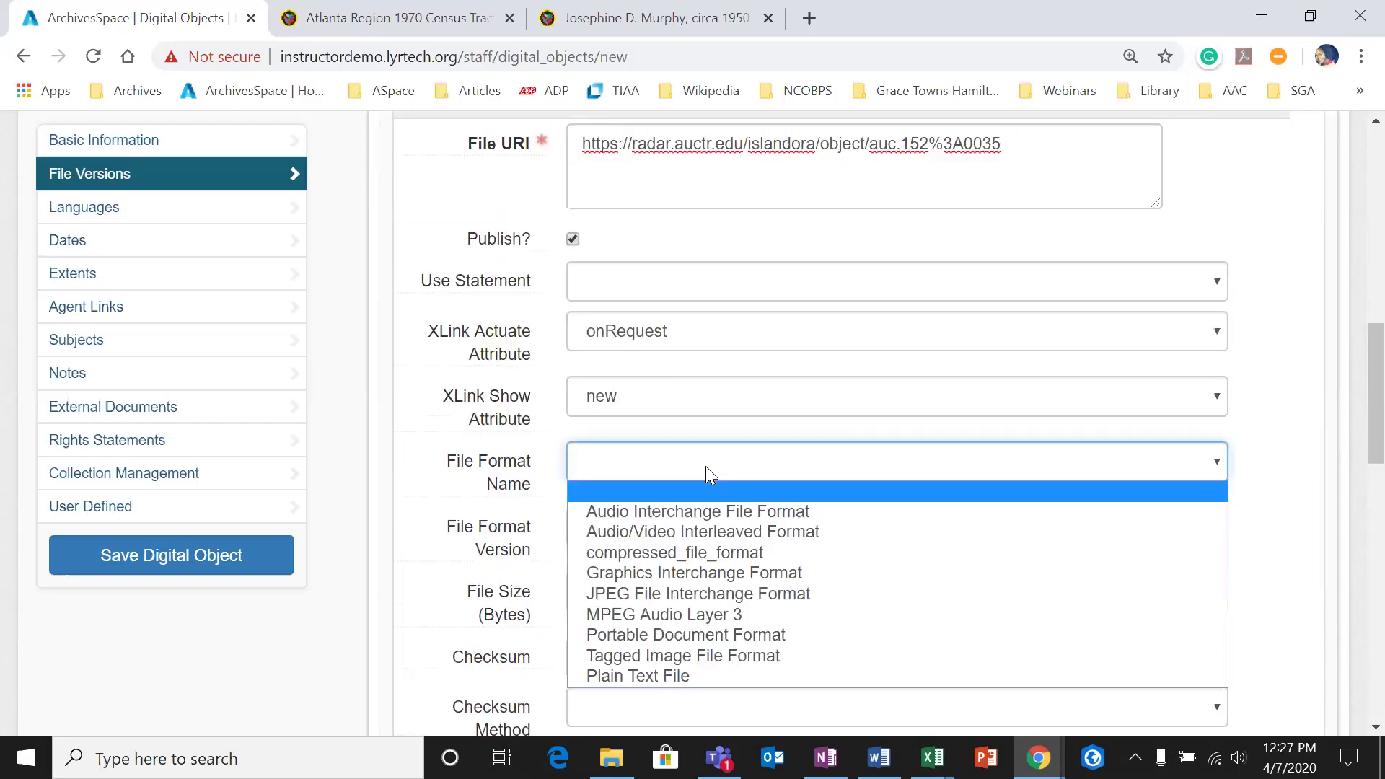
click(642, 593)
scroll(613, 584, down, 1)
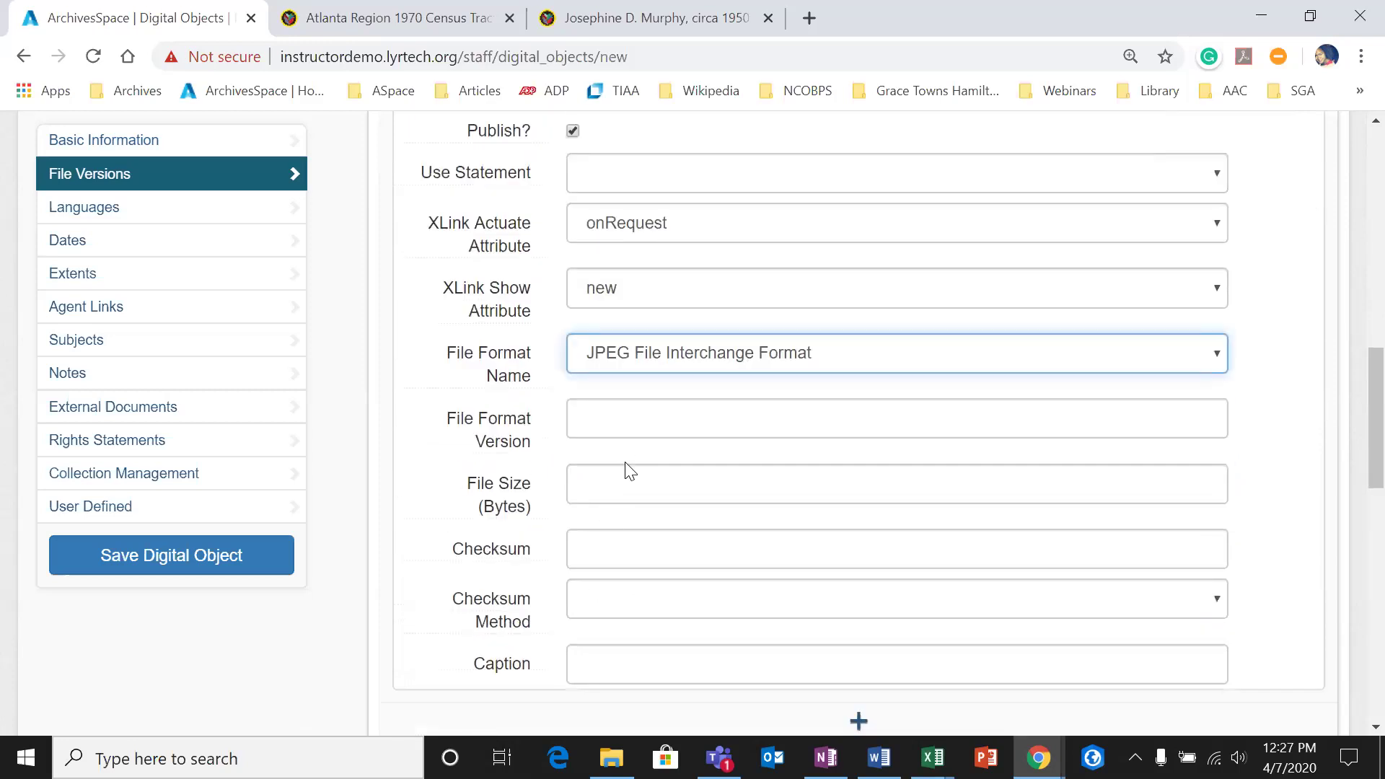
click(636, 417)
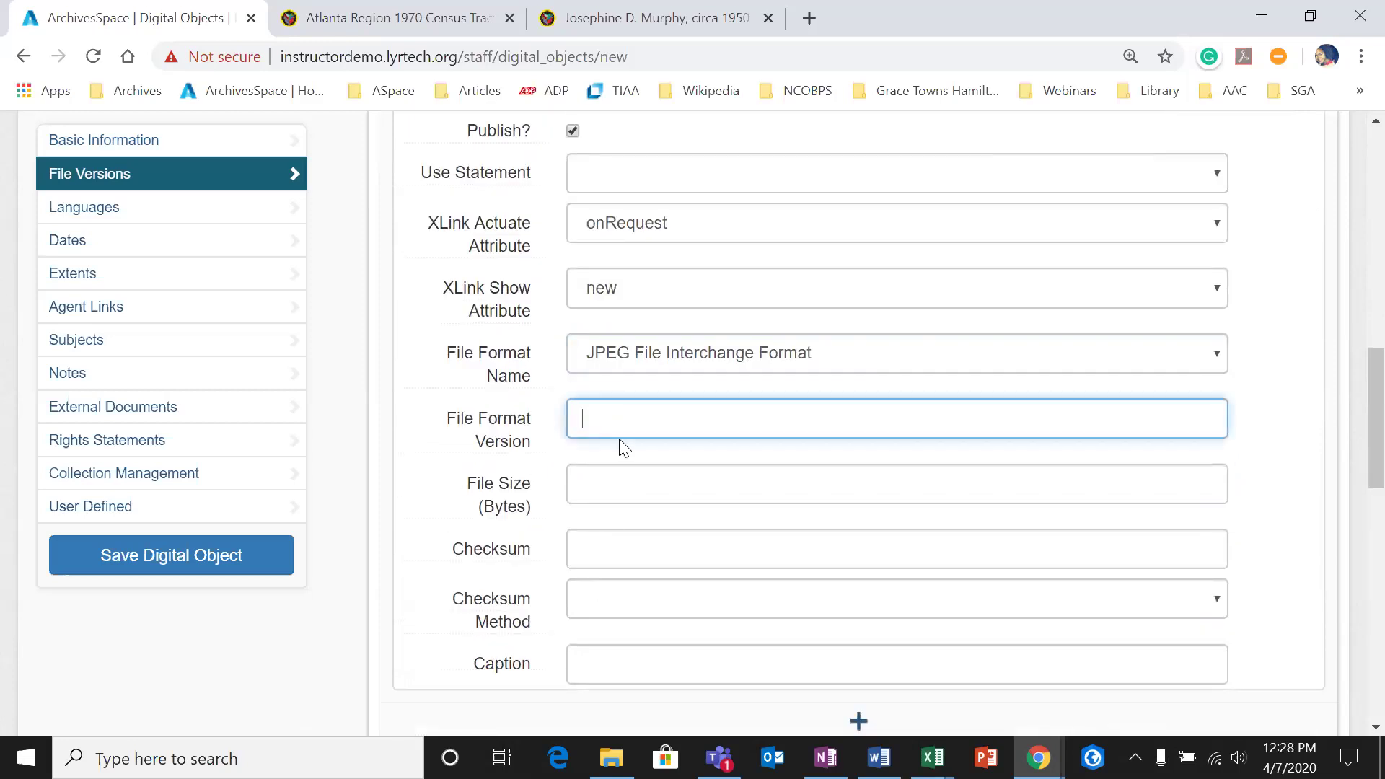
scroll(627, 441, down, 1)
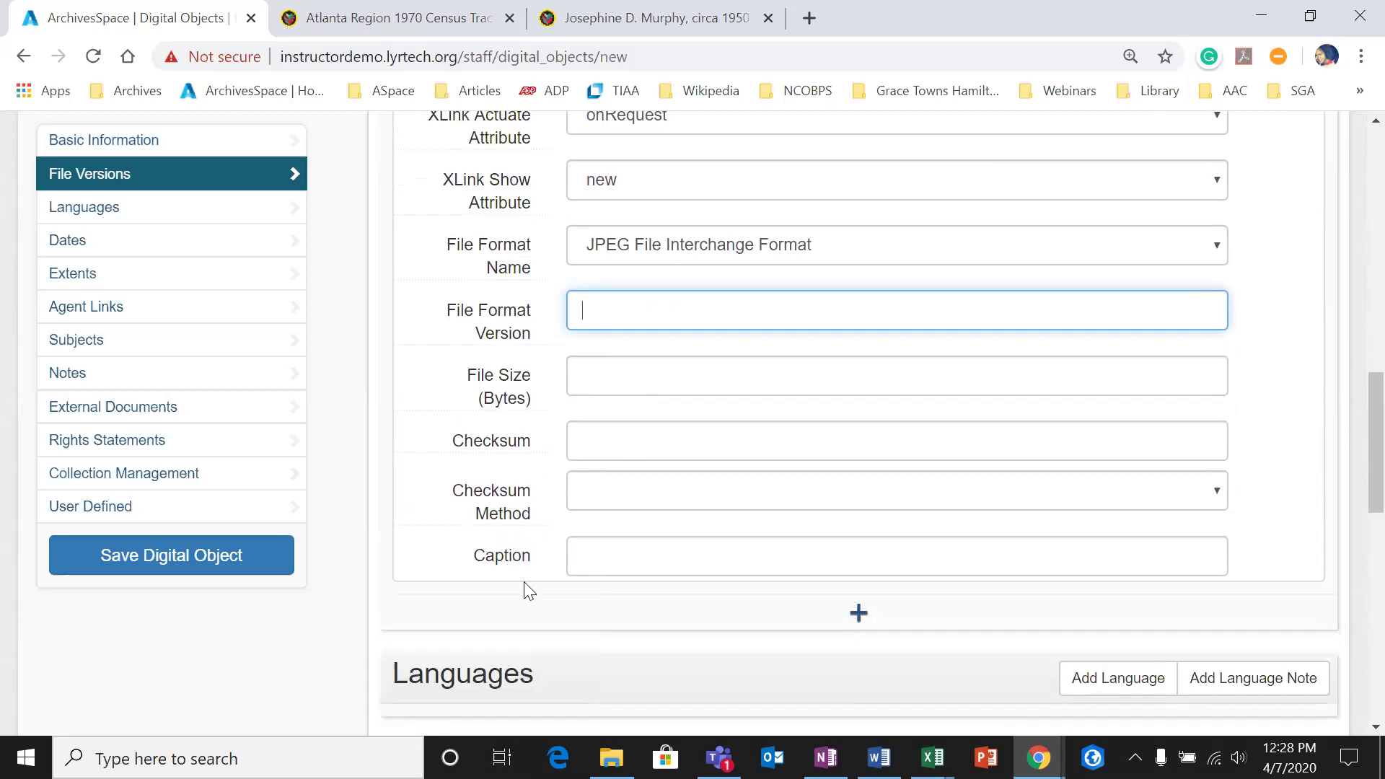
scroll(550, 570, down, 3)
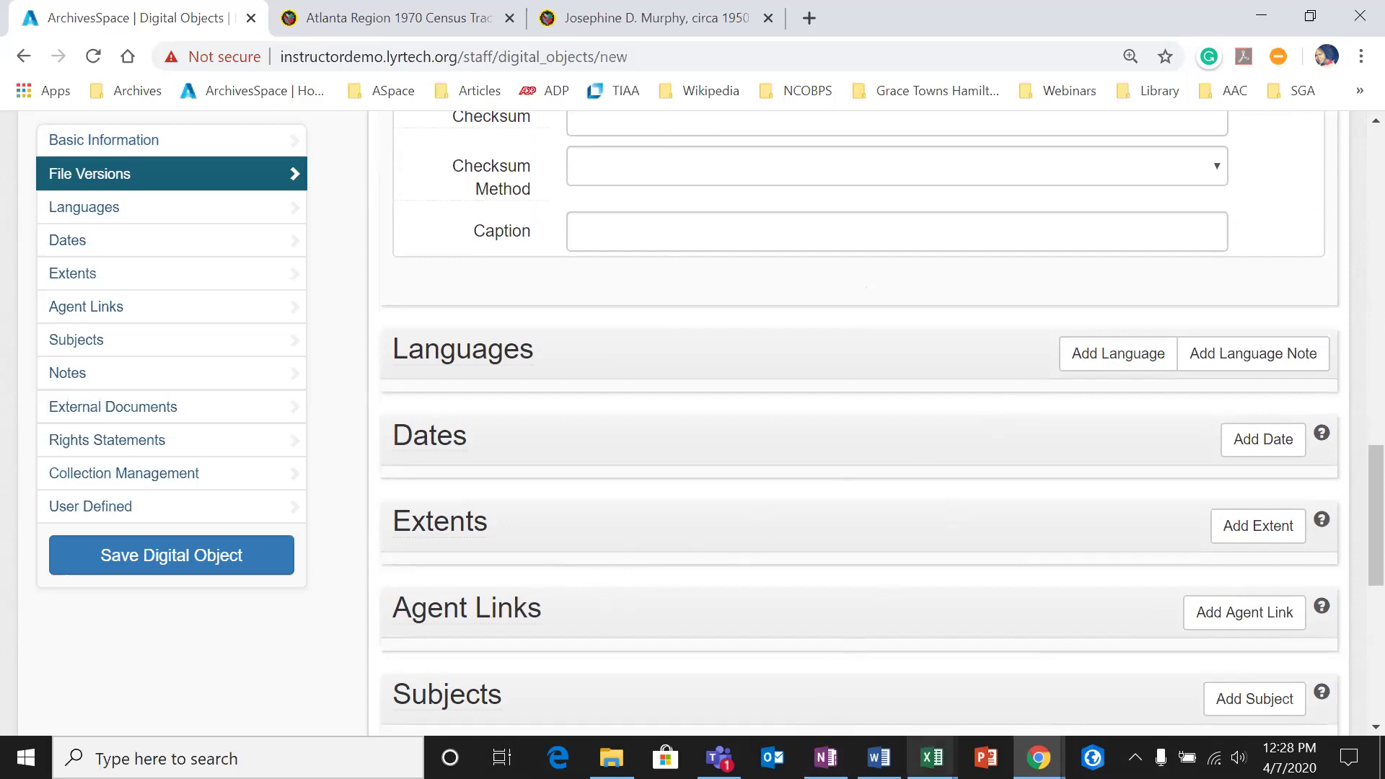
Step: Open the full-size Atlanta Region 1970 Census Tracts map image in the repository and examine its lettering and title block up close
click(462, 23)
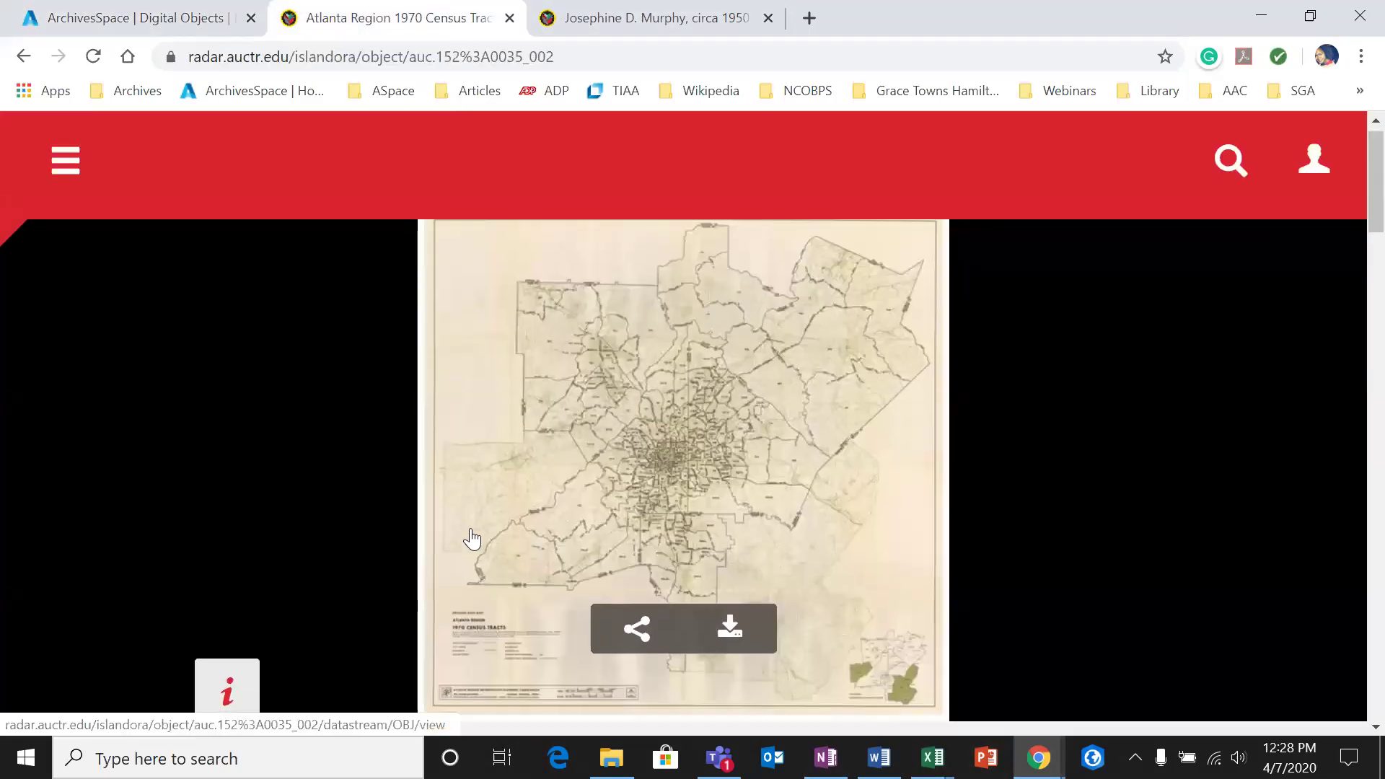
scroll(465, 536, down, 4)
scroll(516, 472, up, 3)
click(675, 405)
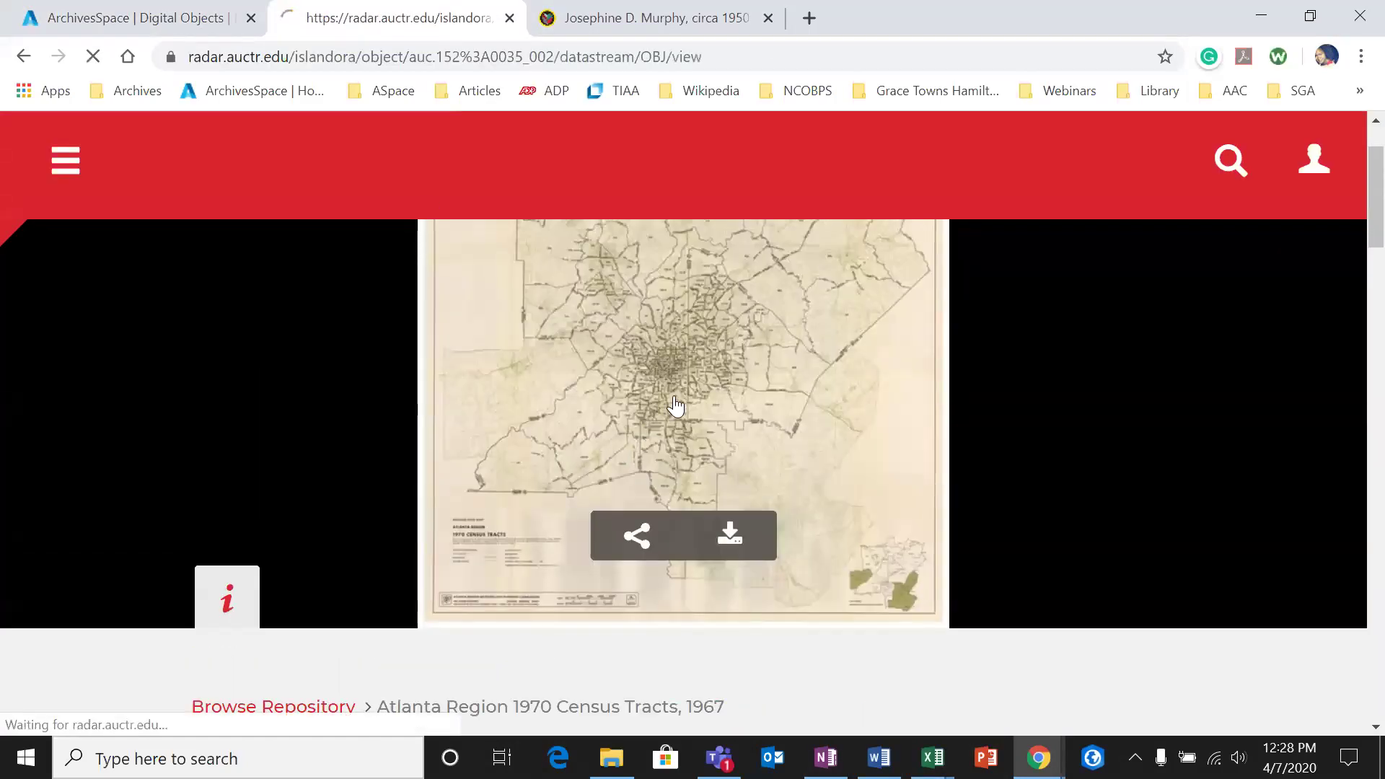
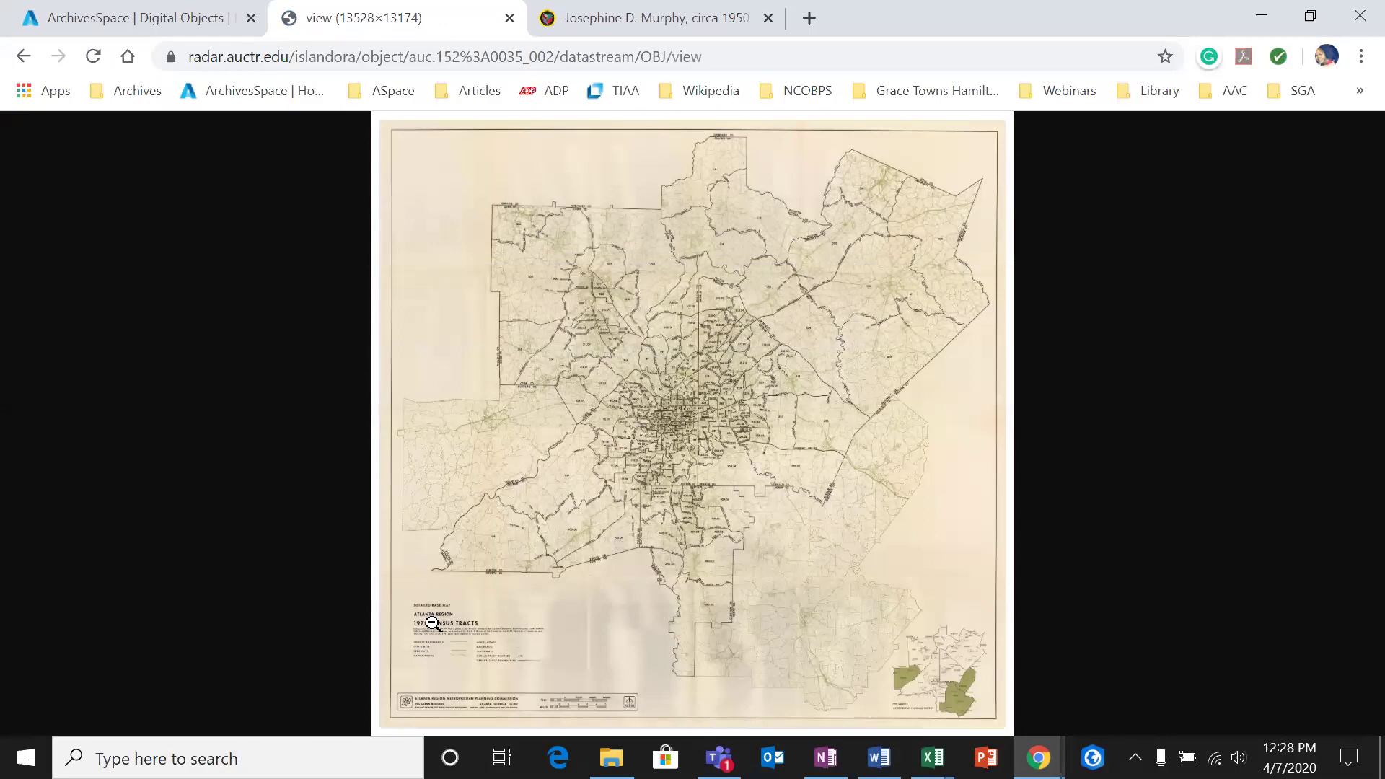
click(452, 439)
scroll(505, 433, down, 10)
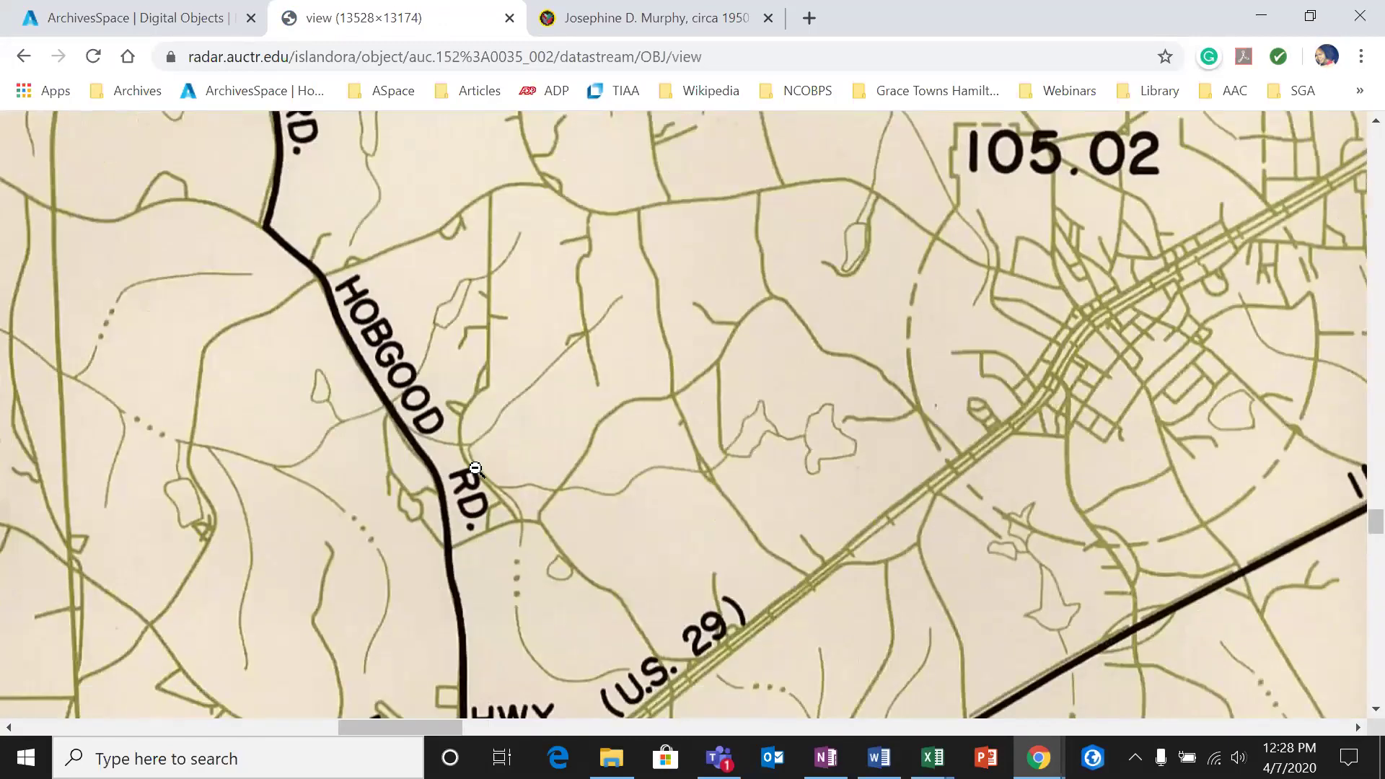
click(558, 217)
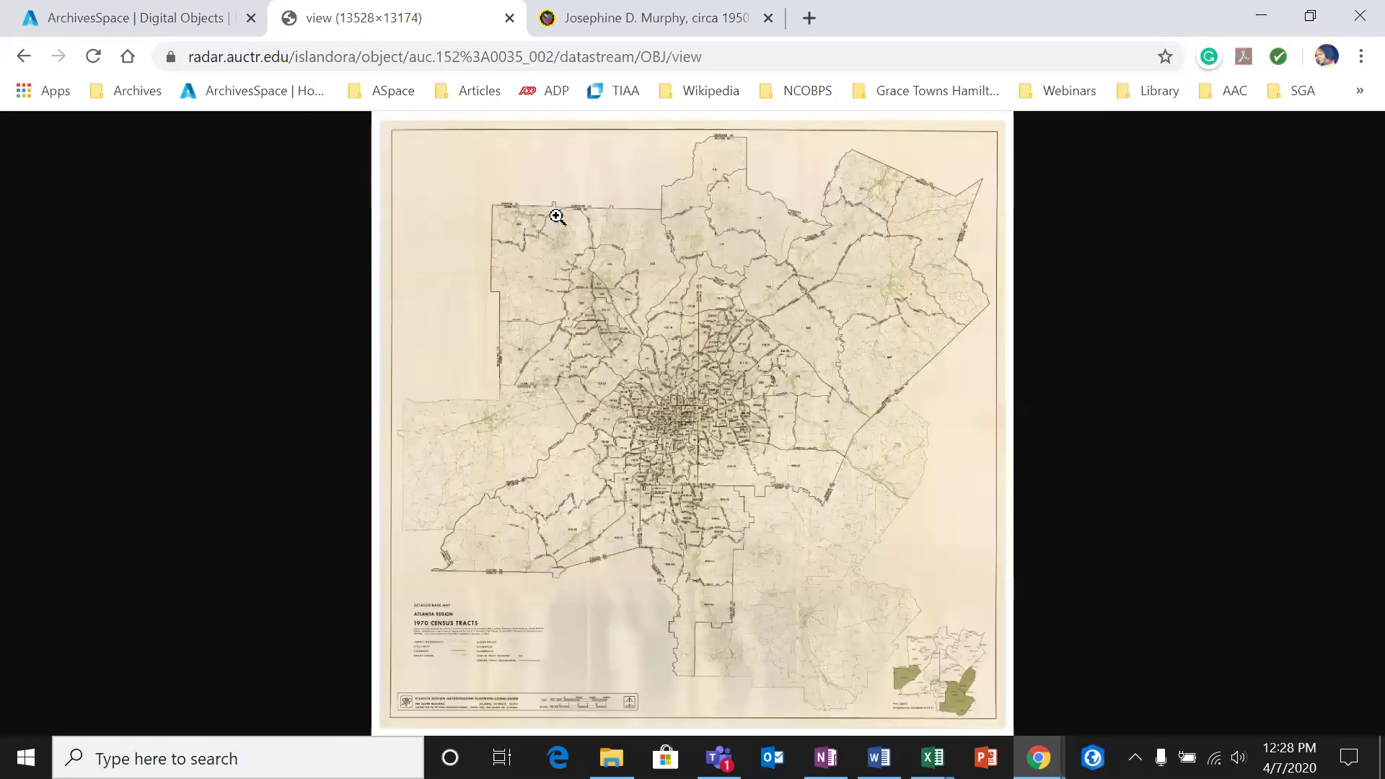
click(417, 615)
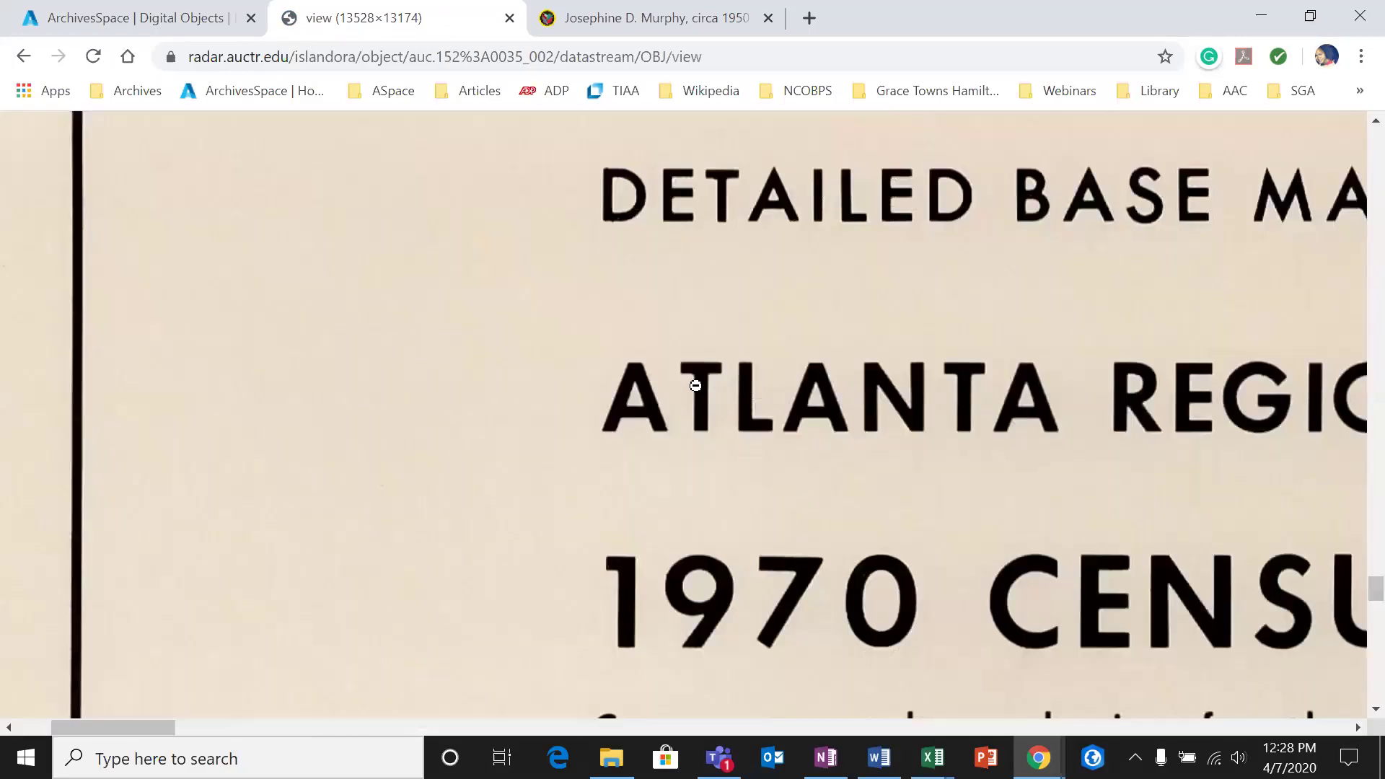
Step: Add a language entry to the digital object in ArchivesSpace with the language English and the script Latin
click(156, 20)
click(1096, 352)
click(860, 421)
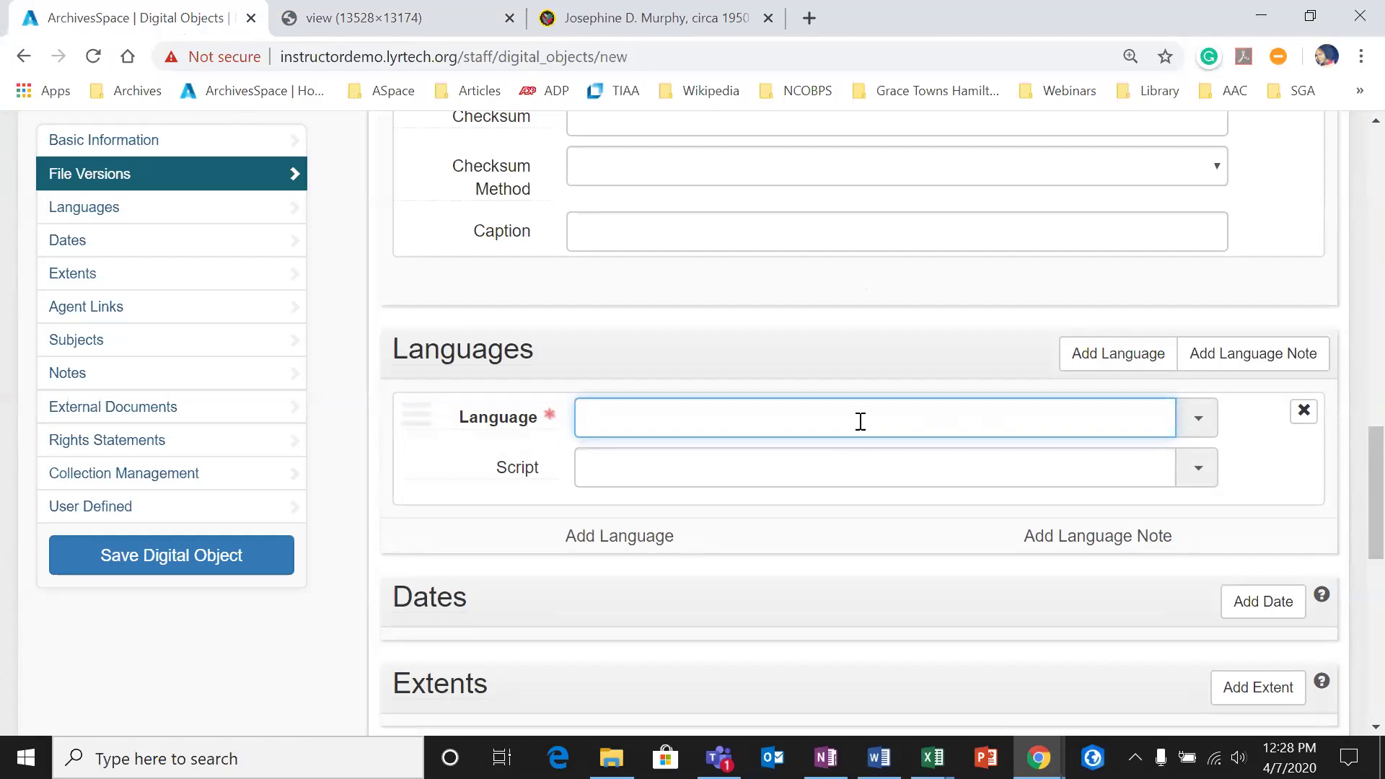
text(eng)
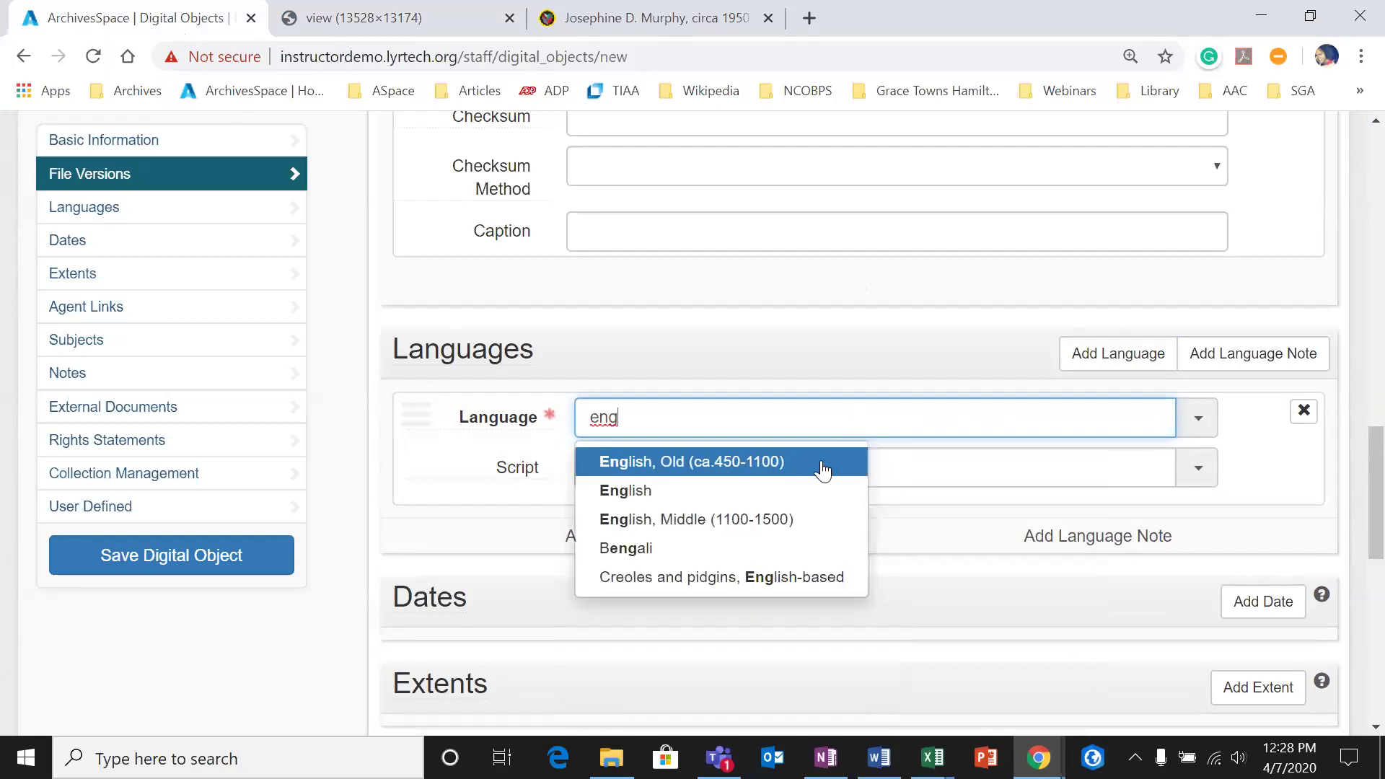
click(816, 490)
scroll(890, 411, down, 1)
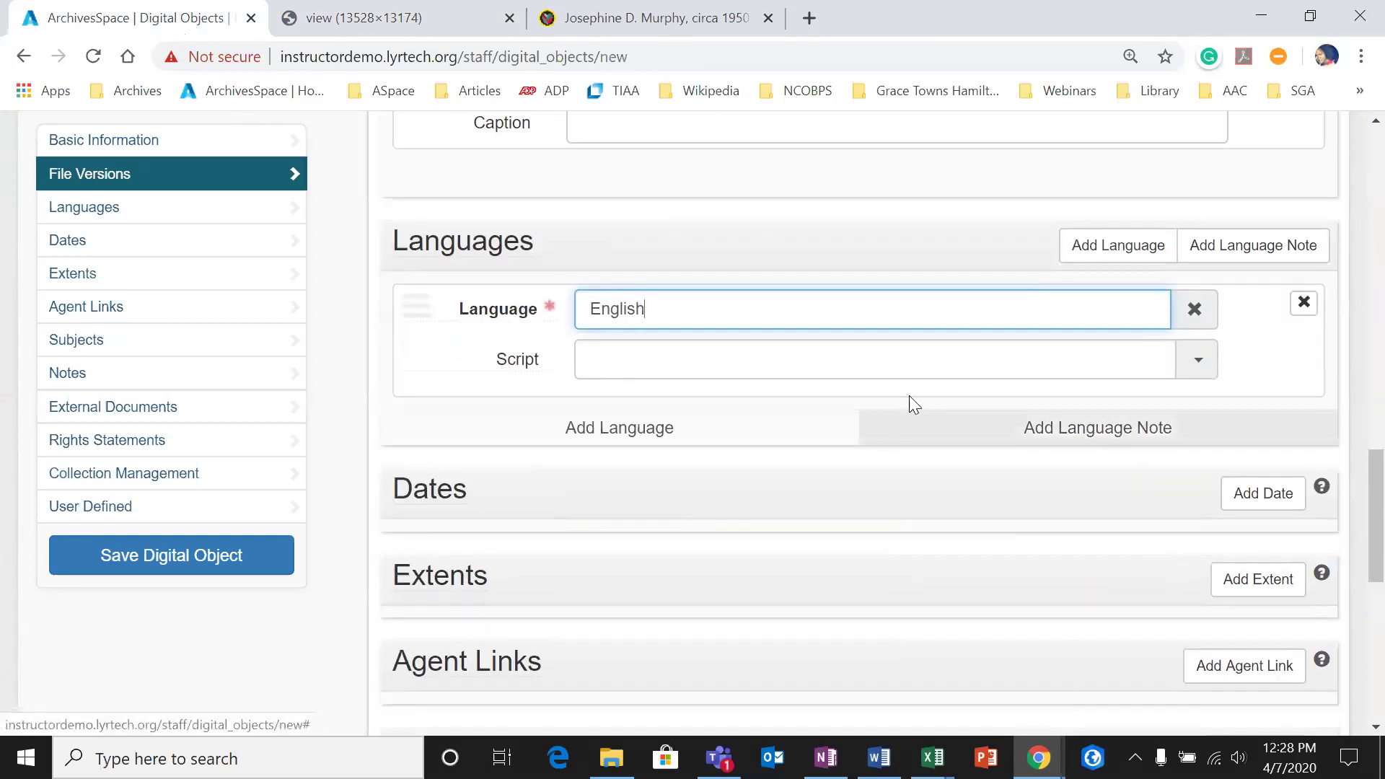
click(881, 363)
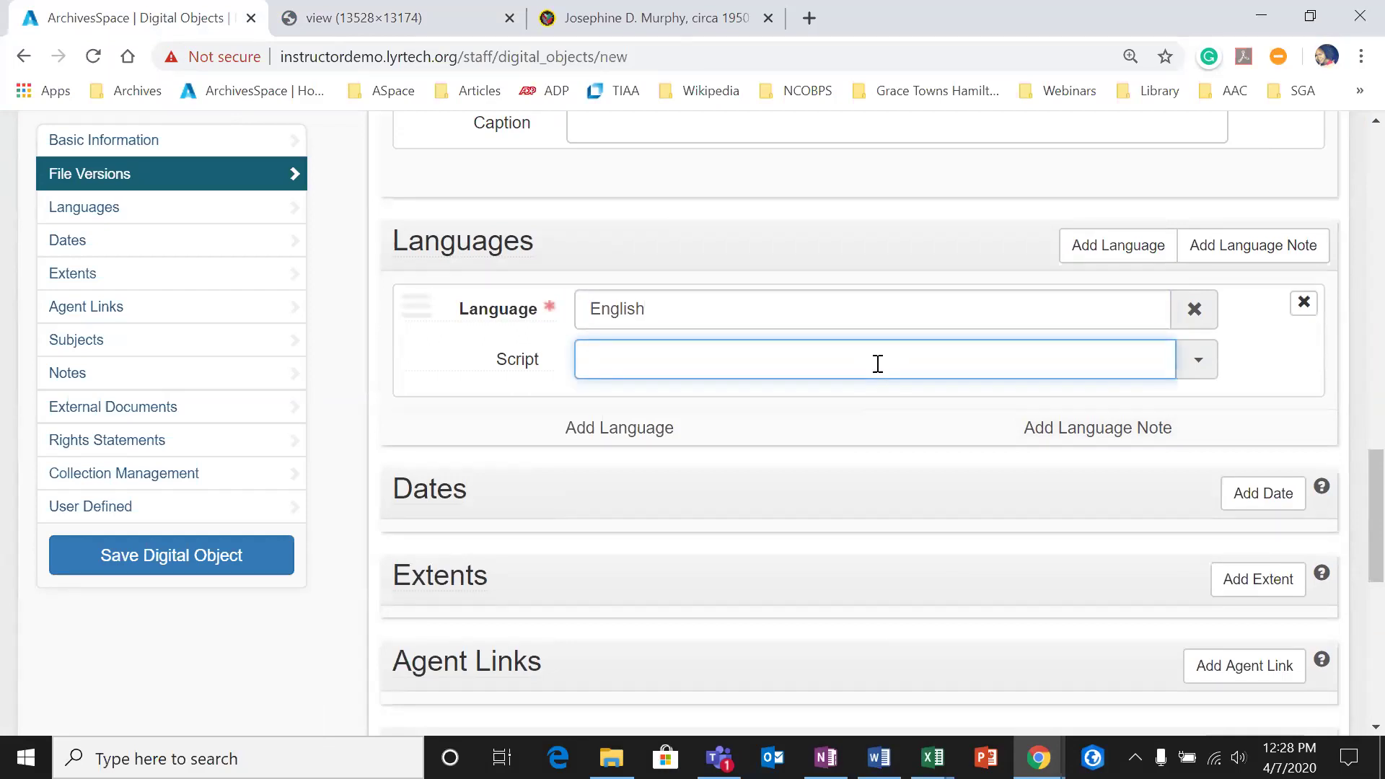
text(Lat)
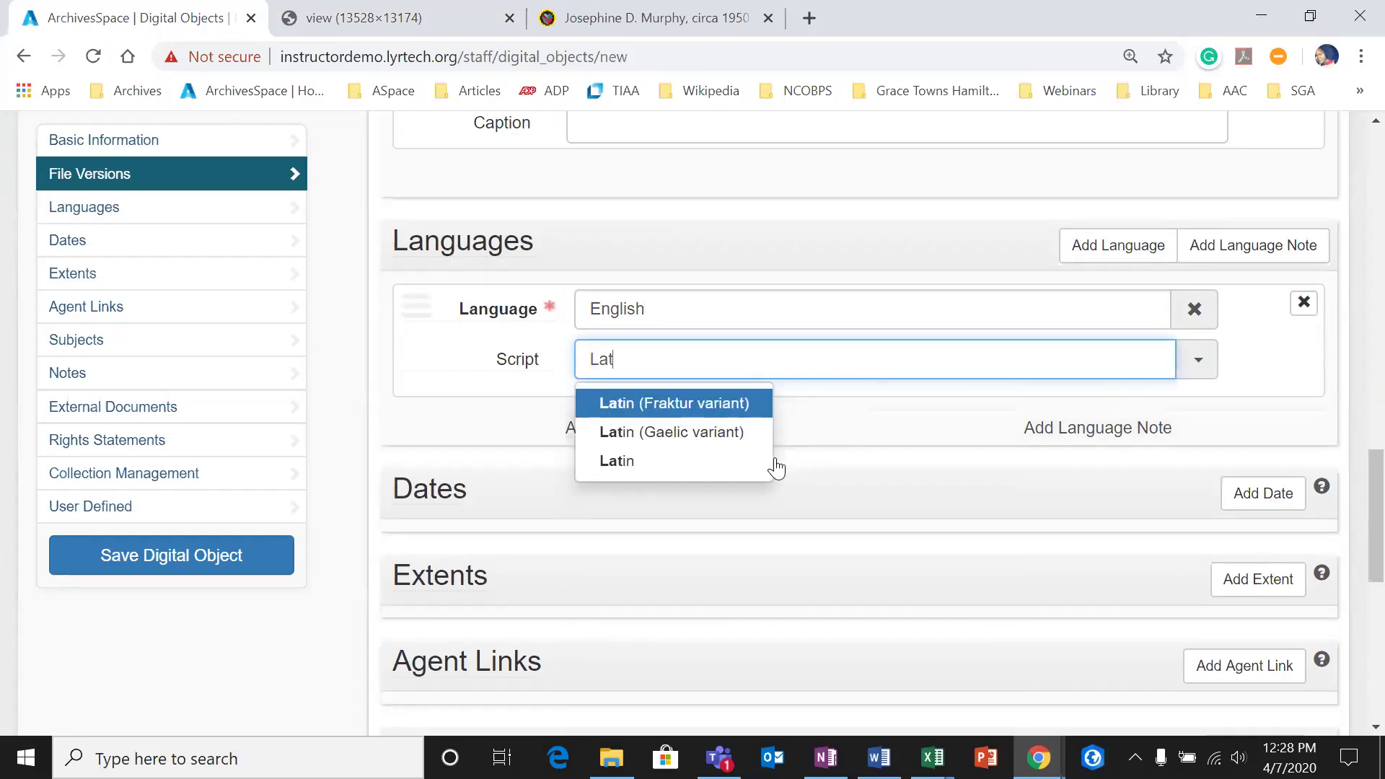
click(714, 469)
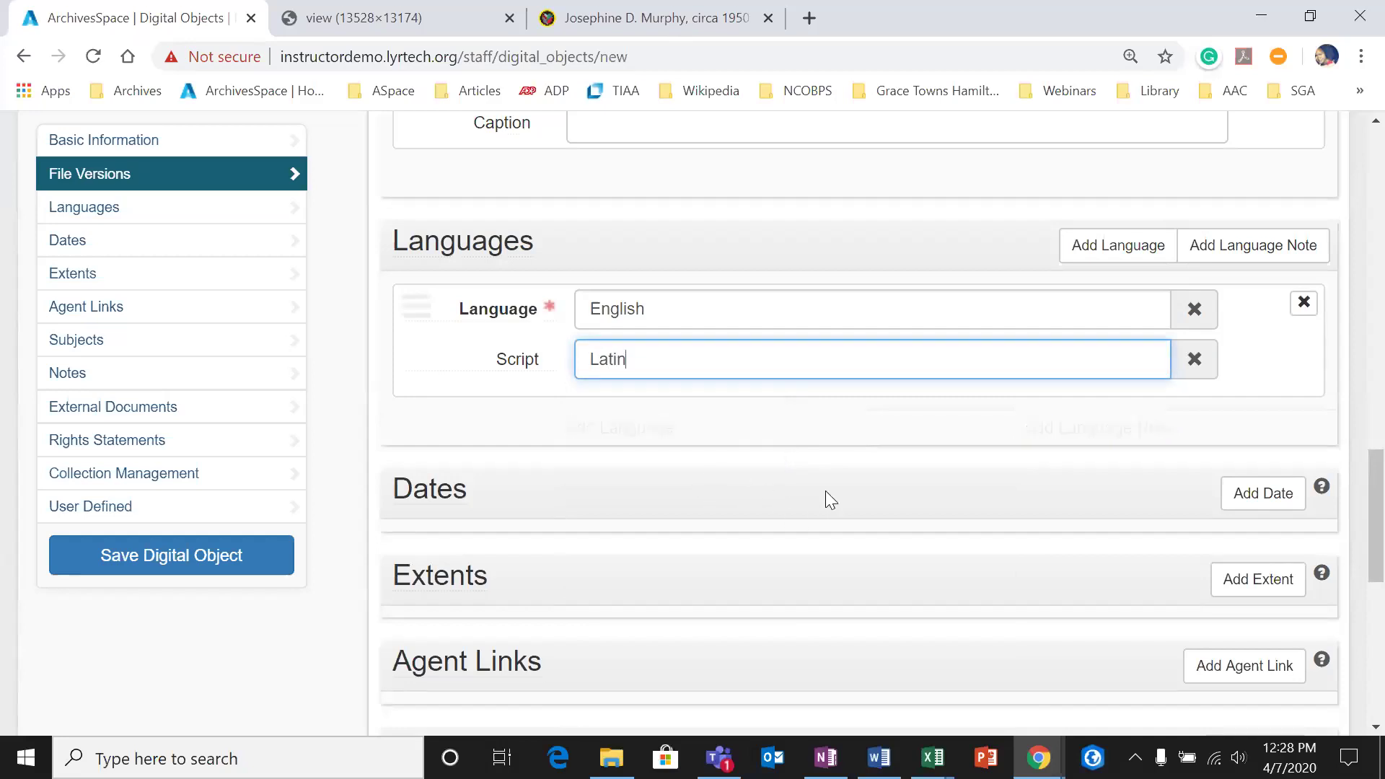
Step: Add a Creation date to the digital object with the expression 1967, copied from the ASpace_DOs workbook
scroll(940, 352, down, 1)
scroll(940, 351, down, 2)
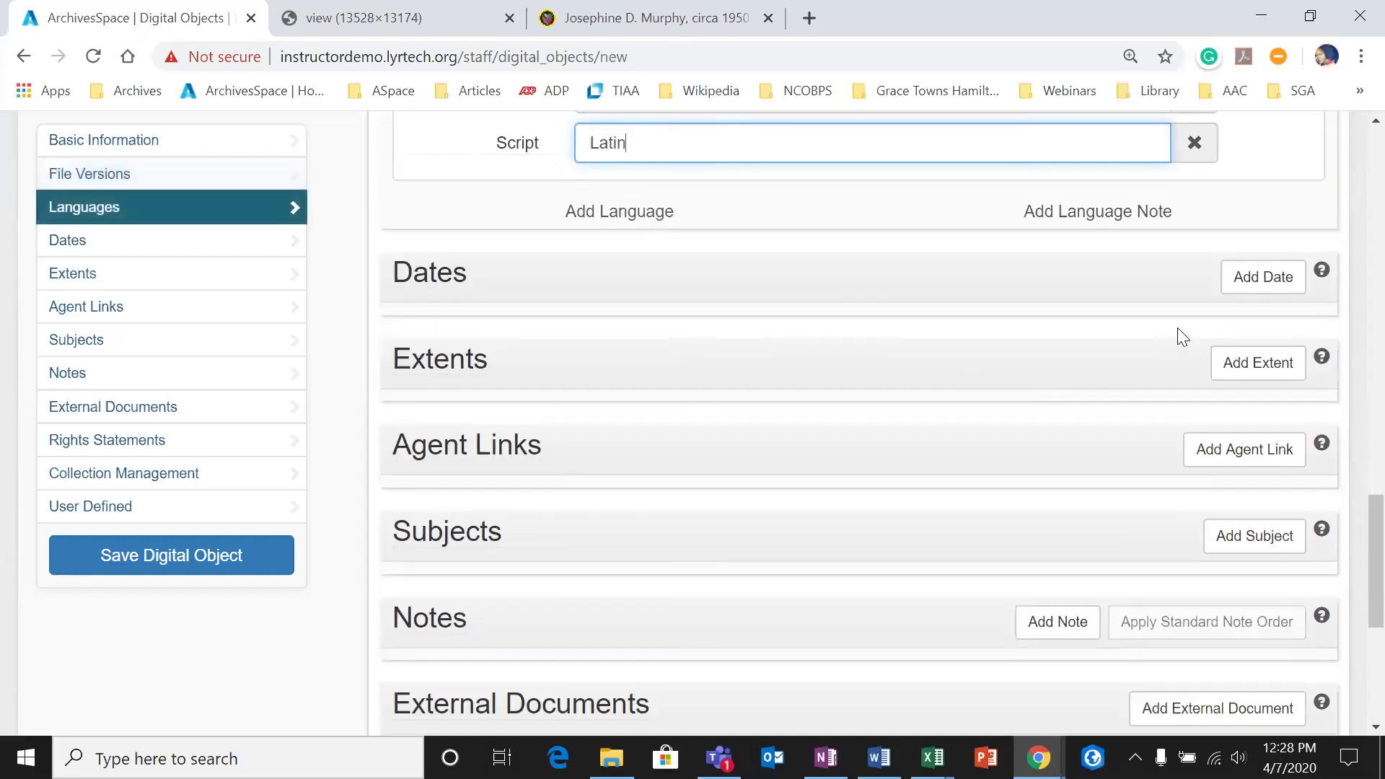
click(1256, 278)
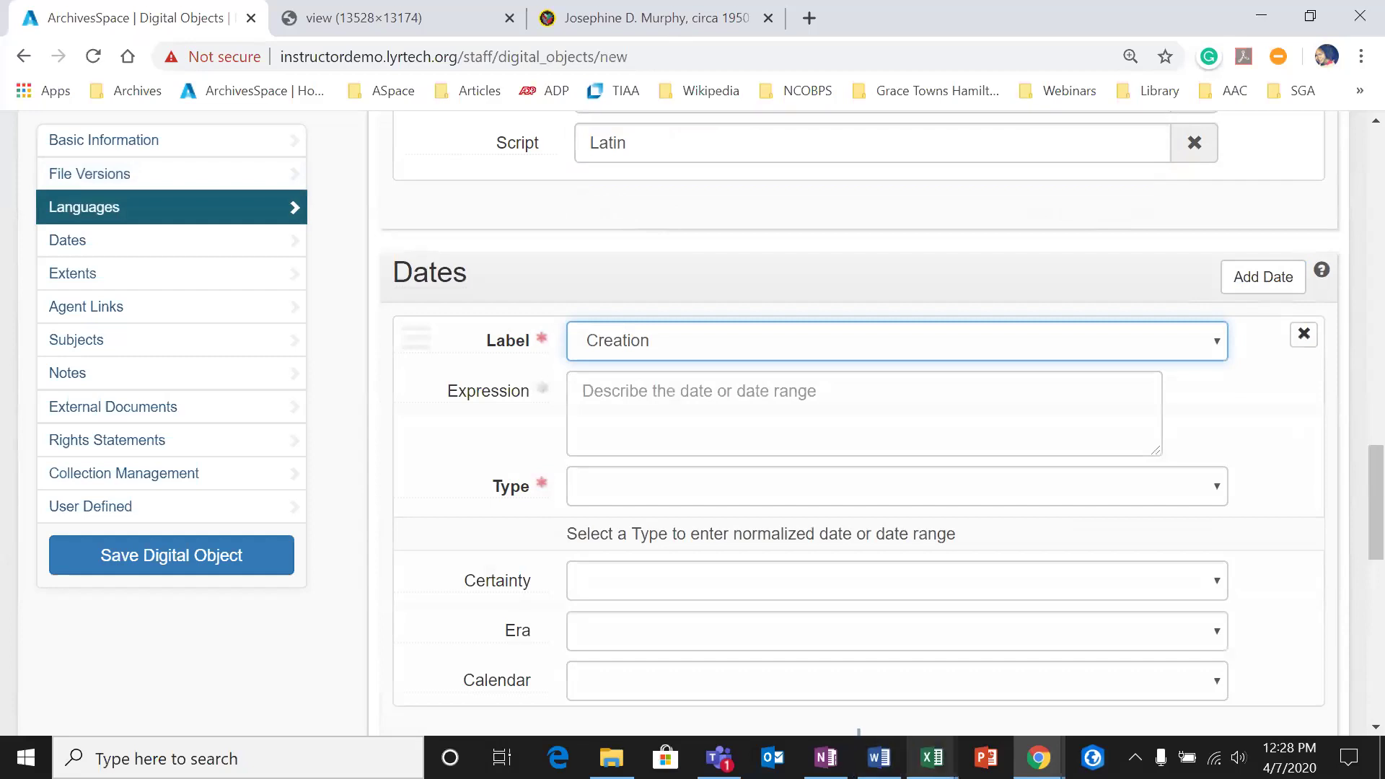
mouse_move(932, 757)
click(989, 624)
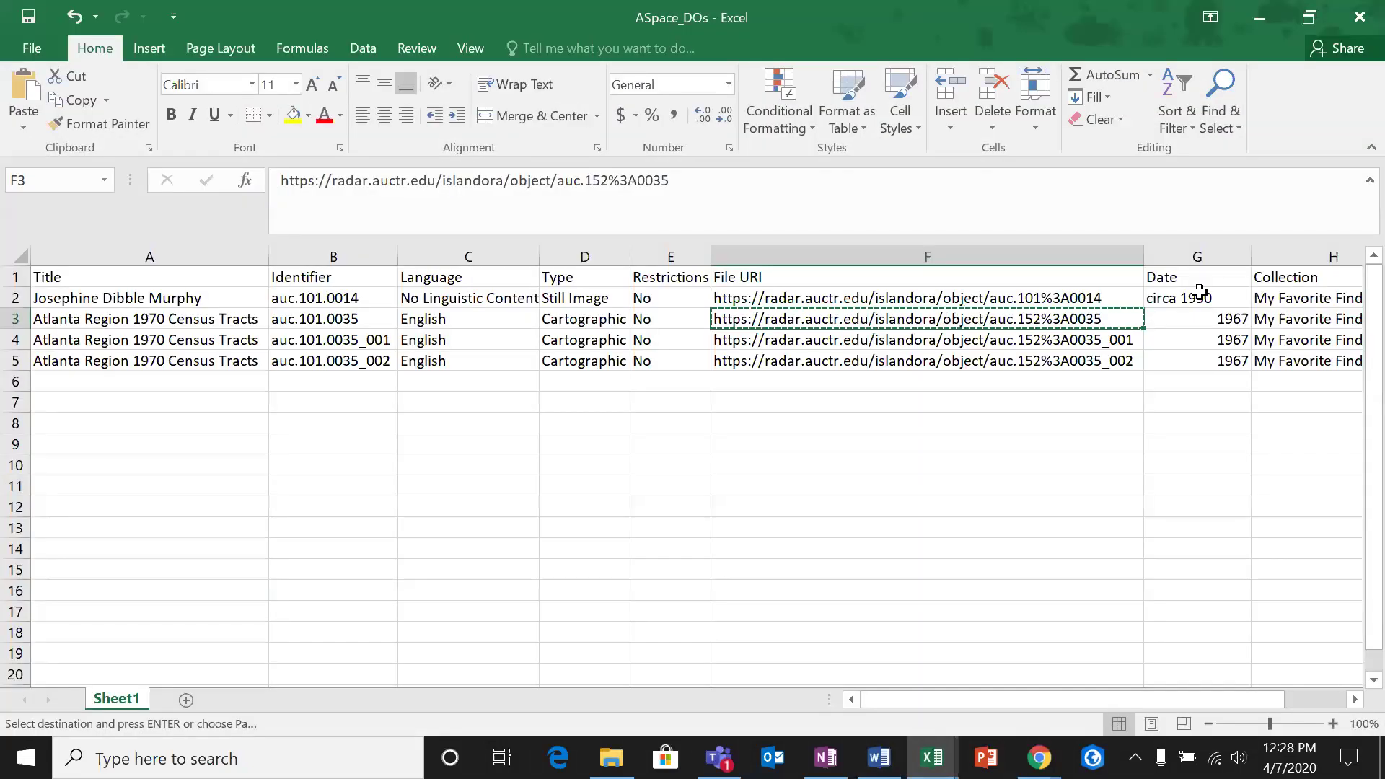
click(1231, 324)
key(ctrl+c)
click(1262, 18)
click(793, 411)
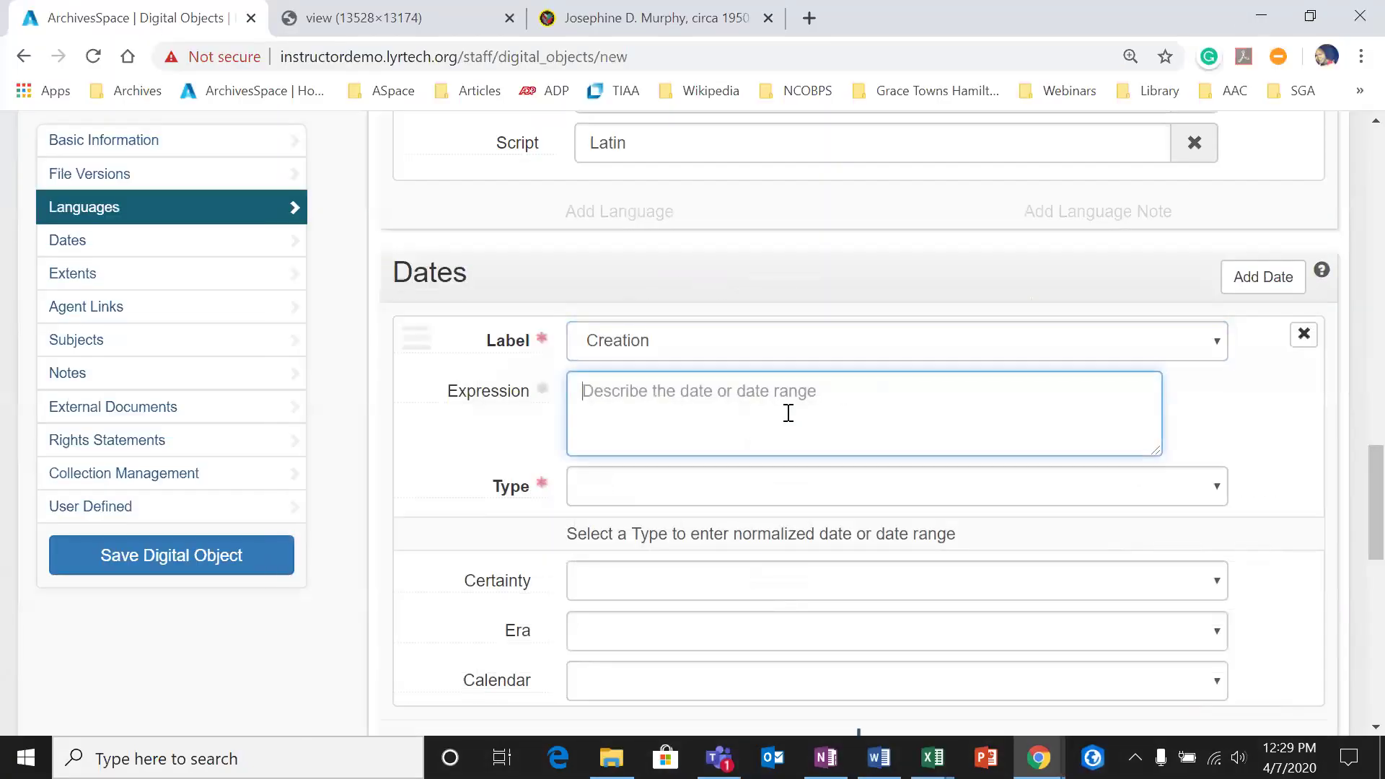
right_click(790, 411)
click(874, 241)
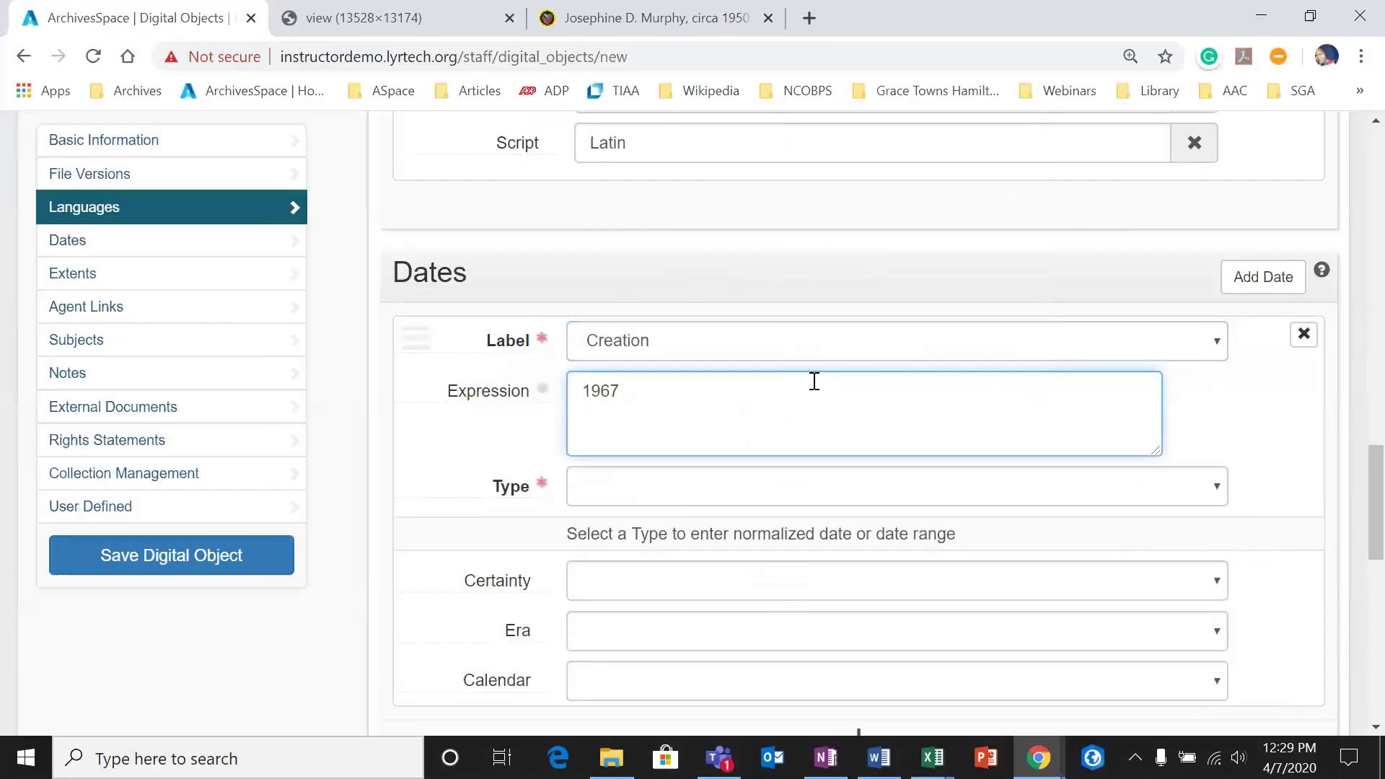
Step: Set the creation date's type to Inclusive Dates, leaving its begin and end dates blank
click(720, 488)
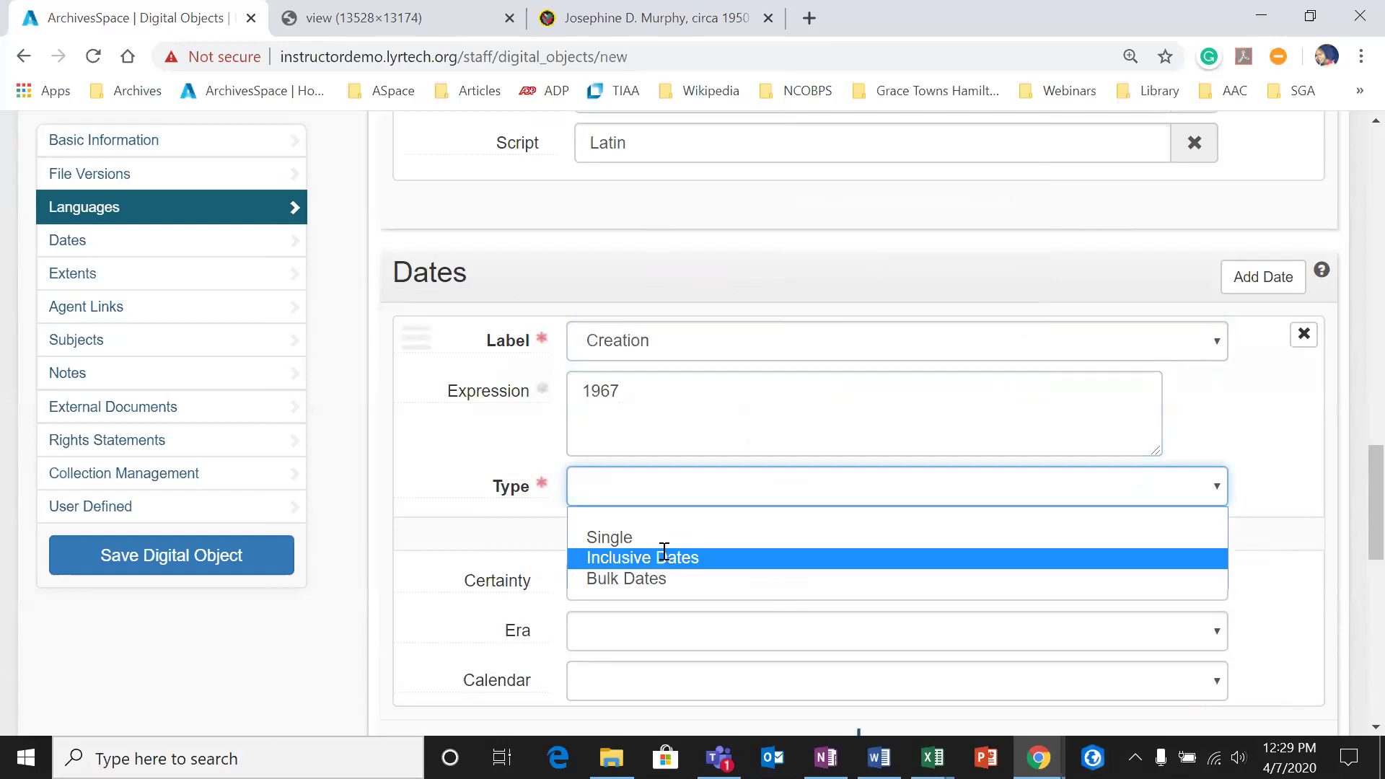
click(661, 553)
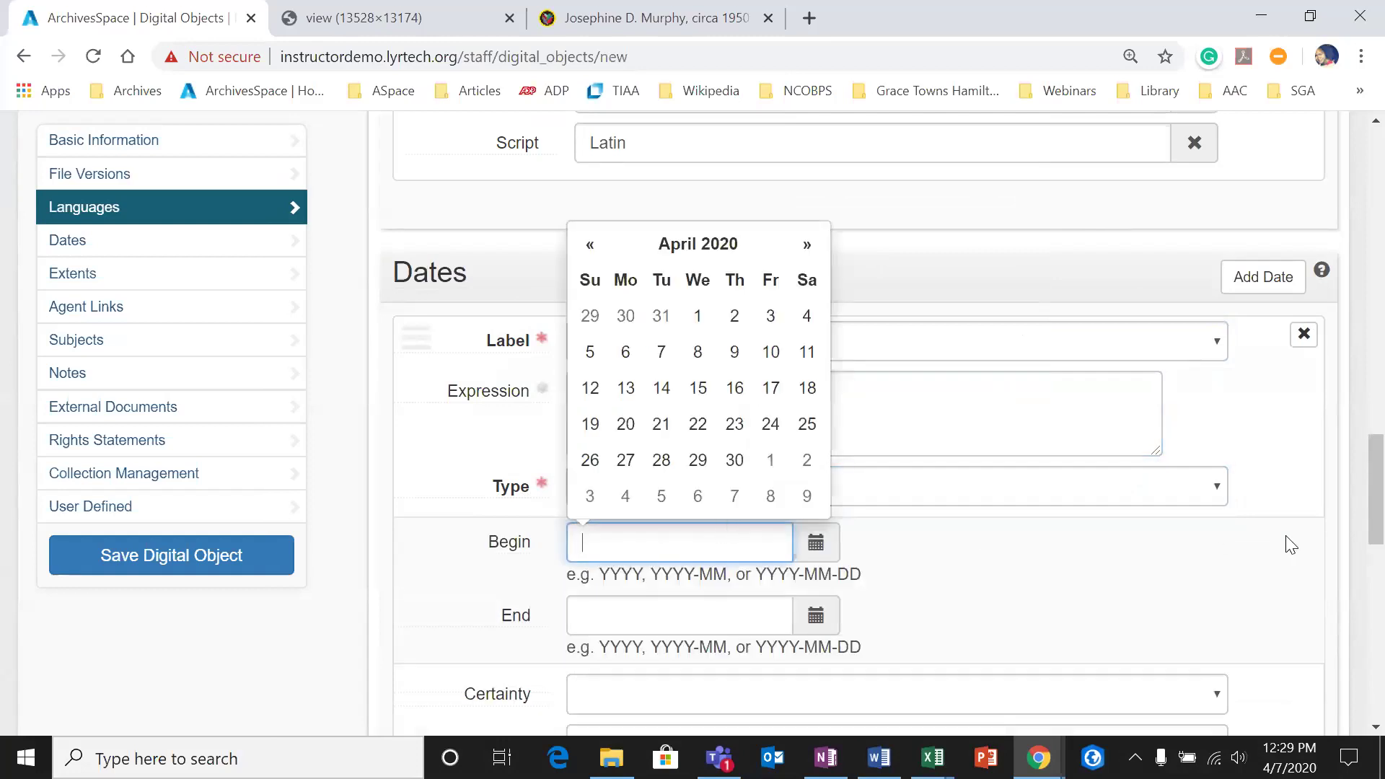
click(1199, 559)
Step: Add a rights statement to the digital object and set its Rights Type to Other
scroll(1204, 537, down, 5)
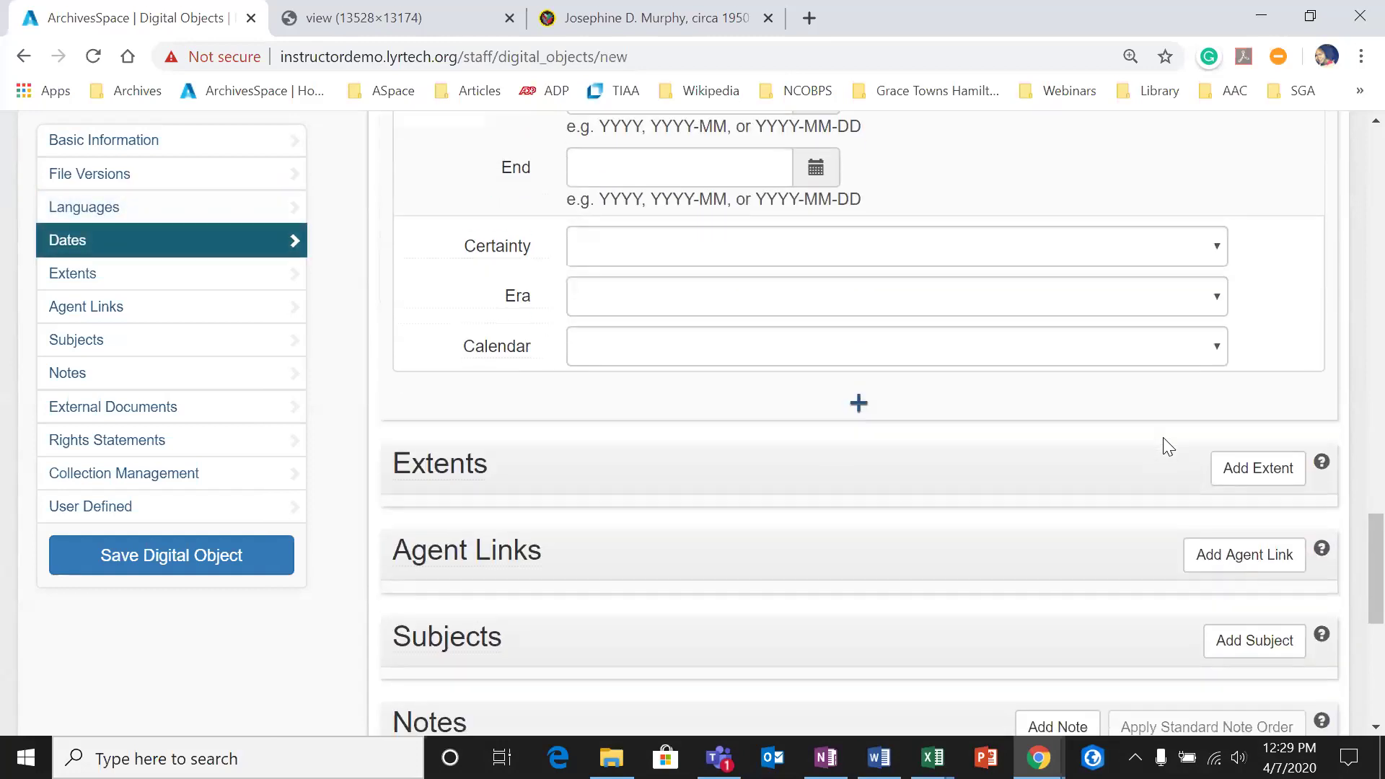
scroll(1163, 437, down, 1)
scroll(635, 448, down, 3)
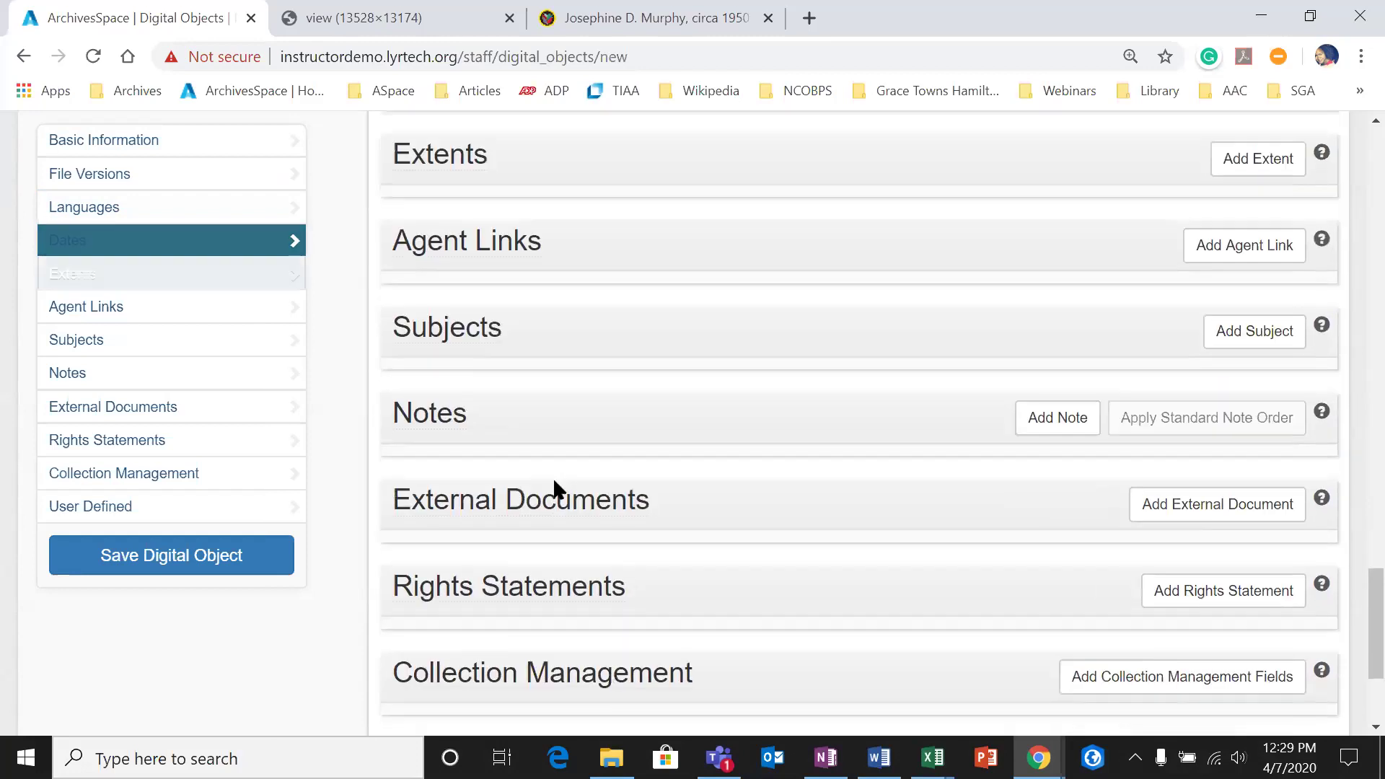
scroll(506, 602, down, 1)
click(1160, 479)
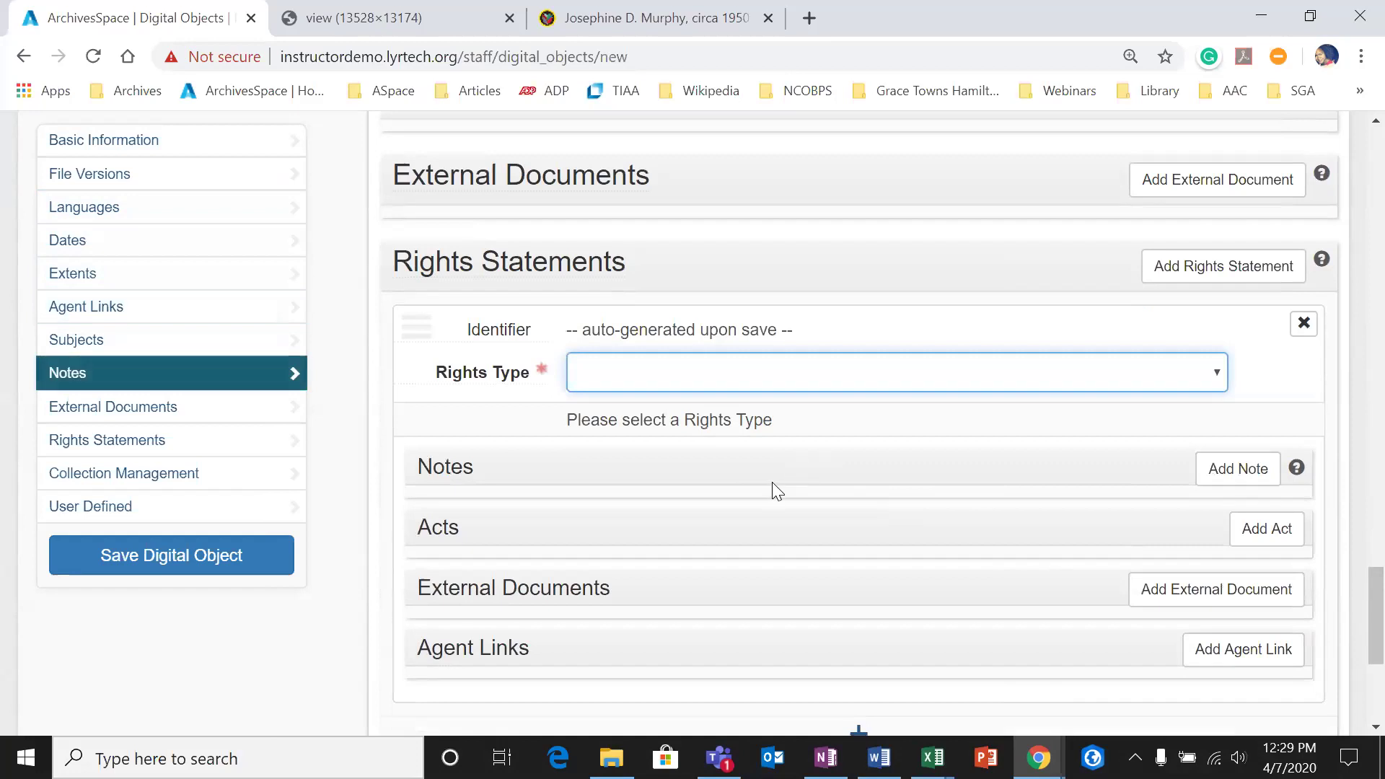
click(787, 371)
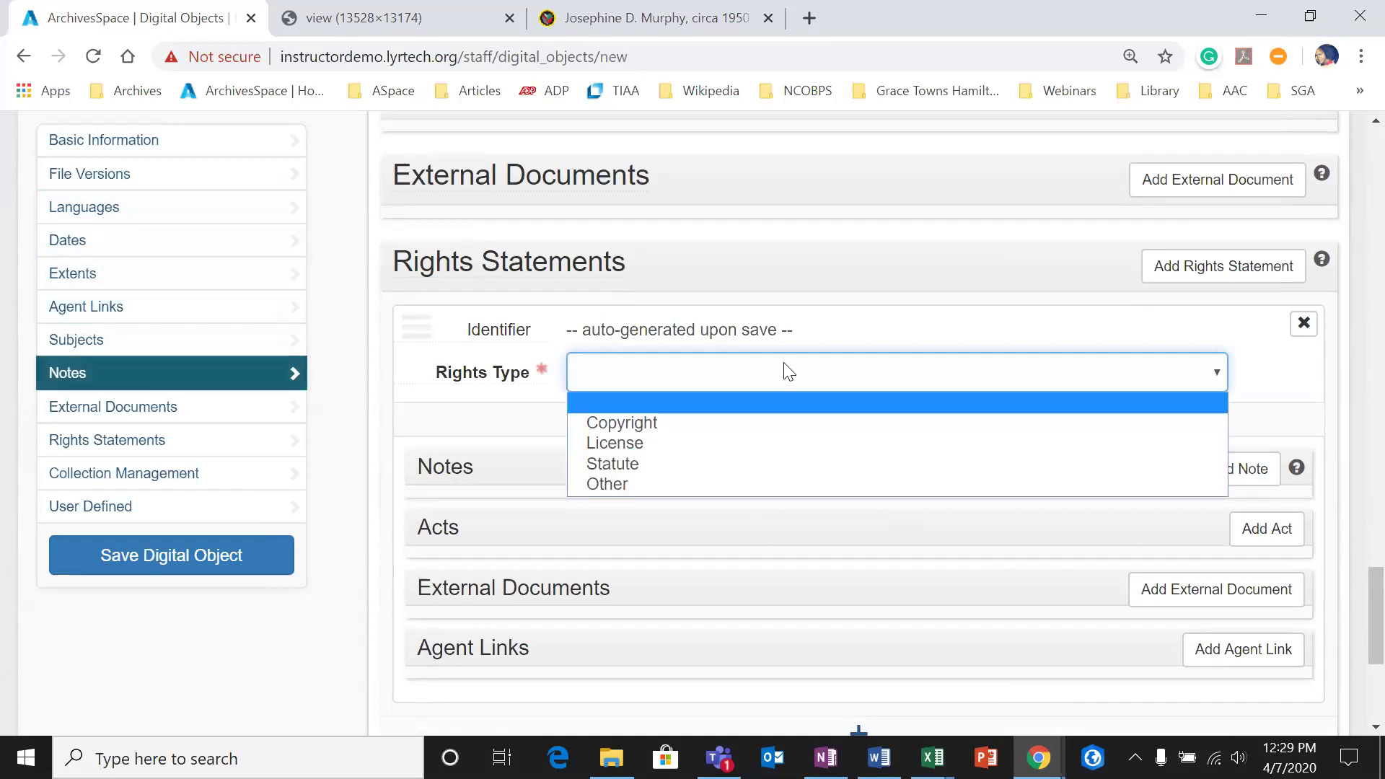
click(713, 484)
Step: Set the rights statement's Other Rights Basis to Policy and its Start Date to 2020-04-07
scroll(738, 452, down, 1)
click(784, 321)
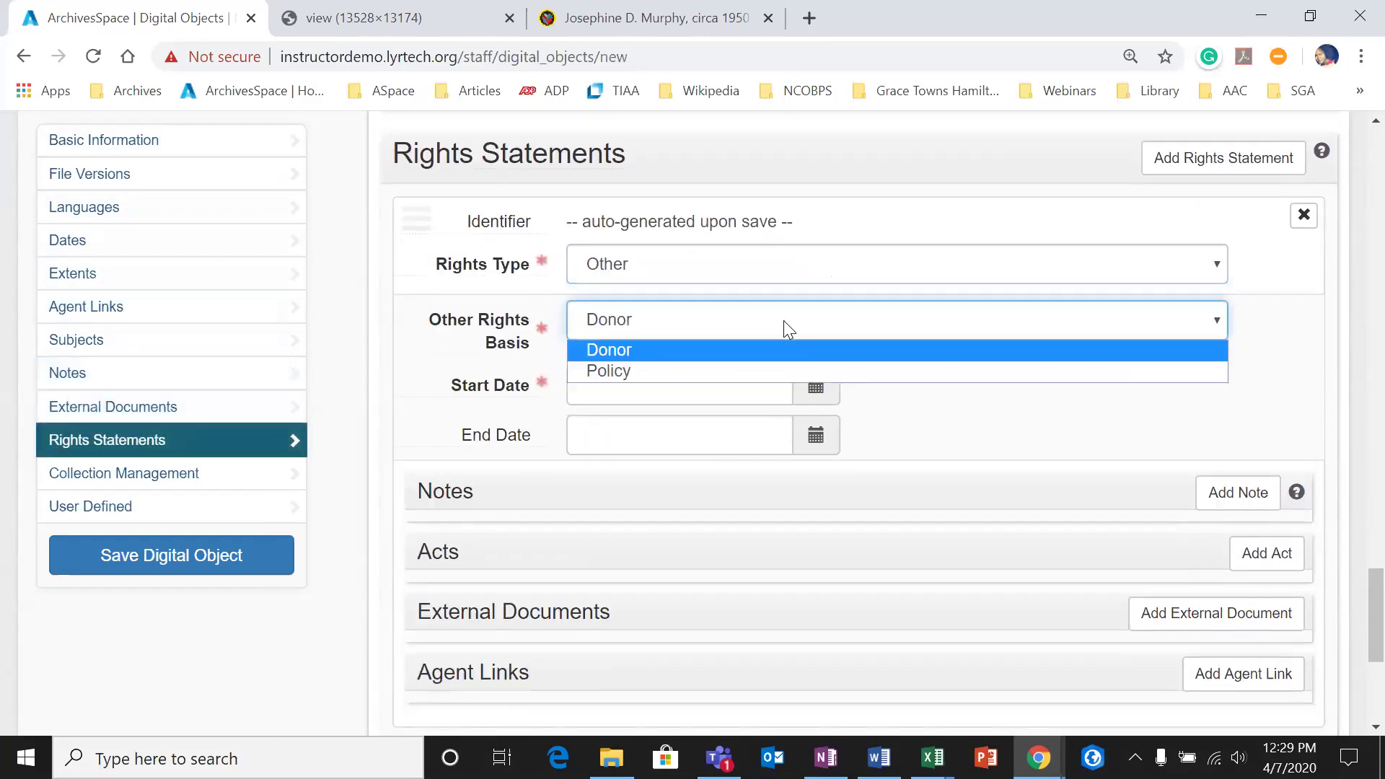
click(743, 371)
click(812, 399)
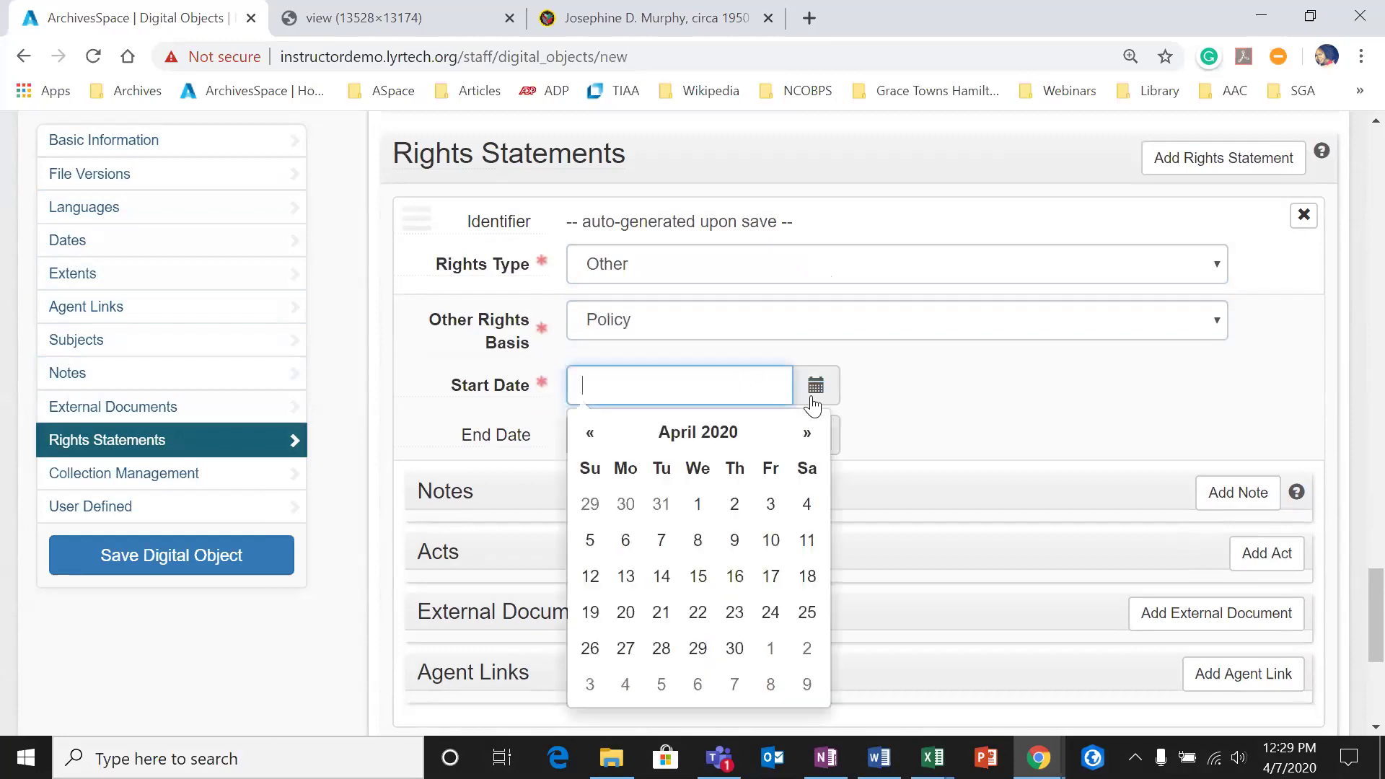
click(662, 540)
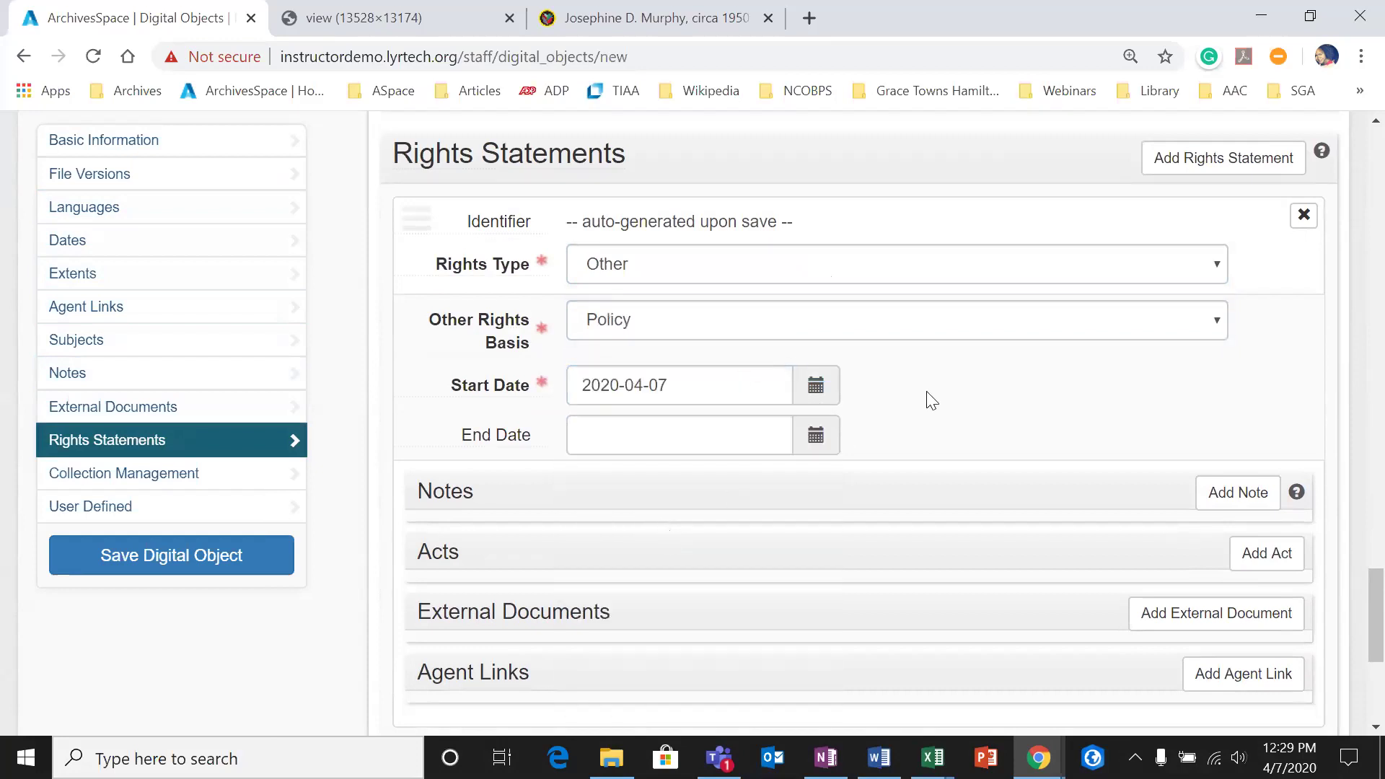
Step: Add a note of type Additional Information to the rights statement and view its fields
scroll(956, 389, down, 2)
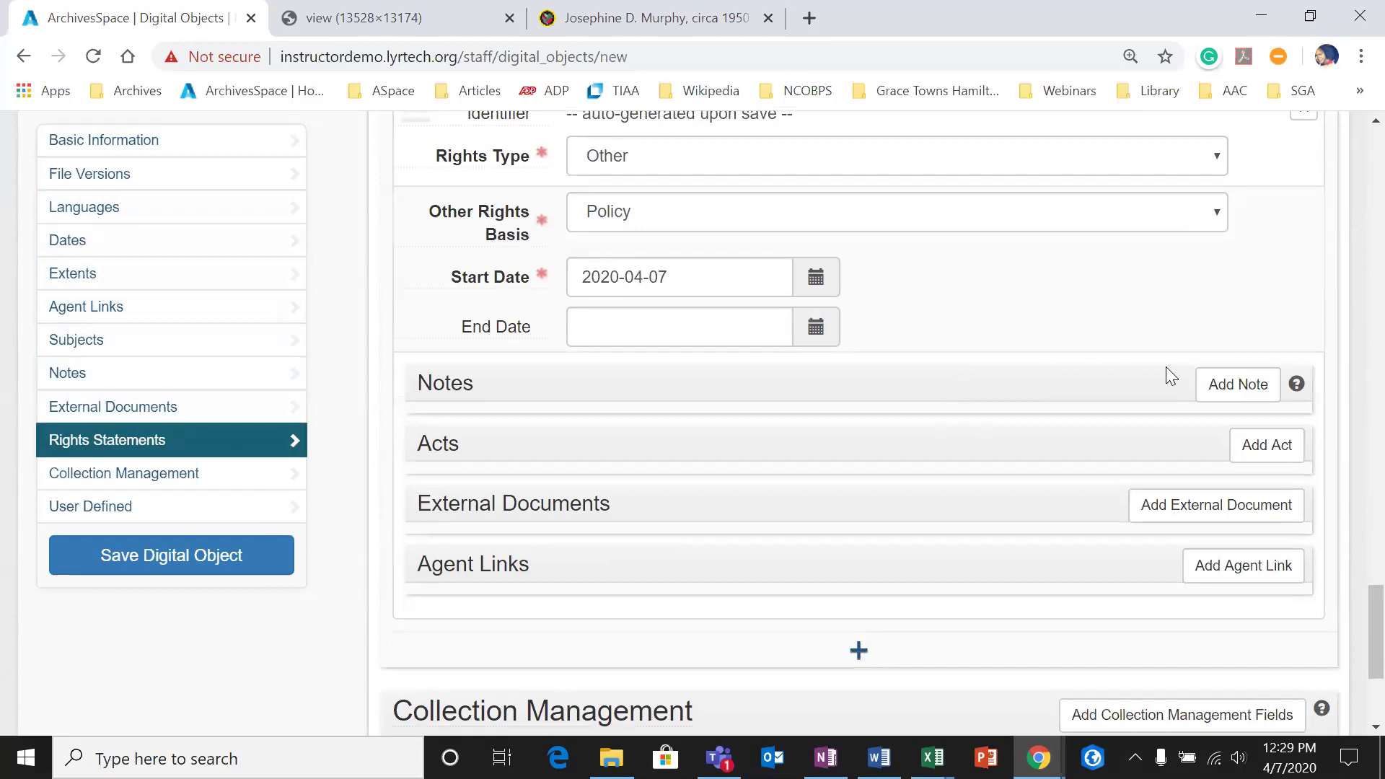
click(1201, 384)
scroll(1042, 385, down, 2)
click(807, 336)
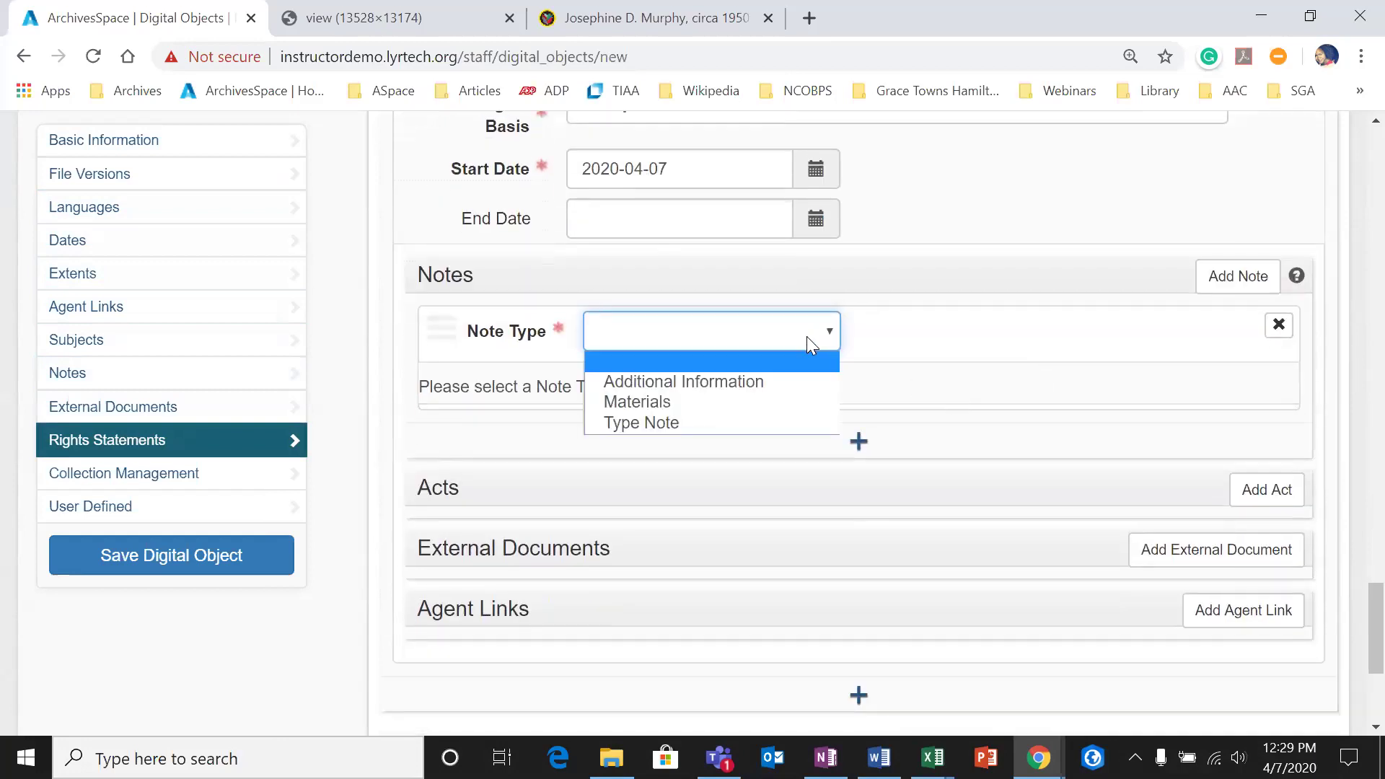
click(769, 378)
click(839, 347)
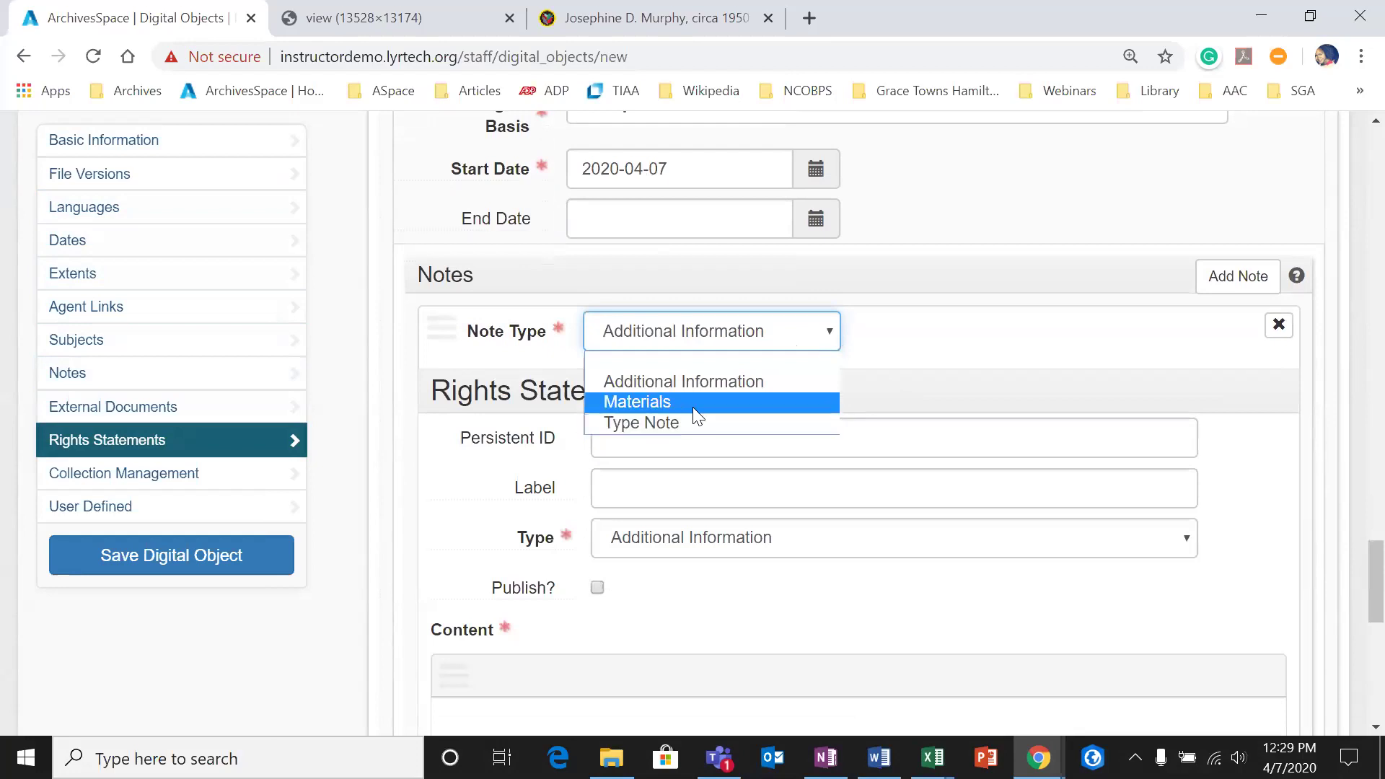
click(951, 353)
scroll(576, 680, down, 3)
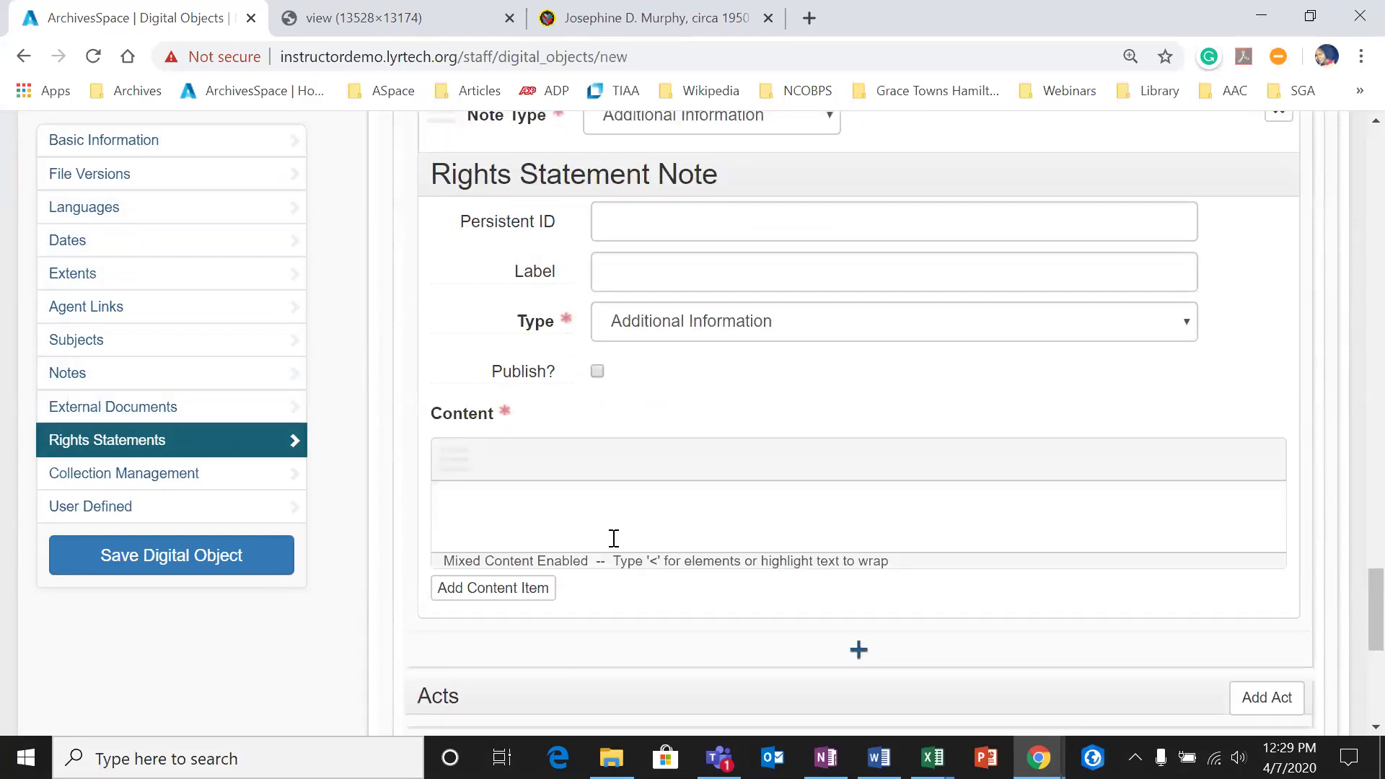
Step: Remove the Additional Information note from the rights statement
scroll(614, 538, up, 6)
click(1278, 542)
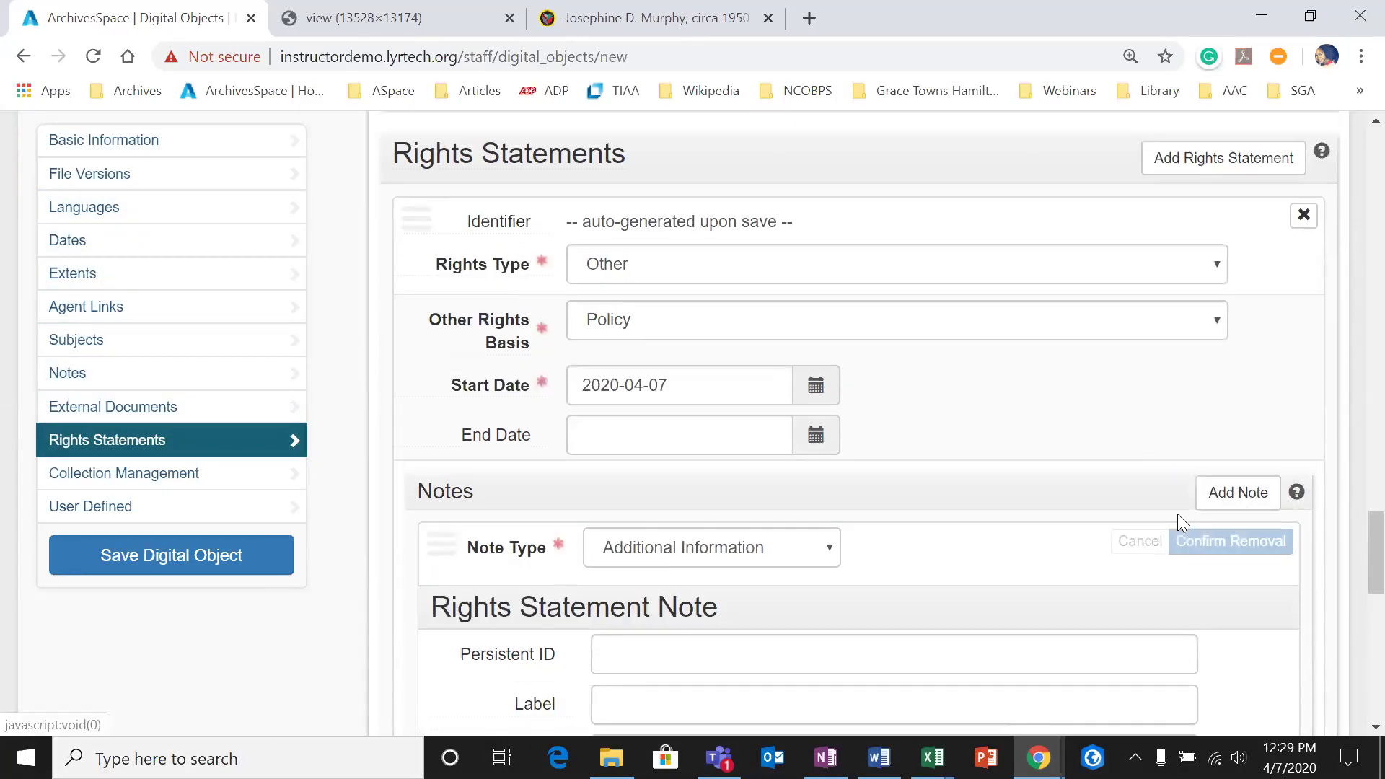
click(1235, 542)
scroll(1010, 374, up, 2)
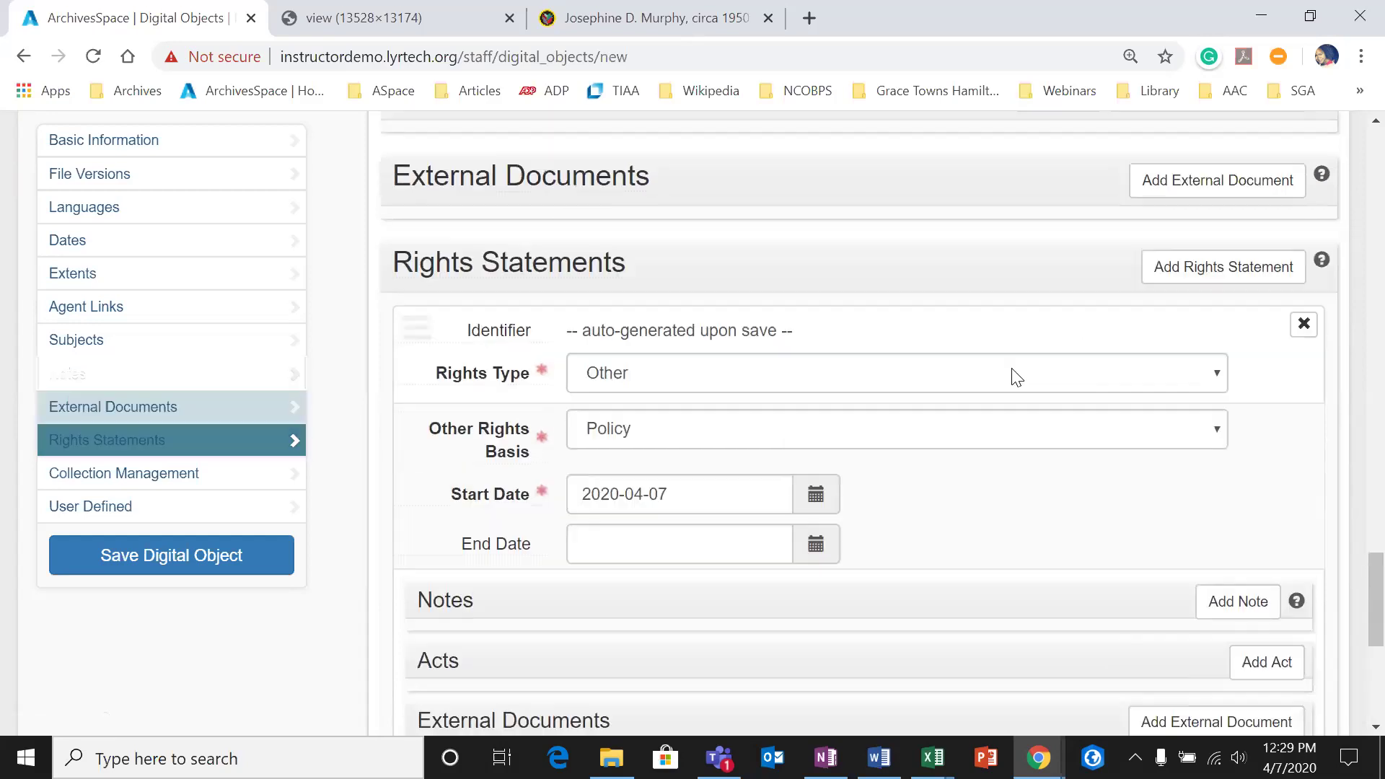
Step: Change the rights statement's Rights Type to Copyright and add a note with its type left blank
scroll(1017, 376, up, 2)
click(724, 492)
click(665, 532)
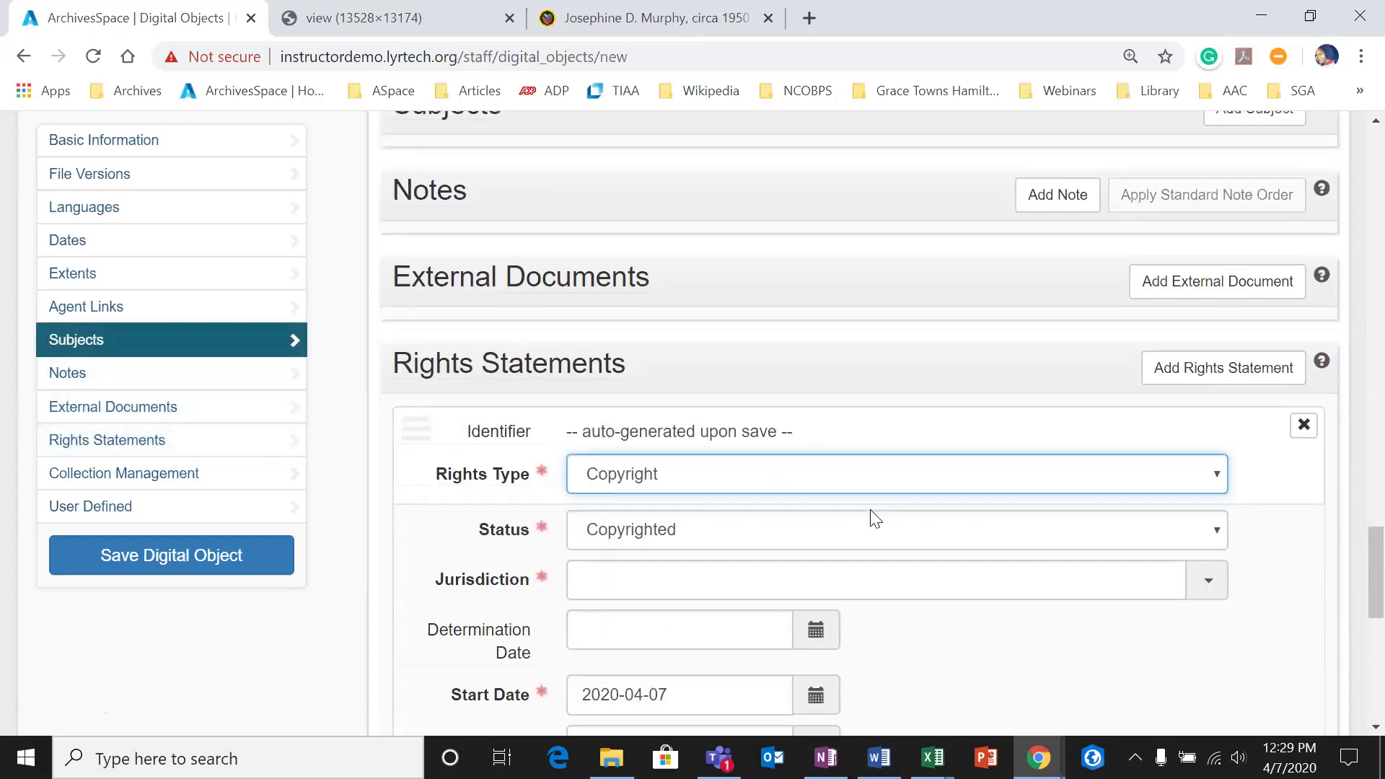
scroll(621, 495, down, 3)
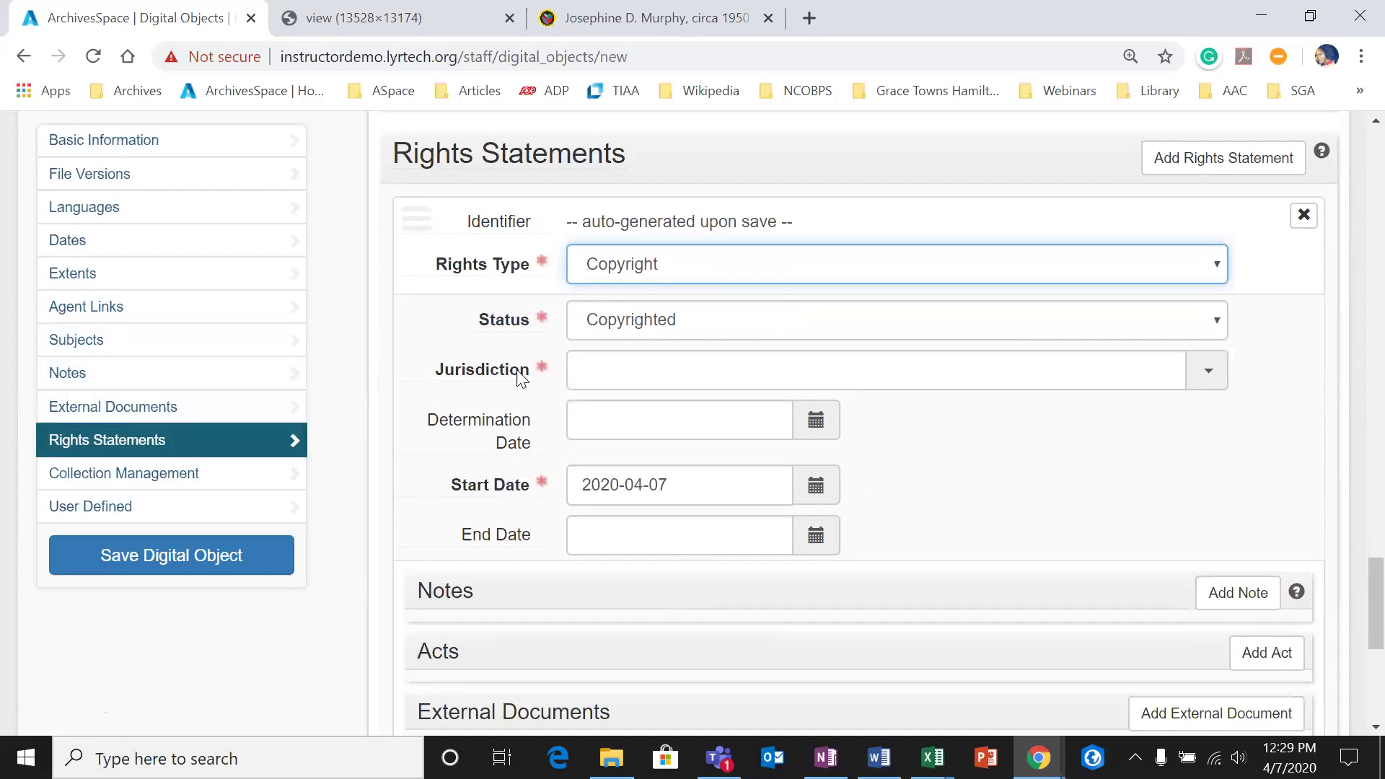
scroll(678, 384, down, 3)
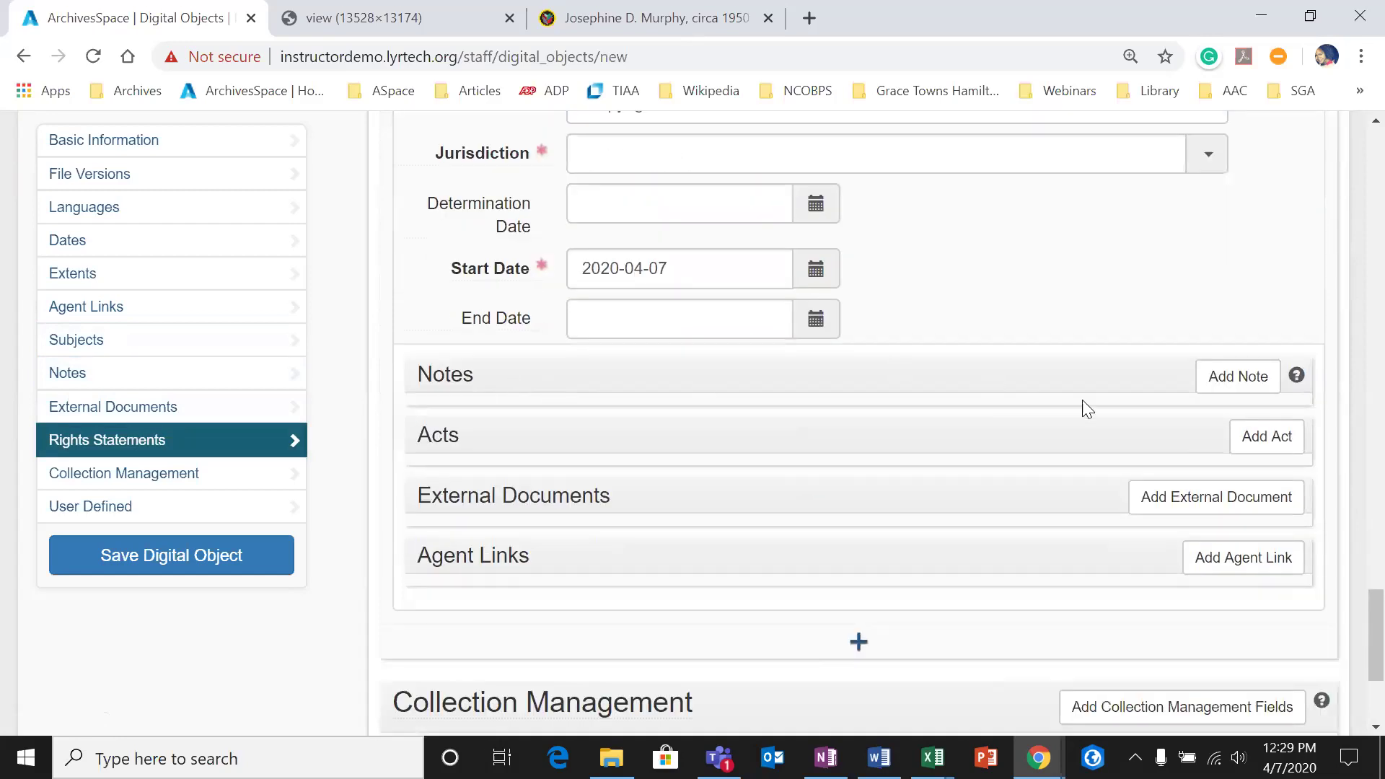
click(1237, 376)
click(763, 446)
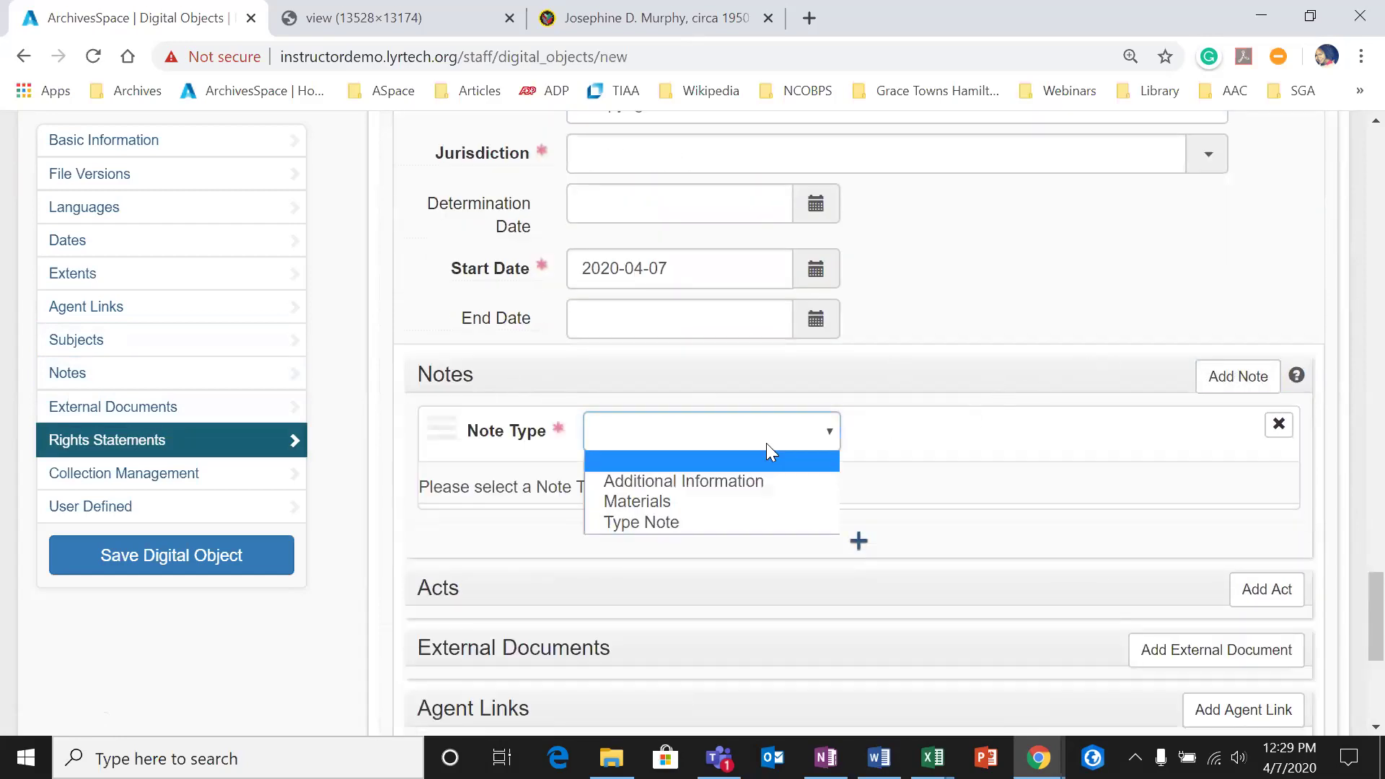
click(851, 440)
scroll(721, 523, up, 7)
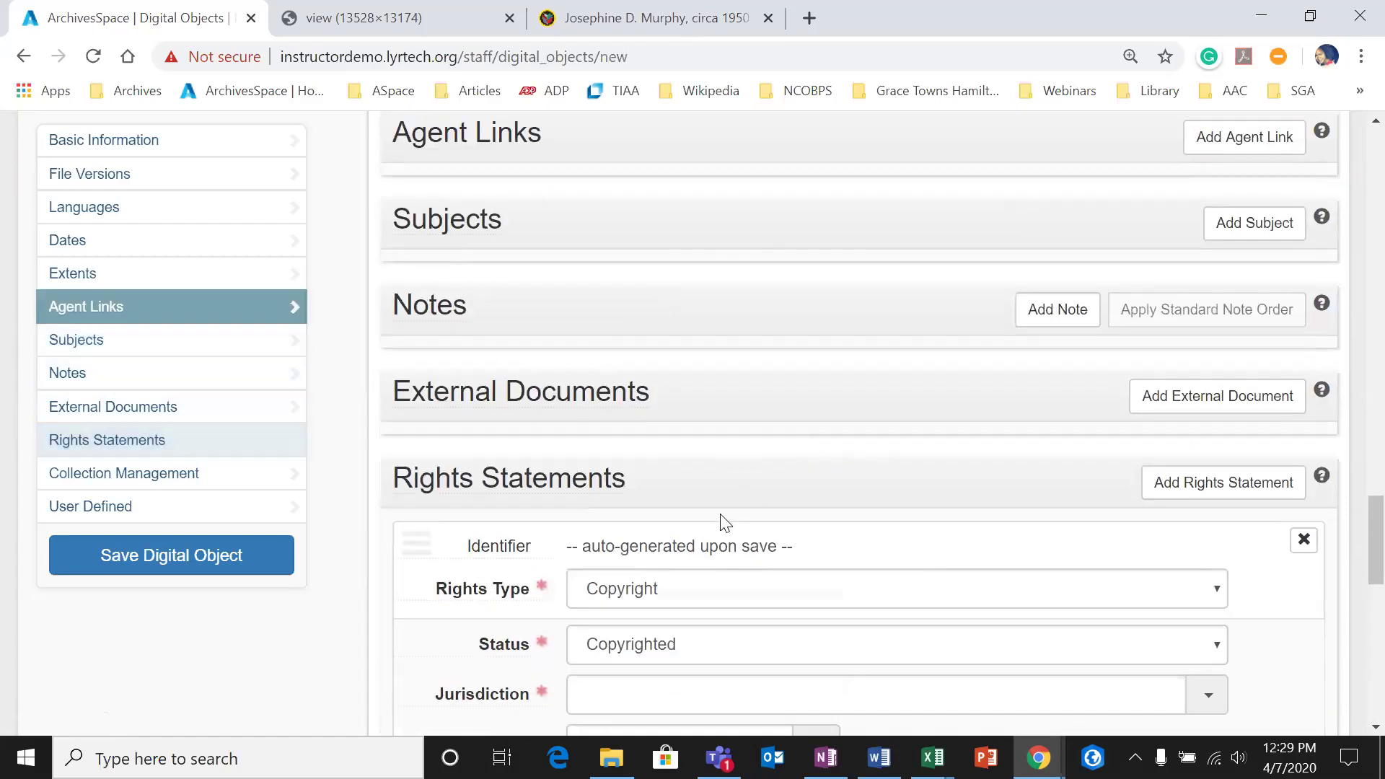
Step: Try the Statute and License rights types on the rights statement to compare their required fields
click(662, 606)
click(649, 678)
scroll(693, 578, down, 2)
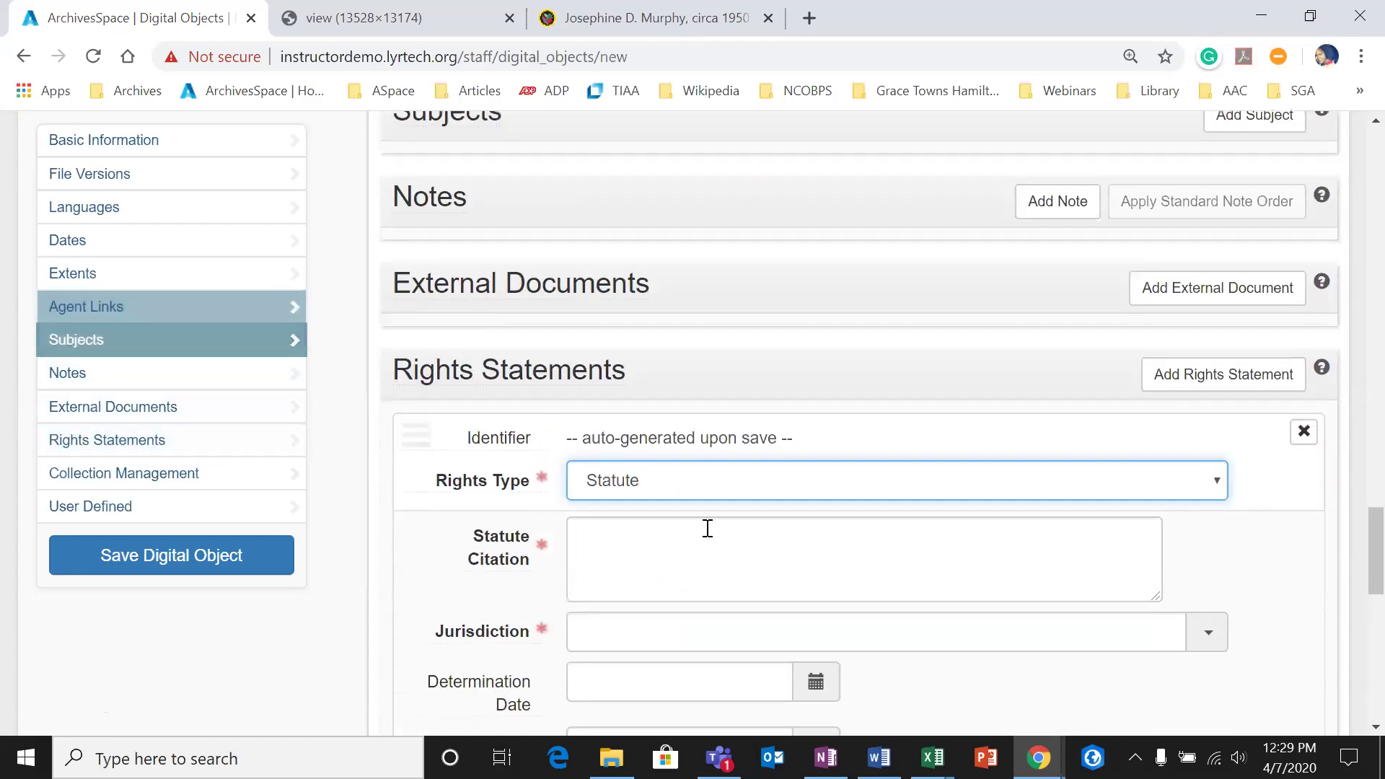
click(700, 490)
click(675, 546)
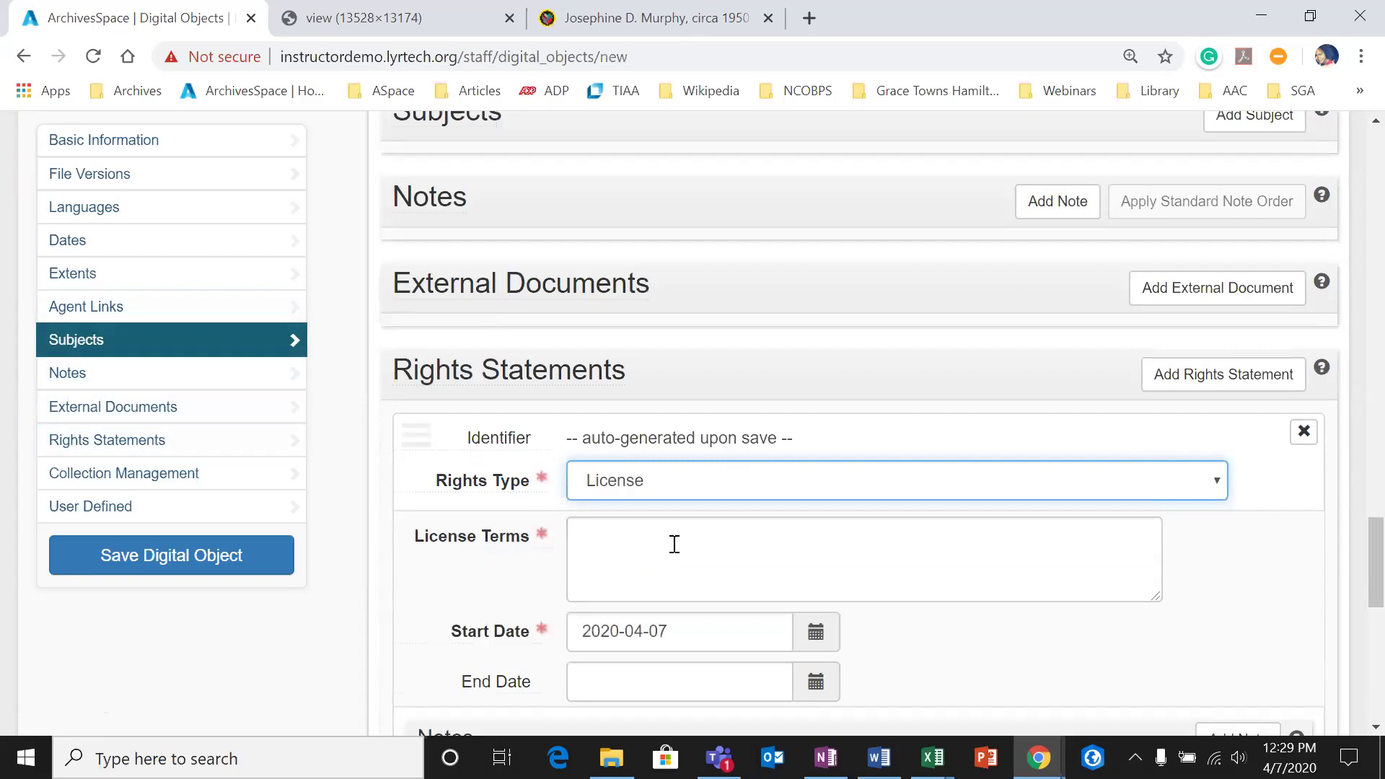
scroll(1068, 479, down, 2)
scroll(1067, 479, up, 3)
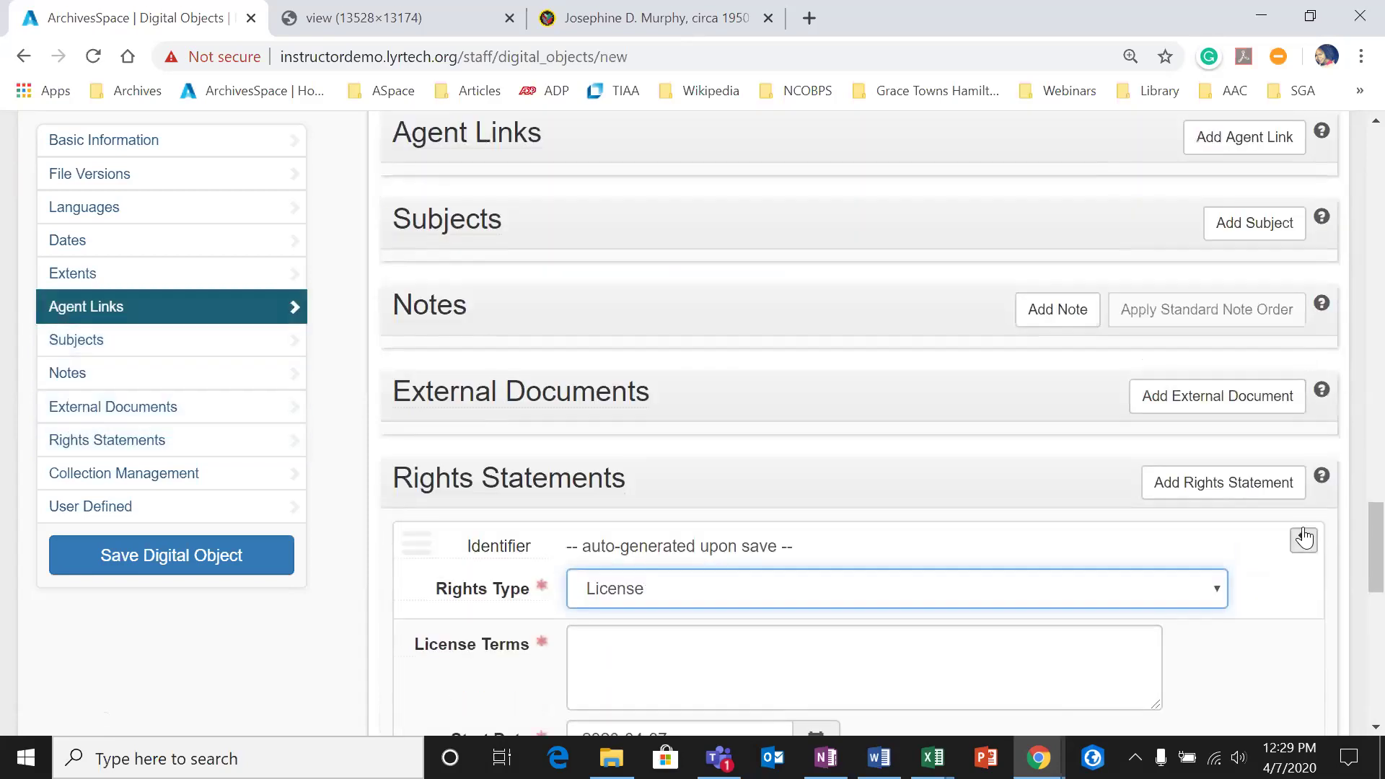
Step: Remove the whole rights statement from the digital object and save the record
click(1303, 539)
click(1202, 543)
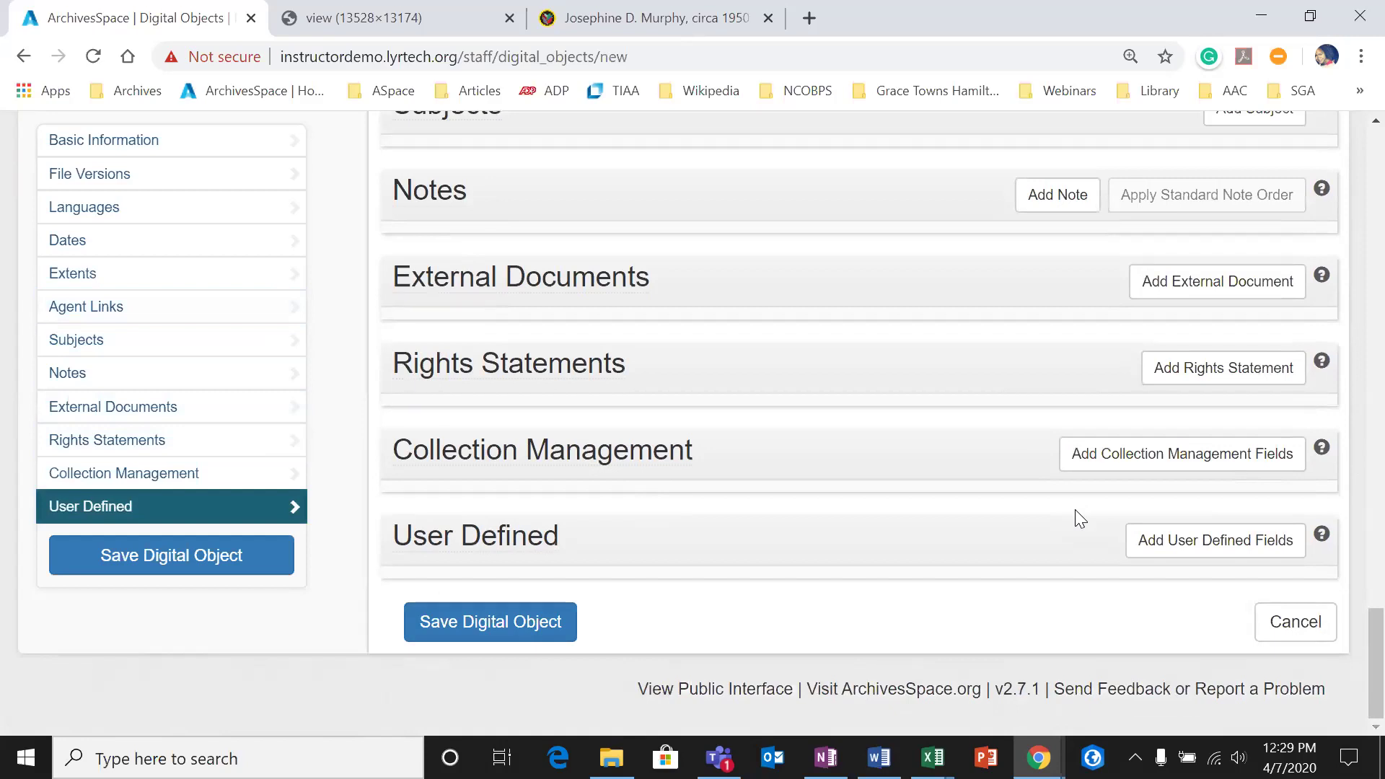
scroll(519, 660, up, 12)
scroll(347, 715, up, 15)
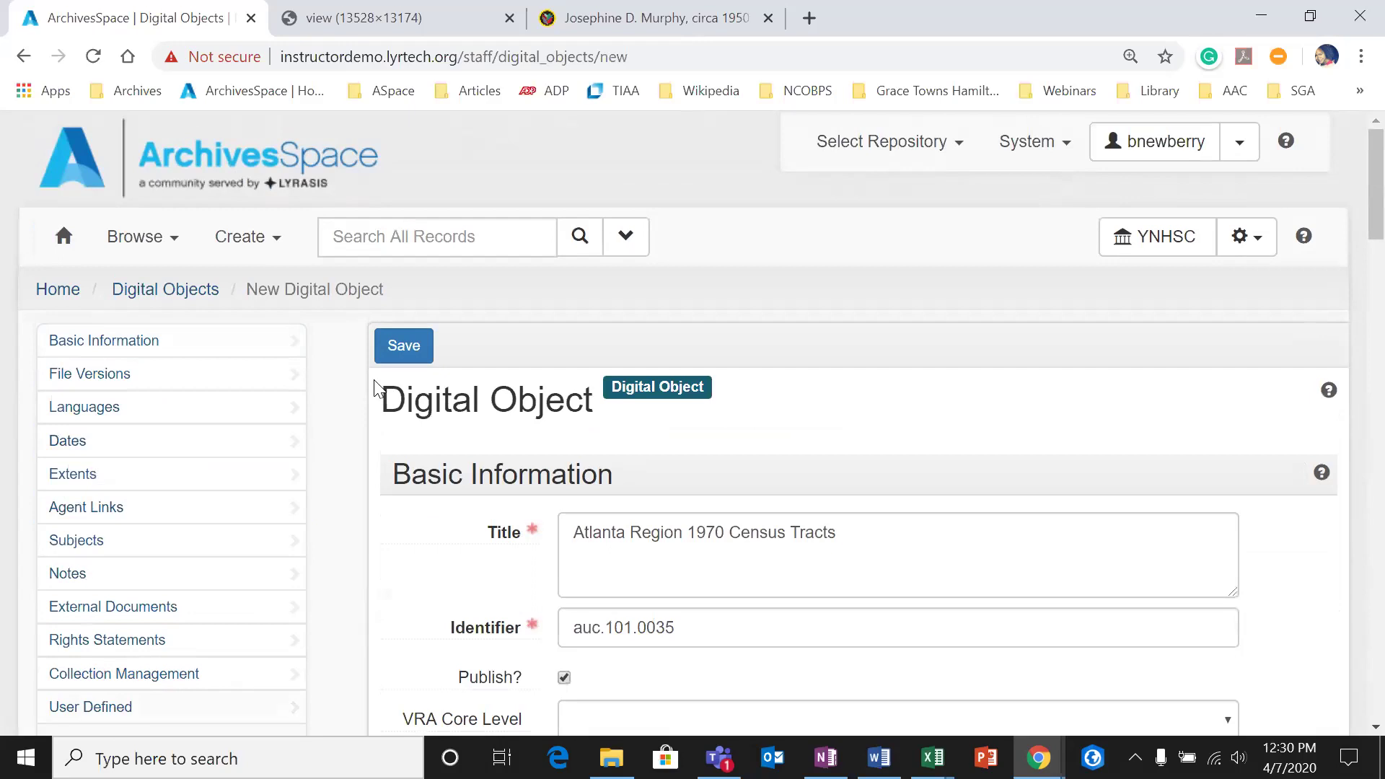
click(398, 352)
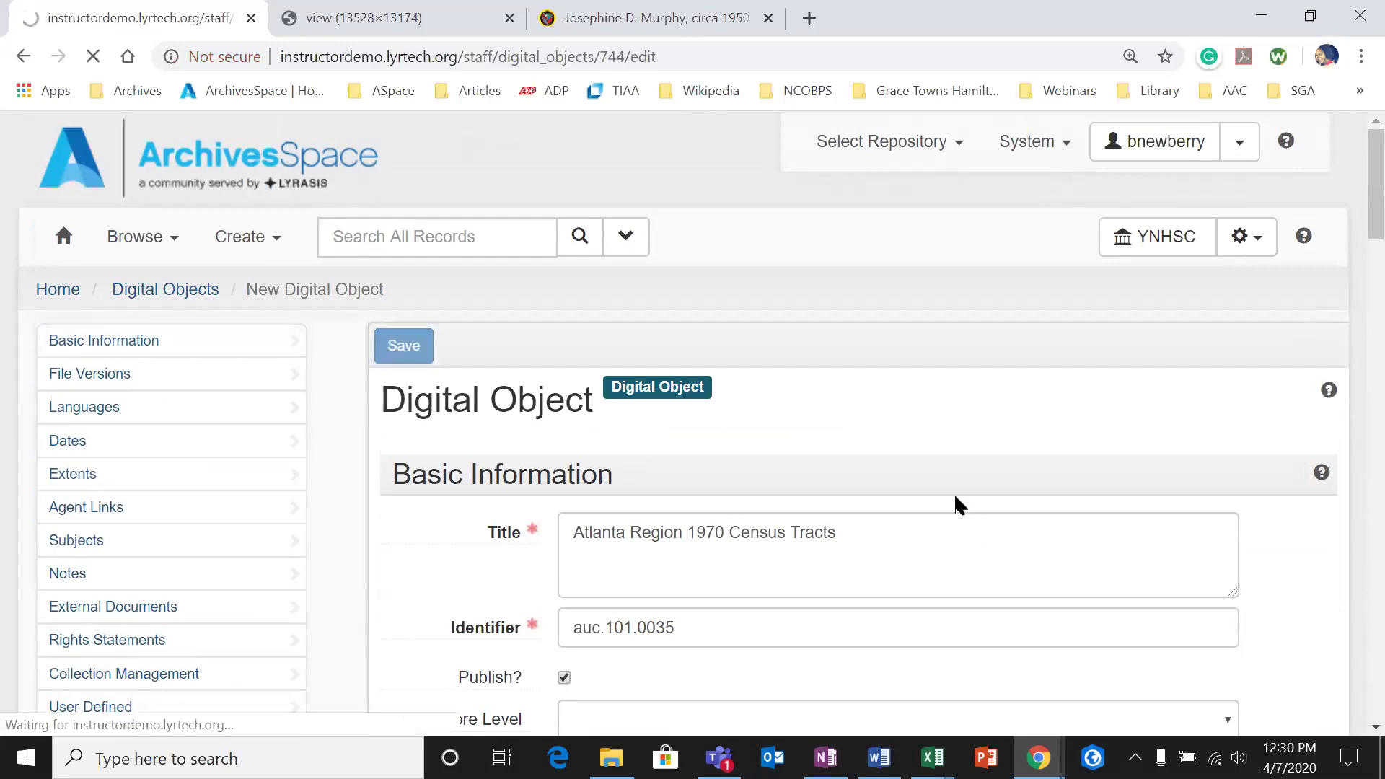
Step: Review the saved Atlanta Region 1970 Census Tracts record, including its basic information, file version and date
scroll(880, 588, down, 2)
scroll(873, 595, down, 4)
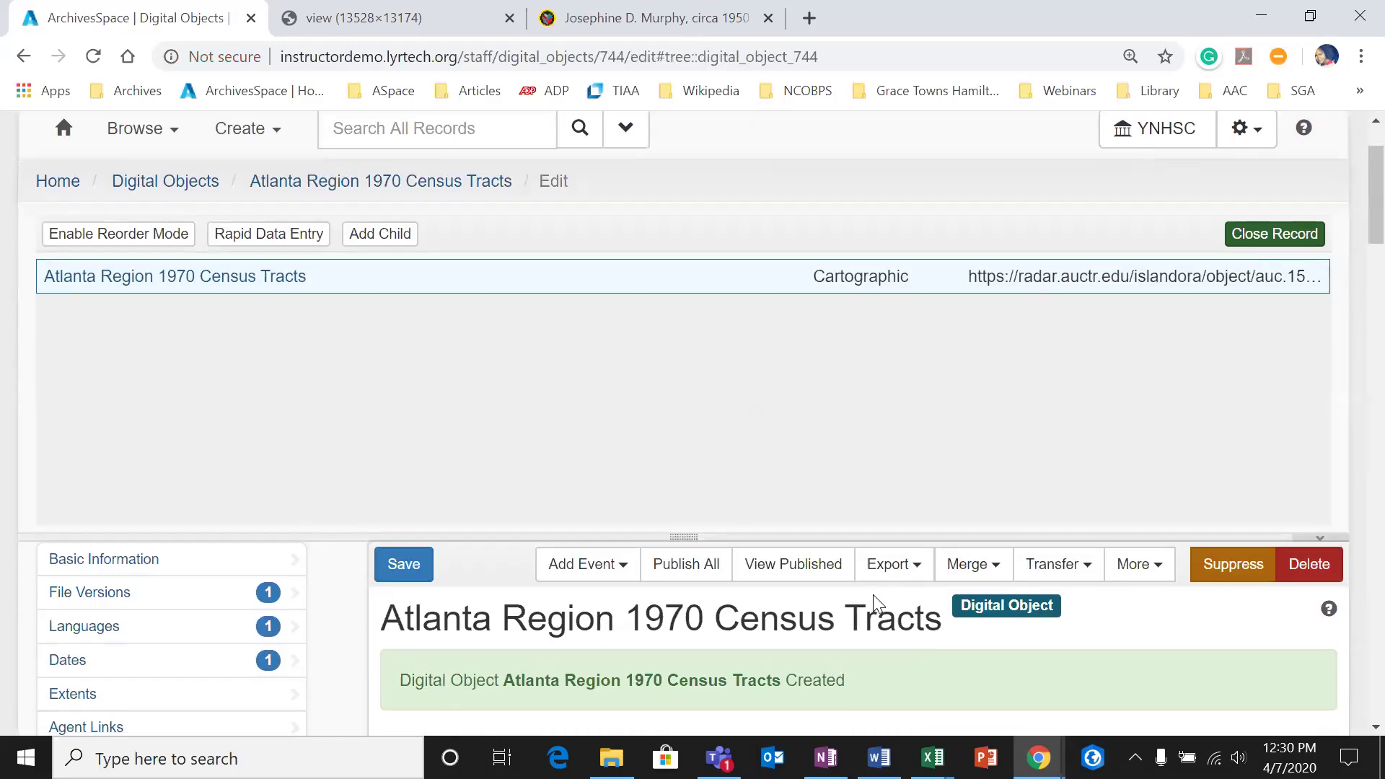
scroll(873, 597, down, 11)
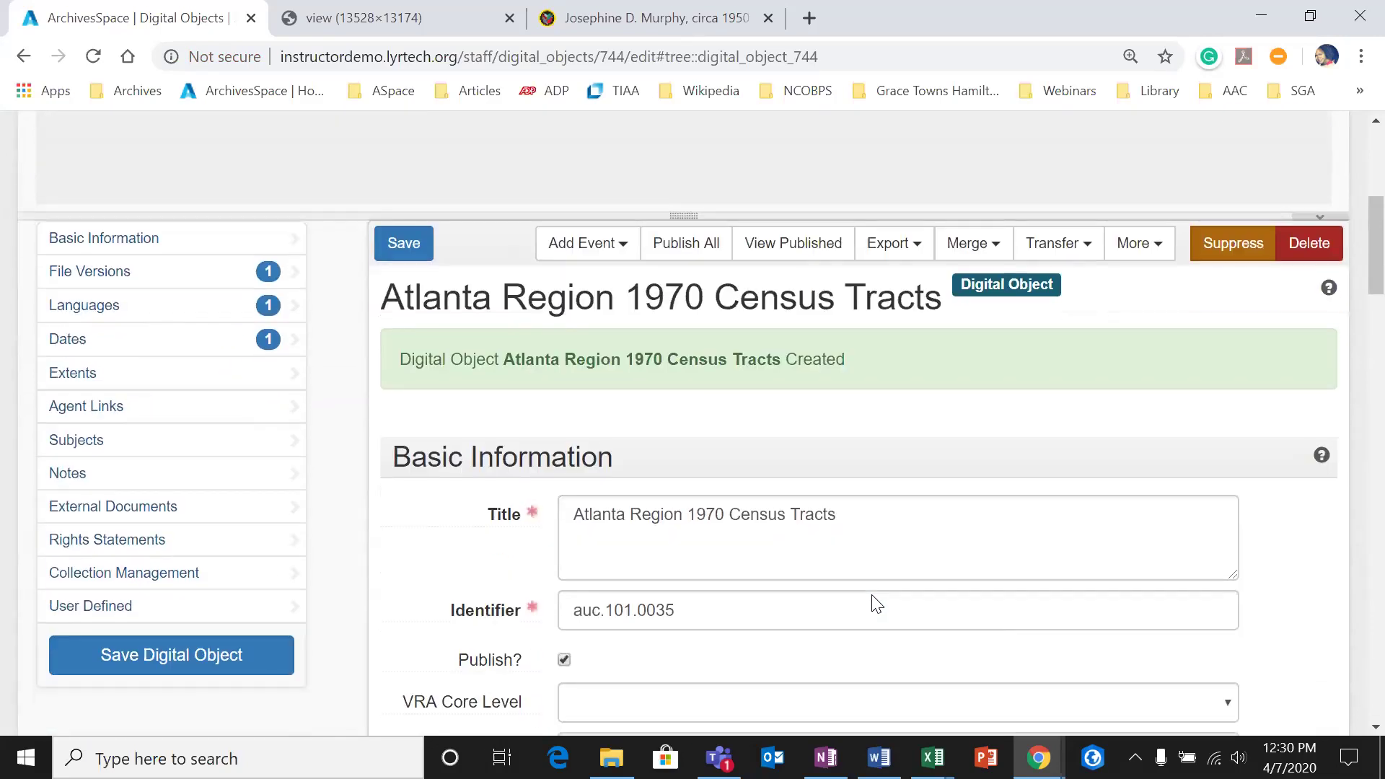
scroll(860, 601, down, 15)
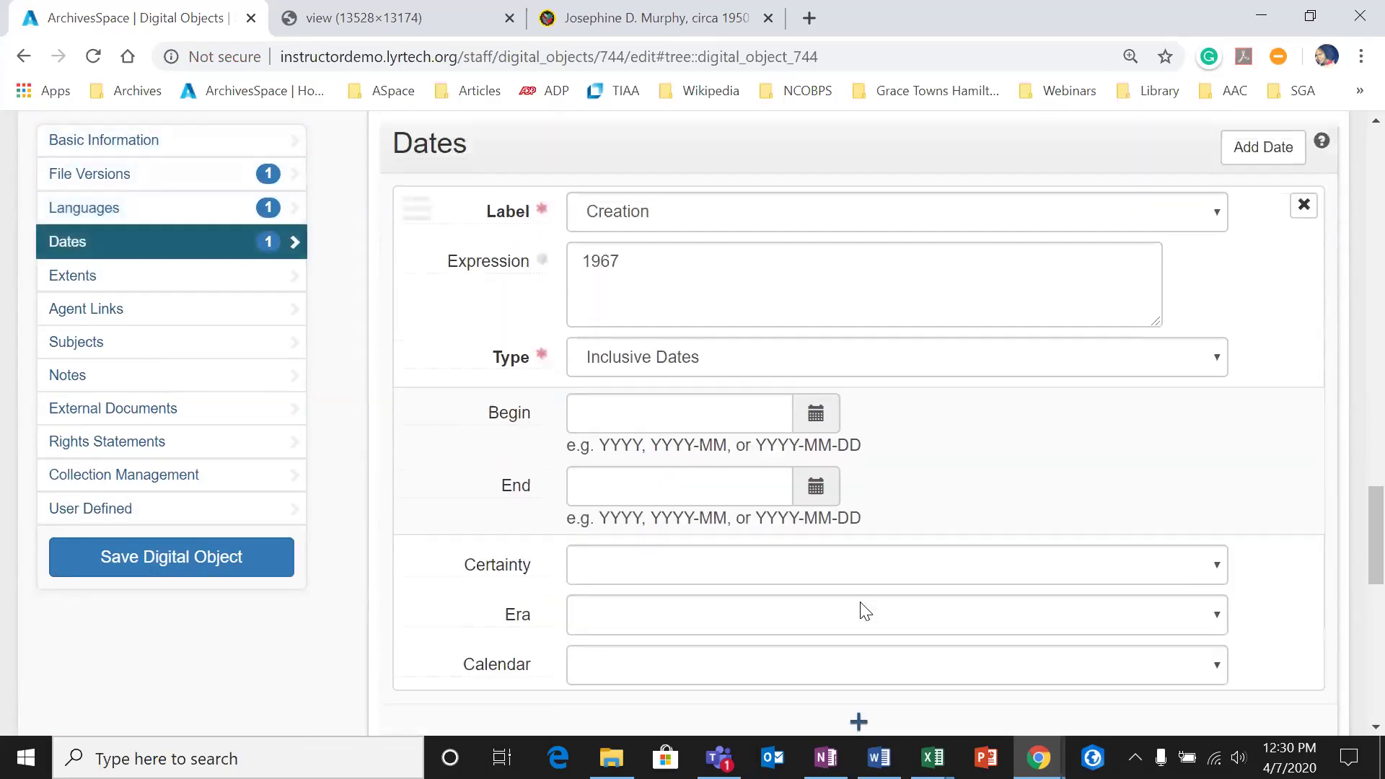
scroll(863, 607, up, 12)
scroll(862, 602, up, 10)
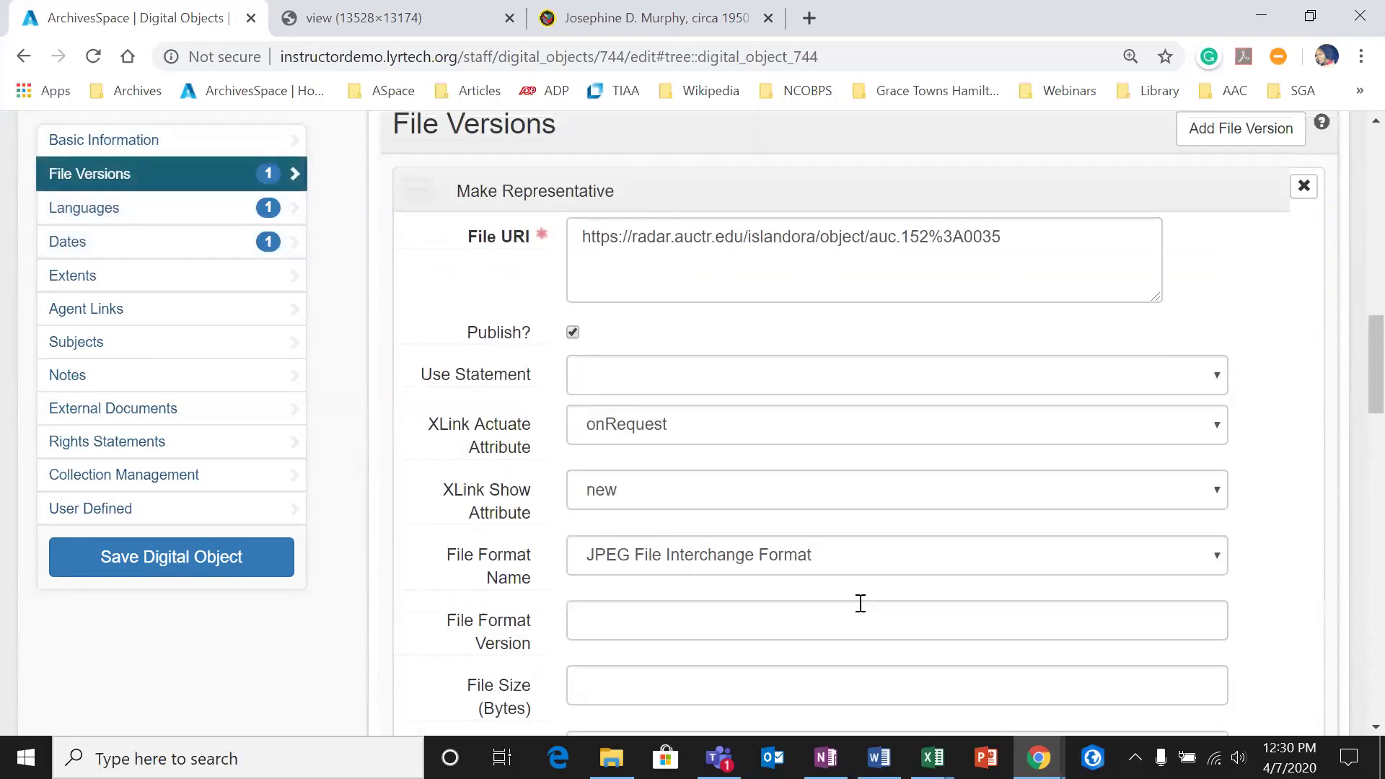
scroll(861, 606, up, 9)
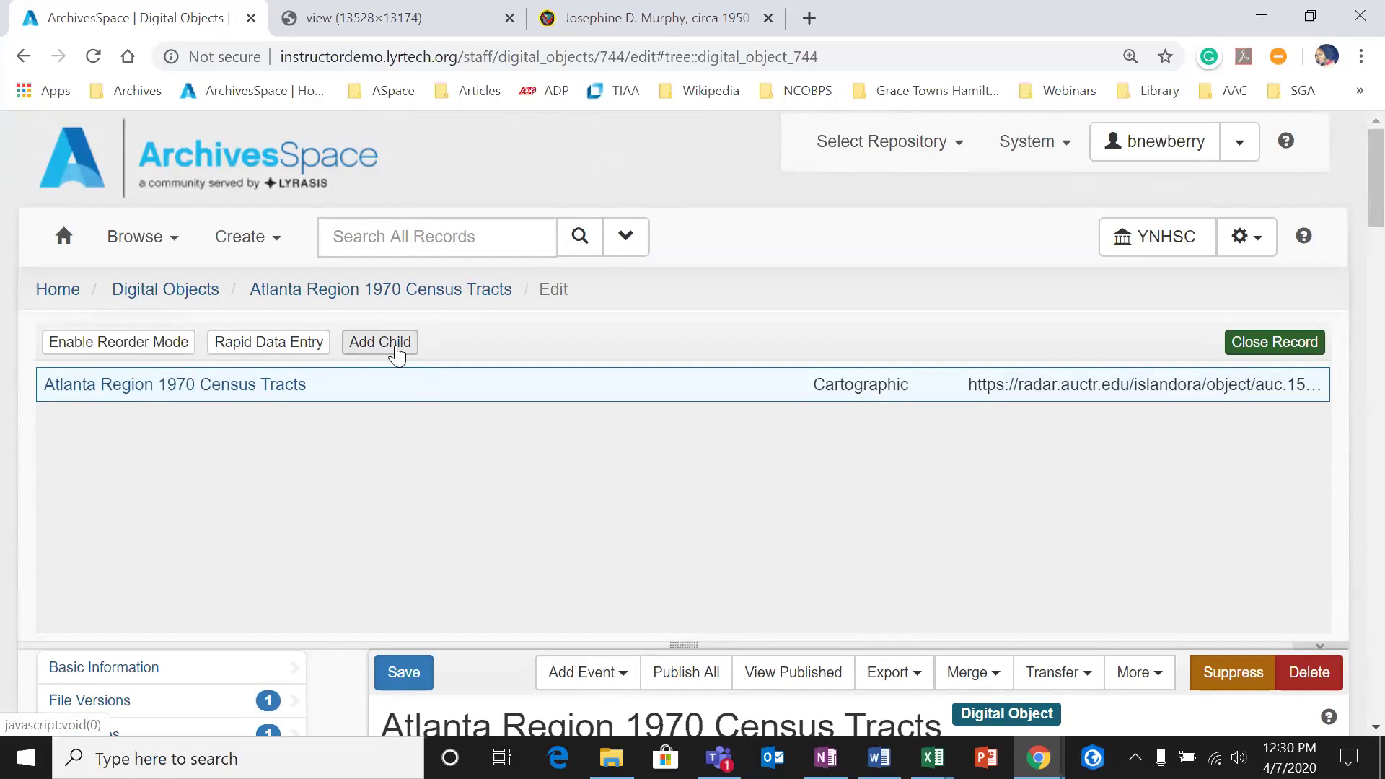
Step: Add a child component to the Atlanta Region 1970 Census Tracts digital object and set its label to Item 1
click(397, 354)
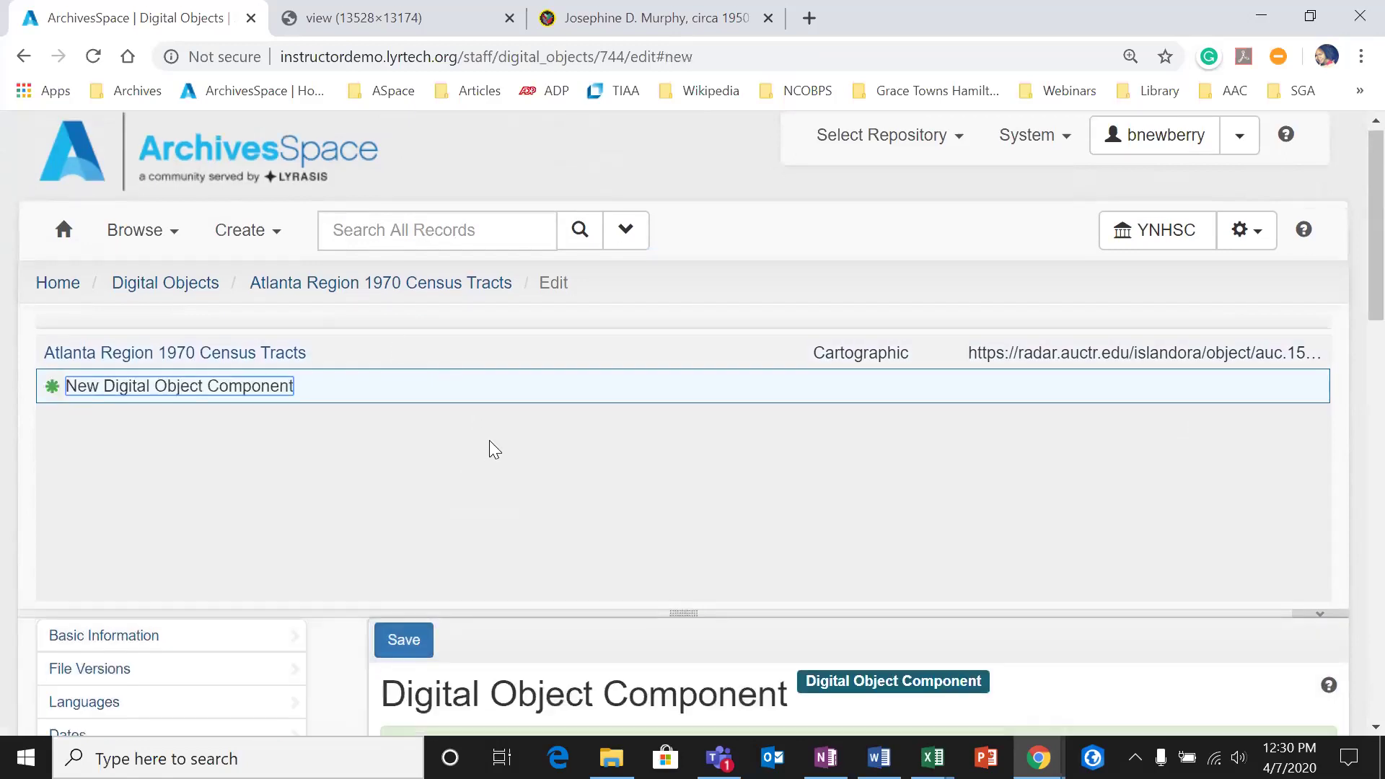
scroll(322, 615, down, 1)
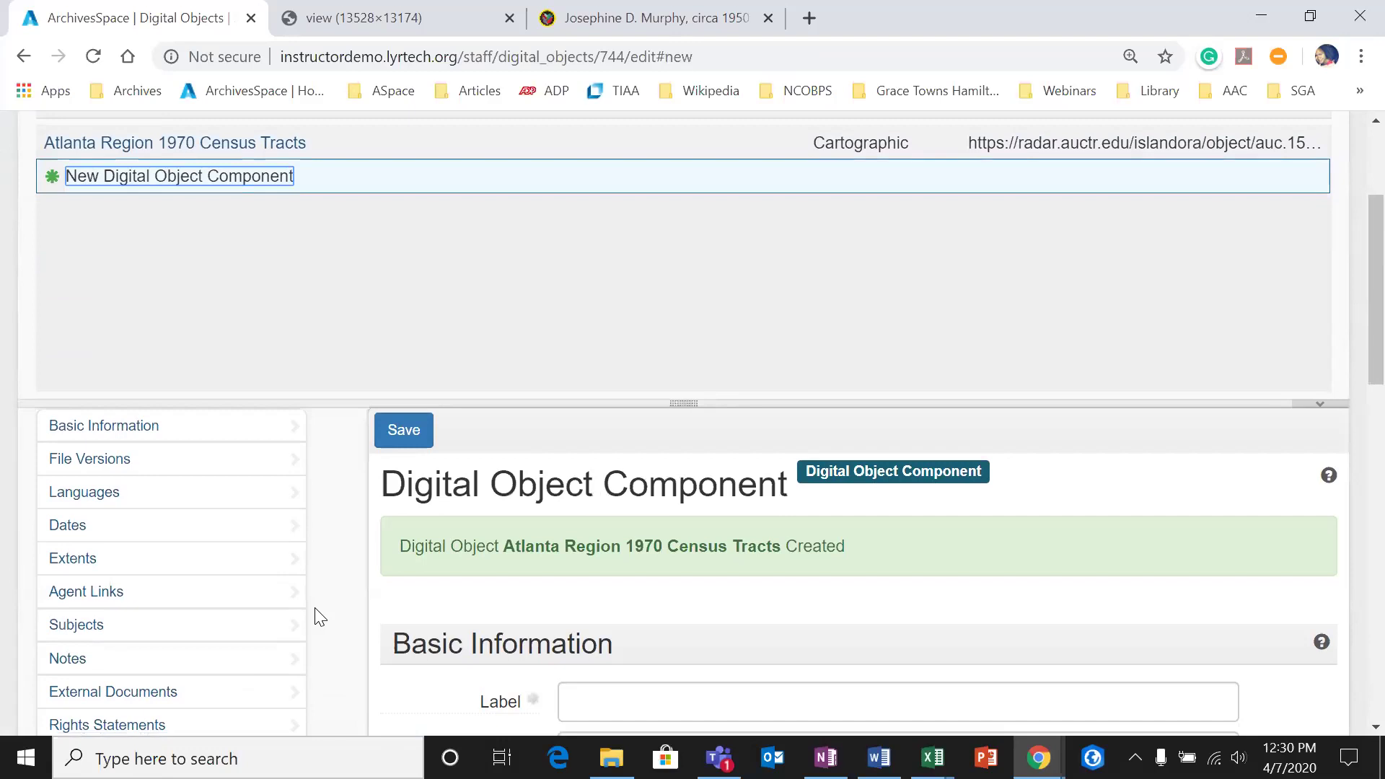
scroll(335, 591, down, 1)
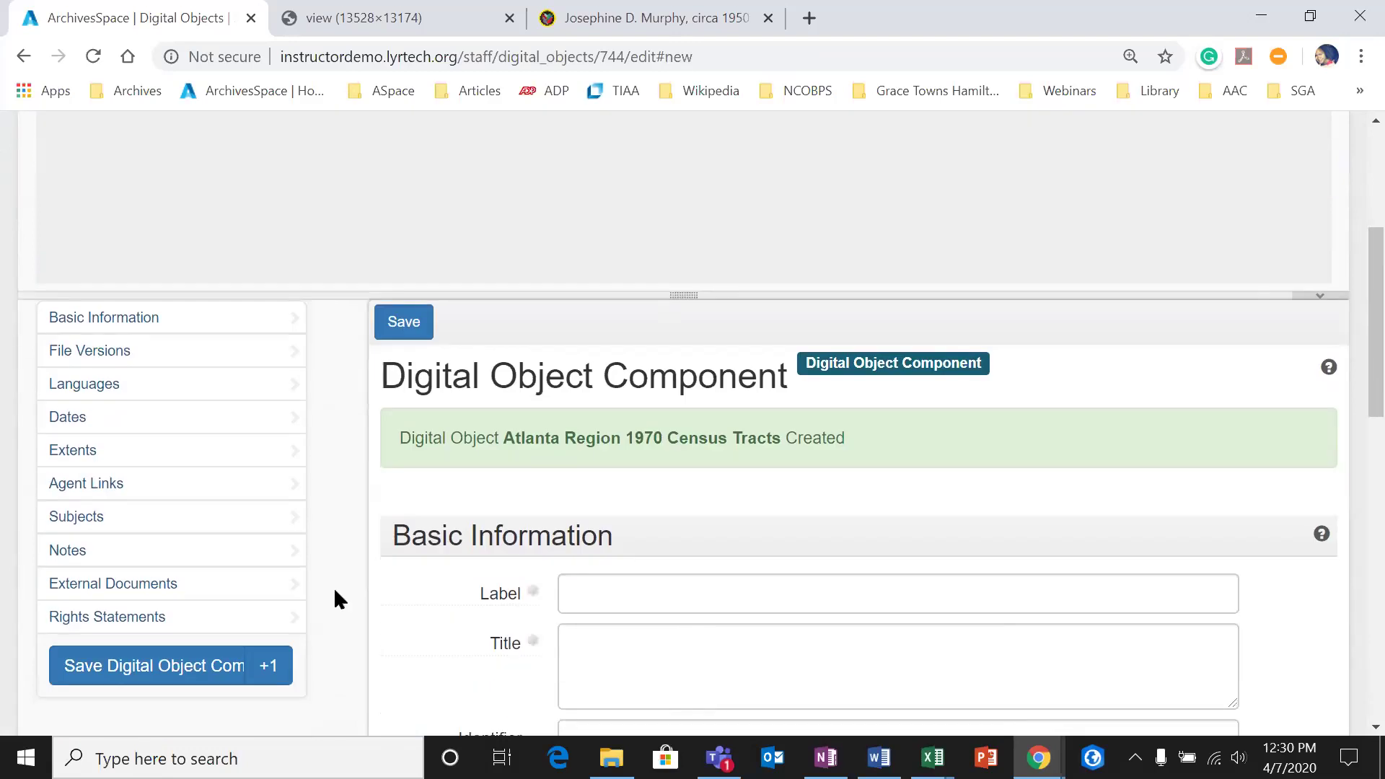
scroll(334, 587, down, 1)
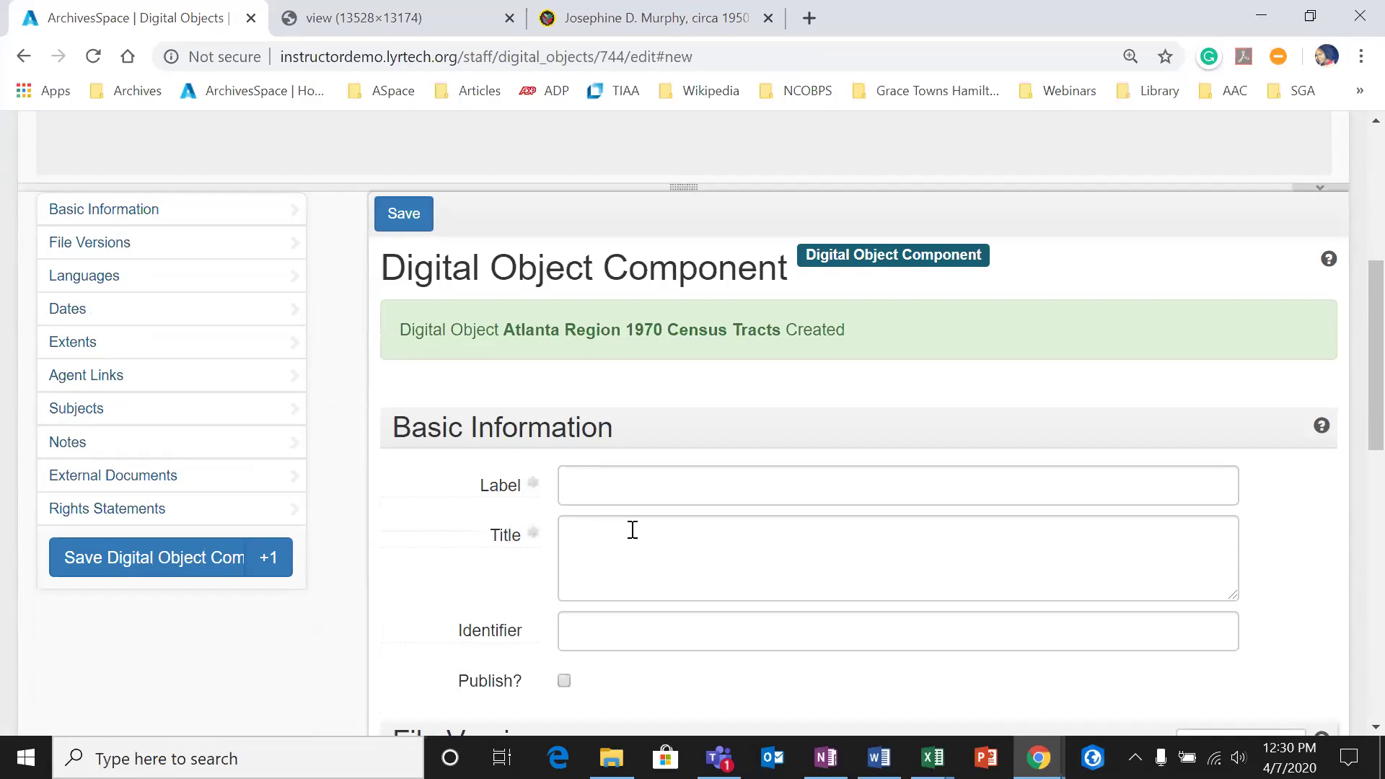
scroll(627, 532, down, 1)
scroll(906, 418, down, 1)
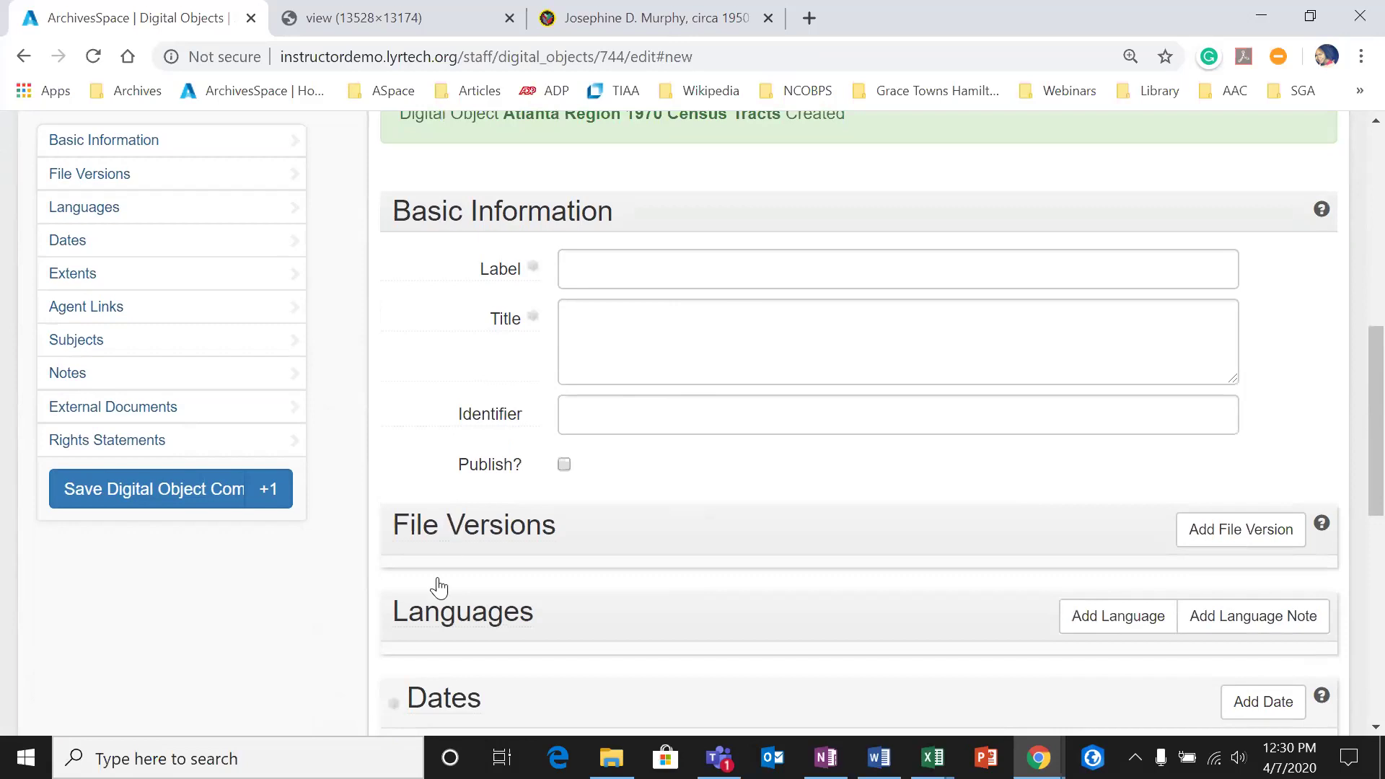
scroll(438, 588, down, 1)
mouse_move(429, 612)
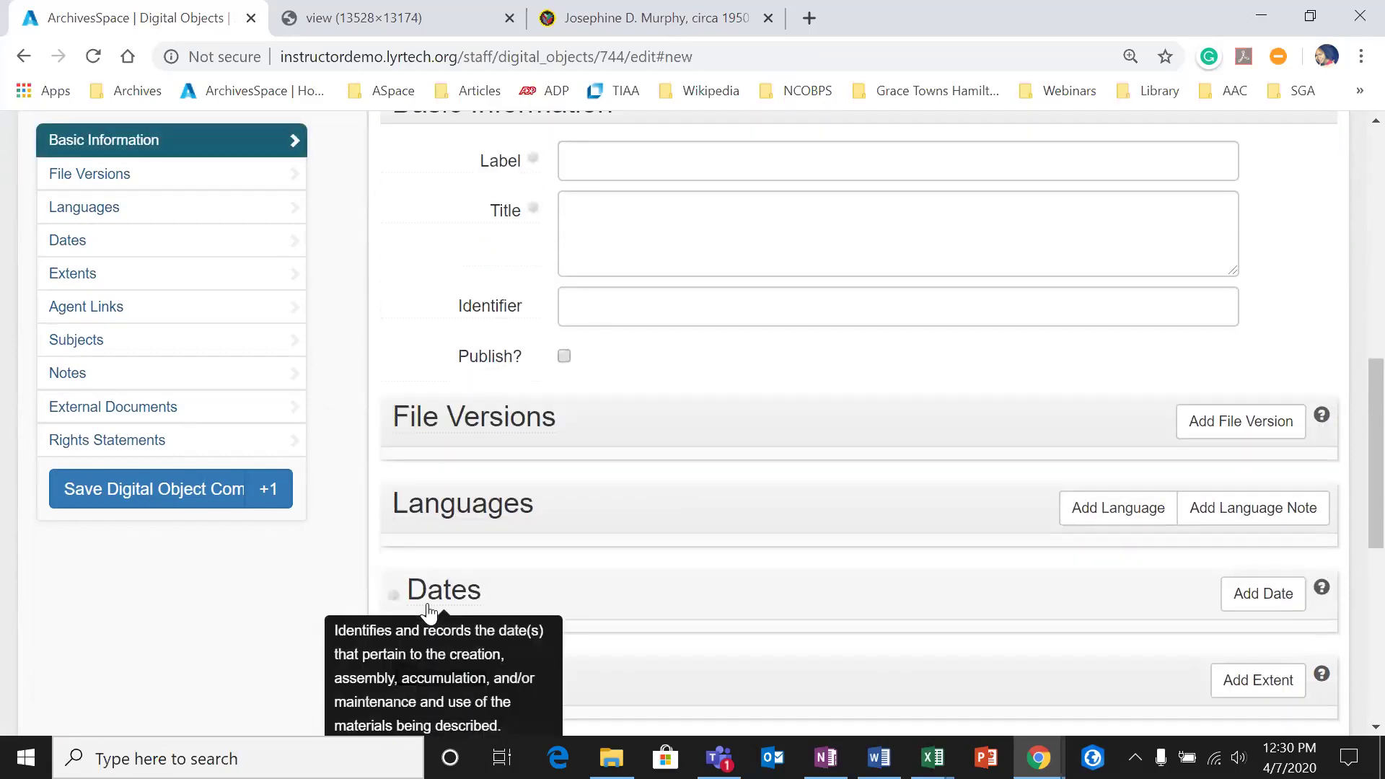
scroll(665, 526, up, 1)
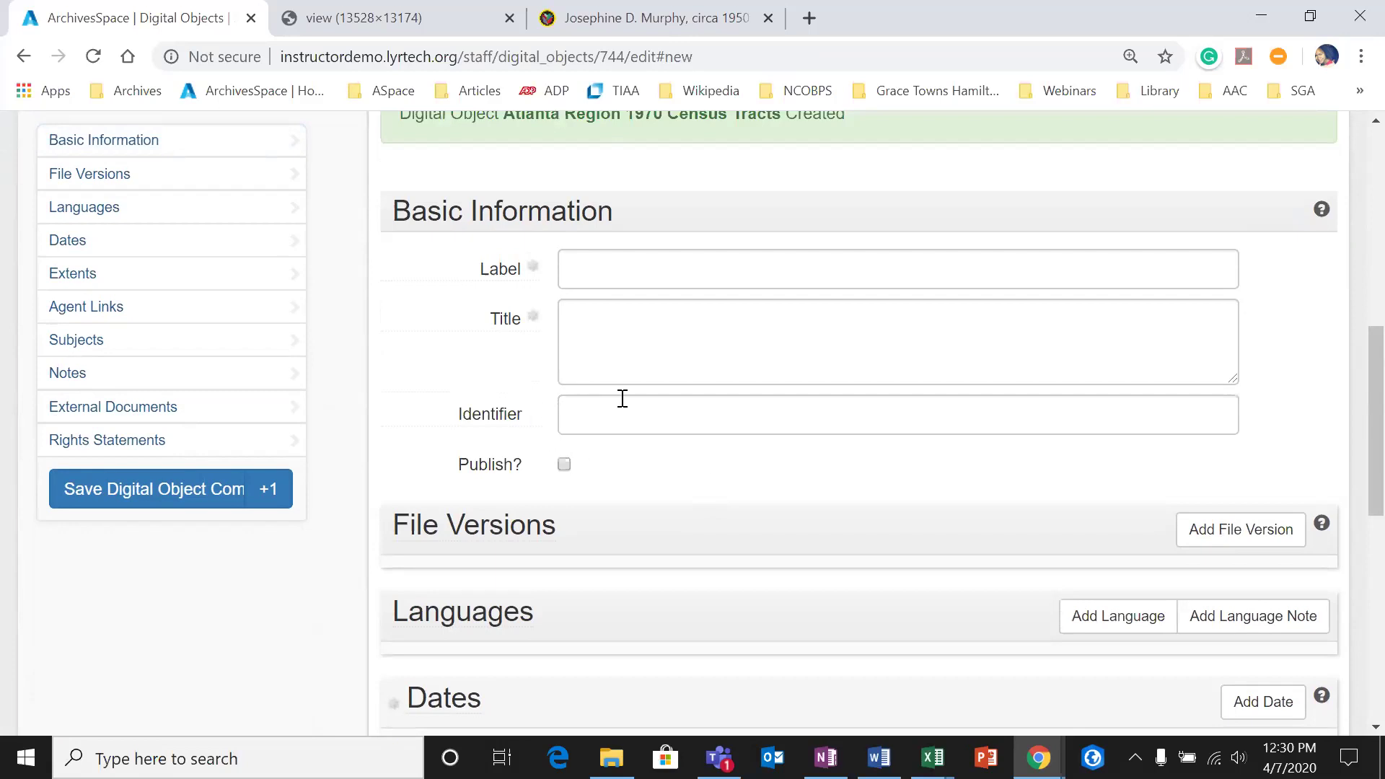
scroll(671, 322, up, 2)
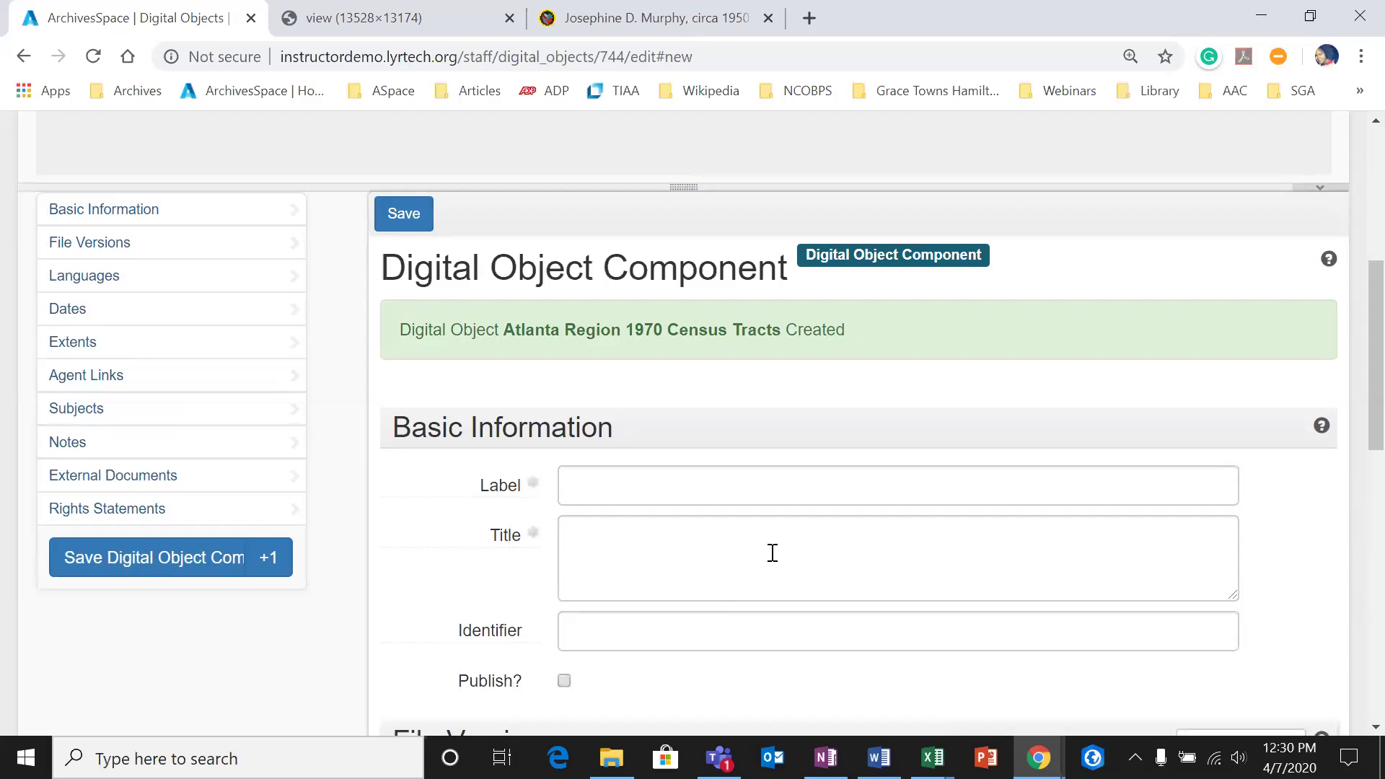
click(772, 491)
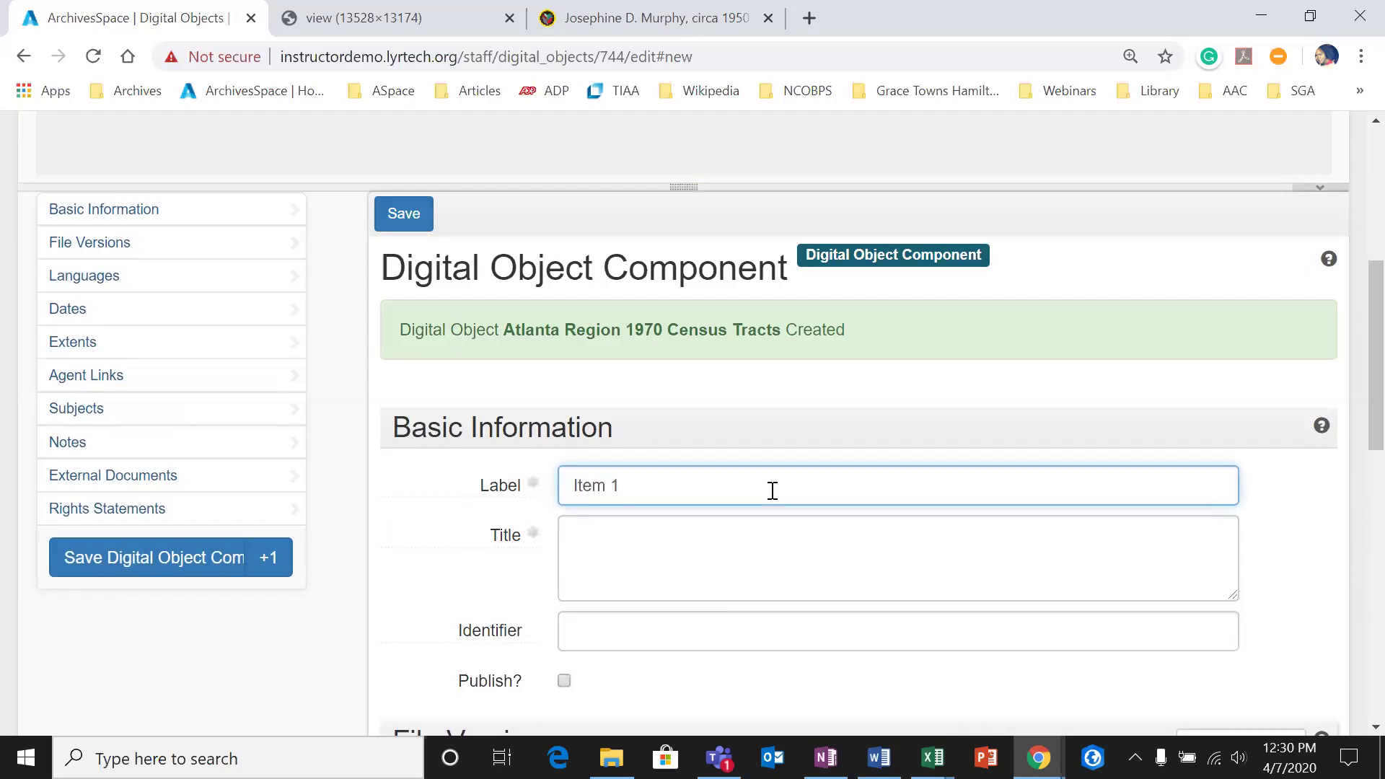
Step: Switch to the ASpace_DOs workbook in Excel and copy the identifier auc.101.0035_001 of the first census tracts child item
click(630, 591)
scroll(618, 499, down, 2)
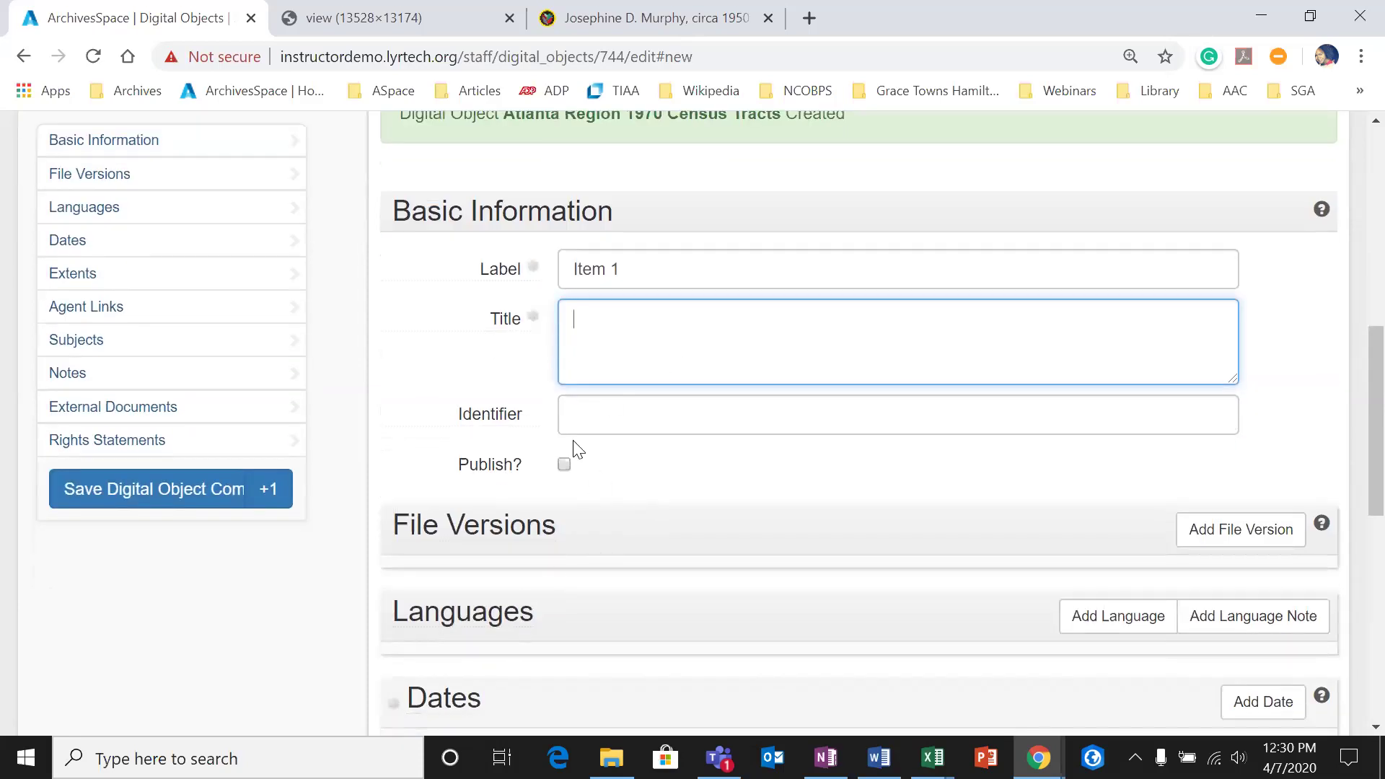
click(933, 757)
click(1010, 669)
click(377, 346)
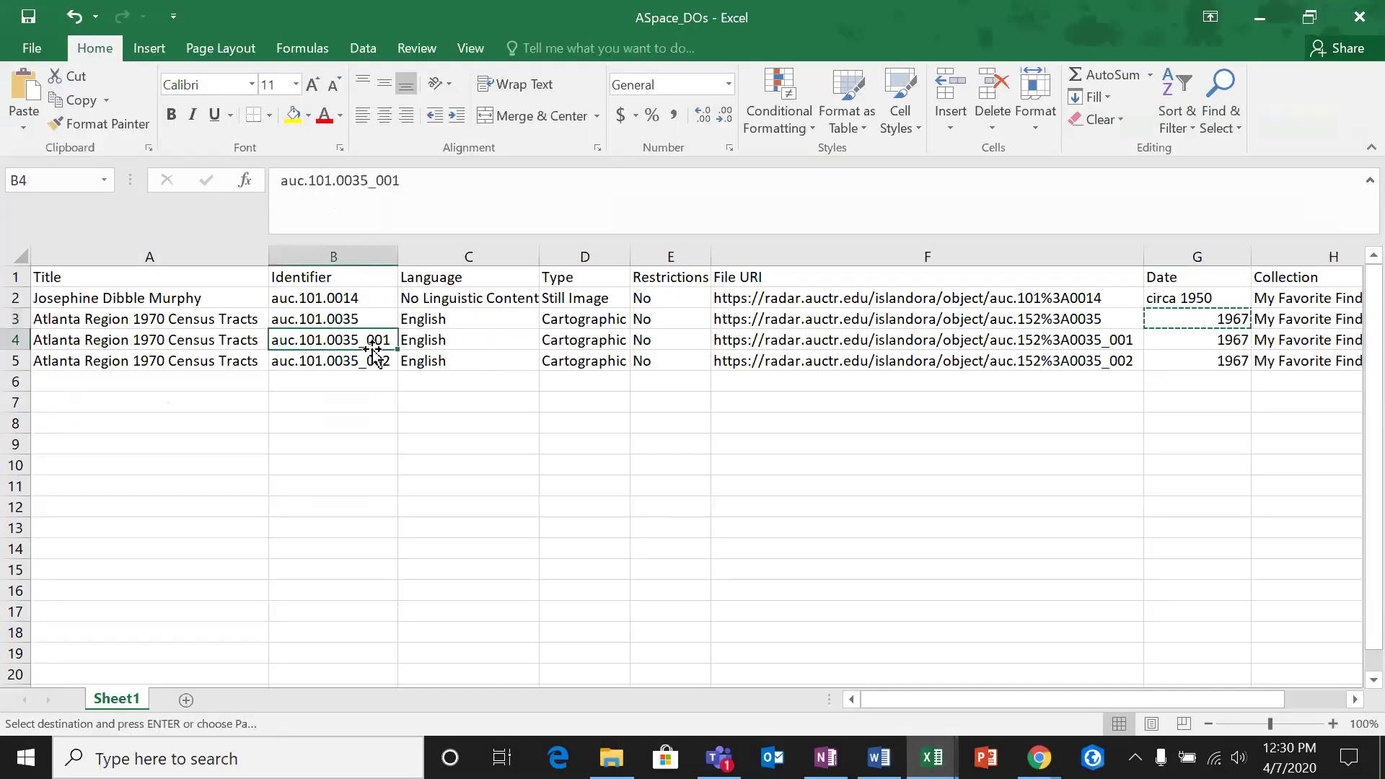
right_click(377, 348)
click(426, 316)
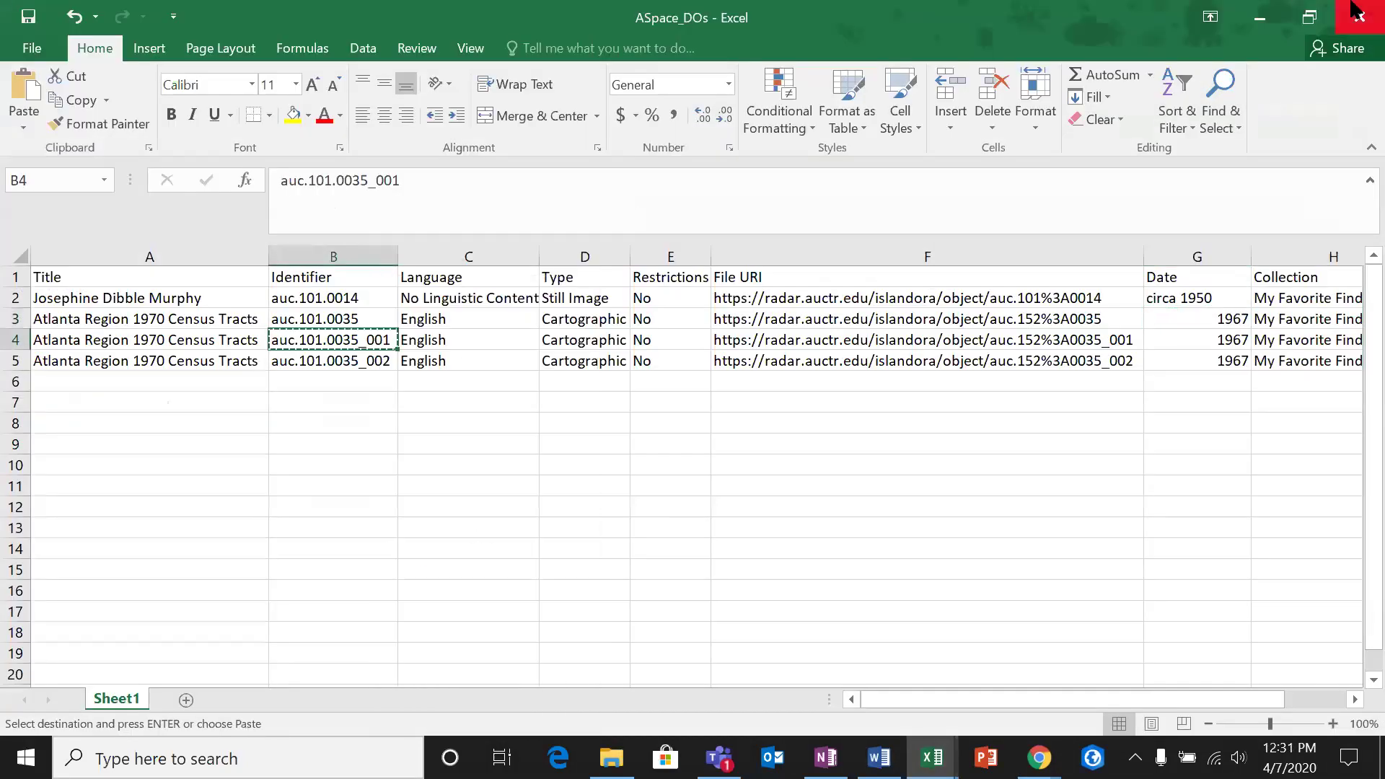
Step: Back in ArchivesSpace, paste auc.101.0035_001 as the component's identifier and mark the component for publishing
click(1258, 18)
right_click(693, 340)
click(587, 412)
right_click(596, 419)
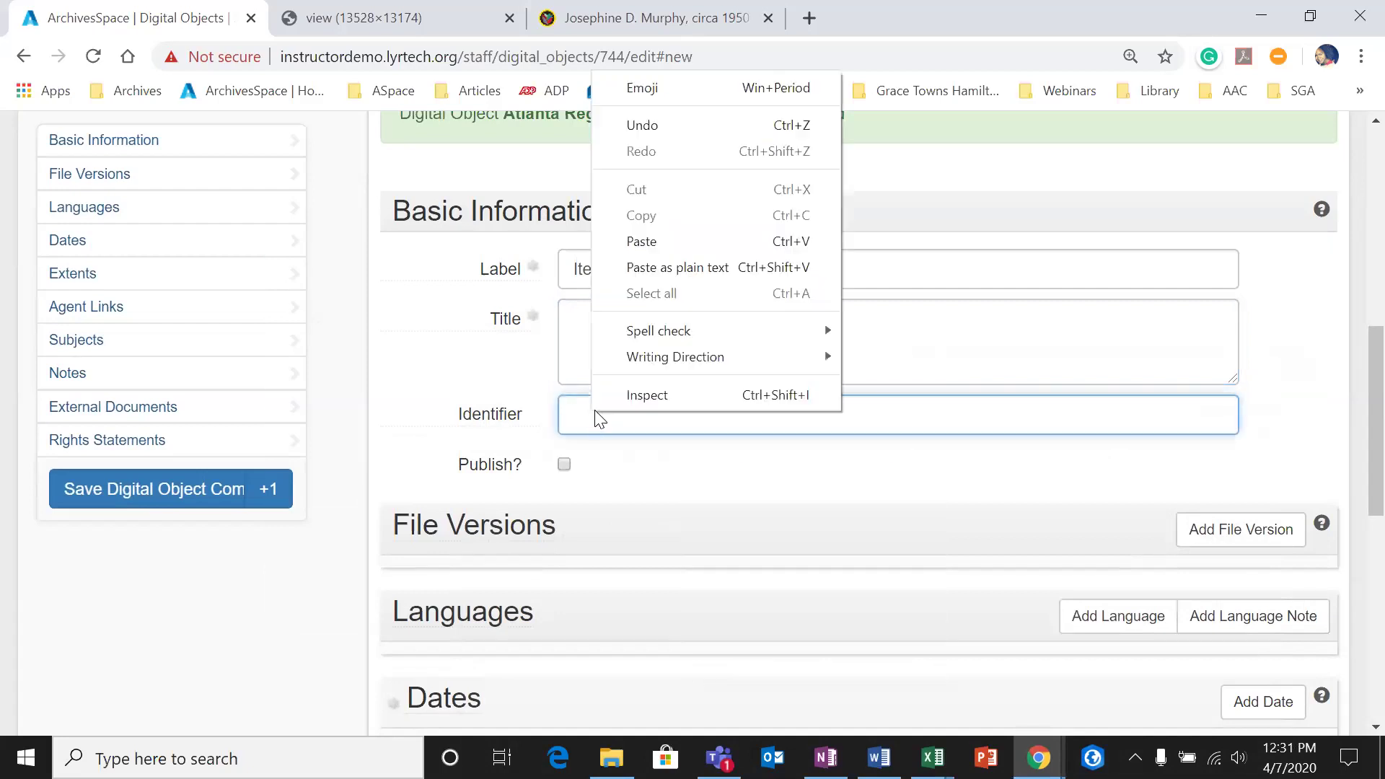
click(711, 241)
scroll(750, 461, up, 1)
scroll(756, 498, up, 5)
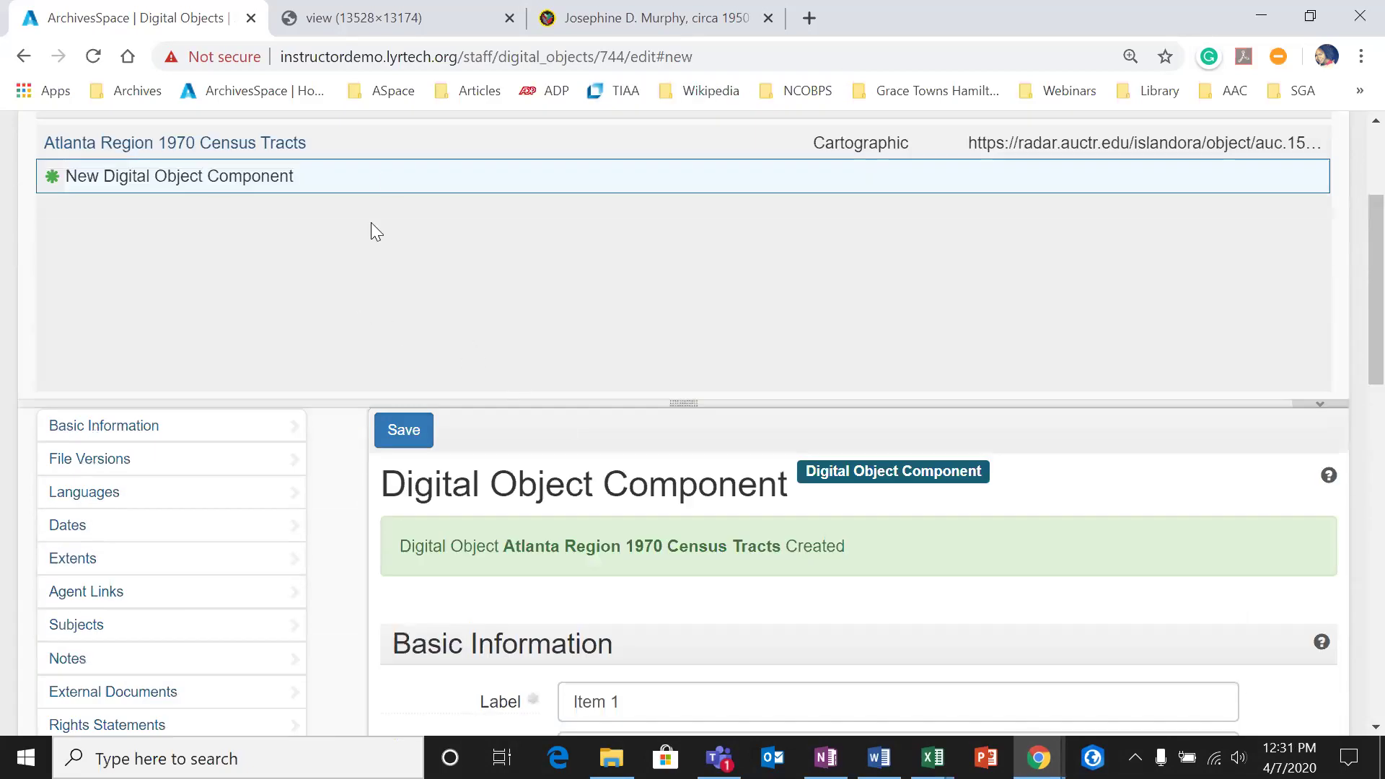
scroll(656, 665, down, 7)
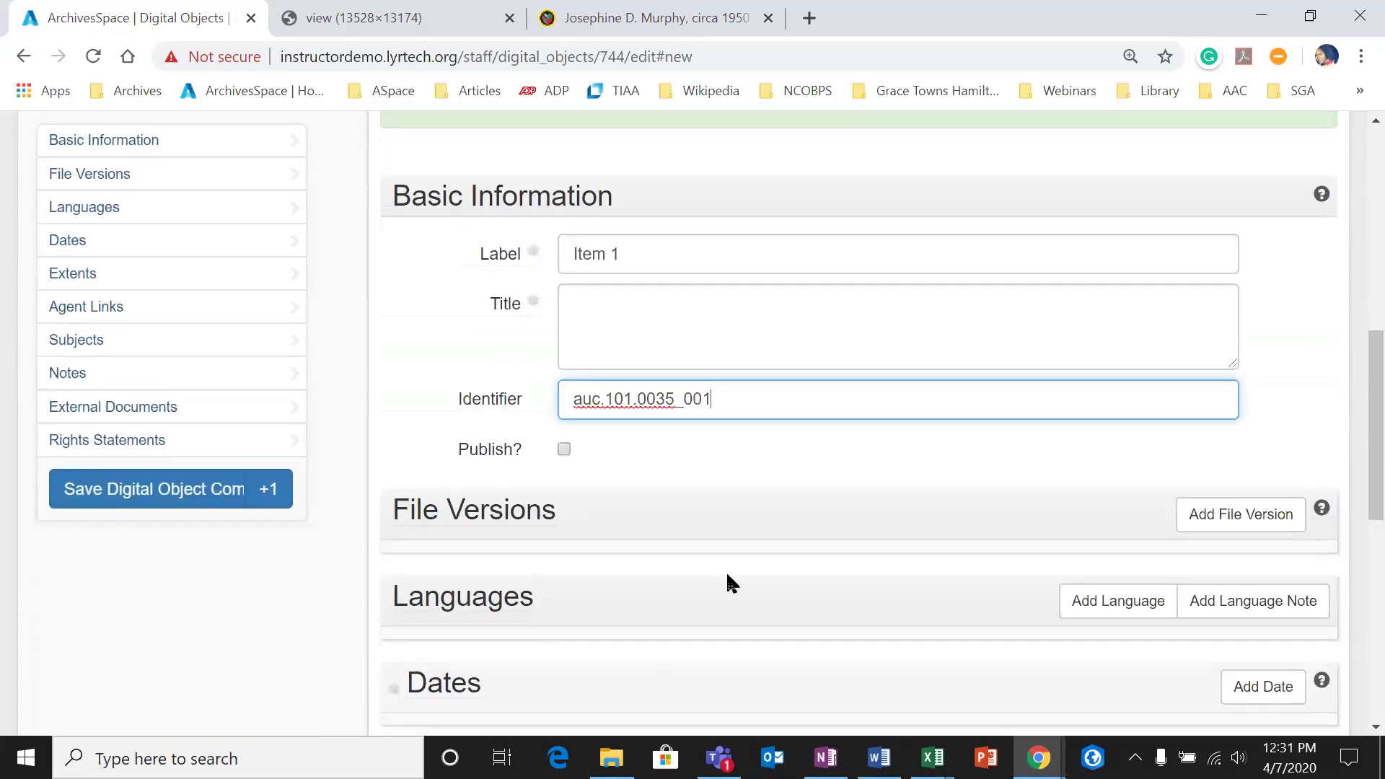
click(564, 357)
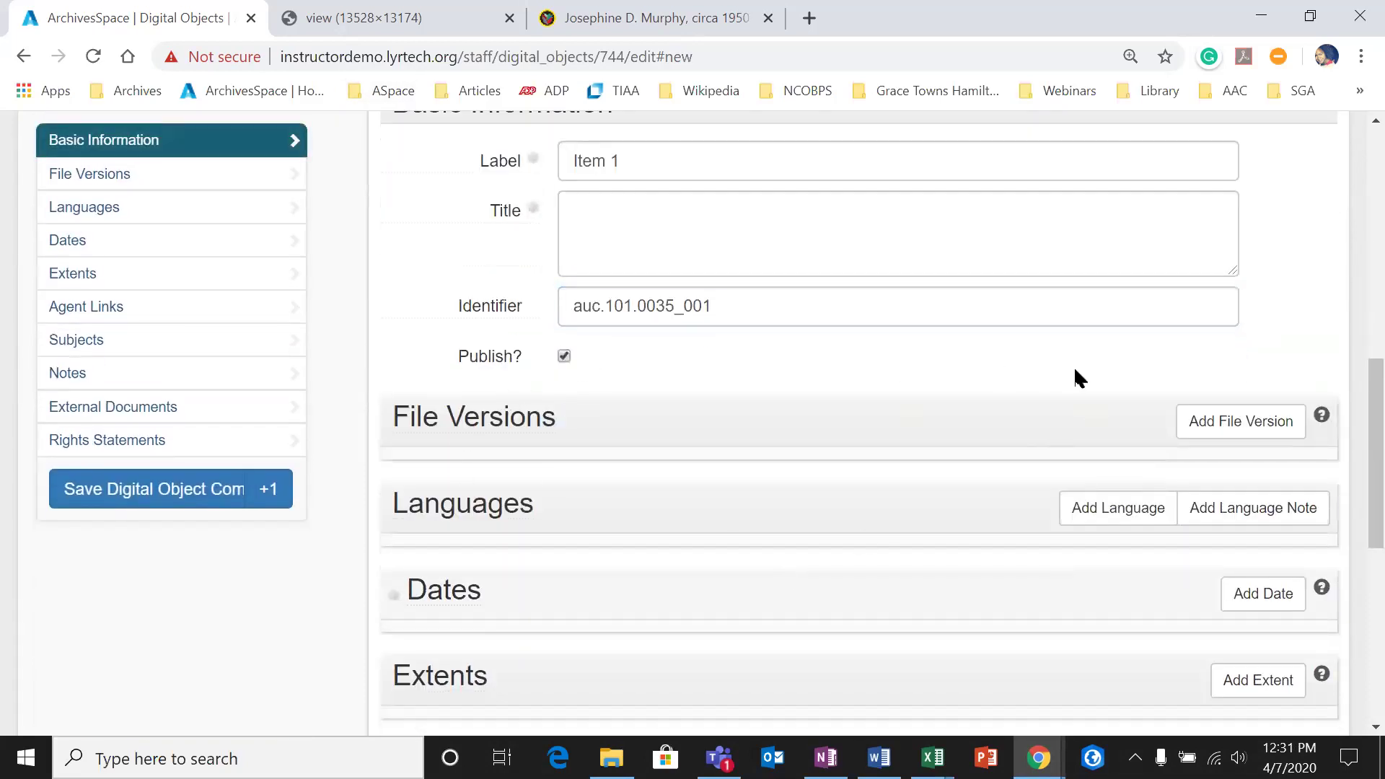
Step: Add an empty file version to the Item 1 component
click(1201, 422)
scroll(868, 525, down, 2)
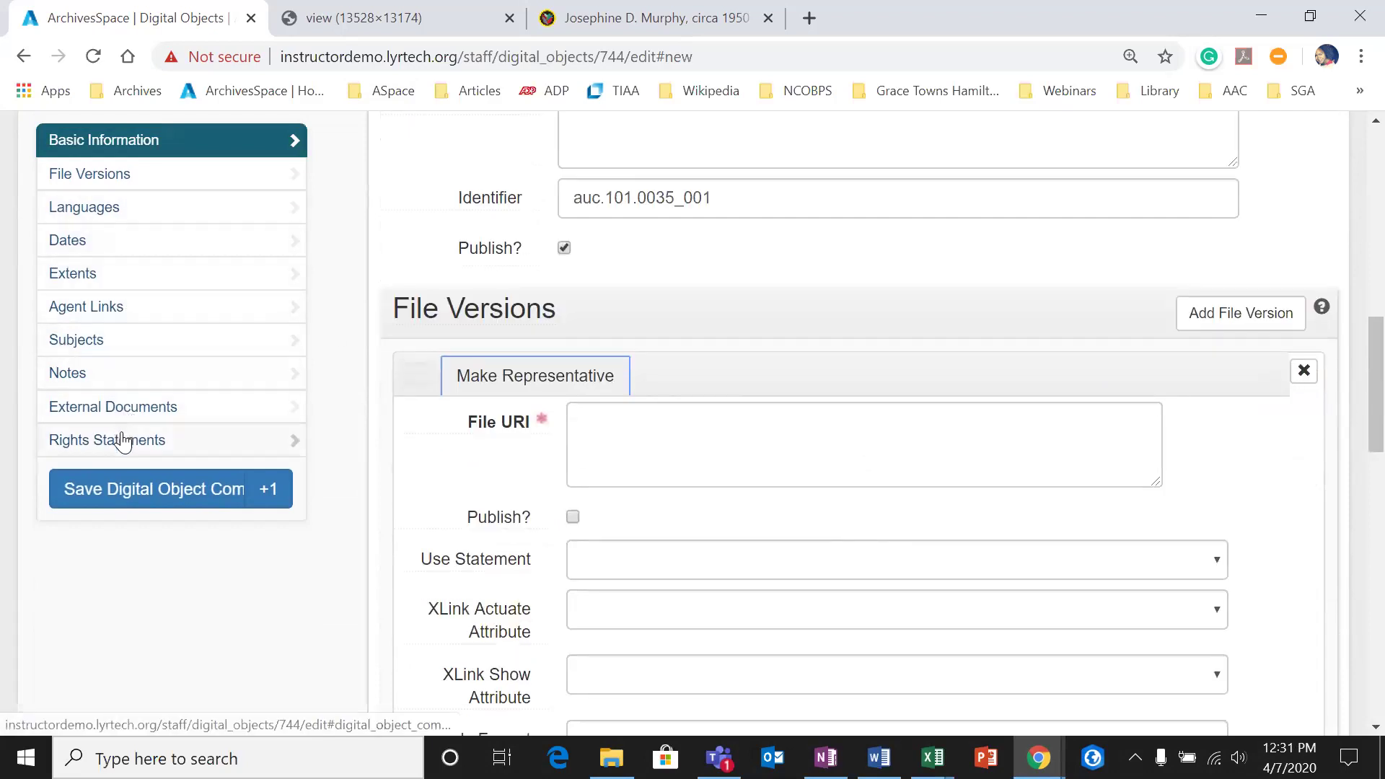
scroll(656, 471, up, 3)
scroll(707, 517, down, 3)
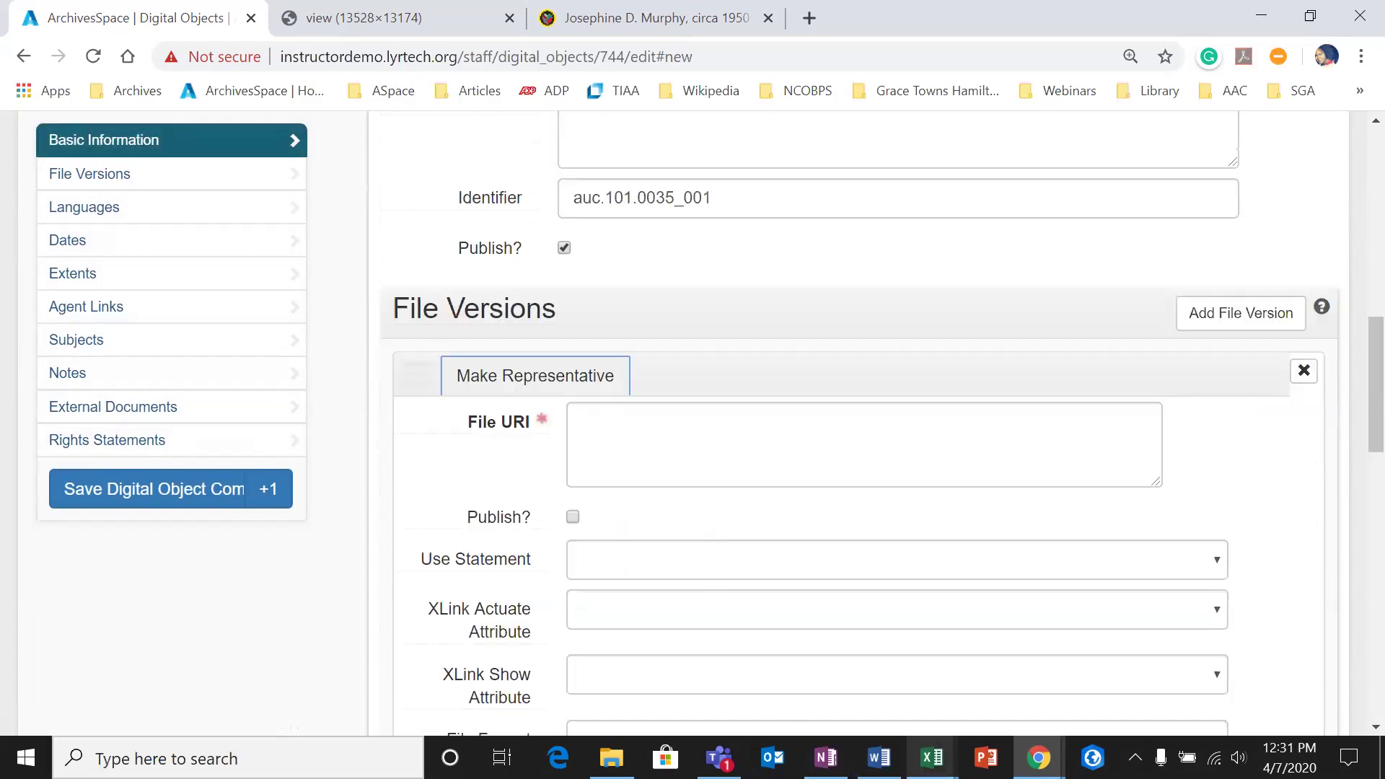
Step: Switch to the Excel workbook and copy the file URI on the row for identifier auc.101.0035_001
click(932, 757)
click(989, 692)
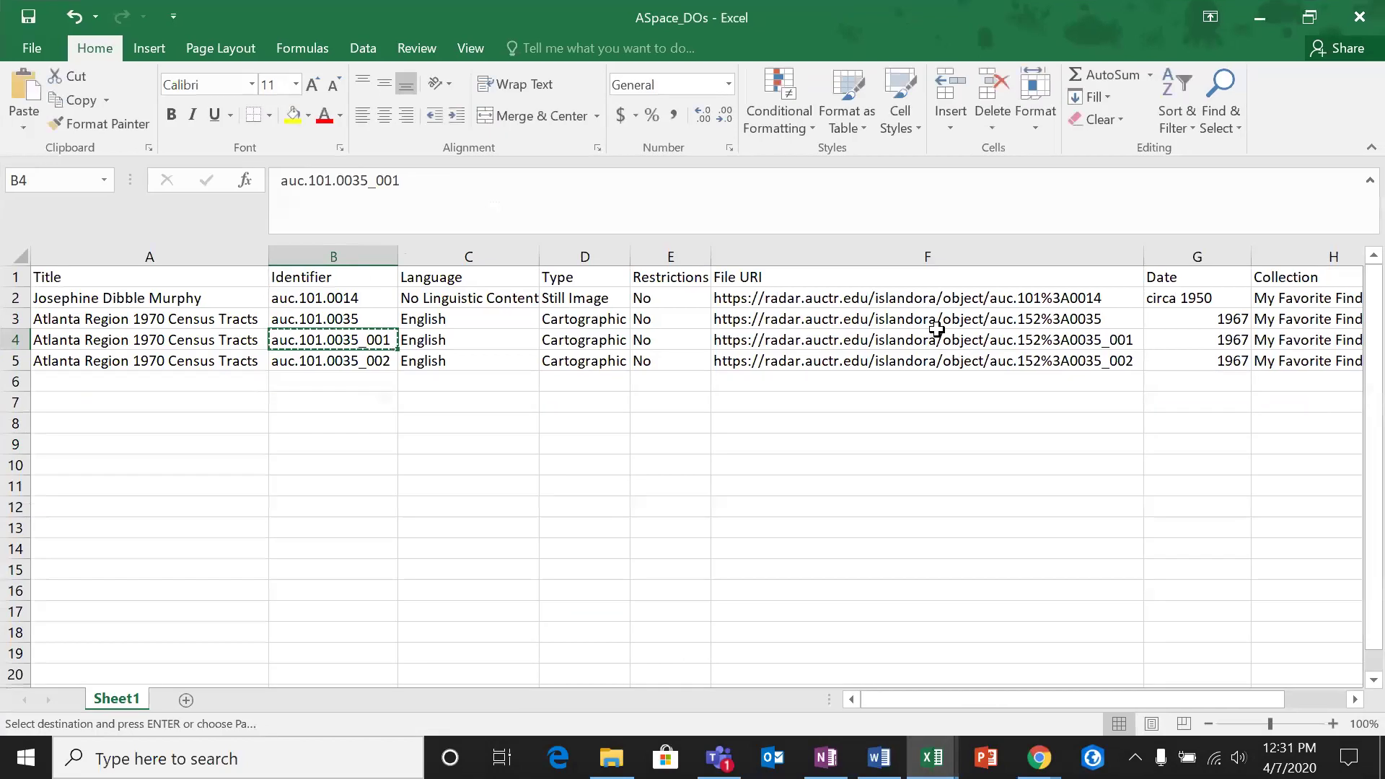
click(912, 342)
right_click(913, 342)
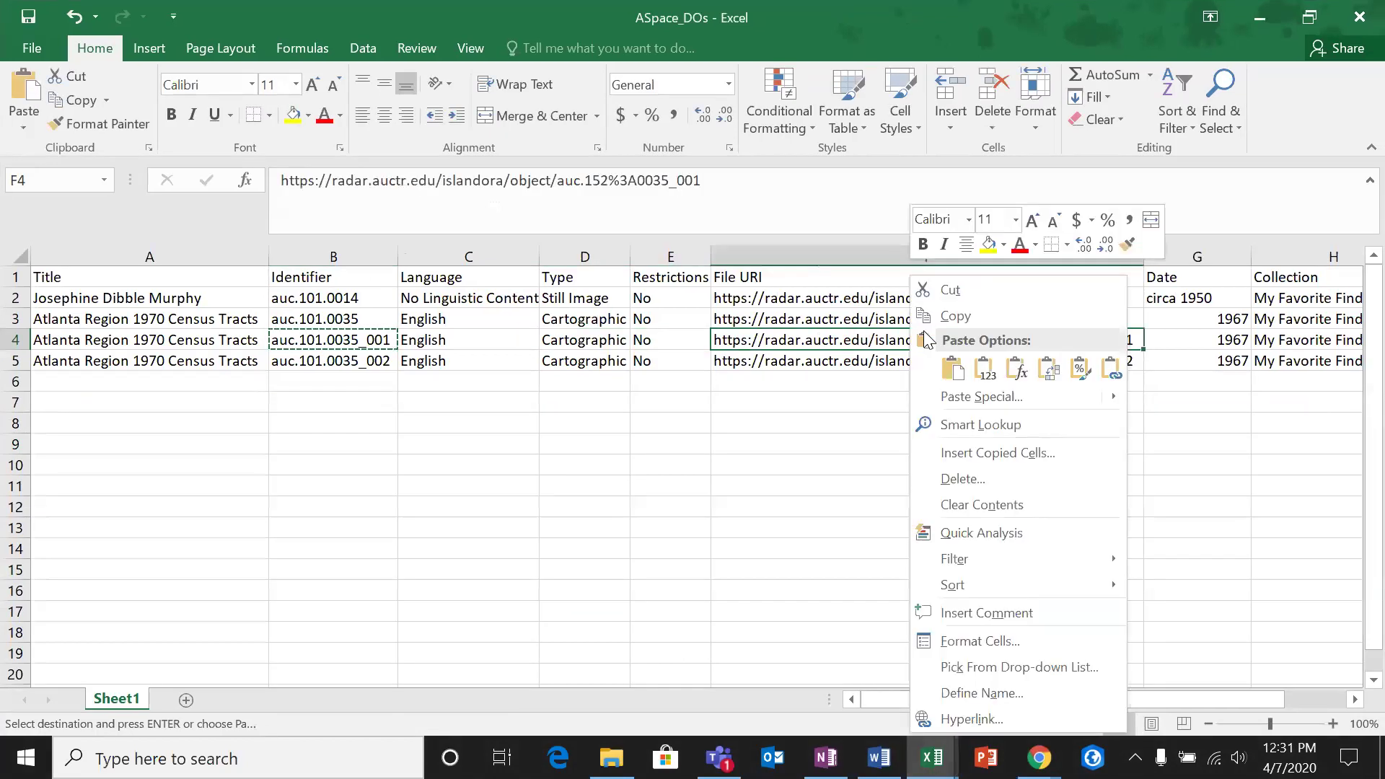
click(1012, 316)
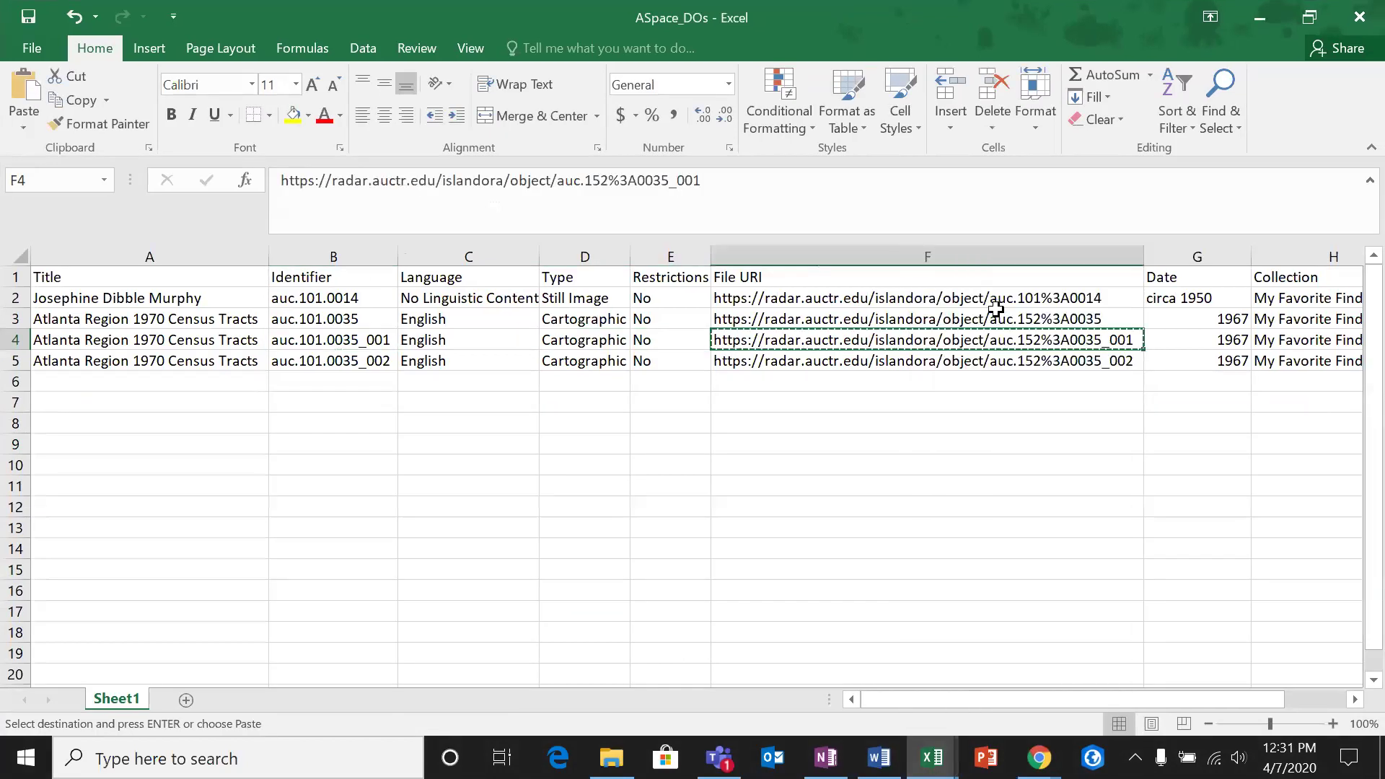
click(1260, 16)
click(633, 424)
right_click(633, 424)
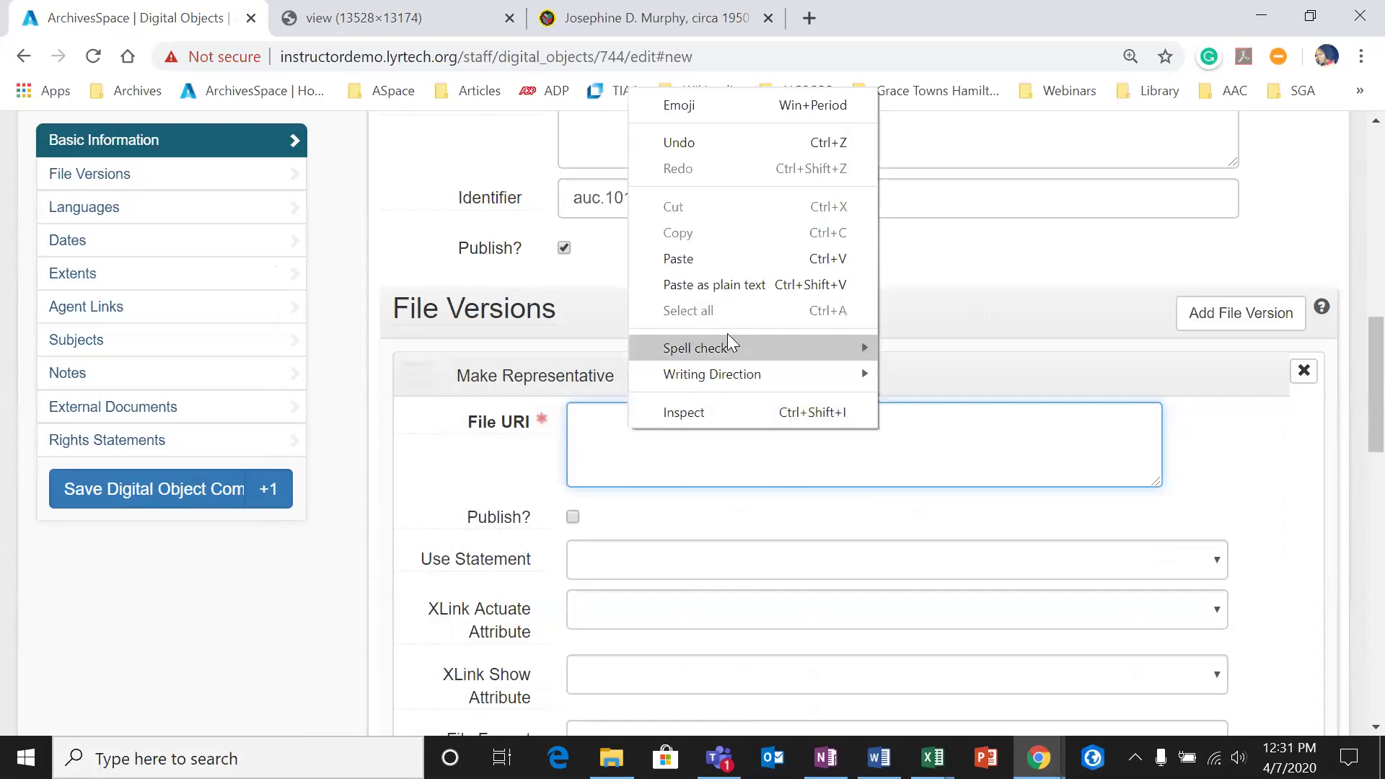
click(730, 279)
key(BackSpace)
scroll(722, 599, down, 1)
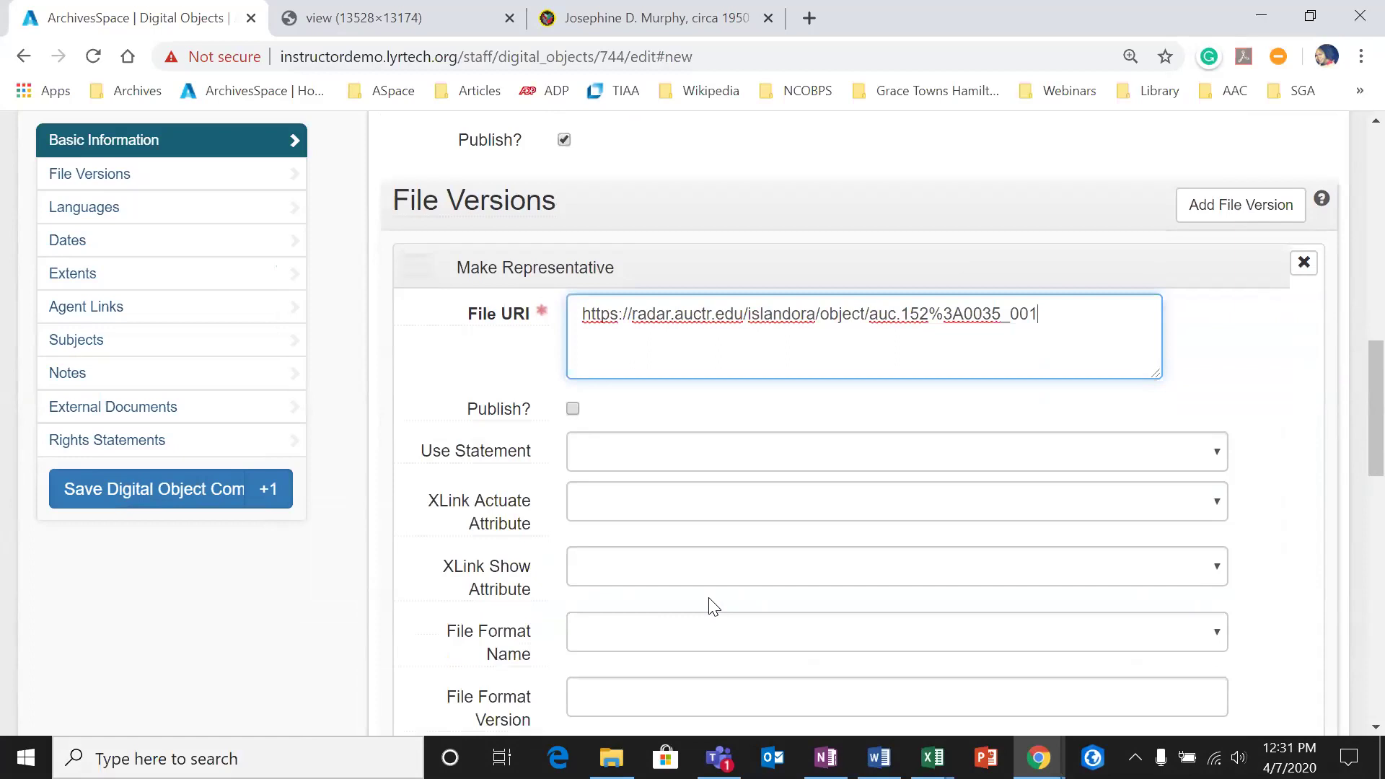
Step: Set the file version's XLink actuate attribute to onRequest and show attribute to new, and mark it for publishing
click(644, 517)
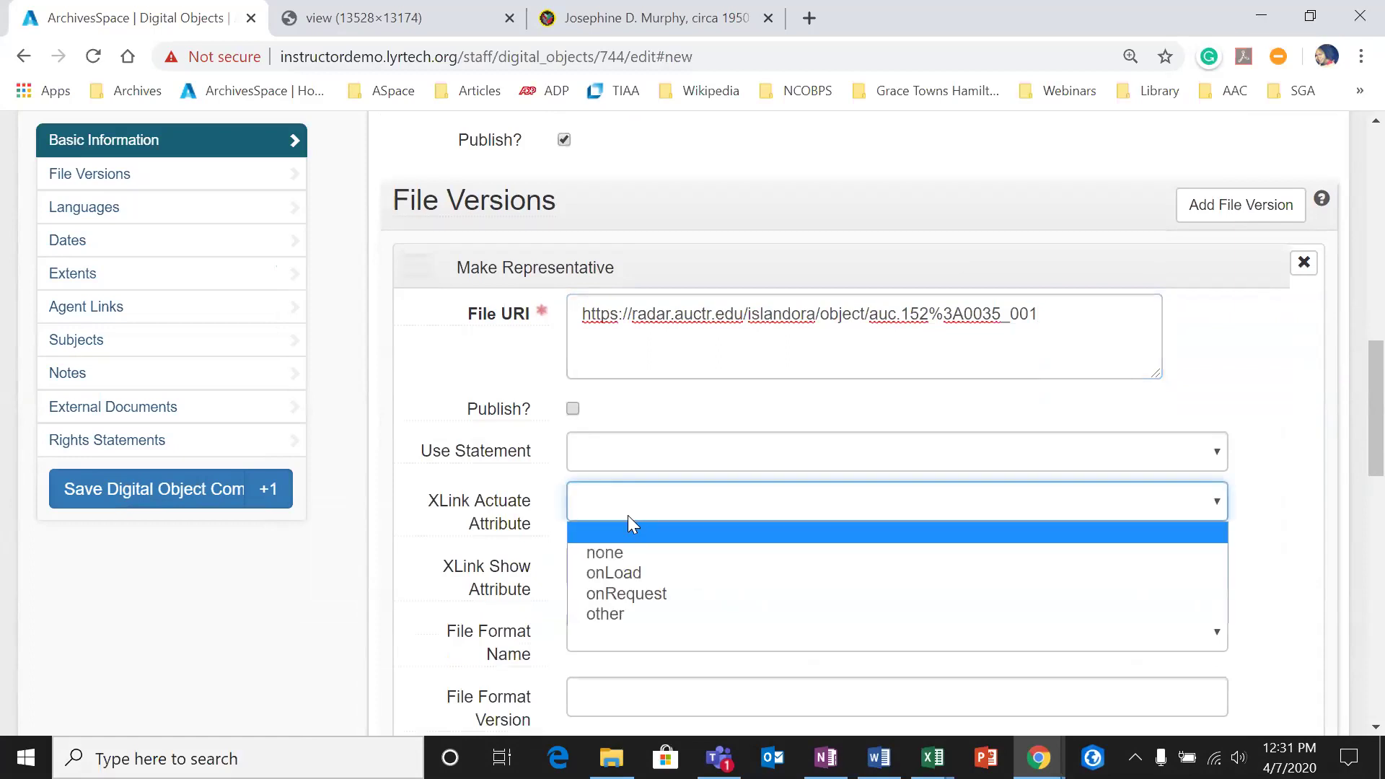
click(610, 588)
click(621, 572)
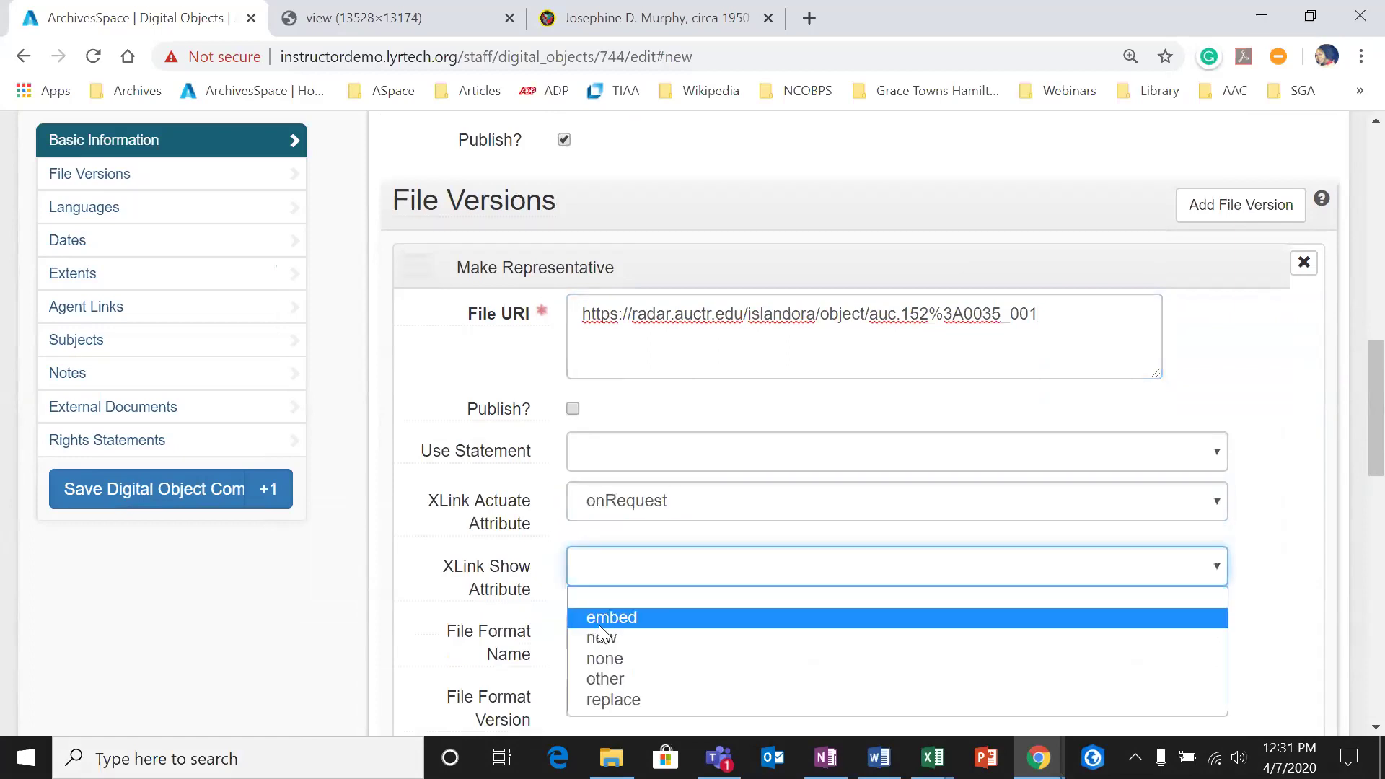
click(591, 636)
click(572, 410)
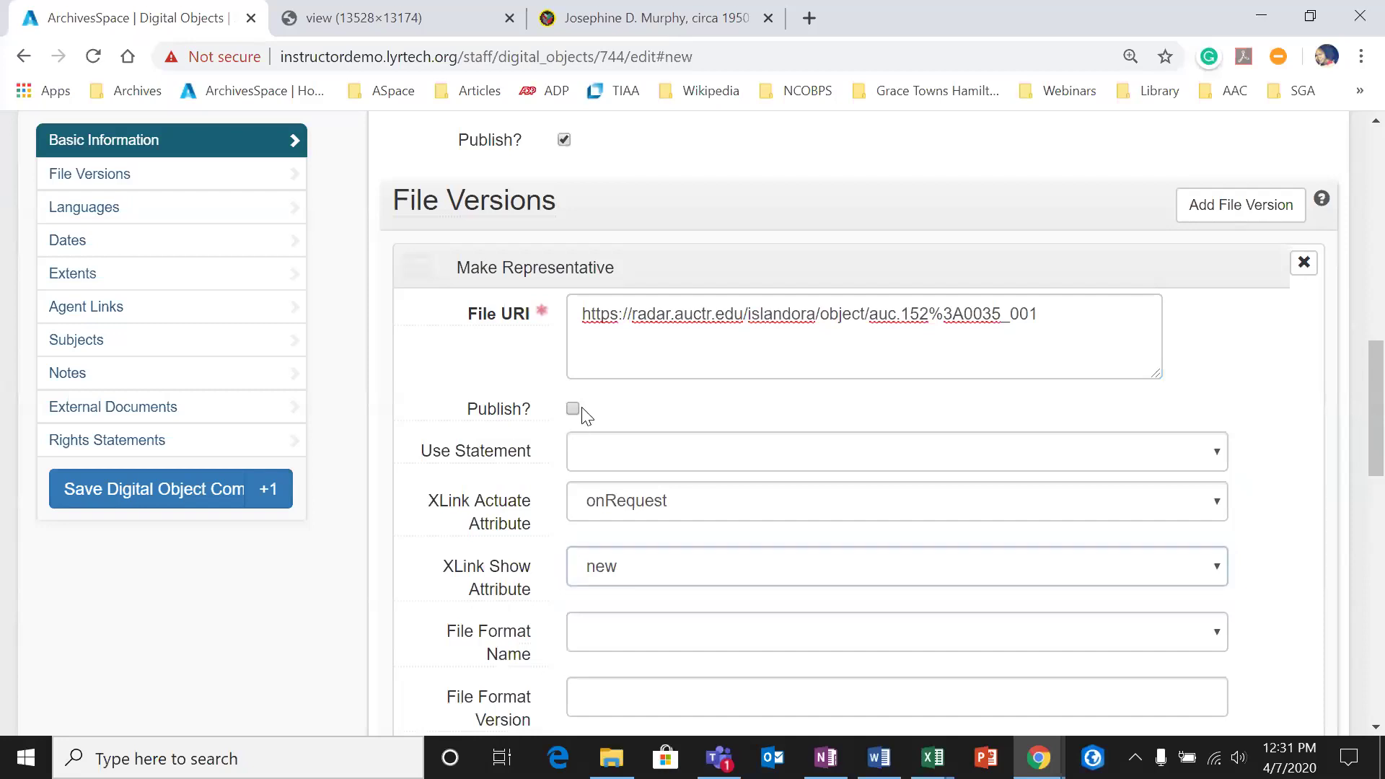
Step: Leave the remaining component sections empty and save the Item 1 digital object component
scroll(621, 433, down, 5)
scroll(622, 433, down, 6)
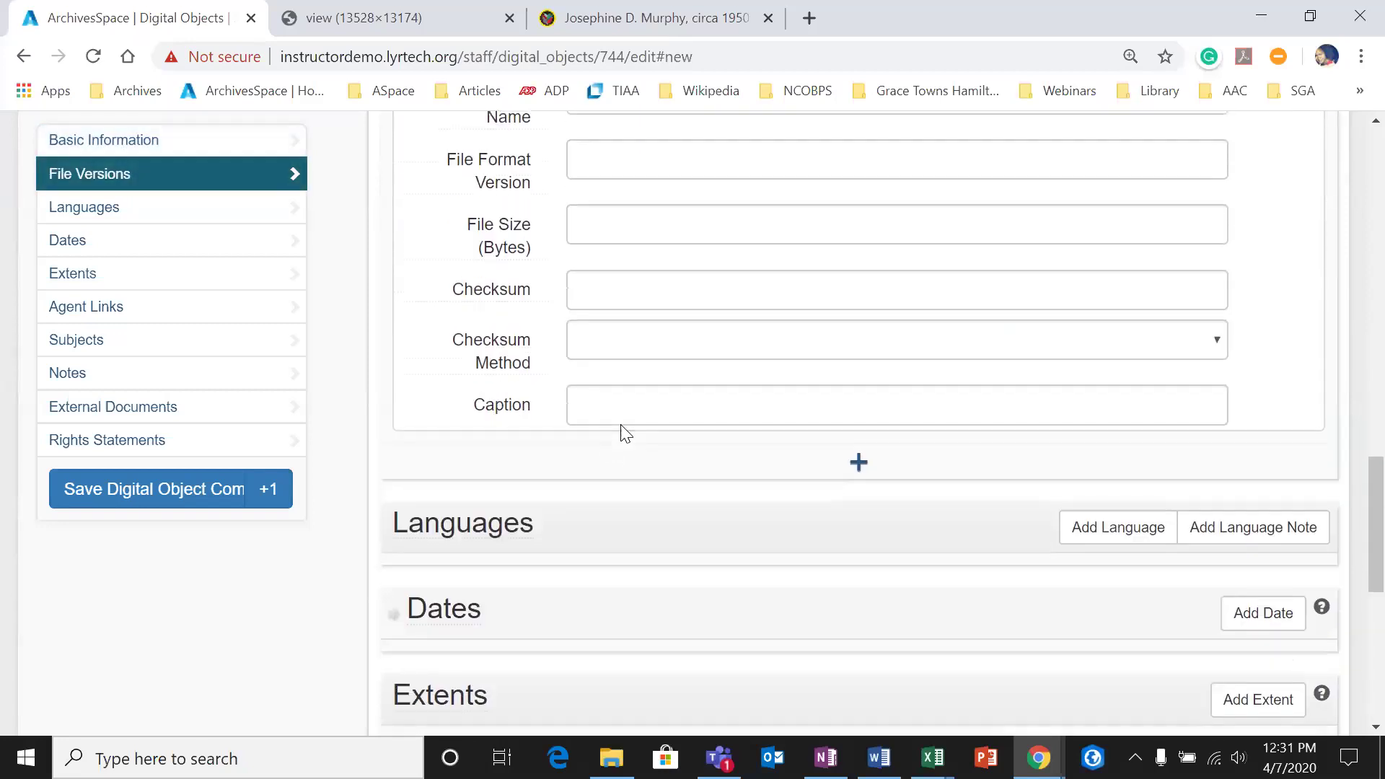
scroll(469, 544, down, 3)
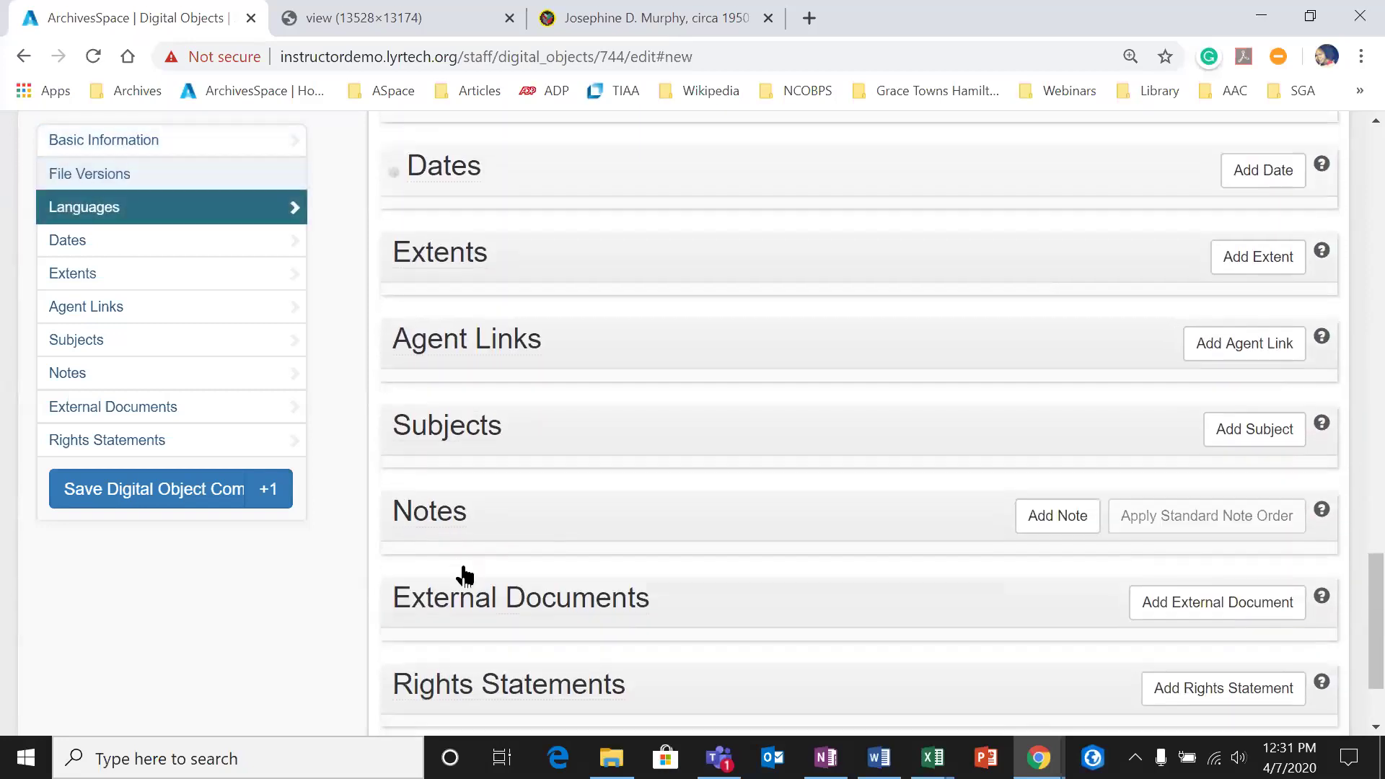
scroll(156, 683, up, 1)
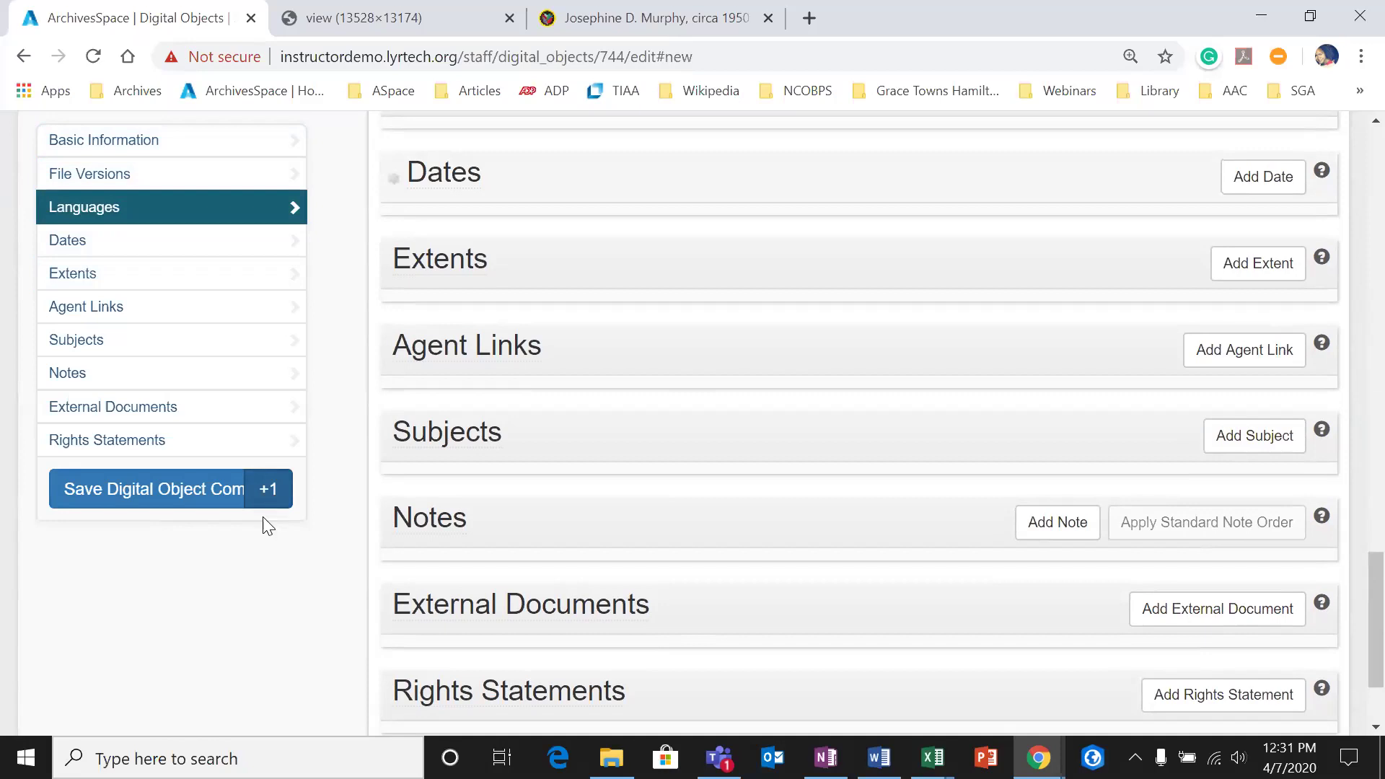
click(131, 502)
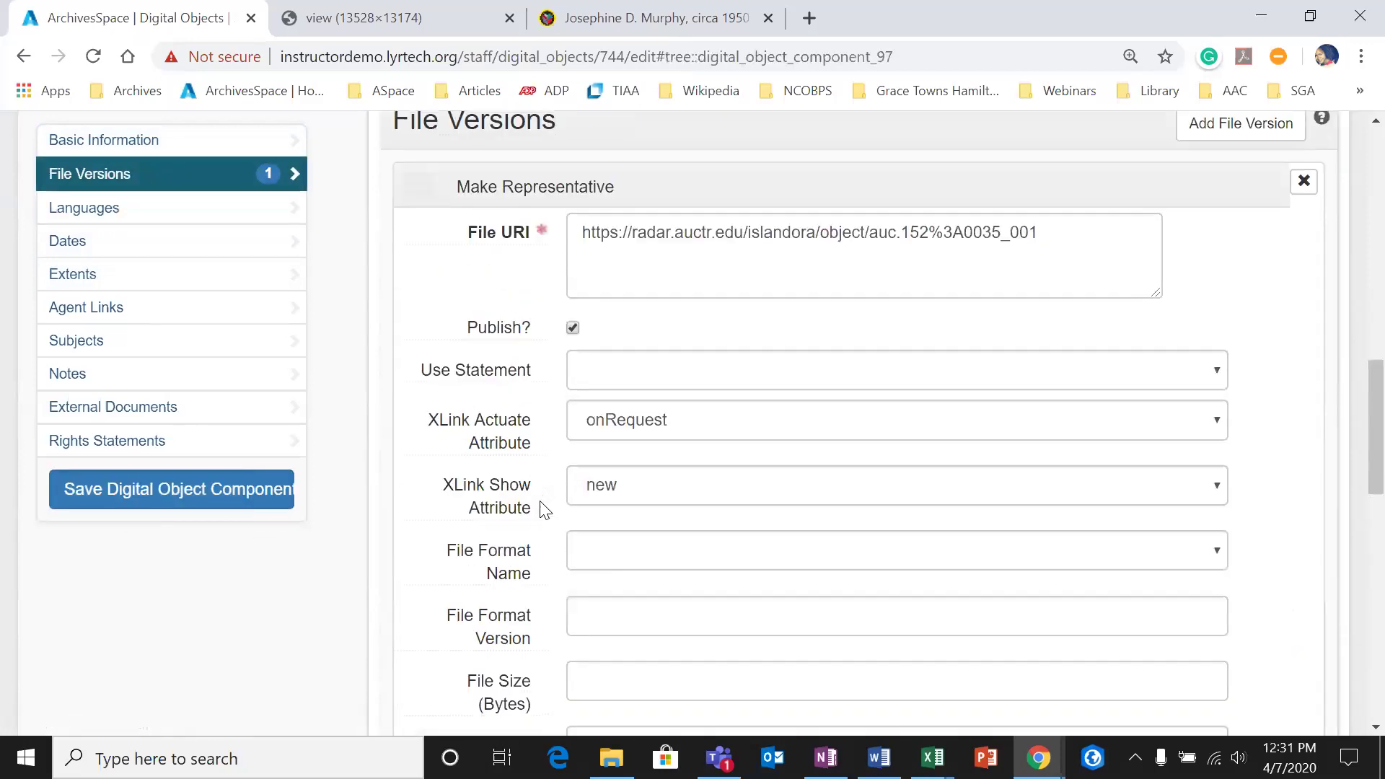
Step: Select the parent Atlanta Region 1970 Census Tracts object in the tree and open Rapid Data Entry for it
scroll(527, 498, up, 1)
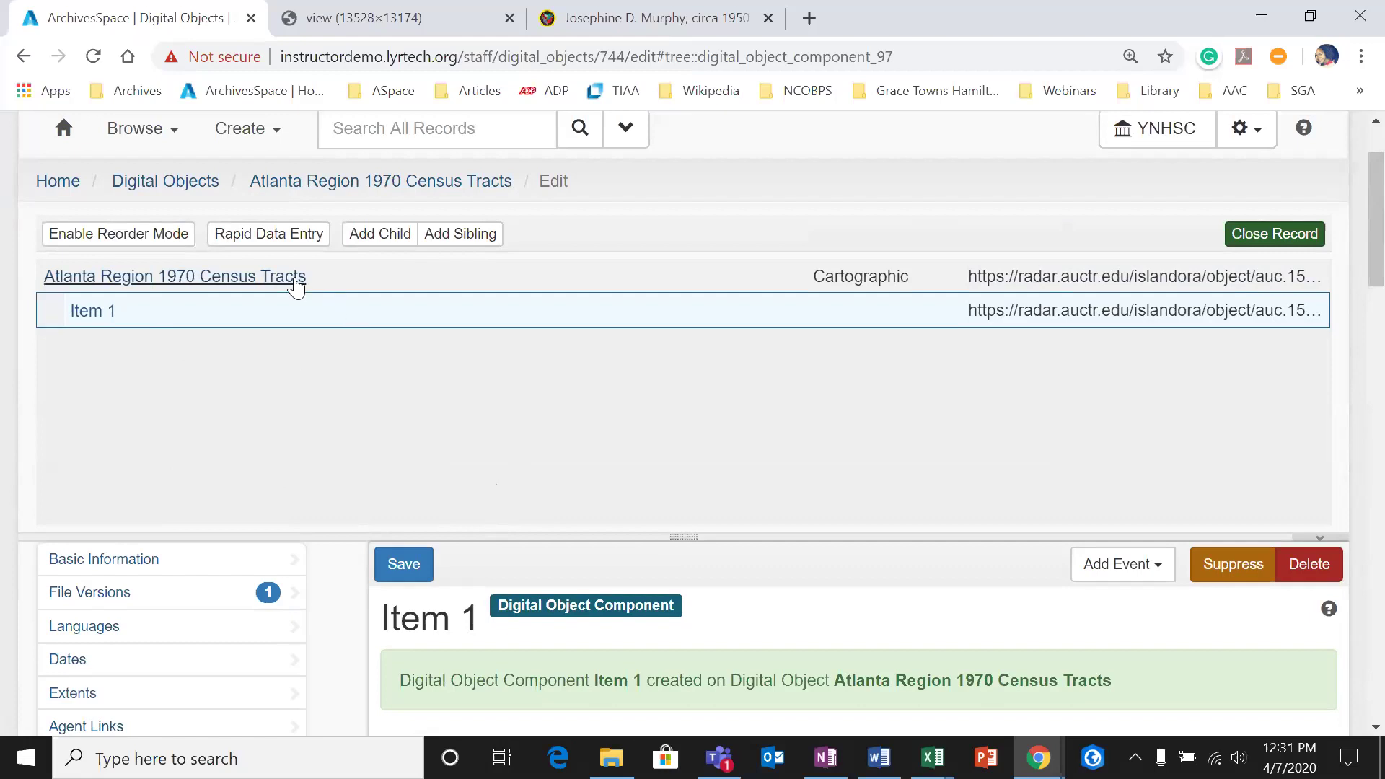
scroll(233, 384, down, 1)
scroll(232, 384, up, 2)
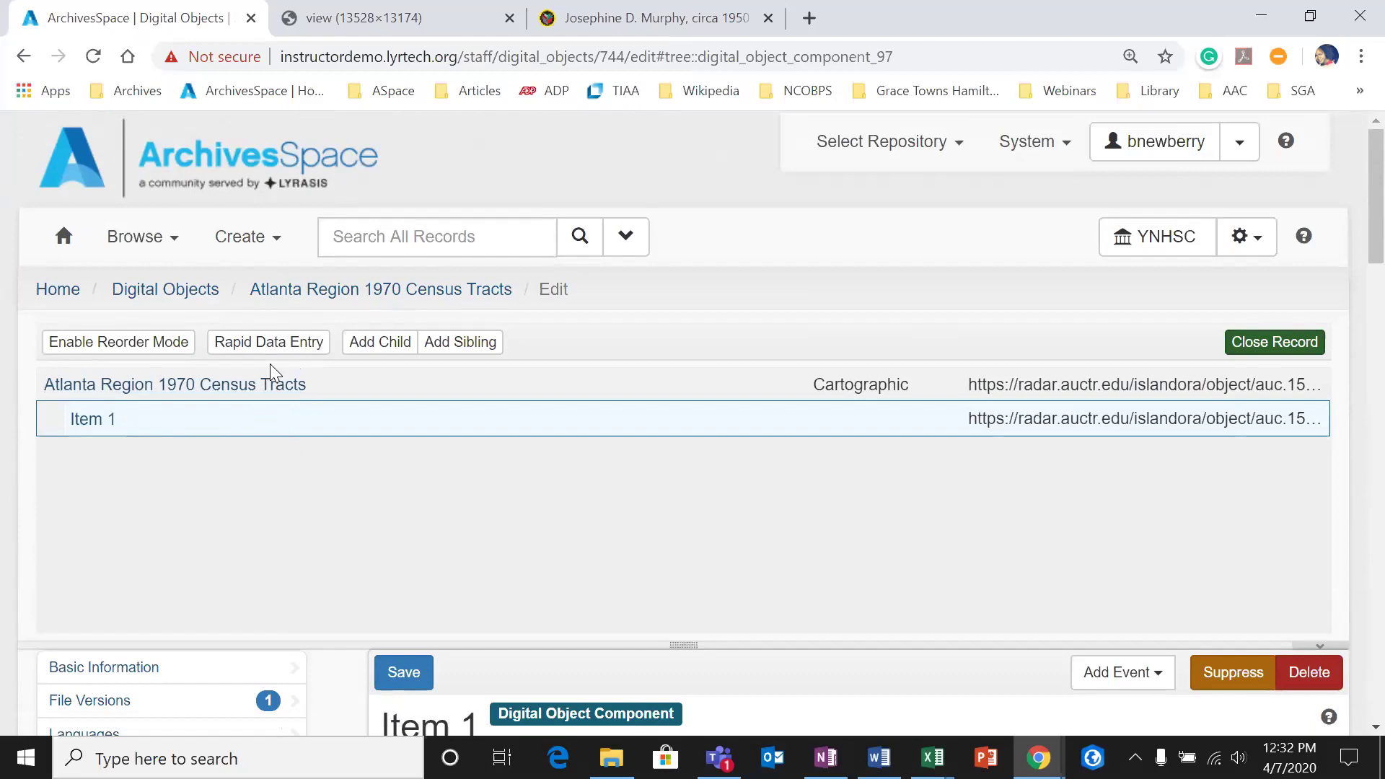
click(160, 391)
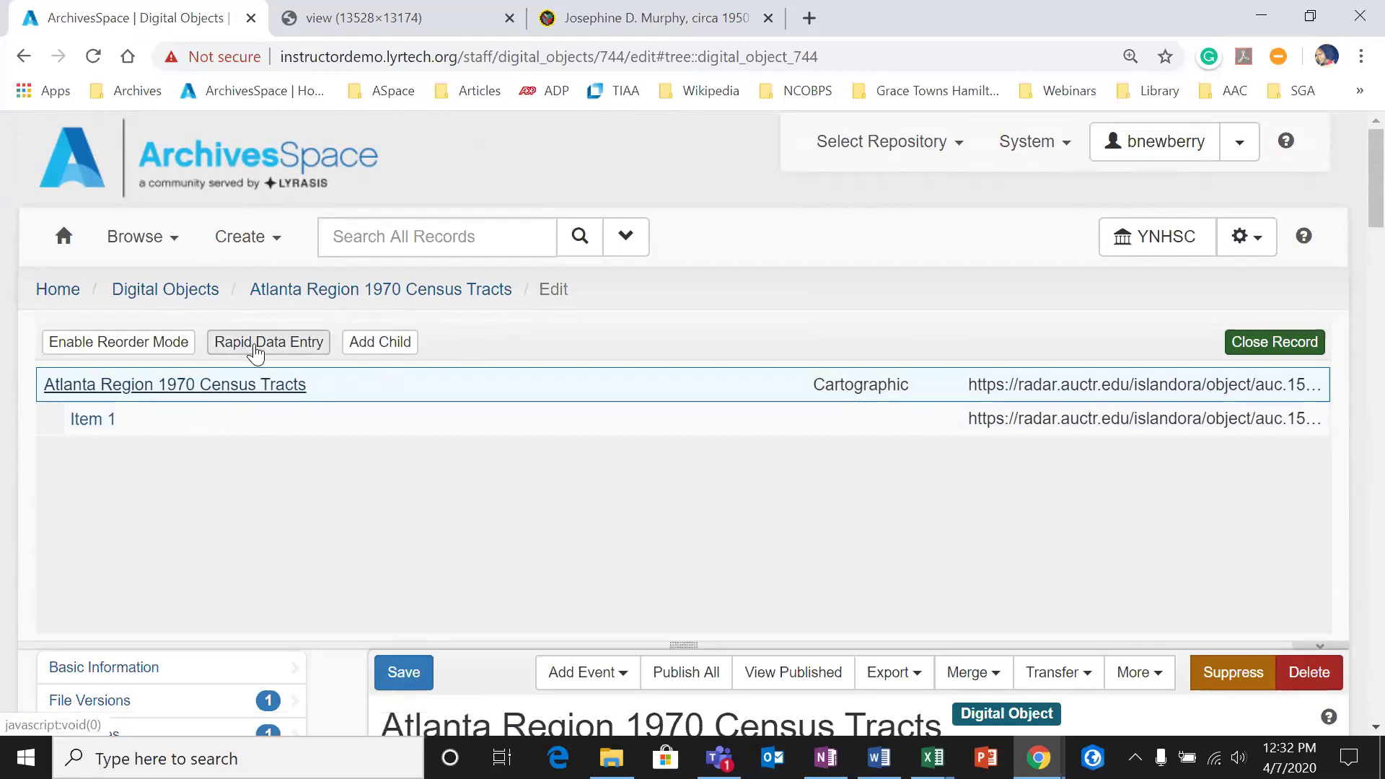
click(255, 343)
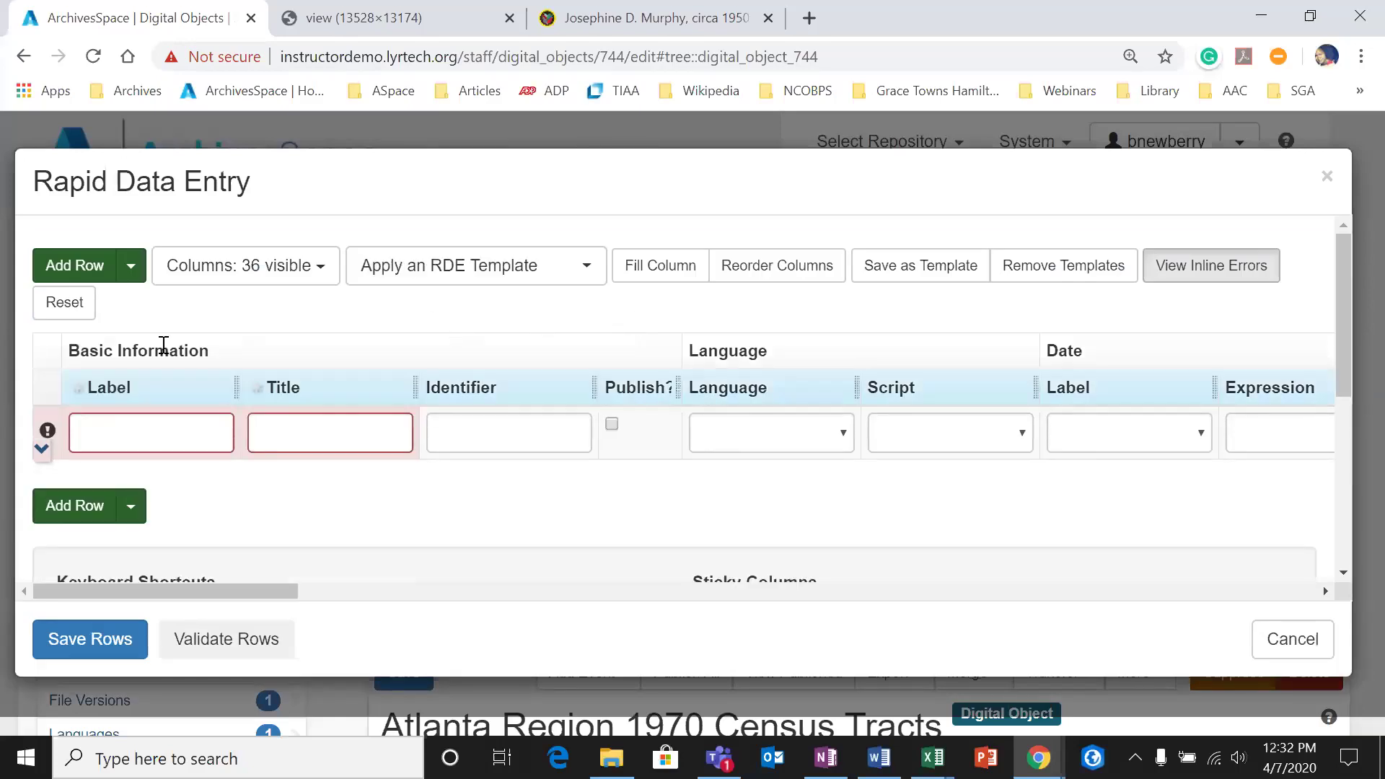
Step: Hide the Language and Script columns of the Language group in the Rapid Data Entry table
click(289, 266)
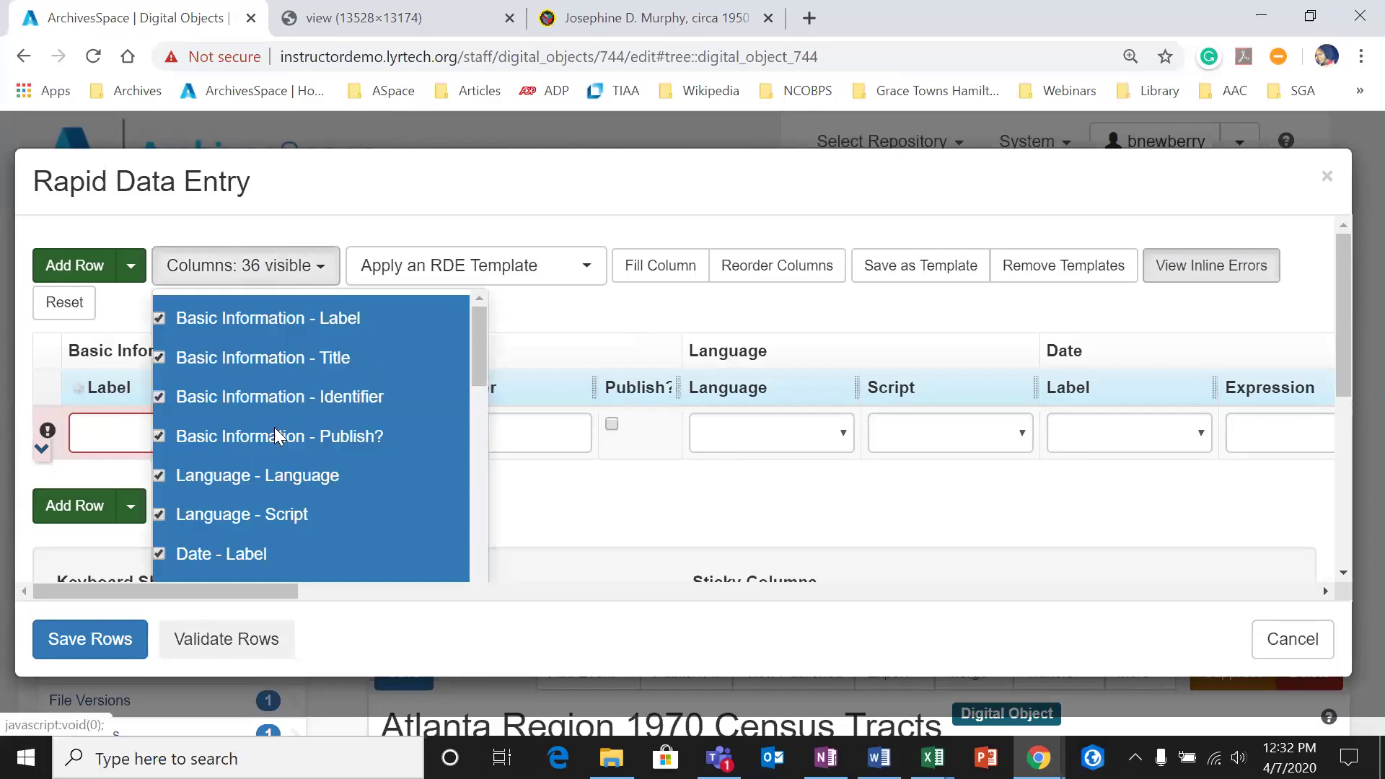
scroll(274, 427, down, 2)
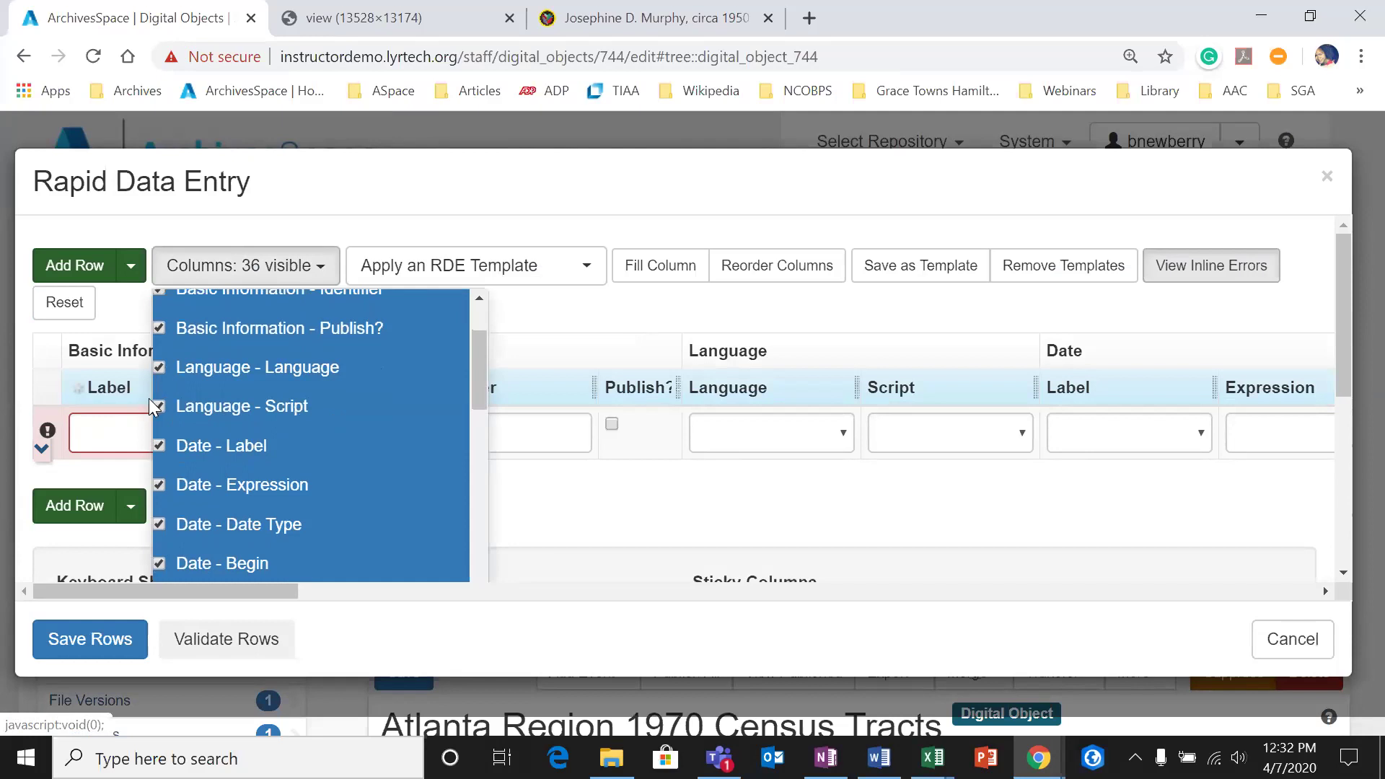
click(161, 368)
click(160, 368)
click(160, 368)
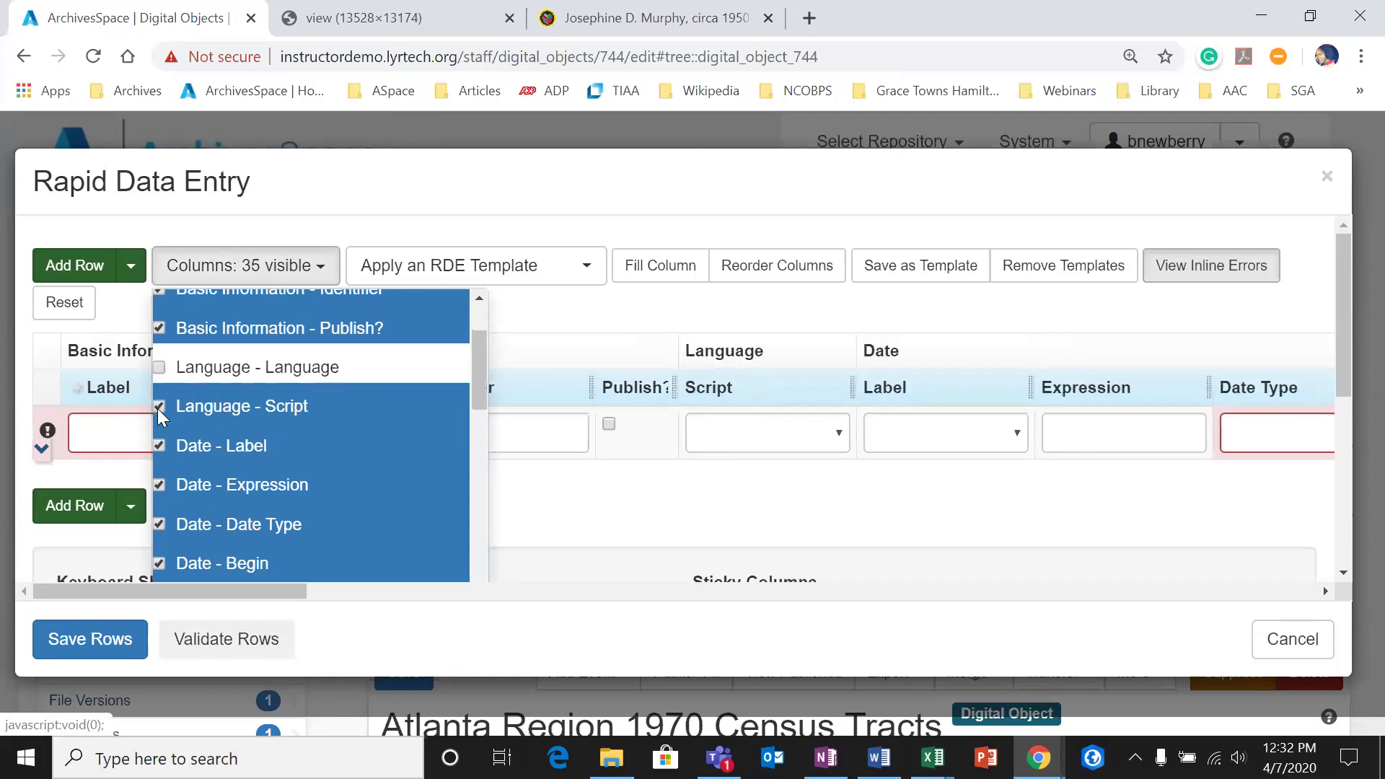
click(158, 407)
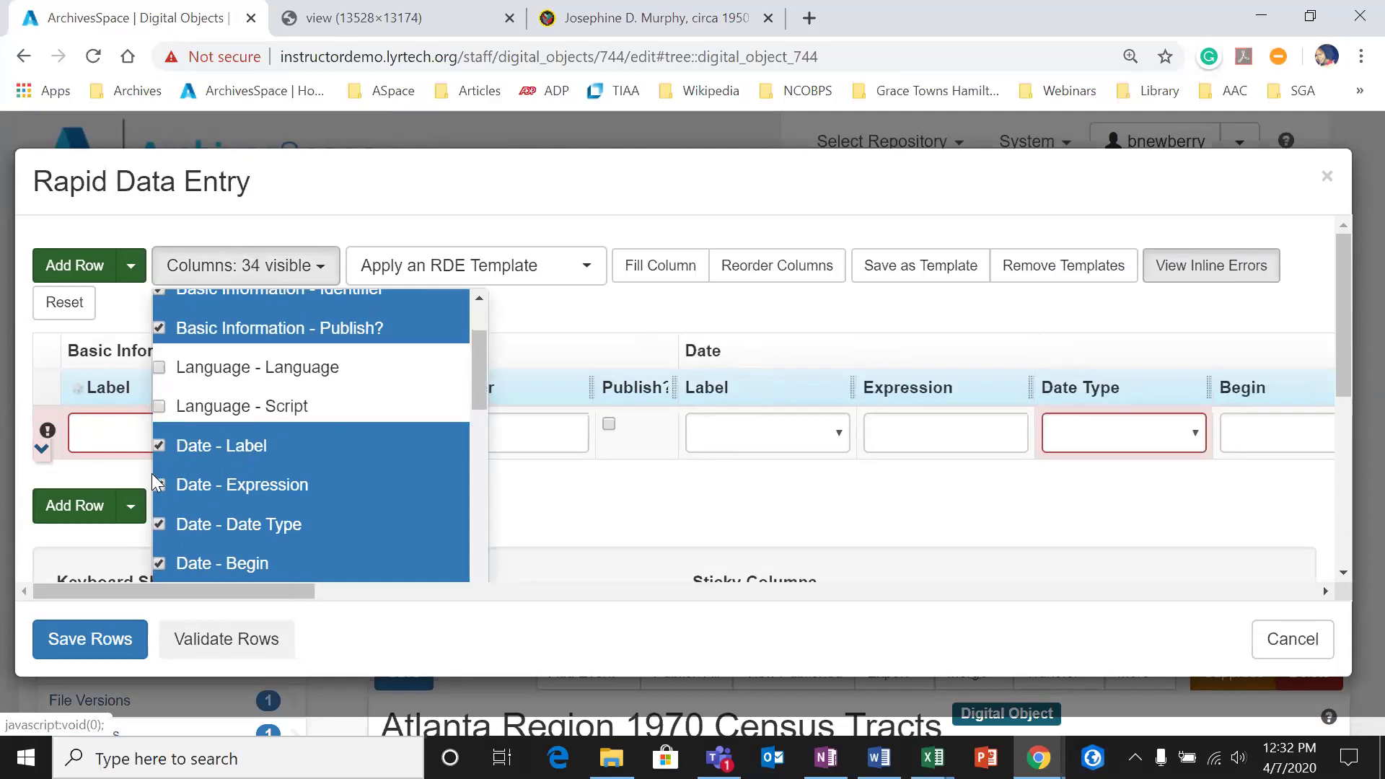
Step: Hide the Date columns Label, Expression, Date Type, Begin and End in the Rapid Data Entry table
click(158, 445)
click(160, 485)
scroll(170, 488, down, 1)
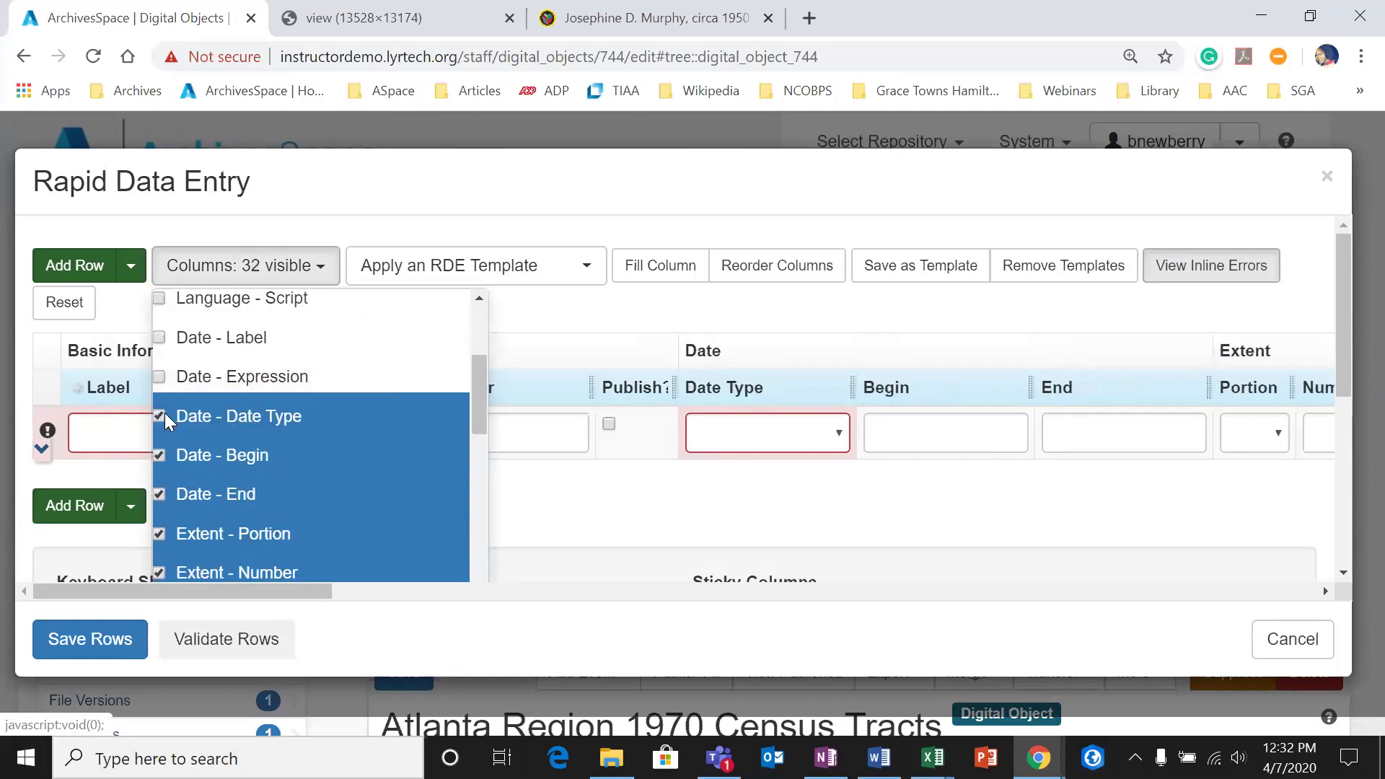
click(155, 456)
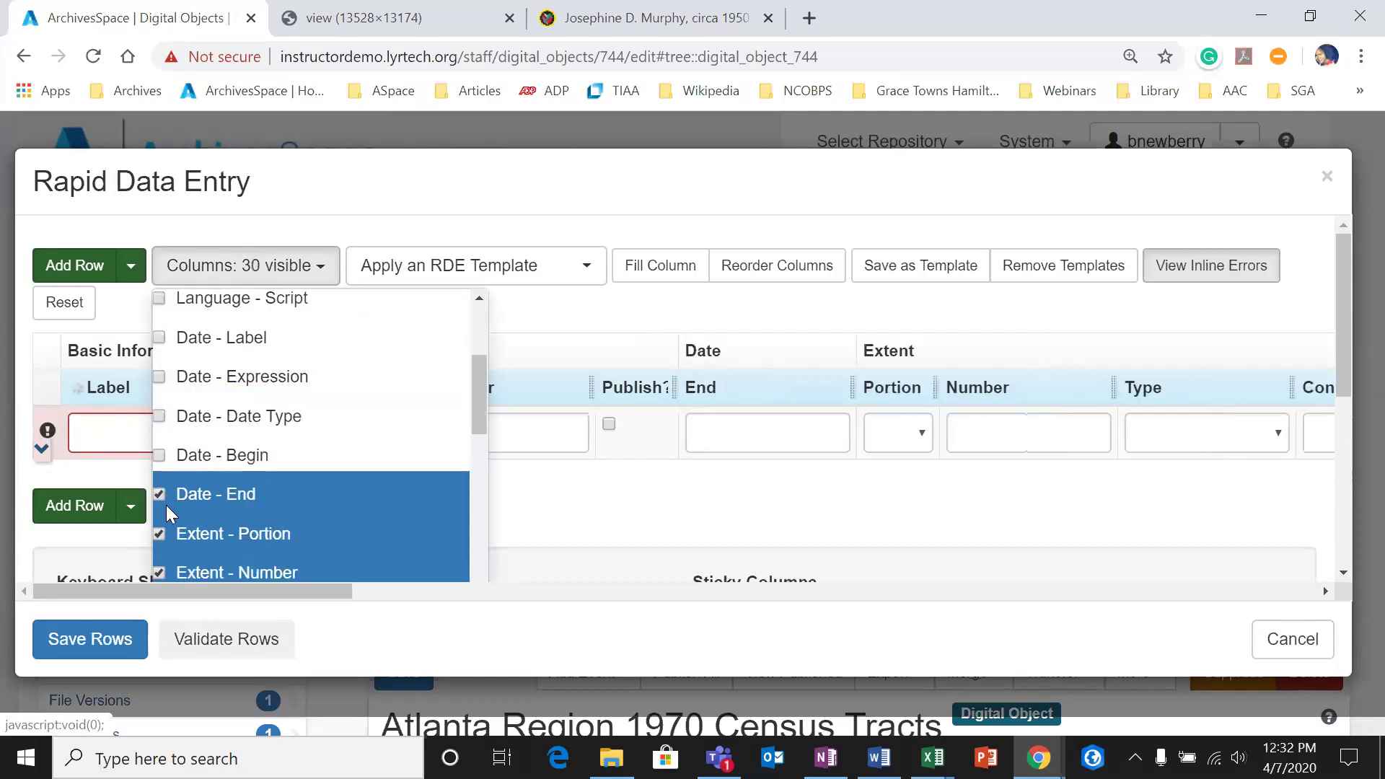
click(165, 497)
Step: Hide the Extent columns Portion, Number, Type, Container Summary, Physical Details and Dimensions in the Rapid Data Entry table
scroll(166, 497, down, 1)
click(161, 430)
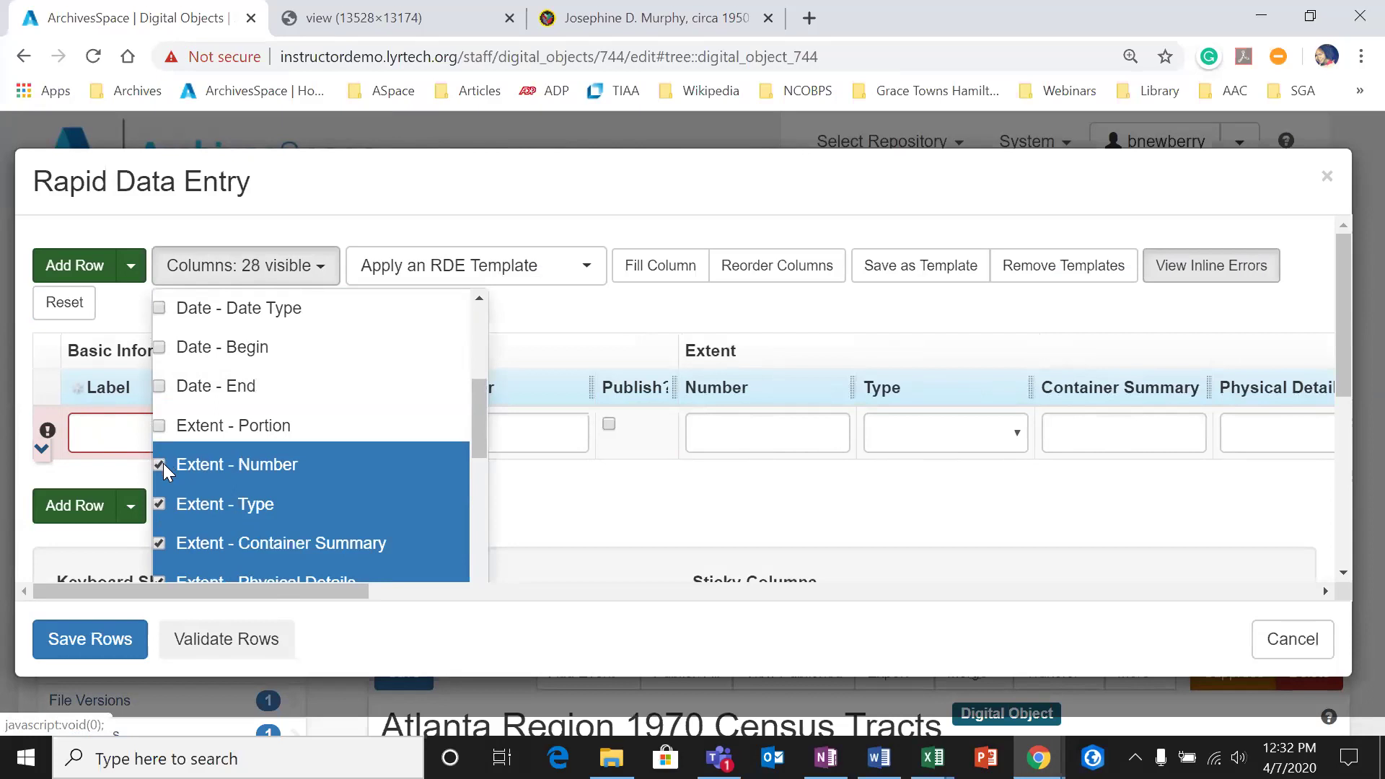
click(159, 465)
click(159, 504)
scroll(177, 476, down, 1)
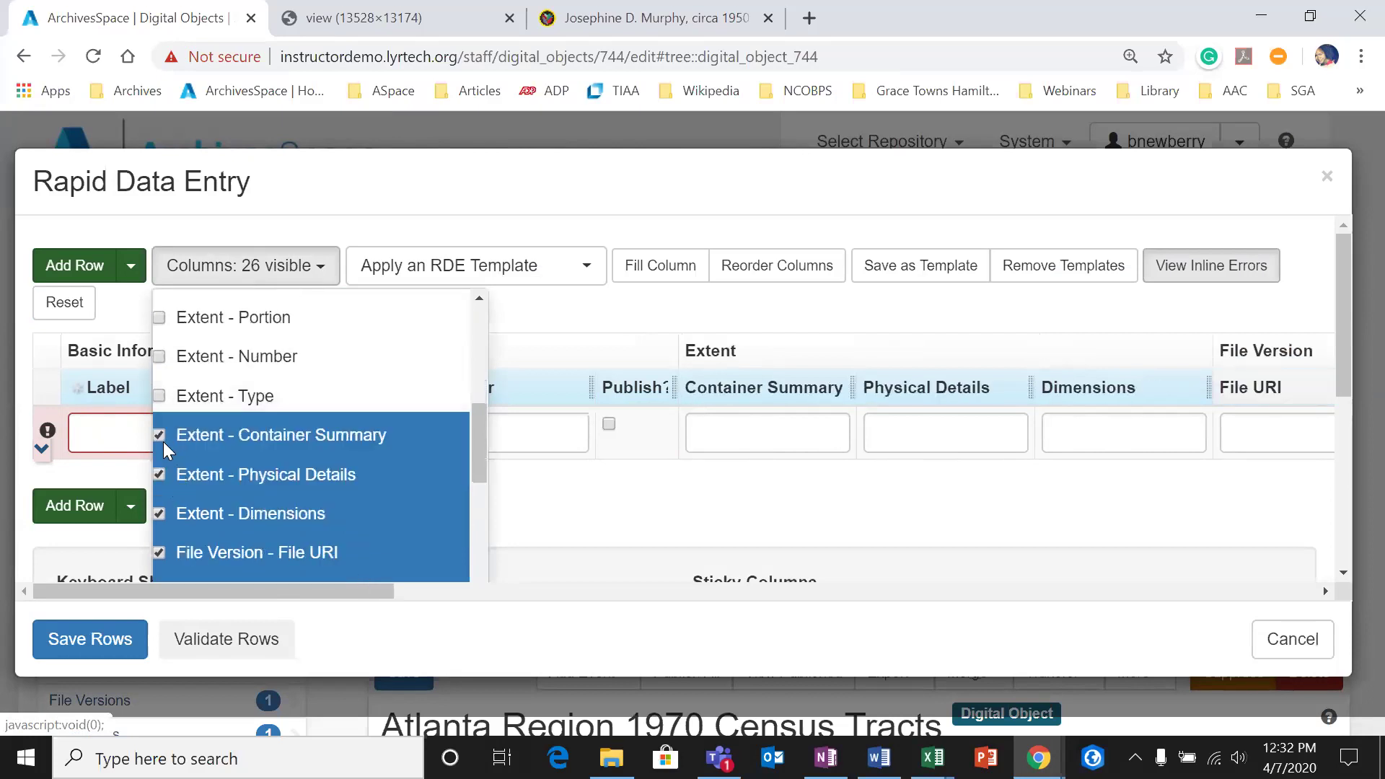
click(161, 439)
click(159, 476)
click(161, 515)
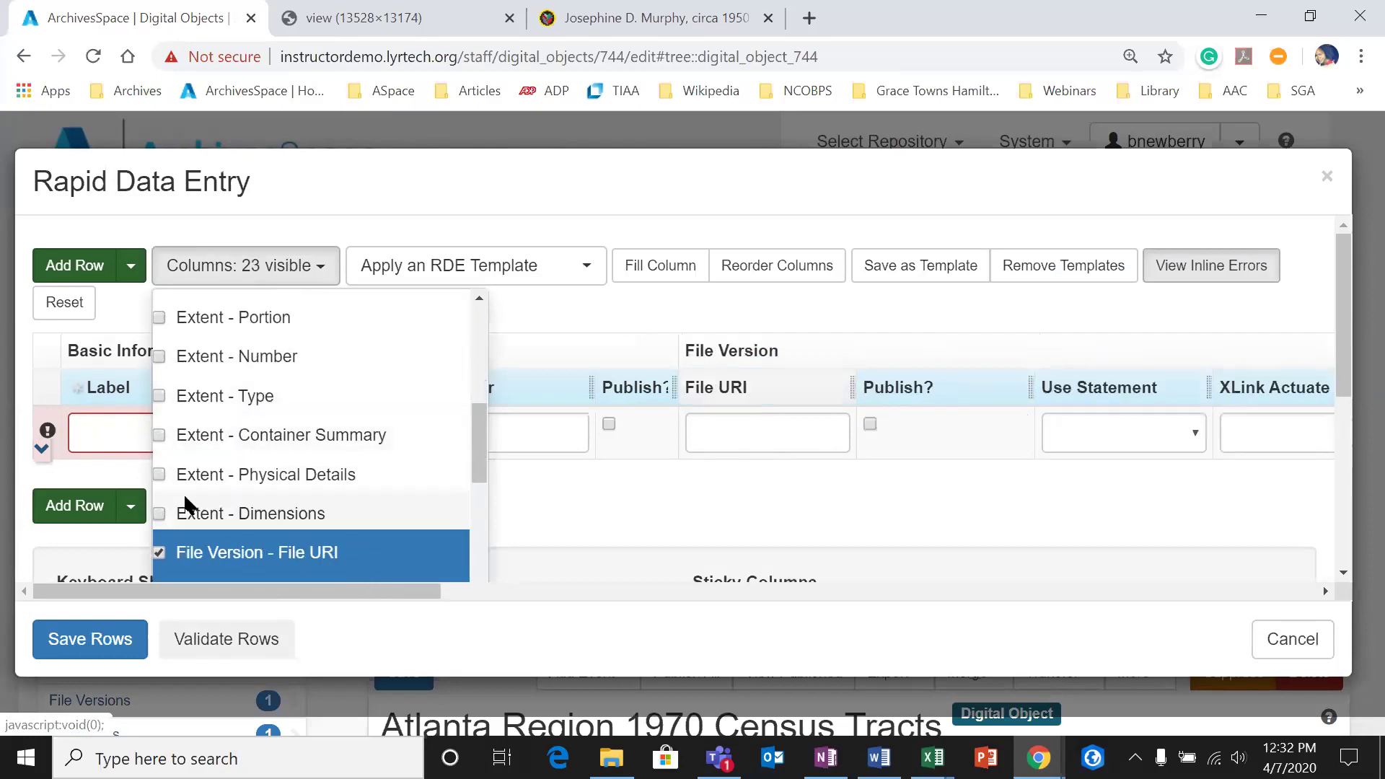
scroll(177, 480, down, 1)
scroll(173, 476, down, 1)
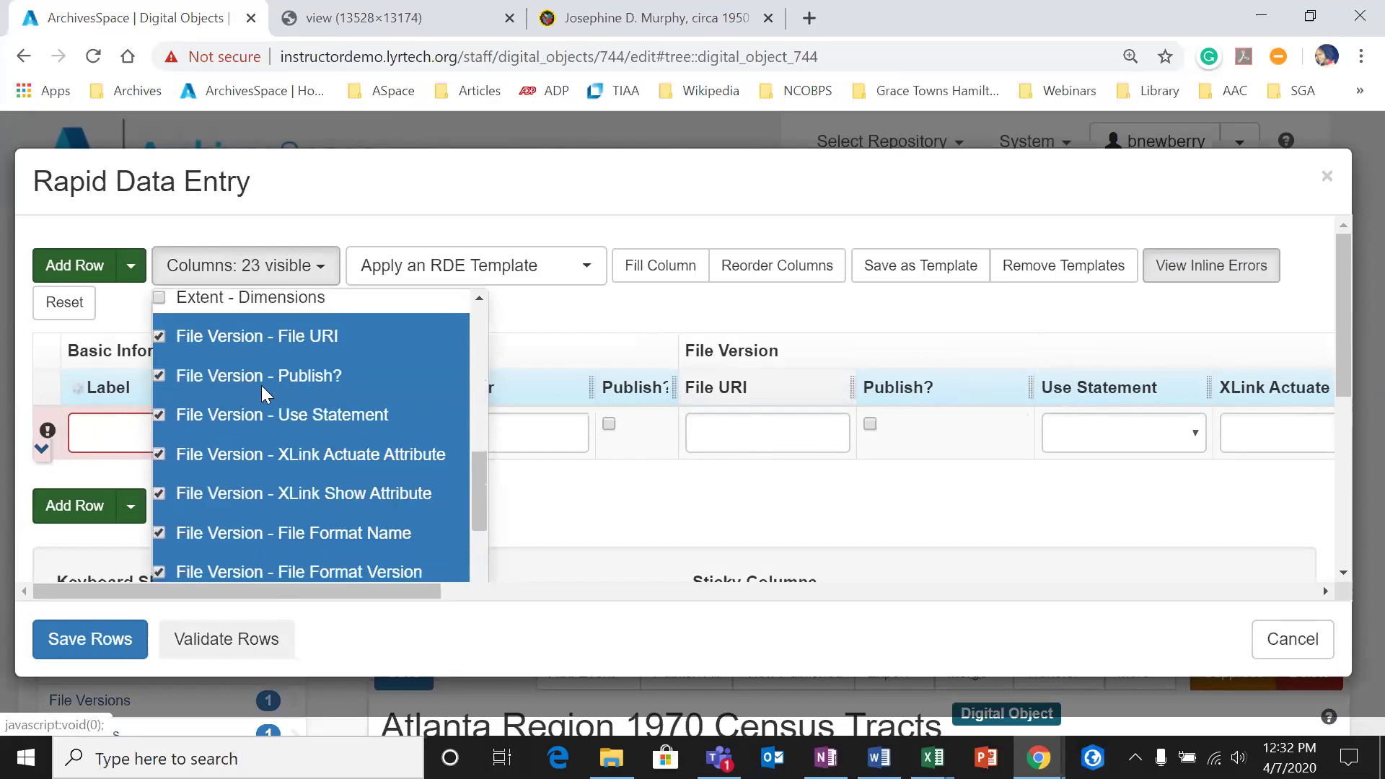
Step: Hide the File Version columns Use Statement, File Format Name, File Format Version, File Size (Bytes), Checksum and Checksum Method in the Rapid Data Entry table
click(160, 416)
scroll(155, 429, down, 1)
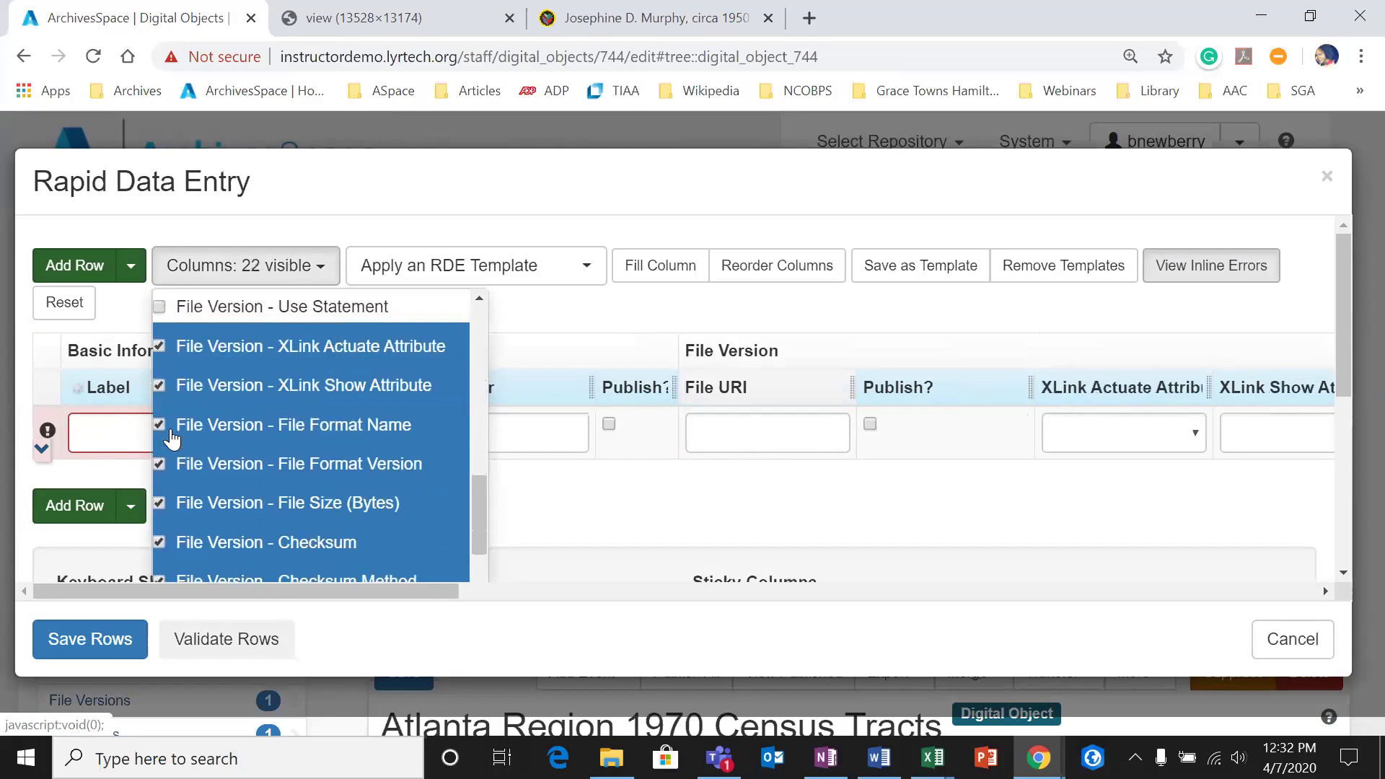
click(157, 429)
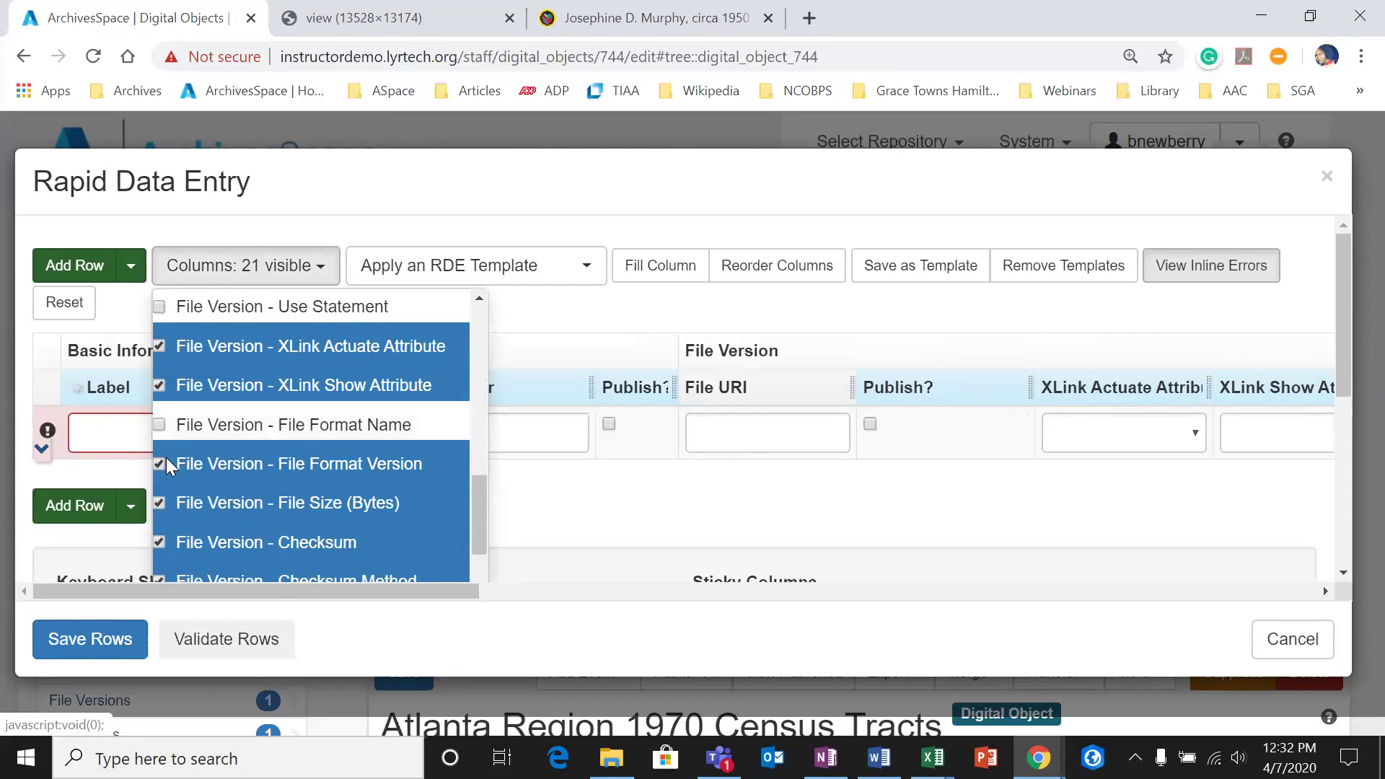
click(160, 464)
scroll(164, 465, down, 1)
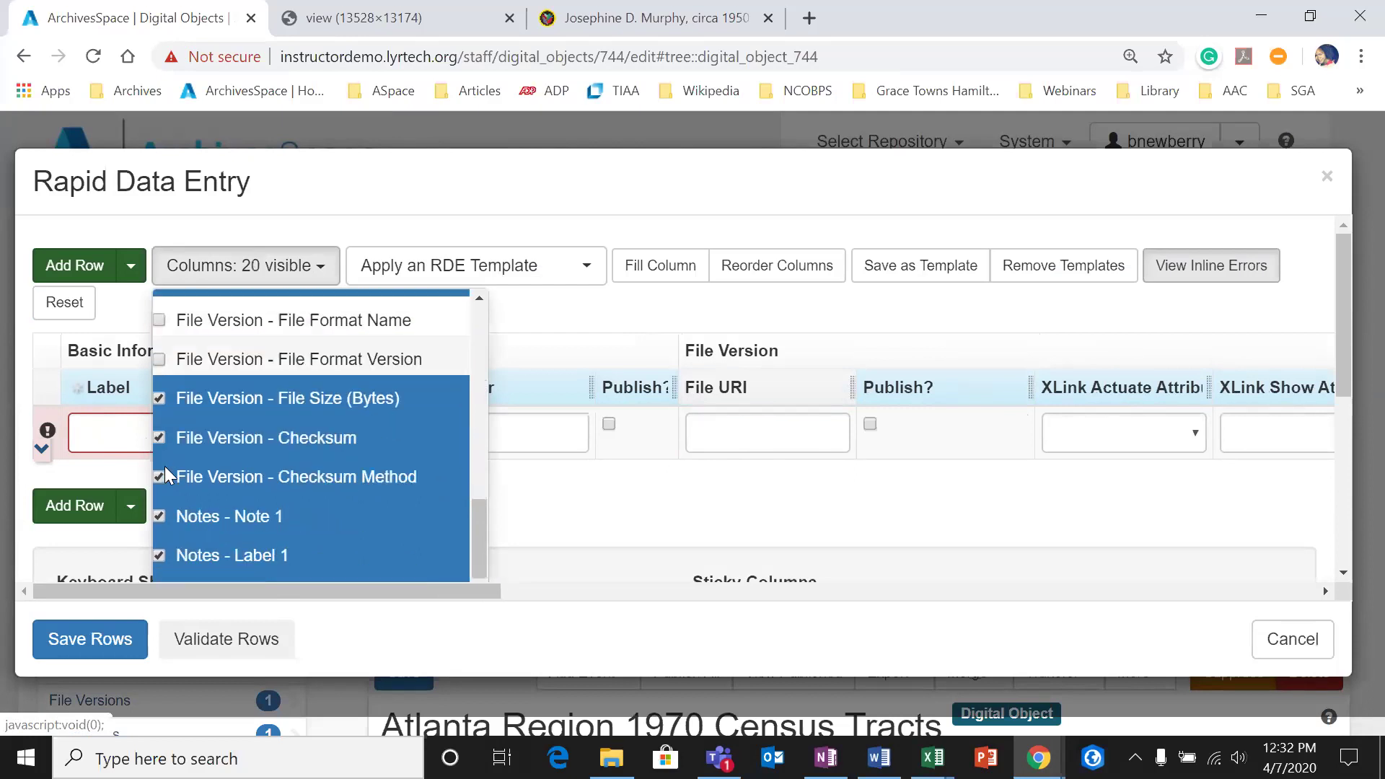
click(161, 396)
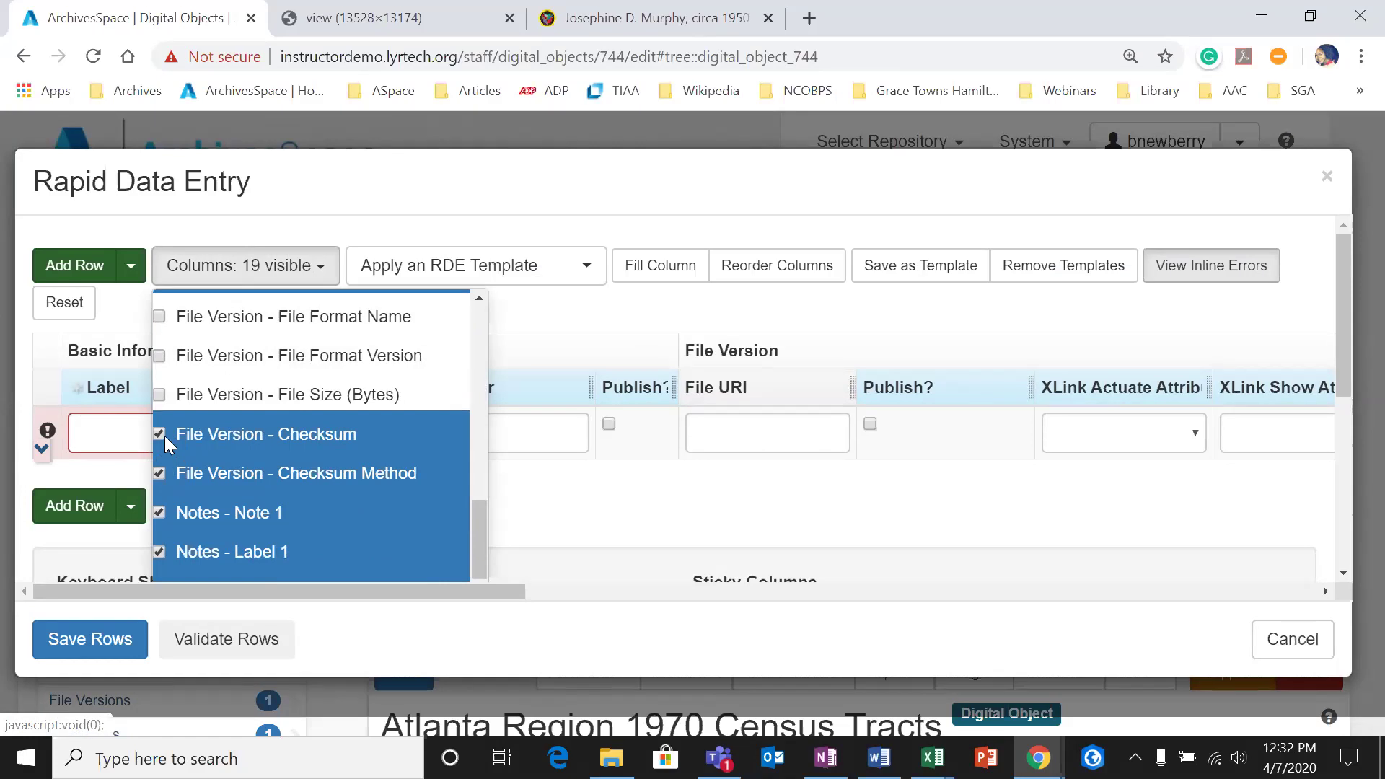
click(161, 433)
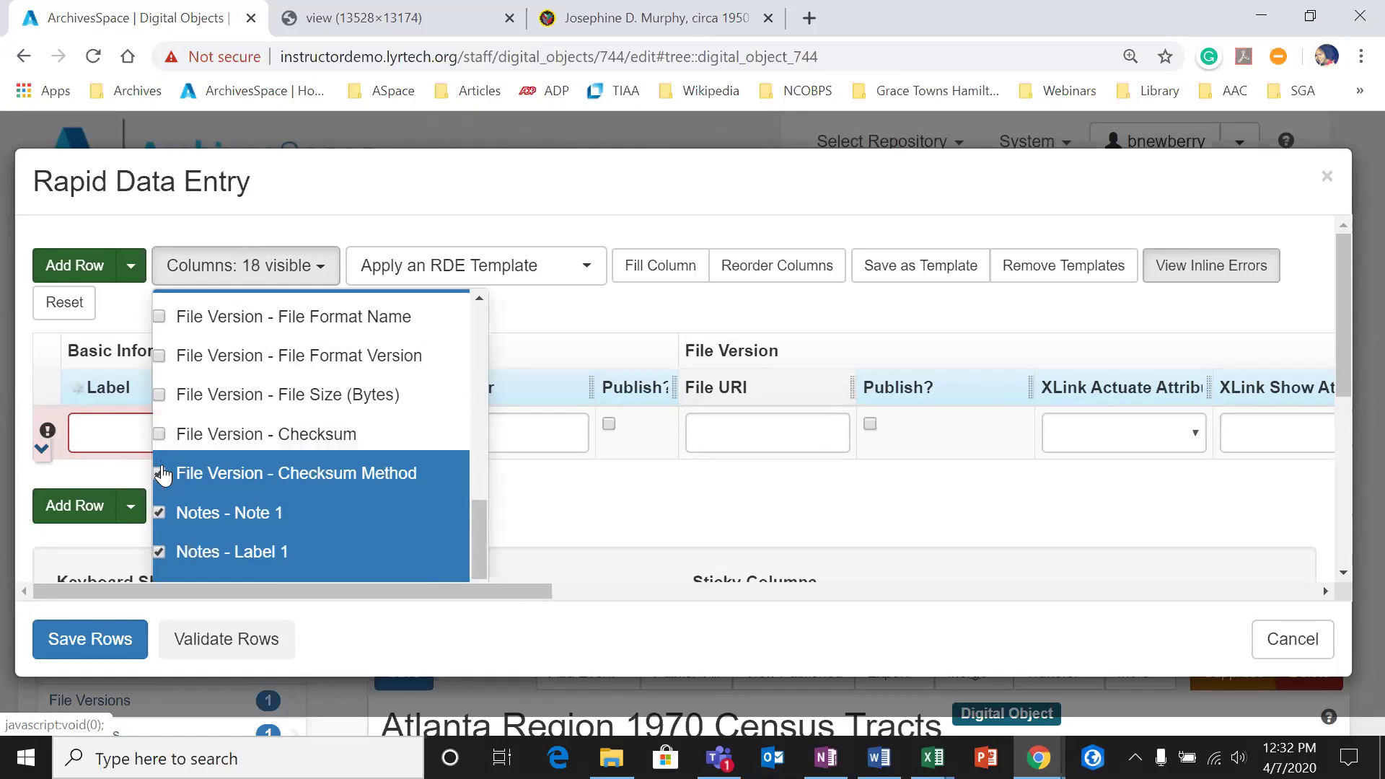
click(160, 472)
Step: Hide the Notes columns Note, Label and Content 1 and 2, plus Note 3 and Label 3, in the Rapid Data Entry table
scroll(158, 469, down, 2)
click(159, 405)
click(160, 444)
click(160, 483)
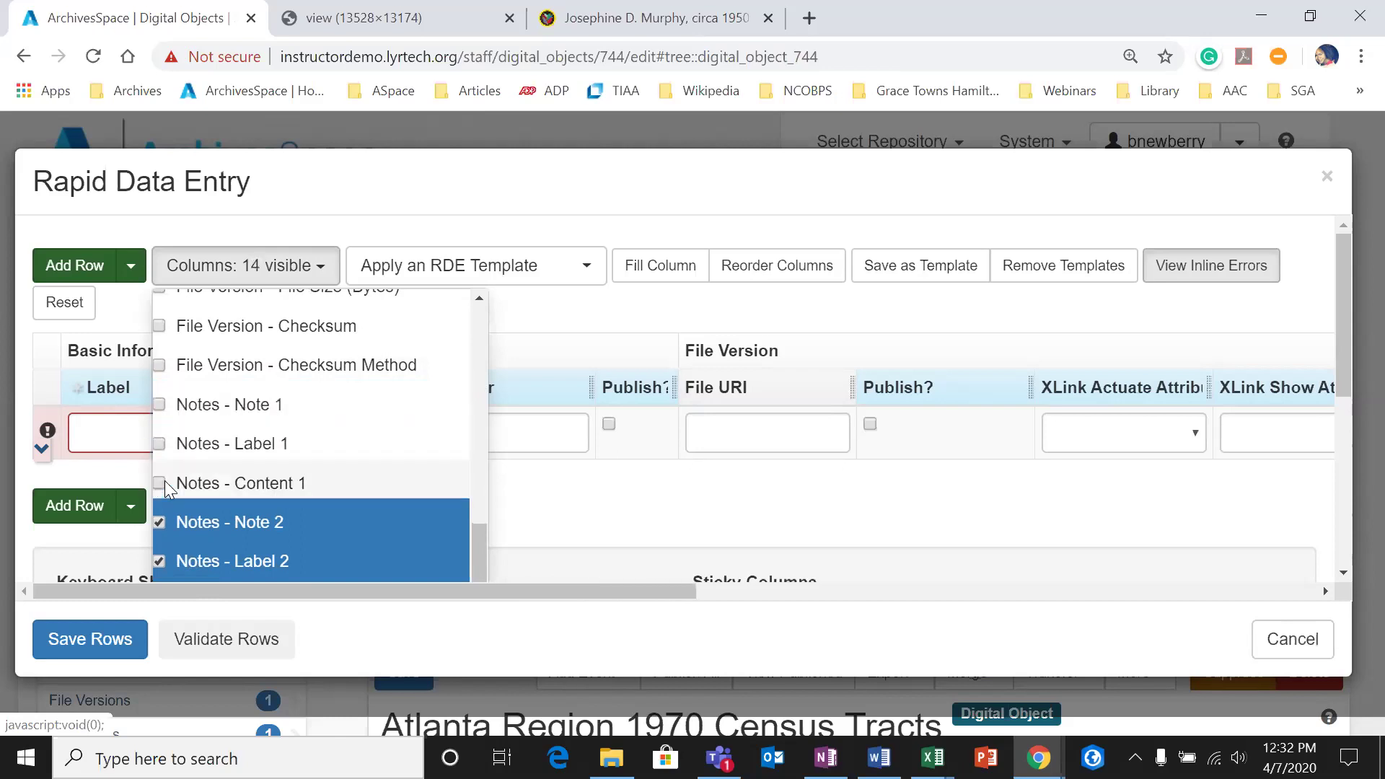
scroll(165, 481, down, 2)
click(159, 437)
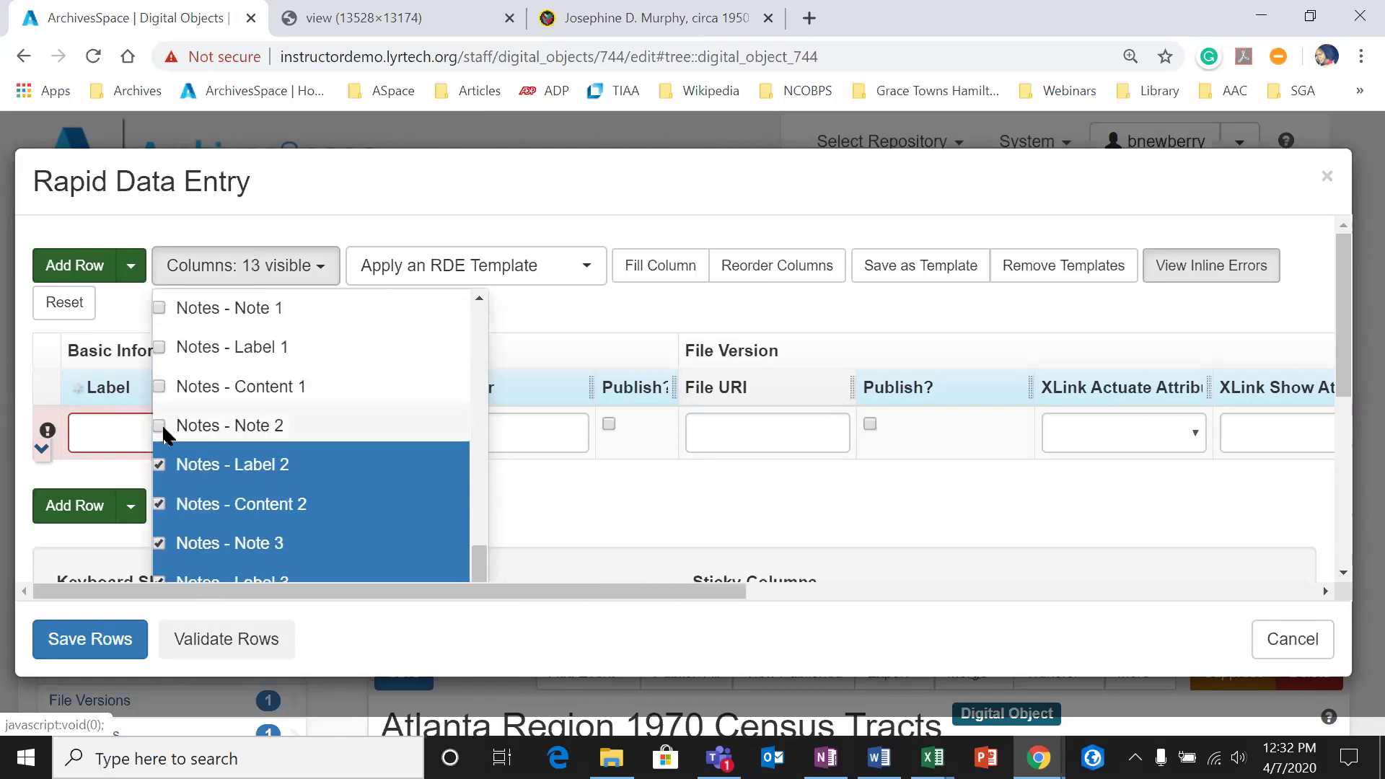
click(160, 464)
click(160, 504)
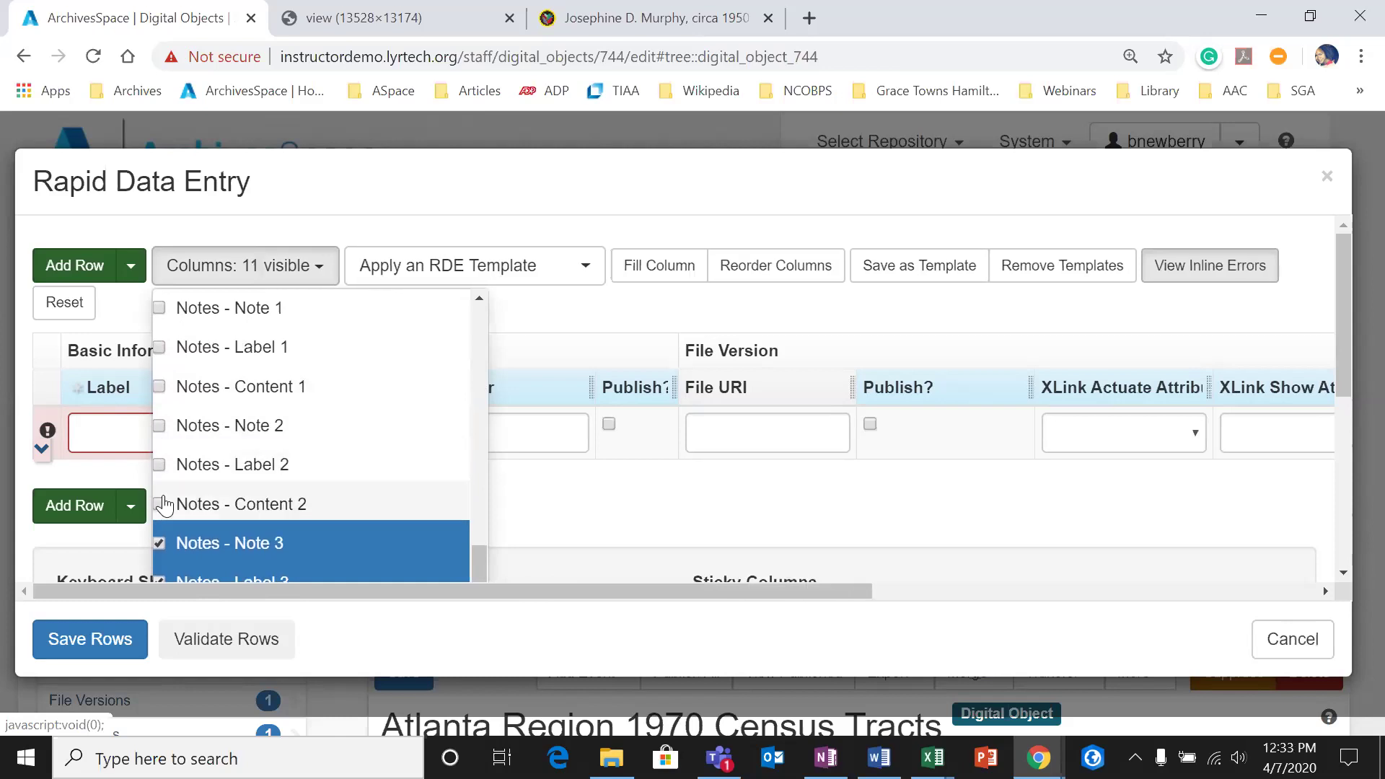
click(161, 542)
click(184, 567)
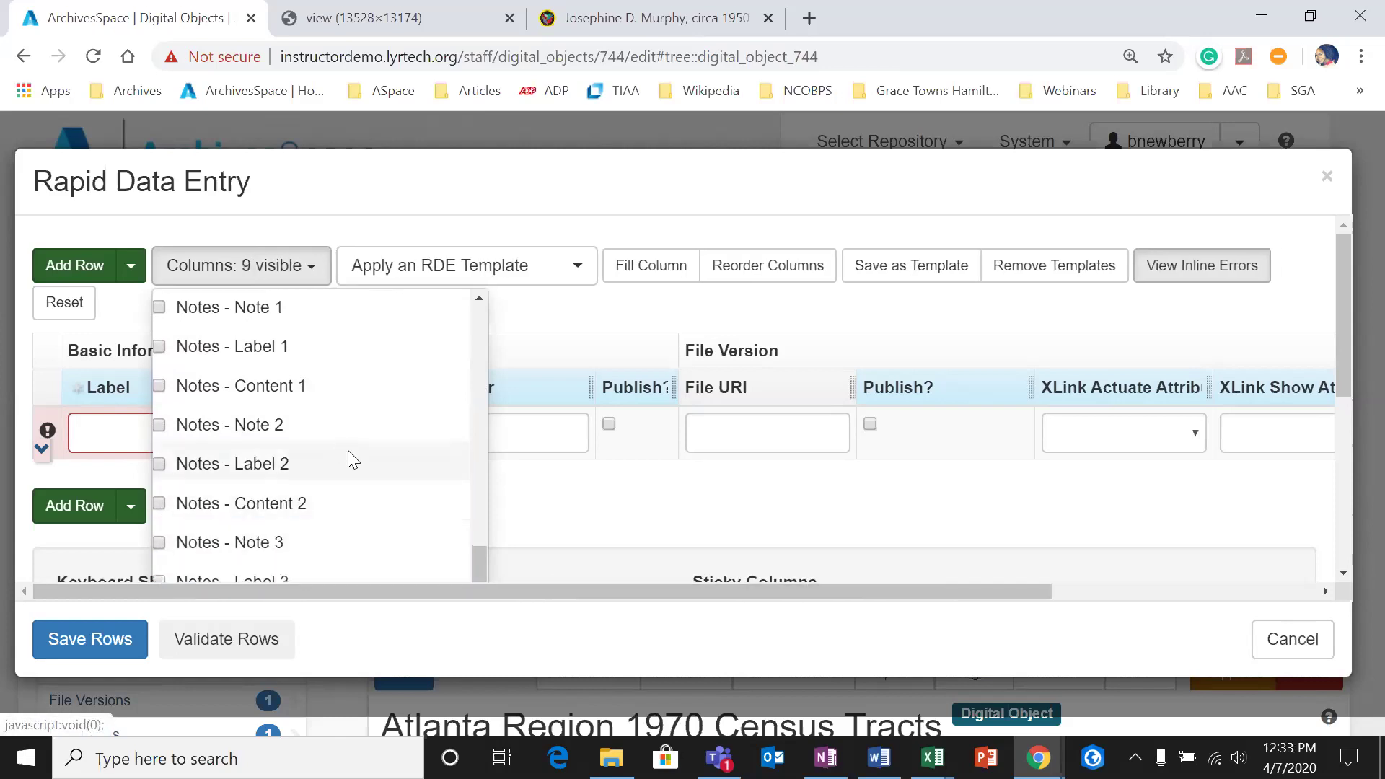
click(588, 503)
Step: Review the columns left visible across the Rapid Data Entry table and in its column list
drag(957, 592, 1235, 514)
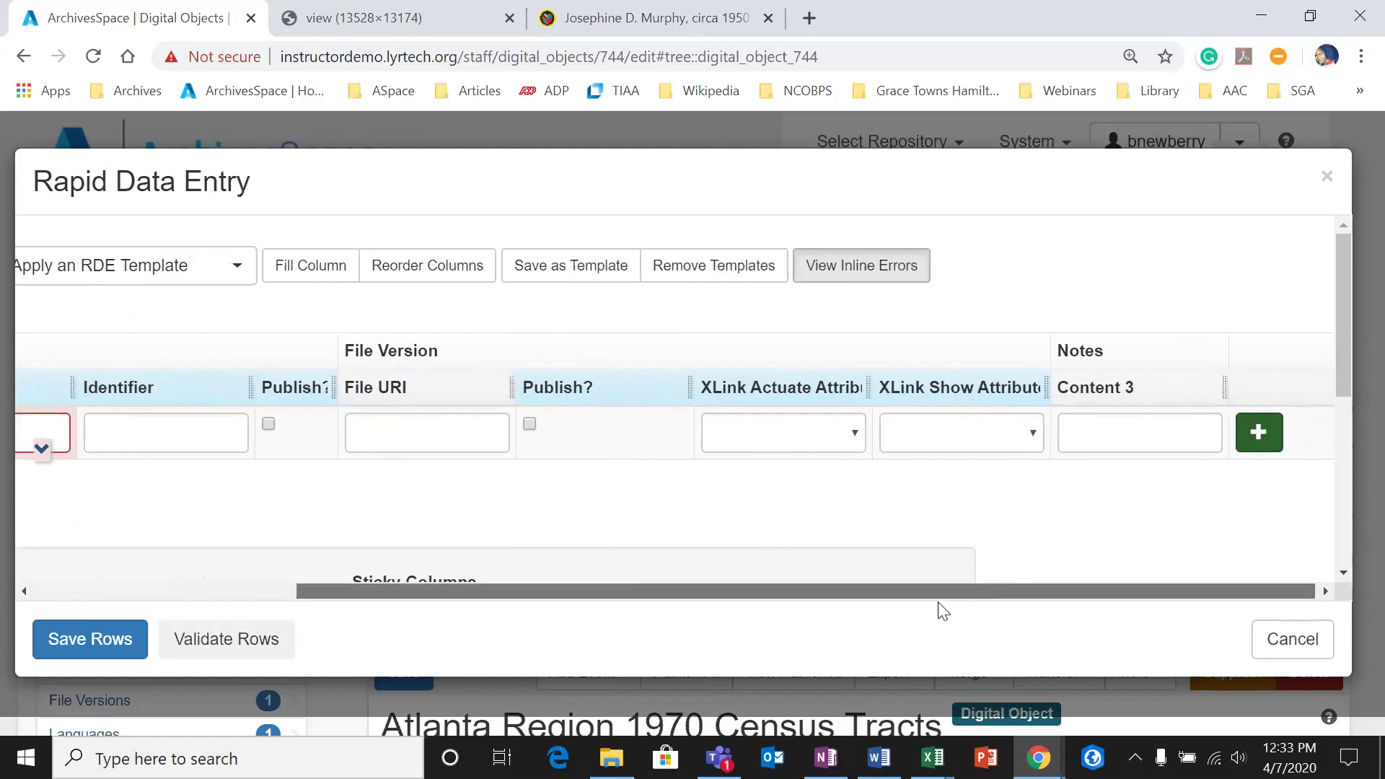
drag(939, 593, 313, 511)
click(244, 278)
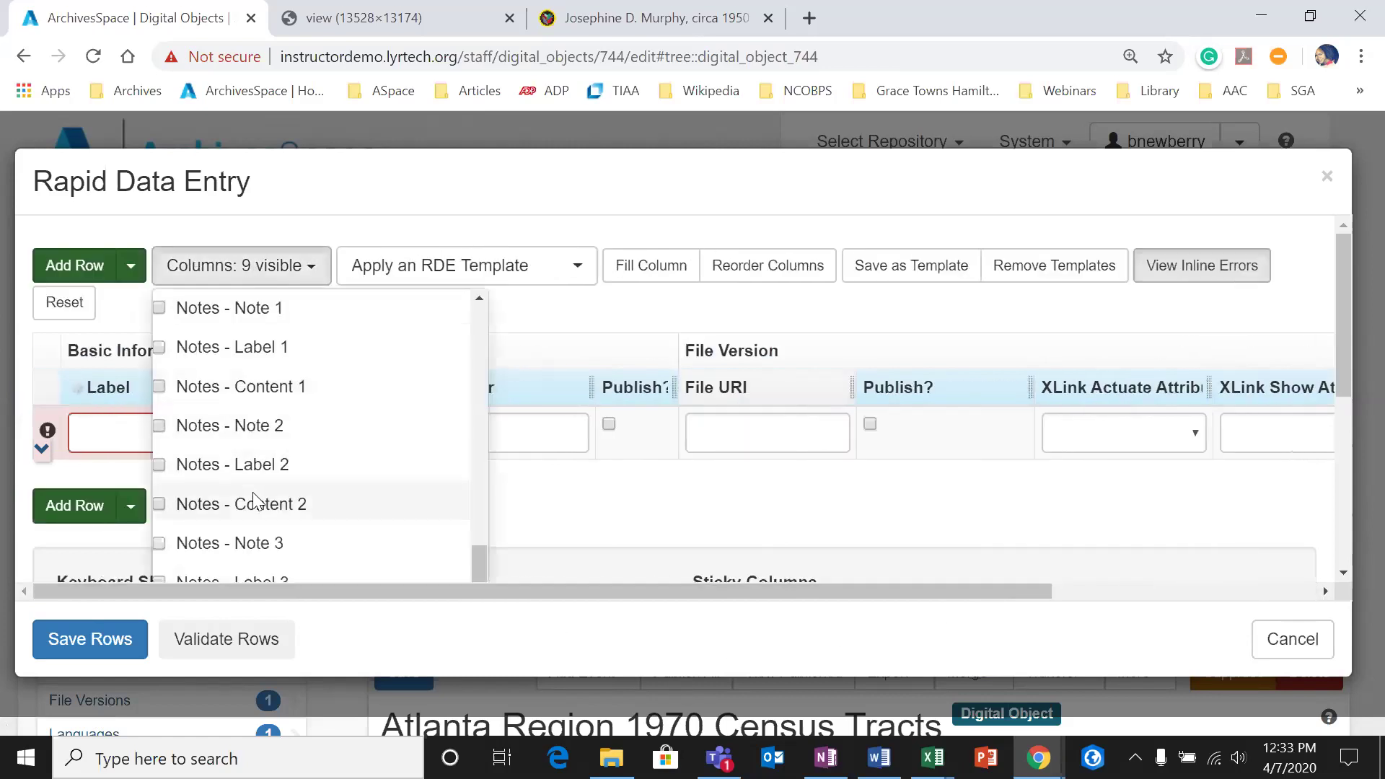
click(670, 507)
drag(601, 593, 973, 531)
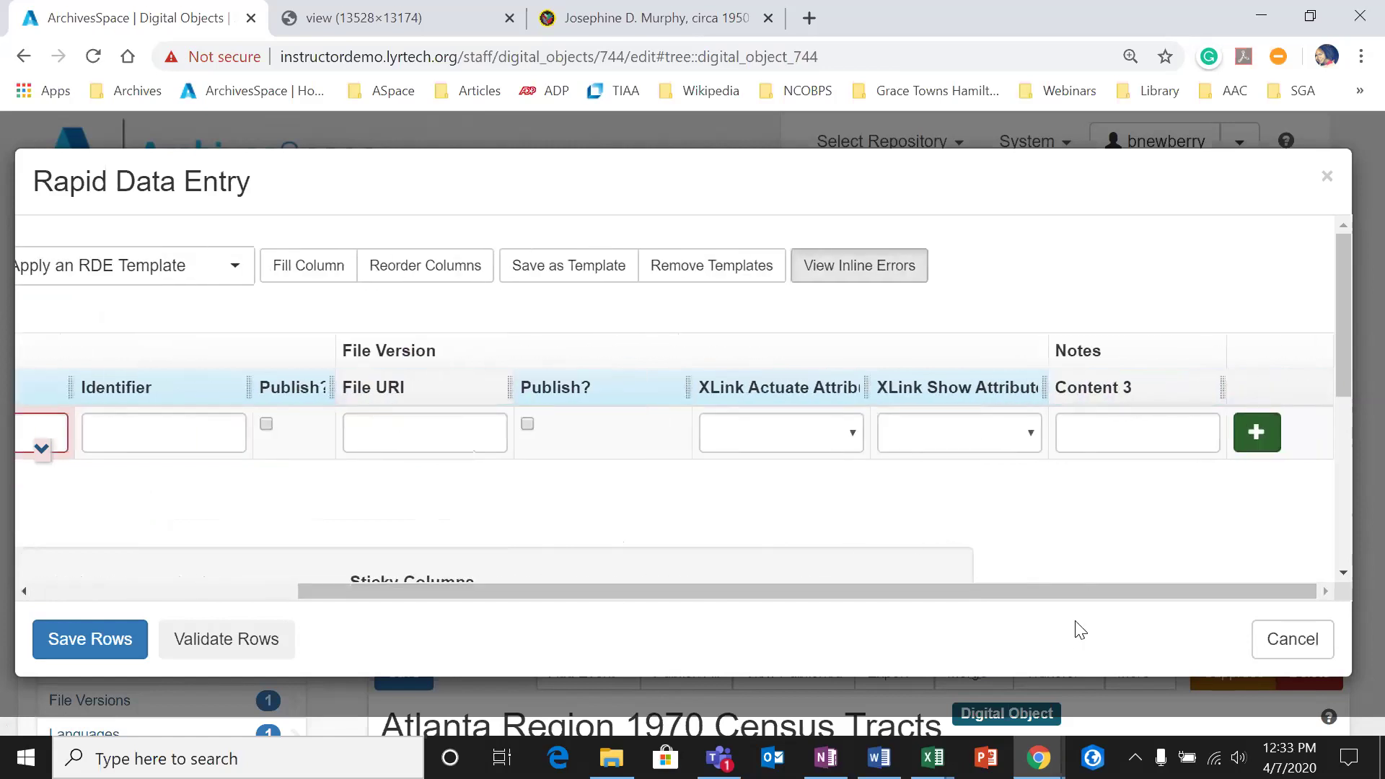
drag(1100, 593, 433, 593)
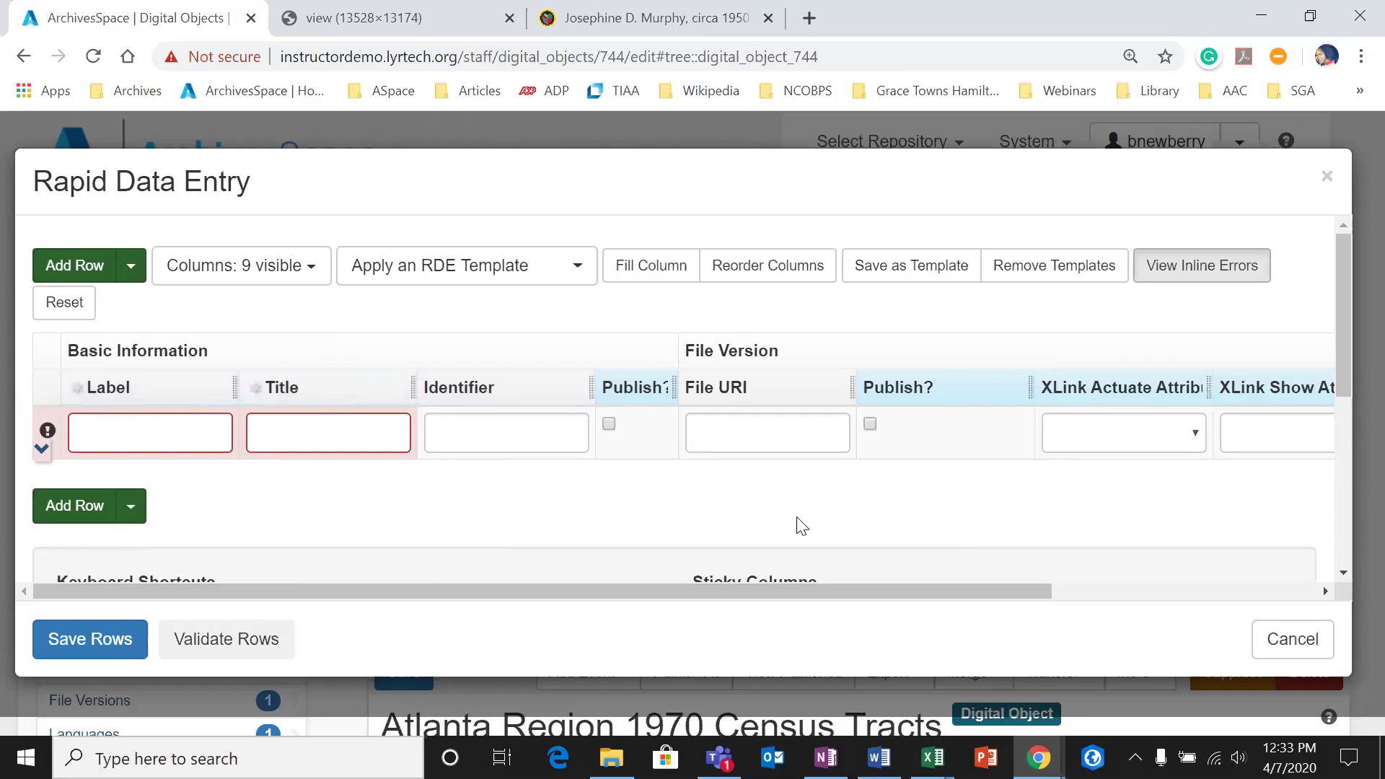
drag(969, 596, 835, 644)
Step: Enter Item 2 as the label of the first Rapid Data Entry row
click(181, 430)
text(ITem)
key(BackSpace)
key(BackSpace)
key(BackSpace)
text(tem)
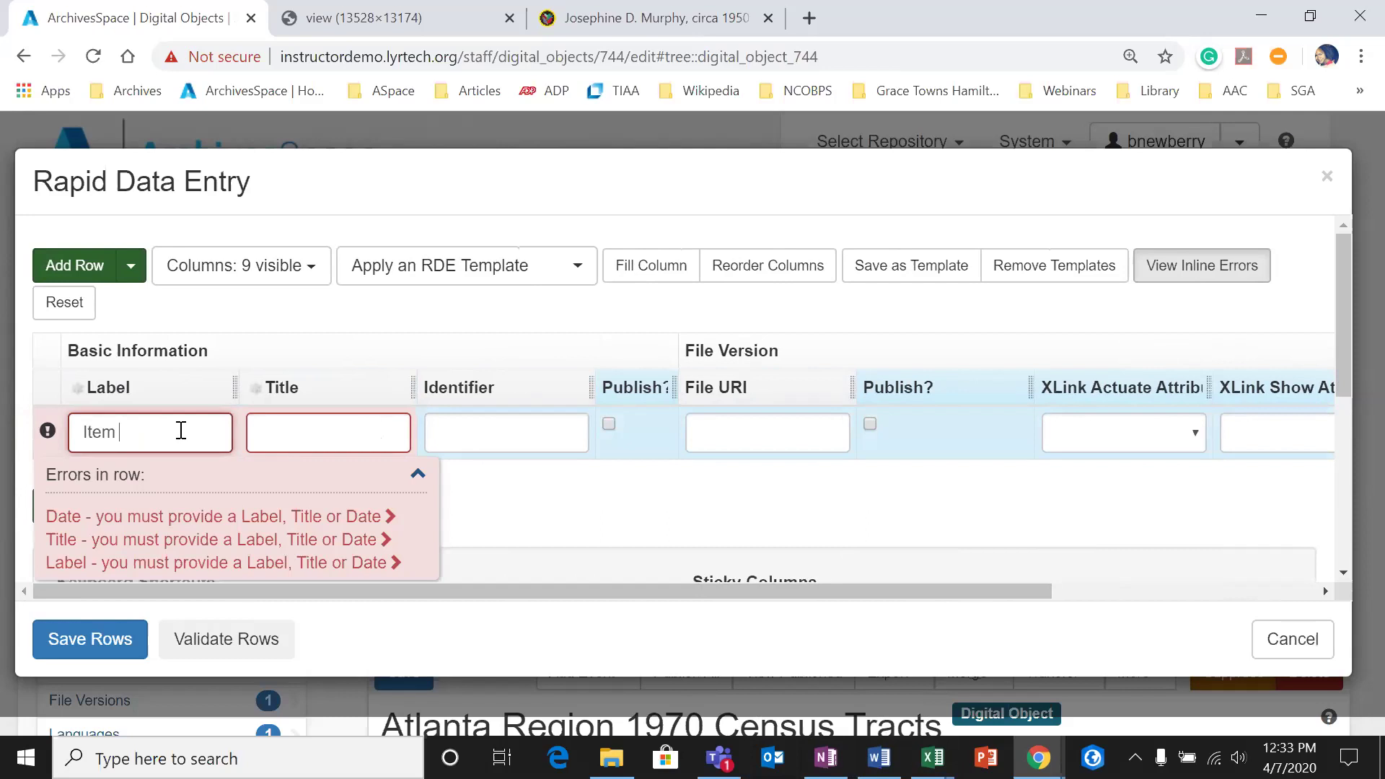
text( 2)
Step: Copy the identifier auc.101.0035_002 from the ASpace_DOs workbook in Excel into the Item 2 row and mark that component for publishing
key(Tab)
key(Tab)
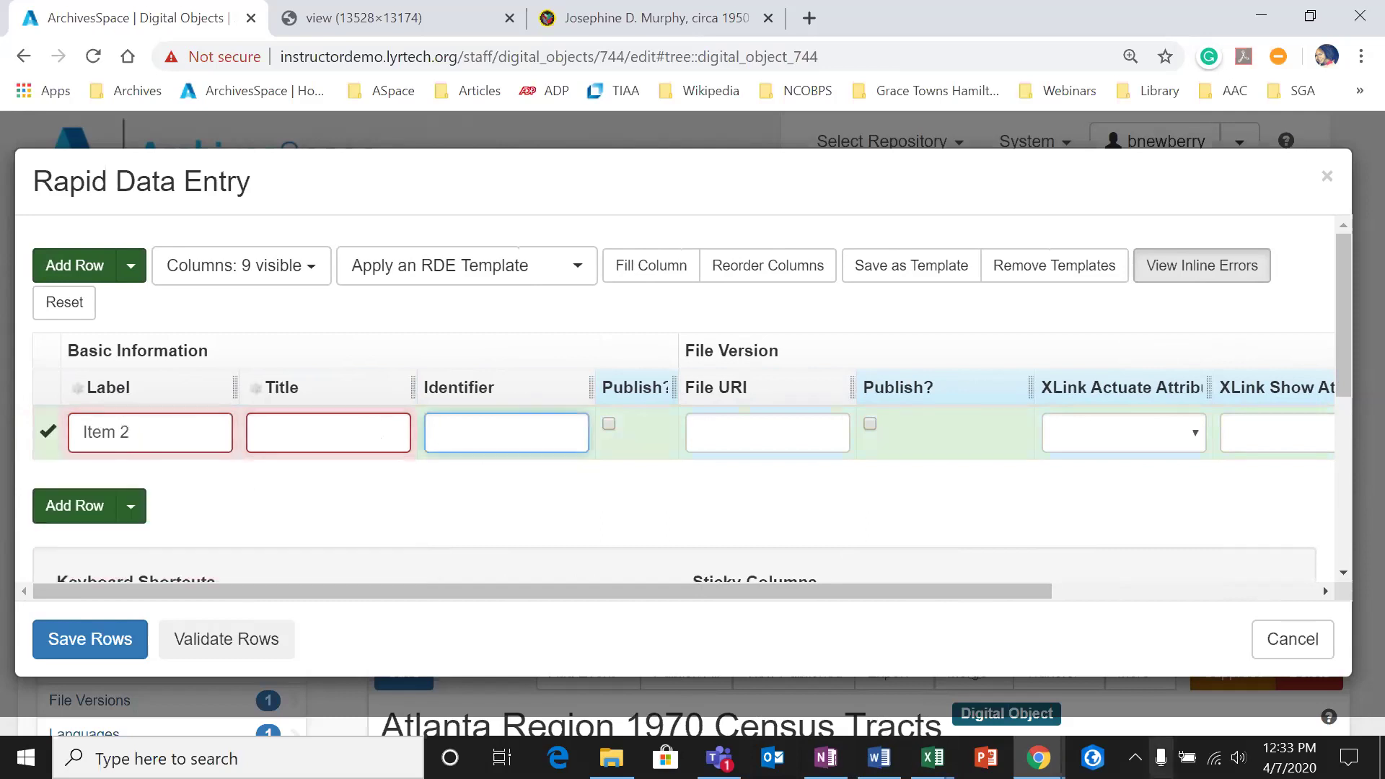
click(932, 757)
click(976, 634)
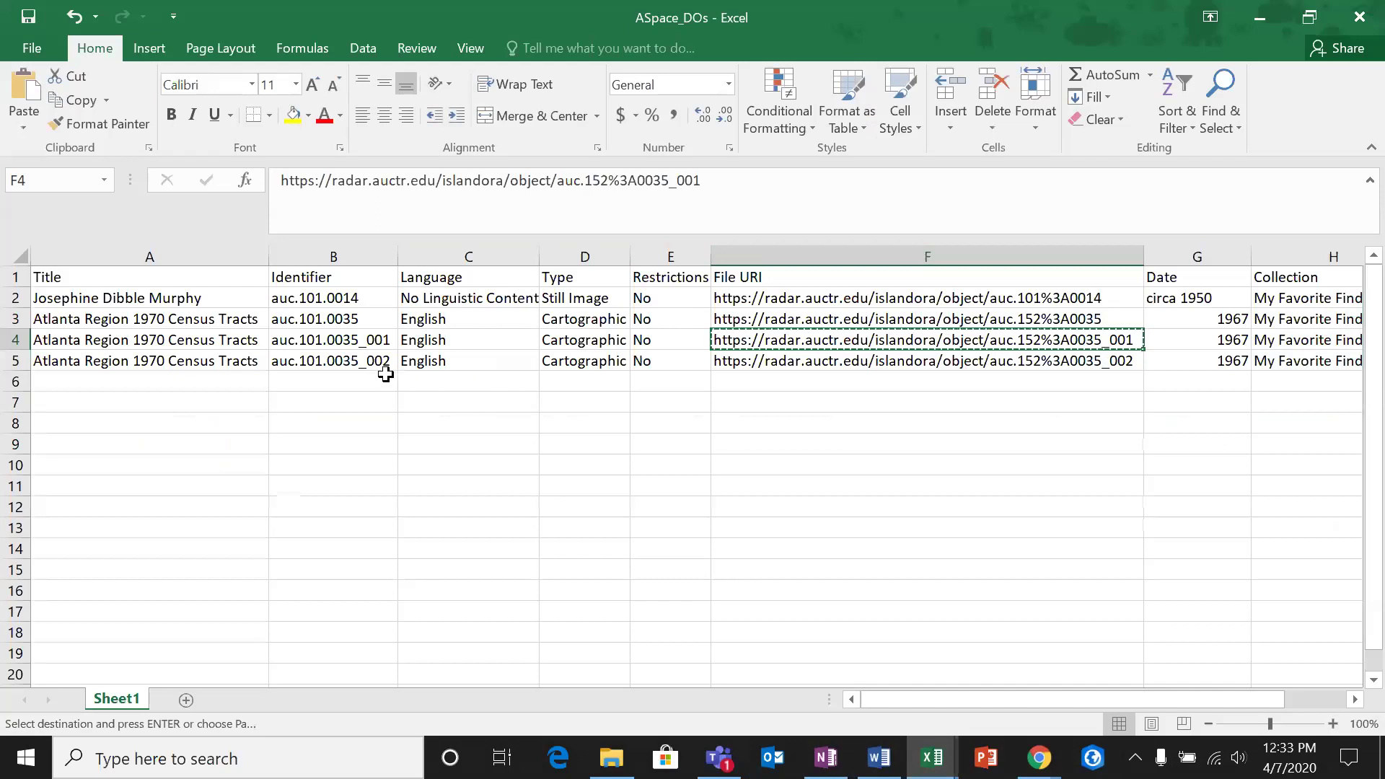
click(380, 363)
right_click(380, 363)
click(425, 311)
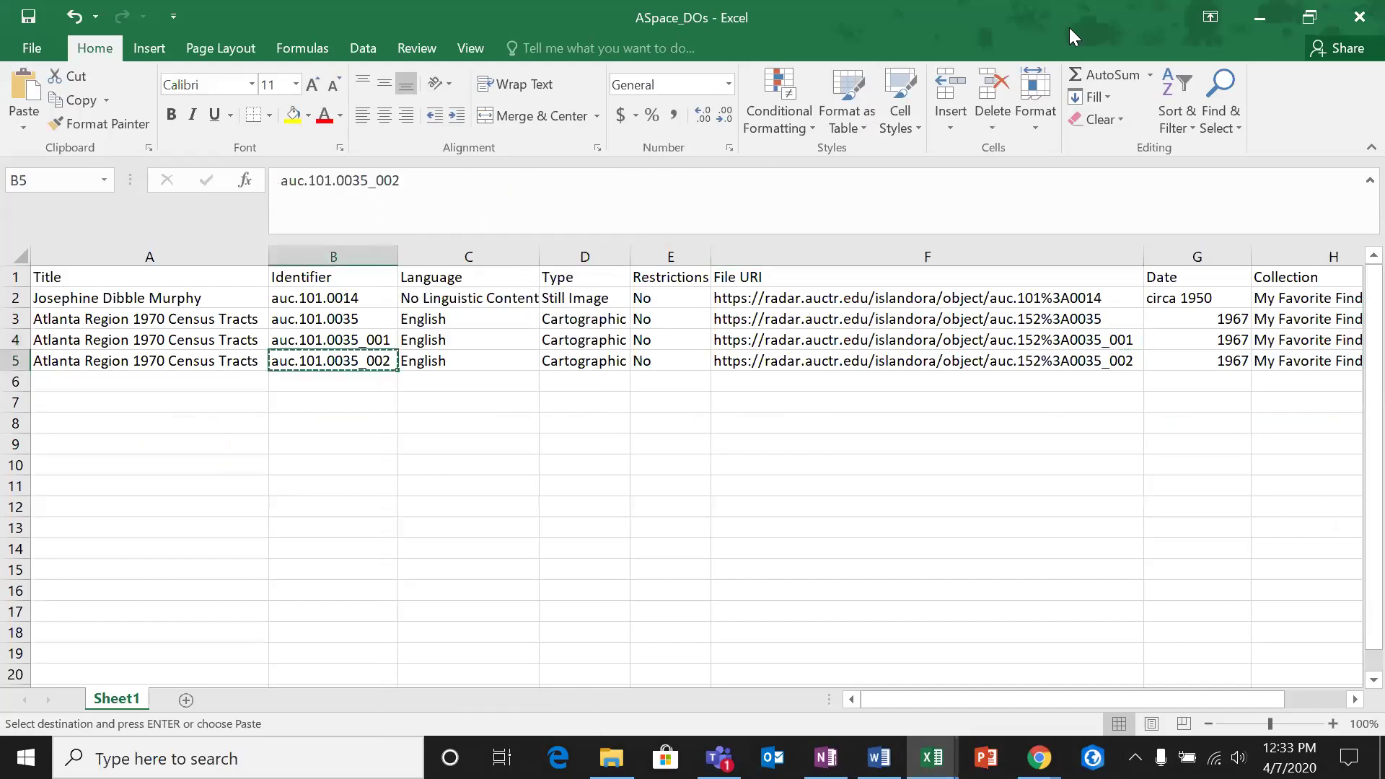
click(1268, 20)
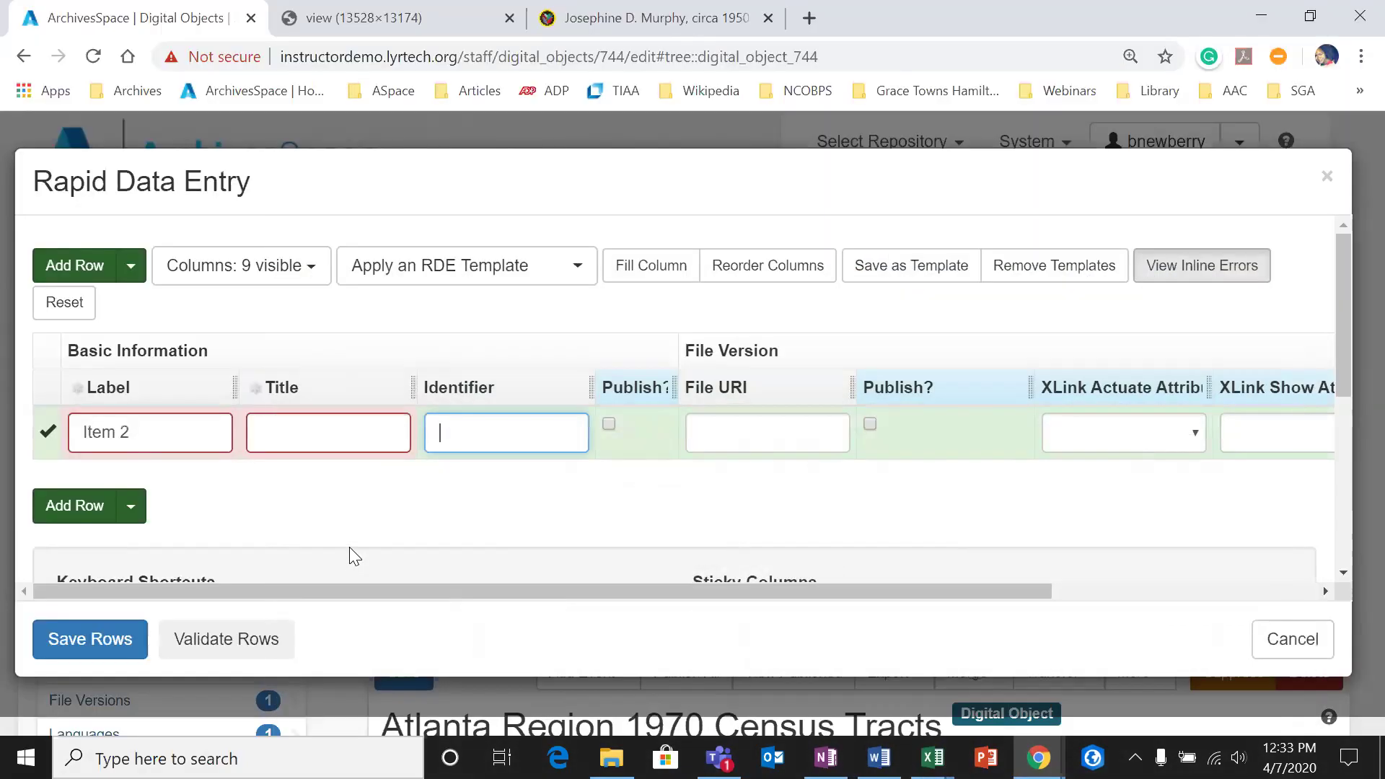
right_click(457, 434)
click(505, 261)
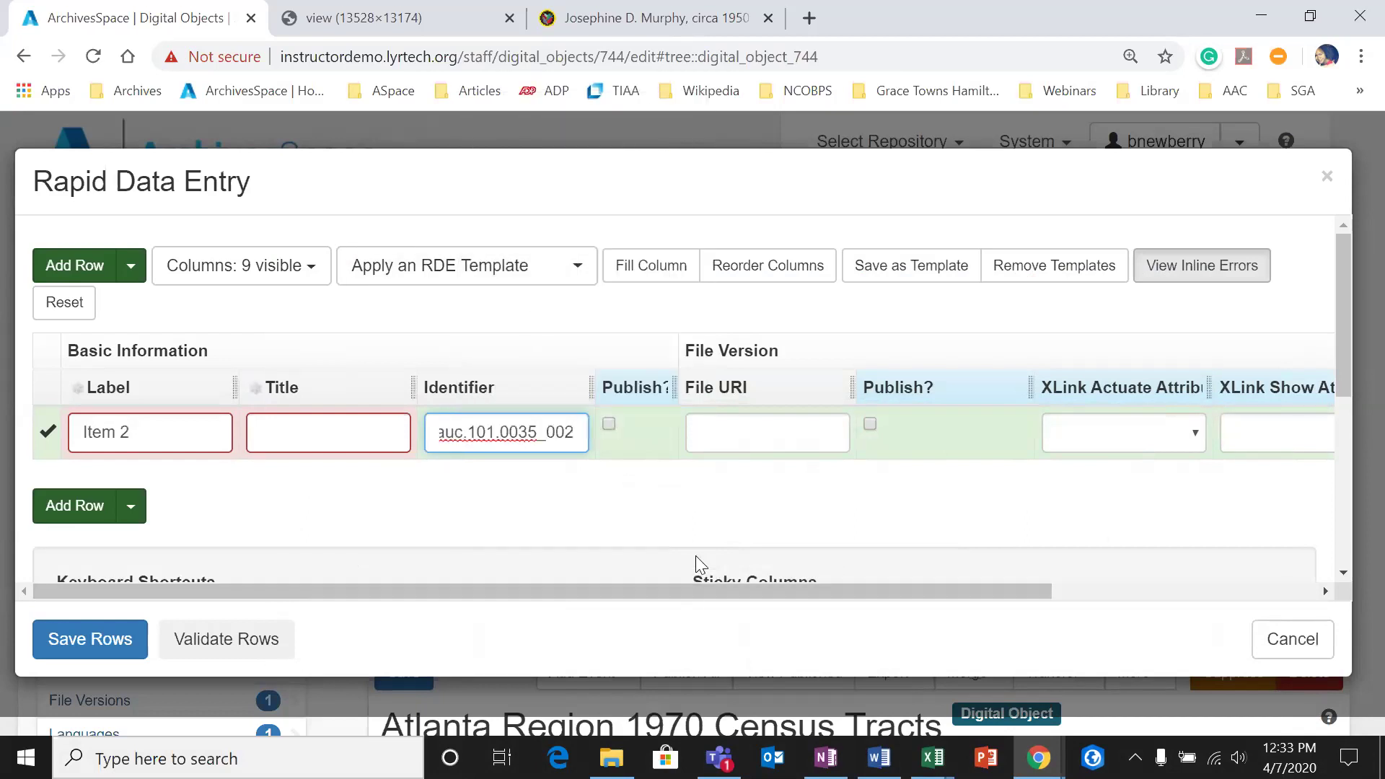
click(610, 424)
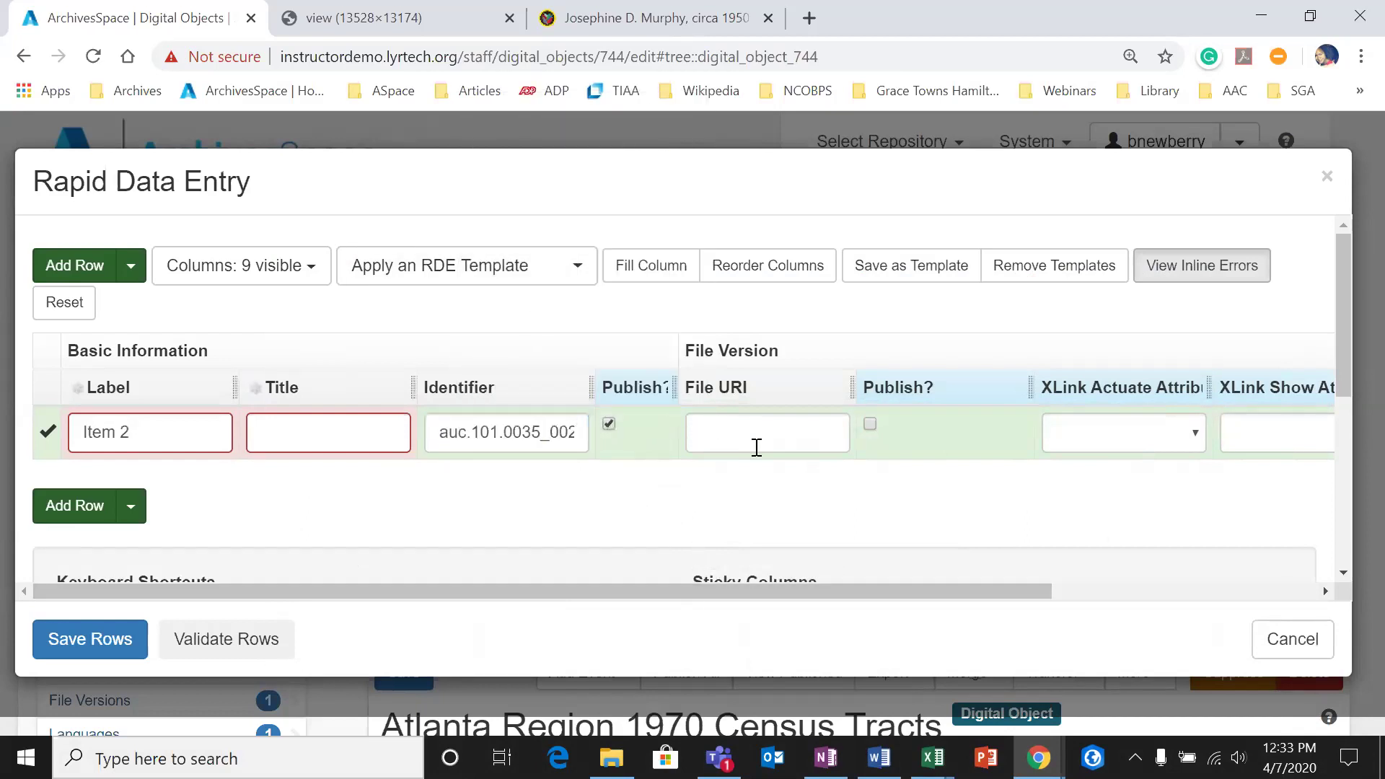
mouse_move(933, 757)
click(1039, 679)
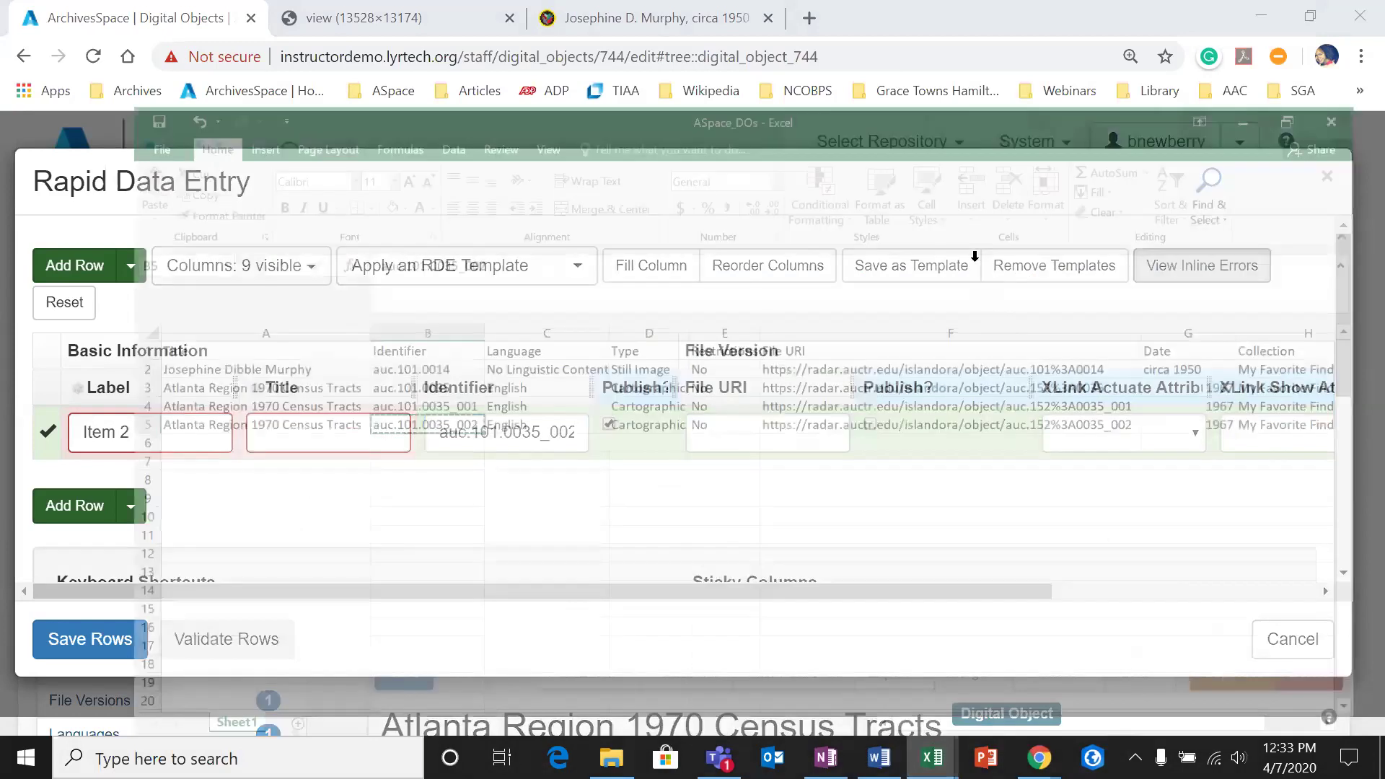
right_click(852, 361)
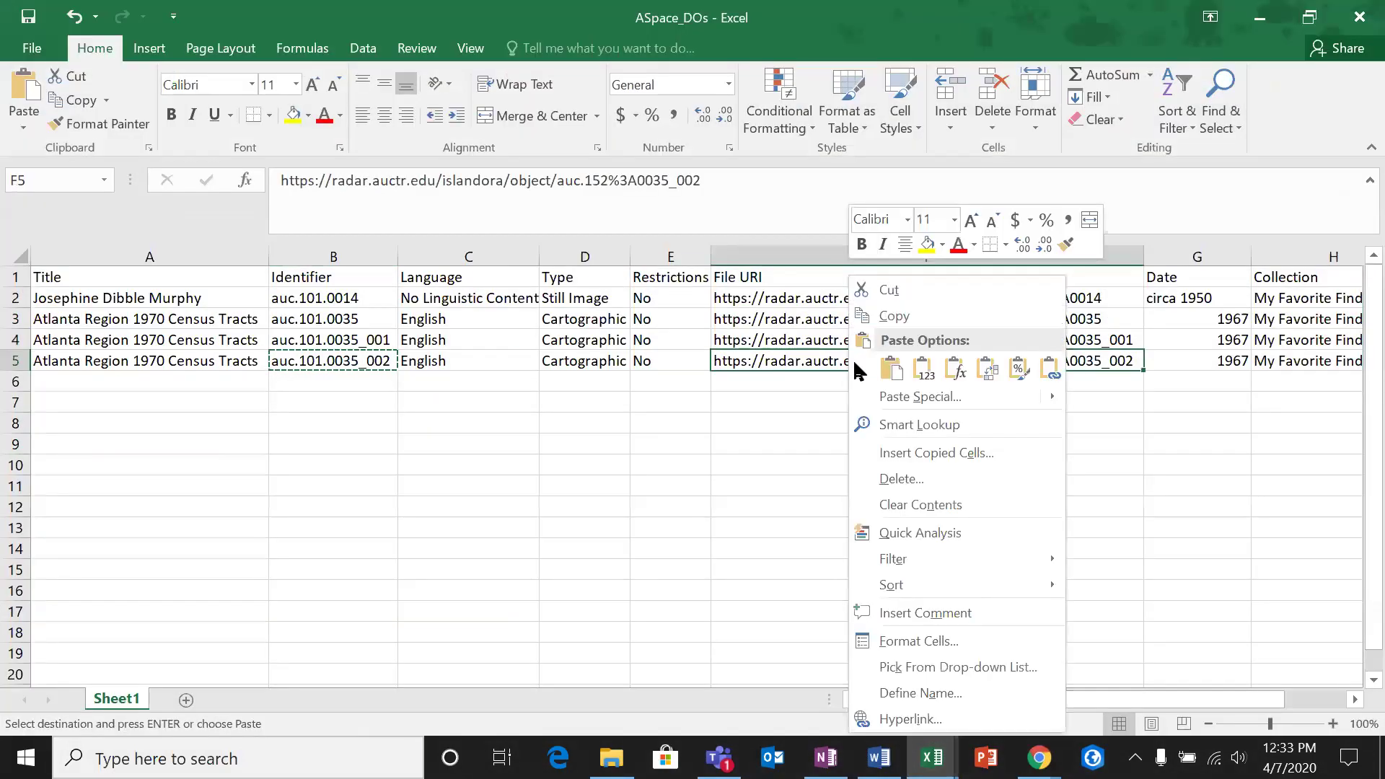
click(954, 310)
click(1259, 18)
click(718, 435)
right_click(719, 435)
click(800, 273)
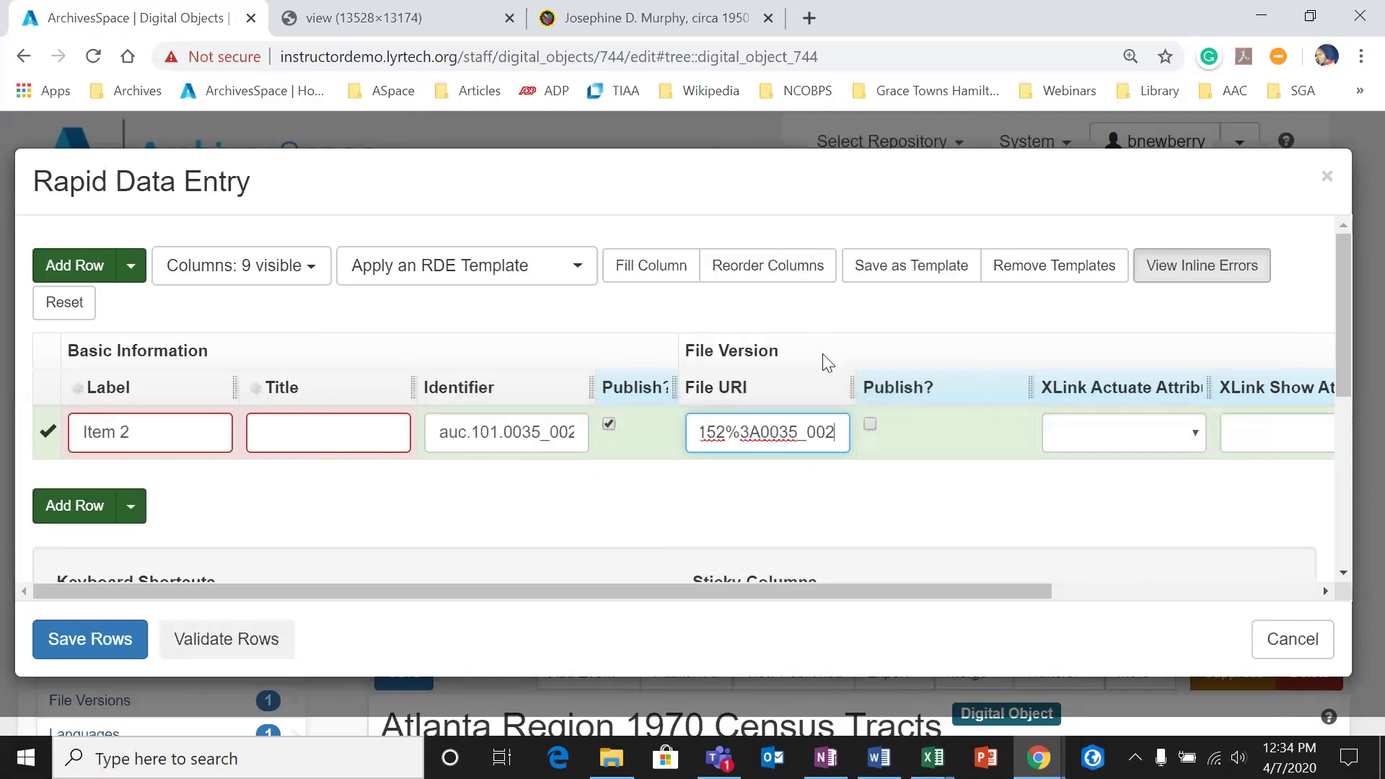
click(870, 426)
Step: Set the Item 2 row's XLink Actuate Attribute to onRequest and its XLink Show Attribute to new
drag(907, 593, 1082, 575)
click(955, 437)
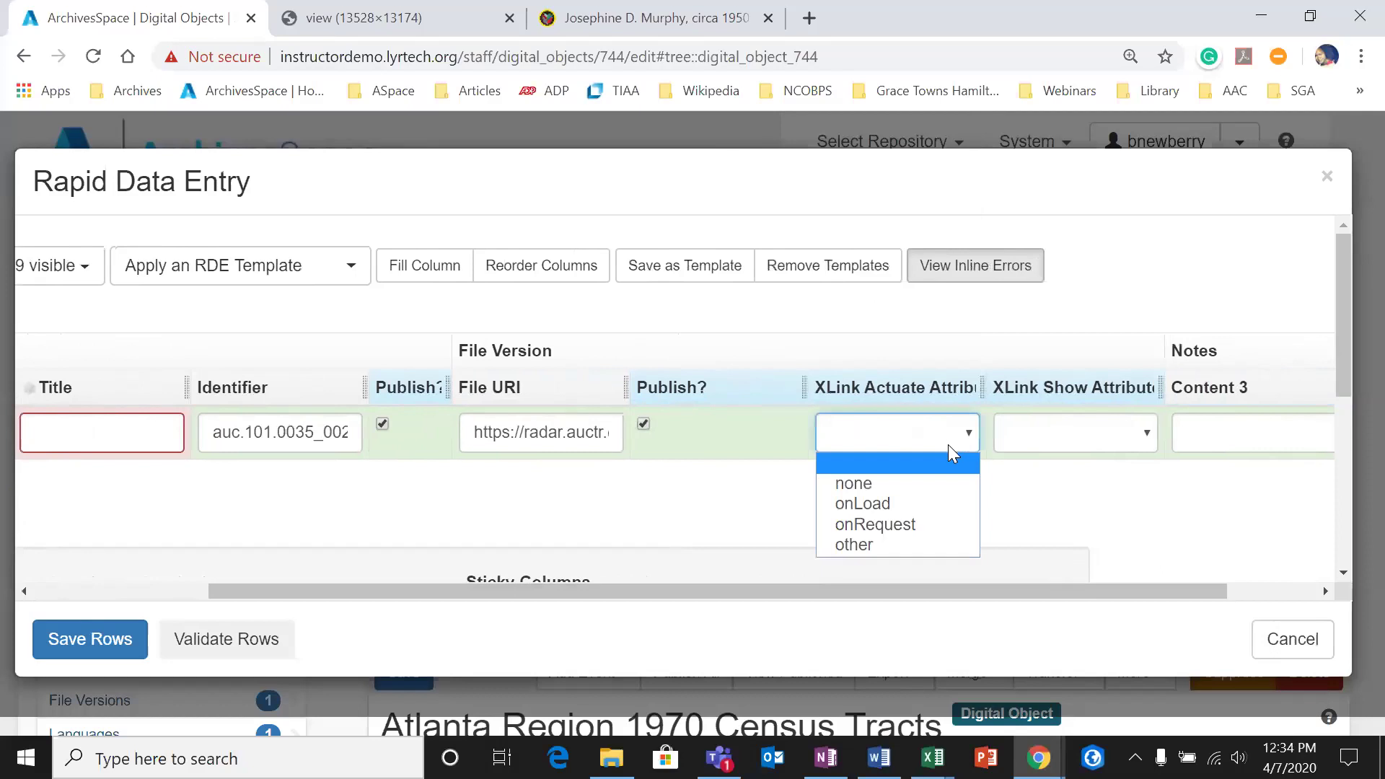
click(915, 522)
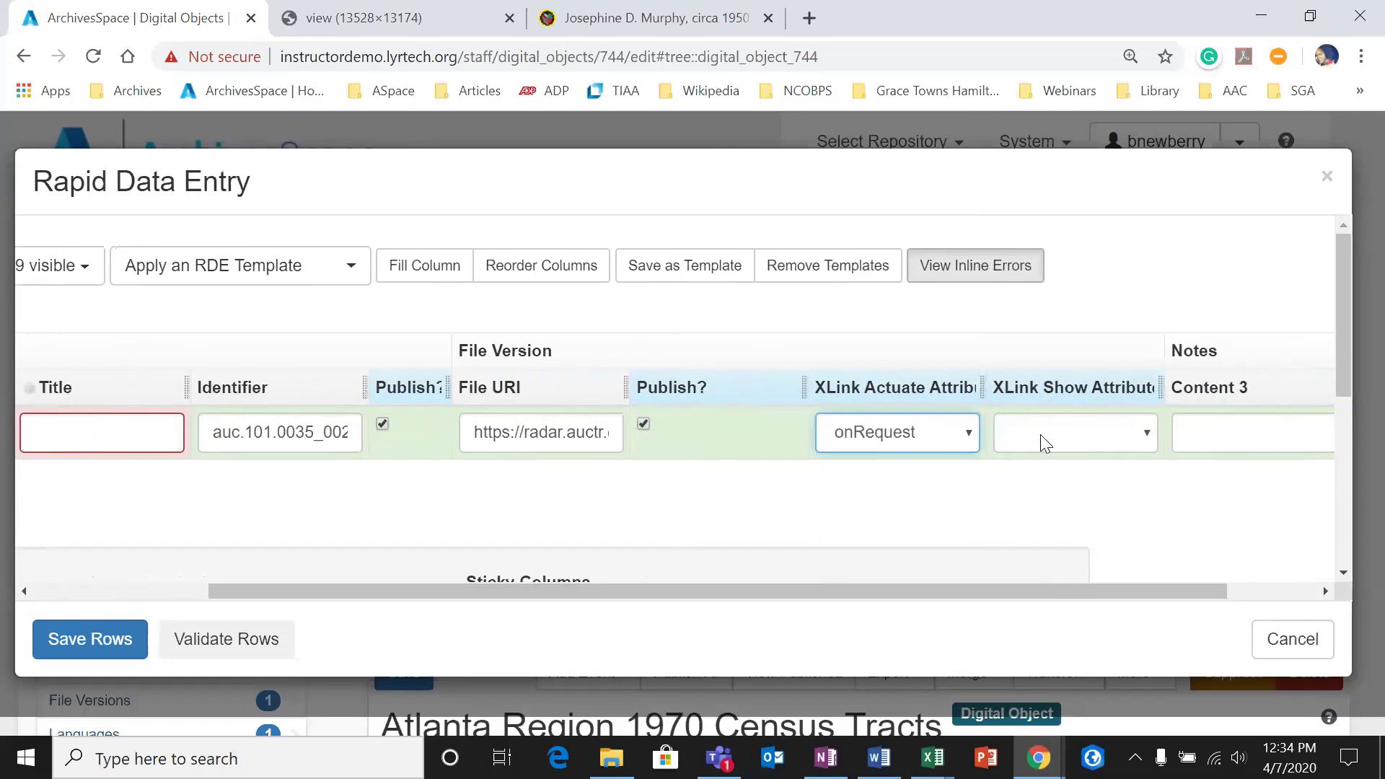
click(1040, 435)
click(1054, 503)
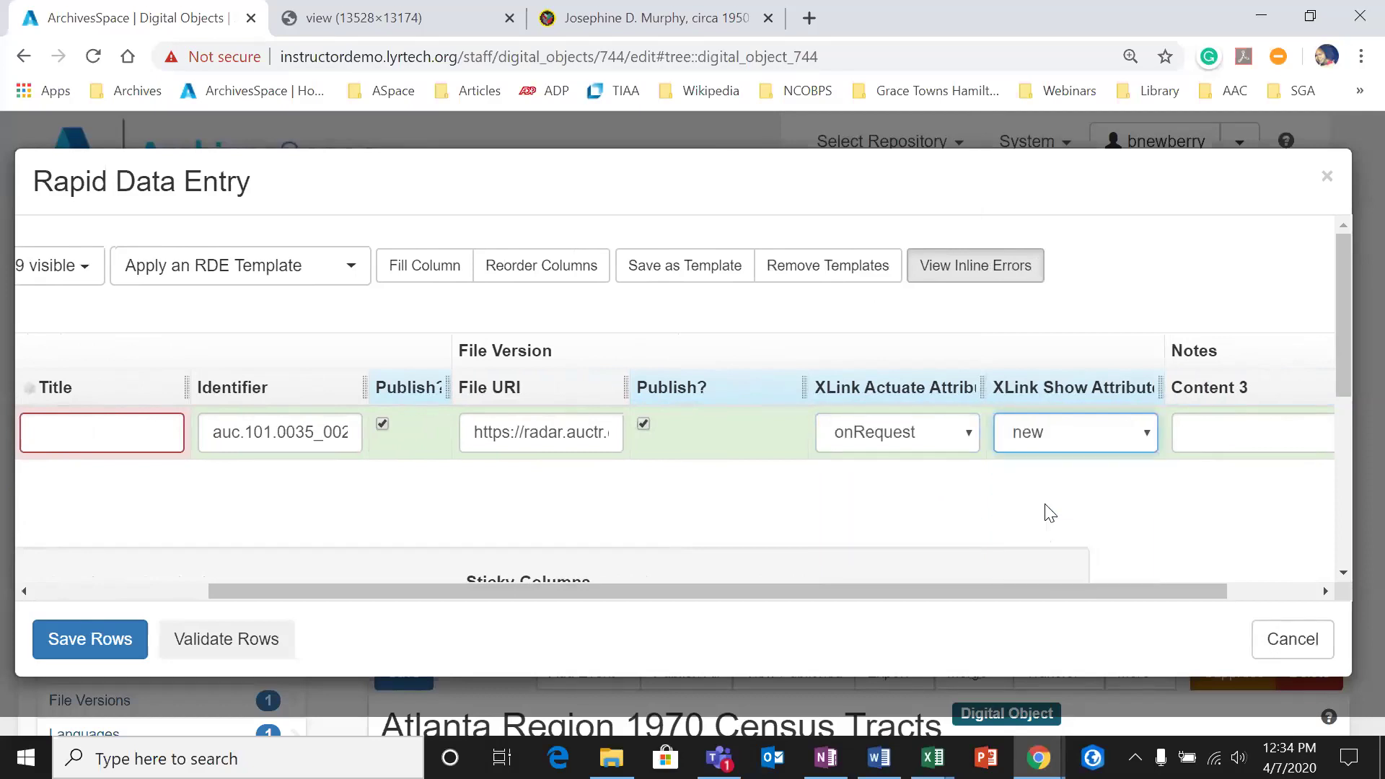
drag(1069, 591, 1171, 583)
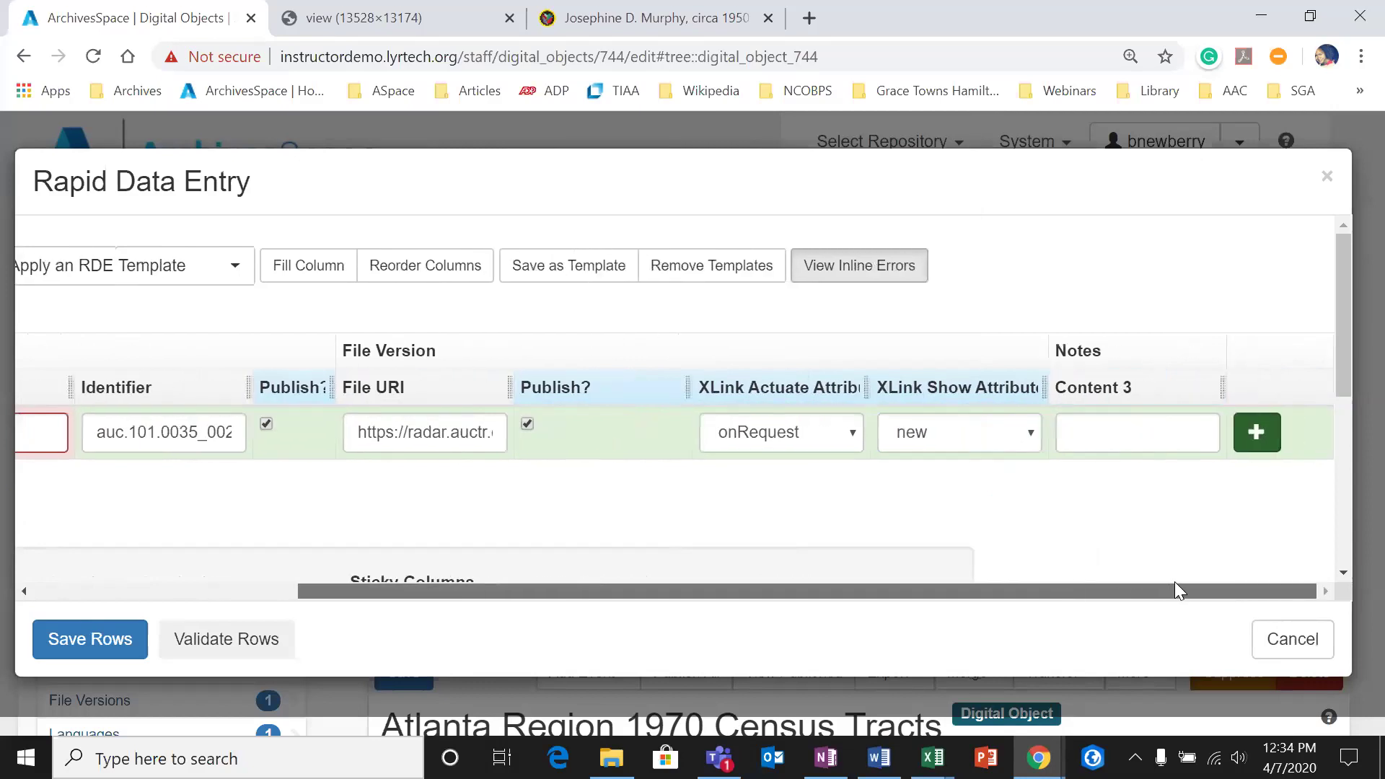
Step: Add two more rows at once to the Rapid Data Entry table
drag(1099, 614, 754, 726)
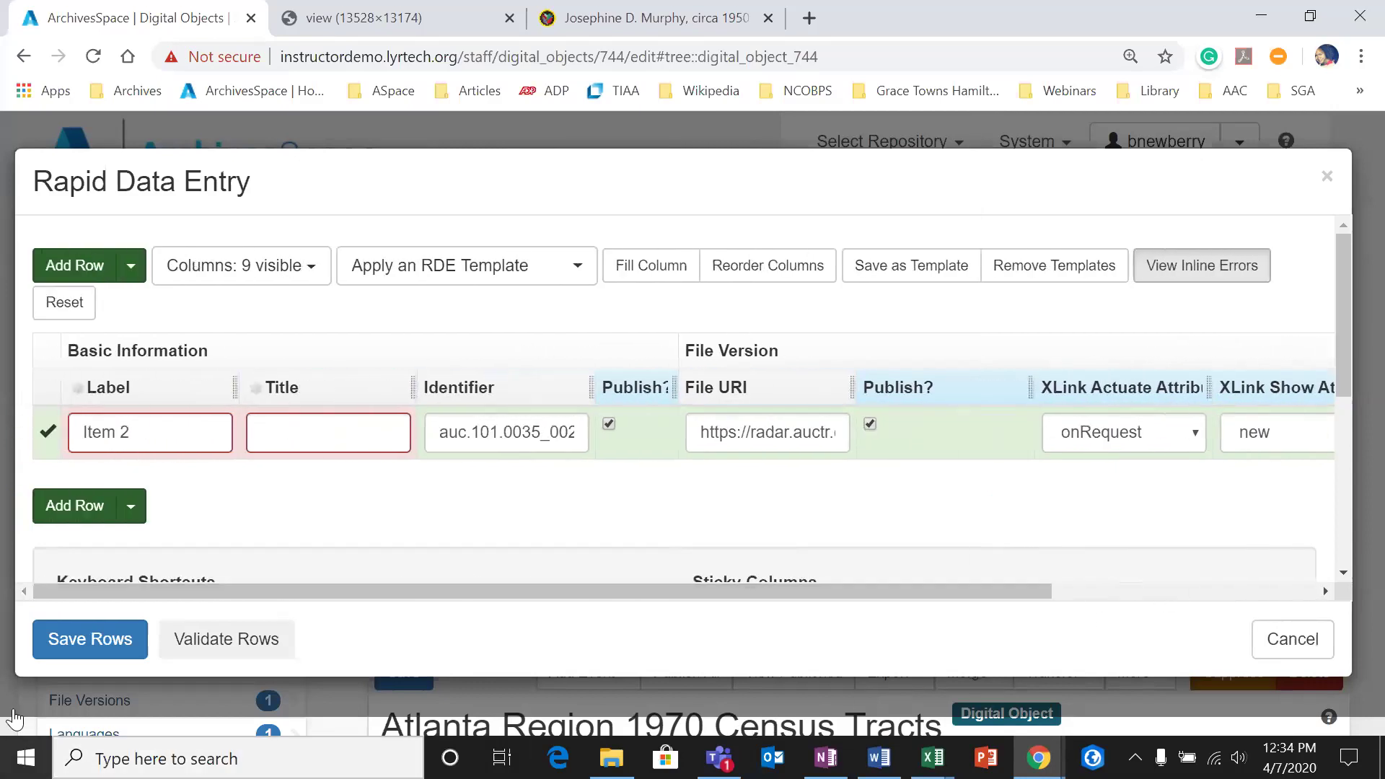
click(131, 505)
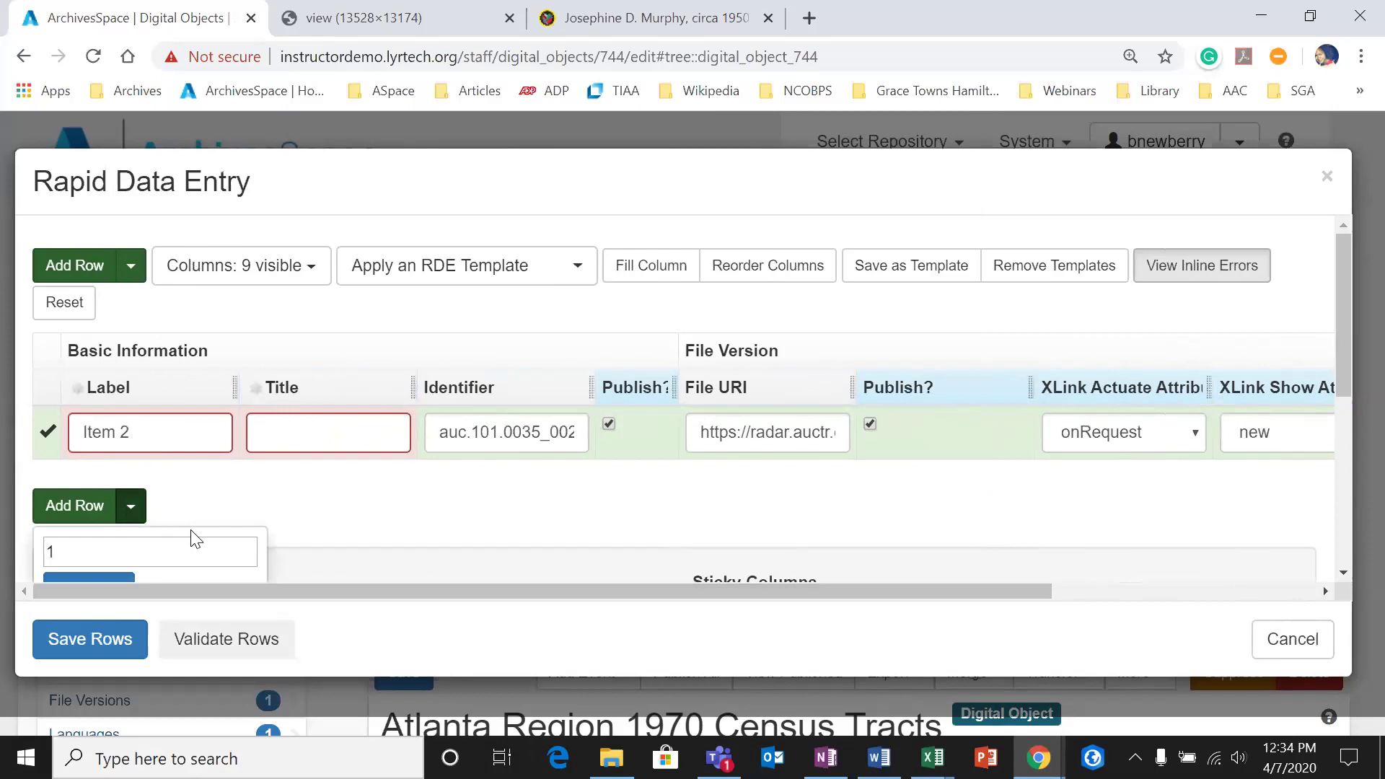
scroll(187, 519, down, 3)
scroll(182, 489, up, 2)
click(173, 444)
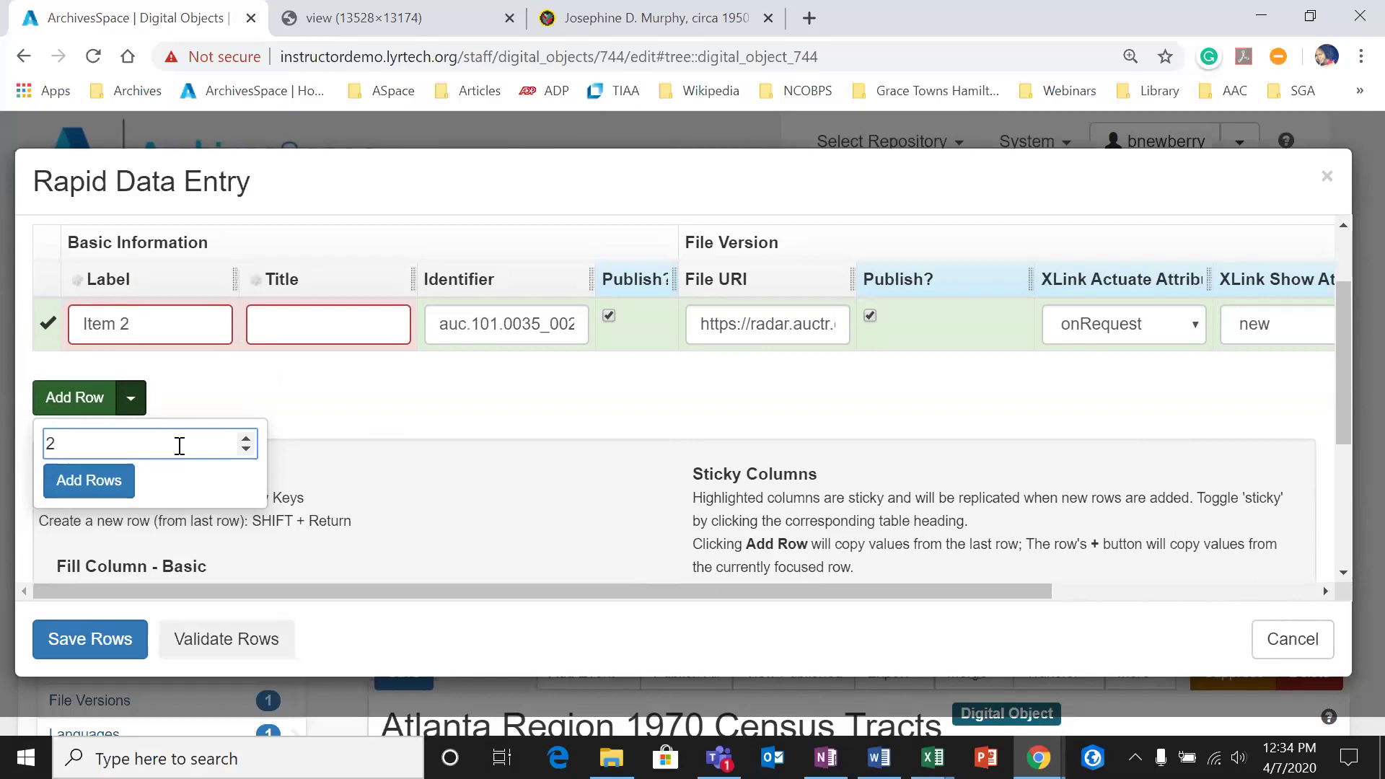
click(106, 479)
scroll(696, 534, up, 1)
scroll(689, 537, down, 1)
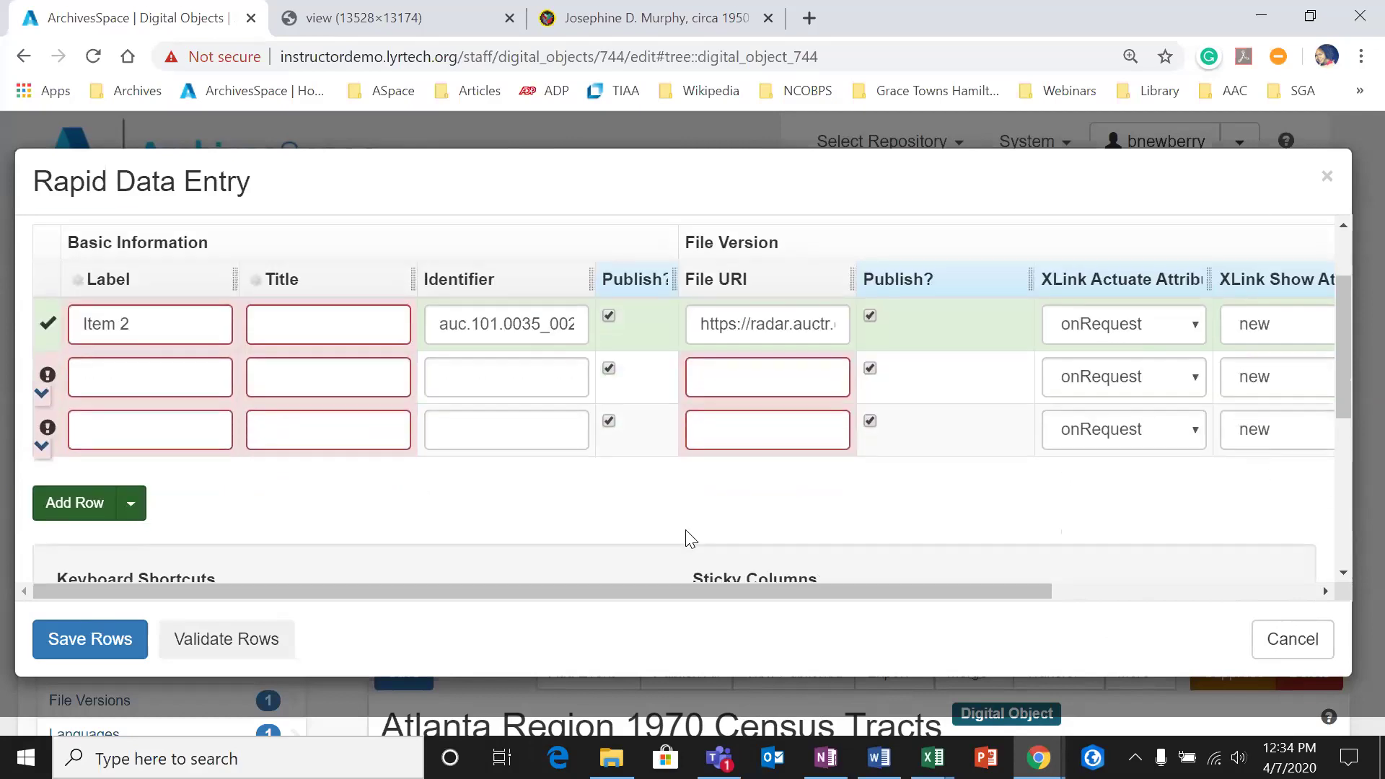
Step: Fill the second row with the label Item 3 and the identifier auc.101.0035_003, adapted from the Item 2 identifier
click(148, 394)
text(Item 3)
key(Tab)
key(Tab)
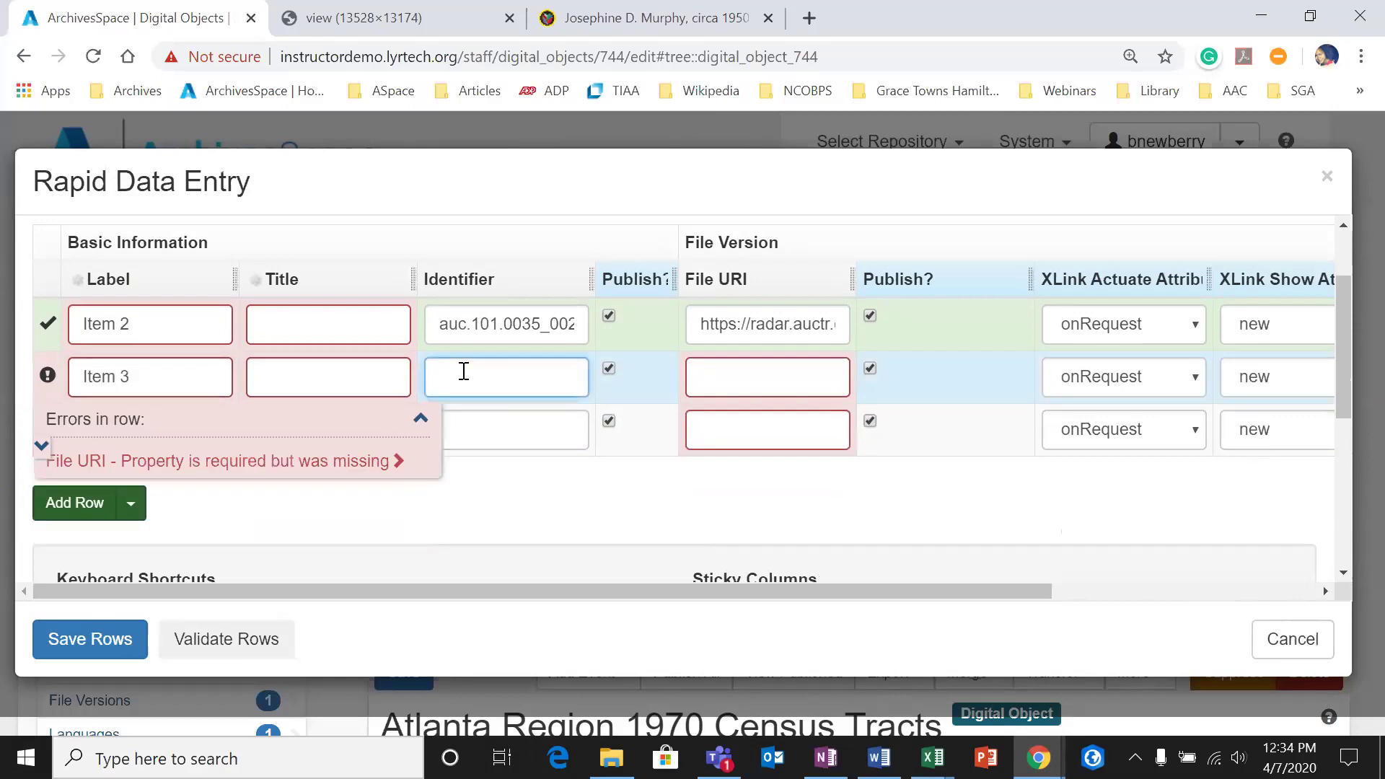
triple_click(448, 320)
key(ctrl+c)
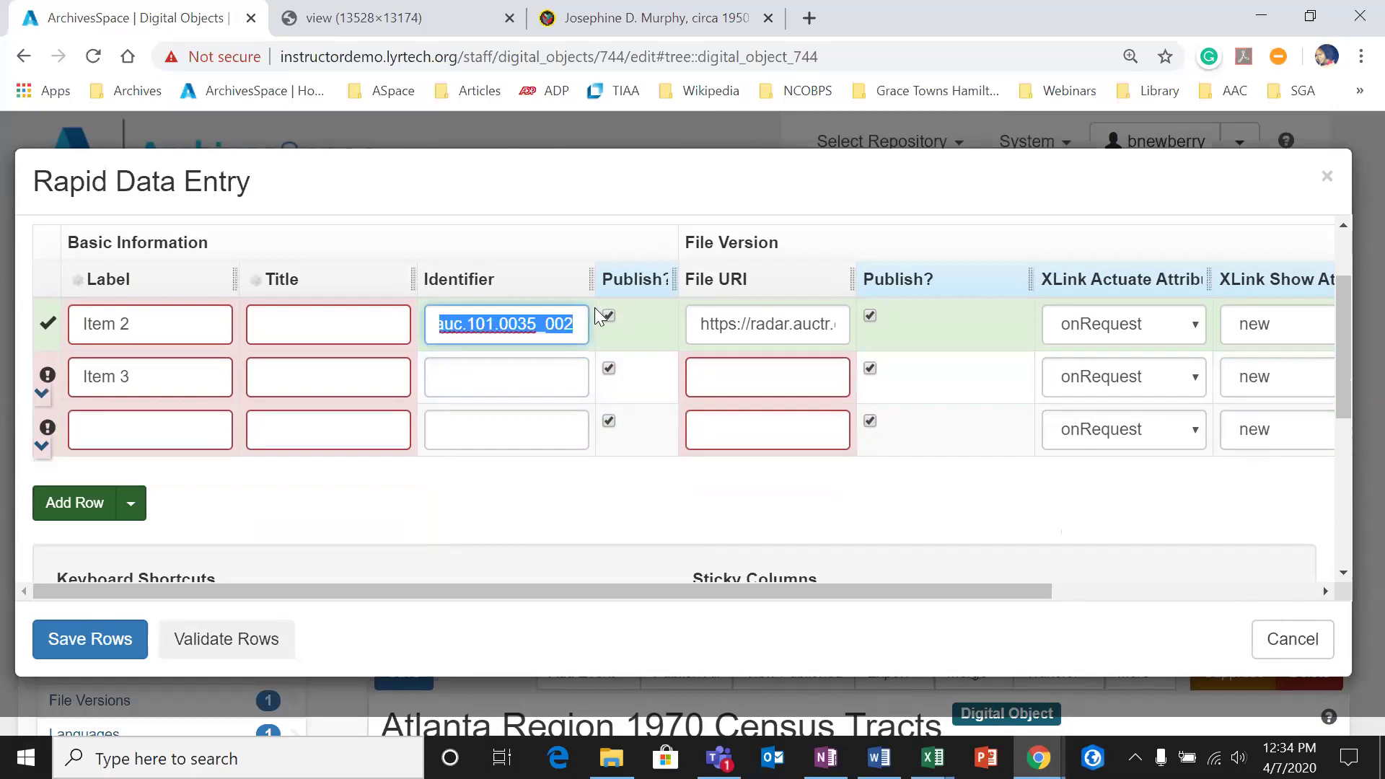
click(540, 377)
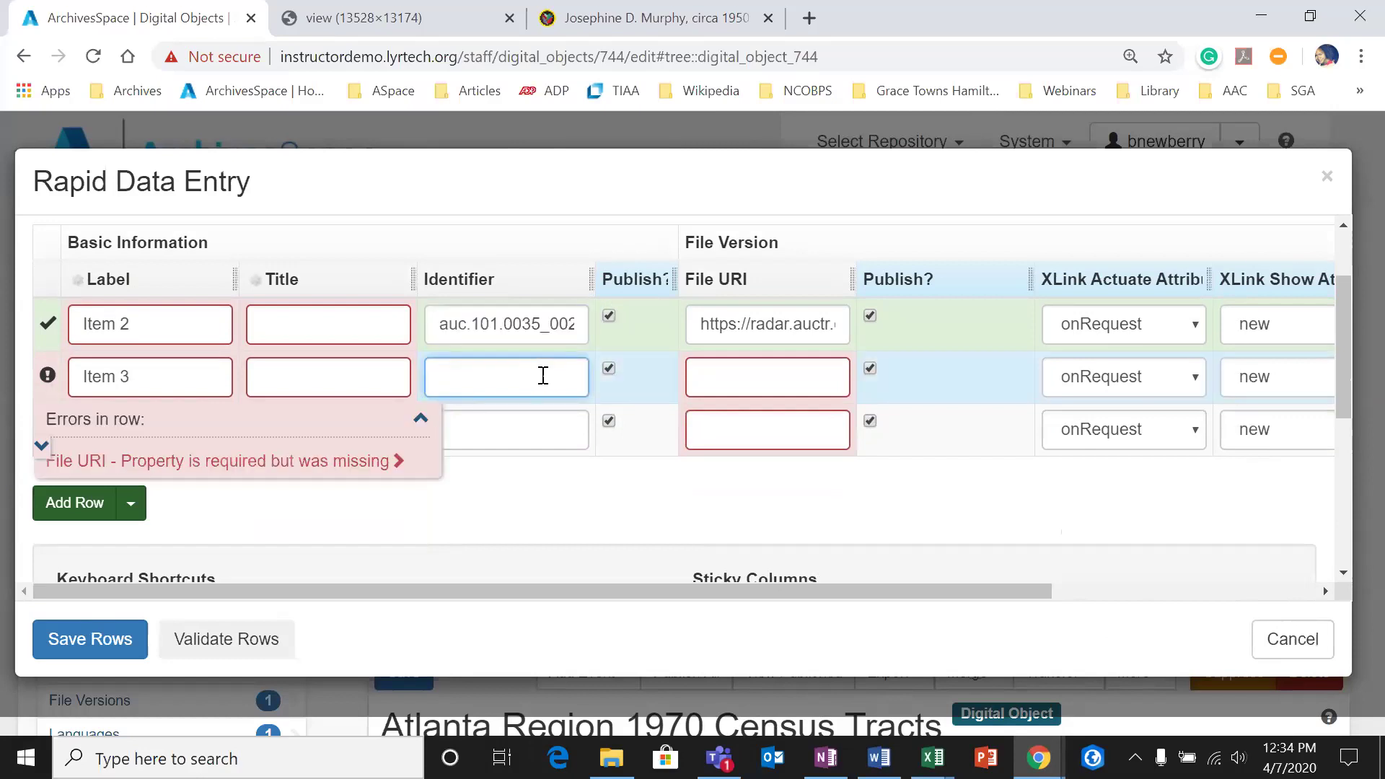
key(ctrl+v)
key(BackSpace)
text(3)
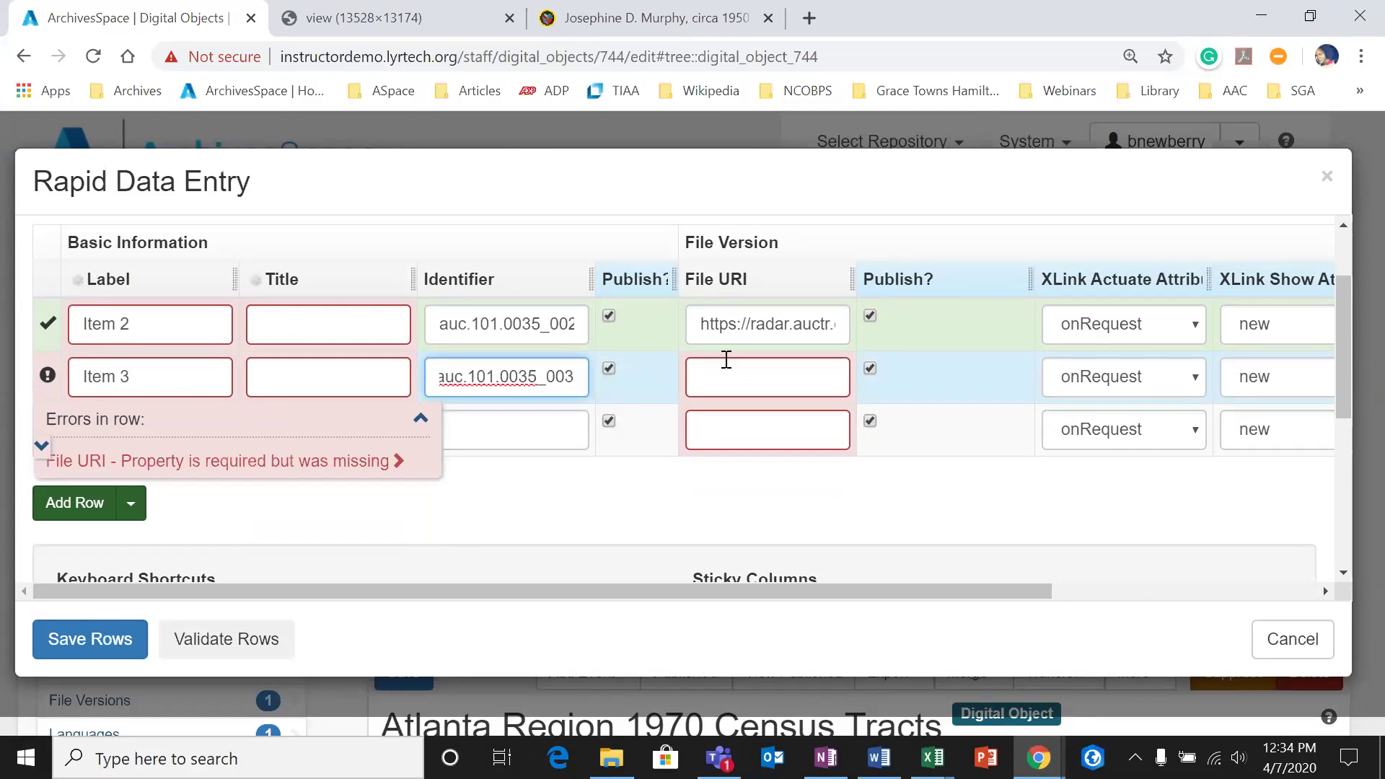
Step: Clear the Item 3 file version's Publish option, set its XLink Actuate Attribute to none and open its XLink Show Attribute choices
scroll(970, 495, down, 2)
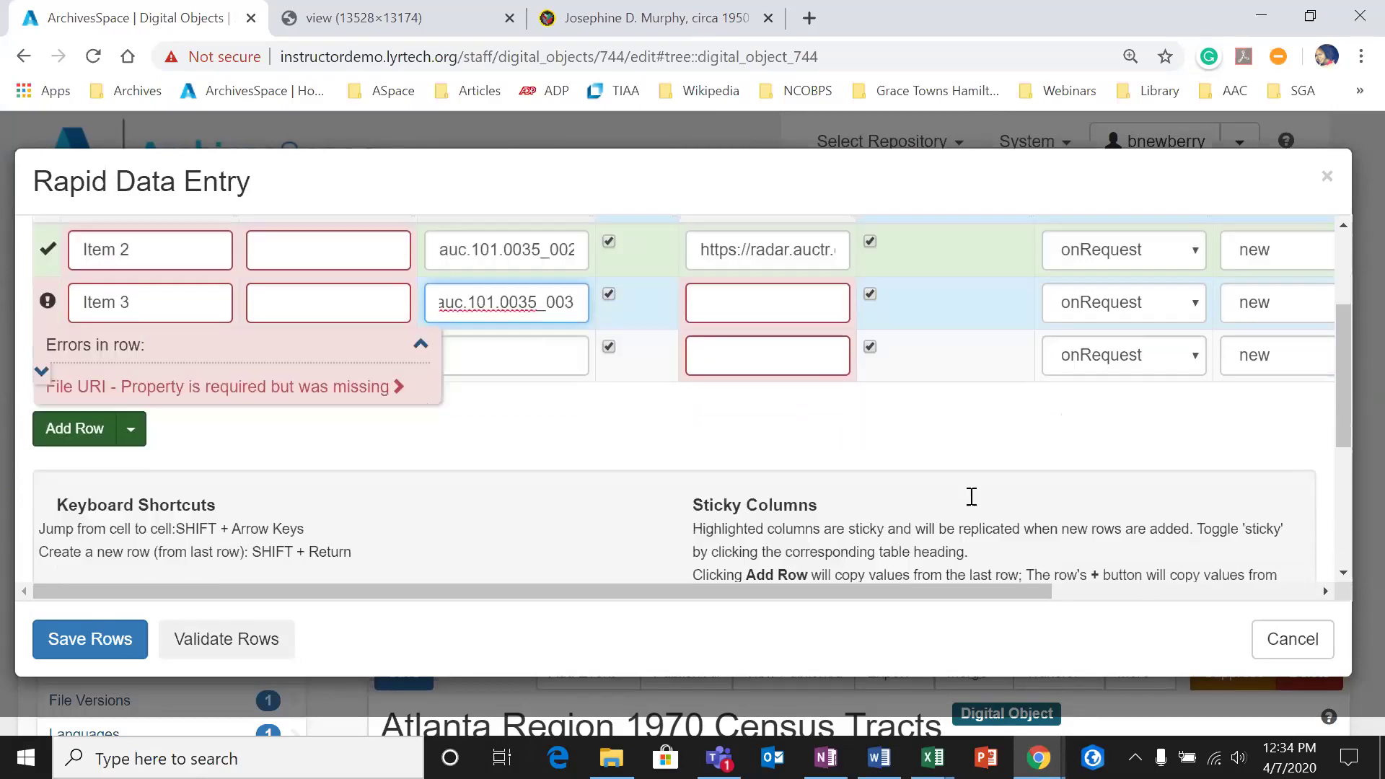
scroll(1007, 539, up, 1)
scroll(1006, 540, up, 2)
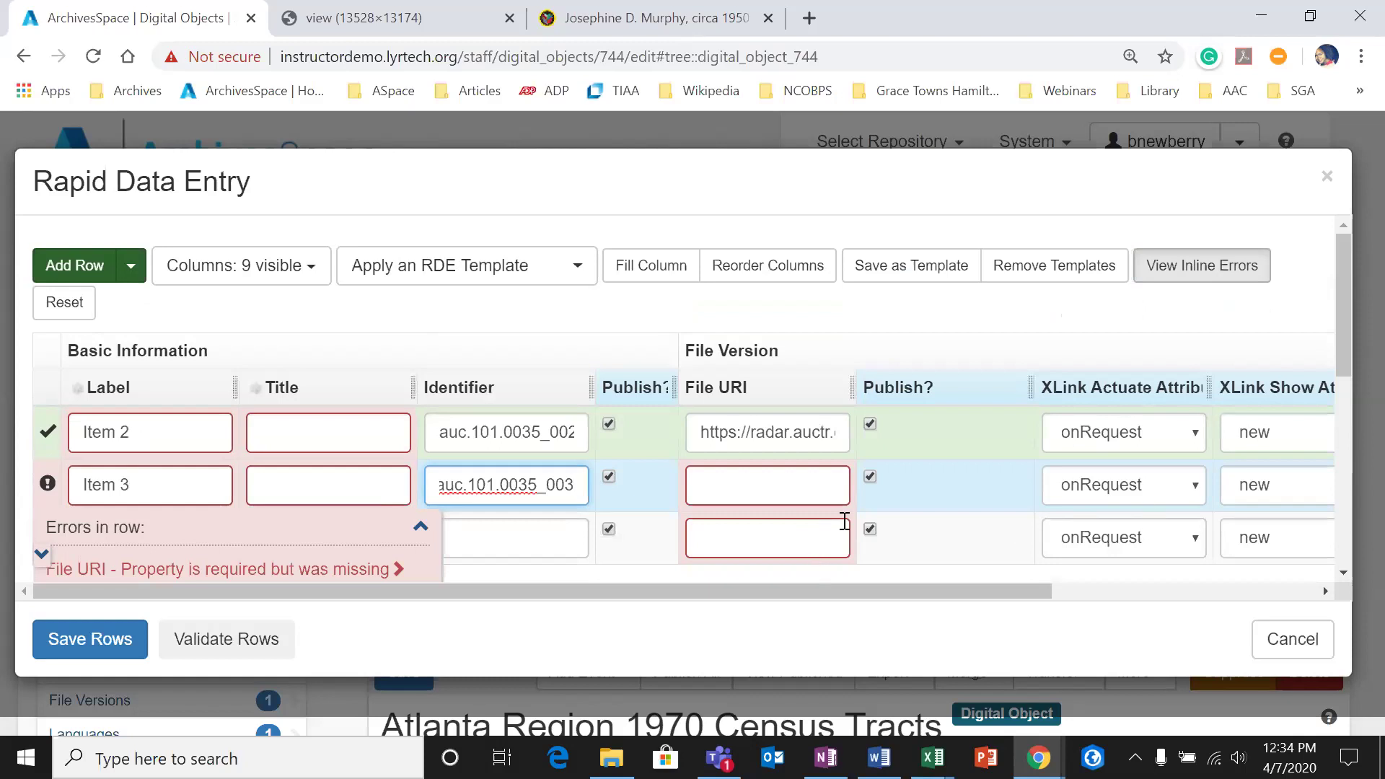
click(870, 477)
click(1107, 484)
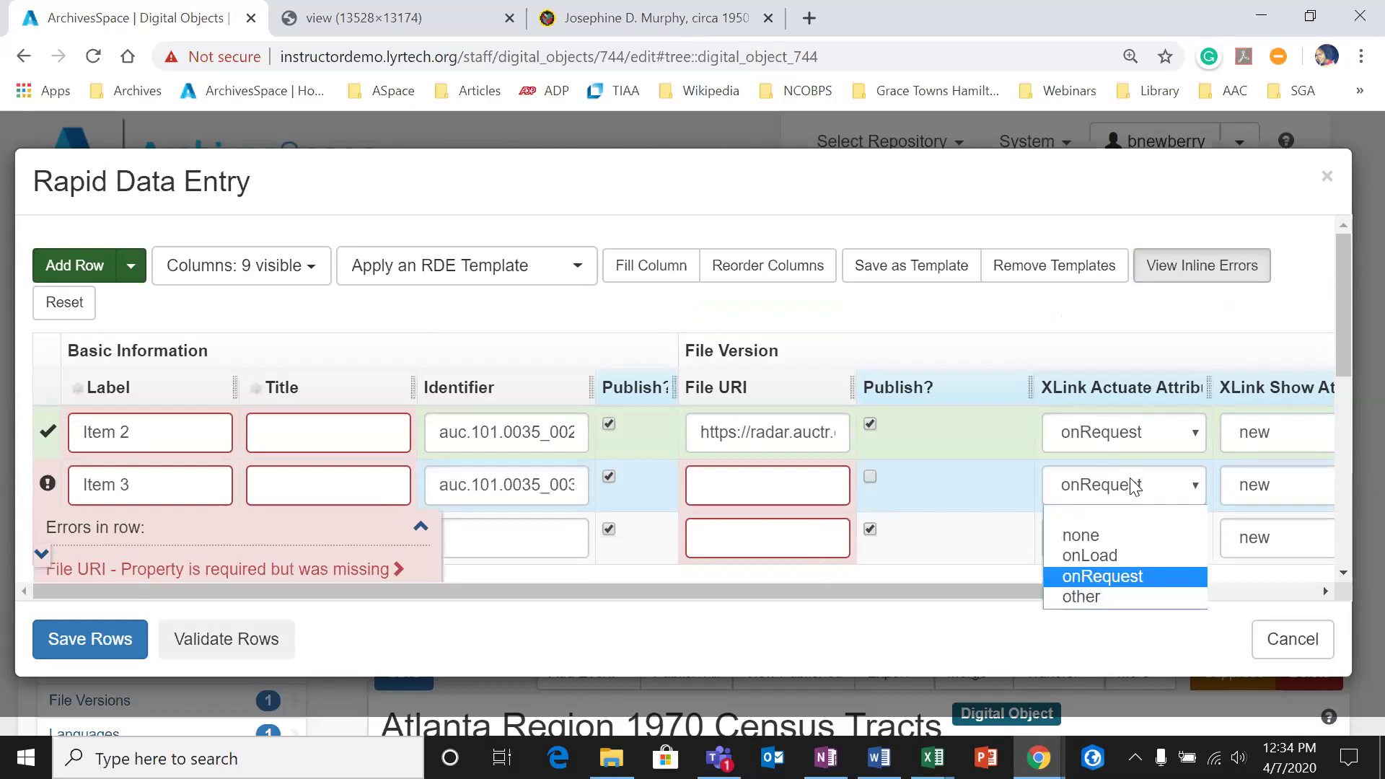
click(1082, 536)
click(1246, 486)
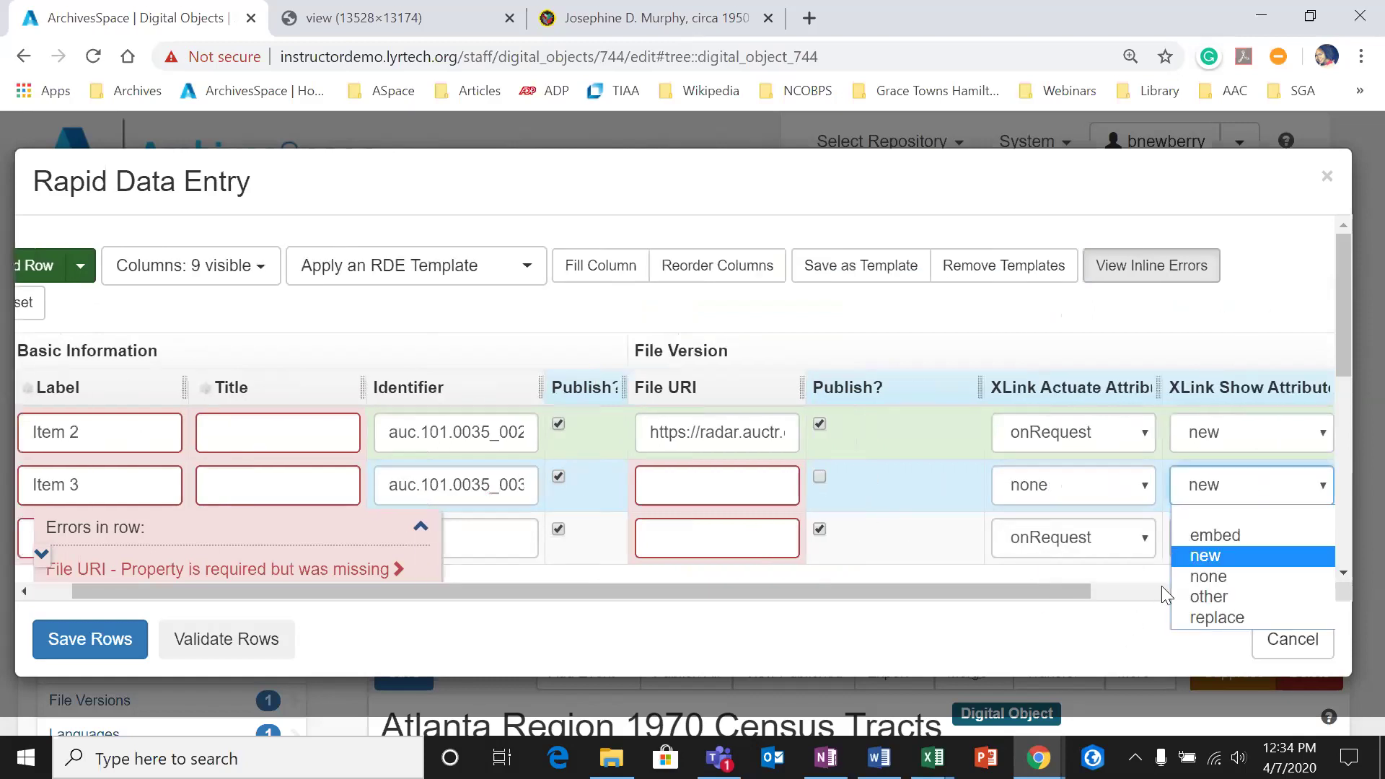
Step: Clear the XLink Show and XLink Actuate attributes in the Item 3 row
click(1227, 515)
click(1073, 484)
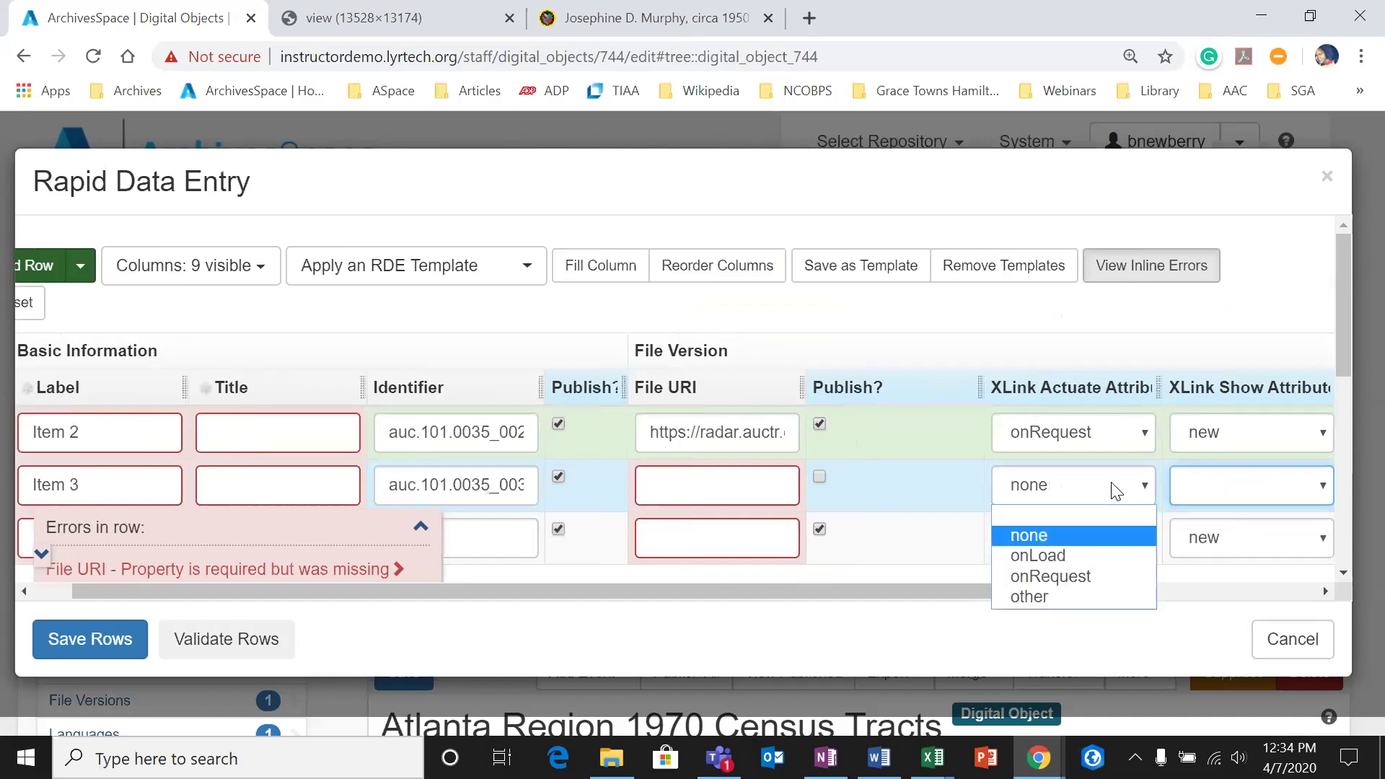
click(1083, 511)
drag(1014, 590, 795, 669)
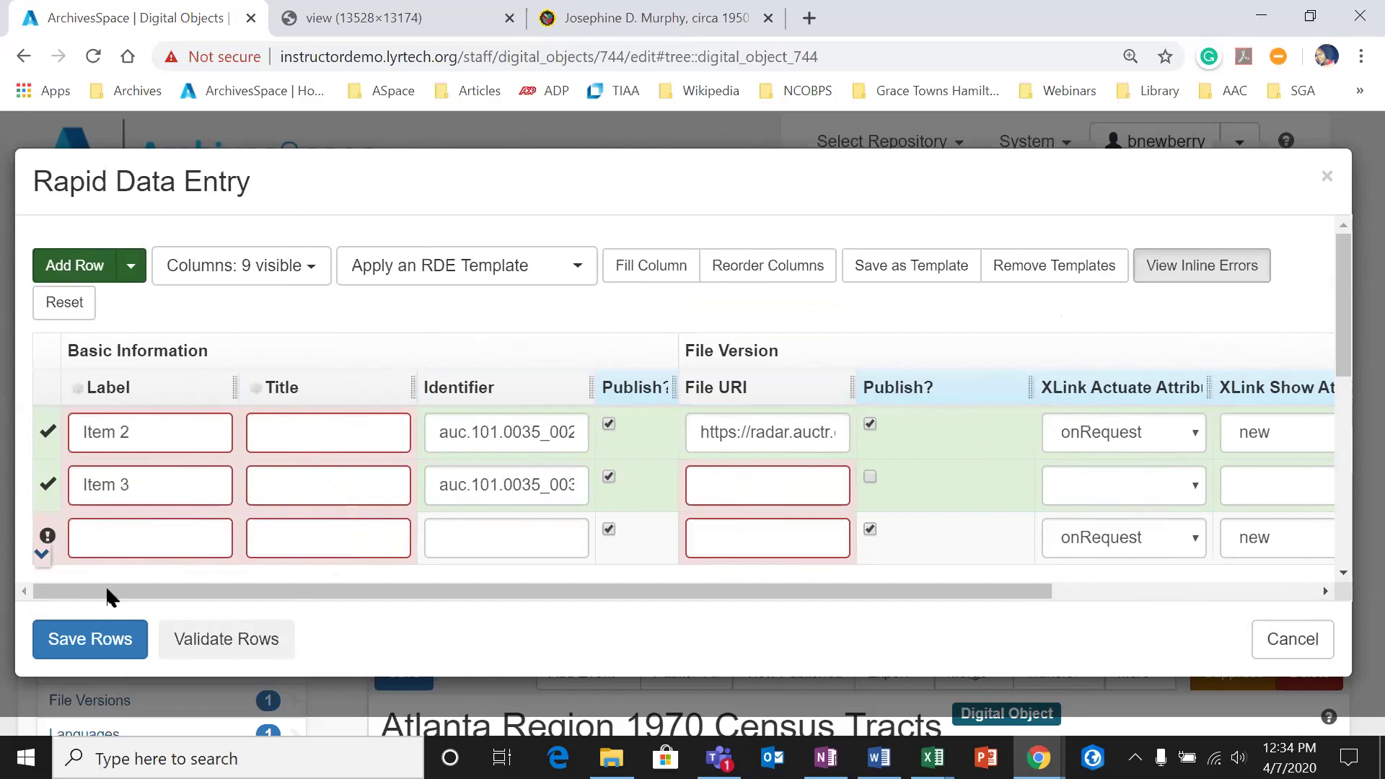
Step: Fill the third row with the label Item 4 and the identifier auc.101.0035_004, based on Item 3's identifier
click(89, 553)
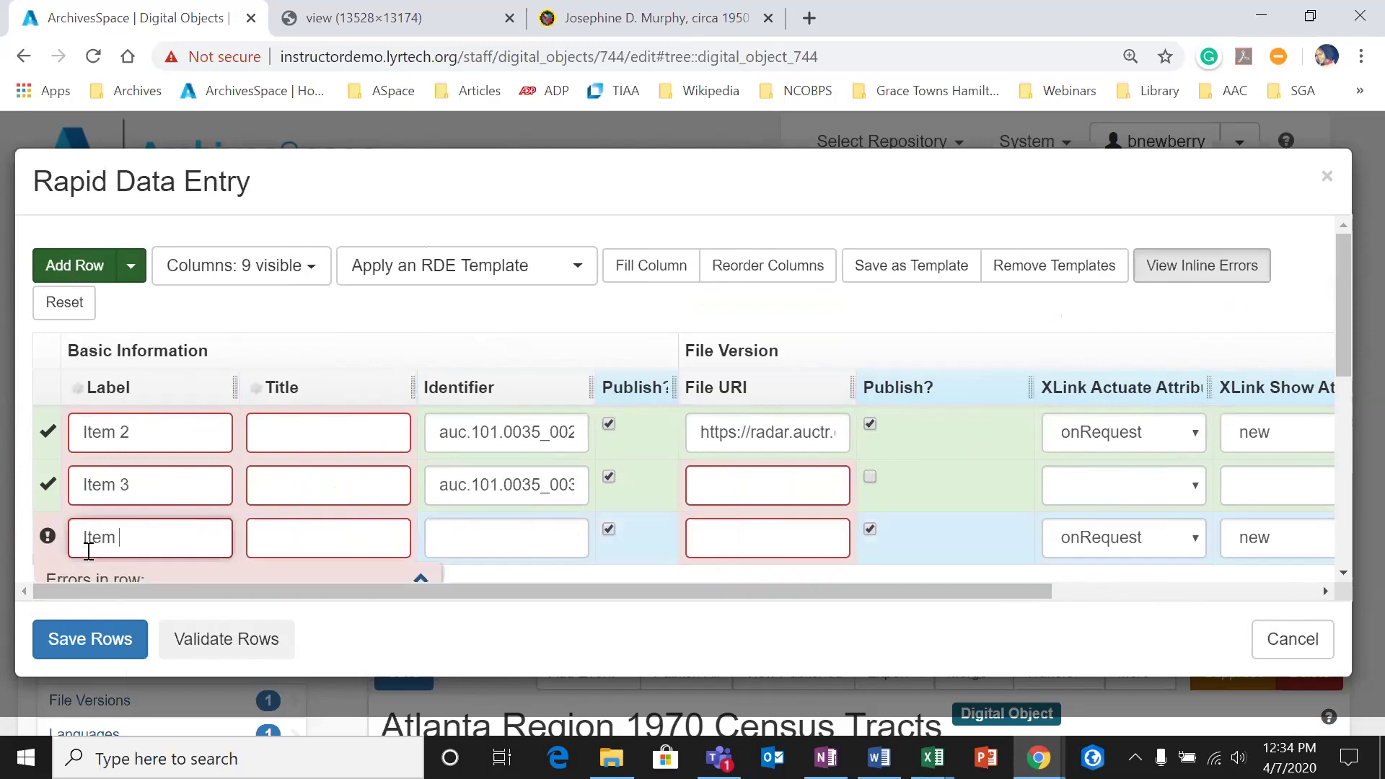
text(Item 4)
key(Tab)
key(Tab)
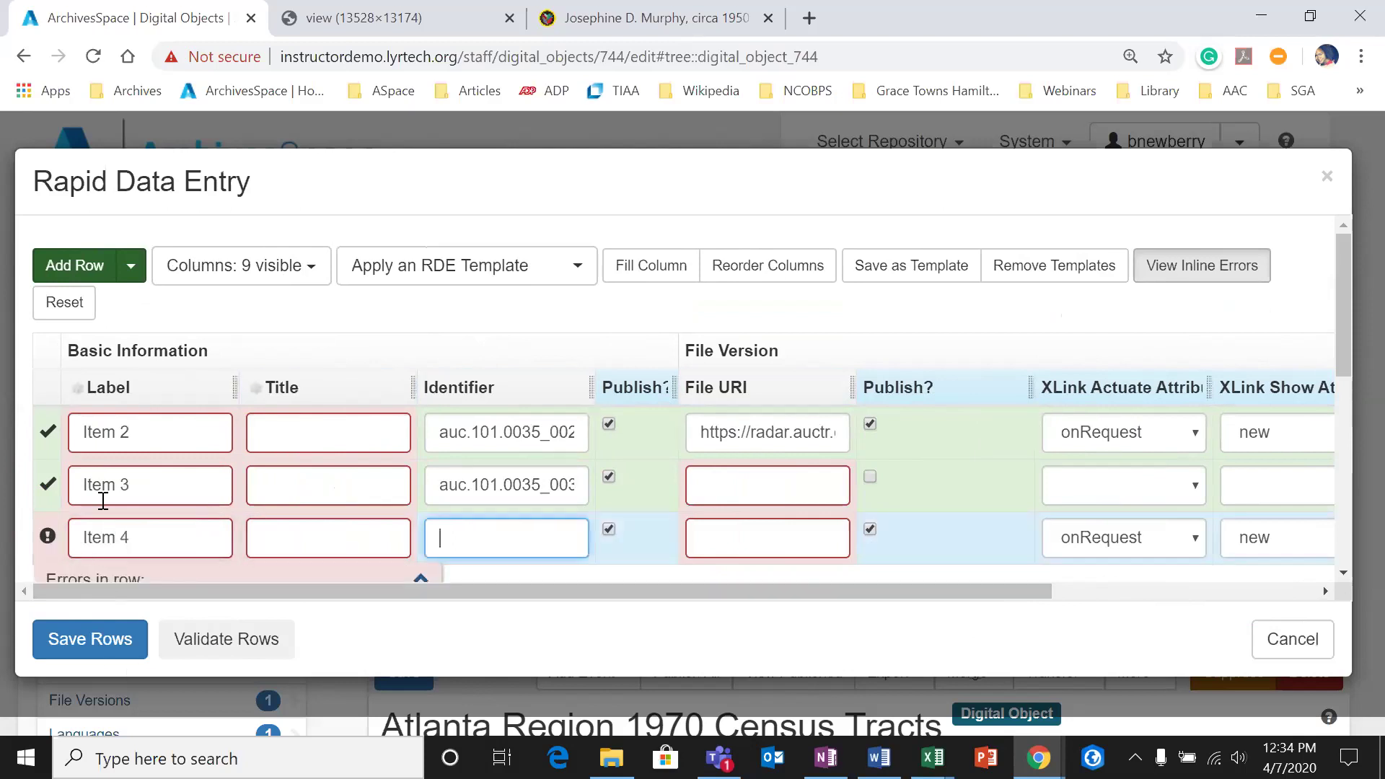
drag(436, 495, 553, 478)
right_click(552, 478)
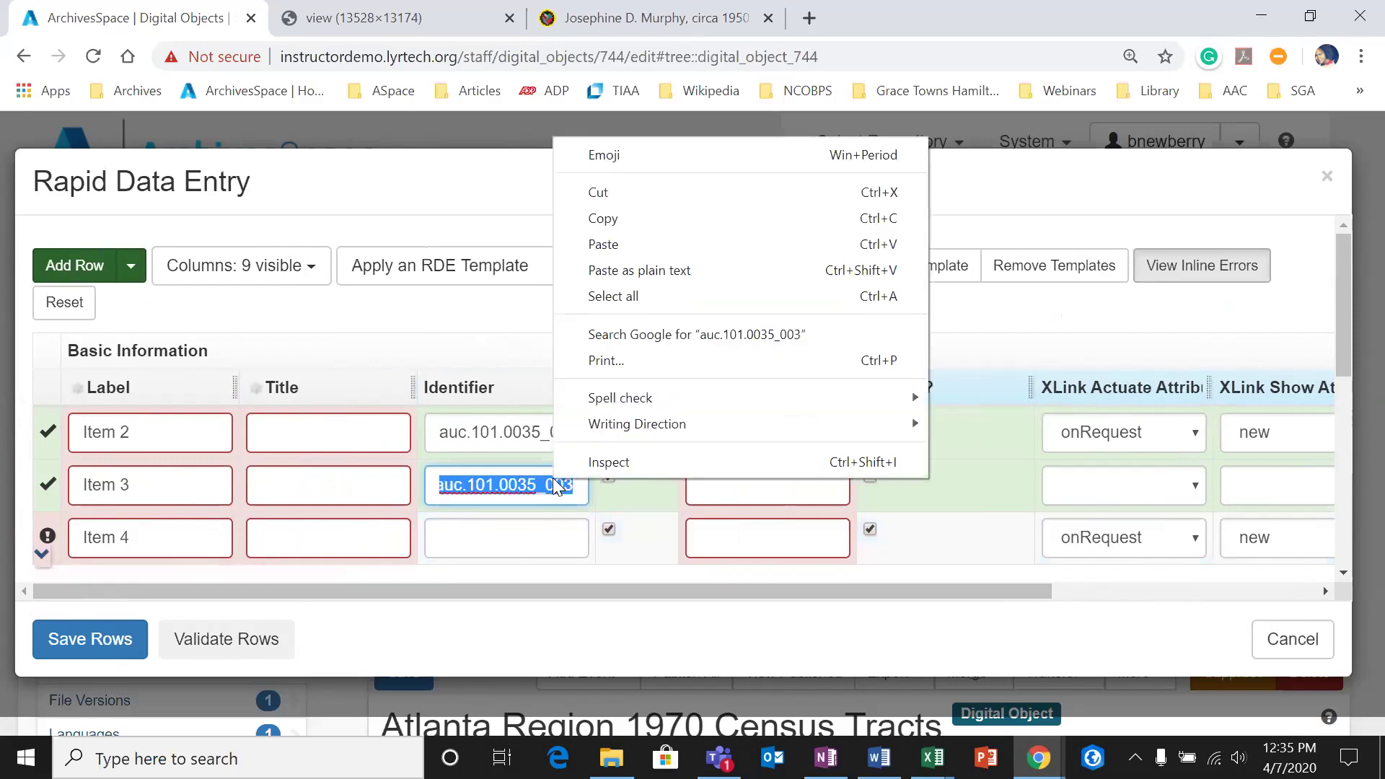
click(620, 219)
click(472, 528)
key(ctrl+v)
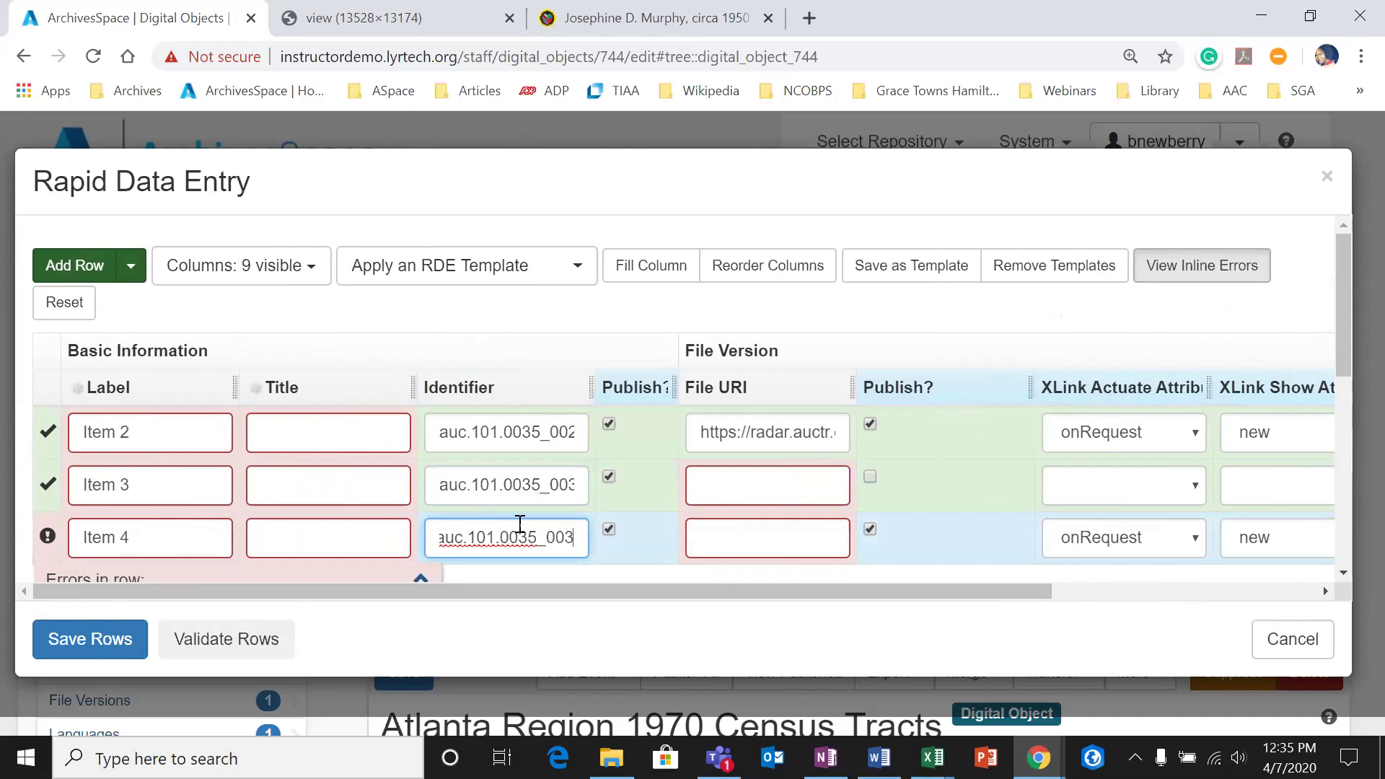
key(BackSpace)
text(4)
Step: Clear the XLink Actuate and XLink Show attributes in the Item 4 row
click(1190, 538)
click(1119, 586)
click(1138, 537)
click(1111, 563)
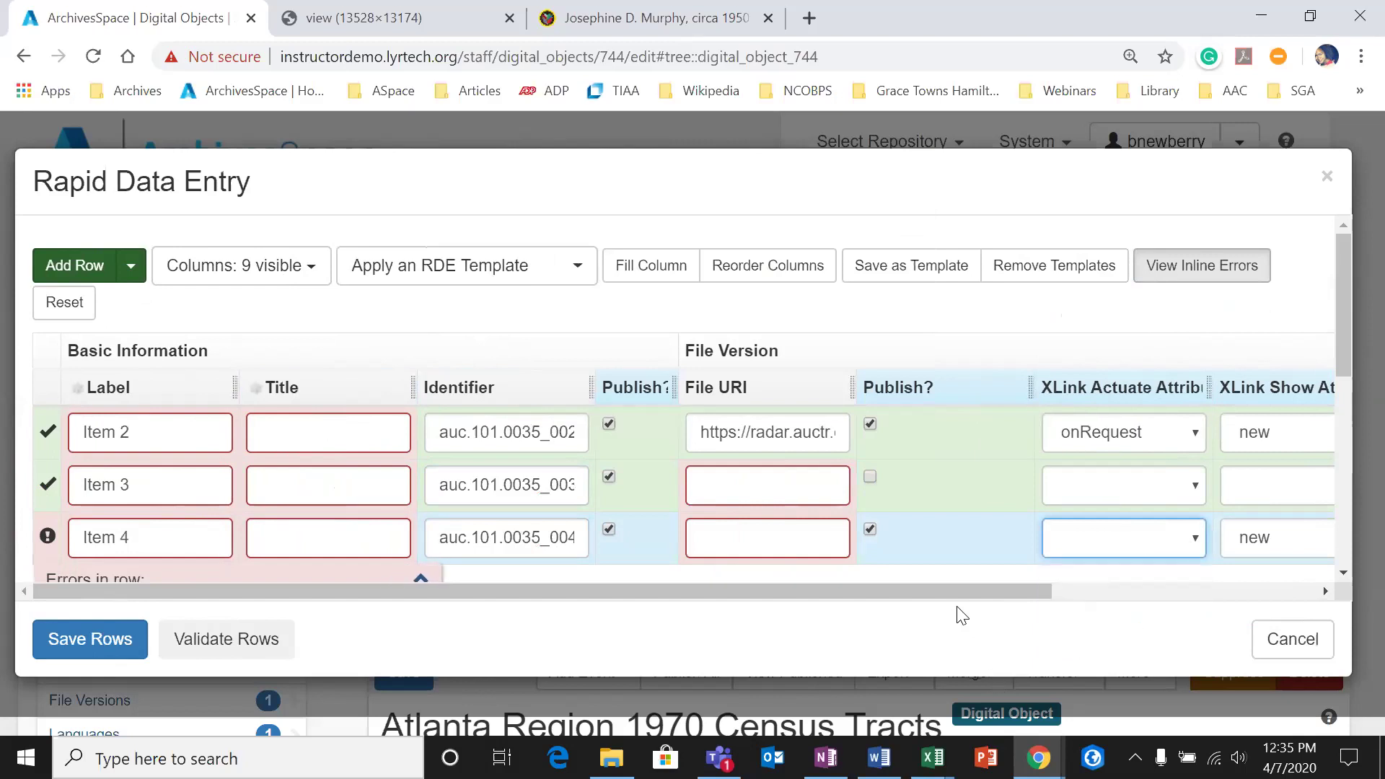
drag(979, 591, 1153, 582)
click(1106, 538)
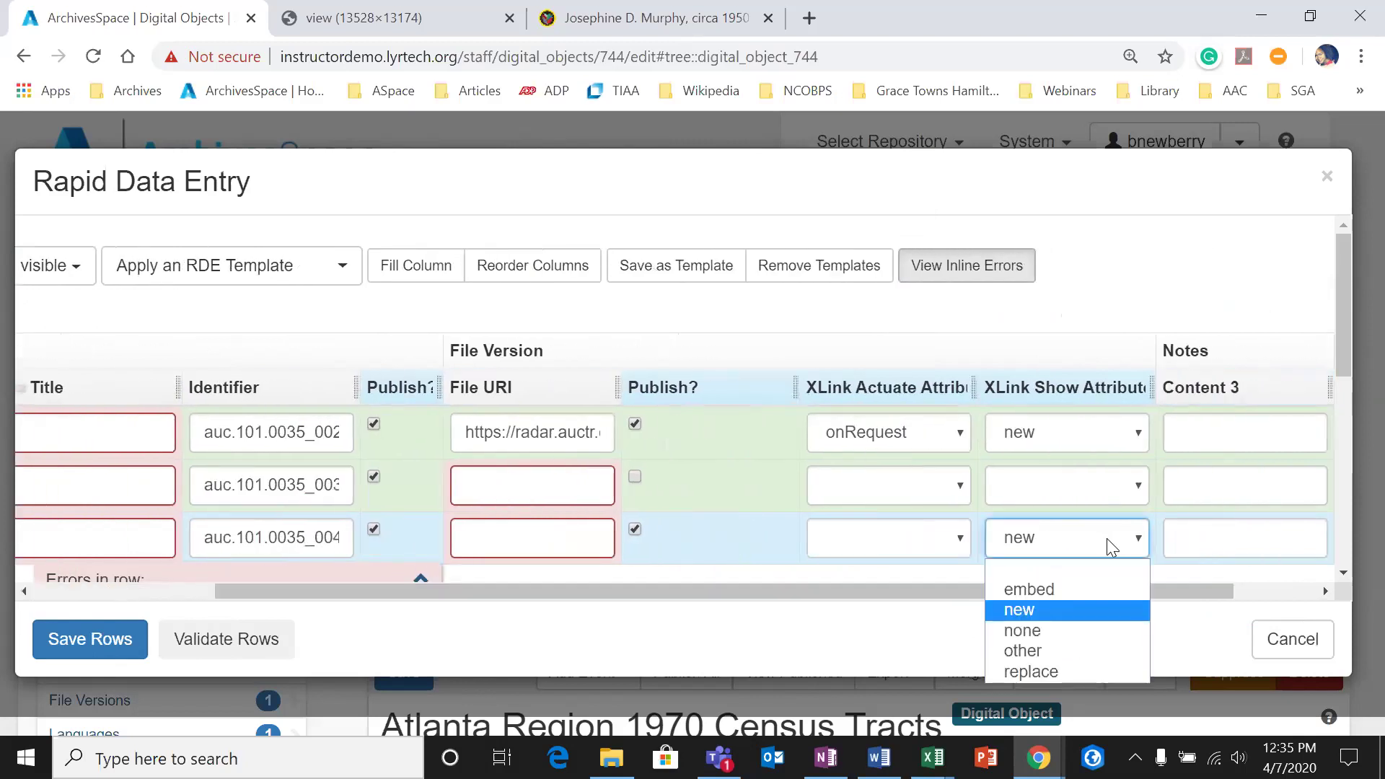
click(1053, 573)
drag(1029, 586, 1133, 586)
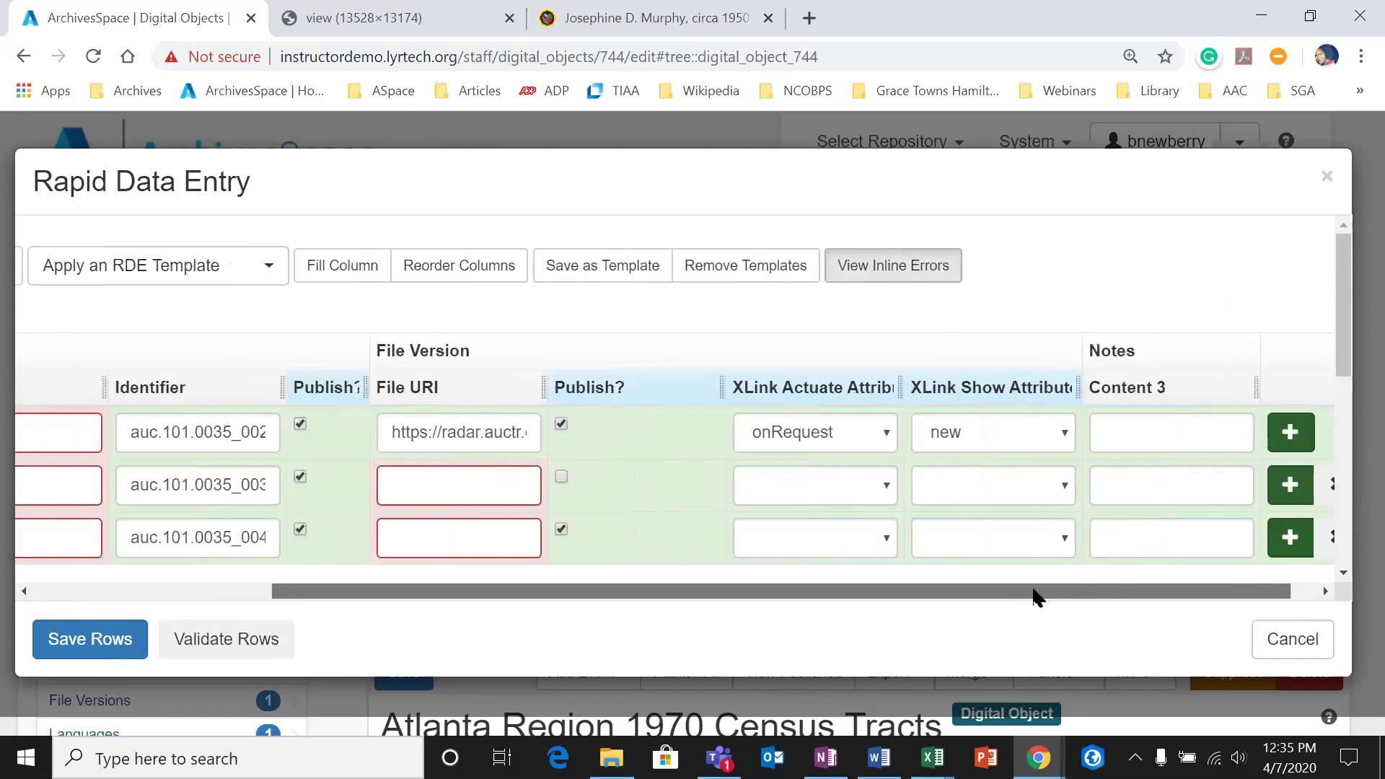
Step: Validate the rows, with publishing turned off for Item 4's file version, and save them
drag(1037, 593, 656, 693)
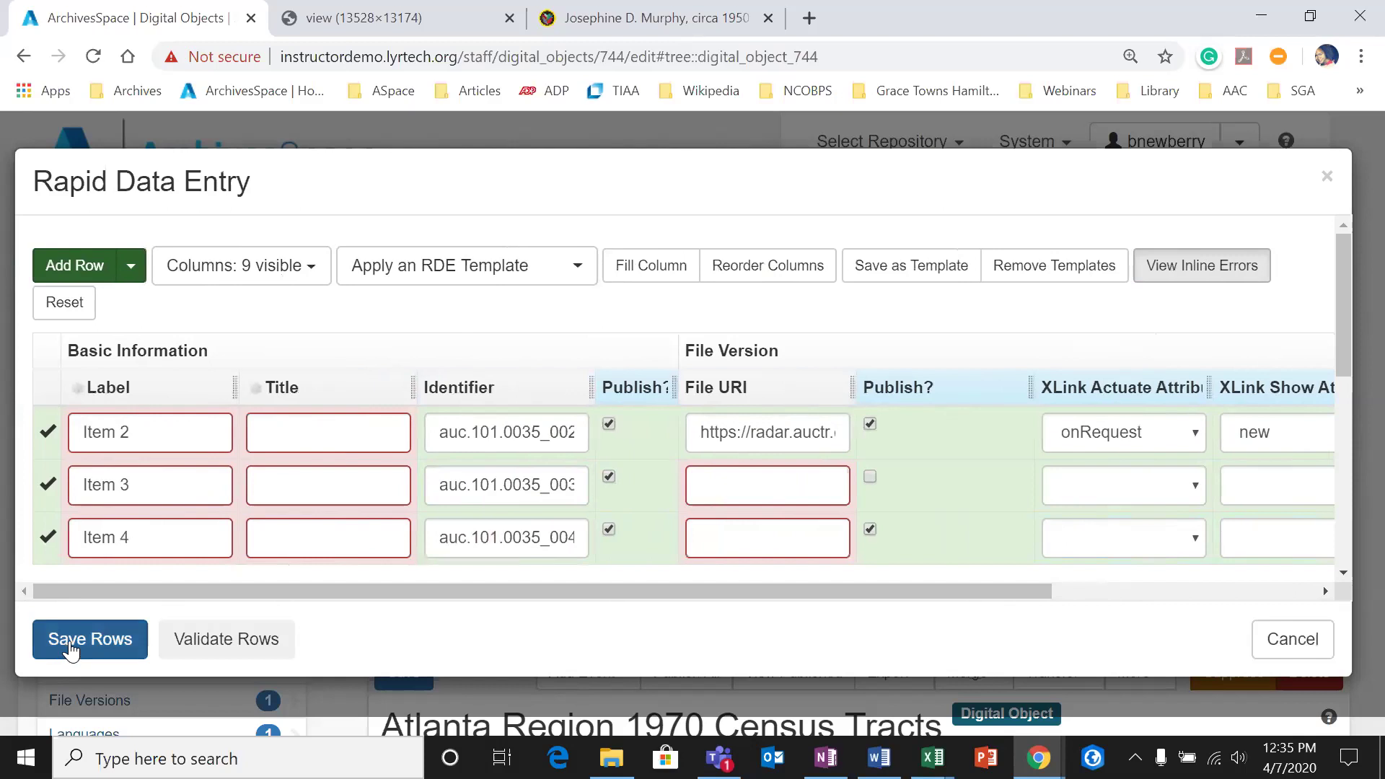
click(216, 635)
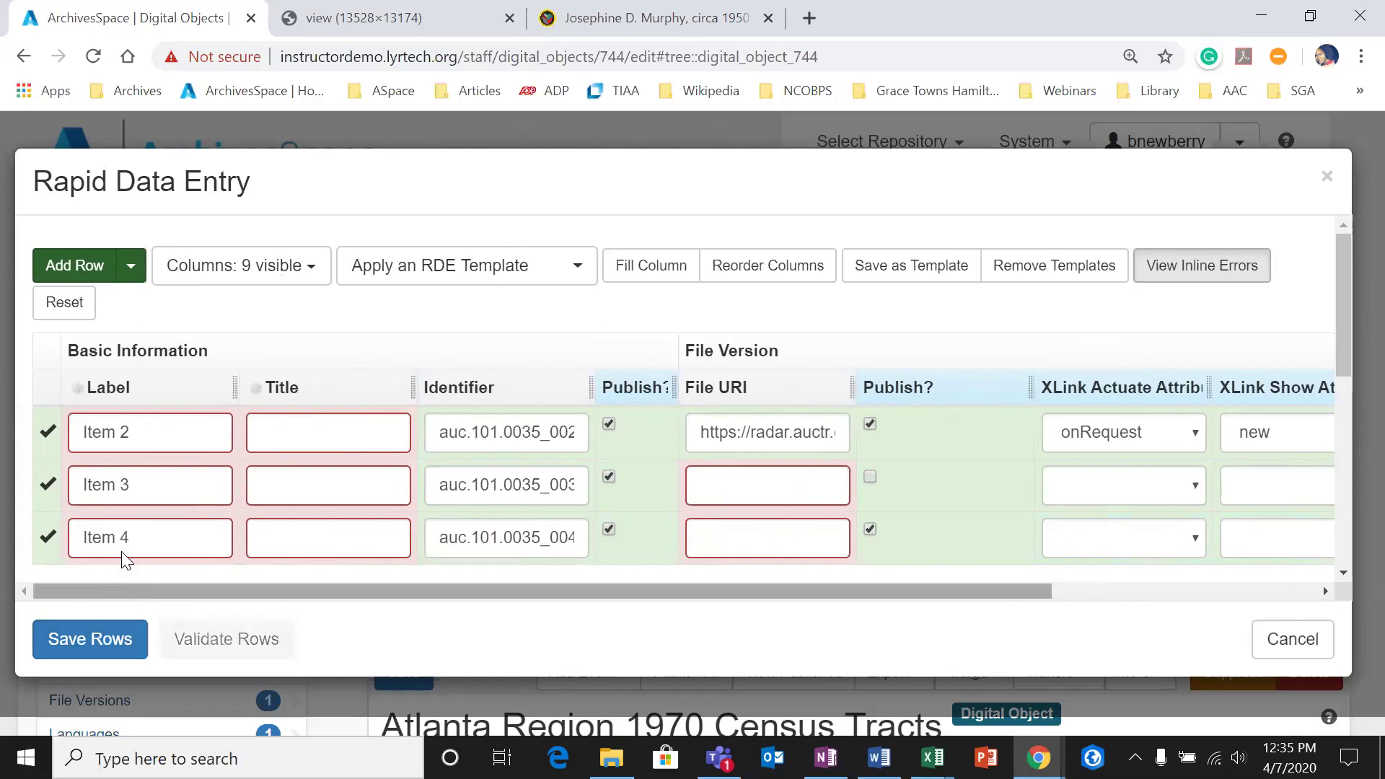
scroll(253, 325, down, 3)
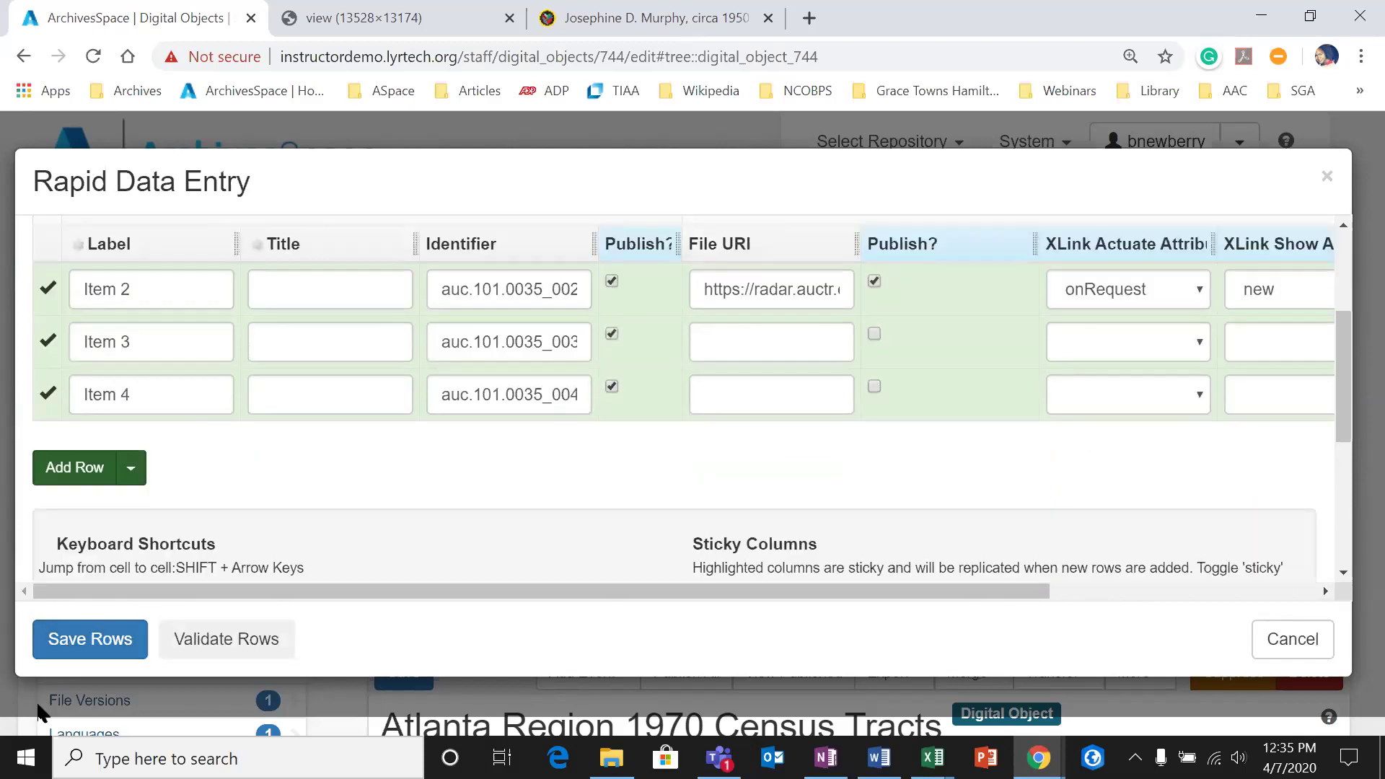
click(99, 641)
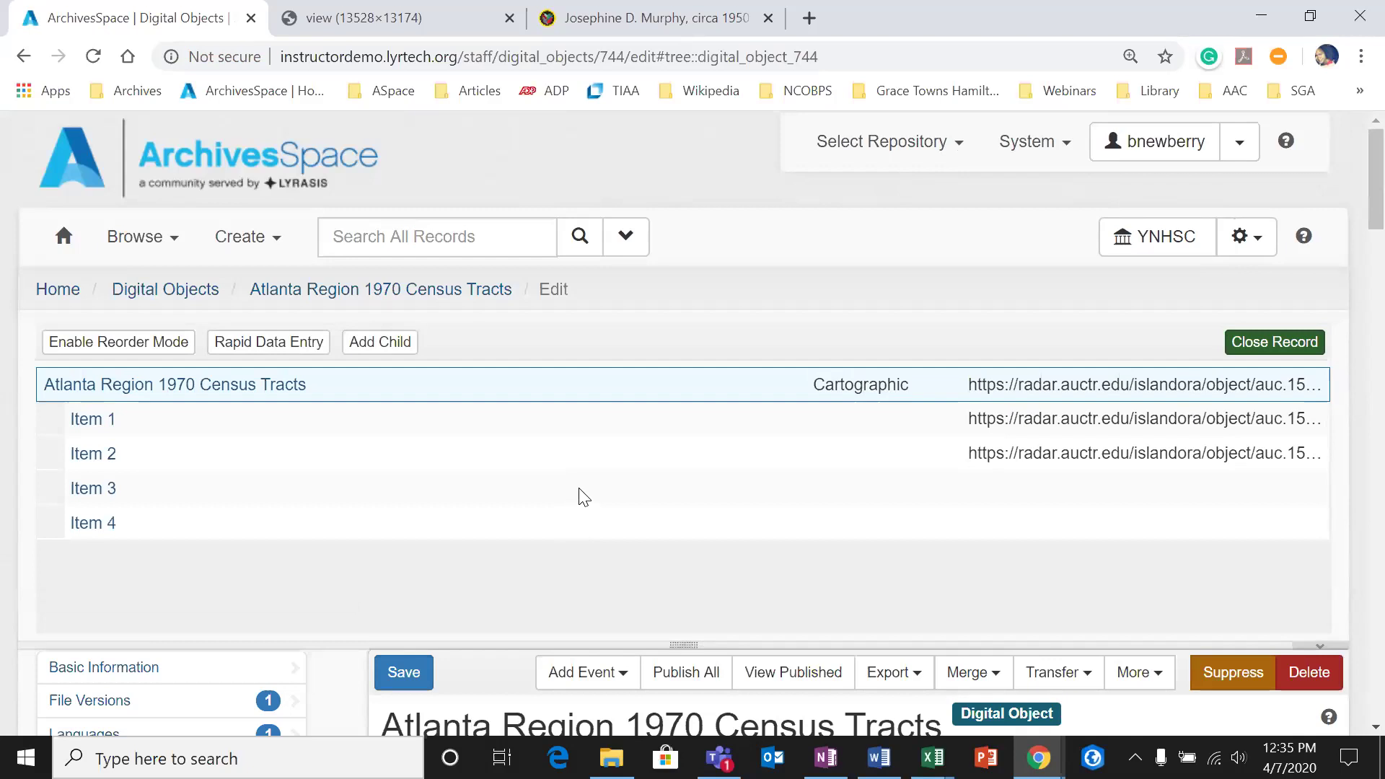
Step: Publish the Atlanta Region 1970 Census Tracts digital object together with all its sub-records and components
scroll(579, 491, down, 2)
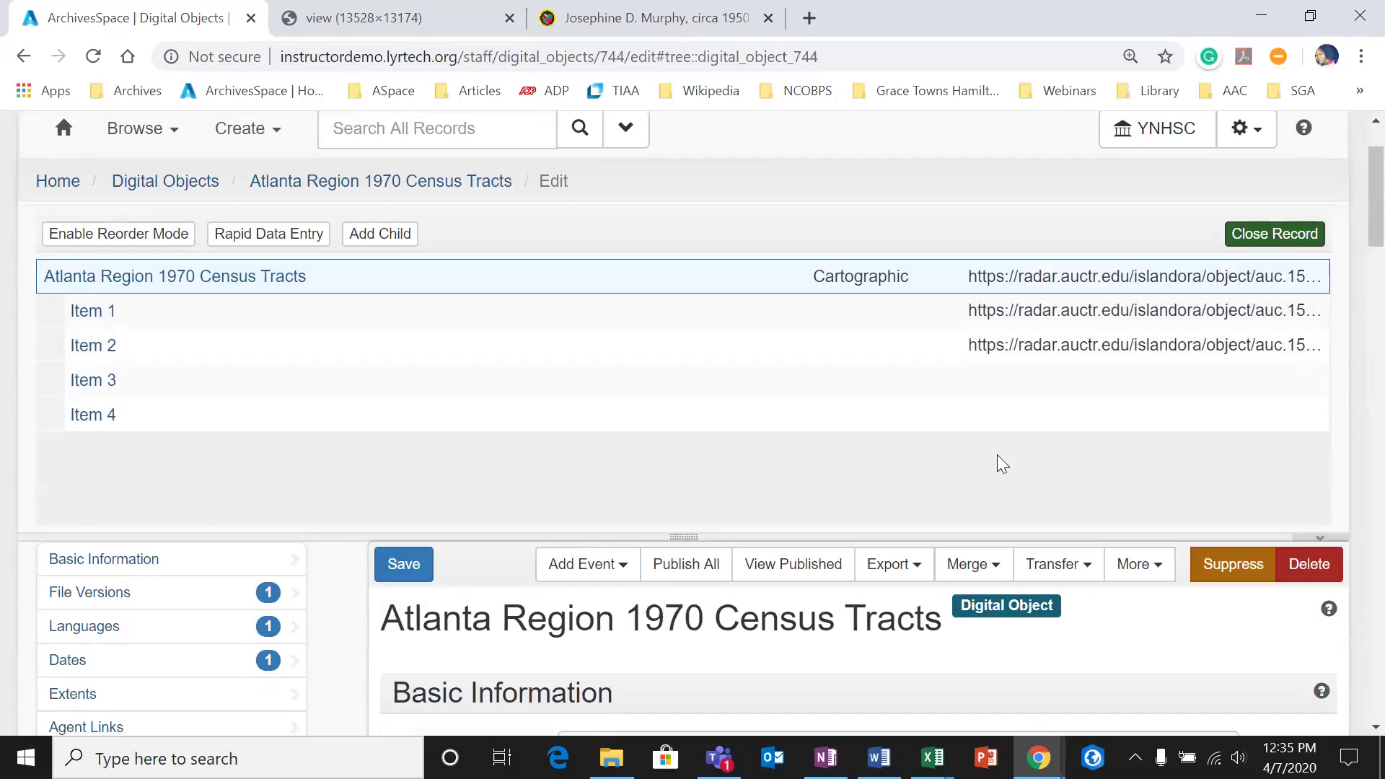
scroll(887, 499, down, 3)
scroll(917, 627, up, 2)
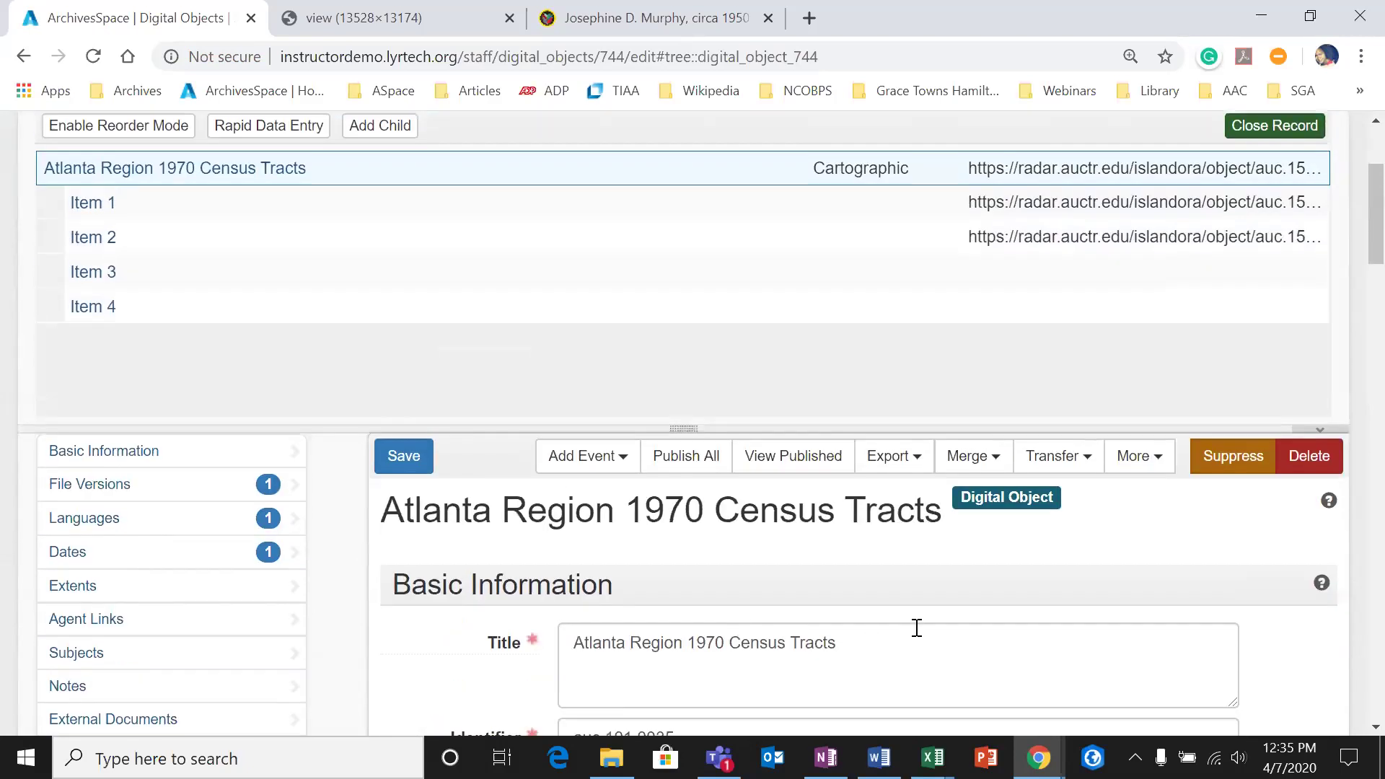
scroll(805, 620, up, 2)
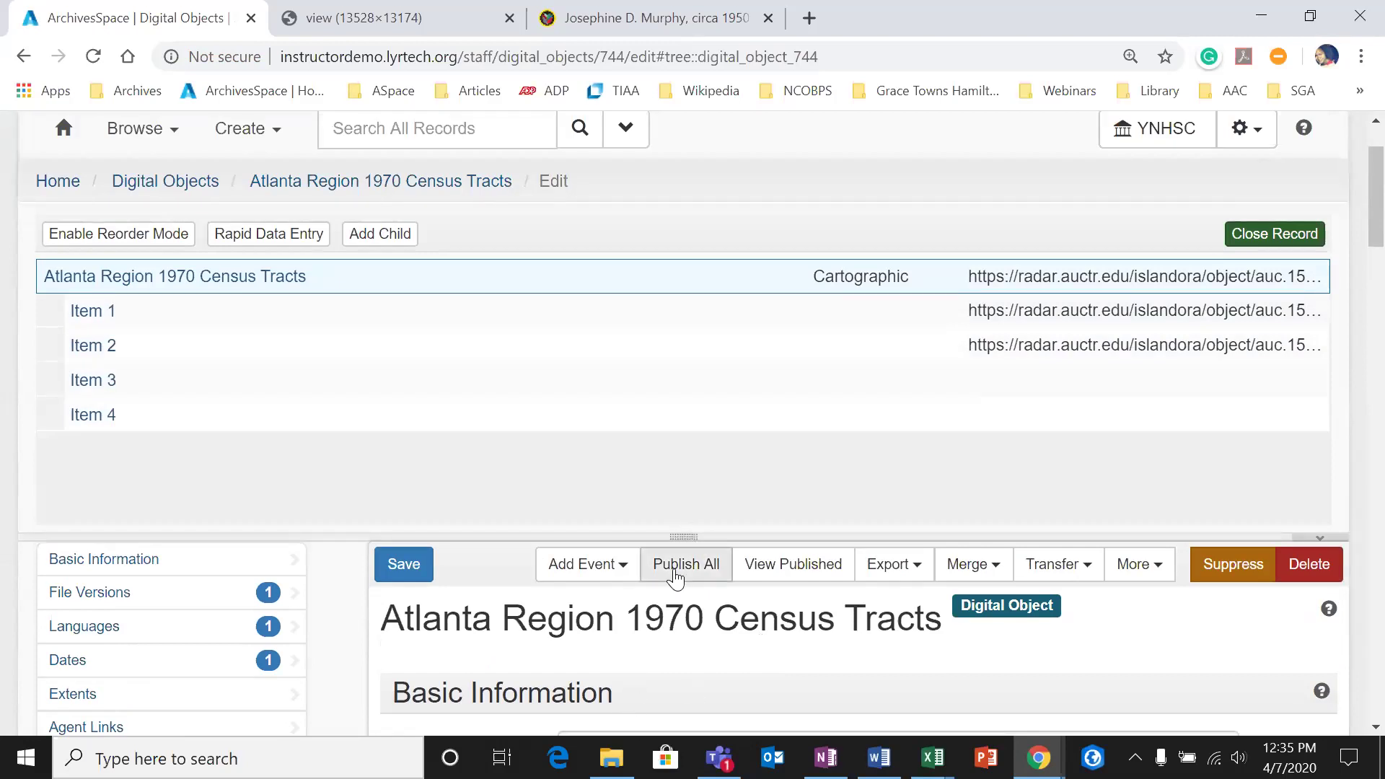
click(677, 573)
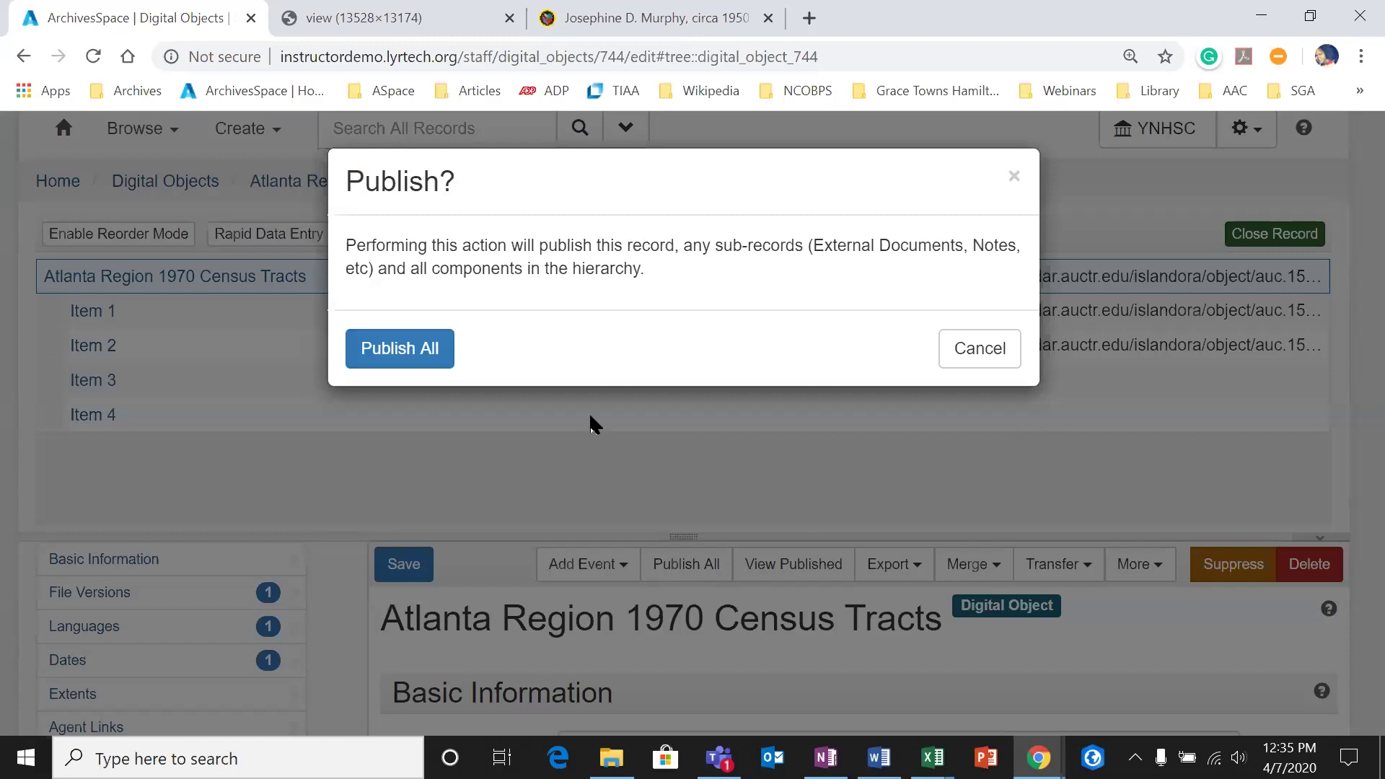
click(437, 360)
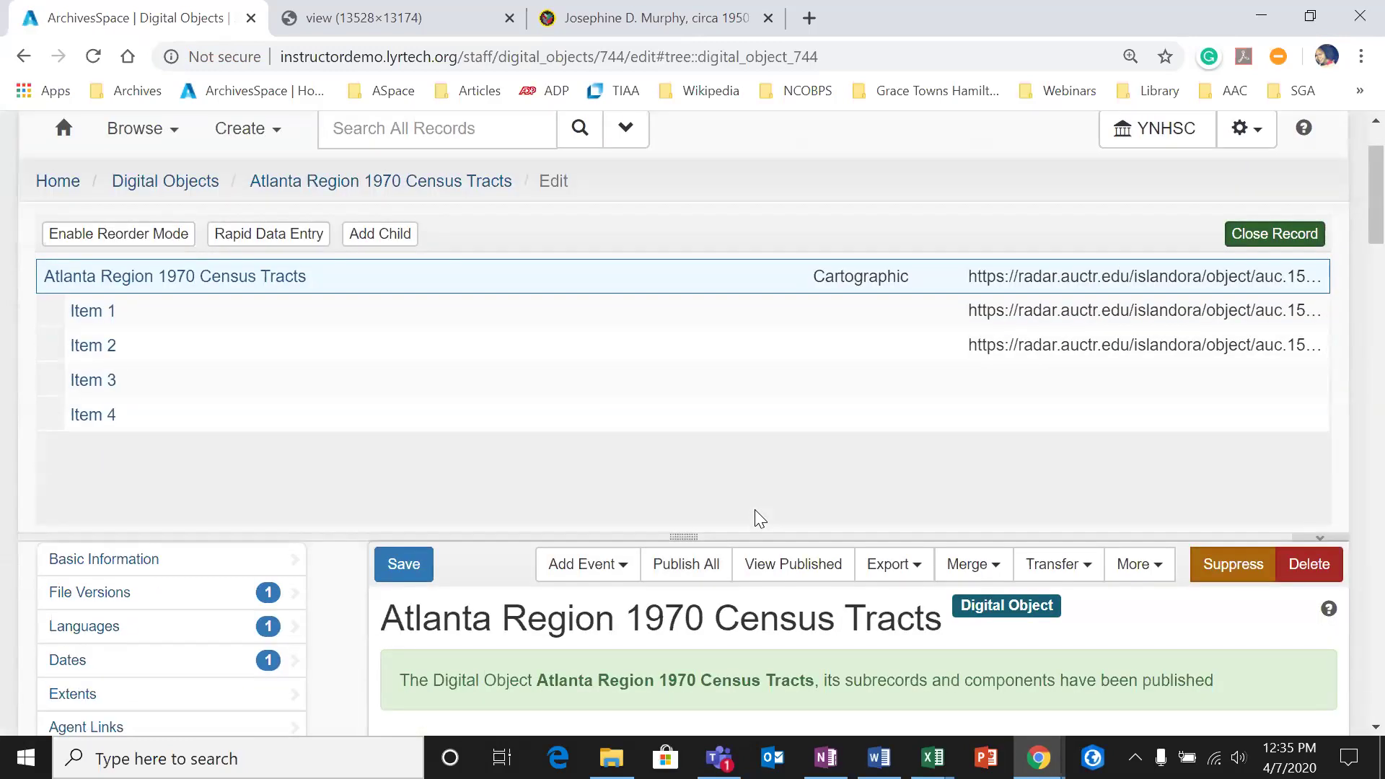
Step: Open the published view of the digital object and review its public record page
scroll(755, 509, down, 1)
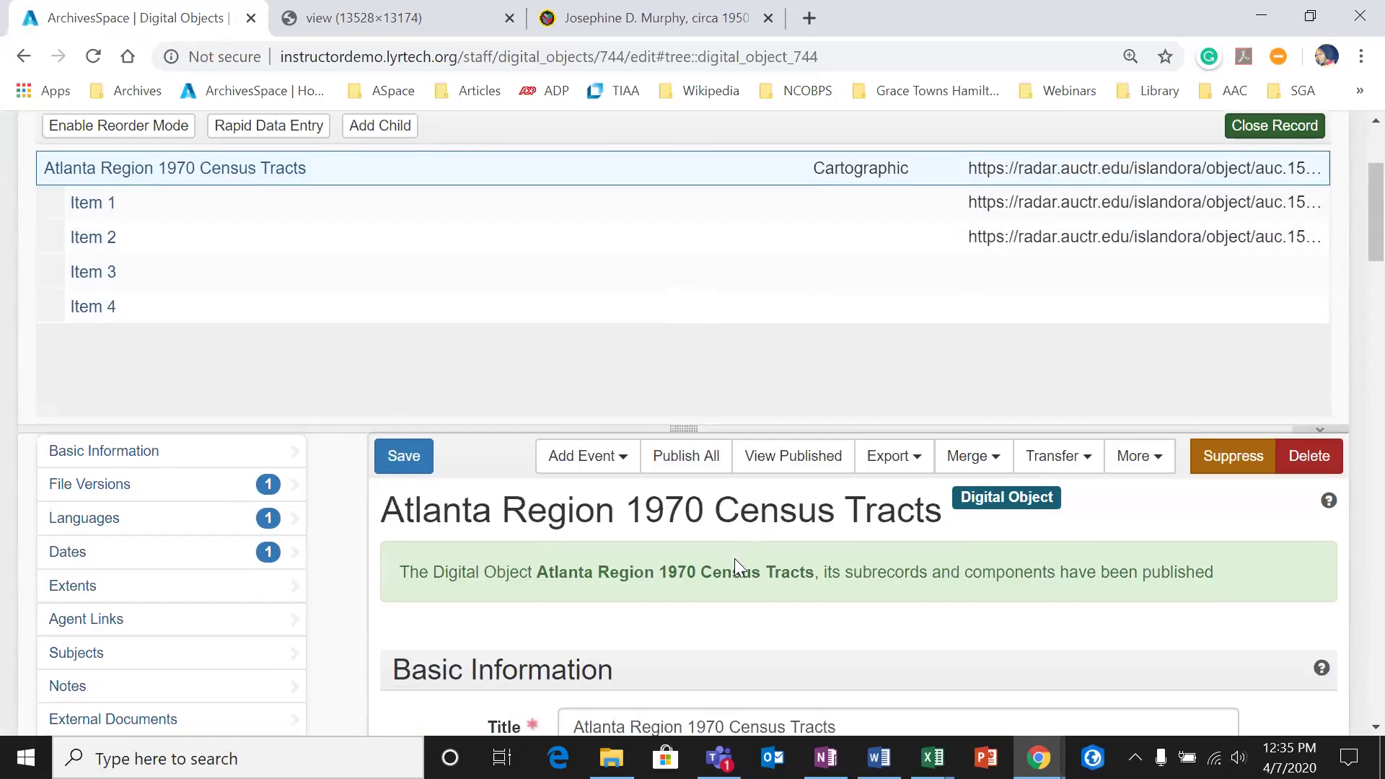
scroll(735, 559, up, 1)
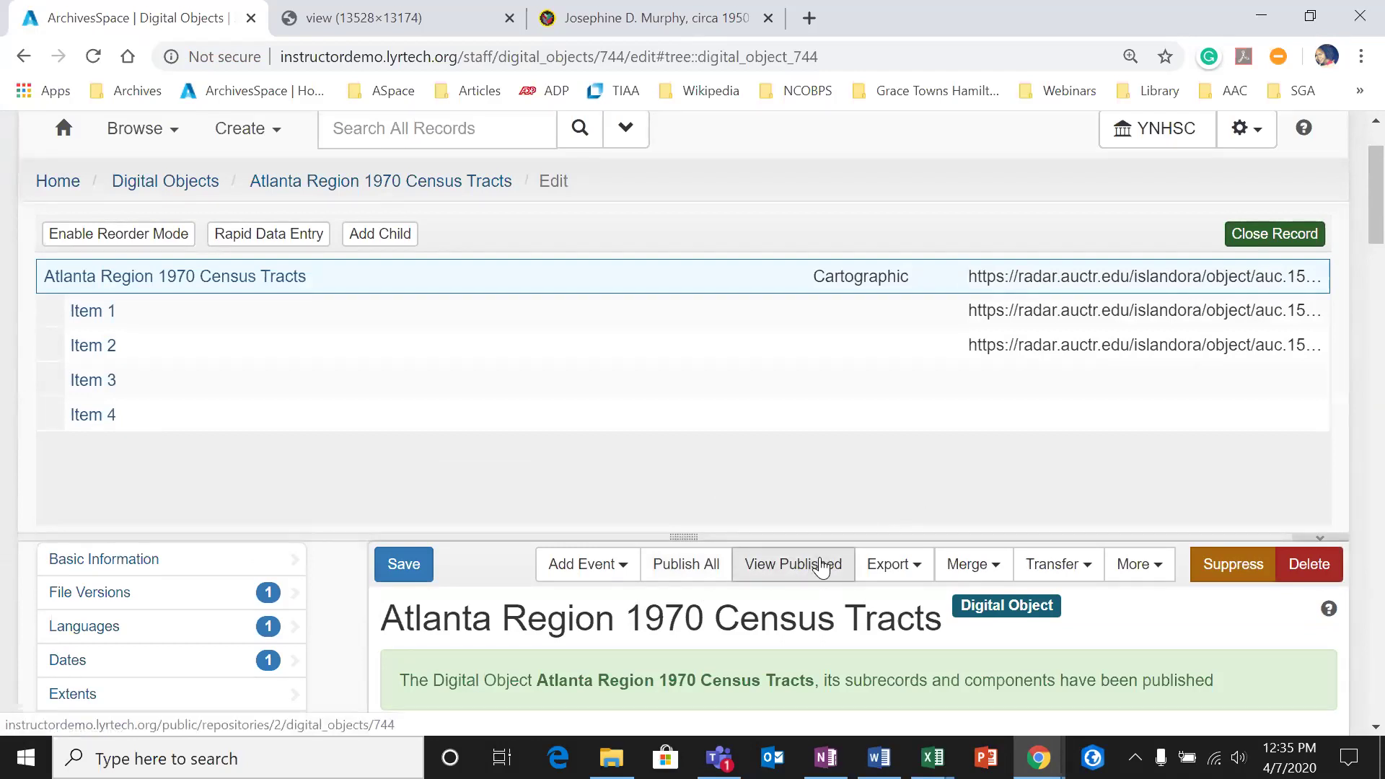
click(780, 578)
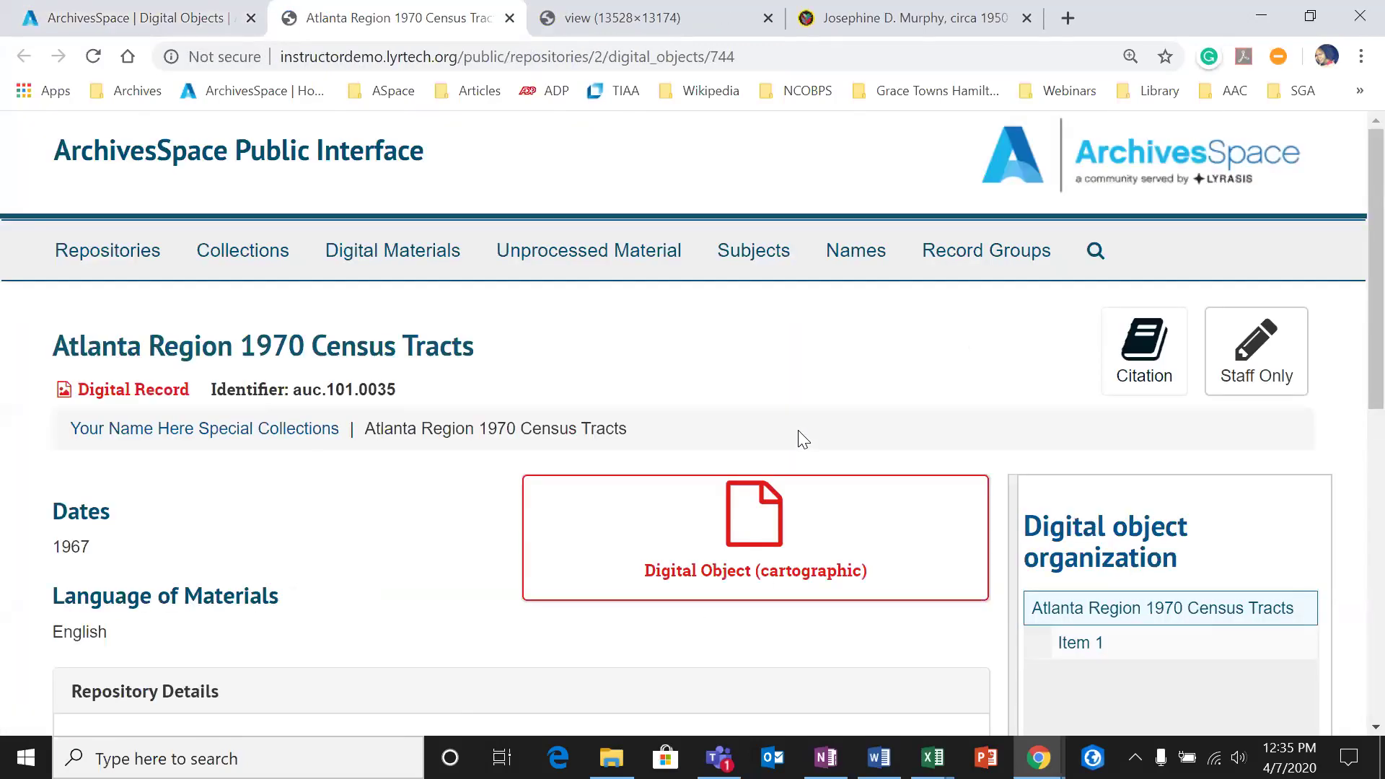
scroll(721, 396, down, 1)
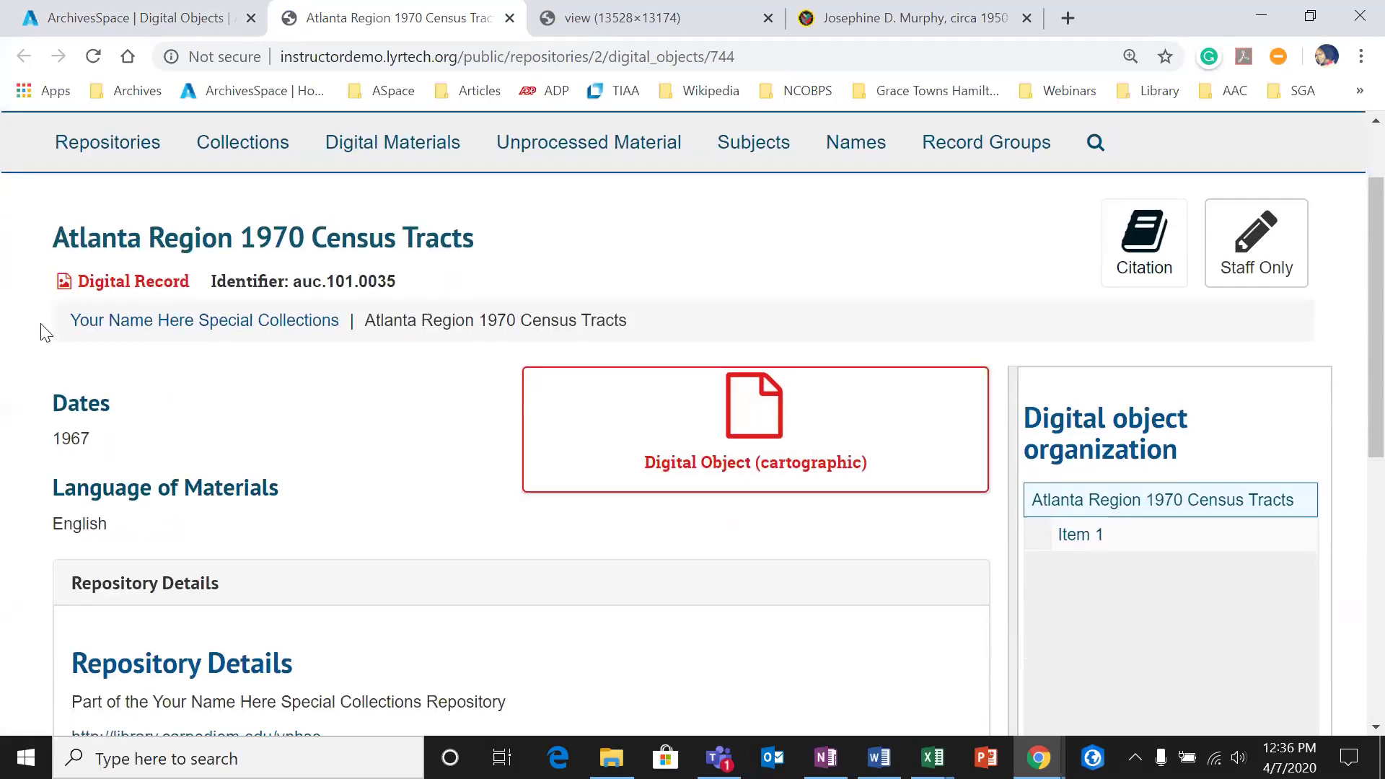
scroll(519, 332, down, 1)
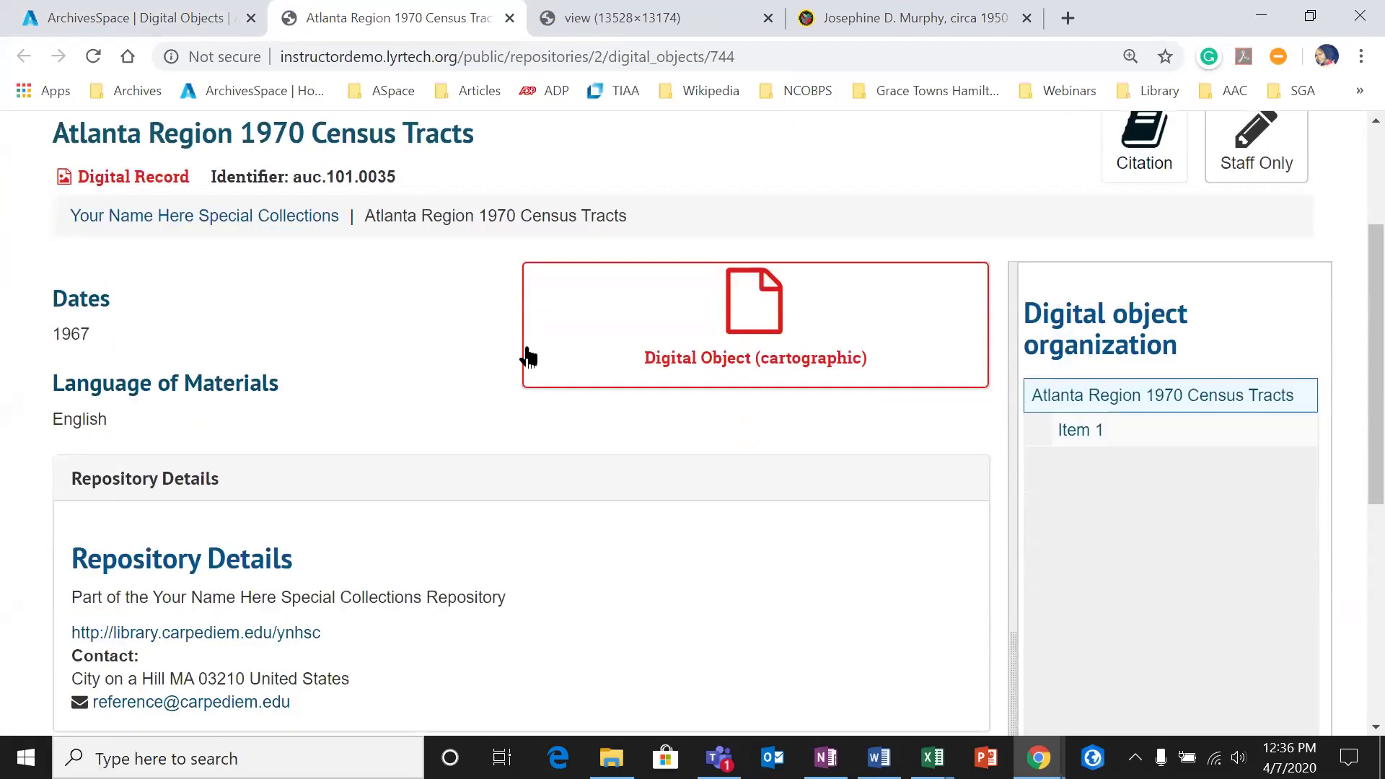
scroll(647, 312, up, 1)
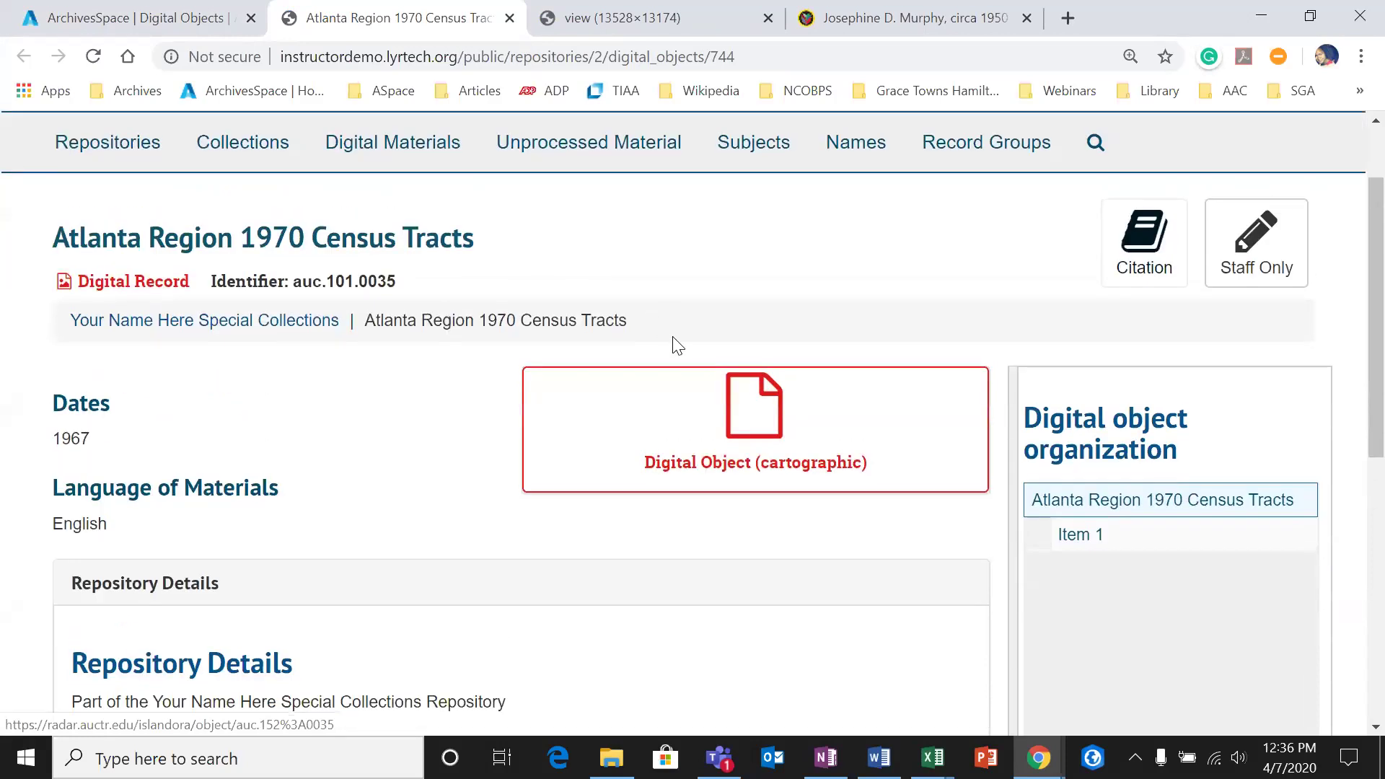
Step: Open the linked cartographic digital object, look through its map images, and return to the staff edit page
click(714, 390)
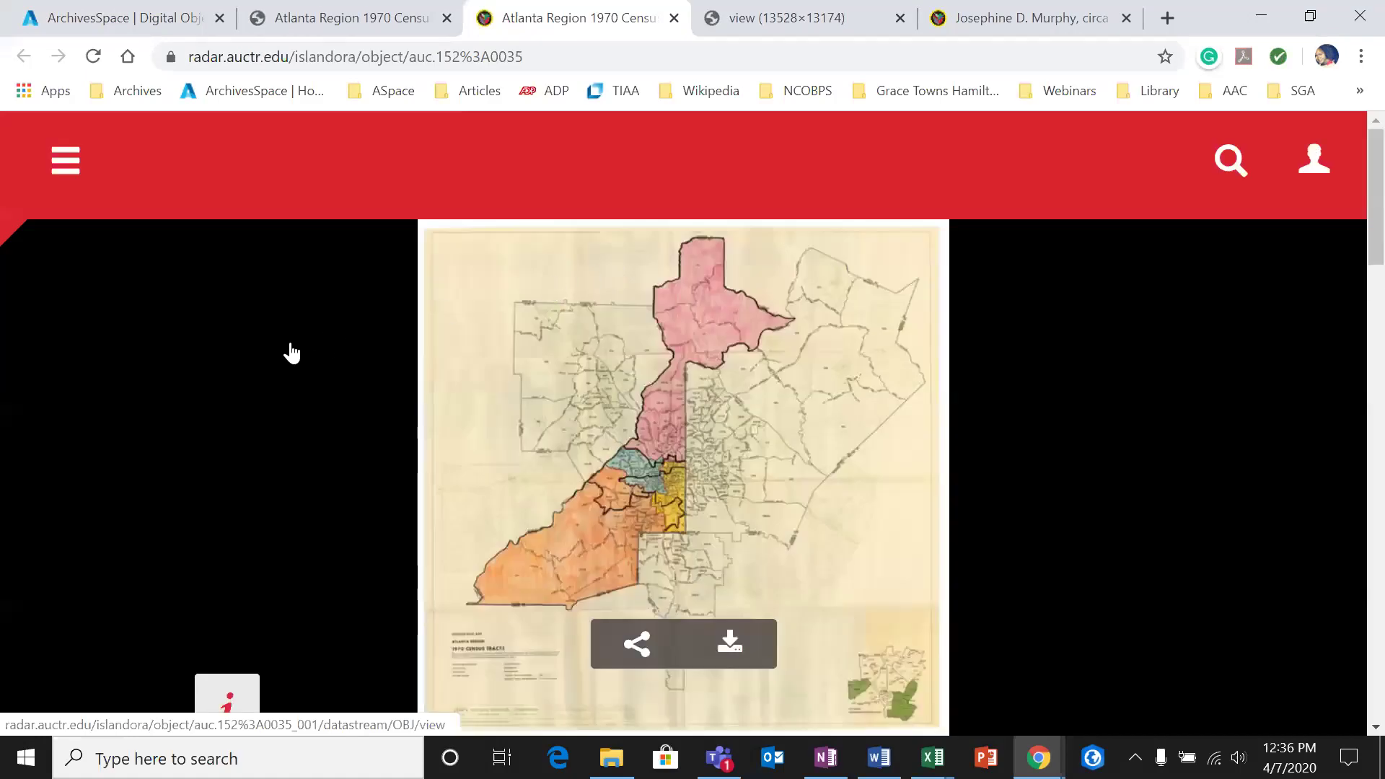
scroll(291, 353, down, 3)
scroll(291, 353, down, 9)
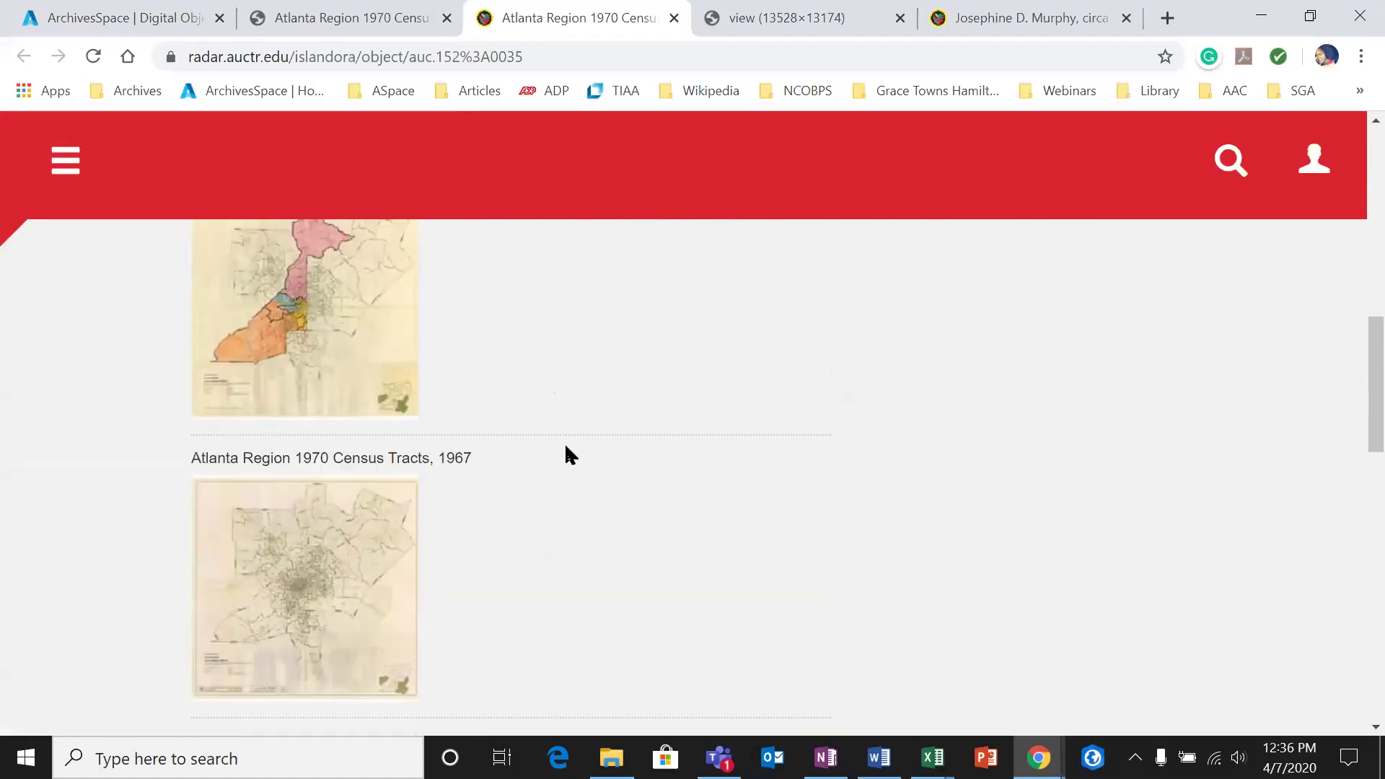
scroll(566, 454, up, 7)
scroll(535, 468, up, 5)
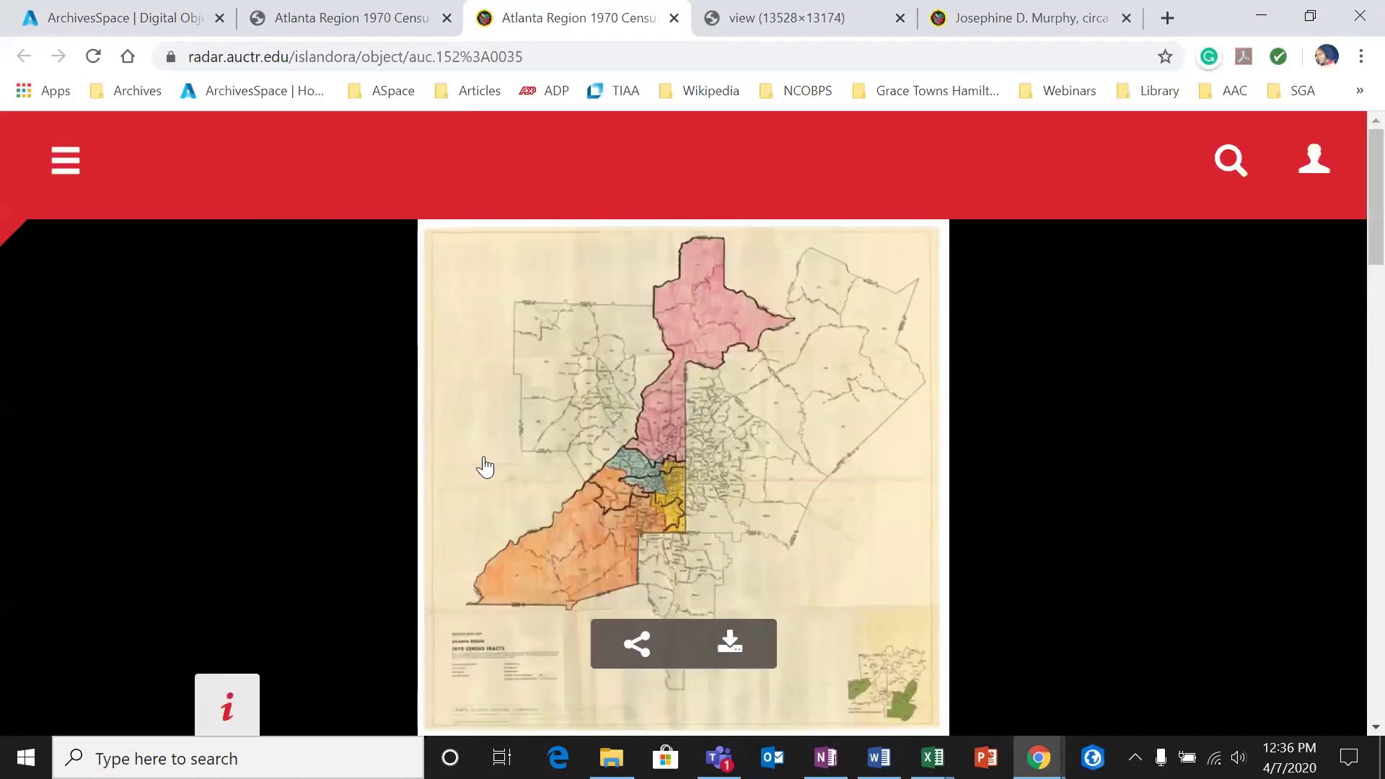
click(332, 21)
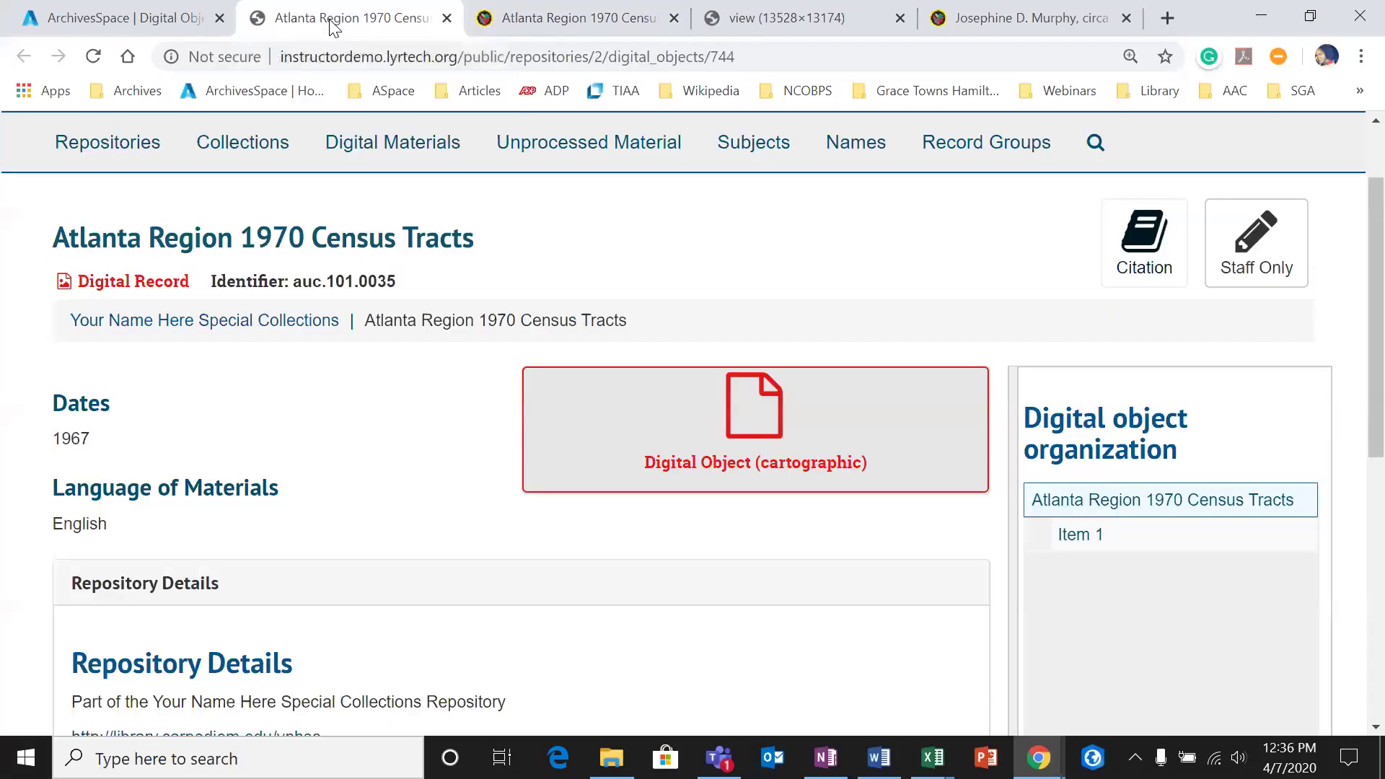
click(166, 20)
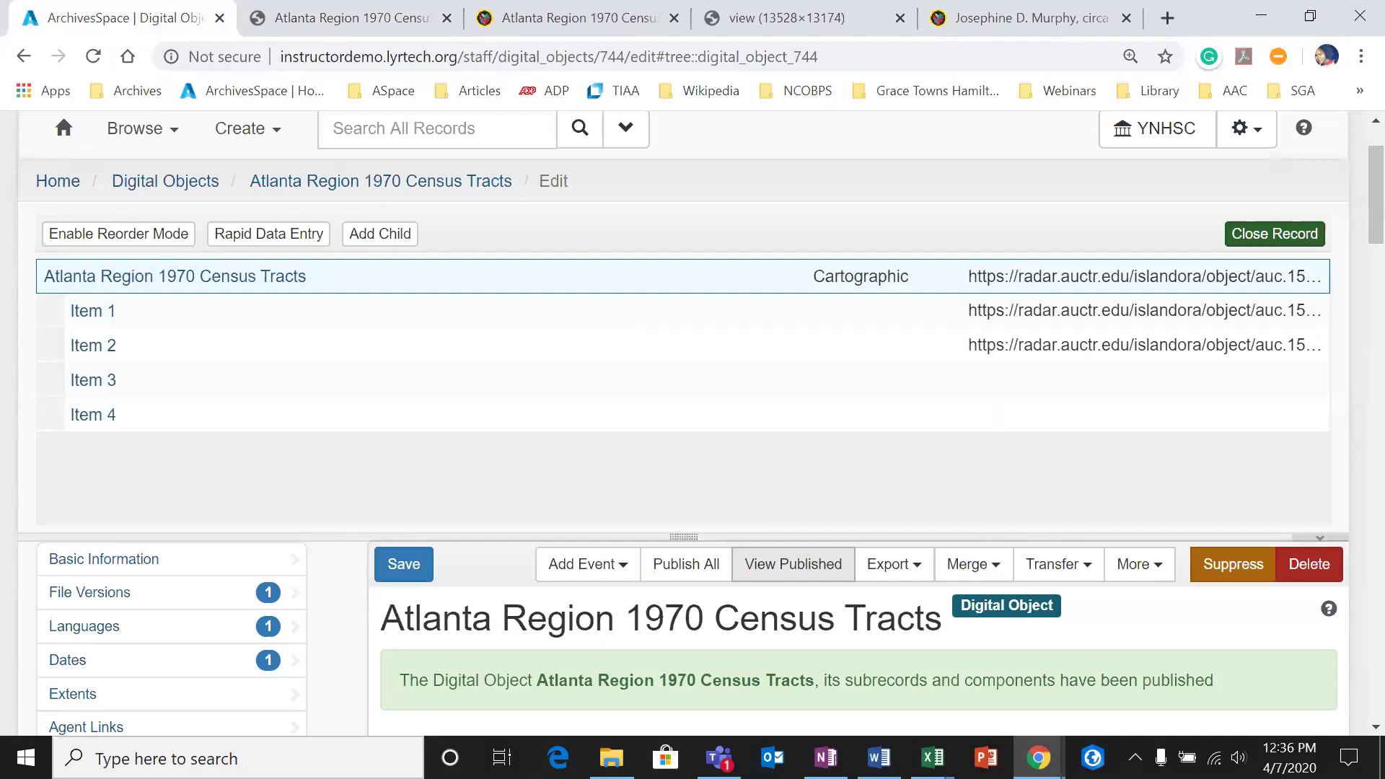
Step: Search all records for "my favorite finding aid" and open the My Favorite Finding Aid resource for editing
key(alt+Tab)
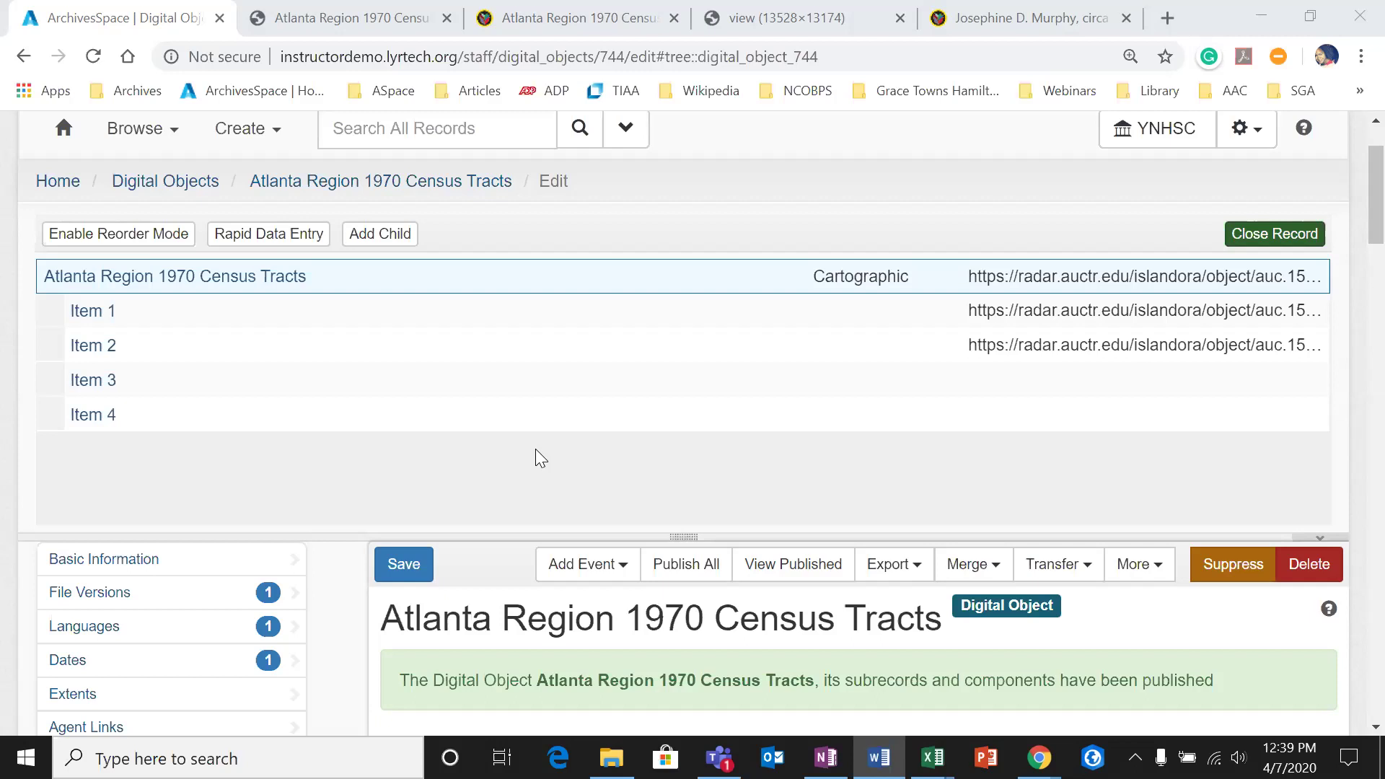
scroll(534, 439, up, 2)
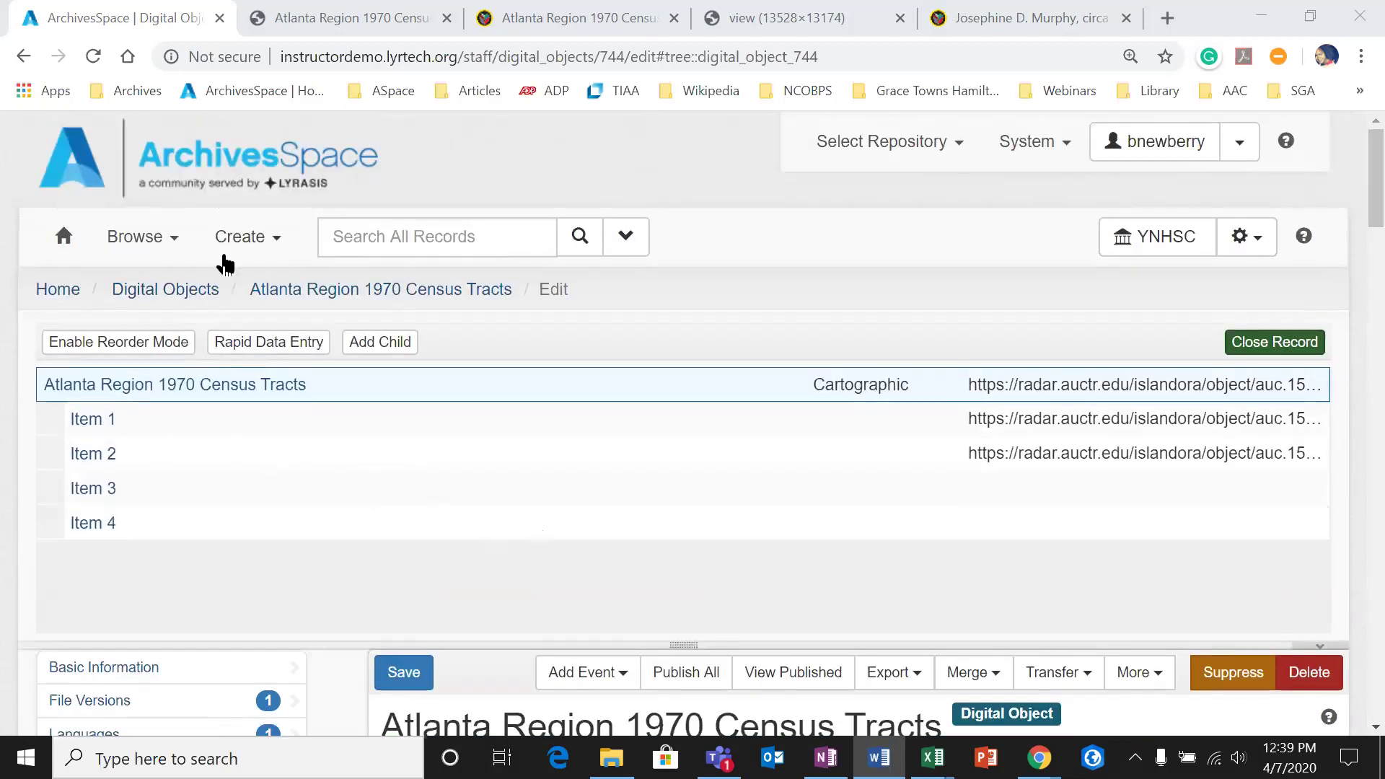
click(429, 226)
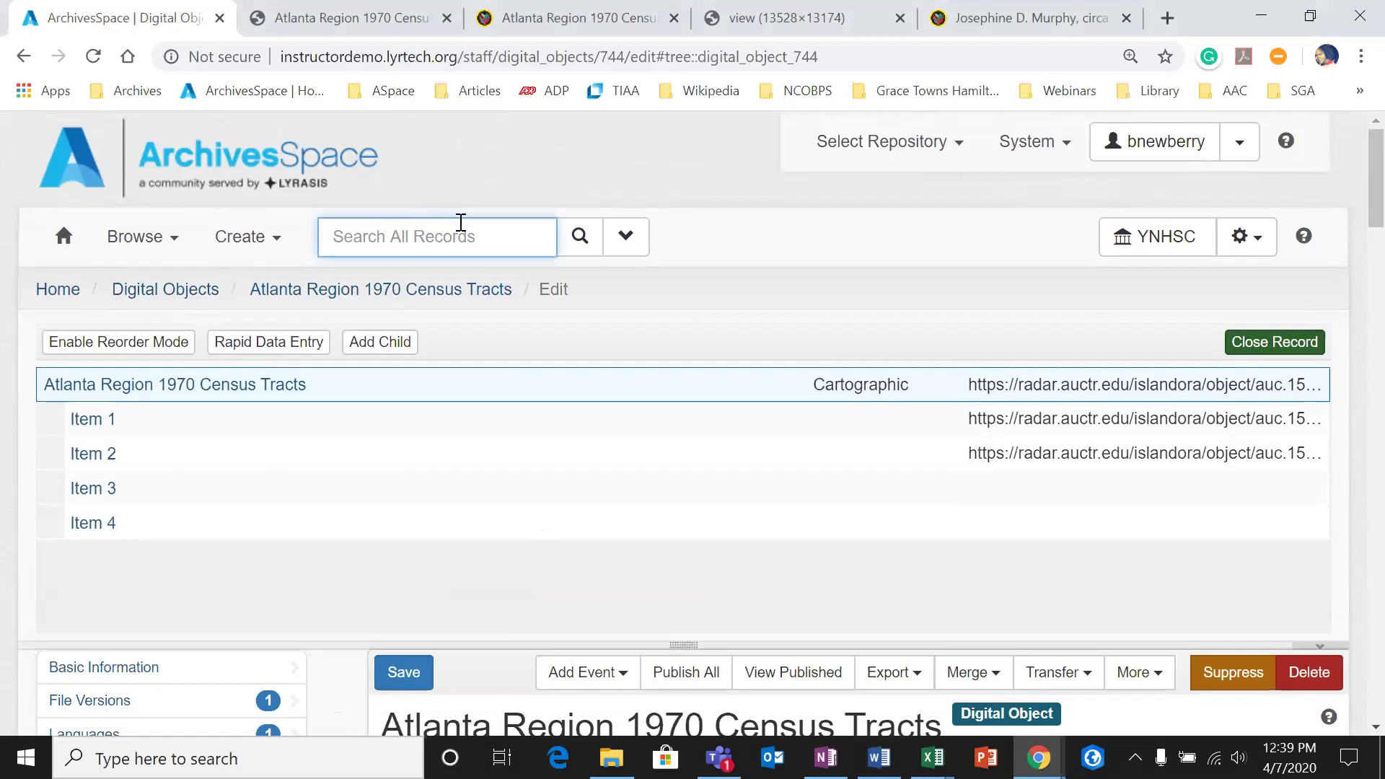
text(my f)
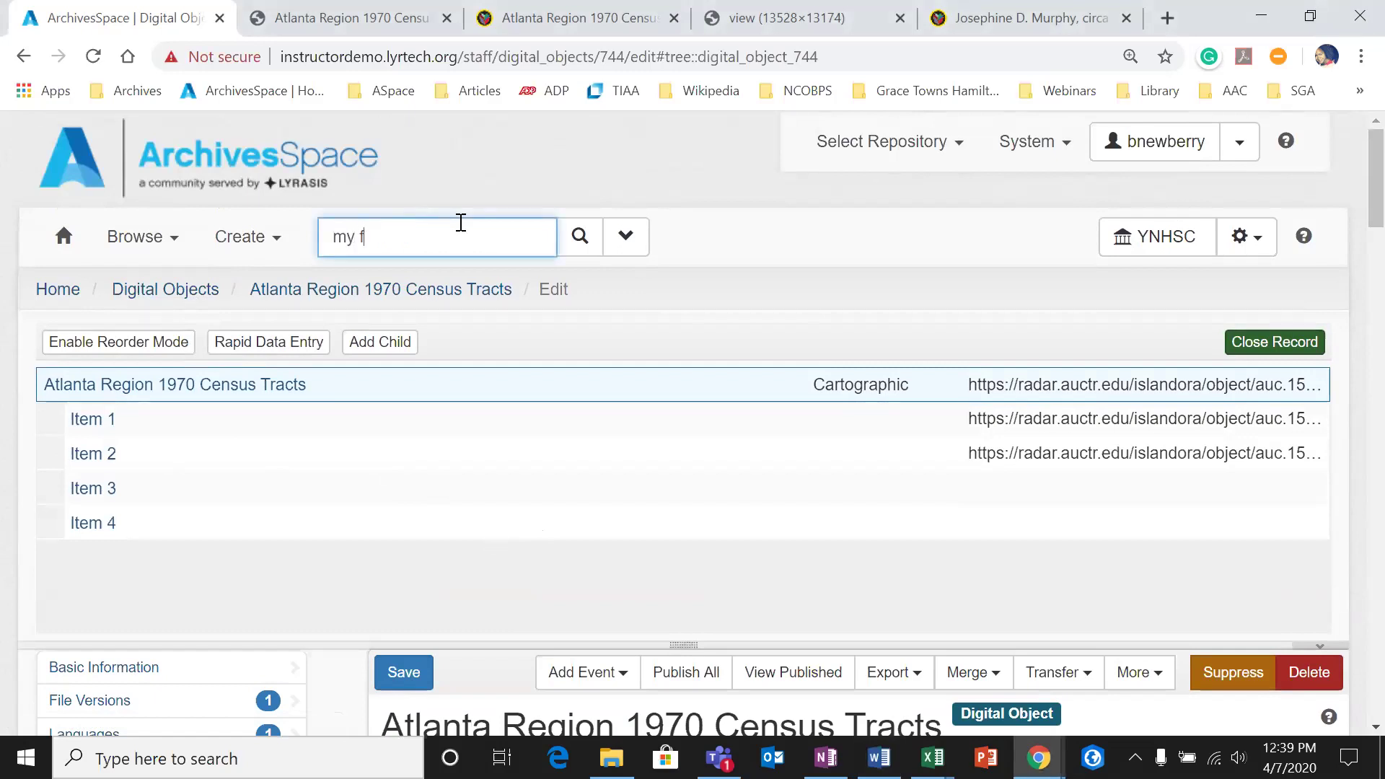
text(avorite finding aid)
key(Return)
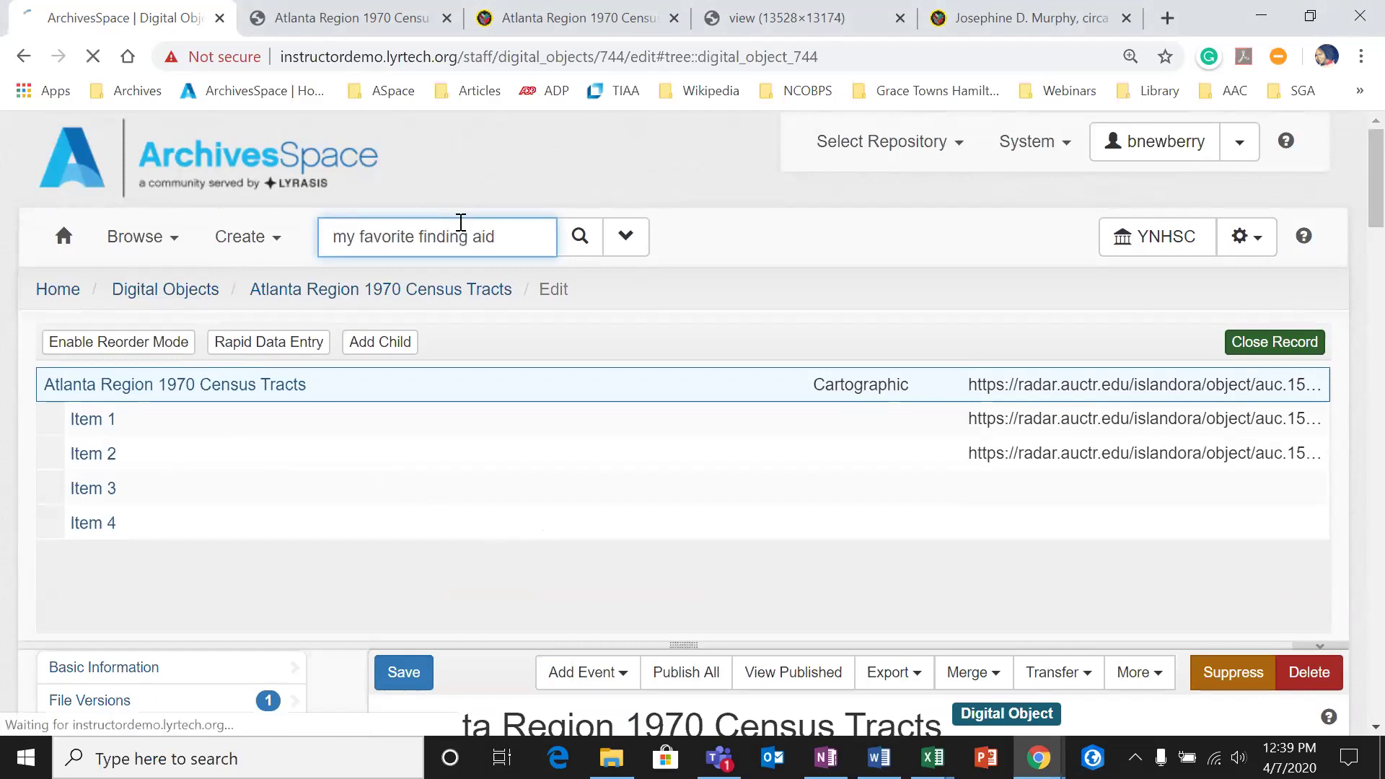
click(1310, 543)
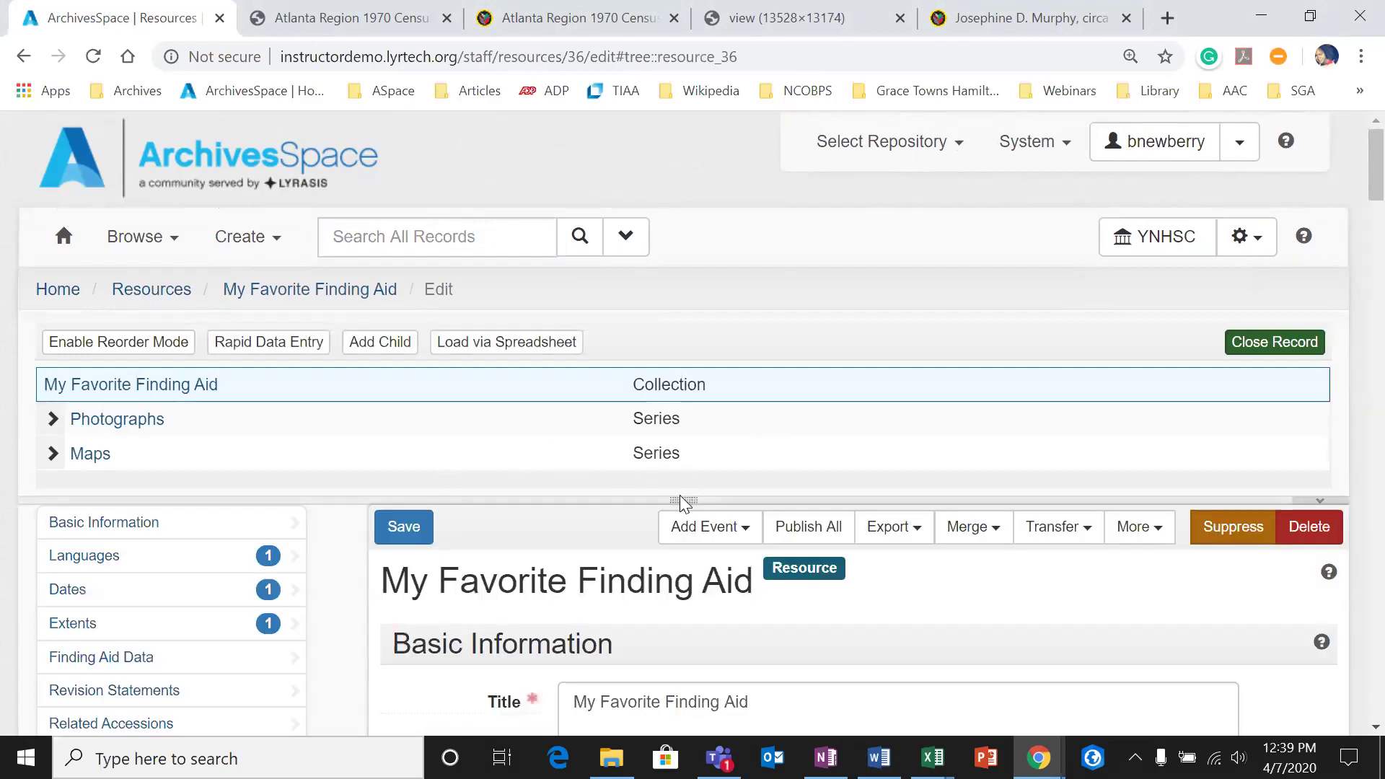
Step: Open the Atlanta Region 1970 Census Tracts, 1967 file under the Maps series for editing
drag(684, 500, 42, 590)
click(53, 453)
scroll(322, 439, down, 1)
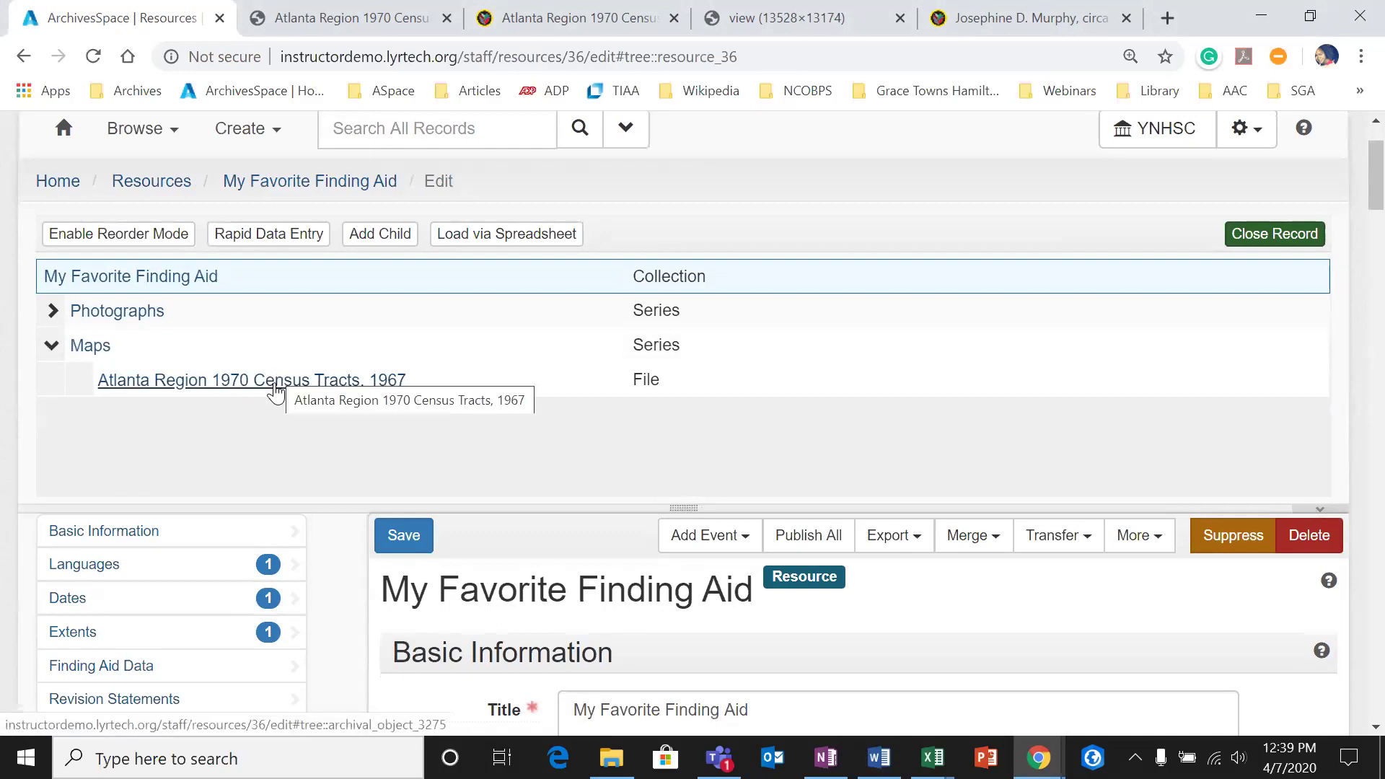
click(275, 387)
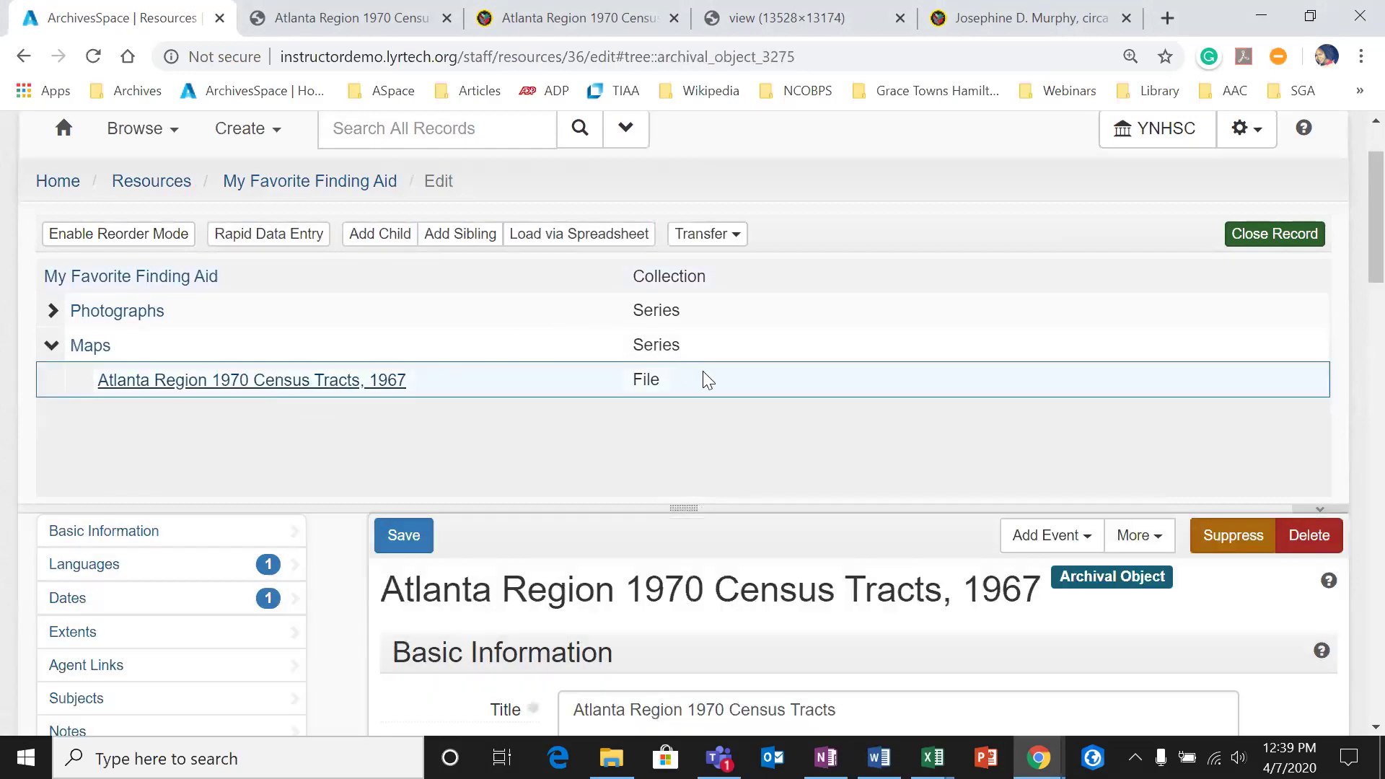
scroll(1073, 386, down, 1)
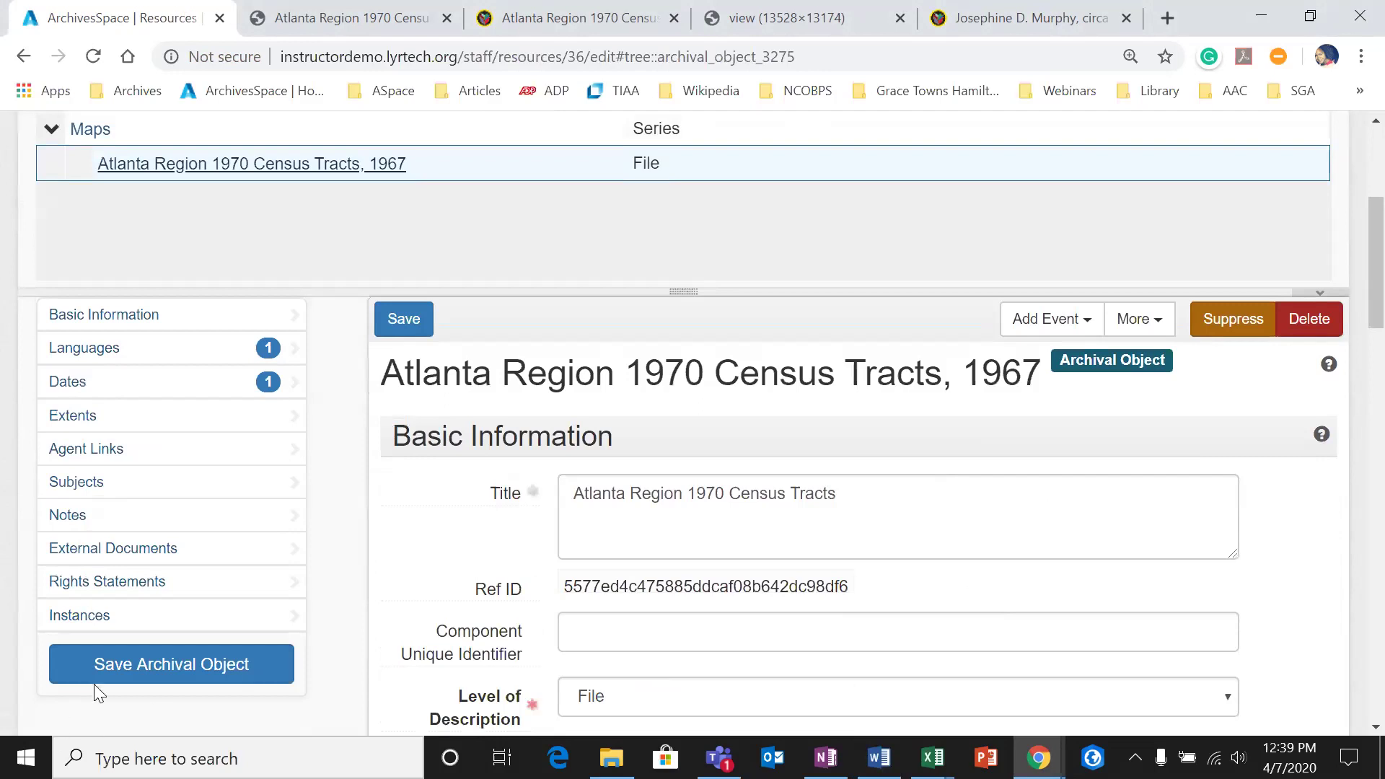
Step: Add a digital object instance to the archival object and browse the existing digital objects for it
click(229, 615)
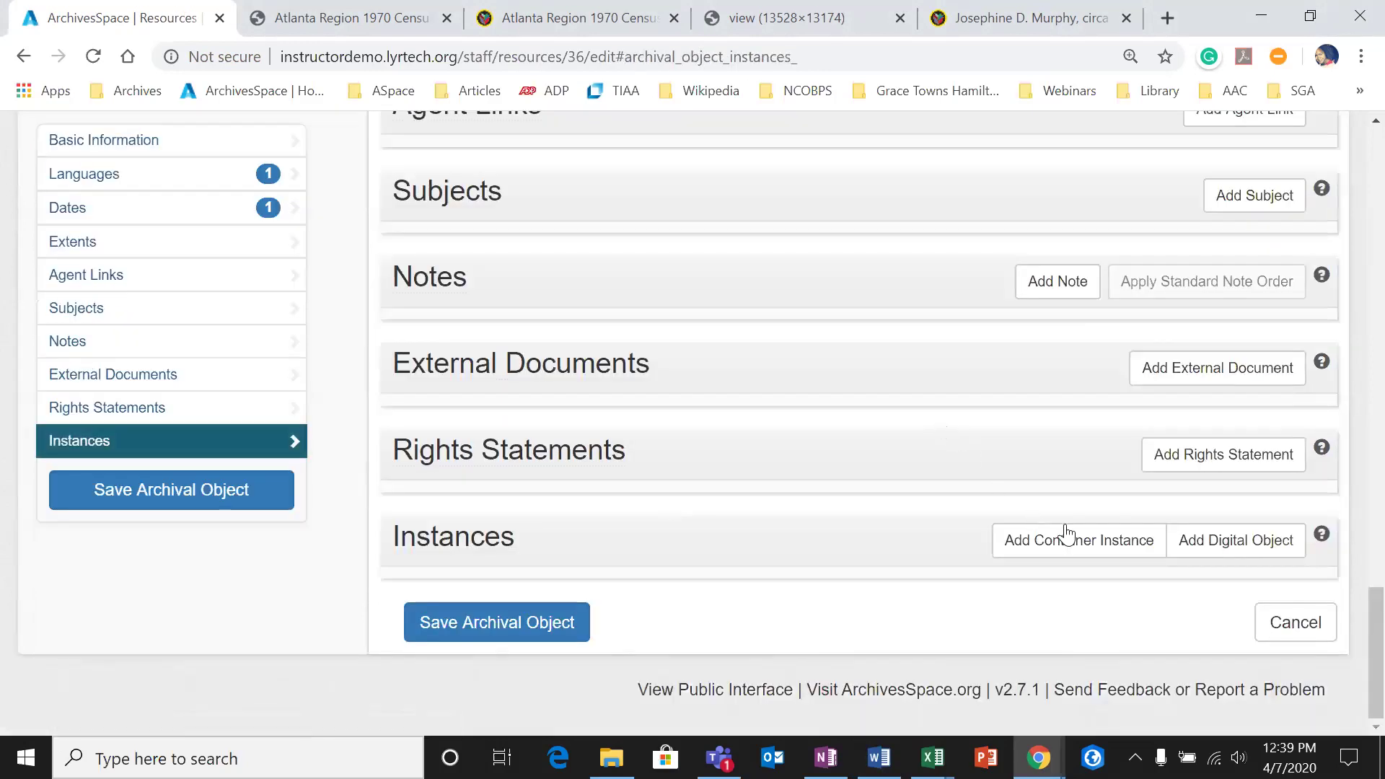
click(1200, 543)
scroll(996, 554, down, 2)
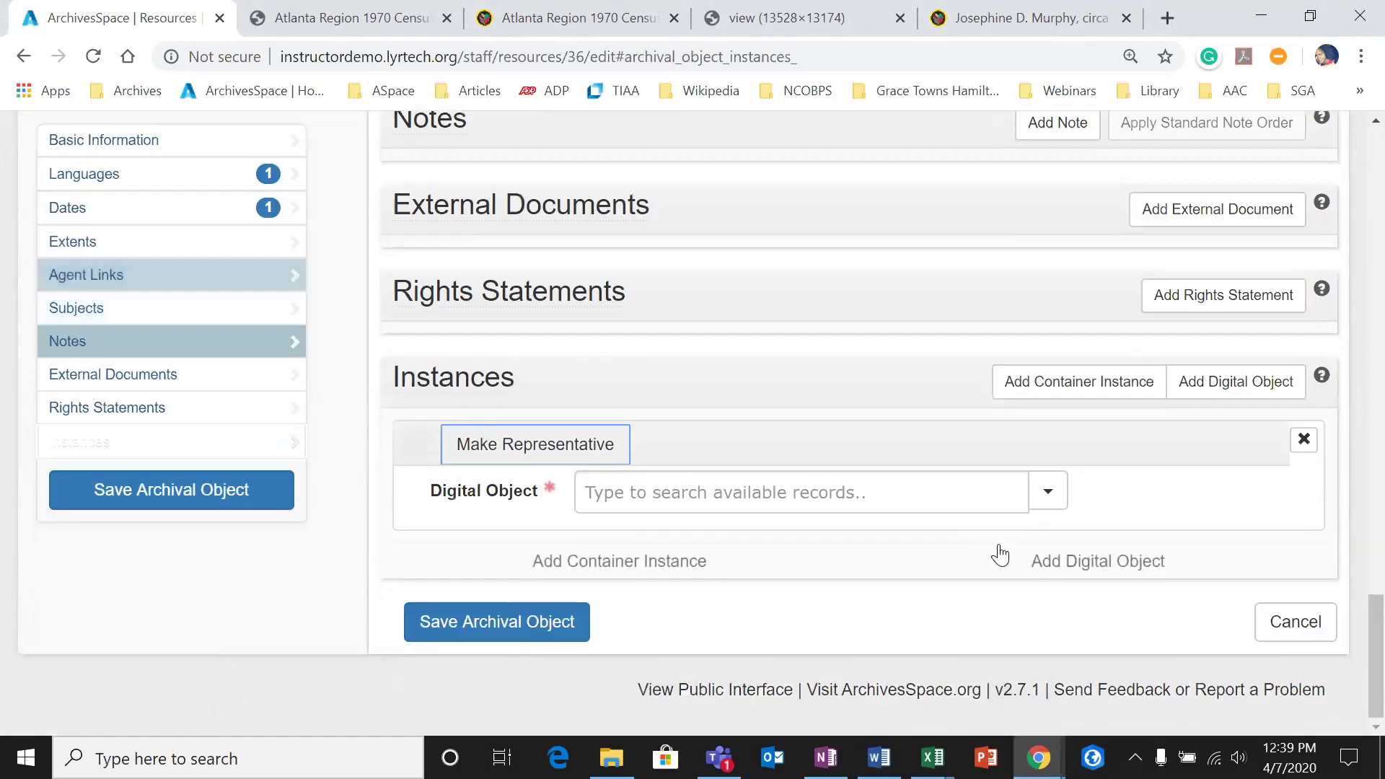
click(1049, 502)
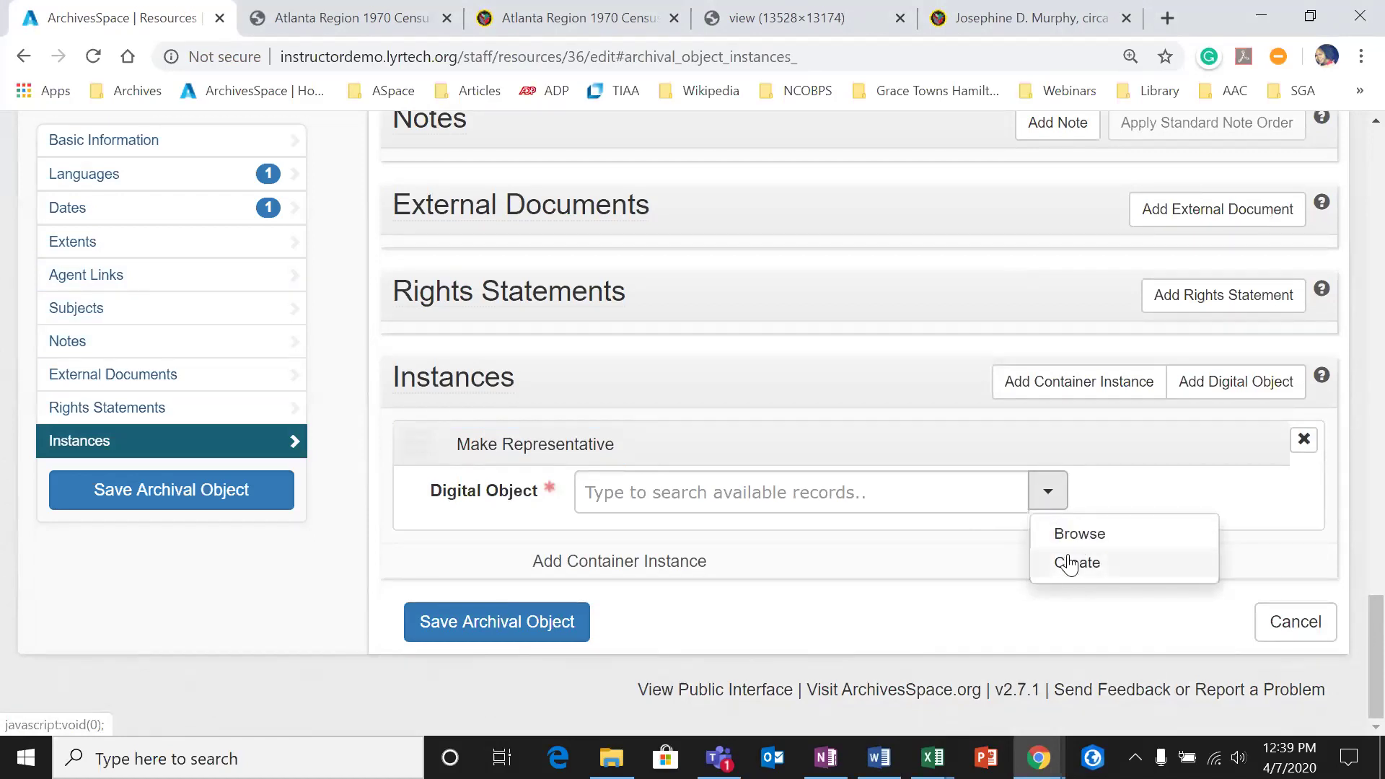
click(912, 495)
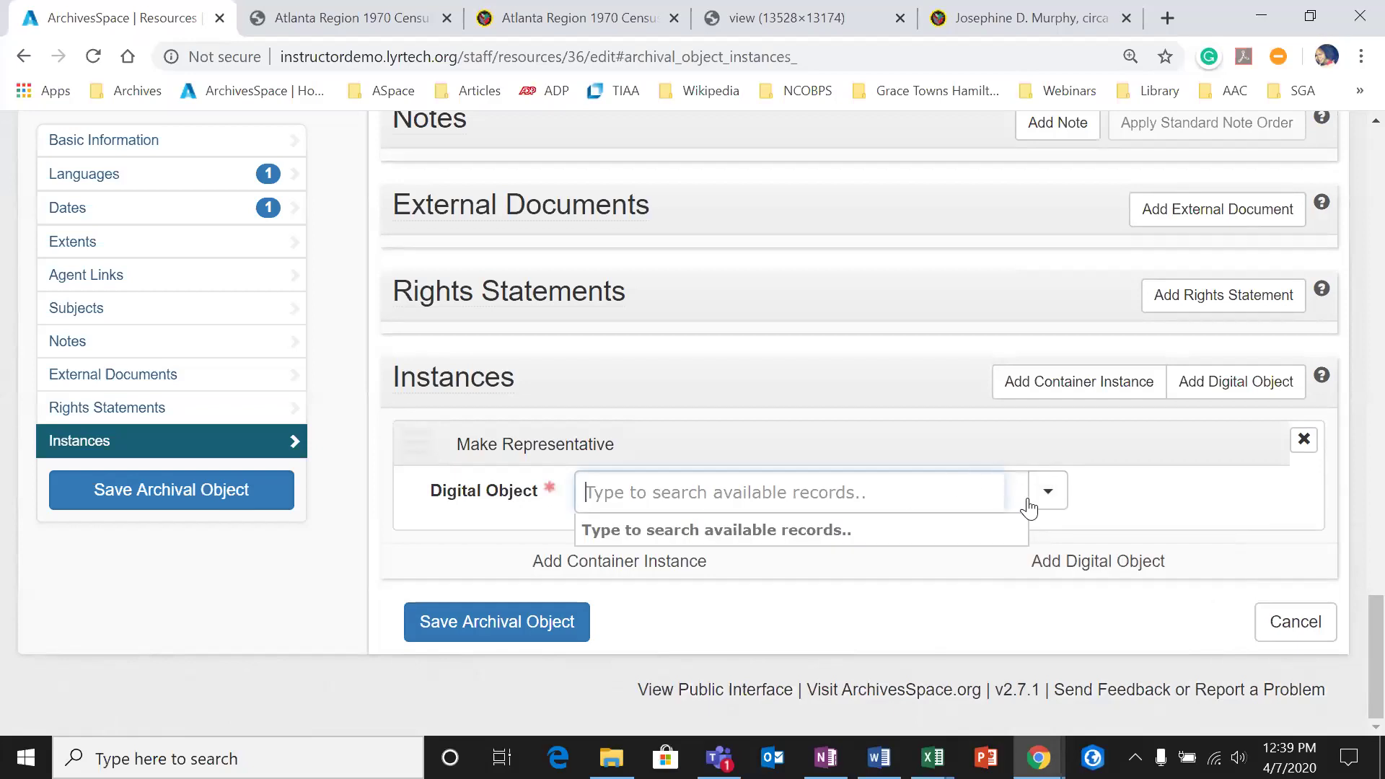
click(1050, 501)
click(1075, 533)
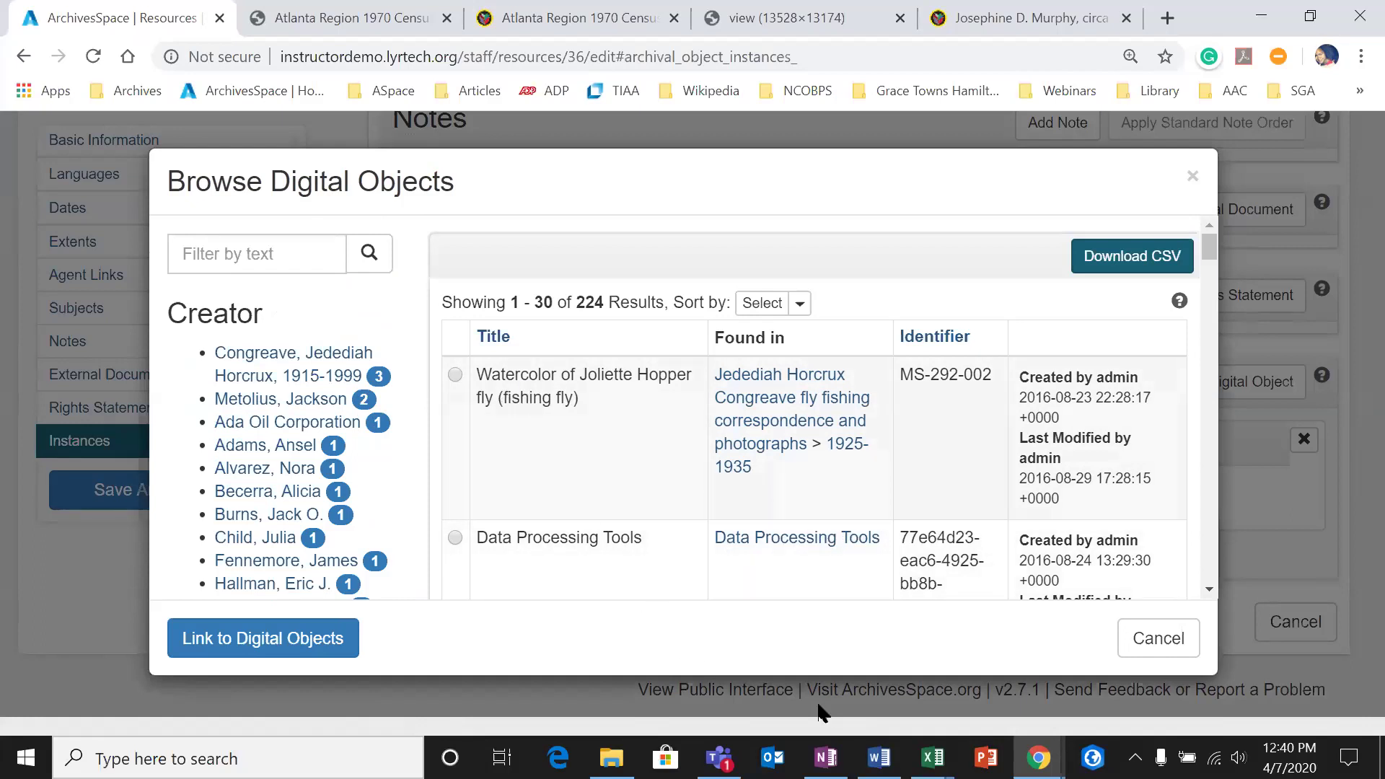
Step: Switch to the ASpace_DOs workbook in Excel and copy the identifier auc.101.0035 from cell B3
mouse_move(933, 757)
click(967, 678)
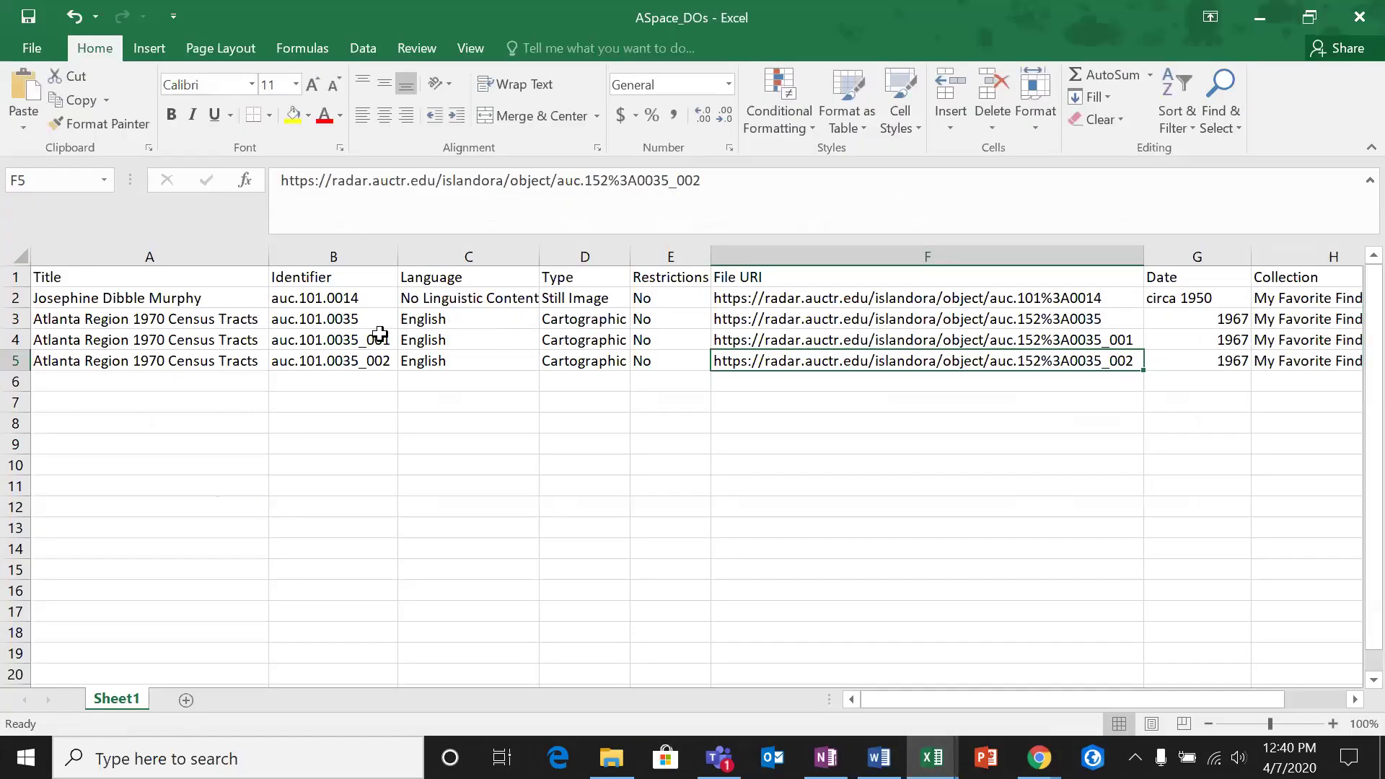
click(373, 317)
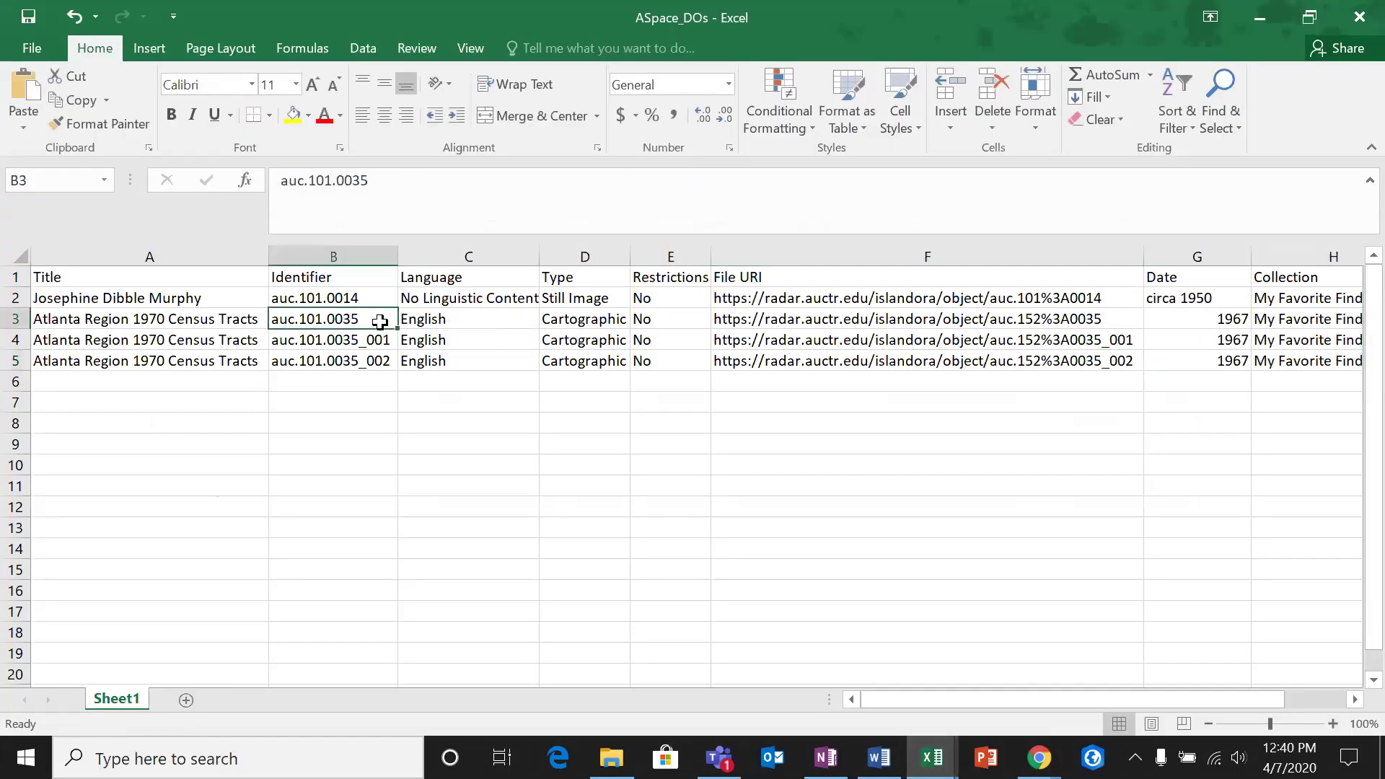
right_click(379, 317)
click(433, 317)
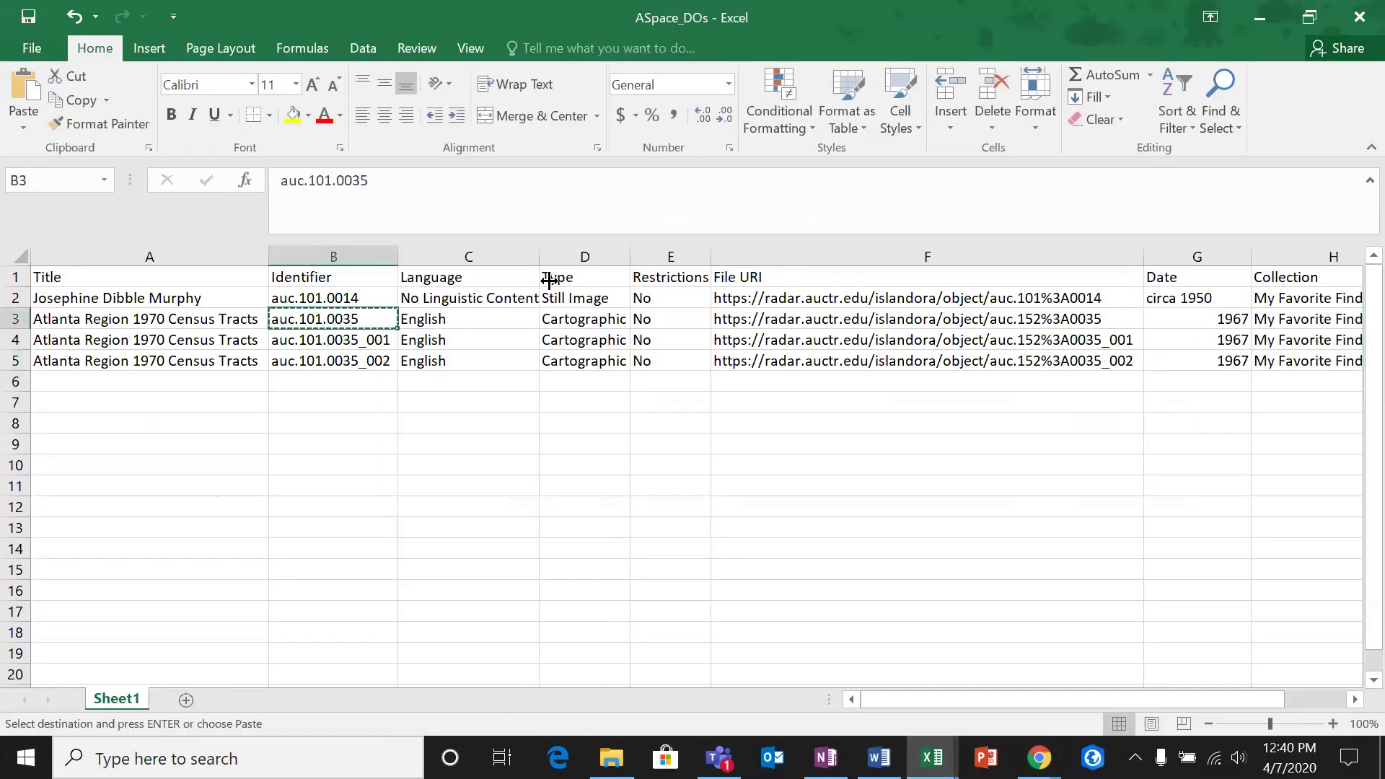
Step: Return to ArchivesSpace in Chrome and filter the digital objects by the copied identifier auc.101.0035
key(alt+Tab)
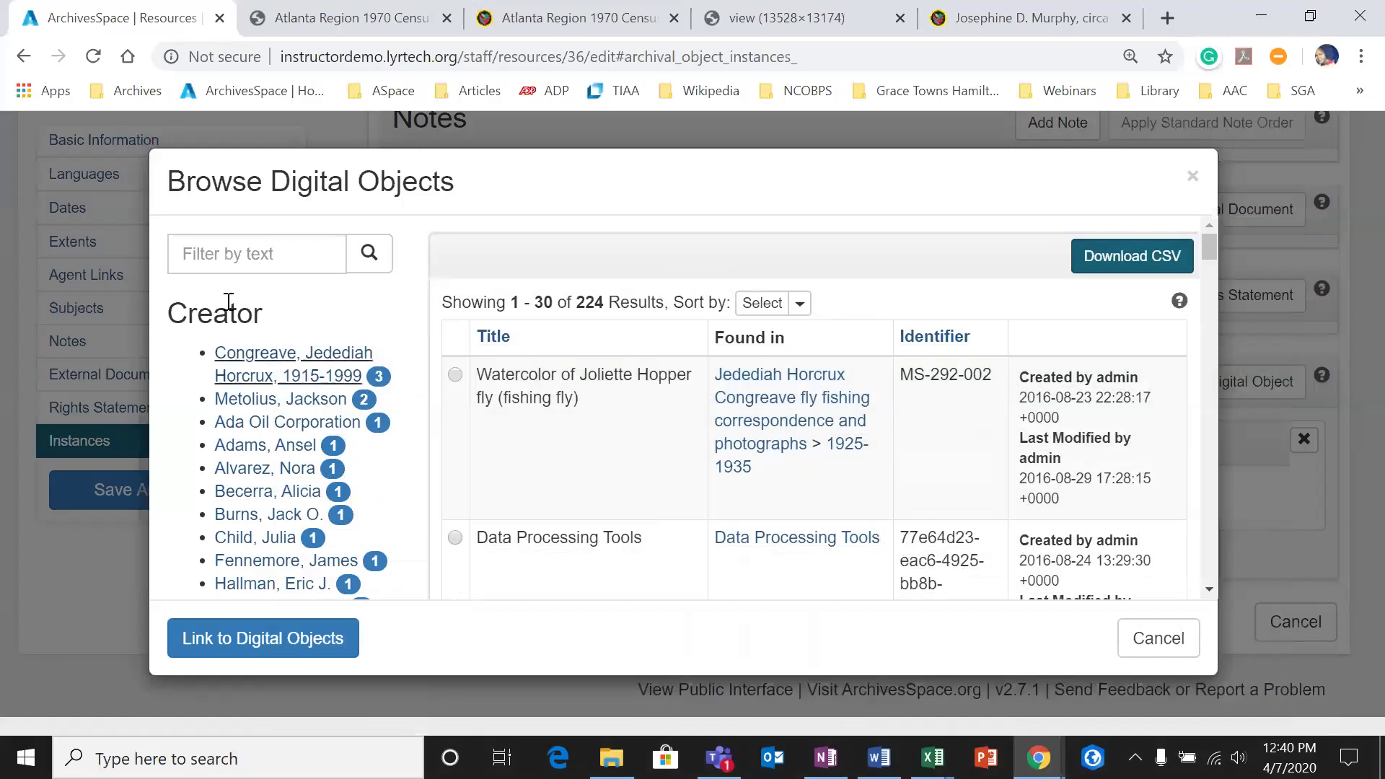
right_click(254, 273)
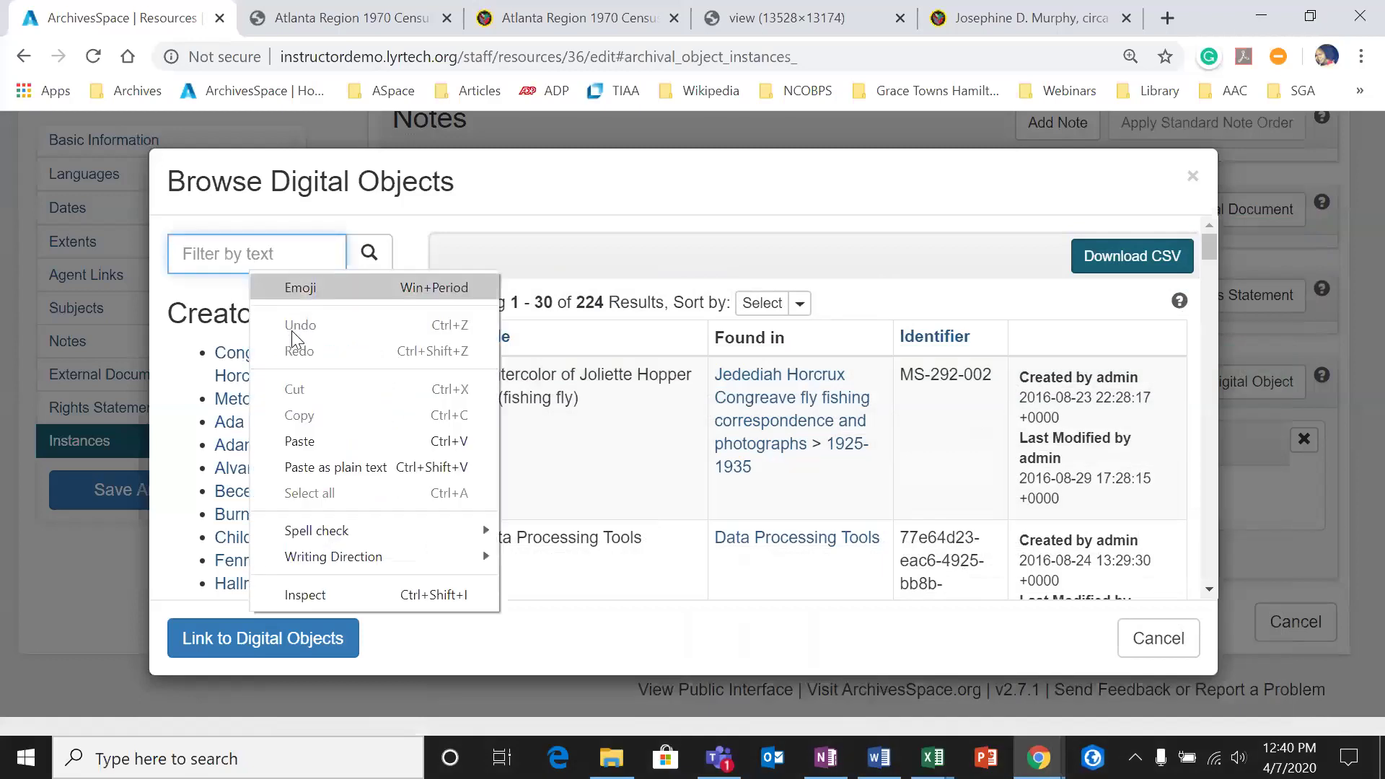
click(300, 441)
click(370, 252)
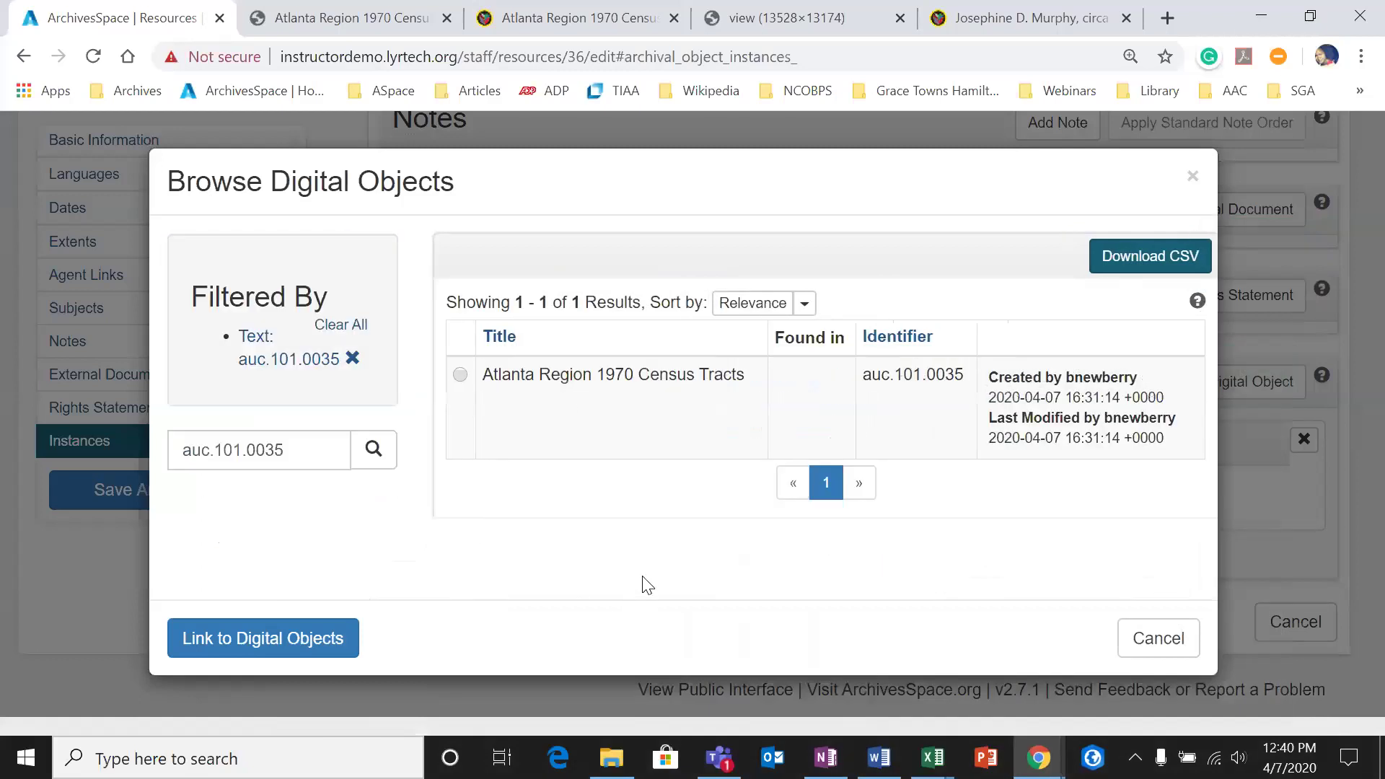
Step: Link the Atlanta Region 1970 Census Tracts digital object to the instance and save the archival object
click(460, 375)
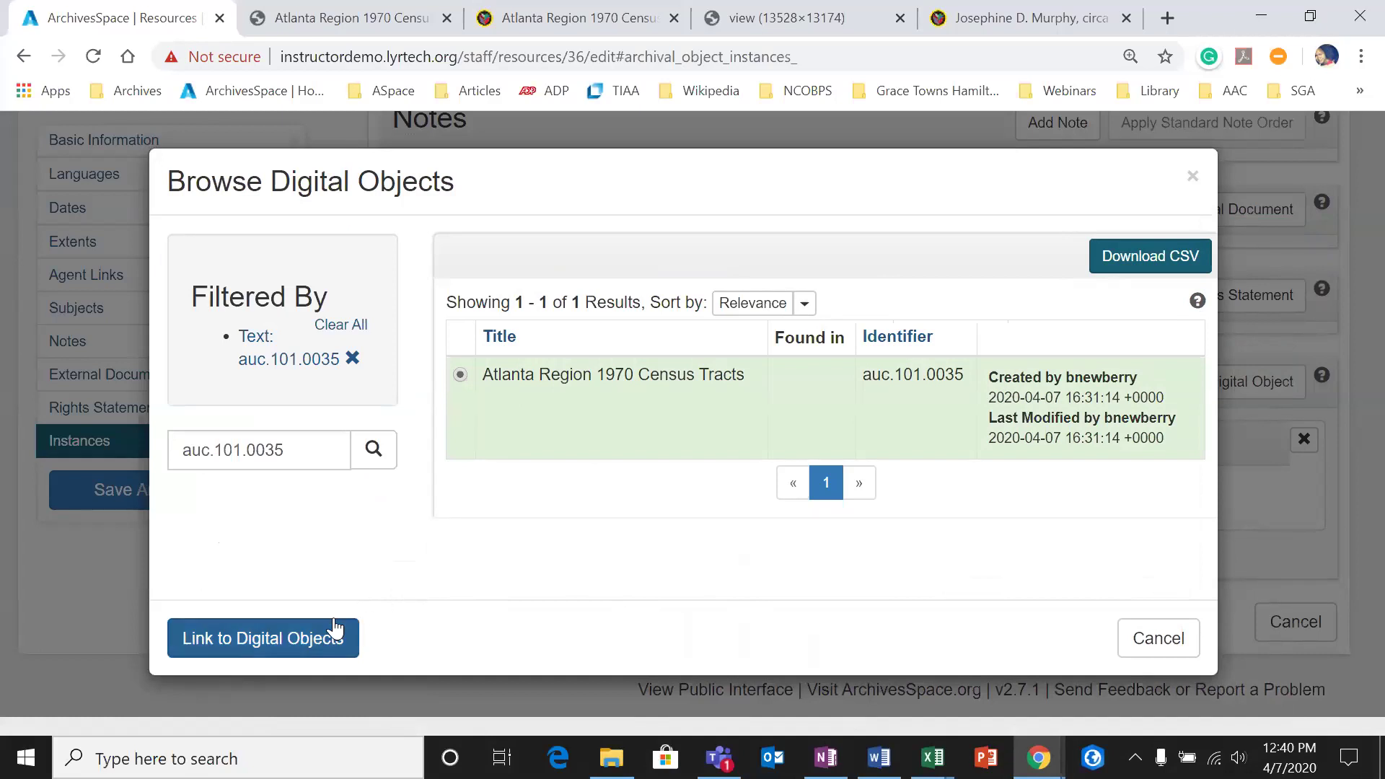
click(311, 638)
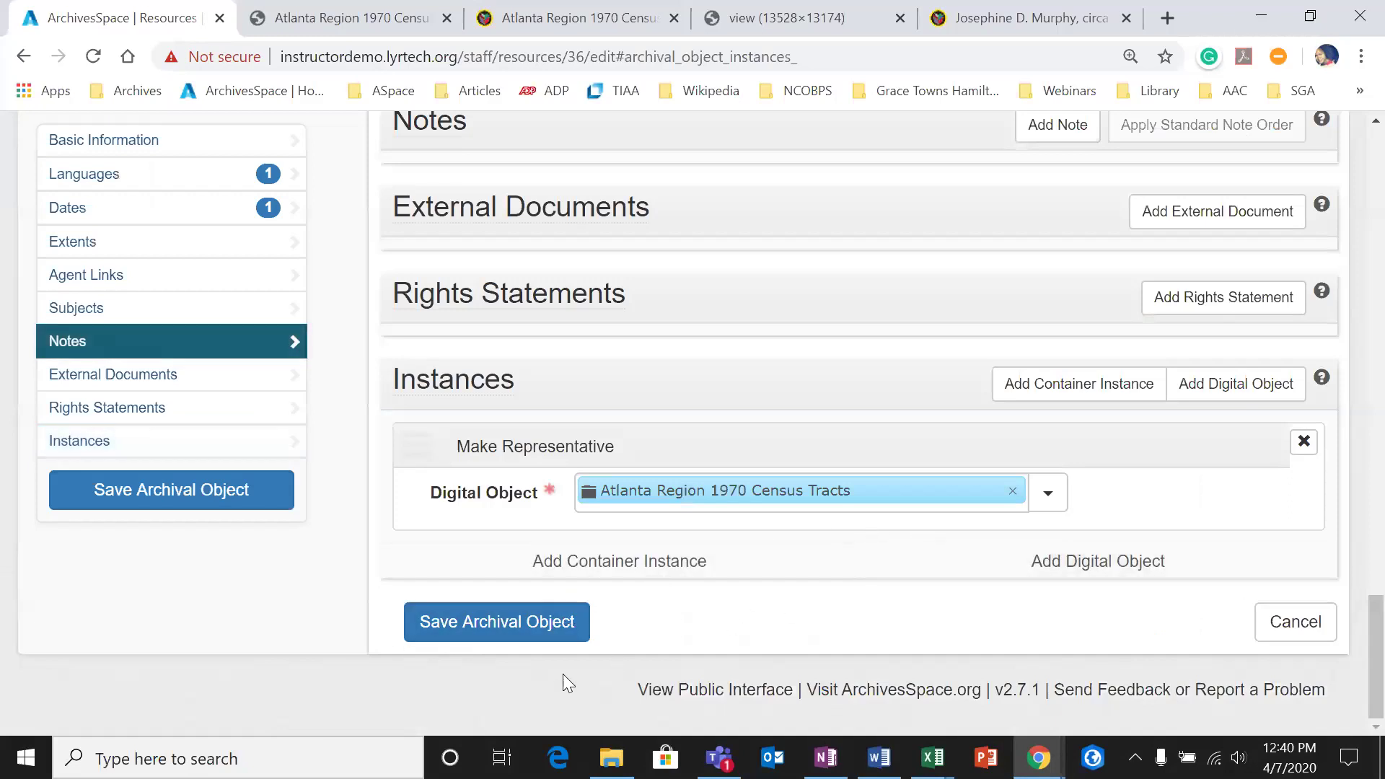
click(258, 498)
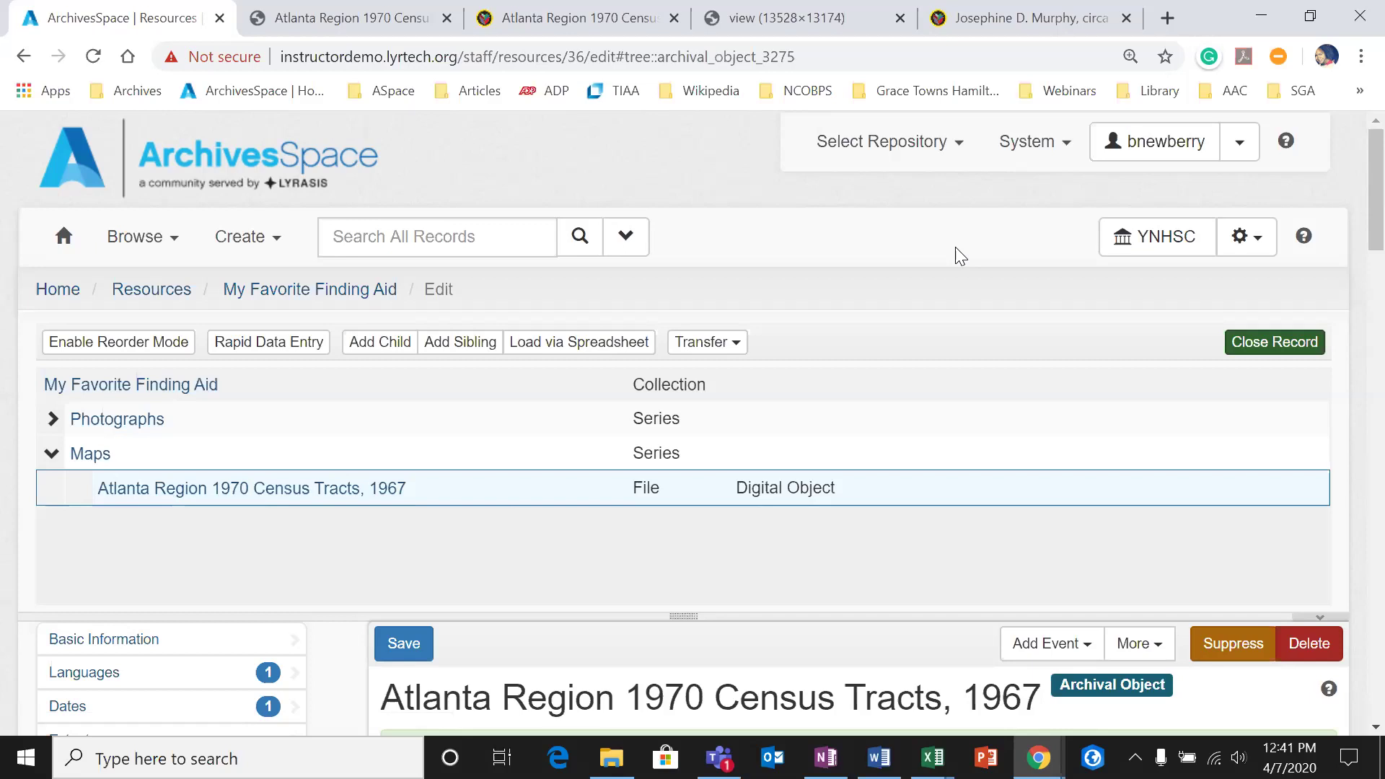
Step: Review the digital object's public record page and its linked map image, and return to the staff resource tree
click(285, 17)
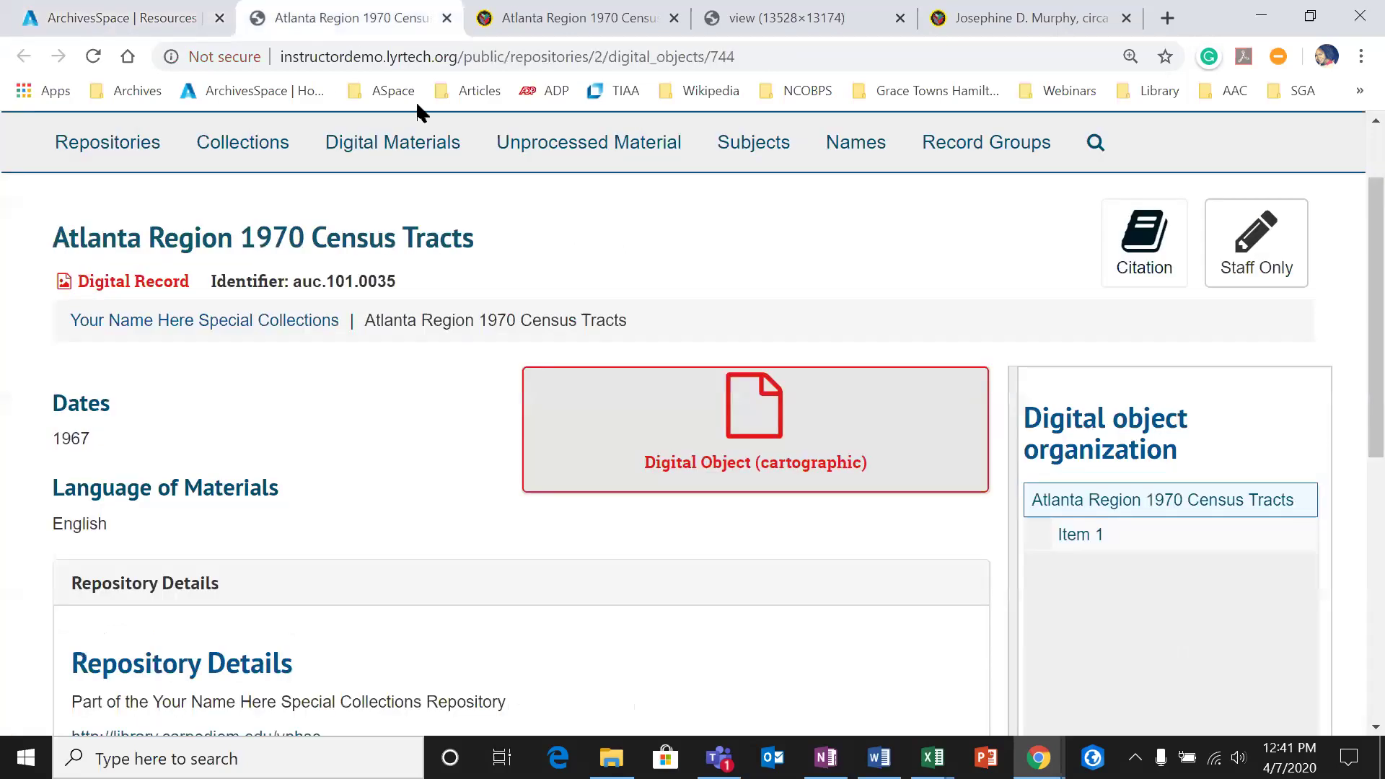
click(589, 432)
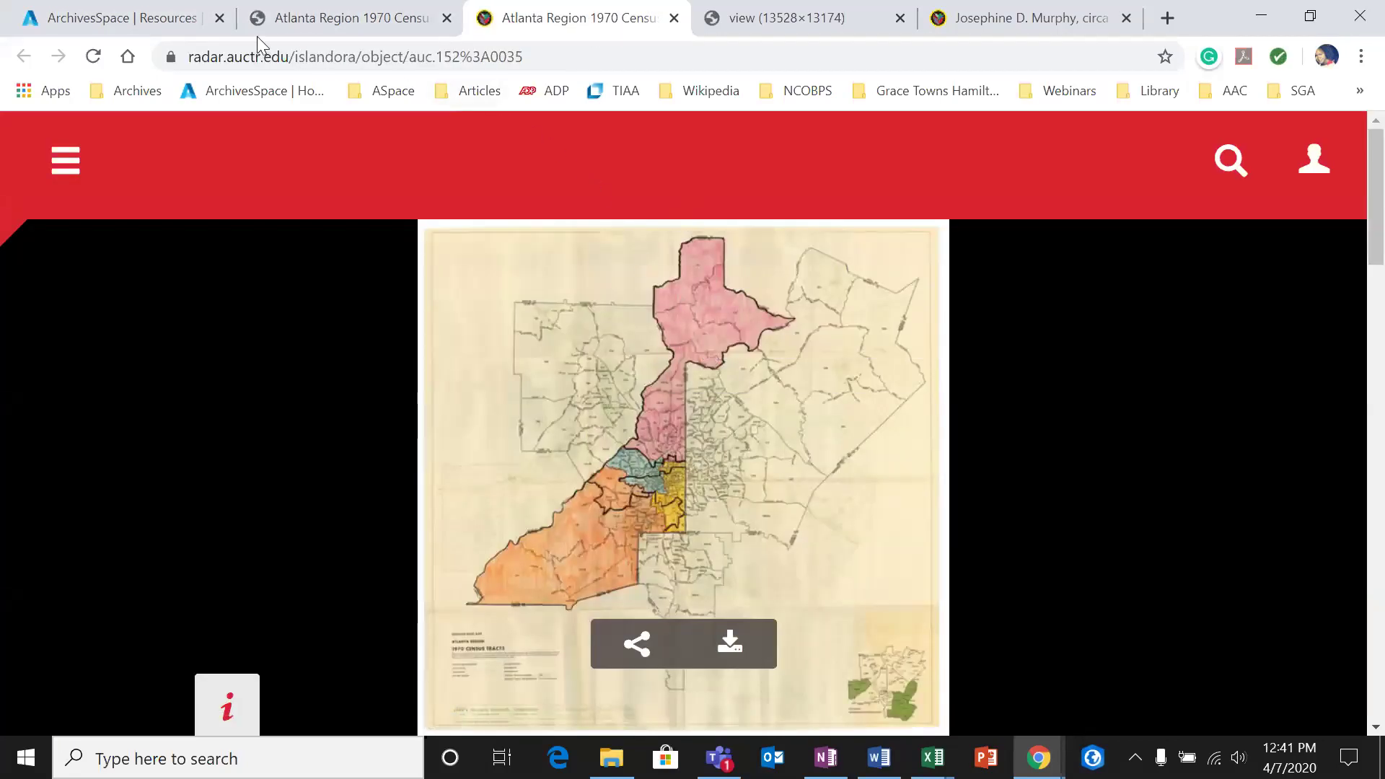
click(61, 15)
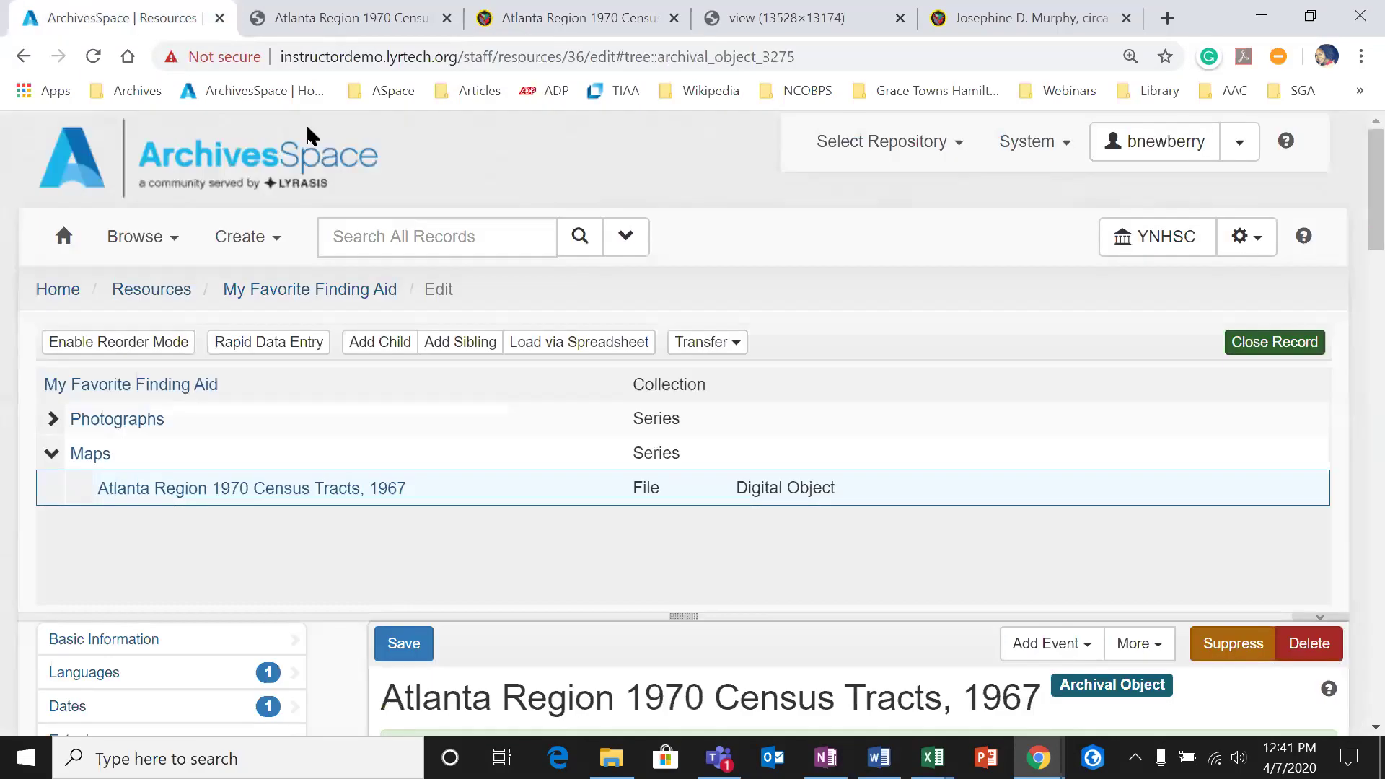
click(361, 15)
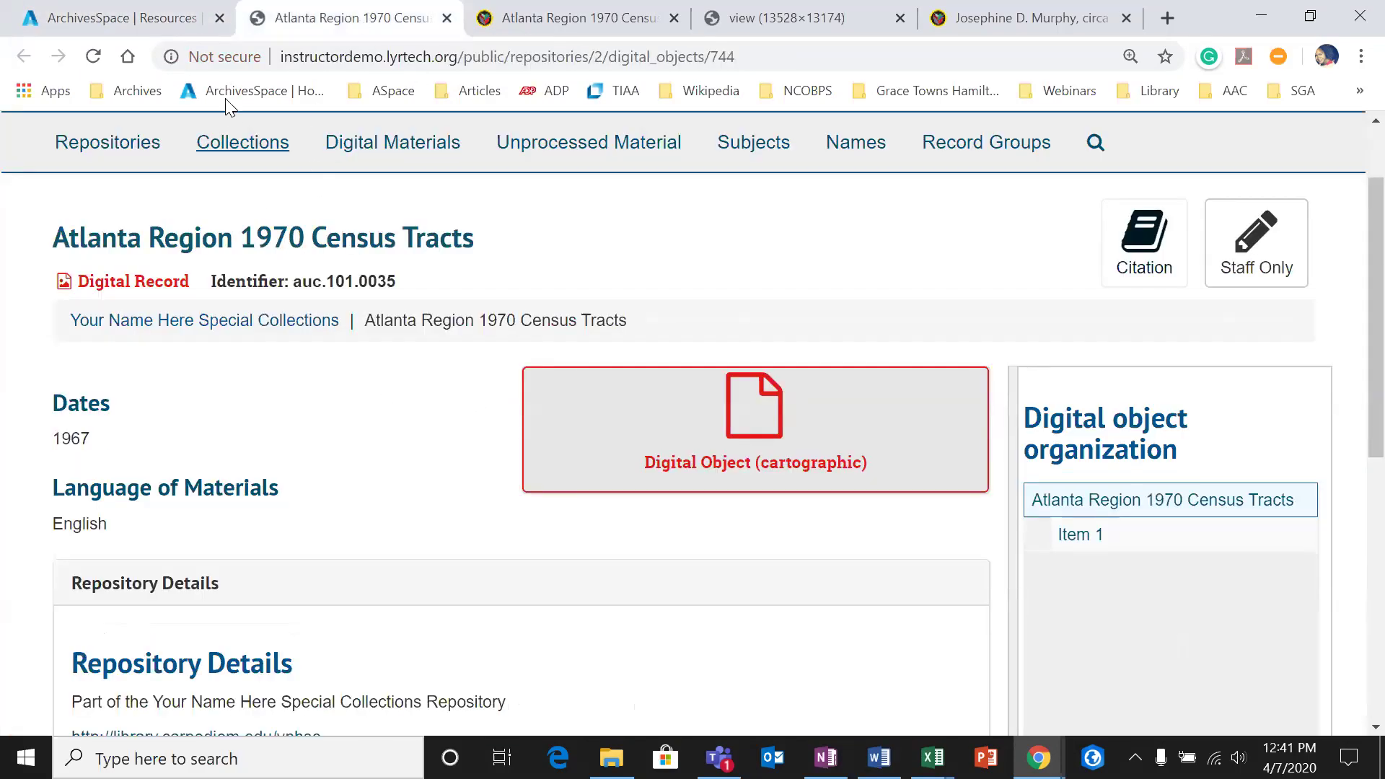
click(179, 10)
scroll(799, 309, down, 3)
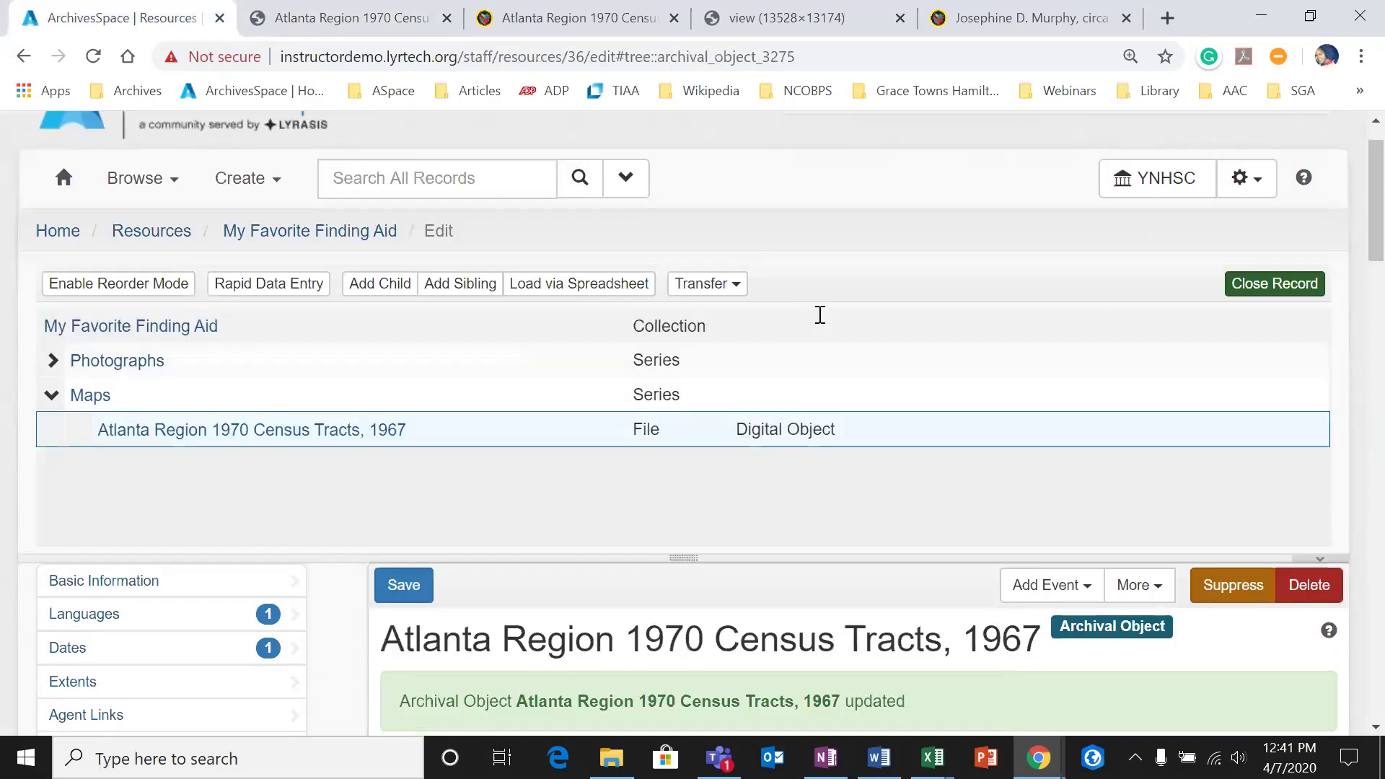
scroll(845, 403, up, 3)
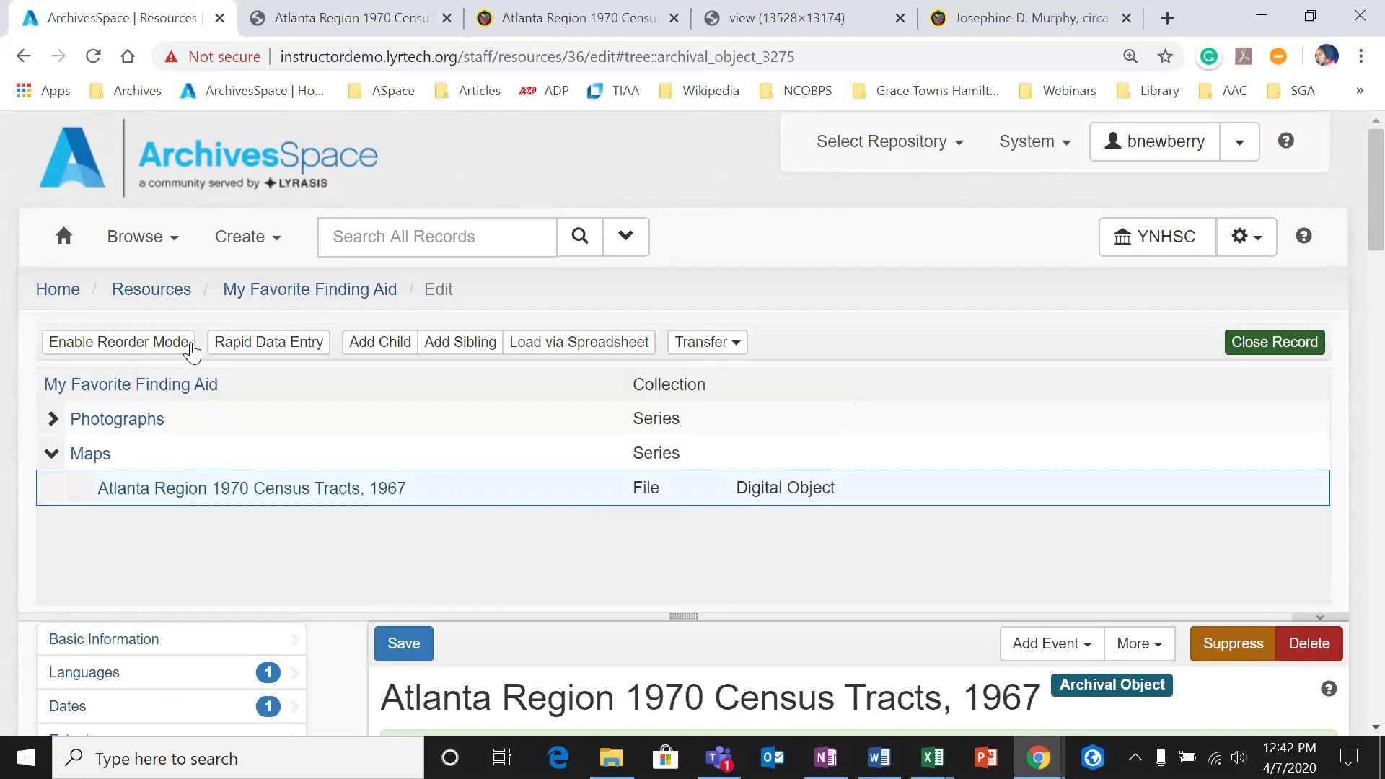
Step: Browse the digital objects and open the Watercolor of Joliette Hopper fly (fishing fly) record for viewing
click(167, 256)
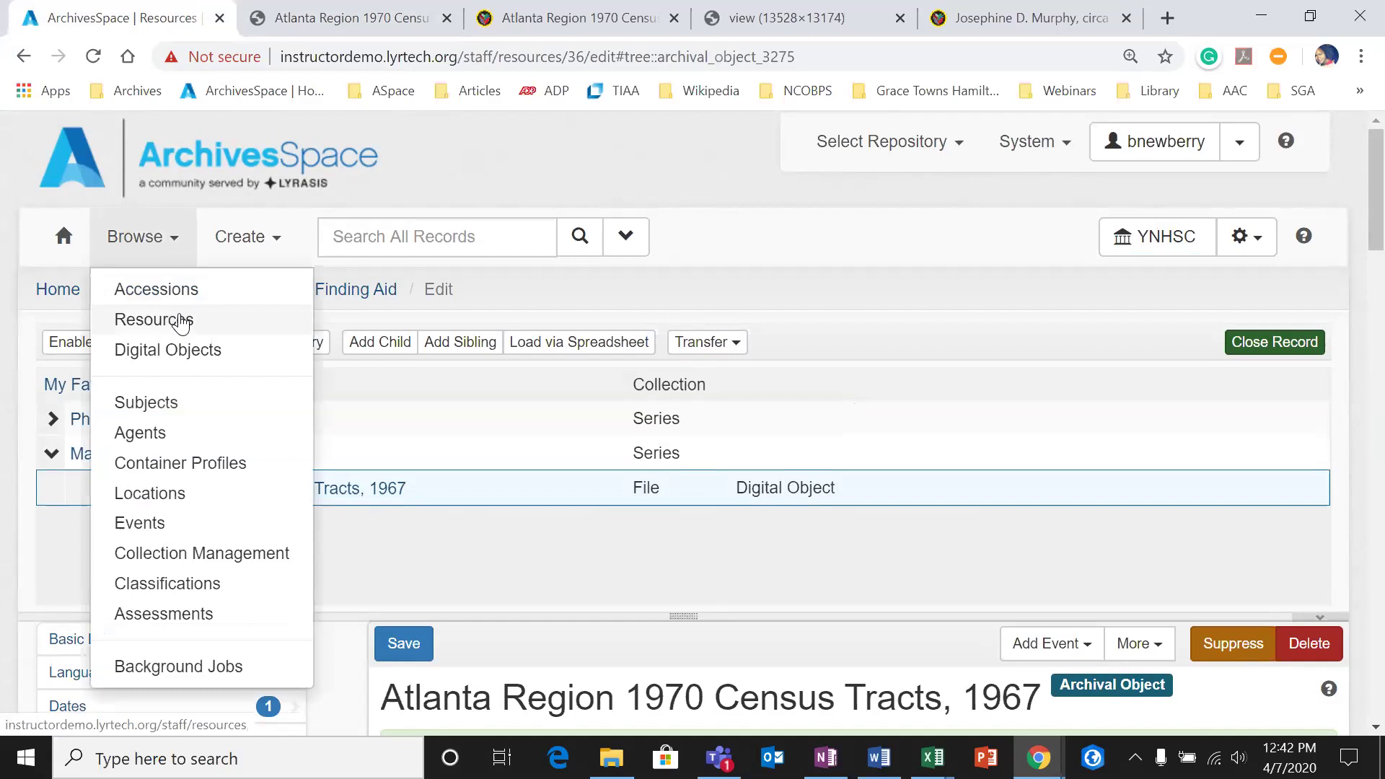
click(176, 356)
scroll(634, 377, down, 1)
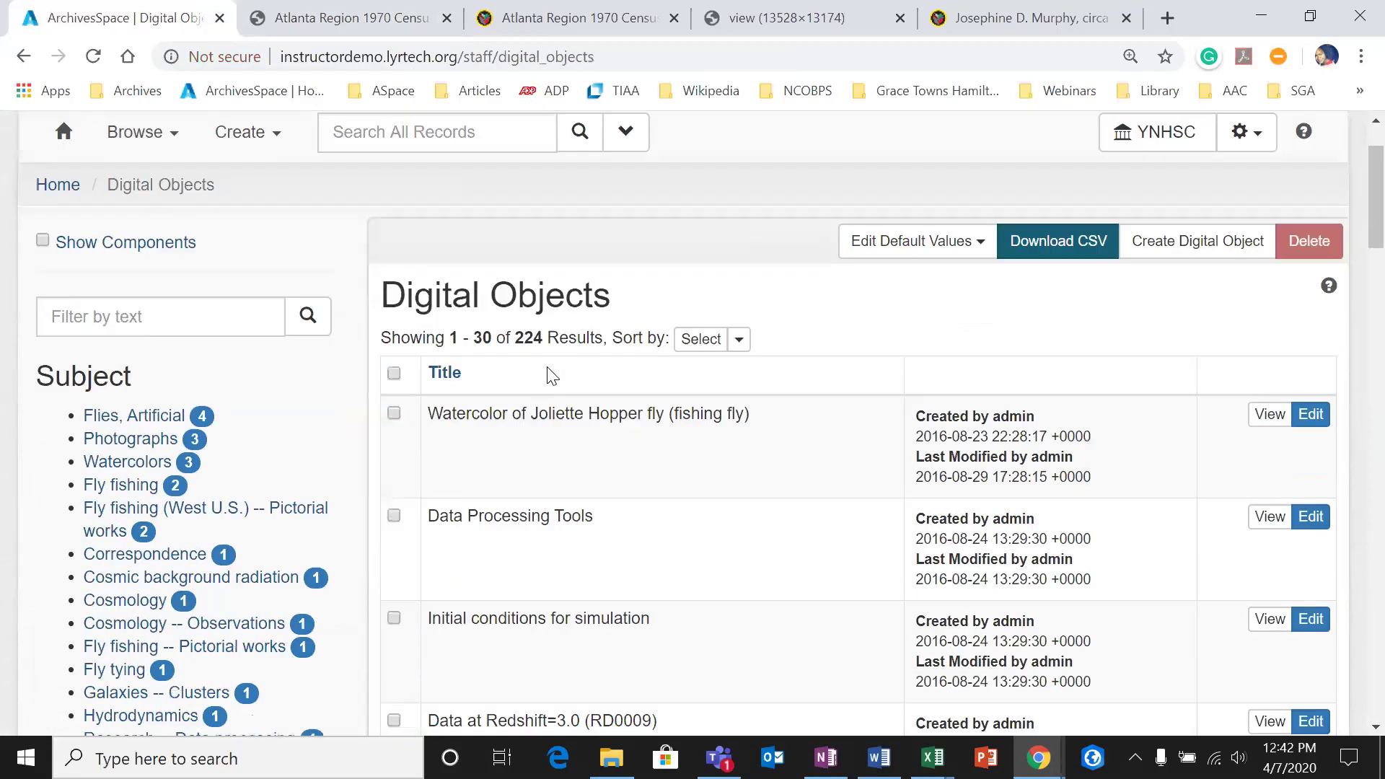
scroll(535, 446, down, 1)
scroll(588, 418, up, 2)
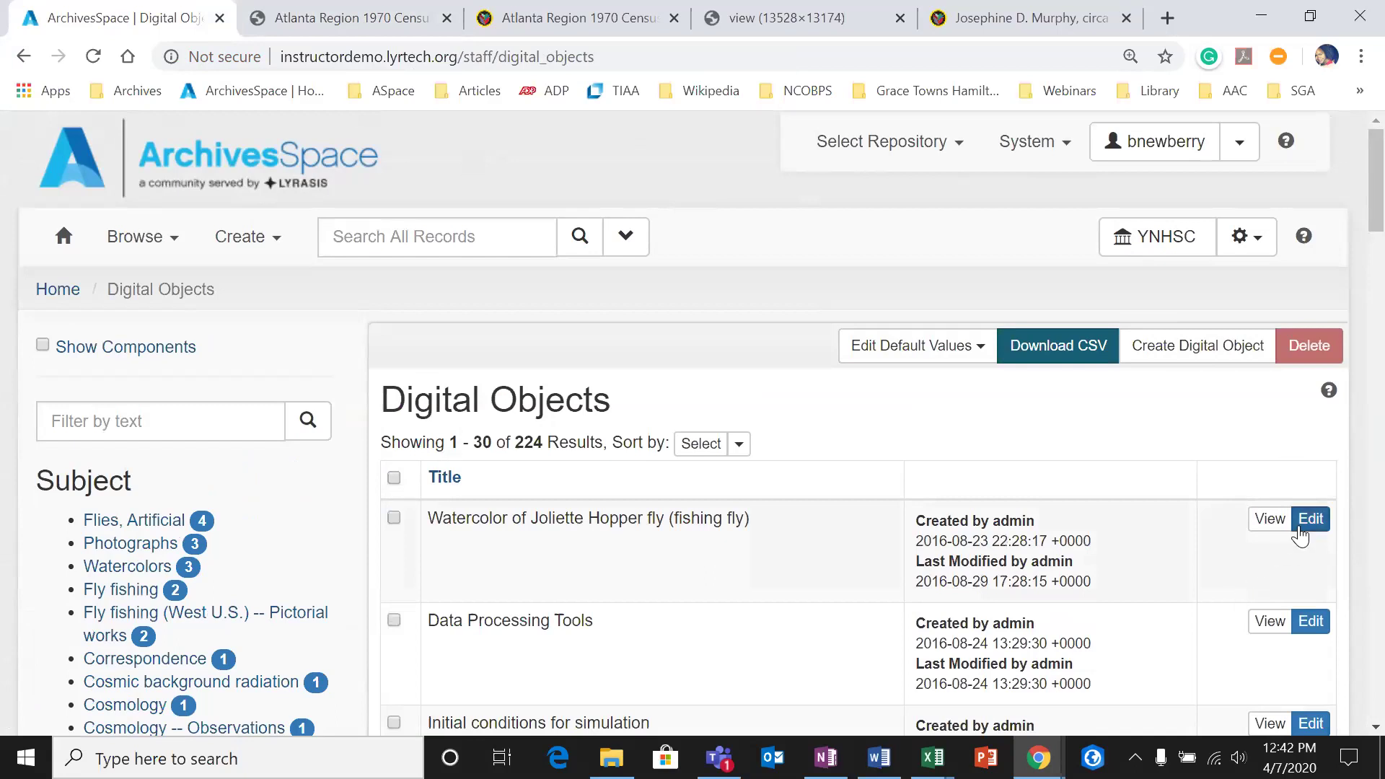
click(1270, 519)
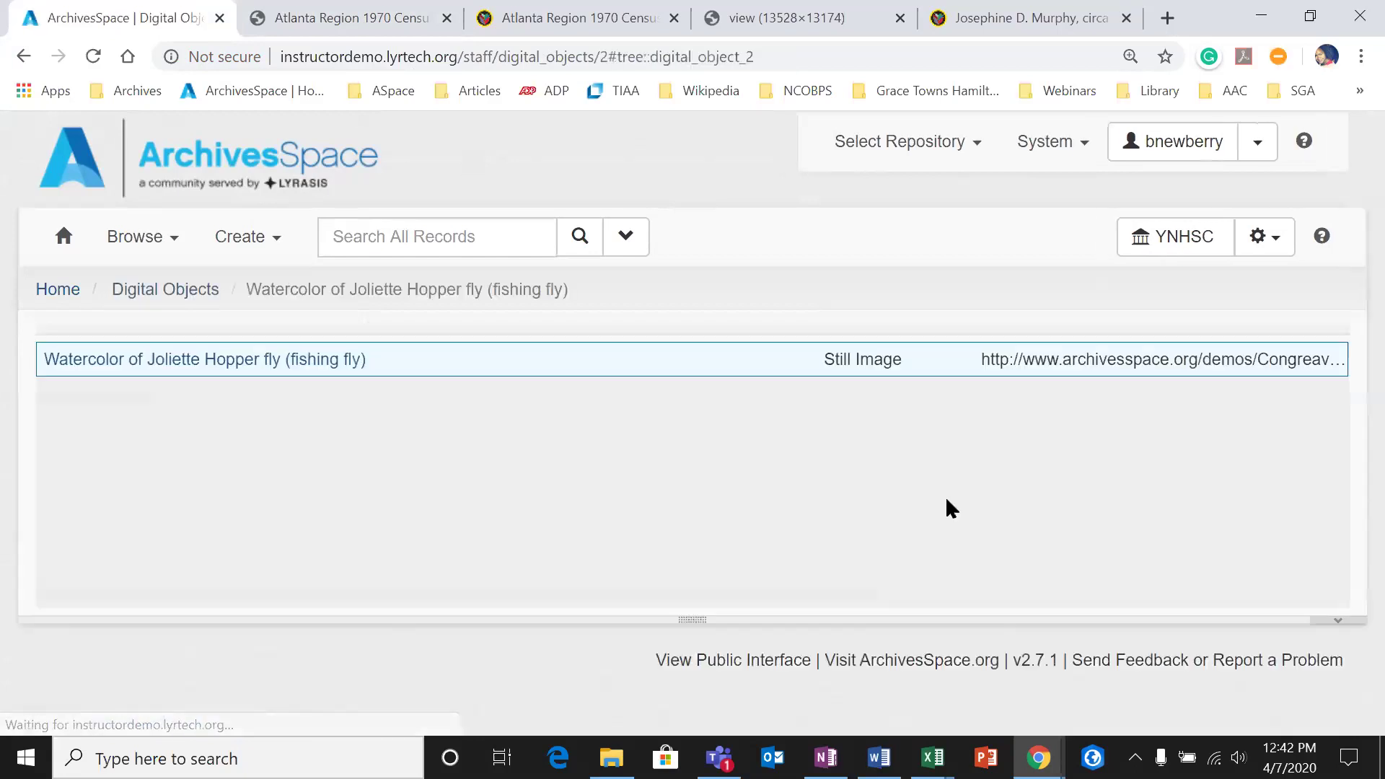
scroll(1025, 481, down, 3)
Step: Search "water" for the Watercolor of Brassie fly nymph (fishing fly) digital object and merge it into the open record
click(972, 453)
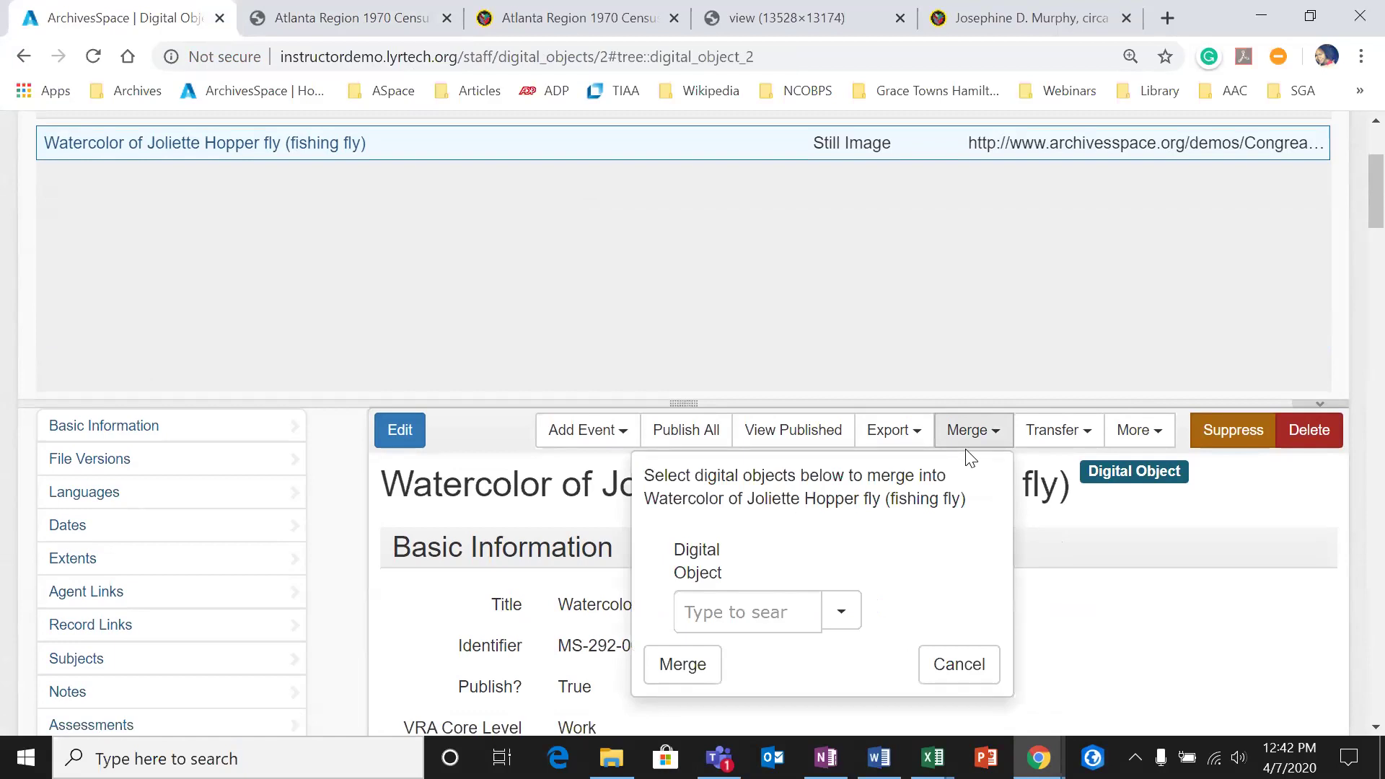
click(727, 610)
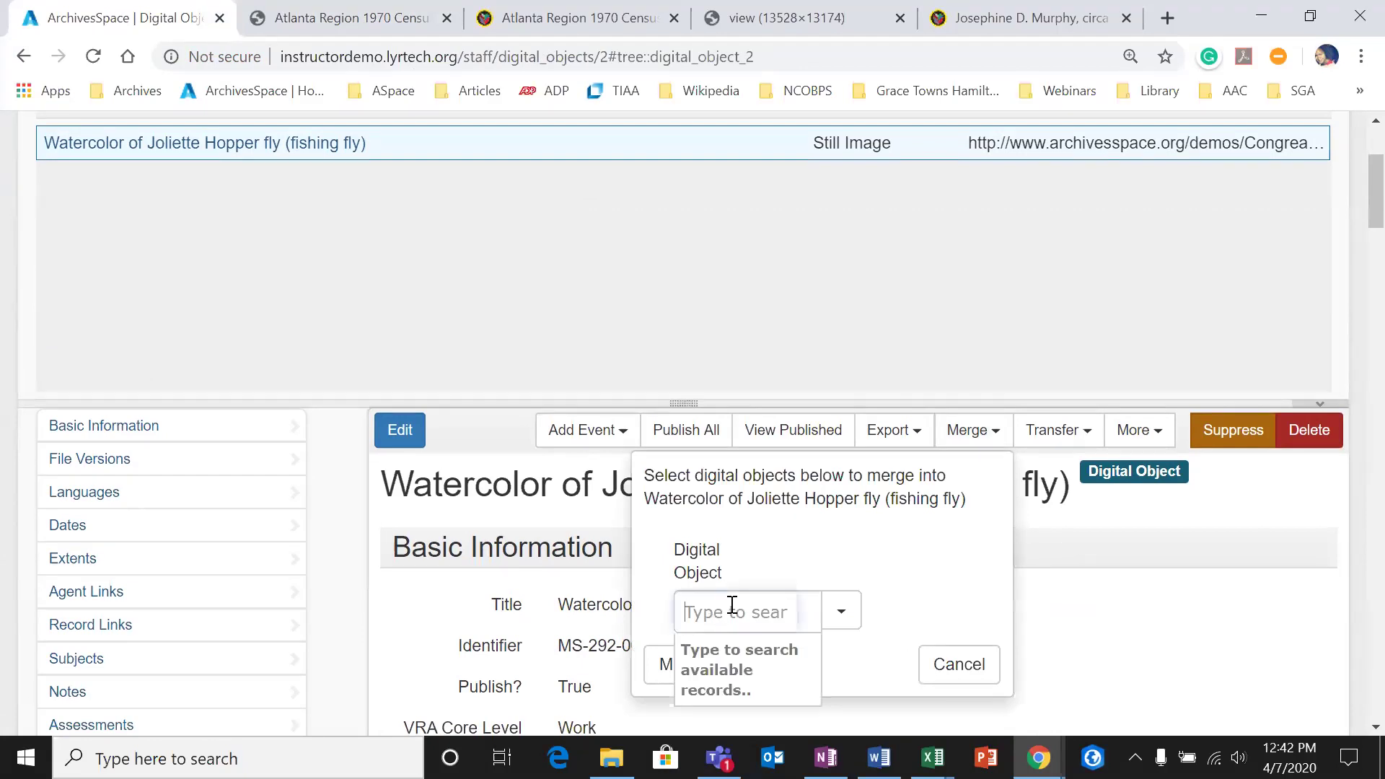
scroll(774, 531, down, 2)
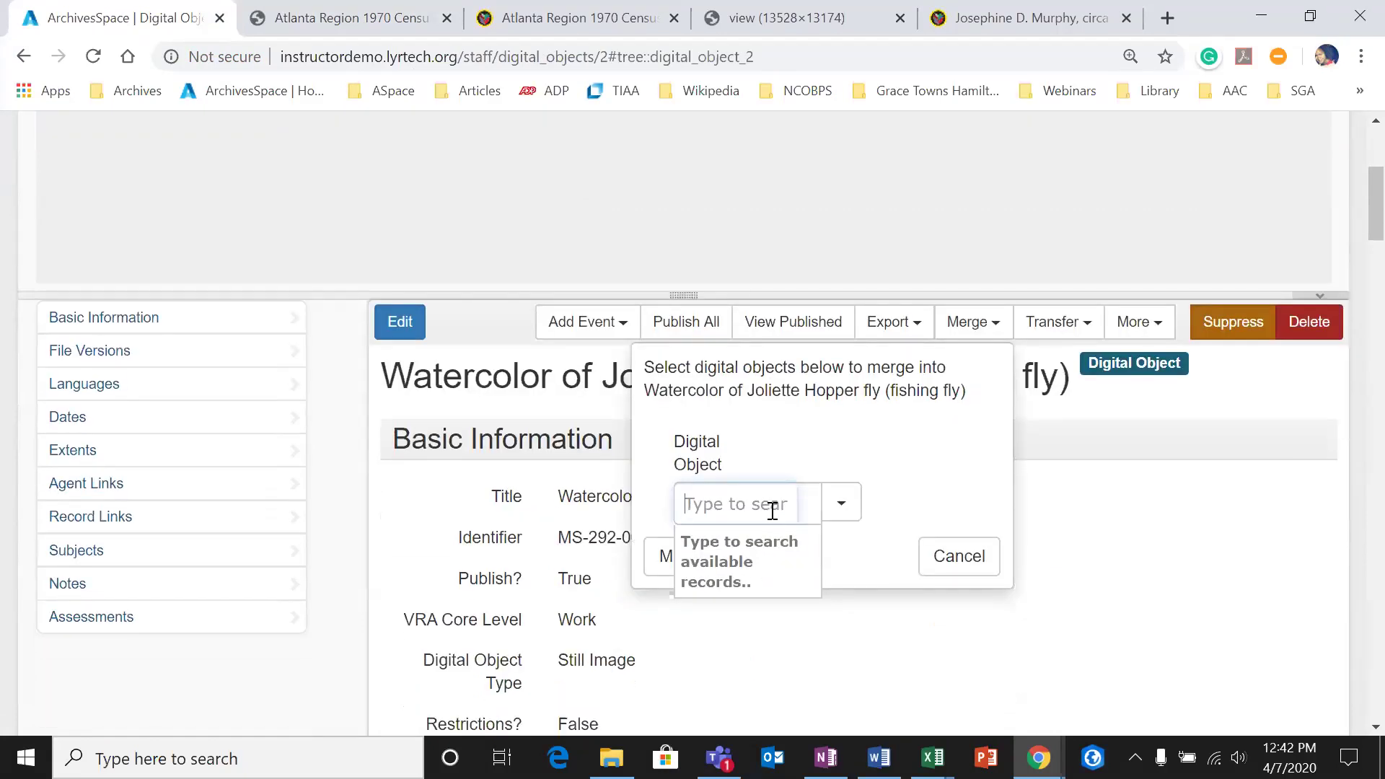
text(water)
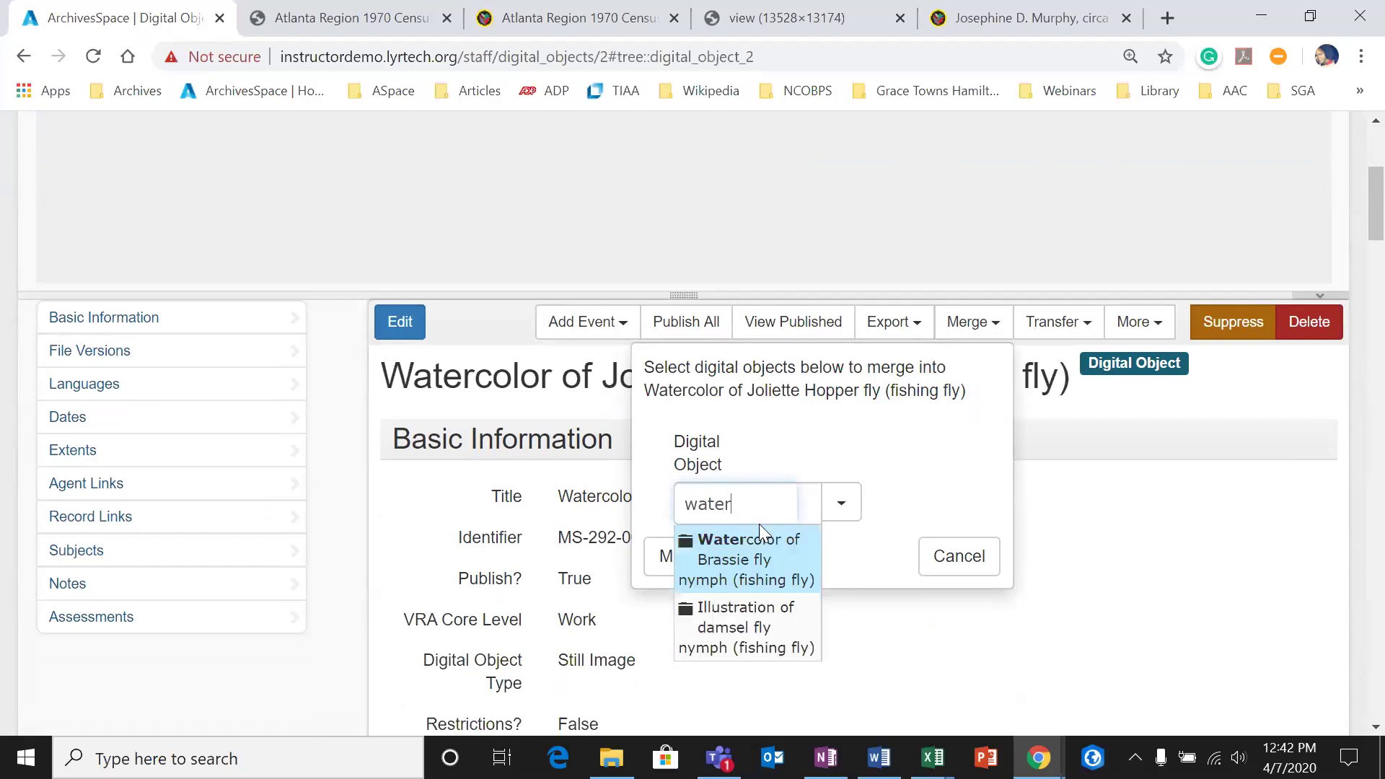
click(751, 540)
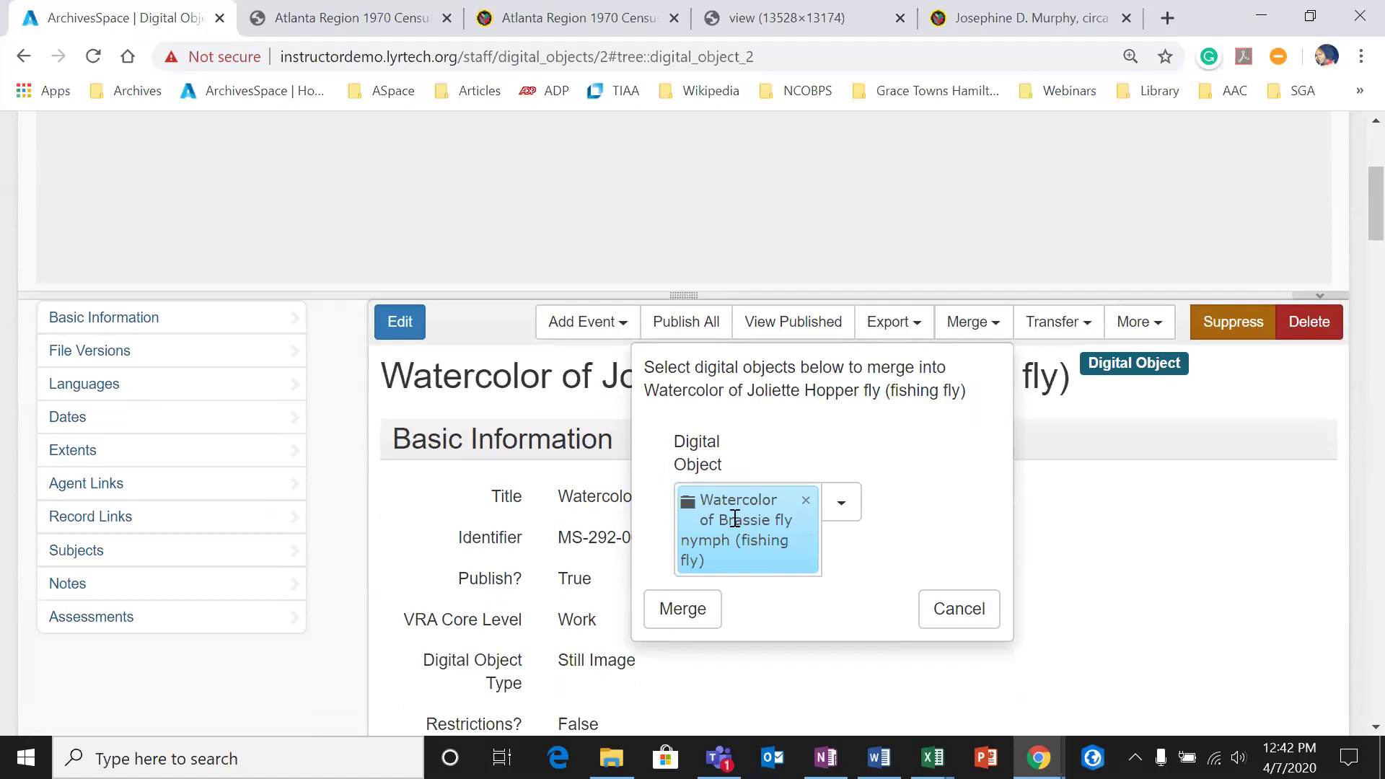
click(842, 505)
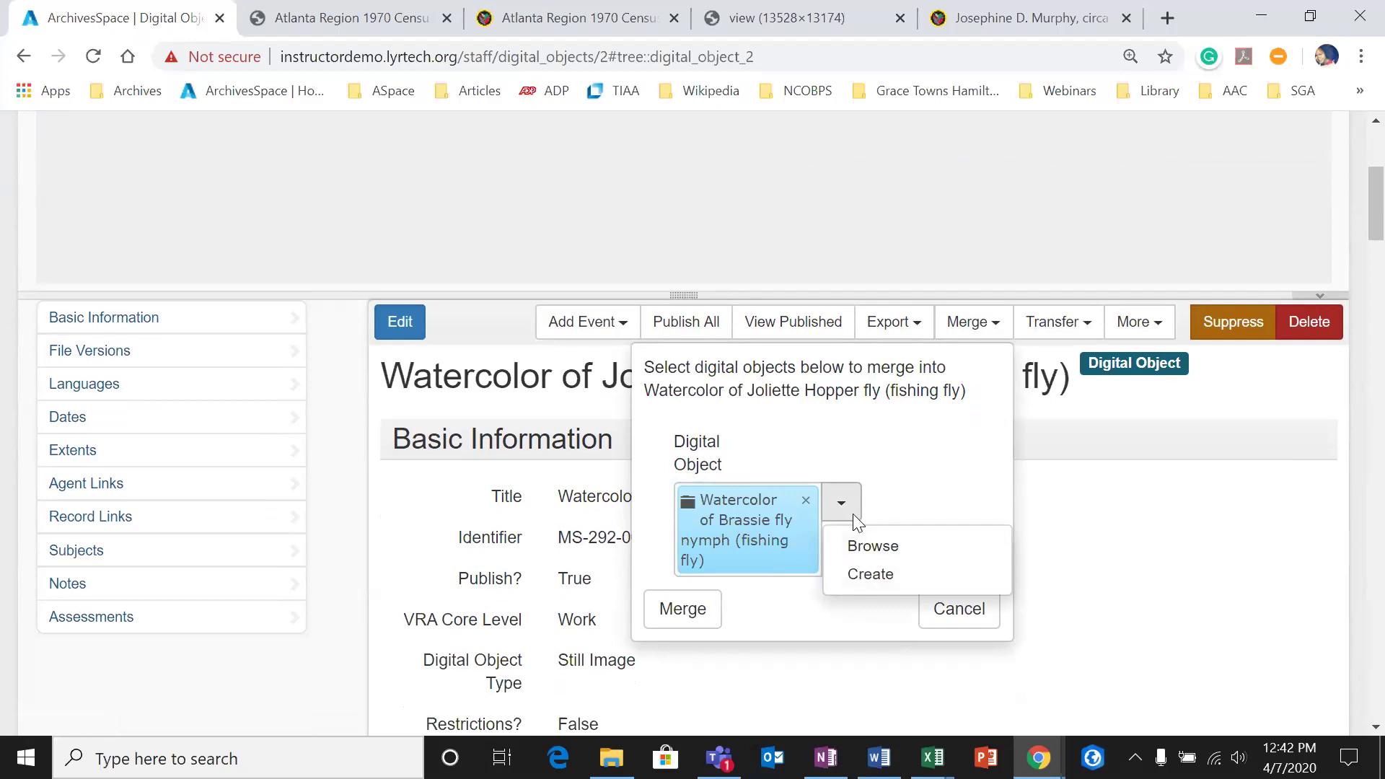
click(706, 613)
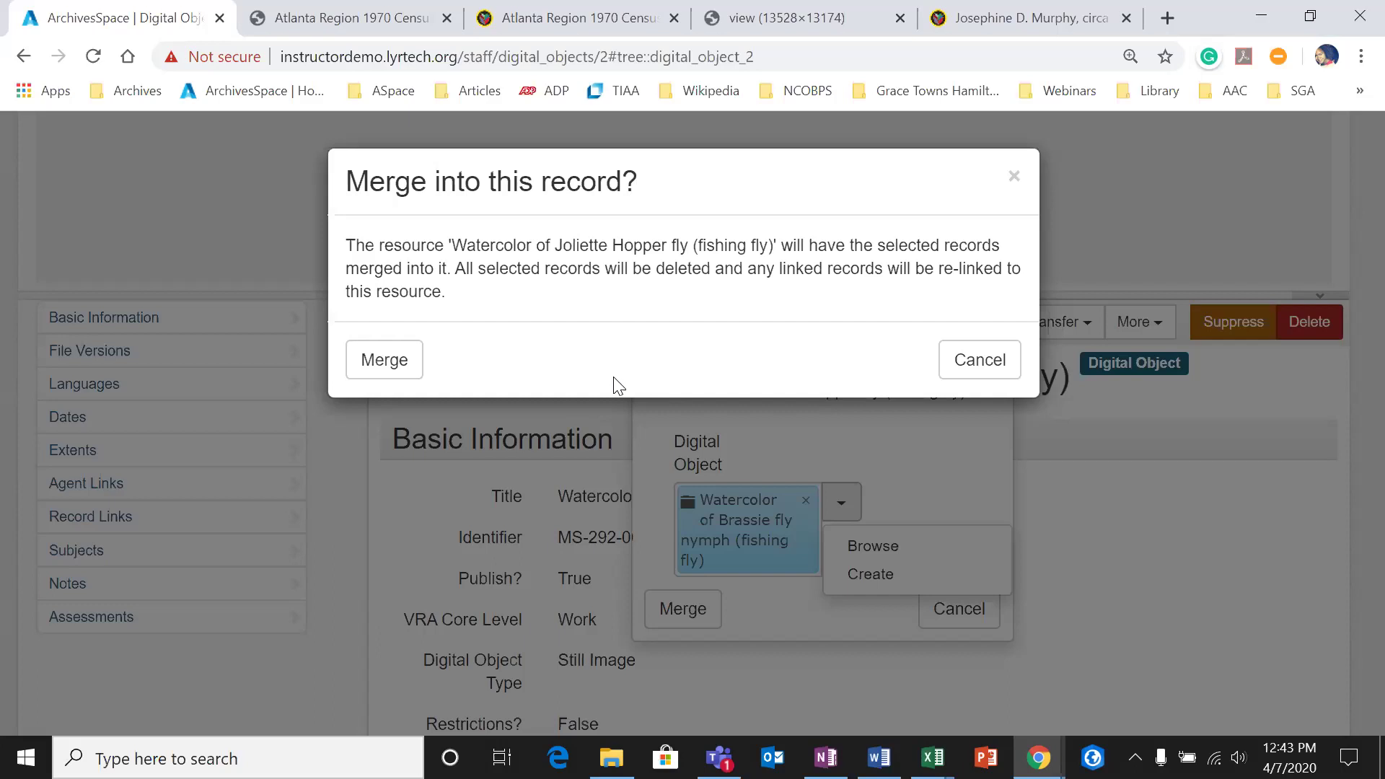
click(400, 378)
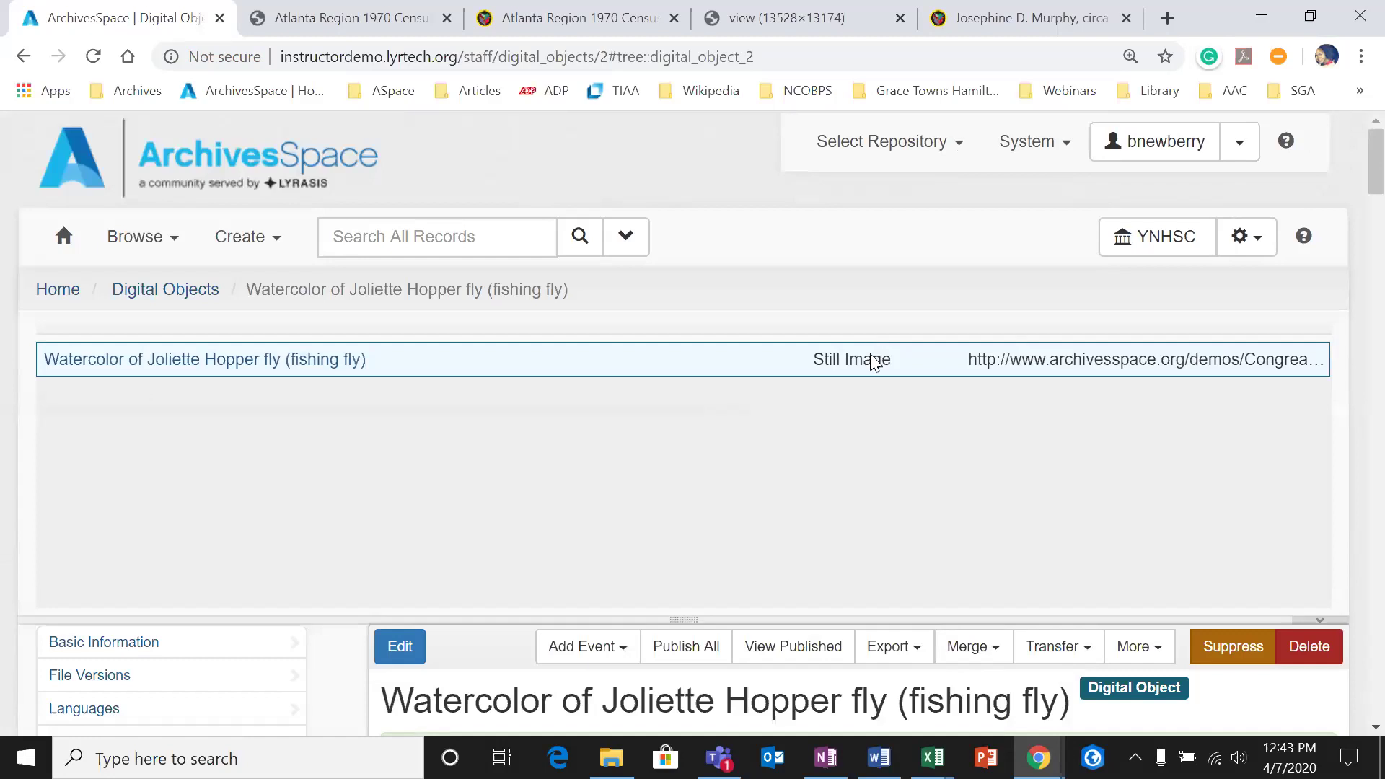
Step: Review the merged digital object's basic information, file versions, agent links, record links, subjects and notes
scroll(770, 465, down, 6)
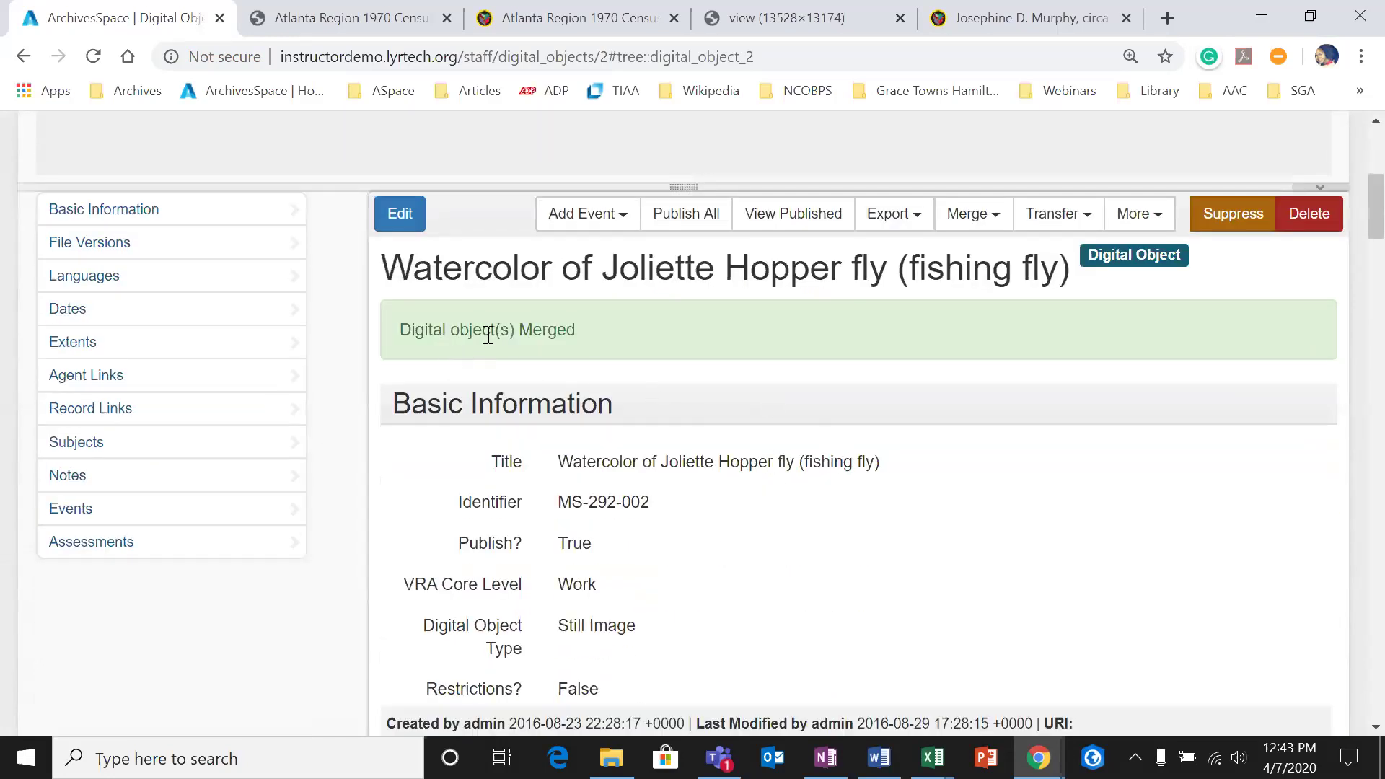
scroll(638, 368, down, 3)
scroll(638, 368, down, 10)
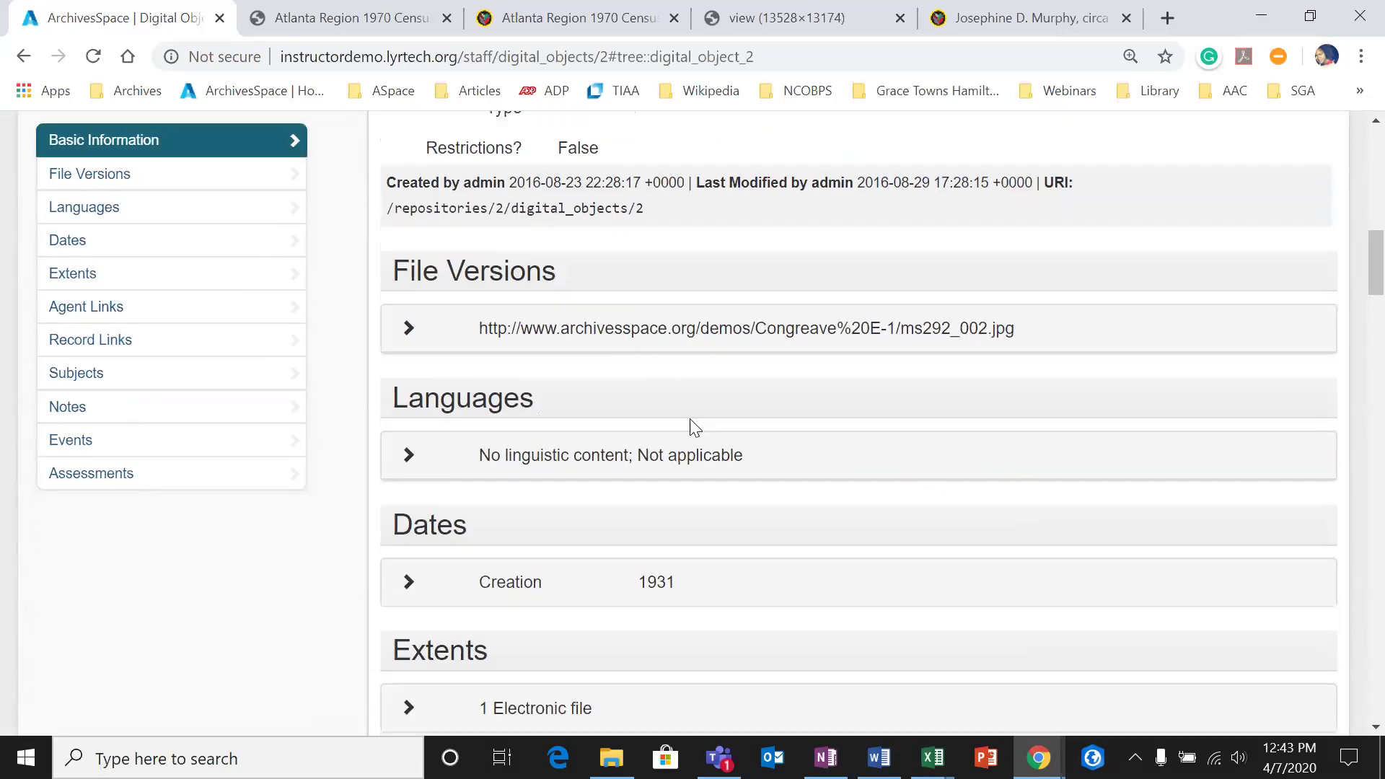
scroll(700, 423, down, 5)
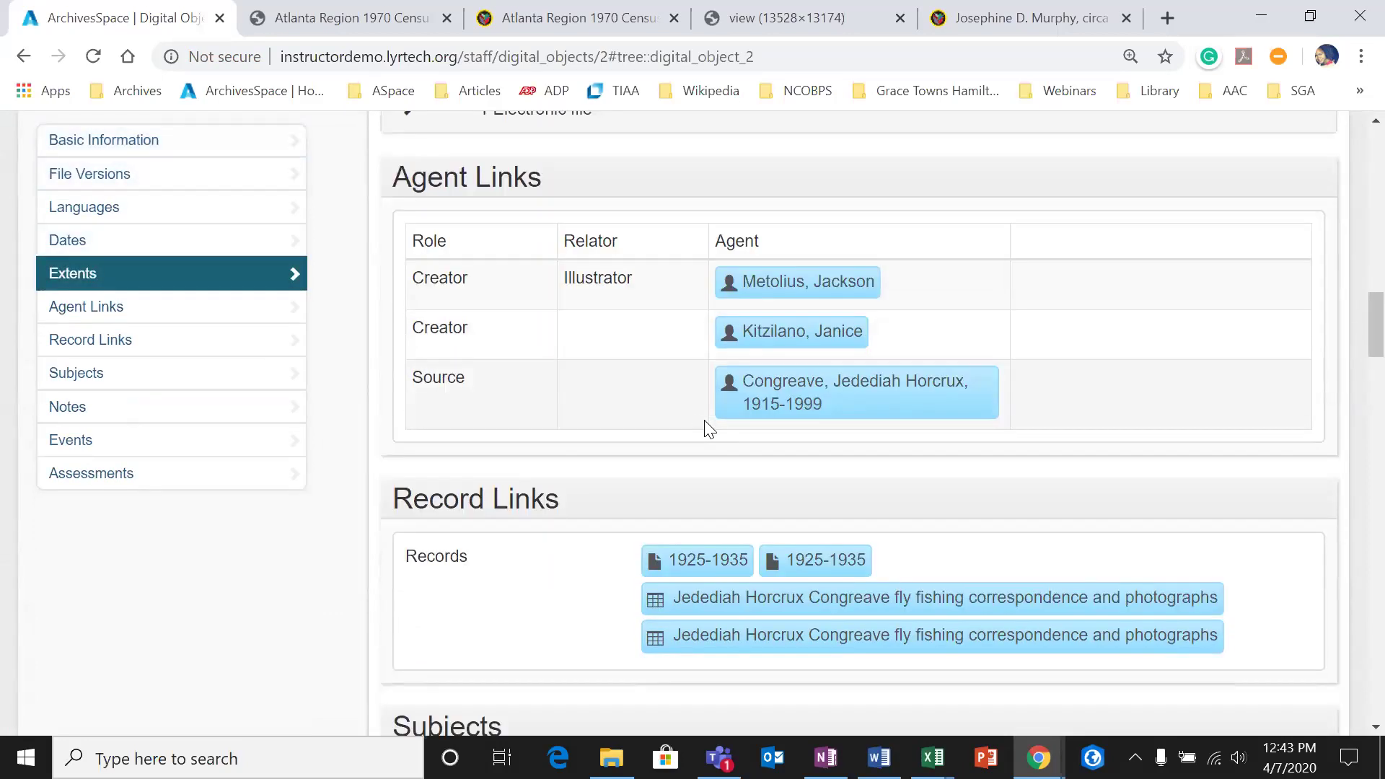
scroll(723, 411, down, 3)
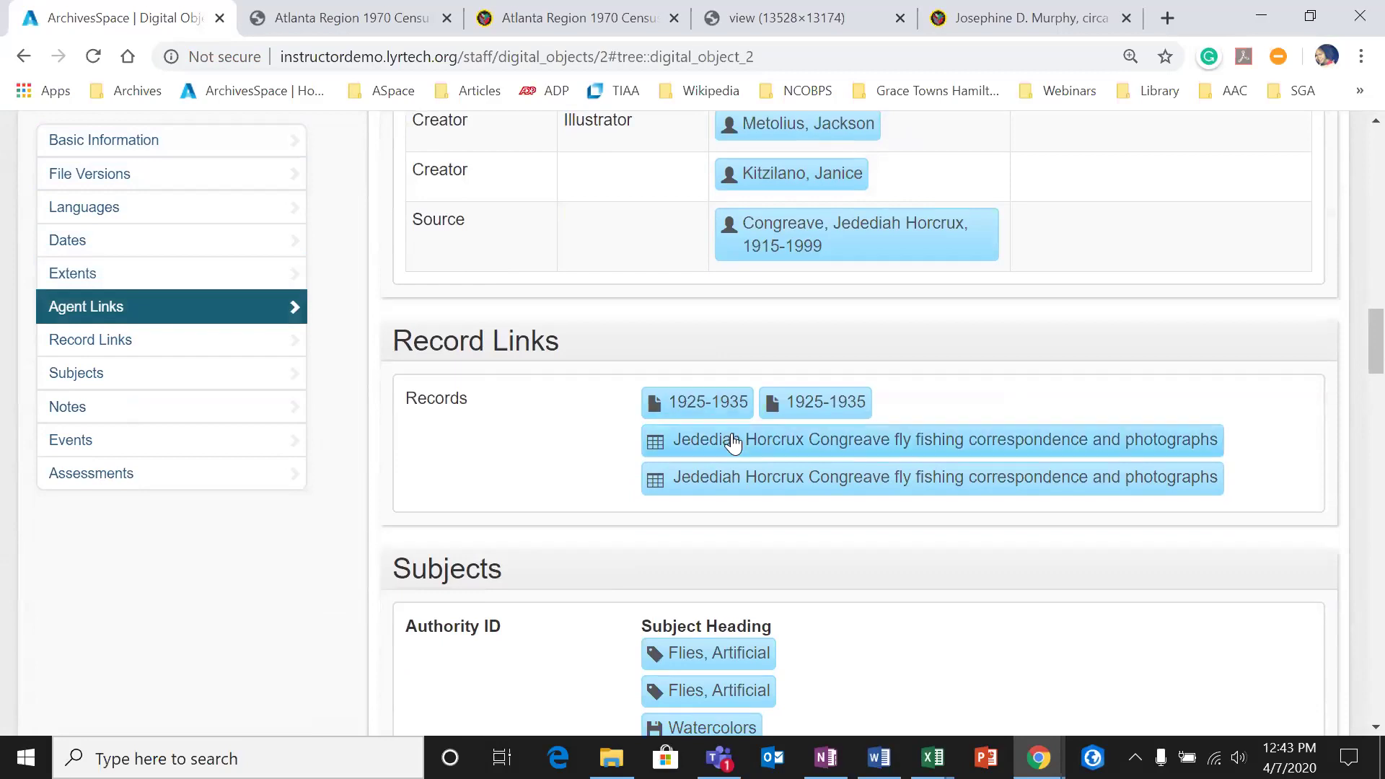
scroll(734, 473, down, 8)
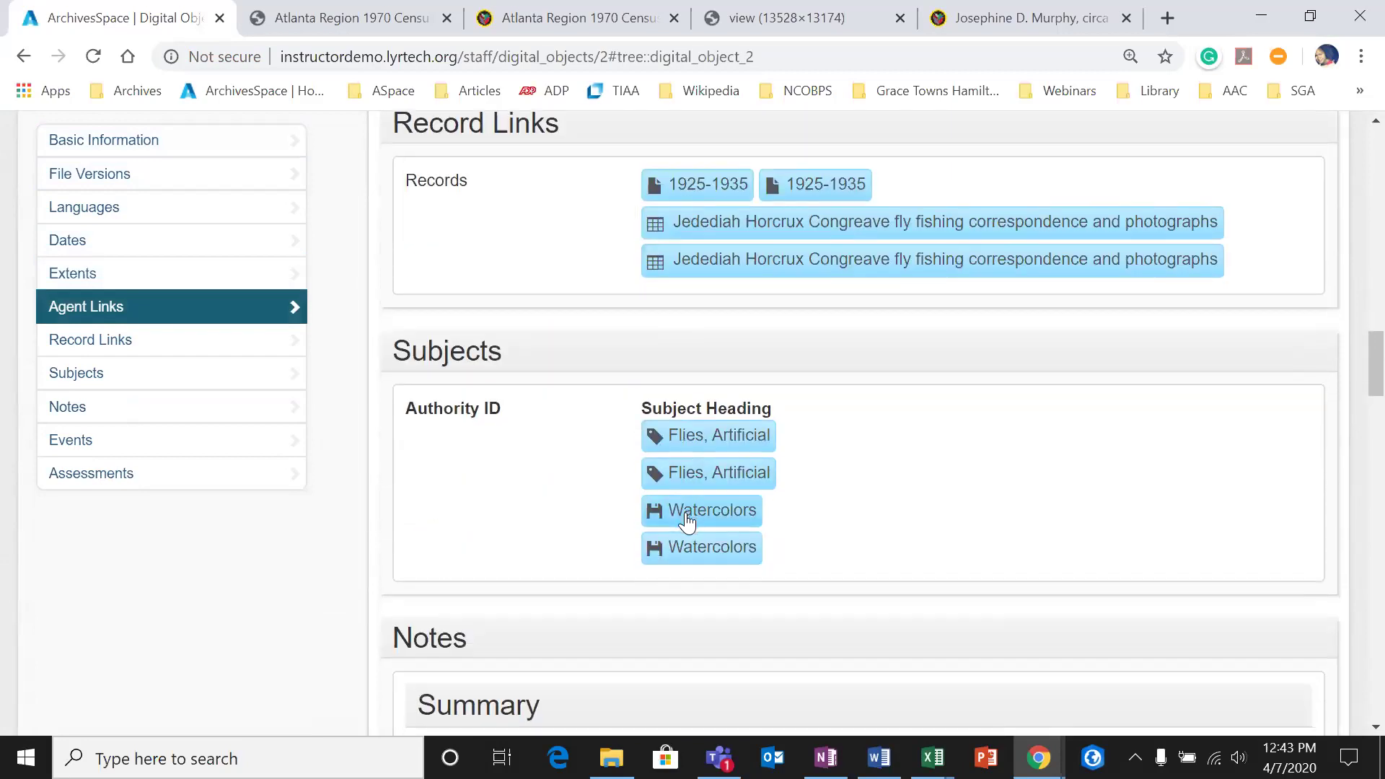
scroll(693, 511, down, 2)
scroll(704, 509, up, 3)
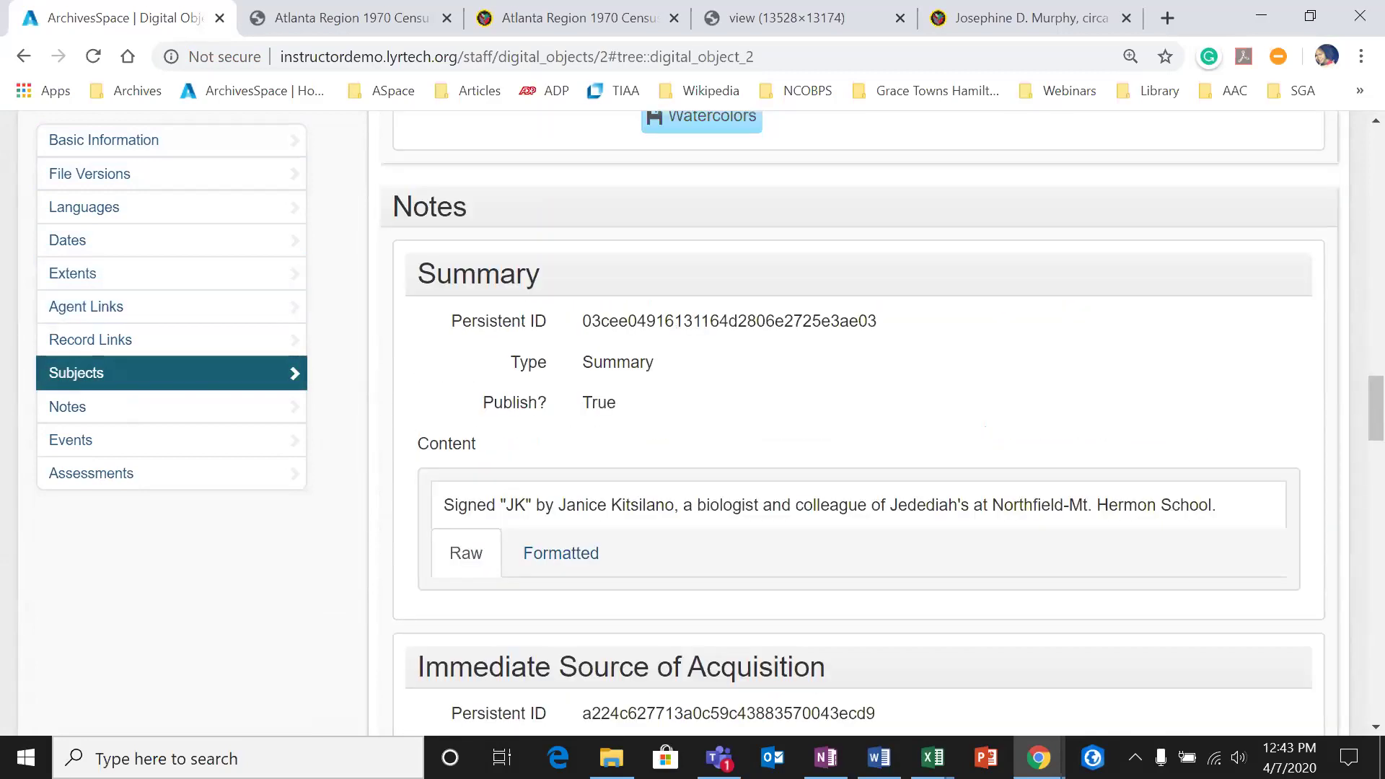
drag(1374, 405, 1374, 137)
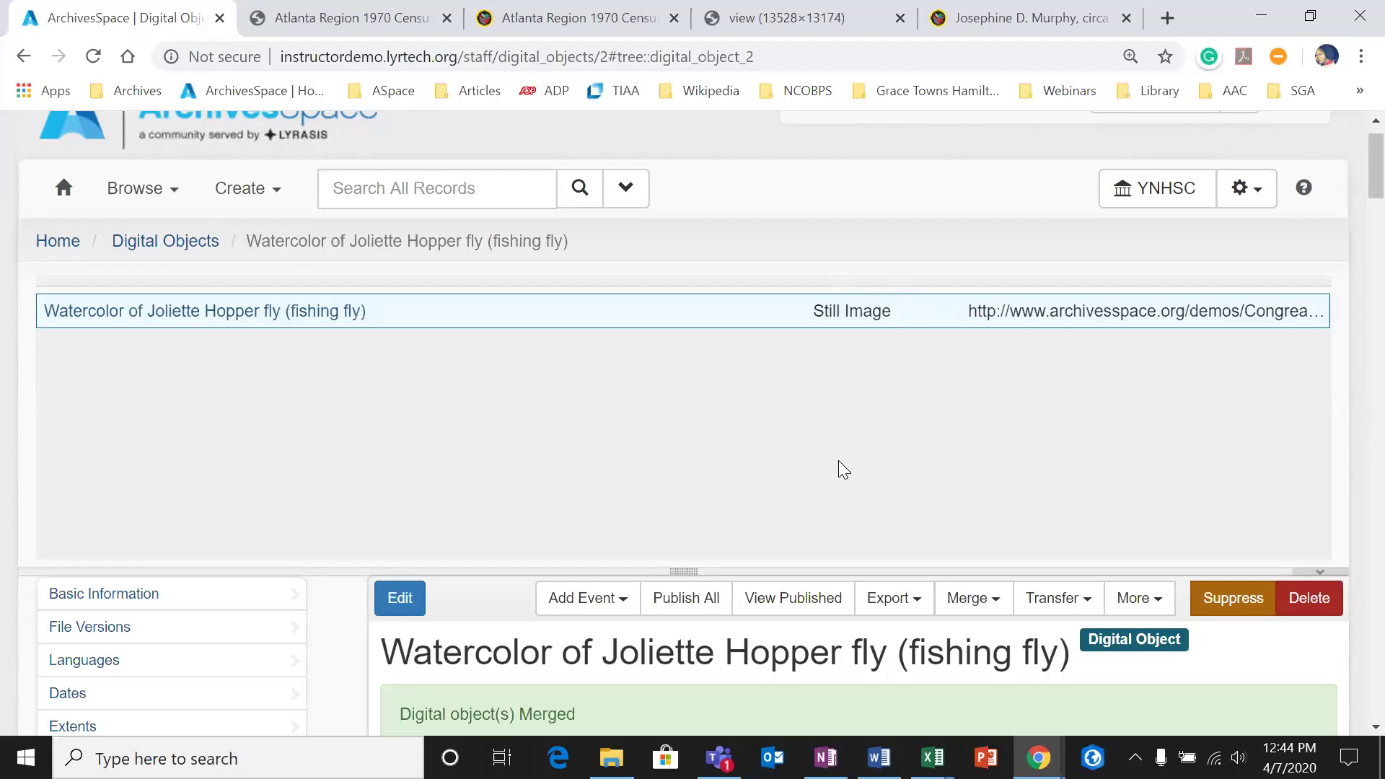
Step: Examine the digital object's export options, including the MODS and Dublin Core choices for the METS download
scroll(887, 505, down, 3)
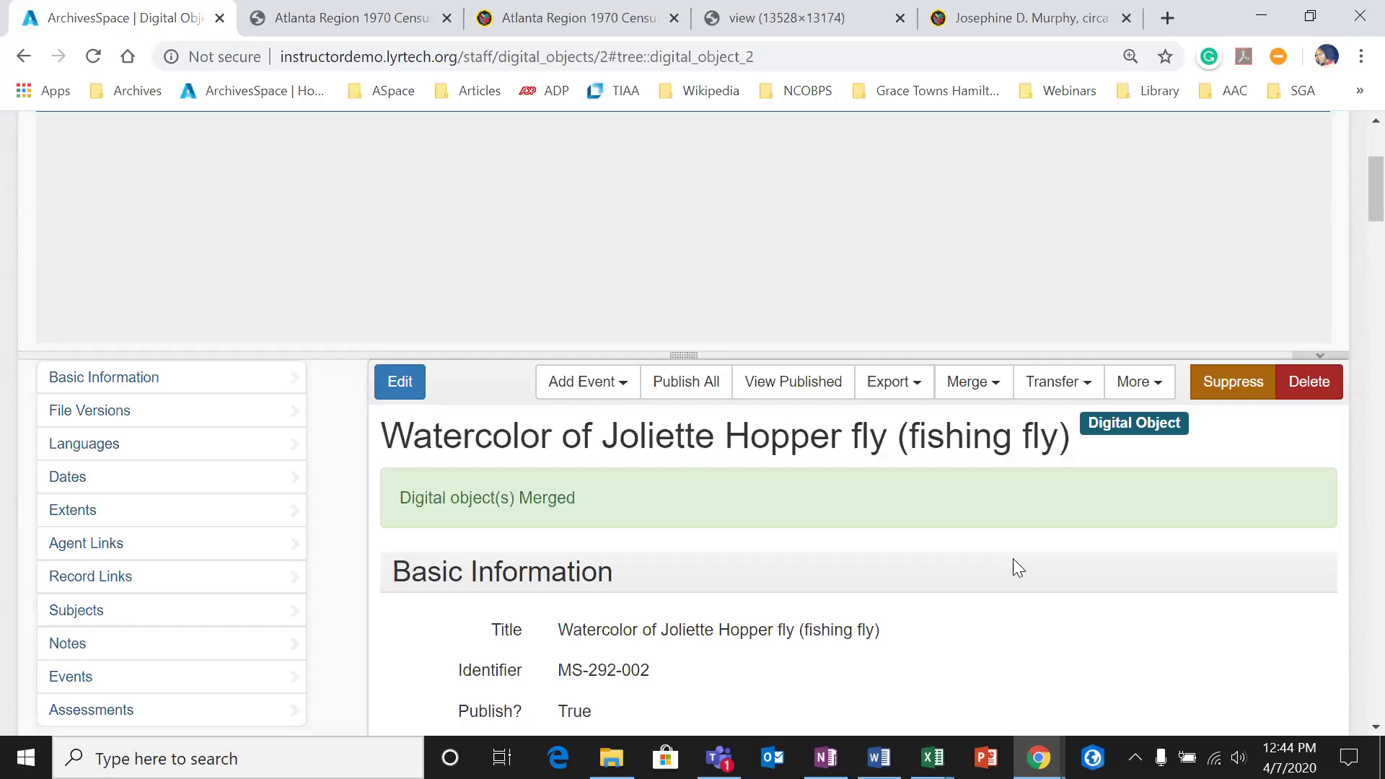
click(921, 383)
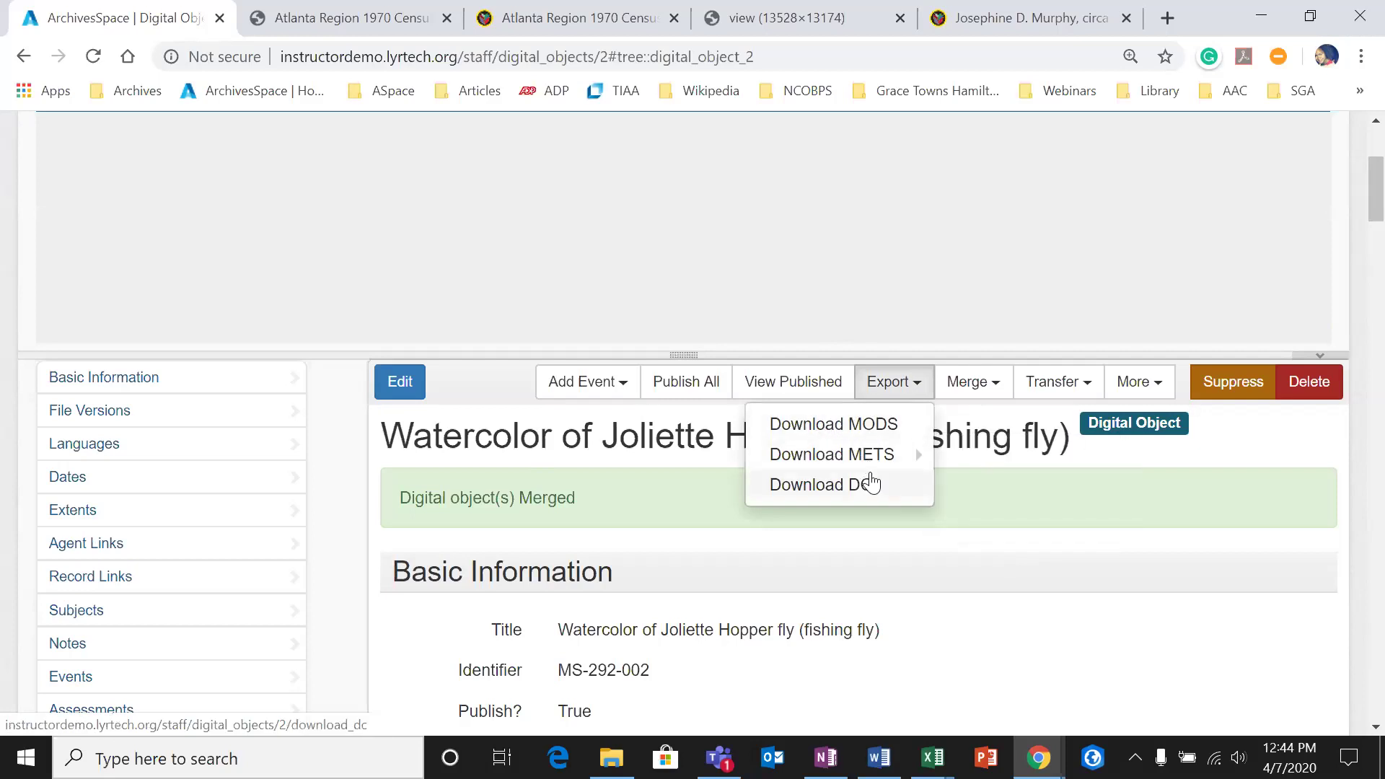
mouse_move(869, 455)
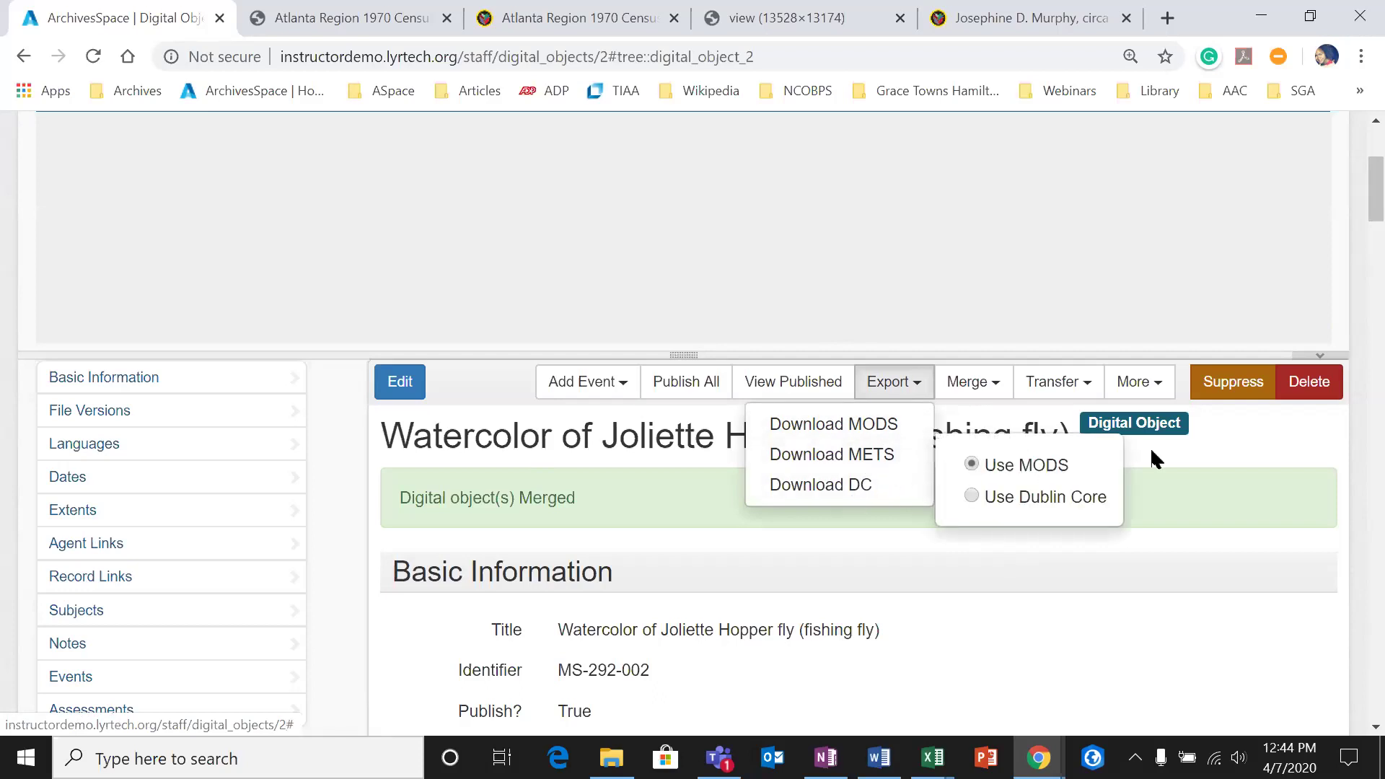
click(1221, 437)
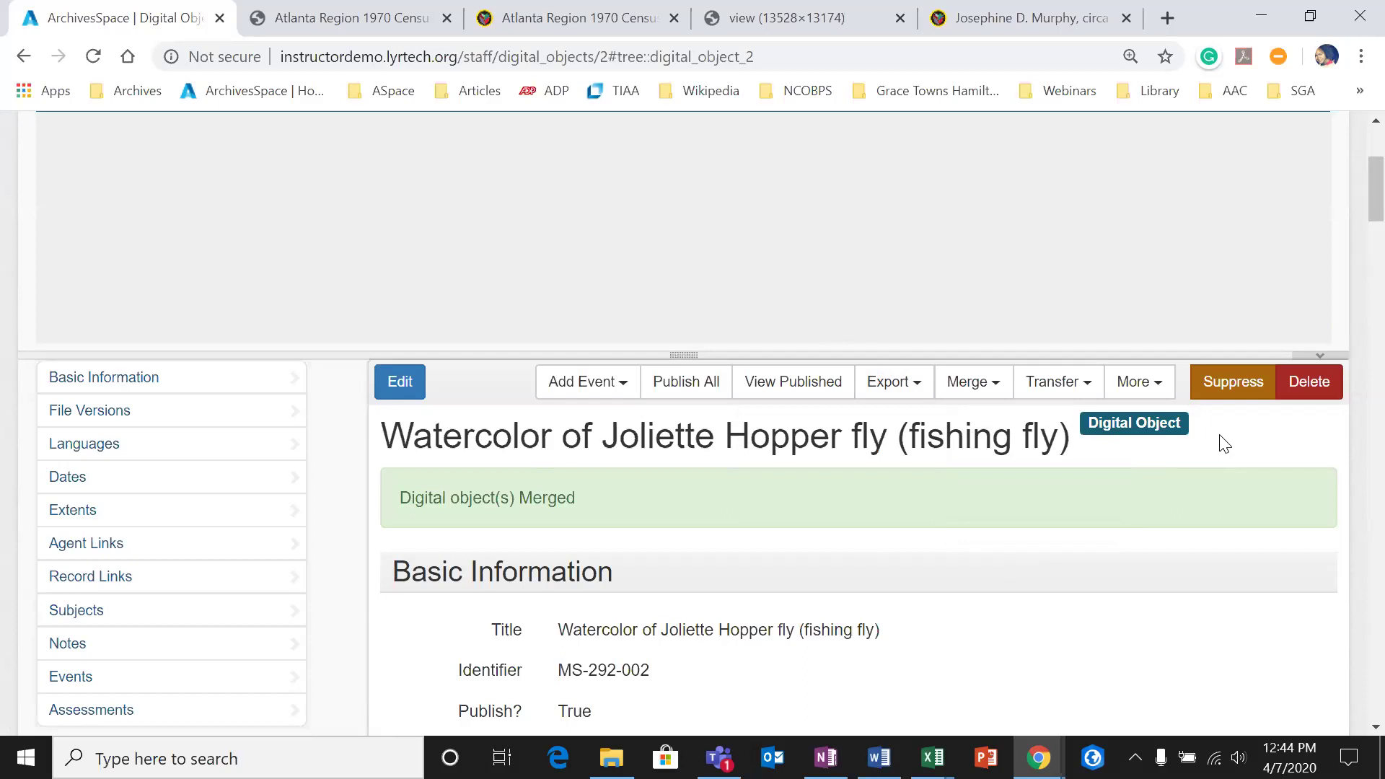
Step: Open the group management page for the YNHSC repository
scroll(1169, 433, up, 3)
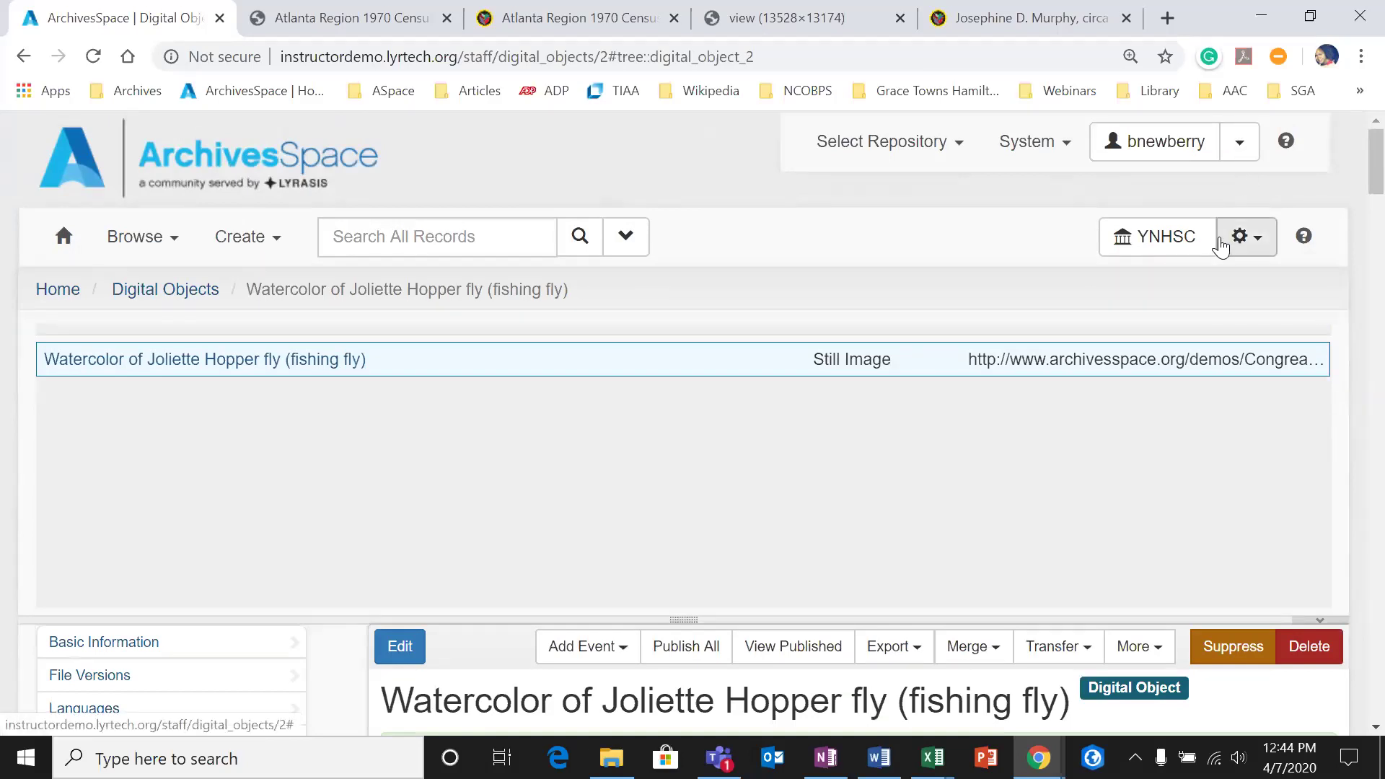
click(1258, 148)
click(1255, 245)
click(1259, 248)
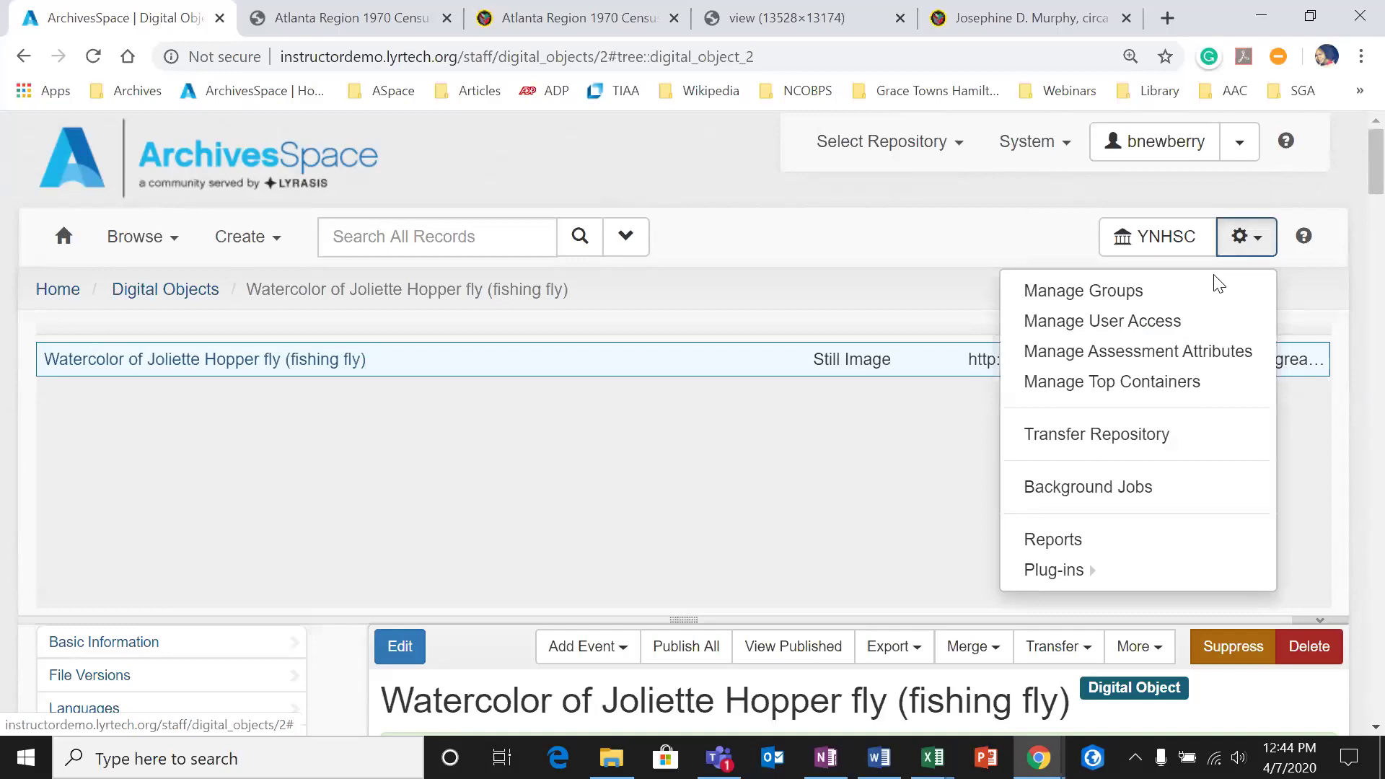
click(1184, 297)
Step: Open the Viewers of the YNHSC repository group, examine its member permissions, and return to the groups list
scroll(911, 296, down, 2)
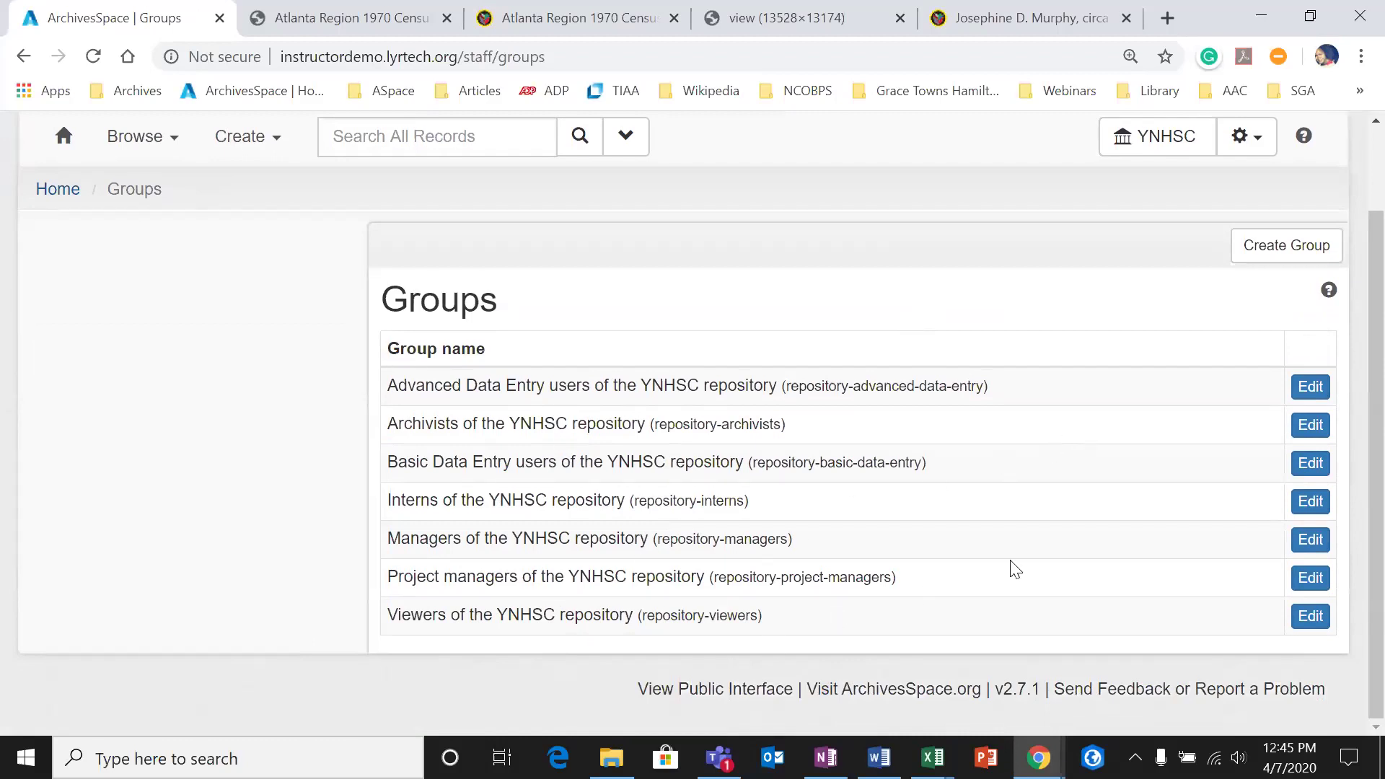
click(1303, 619)
scroll(772, 418, down, 7)
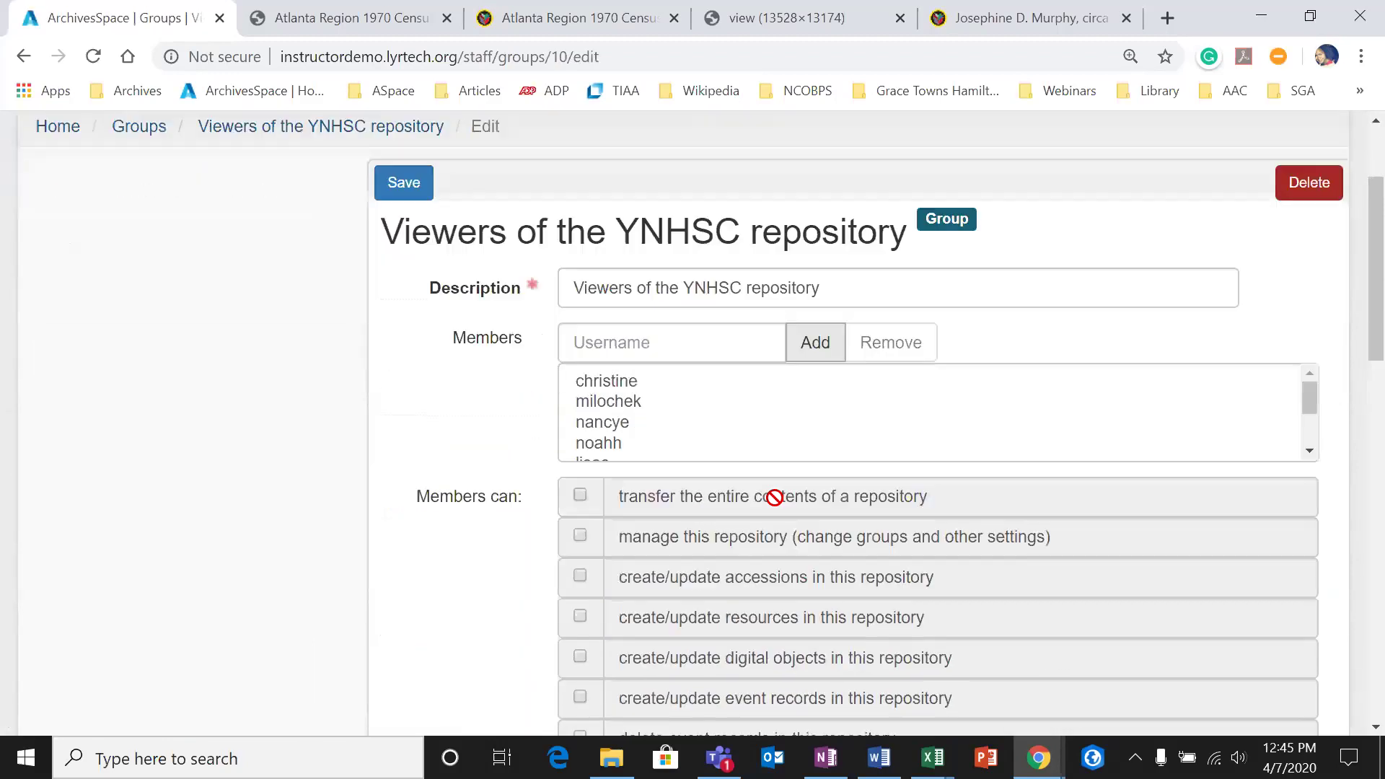
scroll(606, 499, down, 2)
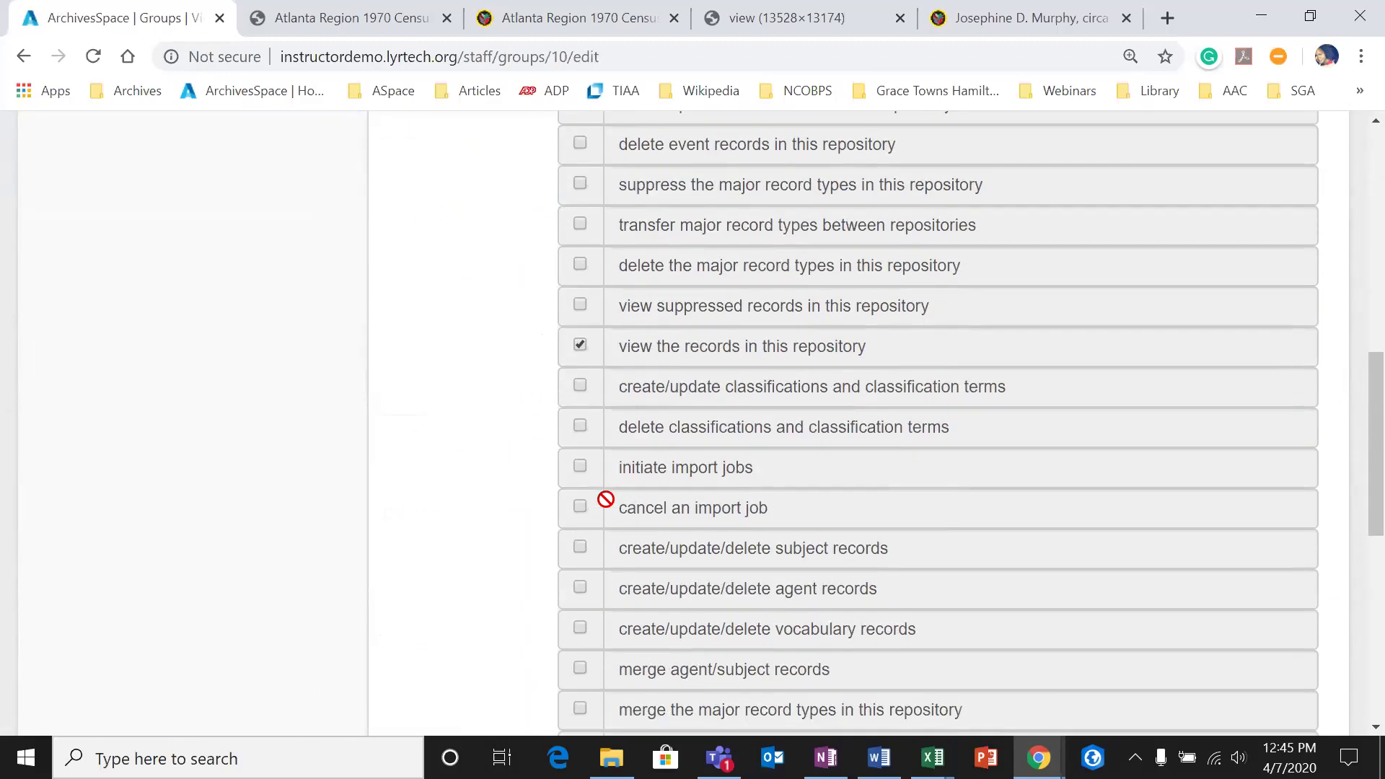
scroll(606, 499, down, 3)
scroll(607, 500, down, 4)
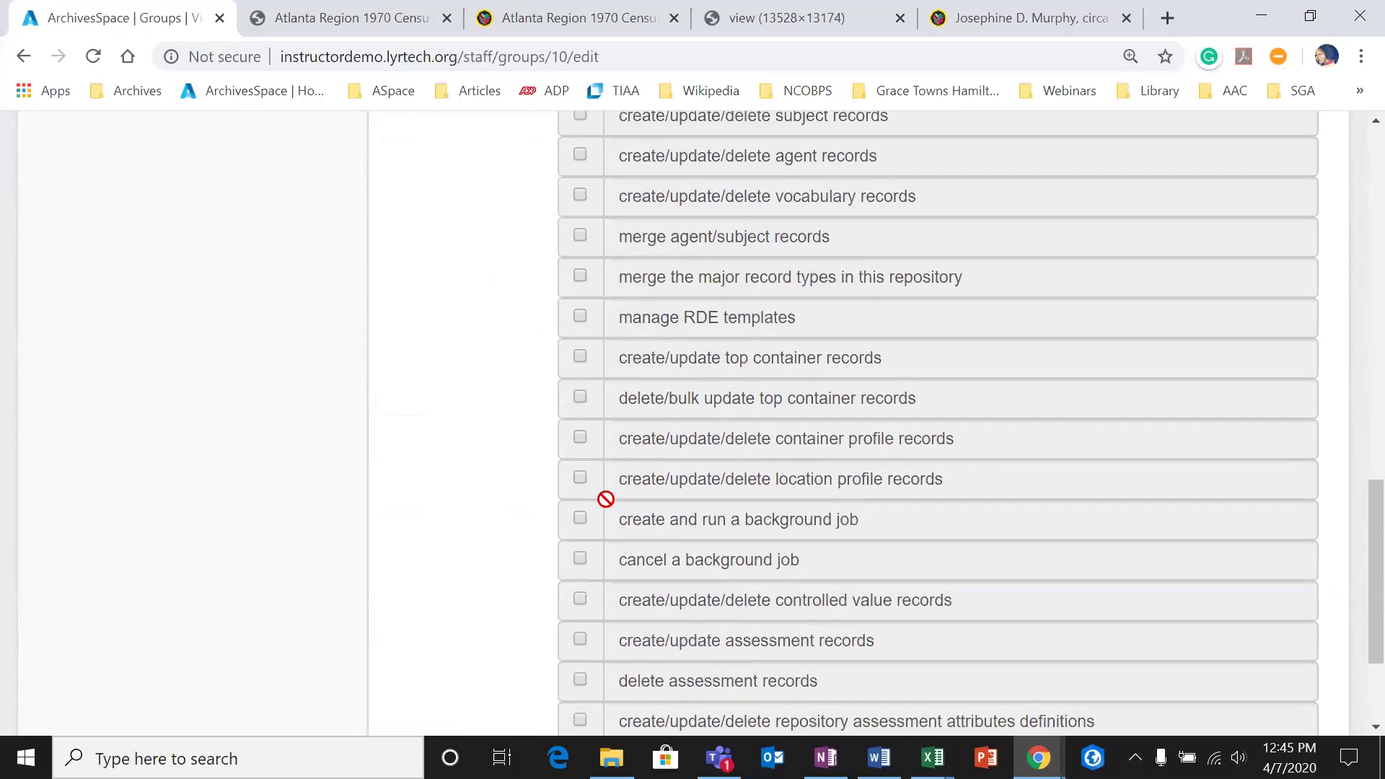
scroll(606, 499, up, 2)
scroll(606, 499, up, 9)
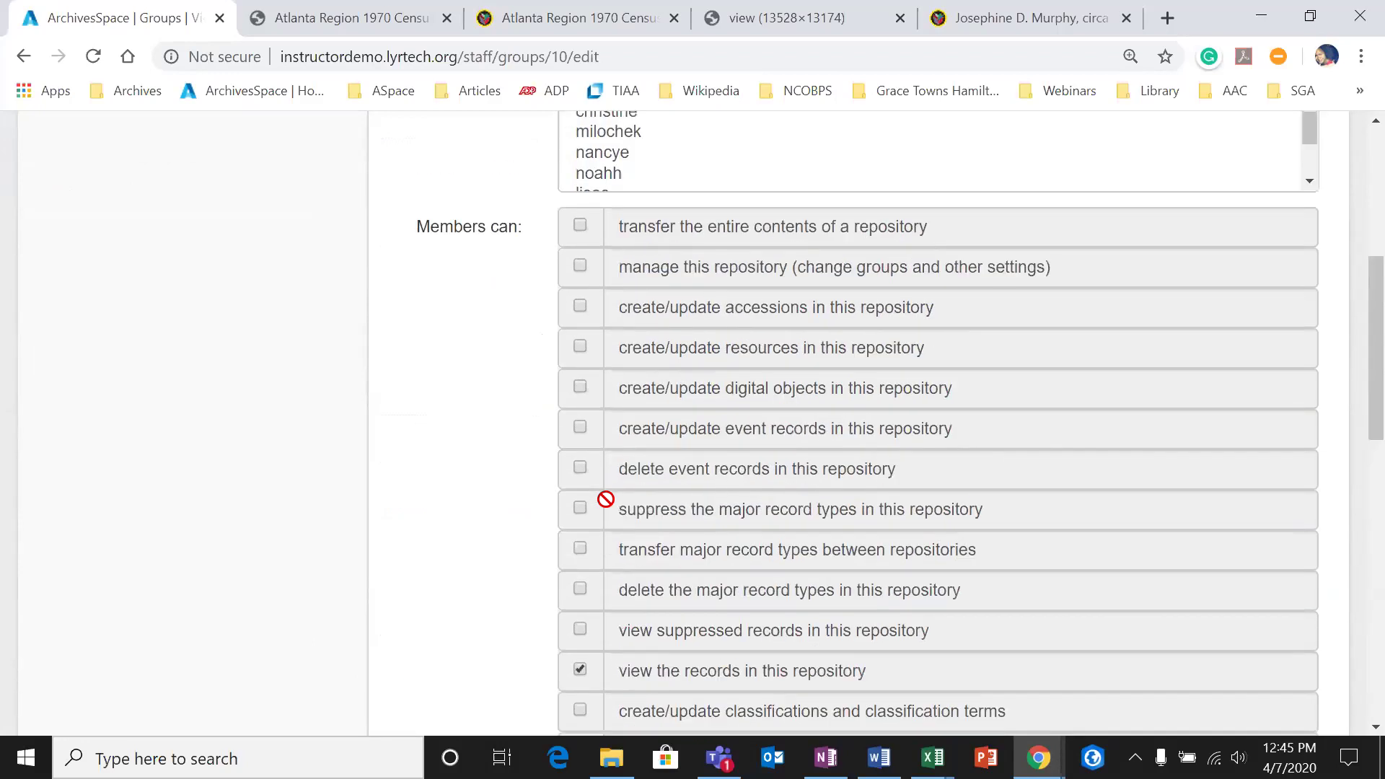
scroll(674, 480, up, 1)
scroll(674, 481, up, 3)
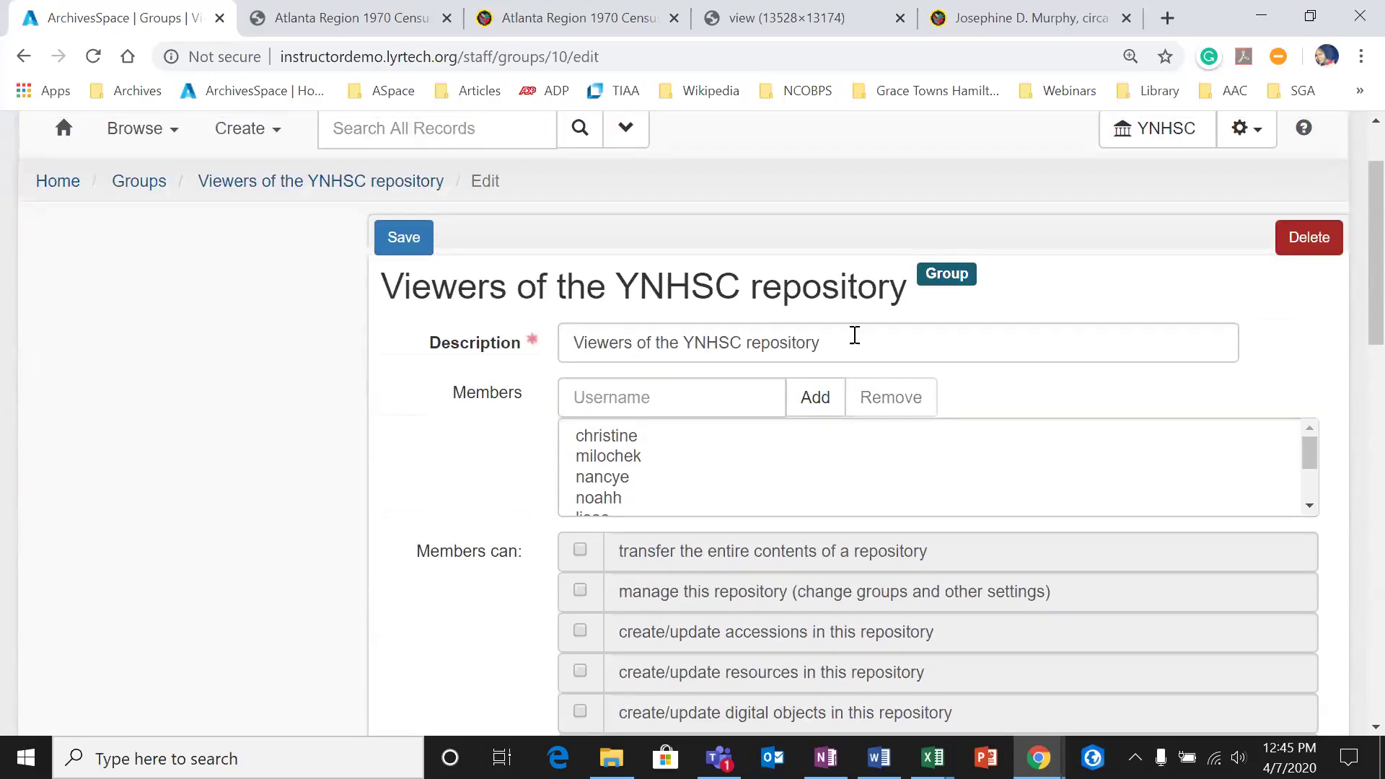
click(137, 182)
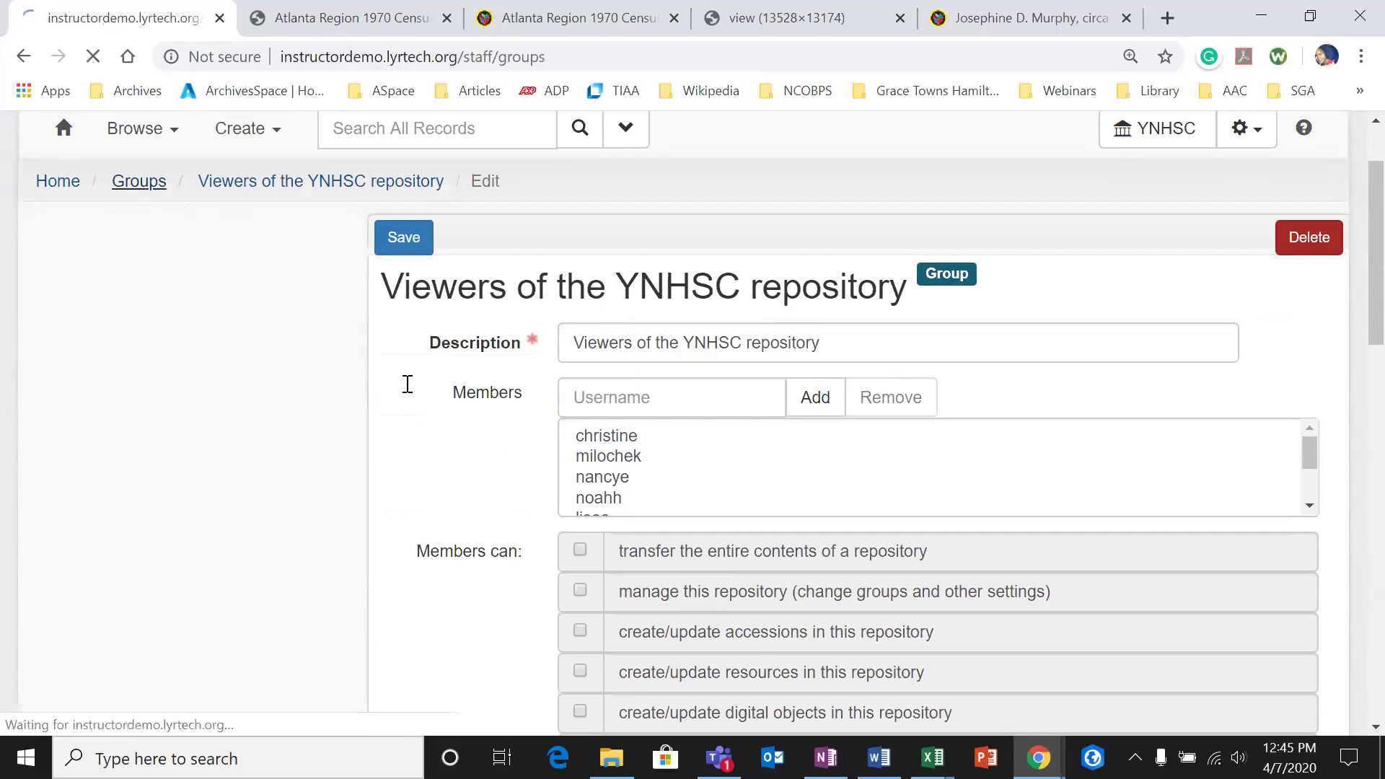
Step: Open the Basic Data Entry users group, examine its create/update permissions, and return to the groups list
scroll(635, 442, down, 2)
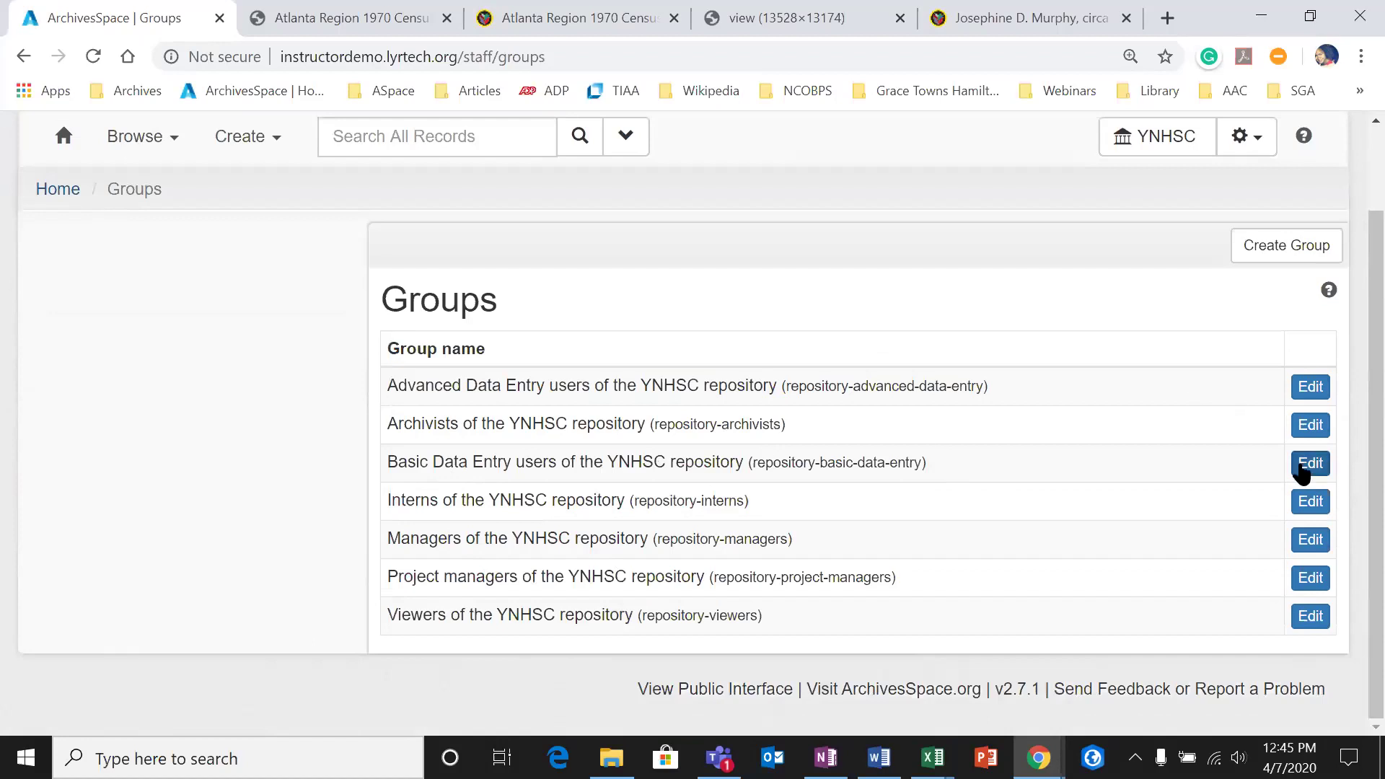
click(1311, 462)
scroll(656, 404, down, 4)
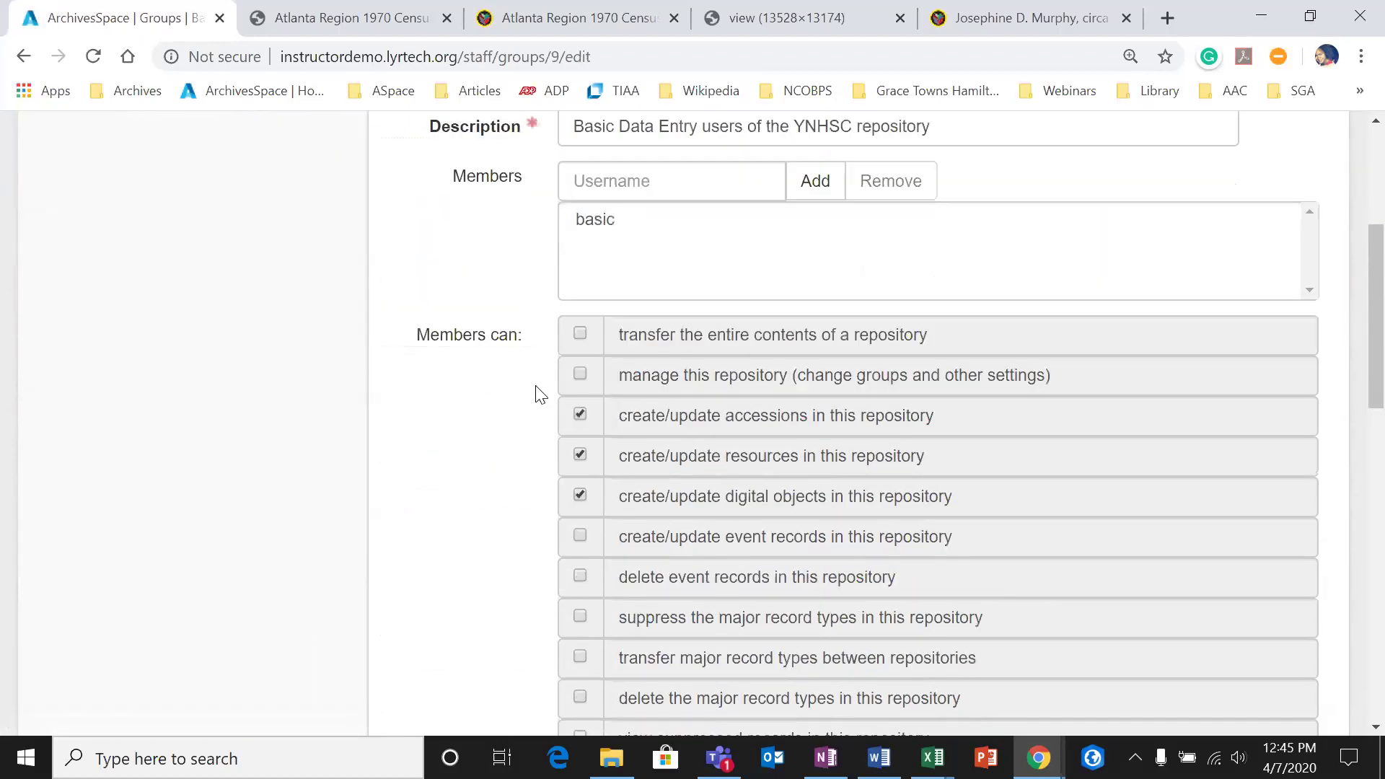
scroll(553, 512, down, 1)
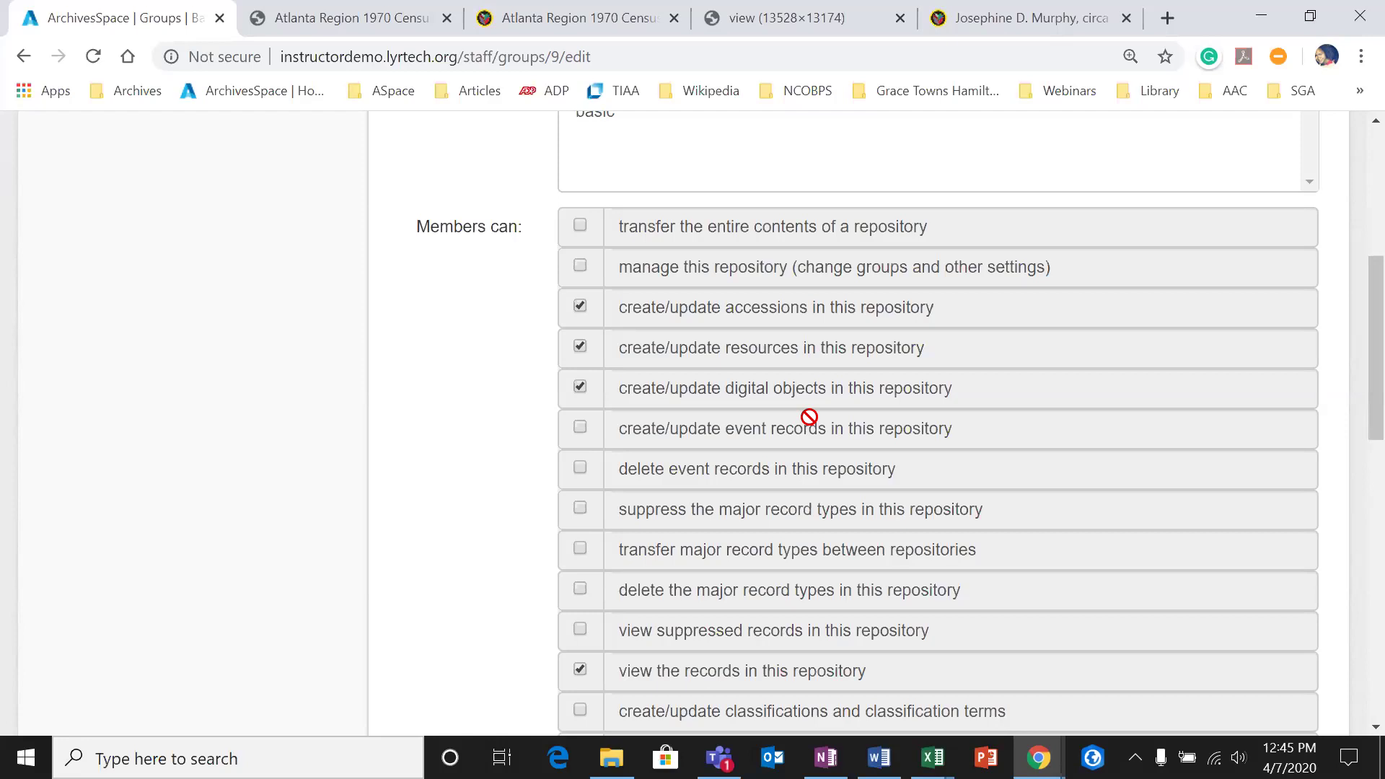
scroll(576, 355, up, 6)
click(146, 289)
scroll(889, 260, down, 2)
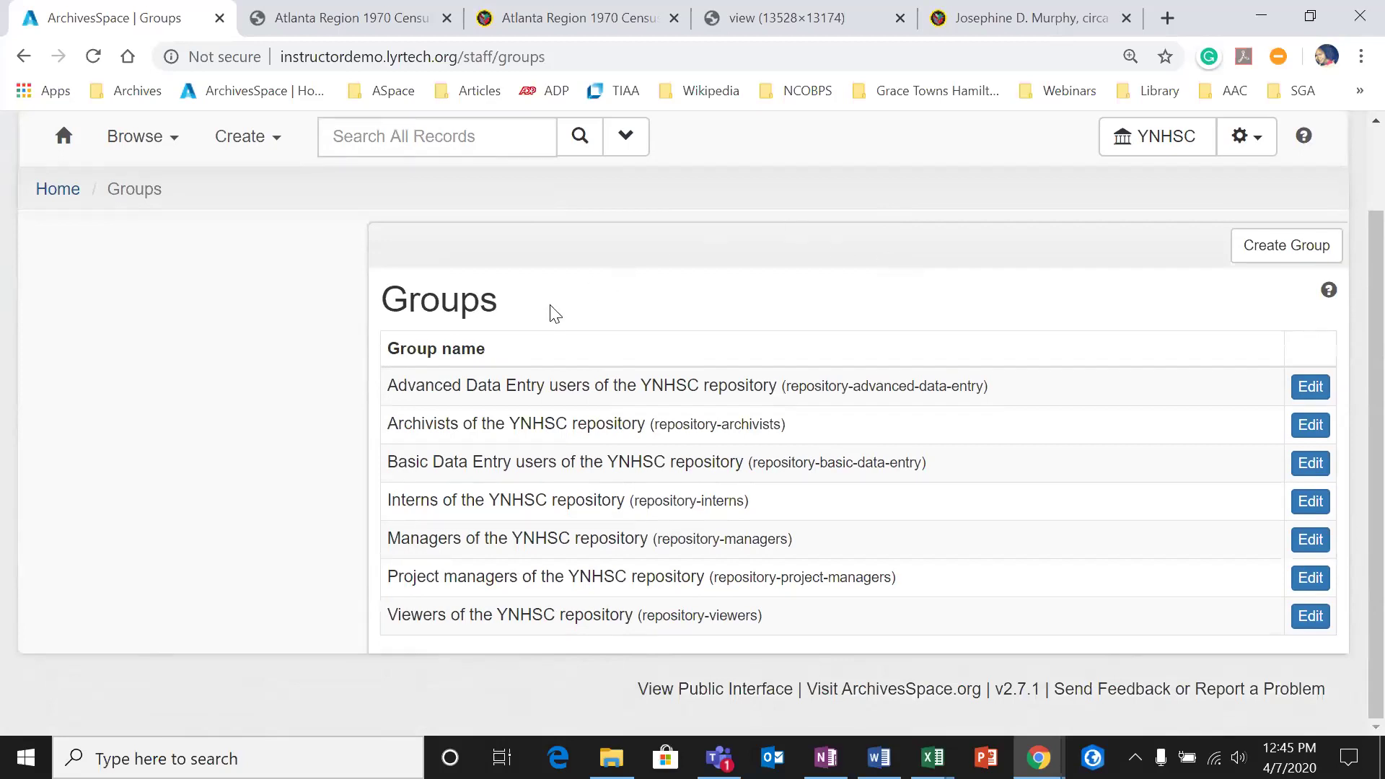
scroll(696, 340, up, 2)
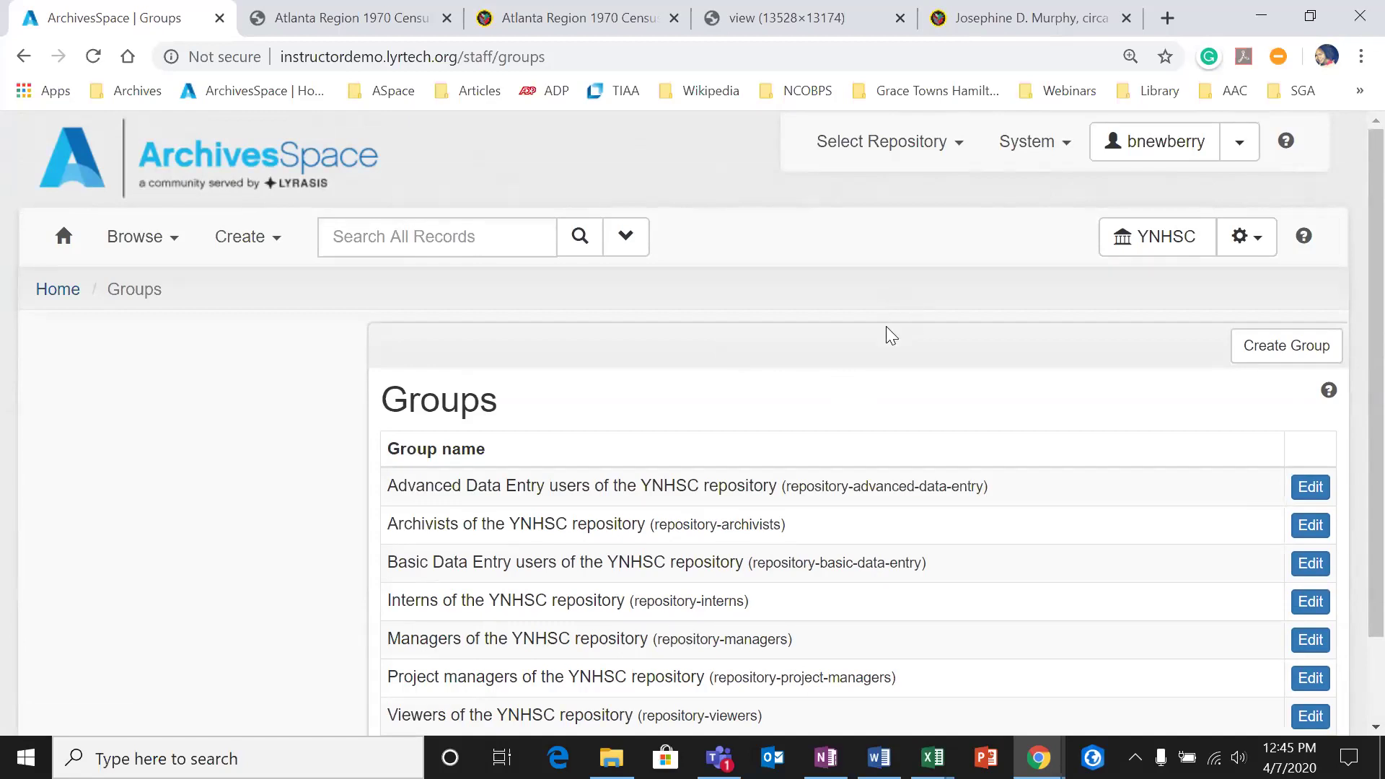
scroll(892, 335, down, 2)
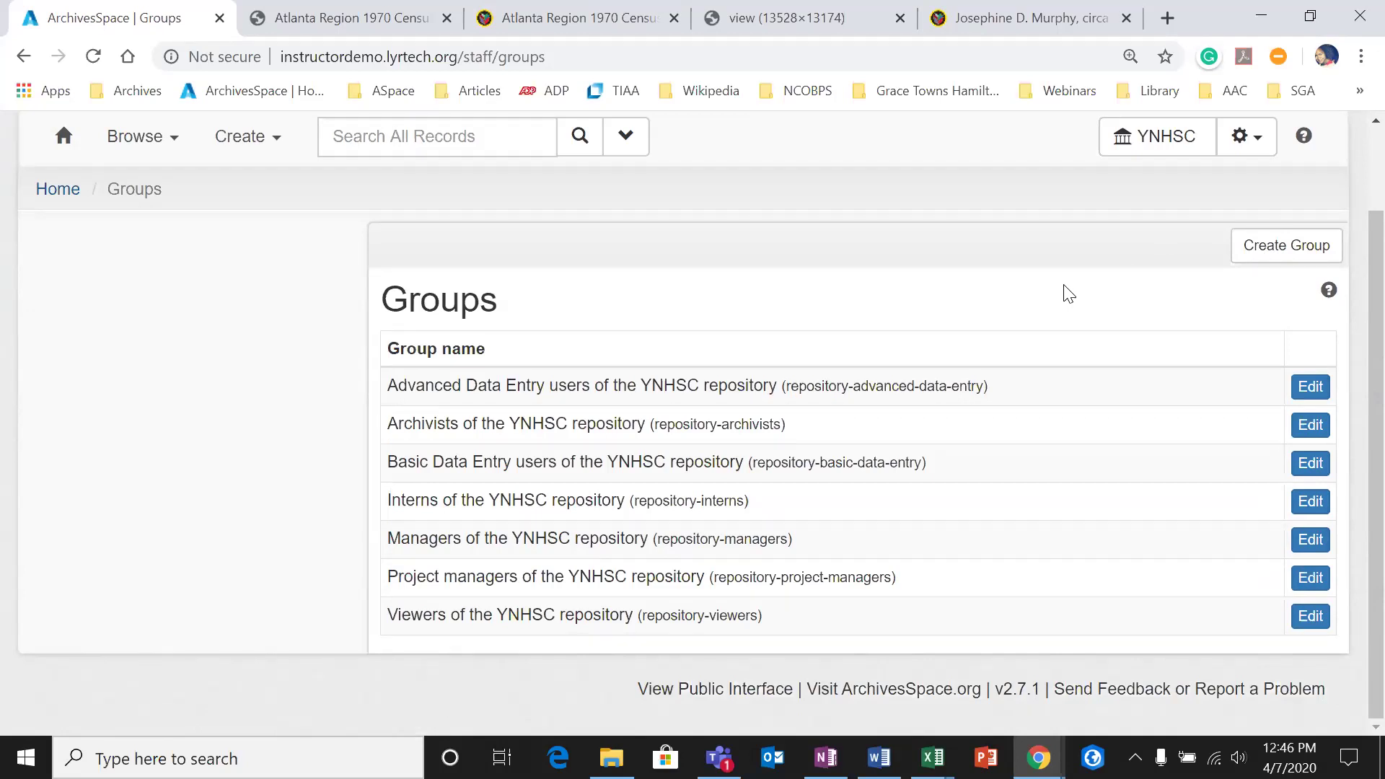
scroll(1051, 272, up, 2)
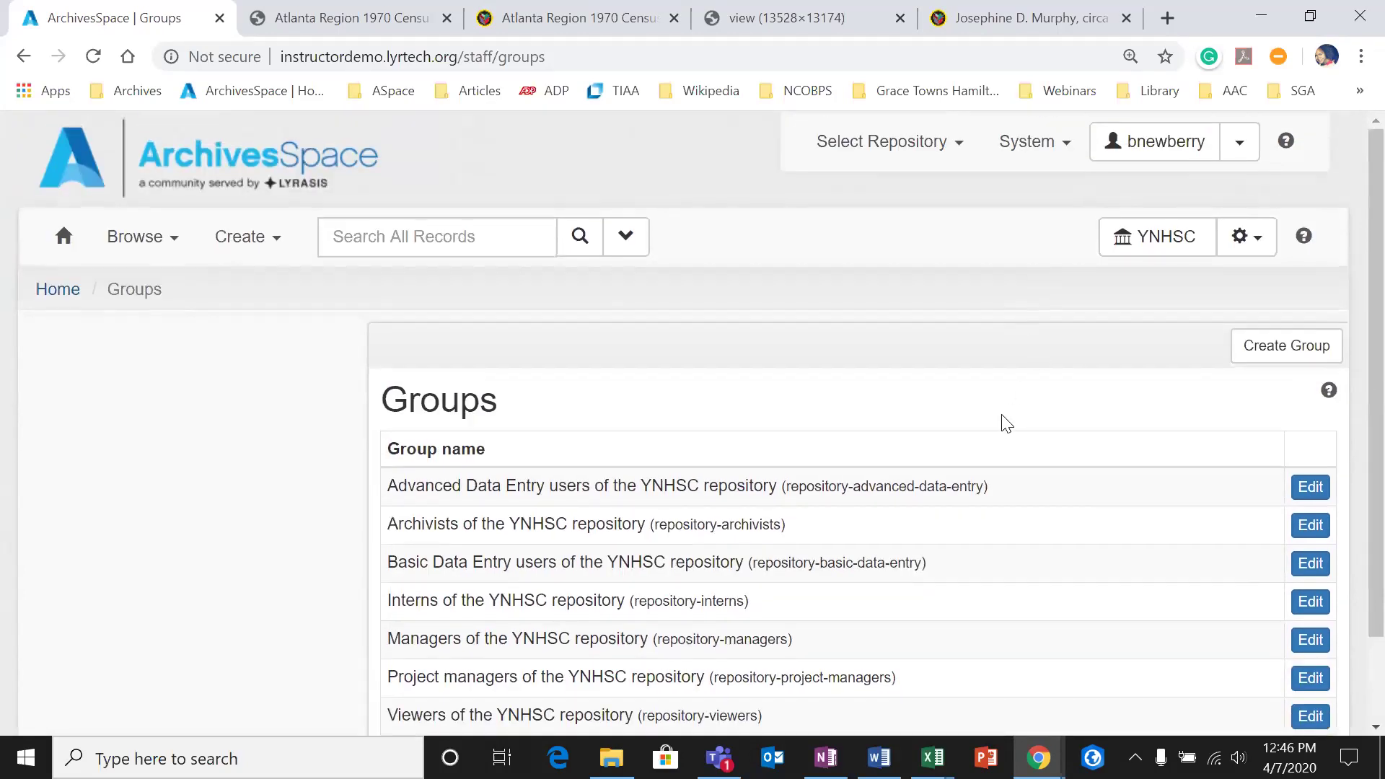
scroll(967, 380, down, 1)
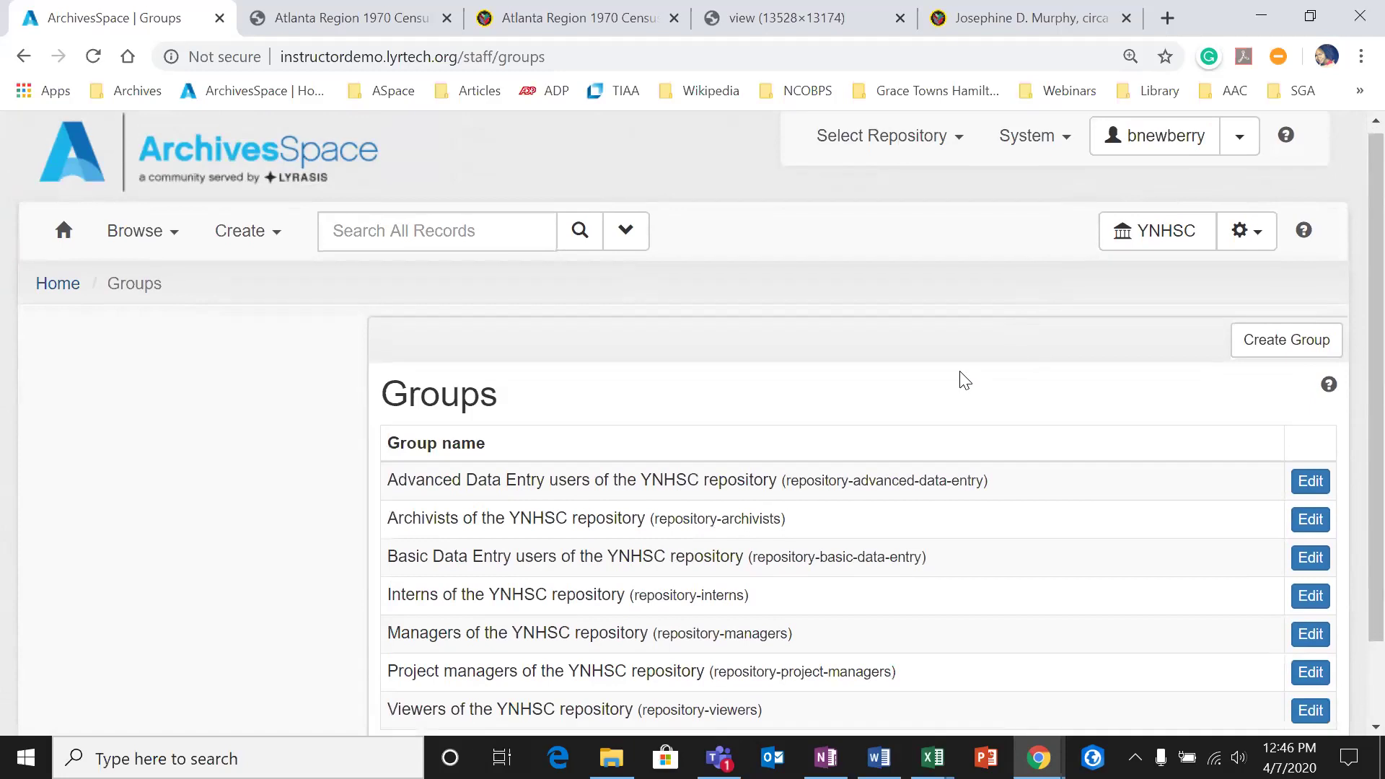
scroll(965, 380, up, 1)
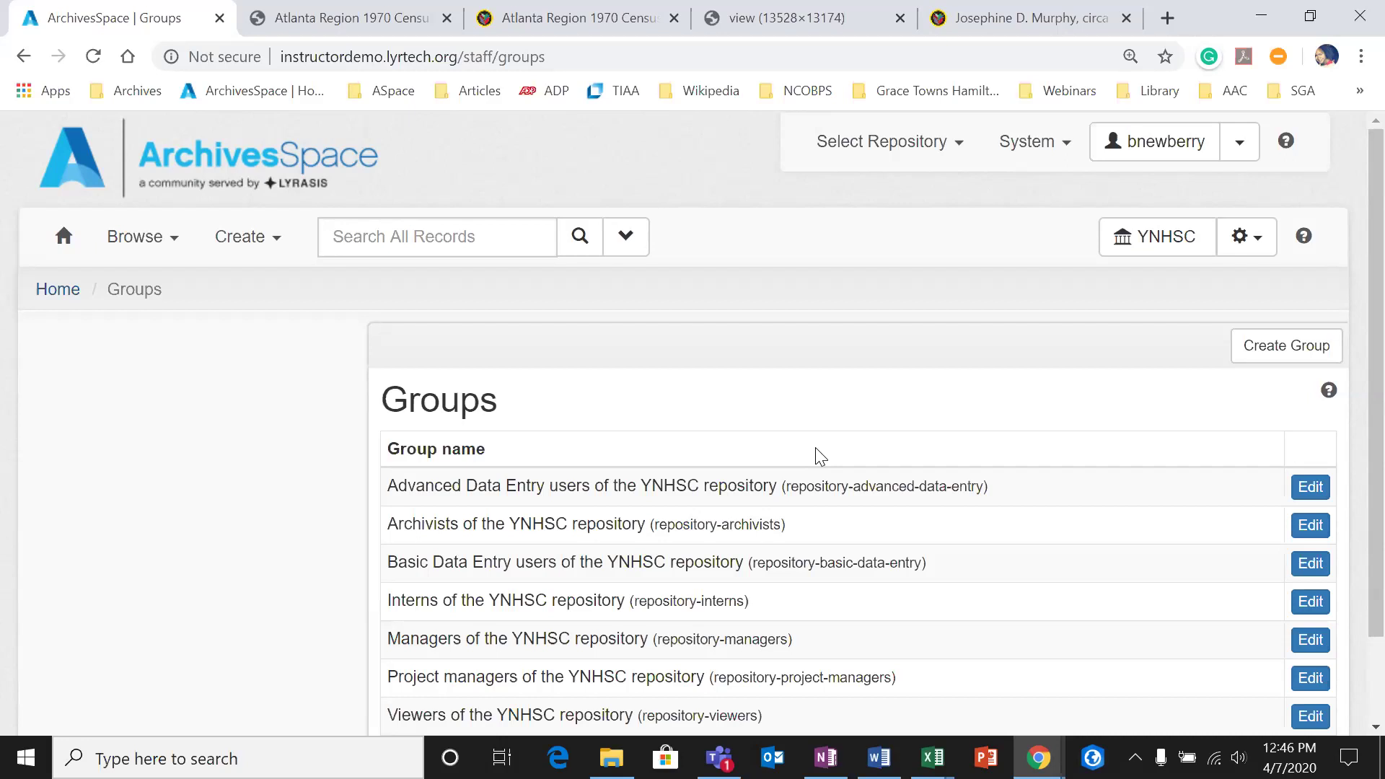
Step: Switch to the Islandora page for Atlanta Region 1970 Census Tracts, 1967, and examine its image objects and details metadata
click(590, 27)
scroll(368, 656, down, 6)
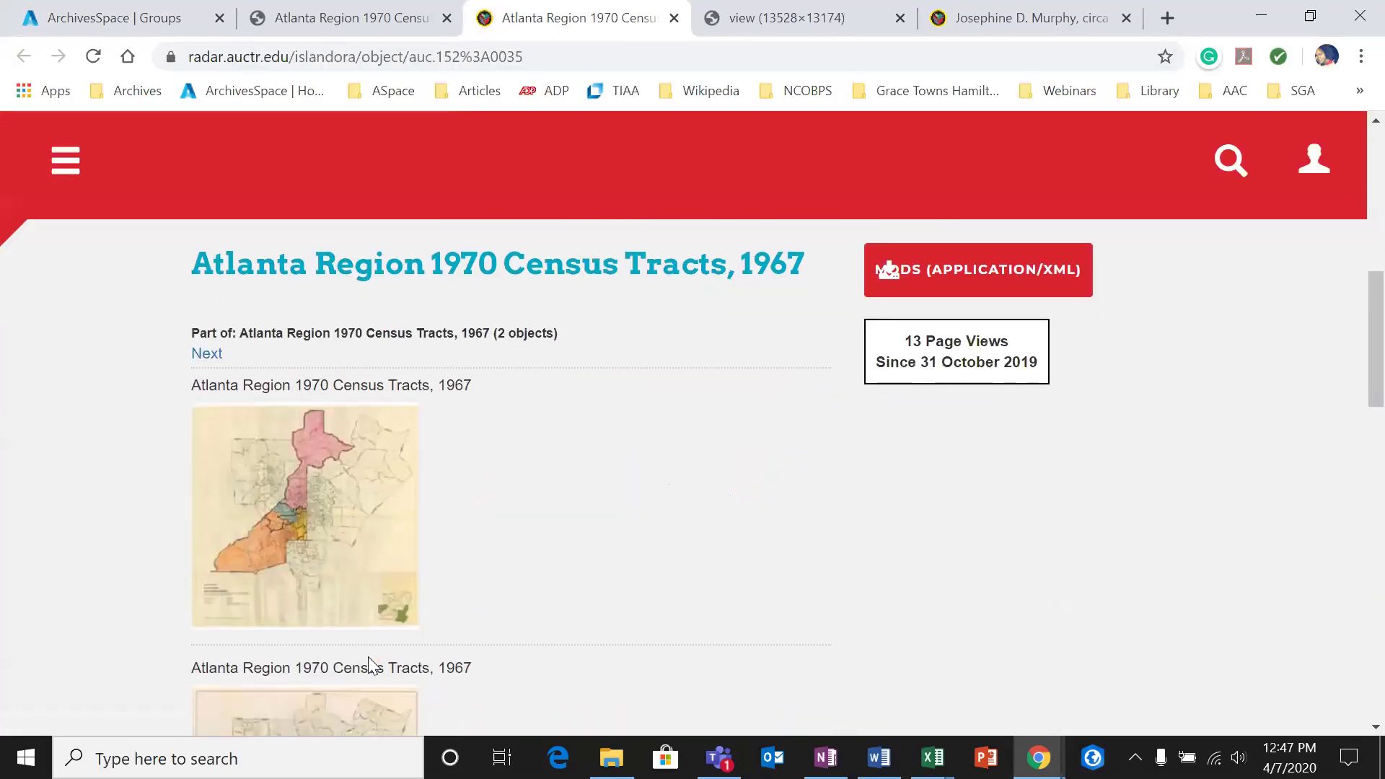
scroll(368, 656, down, 6)
scroll(387, 651, up, 7)
scroll(424, 639, down, 10)
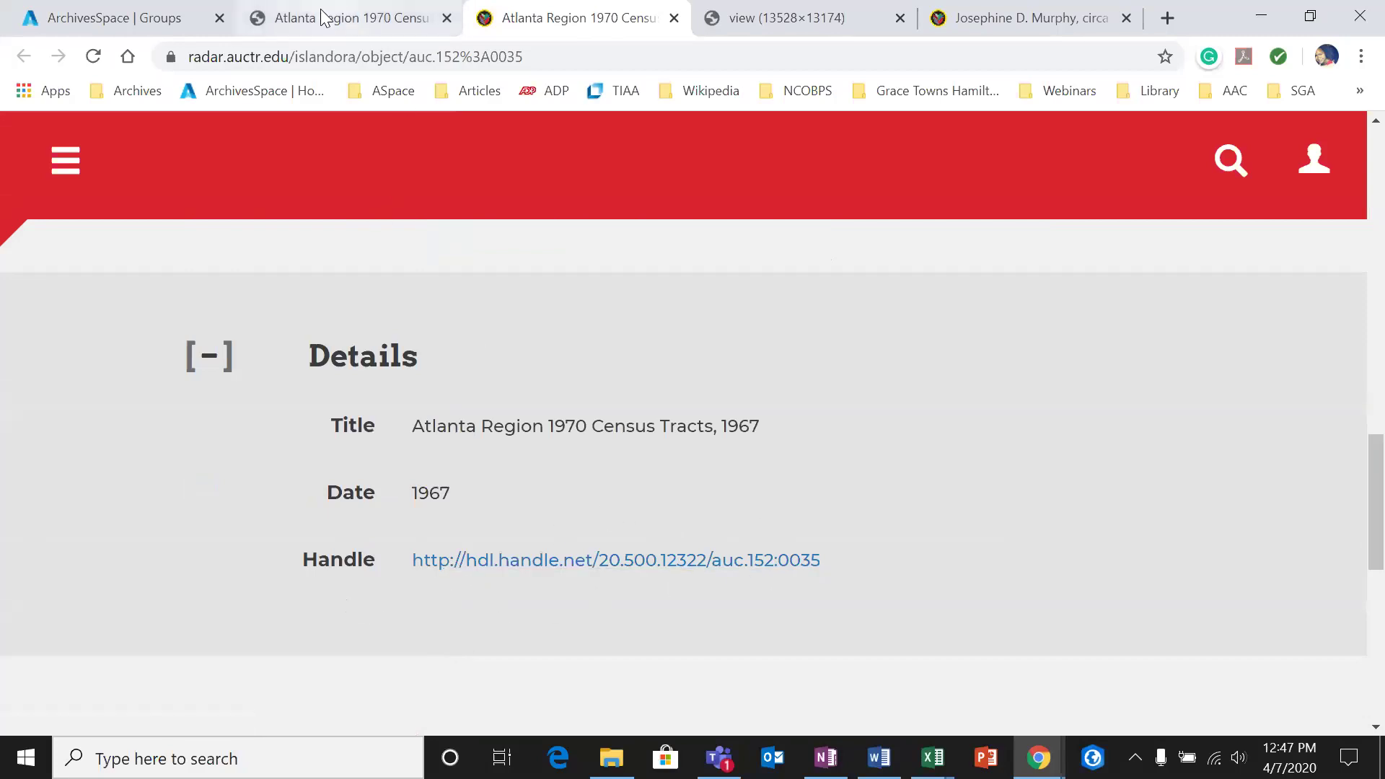
Step: Return to ArchivesSpace, browse the digital objects, and open the Watercolor of Joliette Hopper fly (fishing fly) record for viewing
click(146, 20)
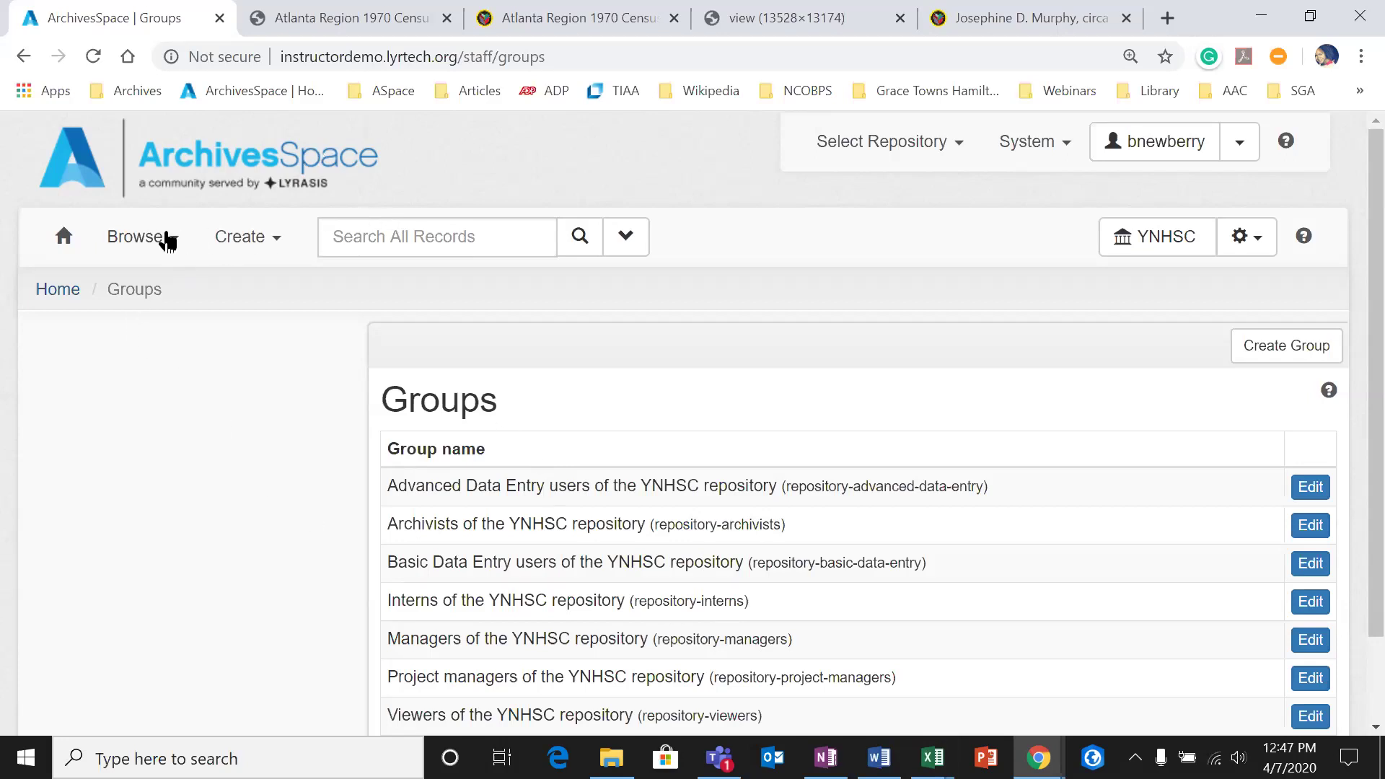
click(231, 238)
click(130, 236)
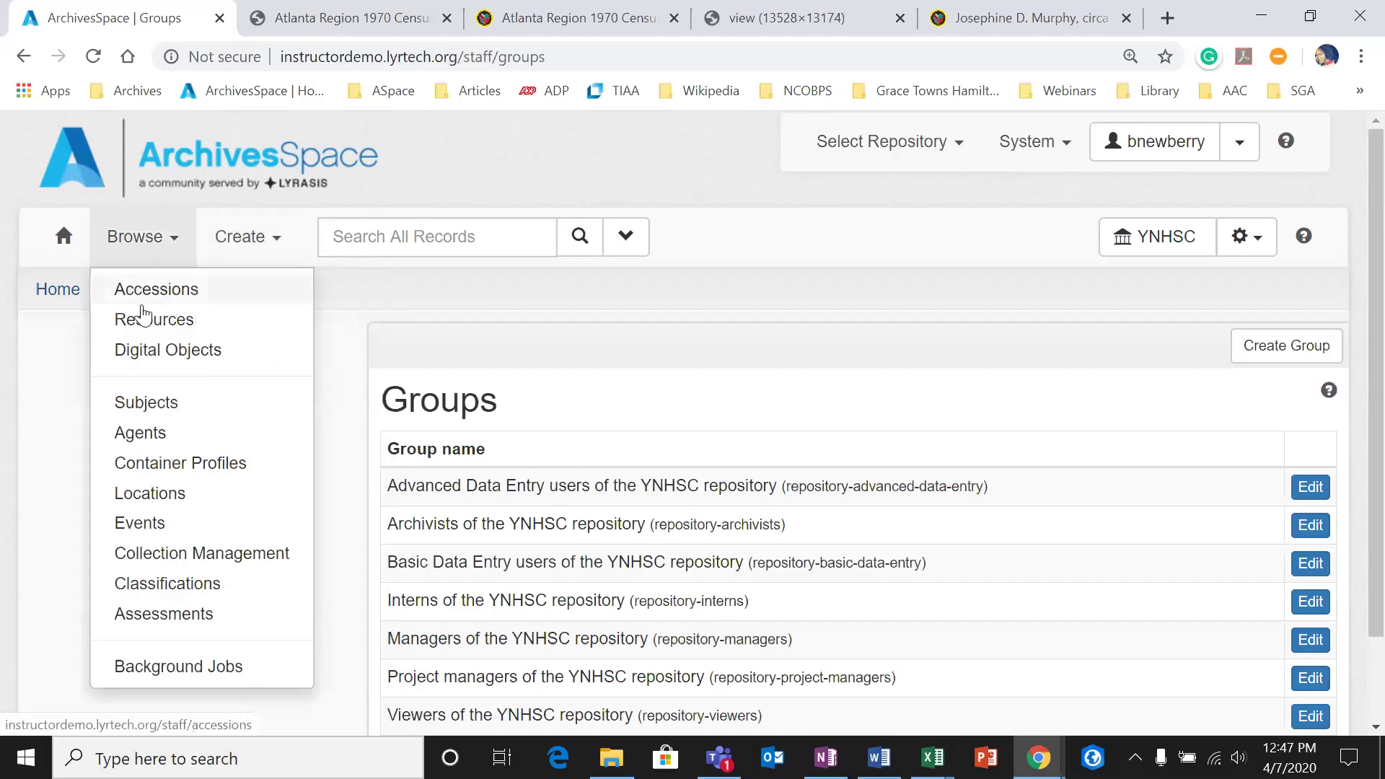
click(143, 350)
scroll(1051, 359, down, 2)
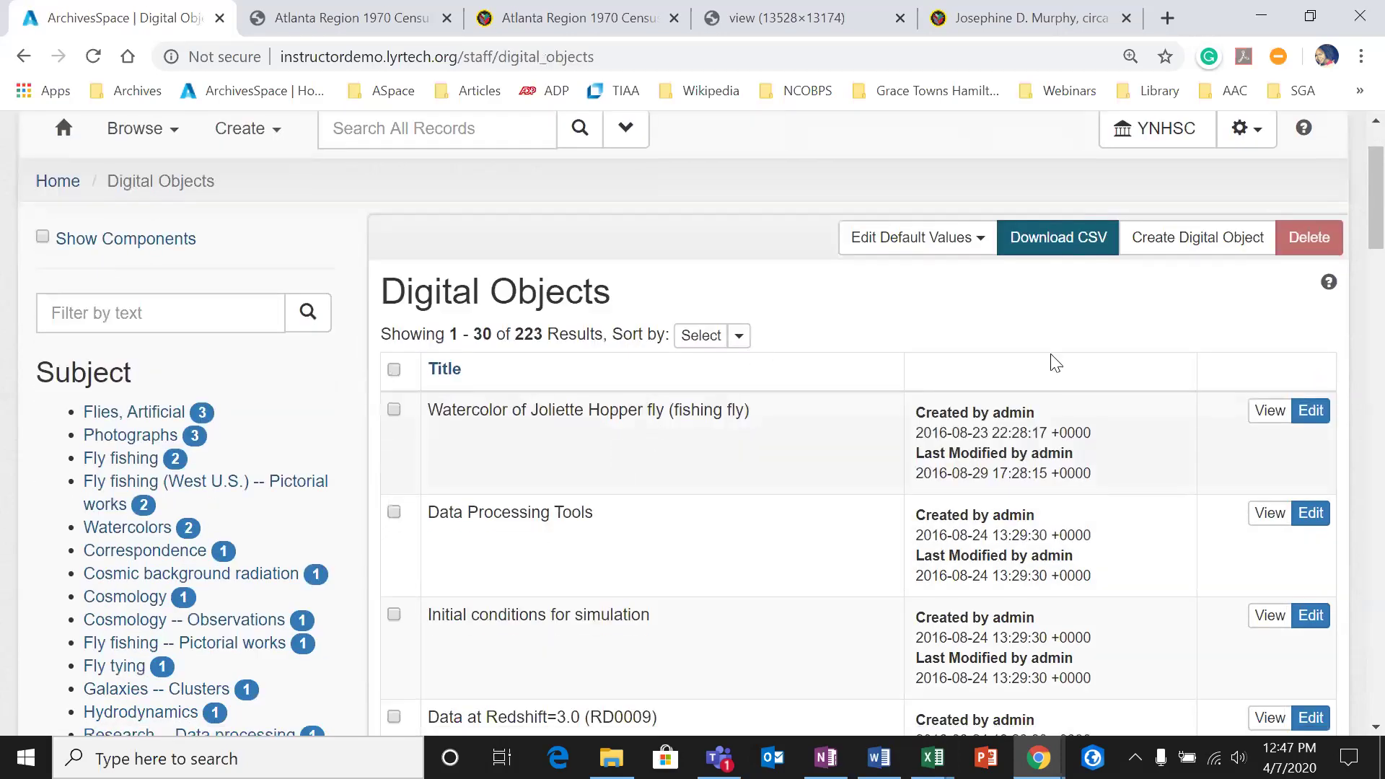
click(1269, 410)
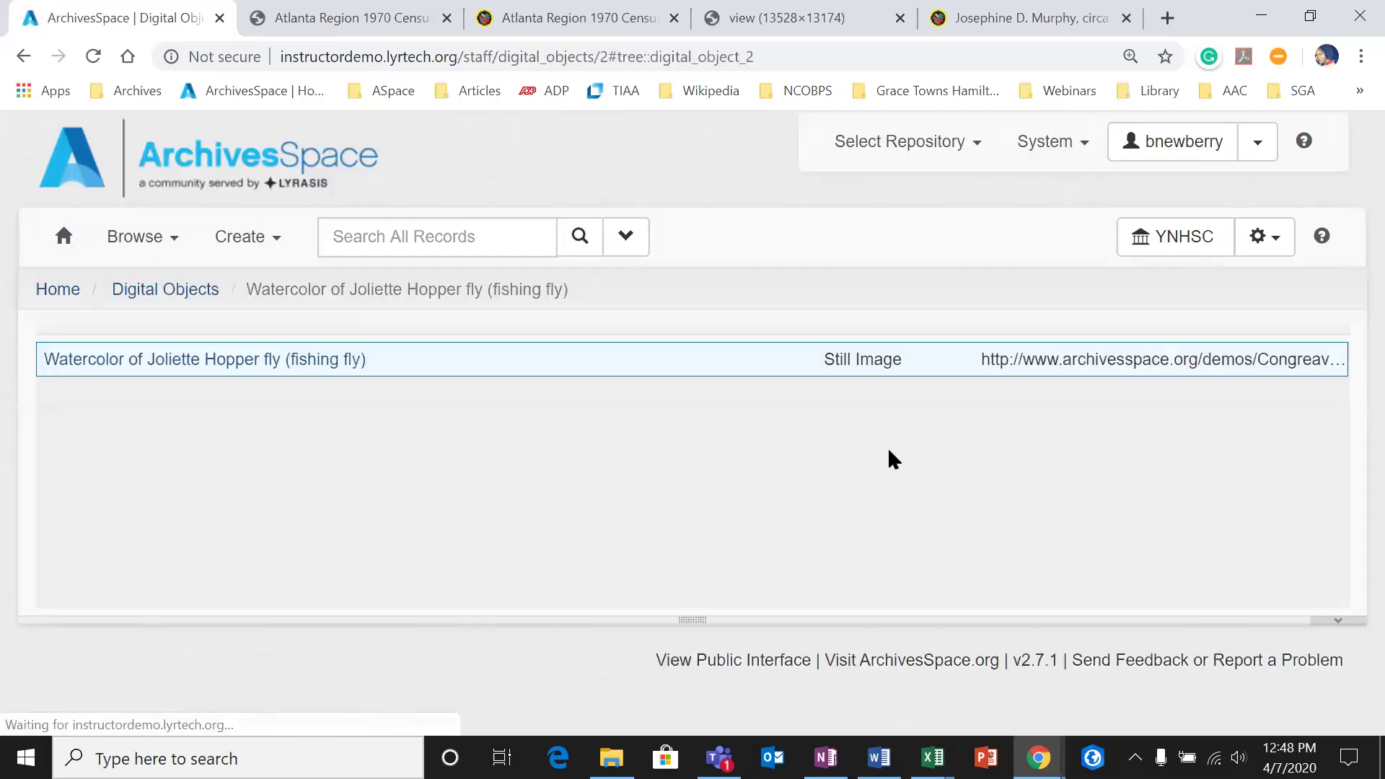
Step: Examine the agent links, record links and subjects of the Watercolor of Joliette Hopper fly record
scroll(535, 643, down, 4)
scroll(535, 644, down, 5)
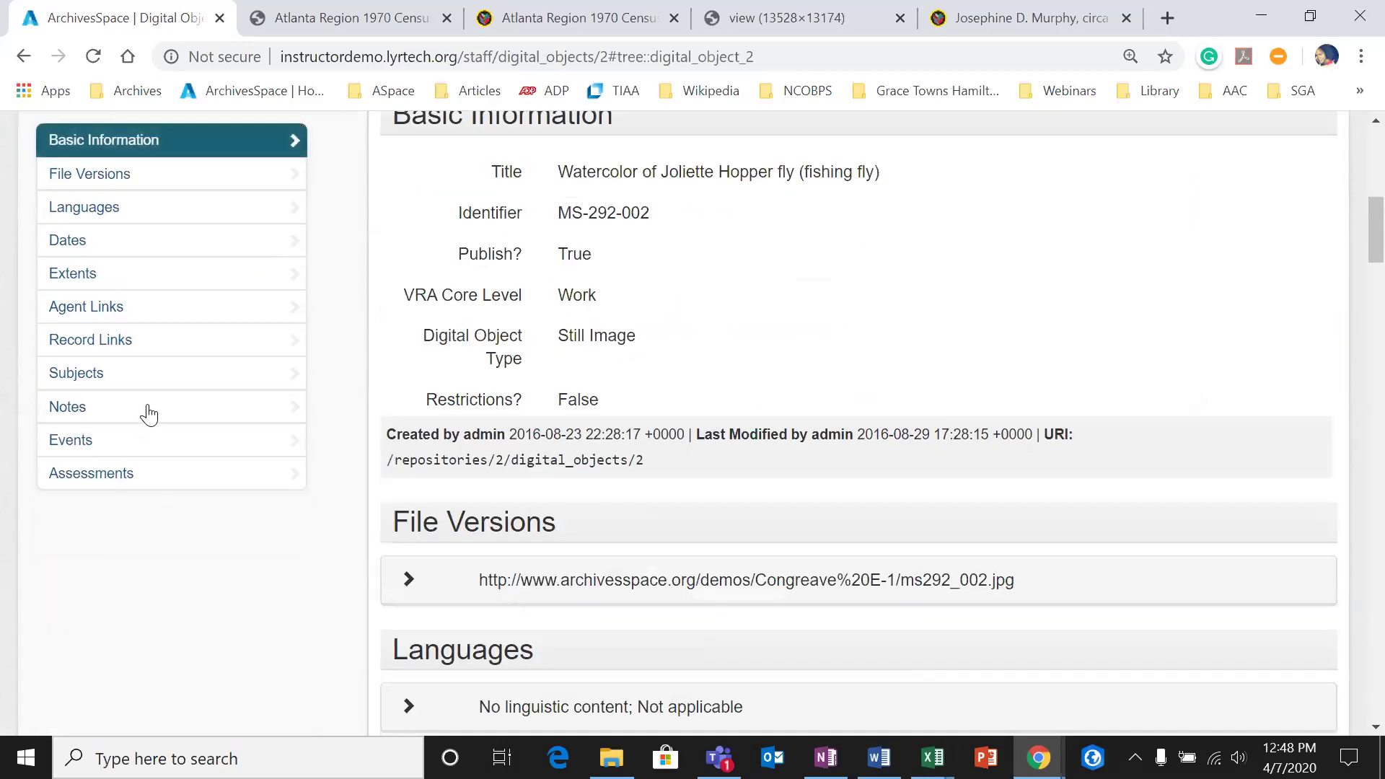
click(185, 324)
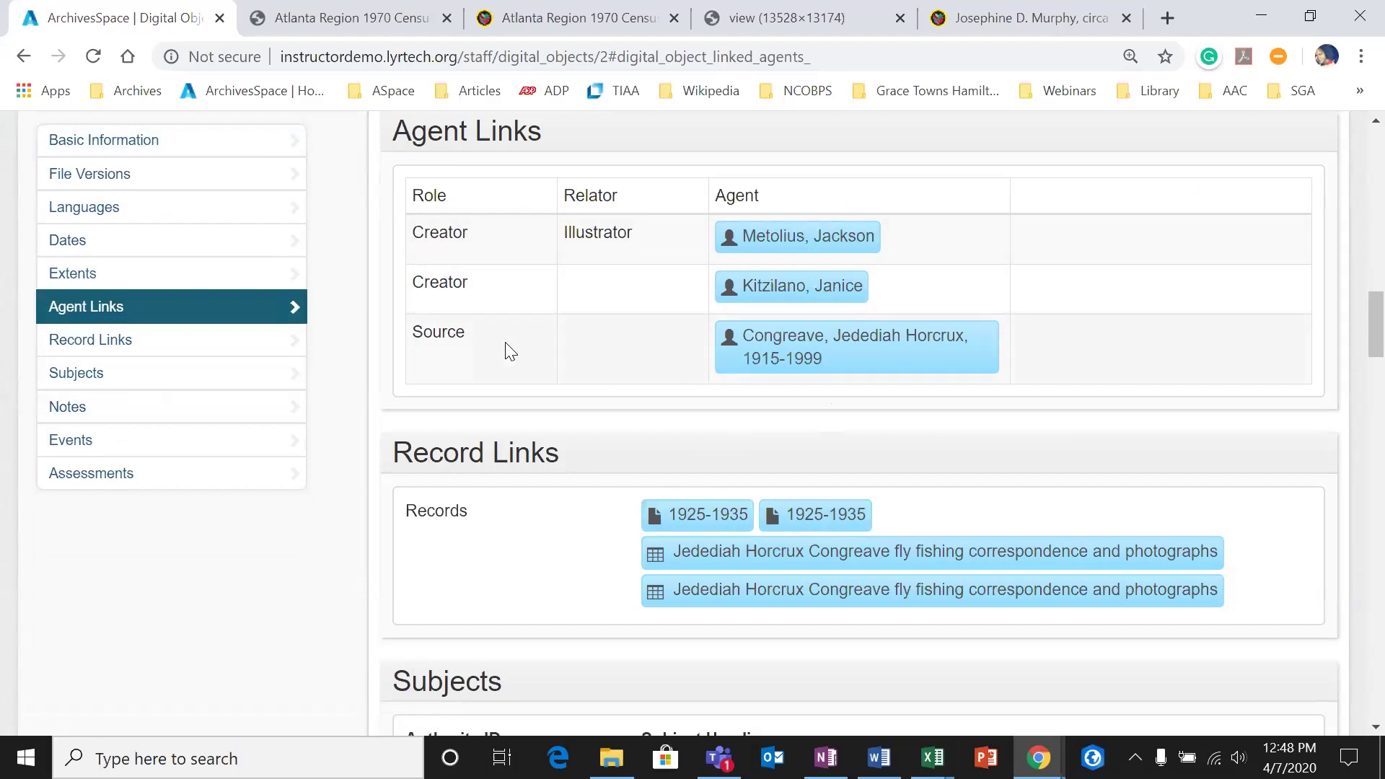
scroll(472, 412, down, 3)
scroll(548, 433, down, 1)
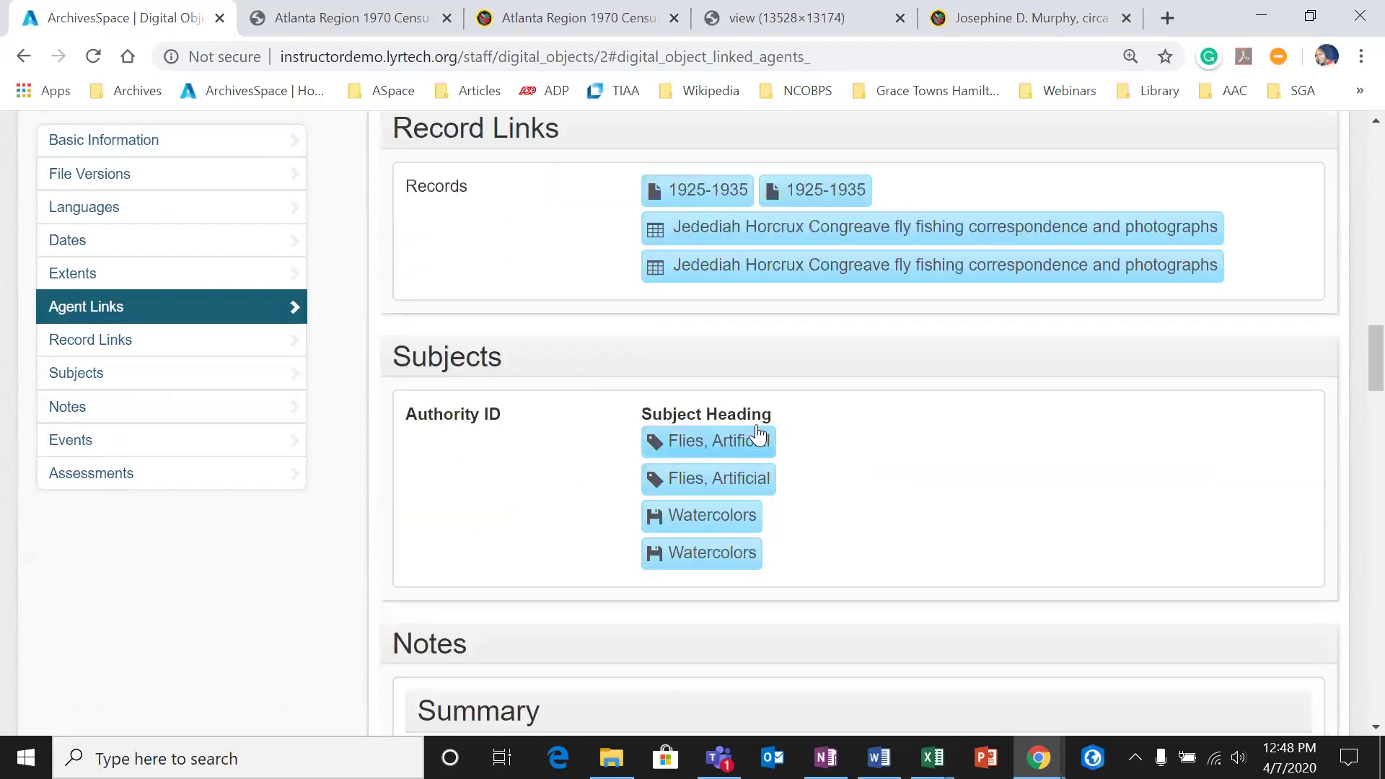
scroll(766, 491, down, 4)
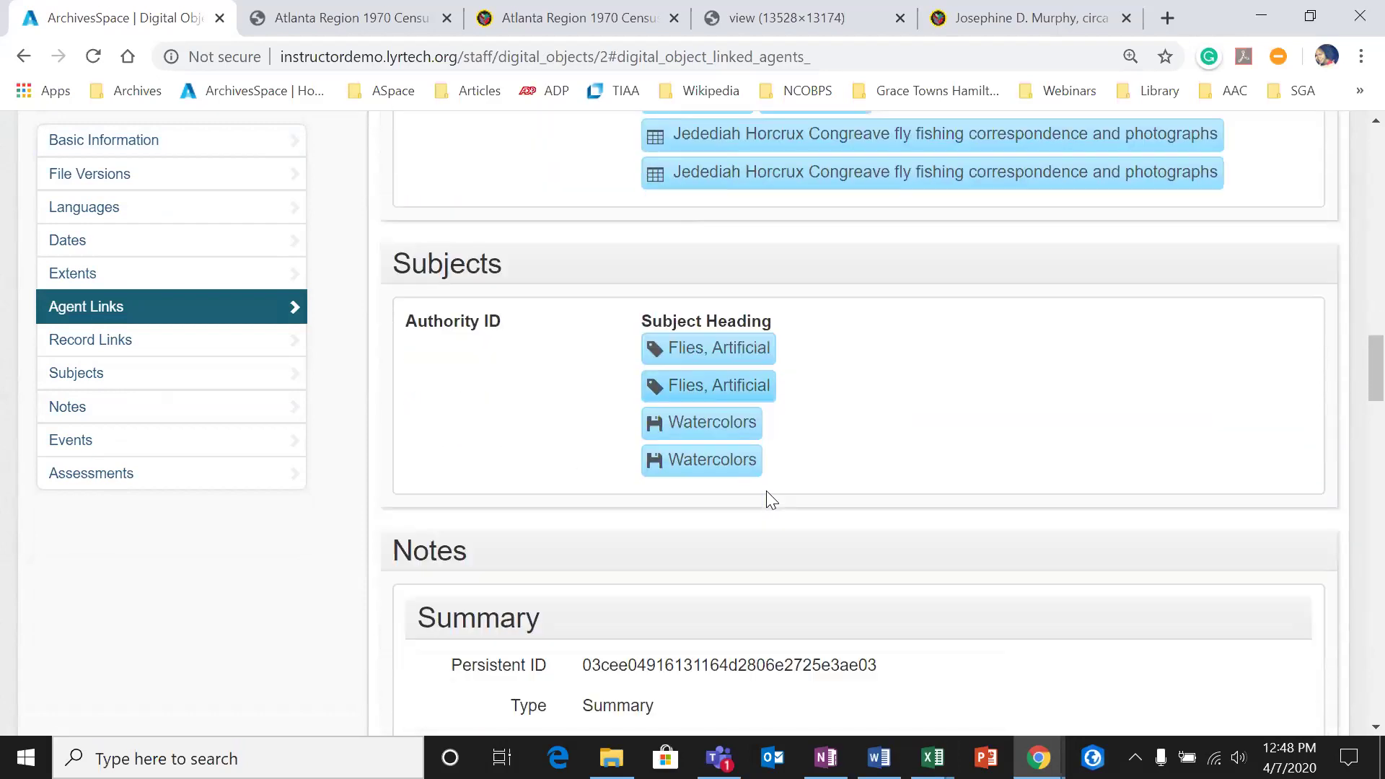
scroll(773, 517, up, 7)
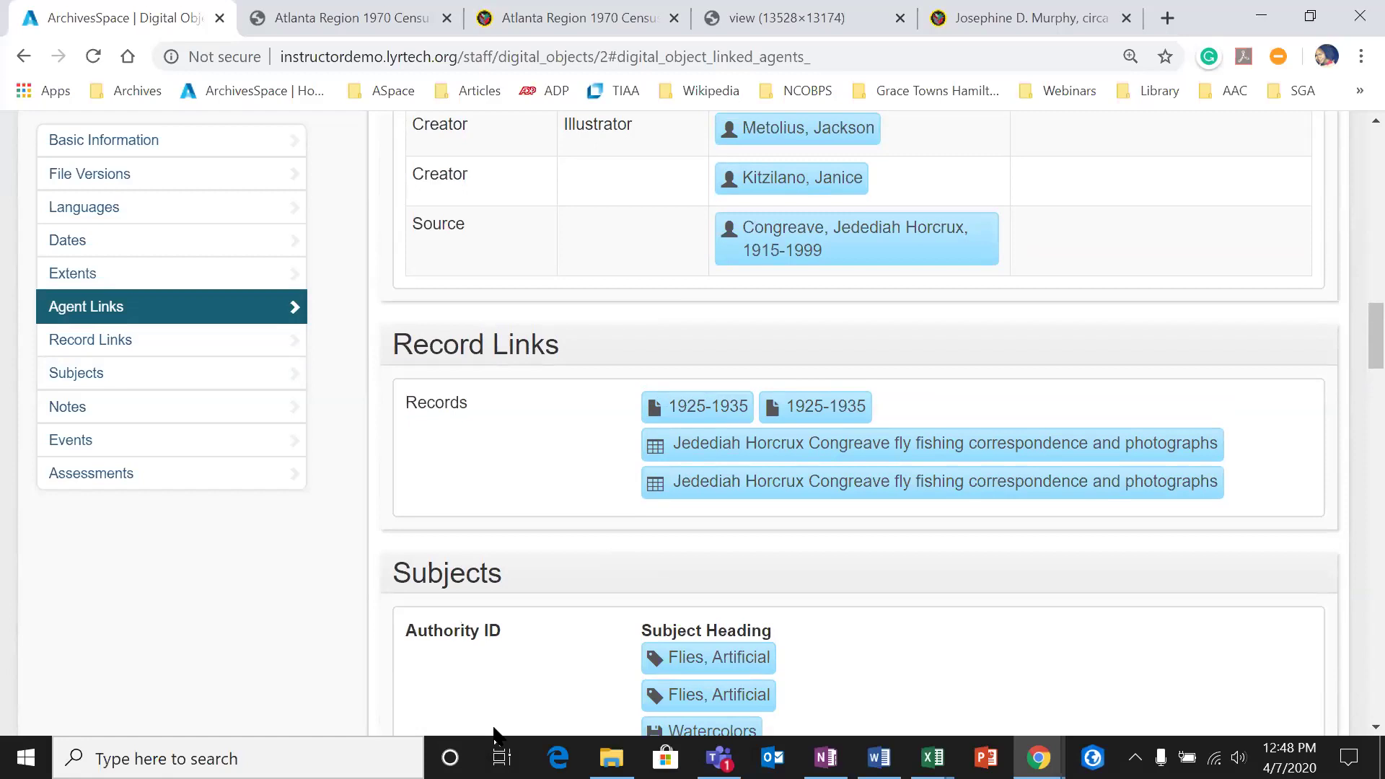
scroll(508, 572, up, 15)
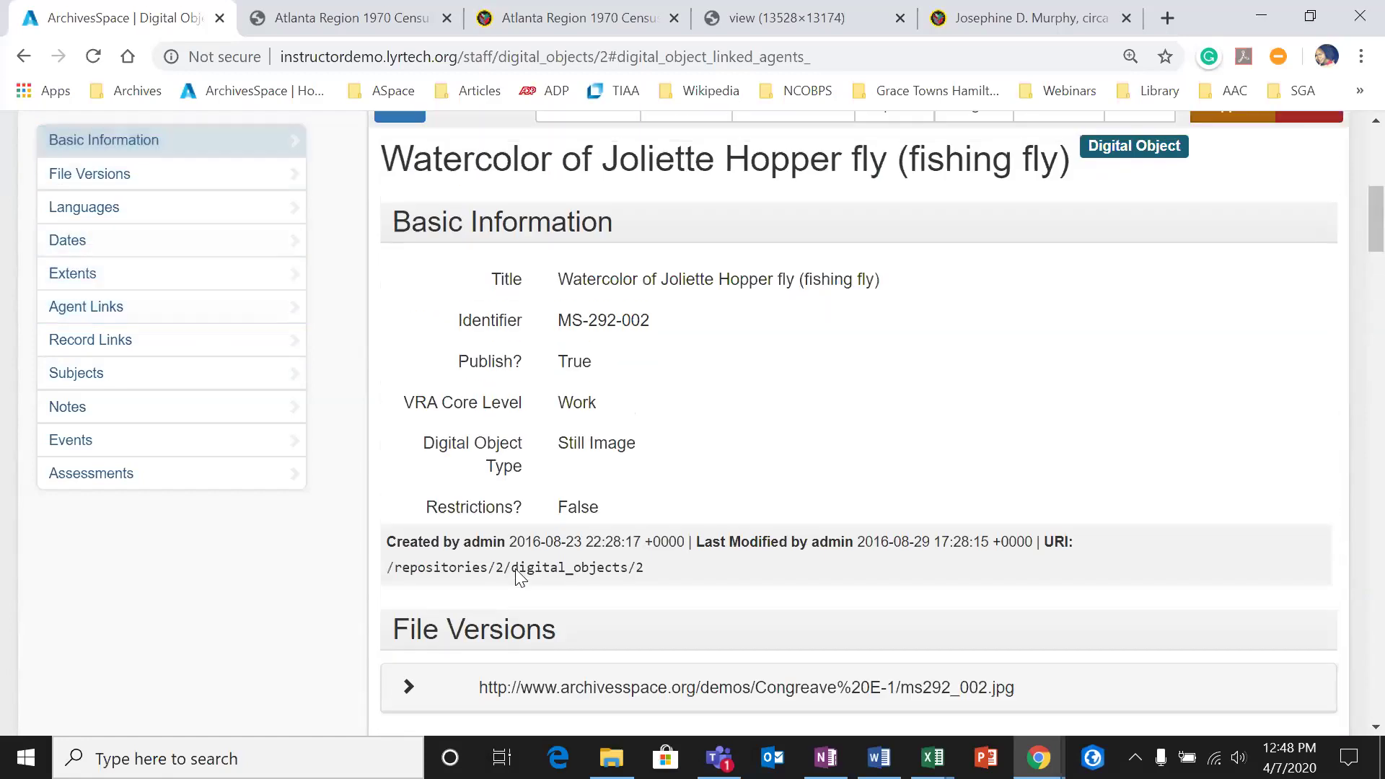
Step: Look over the record's basic information and file version, and open the digital object for editing
scroll(521, 577, up, 7)
scroll(524, 575, down, 3)
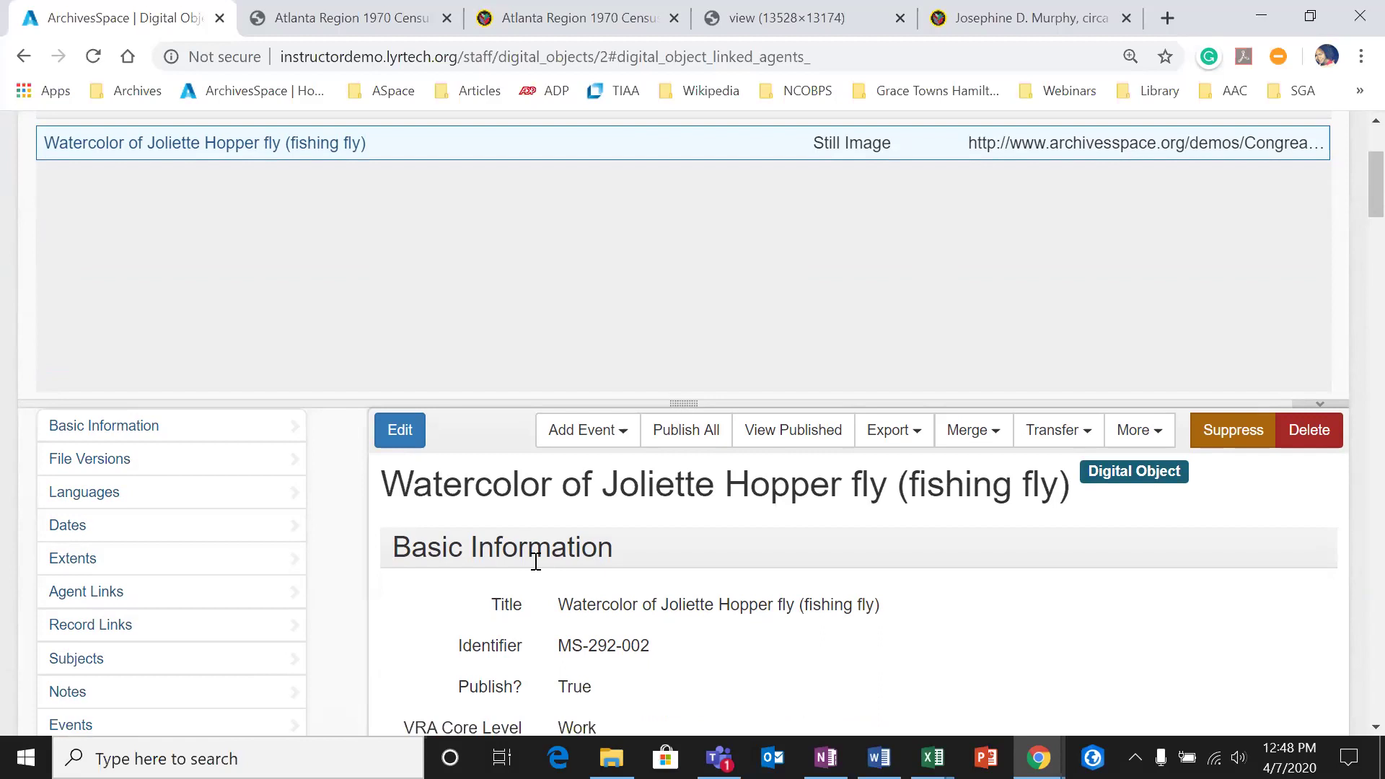
scroll(535, 562, down, 3)
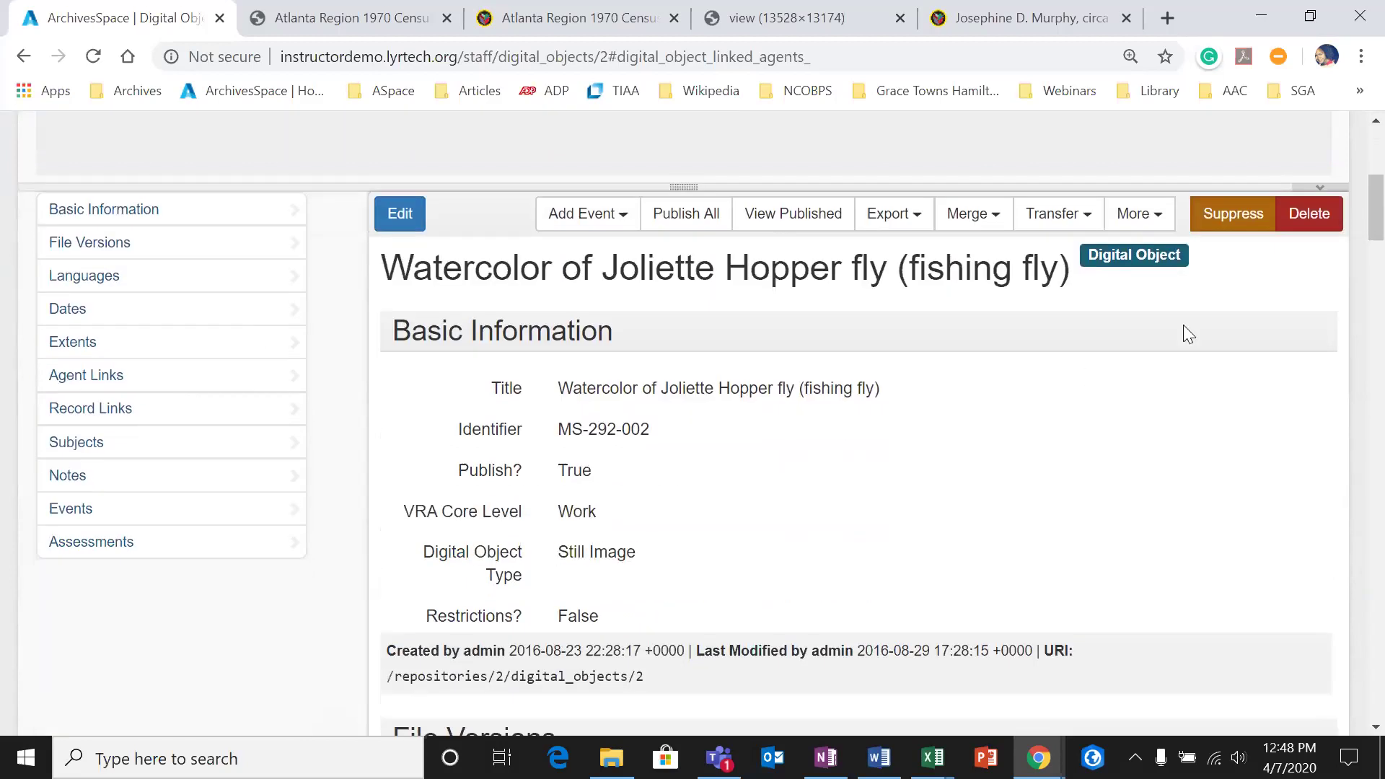
scroll(1212, 328, up, 3)
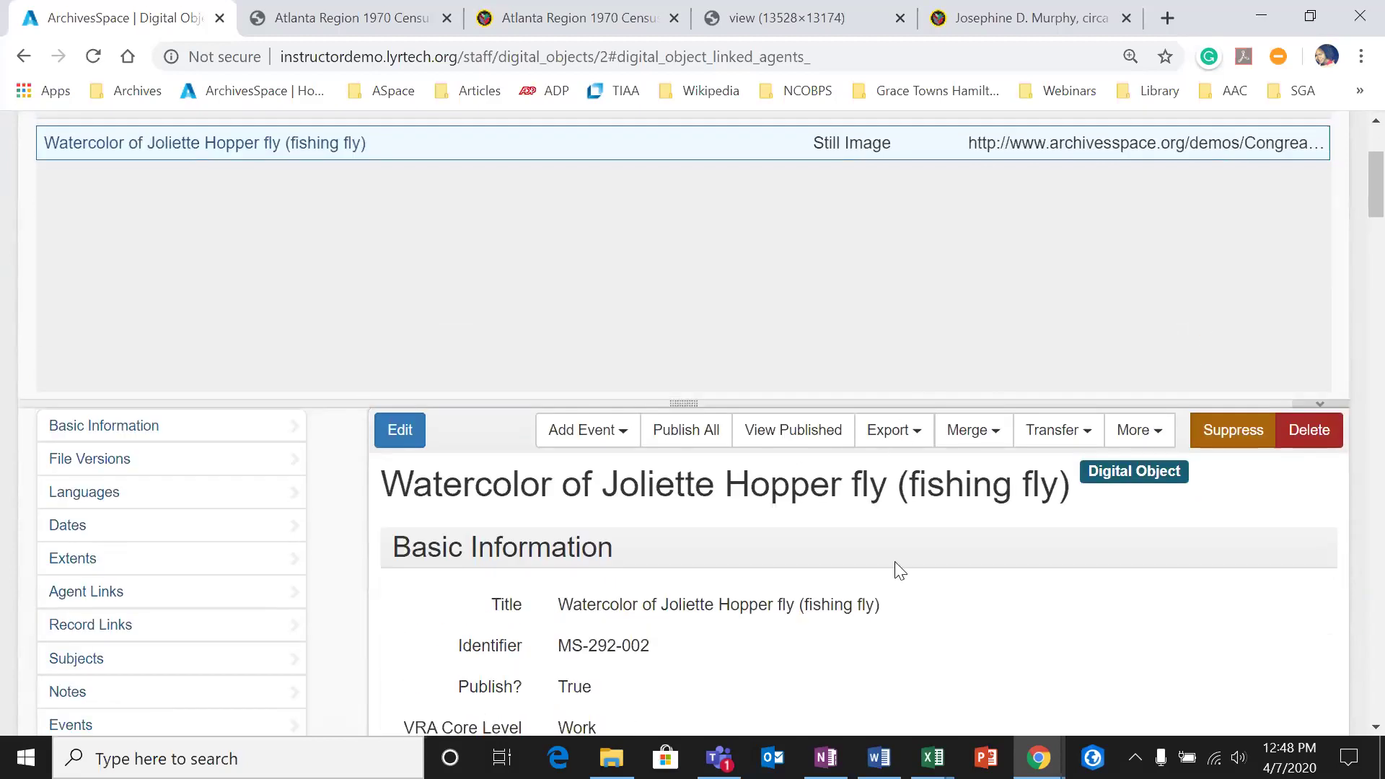
scroll(897, 565, up, 2)
scroll(858, 588, down, 8)
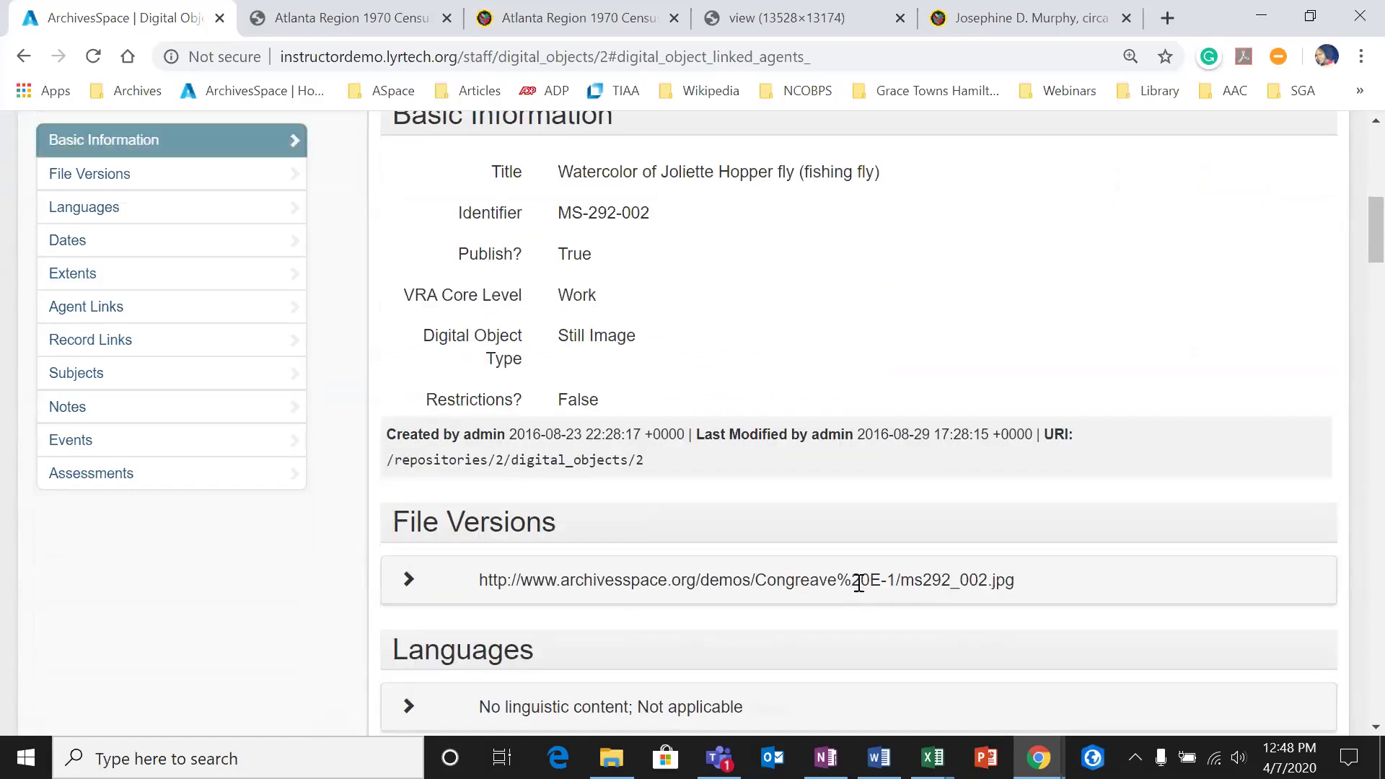
scroll(859, 588, up, 5)
click(400, 322)
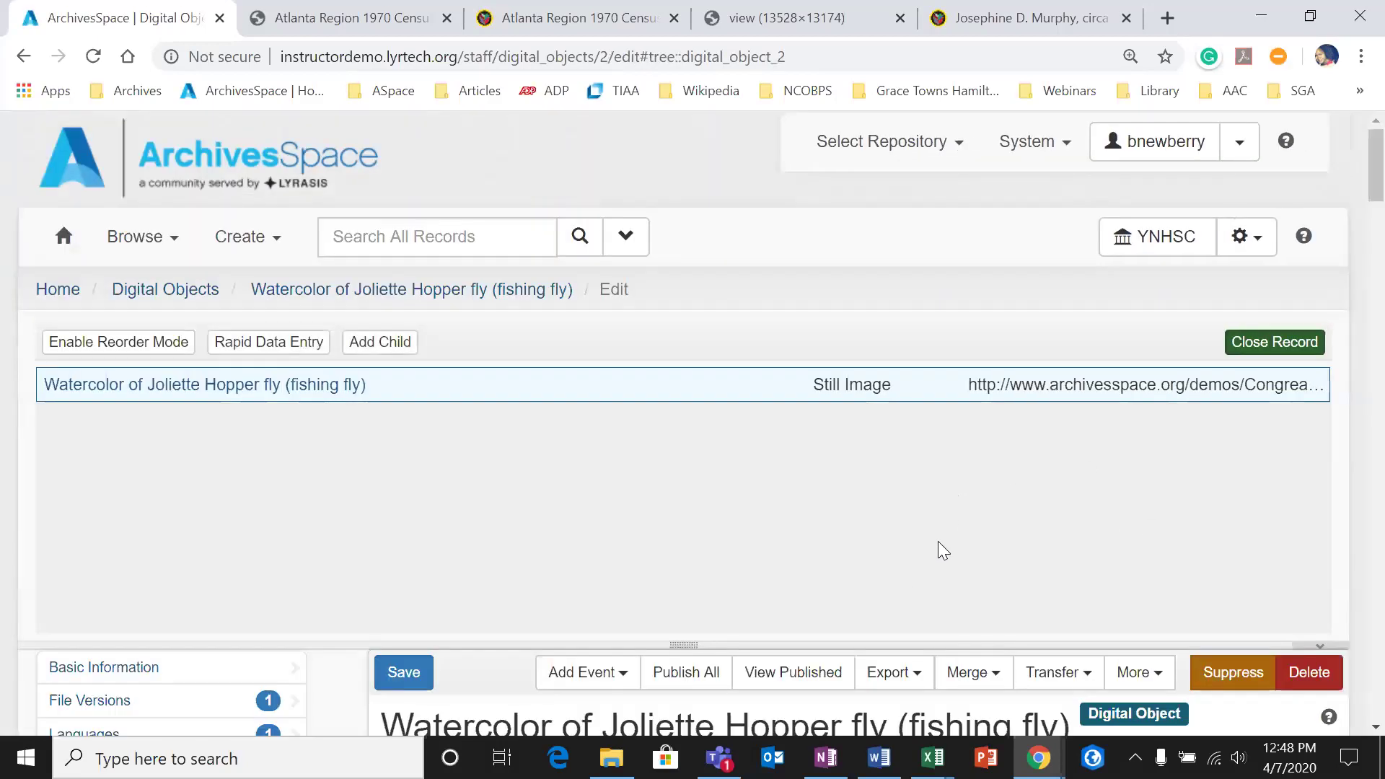
Step: Mark the existing ms292_002.jpg file version as the representative one
scroll(938, 551, down, 9)
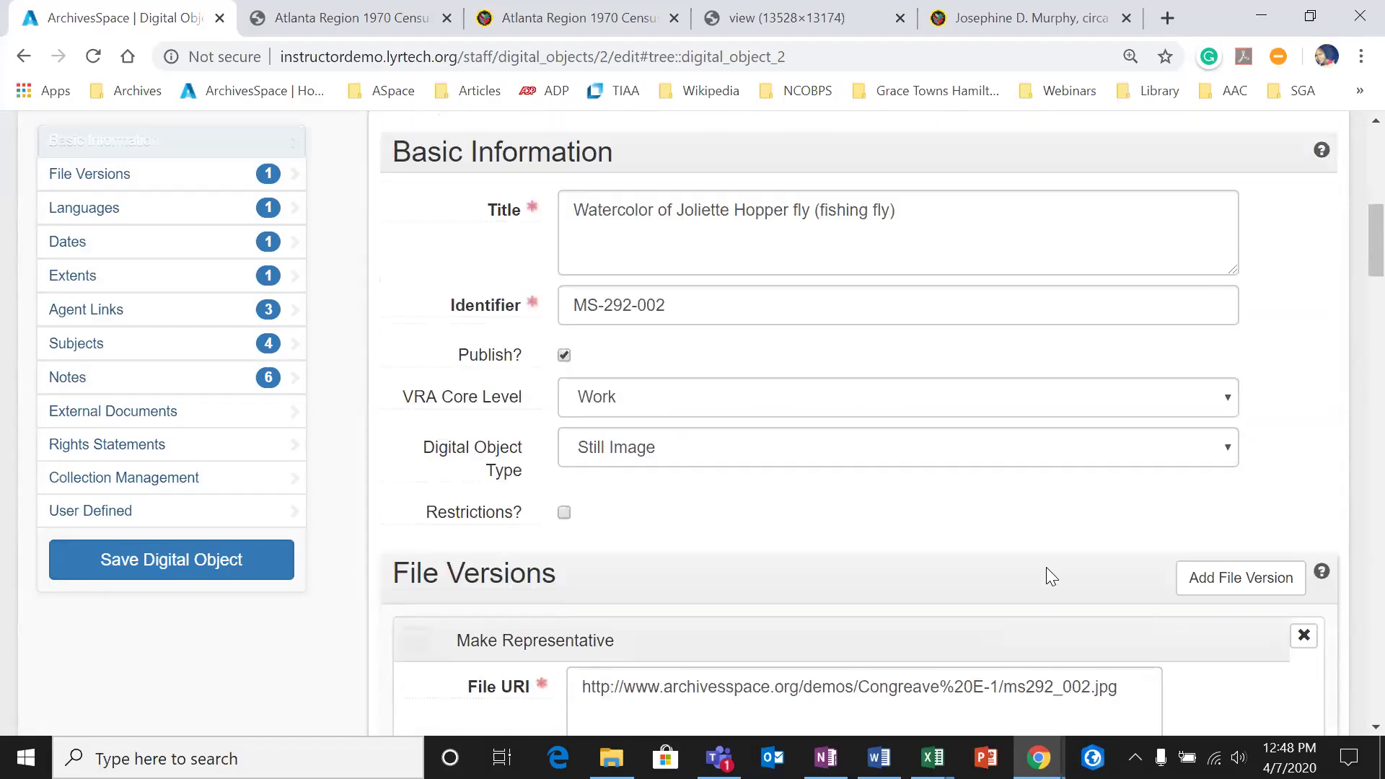
scroll(966, 559, down, 3)
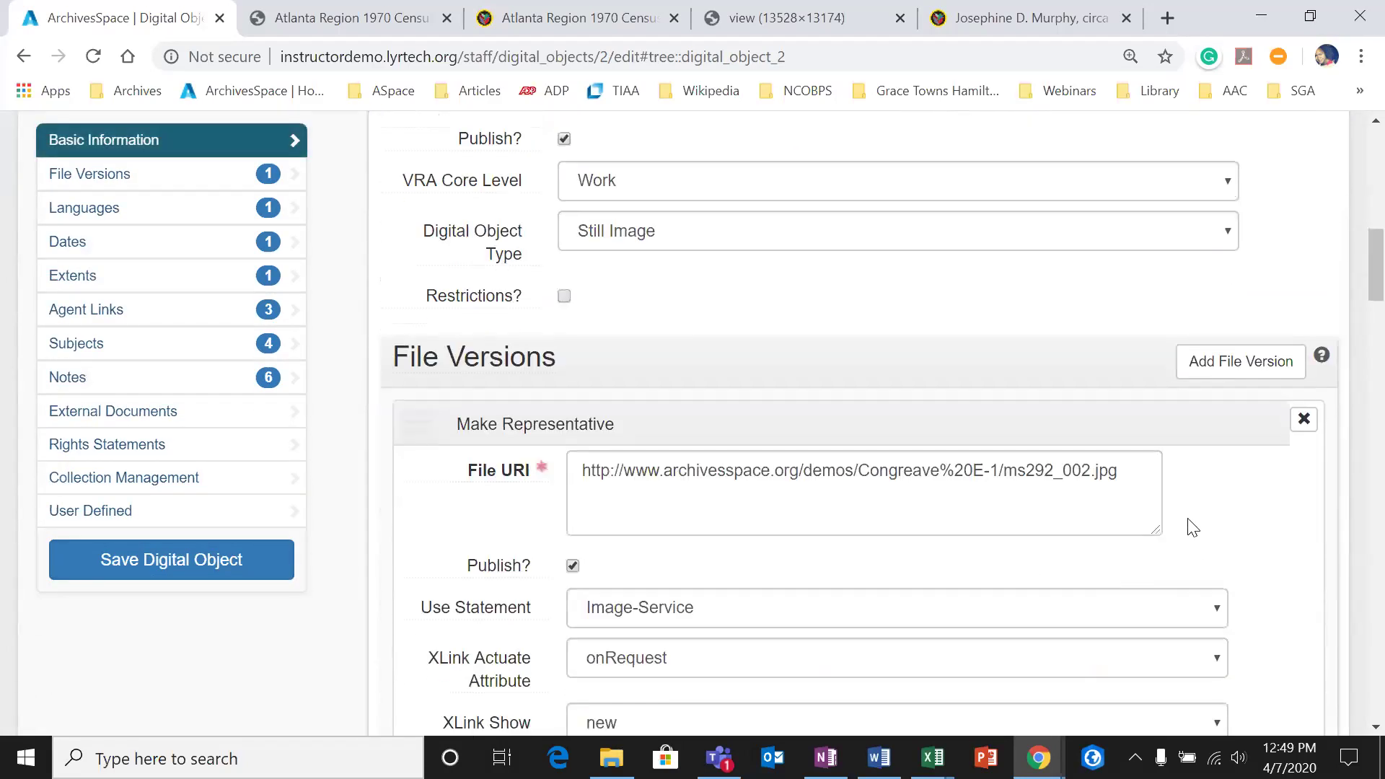
scroll(1192, 527, down, 3)
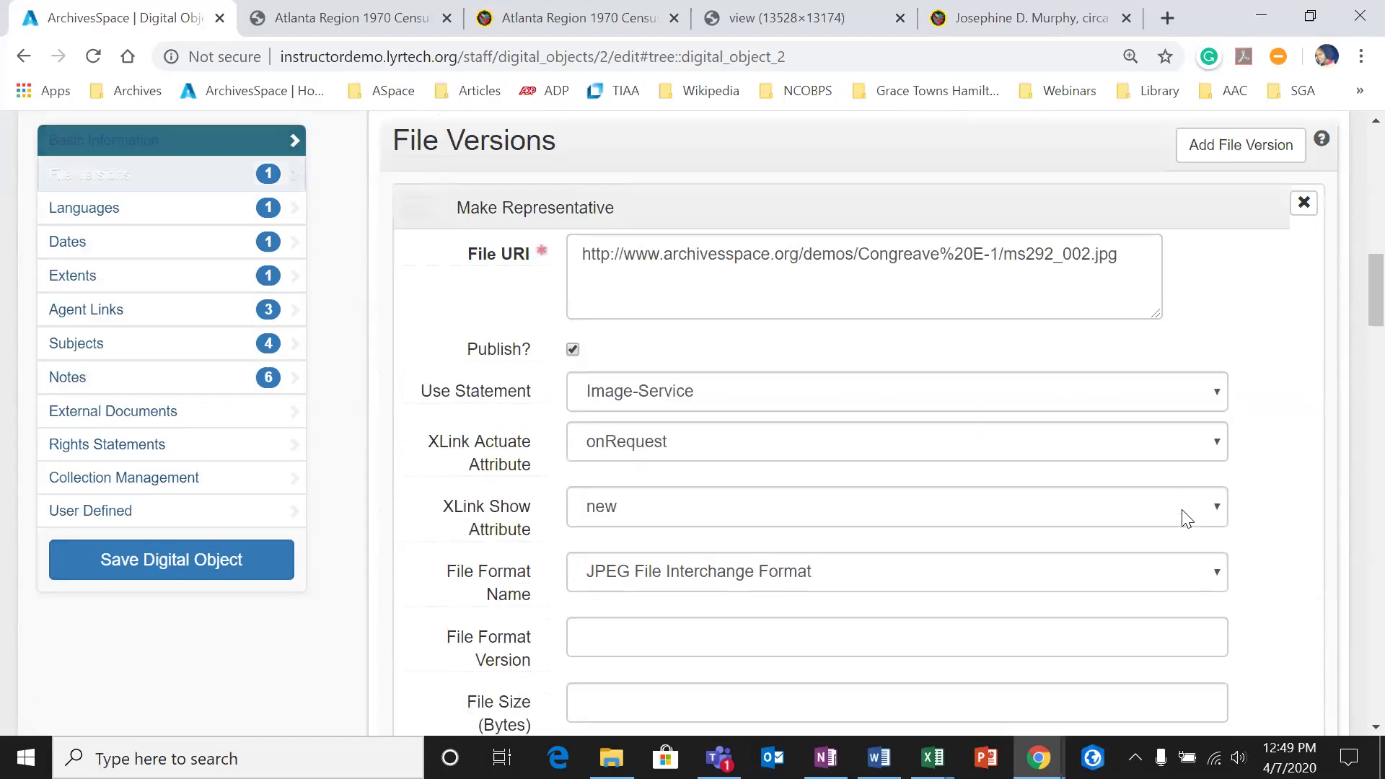
click(495, 214)
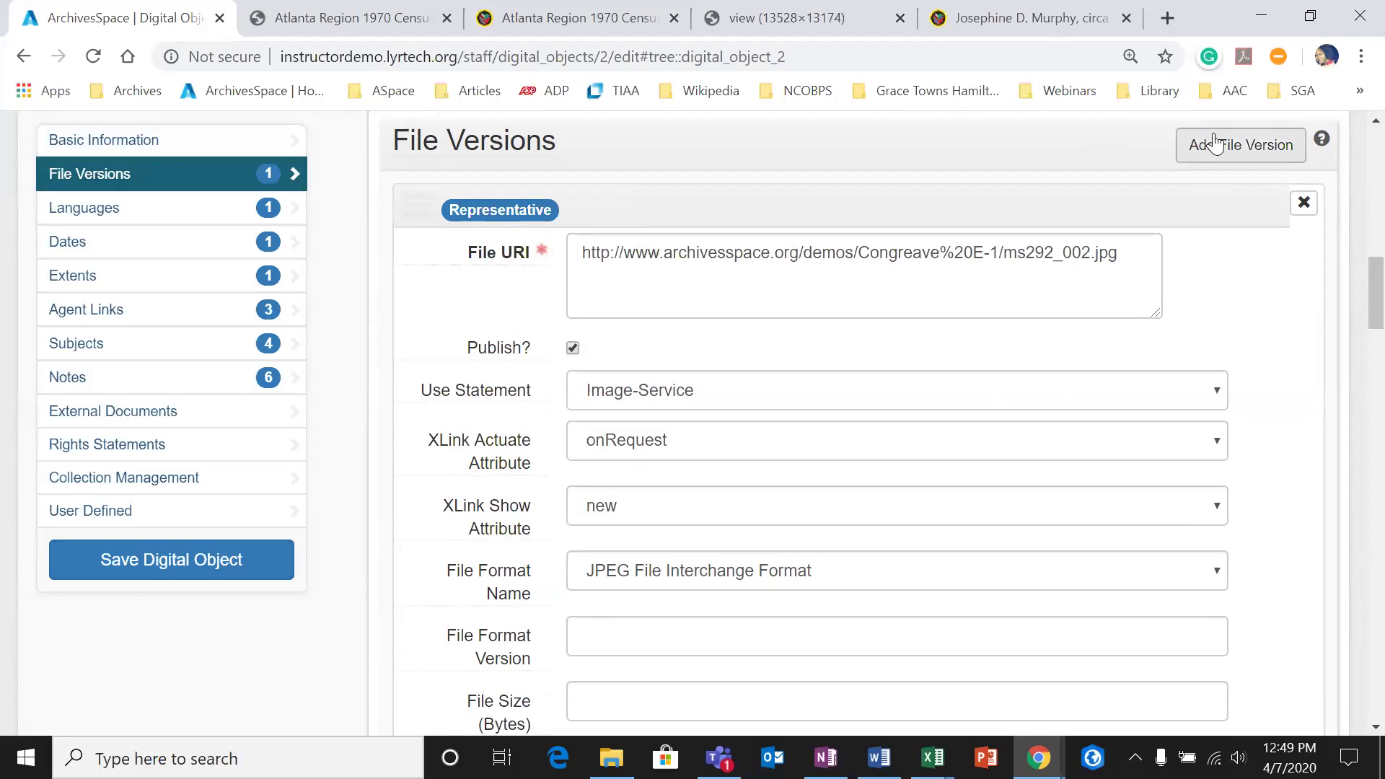
Step: Add a second, blank file version to the digital object and make it the representative version
click(1194, 144)
scroll(583, 408, up, 3)
click(556, 327)
scroll(671, 361, up, 3)
scroll(662, 334, up, 6)
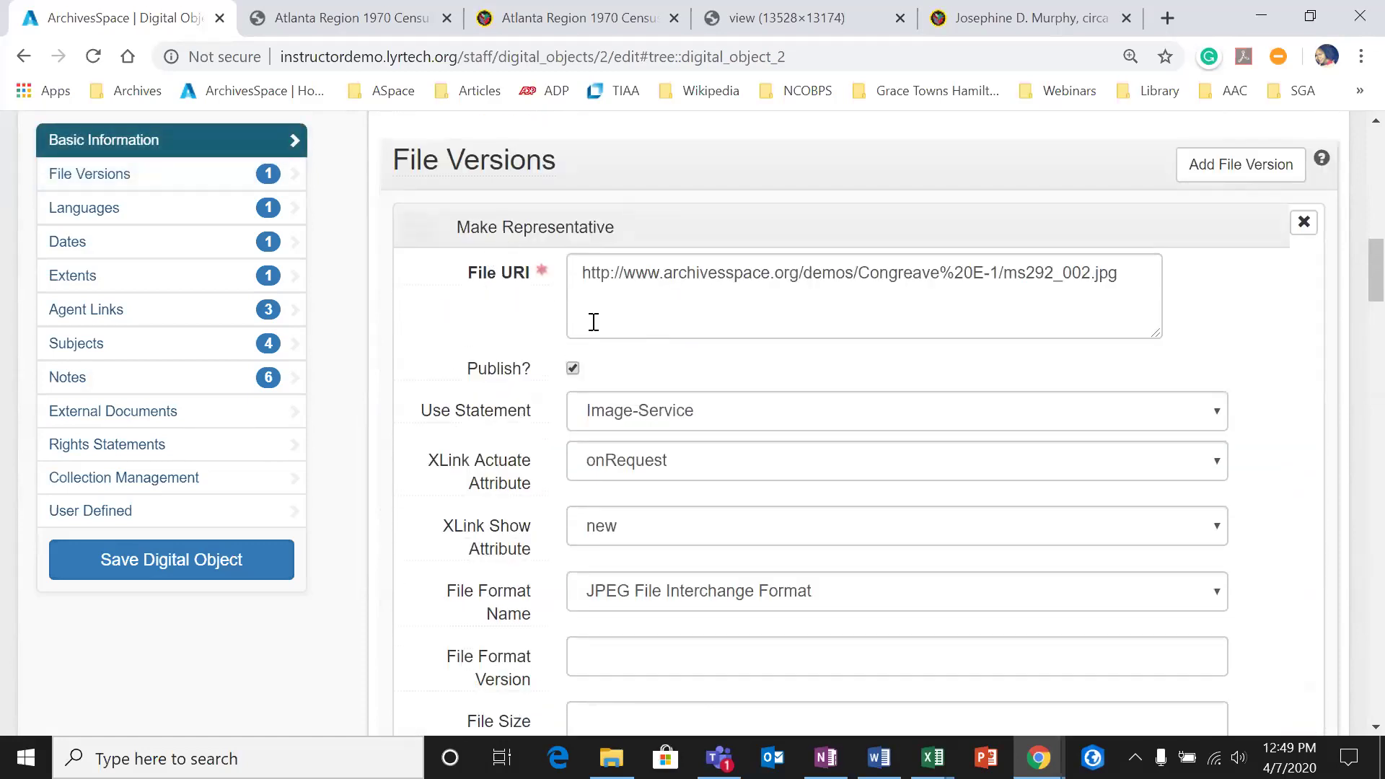
scroll(606, 318, down, 3)
scroll(599, 358, down, 3)
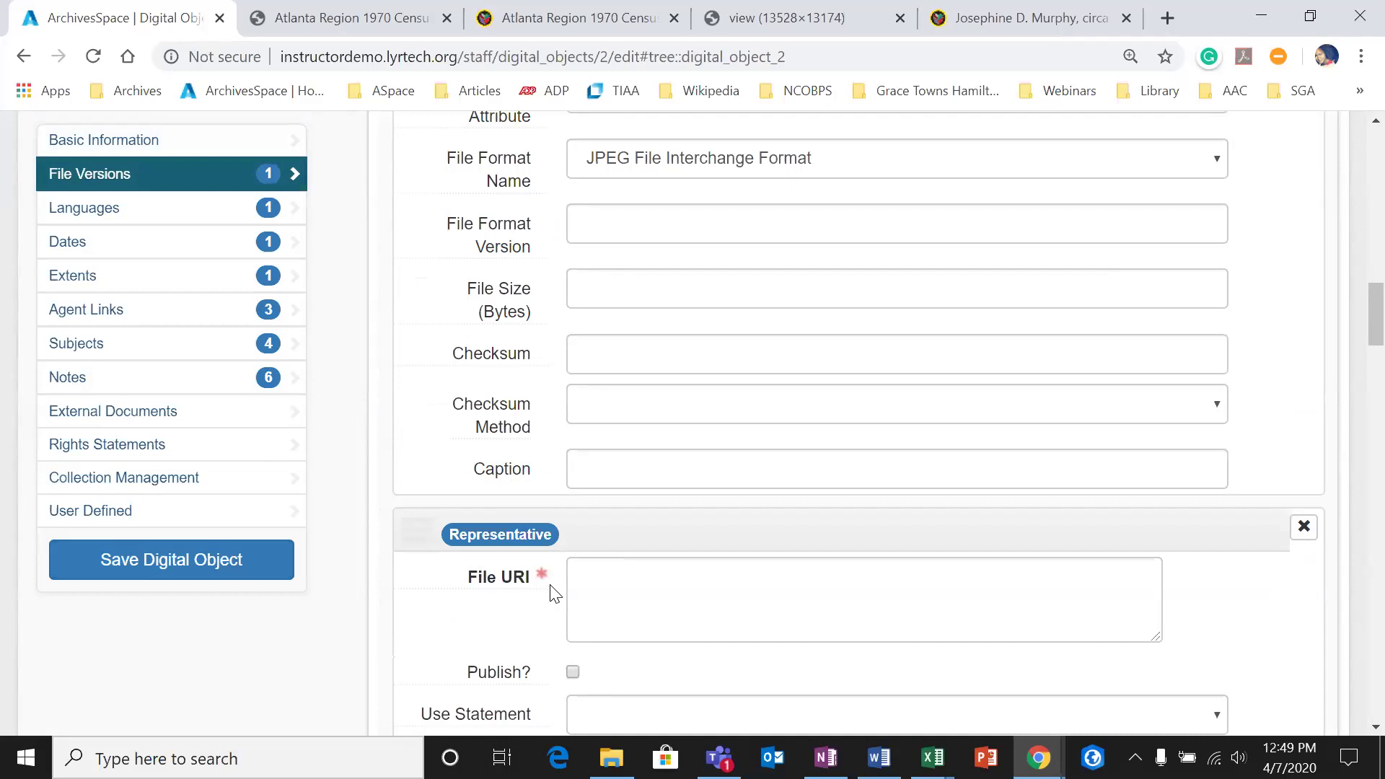
scroll(733, 510, up, 9)
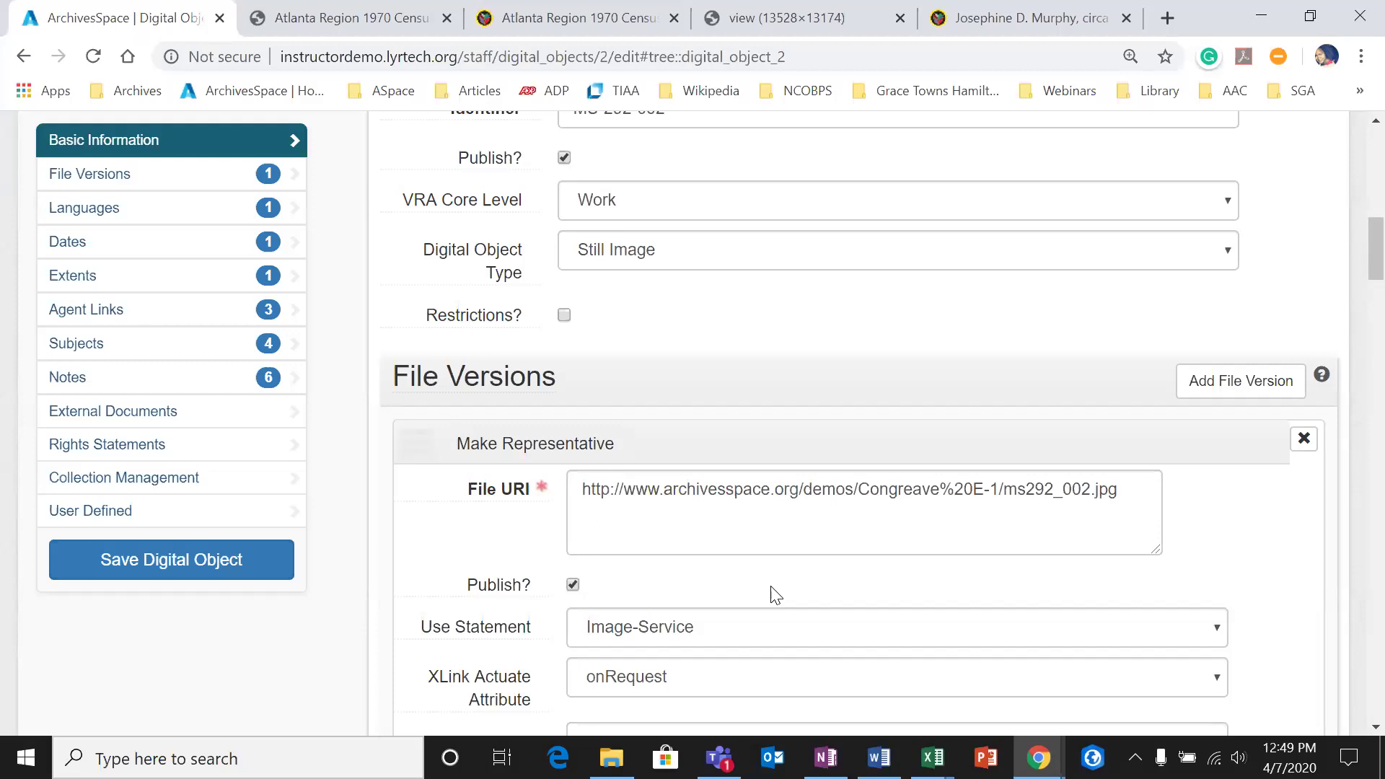
scroll(771, 585, down, 6)
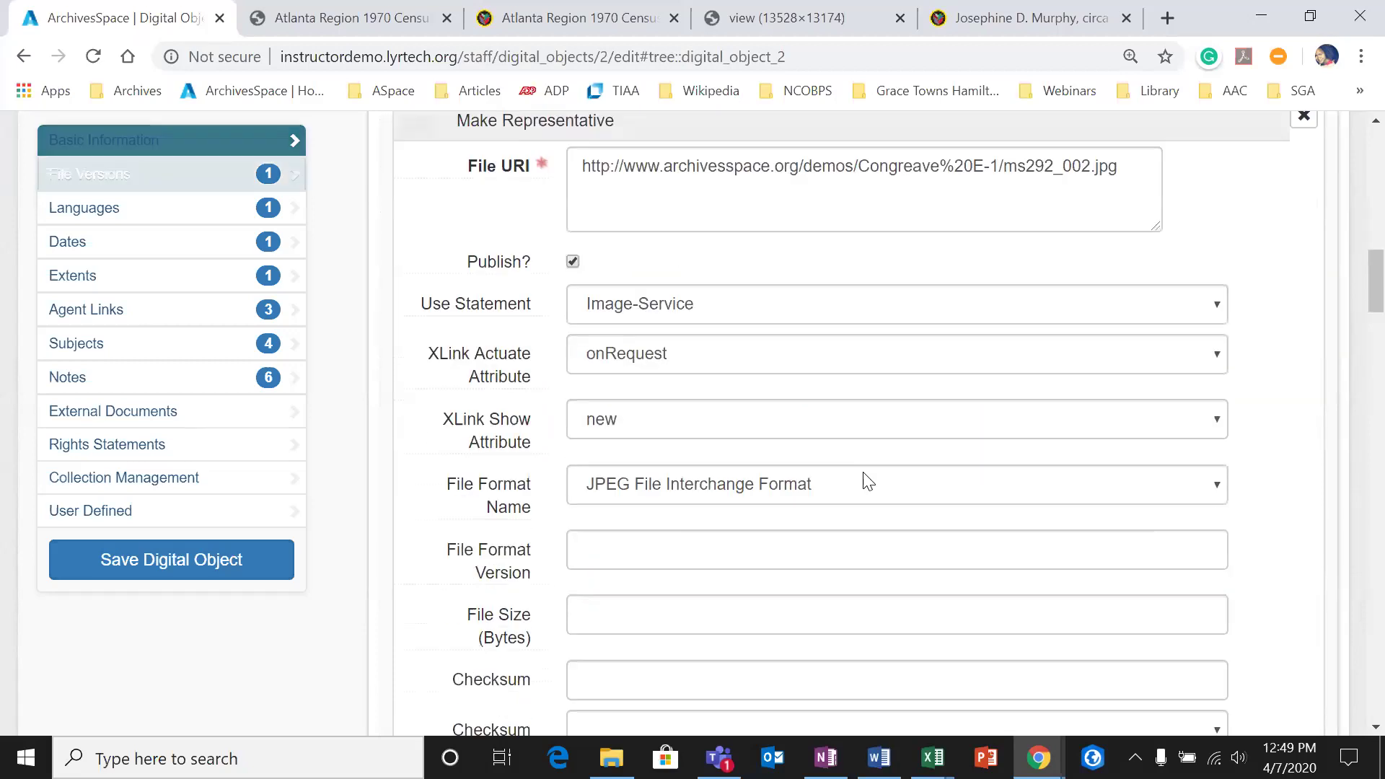
scroll(733, 586, down, 6)
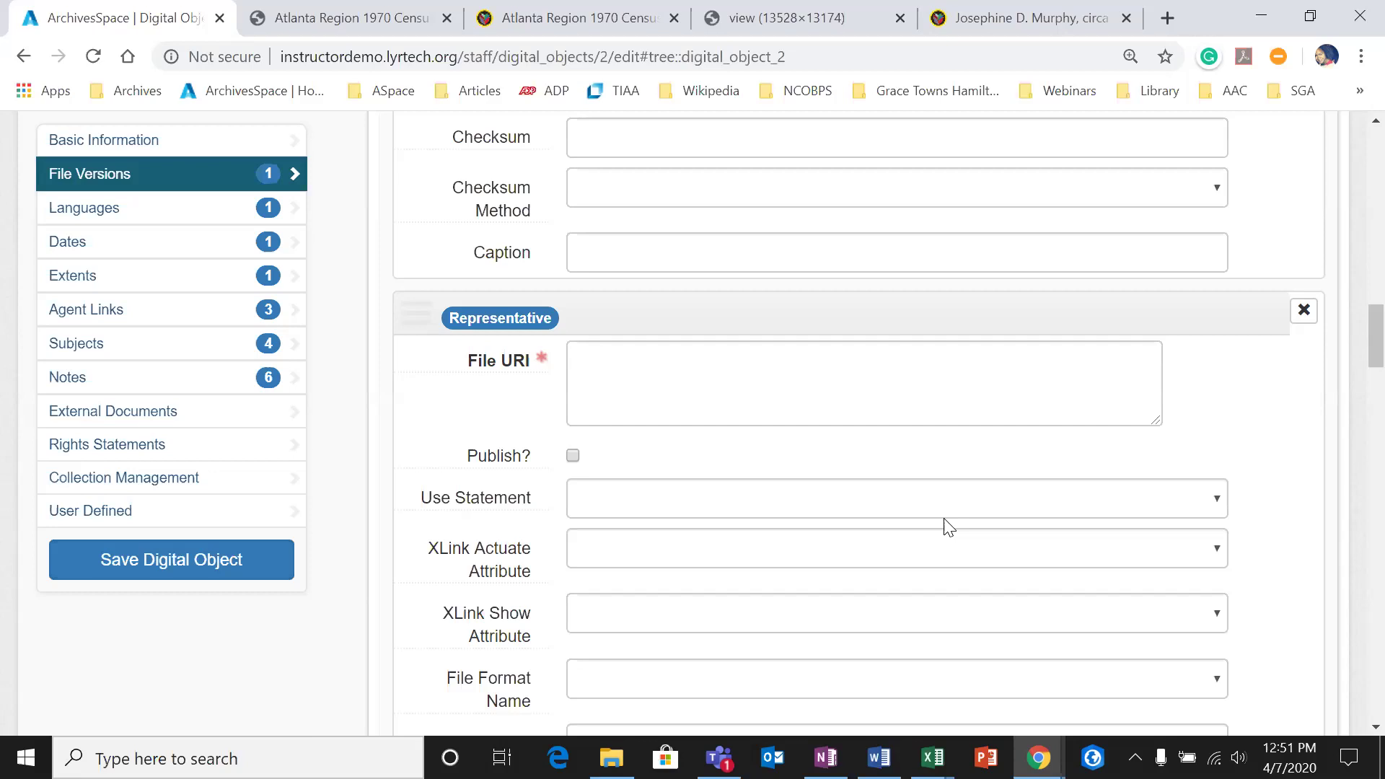
Step: Switch to the public page of Atlanta Region 1970 Census Tracts, reload it, and view its Item 1 component
scroll(937, 523, up, 15)
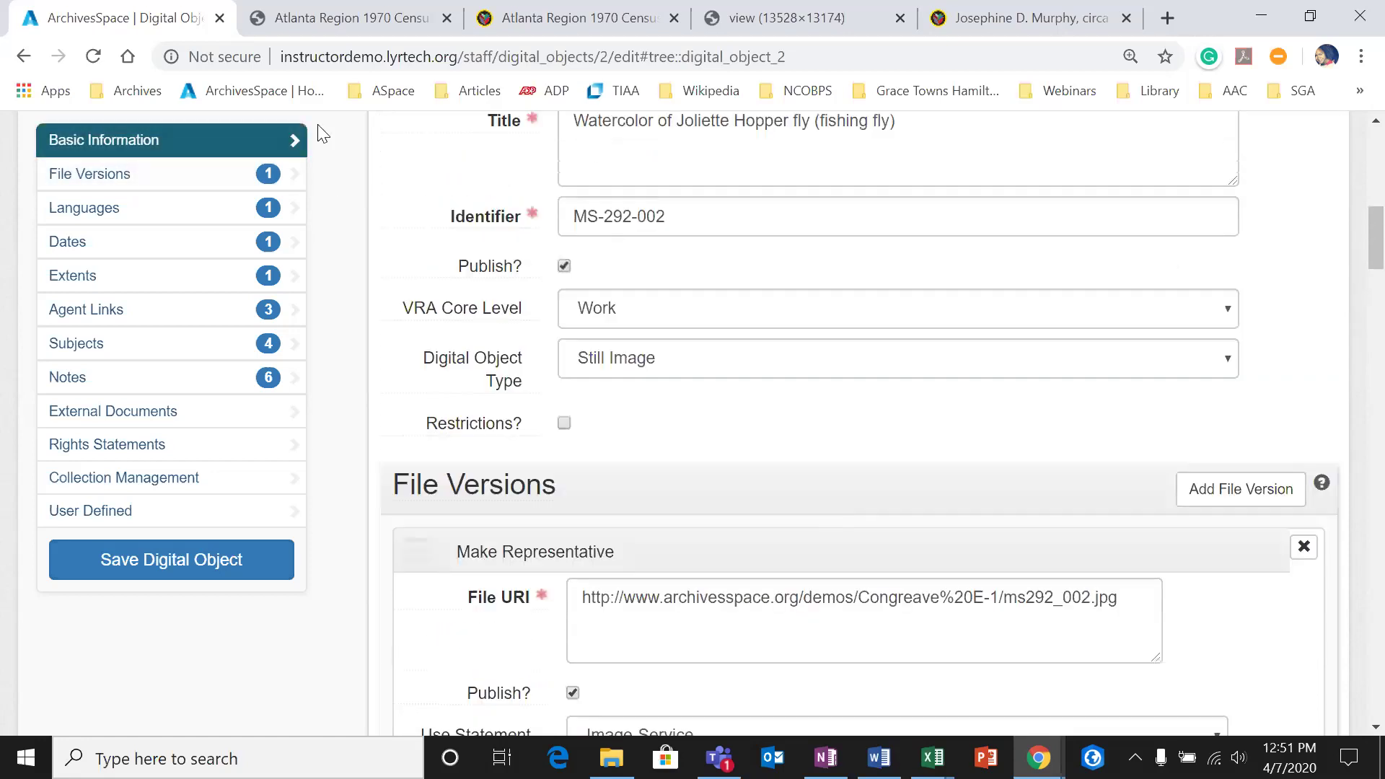
click(387, 20)
click(92, 56)
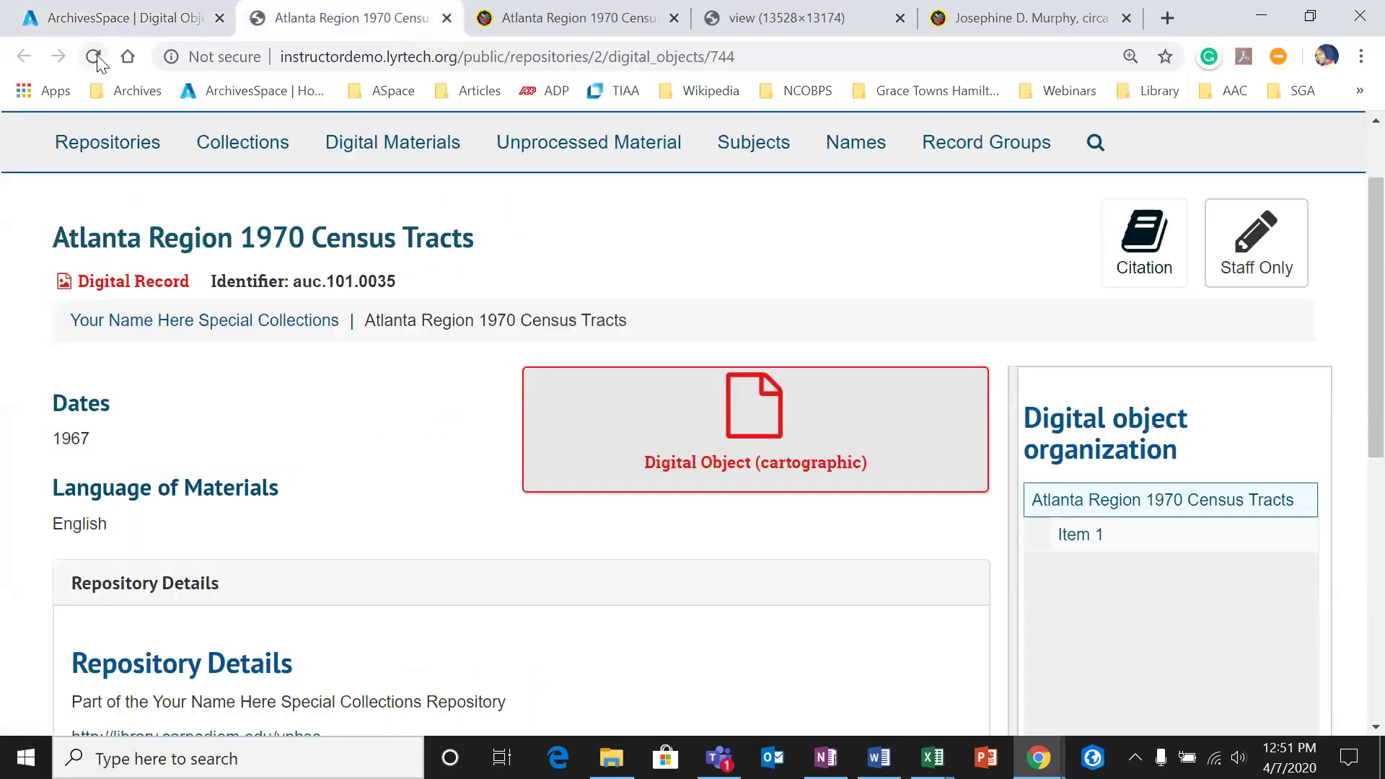
scroll(853, 433, down, 2)
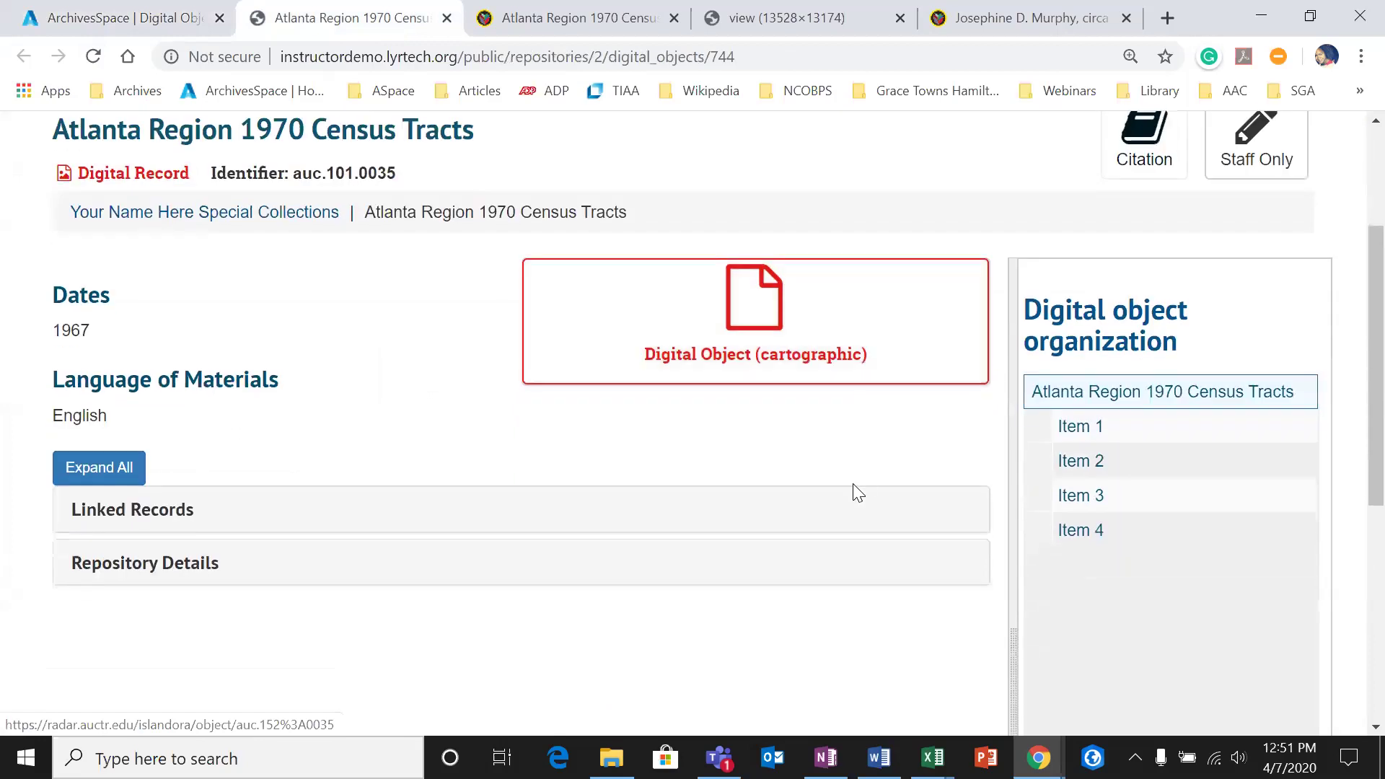
scroll(808, 444, up, 2)
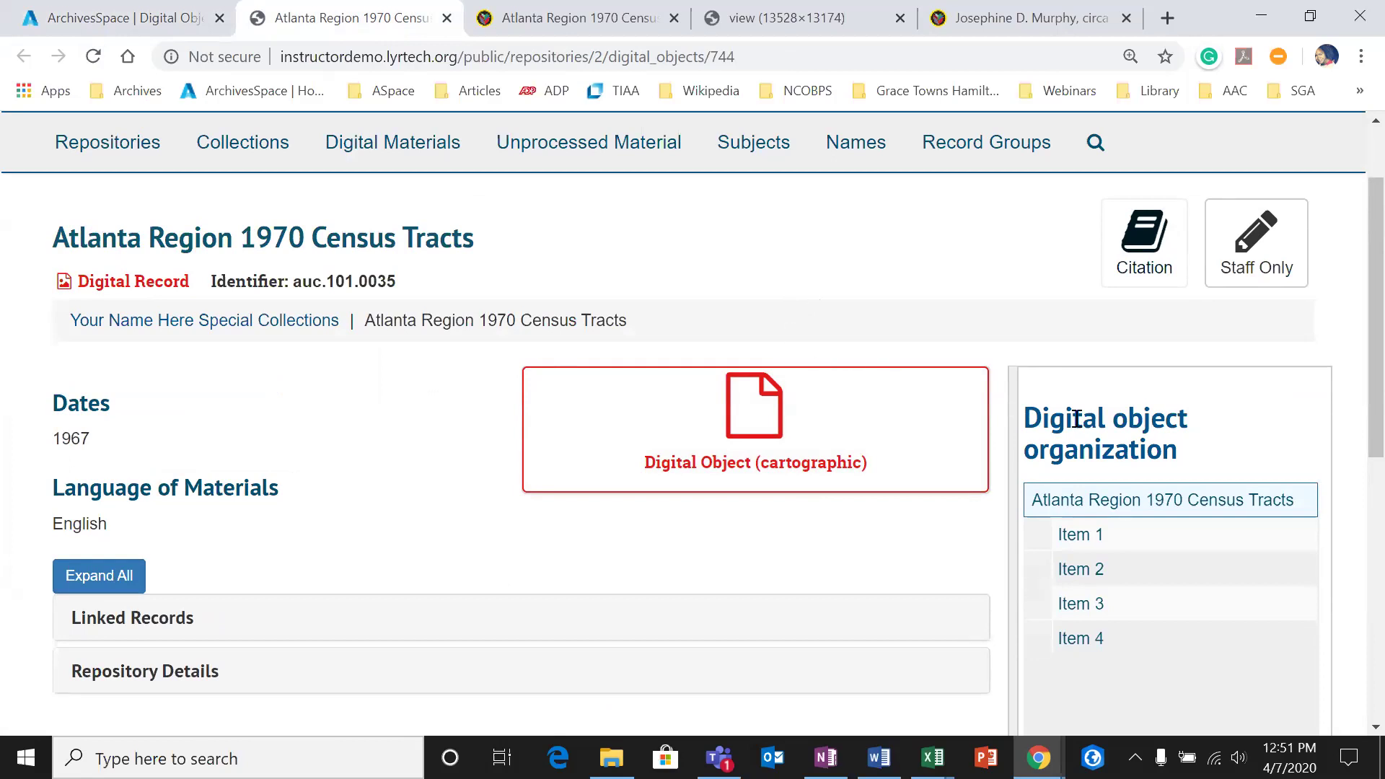
click(1079, 534)
scroll(866, 469, down, 3)
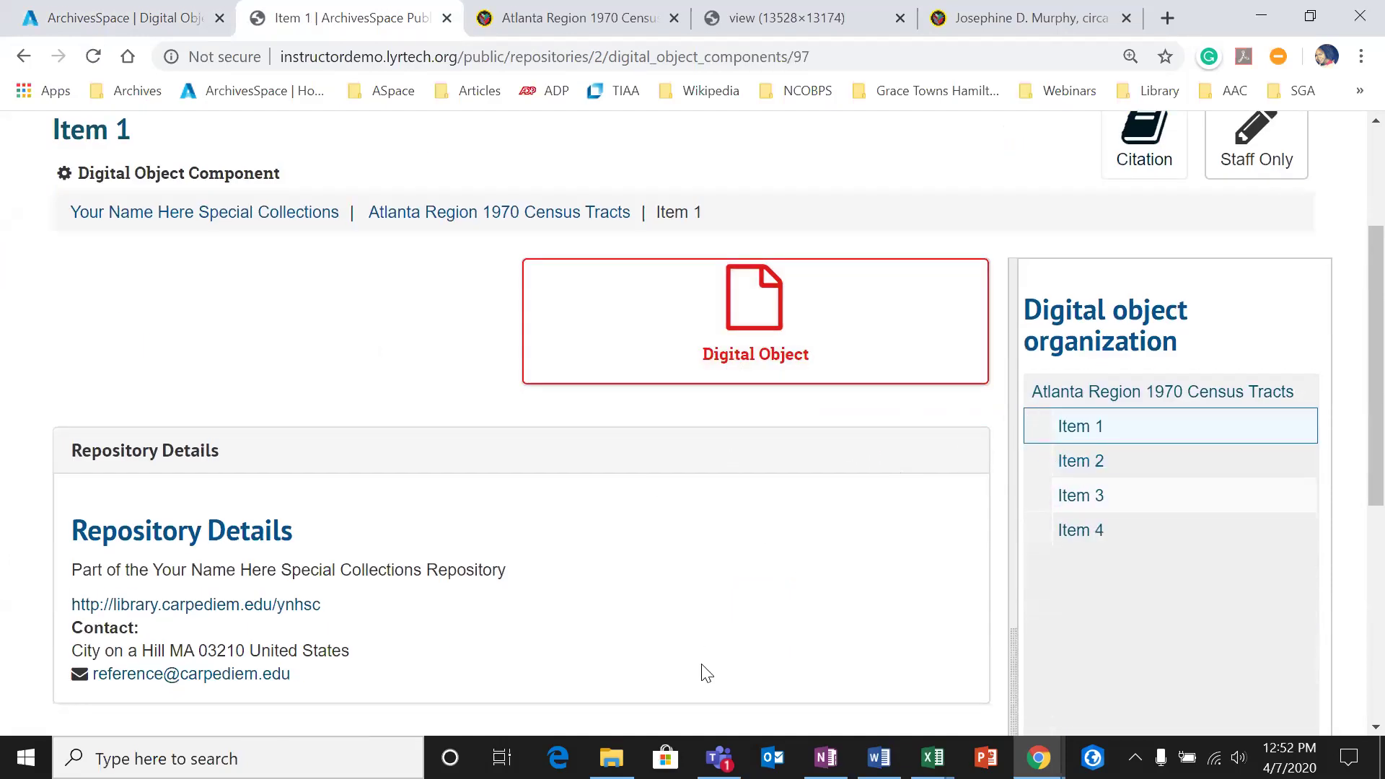
Step: Return to the watercolor record's edit form and examine its basic information and file version fields
click(147, 22)
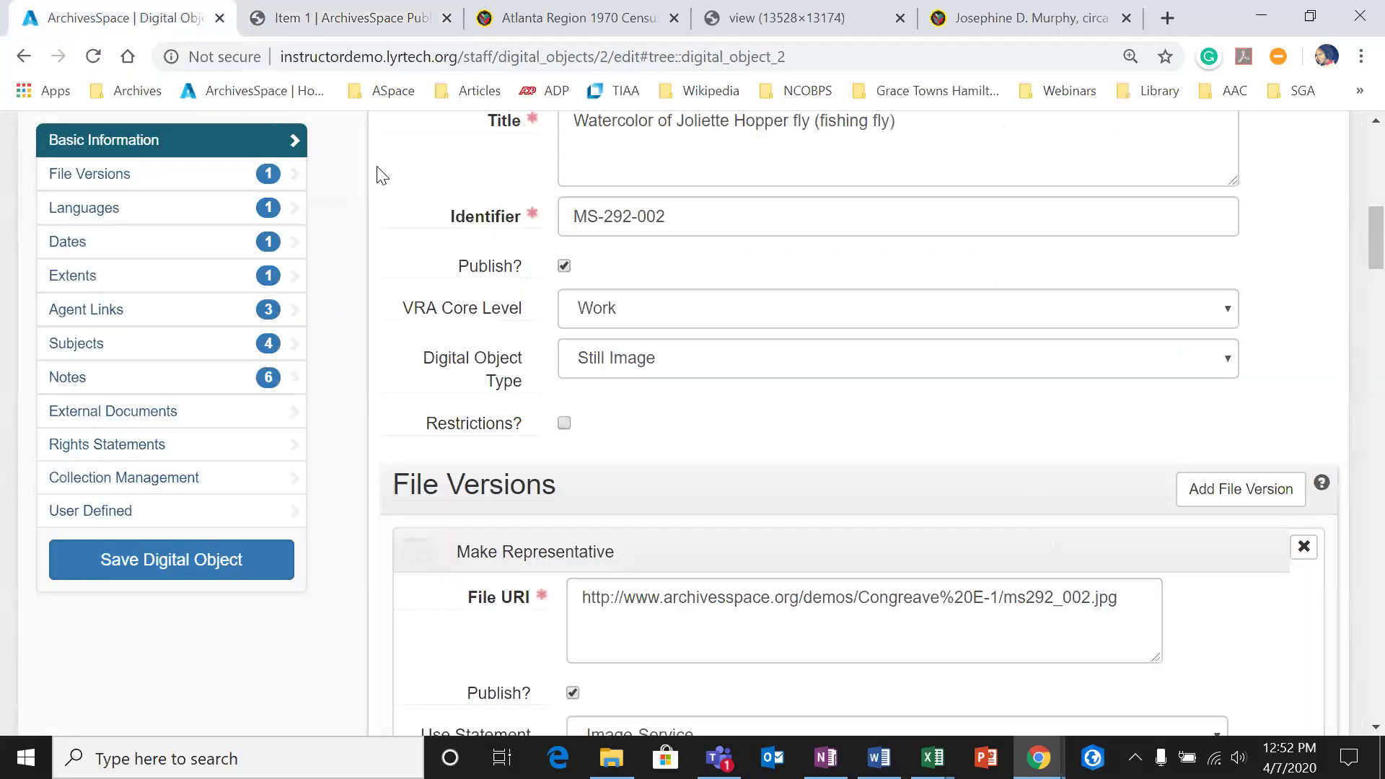
scroll(596, 412, down, 1)
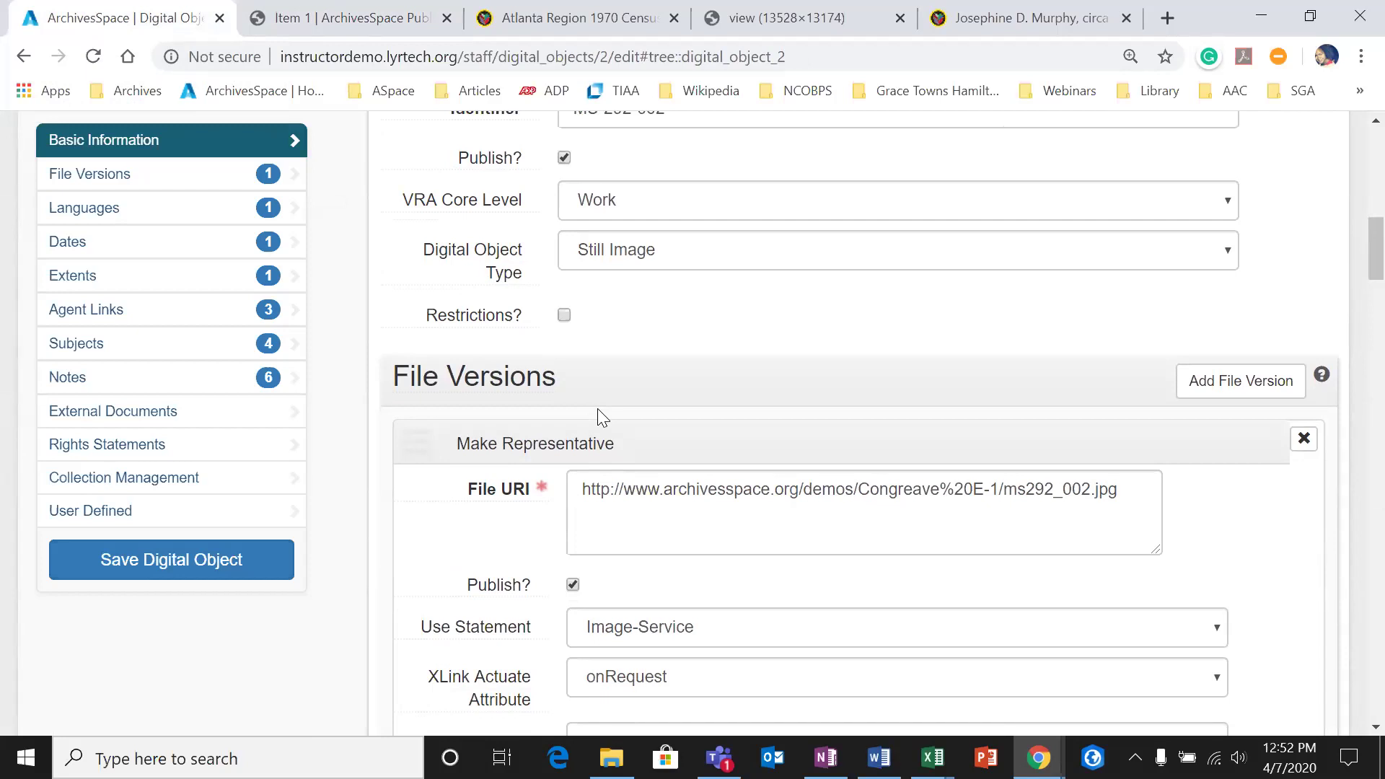
scroll(577, 492, down, 2)
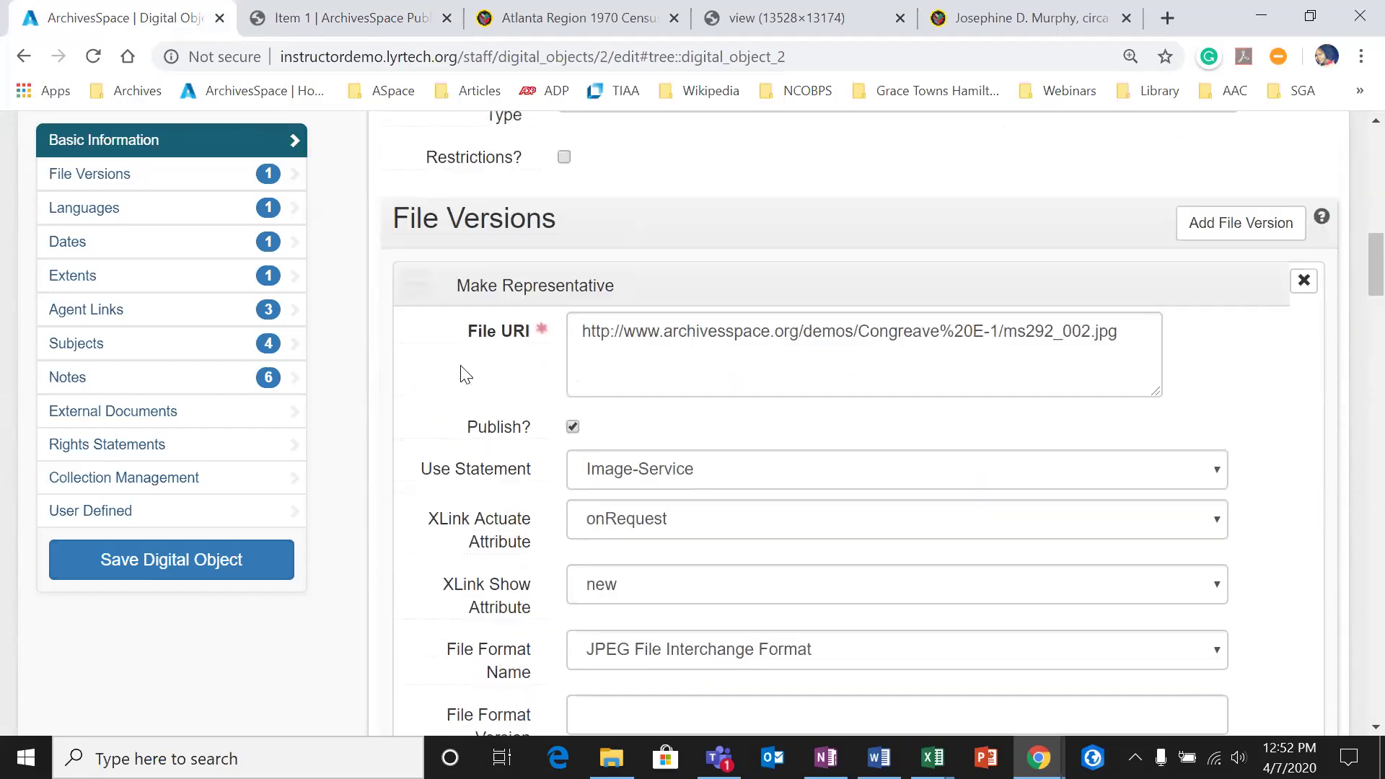
scroll(466, 373, up, 1)
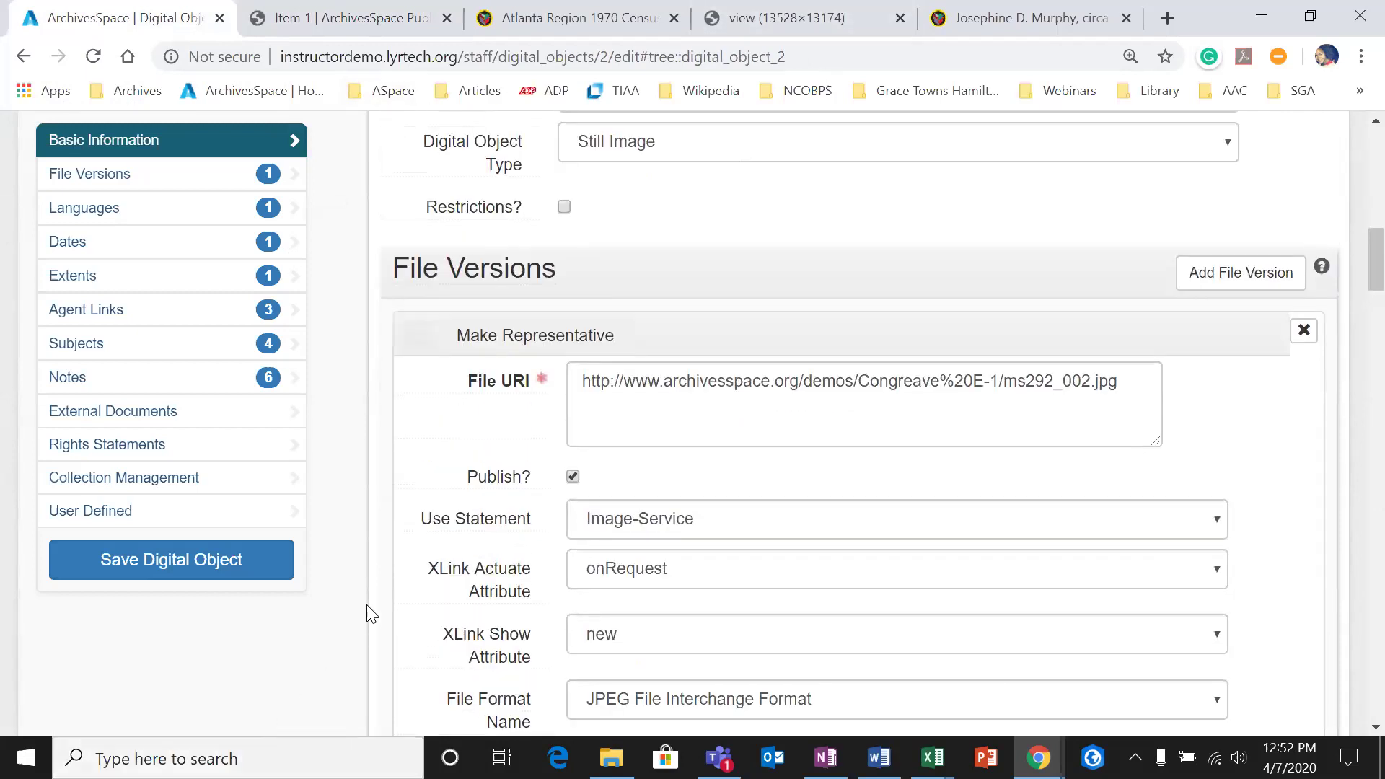
scroll(375, 602, down, 1)
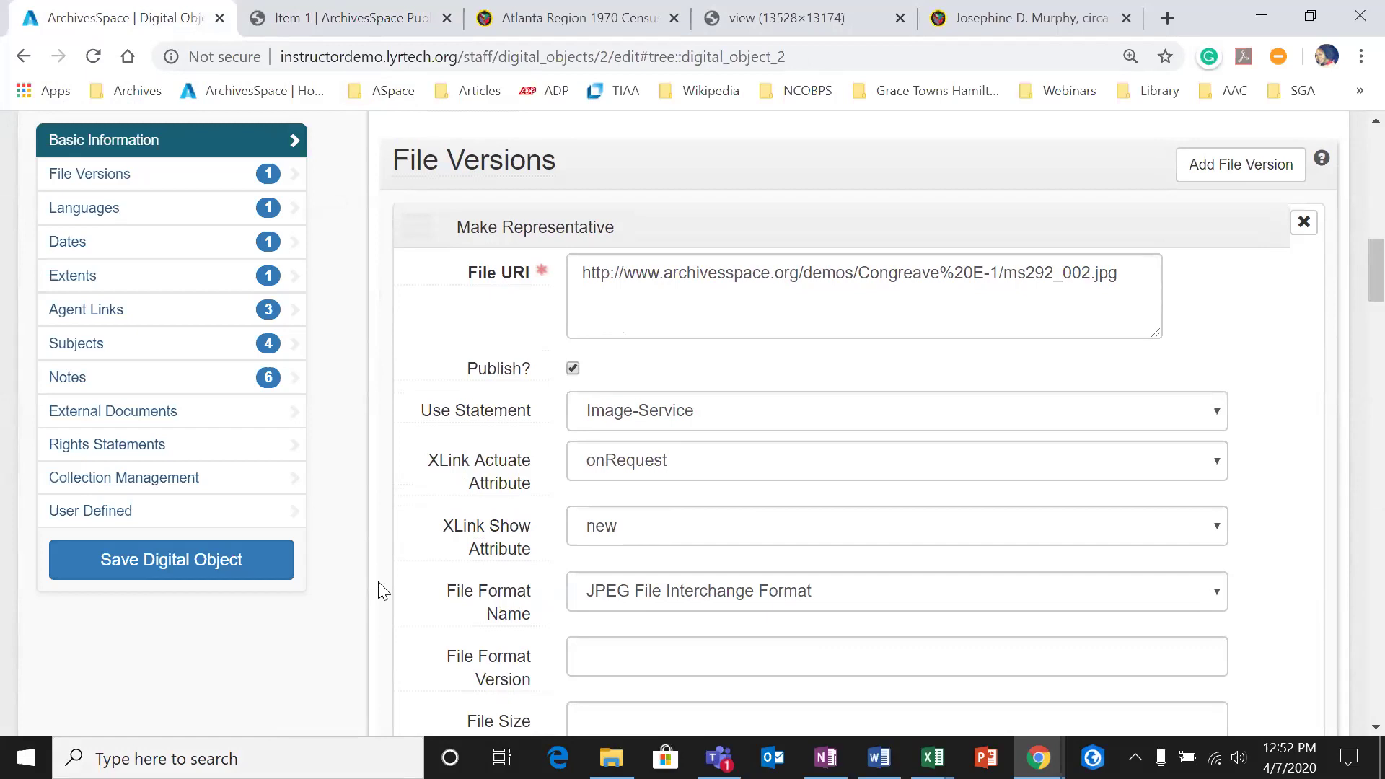
mouse_move(456, 552)
scroll(552, 353, up, 7)
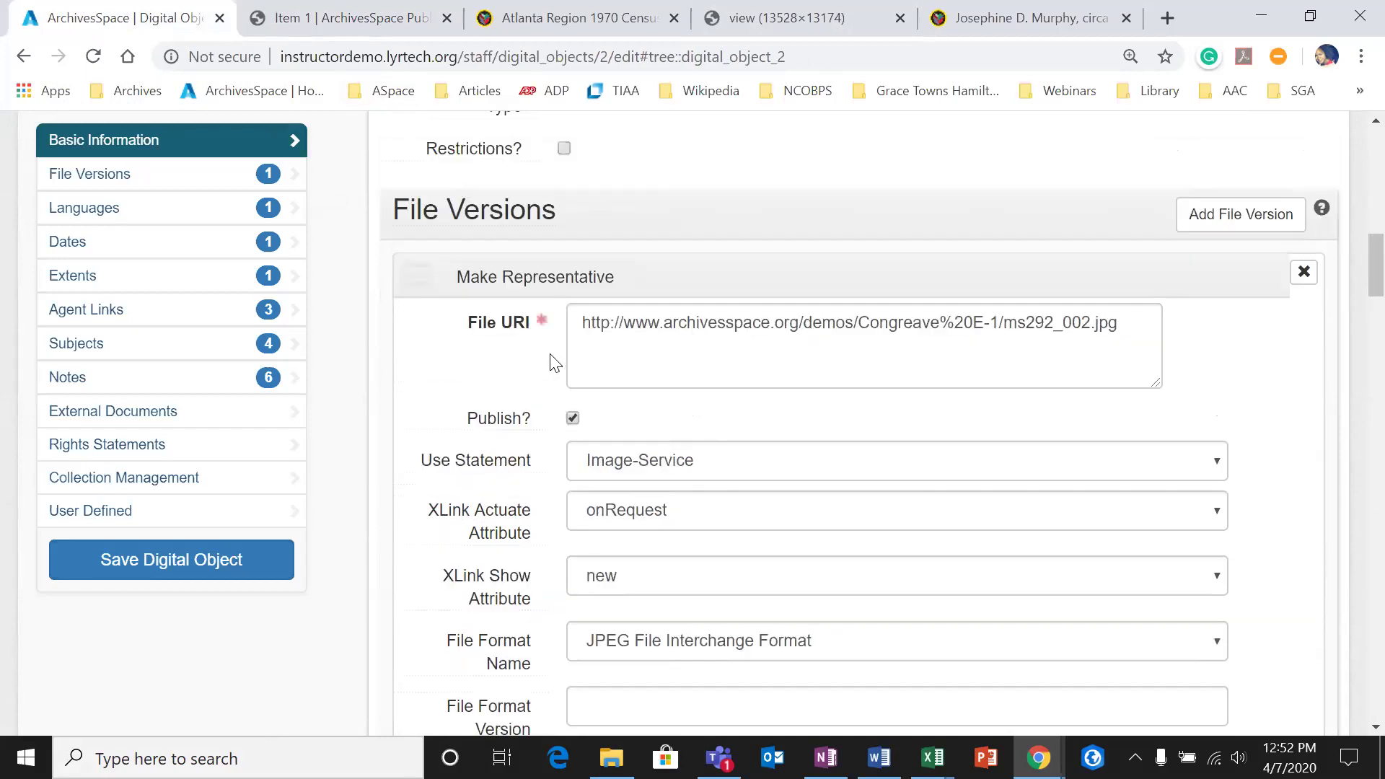
scroll(553, 374, up, 3)
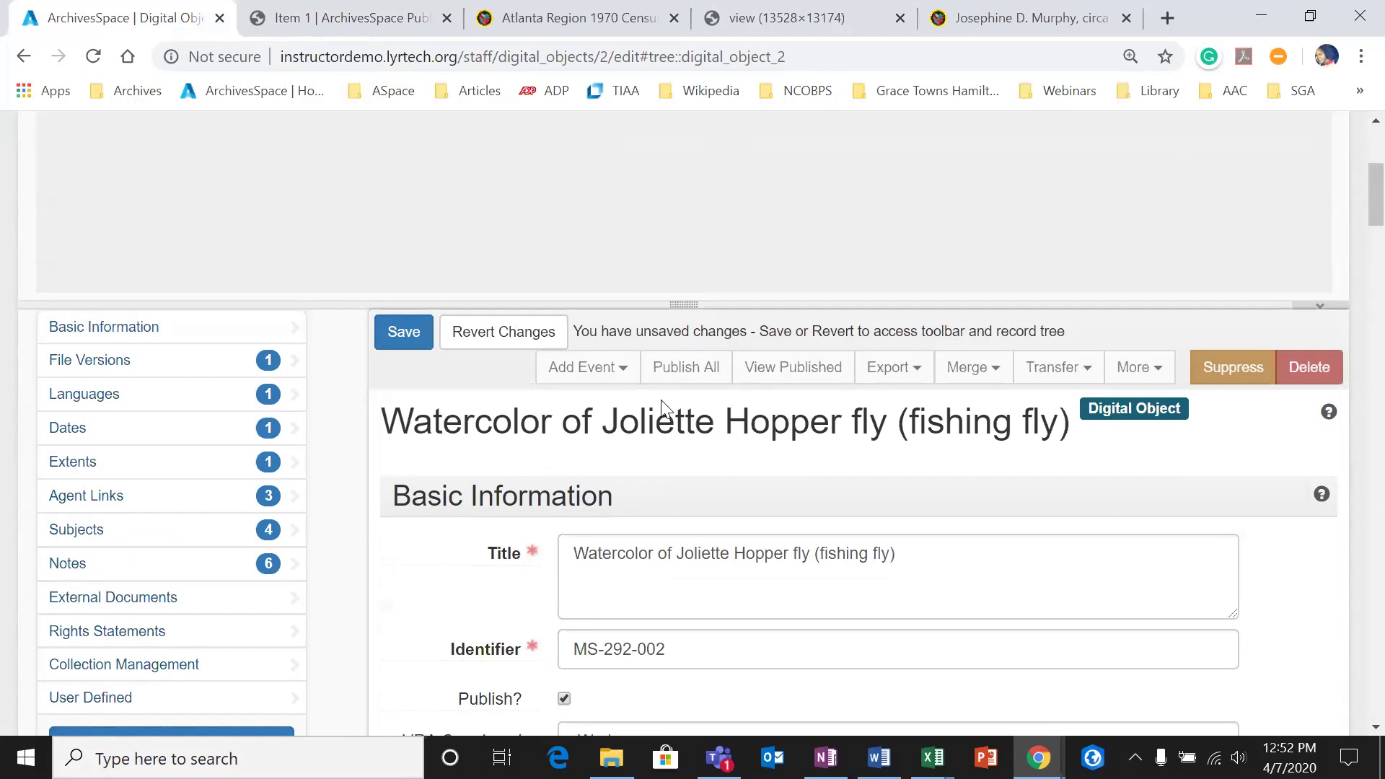
scroll(661, 400, down, 3)
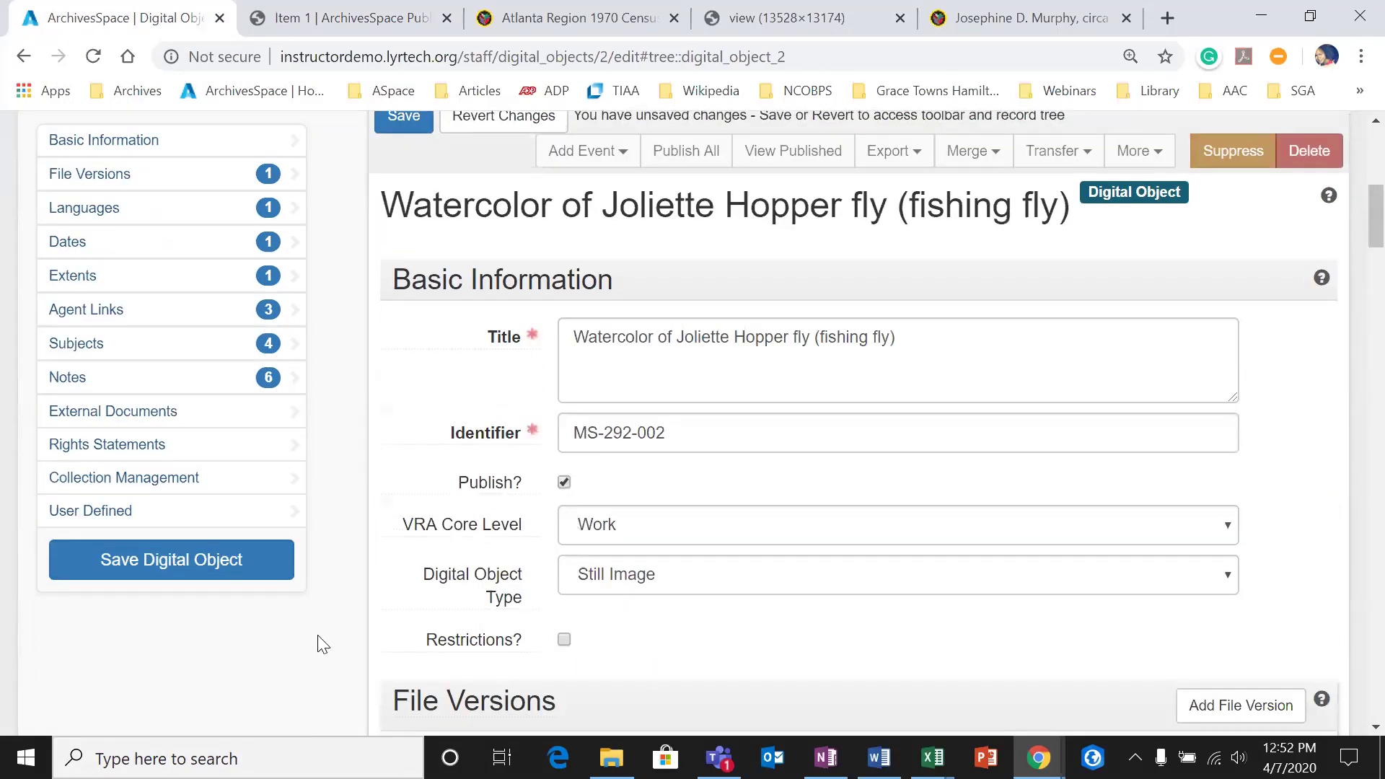
scroll(319, 570, down, 3)
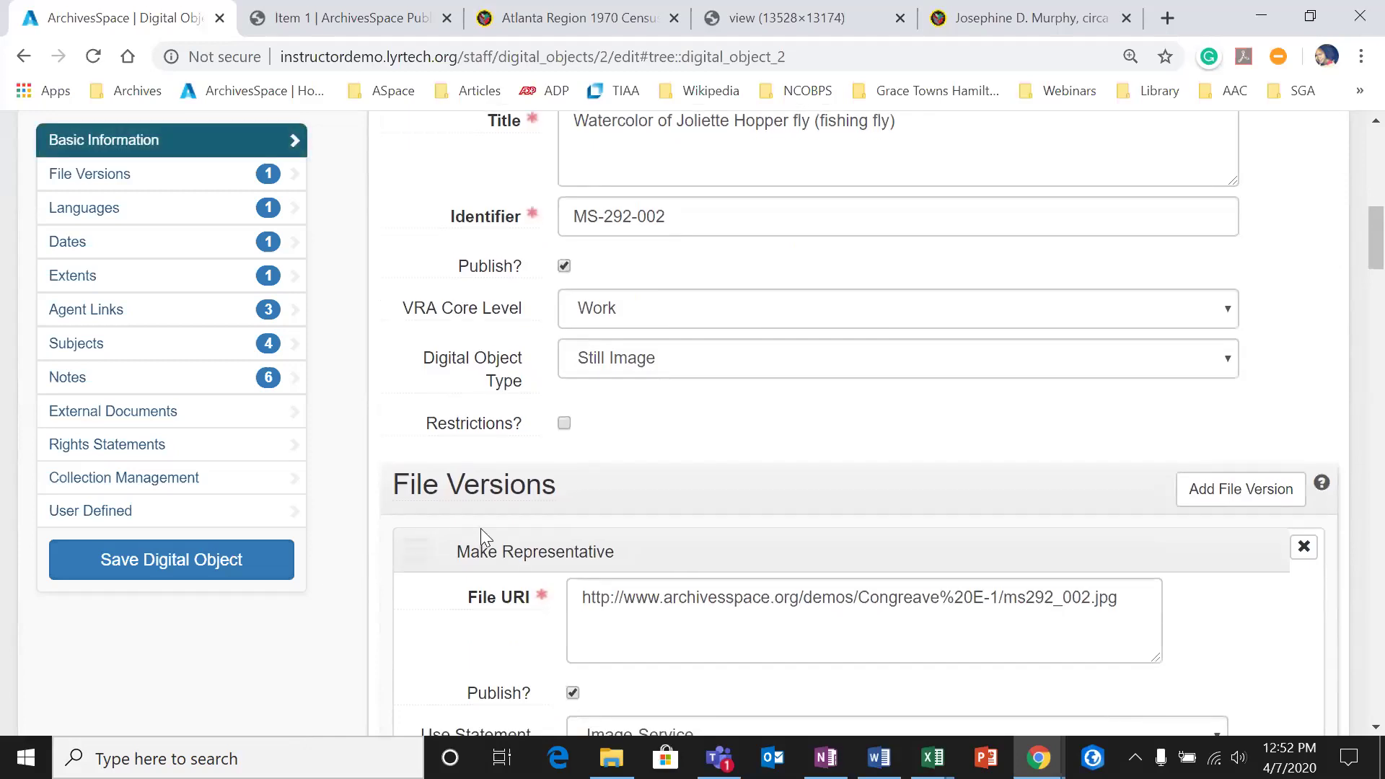
scroll(482, 530, up, 6)
scroll(478, 530, up, 1)
scroll(464, 542, down, 1)
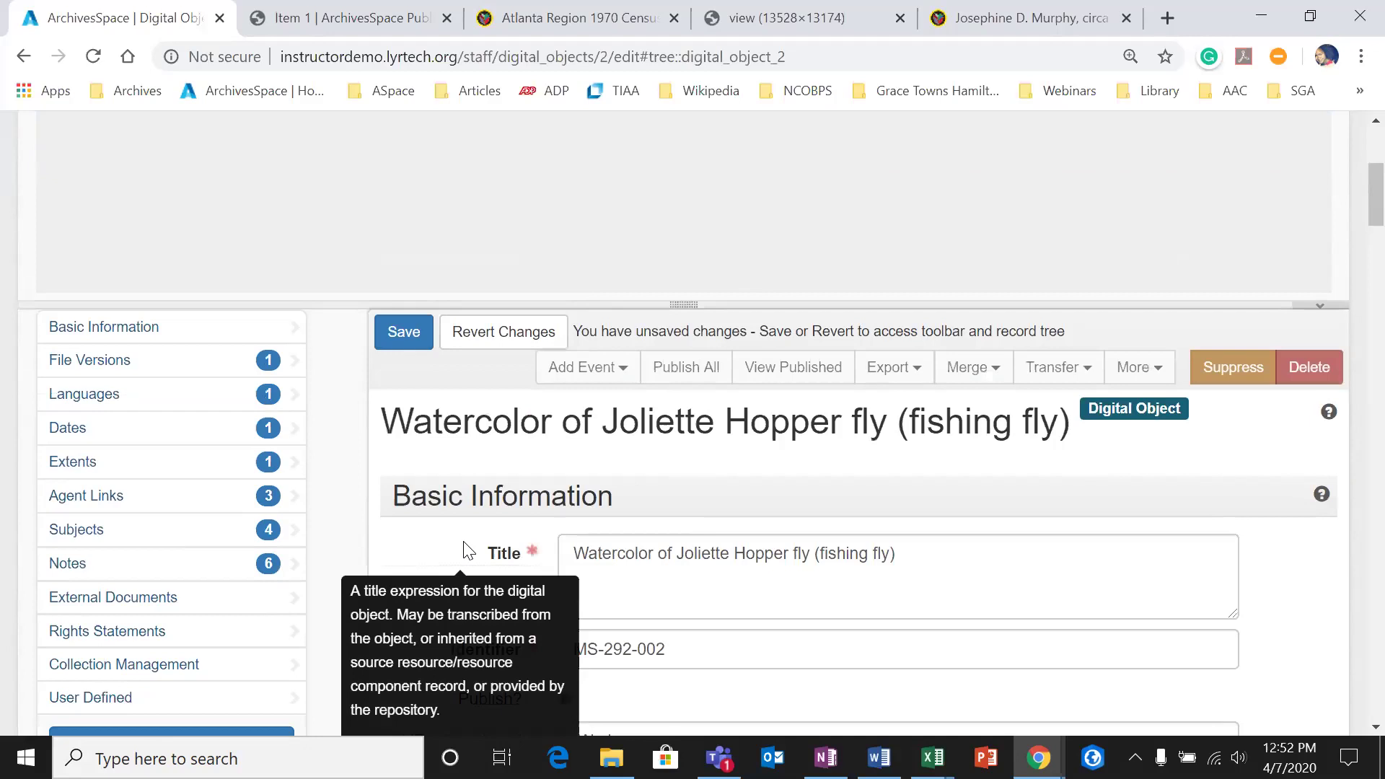
Step: Review the watercolor record's file version entries, from the ms292_002.jpg version down to the blank representative one
scroll(465, 551, down, 9)
scroll(464, 551, down, 8)
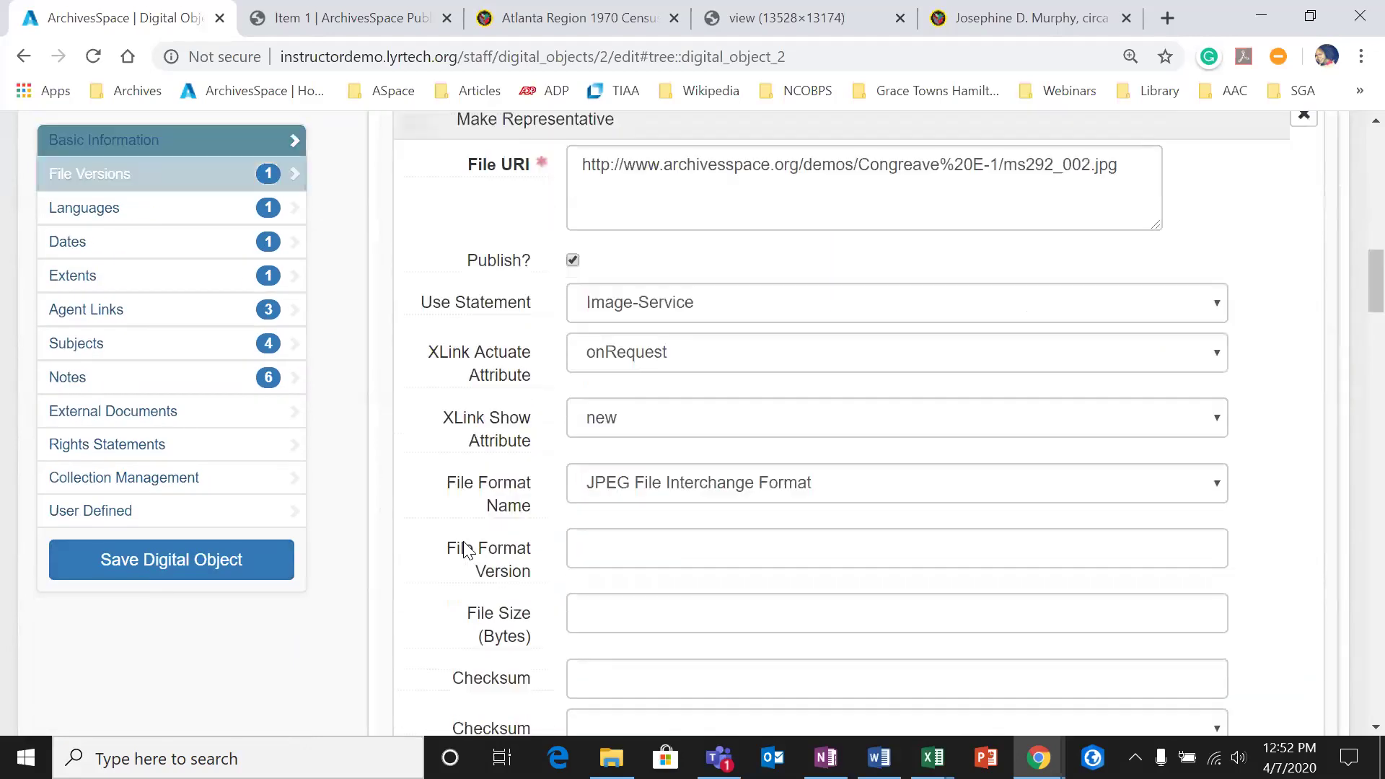
scroll(465, 543, down, 2)
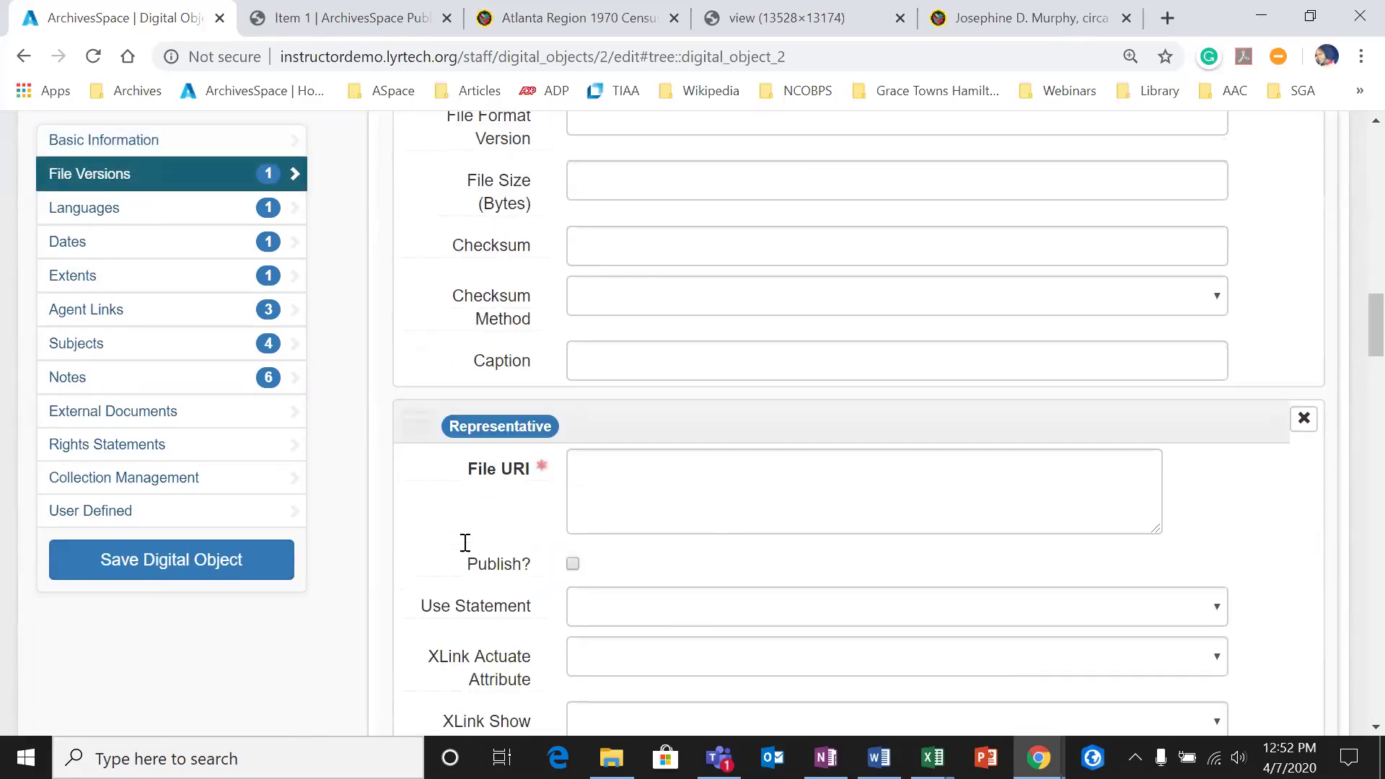
mouse_move(442, 568)
scroll(413, 509, down, 1)
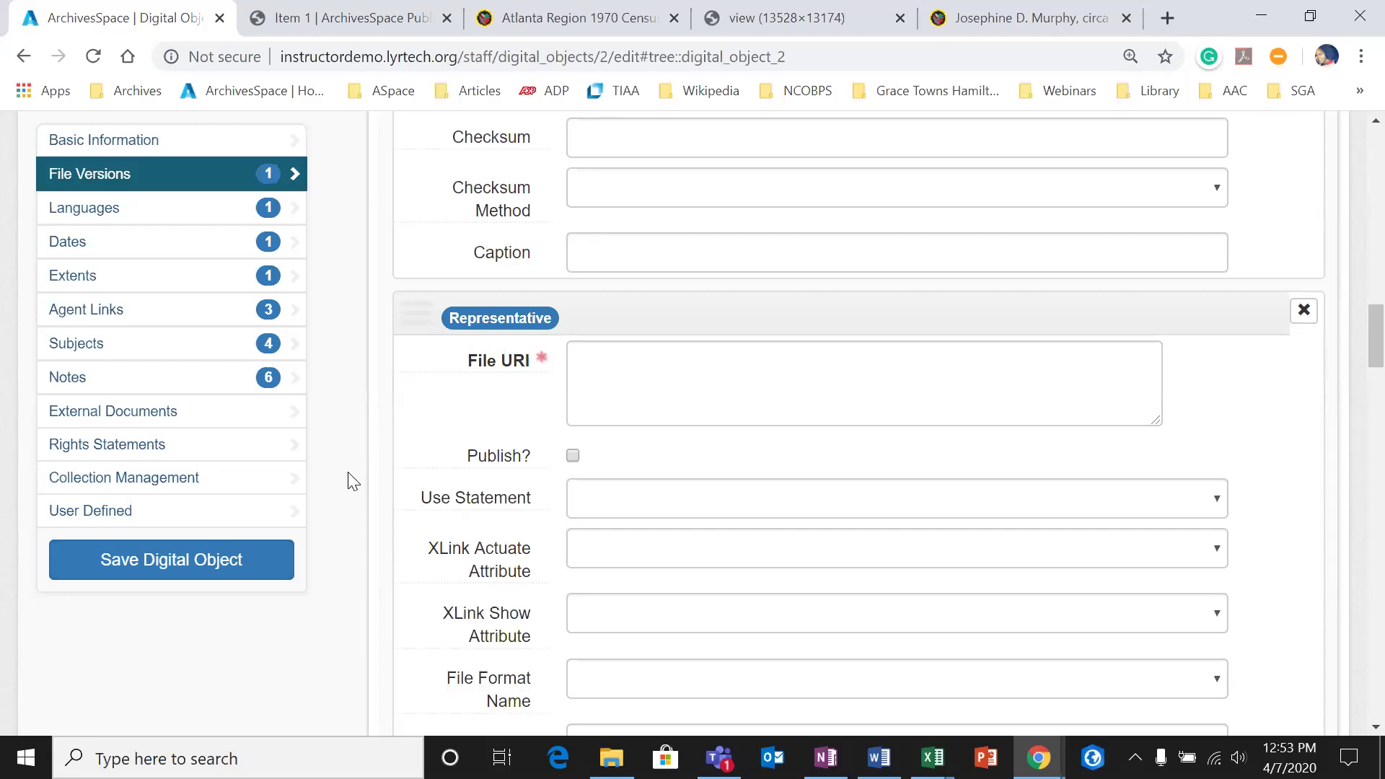
scroll(541, 441, up, 10)
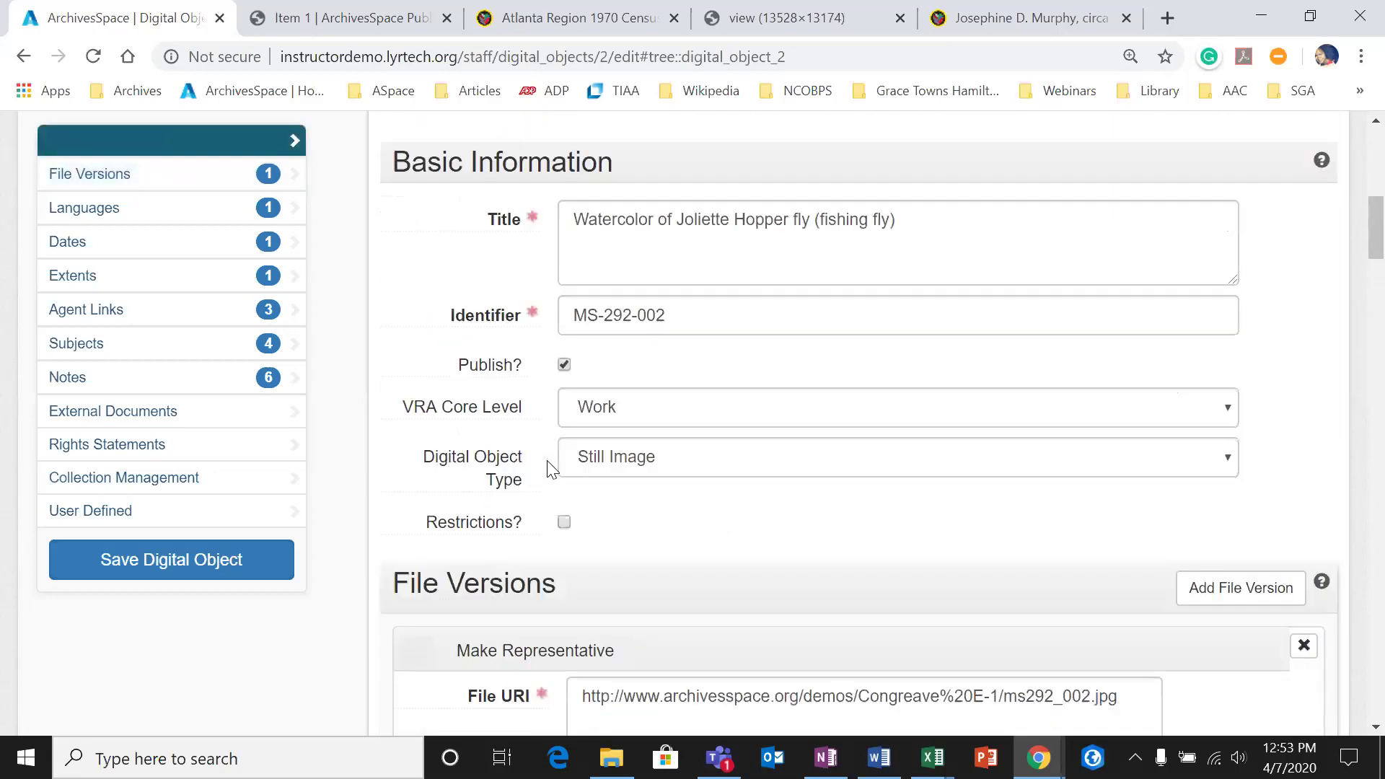
scroll(552, 469, up, 5)
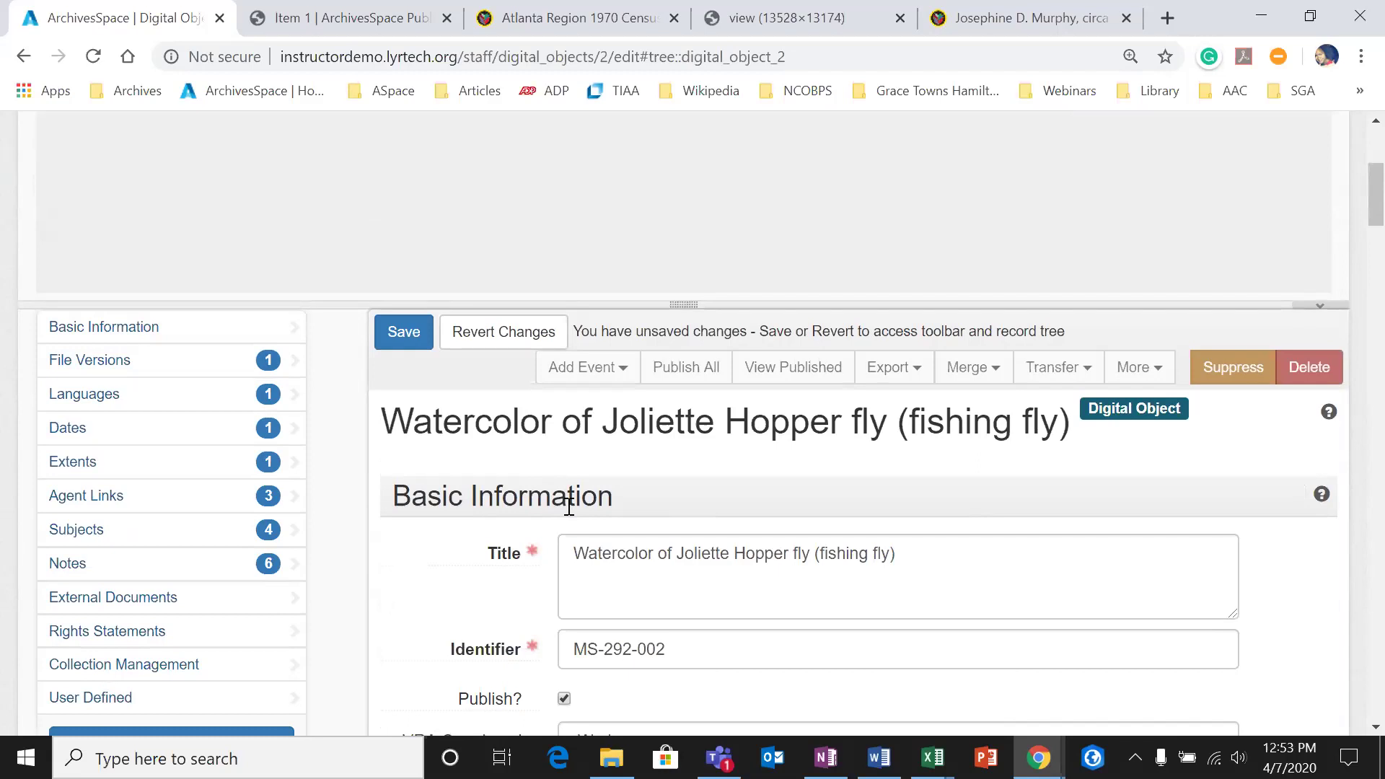
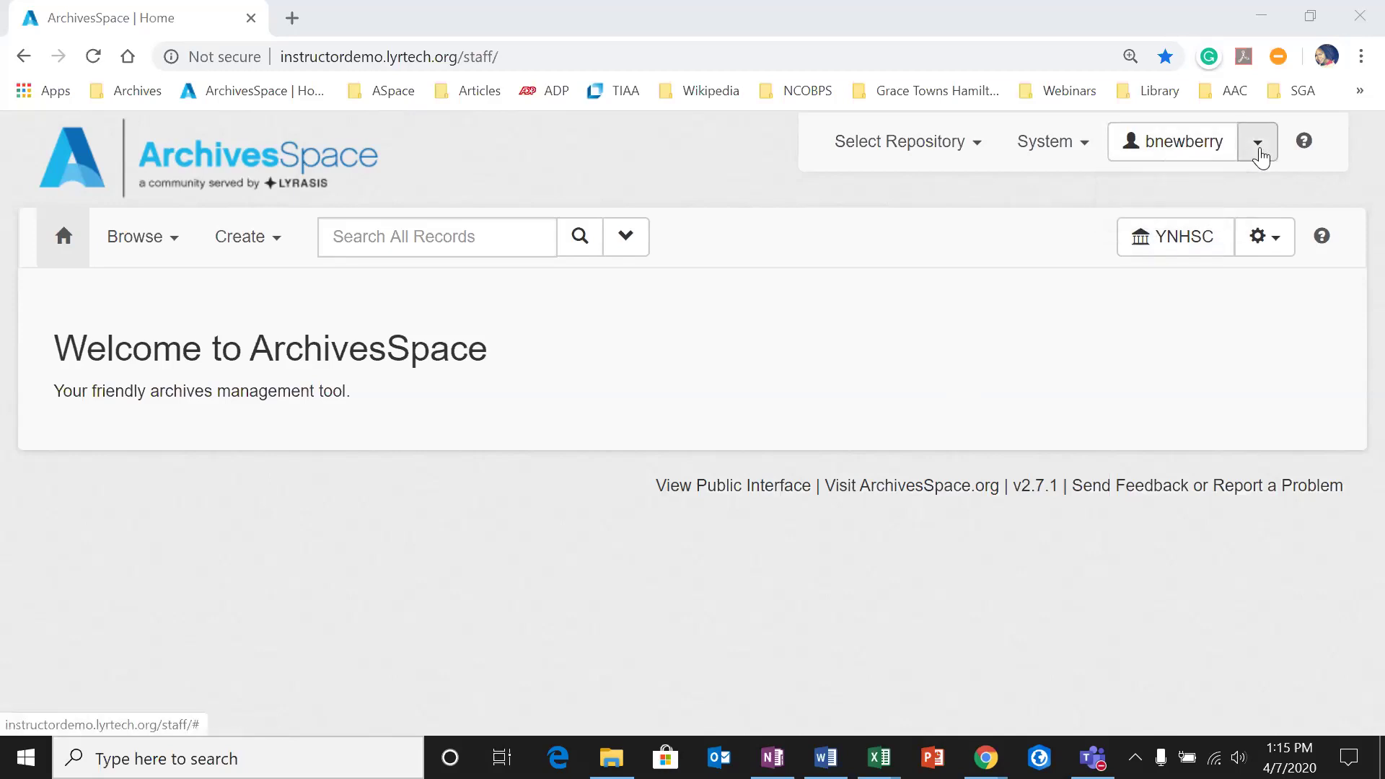
Step: Open the LCNAF Import plug-in for the YNHSC repository
click(1259, 155)
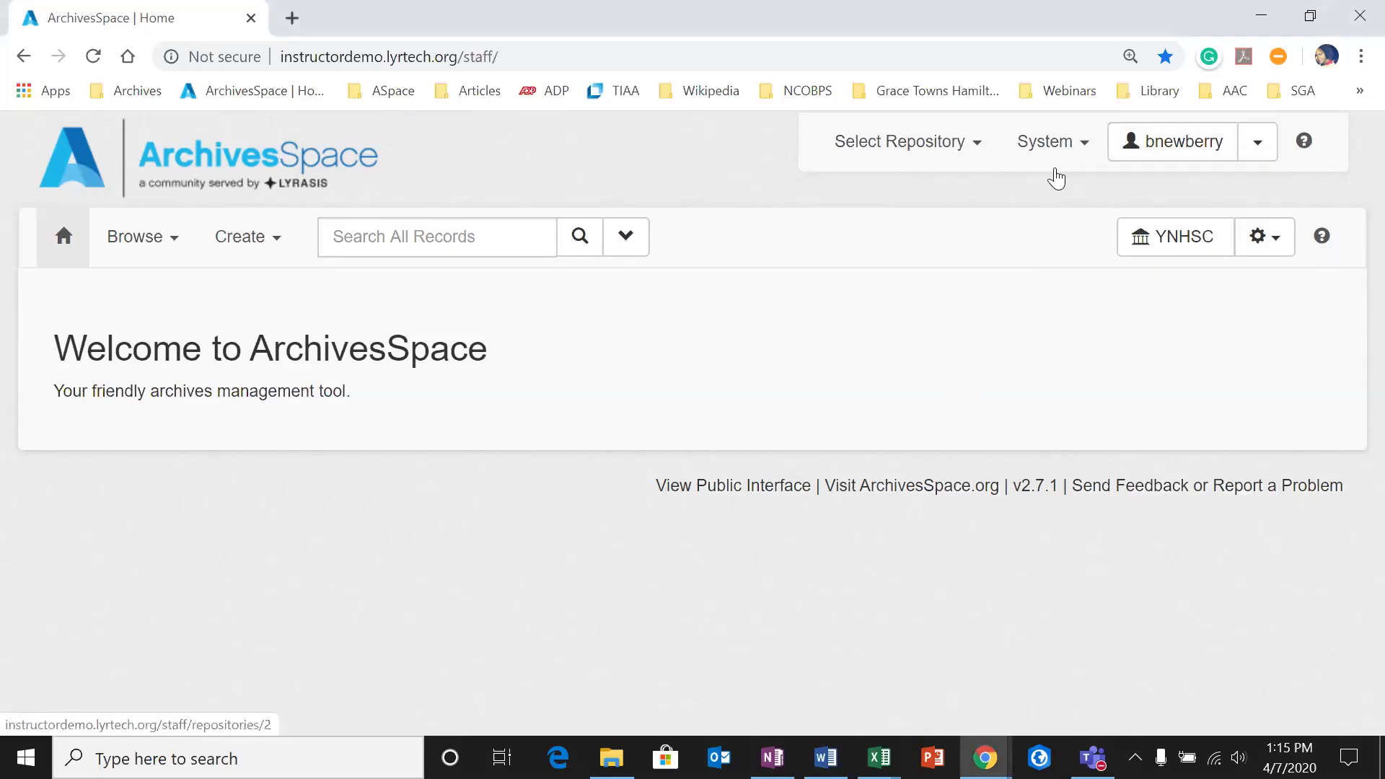
click(1052, 148)
click(1267, 238)
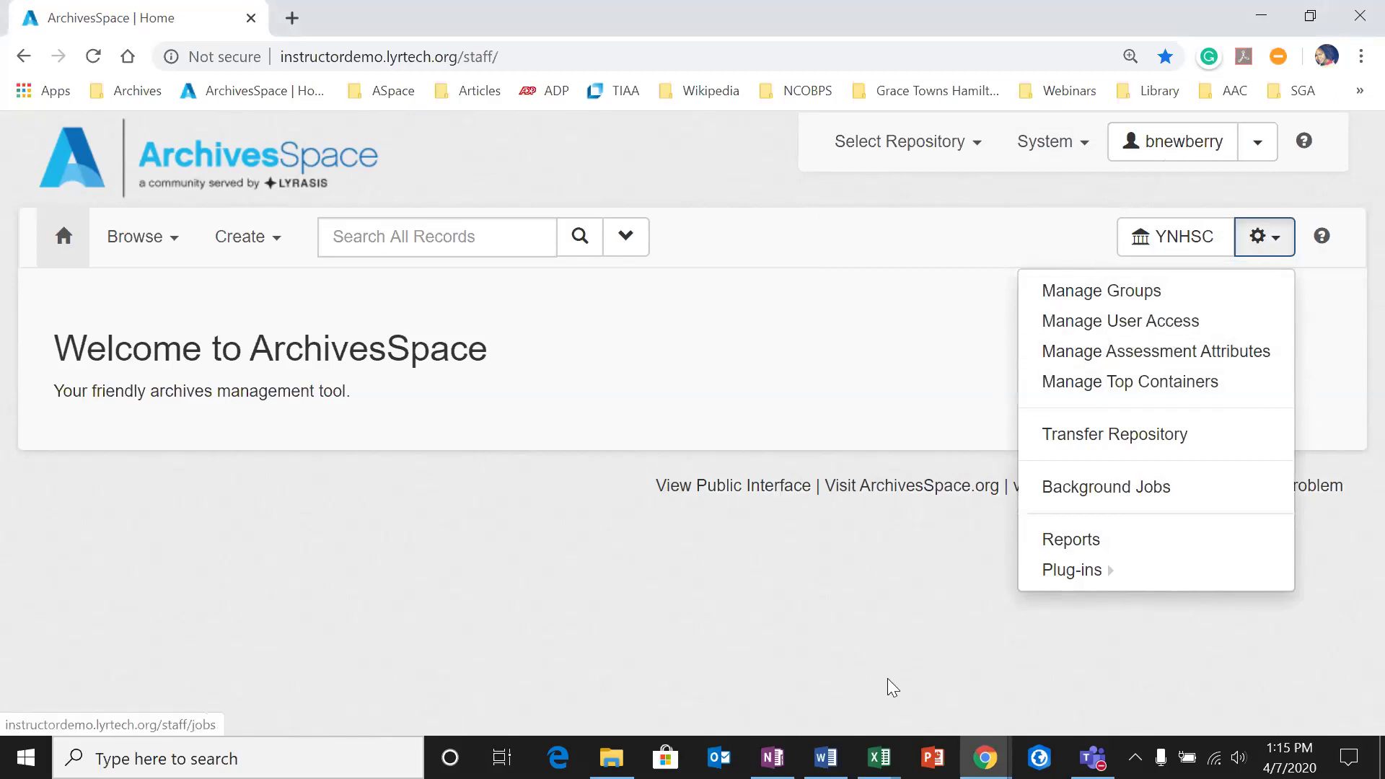
mouse_move(1030, 582)
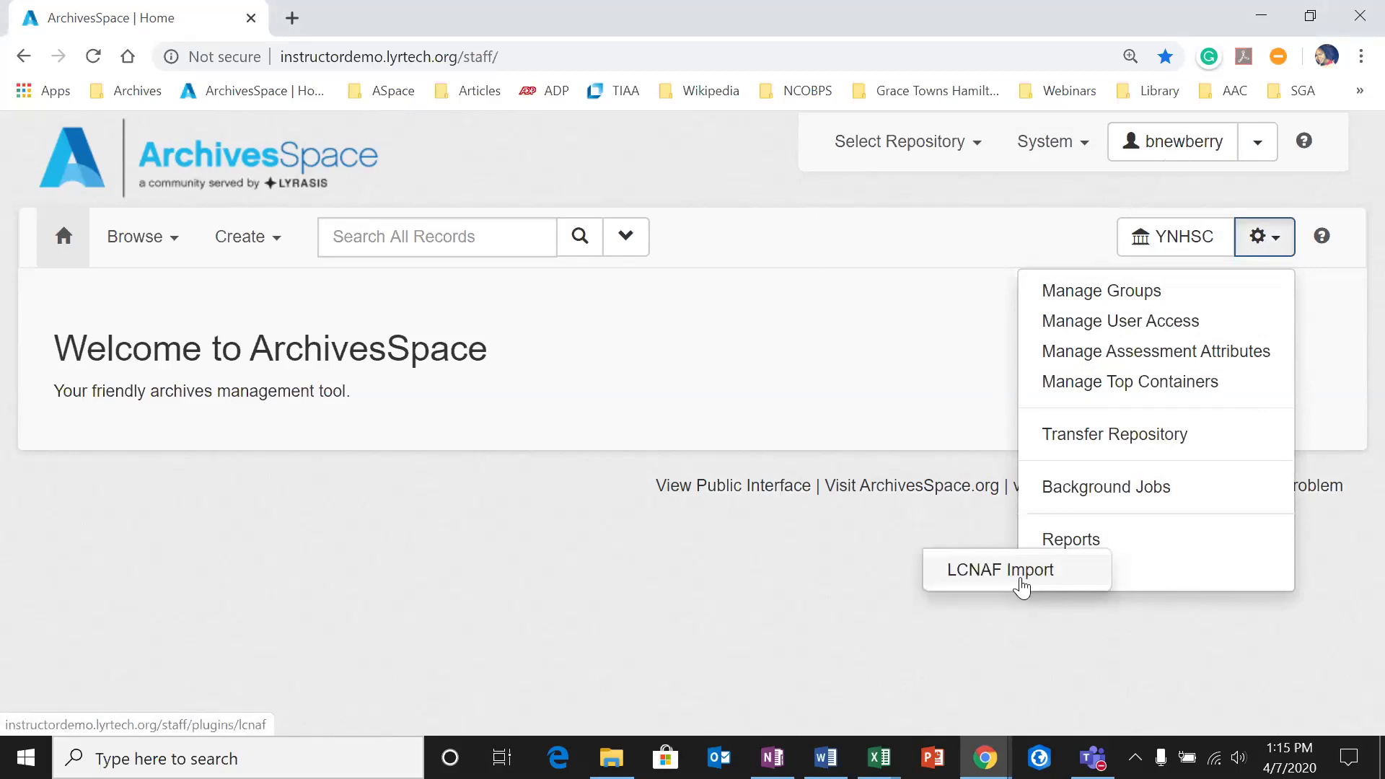
click(995, 572)
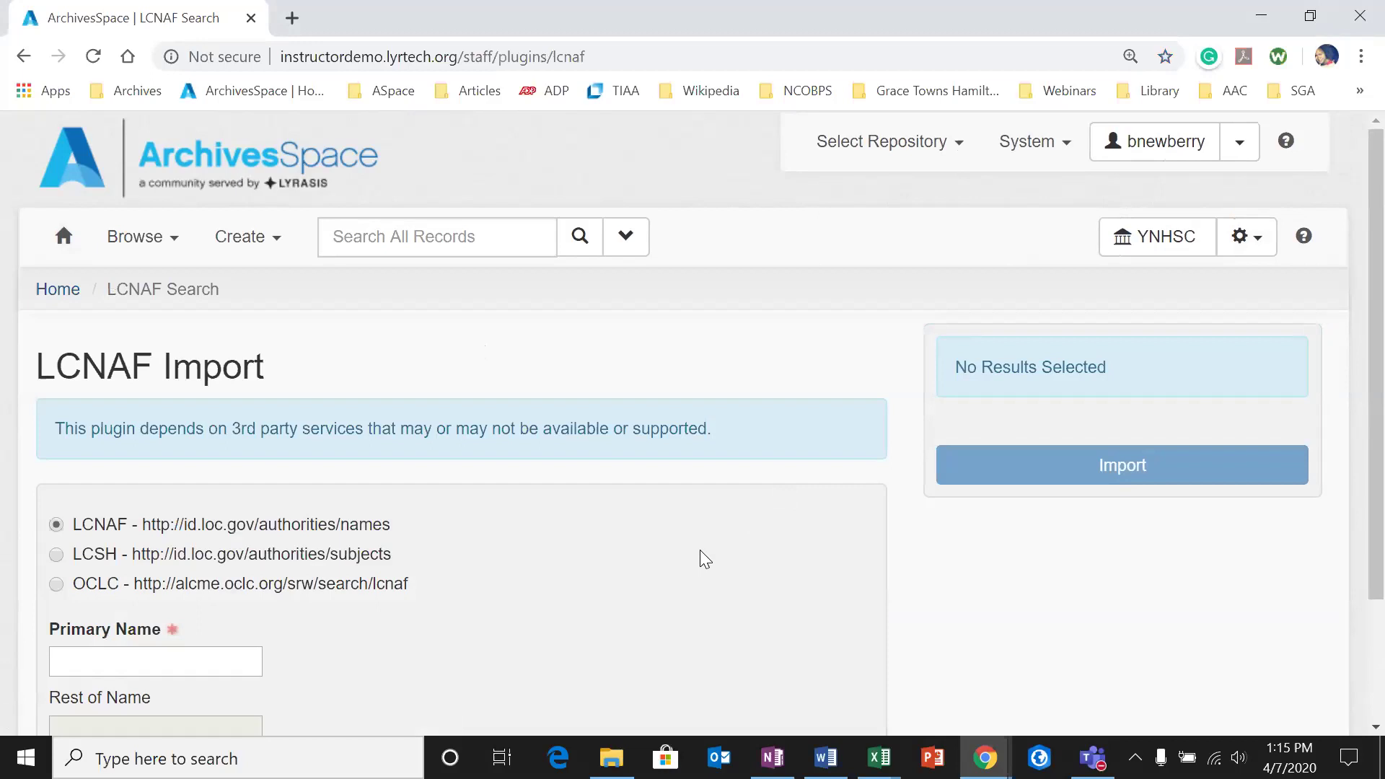
Step: Search the LCNAF names authority by entering the person's surname as the primary name, and look through the first page of results
scroll(282, 361, down, 2)
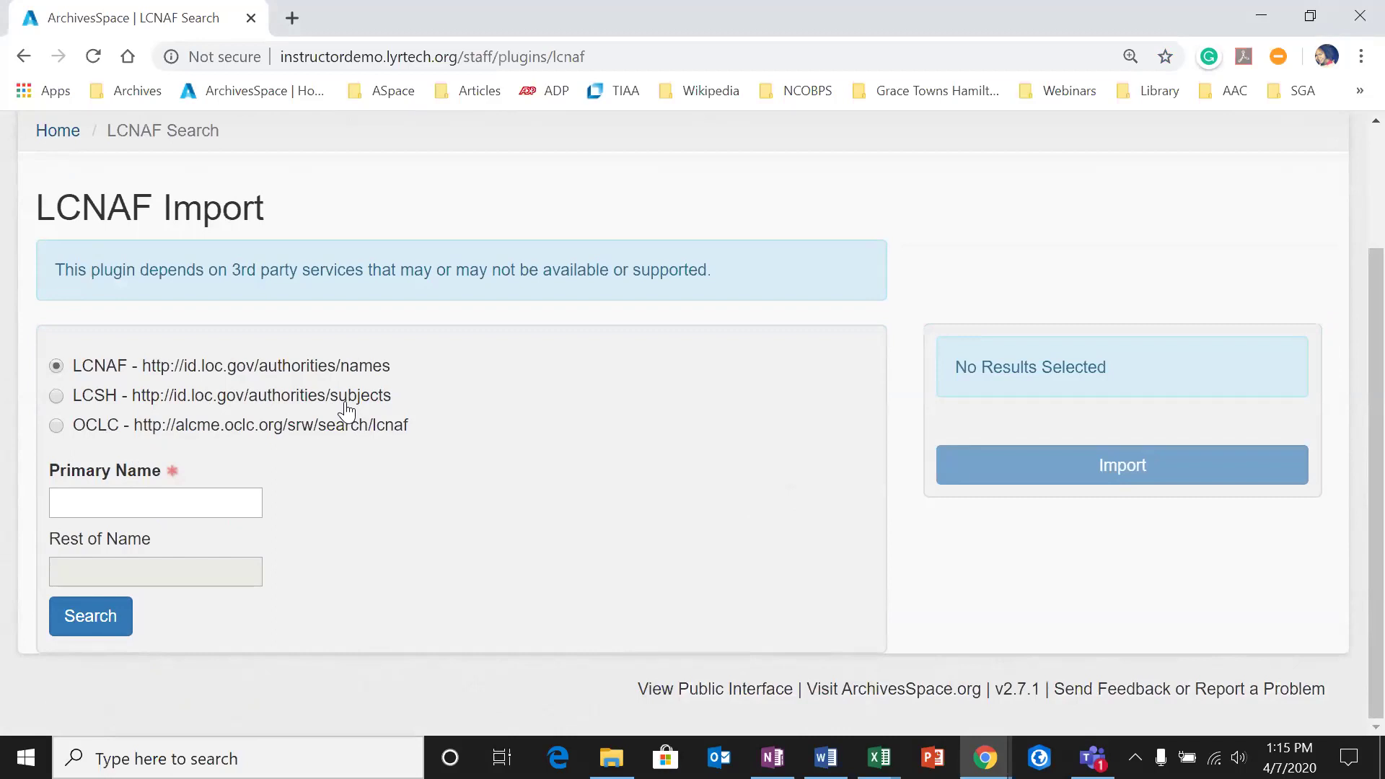
click(210, 493)
text(Doe)
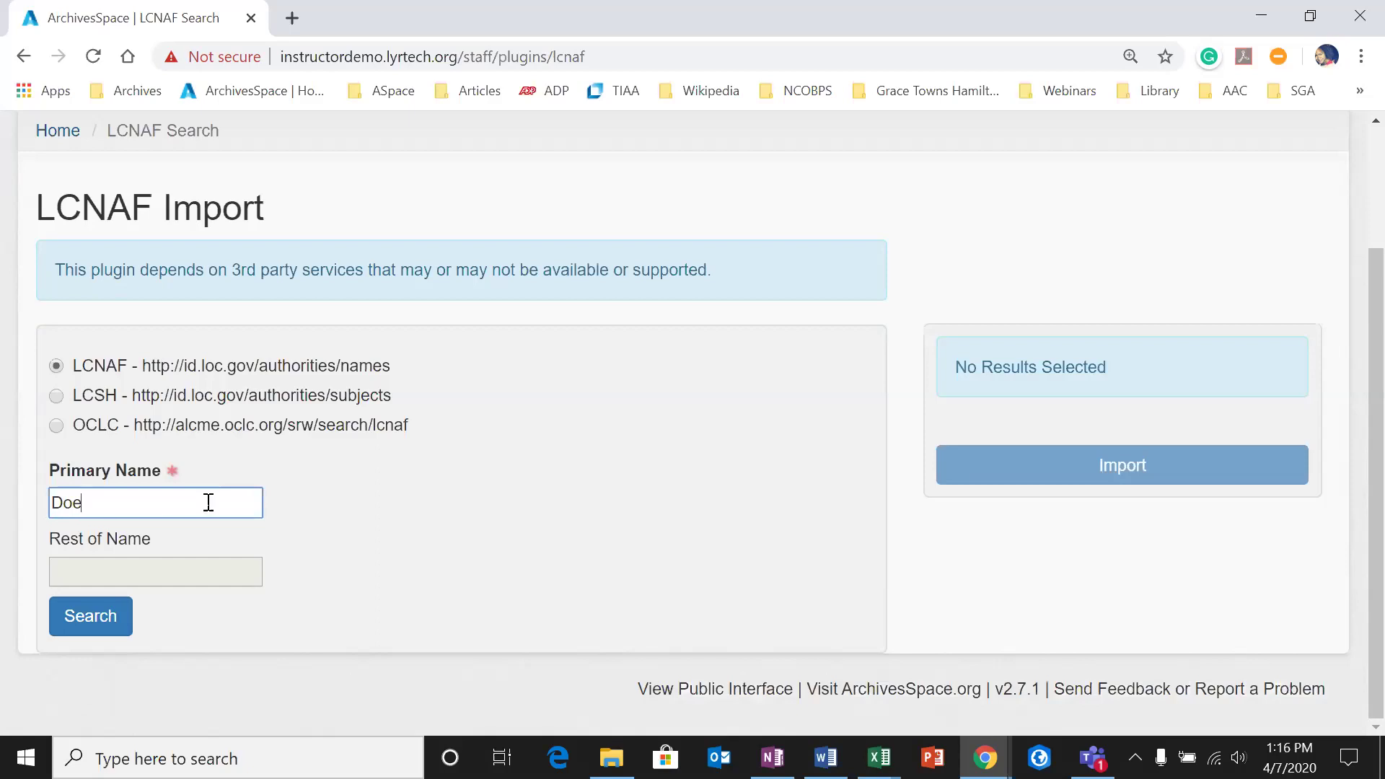
click(85, 617)
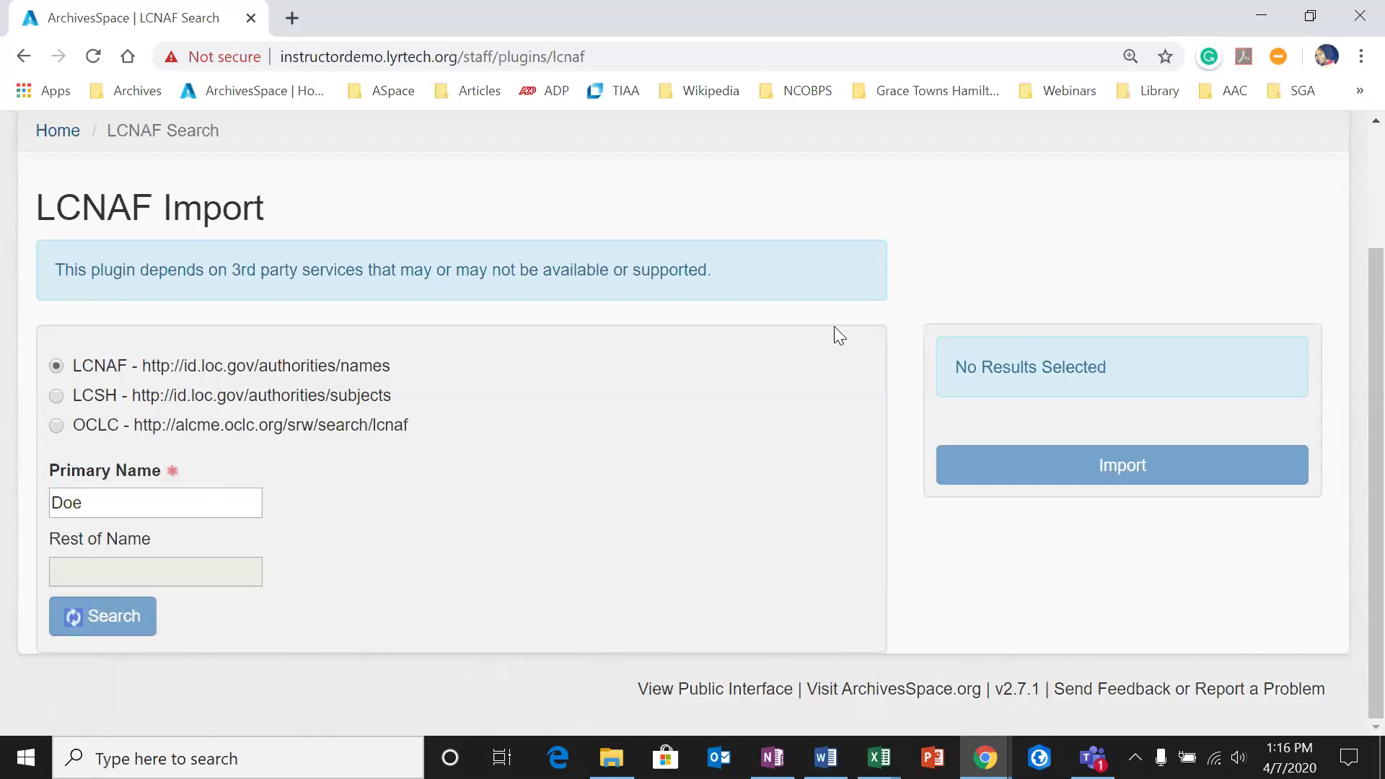
scroll(508, 522, down, 6)
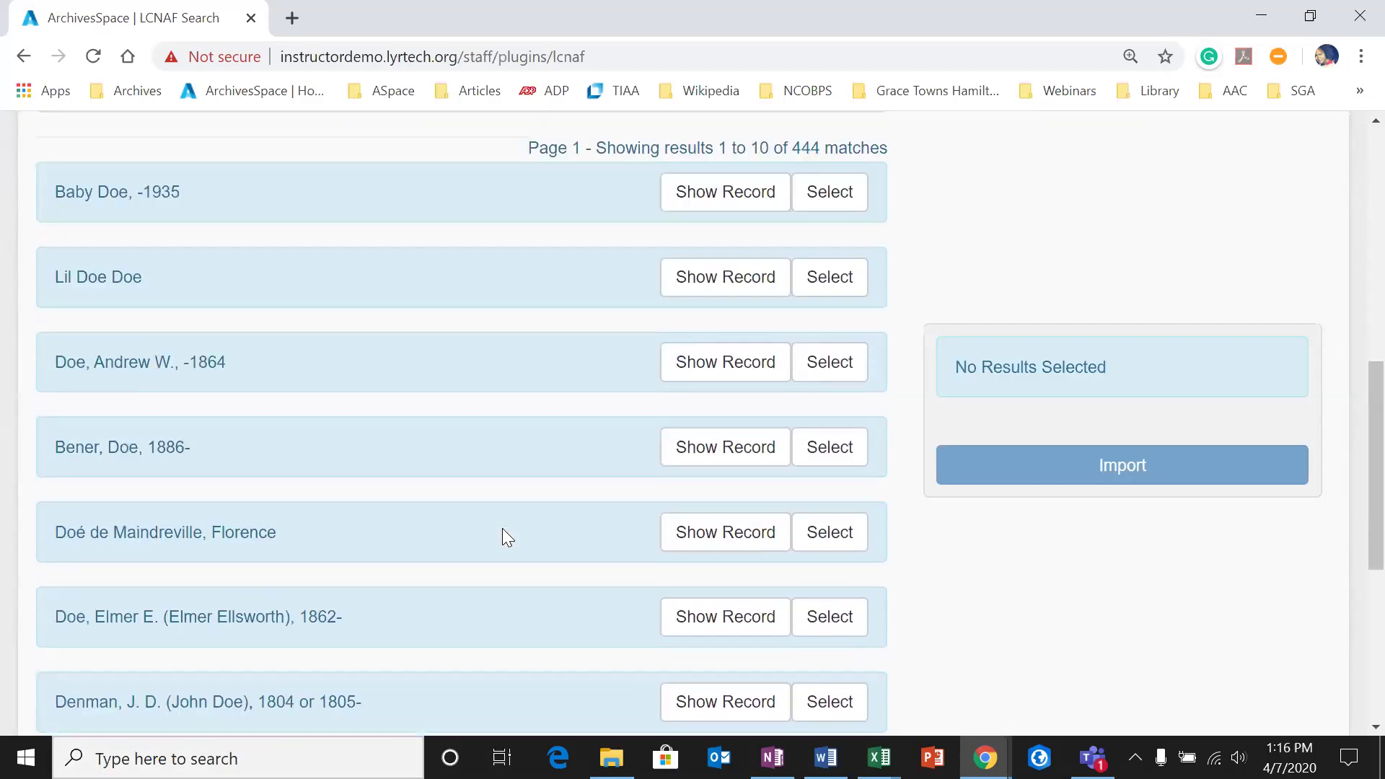
scroll(503, 529, down, 5)
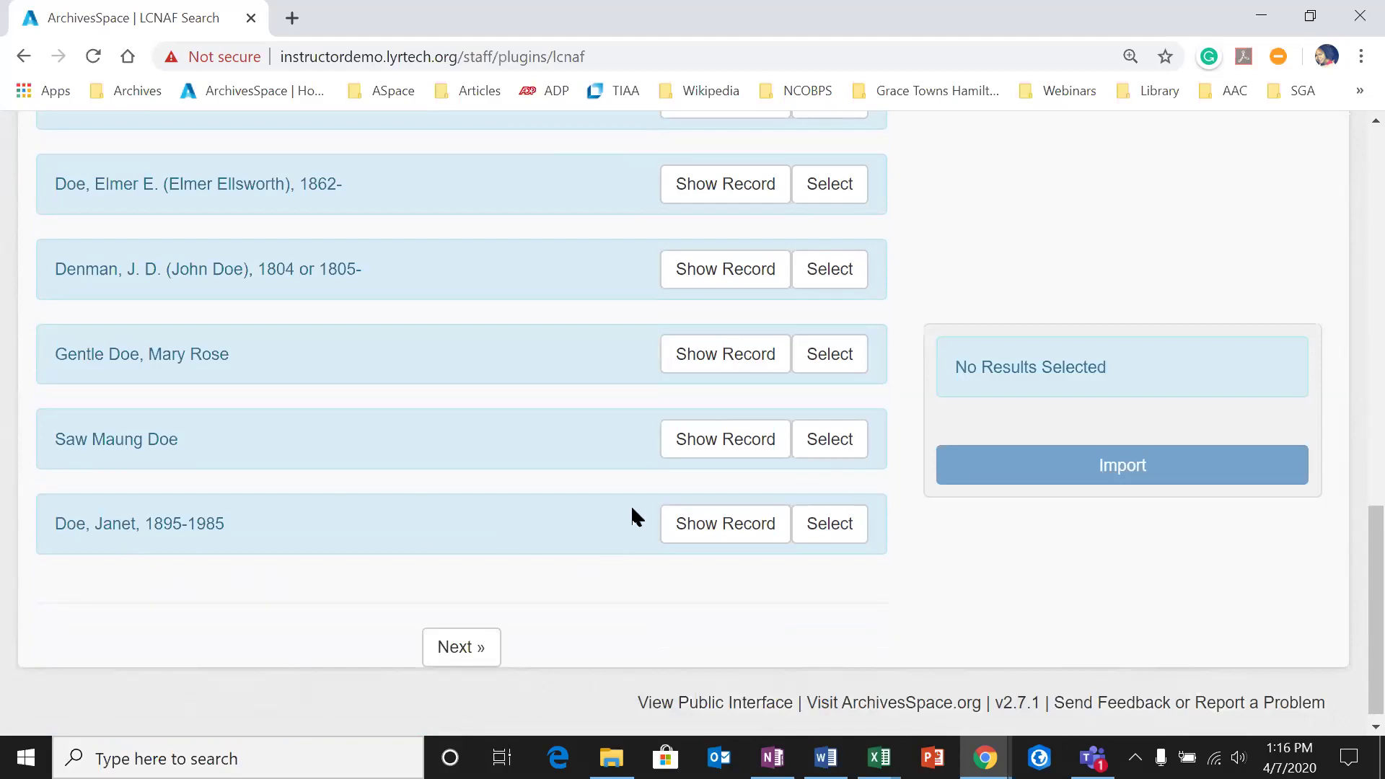
Step: Show the MARCXML record of the last result on the page, examine it, and select that result for import
click(687, 525)
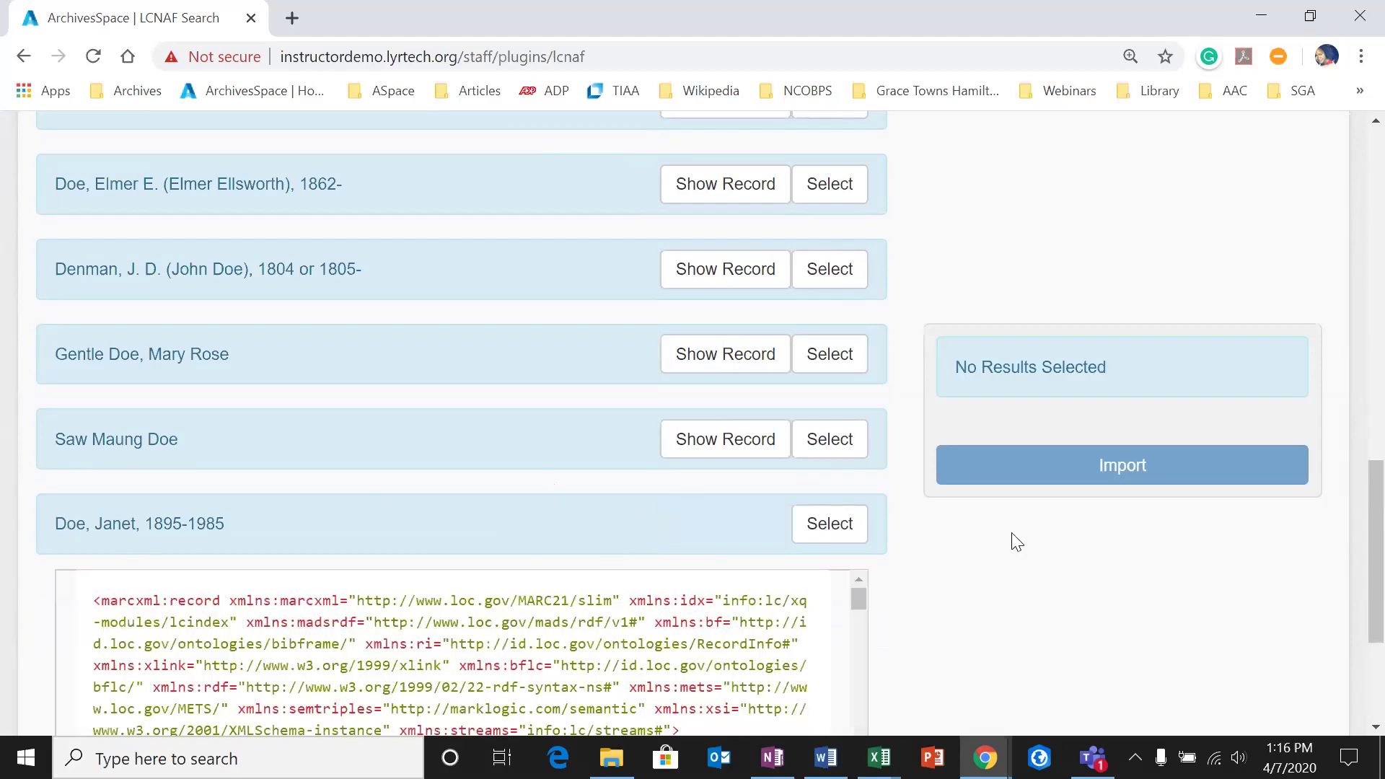
scroll(1011, 534, down, 2)
scroll(611, 485, down, 1)
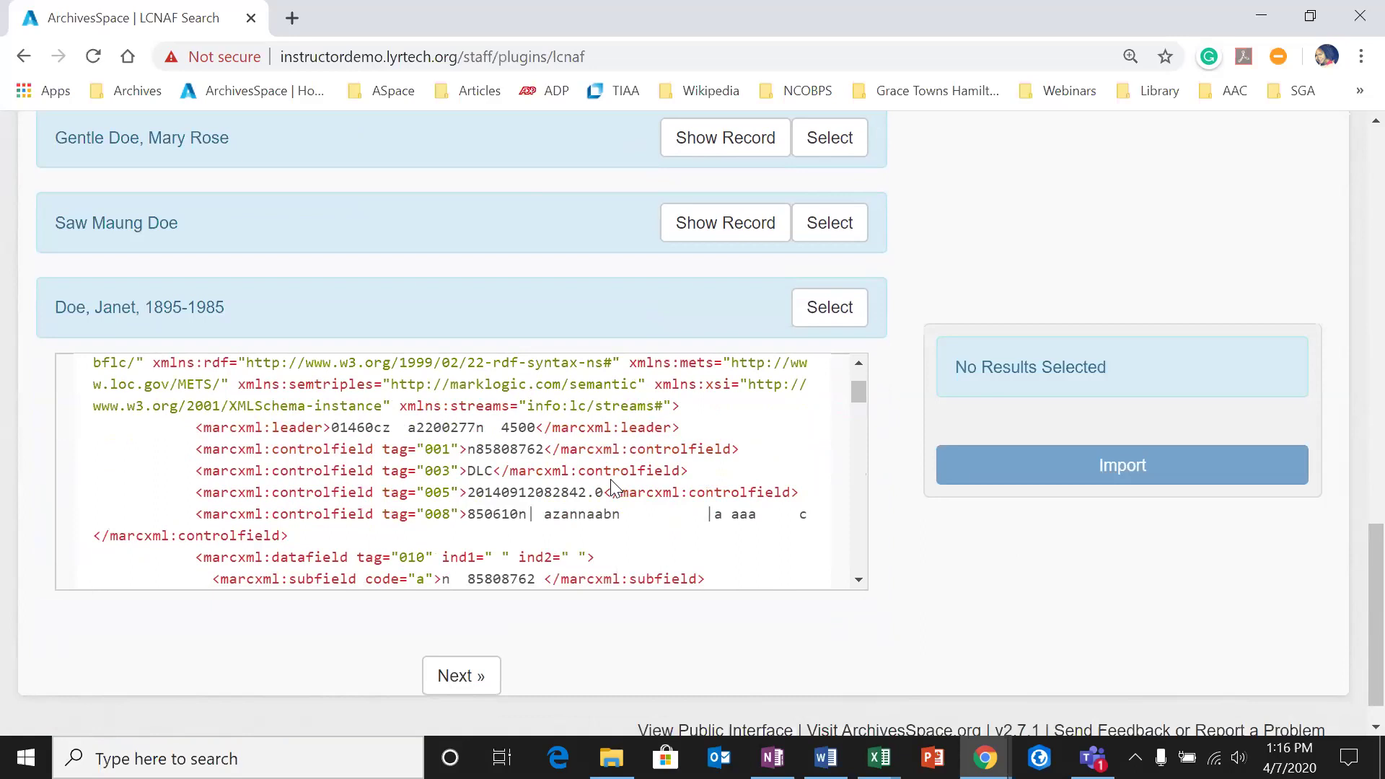
scroll(612, 488, down, 1)
scroll(612, 487, down, 2)
scroll(611, 488, down, 5)
scroll(439, 507, up, 8)
scroll(439, 507, up, 5)
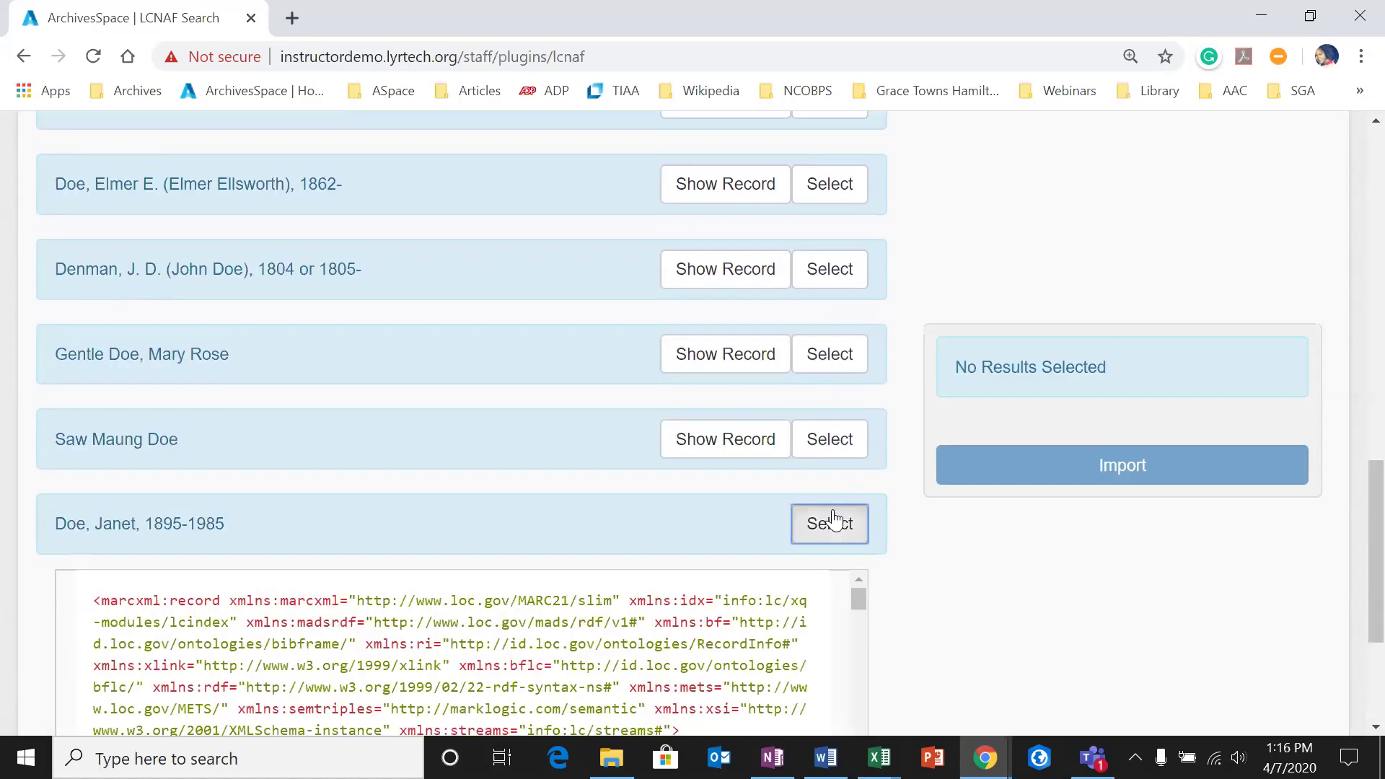
click(834, 519)
scroll(940, 519, up, 3)
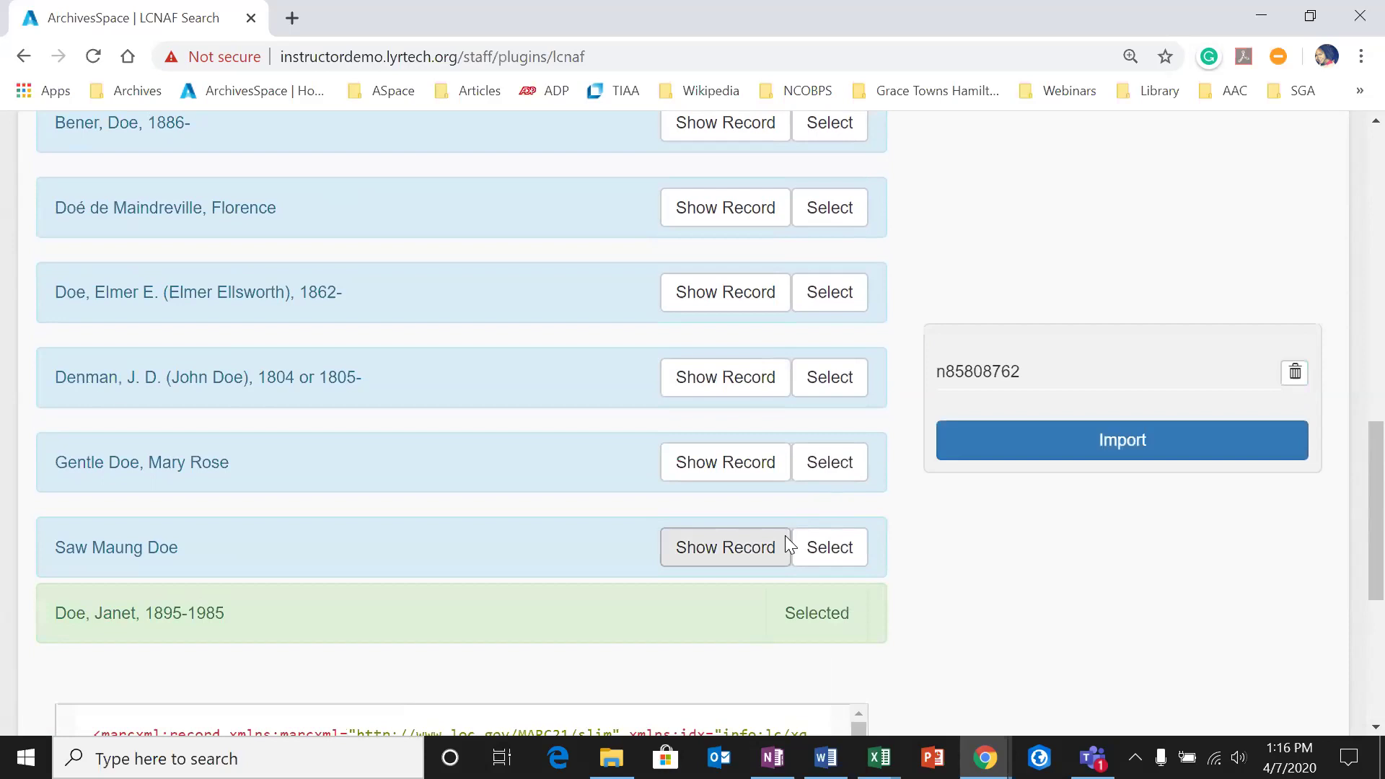
Step: Add two more name results from the page to the import selection, and remove both from it again
click(829, 461)
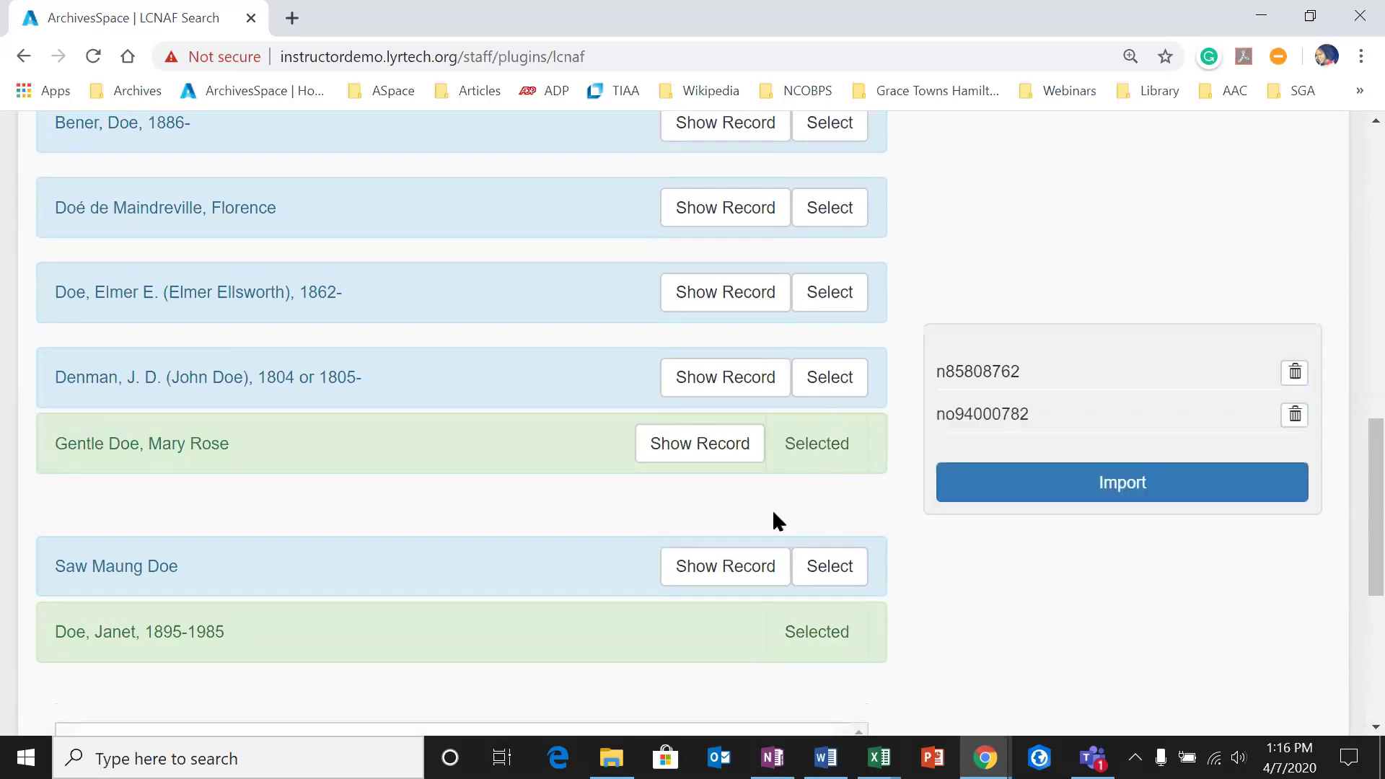
click(828, 381)
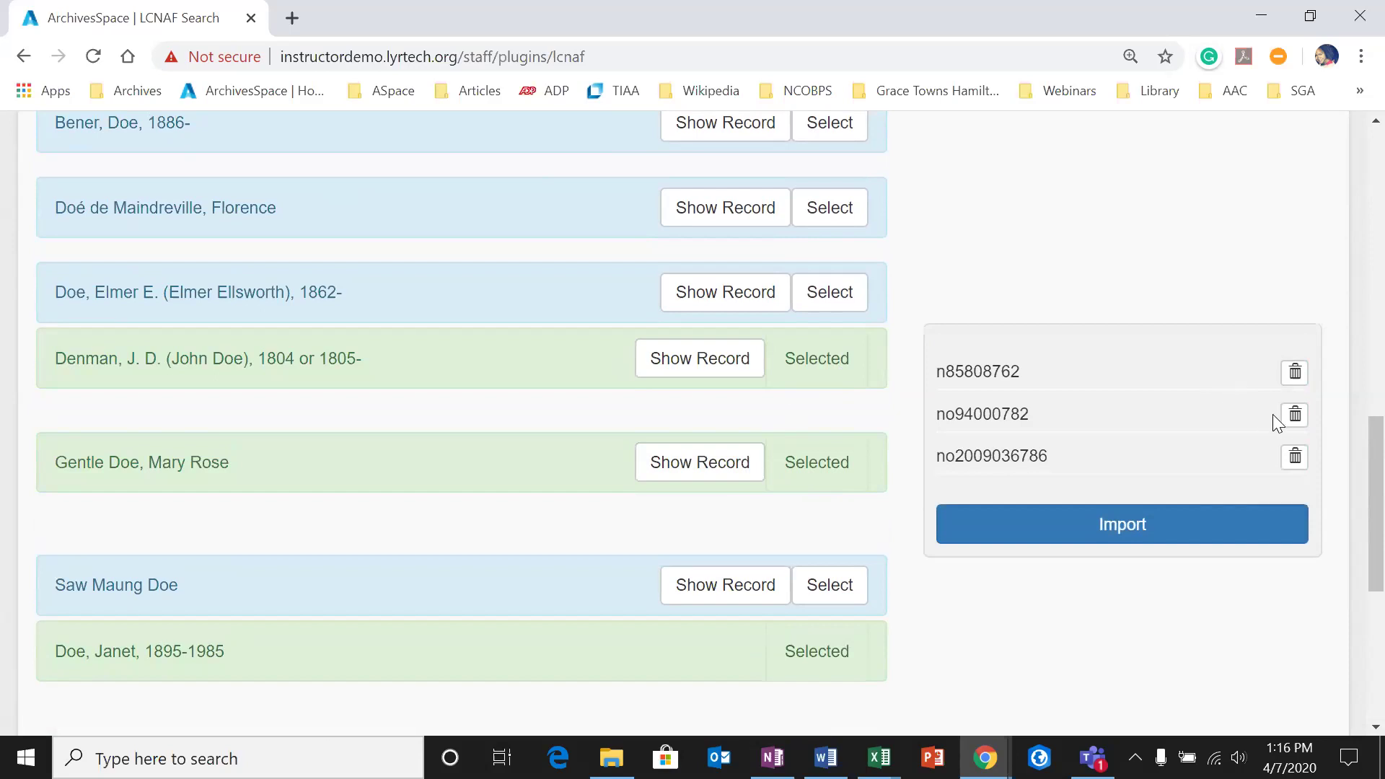
click(1296, 416)
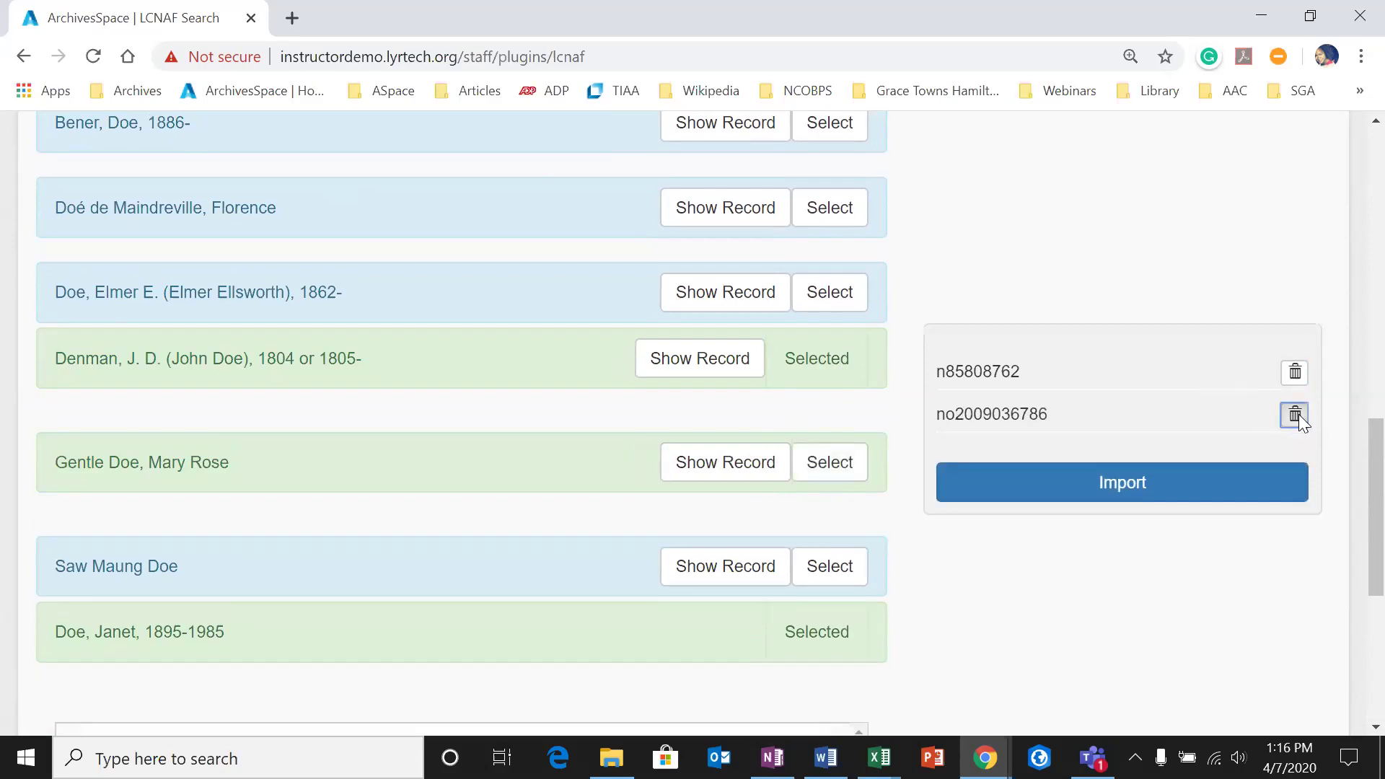
click(1296, 415)
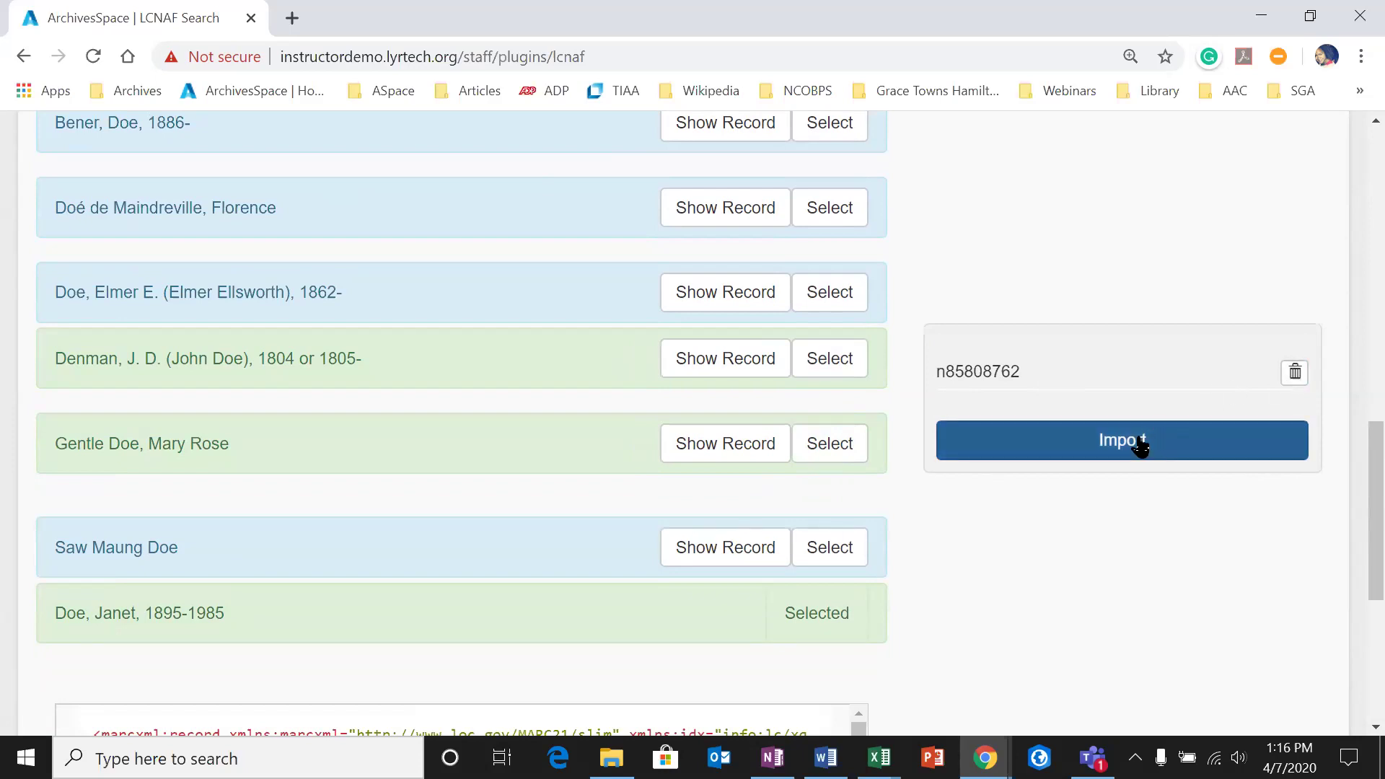
Step: Import the selected authority record, check the background job's log, and refresh the job page
scroll(1138, 444, down, 2)
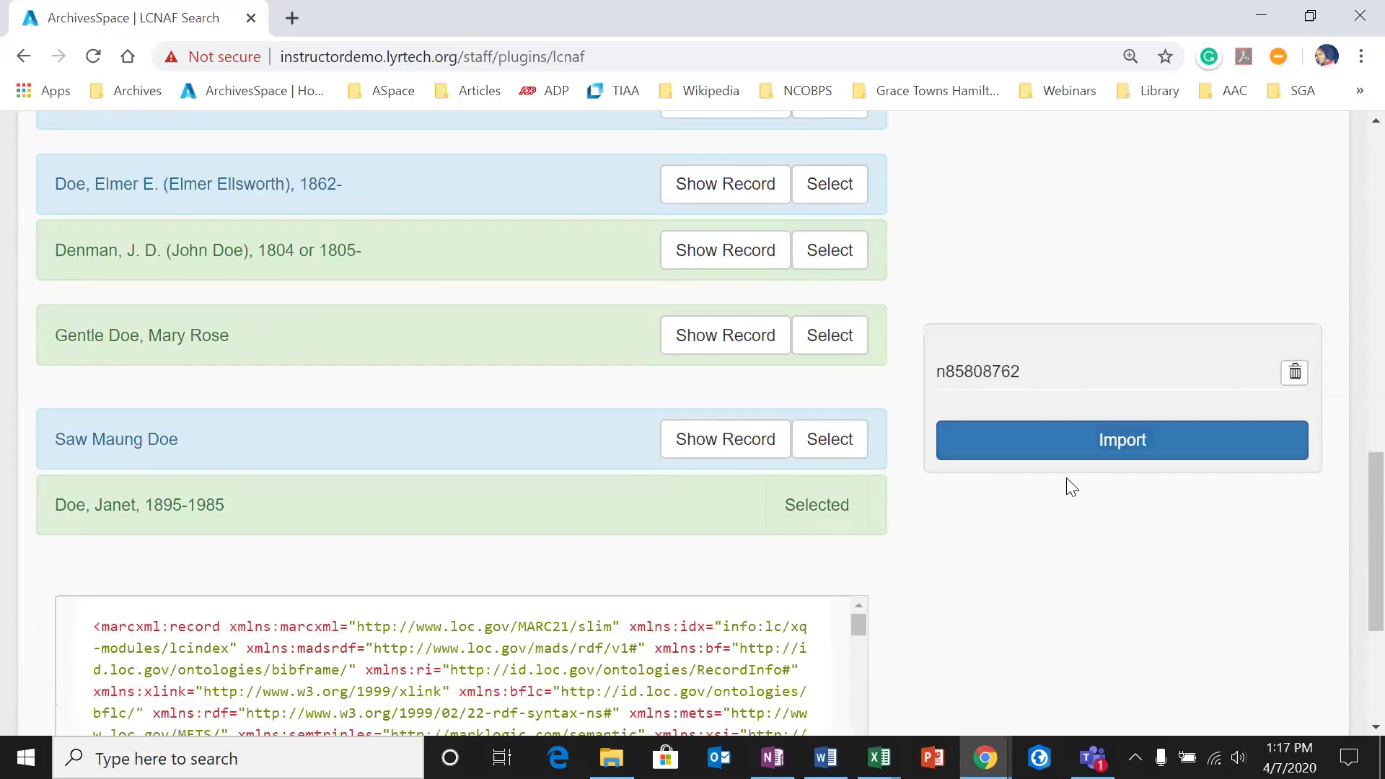
click(1093, 450)
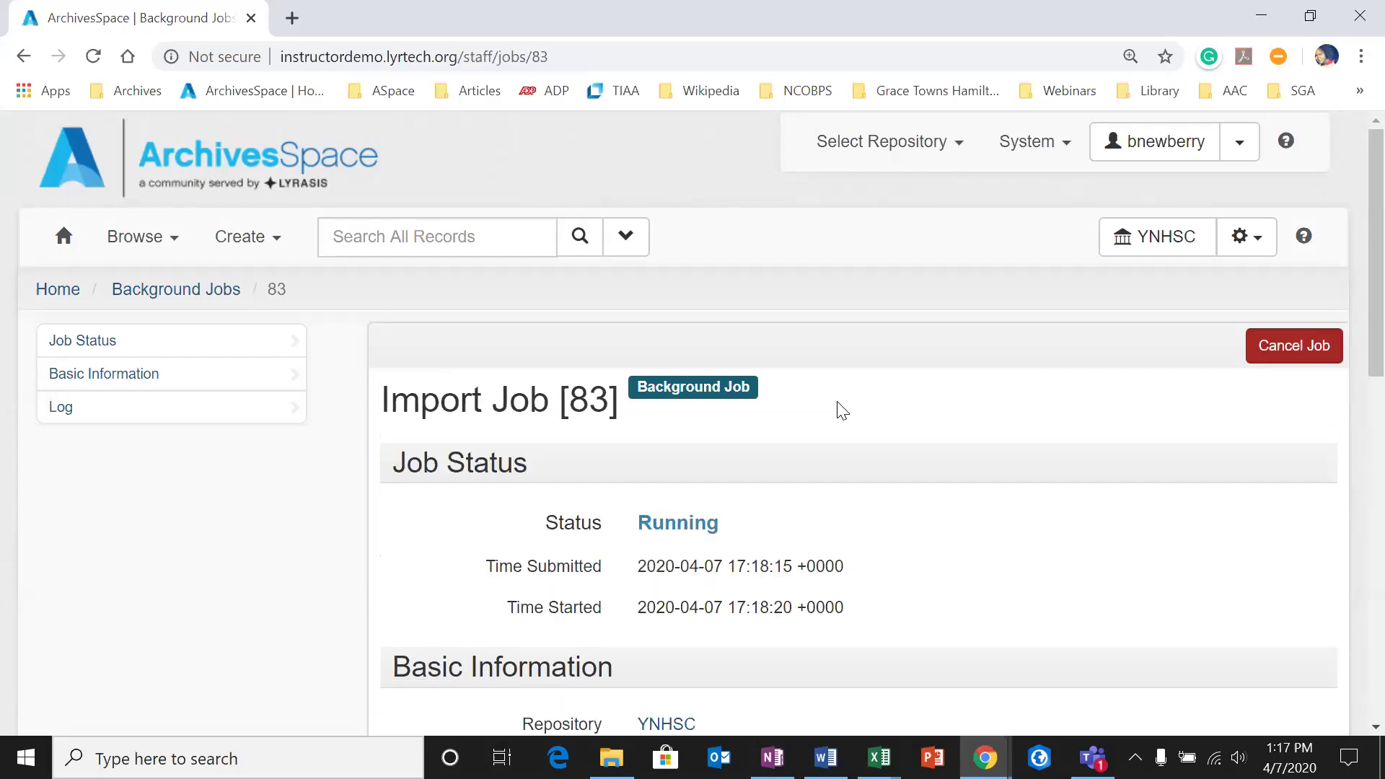
scroll(844, 411, down, 5)
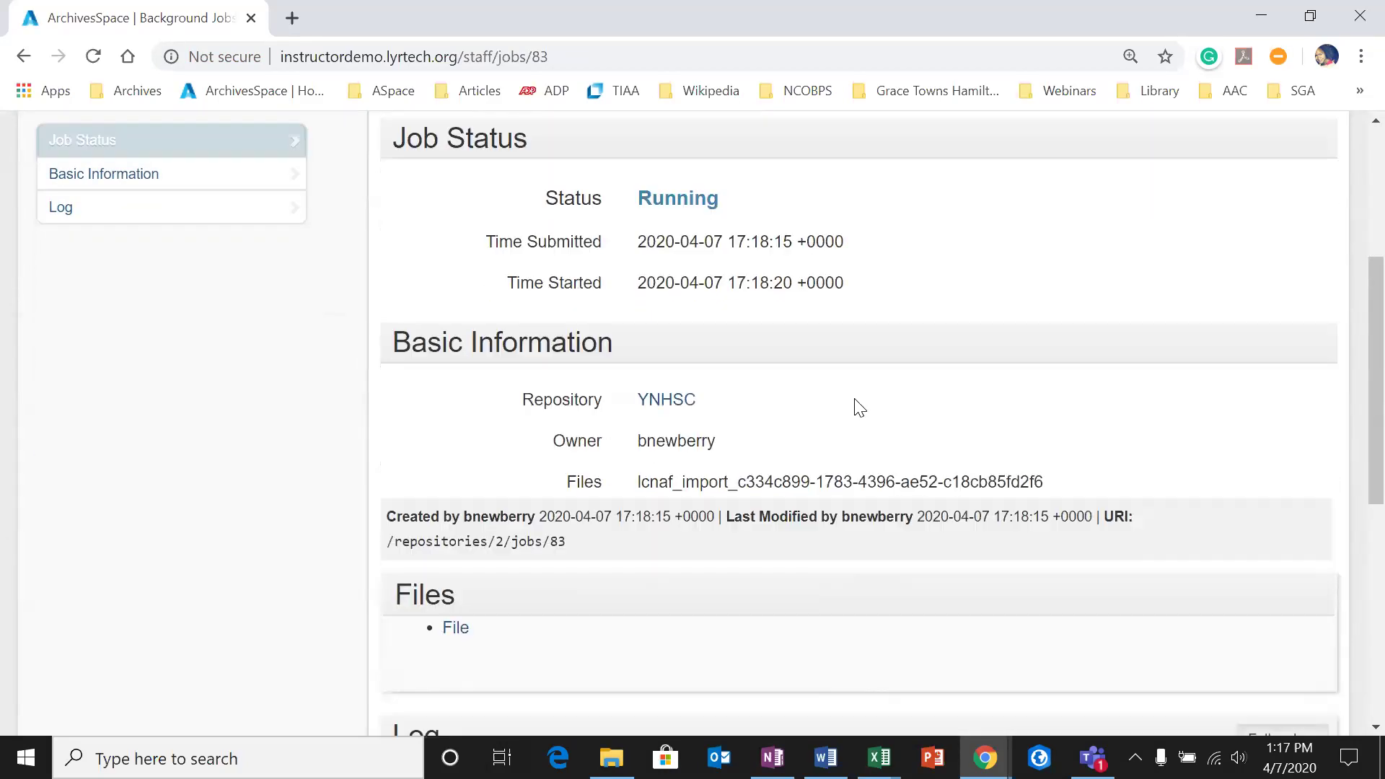
scroll(858, 408, down, 6)
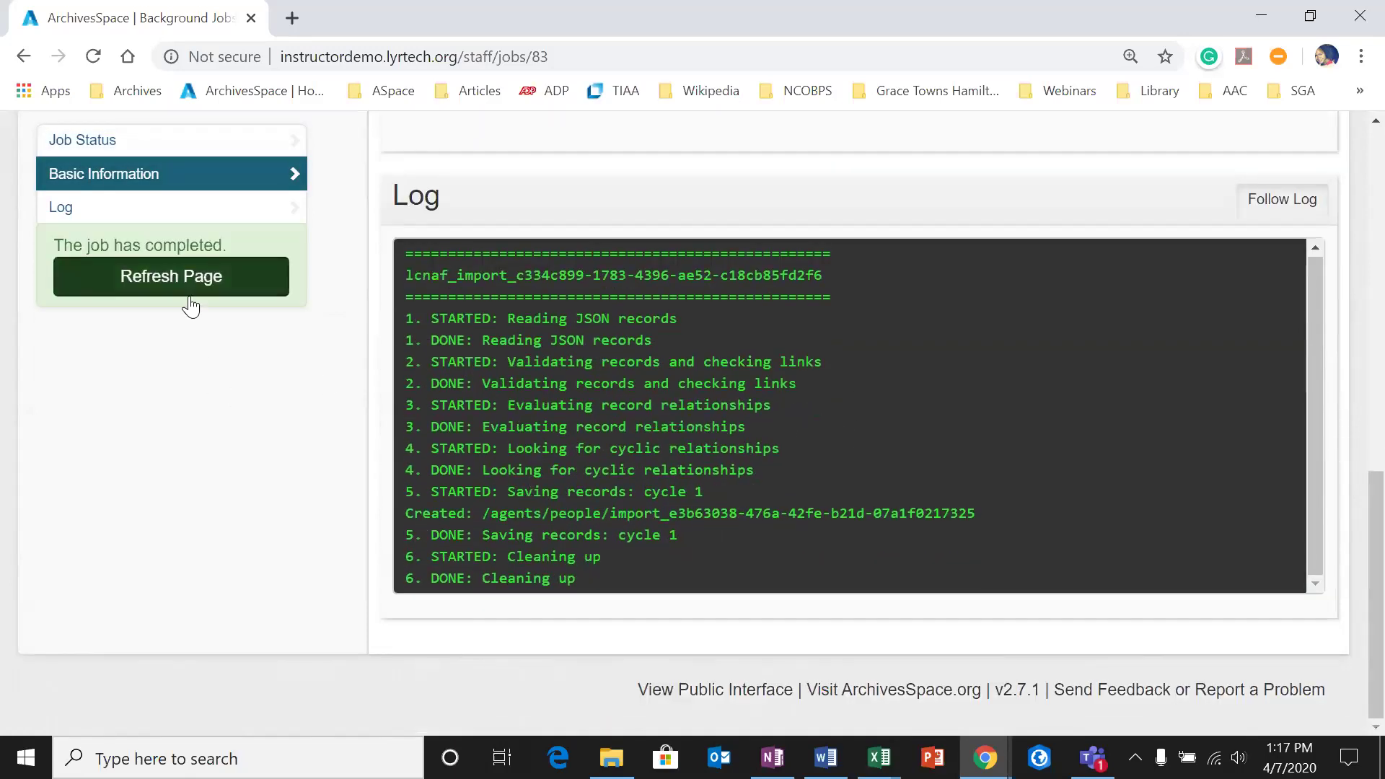
click(191, 303)
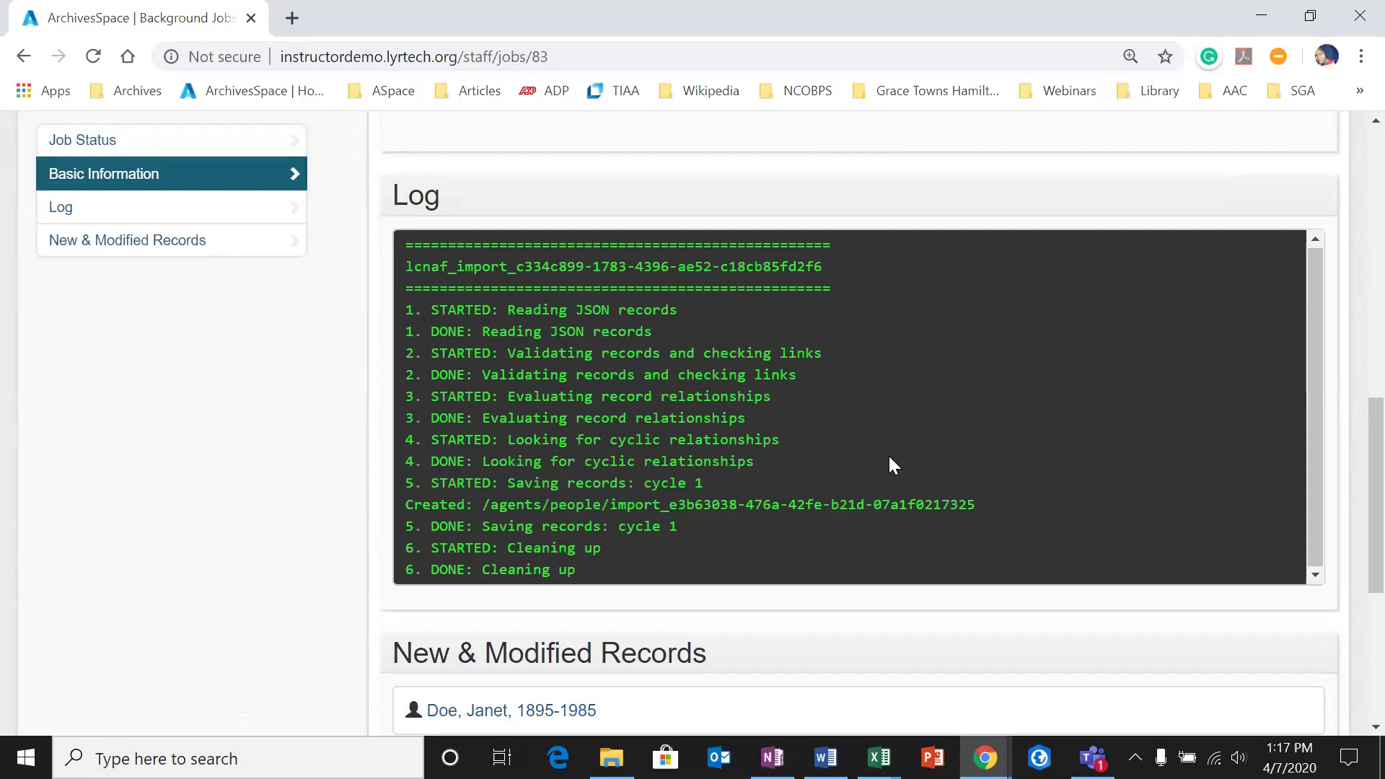
Step: Open the imported agent record from the job's new and modified records, and expand its dates of existence
scroll(891, 457, down, 5)
click(458, 397)
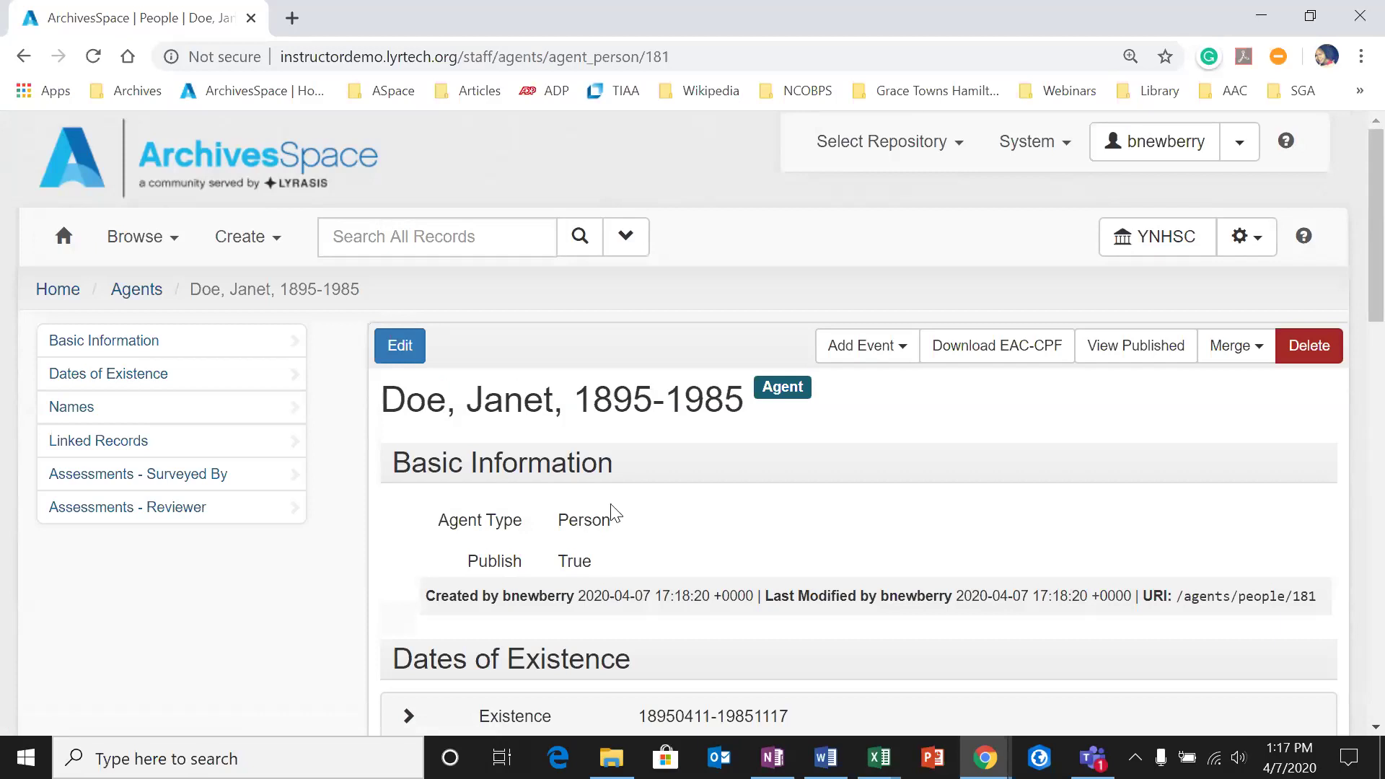
scroll(610, 514, down, 2)
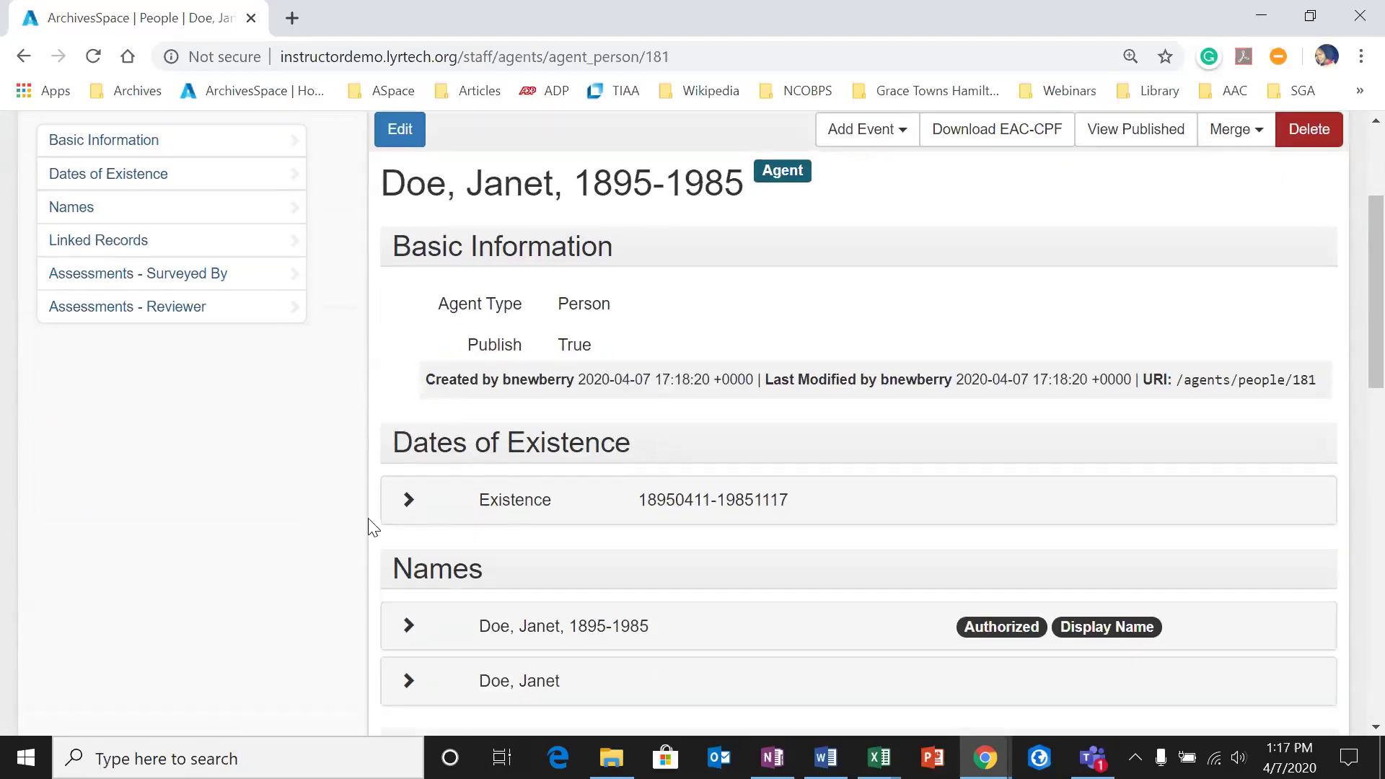
click(408, 500)
scroll(842, 360, down, 3)
scroll(793, 397, down, 2)
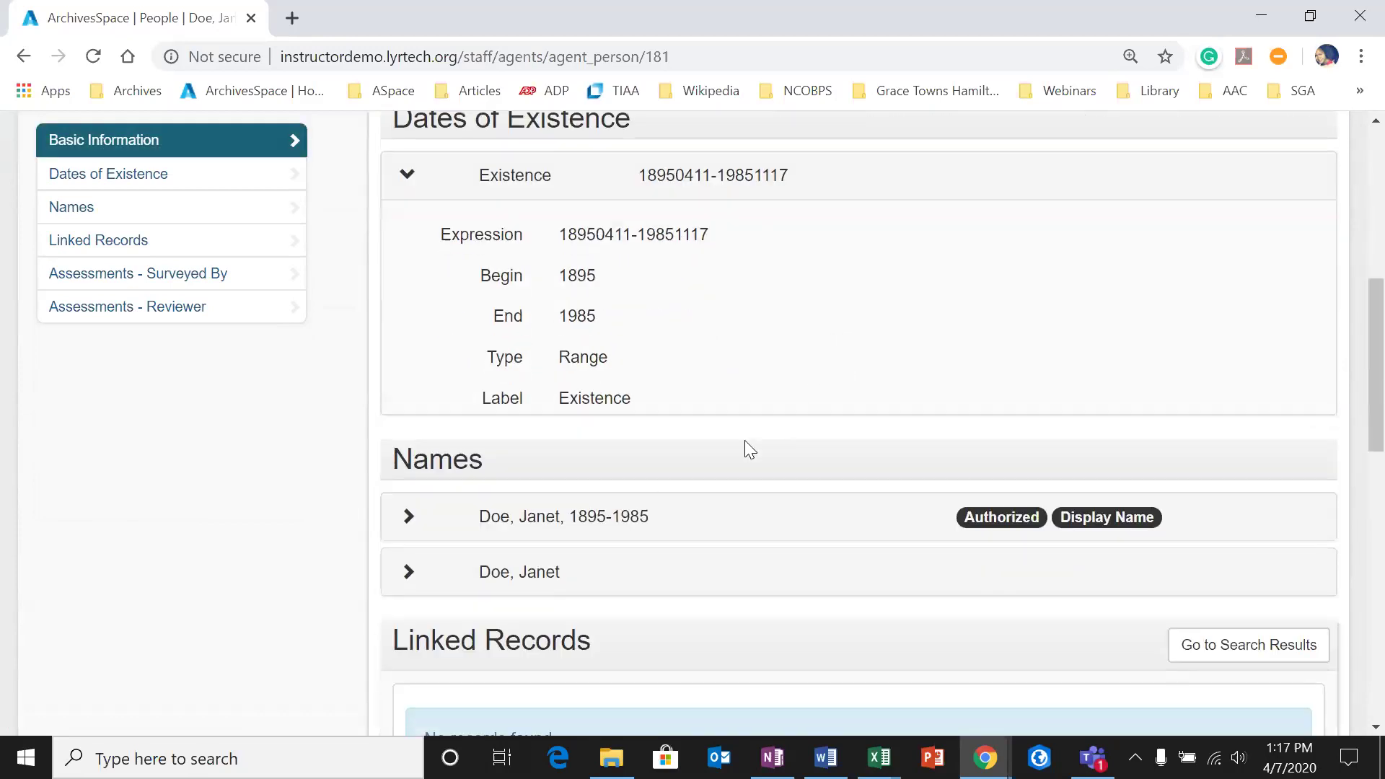
Step: Expand both name forms of the agent record and review its linked records, events and assessments sections
click(404, 532)
scroll(628, 469, down, 6)
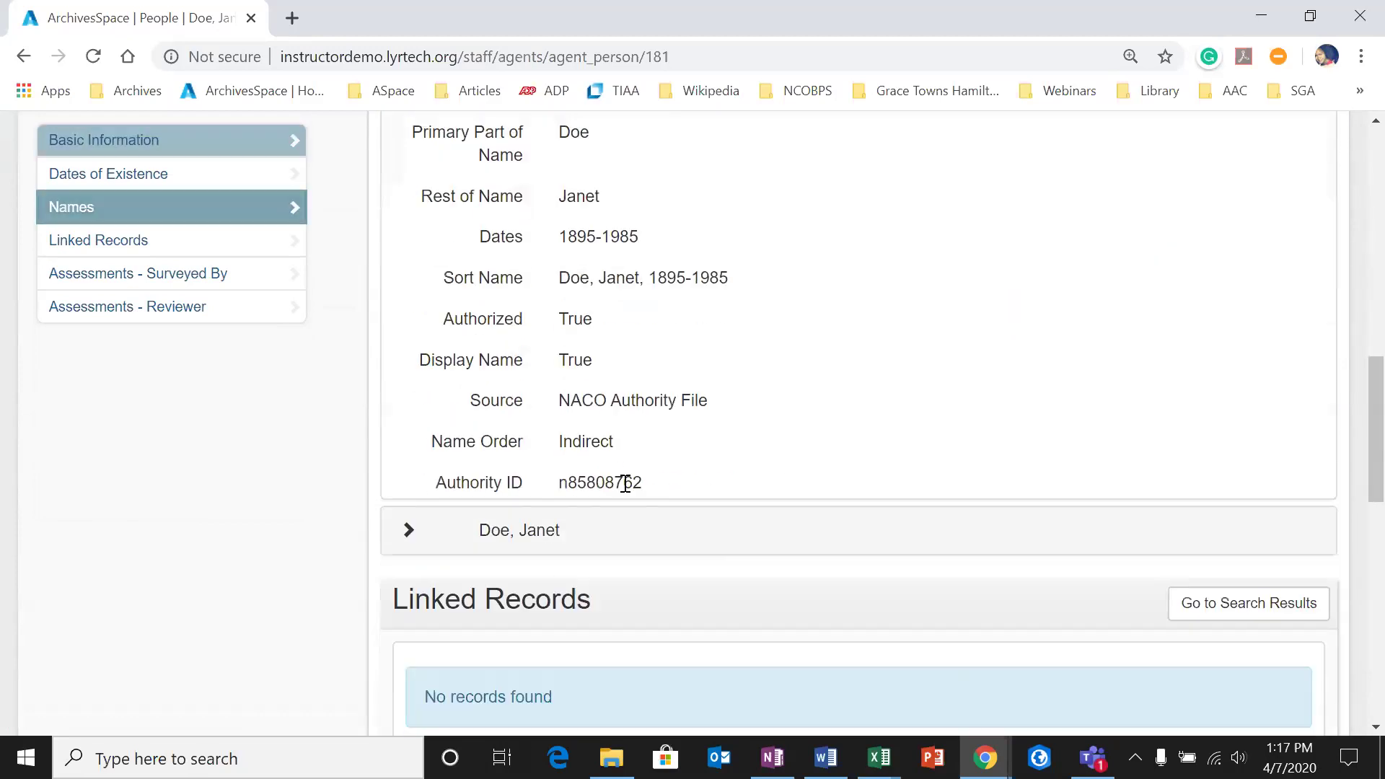
click(426, 417)
scroll(599, 427, down, 8)
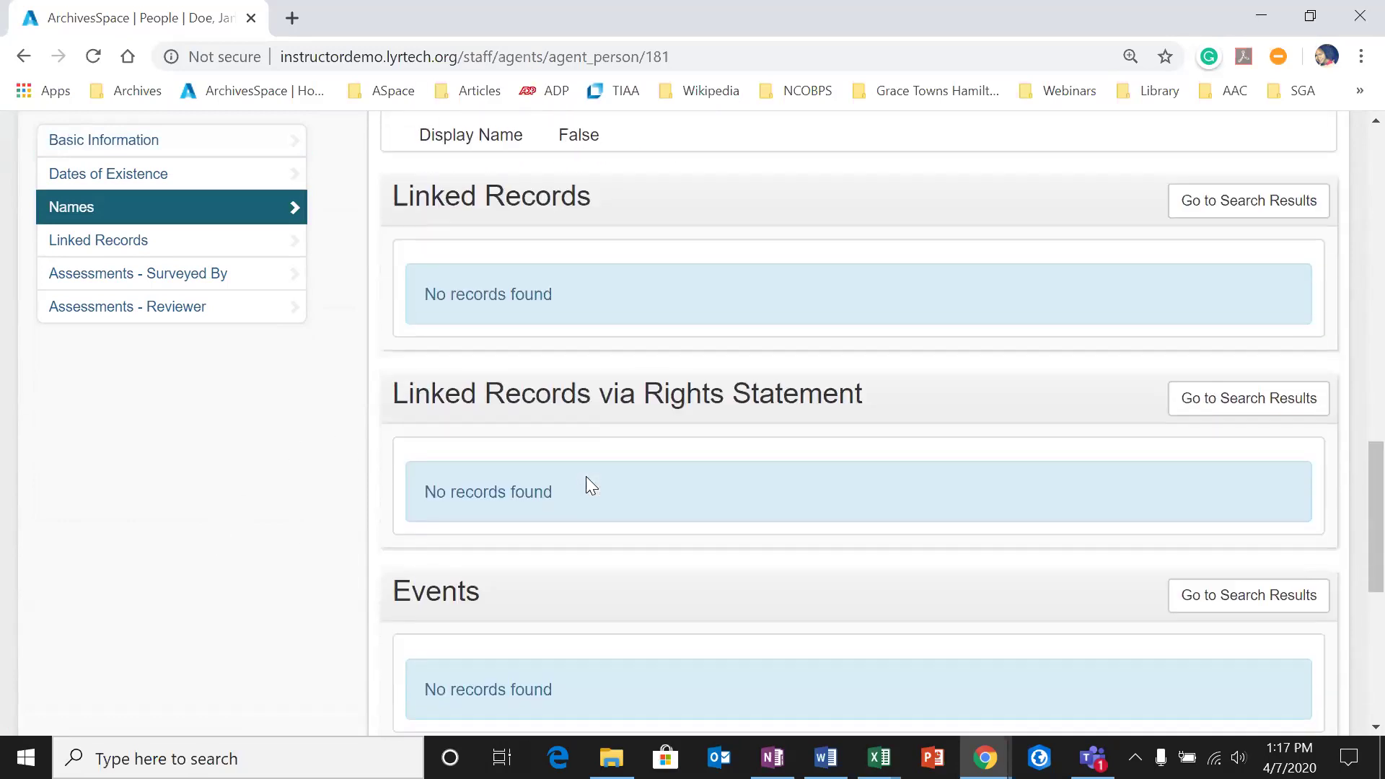
scroll(585, 489, down, 6)
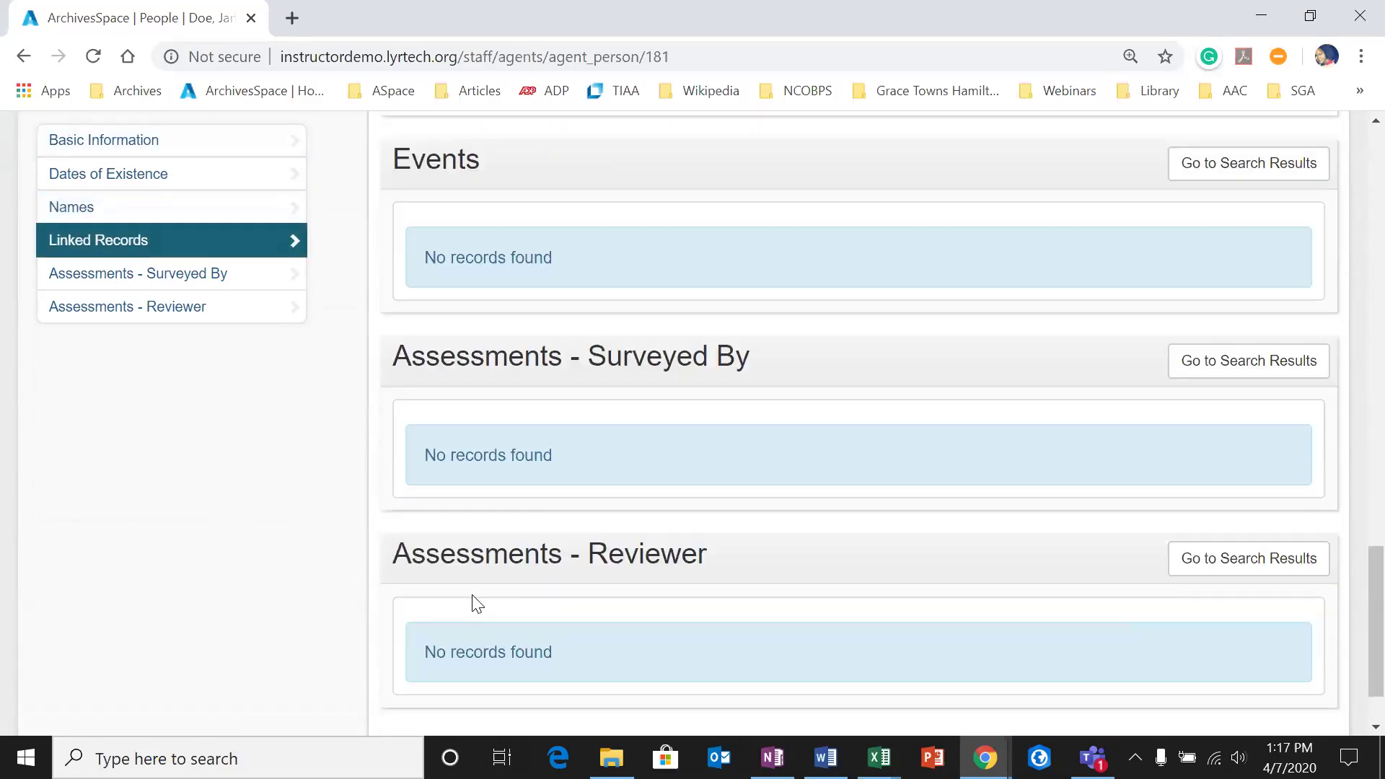
scroll(469, 613, up, 15)
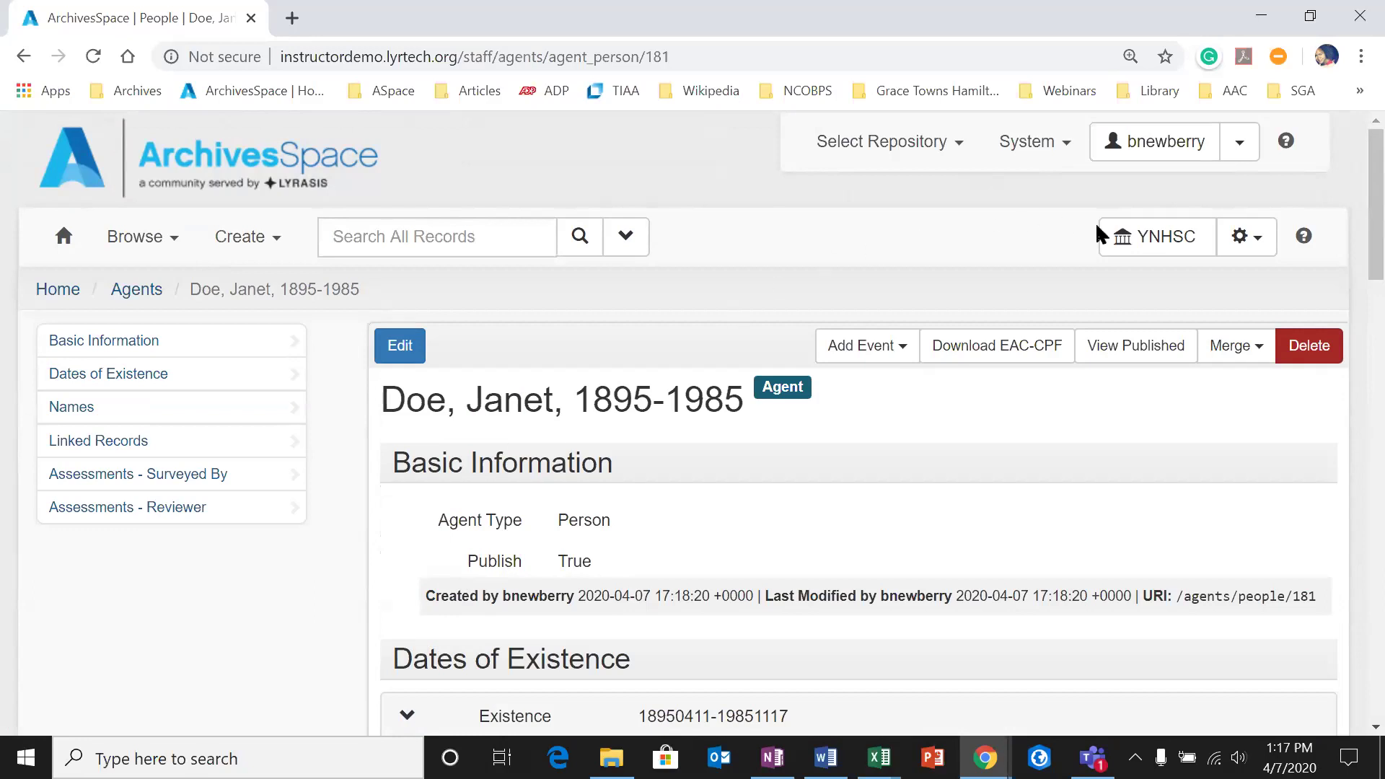
Step: Open the LCNAF Import plug-in and search the LCSH subject authority for "civil rights" as the primary name
click(1241, 240)
mouse_move(1076, 587)
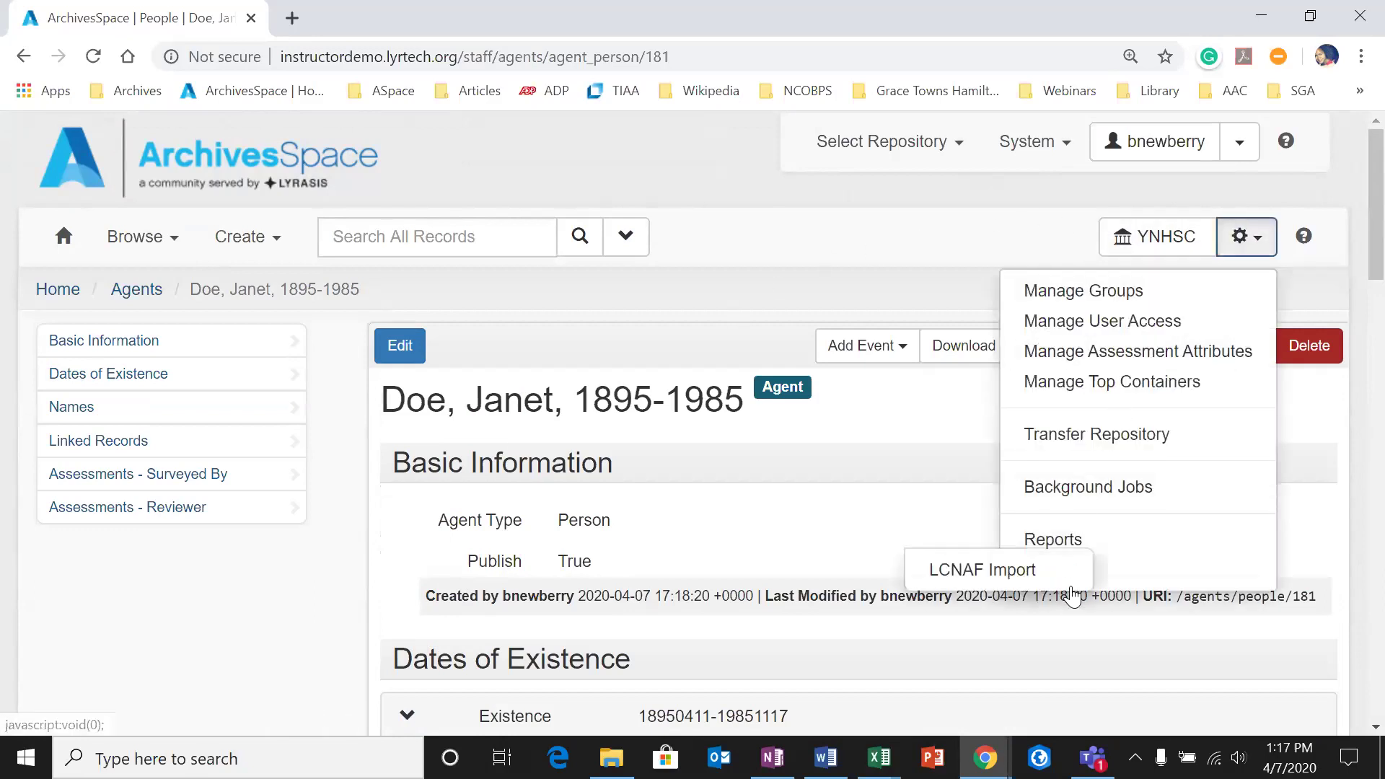
click(967, 571)
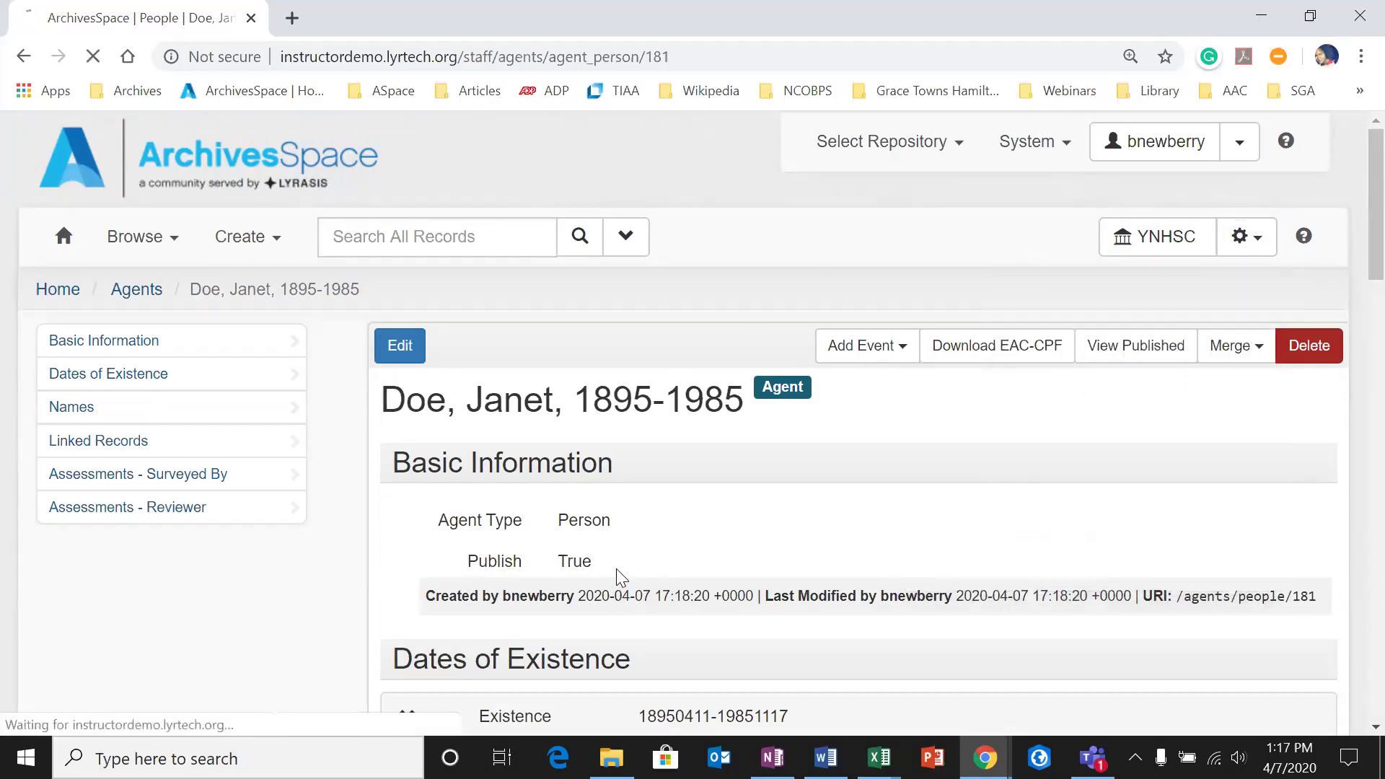
scroll(58, 397, down, 2)
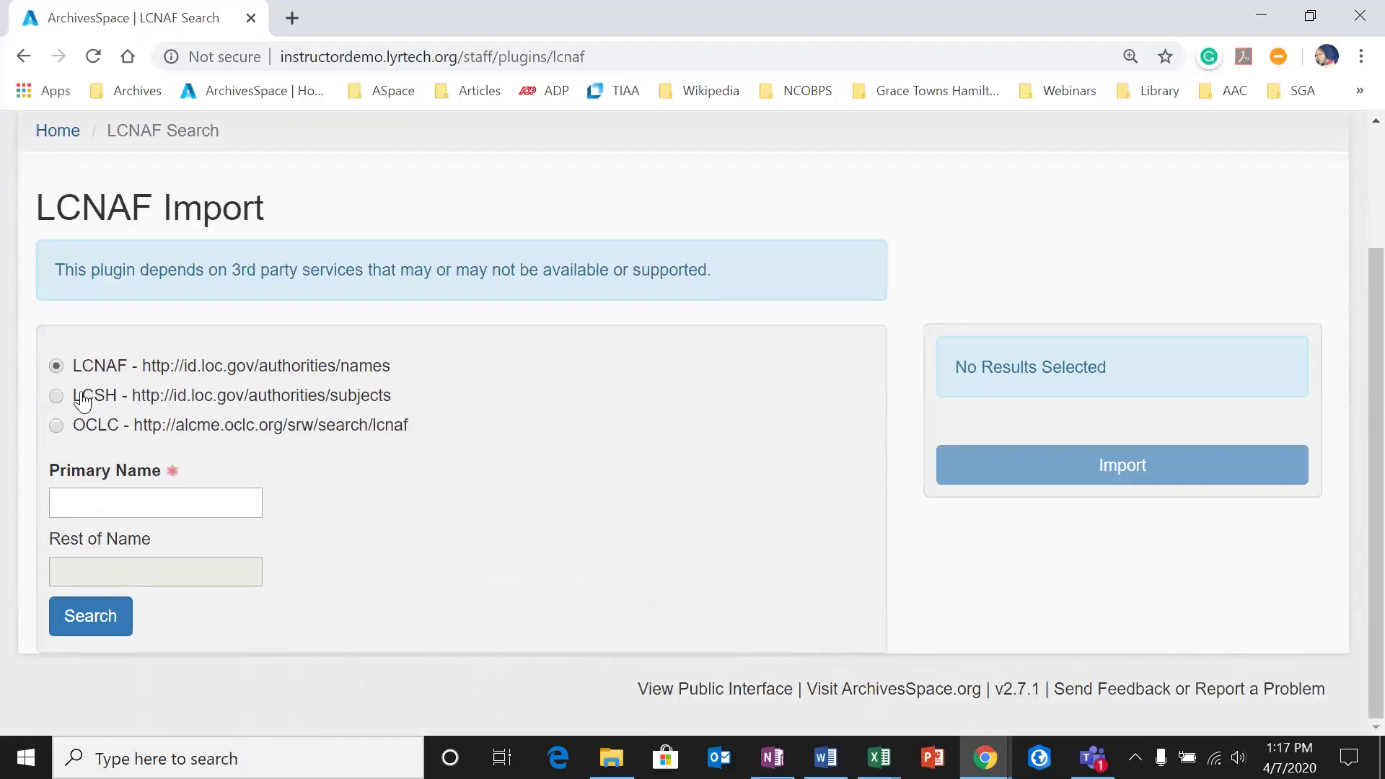
click(56, 396)
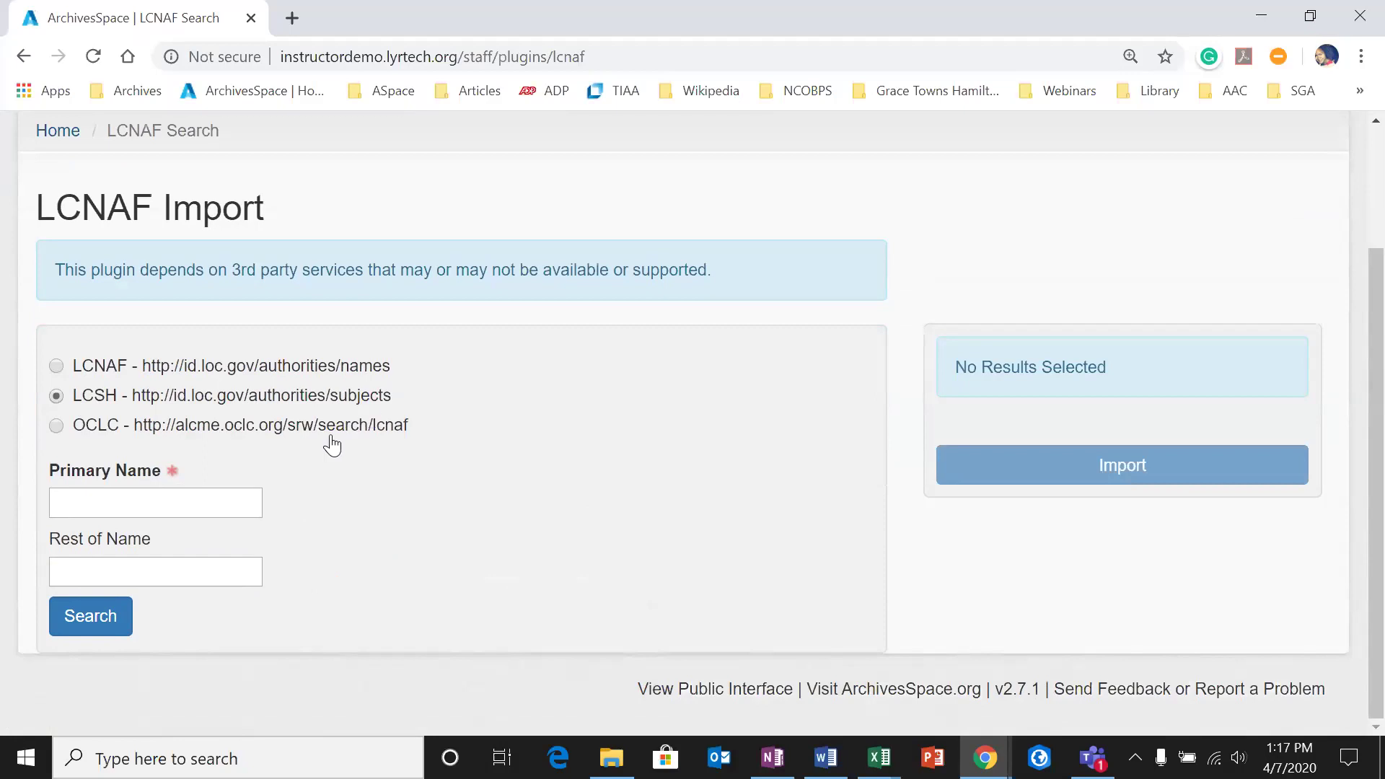
click(230, 492)
text(civil rights)
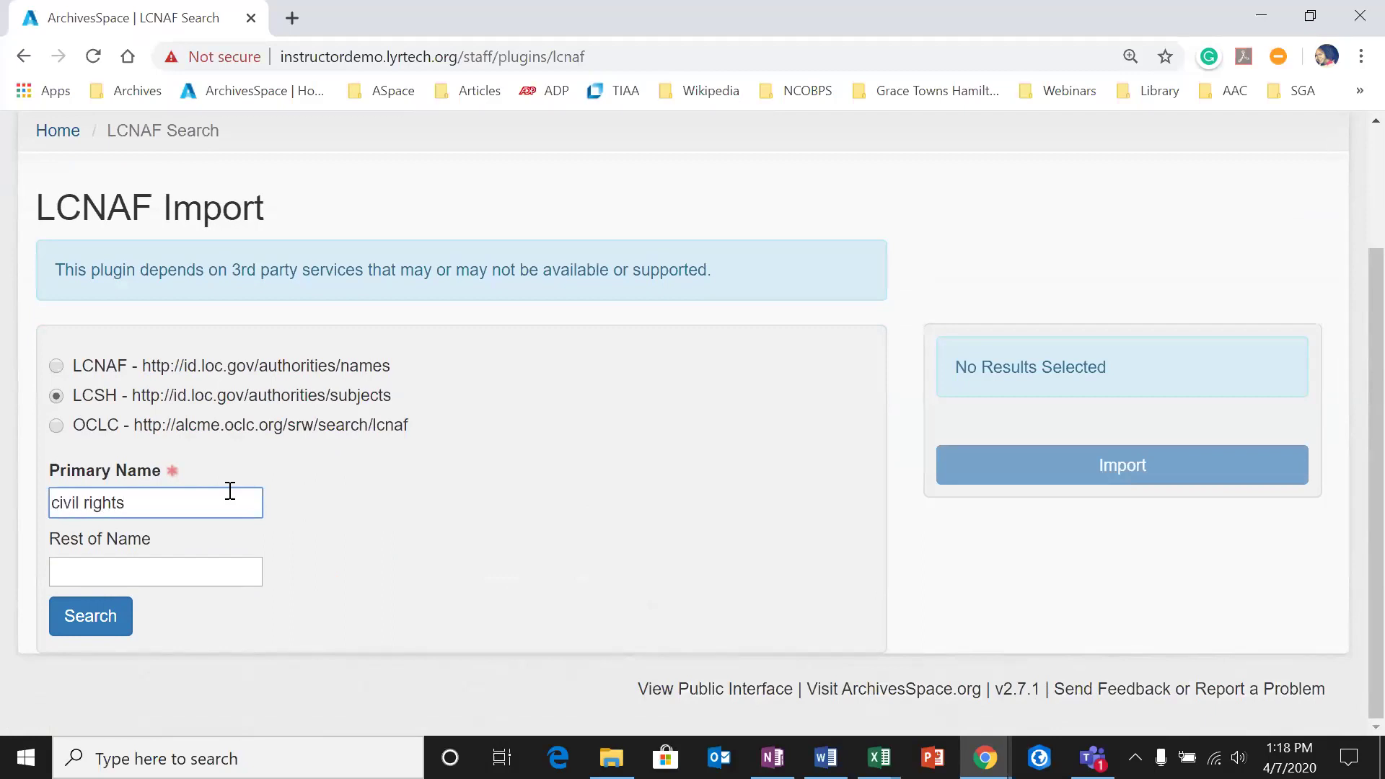
click(71, 618)
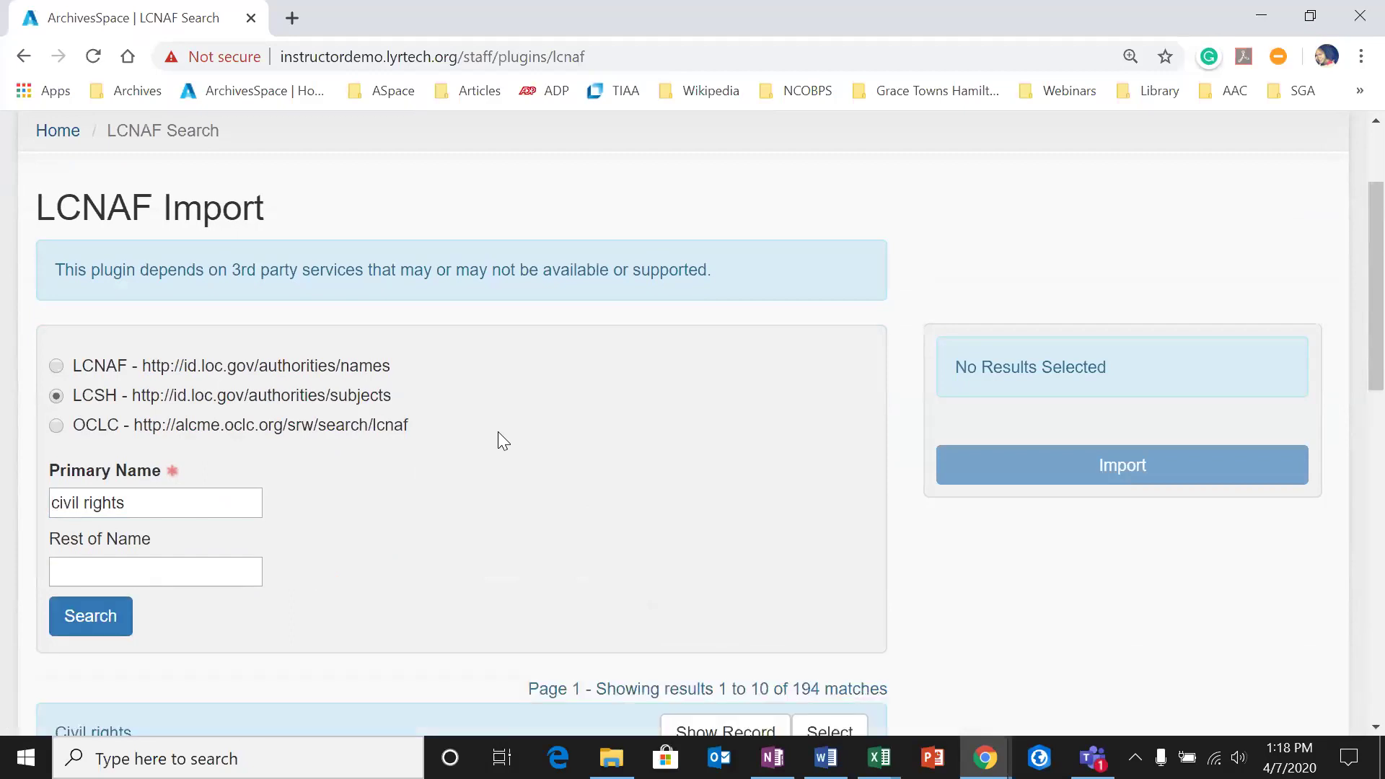
Step: Select the first Civil rights heading and the Civil rights movements heading from the results for import
scroll(503, 440, down, 4)
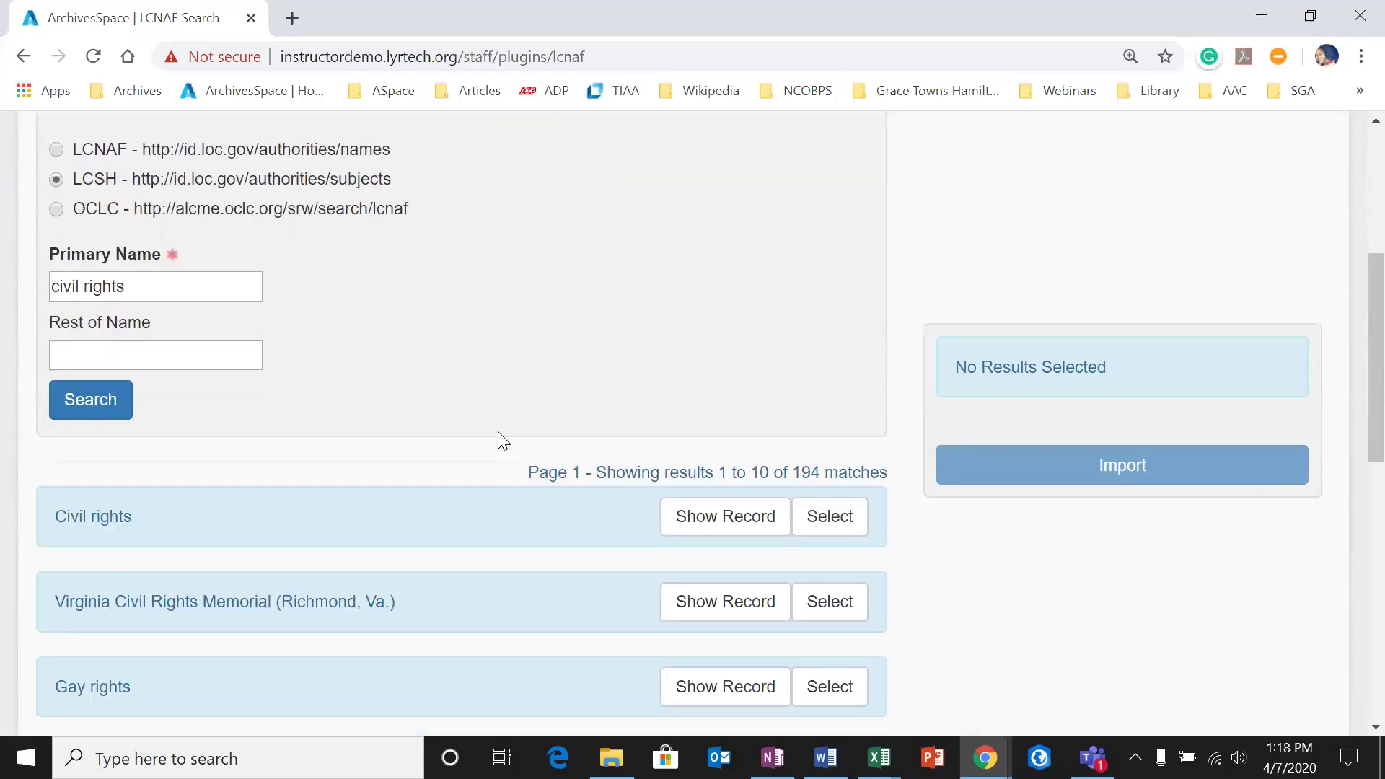
scroll(320, 425, down, 1)
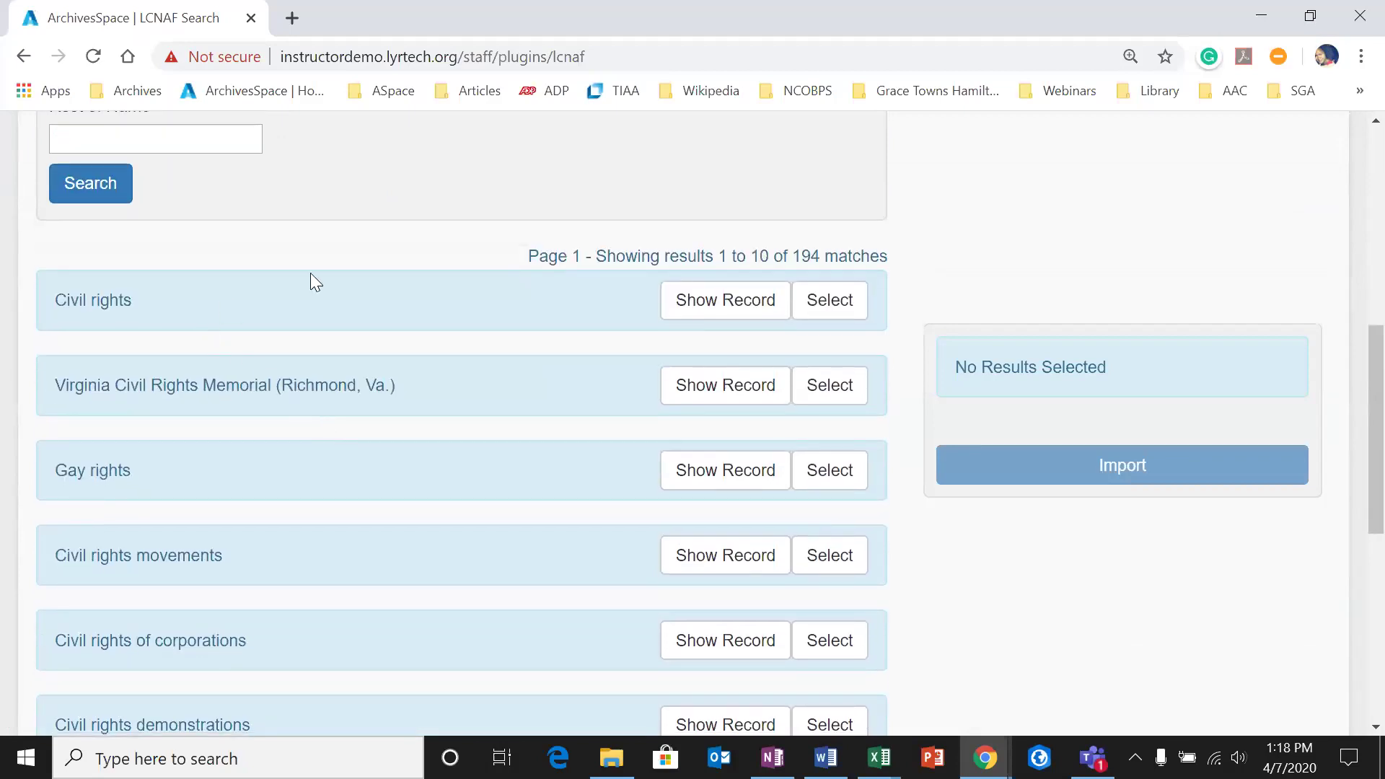
scroll(310, 404, down, 1)
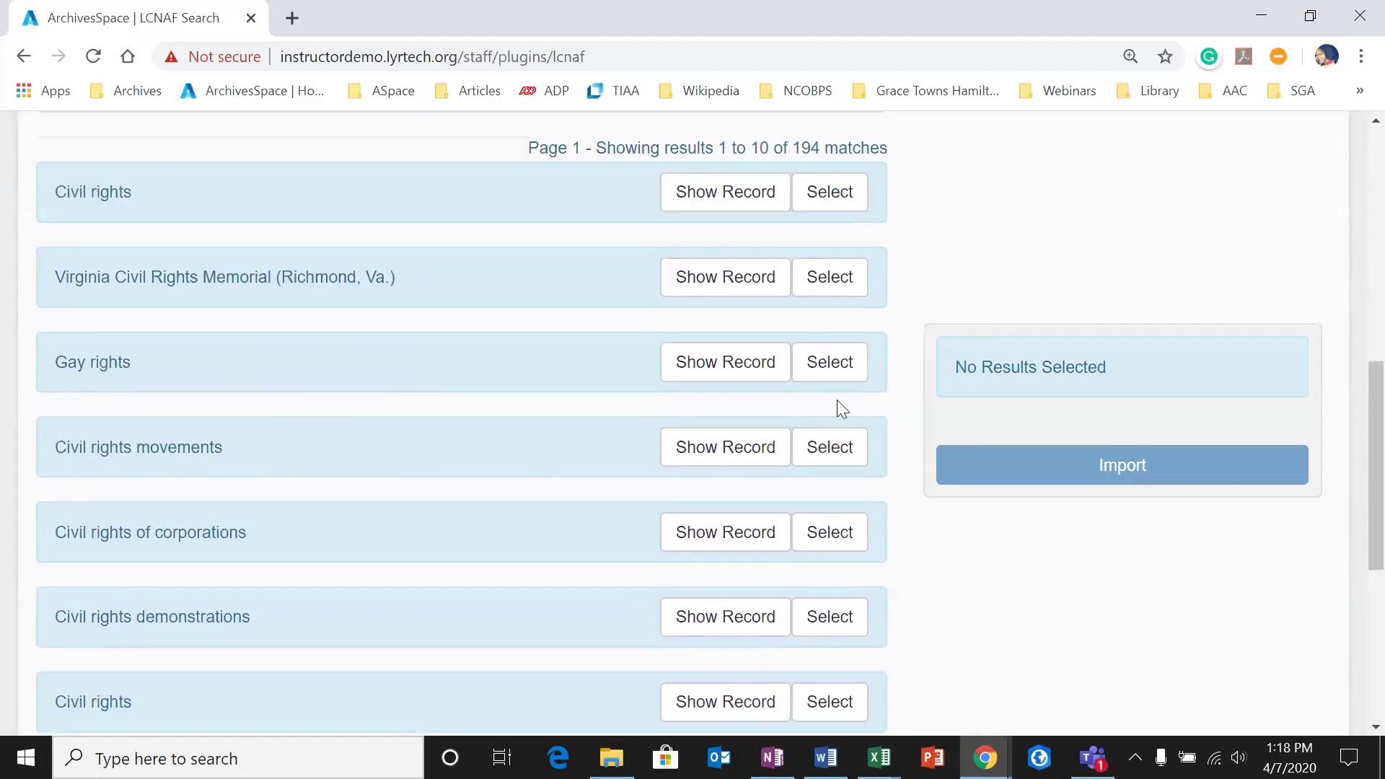
click(851, 192)
click(815, 464)
scroll(498, 509, down, 1)
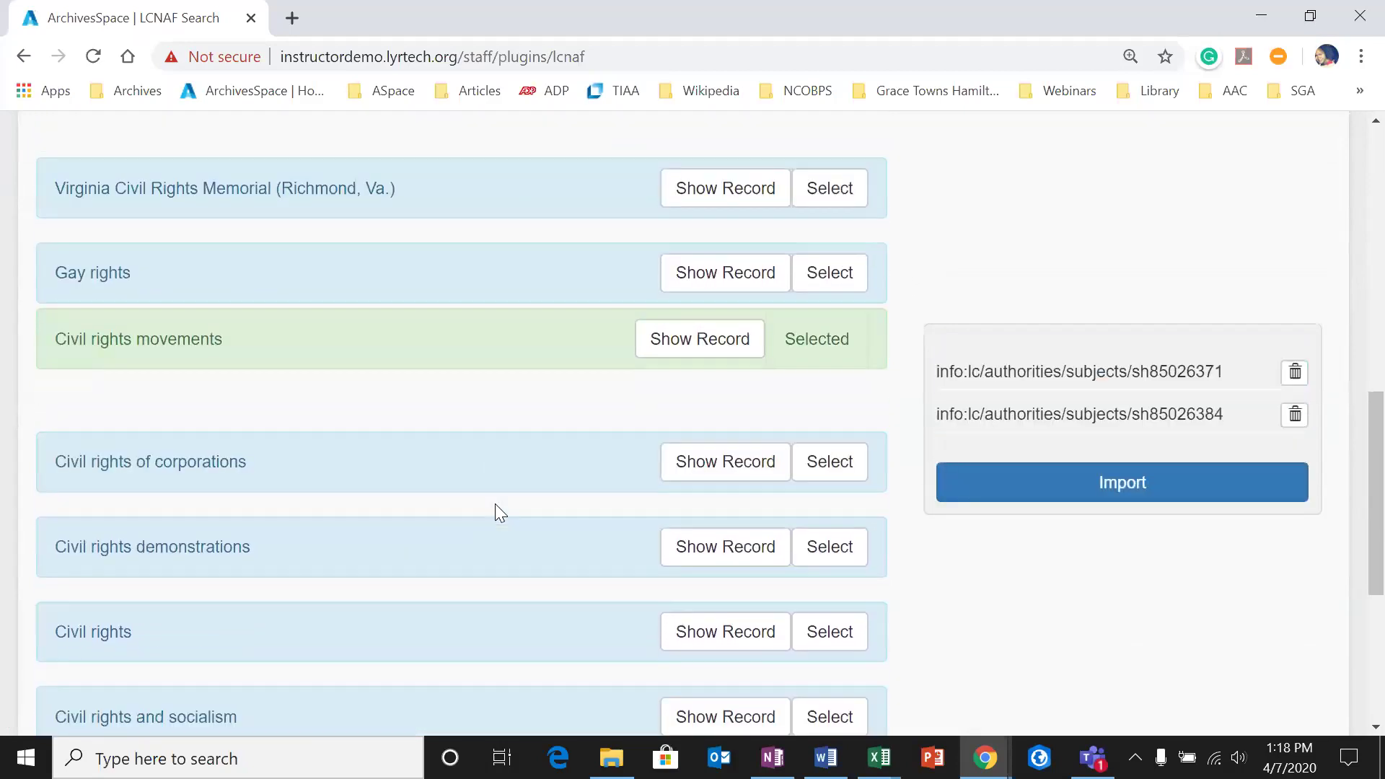
scroll(311, 483, down, 1)
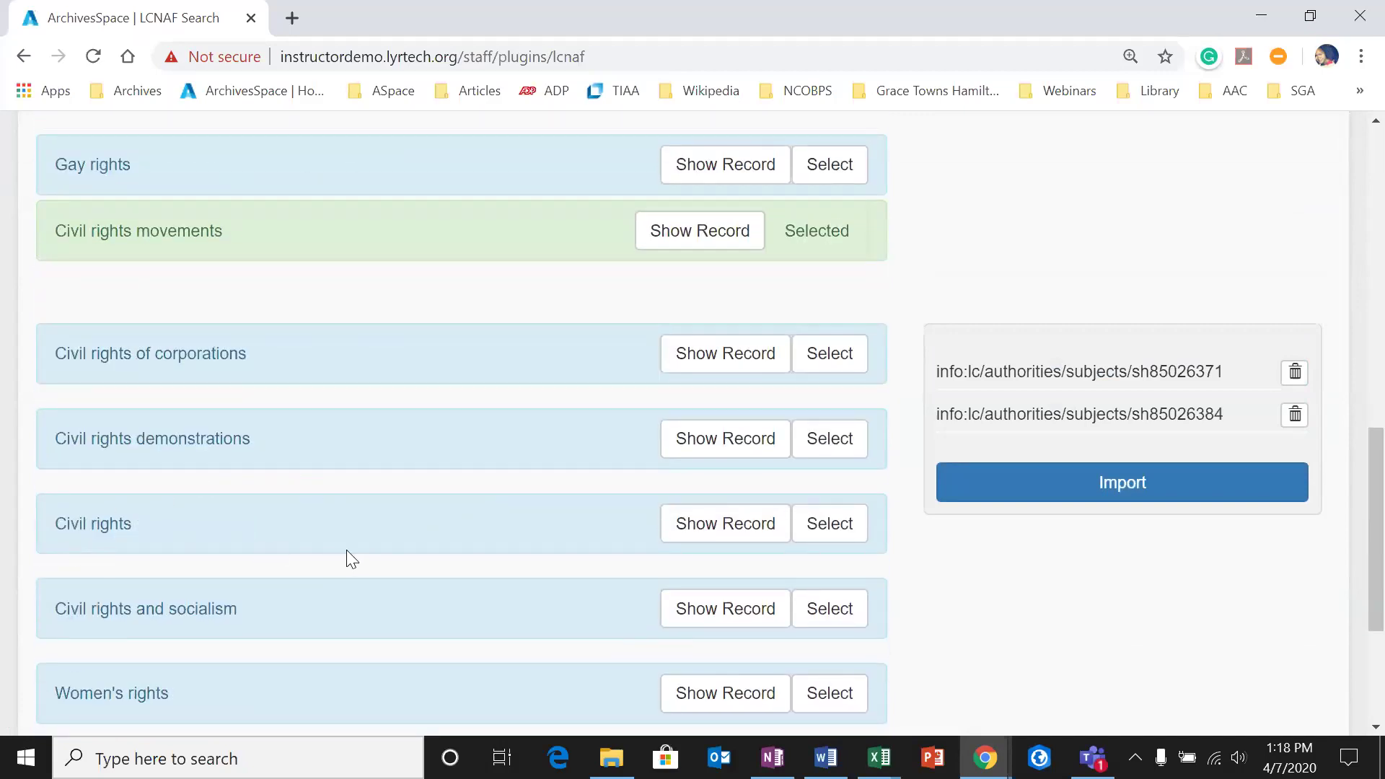
Step: Show the MARC XML record of the selected Civil rights heading and view its control fields
scroll(433, 498, up, 2)
scroll(668, 353, up, 1)
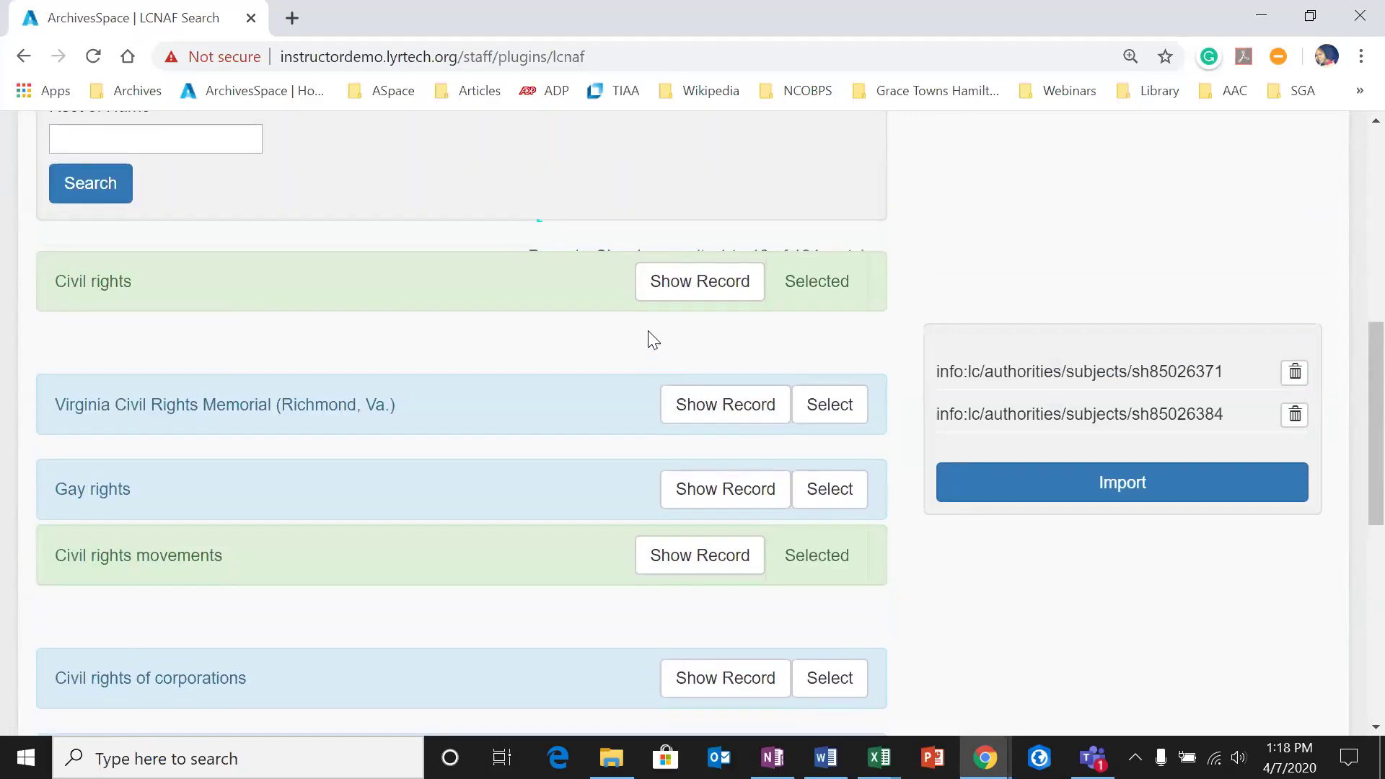
click(700, 282)
scroll(797, 552, down, 1)
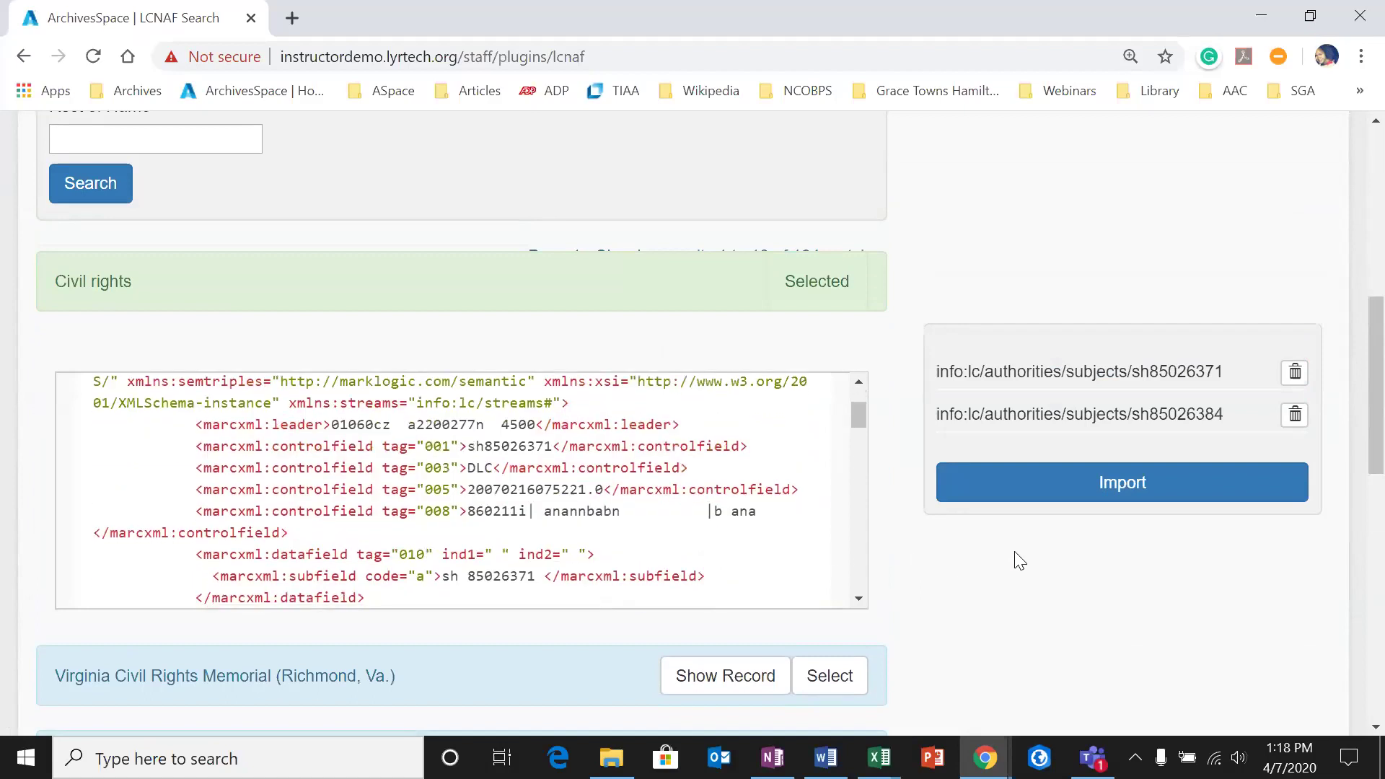
Step: Show the MARC XML record of the second, unselected Civil rights result and look through its fields
scroll(767, 513, down, 6)
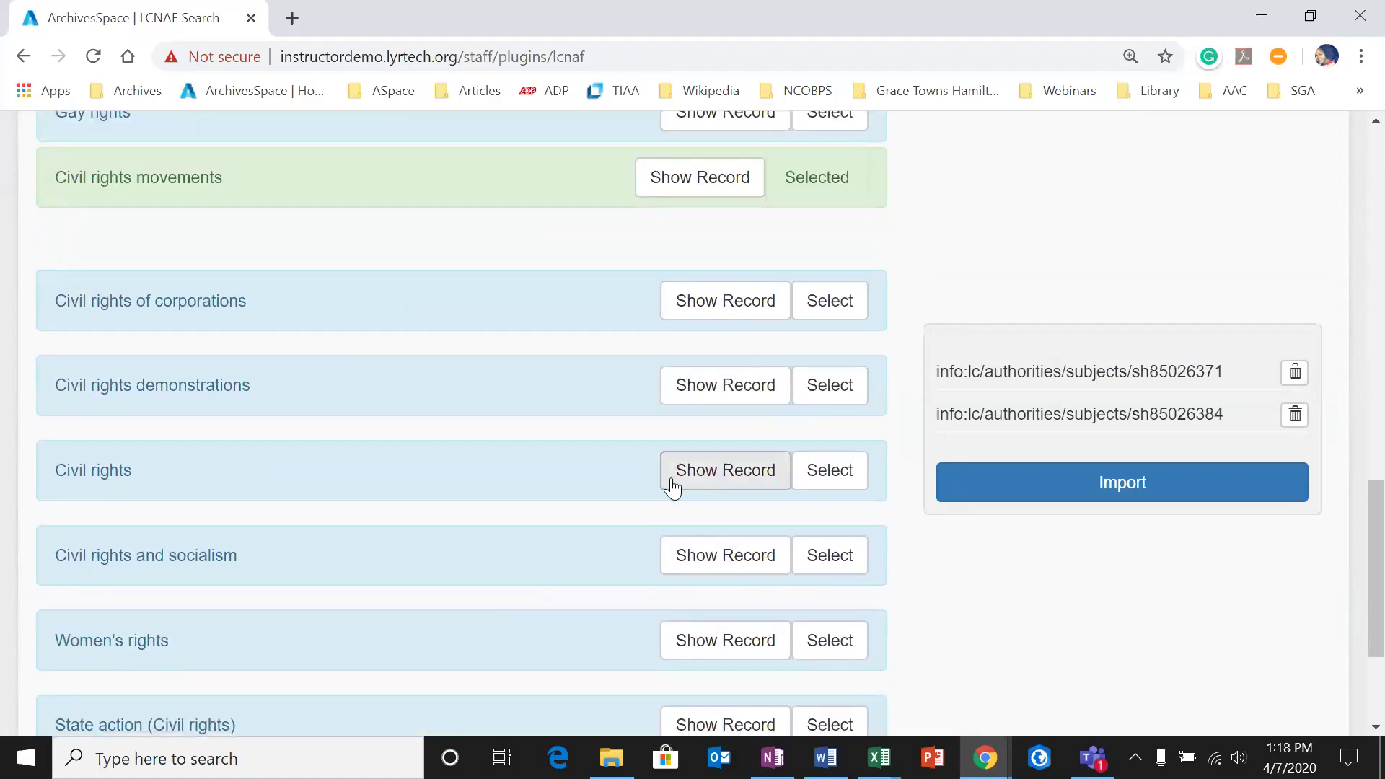
click(678, 478)
scroll(509, 559, down, 3)
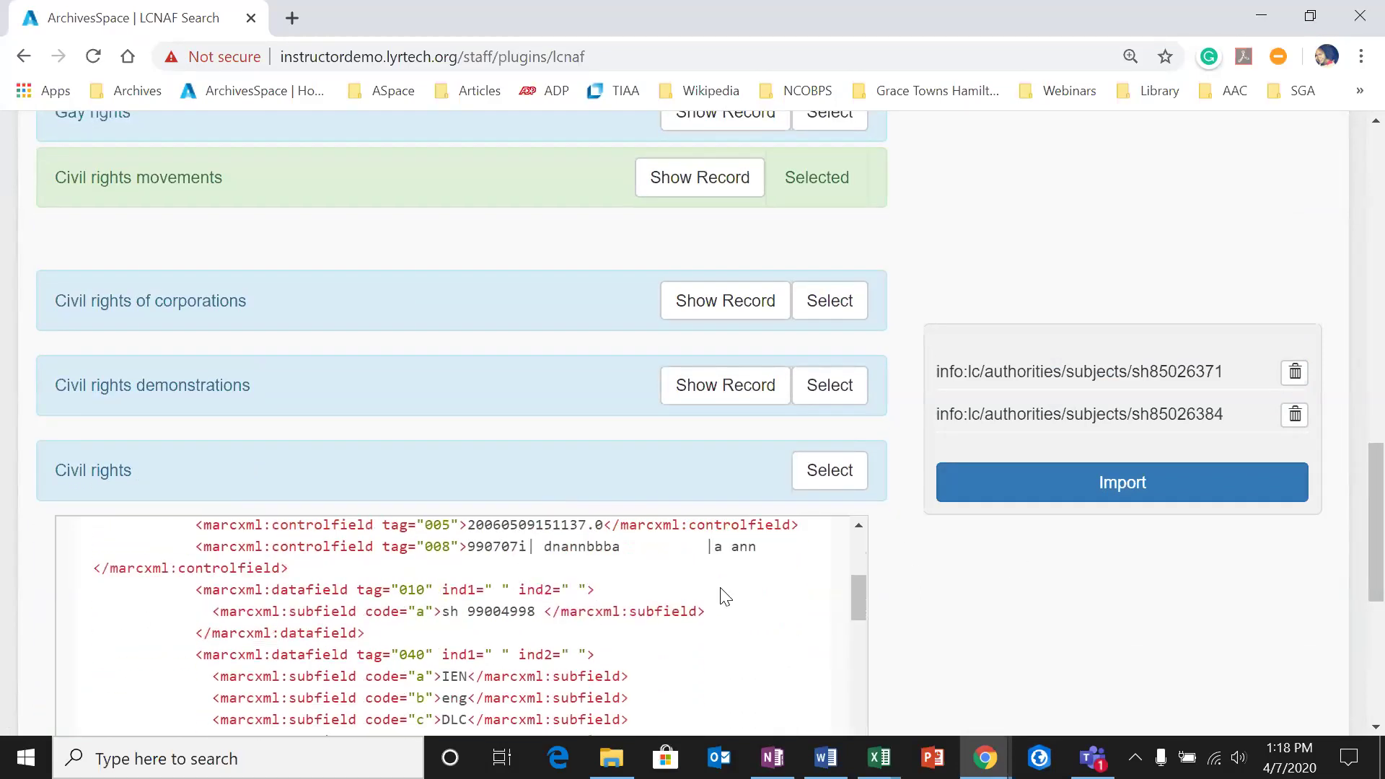
scroll(720, 592, up, 8)
scroll(846, 549, up, 1)
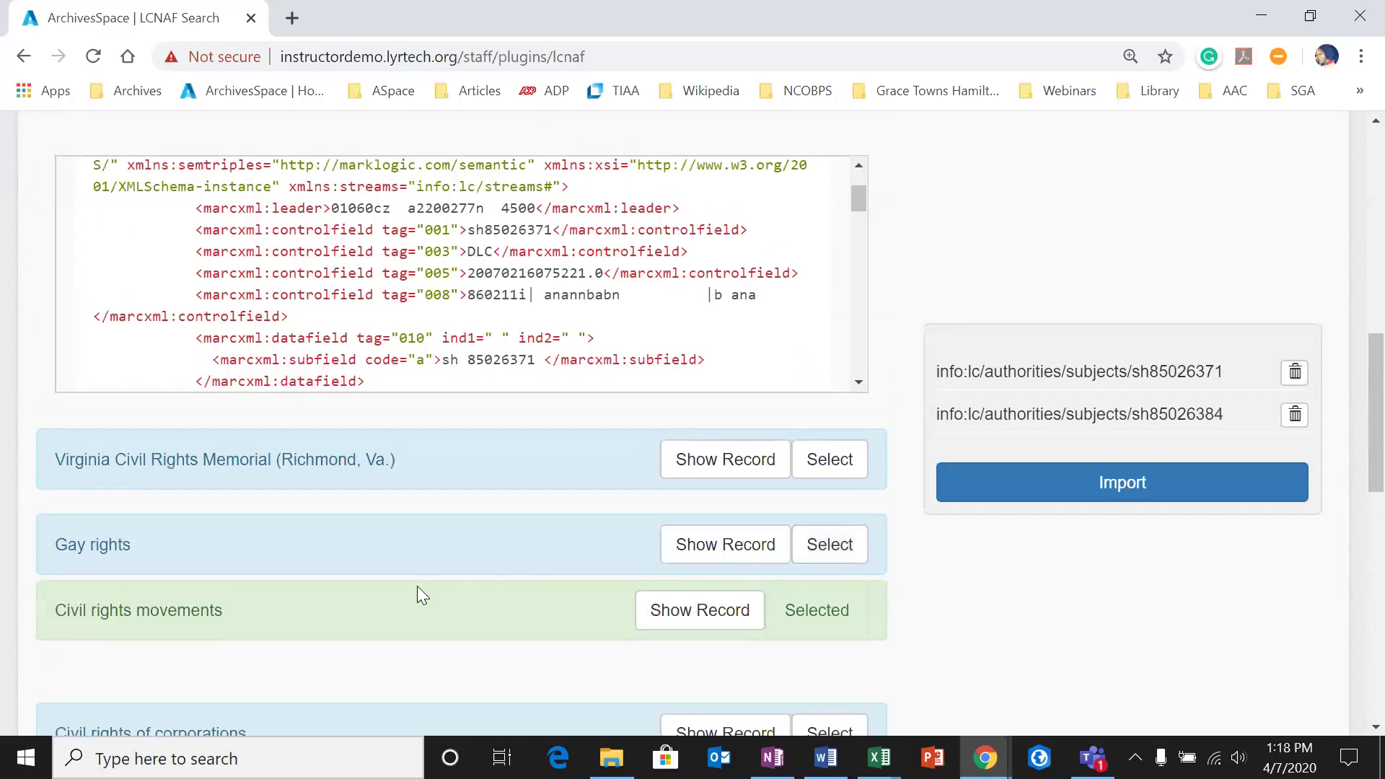
scroll(426, 581, down, 3)
scroll(863, 588, down, 3)
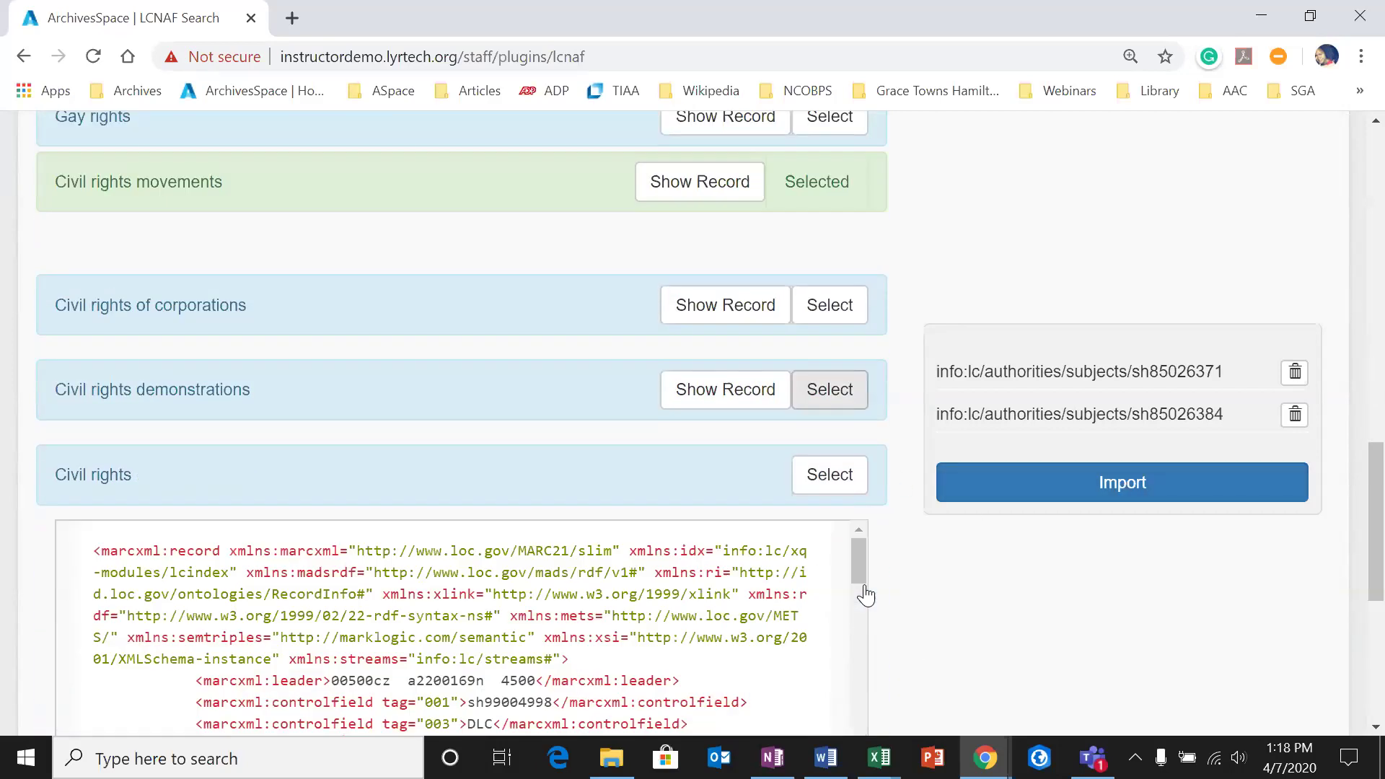
scroll(811, 565, down, 3)
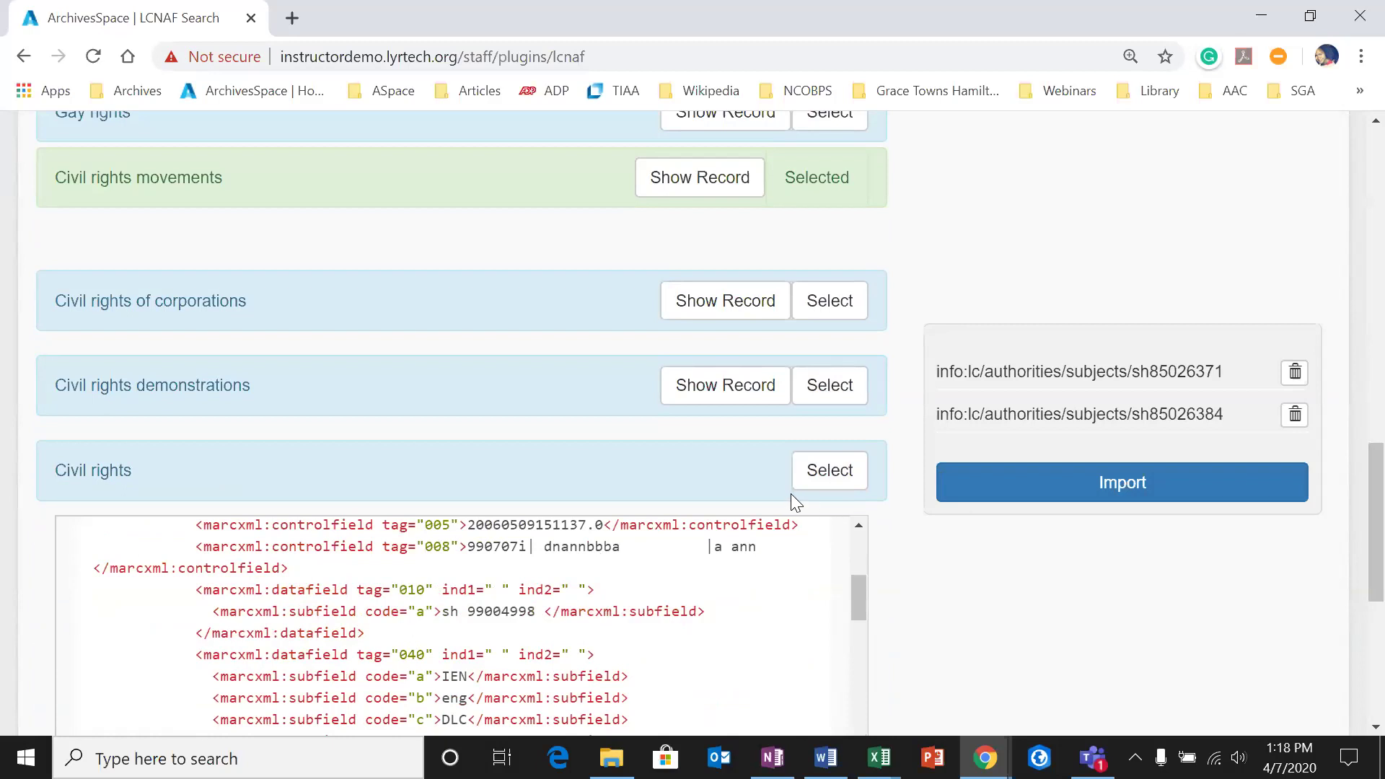
Step: Go back to the selected Civil rights heading's record and read its classification fields against the import selection
scroll(765, 469, up, 3)
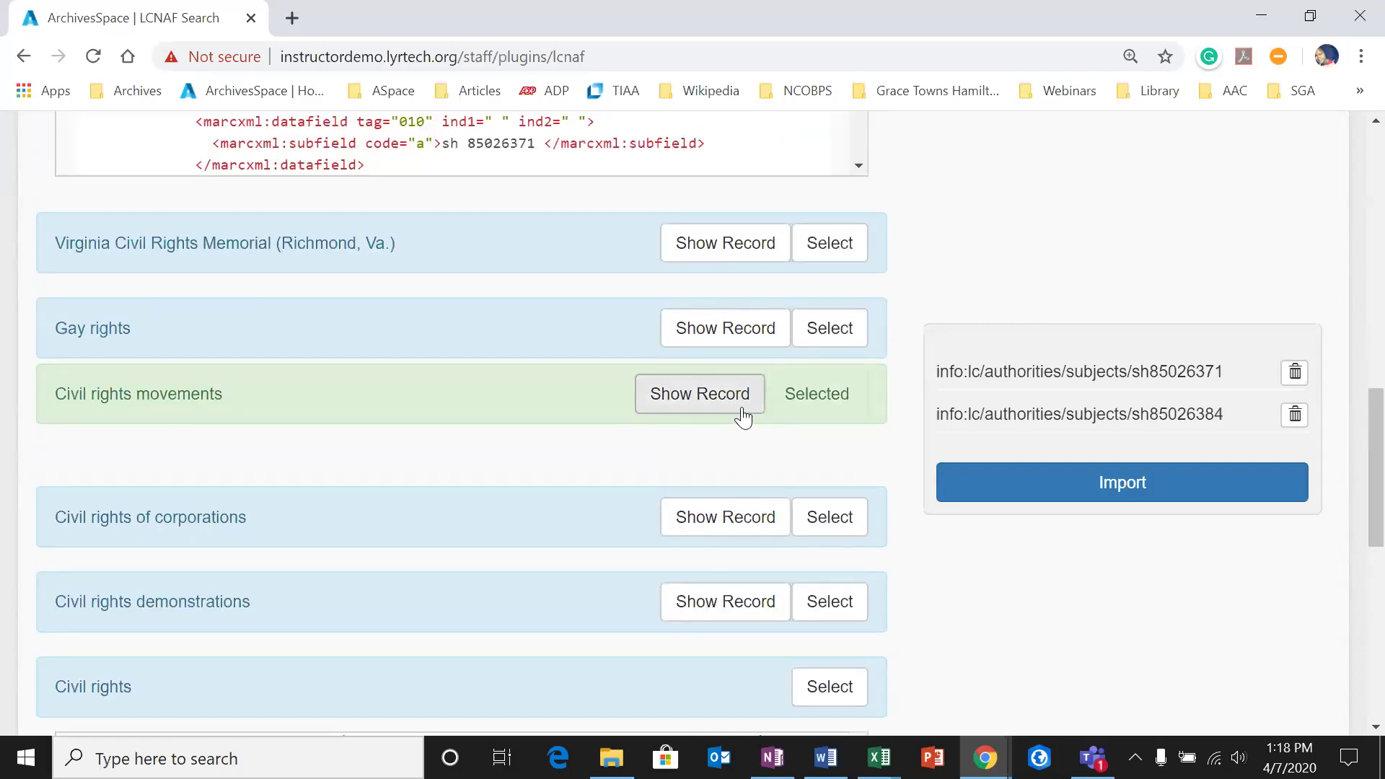
scroll(689, 375, up, 3)
scroll(689, 415, up, 3)
scroll(705, 532, down, 5)
scroll(1216, 501, down, 6)
scroll(846, 640, up, 2)
scroll(846, 640, up, 4)
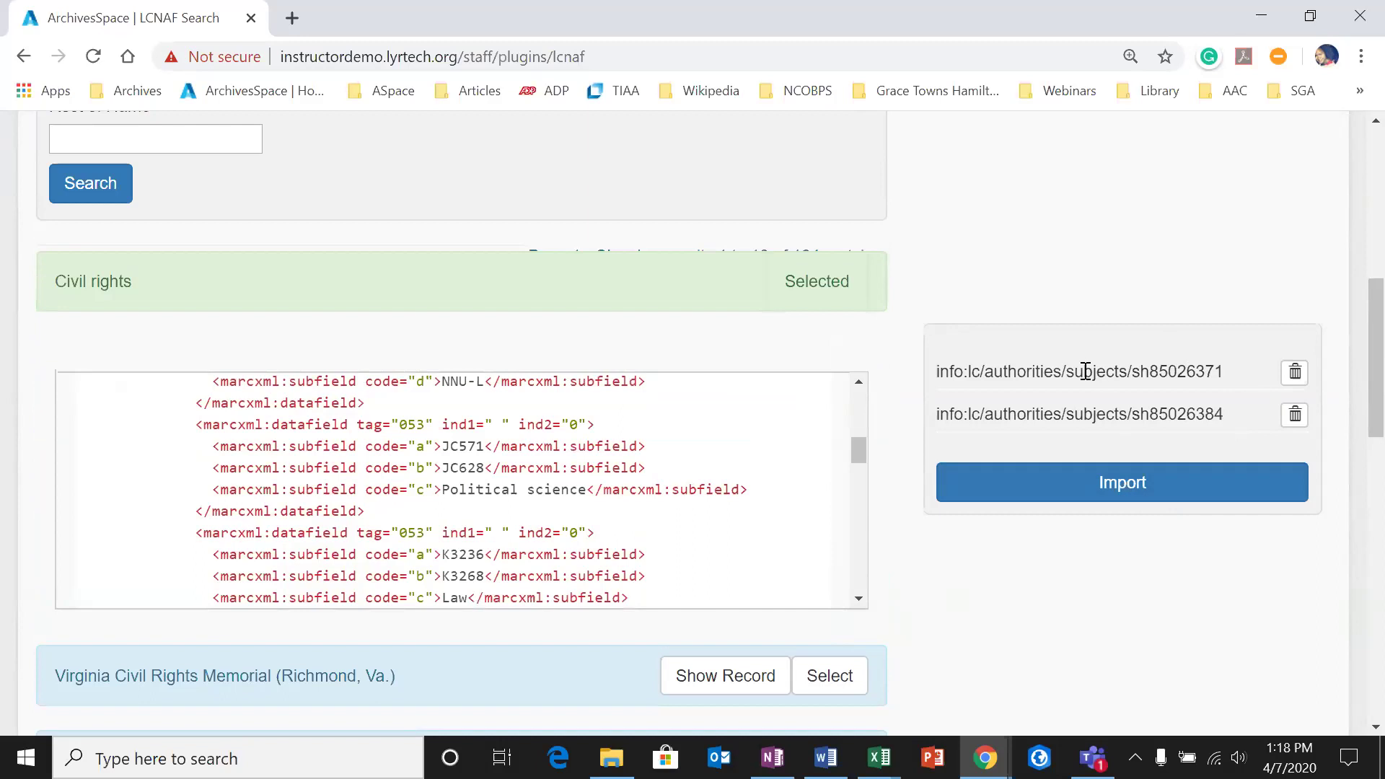
Step: Import the two selected subject headings, follow the background job's status and log, and refresh the job page
click(1051, 492)
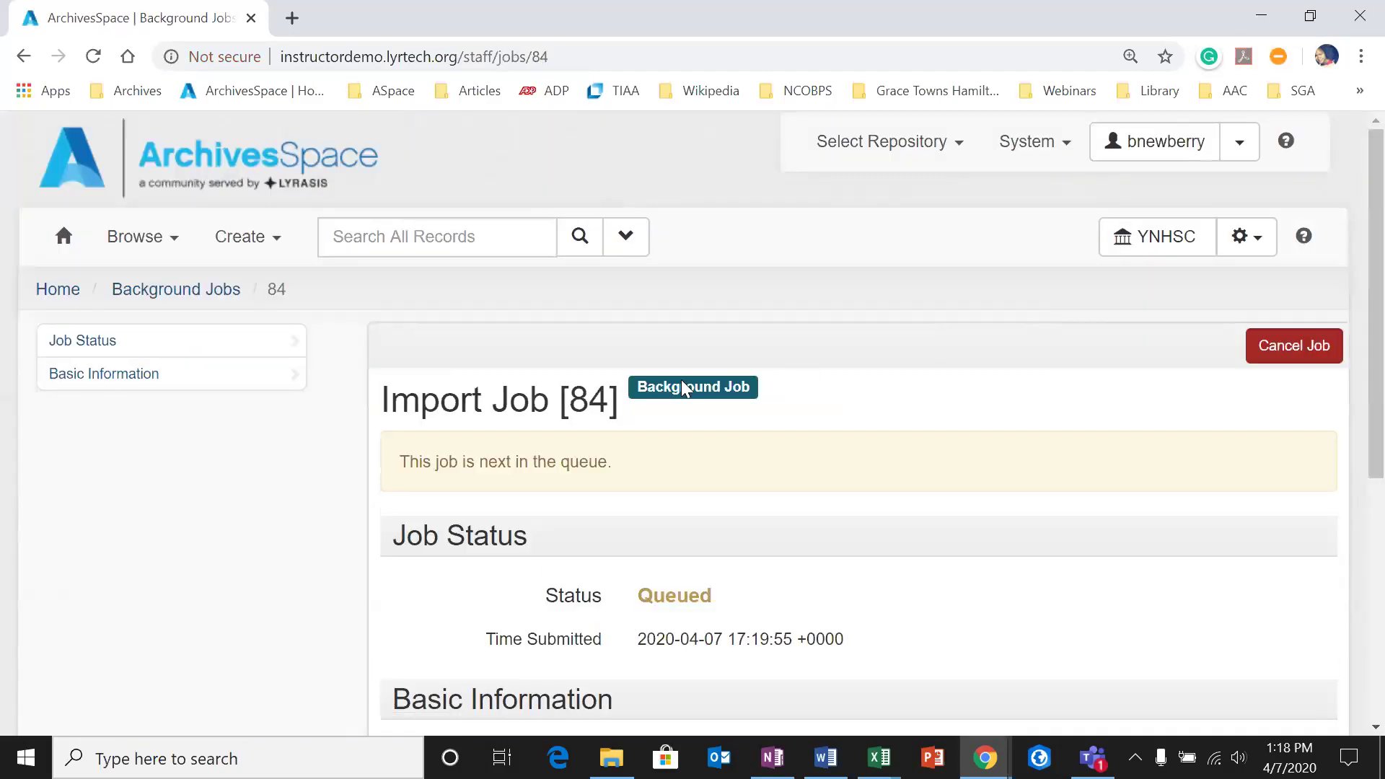
scroll(303, 510, down, 1)
scroll(411, 526, down, 7)
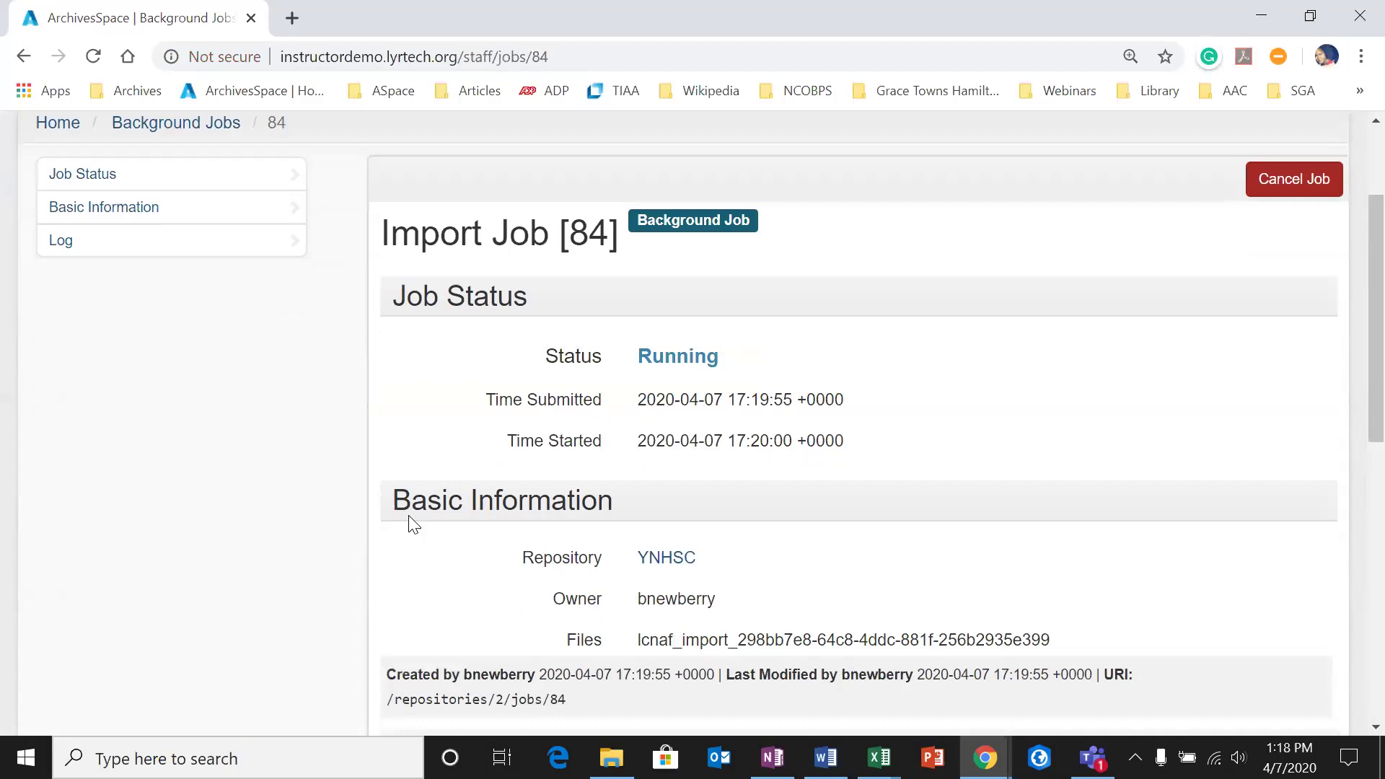
scroll(448, 490, down, 2)
scroll(361, 521, up, 8)
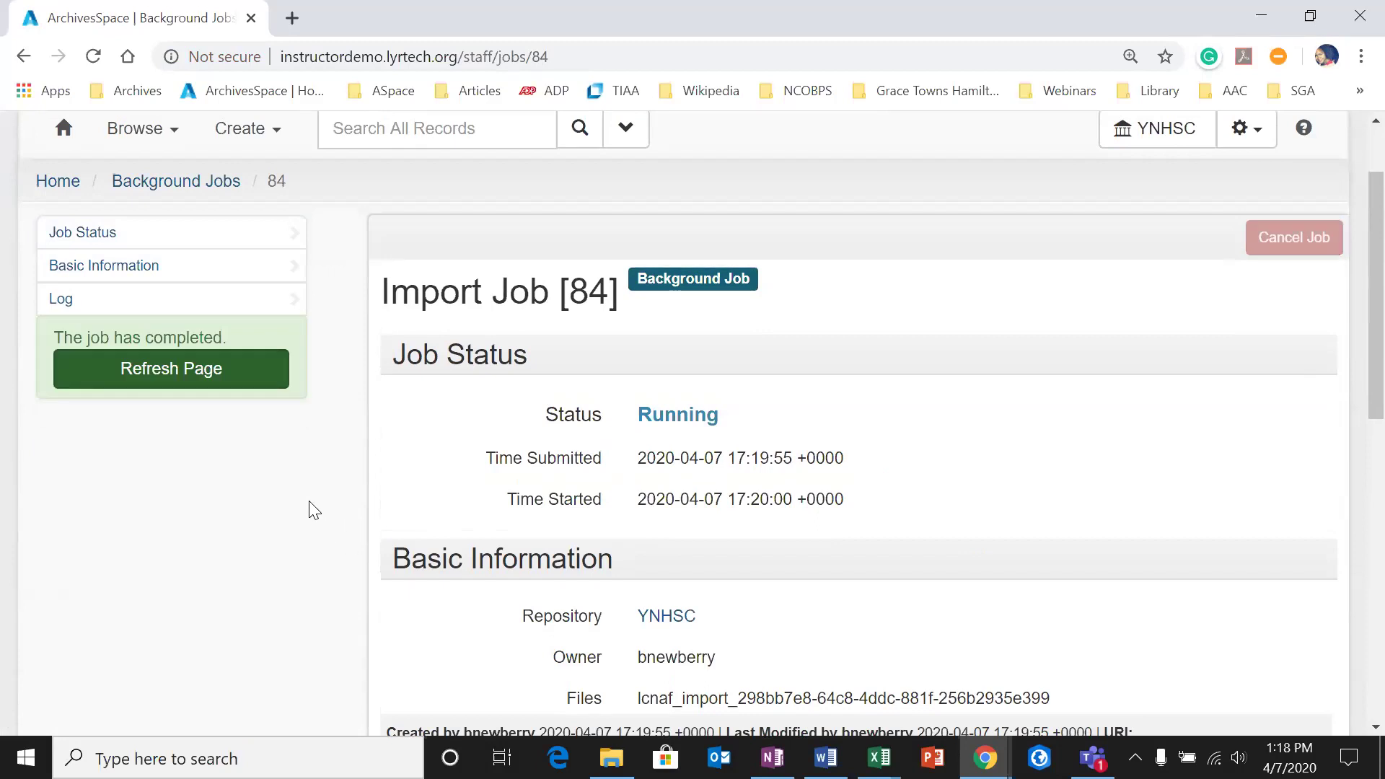
click(253, 377)
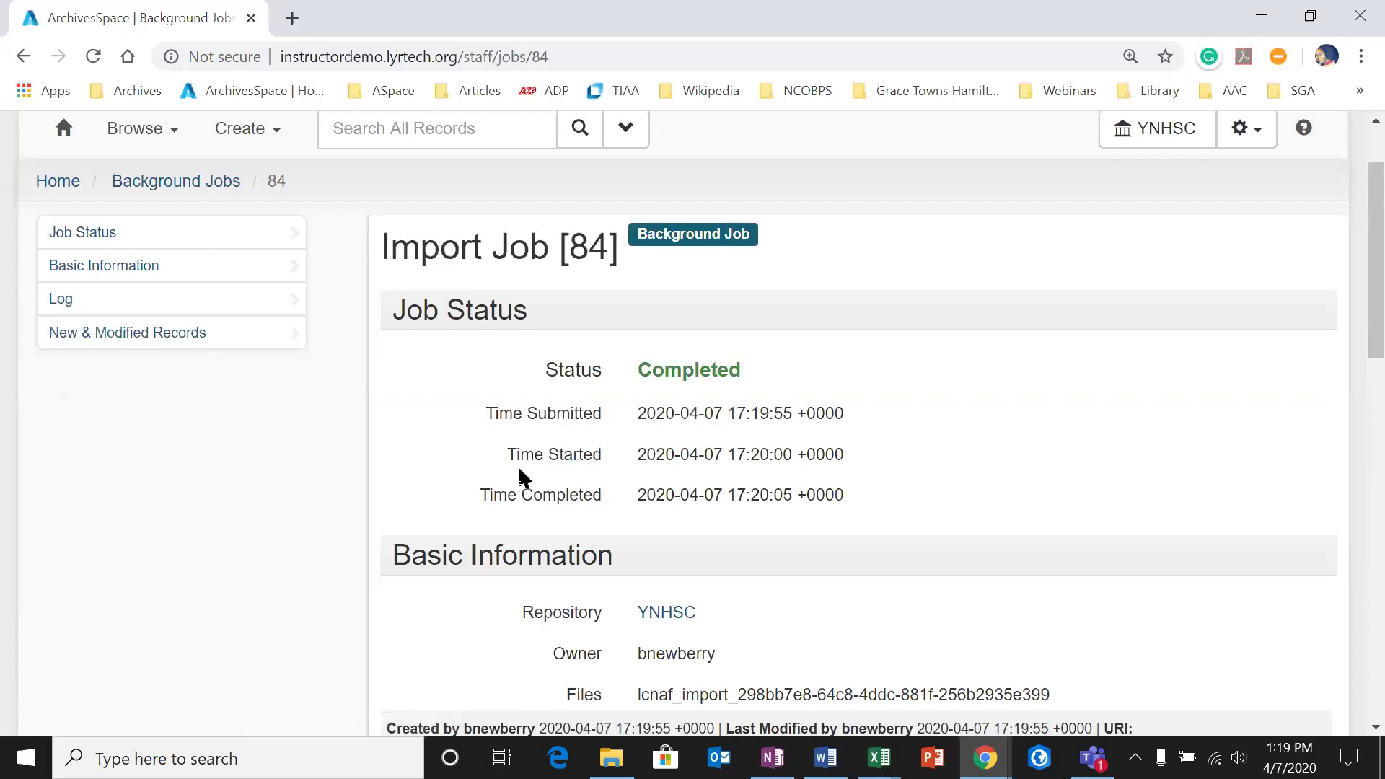
Step: Check the completed job's log and open the Civil rights subject from its new and modified records
scroll(355, 588, down, 10)
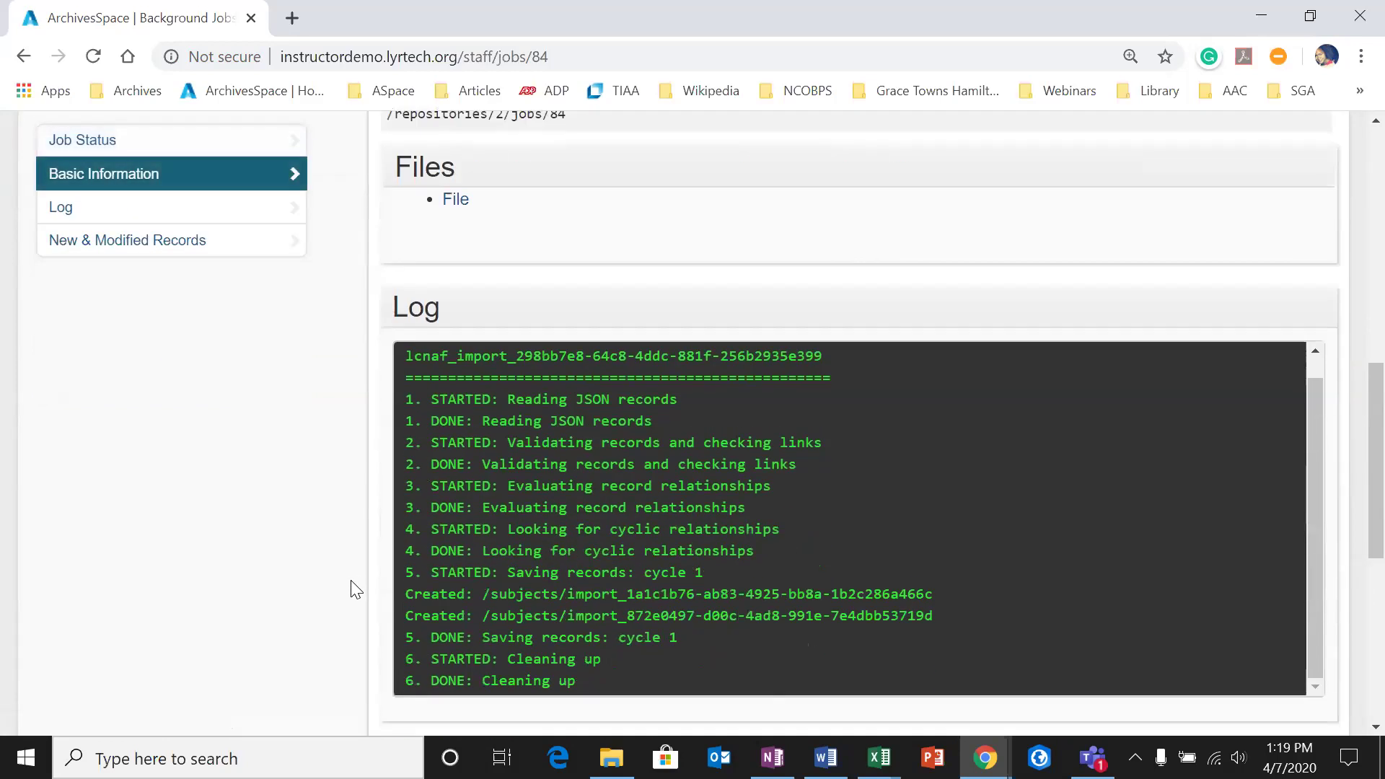
scroll(355, 588, down, 1)
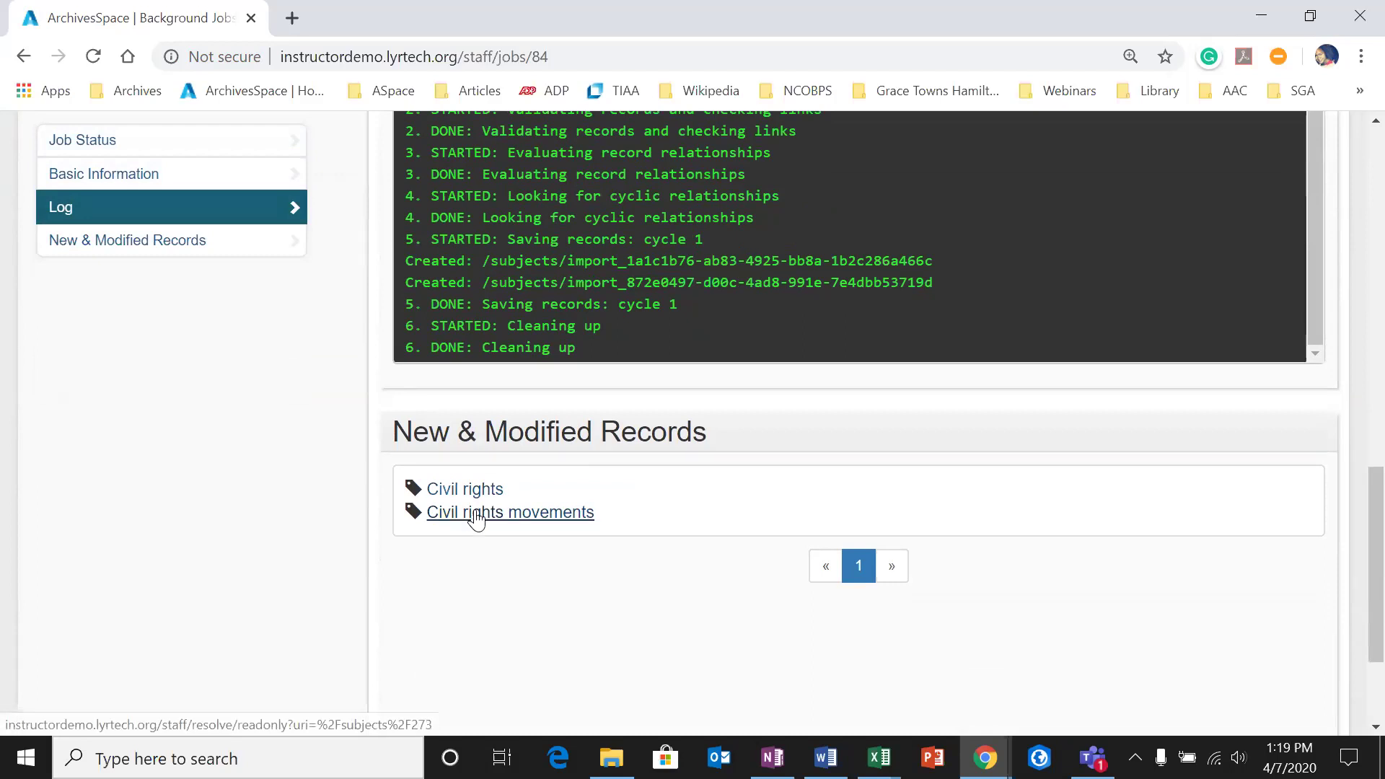
click(480, 491)
scroll(479, 563, down, 1)
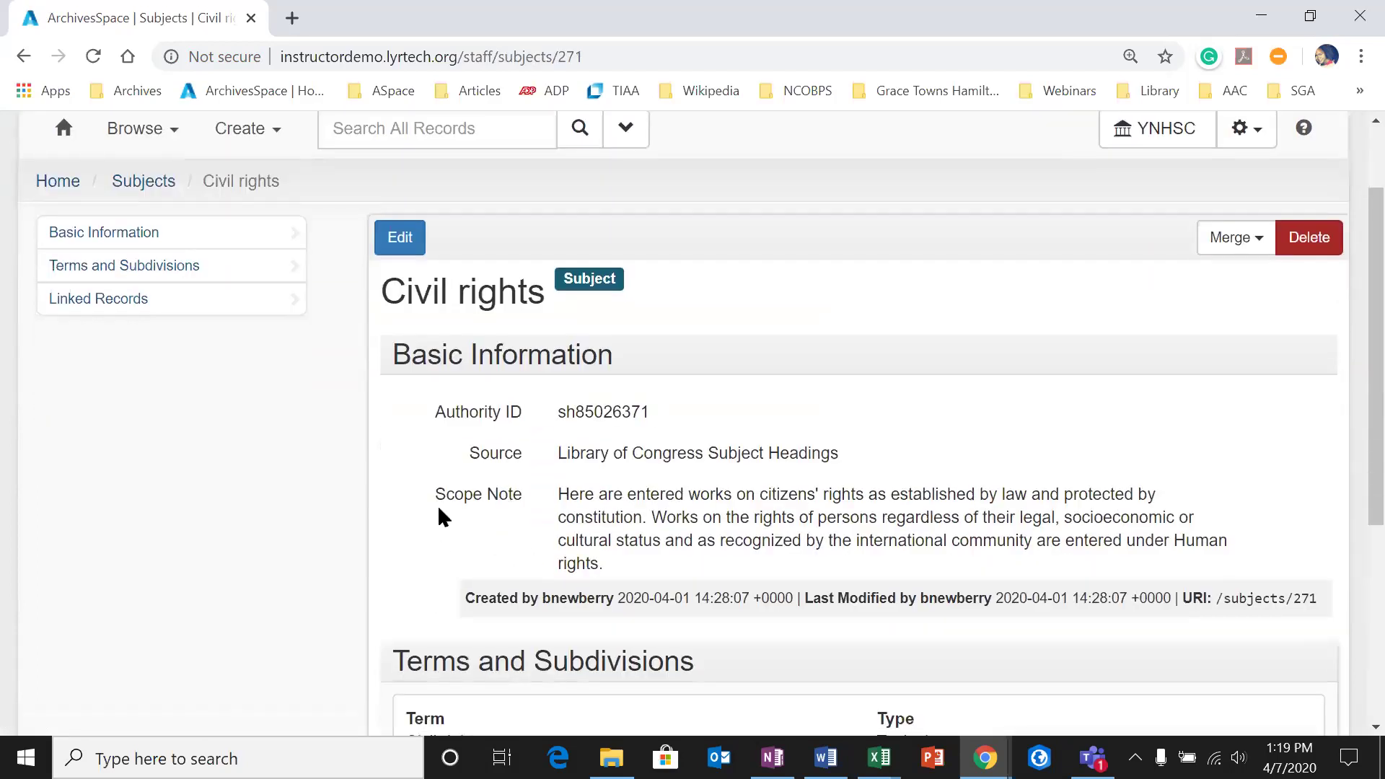
Step: Review the Civil rights subject's authority ID, source, scope note, terms and subdivisions, and linked records
scroll(443, 500, down, 1)
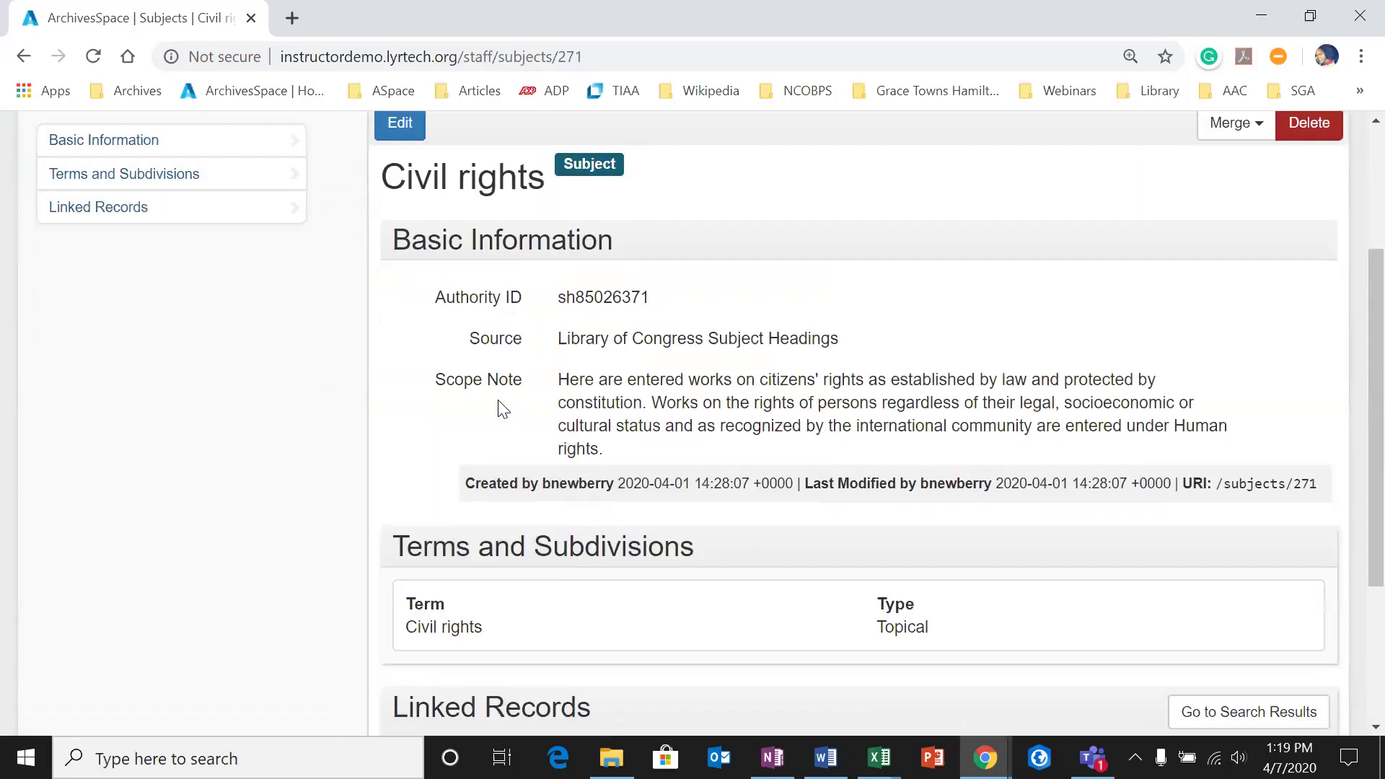
scroll(501, 405, down, 2)
scroll(497, 415, down, 1)
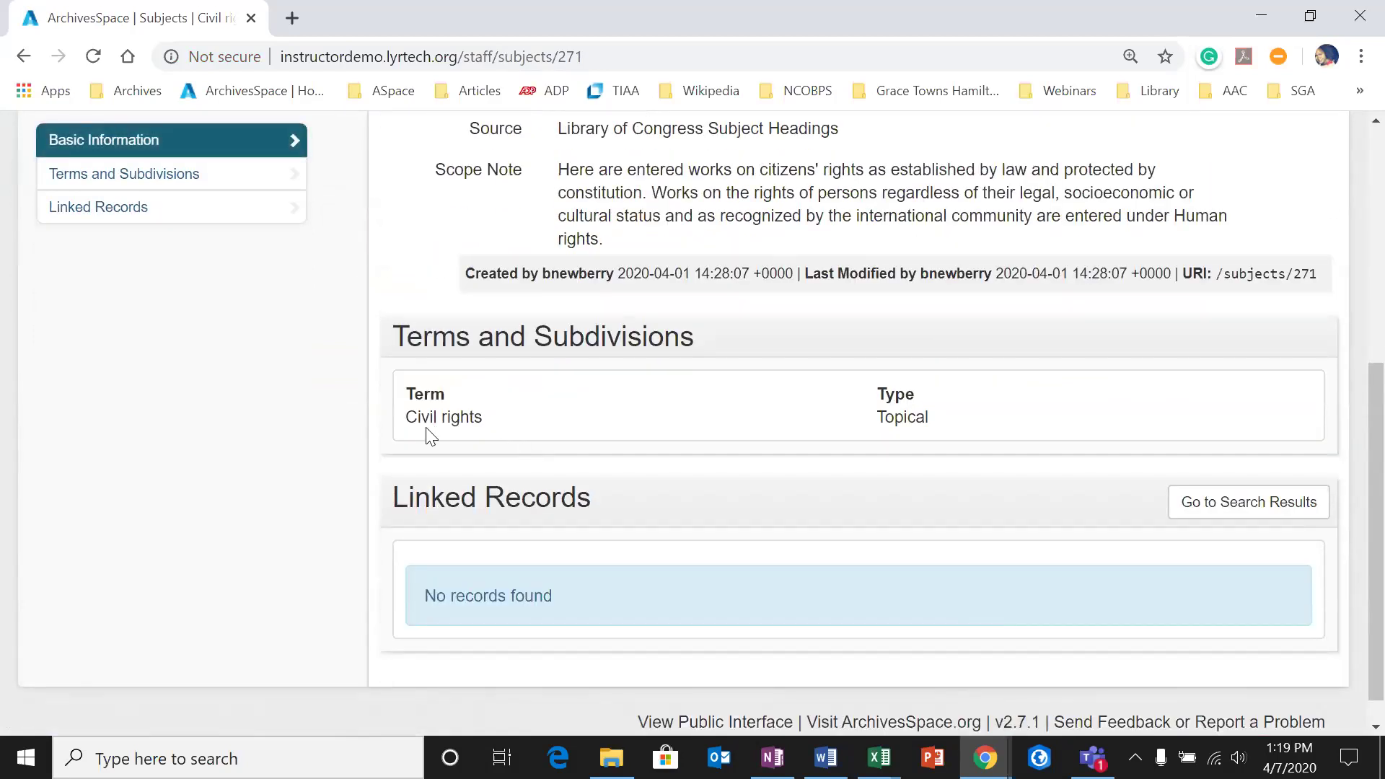
scroll(813, 489, up, 3)
scroll(640, 582, down, 3)
scroll(603, 603, up, 5)
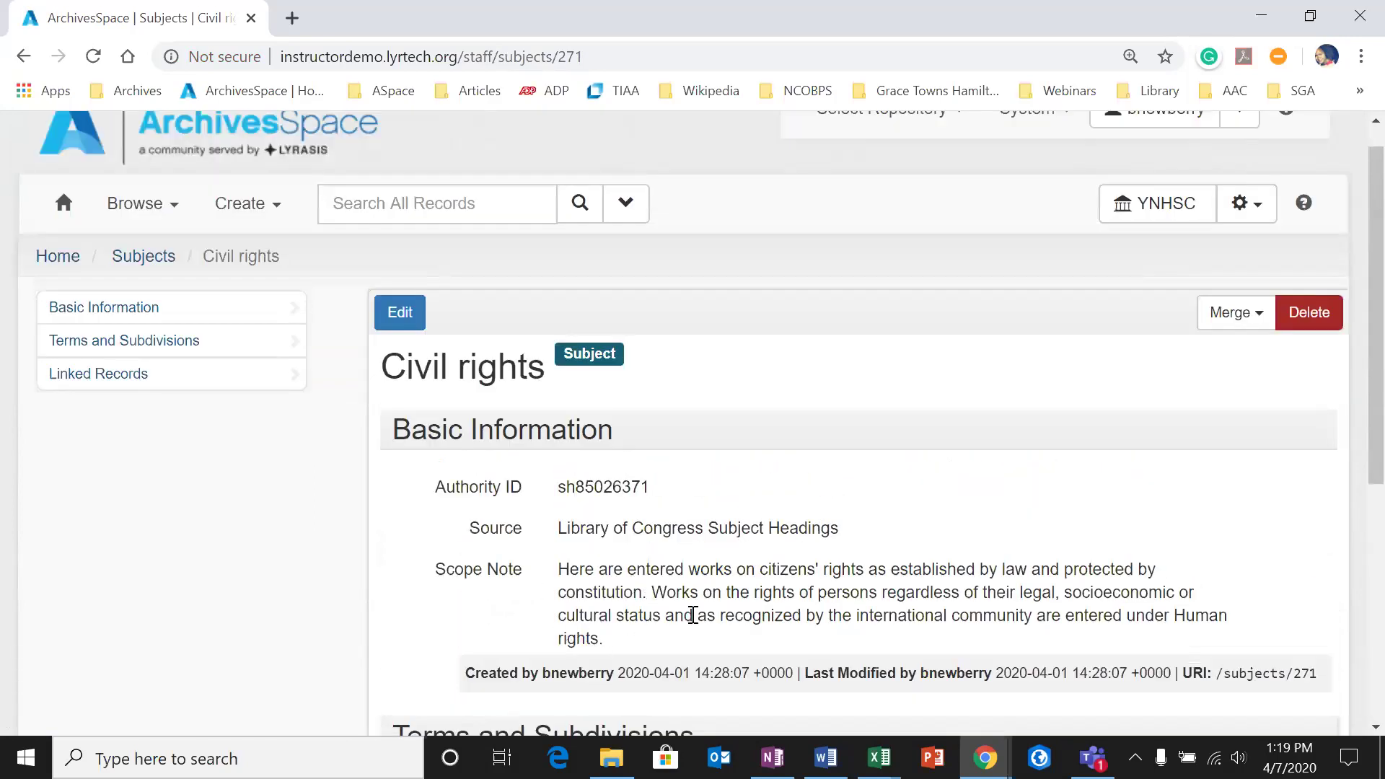
scroll(675, 566, down, 1)
scroll(644, 594, up, 2)
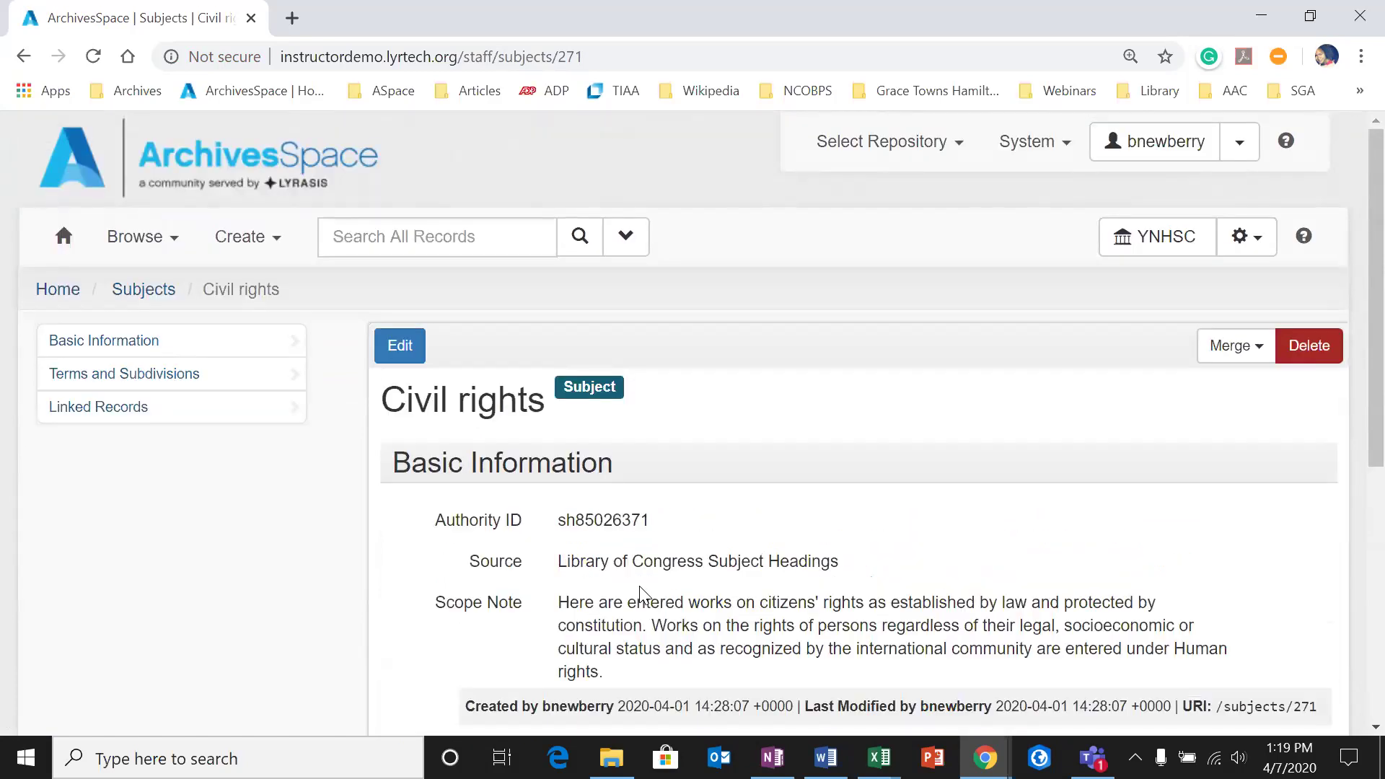
Step: Reopen the LCNAF Import plug-in and look over its authority sources and search form
click(1238, 244)
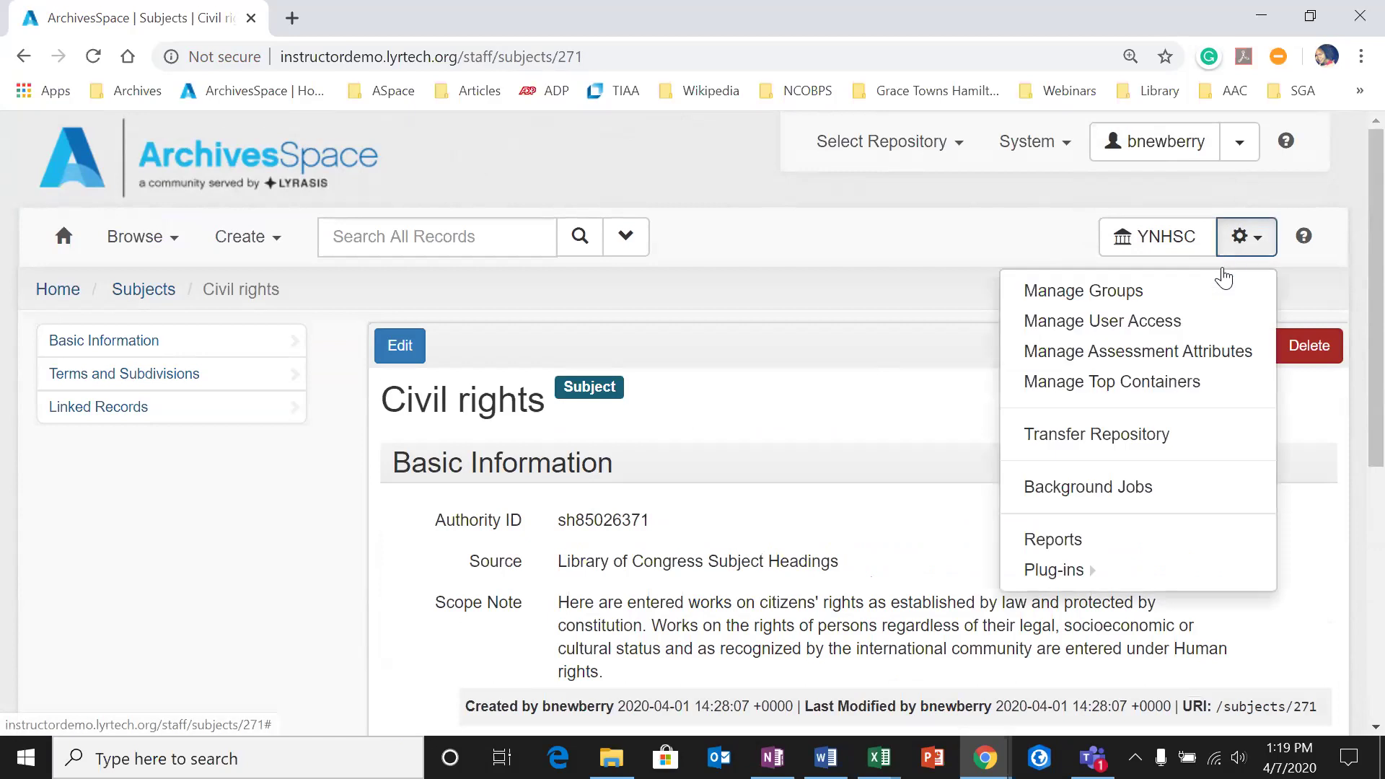
click(1017, 570)
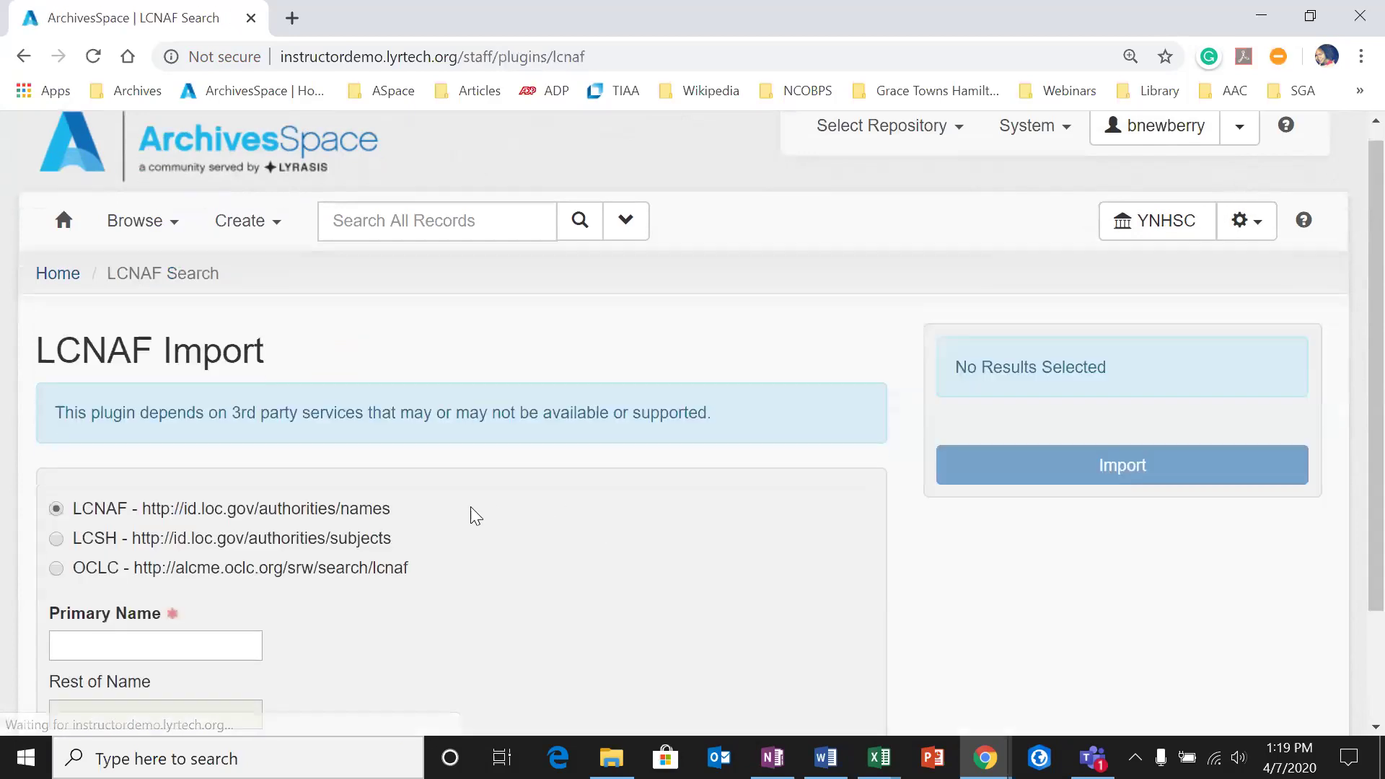
scroll(274, 509, down, 1)
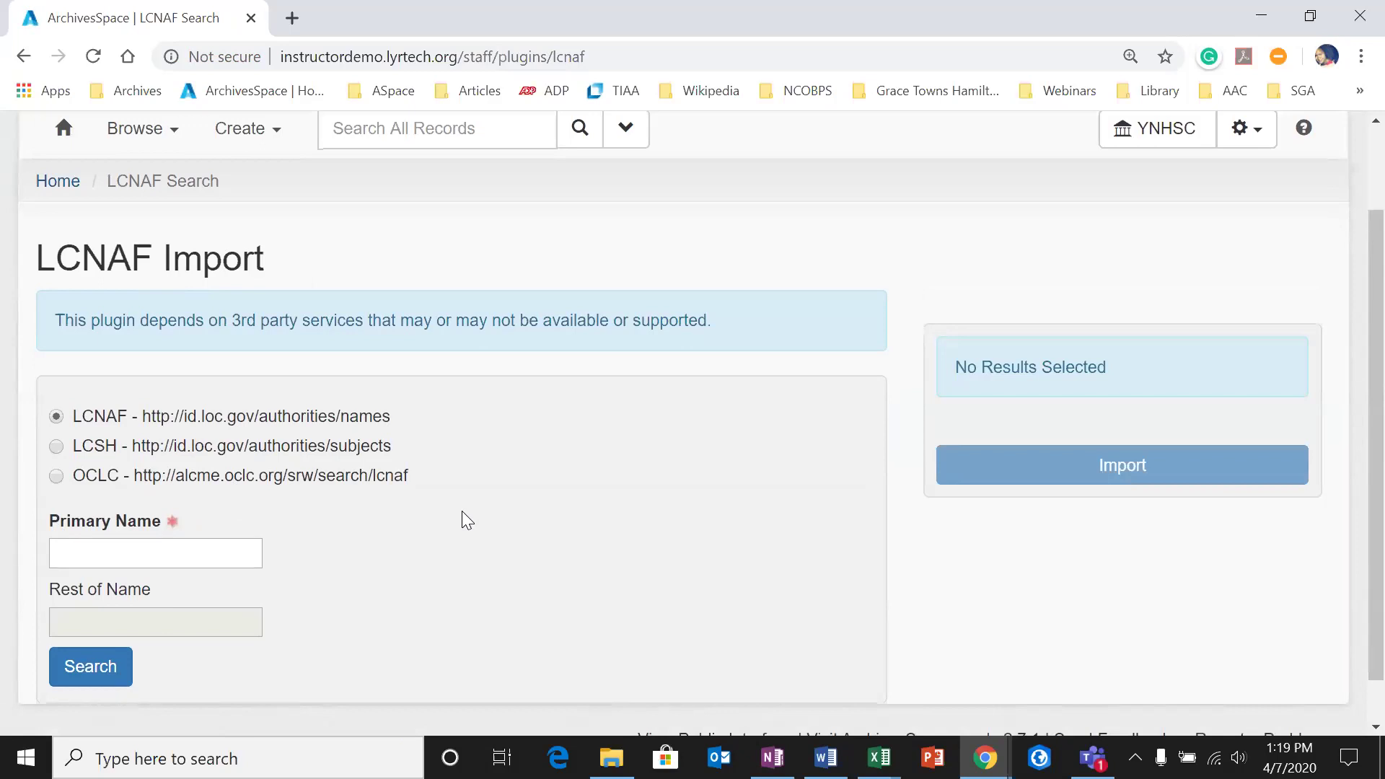
scroll(483, 500, up, 1)
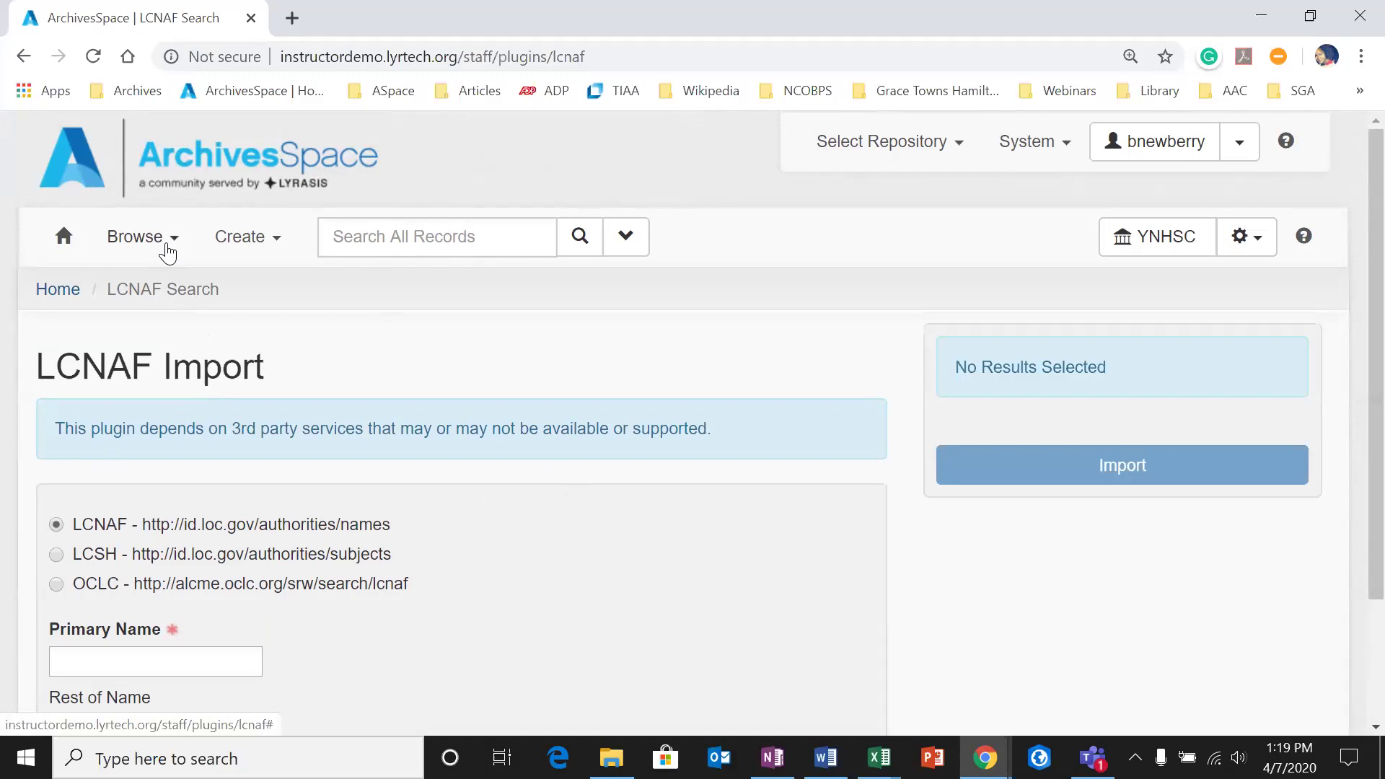
Step: Browse the agent records and open the record for Adams, Abigail, 1744-1818 in view mode
click(167, 245)
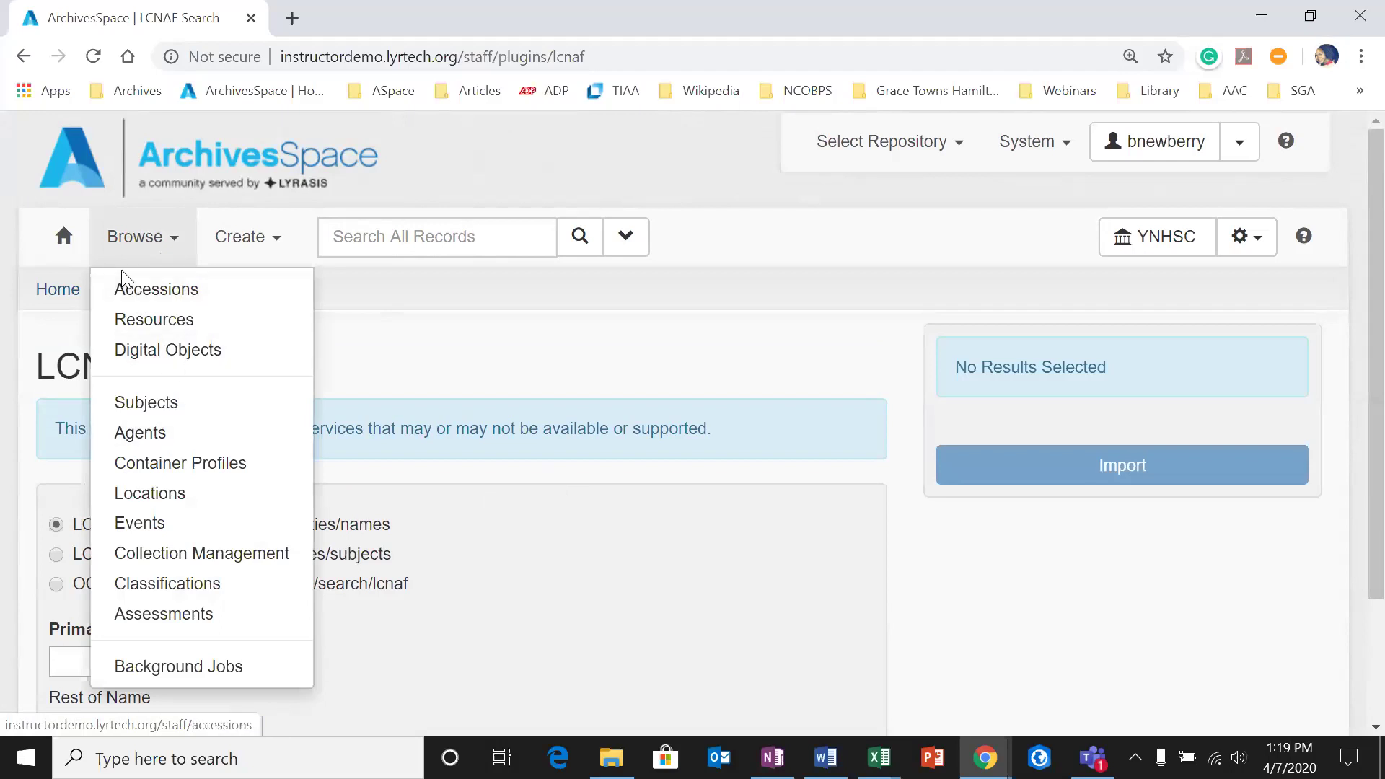
click(163, 446)
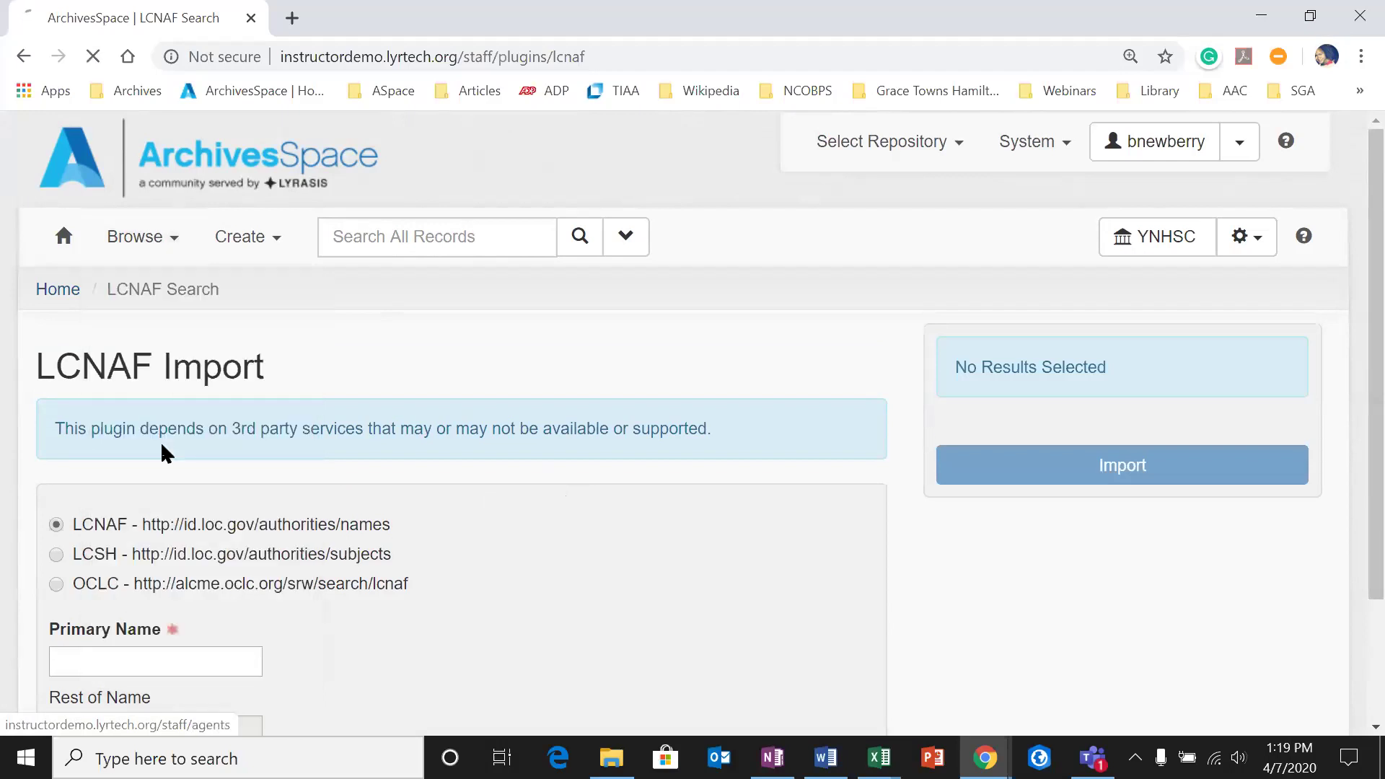
scroll(634, 503, down, 2)
scroll(639, 499, down, 5)
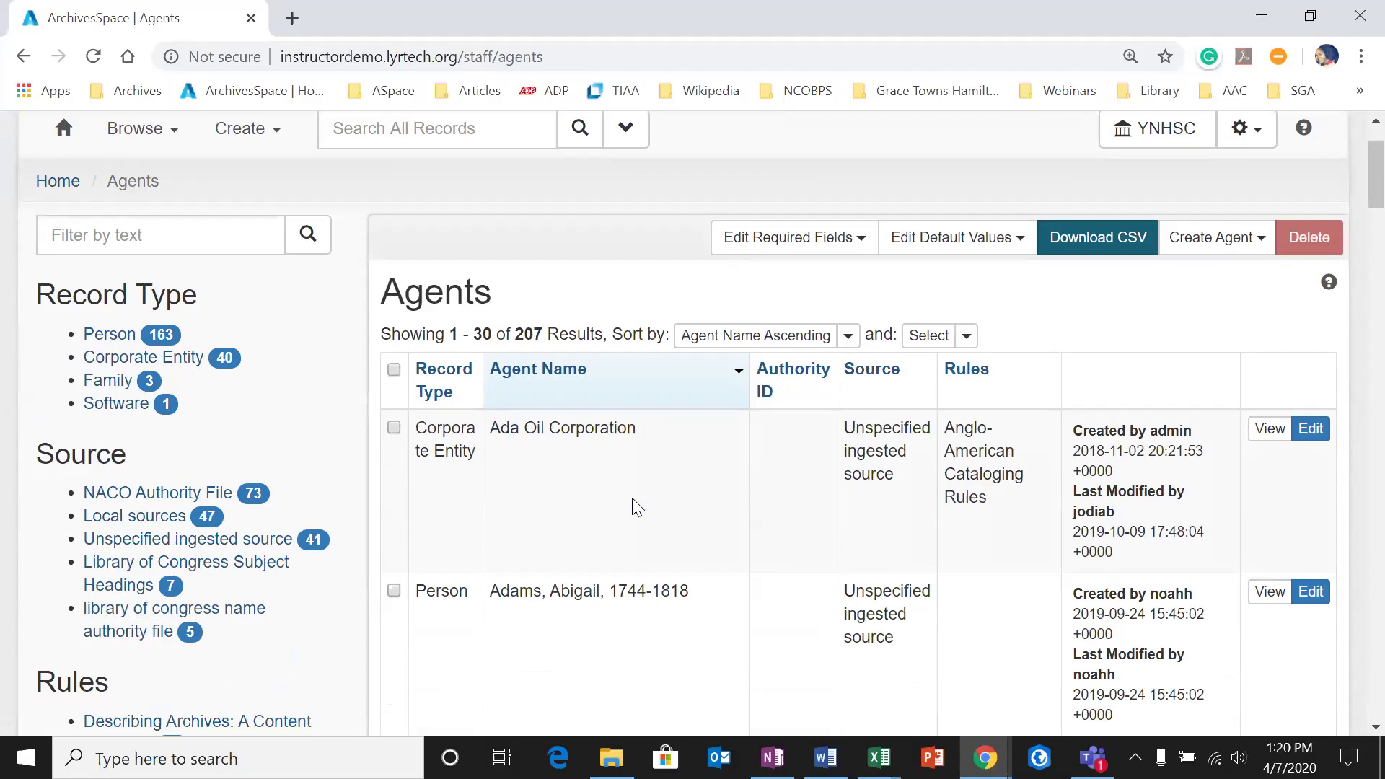
scroll(645, 502, down, 2)
scroll(649, 504, up, 2)
click(1270, 267)
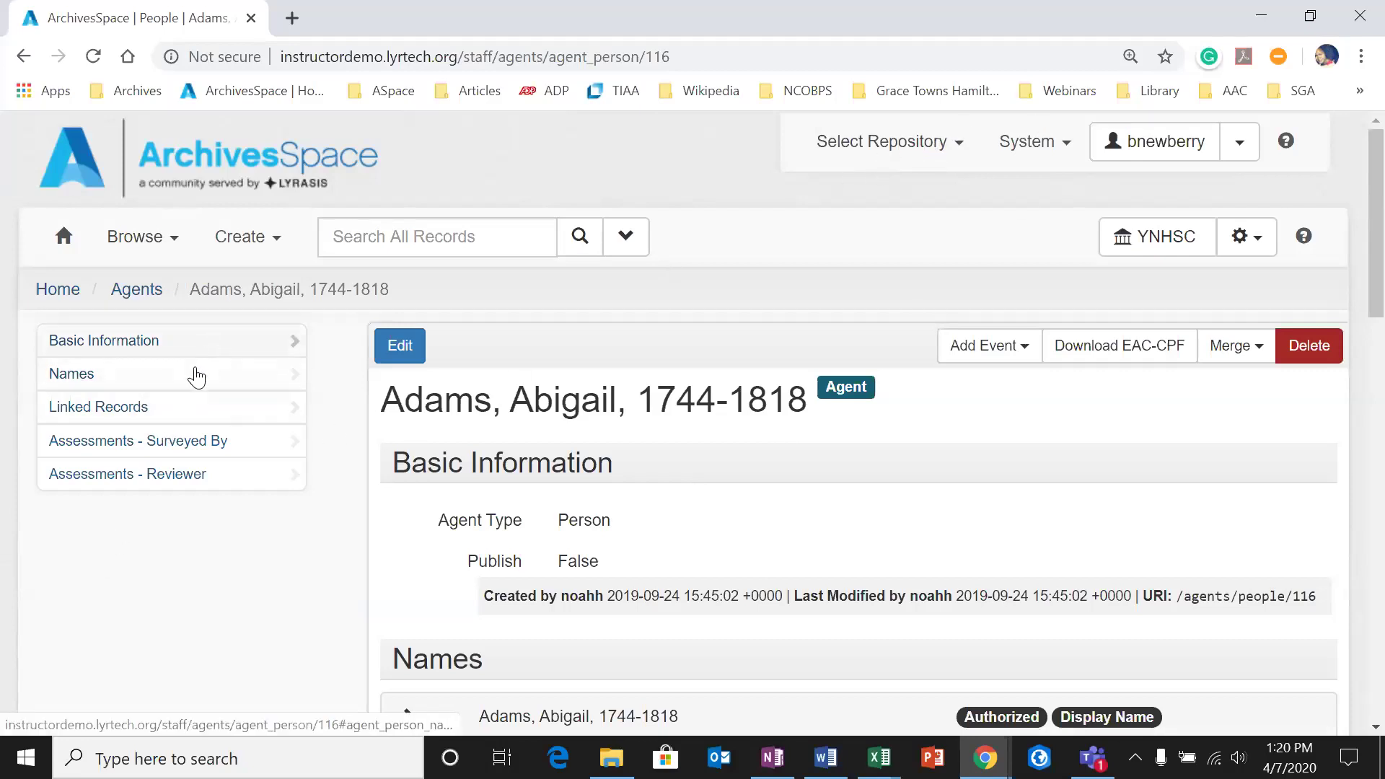
Step: Review Abigail Adams's agent record, including basic information, names, linked records, events and assessments
scroll(505, 504, down, 3)
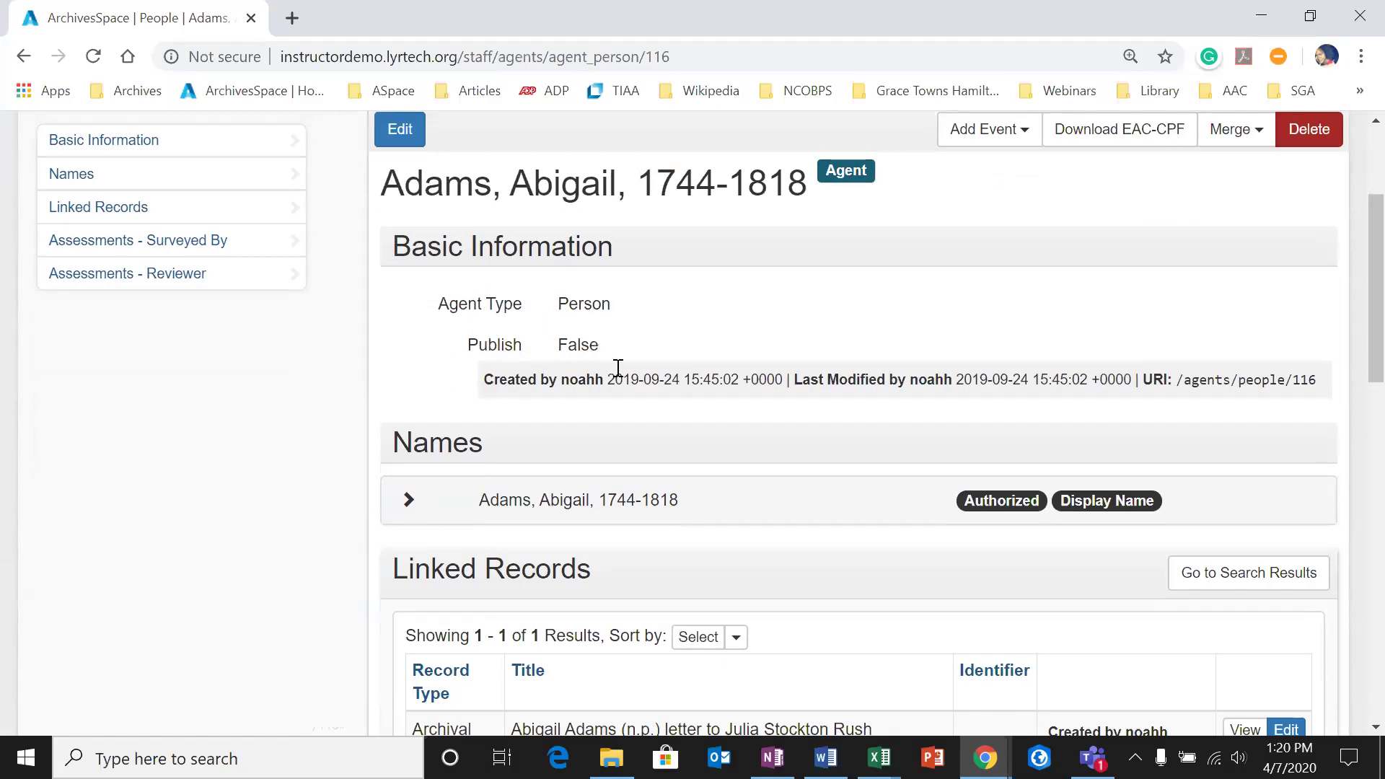
scroll(622, 374, up, 1)
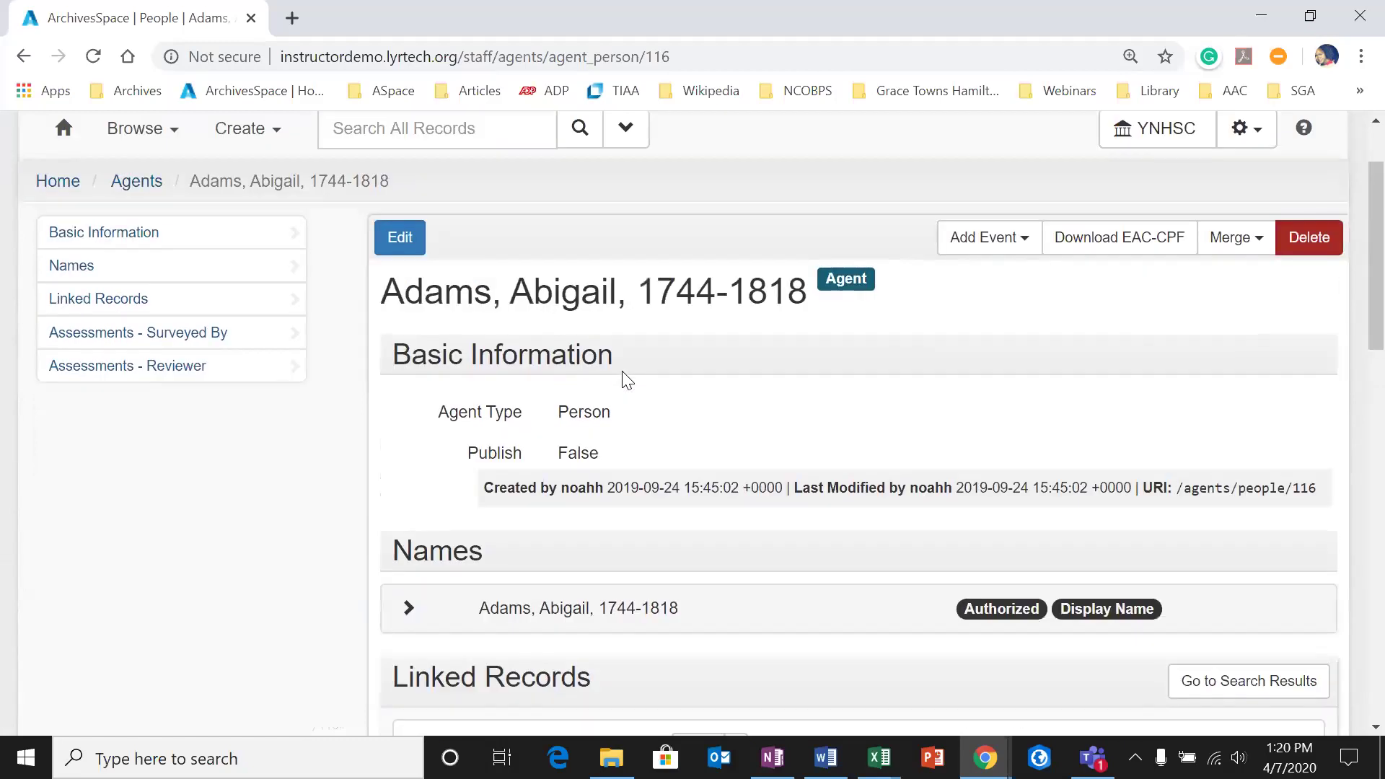
scroll(662, 704, down, 5)
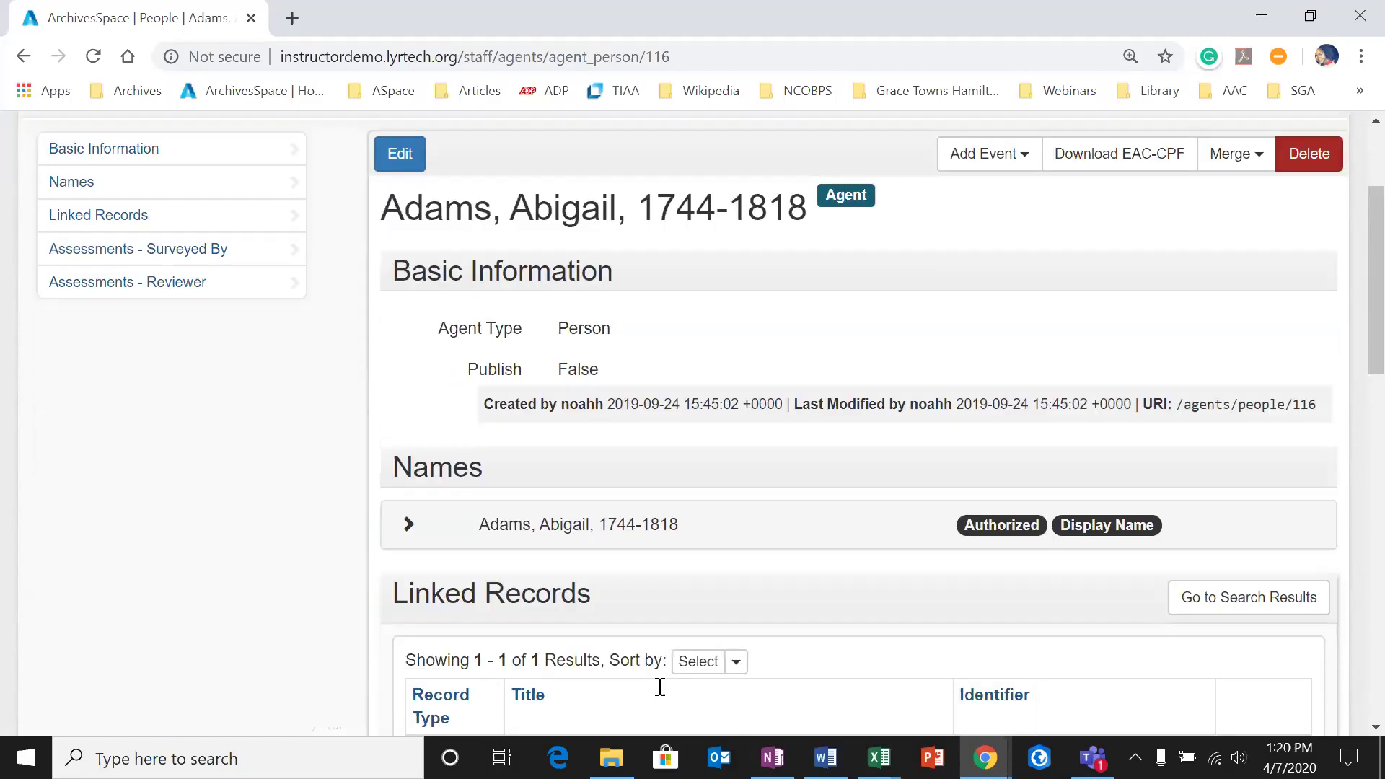
scroll(733, 518, down, 5)
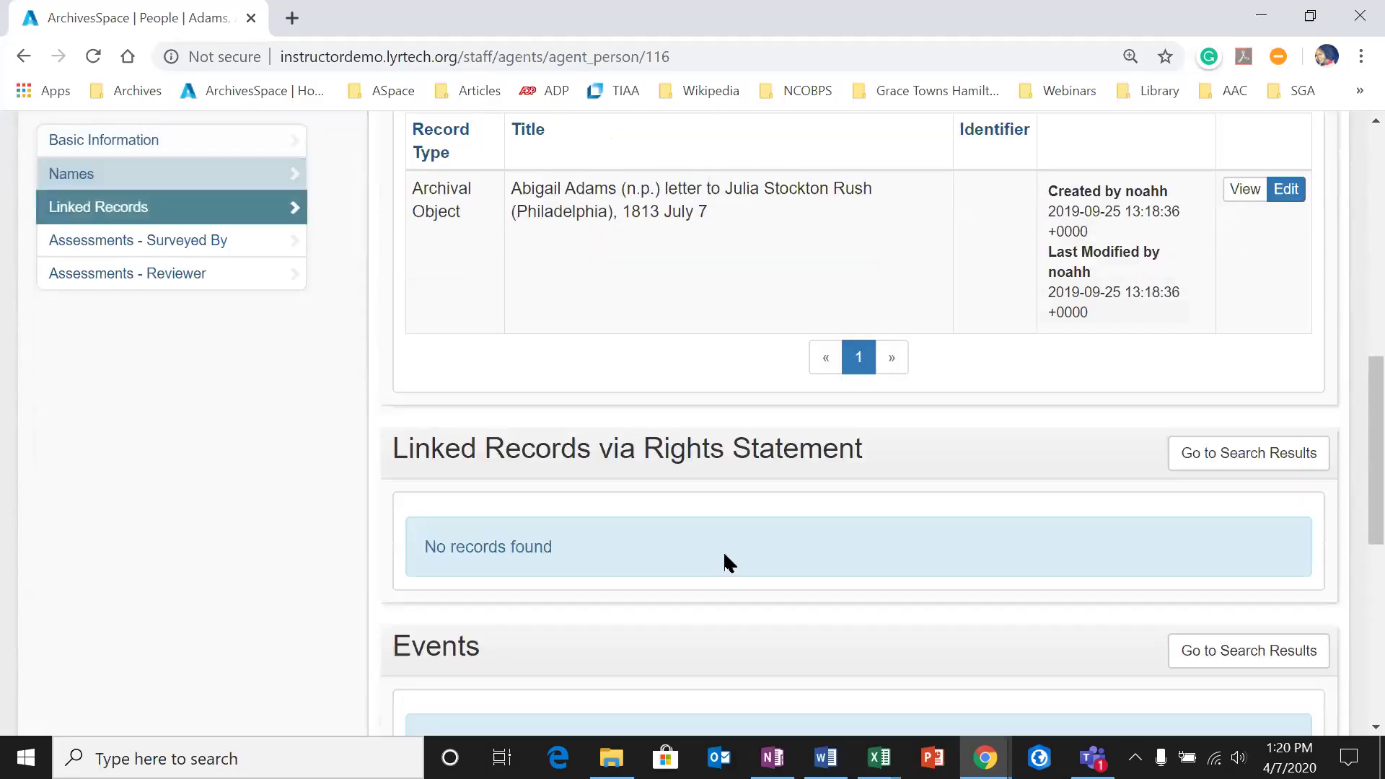
scroll(570, 575, down, 3)
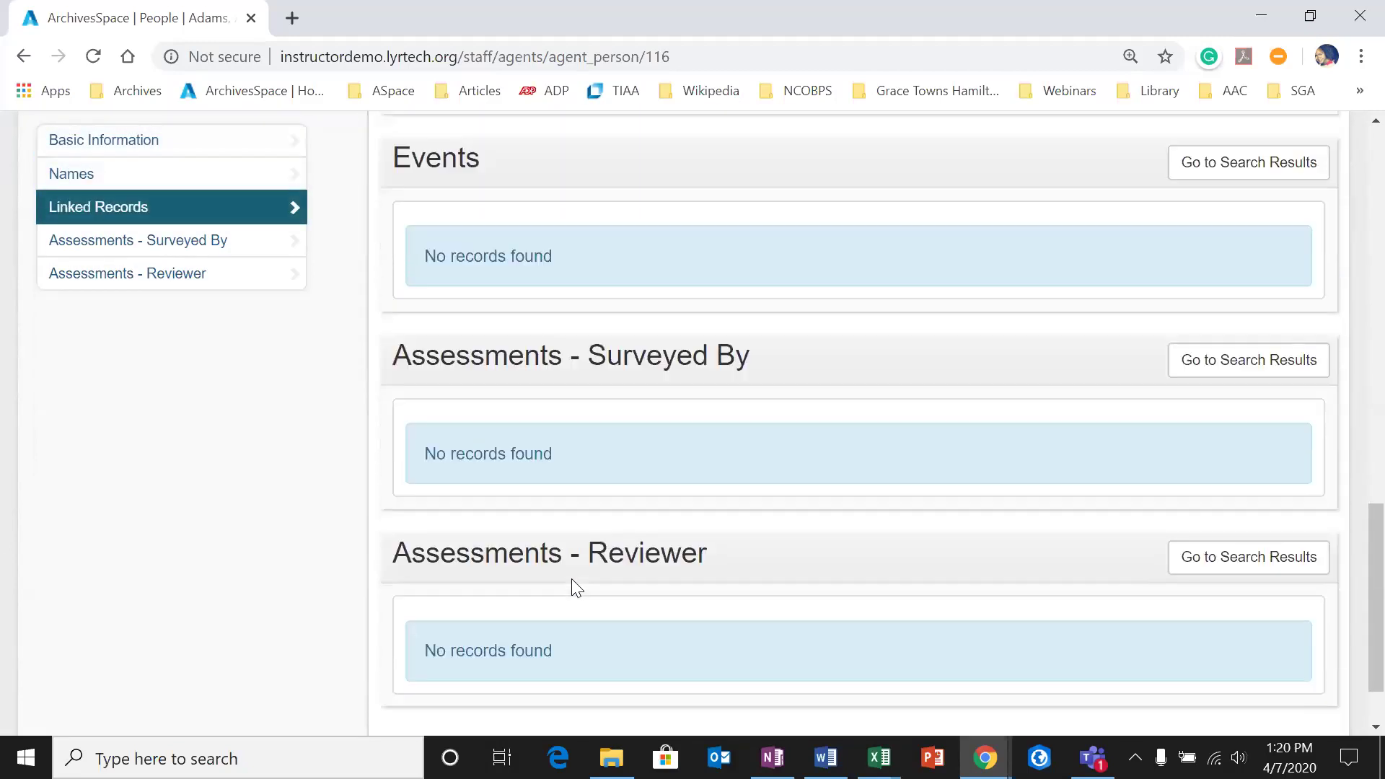
scroll(572, 584, up, 10)
scroll(574, 599, up, 4)
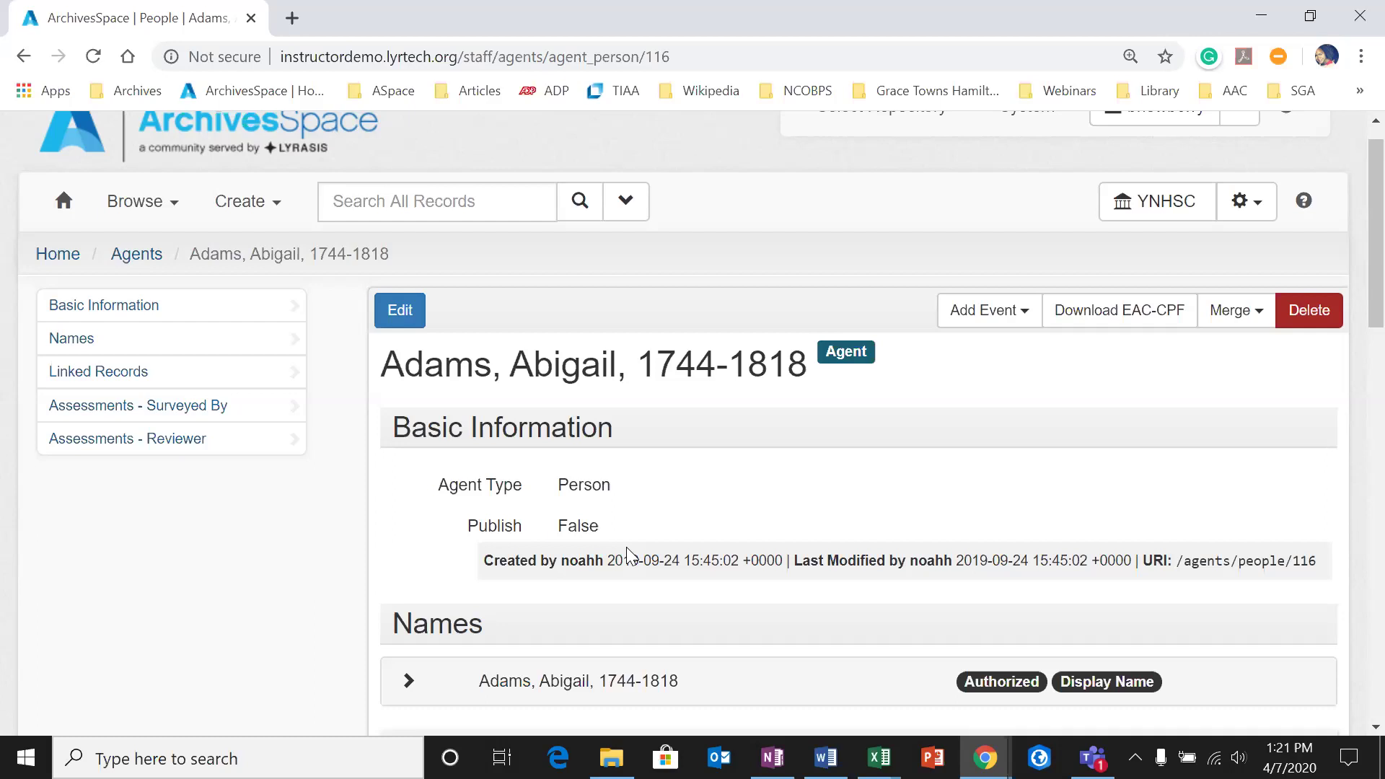
Step: Start a new agent record of type Person
click(269, 202)
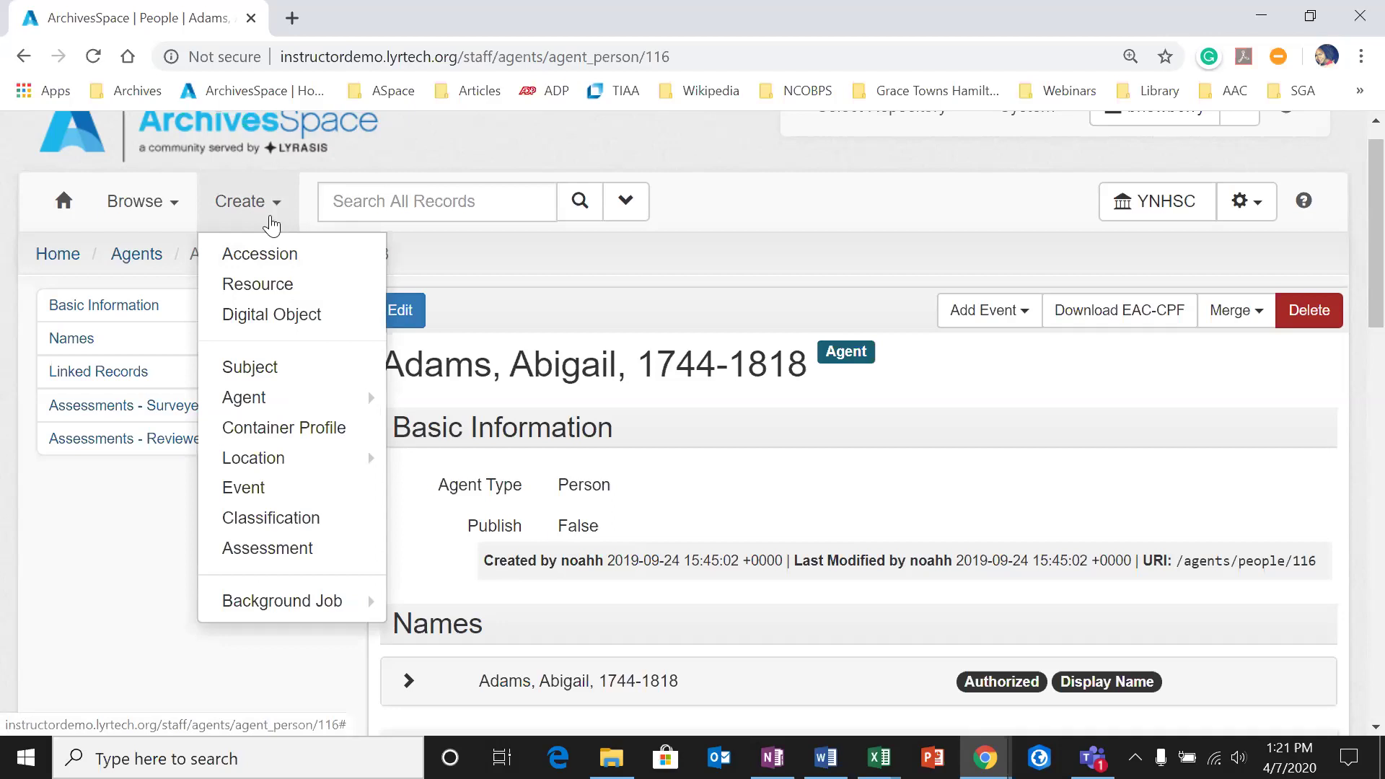
mouse_move(242, 395)
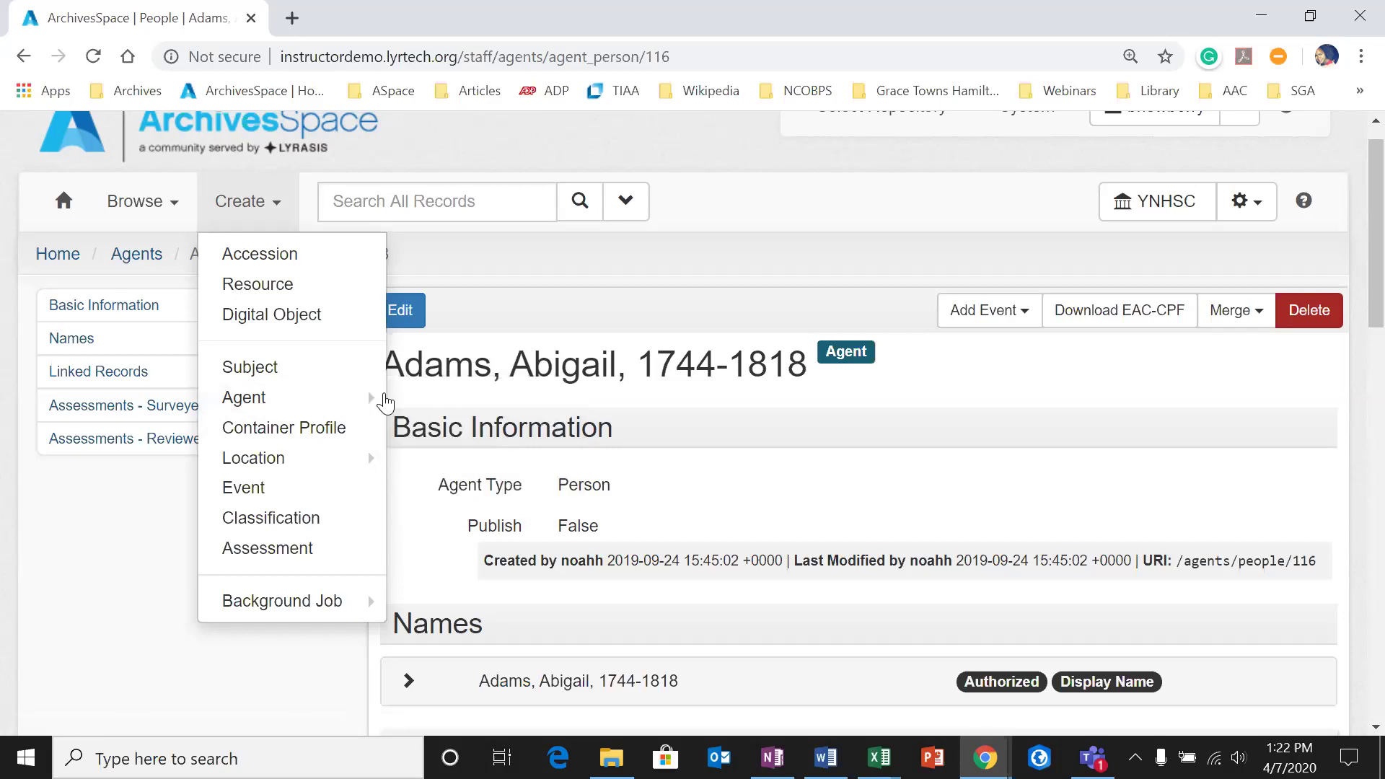
click(422, 399)
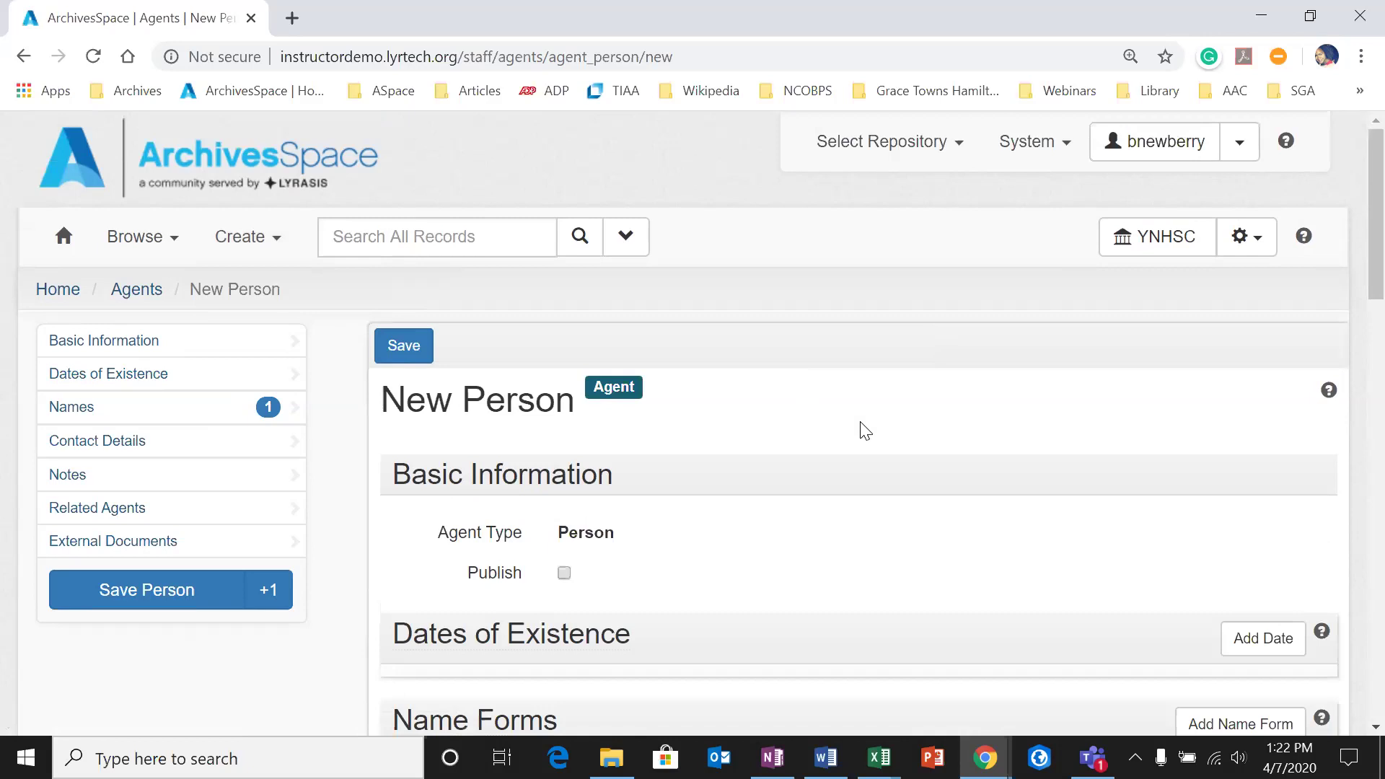
Step: Examine the New Person form's basic information, dates of existence and name form fields, from Authority ID to Sort Name
scroll(483, 485, down, 4)
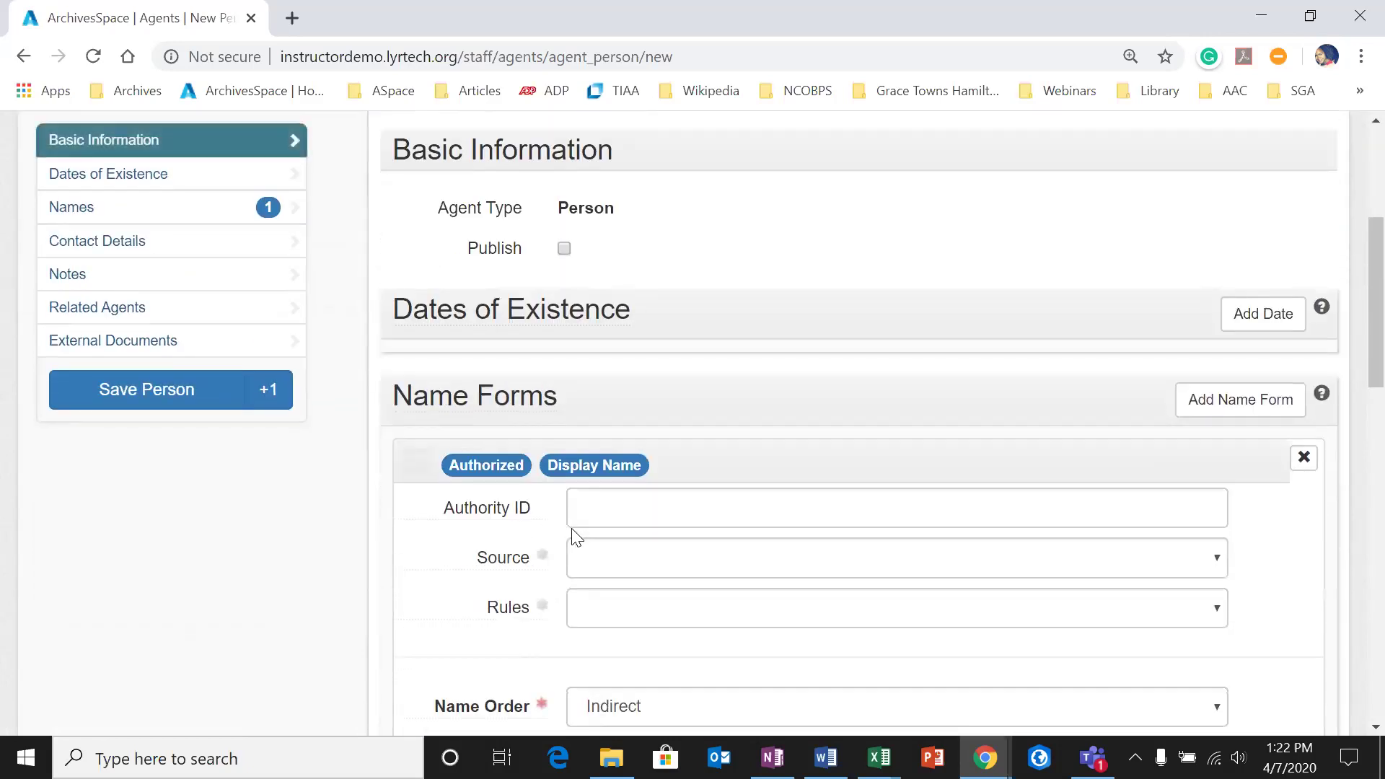
scroll(572, 535, up, 3)
scroll(713, 498, down, 1)
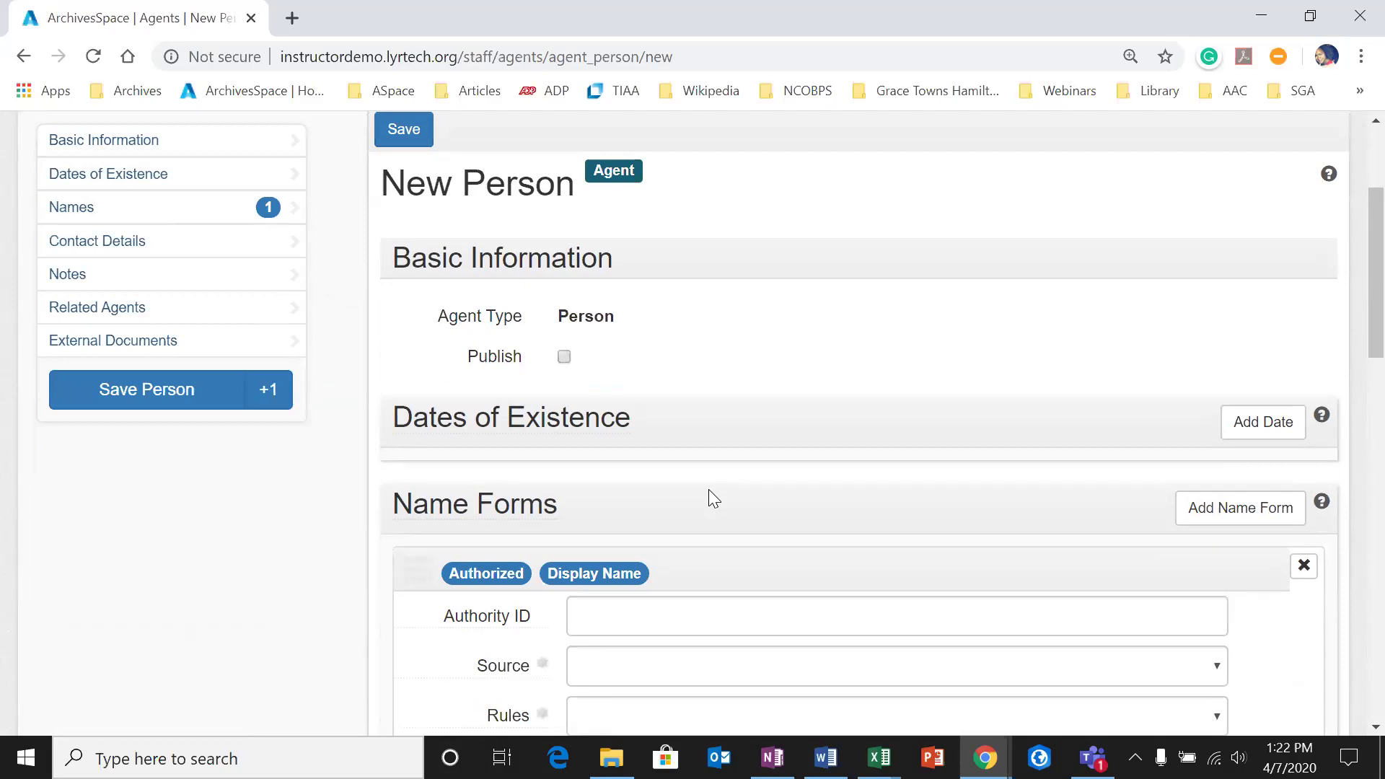
scroll(714, 307, down, 2)
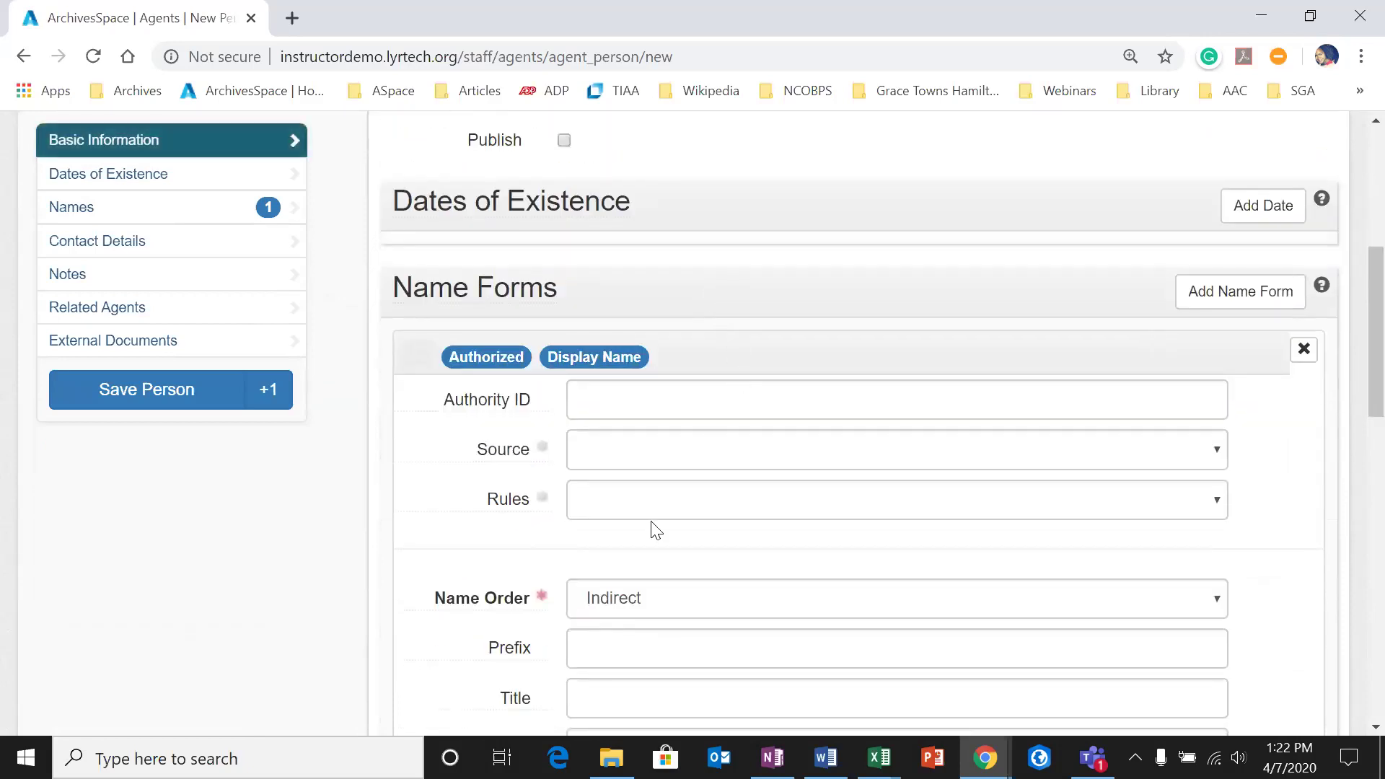
scroll(582, 596, down, 3)
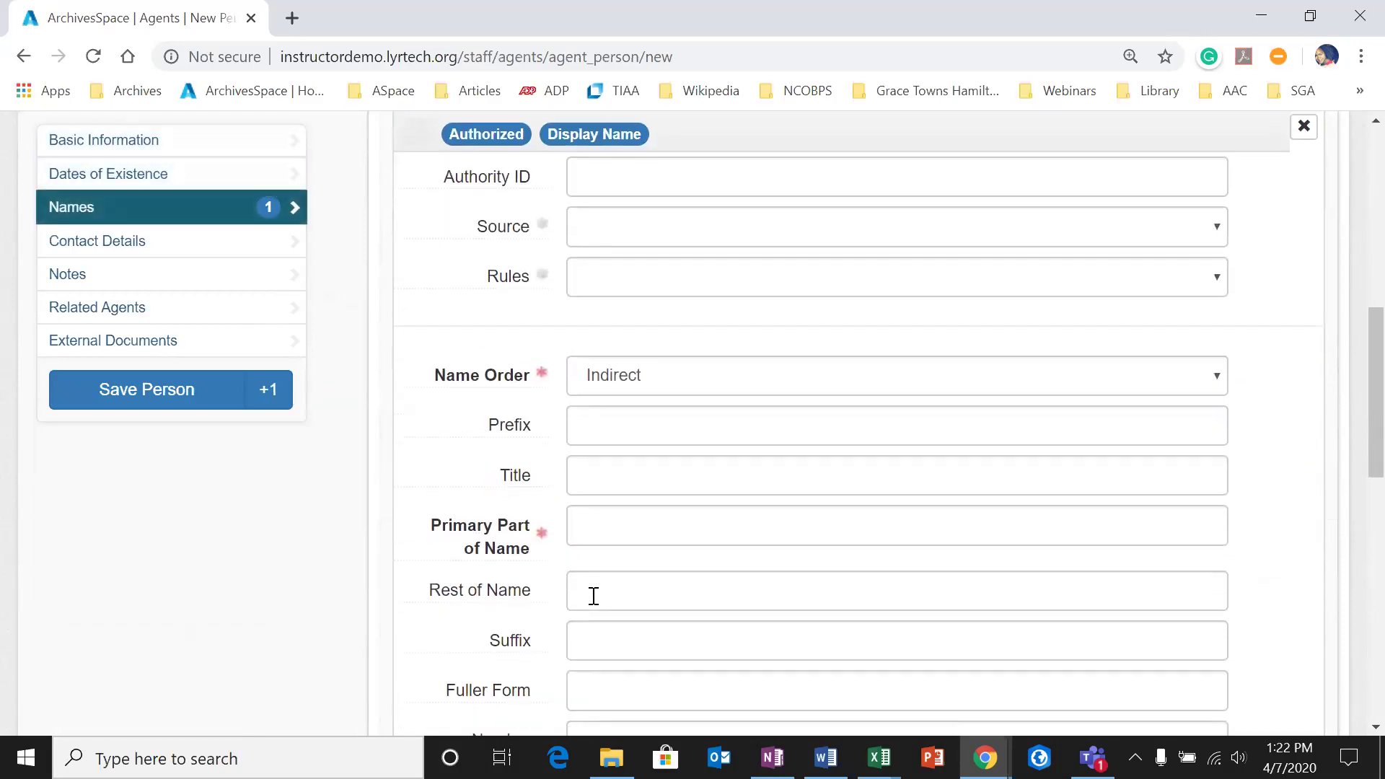
scroll(687, 578, up, 2)
scroll(693, 573, down, 1)
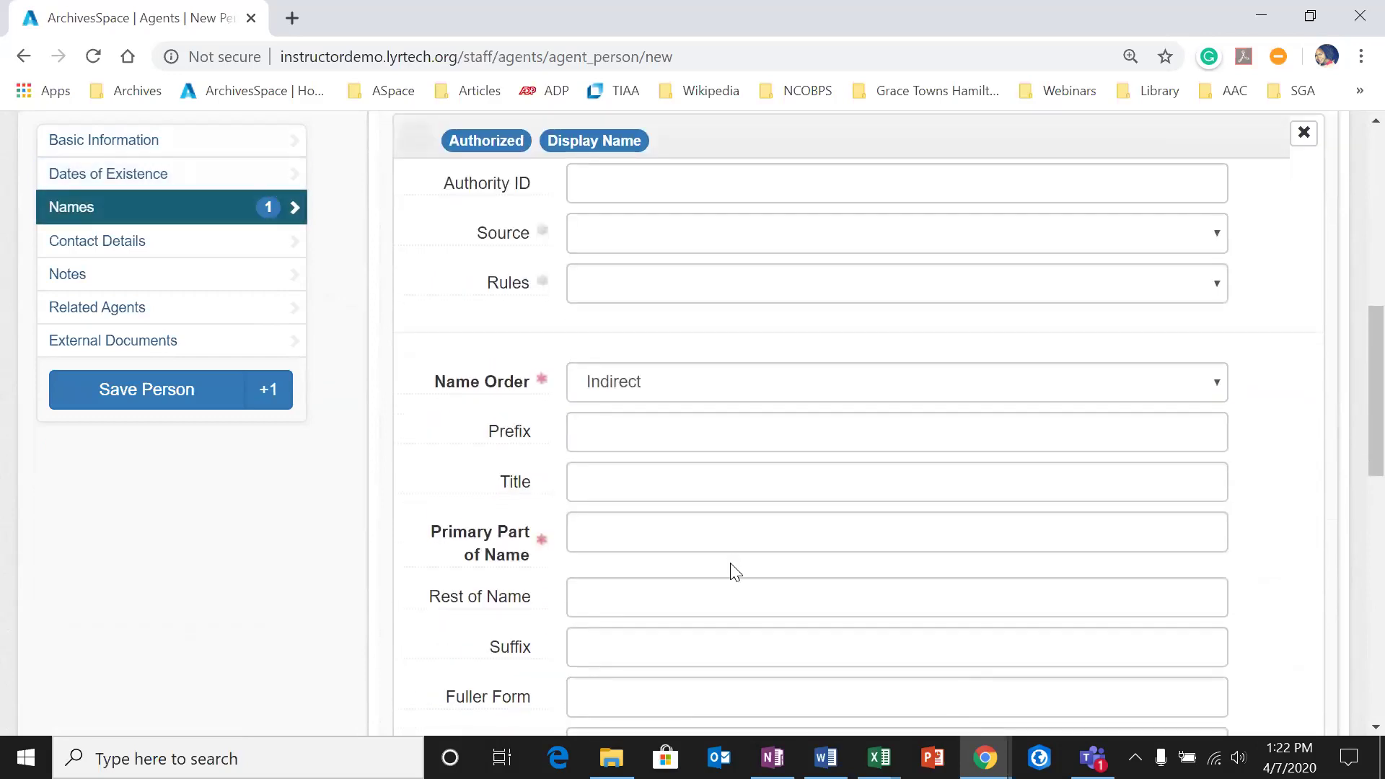
scroll(735, 571, down, 6)
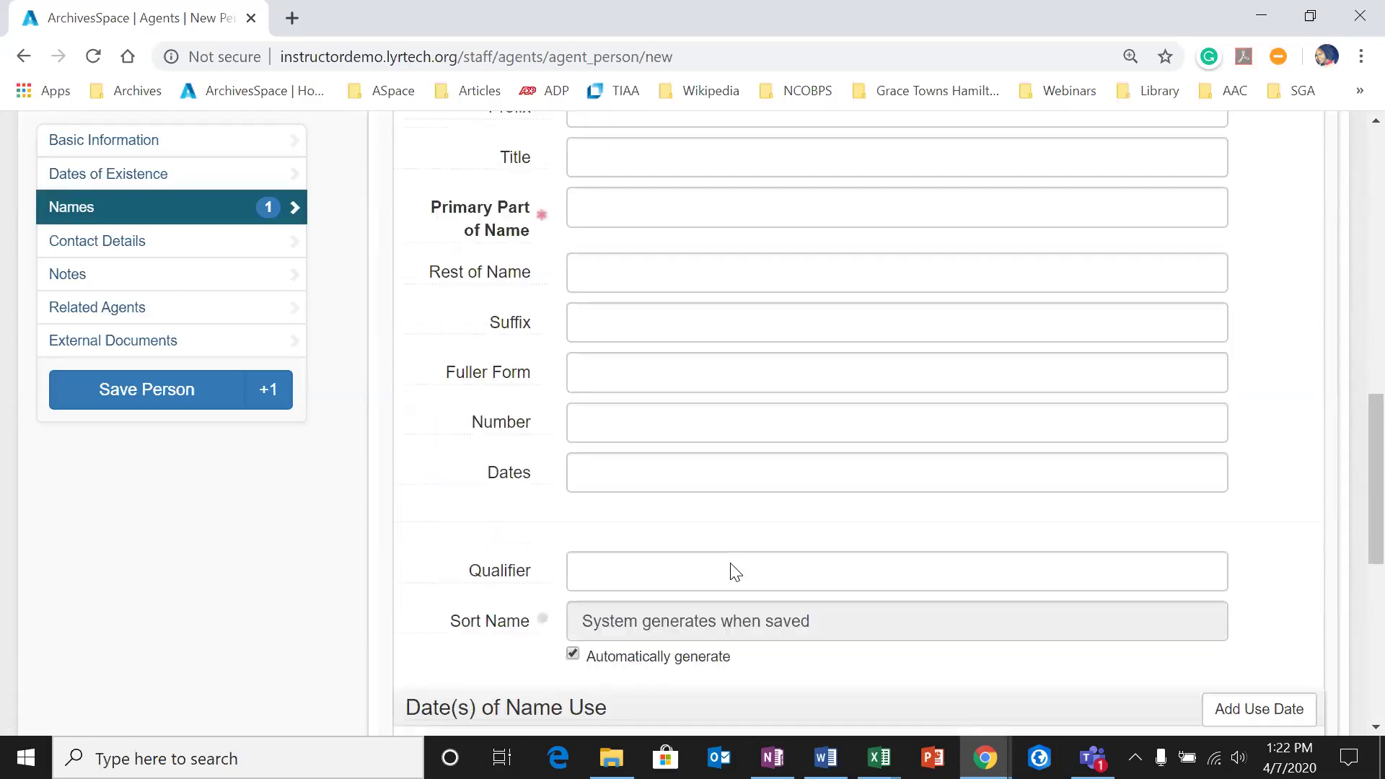
scroll(732, 572, up, 9)
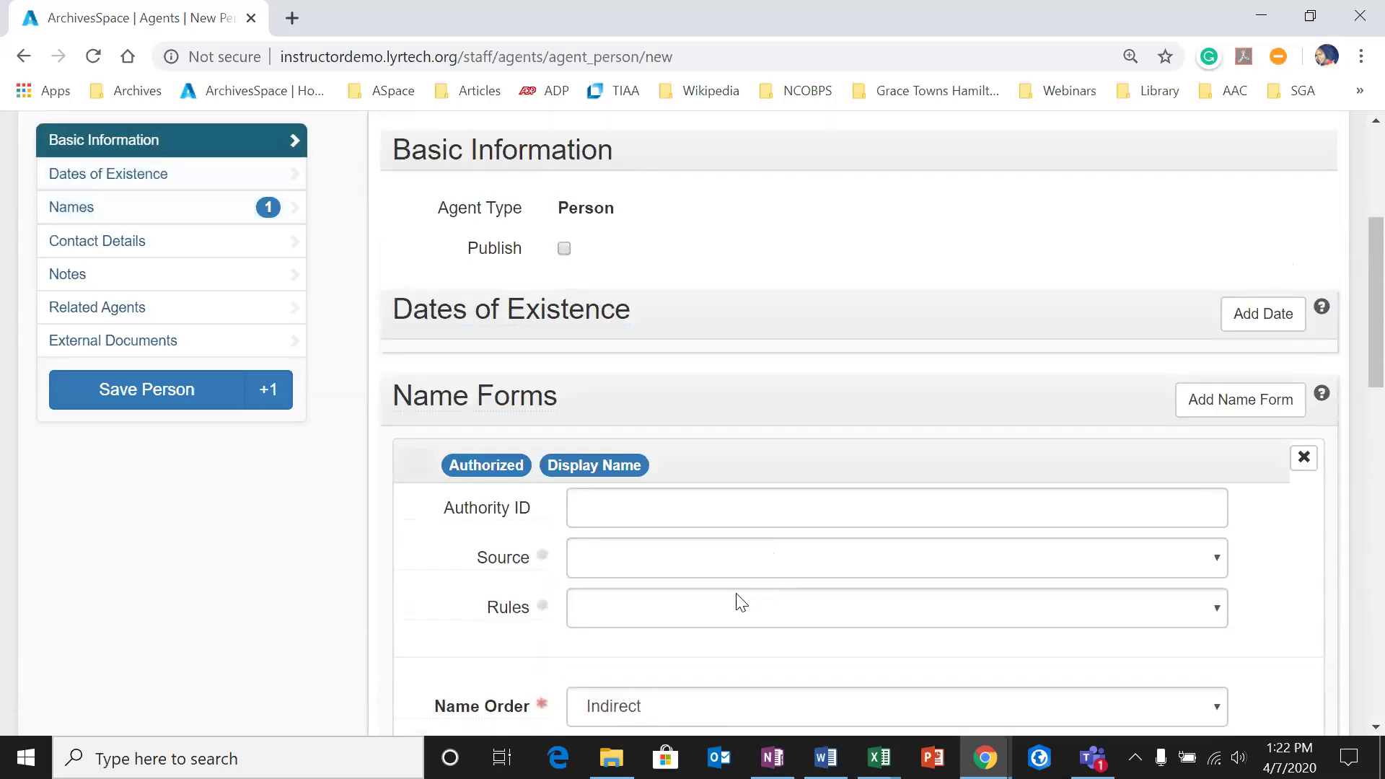
Step: Check the name form's Source options and read the field help for Rules and Primary Part of Name
click(704, 570)
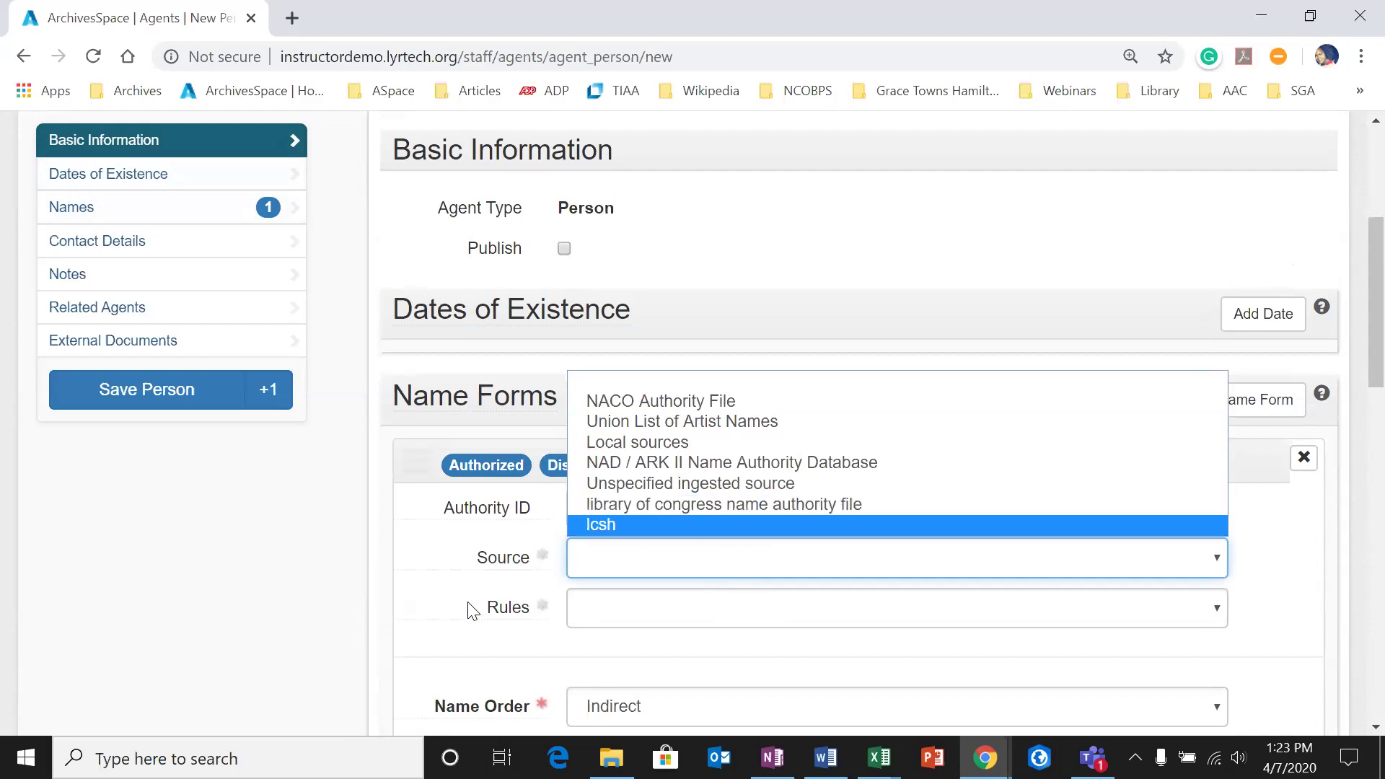
click(427, 607)
scroll(650, 590, down, 1)
scroll(655, 598, down, 5)
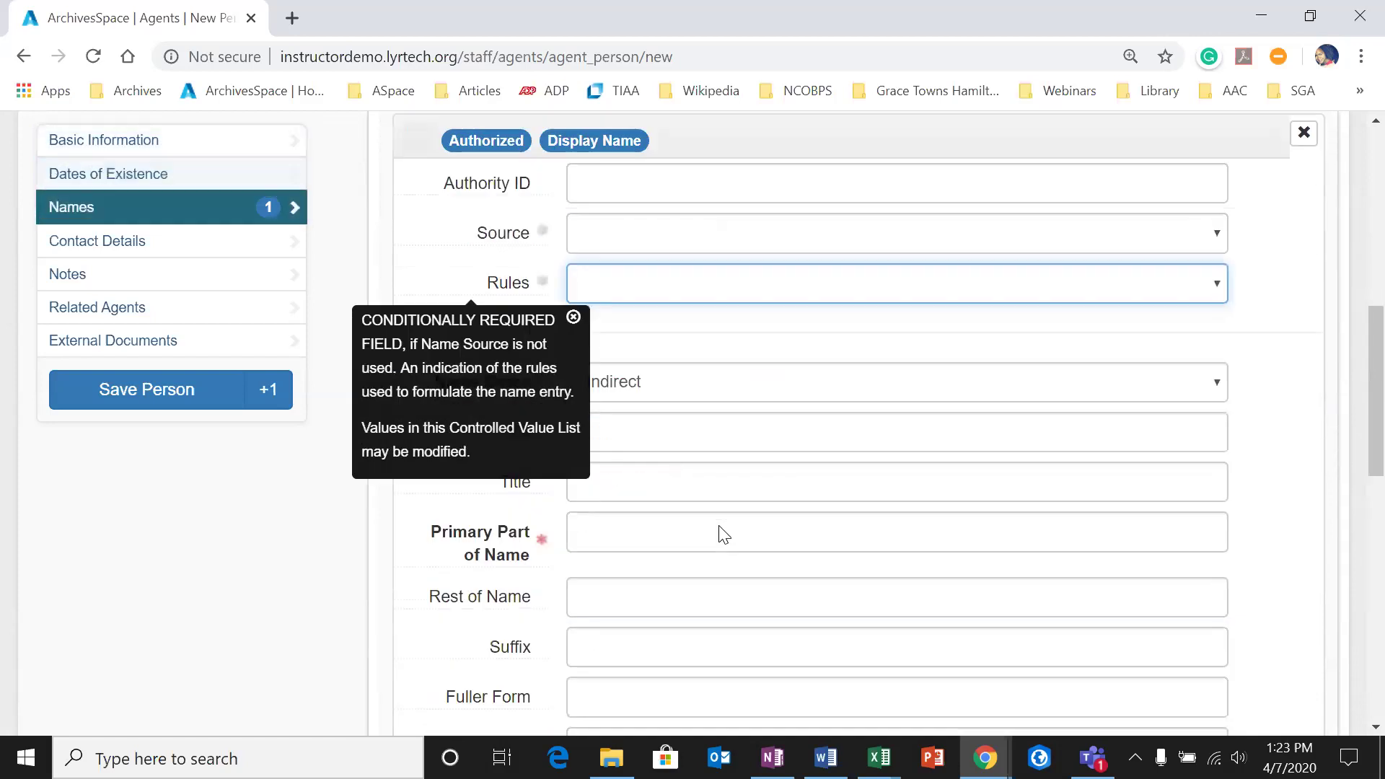
click(440, 455)
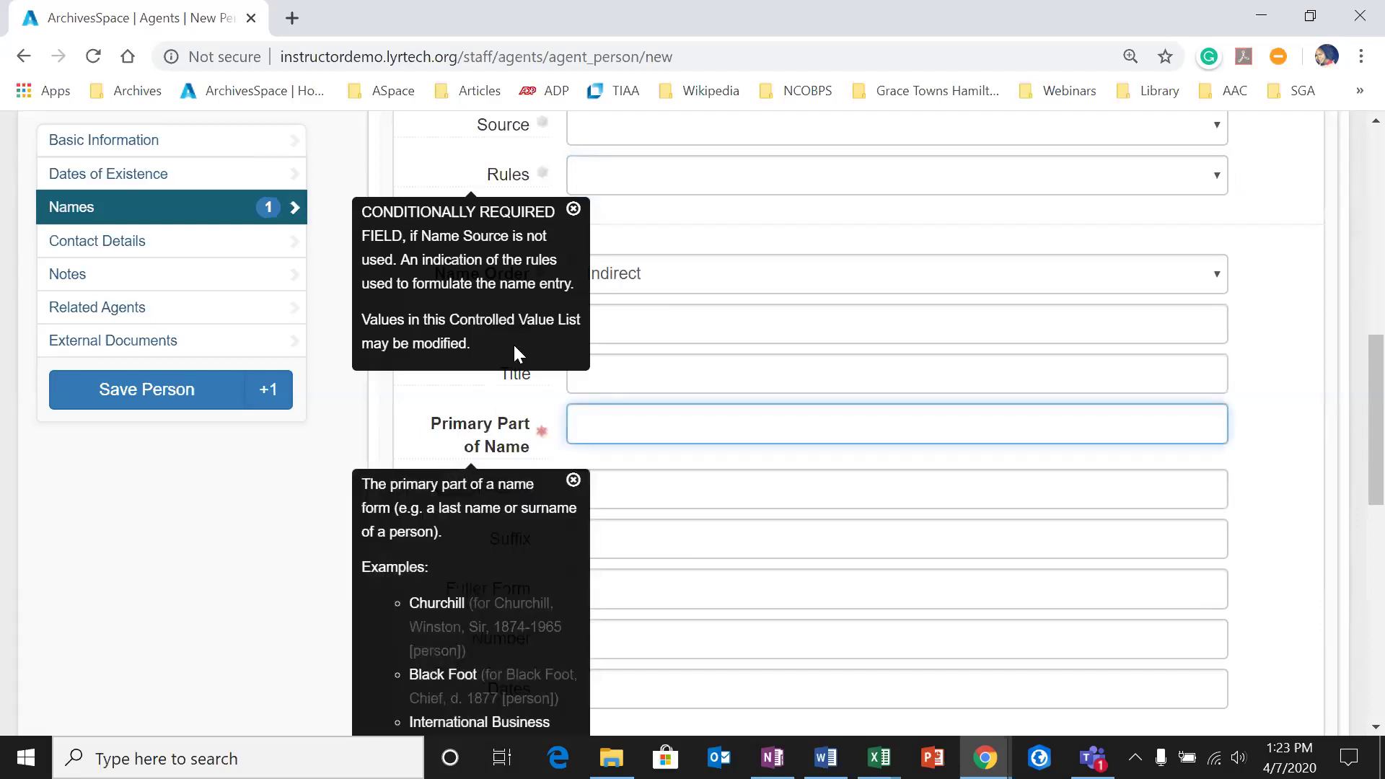
click(573, 209)
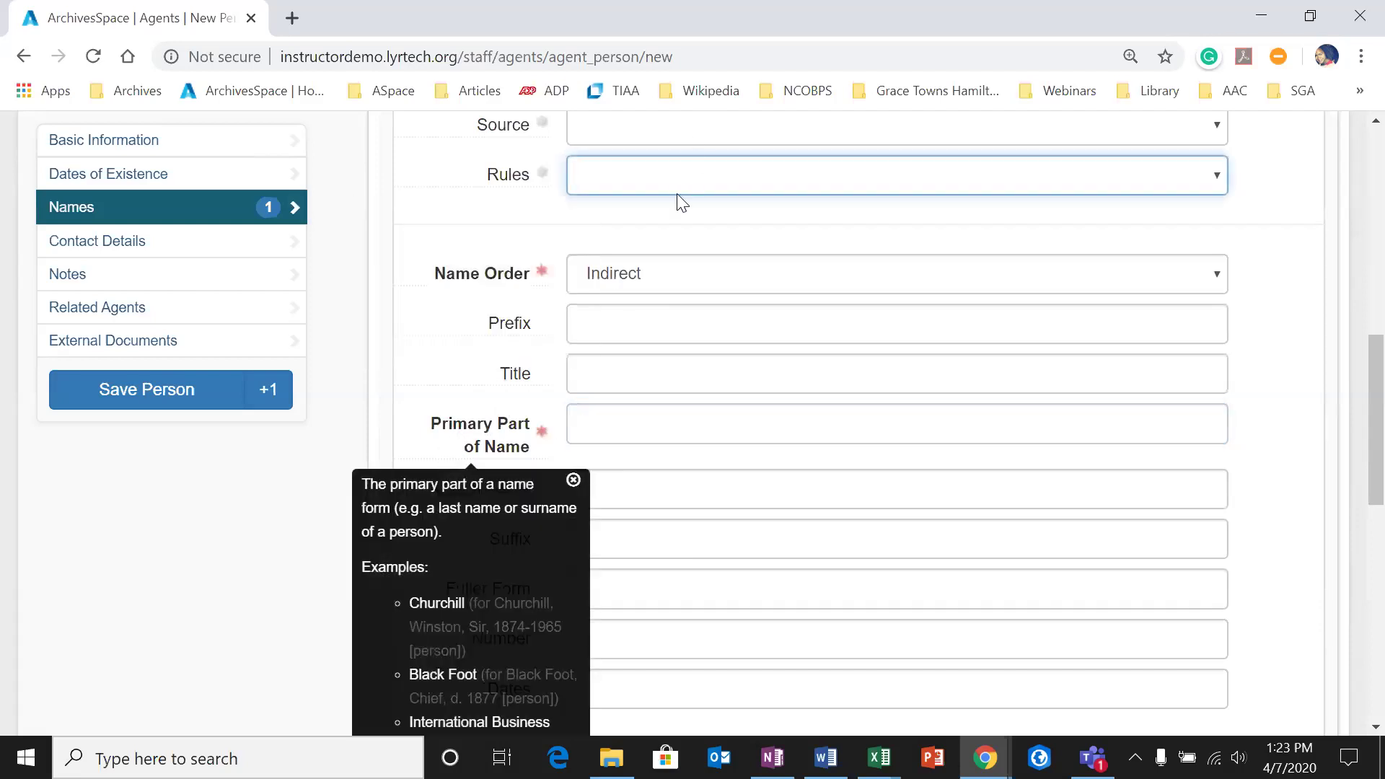
Step: Check the name form's Rules options, close the Primary Part of Name help, and read the Prefix field's help
scroll(646, 300, up, 1)
click(651, 286)
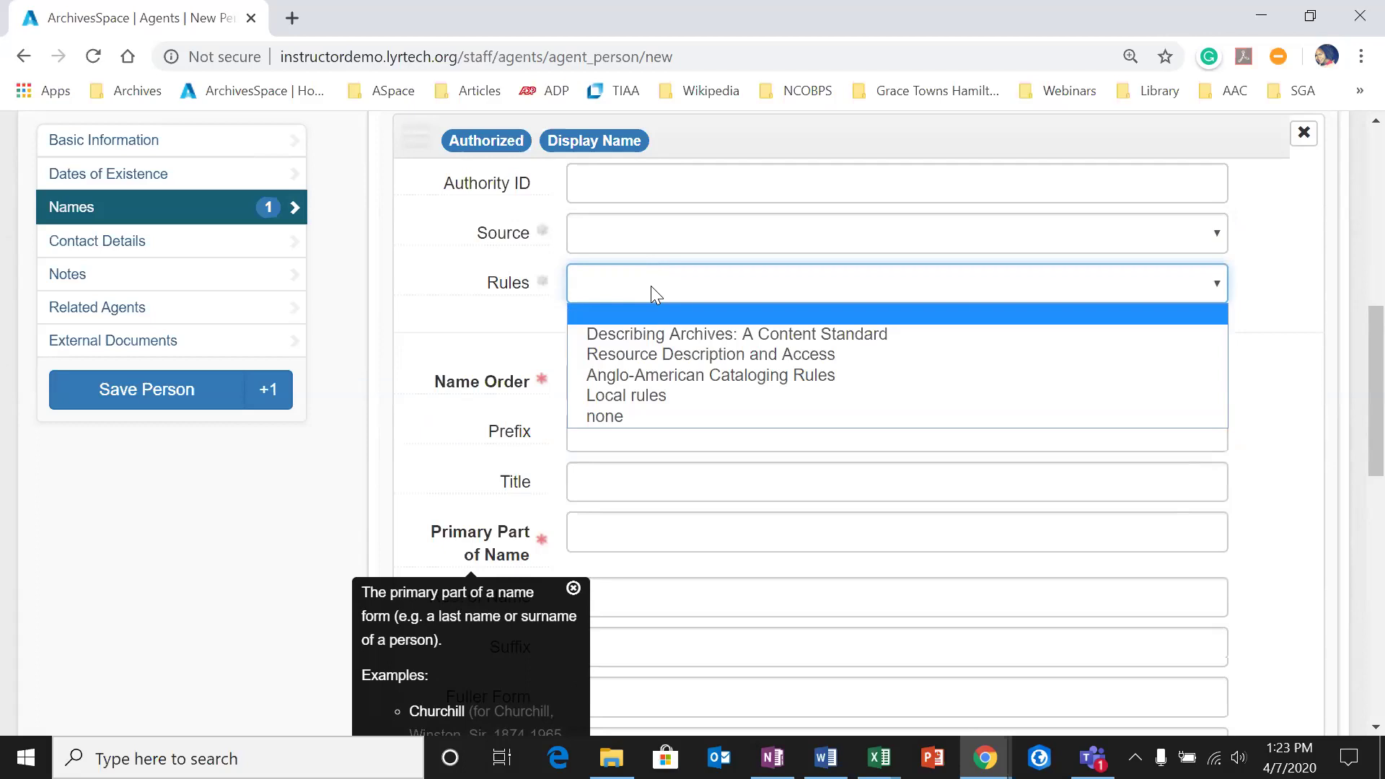
click(473, 341)
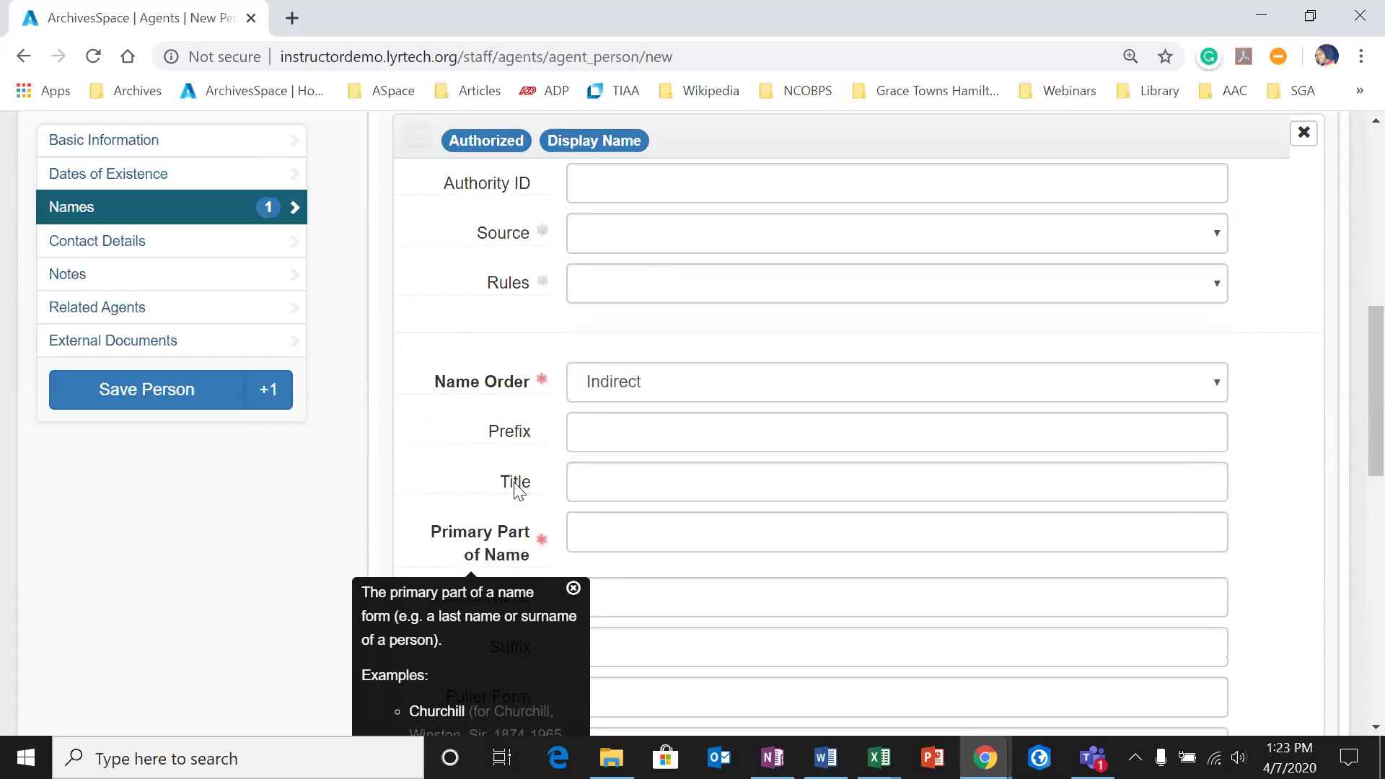
click(570, 592)
mouse_move(486, 430)
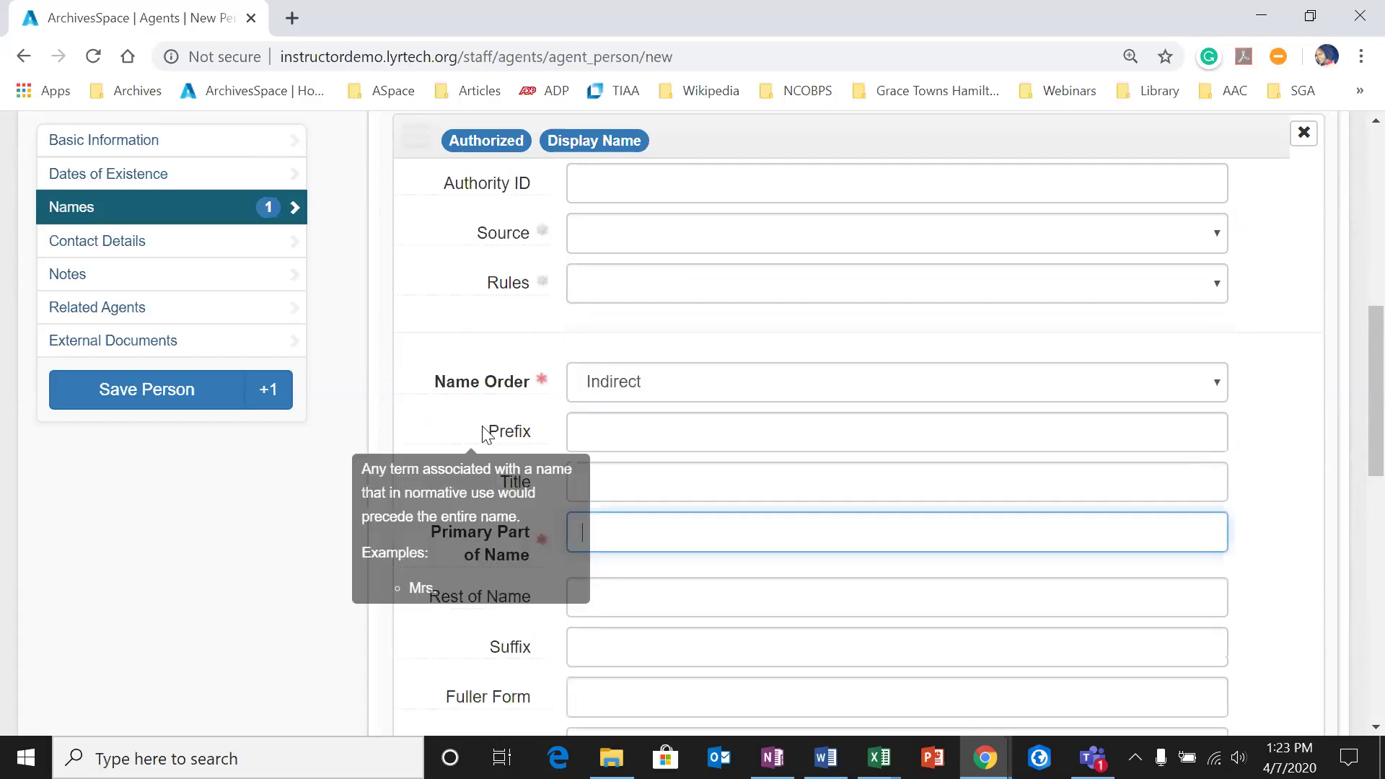
Step: Look over the New Person form's remaining name fields, contact details, notes, related agents and external documents sections
scroll(532, 514, down, 1)
scroll(413, 566, down, 7)
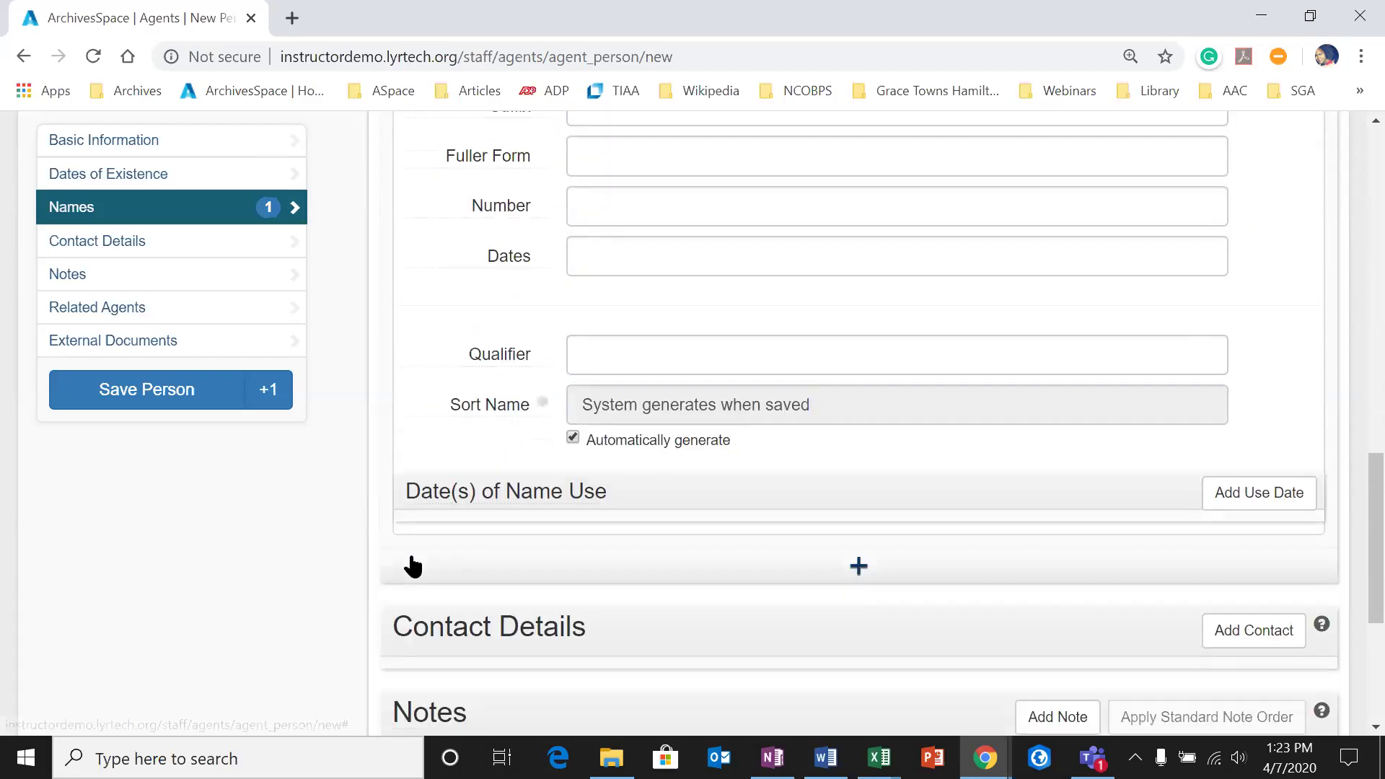
scroll(413, 567, down, 3)
scroll(423, 575, up, 10)
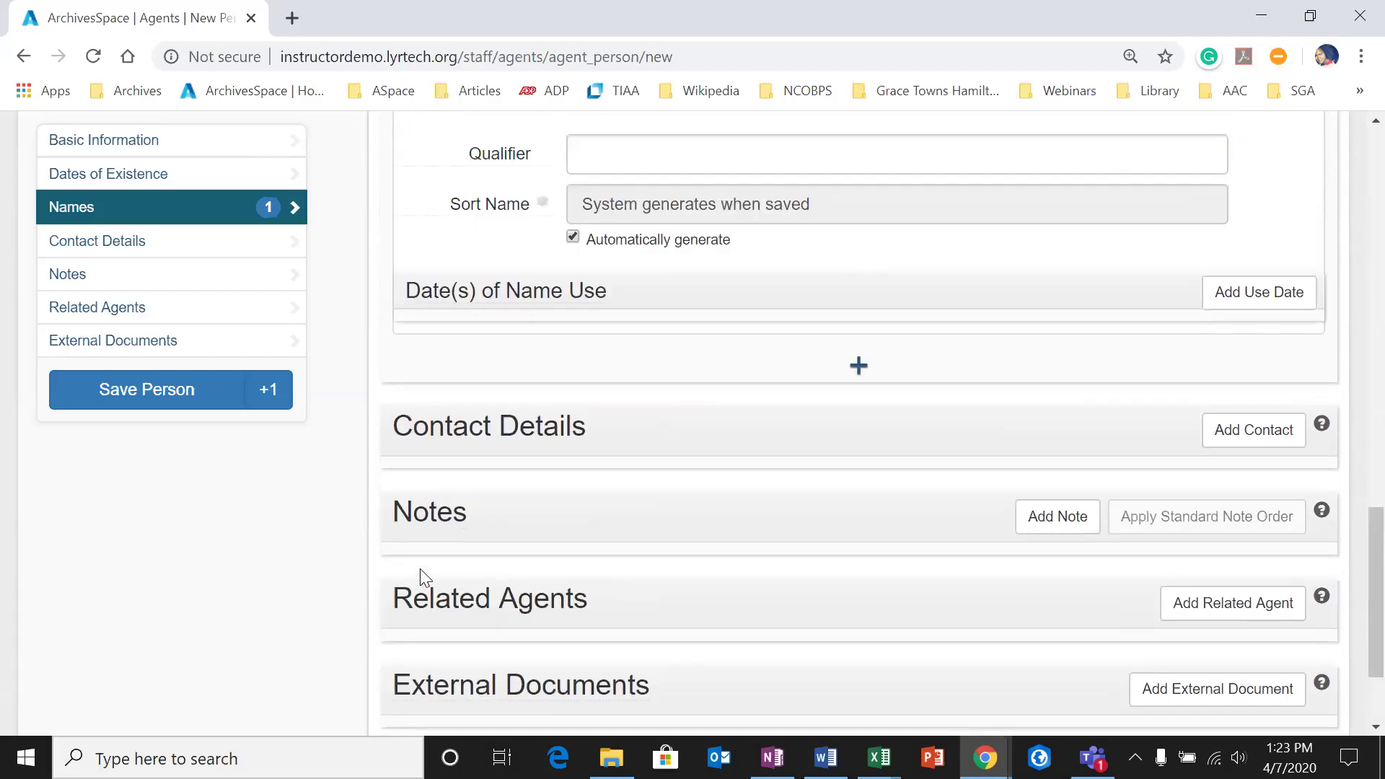
scroll(424, 577, up, 8)
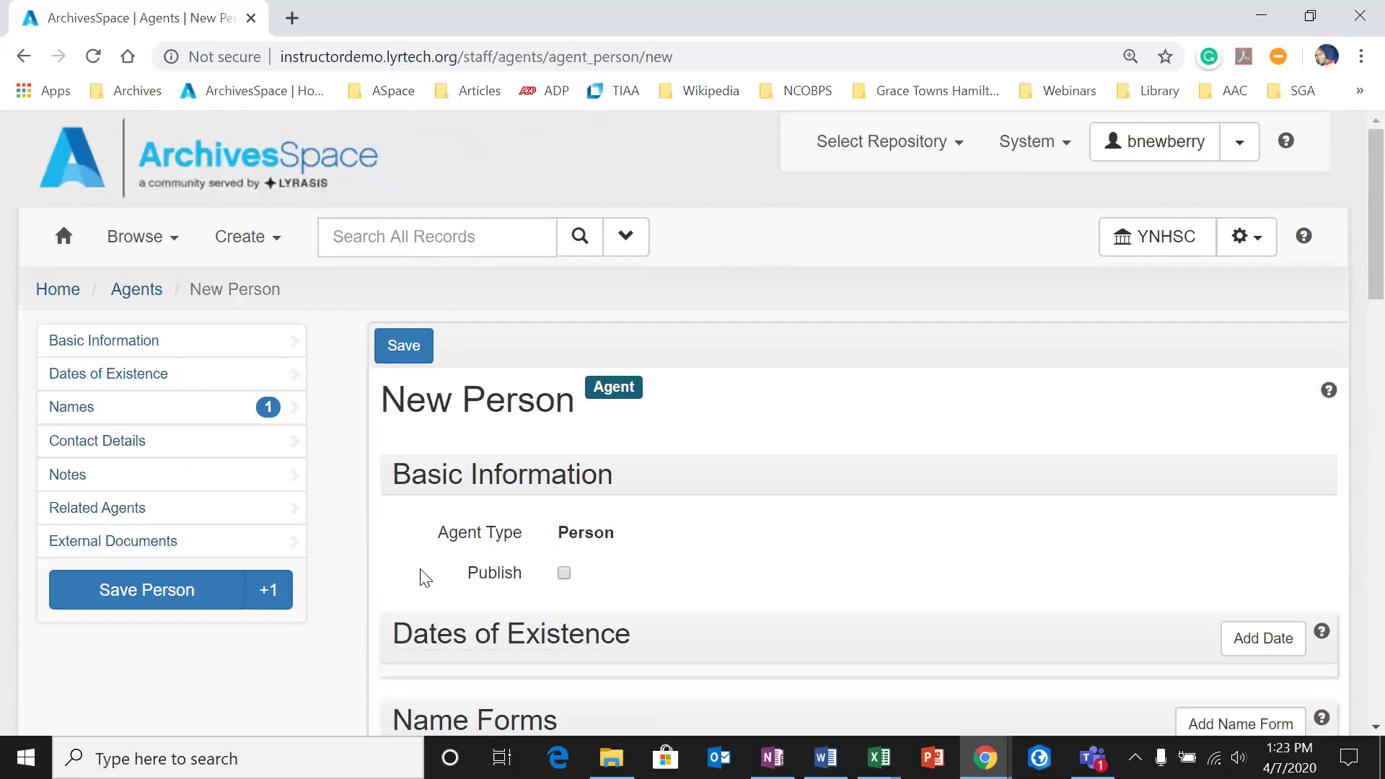
Step: Start a new agent record of type Family and look over its name form fields
click(266, 244)
mouse_move(280, 438)
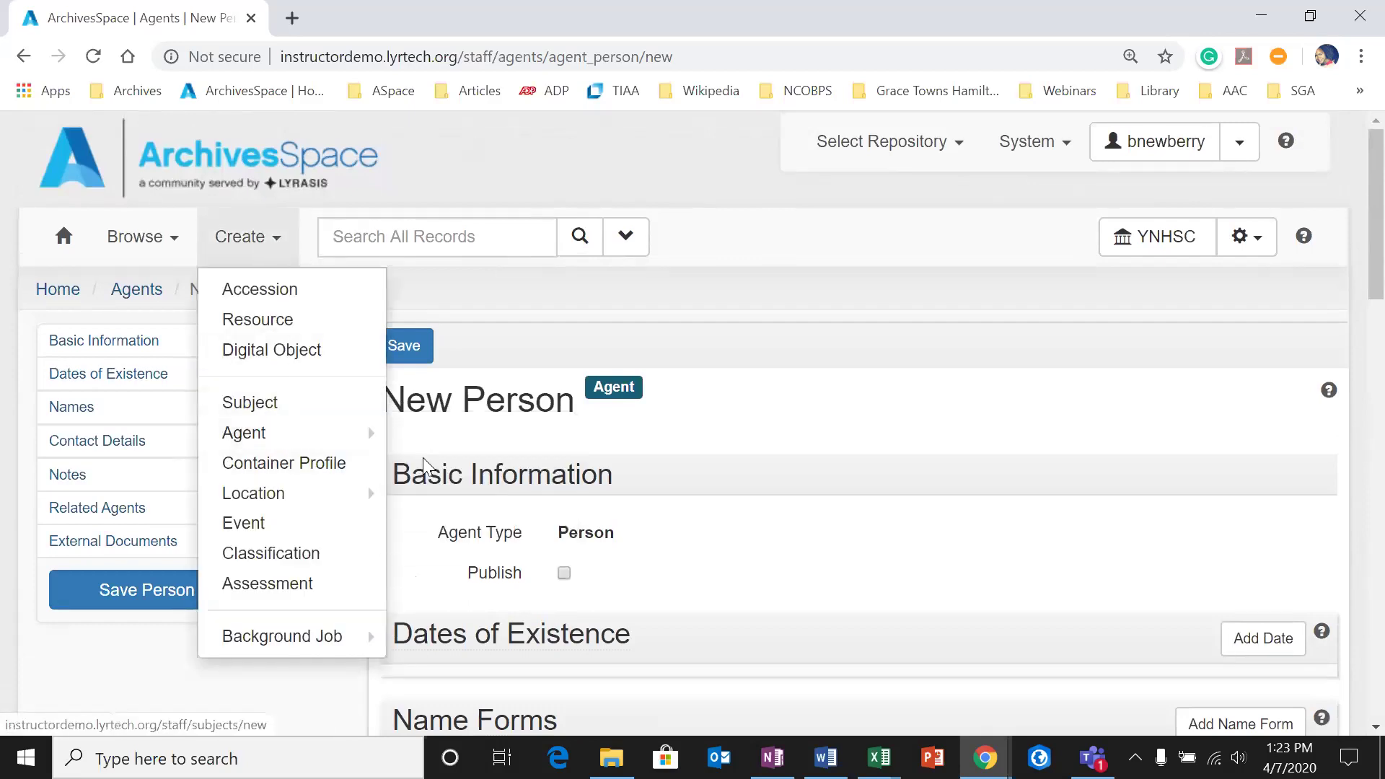
click(426, 466)
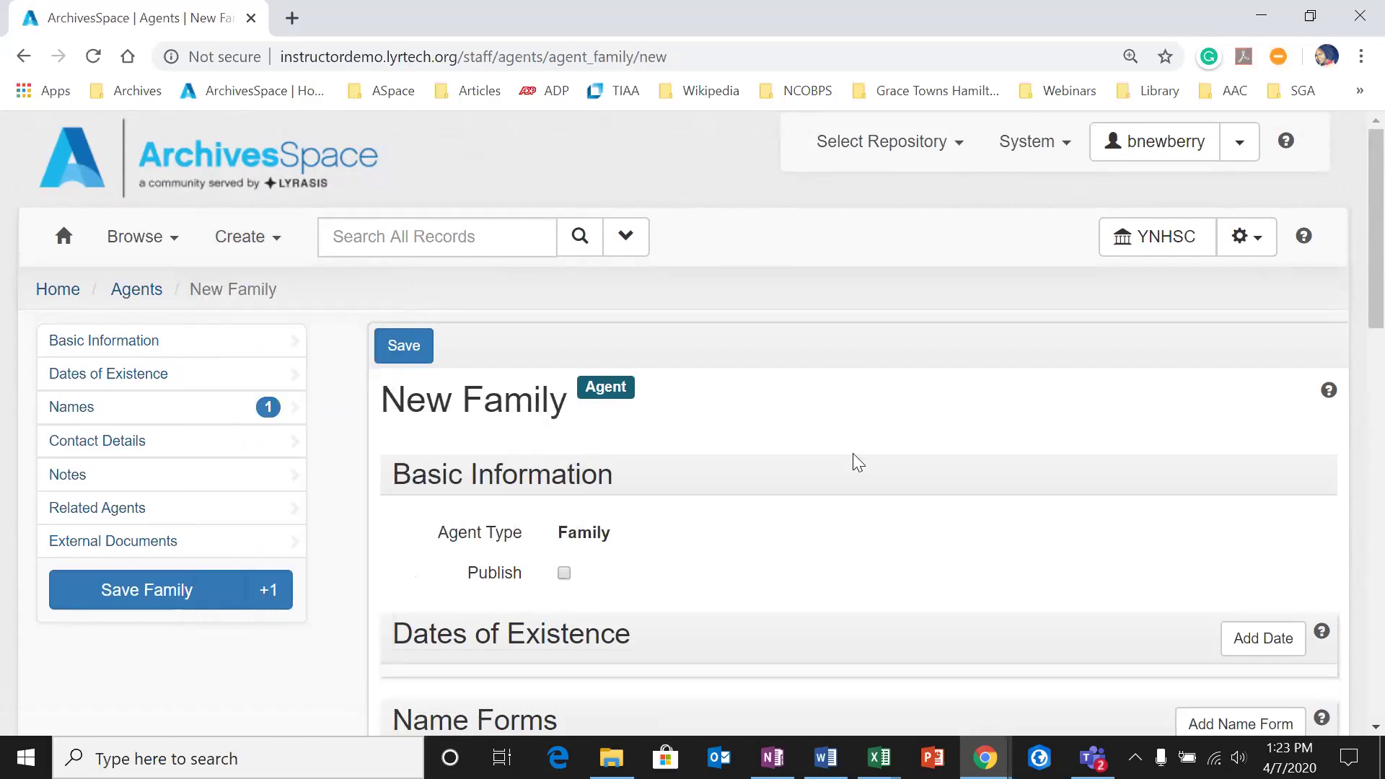
scroll(853, 455, down, 4)
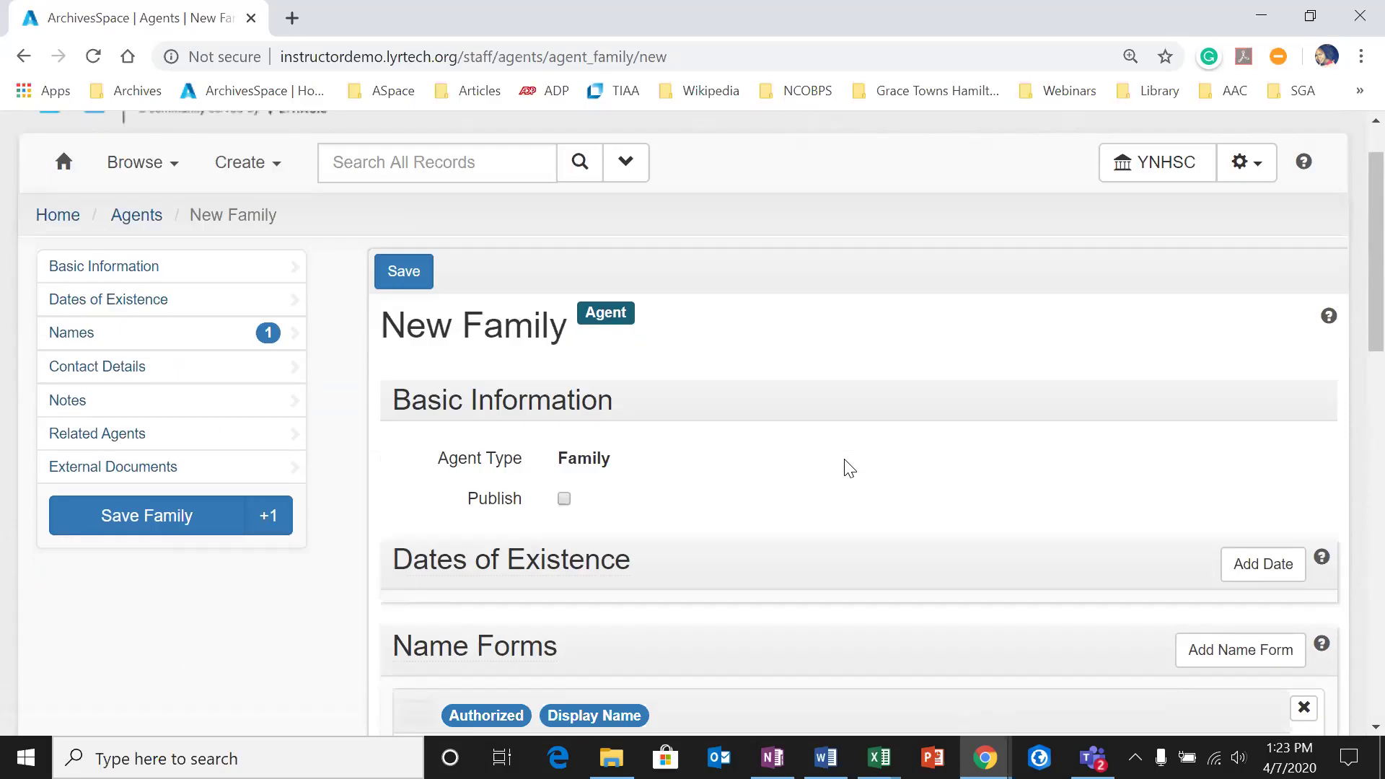
scroll(841, 467, down, 3)
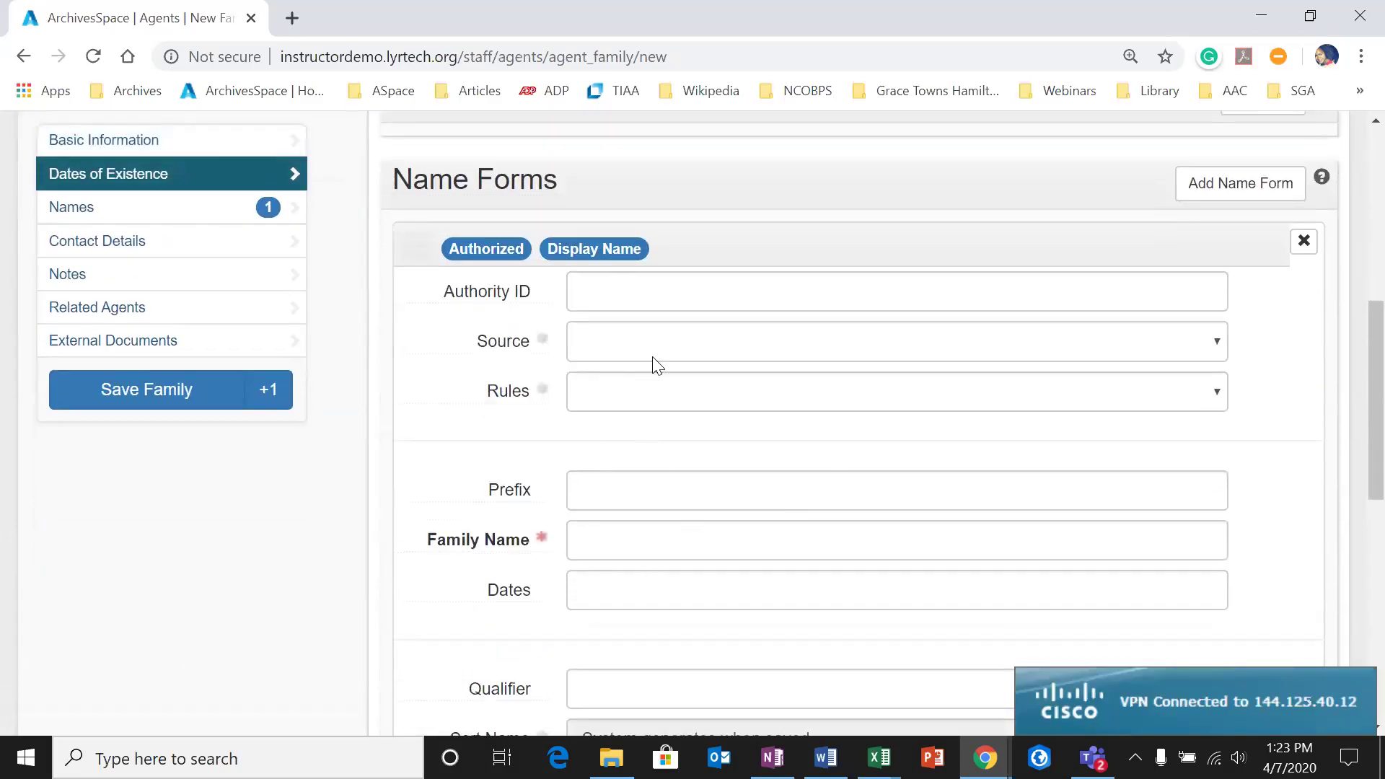
scroll(577, 505, down, 5)
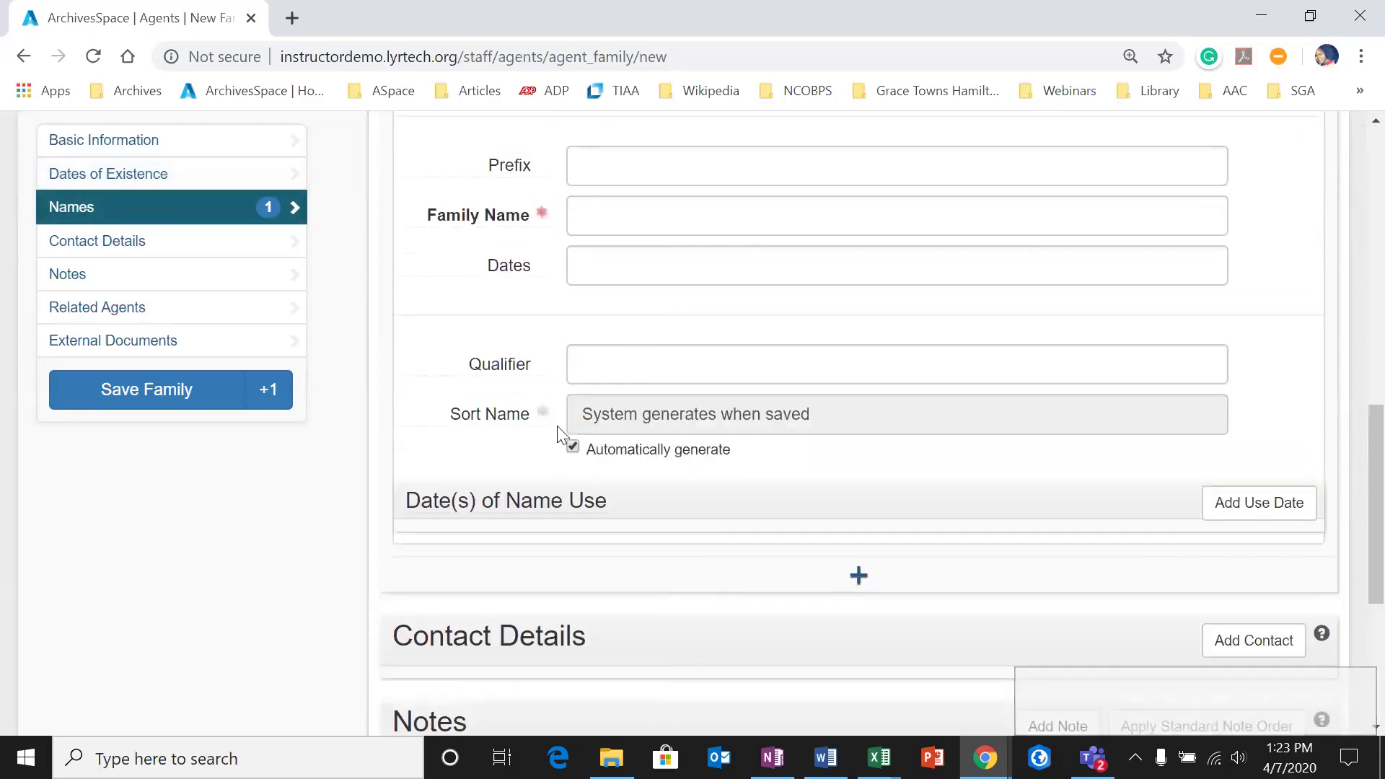
Step: Review the New Family form from its name fields through contact details, notes, related agents and external documents
scroll(557, 433, up, 6)
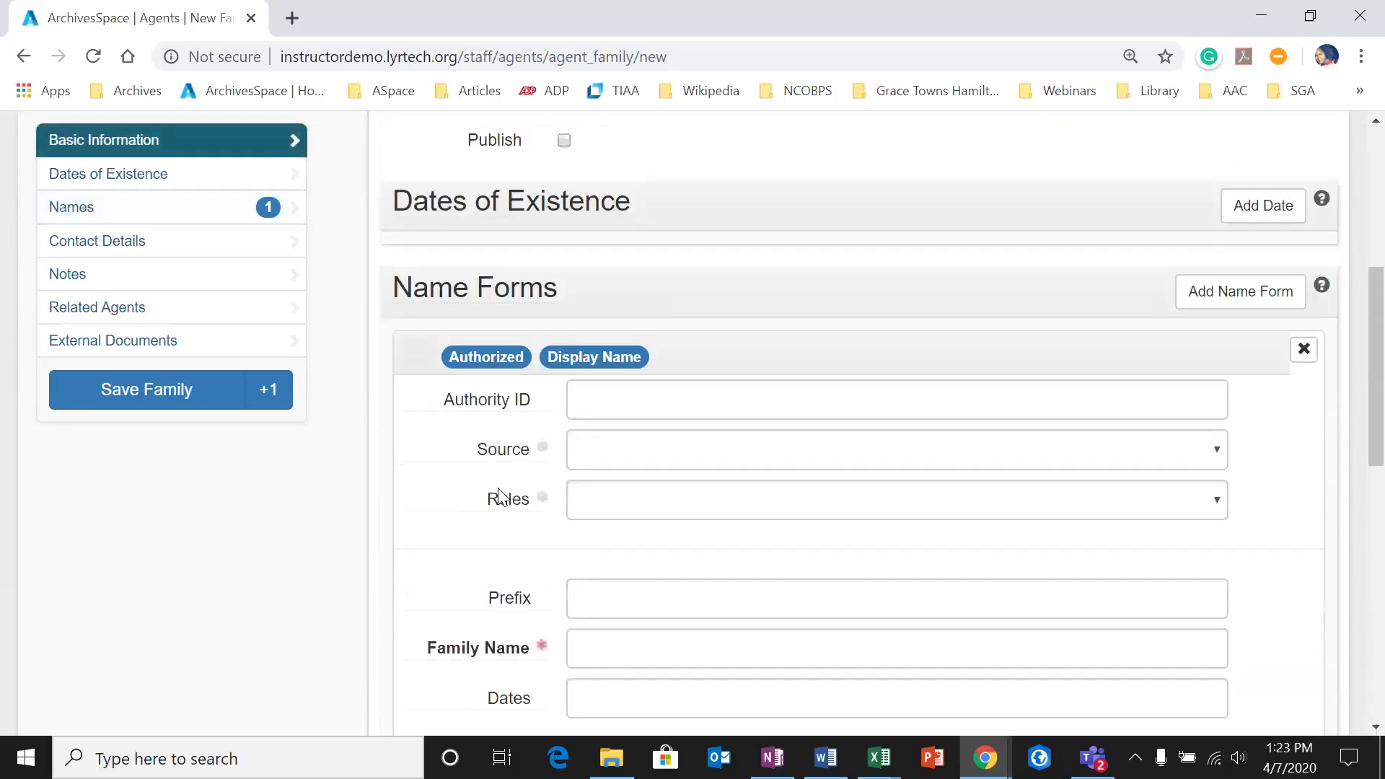
scroll(497, 505, down, 2)
scroll(524, 484, down, 2)
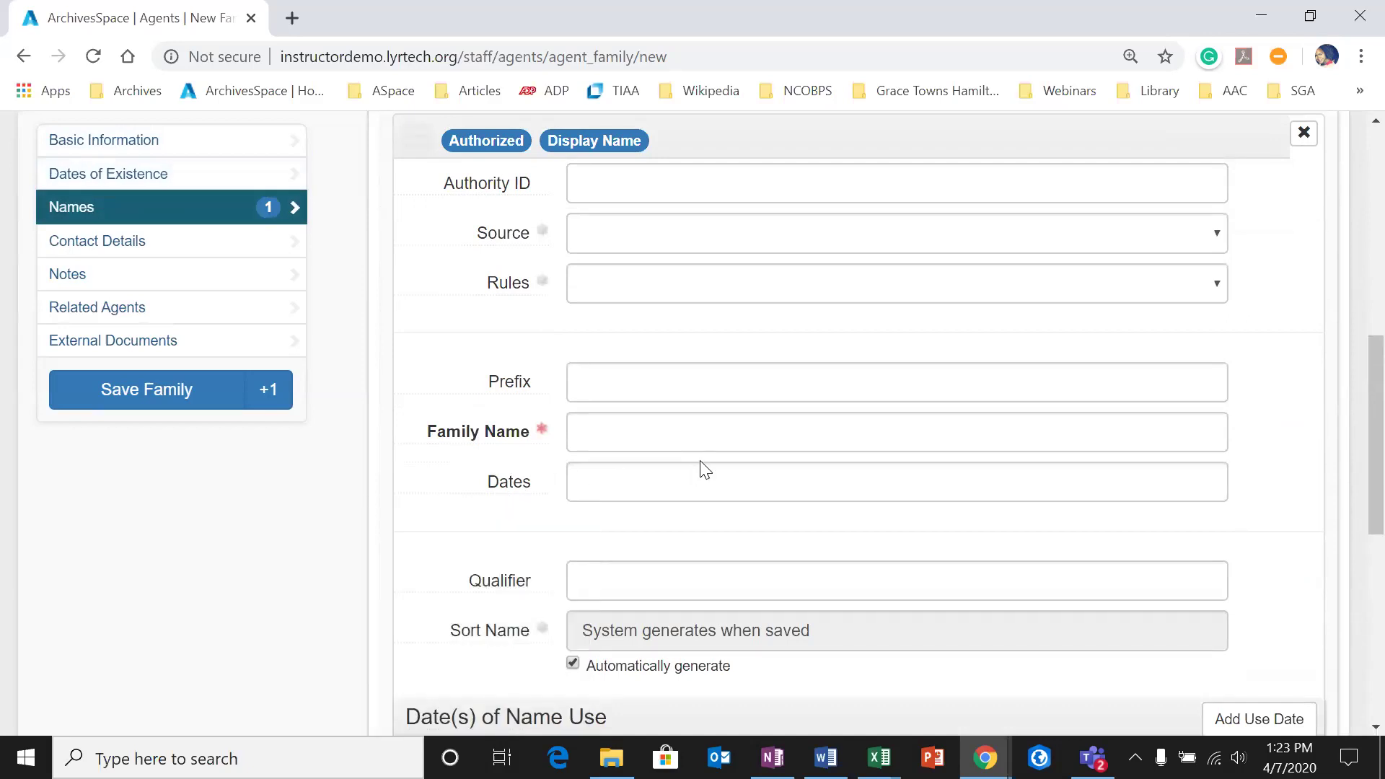
scroll(743, 458, down, 2)
scroll(1277, 346, down, 3)
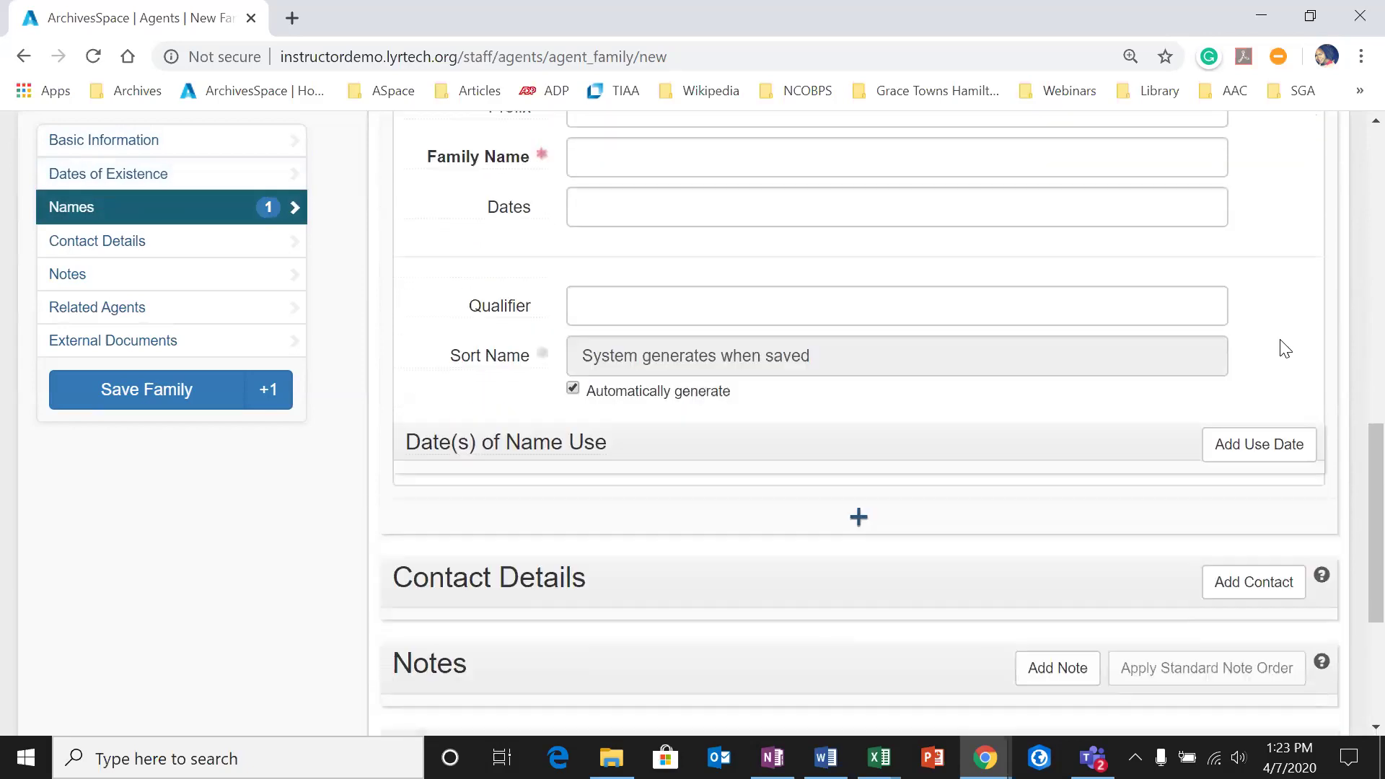
scroll(1285, 348, up, 12)
scroll(863, 557, down, 3)
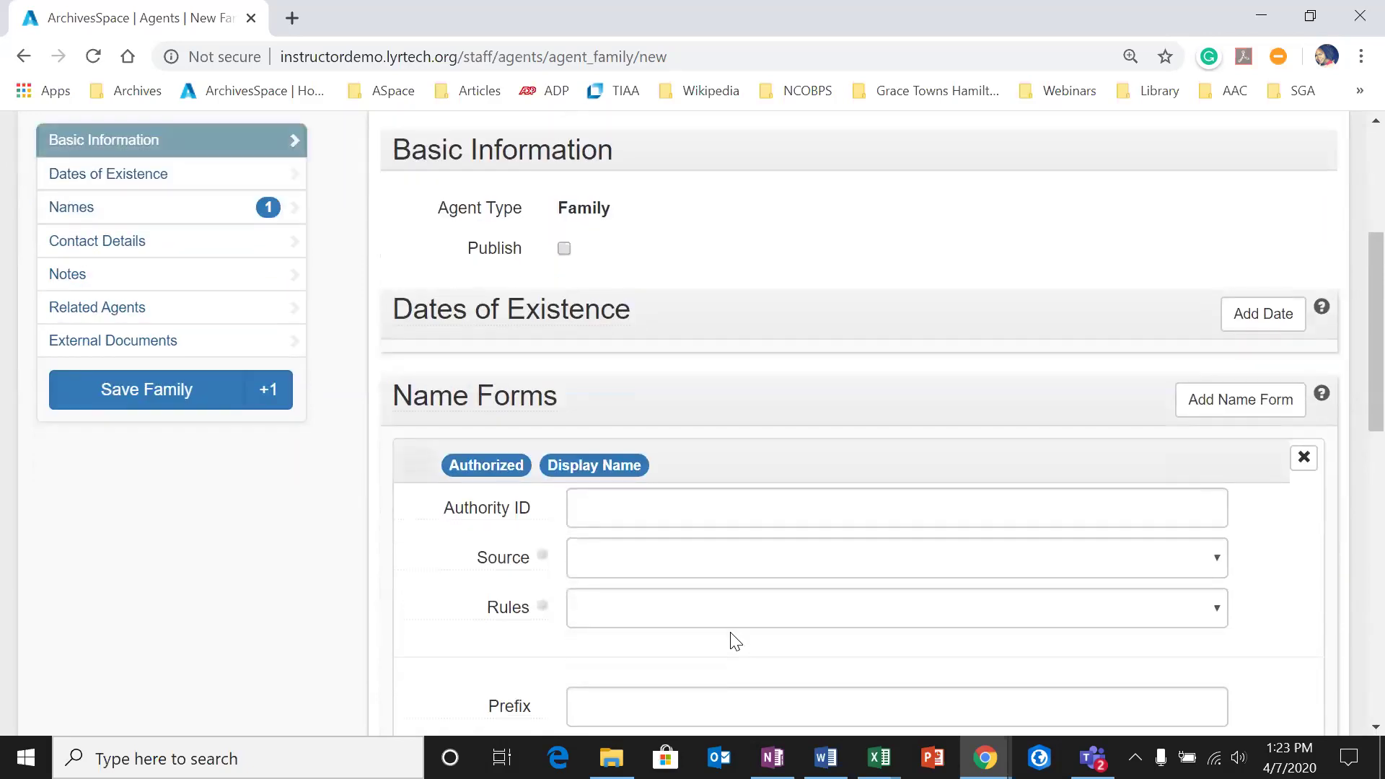
scroll(735, 641, down, 12)
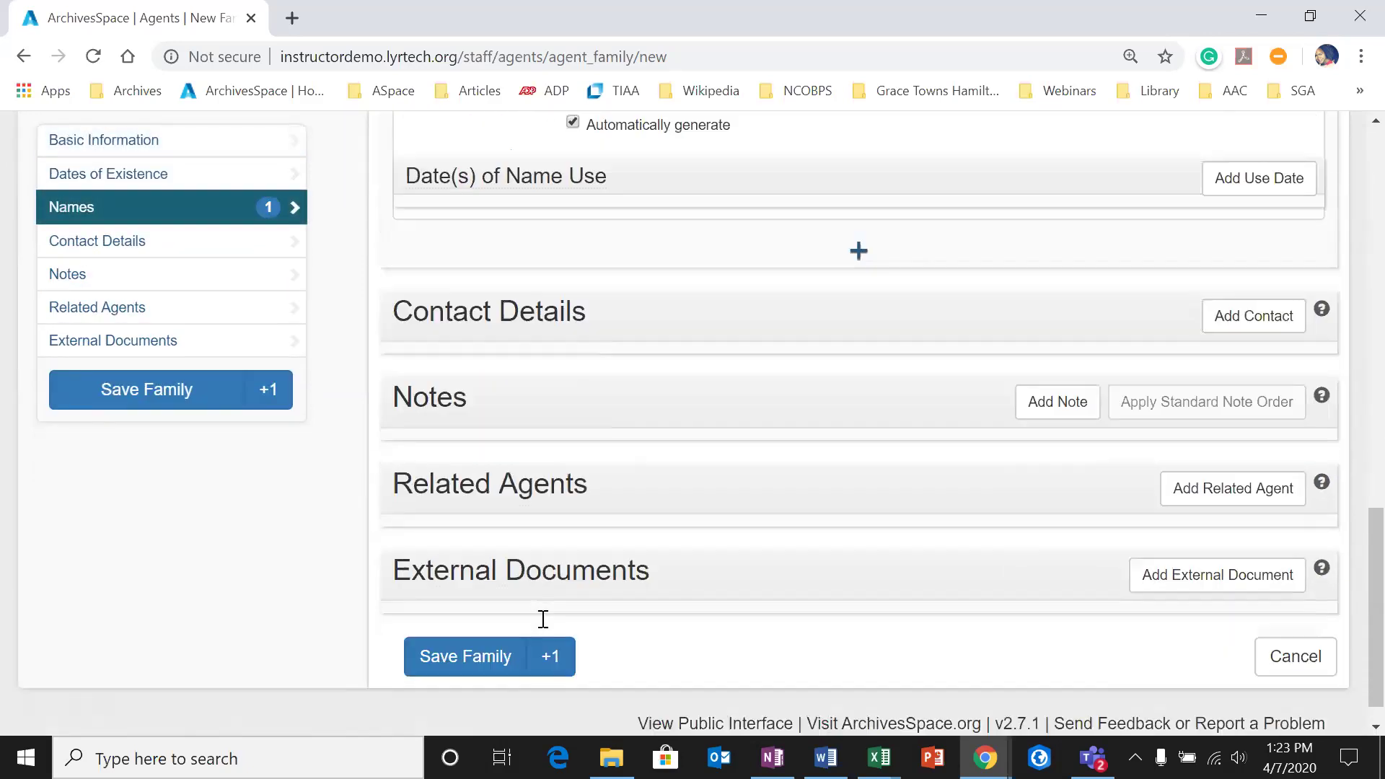
Step: Start a new agent record of type Corporate Entity and look over the first fields of its name form
scroll(543, 619, up, 13)
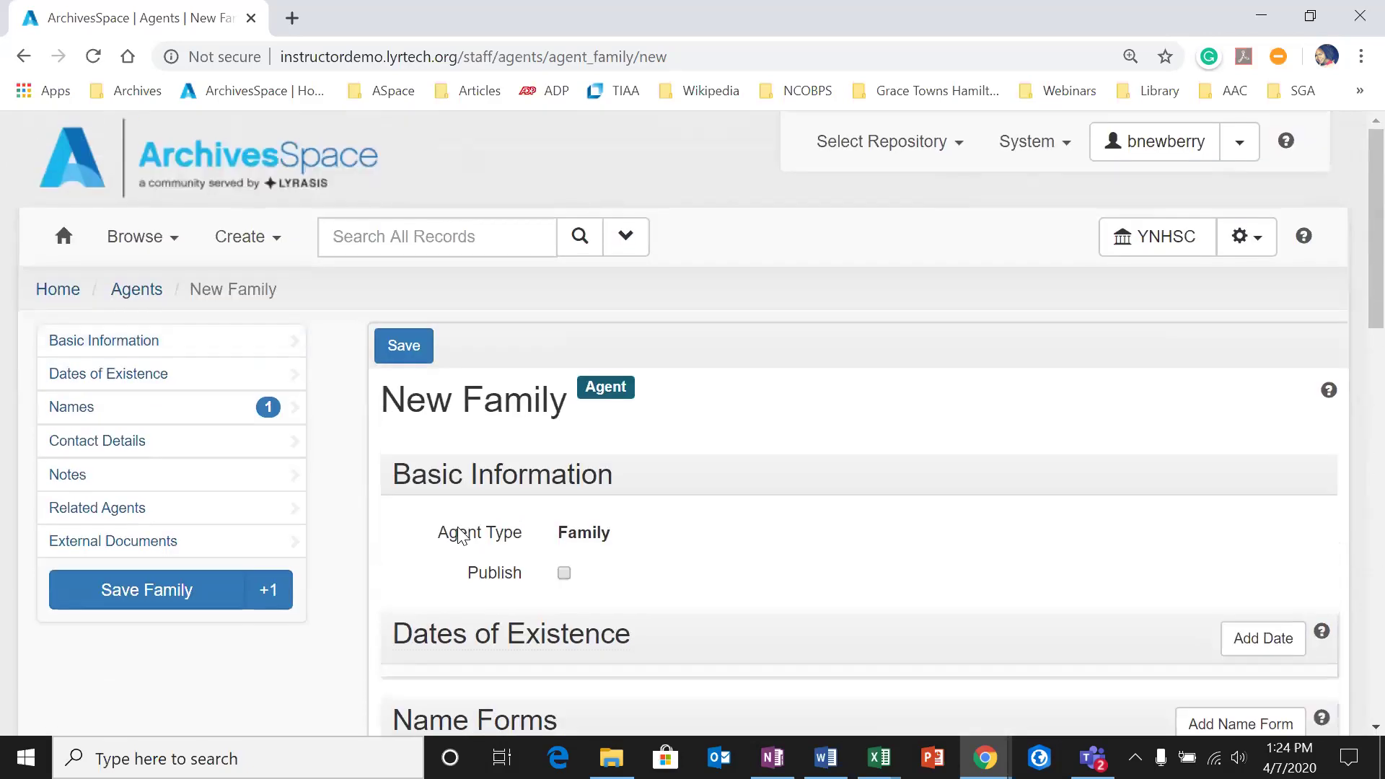
click(272, 246)
mouse_move(322, 445)
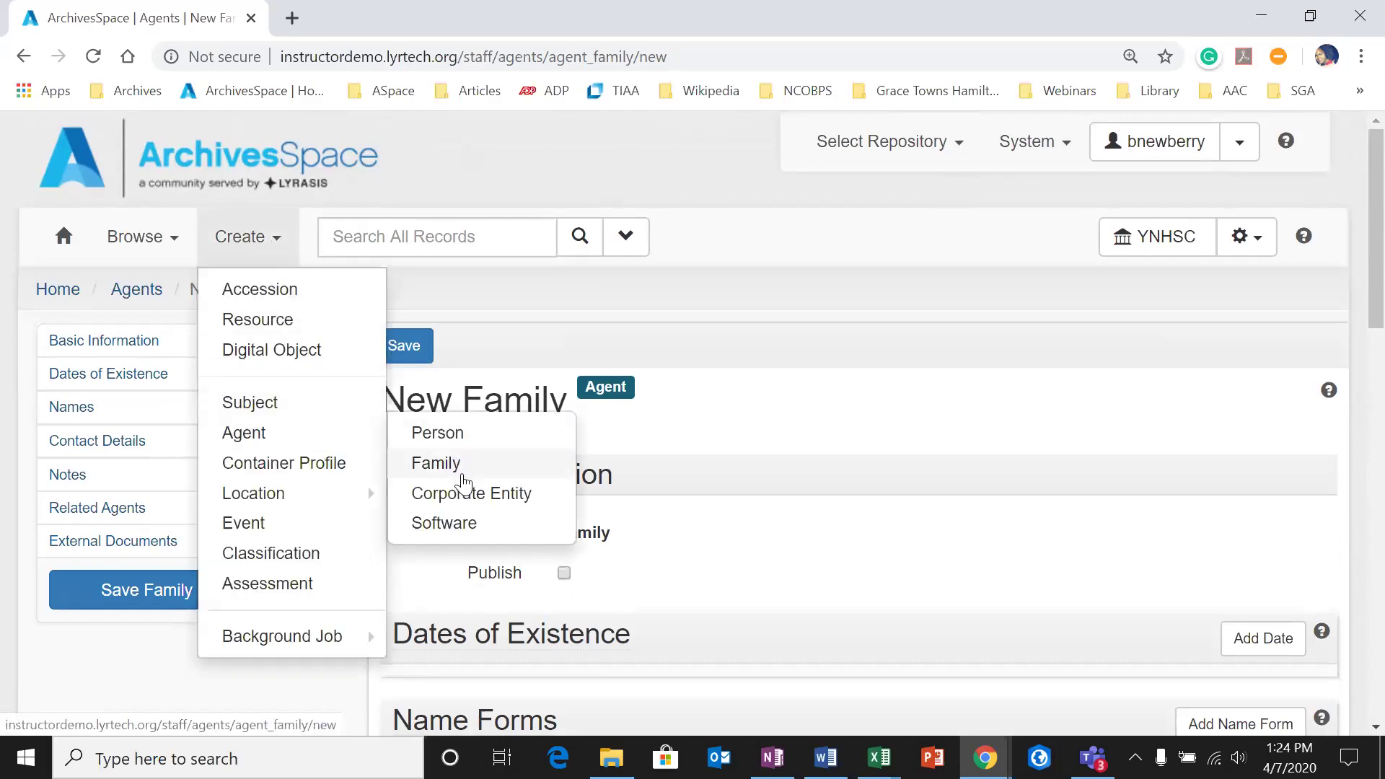
click(461, 494)
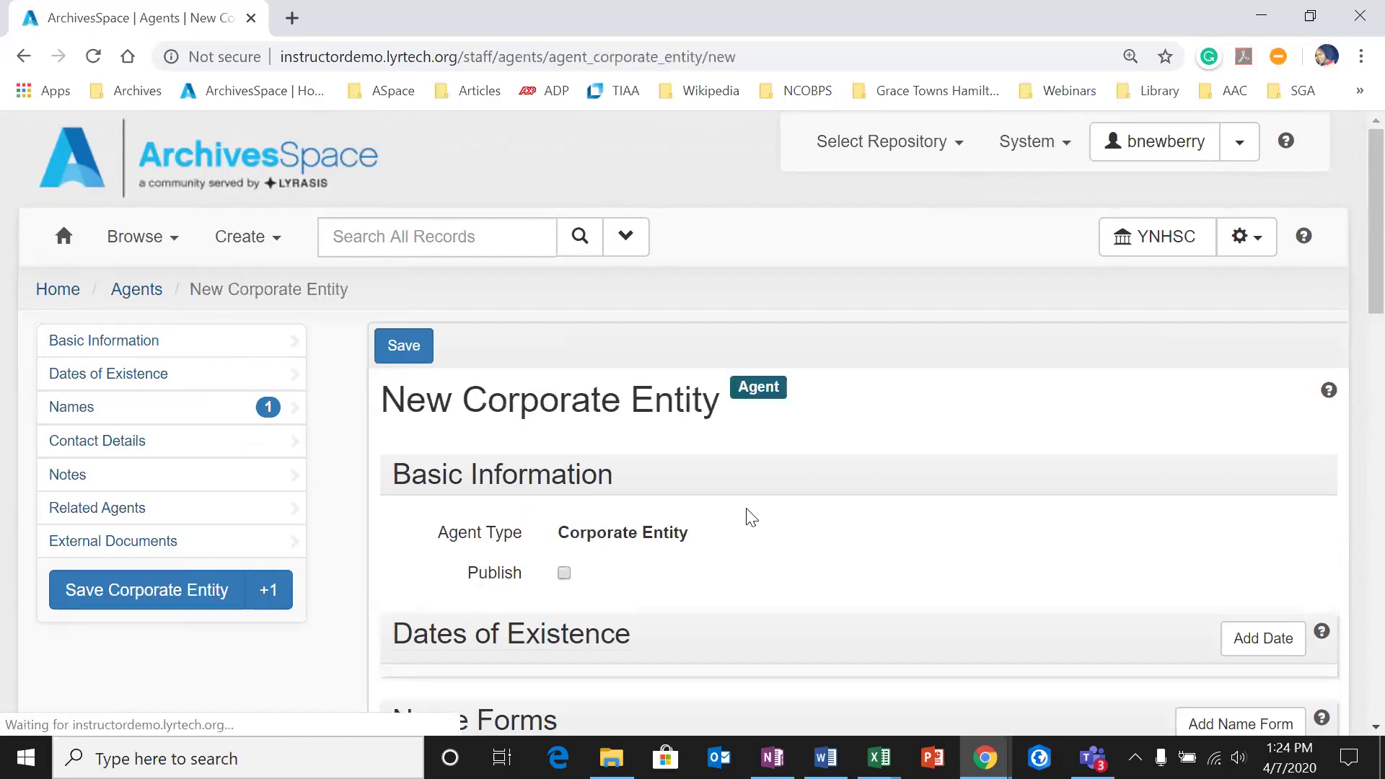
scroll(762, 520, down, 1)
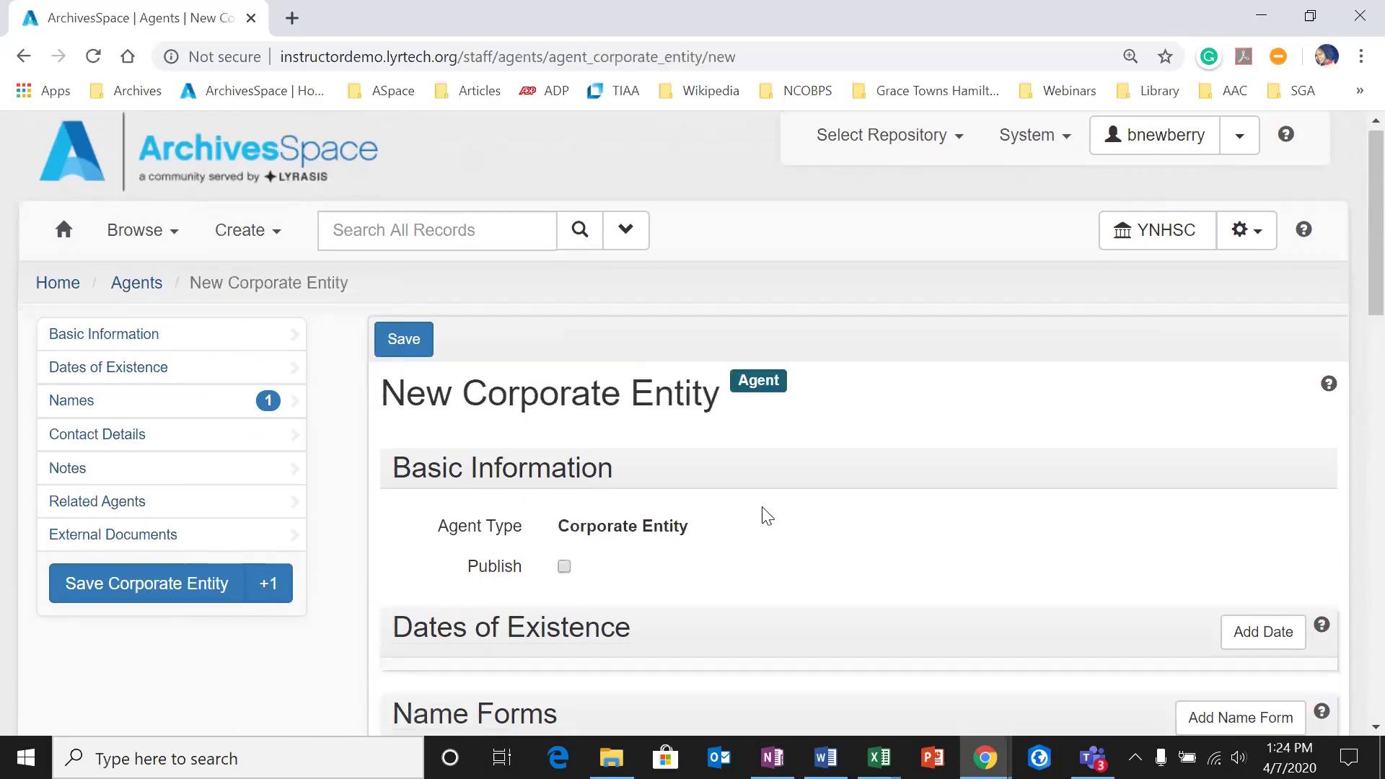
scroll(760, 520, down, 4)
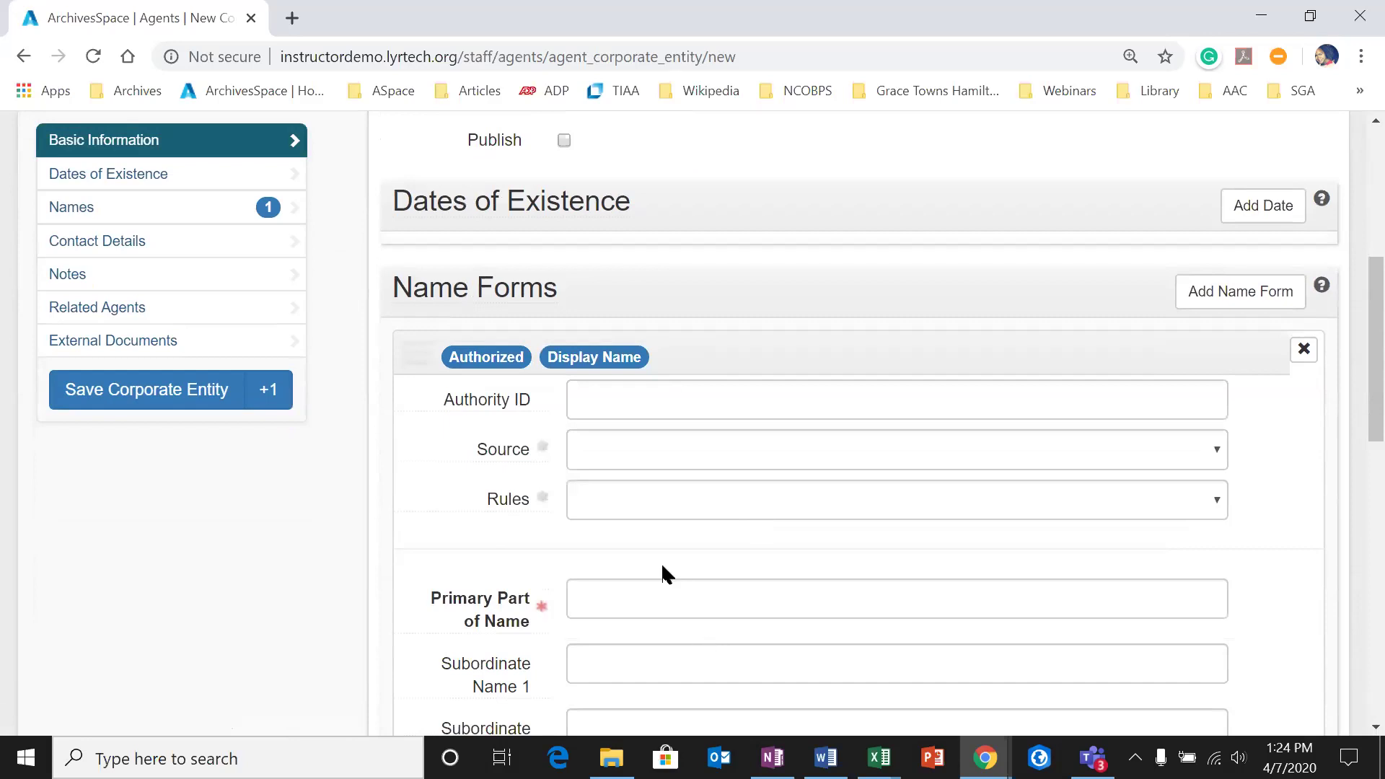
scroll(581, 633, down, 5)
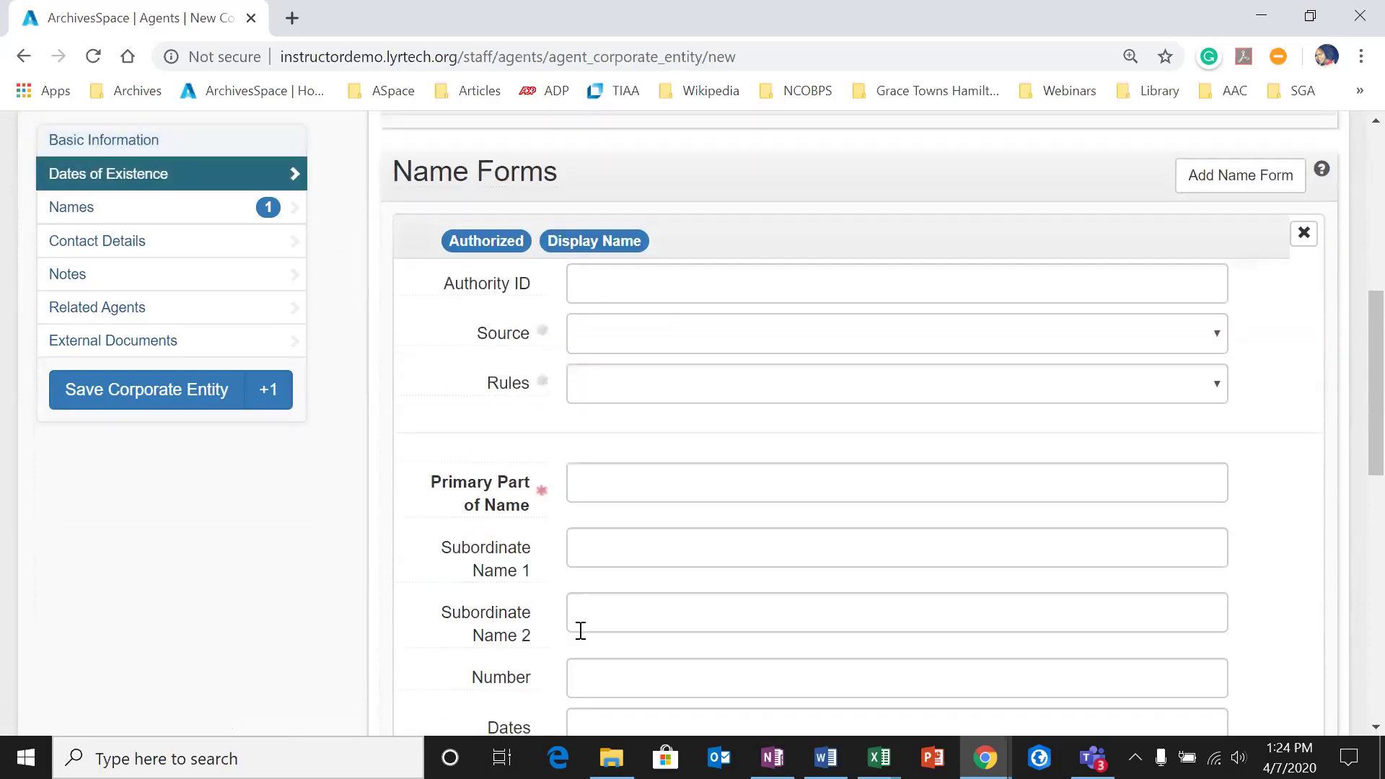
scroll(581, 630, up, 3)
scroll(577, 631, up, 2)
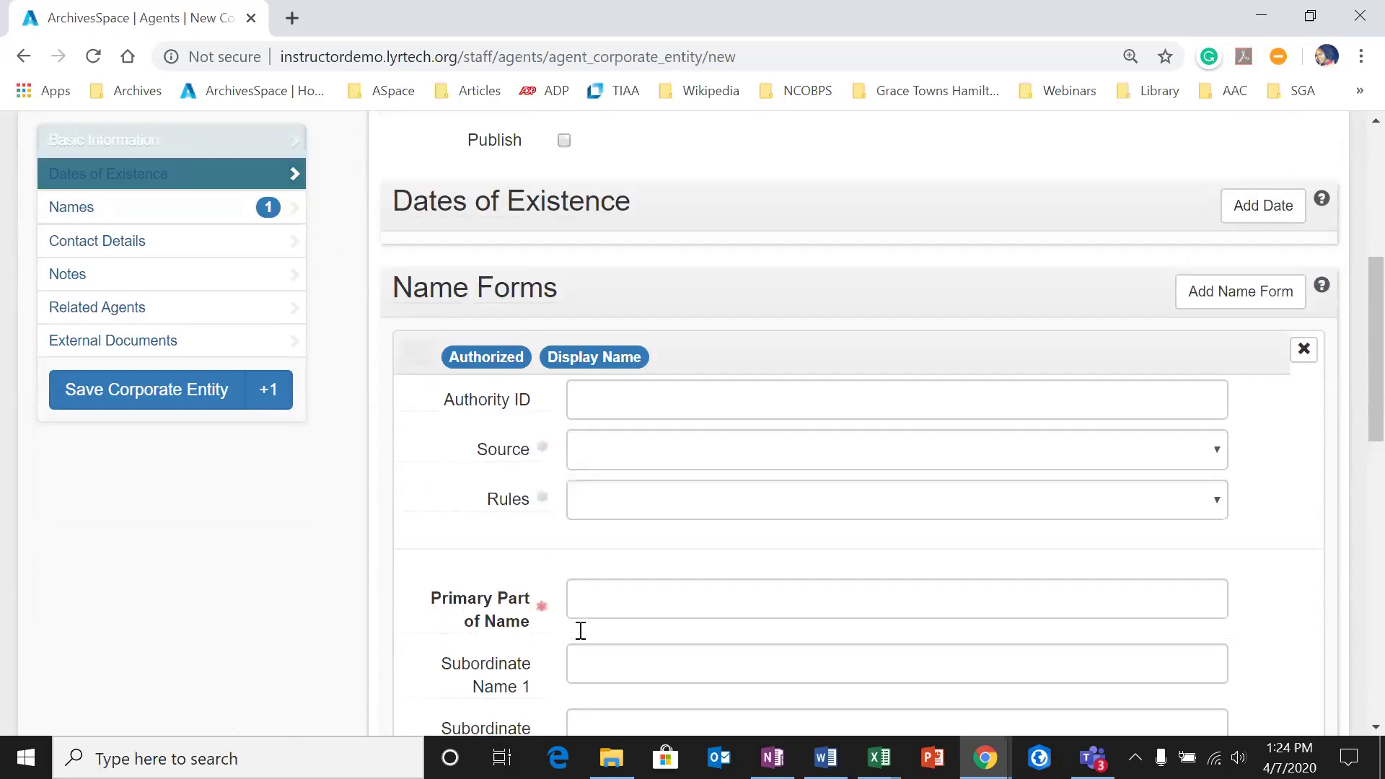
Step: Examine the corporate entity's primary and subordinate name, number, dates, qualifier and sort name fields, down to contact details
scroll(542, 649, down, 3)
scroll(549, 628, down, 1)
scroll(538, 566, up, 2)
scroll(538, 566, down, 4)
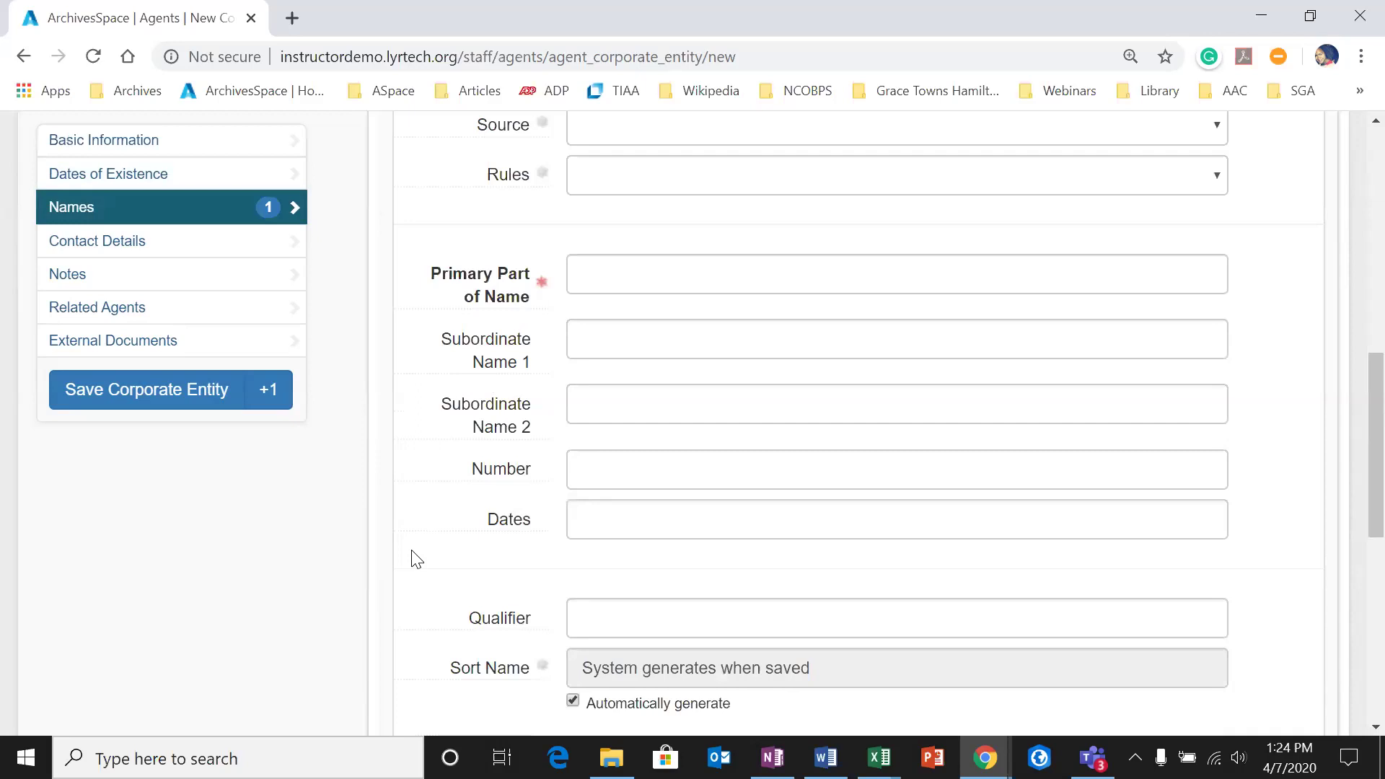
scroll(447, 551, up, 1)
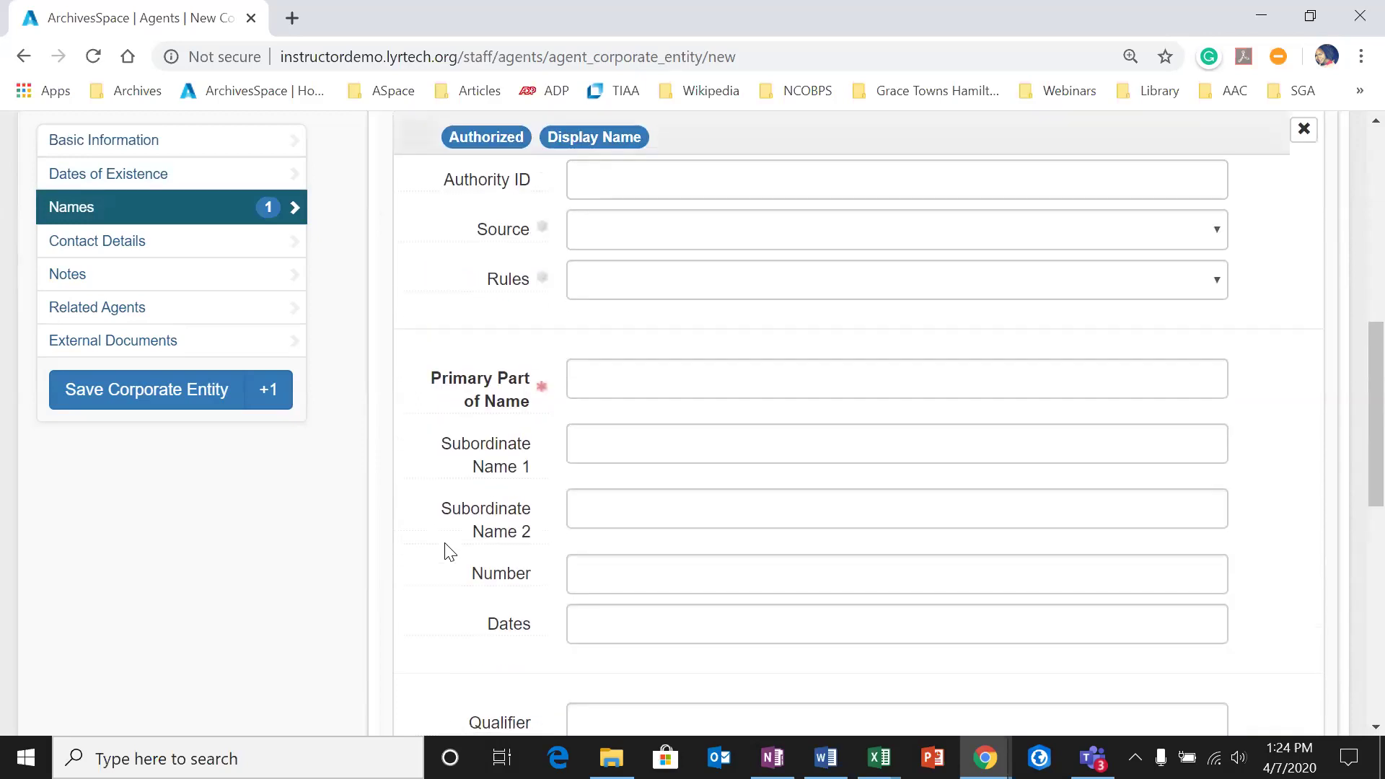
scroll(447, 551, down, 2)
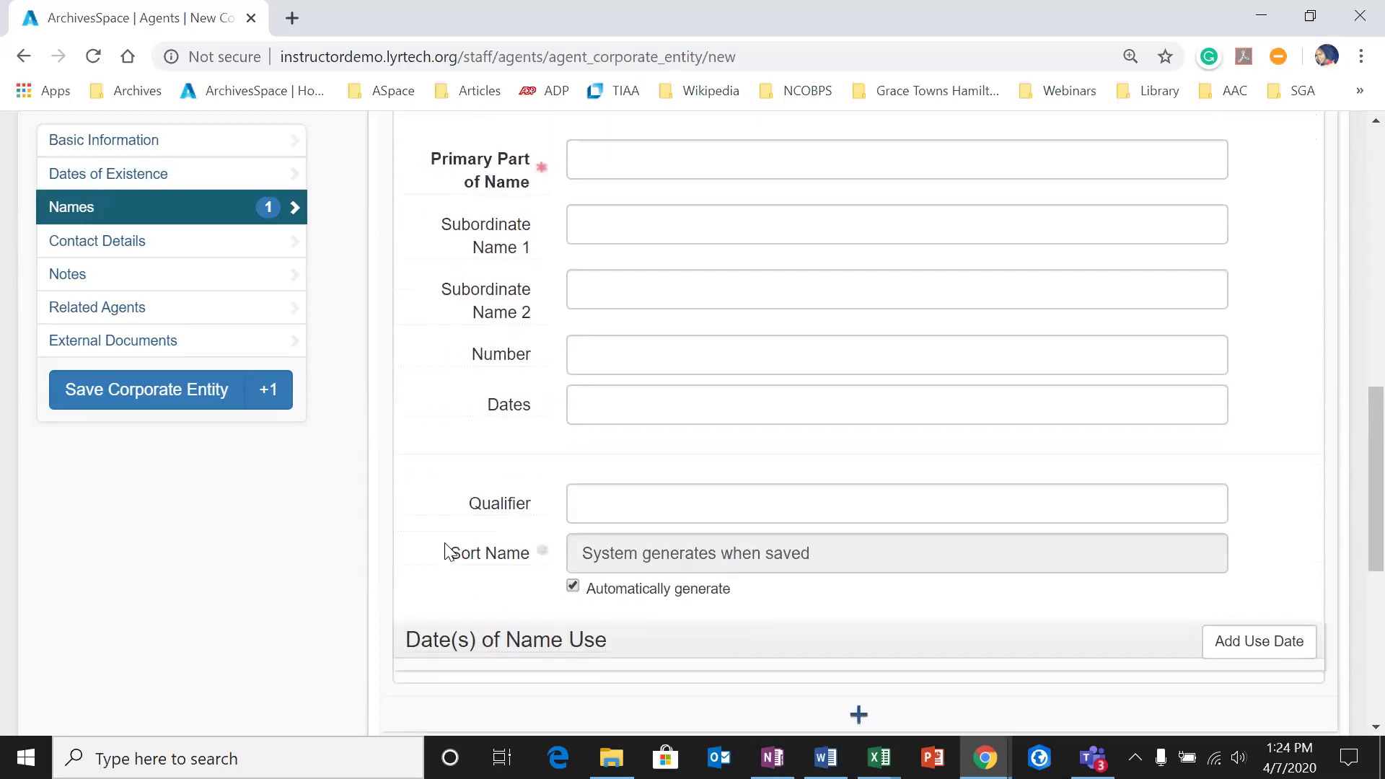
scroll(444, 543, down, 2)
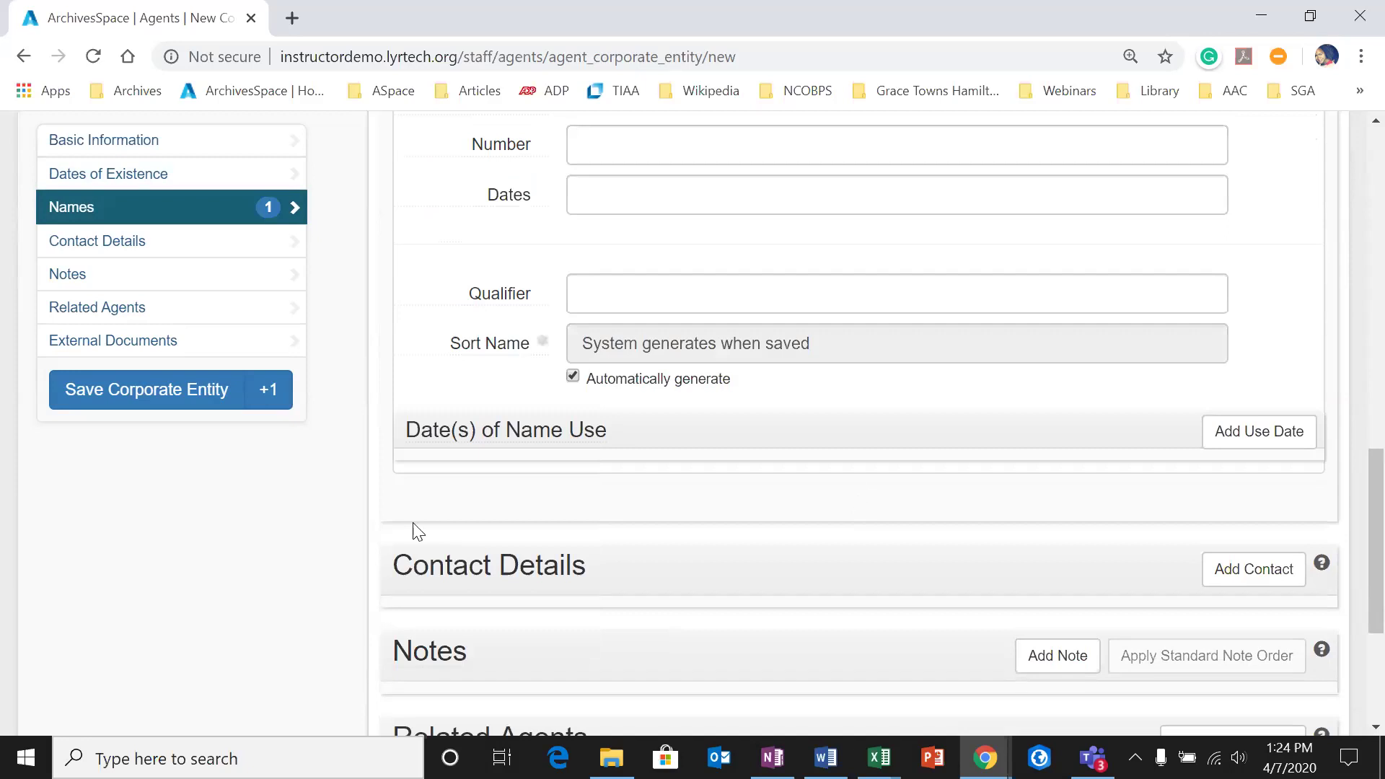
Step: Start a new agent record of type Software, look over its name form and read the Software Name field's help
scroll(404, 498, up, 5)
scroll(402, 466, up, 5)
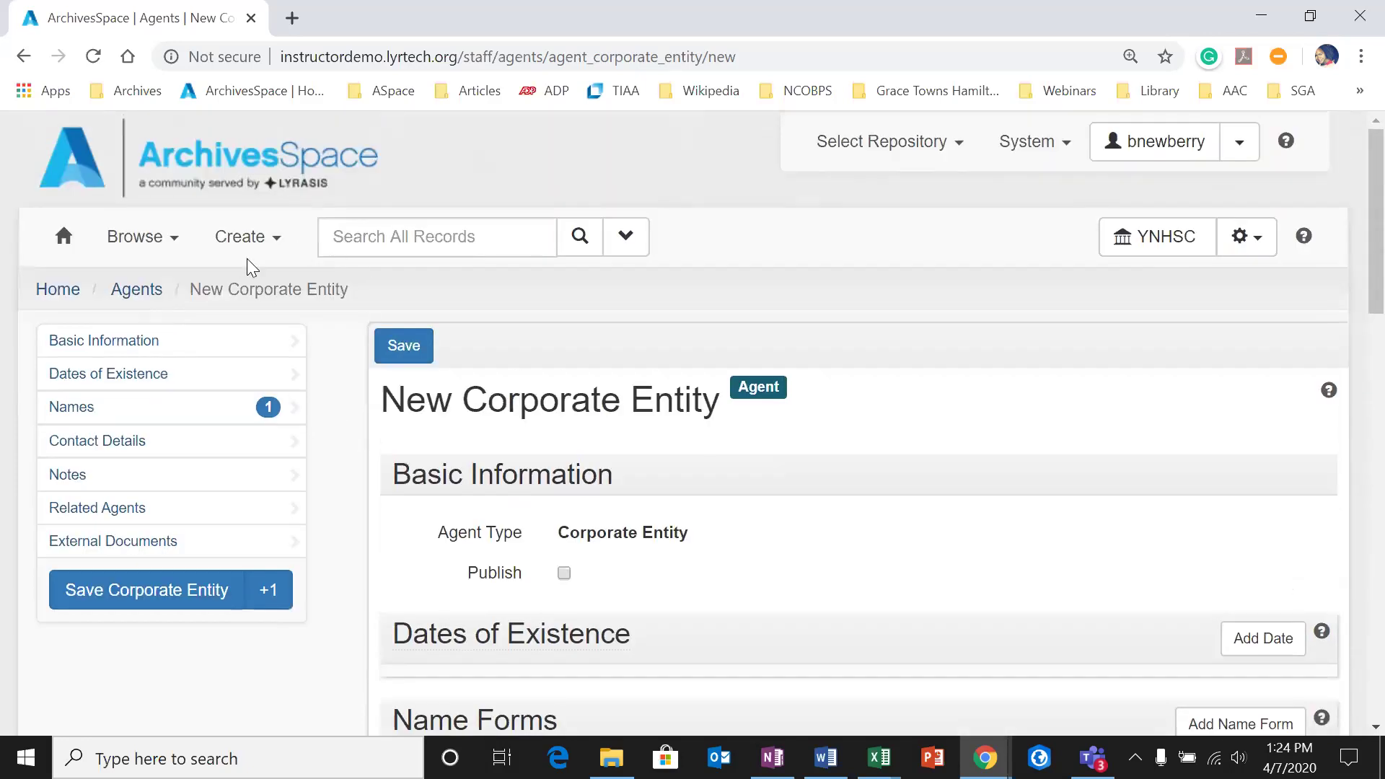
click(230, 239)
mouse_move(291, 430)
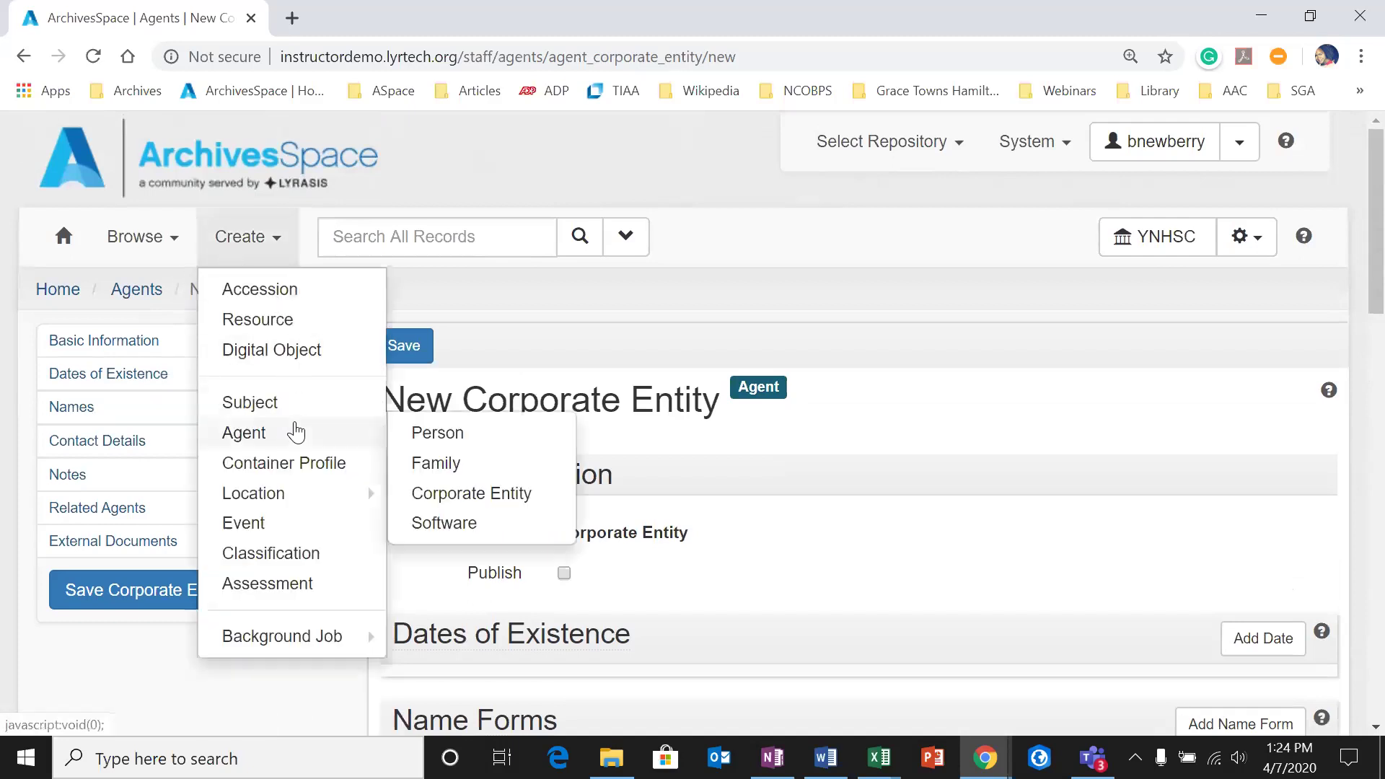
click(443, 522)
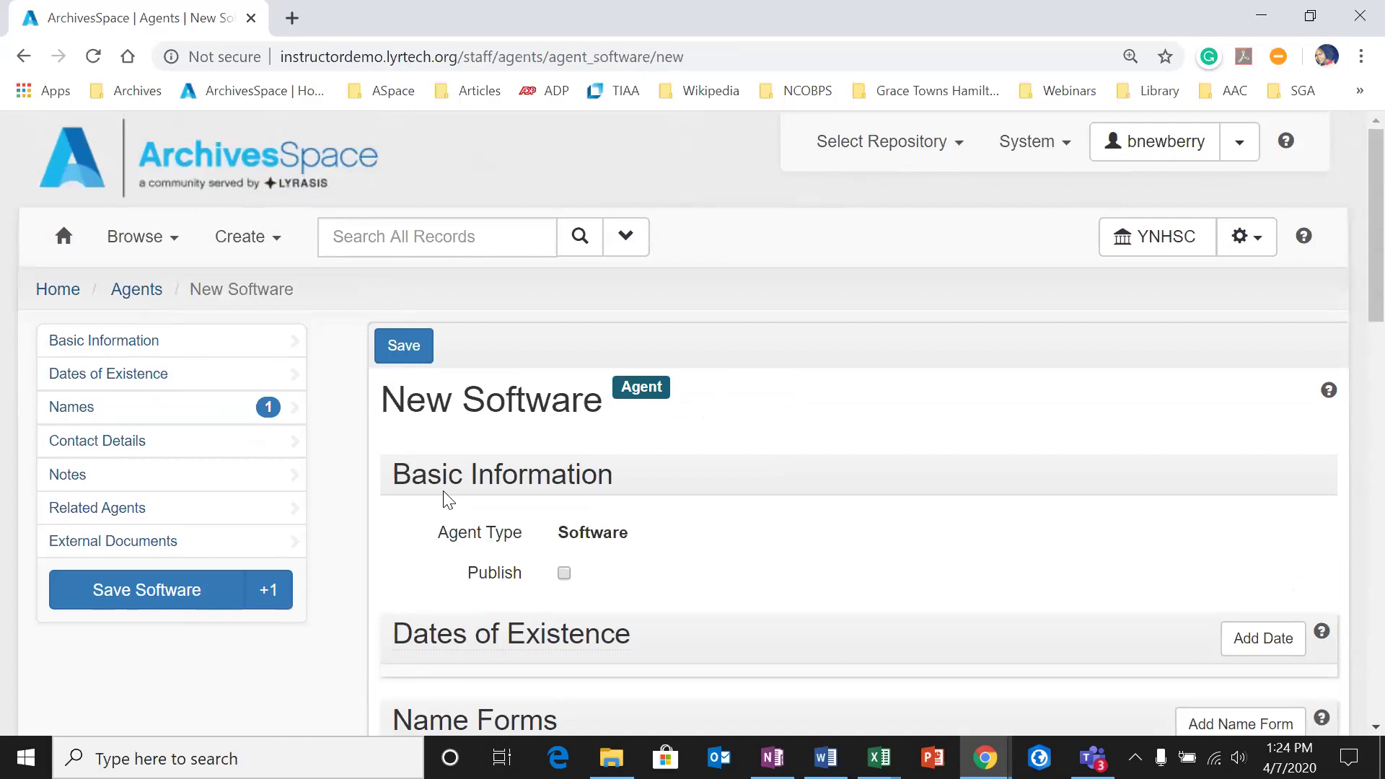
scroll(707, 498, down, 6)
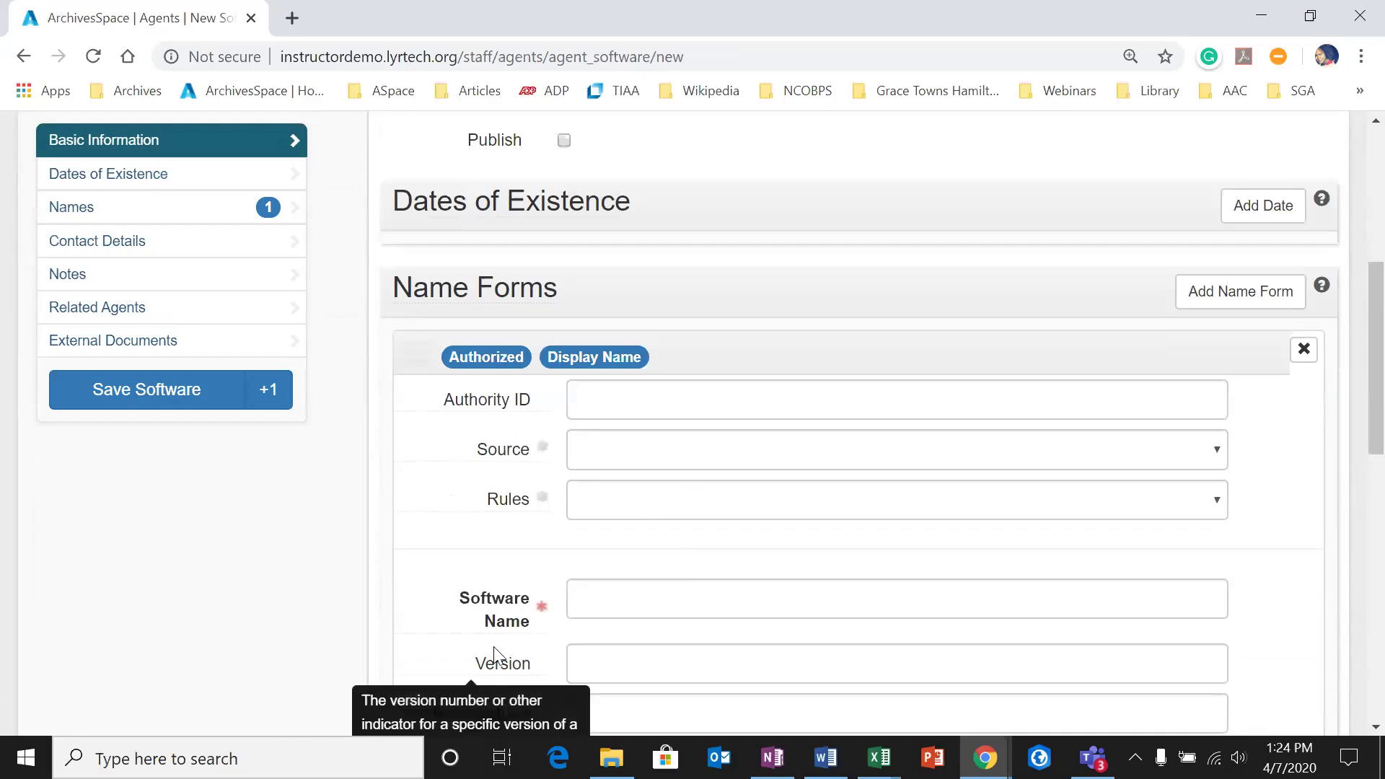
scroll(473, 577, down, 5)
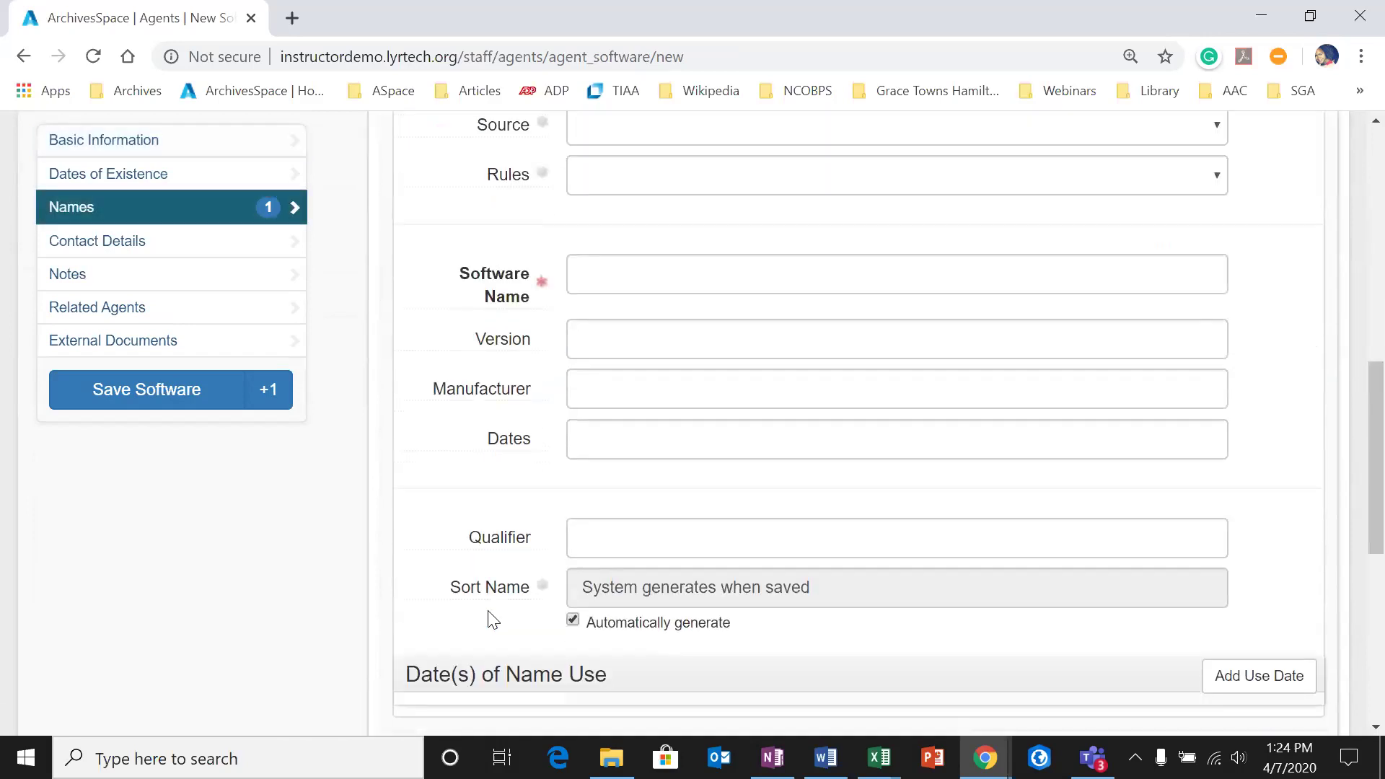
scroll(511, 596, up, 2)
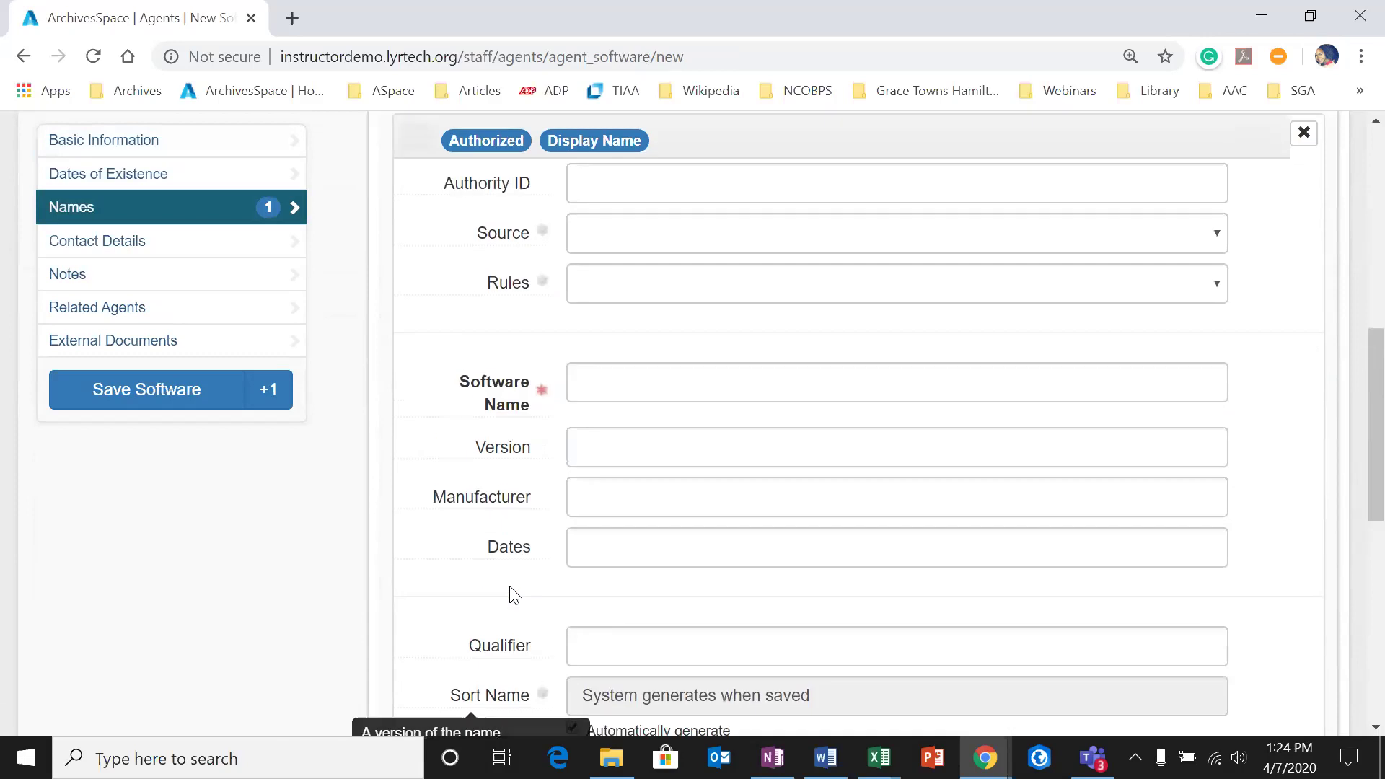
scroll(514, 596, up, 2)
mouse_move(430, 489)
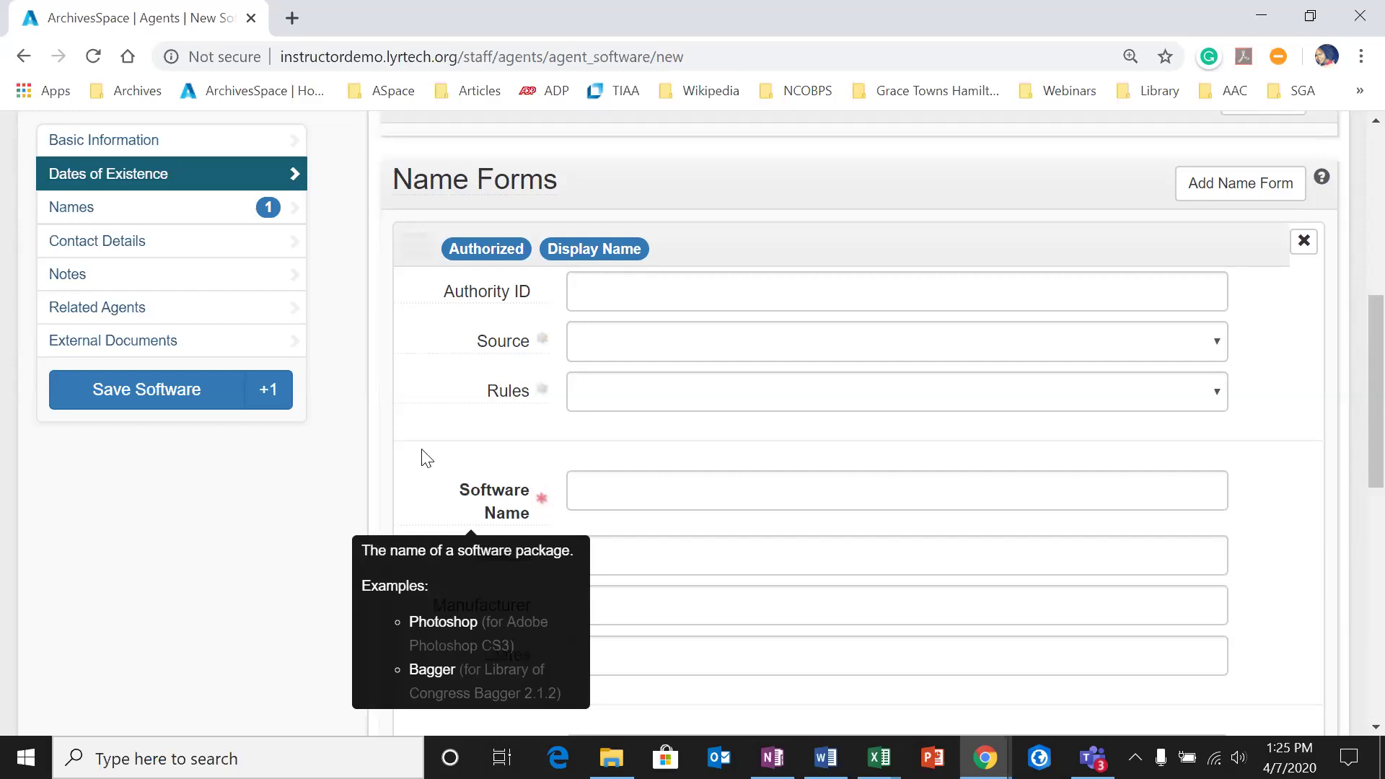
Step: Look over the software name form's Version, Manufacturer, Dates, Qualifier and Sort Name fields
scroll(462, 442, down, 2)
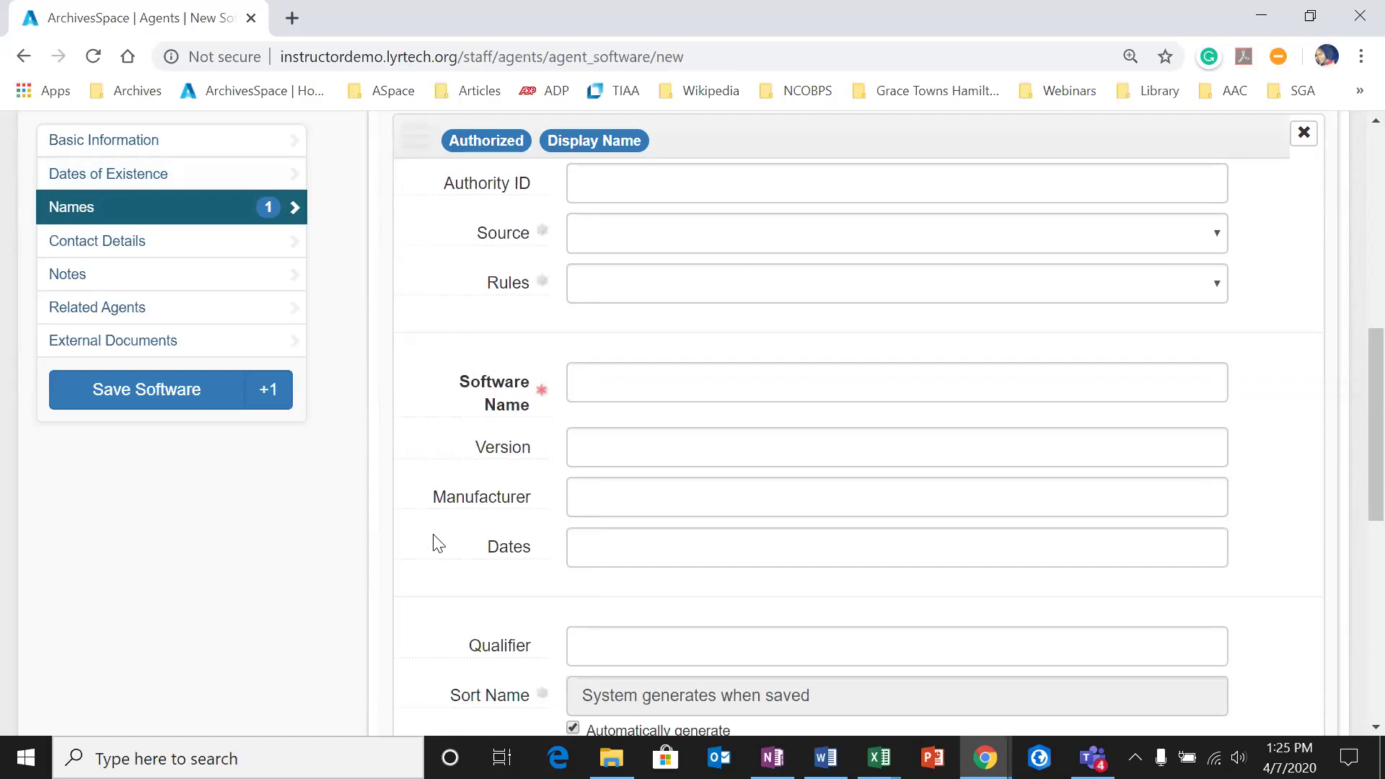
scroll(458, 375, up, 1)
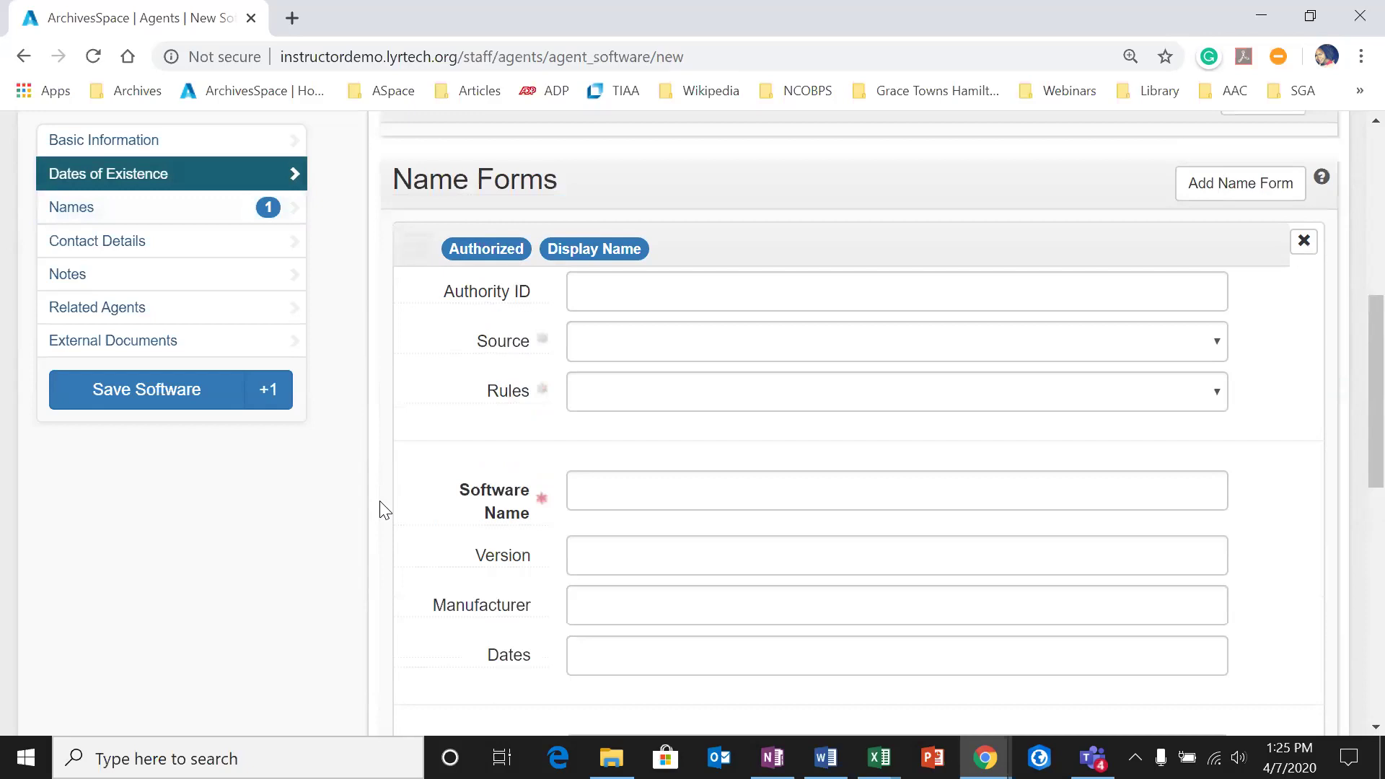
scroll(385, 510, down, 1)
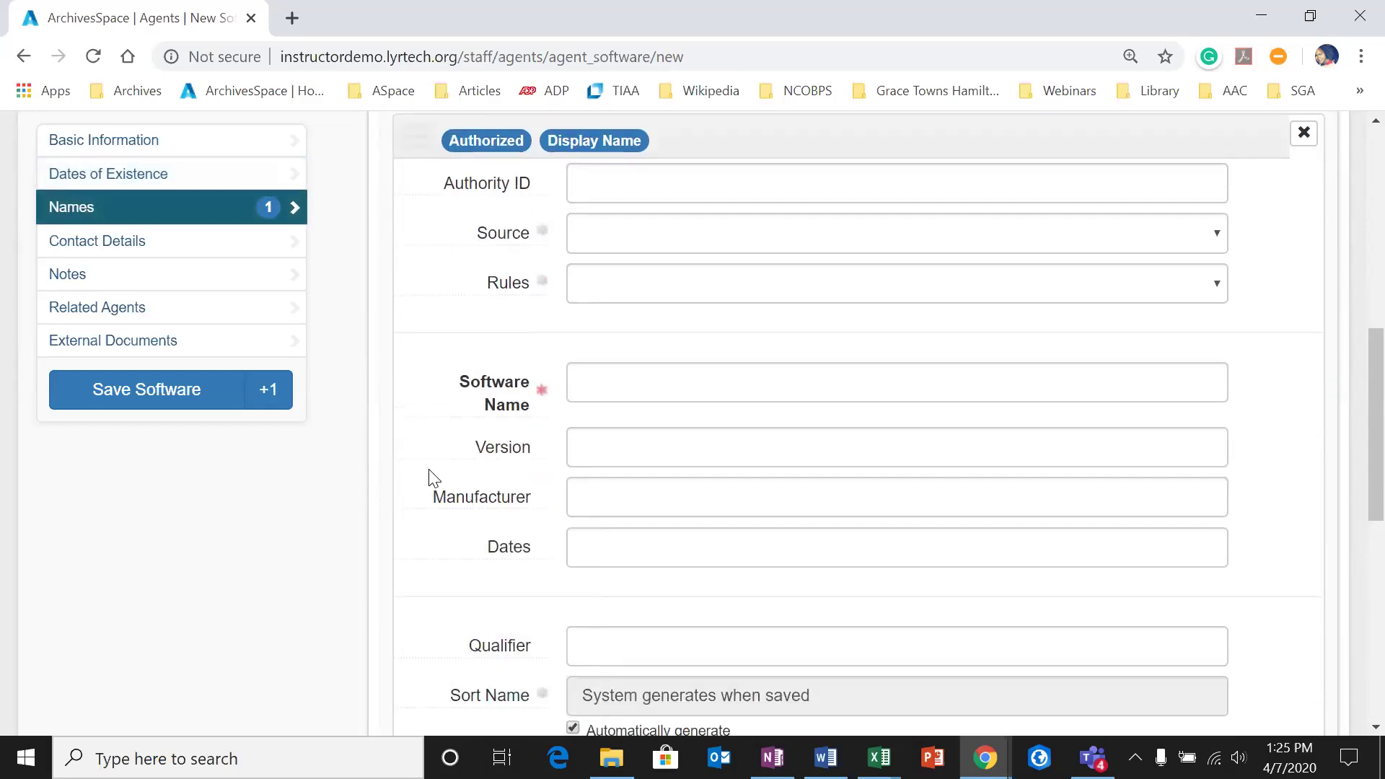
scroll(434, 478, down, 1)
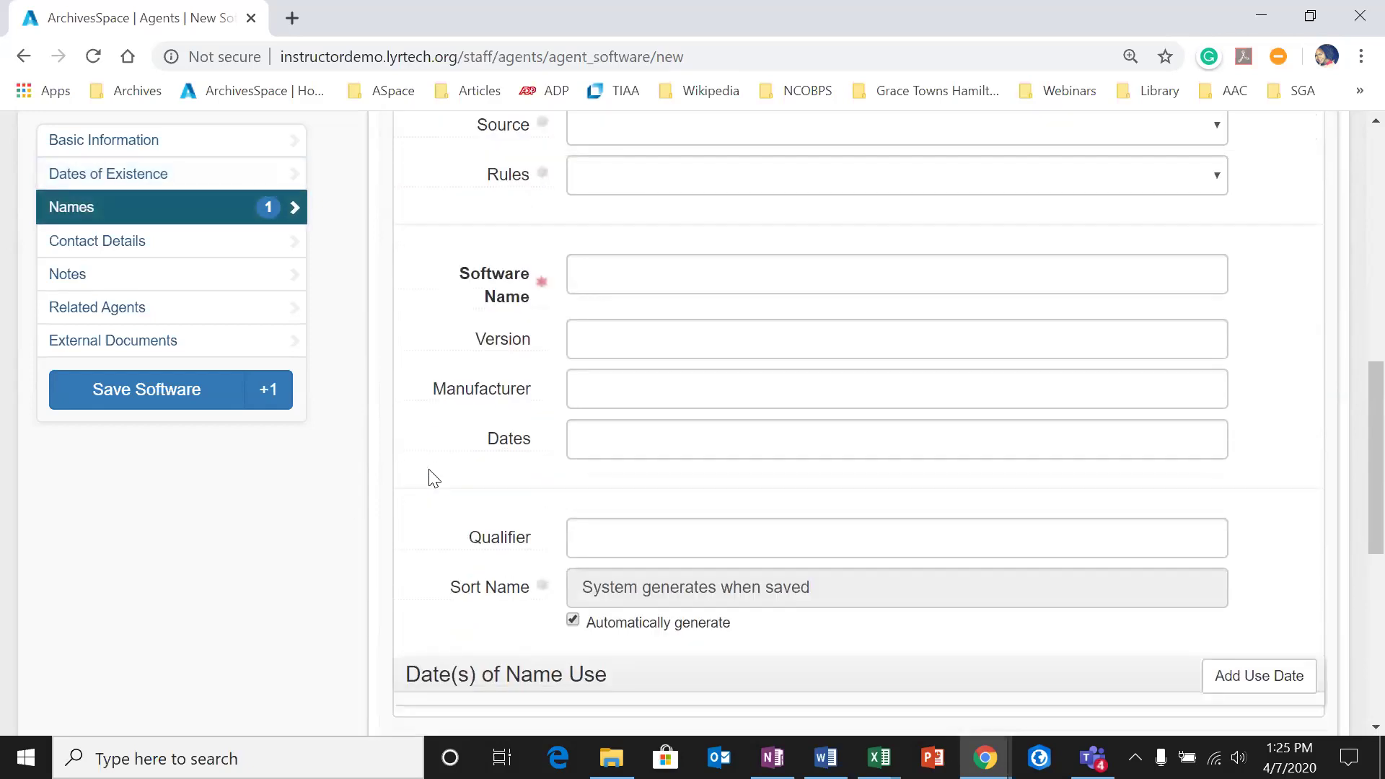
scroll(434, 479, down, 1)
scroll(436, 476, up, 2)
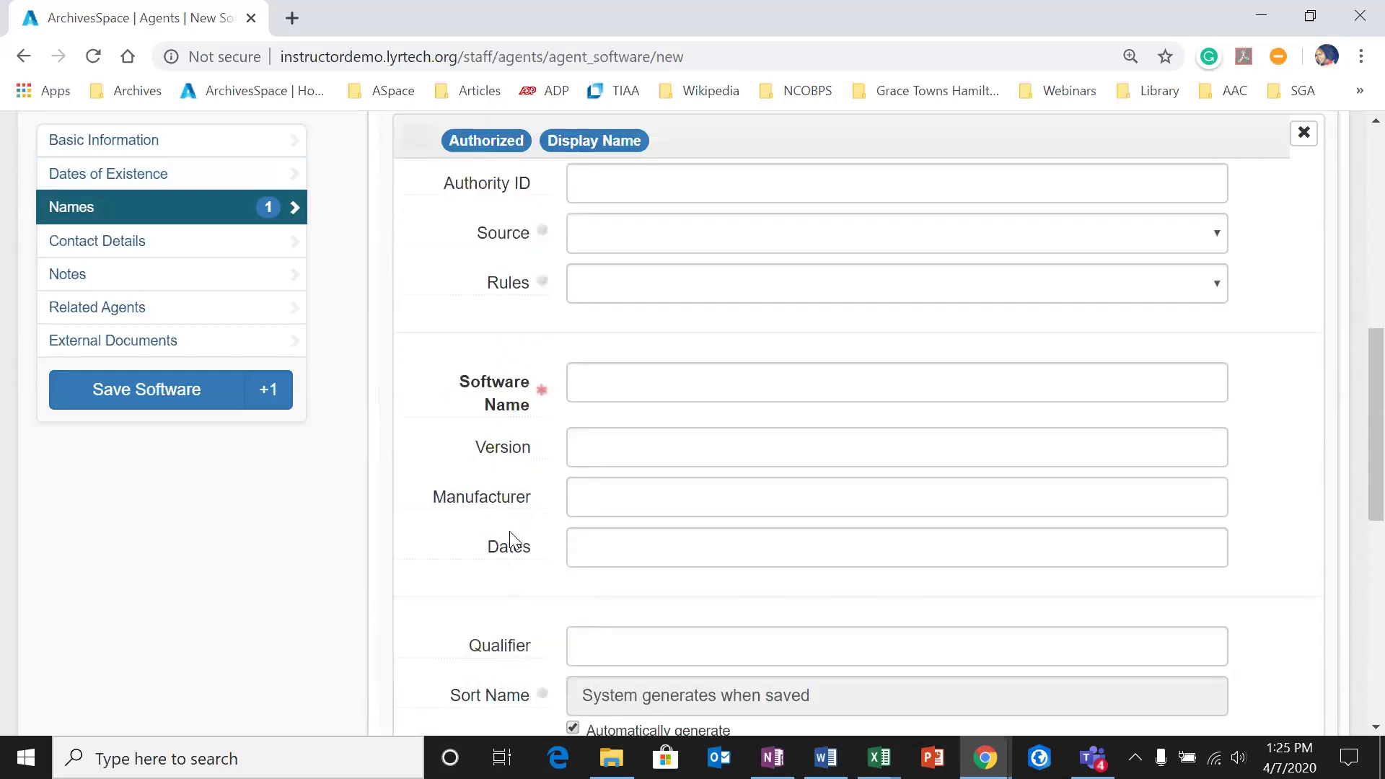
Step: Start a new agent record of type Person
scroll(442, 451, up, 9)
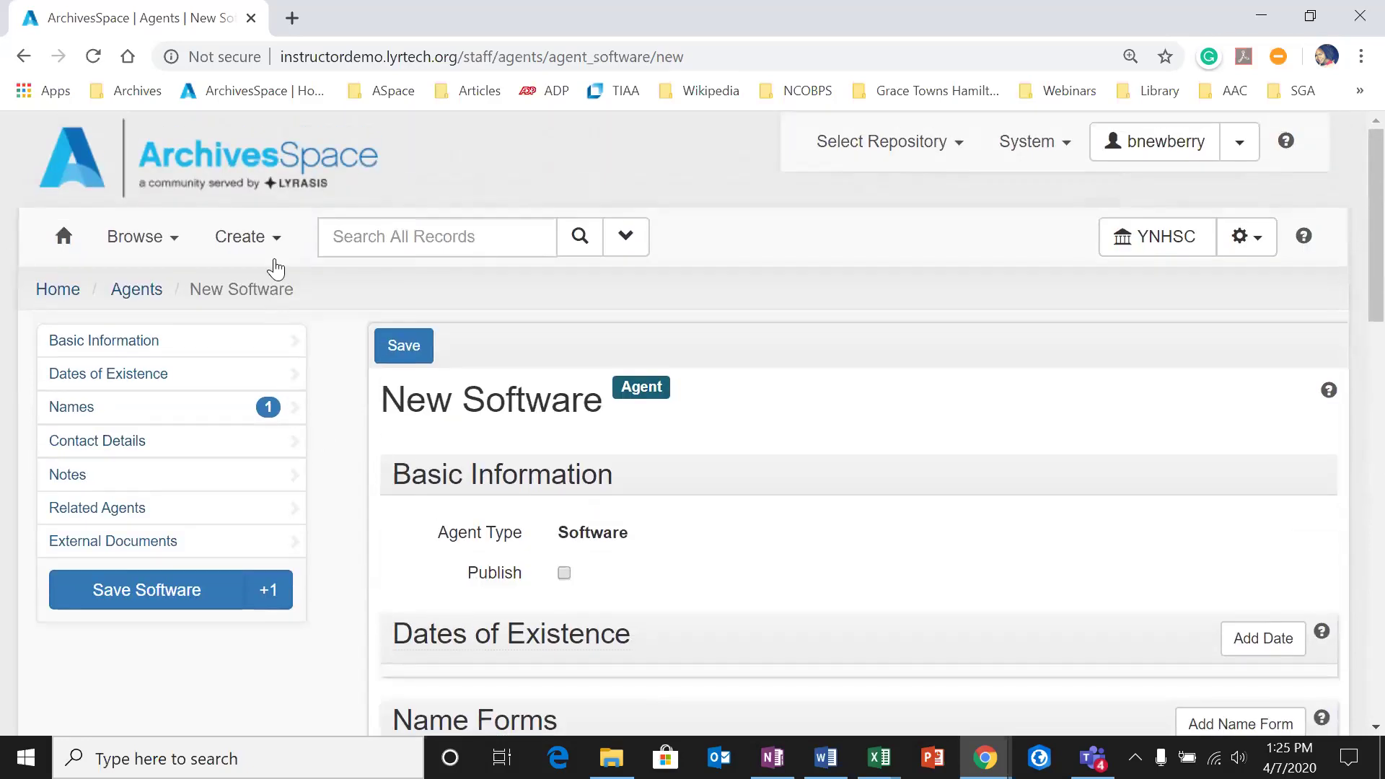
click(271, 249)
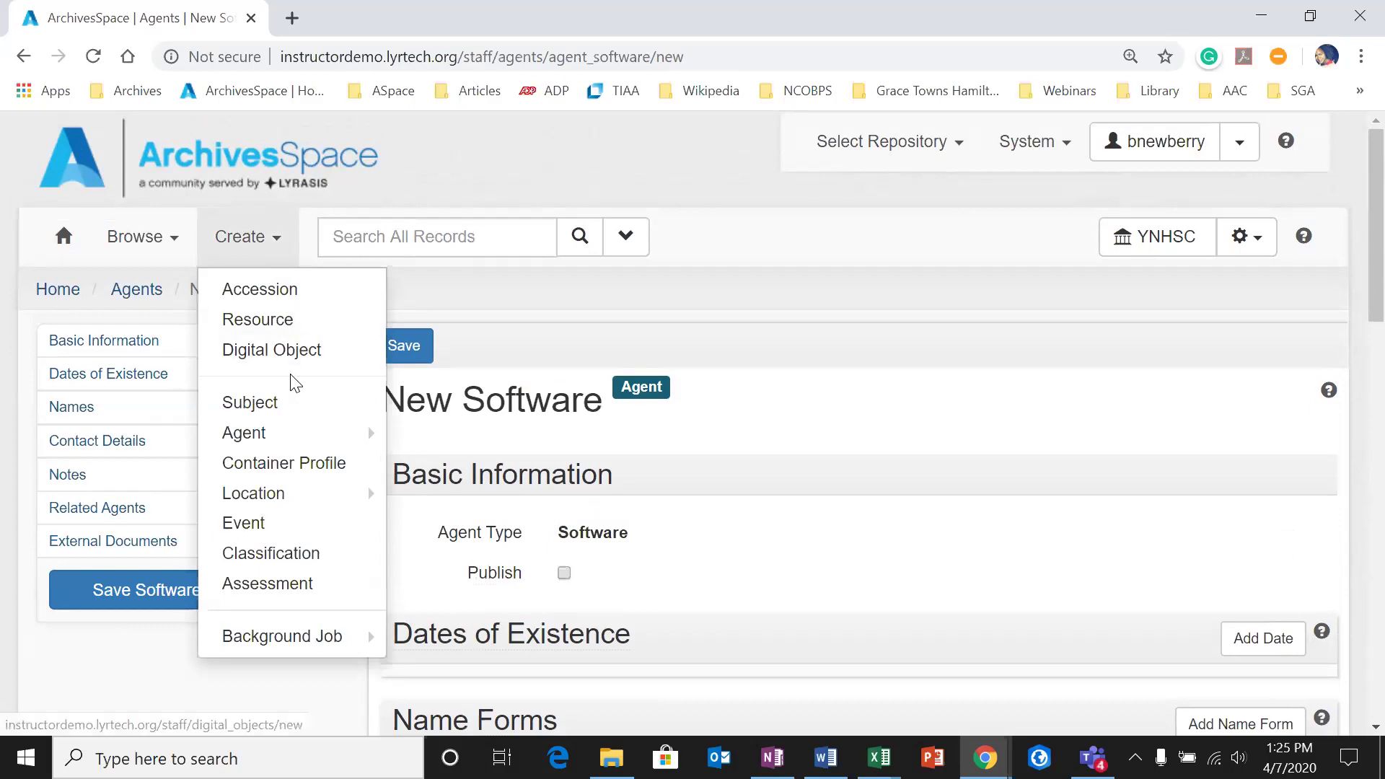
mouse_move(294, 437)
click(424, 443)
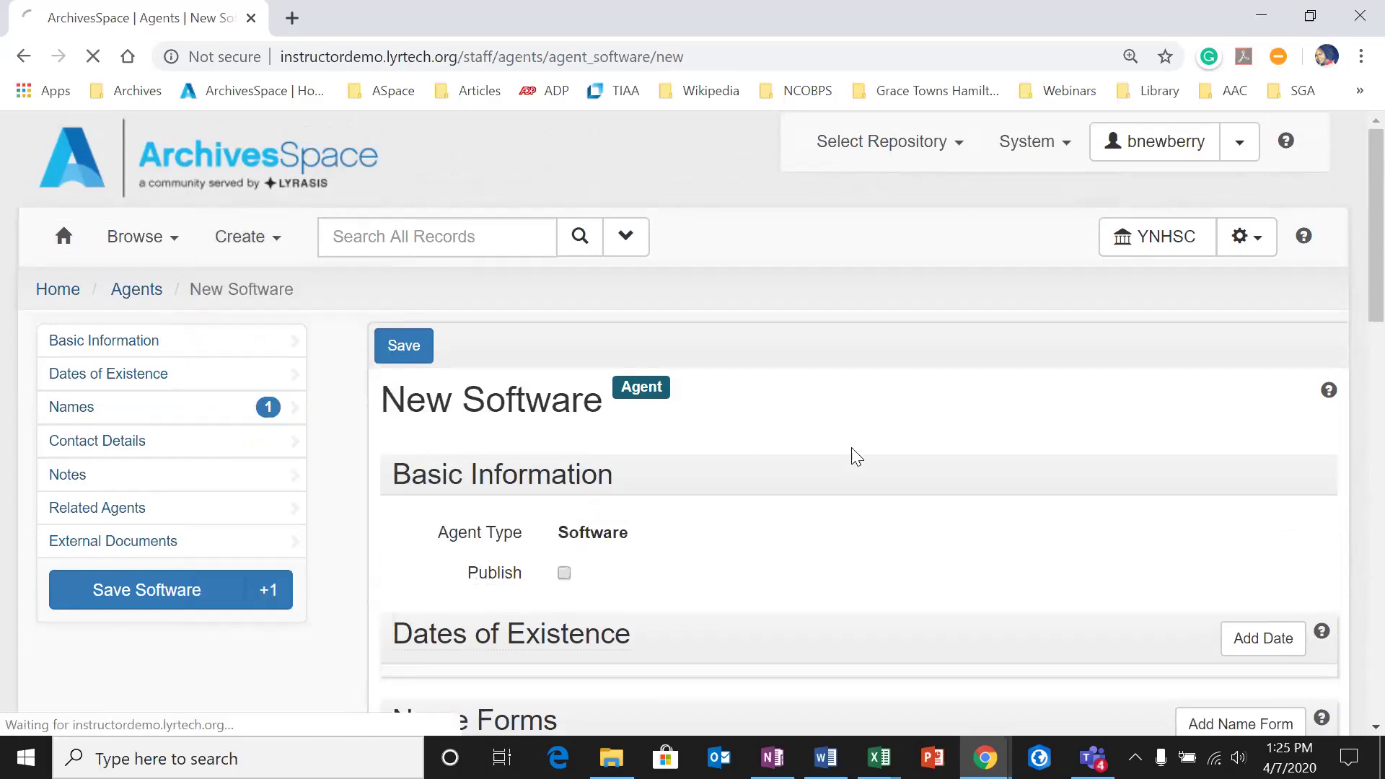
Step: Set the new person record to Publish in its basic information
scroll(875, 442, down, 1)
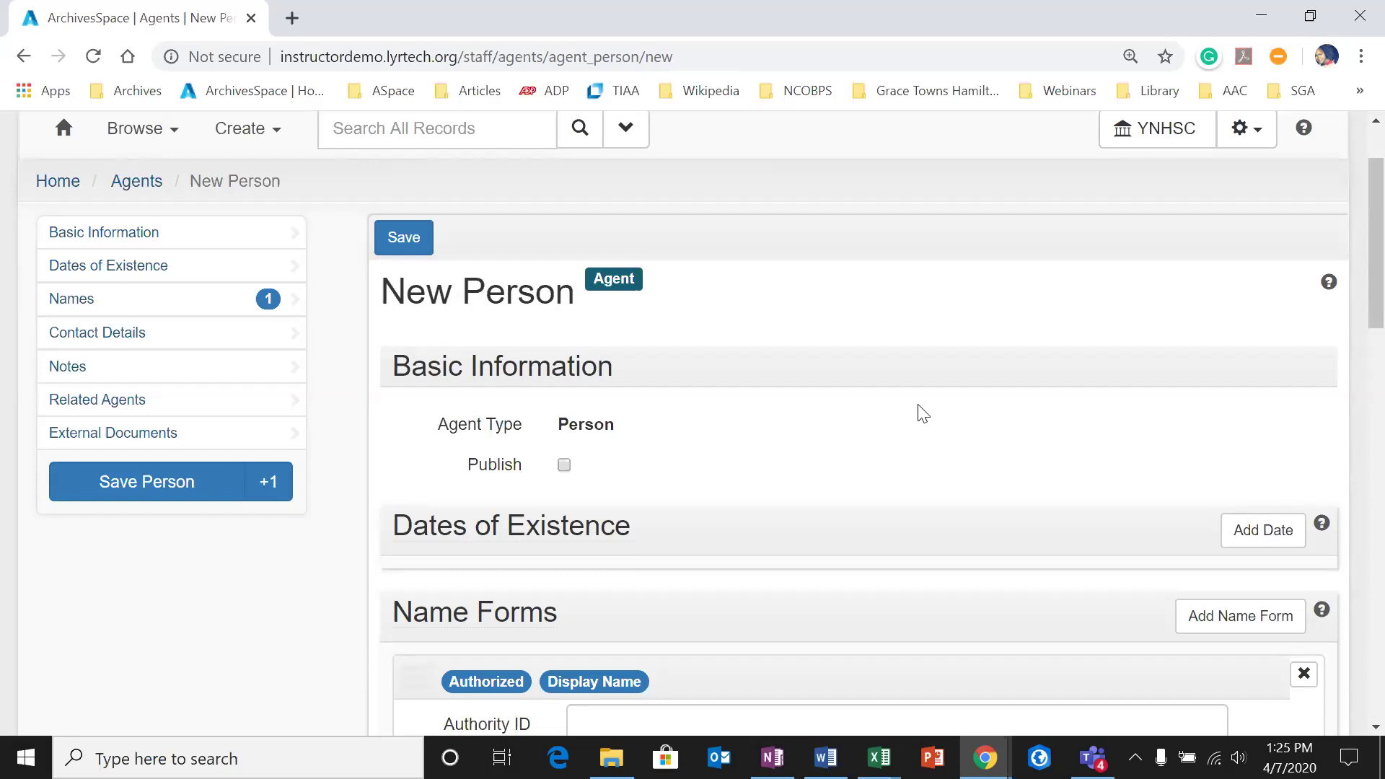
scroll(866, 390, down, 2)
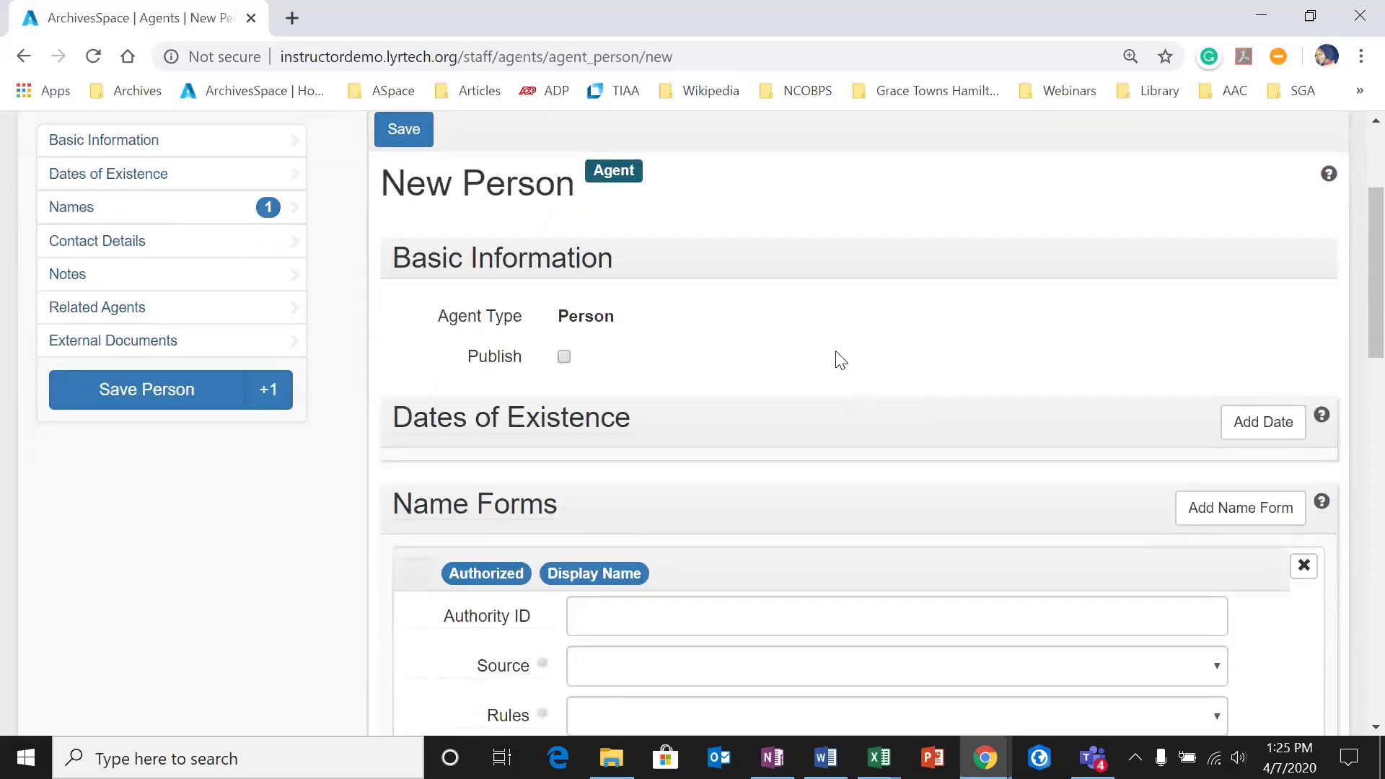
scroll(838, 356, down, 2)
scroll(642, 285, up, 2)
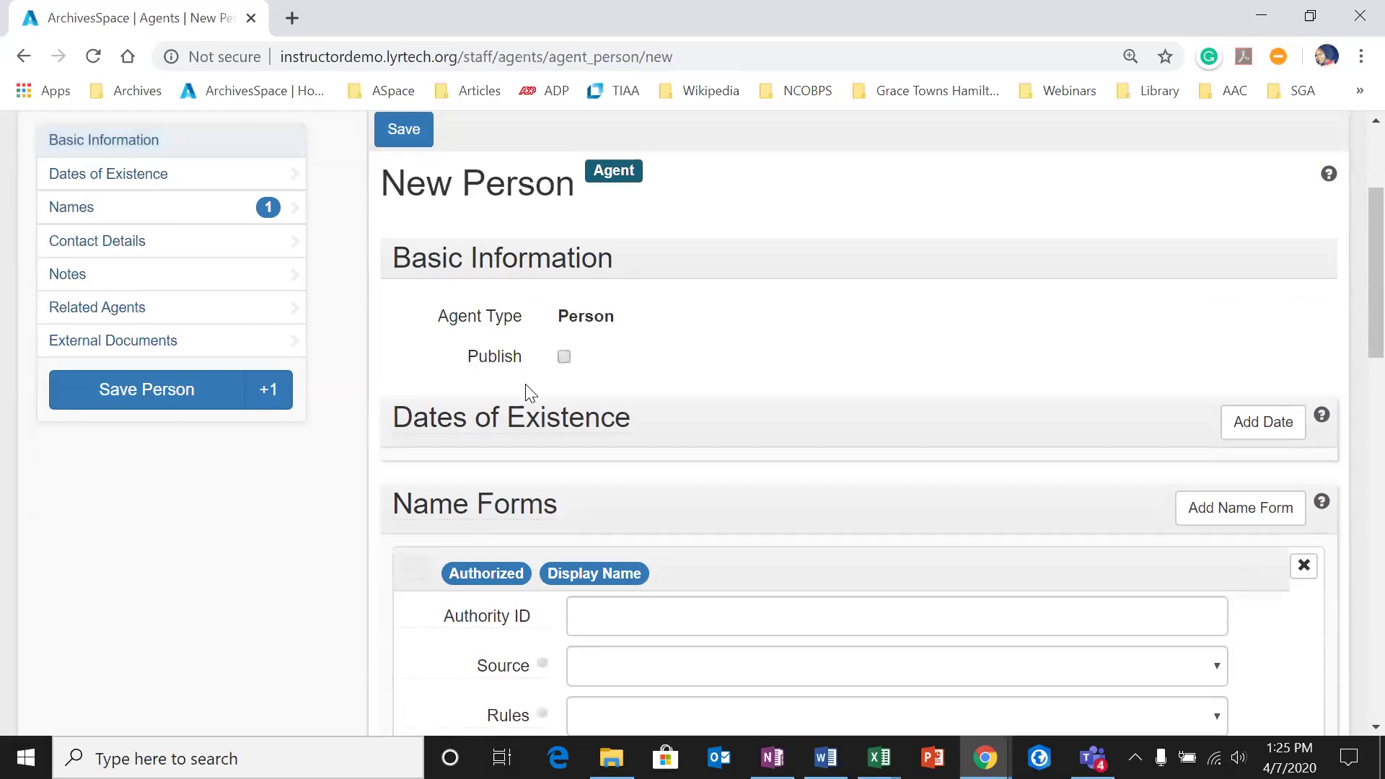
click(565, 358)
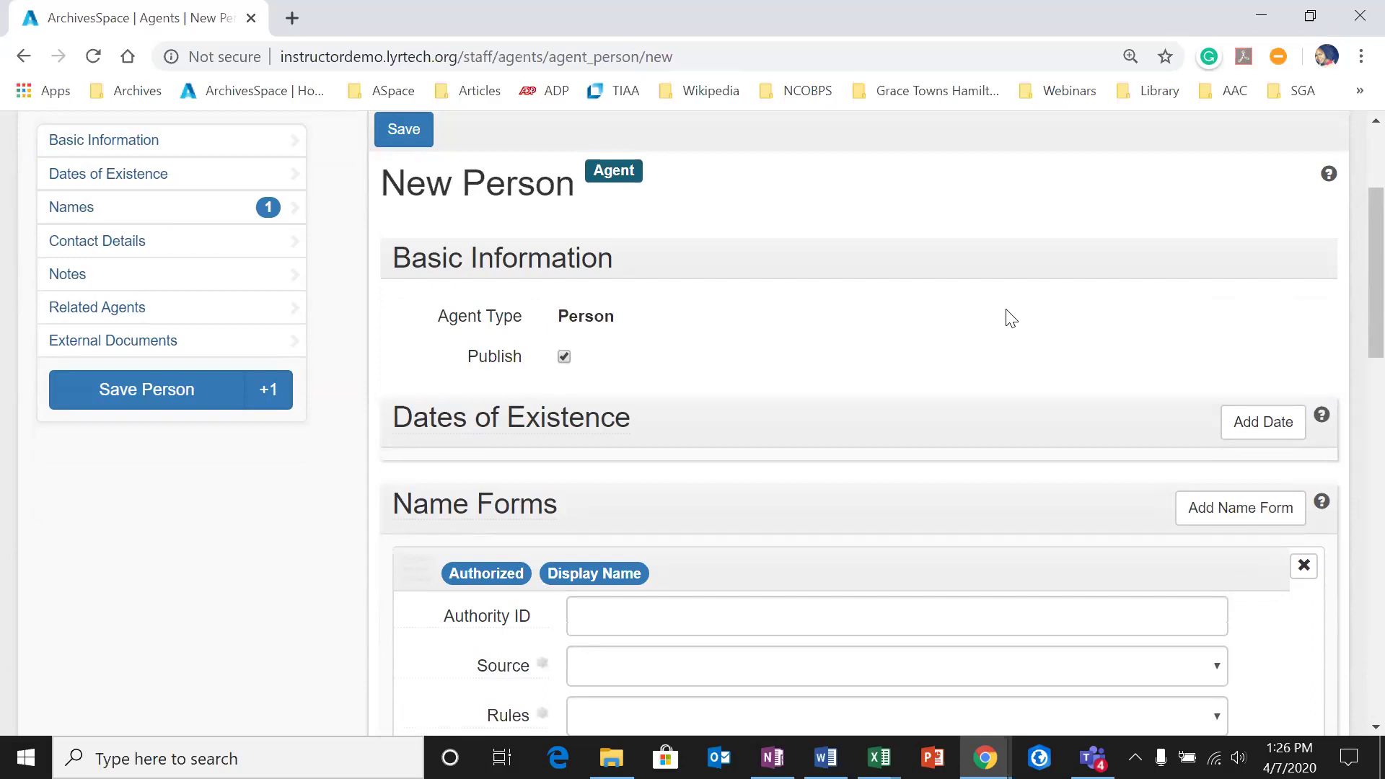
Step: Search the web for "loc authorities" in a new browser tab and open the Library of Congress Authorities search page
scroll(1010, 319, down, 1)
scroll(989, 324, up, 1)
click(293, 18)
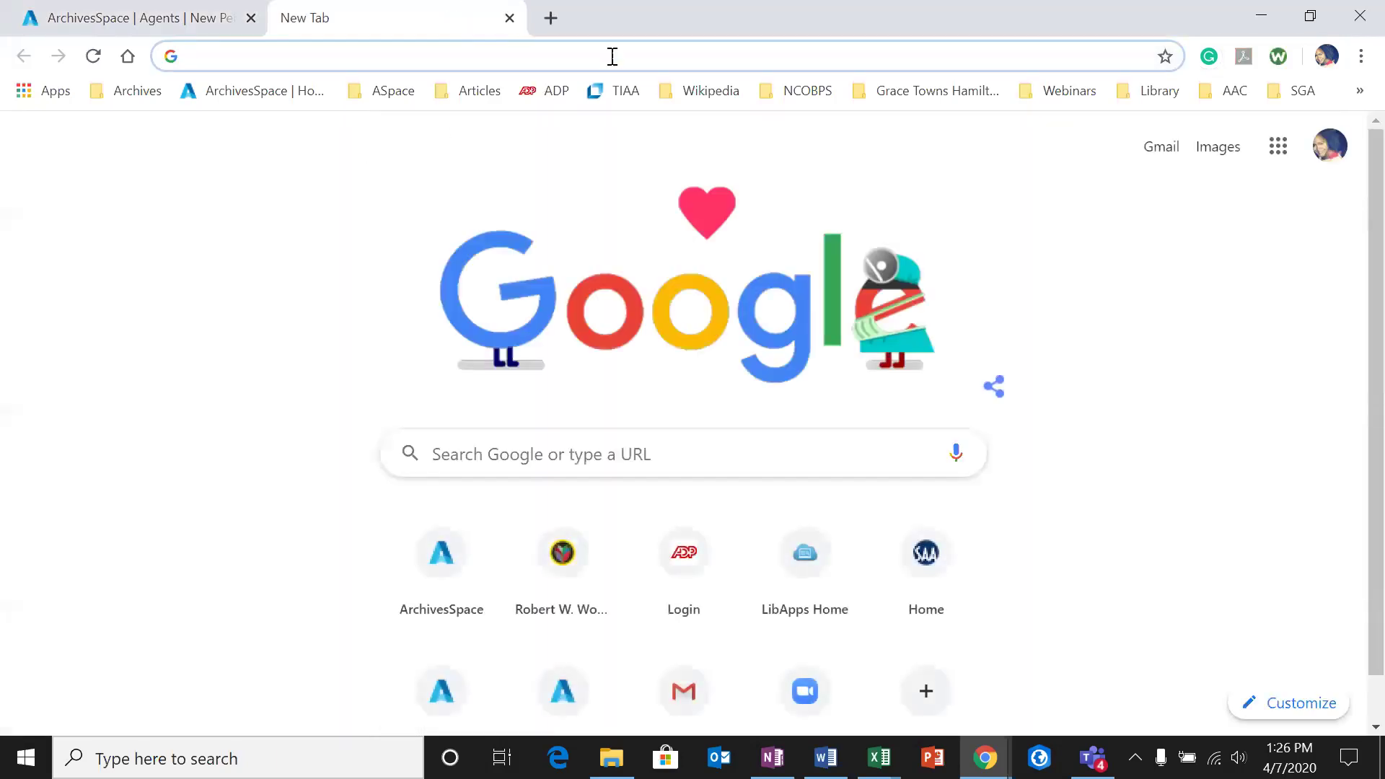
text(loc a)
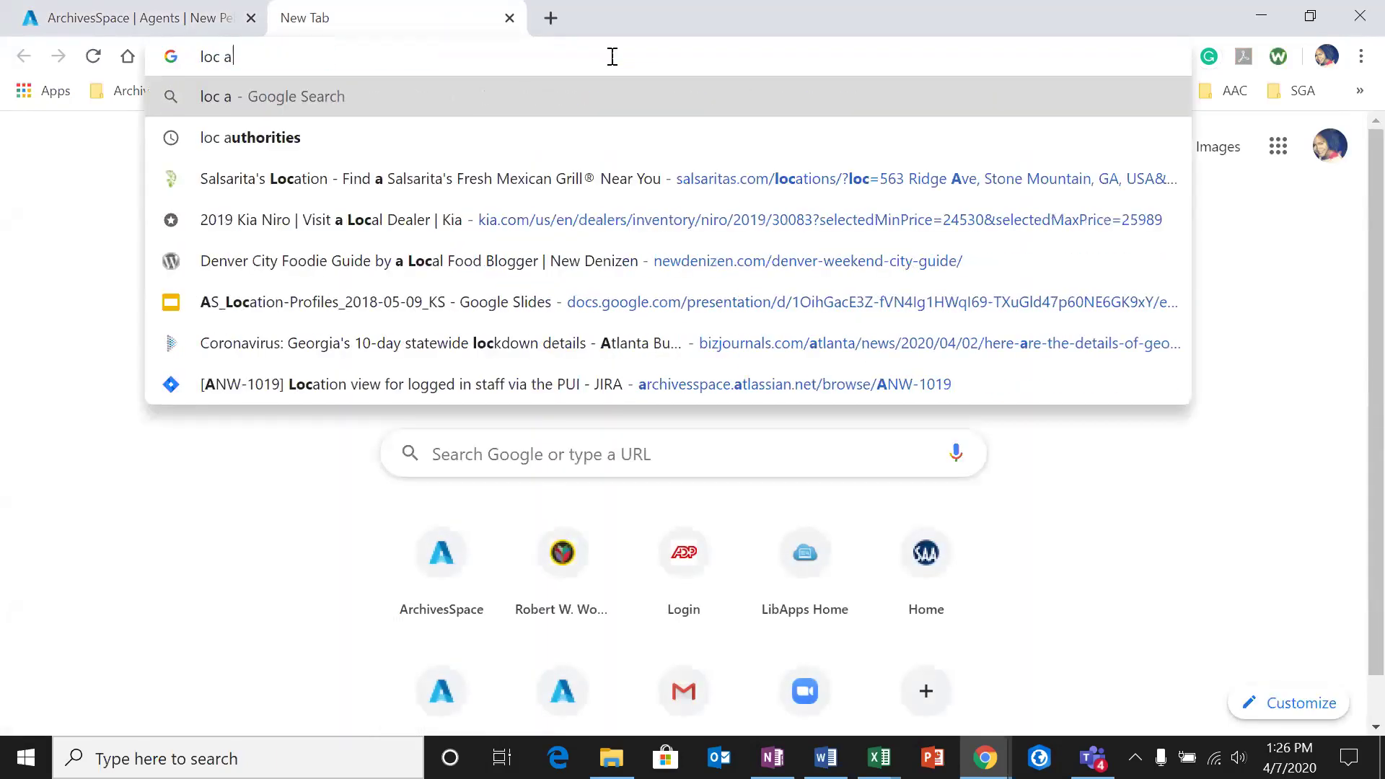
text(uth)
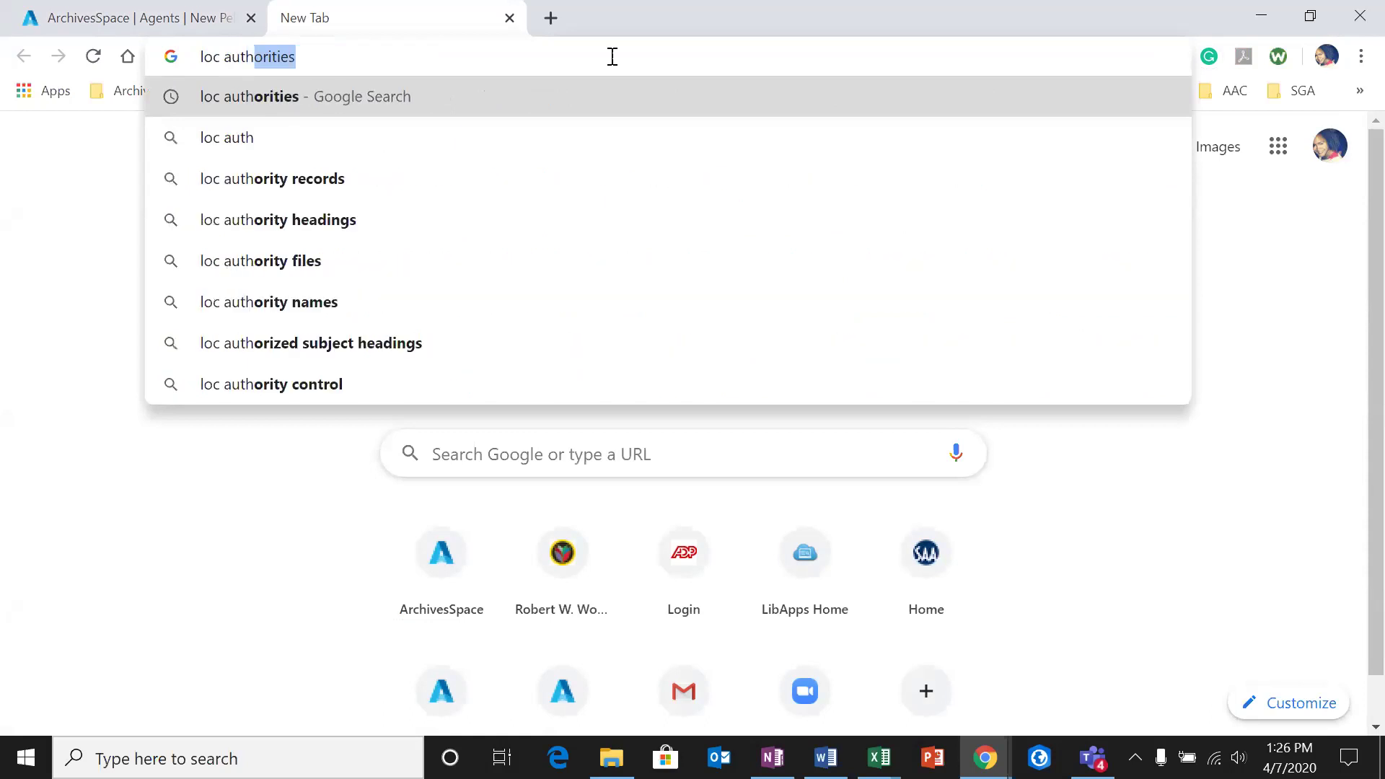
key(Return)
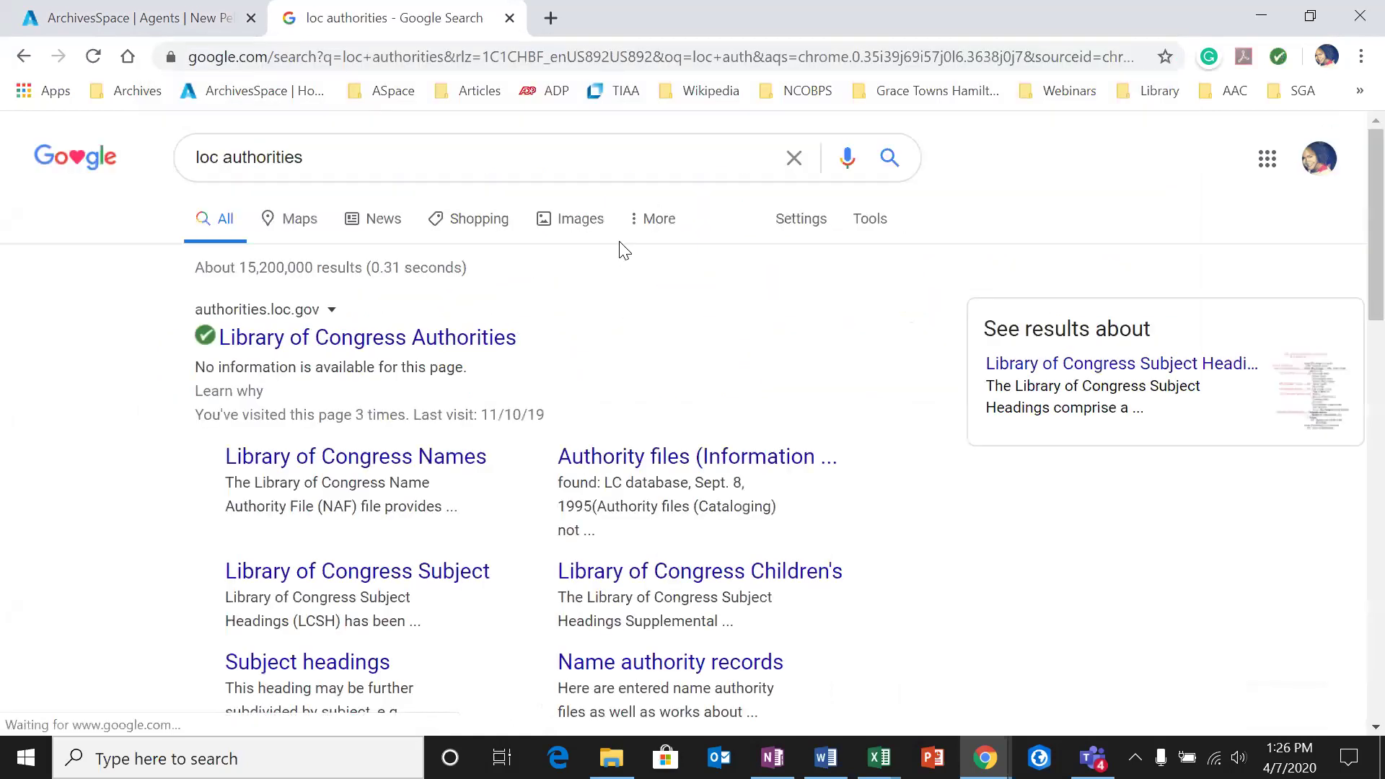
click(446, 338)
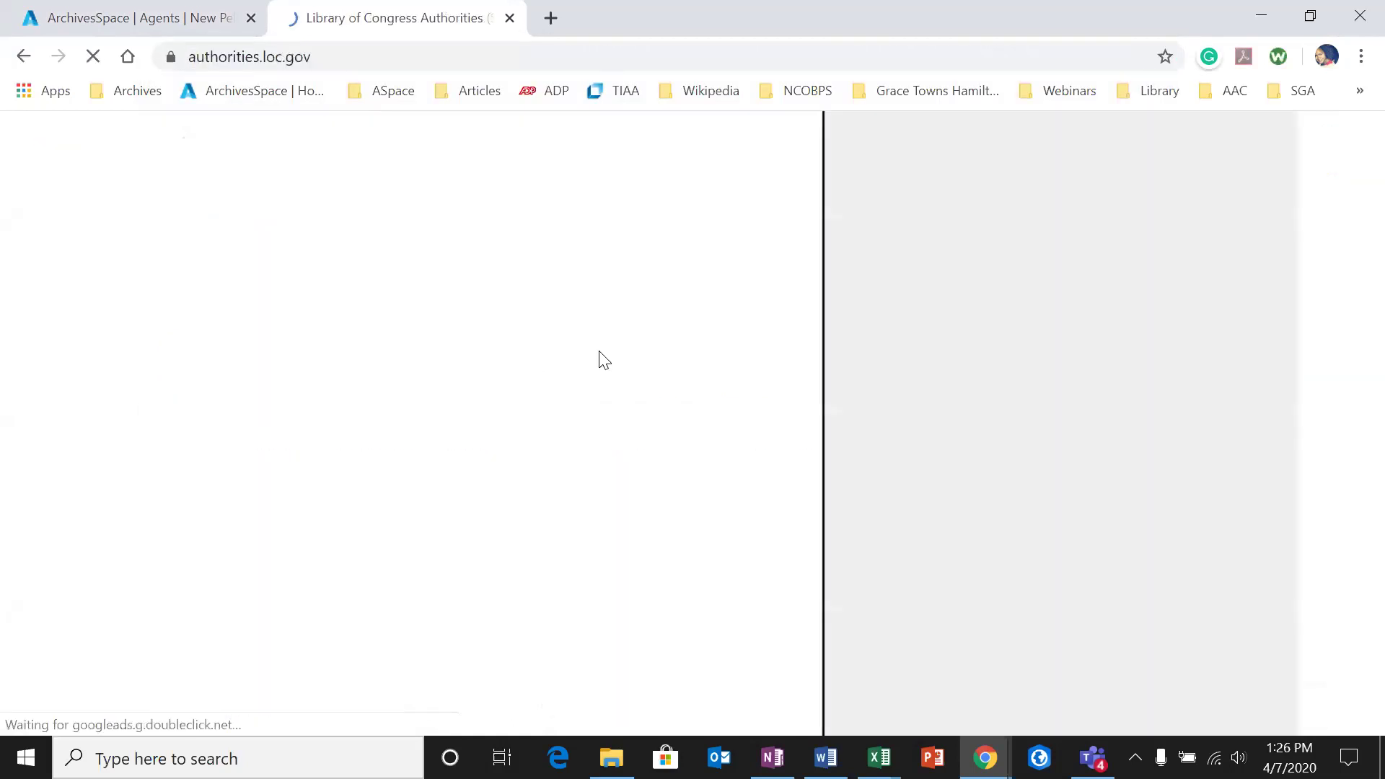
click(563, 388)
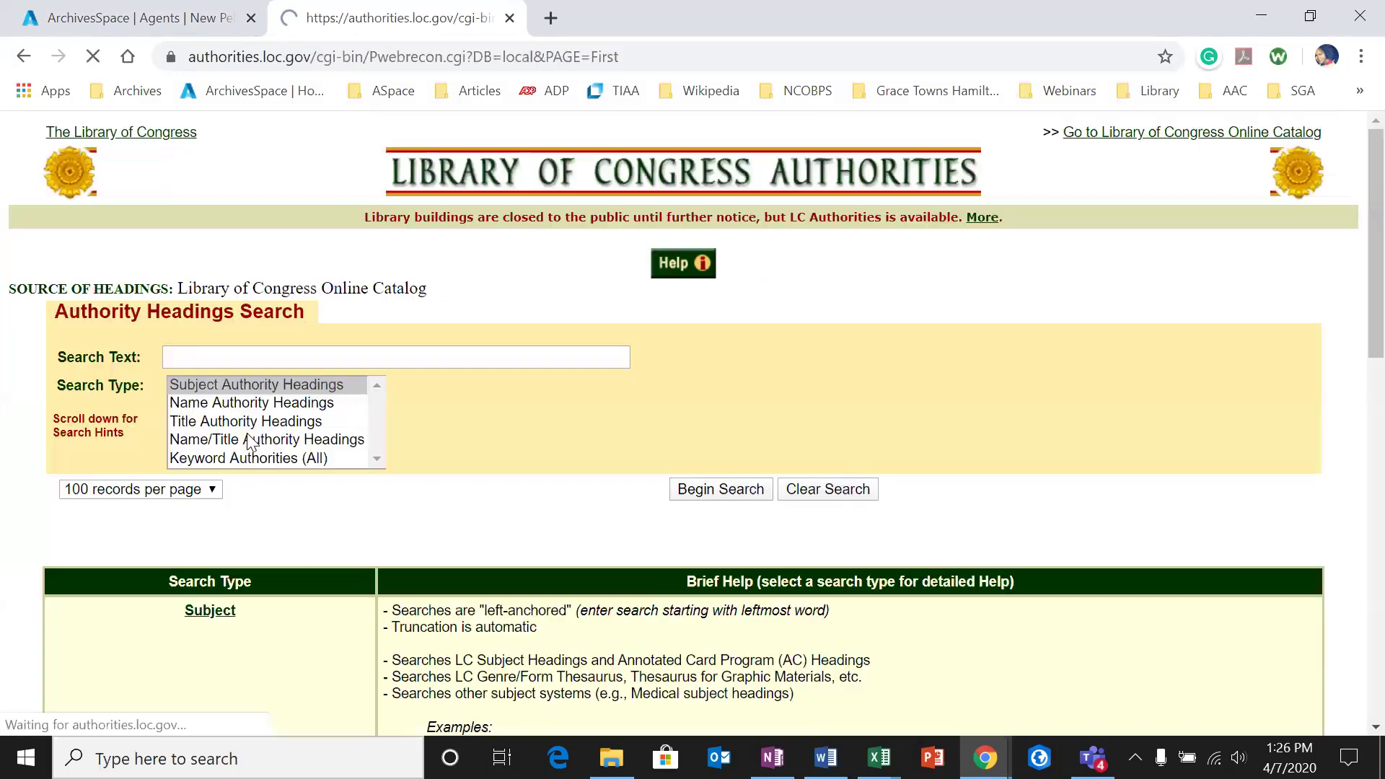
Step: Search the Name Authority Headings for the person's name, entered with the surname first
click(270, 406)
click(296, 361)
text(m)
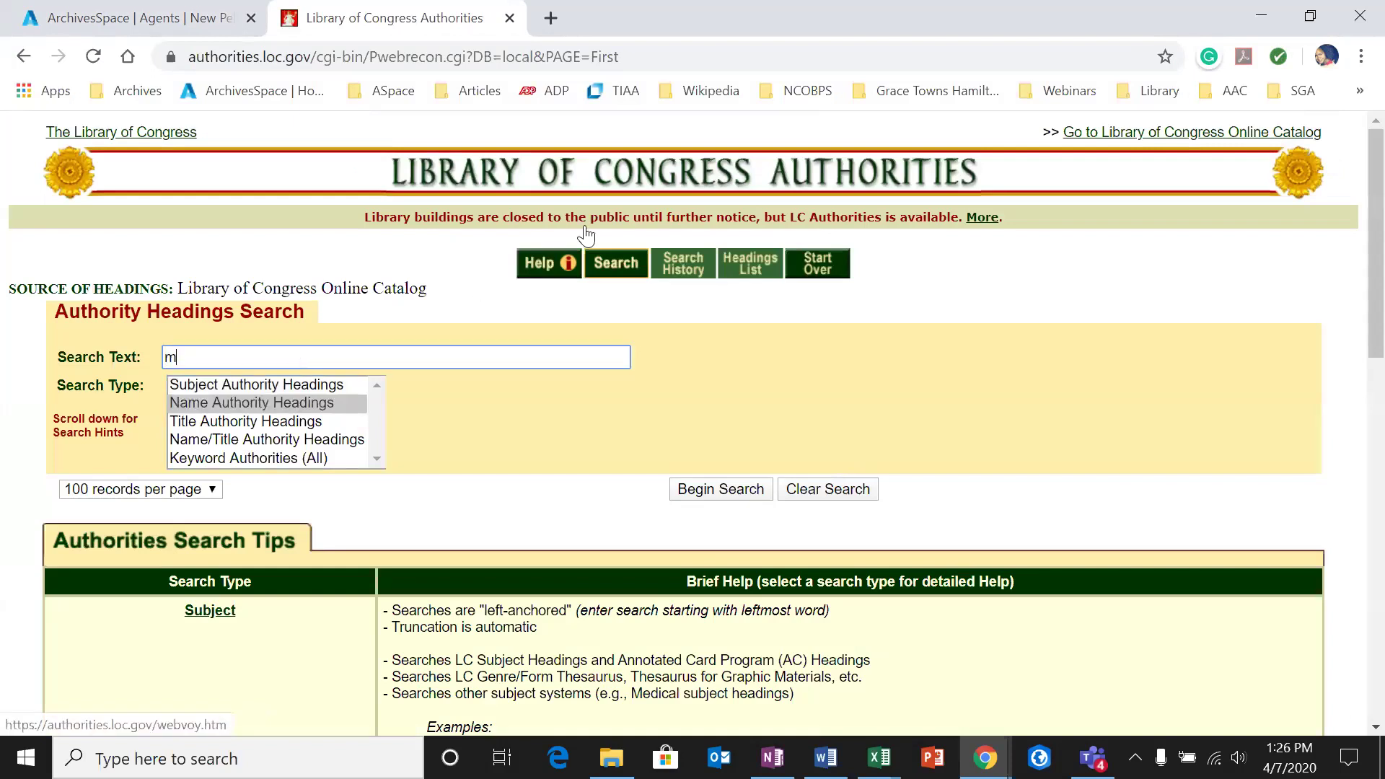
text(urphy, josephine)
key(Return)
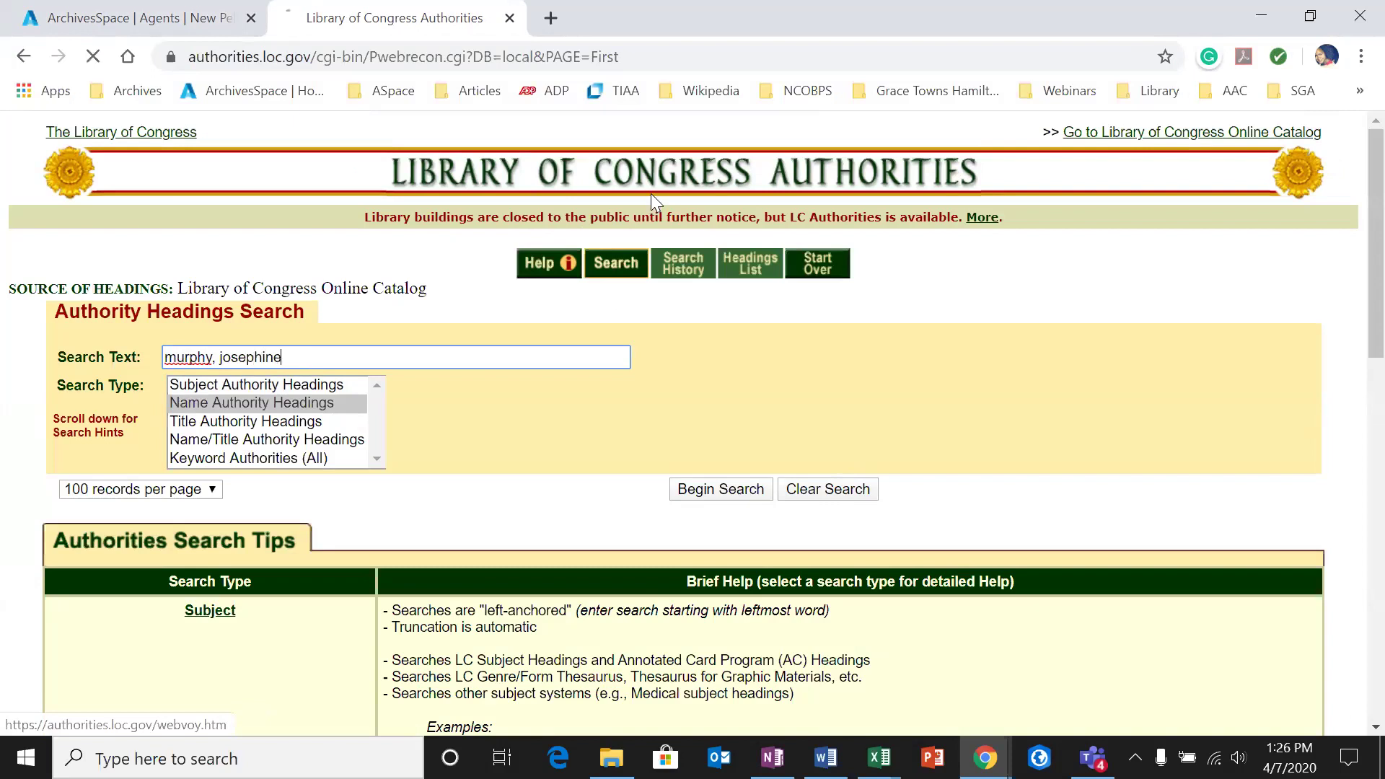
Step: Open the authority record of the first authorized heading in the results and read its MARC display
scroll(581, 466, down, 3)
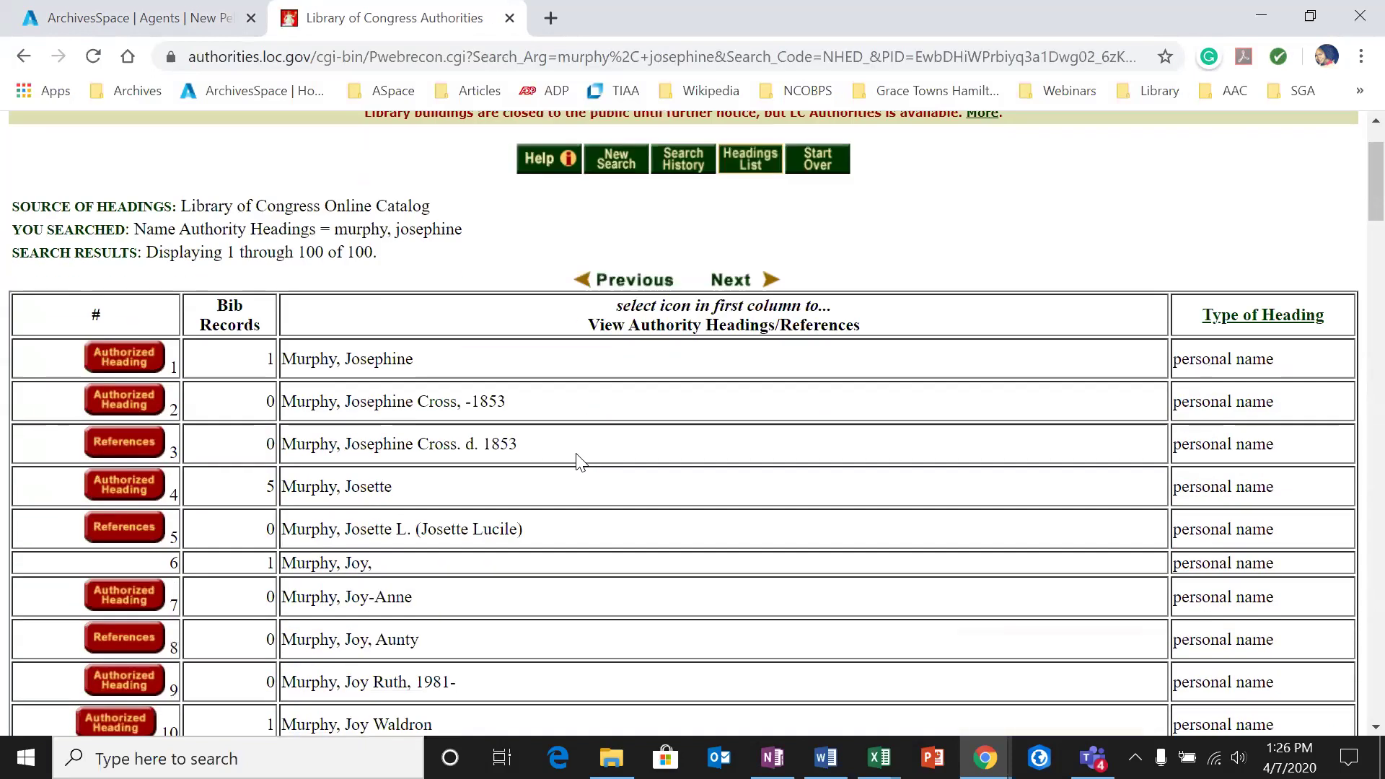
scroll(585, 482, up, 1)
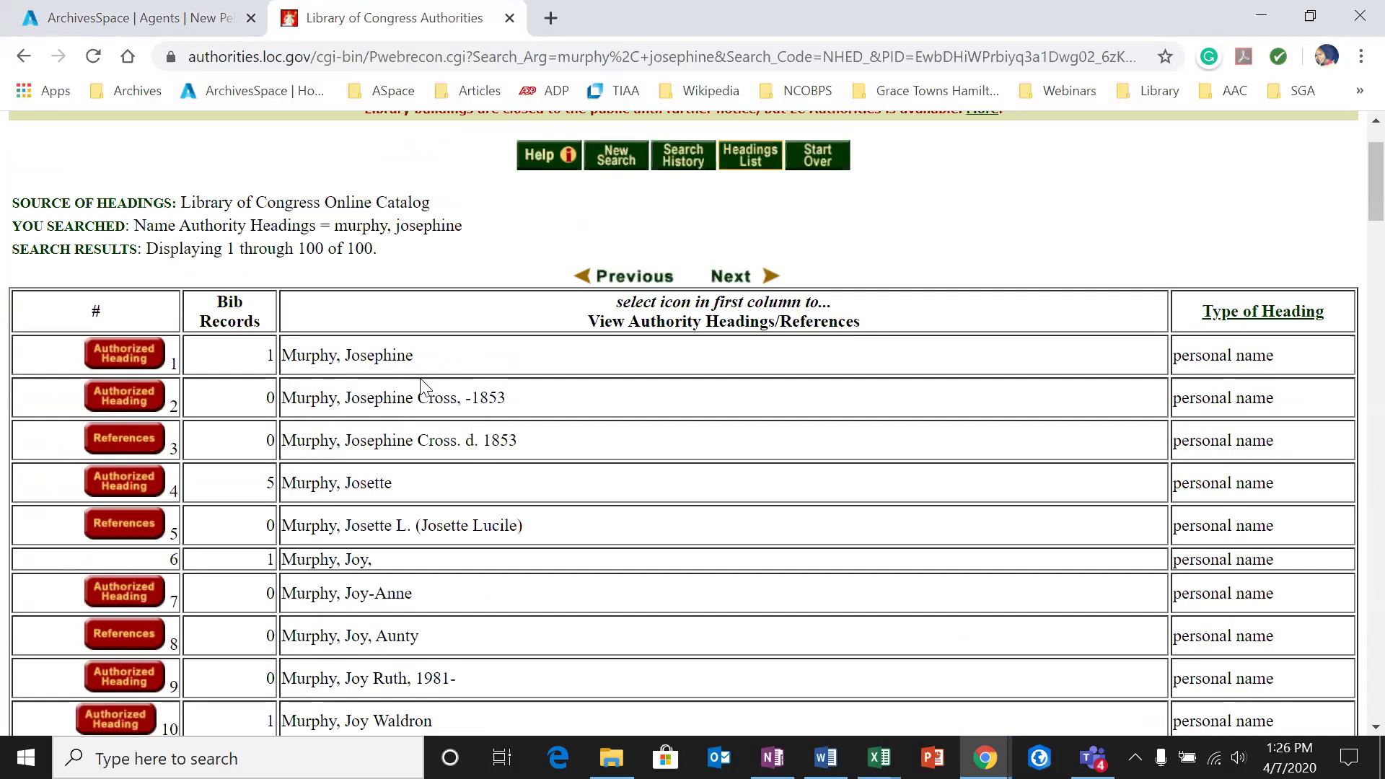
scroll(442, 338, up, 1)
scroll(446, 344, up, 2)
scroll(381, 453, down, 2)
click(127, 363)
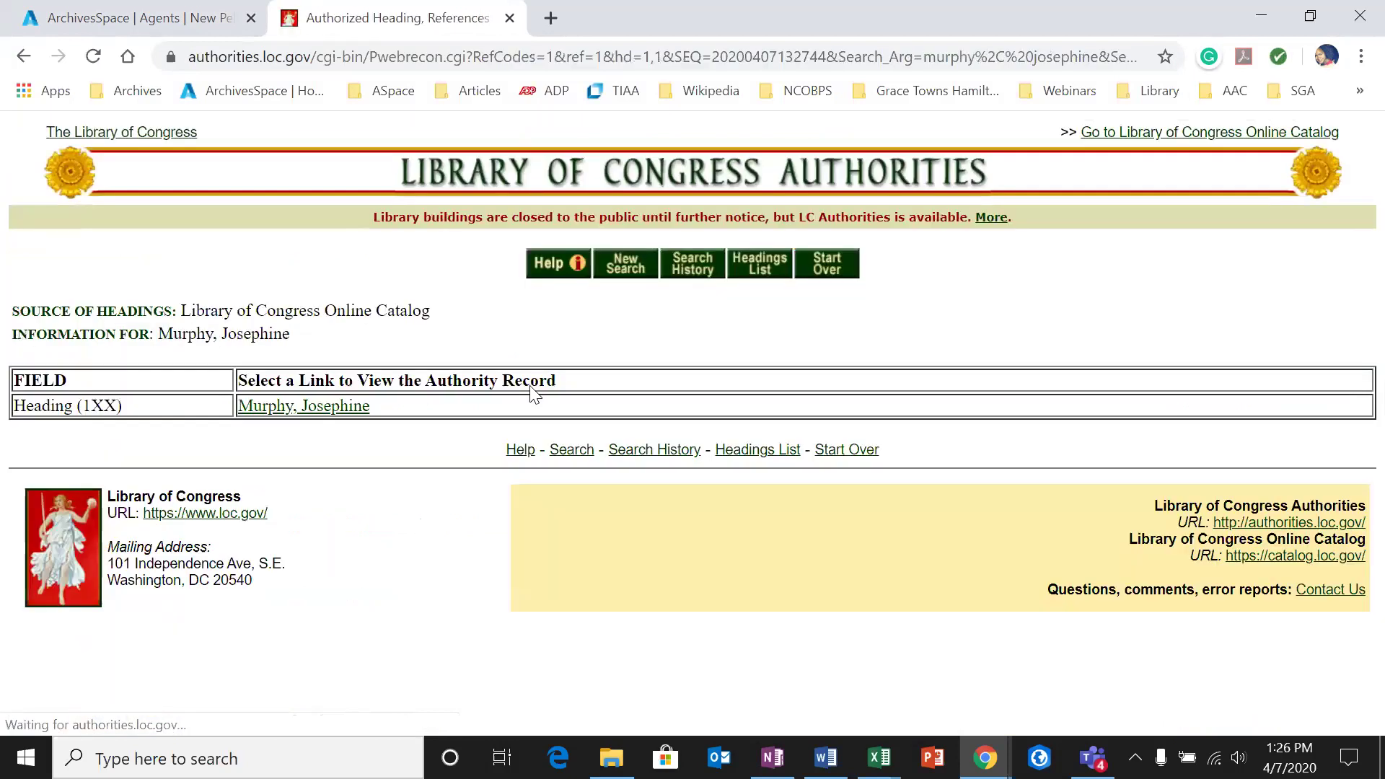
click(317, 408)
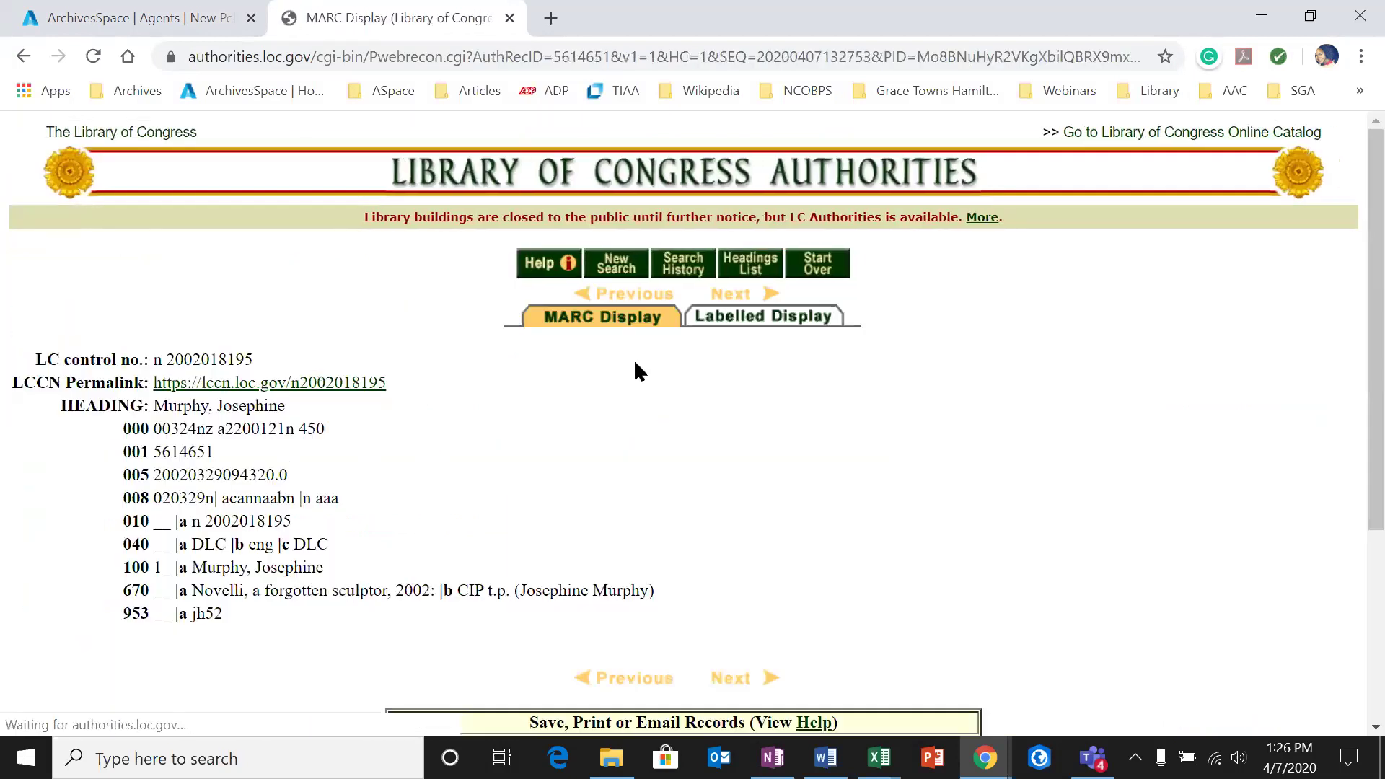
scroll(633, 382, down, 1)
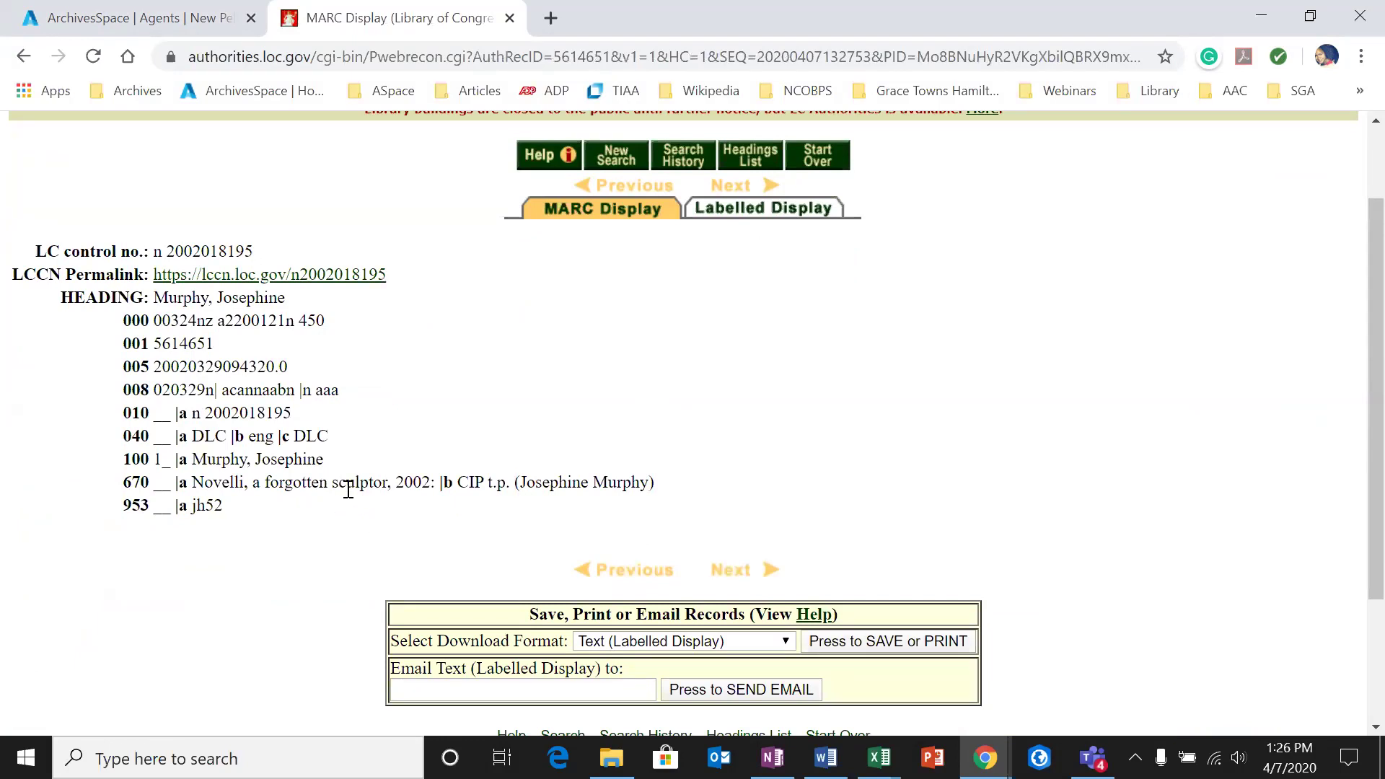
scroll(419, 462, up, 1)
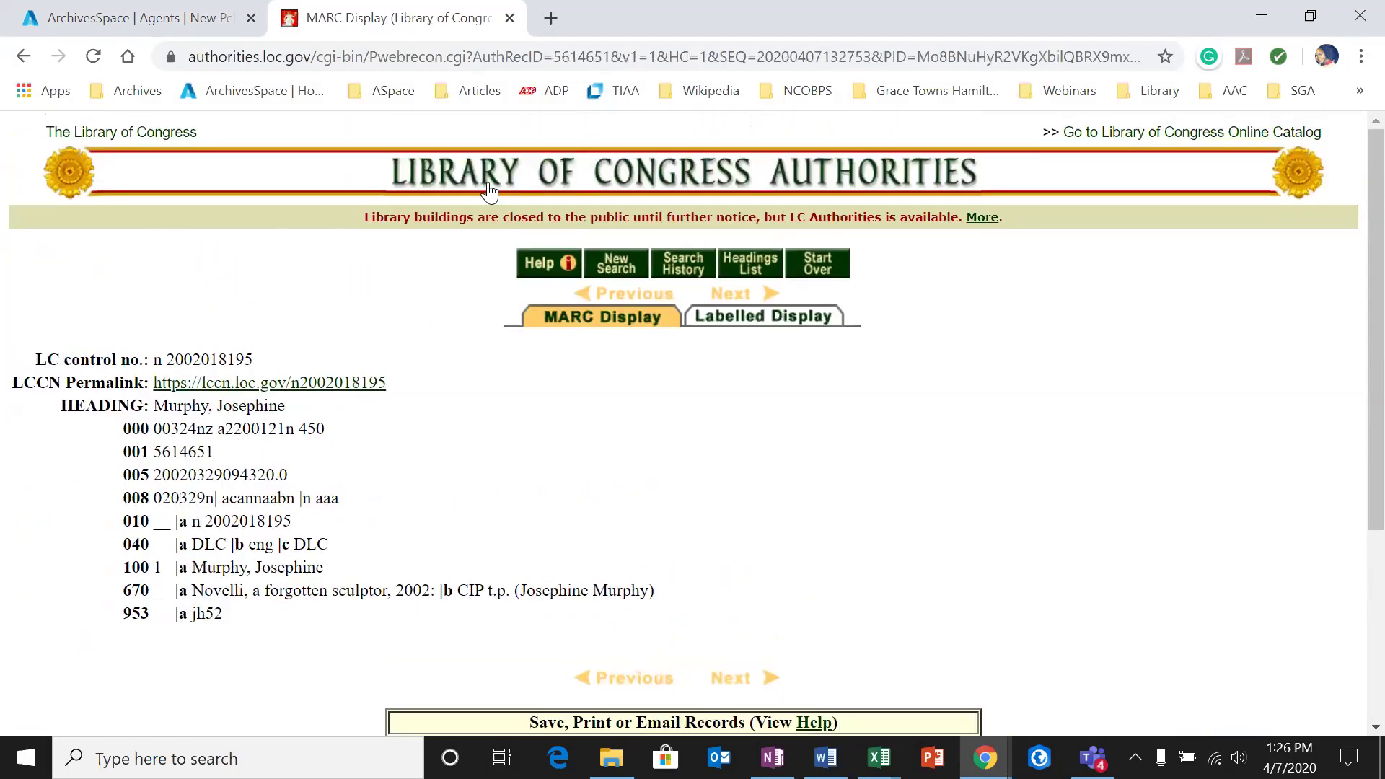
Step: Return to the new person record in ArchivesSpace and set the name form's Source to Local sources
click(181, 18)
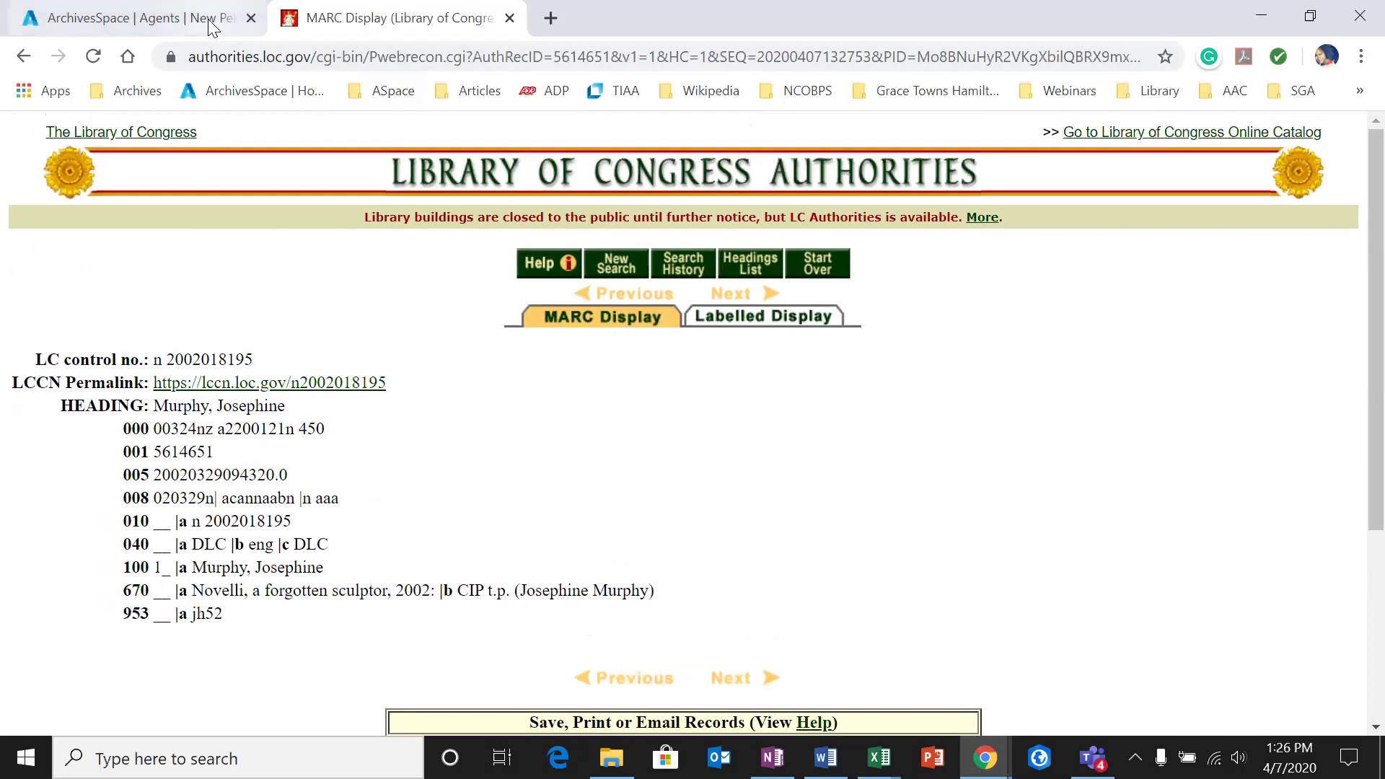
scroll(397, 529, down, 2)
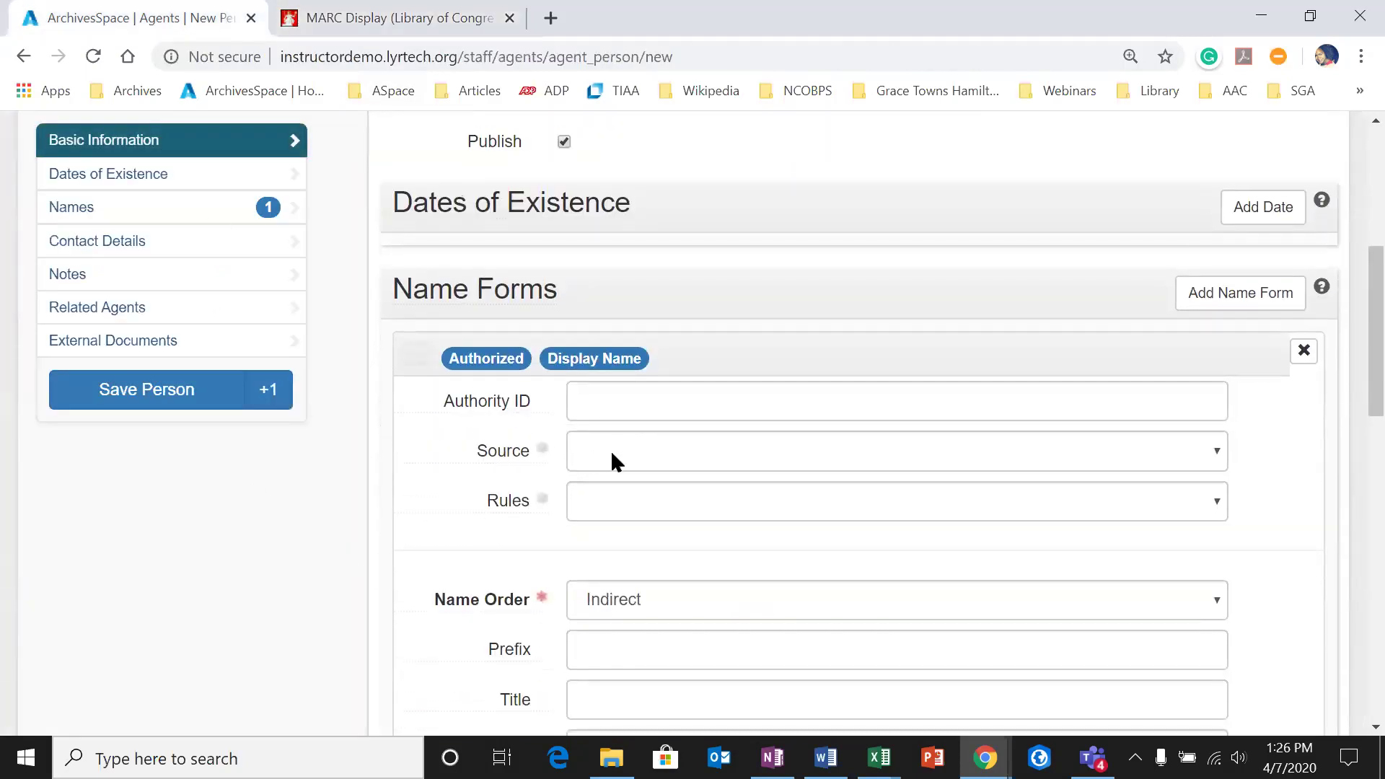
scroll(610, 450, up, 2)
scroll(676, 545, down, 1)
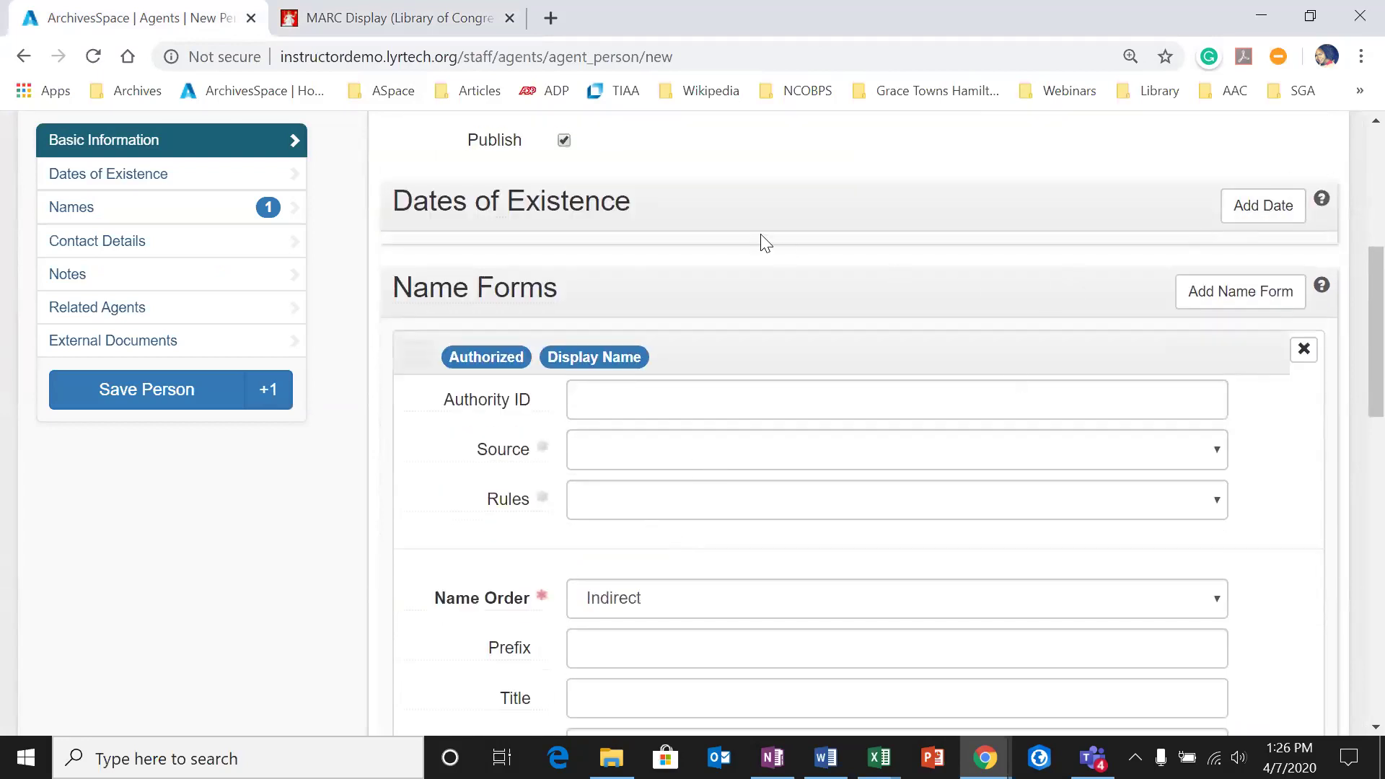
click(655, 468)
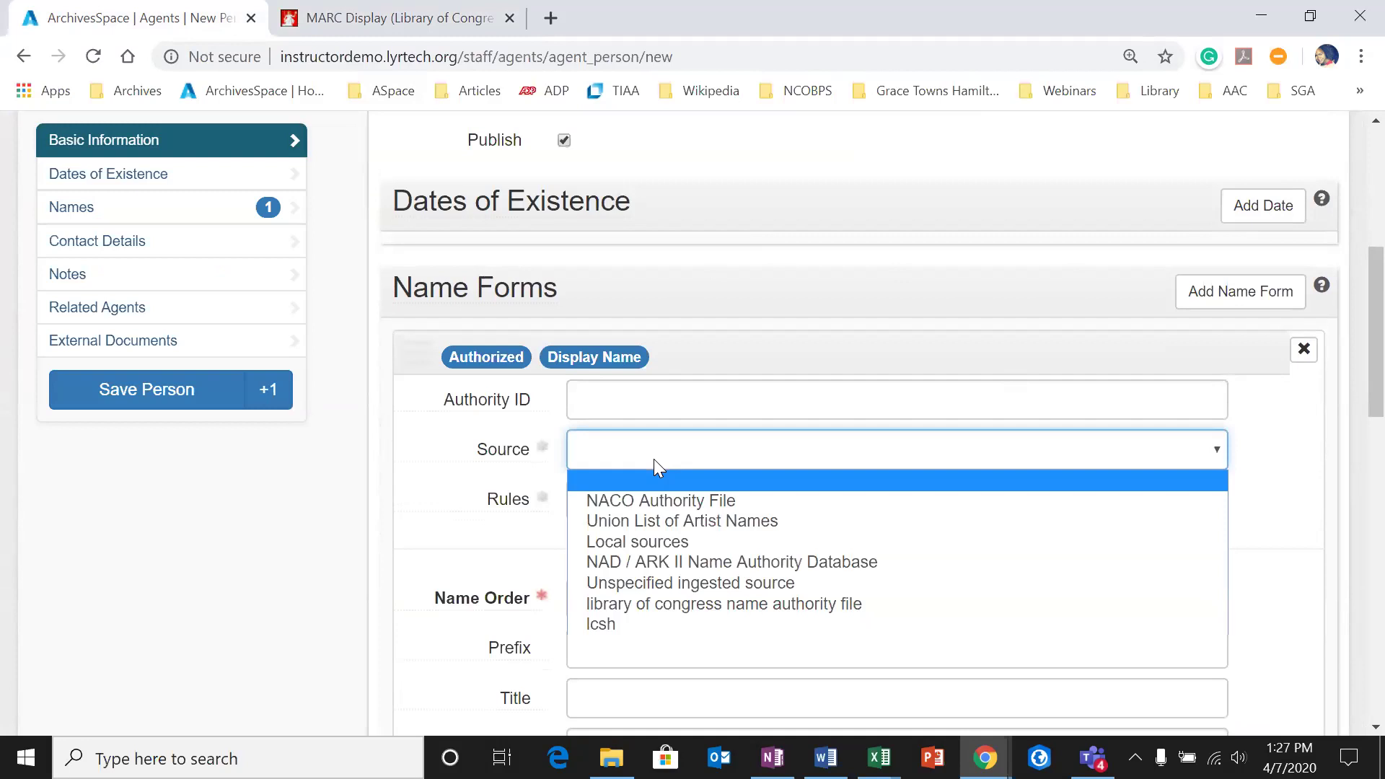
click(629, 535)
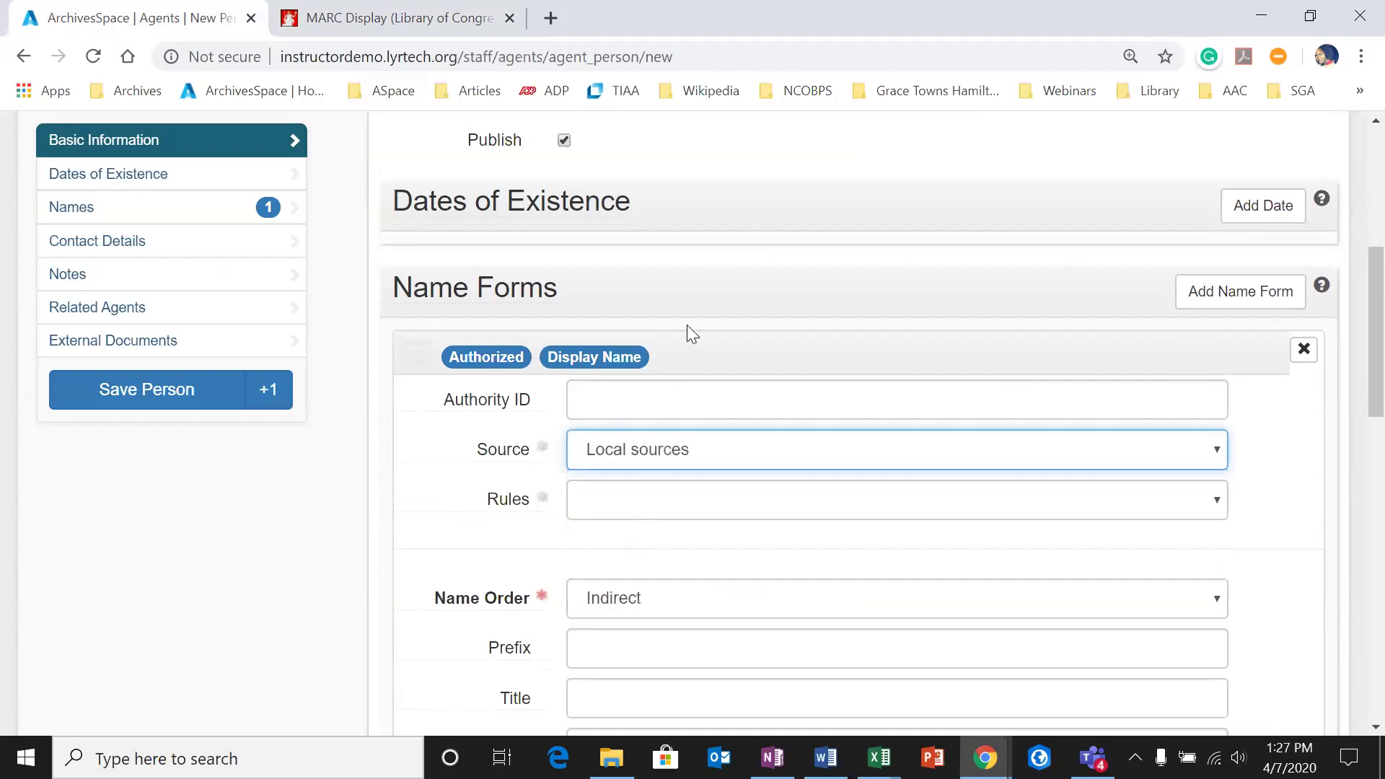
Step: Add a date of existence with the expression 1900-1967 and the type Range
scroll(687, 325, up, 1)
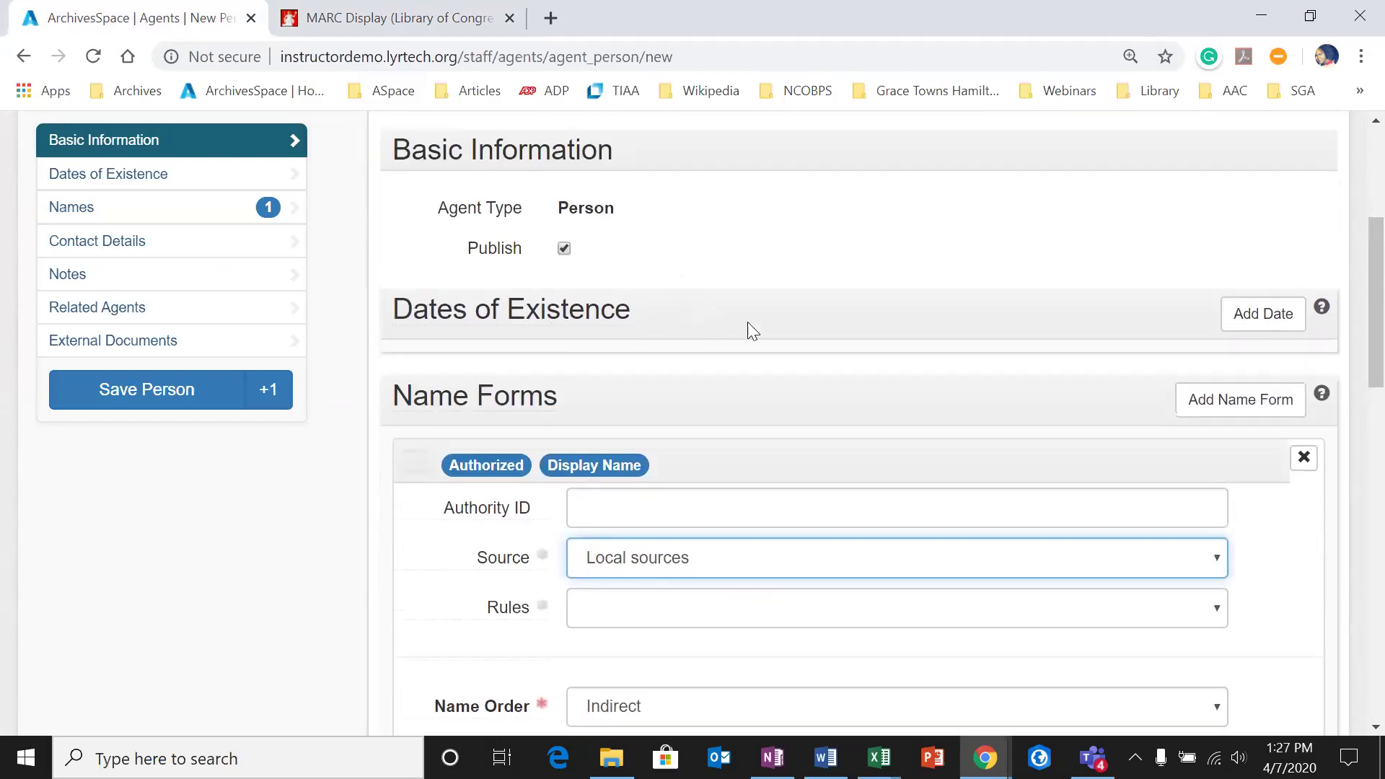
click(1256, 302)
scroll(819, 376, down, 1)
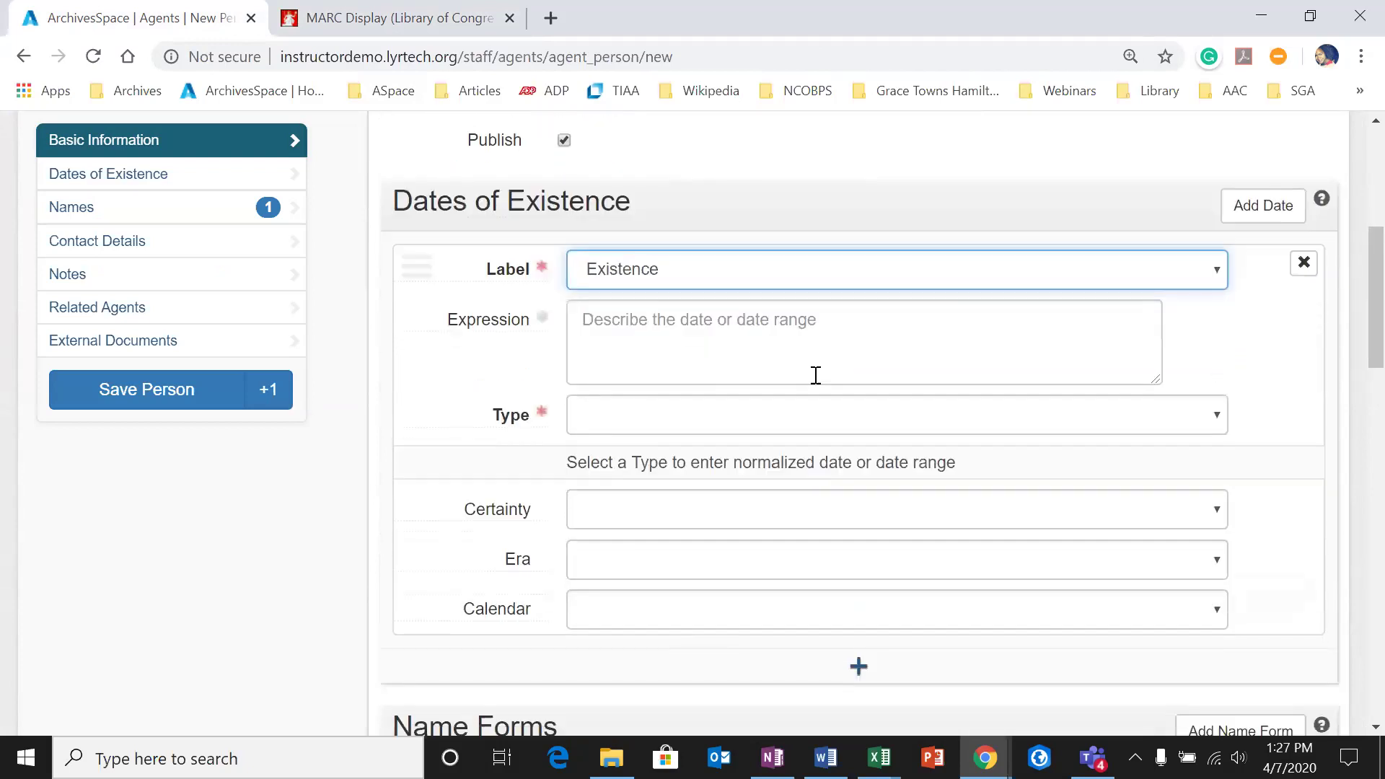
click(708, 329)
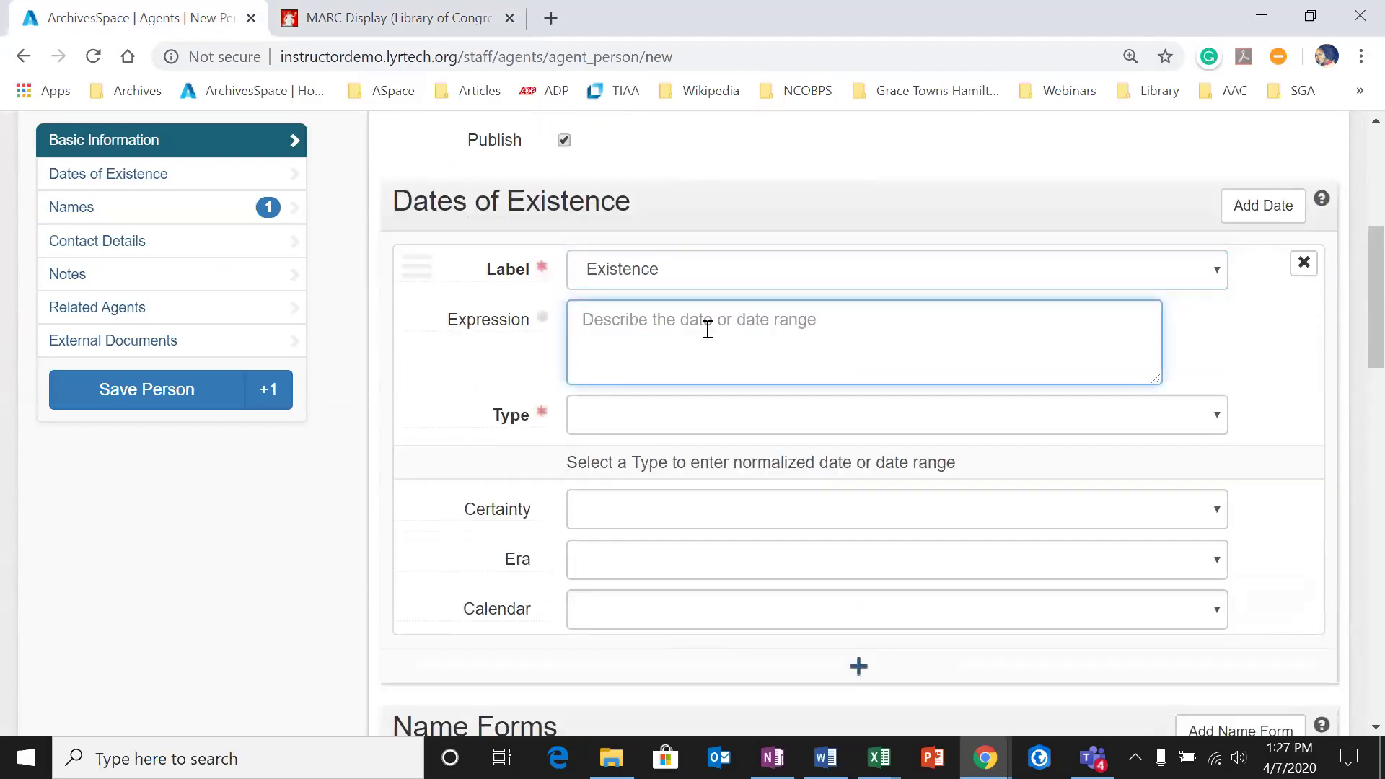
text(1)
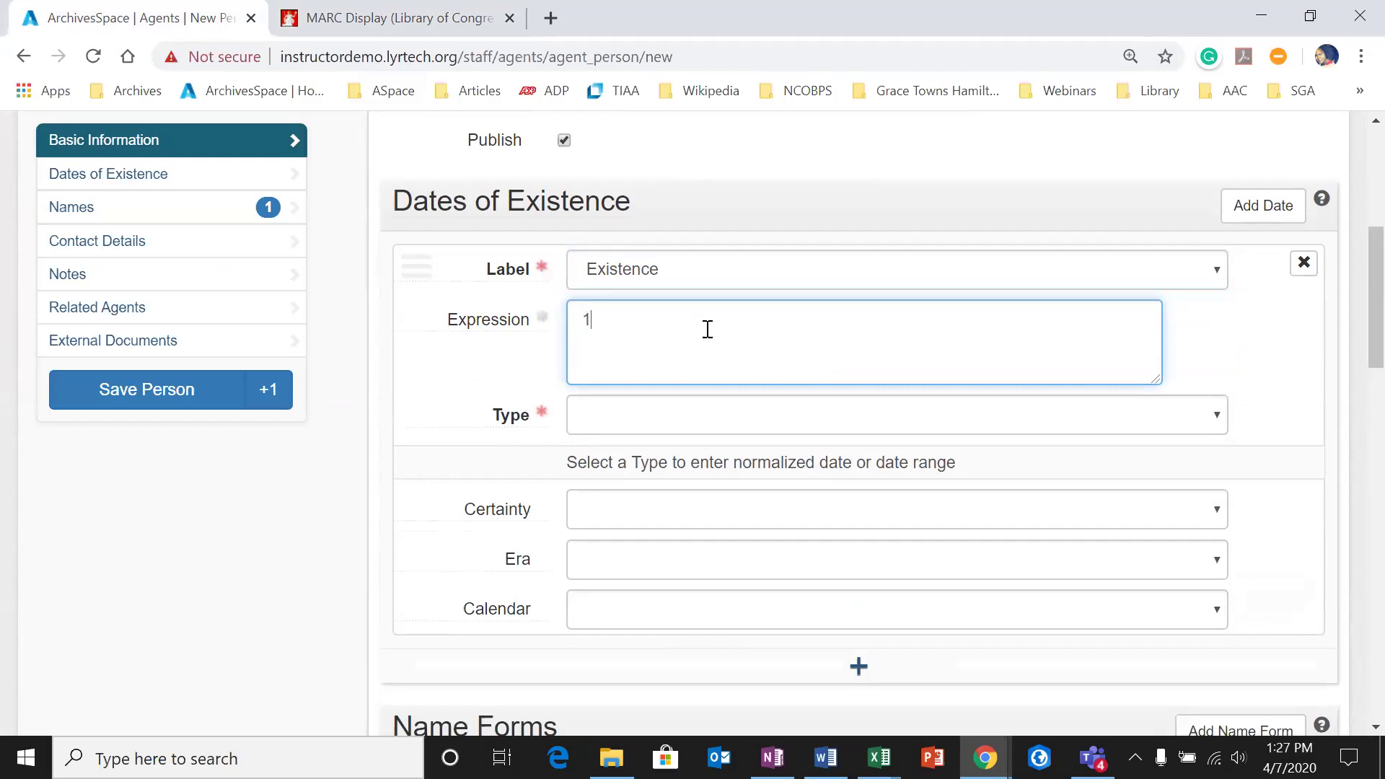
text(900-1967)
click(706, 412)
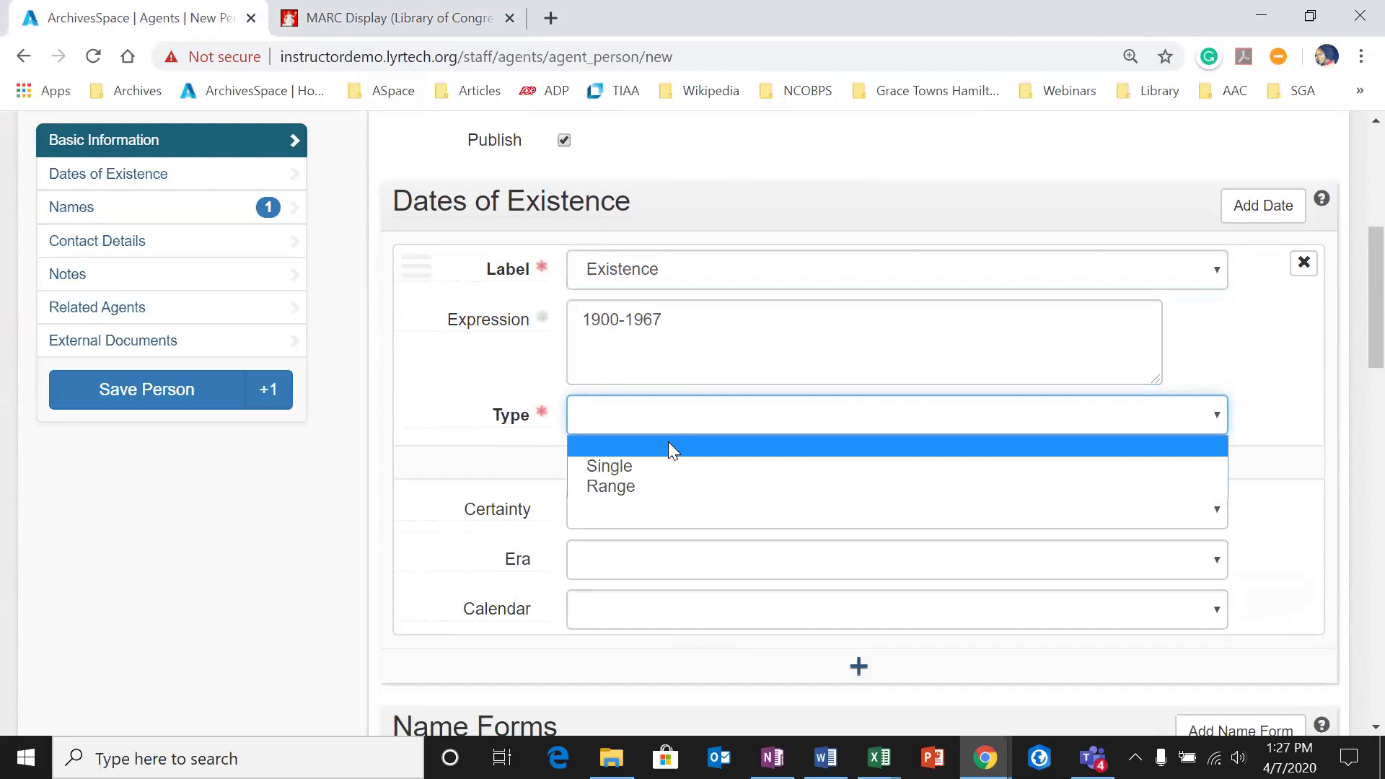
click(626, 486)
Step: Look over the range date's Begin, End, Certainty, Era and Calendar fields and check its Label options
scroll(699, 426, down, 2)
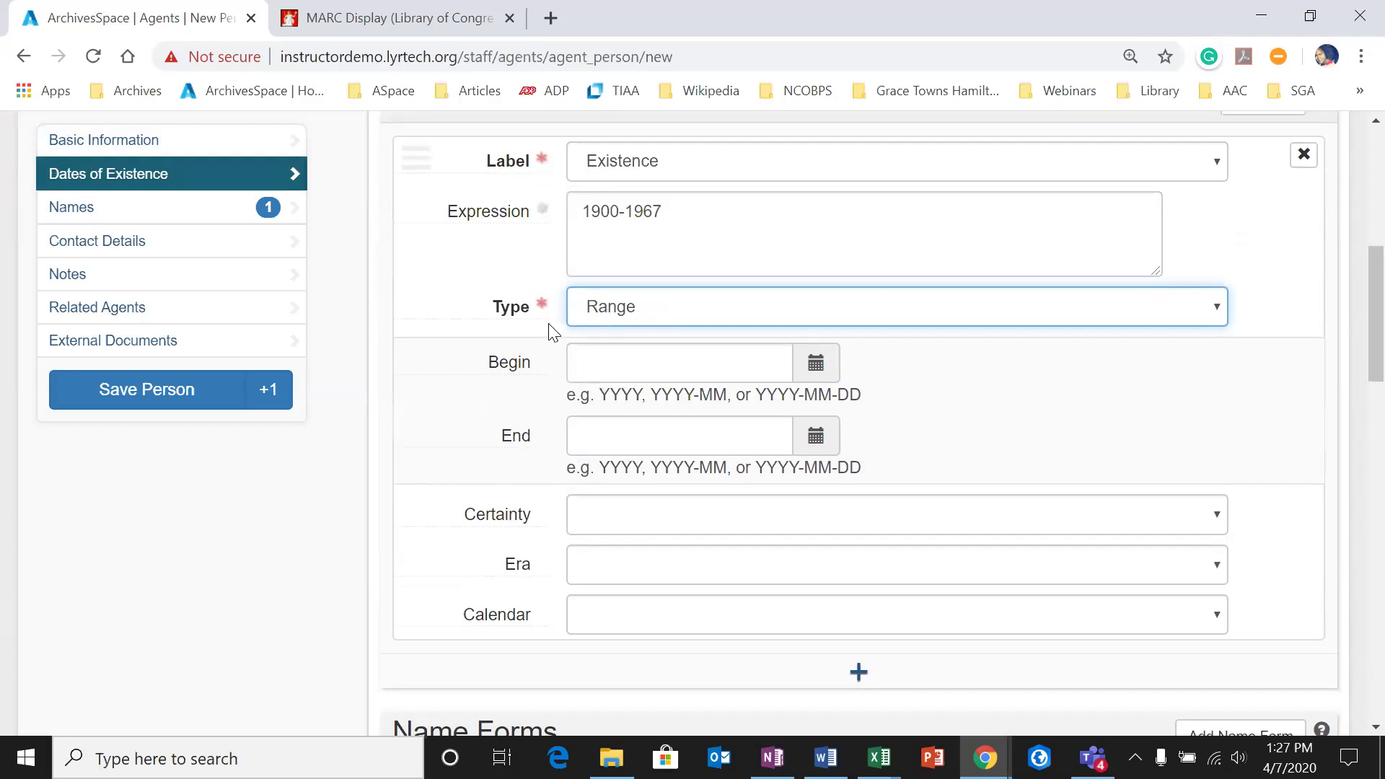
scroll(562, 304, up, 1)
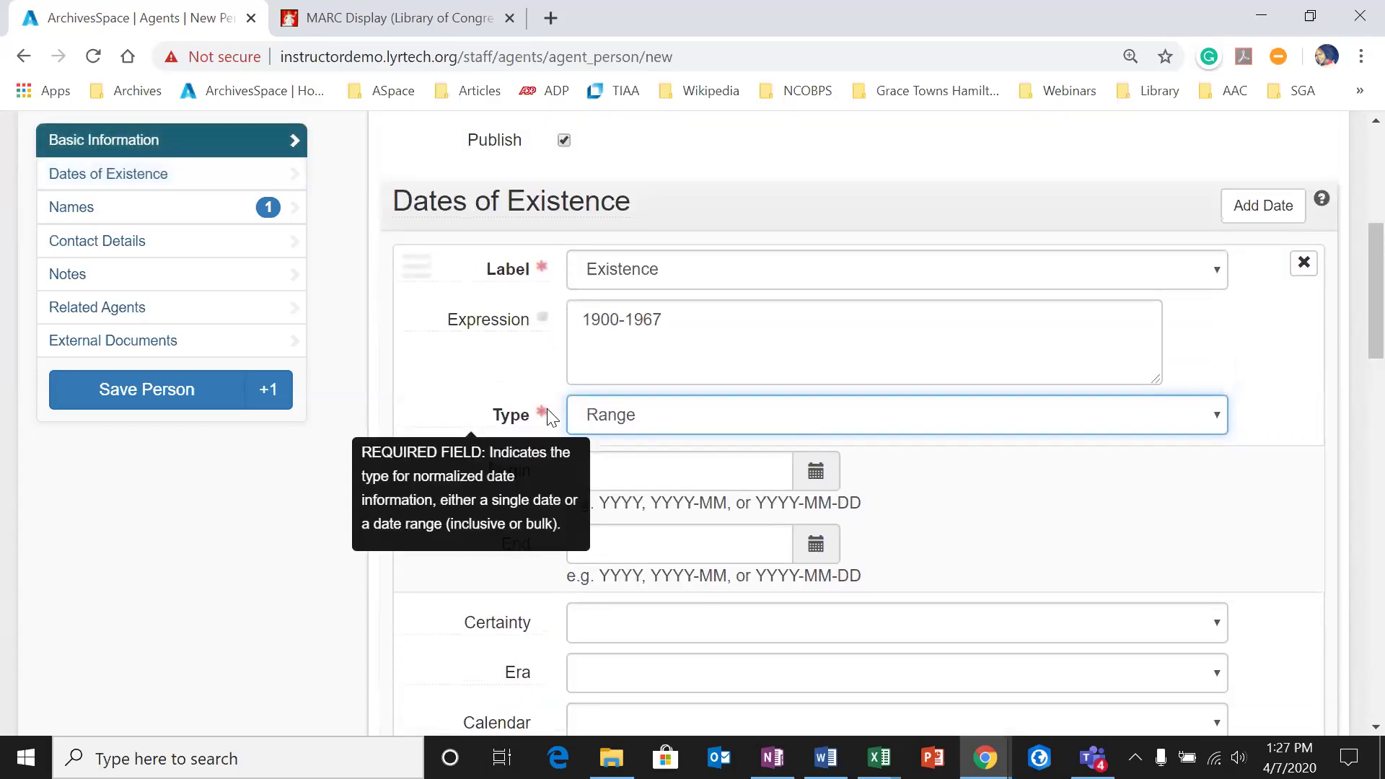
scroll(529, 433, down, 3)
scroll(532, 437, down, 3)
scroll(772, 412, up, 5)
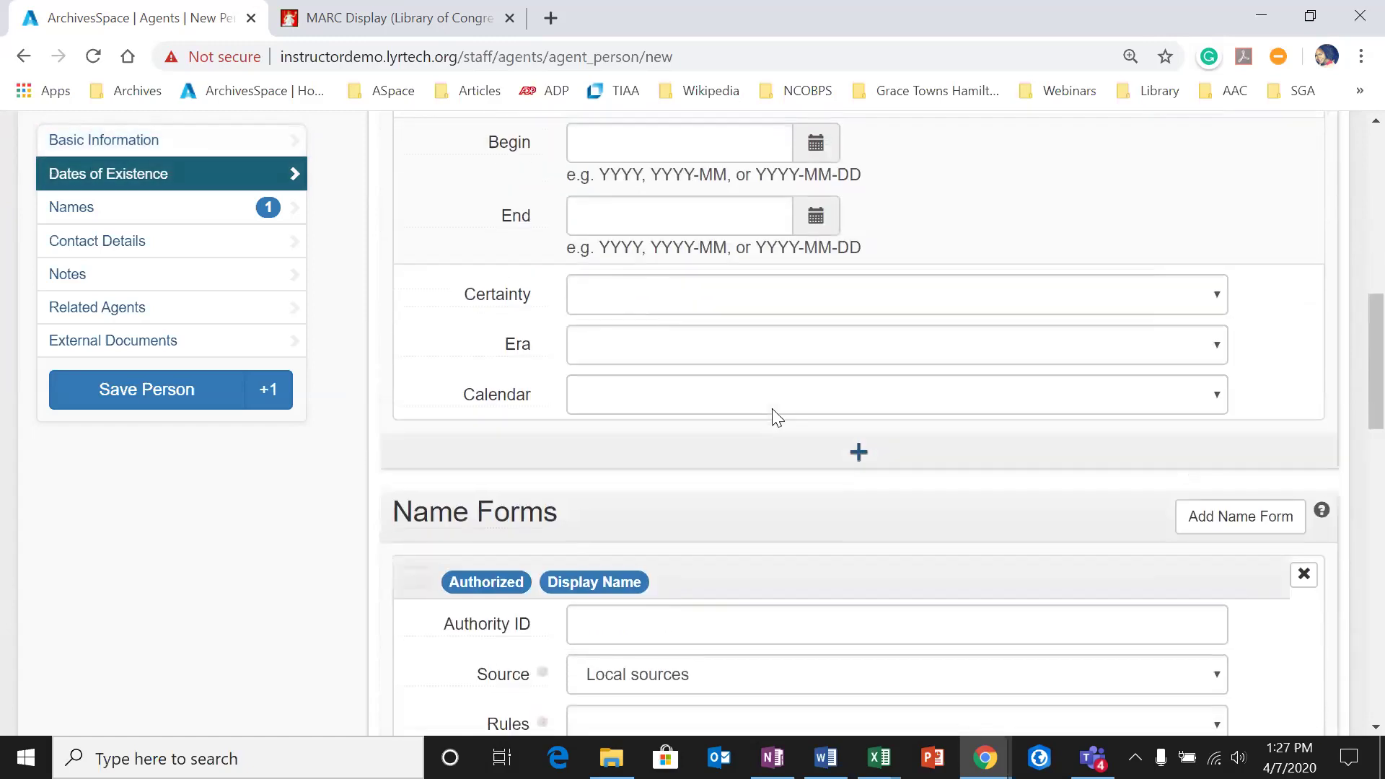
scroll(899, 596, down, 2)
scroll(938, 541, up, 3)
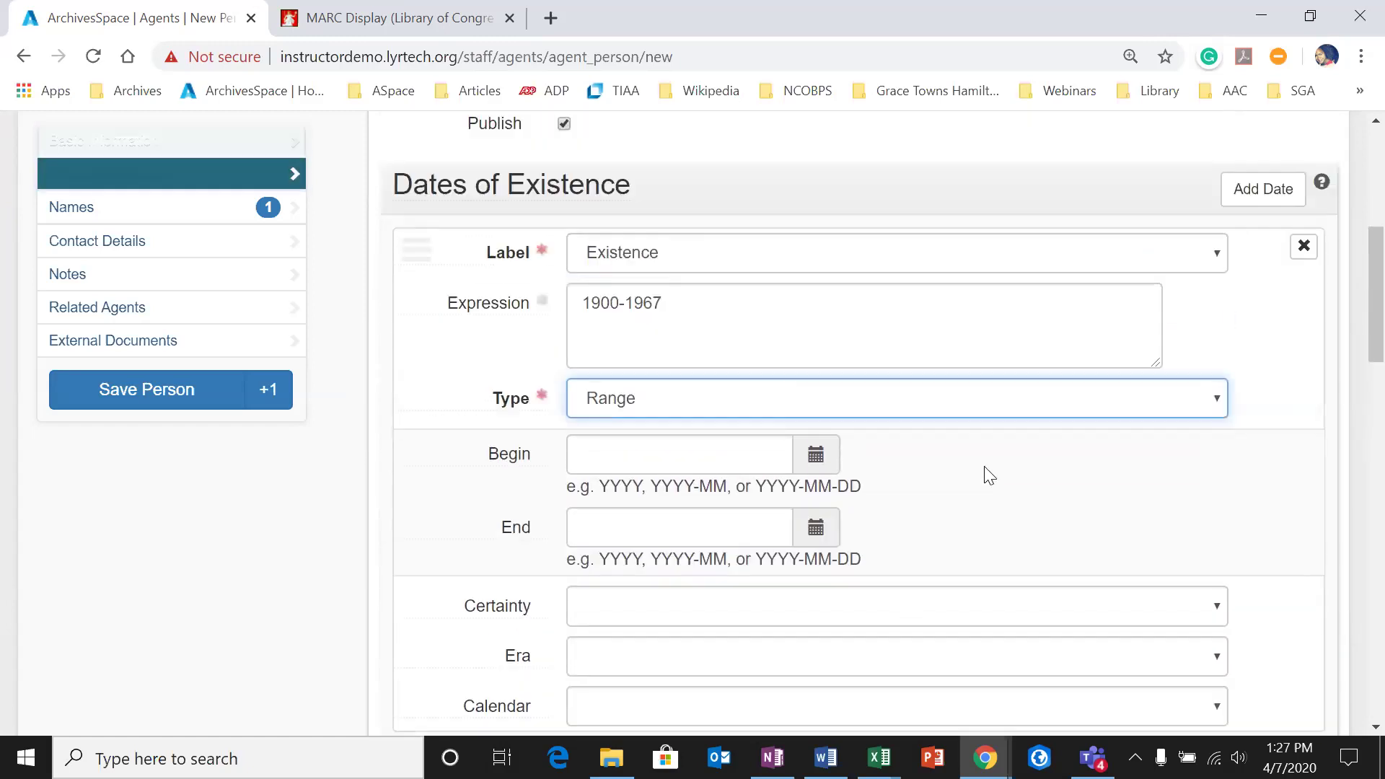
click(944, 272)
click(944, 274)
scroll(928, 448, down, 3)
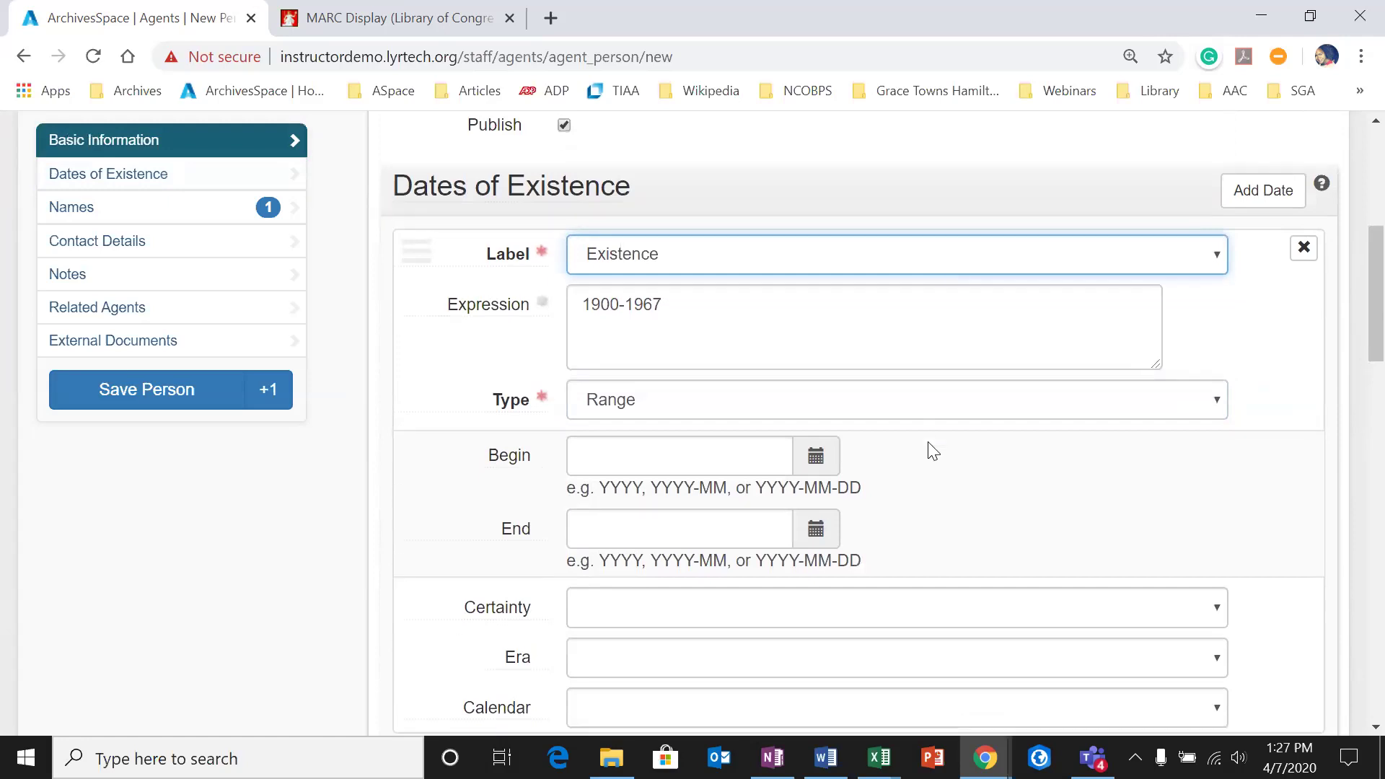
Step: Add a second date of existence to check its Label options, and remove that entry again
click(850, 559)
scroll(848, 543, down, 3)
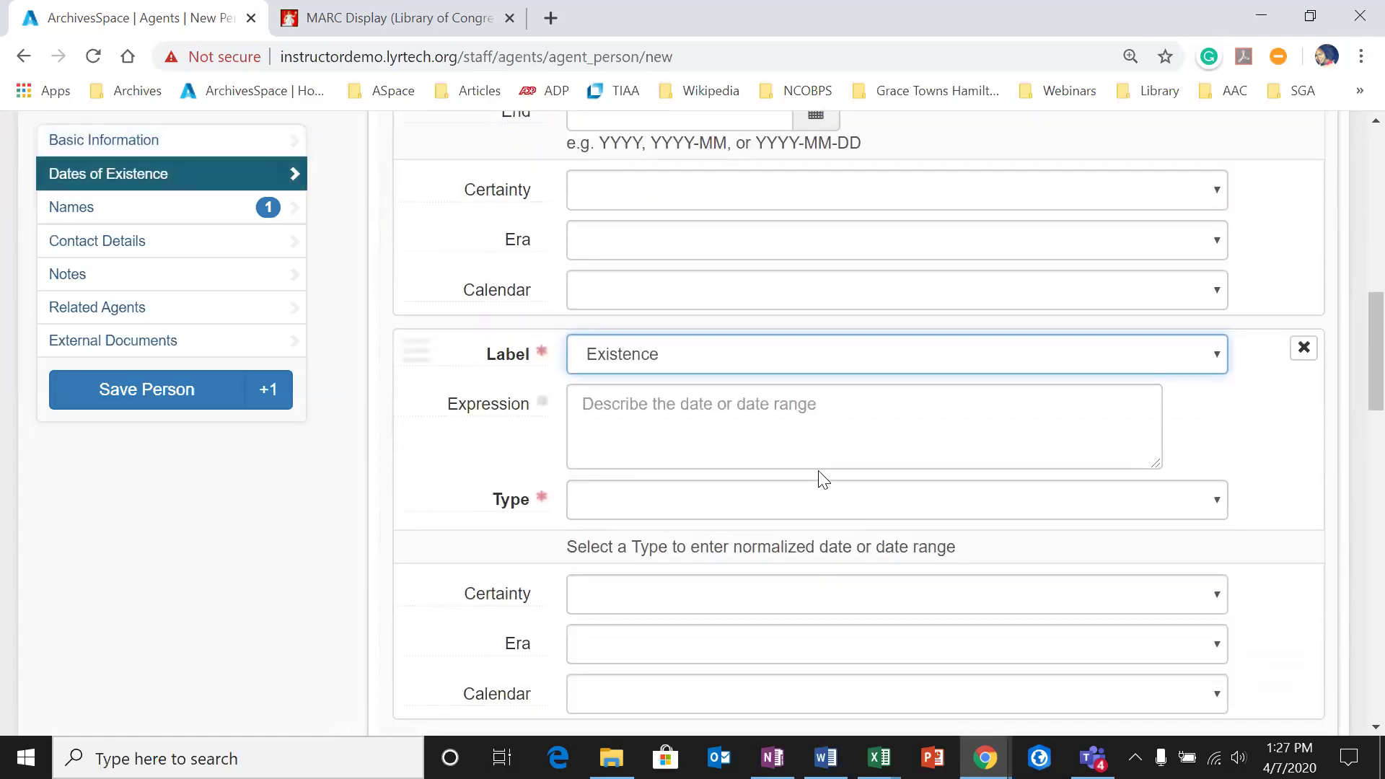
click(885, 420)
click(1023, 354)
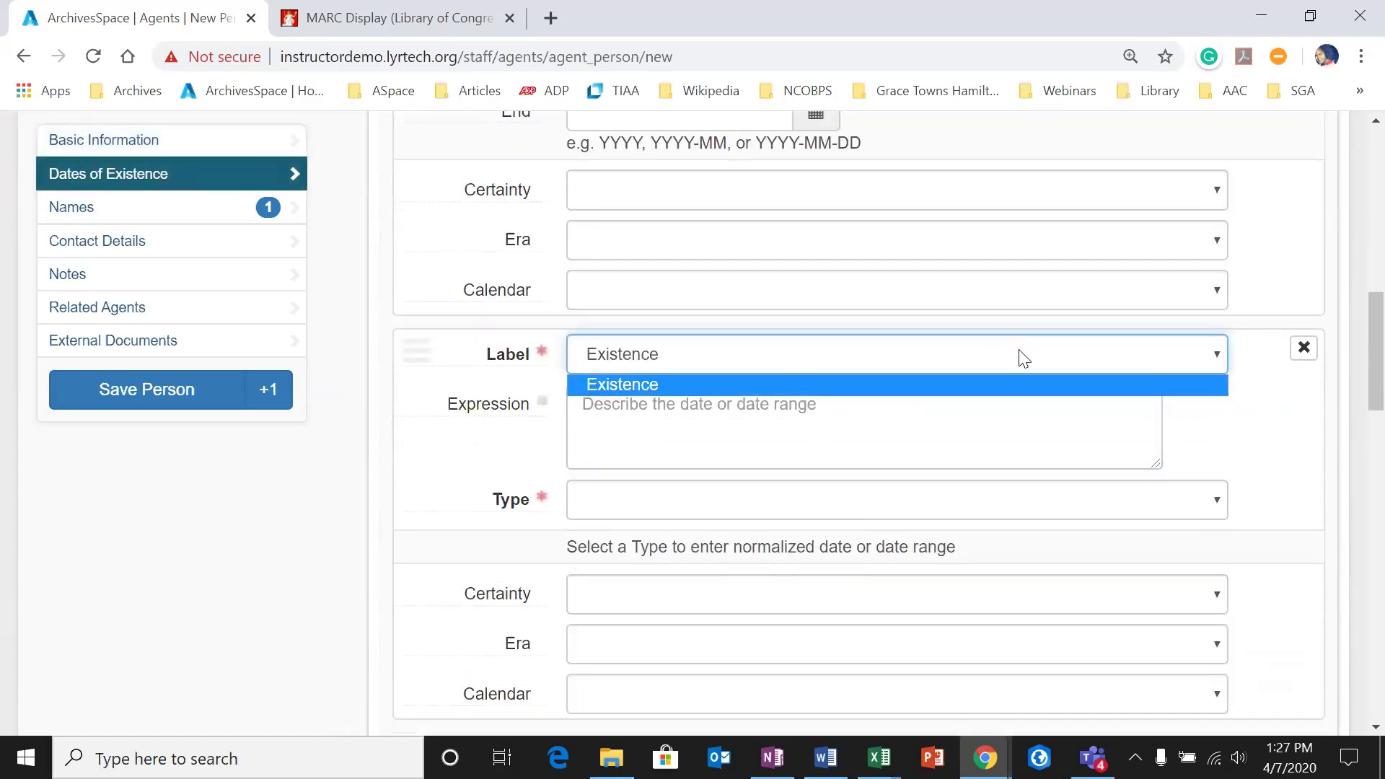
click(1022, 357)
click(1307, 351)
click(1299, 351)
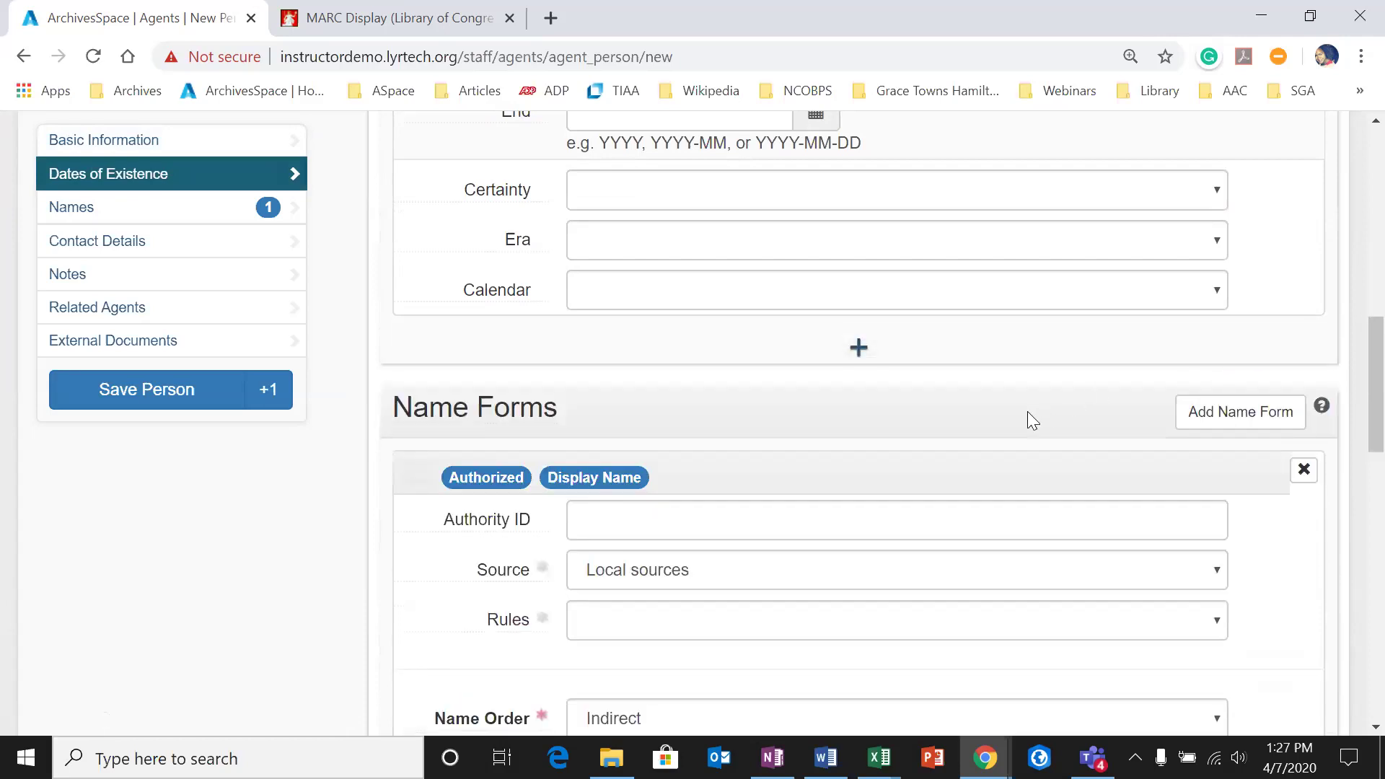
Step: Keep Local sources as the name form's Source and set its Rules to Describing Archives: A Content Standard
scroll(1027, 411, down, 3)
scroll(900, 509, down, 3)
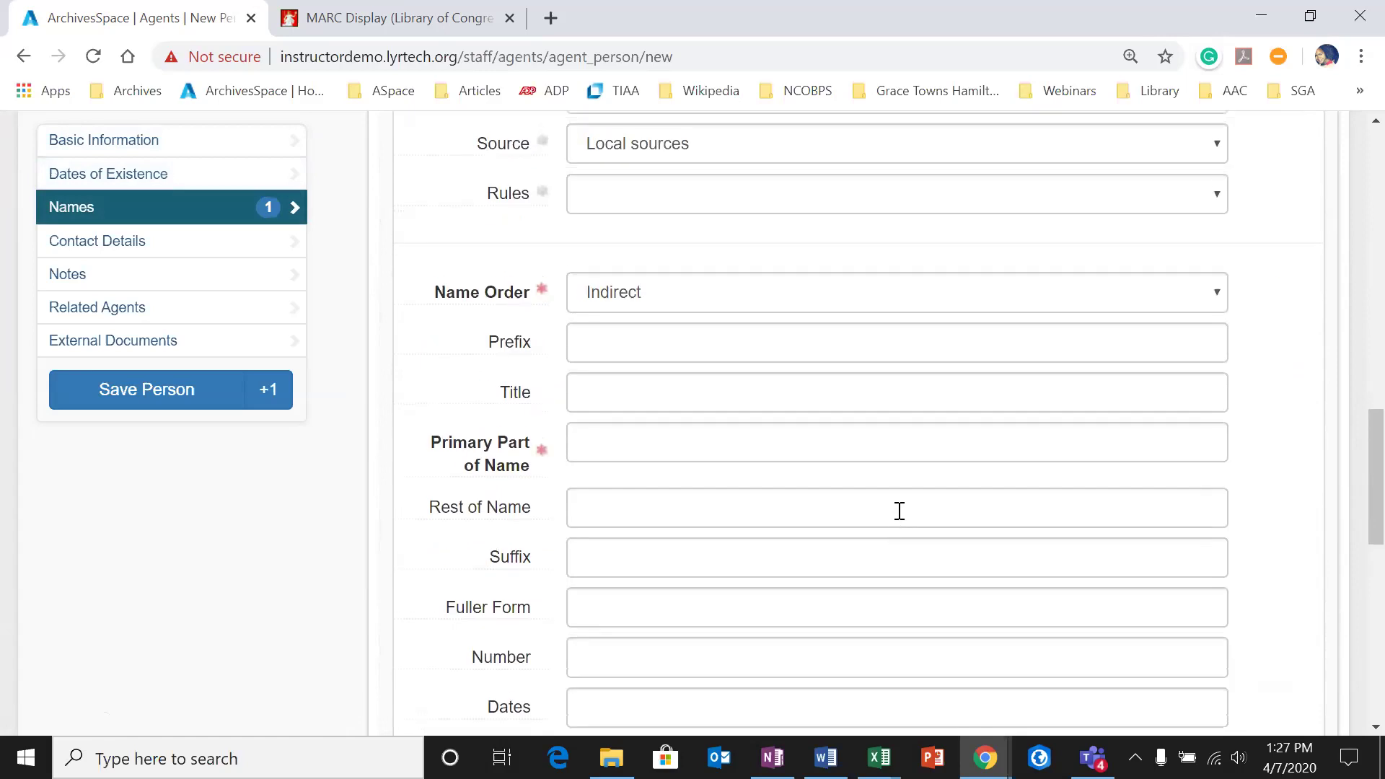
scroll(899, 511, up, 1)
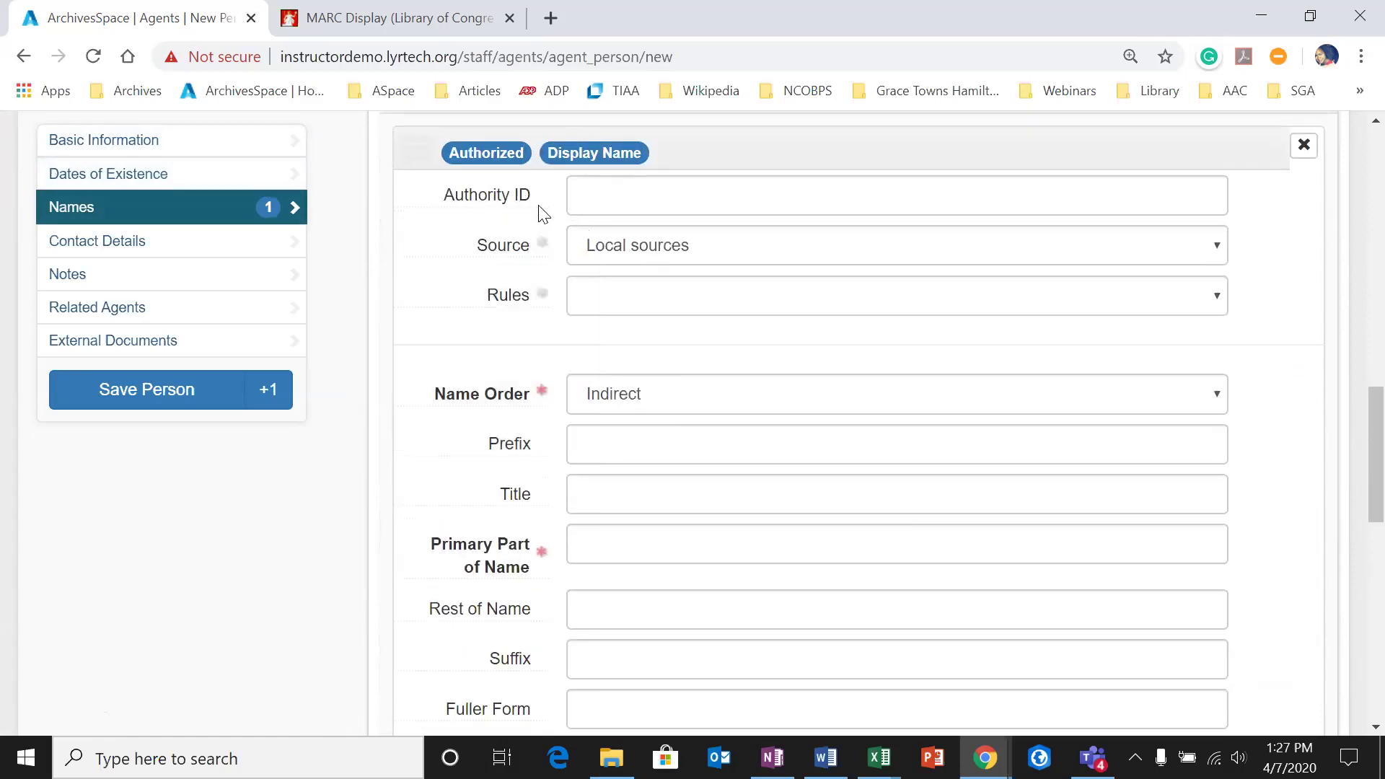
mouse_move(518, 207)
click(718, 241)
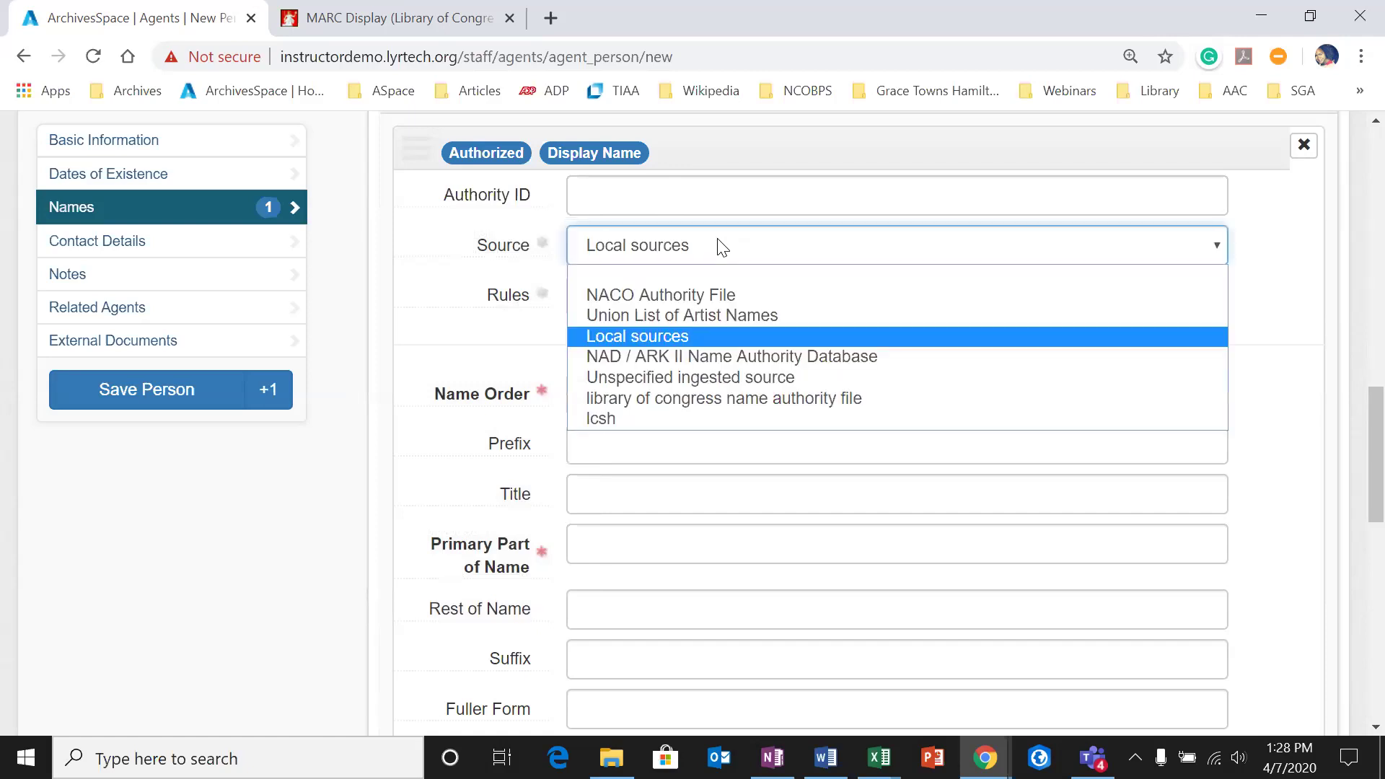
click(648, 332)
click(591, 303)
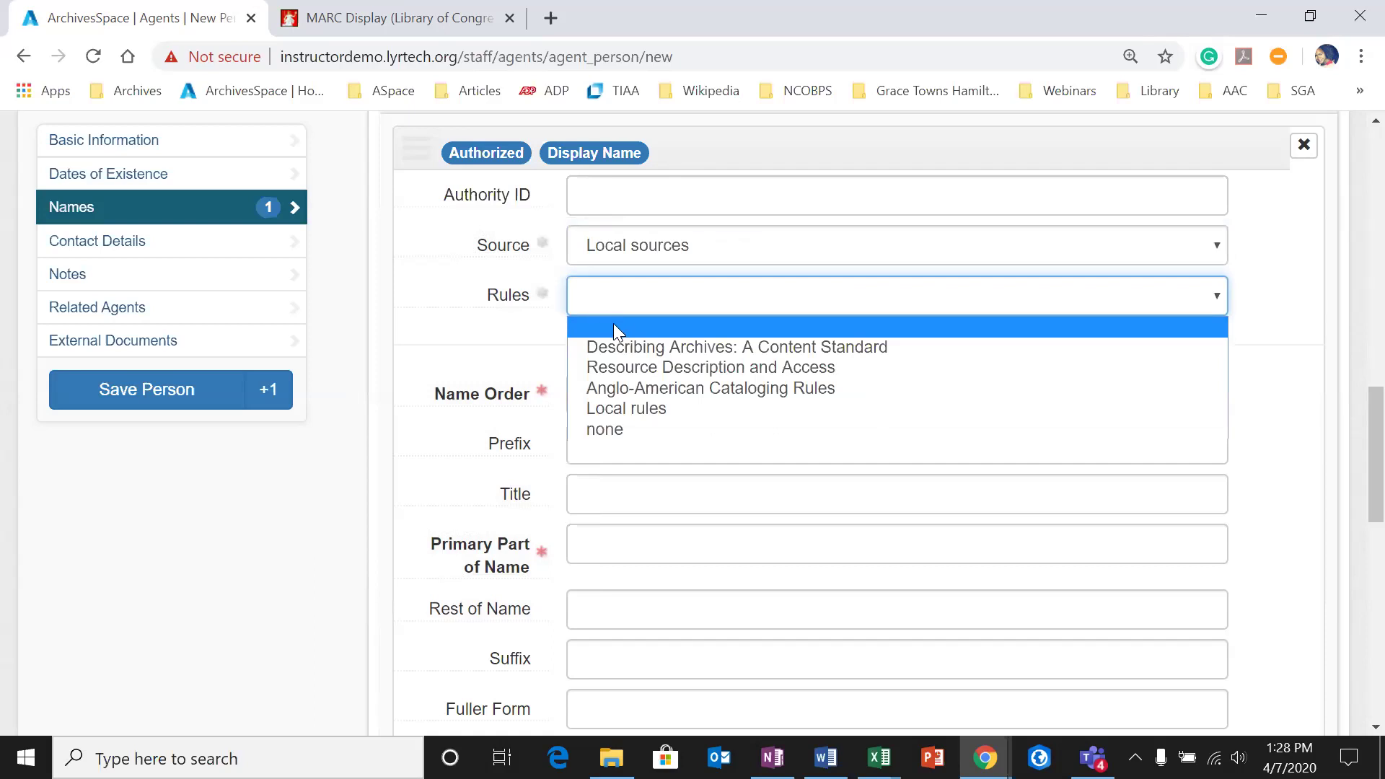
click(610, 346)
Step: Read the Name Order help and try the Direct and Indirect options for the name form
scroll(621, 325, down, 1)
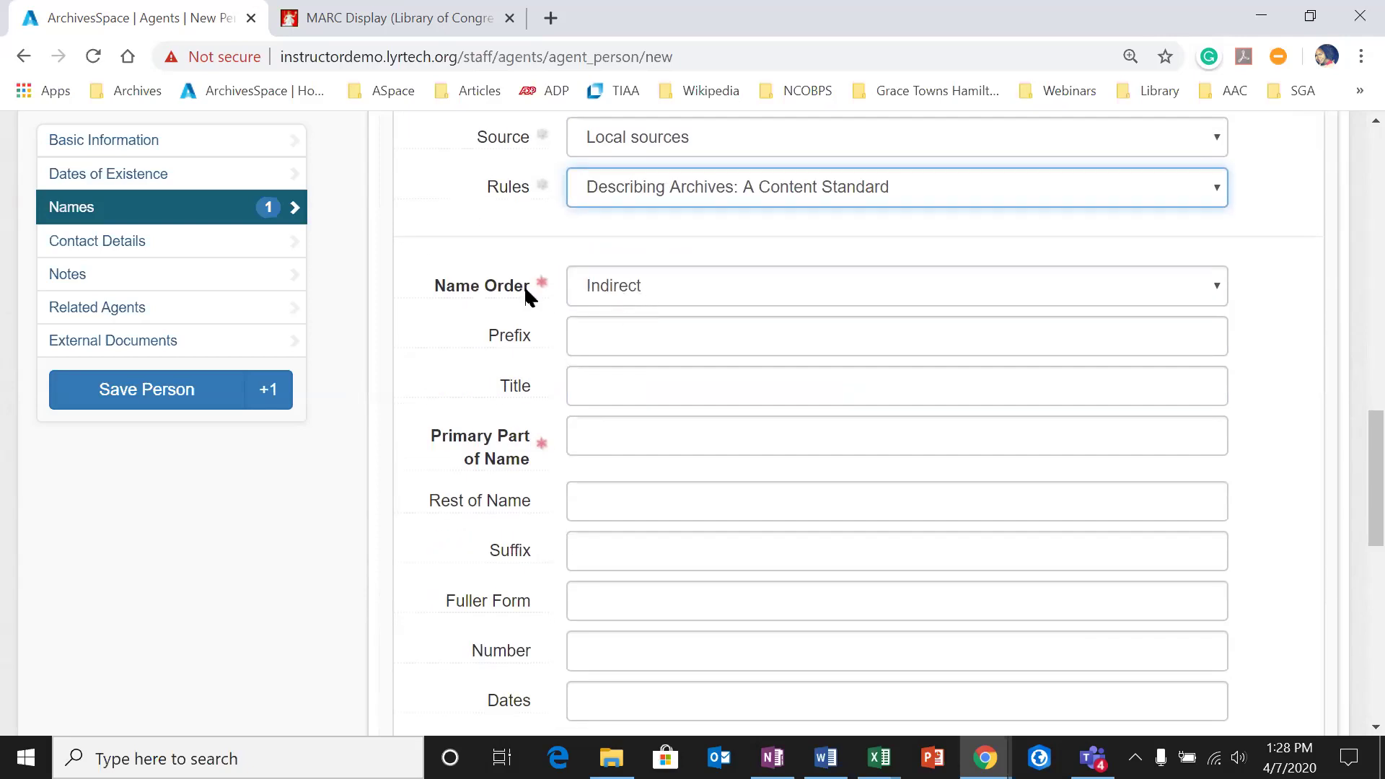
mouse_move(525, 290)
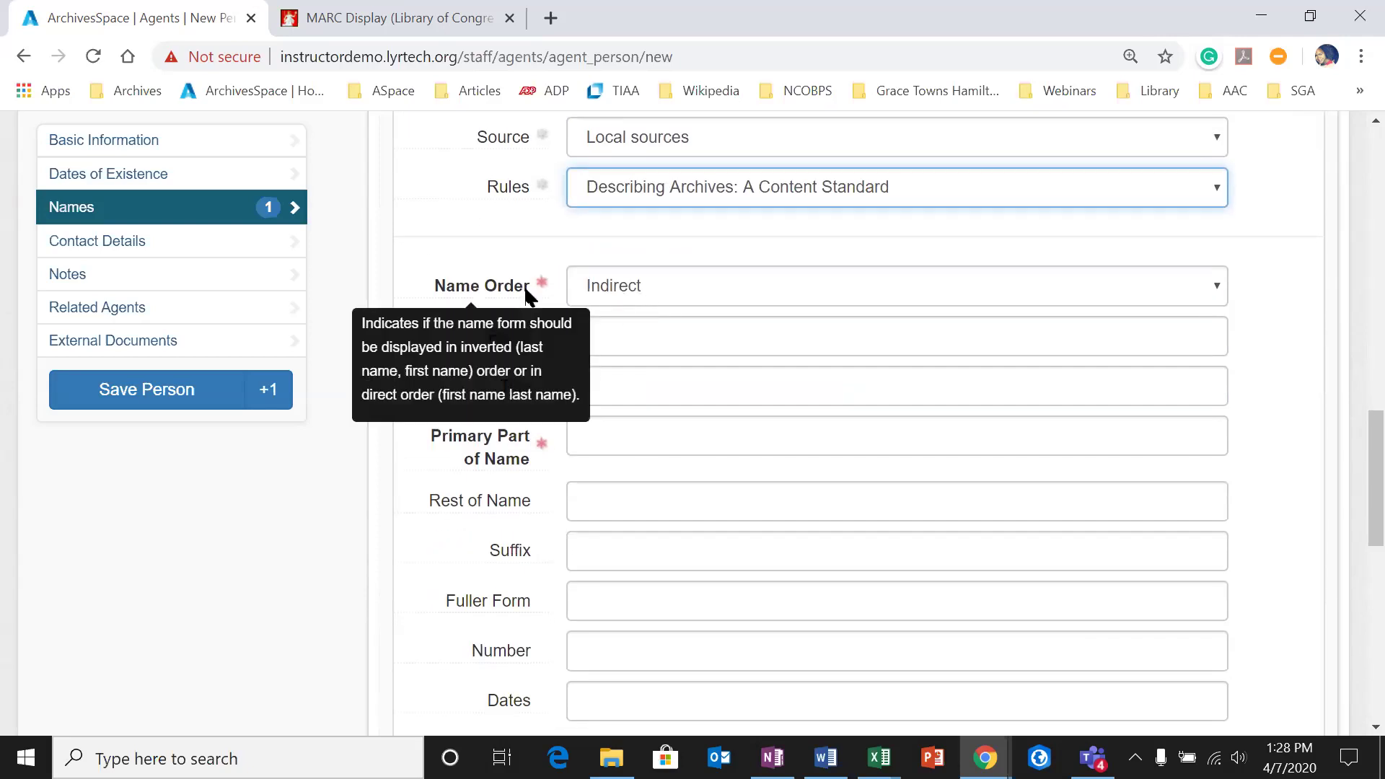
click(674, 287)
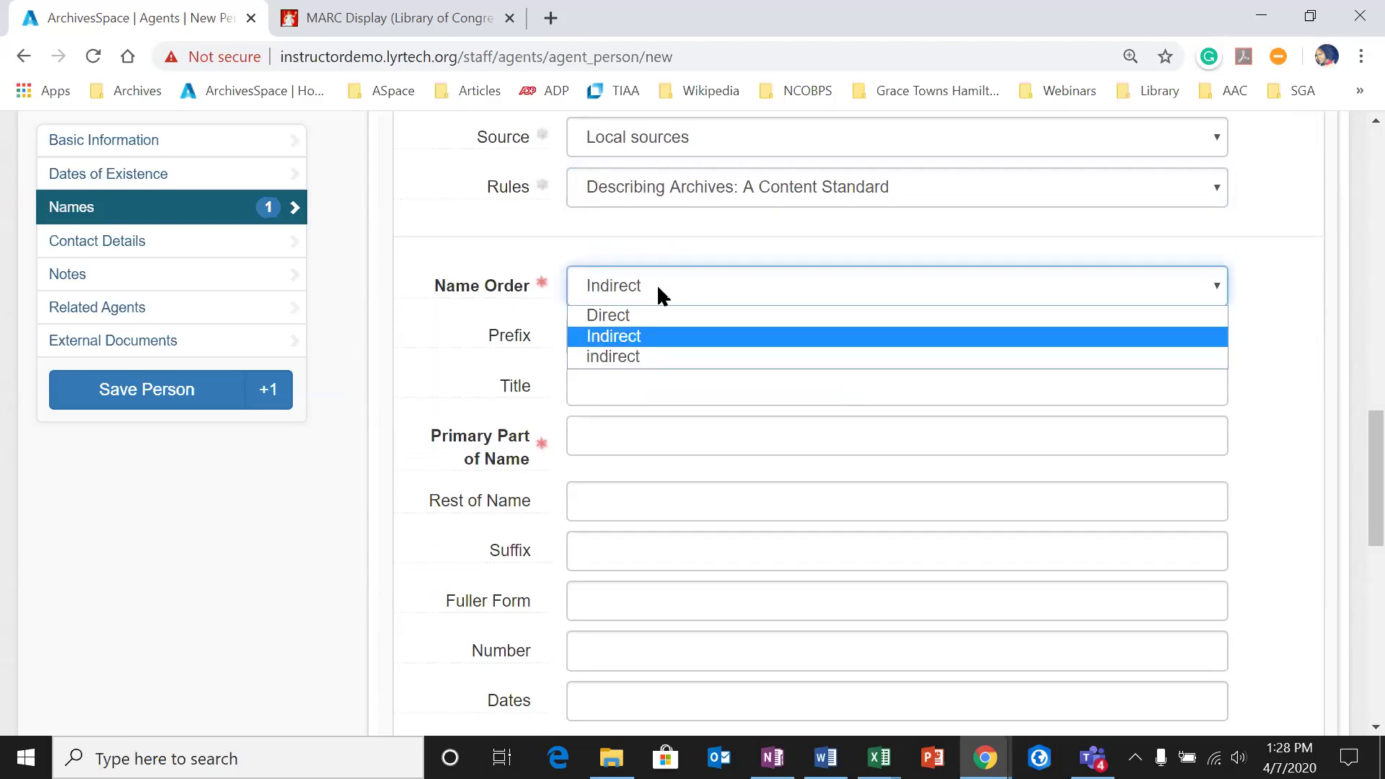
click(637, 316)
click(662, 292)
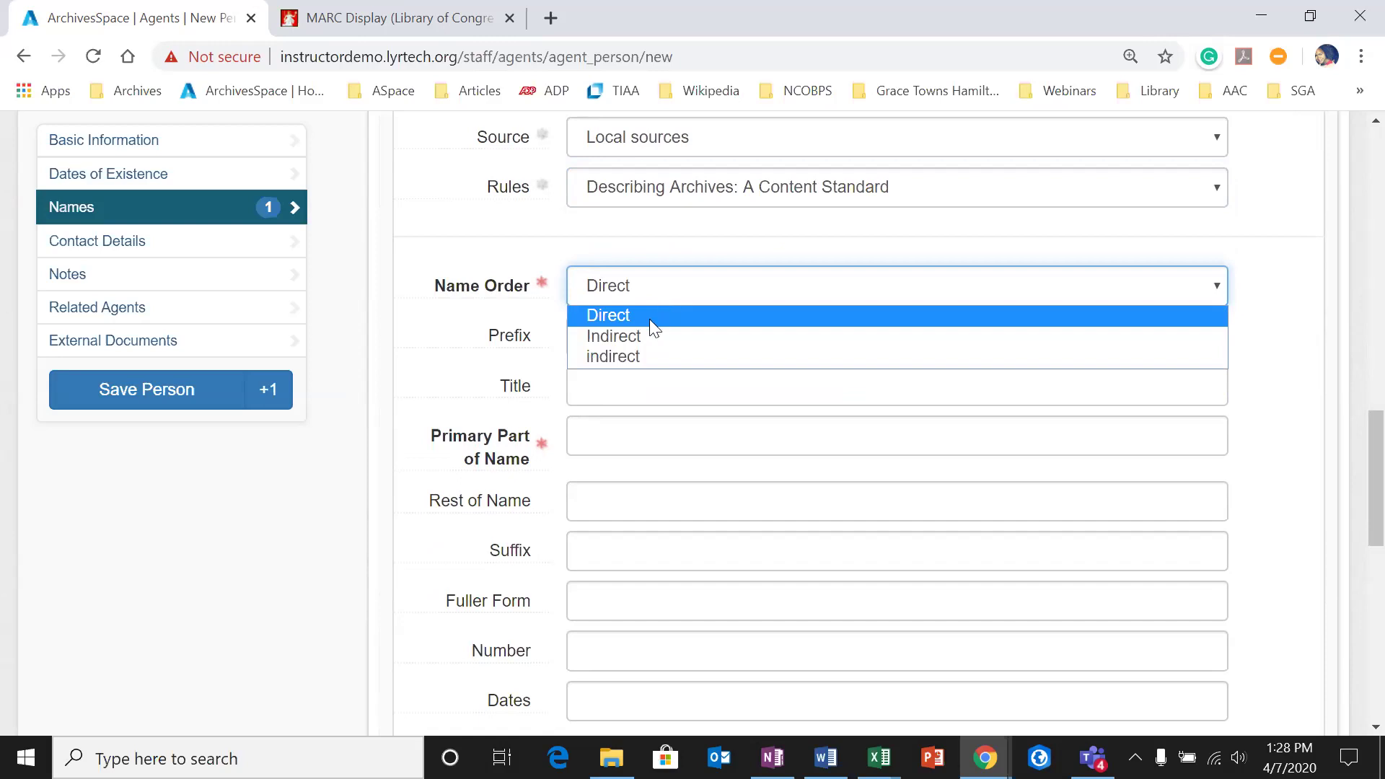
click(659, 336)
click(677, 299)
click(668, 315)
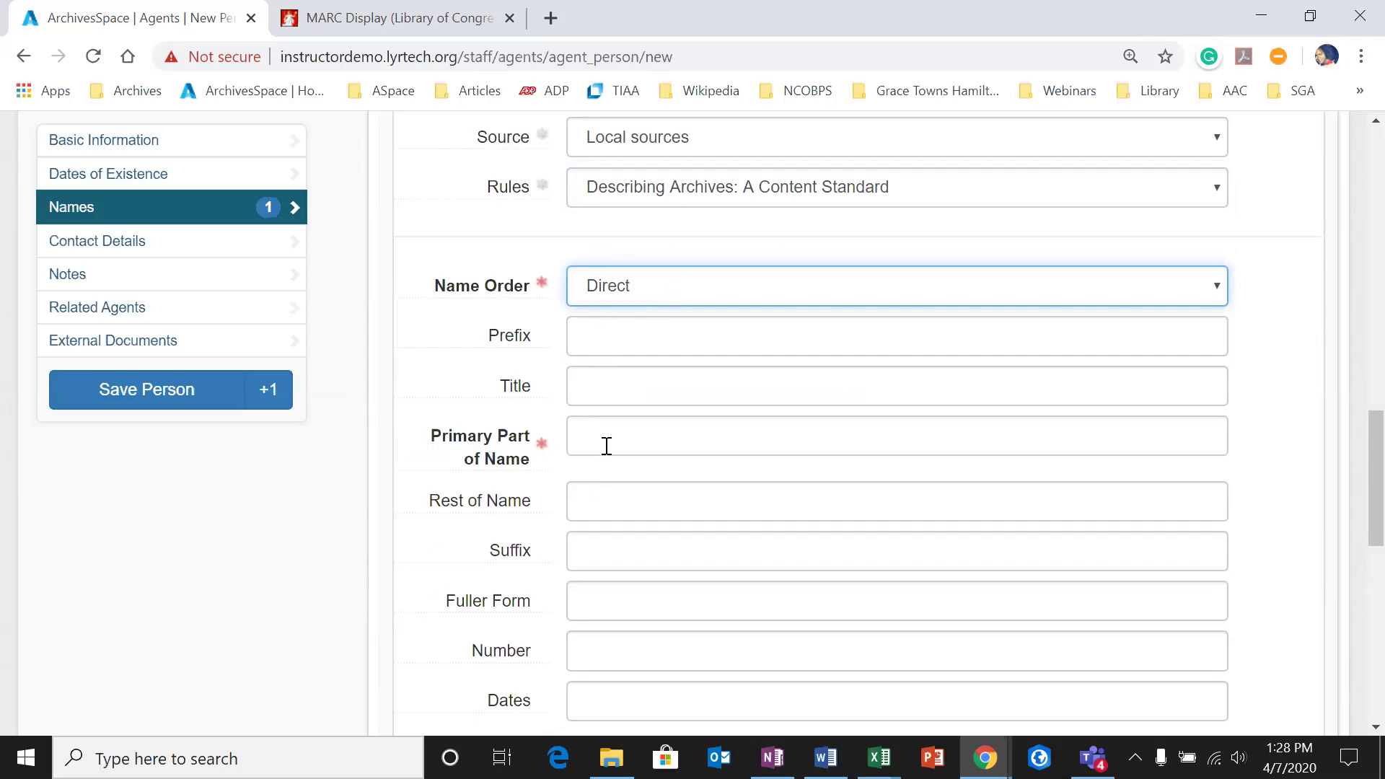
Step: Set the Name Order to Indirect, then enter the person's surname as Primary Part of Name and the given names as Rest of Name
scroll(498, 553, up, 1)
mouse_move(501, 561)
scroll(502, 561, down, 1)
mouse_move(510, 456)
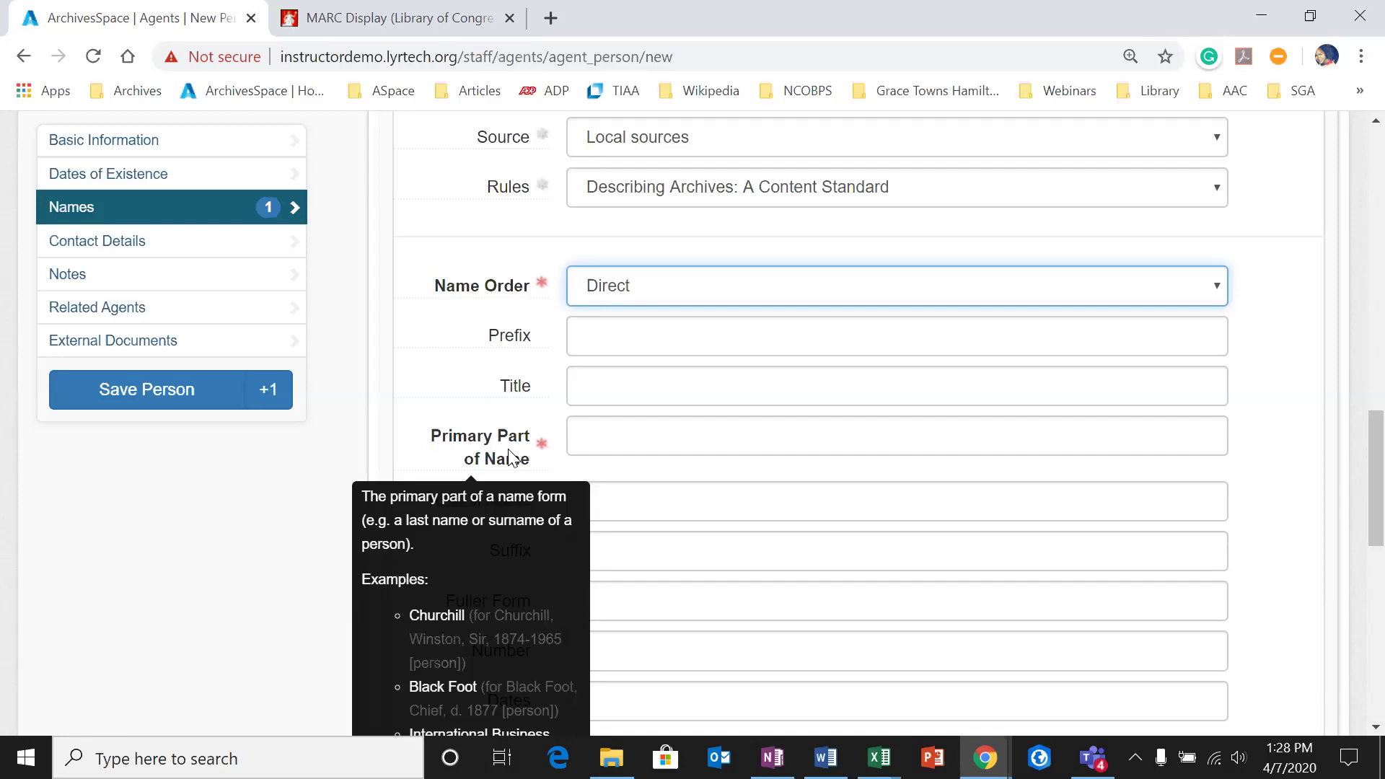
scroll(680, 343, down, 1)
click(696, 181)
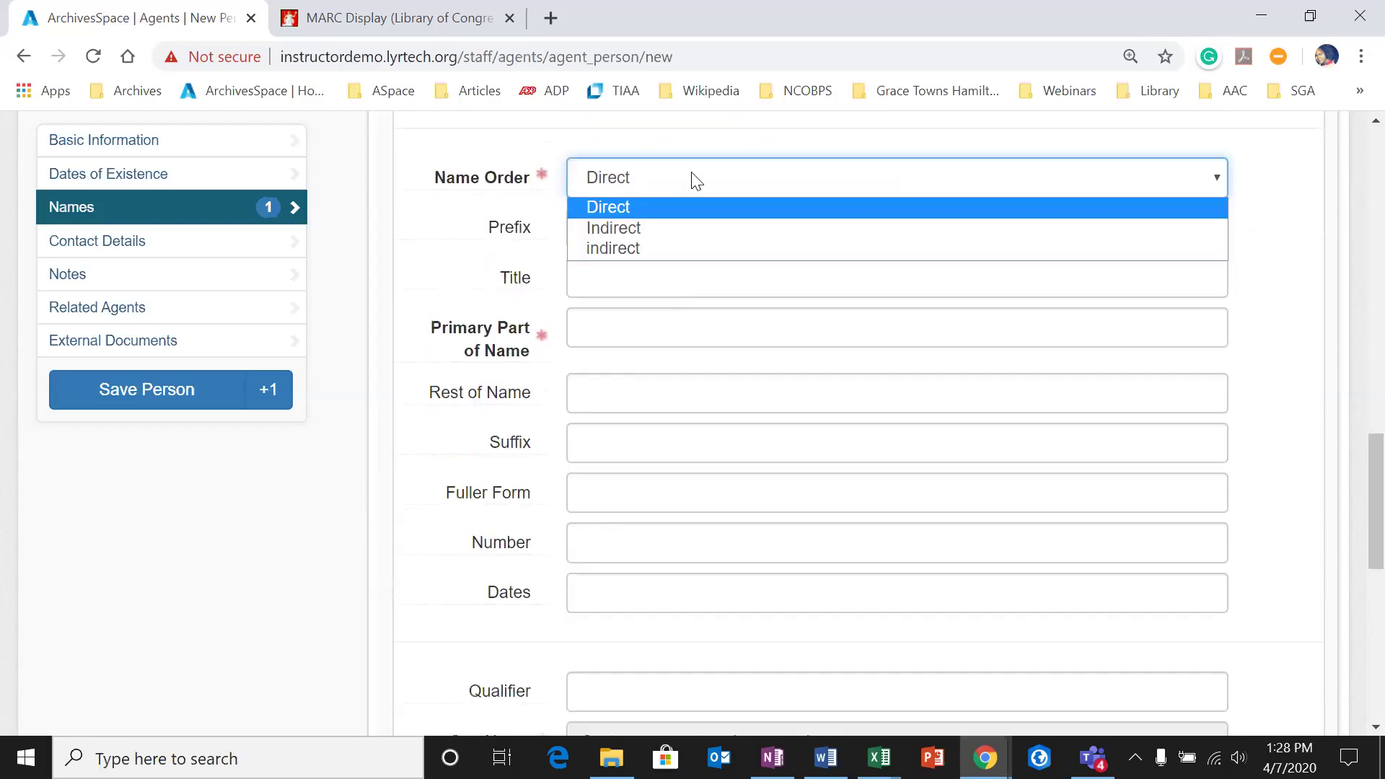
click(638, 226)
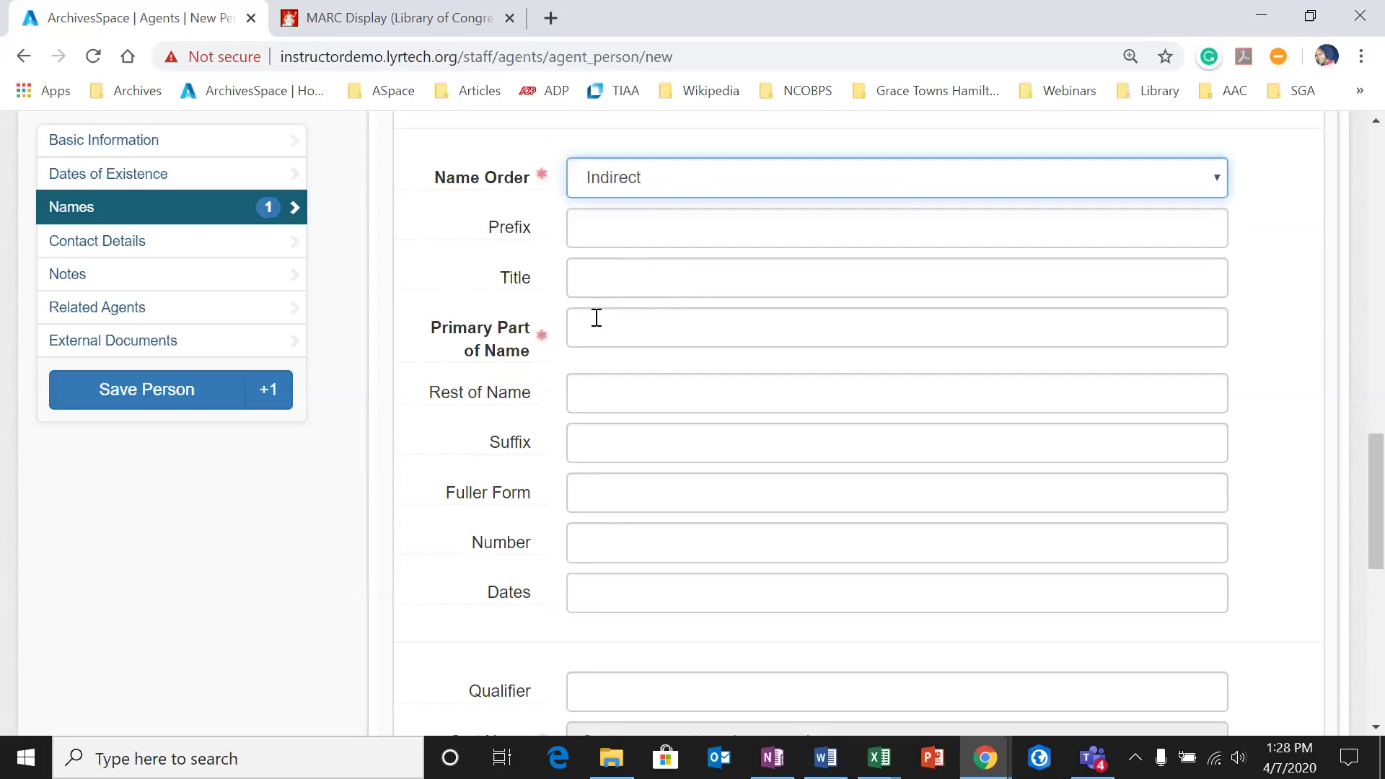
click(629, 328)
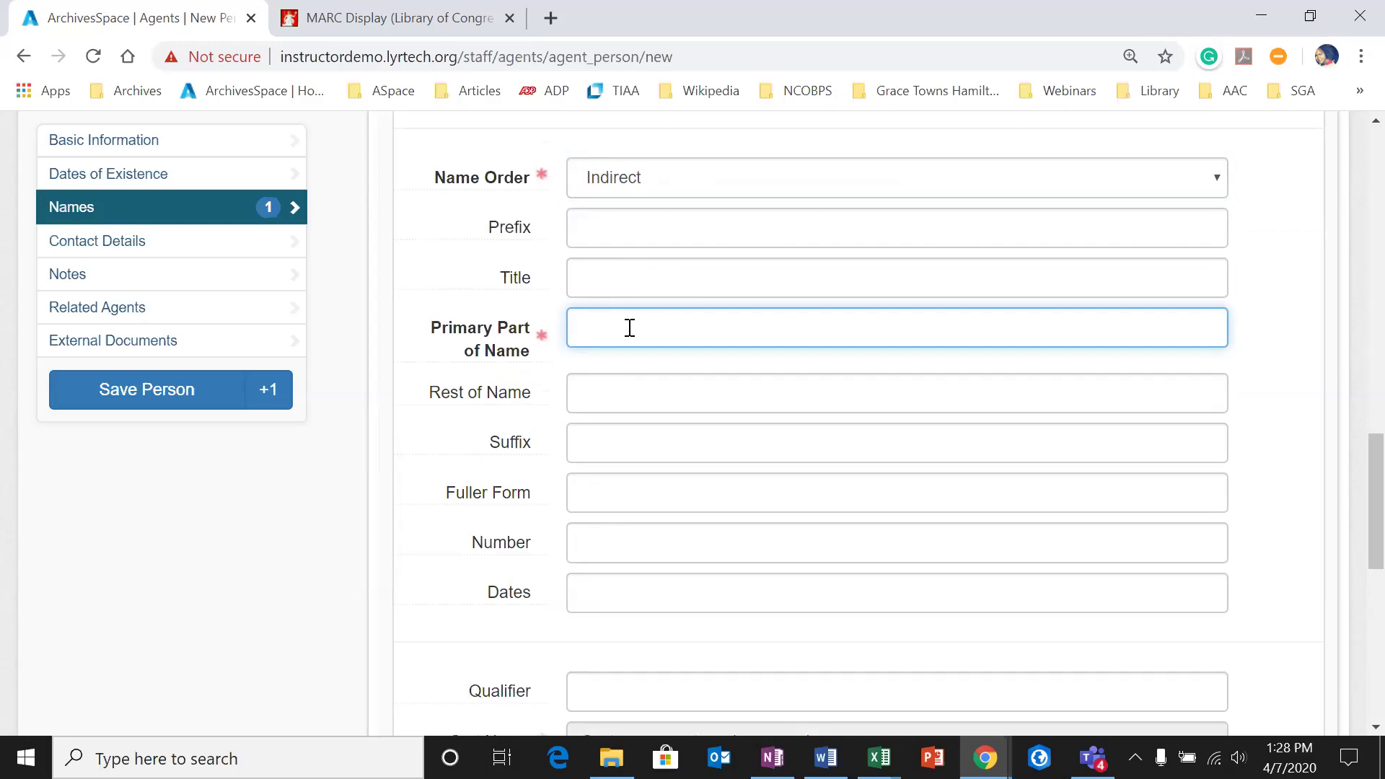
text(Murphy)
click(610, 404)
text(Josephine Dibble)
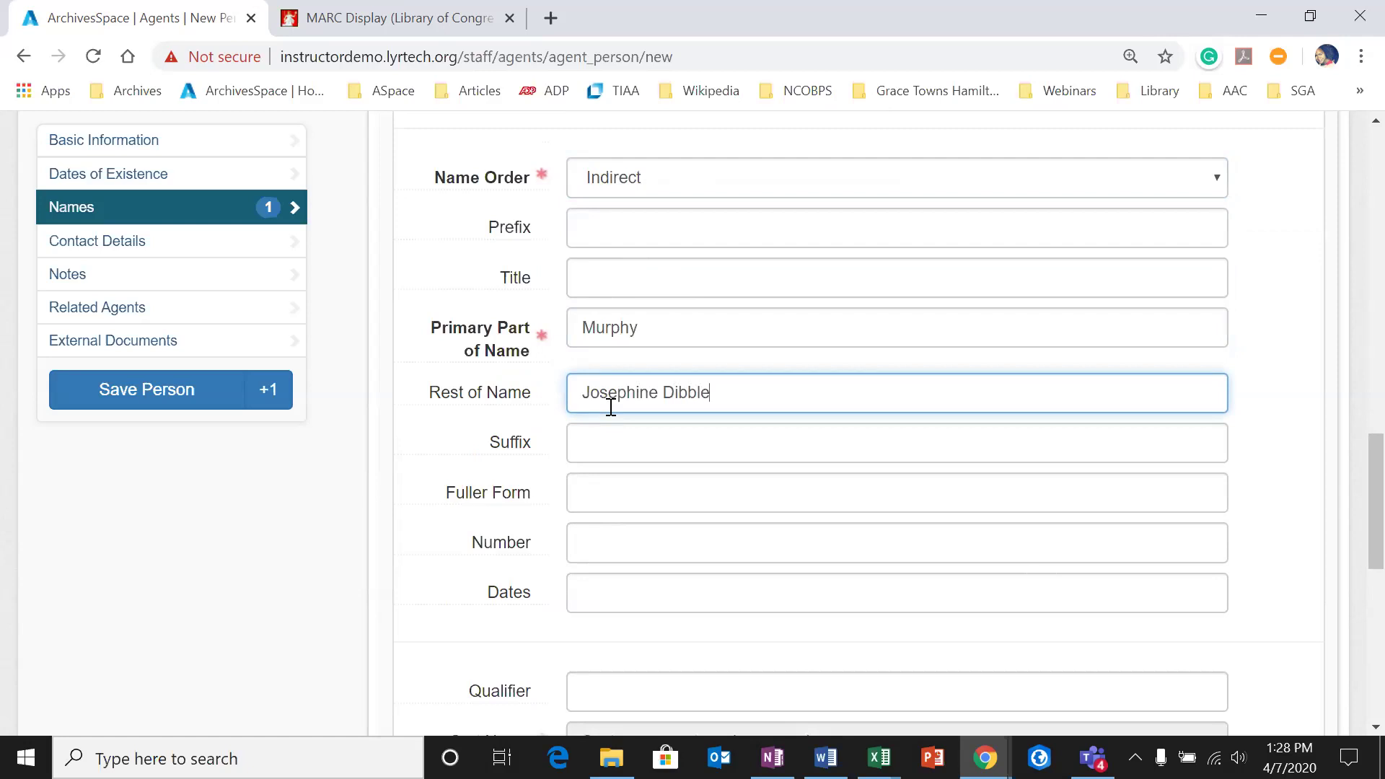
Step: Read the field help for the name form's Suffix, Fuller Form, Number and Dates fields
scroll(649, 375, down, 1)
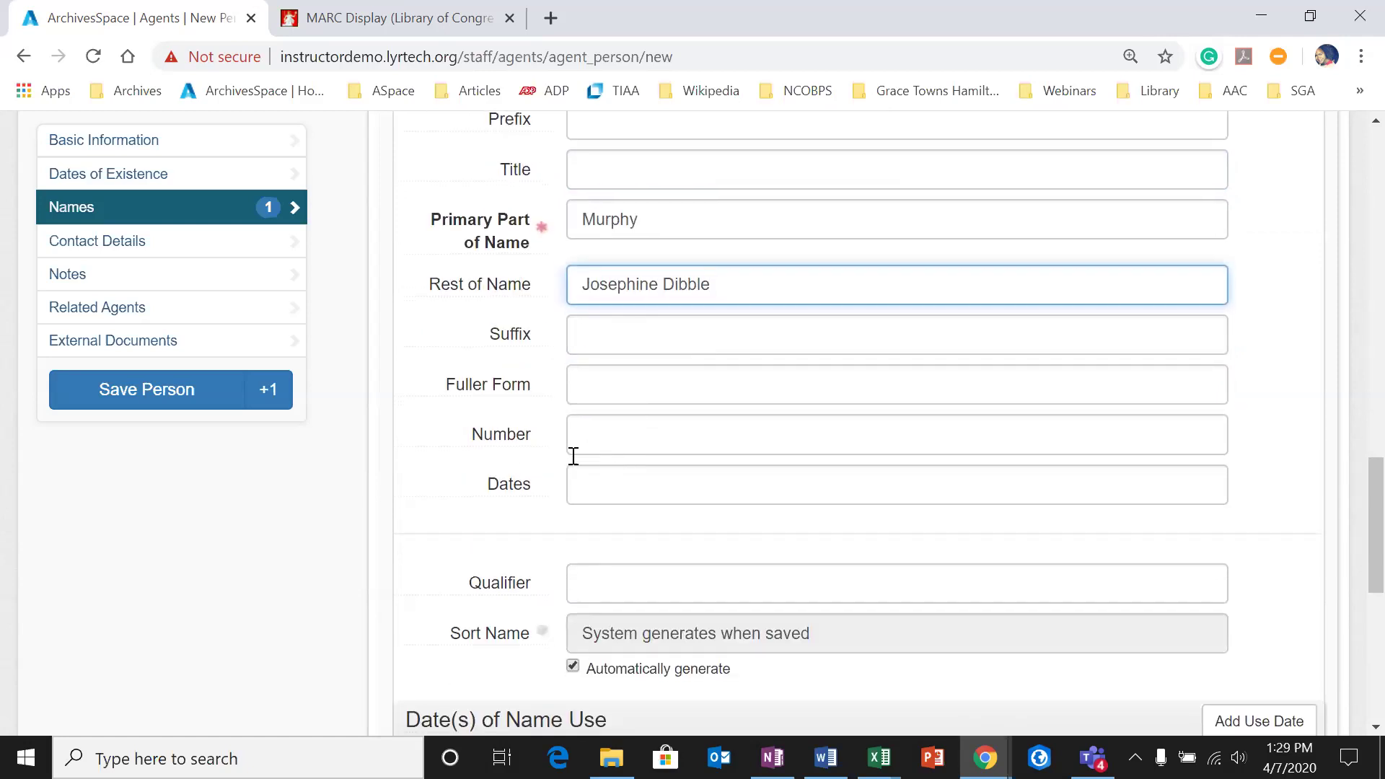
mouse_move(503, 342)
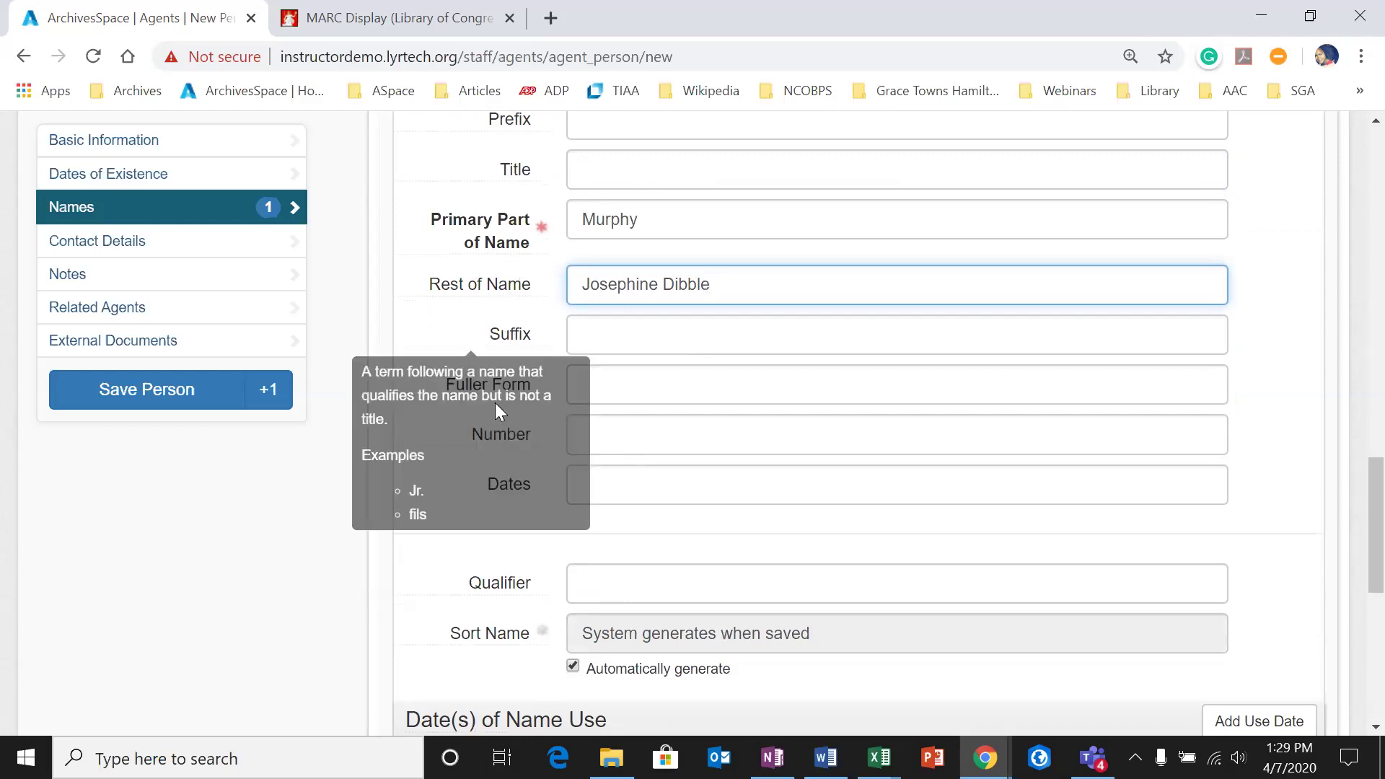
mouse_move(522, 397)
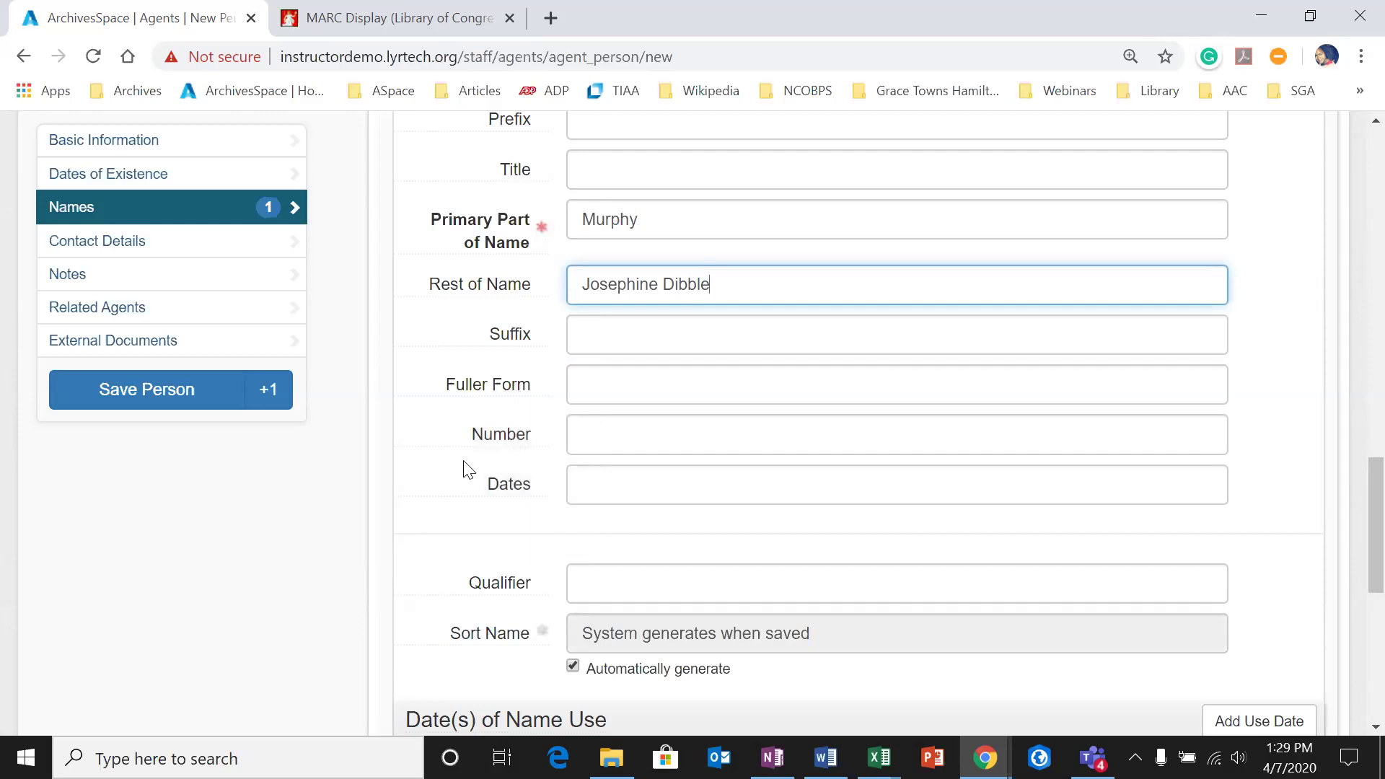
mouse_move(491, 445)
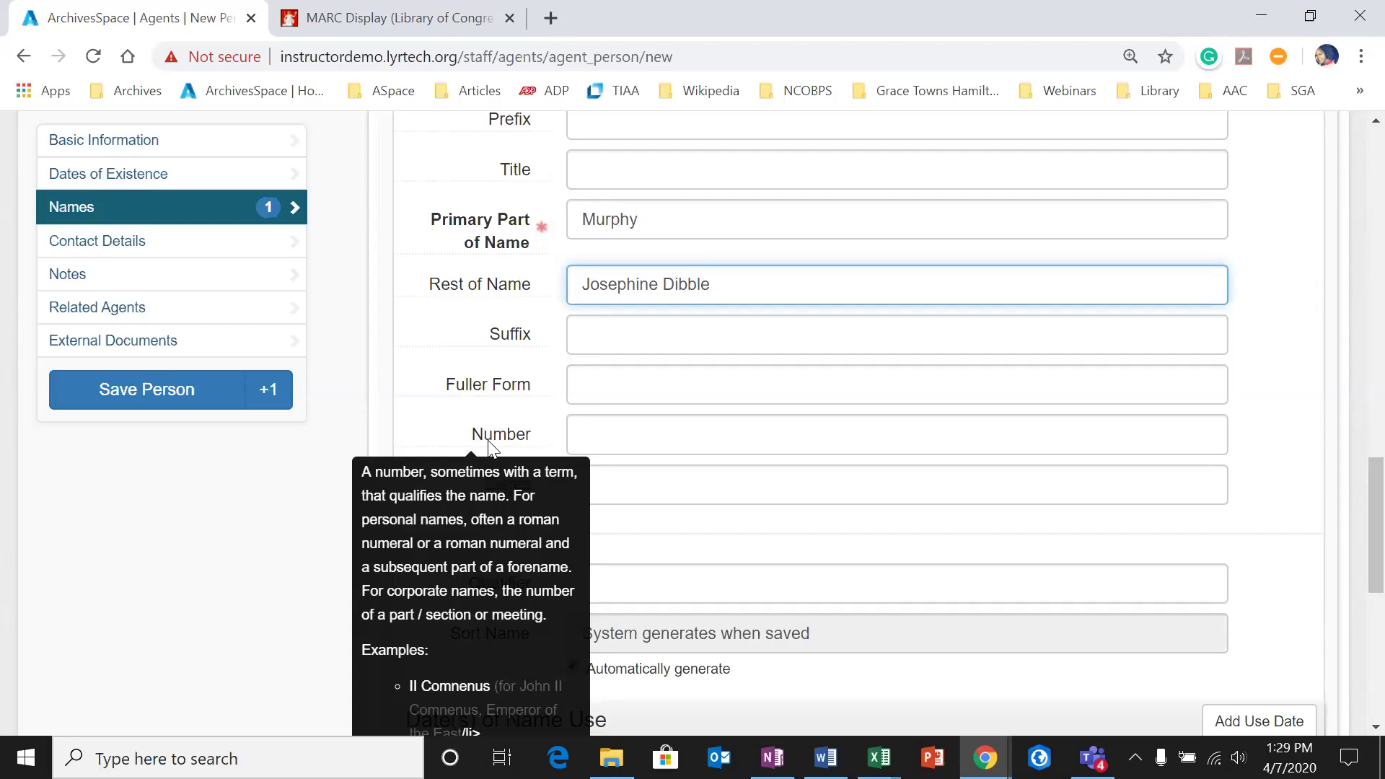
scroll(772, 443, down, 1)
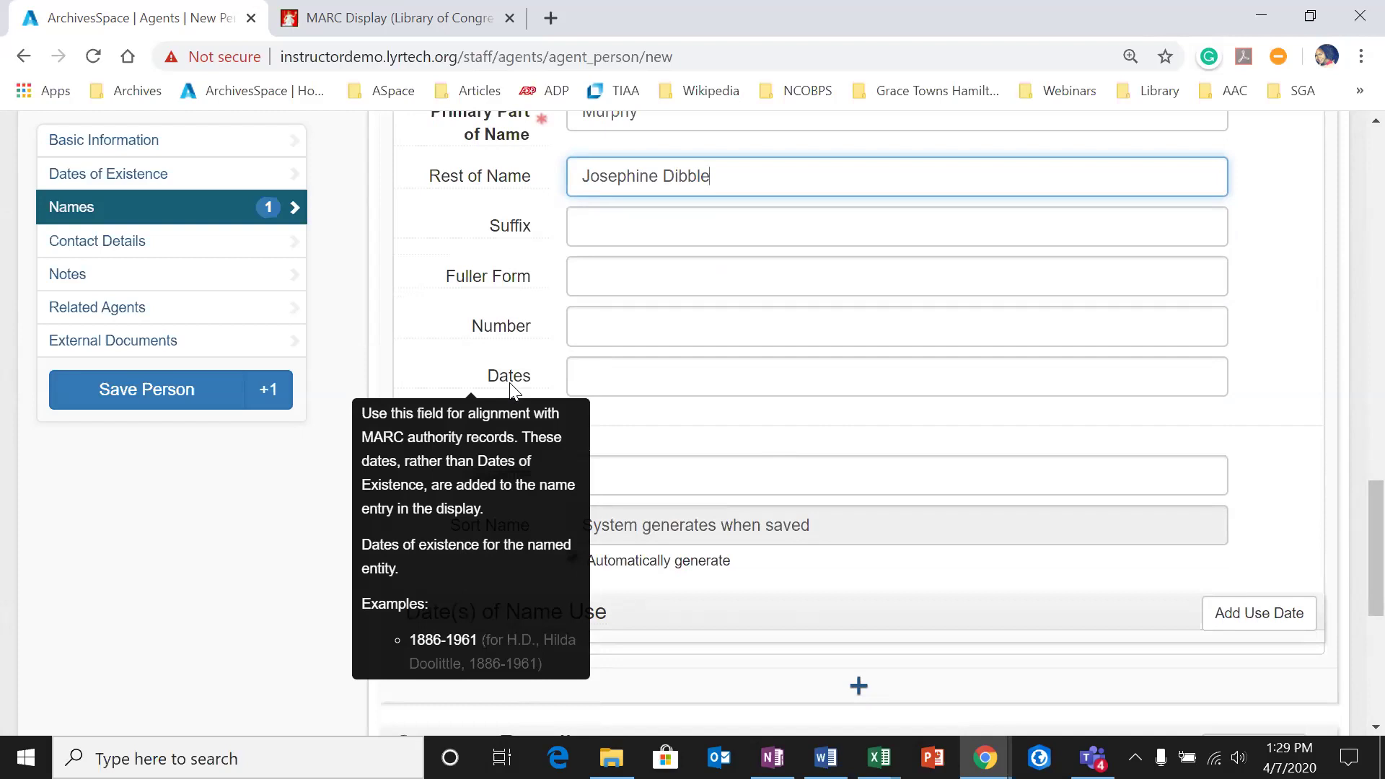
click(441, 378)
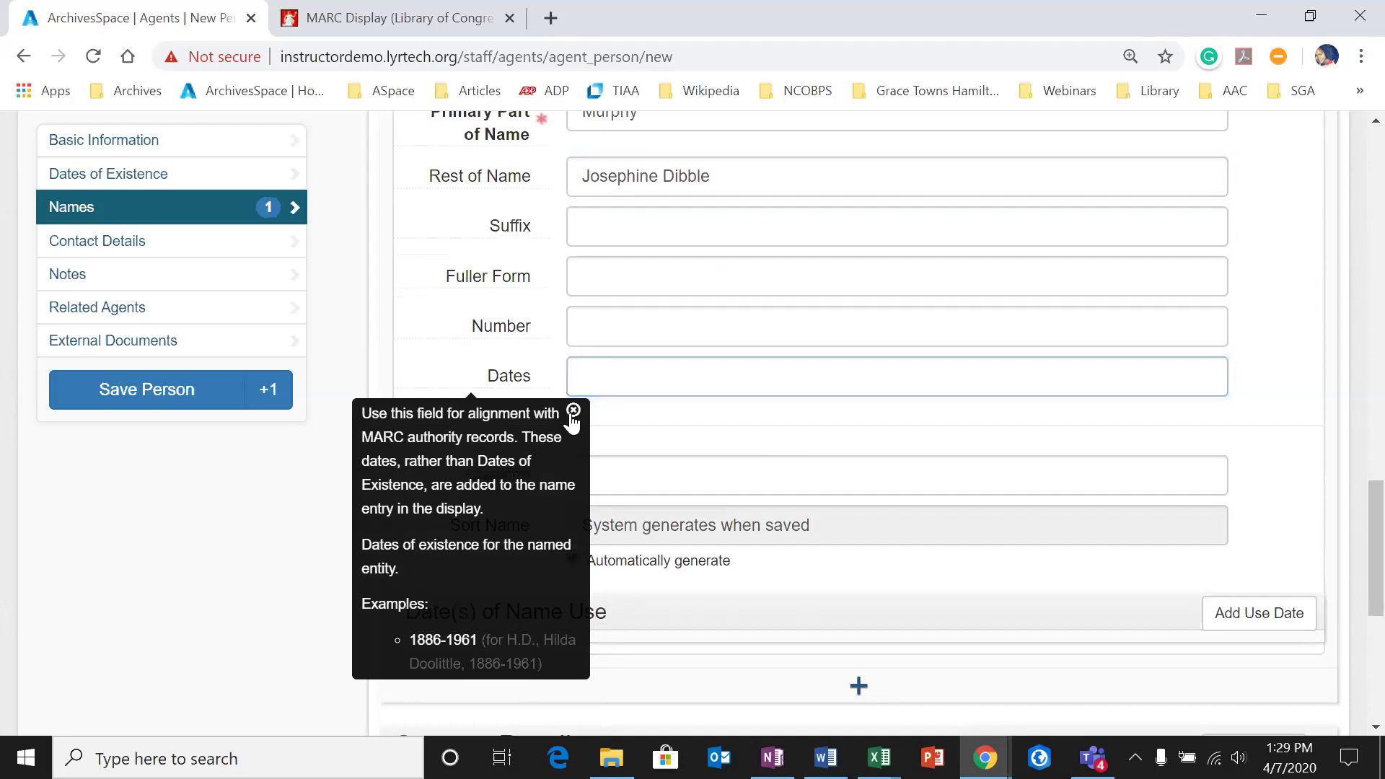
click(574, 409)
scroll(504, 483, down, 1)
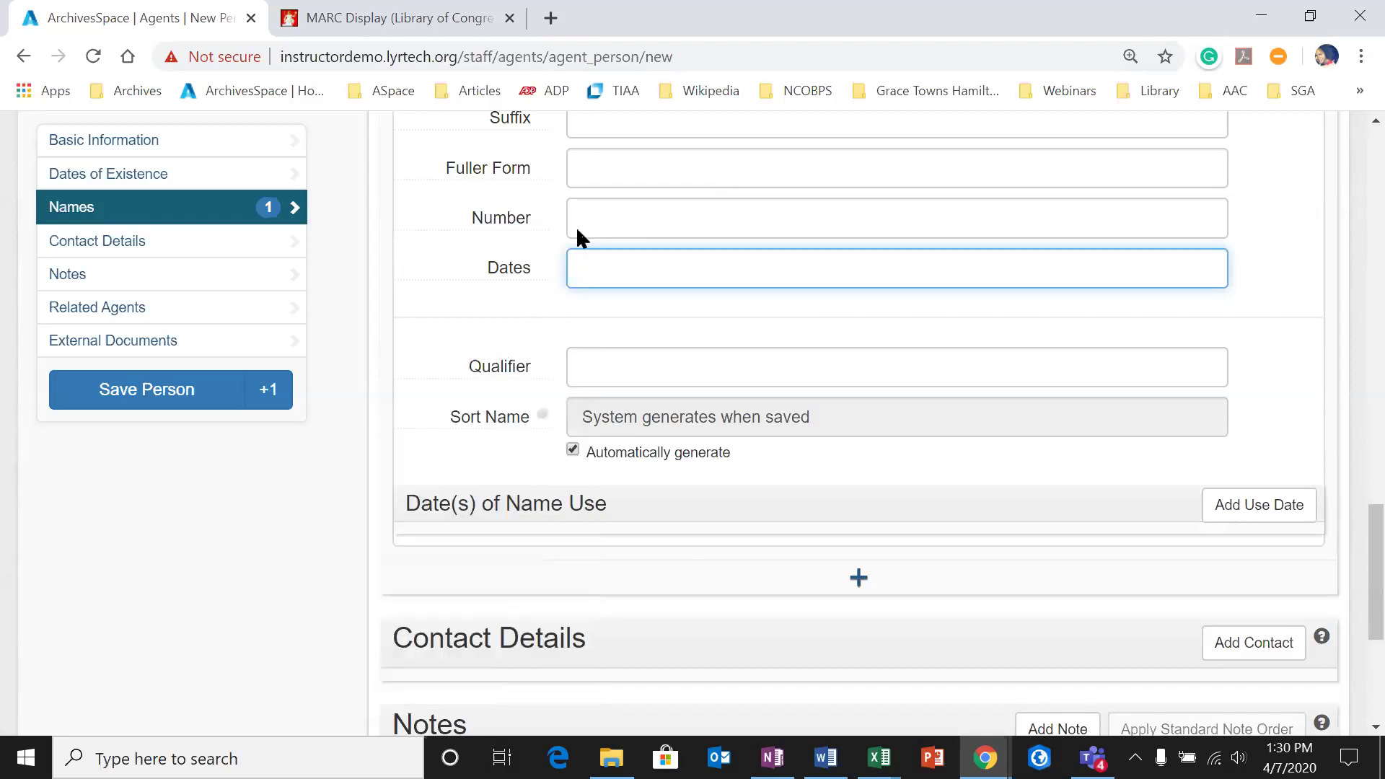
Step: Turn off automatic generation of the Sort Name to check manual entry, and turn it back on
scroll(514, 317, down, 1)
mouse_move(518, 311)
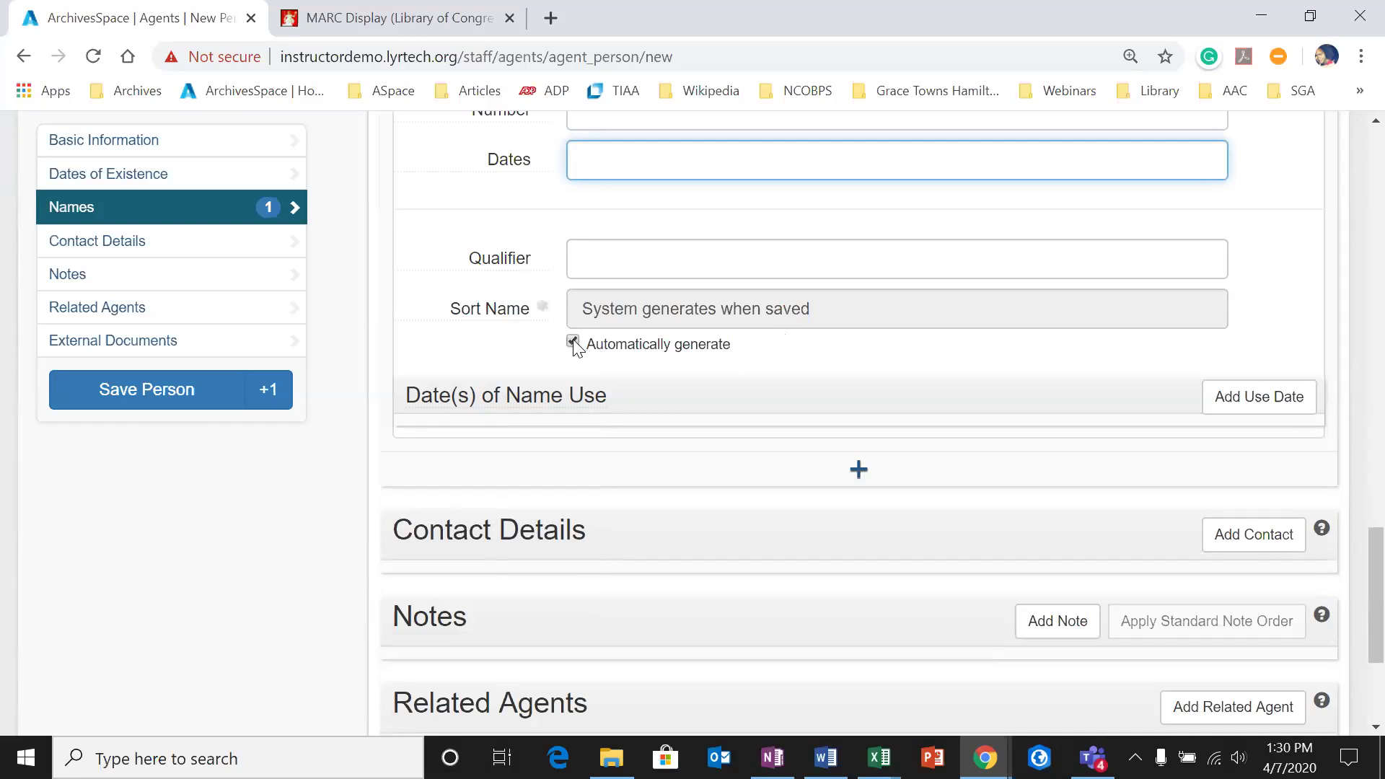
click(573, 342)
click(638, 319)
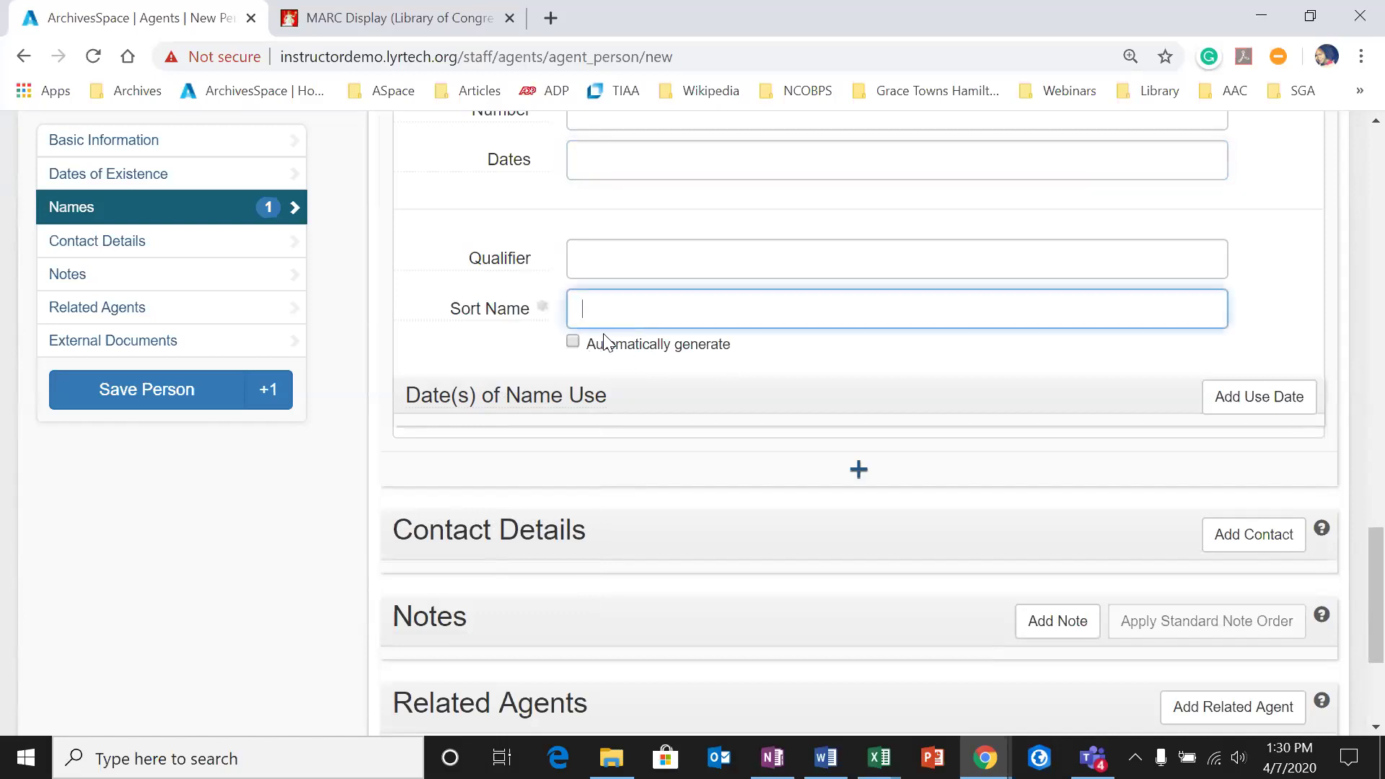
click(573, 342)
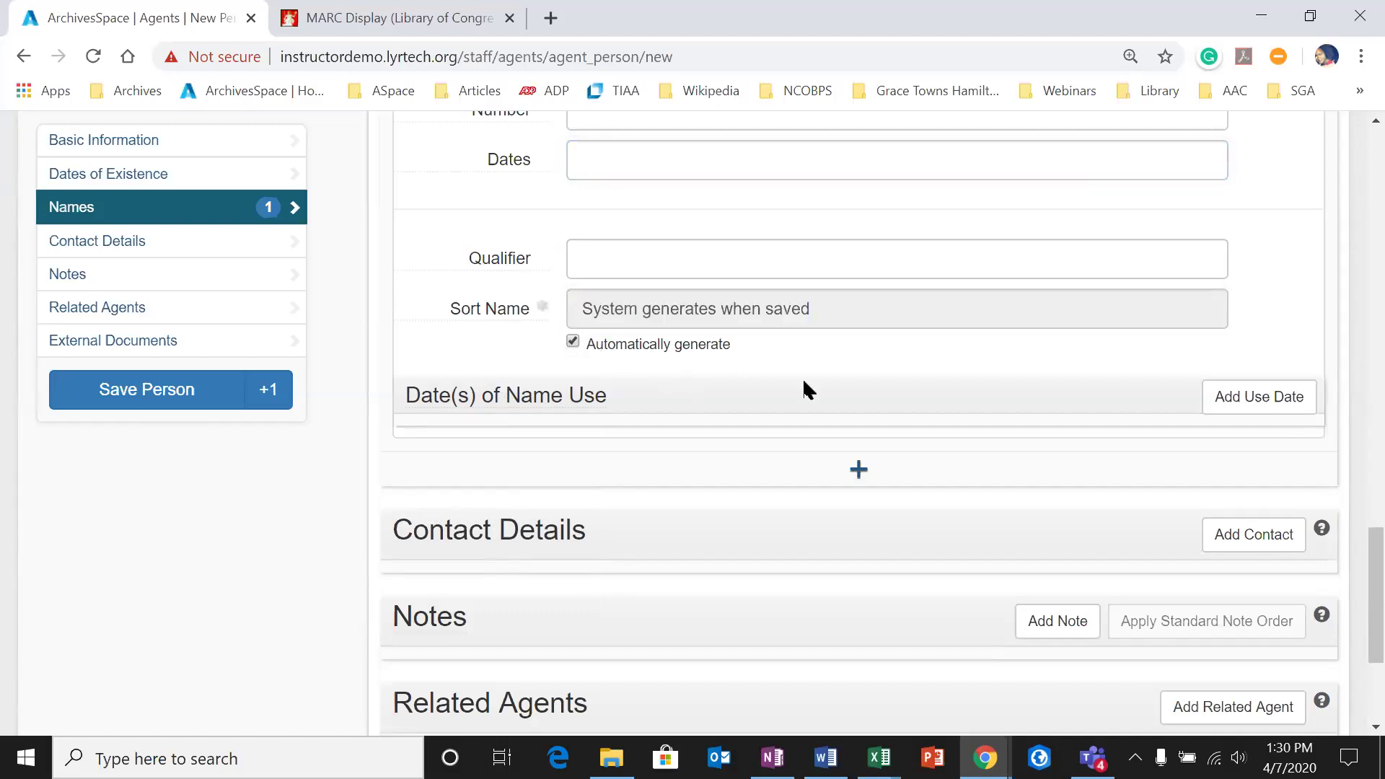
Step: Add entries under Date(s) of Name Use to look over their fields, and remove them again
scroll(866, 317, down, 2)
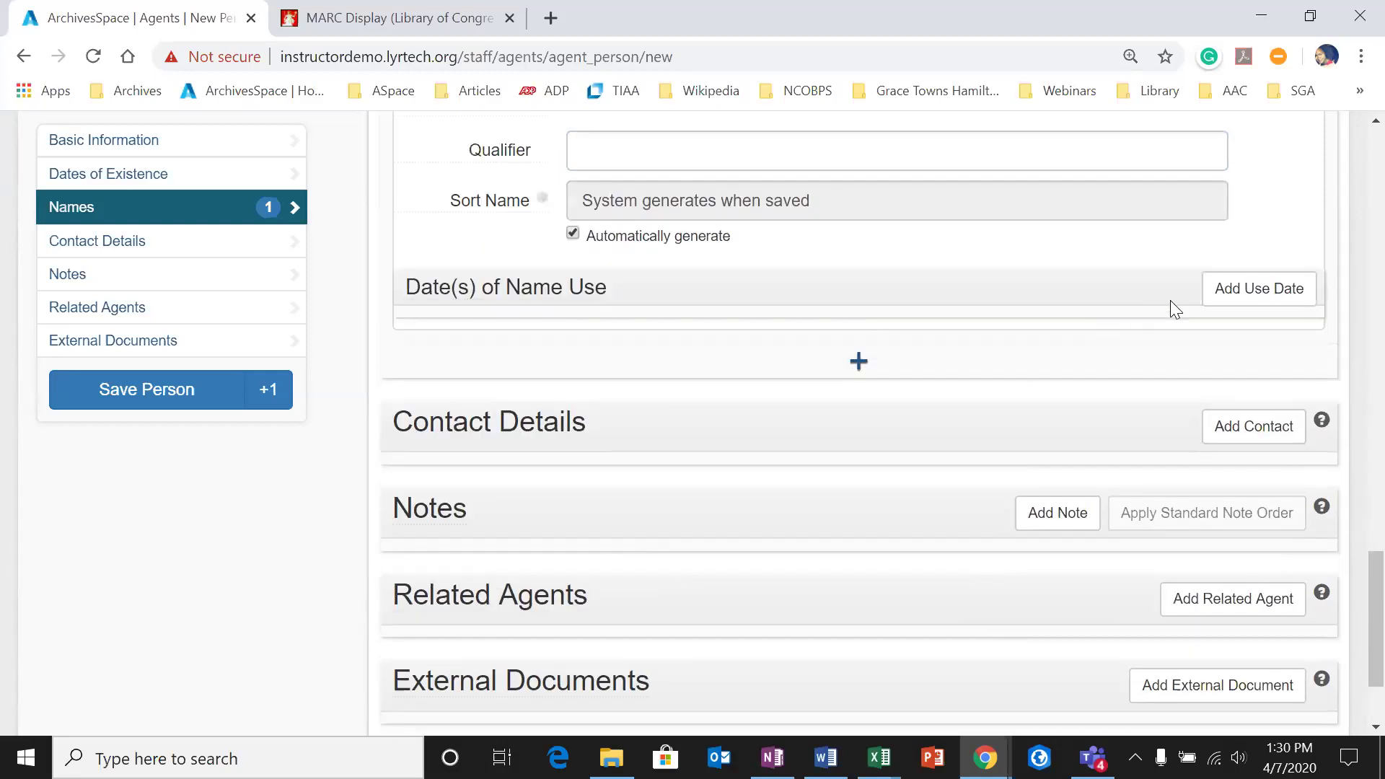
click(1258, 287)
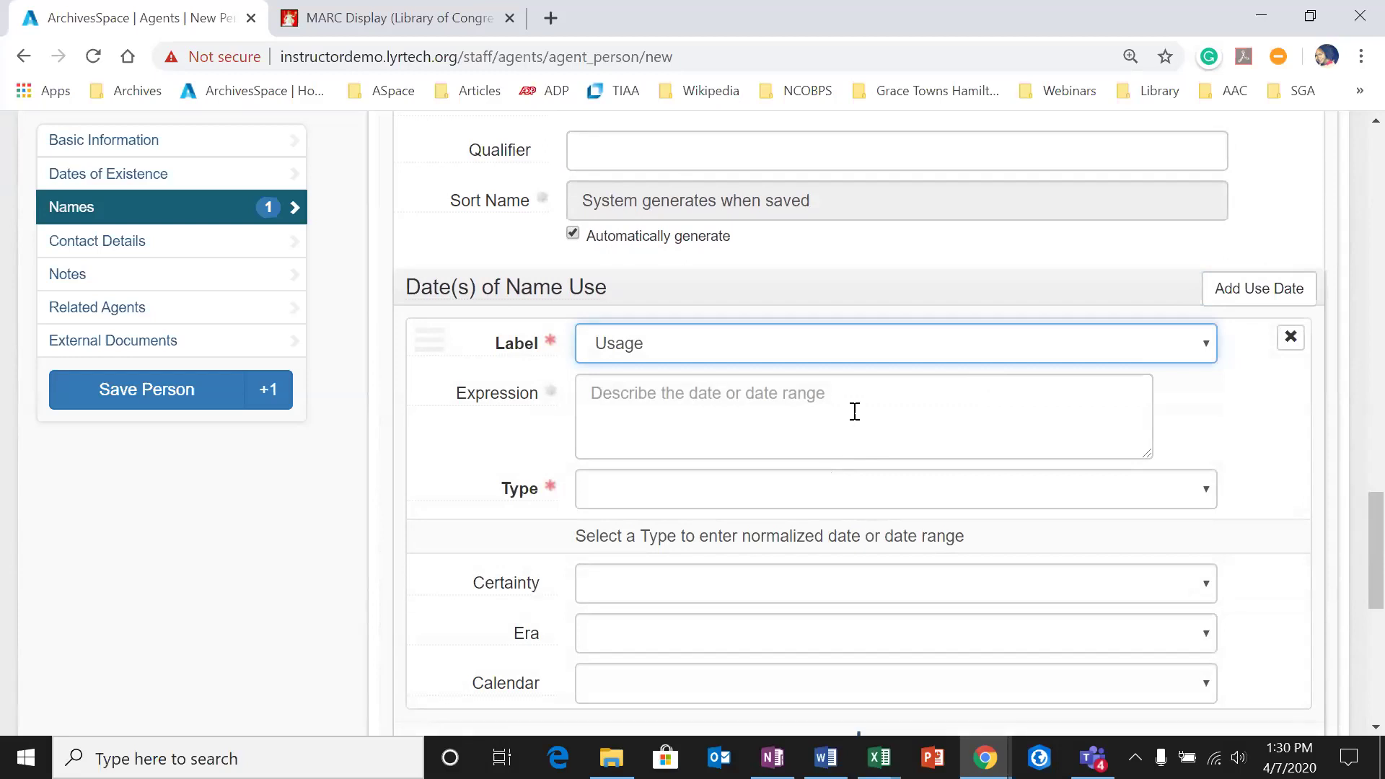
mouse_move(558, 296)
scroll(787, 383, down, 3)
scroll(804, 382, up, 3)
click(1235, 292)
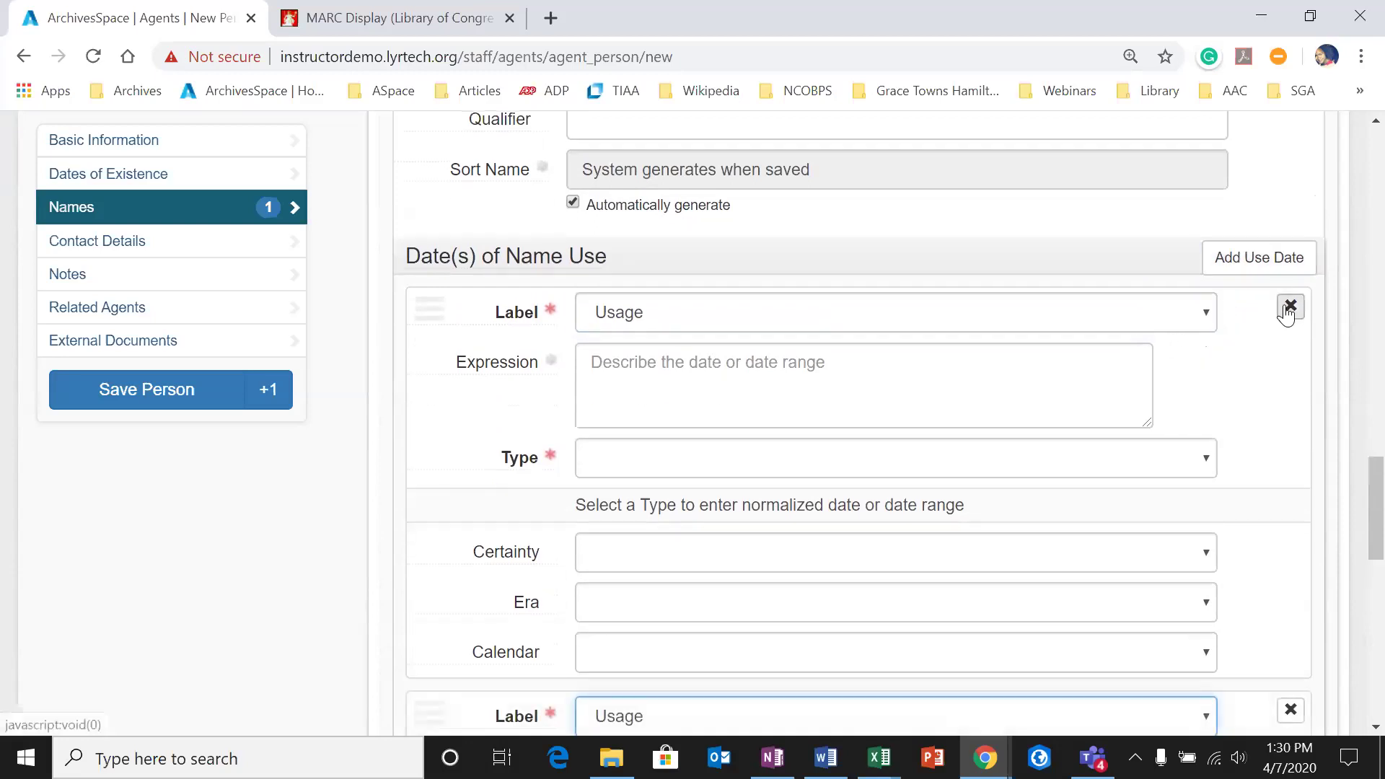
scroll(1285, 312, down, 2)
click(1291, 202)
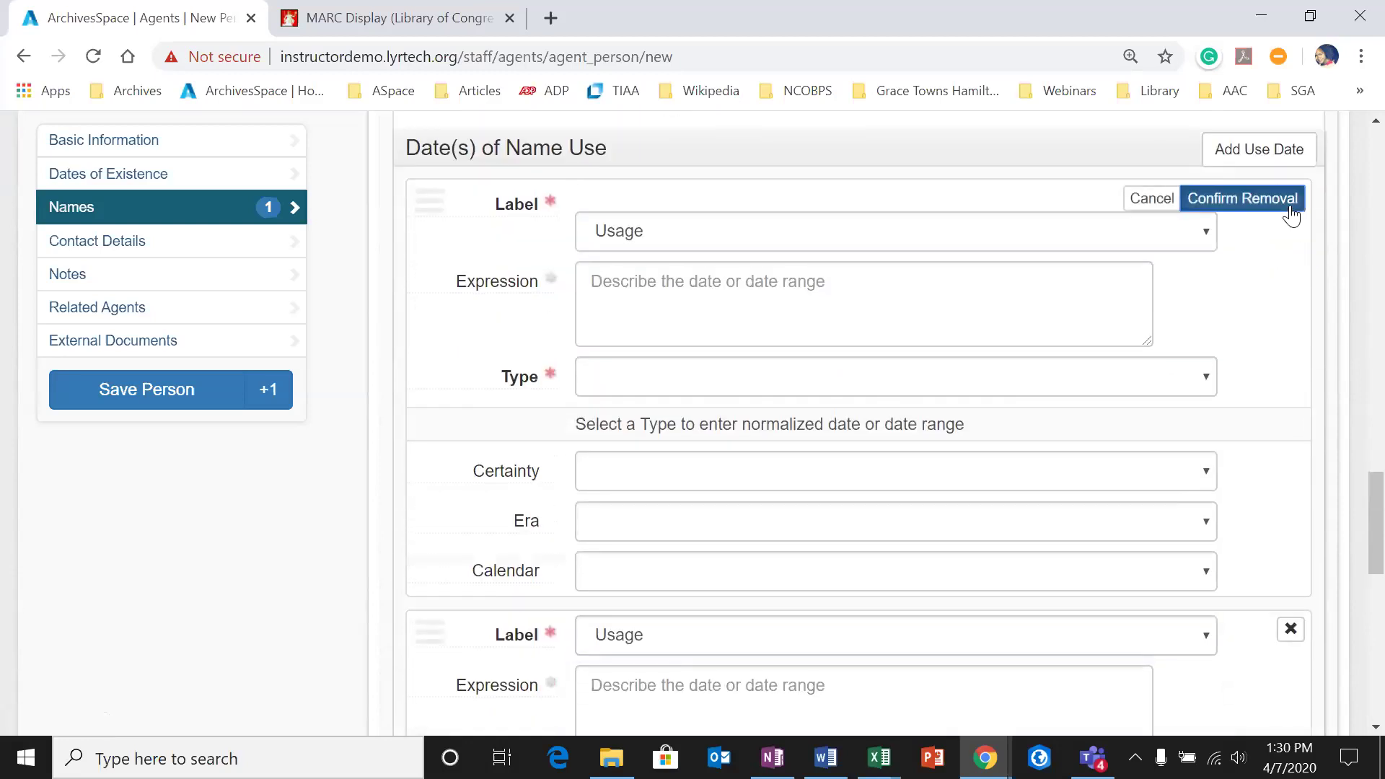
click(1288, 206)
click(1289, 202)
click(1268, 207)
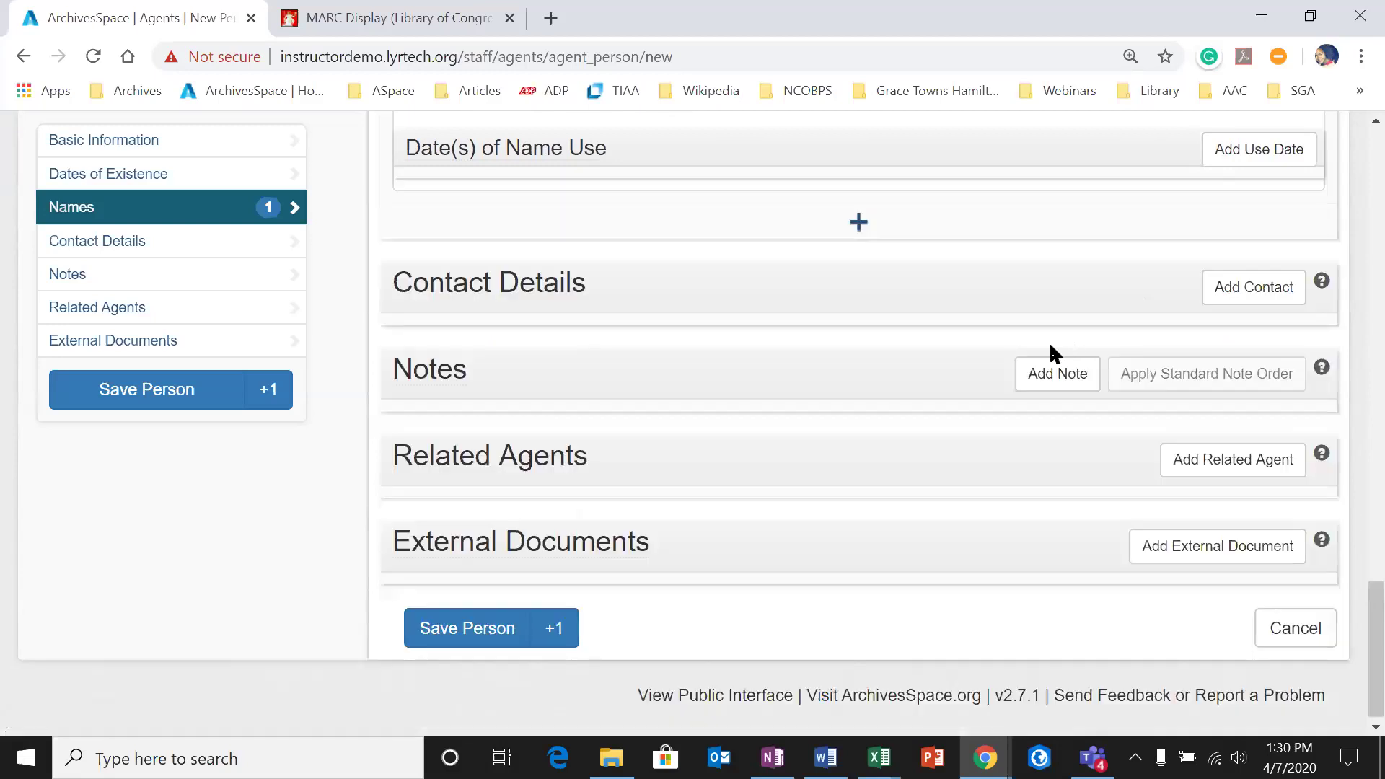
Step: Add a contact to the person record and fill in the contact's full name and first street address line
click(1231, 286)
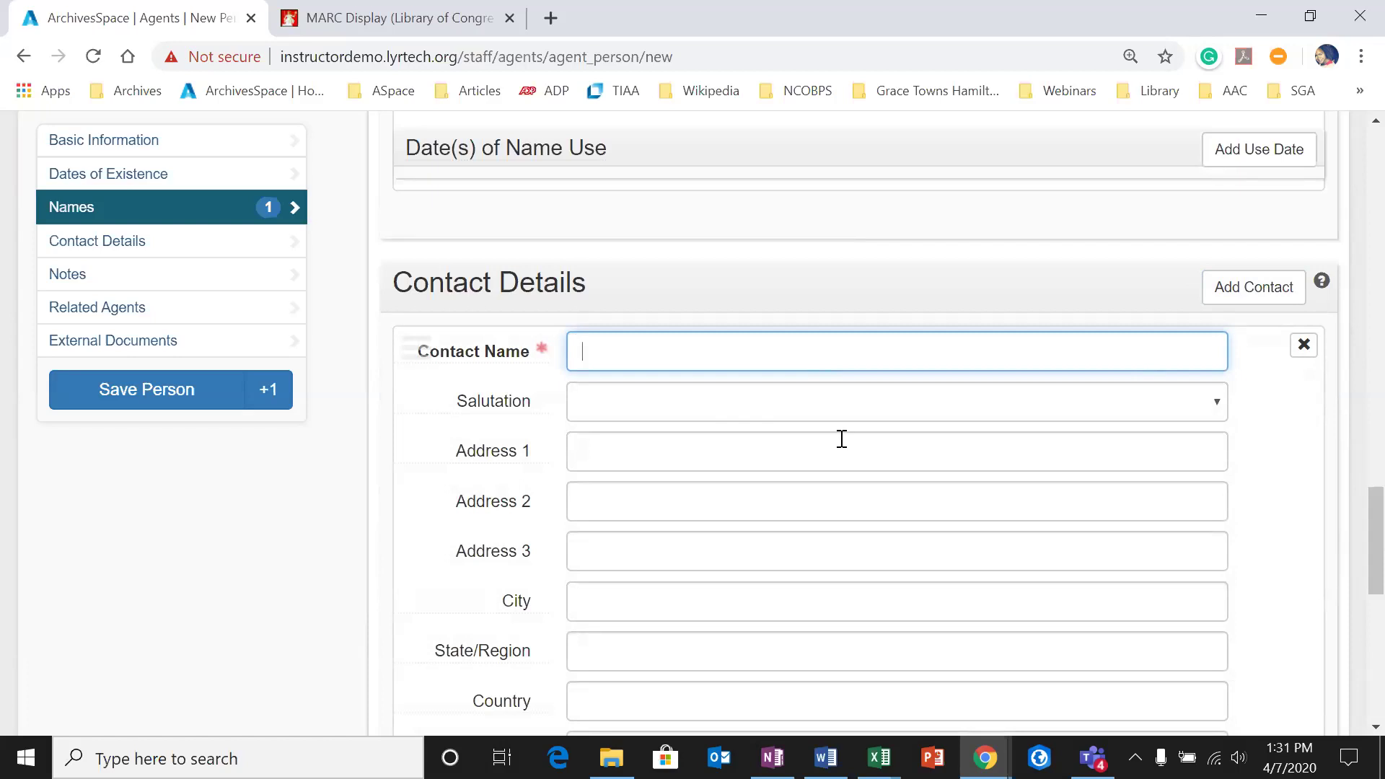
text(Josephine Murphy)
key(Tab)
click(841, 439)
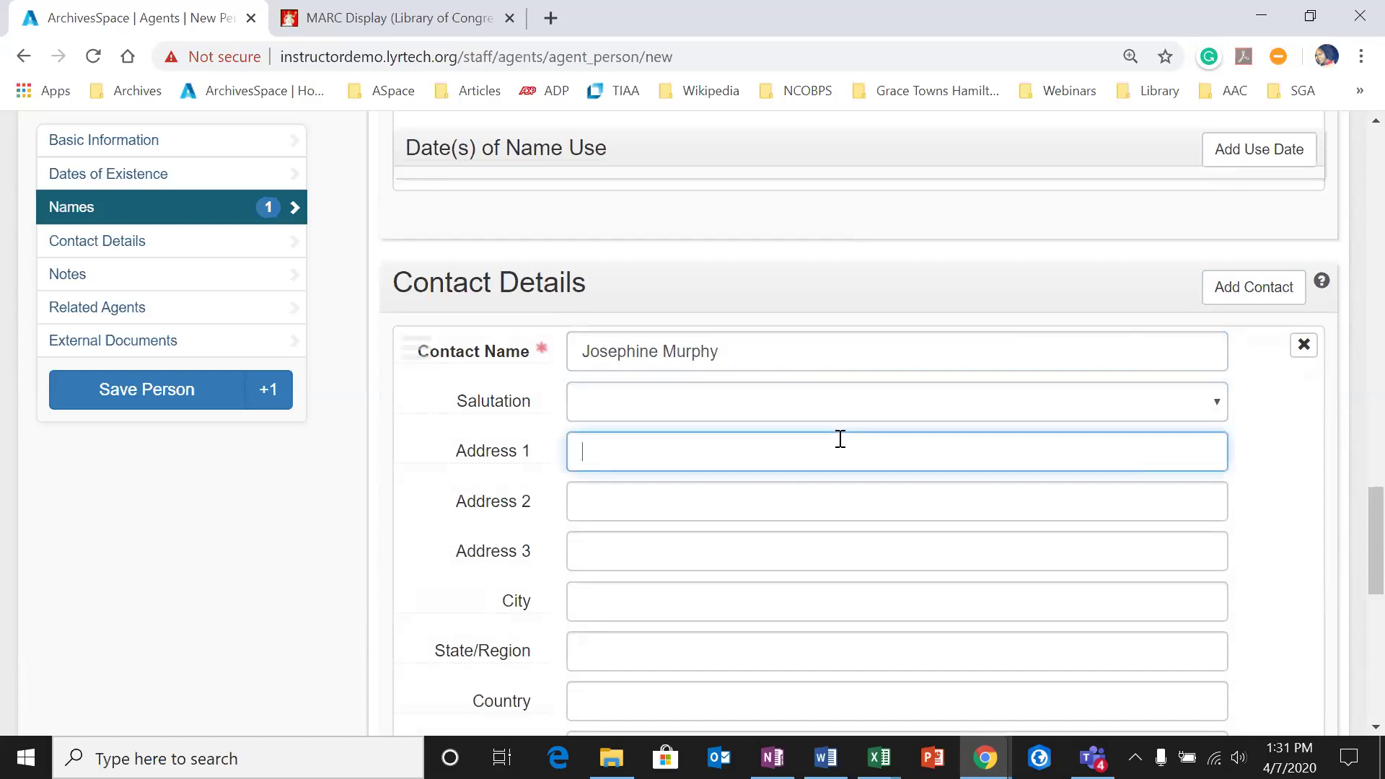
text(100 )
text(Disn)
key(BackSpace)
key(BackSpace)
key(BackSpace)
key(BackSpace)
text(Interent)
key(BackSpace)
key(BackSpace)
key(BackSpace)
key(BackSpace)
text(net Drive)
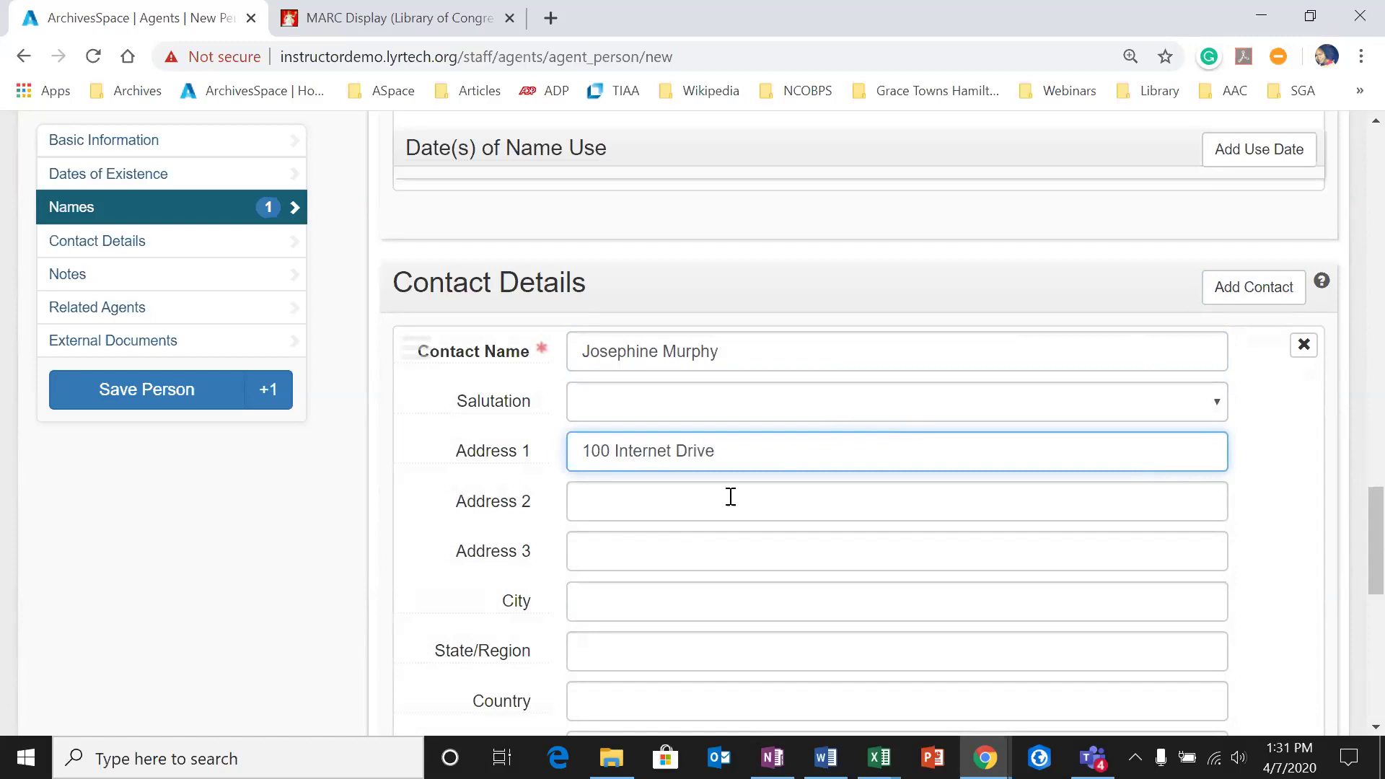
Step: Fill in the City, State/Region and Country of the contact's address
scroll(671, 517, down, 3)
click(675, 378)
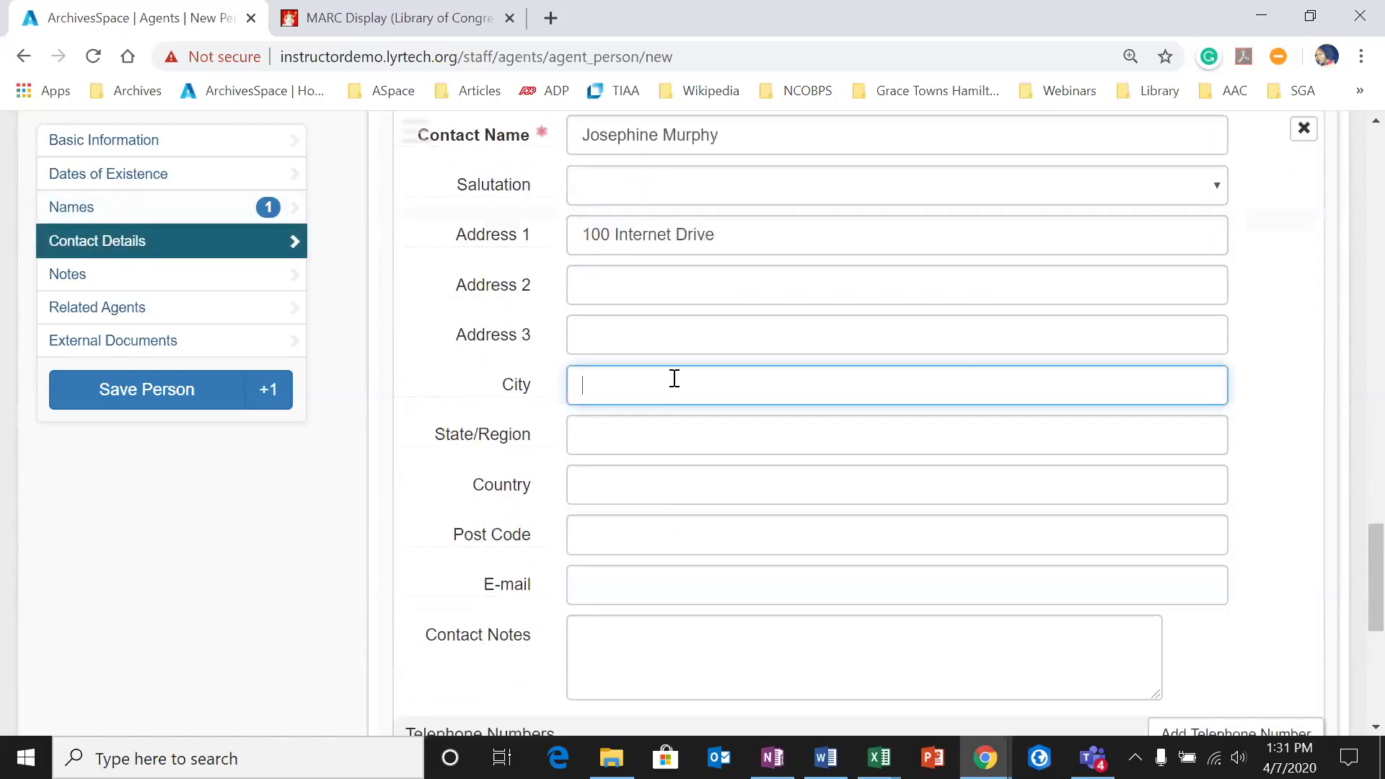
text(Atlanta)
click(760, 444)
text(GA)
click(705, 491)
text(UAS)
key(BackSpace)
key(BackSpace)
text(SA)
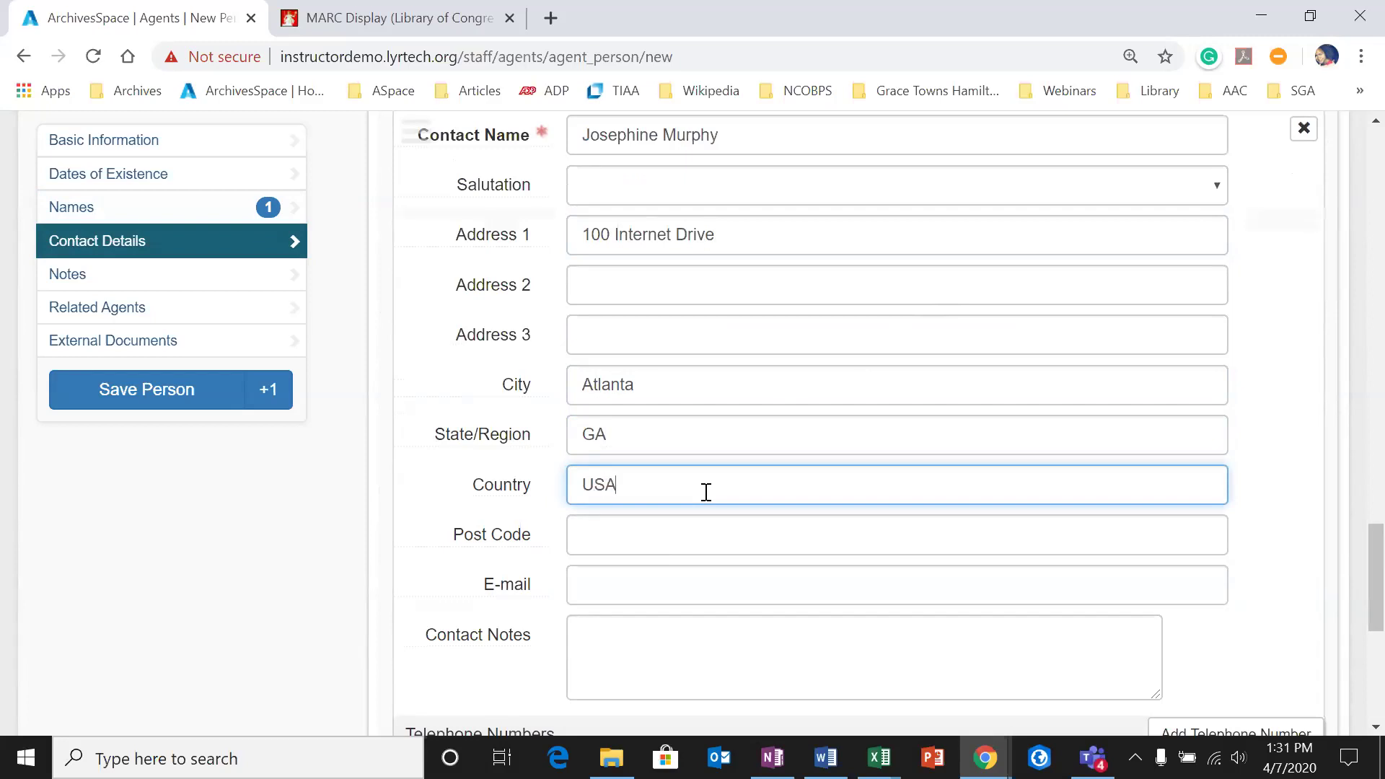
scroll(689, 473, down, 1)
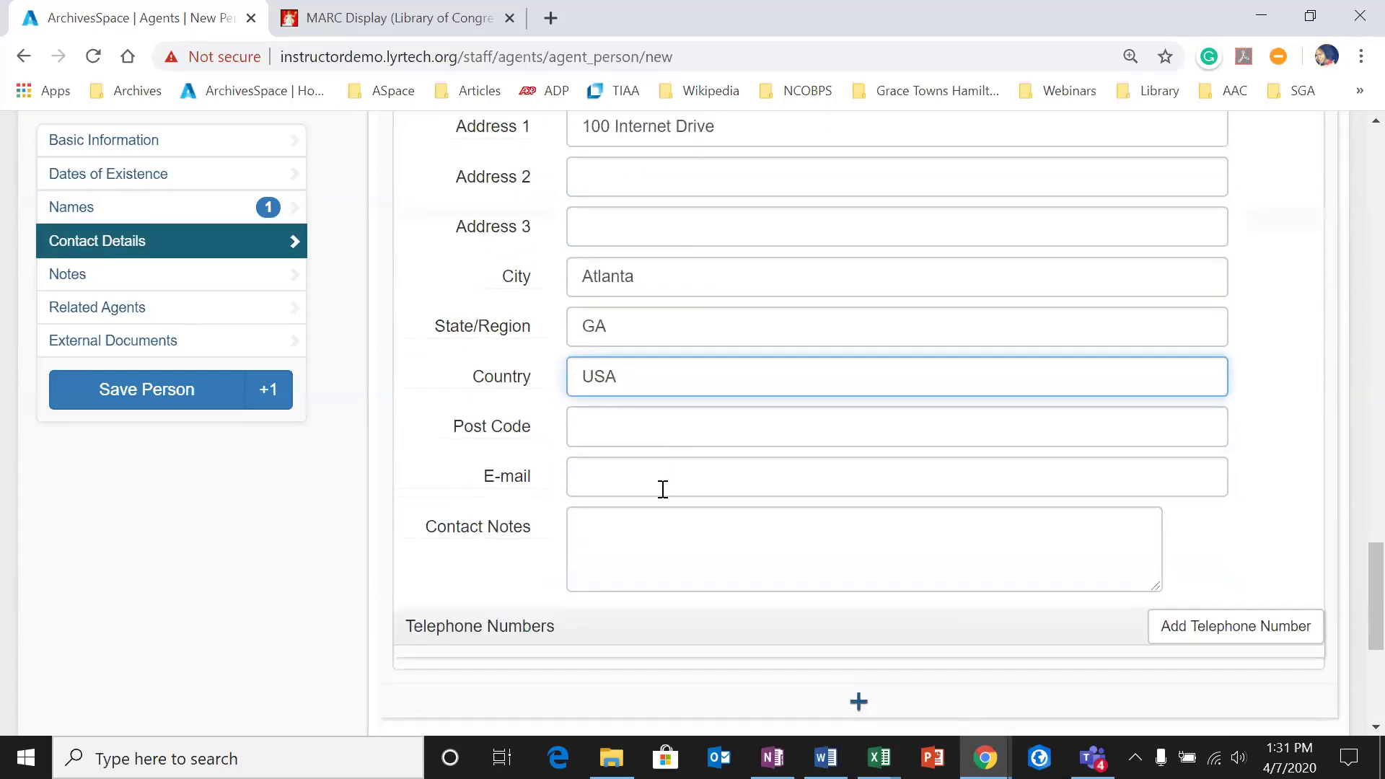
Step: Add a telephone number entry to the contact details and look over its Number Type options and fields
scroll(615, 600, up, 1)
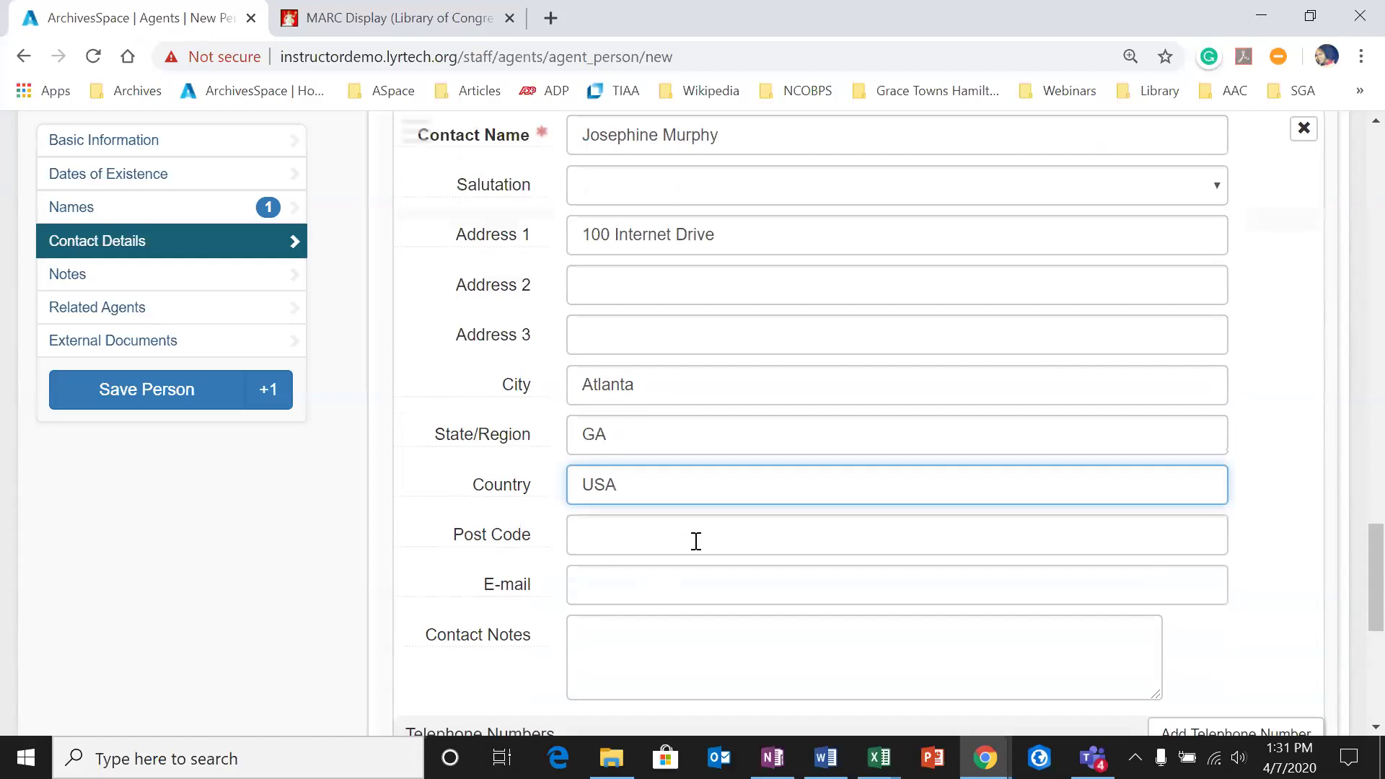
scroll(696, 541, up, 2)
scroll(733, 520, down, 2)
mouse_move(524, 645)
scroll(693, 548, down, 1)
scroll(912, 551, down, 1)
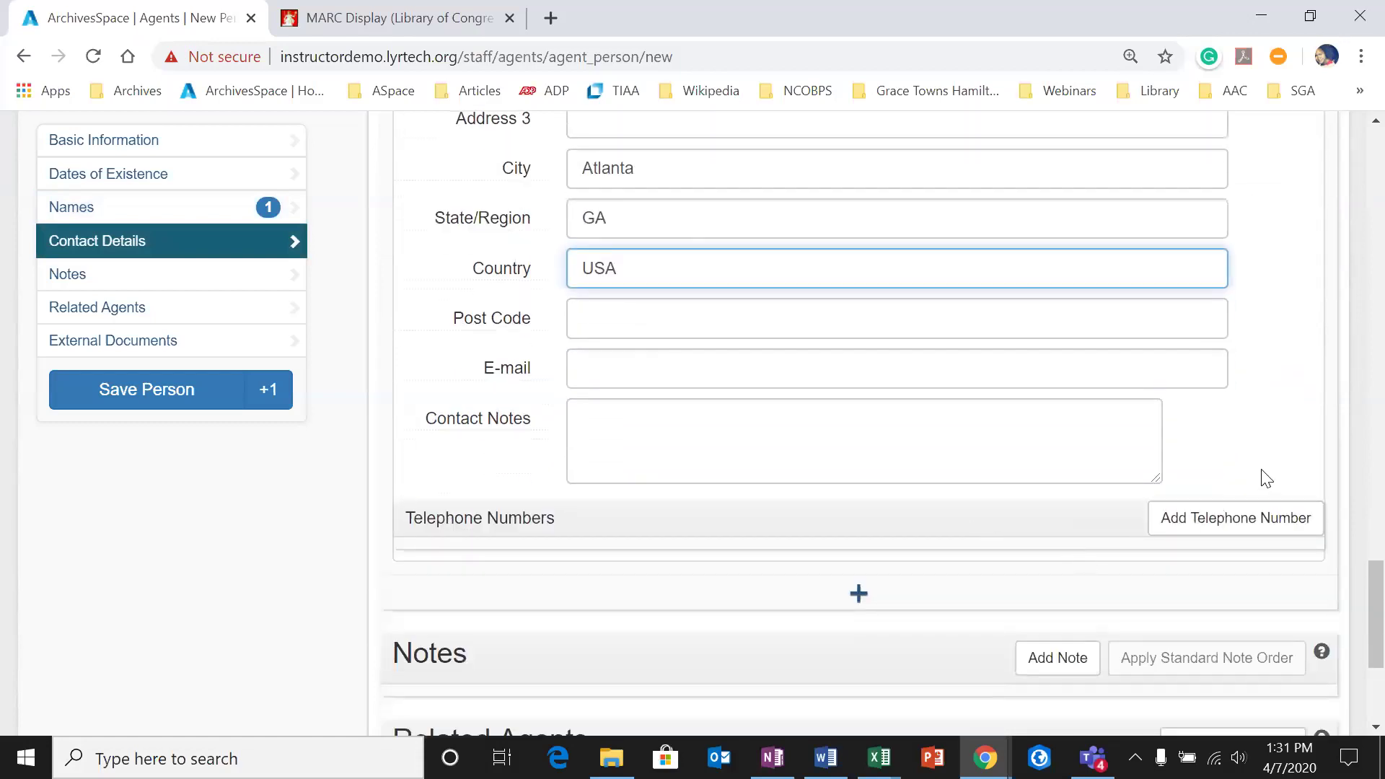
click(1212, 534)
scroll(981, 554, down, 2)
click(980, 366)
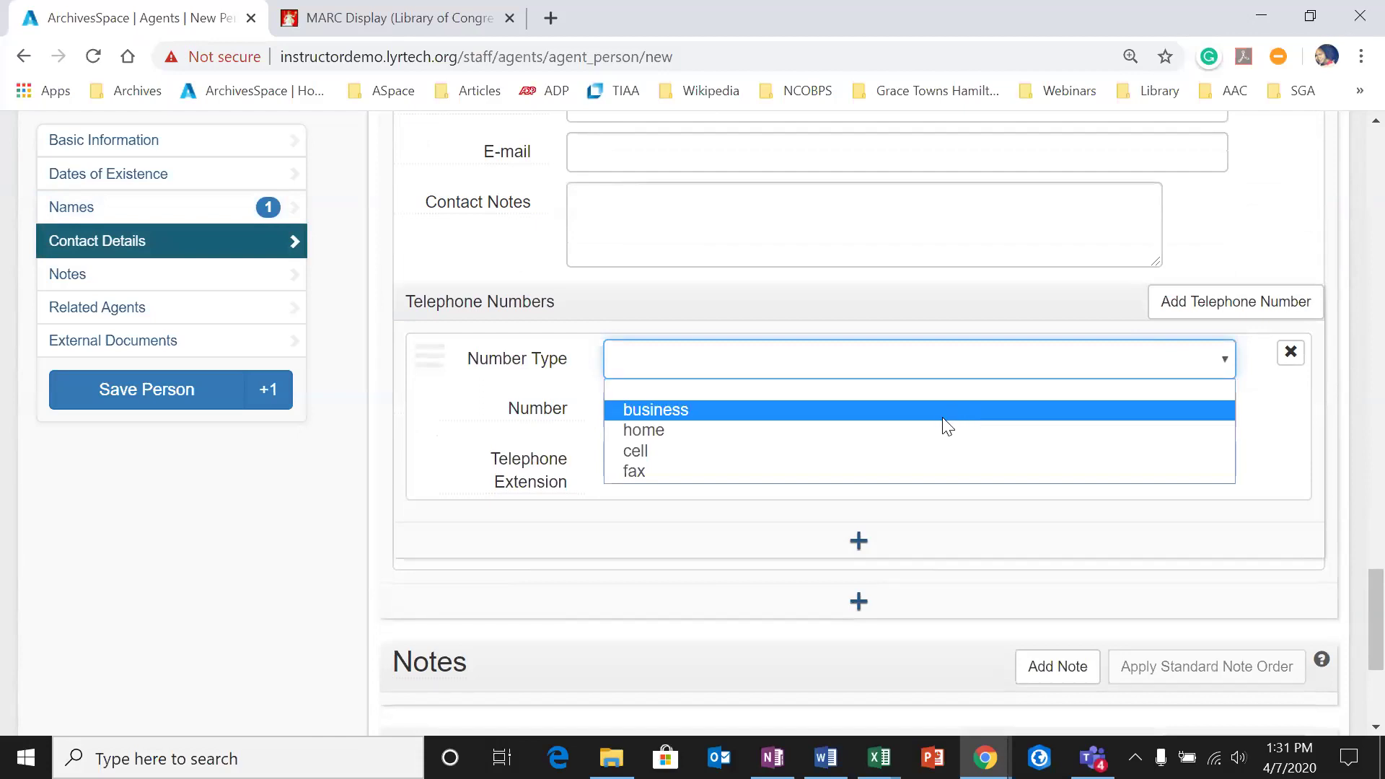
drag(576, 409, 562, 418)
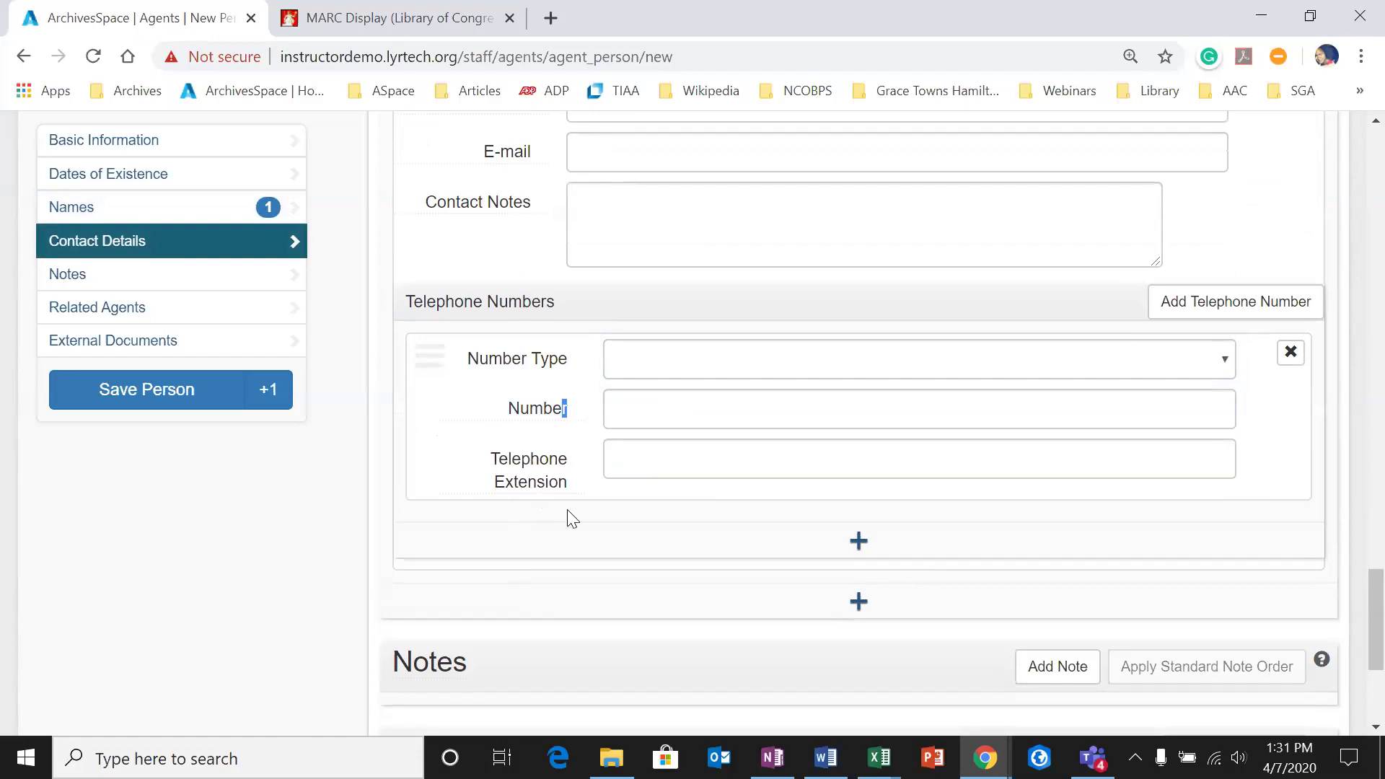
scroll(924, 436, down, 1)
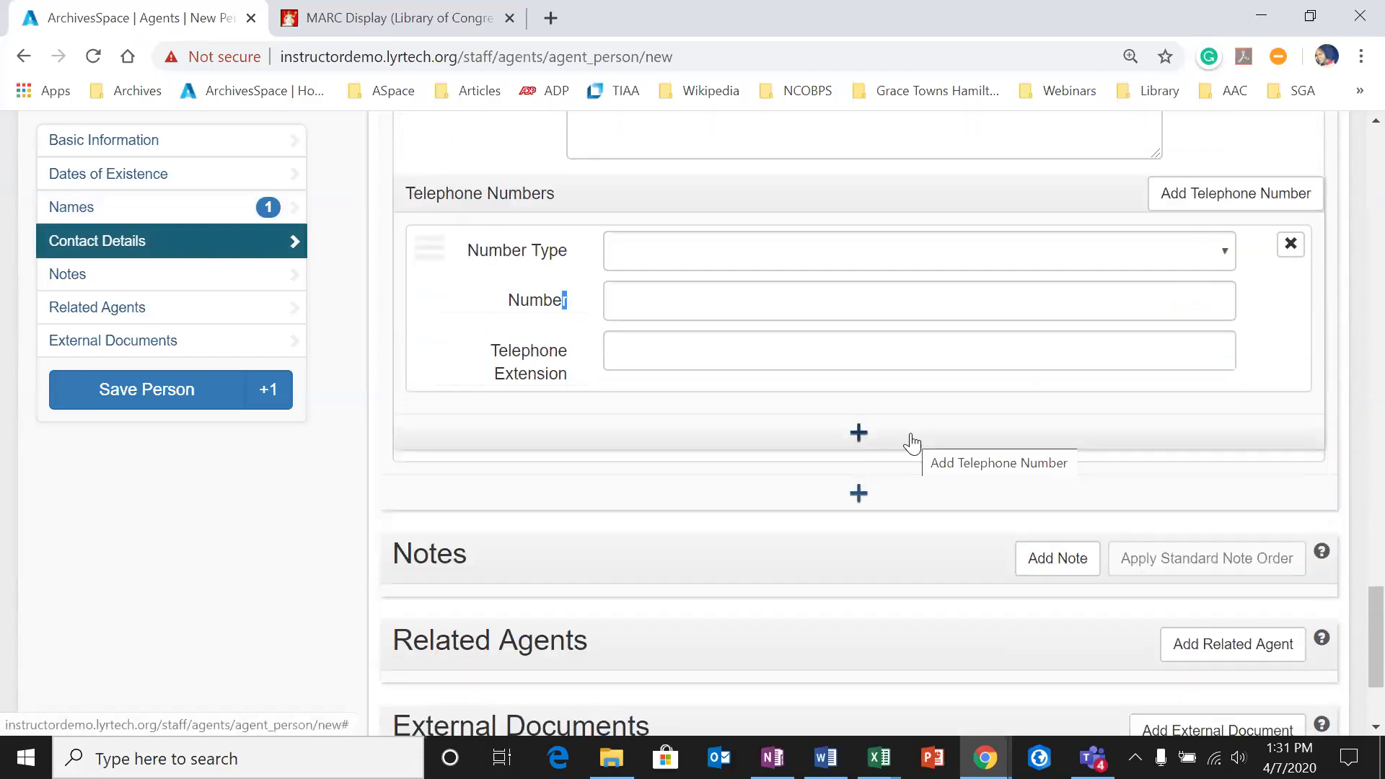
Step: Add a Biographical / Historical note to the person record to look over its fields, and remove it again
scroll(785, 538, down, 1)
click(1032, 452)
scroll(902, 439, down, 1)
click(764, 426)
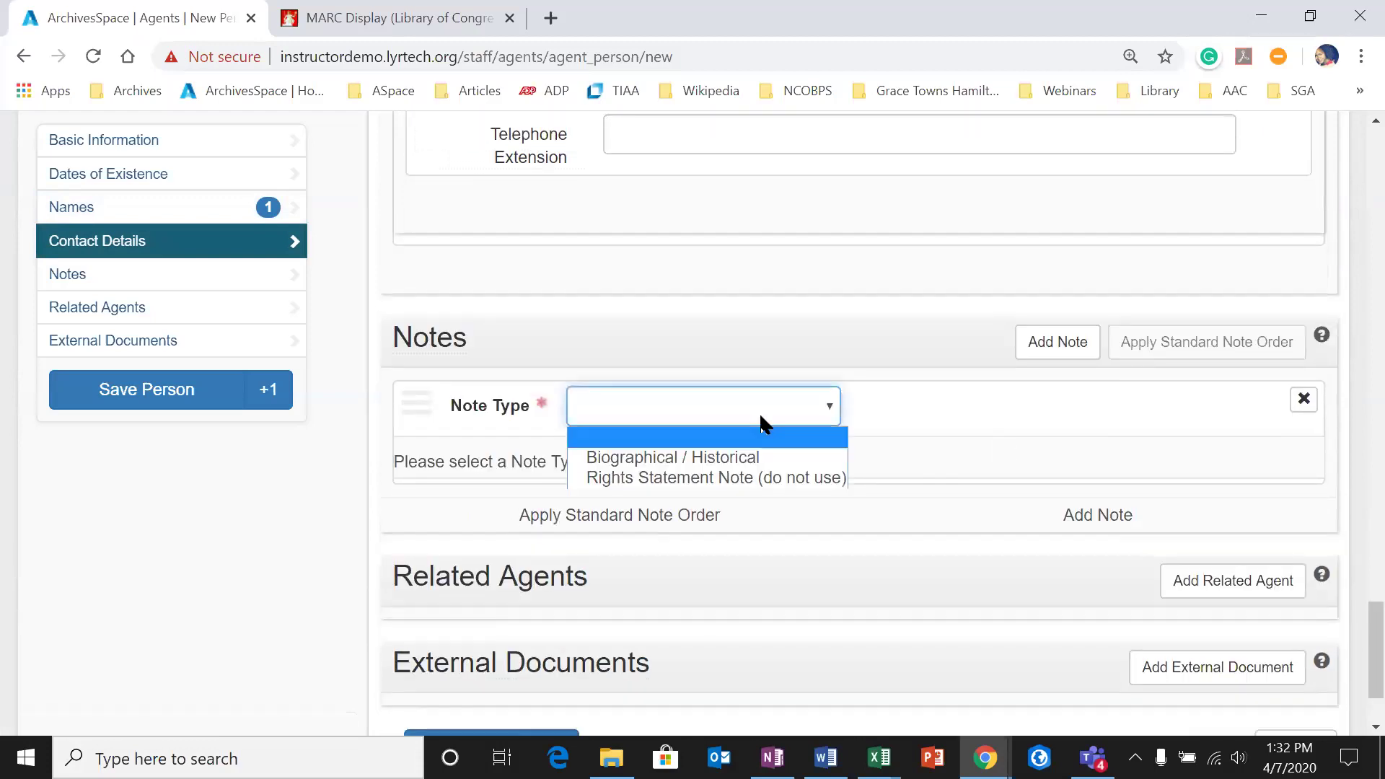
click(730, 459)
scroll(895, 431, down, 1)
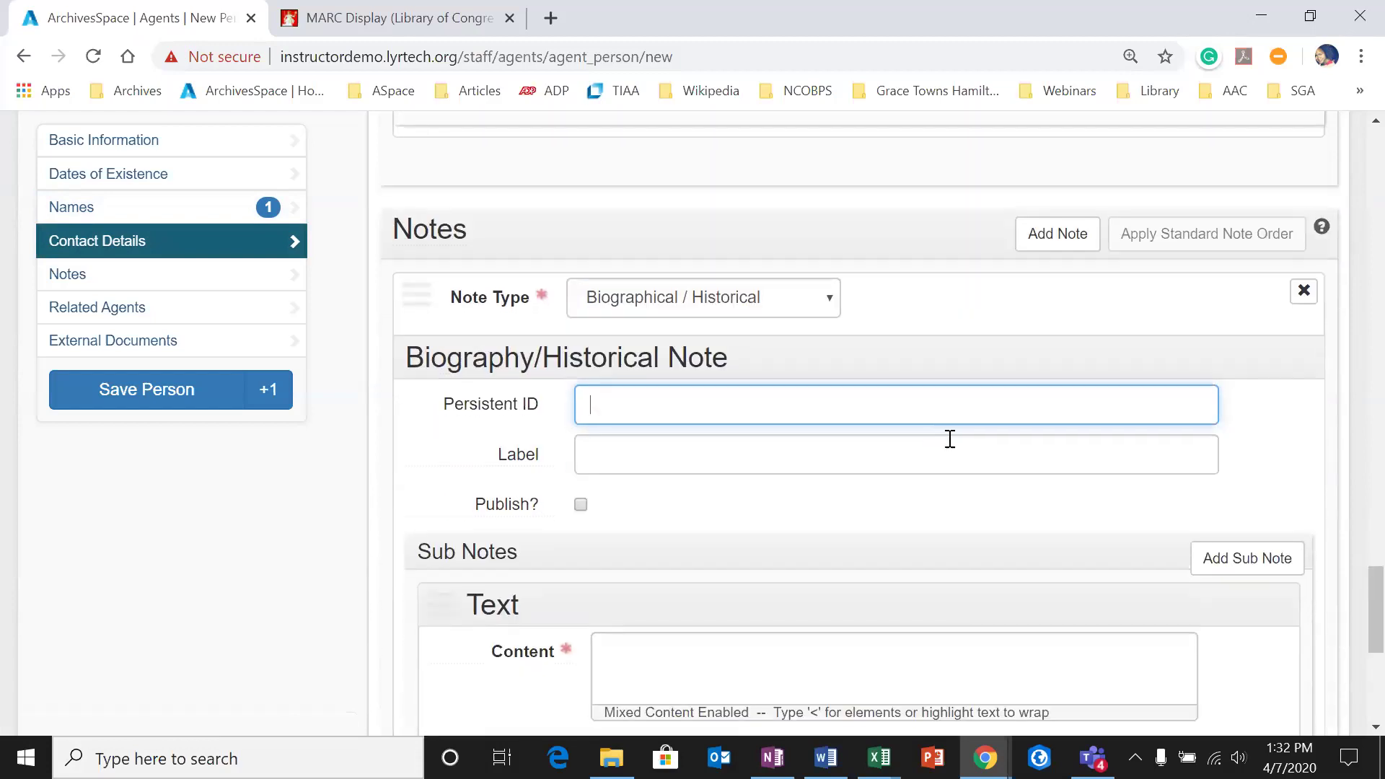
scroll(1005, 436, up, 1)
scroll(1046, 465, up, 1)
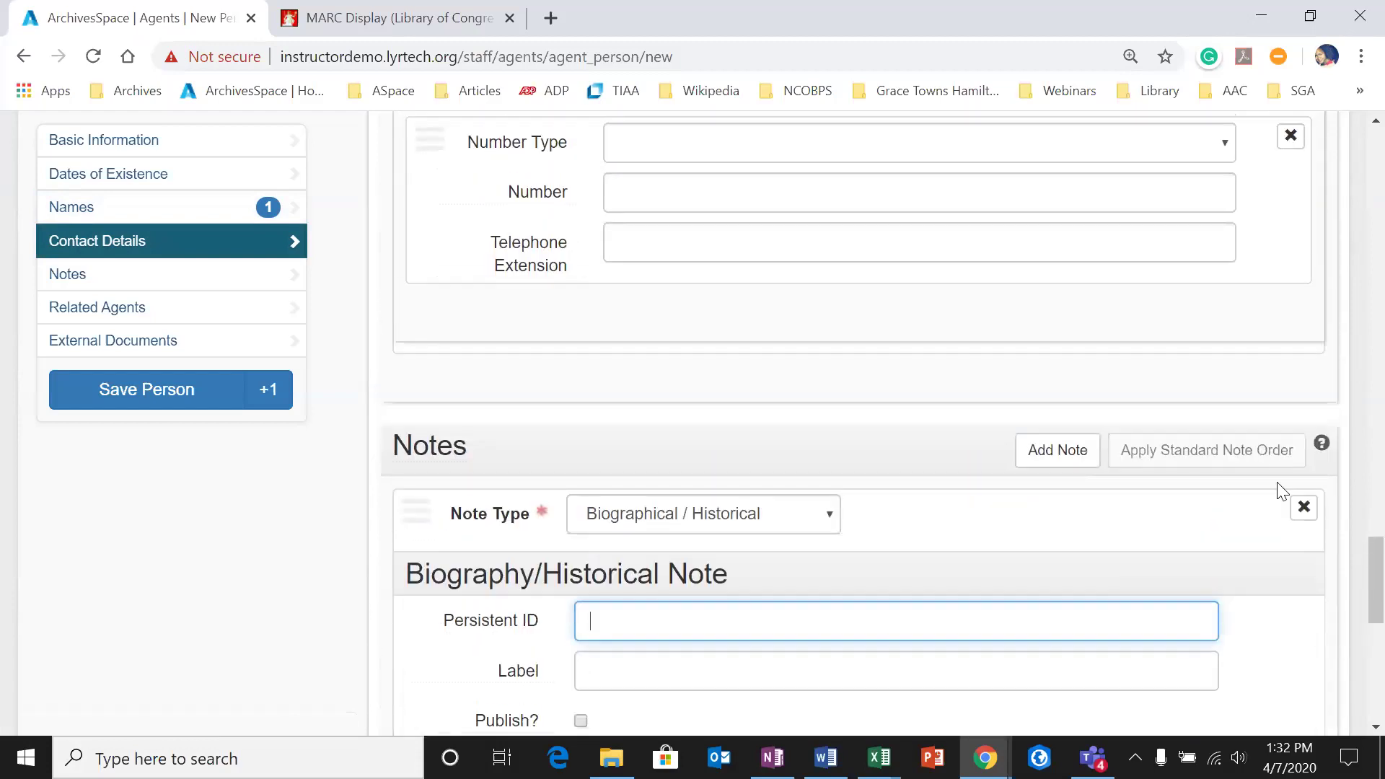
click(1305, 508)
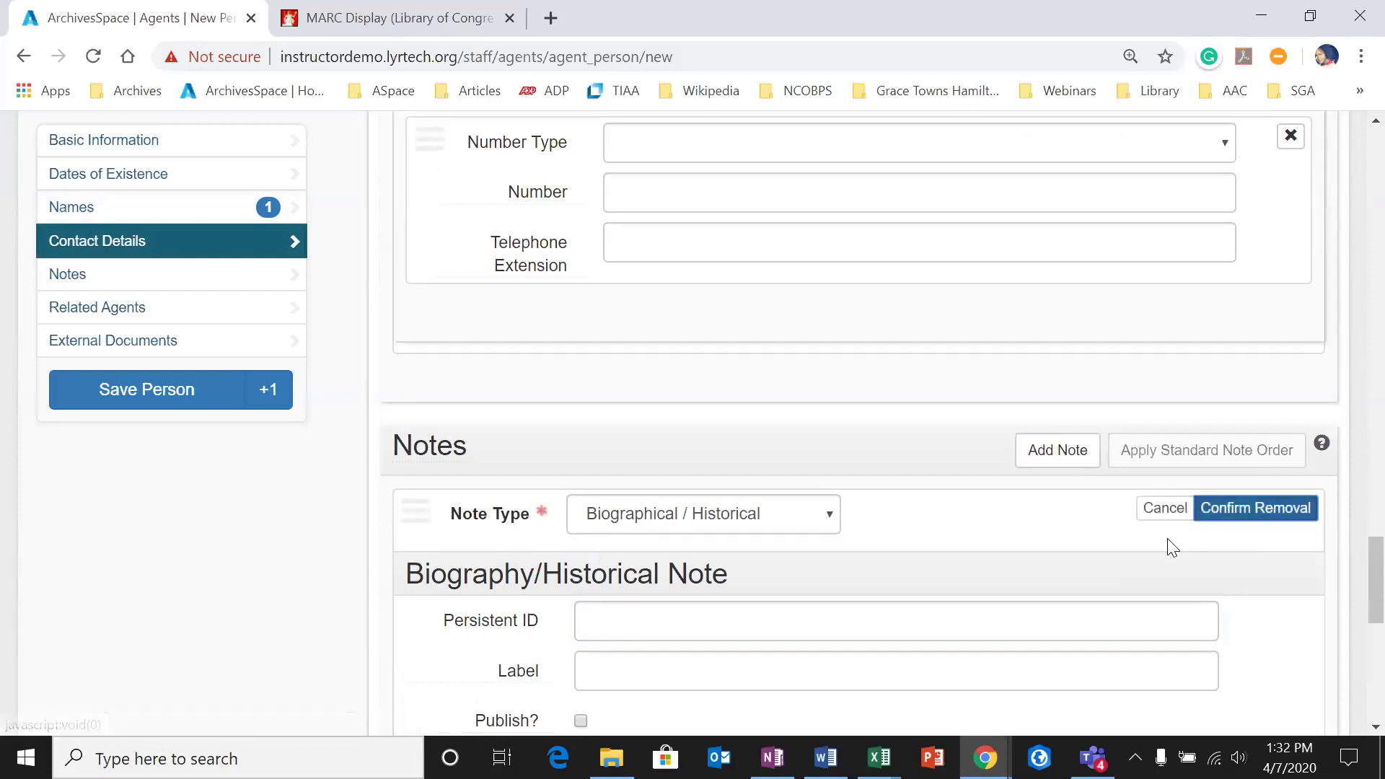
click(1227, 514)
scroll(953, 468, down, 1)
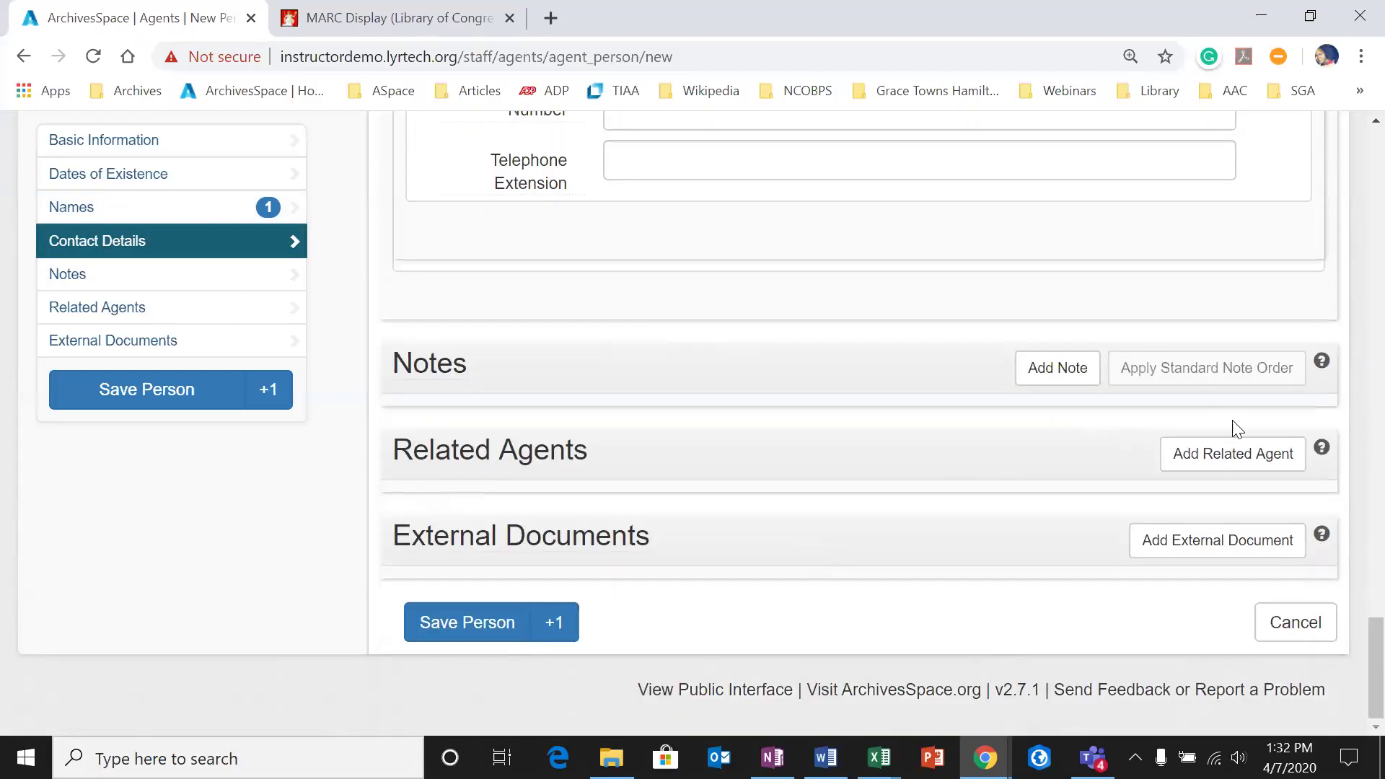
Step: Add a related agent with a Parent/Child Relationship and keep its relationship type as Child of Related
click(1201, 454)
scroll(901, 462, down, 2)
click(766, 356)
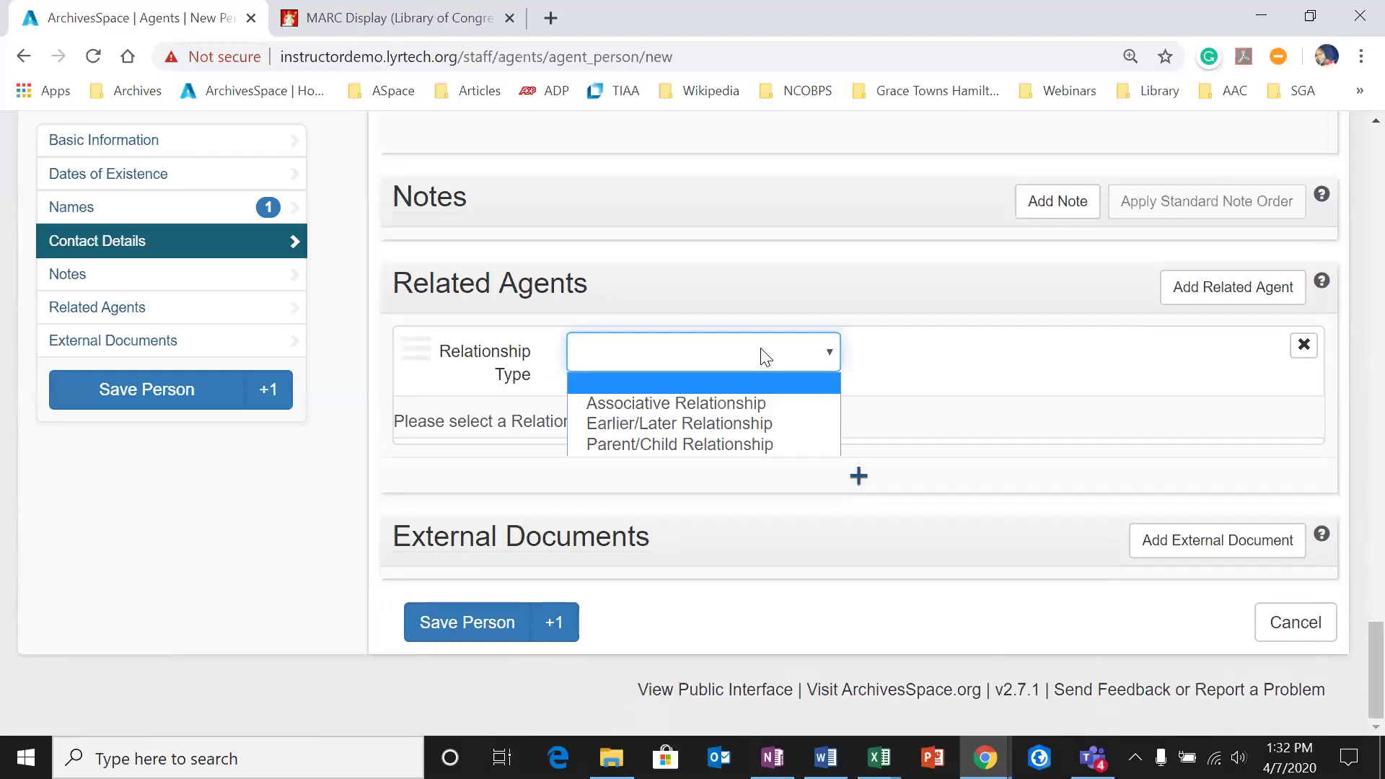
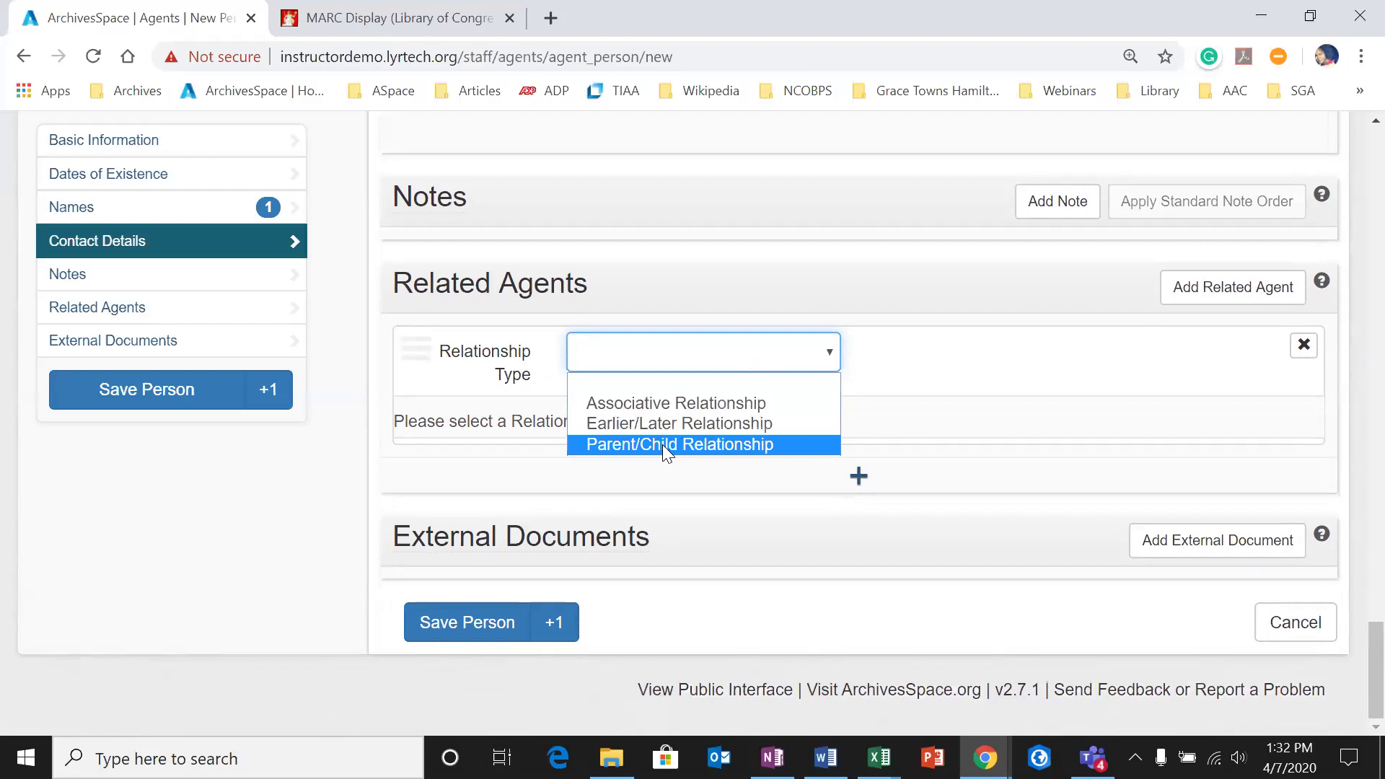
click(673, 443)
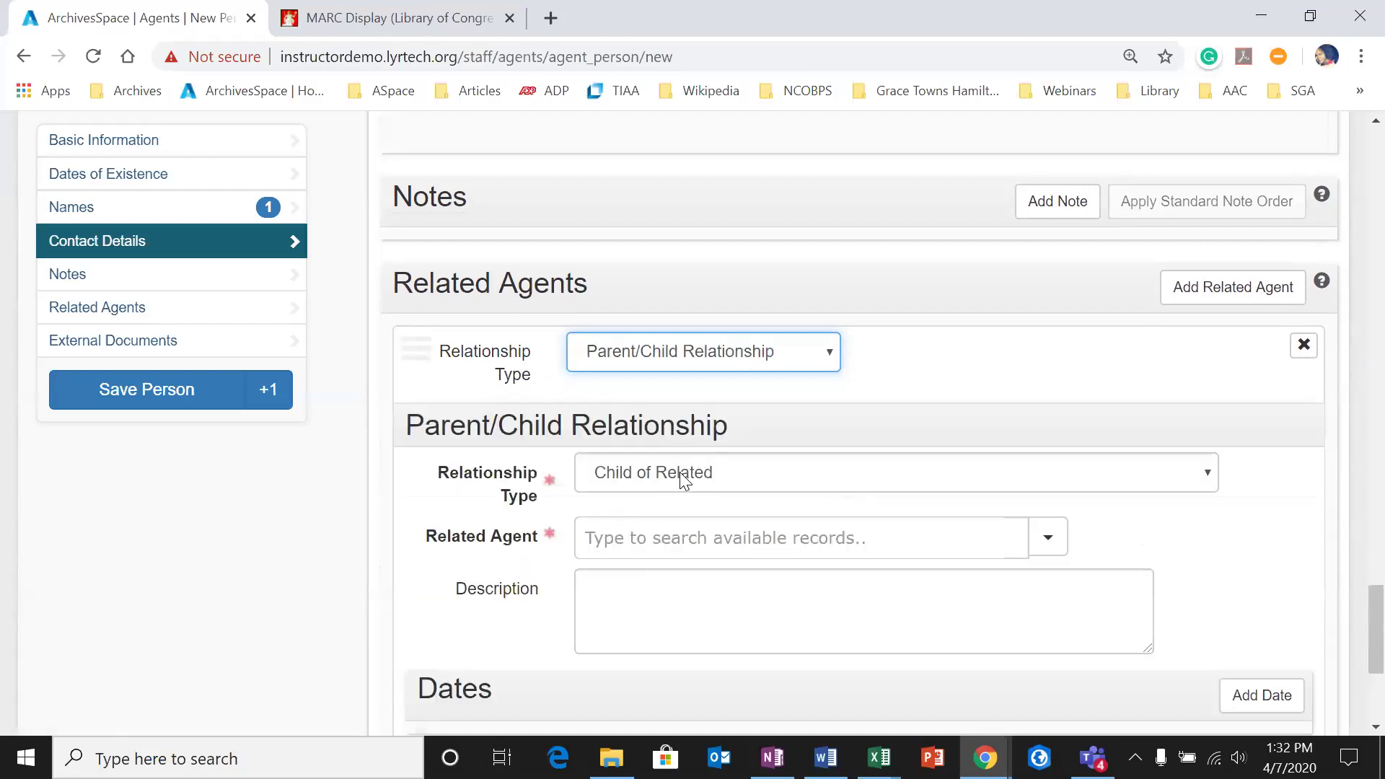
click(653, 473)
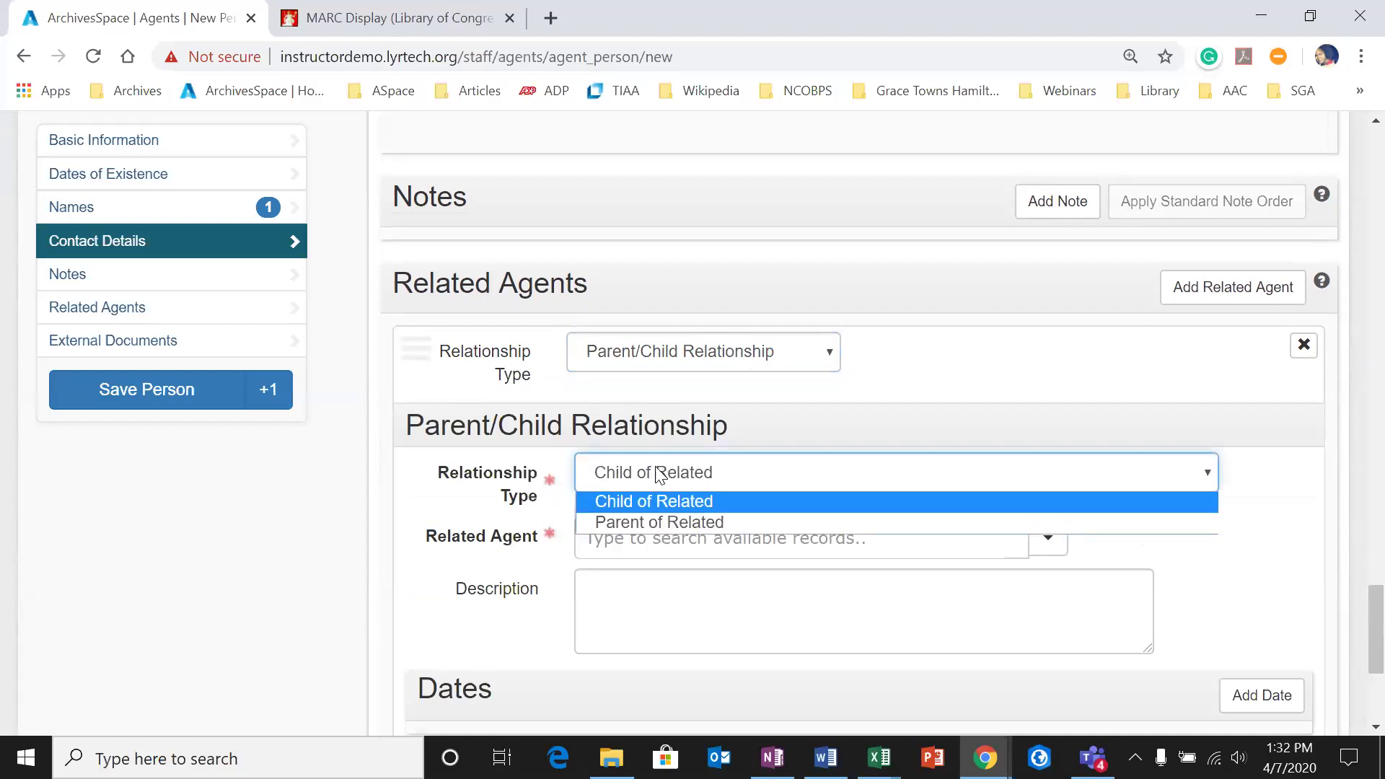
click(668, 476)
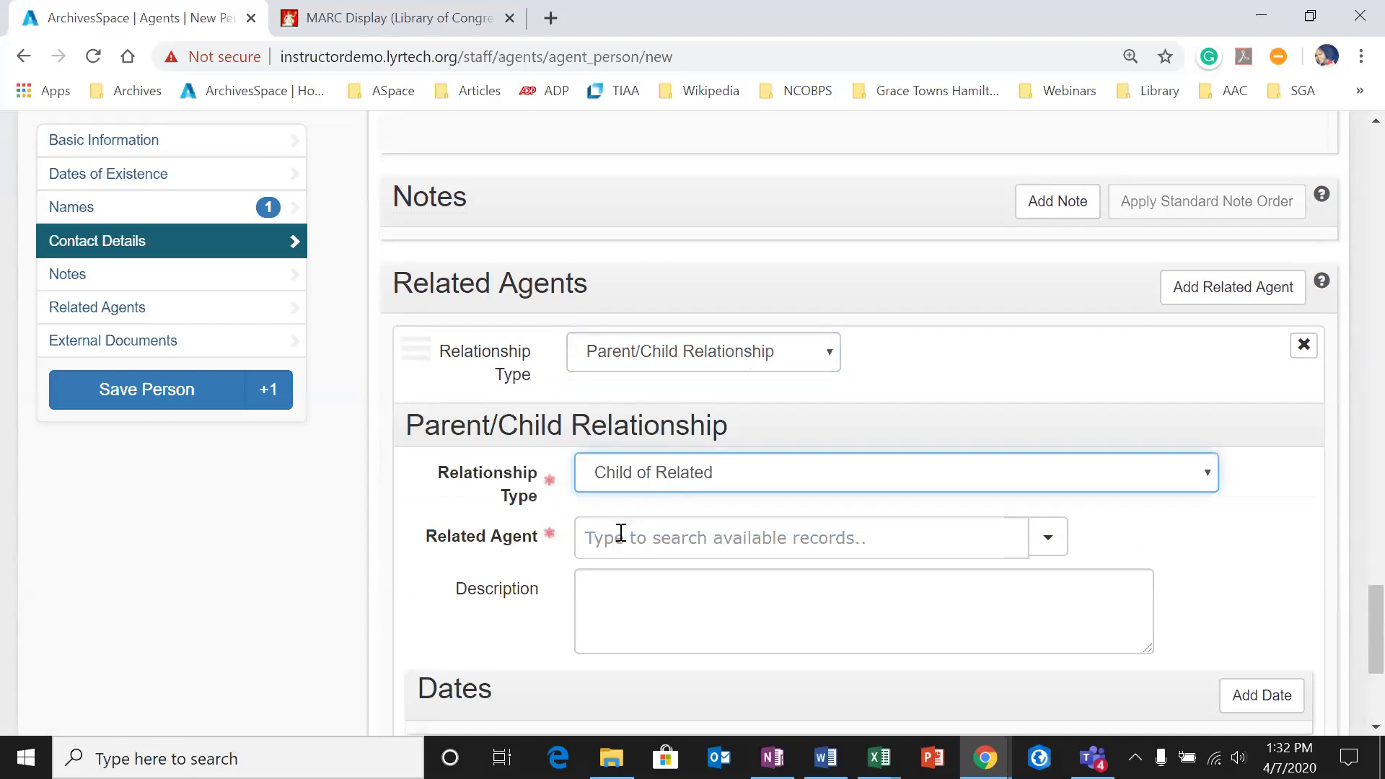
Step: Look over the browse and create options for the related agent, and link an existing person found by surname
click(615, 538)
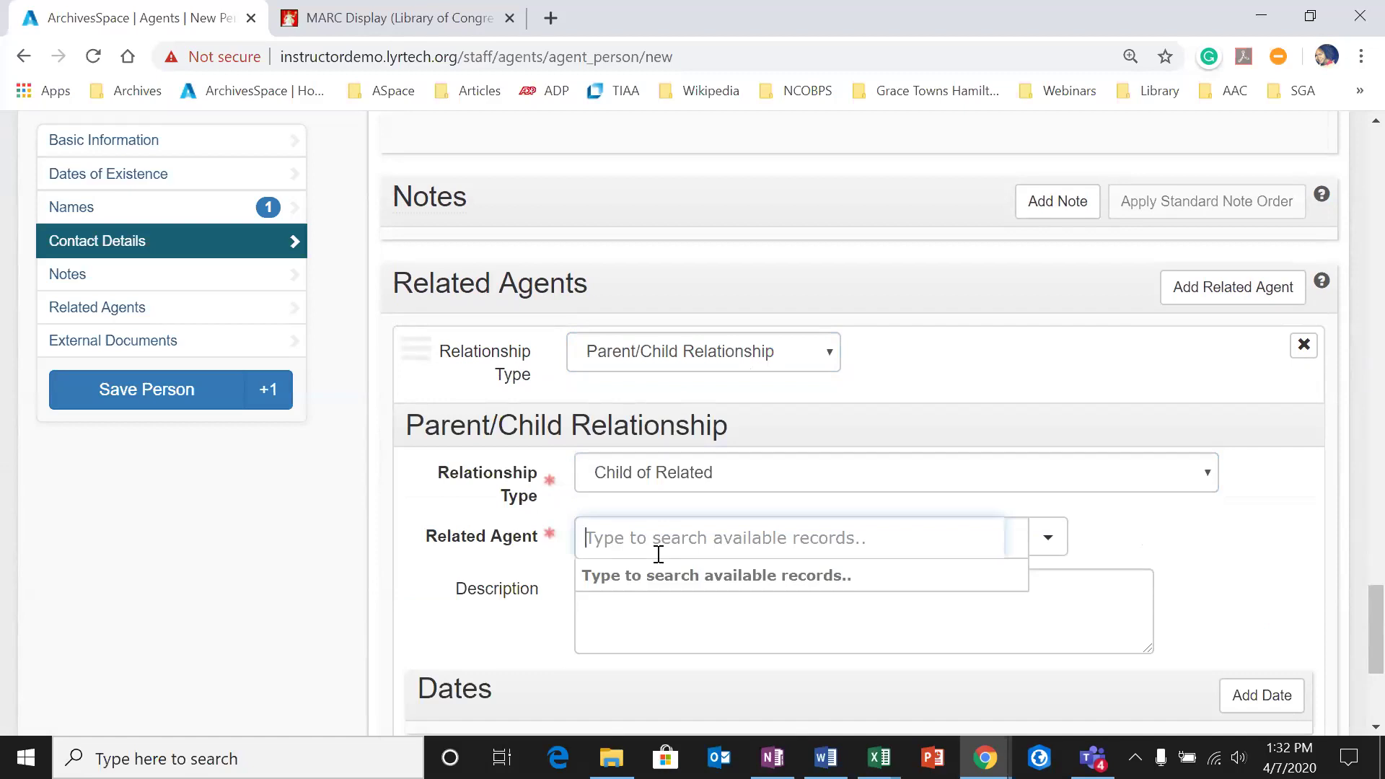
click(1055, 542)
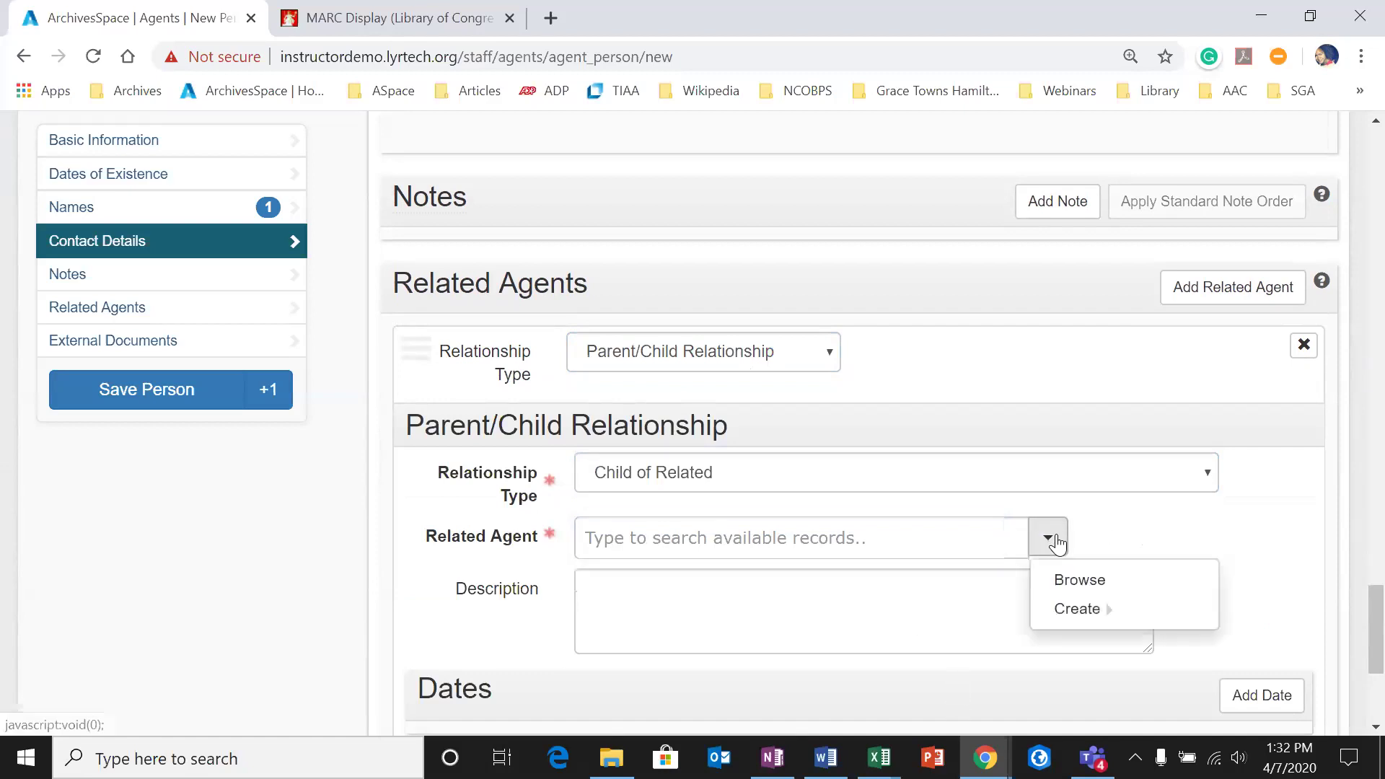
mouse_move(1060, 611)
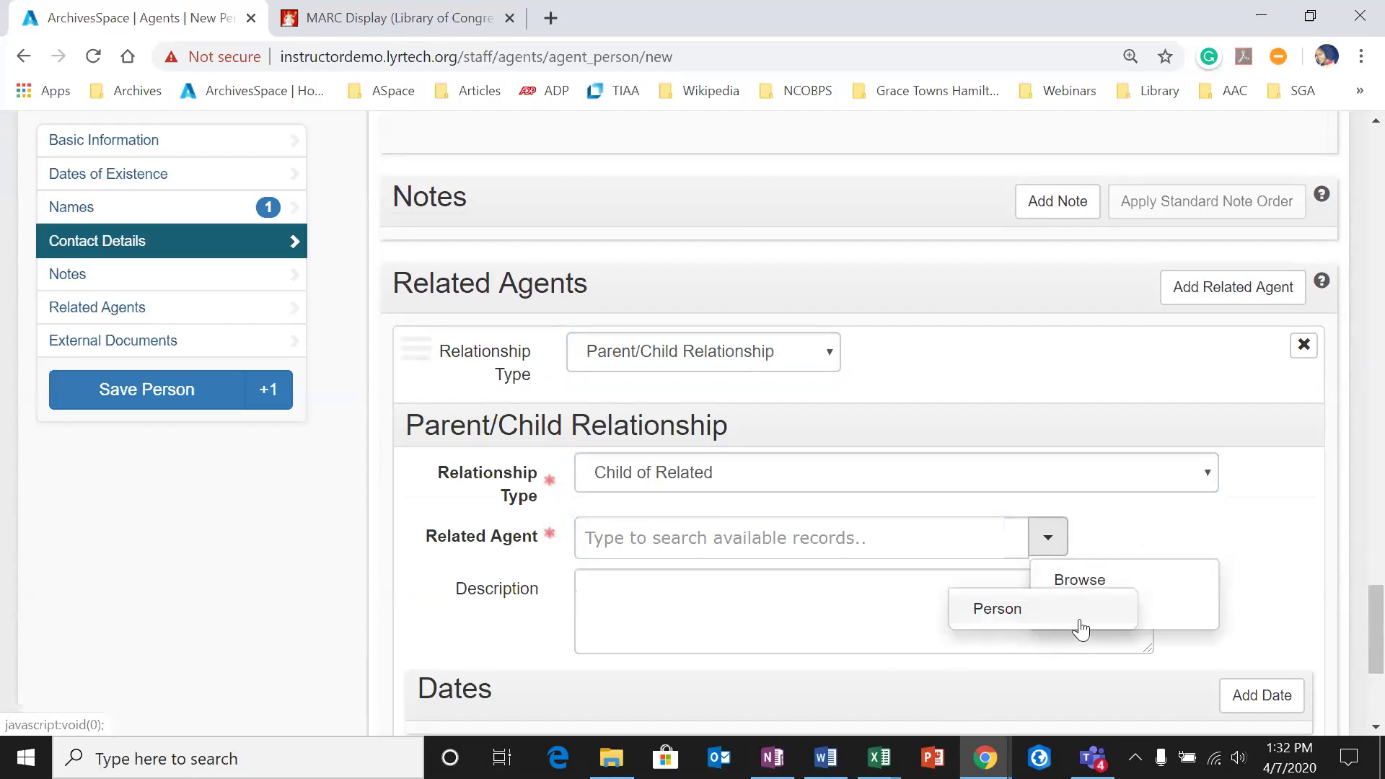
click(877, 528)
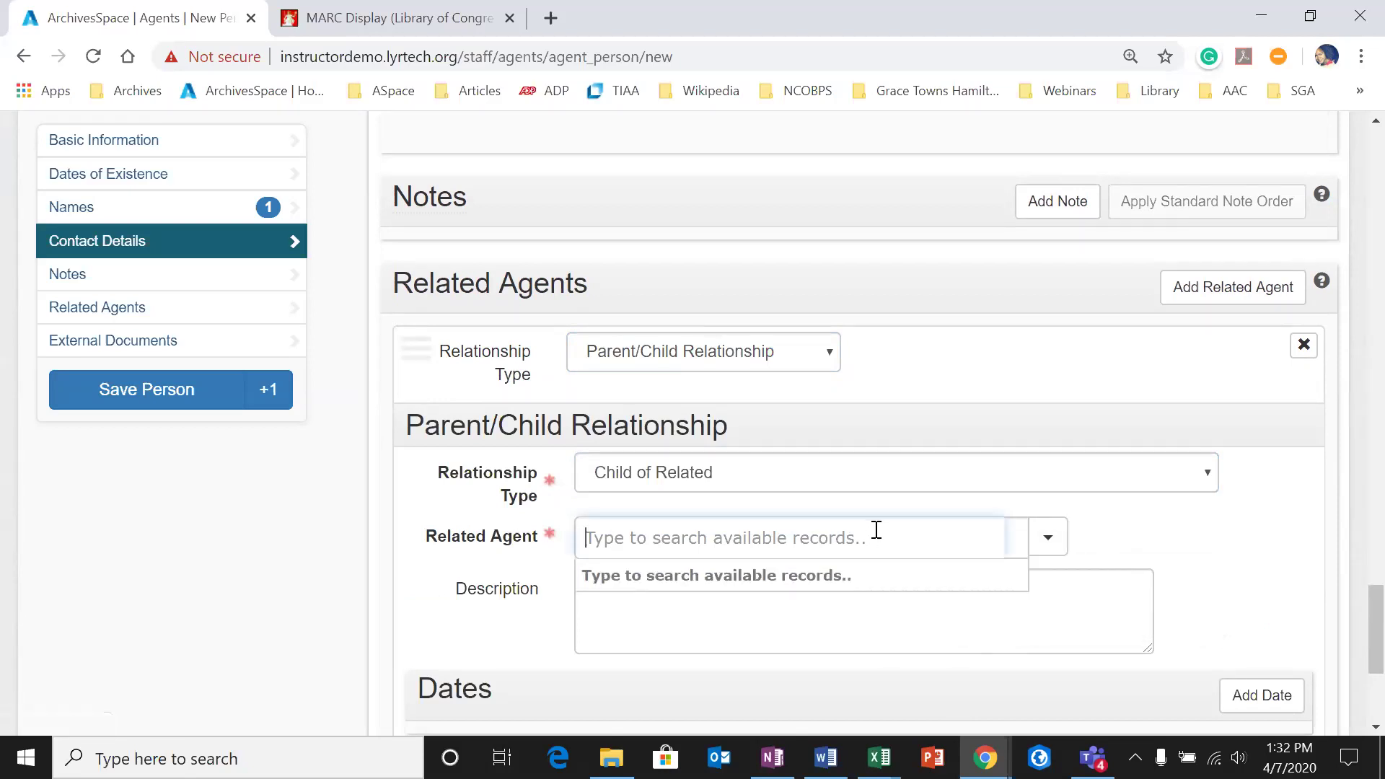
text(age)
key(BackSpace)
key(BackSpace)
key(BackSpace)
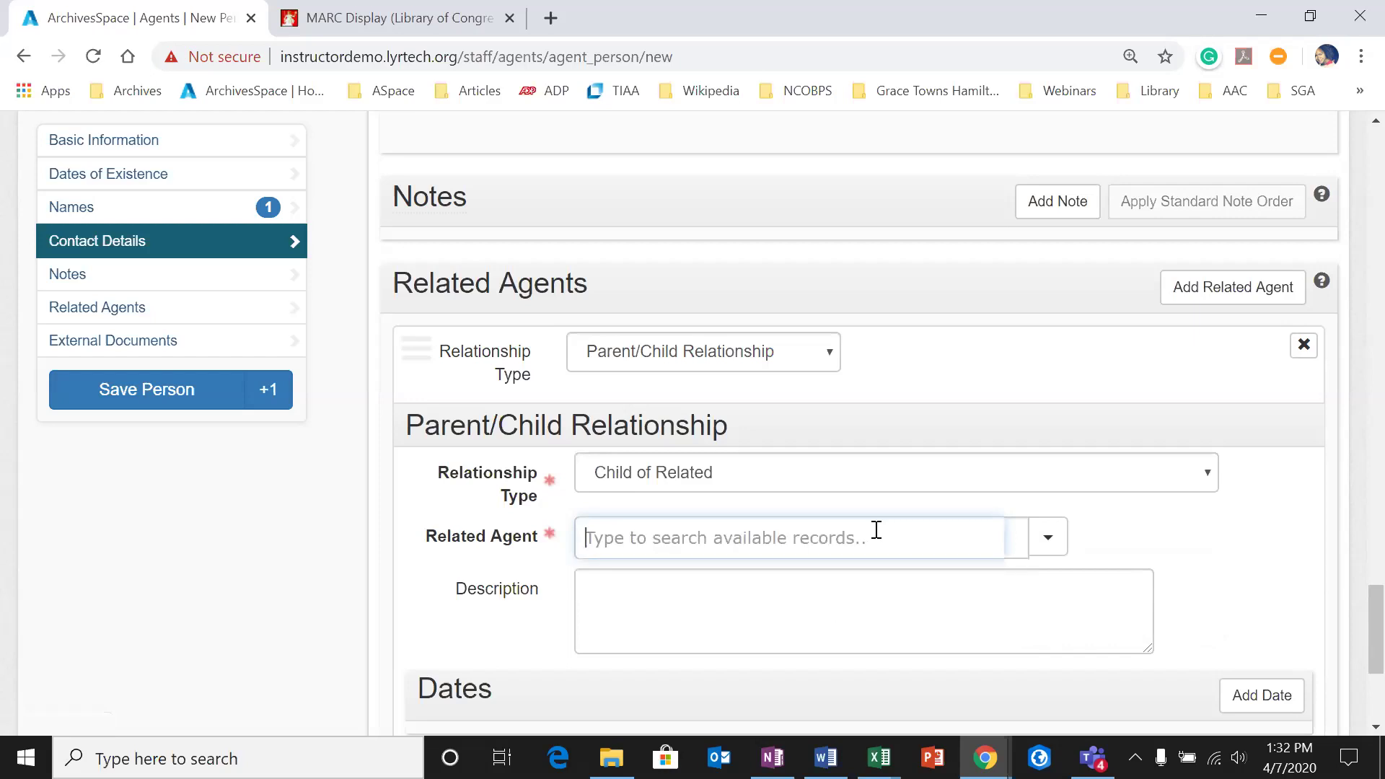
text(doe)
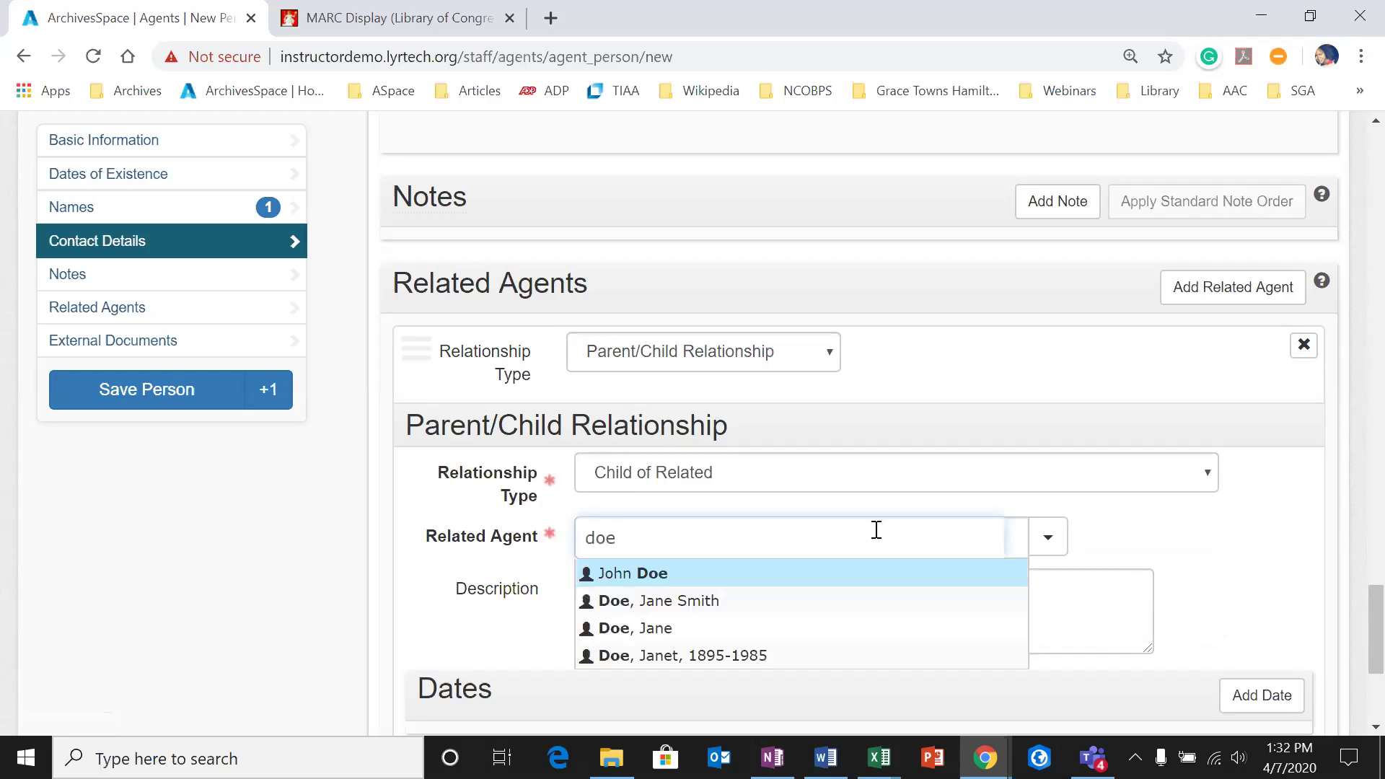
click(766, 627)
scroll(786, 584, down, 1)
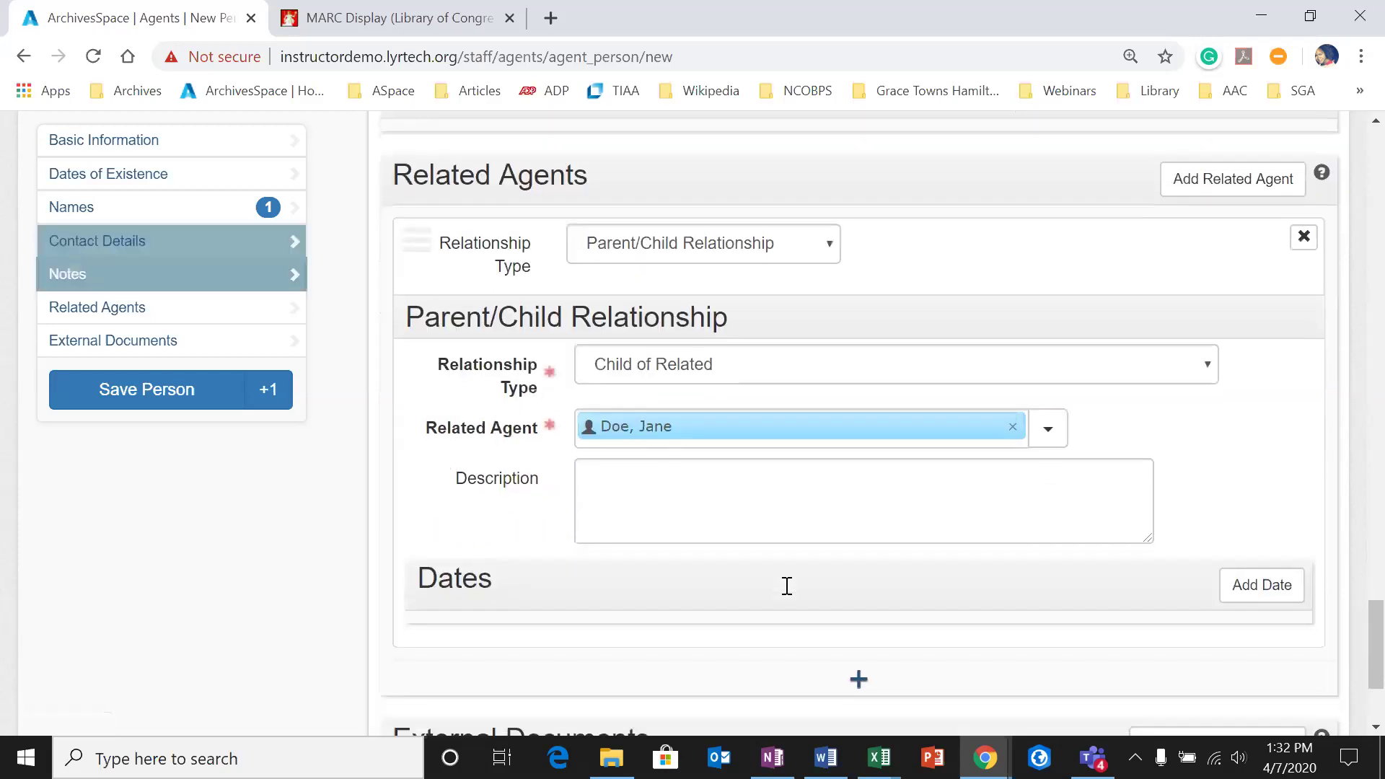
click(696, 513)
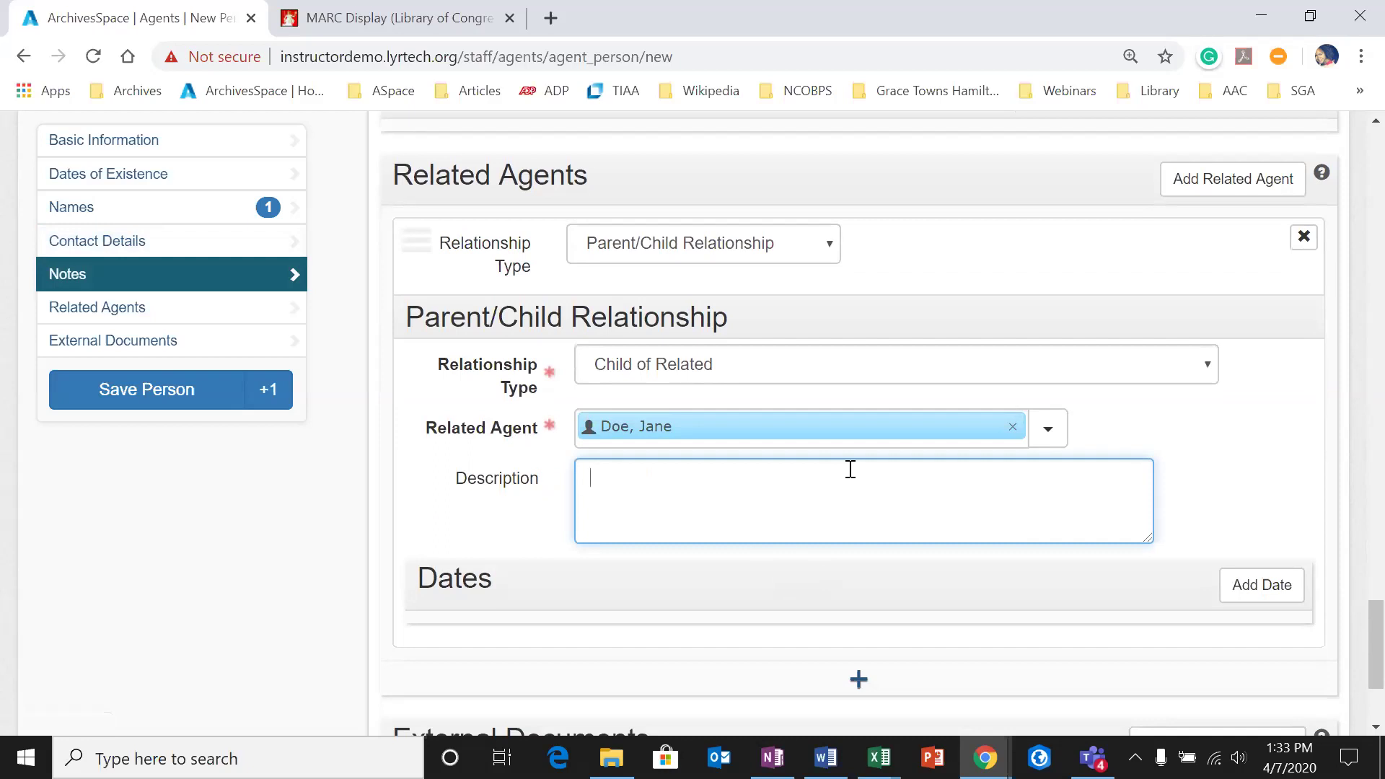
Step: Change the related agent's relationship to Associative Relationship and look over its relationship type options
scroll(743, 411, up, 1)
click(774, 368)
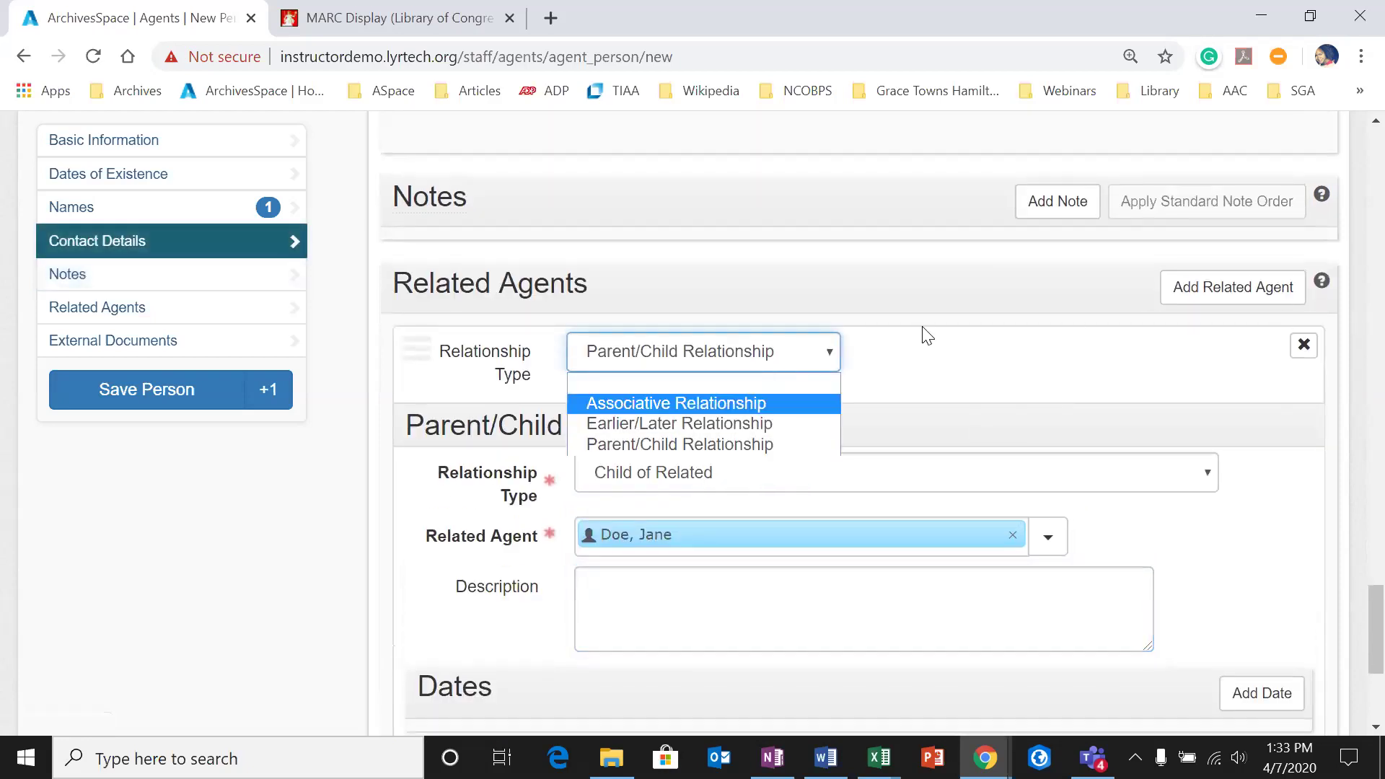
click(713, 386)
click(714, 366)
click(683, 404)
scroll(906, 448, down, 1)
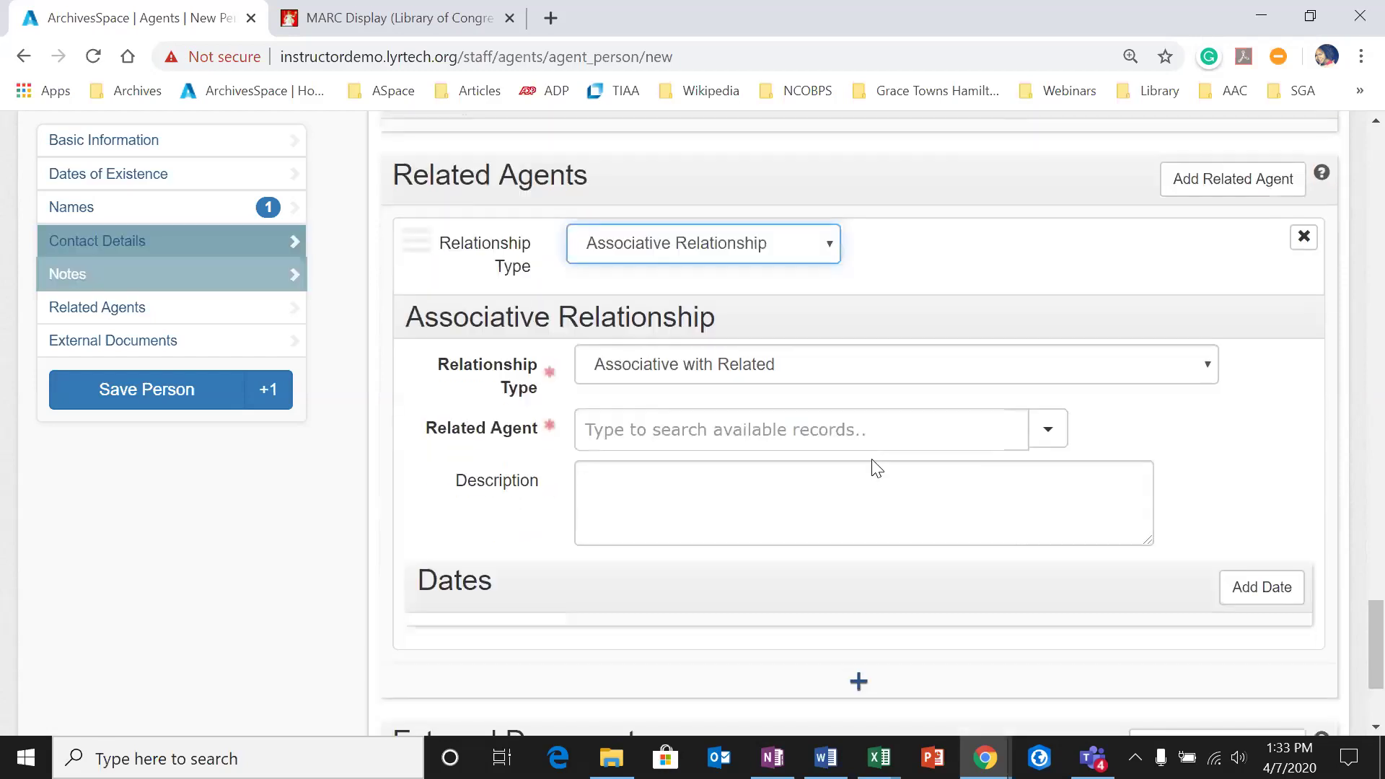
click(812, 440)
click(864, 368)
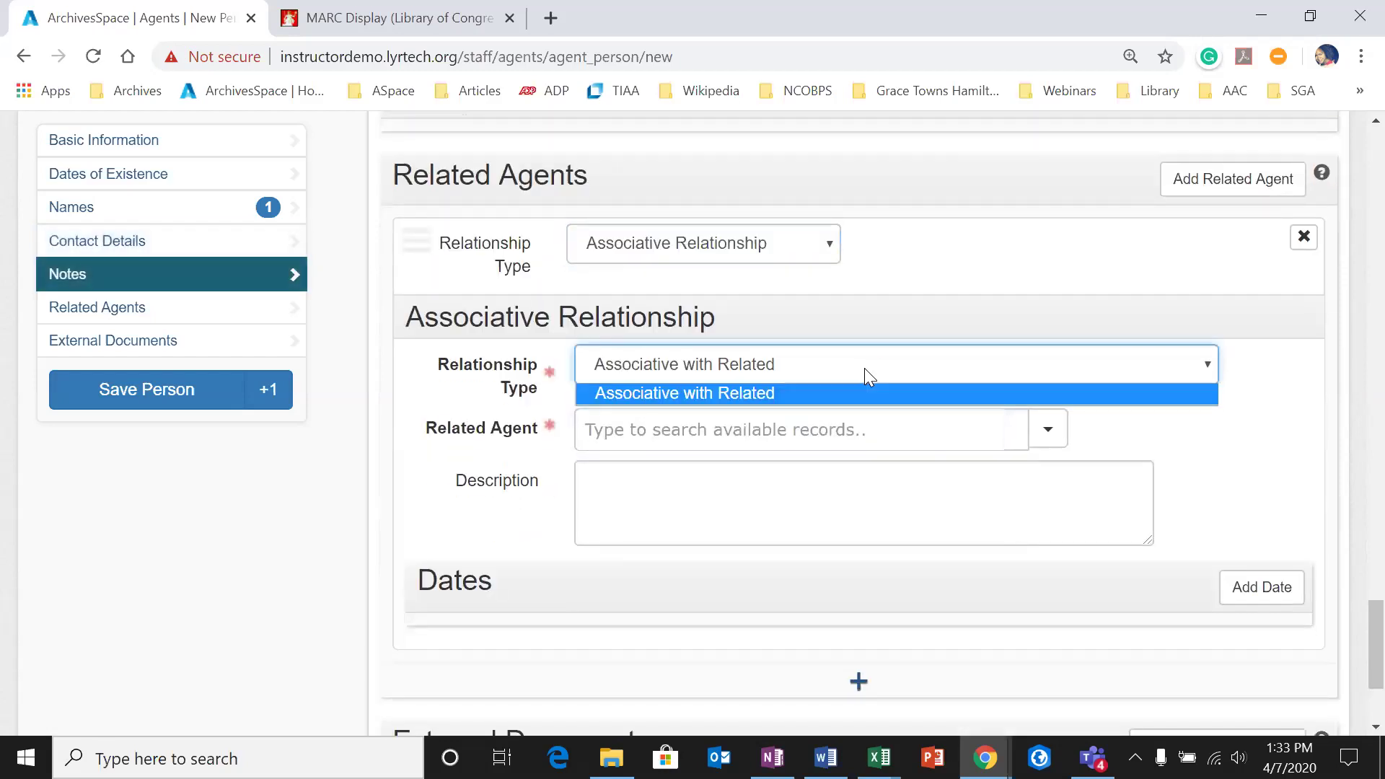
Step: Change the related agent's relationship to Earlier/Later Relationship and activate the Related Agent search
click(830, 245)
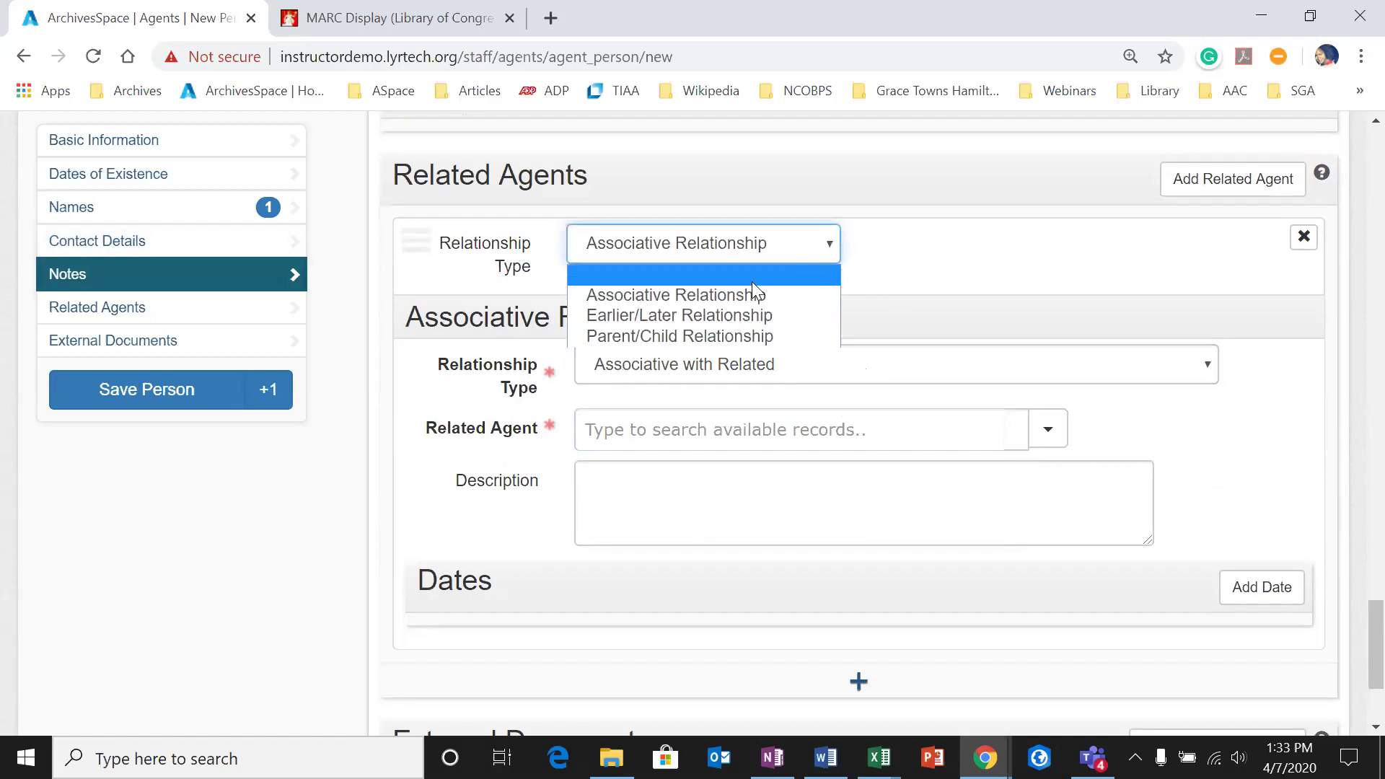
click(714, 315)
click(755, 433)
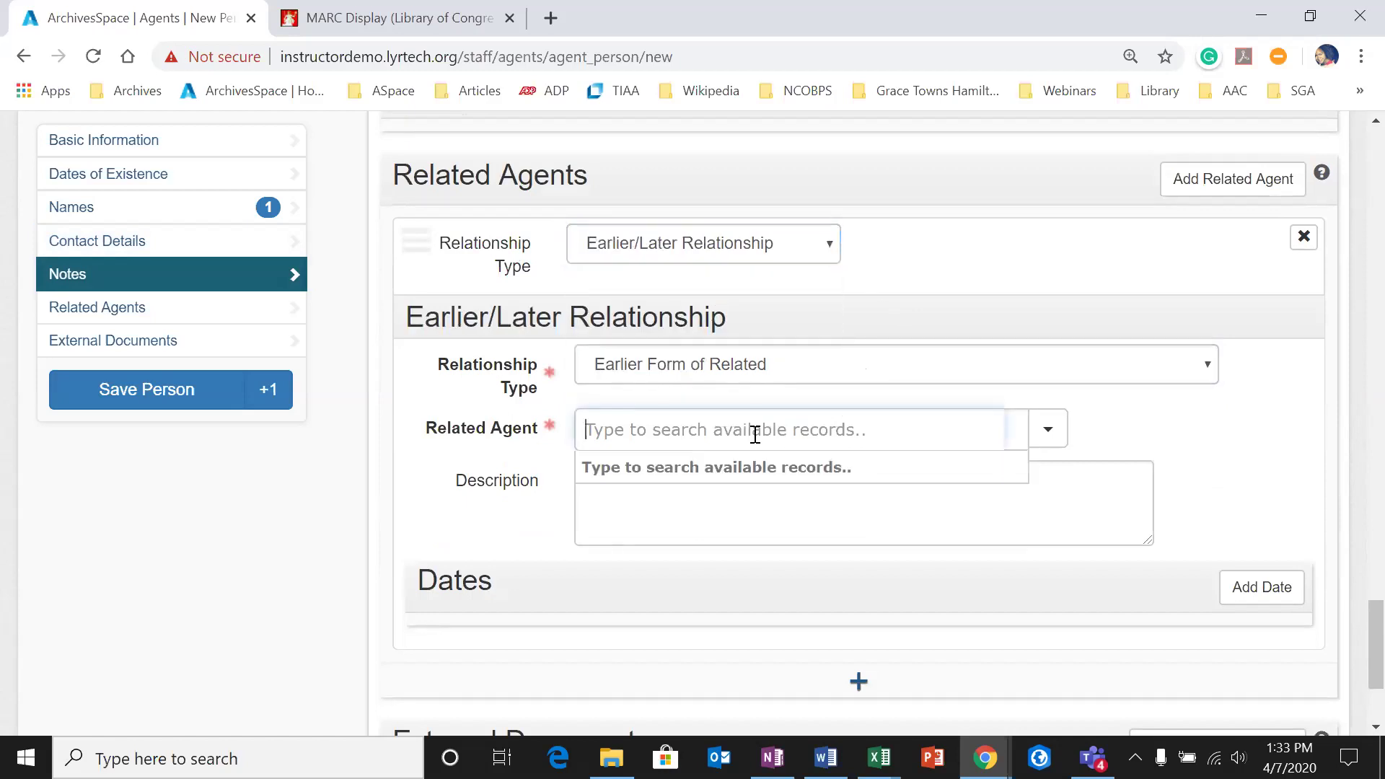
Step: Remove the unfilled Earlier/Later Relationship entry from the new person's related agents
click(1209, 503)
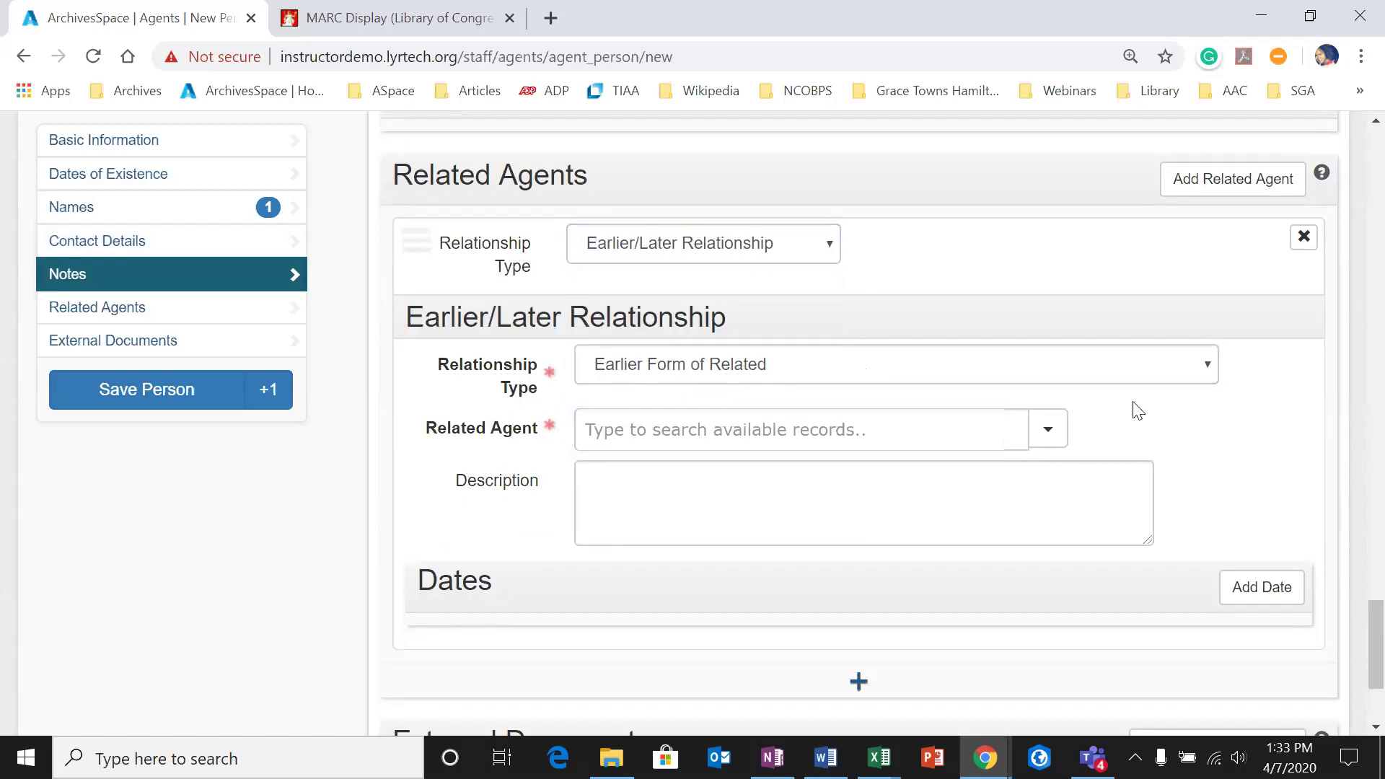
scroll(684, 425, up, 1)
scroll(798, 402, down, 2)
click(1289, 254)
click(1254, 249)
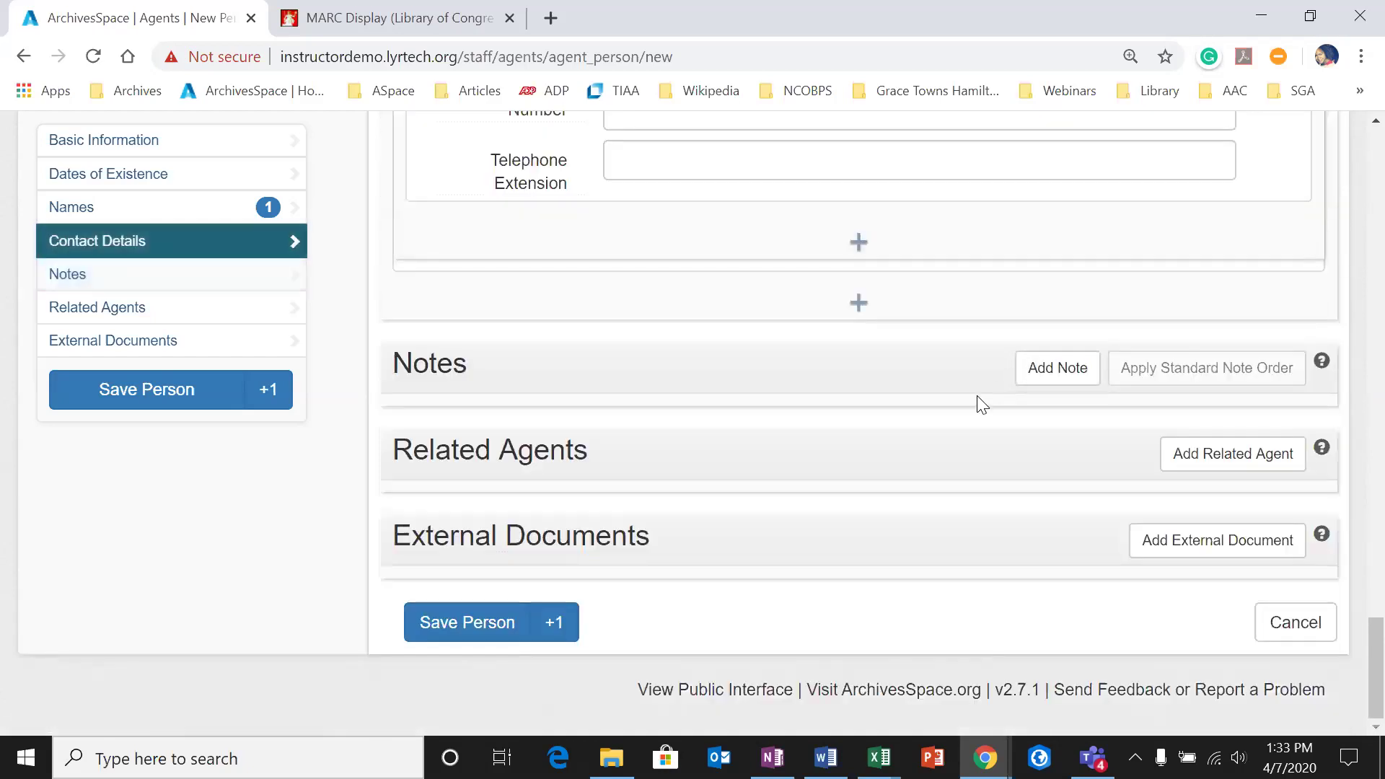
Step: Save the new person agent record
scroll(974, 594, up, 15)
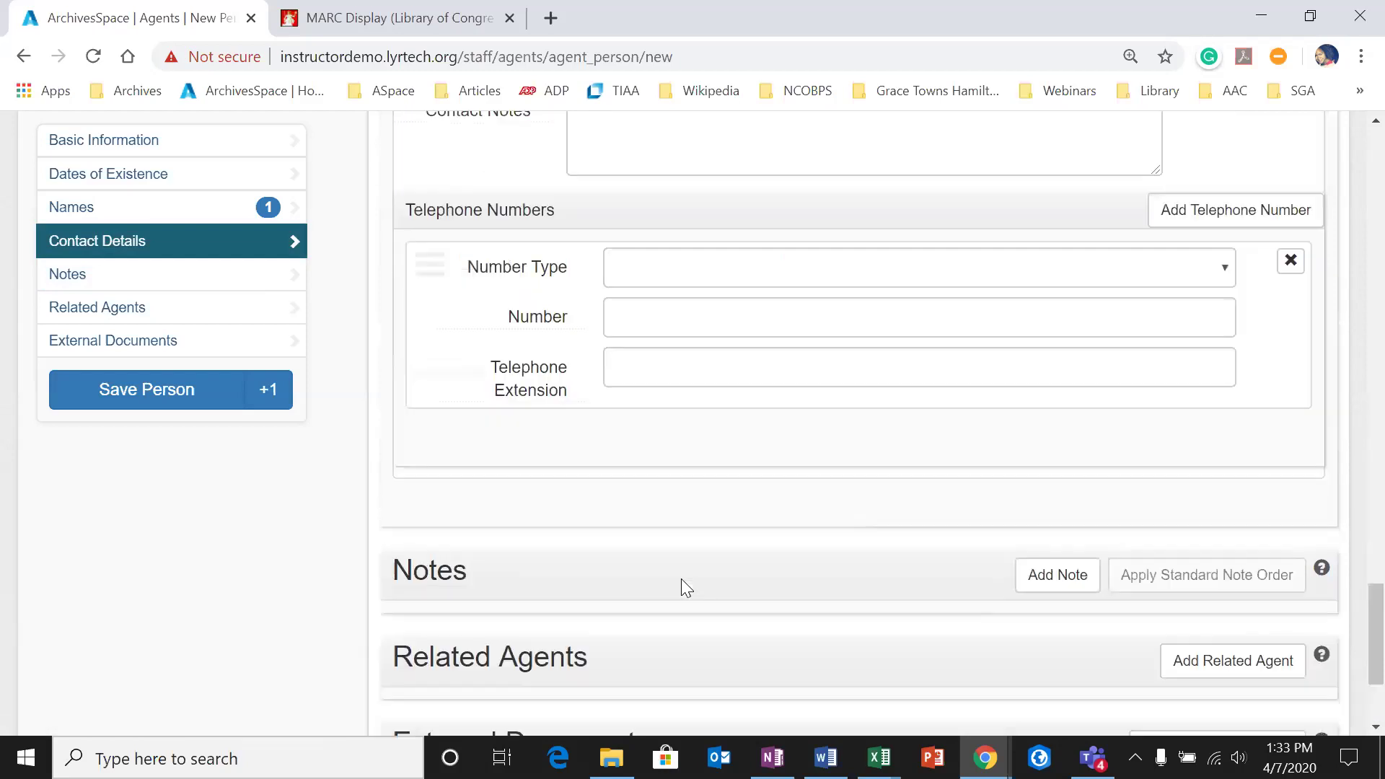
scroll(411, 625, up, 15)
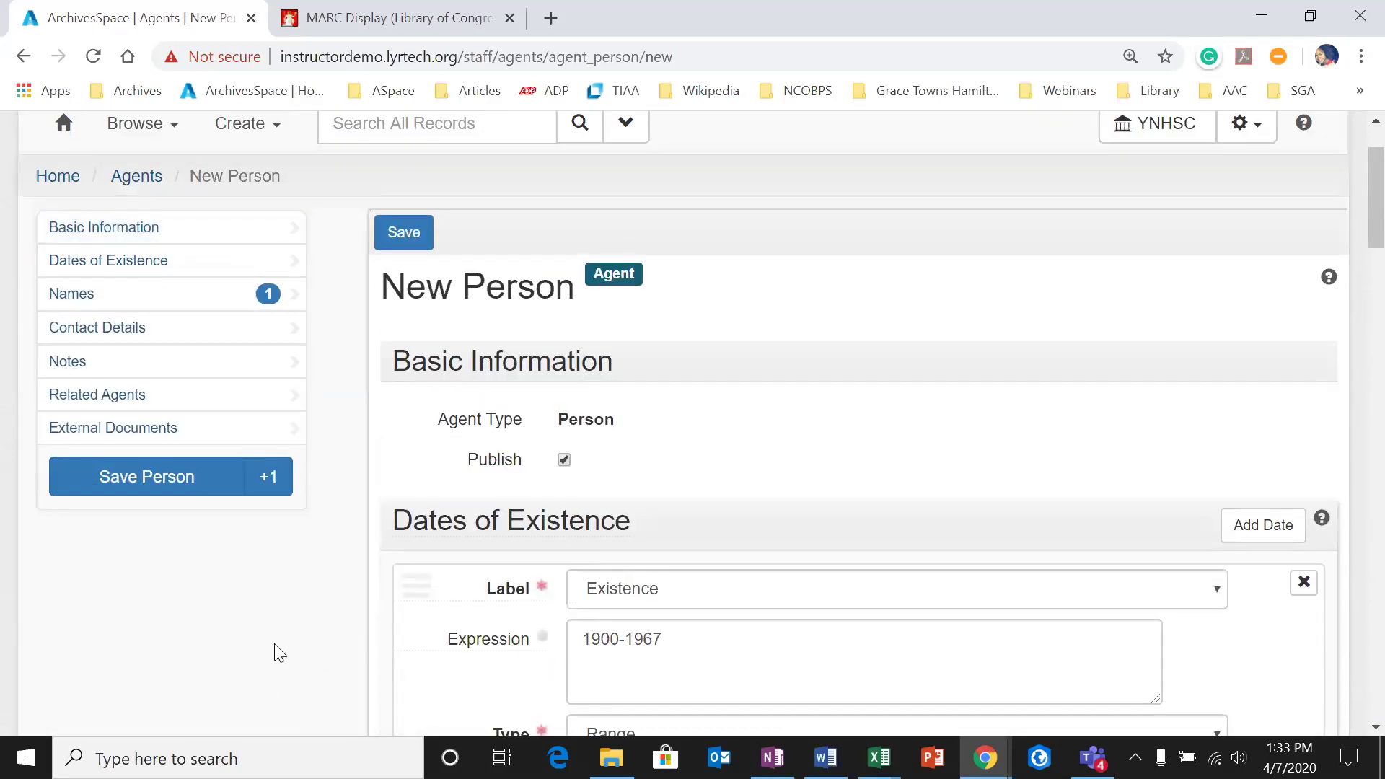
click(190, 493)
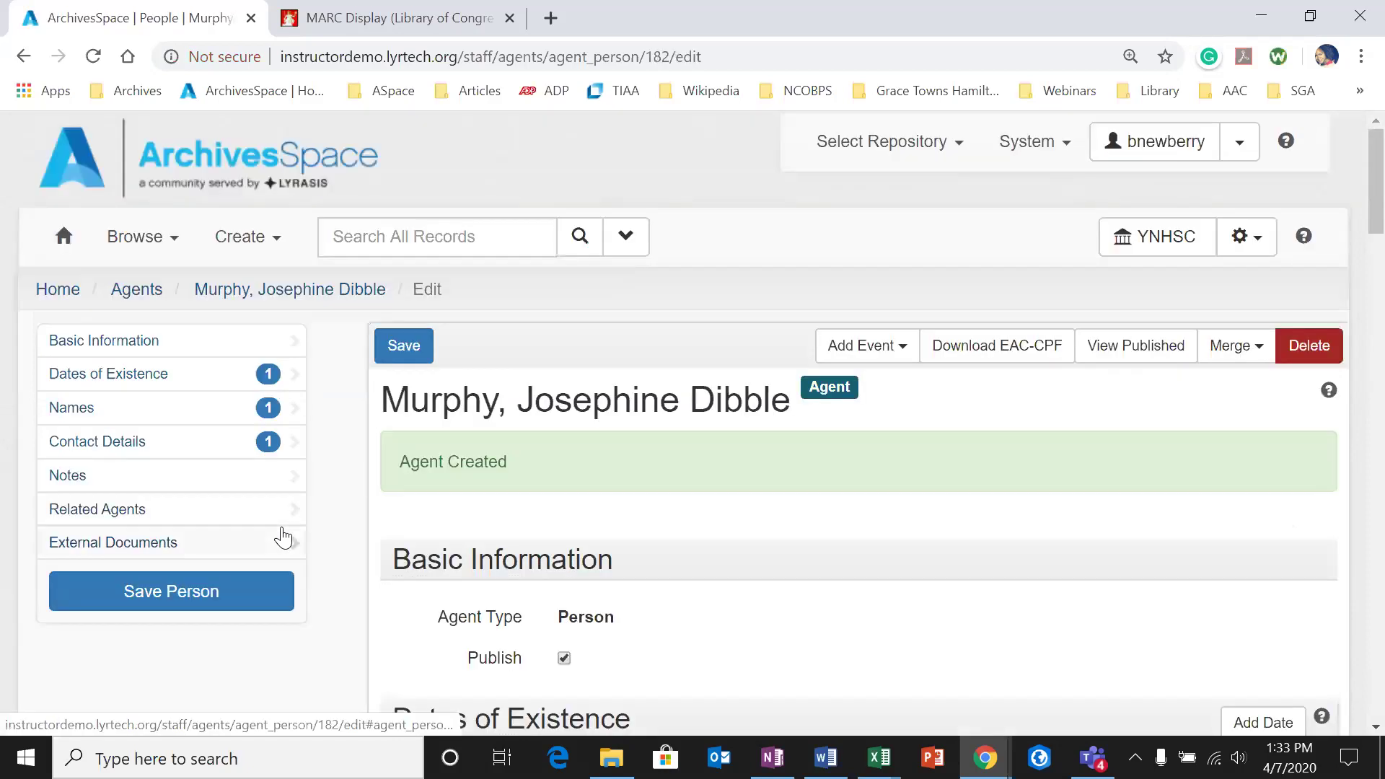
Step: Look over the saved agent record, try to open its published view, and return to the record
scroll(603, 557, down, 1)
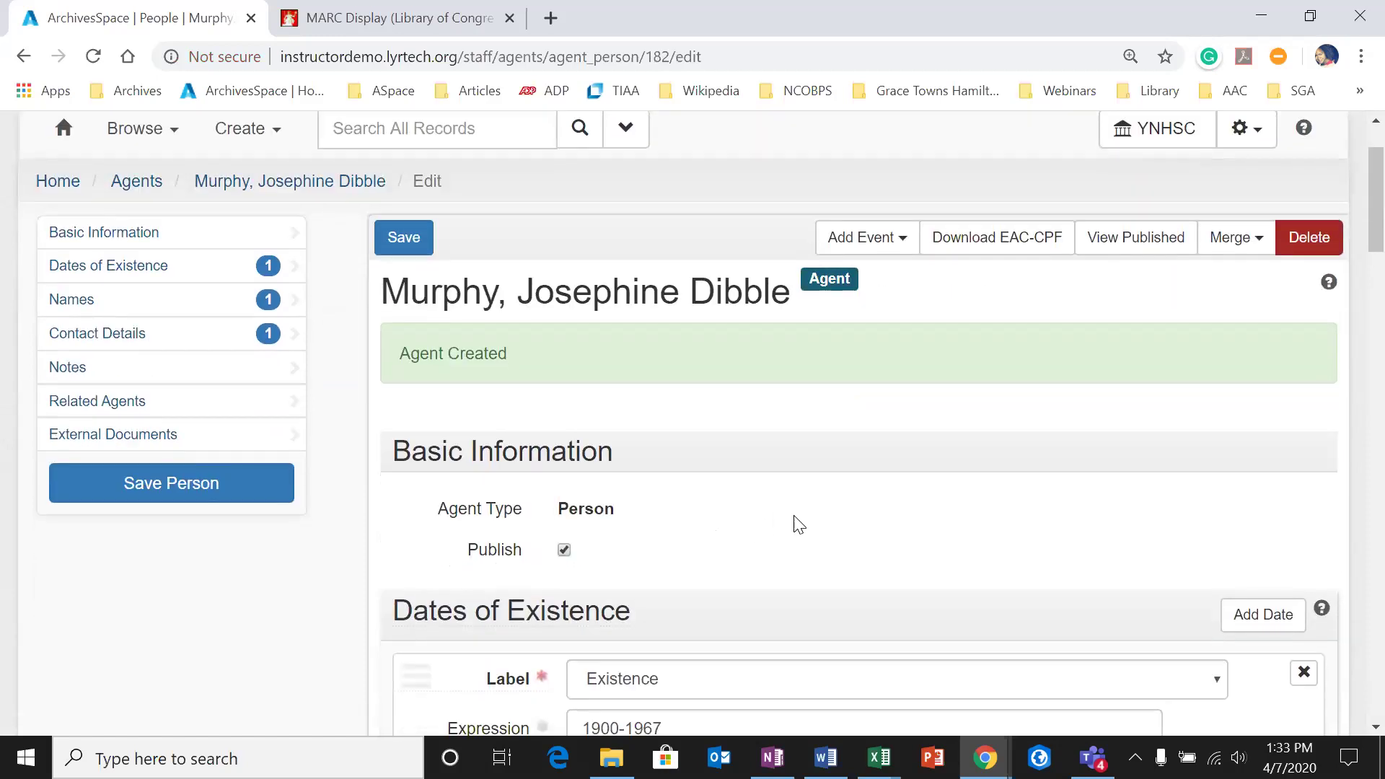
scroll(794, 519, down, 3)
scroll(827, 521, down, 3)
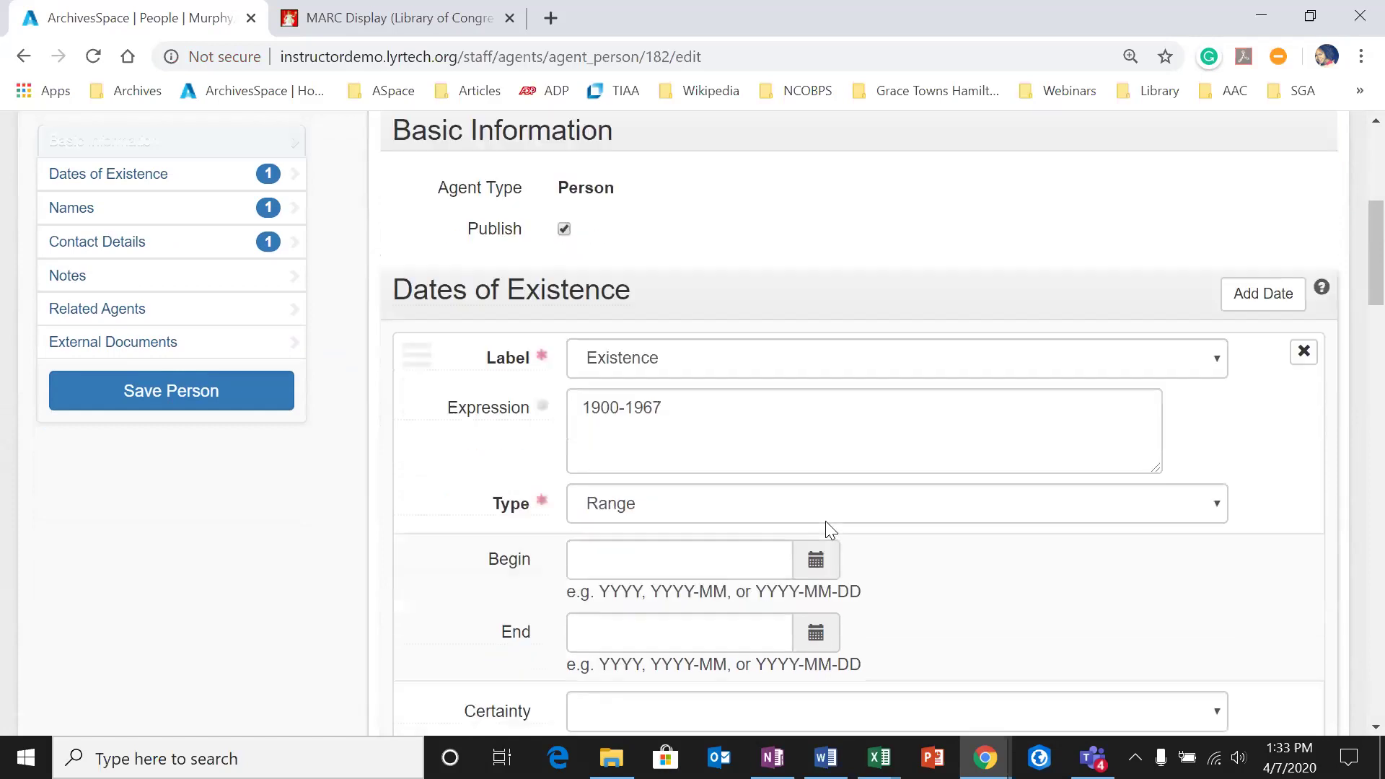
scroll(830, 527, up, 7)
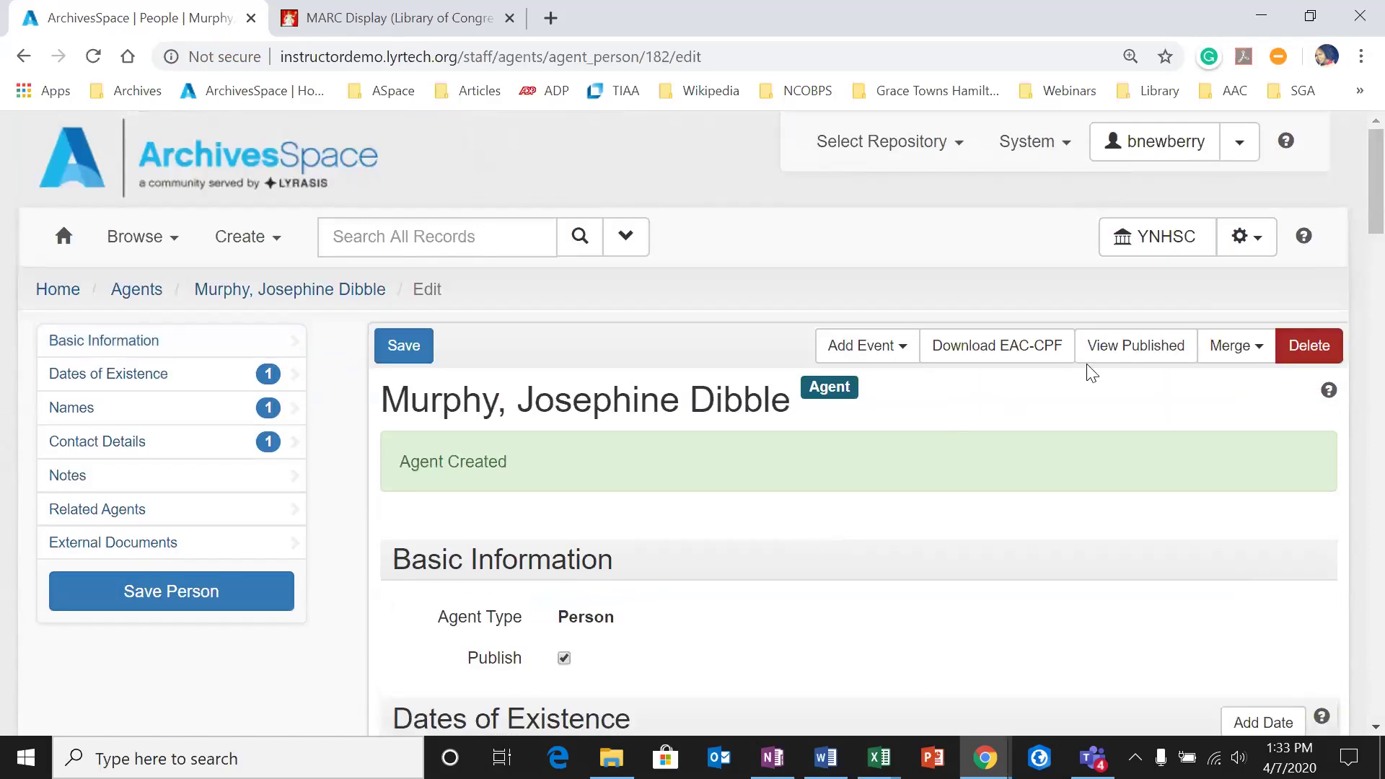
click(1104, 352)
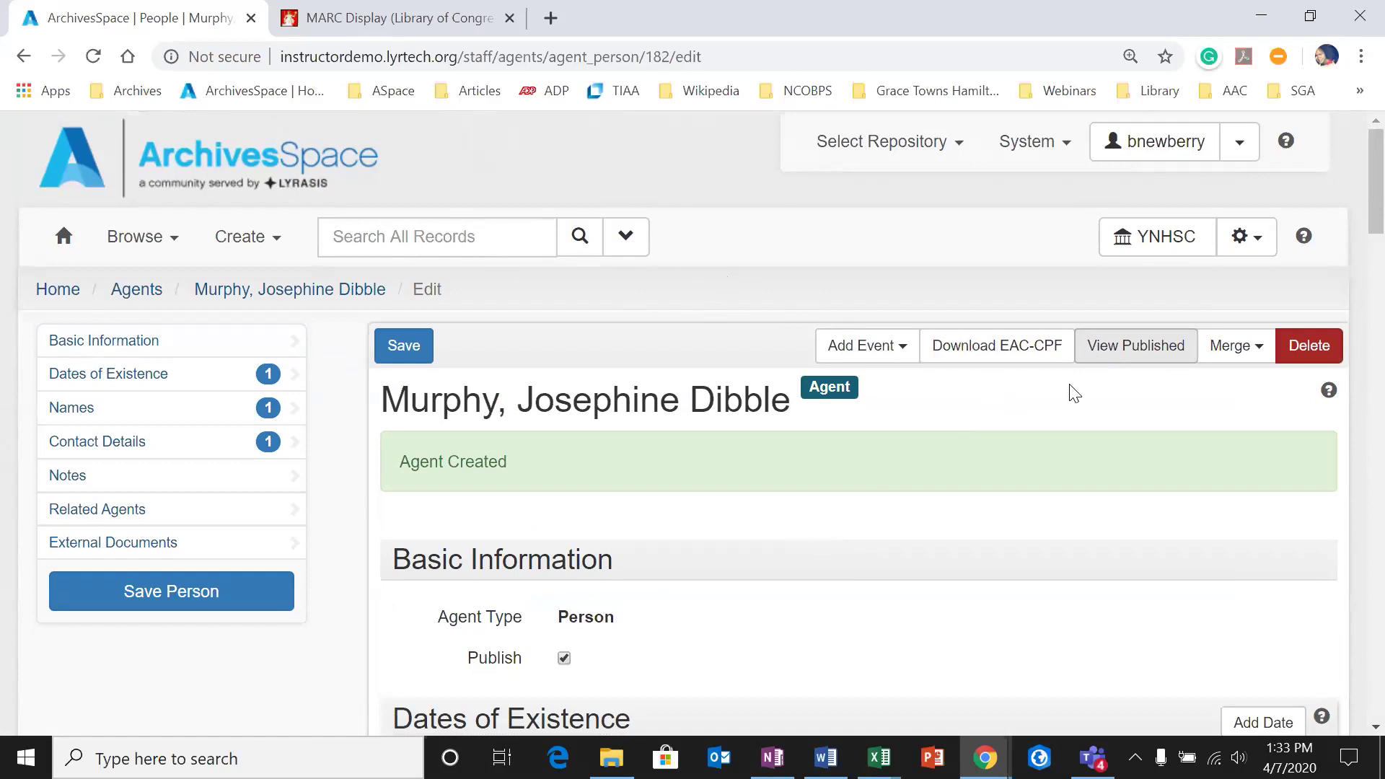
click(1121, 355)
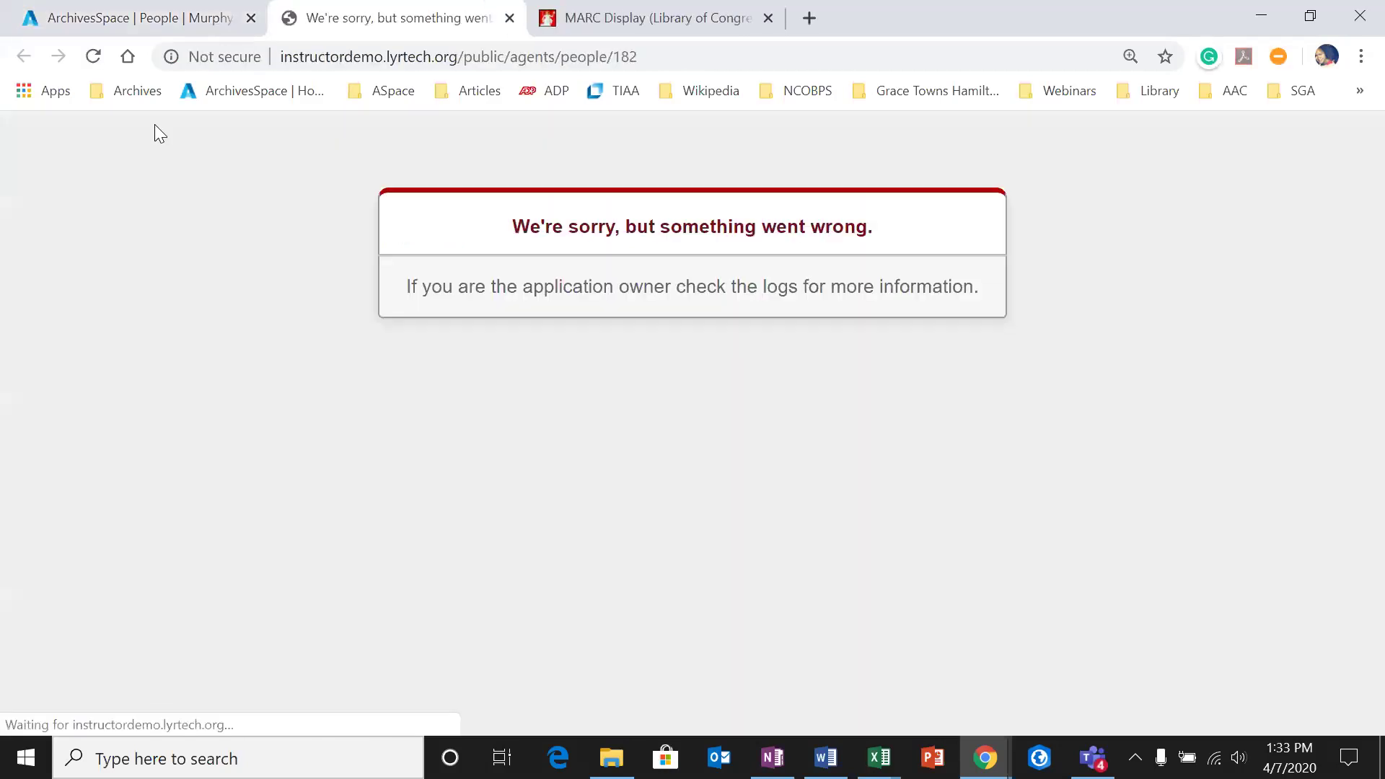
click(509, 17)
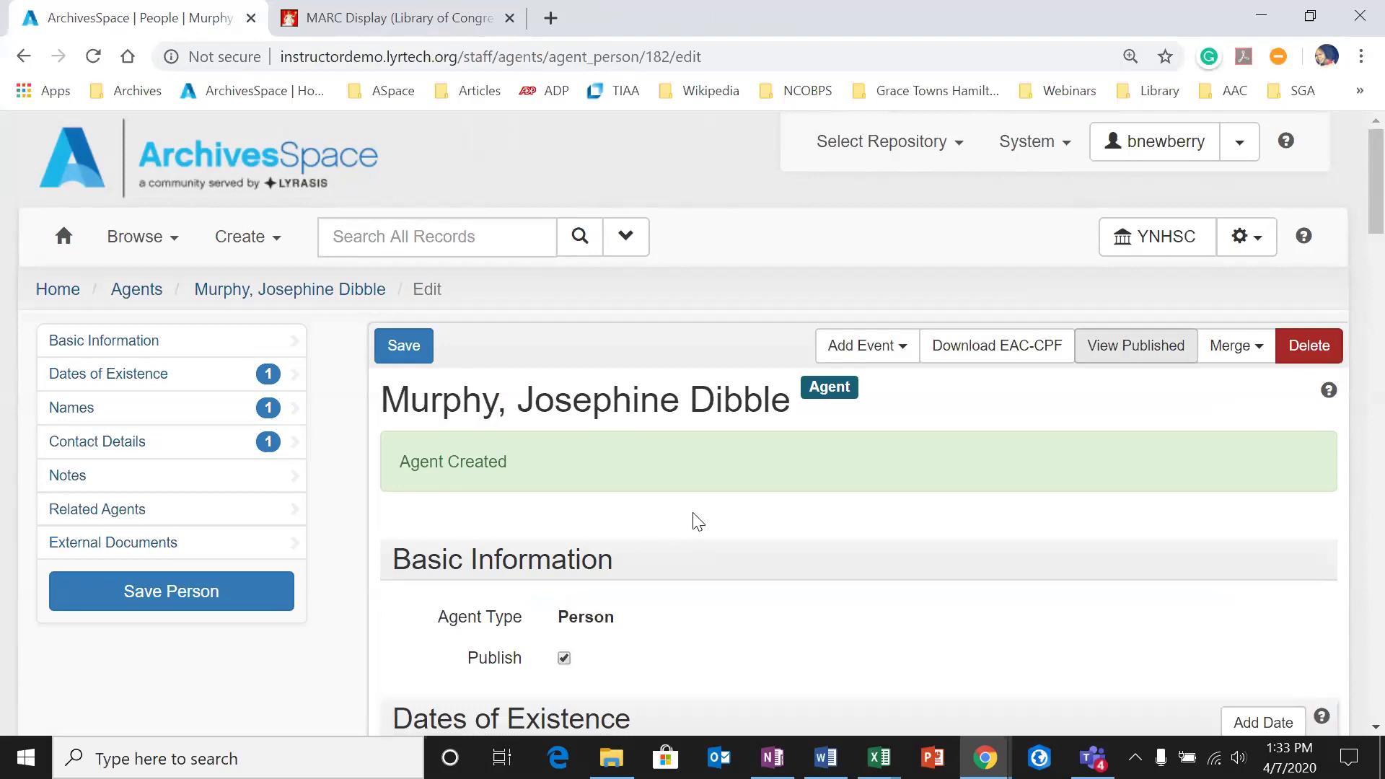
scroll(694, 519, down, 3)
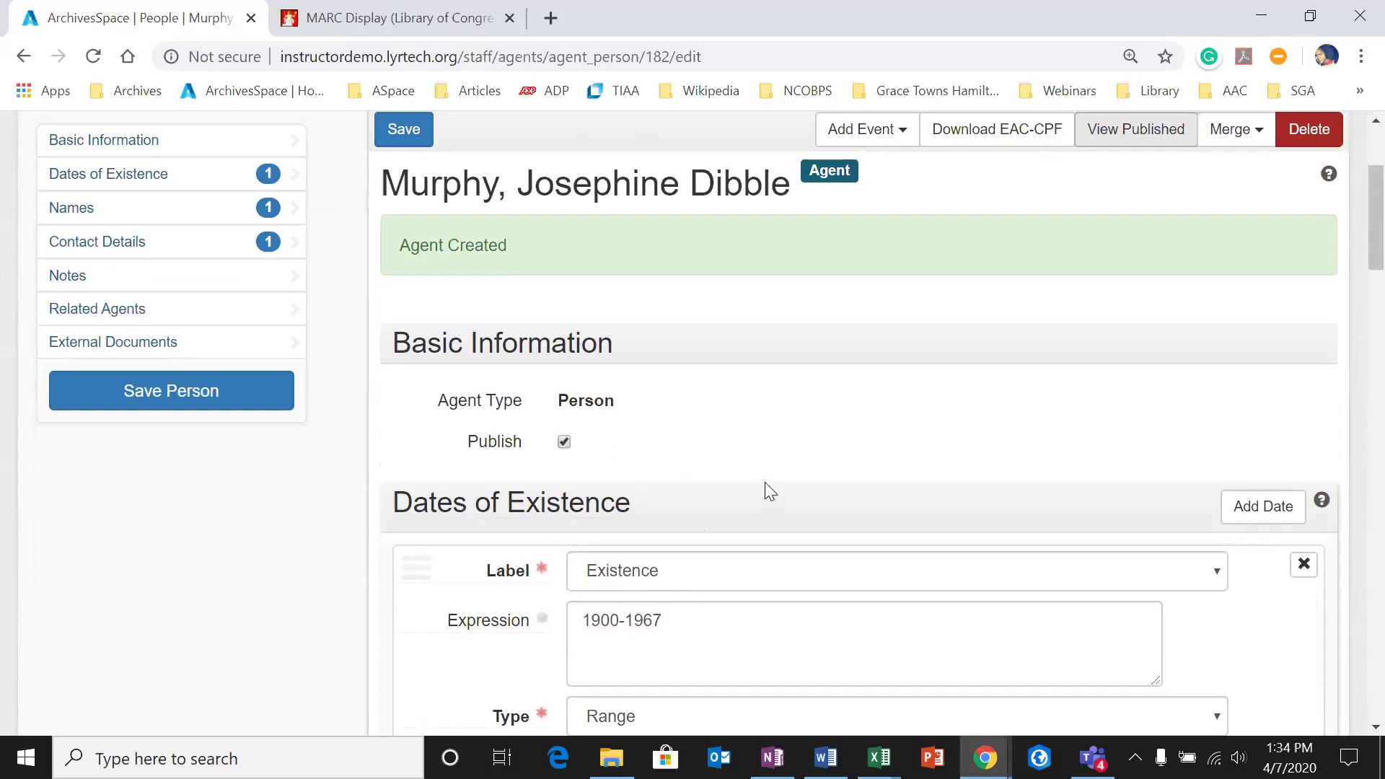
scroll(765, 491, up, 3)
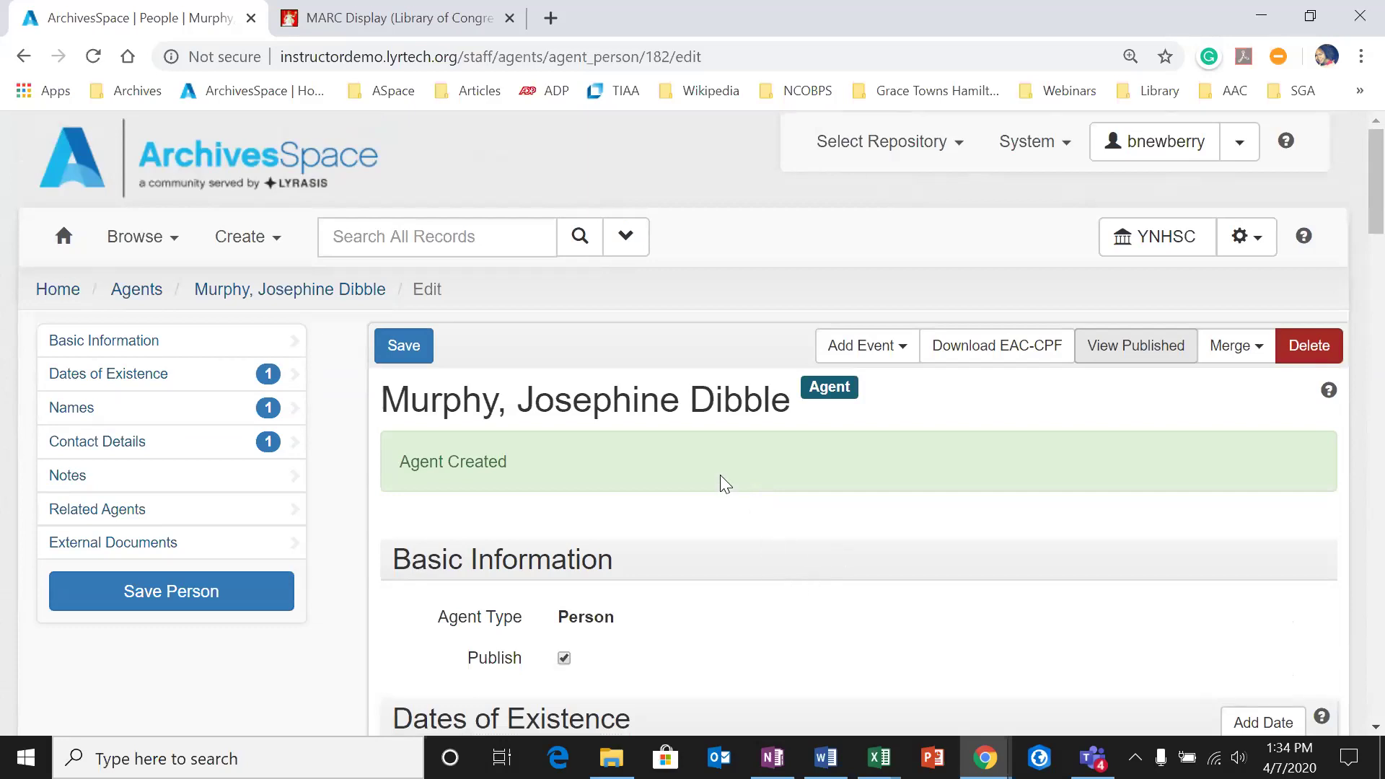
Step: Search all records for "my favorite finding aid" and open the My Favorite Finding Aid resource for editing
click(475, 249)
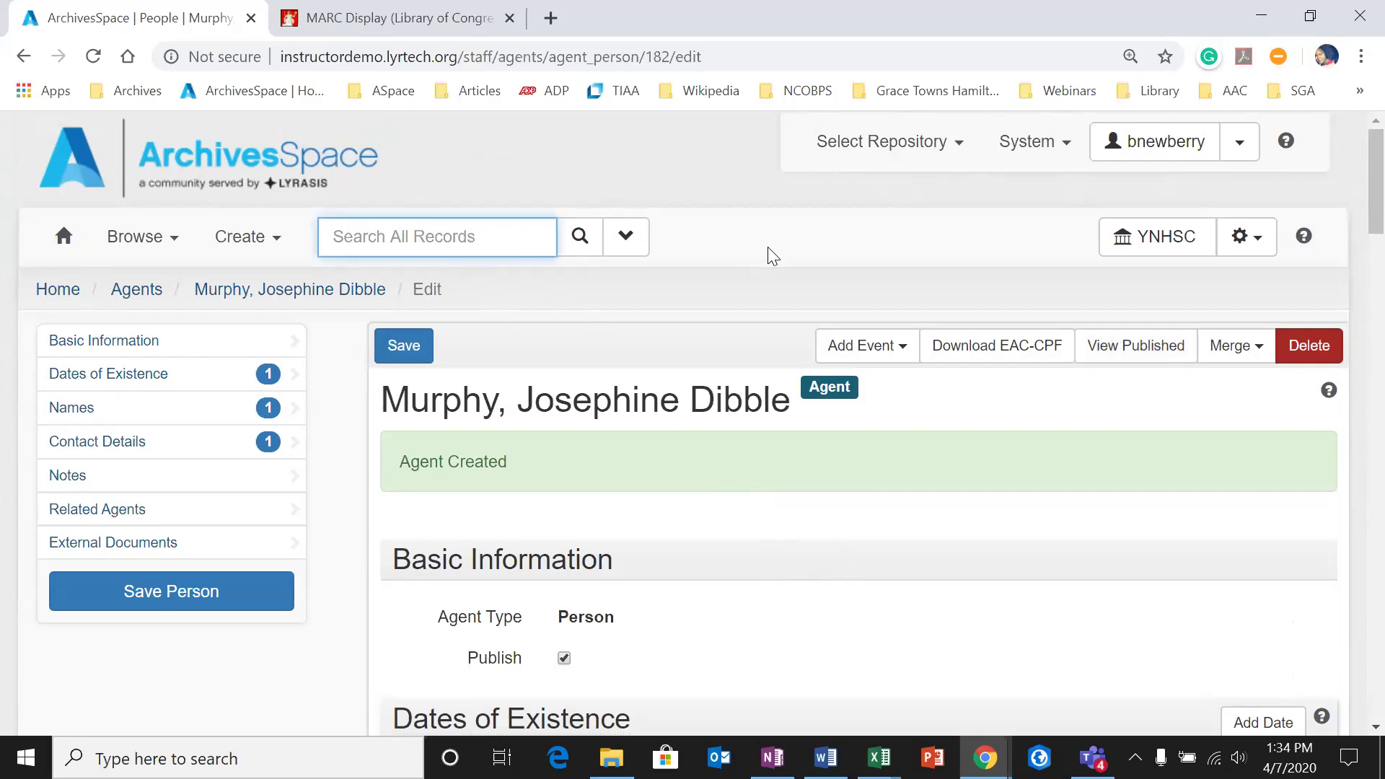
text(my favorite fidnn)
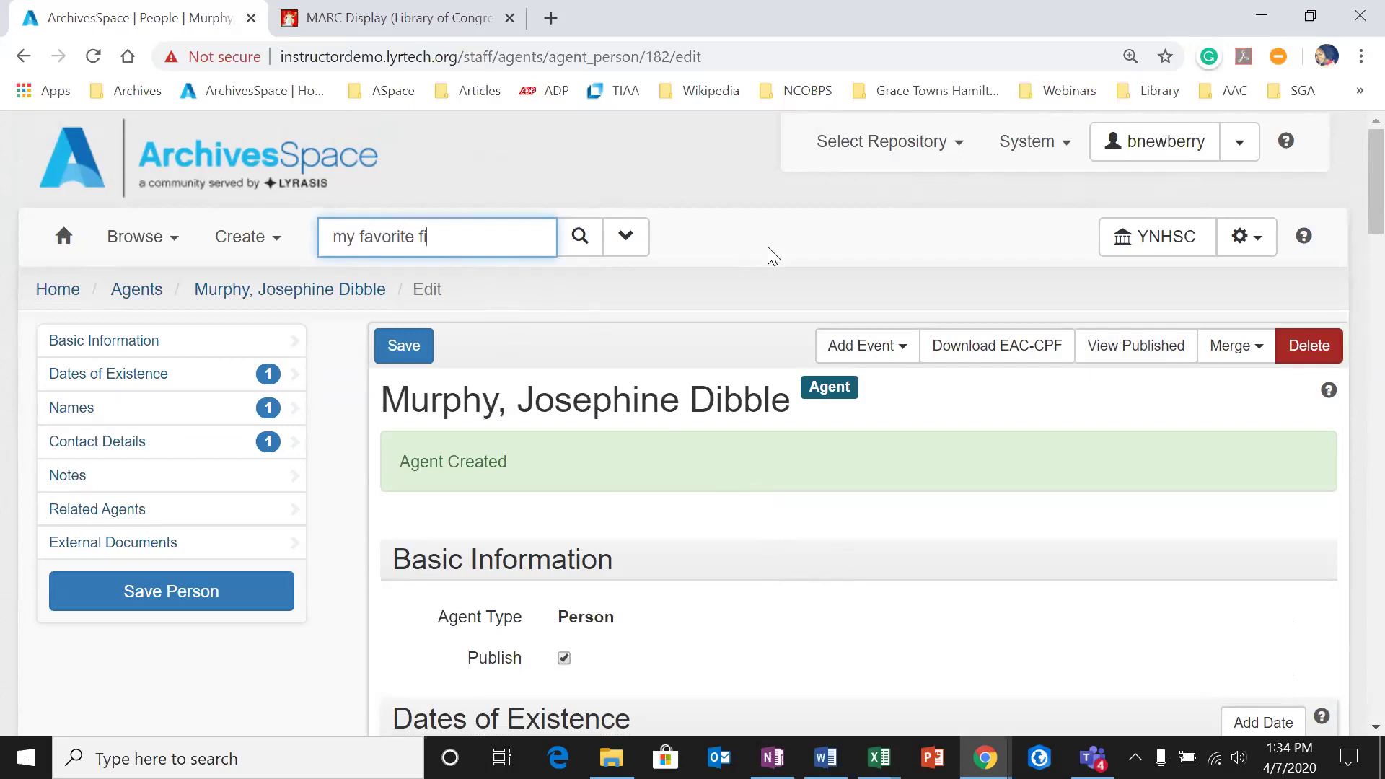
key(BackSpace)
key(BackSpace)
text(ding aid)
key(Return)
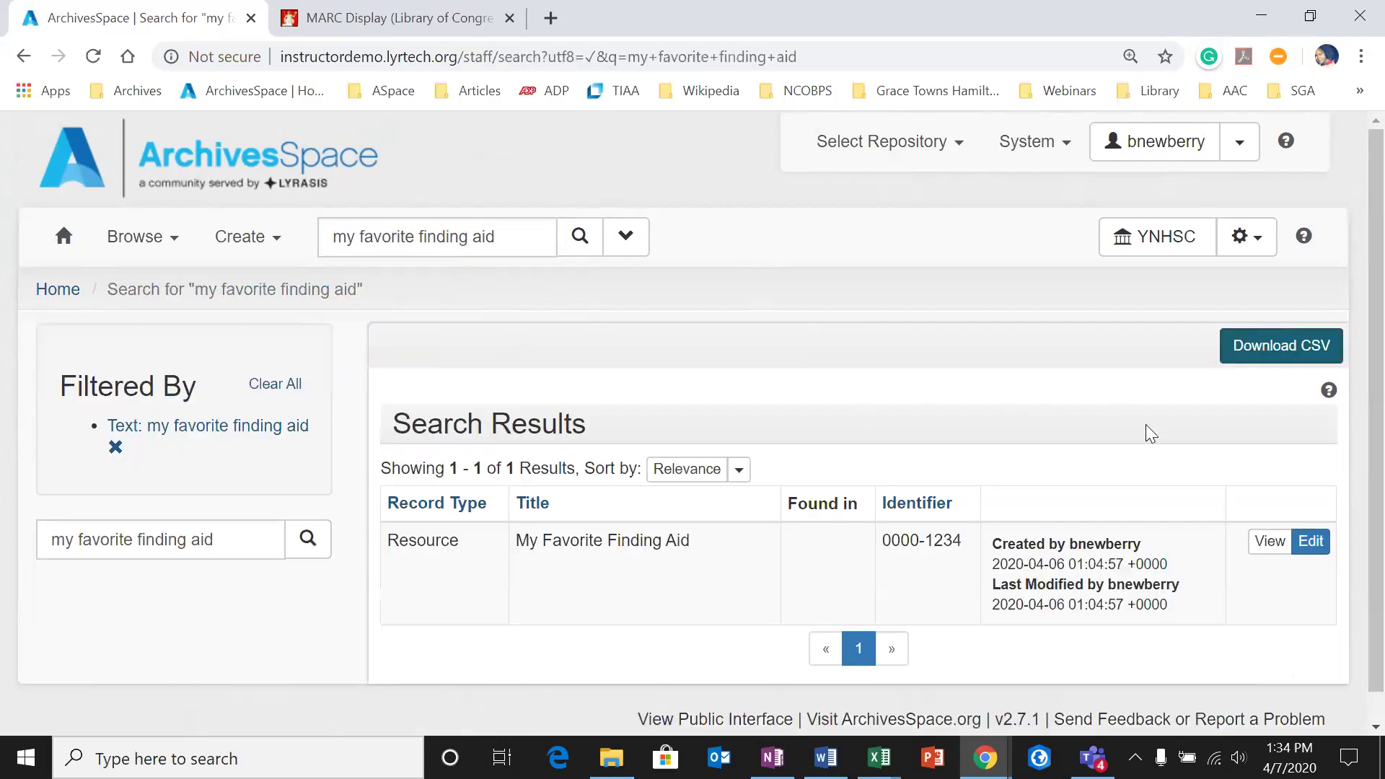
click(1312, 541)
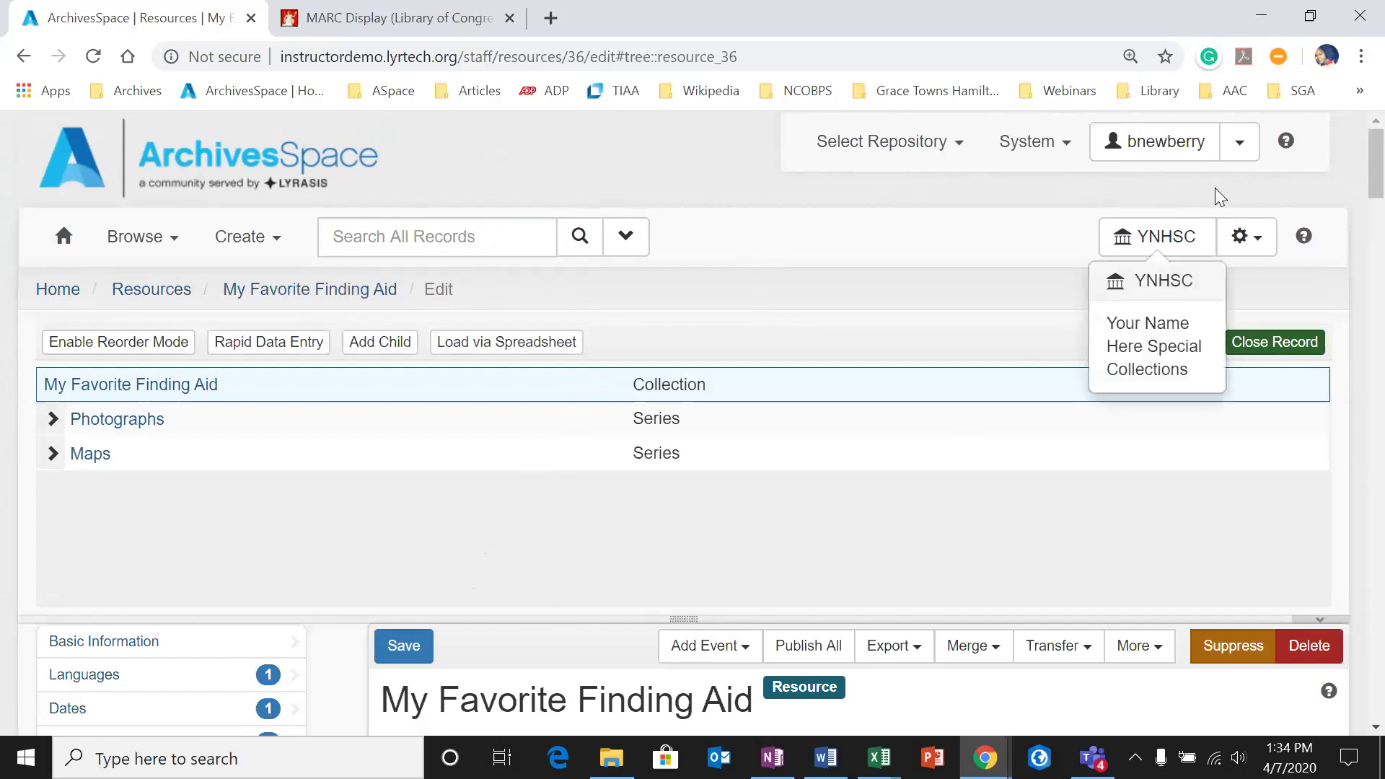
Step: Look at what the Photographs series contains in the finding aid's hierarchy, then collapse the series again
scroll(1349, 155, down, 4)
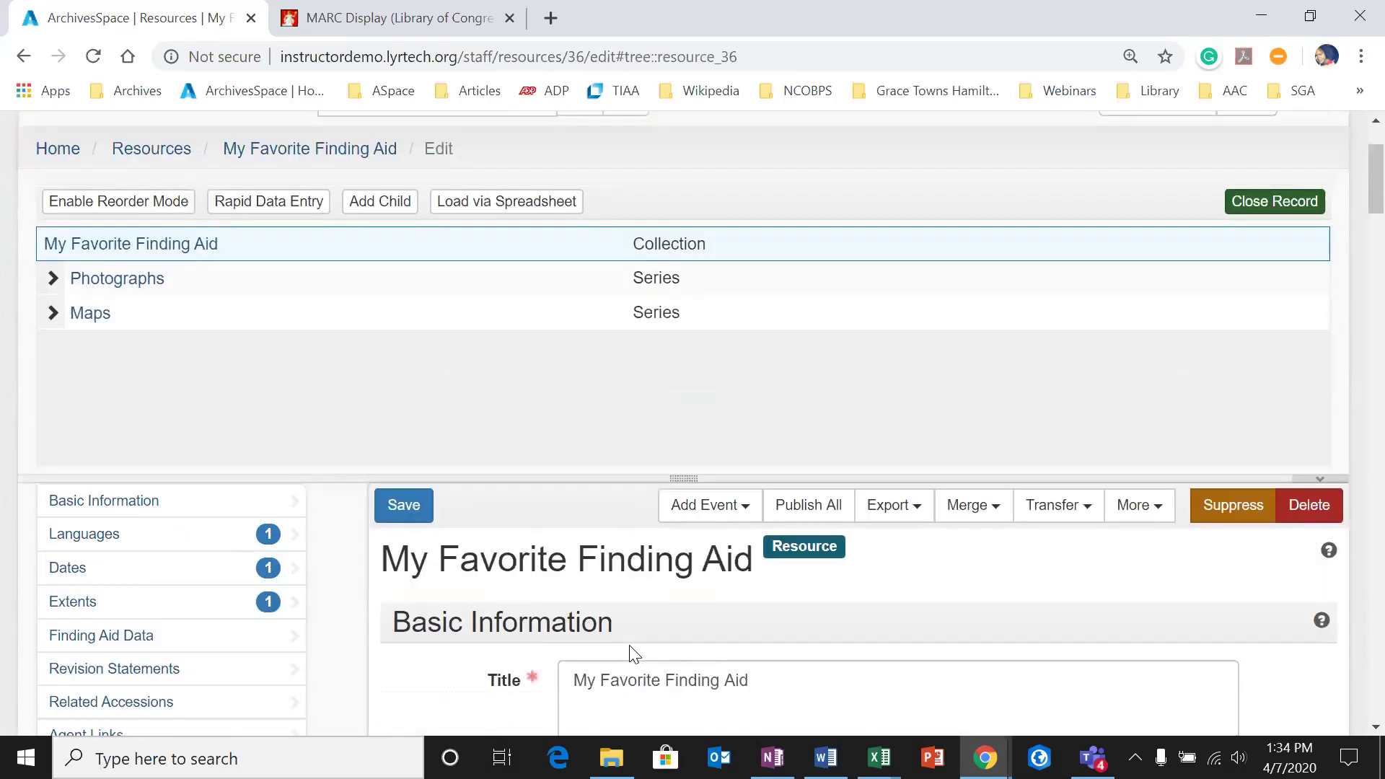
scroll(642, 635, up, 3)
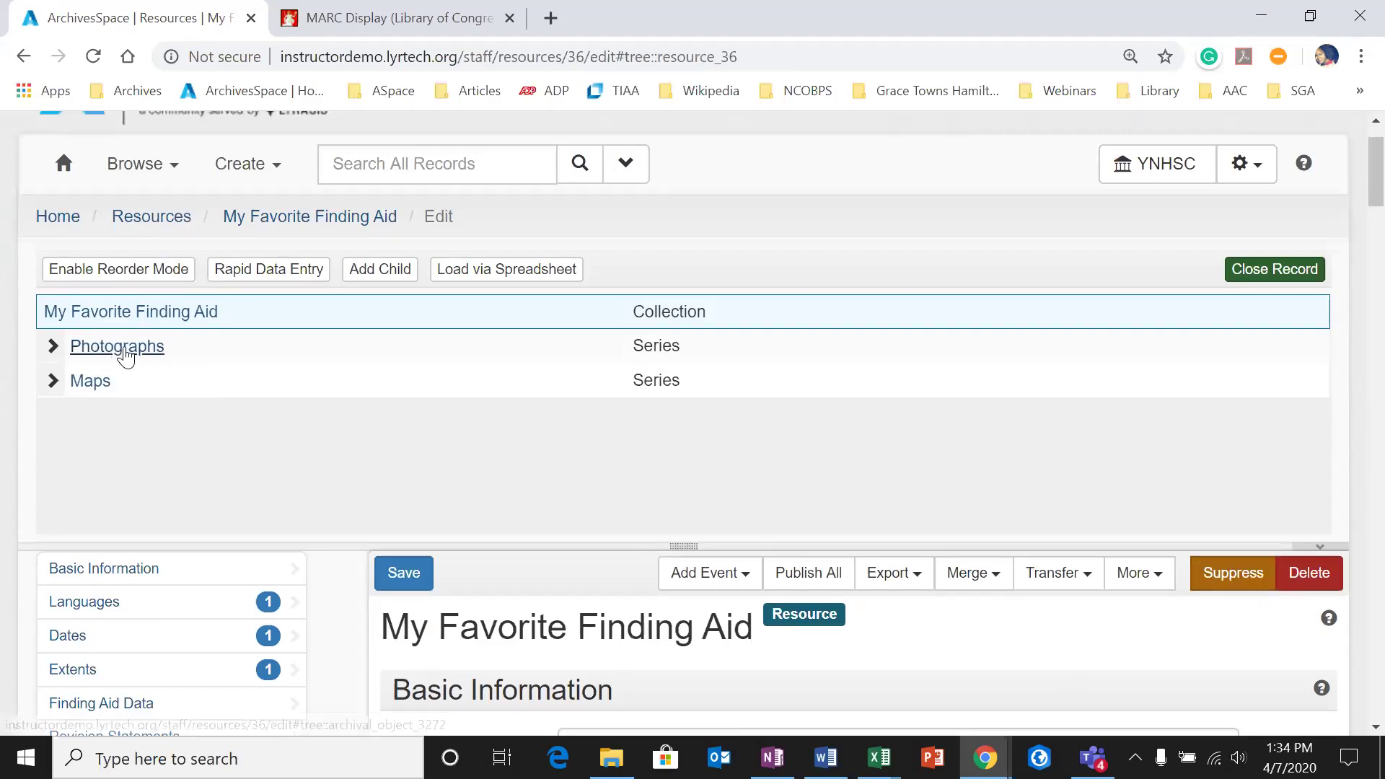
click(51, 346)
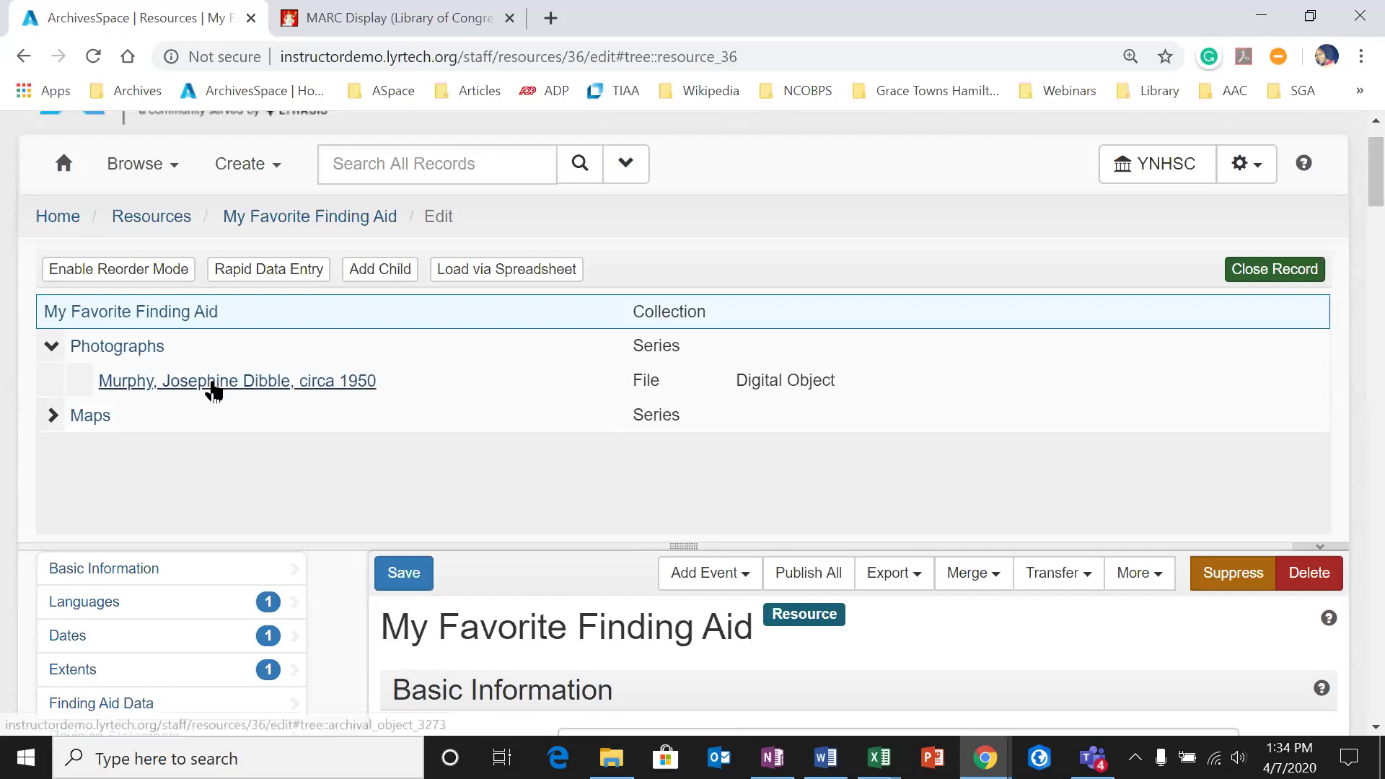
click(52, 347)
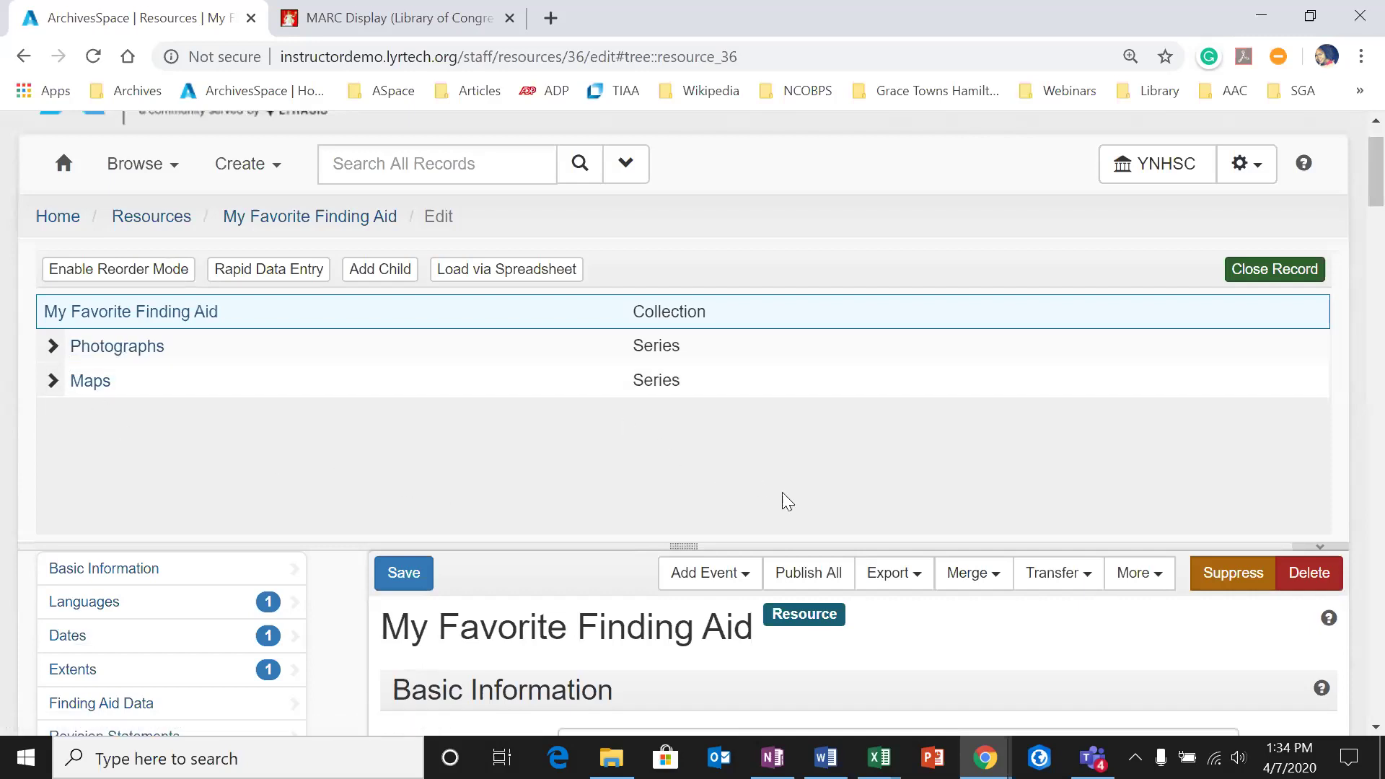
Step: Add an agent link to the My Favorite Finding Aid resource and set its role to Creator
scroll(938, 599, down, 1)
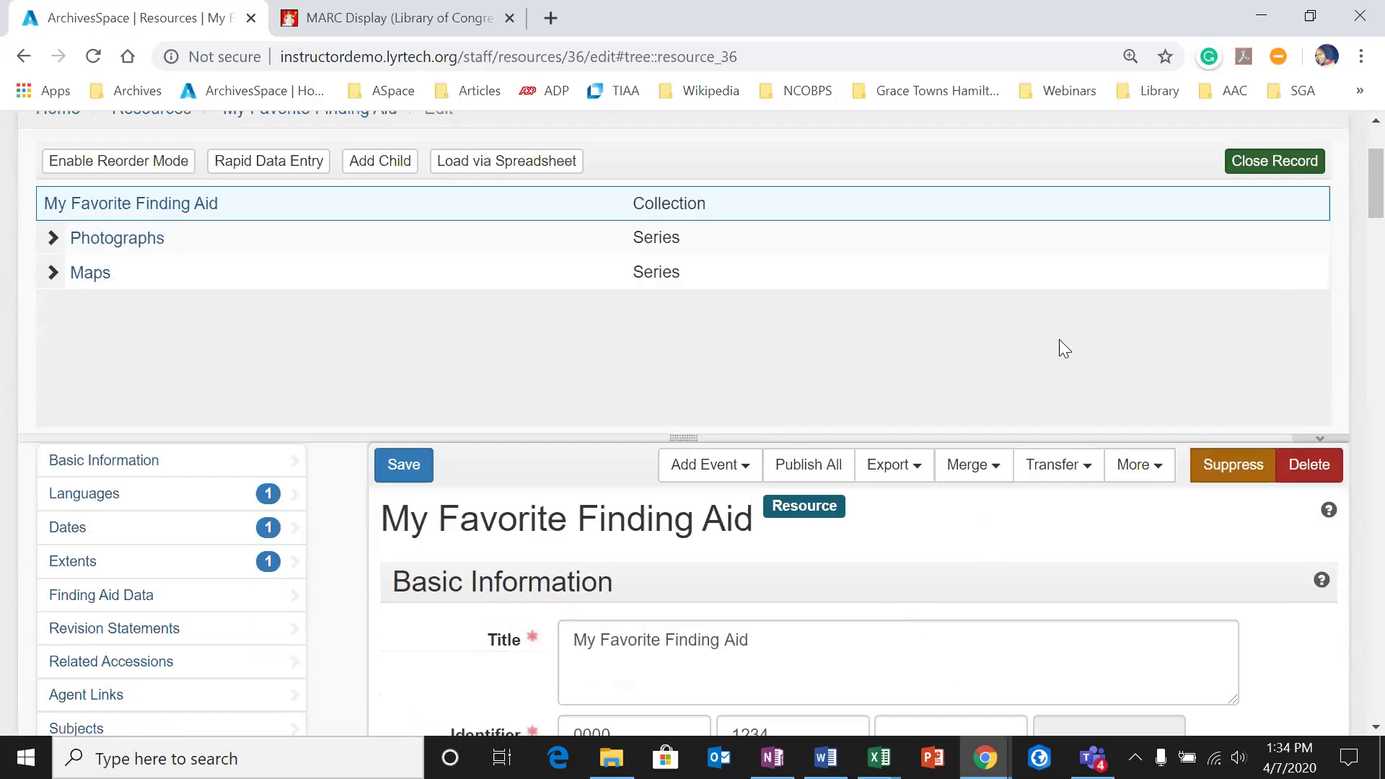
scroll(1024, 339, down, 10)
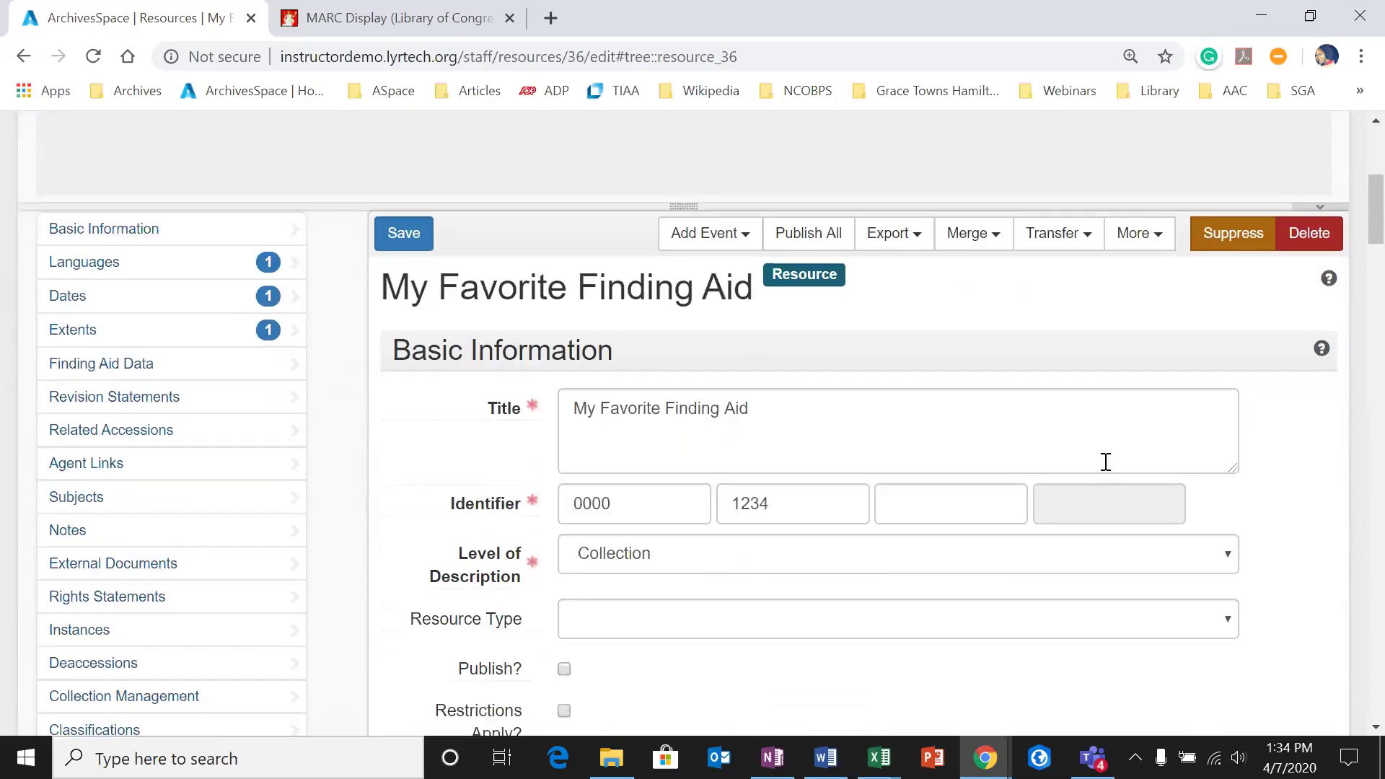
scroll(1003, 549, down, 5)
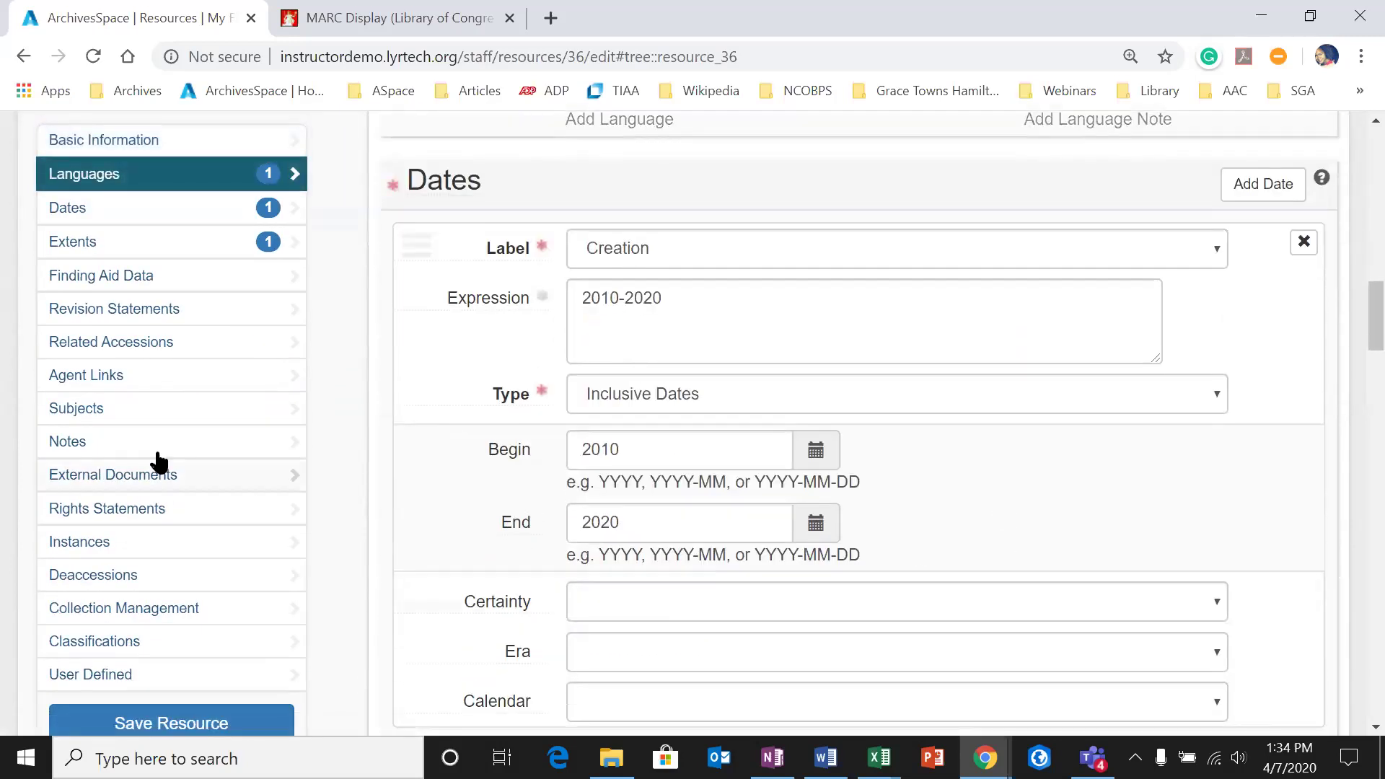
click(182, 388)
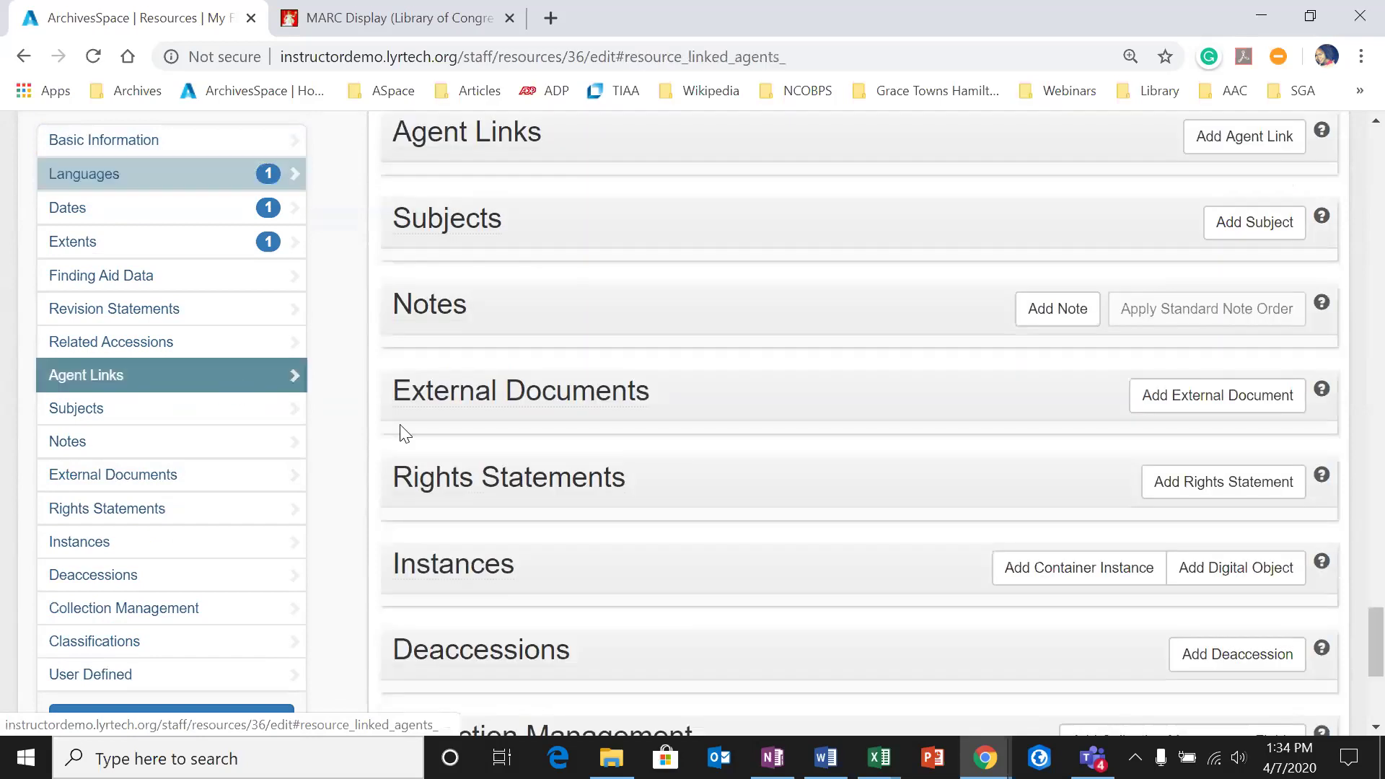
scroll(649, 483, up, 1)
scroll(662, 498, up, 2)
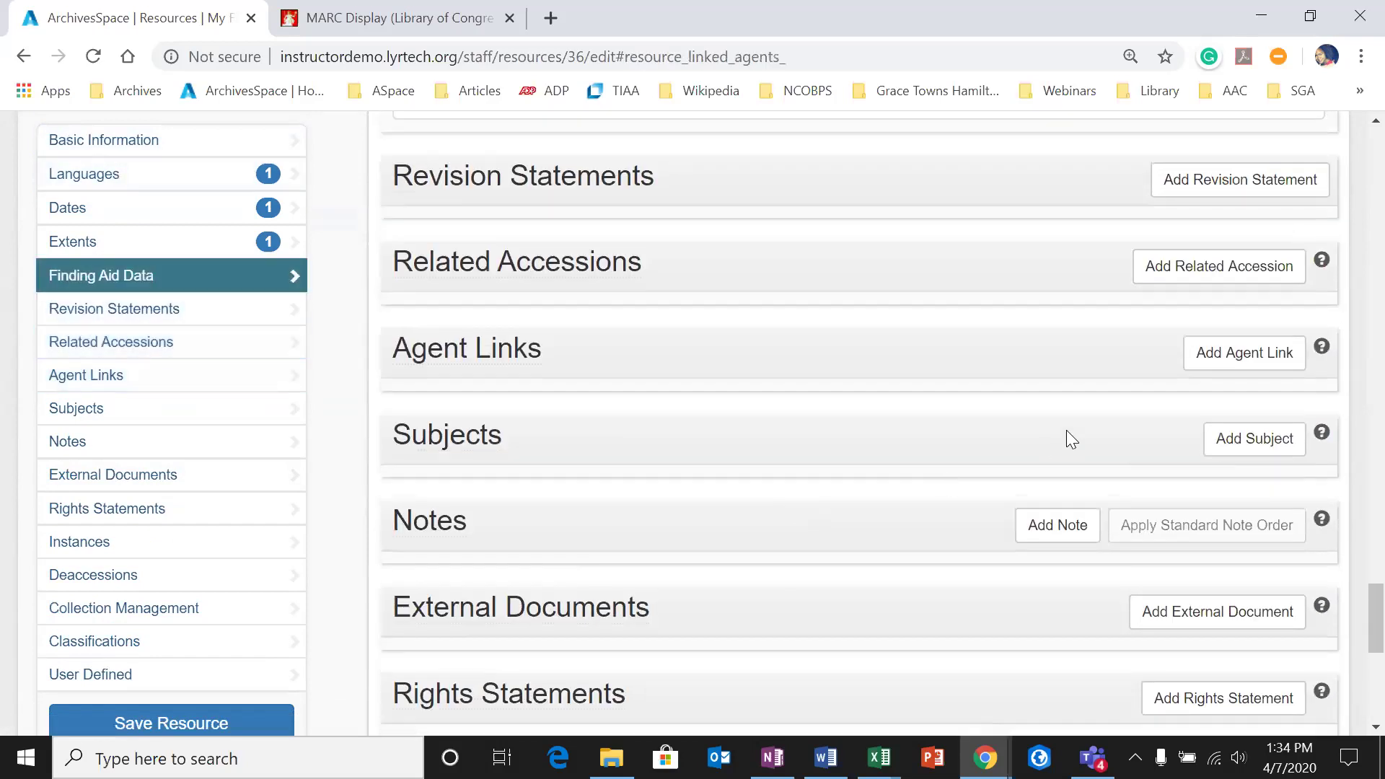
click(1236, 352)
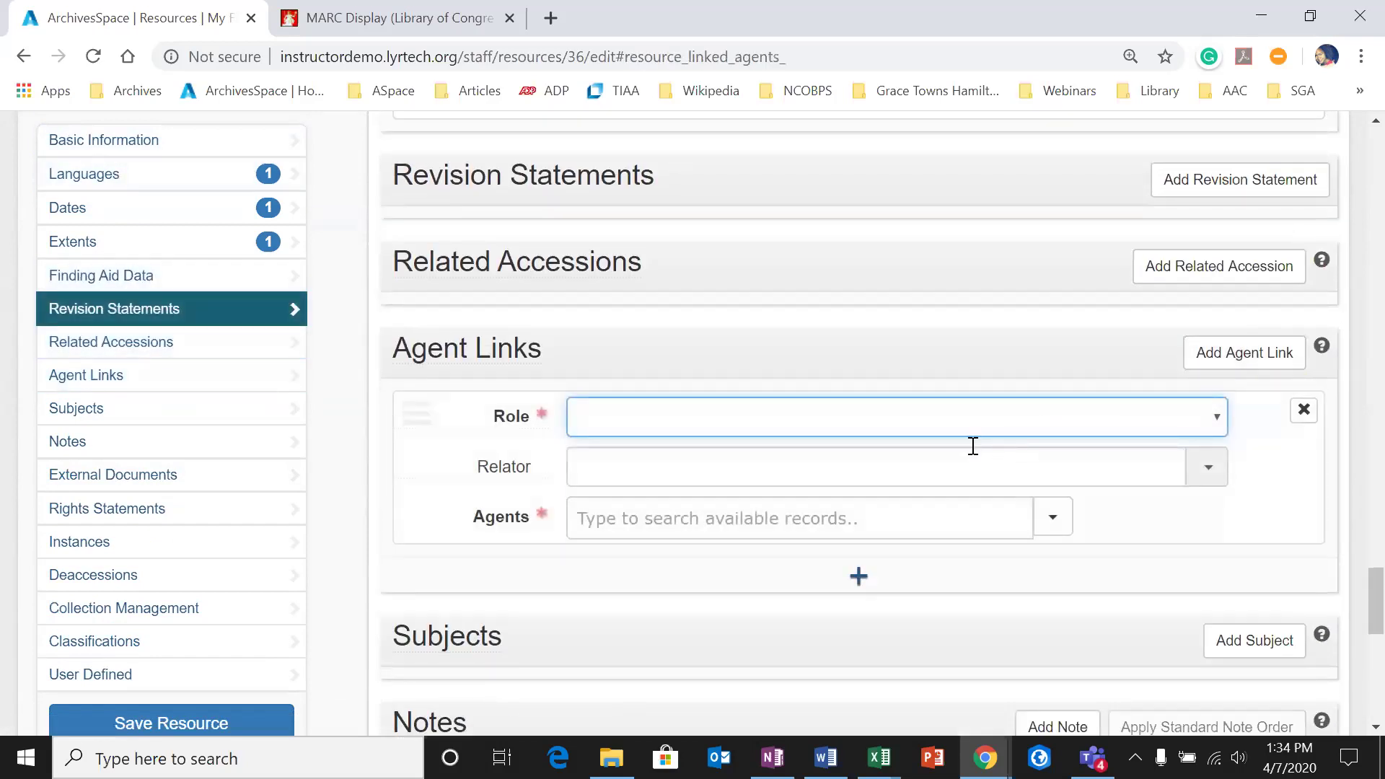
click(975, 432)
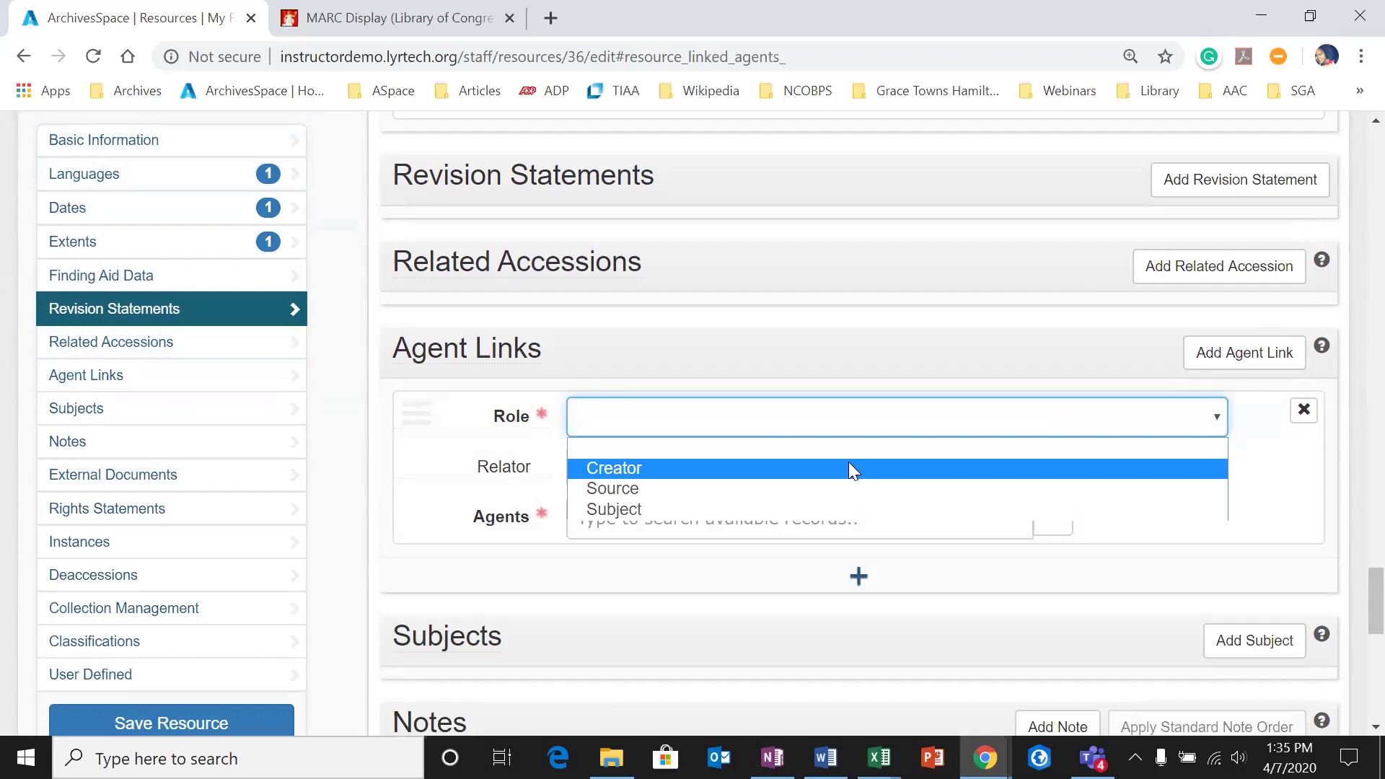
click(718, 475)
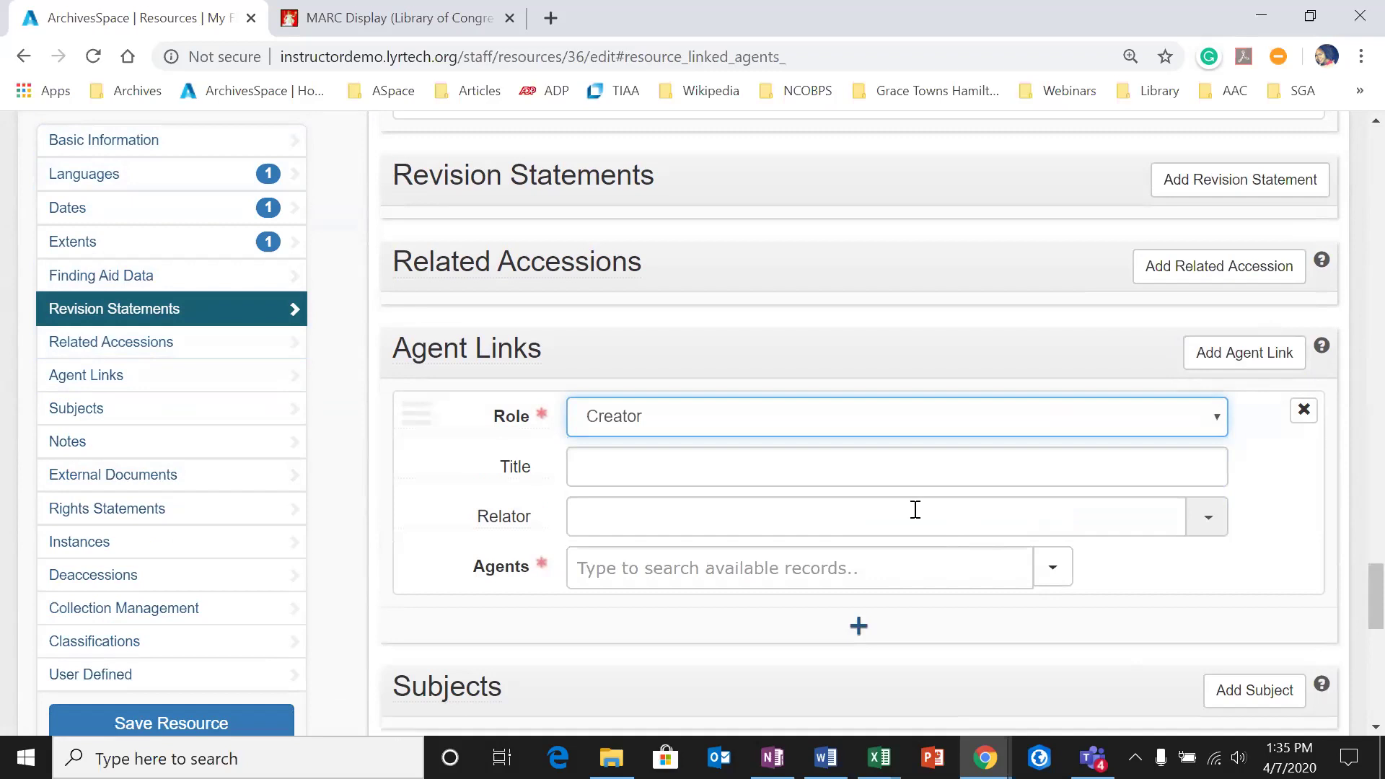
Step: Read the help text for the Title and Relator fields of the Creator agent link
mouse_move(518, 469)
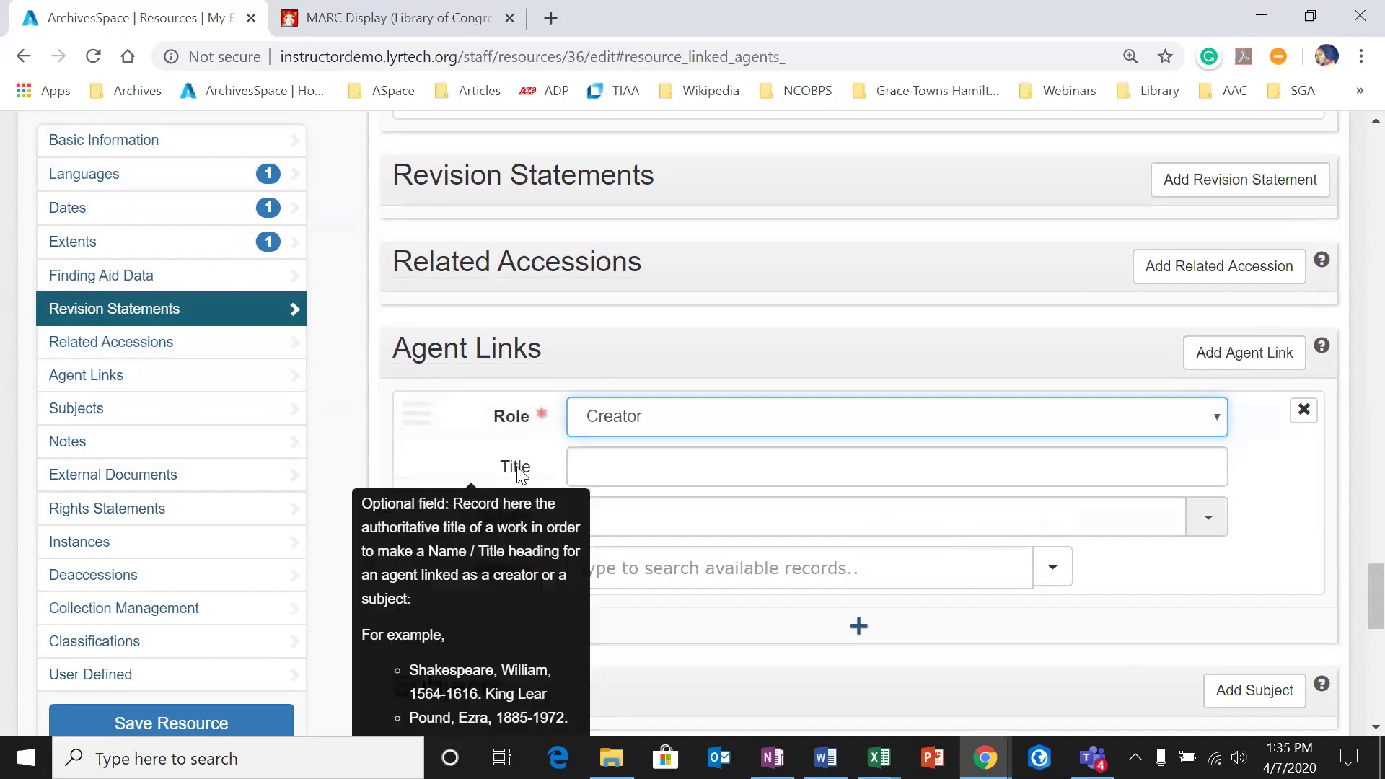
scroll(516, 470, down, 1)
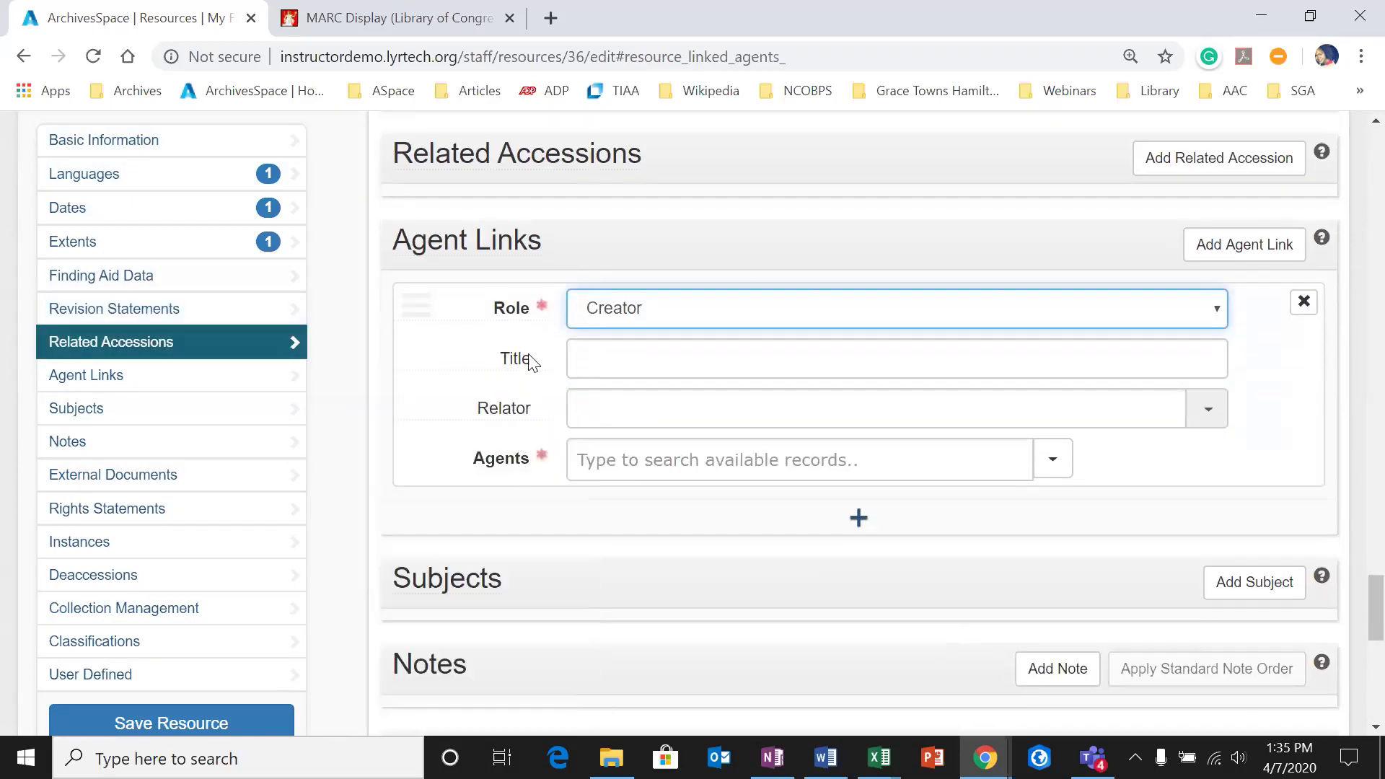
mouse_move(531, 353)
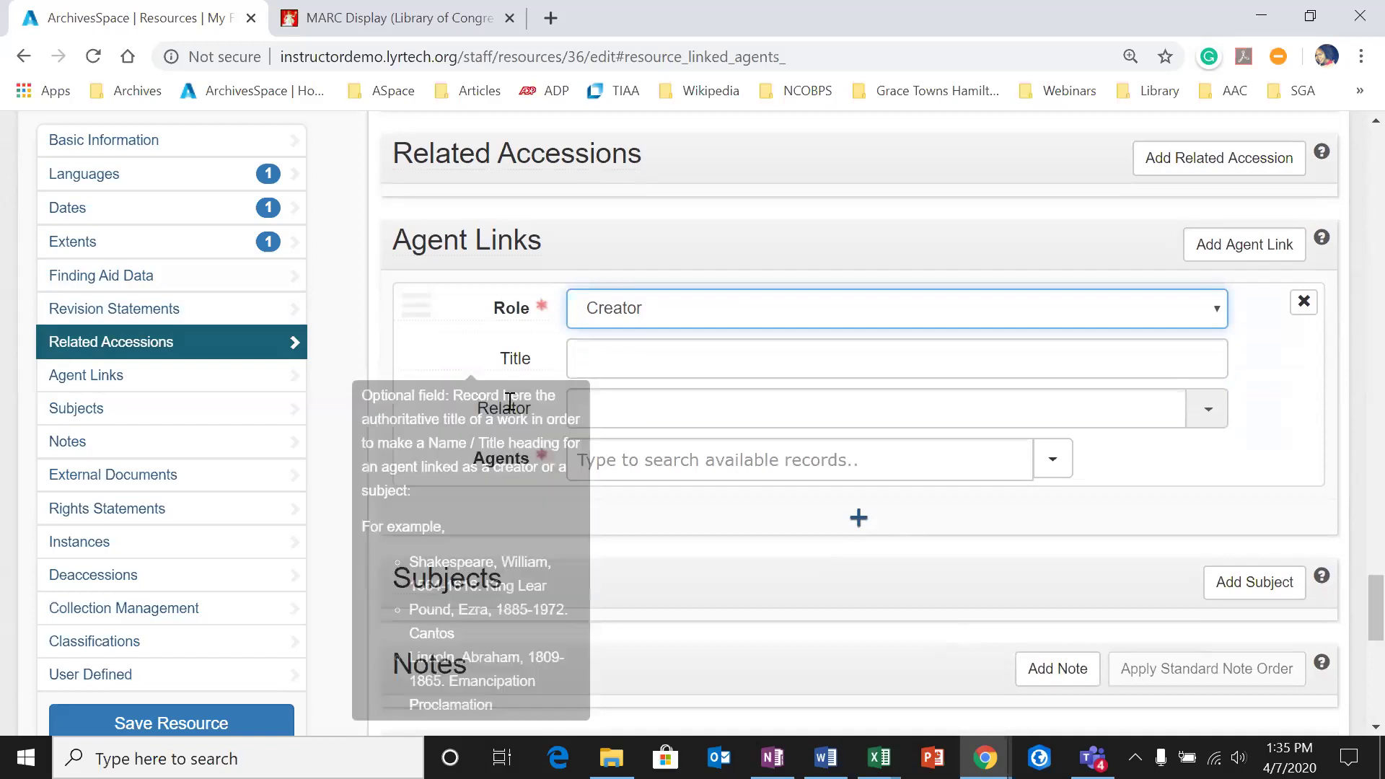
mouse_move(498, 413)
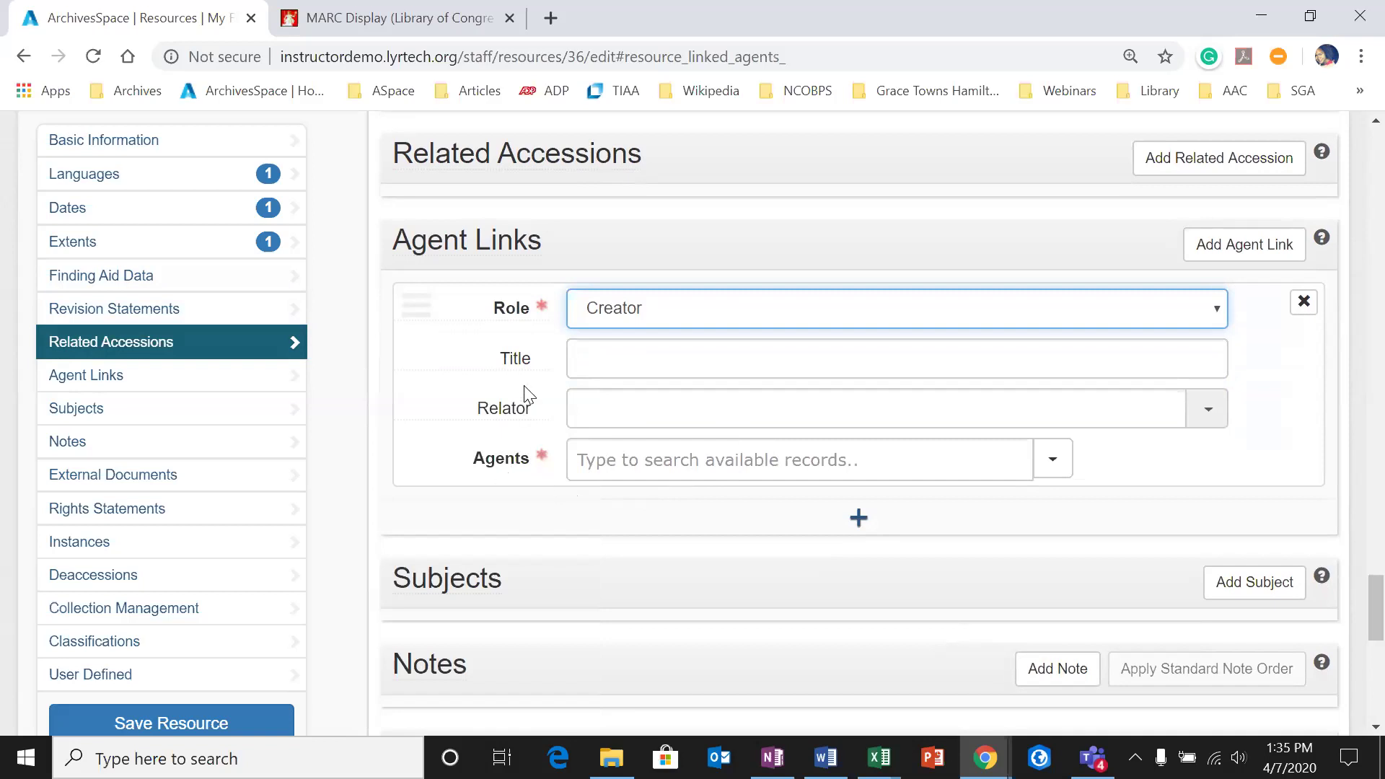
Step: Look through the form for creating a new person agent from the Creator link, then cancel it
click(837, 455)
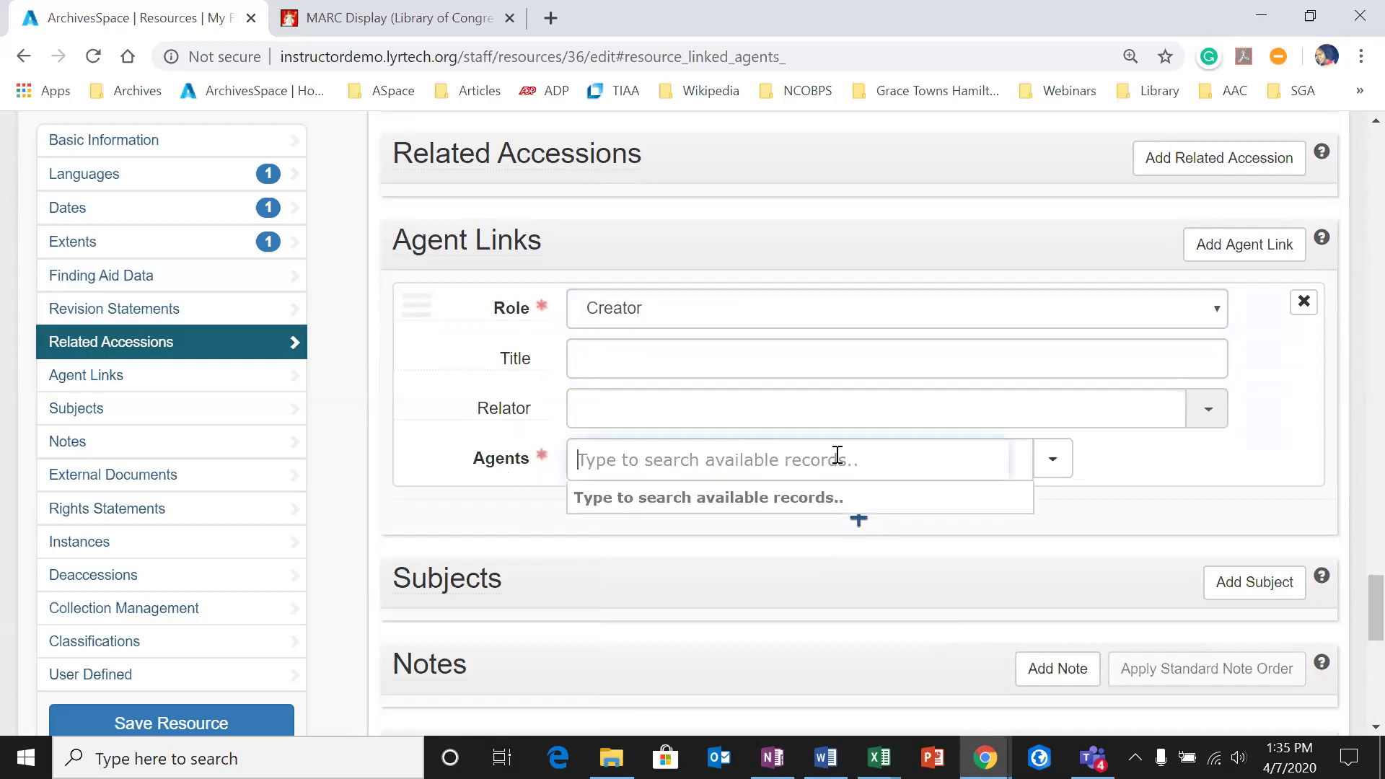
click(1056, 461)
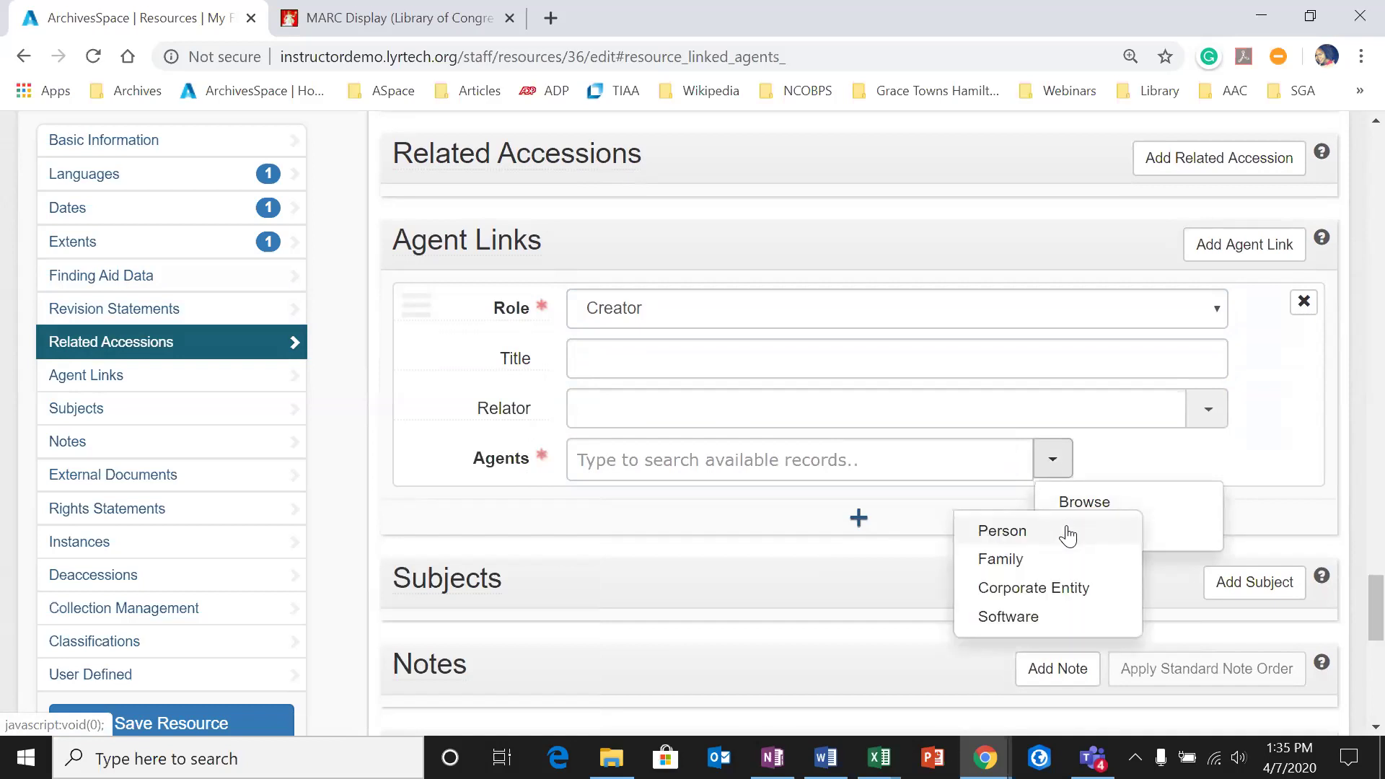
click(1068, 535)
scroll(629, 325, down, 2)
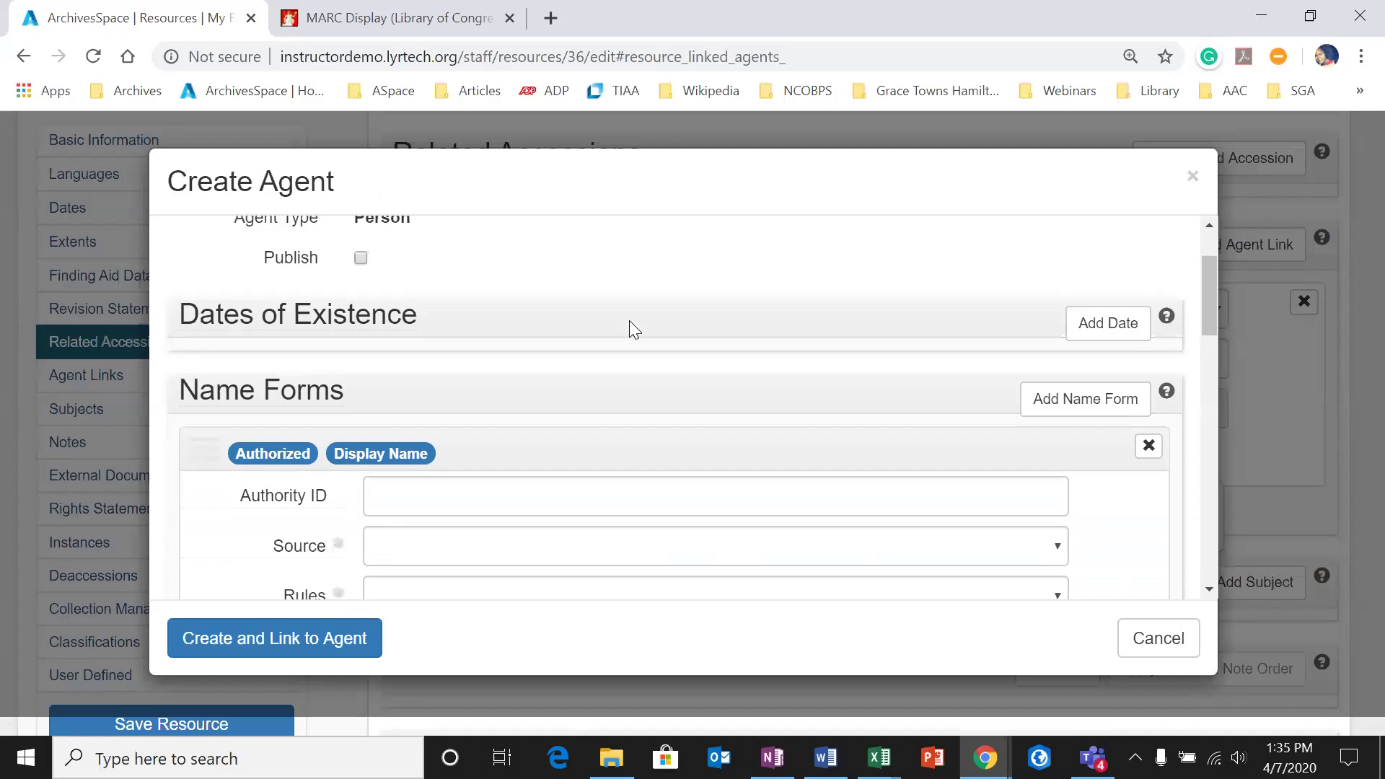
scroll(629, 323, down, 2)
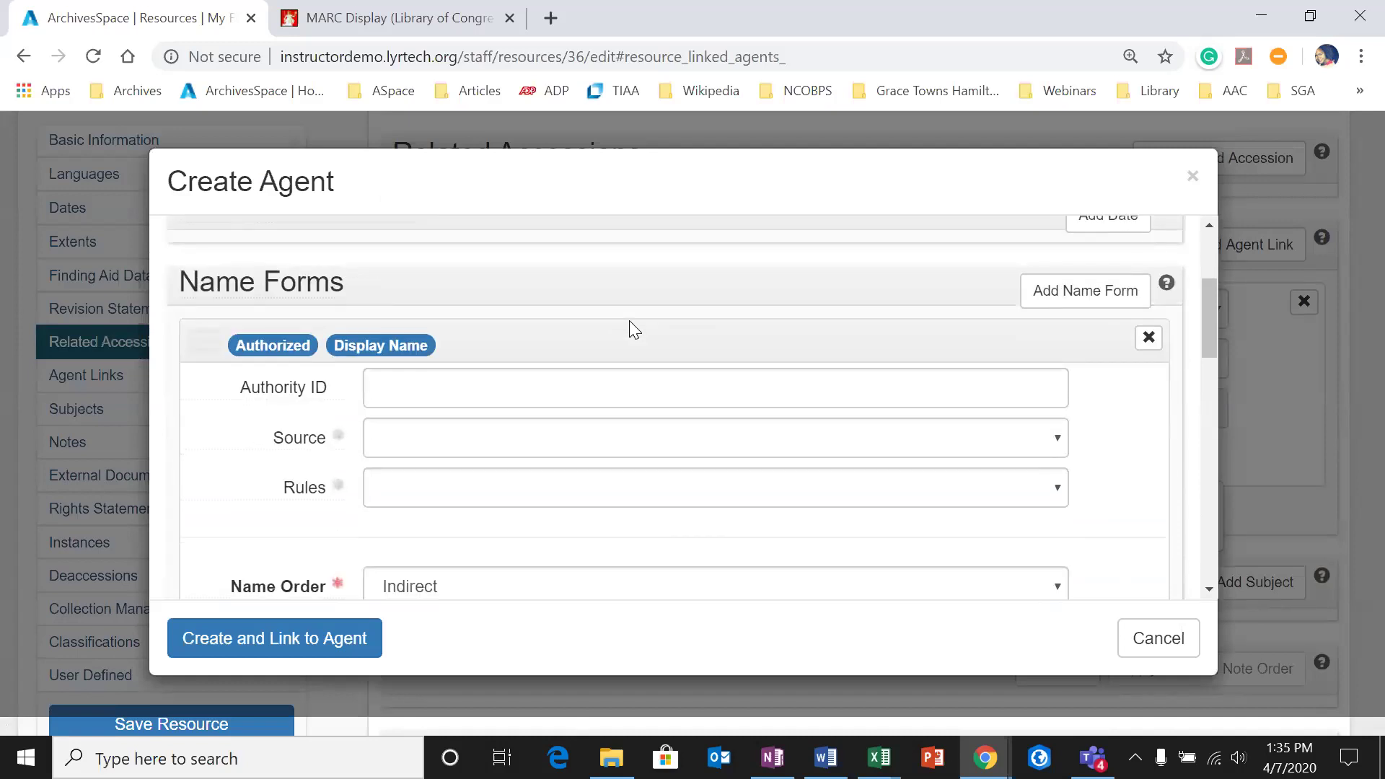
scroll(629, 323, down, 2)
scroll(629, 324, up, 6)
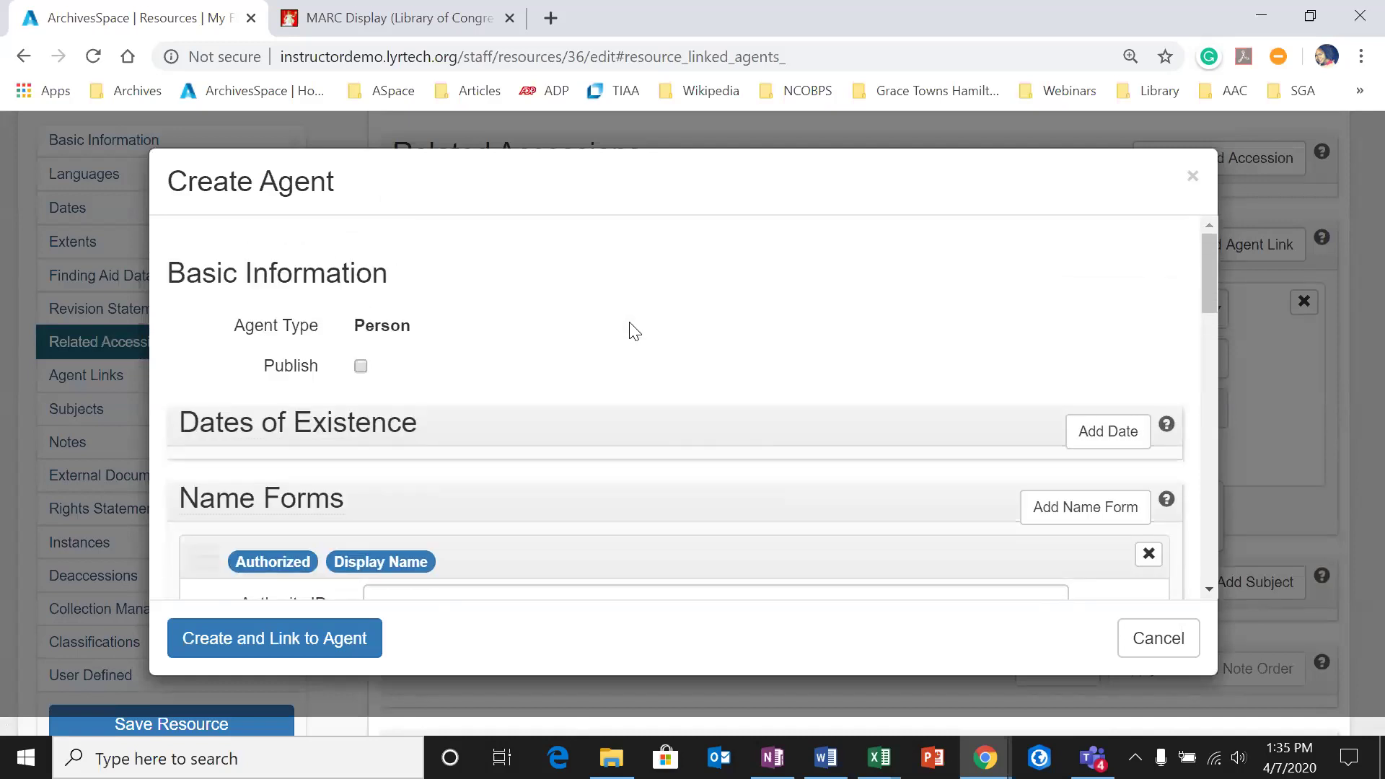
scroll(633, 332, down, 5)
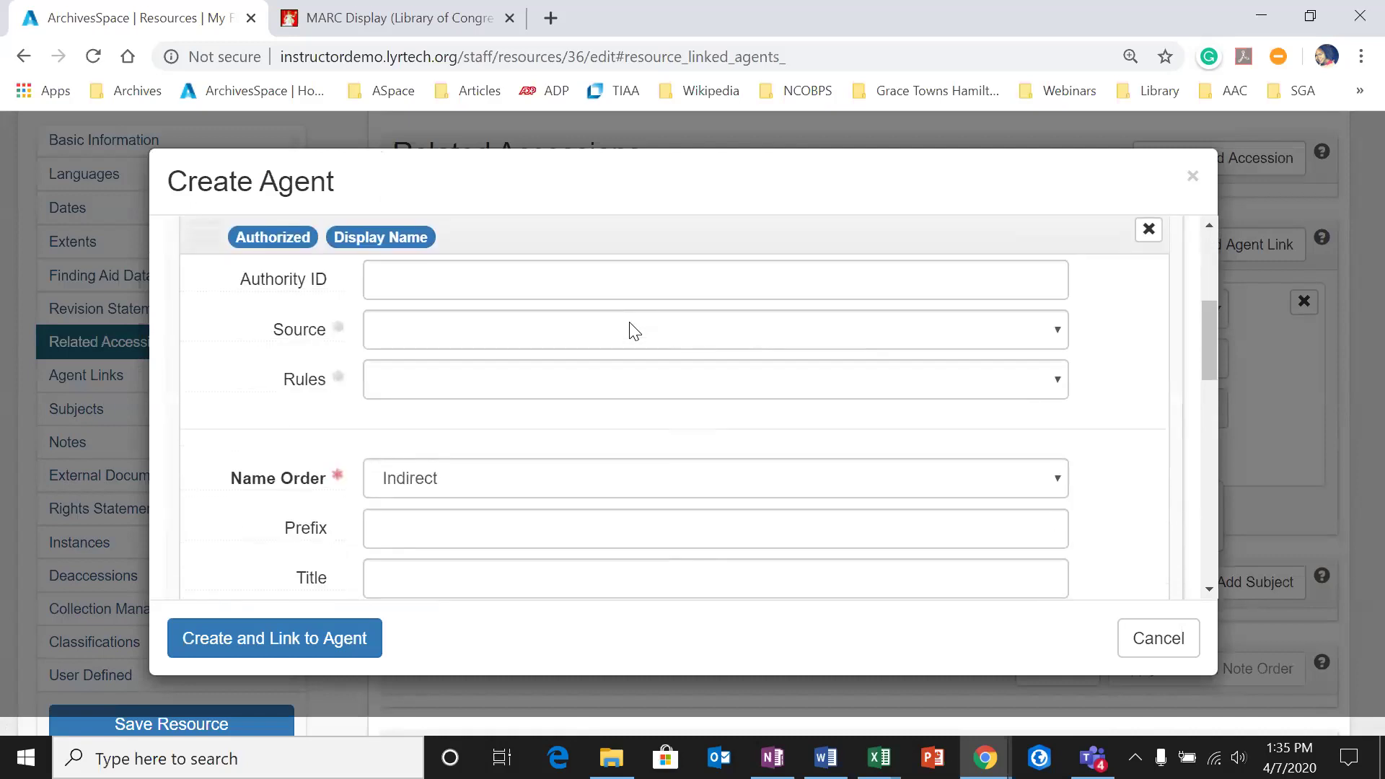
scroll(633, 332, down, 3)
scroll(630, 328, down, 10)
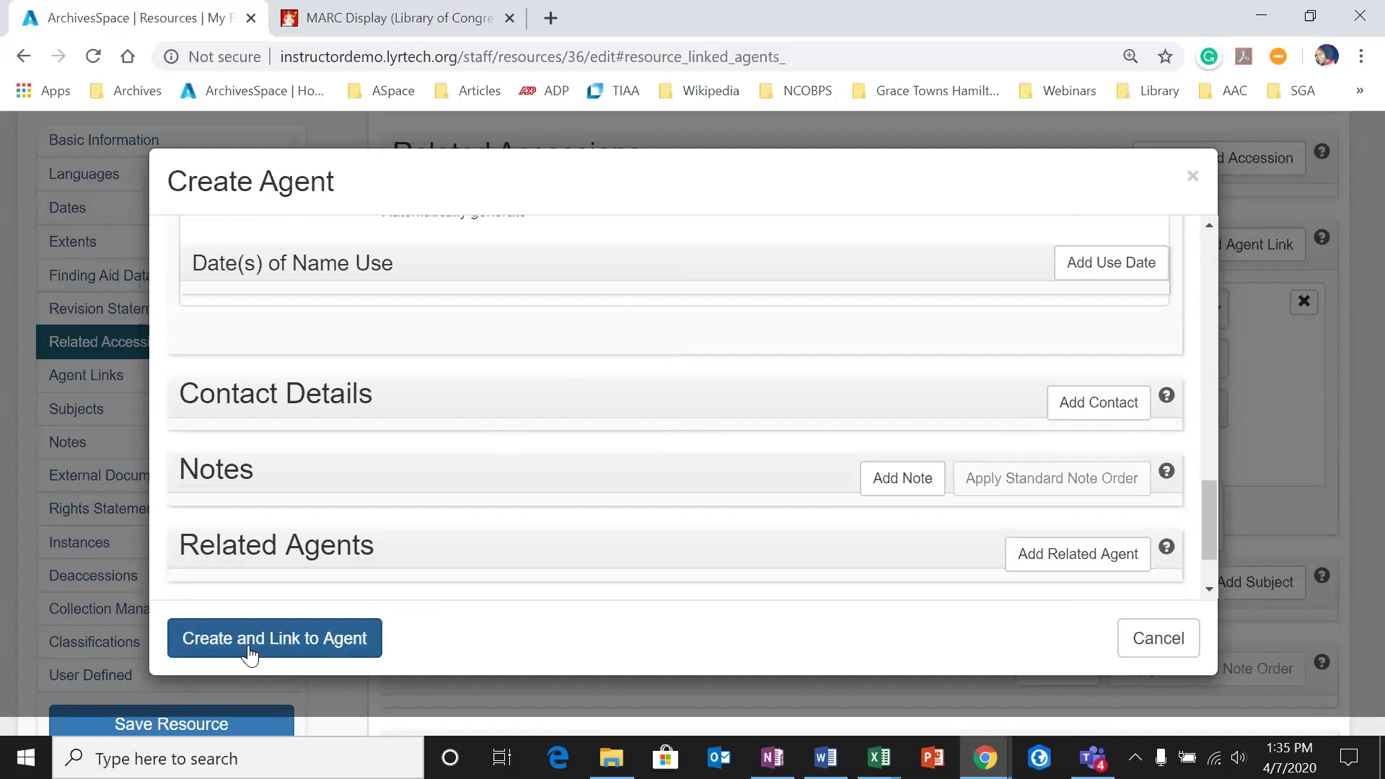
click(1120, 651)
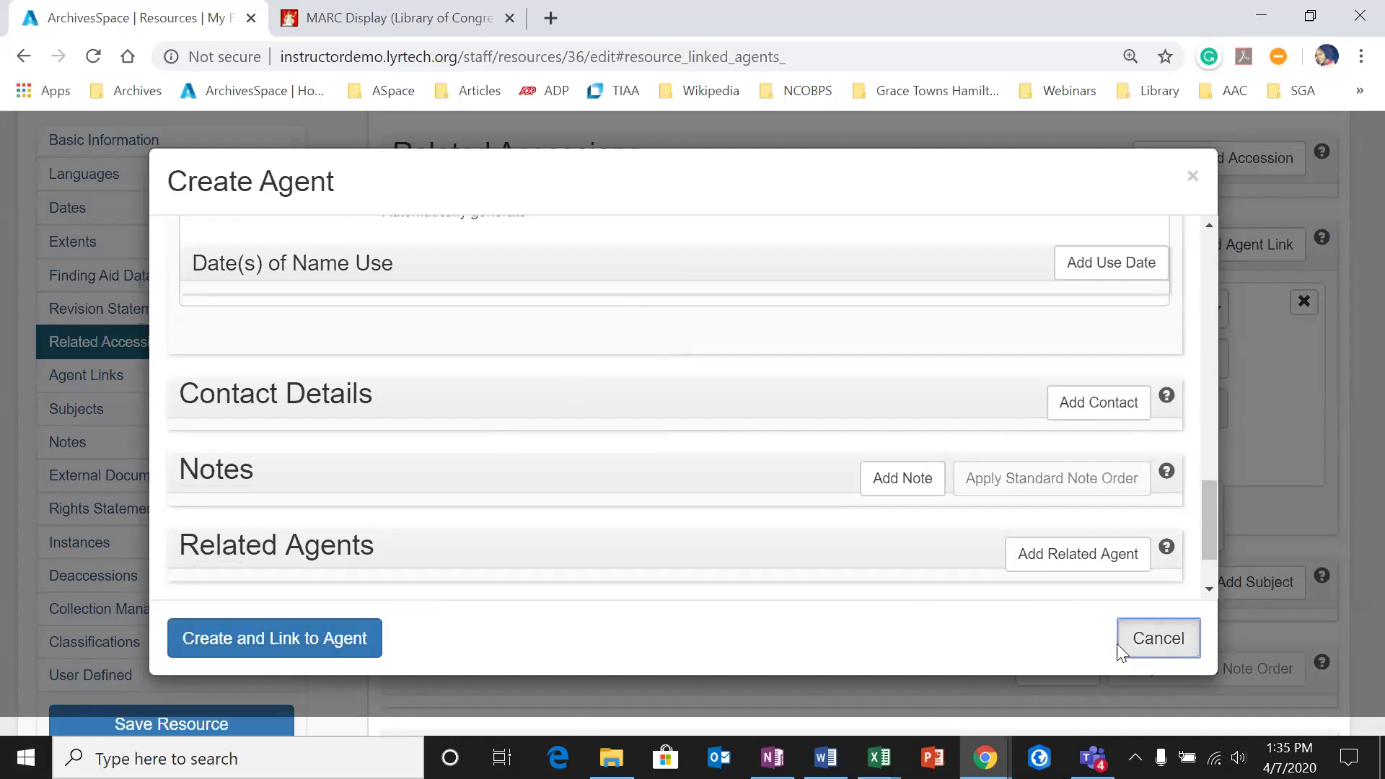
Step: Look at the browsable list of existing agents and its text filter for the Creator link, then cancel it
click(1066, 459)
click(1082, 499)
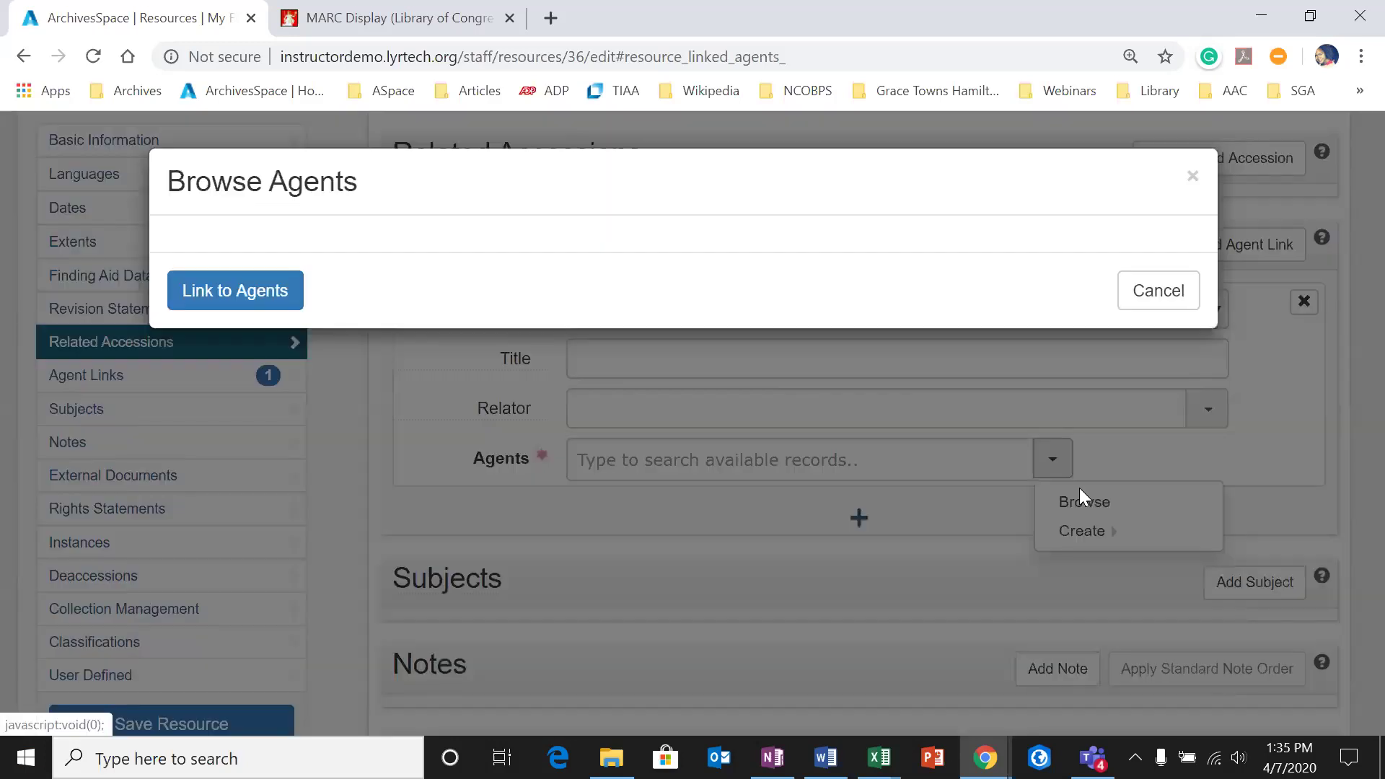
scroll(526, 495, down, 3)
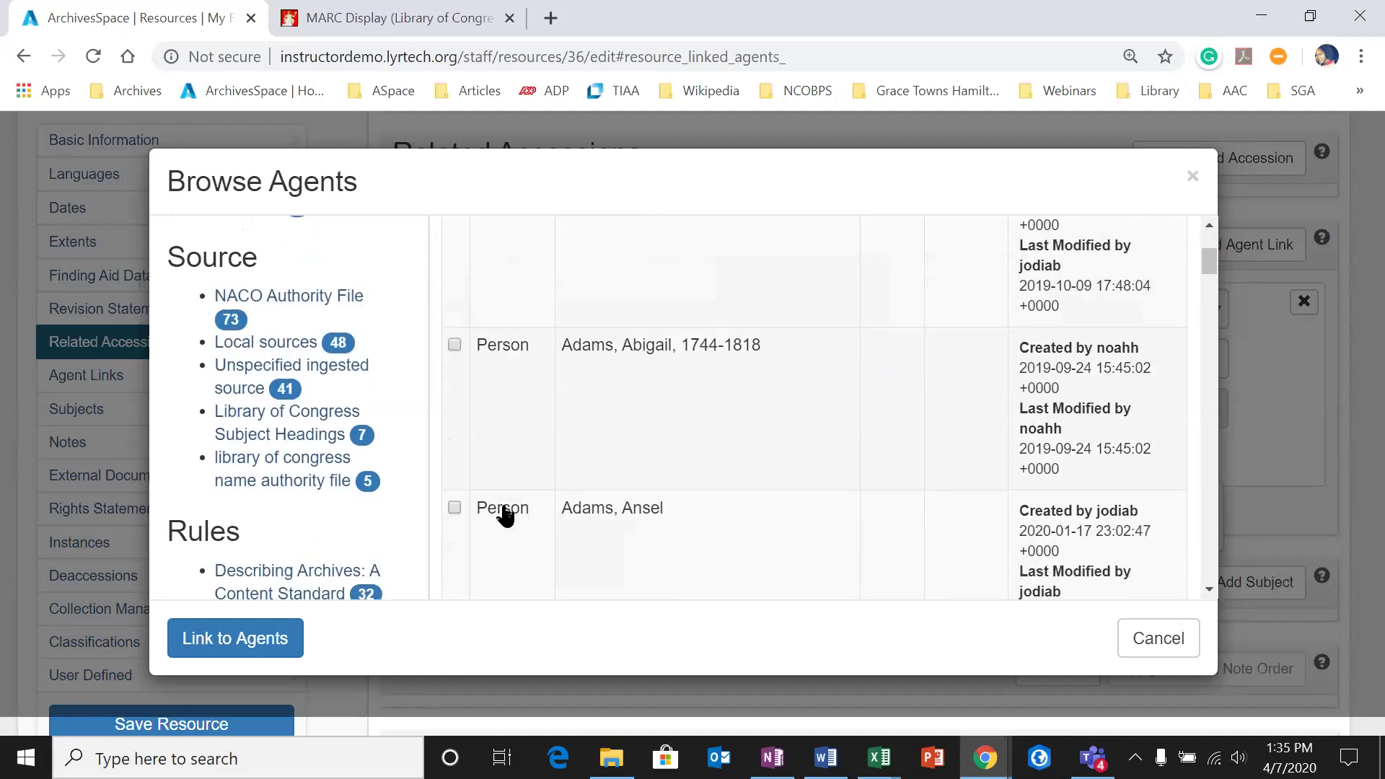
scroll(505, 516, up, 3)
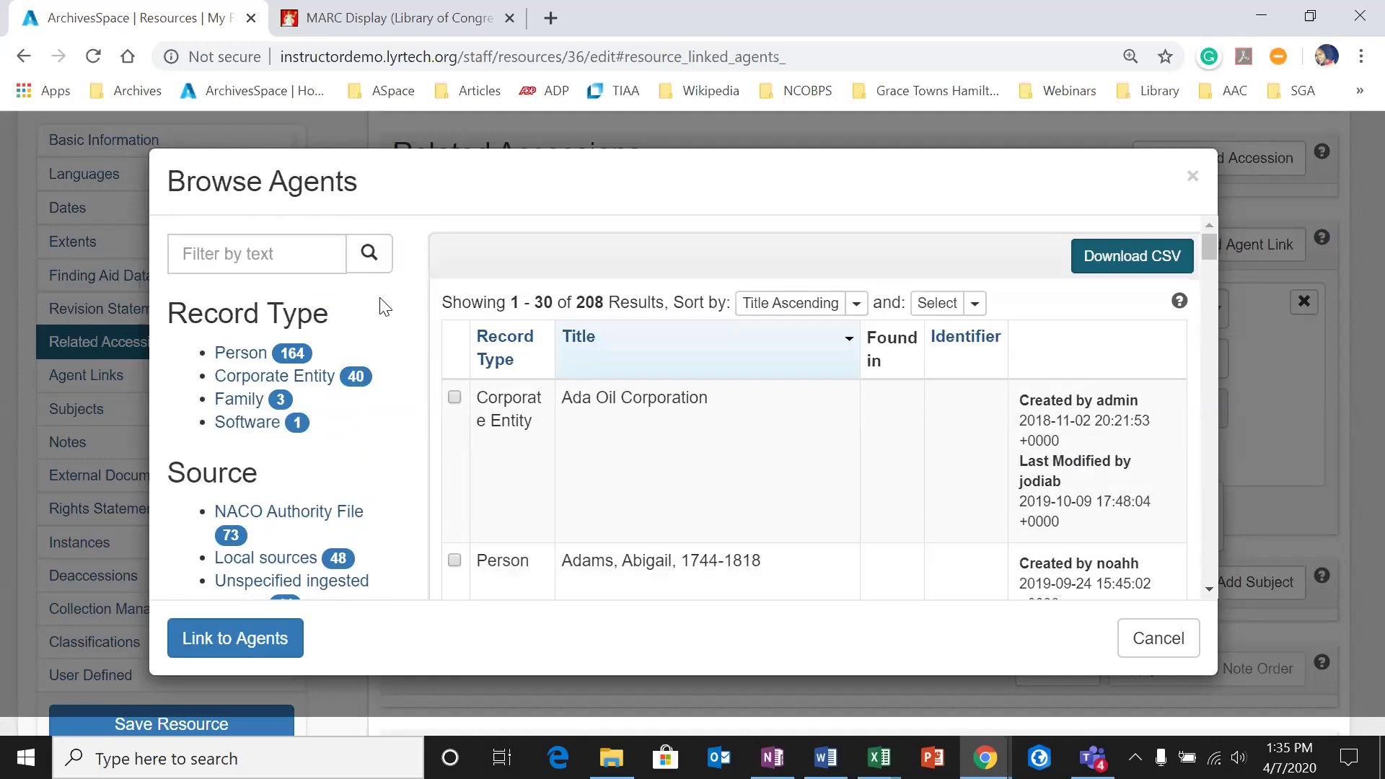
click(272, 251)
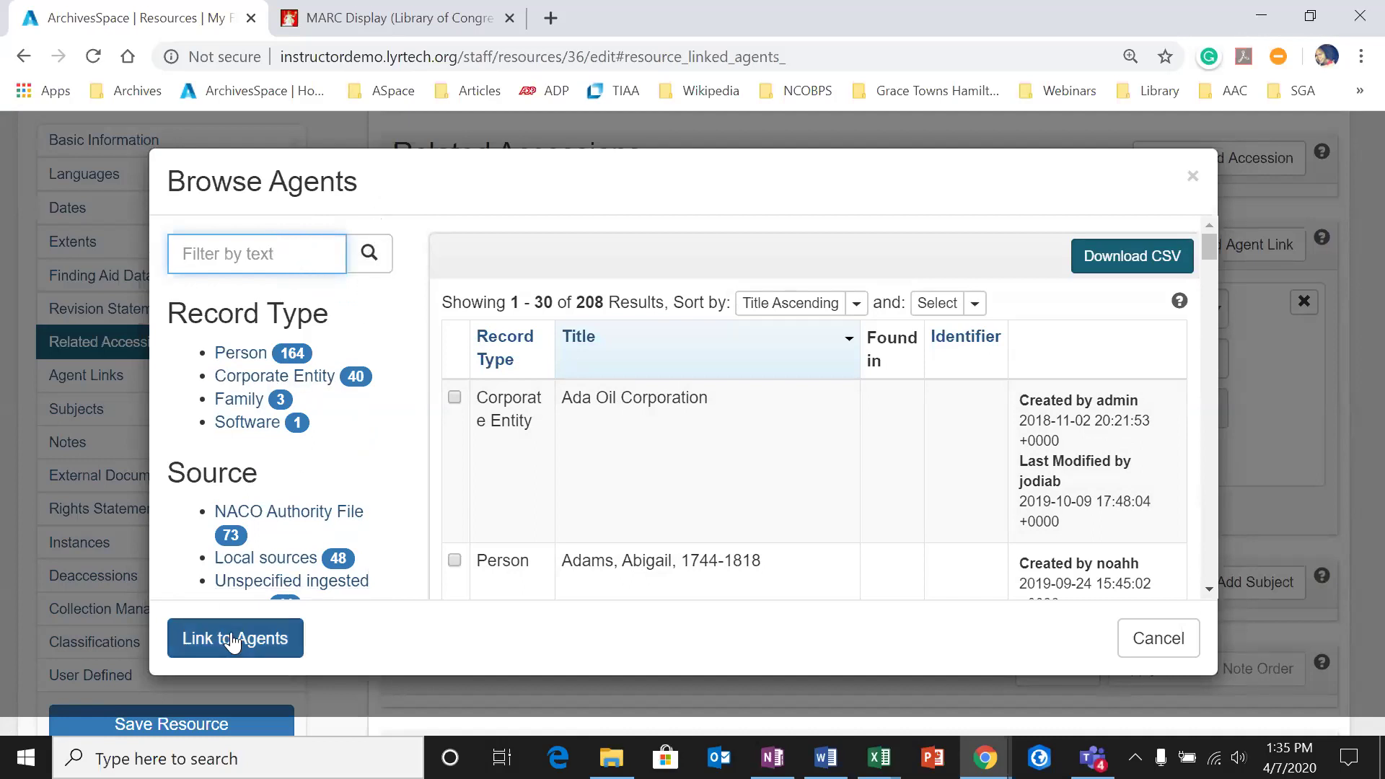
click(1191, 642)
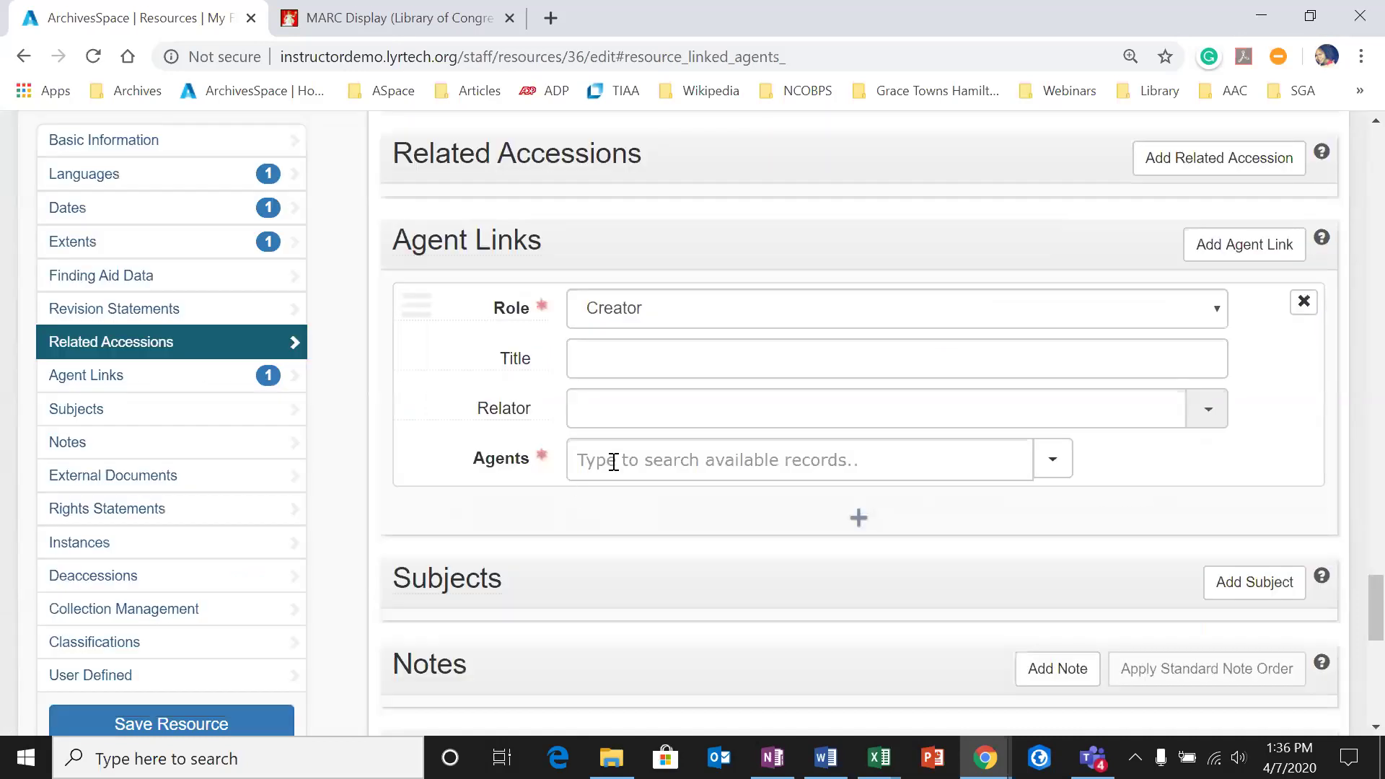
Step: Search by surname for the newly created person agent, link it as Creator, and save the resource
click(613, 462)
text(murphy,)
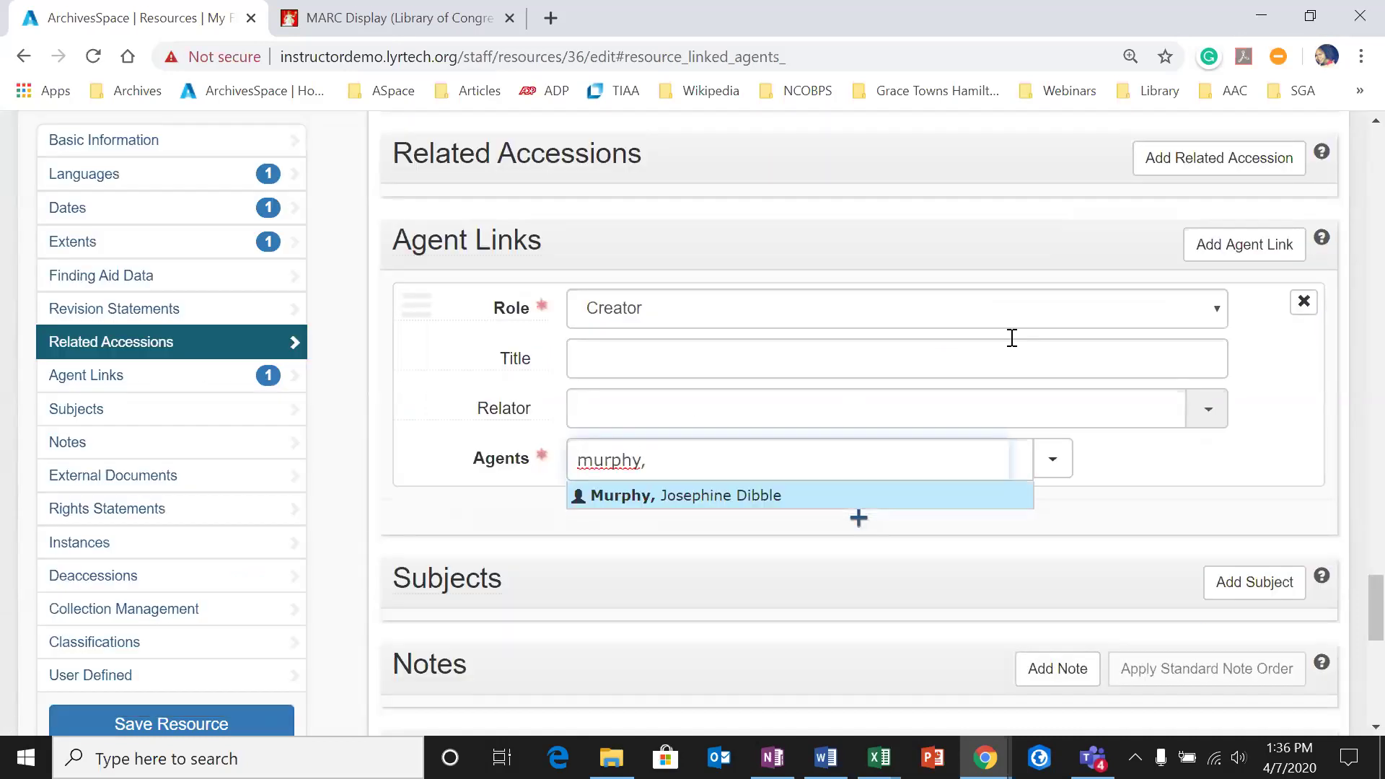
click(721, 498)
scroll(828, 436, down, 1)
scroll(828, 436, up, 1)
scroll(249, 621, down, 3)
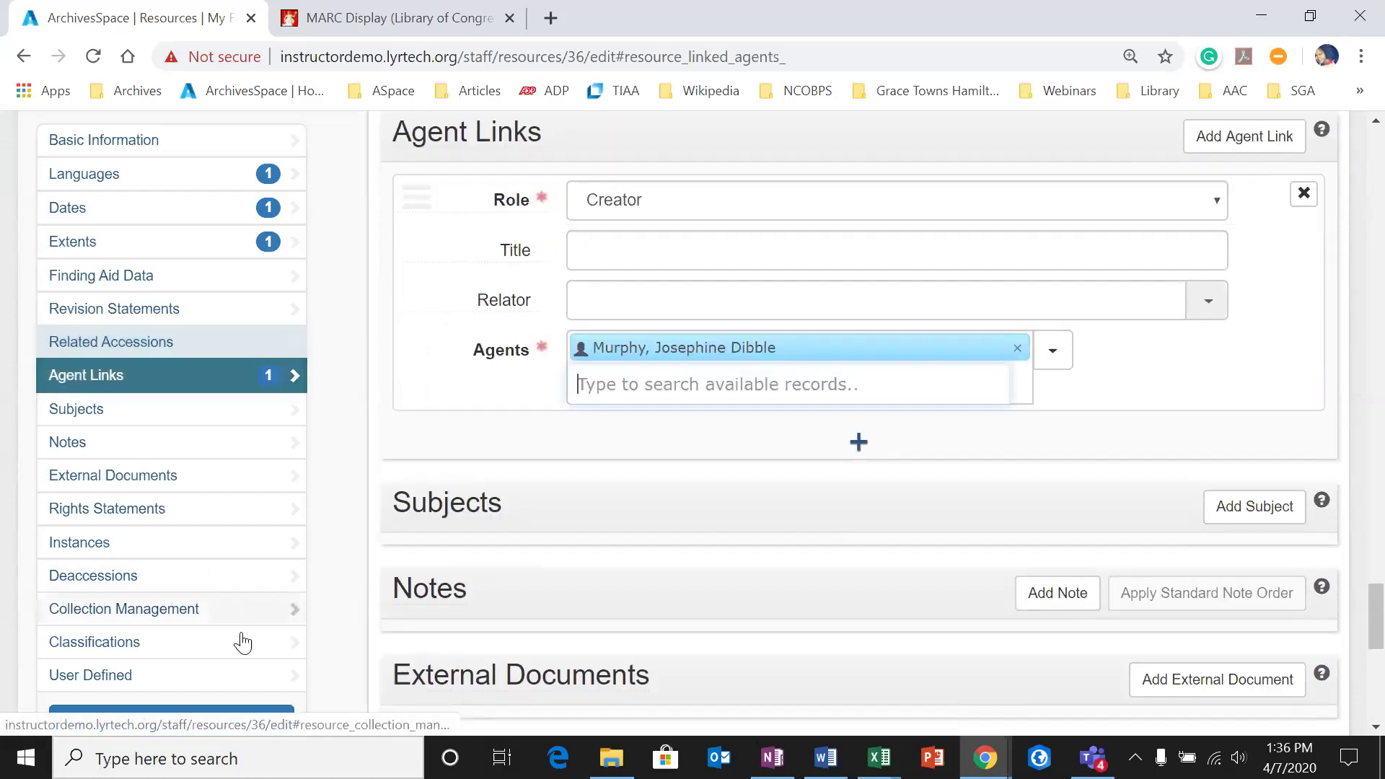
scroll(243, 665, down, 3)
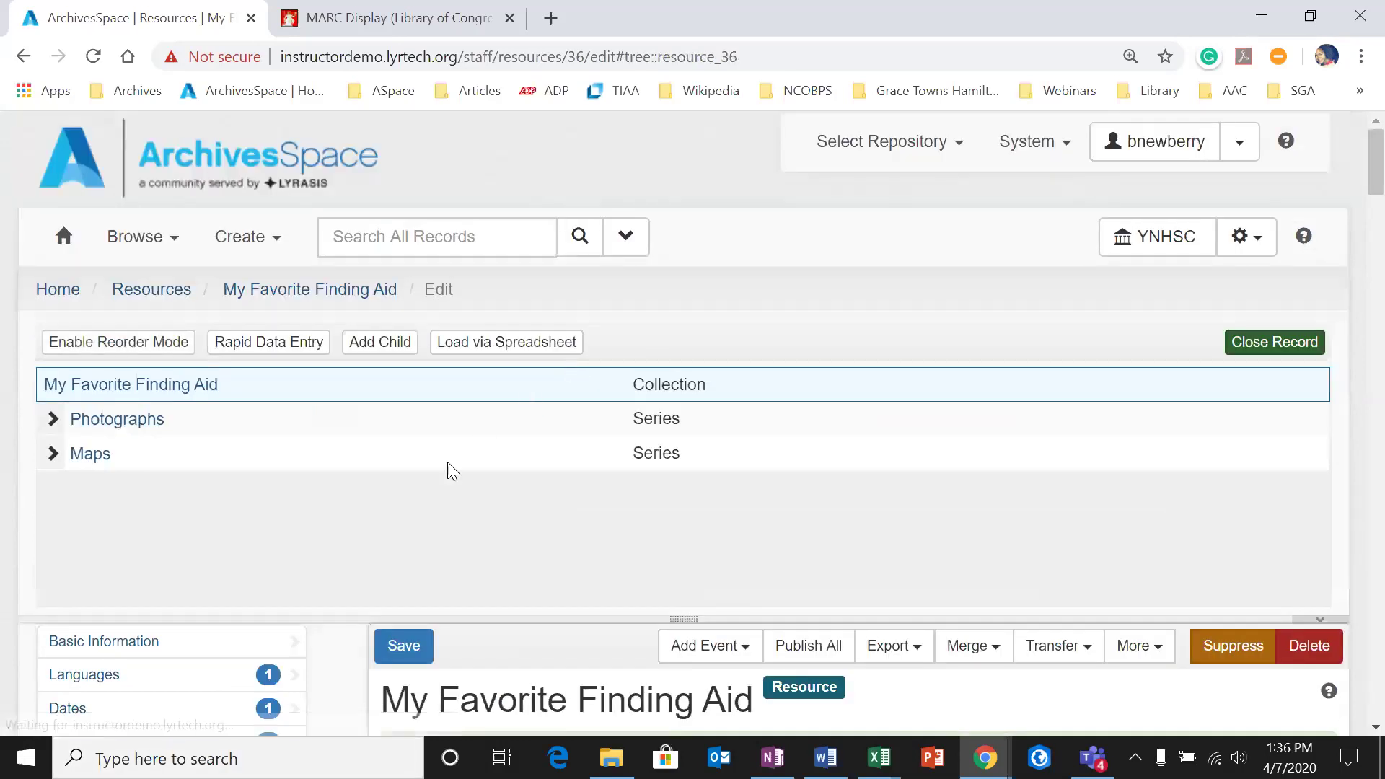
Step: Add a second agent link to the saved resource, view its role options, and remove the empty link
scroll(442, 530, down, 8)
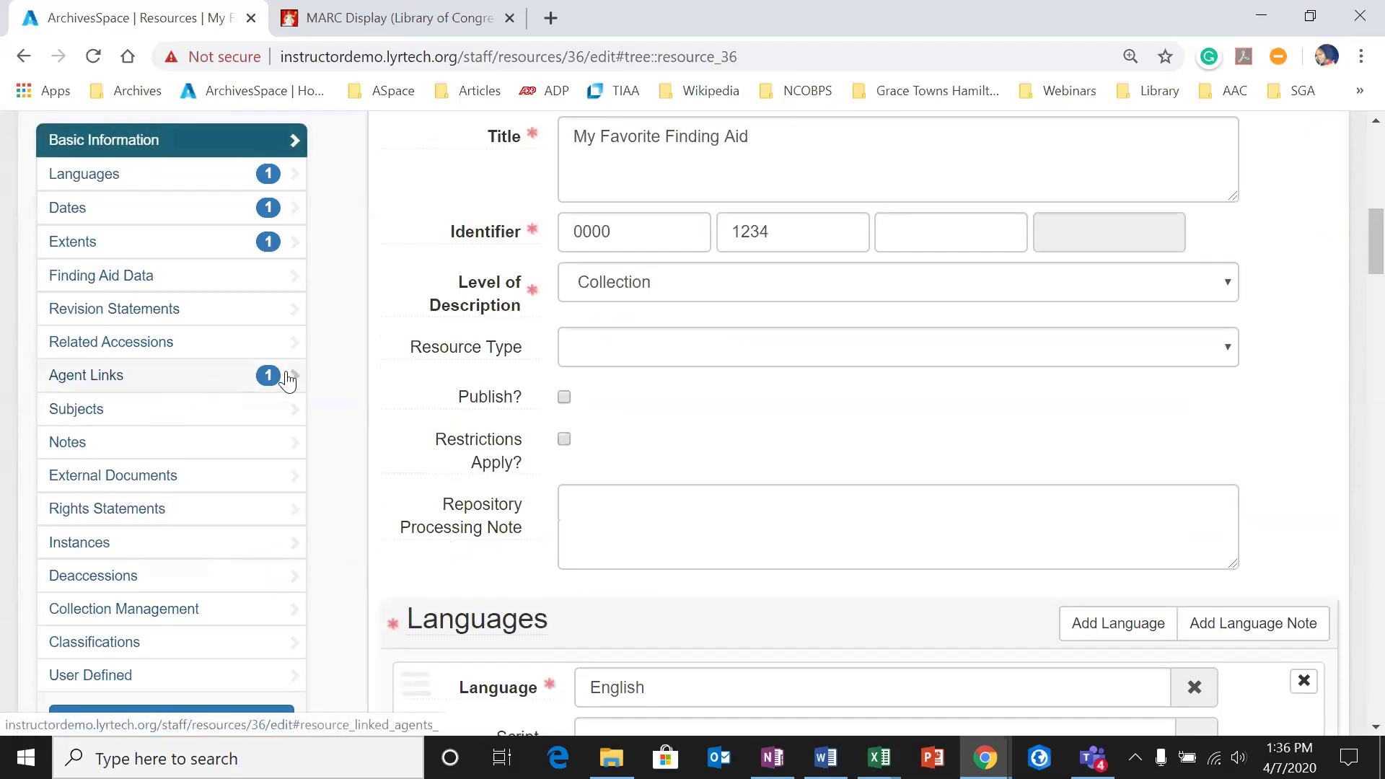
click(238, 379)
scroll(649, 350, up, 1)
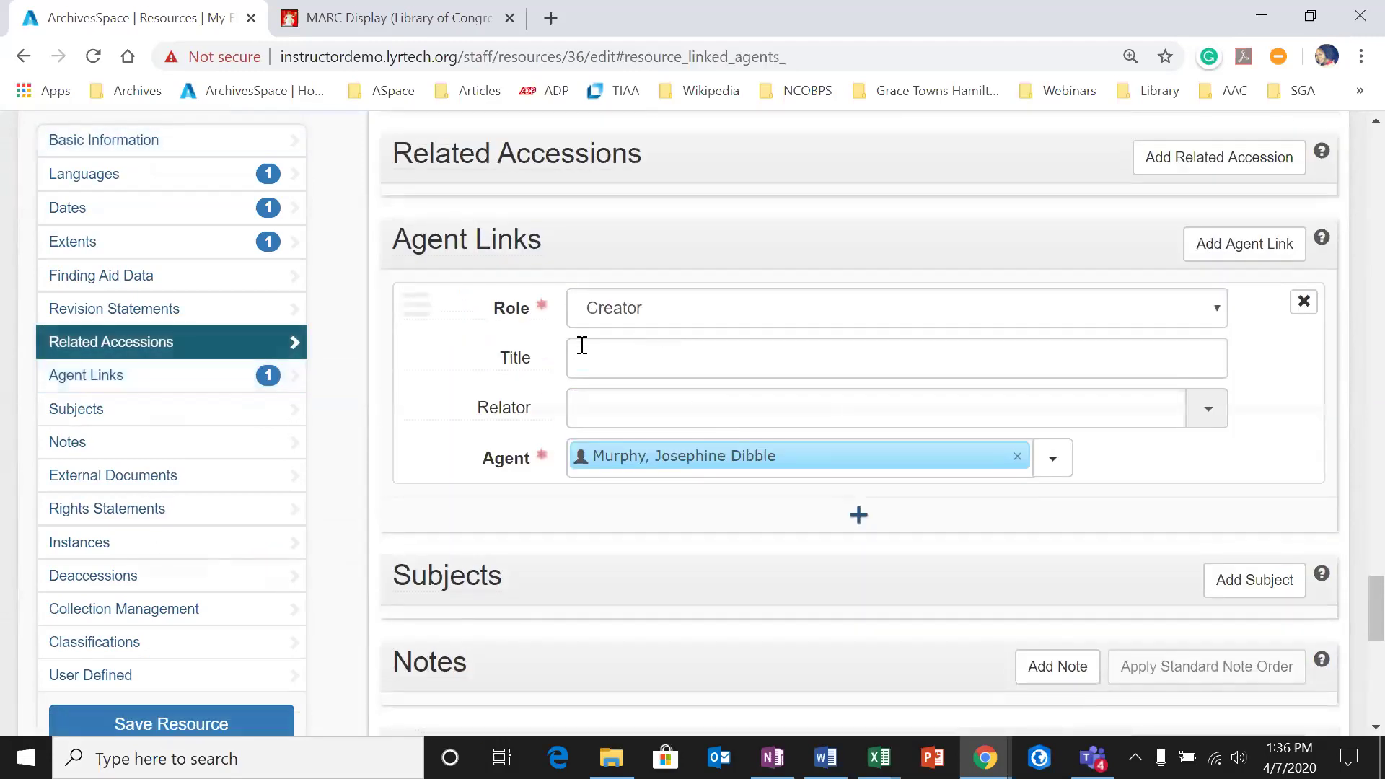
click(853, 515)
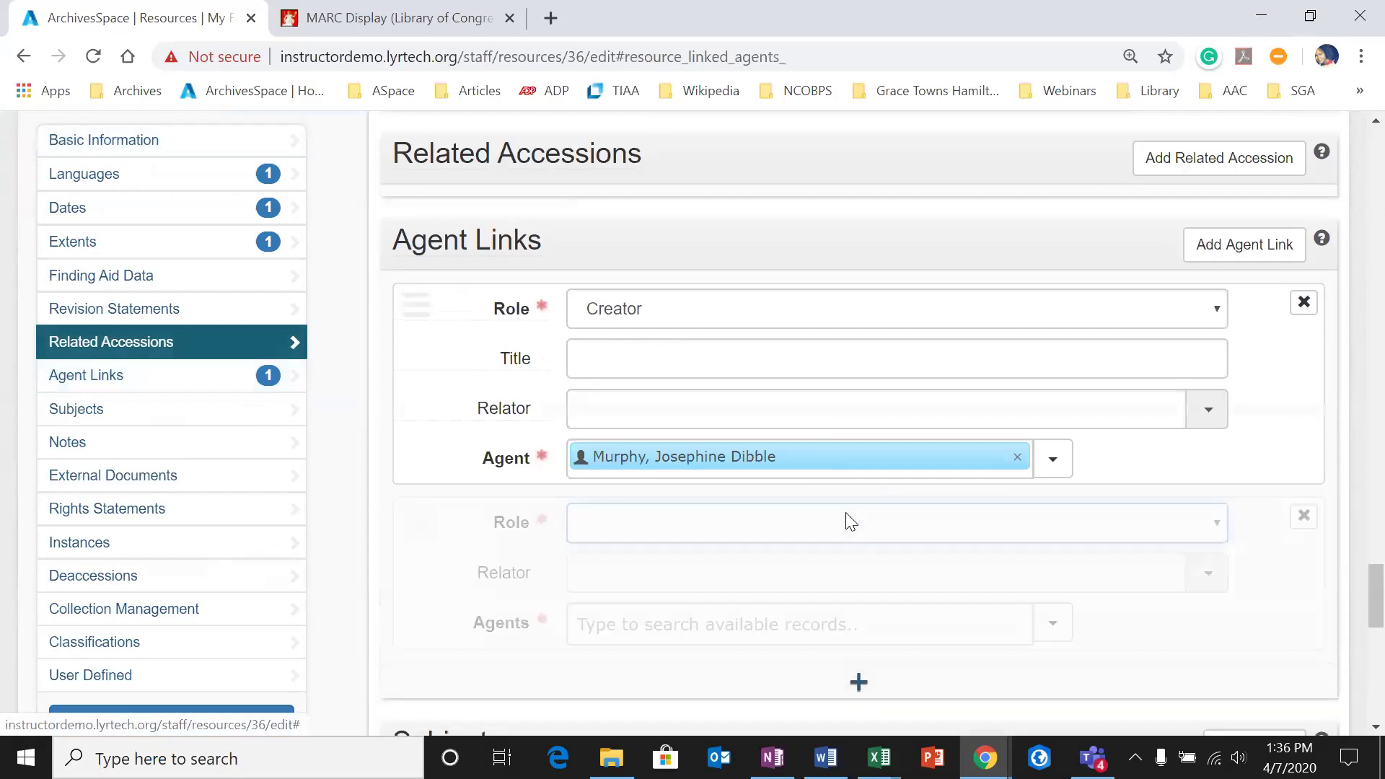
click(736, 314)
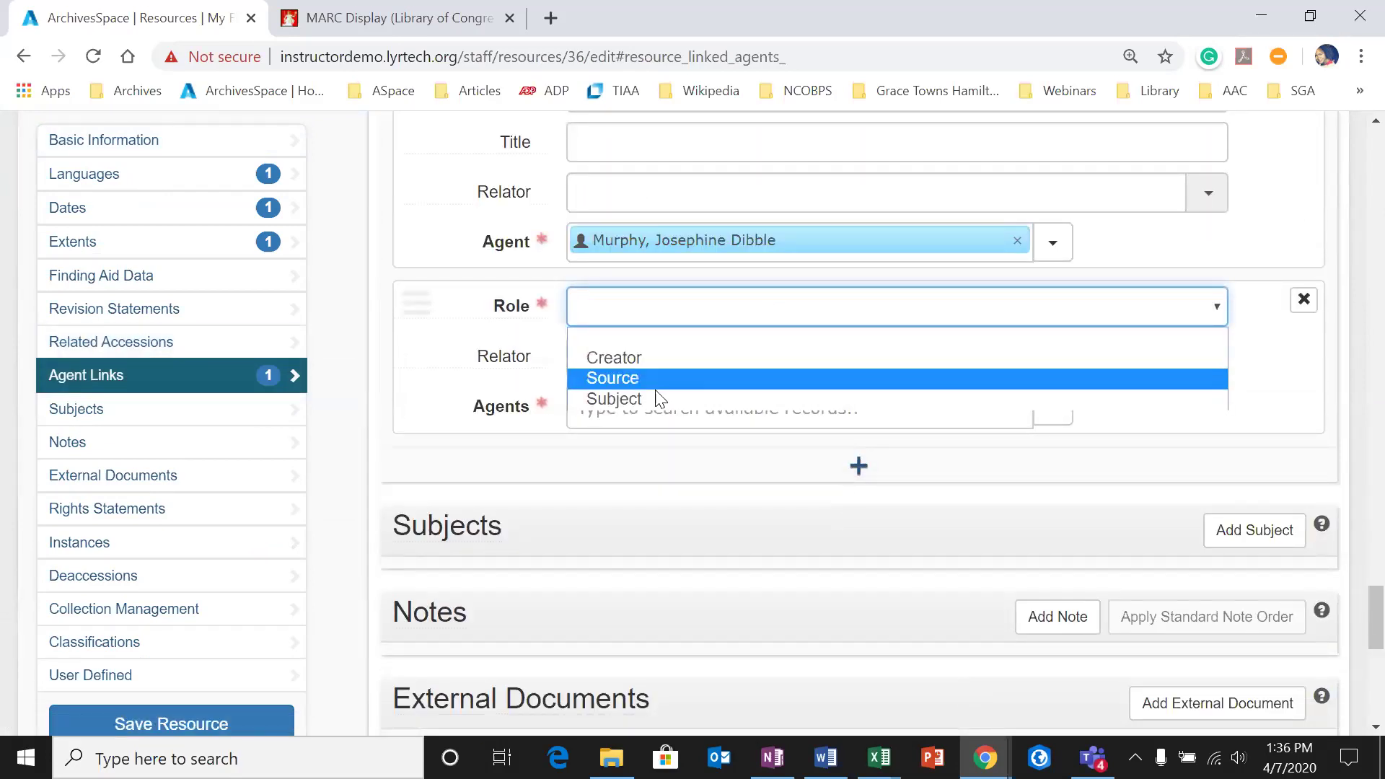
click(515, 444)
scroll(589, 429, up, 3)
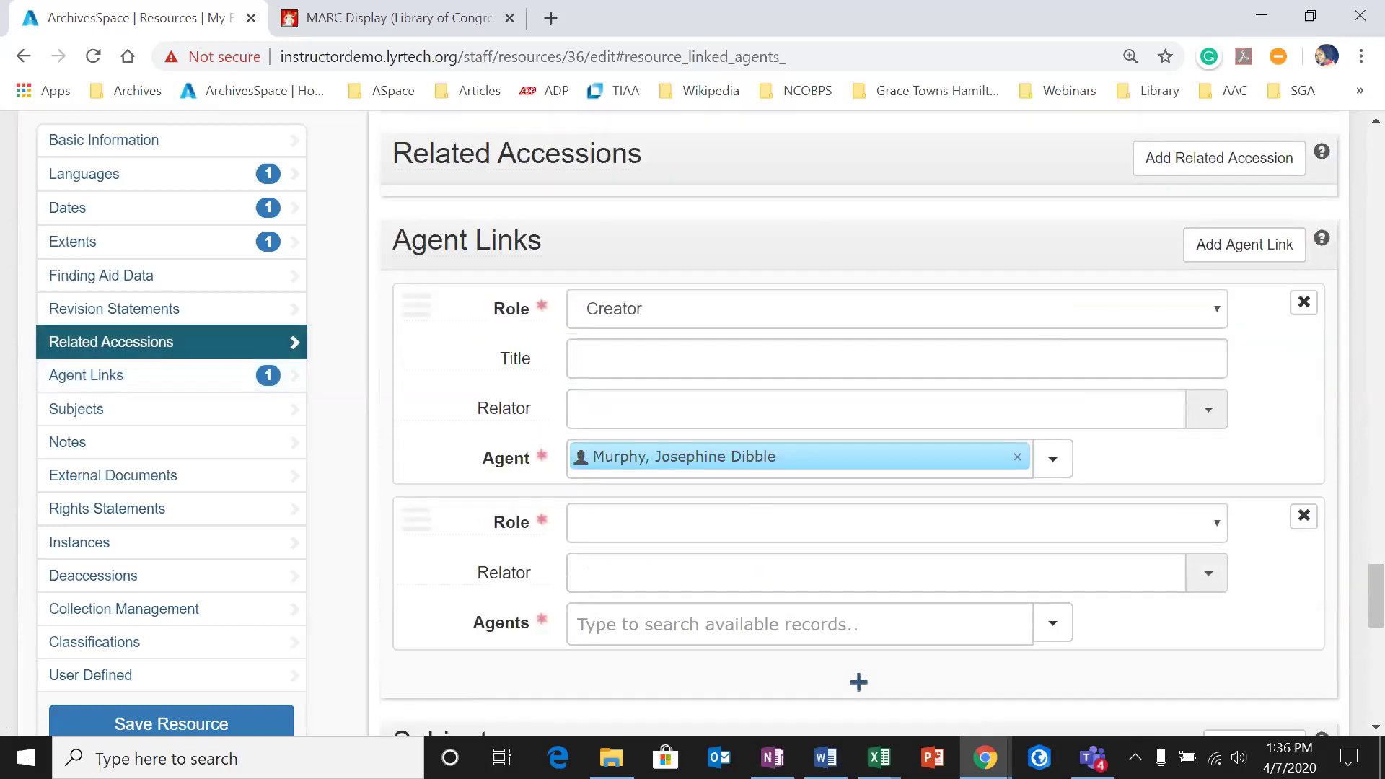
click(1302, 517)
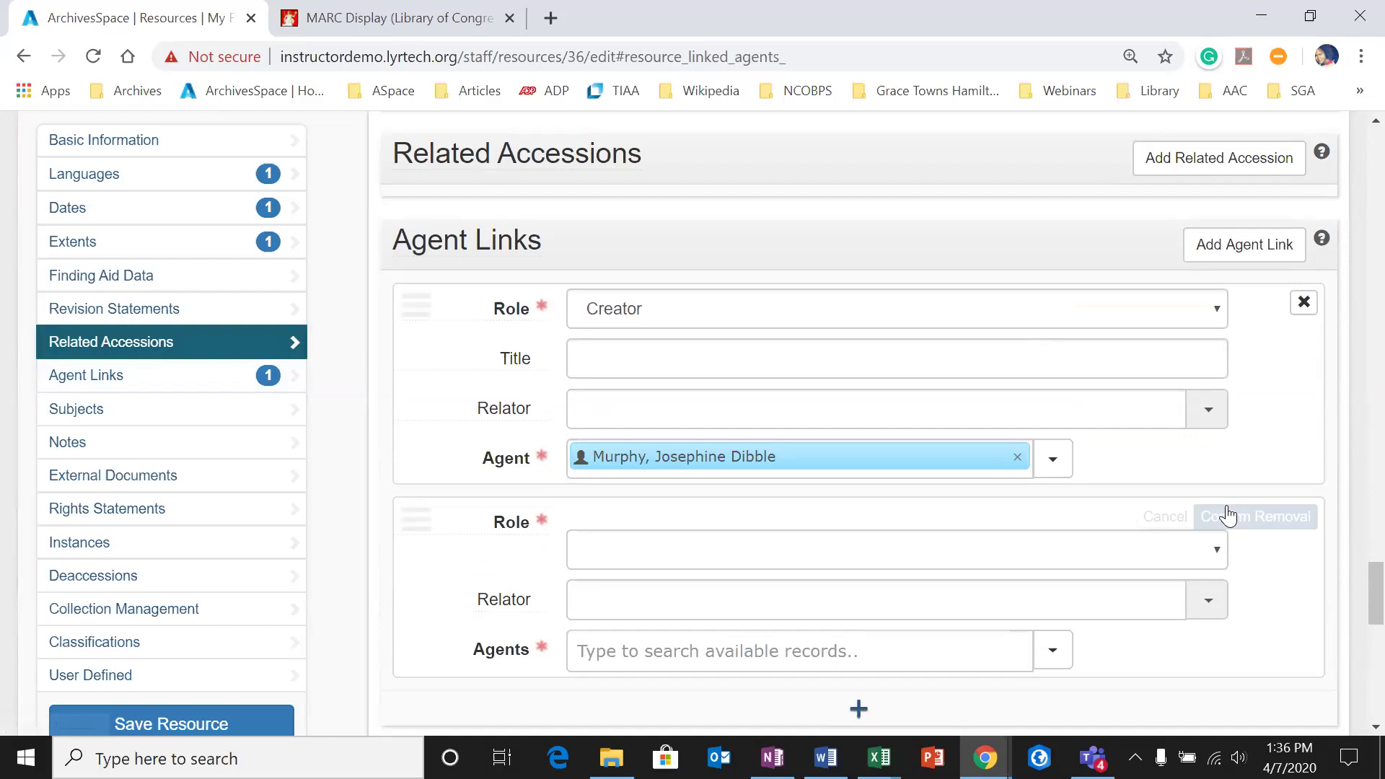
click(1227, 517)
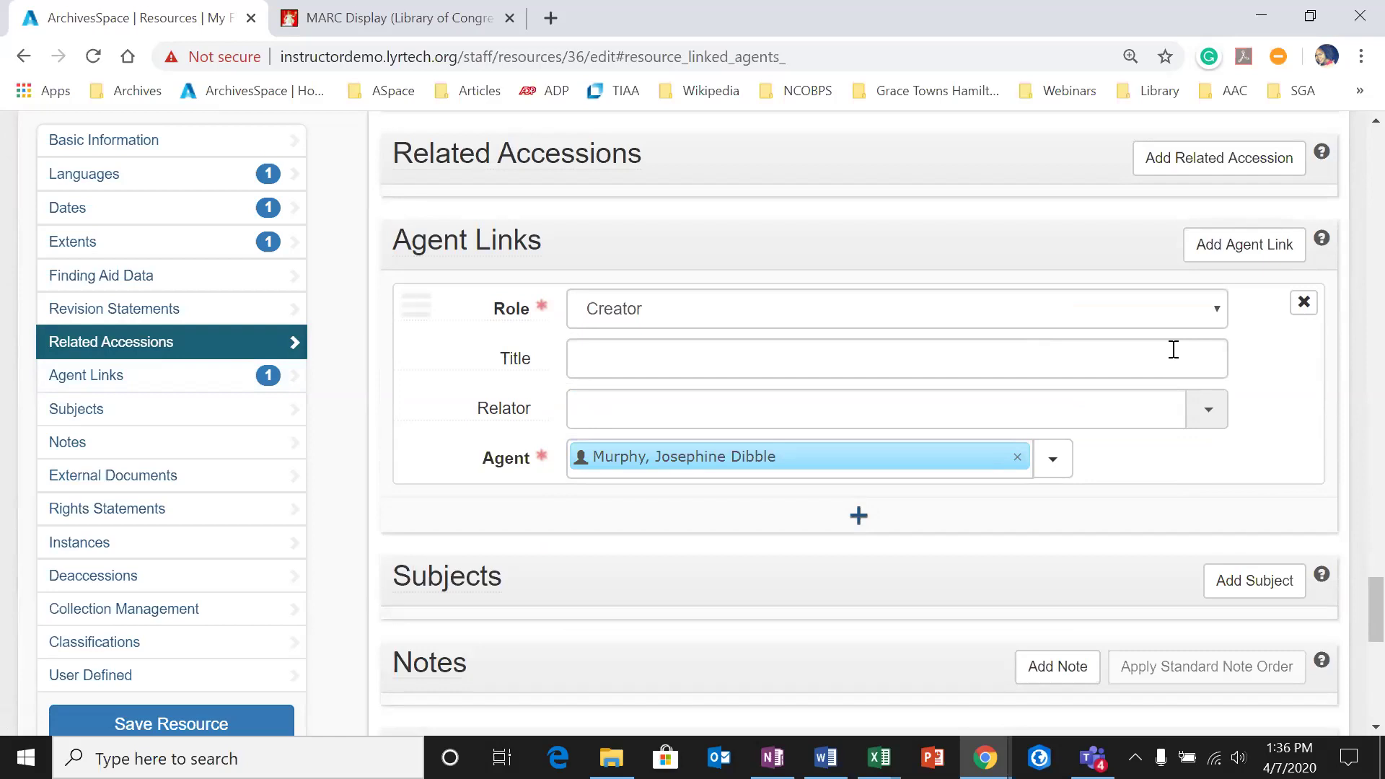
Step: View the agent record linked as Creator and open it for editing
click(818, 456)
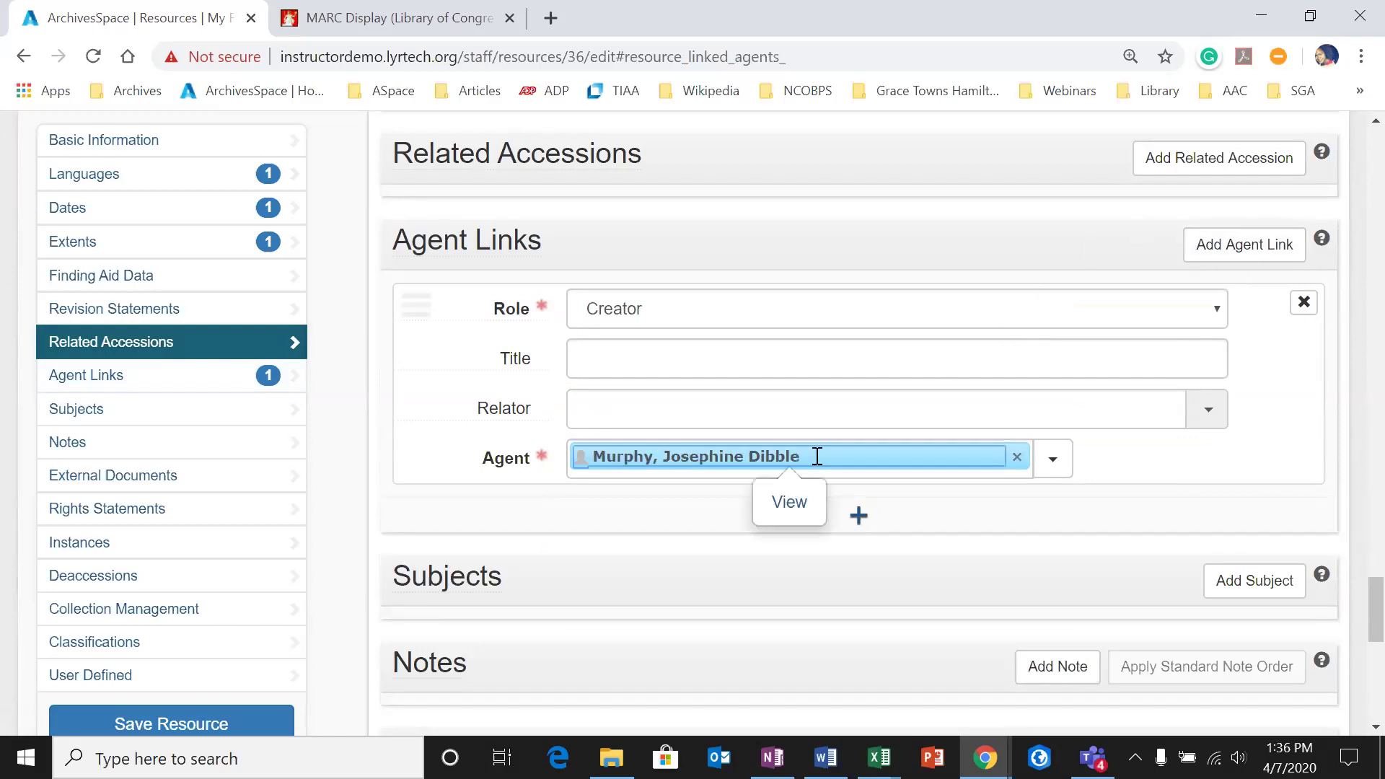
click(783, 515)
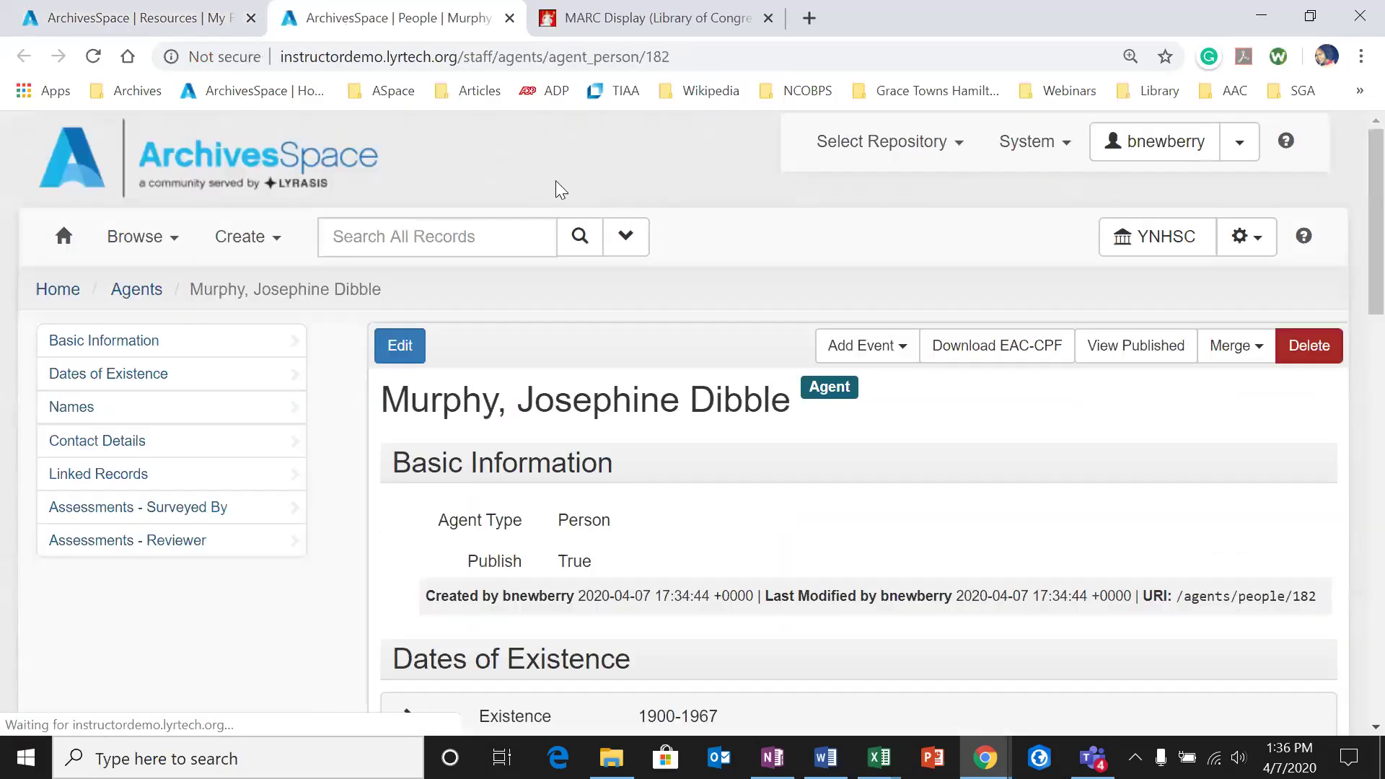
click(119, 241)
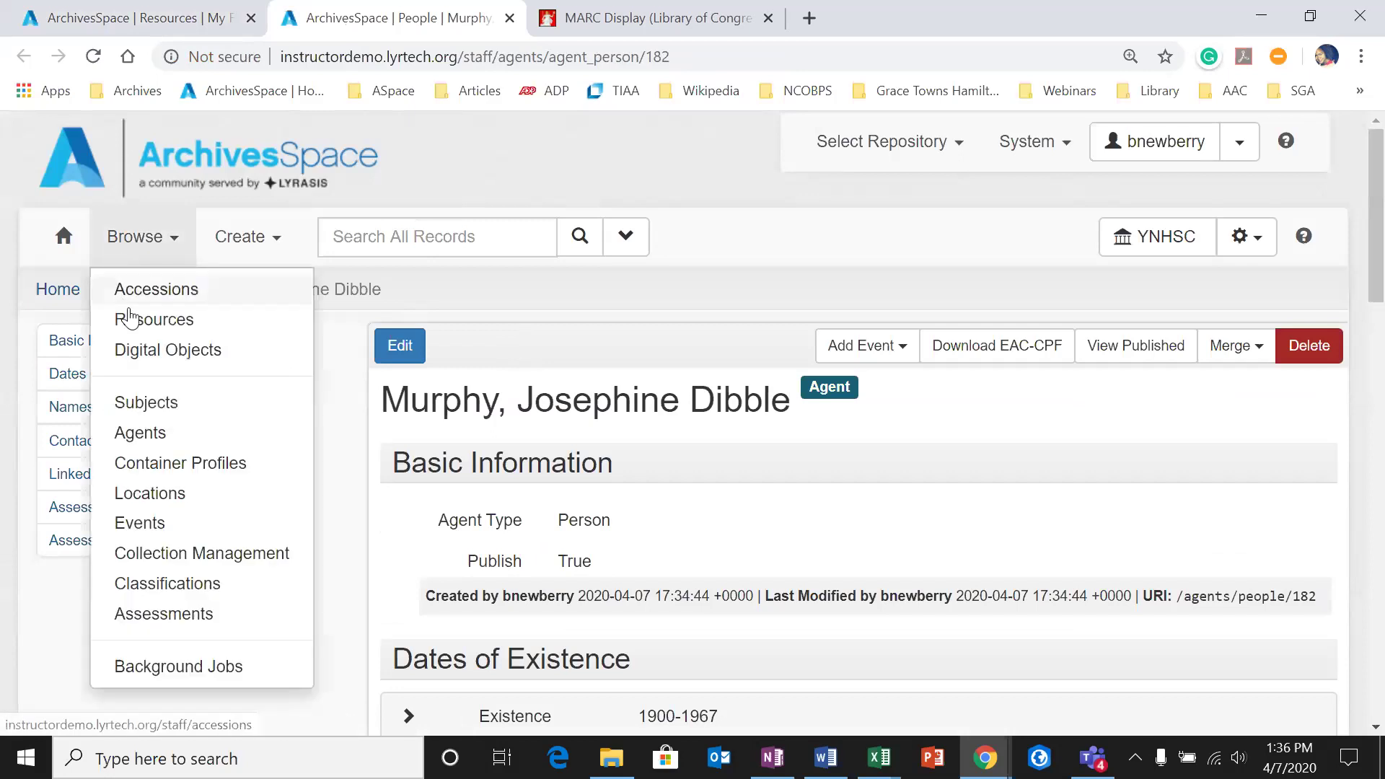
click(687, 296)
scroll(553, 324, down, 1)
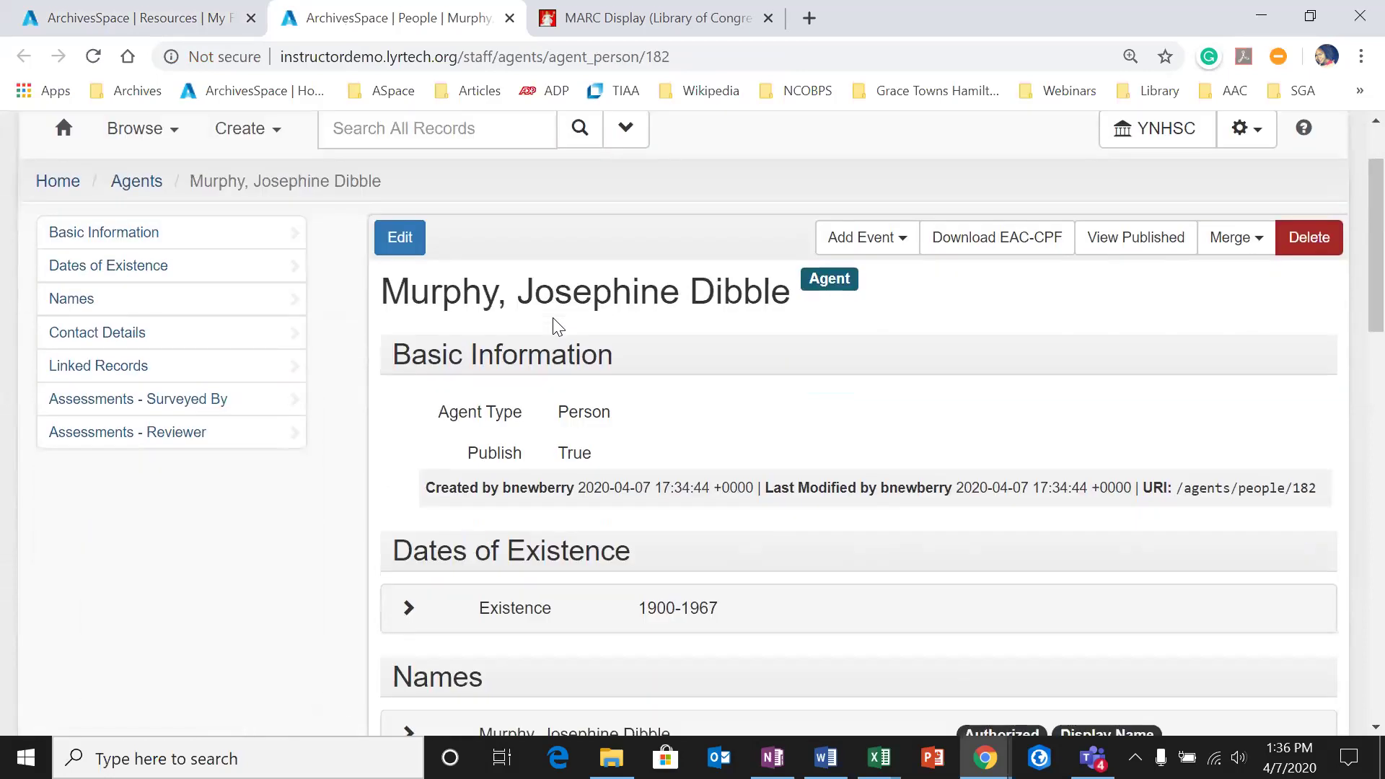
click(400, 240)
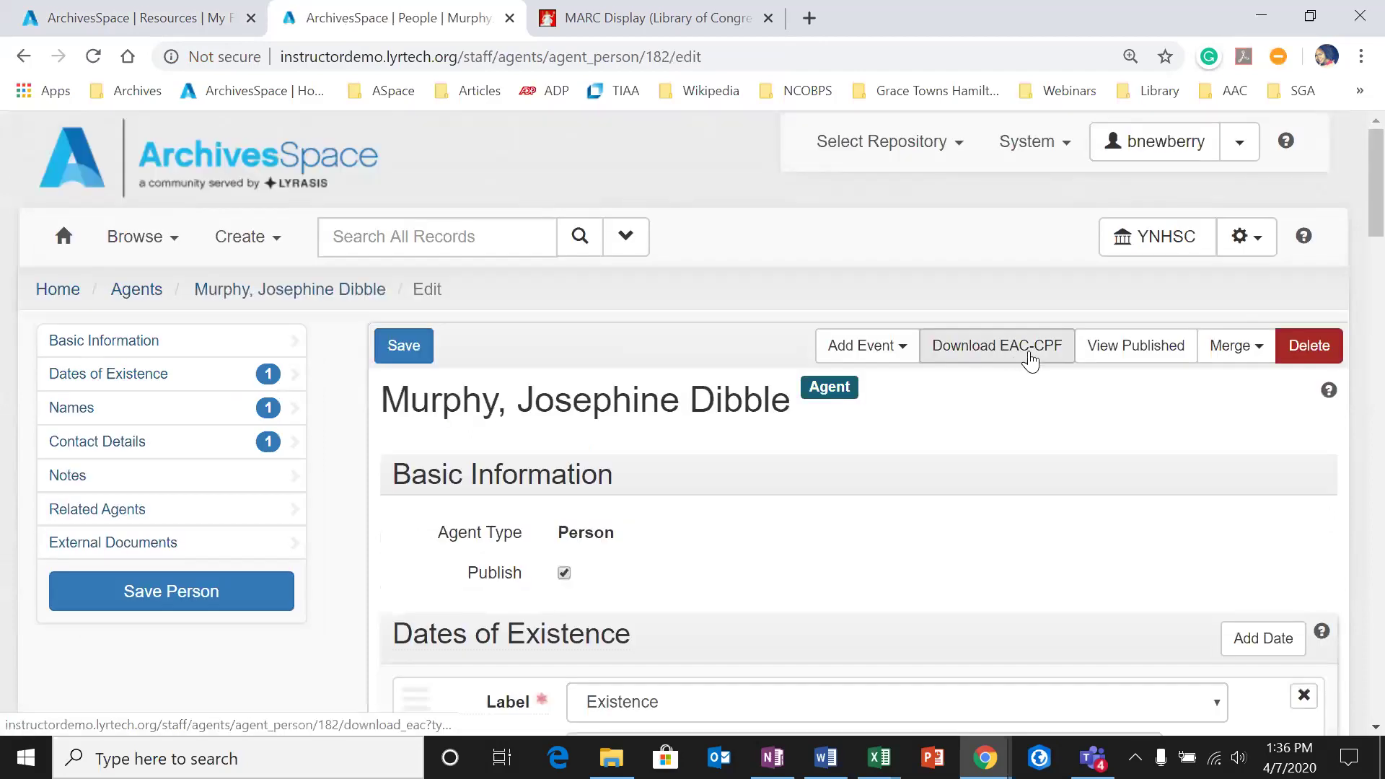
scroll(990, 406, up, 1)
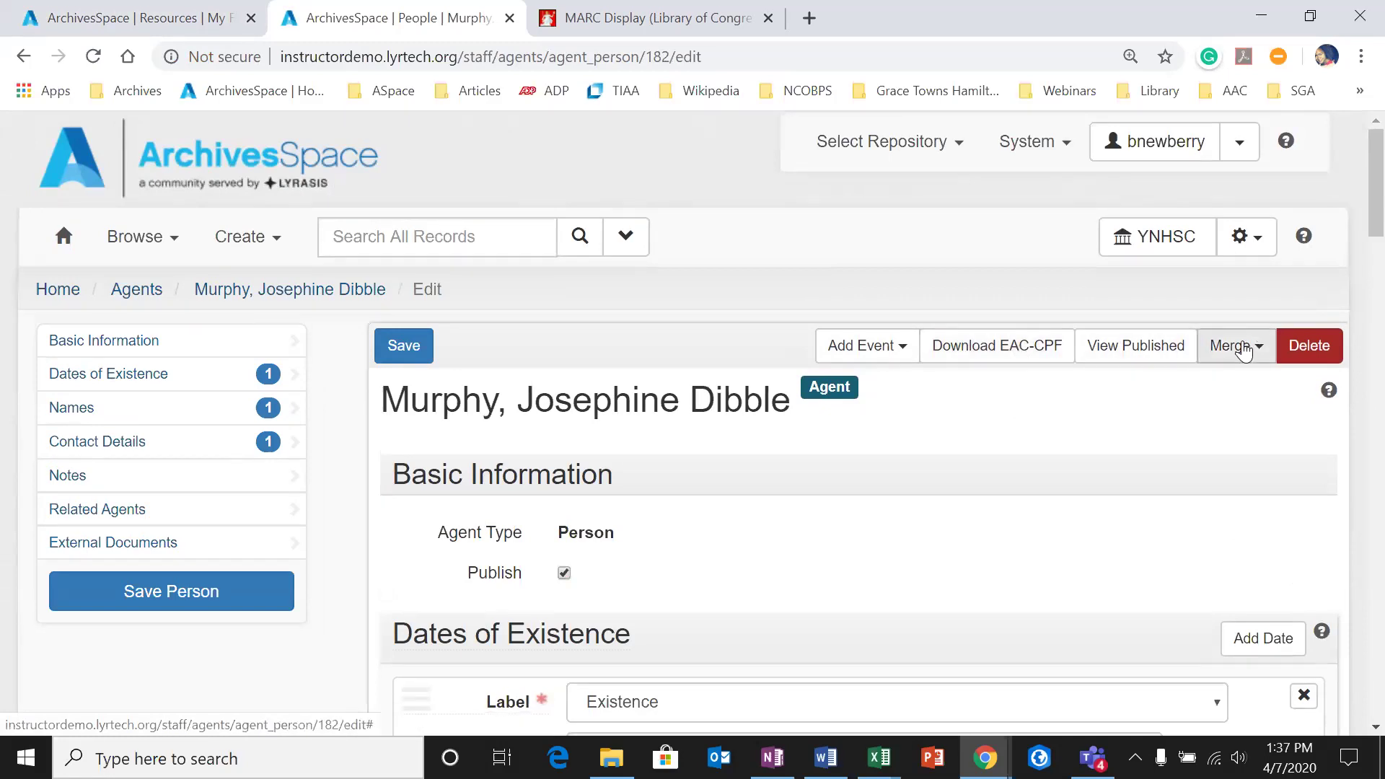
Step: Find another person agent by surname, choose it for merging into the open agent, and start comparing the two agents
click(1244, 350)
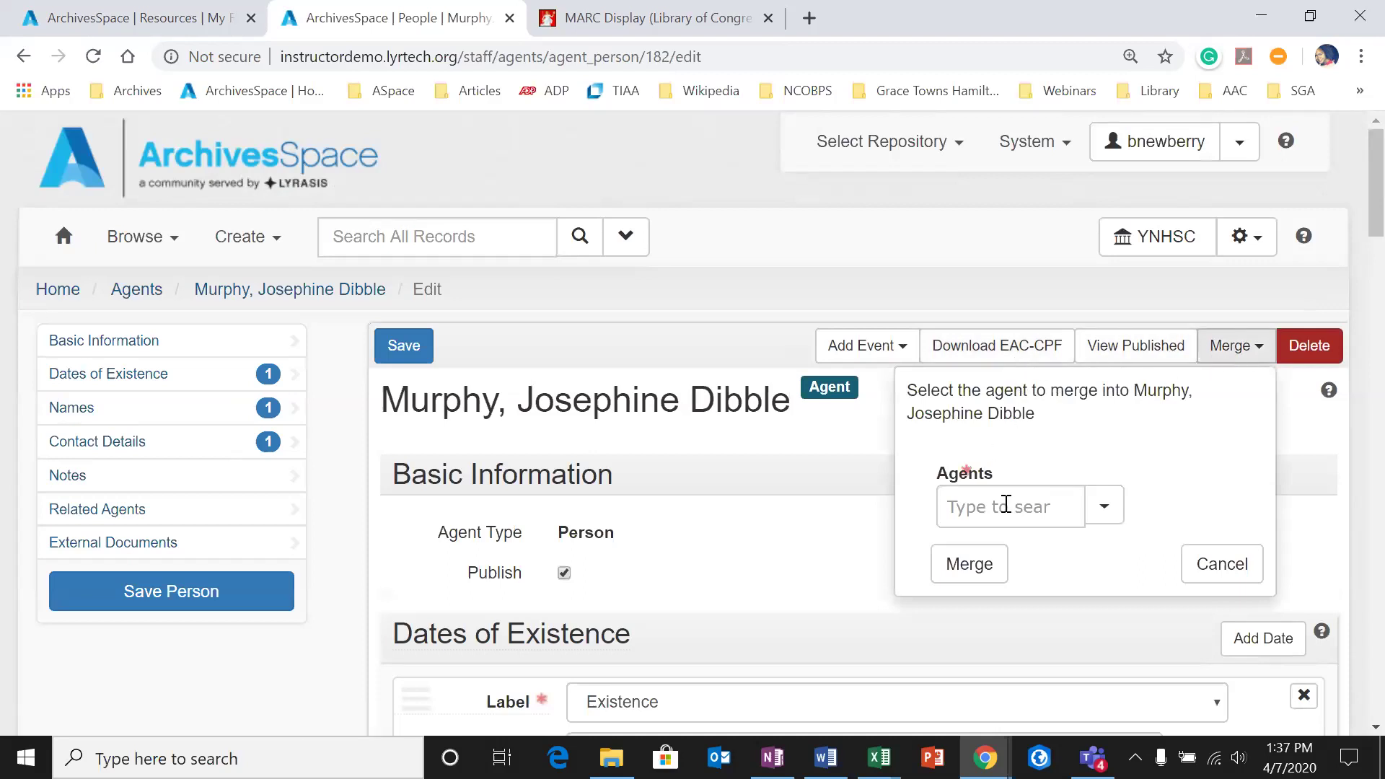
click(1005, 504)
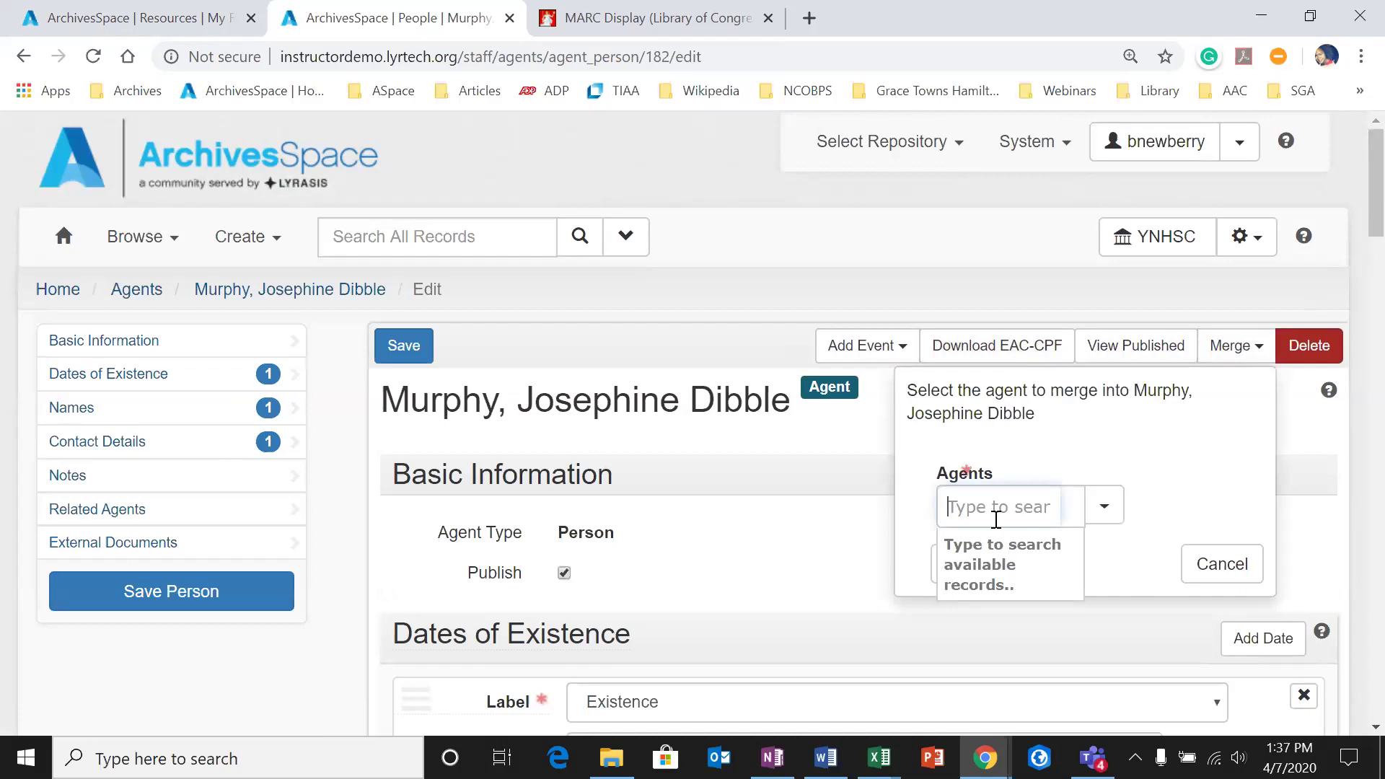
text(murp)
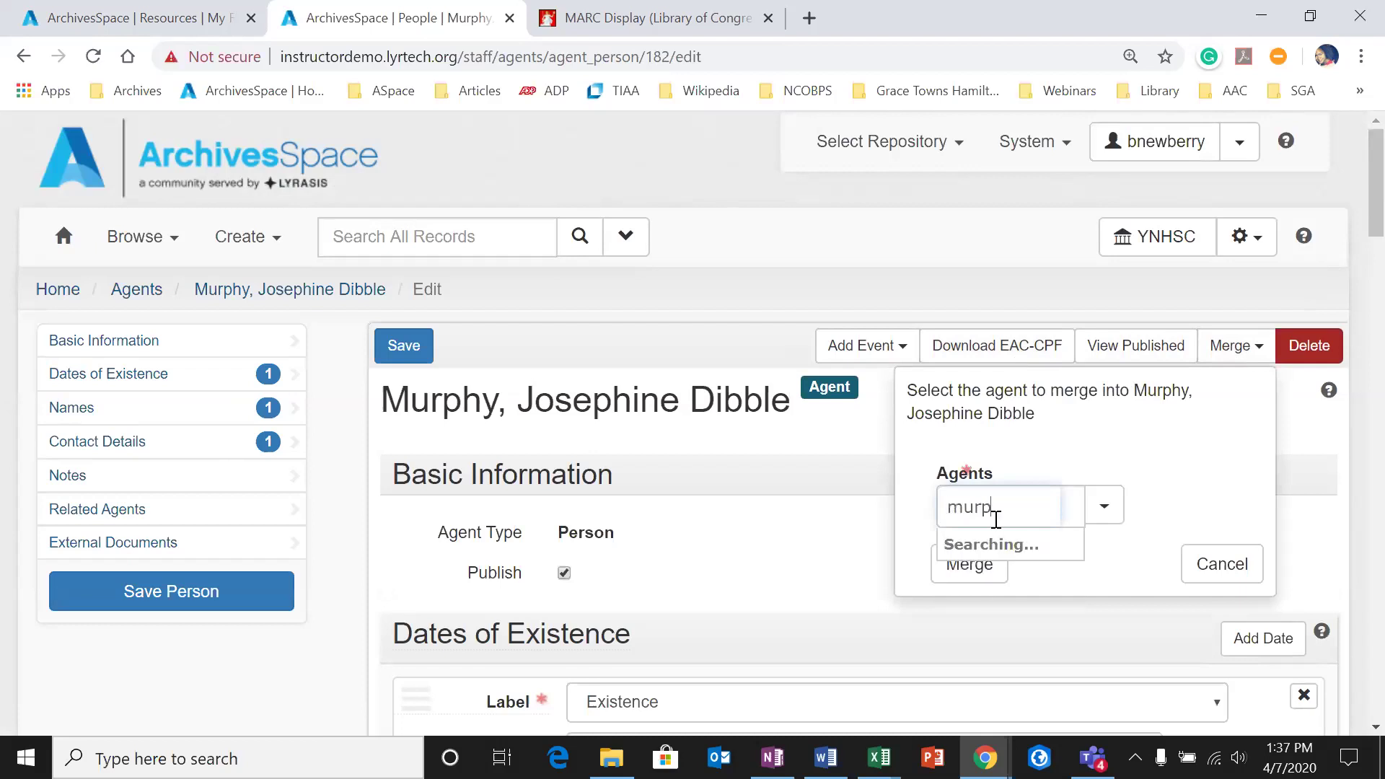
text(hy)
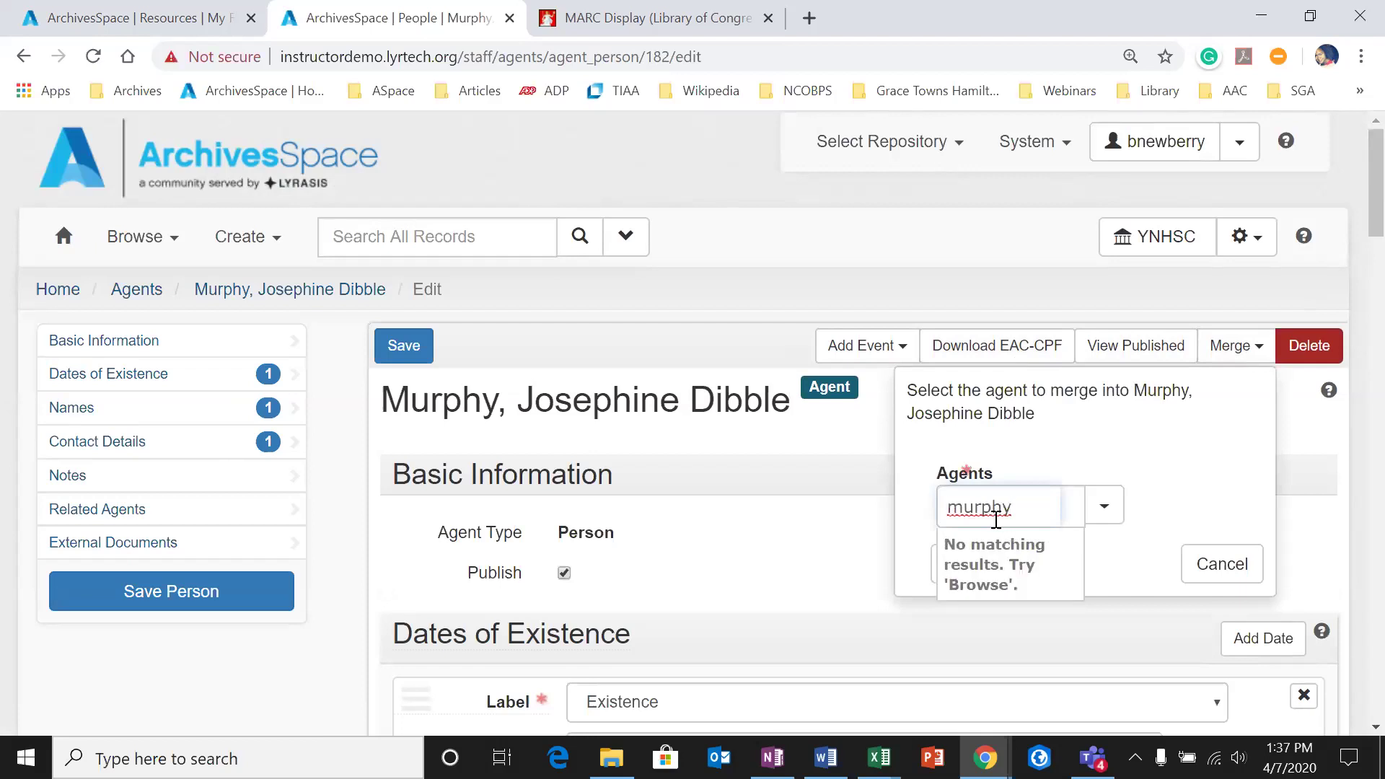
key(ctrl+a)
key(BackSpace)
text(doe)
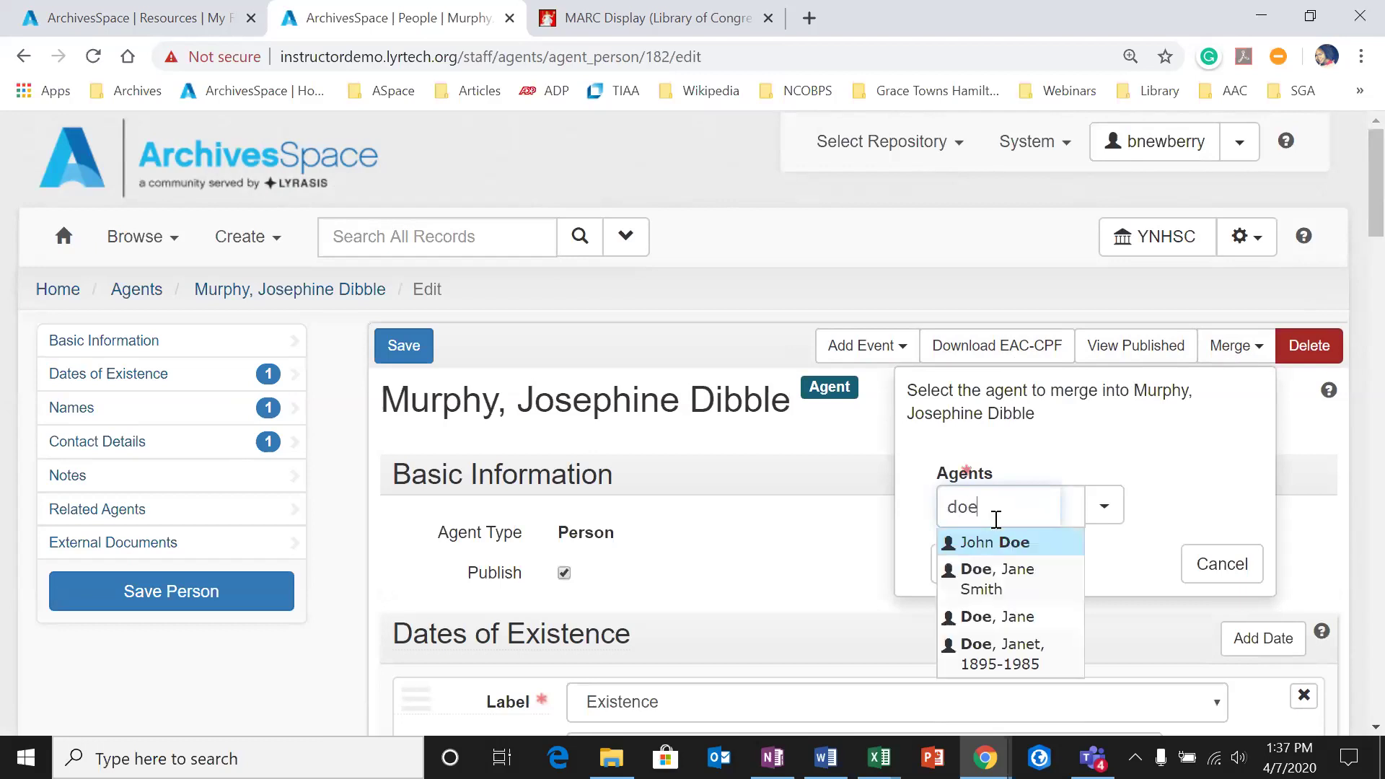
click(974, 618)
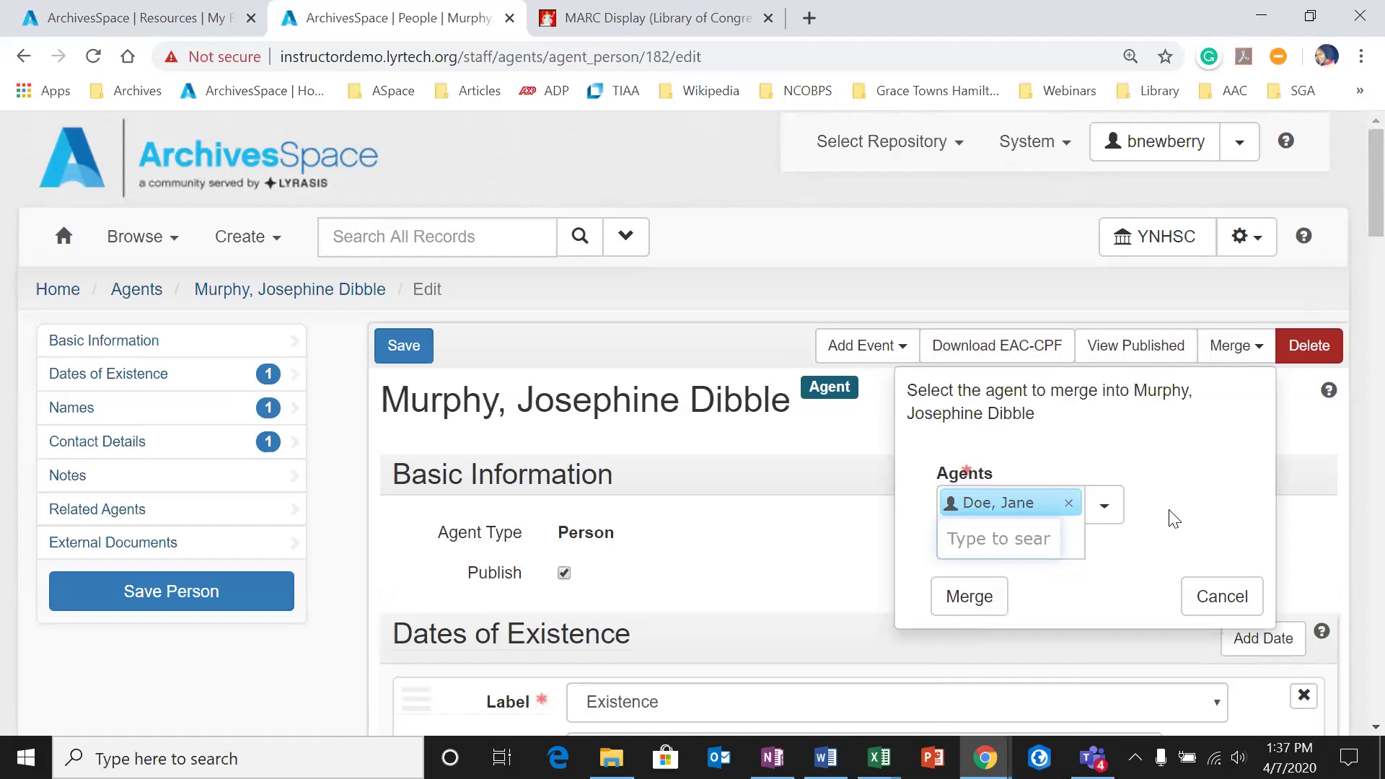
click(992, 597)
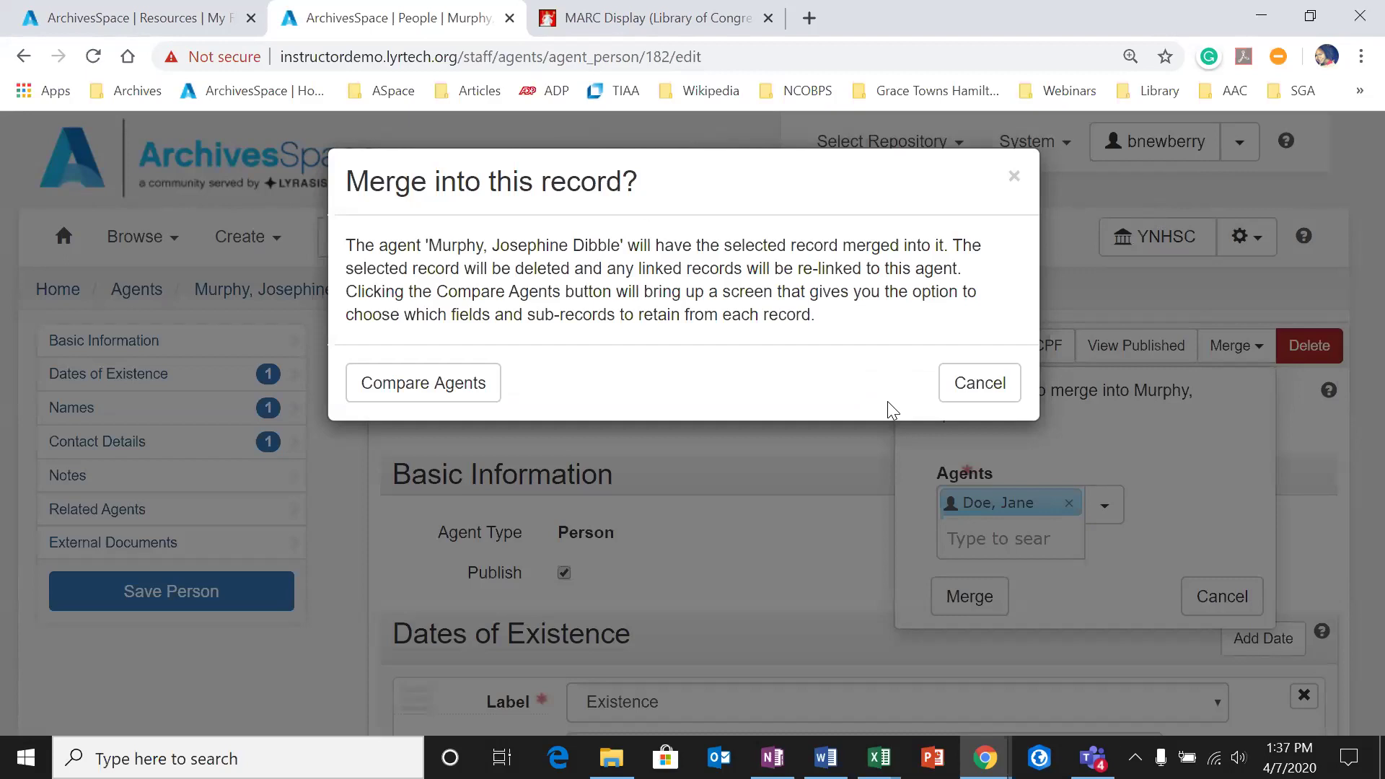
click(464, 381)
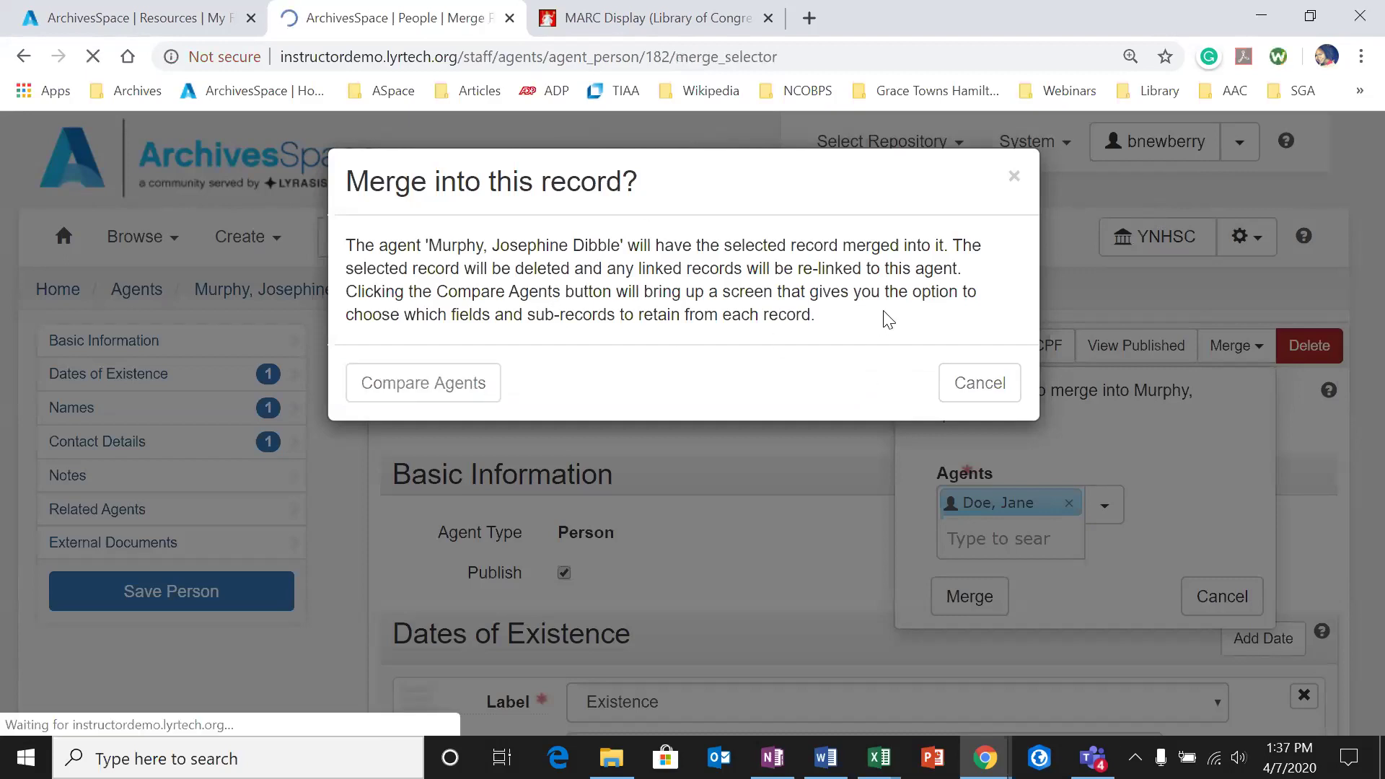
Step: Examine the Basic Information, Dates of Existence and Names sections of the two agents side by side
scroll(794, 341, down, 1)
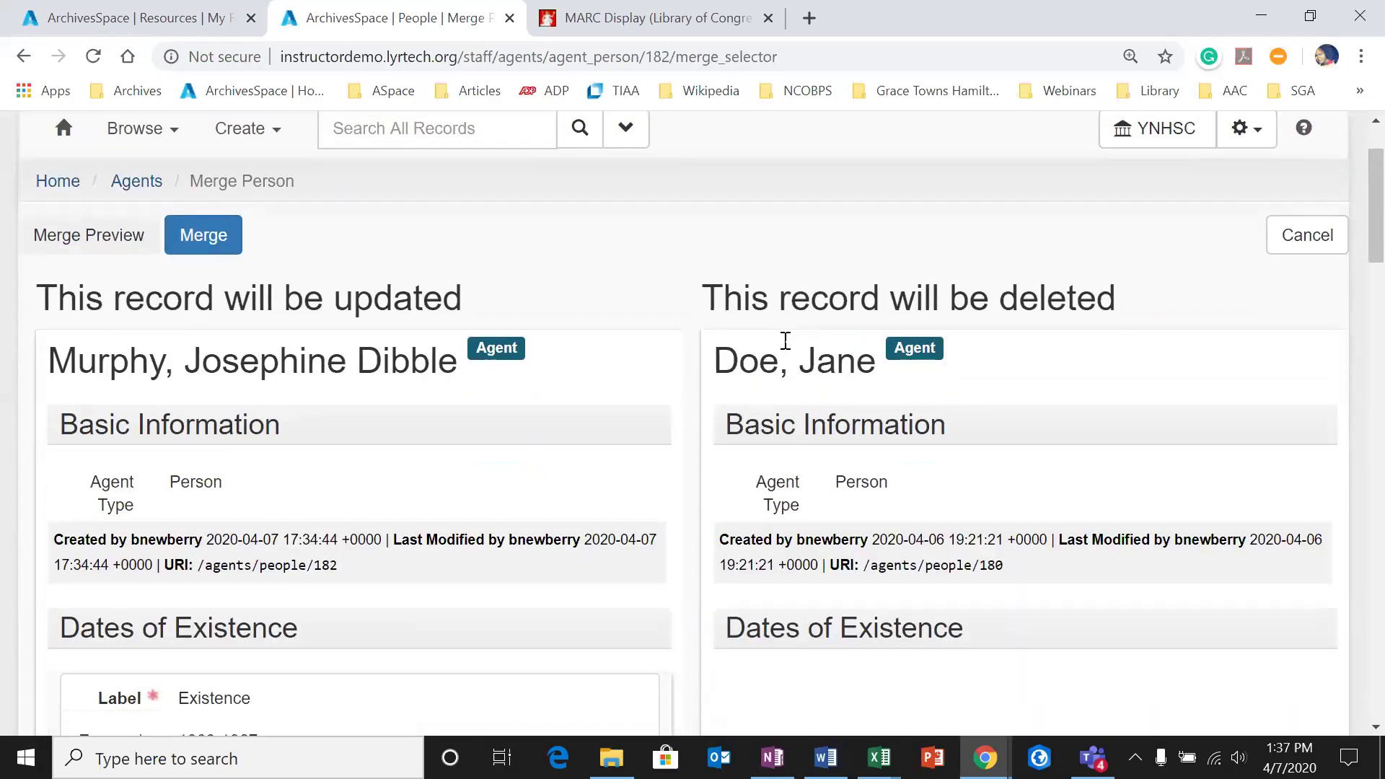
scroll(763, 364, down, 1)
scroll(747, 386, down, 2)
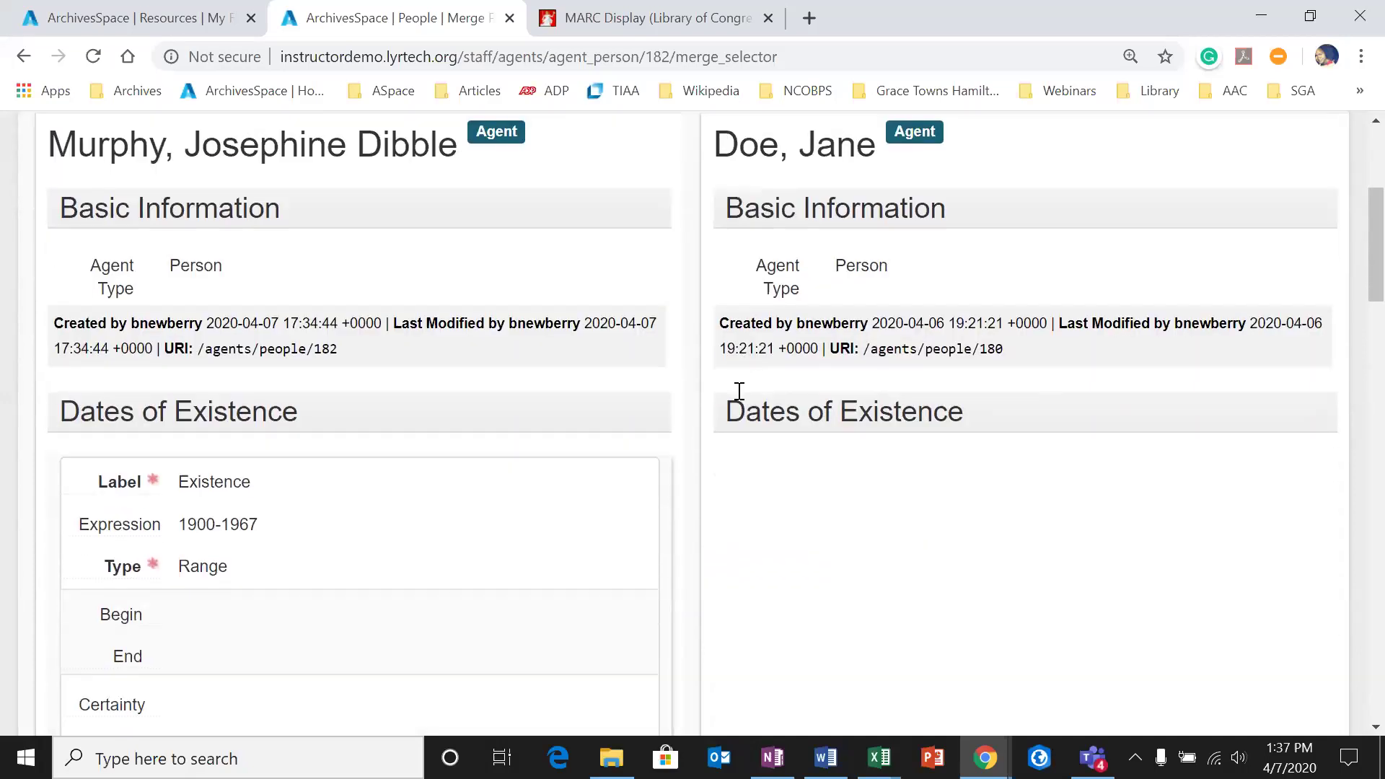
scroll(728, 416, up, 2)
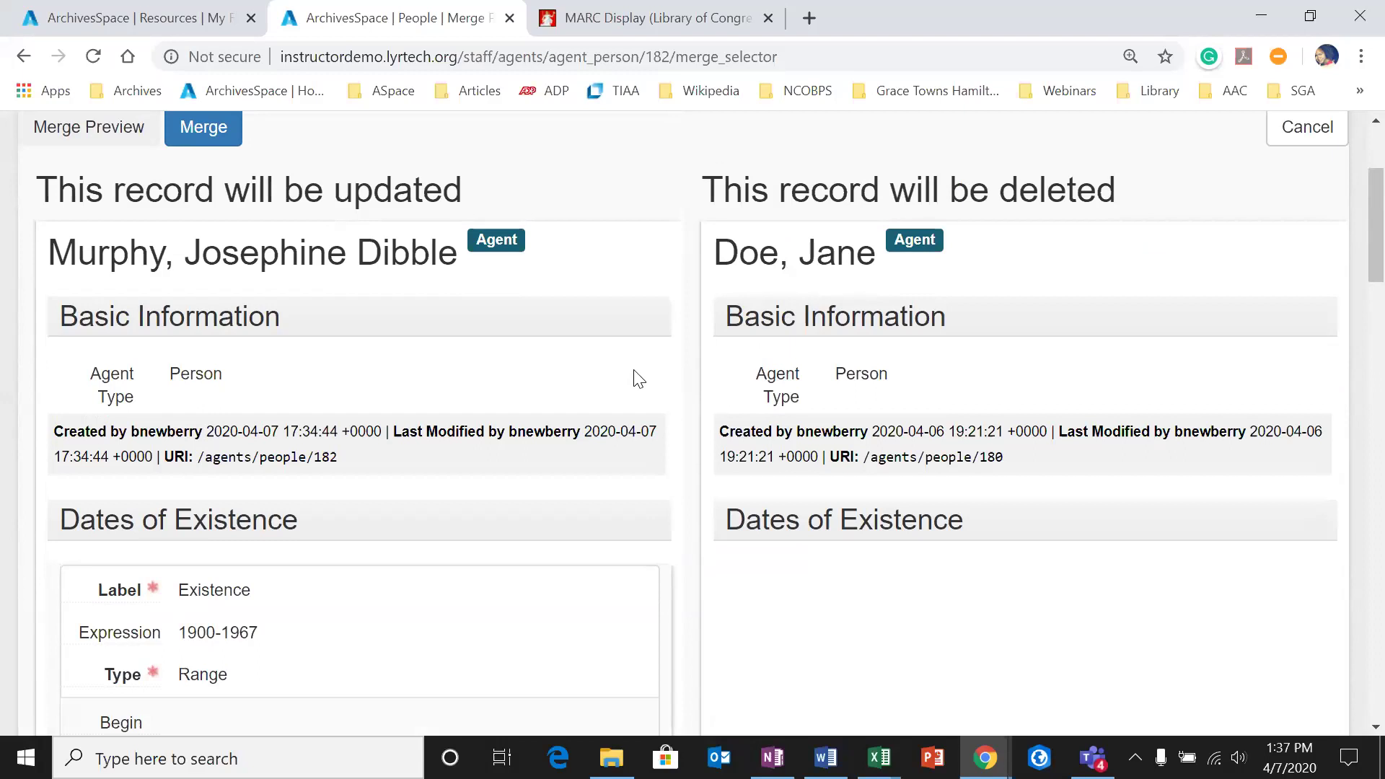
scroll(489, 383, down, 2)
scroll(421, 402, up, 1)
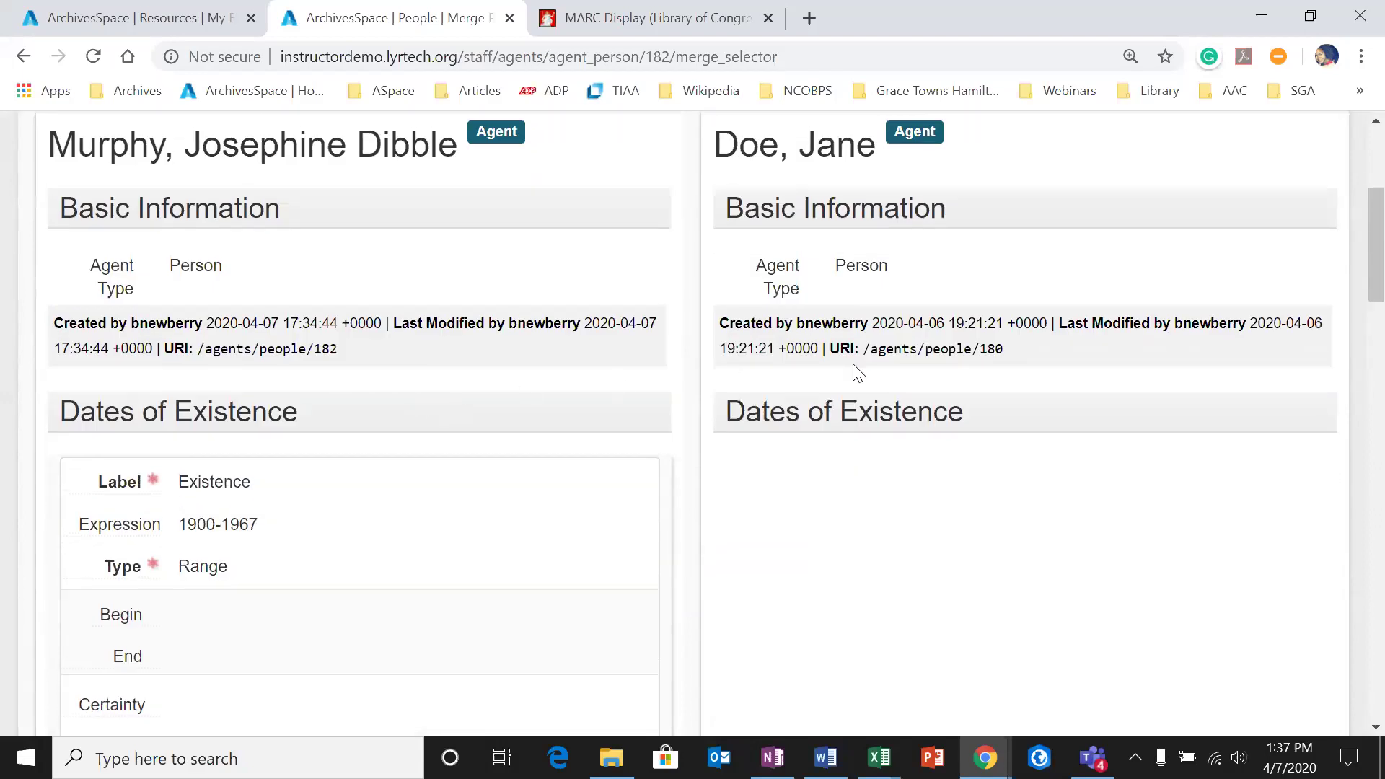
scroll(498, 441, down, 5)
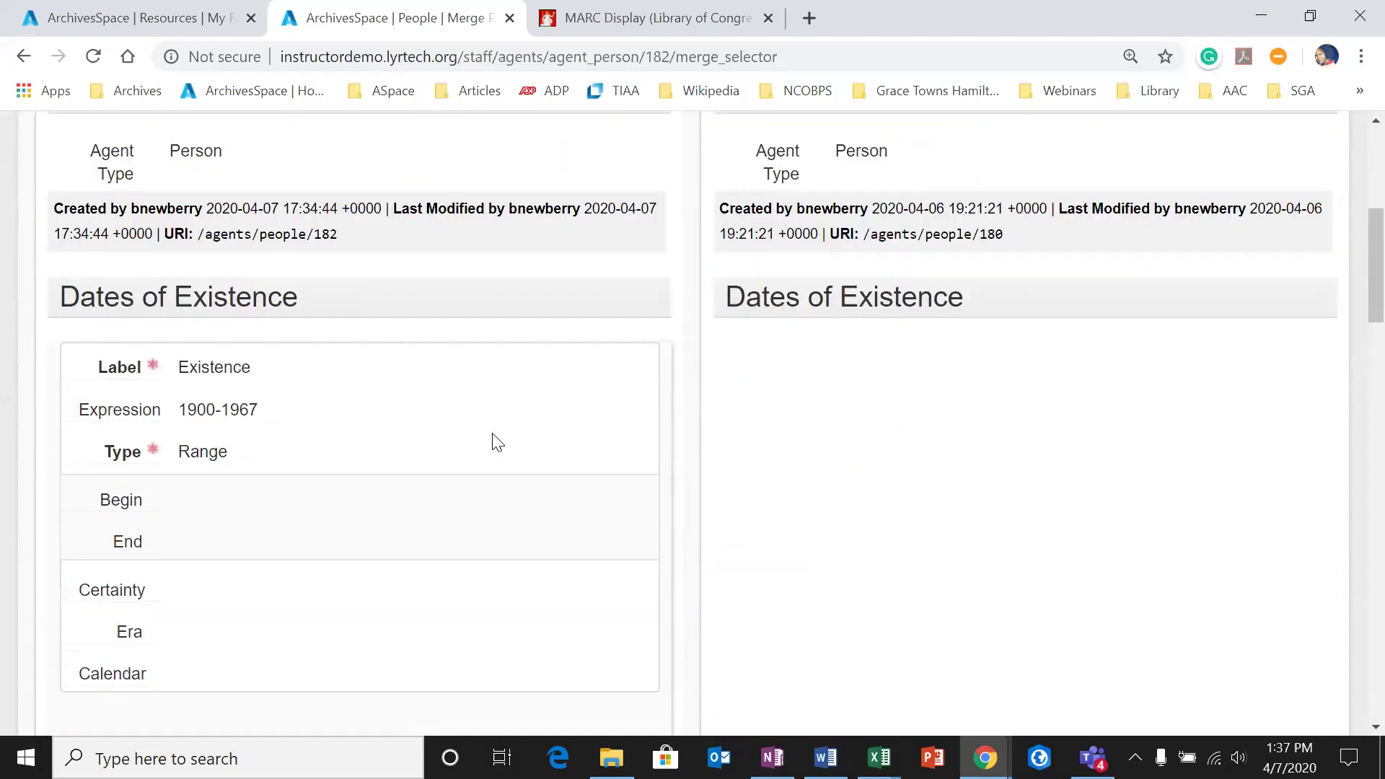
scroll(497, 441, down, 4)
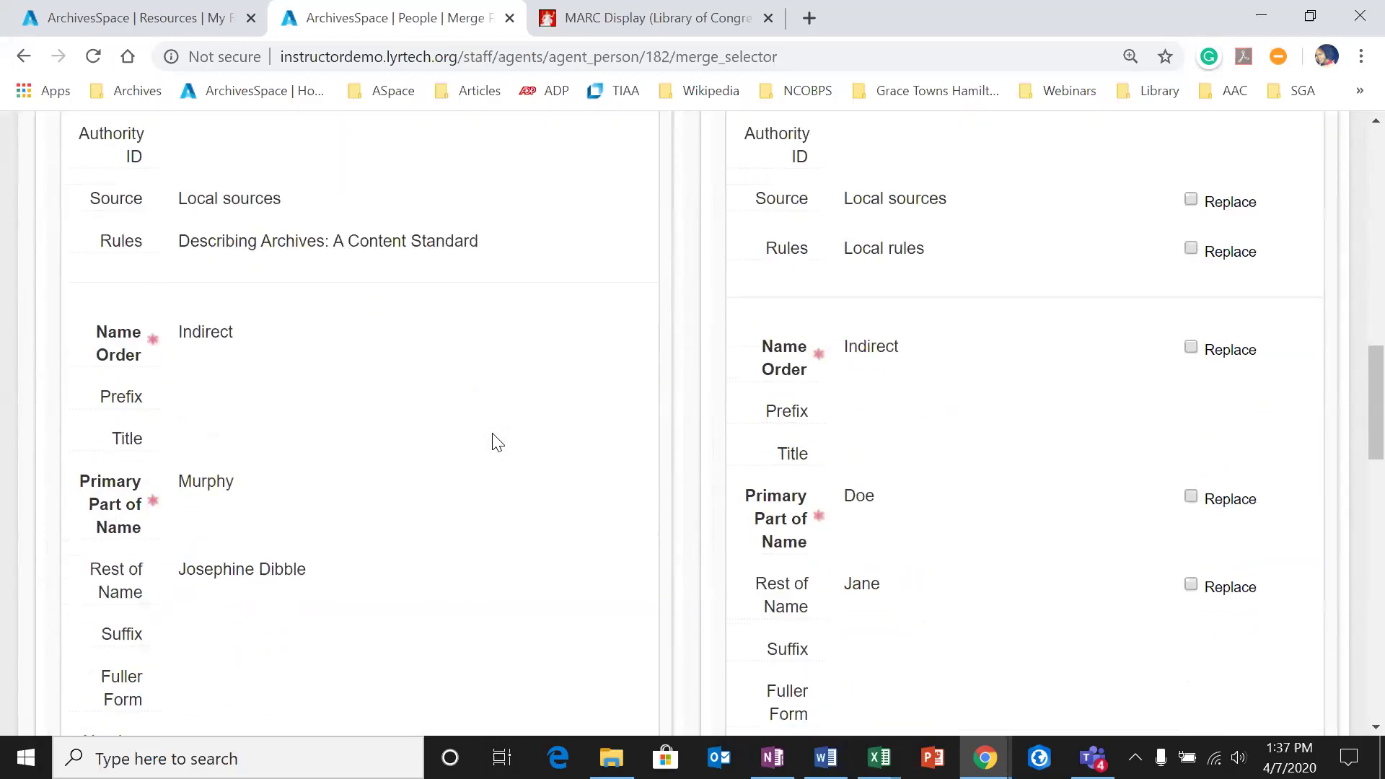
Step: Mark Source, Rules, Primary Part of Name and Rest of Name in the Names section for replacement from the second agent
scroll(498, 442, up, 1)
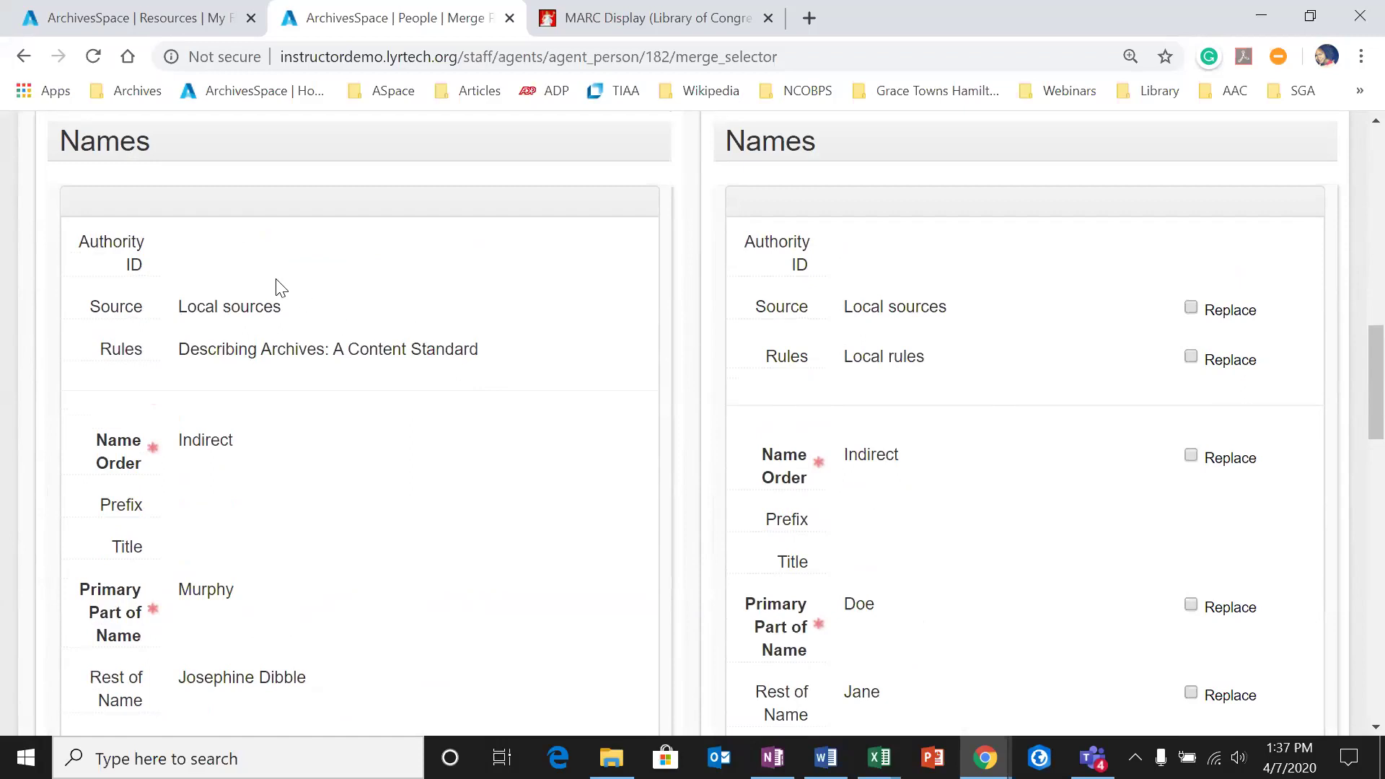
click(1192, 308)
click(1191, 358)
scroll(1009, 422, down, 1)
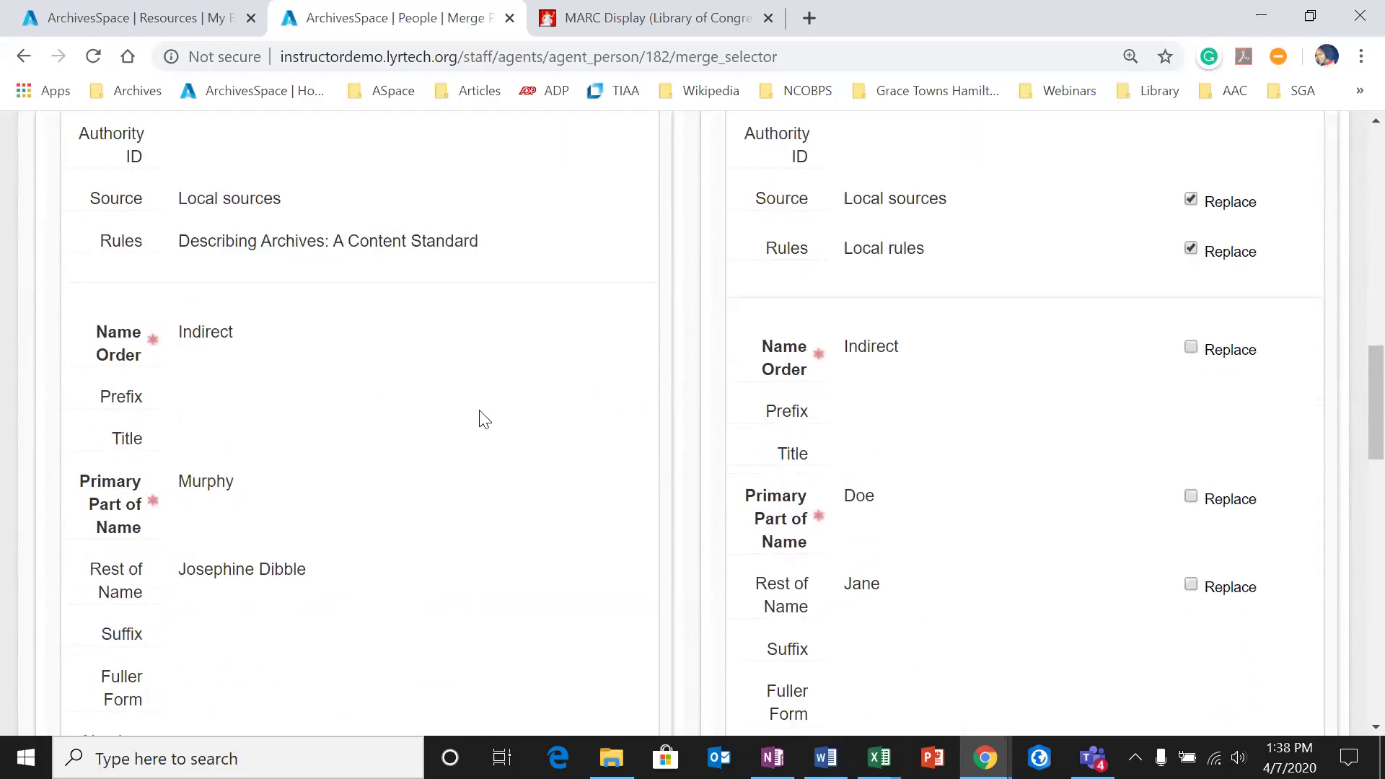
click(1191, 496)
click(1192, 584)
Step: Review the rest of the comparison and clear the replacement marks for Primary Part of Name and Rest of Name
scroll(1114, 558, down, 8)
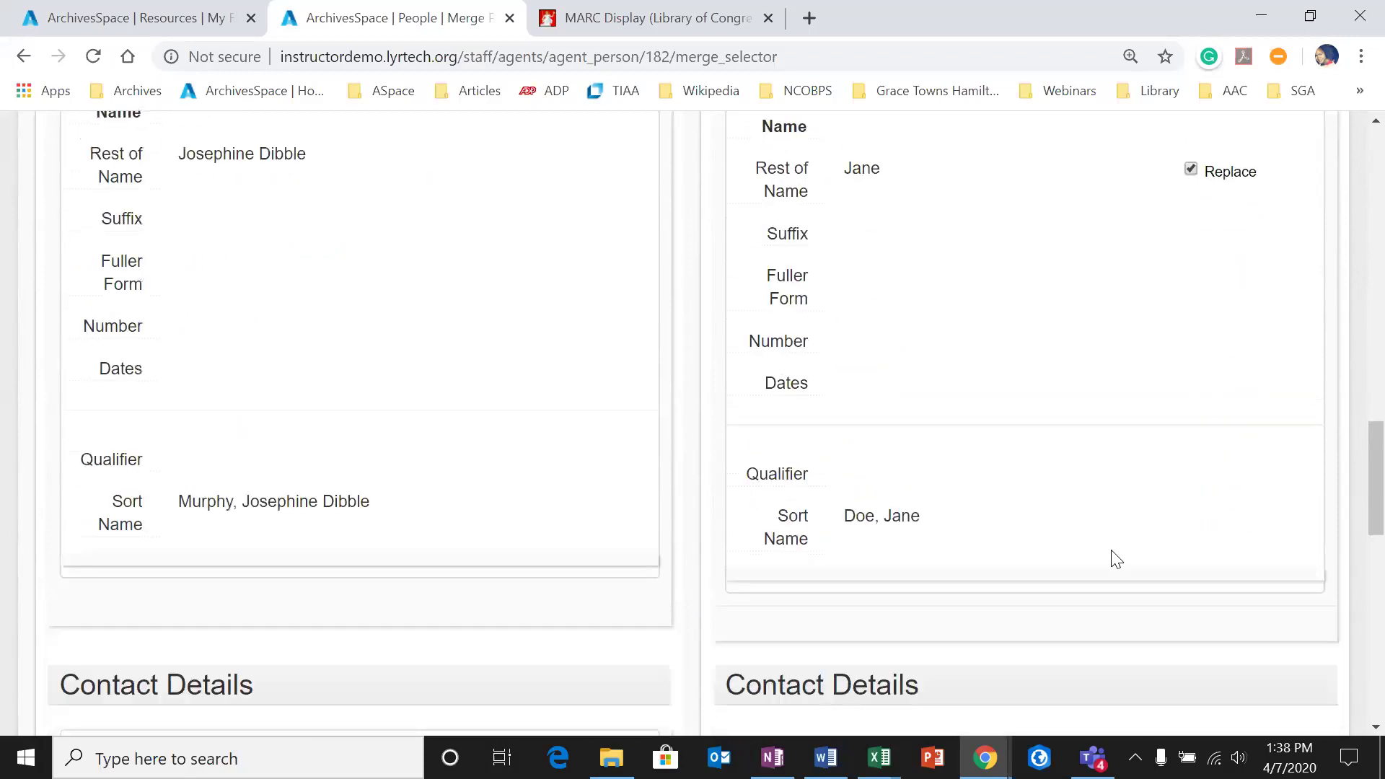
scroll(1117, 559, down, 5)
scroll(1117, 560, up, 8)
scroll(1117, 560, up, 7)
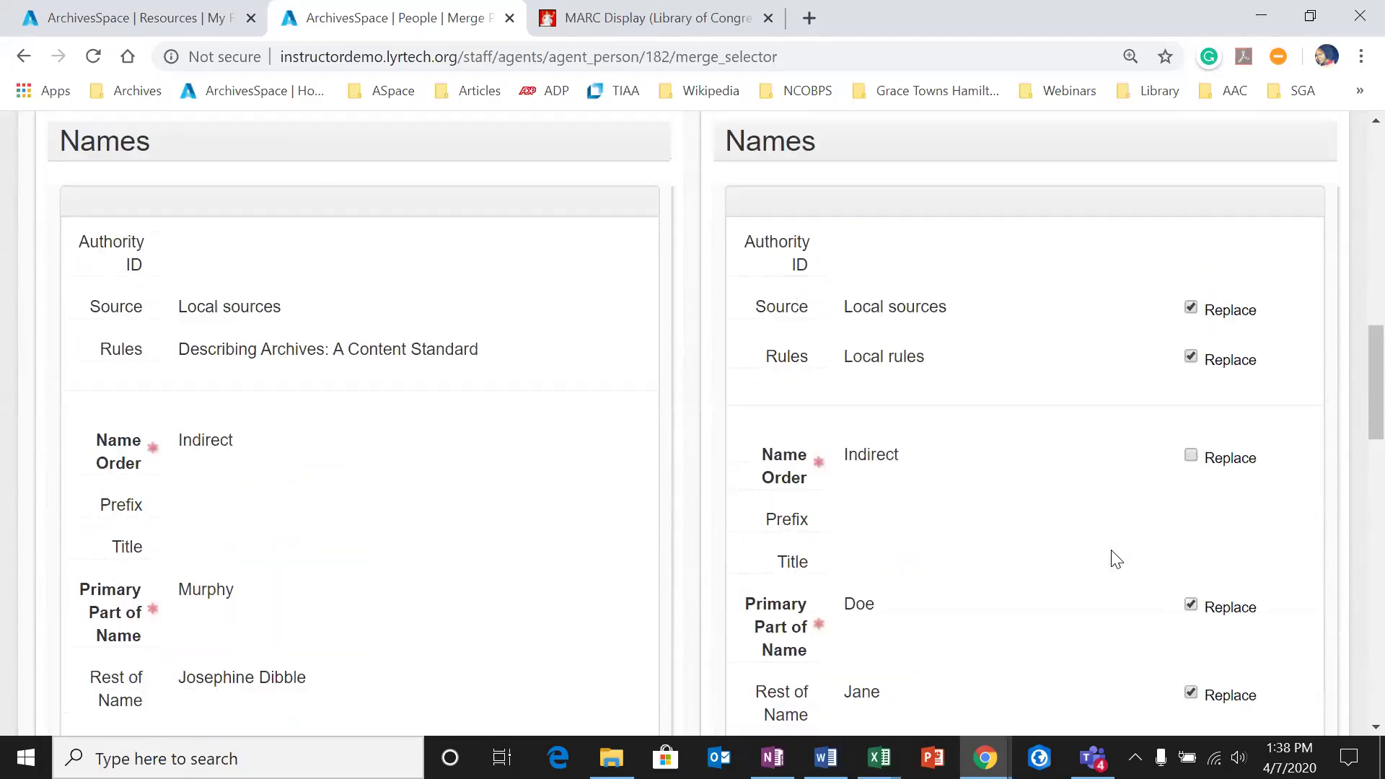
scroll(1117, 560, down, 15)
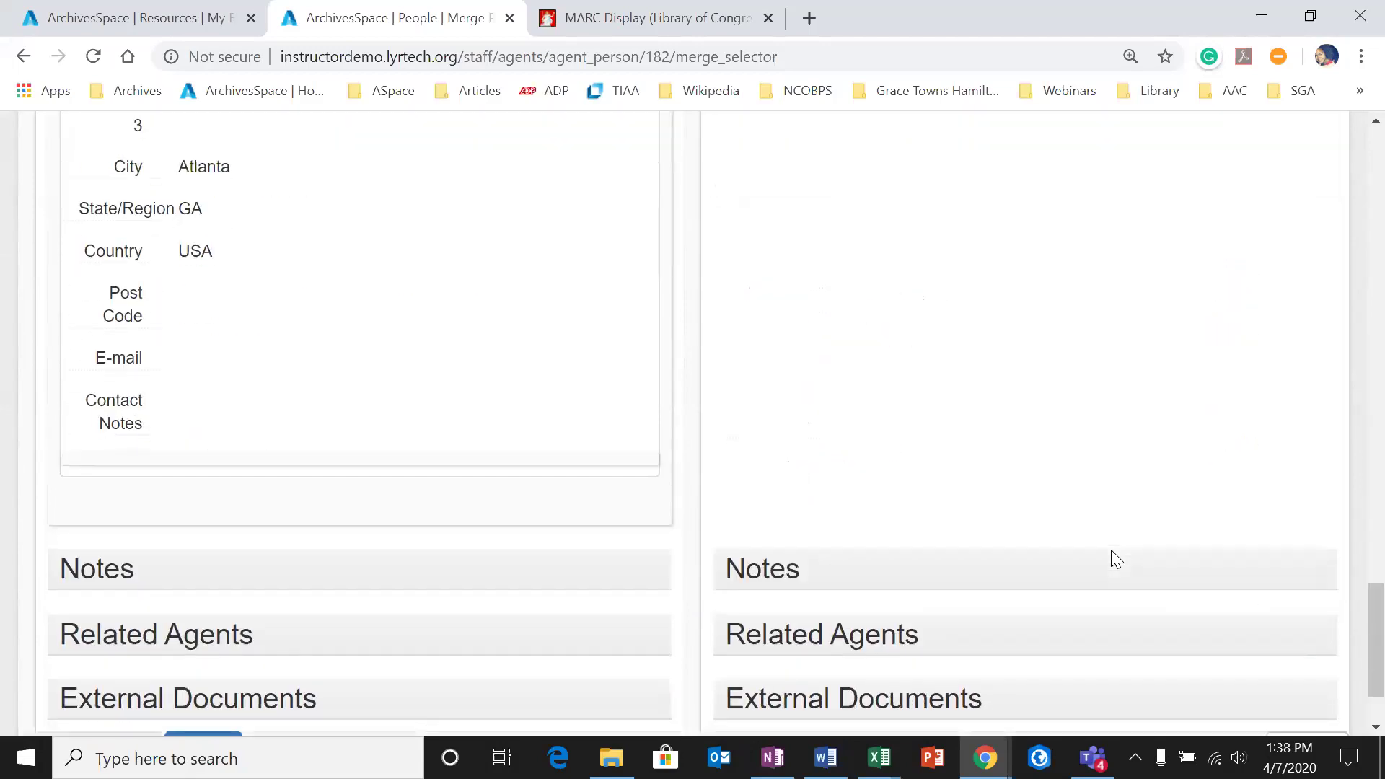
scroll(1117, 559, up, 12)
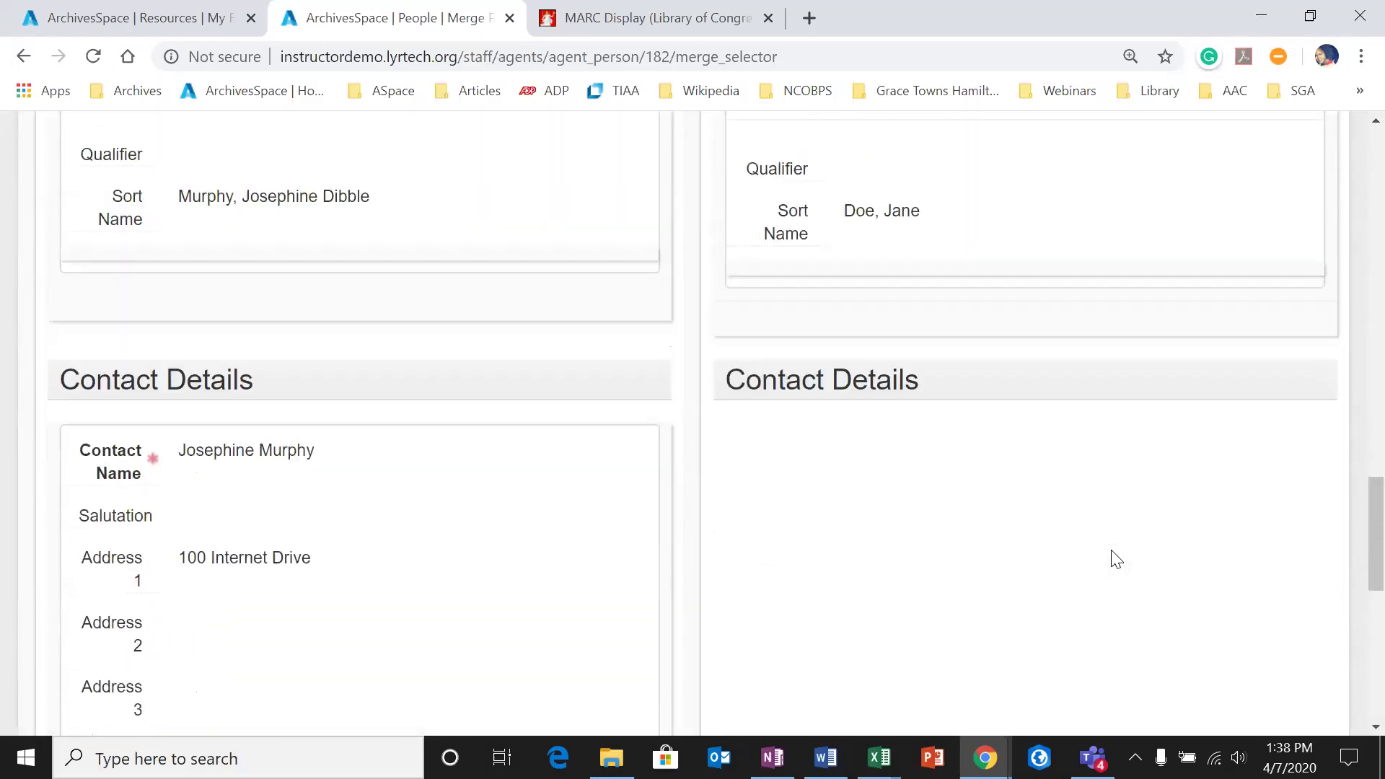
scroll(1117, 560, up, 7)
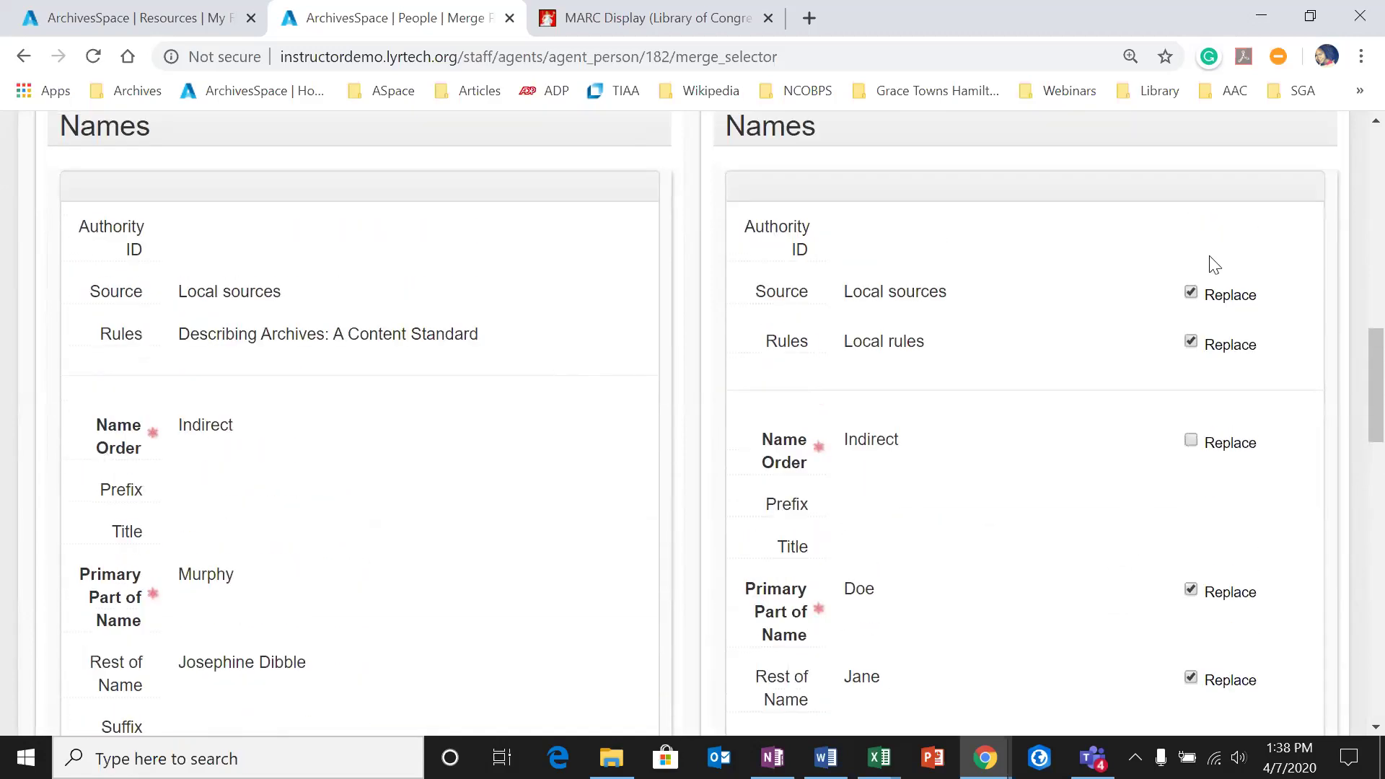
scroll(1159, 419, down, 3)
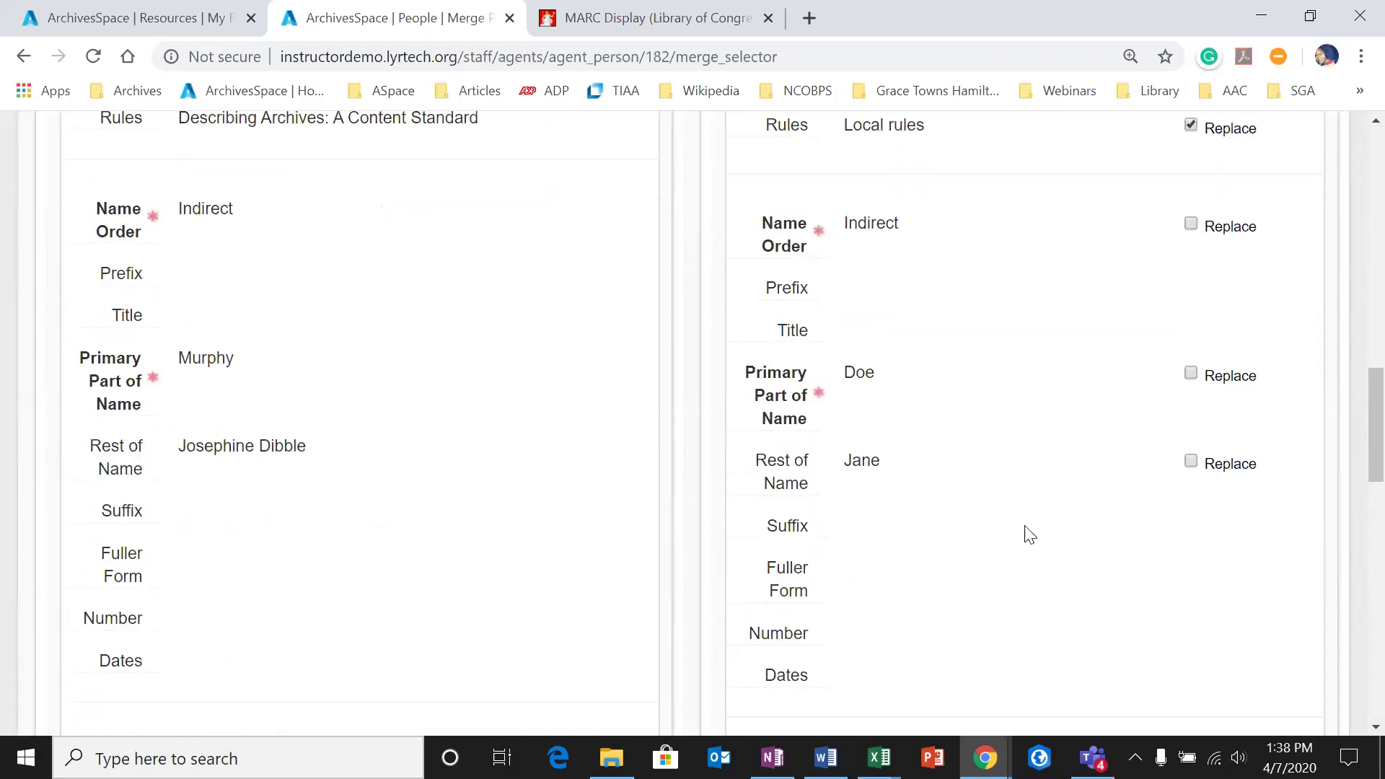
Step: Preview the merged agent, examine its dates, names, source and rules, and close the preview
scroll(1026, 531, down, 12)
scroll(801, 574, down, 6)
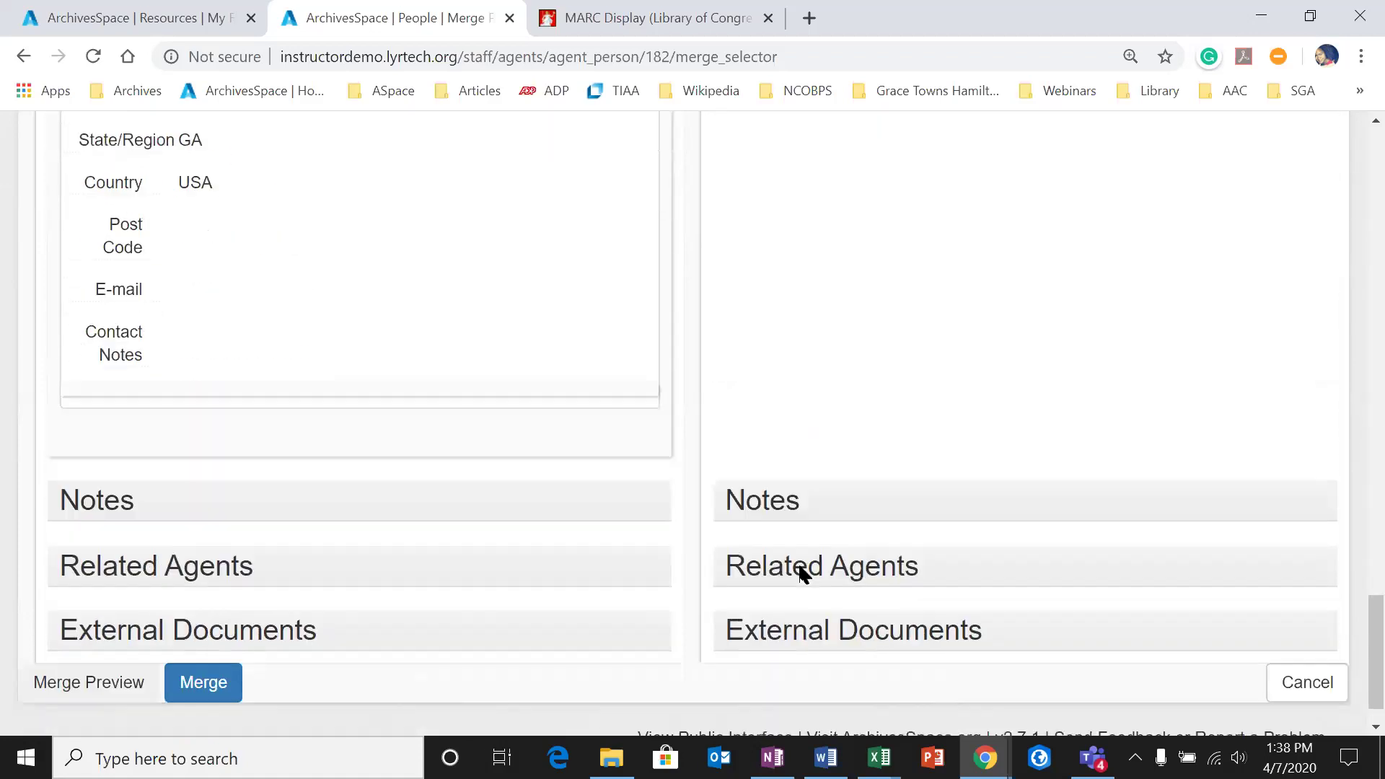
click(104, 639)
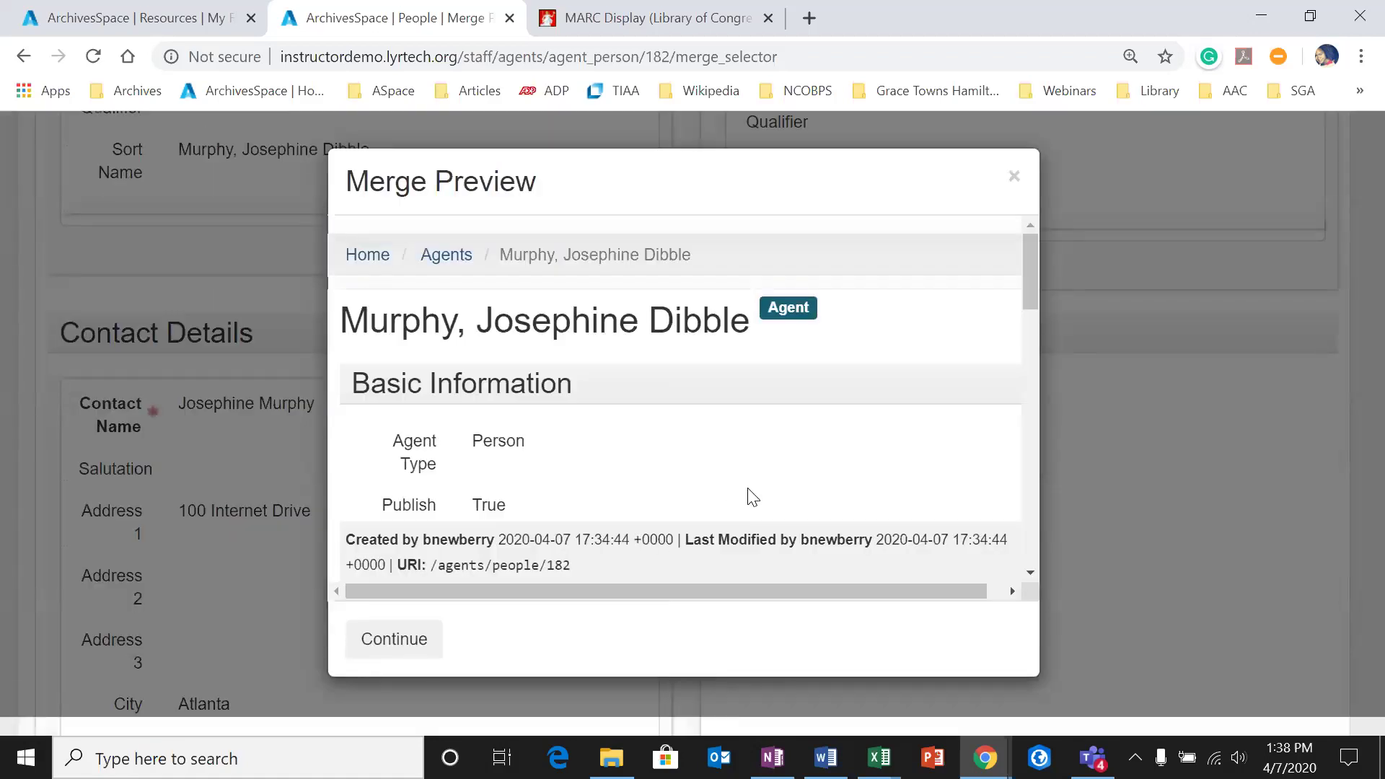
scroll(729, 433, down, 3)
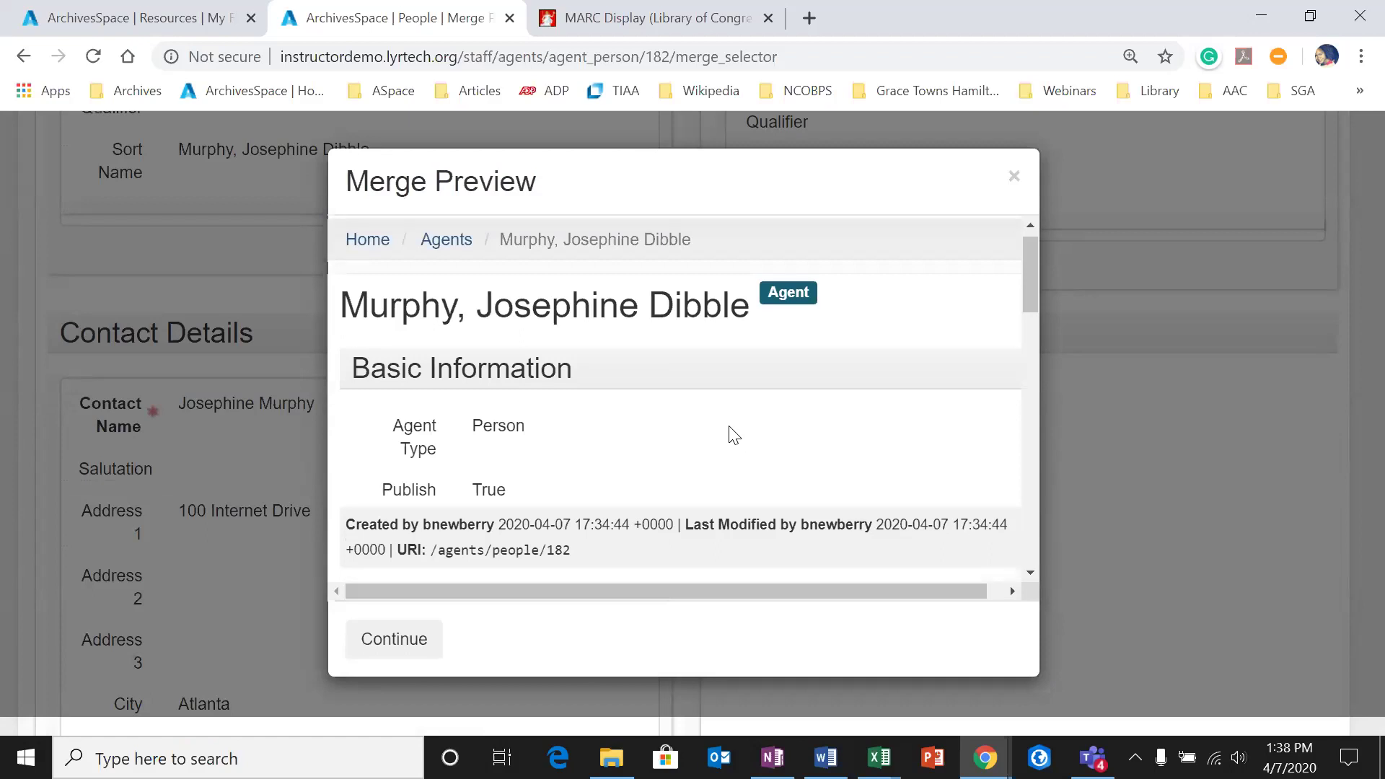
scroll(603, 441, down, 5)
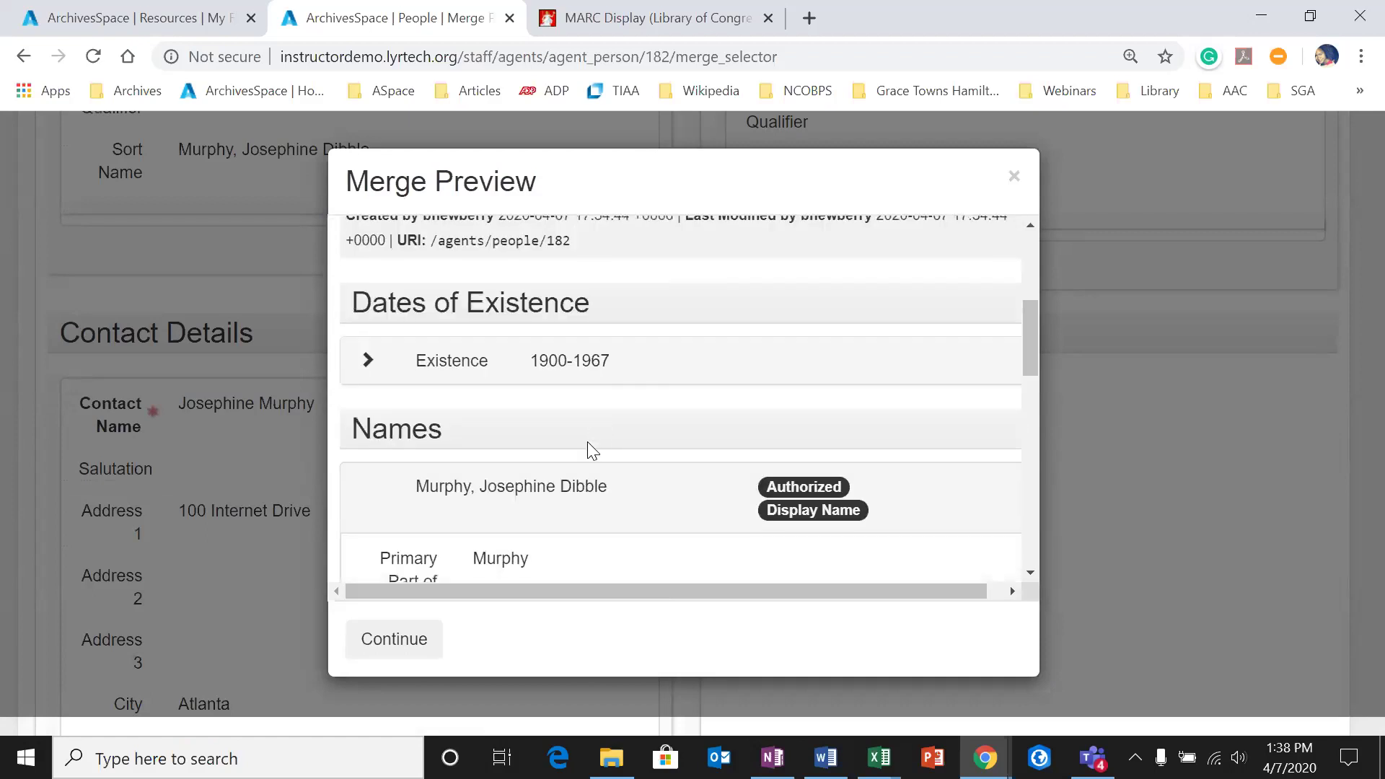
scroll(593, 451, down, 3)
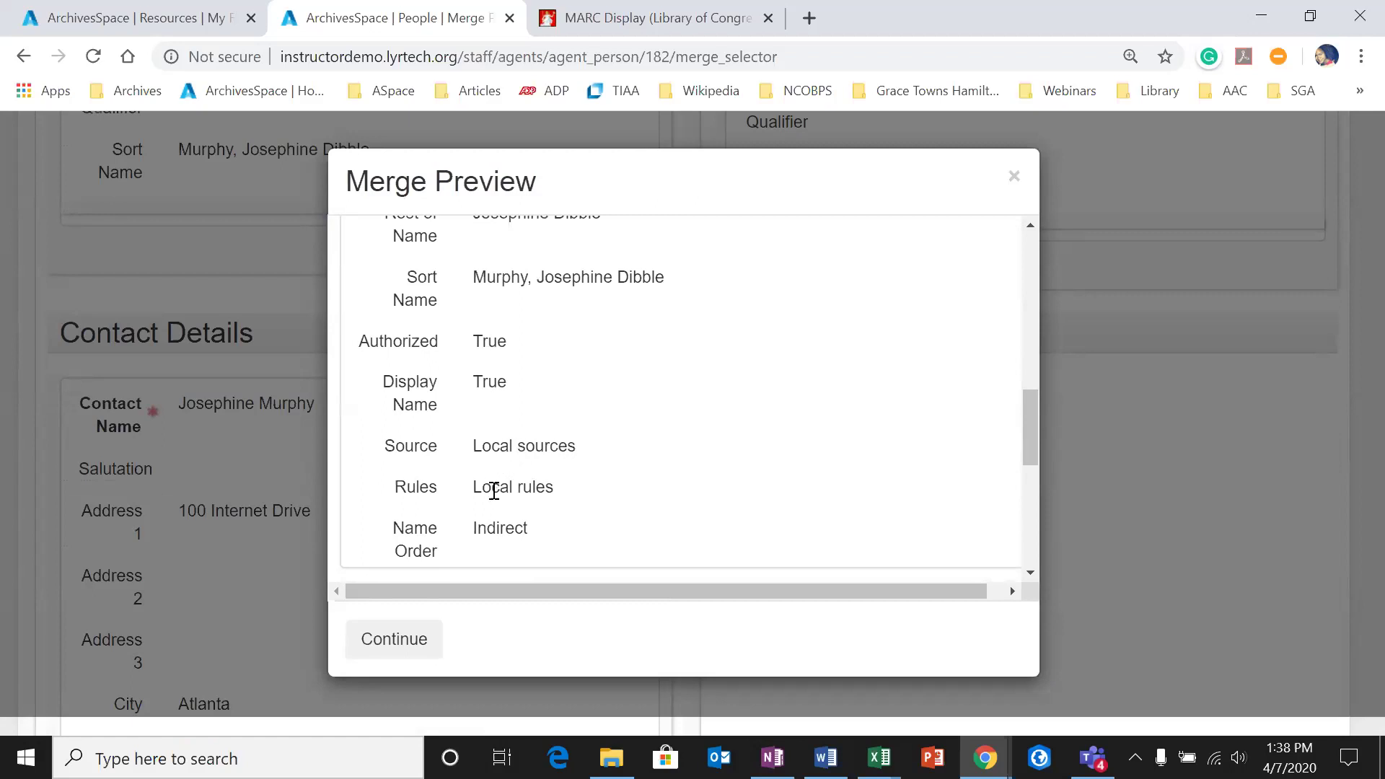
scroll(609, 482, down, 5)
scroll(643, 508, down, 2)
scroll(645, 505, up, 10)
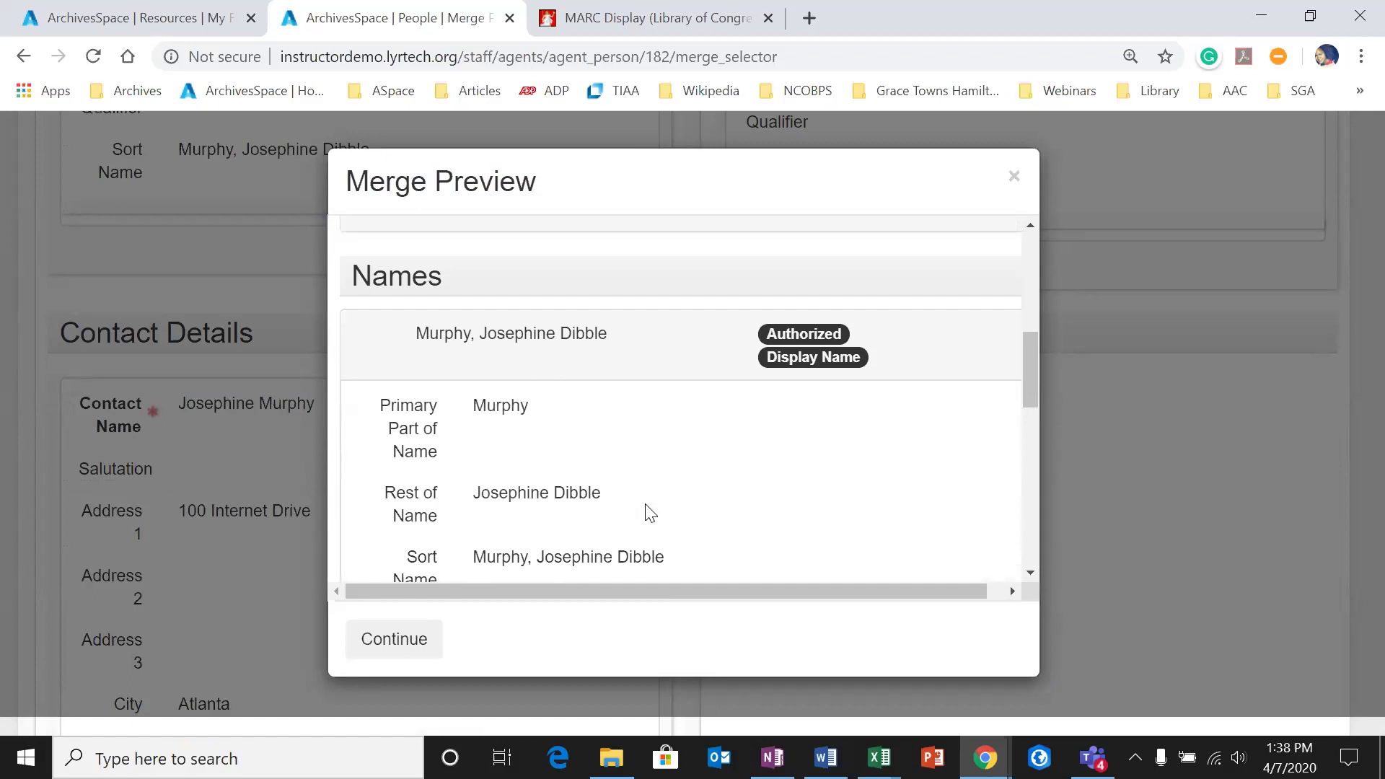
scroll(646, 505, up, 8)
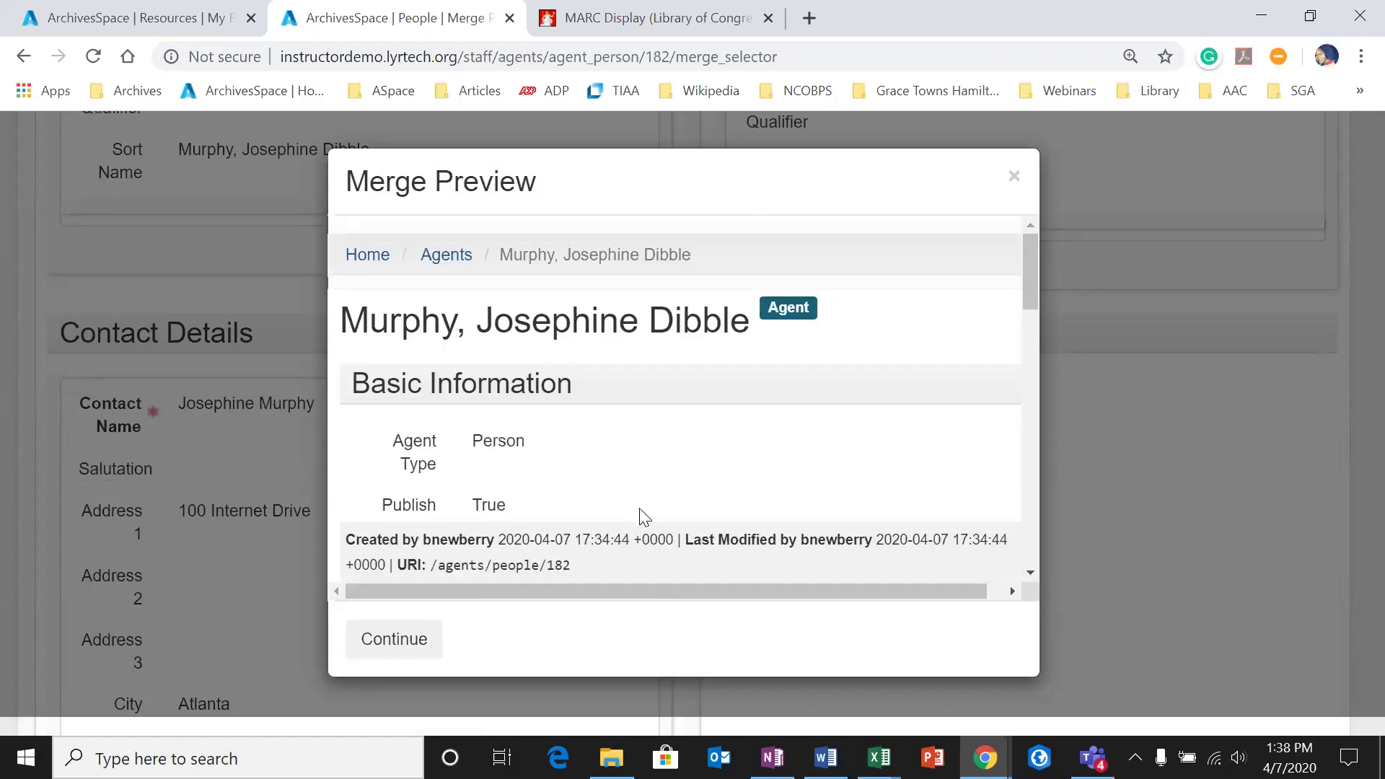
scroll(647, 513, down, 2)
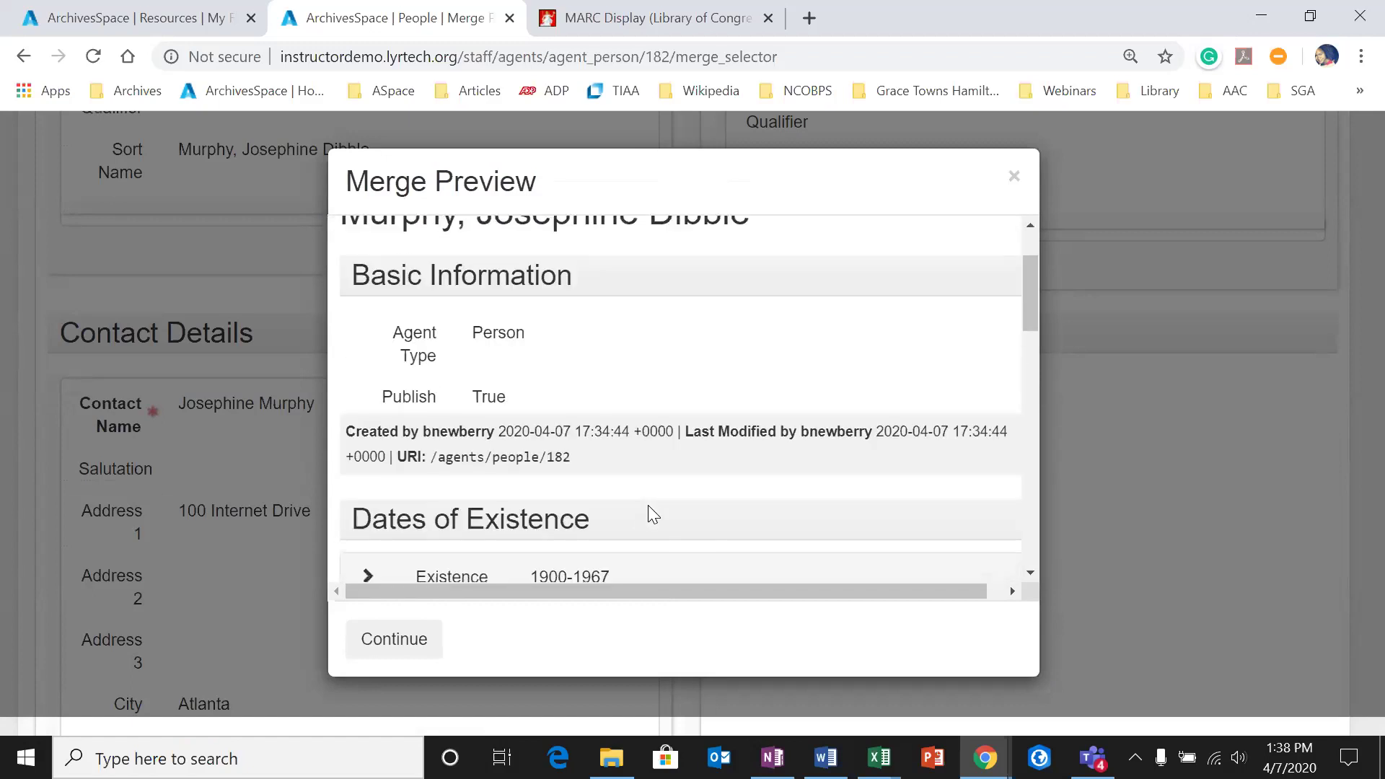
click(384, 661)
Step: Merge the second agent into the agent that is kept
scroll(590, 510, down, 5)
scroll(587, 509, up, 15)
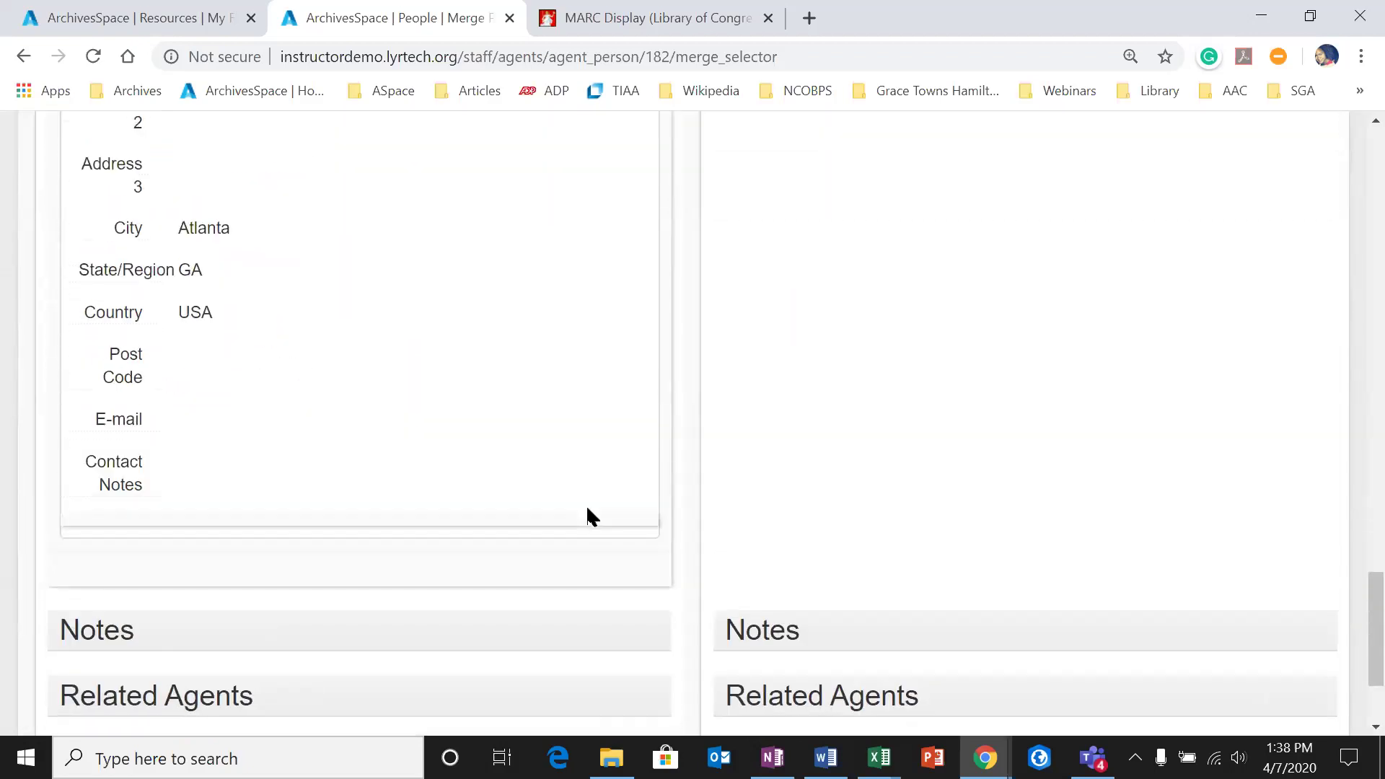
scroll(577, 522, up, 10)
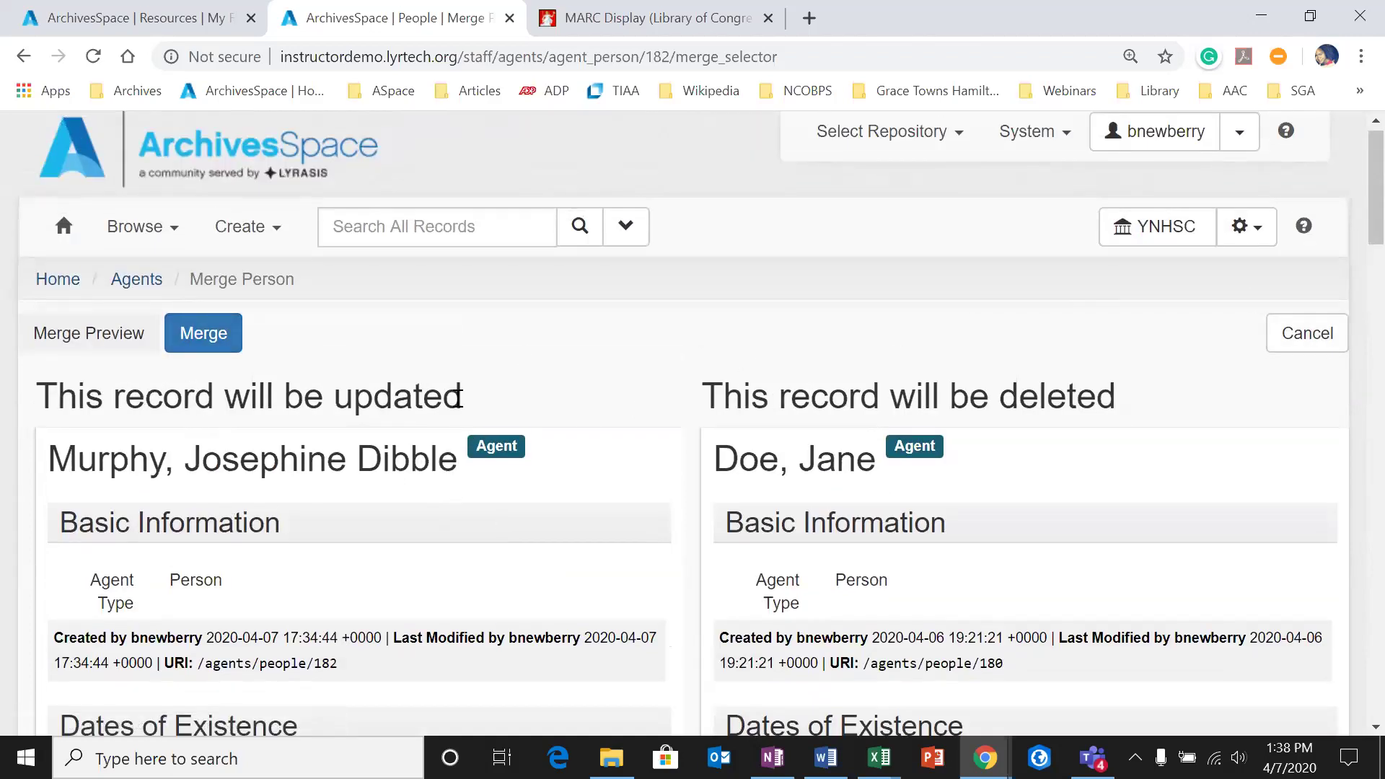
click(239, 337)
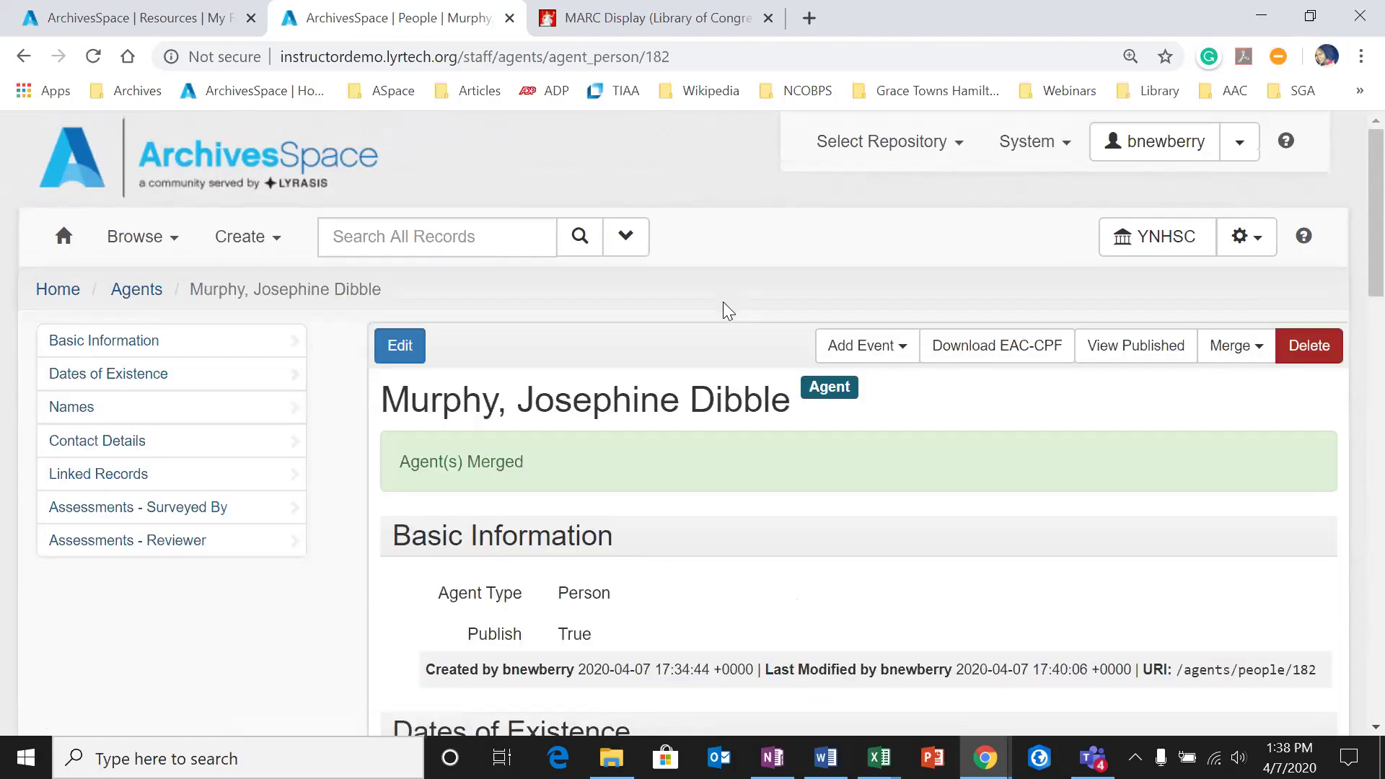
Step: Look over the merged agent's dates, names, contact details and linked records
scroll(678, 533, down, 5)
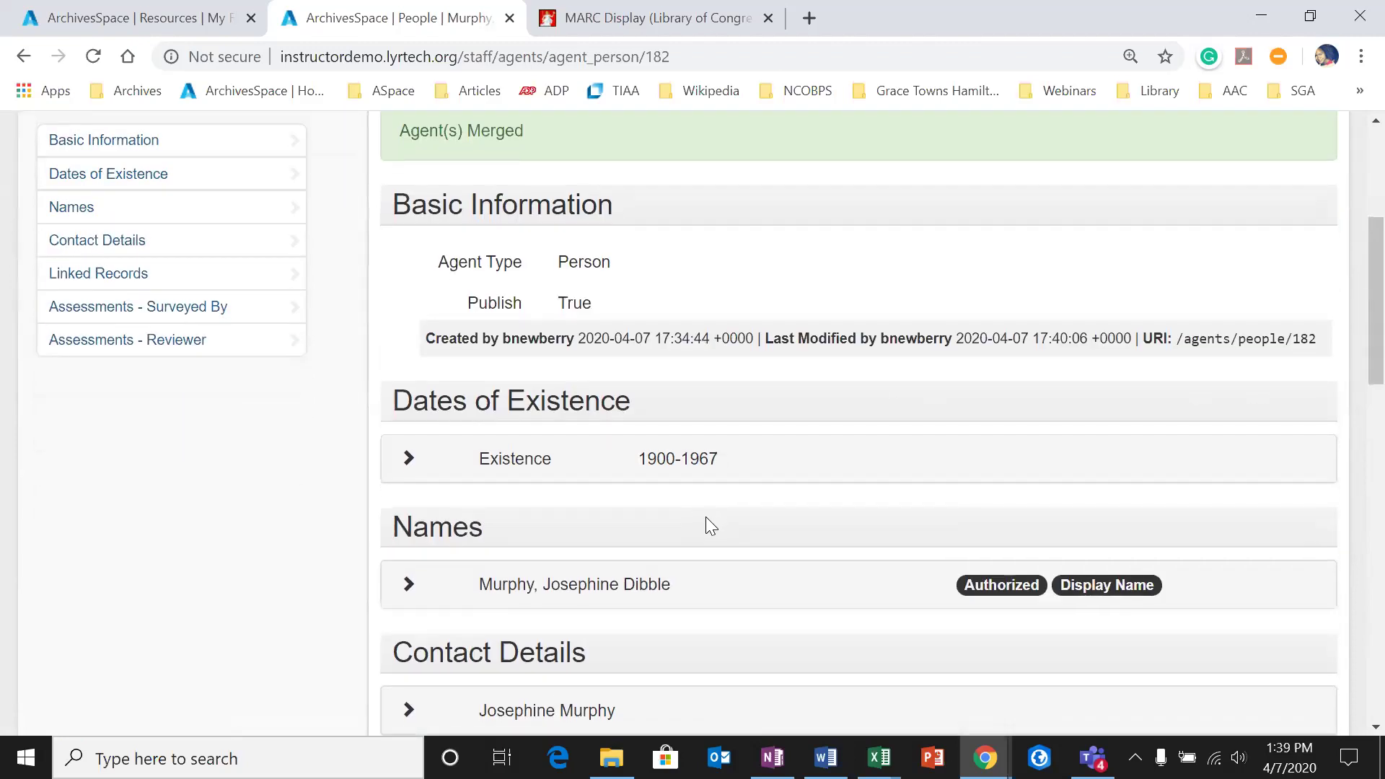
scroll(722, 490, down, 3)
scroll(750, 451, down, 3)
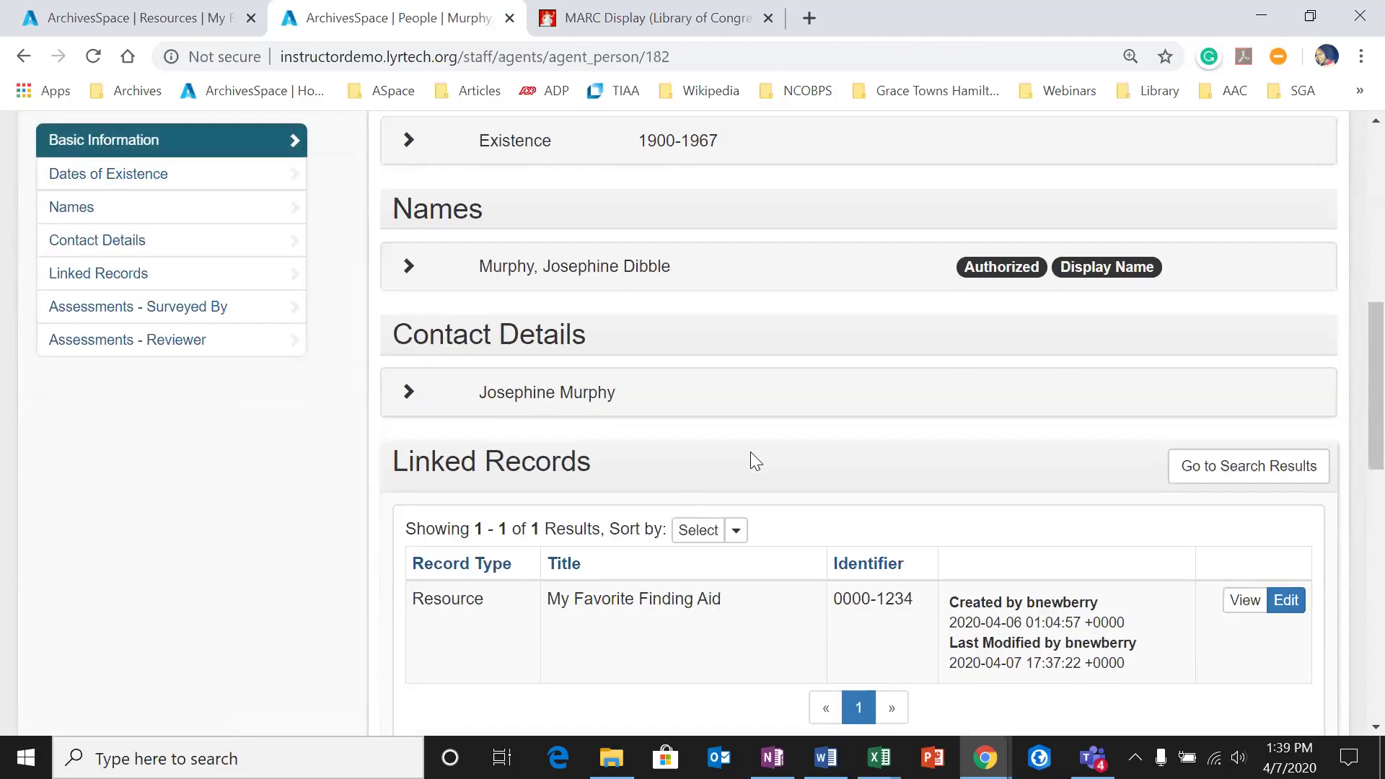
Step: Expand the merged agent's name entry and examine its name parts, source, rules and name order
scroll(701, 516, down, 2)
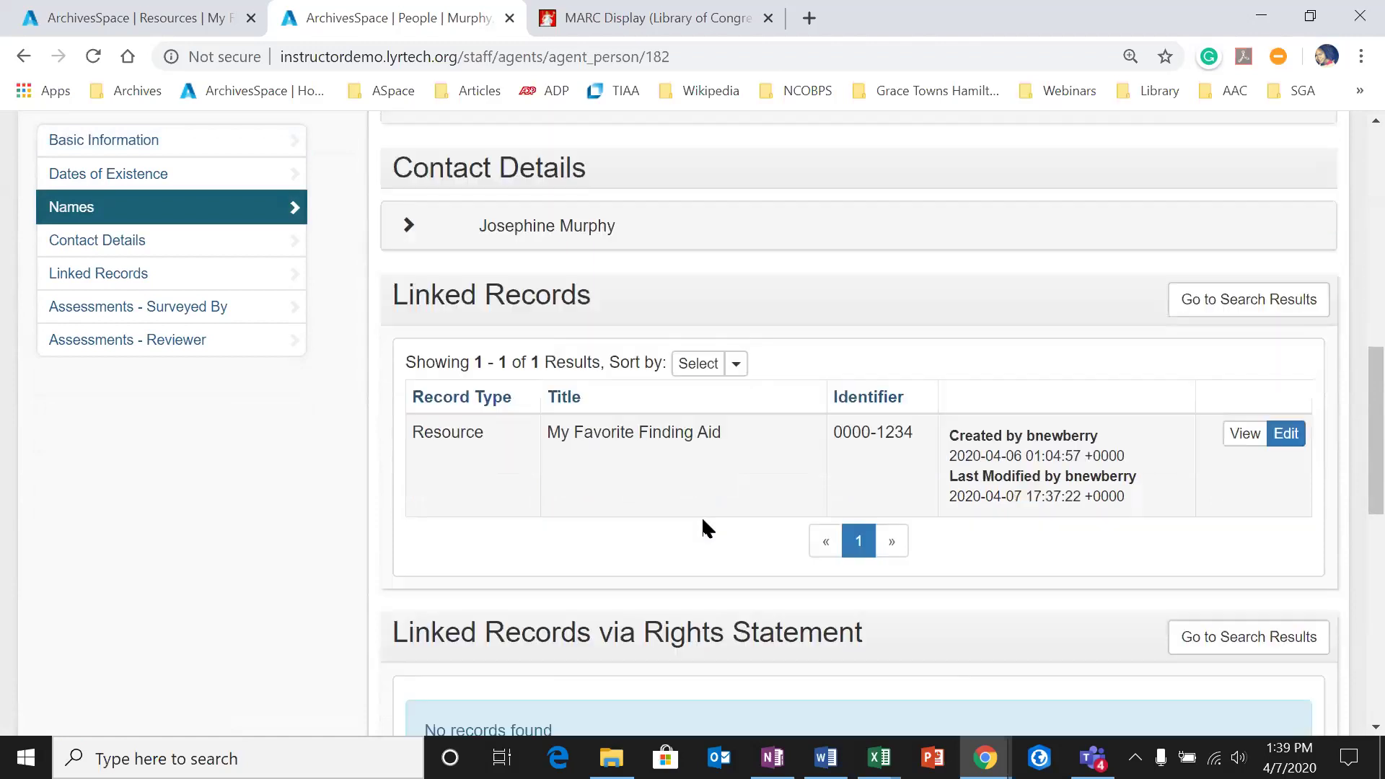
scroll(701, 516, up, 5)
scroll(701, 516, up, 5)
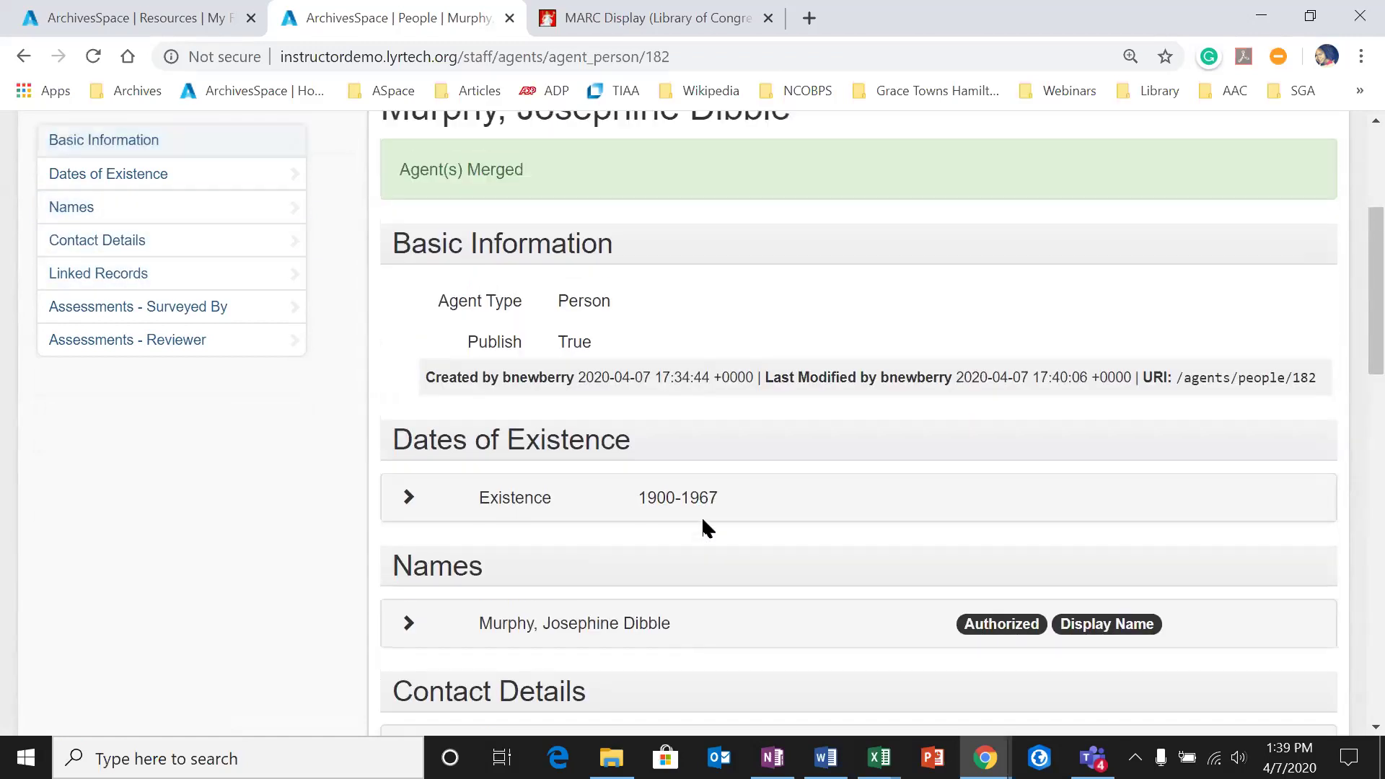
scroll(701, 516, down, 3)
click(411, 606)
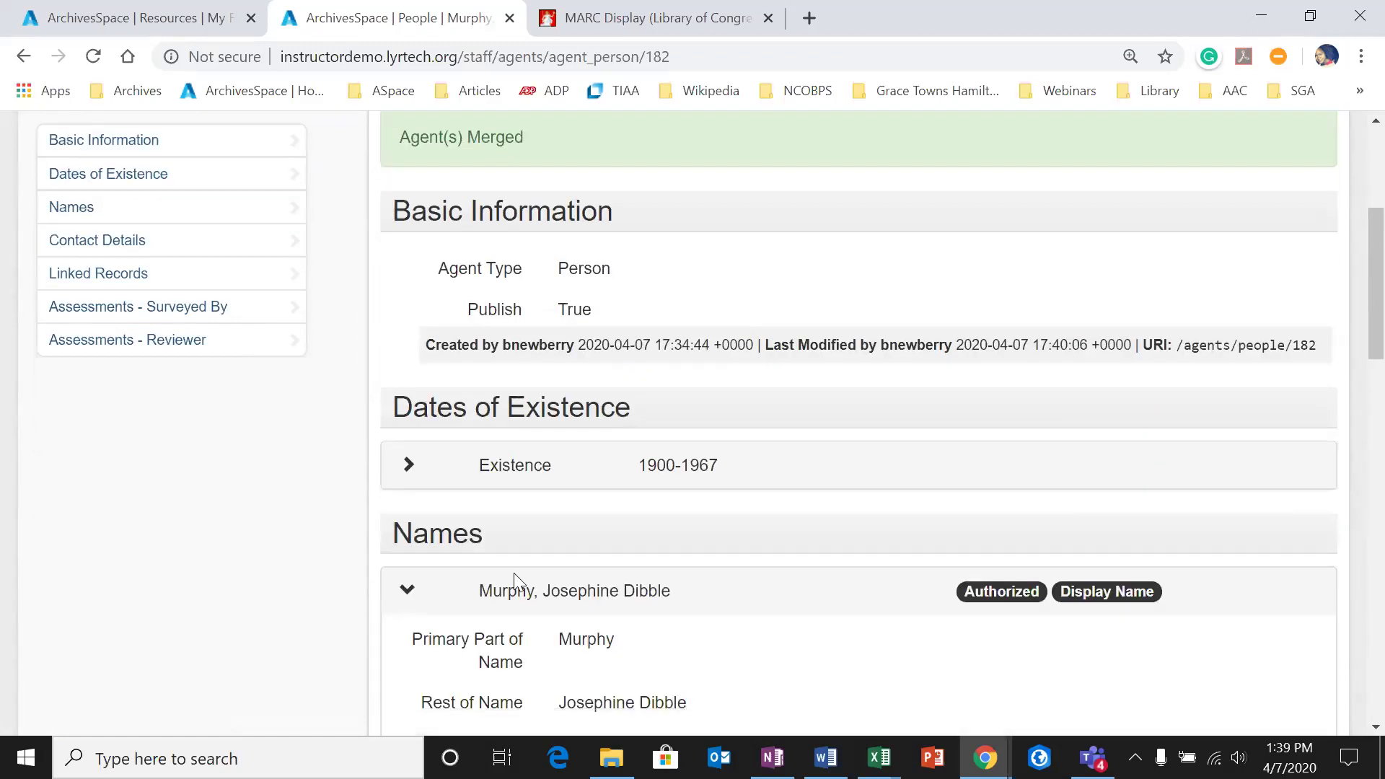
scroll(650, 570, down, 4)
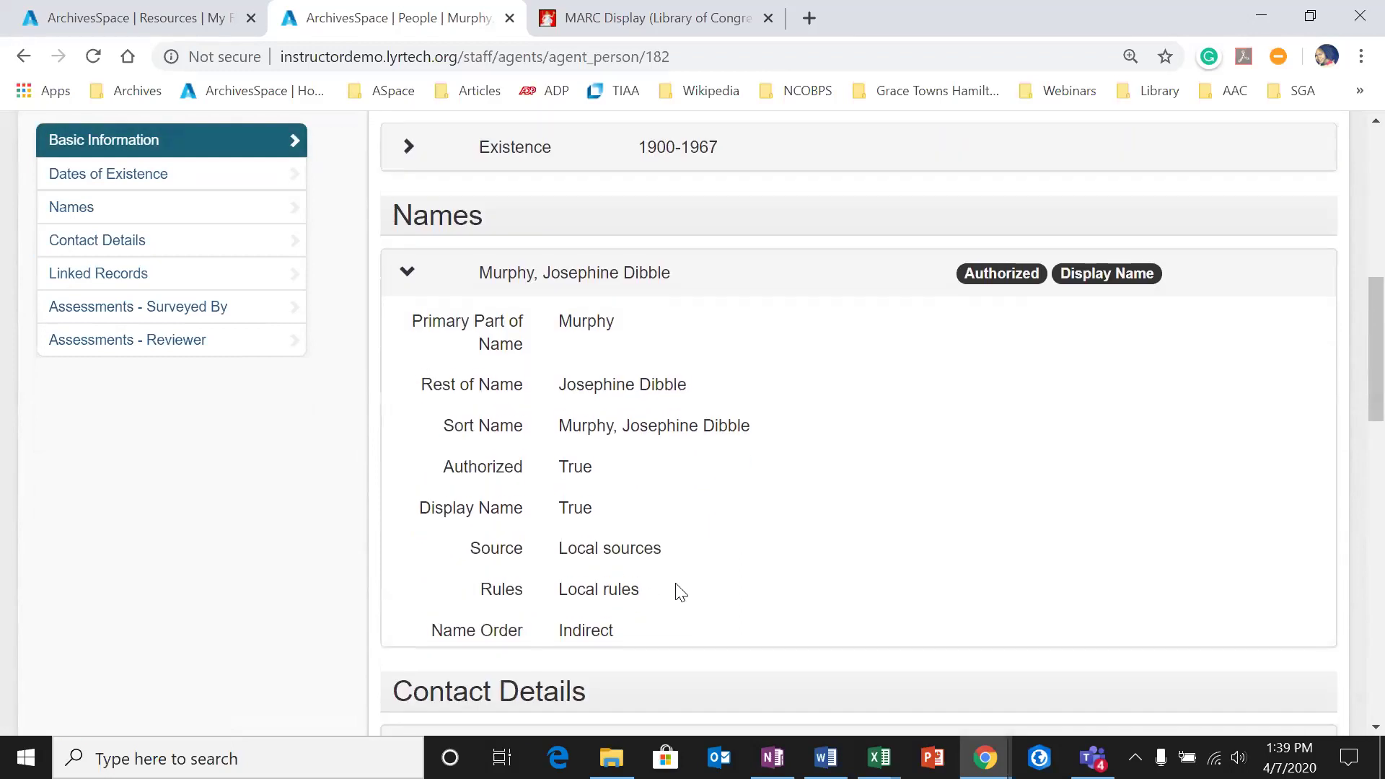
scroll(676, 588, up, 10)
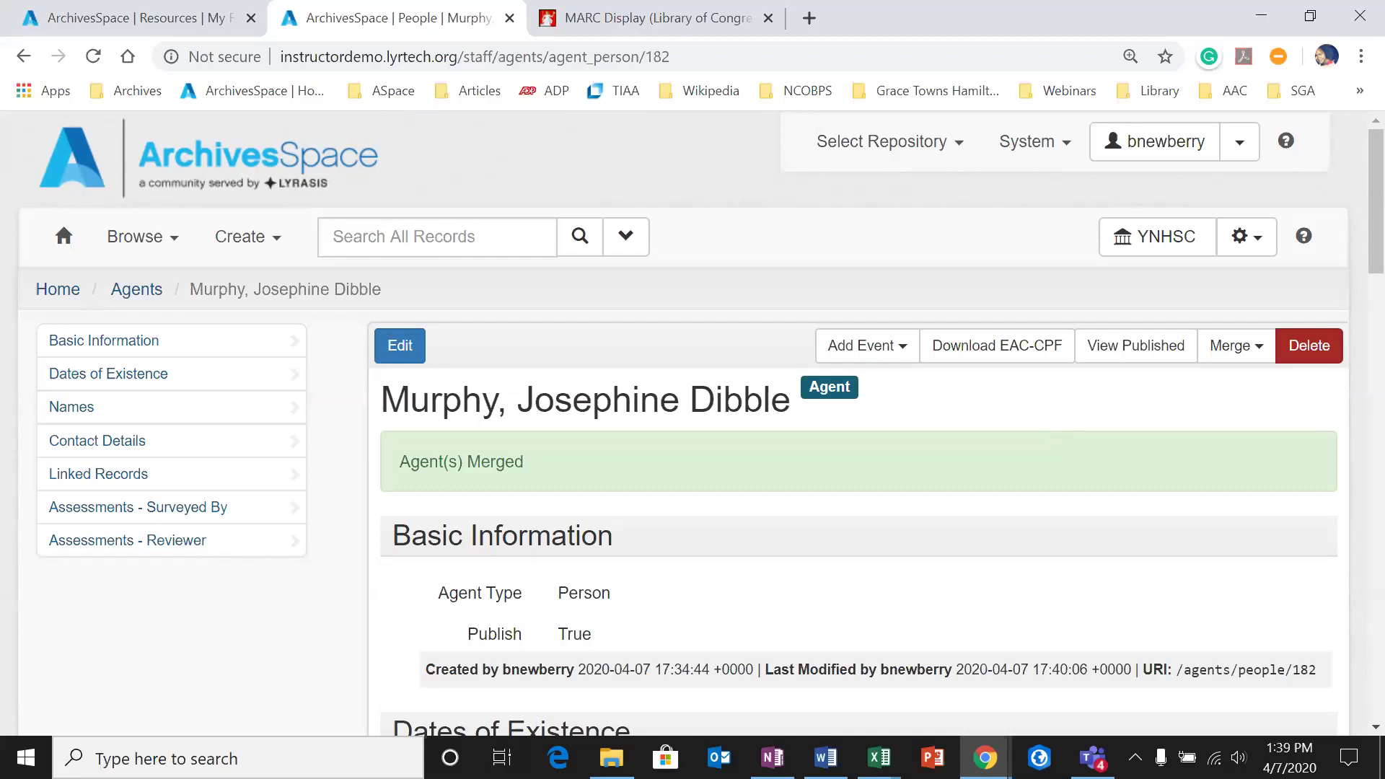
mouse_move(986, 757)
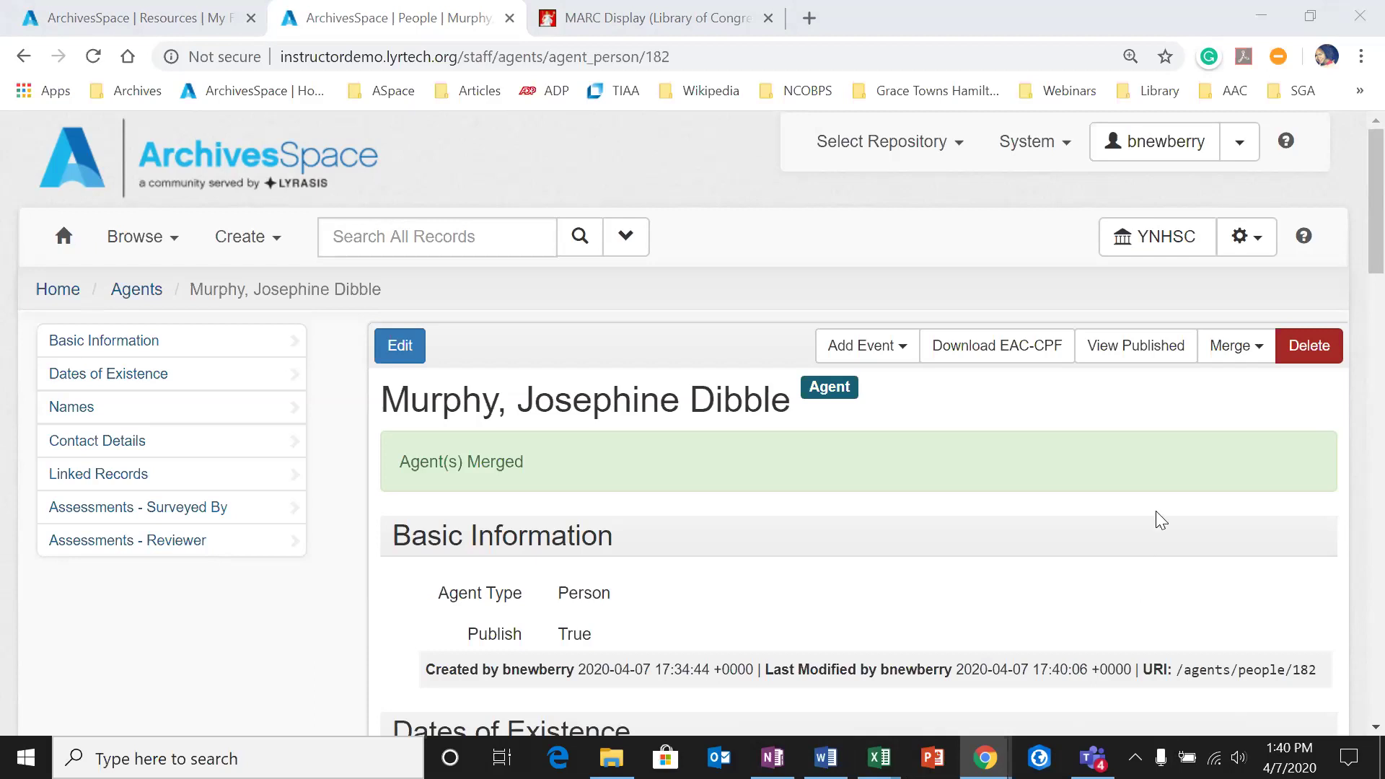
click(1254, 249)
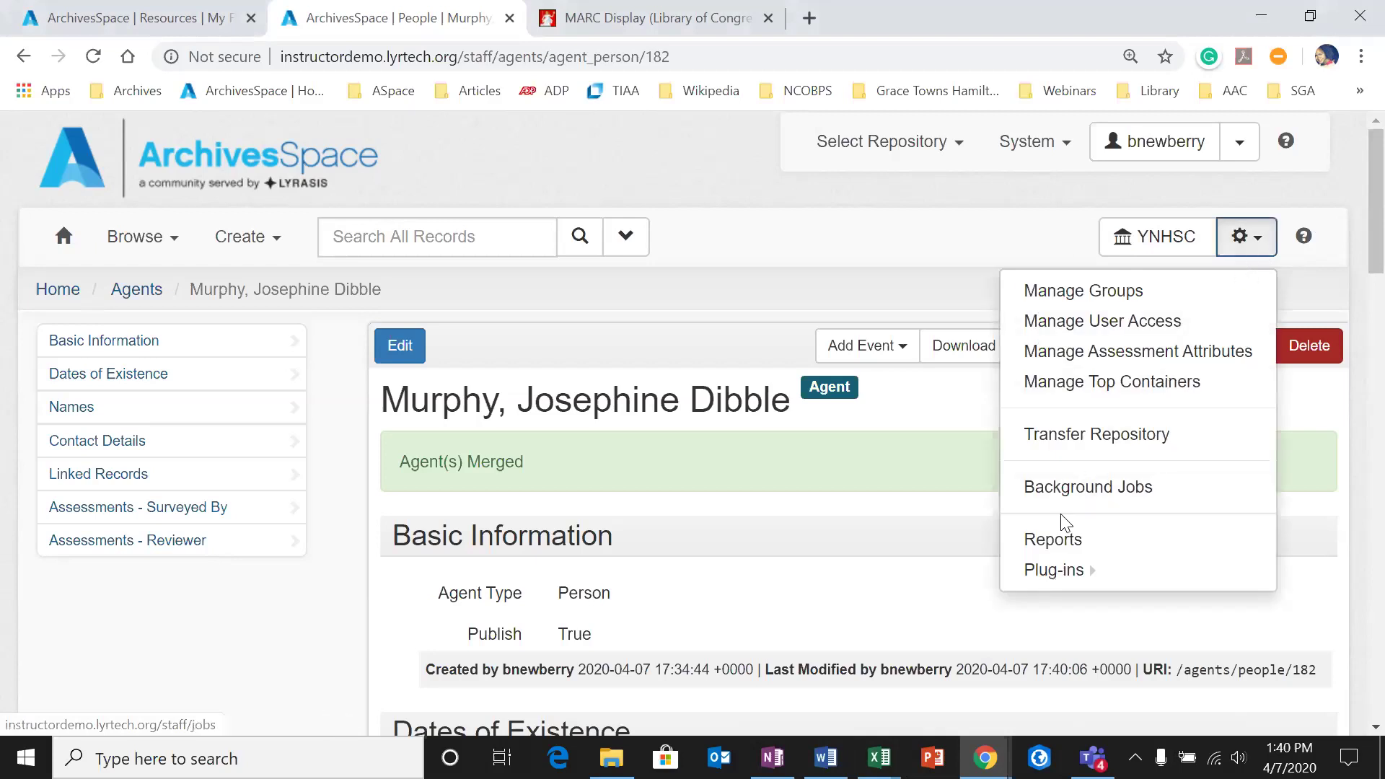
mouse_move(1050, 570)
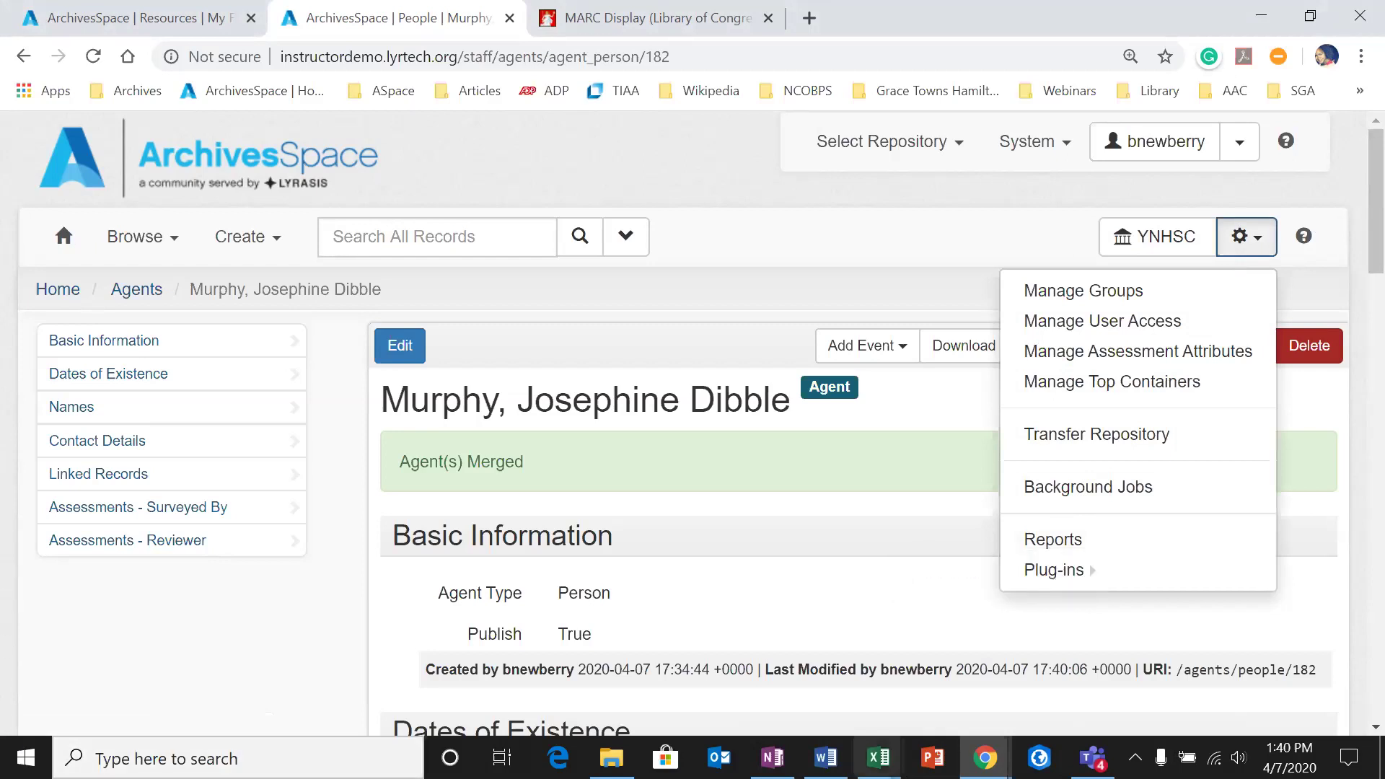
Step: Open a new Import Data background job and look through the available import types without changing the selection
click(254, 237)
mouse_move(269, 432)
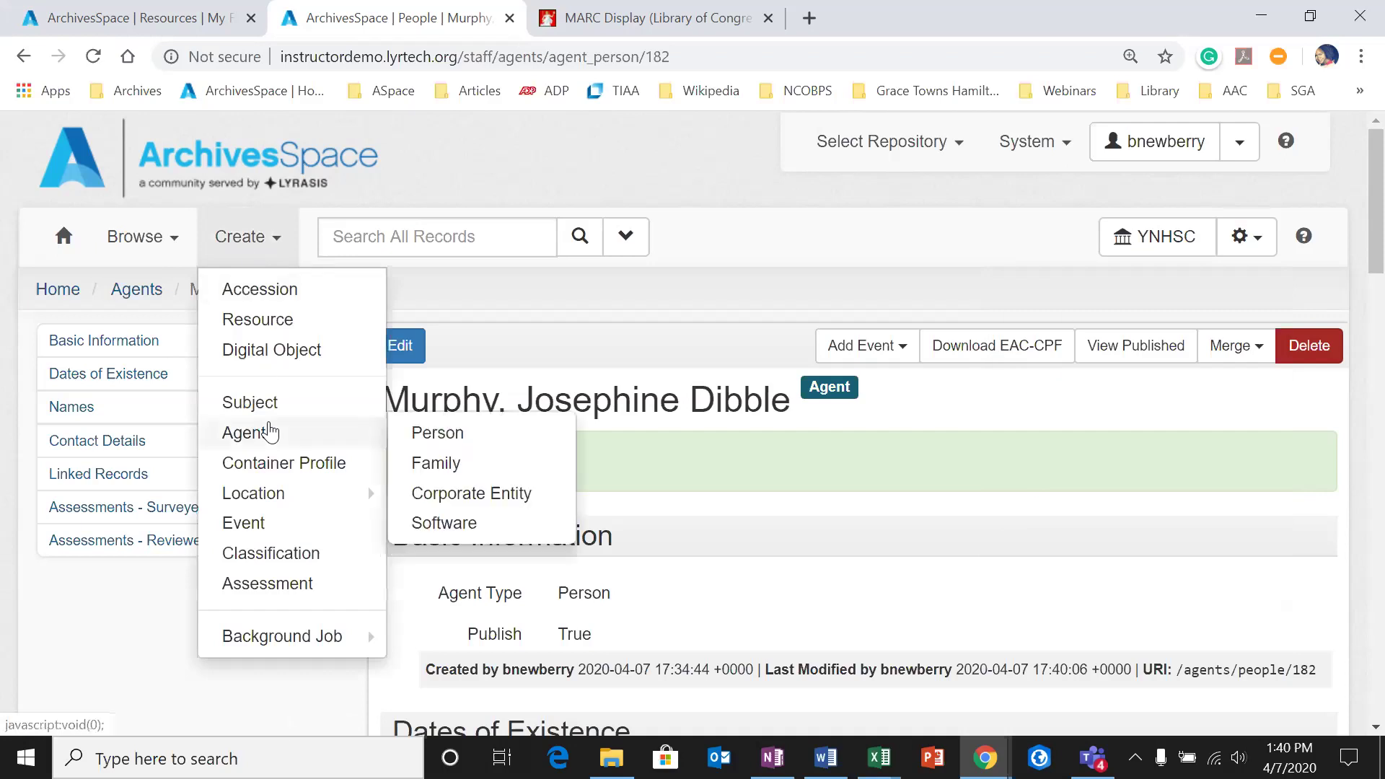
mouse_move(257, 641)
scroll(388, 634, down, 1)
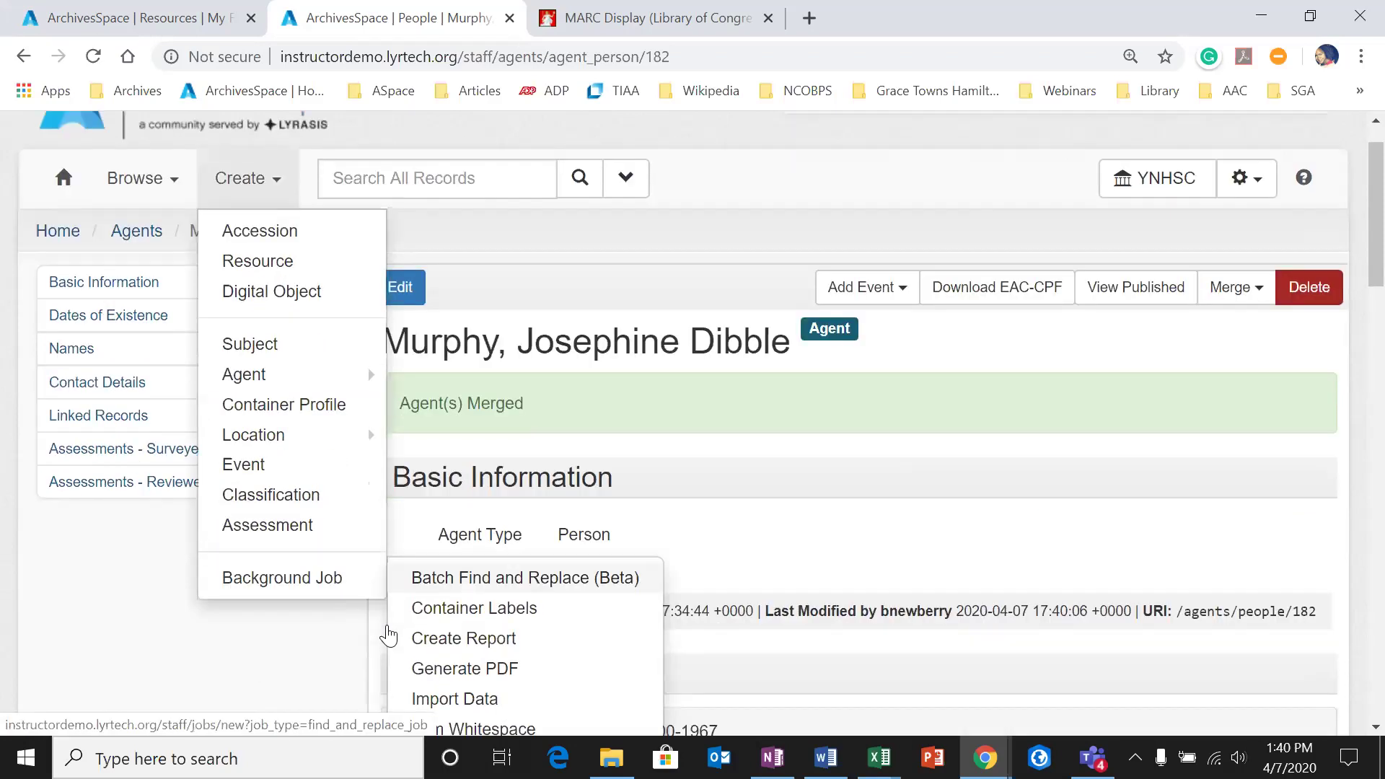
scroll(388, 635, down, 1)
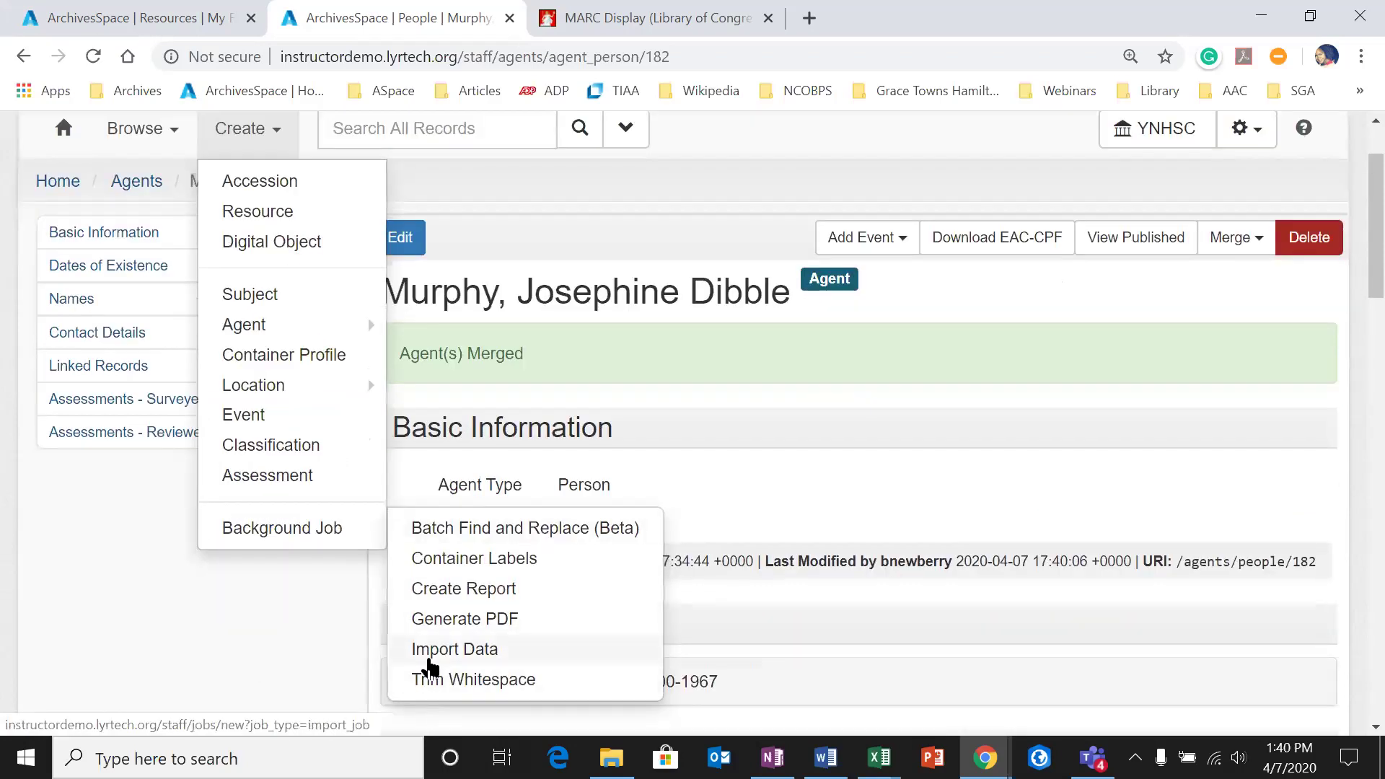
click(430, 658)
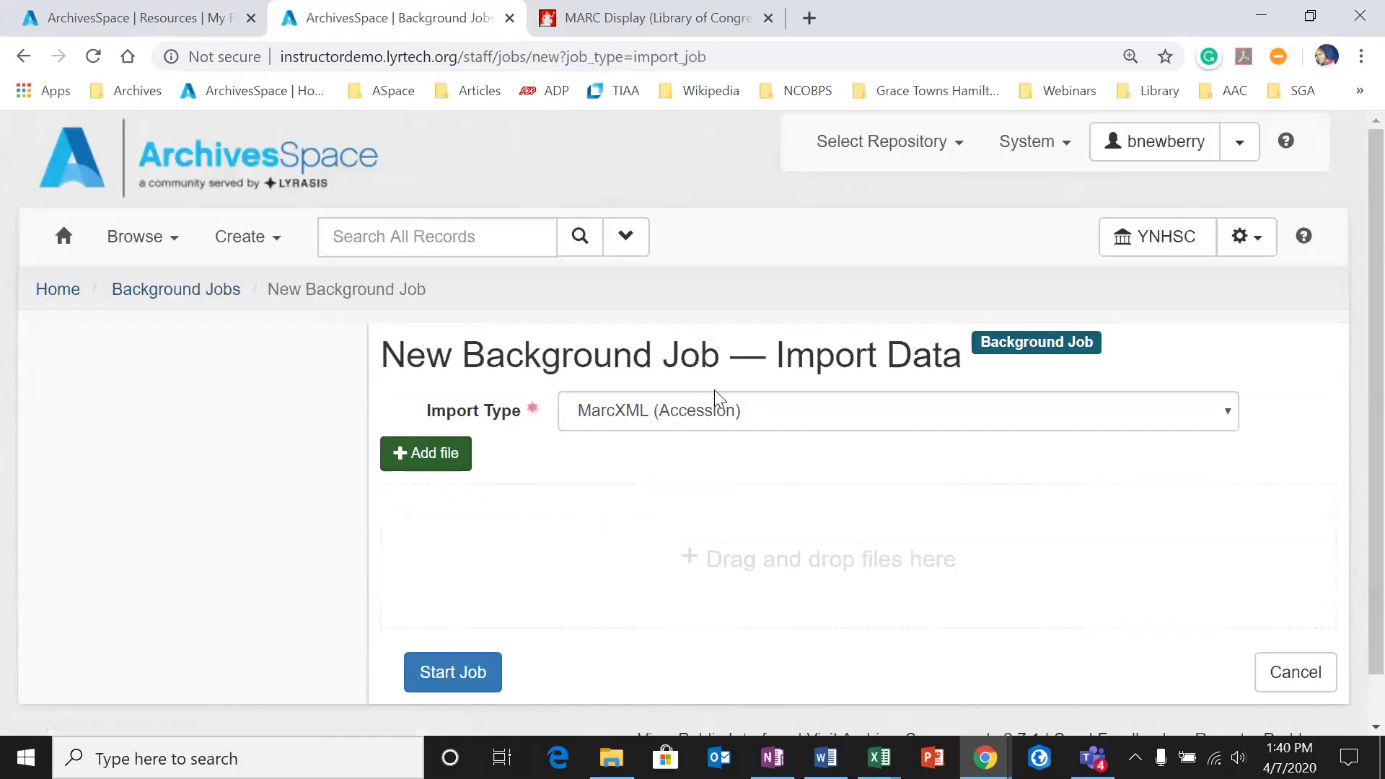
click(711, 410)
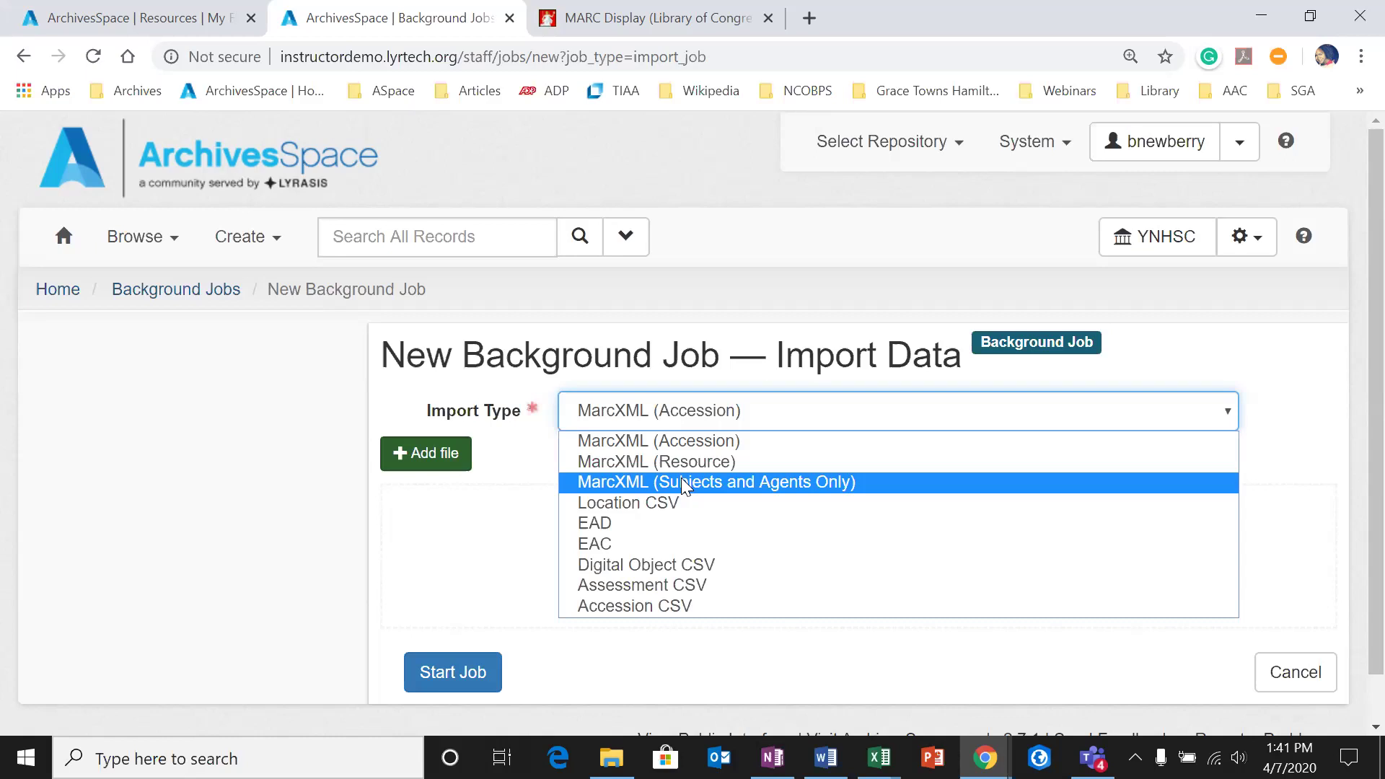
click(519, 464)
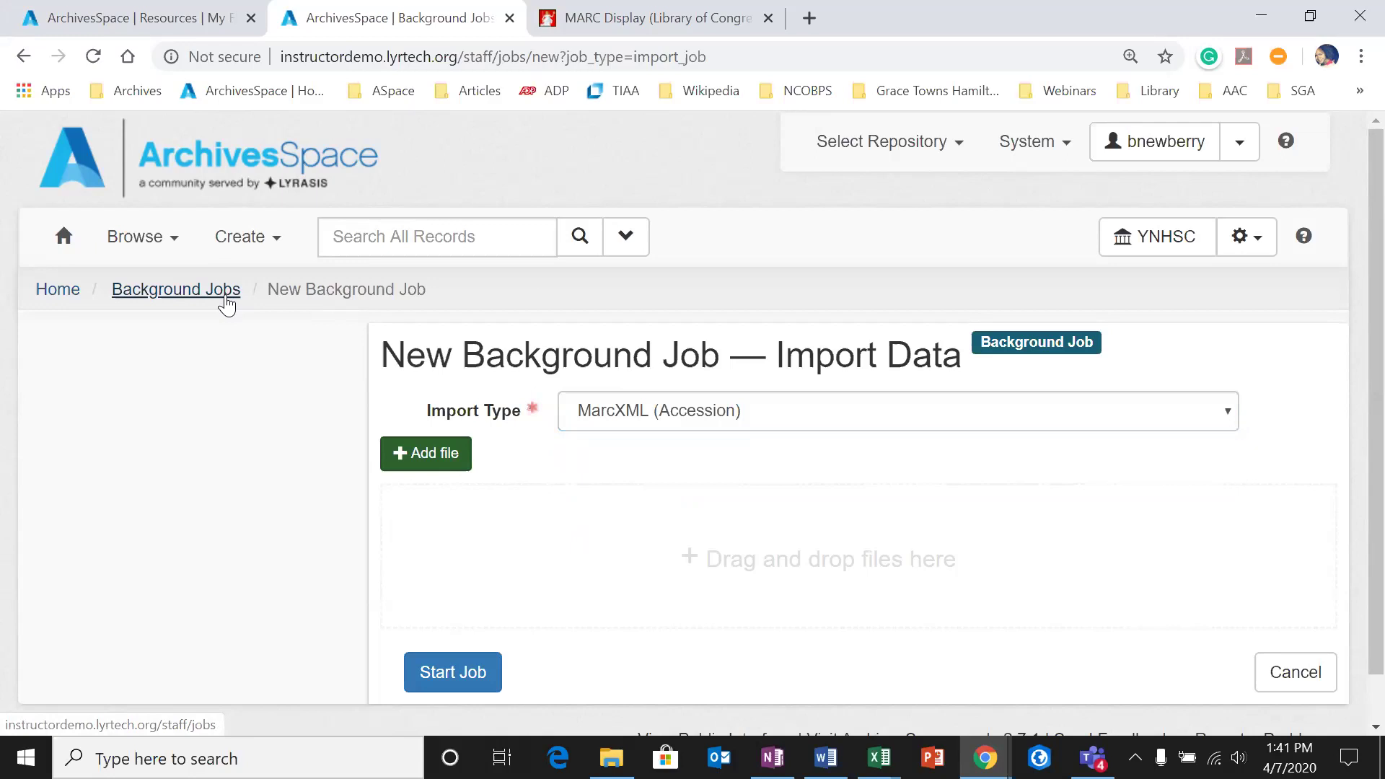
Step: Open the public interface and look through its list of subjects
scroll(921, 495, down, 1)
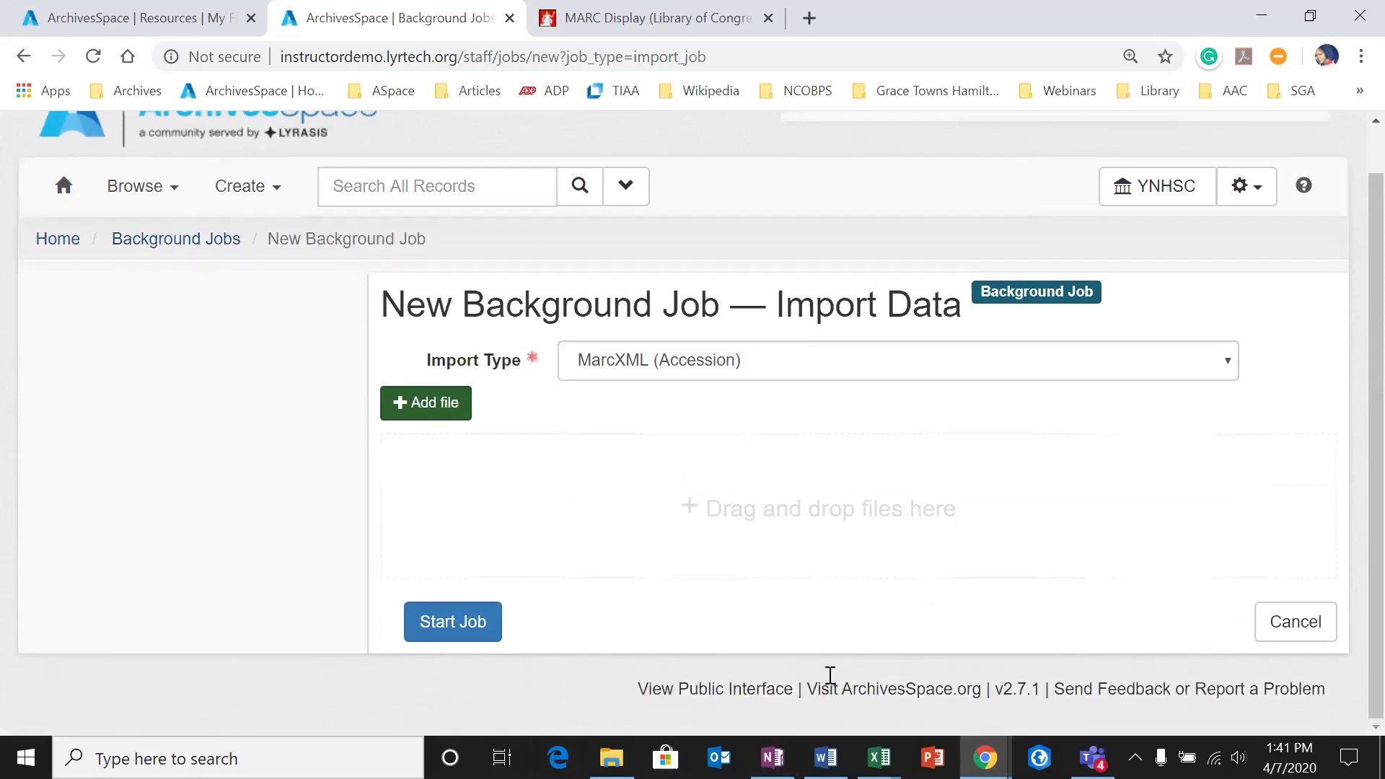
click(743, 689)
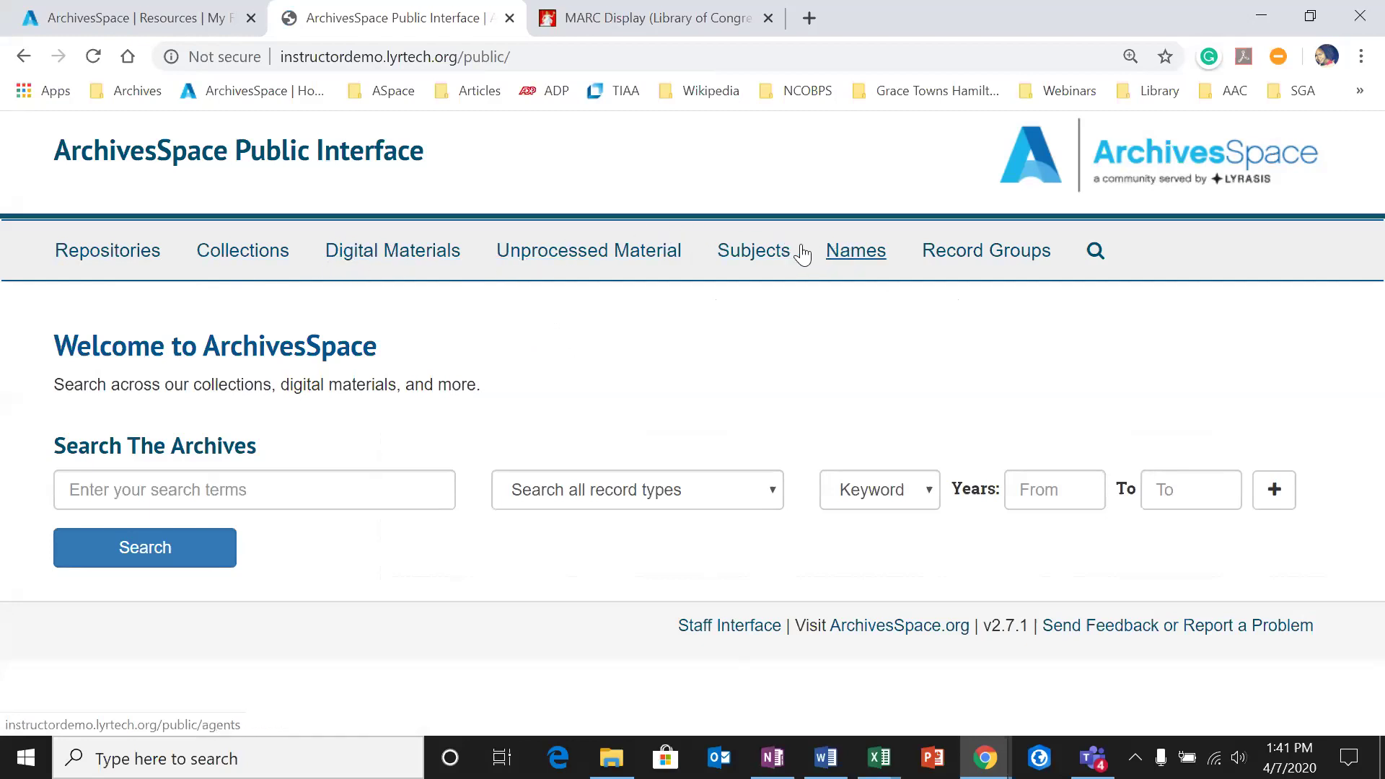
click(759, 252)
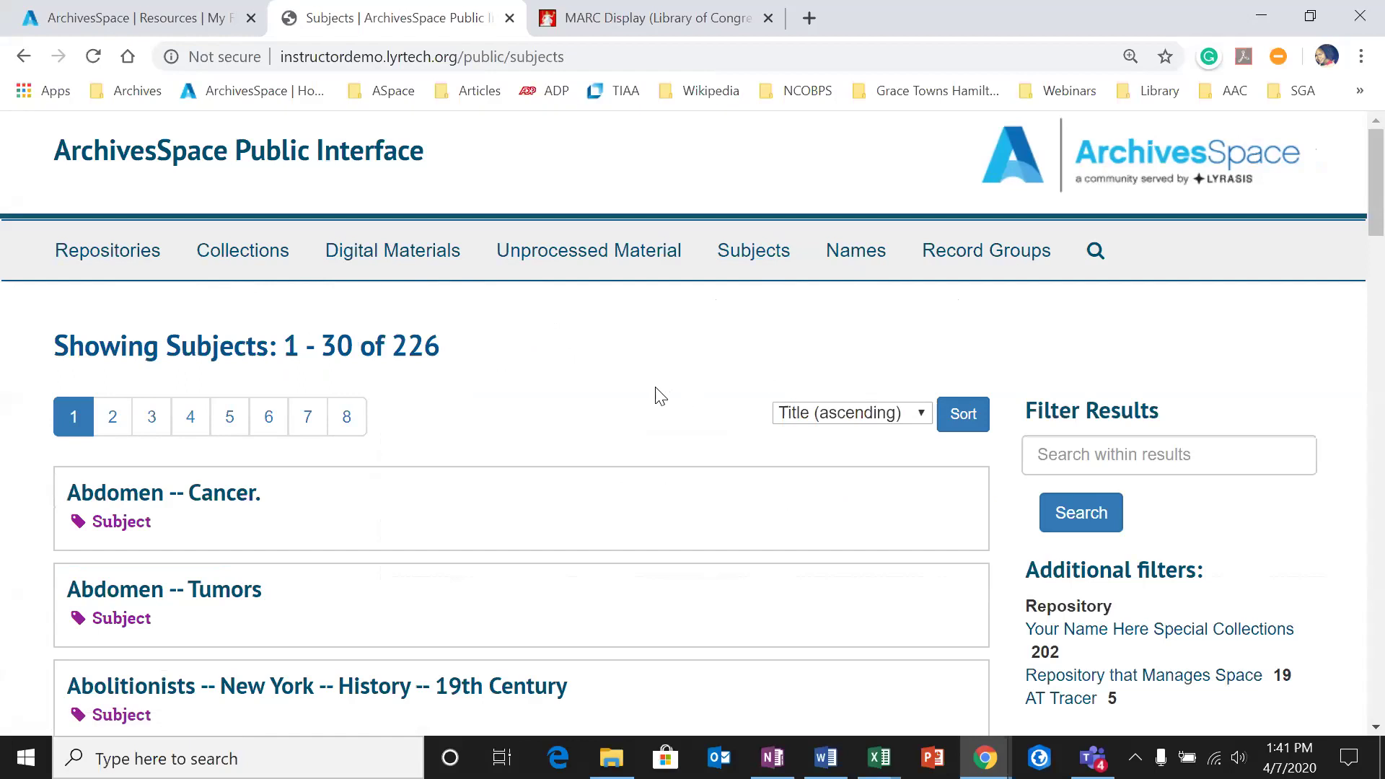
scroll(660, 397, down, 2)
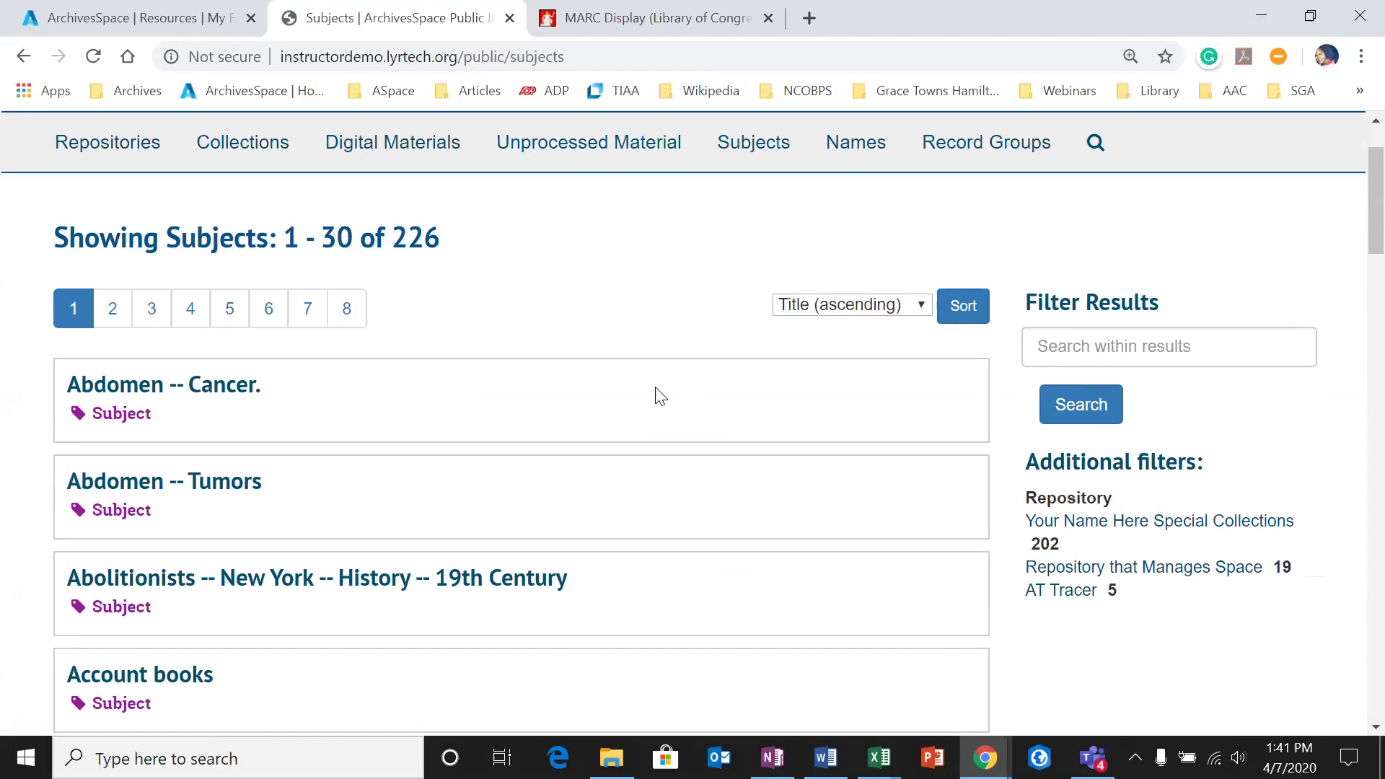
scroll(660, 397, down, 2)
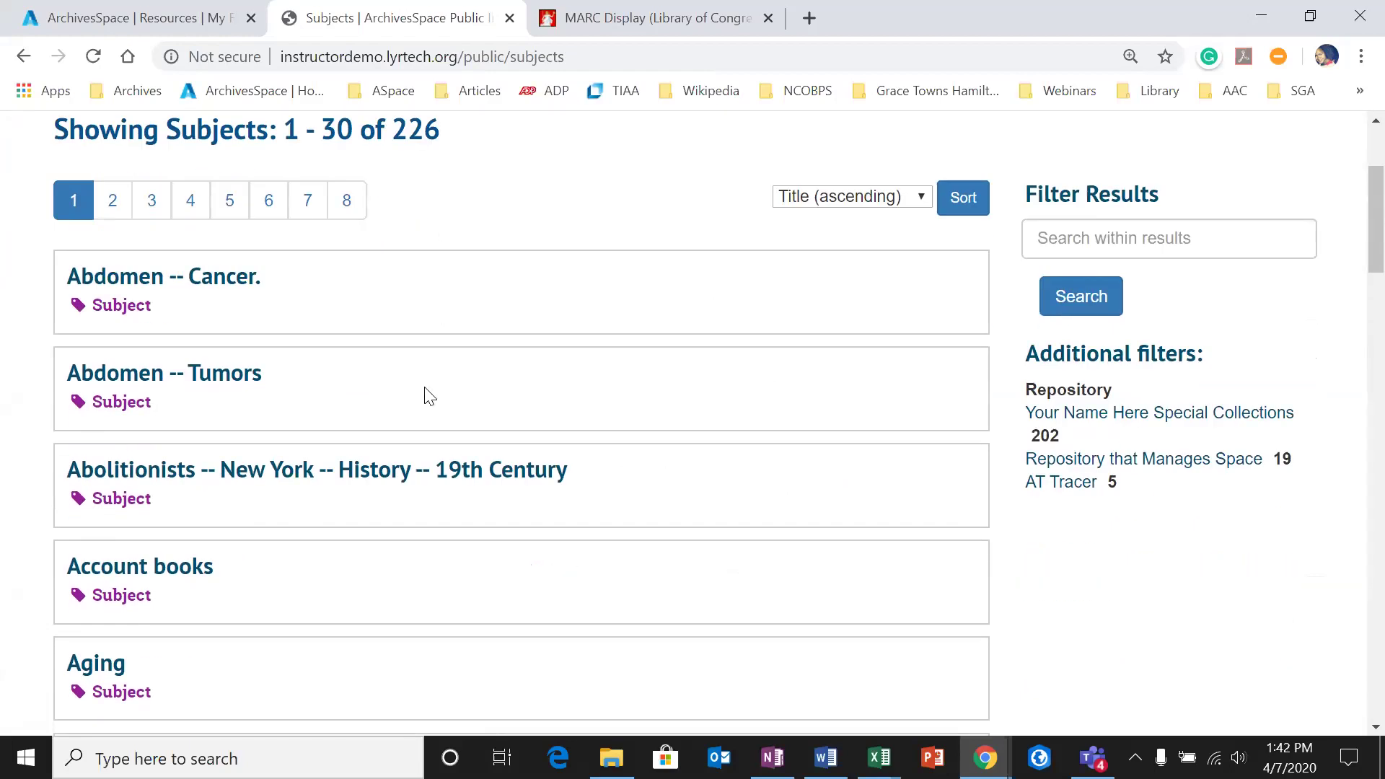
Step: Open the public page of the subject "Abdomen -- Cancer." and examine its source, term type and linked record
click(216, 282)
scroll(760, 318, down, 2)
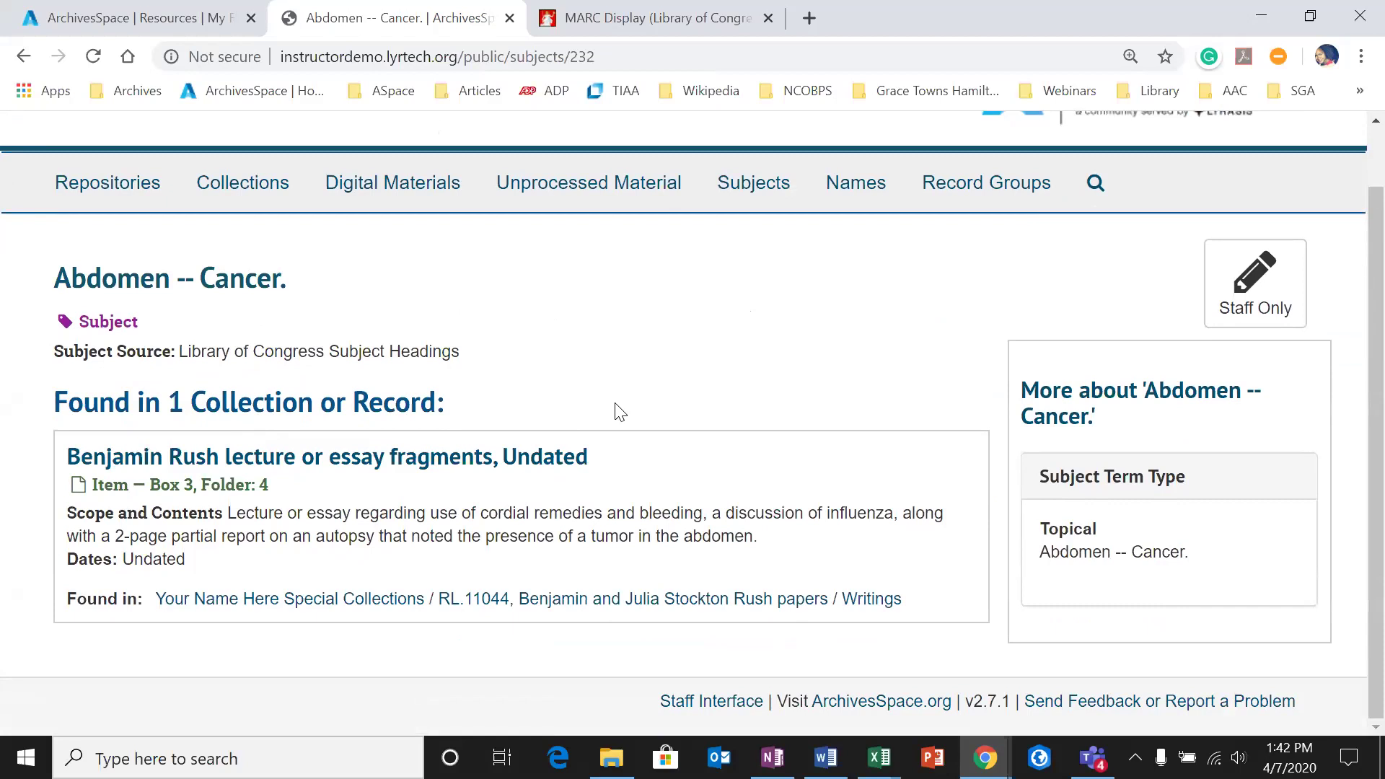
scroll(613, 397, up, 1)
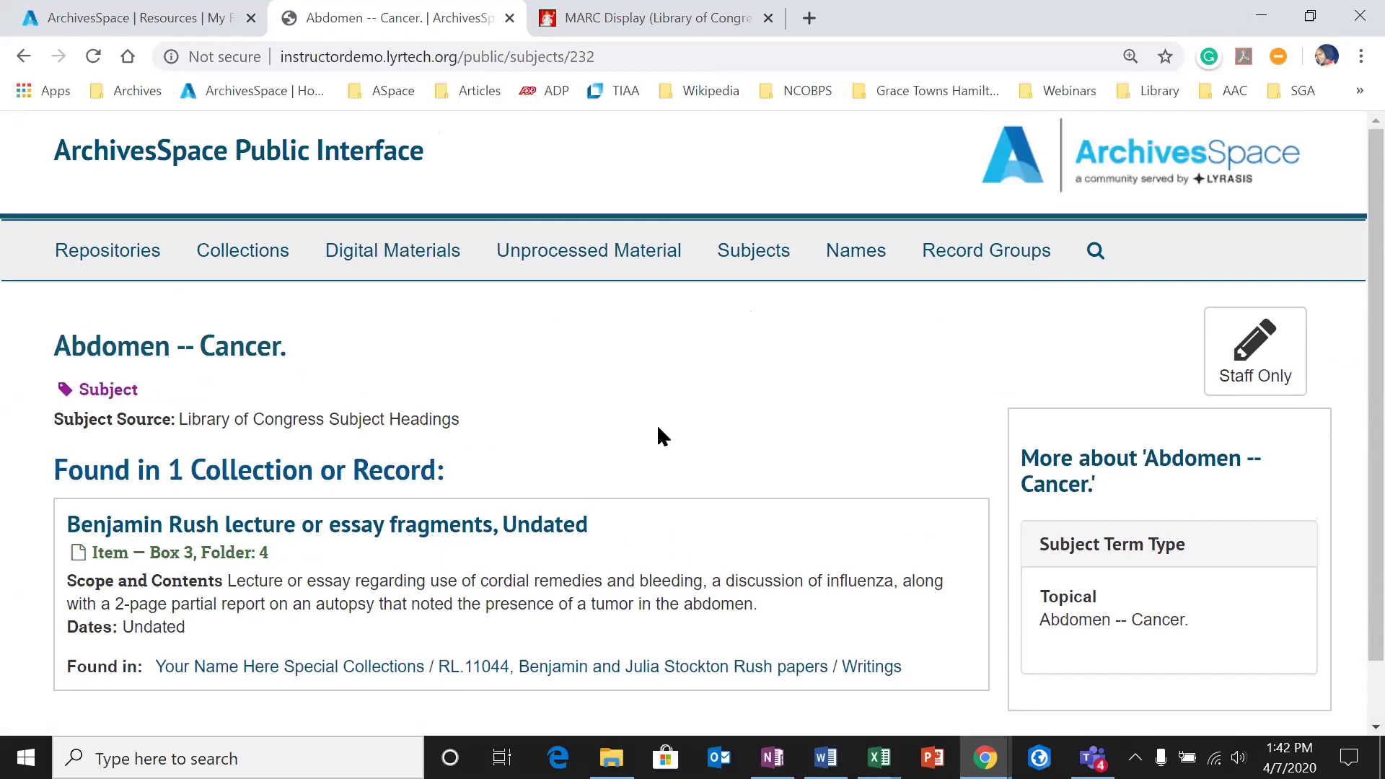
scroll(566, 480, down, 1)
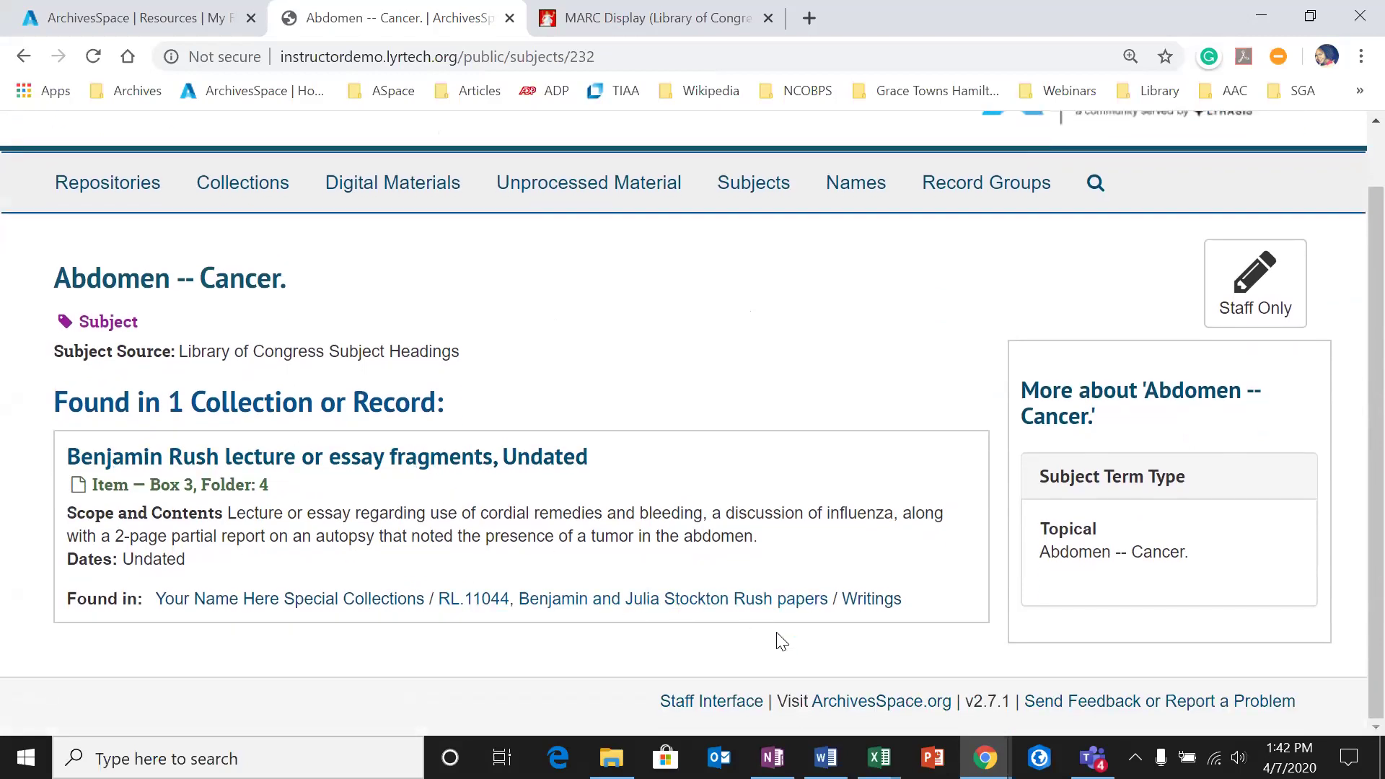
Step: Return to the staff interface and close the My Favorite Finding Aid edit page, discarding its unsaved changes
click(681, 701)
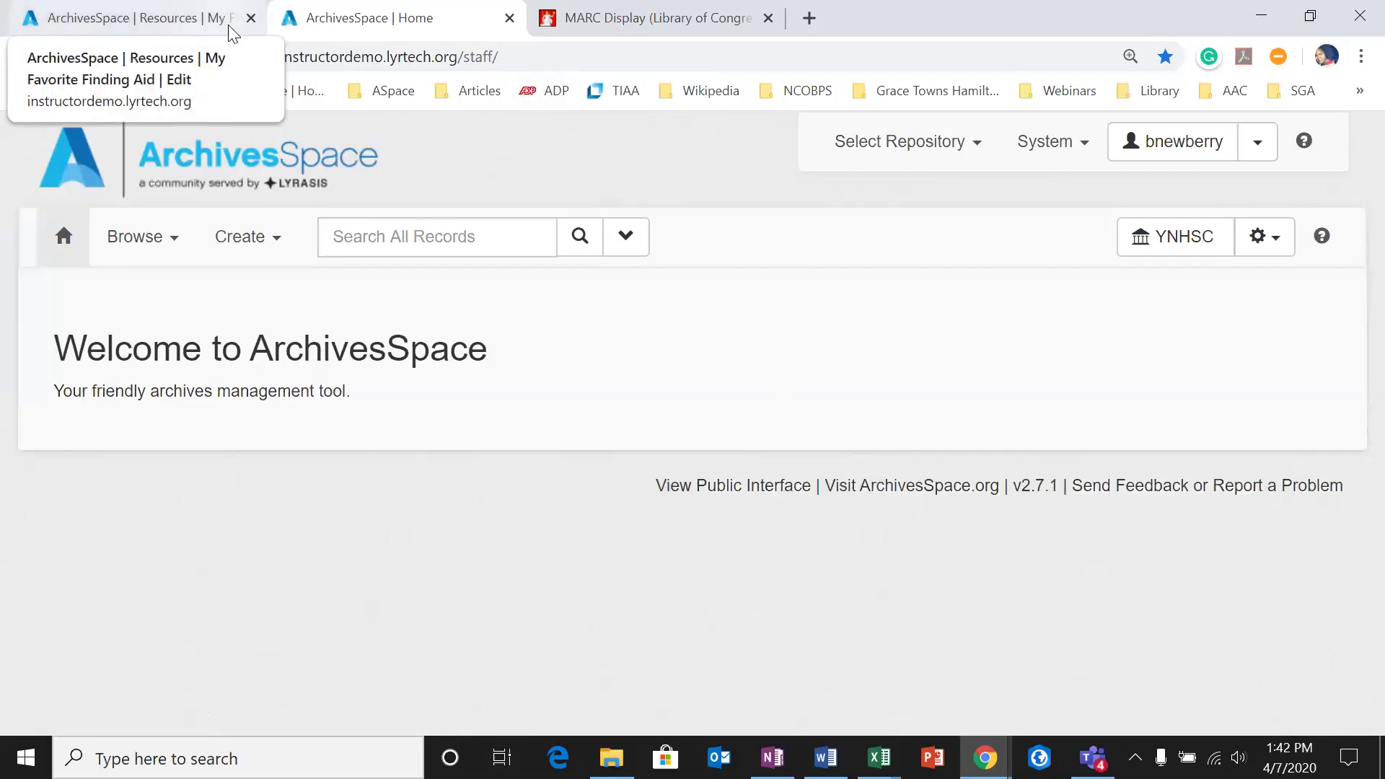
click(250, 20)
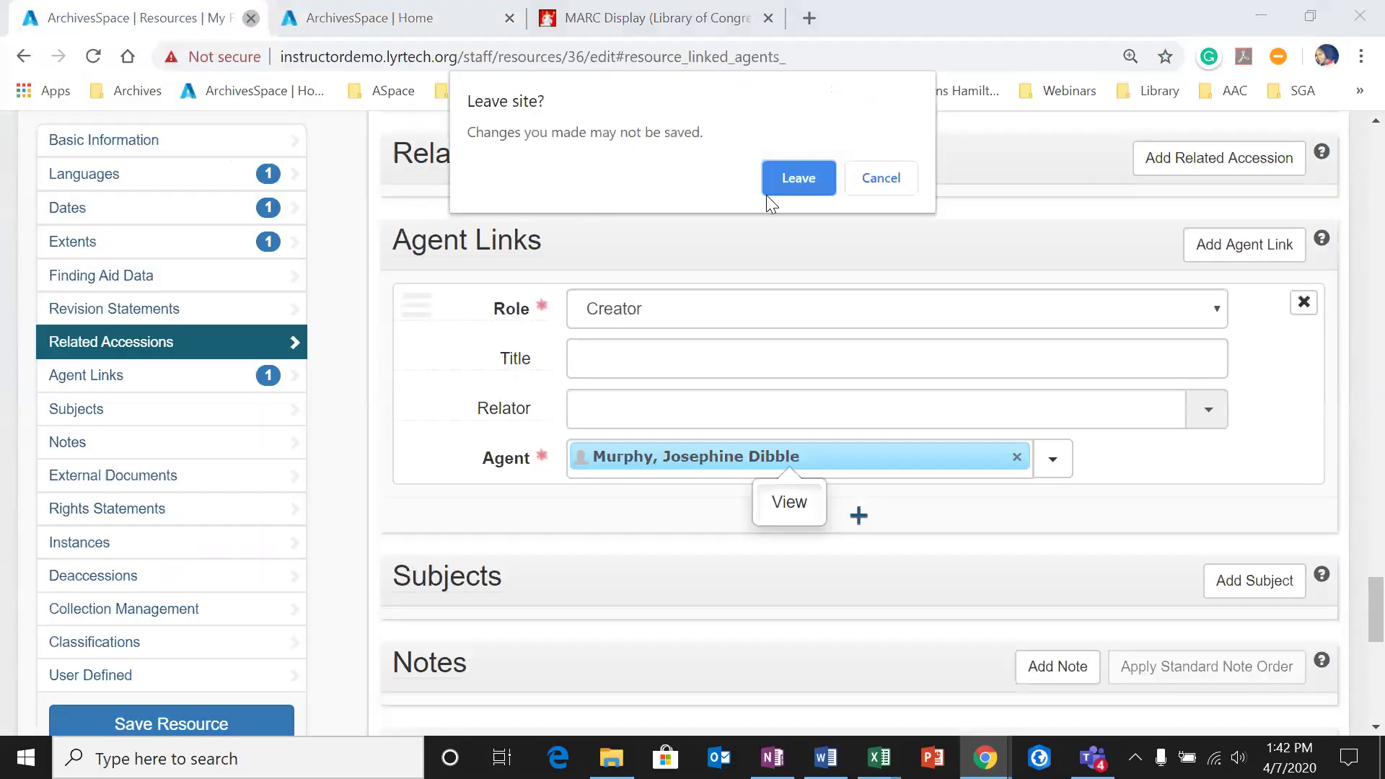
click(783, 178)
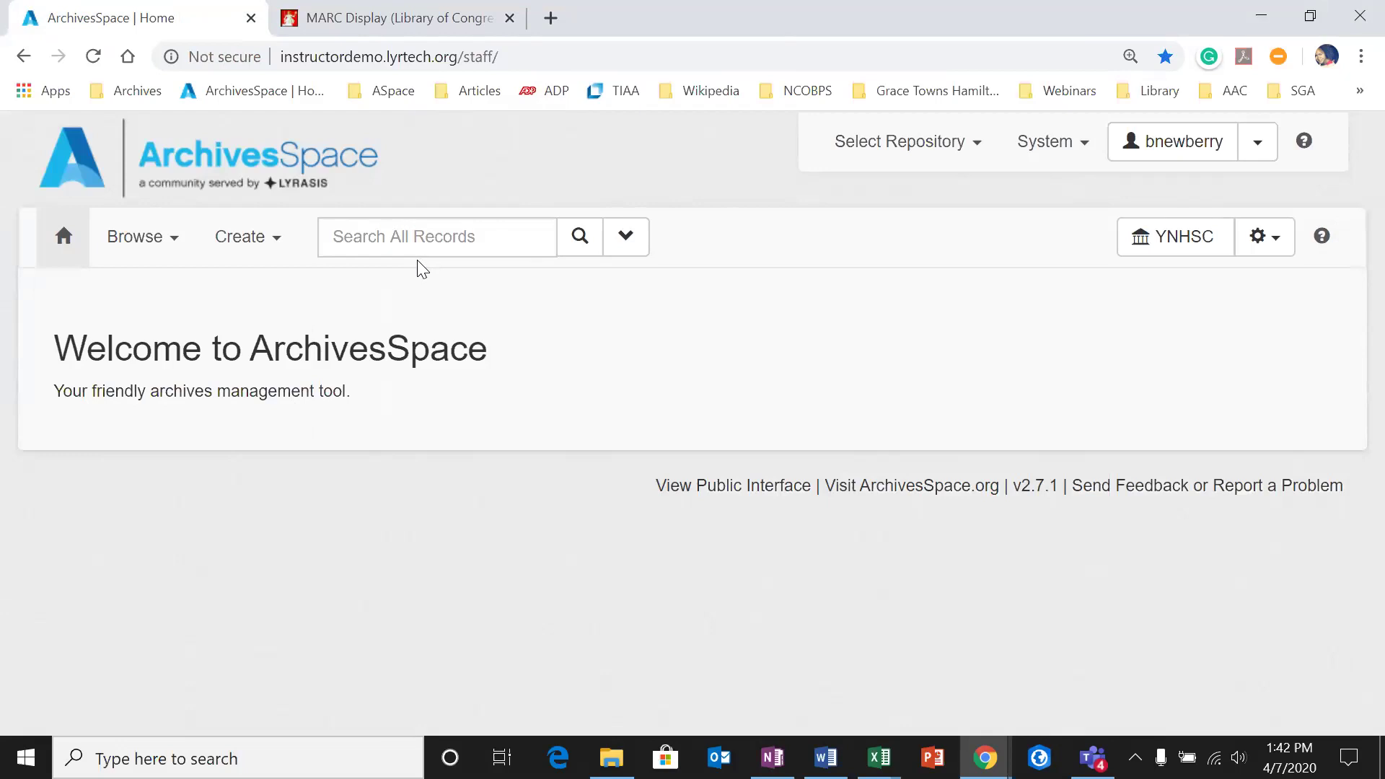
Step: Browse the staff list of subjects and open "Abolitionists -- New York -- History -- 19th Century" for viewing
click(232, 245)
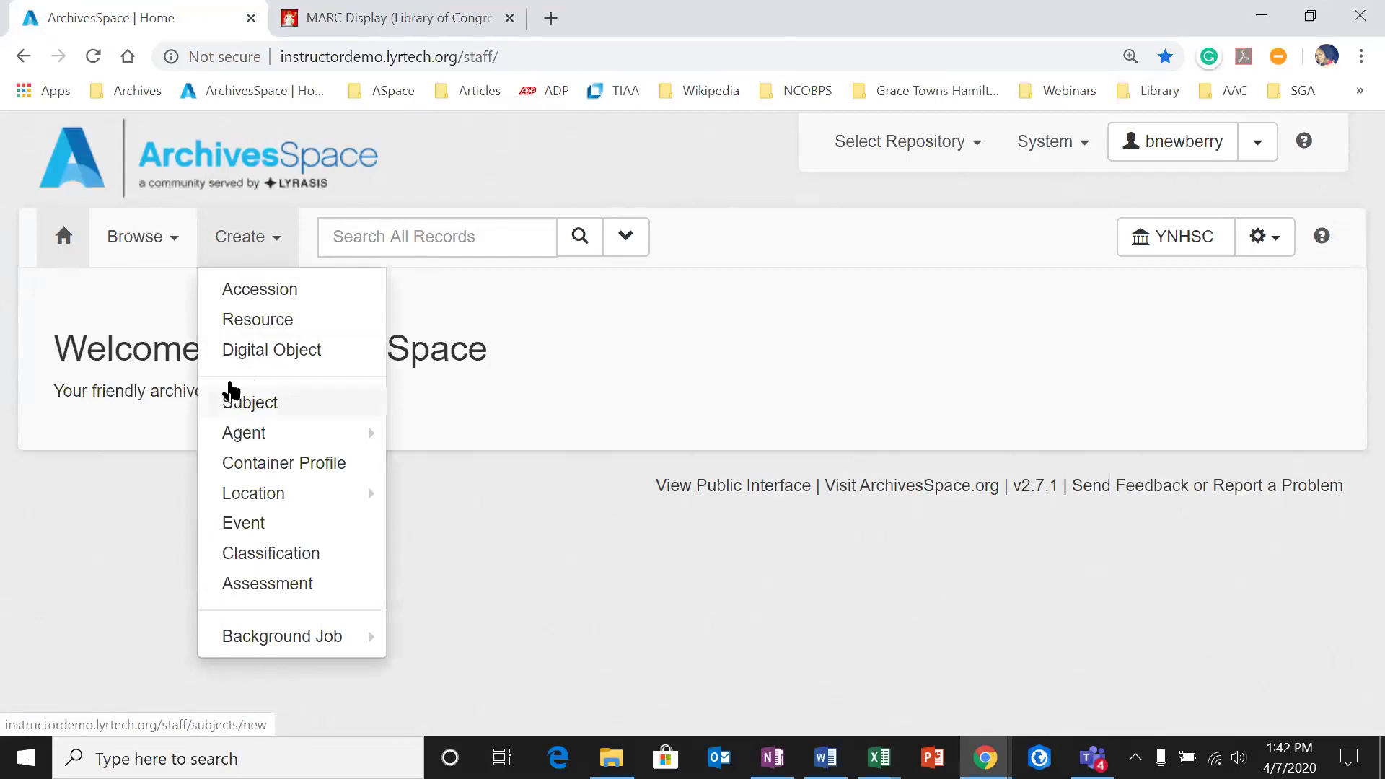
click(157, 241)
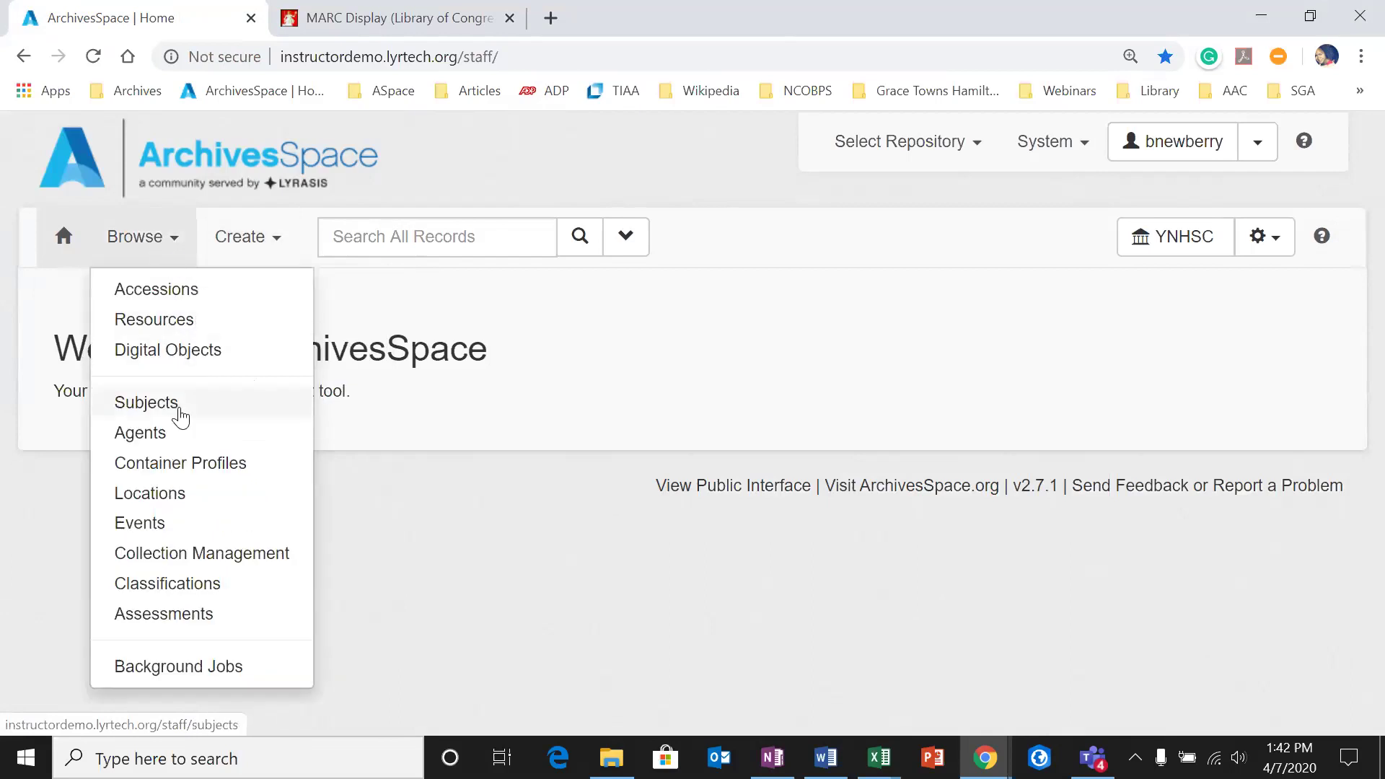
click(147, 403)
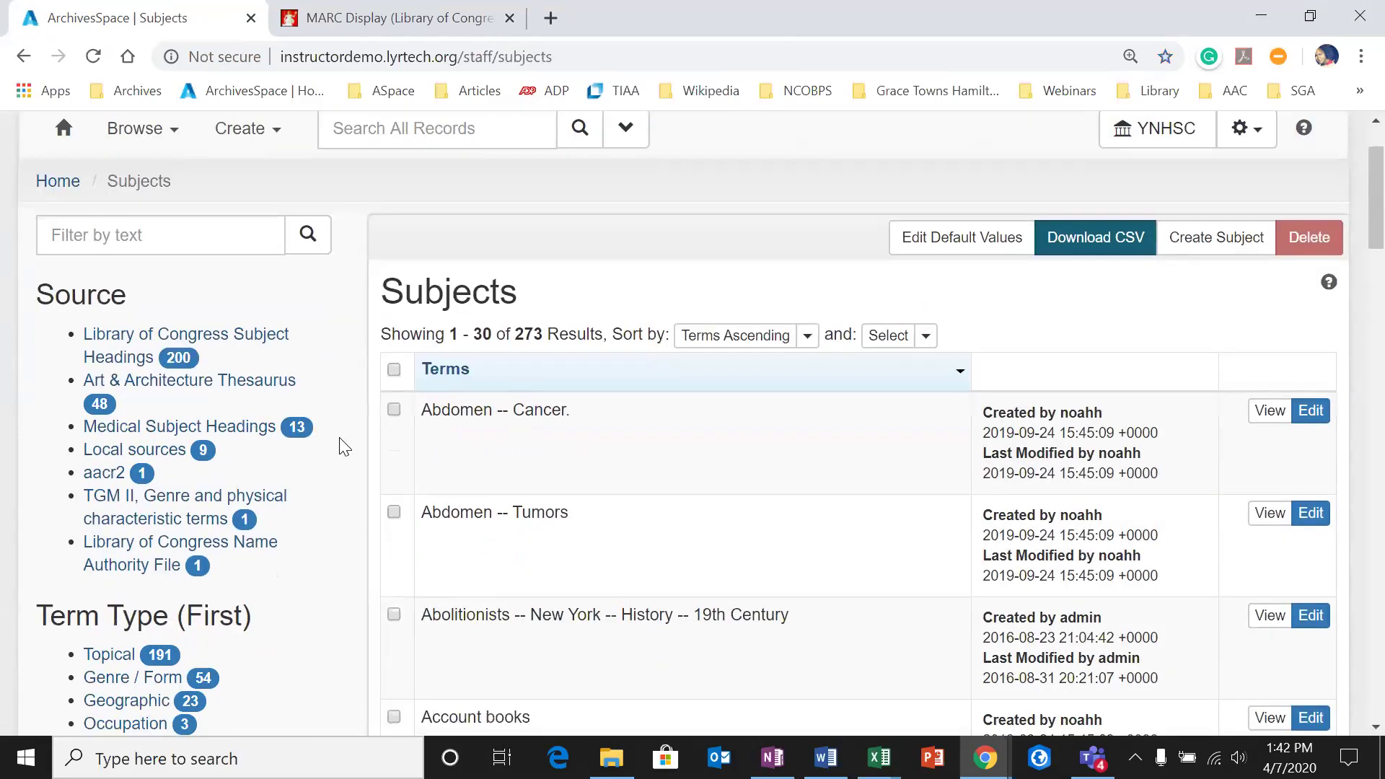
scroll(344, 447, down, 1)
scroll(347, 442, down, 3)
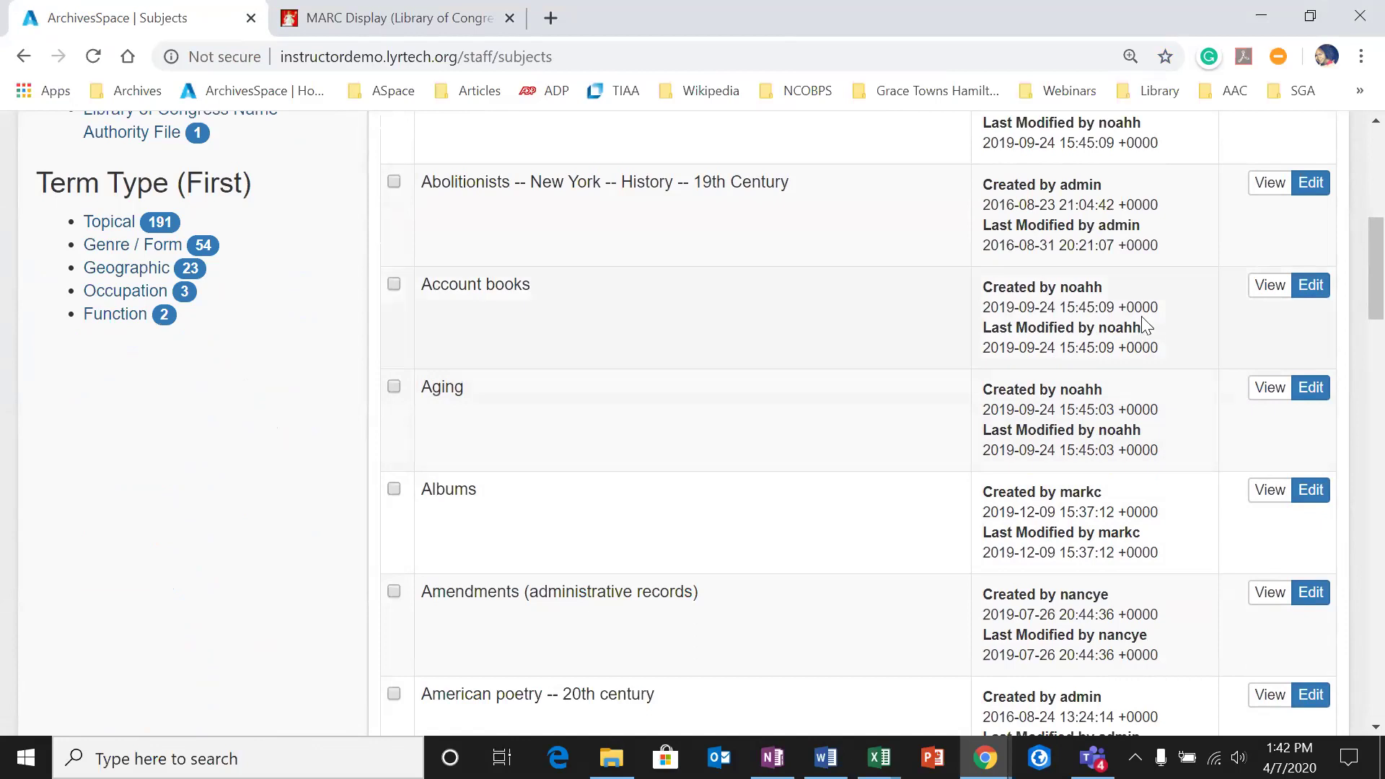
scroll(1053, 339, up, 2)
click(1262, 402)
Step: Examine the Abolitionists subject's source, its terms and subdivisions with their types, and its linked records
scroll(687, 465, down, 1)
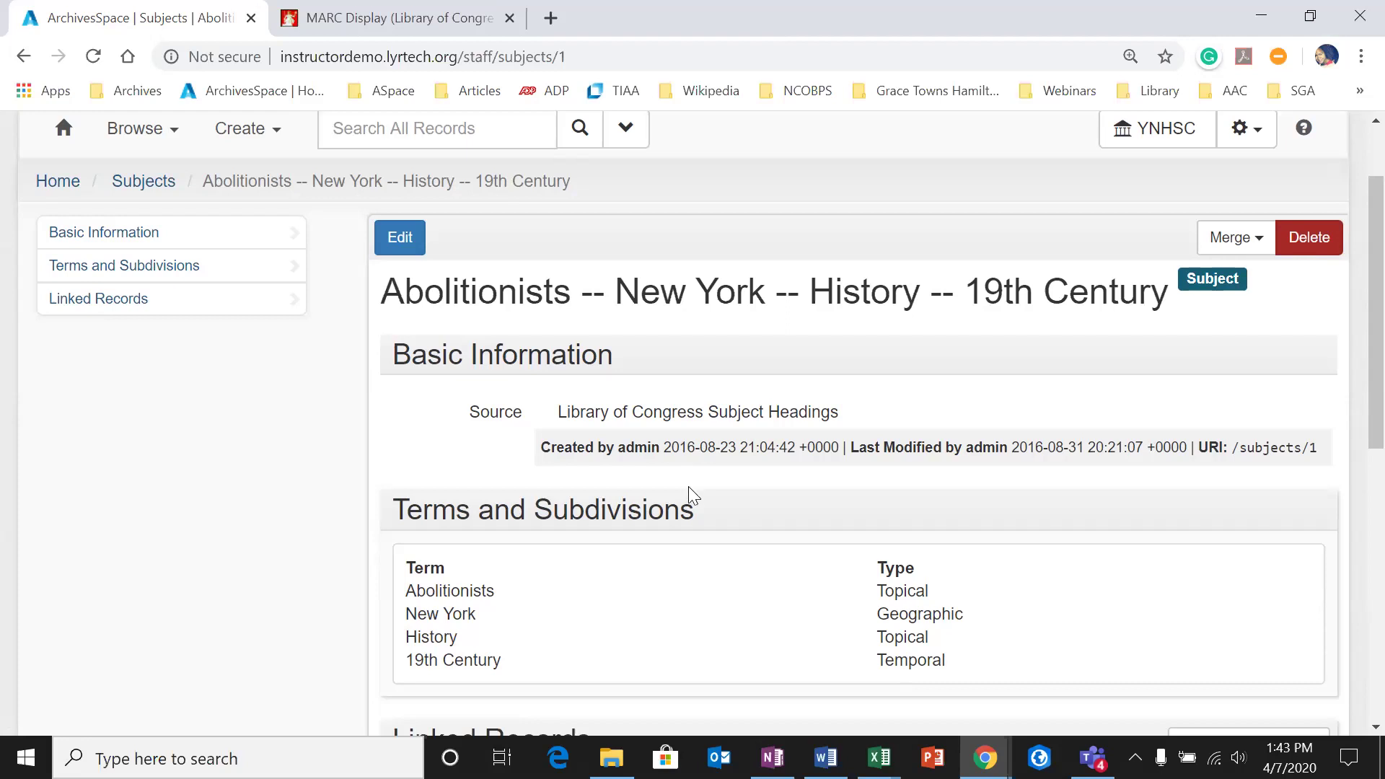
scroll(690, 513, down, 1)
scroll(695, 548, up, 1)
scroll(693, 562, down, 1)
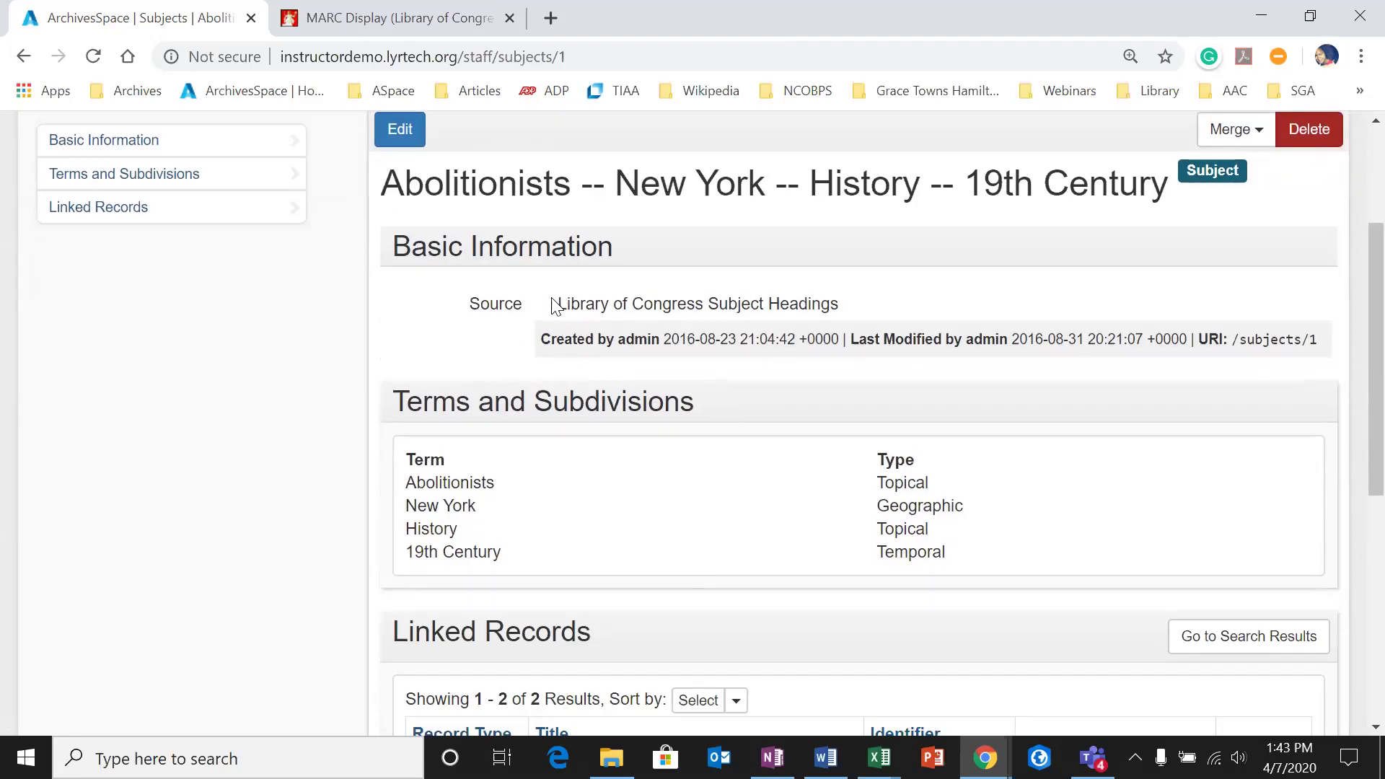
mouse_move(512, 309)
scroll(531, 523, down, 3)
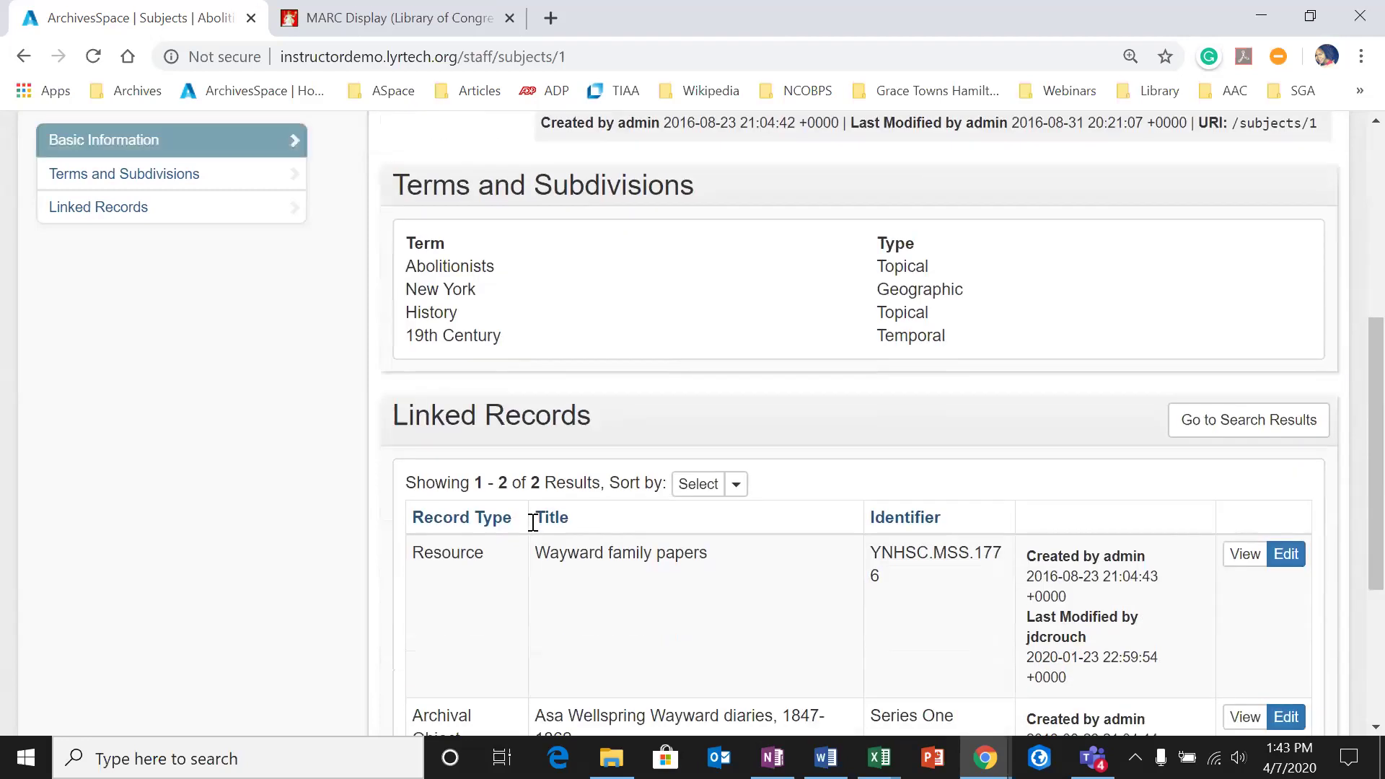
scroll(627, 556, down, 1)
scroll(629, 547, down, 1)
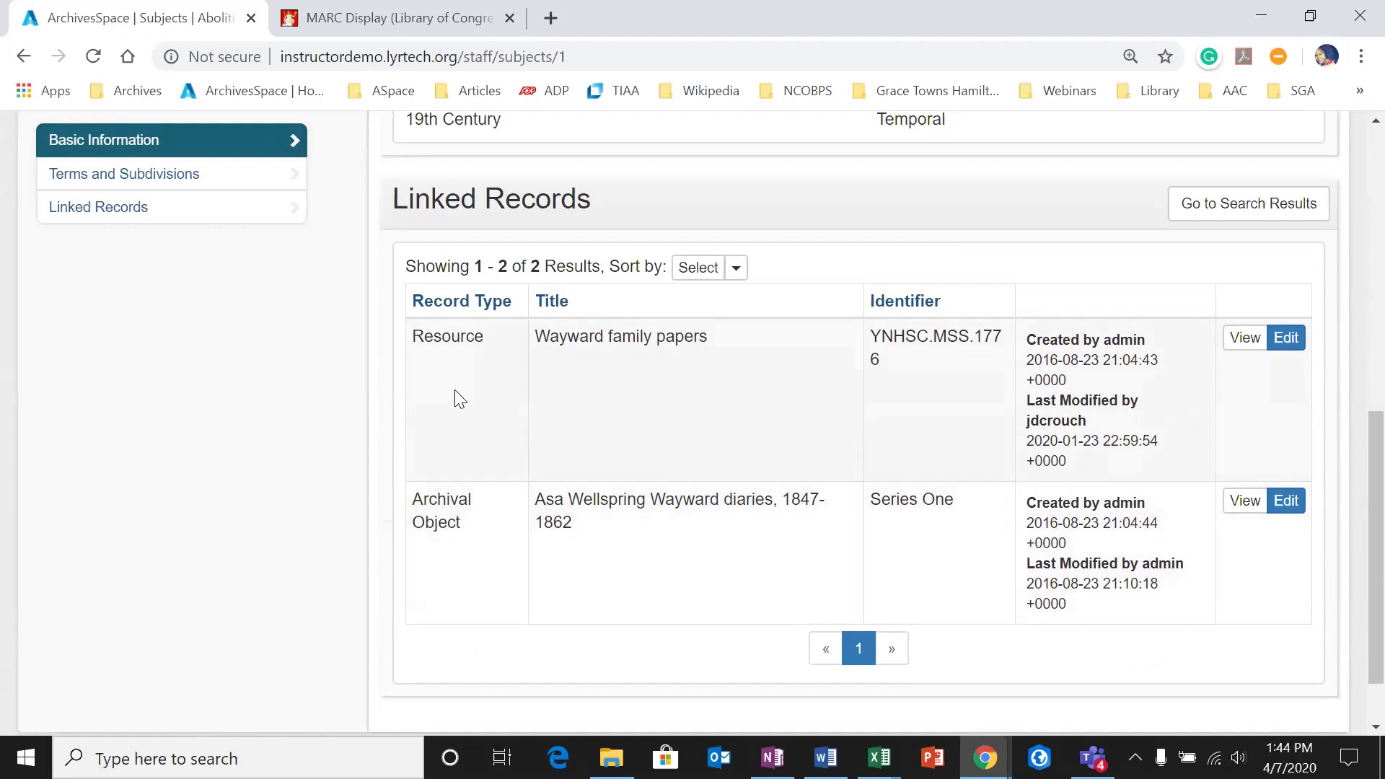
scroll(460, 399, up, 9)
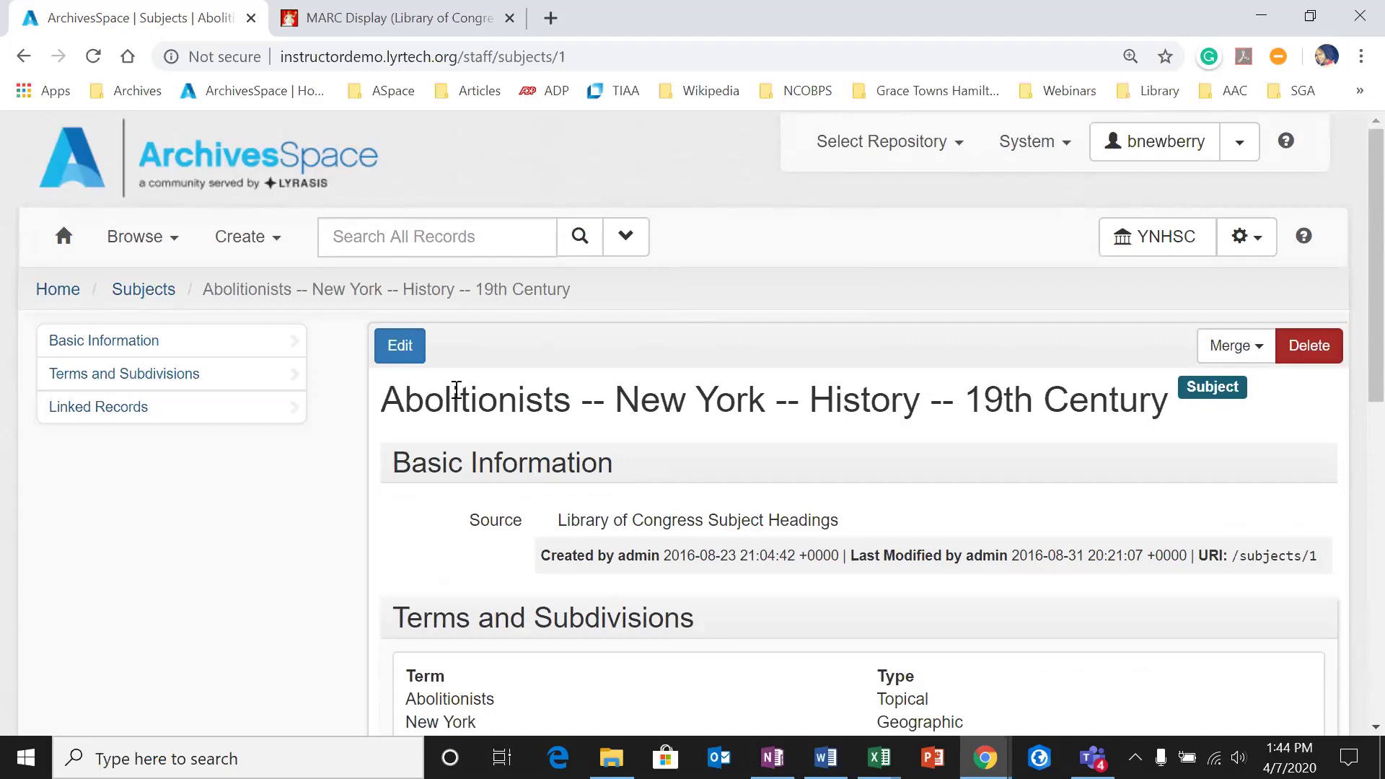
scroll(525, 372, down, 9)
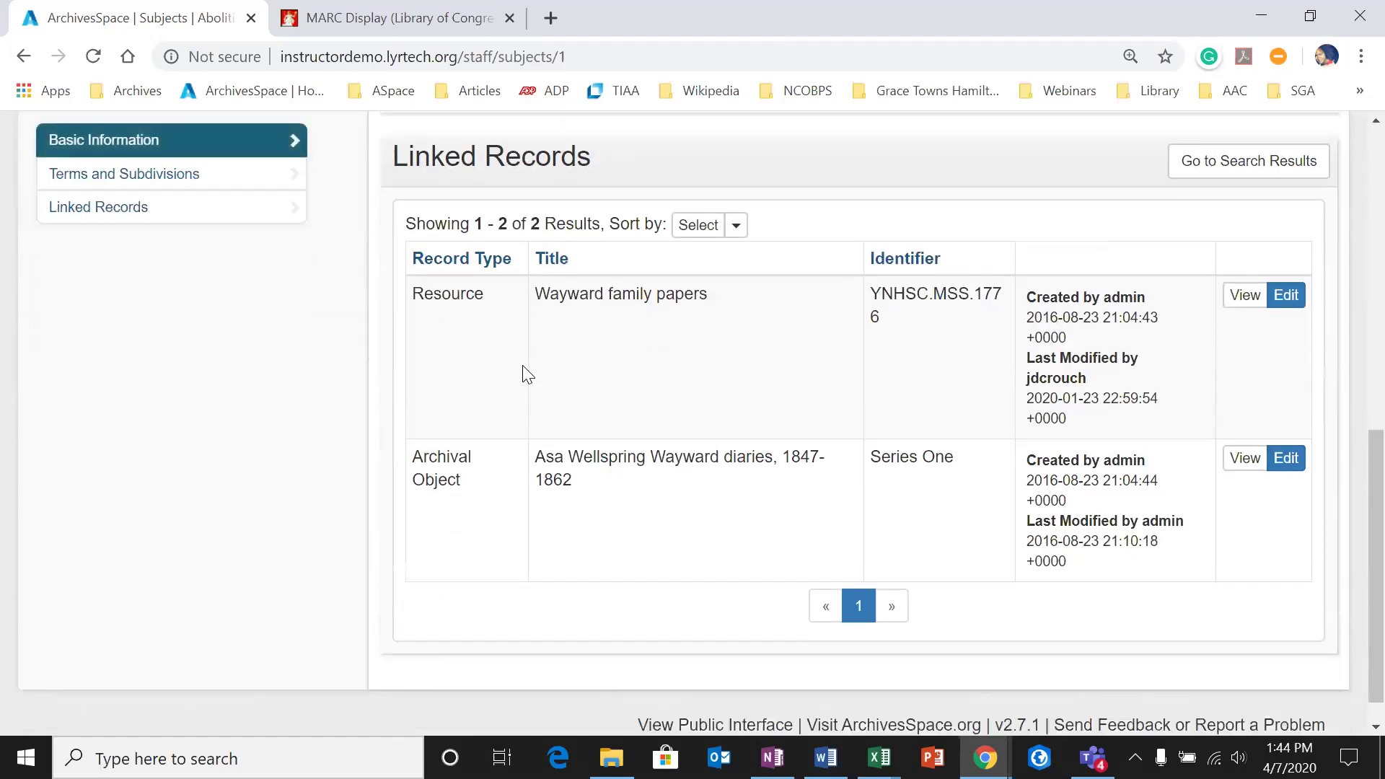
Step: Start creating a new subject record from the staff interface
scroll(510, 386, up, 9)
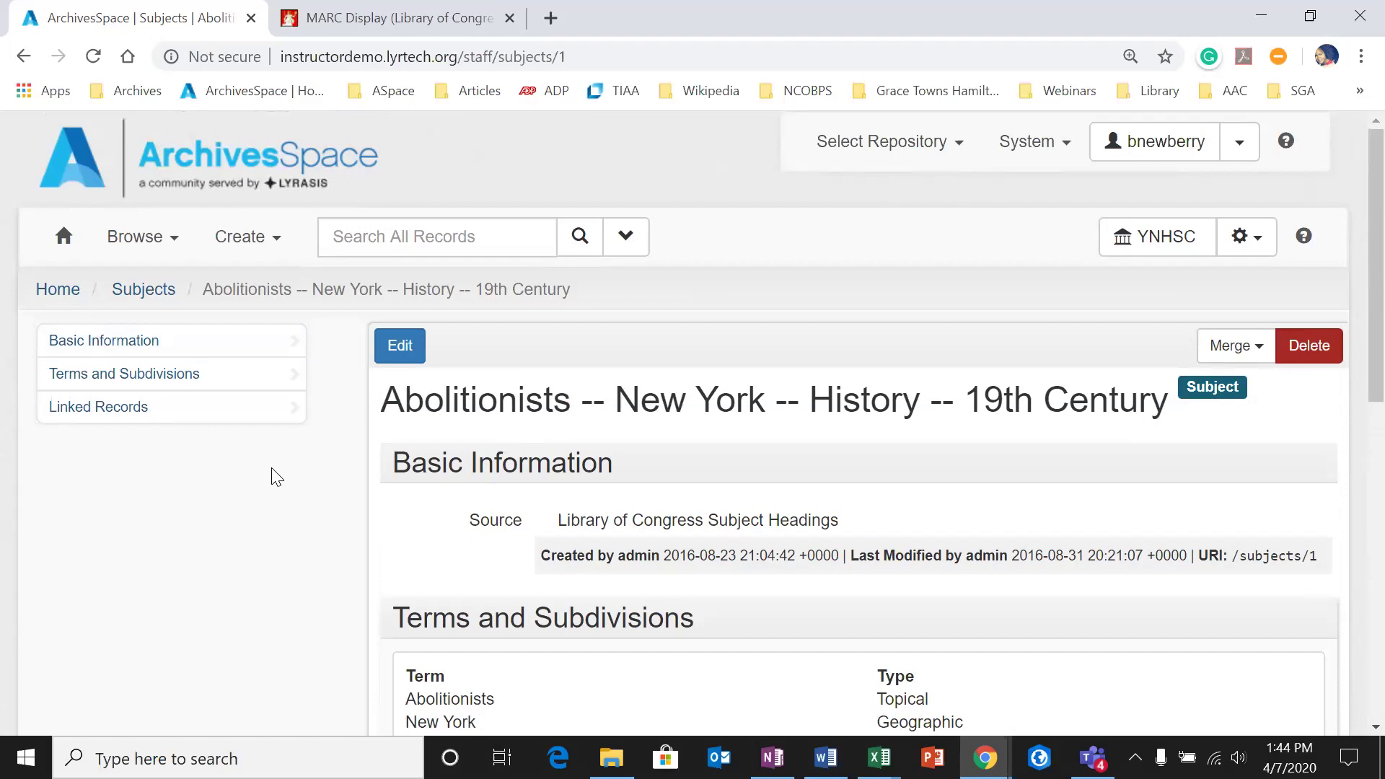
click(271, 245)
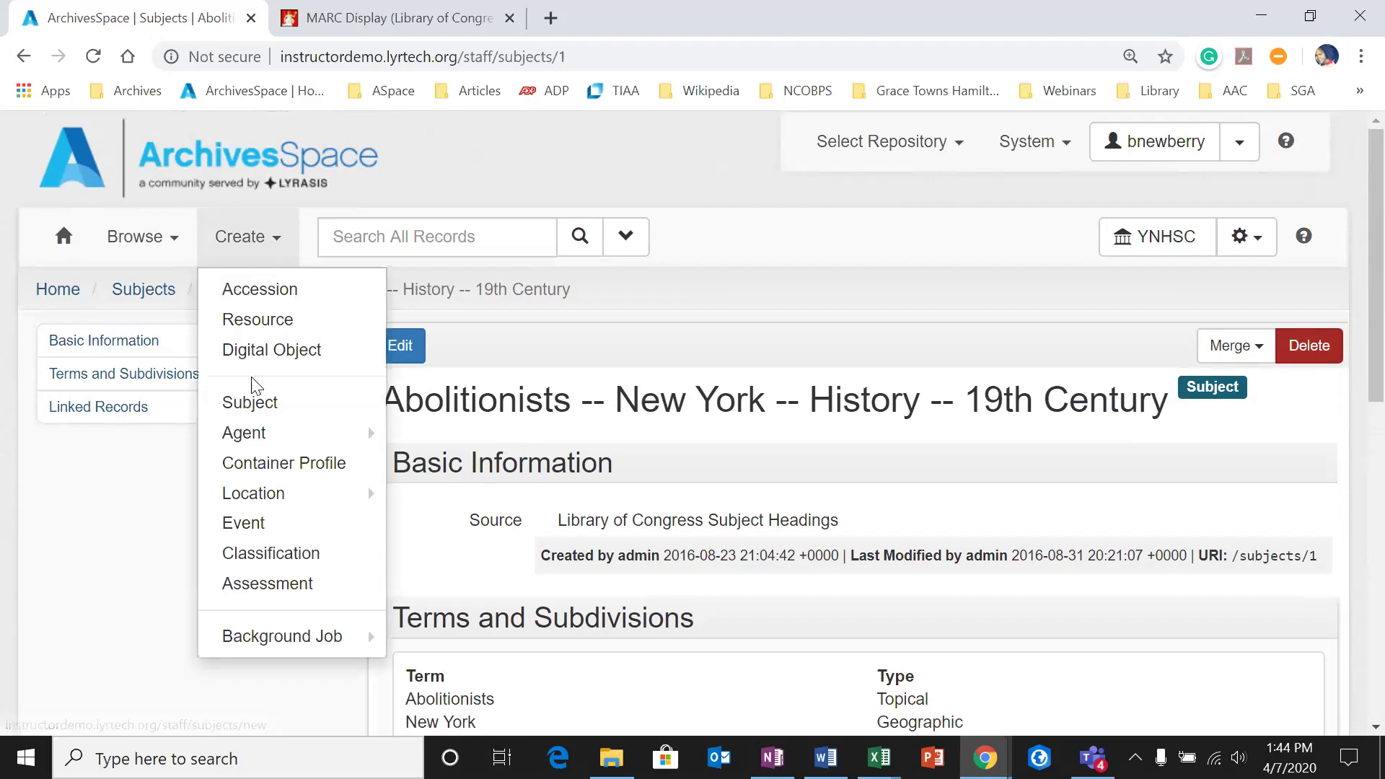
click(249, 402)
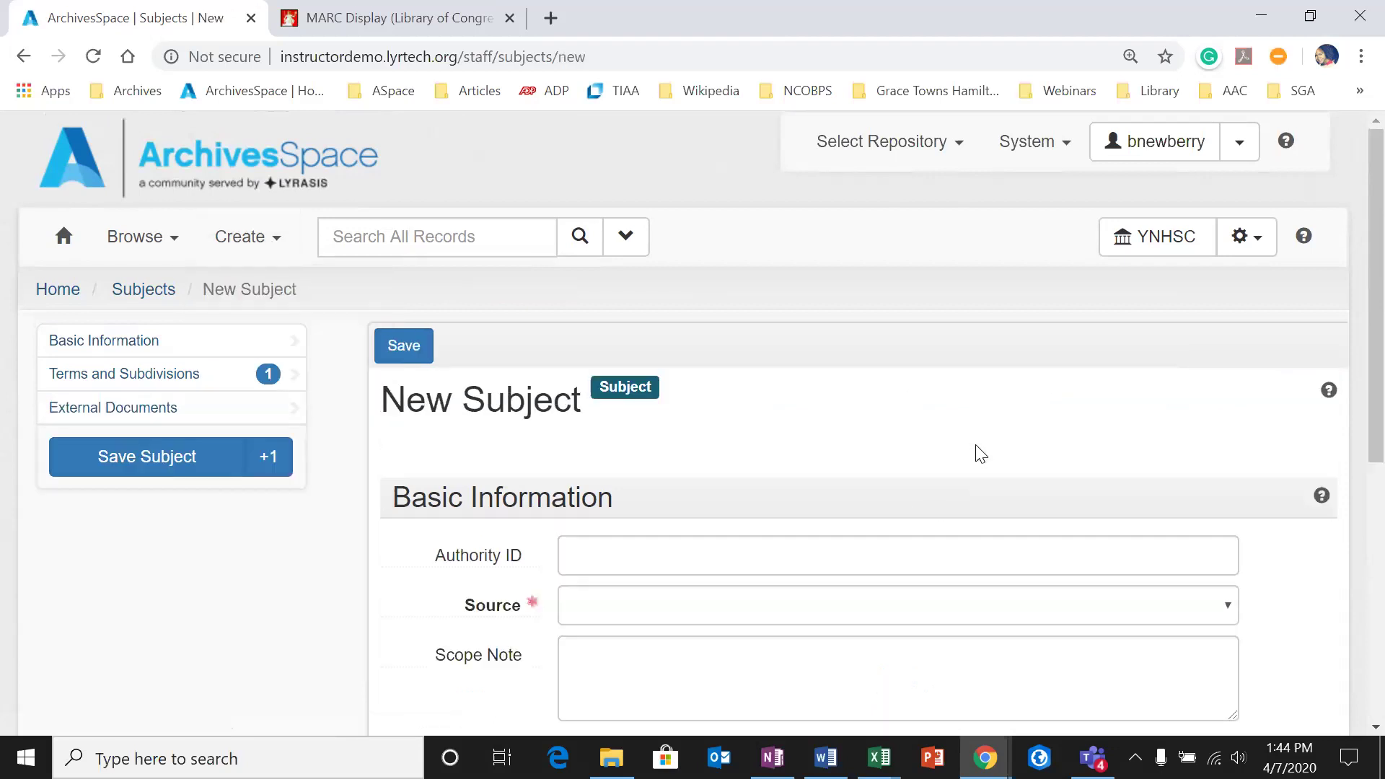
Step: Examine the new subject form's basic information fields, its terms and subdivisions section, and the available term types
scroll(966, 455, down, 1)
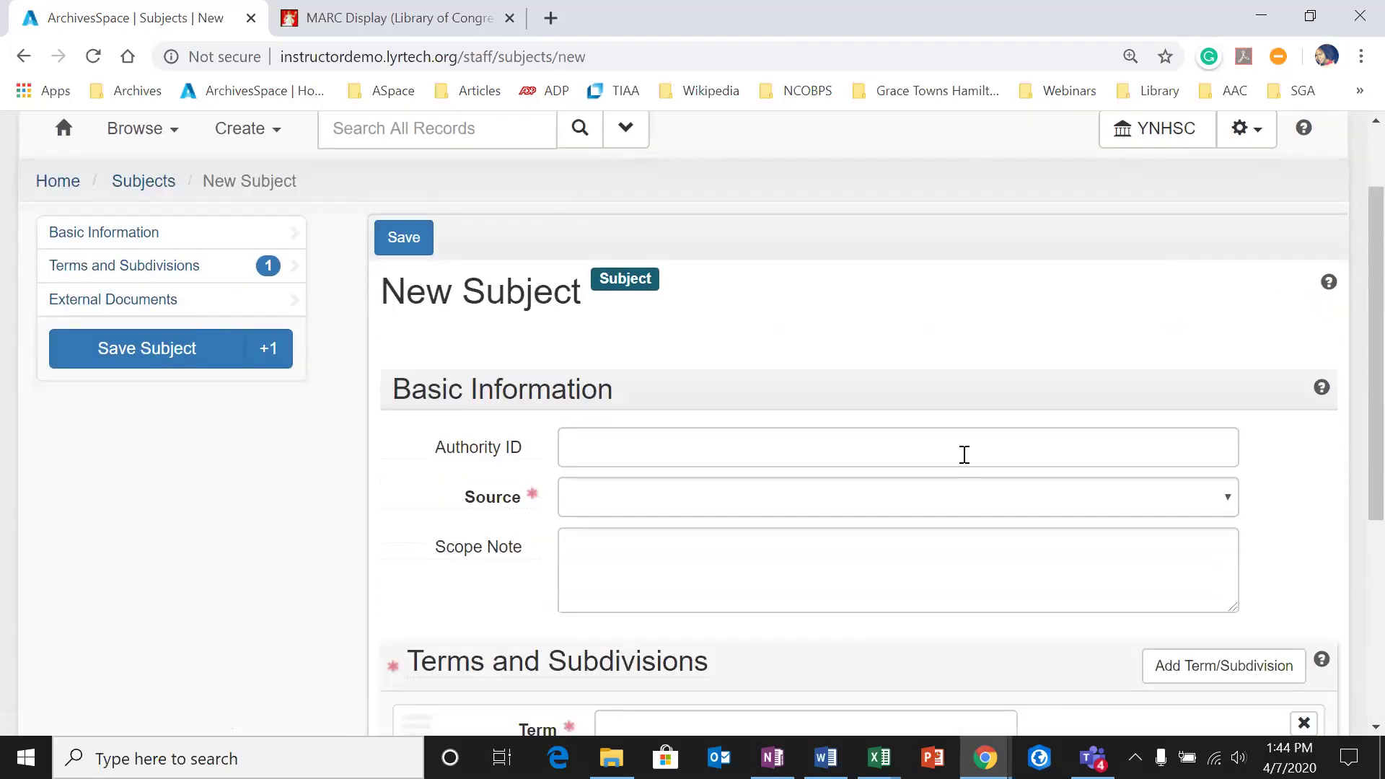
scroll(965, 455, down, 3)
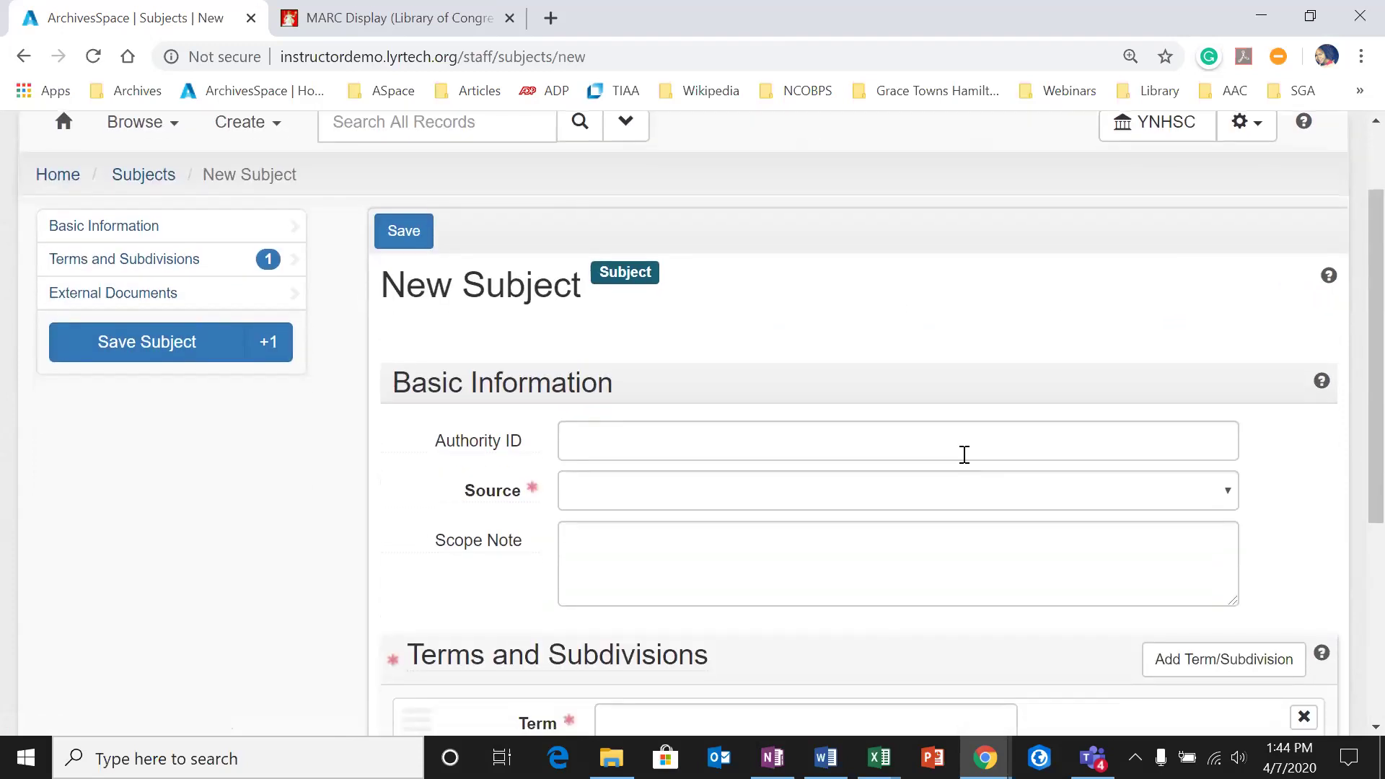
scroll(967, 459, up, 1)
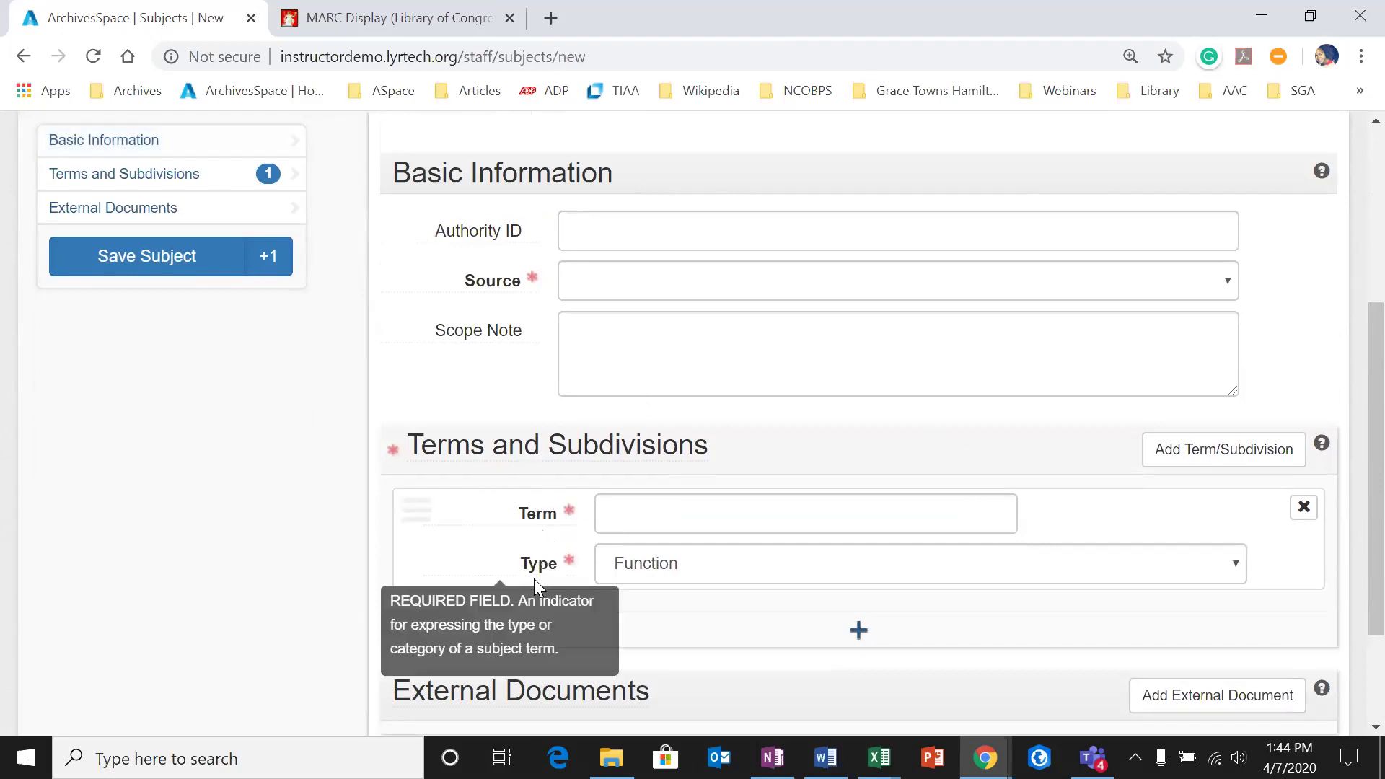
mouse_move(545, 570)
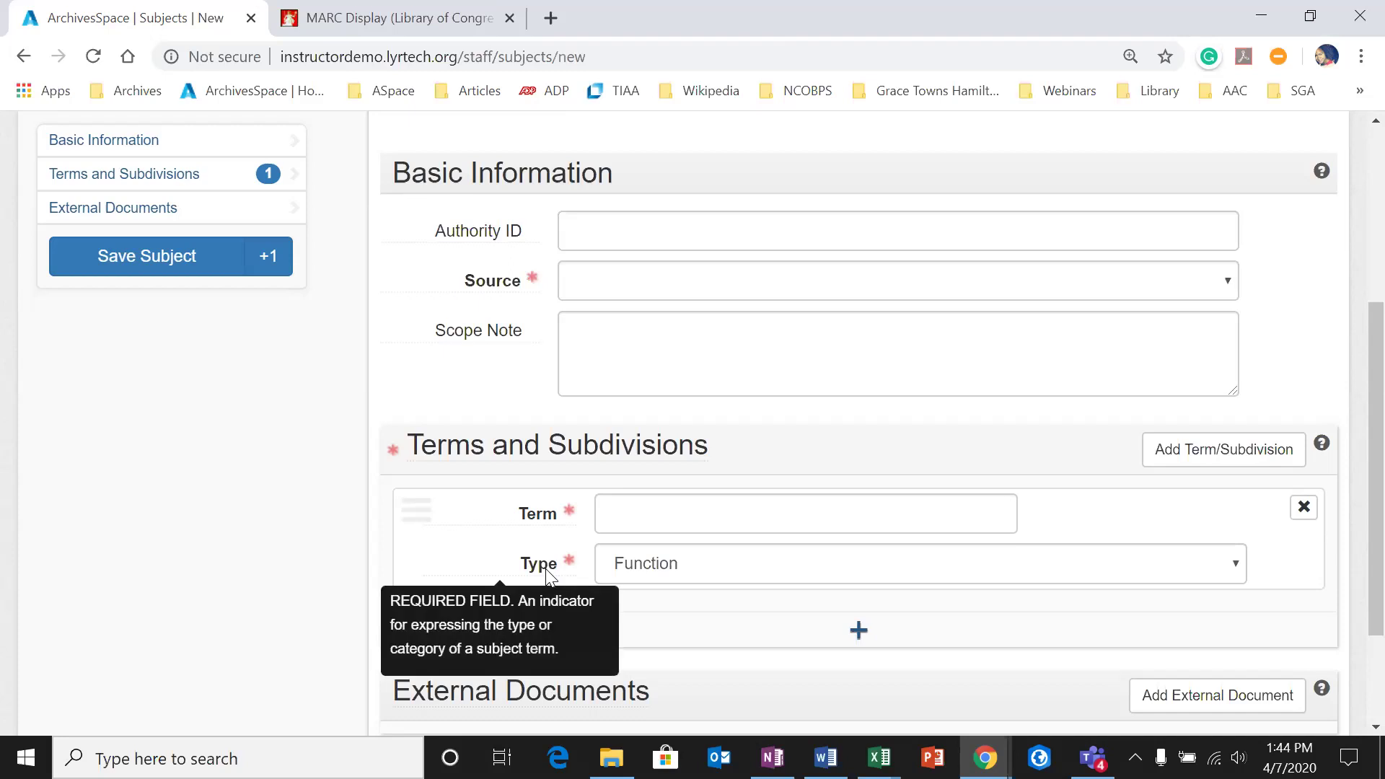
click(634, 564)
scroll(635, 562, down, 1)
click(687, 456)
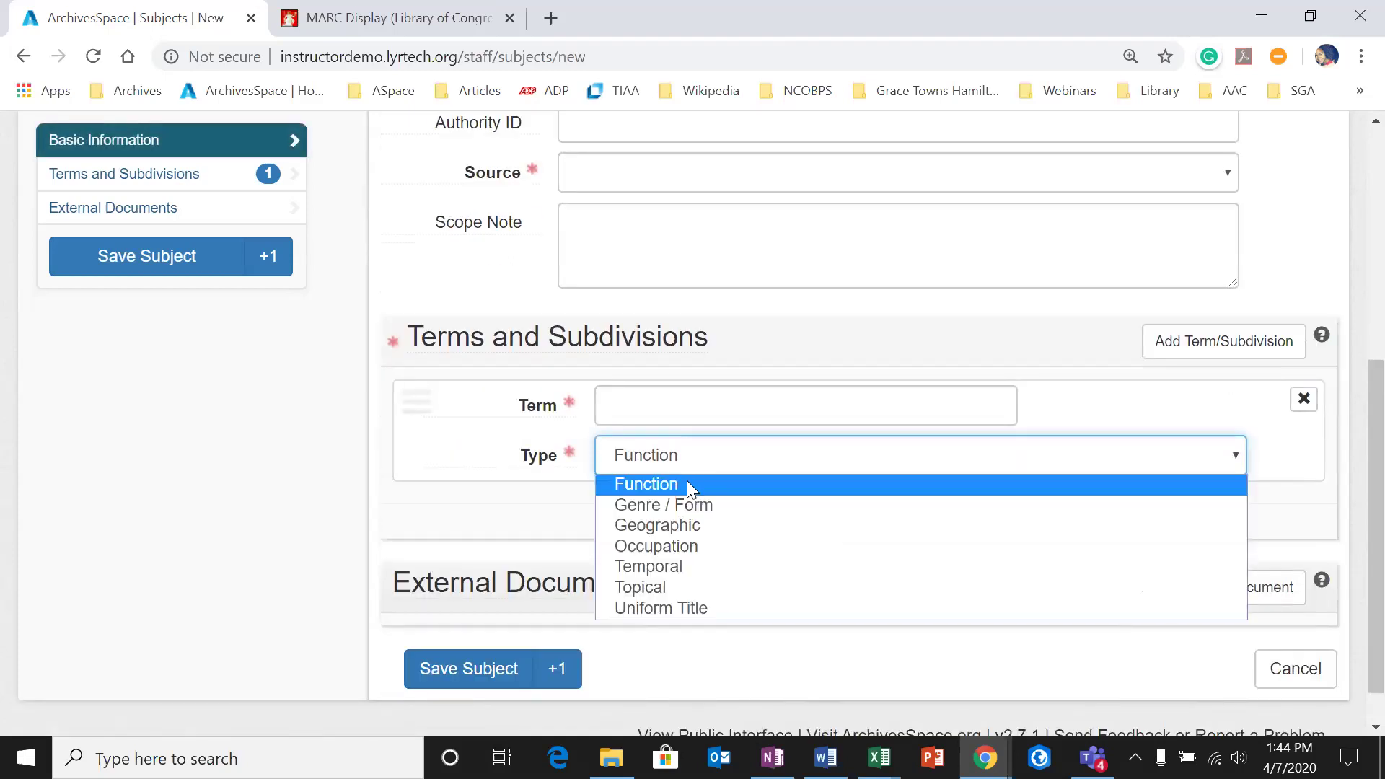
scroll(440, 476, up, 4)
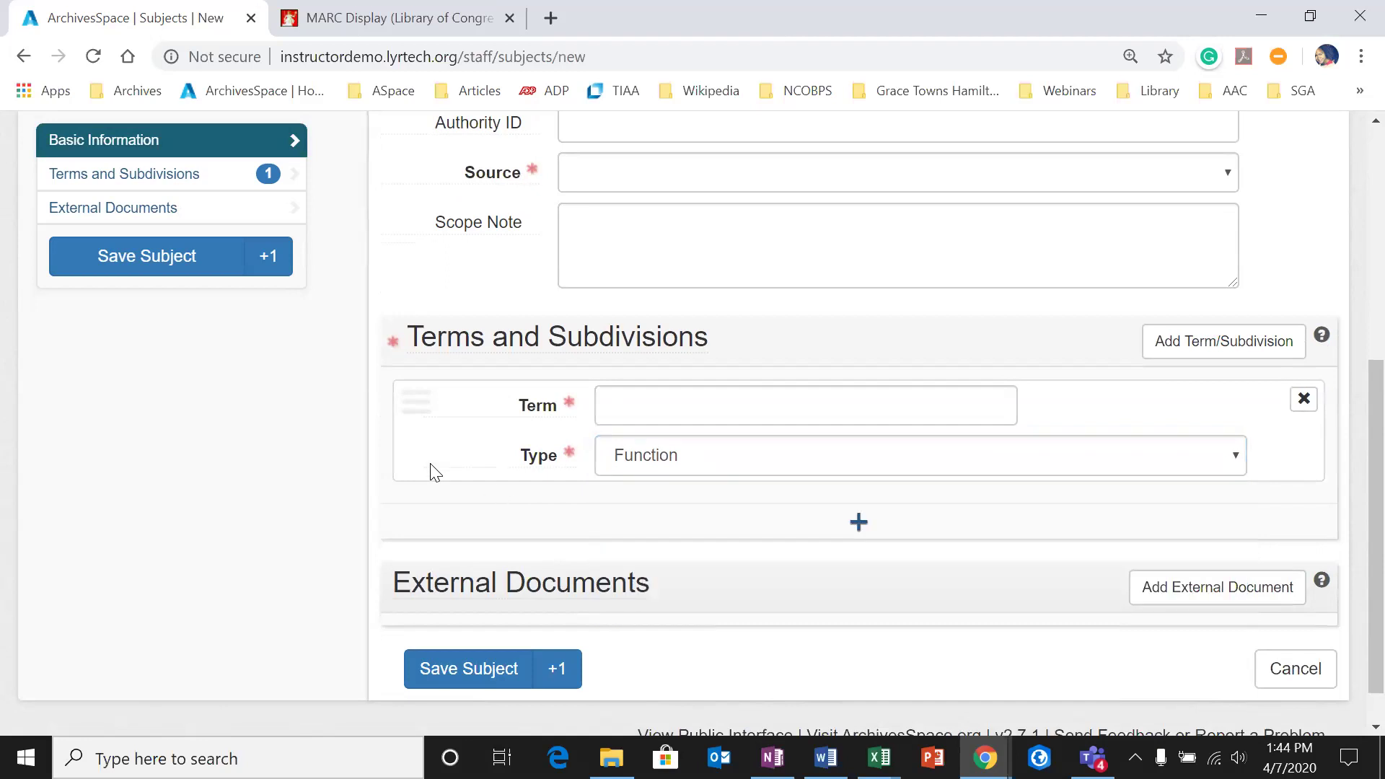
scroll(508, 531, down, 1)
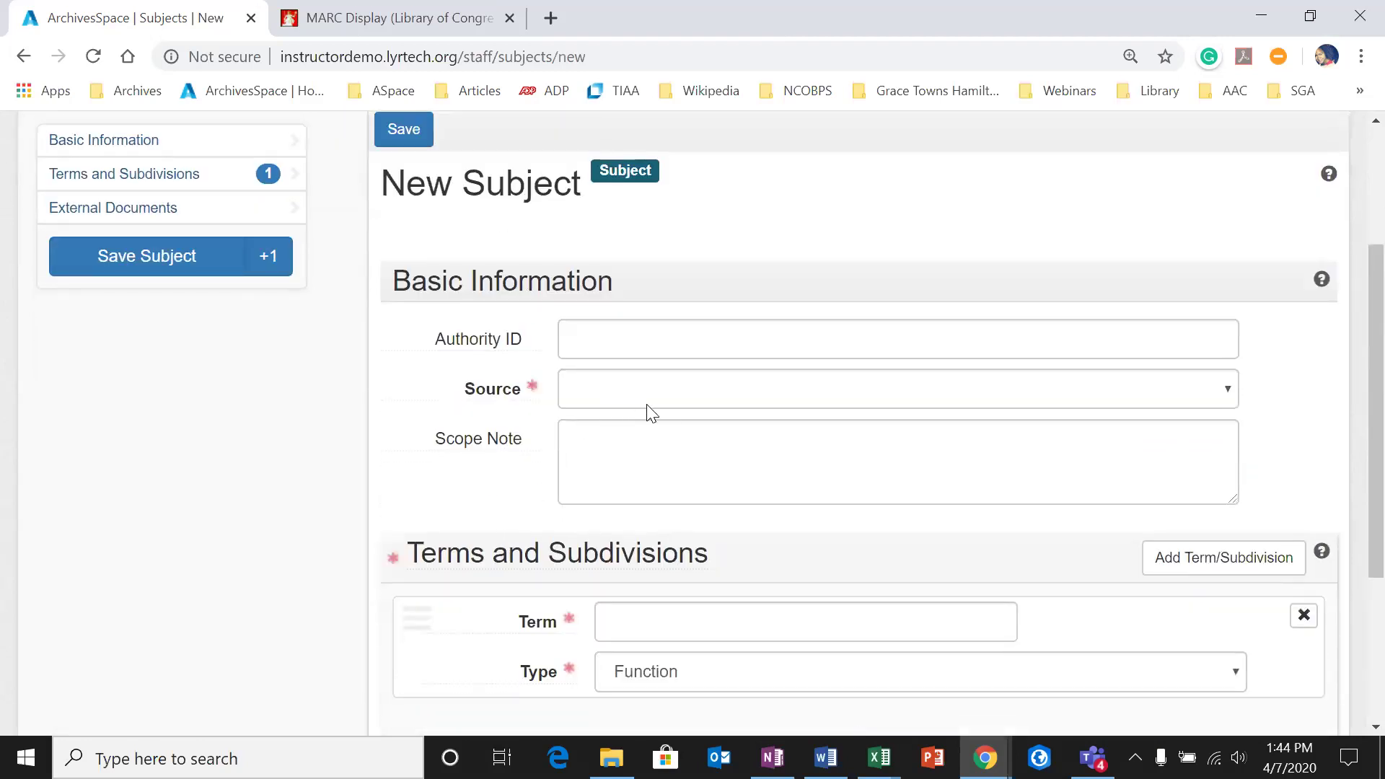
scroll(700, 401, up, 1)
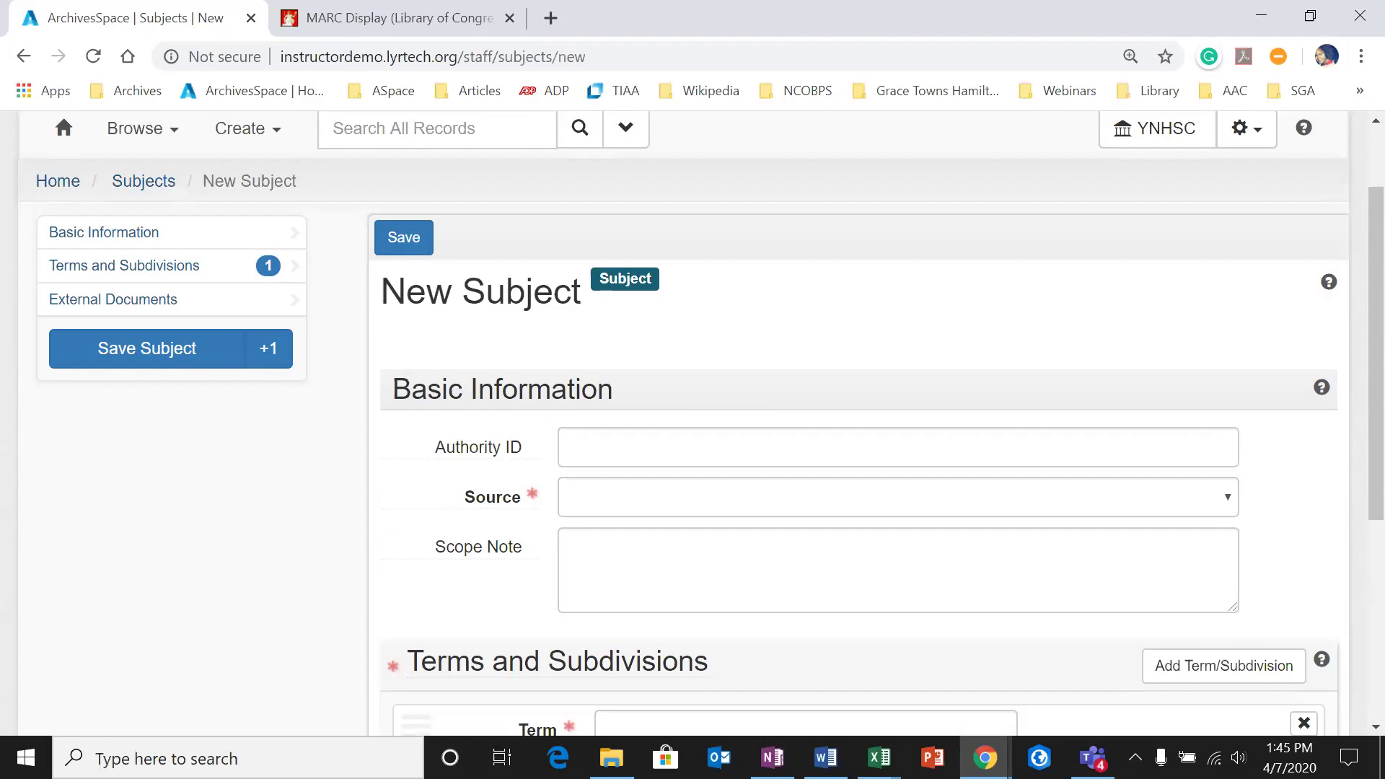
scroll(734, 400, down, 1)
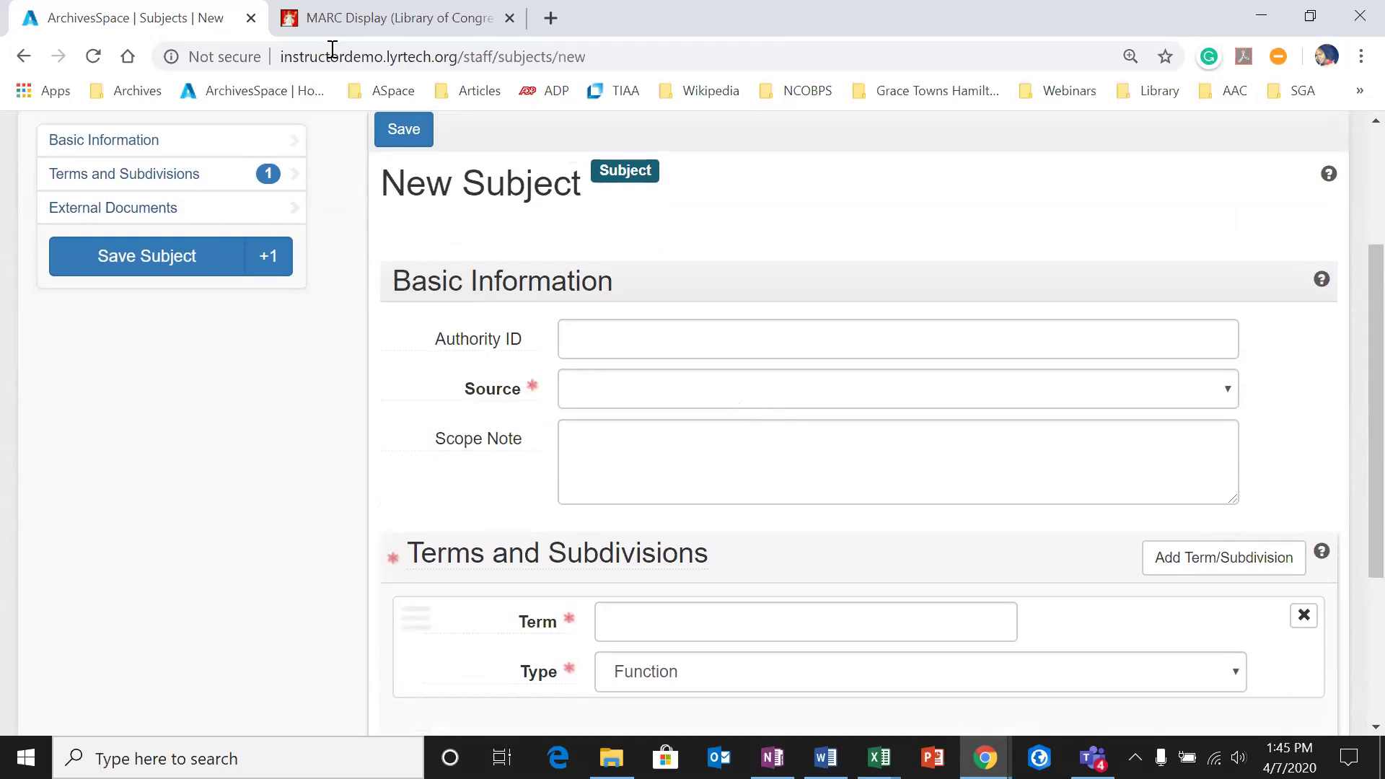
Step: Switch to the Library of Congress Authorities site and go back to its authority headings search page
click(360, 22)
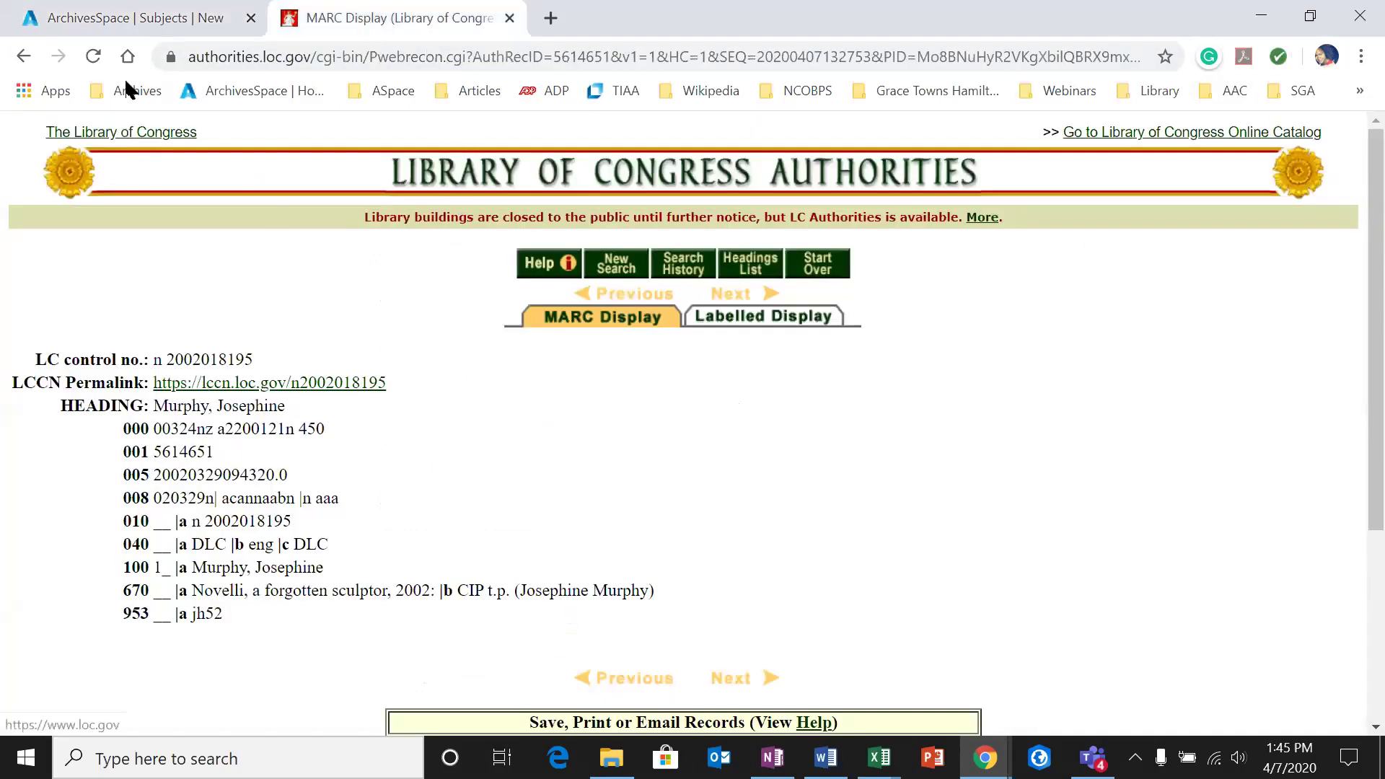
click(23, 56)
click(24, 56)
click(25, 58)
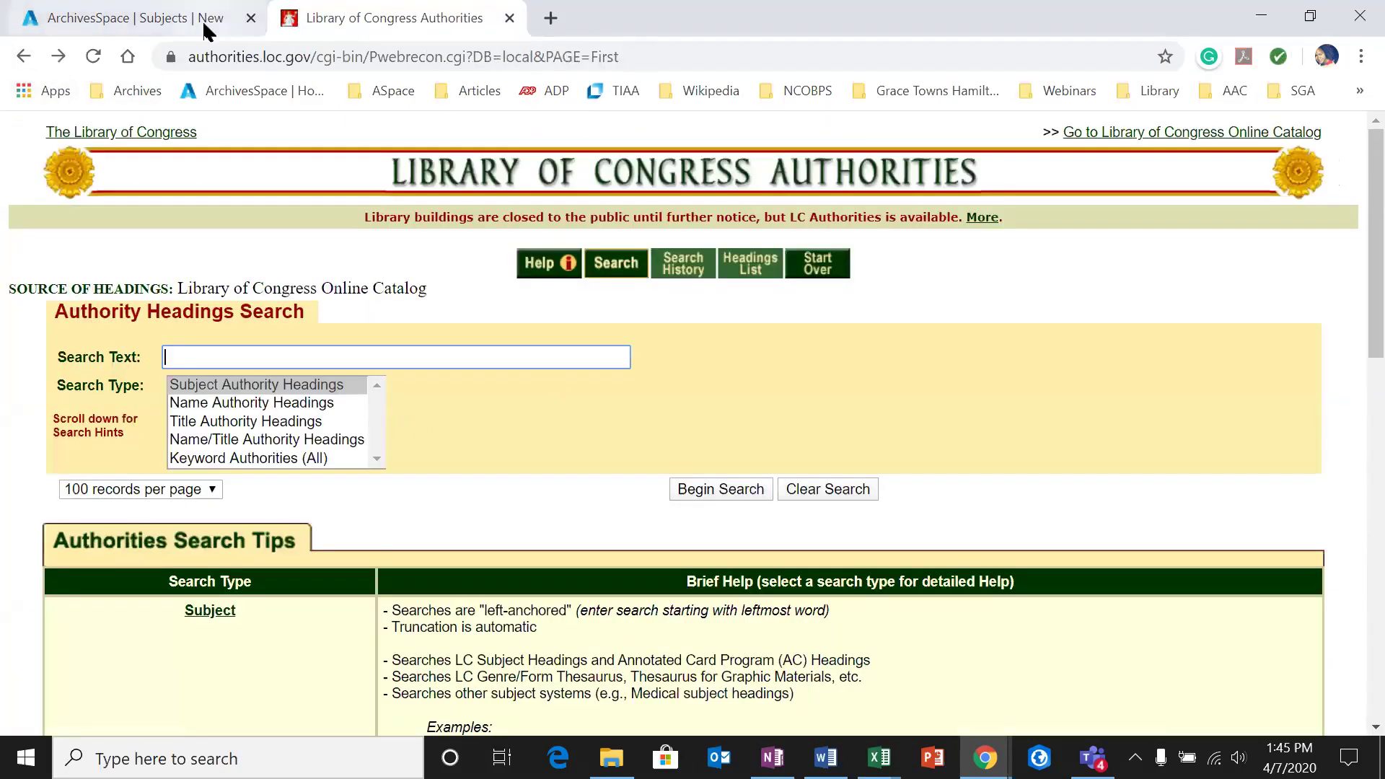
Step: Return to the new subject form and set its source to Library of Congress Subject Headings
click(202, 19)
click(692, 388)
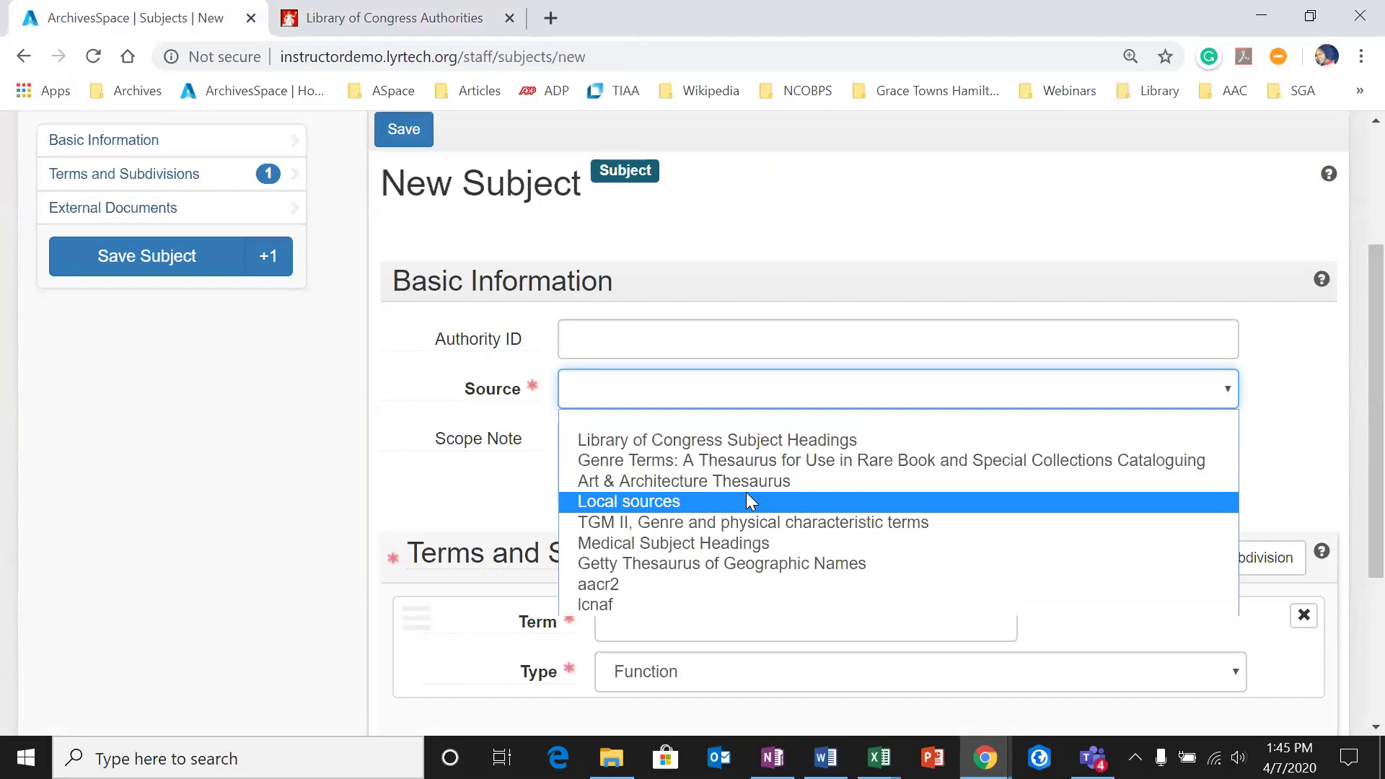
click(763, 441)
click(663, 436)
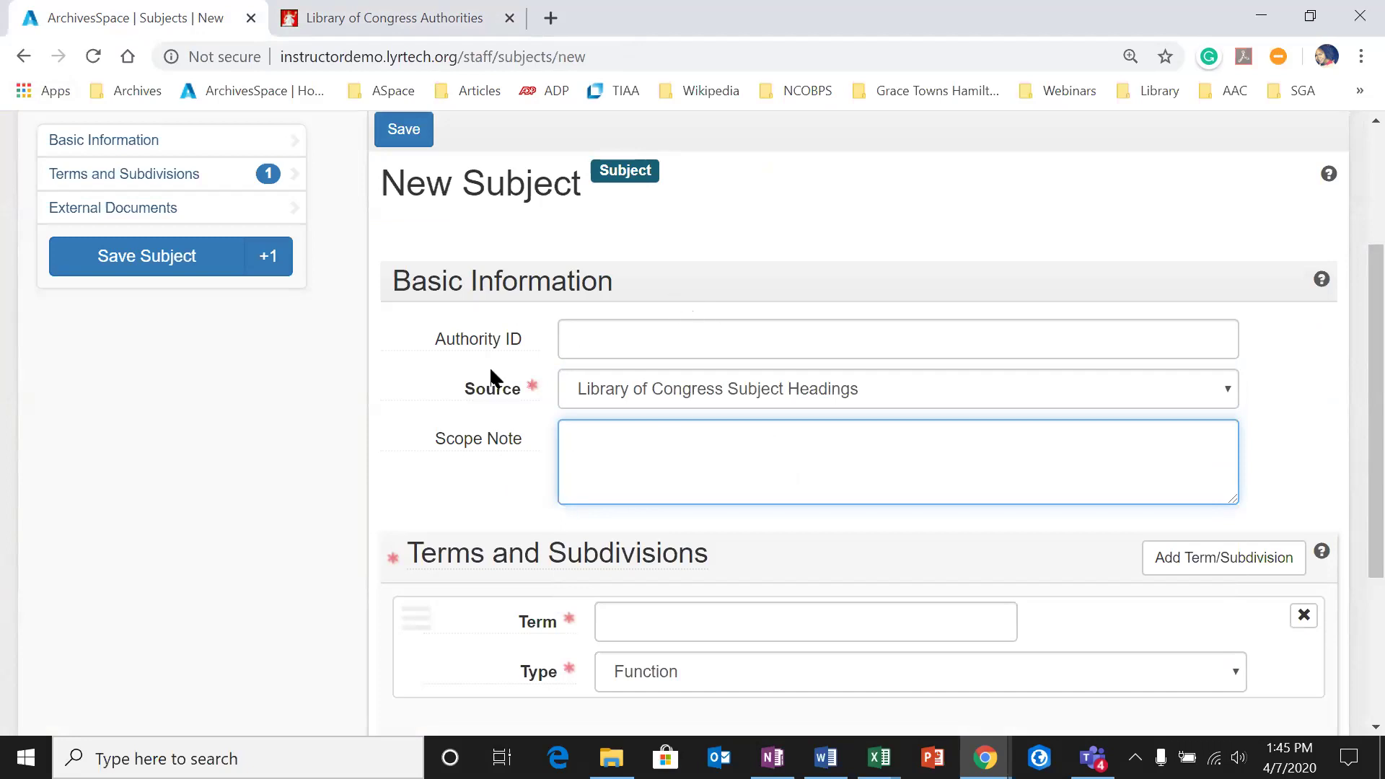
Step: Enter "African American women" as the subject's term and set its type to Topical
mouse_move(475, 345)
scroll(754, 480, down, 3)
click(711, 415)
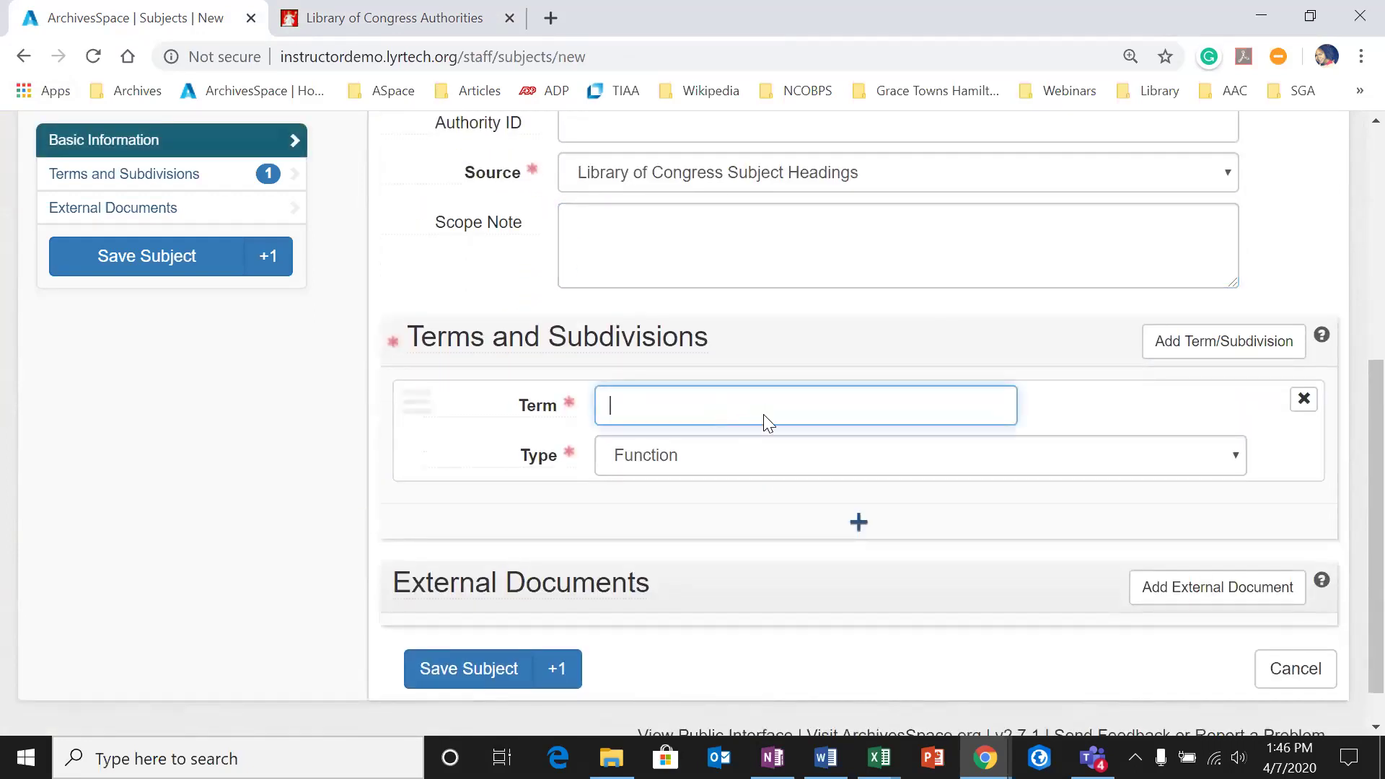
text(African American women)
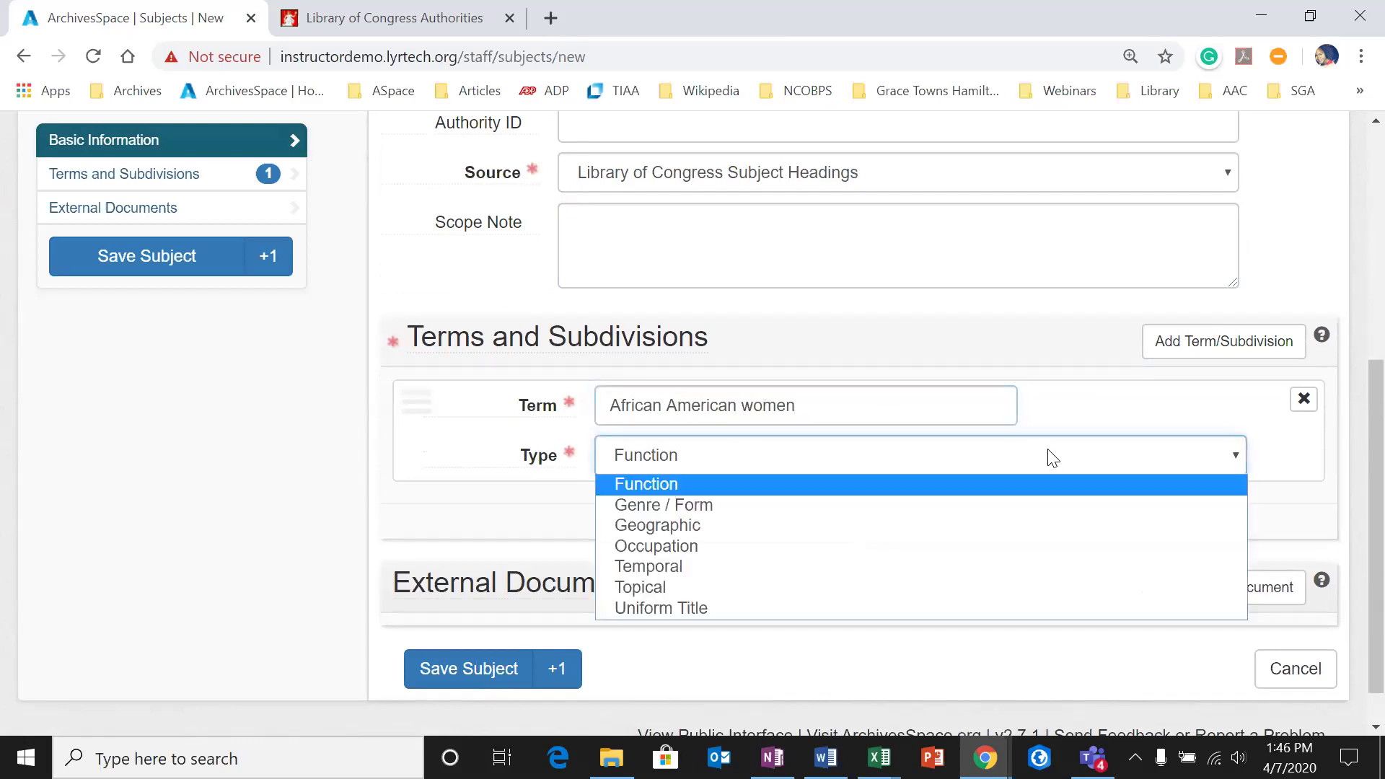
click(1053, 458)
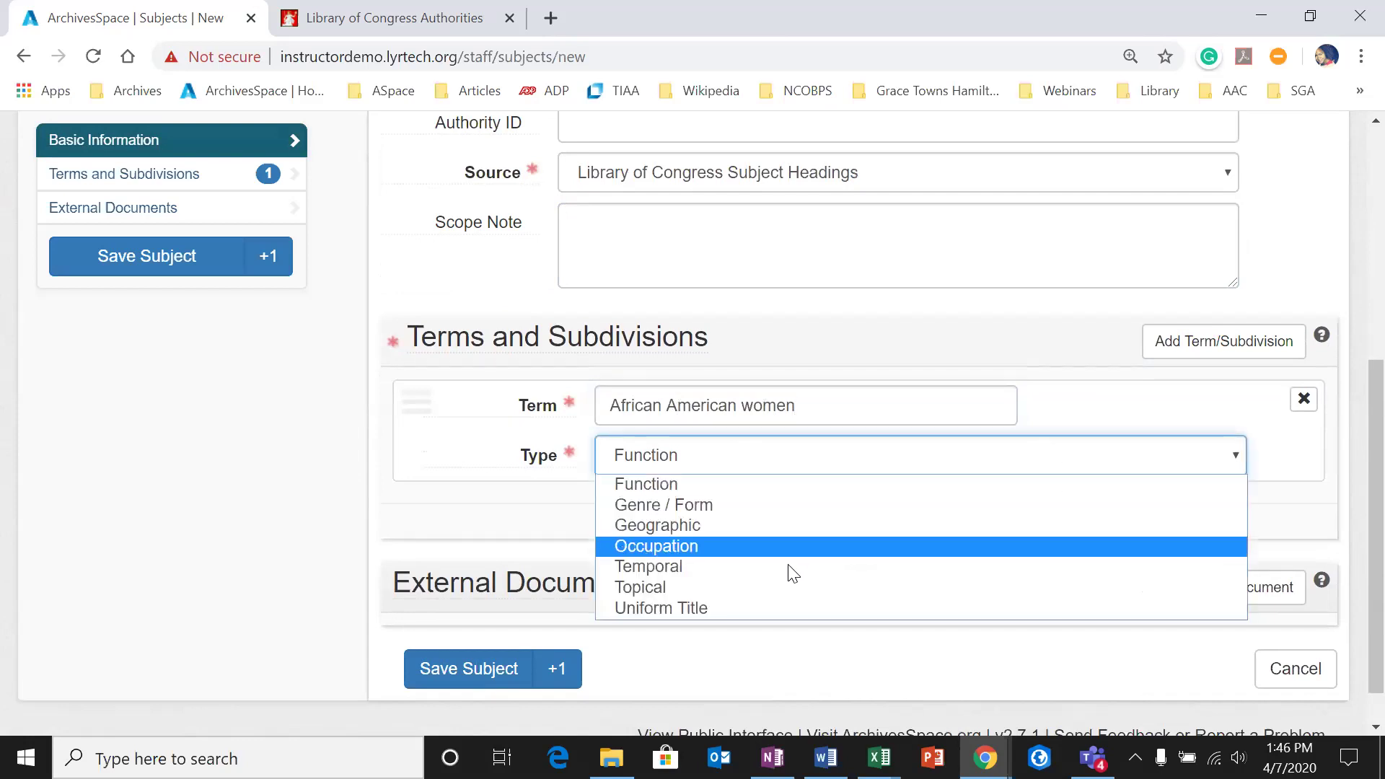
click(740, 608)
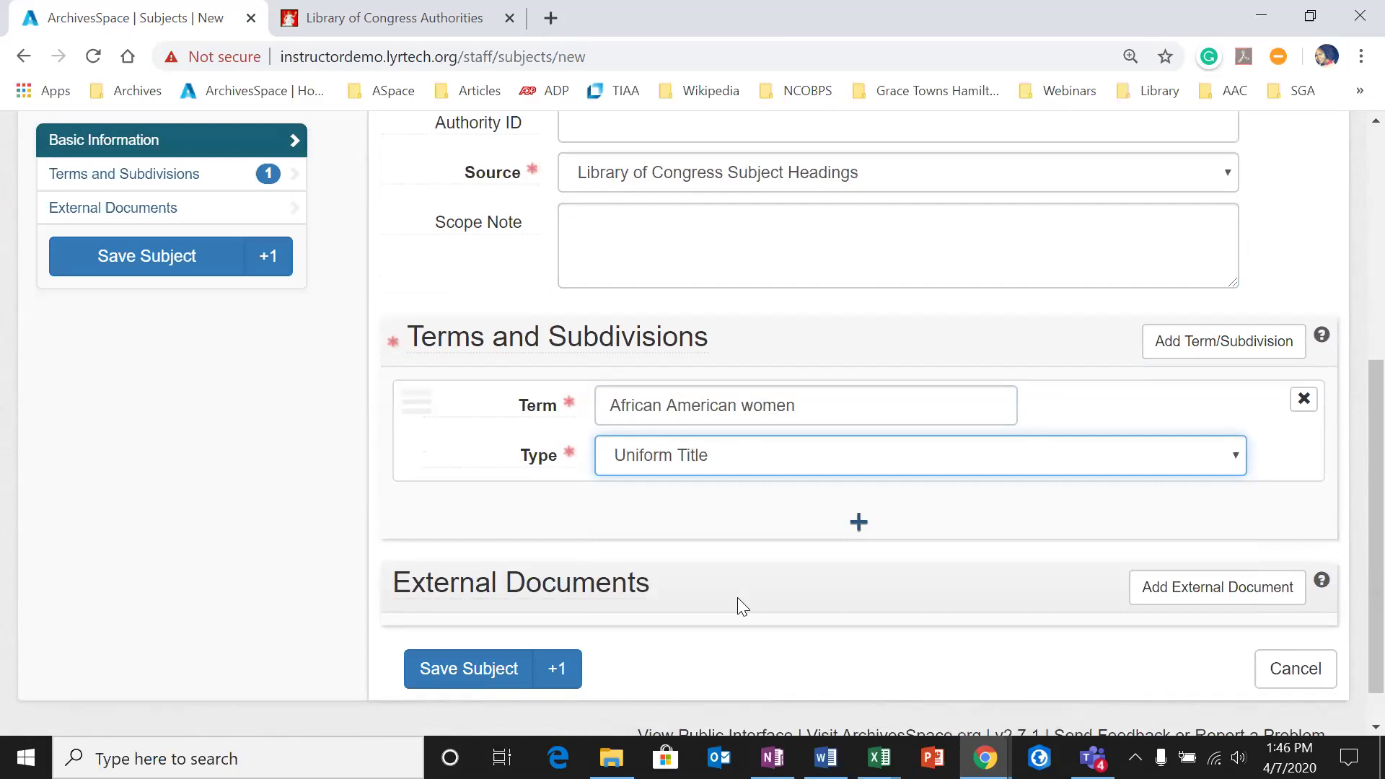
click(772, 465)
click(655, 596)
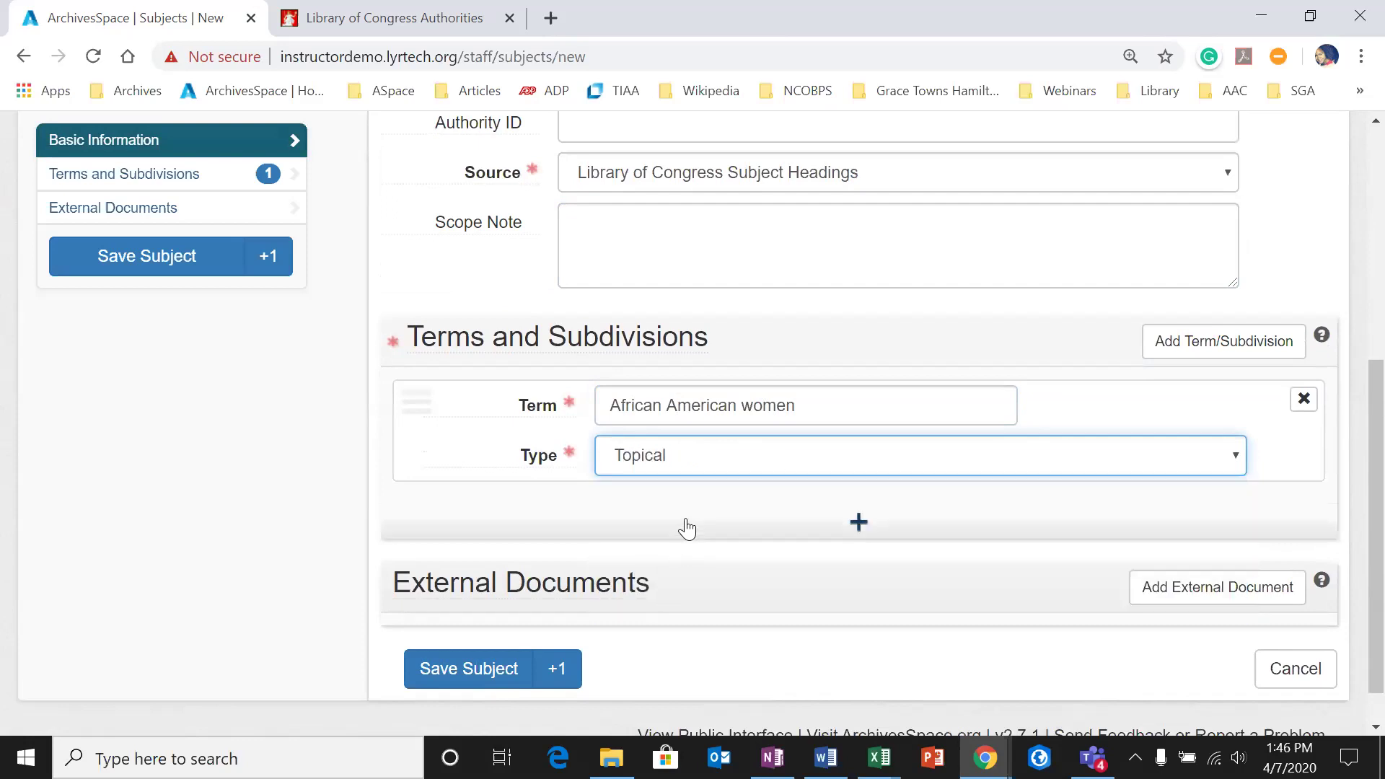
Step: Save the African American women subject and continue directly with another blank subject record
scroll(679, 542, down, 1)
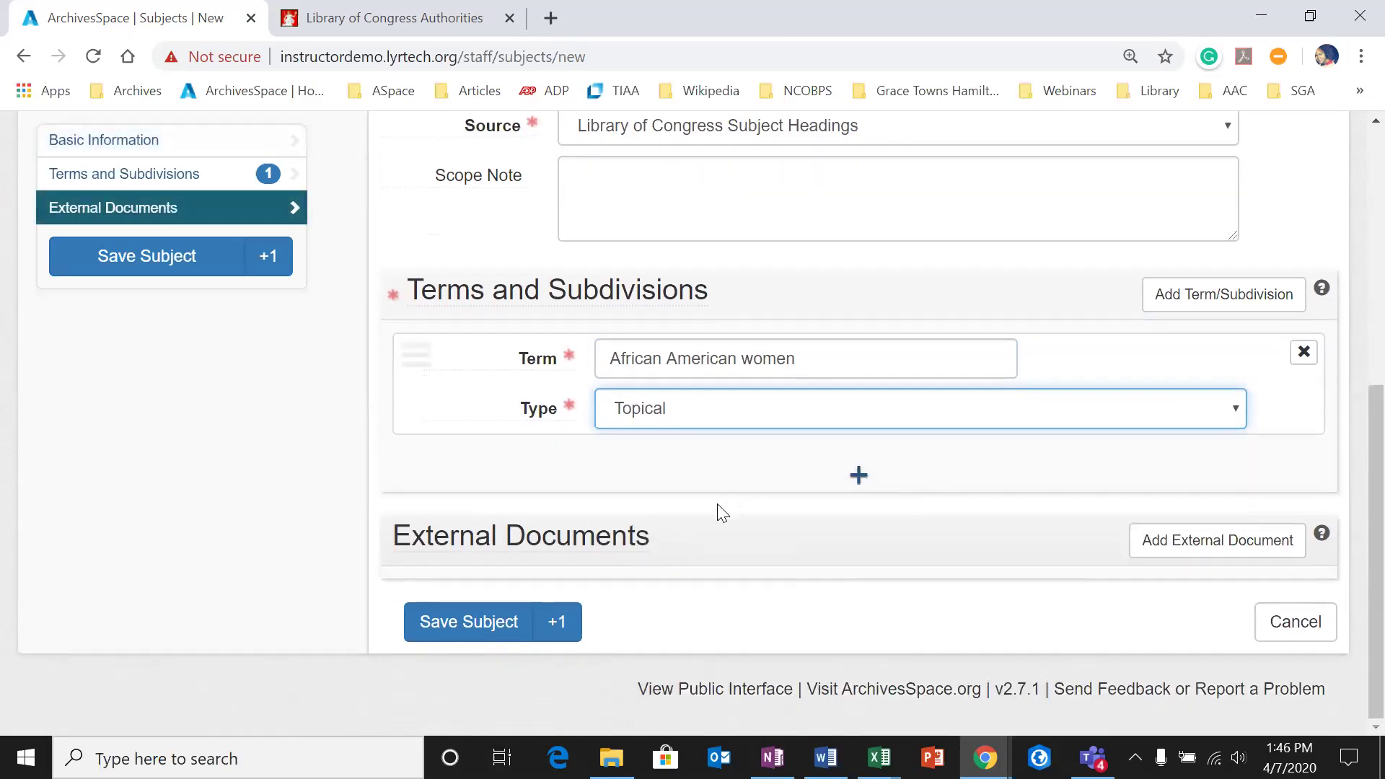
click(547, 622)
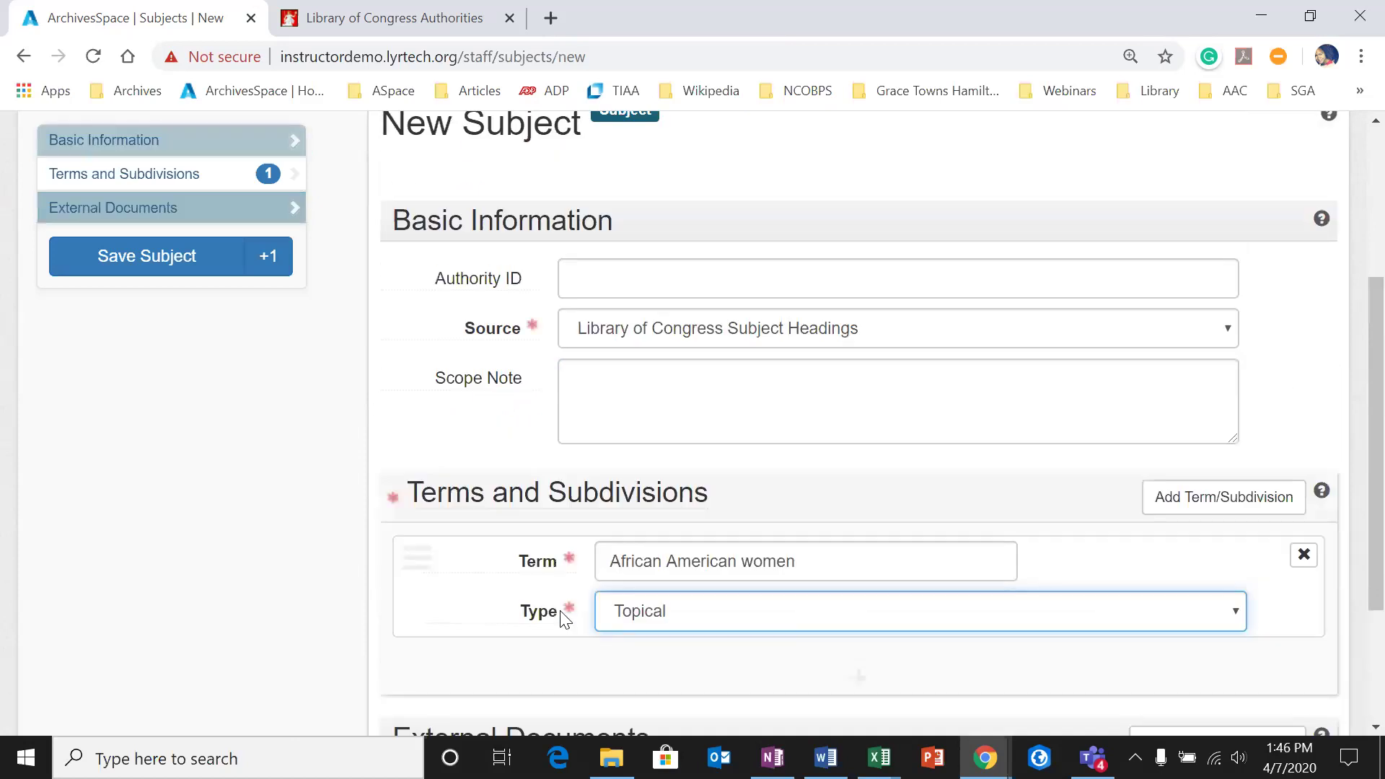
scroll(562, 631, down, 4)
click(574, 627)
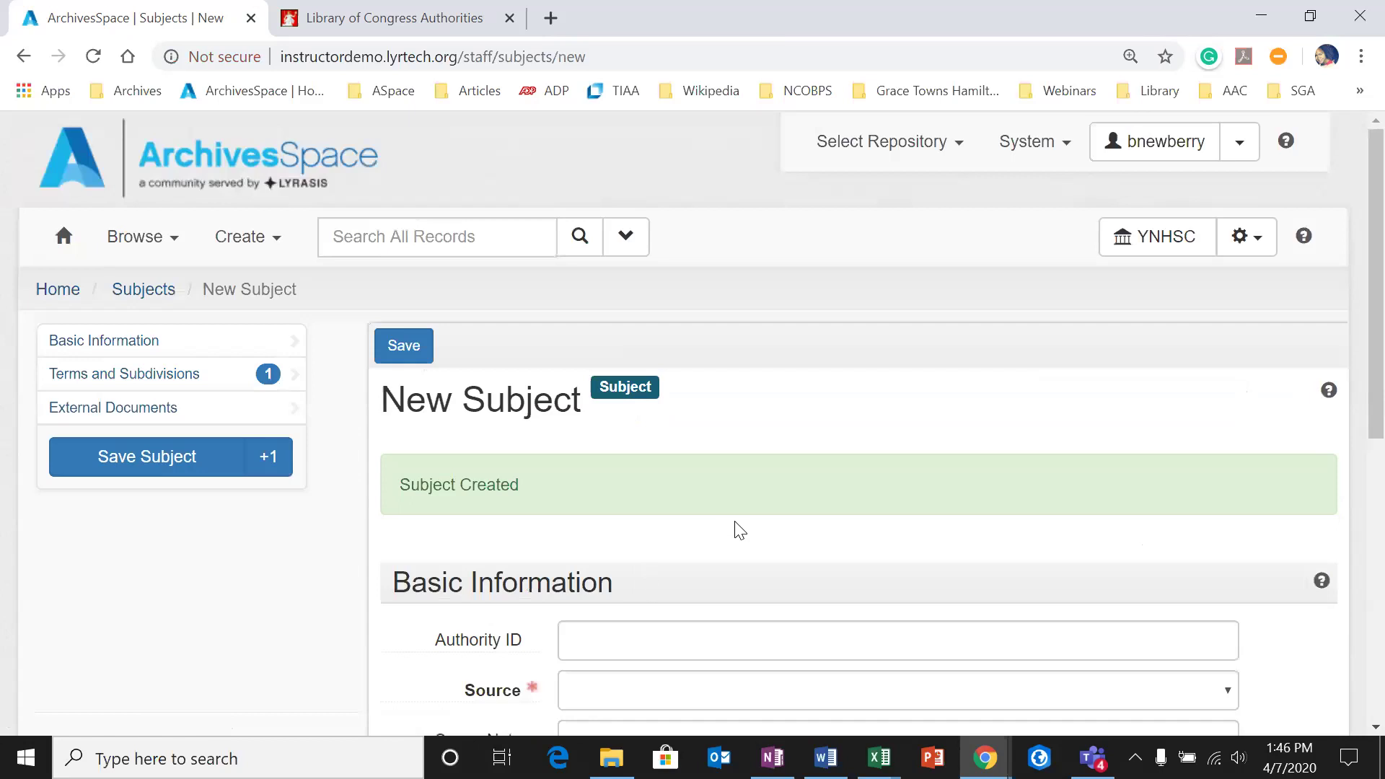
Step: Set the source of the second new subject to Library of Congress Subject Headings
scroll(736, 525, down, 1)
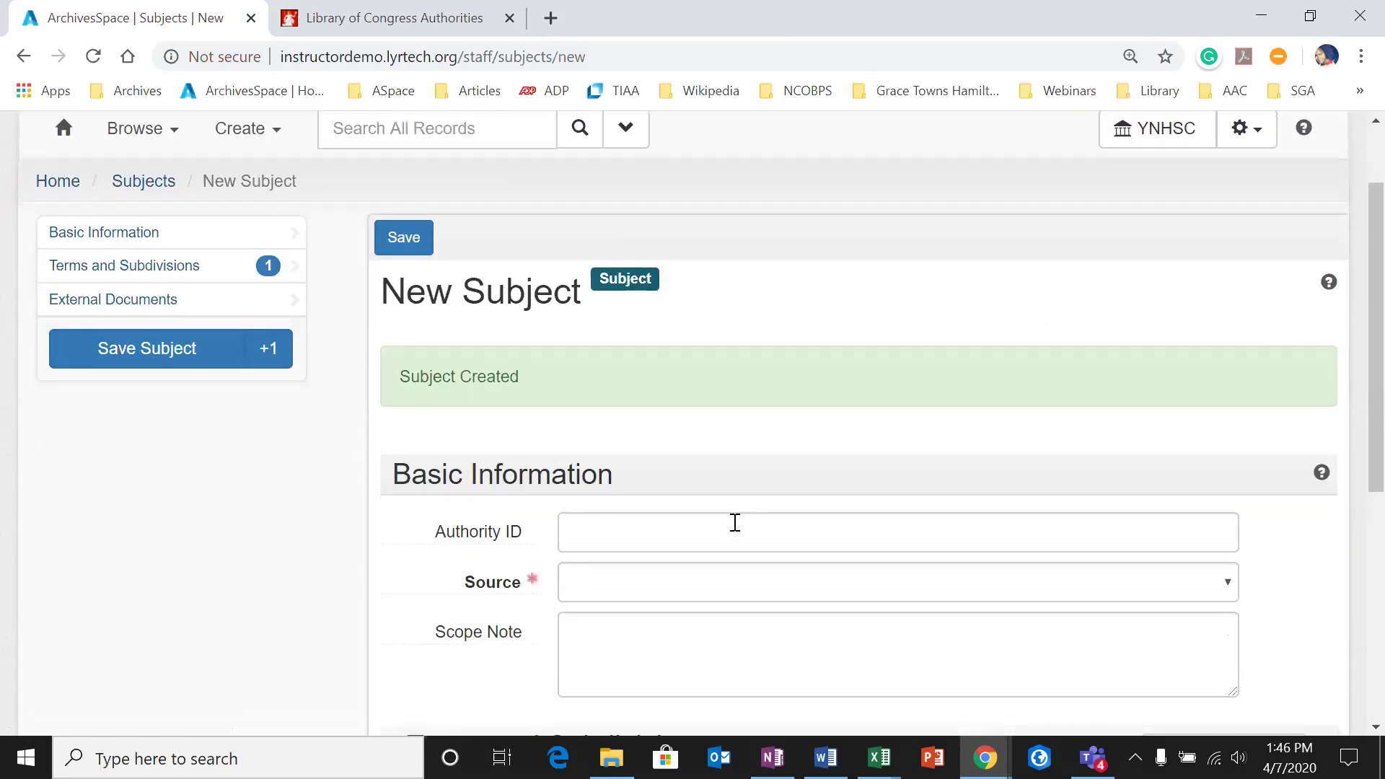
scroll(734, 522, down, 2)
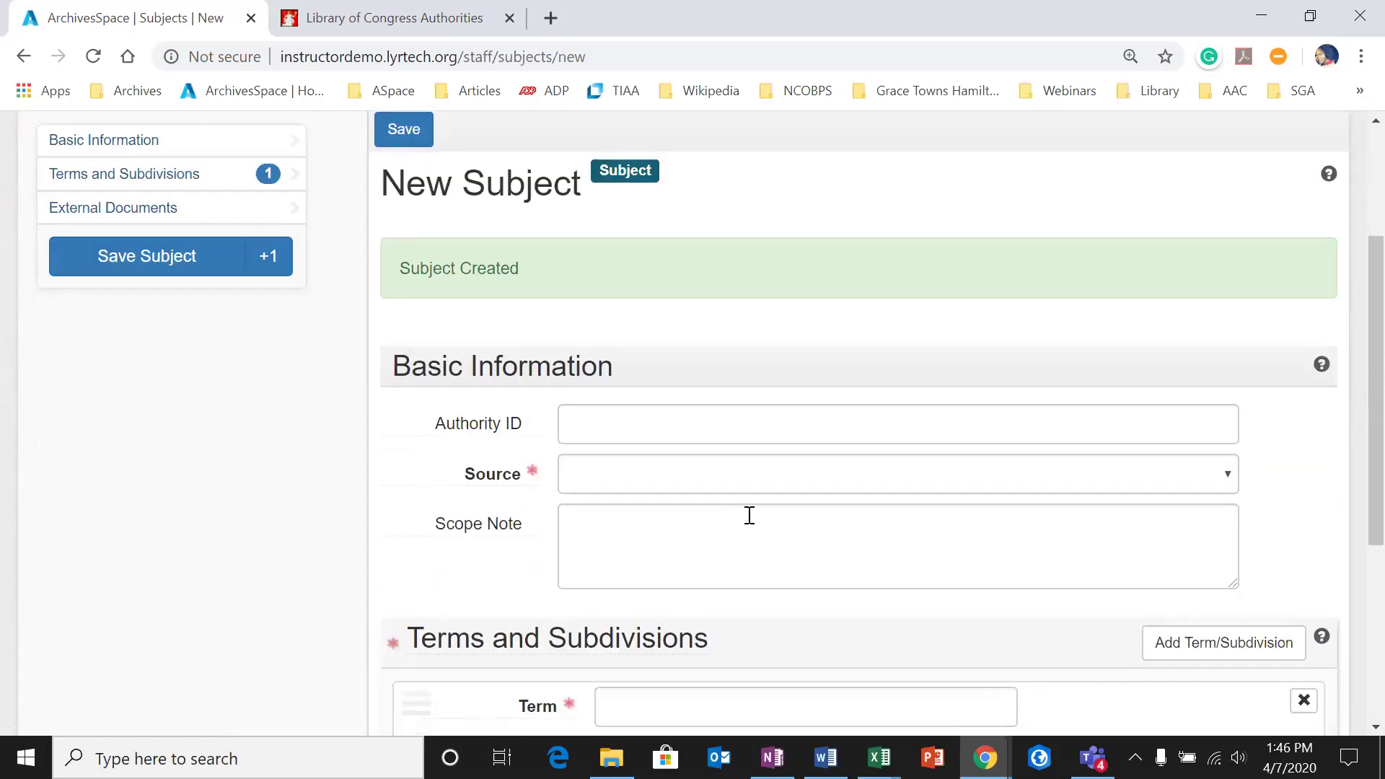
click(606, 489)
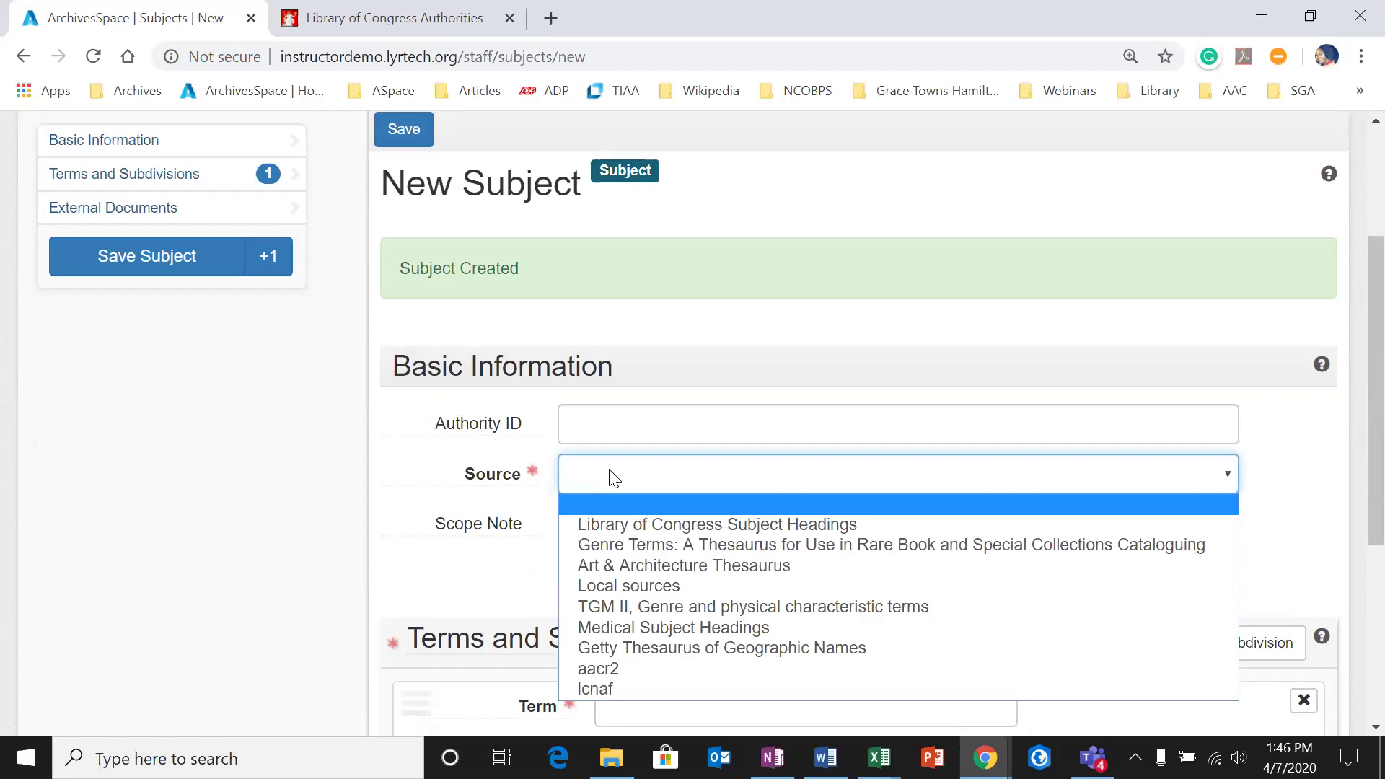
click(610, 522)
Step: Enter "Historical geography" as the first term of the subject and set its type to Topical
scroll(647, 521, down, 3)
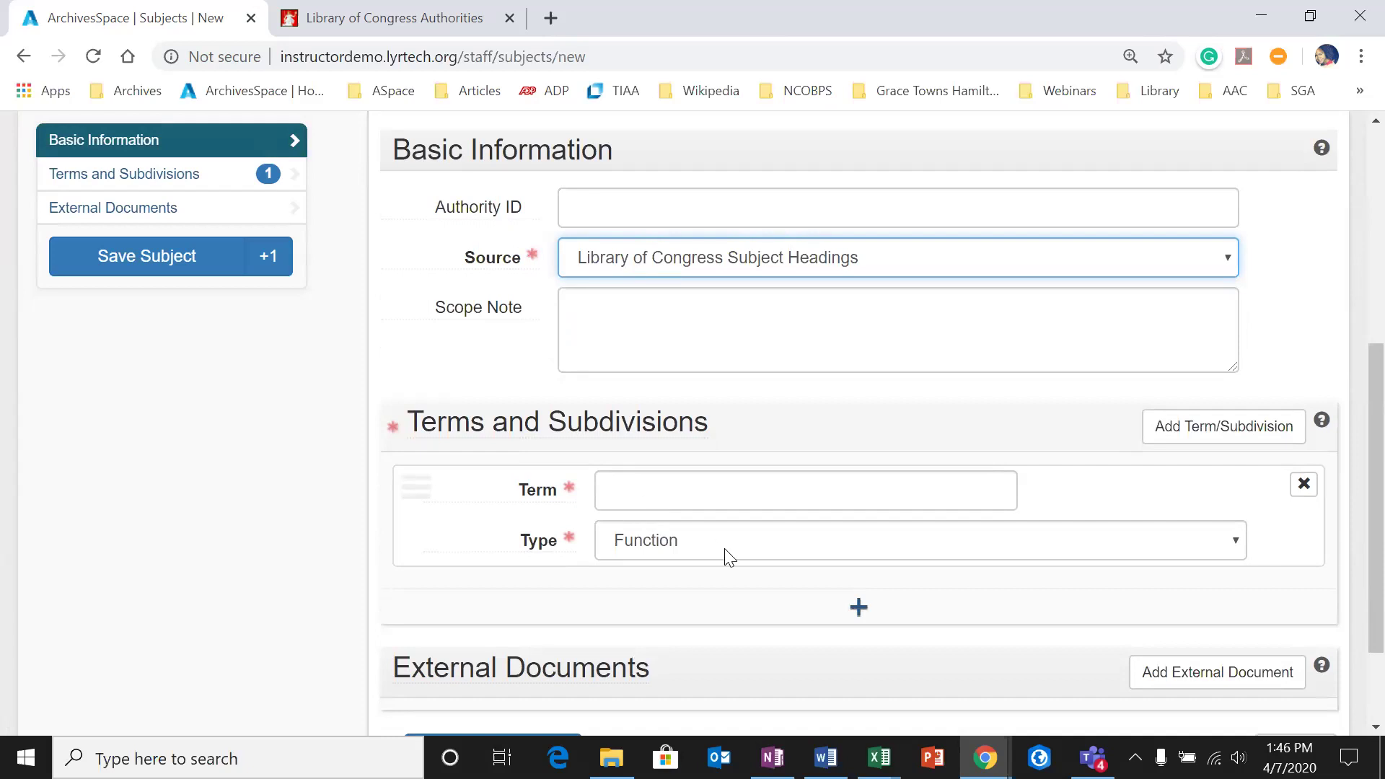
click(641, 491)
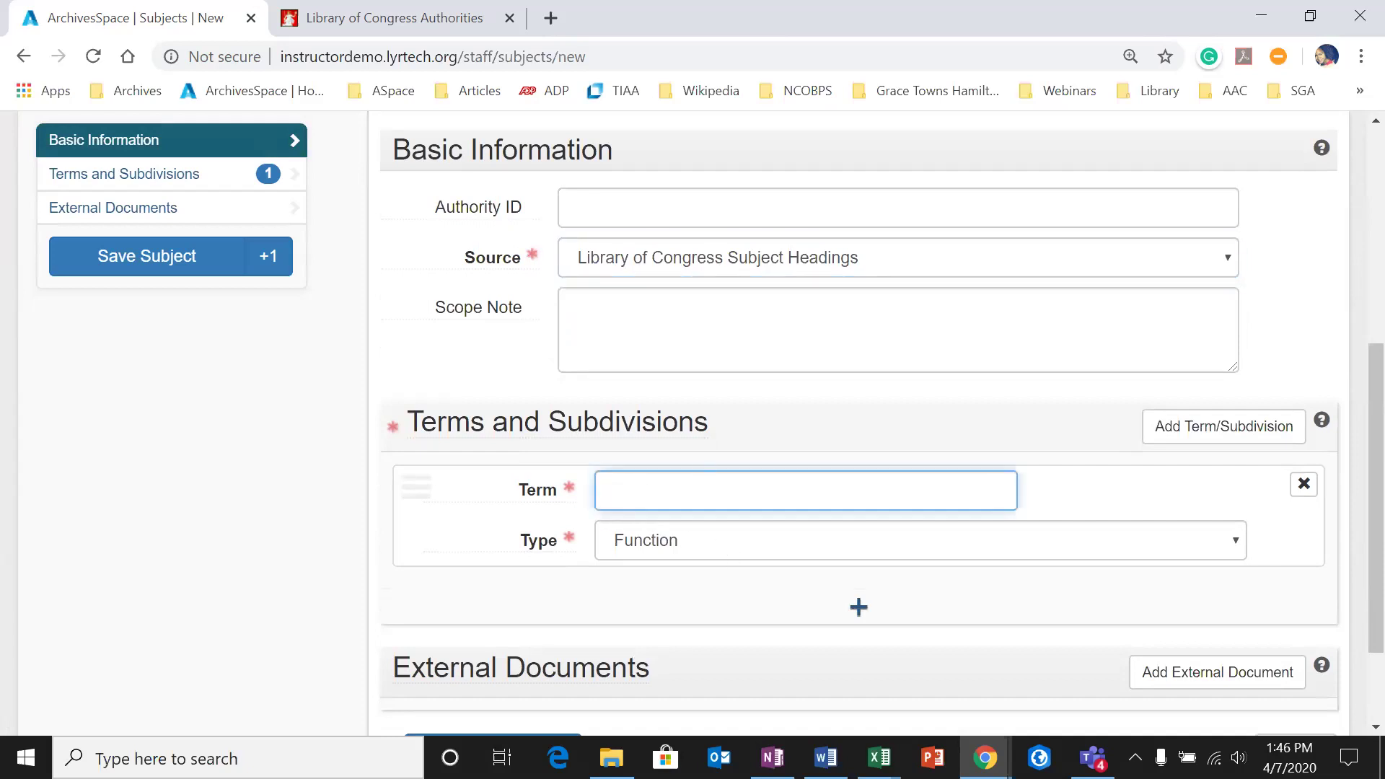
text(Historical geogrpahy)
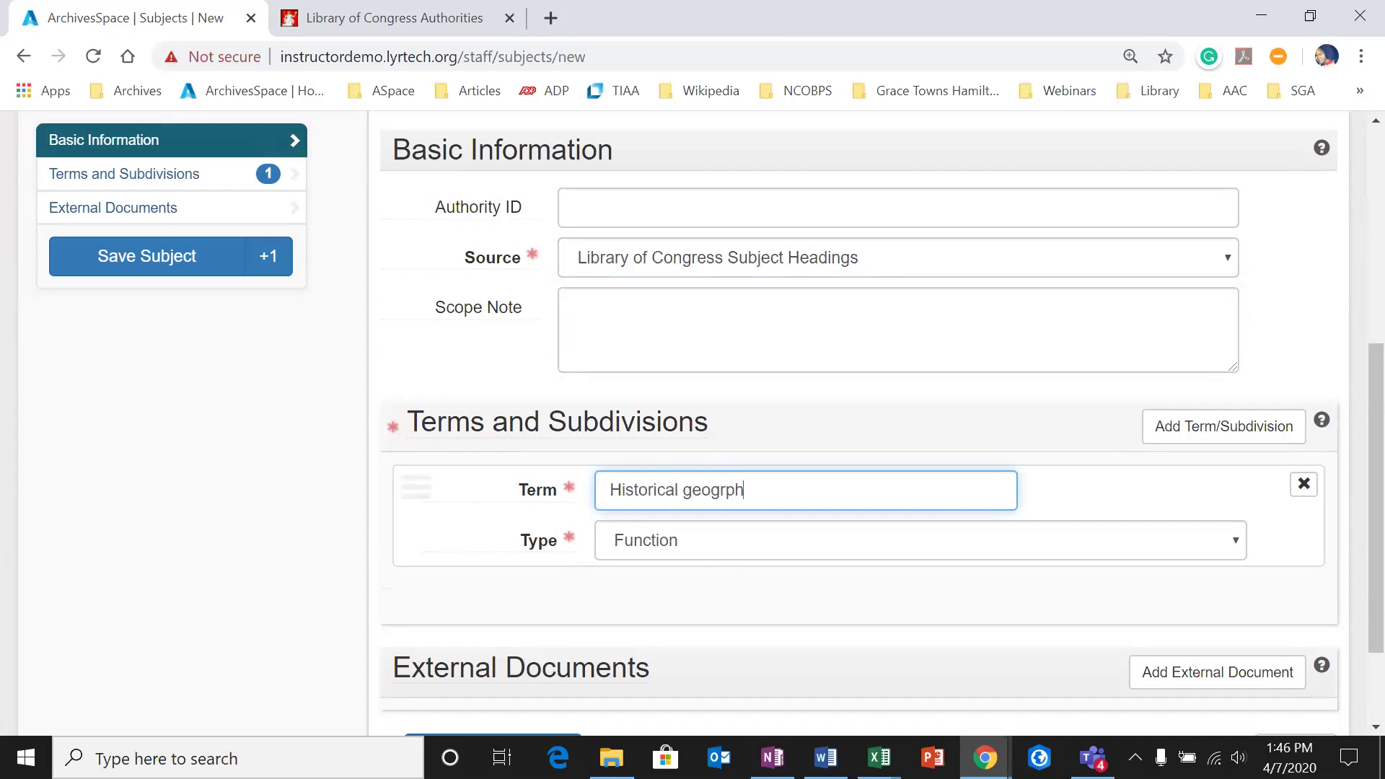
key(BackSpace)
key(BackSpace)
key(BackSpace)
key(BackSpace)
text(aphy)
click(628, 541)
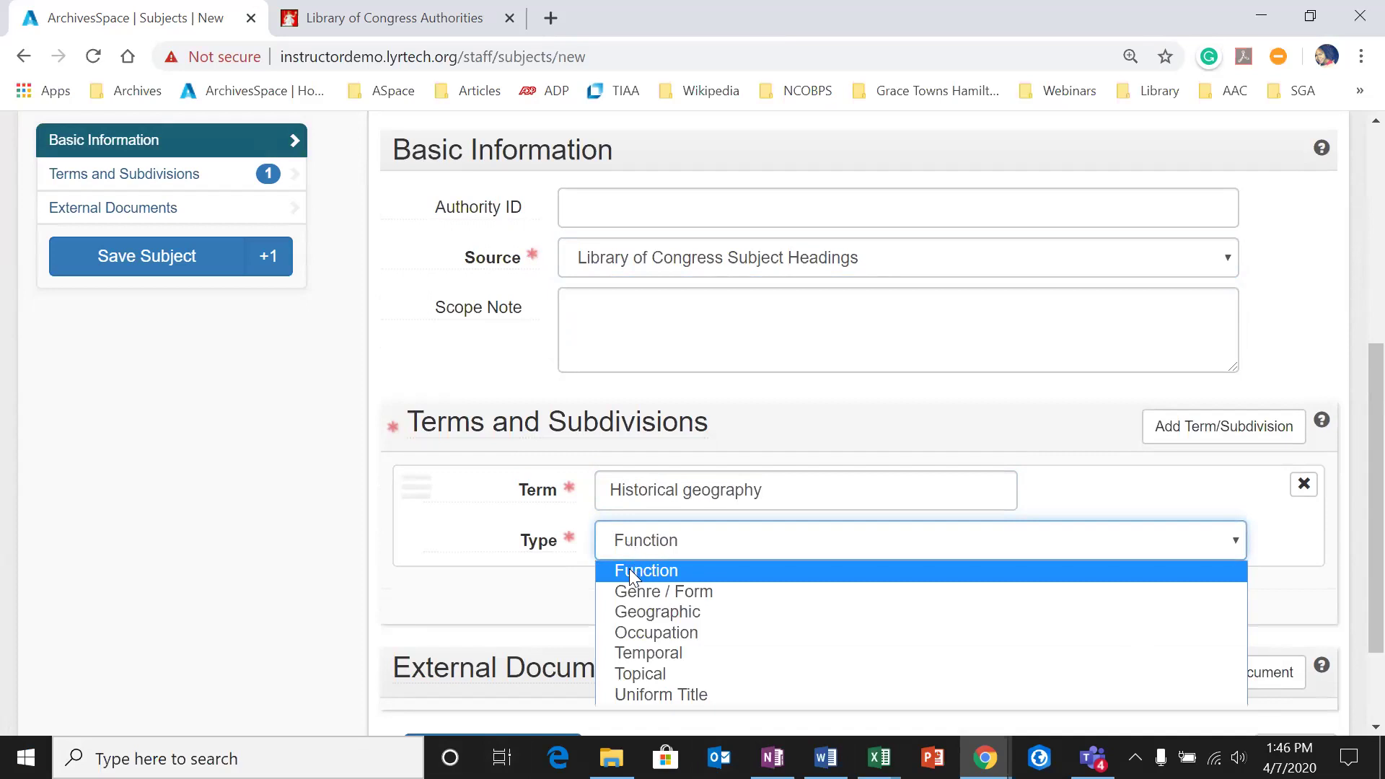
click(640, 673)
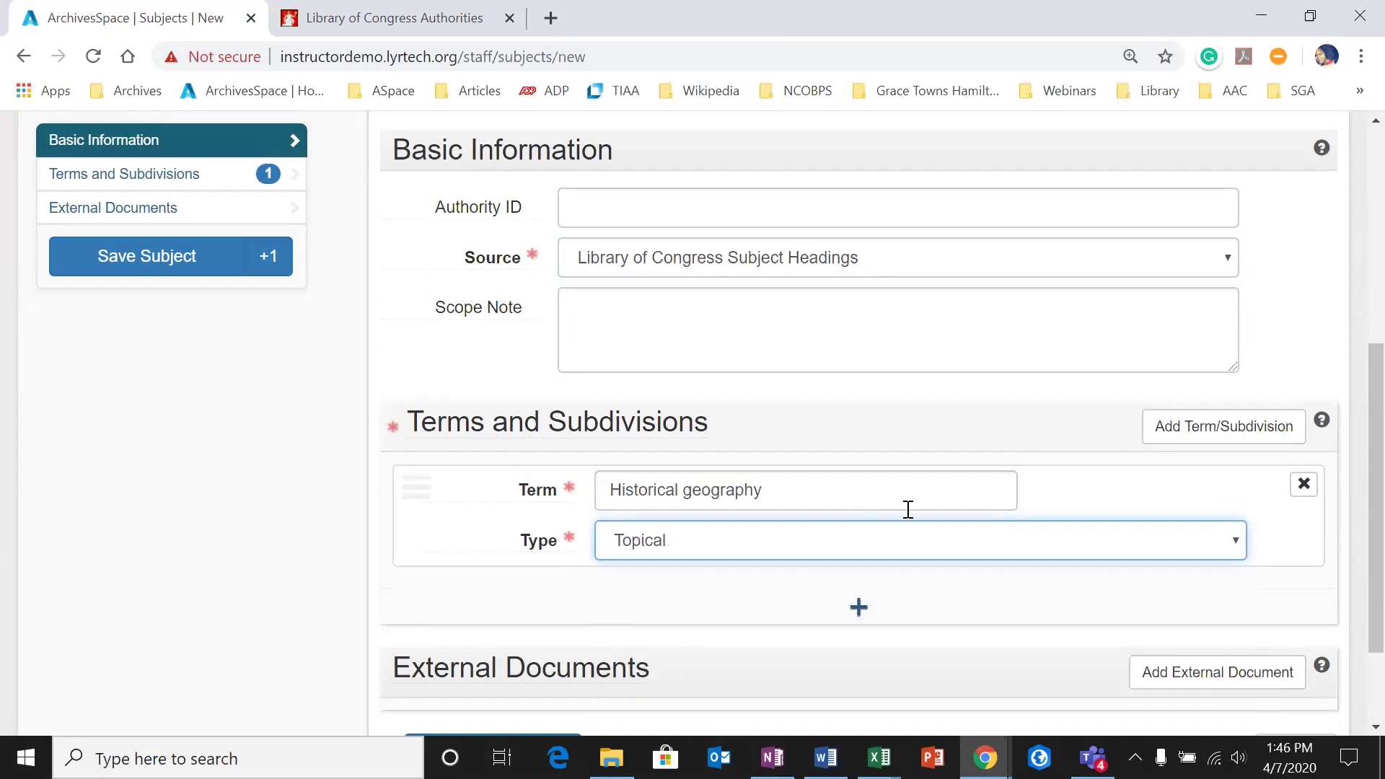
Step: Add a second term "Maps" to the Historical geography subject and set its type to Topical
click(1203, 439)
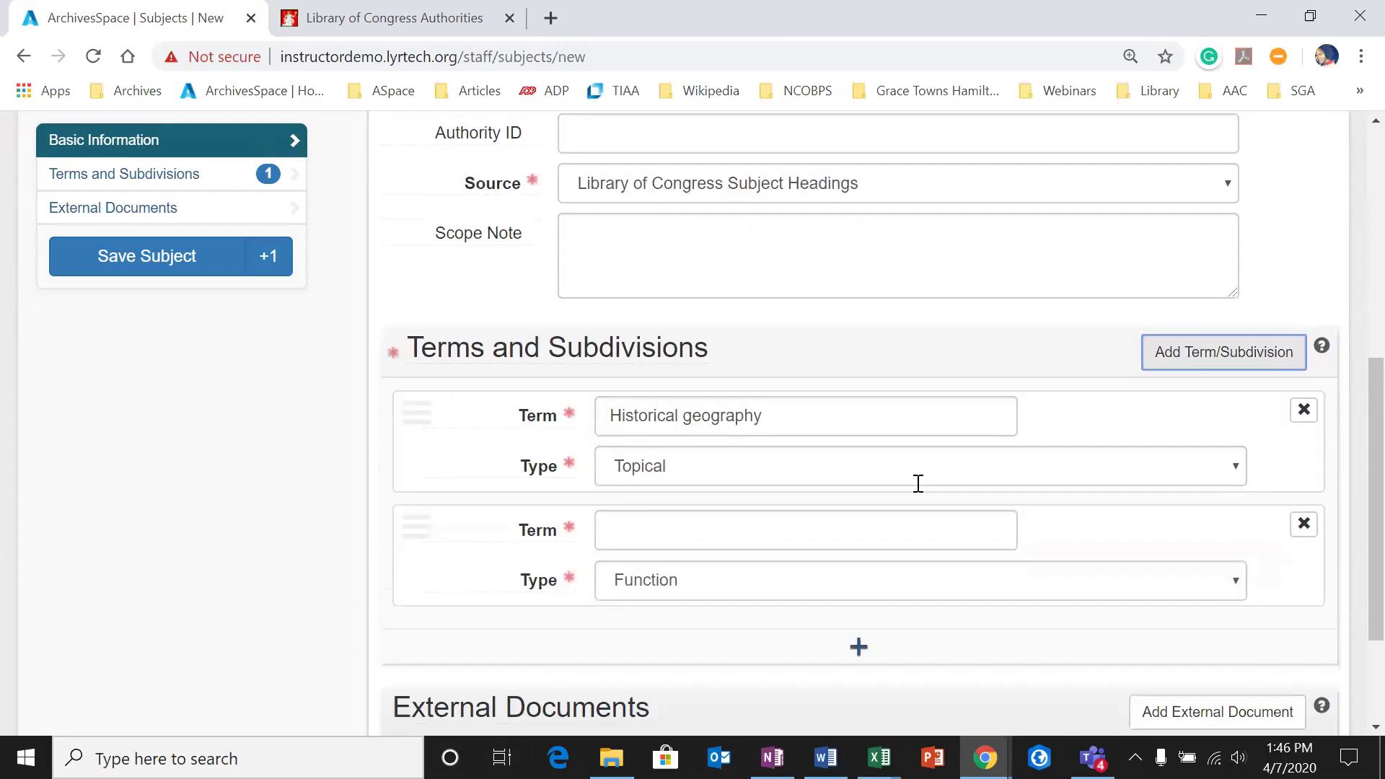
click(975, 502)
text(Maps)
scroll(971, 504, down, 3)
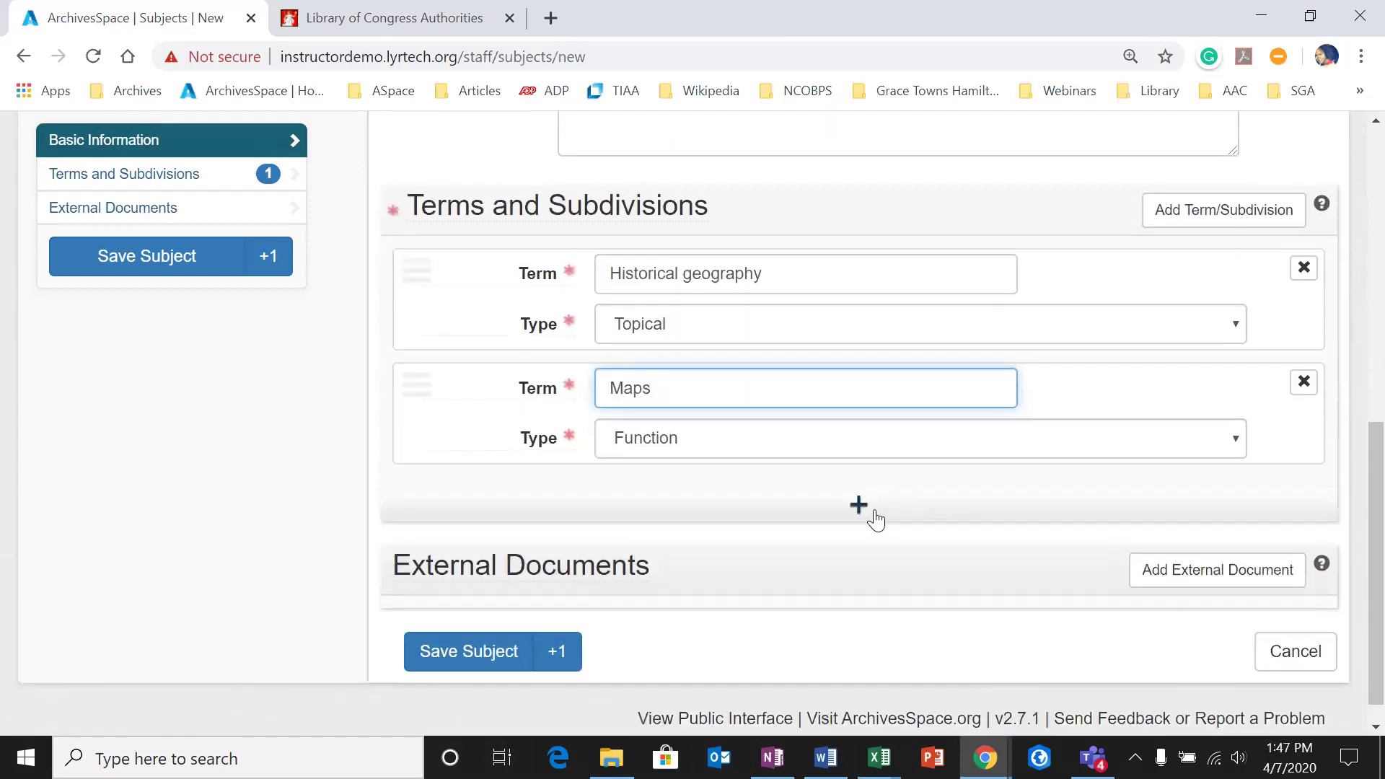
click(818, 441)
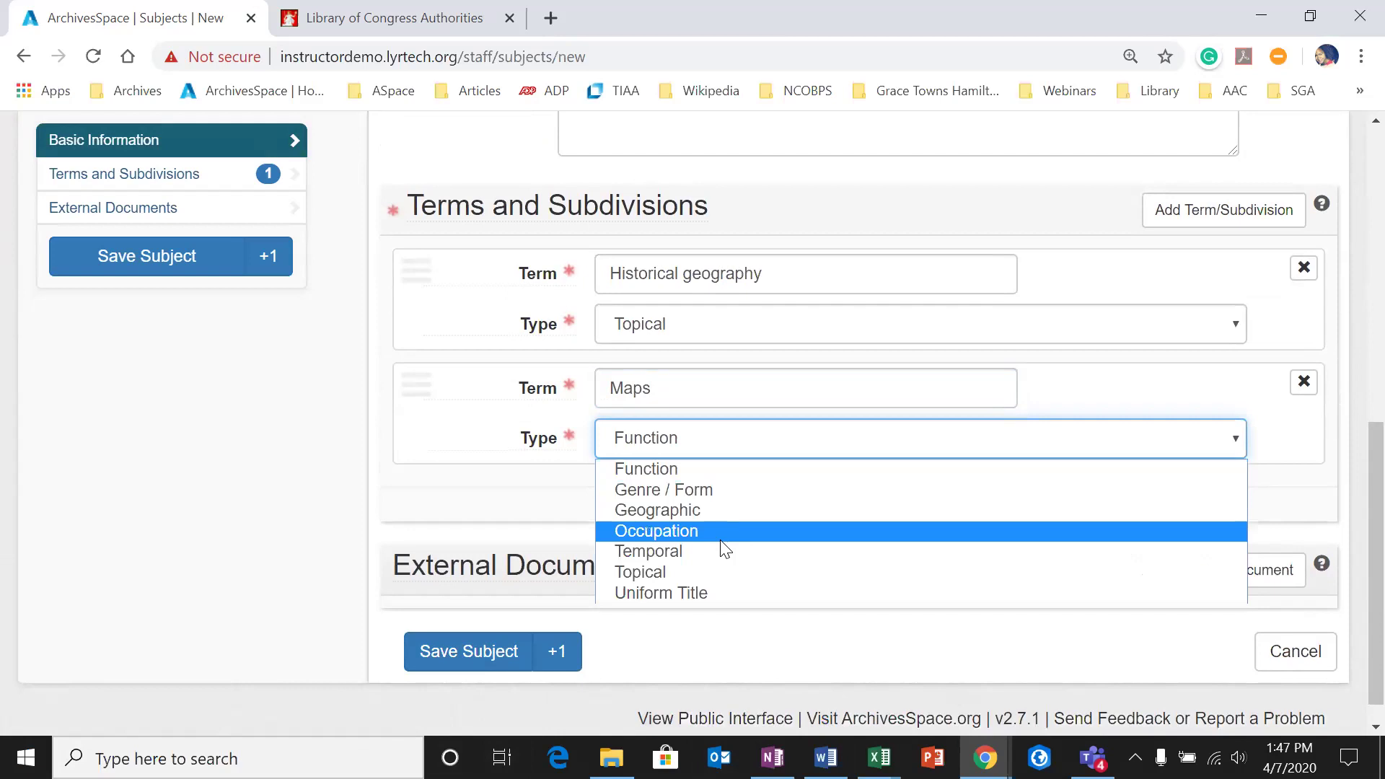
click(700, 570)
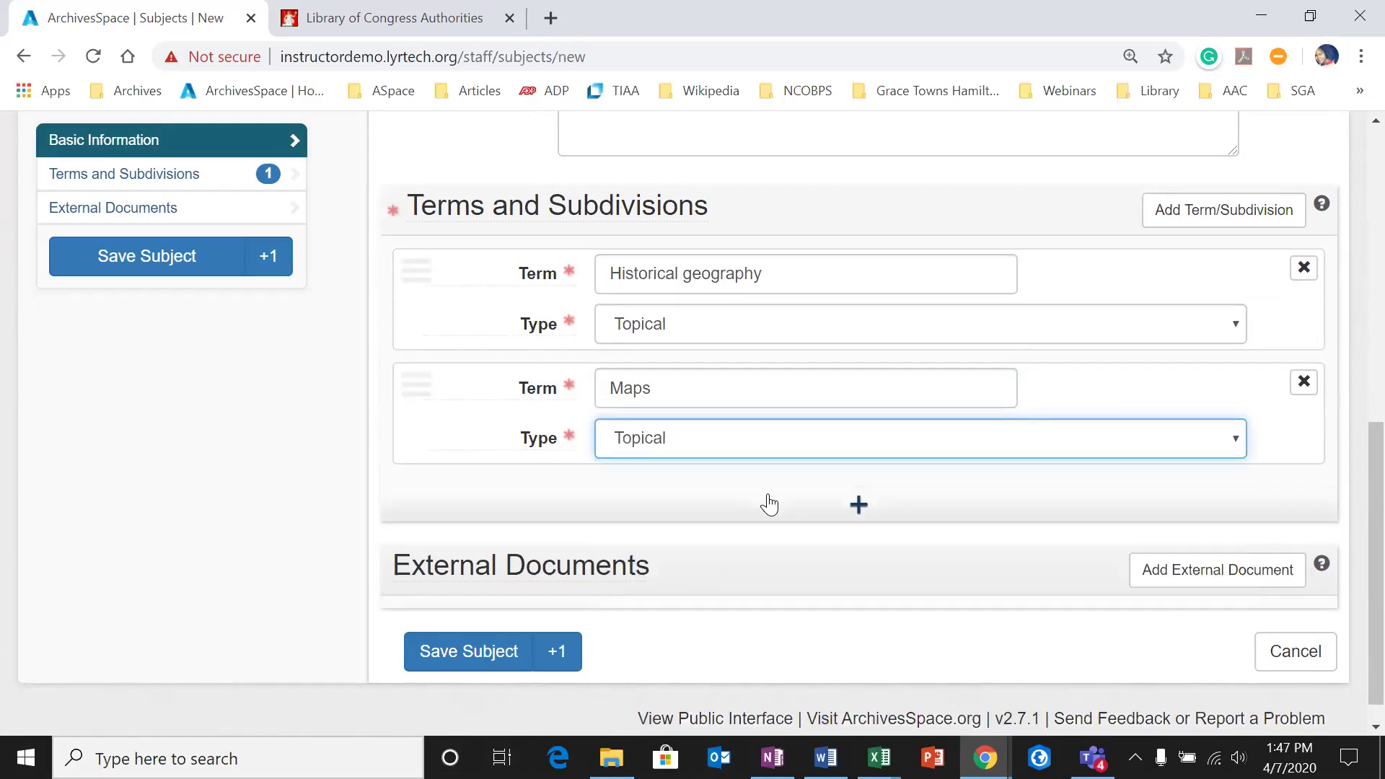
scroll(855, 631, up, 3)
scroll(859, 634, up, 3)
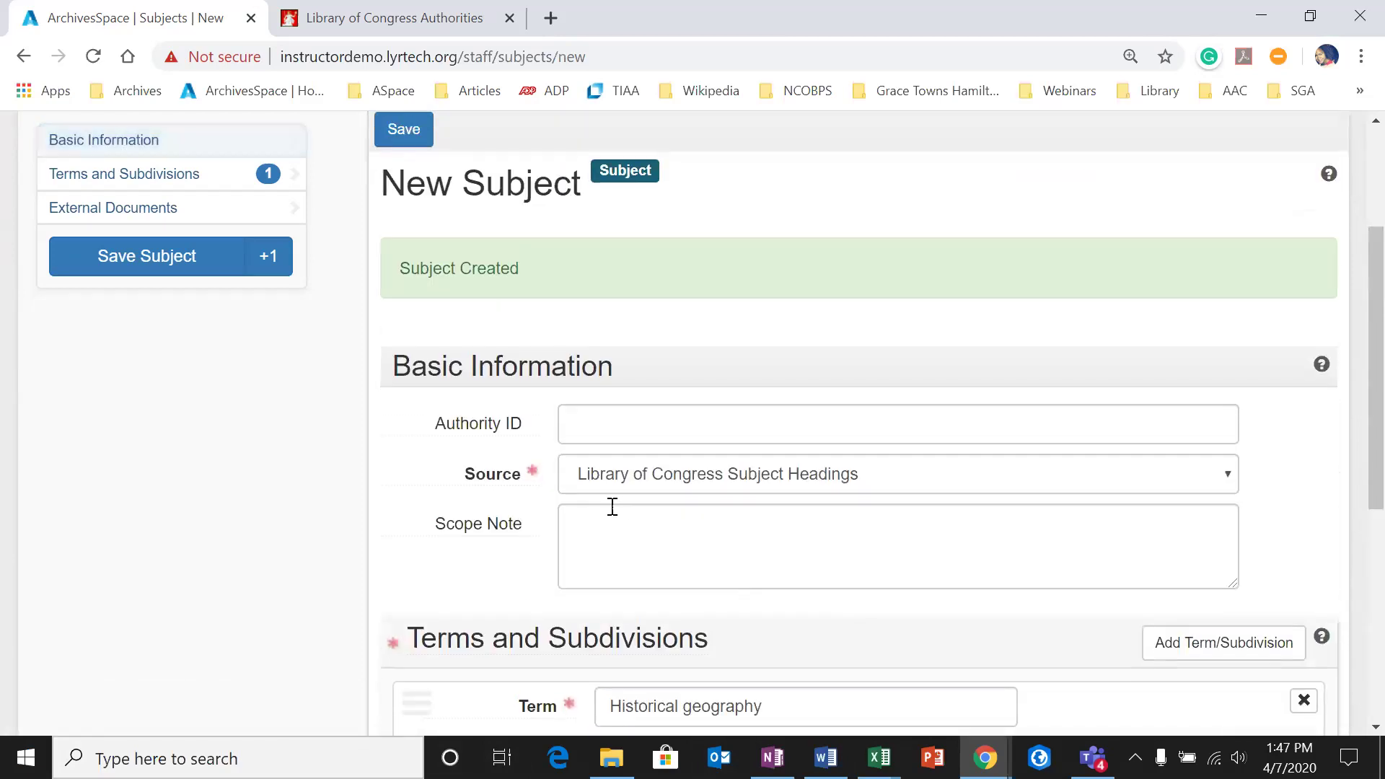
scroll(547, 519, down, 3)
scroll(670, 590, down, 3)
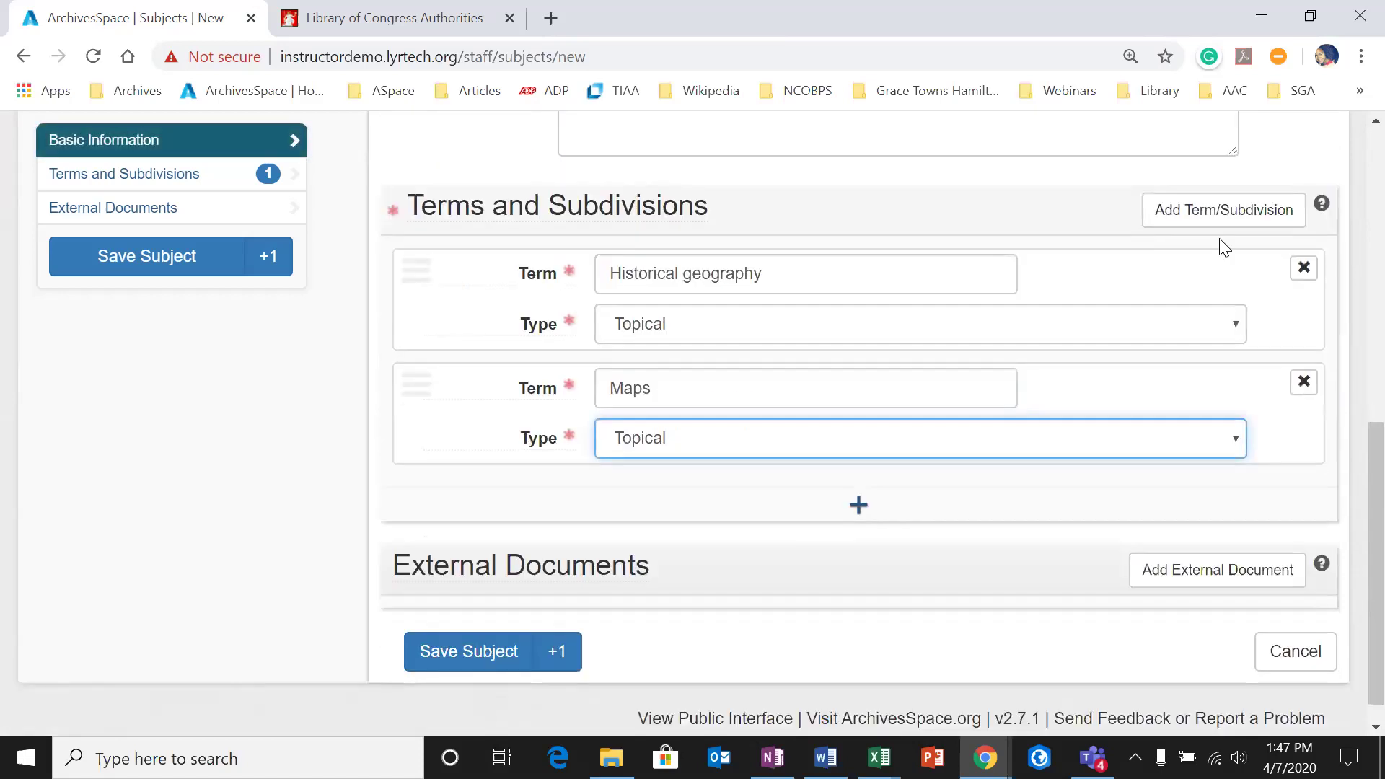
Step: Add three further blank term entries below the Maps term
click(1229, 213)
scroll(1179, 331, down, 2)
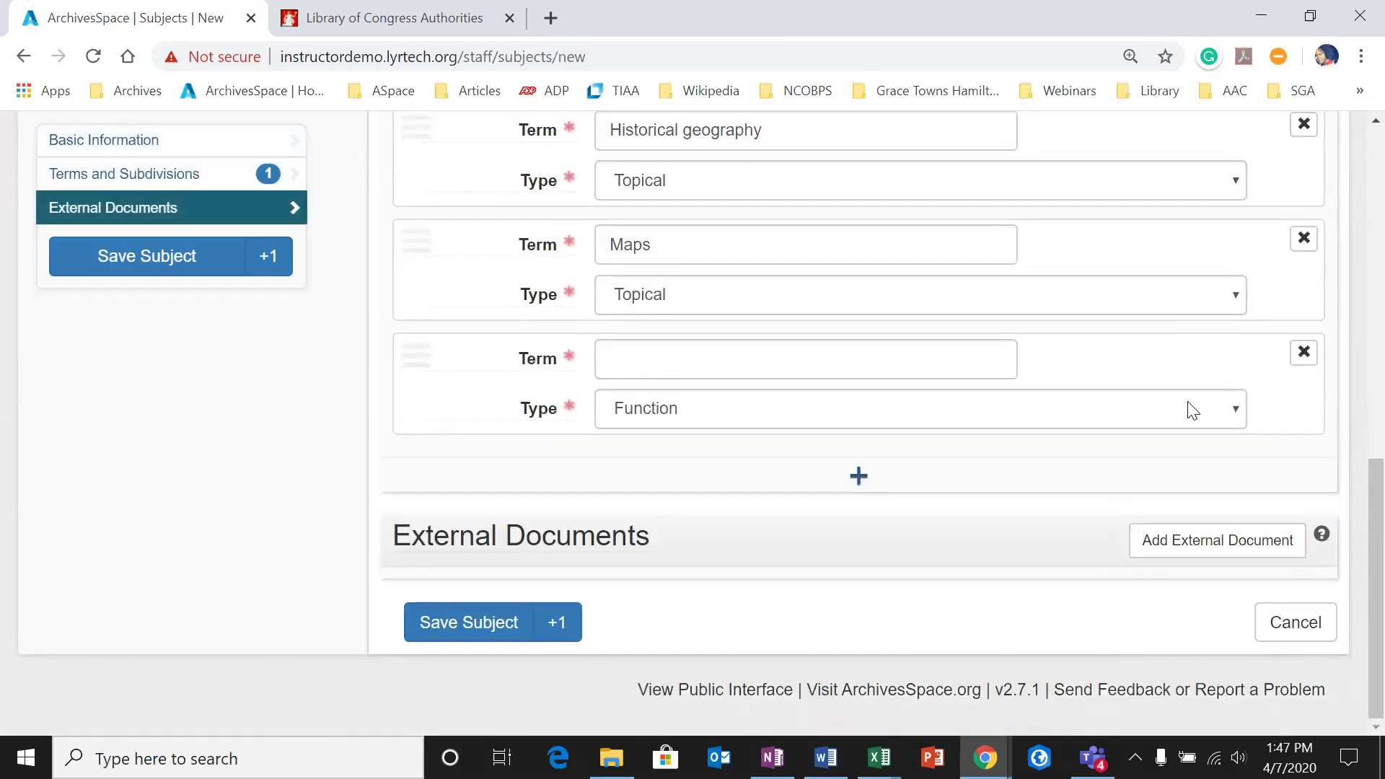
scroll(1191, 405, up, 2)
click(1243, 202)
scroll(1092, 301, down, 3)
scroll(1092, 301, up, 2)
click(1150, 287)
scroll(1159, 300, down, 3)
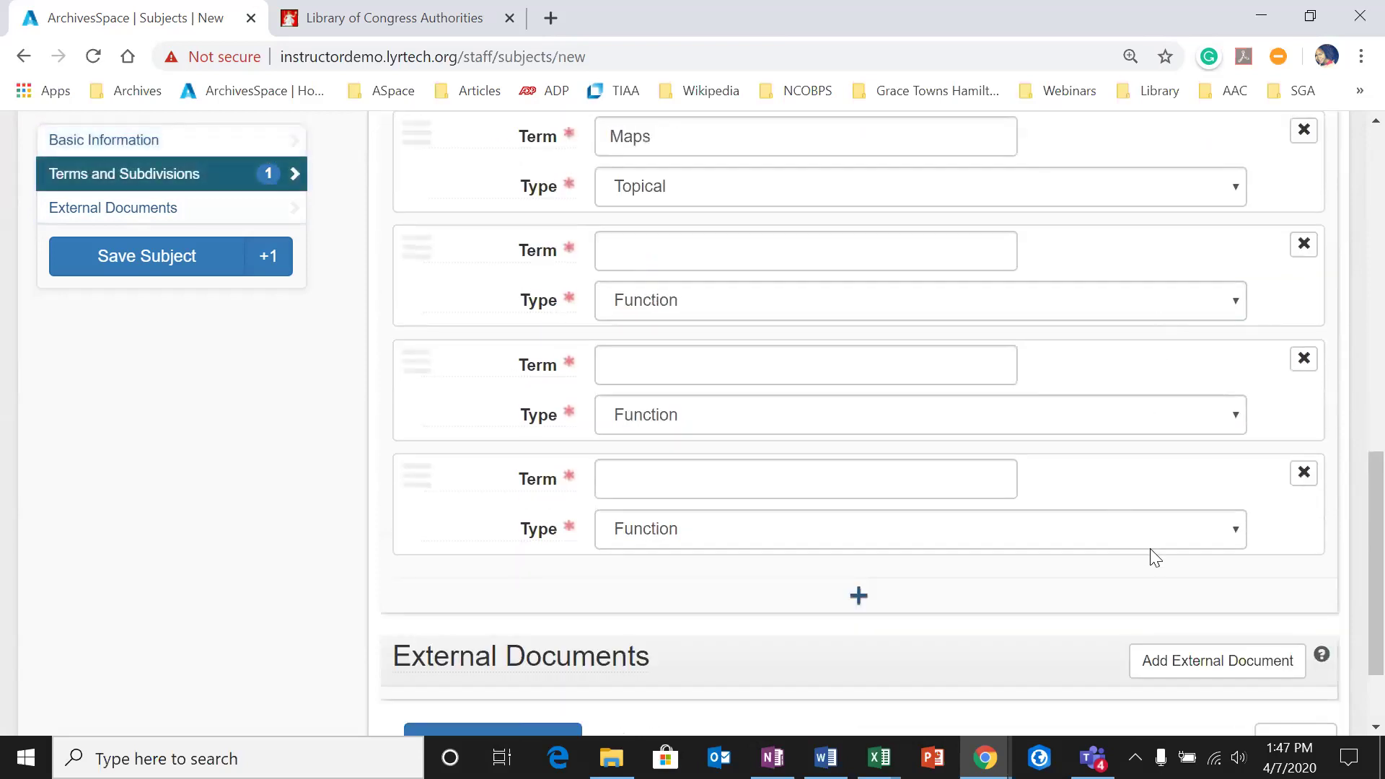
Step: Remove the three blank term entries from the subject, confirming each removal
click(1304, 474)
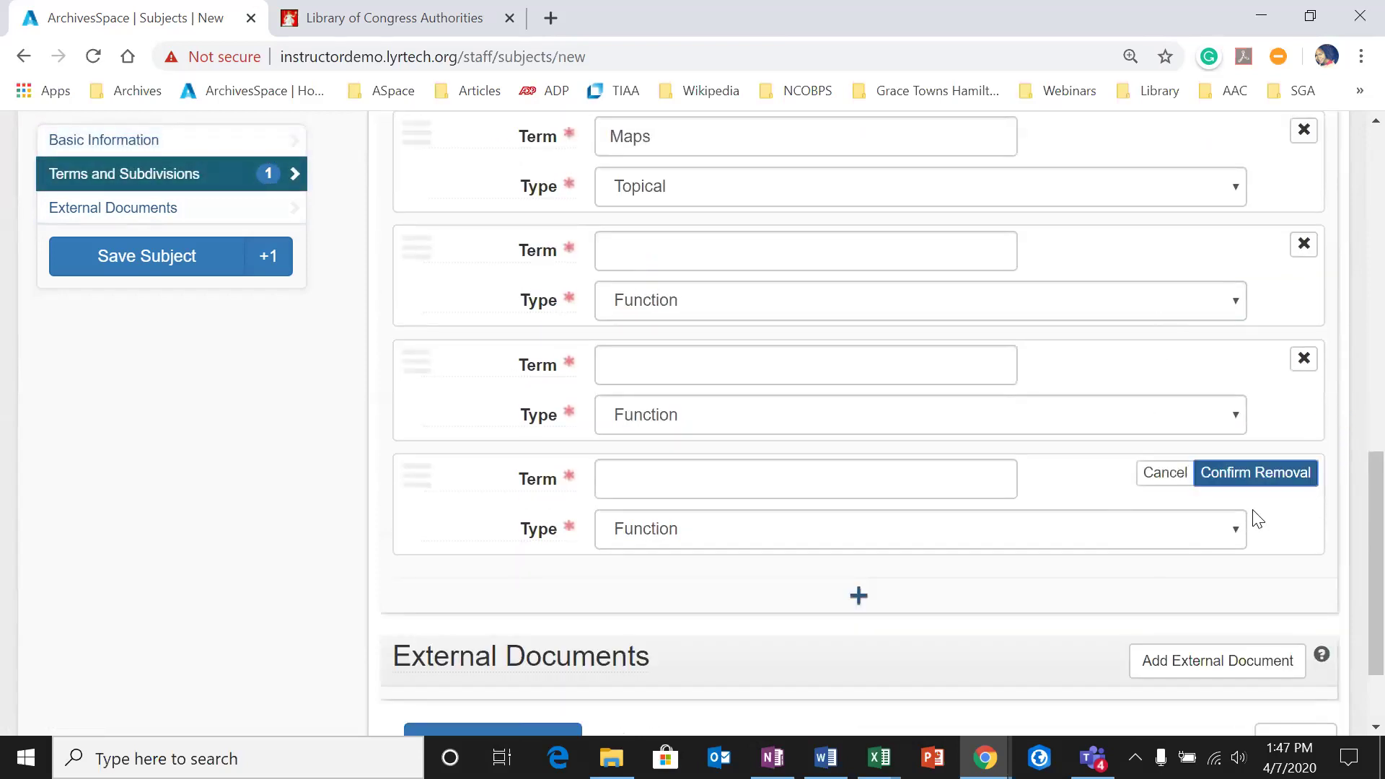
click(1270, 476)
click(1305, 359)
click(1283, 361)
scroll(1273, 379, up, 3)
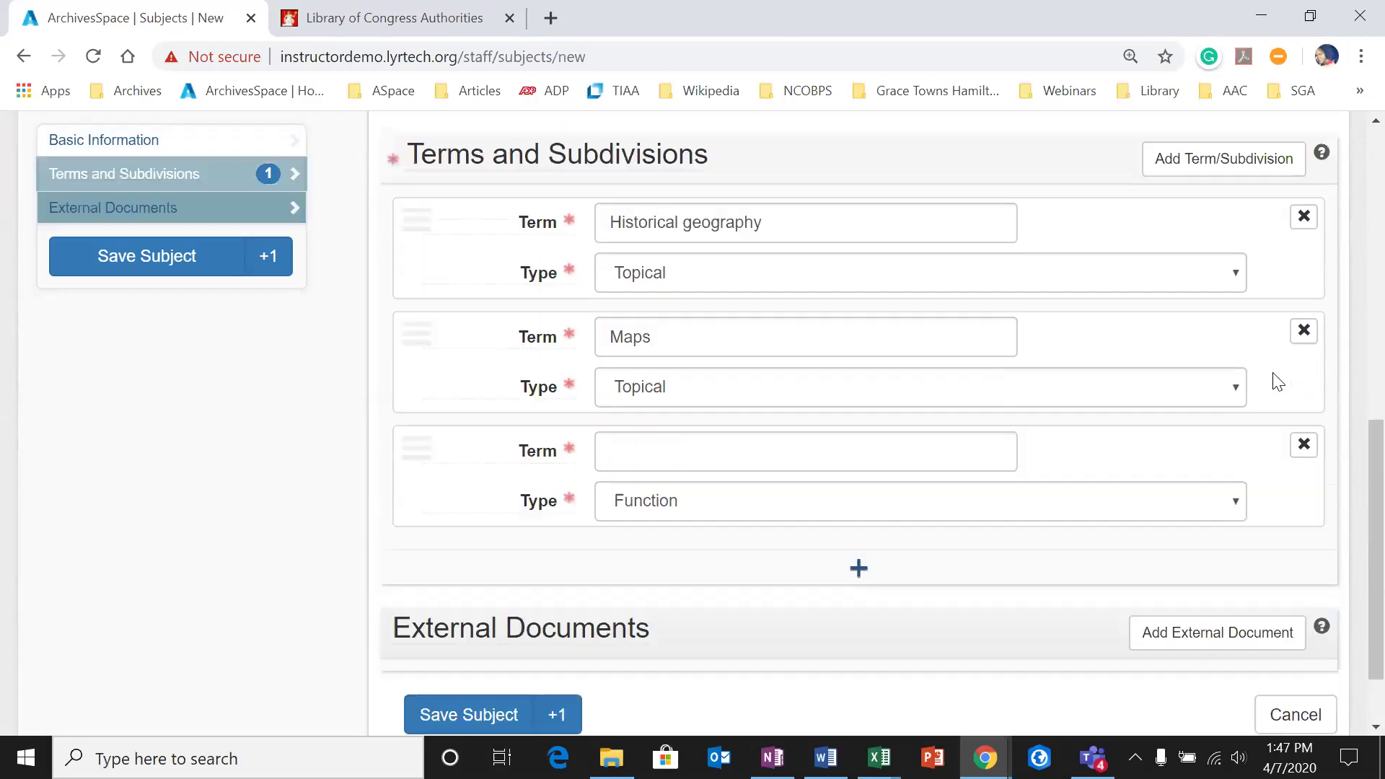
click(1303, 569)
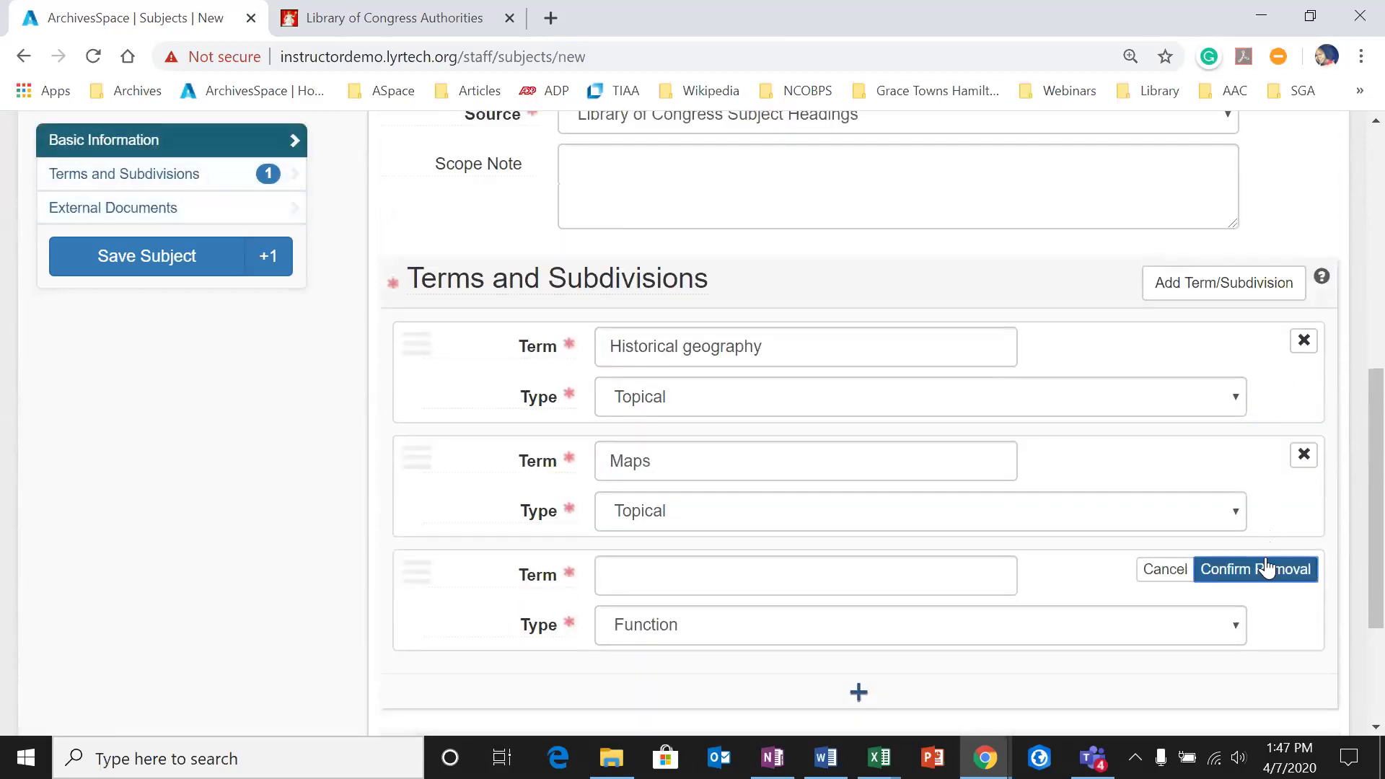
click(1268, 569)
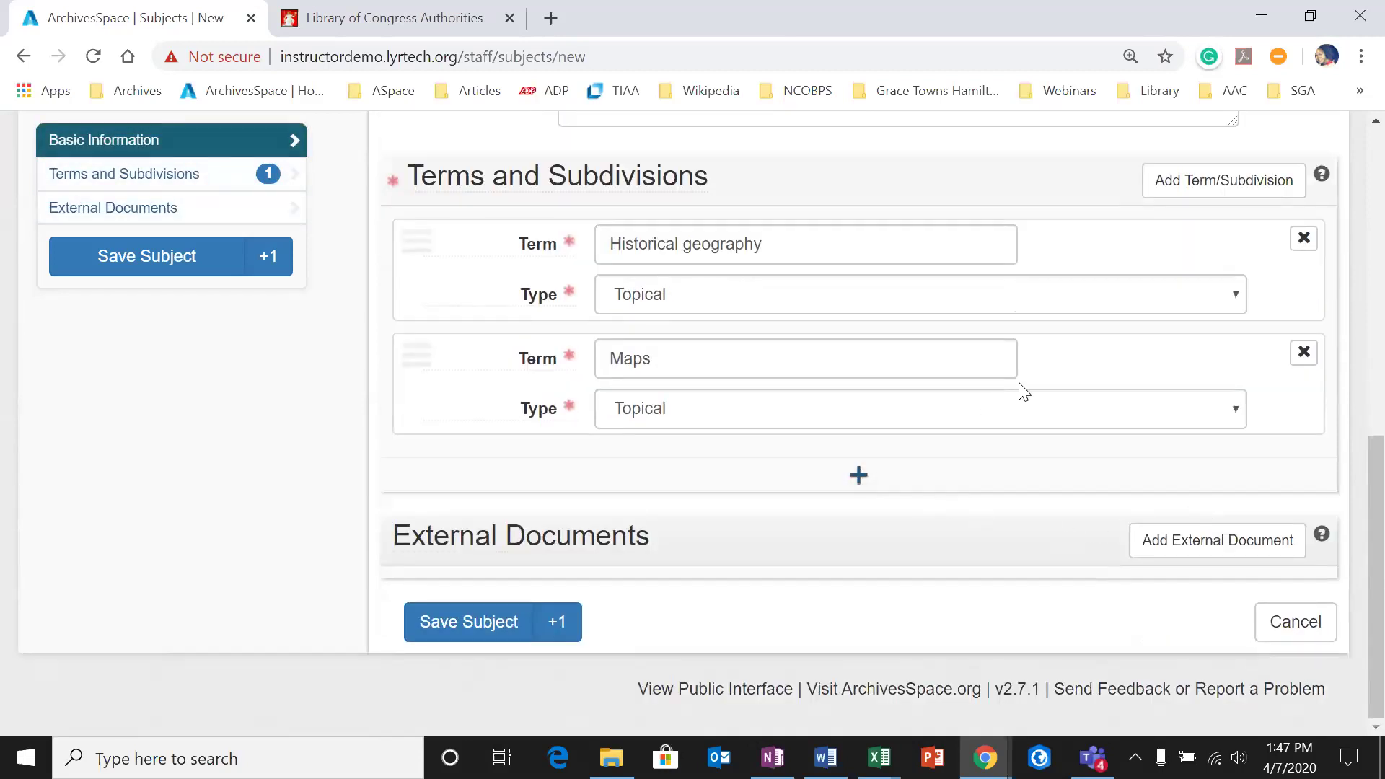
Step: Add a blank external document to the subject, view the Location field's help text, and remove the document entry
click(1150, 557)
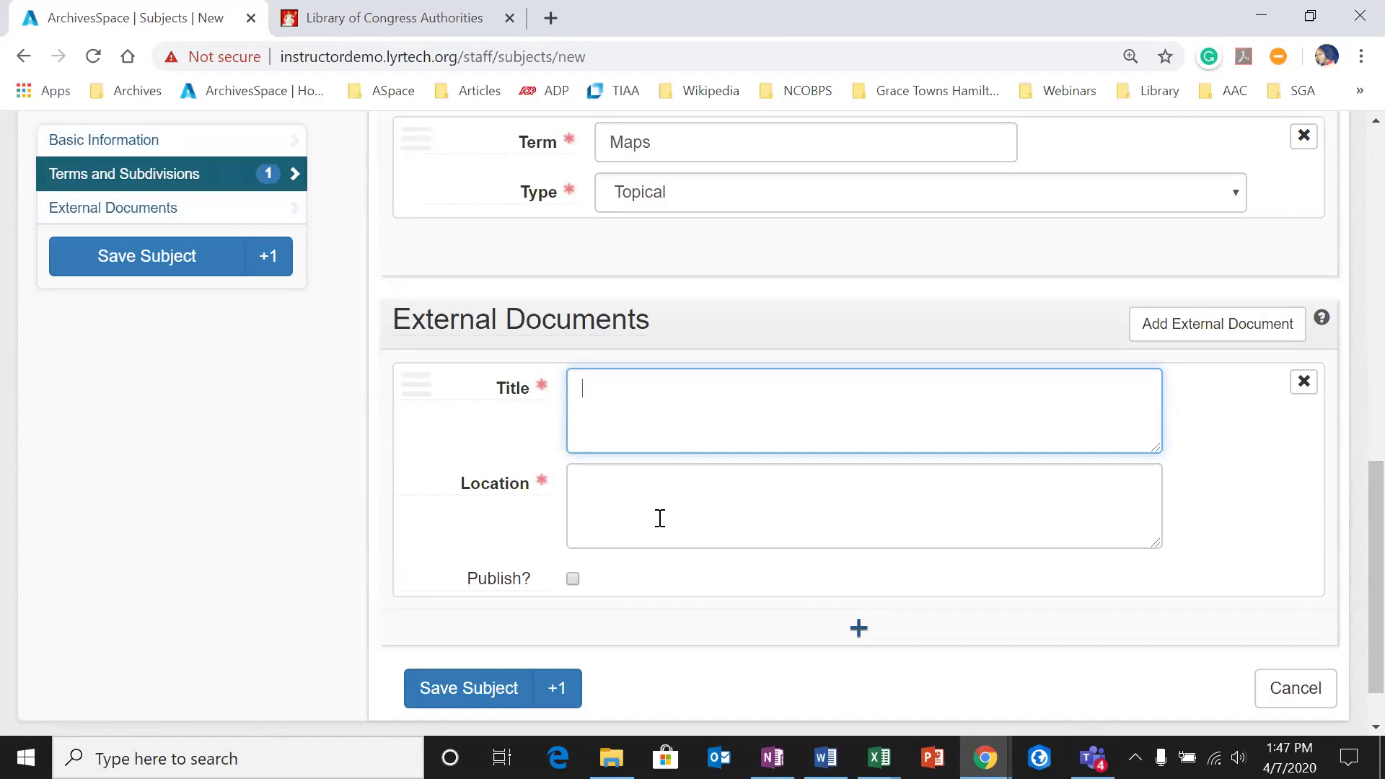
click(646, 502)
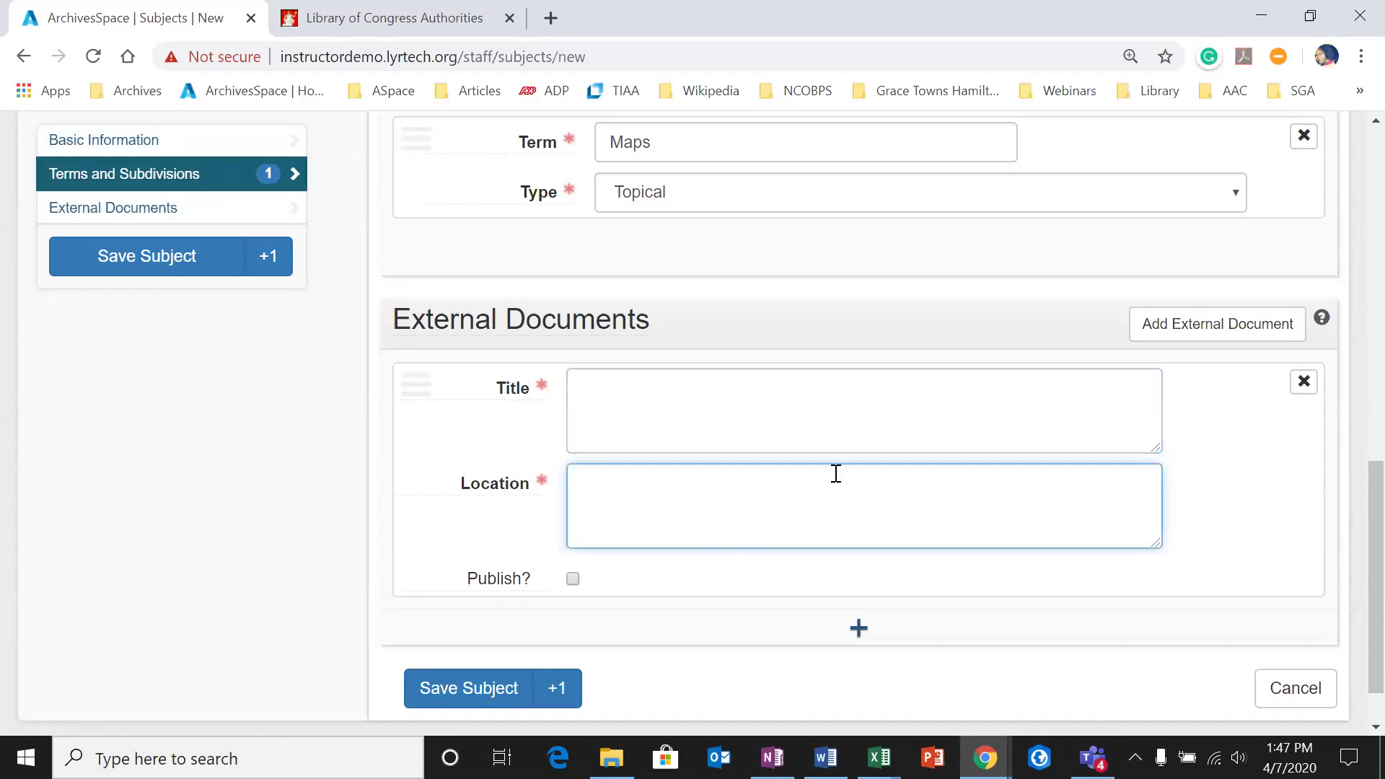
mouse_move(508, 490)
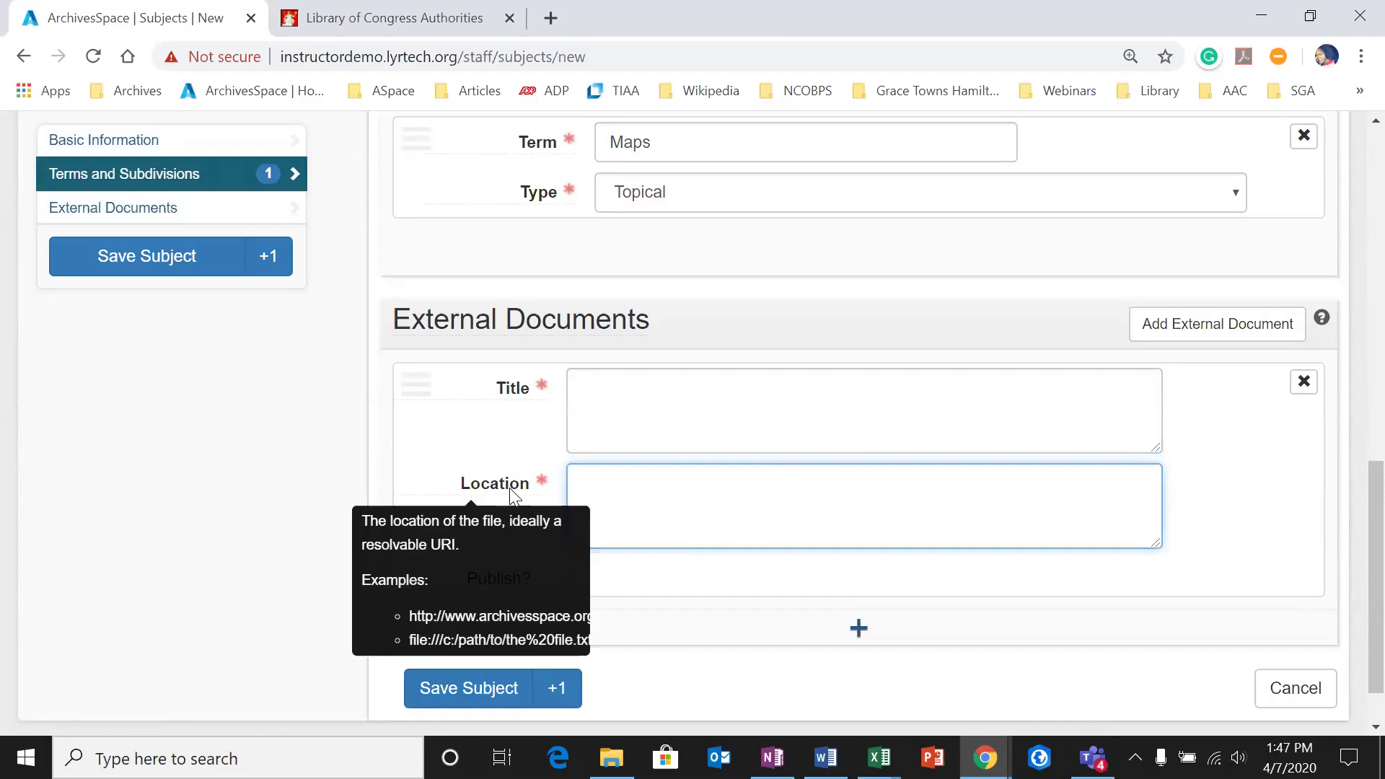
click(461, 431)
click(1304, 381)
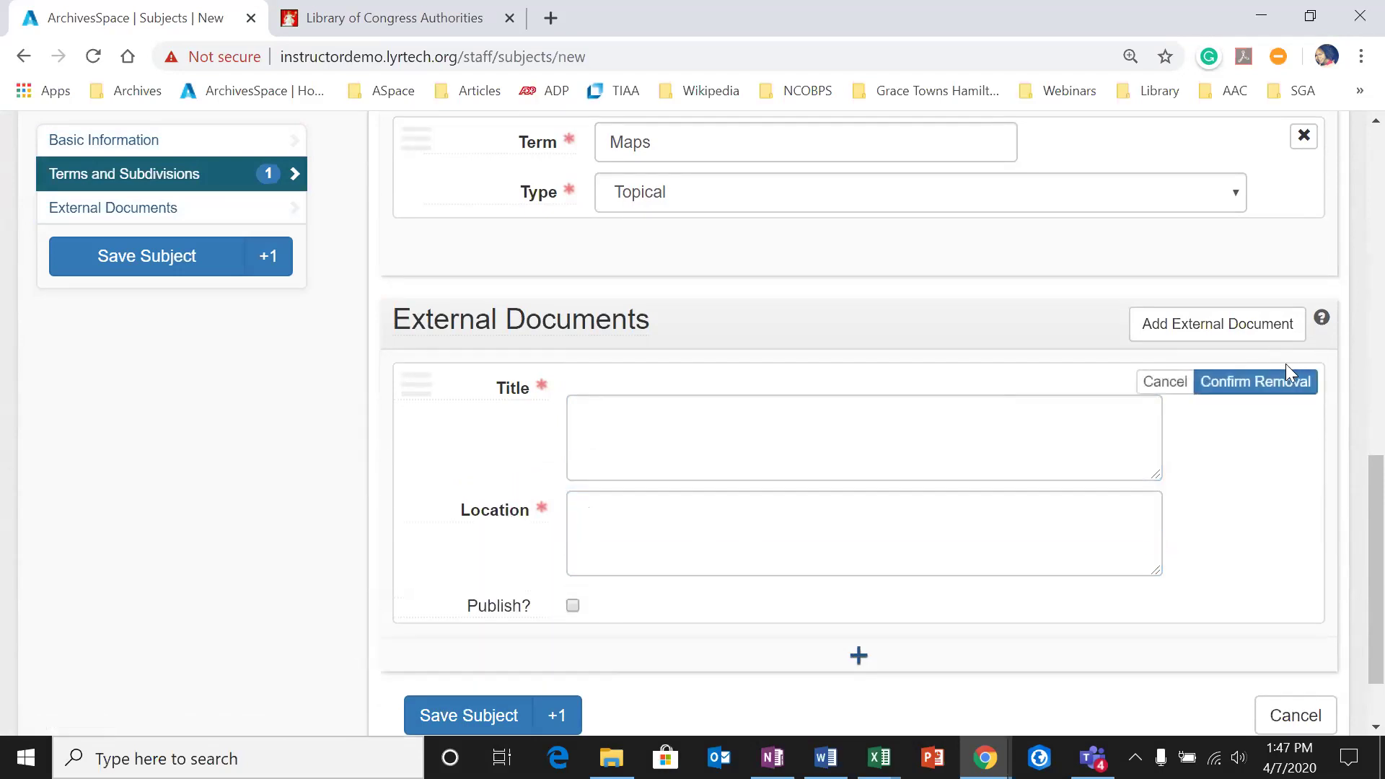
click(1255, 381)
Step: Save the Historical geography -- Maps subject and look over the saved record
click(457, 640)
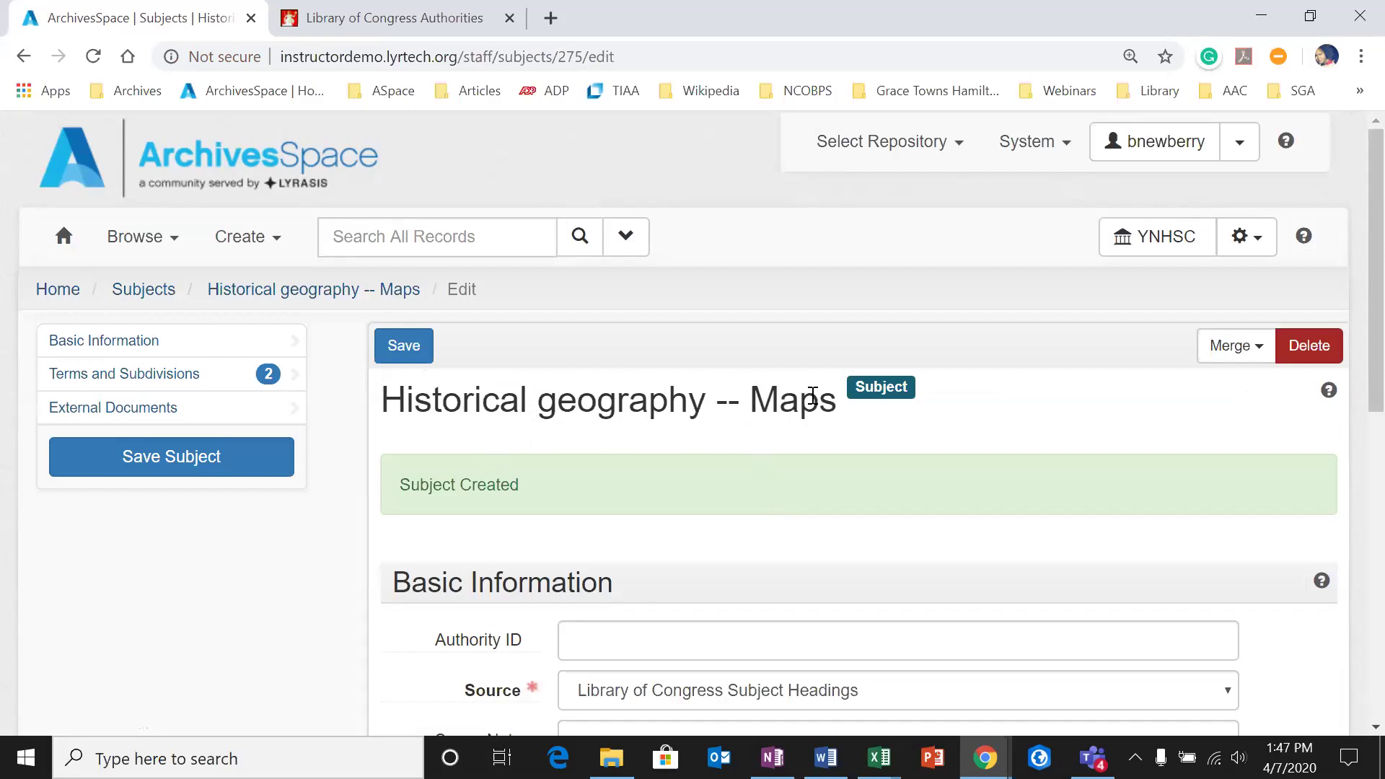
scroll(642, 454, down, 9)
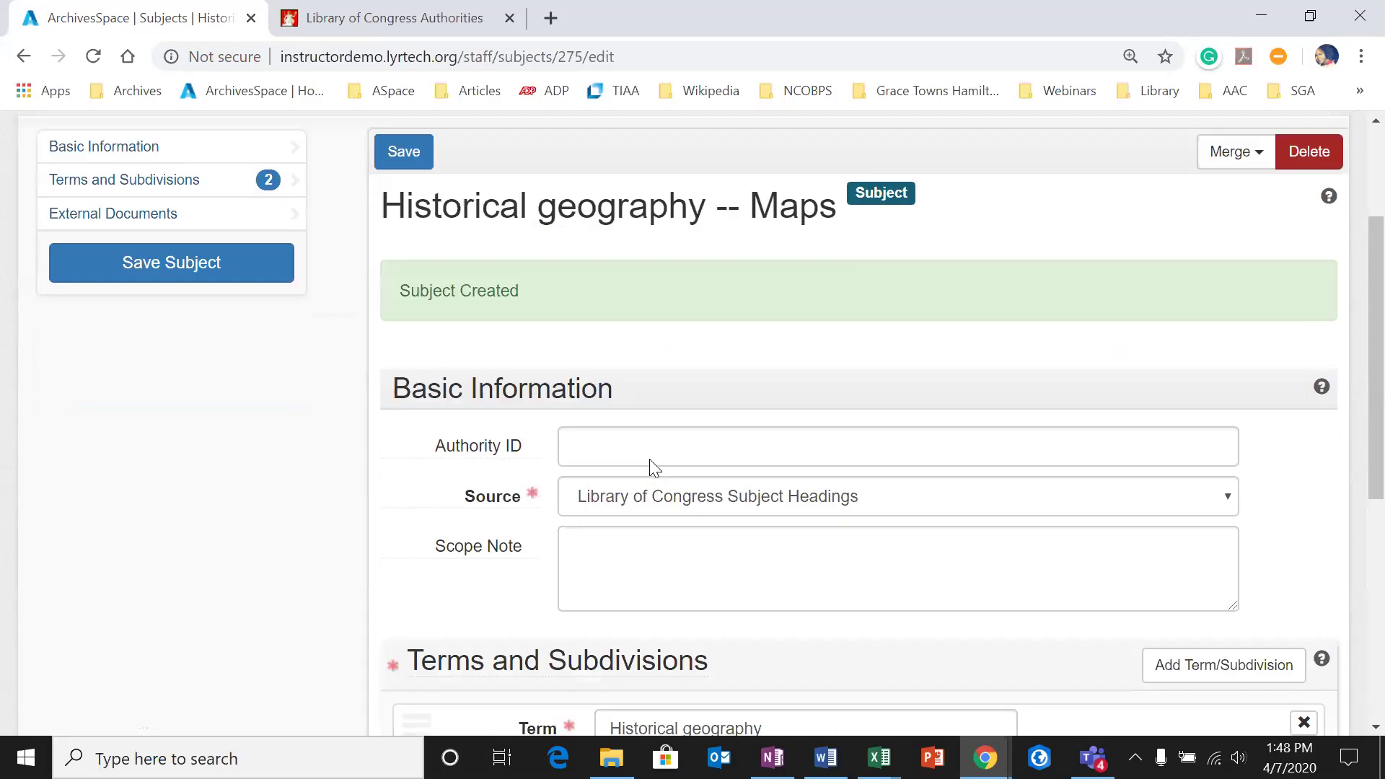
scroll(640, 473, up, 10)
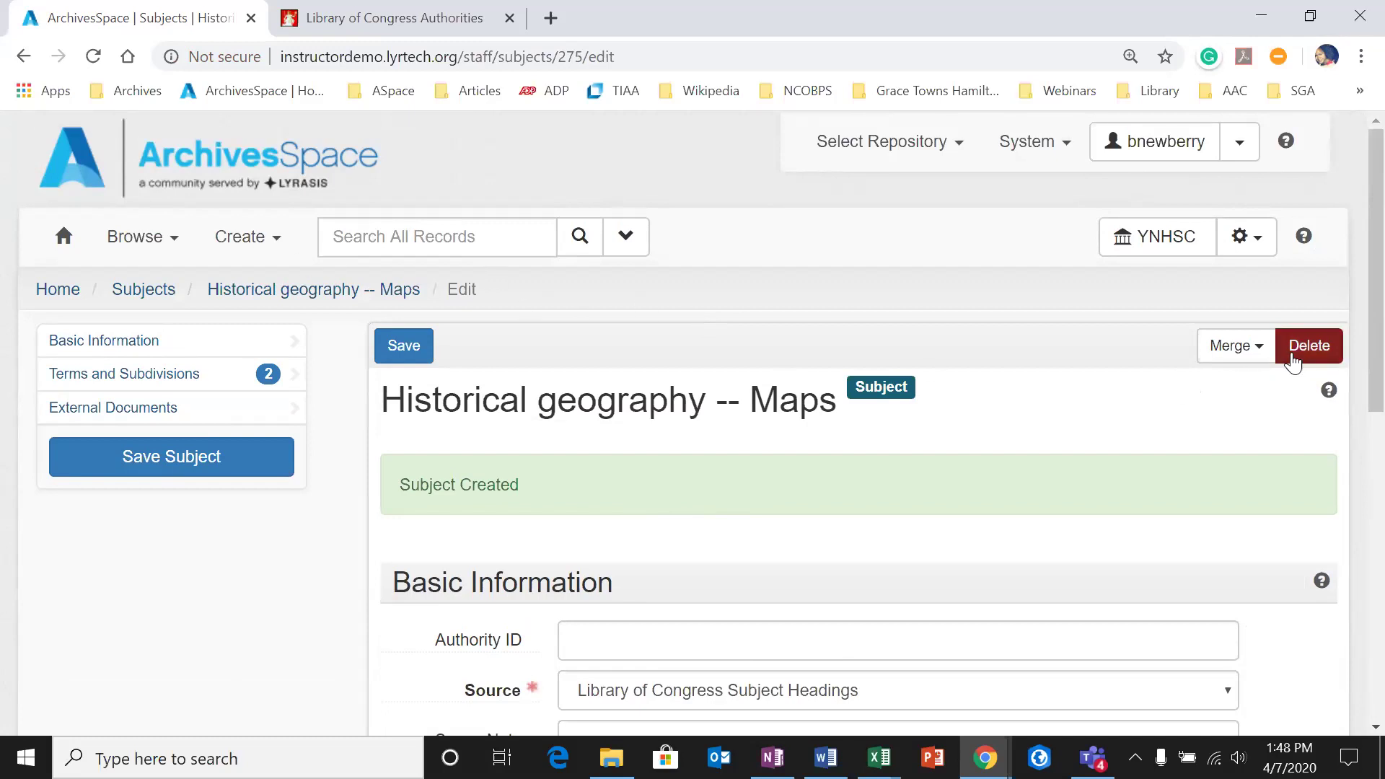
Step: Open the merge options for the Historical geography -- Maps subject, search for "maps", and clear the search term
click(1238, 347)
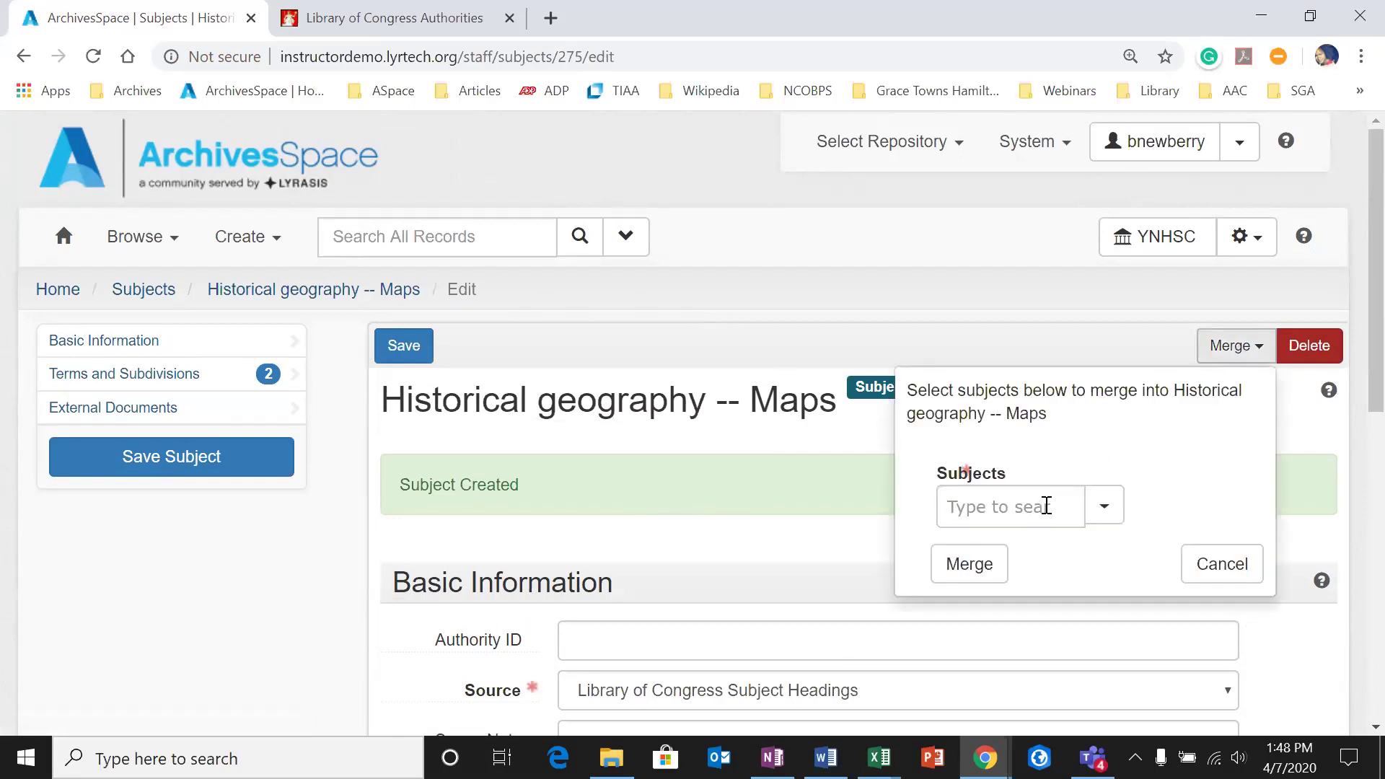
click(1046, 505)
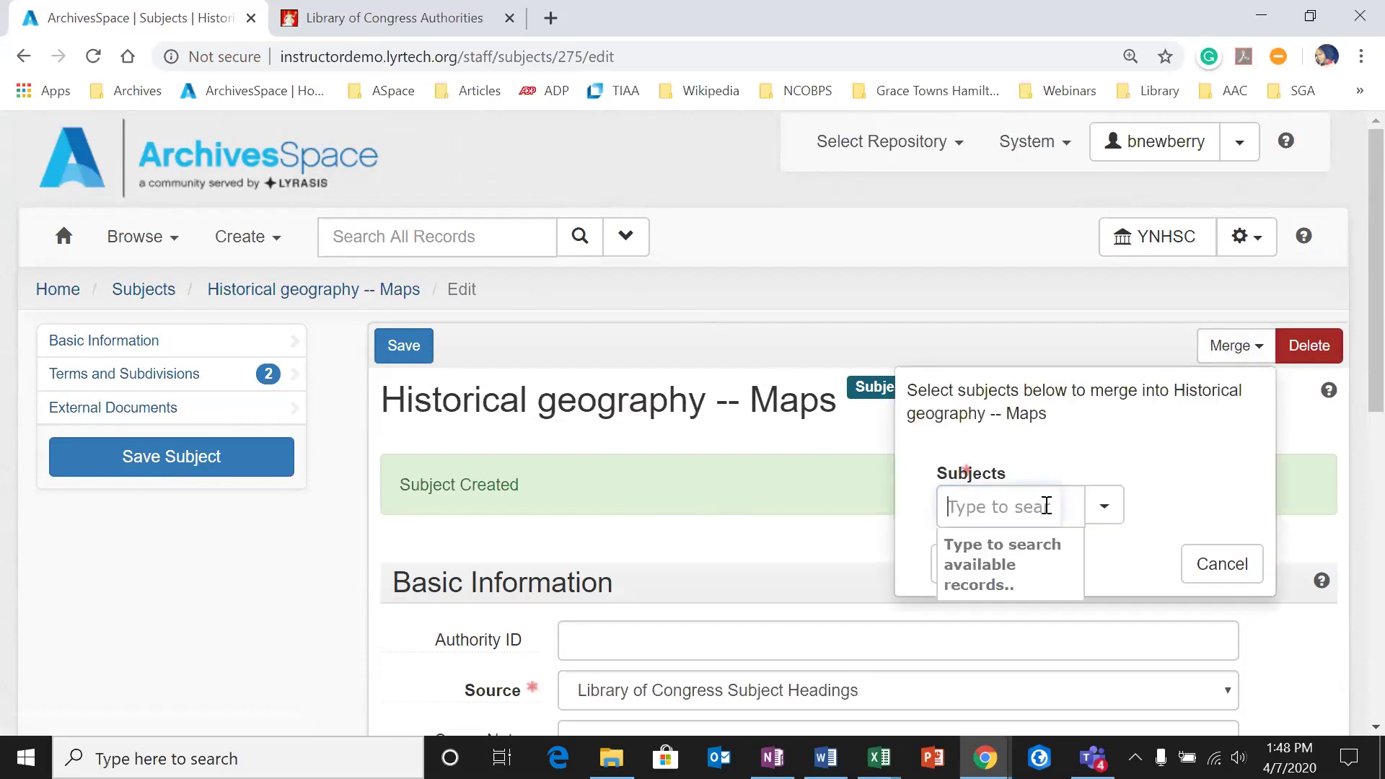
text(maps)
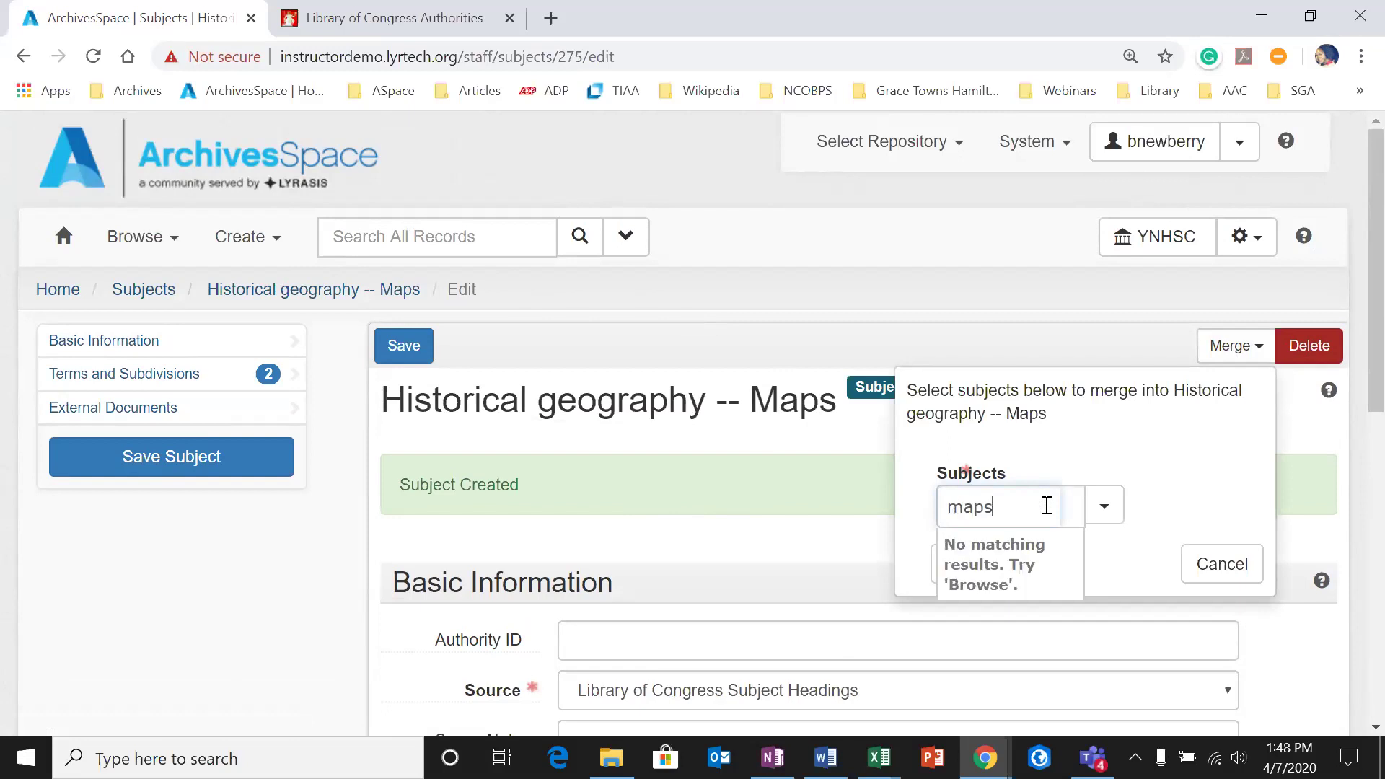
key(BackSpace)
key(BackSpace)
key(BackSpace)
key(BackSpace)
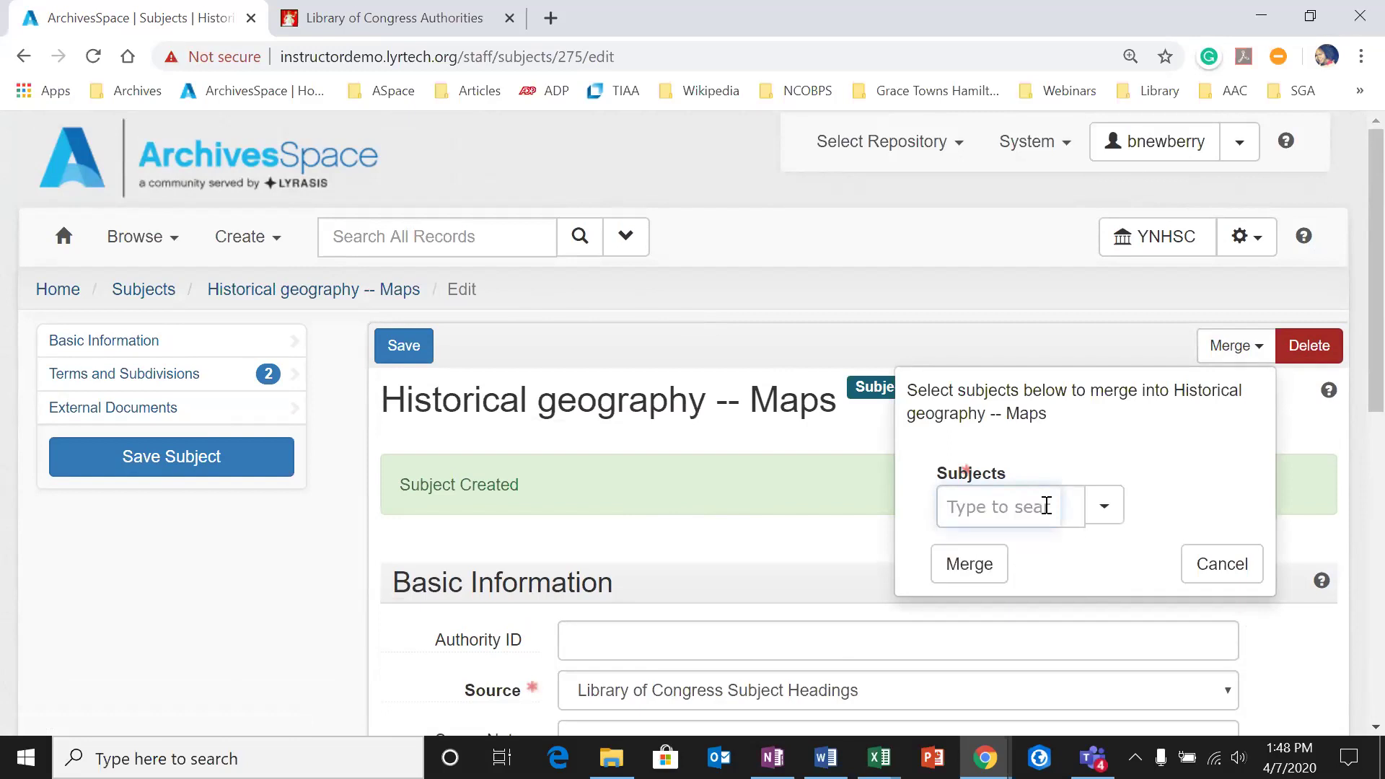
Step: Search the merge subjects for "history" and select "Abolitionists -- New York -- History -- 19th Century"
text(history)
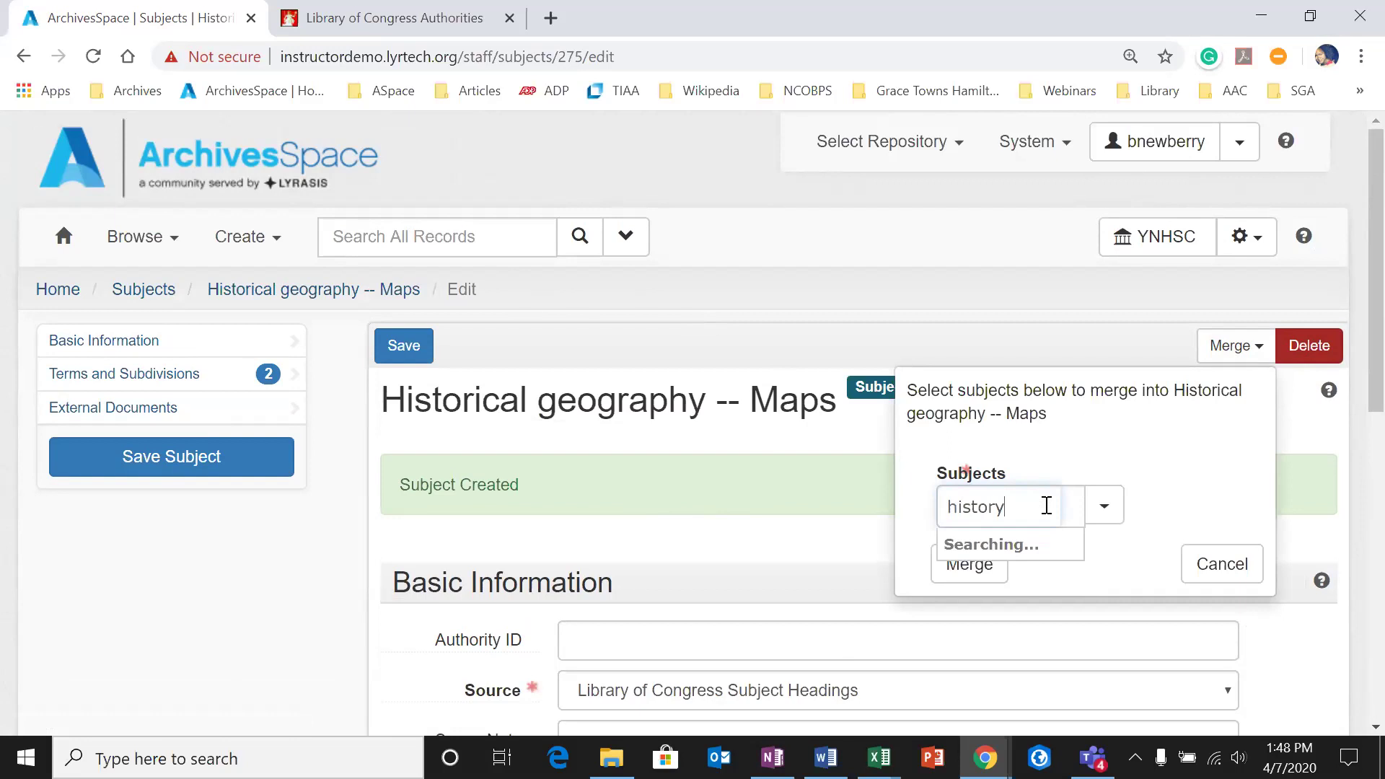
scroll(1049, 510, down, 1)
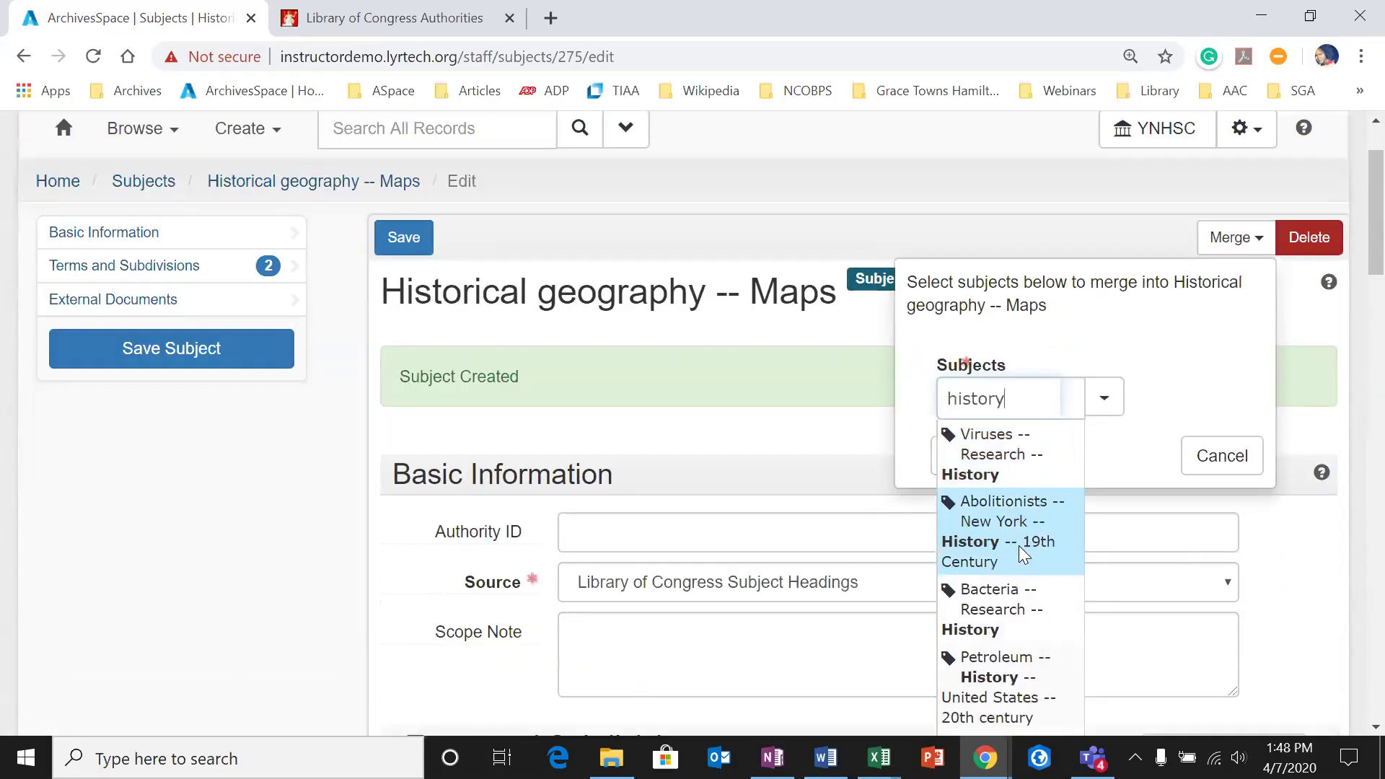
click(1023, 554)
Step: Start merging the selected subject into Historical geography -- Maps, then cancel the merge at the confirmation and close the merge options
scroll(1113, 457, down, 1)
scroll(1046, 527, up, 1)
click(981, 561)
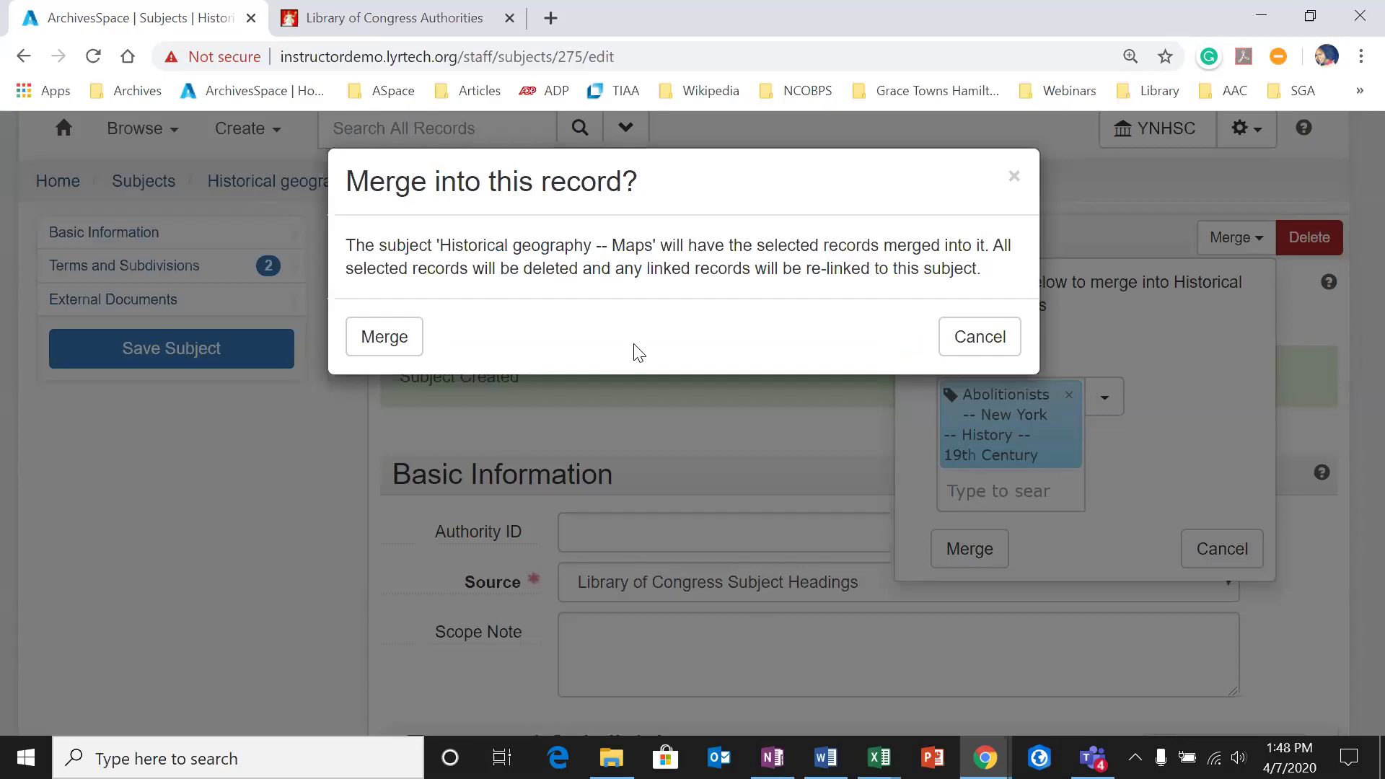
click(942, 348)
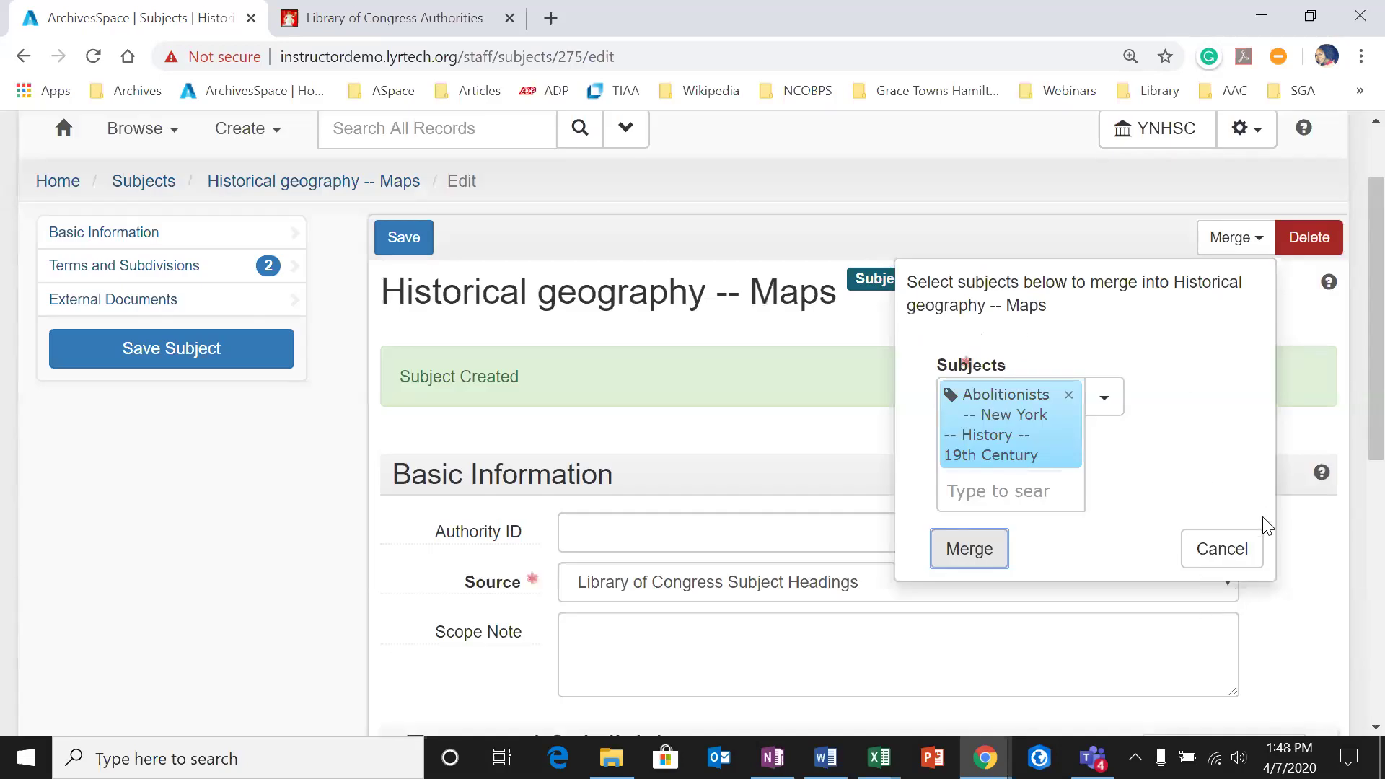
click(1228, 561)
scroll(981, 389, down, 3)
scroll(845, 443, up, 3)
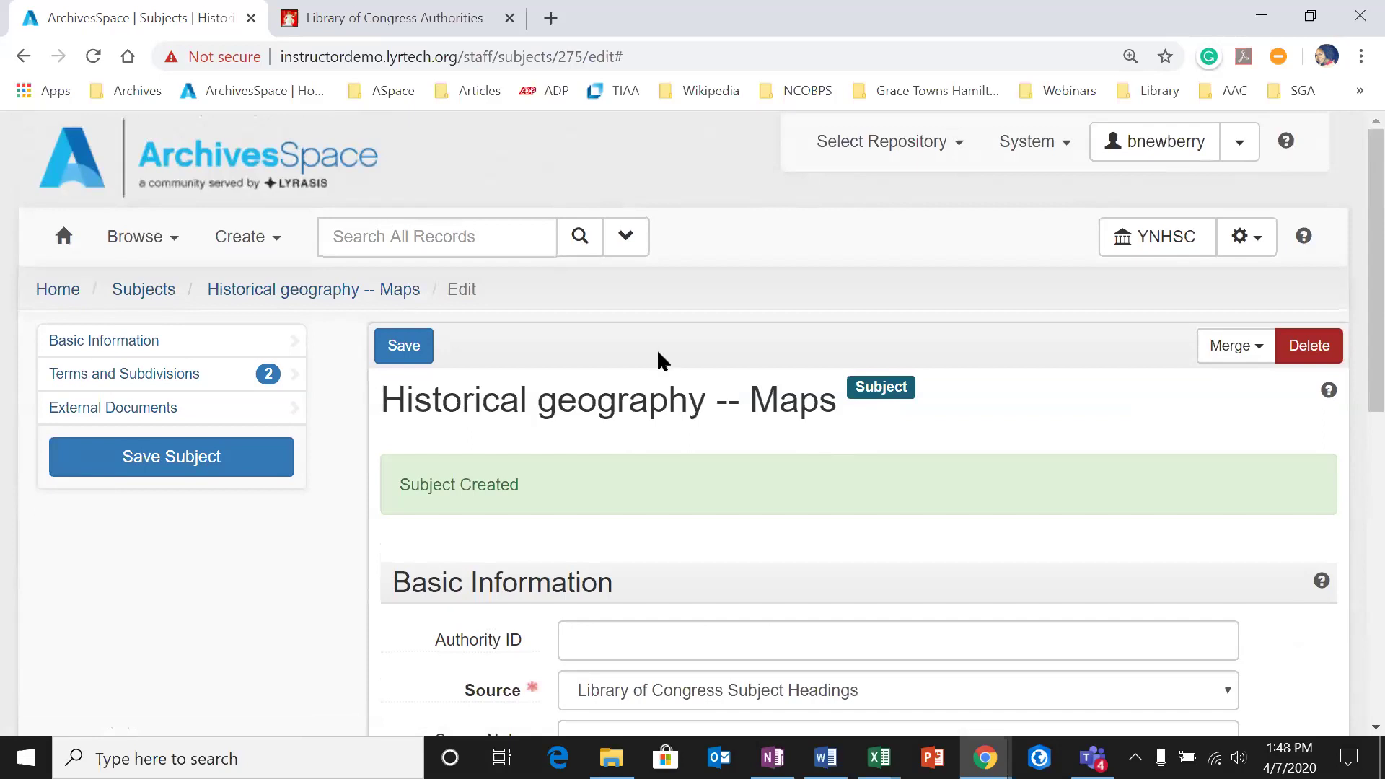
Step: Search all records for "my favorite finding aid" and open the My Favorite Finding Aid resource for editing
click(481, 237)
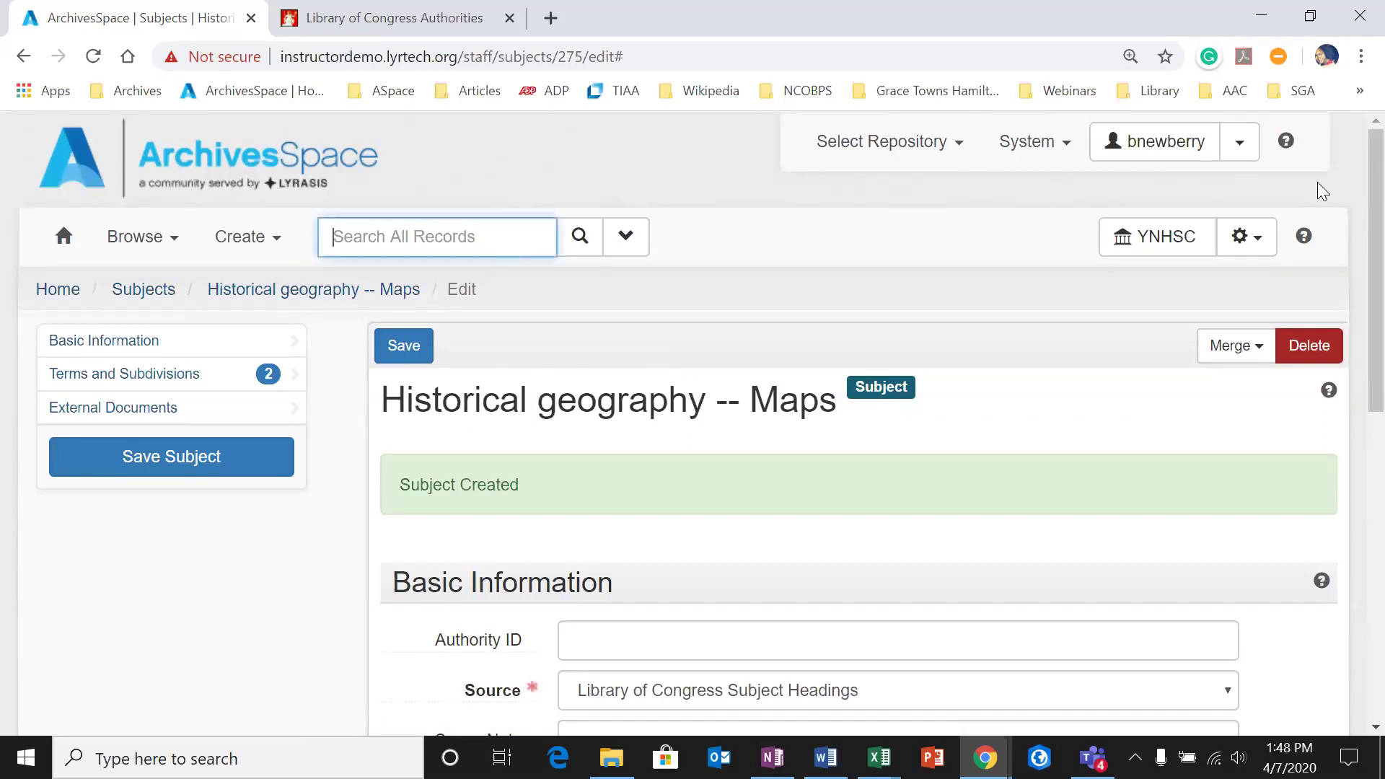
text(my favorite finding aid)
key(Return)
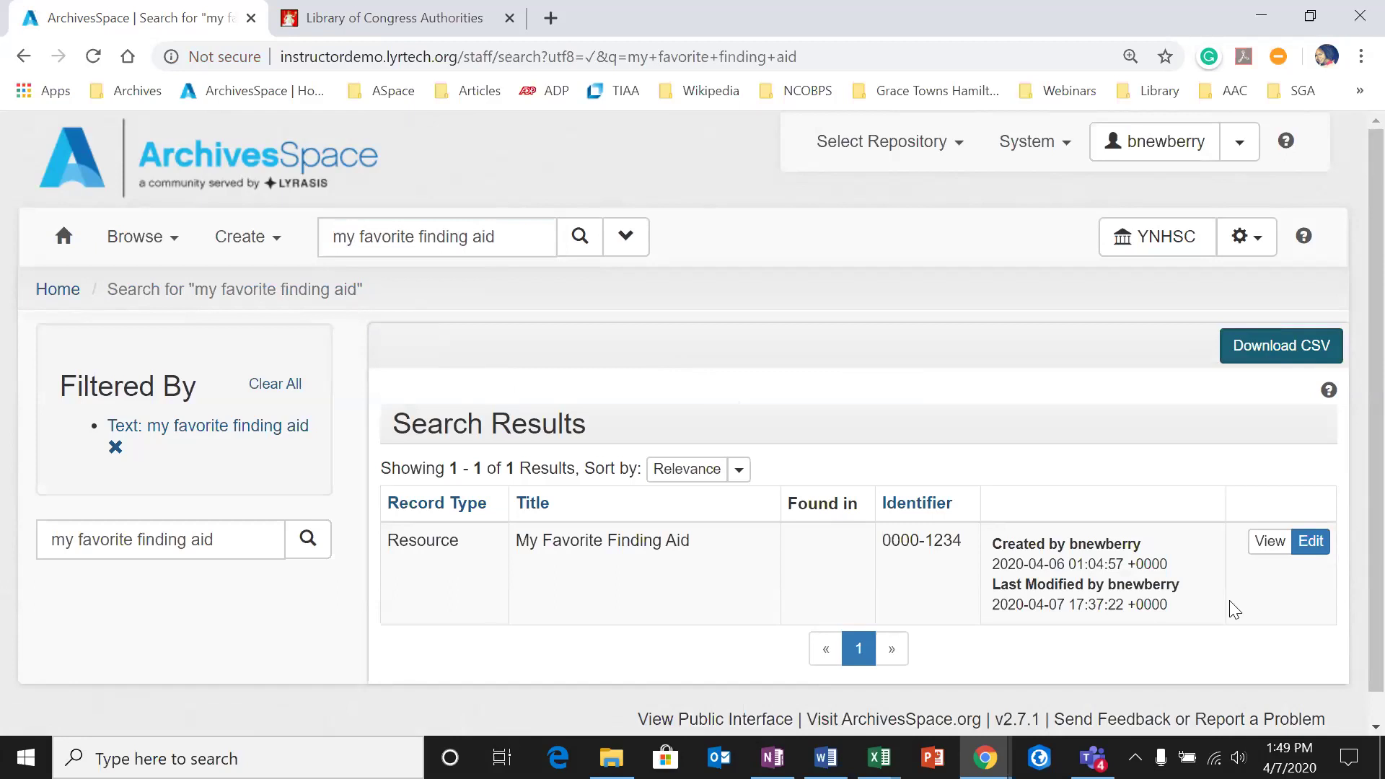
click(1312, 541)
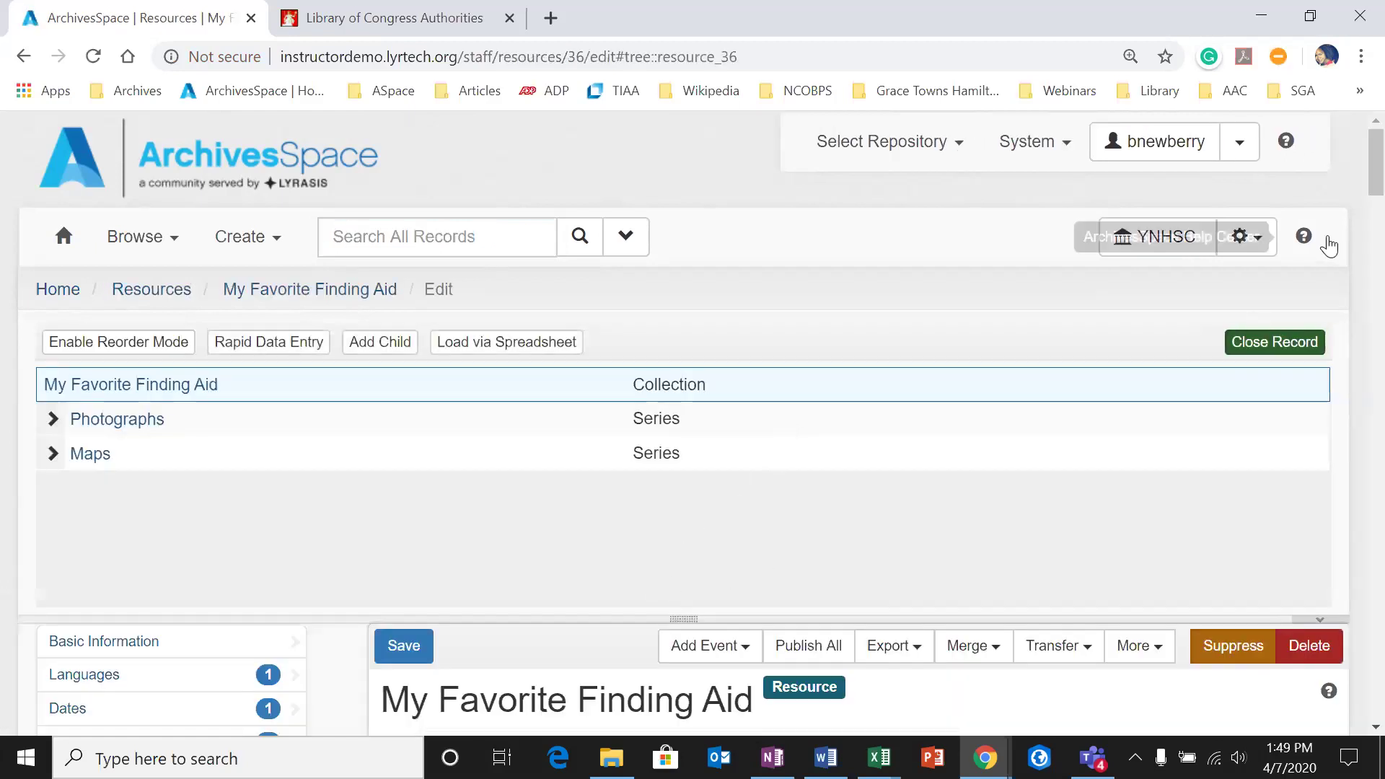
Step: Add a subject entry to the My Favorite Finding Aid resource, search for "photo", and link the first "Photographs" match
drag(1351, 157, 1352, 164)
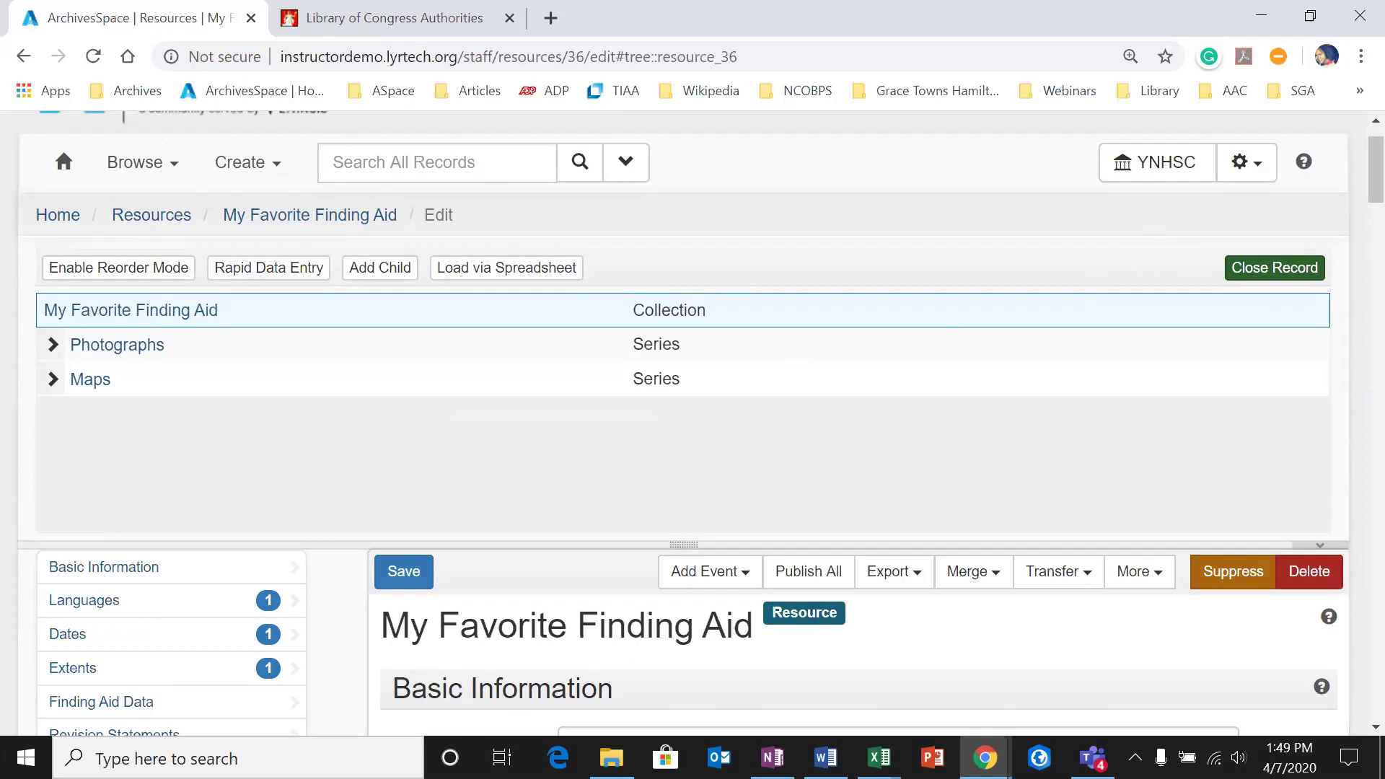
drag(1350, 149, 1351, 194)
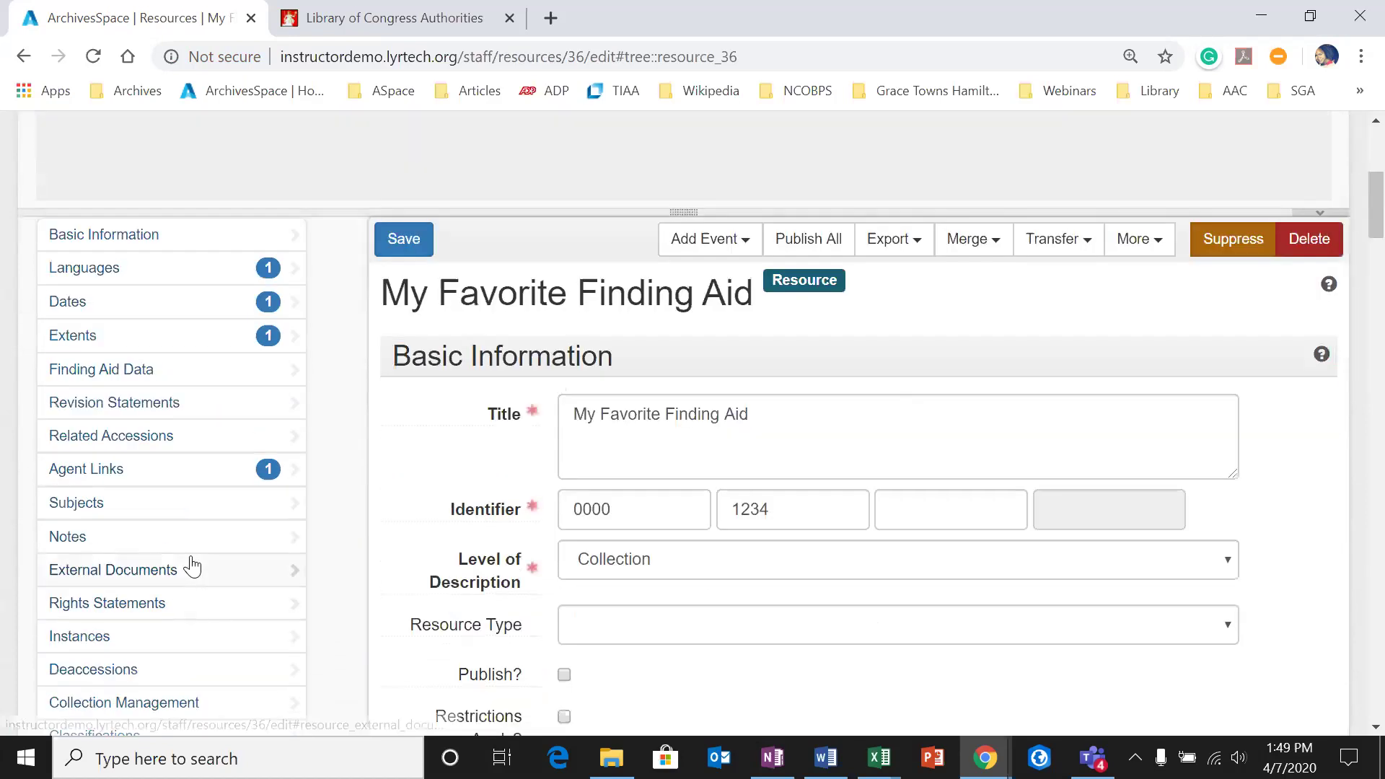
click(210, 512)
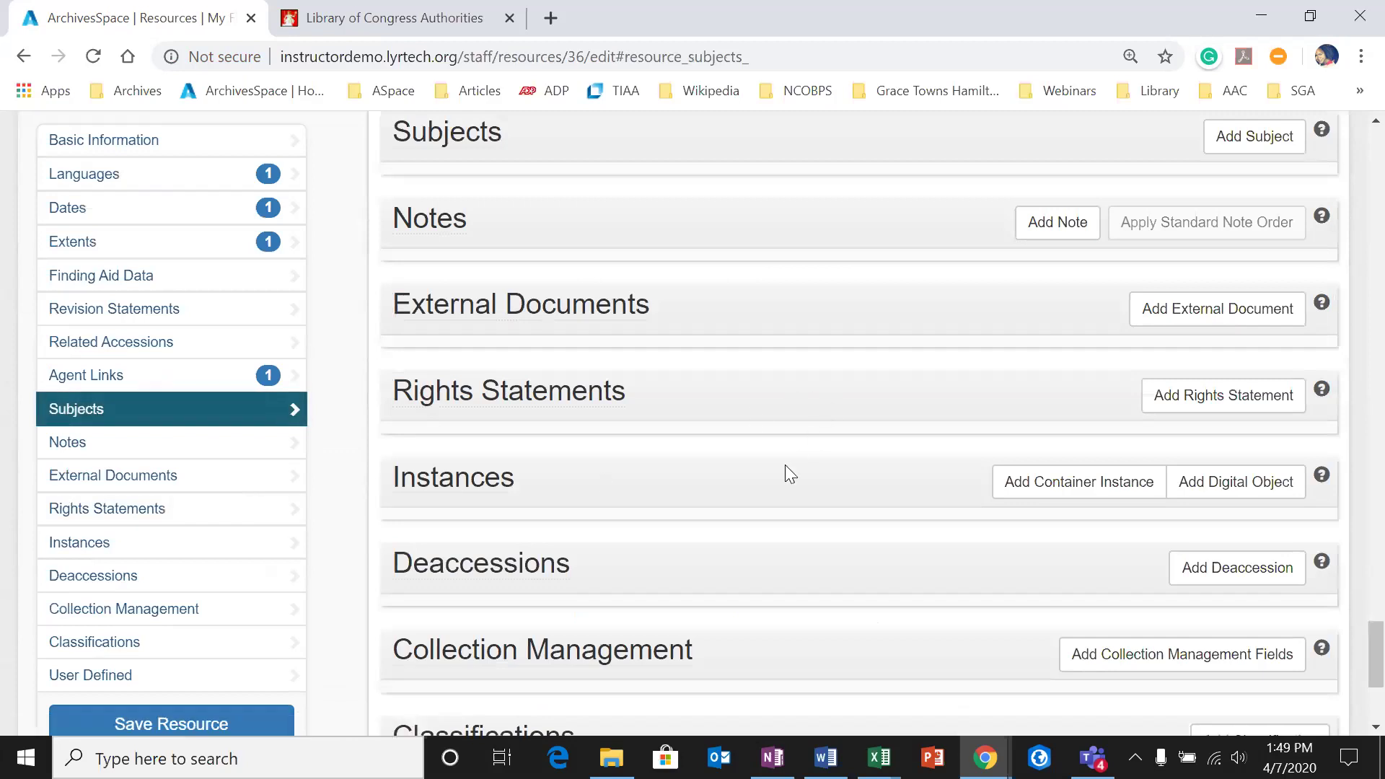
scroll(791, 473, up, 2)
scroll(823, 485, up, 3)
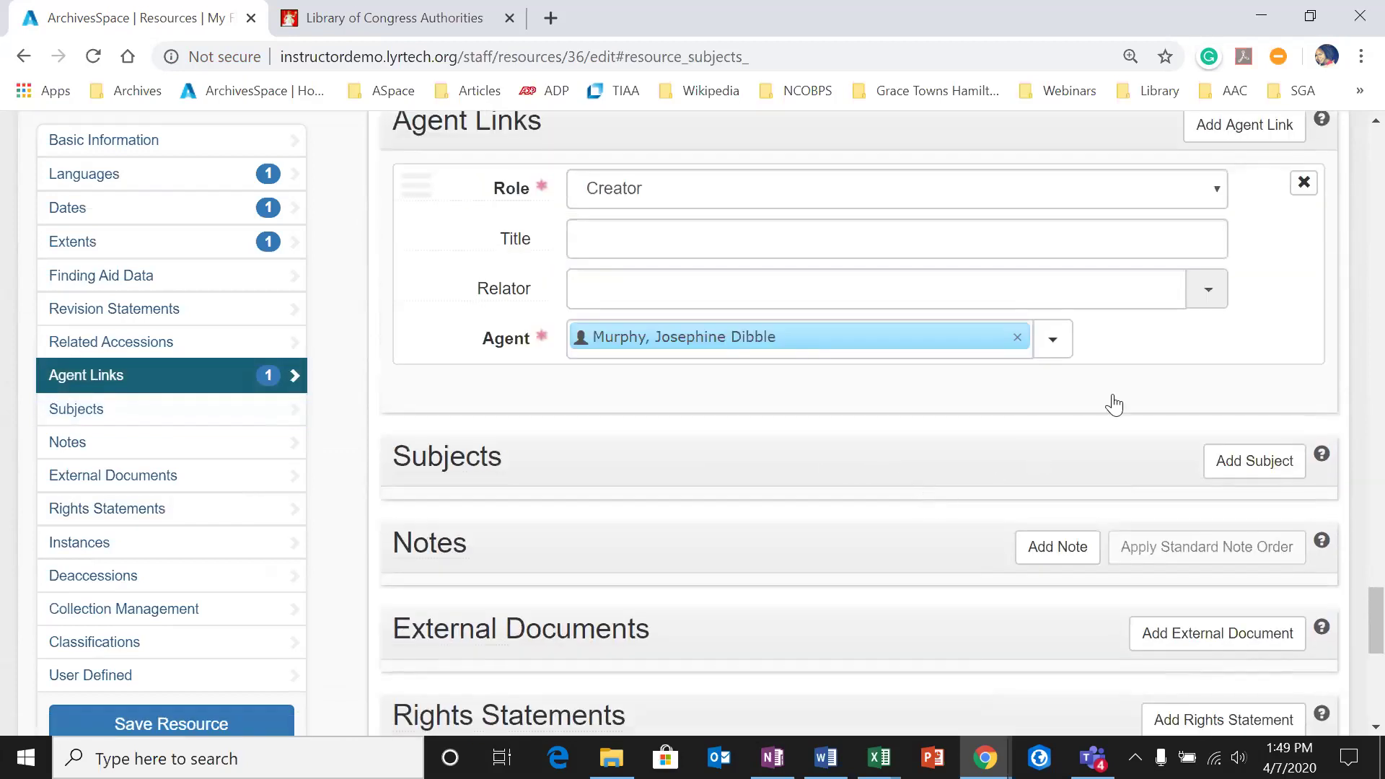
click(1254, 462)
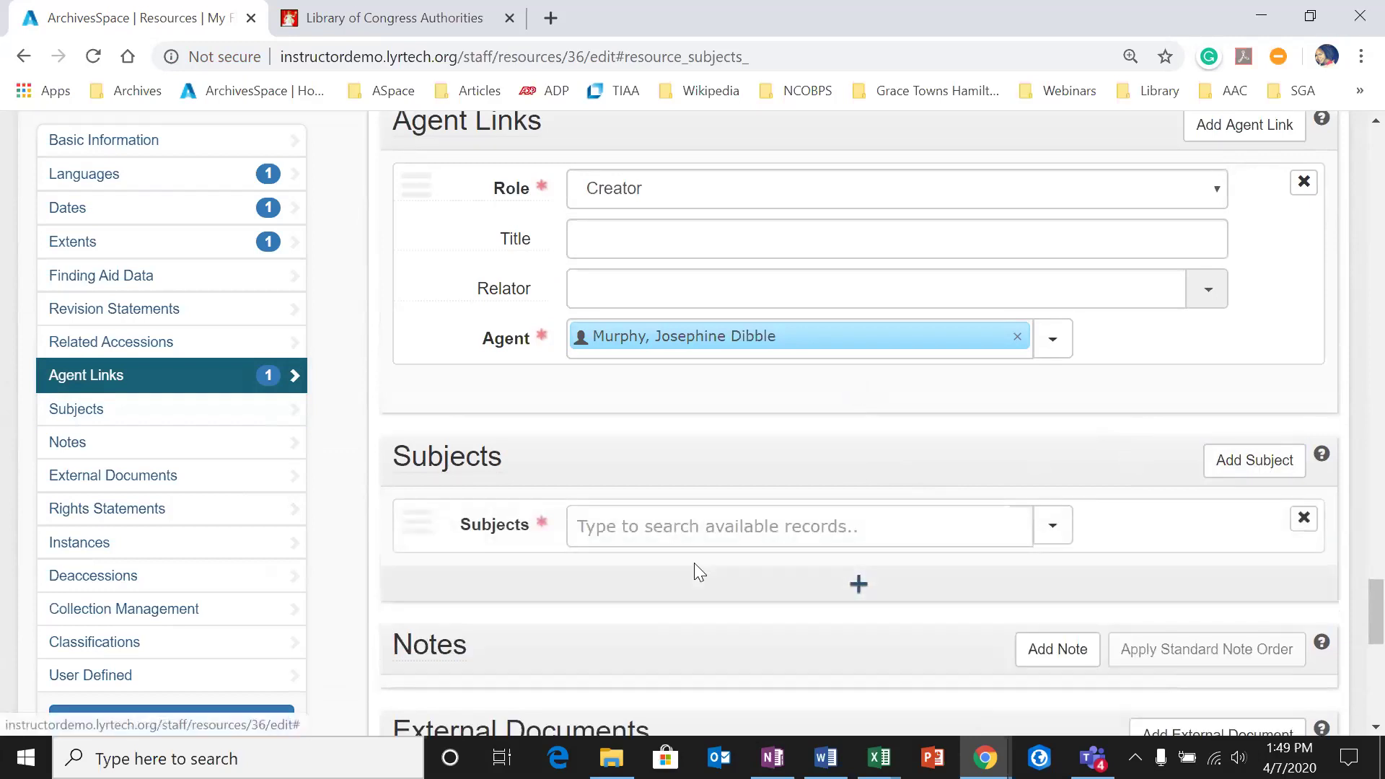
scroll(697, 570, down, 2)
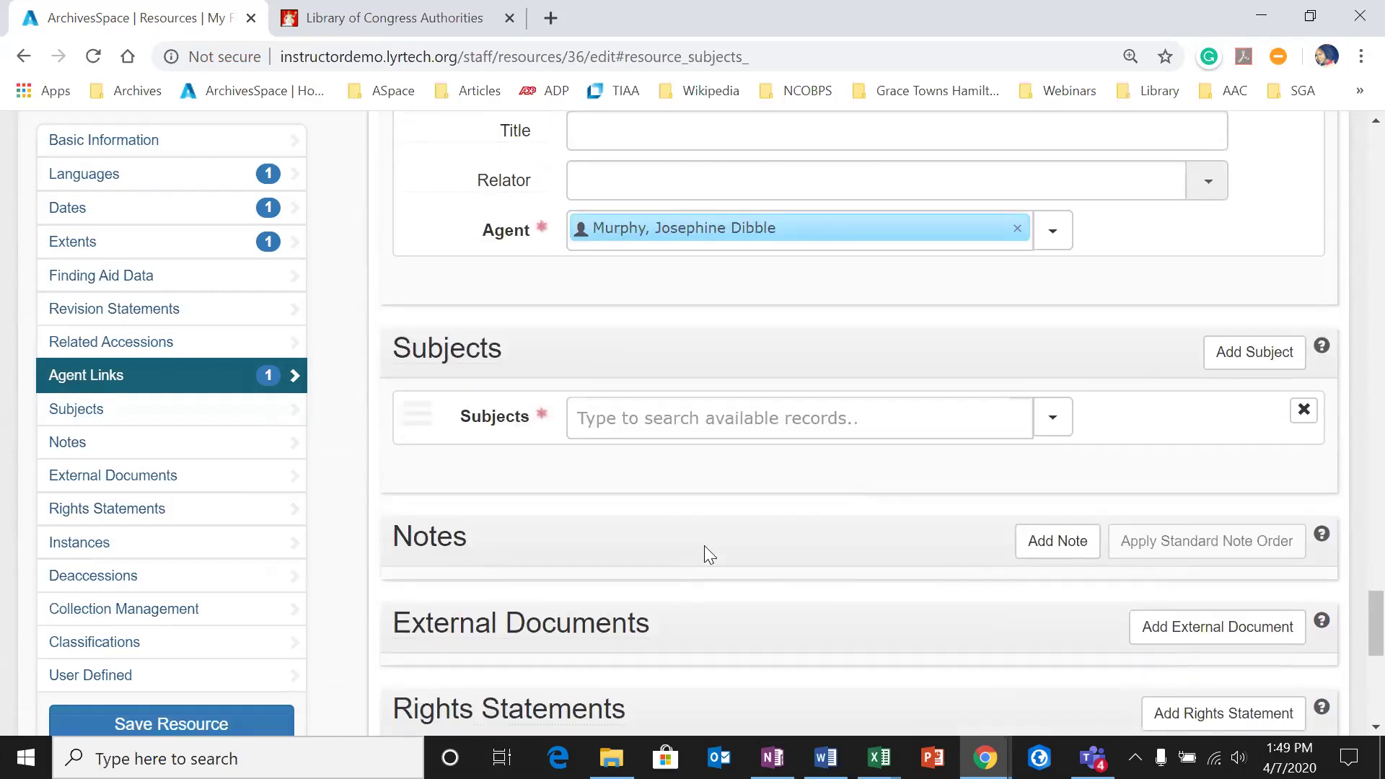
click(835, 420)
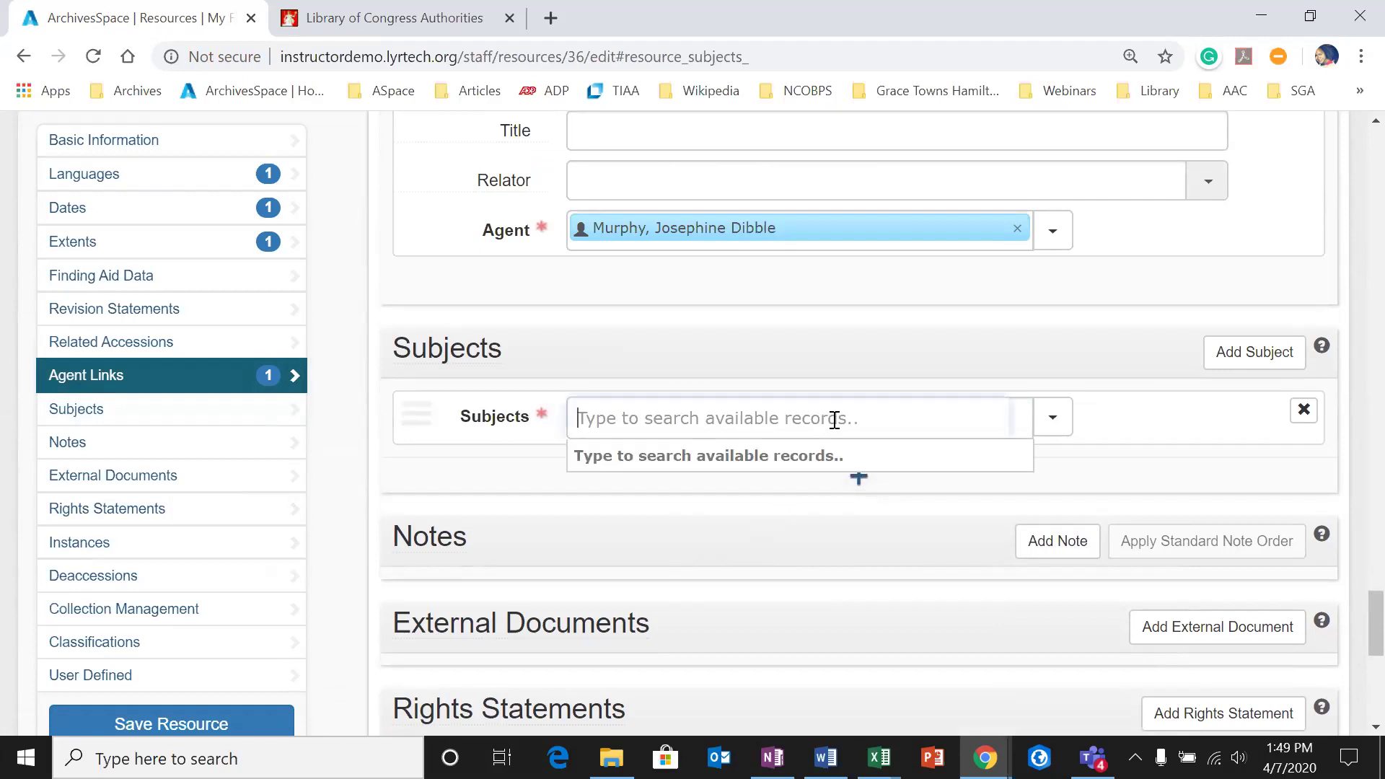
text(photo)
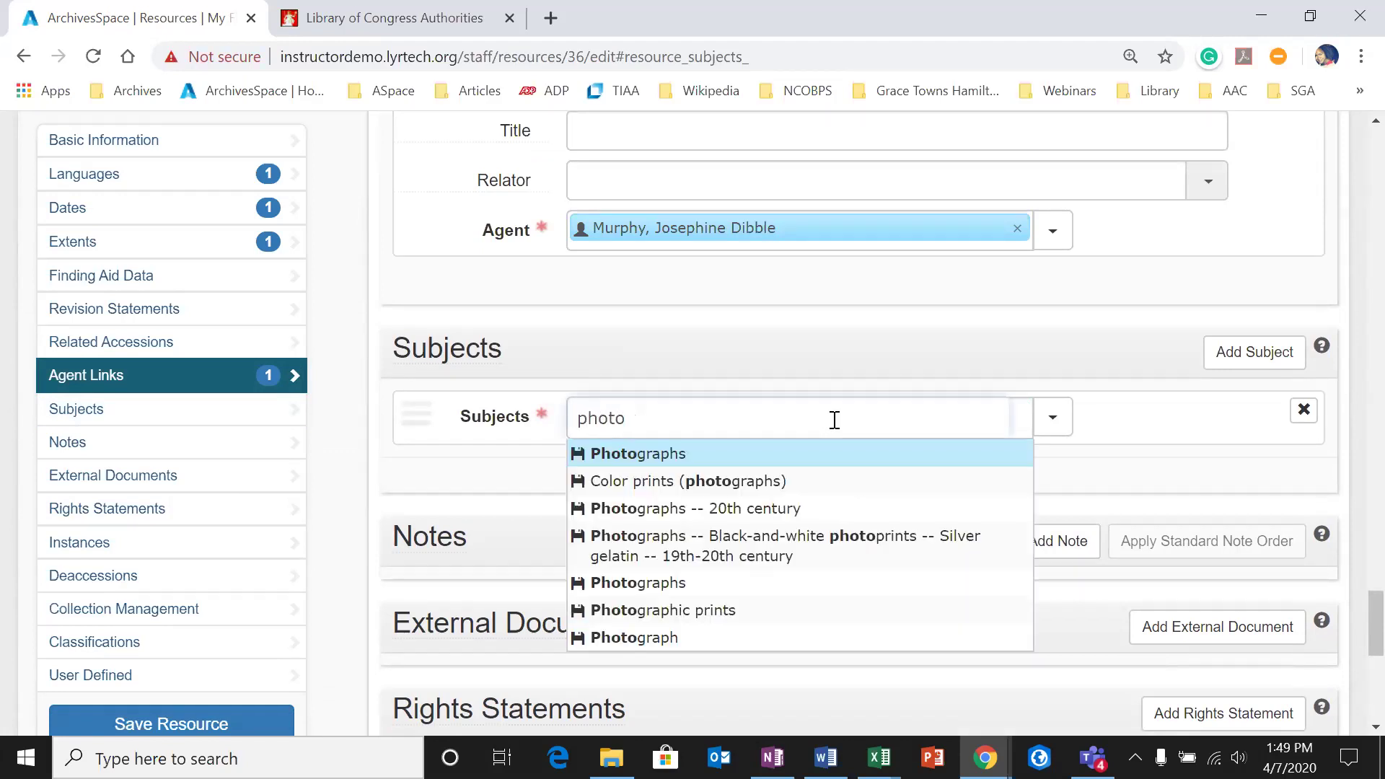
click(770, 458)
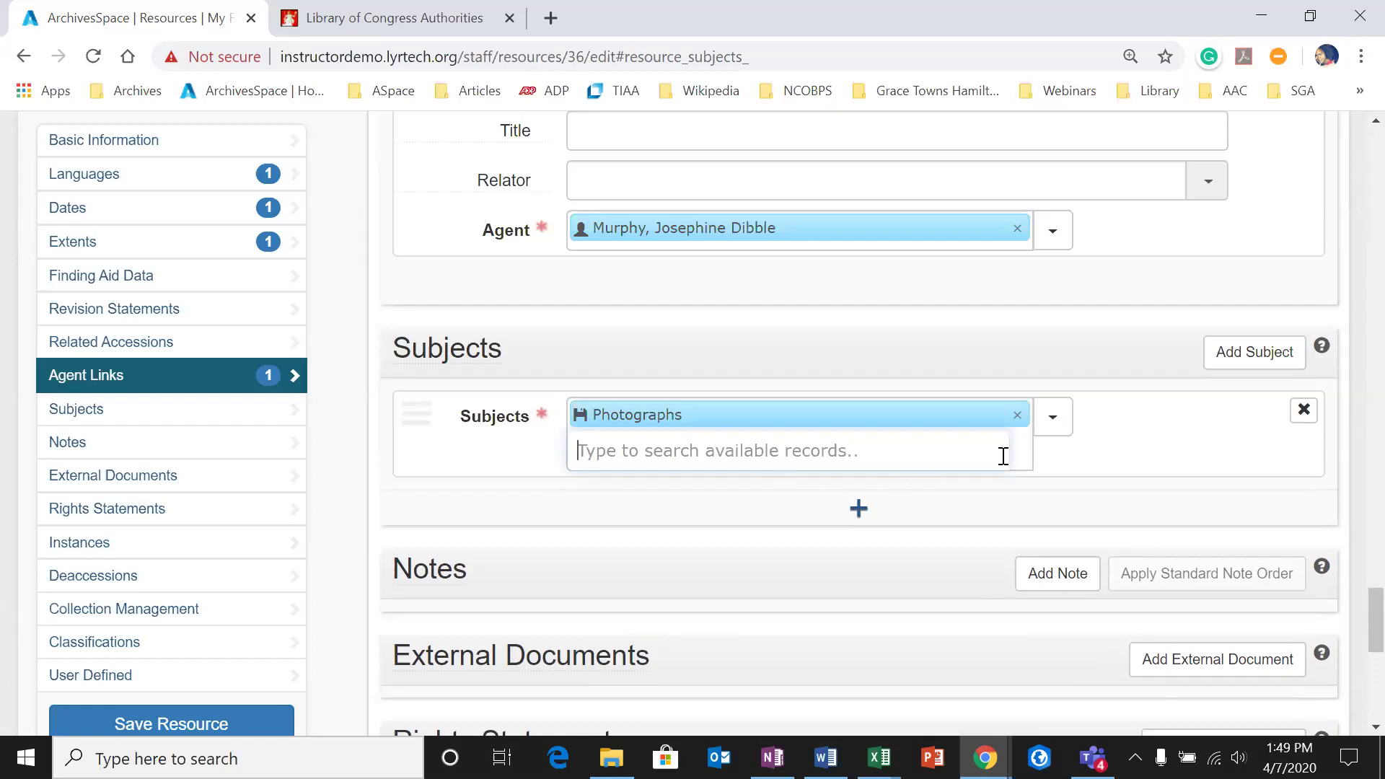
Step: Search the same subject entry for "photographs" and link "Color prints (photographs)" as a second subject
text(photos)
key(BackSpace)
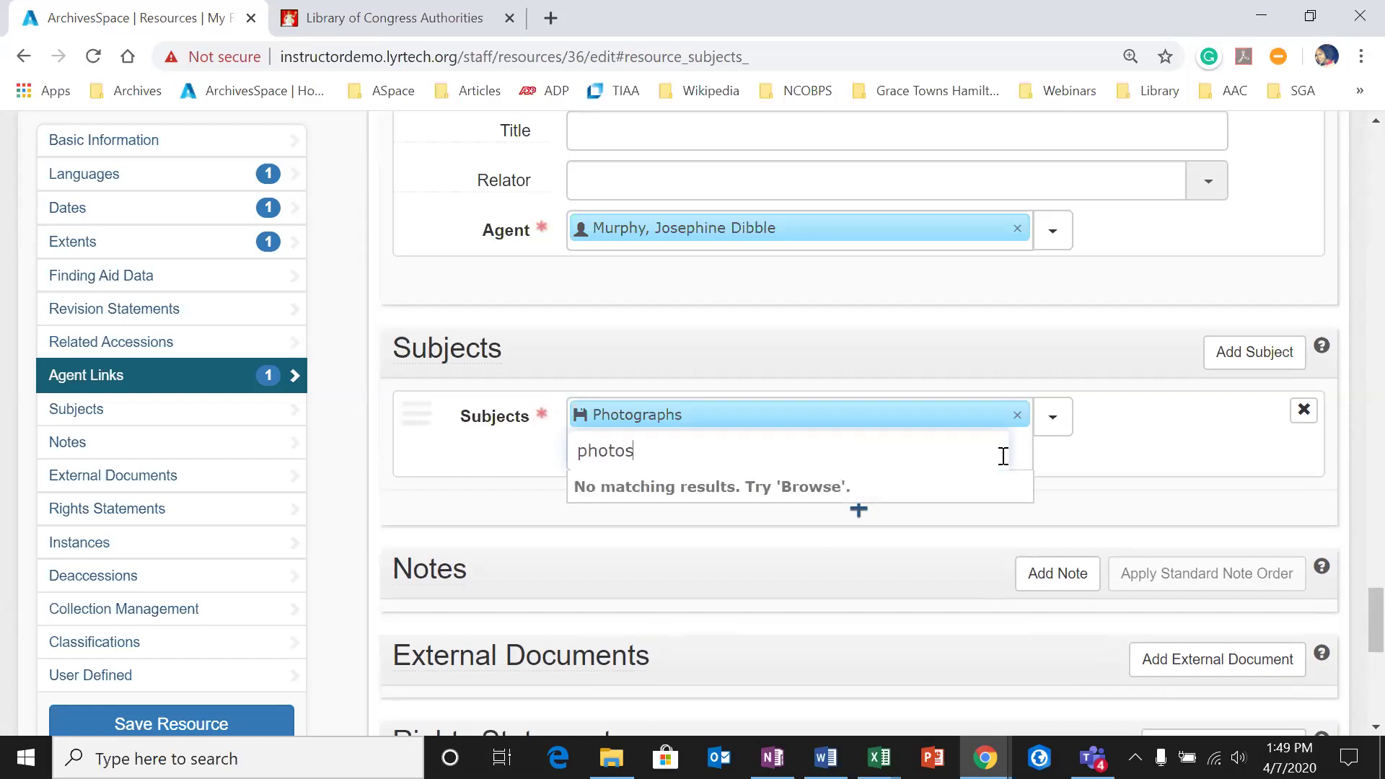
text(graph)
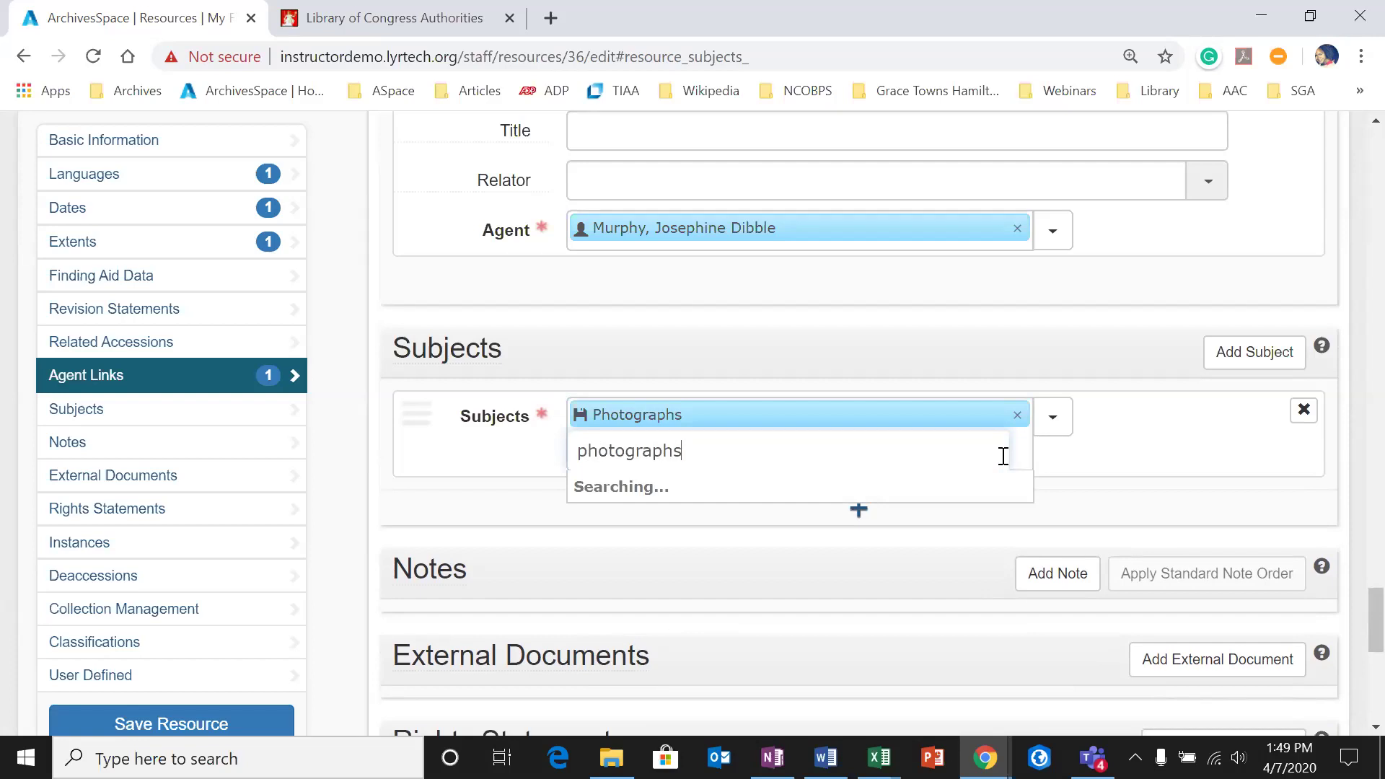
click(931, 485)
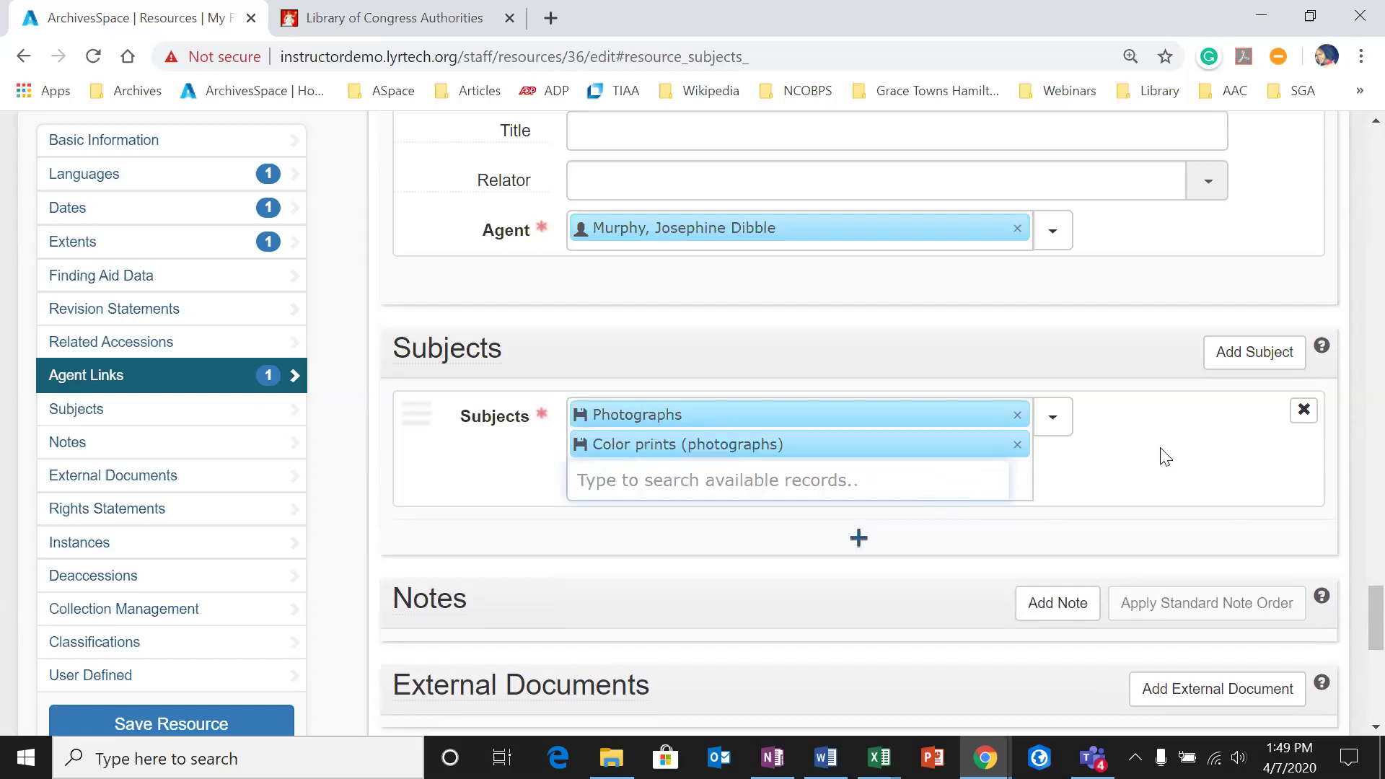
Step: Browse the existing subjects and link "Abdomen -- Cancer.", "Abdomen -- Tumors" and "Abolitionists -- New York -- History -- 19th Century" to the resource
click(1055, 420)
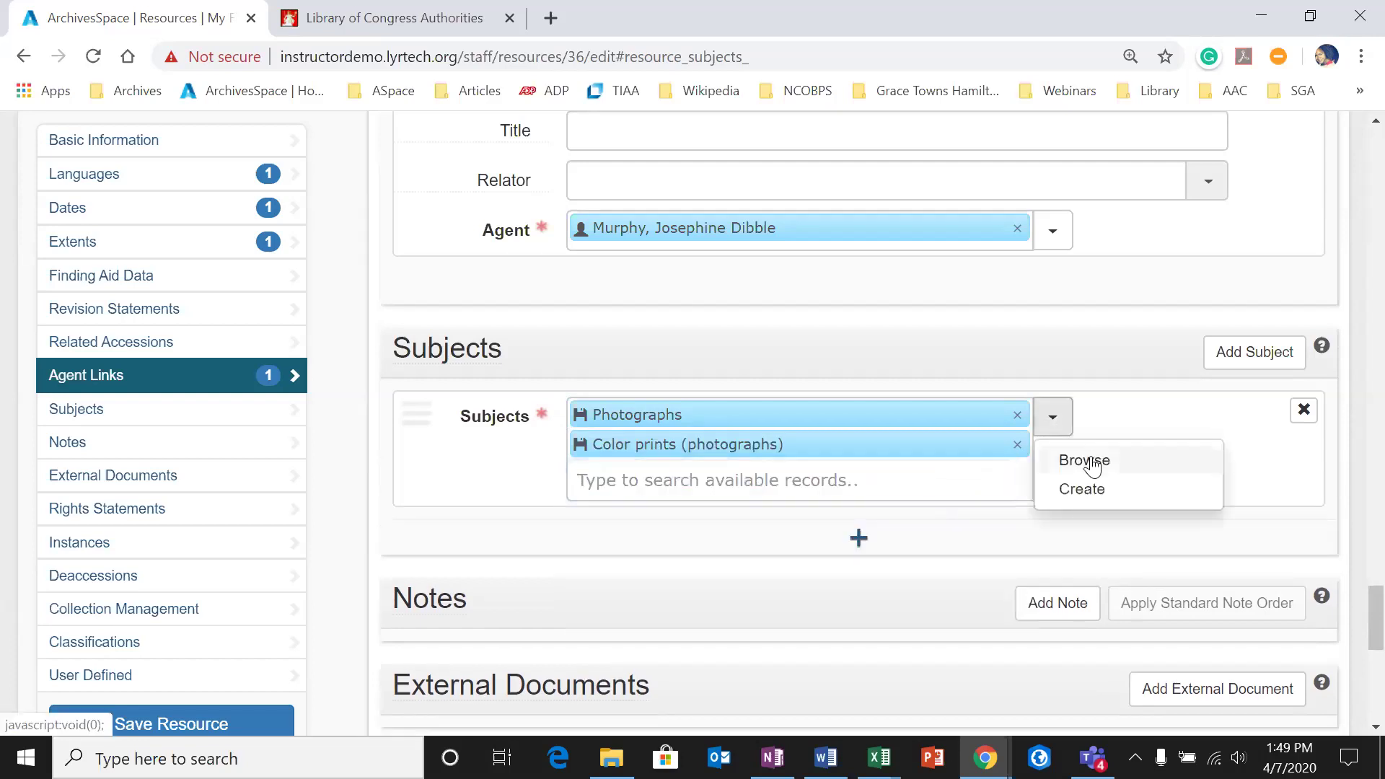
click(1088, 462)
scroll(661, 387, down, 6)
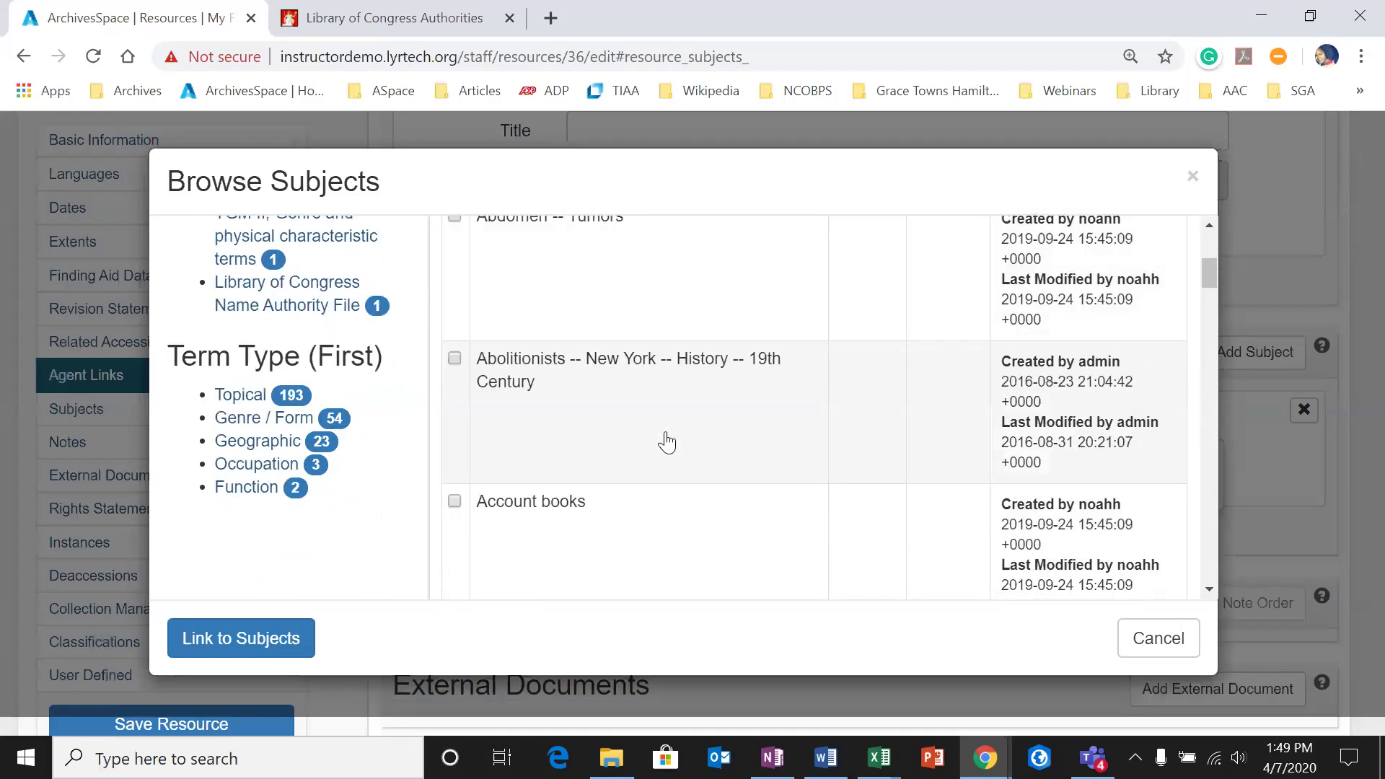
scroll(667, 443, up, 5)
scroll(667, 443, up, 2)
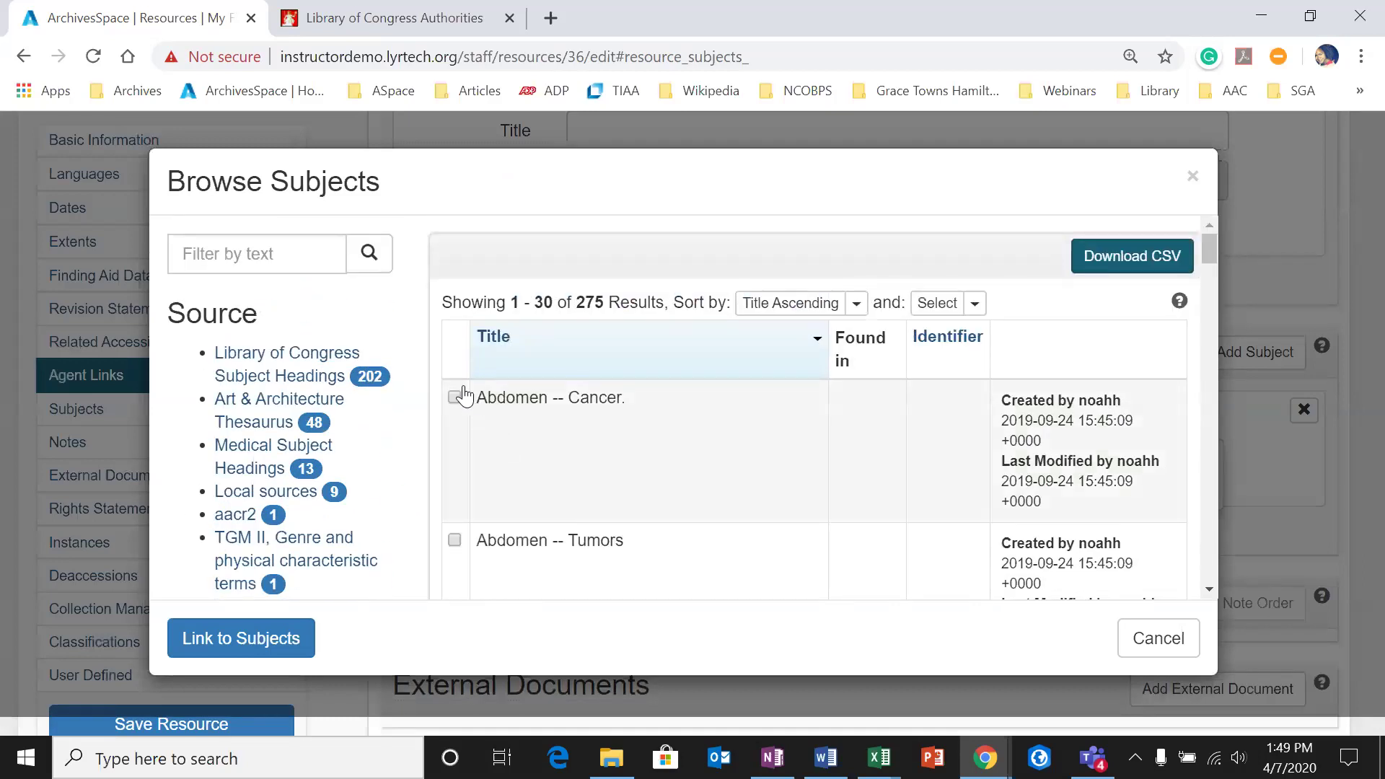
click(455, 398)
click(454, 541)
scroll(454, 505, down, 3)
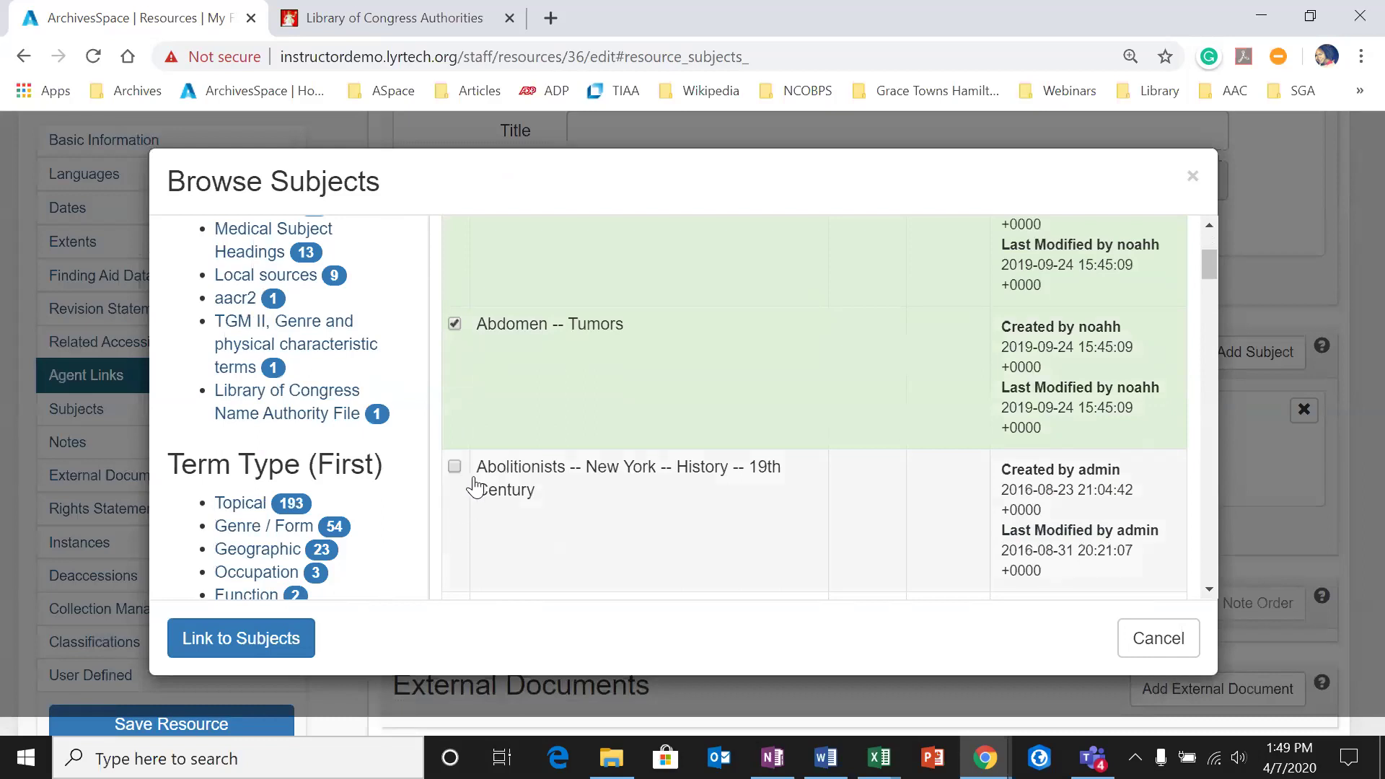
click(462, 476)
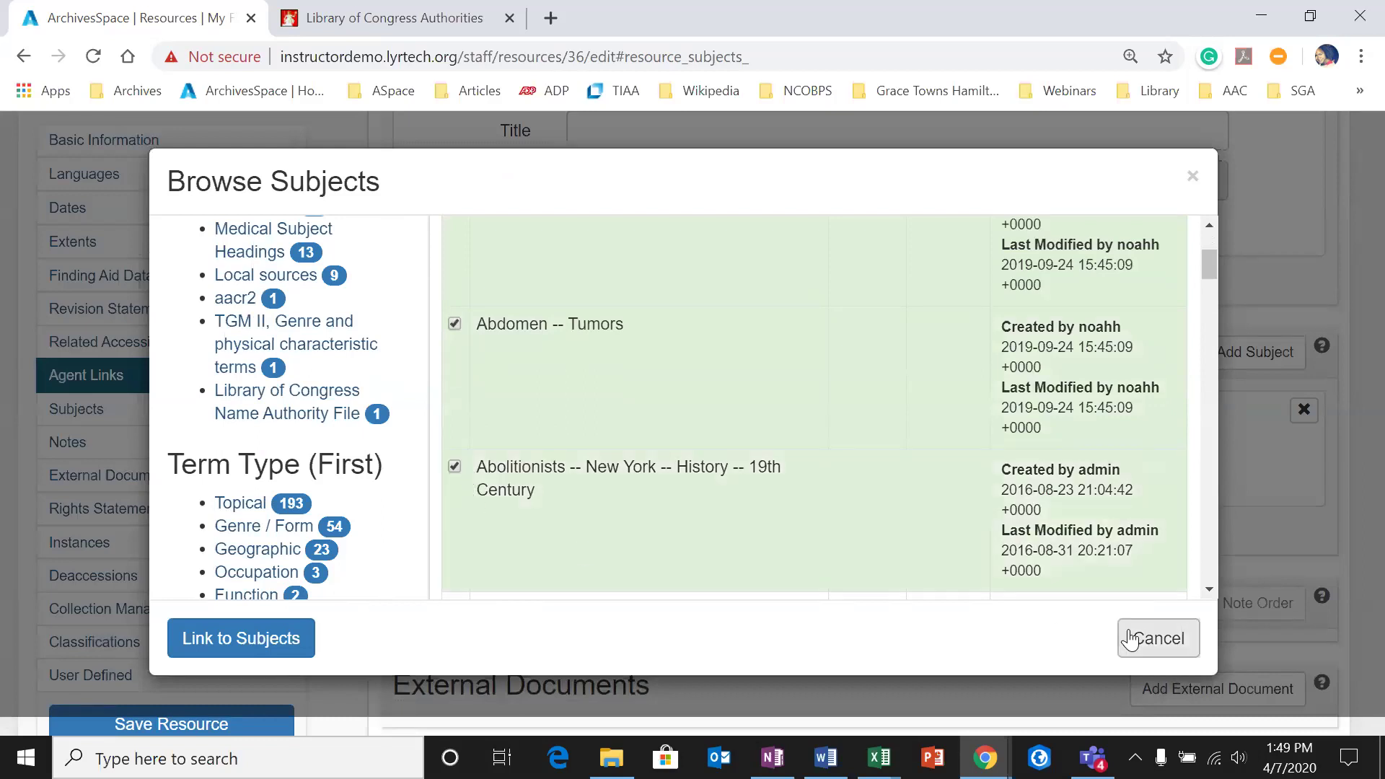
click(221, 660)
scroll(1068, 461, down, 1)
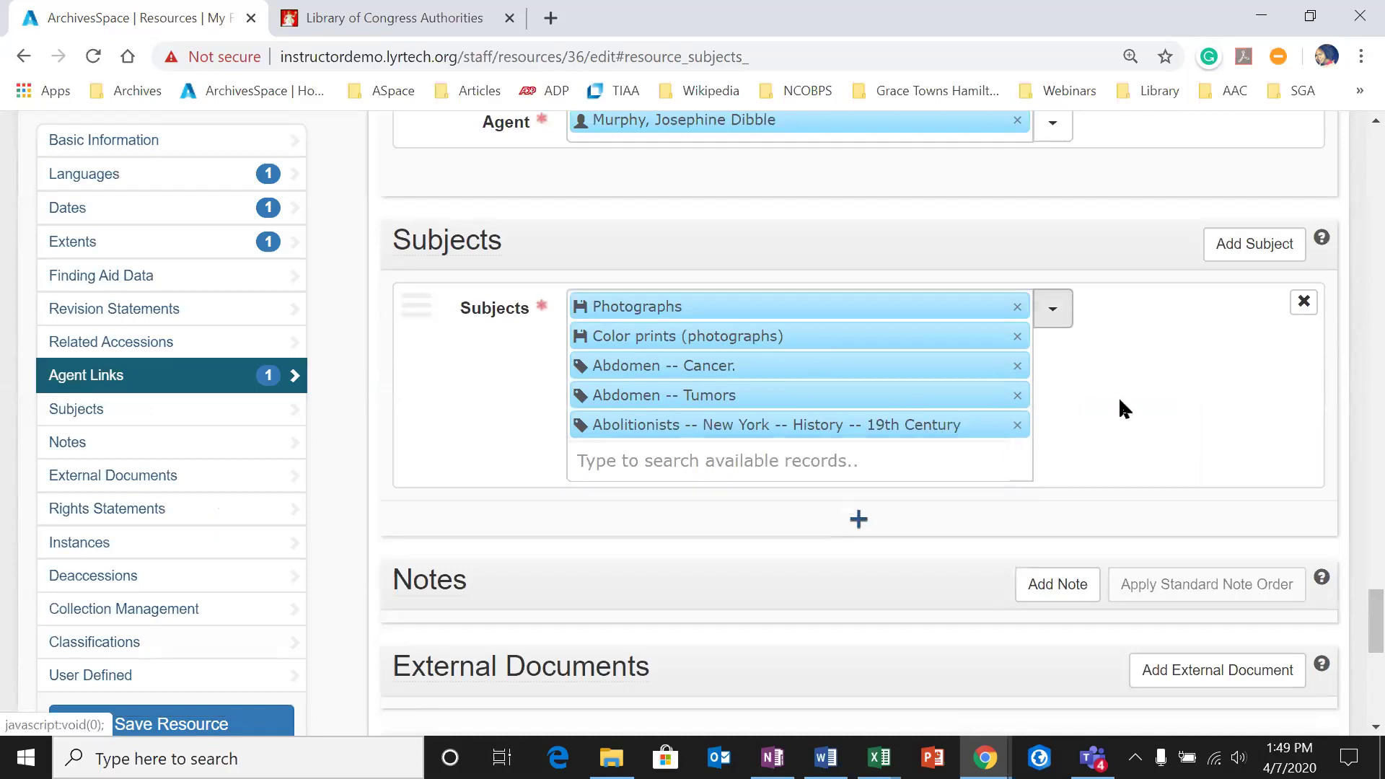
Step: Examine the form for creating a new subject from within the resource, then cancel it
click(1061, 312)
click(1072, 382)
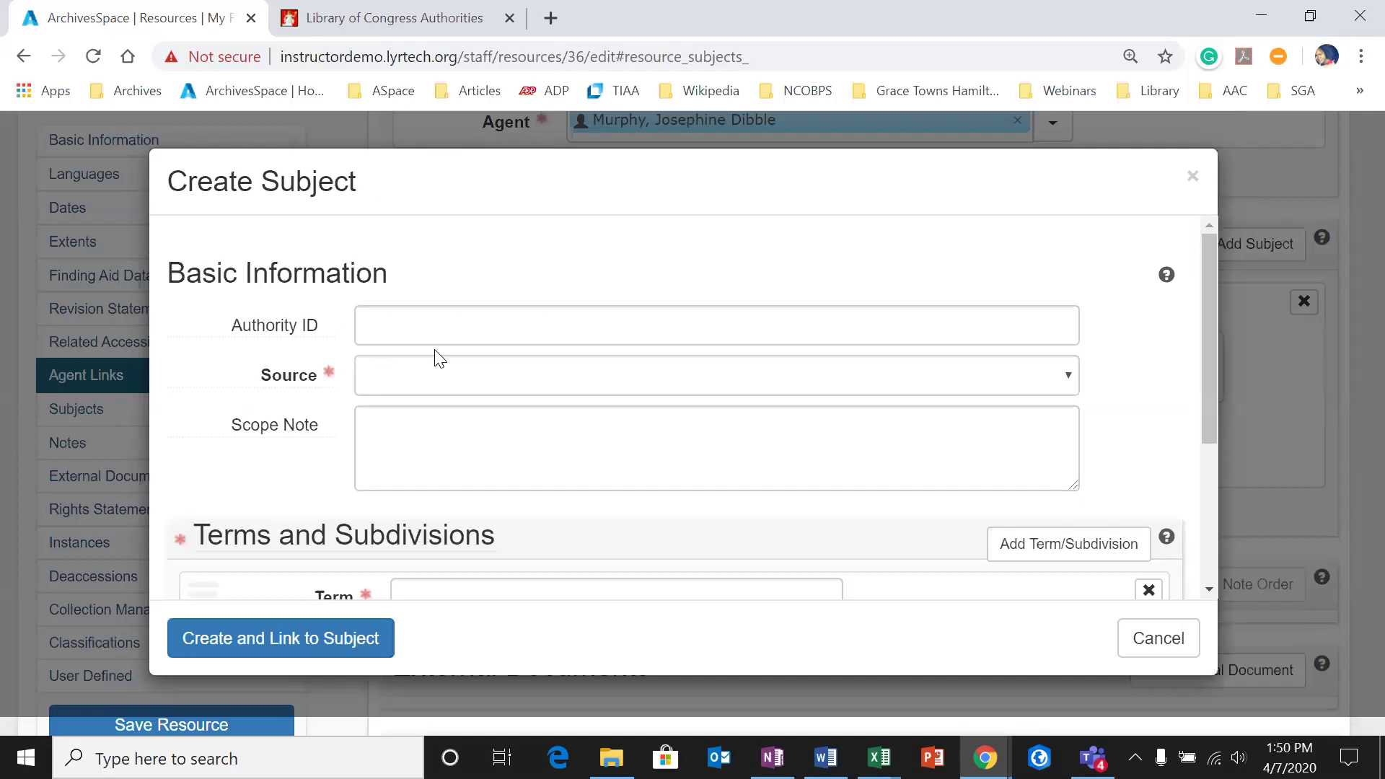
scroll(443, 349, down, 1)
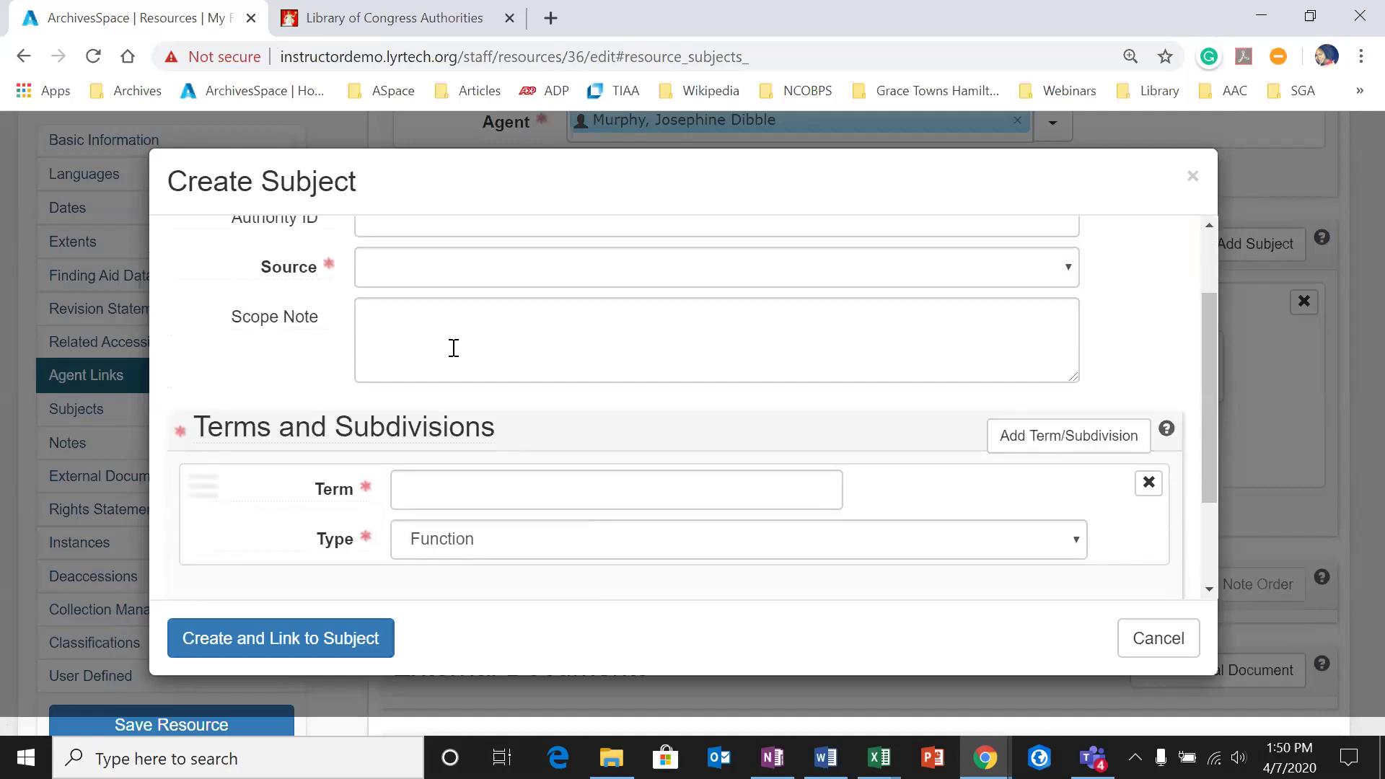
scroll(454, 347, up, 1)
scroll(452, 346, down, 1)
scroll(353, 472, down, 1)
scroll(505, 490, down, 1)
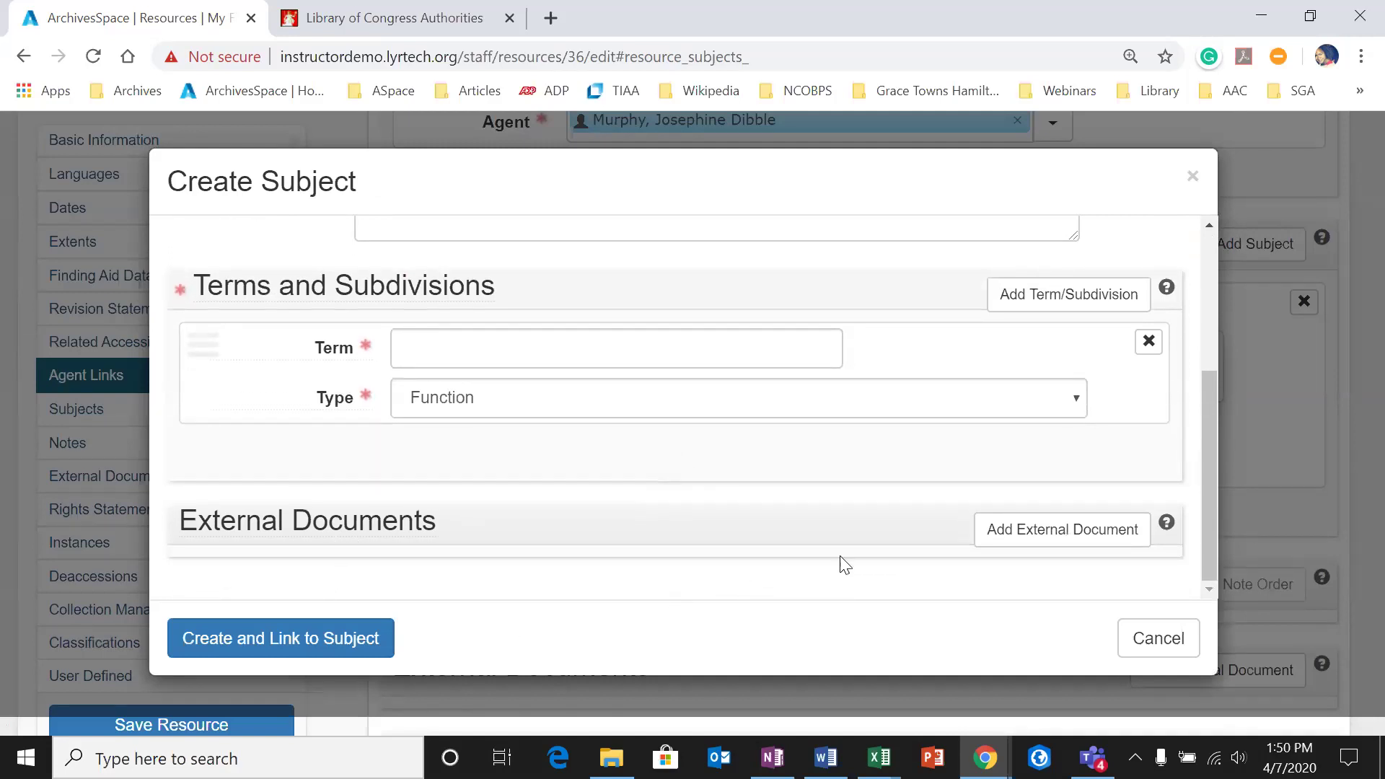
click(1152, 636)
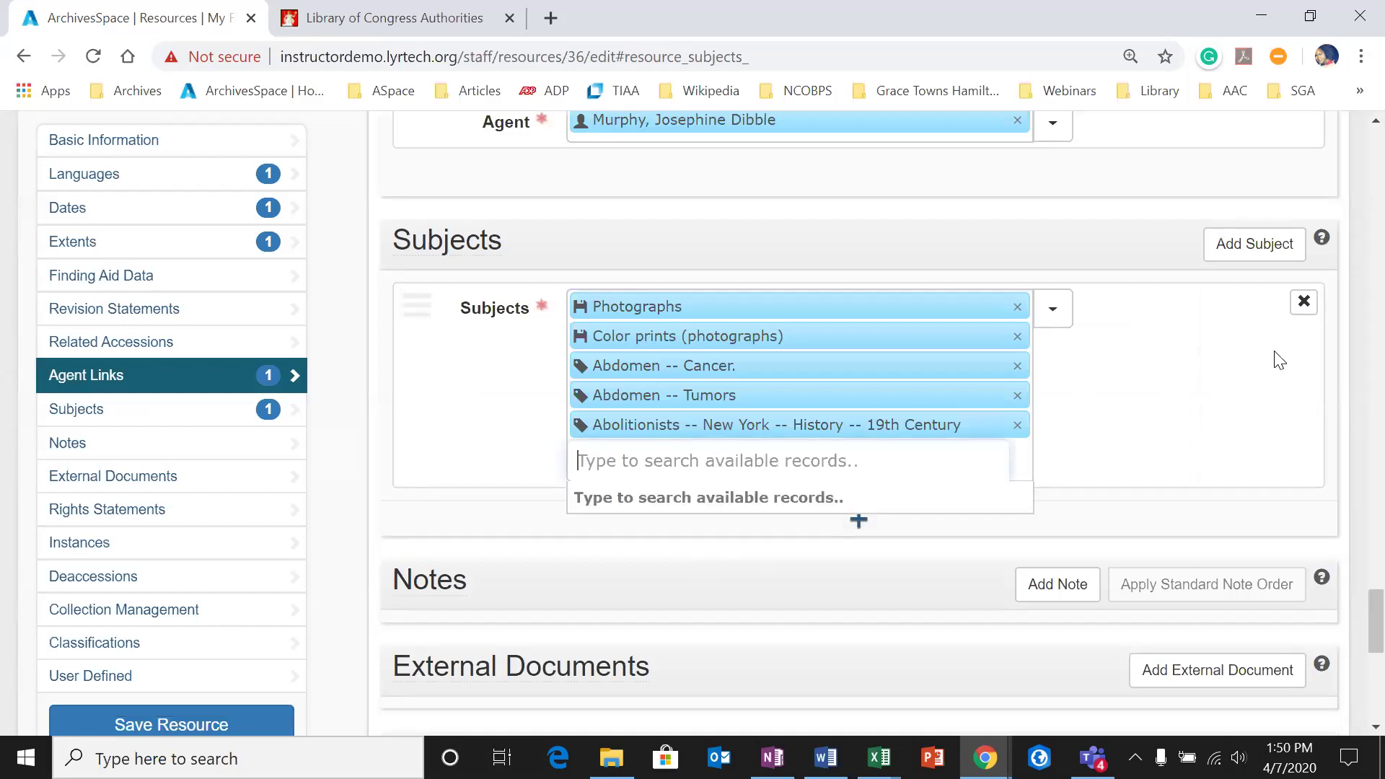
Step: Search the subject entry for "african american", link "African American women", and save the resource
text(african american)
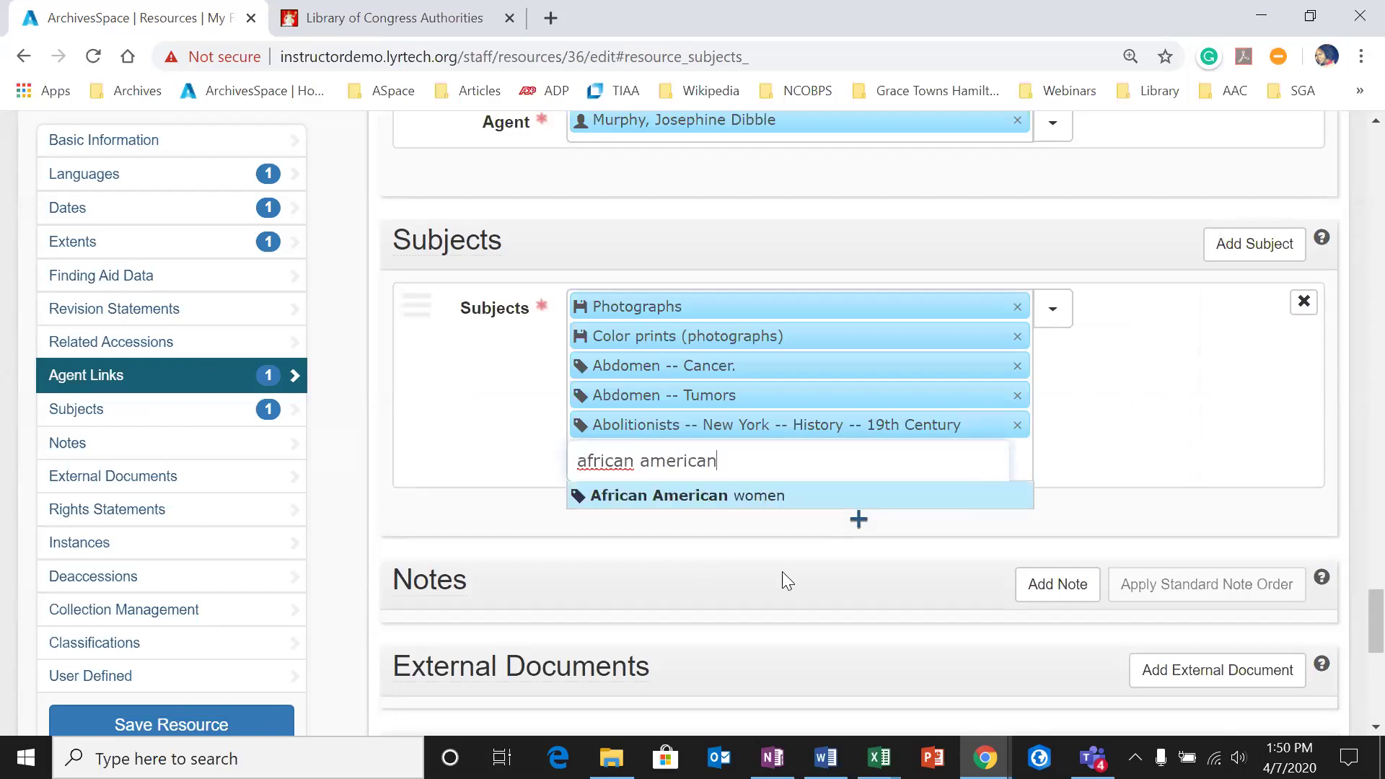
click(785, 497)
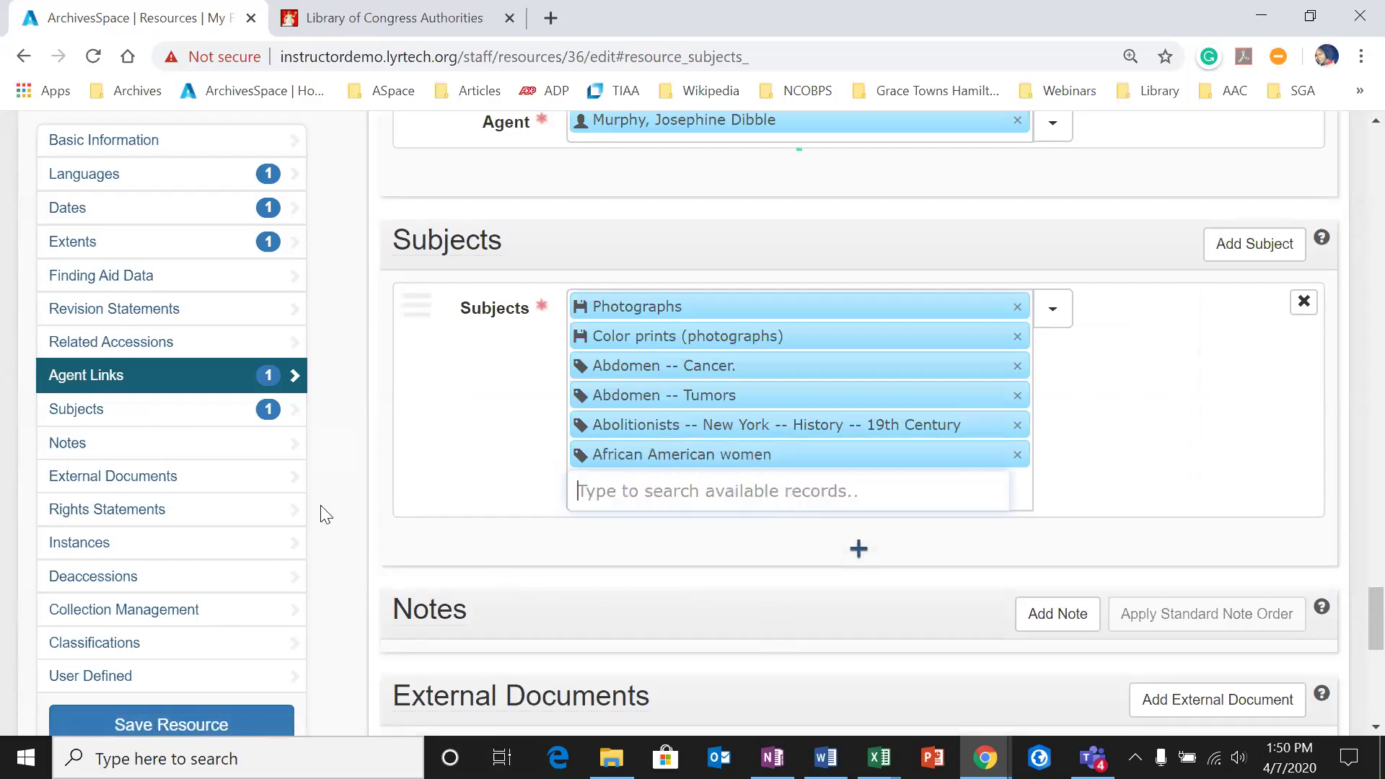
click(195, 725)
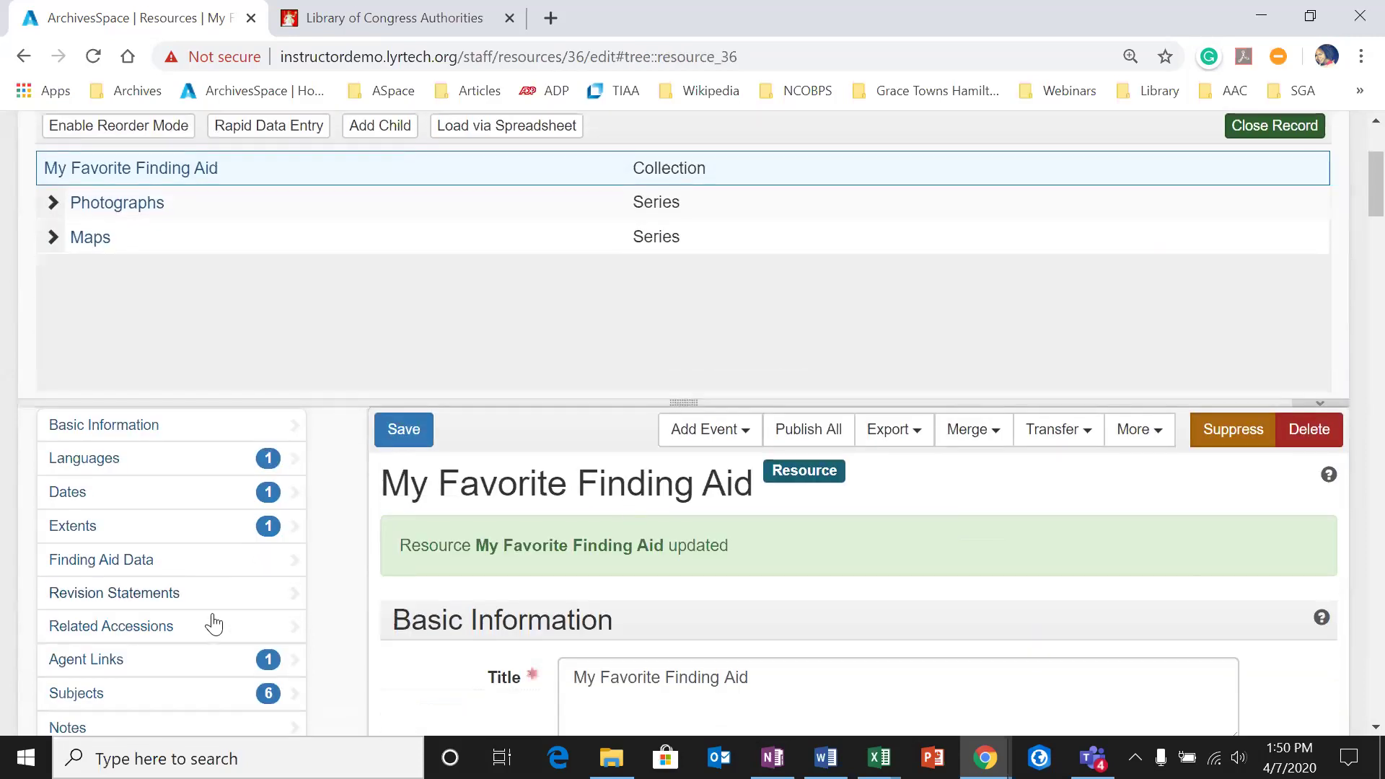
Step: Go to the saved resource's Subjects section and load its linked subject records
scroll(177, 603, down, 1)
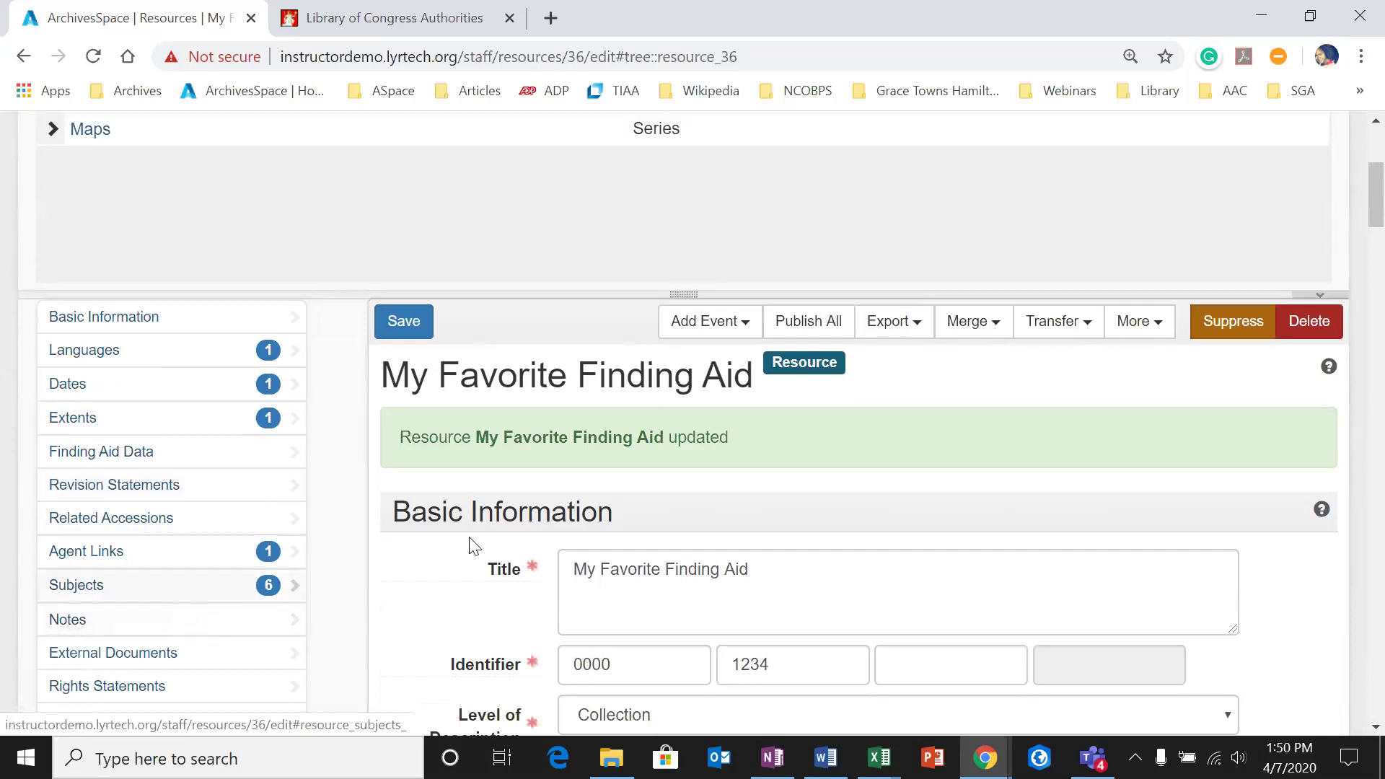
click(242, 590)
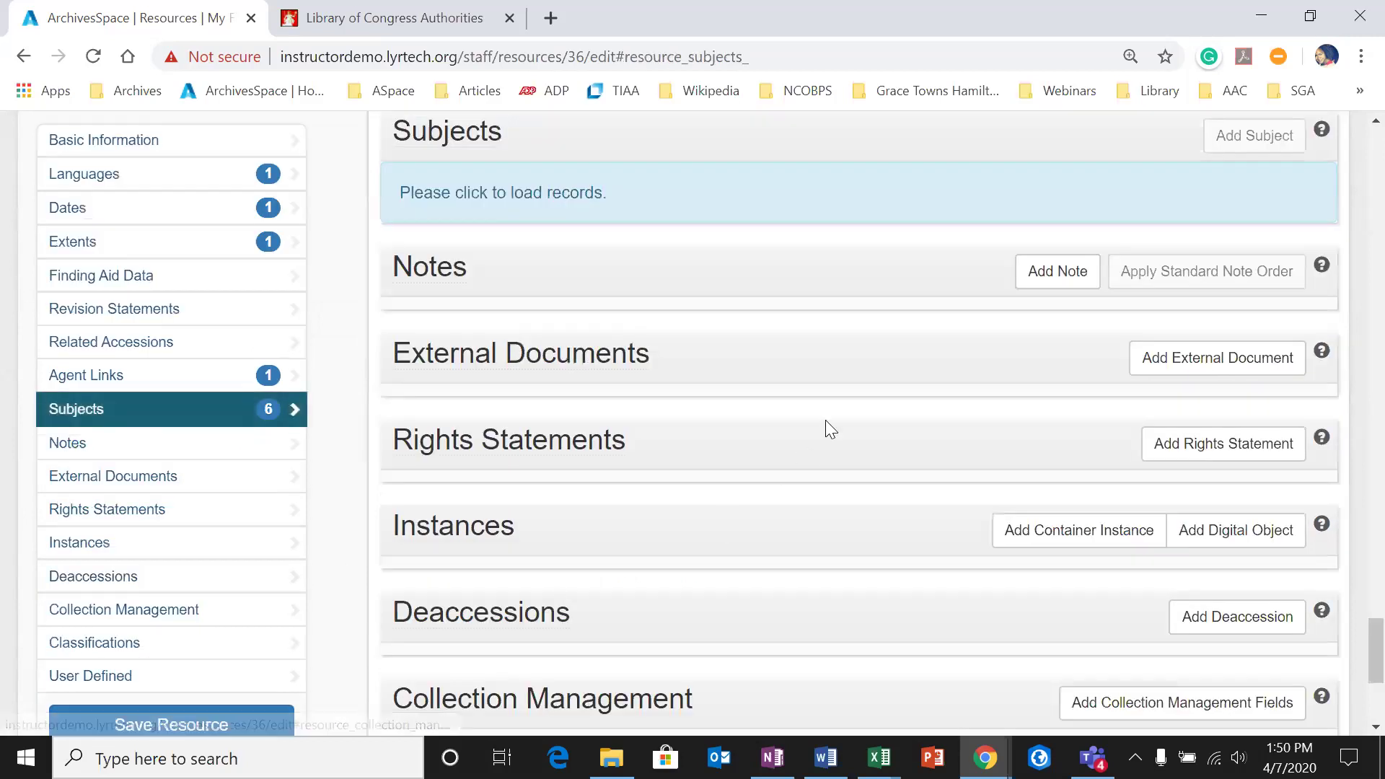
click(541, 306)
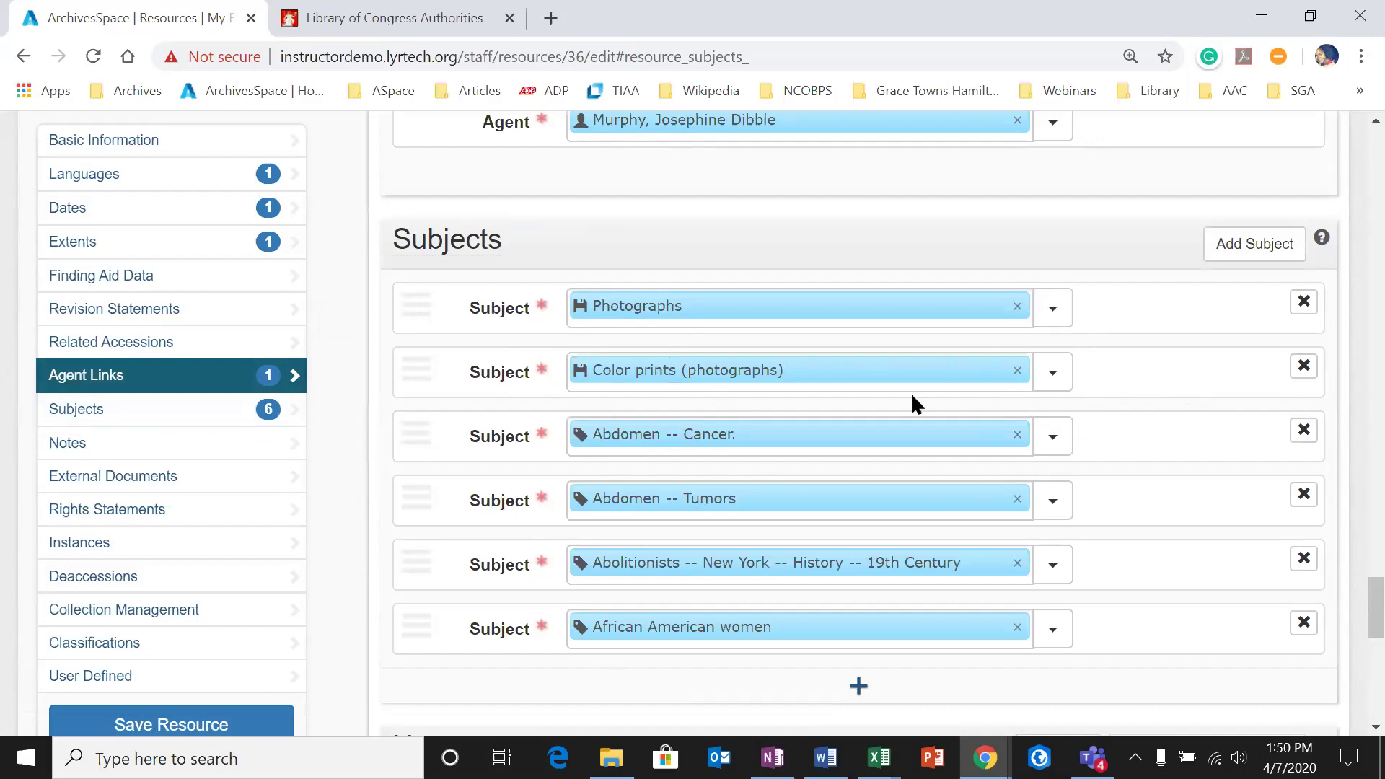
Step: View the linked Photographs subject record, review its terms and linked records, and close it
click(848, 302)
click(790, 354)
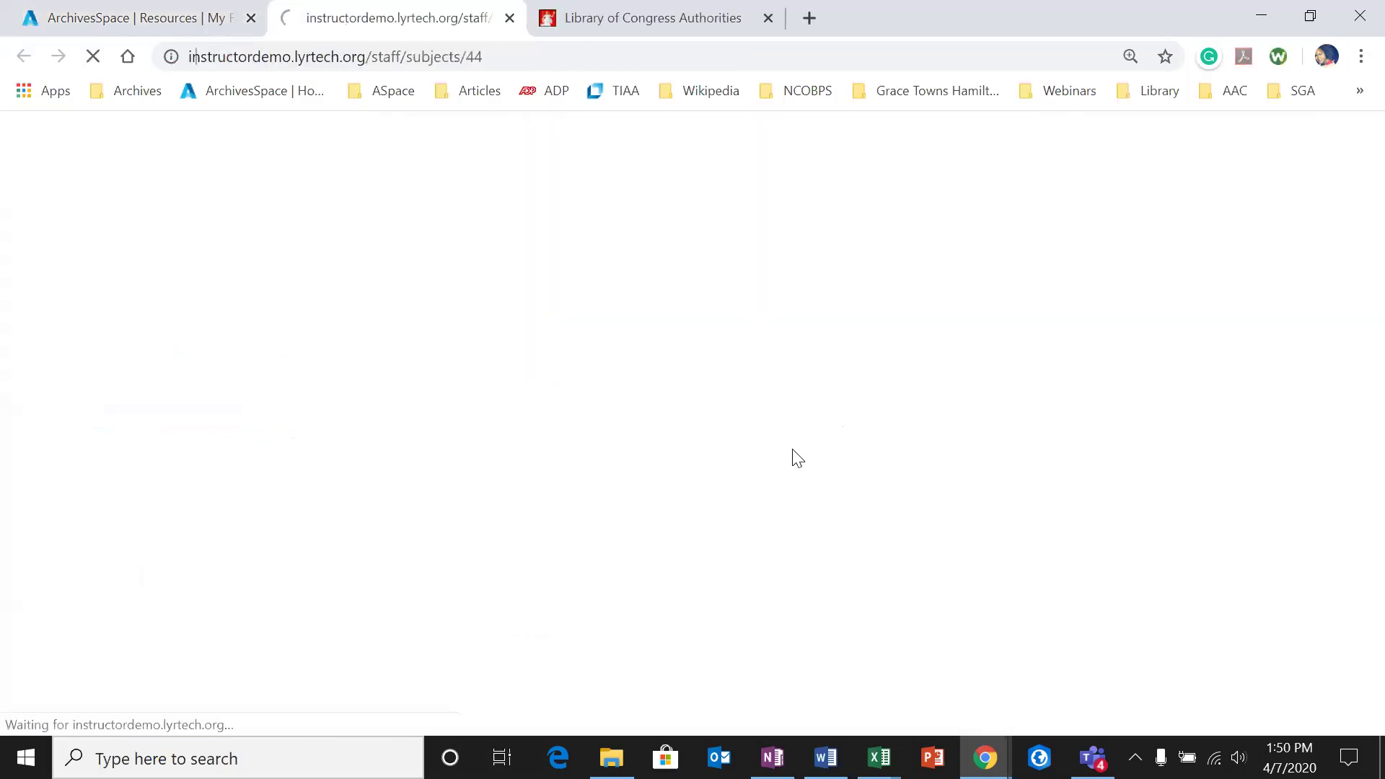
scroll(548, 334, down, 5)
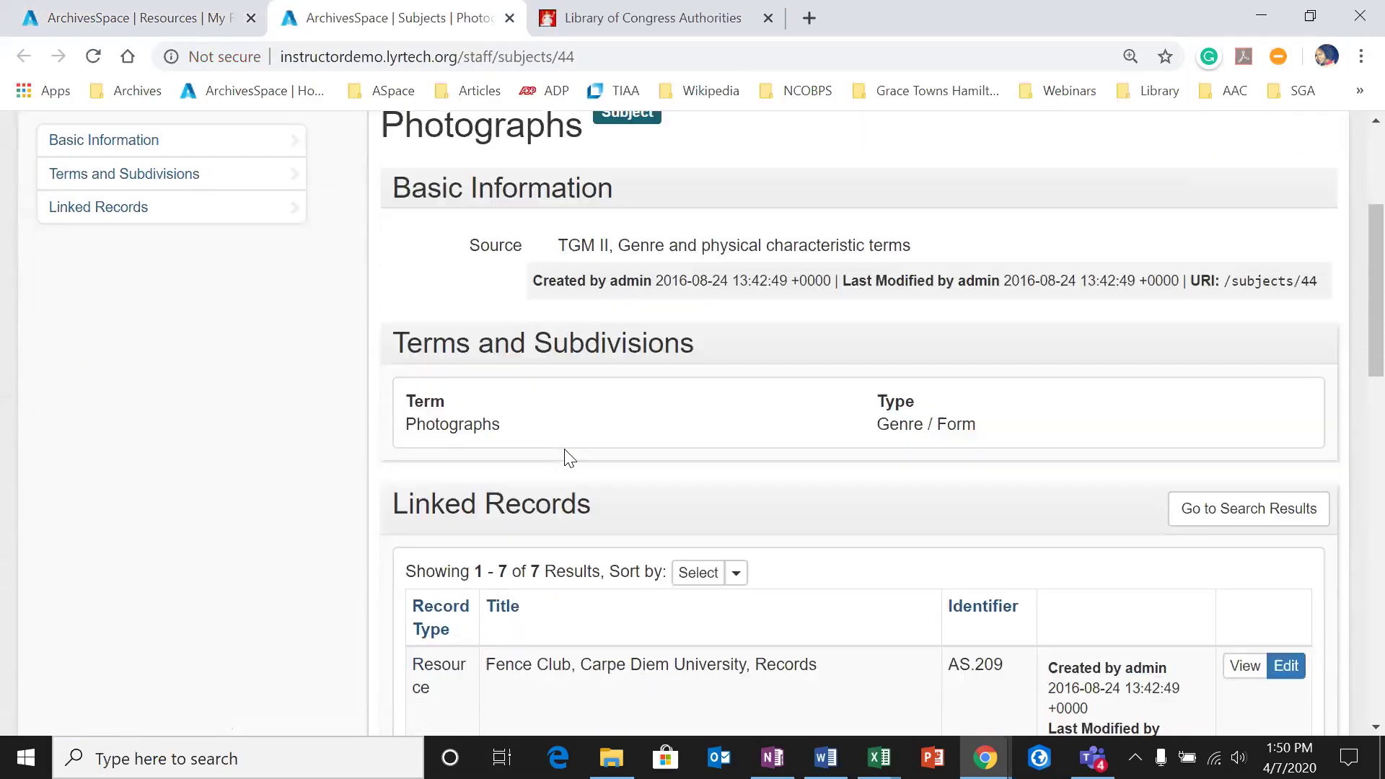
scroll(570, 462, down, 3)
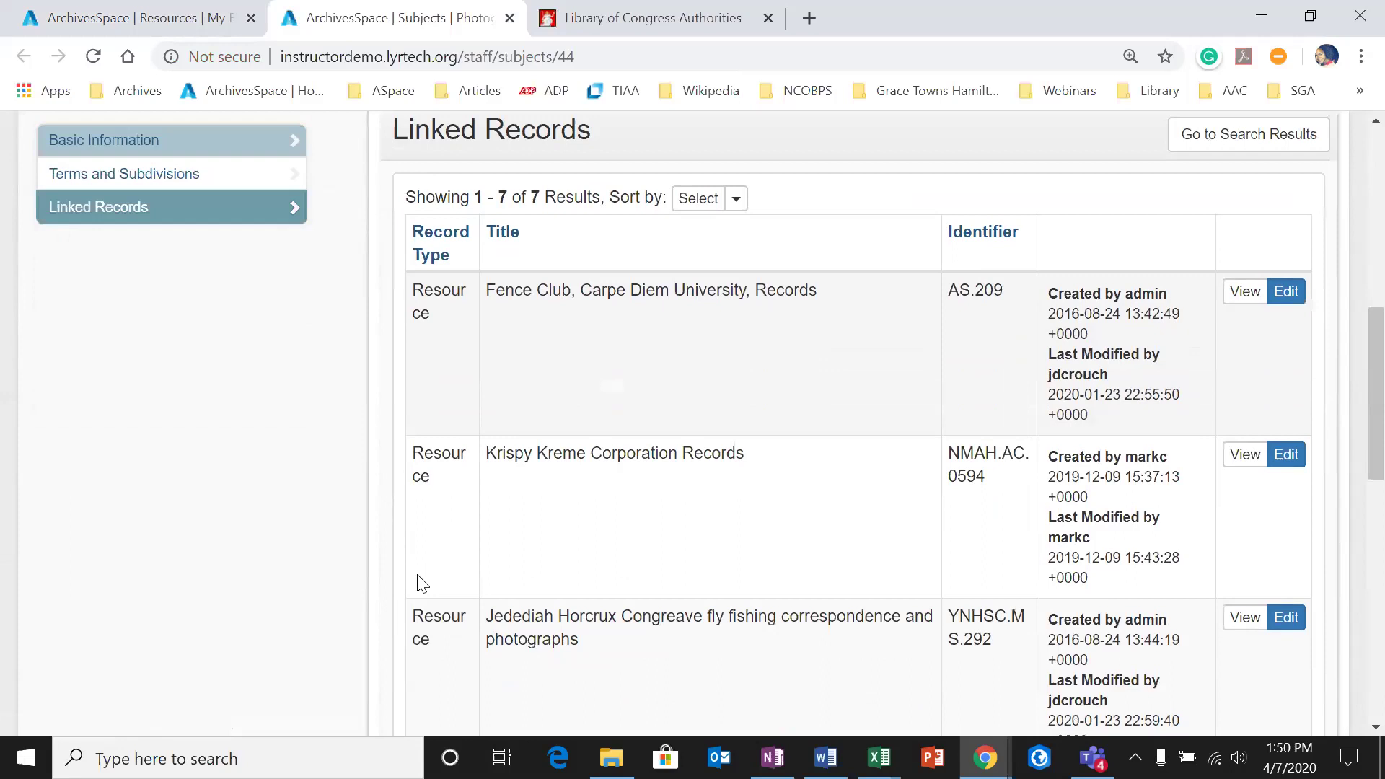
scroll(418, 579, up, 4)
scroll(417, 577, up, 3)
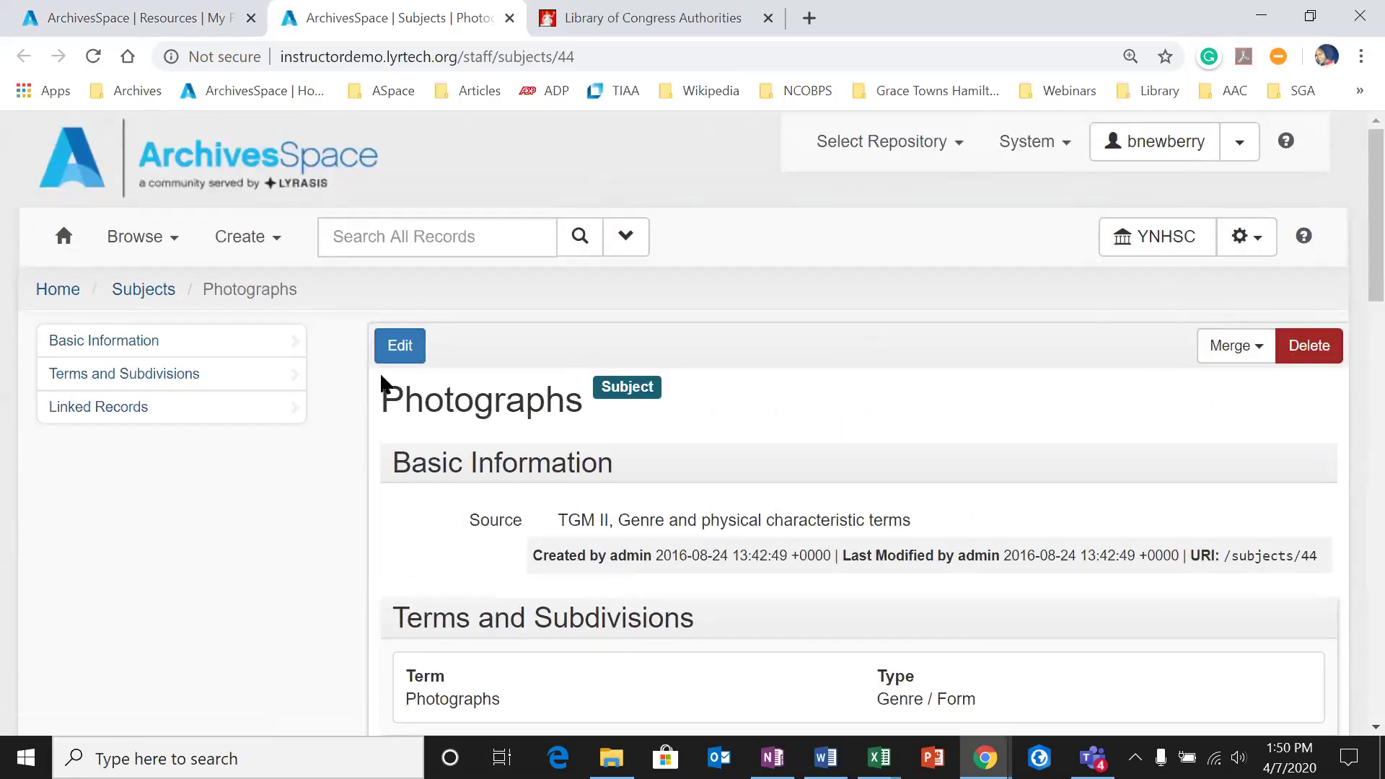
click(509, 17)
Step: Expand the Maps series in the resource tree and open the "Atlanta Region 1970 Census Tracts, 1967" file for editing
scroll(395, 442, up, 20)
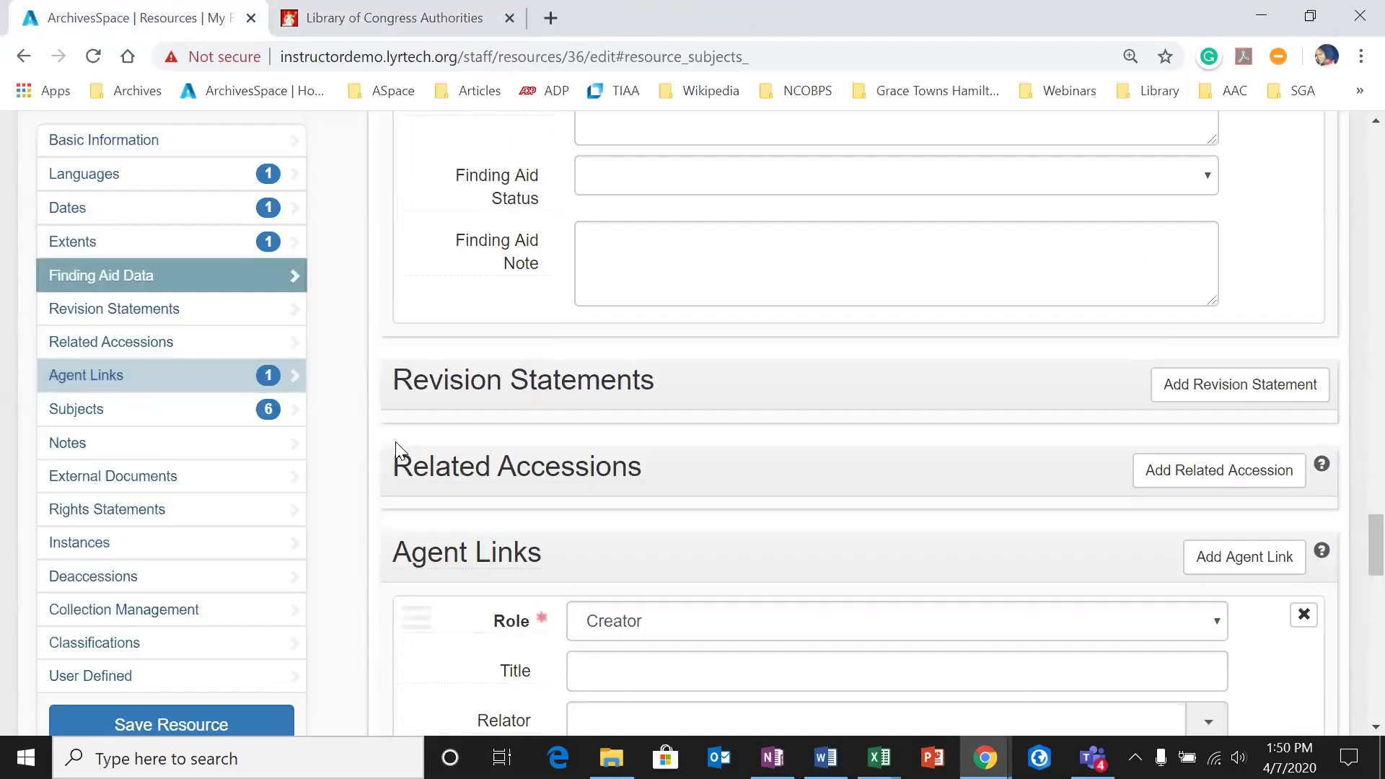
scroll(400, 451, up, 15)
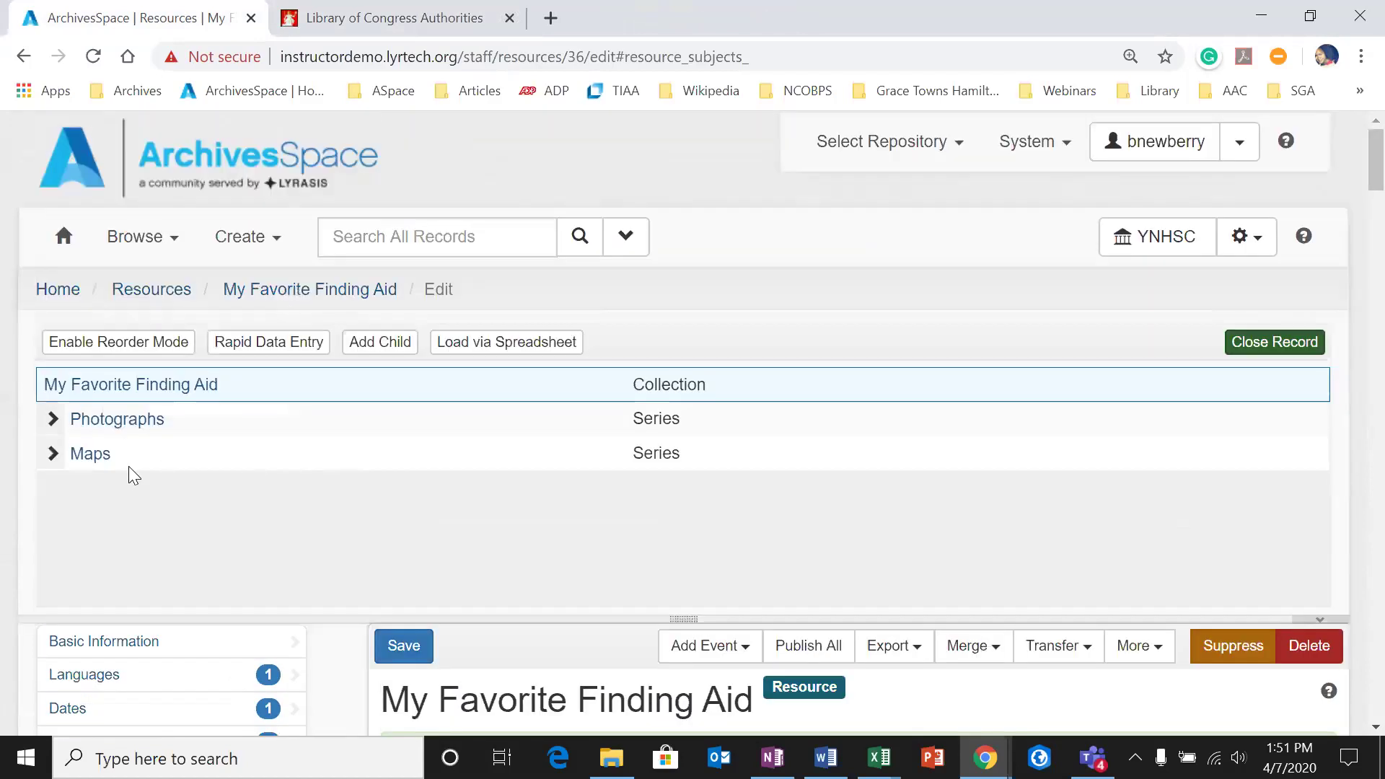
click(52, 455)
scroll(180, 451, down, 1)
click(254, 380)
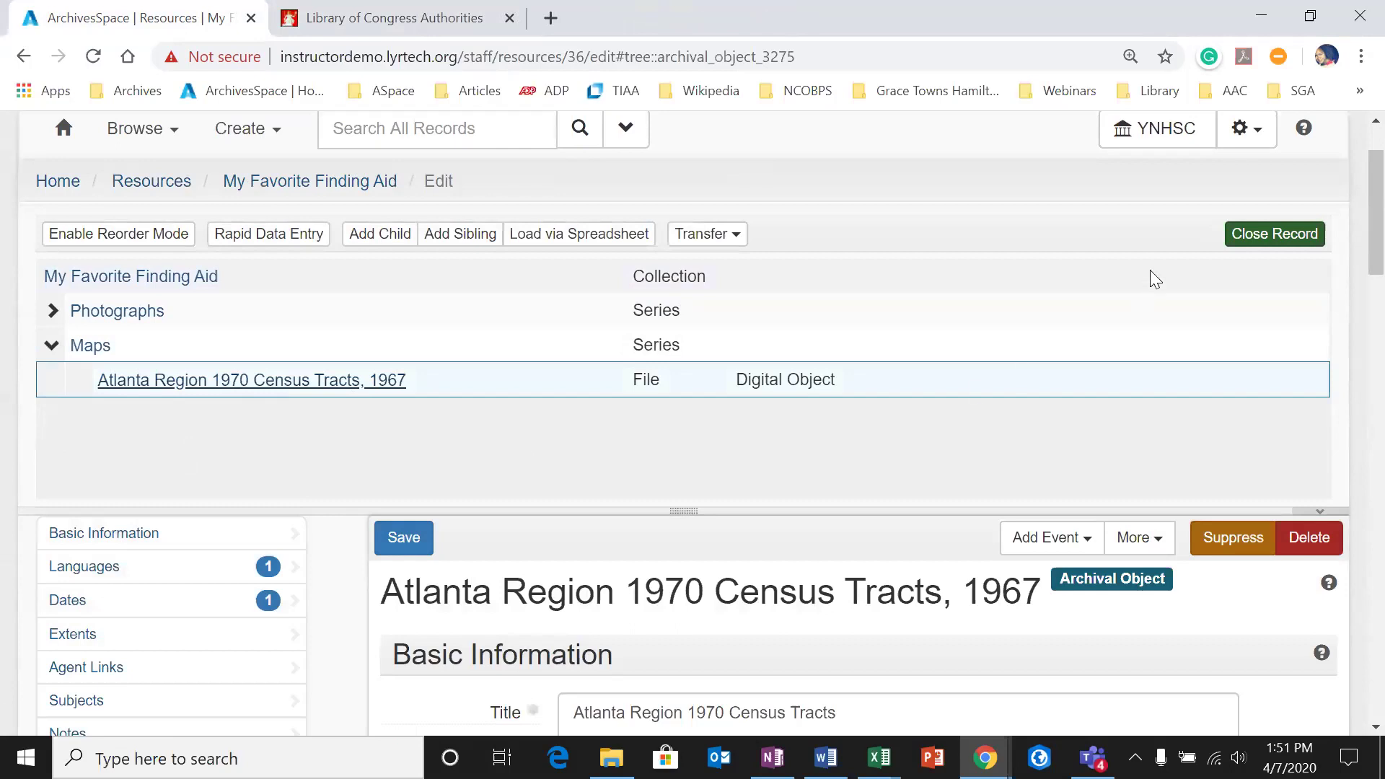
Step: Add a blank subject entry to the "Atlanta Region 1970 Census Tracts, 1967" file record
scroll(1193, 260, down, 3)
scroll(839, 503, down, 1)
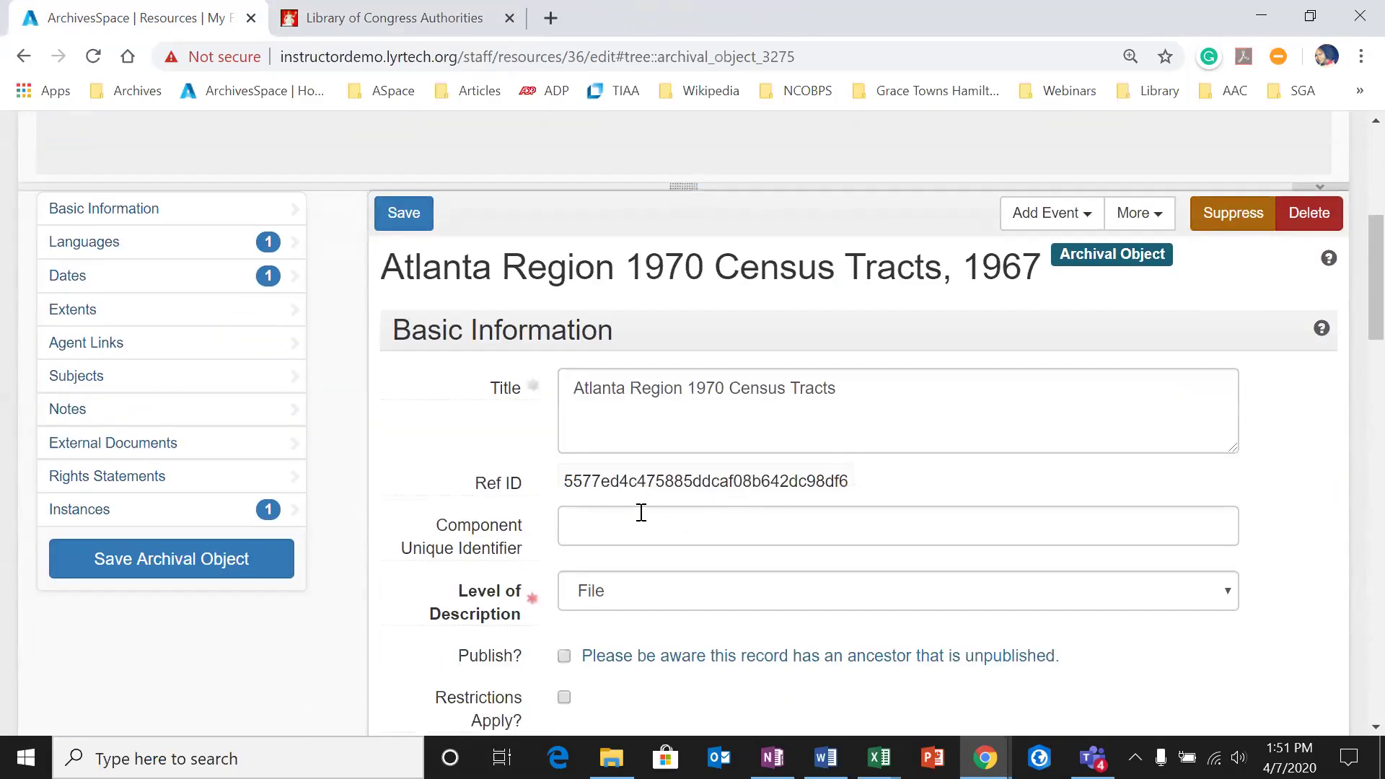
click(206, 384)
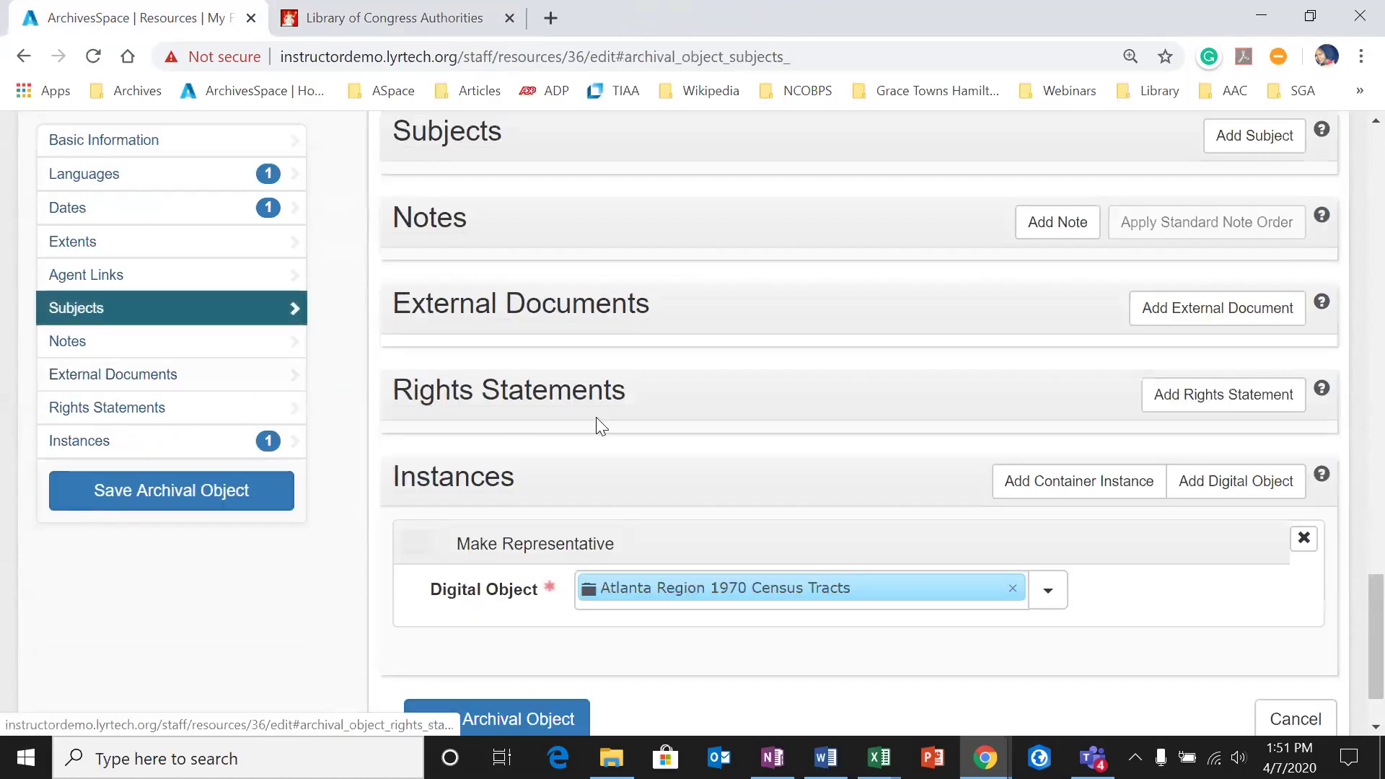
scroll(721, 426, up, 3)
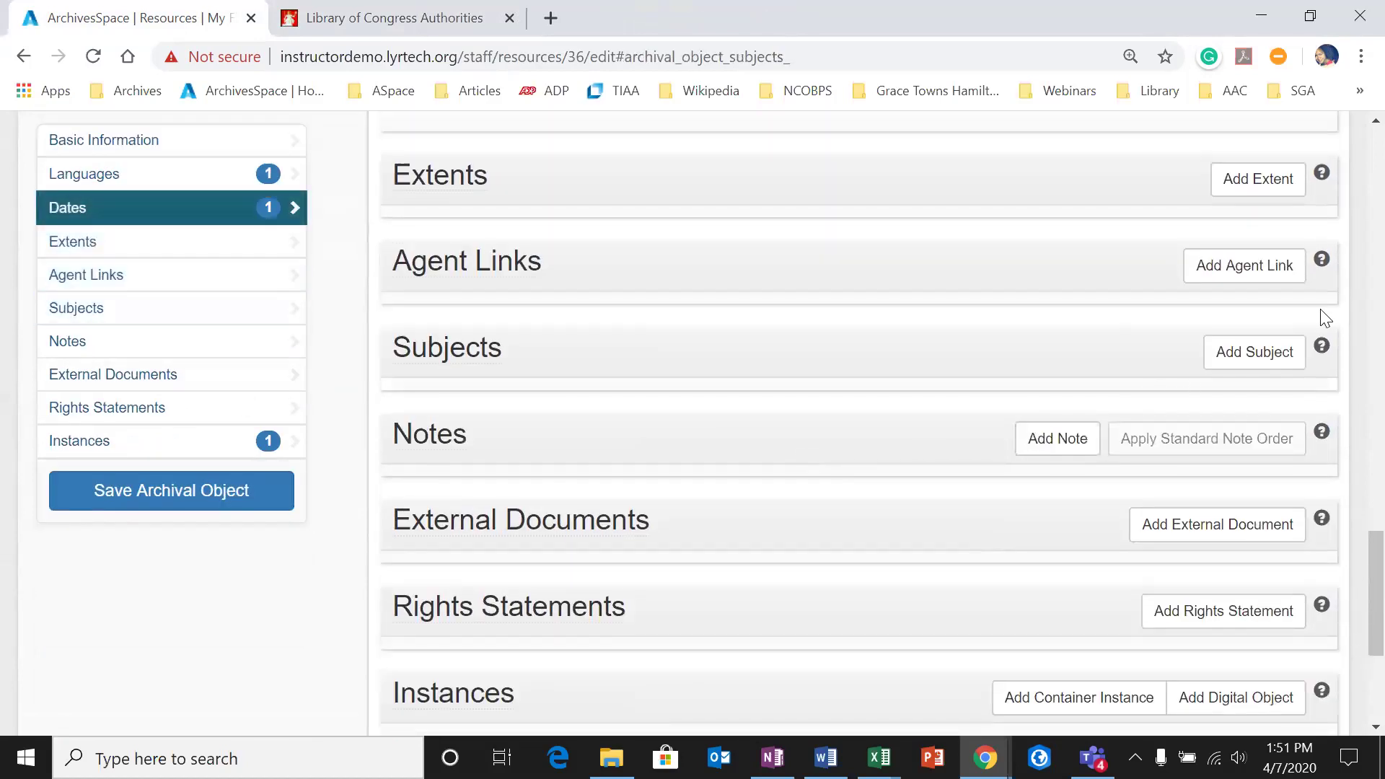
click(1236, 359)
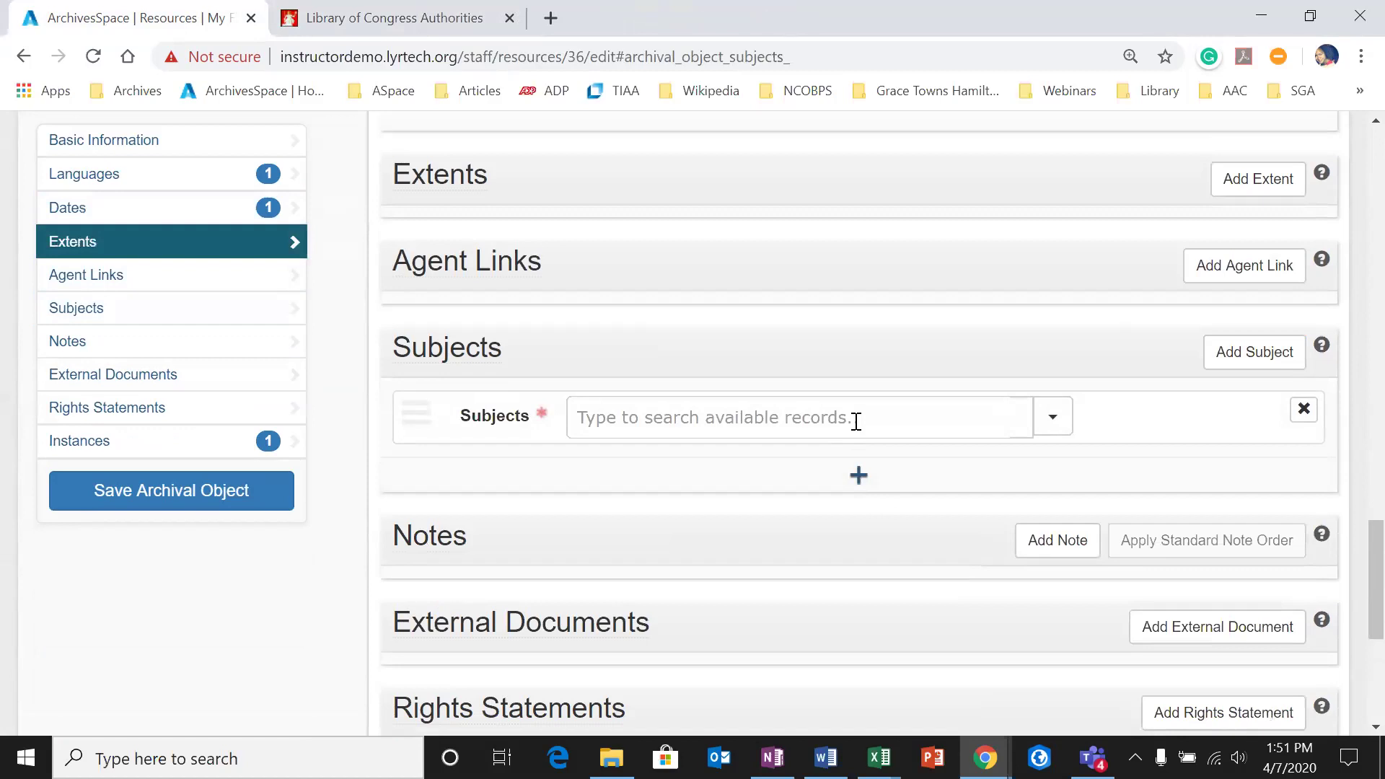
Step: Search the subject entry for "historical", link "Historical geography -- Maps", and save the archival object
click(857, 418)
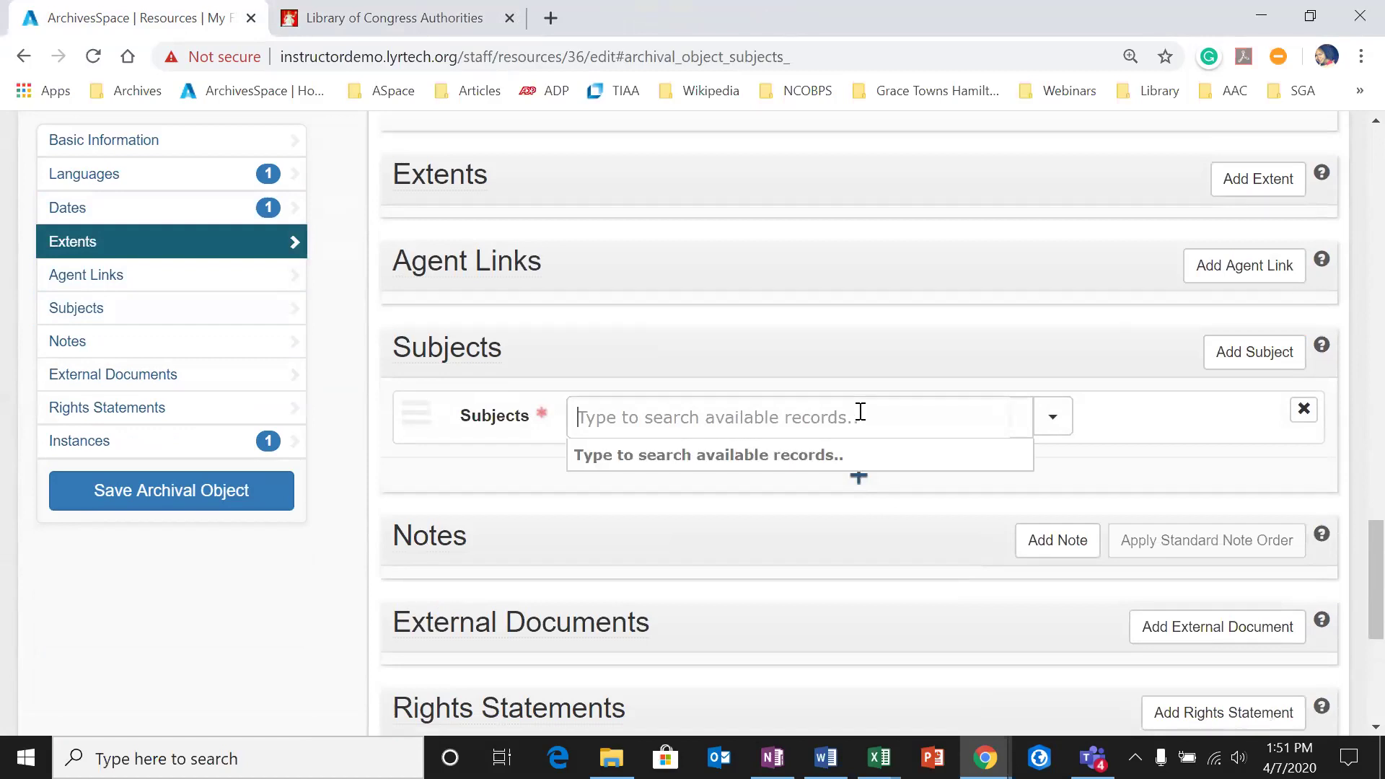
click(1054, 426)
click(934, 425)
text(historica)
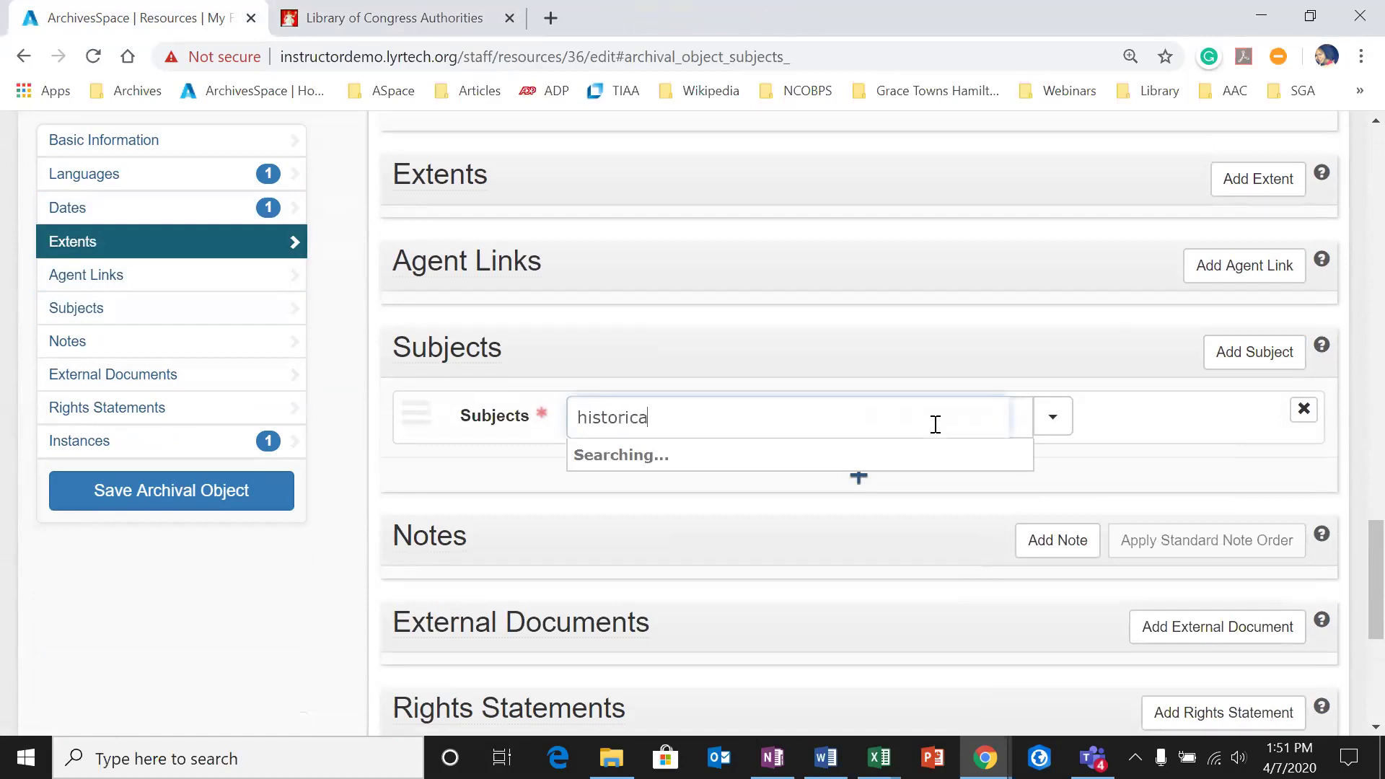
text(l)
click(826, 455)
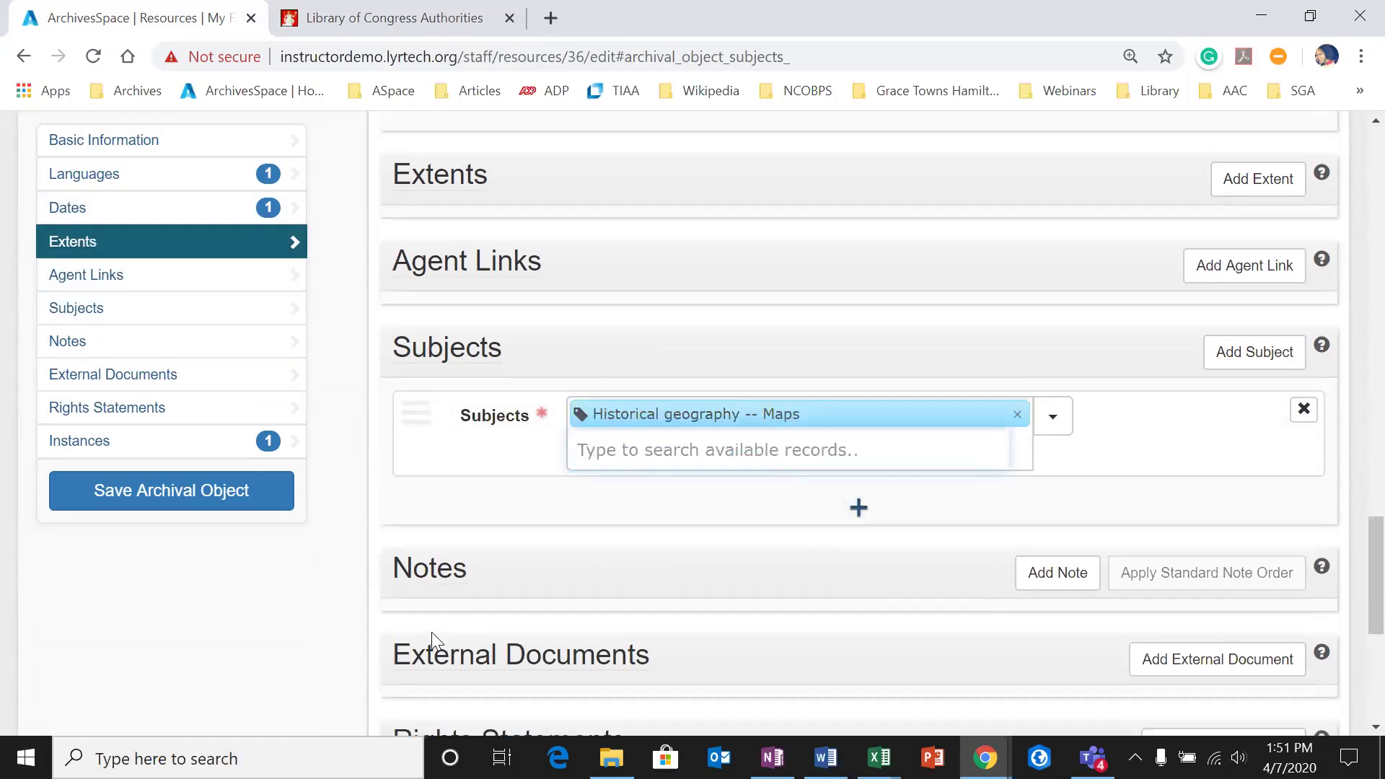
click(242, 500)
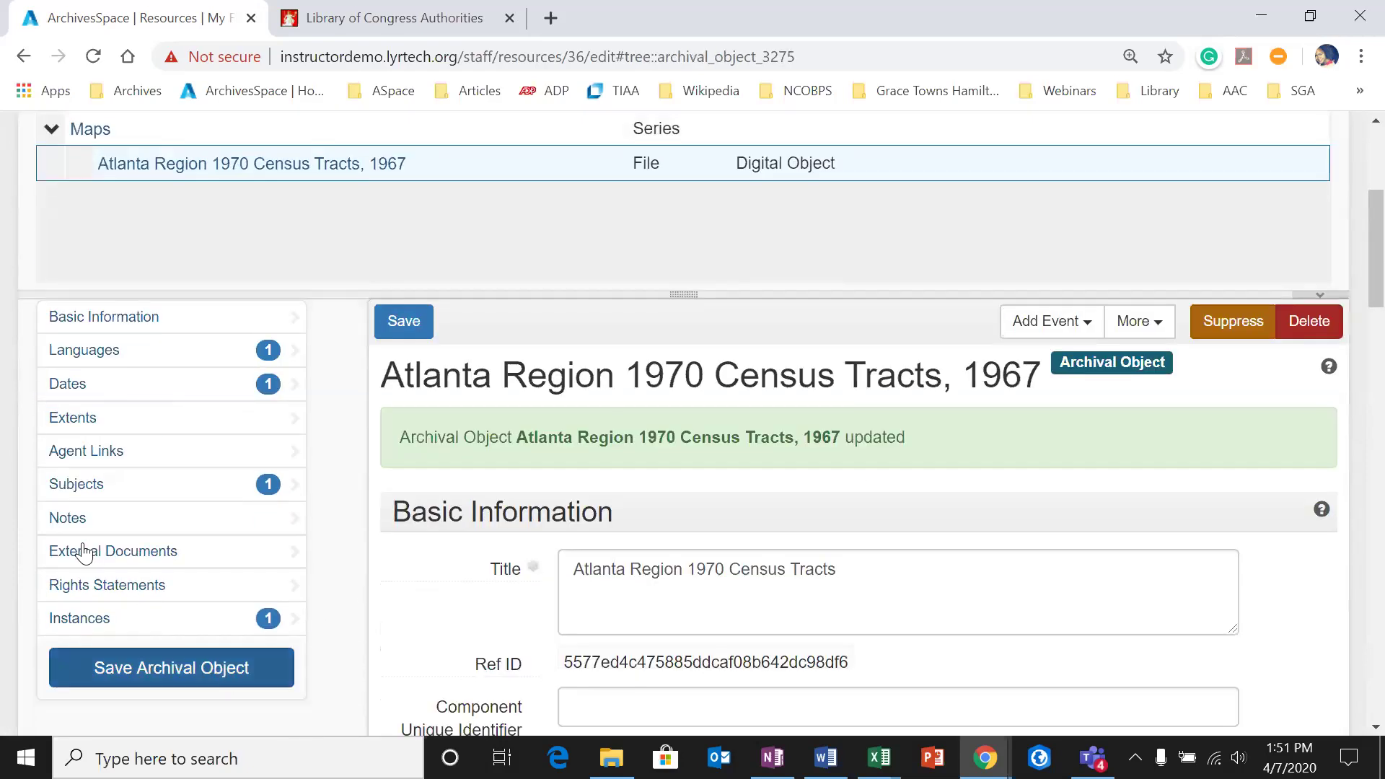
Step: Check the Subjects section of the saved archival object and return to the resource tree
click(130, 487)
scroll(861, 556, down, 2)
scroll(753, 492, up, 9)
scroll(646, 603, up, 20)
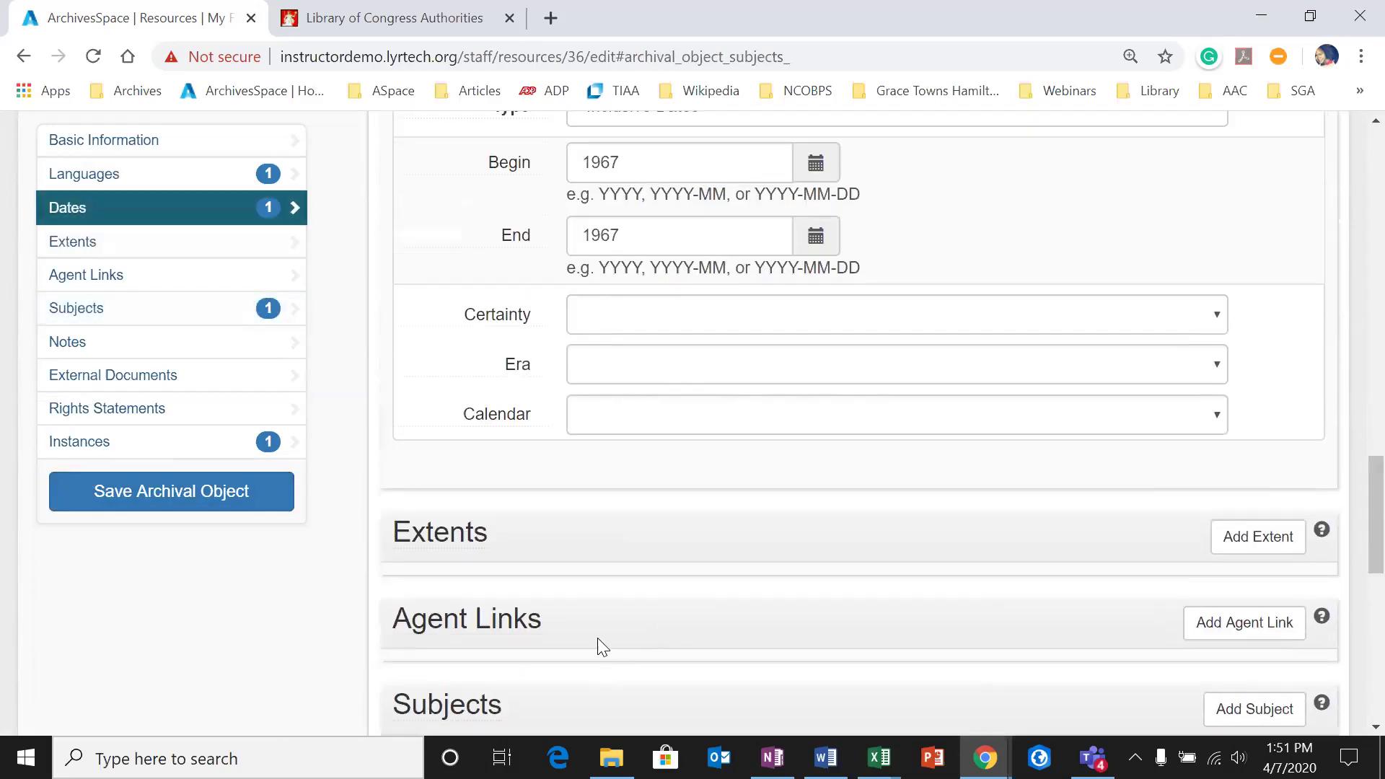
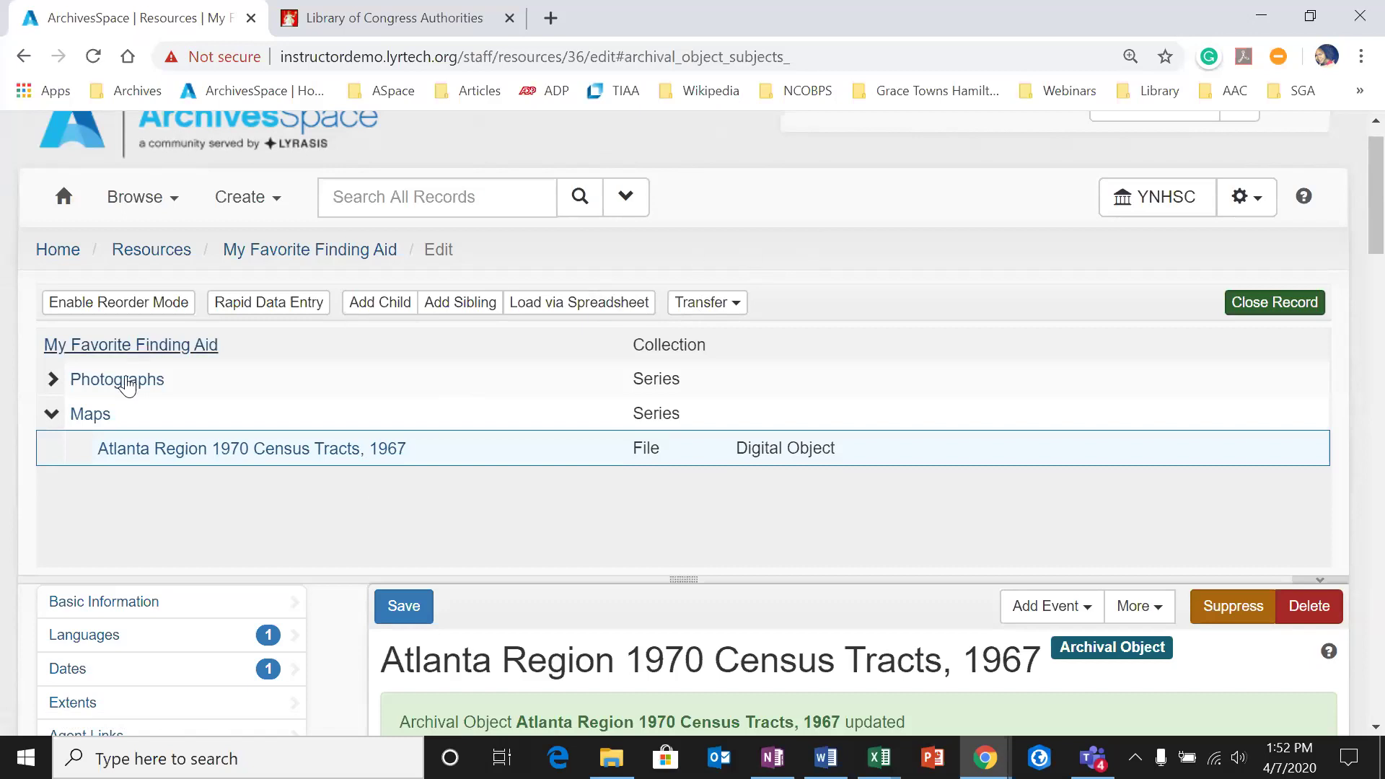
Step: Open the top-level "My Favorite Finding Aid" resource from the tree and go to its Agent Links section
click(129, 354)
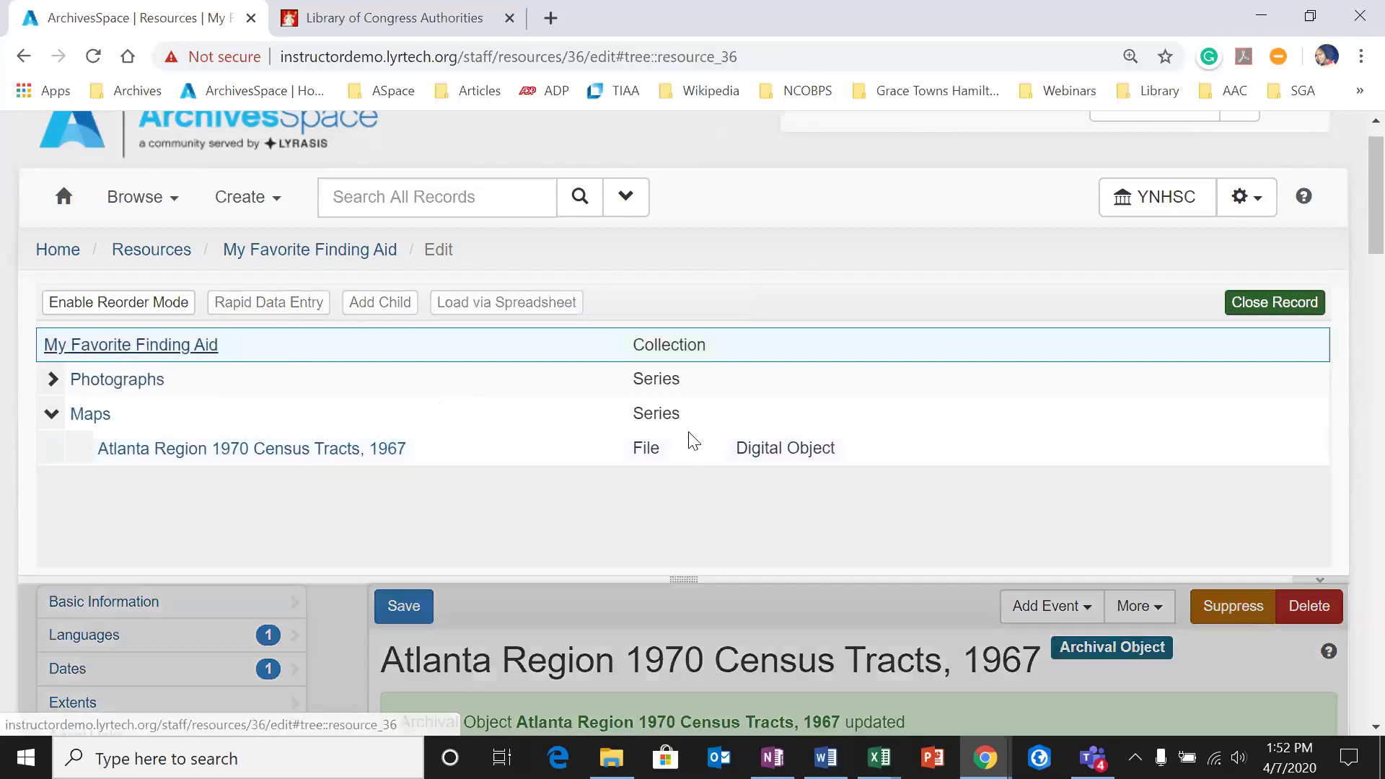
scroll(541, 570, down, 3)
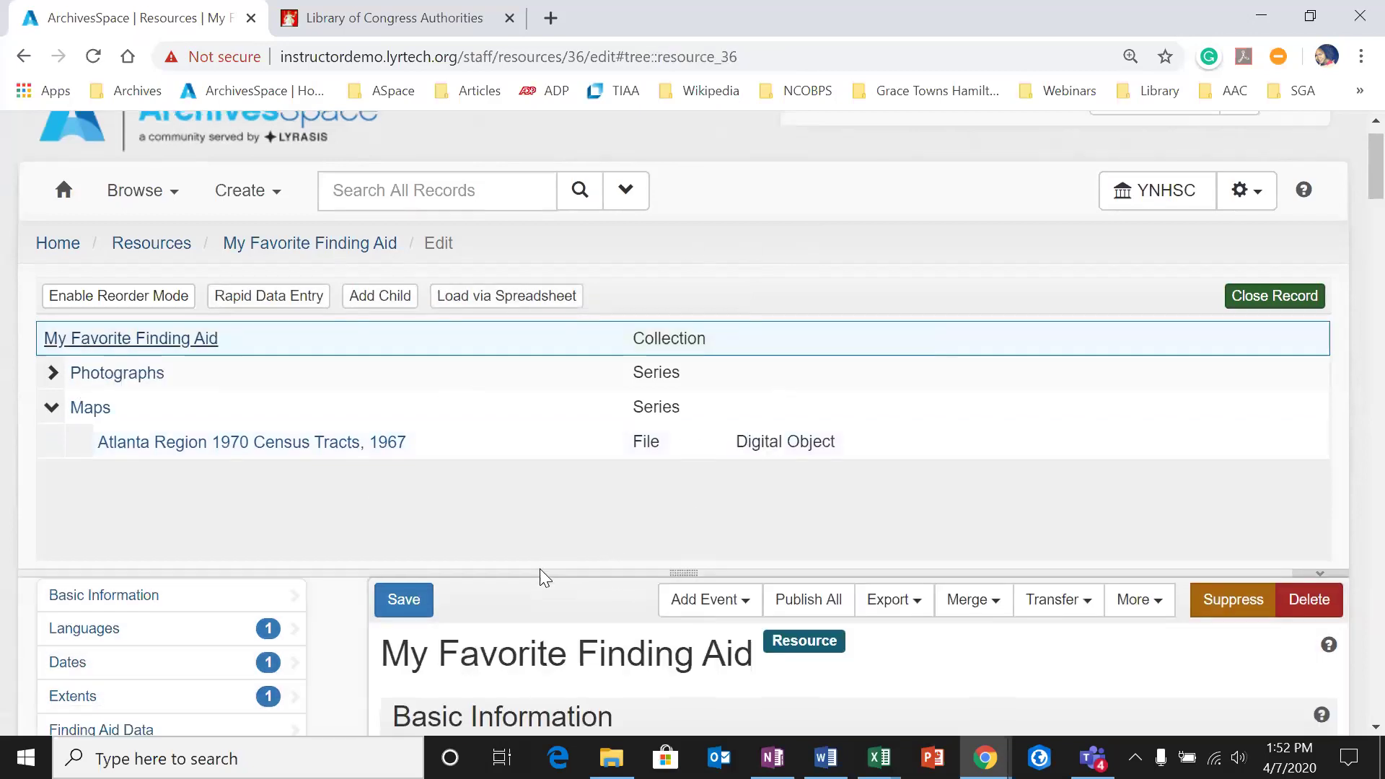
scroll(325, 570, down, 3)
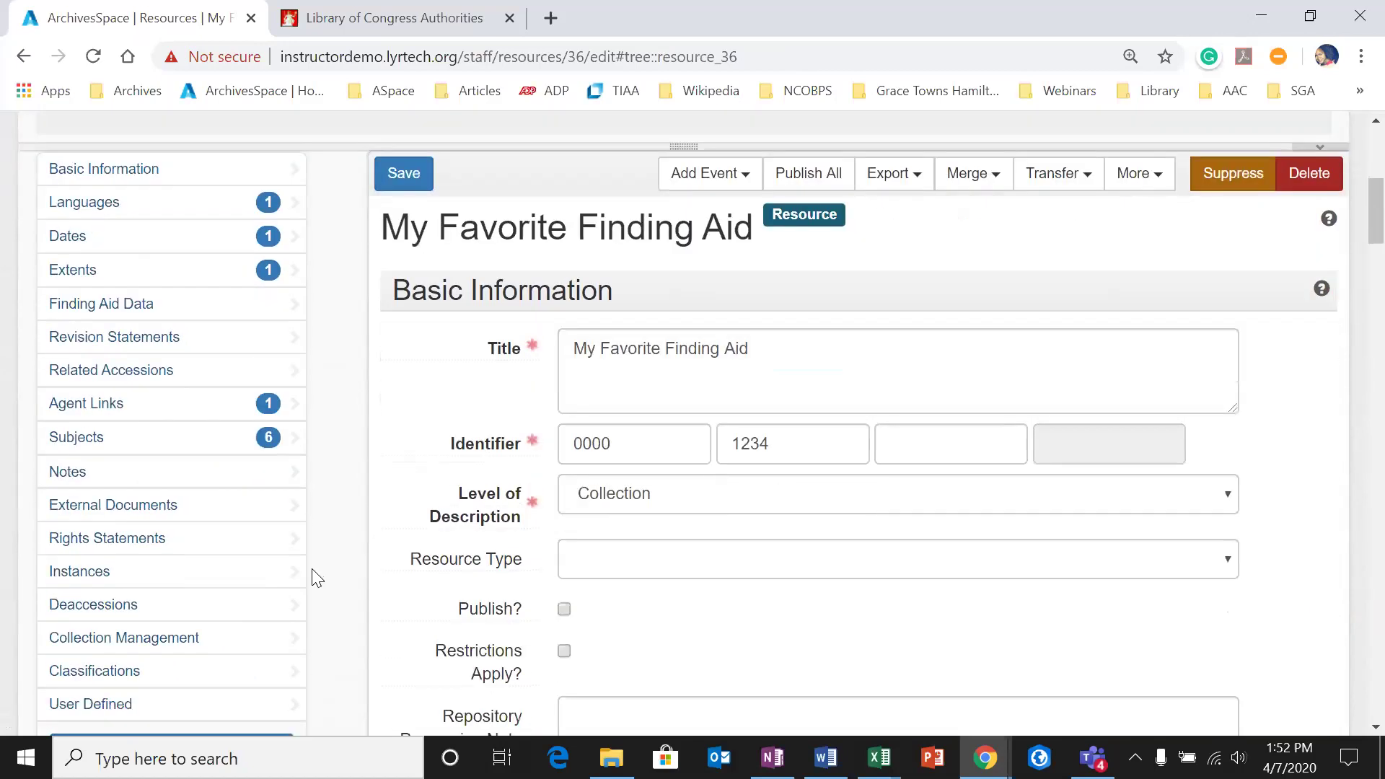
click(207, 402)
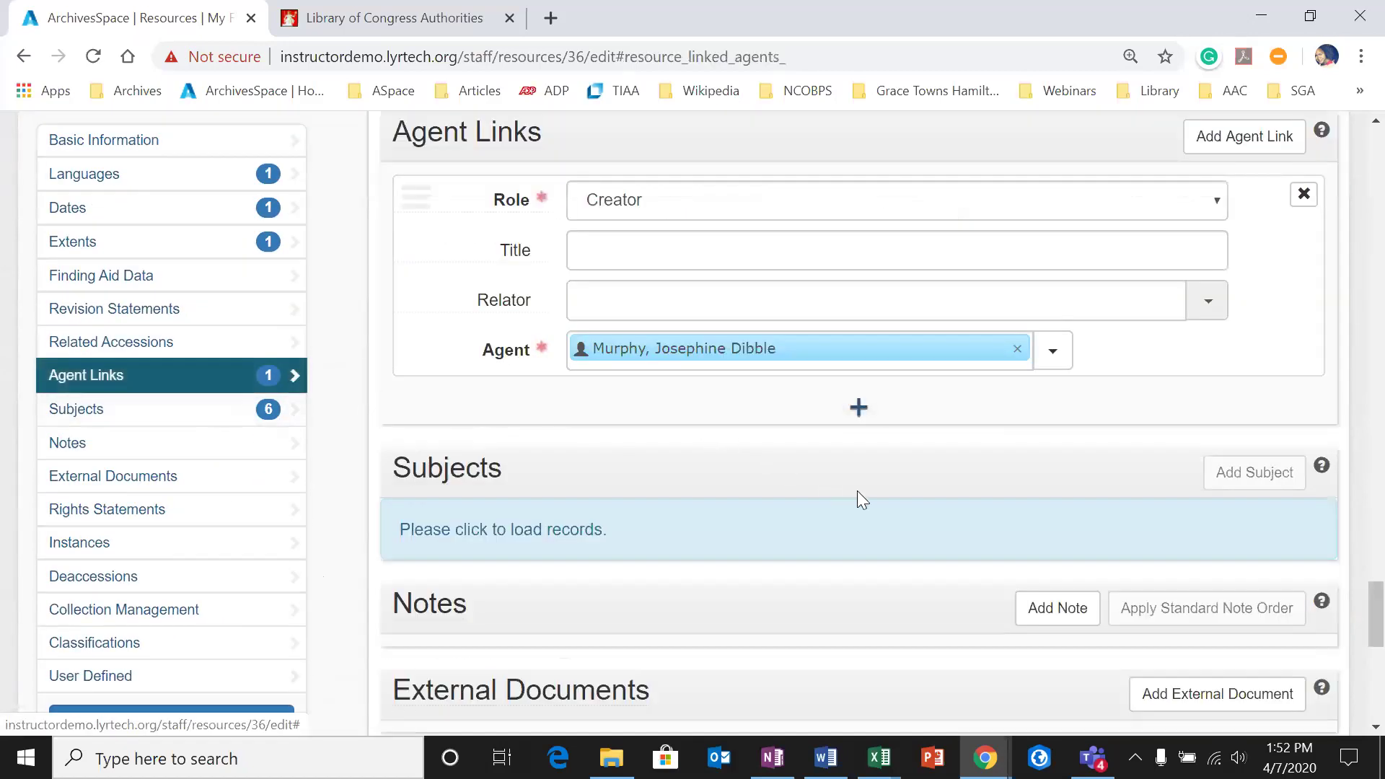
scroll(858, 494, up, 1)
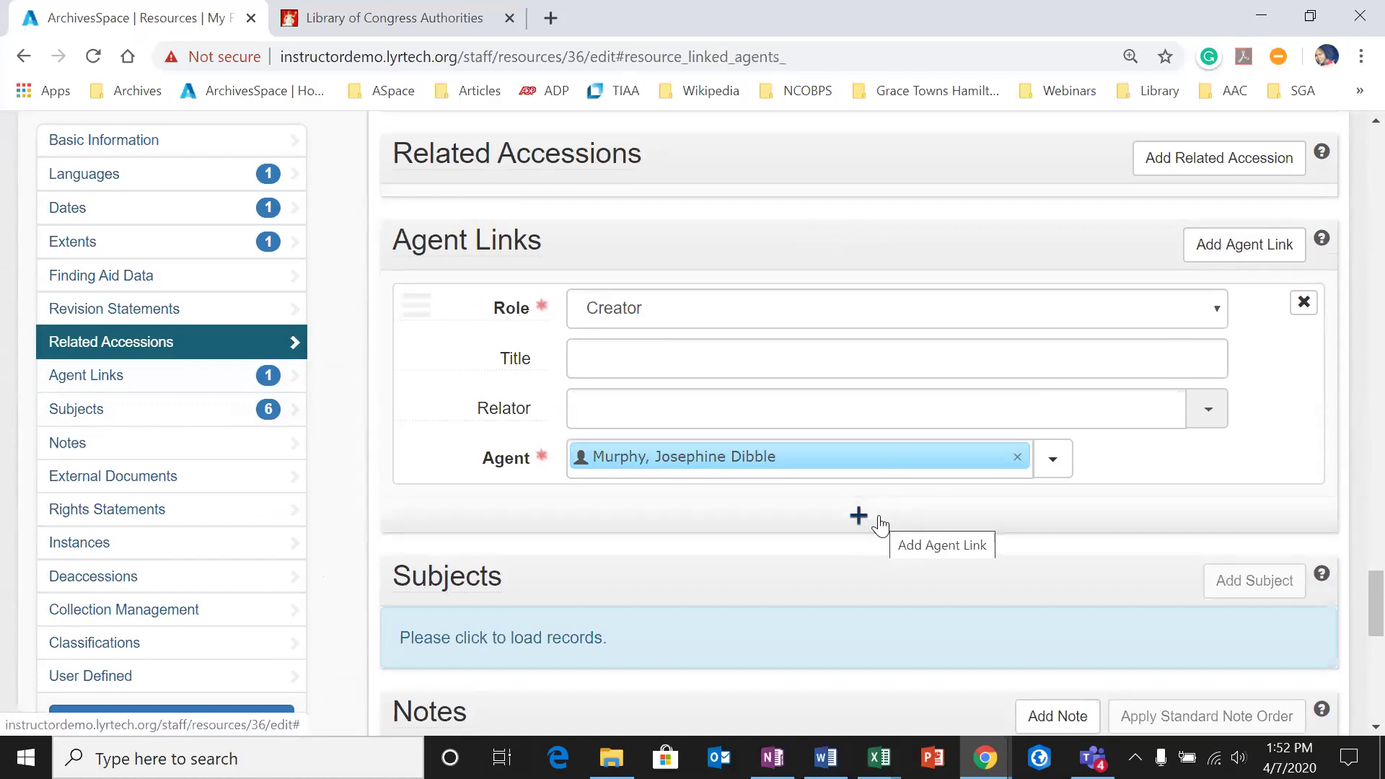
Step: Add an agent link with the Subject role, search by surname, and link the person agent whose name includes life dates
click(1226, 244)
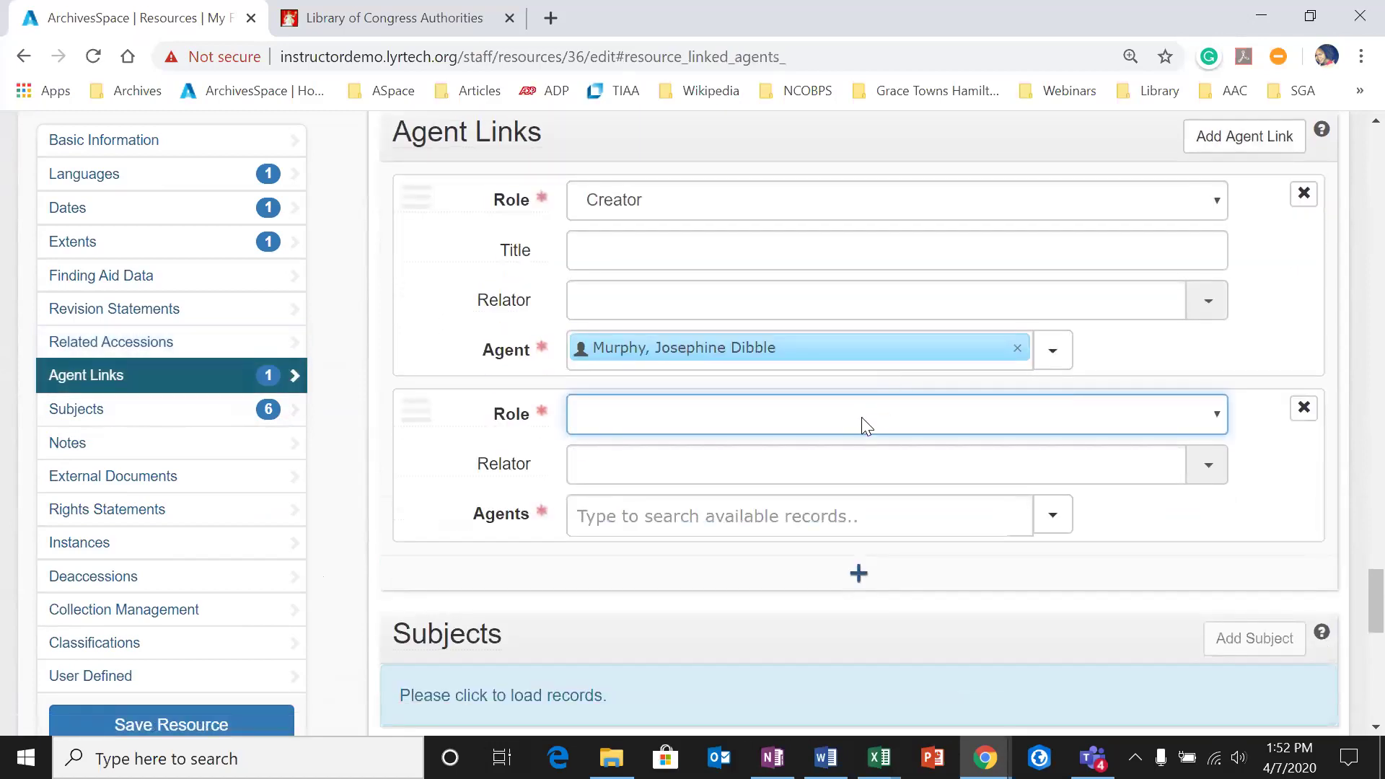
click(893, 416)
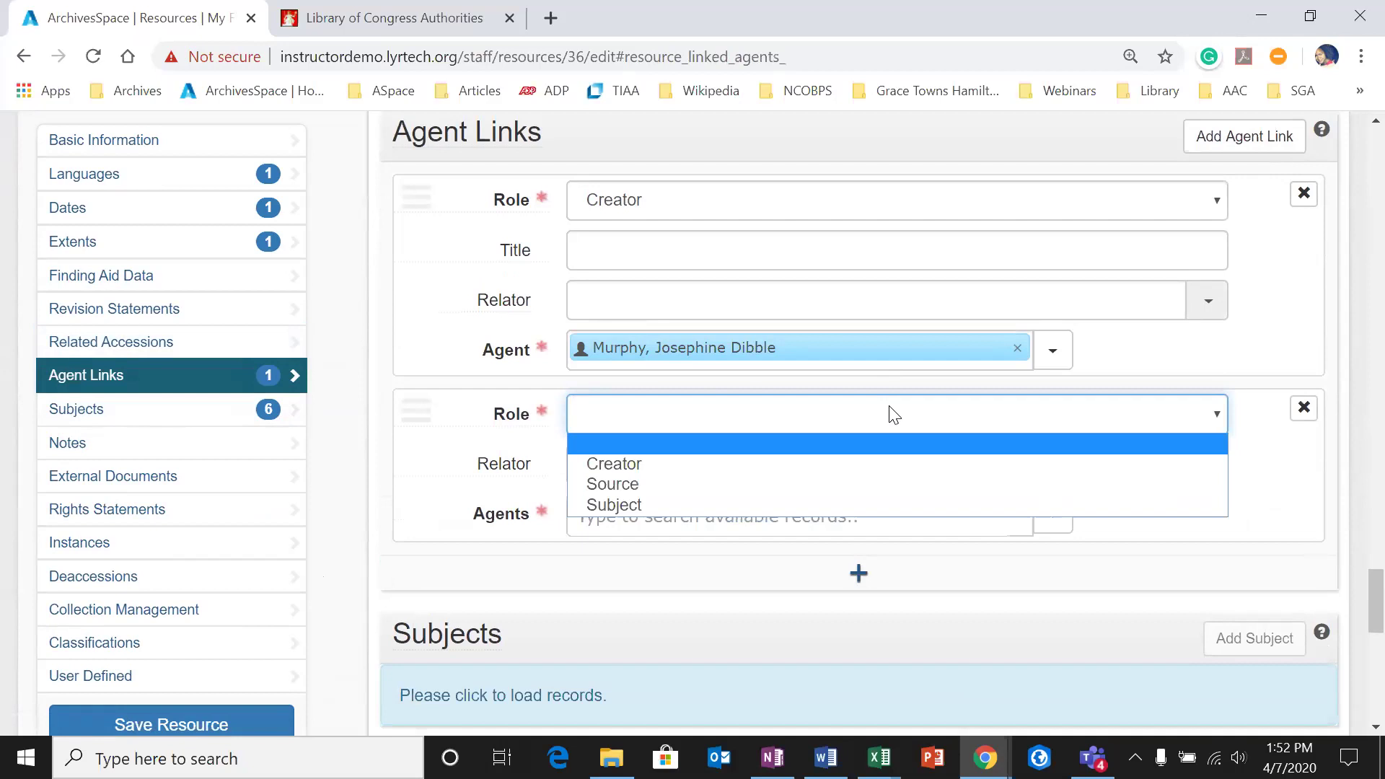
click(619, 505)
scroll(643, 495, down, 1)
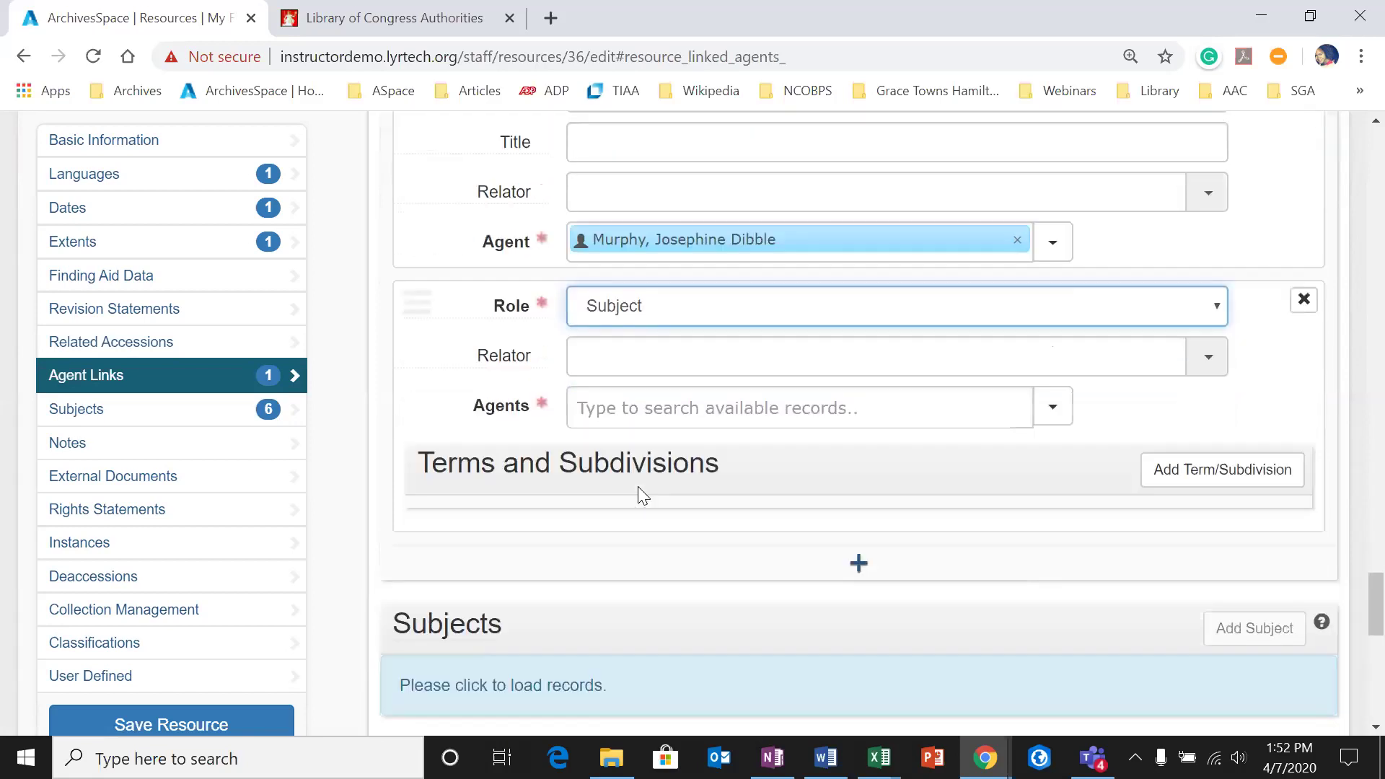
click(653, 404)
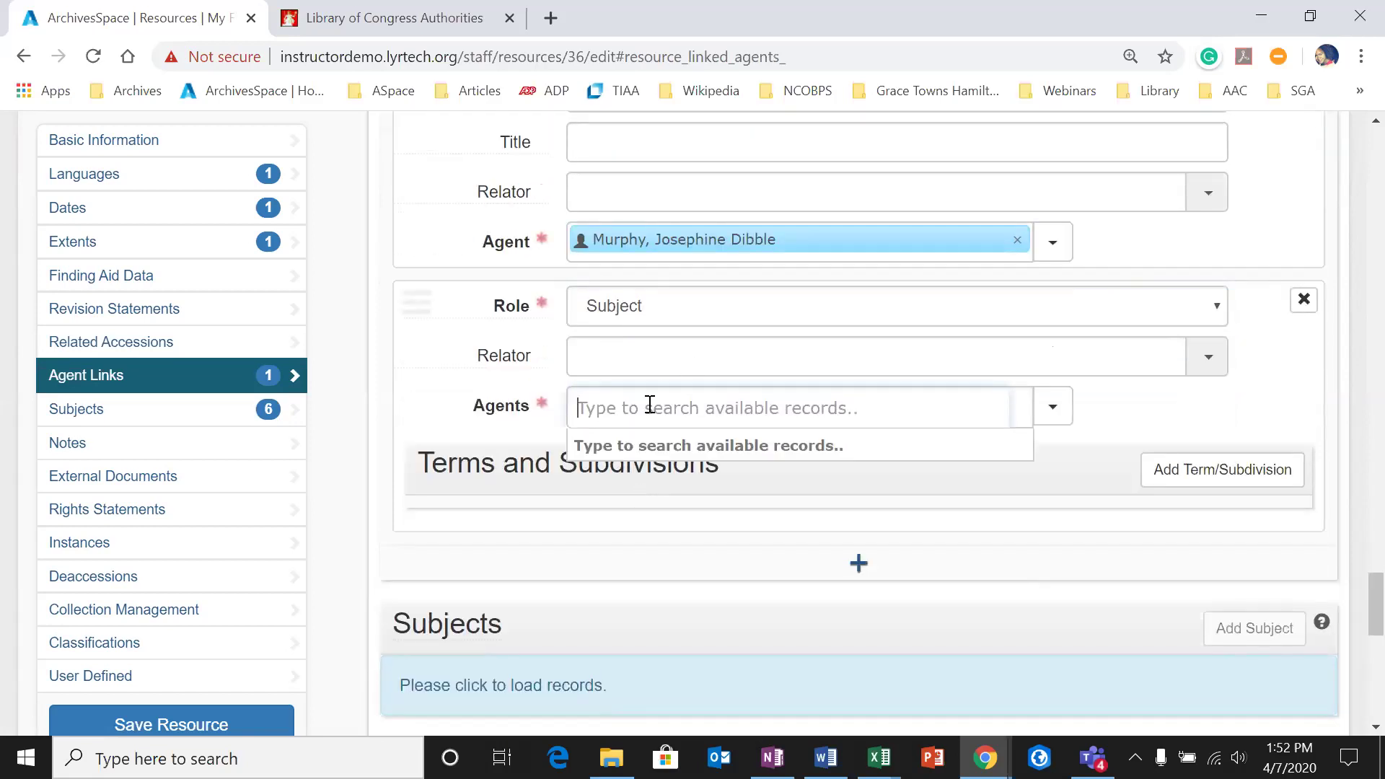
text(doe)
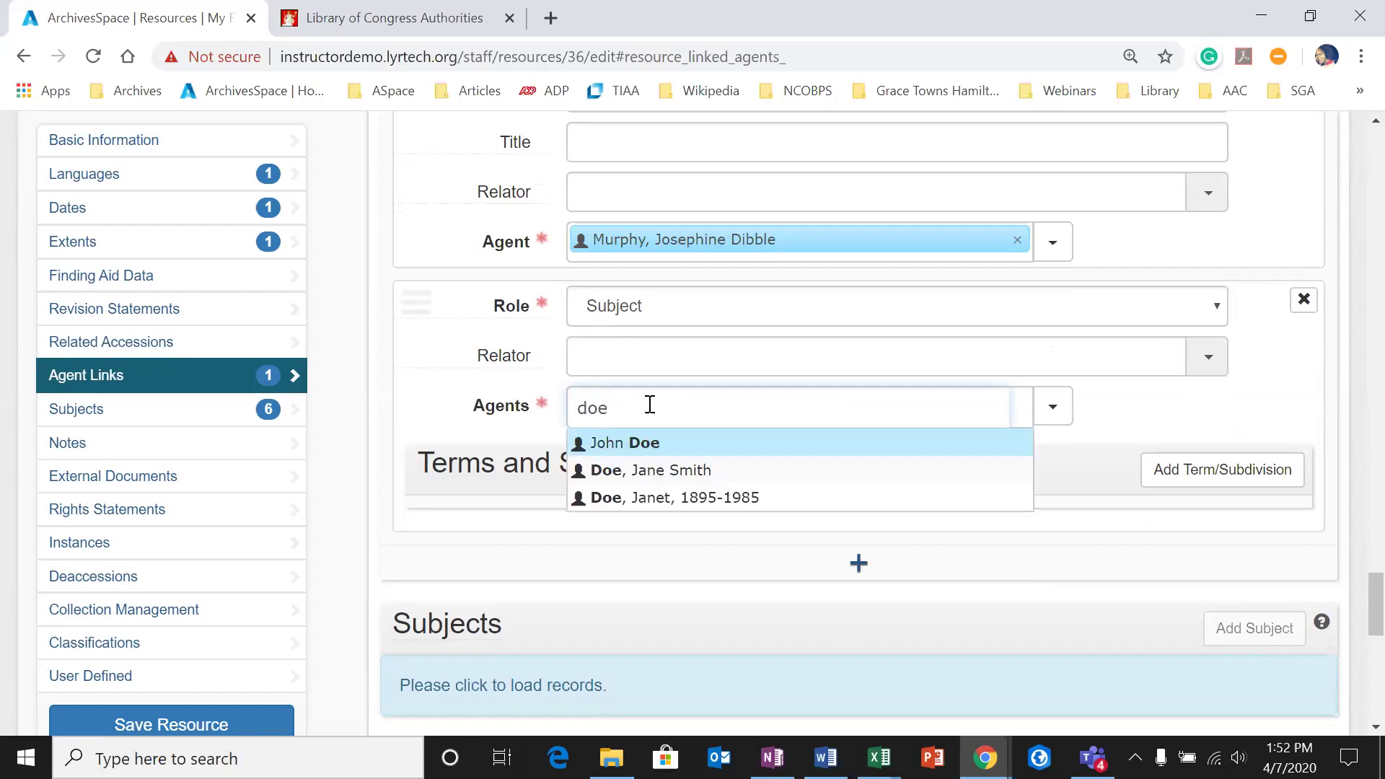
click(613, 496)
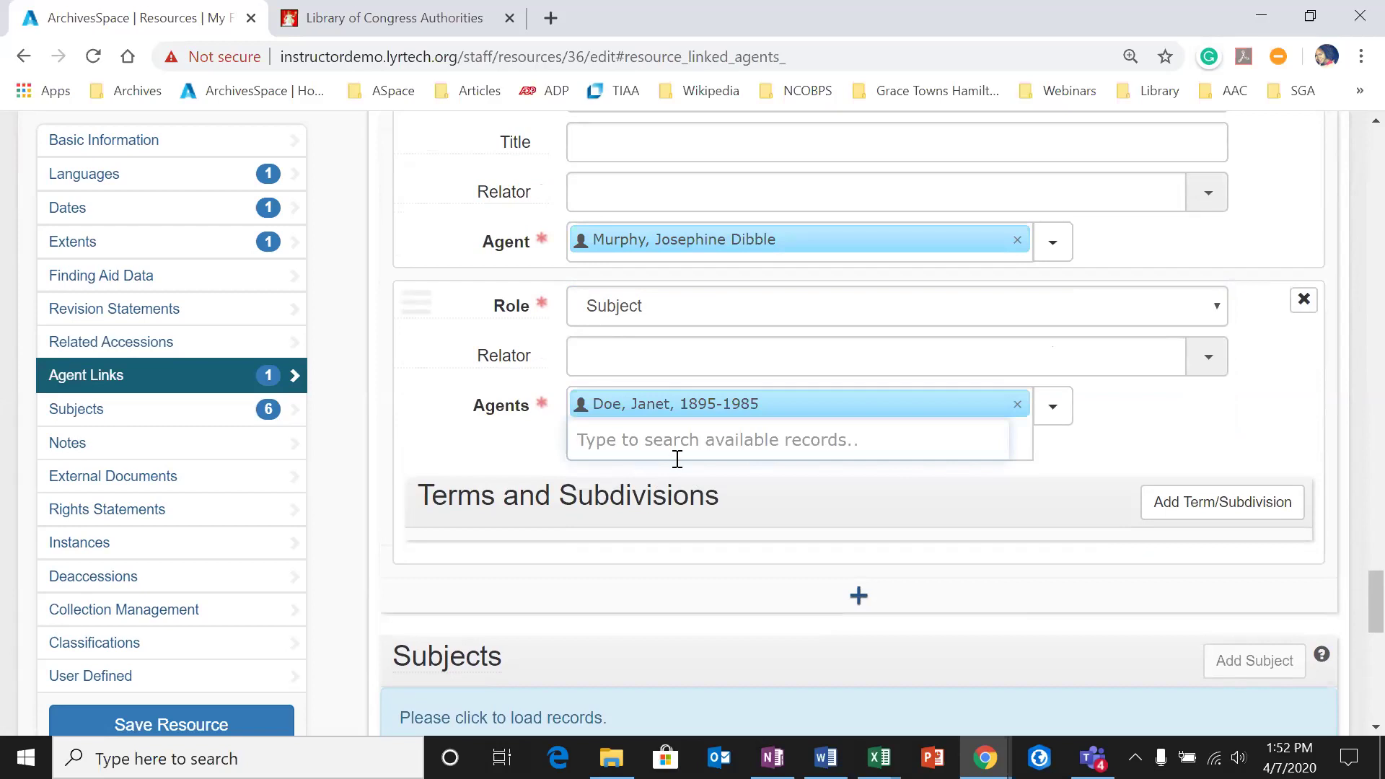
click(1169, 511)
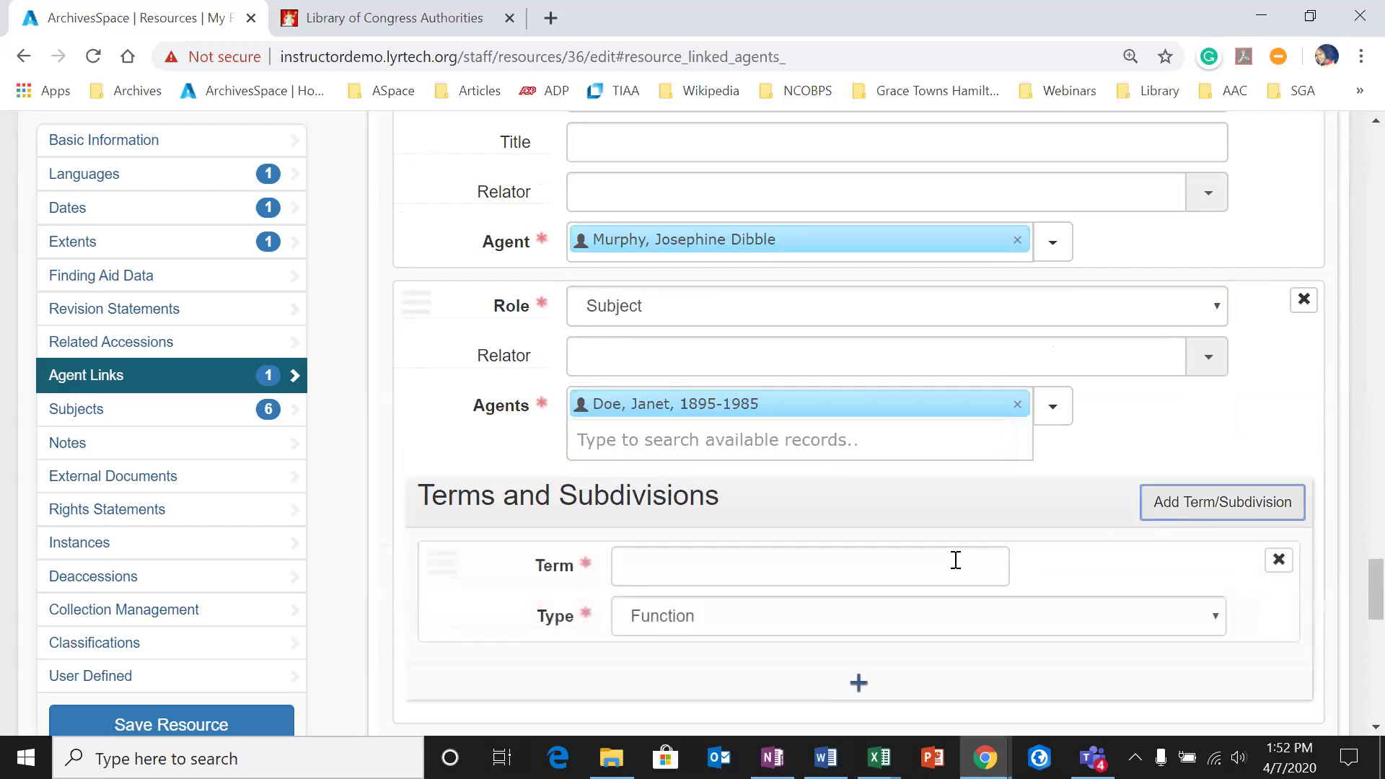
scroll(1046, 527, down, 2)
scroll(1040, 501, up, 1)
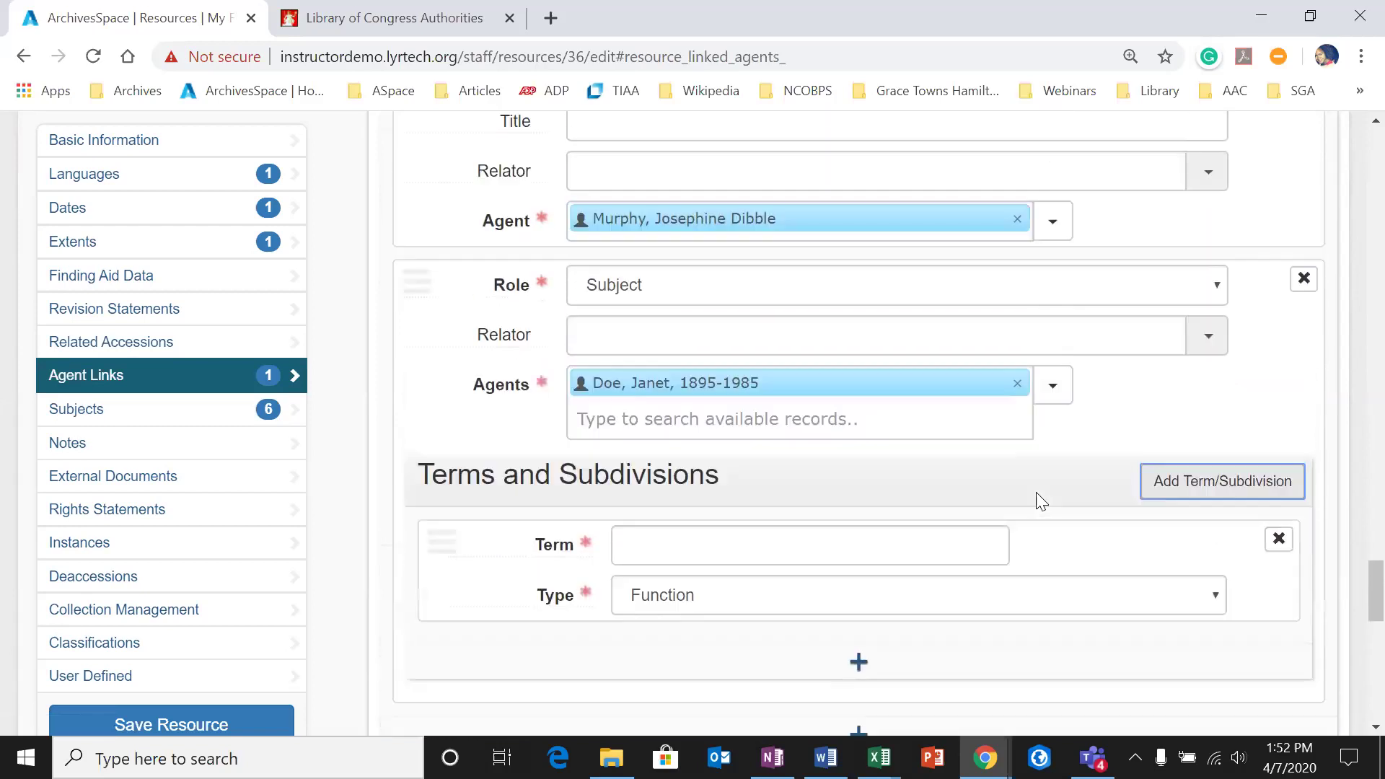
click(1282, 552)
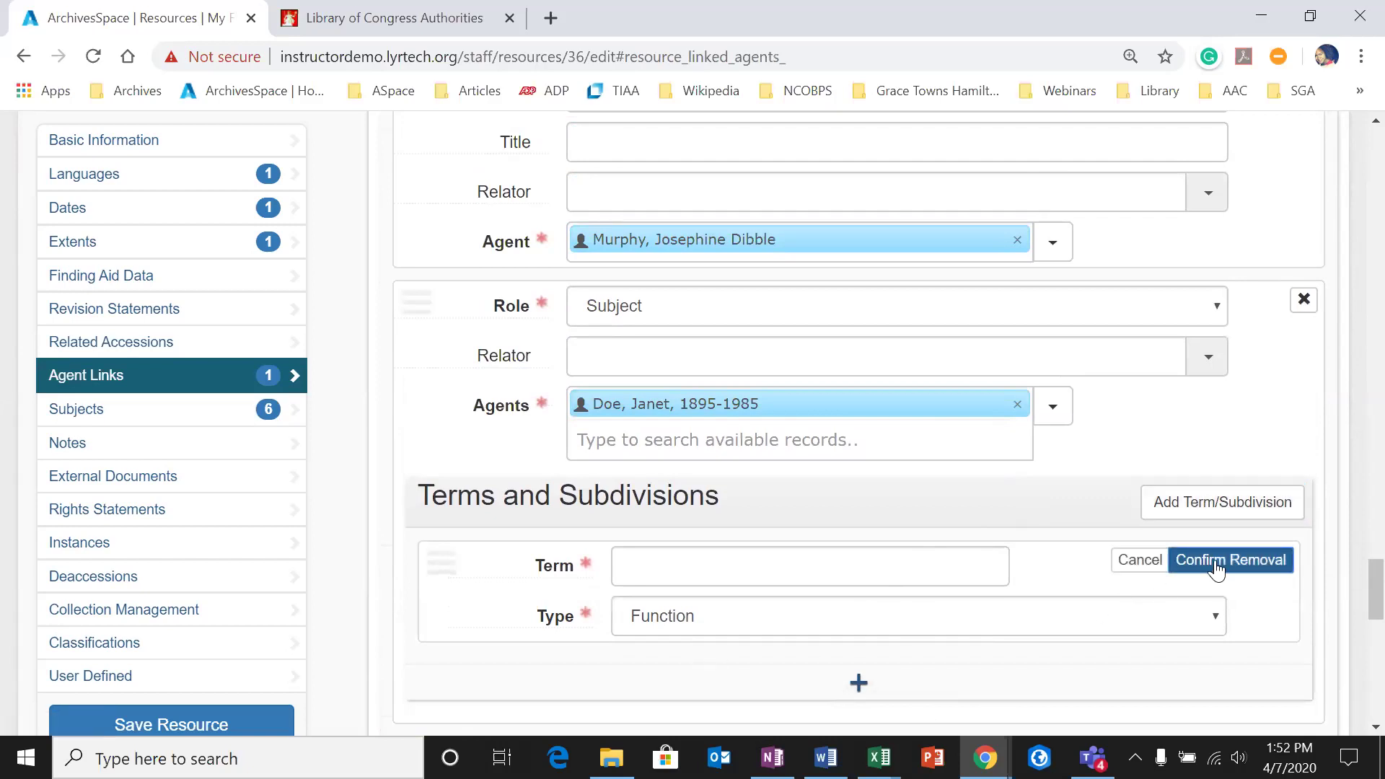
click(1191, 570)
Step: Save the resource and review its Creator and Subject agent links, including the available role options
scroll(148, 725, down, 3)
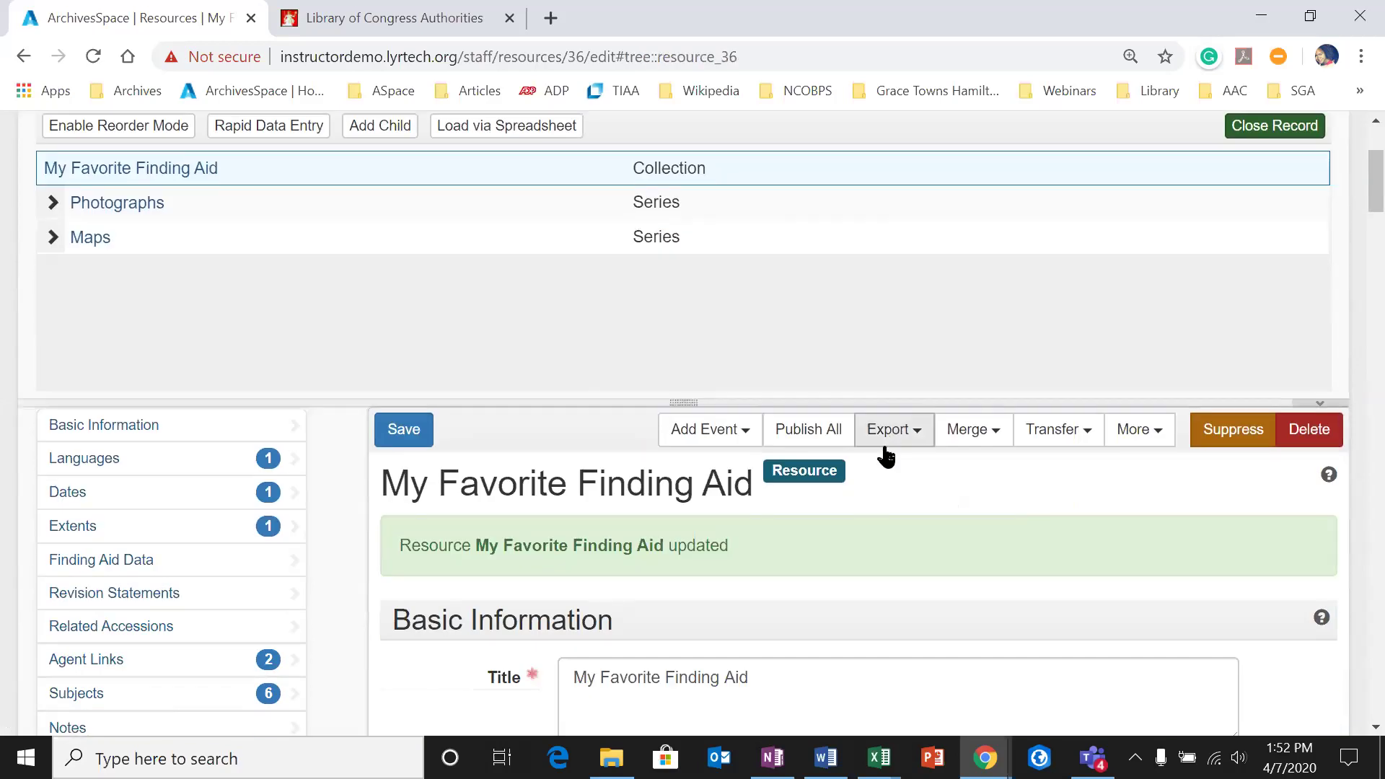
click(180, 659)
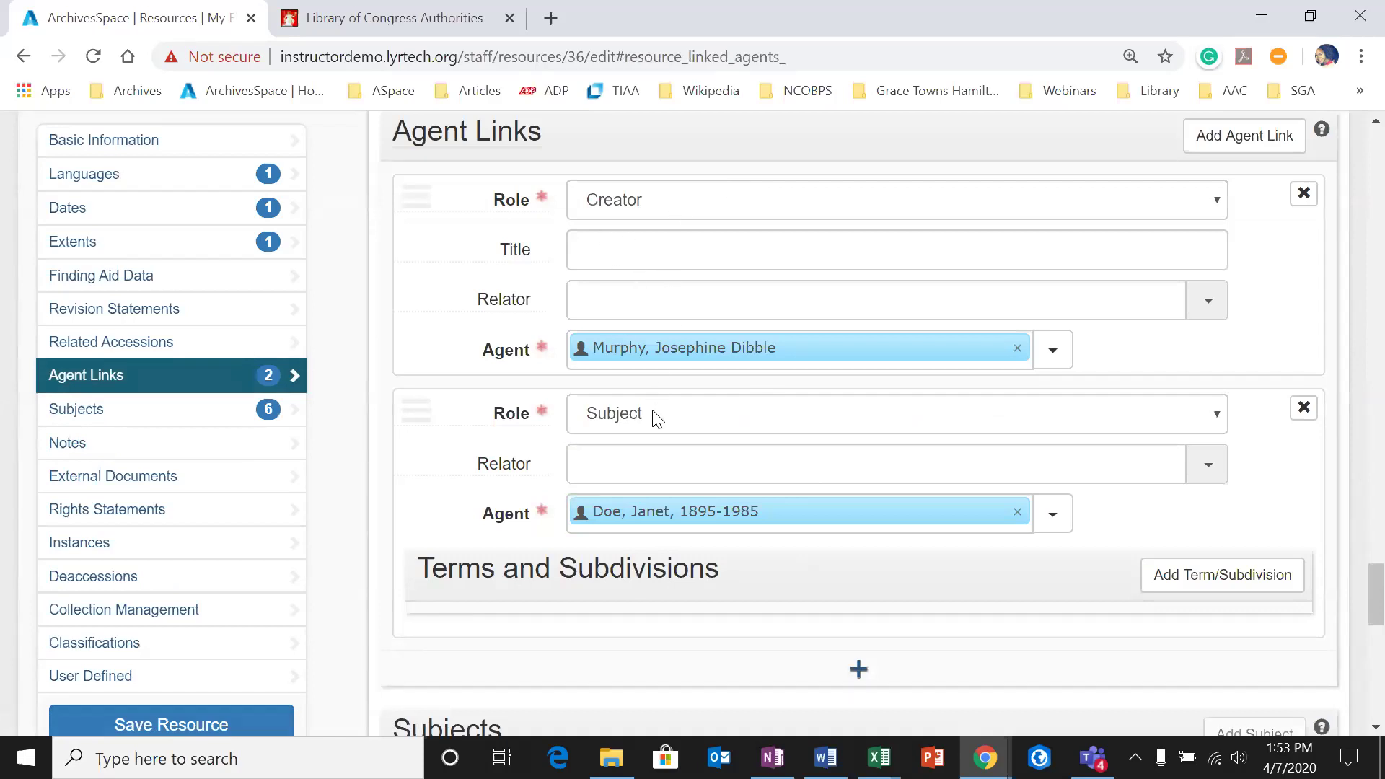
scroll(555, 469, up, 1)
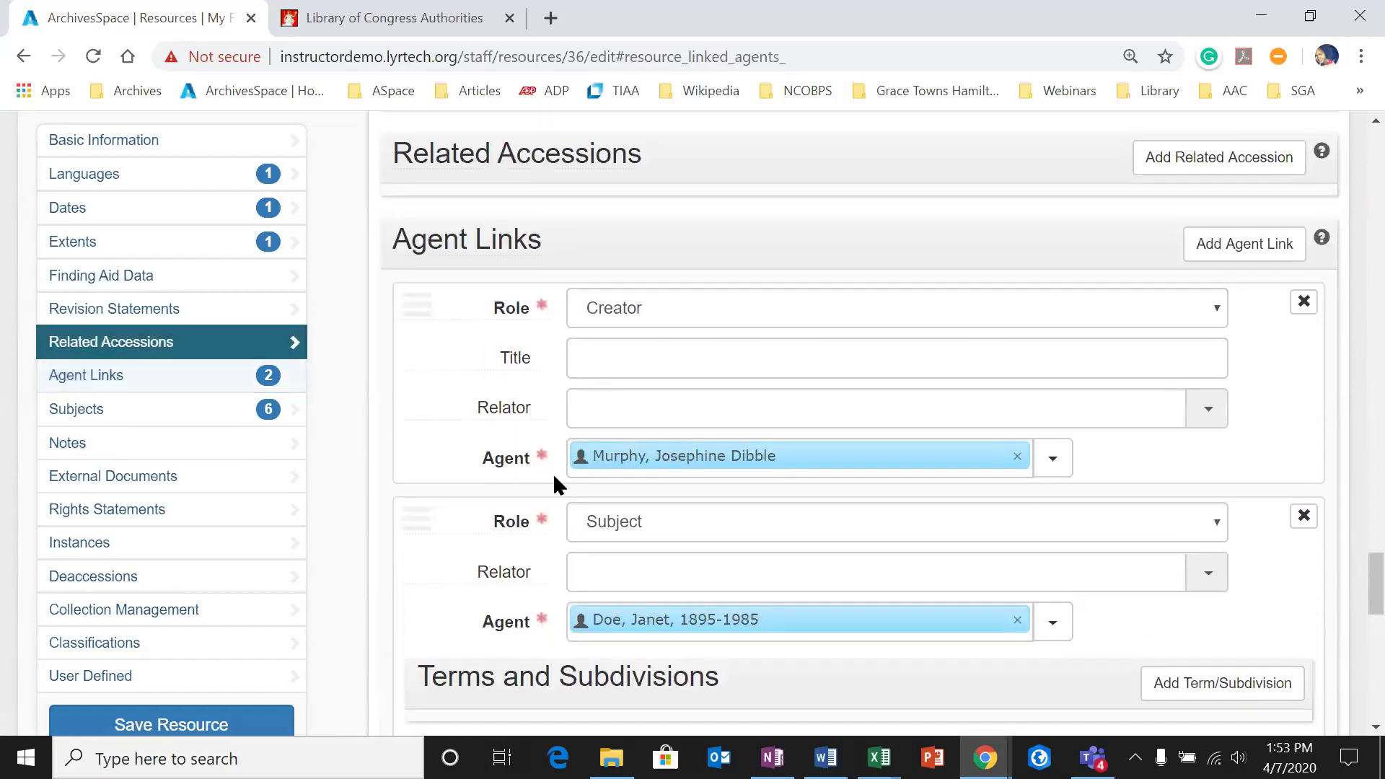
click(655, 533)
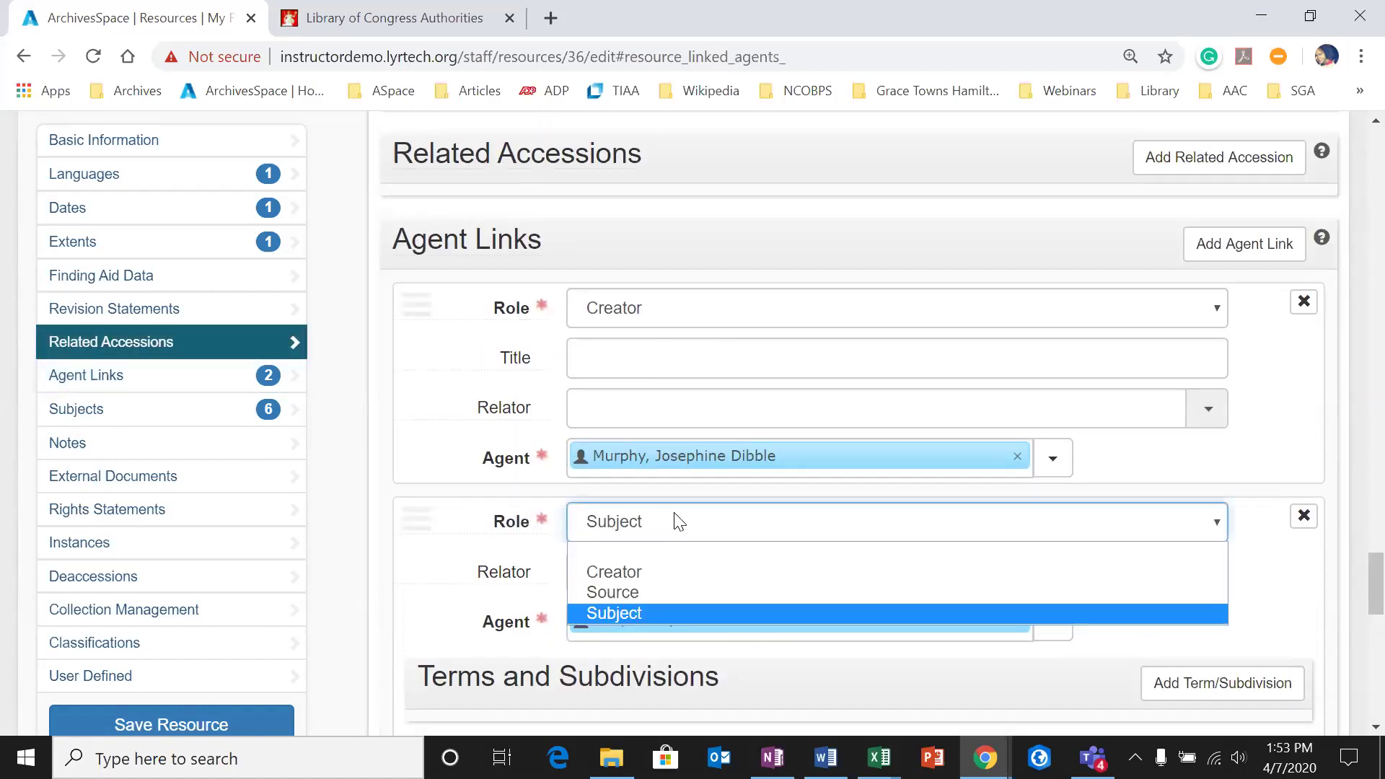
click(666, 521)
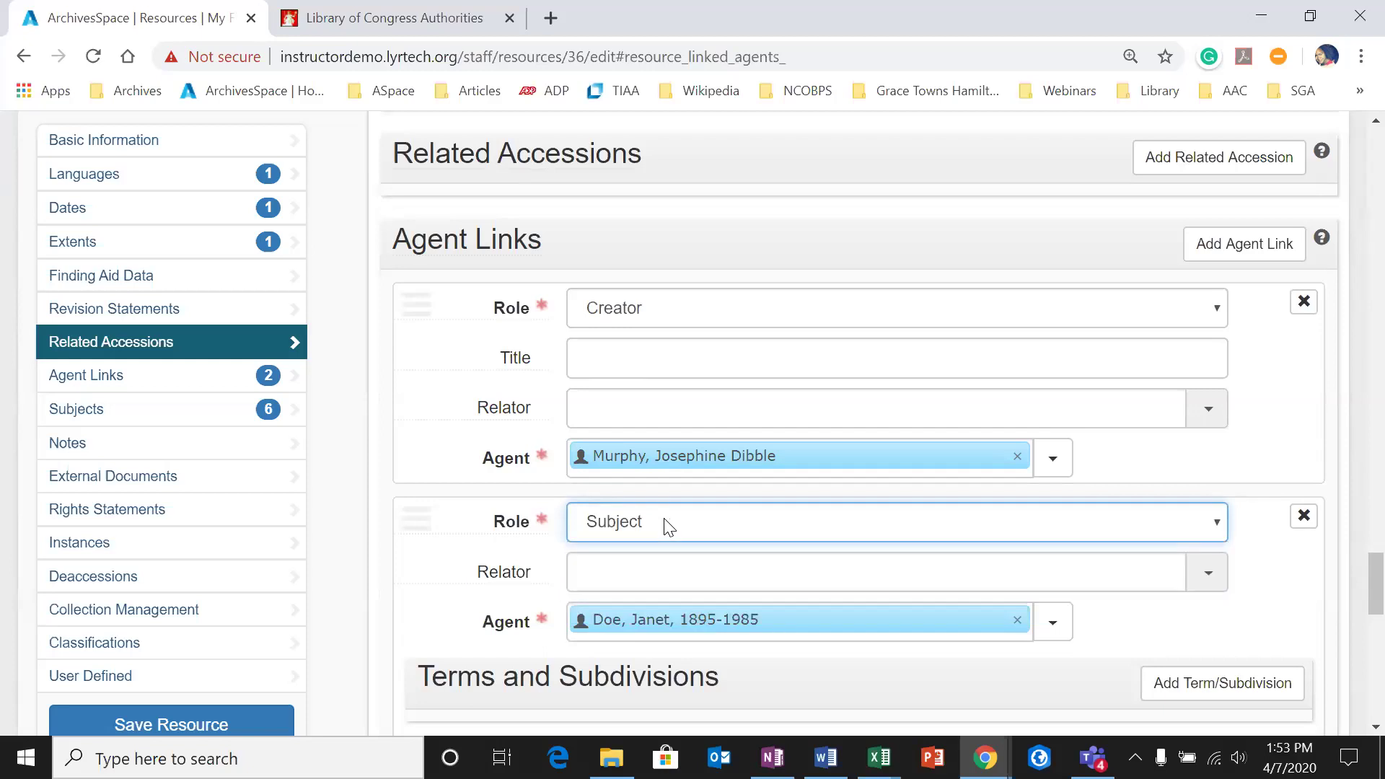
scroll(464, 485, up, 20)
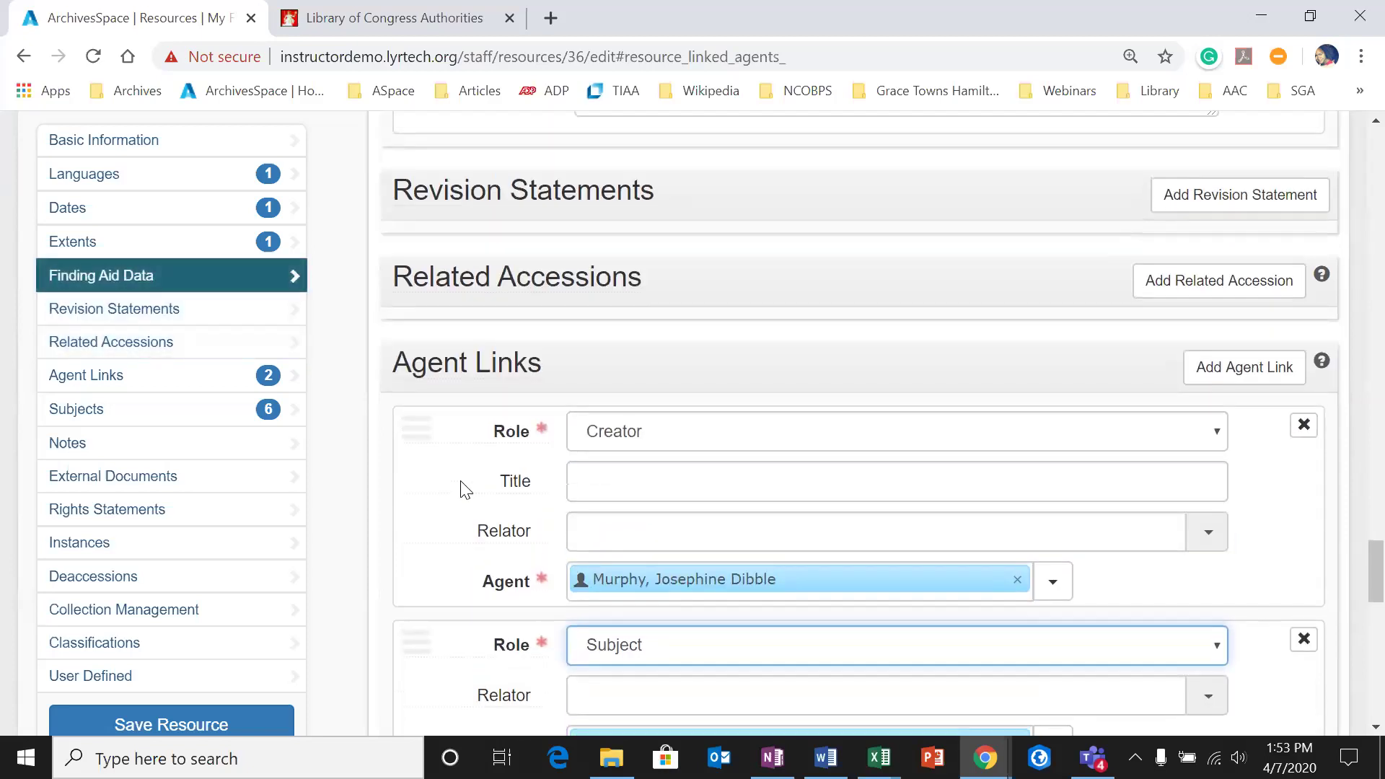
scroll(449, 504, up, 15)
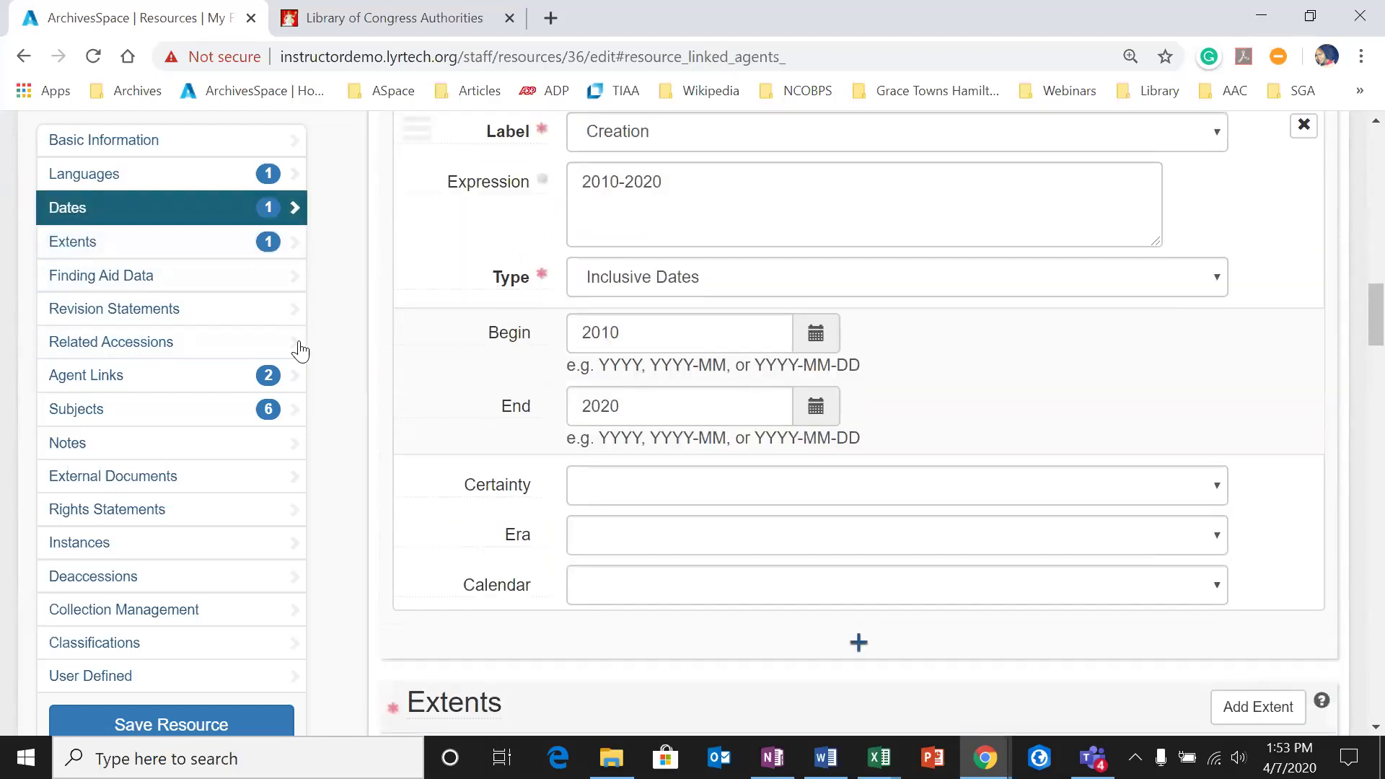
click(189, 381)
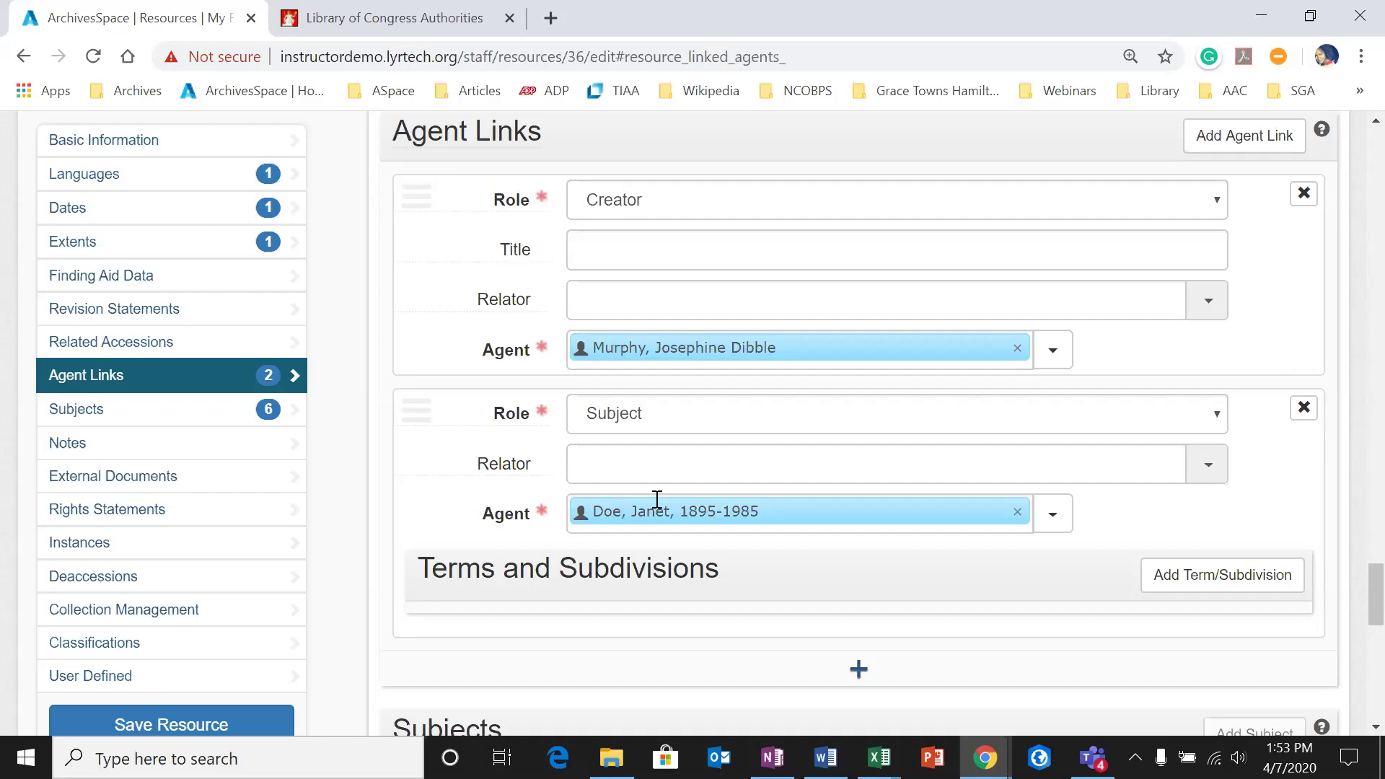
Step: Switch to the ArchivesSpace public interface and open its Names listing
scroll(495, 633, down, 10)
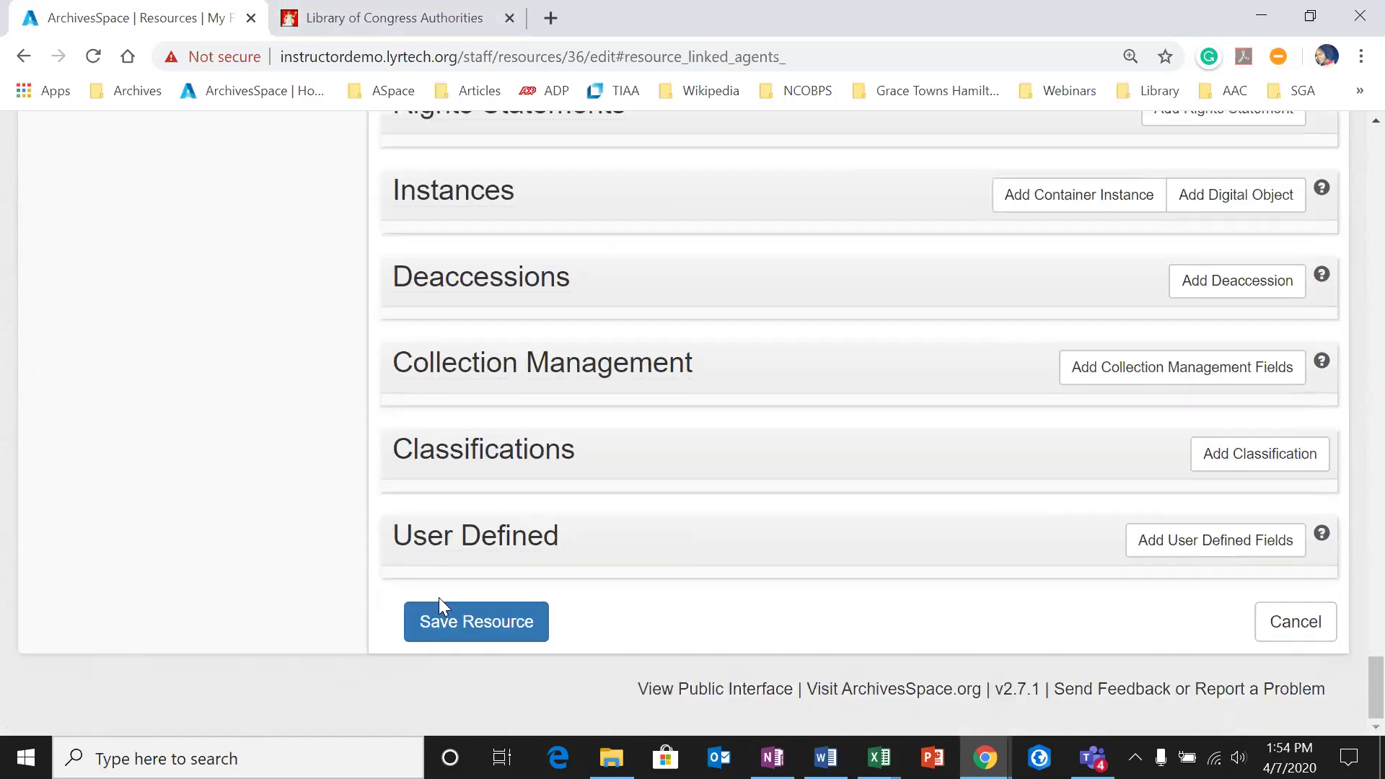
click(767, 692)
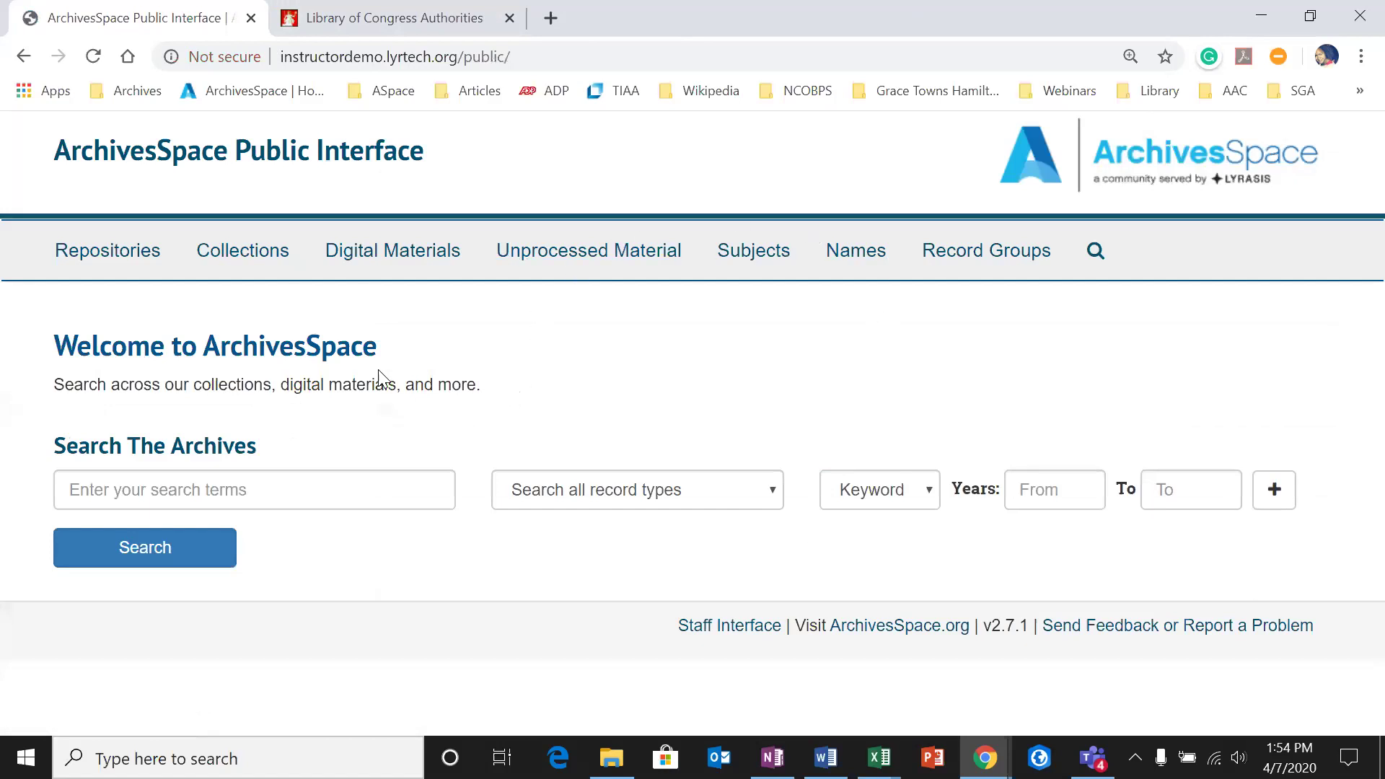
click(844, 249)
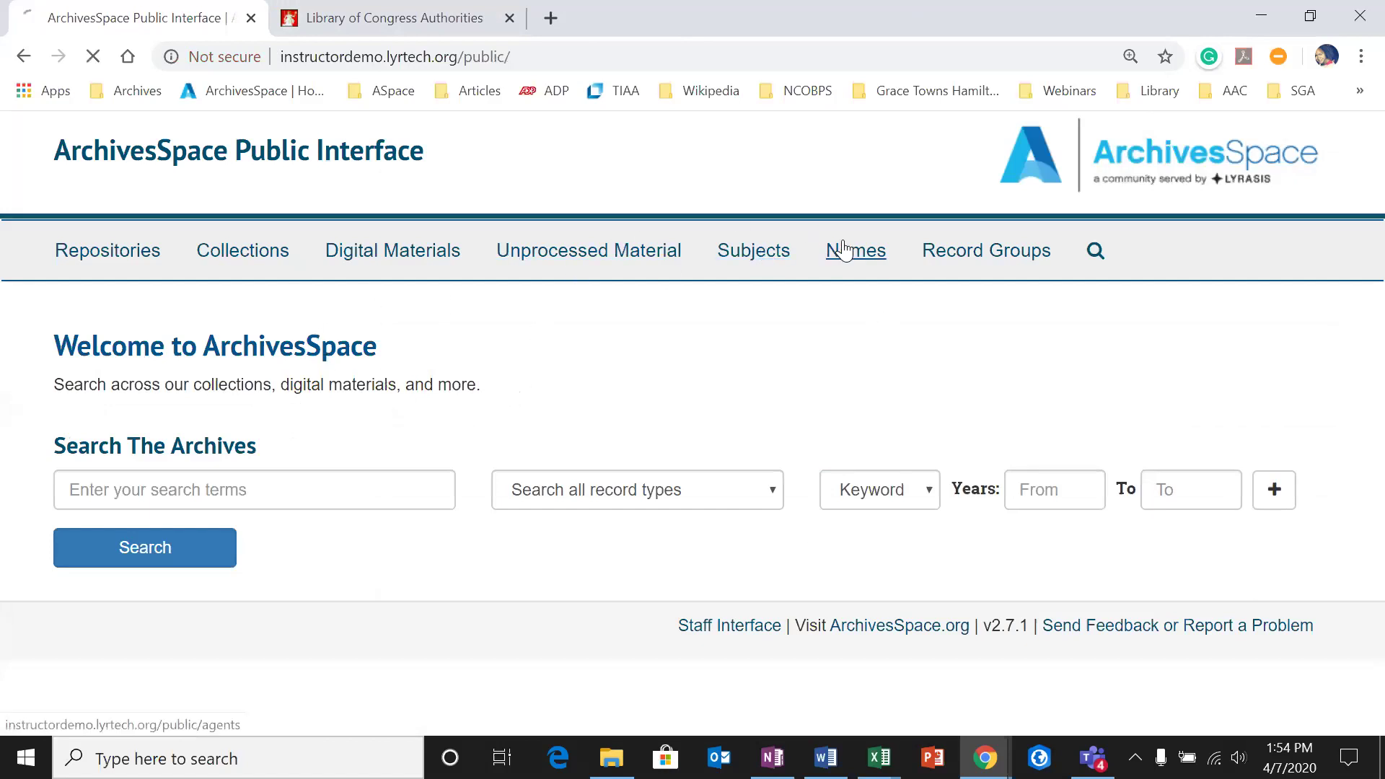
Step: Browse the public Names listing and examine the record of the person linked to the fly fishing correspondence and photographs collection
scroll(482, 461, down, 3)
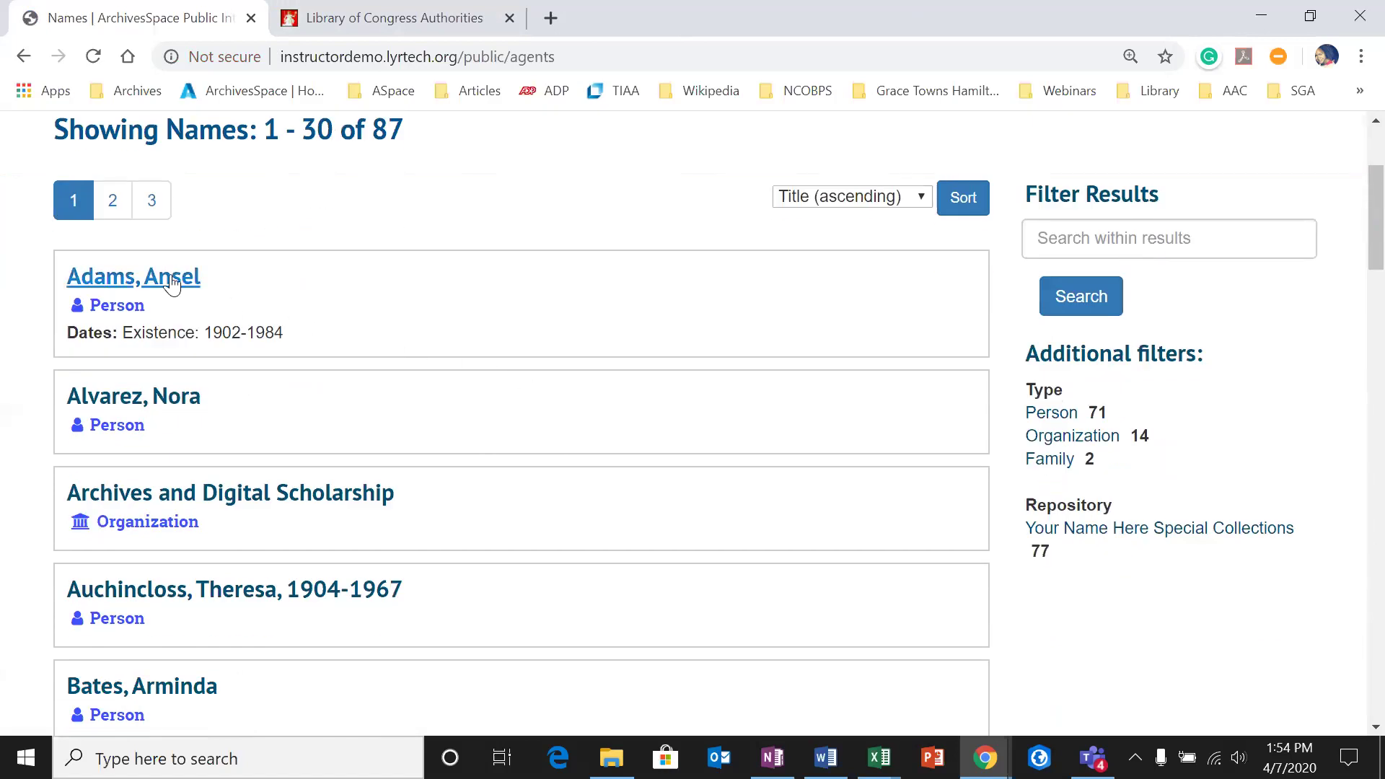
scroll(160, 315, down, 2)
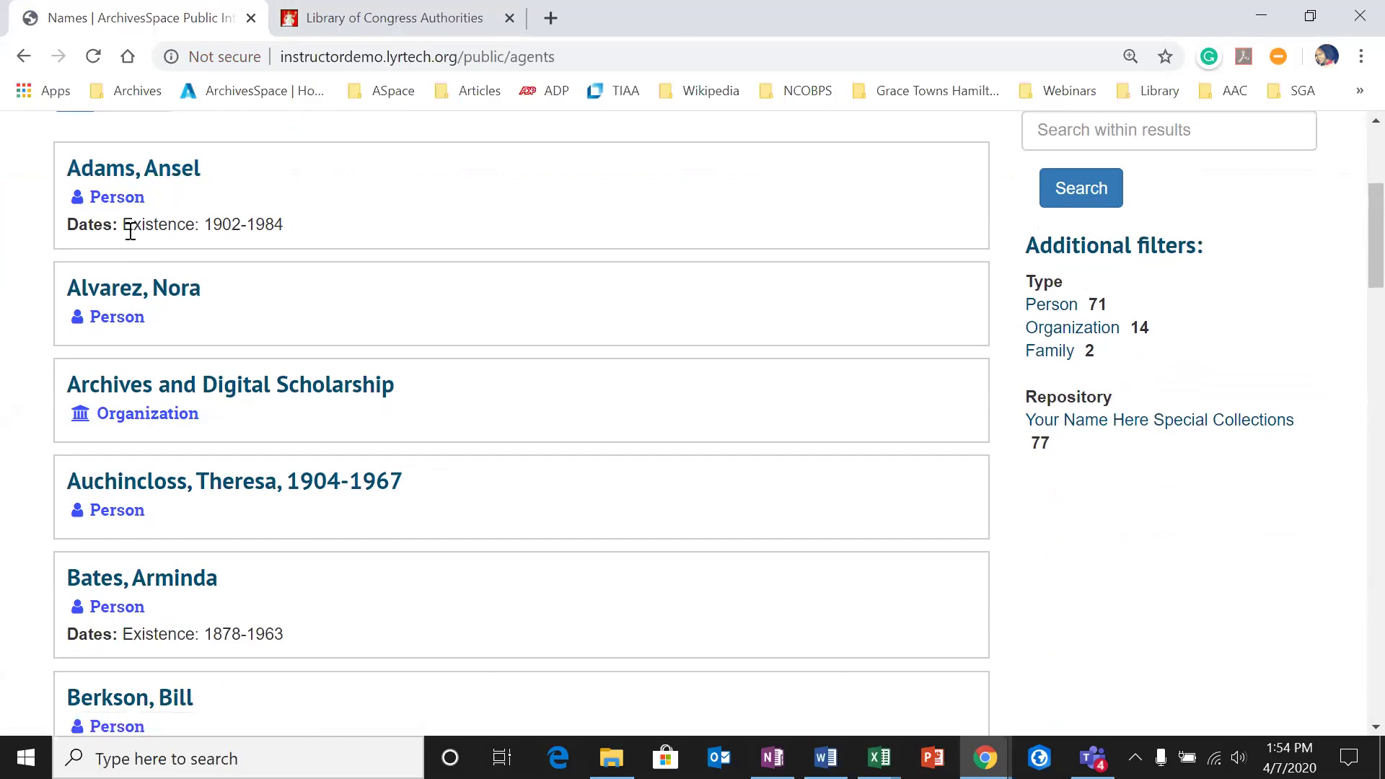
scroll(108, 346, down, 2)
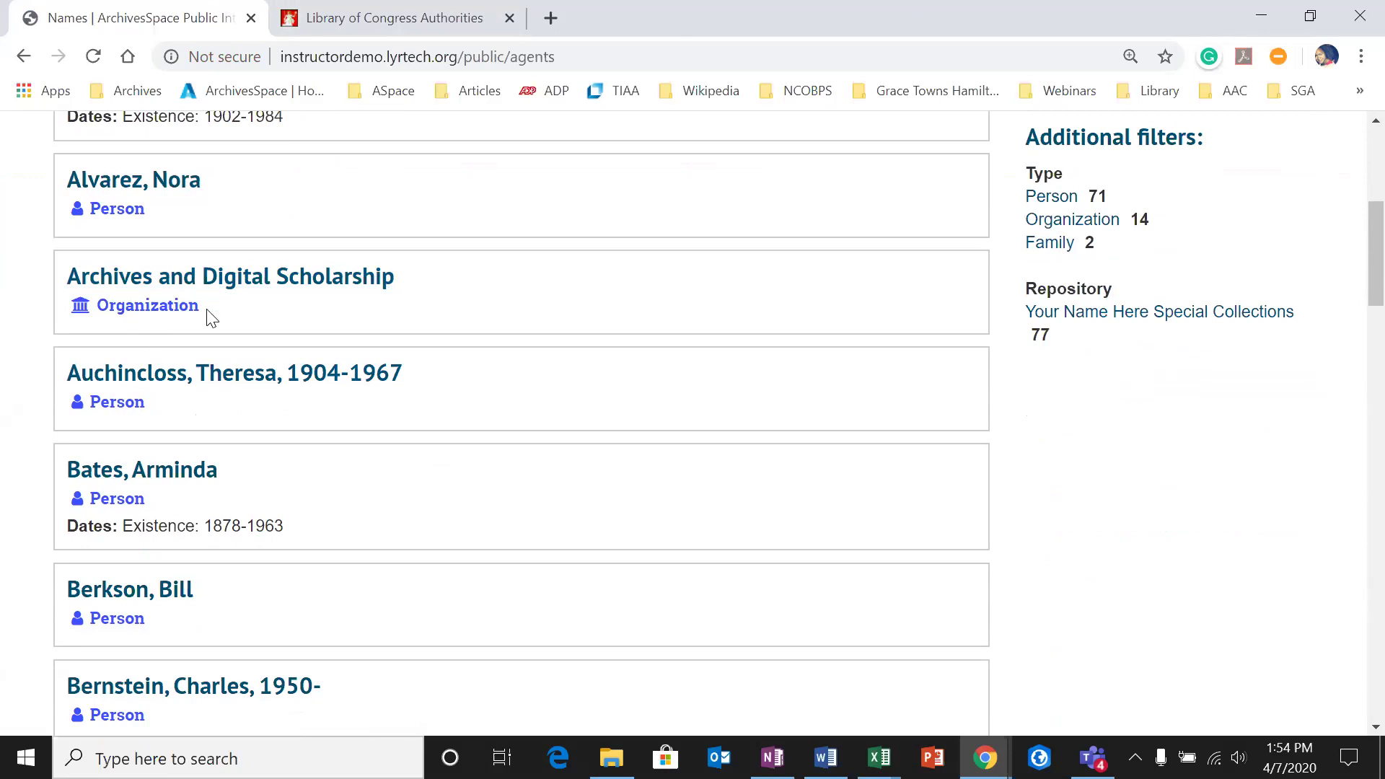
scroll(146, 397, down, 6)
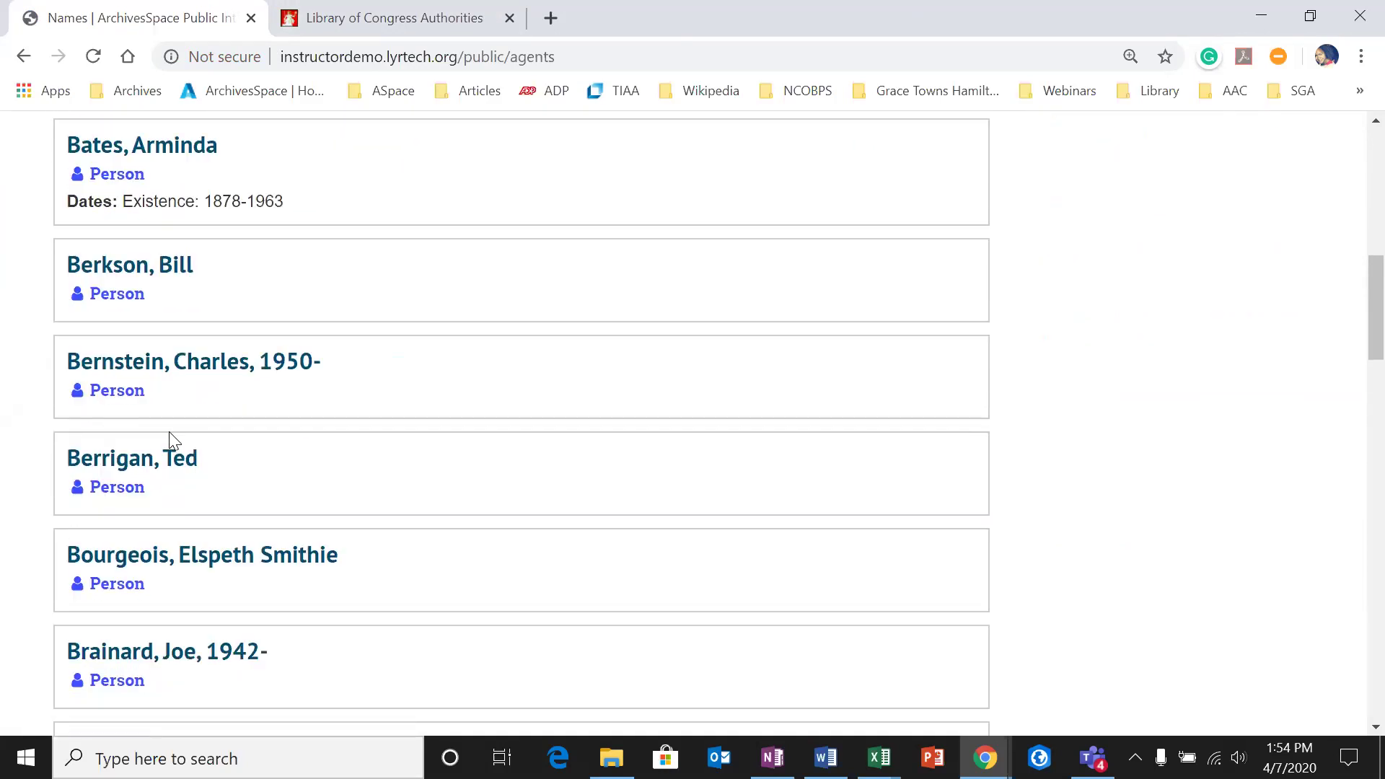
scroll(184, 461, down, 9)
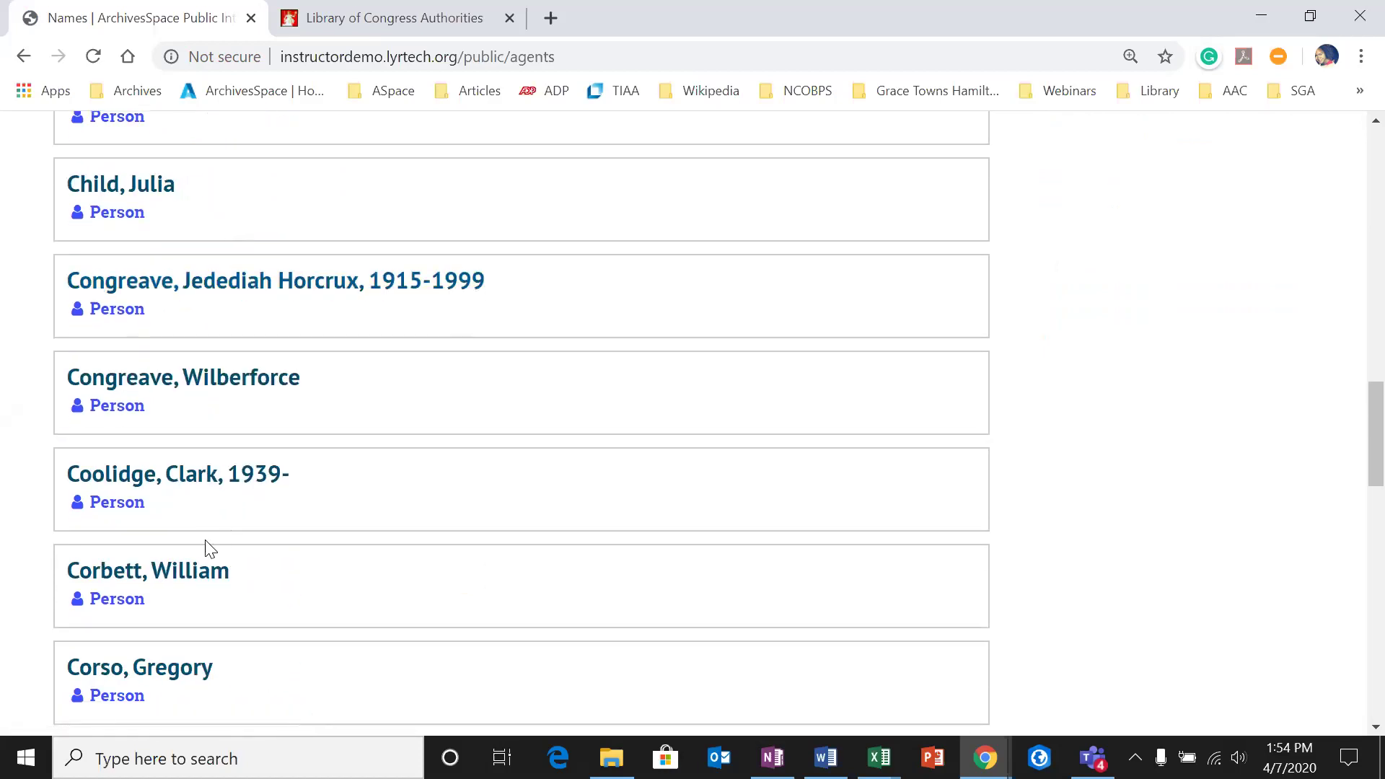
click(189, 394)
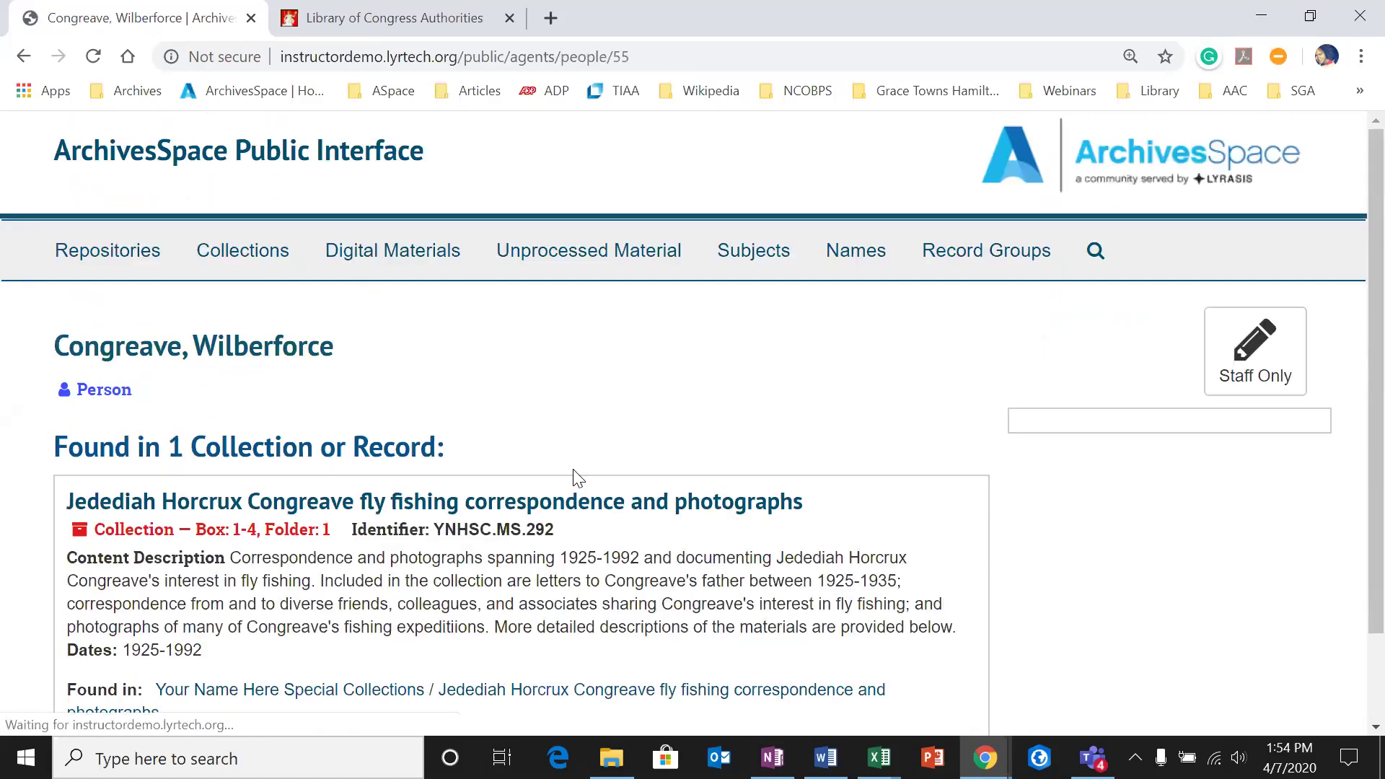
scroll(704, 386, down, 2)
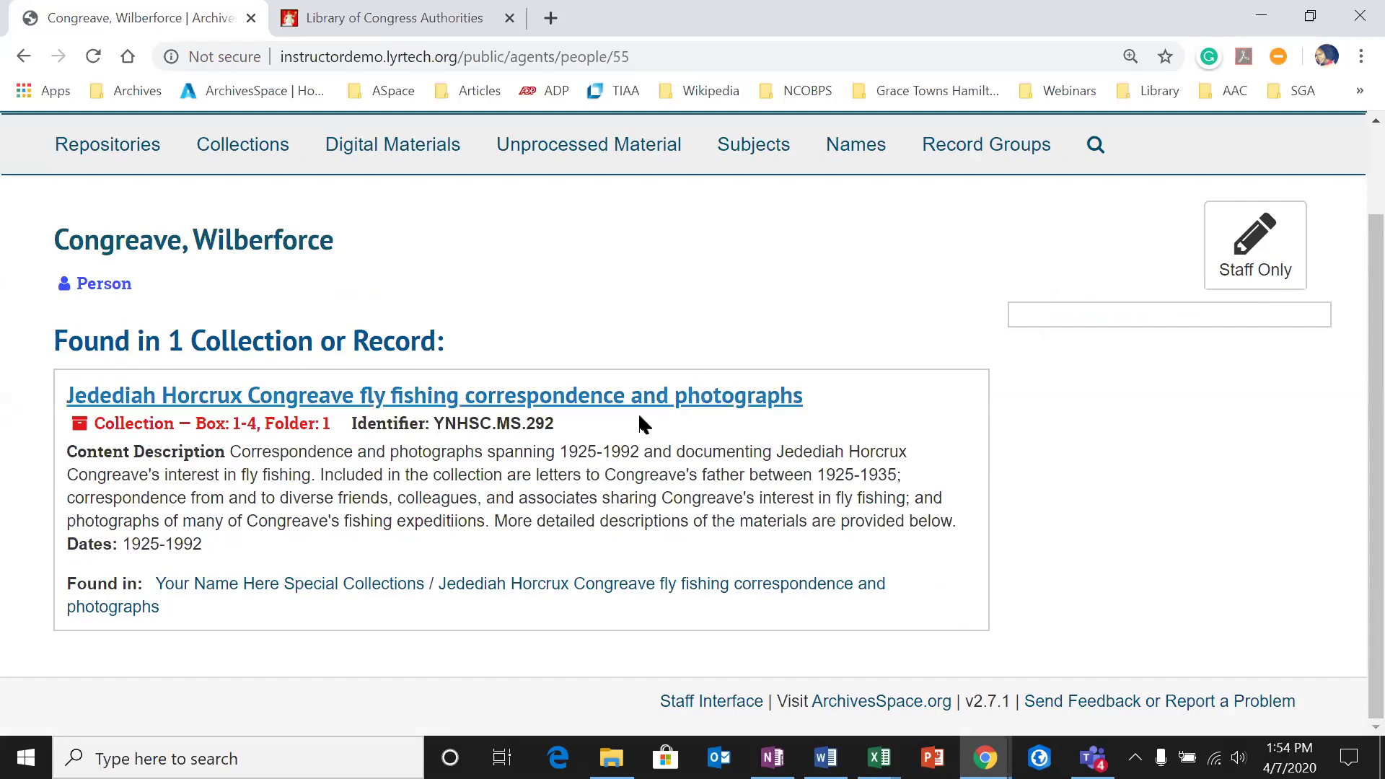
scroll(462, 563, up, 2)
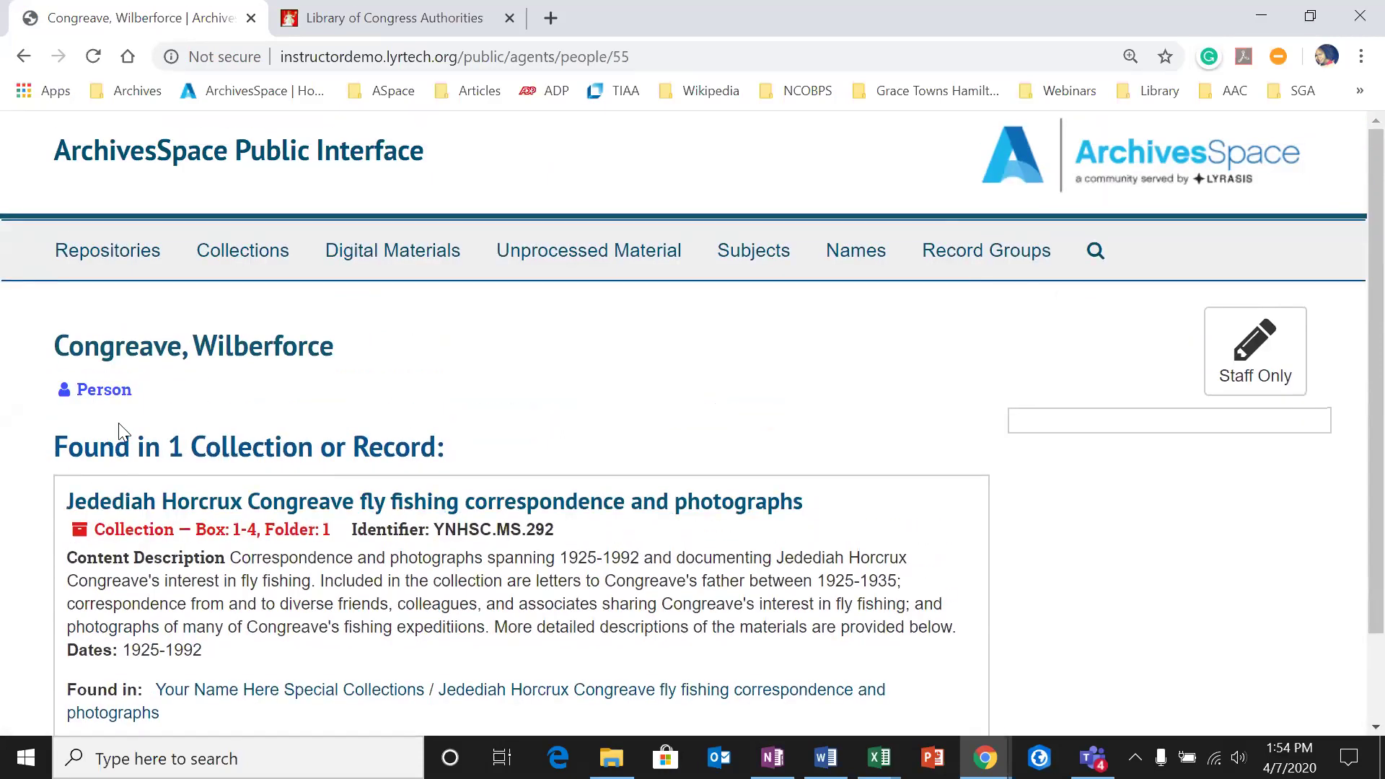
Step: Return to the Names listing and review the record of the person whose existence dates are 1878-1963
click(24, 56)
scroll(66, 415, up, 6)
scroll(123, 479, up, 7)
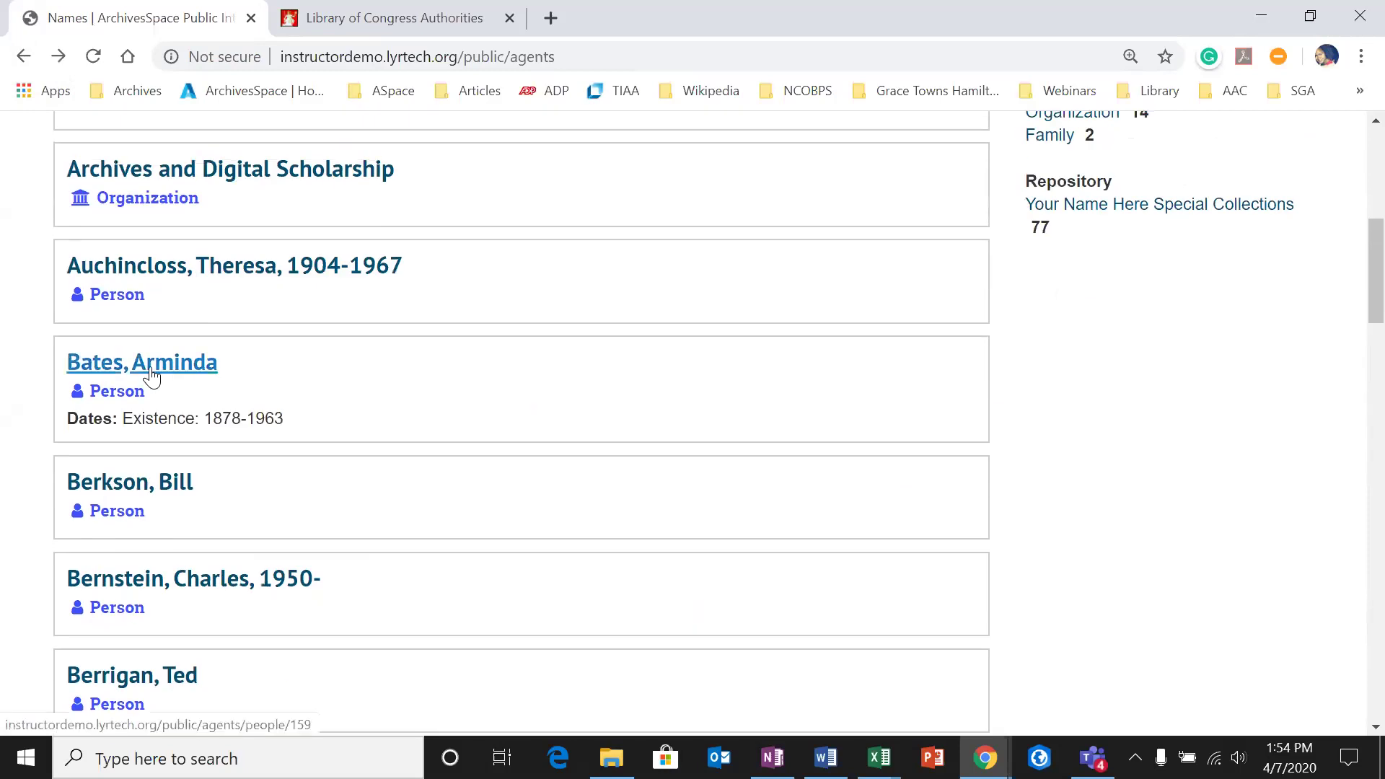
click(148, 379)
scroll(456, 449, down, 1)
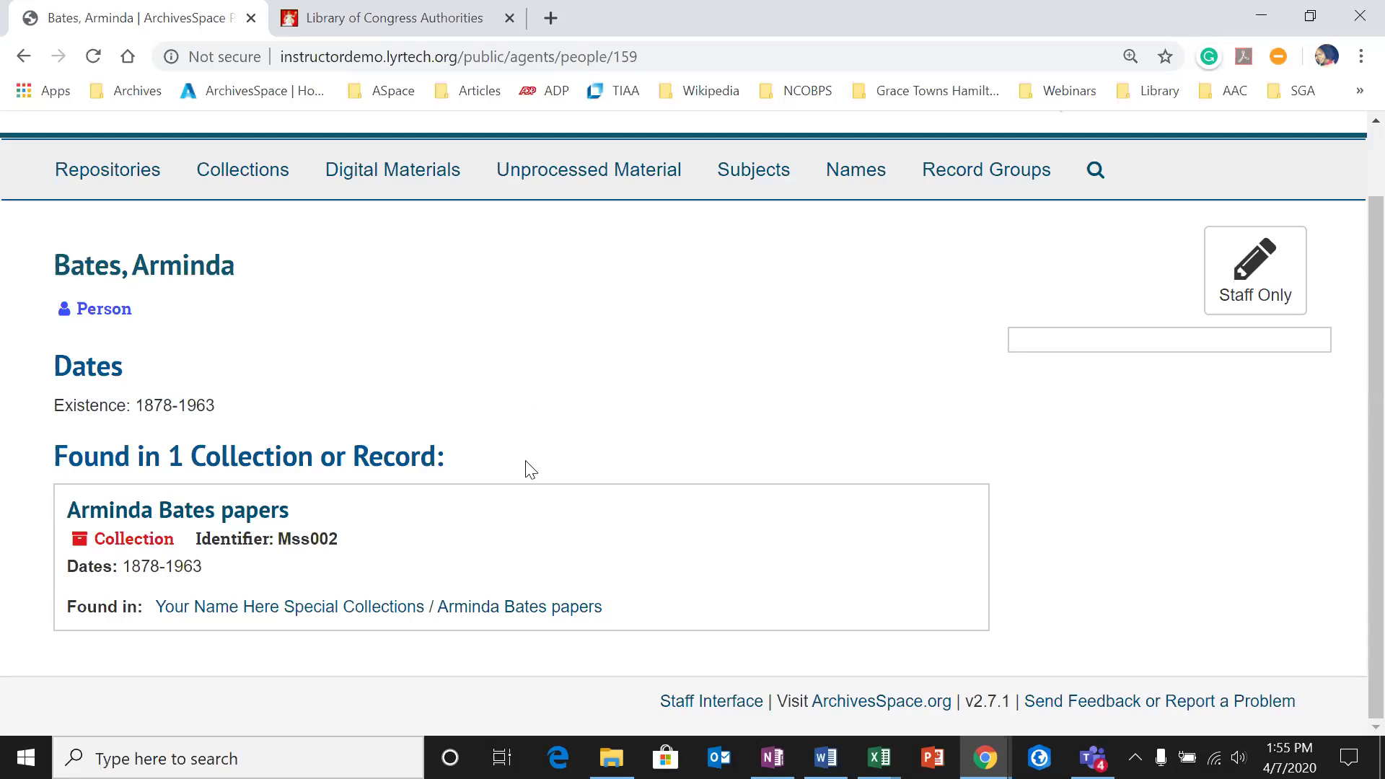
Step: Filter the Names listing by the surname of the finding aid's creator and try to open the matching person record
click(23, 57)
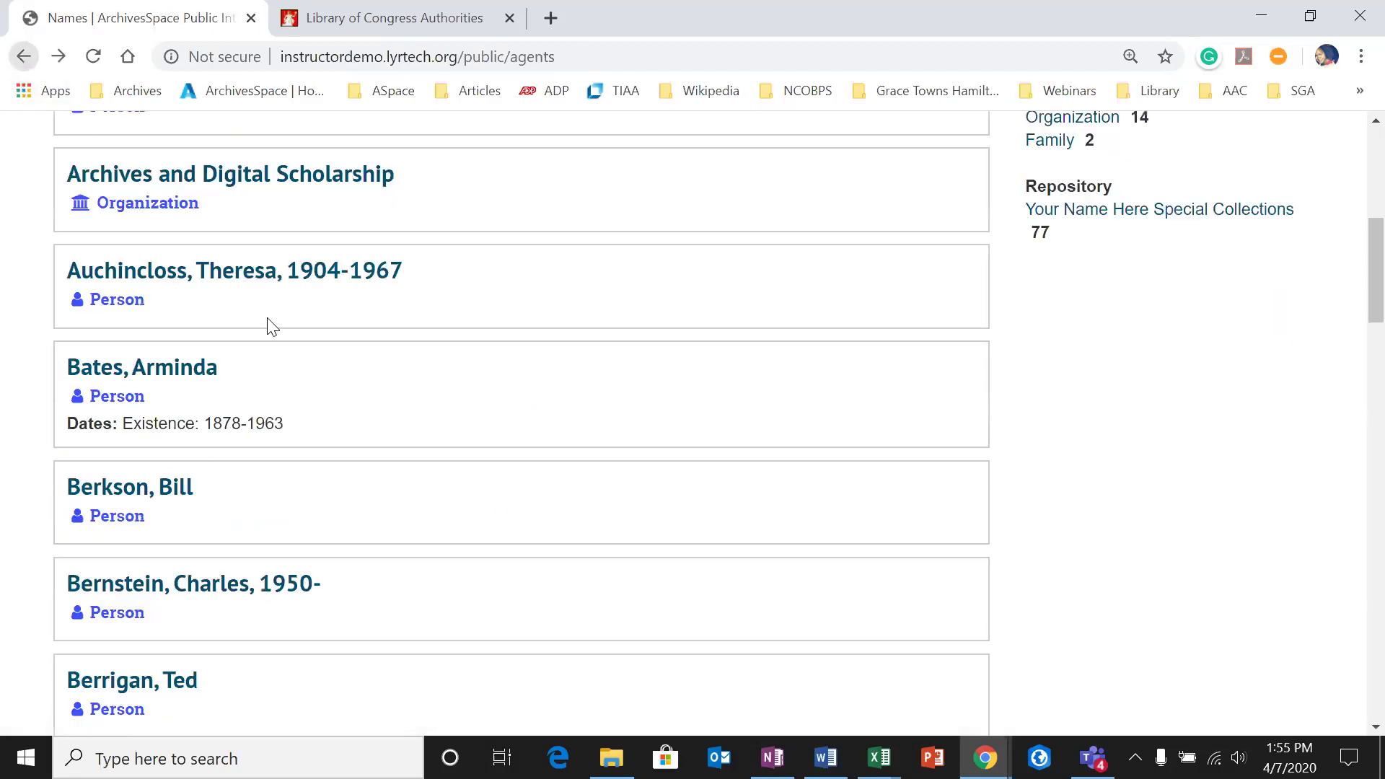
scroll(272, 327, up, 7)
click(1146, 462)
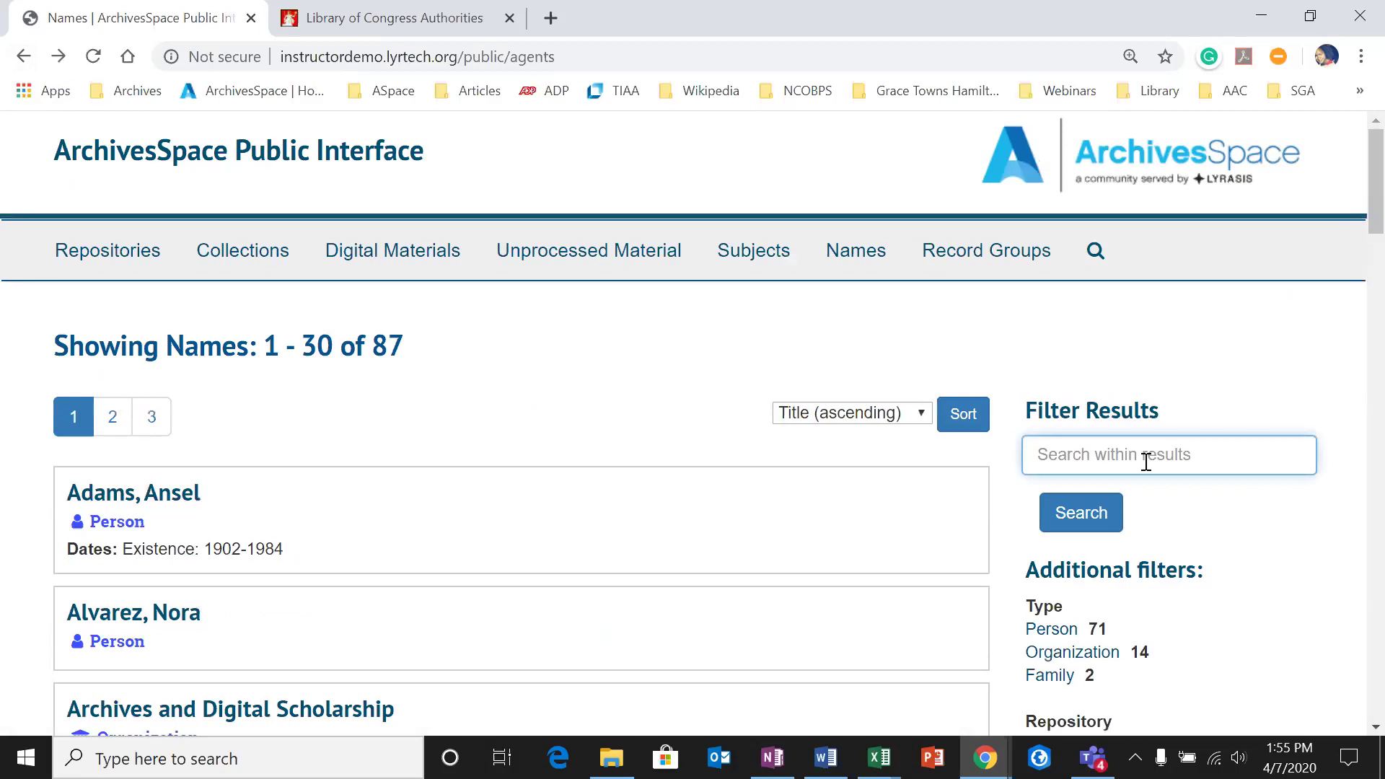
text(murphy)
key(Return)
click(278, 460)
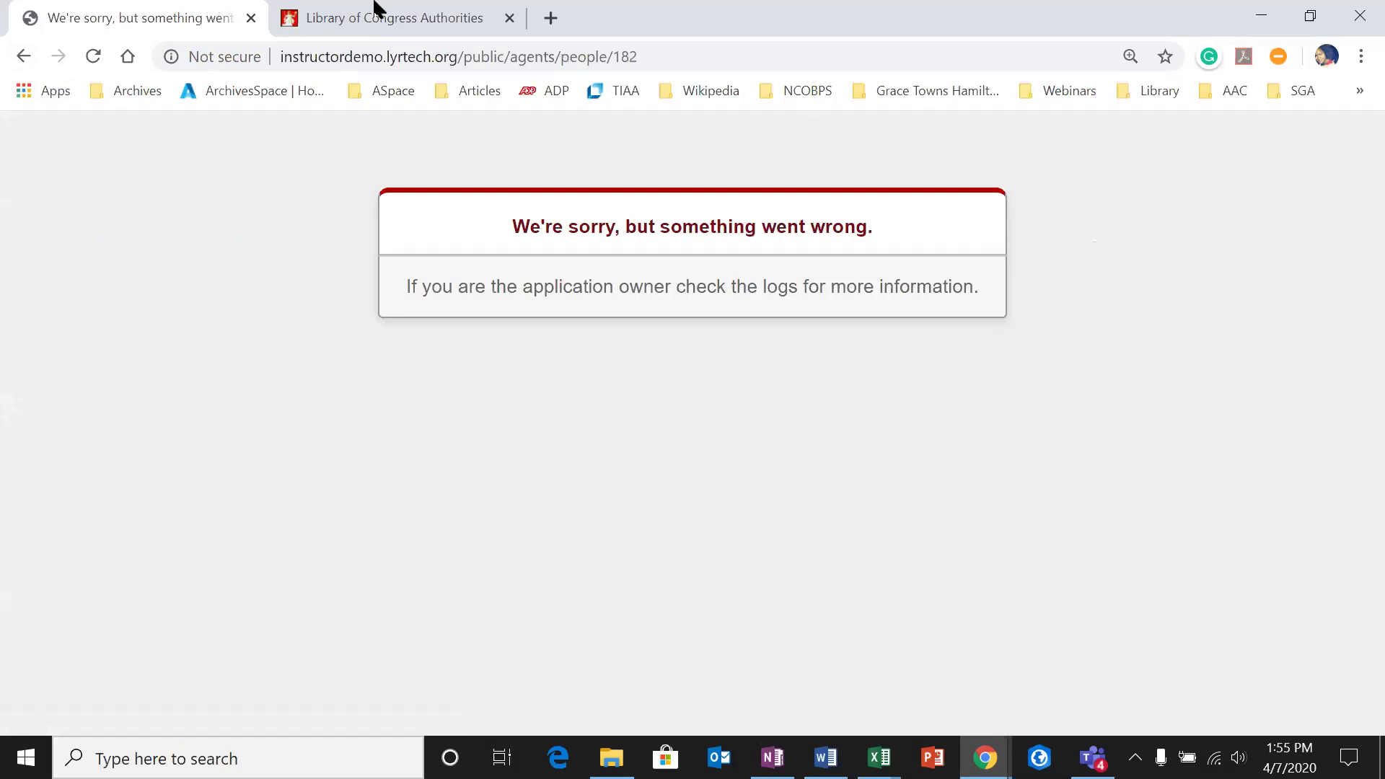
Step: Go back to the unfiltered Names listing, view the Archives and Digital Scholarship organization record, and return to the listing
click(18, 61)
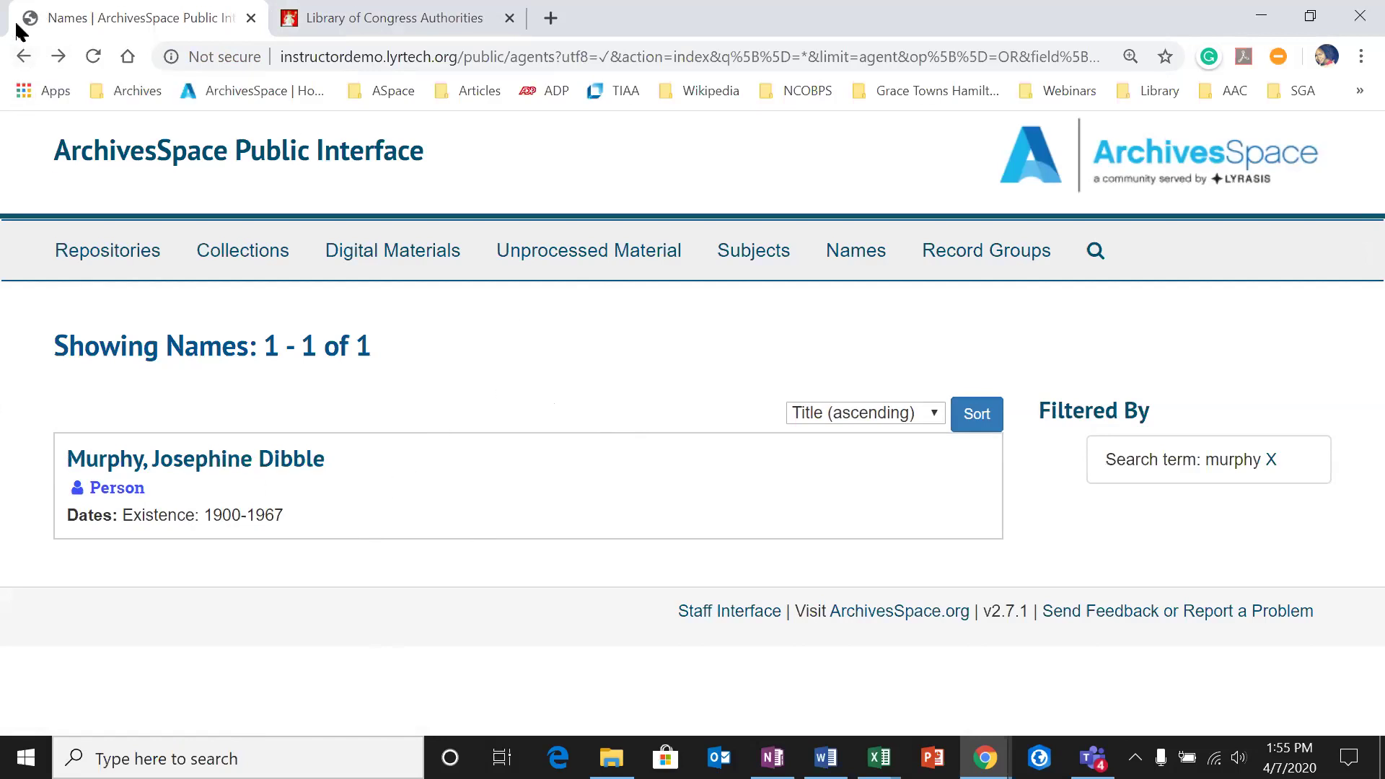
click(16, 61)
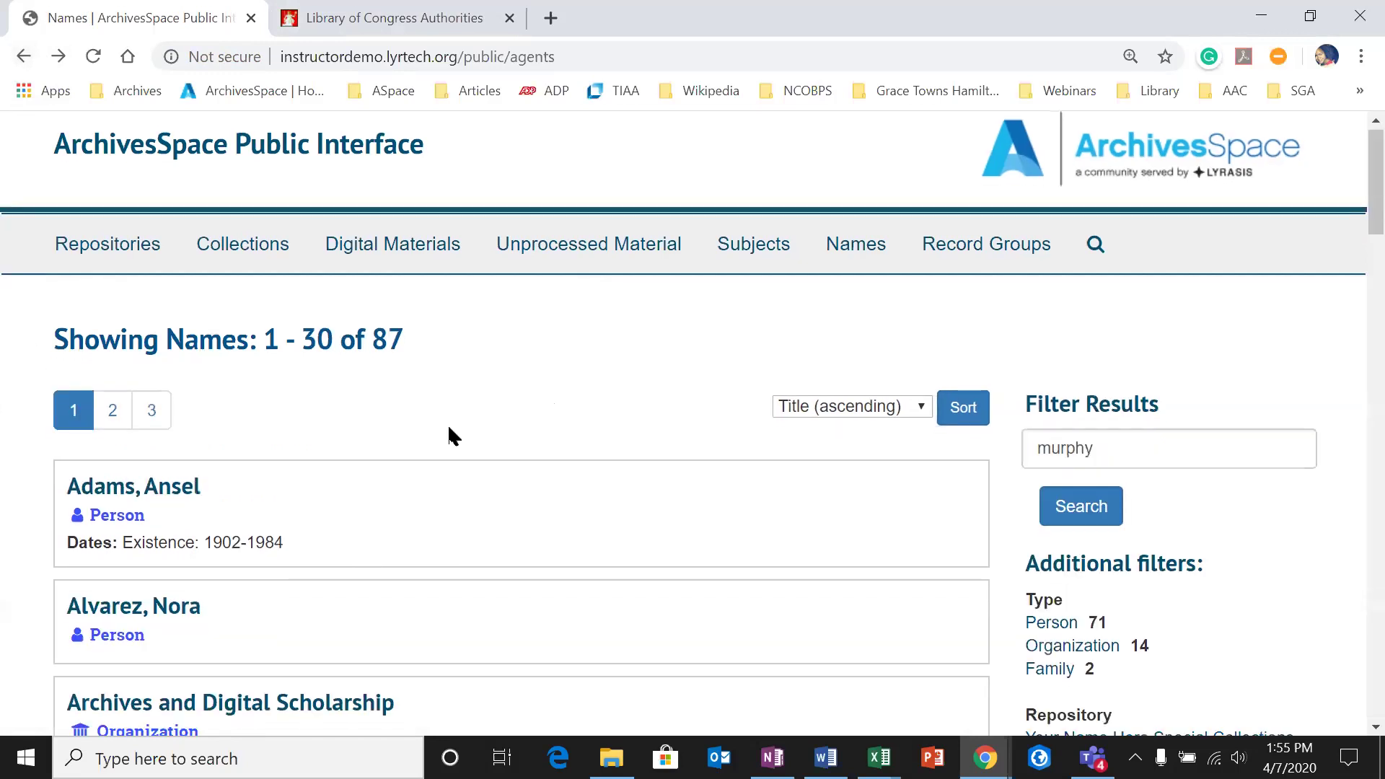
scroll(453, 436, down, 2)
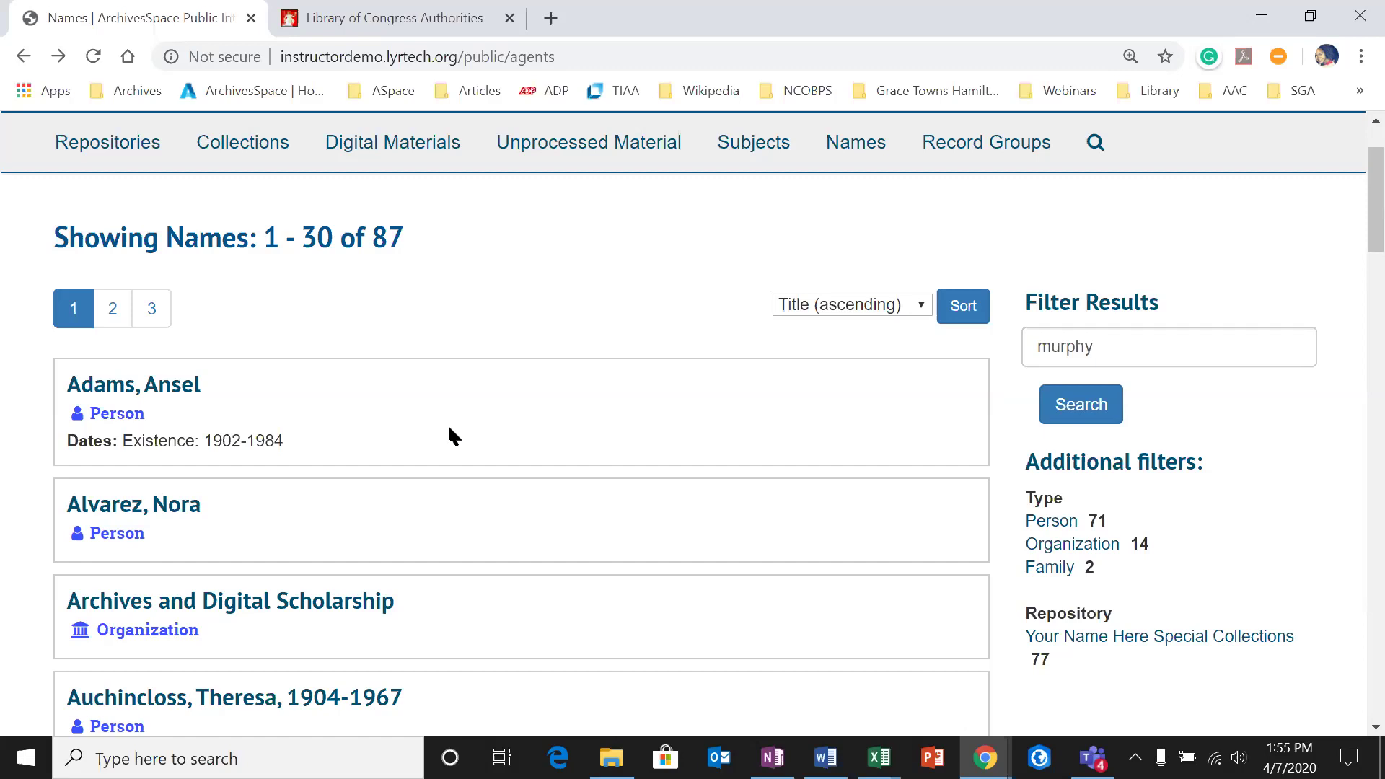
click(379, 603)
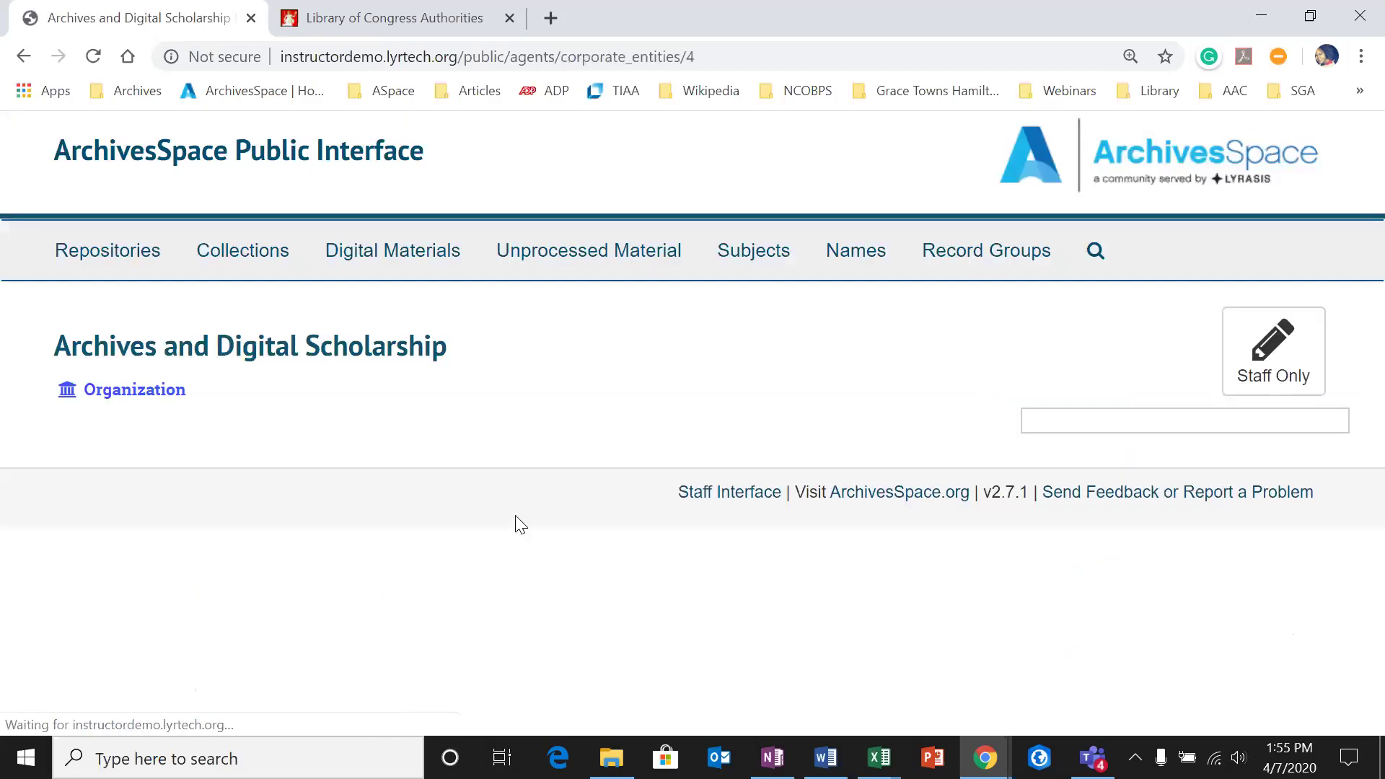
click(23, 56)
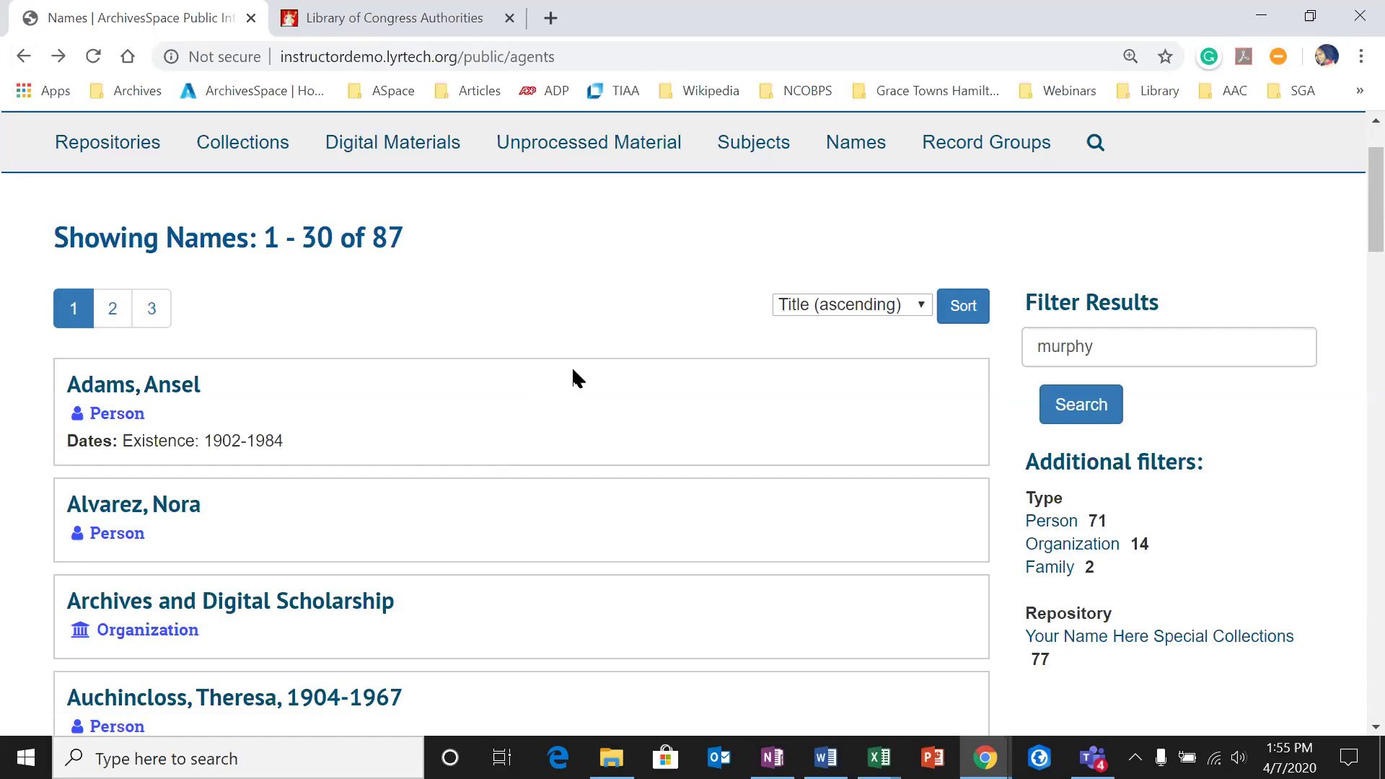
scroll(567, 368, up, 1)
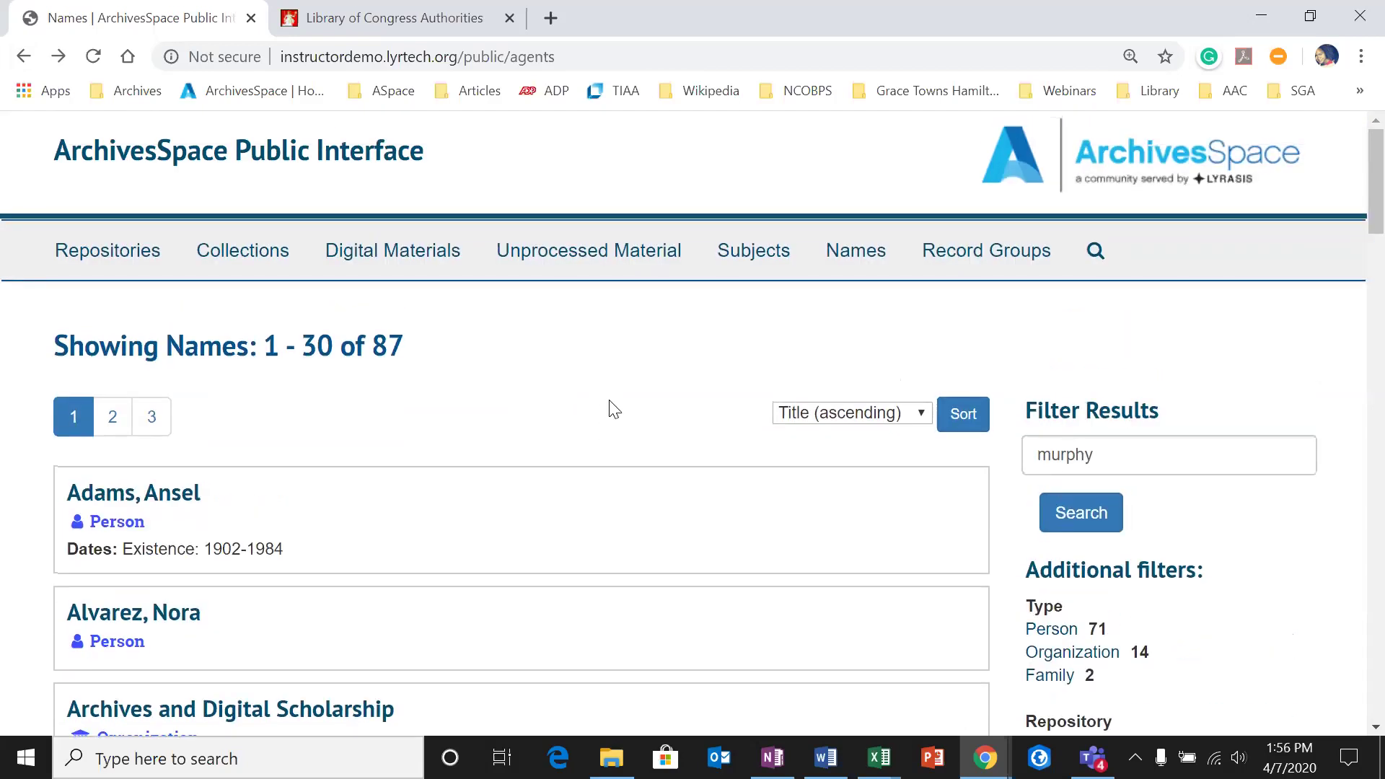
Step: Switch to the ArchivesSpace staff interface and search for "my favorite finding aid"
scroll(610, 405, down, 8)
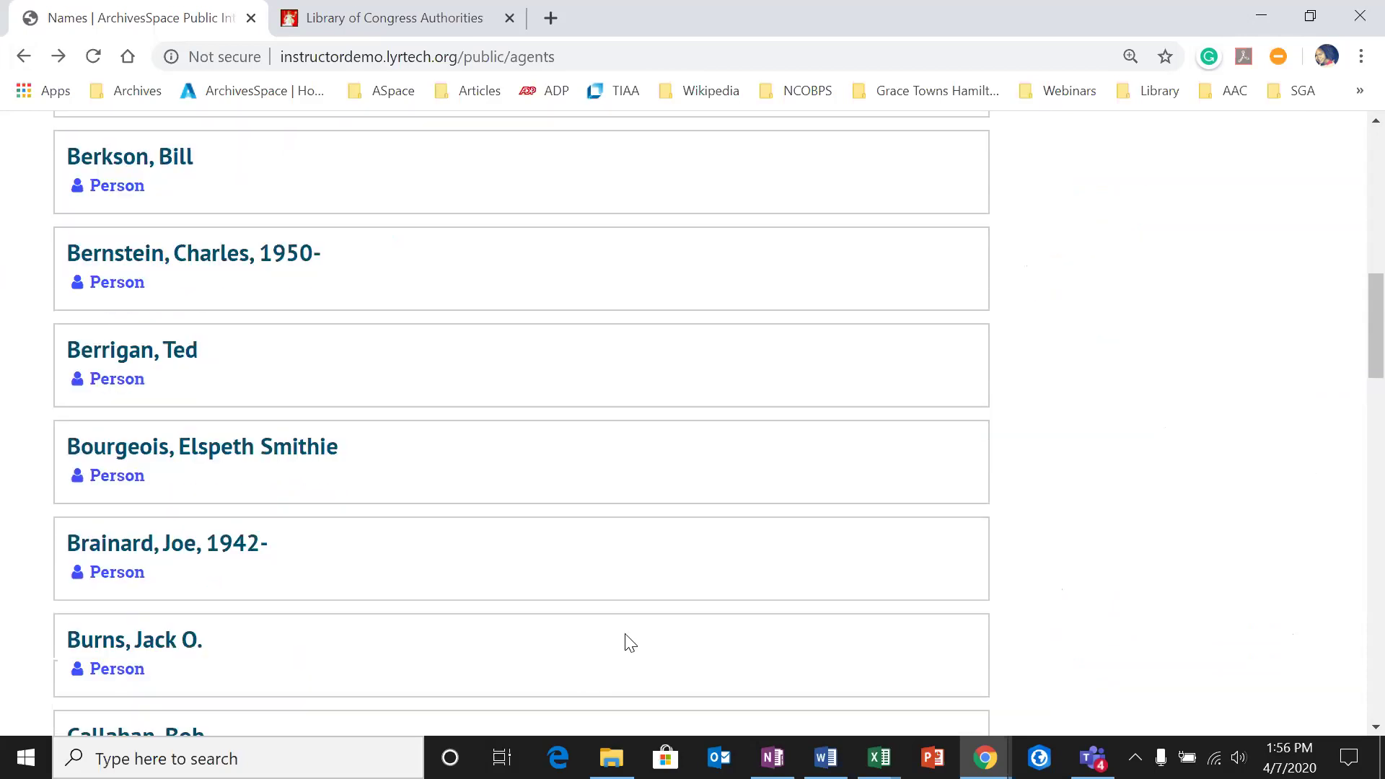
scroll(615, 498, down, 18)
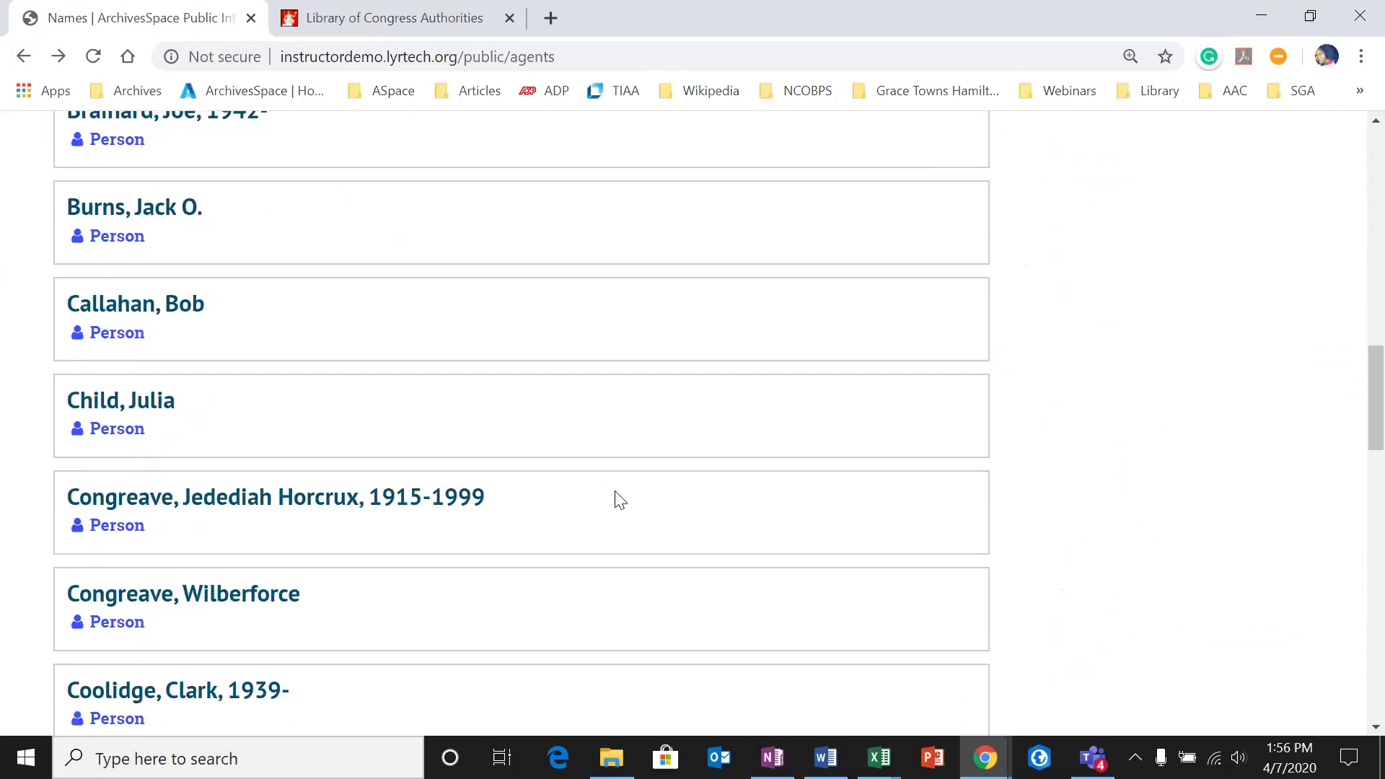
scroll(711, 592, down, 3)
click(699, 701)
click(386, 234)
text(my fac)
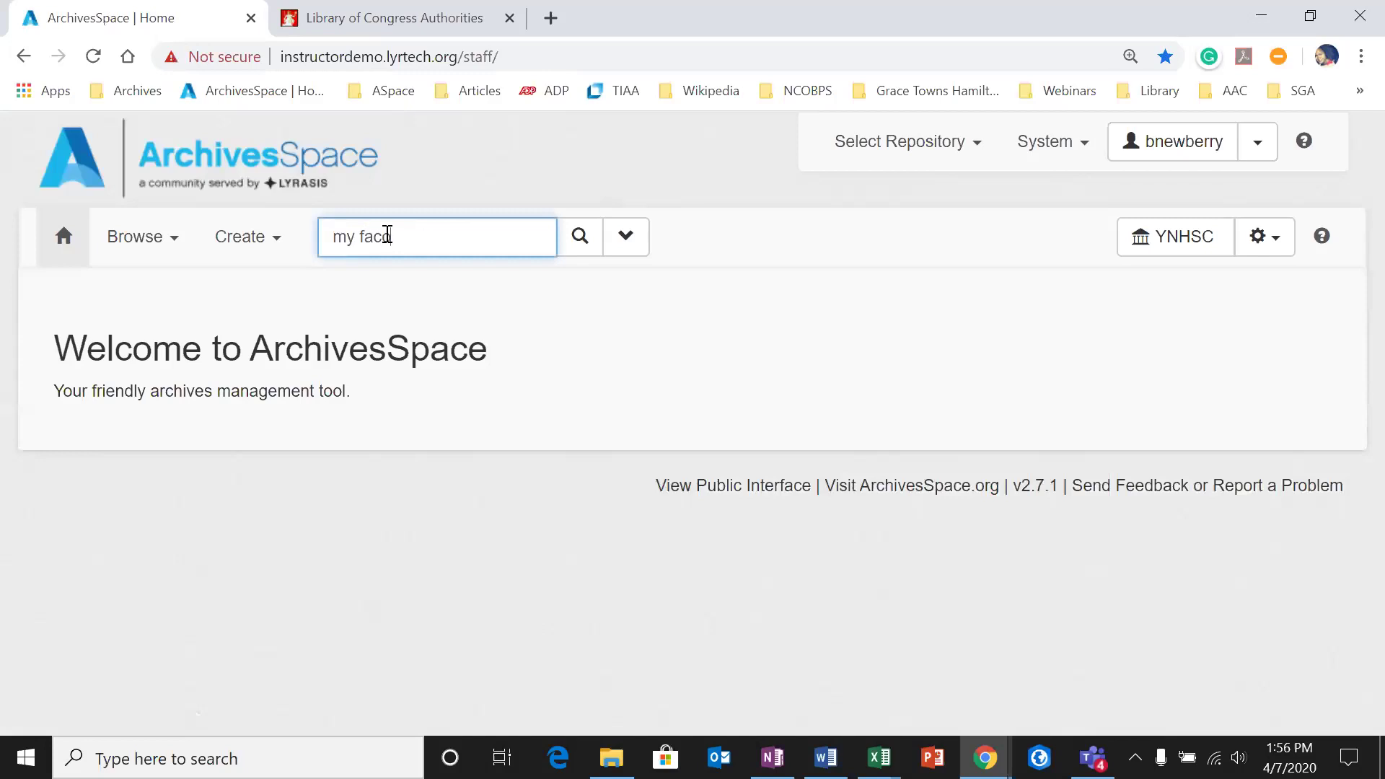
key(BackSpace)
text(vorite finding aid)
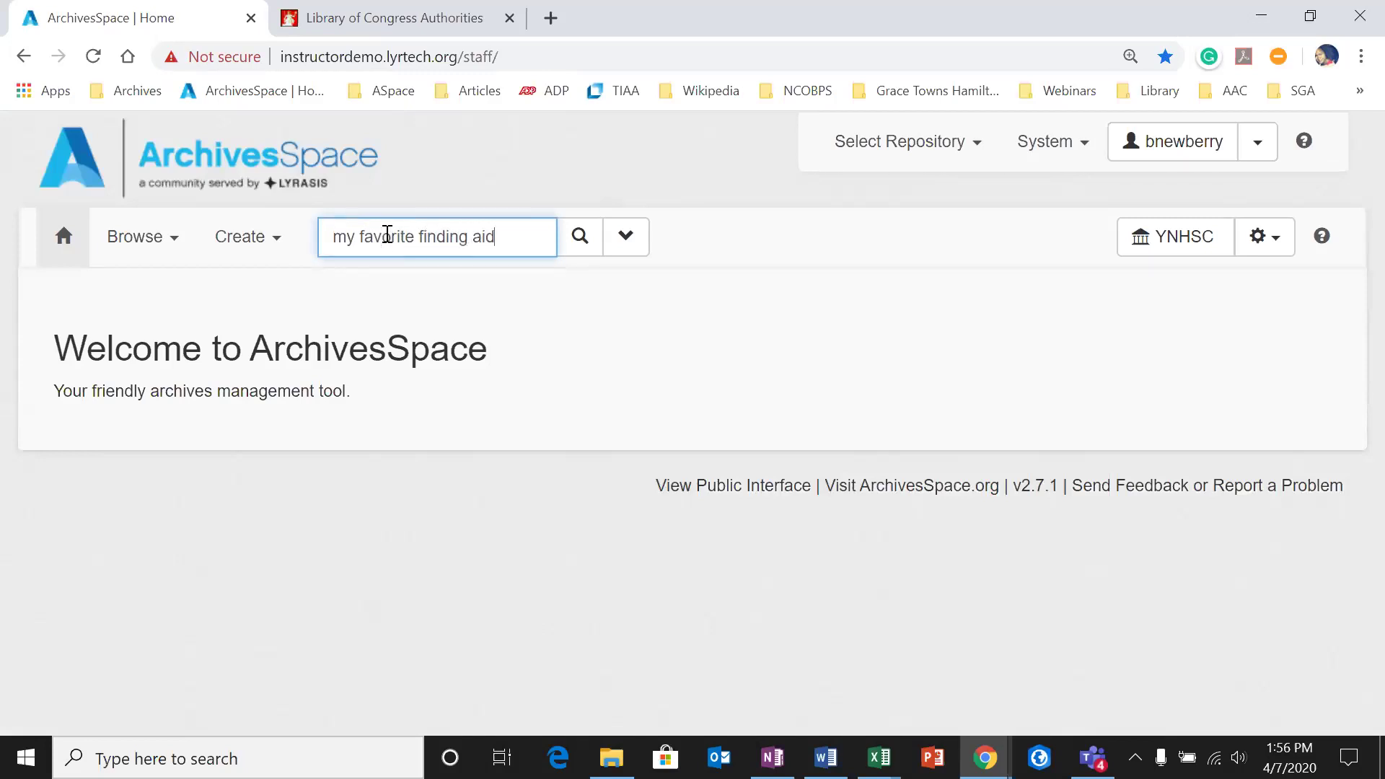
key(Return)
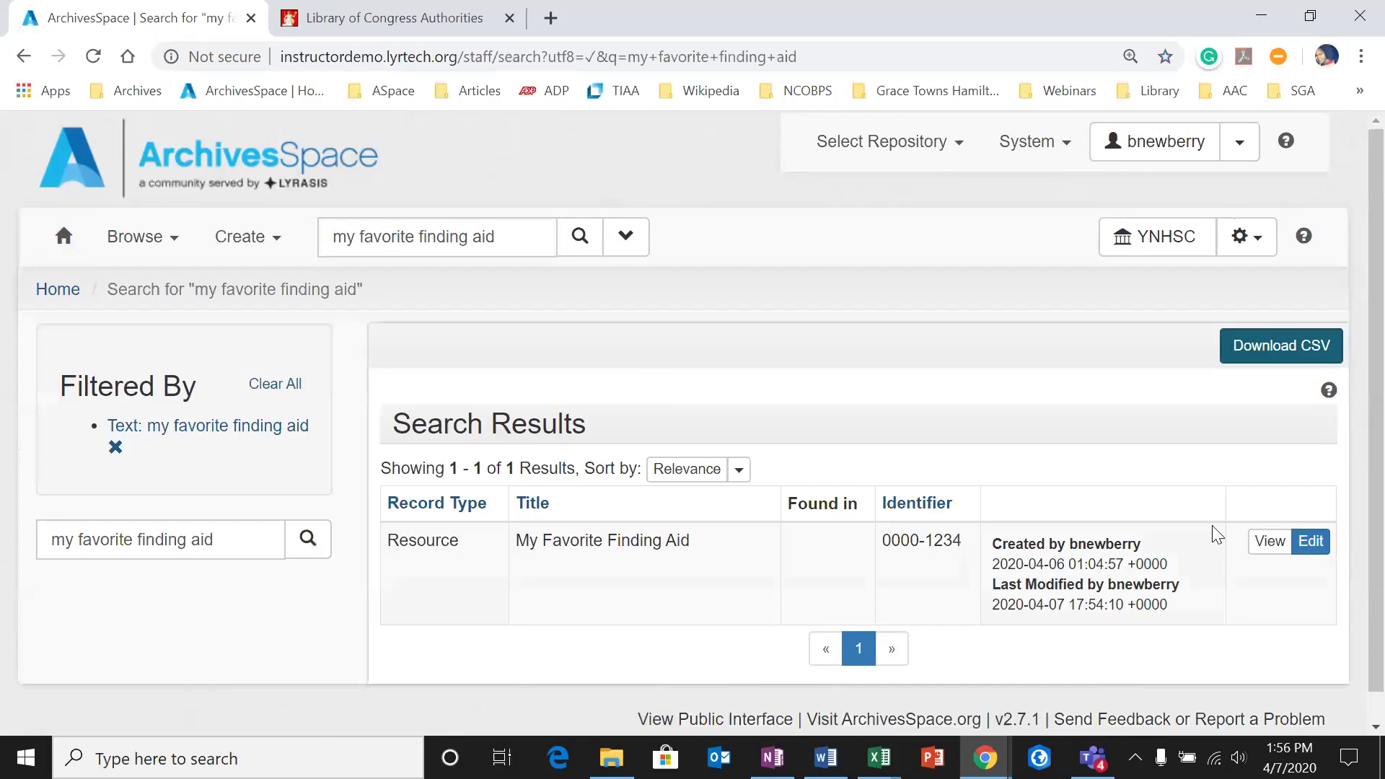
Step: View the My Favorite Finding Aid resource's agent links and subjects, and switch back to the public interface
click(1267, 542)
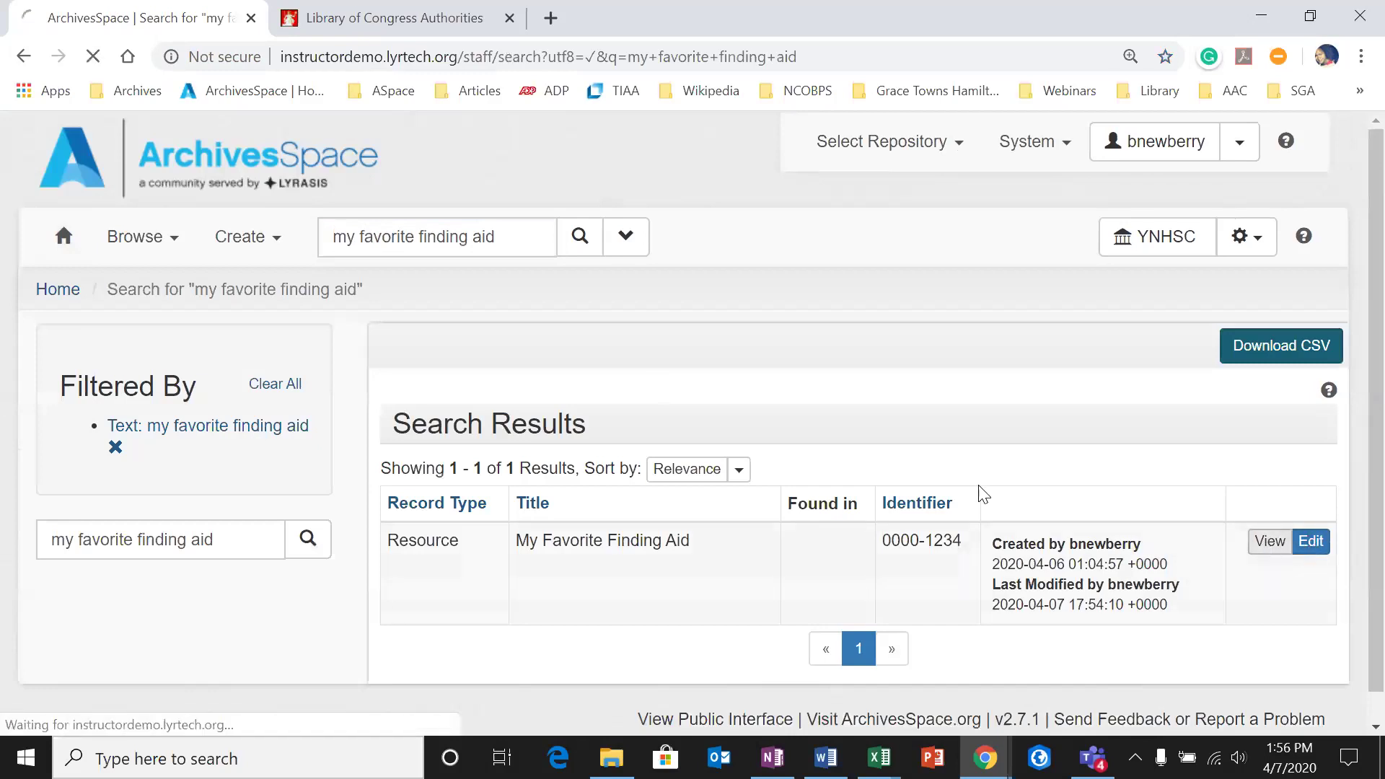
scroll(189, 480, down, 5)
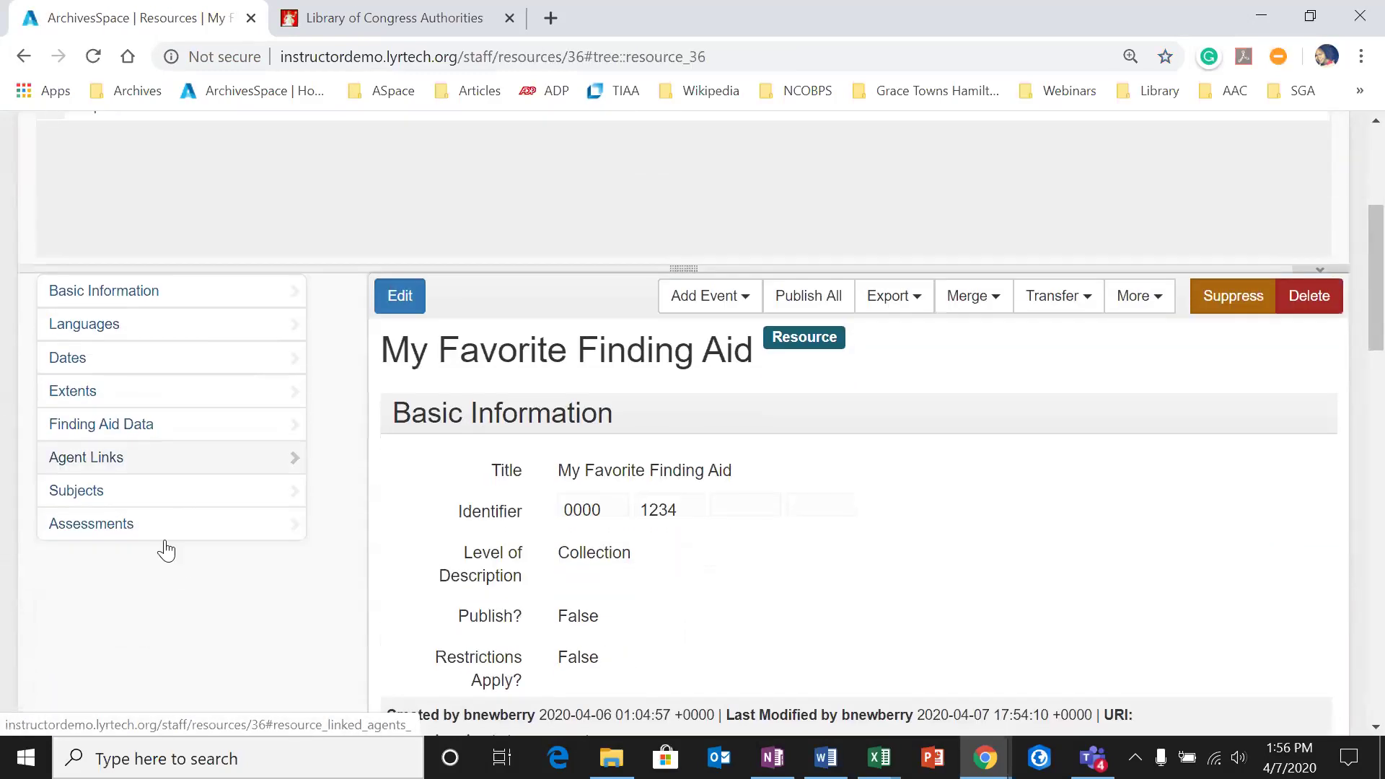
click(206, 469)
scroll(1045, 396, up, 3)
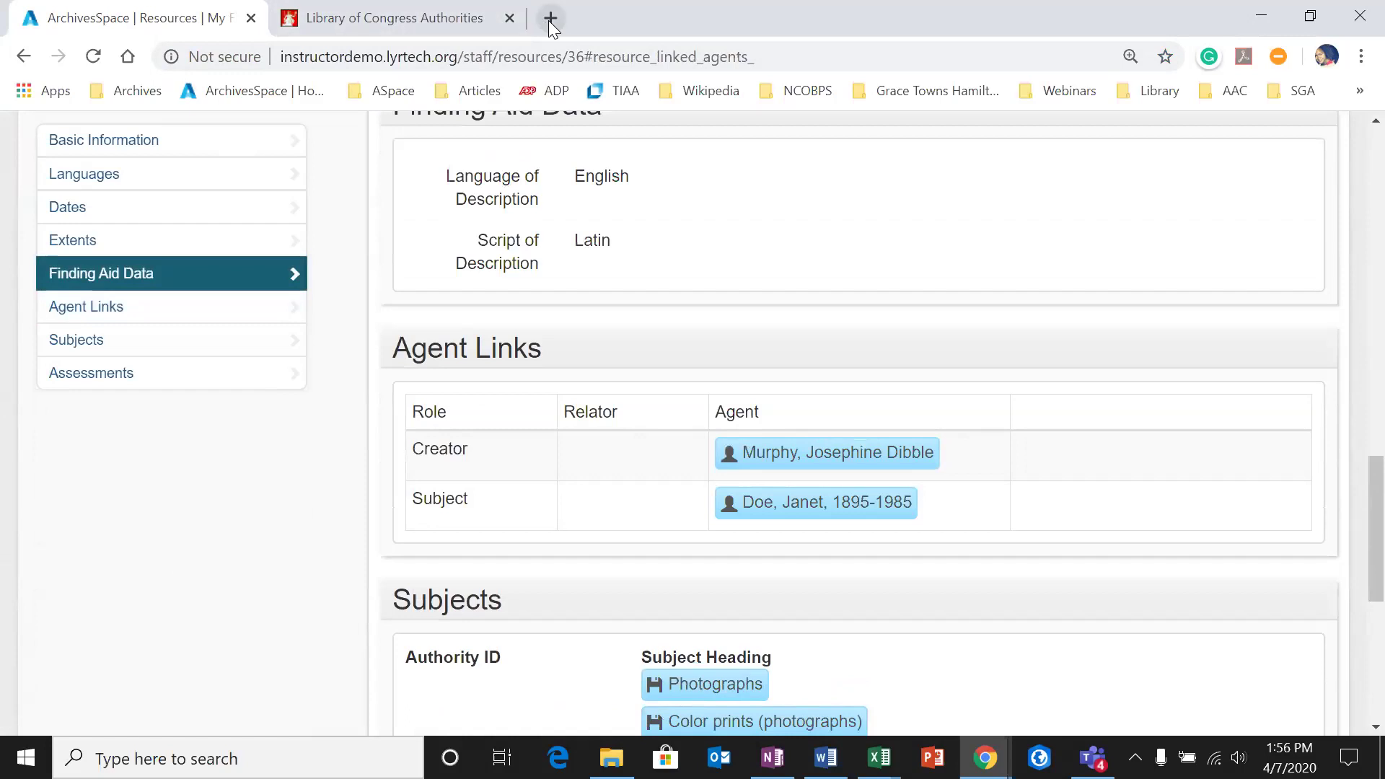
scroll(257, 644, down, 6)
scroll(261, 650, down, 1)
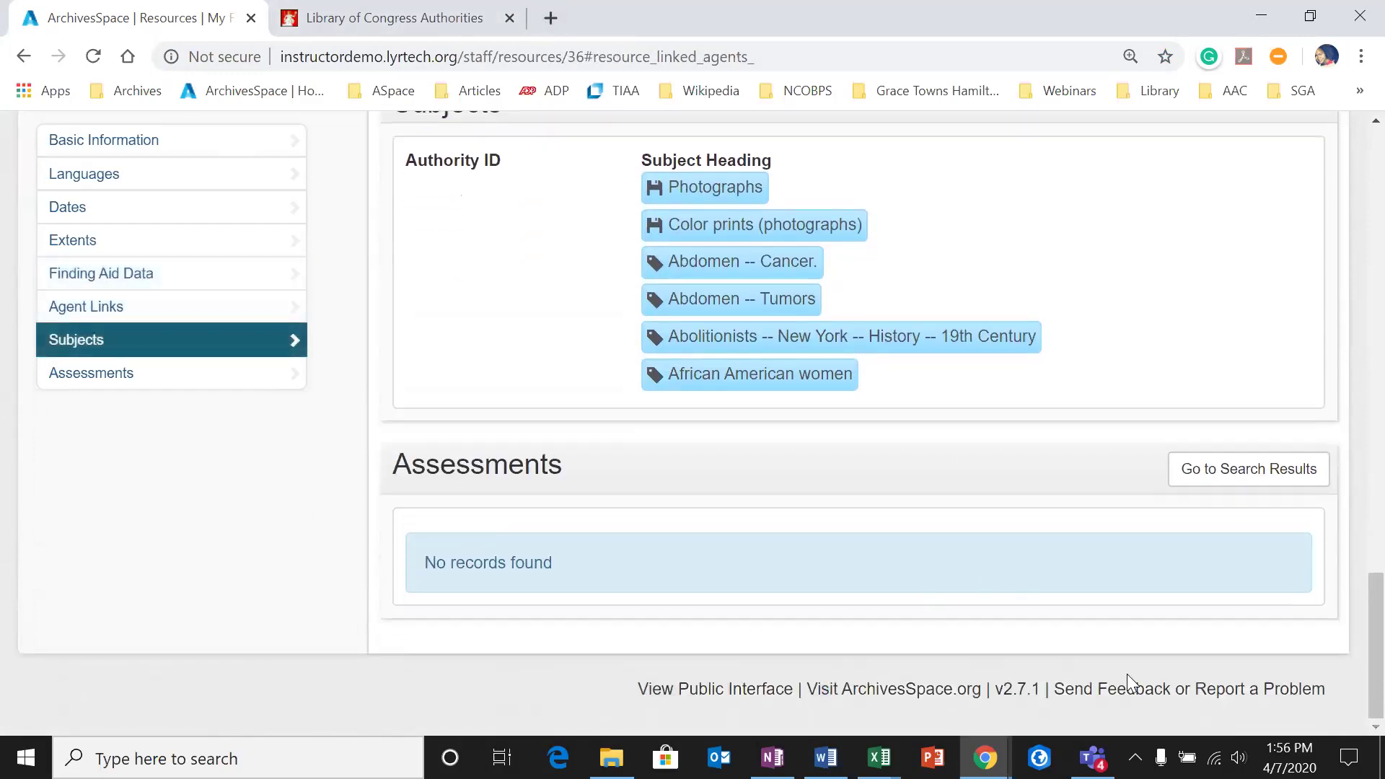
click(734, 694)
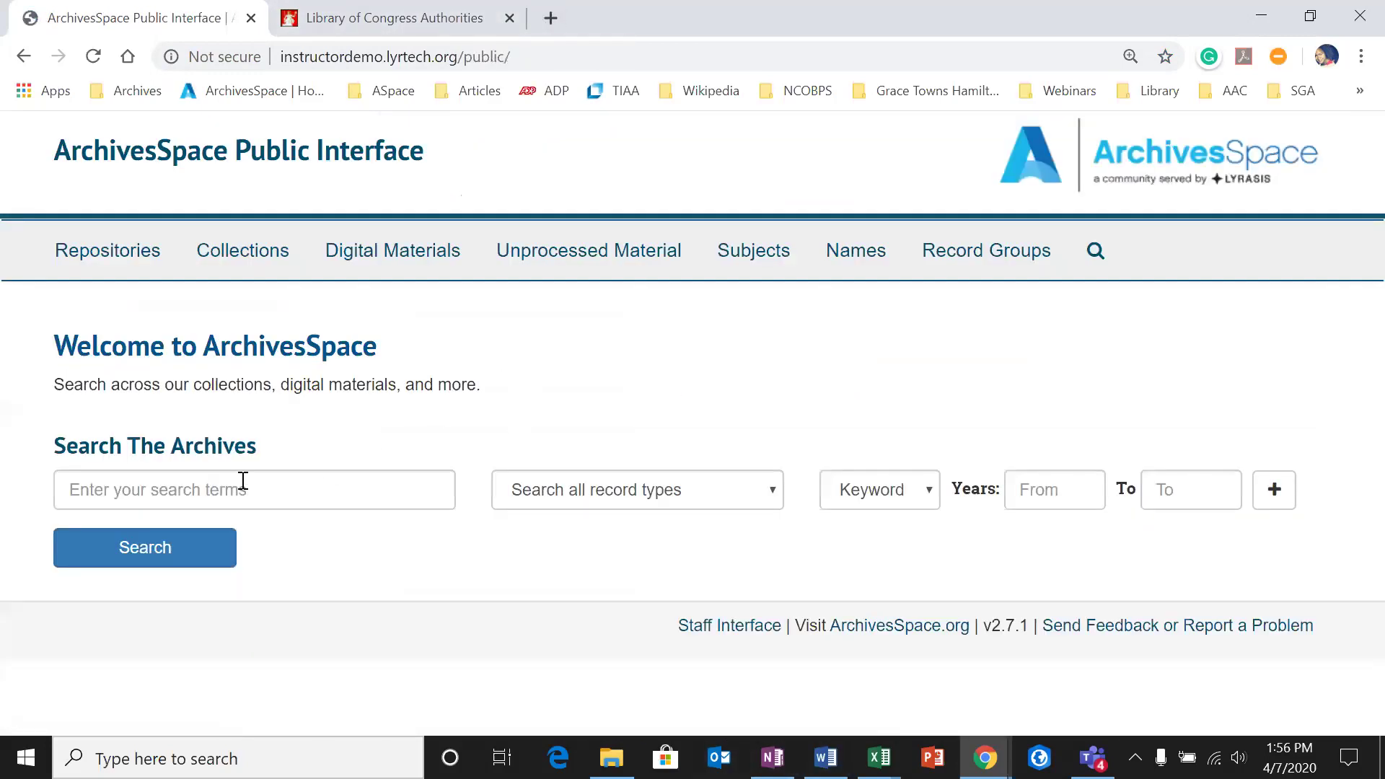
click(208, 477)
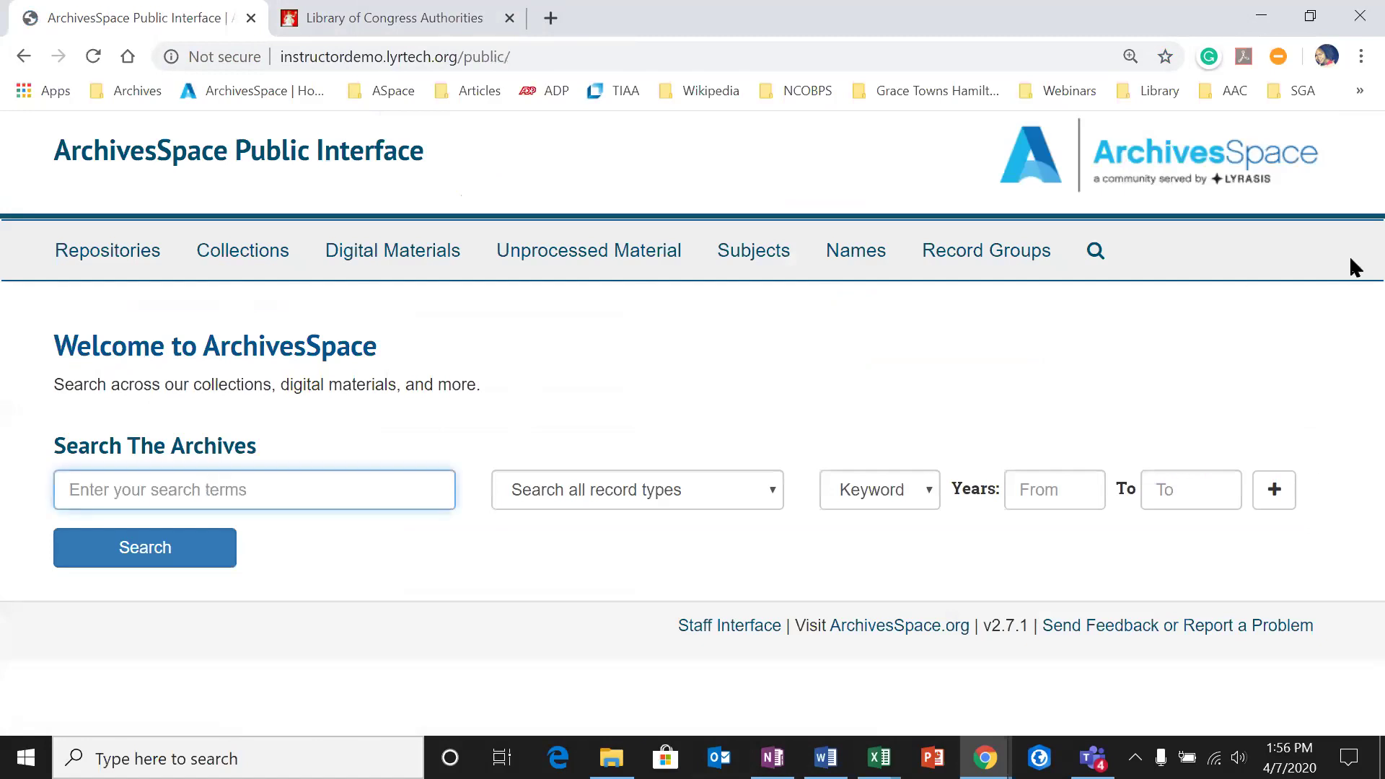
text(my favori)
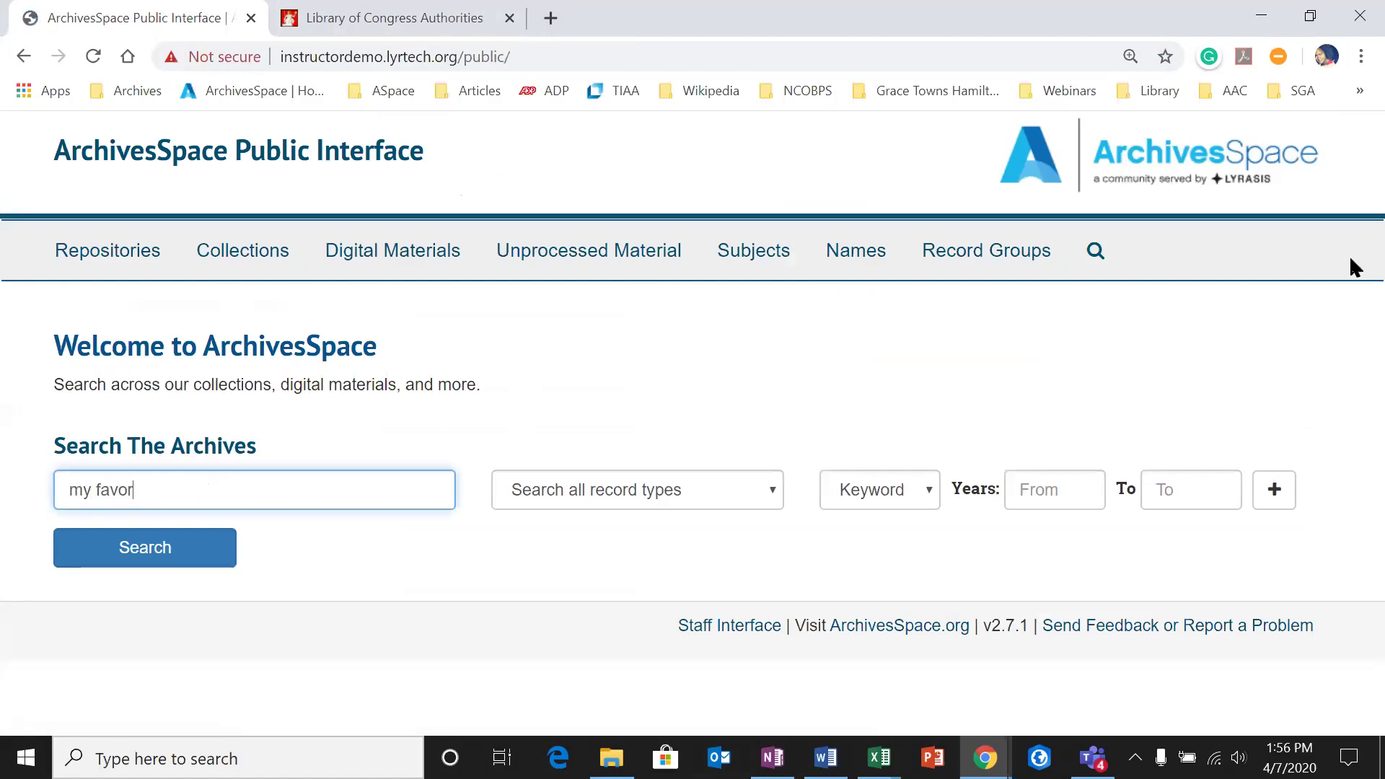
key(BackSpace)
key(BackSpace)
key(BackSpace)
key(BackSpace)
key(BackSpace)
key(BackSpace)
key(BackSpace)
key(BackSpace)
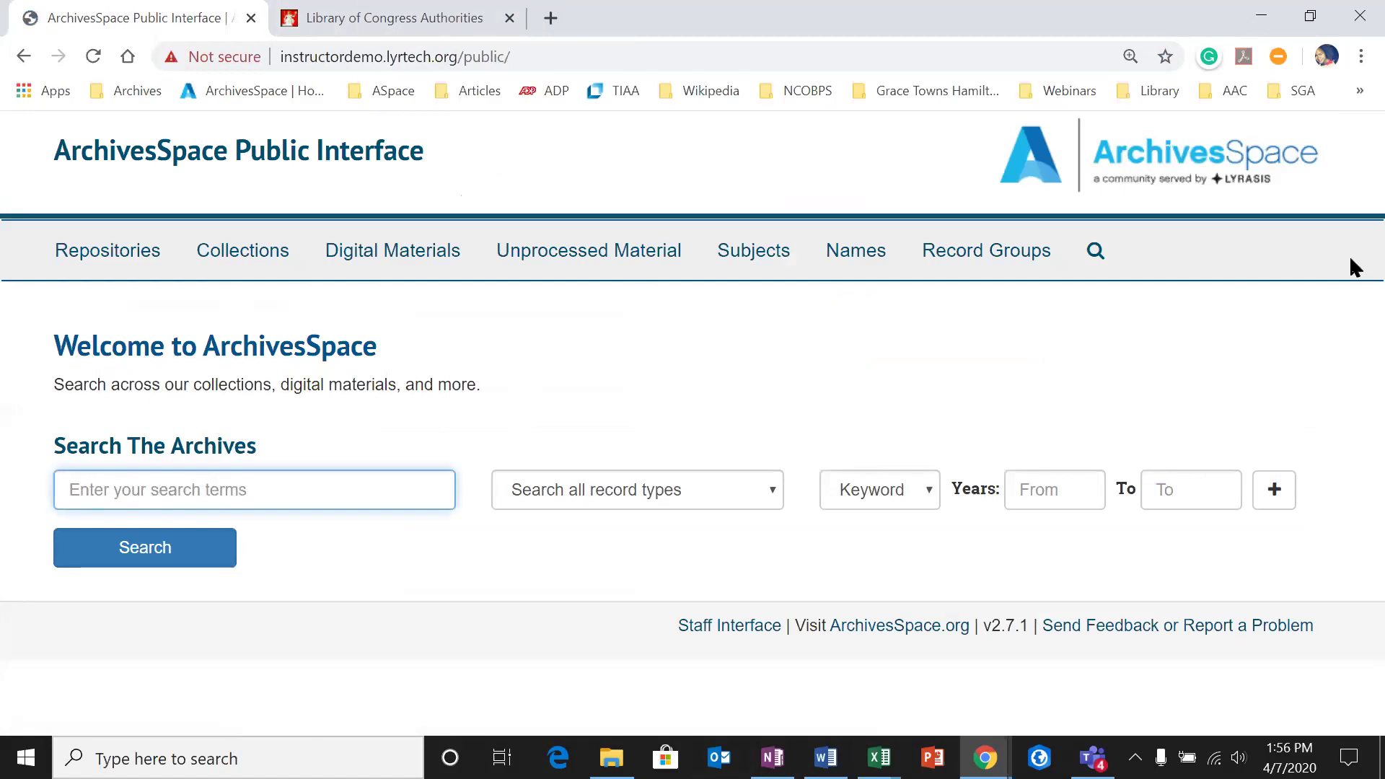
Step: Open Ansel Adams from the public Names listing and review his linked "Baton practice" digital record, including its Creator entry
click(845, 252)
click(171, 390)
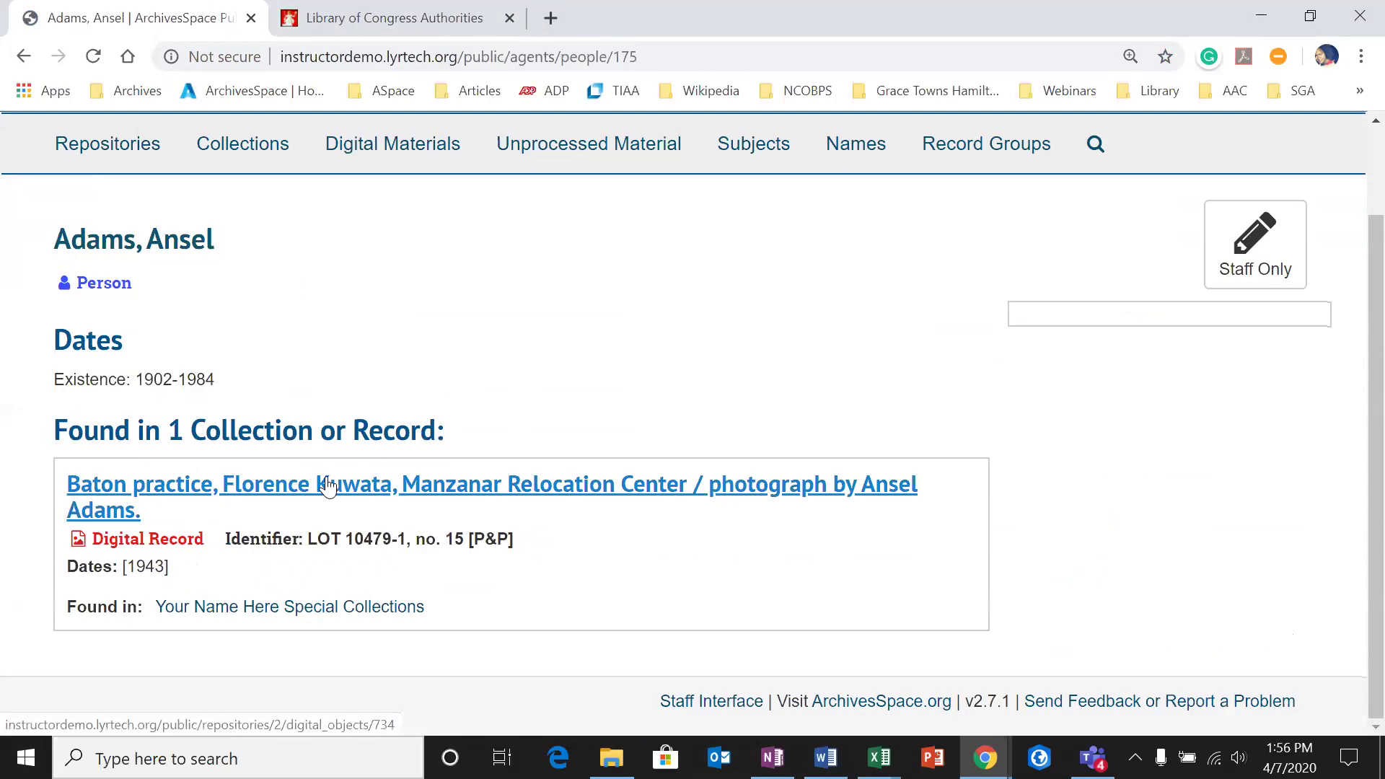
click(327, 485)
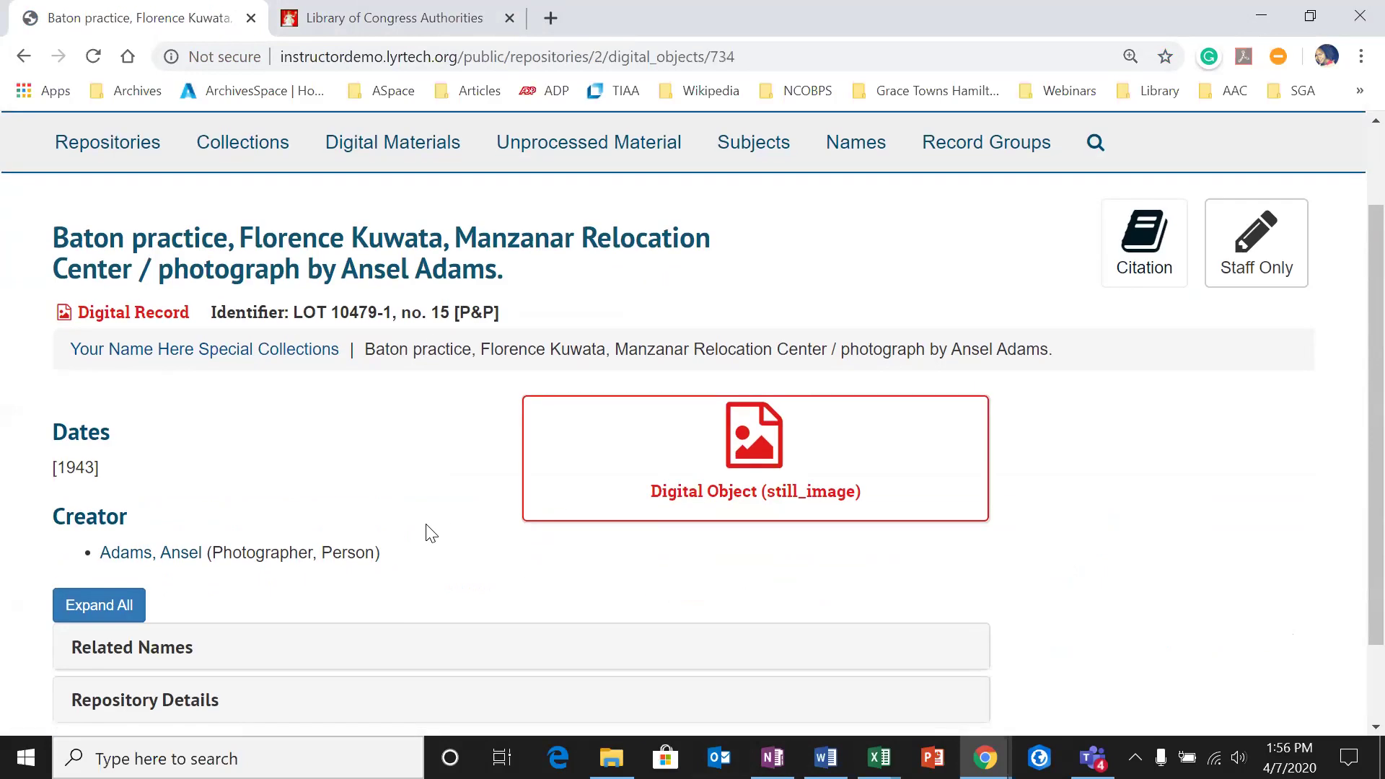
scroll(107, 487, down, 3)
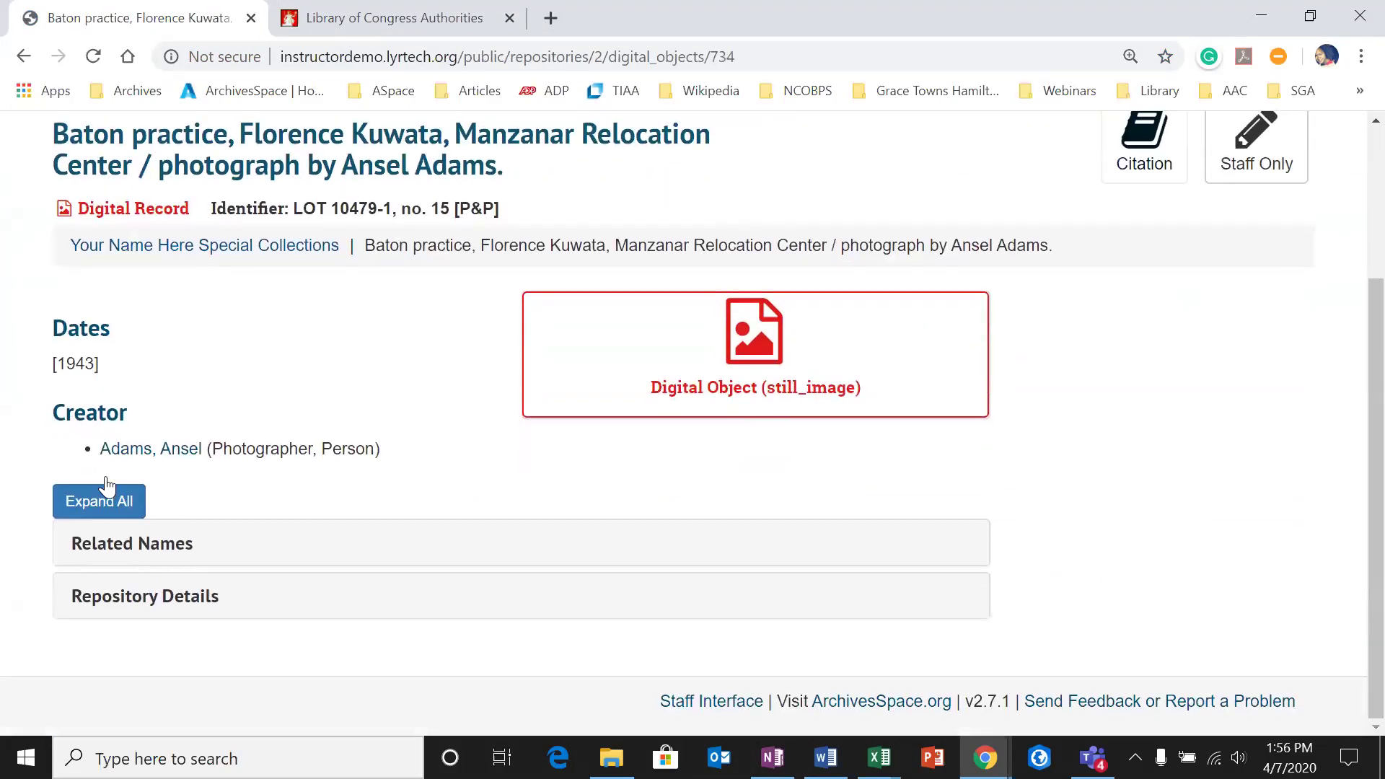
Step: Expand all sections of the "Baton practice" digital record and review its Related Names and repository details
scroll(137, 423, up, 2)
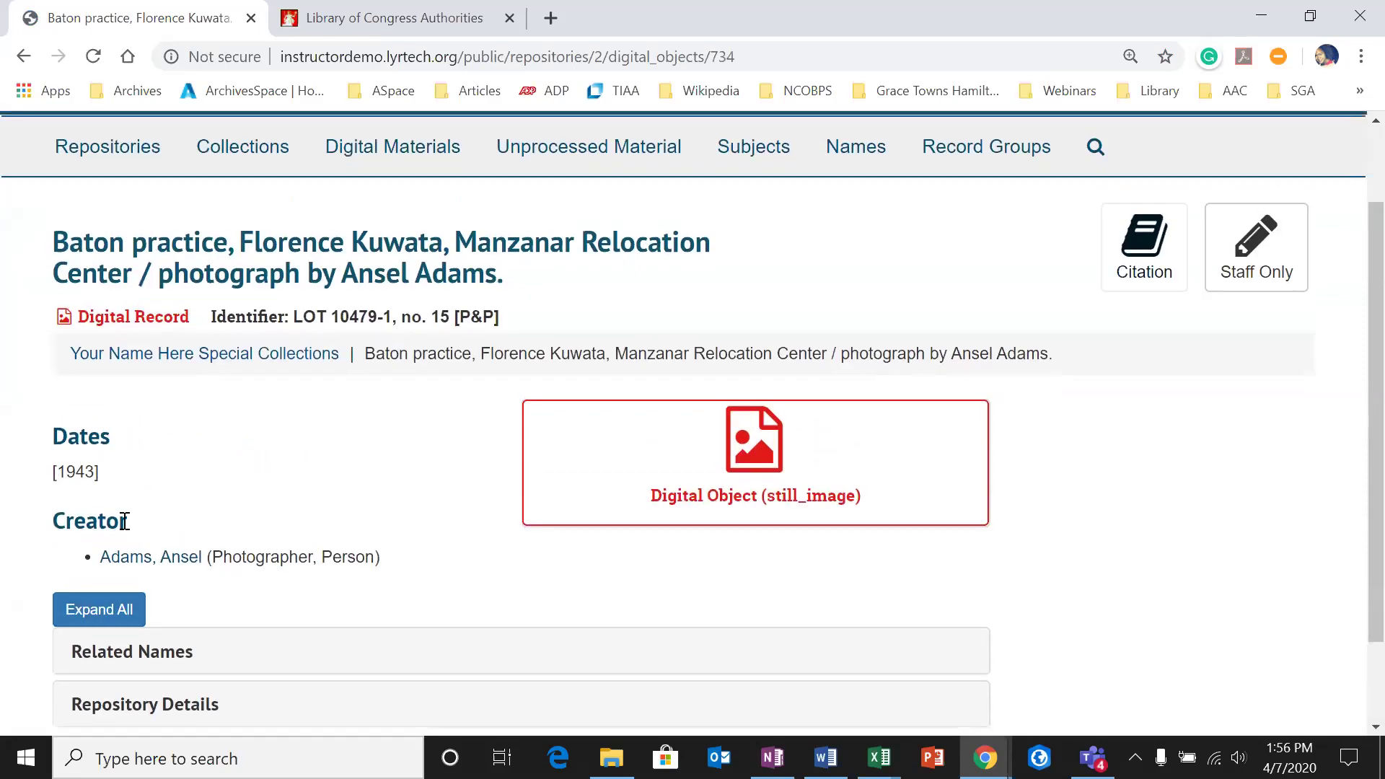
scroll(126, 608, down, 2)
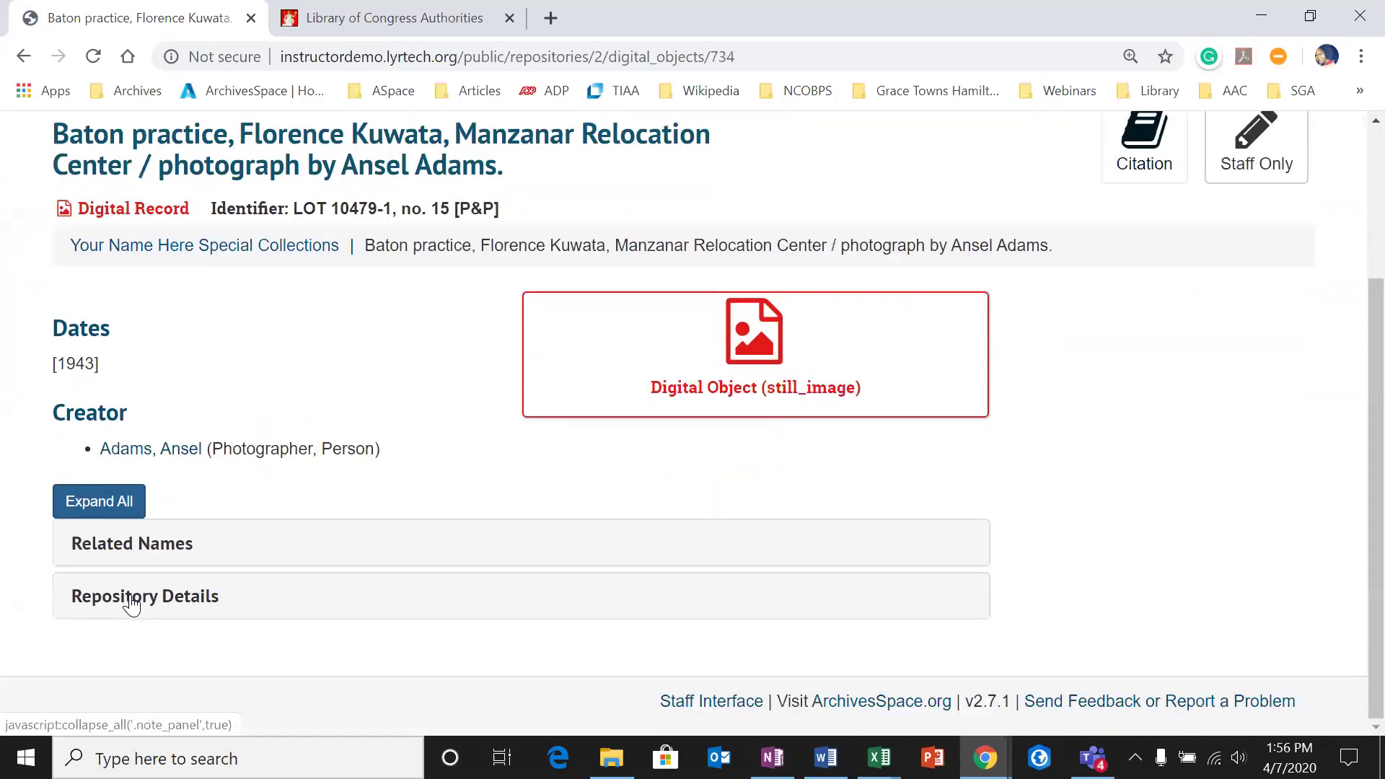
click(136, 513)
scroll(164, 559, down, 2)
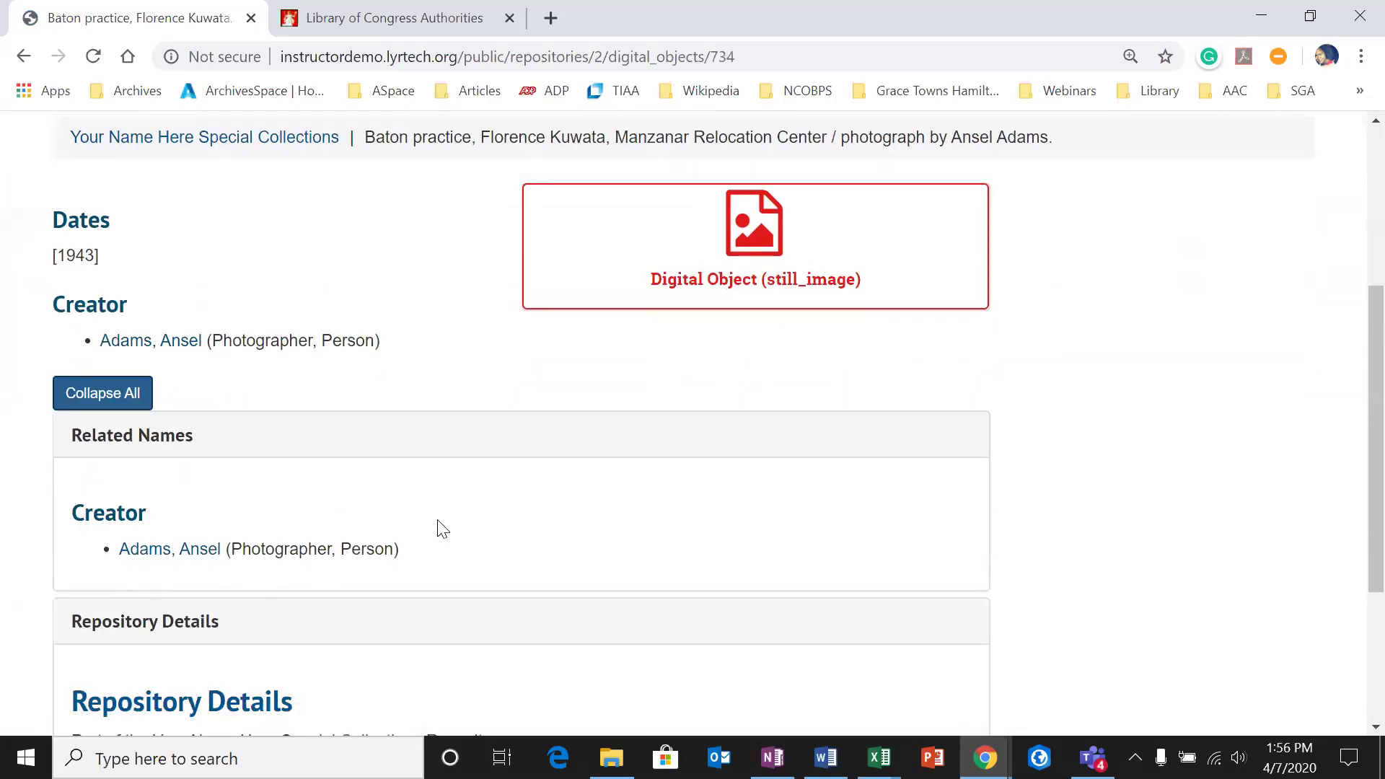
scroll(442, 528, up, 4)
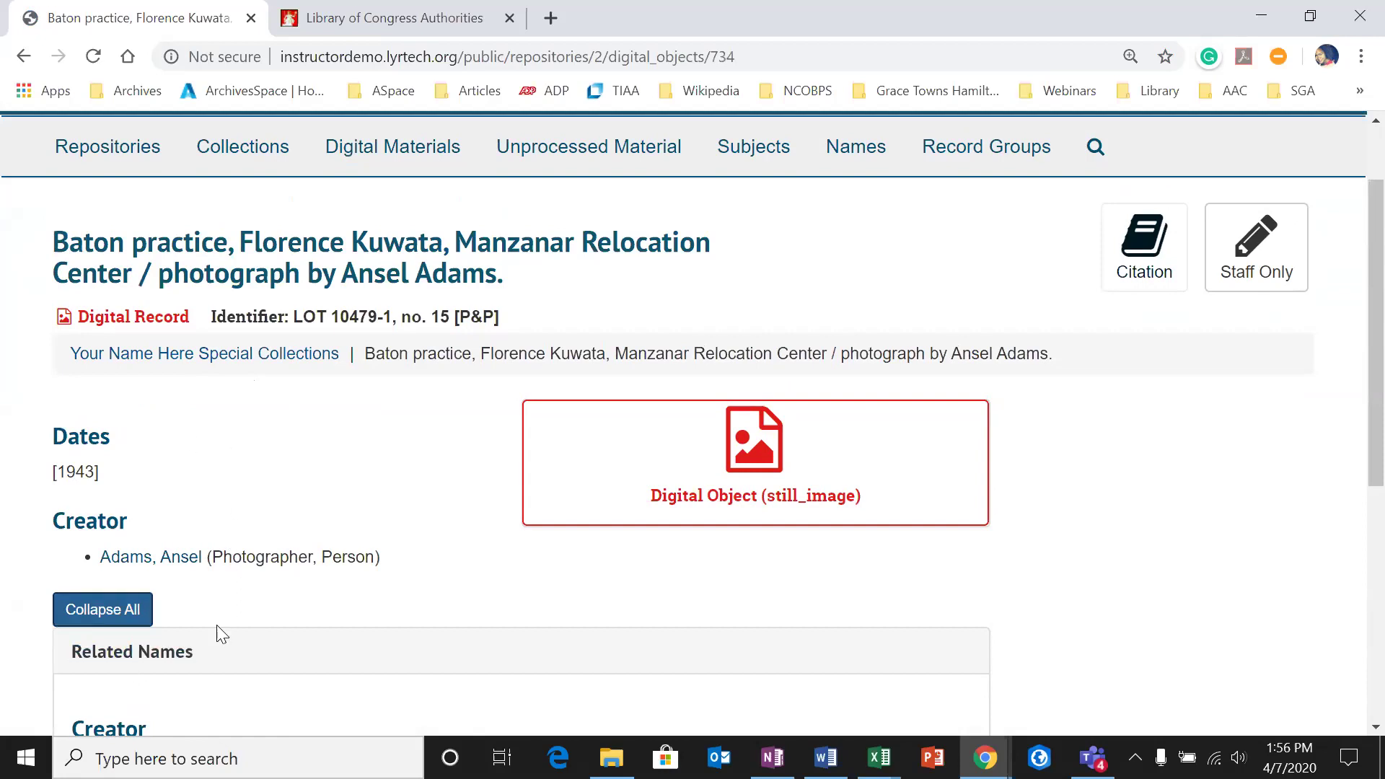
scroll(217, 505, up, 2)
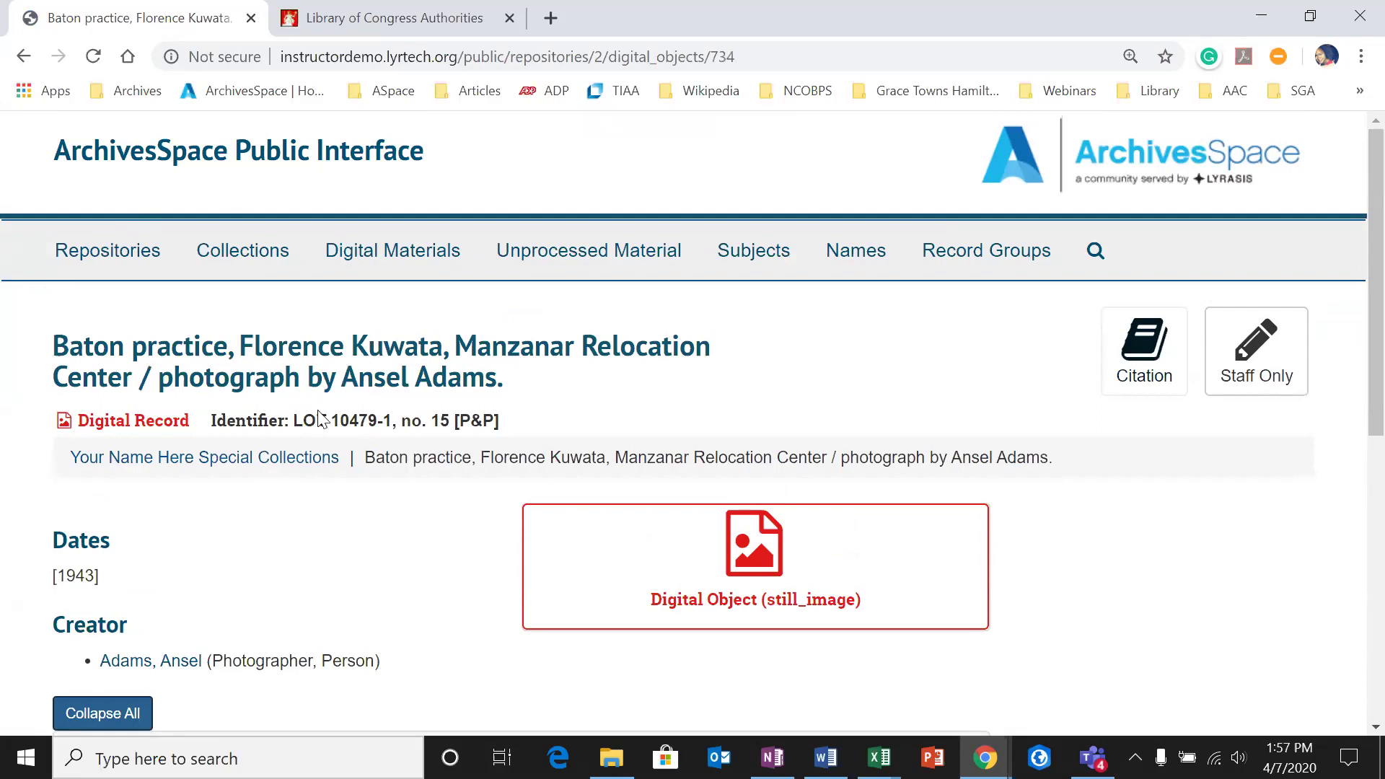
Step: Open the Arminda Bates papers from the public Collections listing and expand all of its sections
click(276, 250)
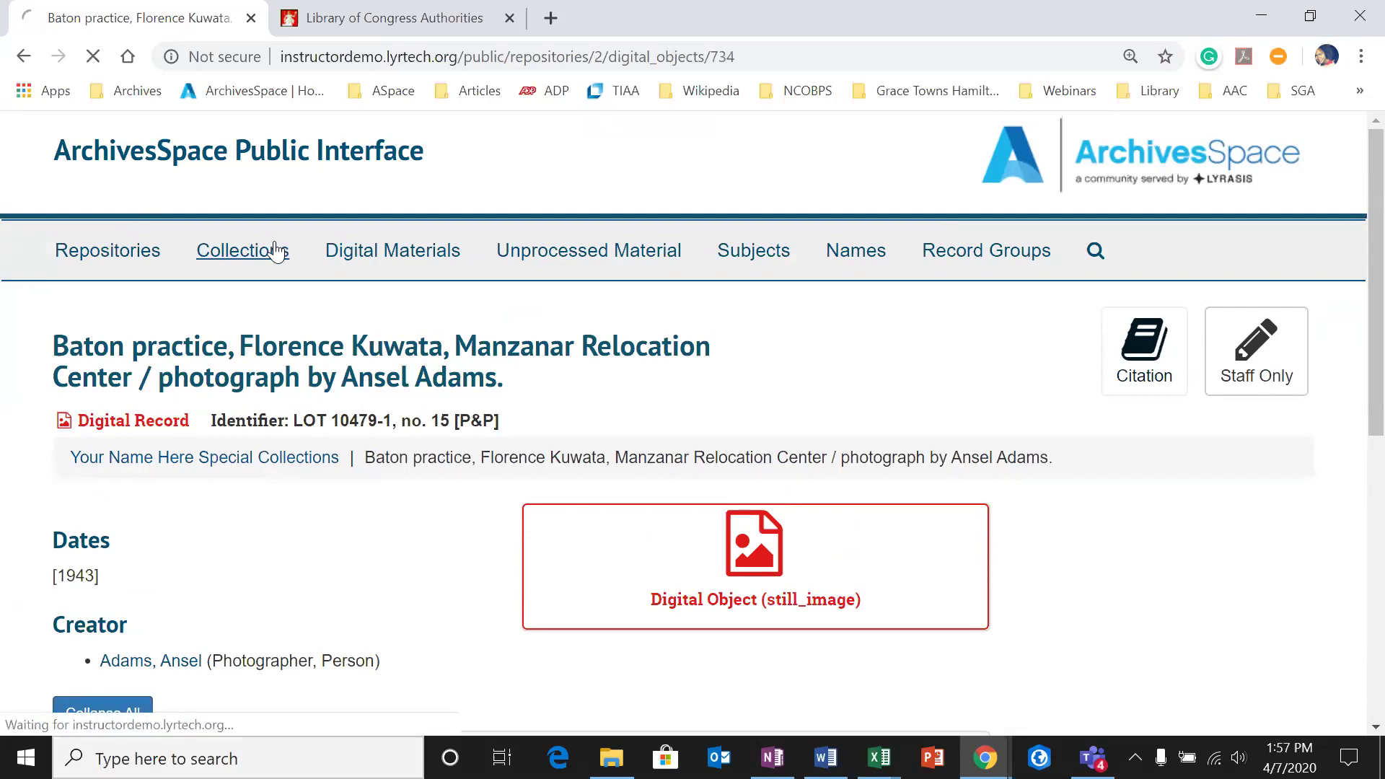
scroll(279, 457, down, 1)
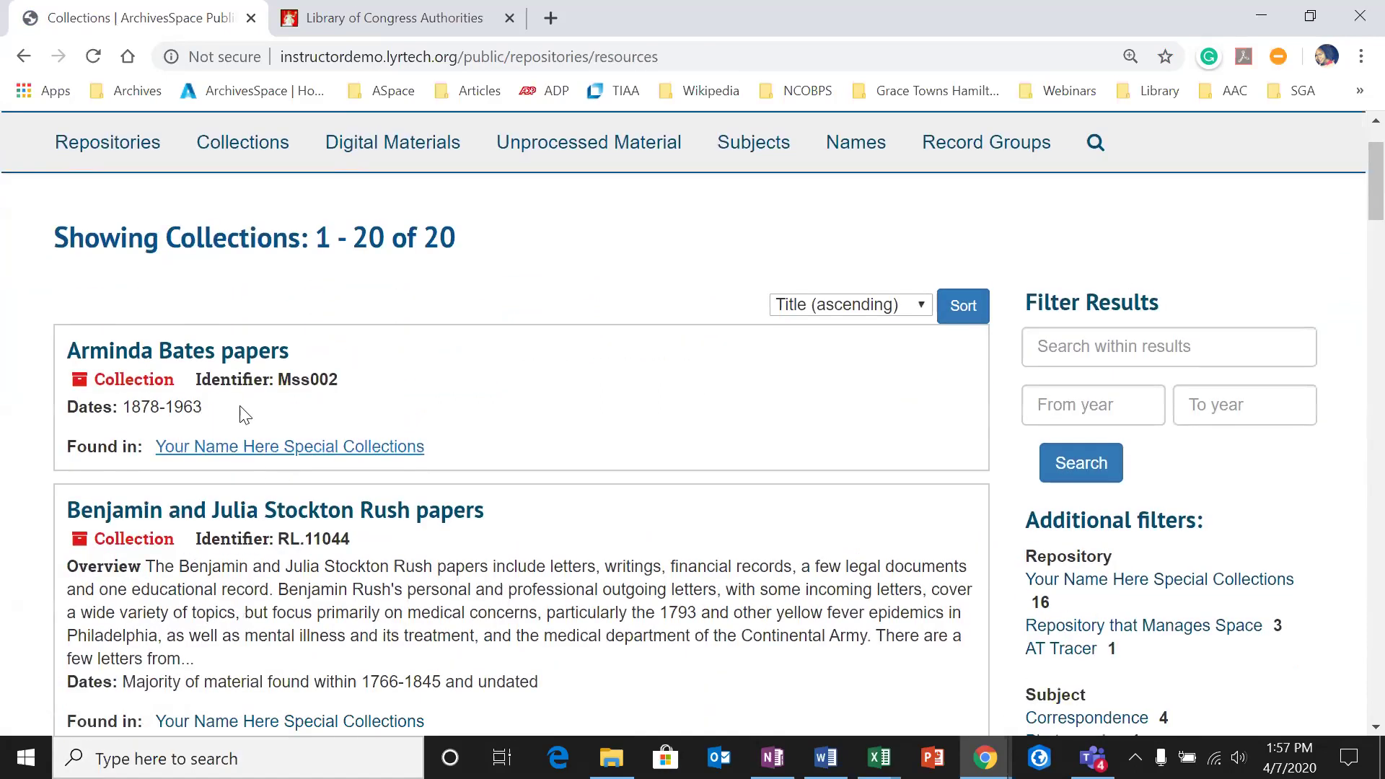
click(249, 354)
scroll(572, 408, down, 1)
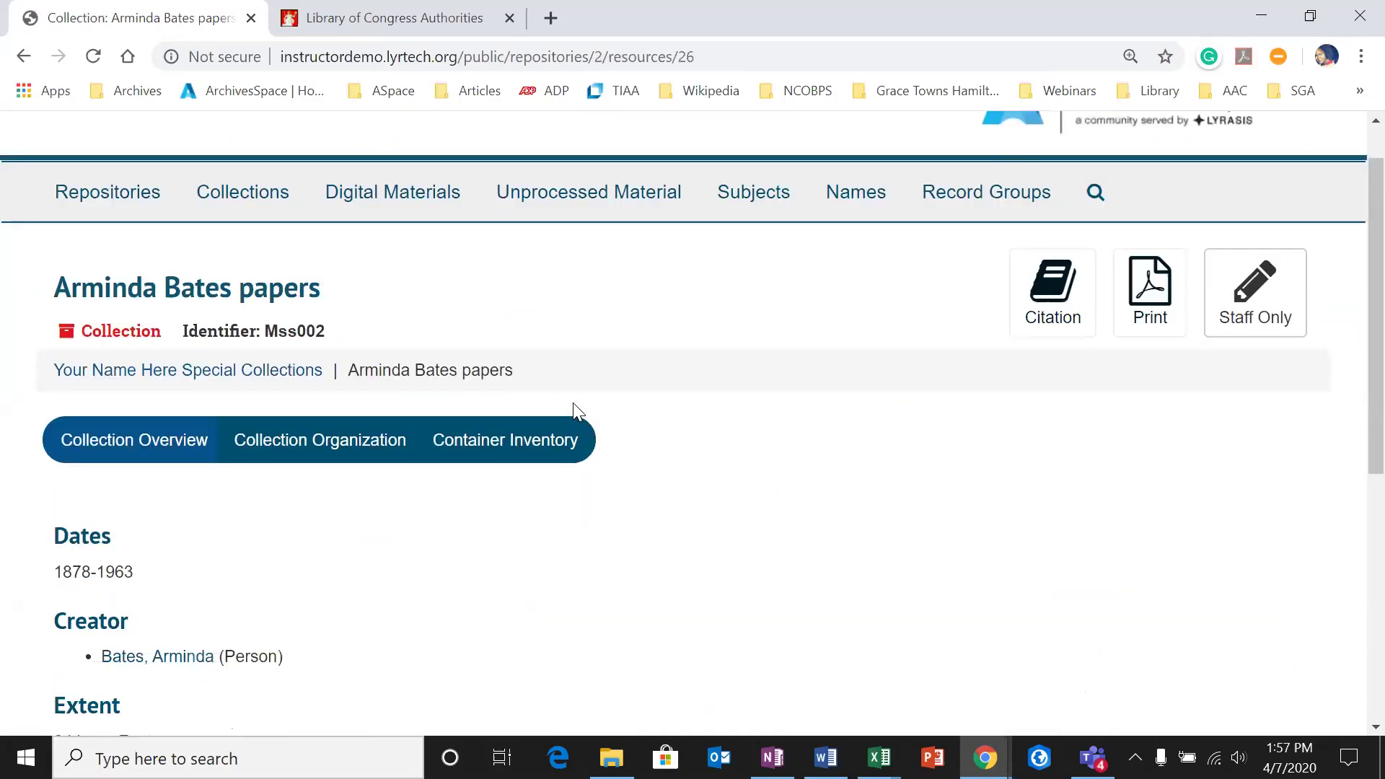
scroll(573, 407, down, 2)
scroll(142, 454, down, 3)
click(105, 514)
scroll(340, 472, down, 4)
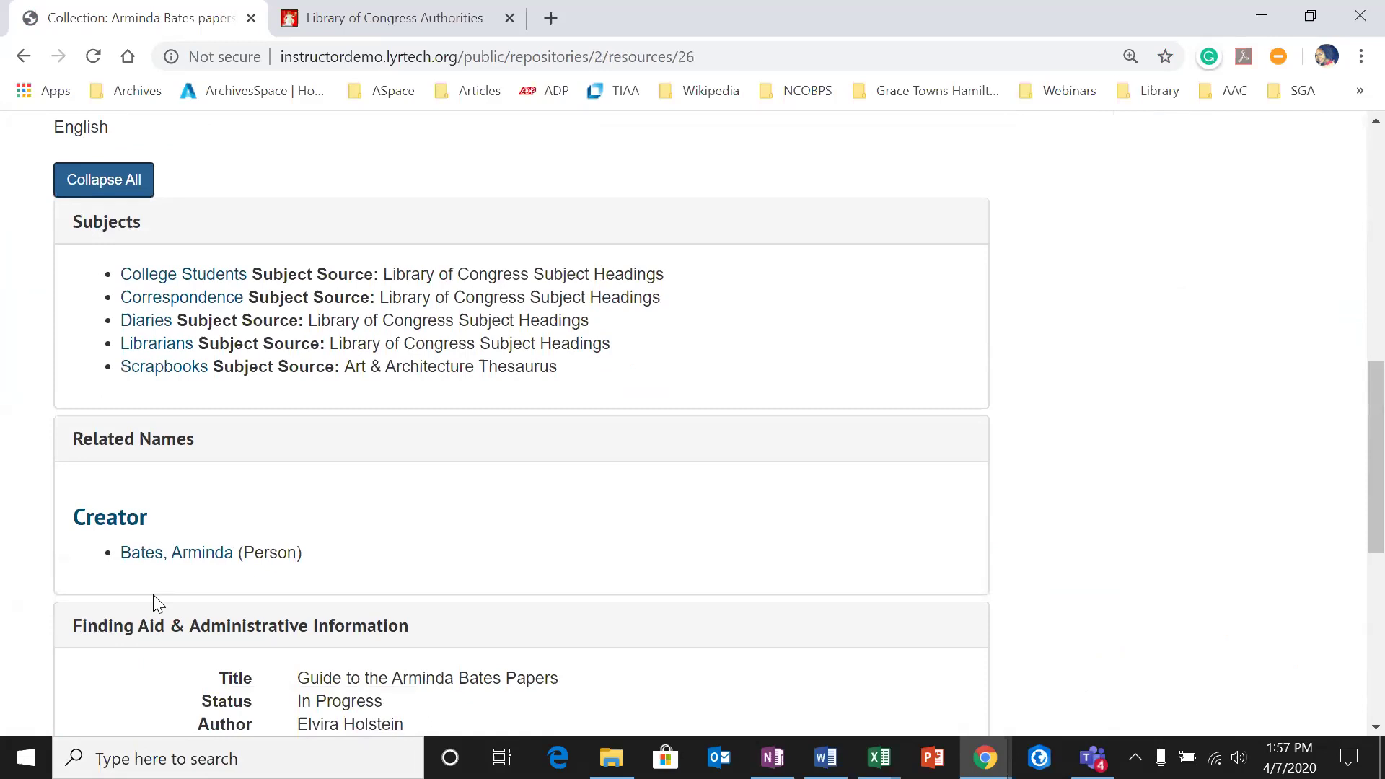
Step: Review the collection's Creator entry, Subjects with their sources, and Related Names
scroll(294, 516, down, 1)
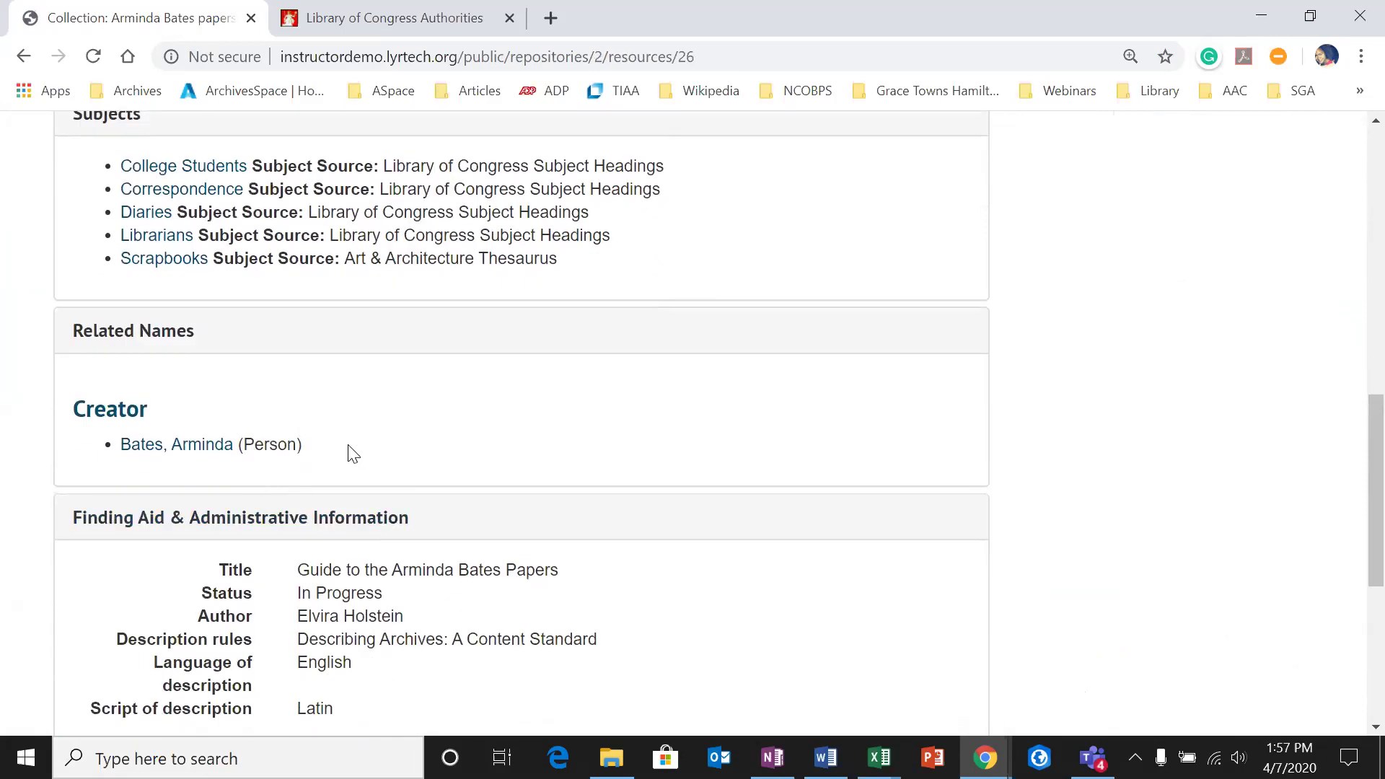
scroll(356, 485, up, 3)
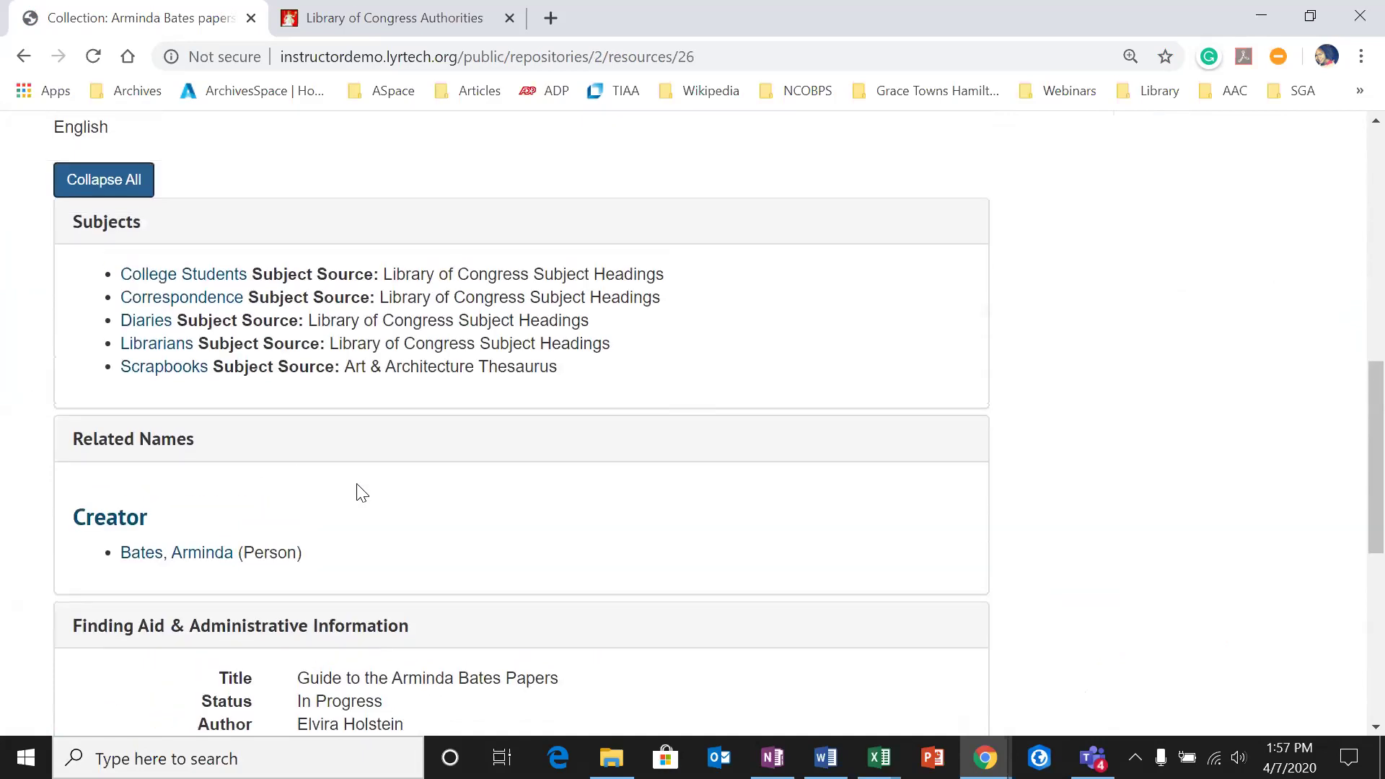
scroll(383, 517, up, 6)
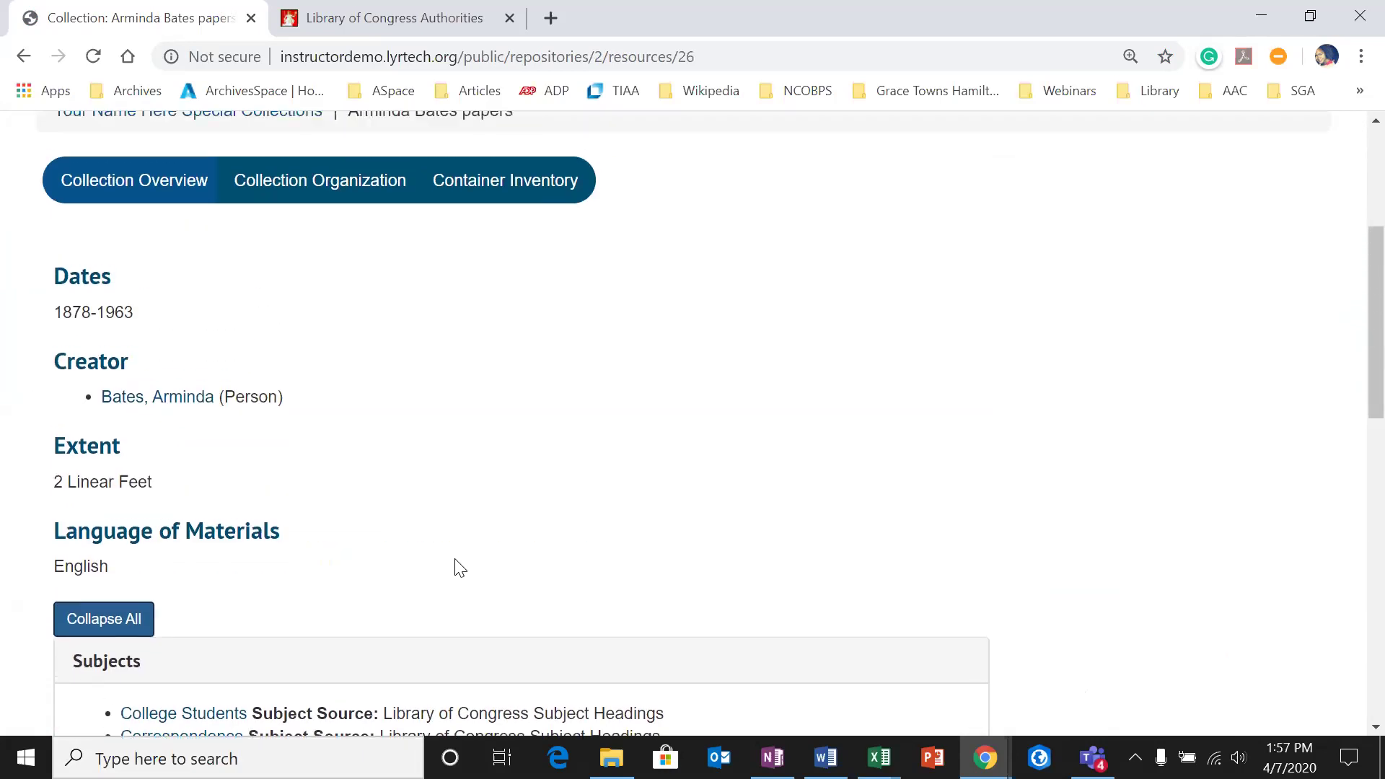
scroll(455, 569, up, 2)
scroll(458, 568, down, 2)
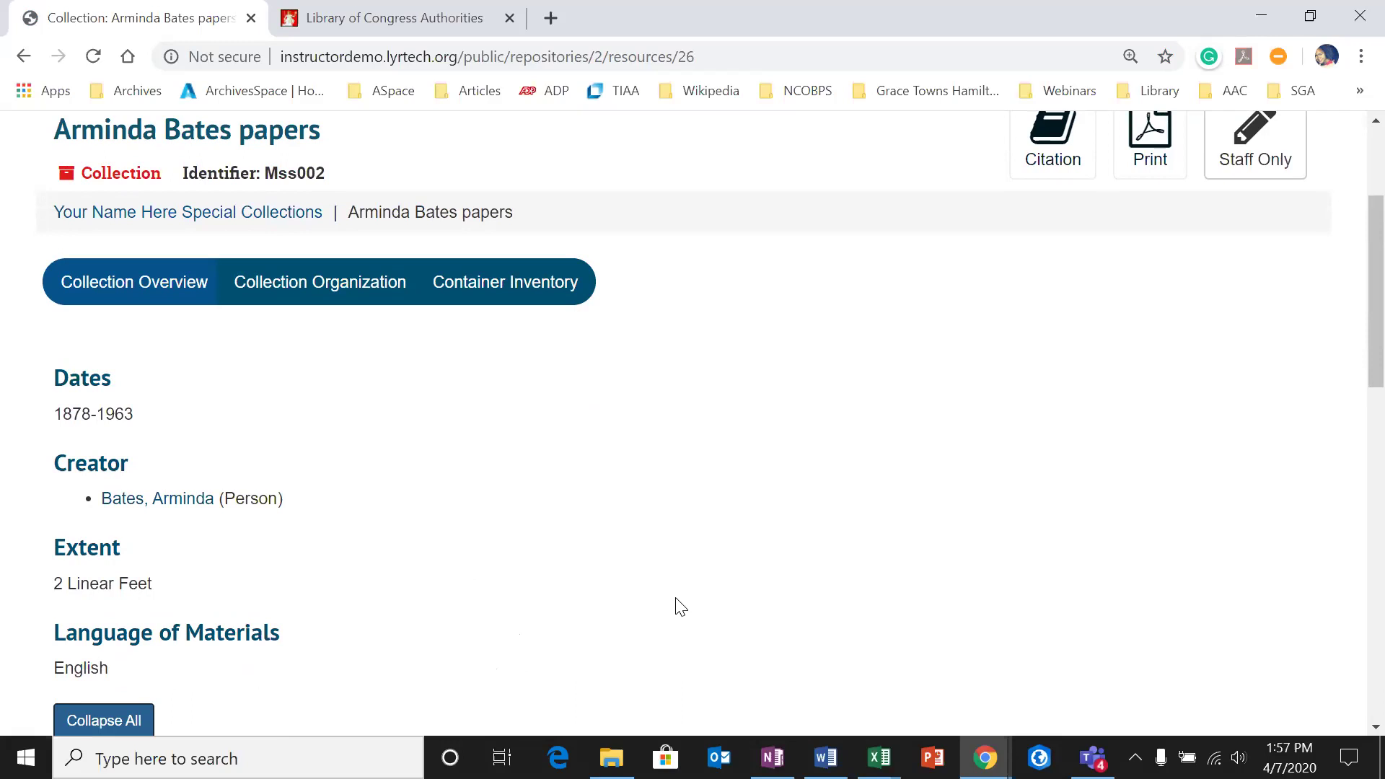
scroll(672, 601, down, 1)
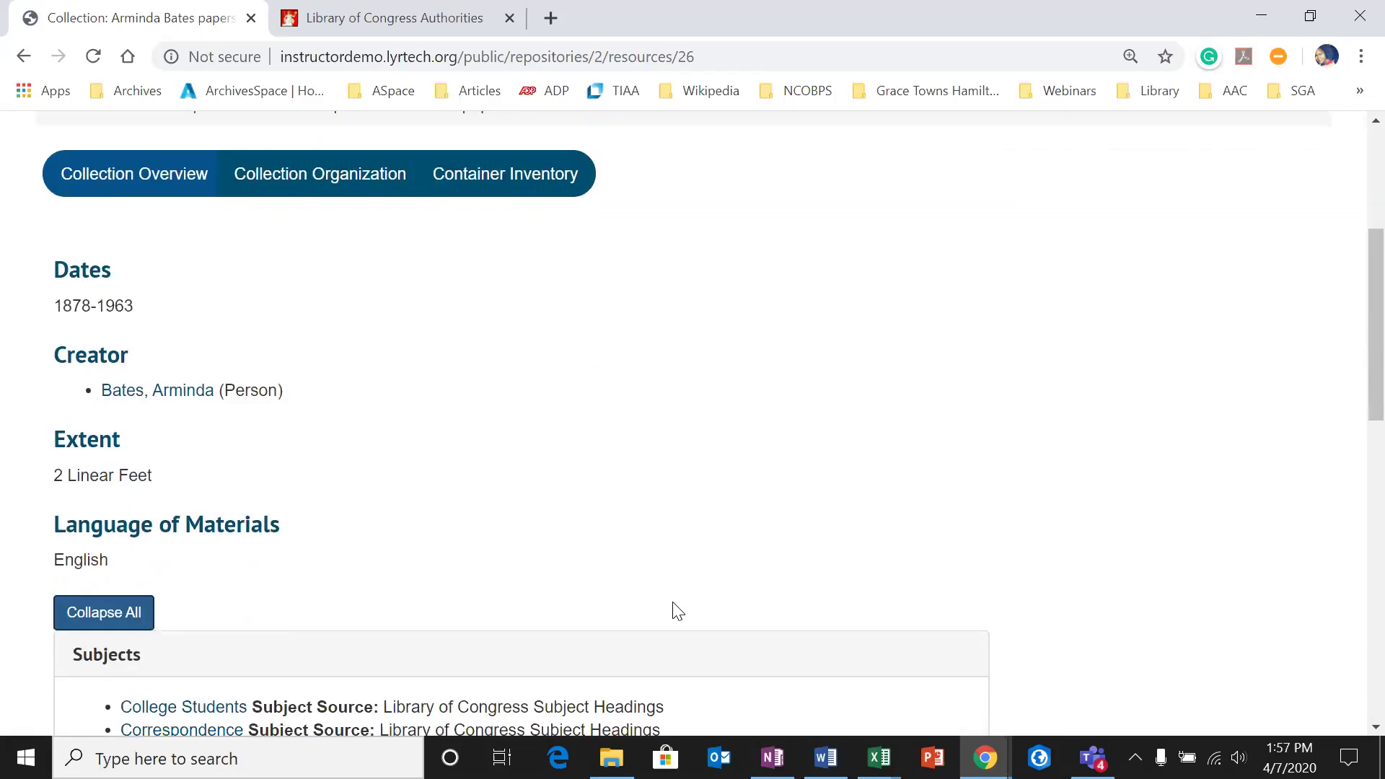
scroll(677, 610, down, 9)
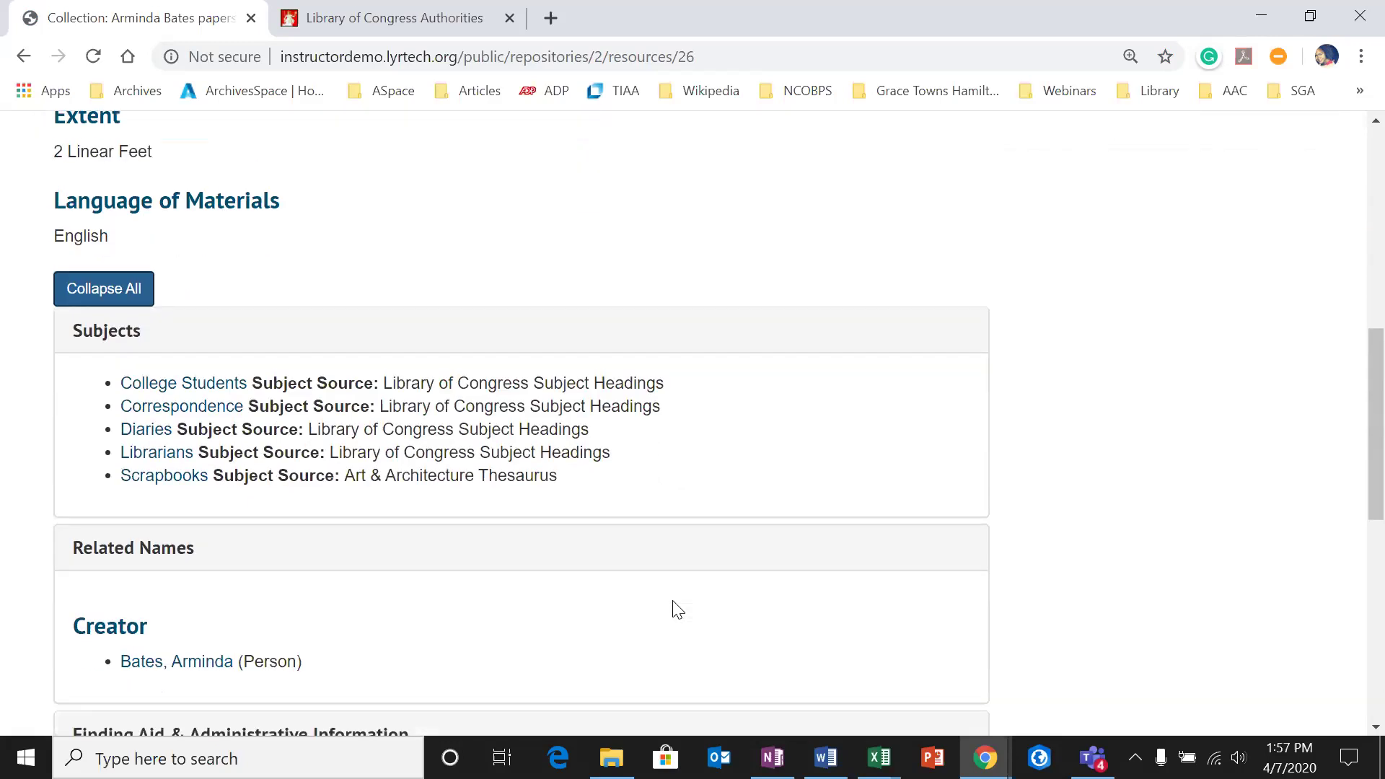
Step: Switch to the ArchivesSpace staff interface and open the LCNAF Import plugin for the YNHSC repository
click(695, 706)
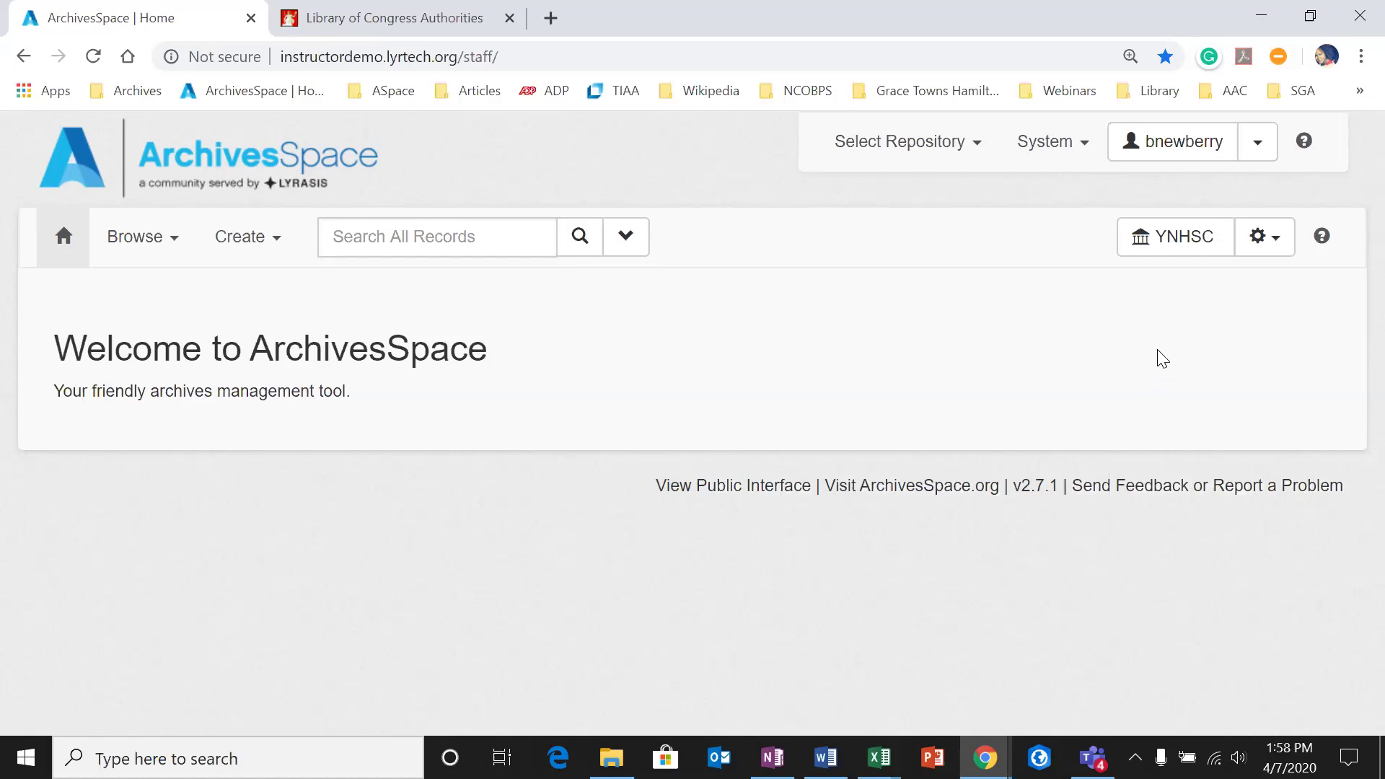
click(1275, 241)
mouse_move(1068, 577)
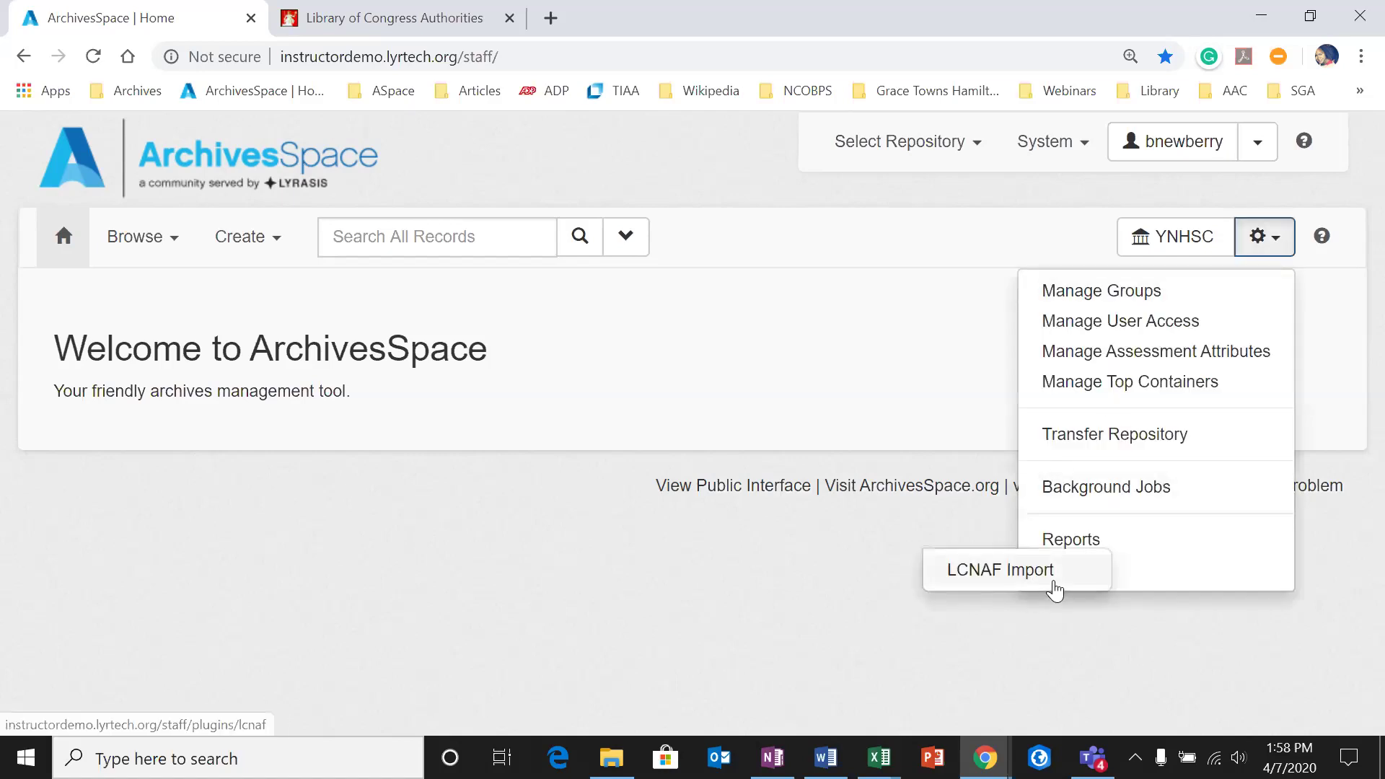
click(1002, 582)
scroll(562, 479, down, 3)
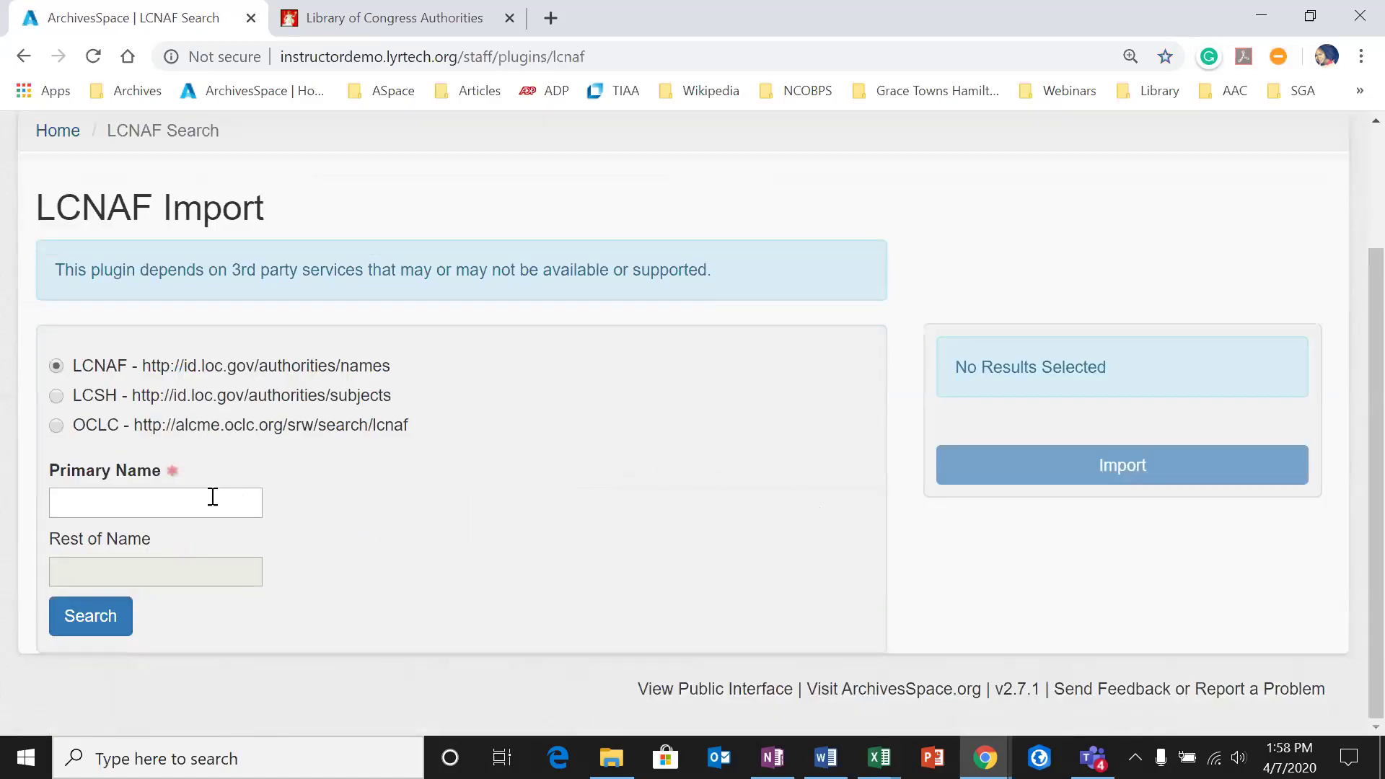
Step: Search the LCSH subject authorities for "historical geography" and look through the matching headings
click(67, 406)
click(143, 502)
text(historica)
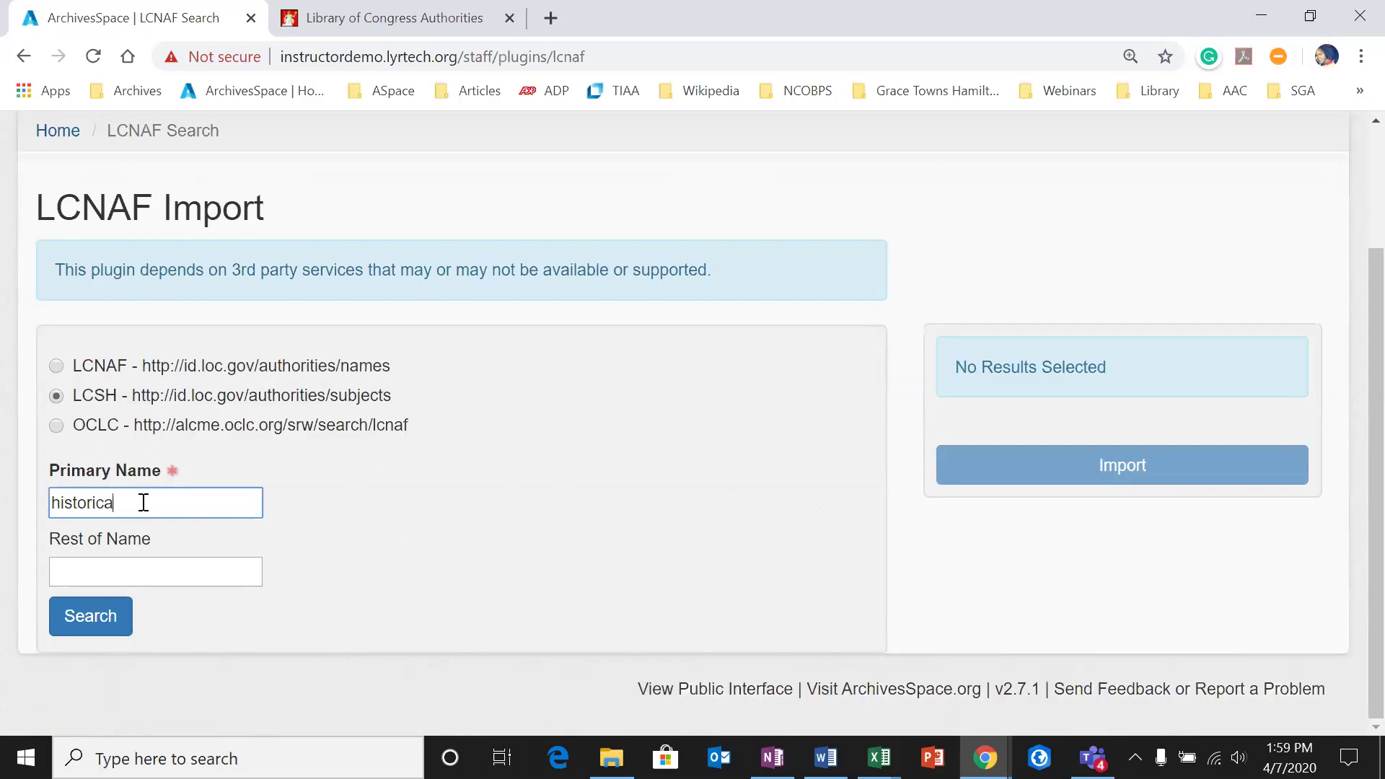
text(l goography)
key(Return)
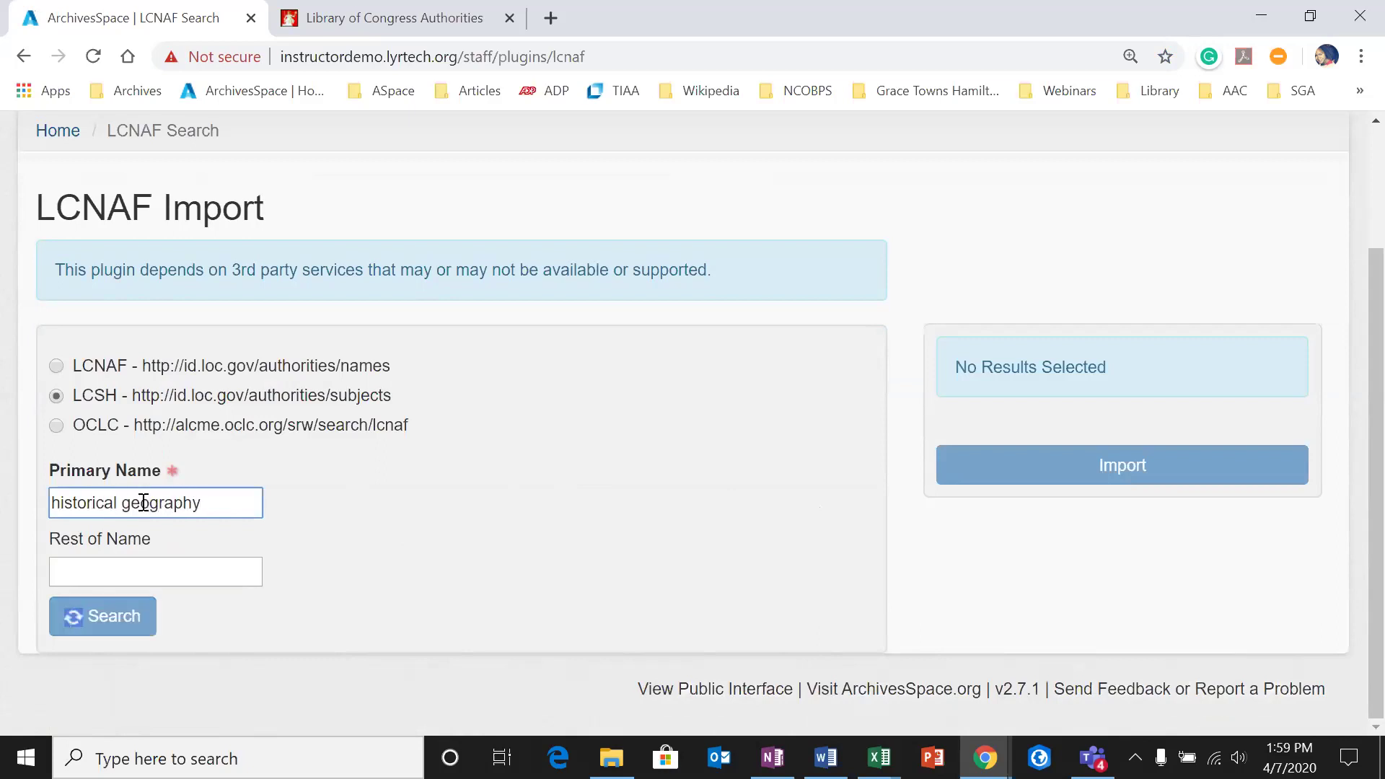
scroll(406, 479, down, 3)
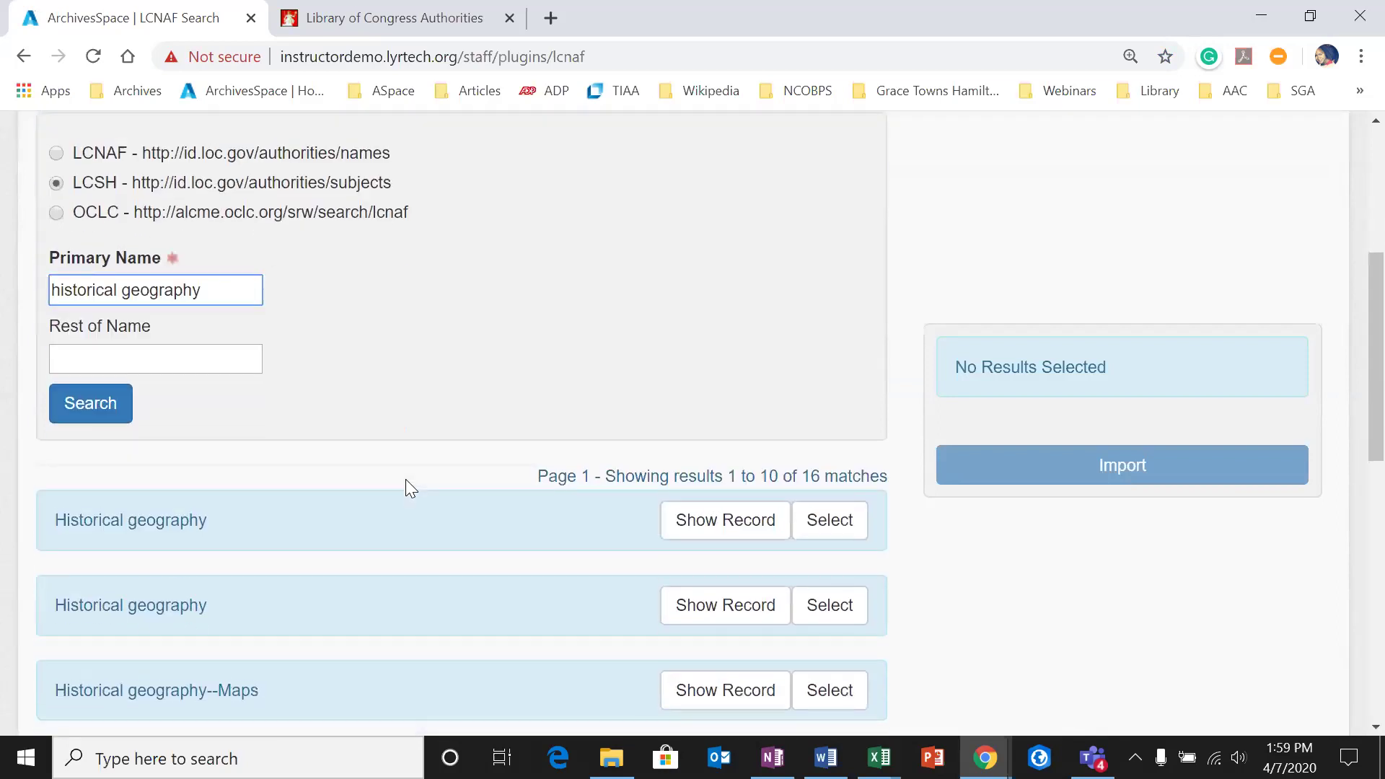
scroll(405, 479, down, 5)
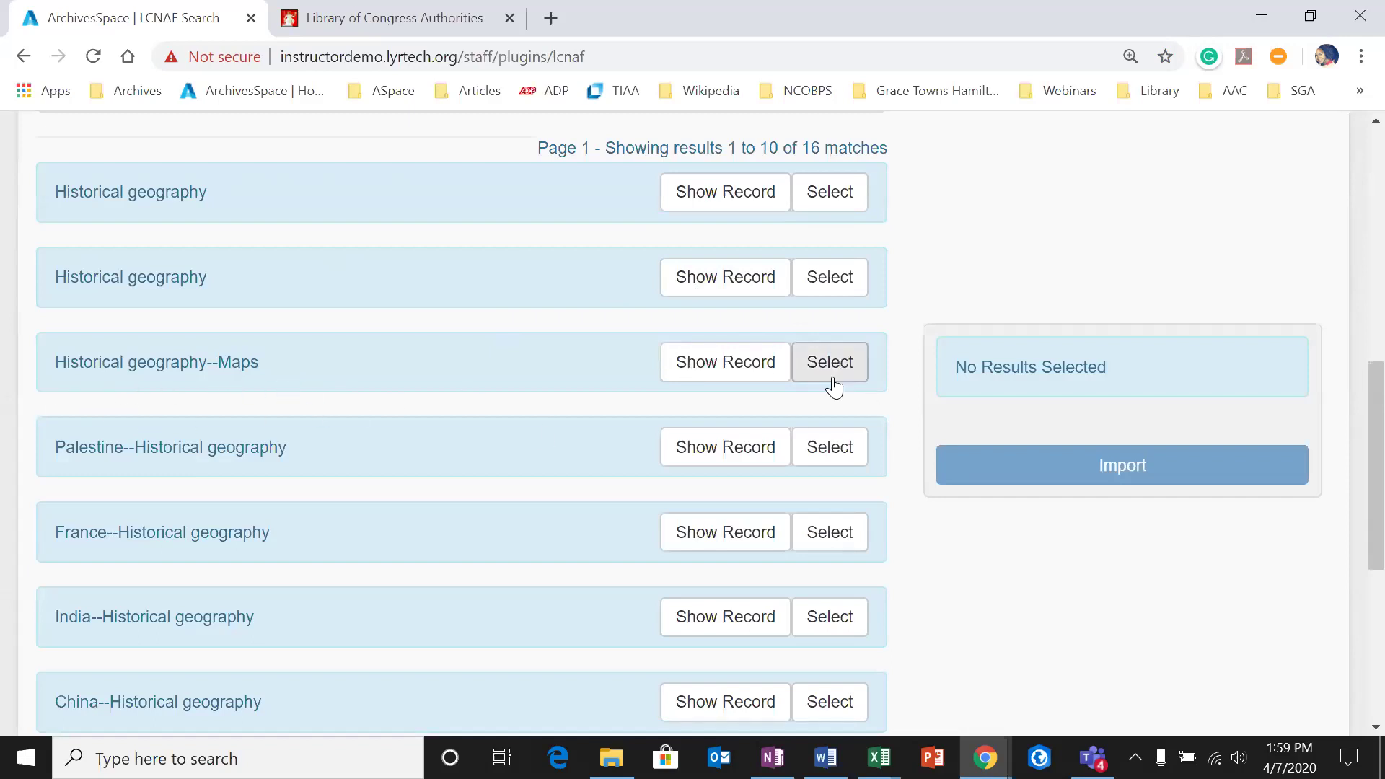
scroll(506, 426, up, 1)
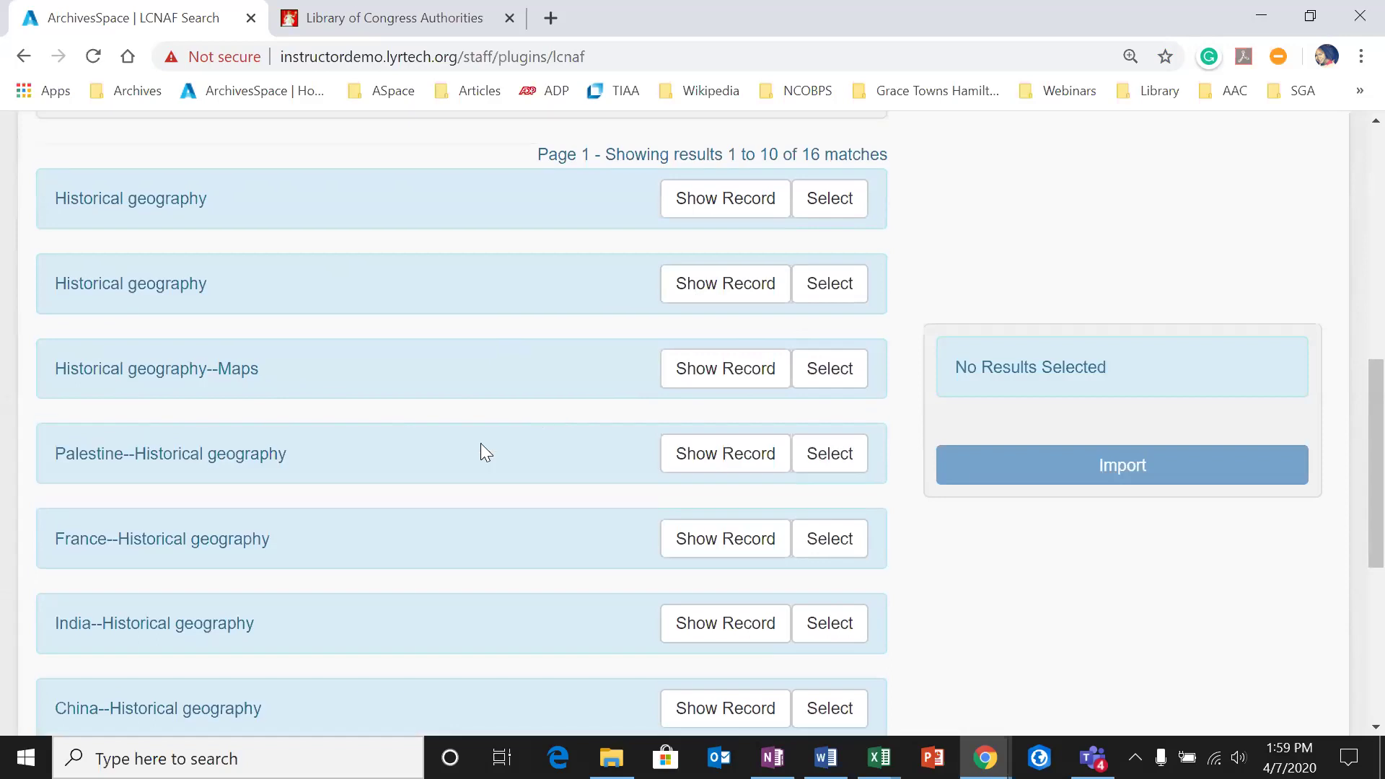
scroll(466, 456, up, 1)
scroll(465, 463, up, 5)
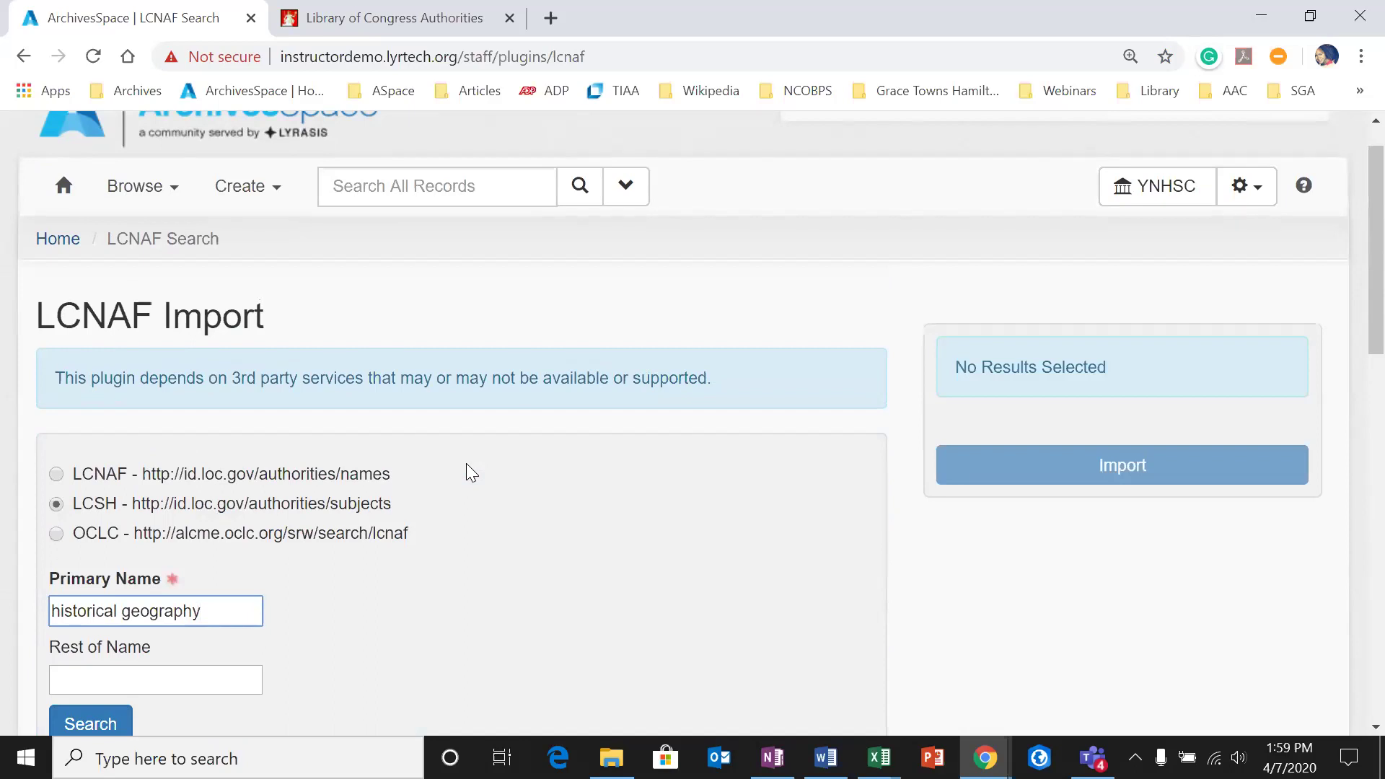
scroll(422, 570, down, 5)
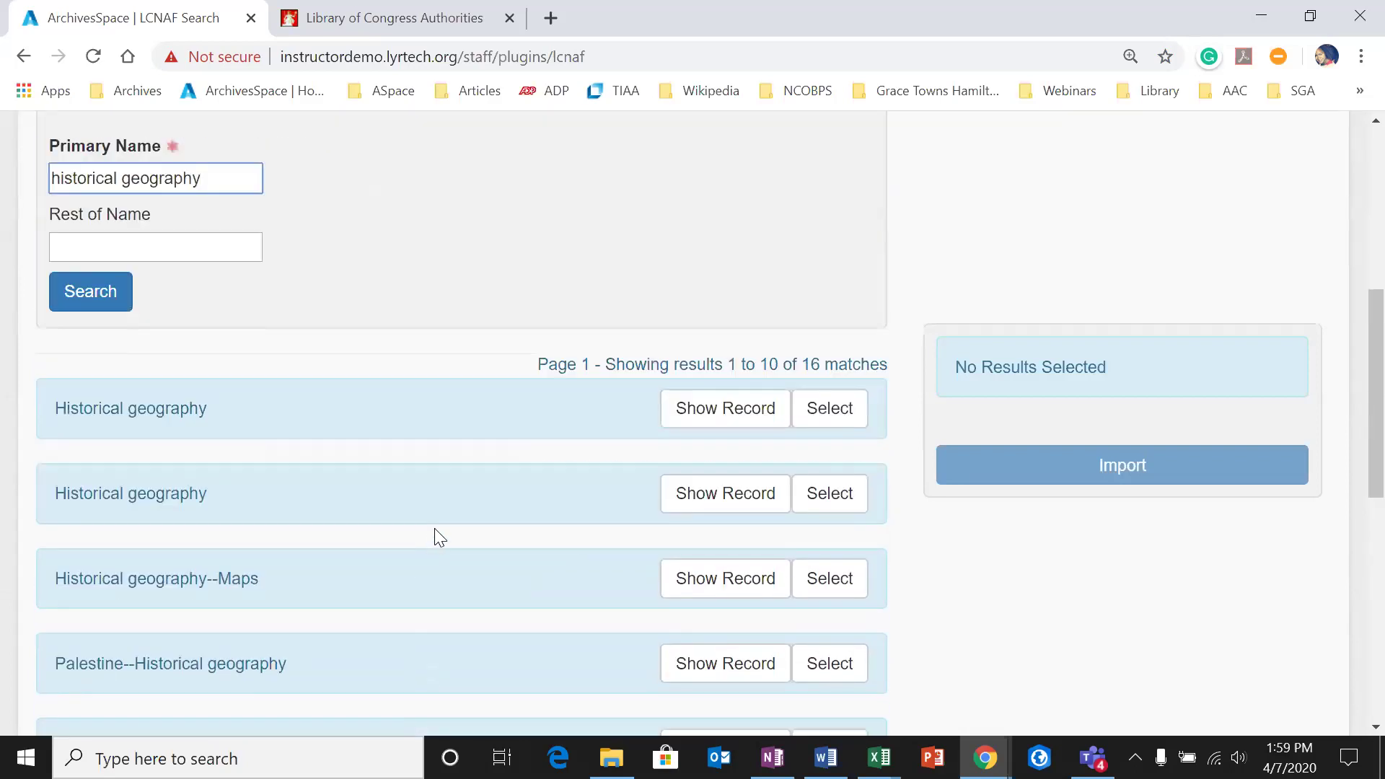
Step: Show the MARCXML record of the first "Historical geography" heading and examine its data fields
click(726, 408)
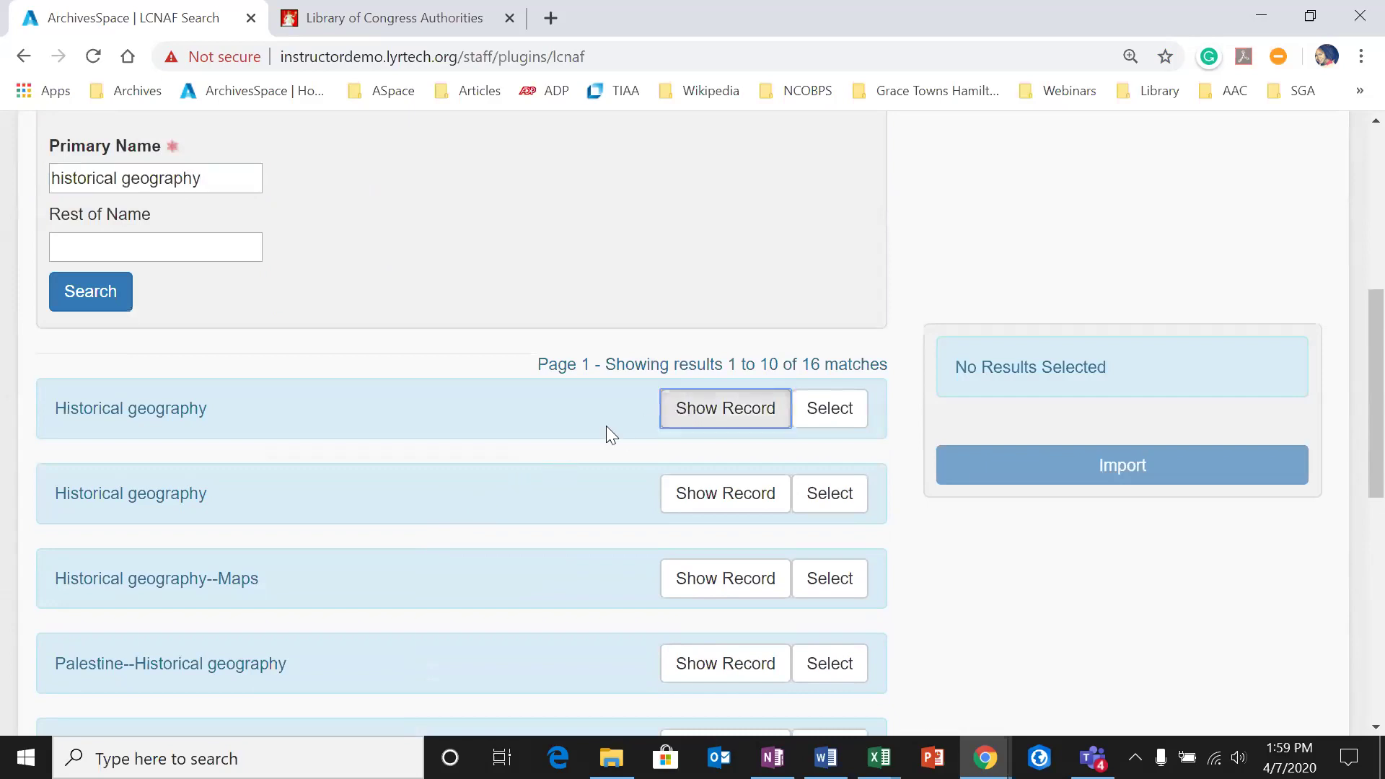
scroll(484, 586, down, 5)
scroll(485, 586, down, 2)
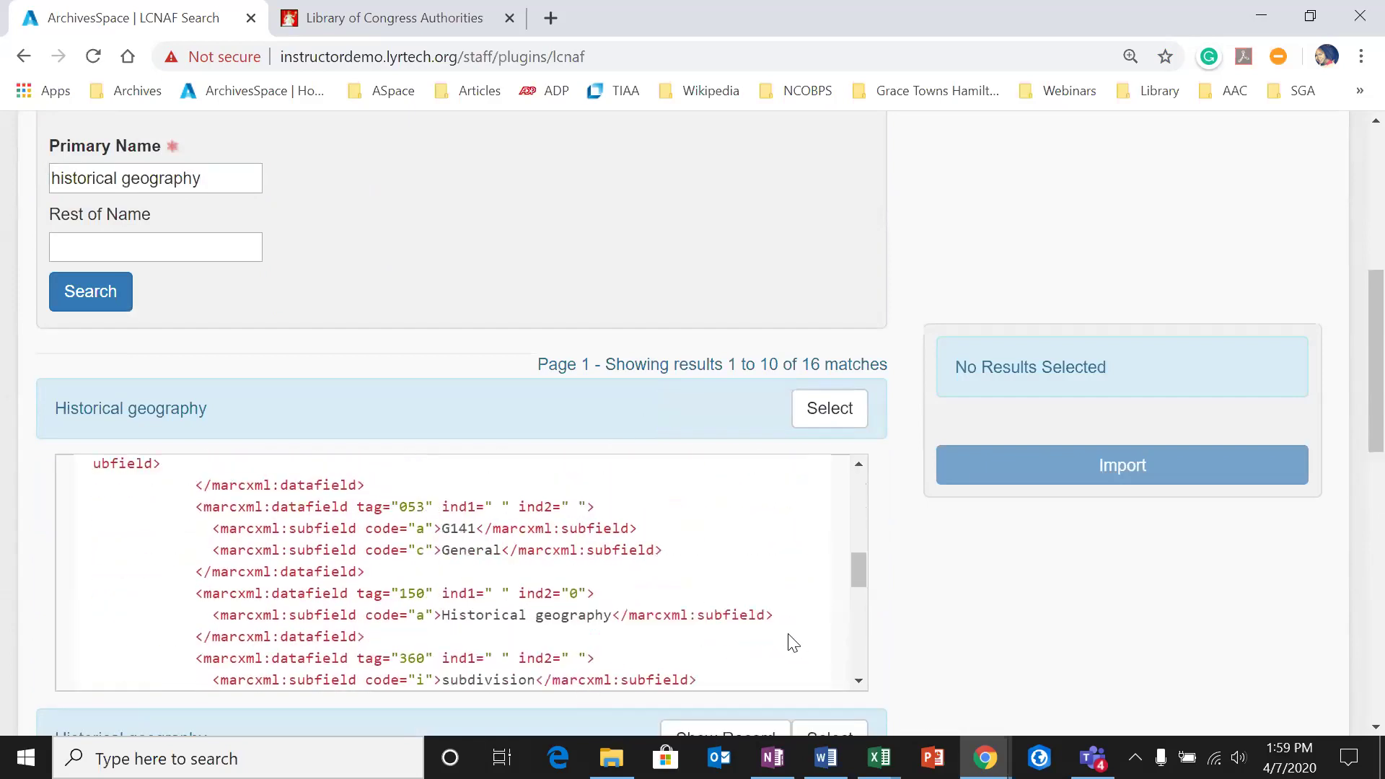
scroll(965, 600, up, 1)
scroll(938, 584, down, 5)
scroll(919, 570, up, 4)
drag(858, 565, 859, 462)
scroll(906, 277, up, 3)
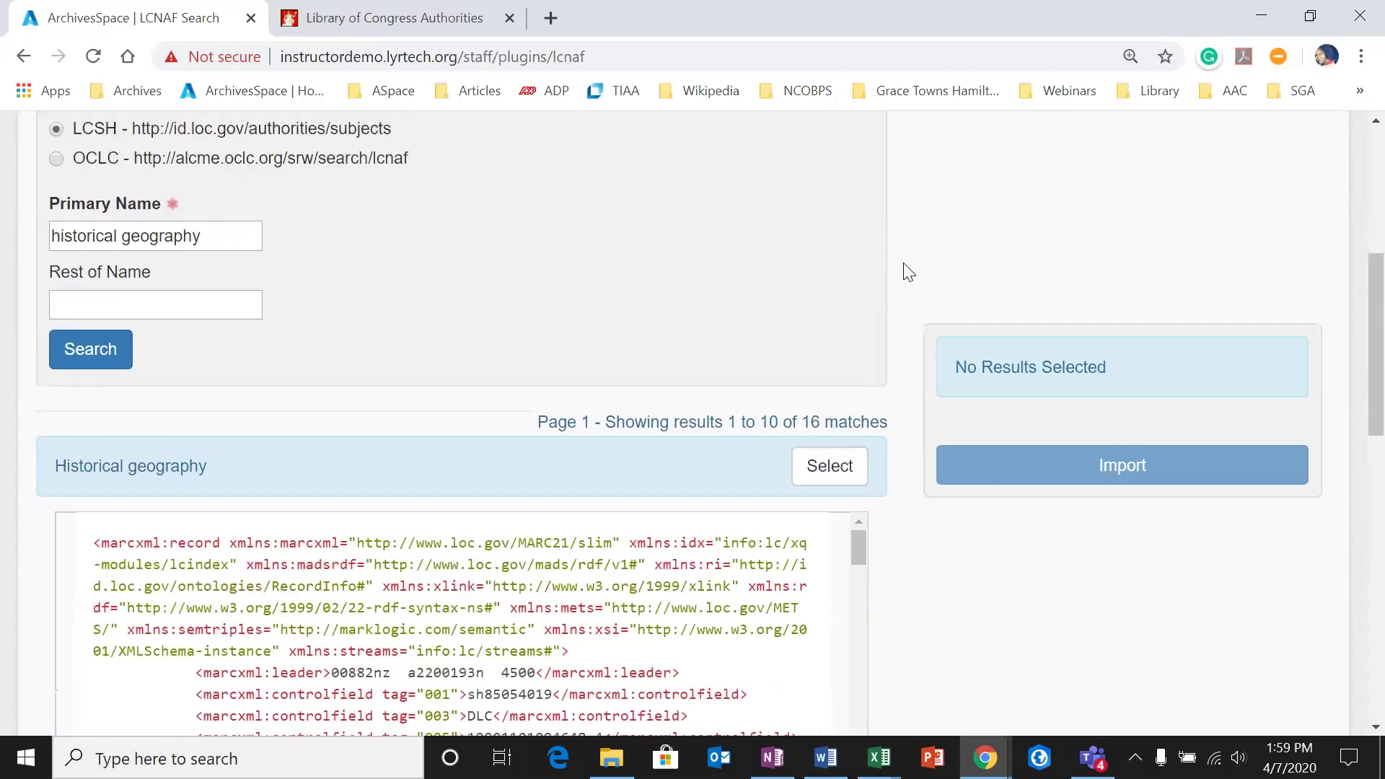
scroll(914, 296, up, 2)
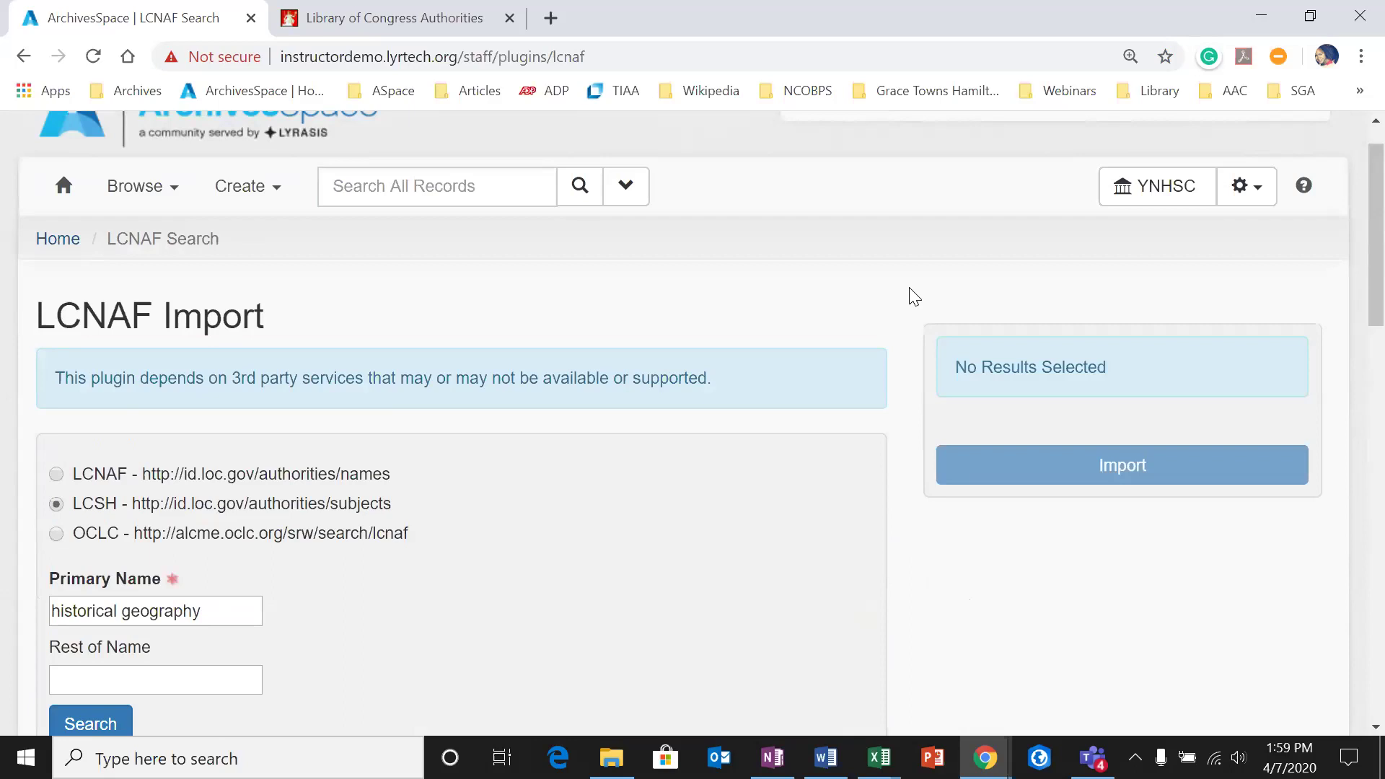
Step: Return to the staff home page and close the Library of Congress Authorities page
click(71, 192)
click(509, 18)
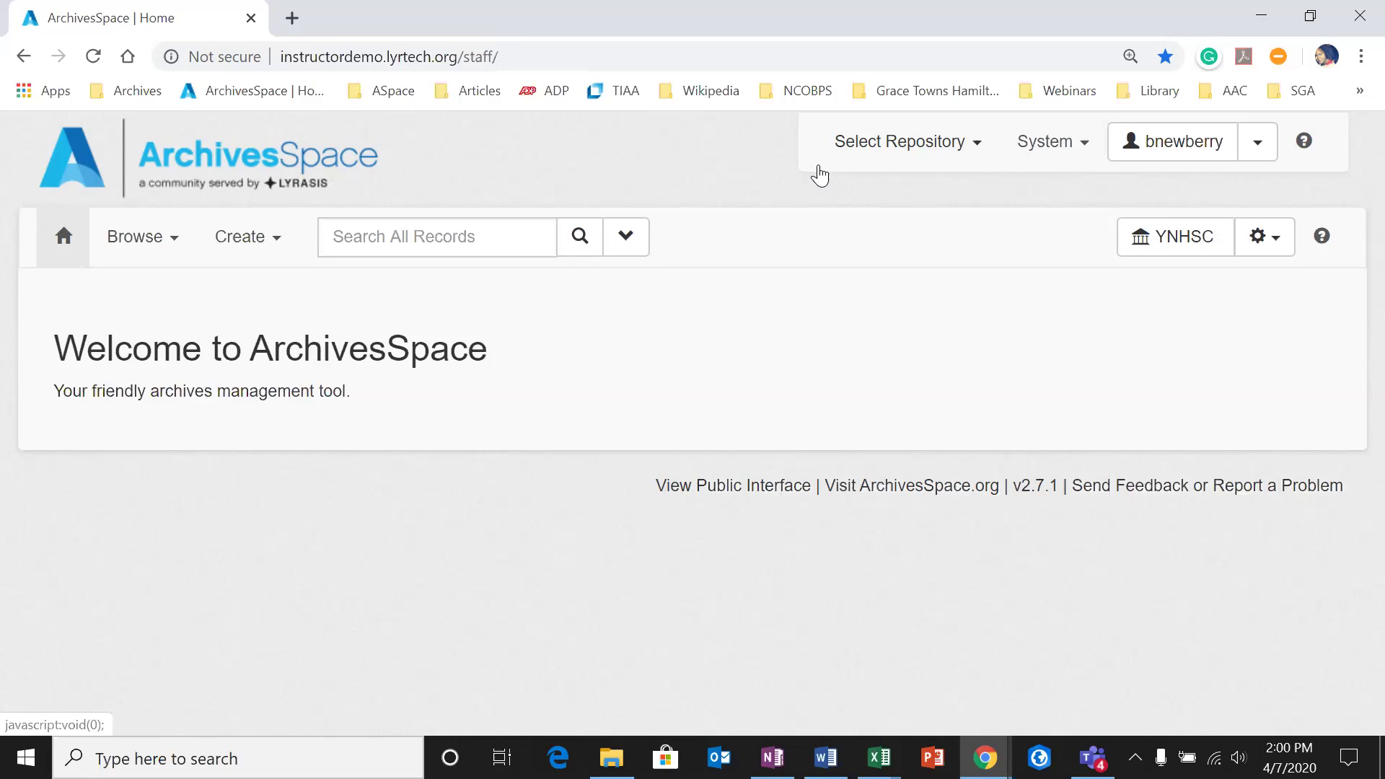
Step: Open the "Adams, Abigail, 1744-1818" agent for editing from the Agents listing and download its EAC-CPF file
click(235, 250)
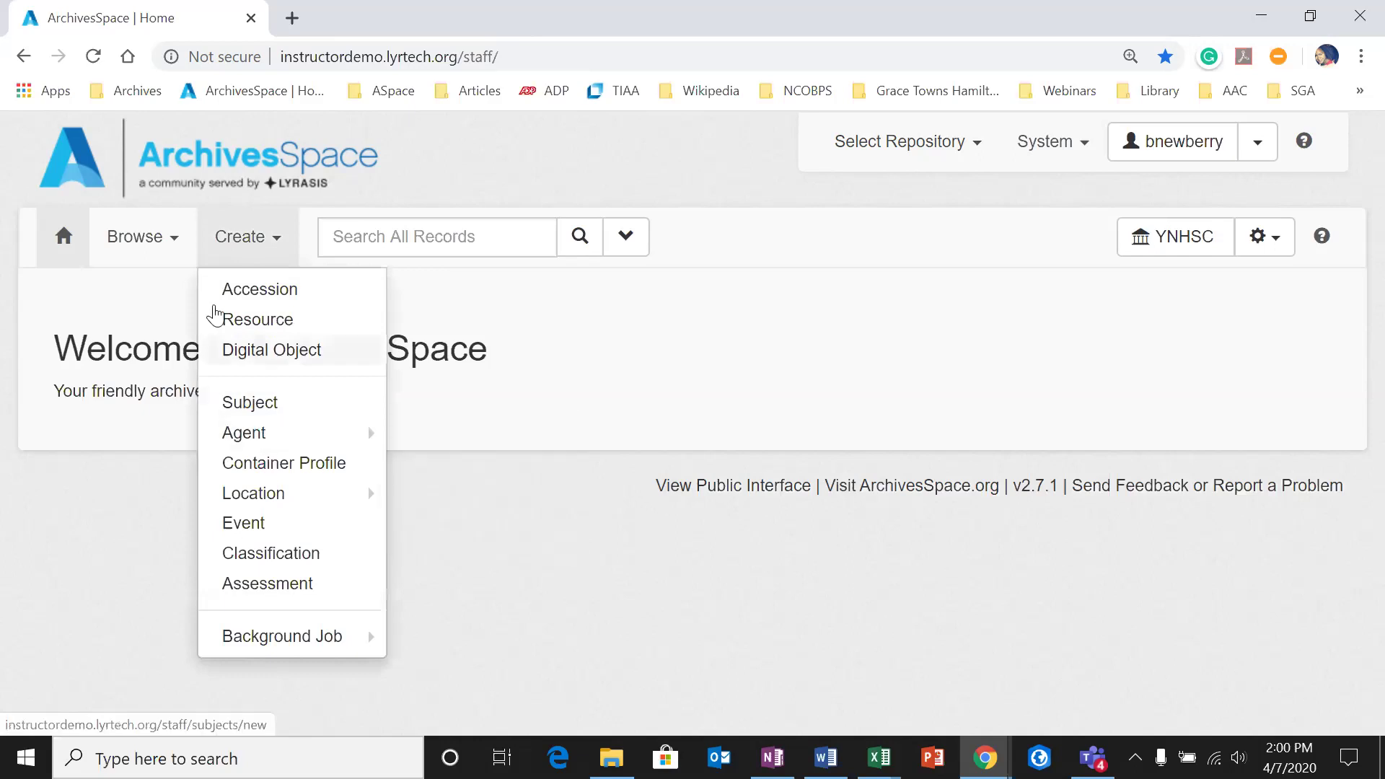
click(164, 241)
click(158, 430)
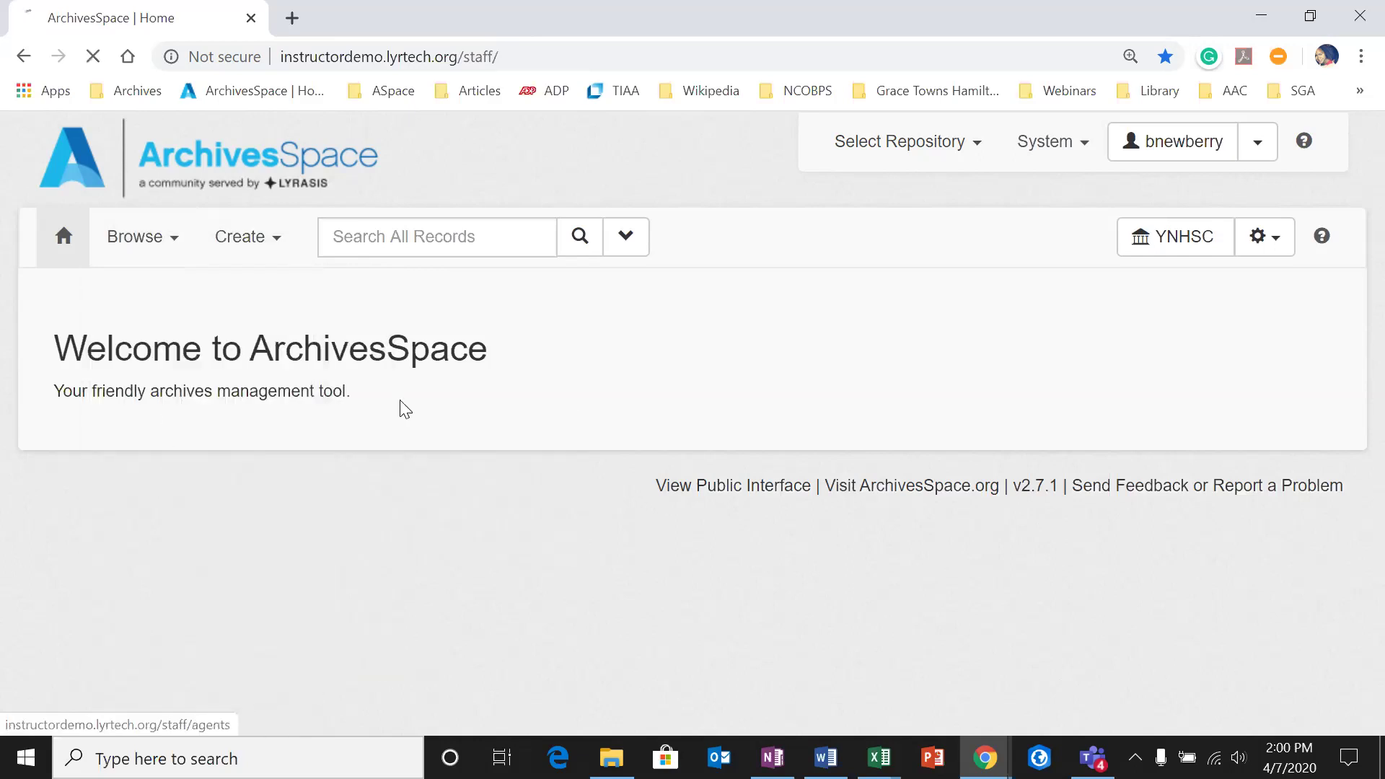
scroll(527, 404, down, 3)
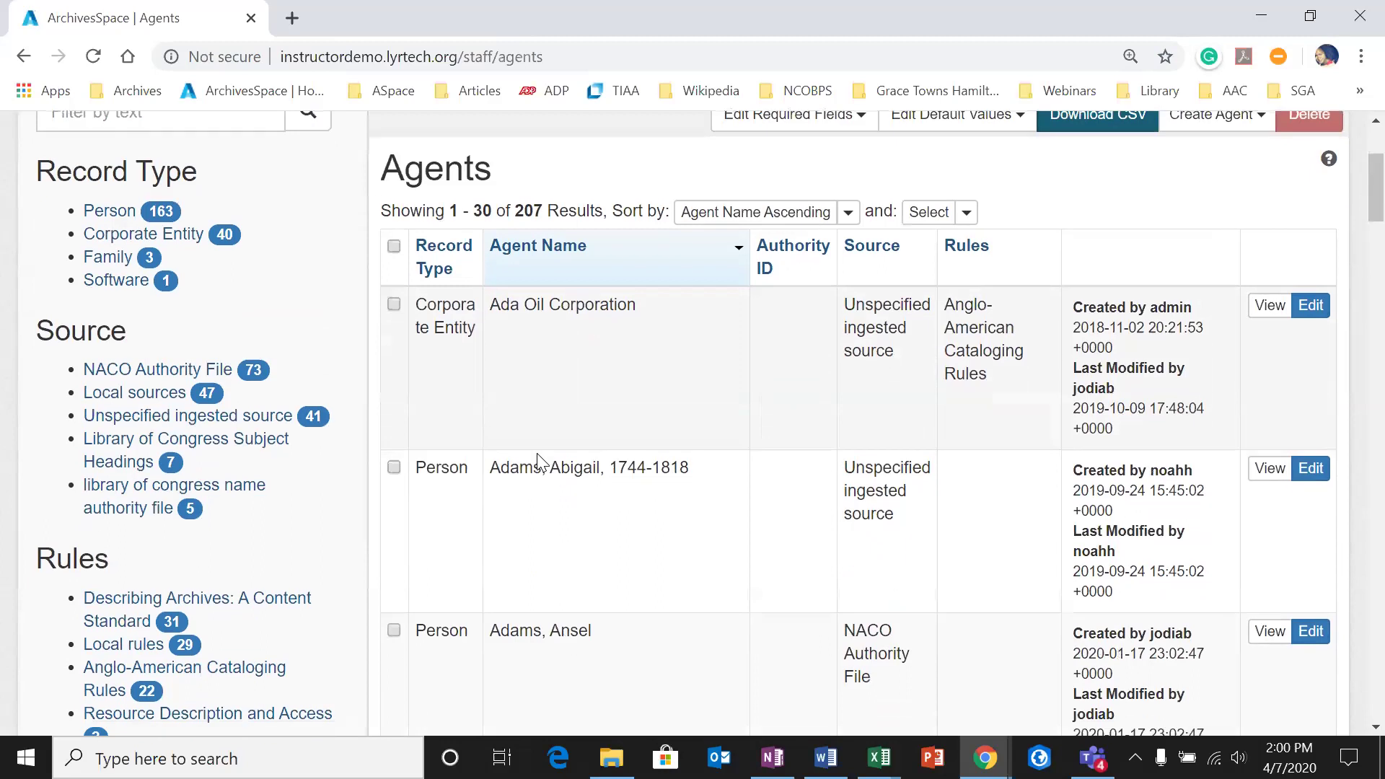
scroll(537, 460, down, 1)
click(1311, 375)
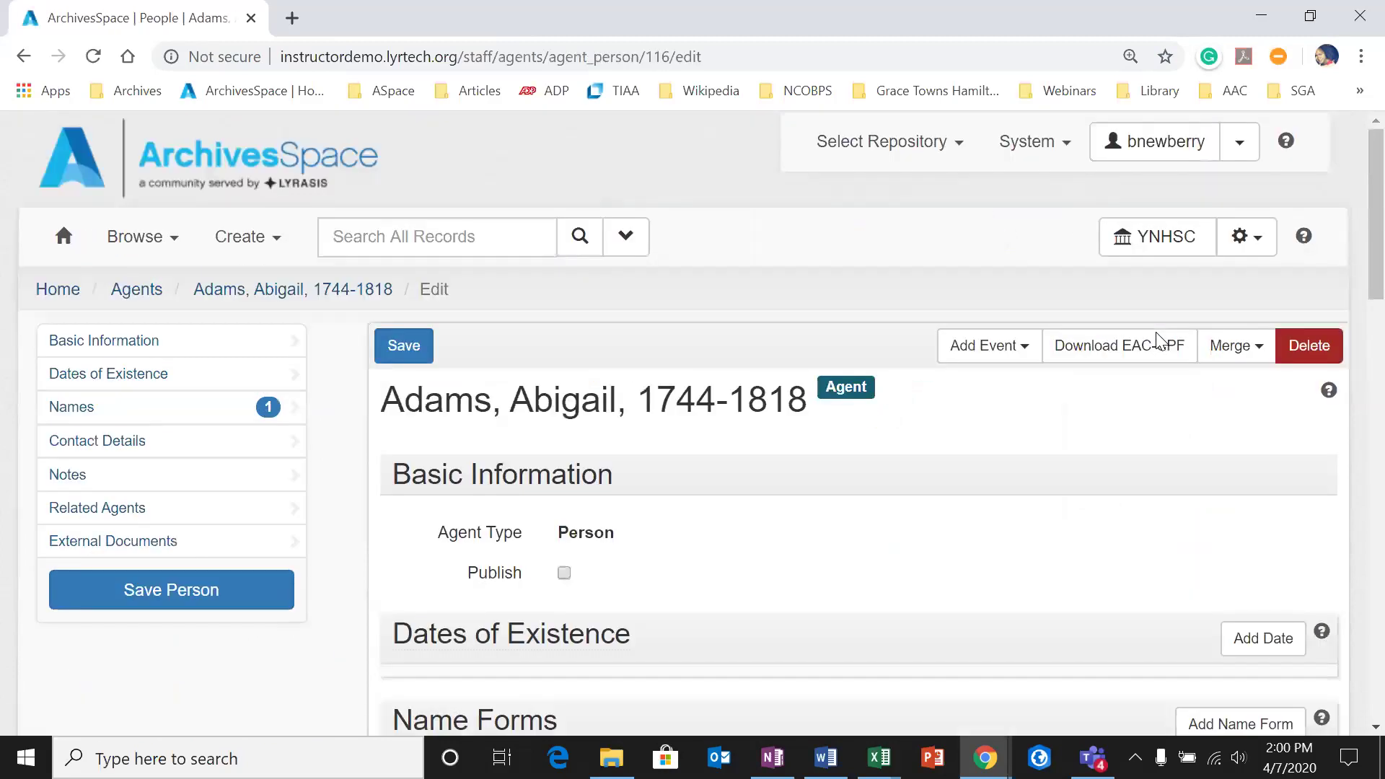
click(1102, 355)
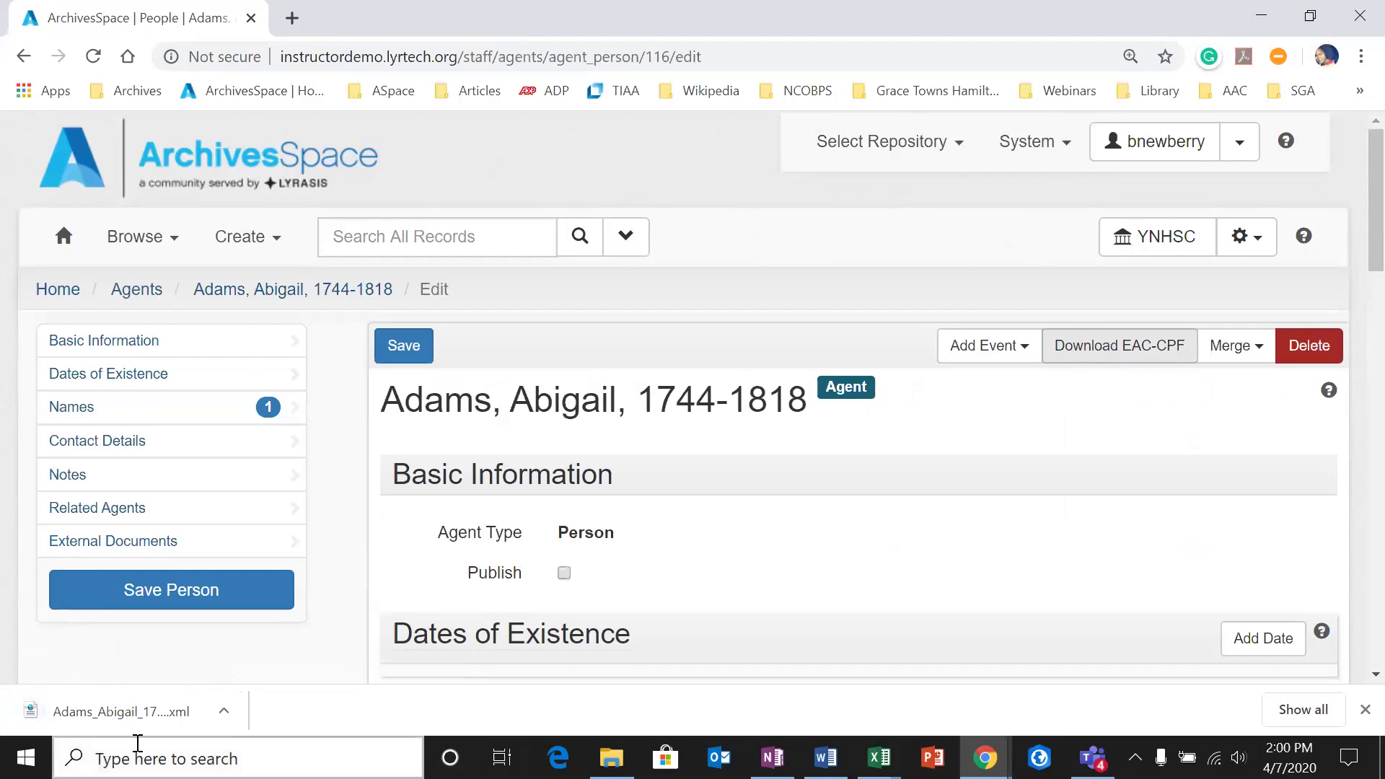
Step: Open the downloaded EAC-CPF file, dismiss the Internet Explorer setup prompt, examine the agent's XML, and close the file
click(115, 720)
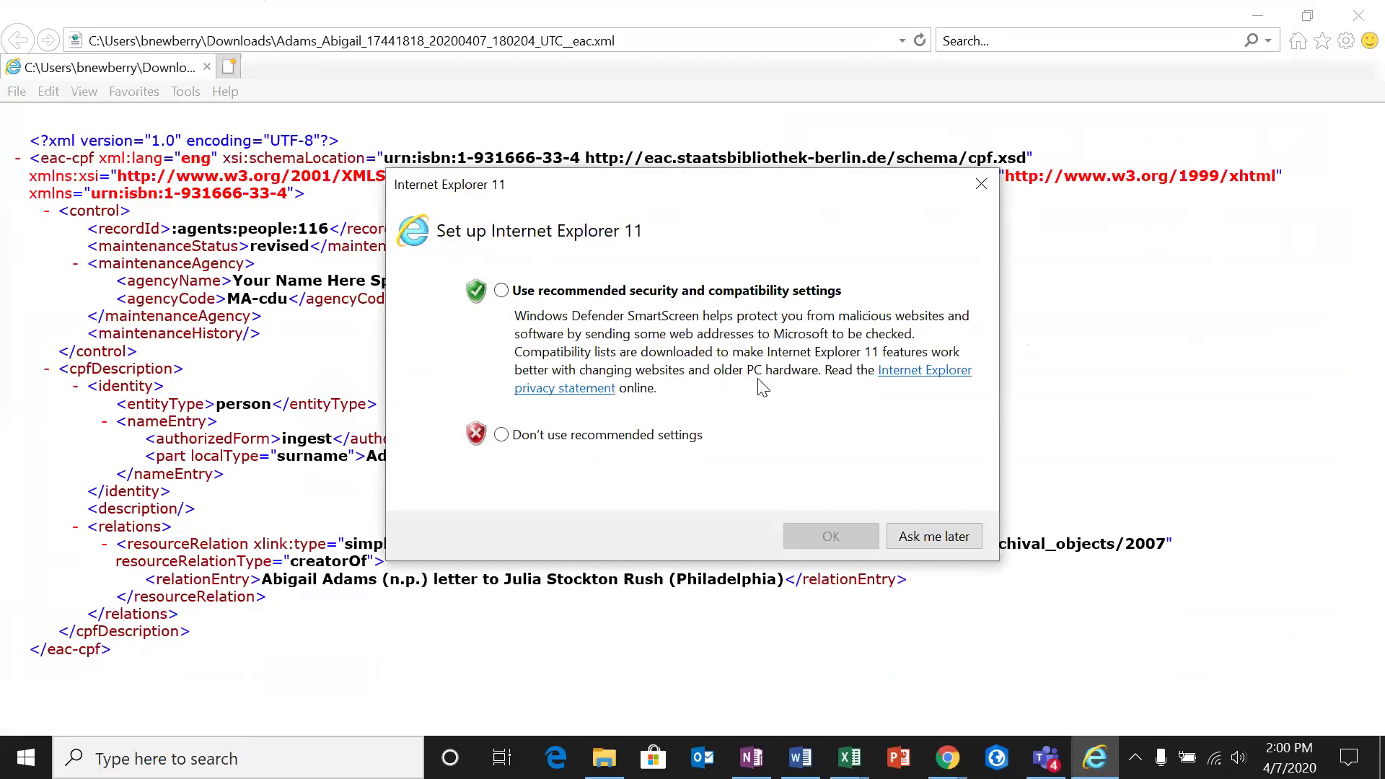
click(981, 185)
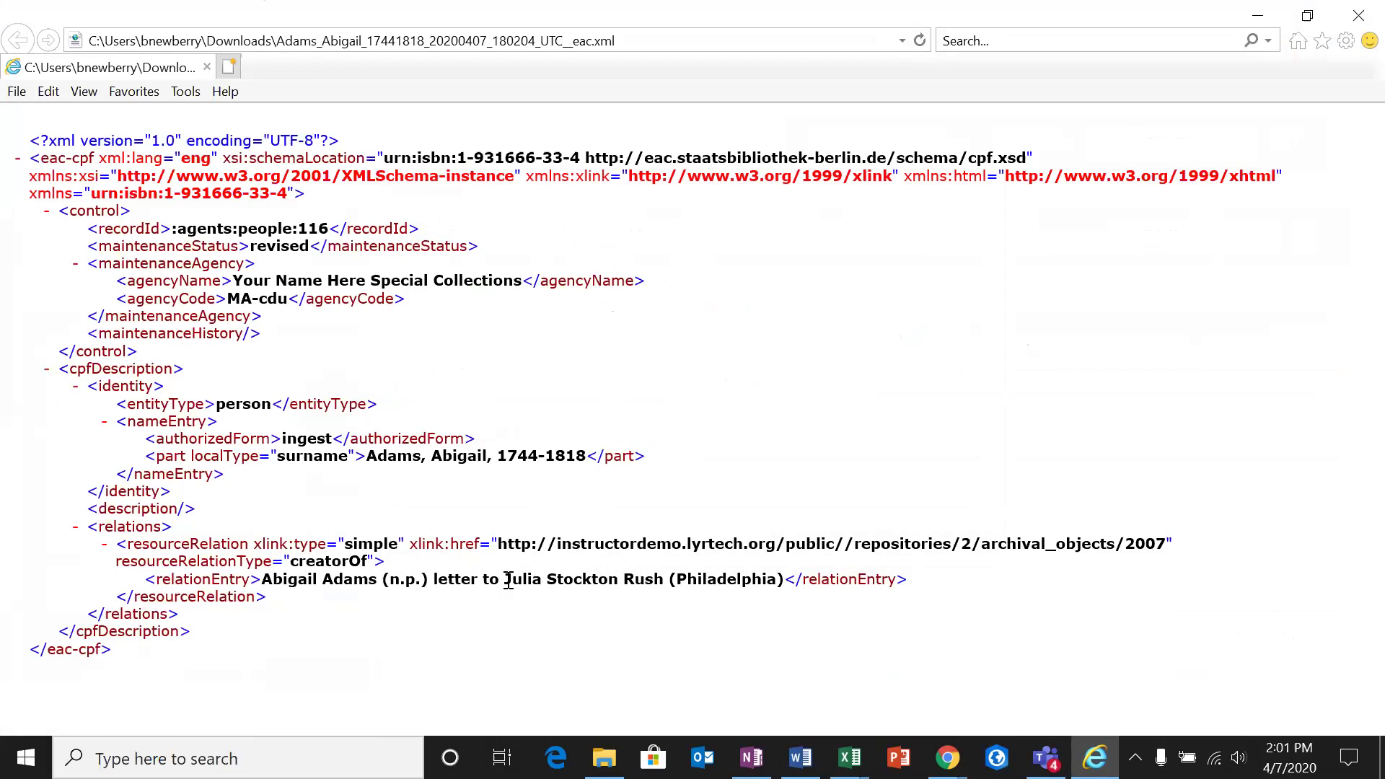
click(1359, 15)
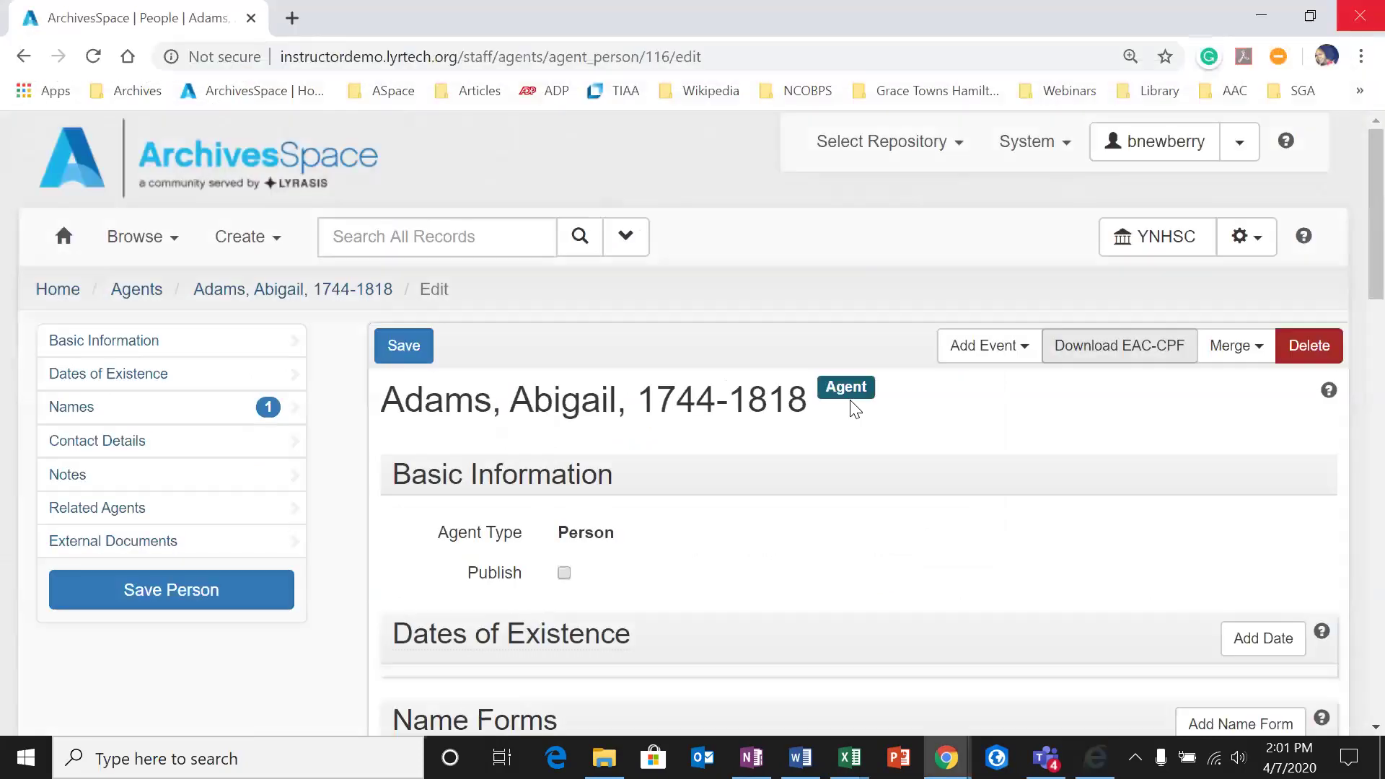
click(222, 248)
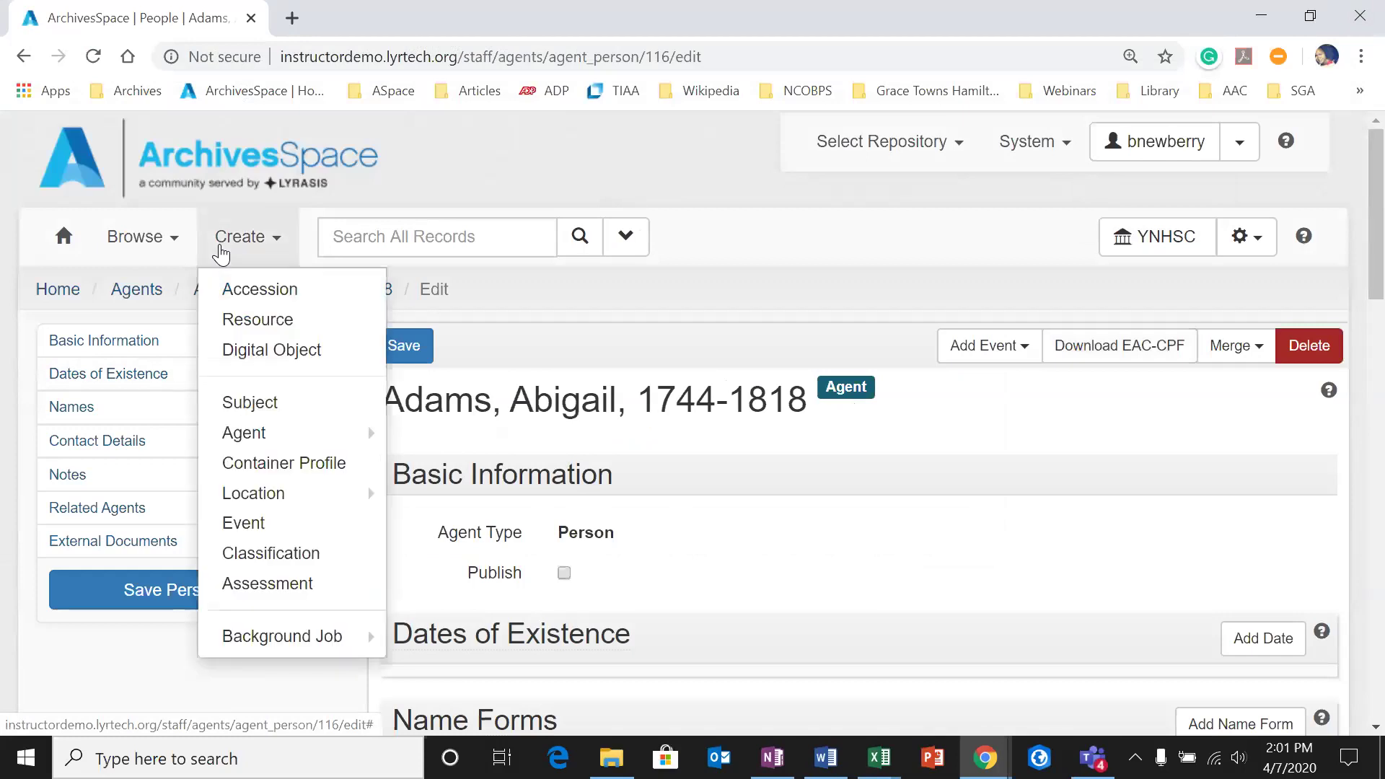
mouse_move(239, 649)
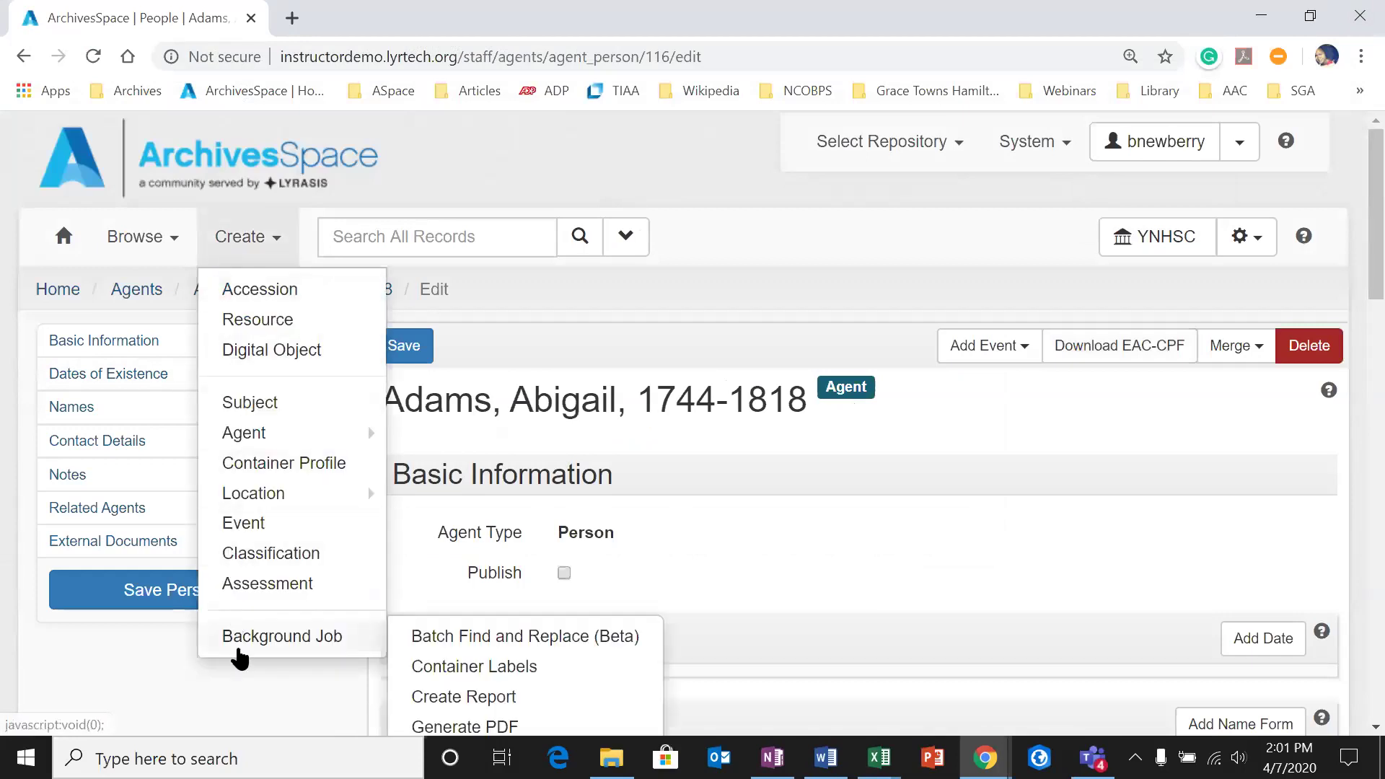
scroll(316, 584, down, 1)
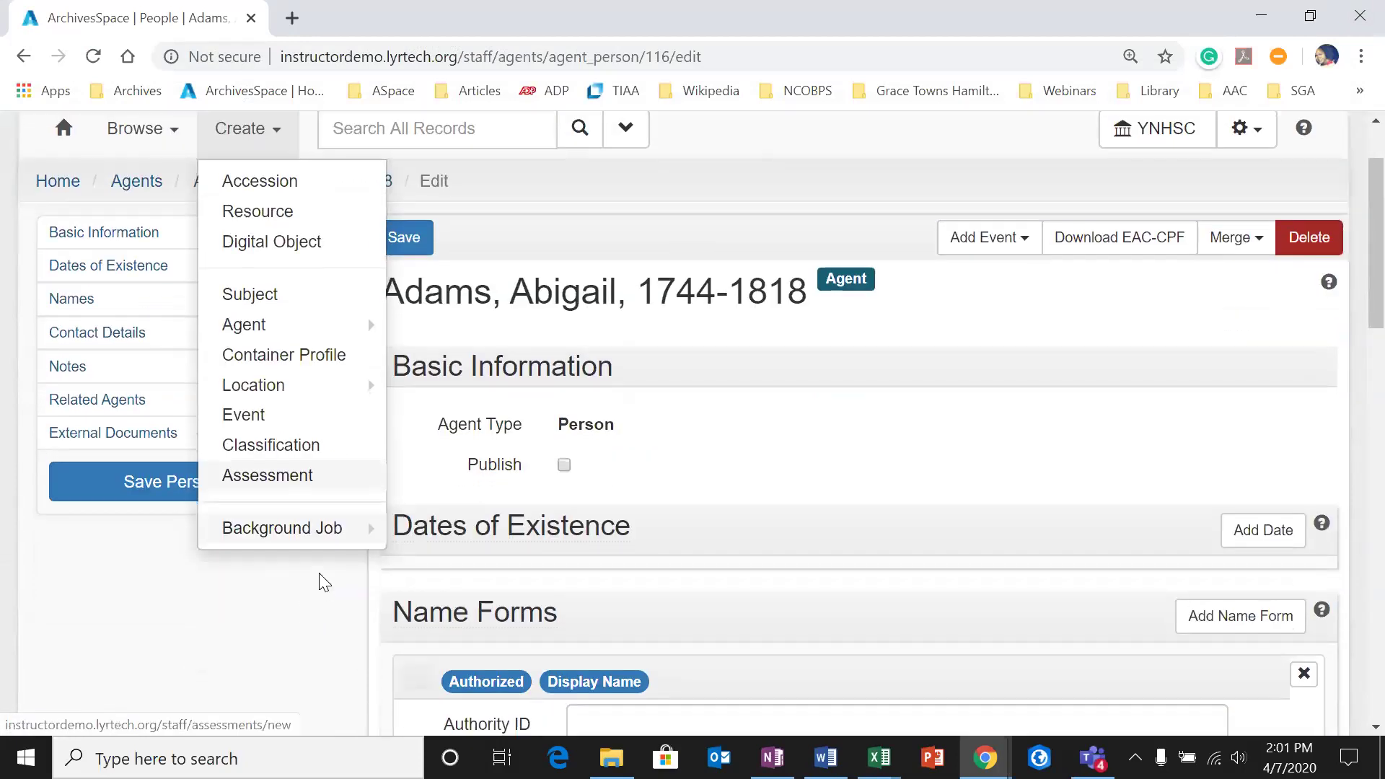
click(334, 539)
scroll(384, 339, up, 1)
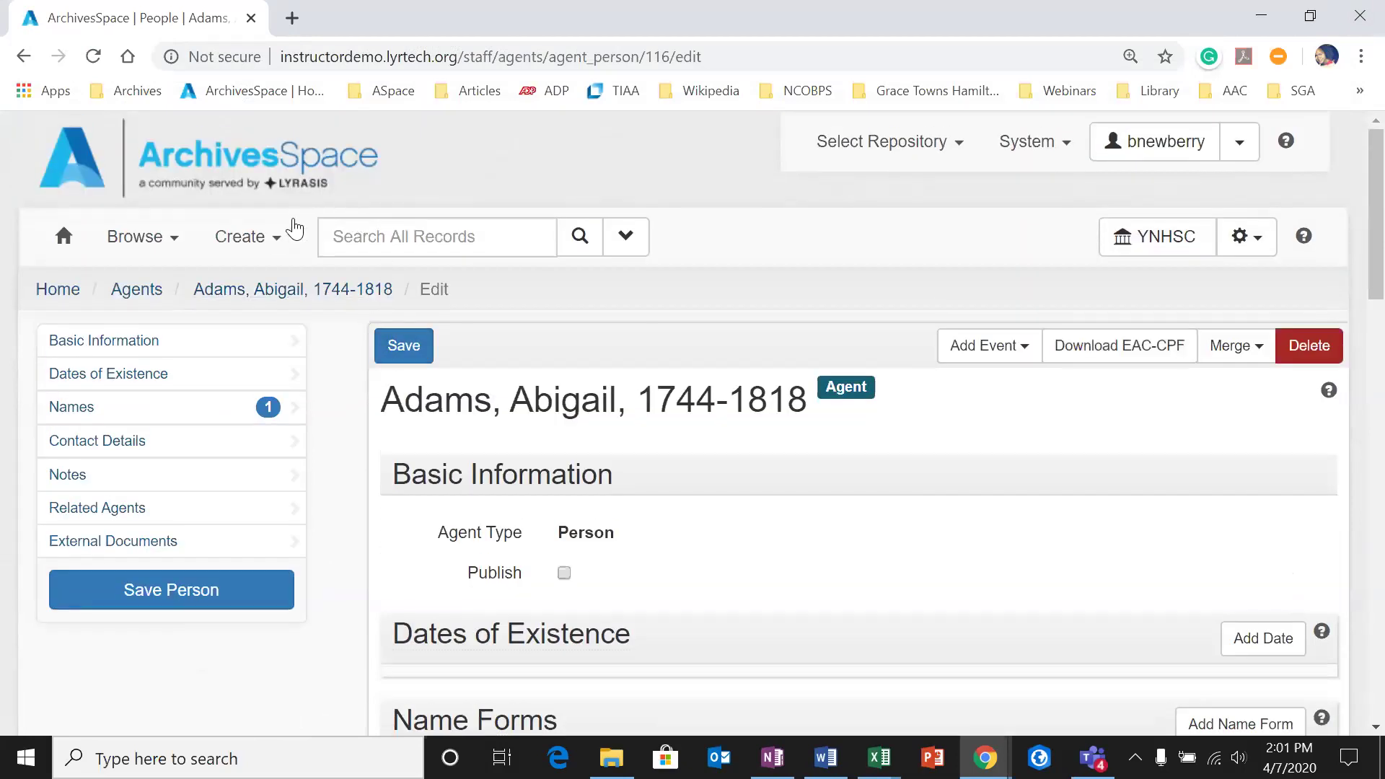
click(273, 238)
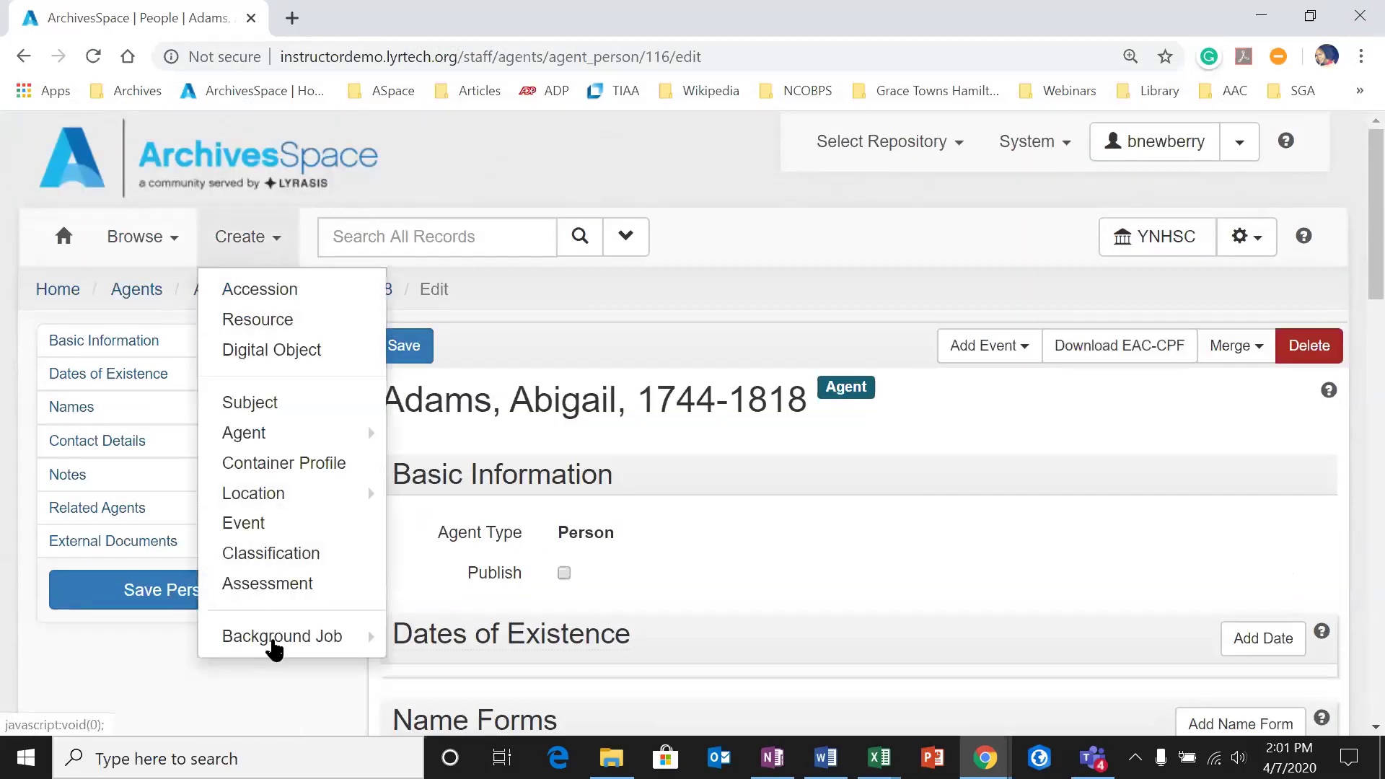
mouse_move(277, 644)
scroll(277, 644, down, 1)
mouse_move(324, 526)
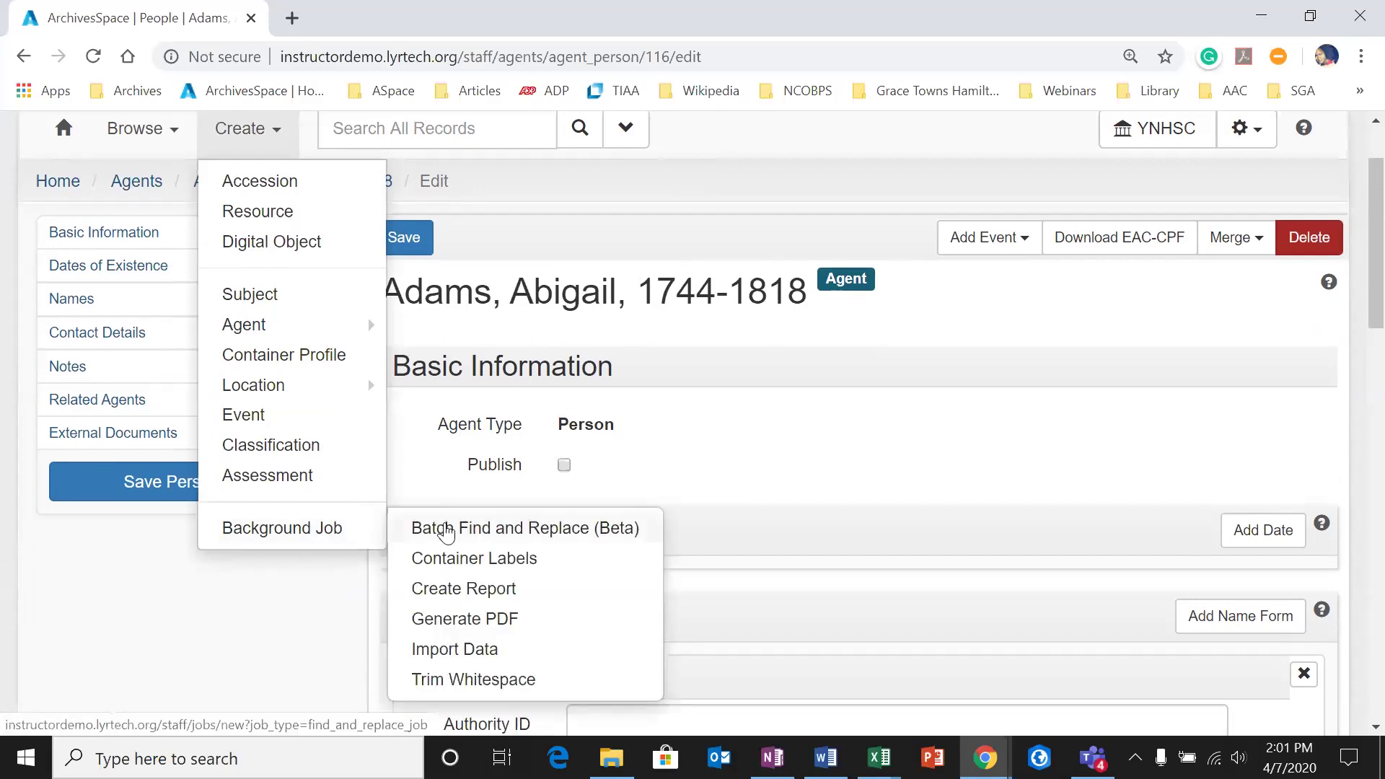
click(769, 453)
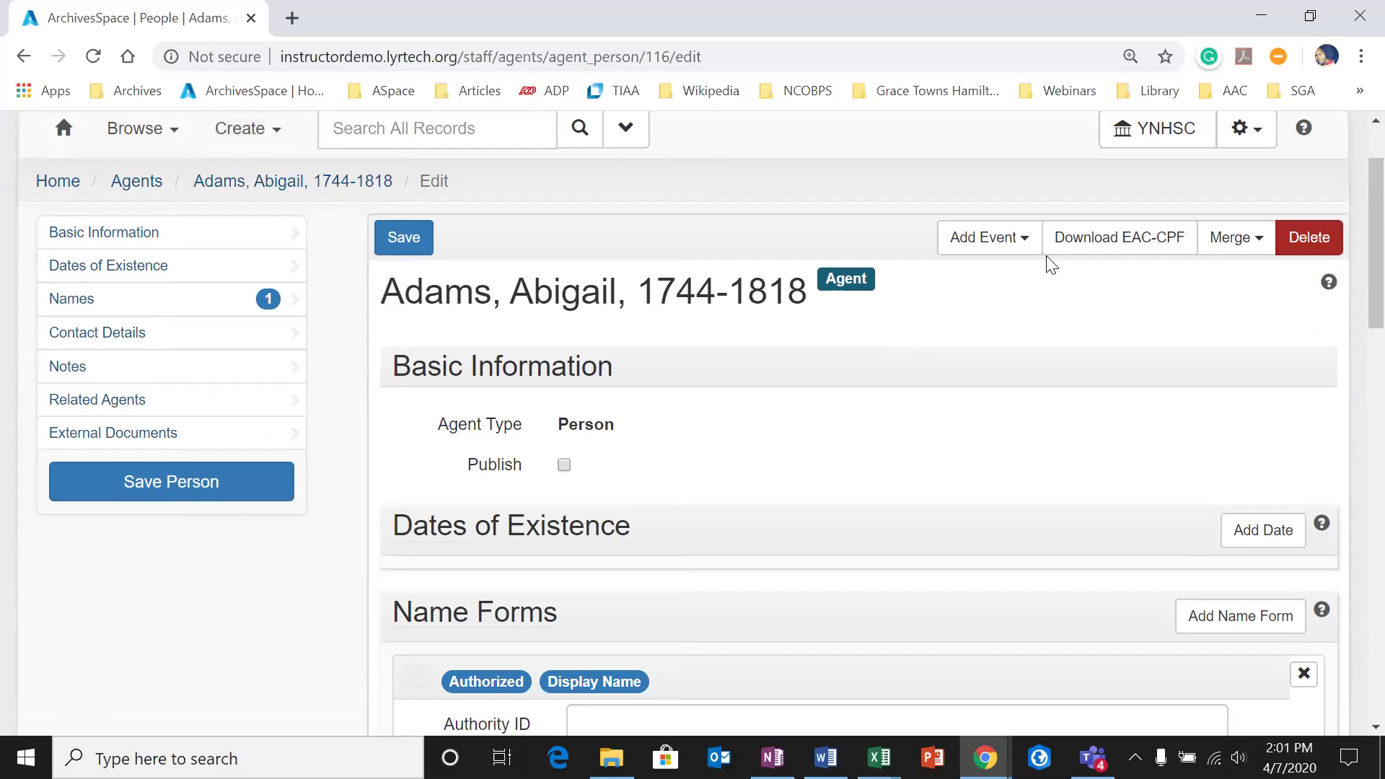
scroll(1017, 370, up, 1)
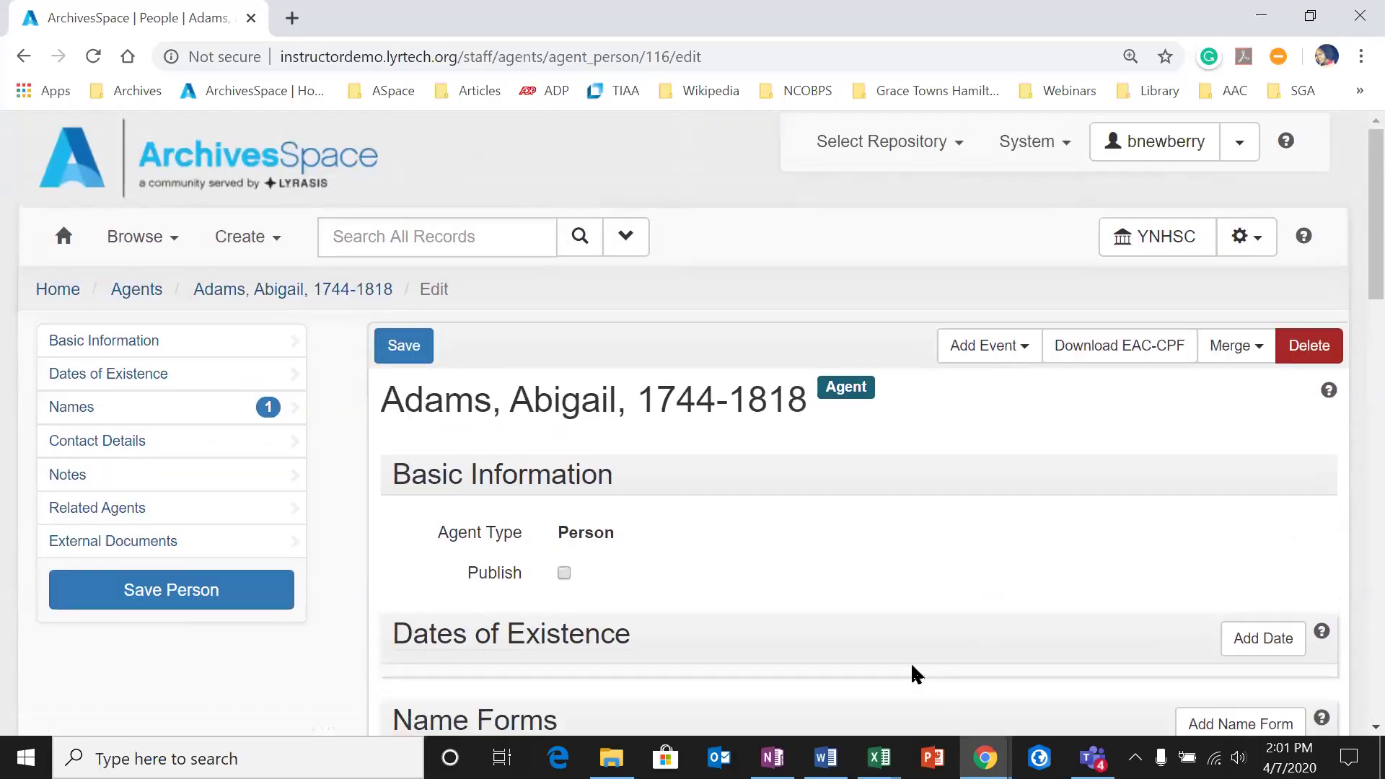
Step: Browse the repository's resources and look through the listing
click(153, 233)
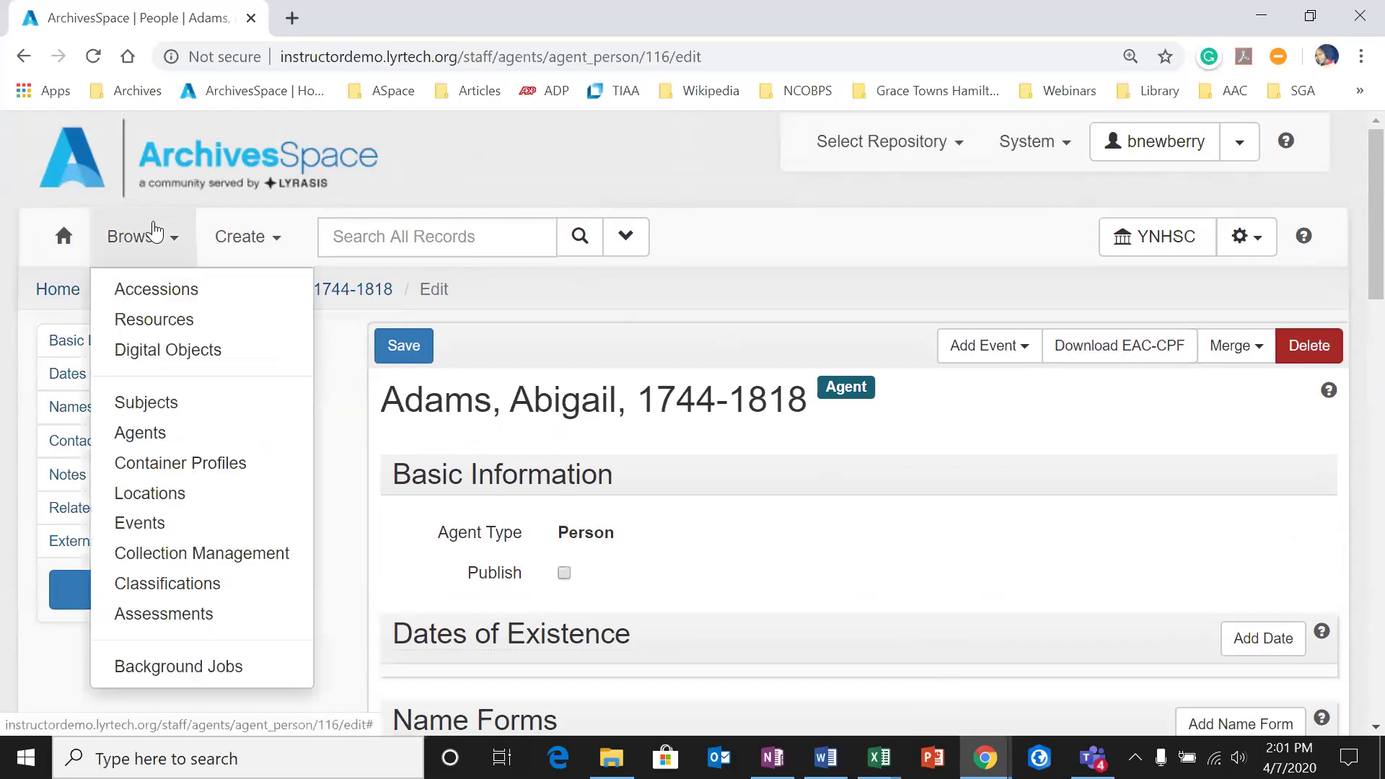
click(139, 319)
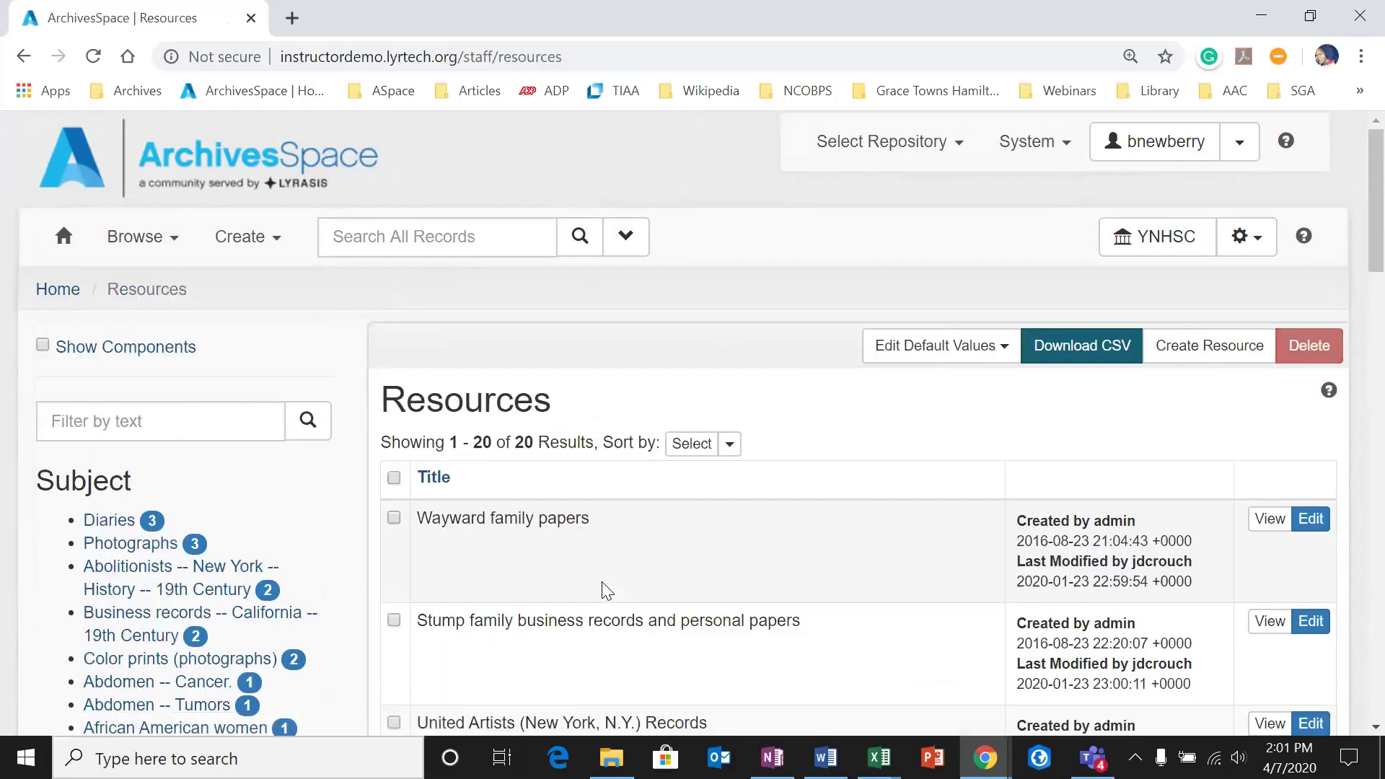
scroll(634, 575, down, 3)
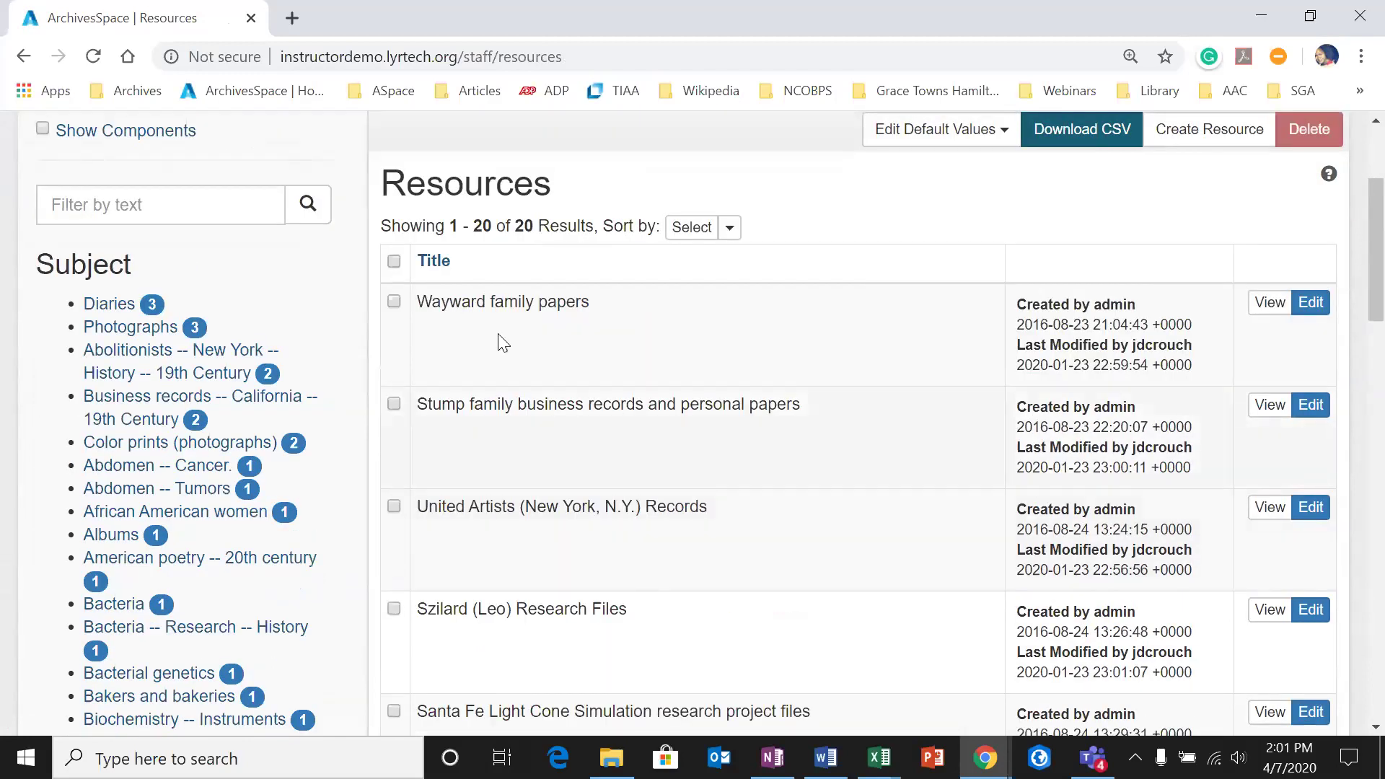
scroll(501, 340, up, 3)
Step: Search all records for "my favorite finding aid" and open the "My Favorite Finding Aid" resource for editing
click(463, 237)
text(my fa)
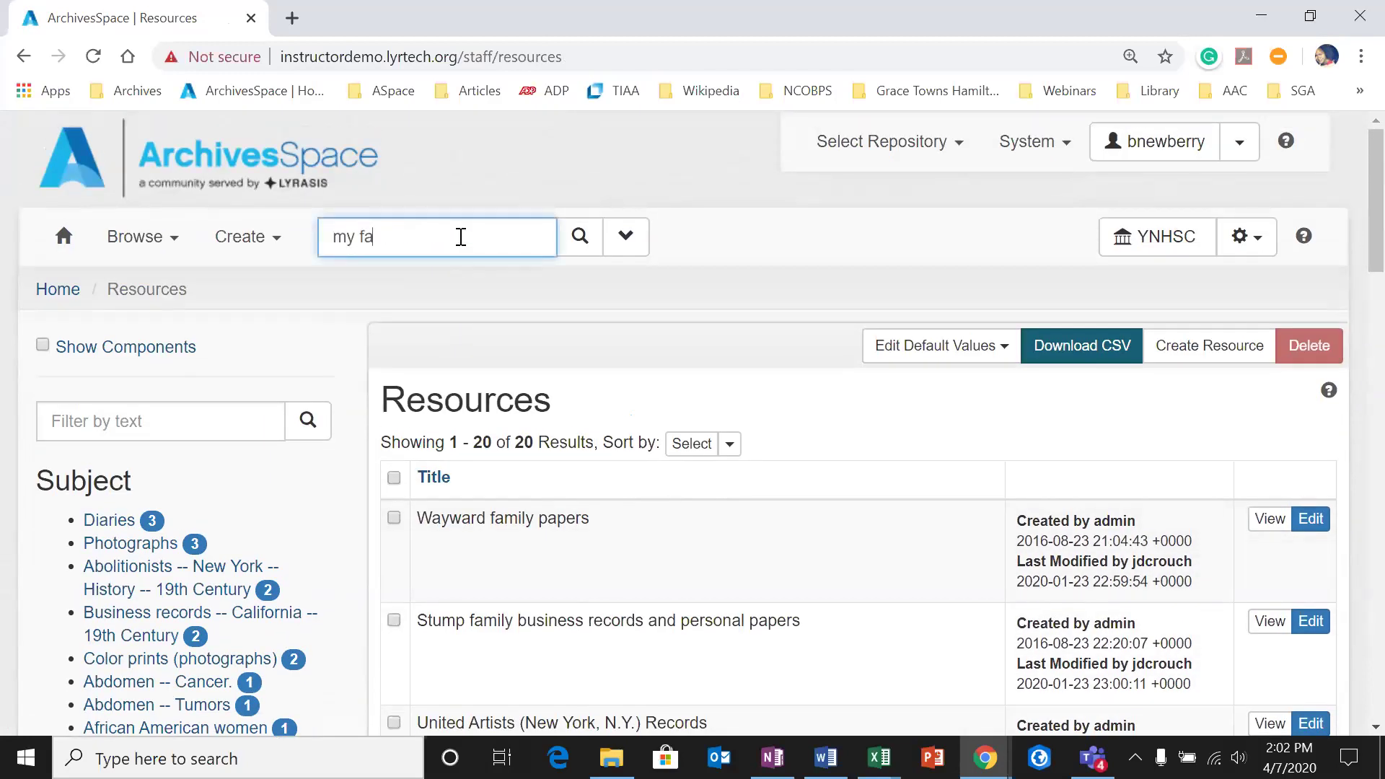
text(vority)
key(BackSpace)
key(BackSpace)
key(BackSpace)
text(te fo)
key(BackSpace)
text(idnd)
key(BackSpace)
key(BackSpace)
key(BackSpace)
key(BackSpace)
text(inding aid)
key(Return)
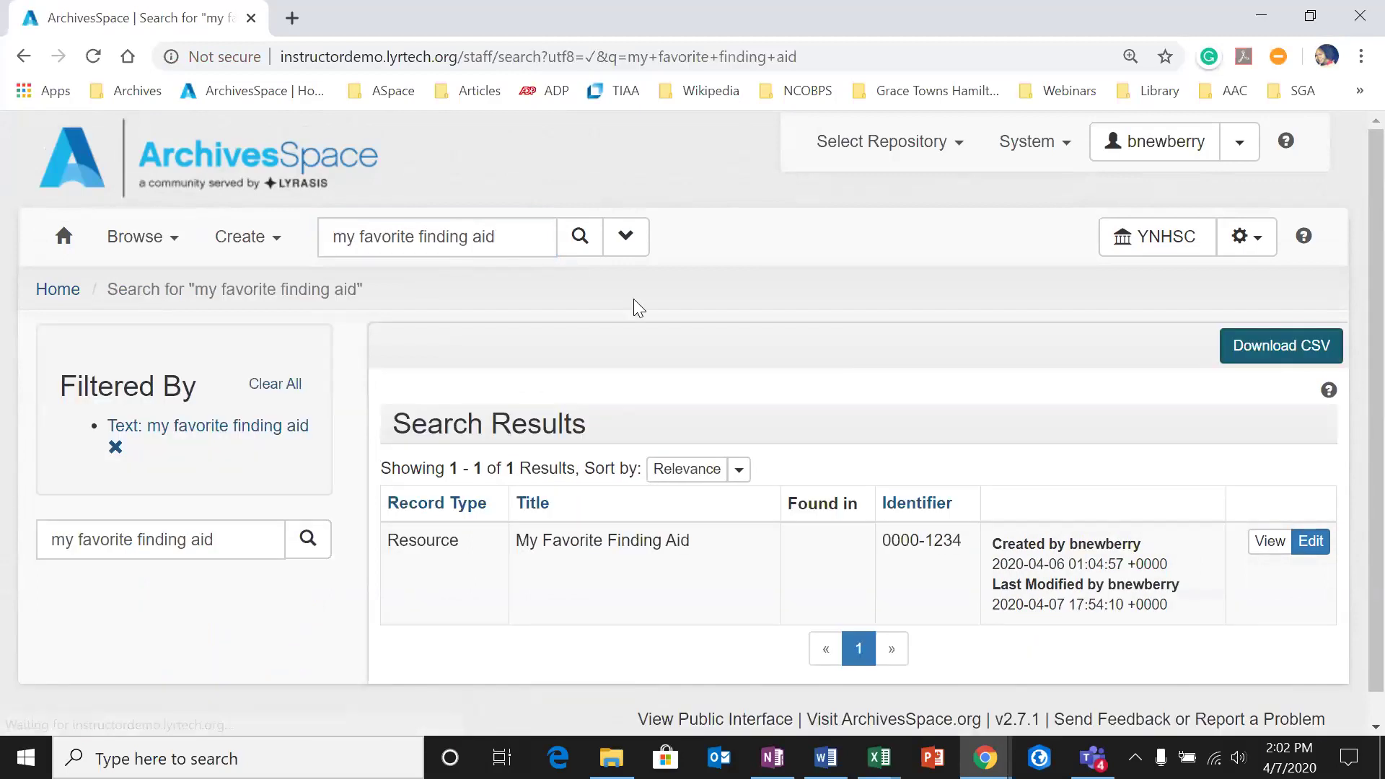
click(1303, 538)
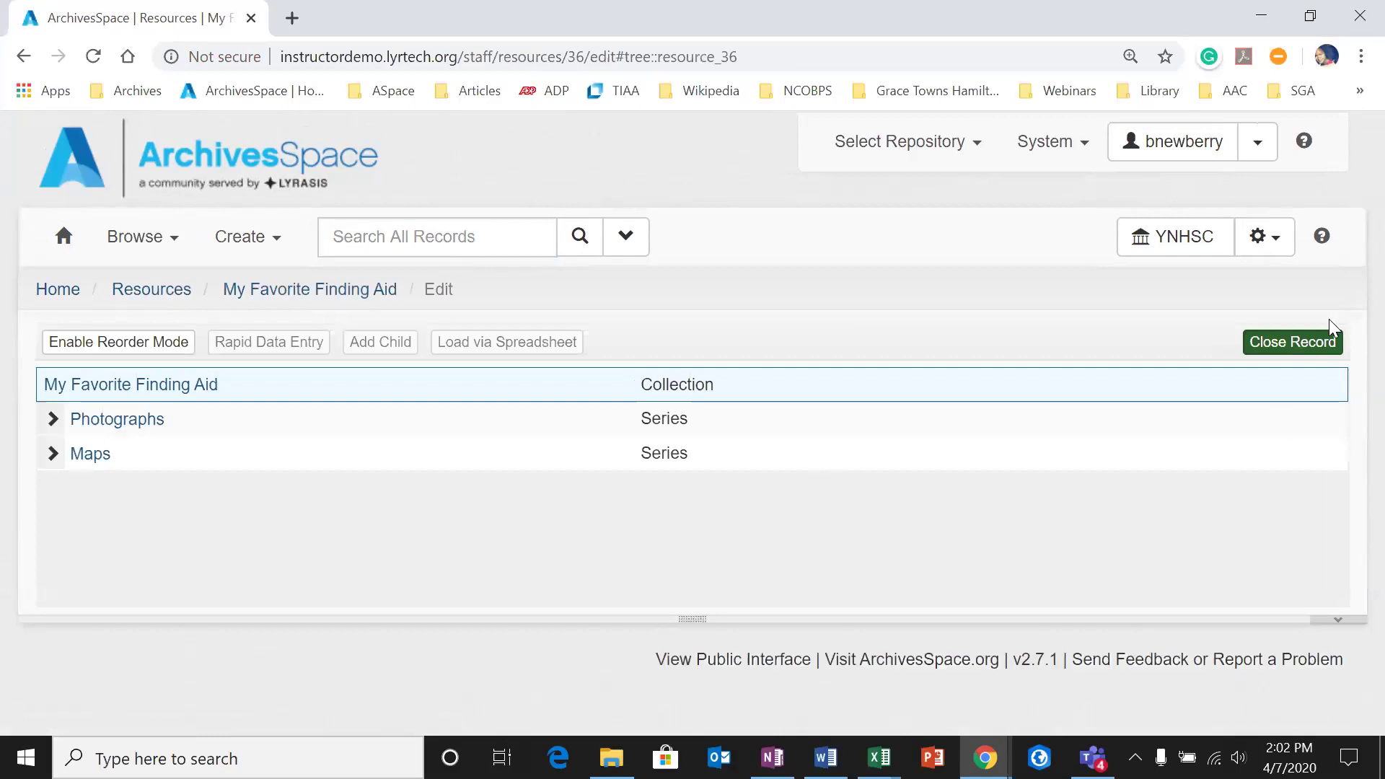
scroll(926, 517, down, 5)
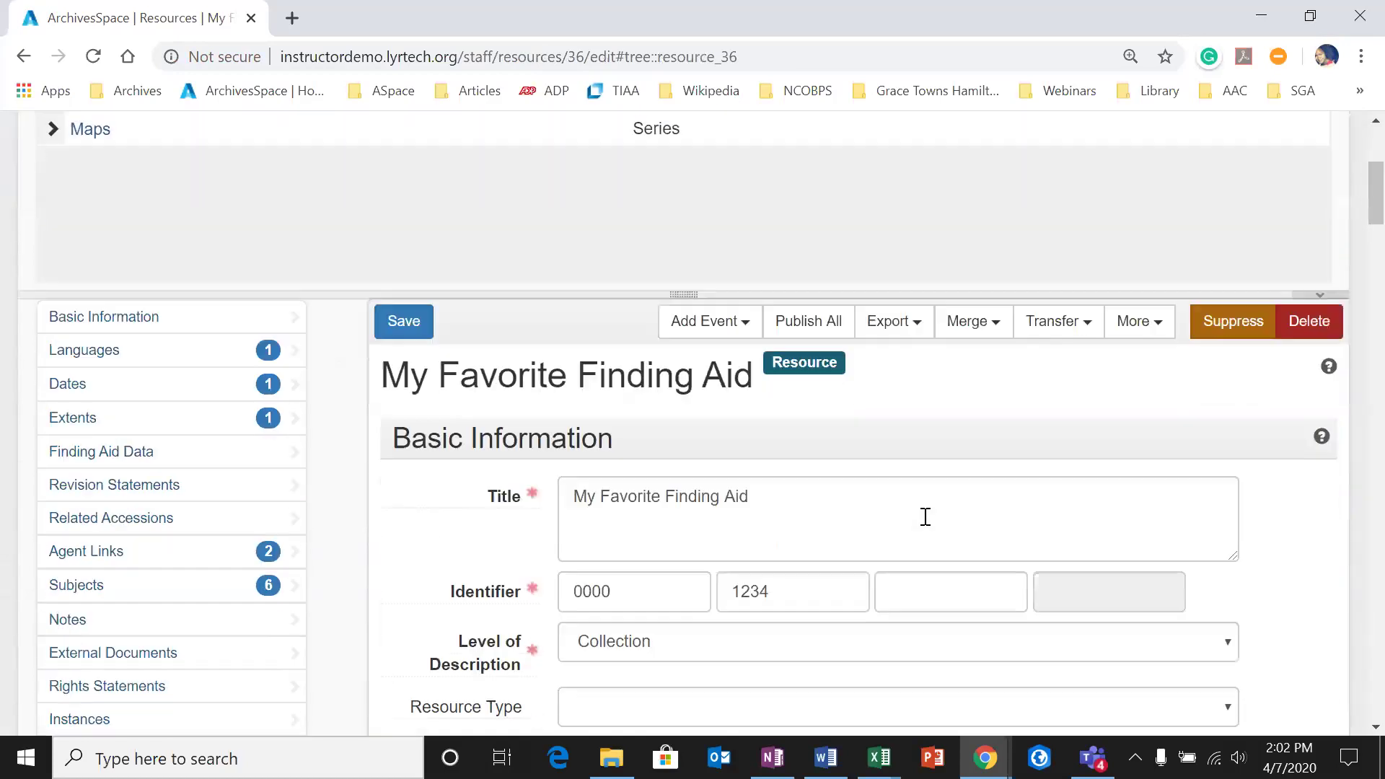
Step: Review the resource's export options and download its EAD with unpublished content and <dao> tags included
click(897, 327)
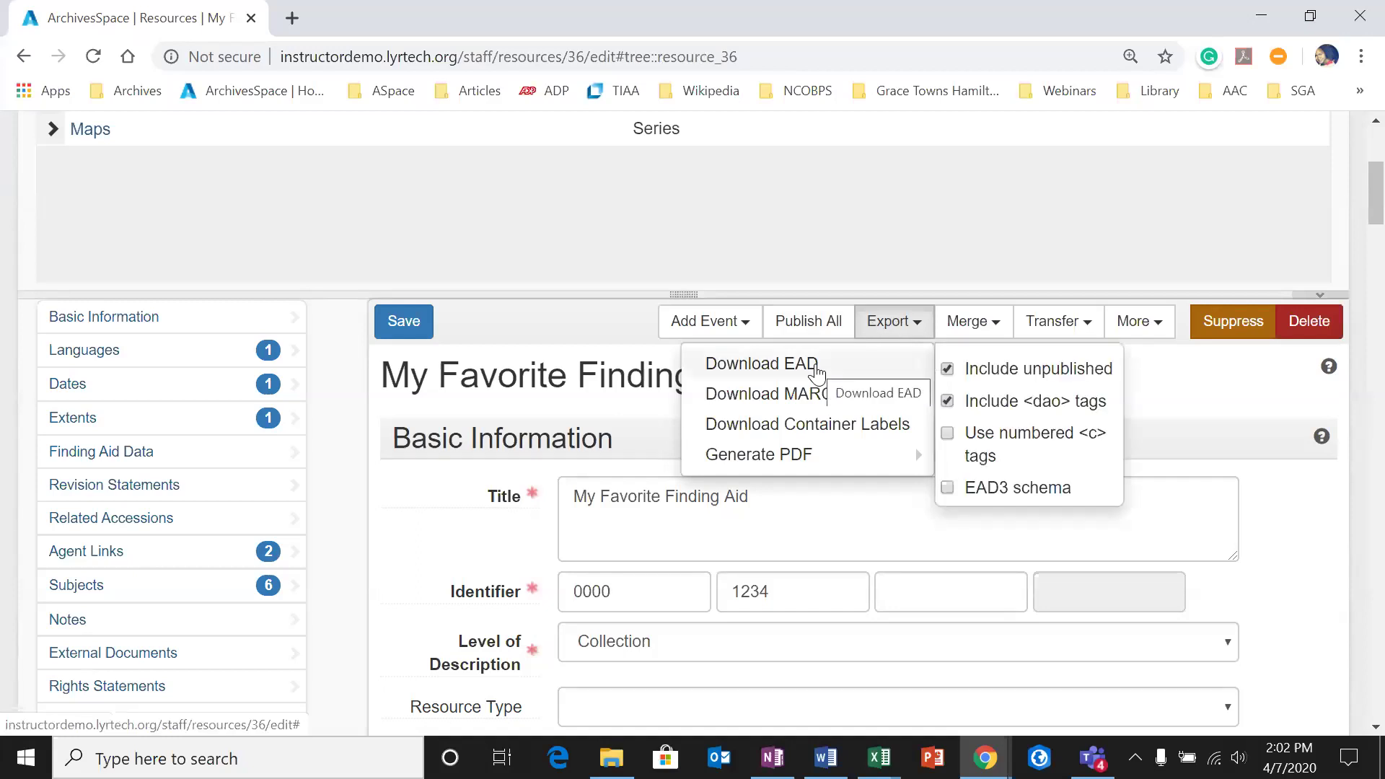
mouse_move(813, 396)
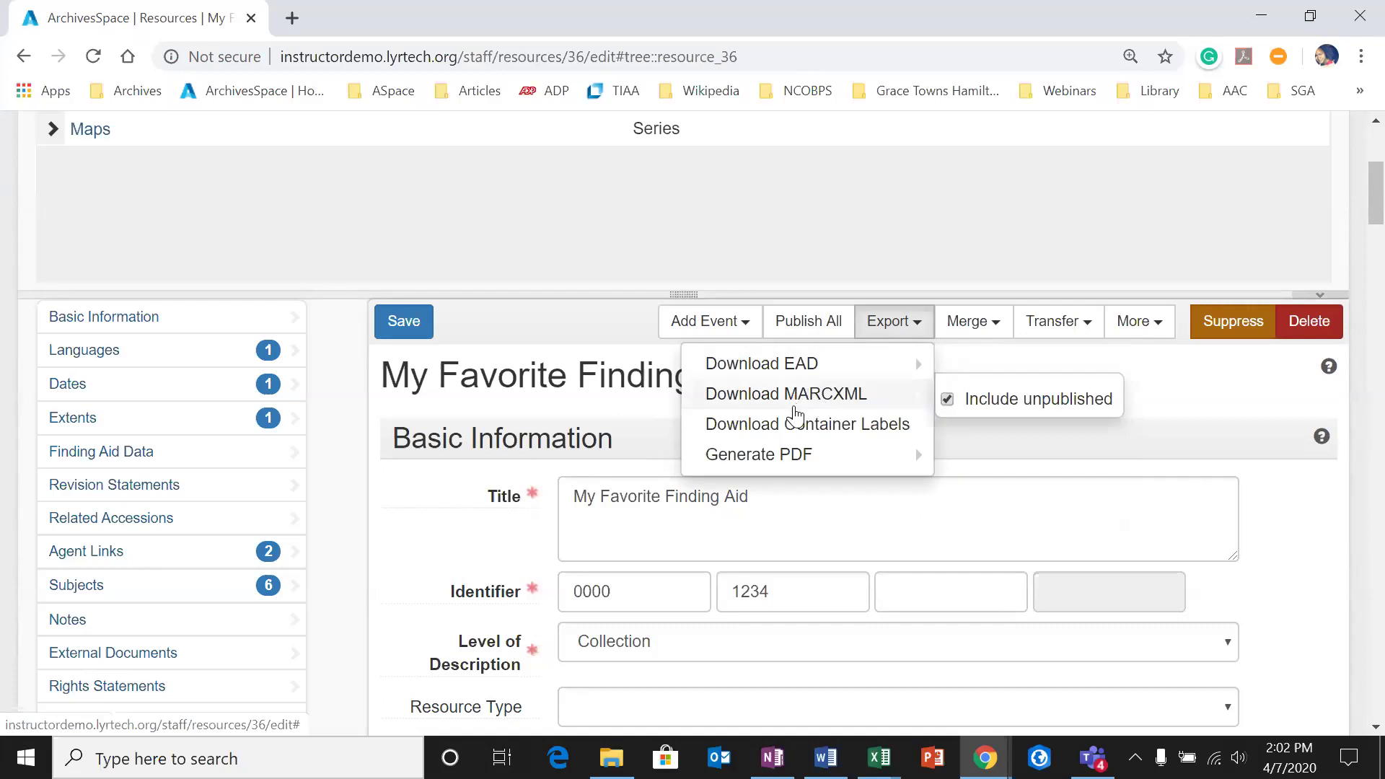
mouse_move(786, 452)
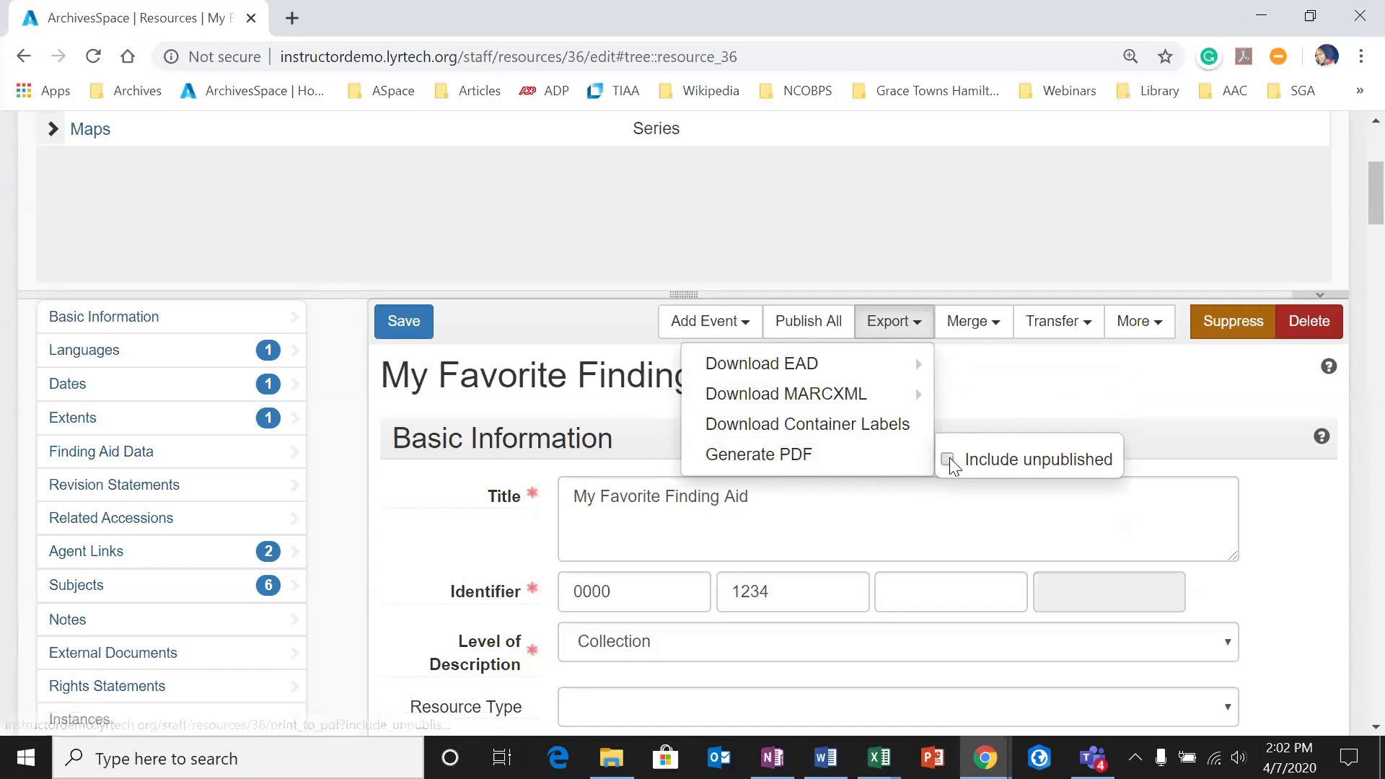
mouse_move(882, 385)
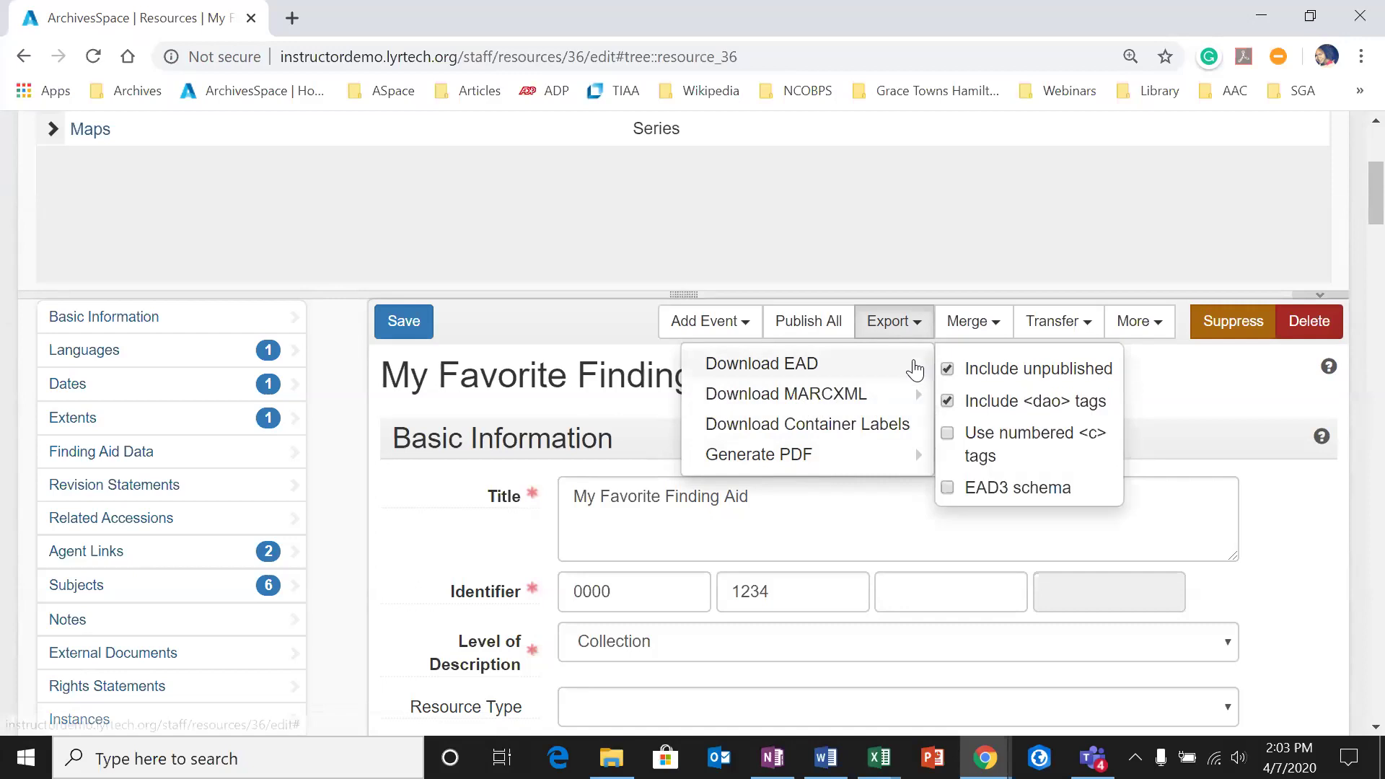
click(809, 363)
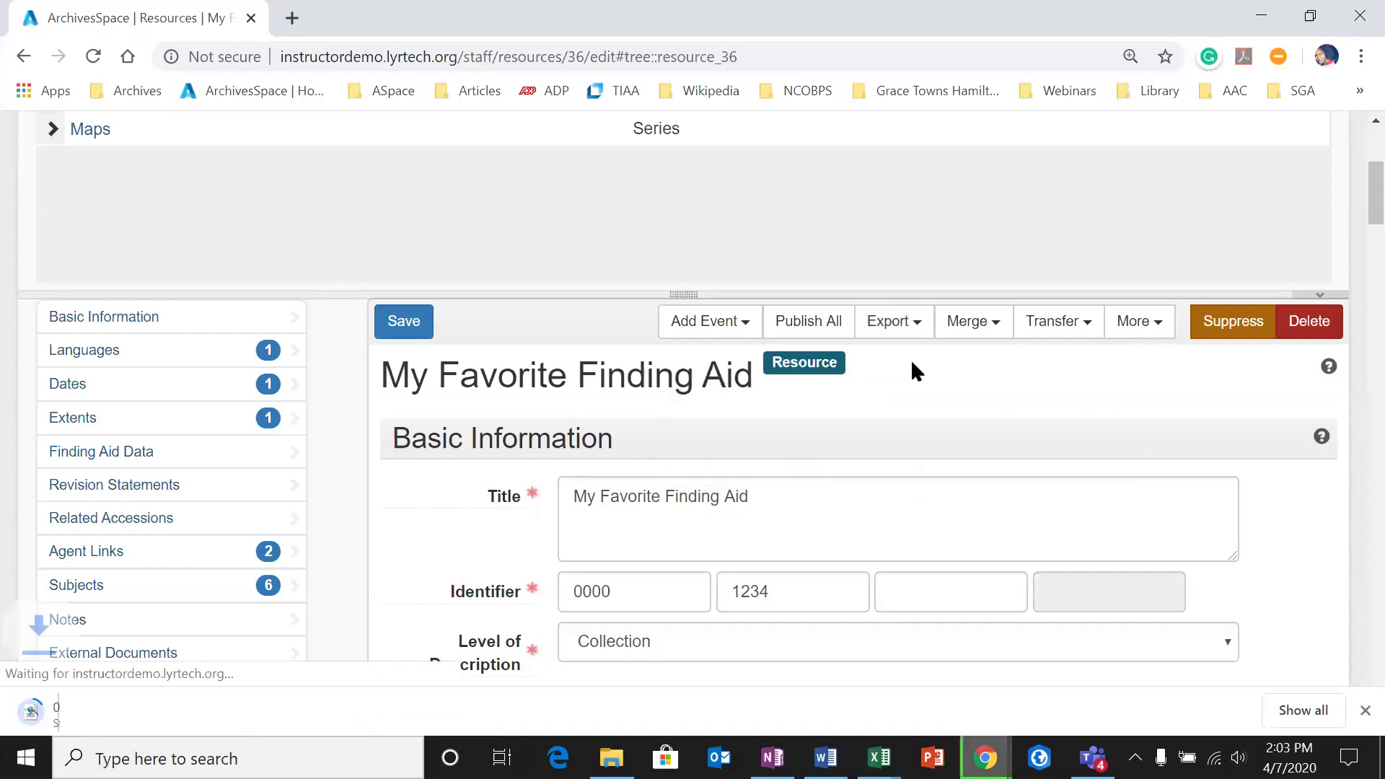
Step: Download the resource's EAD again with numbered <c> tags and the EAD3 schema also enabled
click(887, 322)
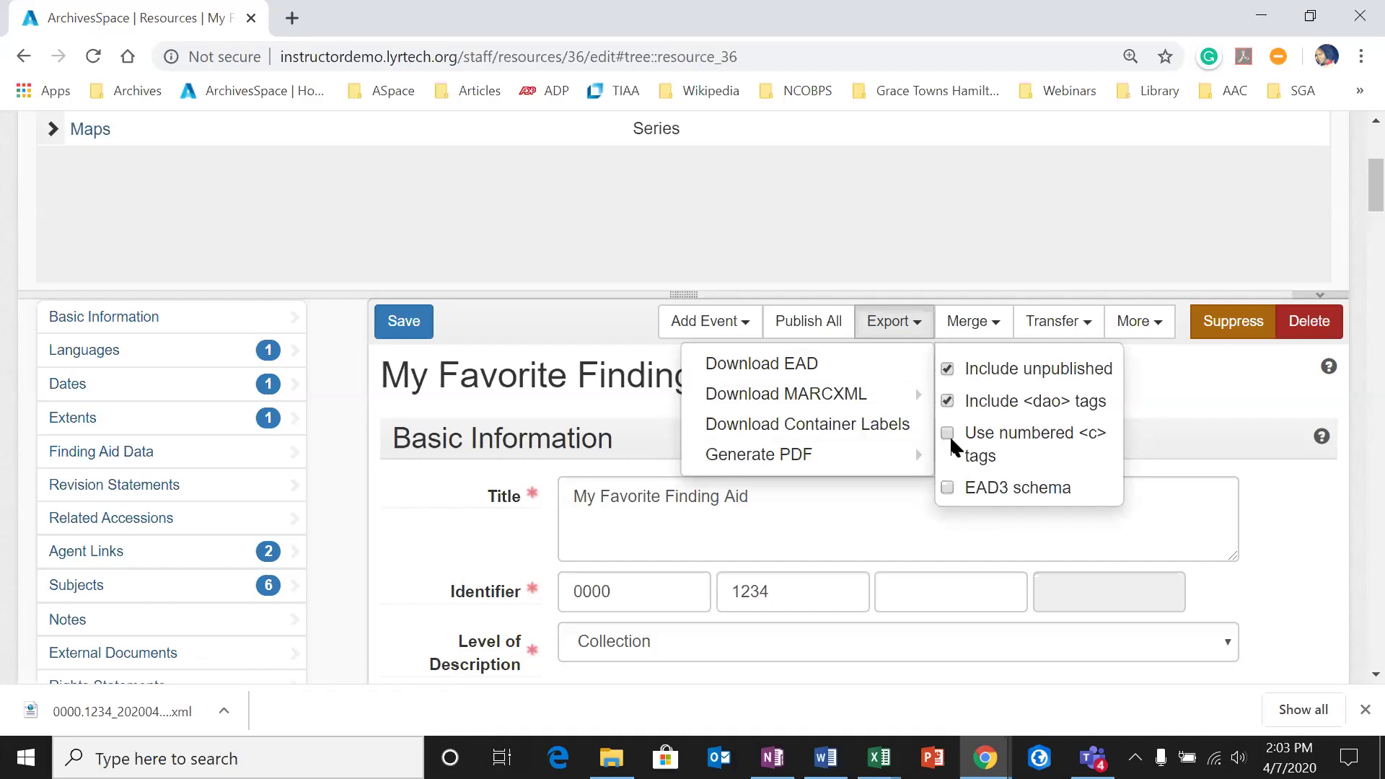
click(948, 490)
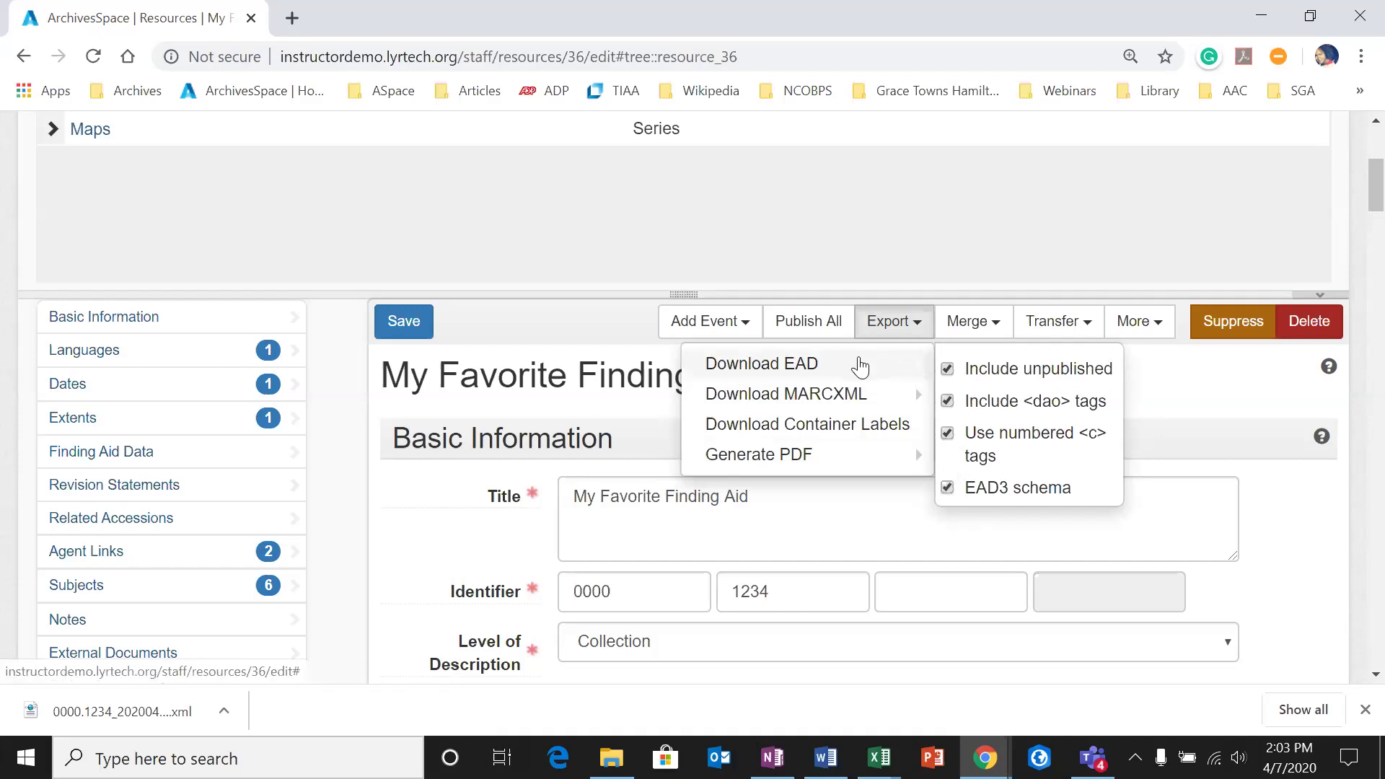
click(869, 362)
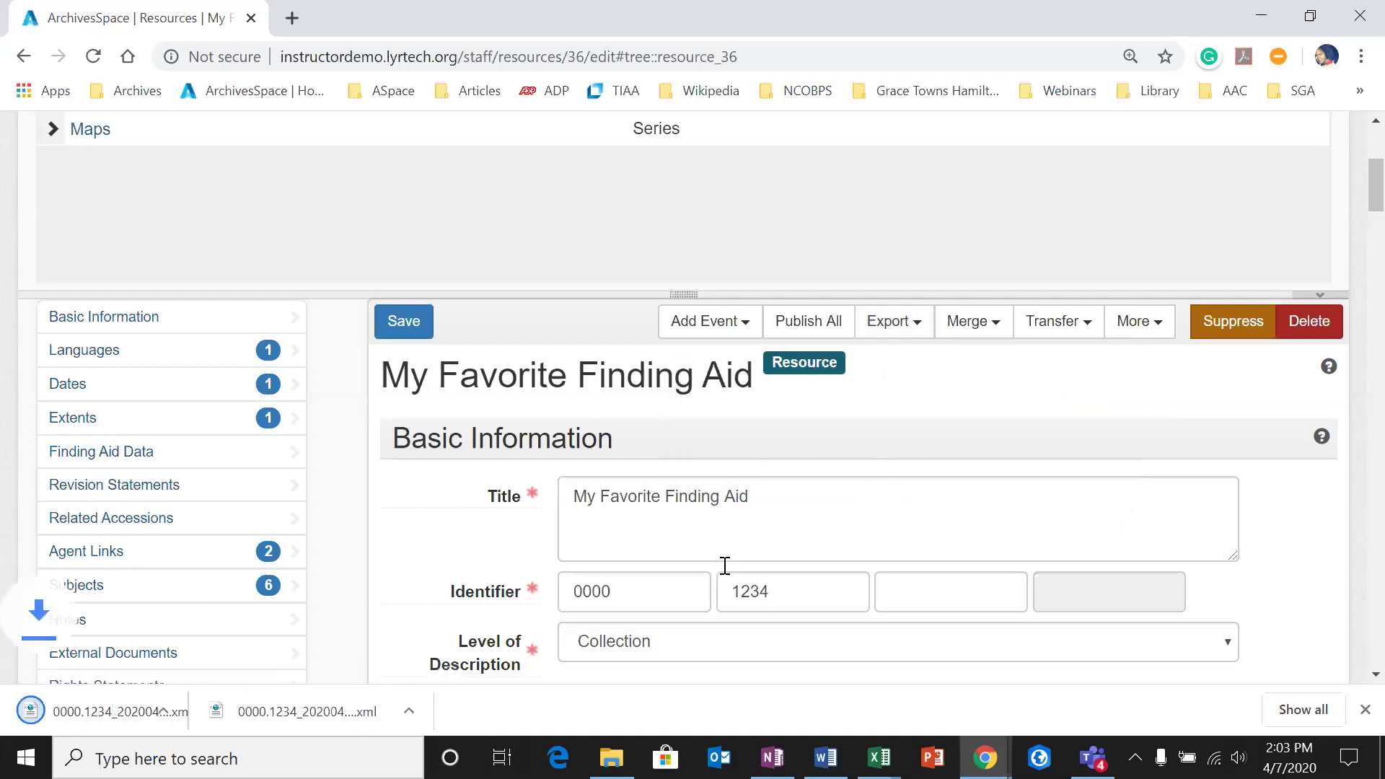
Step: Open the first downloaded EAD file, examine its header, collection description, subjects and components, and return to the resource
click(403, 721)
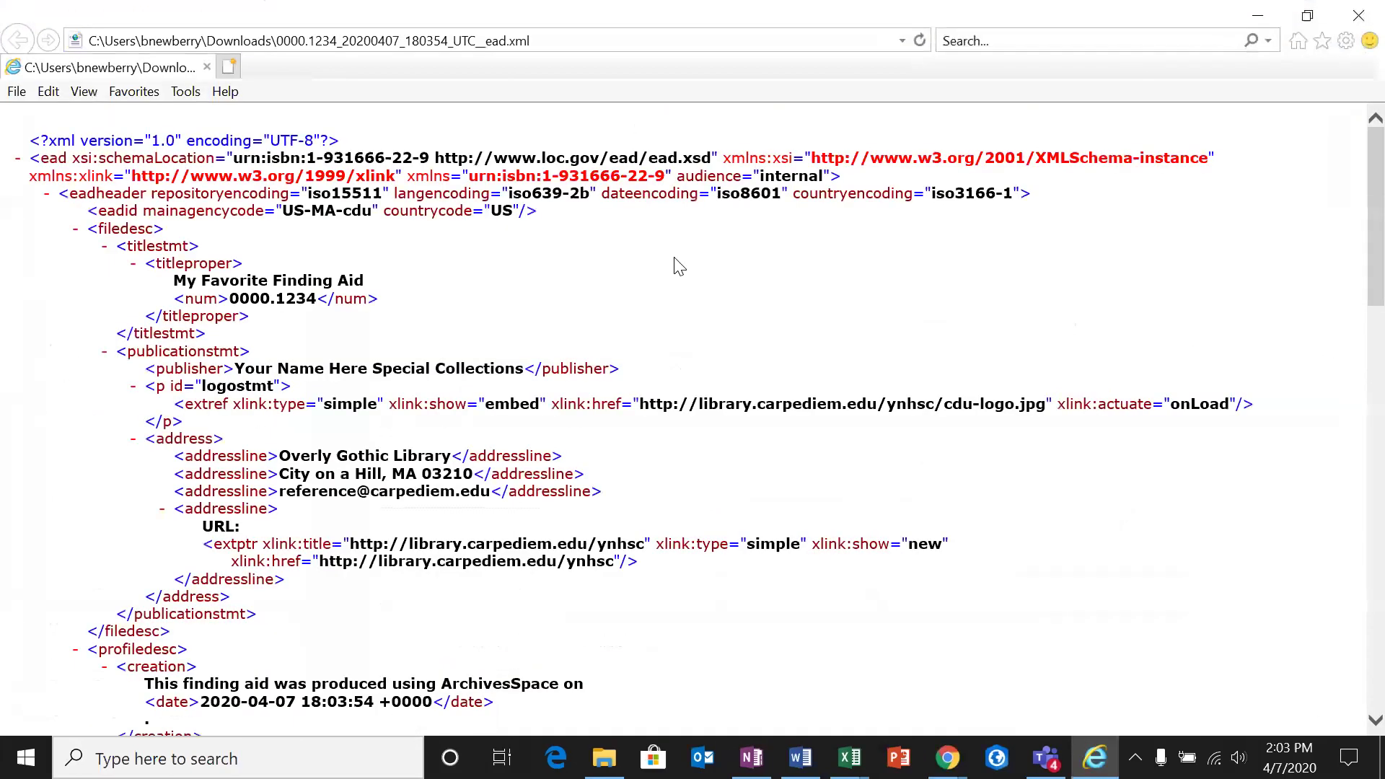
scroll(685, 278, down, 1)
scroll(603, 510, down, 3)
scroll(599, 516, up, 4)
scroll(605, 516, down, 1)
scroll(633, 461, down, 8)
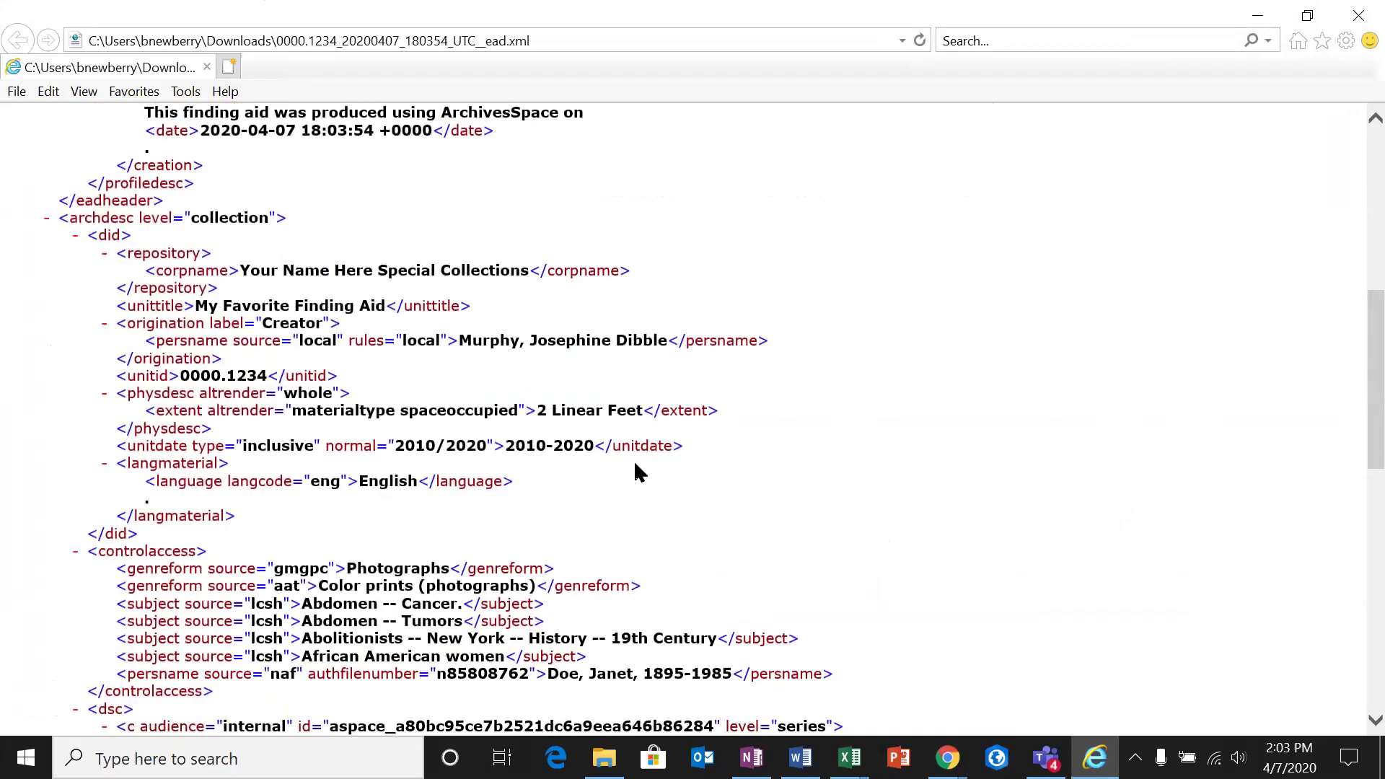
scroll(635, 465, down, 1)
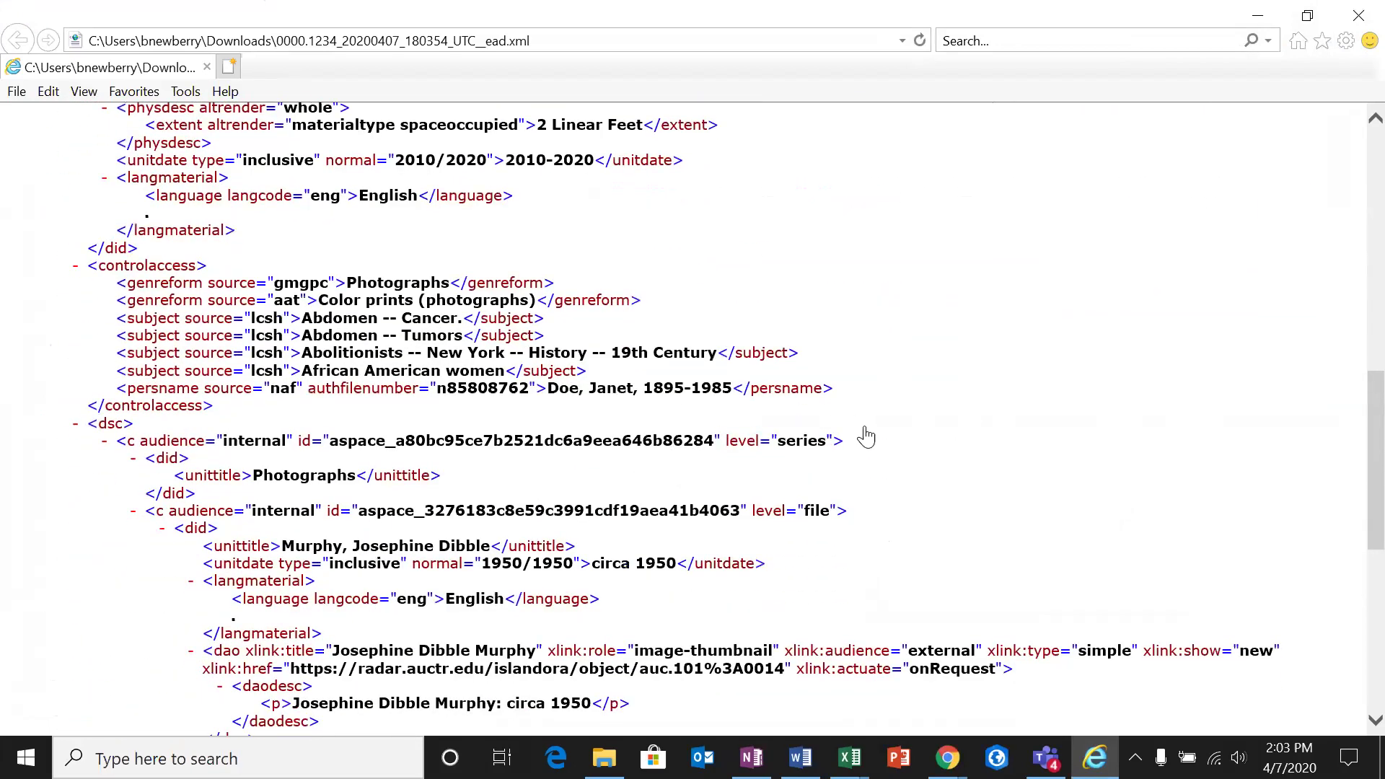
scroll(851, 404, down, 1)
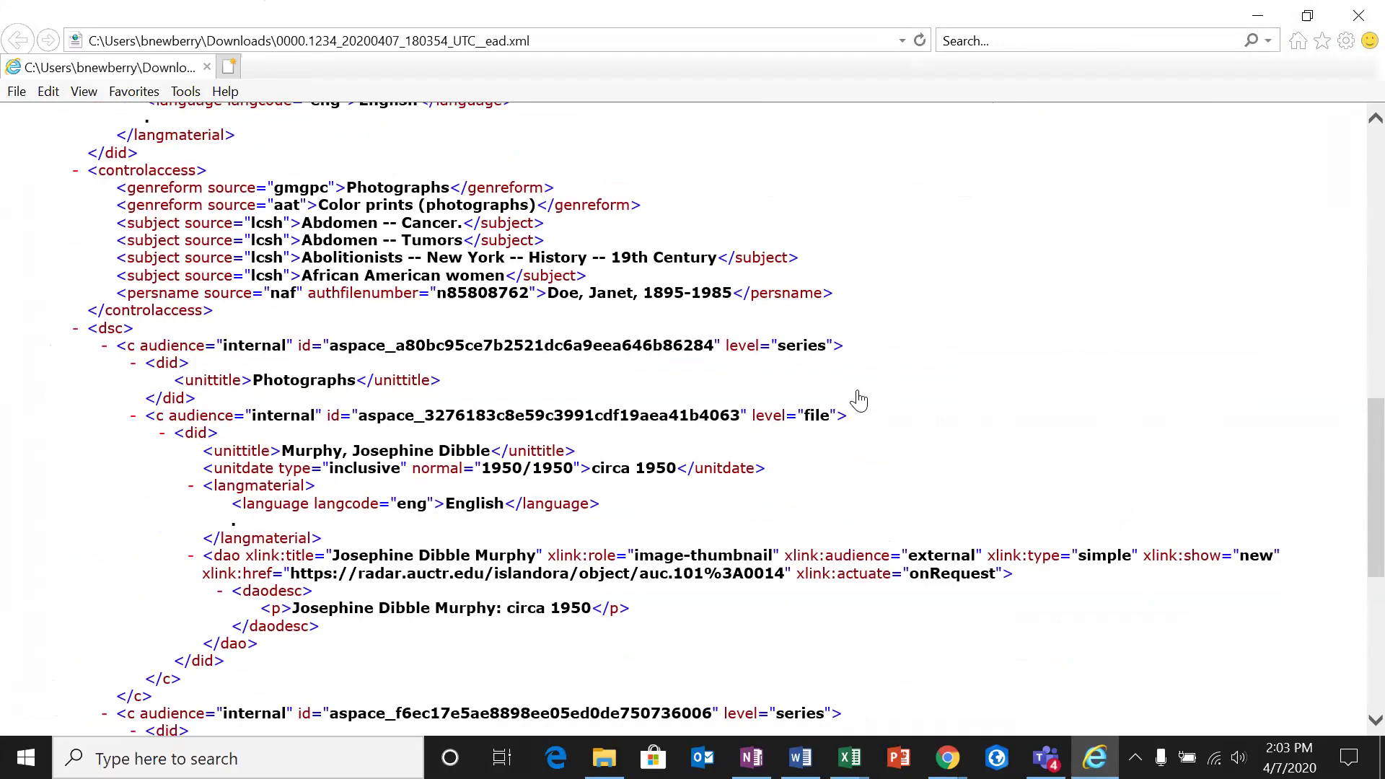
scroll(869, 417, down, 1)
scroll(875, 420, down, 4)
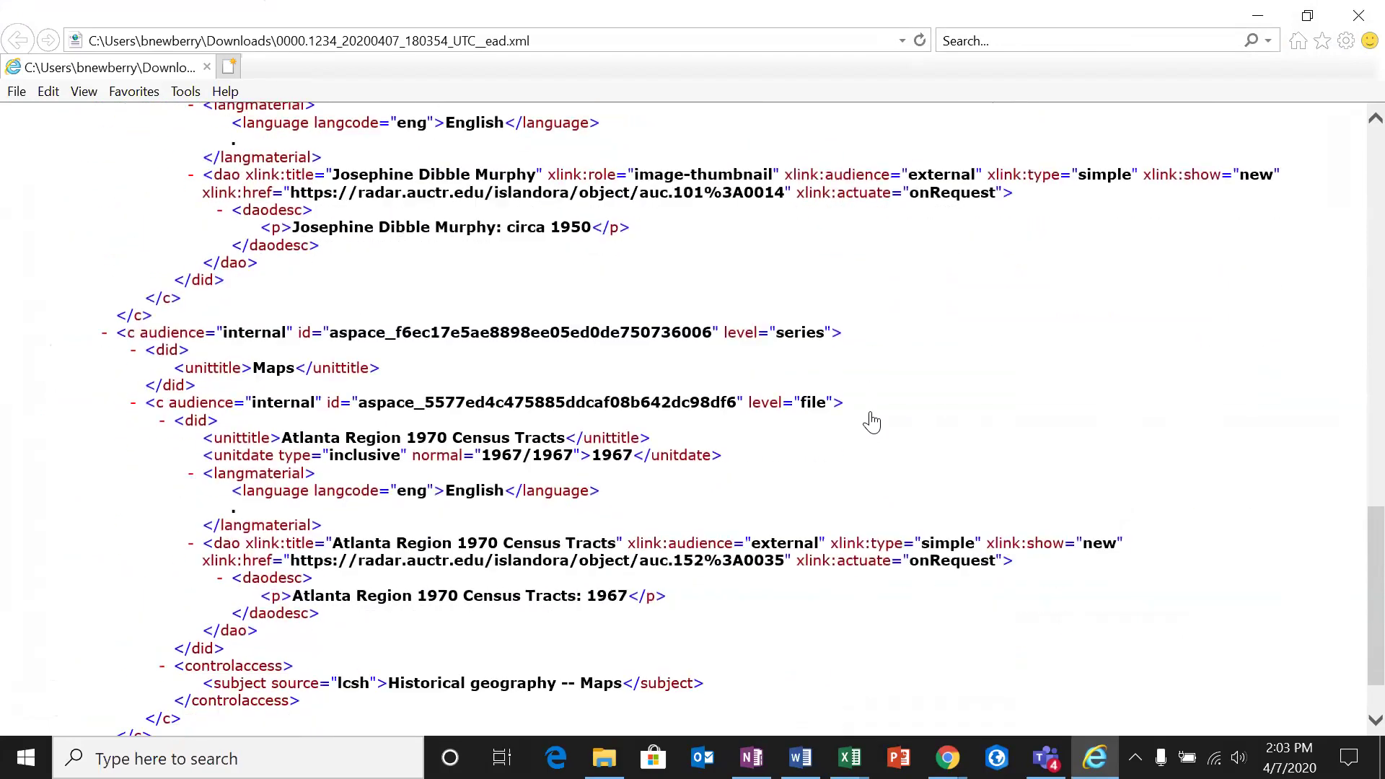
scroll(875, 420, up, 15)
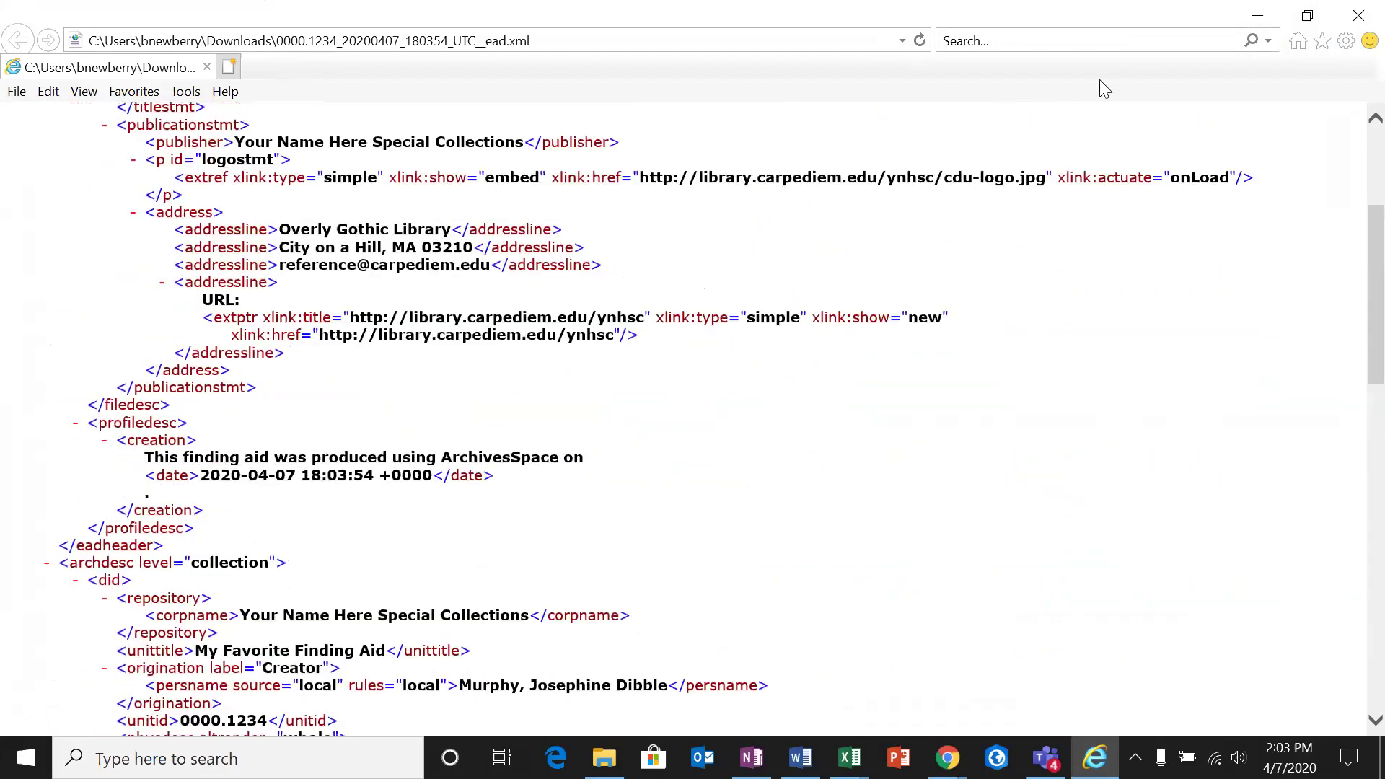
click(1250, 13)
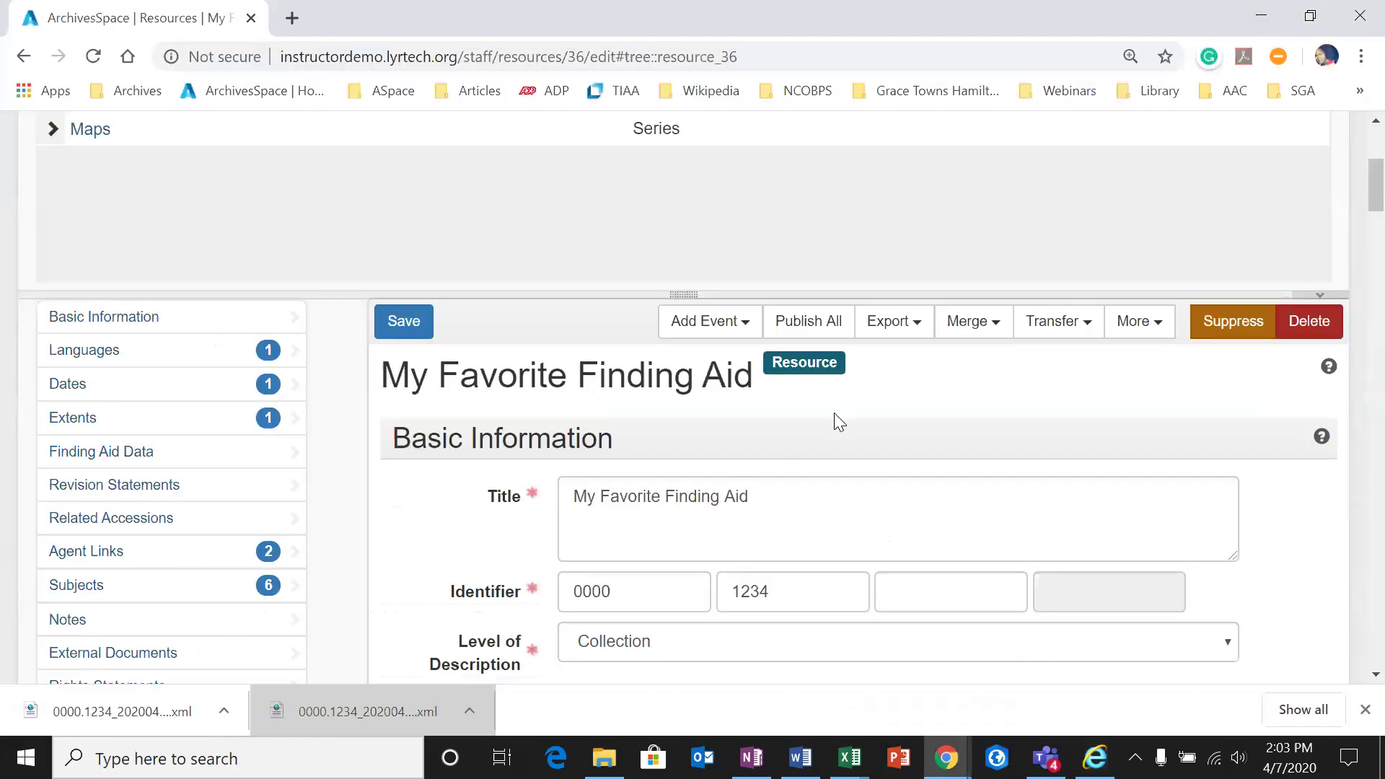
Step: Download the resource's MARCXML with unpublished content included, examine the file's data fields, and return to the resource
click(889, 326)
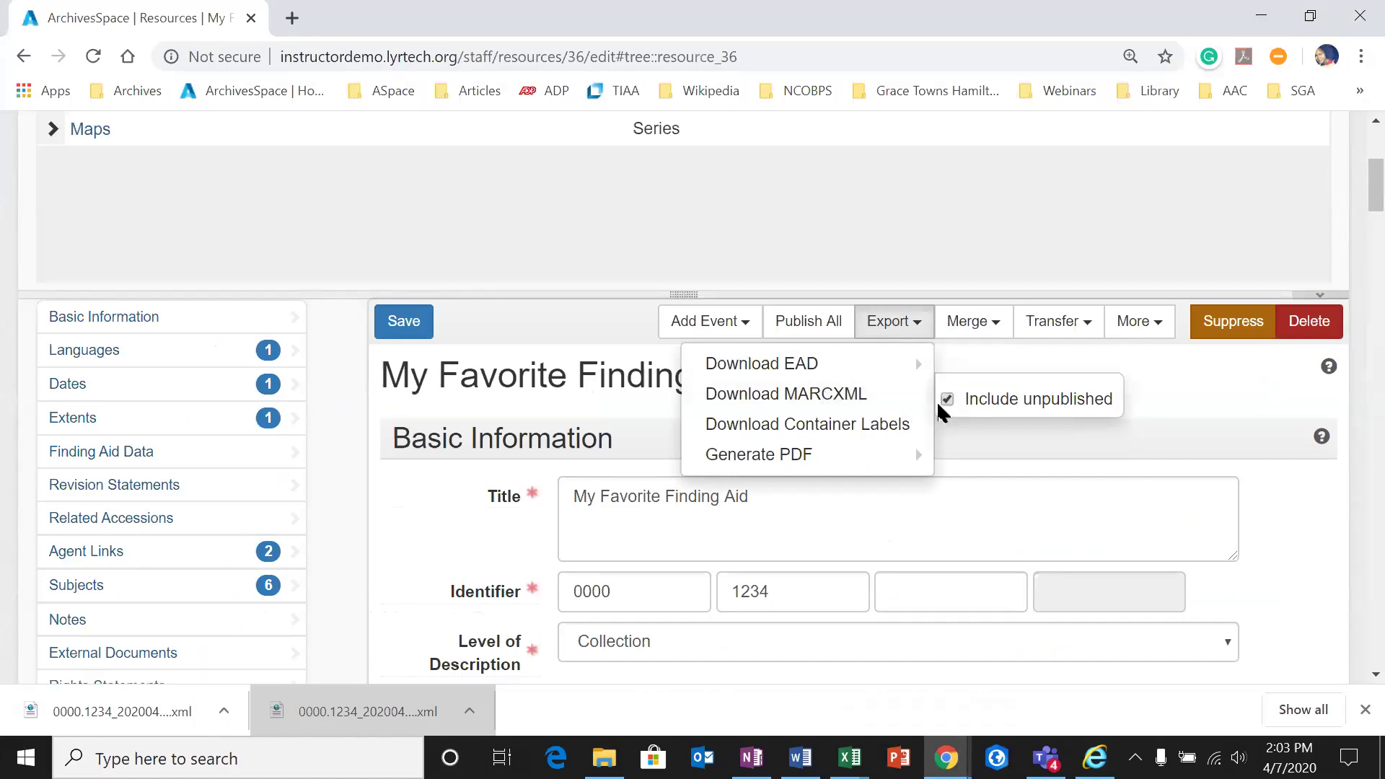
click(902, 409)
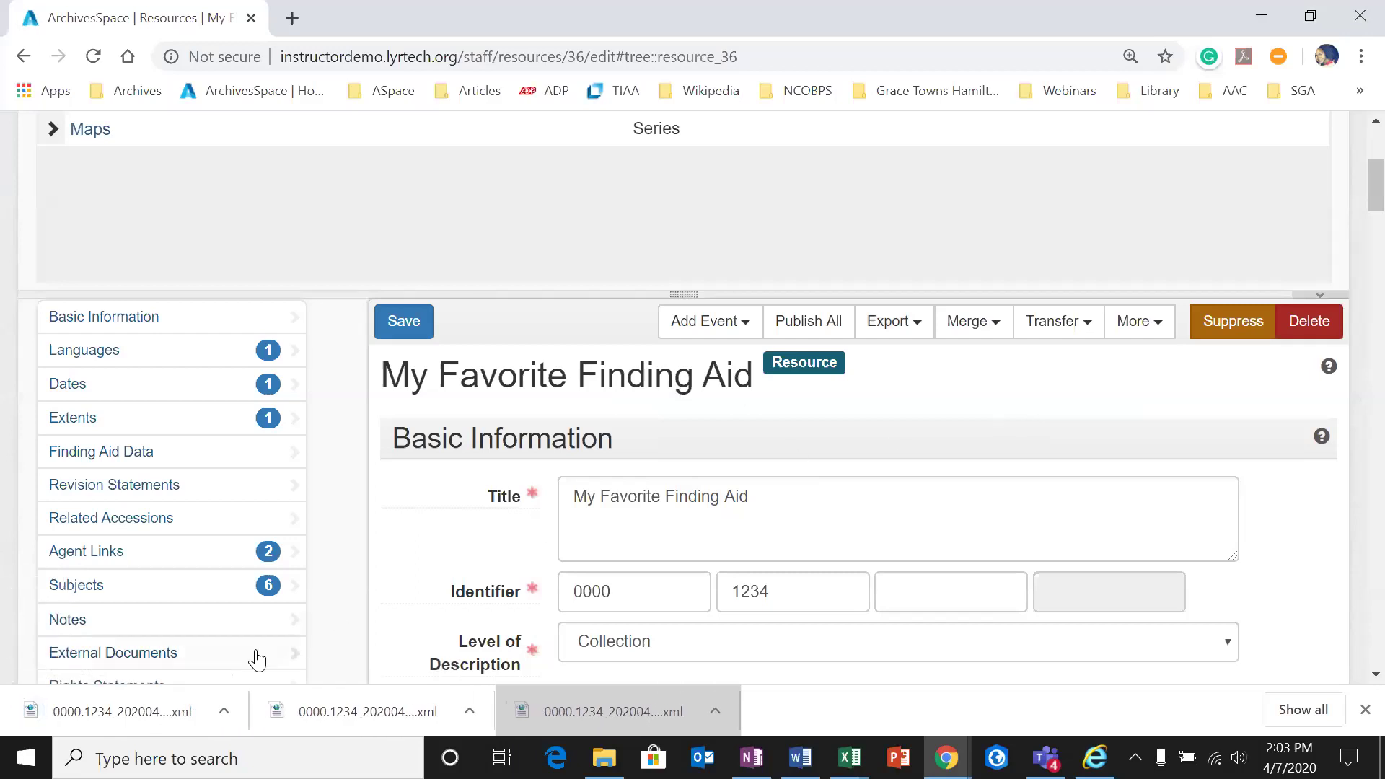
click(152, 720)
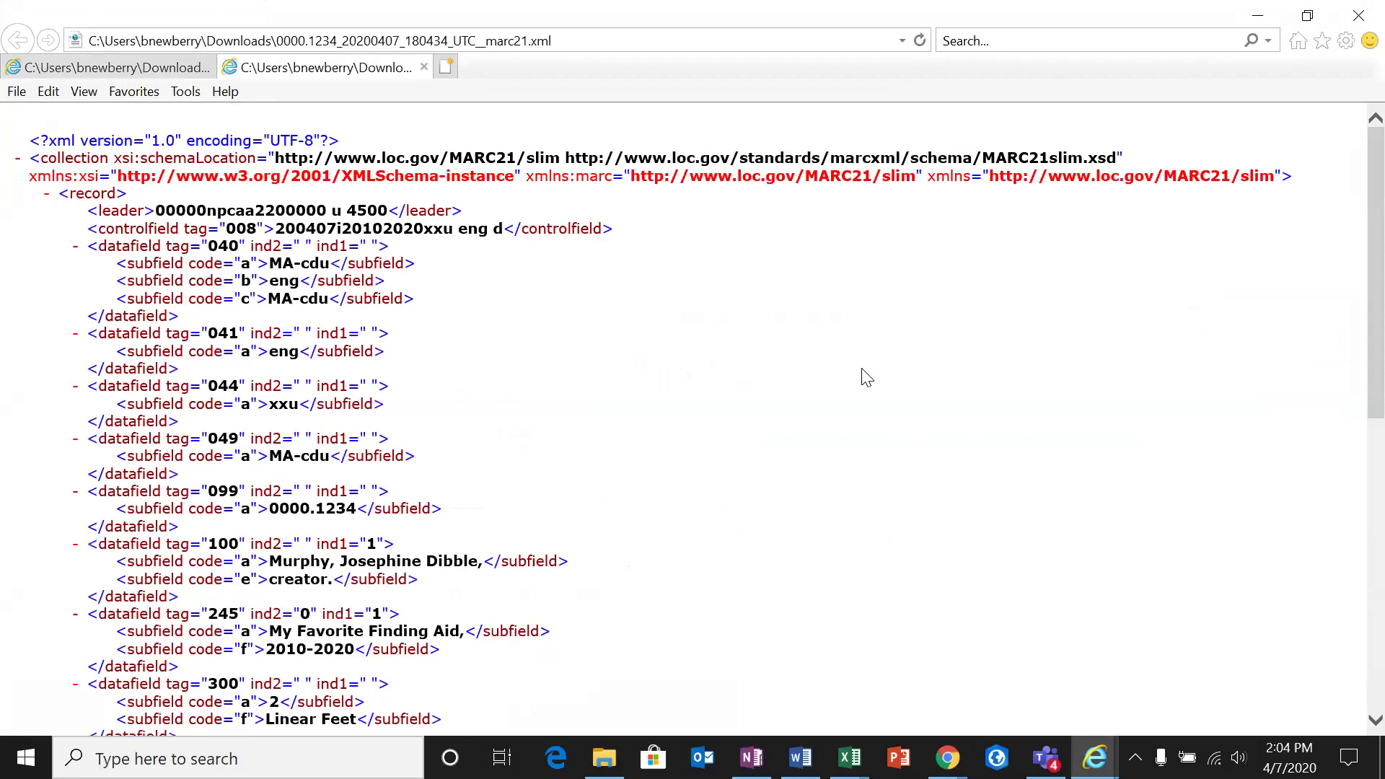
scroll(858, 381, down, 3)
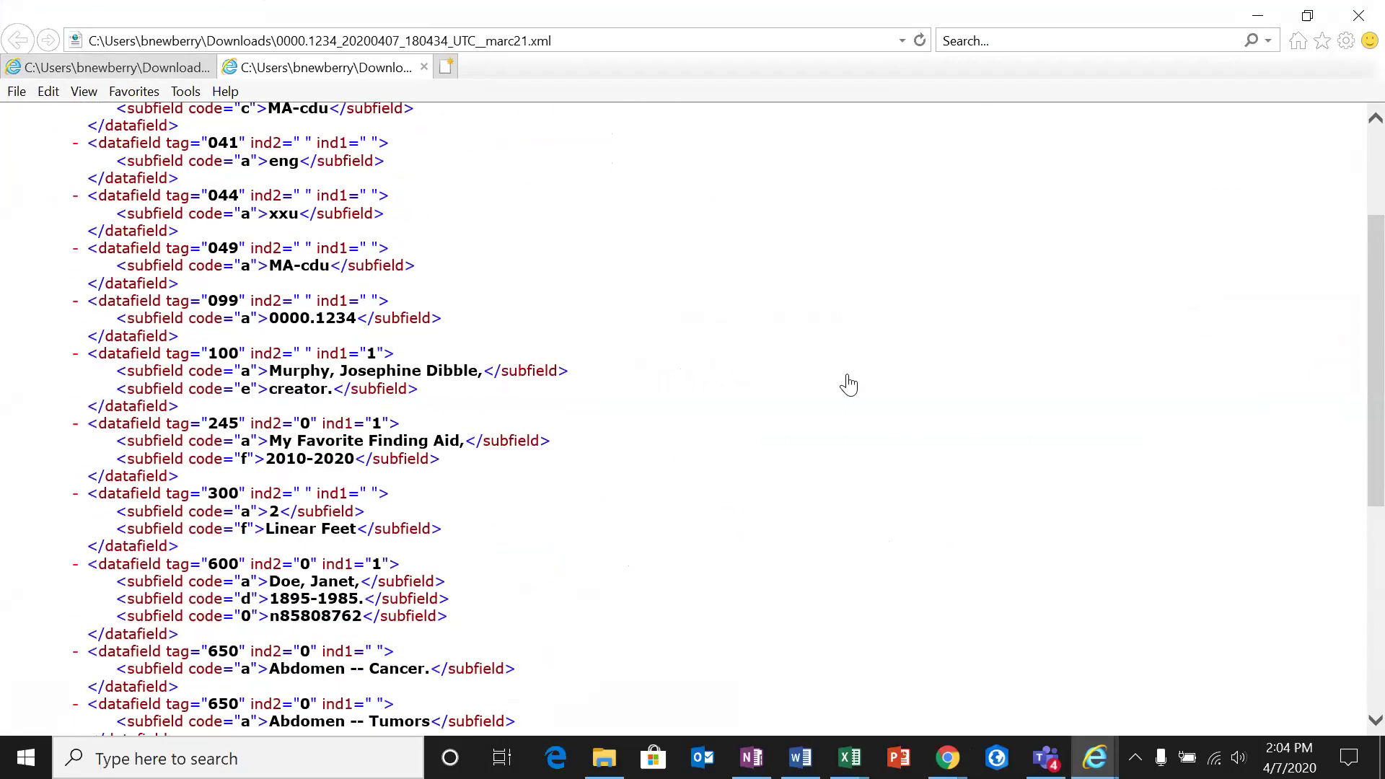
scroll(849, 384, down, 7)
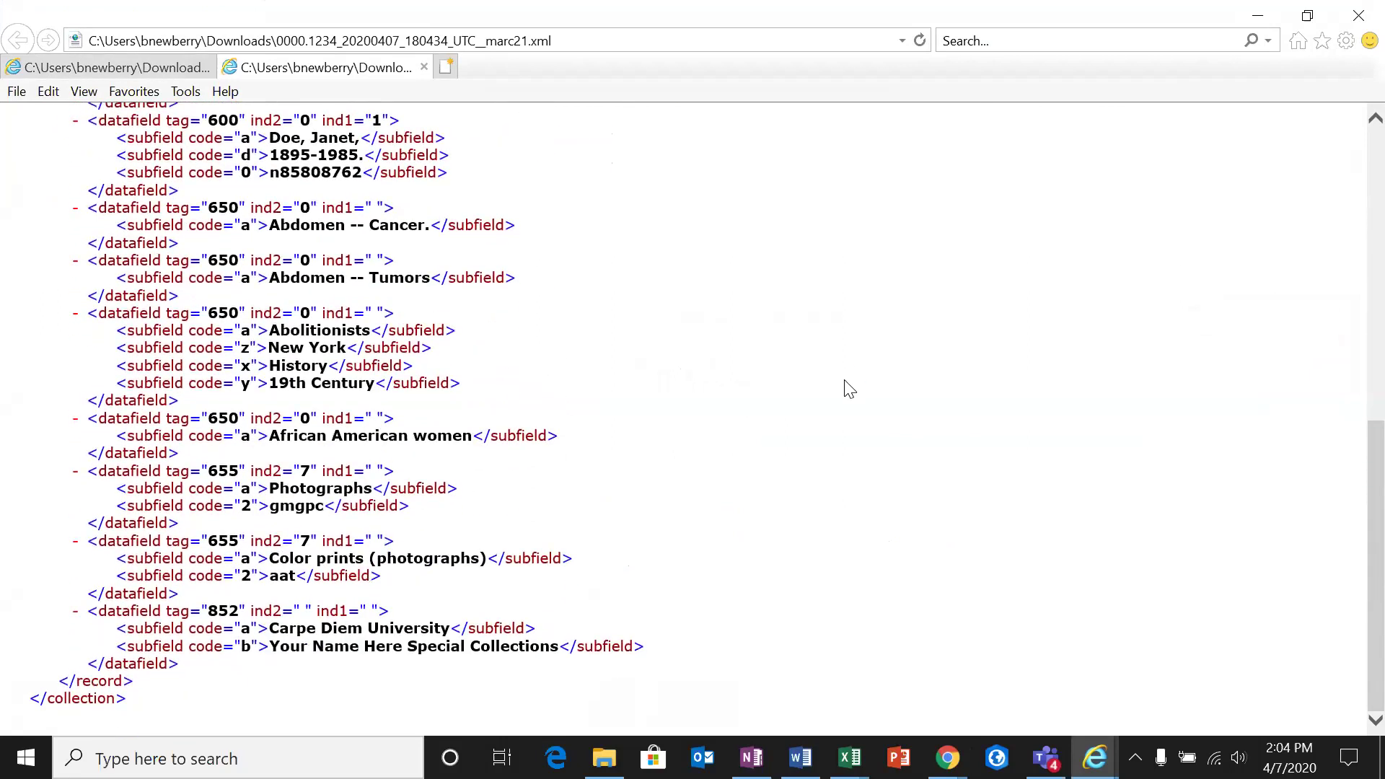
scroll(849, 390, up, 10)
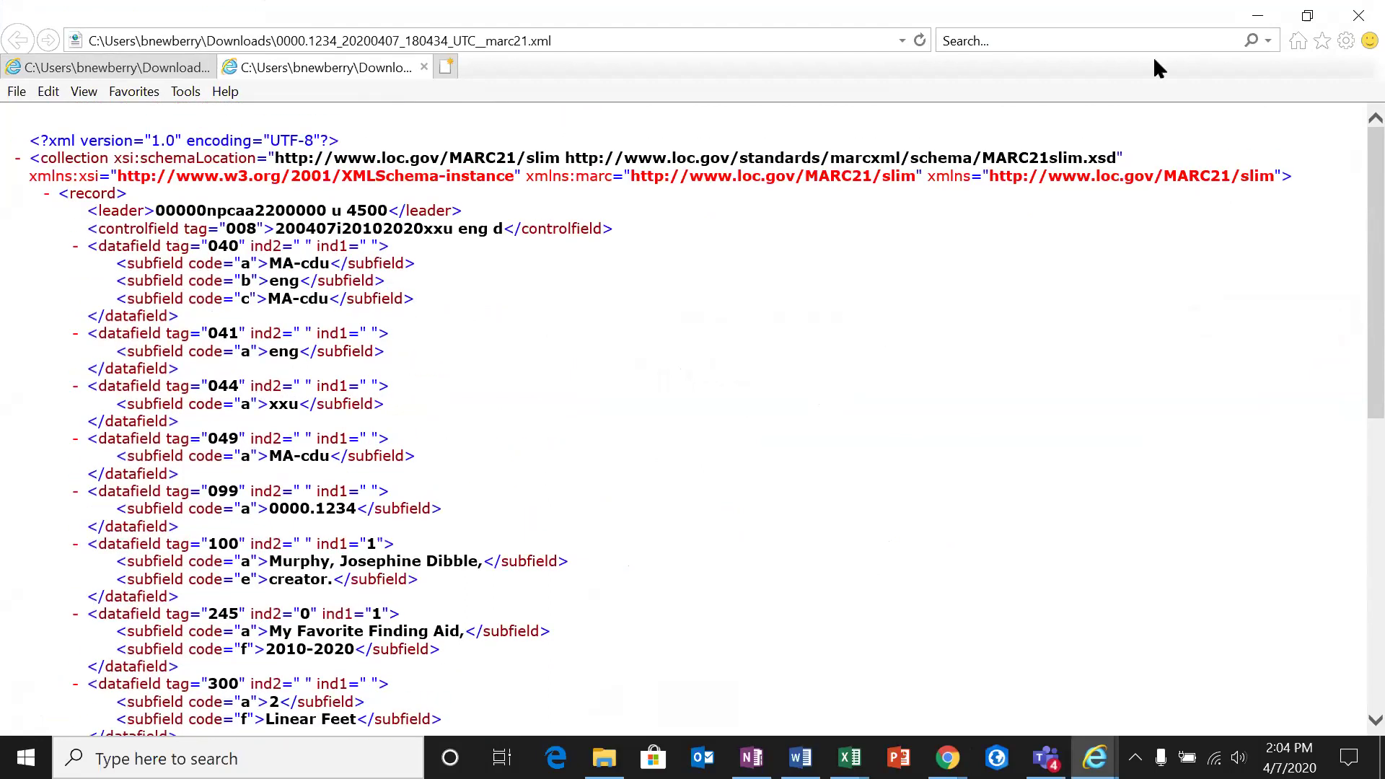
click(1257, 15)
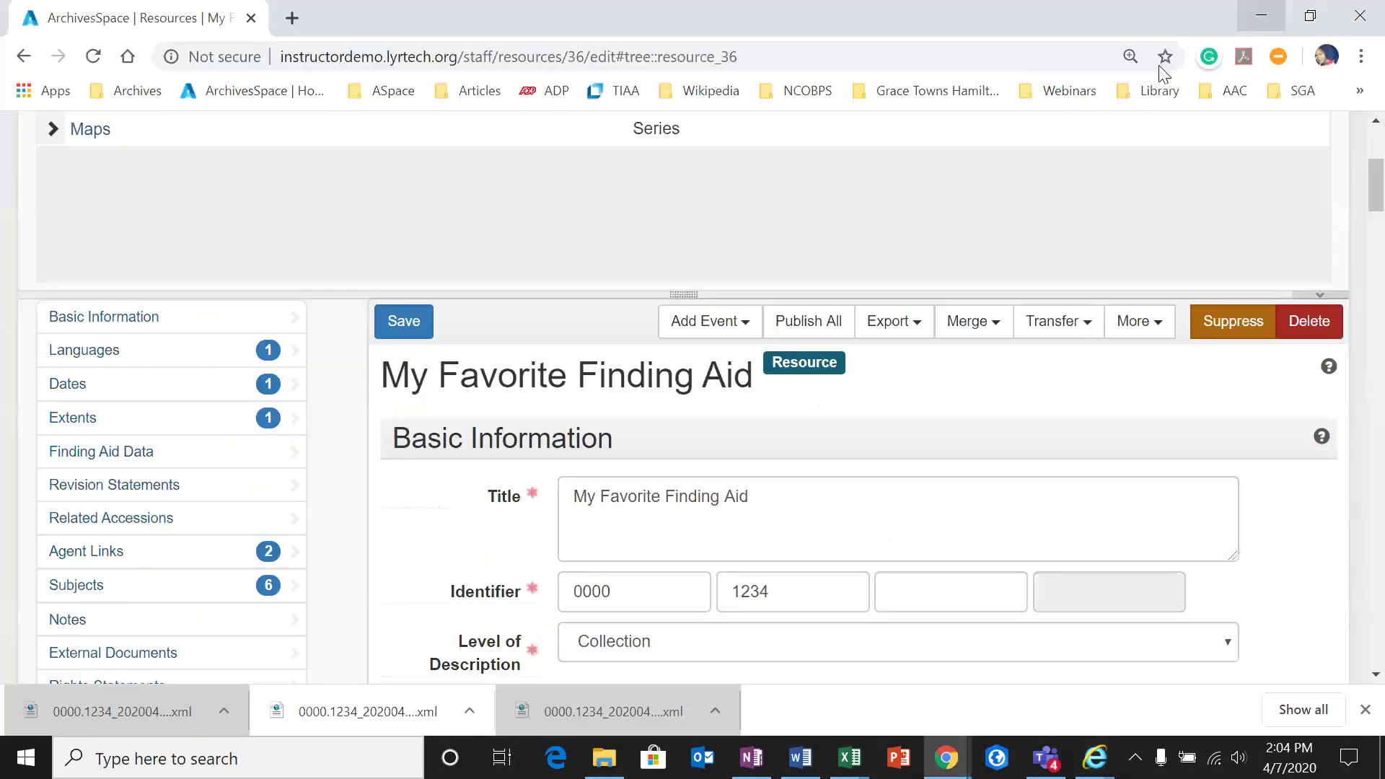
Step: Generate a PDF of the My Favorite Finding Aid resource with unpublished content included, and review the background job's status and log
click(913, 326)
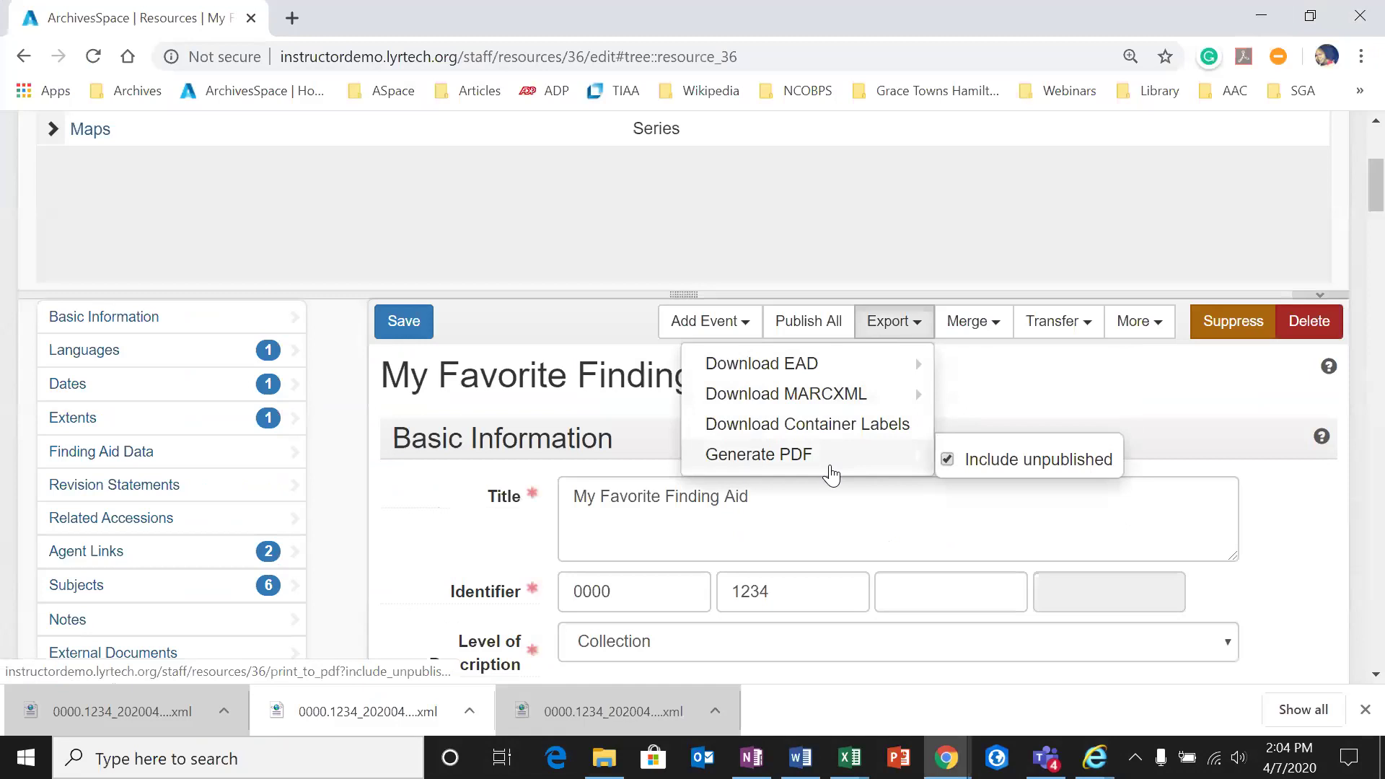
click(832, 472)
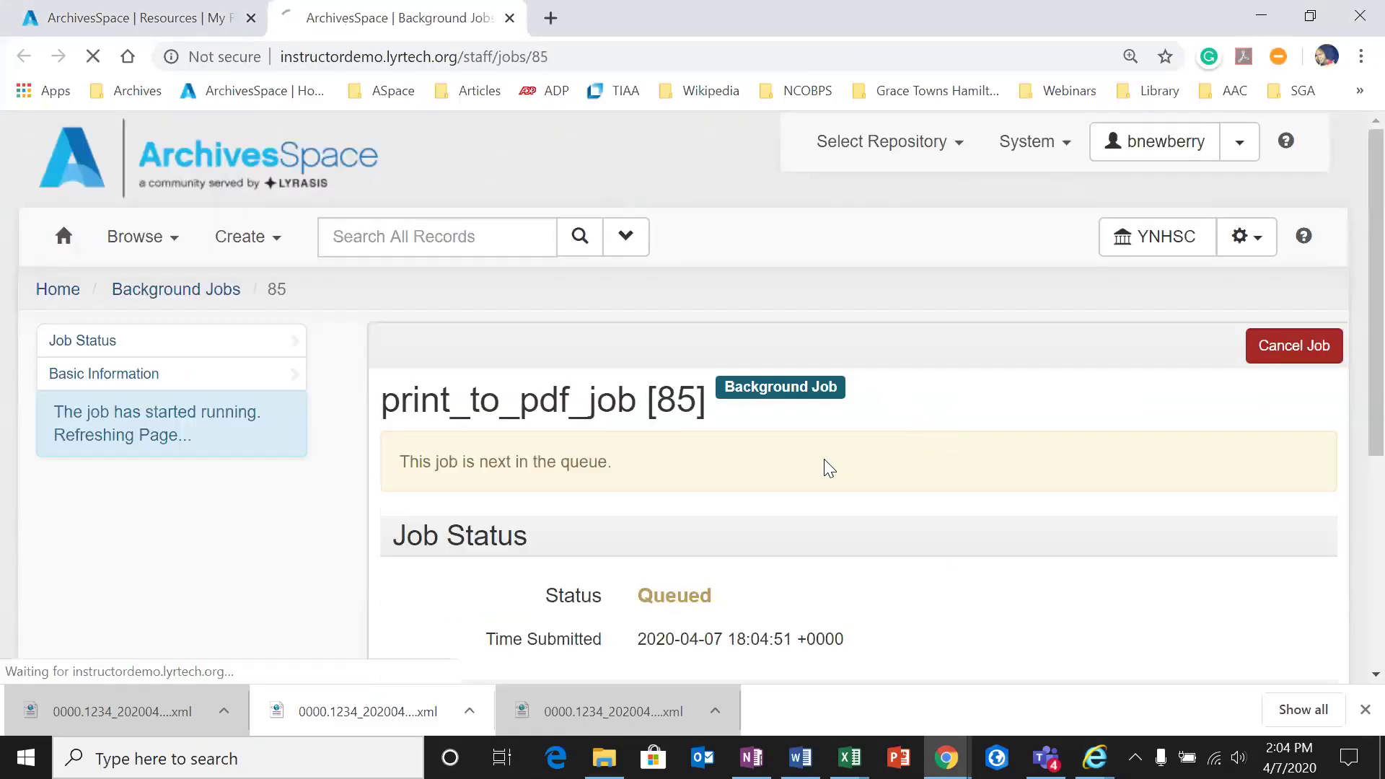
scroll(824, 459, down, 2)
scroll(824, 458, down, 1)
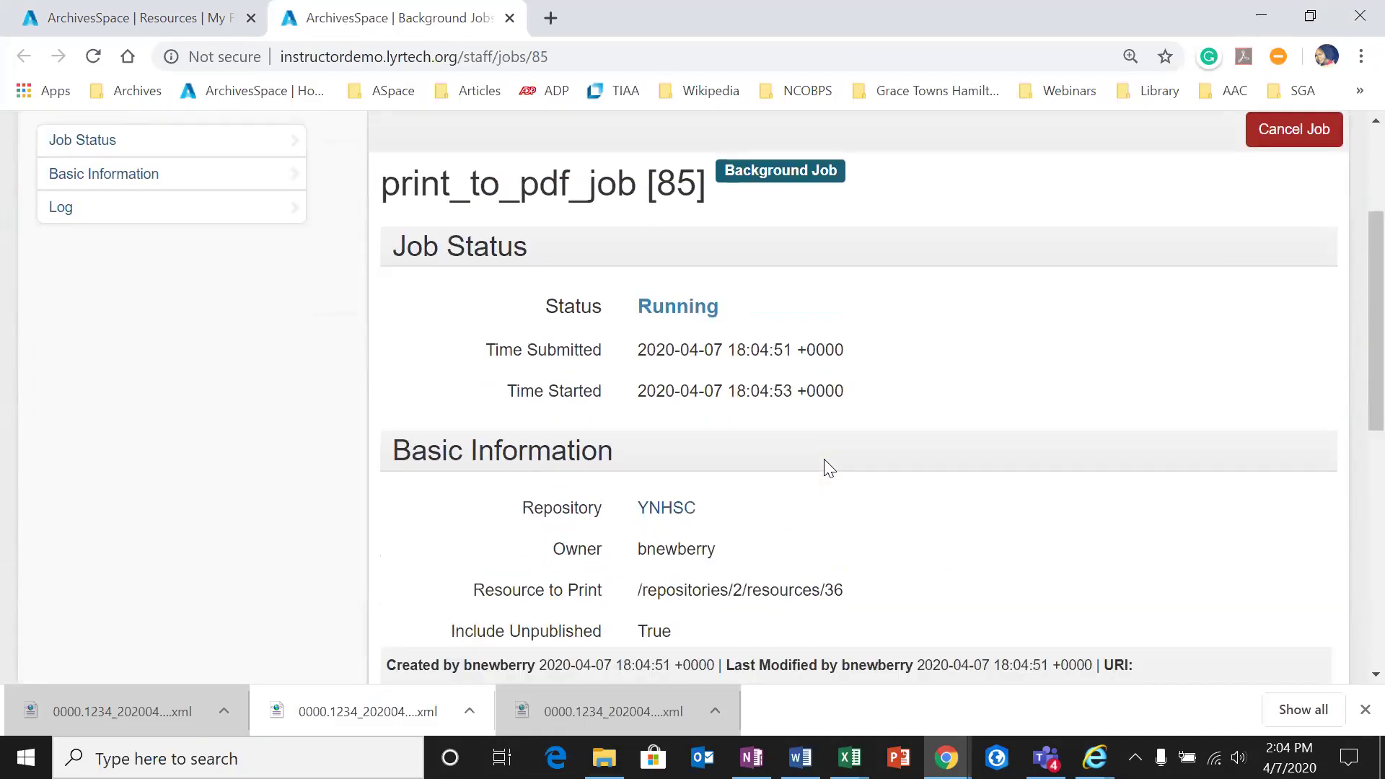
scroll(642, 326, down, 1)
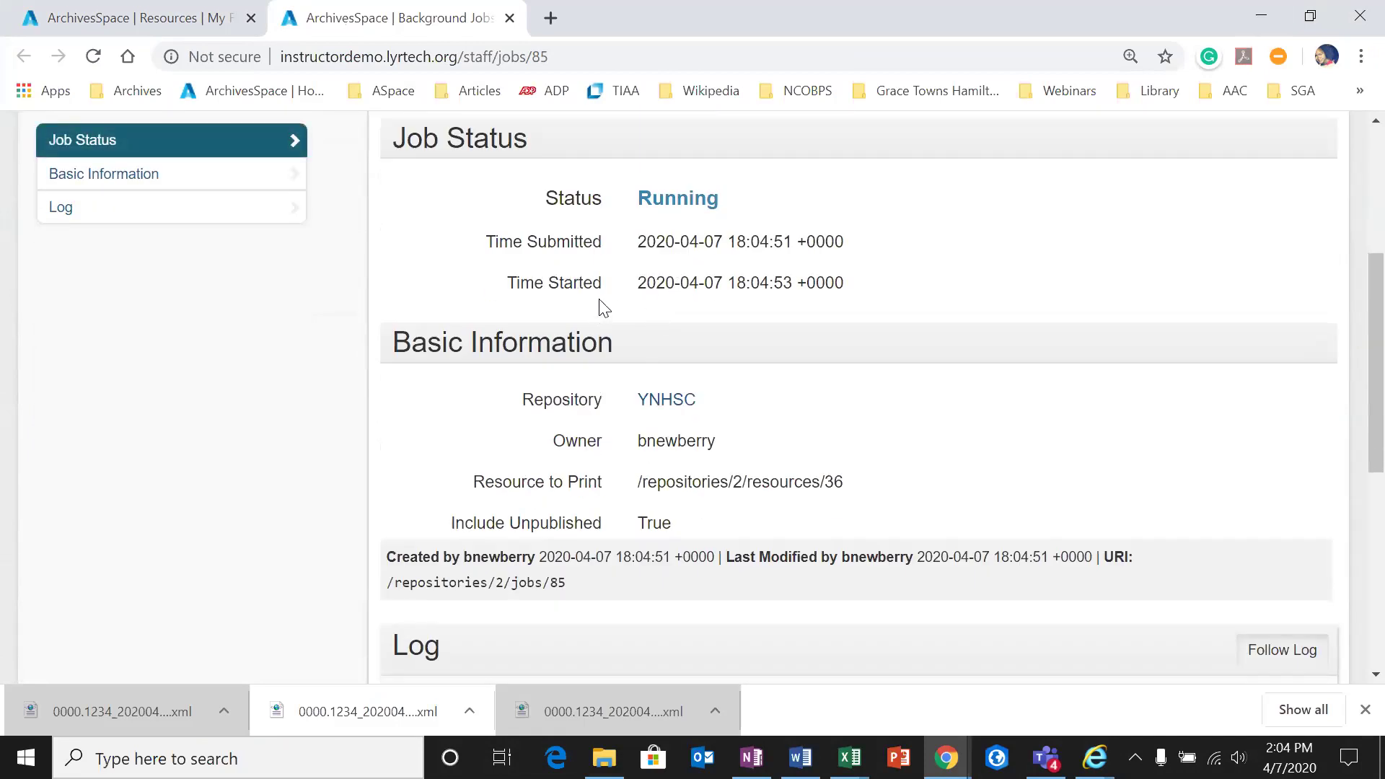
scroll(598, 422, down, 1)
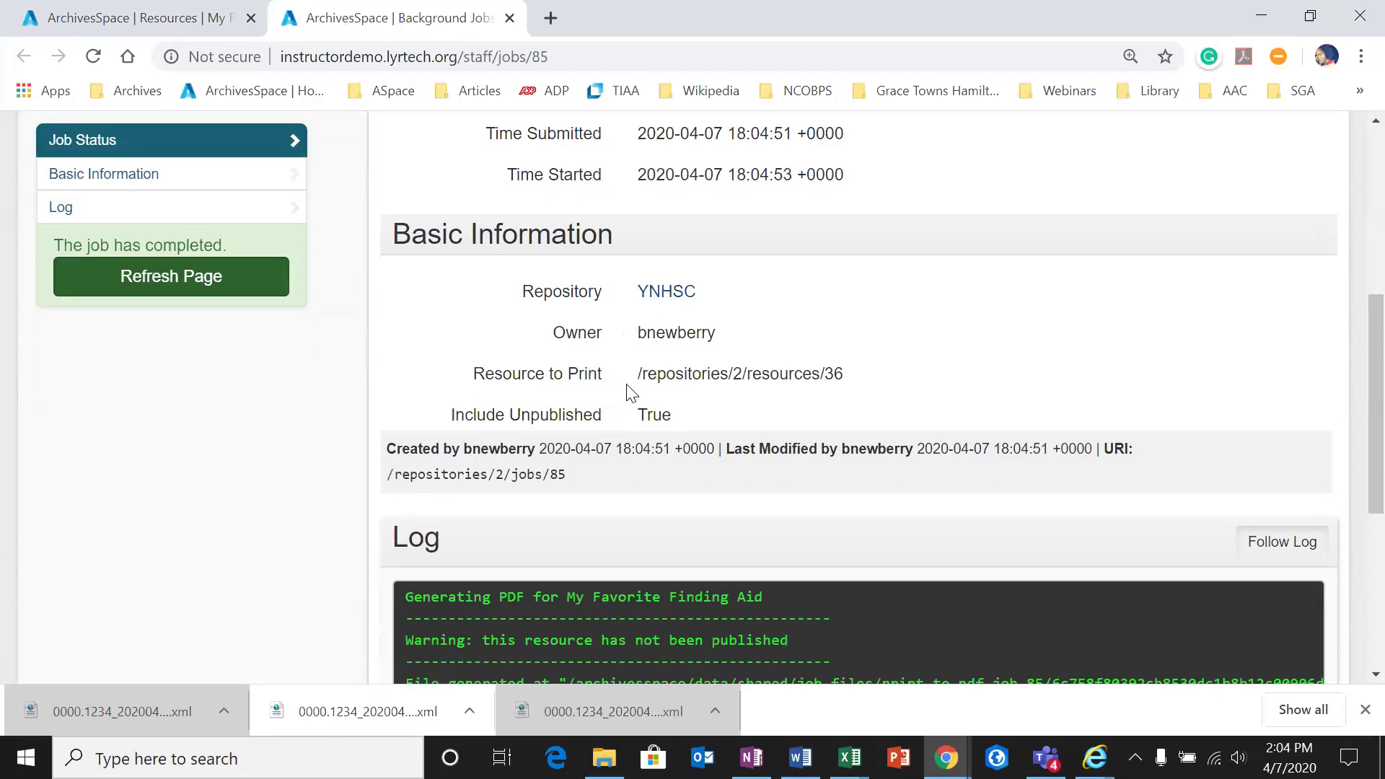
scroll(621, 382, down, 1)
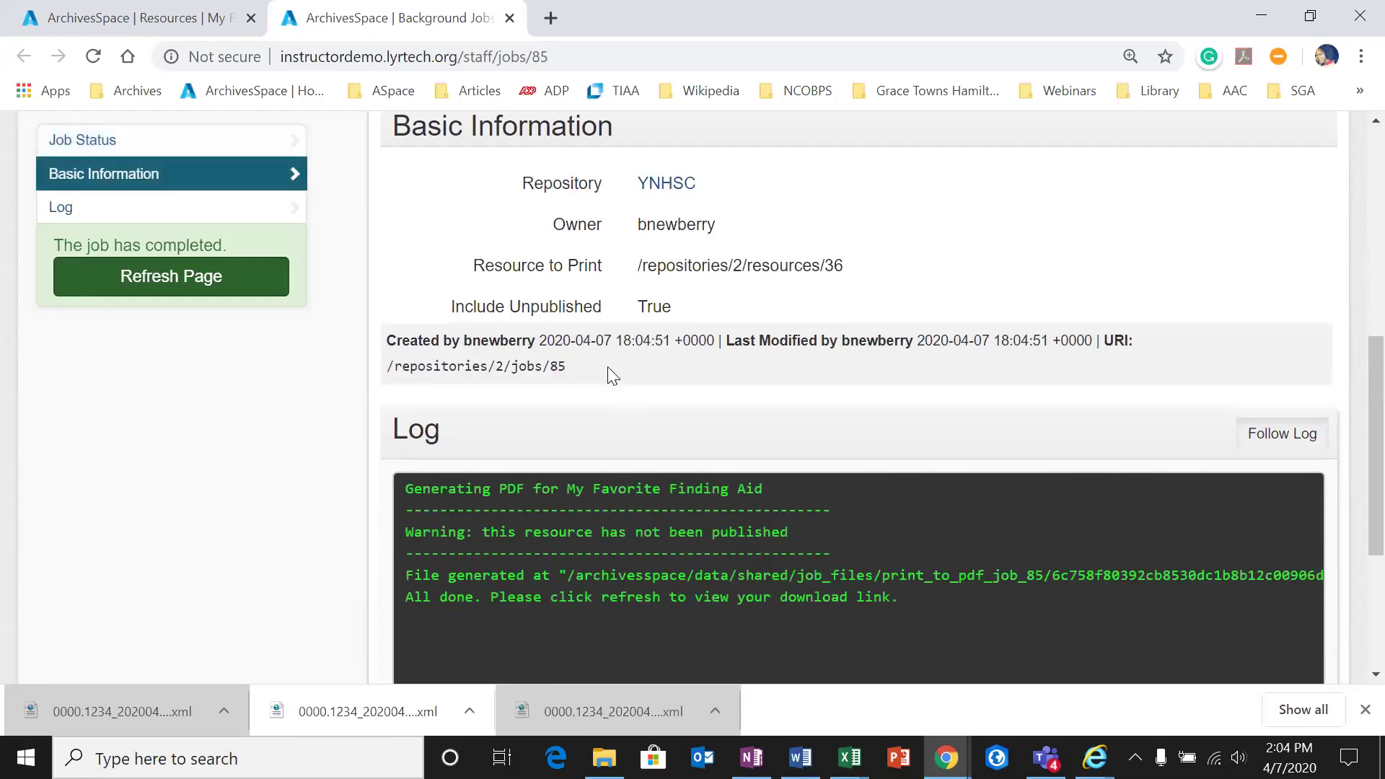
scroll(608, 367, down, 1)
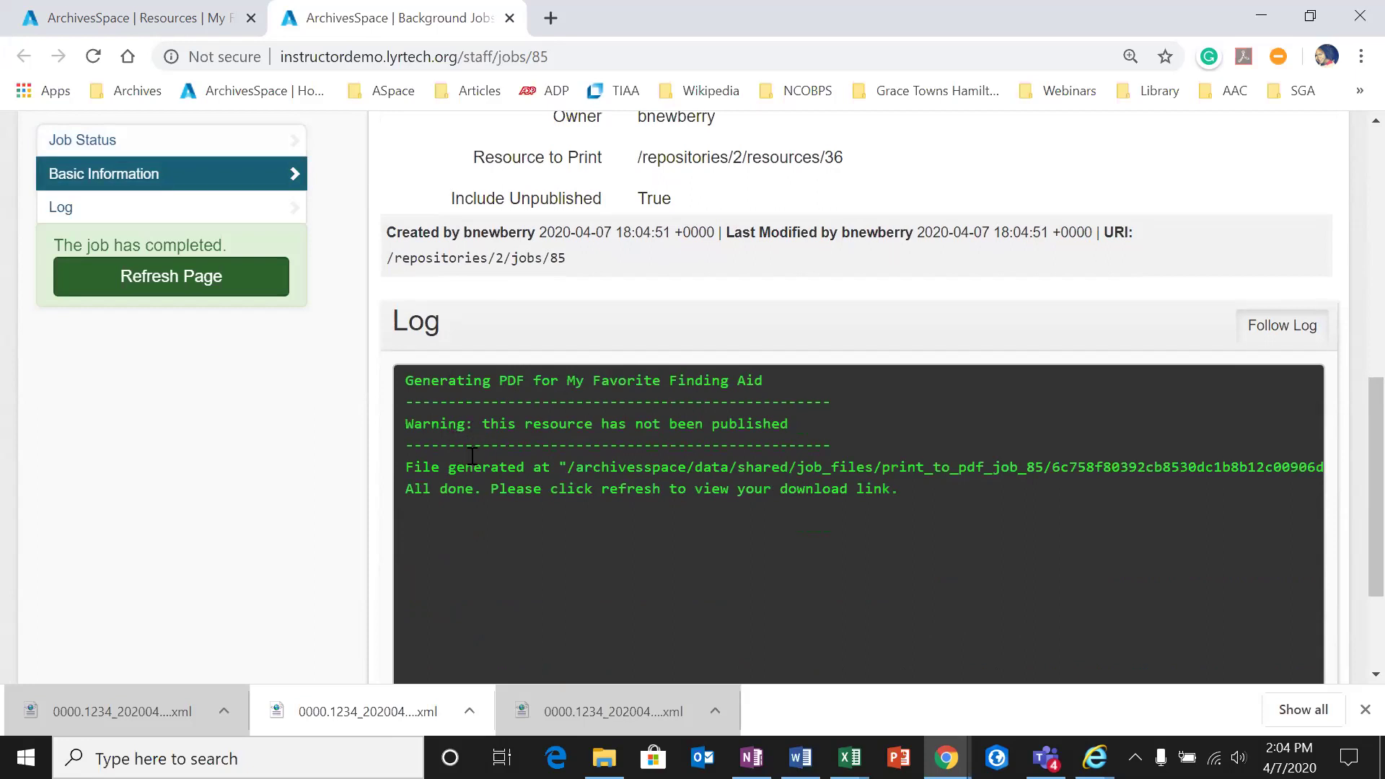
scroll(457, 499, down, 1)
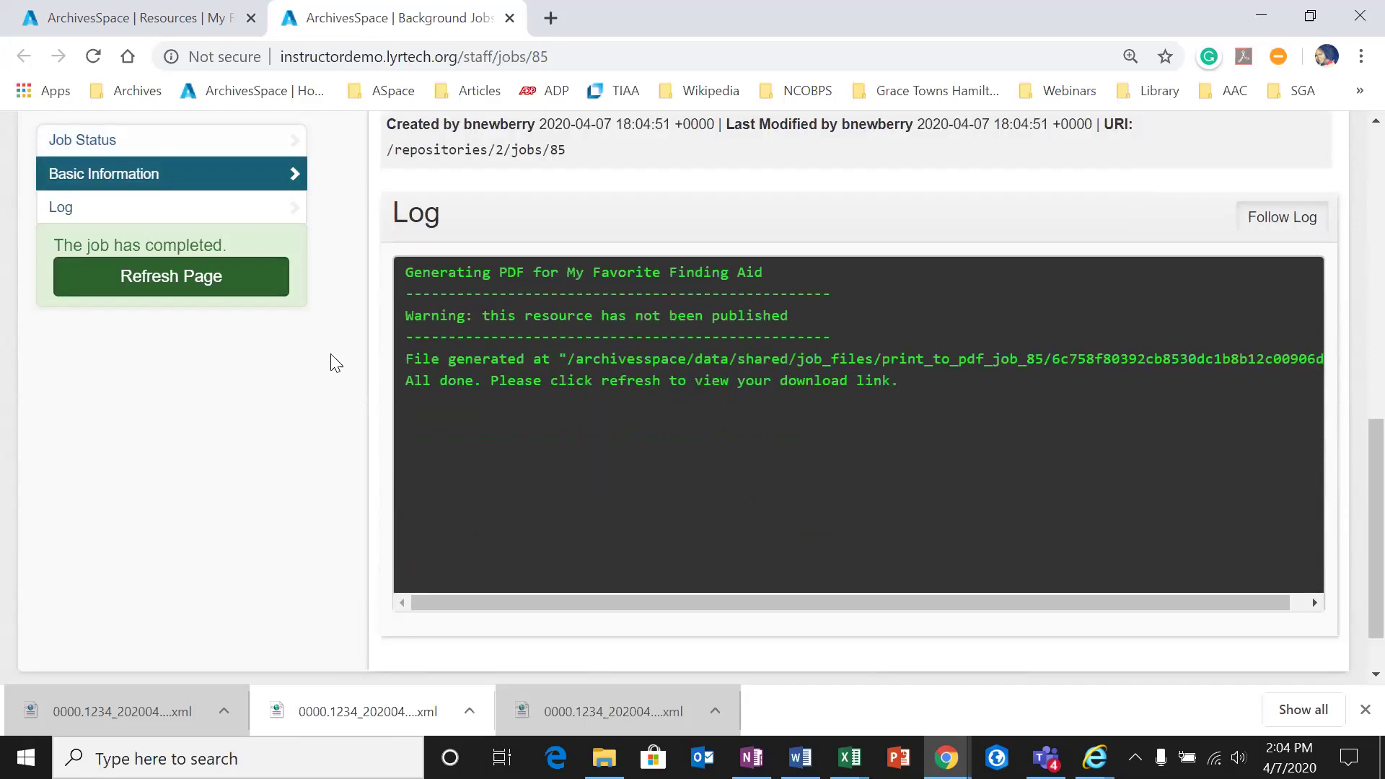
Step: Refresh the completed print-to-PDF job, then download its generated PDF and open it
click(235, 288)
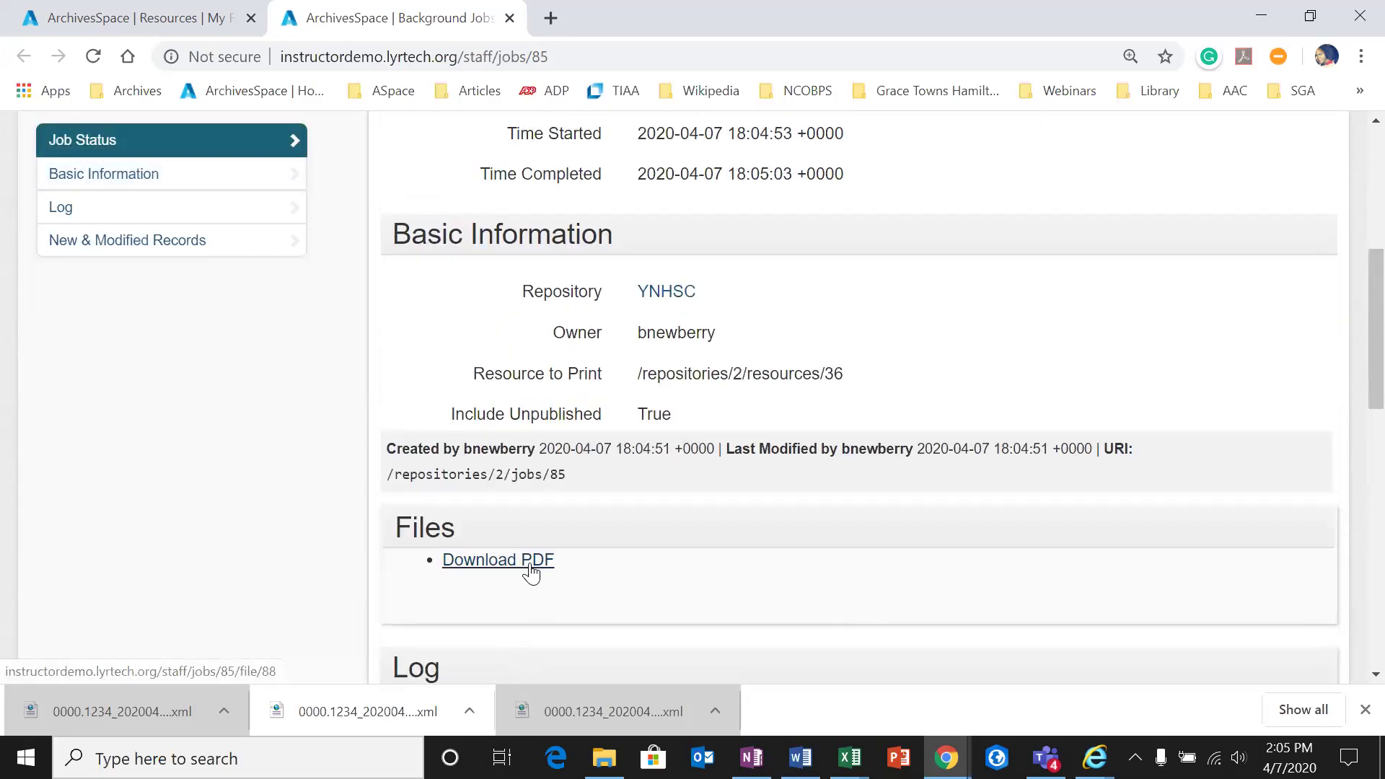
click(532, 570)
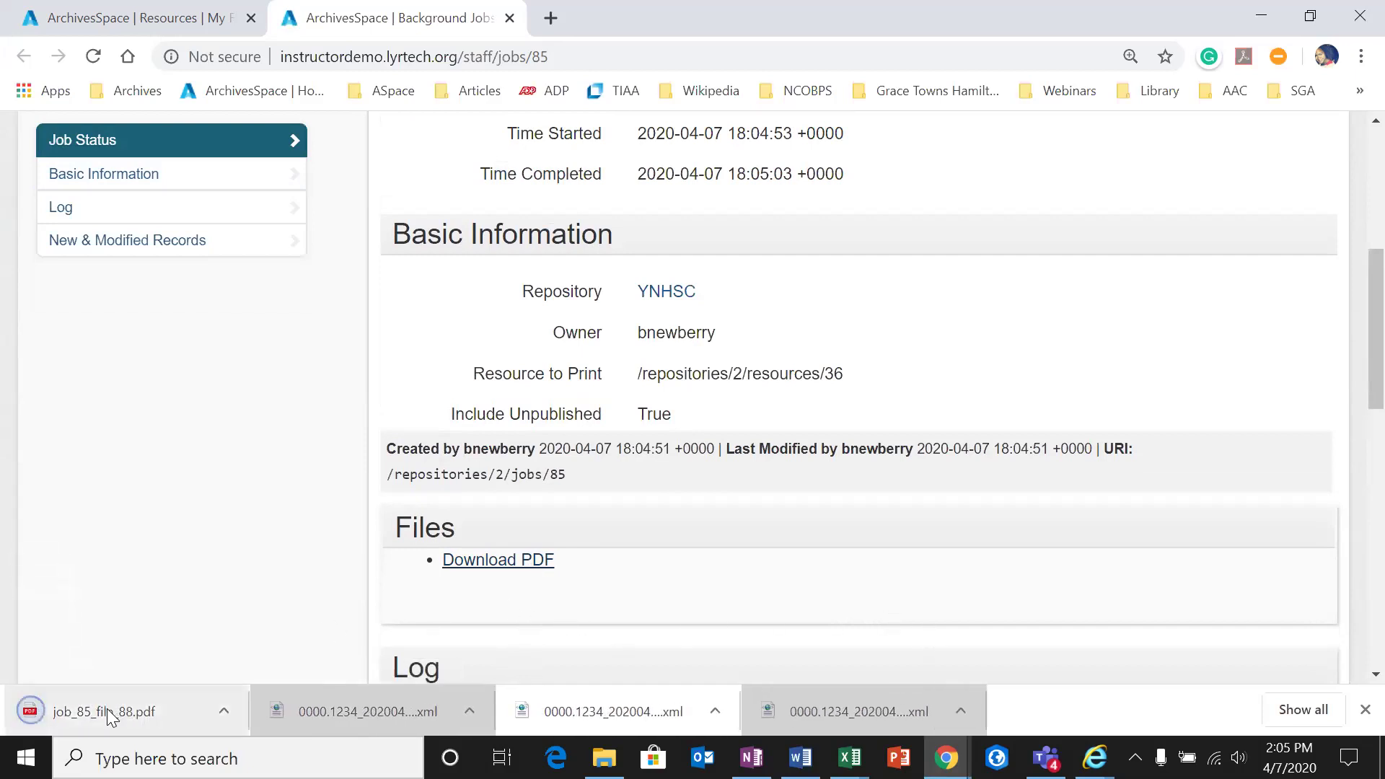
click(107, 709)
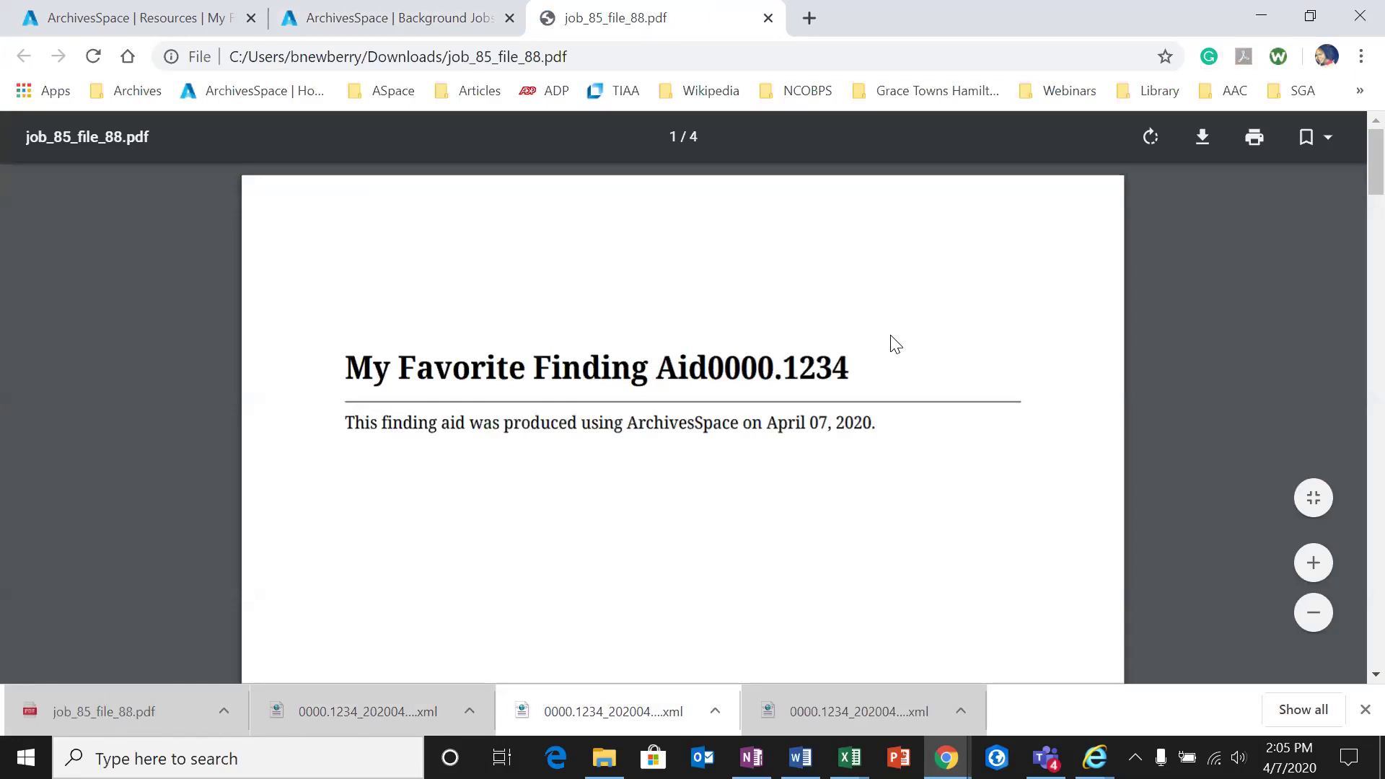
Step: Examine the finding aid PDF's title page, table of contents, summary and administrative information, controlled access headings, and collection inventory
scroll(895, 344, down, 1)
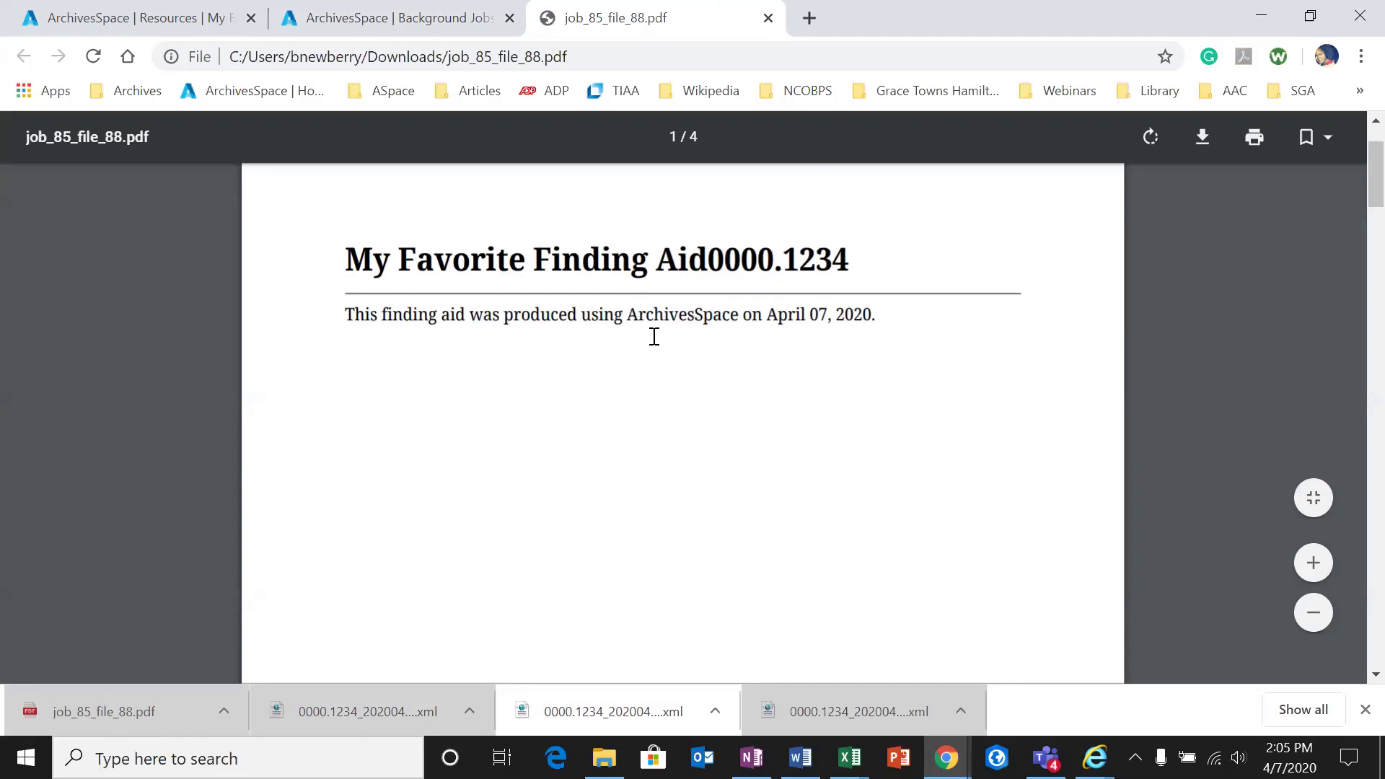
scroll(760, 336, down, 10)
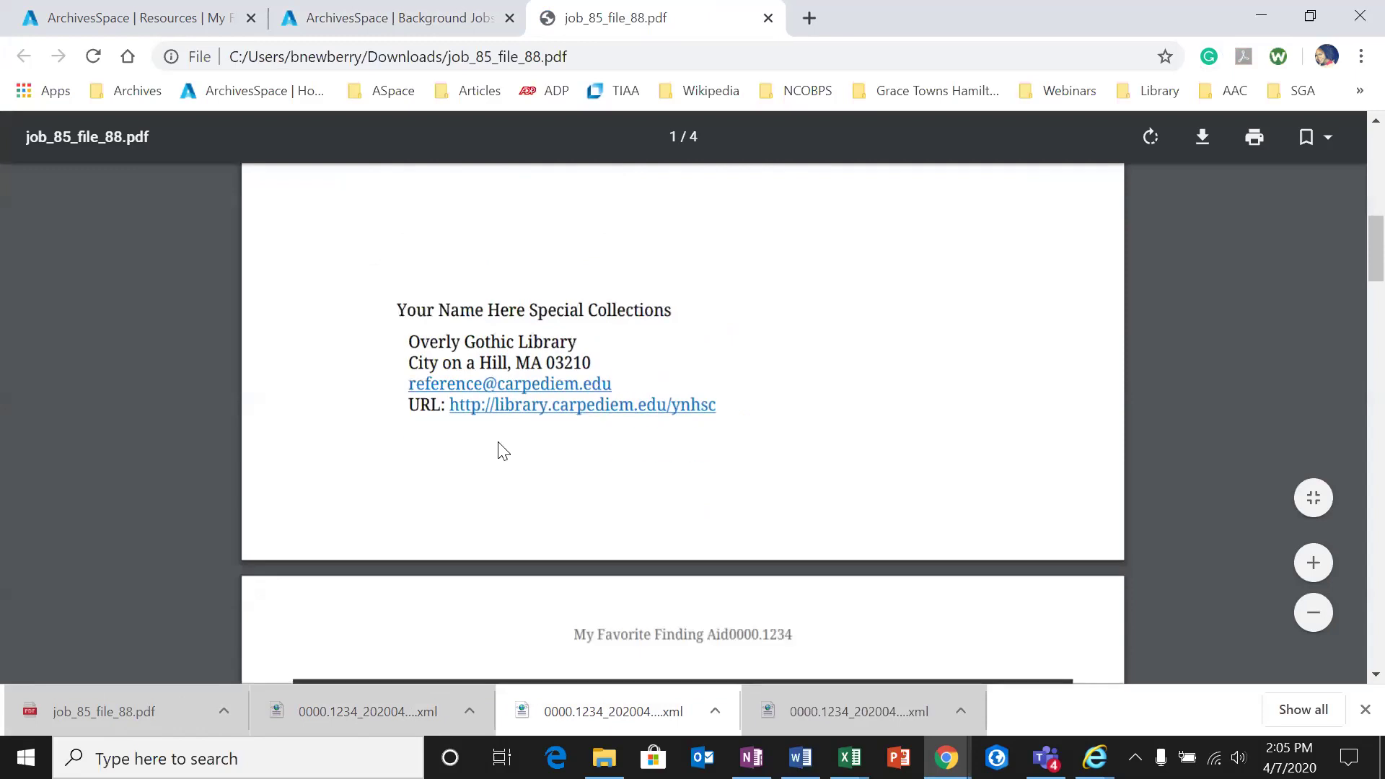
scroll(542, 423, down, 9)
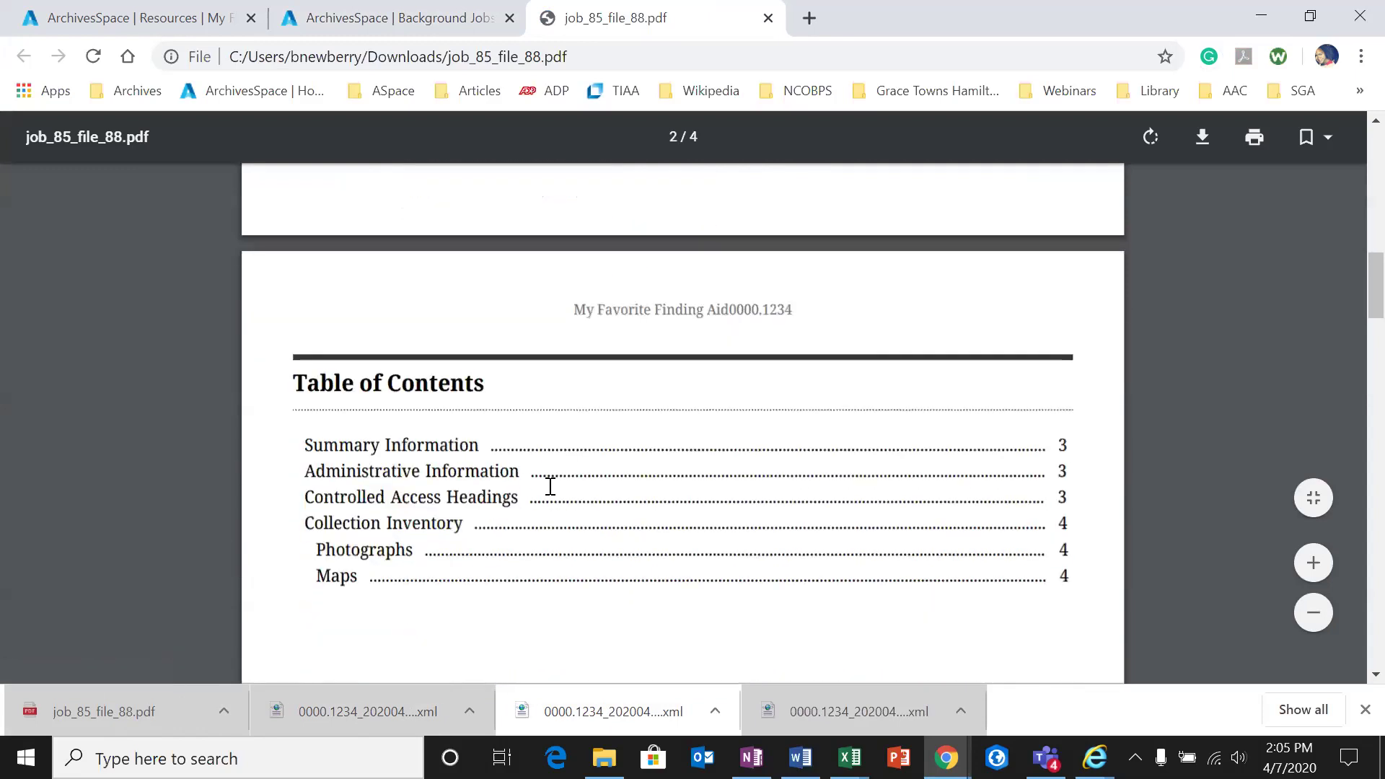
scroll(551, 488, down, 12)
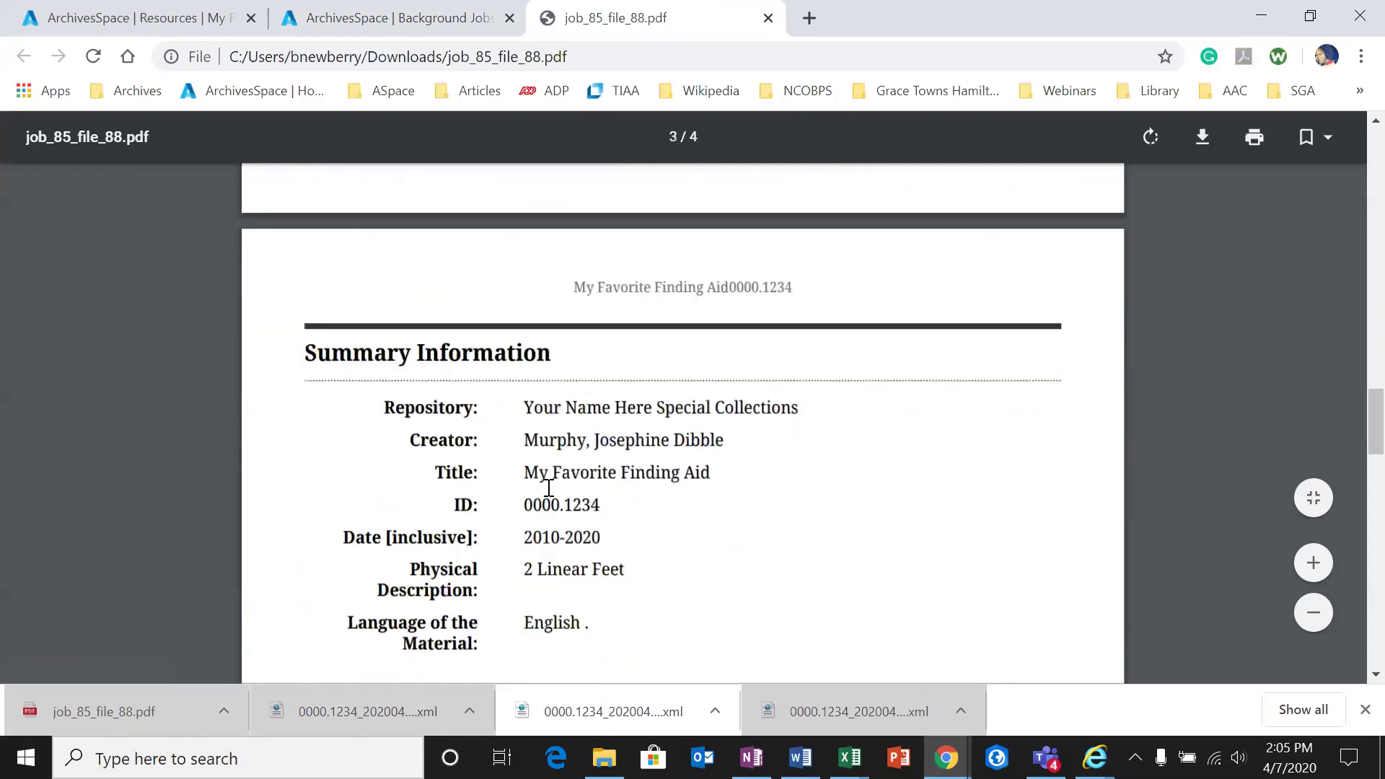
scroll(610, 494, down, 5)
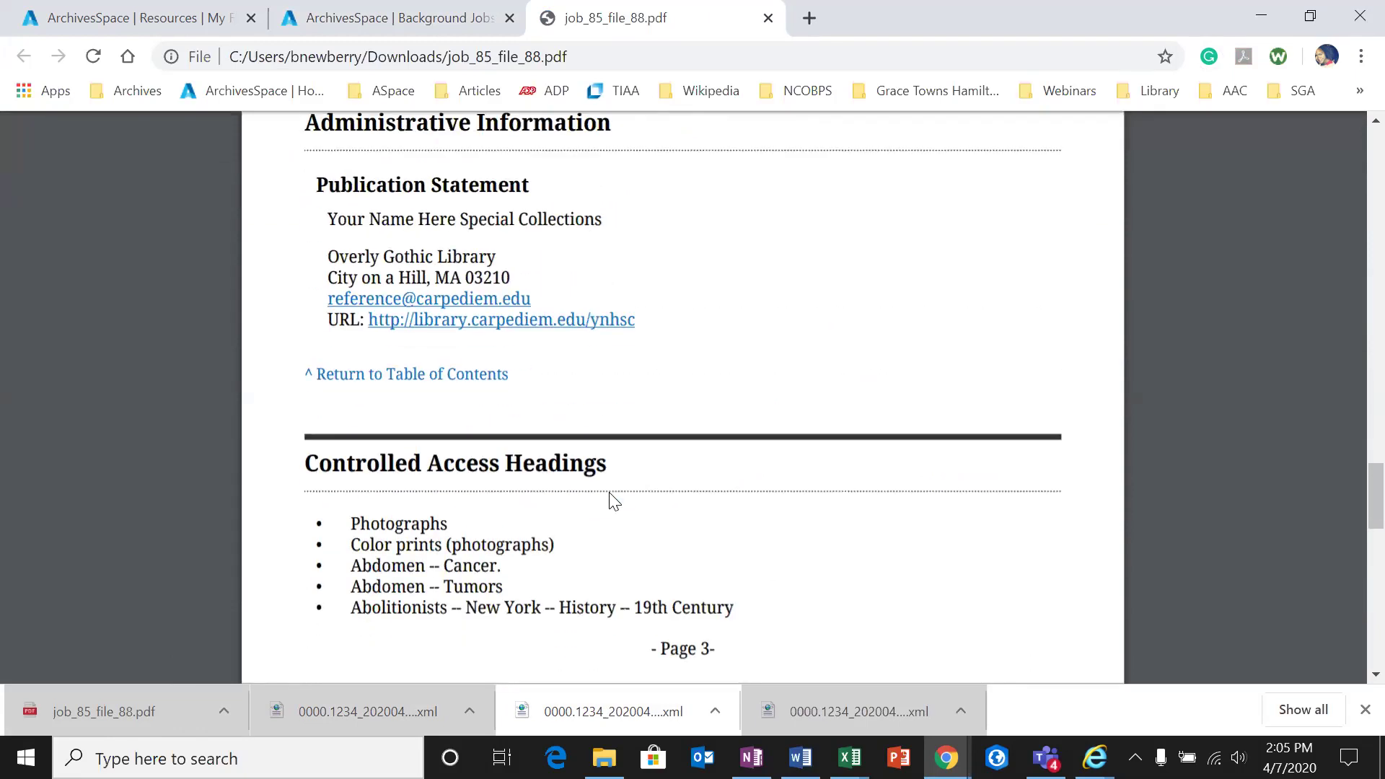
scroll(614, 502, down, 6)
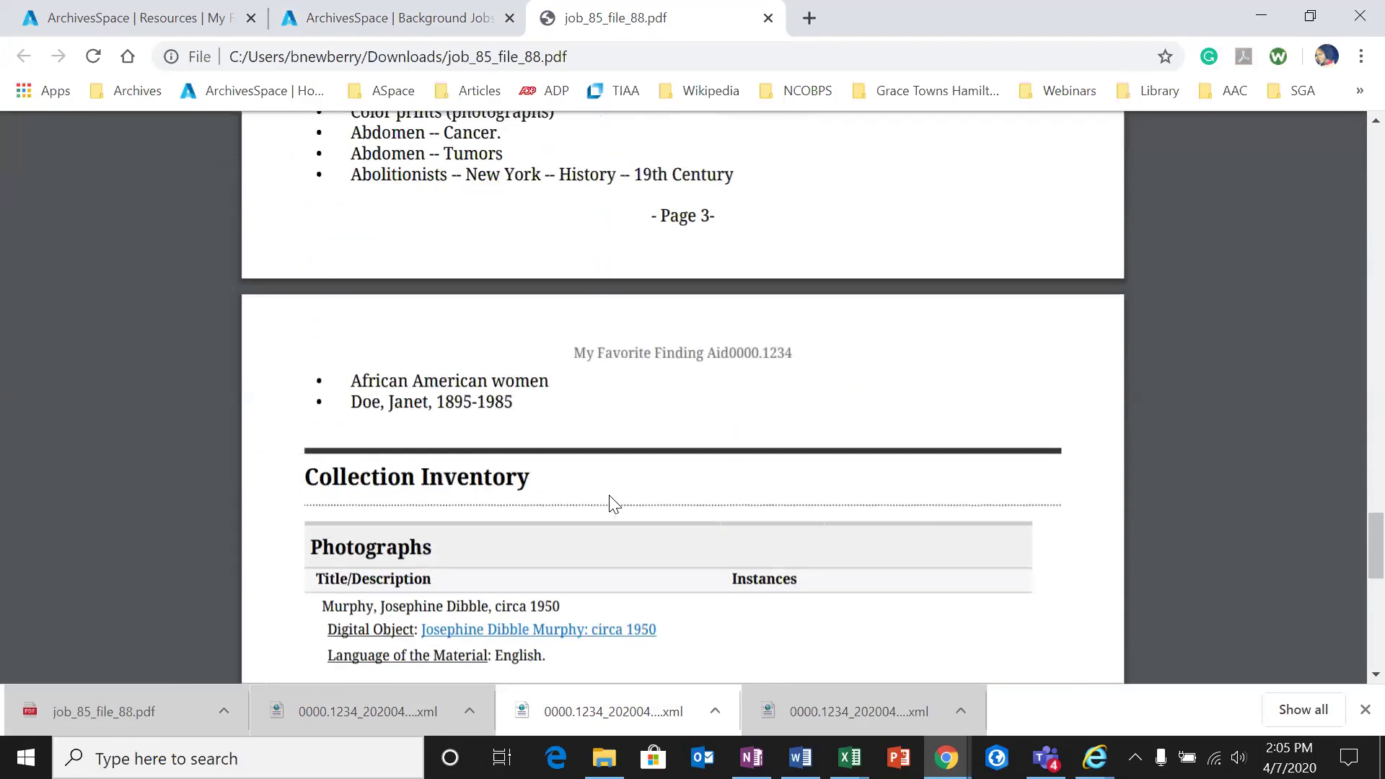
scroll(614, 503, down, 3)
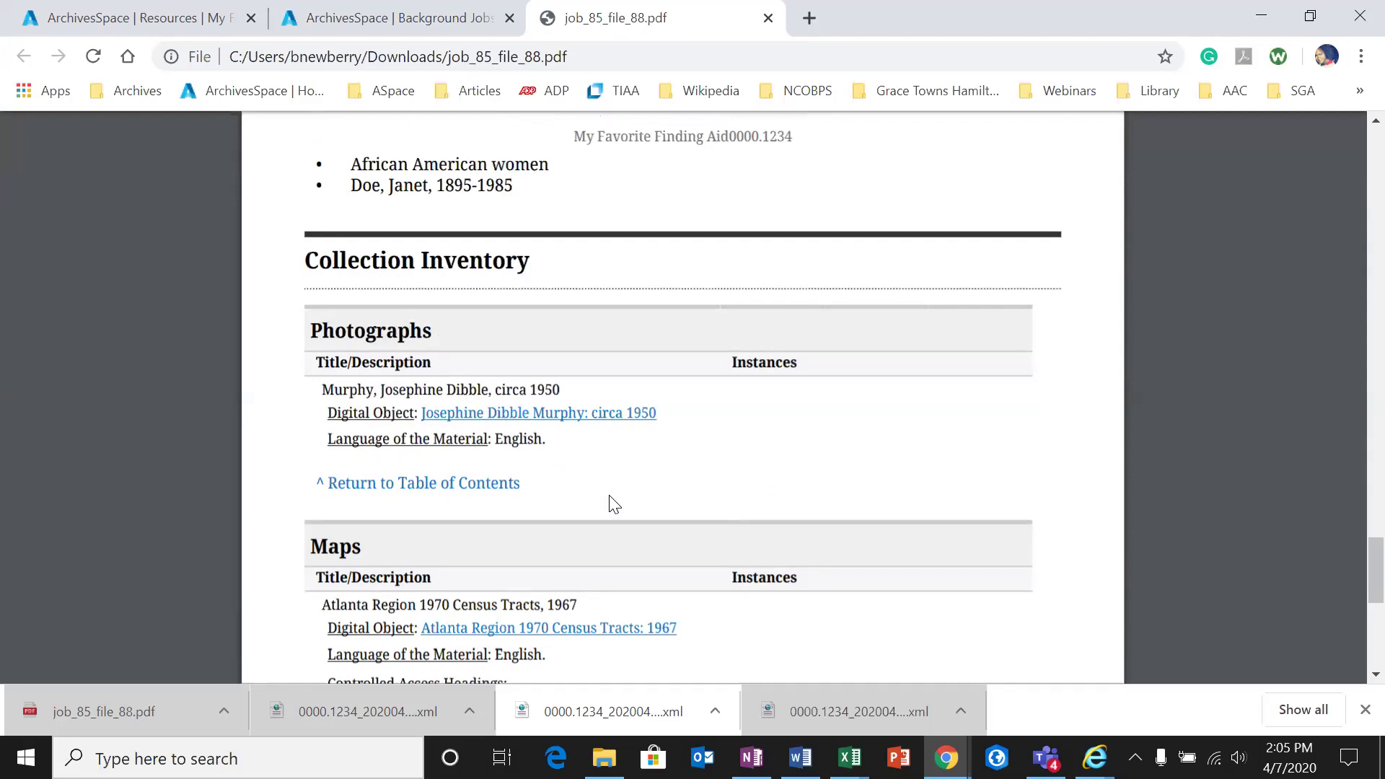
scroll(614, 503, down, 3)
scroll(614, 502, up, 3)
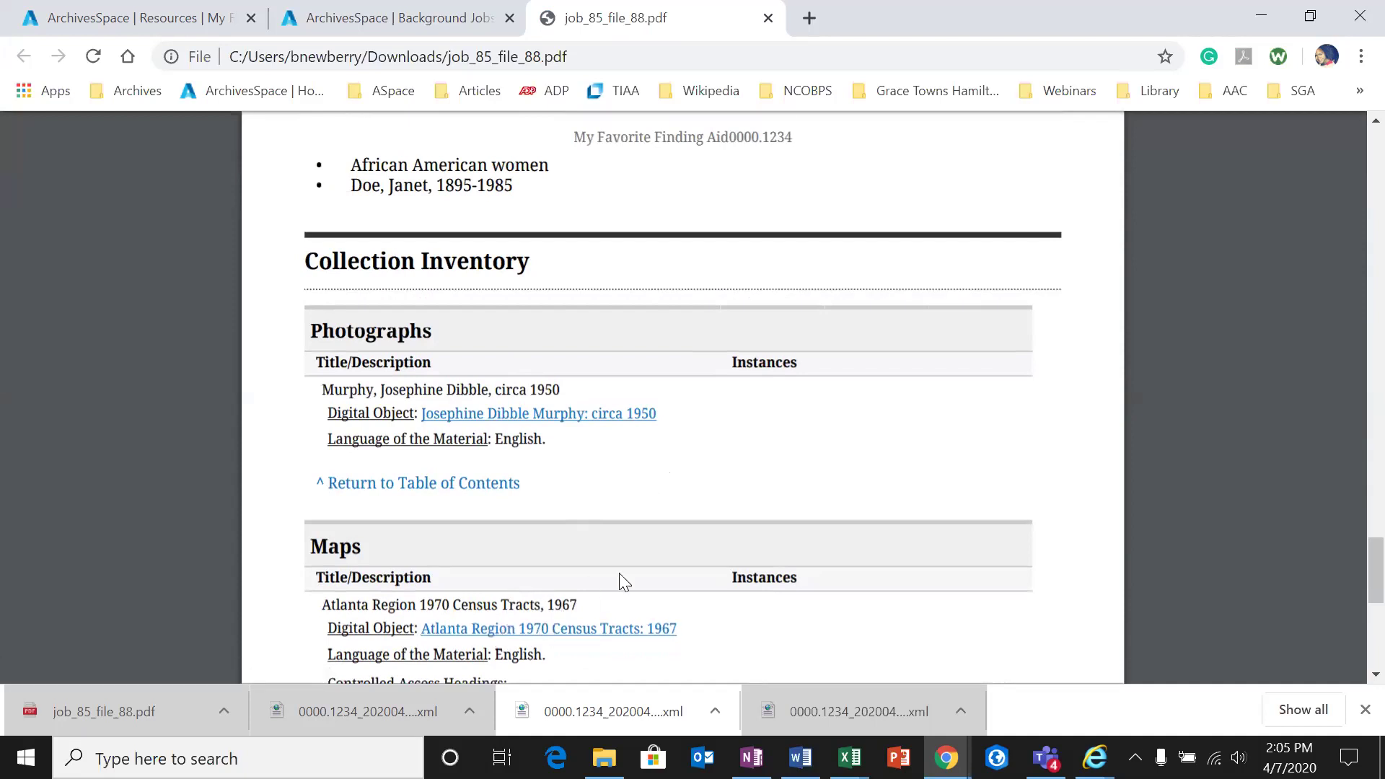
scroll(623, 582, up, 10)
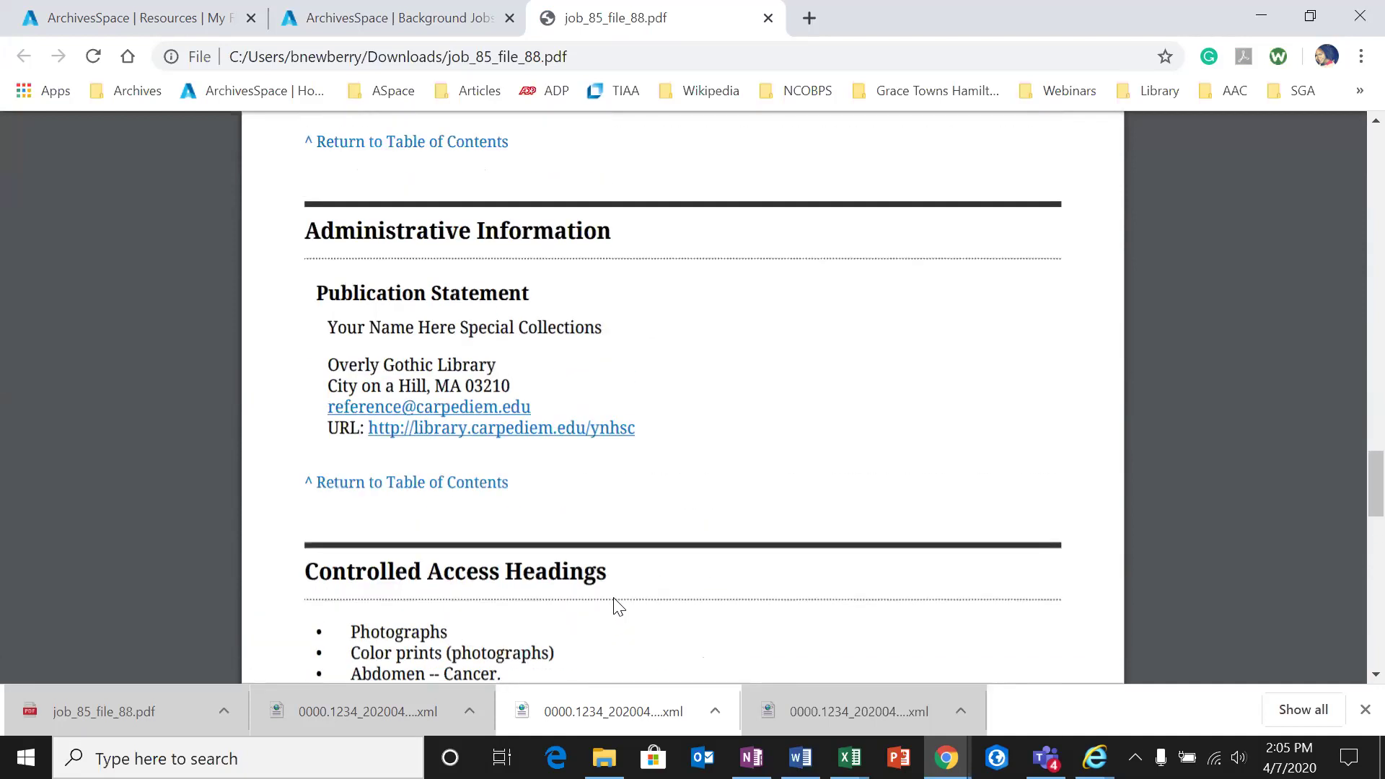
scroll(650, 574, up, 5)
scroll(613, 635, down, 3)
scroll(637, 631, down, 3)
scroll(668, 556, up, 5)
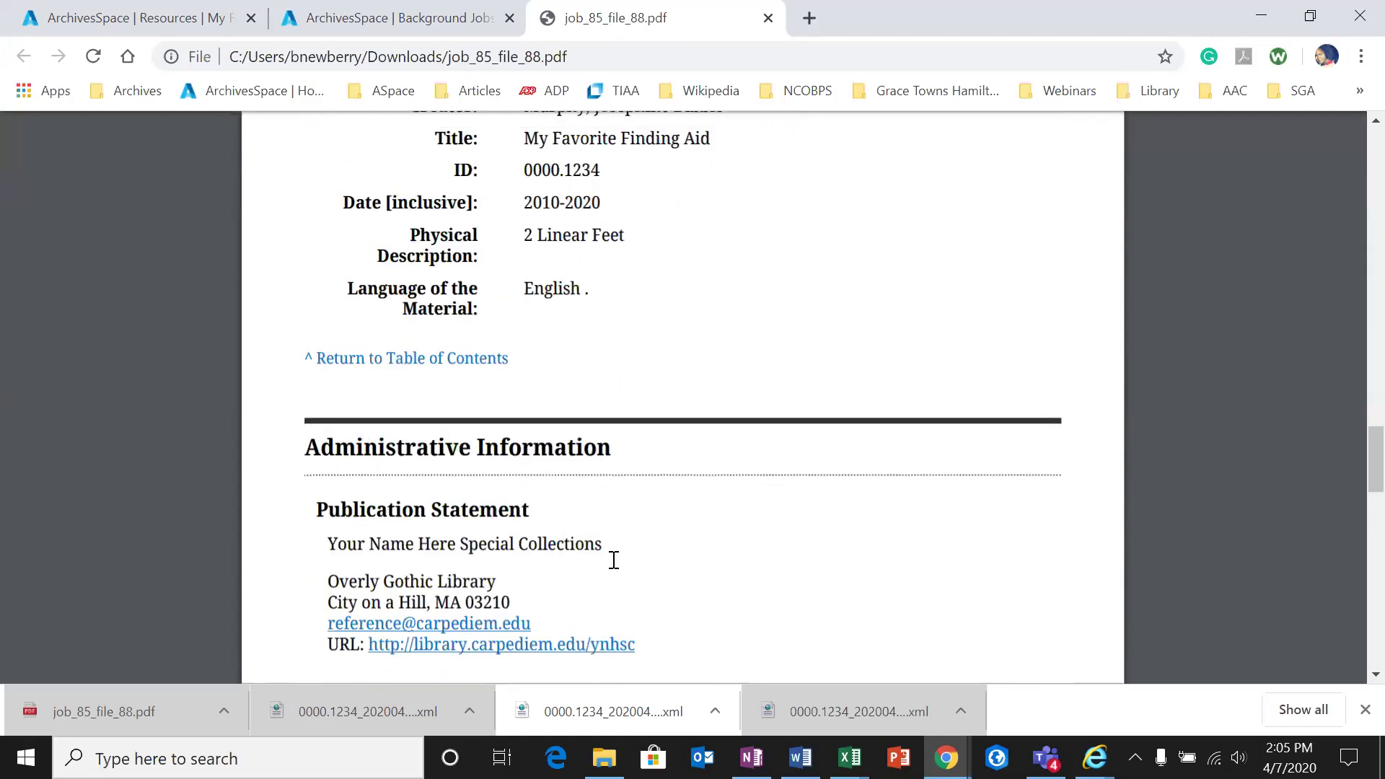
scroll(619, 560, up, 7)
scroll(575, 609, up, 15)
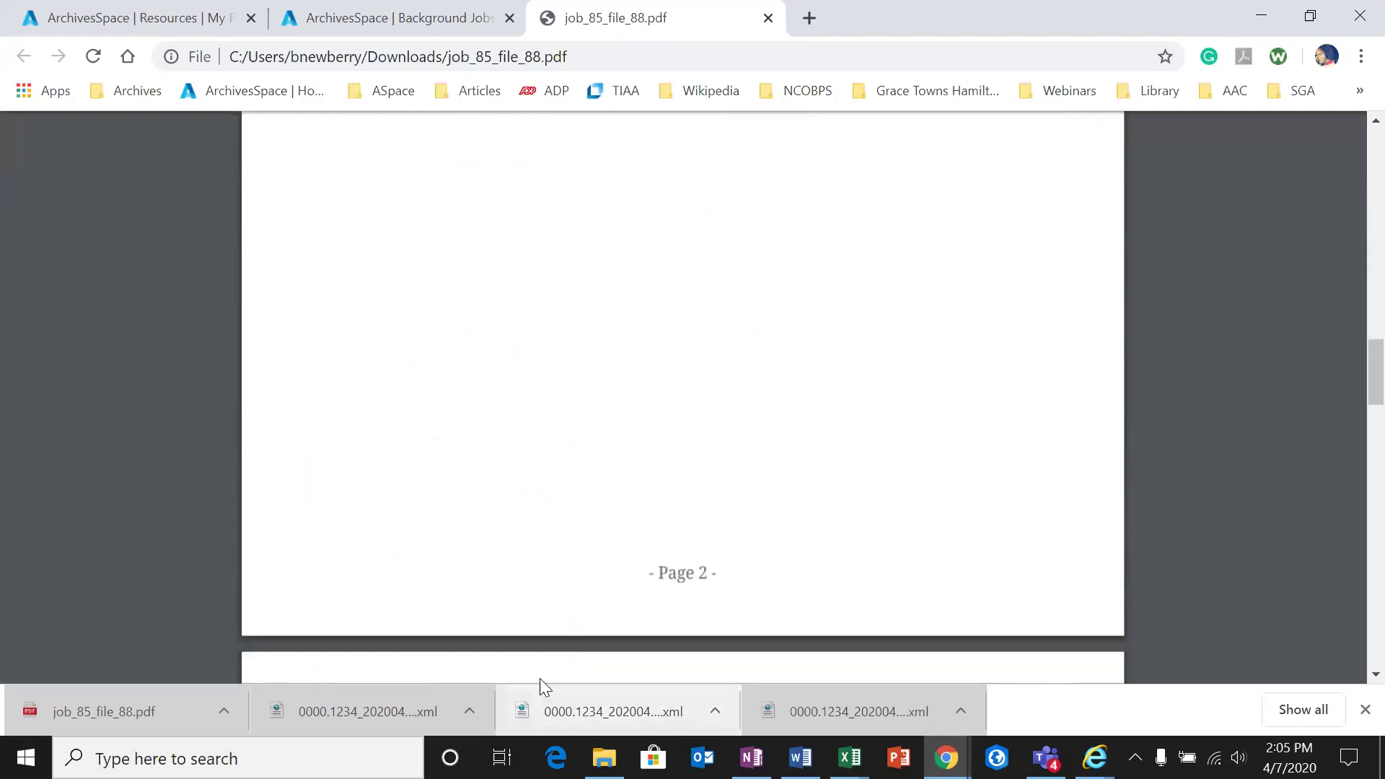
scroll(597, 608, up, 3)
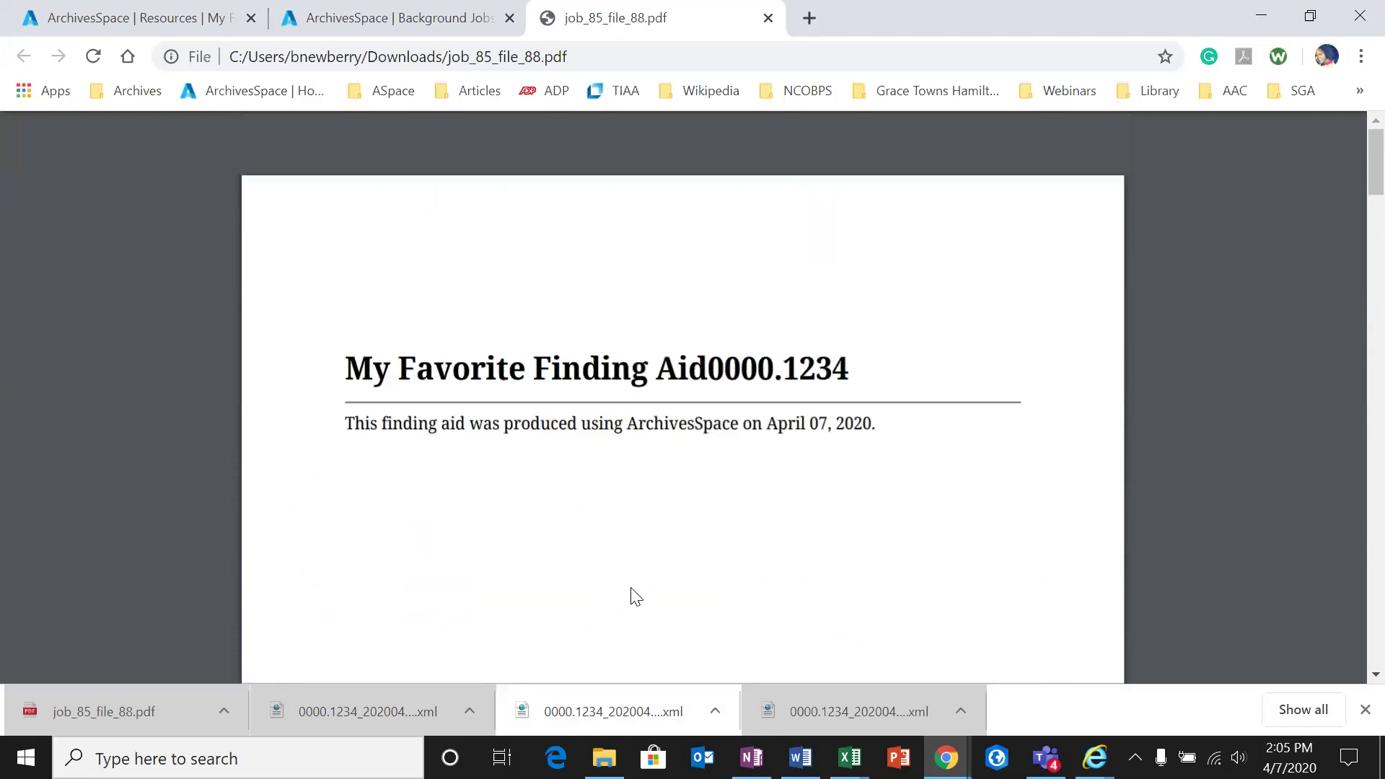
Step: Dismiss the browser's downloads bar and close the finding aid PDF to return to the background job page
click(1365, 710)
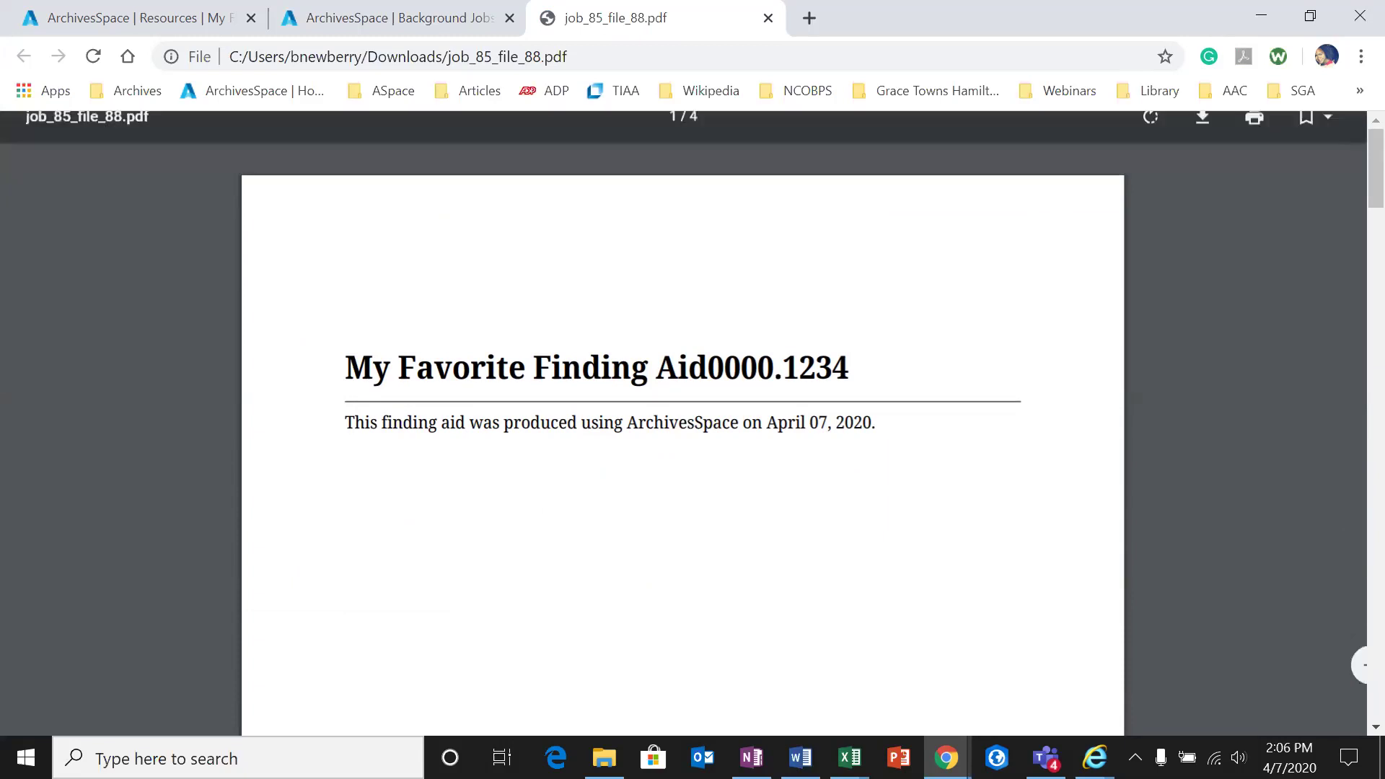
click(767, 18)
scroll(266, 505, up, 6)
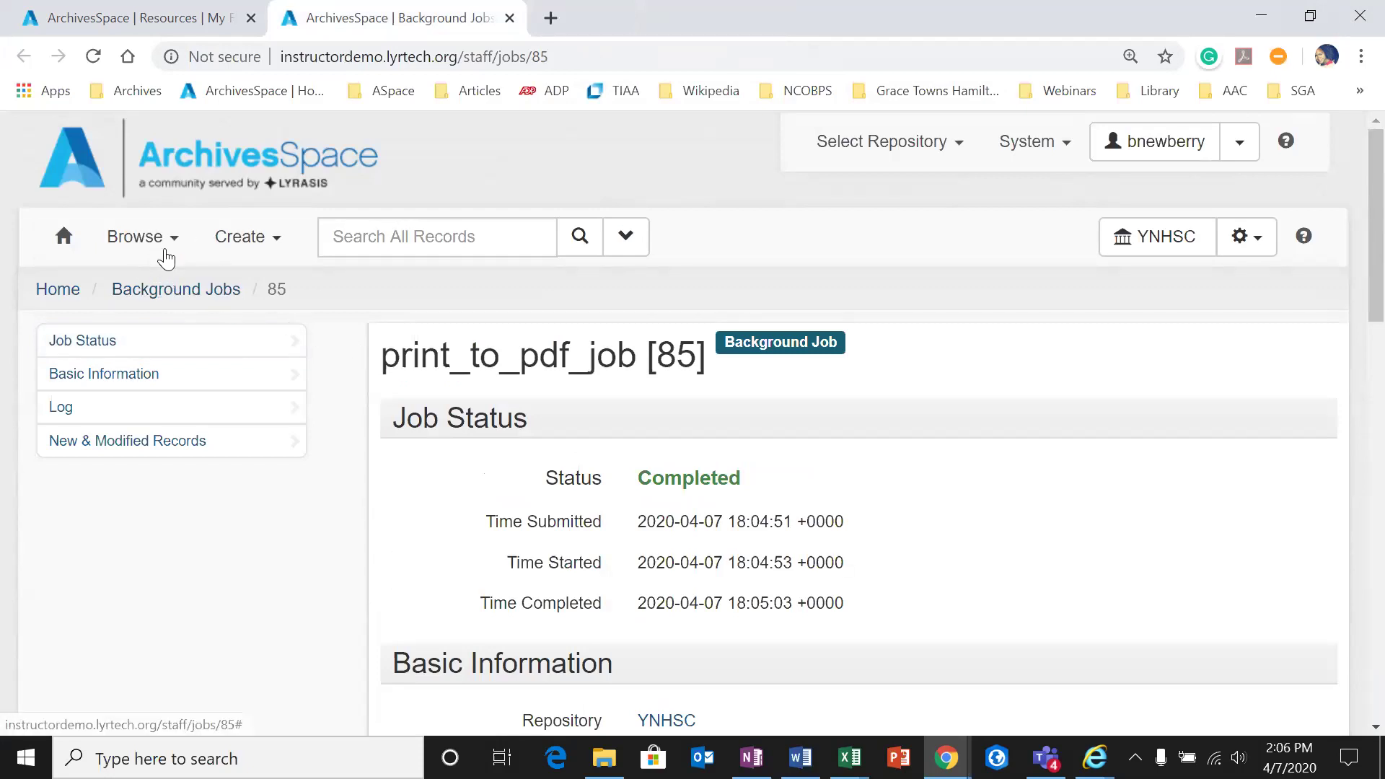
Step: Browse the repository's digital objects and open the "Watercolor of Joliette Hopper fly (fishing fly)" record for editing
click(220, 243)
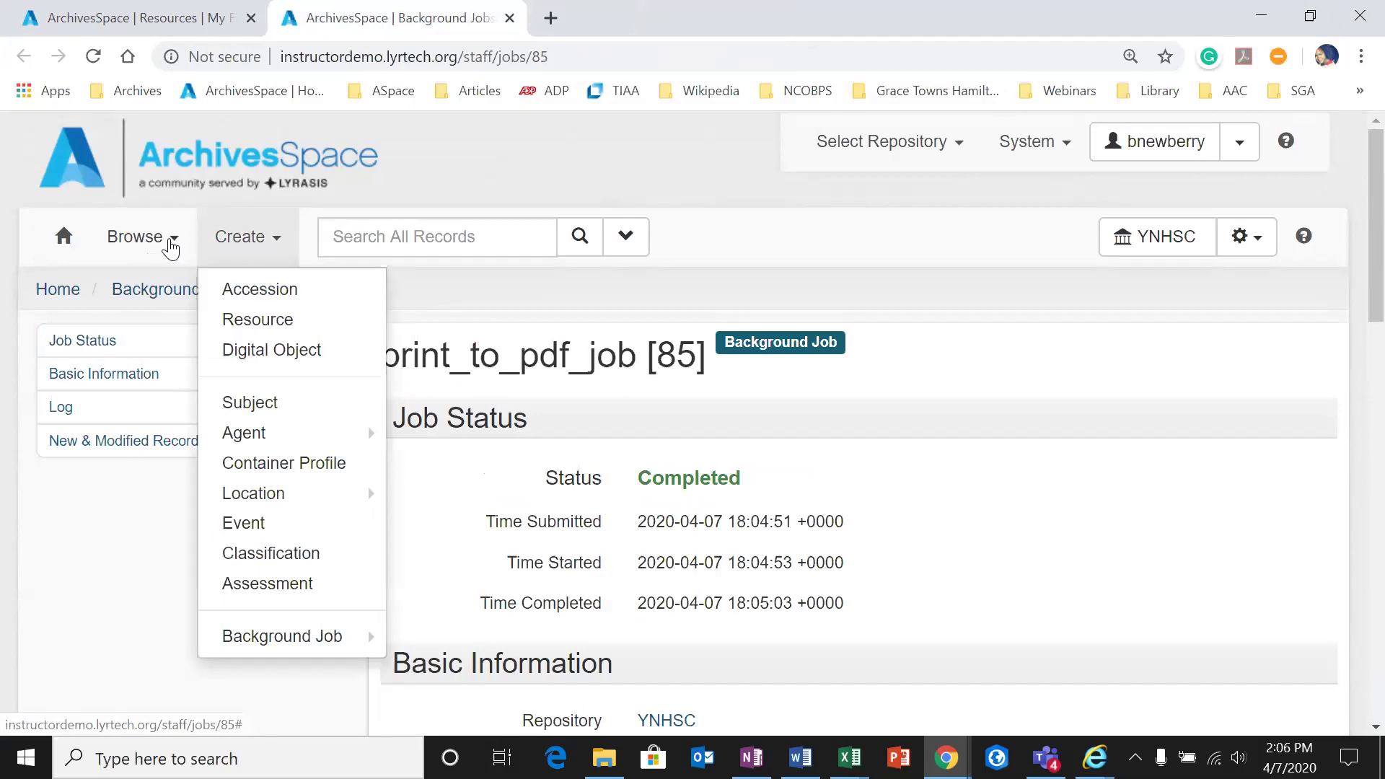
click(171, 248)
click(206, 347)
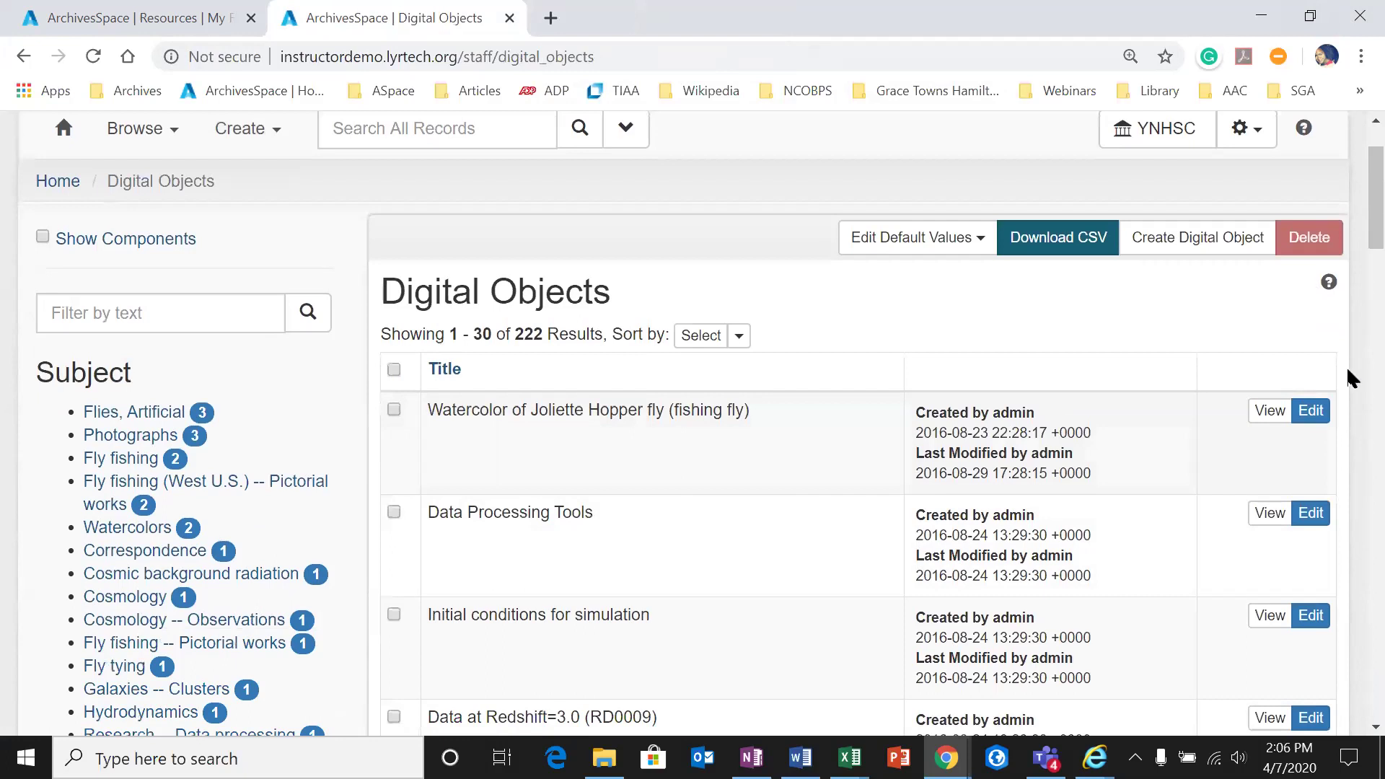
click(1310, 411)
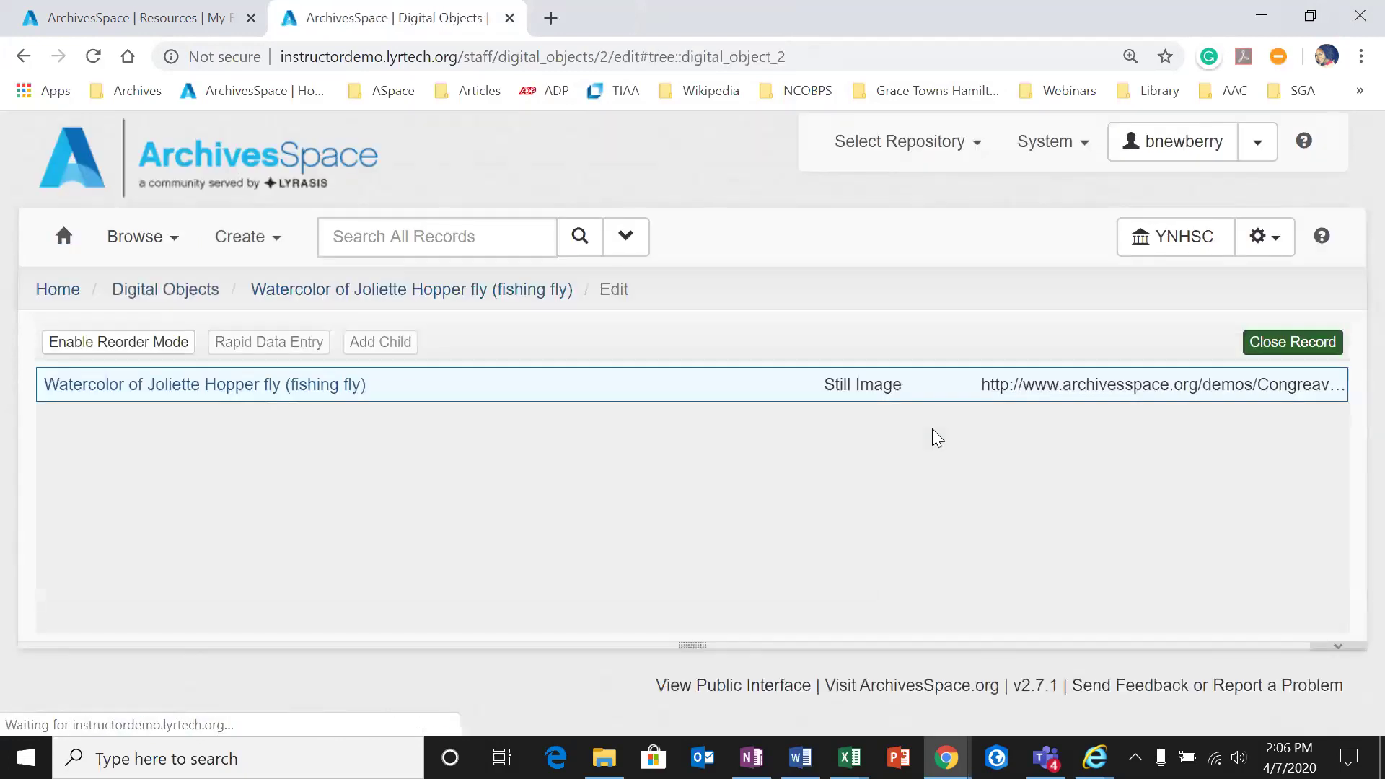
click(149, 242)
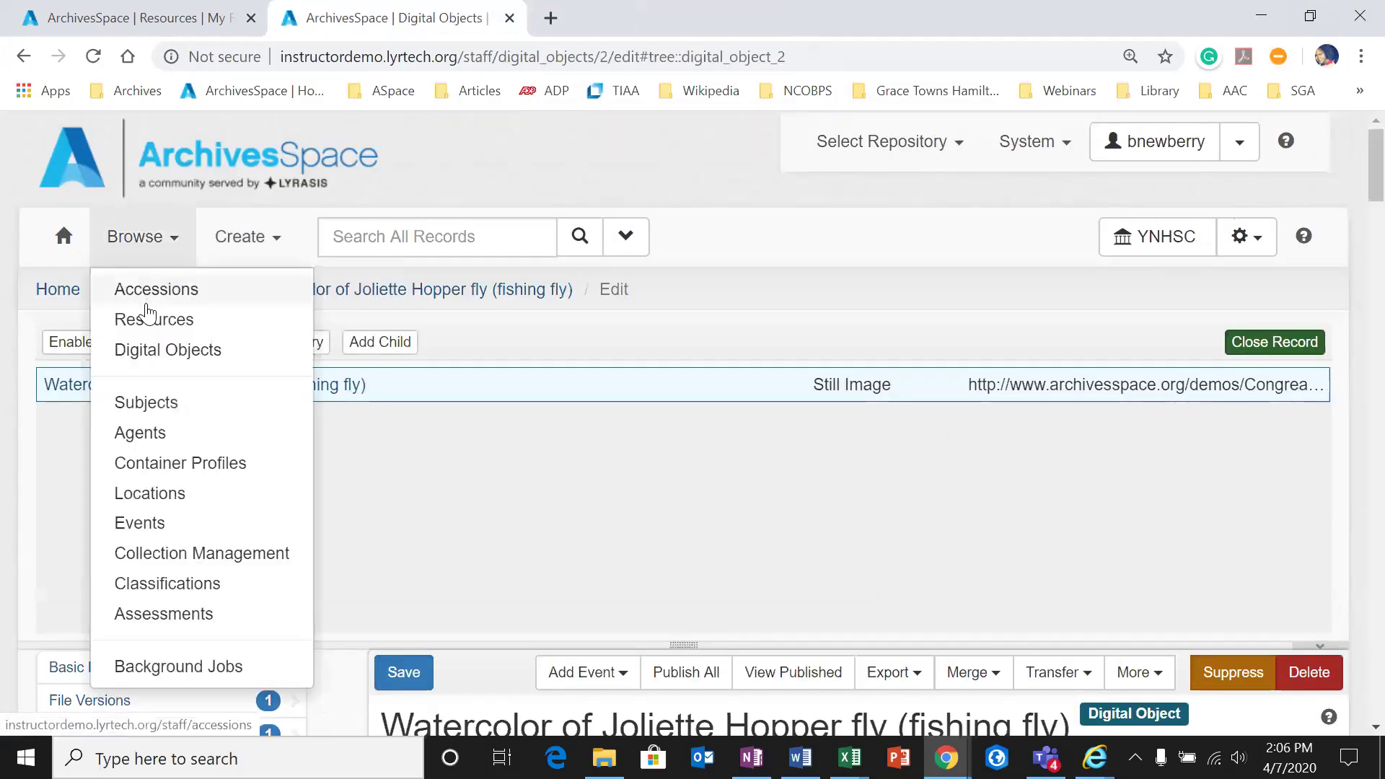
click(822, 258)
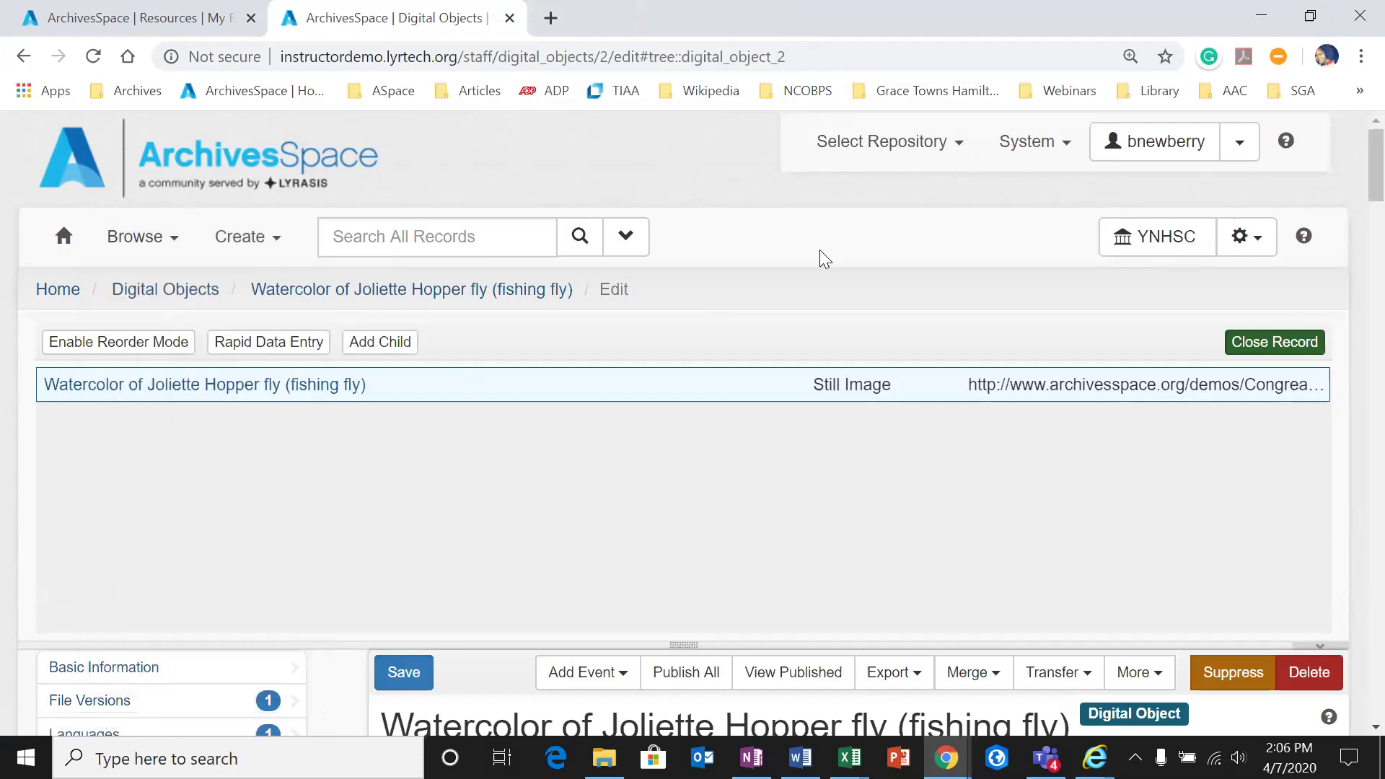
Step: Export the watercolor digital object as MODS and open the downloaded XML file to examine its metadata
scroll(827, 367, down, 3)
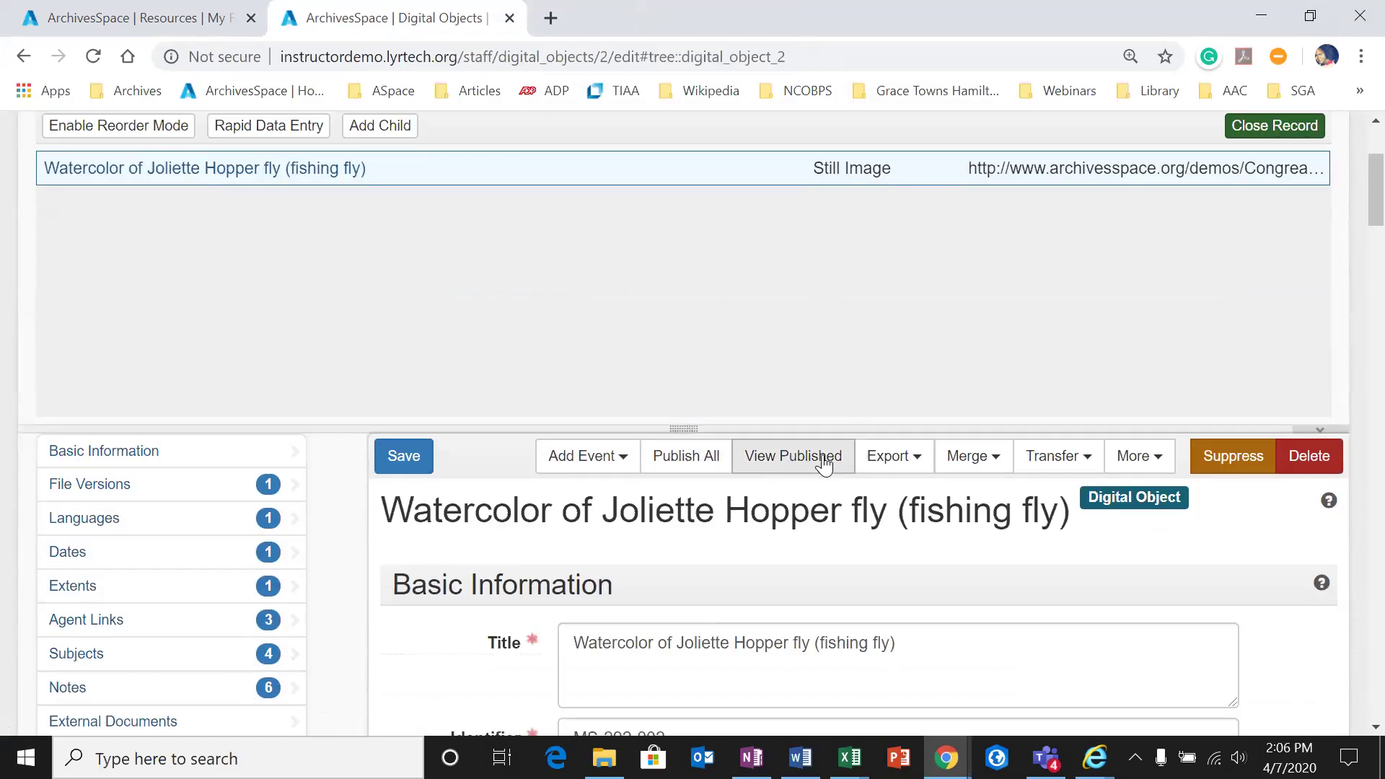
click(888, 459)
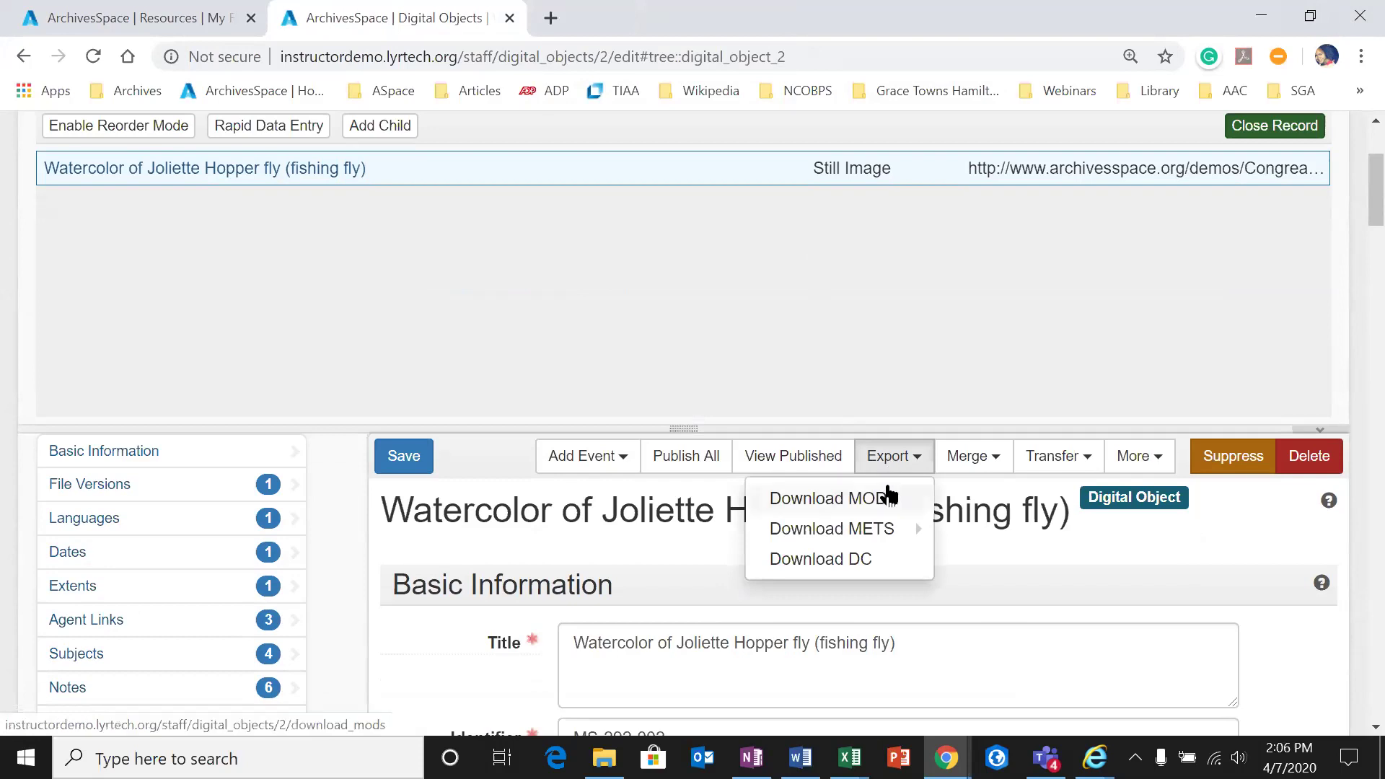
click(889, 498)
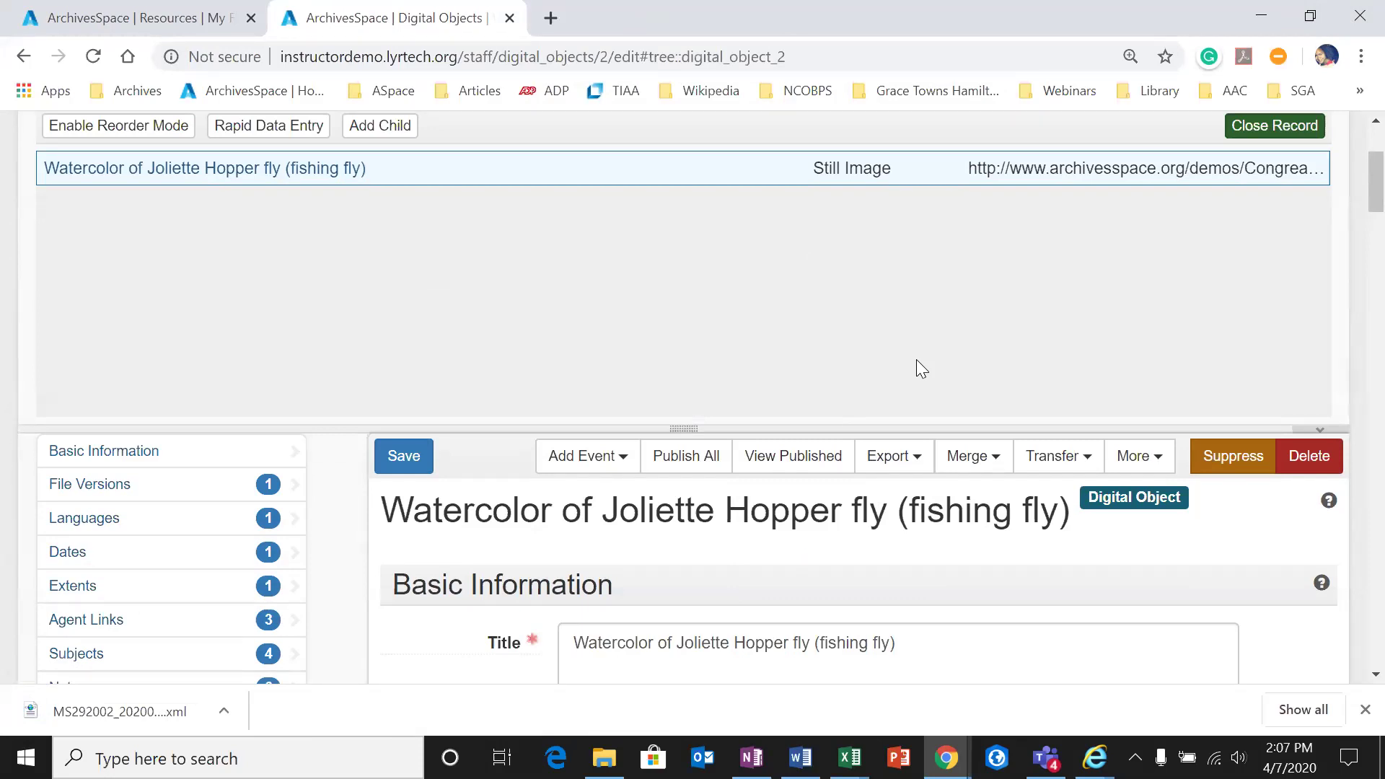
click(29, 714)
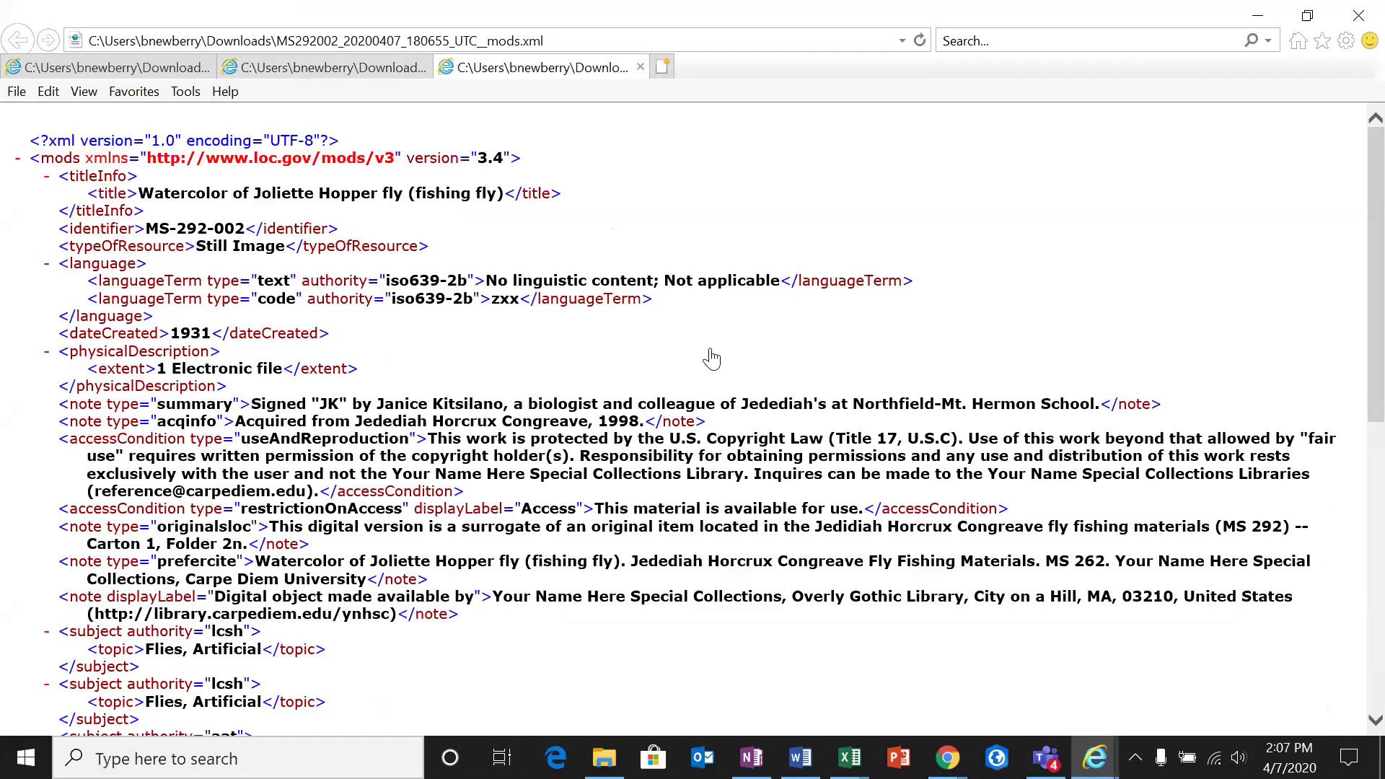
scroll(727, 355, down, 1)
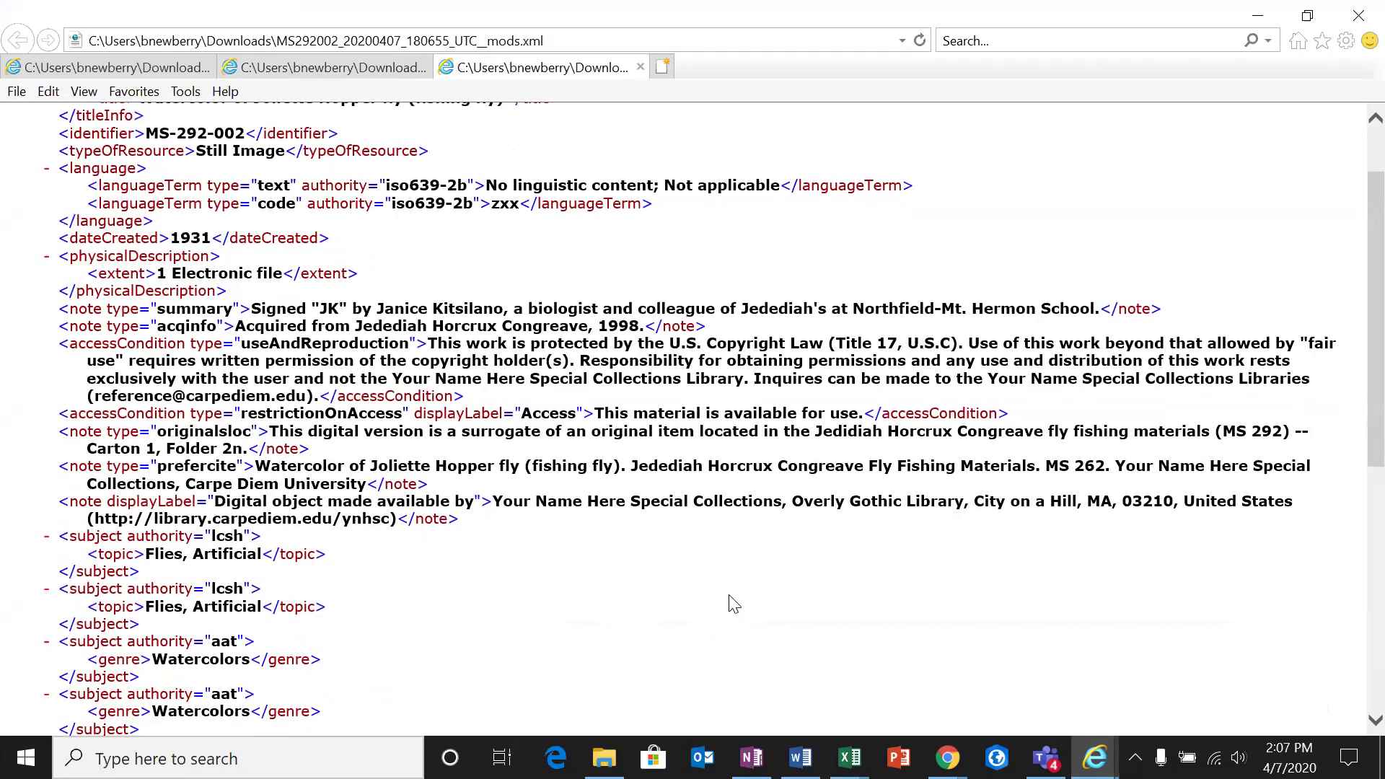
Step: Examine the notes, subjects, and agent names in the MODS XML file and return to the watercolor's digital object record
scroll(732, 603, down, 1)
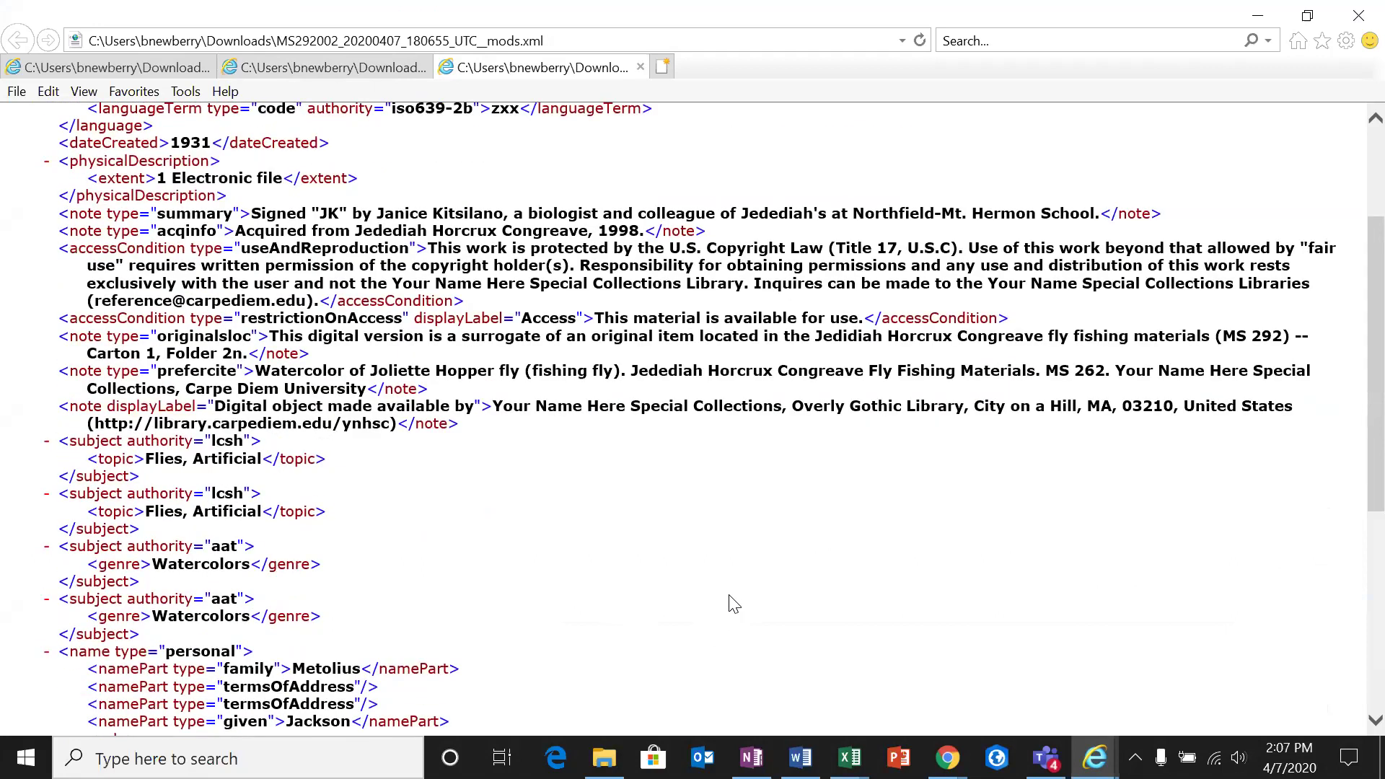
scroll(442, 486, down, 4)
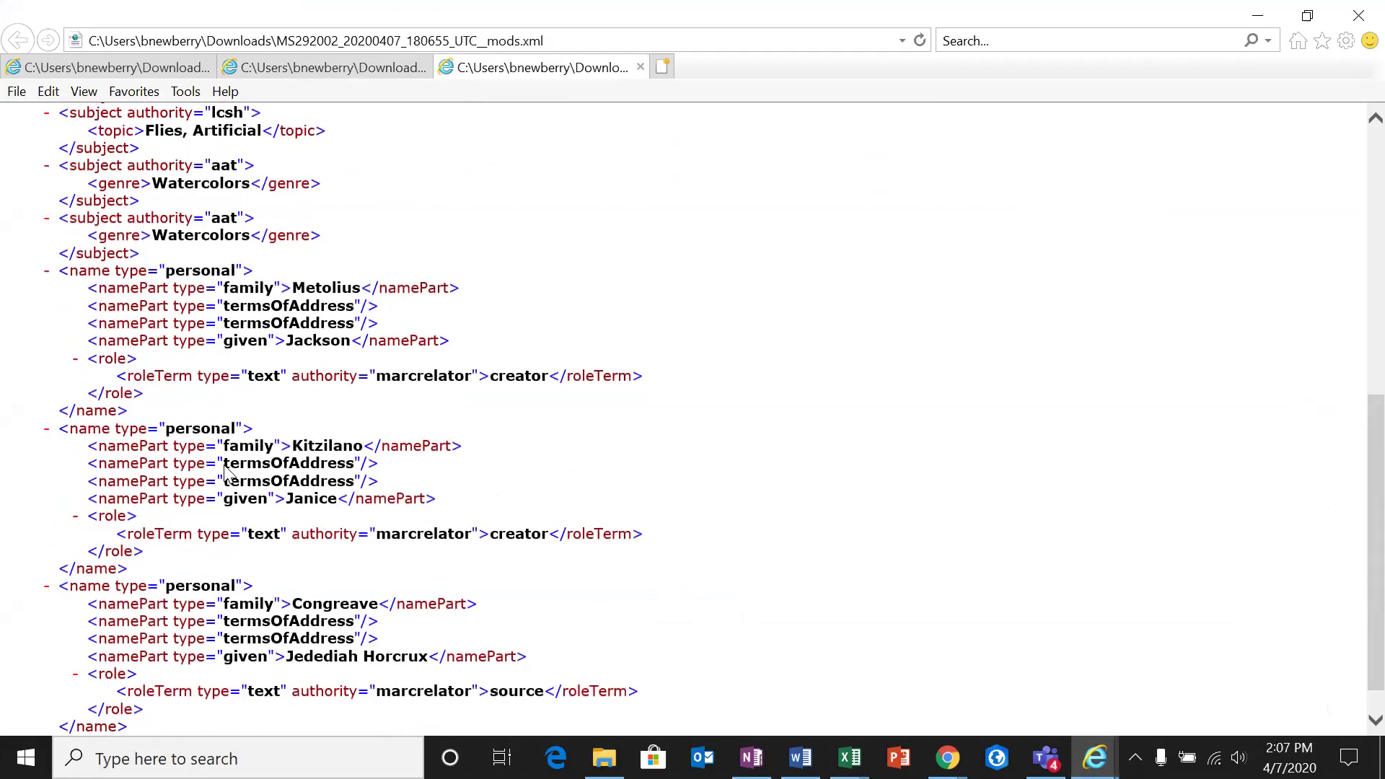
scroll(317, 545, down, 1)
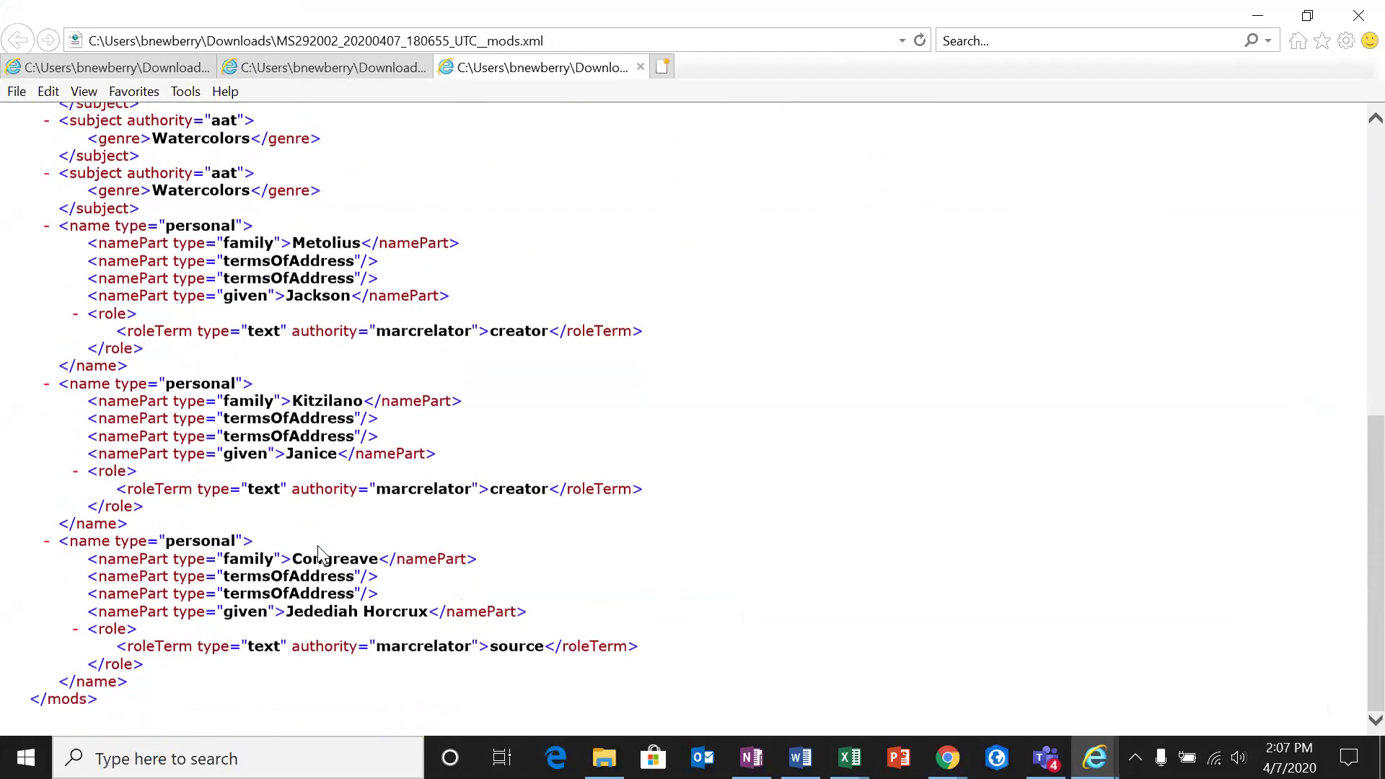
scroll(346, 534, up, 4)
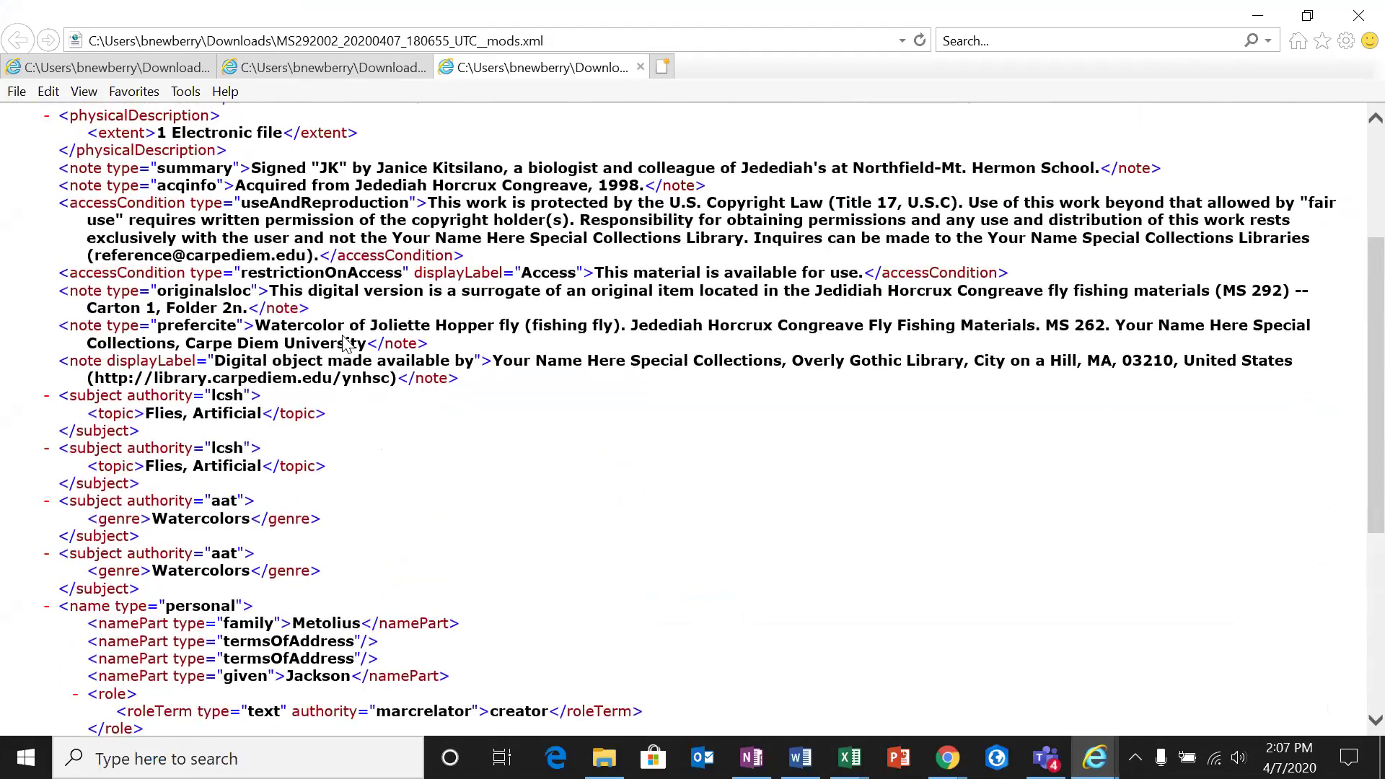
scroll(336, 357, up, 3)
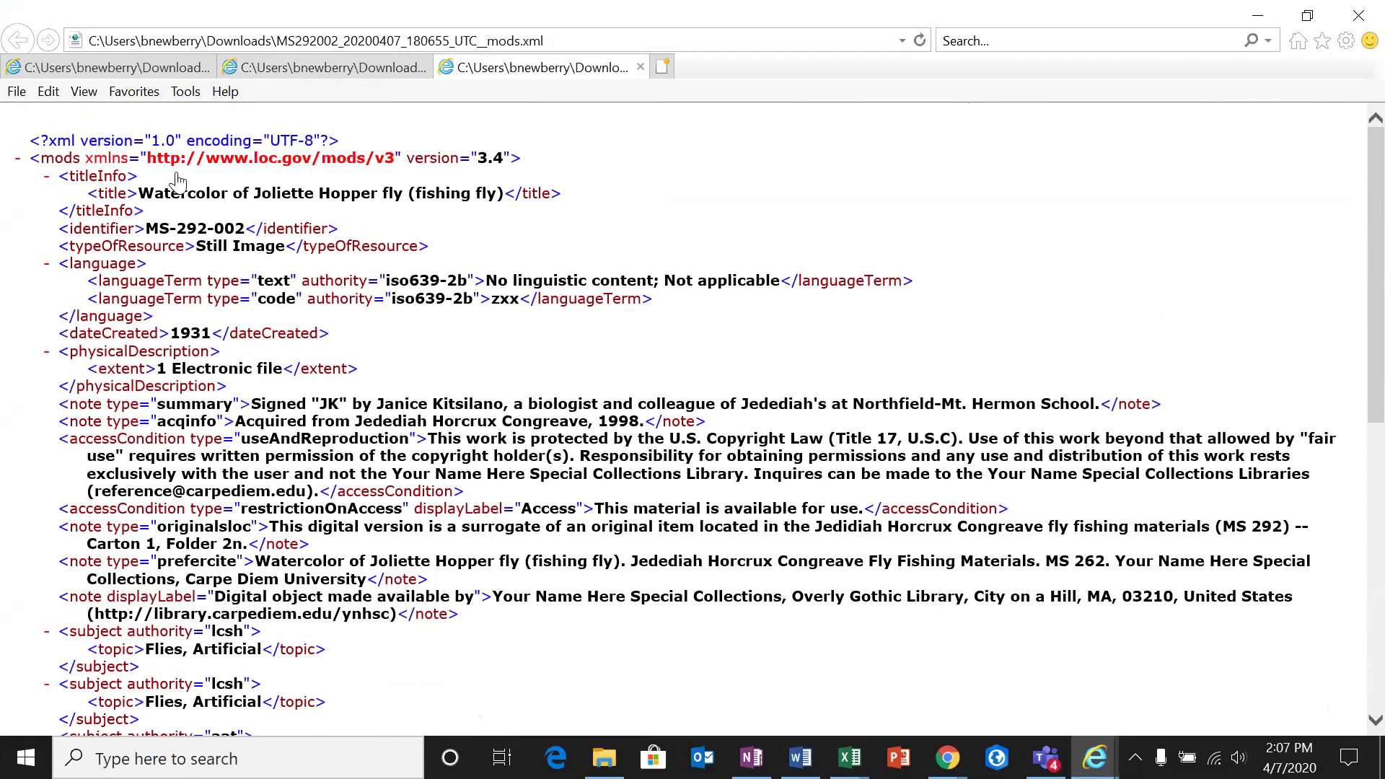
click(1258, 15)
Step: Download the watercolor digital object's metadata as METS with the Use MODS option
scroll(428, 524, down, 3)
scroll(428, 524, down, 2)
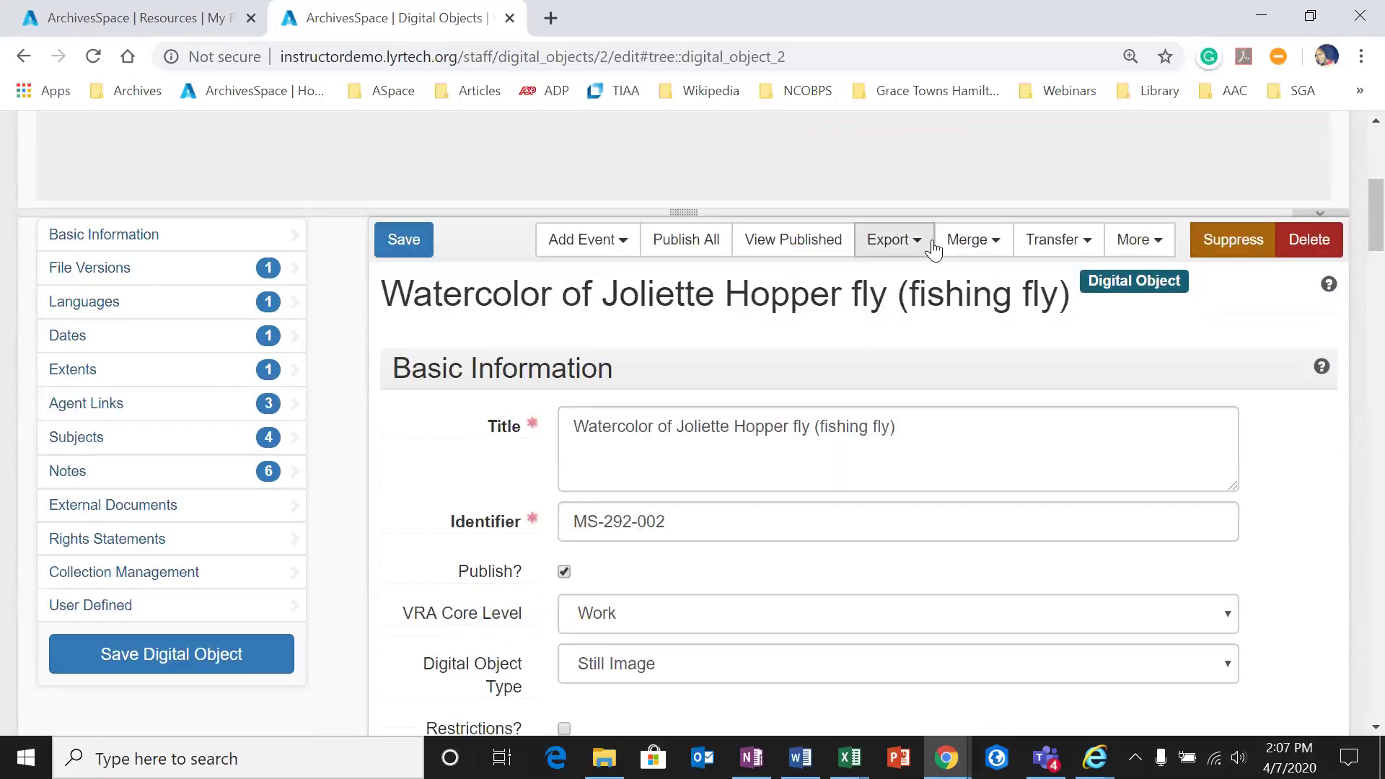
click(930, 244)
mouse_move(860, 318)
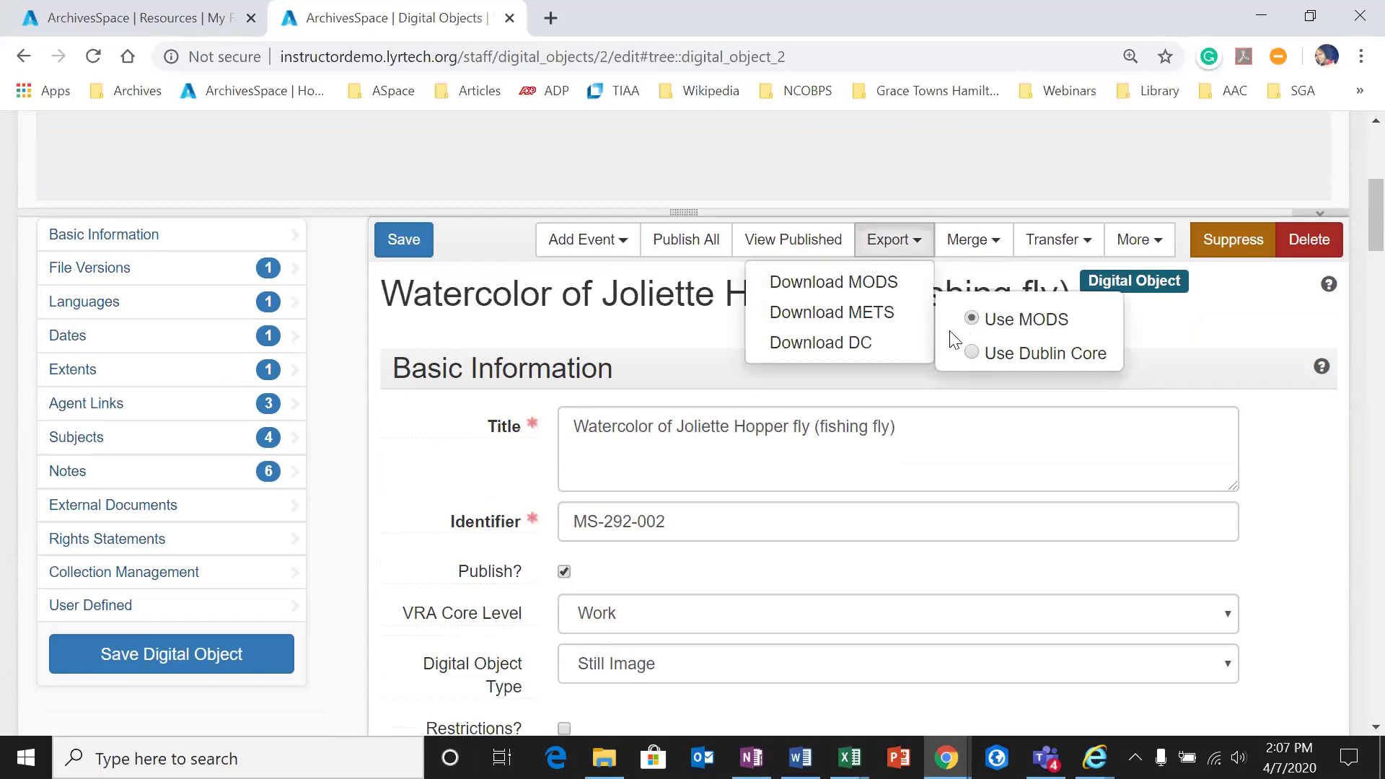
click(894, 321)
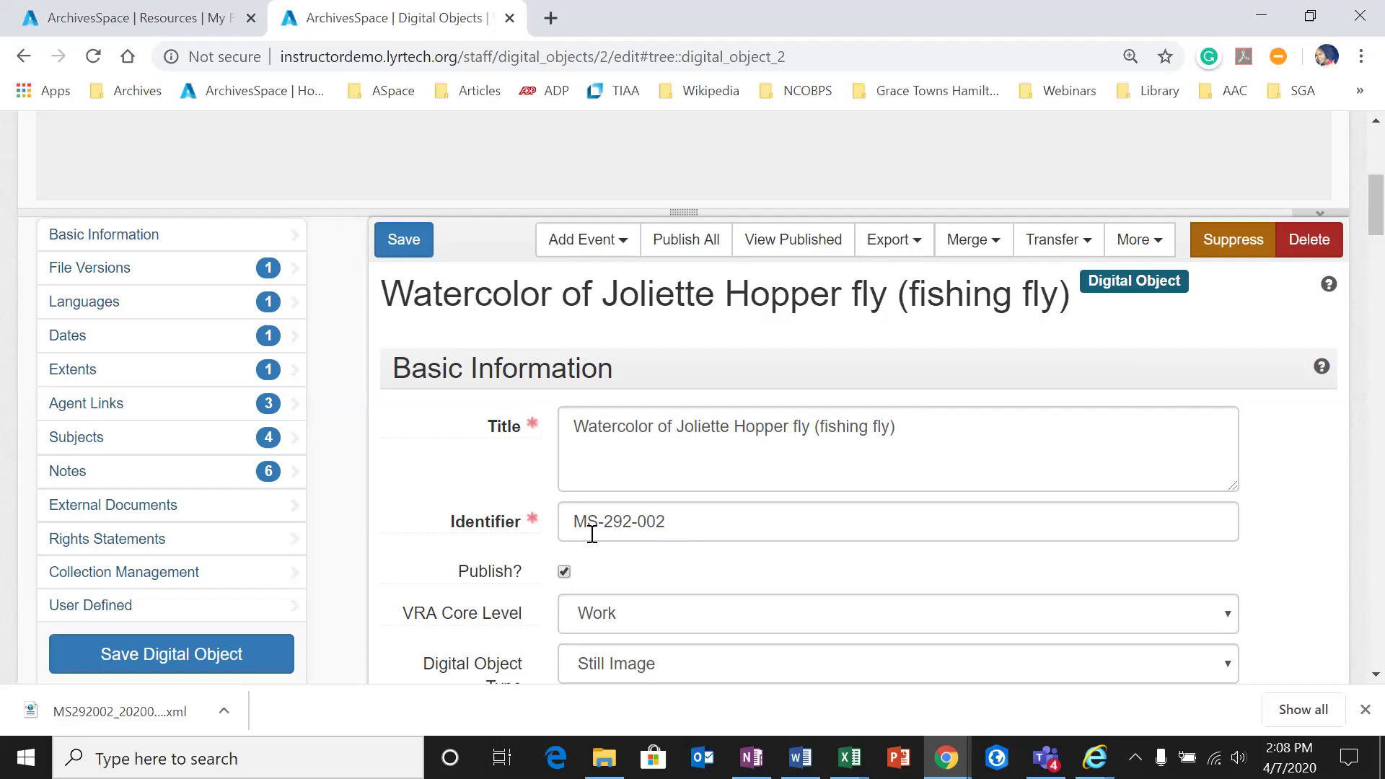
Step: Check that the METS export is set to Use MODS and open the downloaded METS XML file
click(898, 246)
mouse_move(873, 314)
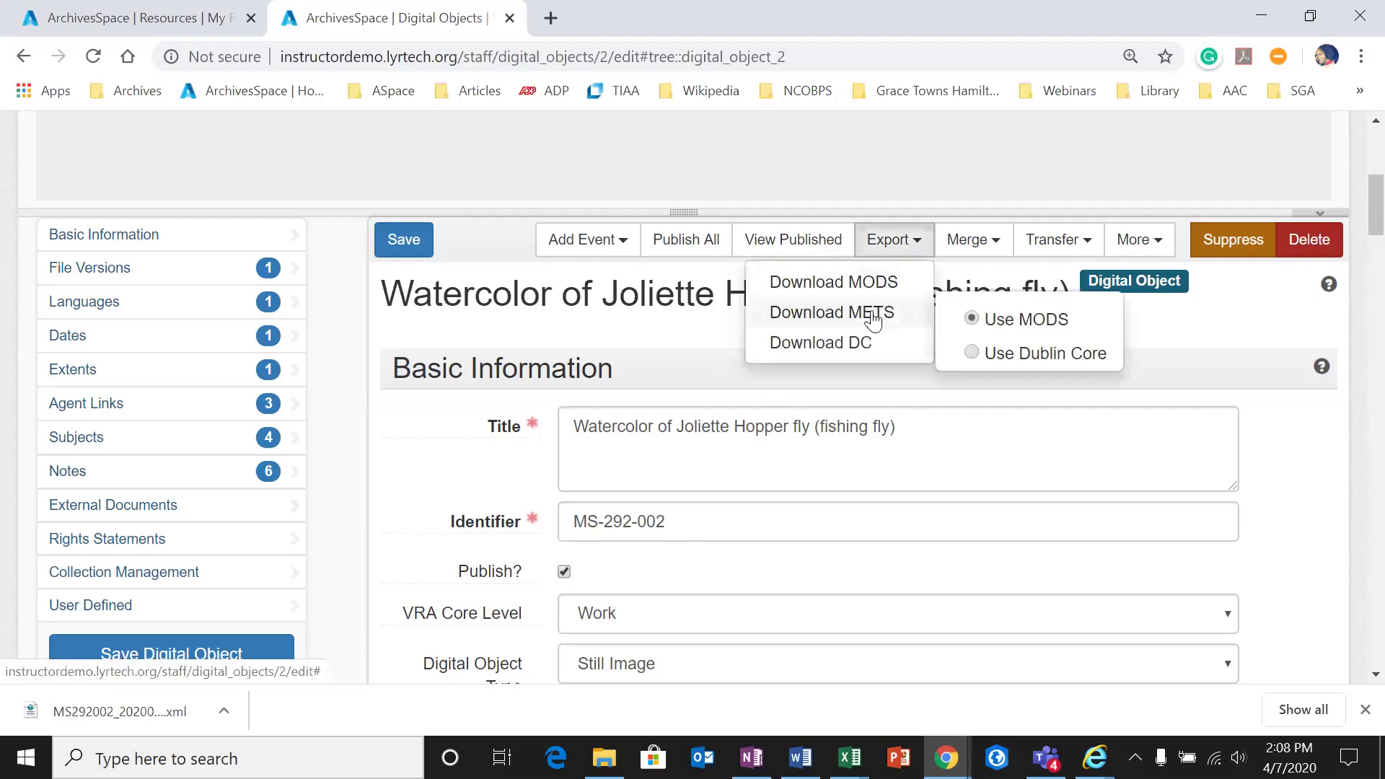
click(972, 319)
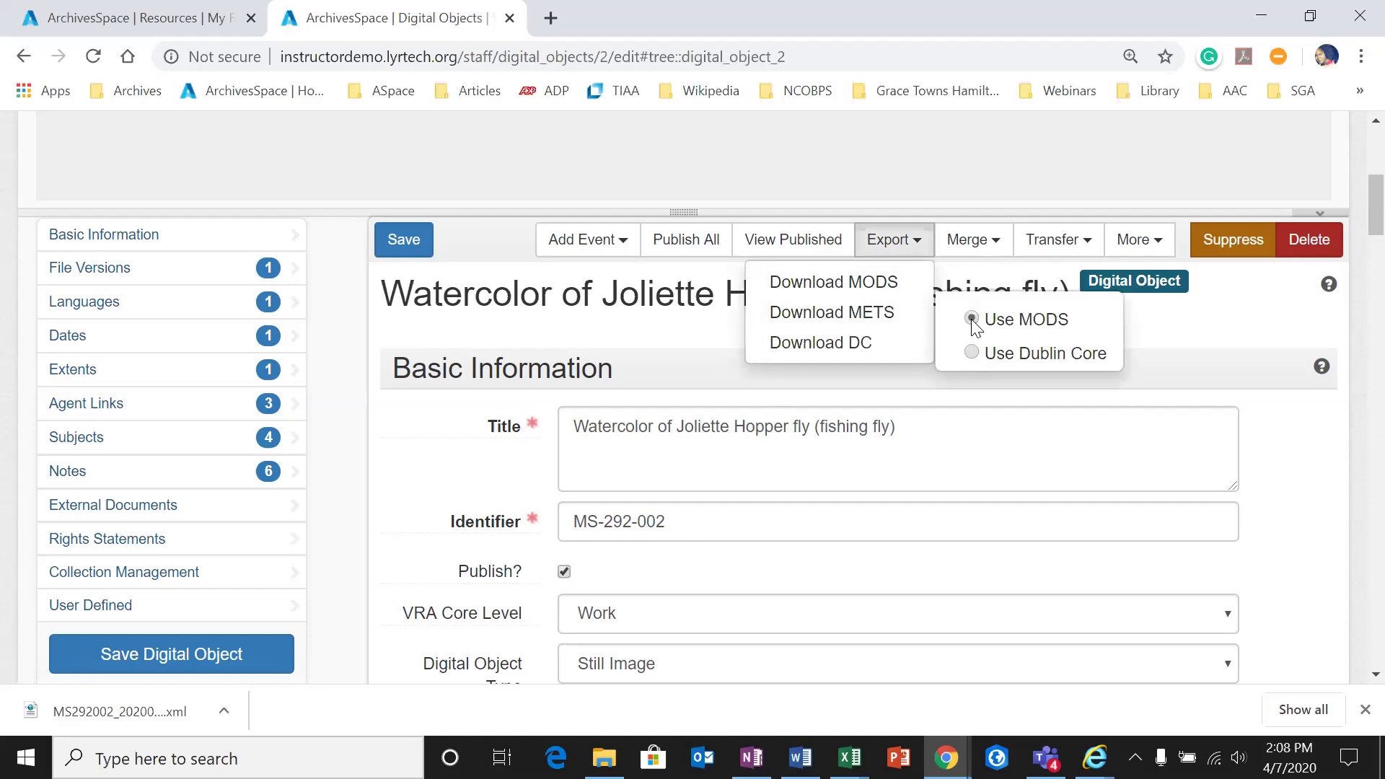
click(179, 714)
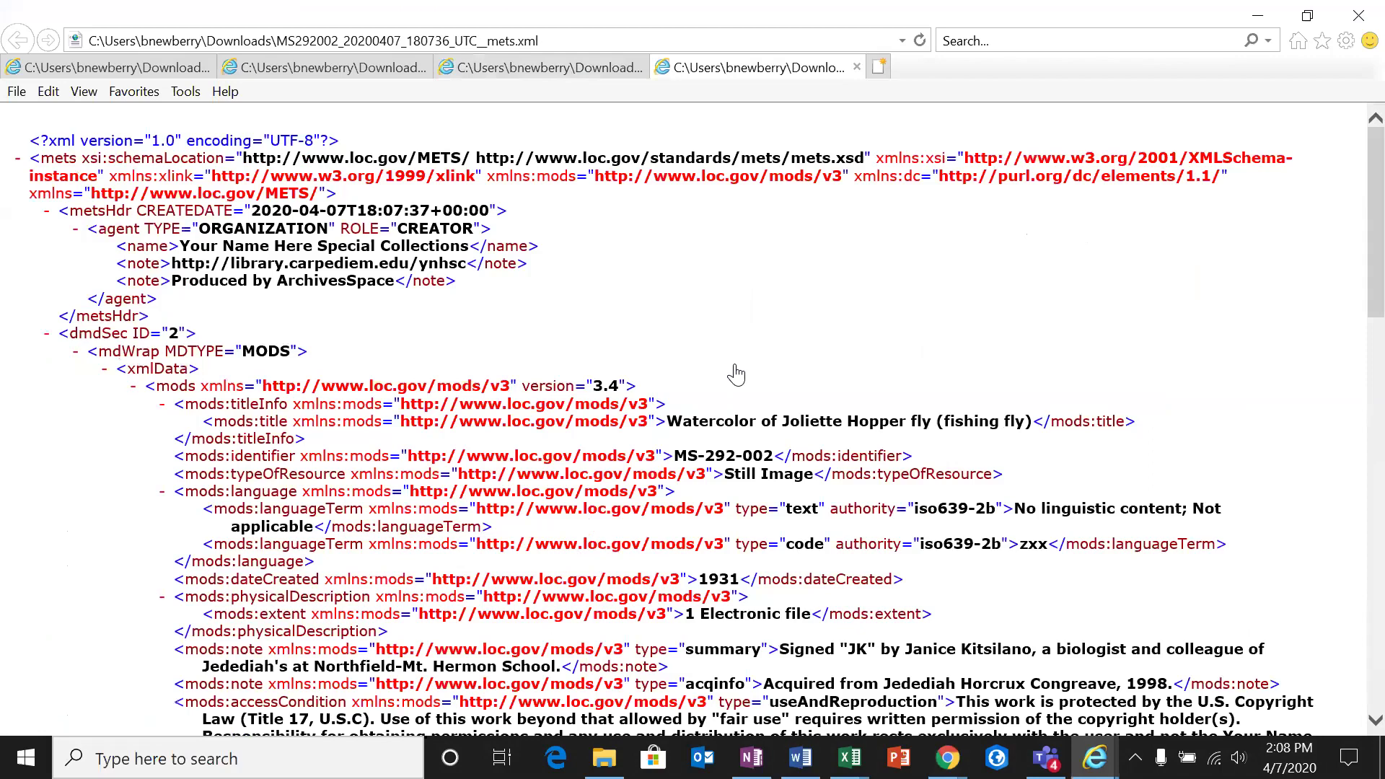
Step: Examine the METS file's header, embedded MODS description, file section, and logical and physical structure maps
scroll(736, 375, down, 3)
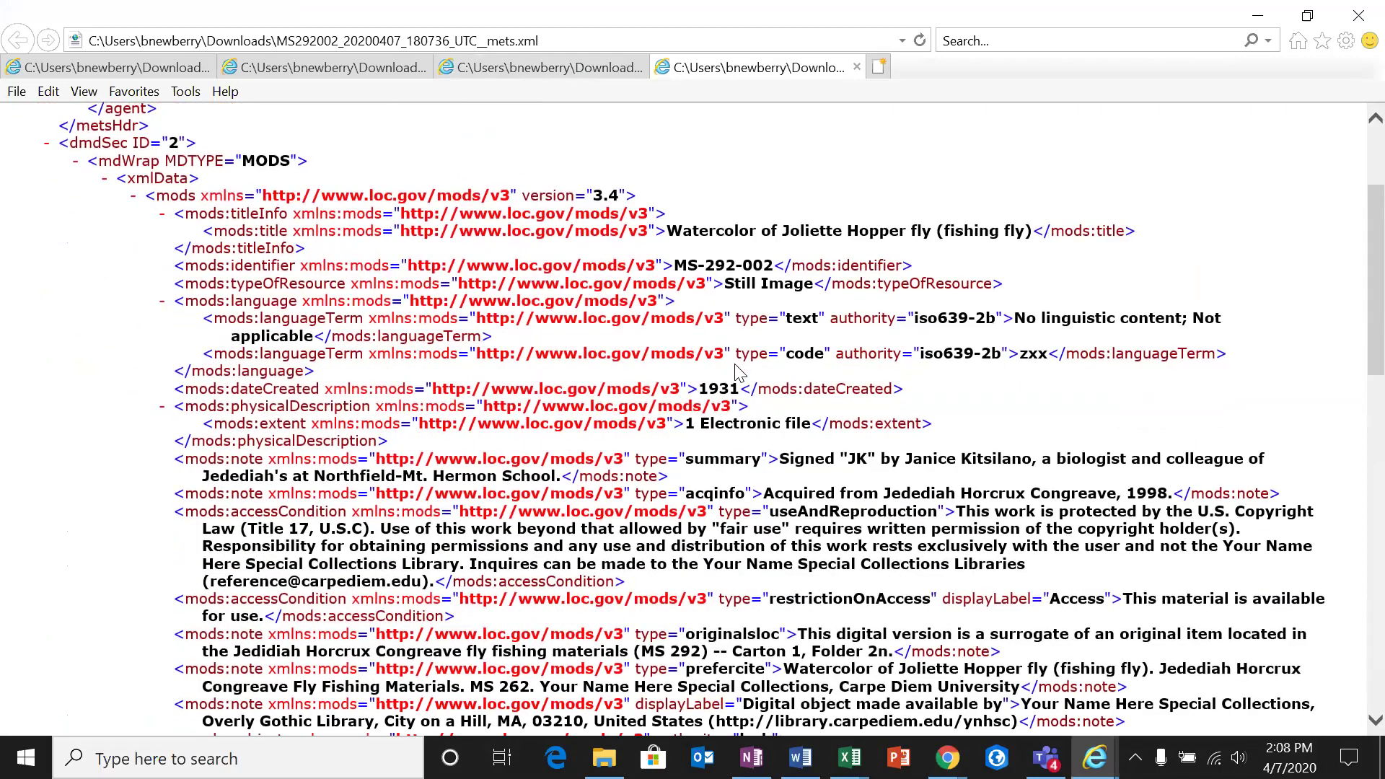
scroll(738, 373, down, 4)
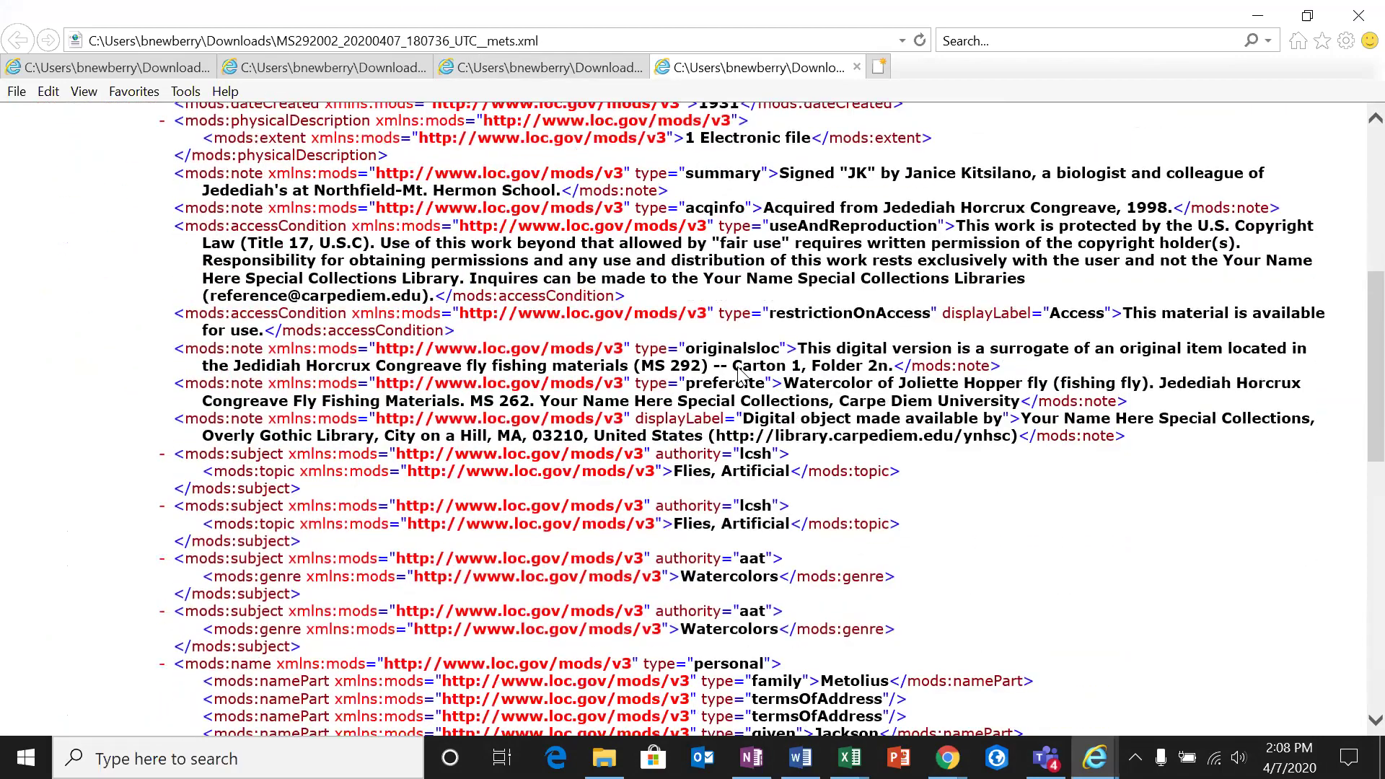
scroll(740, 375, down, 7)
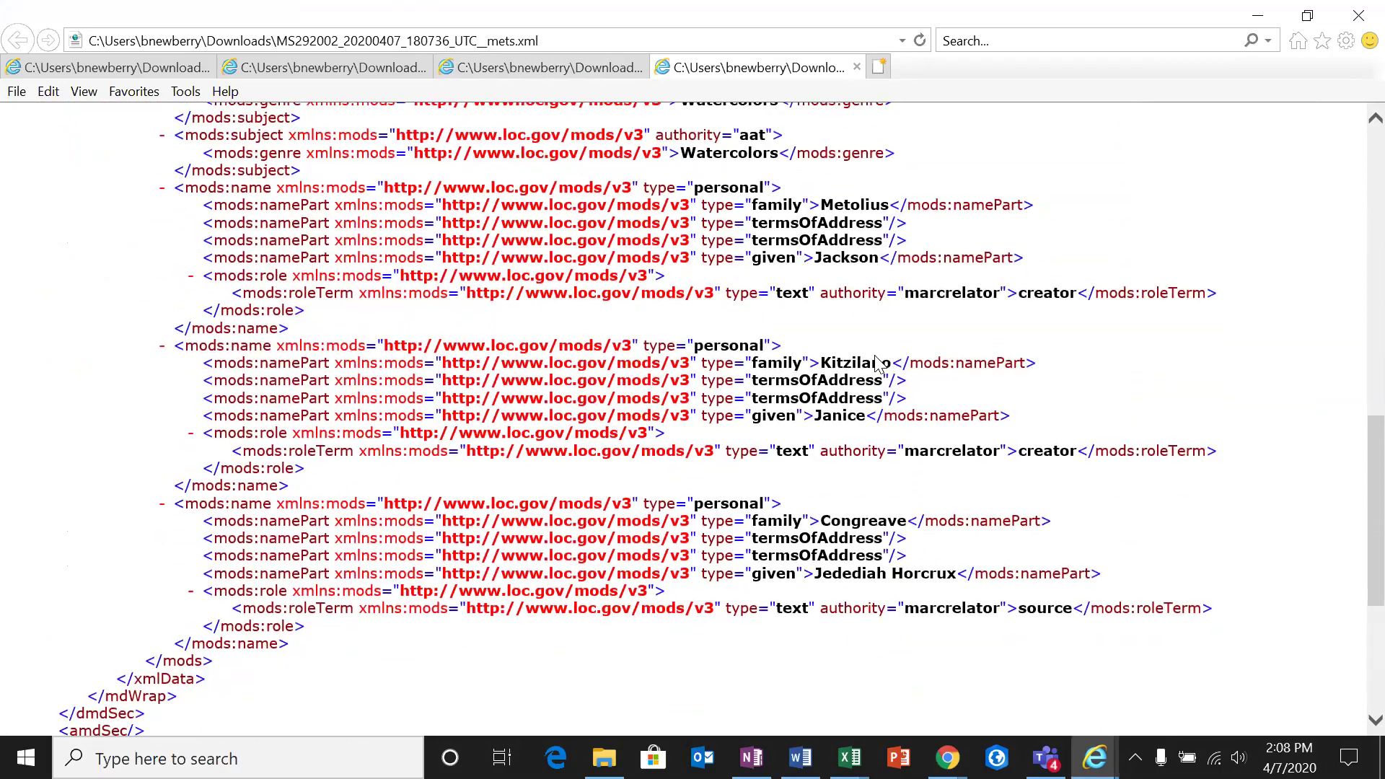
scroll(878, 363, down, 4)
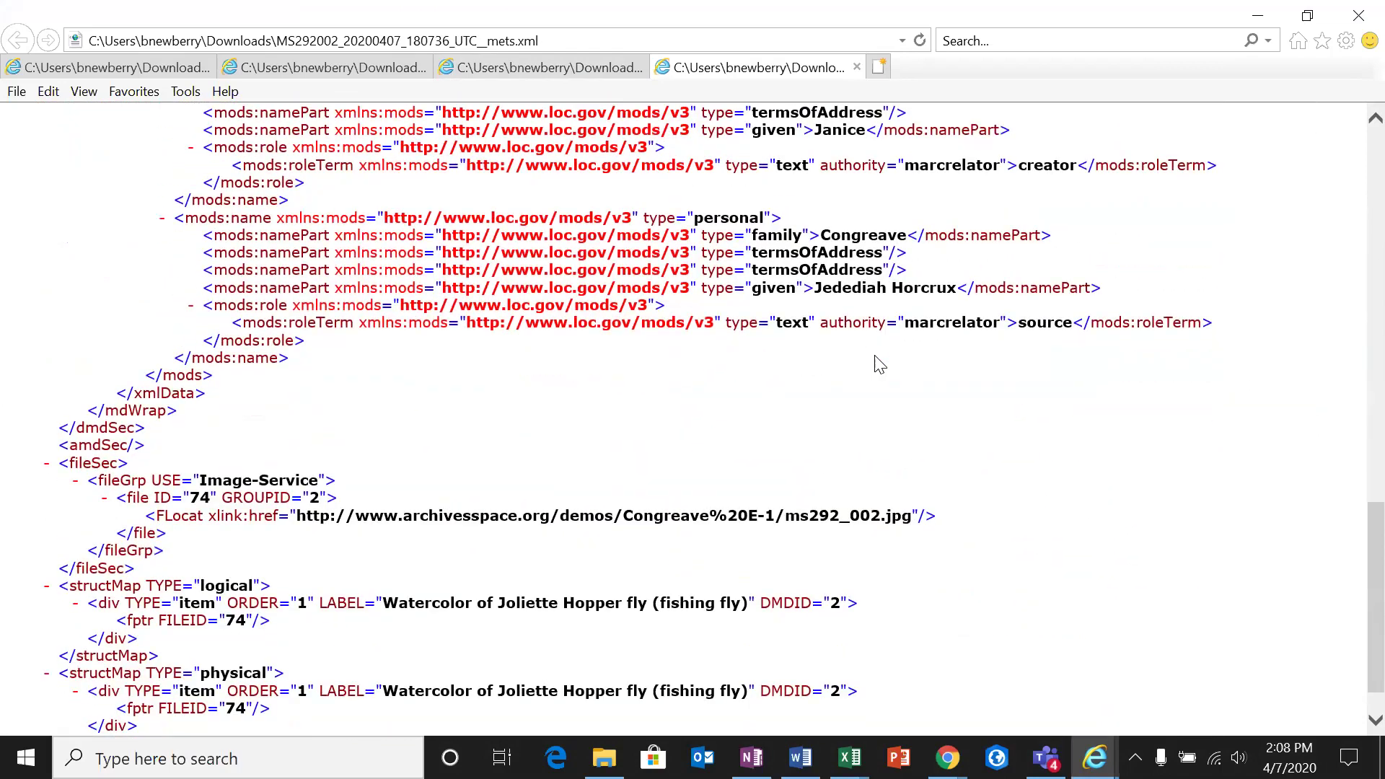
scroll(879, 363, down, 1)
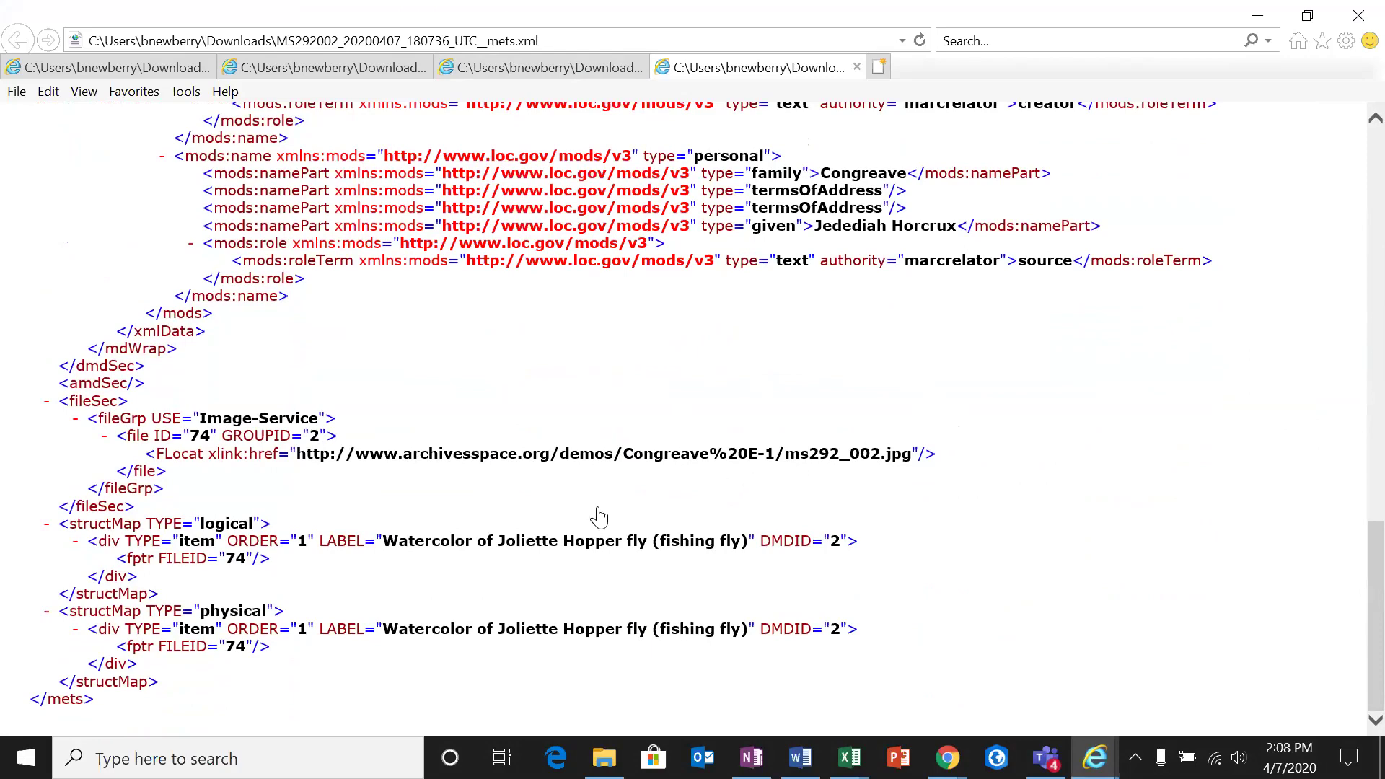
scroll(482, 574, up, 6)
scroll(482, 574, up, 15)
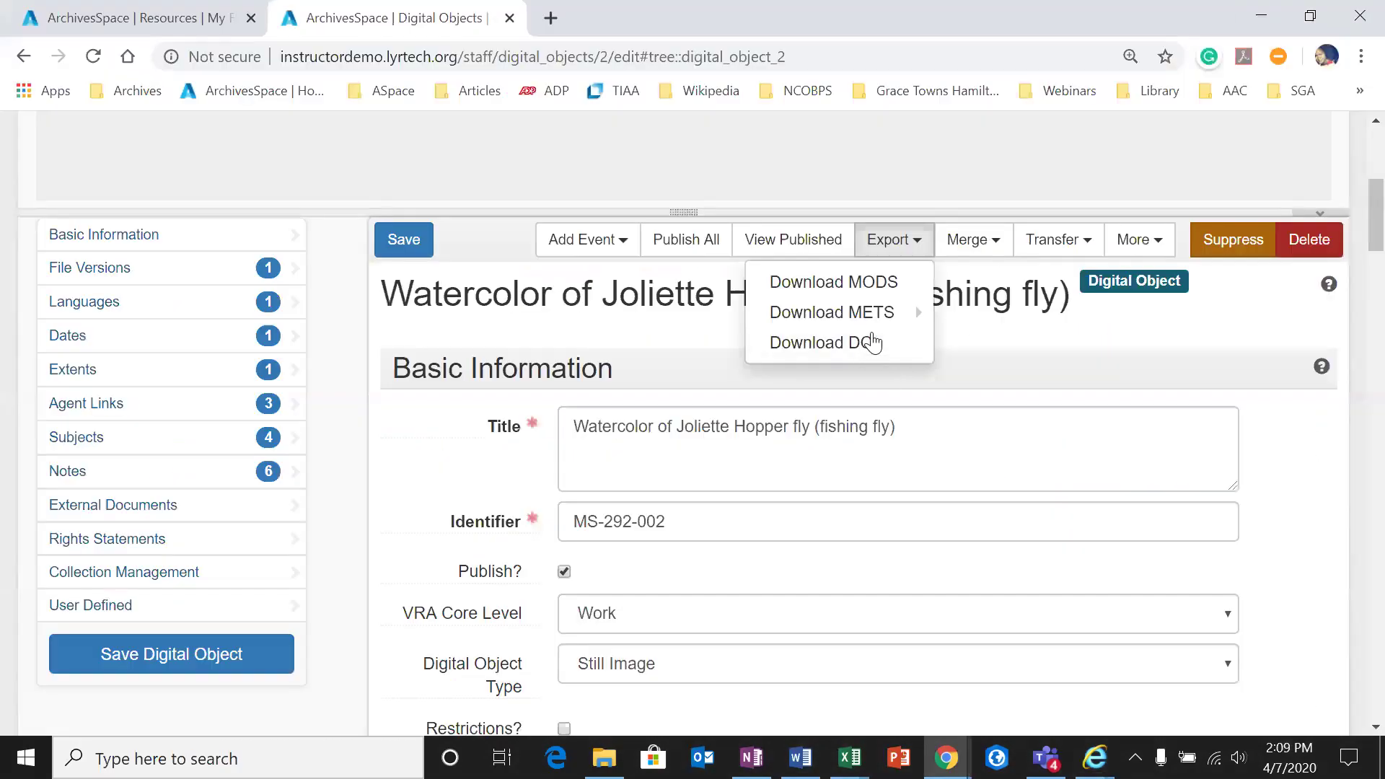
Step: Download the digital object's METS export with Use Dublin Core, and open the XML file to examine its Dublin Core description
mouse_move(919, 312)
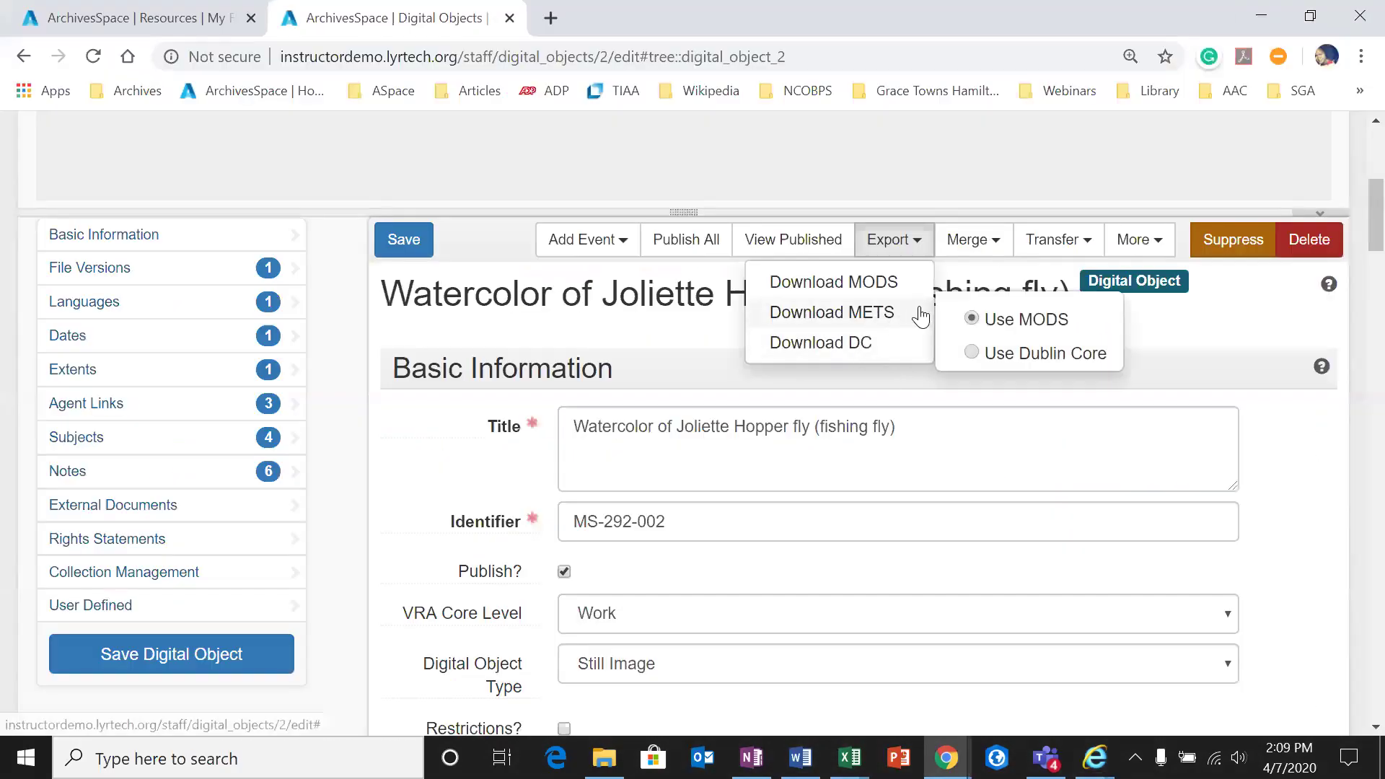
click(969, 351)
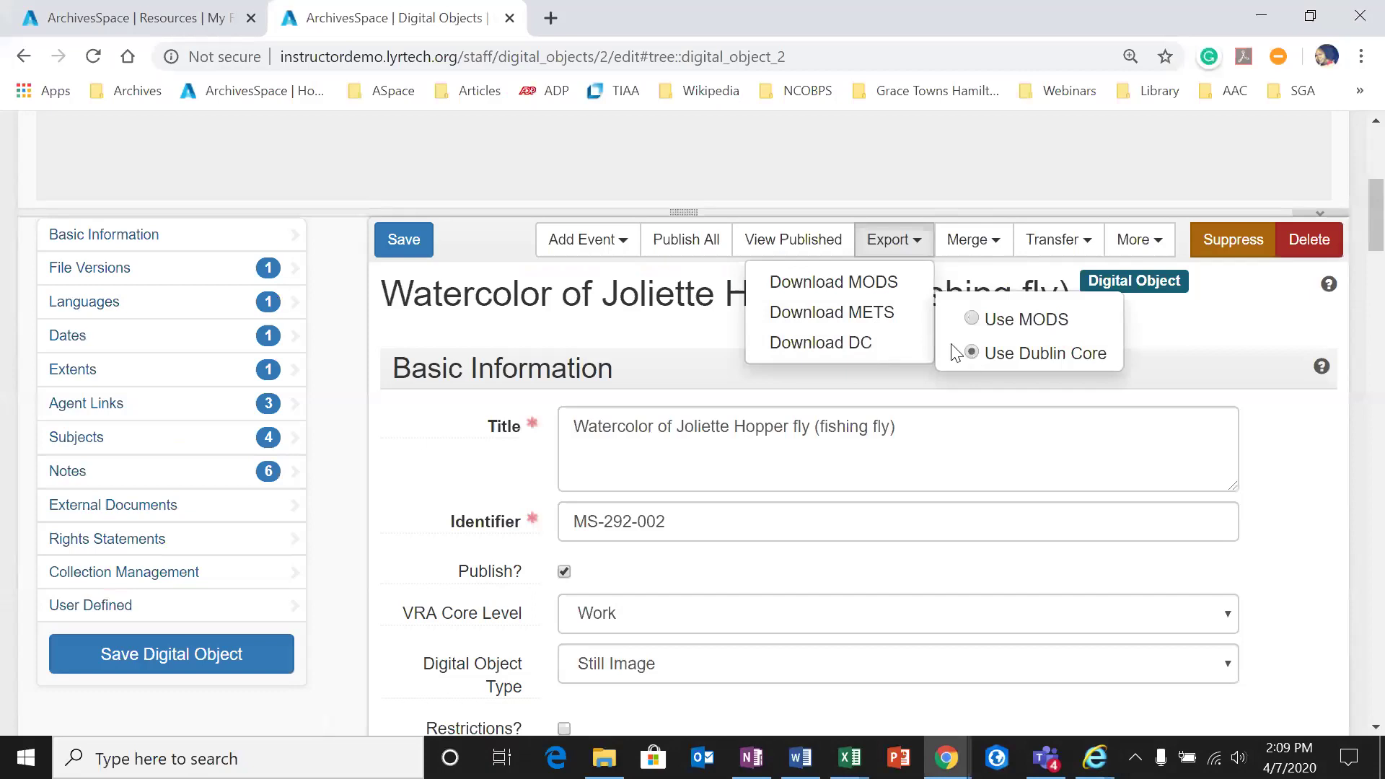
click(892, 318)
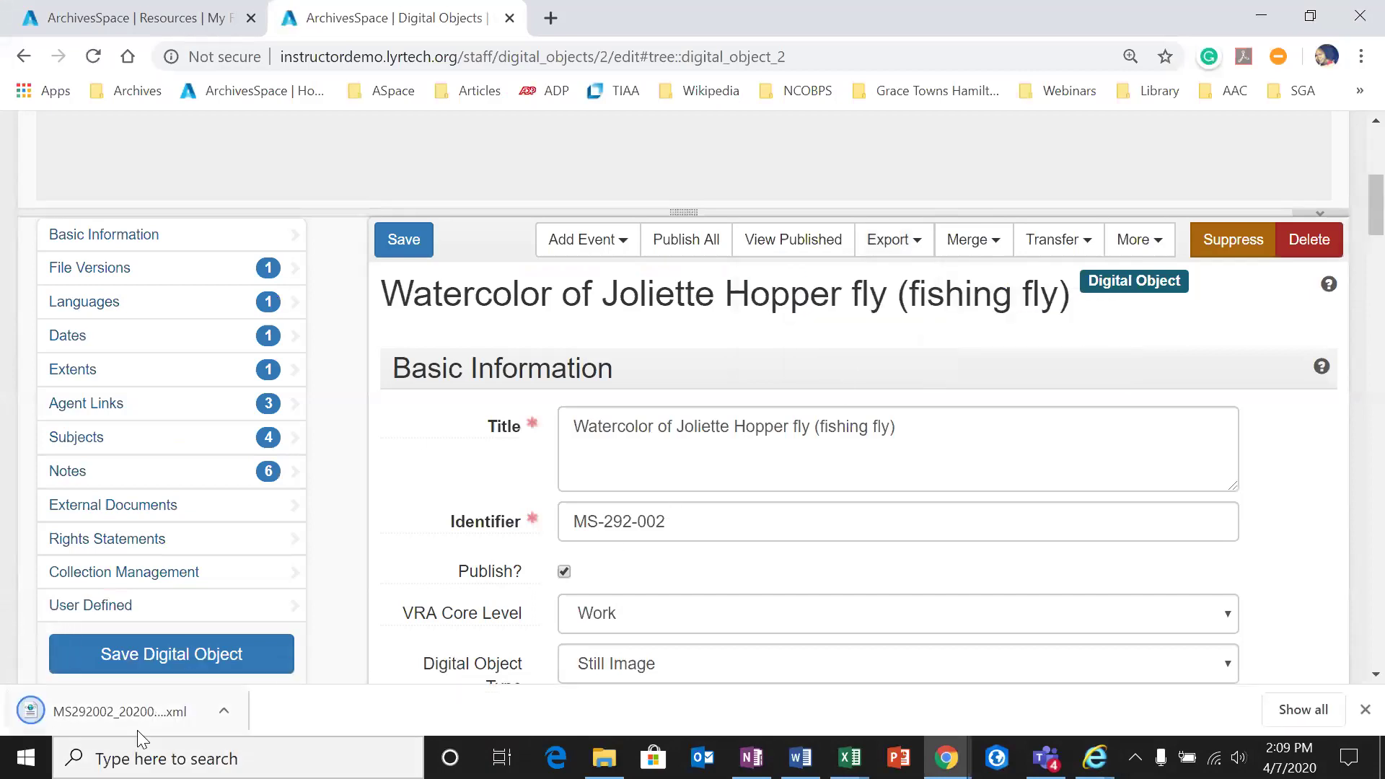
click(137, 718)
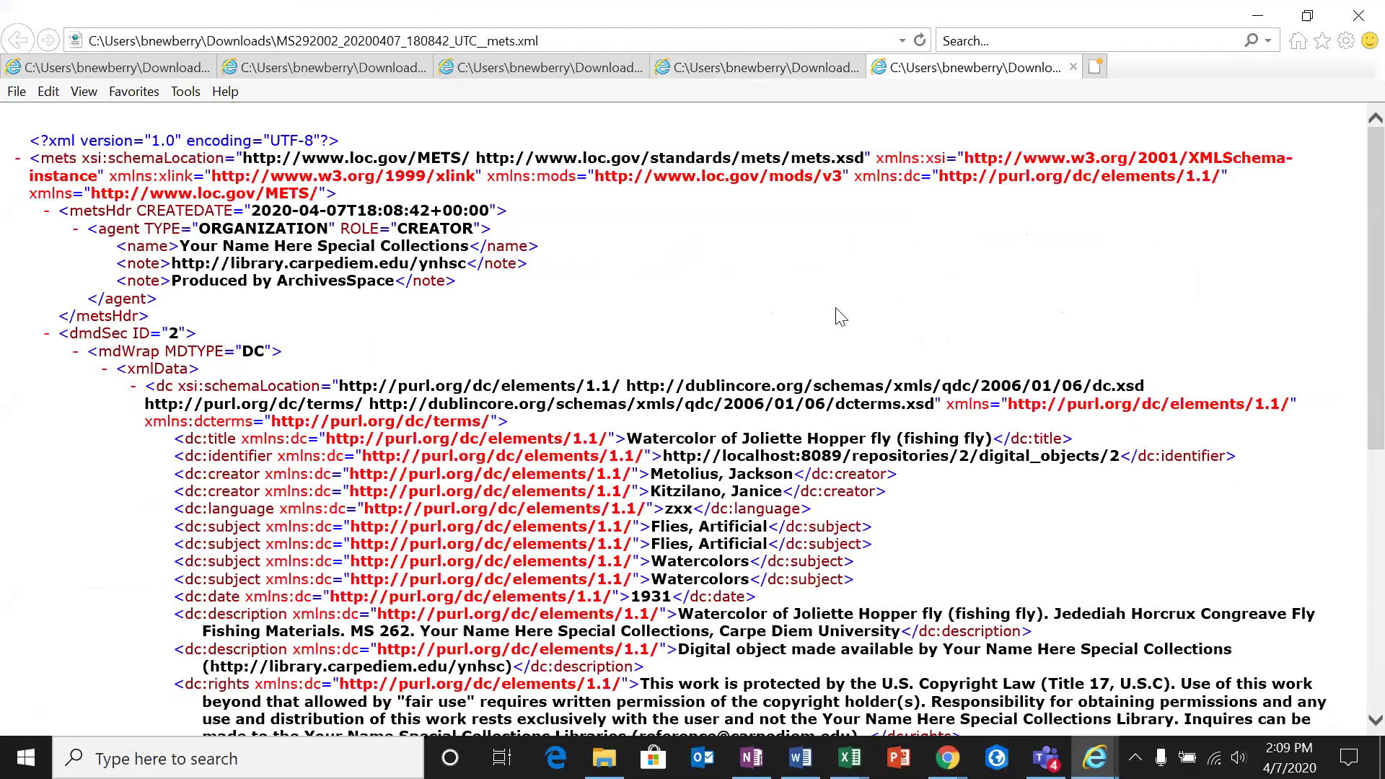
scroll(757, 303, down, 2)
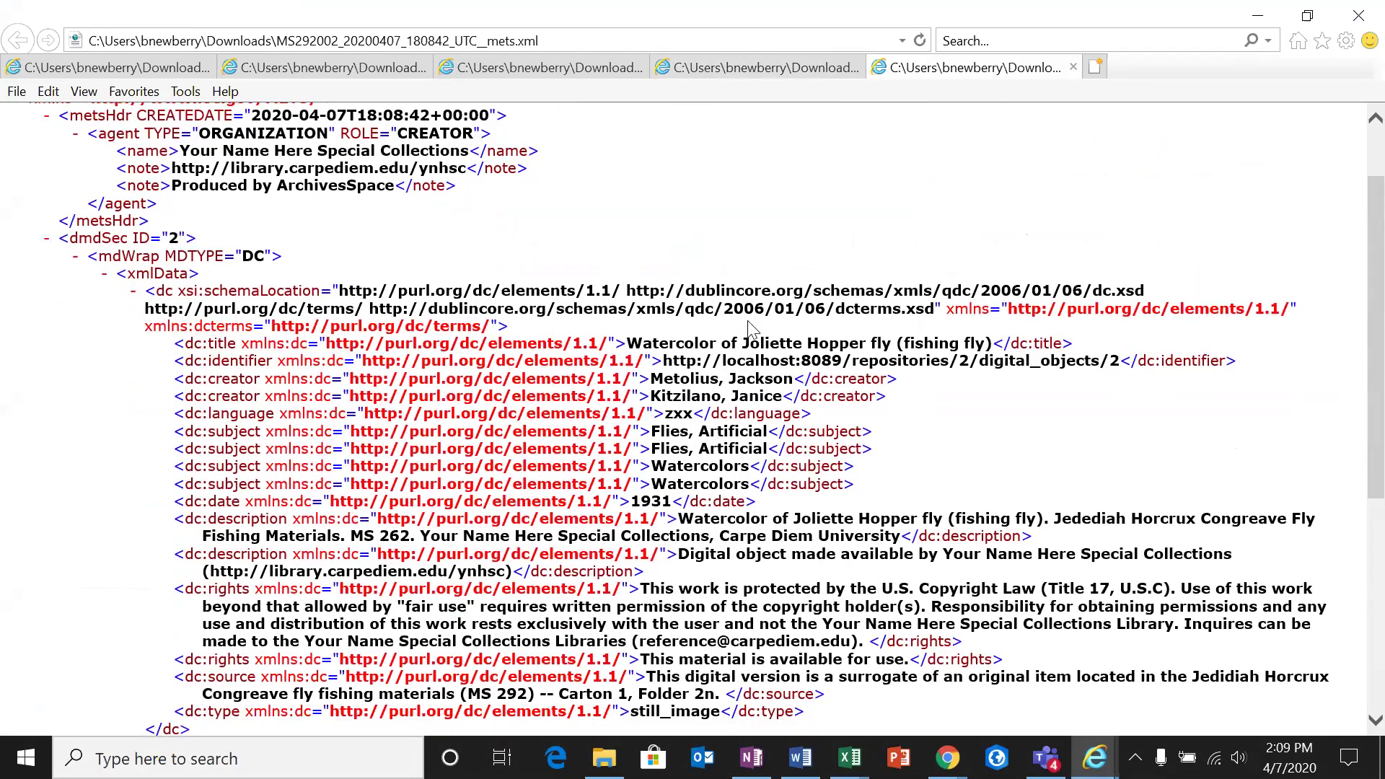
scroll(751, 330, down, 9)
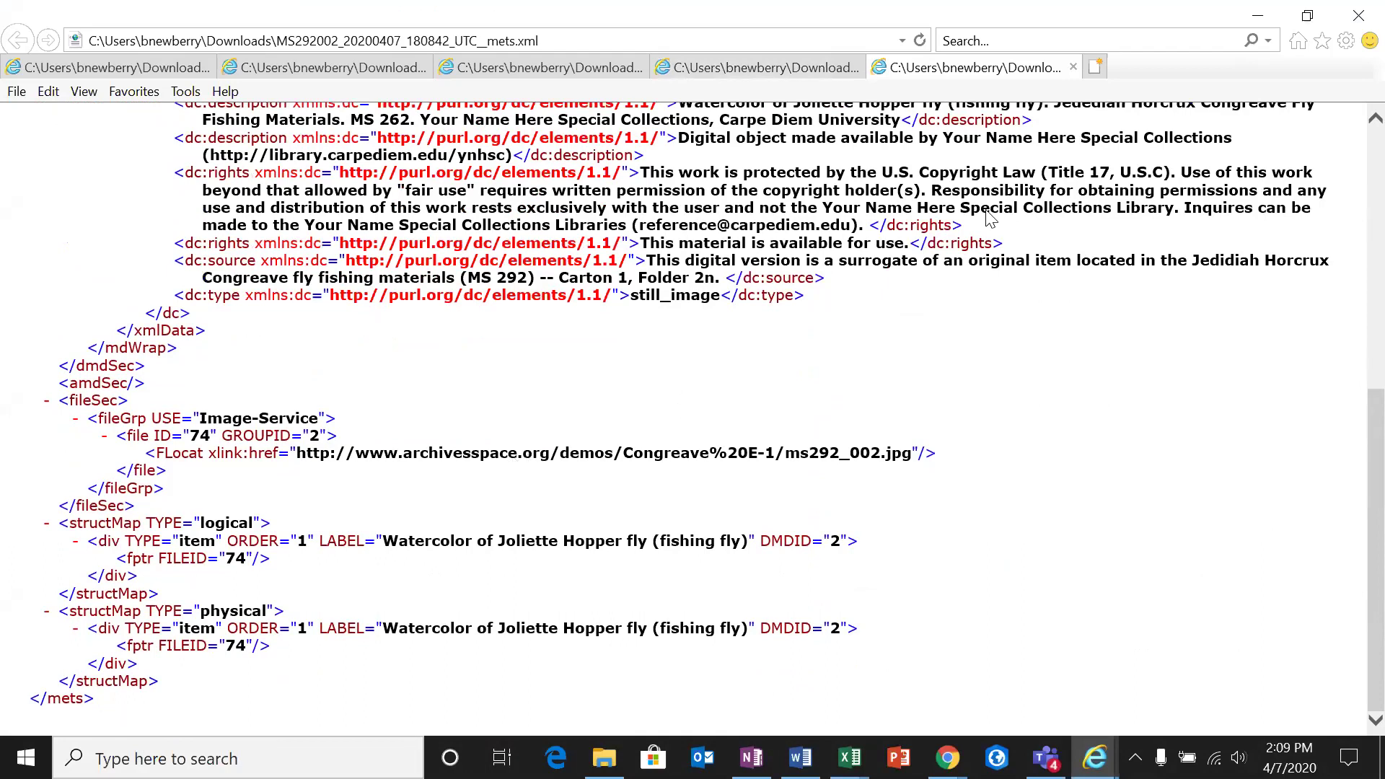
click(1268, 10)
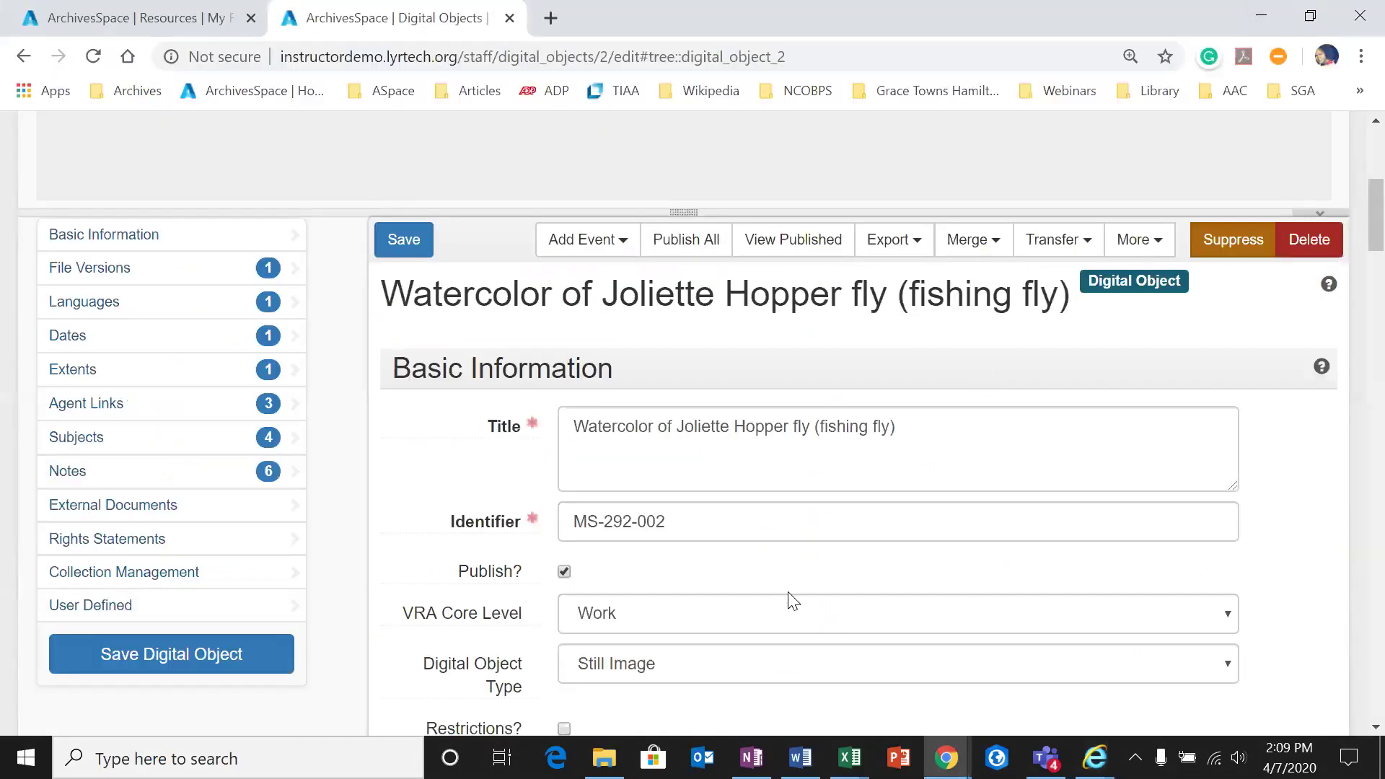
Step: Download the digital object's metadata as DC, open the XML file to view it, and return to the record
scroll(793, 584, up, 3)
click(876, 465)
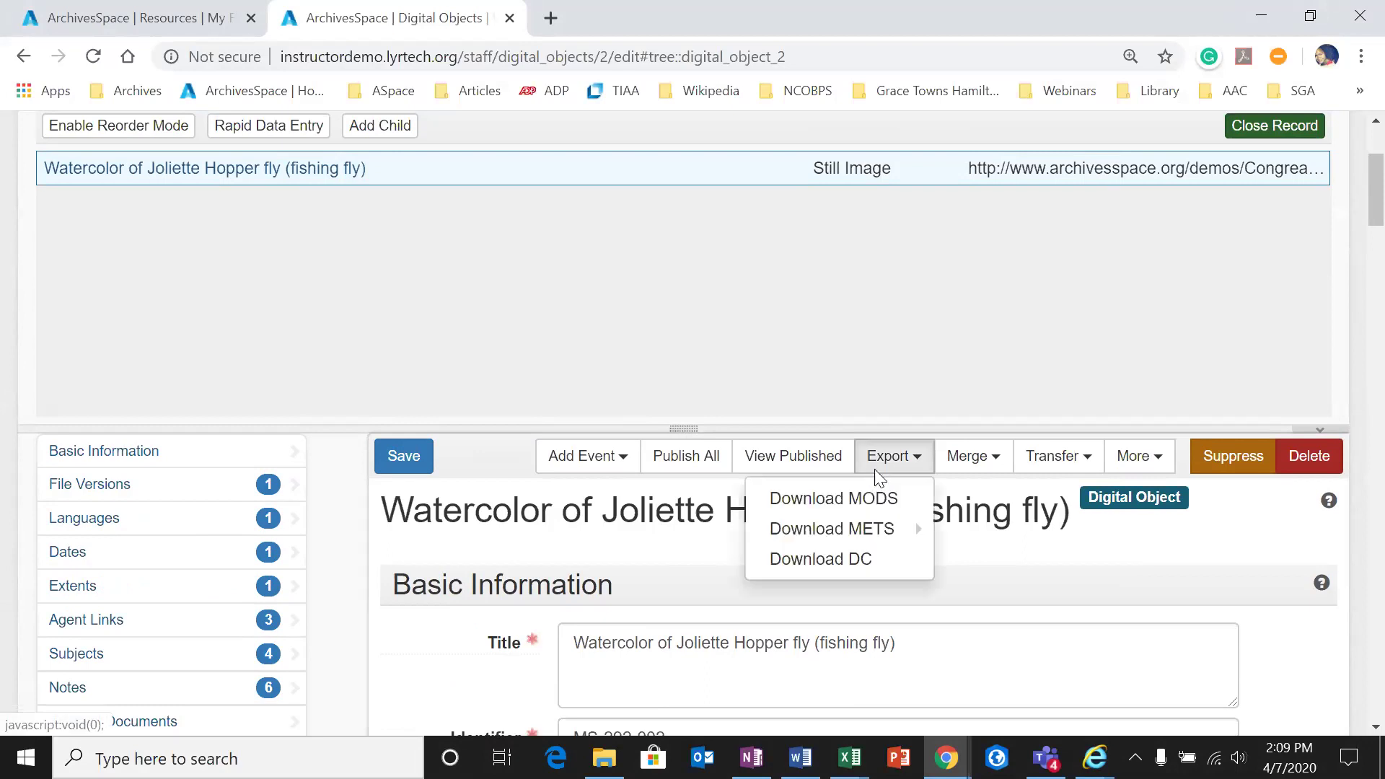
click(817, 563)
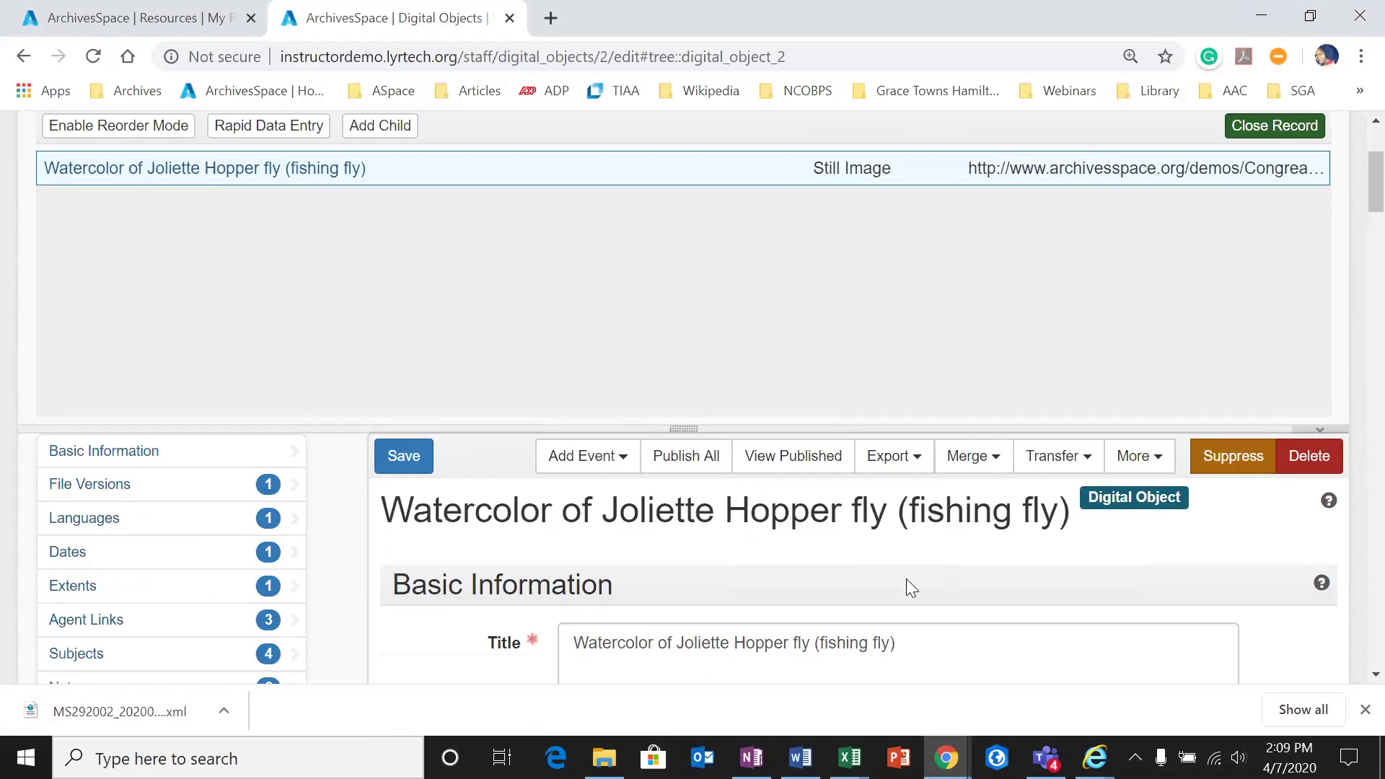
scroll(433, 548, down, 3)
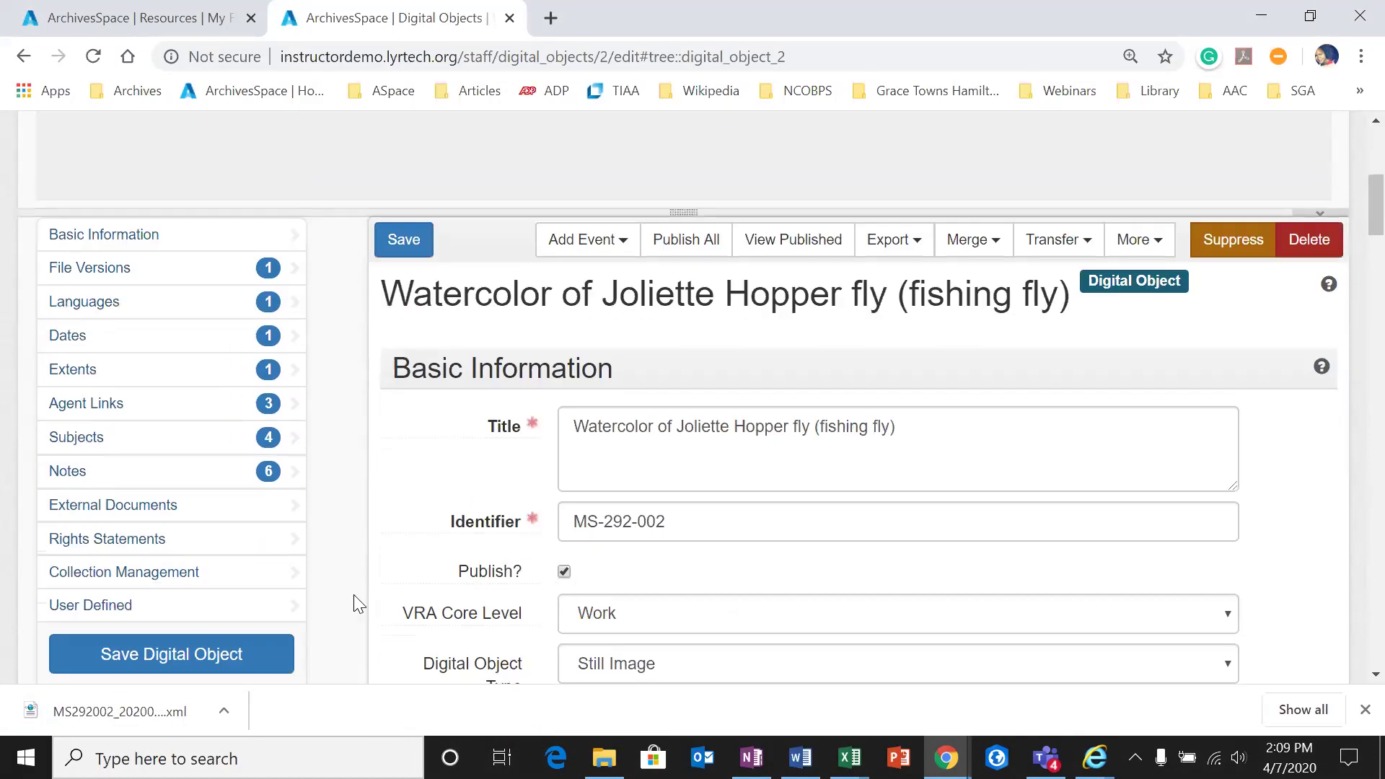
click(146, 707)
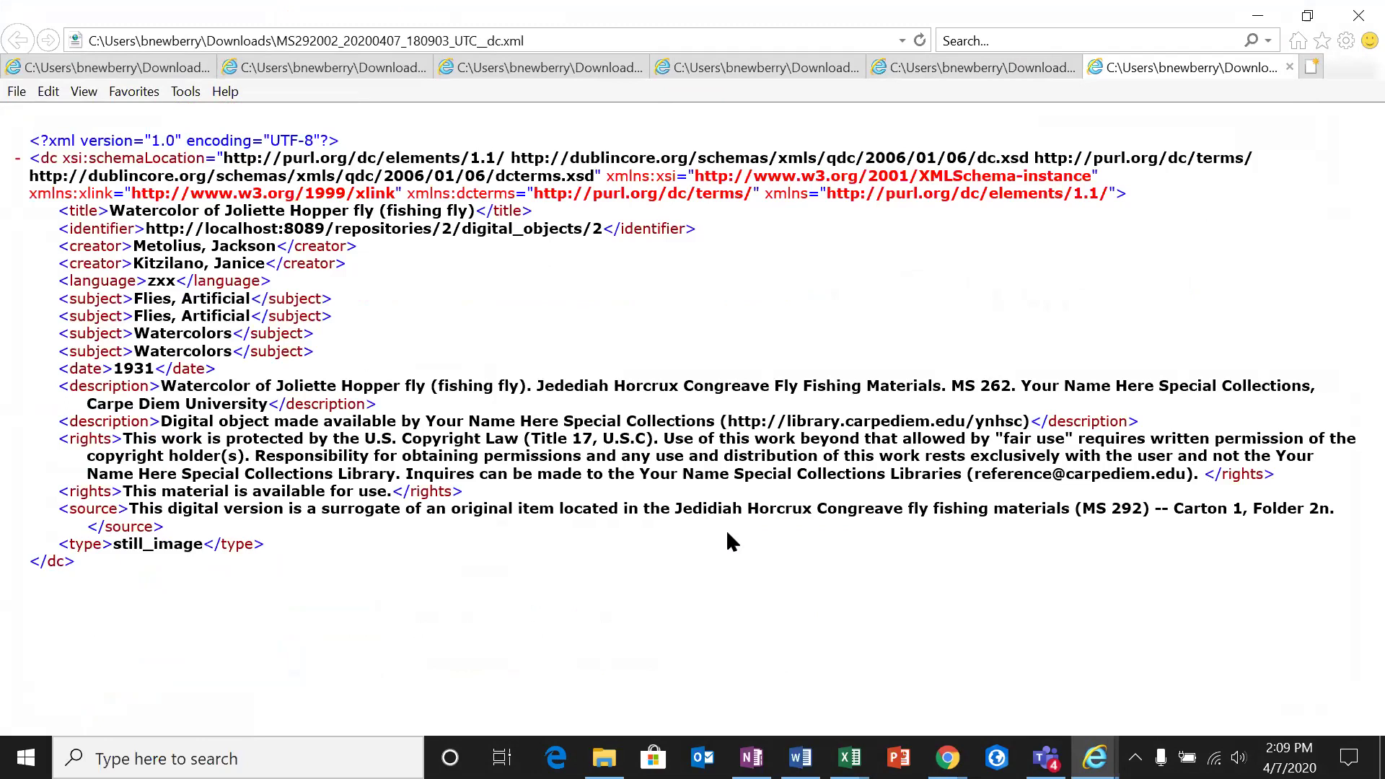
click(1266, 13)
click(893, 239)
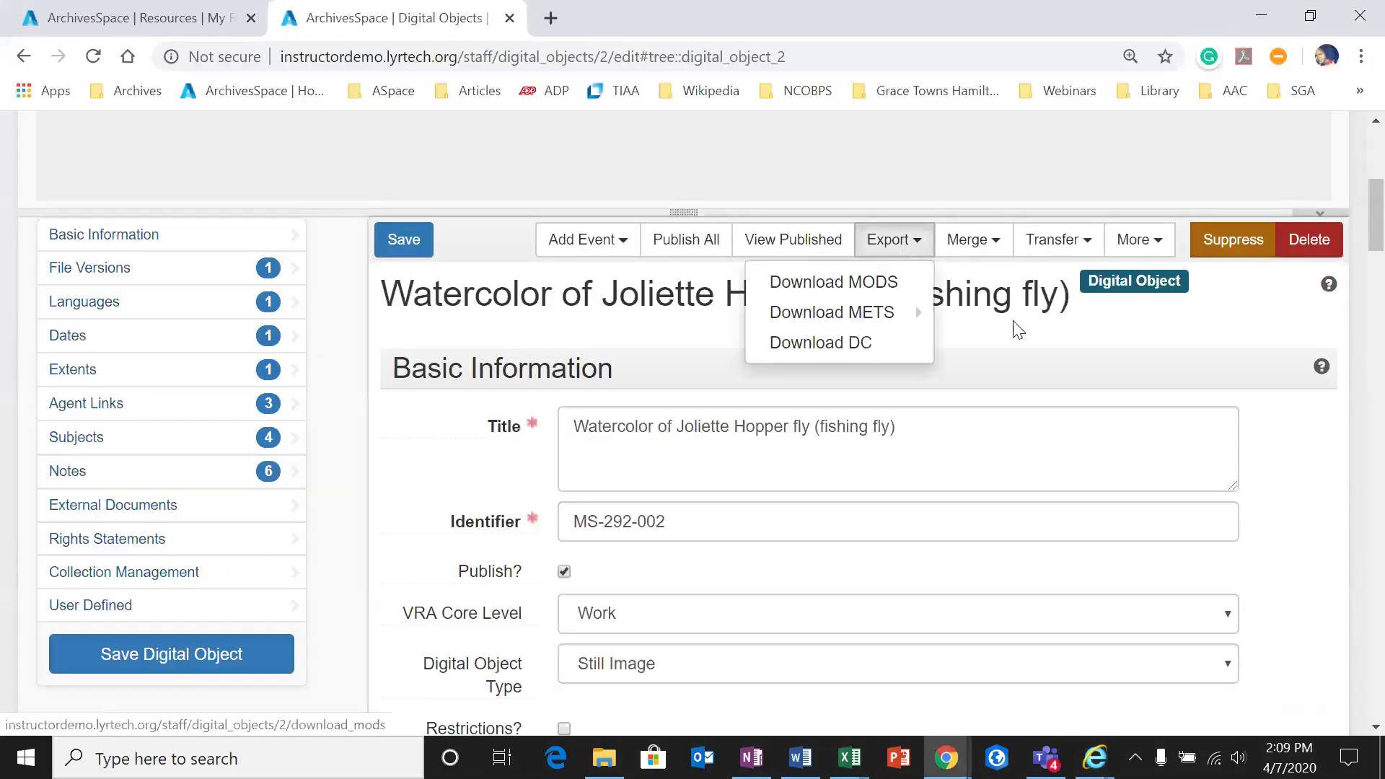
click(1046, 383)
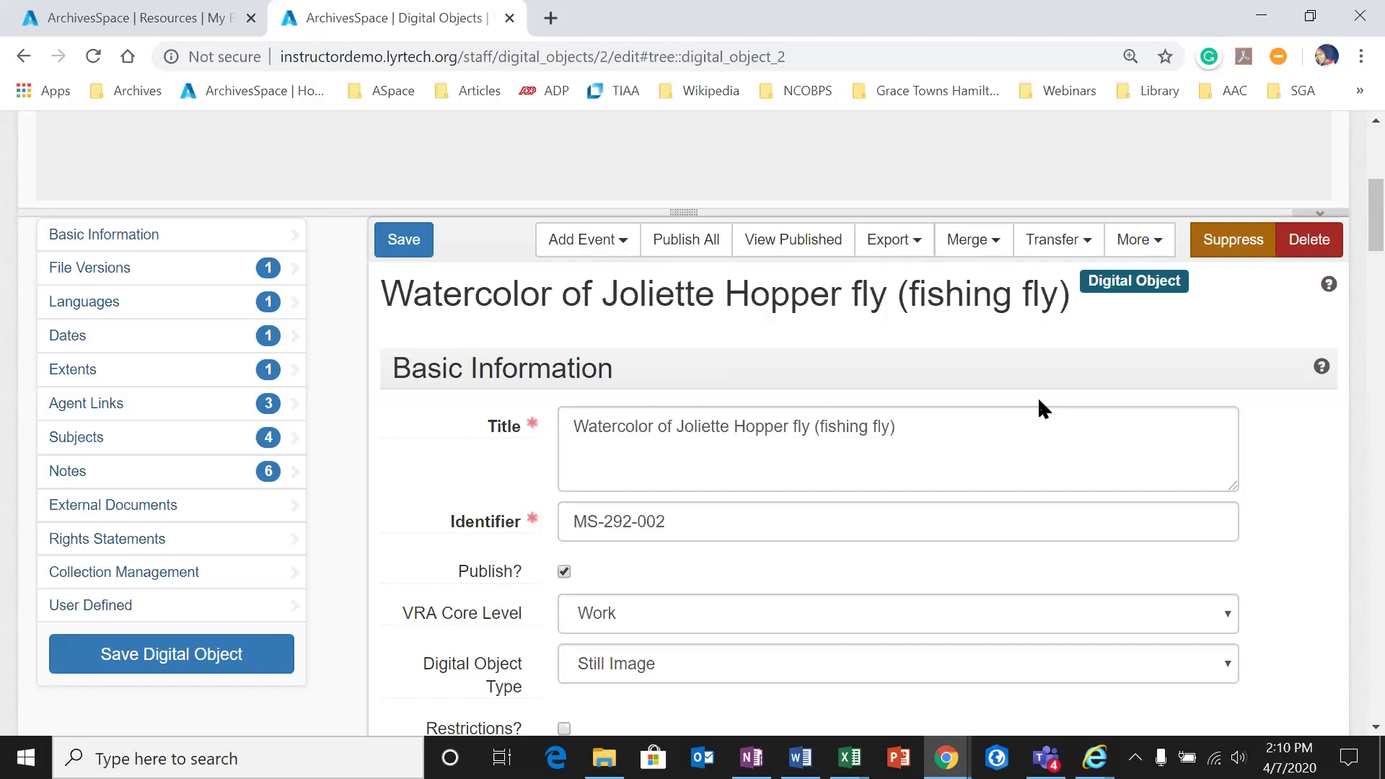
Step: Open the repository's Background Jobs page and look over its active and archived jobs
scroll(1031, 429, up, 3)
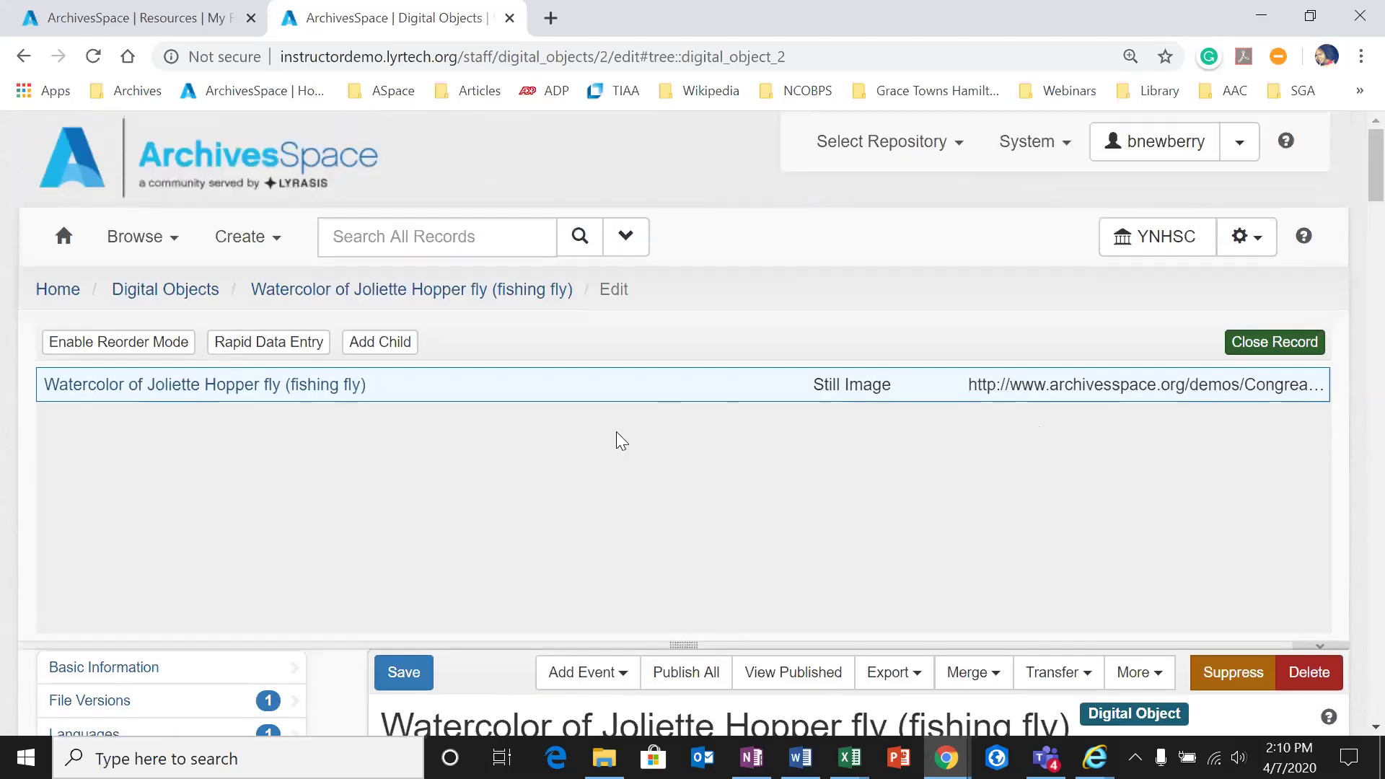
click(1241, 243)
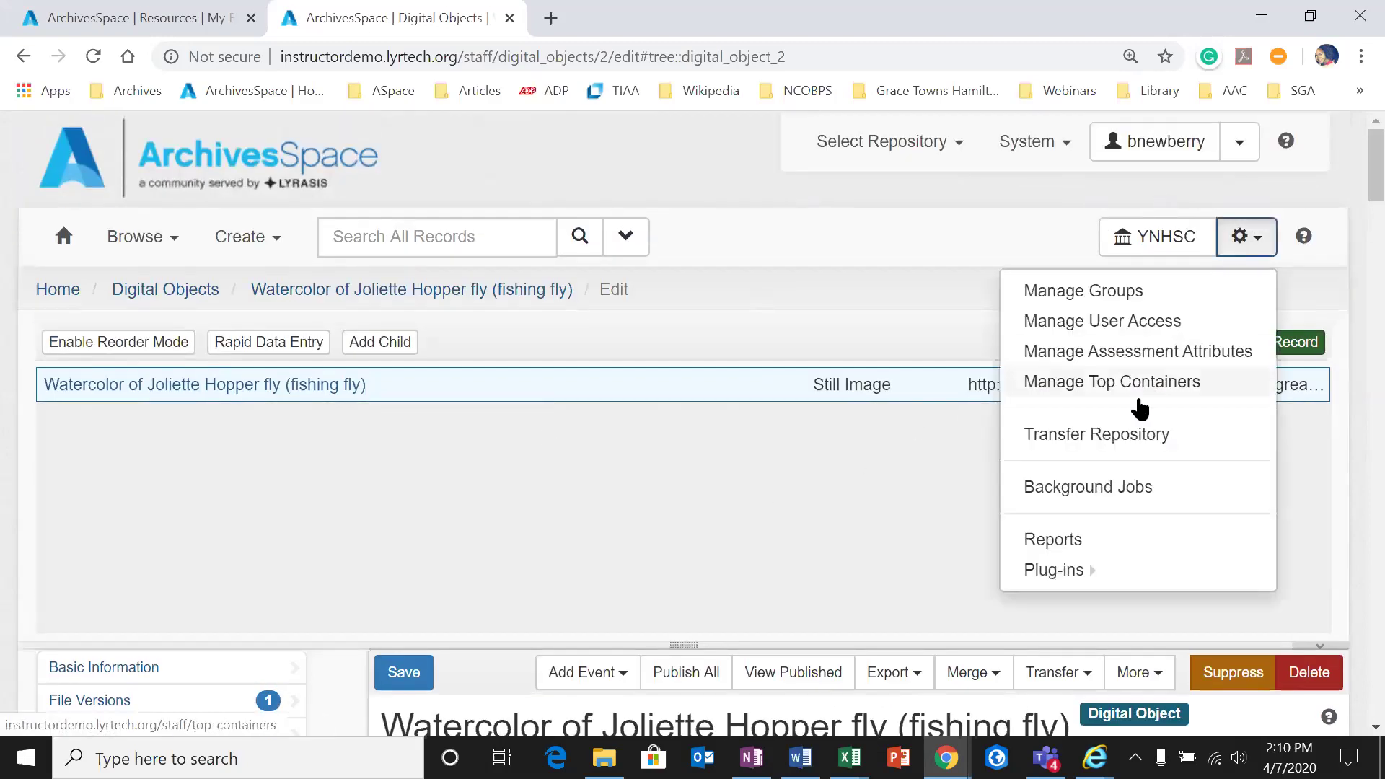
click(1125, 495)
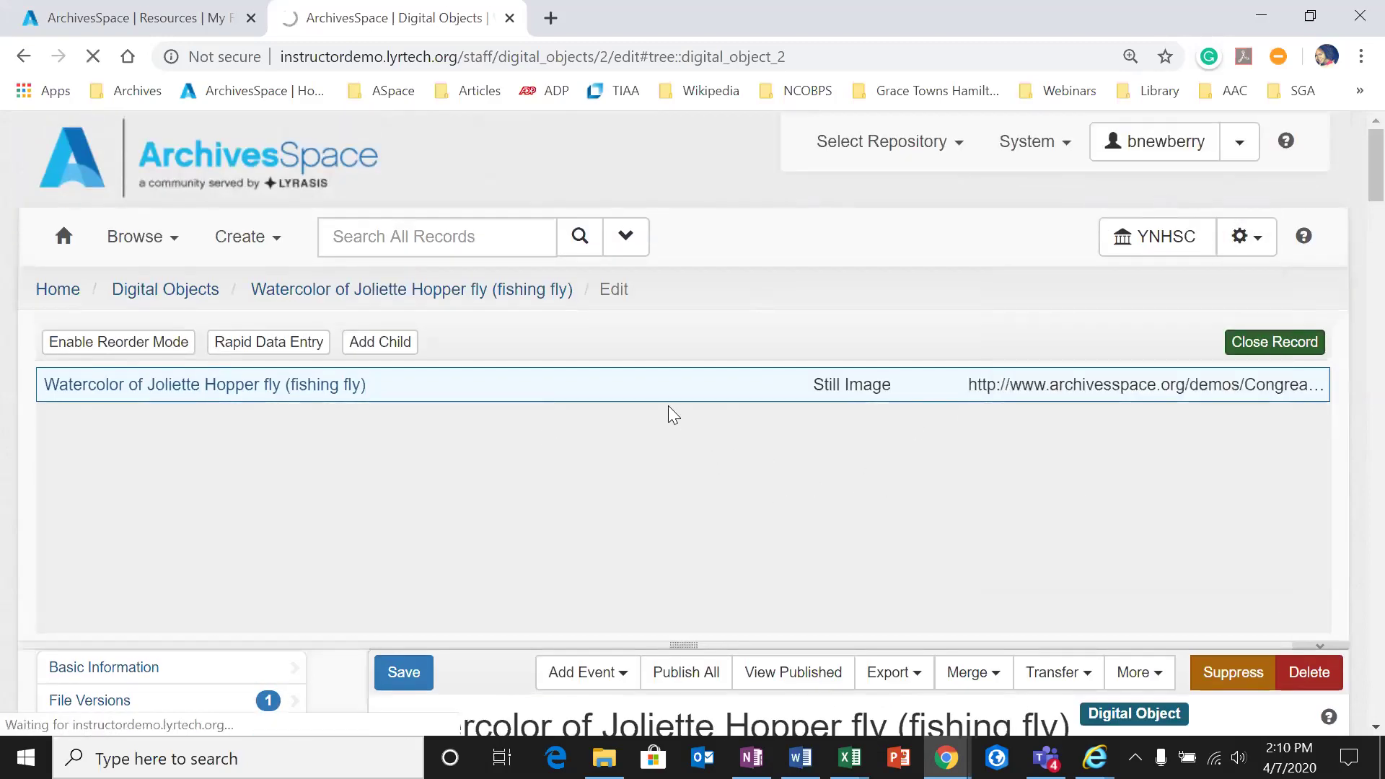
scroll(516, 425, down, 5)
scroll(511, 456, up, 5)
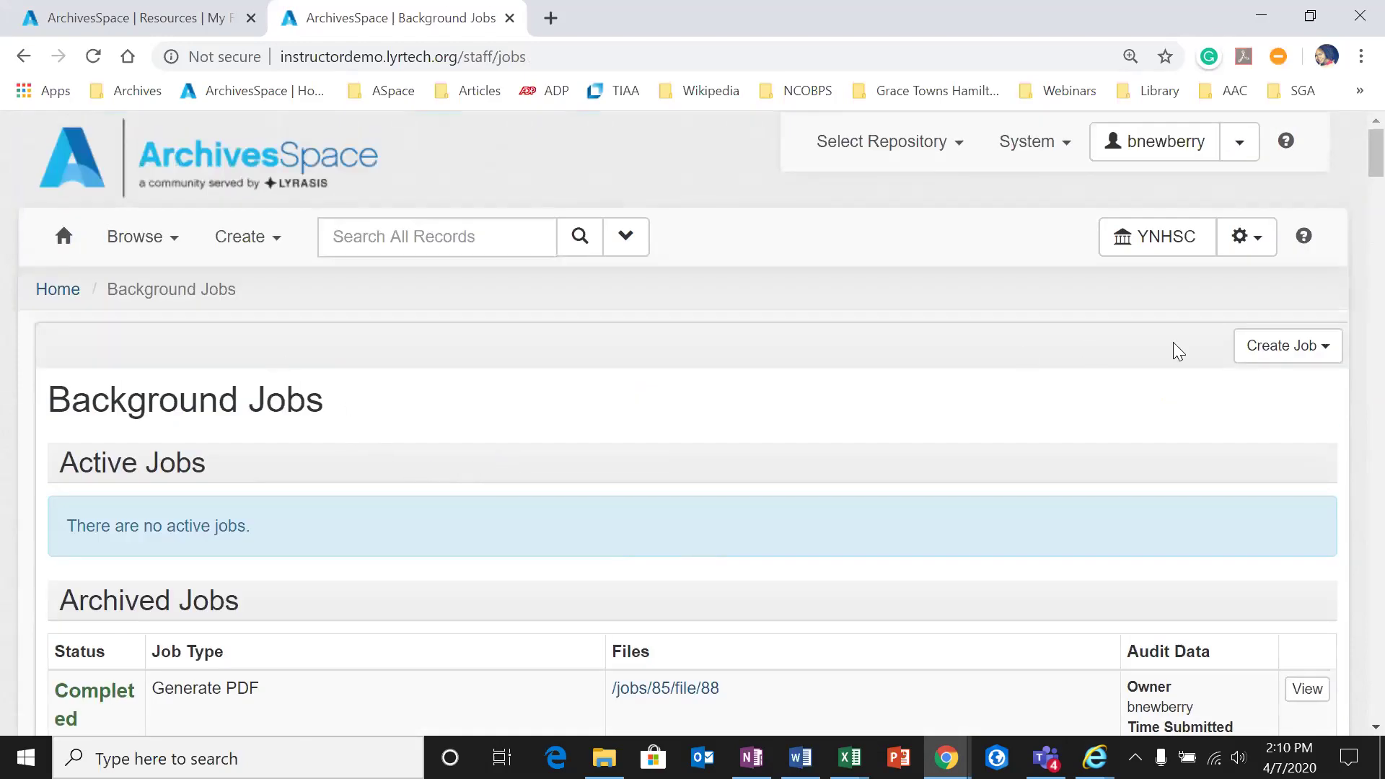
Step: Open a new Generate PDF background job and activate its search for the resource to print
click(1257, 351)
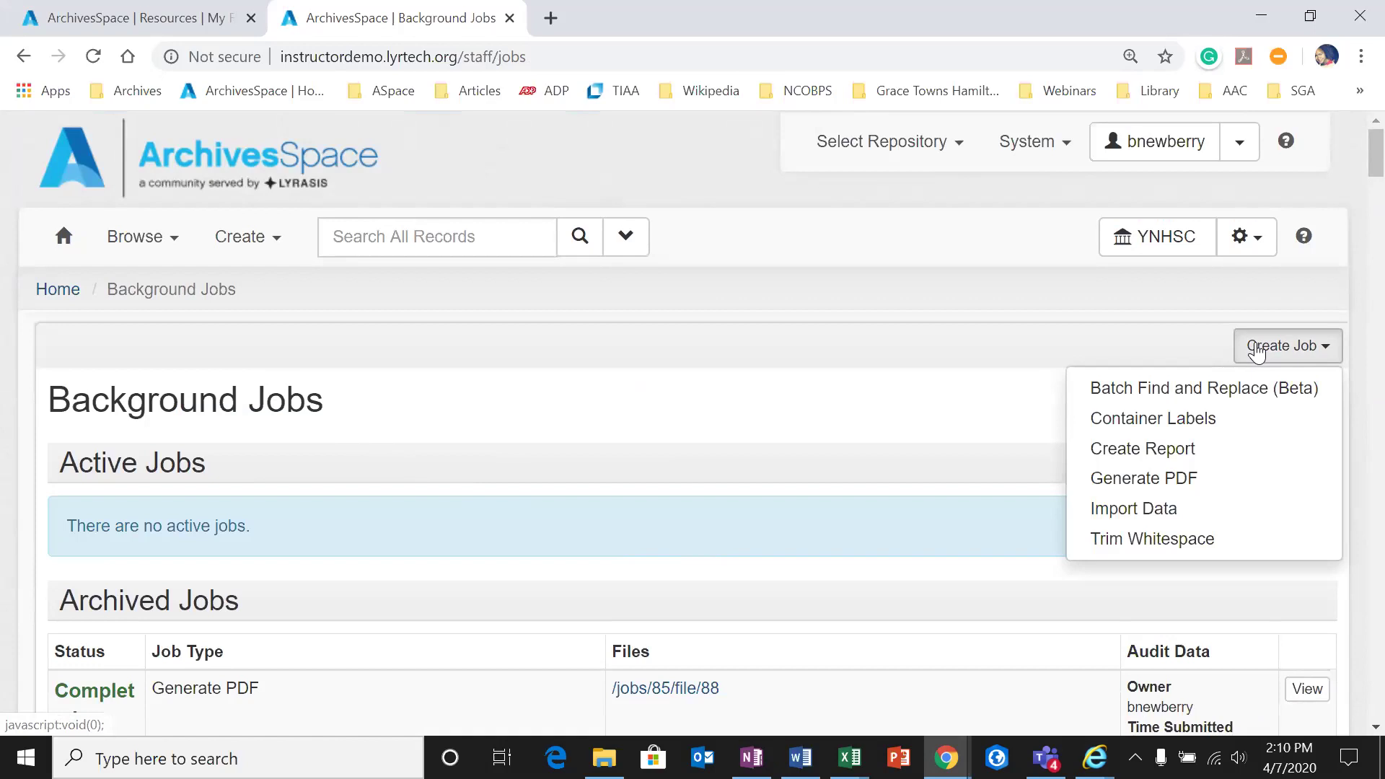
click(1114, 491)
click(714, 425)
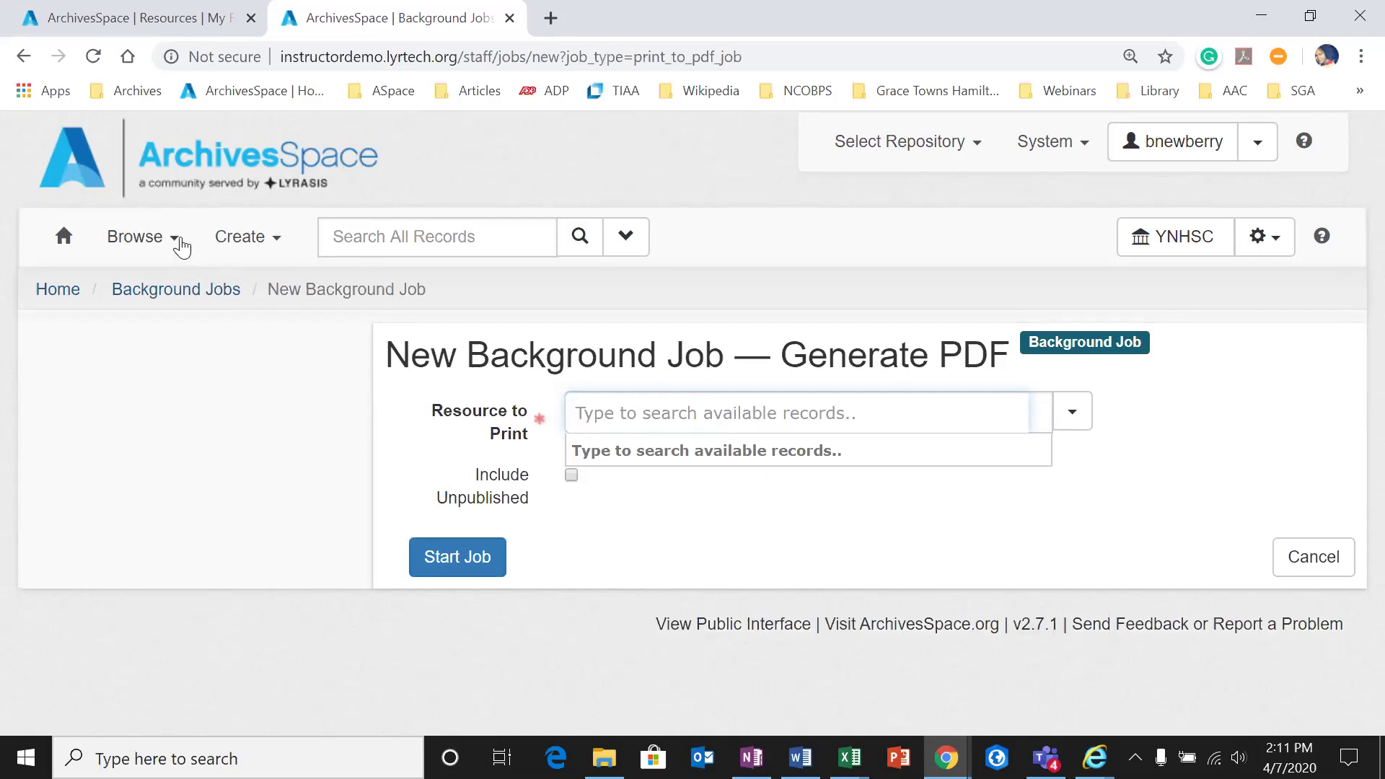
Step: Open a new Create Report background job
click(235, 248)
mouse_move(272, 636)
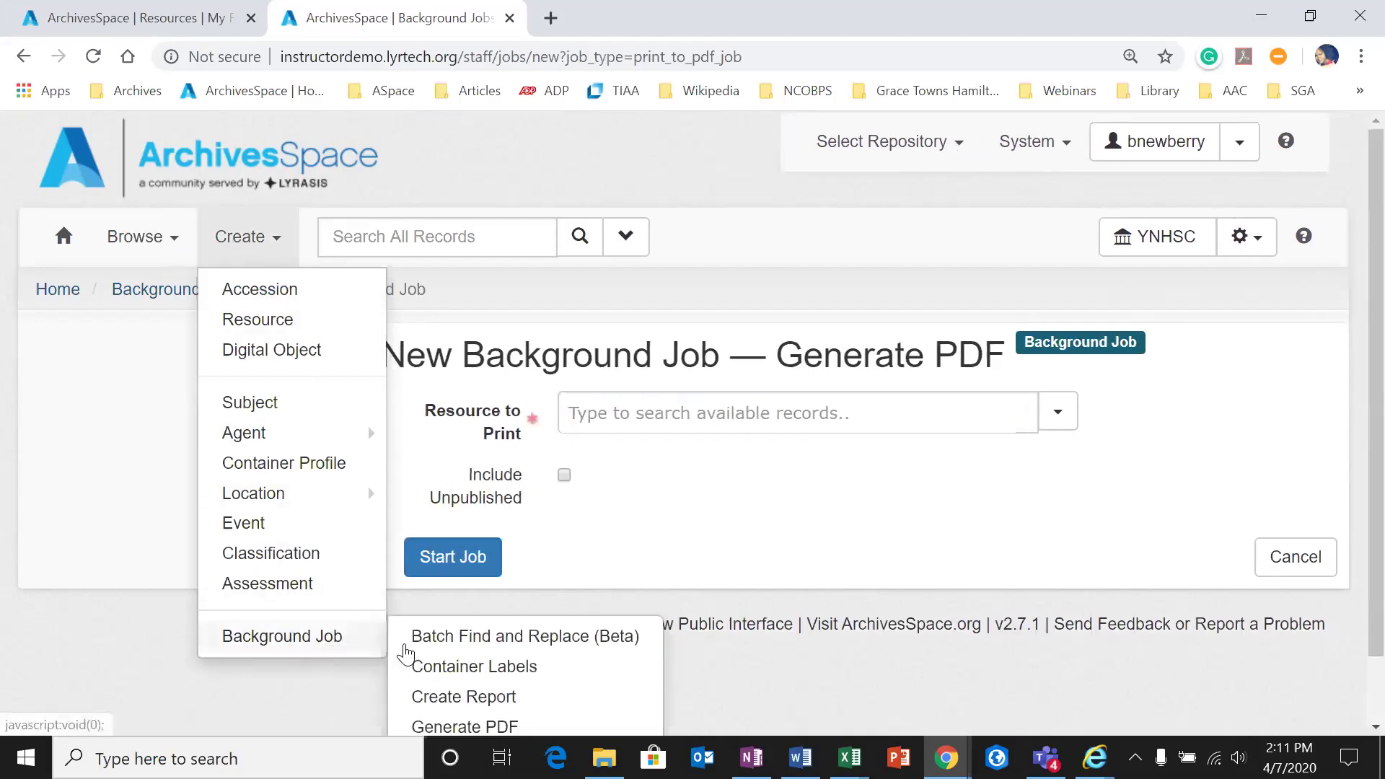
click(435, 694)
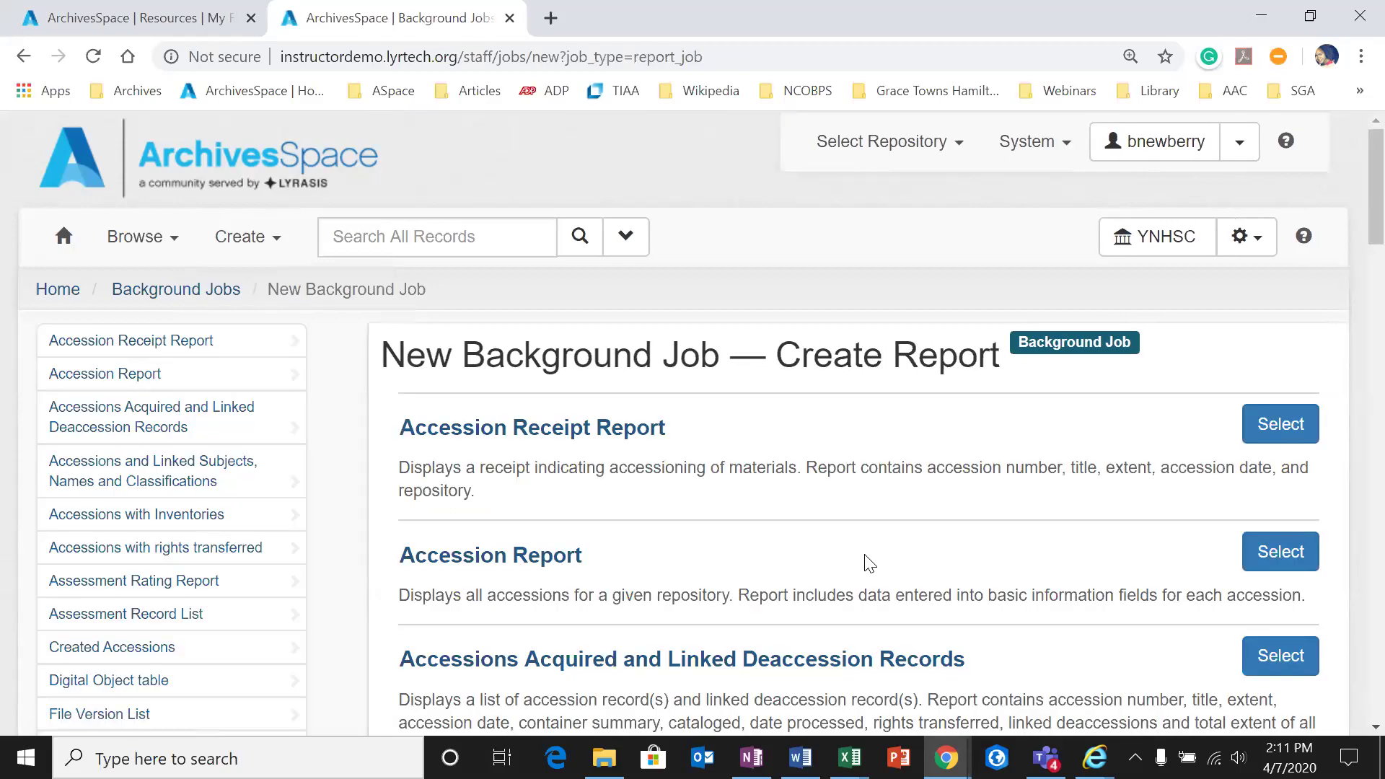
Step: Examine the available report types and their descriptions, including the accession, assessment, digital object and location reports
scroll(870, 563, down, 1)
scroll(876, 560, down, 1)
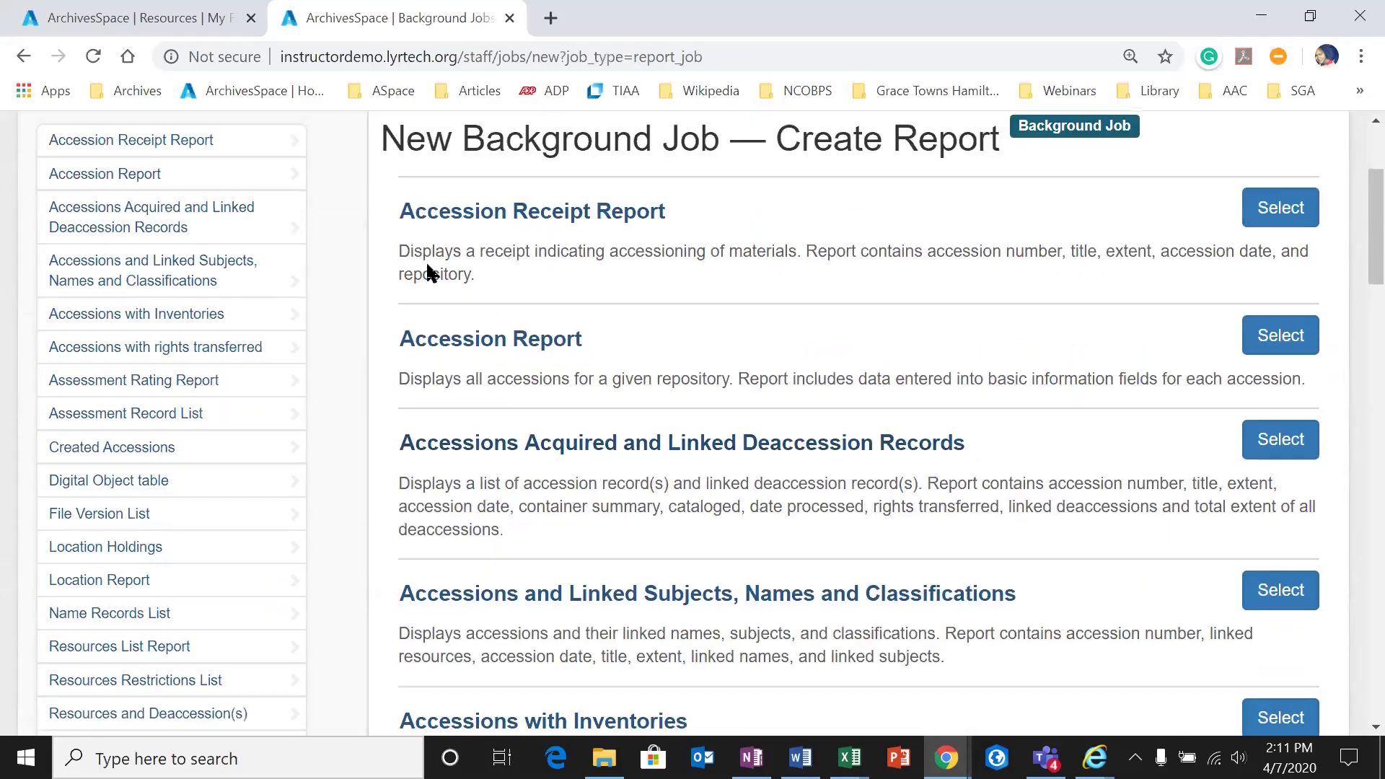
scroll(794, 520, down, 1)
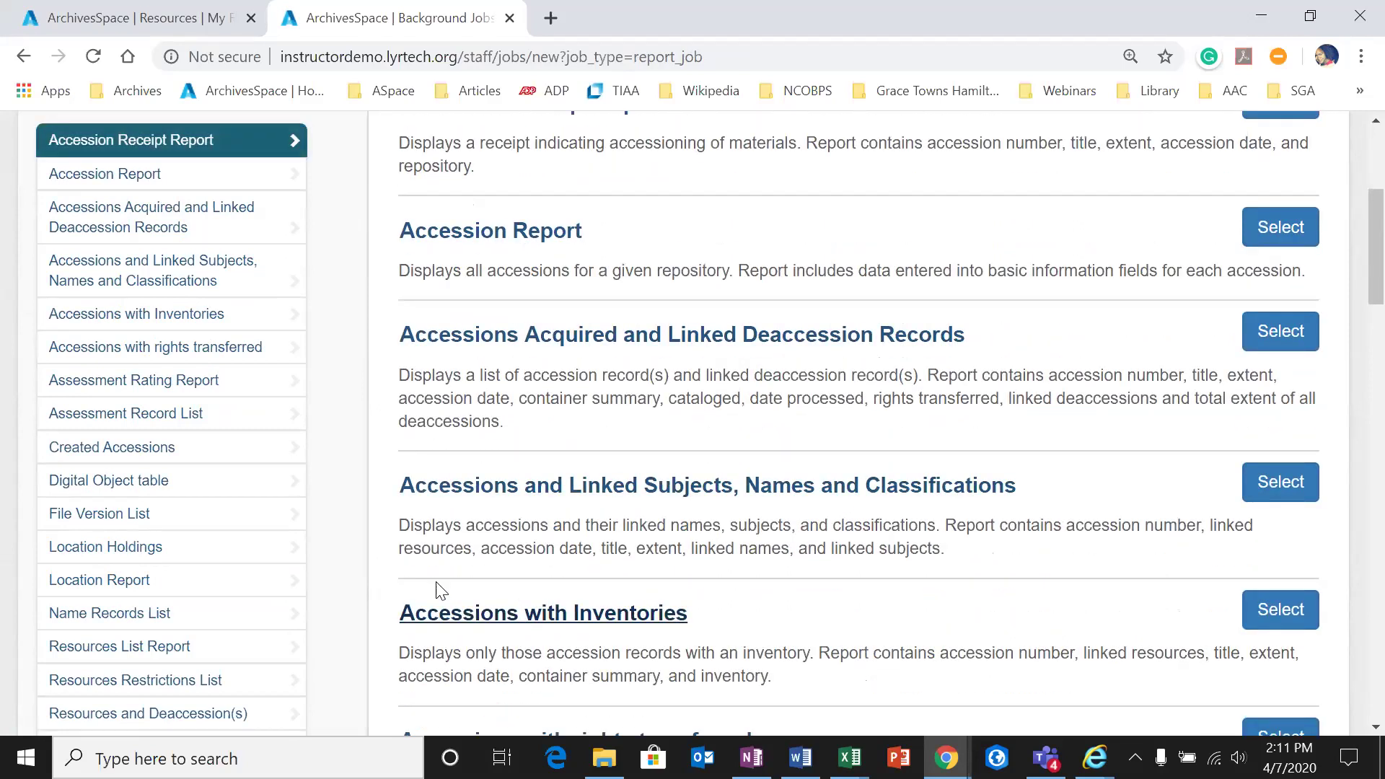
scroll(332, 505, down, 2)
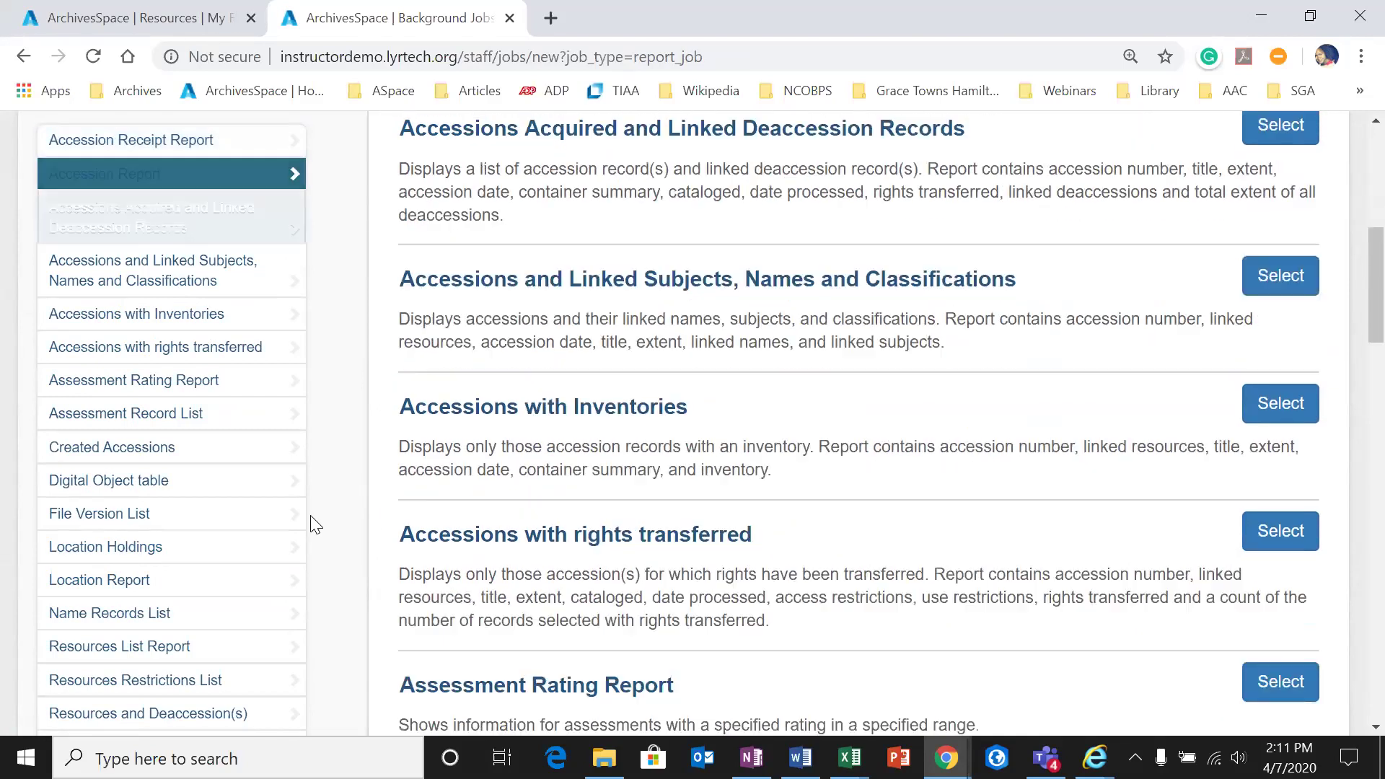
scroll(314, 523, down, 1)
scroll(175, 444, down, 1)
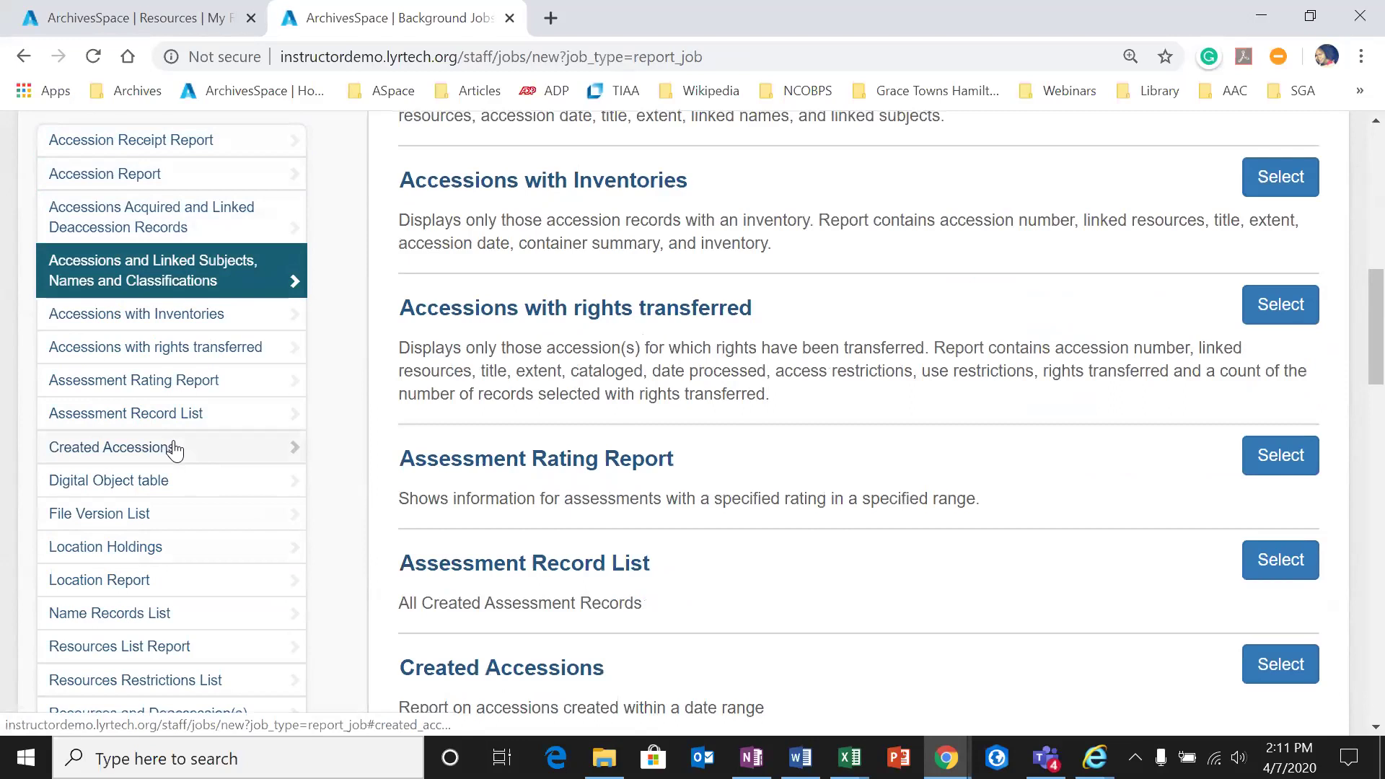
scroll(191, 489, down, 1)
scroll(245, 523, down, 1)
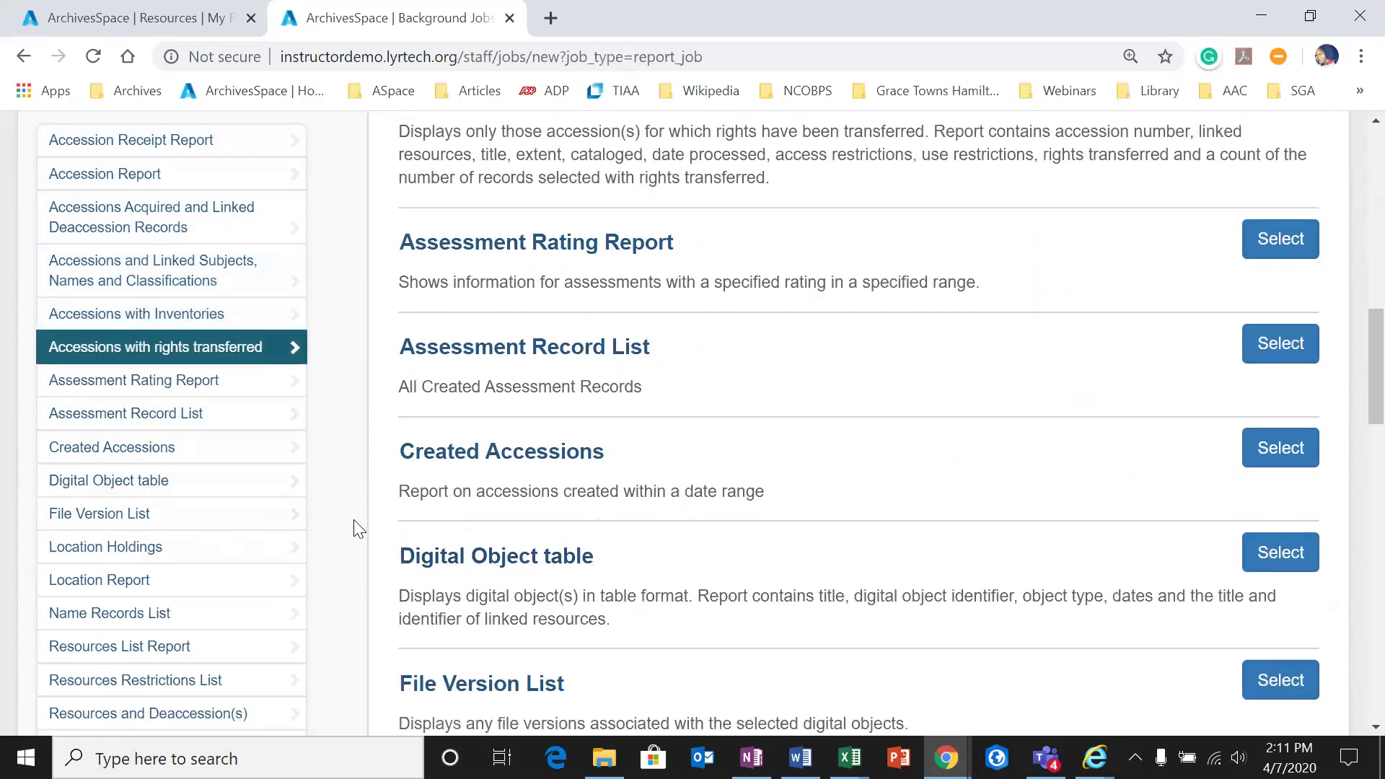
scroll(360, 531, down, 1)
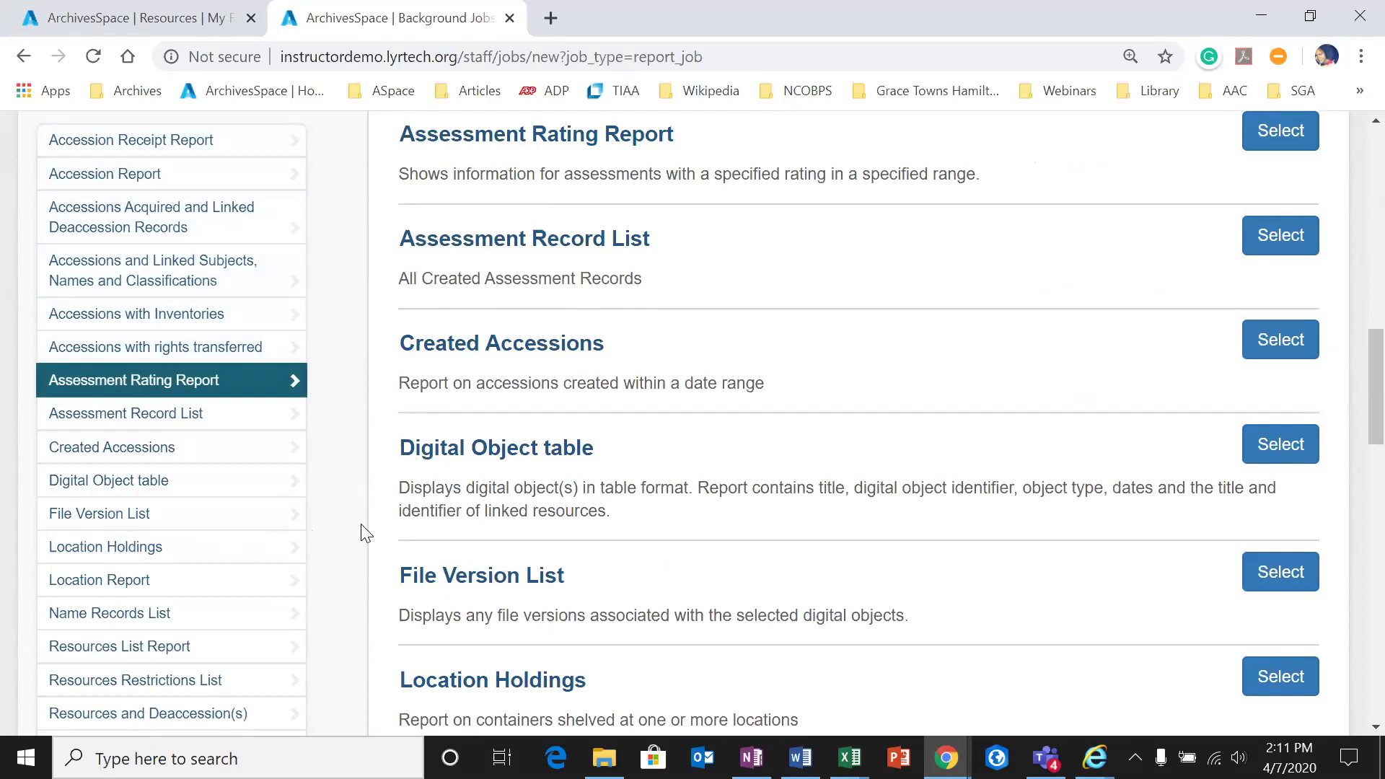
scroll(361, 525, up, 9)
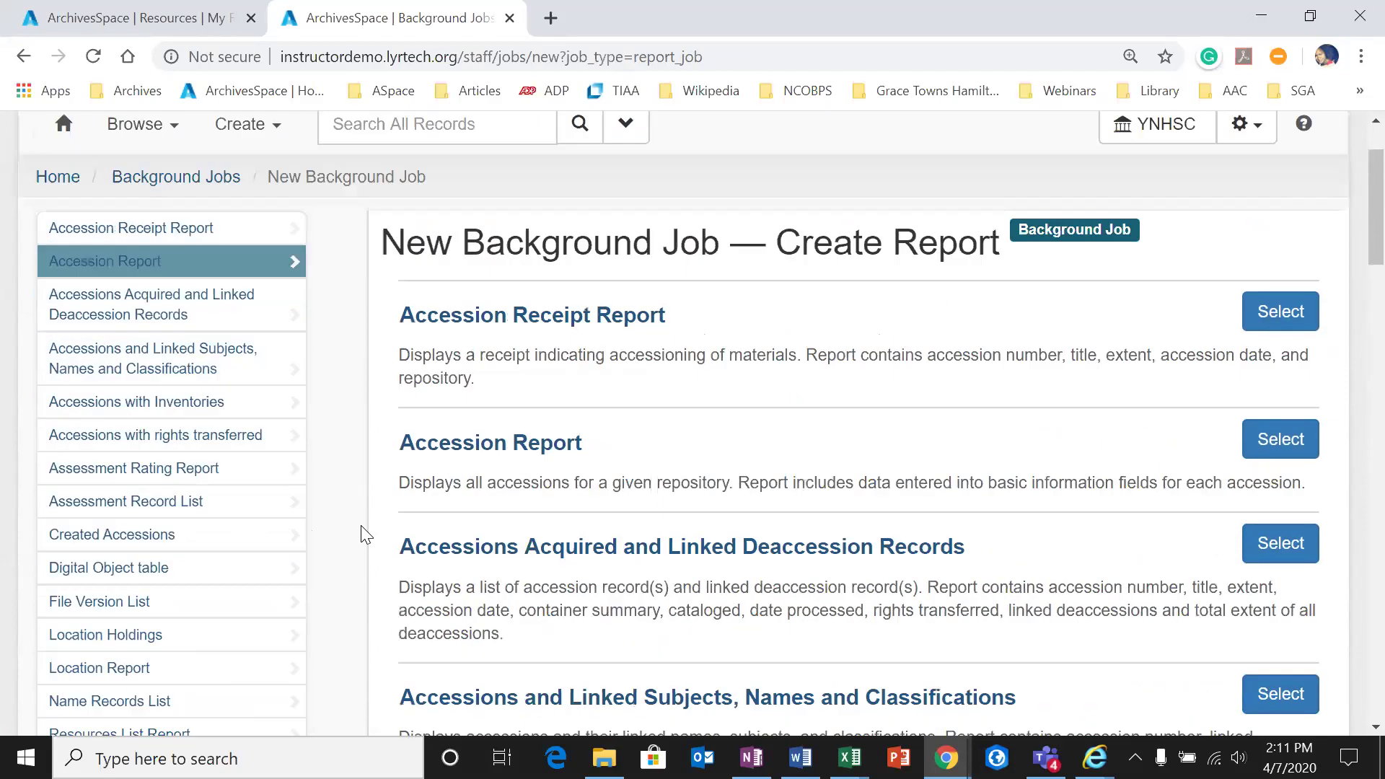
scroll(361, 525, up, 2)
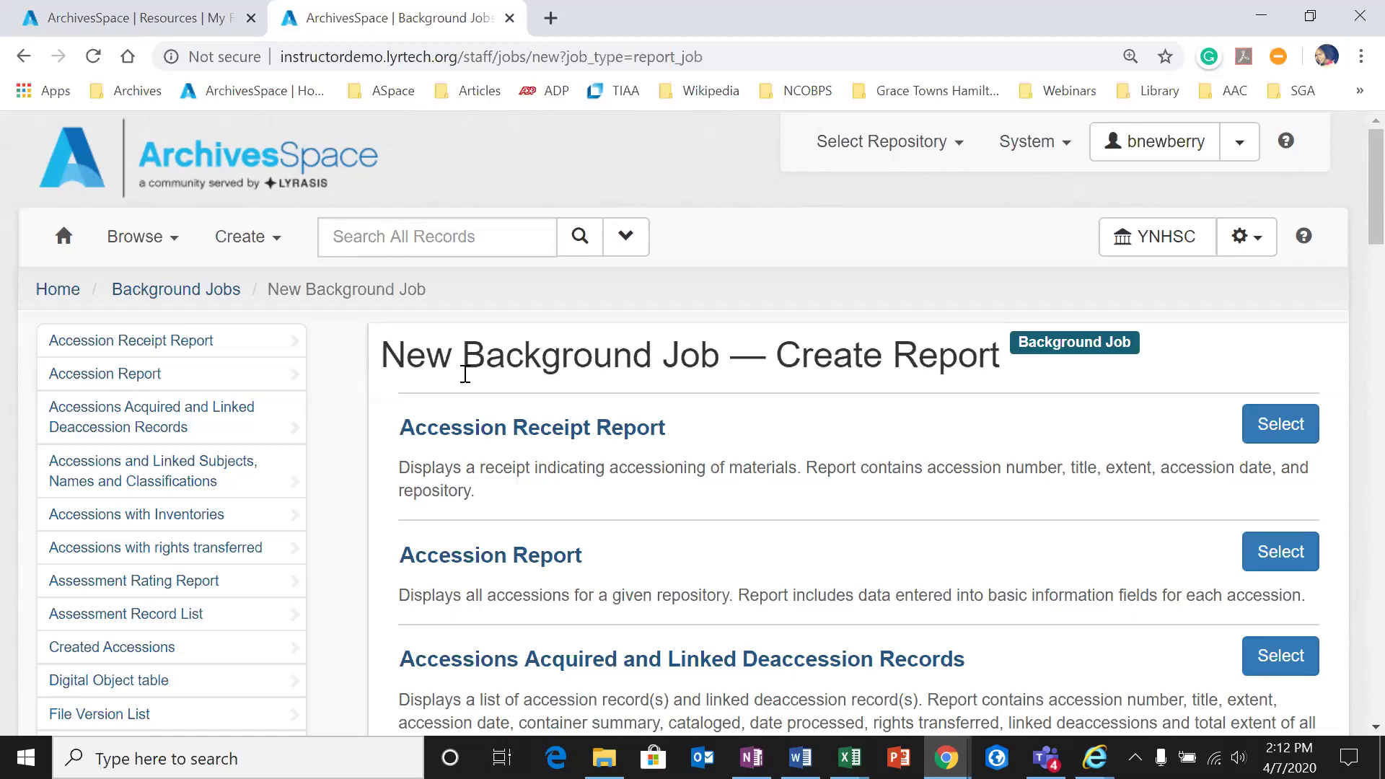
Step: Return to the home page and review where background jobs are offered among the record creation and repository settings options
click(63, 237)
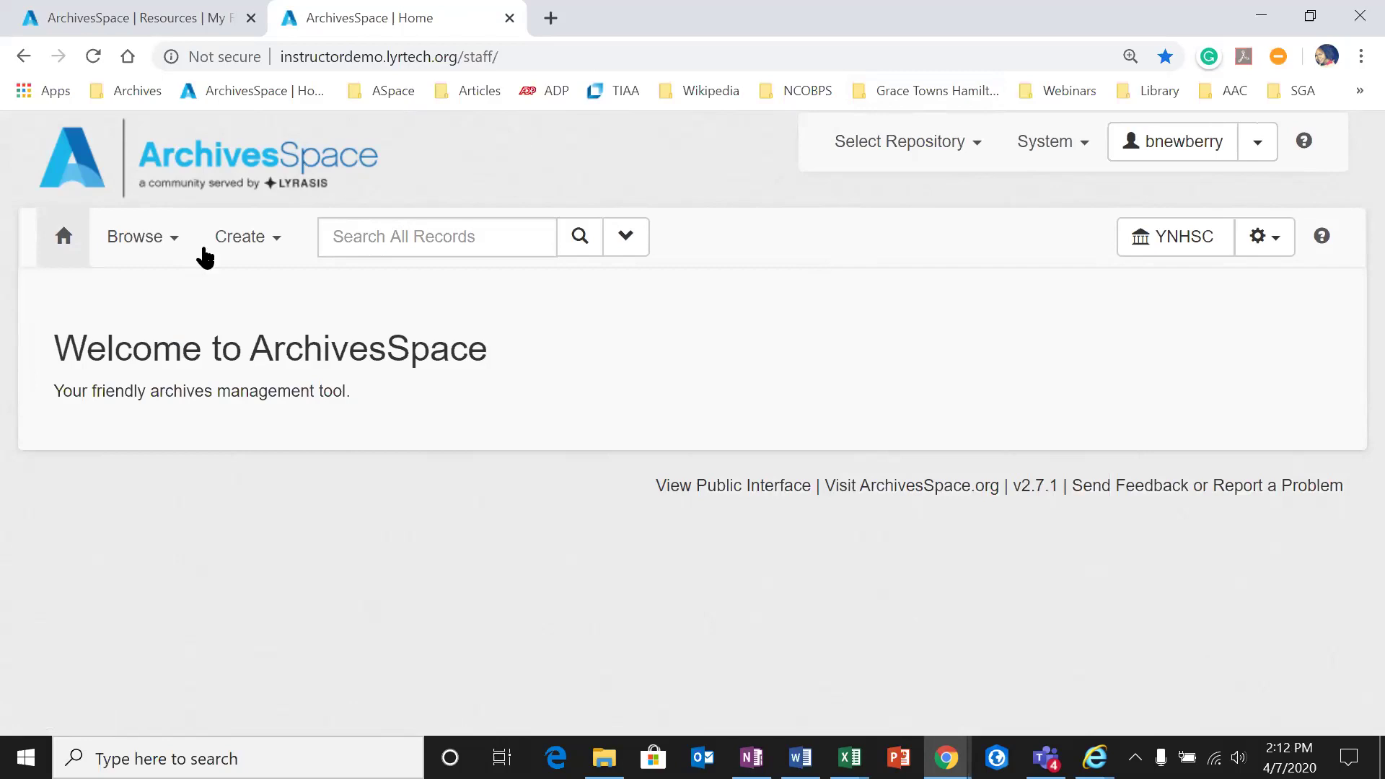
click(253, 241)
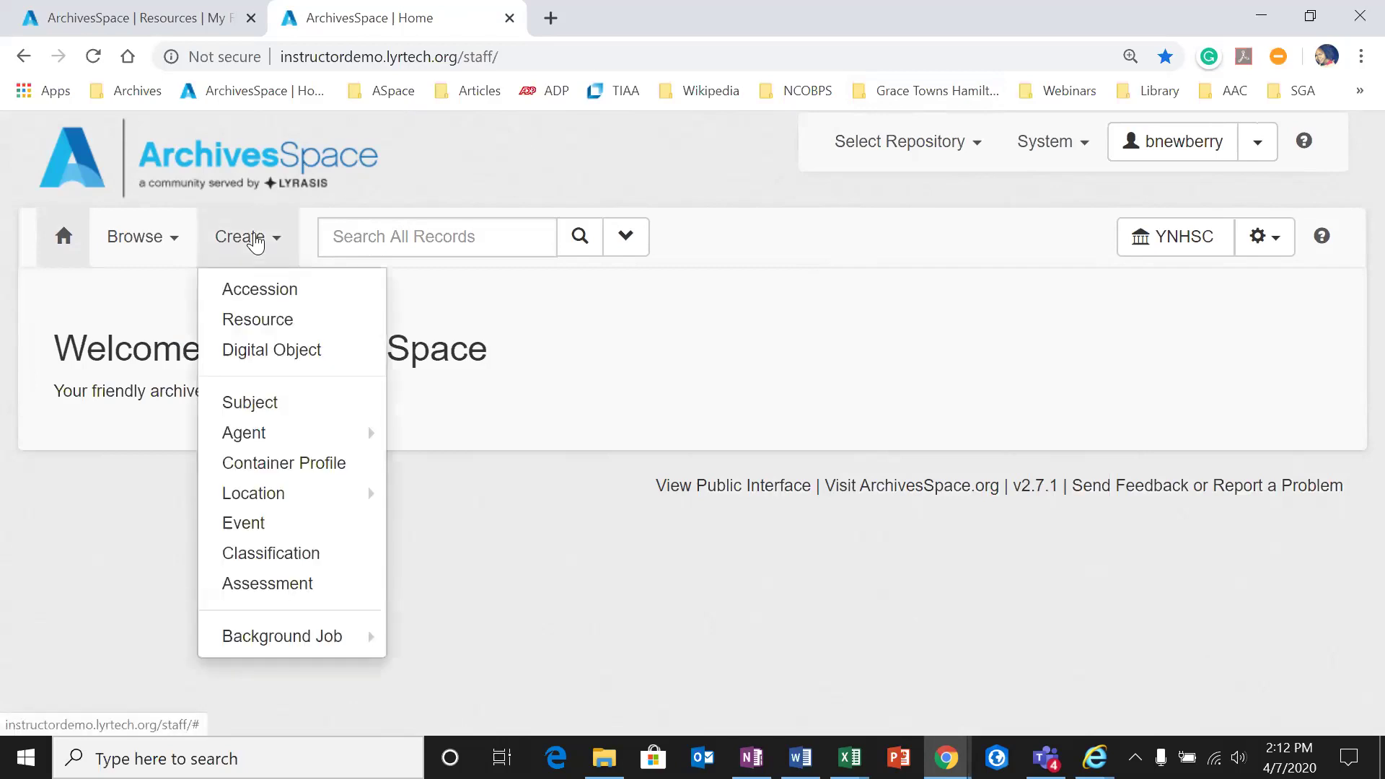
mouse_move(303, 653)
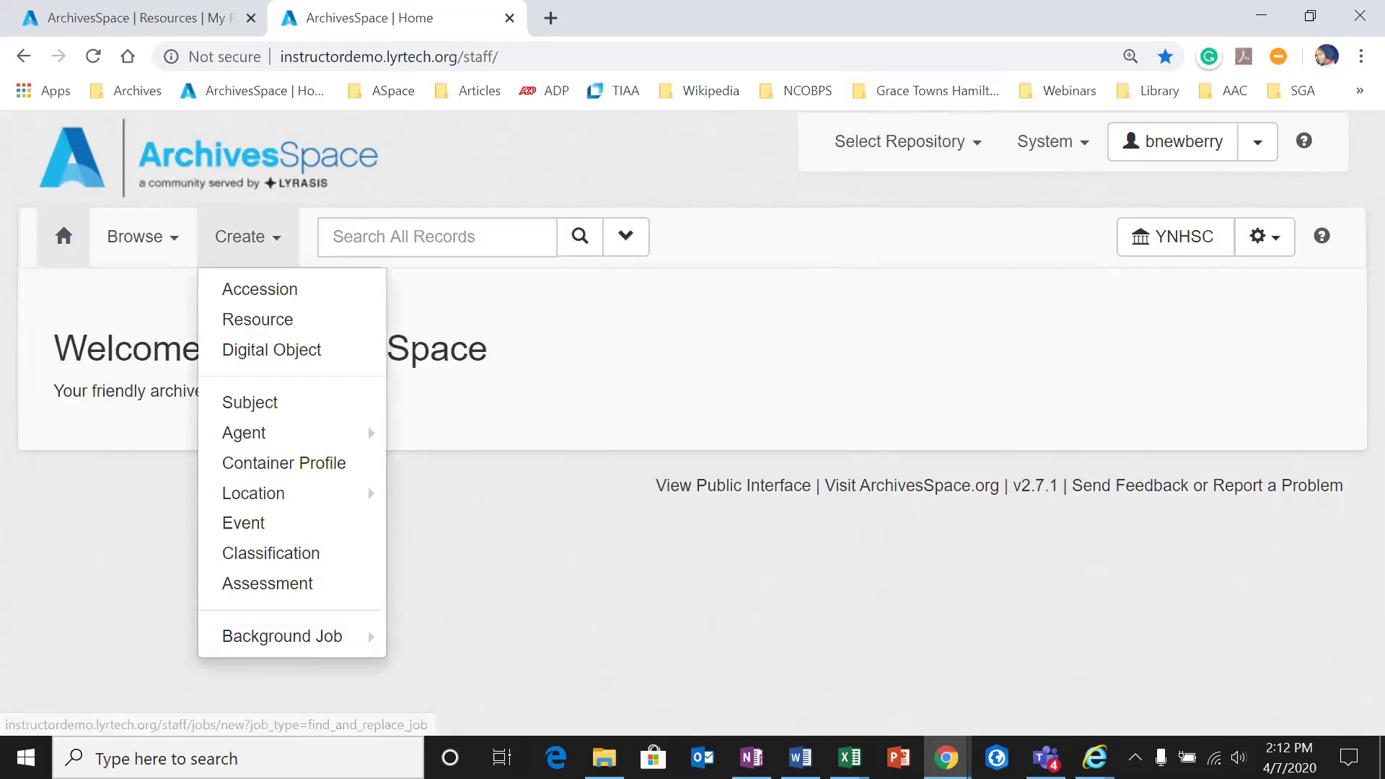
click(1246, 237)
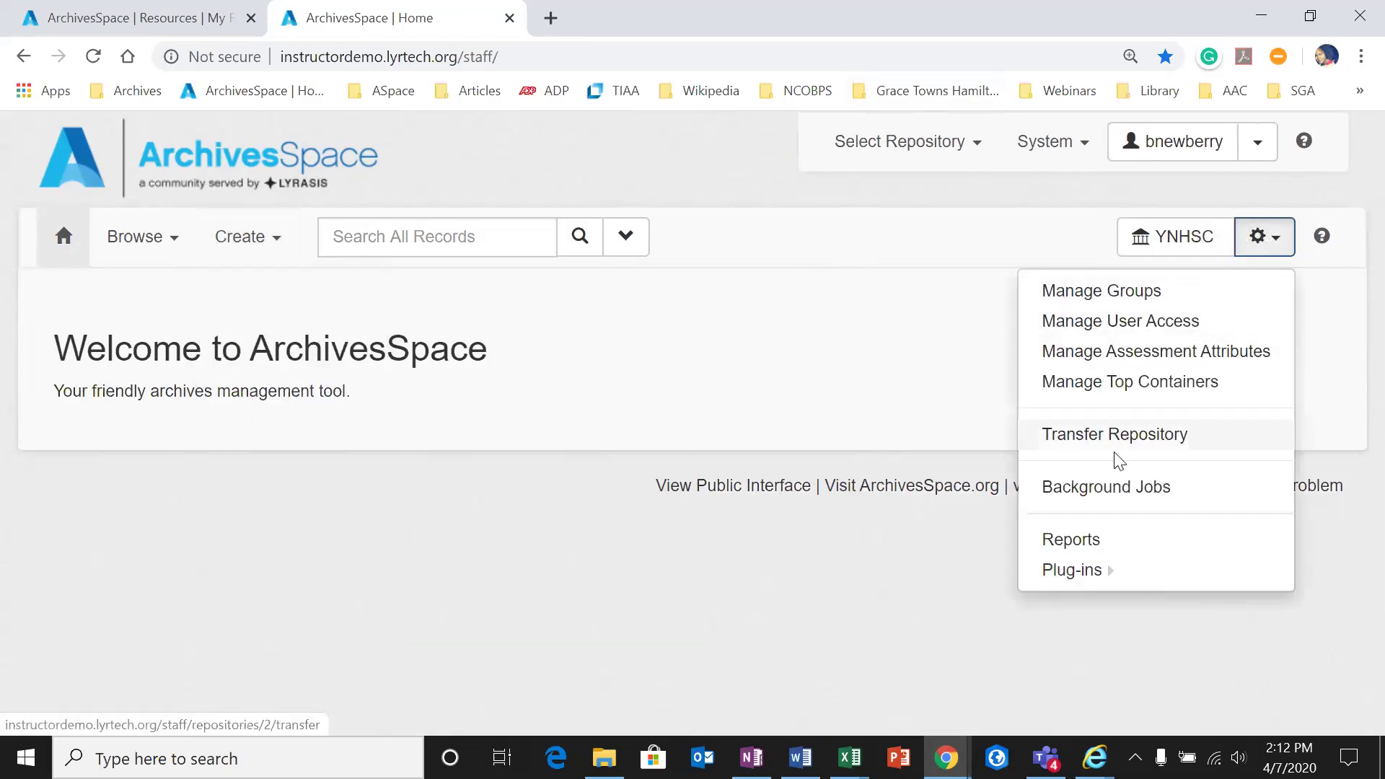
click(264, 238)
mouse_move(296, 633)
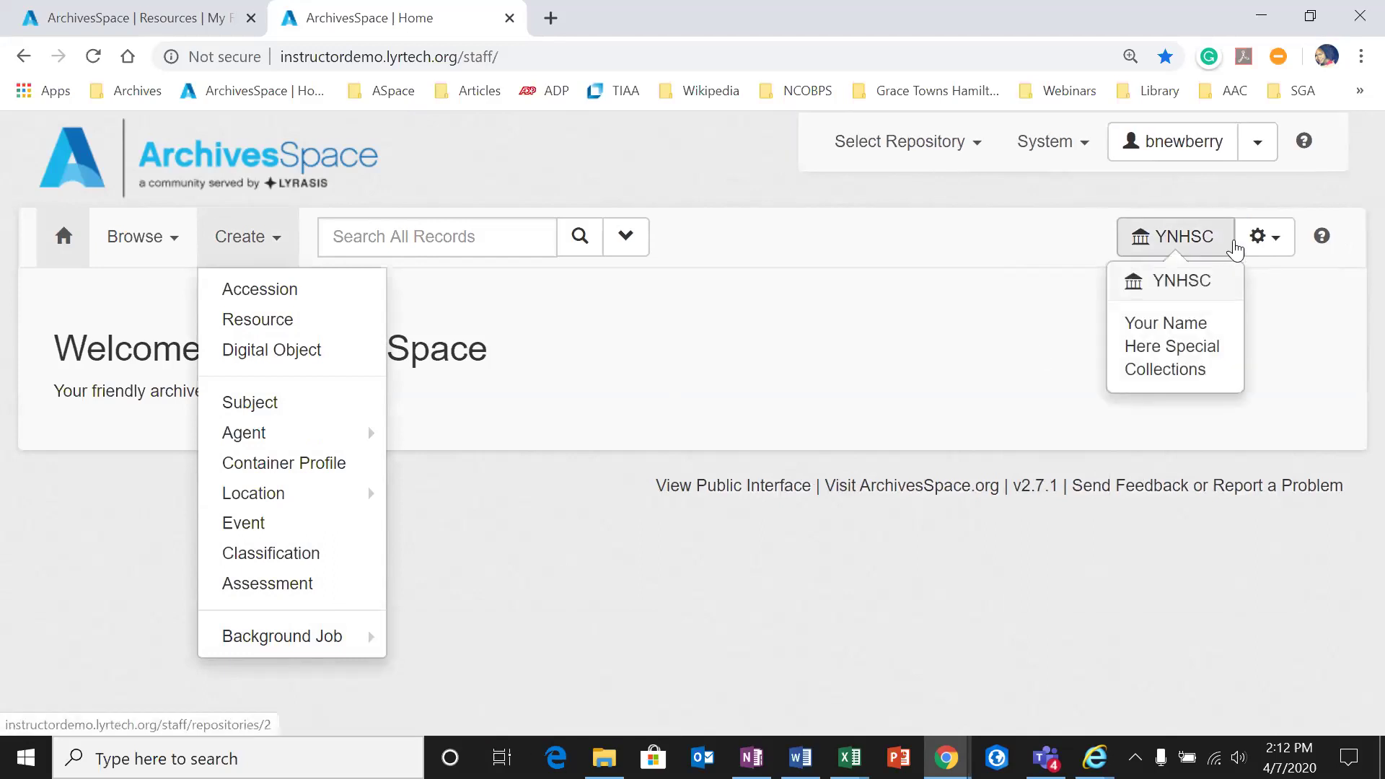
Step: Reduce the browser zoom to 100% and open a new Import Data background job
click(1361, 57)
click(1218, 257)
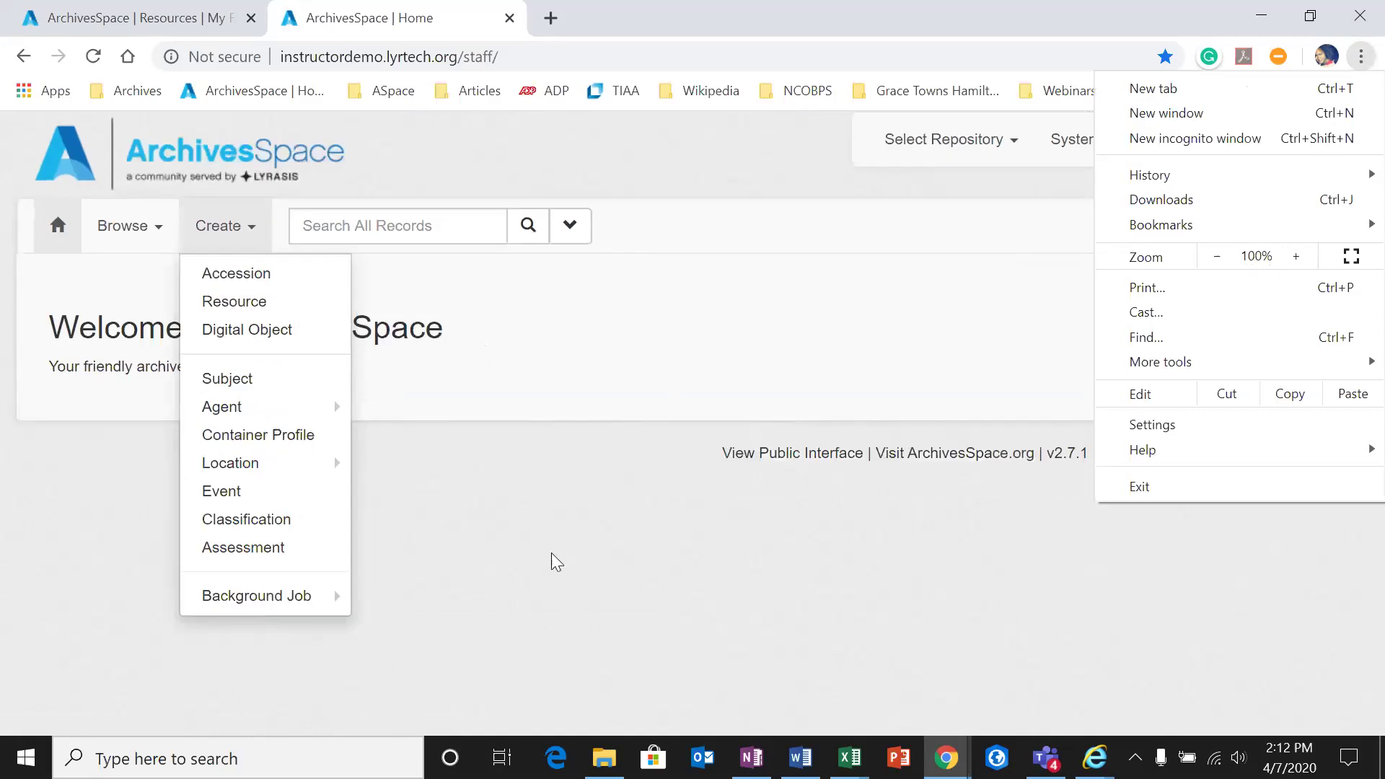
click(365, 544)
click(261, 231)
mouse_move(249, 601)
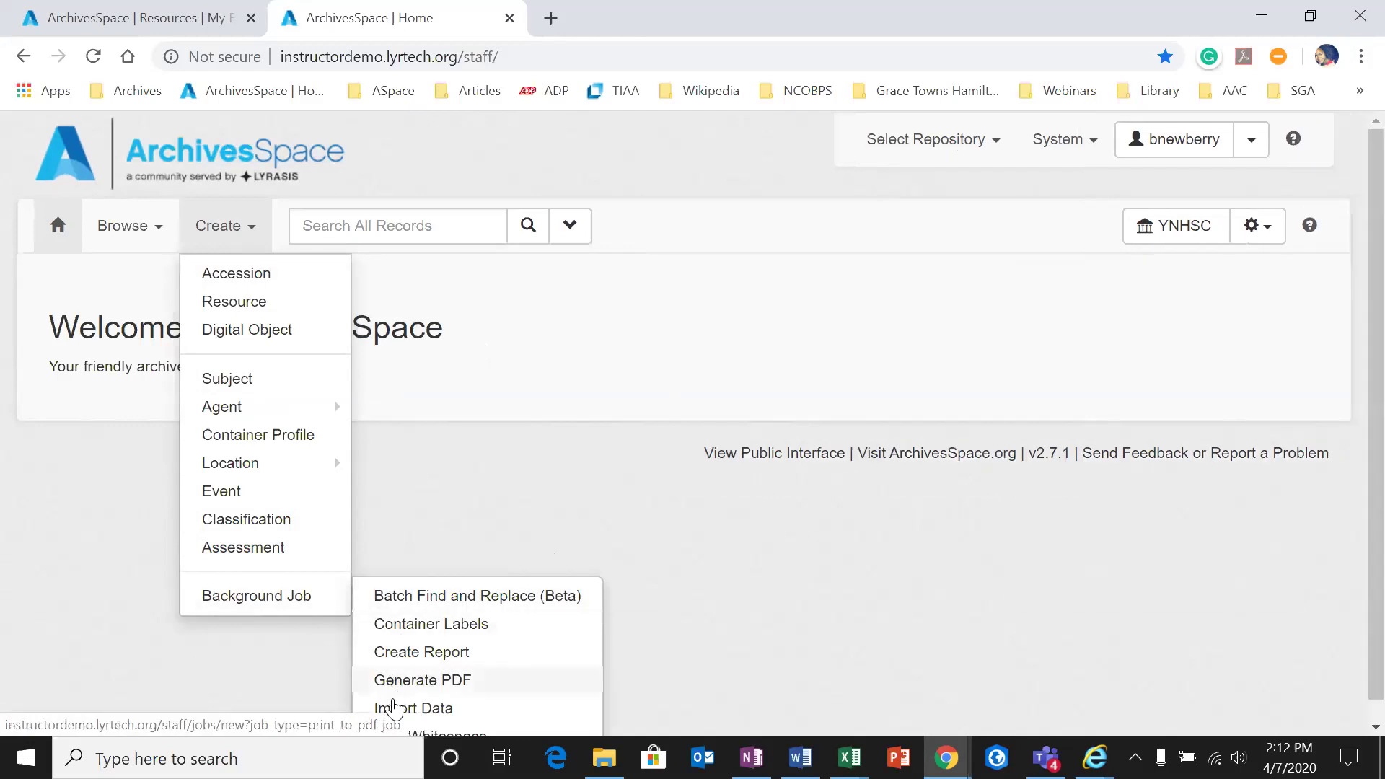
click(393, 704)
Step: Enlarge the Import Data page by one browser zoom level
click(1360, 55)
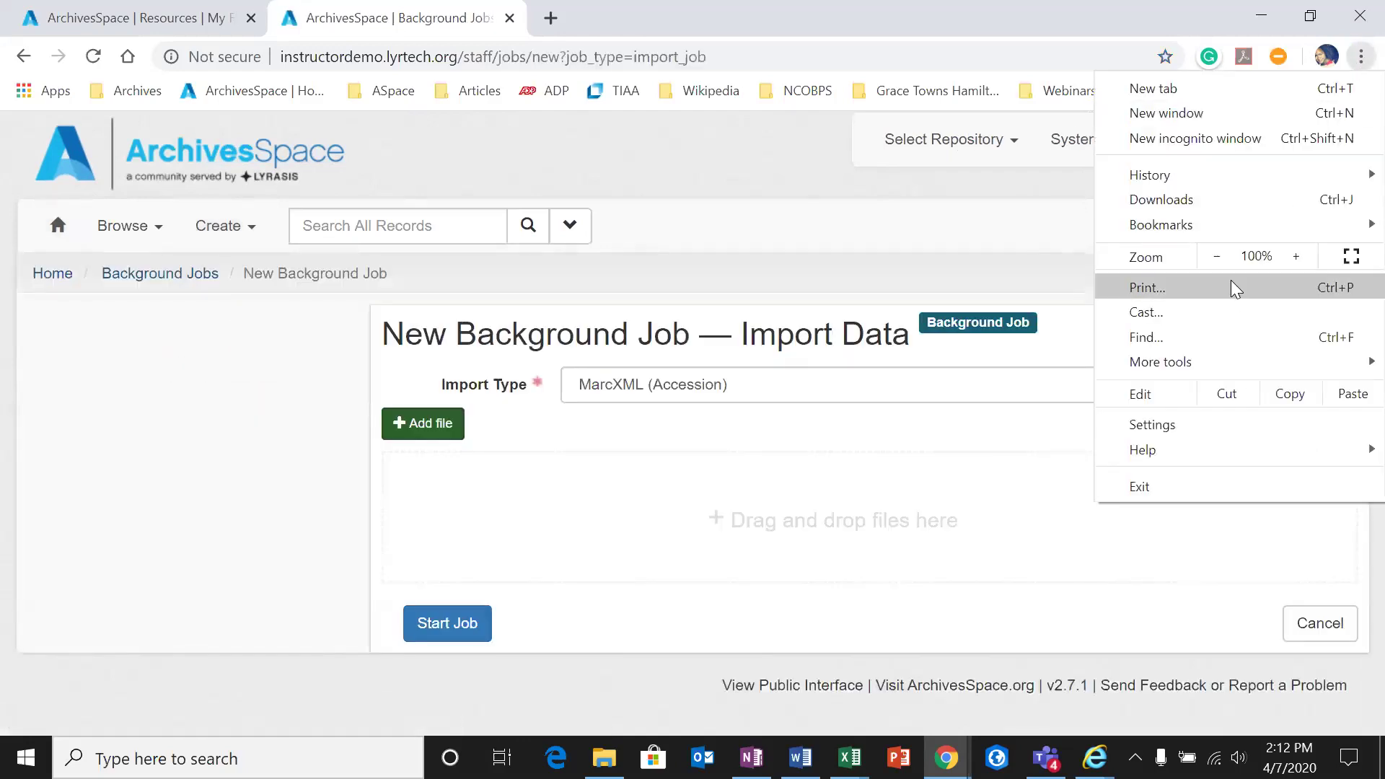
click(1297, 257)
click(1010, 292)
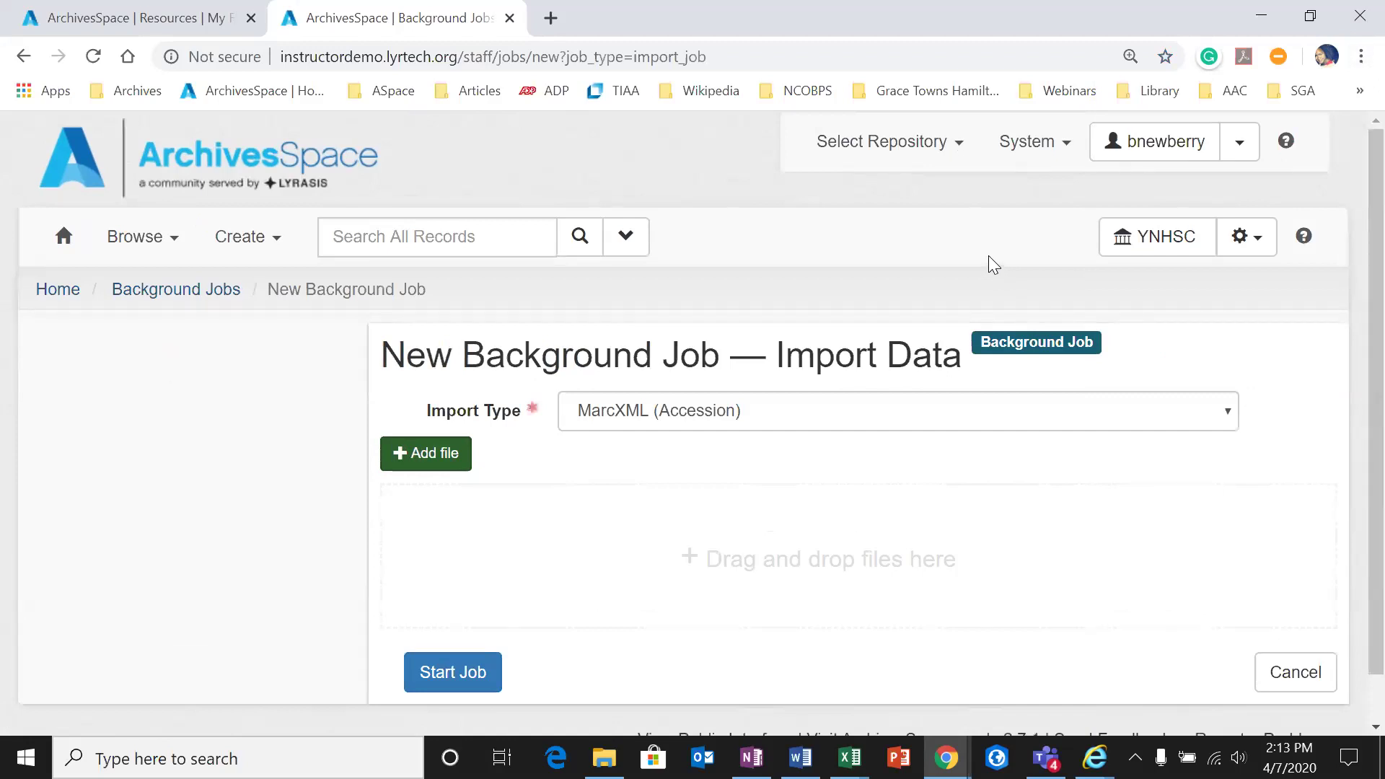
Step: Review the available import types and the prepared import files in the 2020_ASpace folder
click(751, 424)
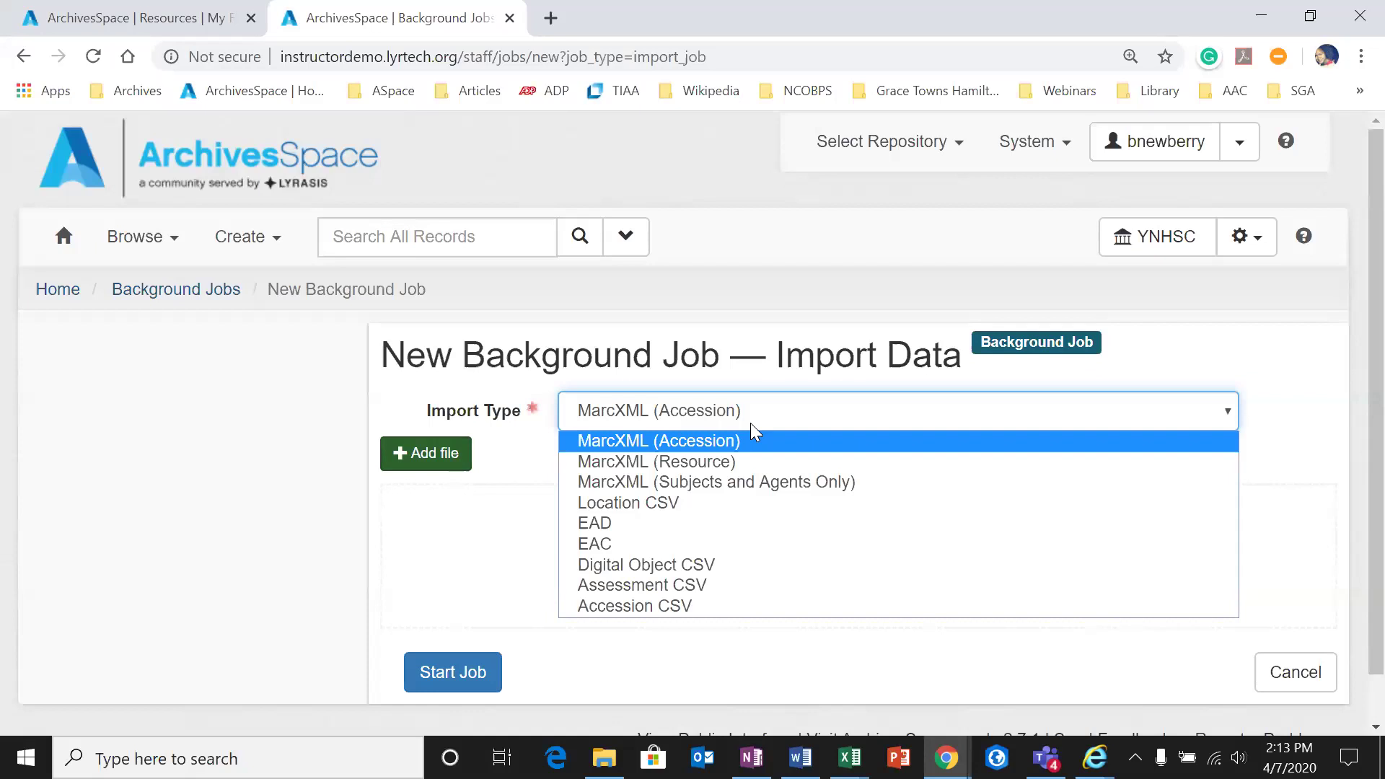
click(449, 591)
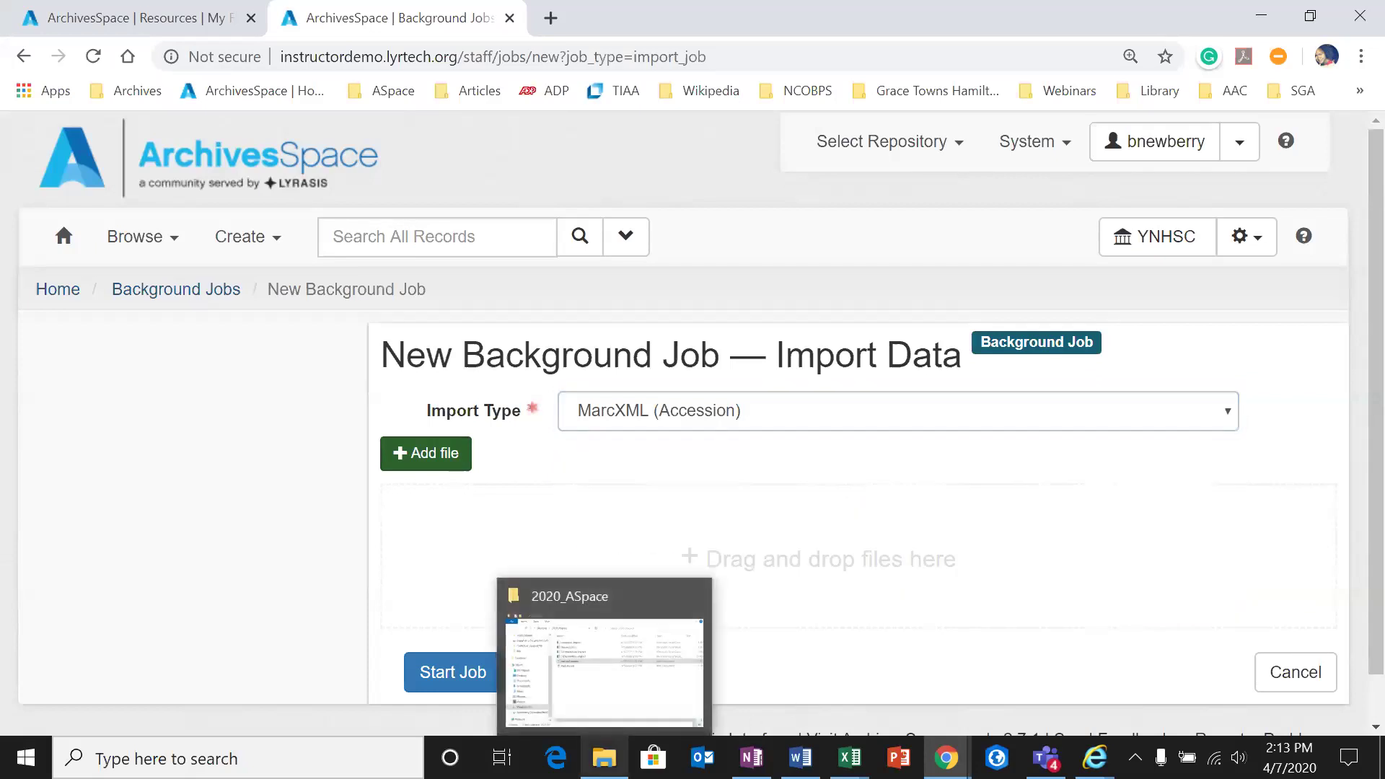
click(605, 757)
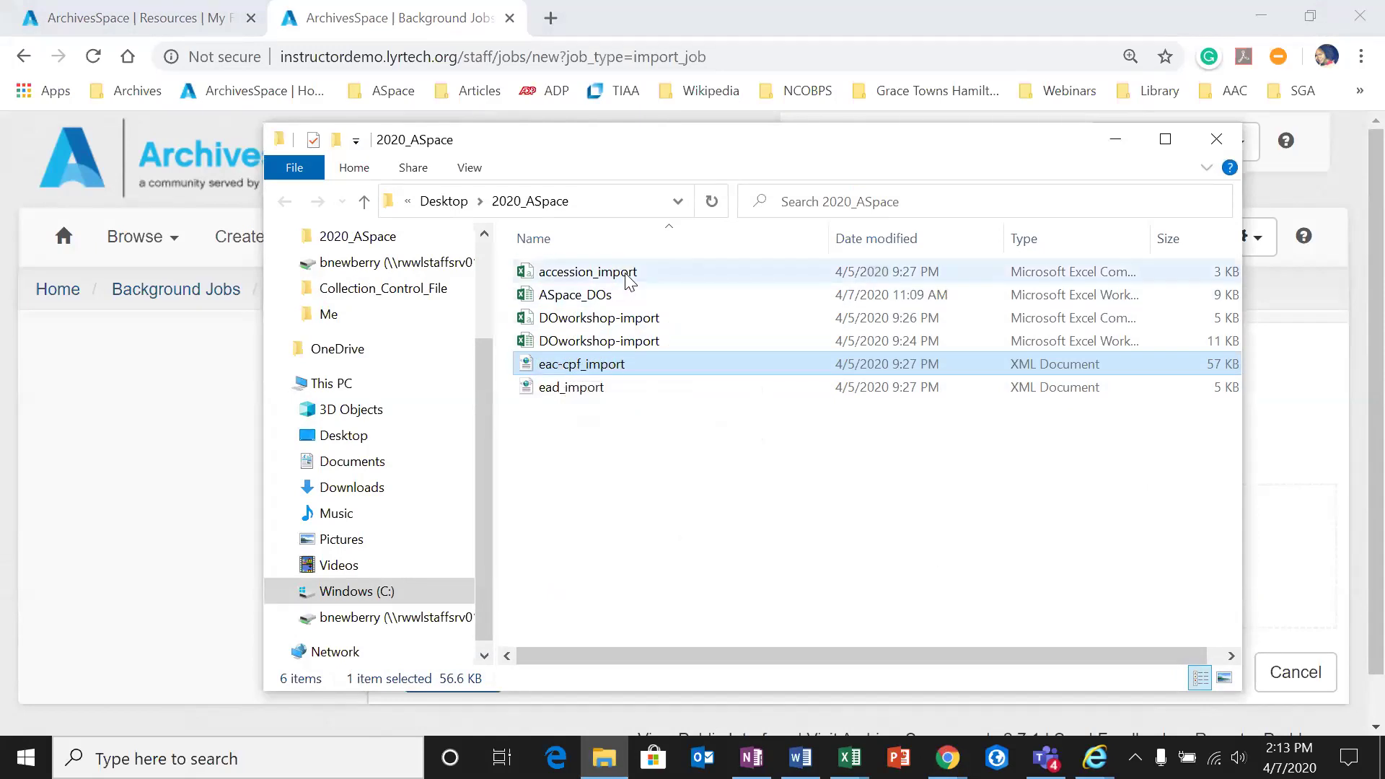
click(1111, 144)
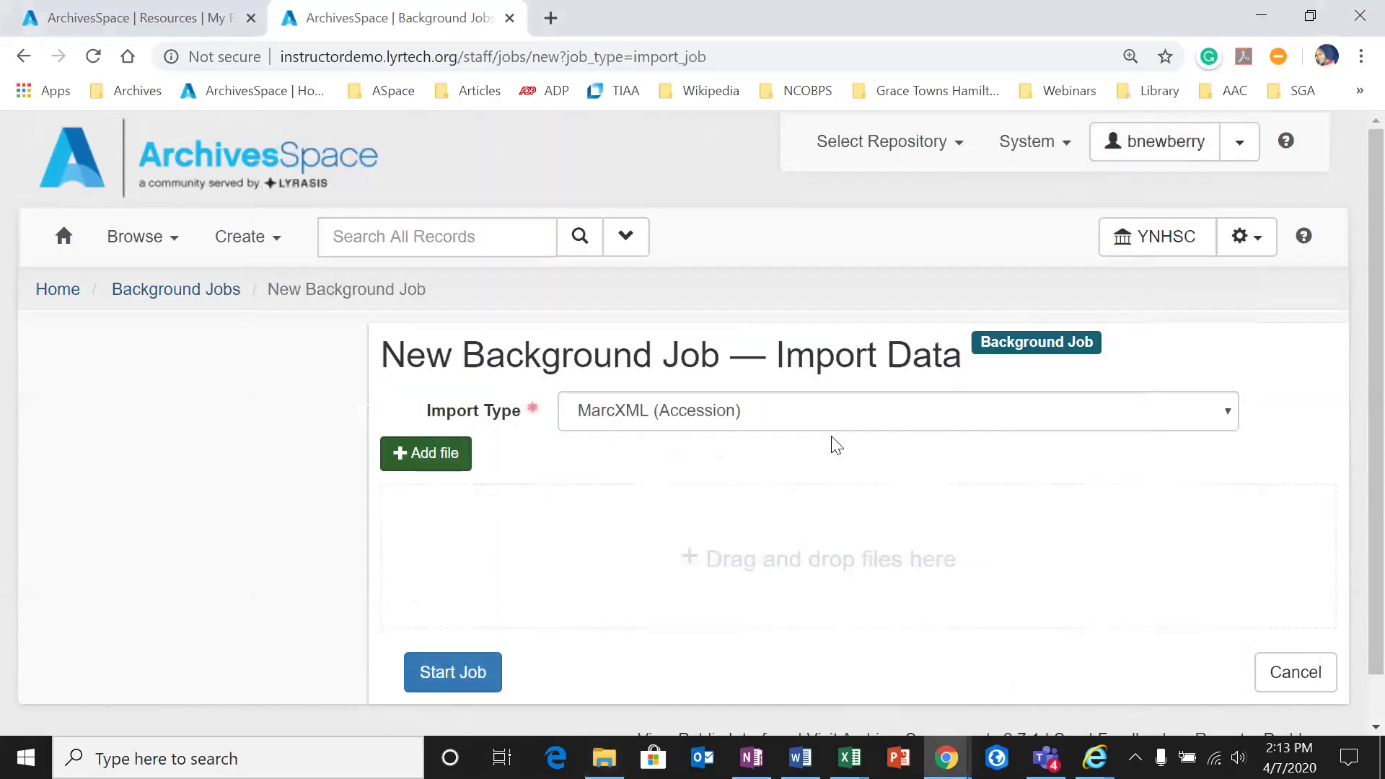
Step: Set the import type to Accession CSV and add accession_import.csv from the 2020_ASpace folder to the job
click(786, 412)
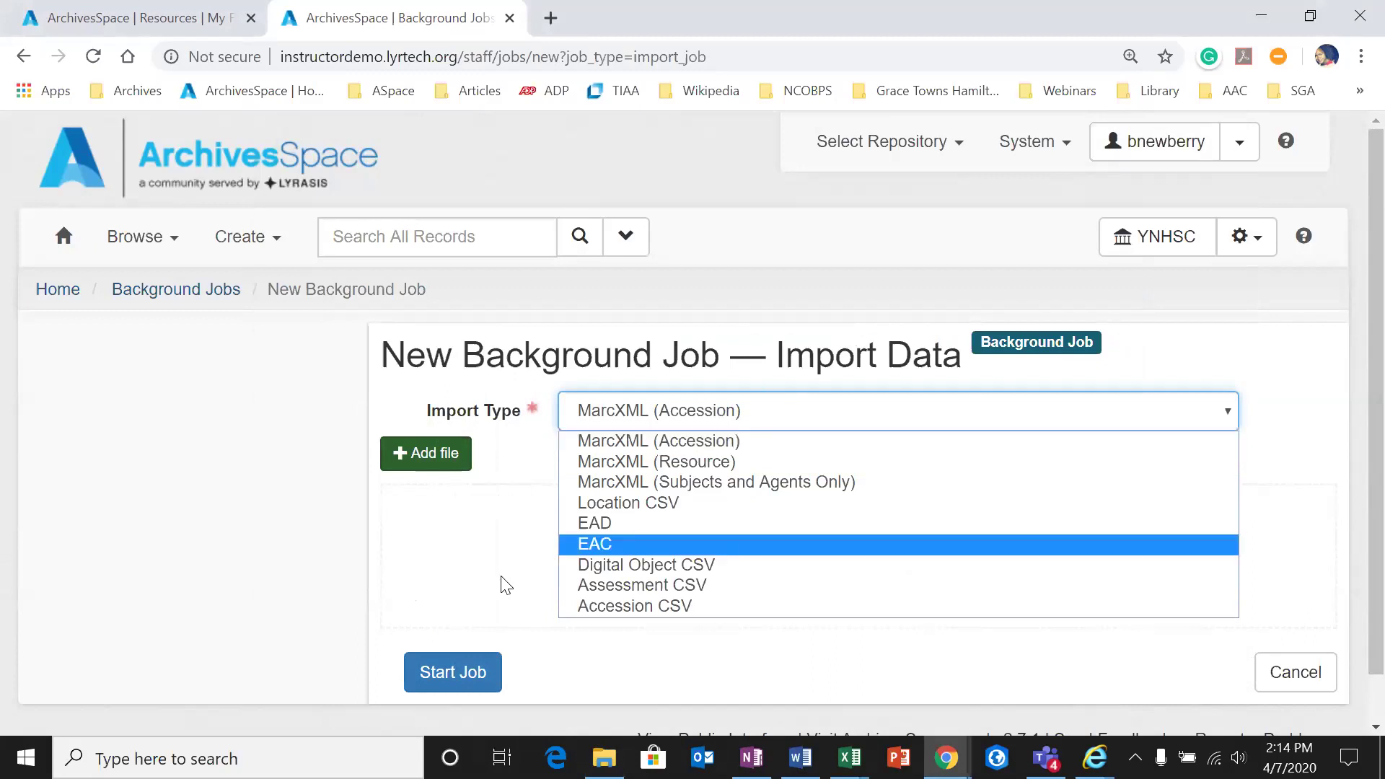
click(603, 609)
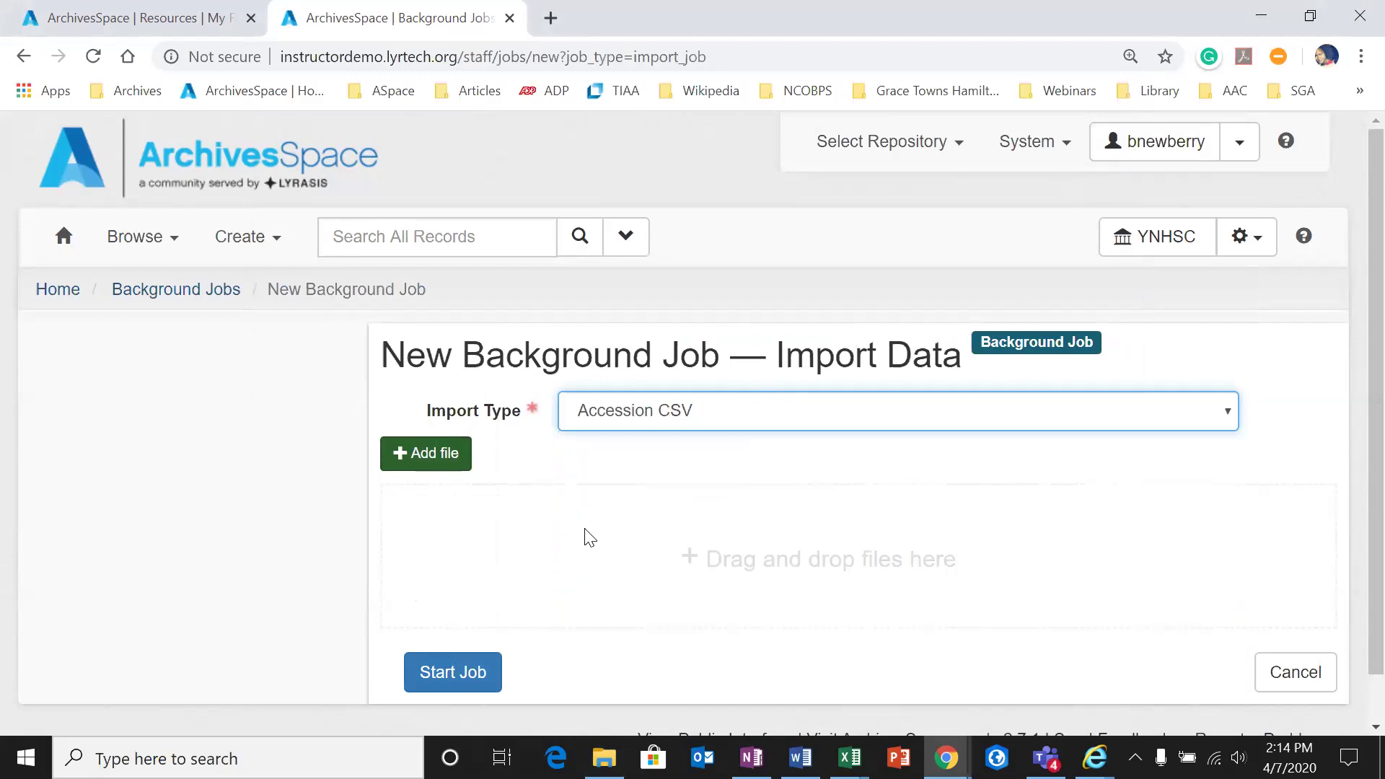
click(451, 456)
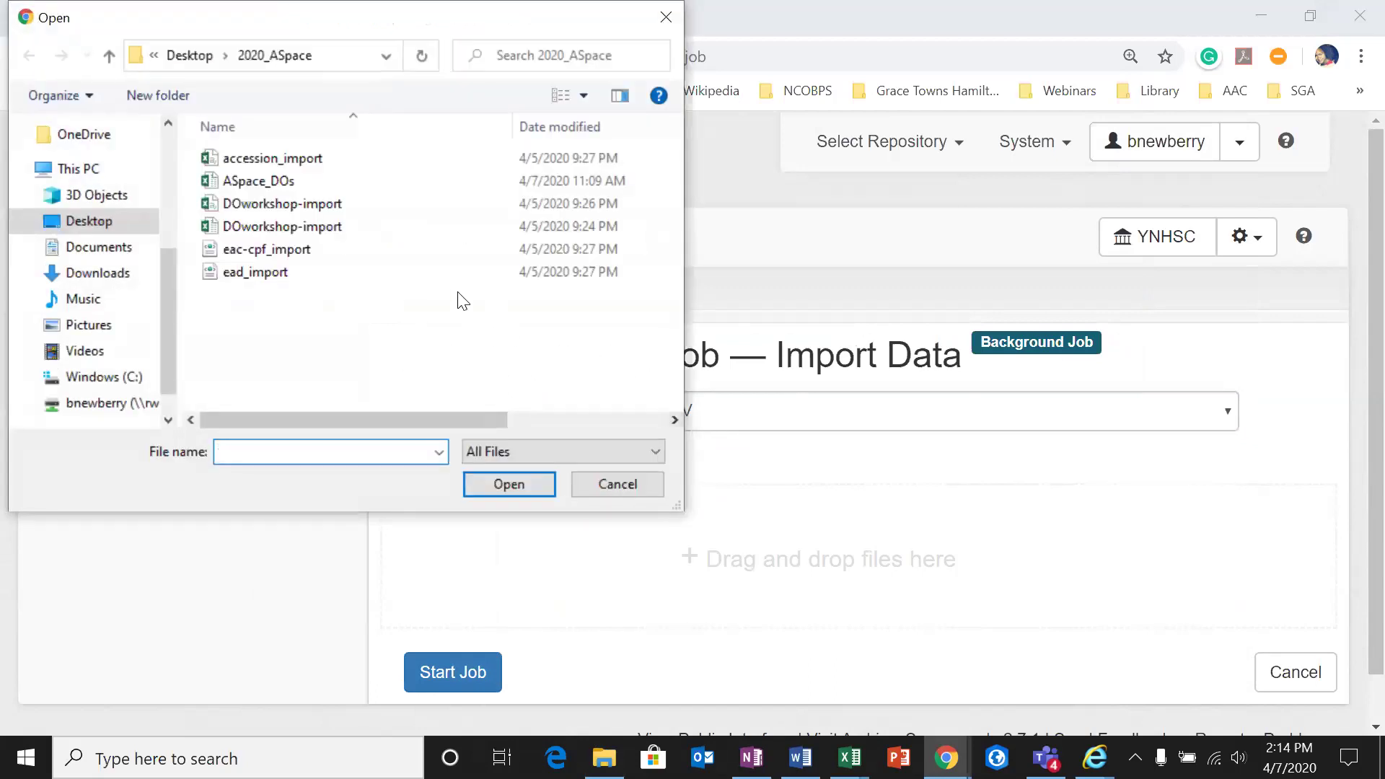
click(328, 166)
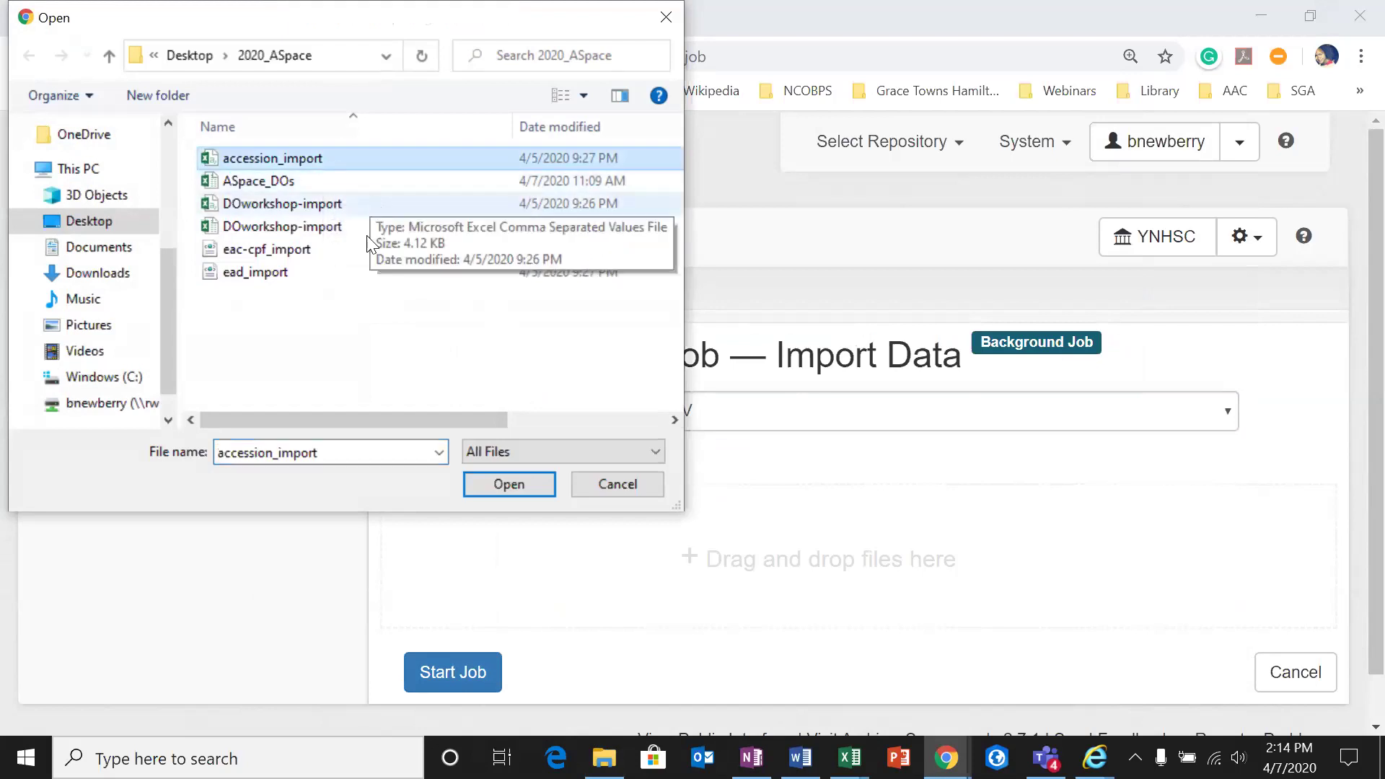
click(475, 493)
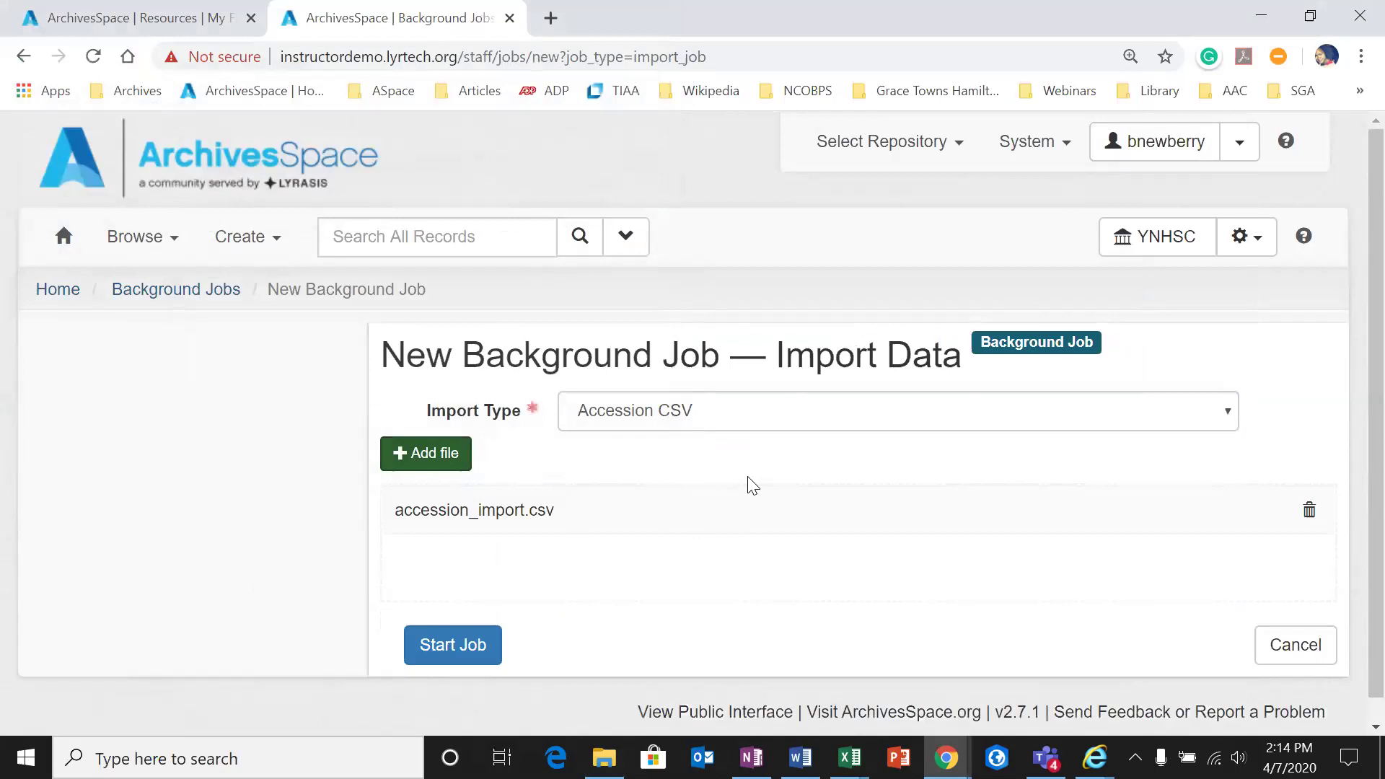
scroll(748, 486, down, 1)
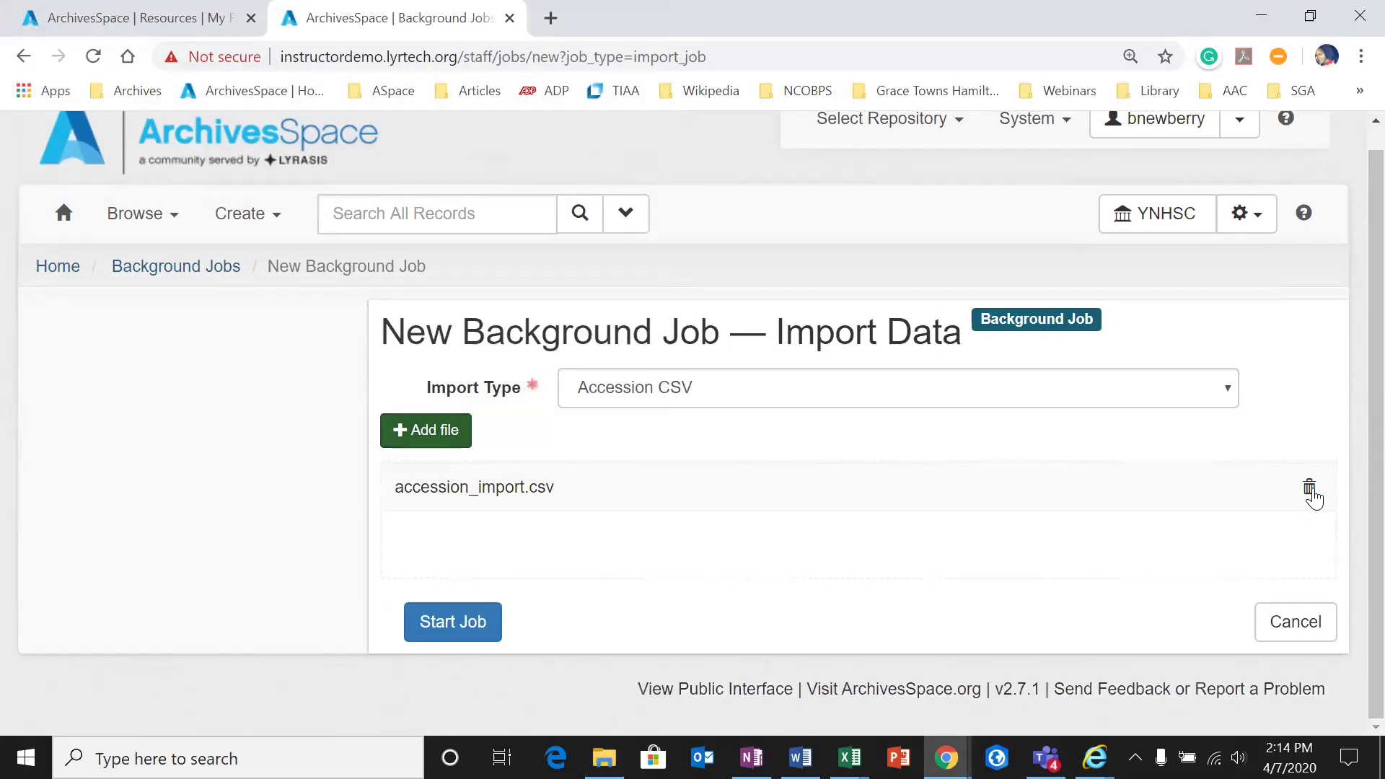
Step: Start the accession CSV import job and check its status details and log
click(473, 639)
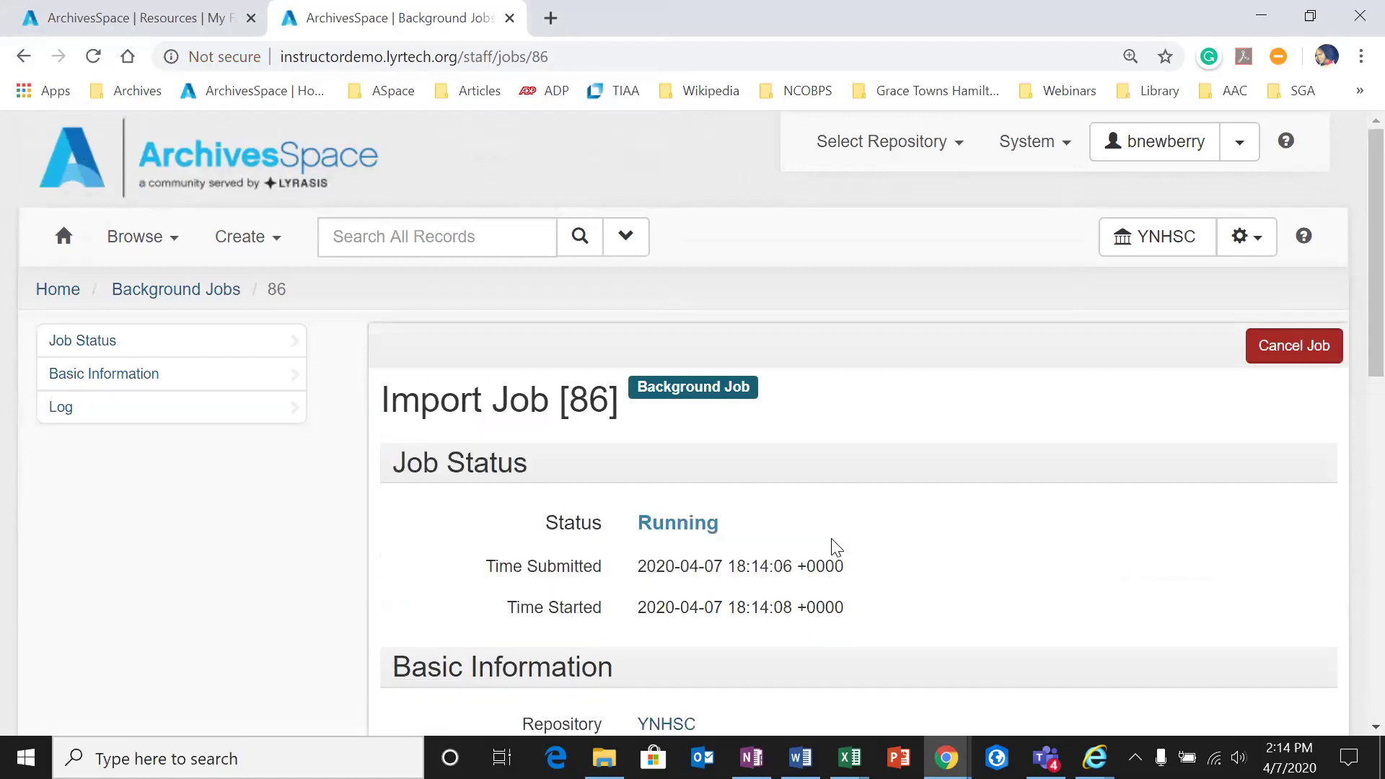
scroll(793, 530, down, 3)
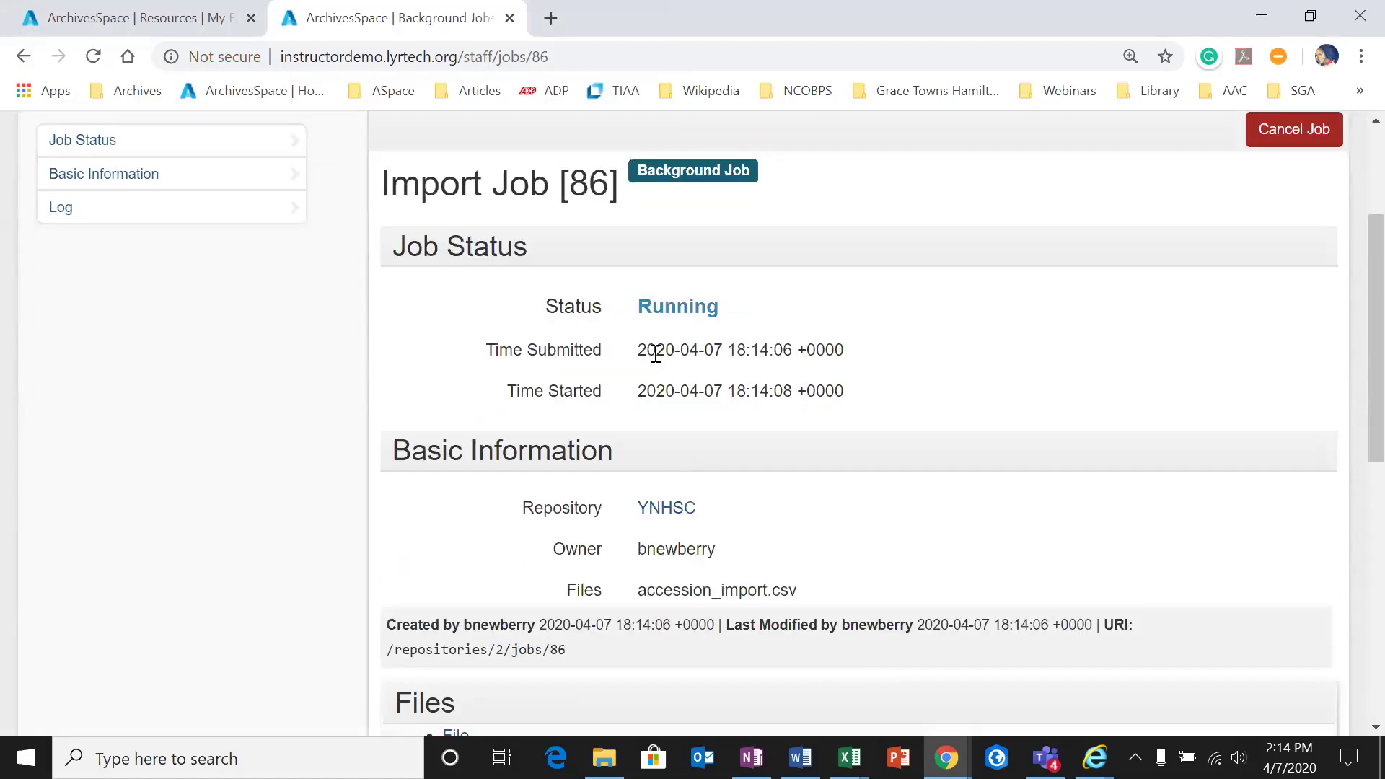
scroll(526, 549, down, 6)
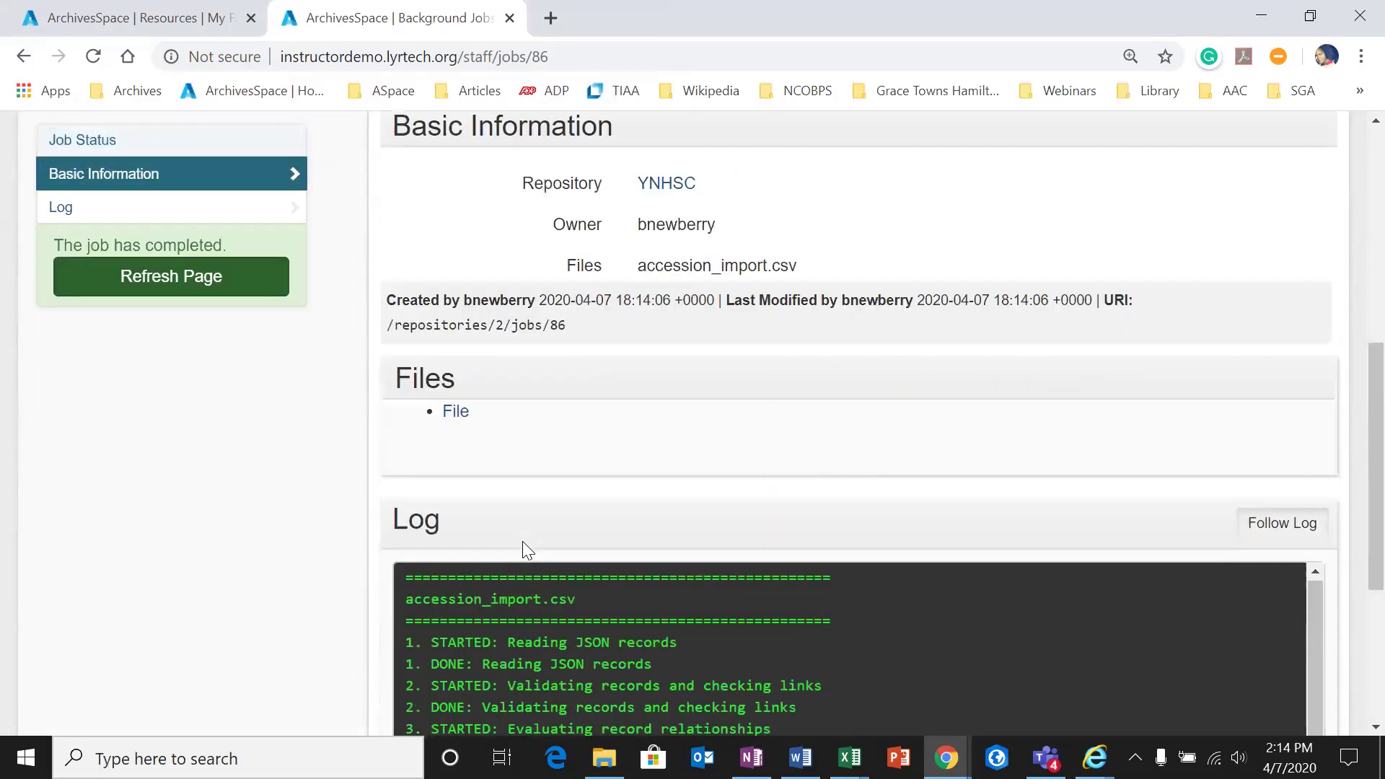
scroll(483, 386, down, 2)
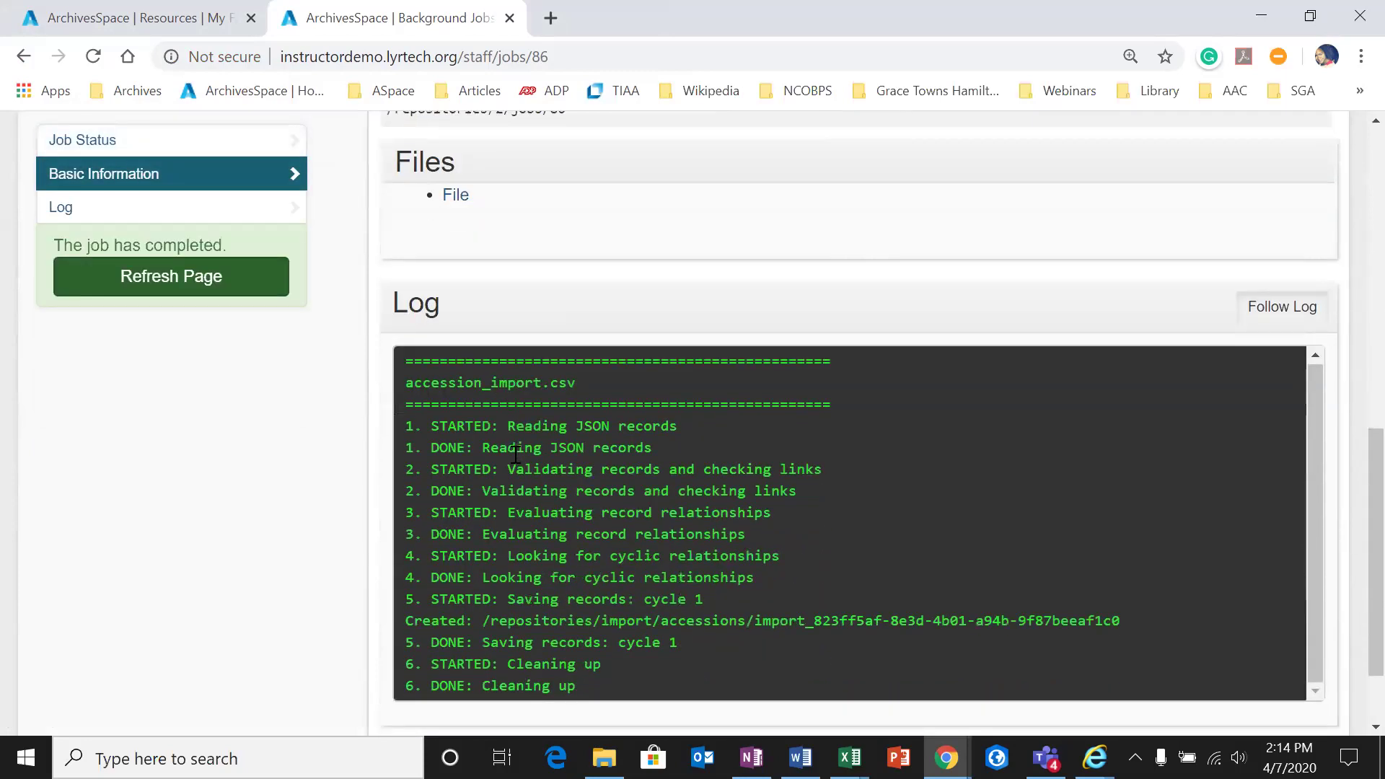
scroll(470, 577, down, 2)
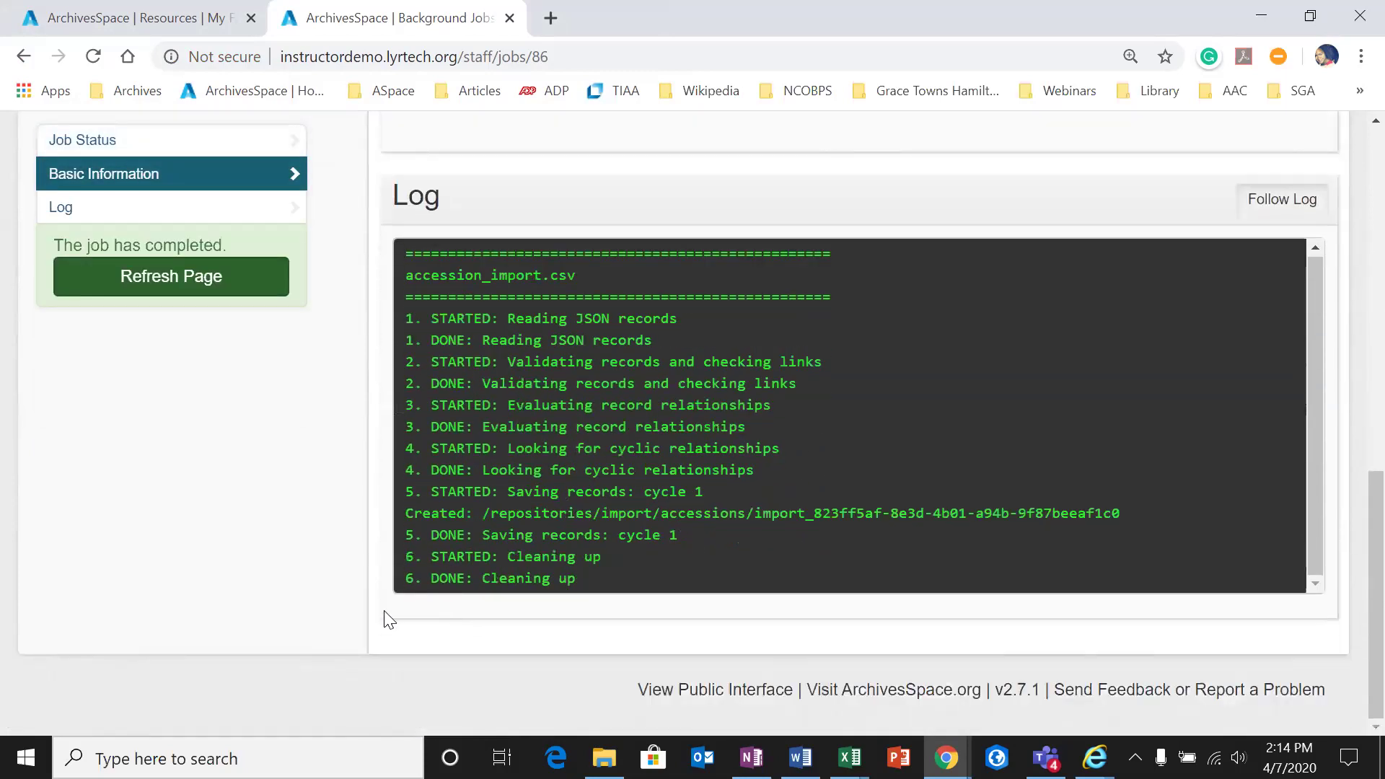
Step: Refresh the completed import job's page and open the imported accession from its New & Modified Records
click(228, 287)
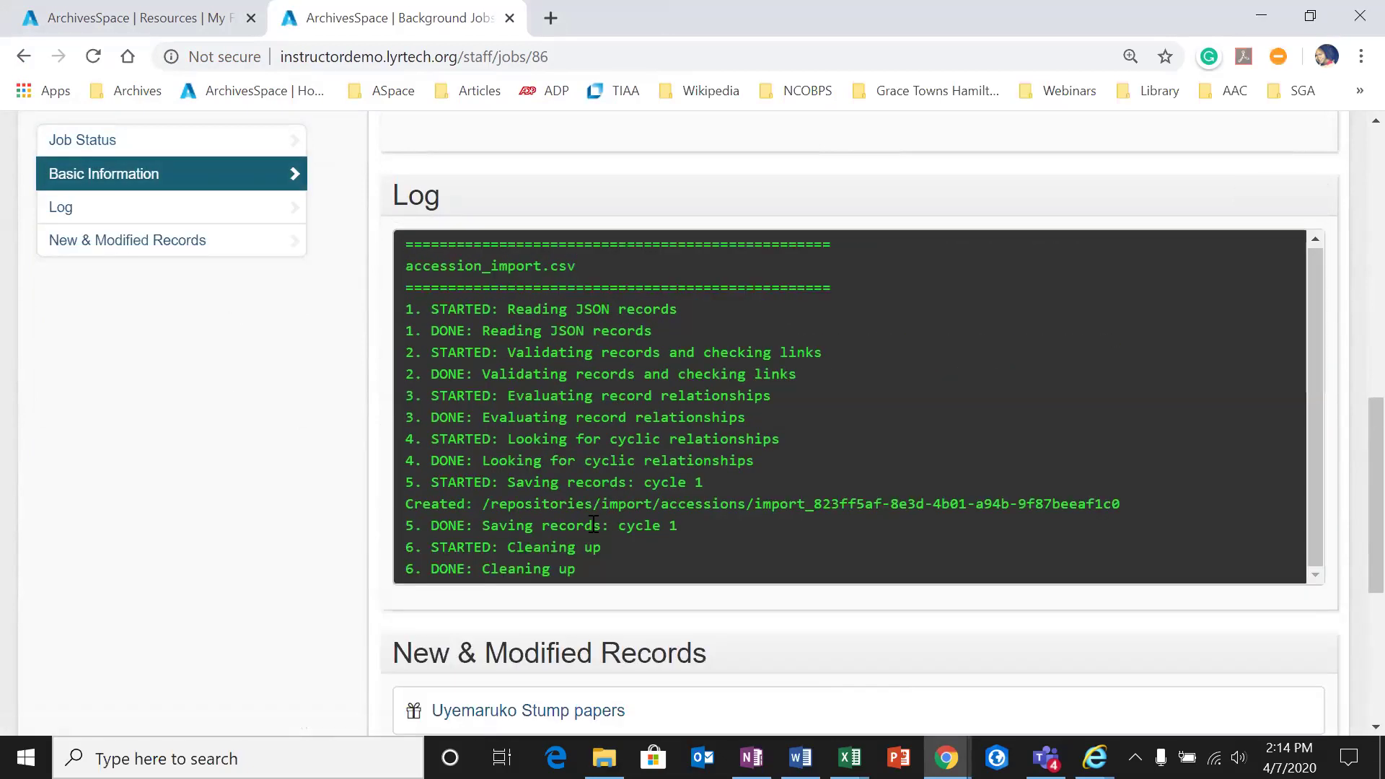
scroll(662, 442, up, 5)
scroll(663, 462, down, 9)
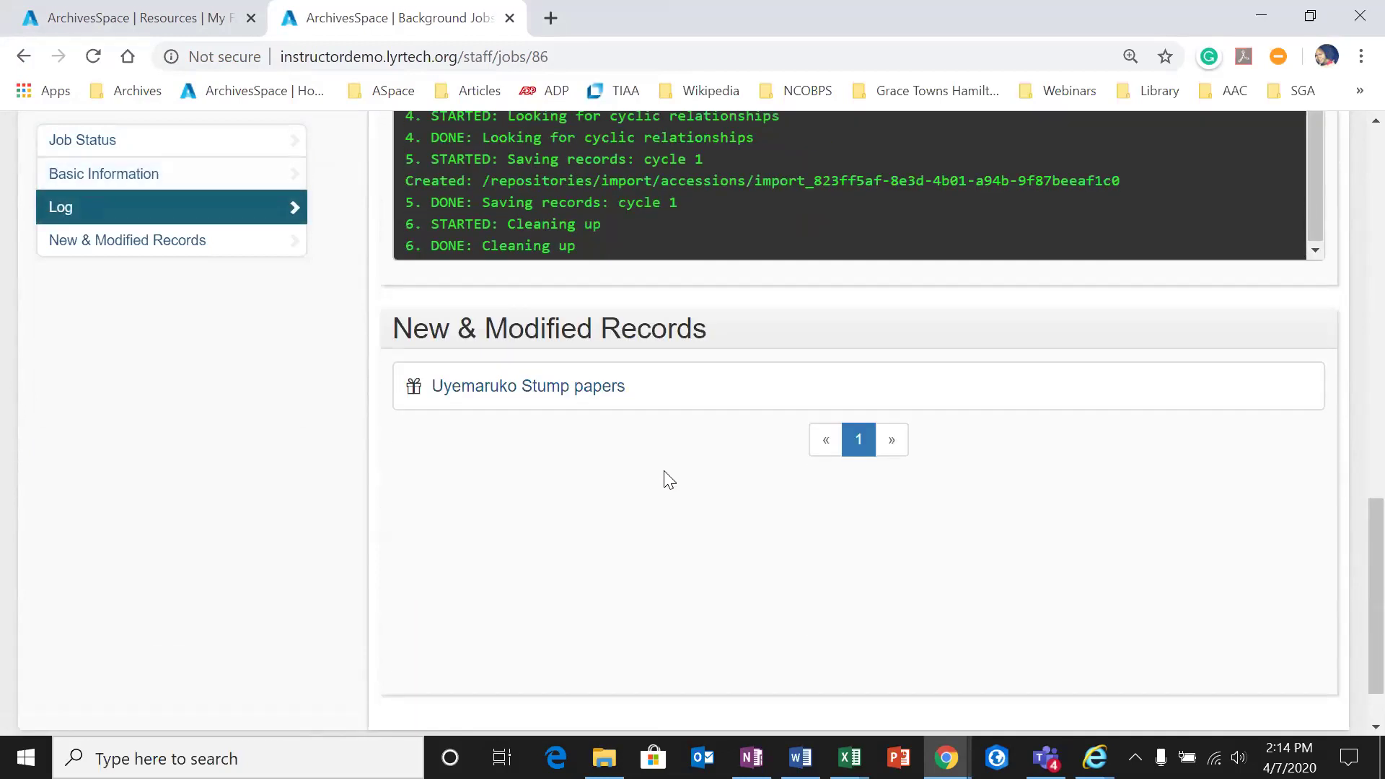
scroll(541, 462, up, 1)
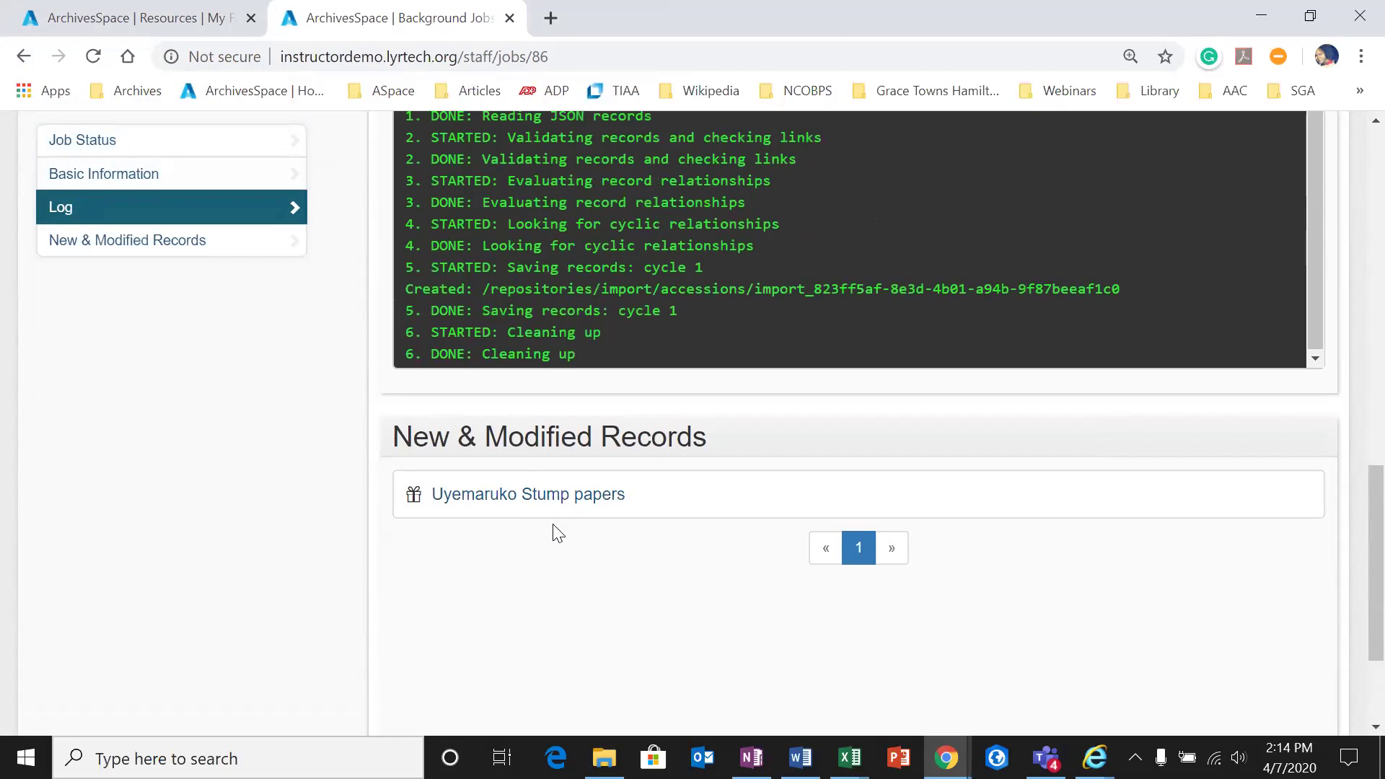
click(563, 500)
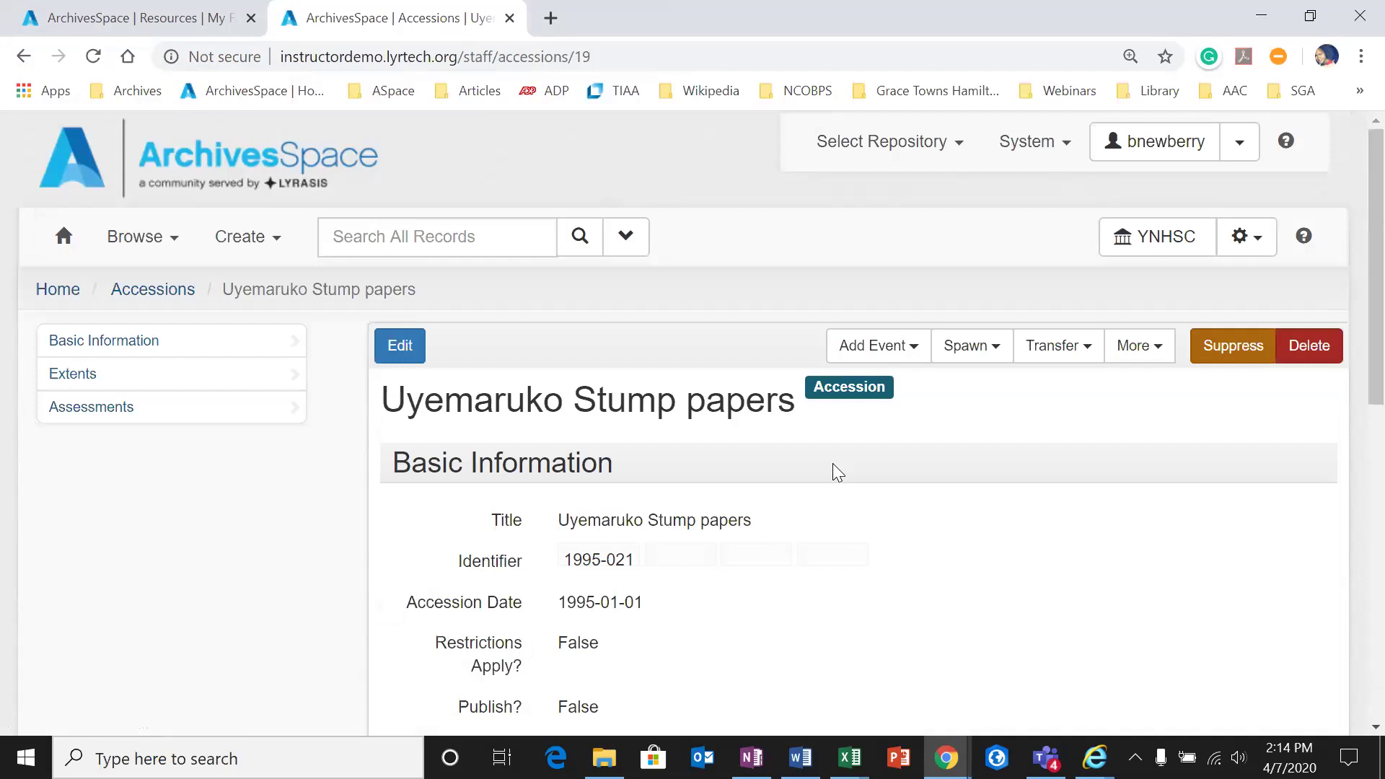
Step: Review the imported accession's basic information and extents
scroll(780, 451, down, 1)
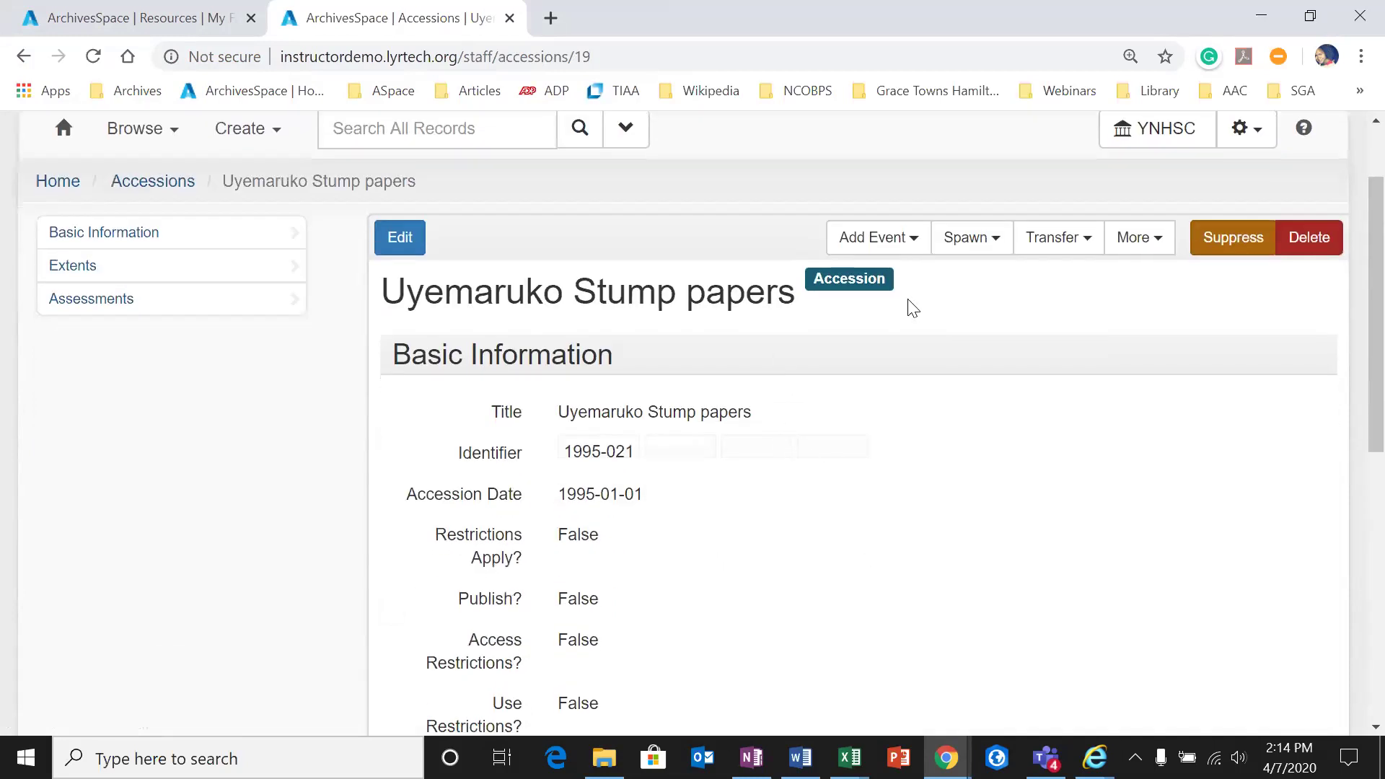
scroll(645, 444, down, 1)
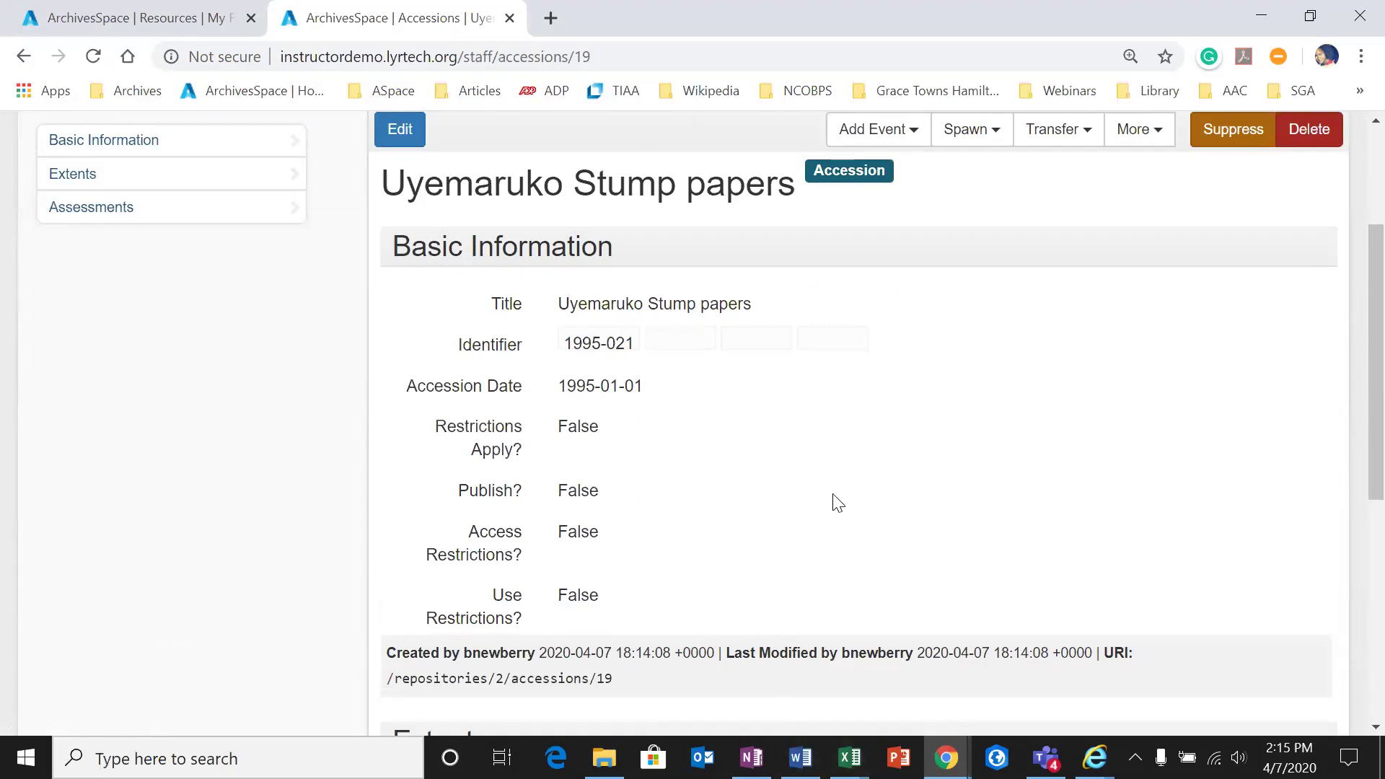
scroll(835, 498, down, 1)
scroll(835, 498, down, 2)
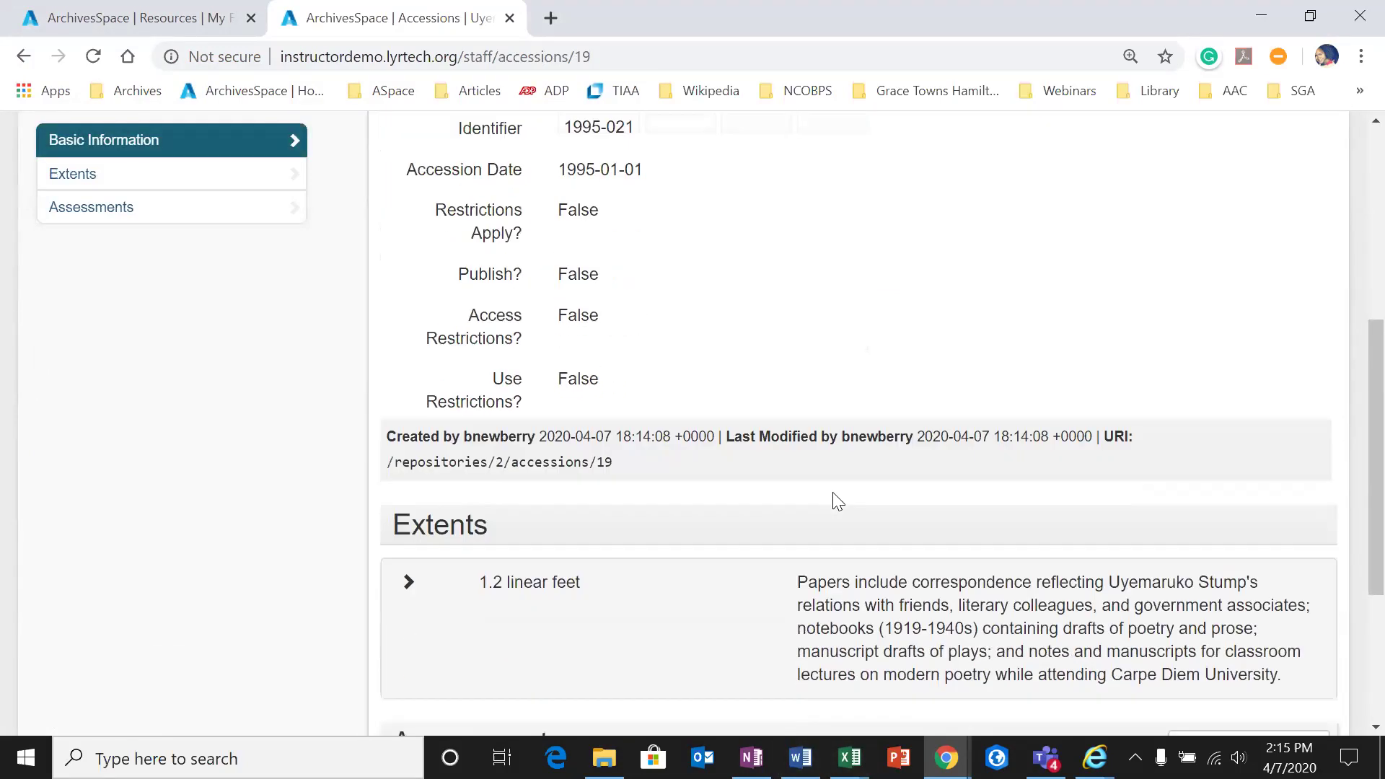
scroll(548, 527, down, 2)
scroll(599, 541, up, 5)
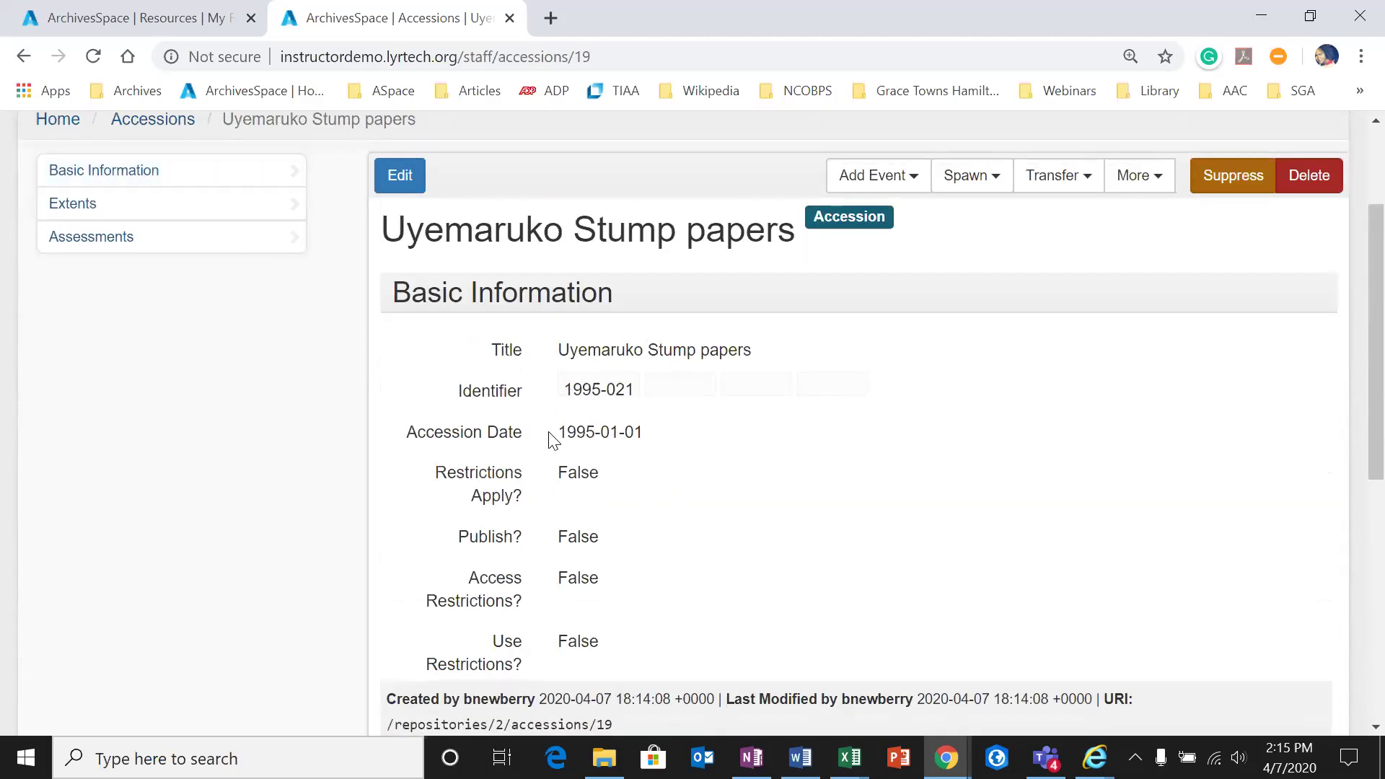
scroll(566, 448, up, 2)
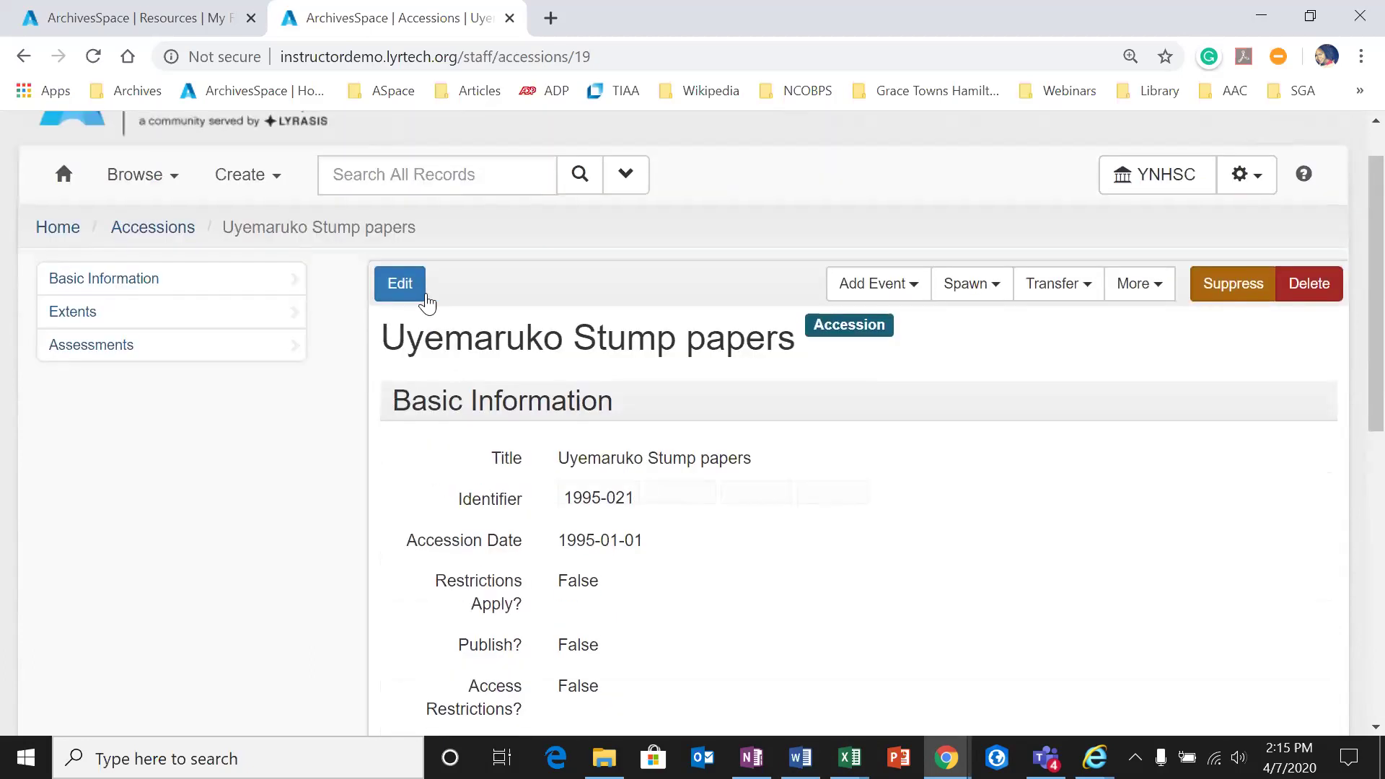
Step: Open the imported accession for editing and examine the Container Summary text in its extent entry
click(398, 289)
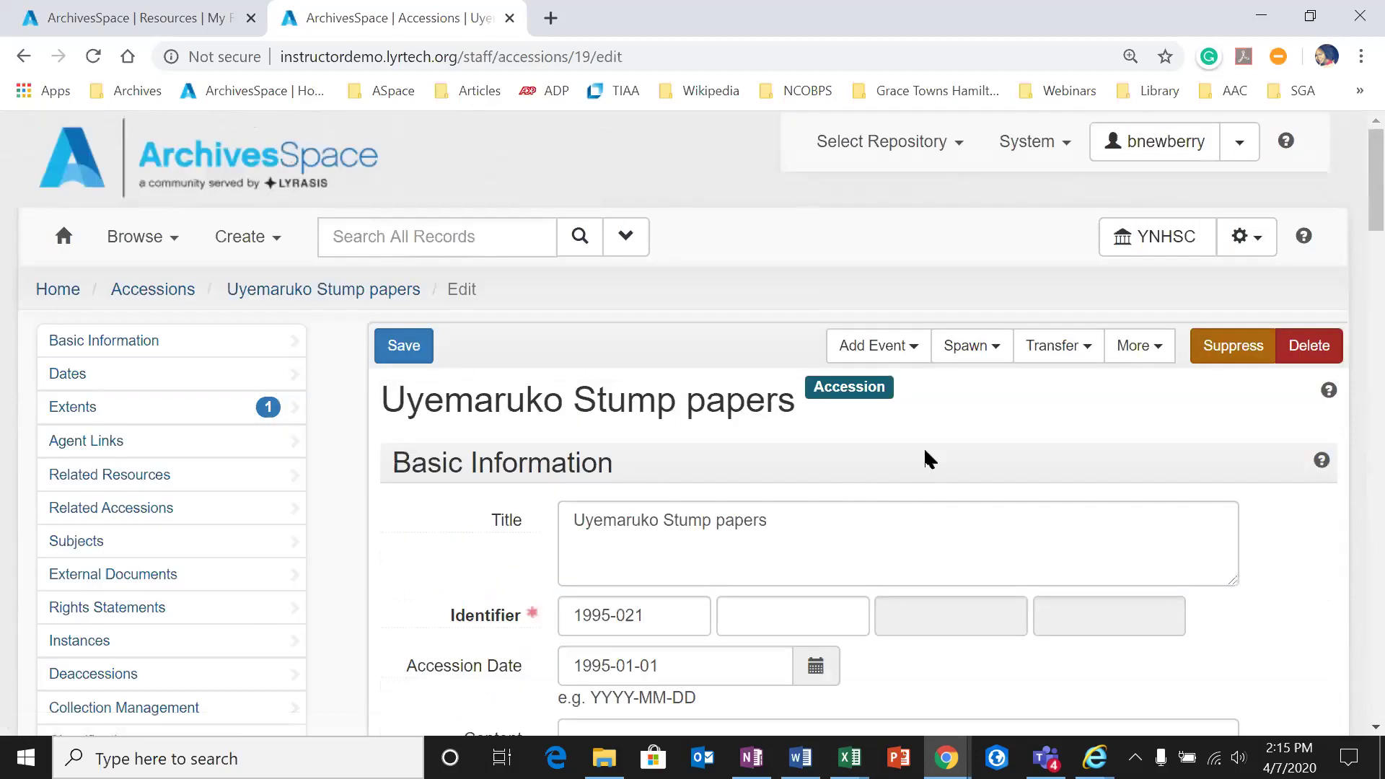
scroll(925, 453, down, 3)
scroll(925, 451, down, 10)
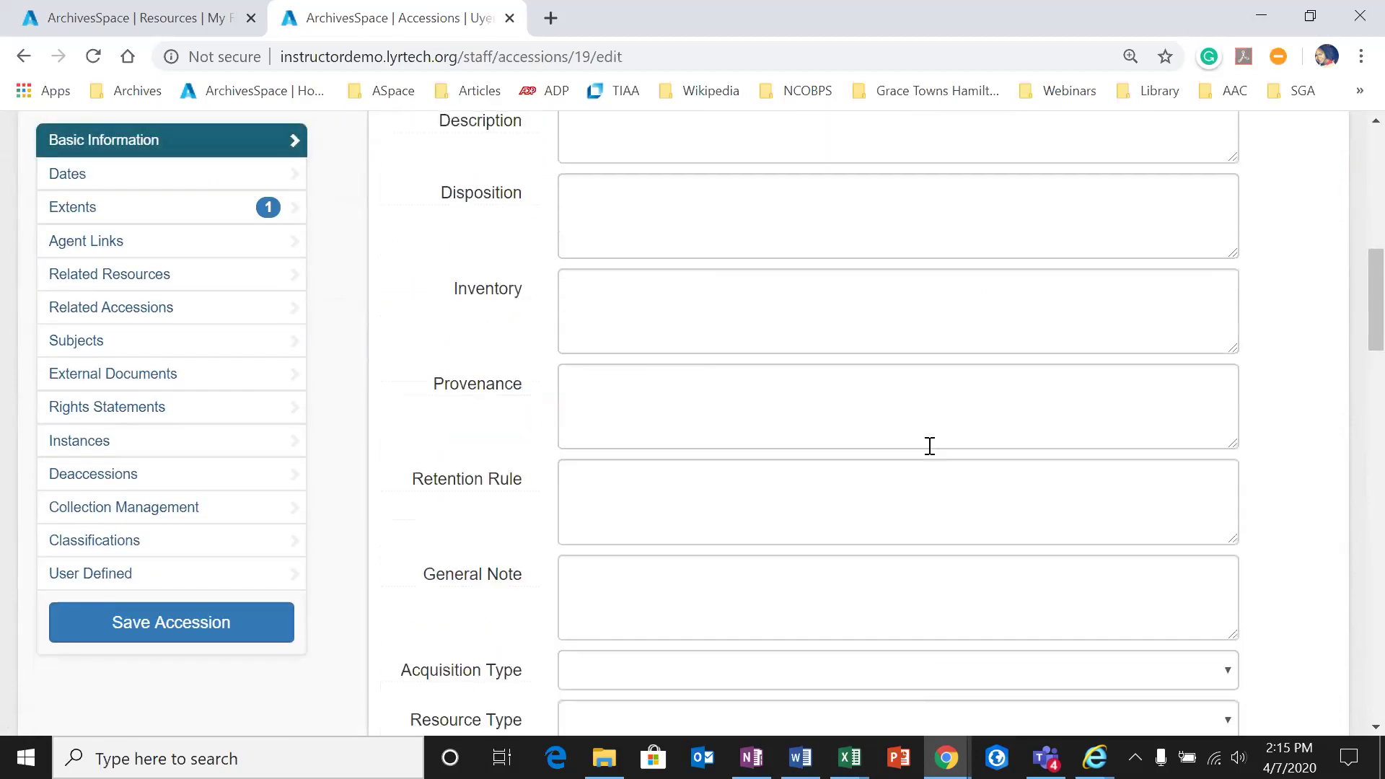
scroll(930, 451, down, 6)
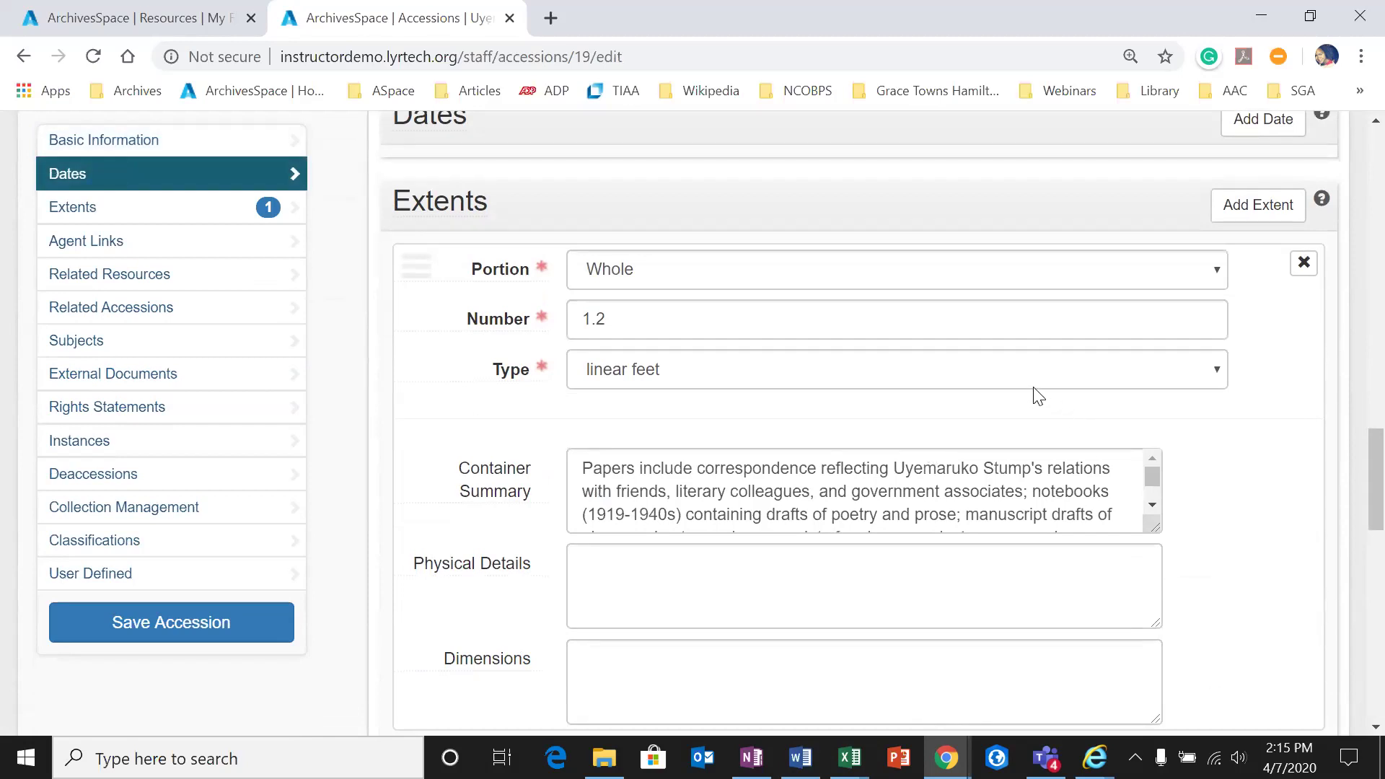
scroll(1108, 449, down, 3)
scroll(1107, 453, up, 3)
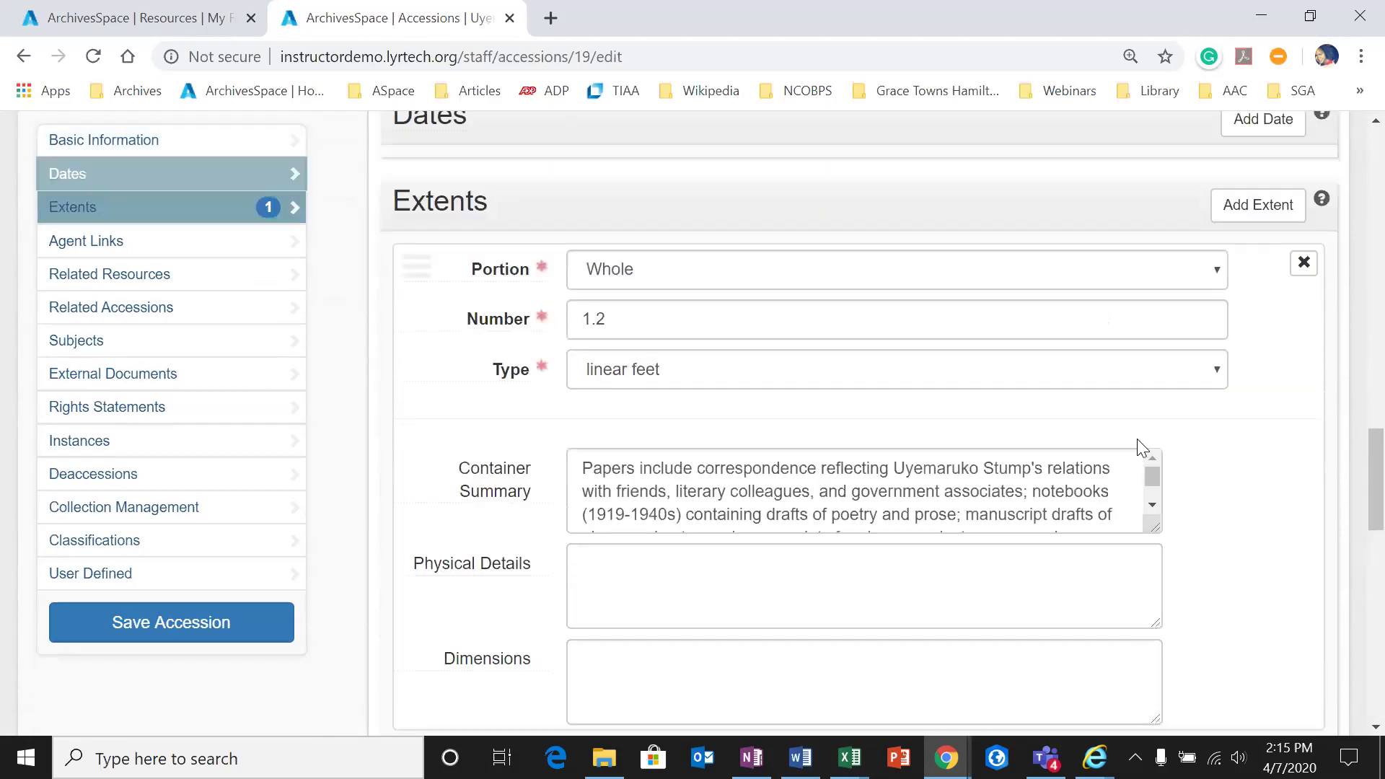
click(1152, 508)
scroll(1082, 603, up, 3)
scroll(1089, 634, down, 1)
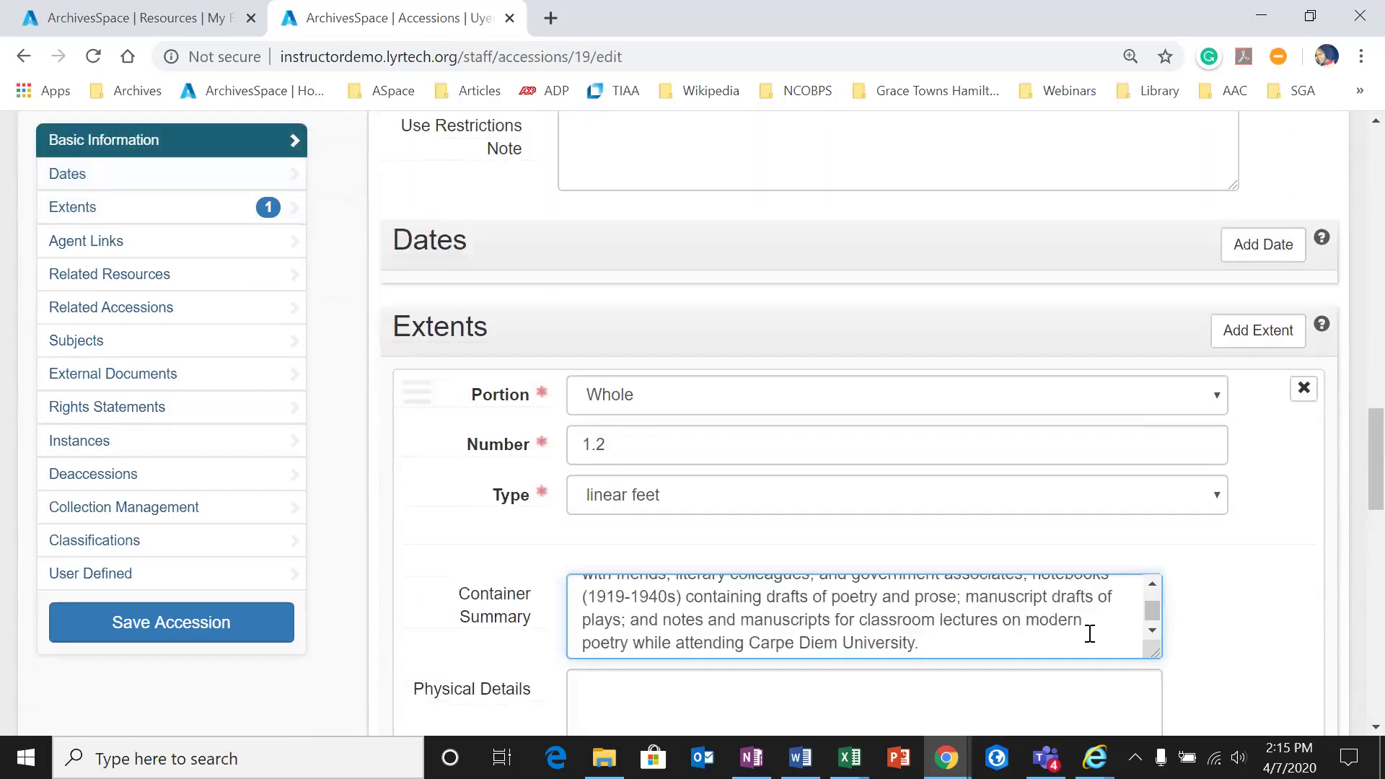
scroll(1089, 633, down, 2)
scroll(1149, 470, up, 1)
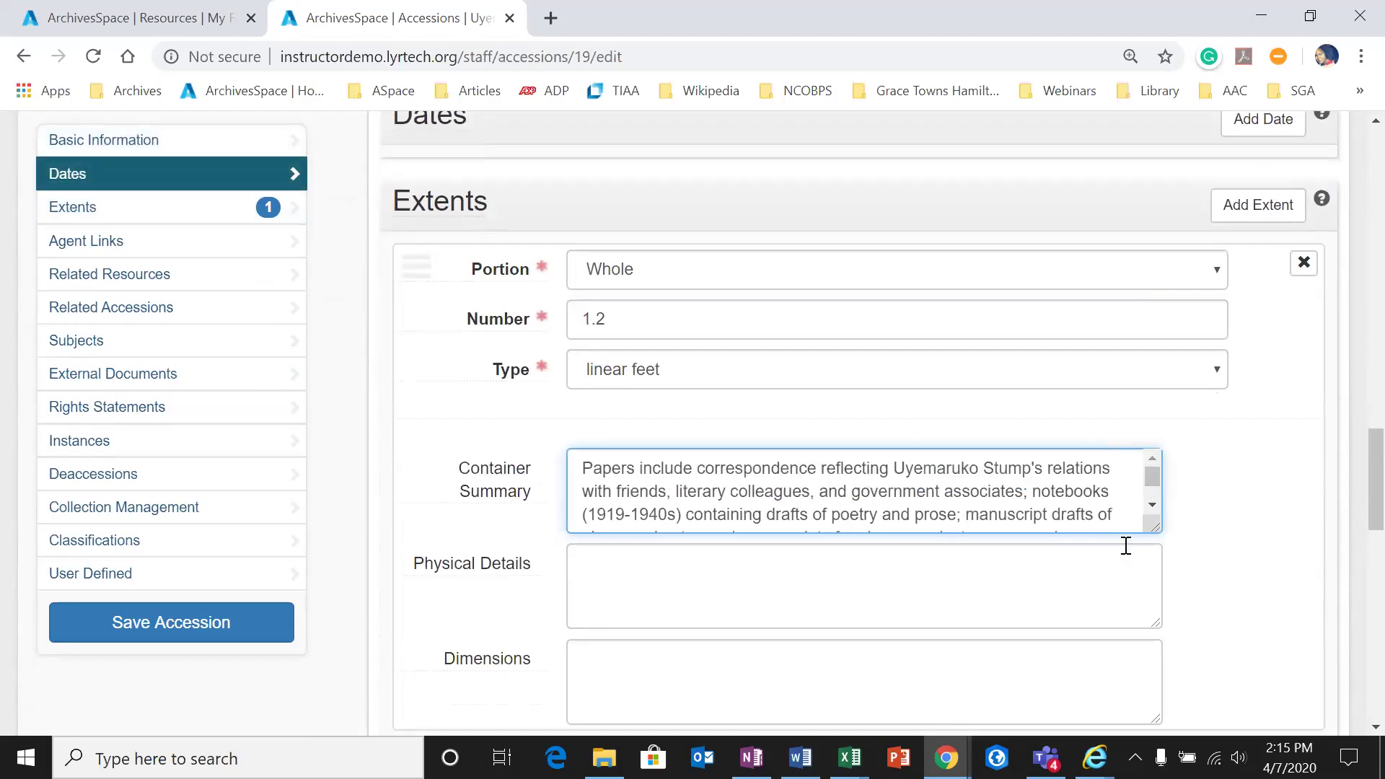
scroll(1154, 510, down, 1)
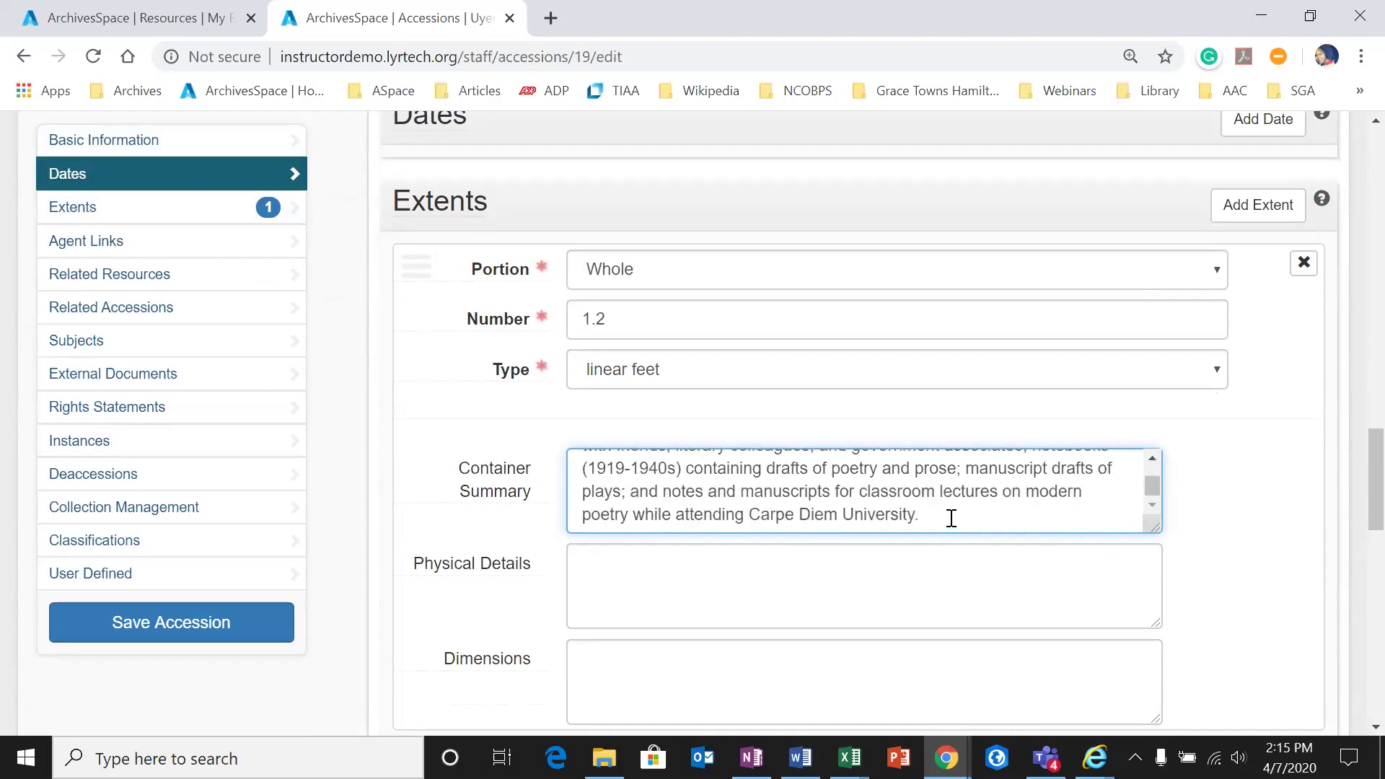
Step: Move the whole Container Summary text into the accession's Content Description field and save the accession
drag(926, 518, 524, 453)
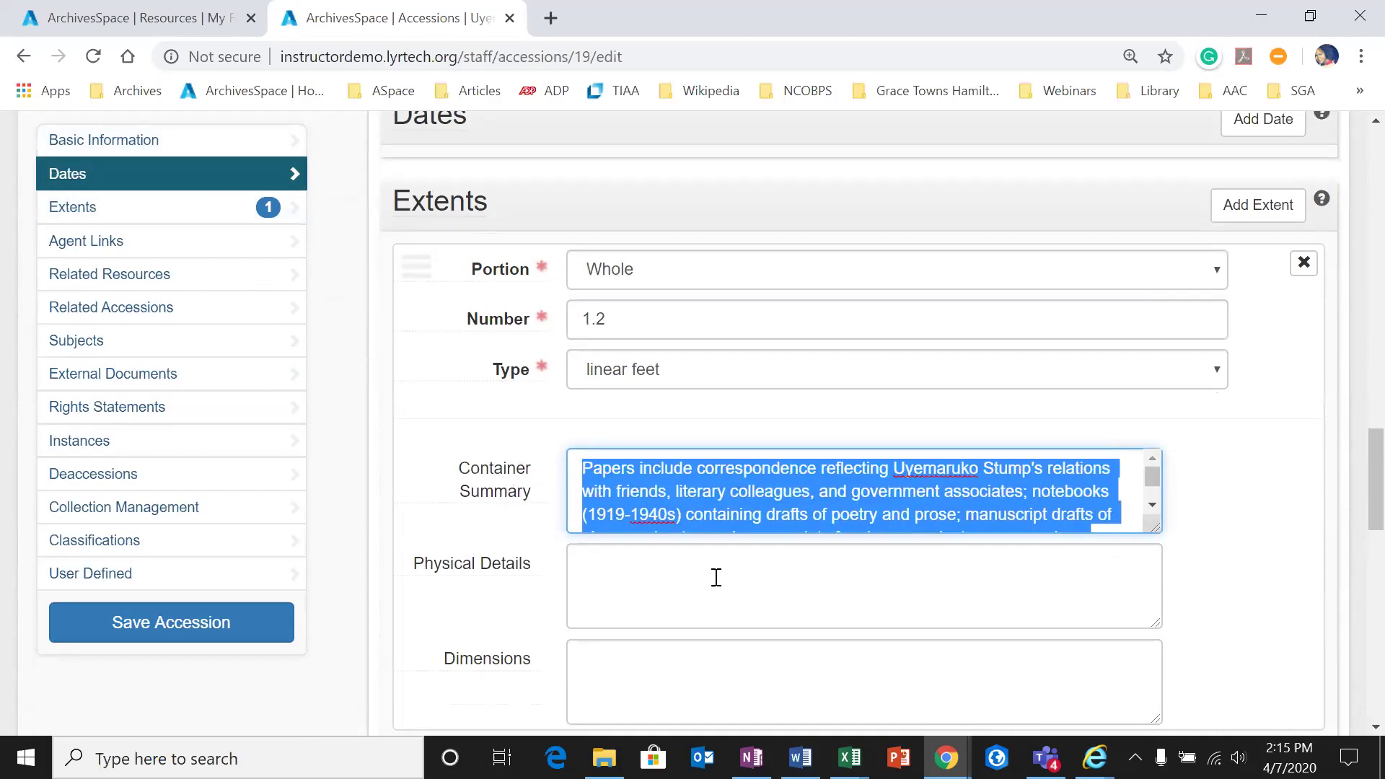
key(ctrl+x)
scroll(700, 513, up, 15)
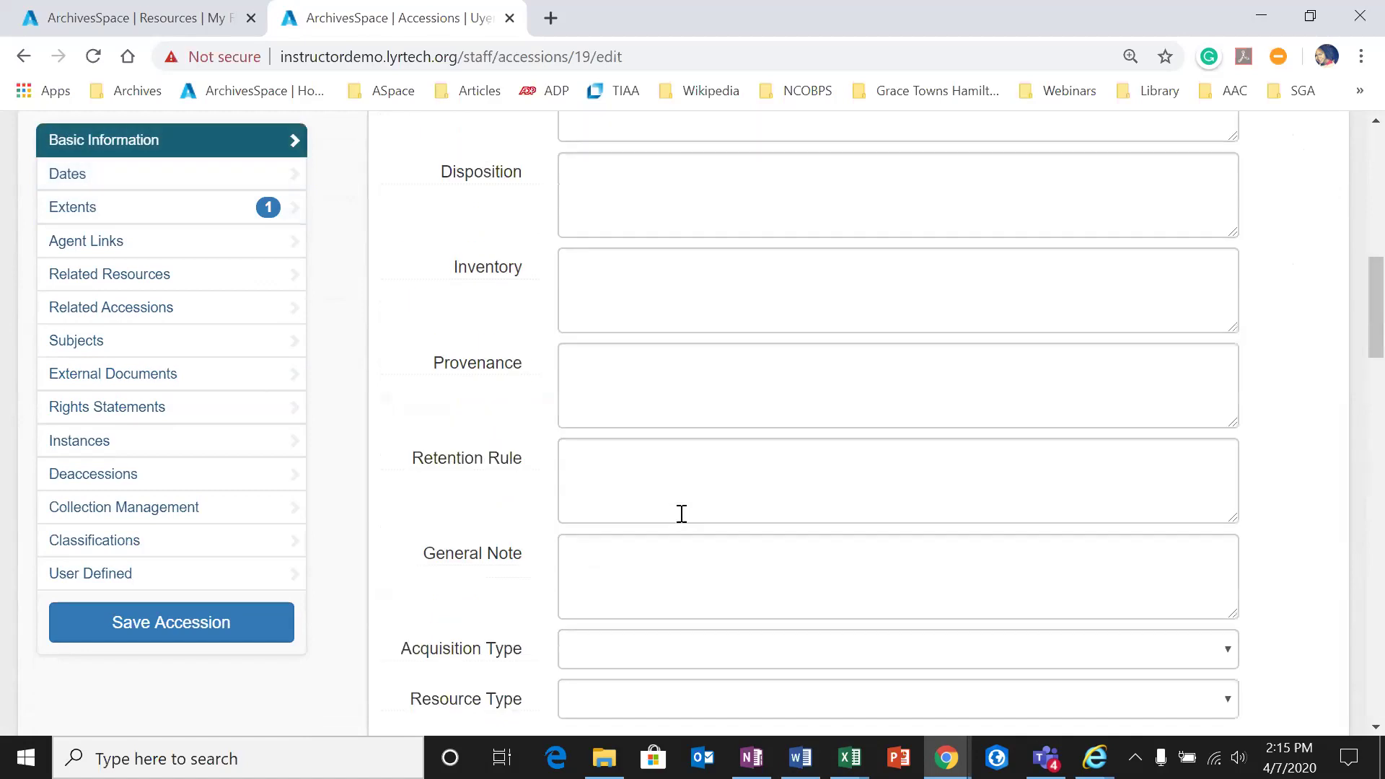
click(636, 546)
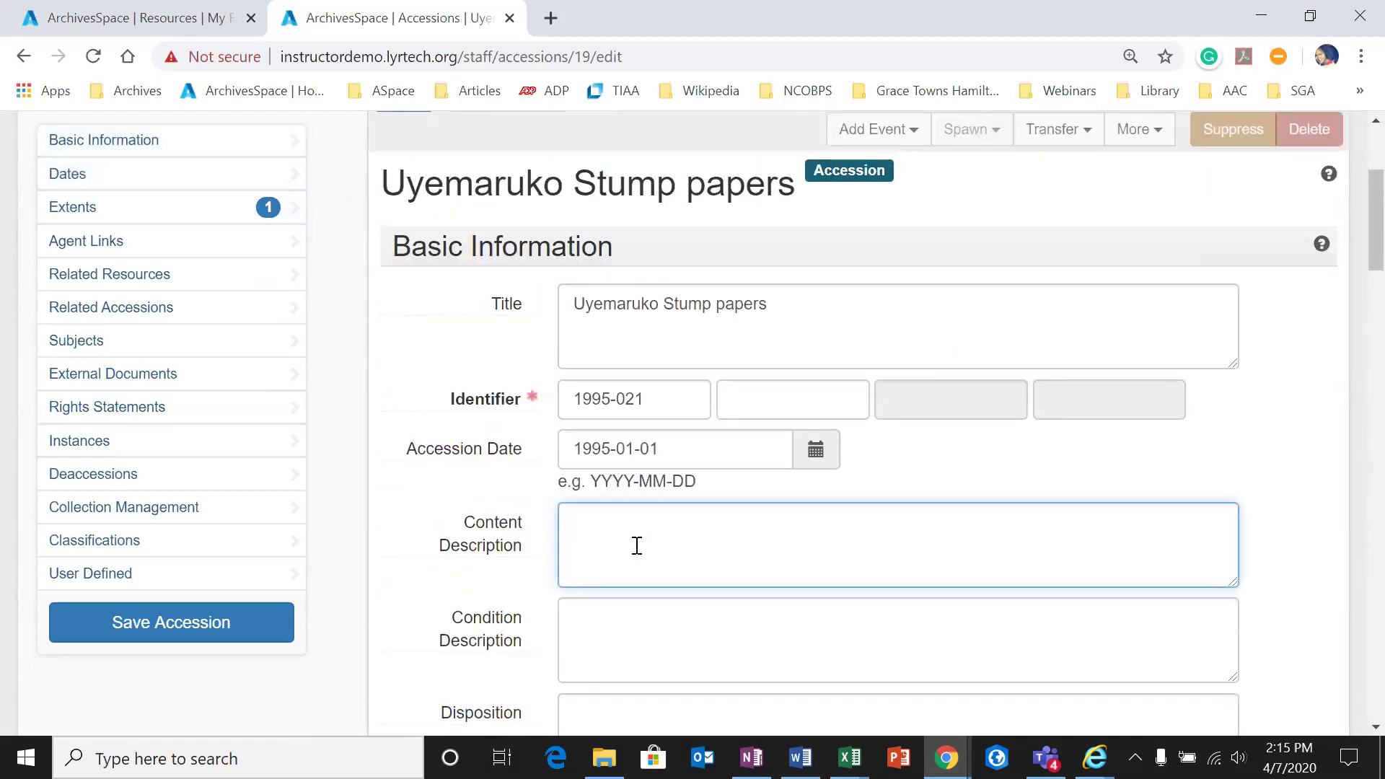
key(ctrl+v)
scroll(1046, 503, up, 1)
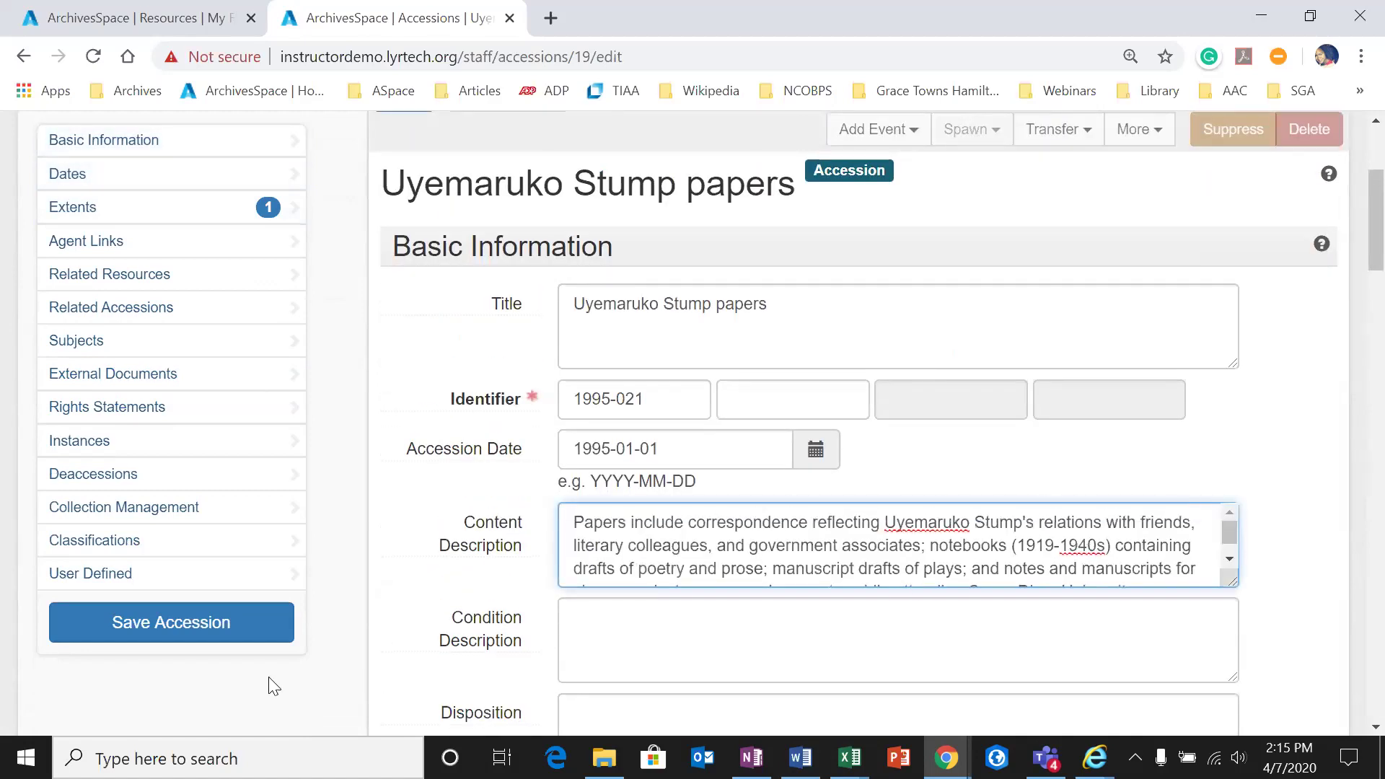
click(205, 626)
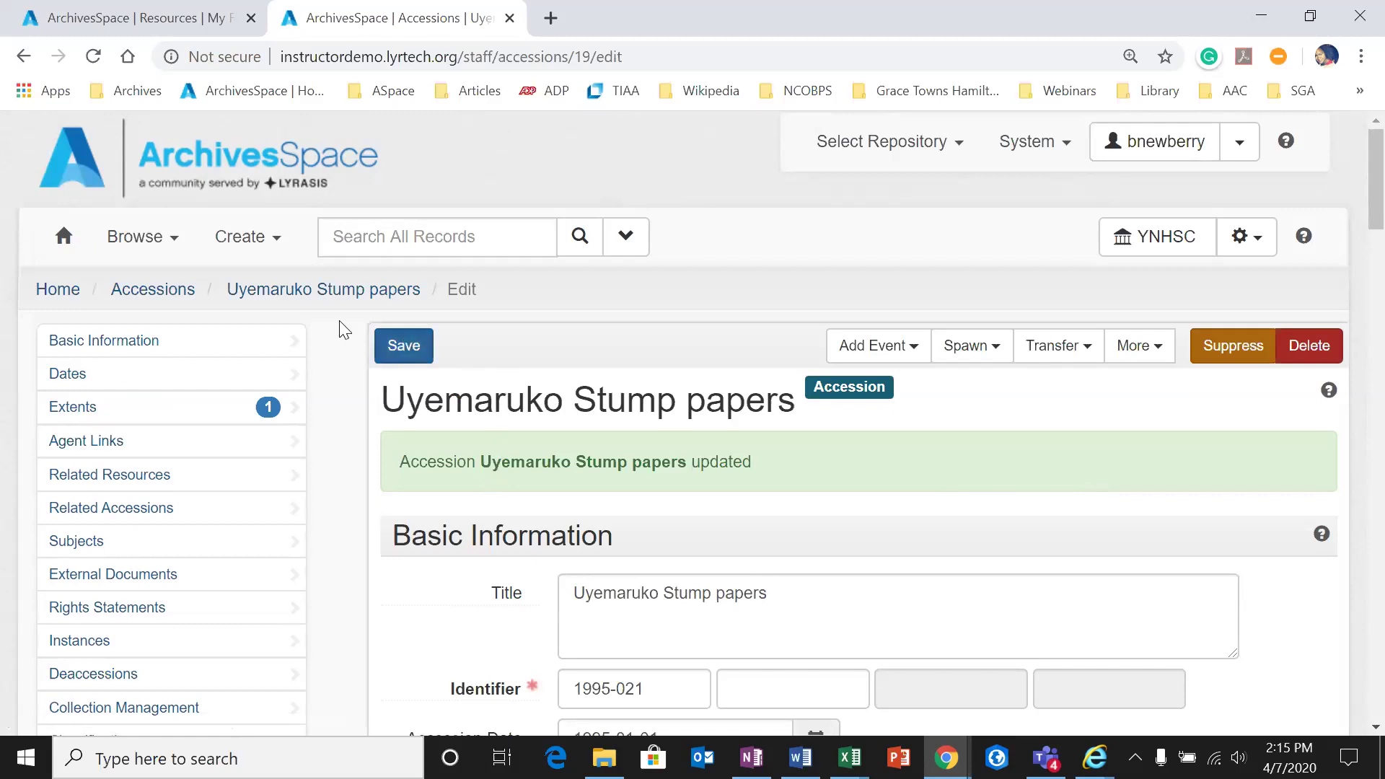
Step: Go to the repository's background jobs and create a new Import Data job
click(252, 246)
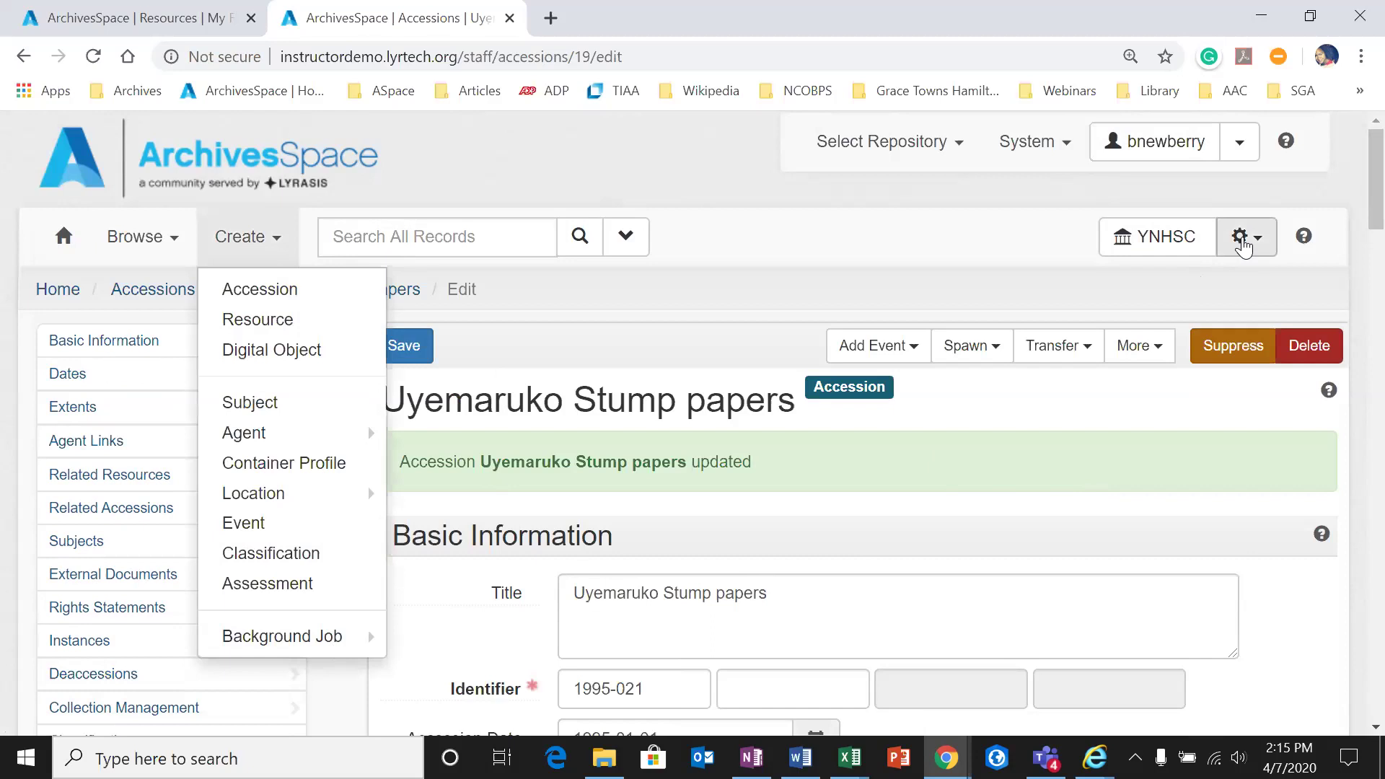
click(1240, 238)
click(1075, 482)
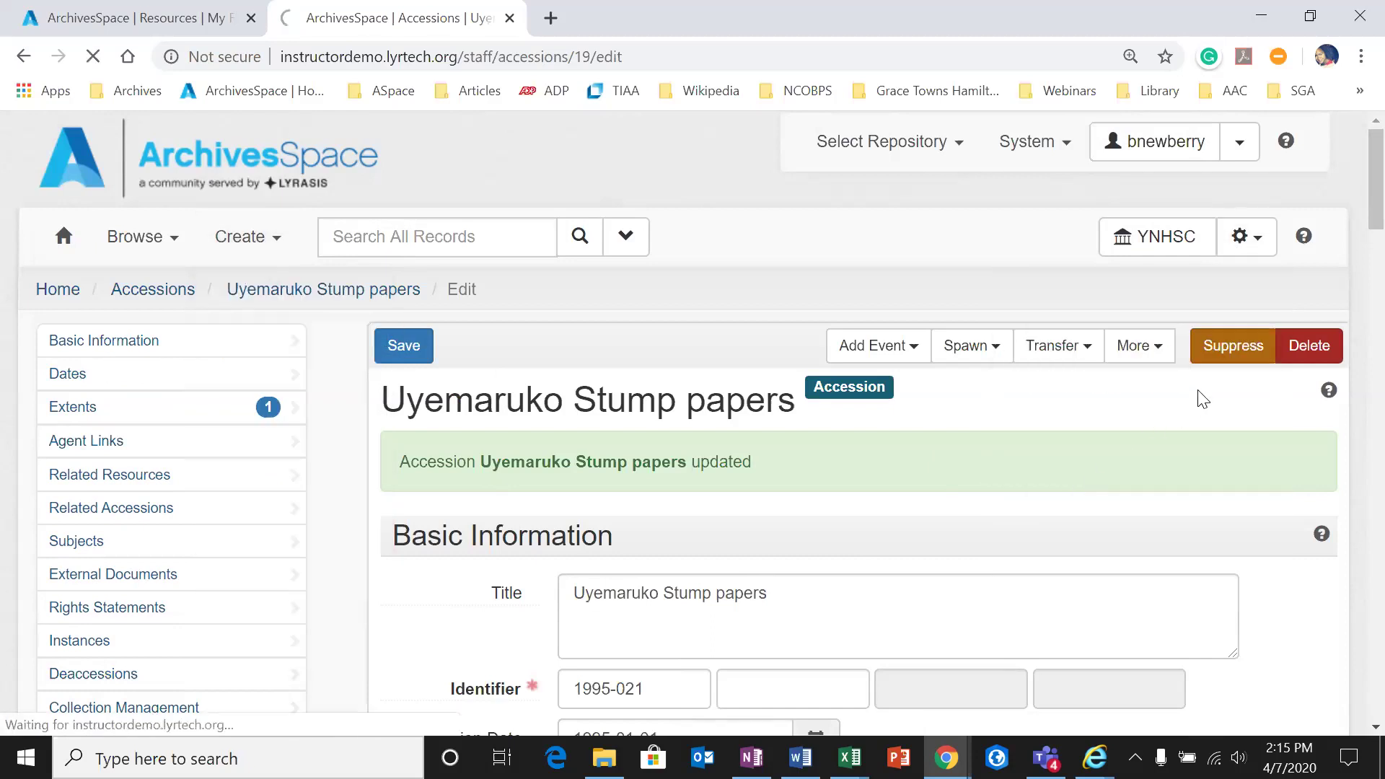
click(1266, 347)
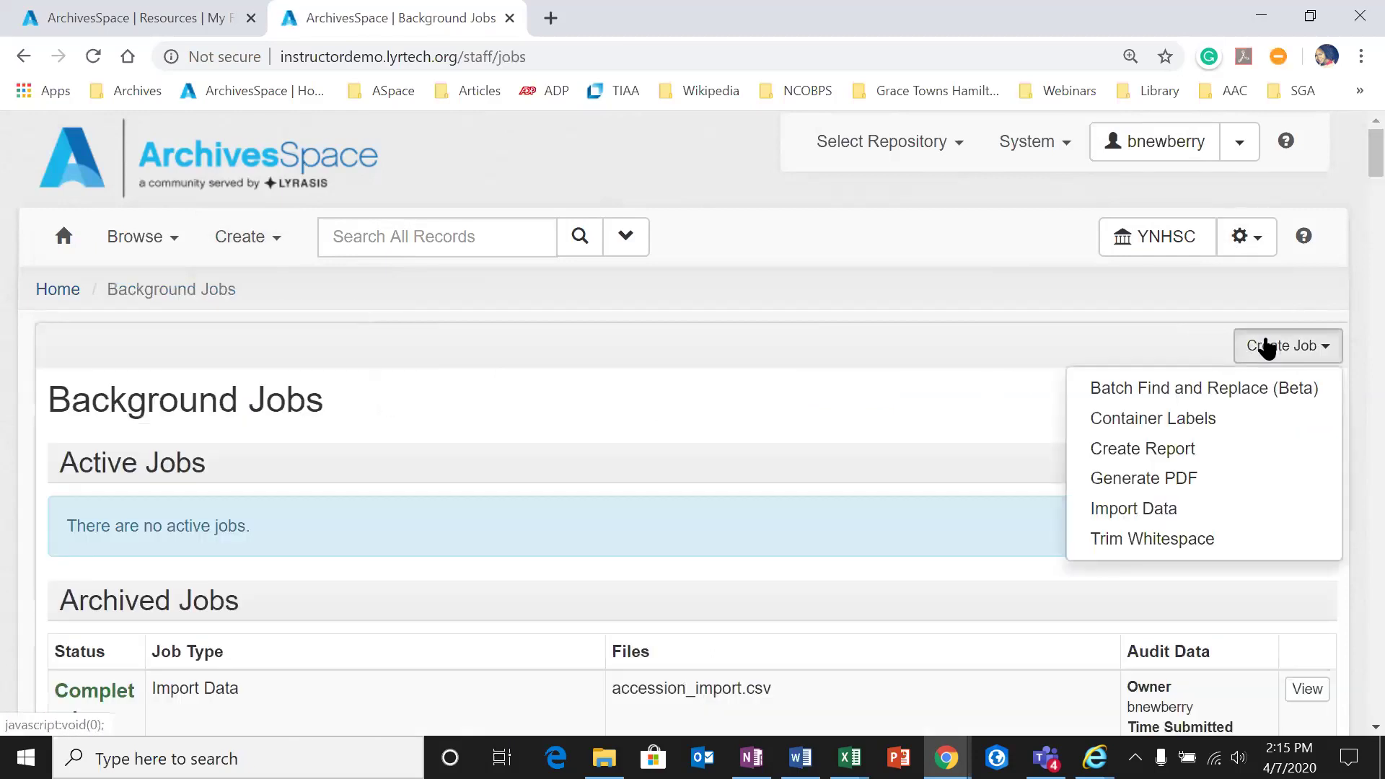
click(1171, 509)
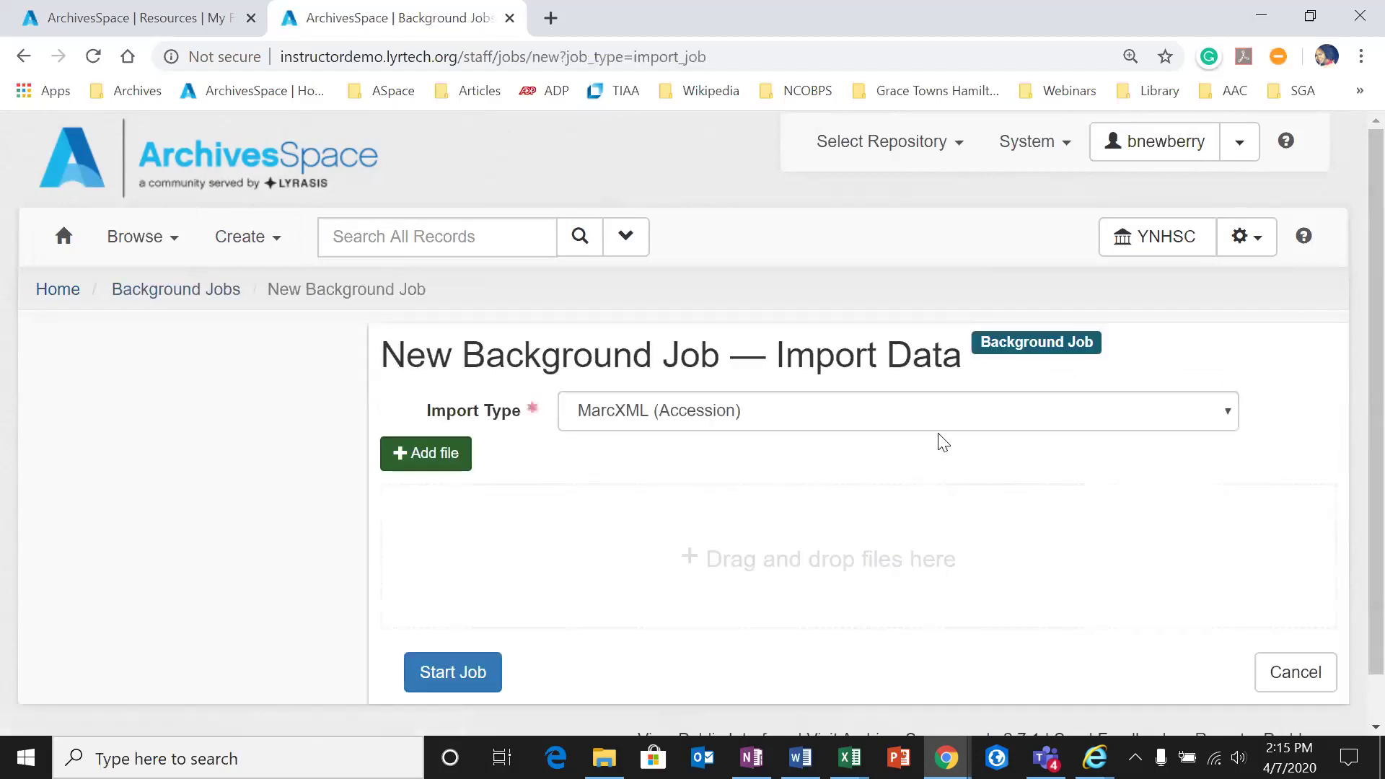
Step: Set the import type to Digital Object CSV and add DOworkshop-import.csv from the 2020_ASpace folder to the job
click(951, 420)
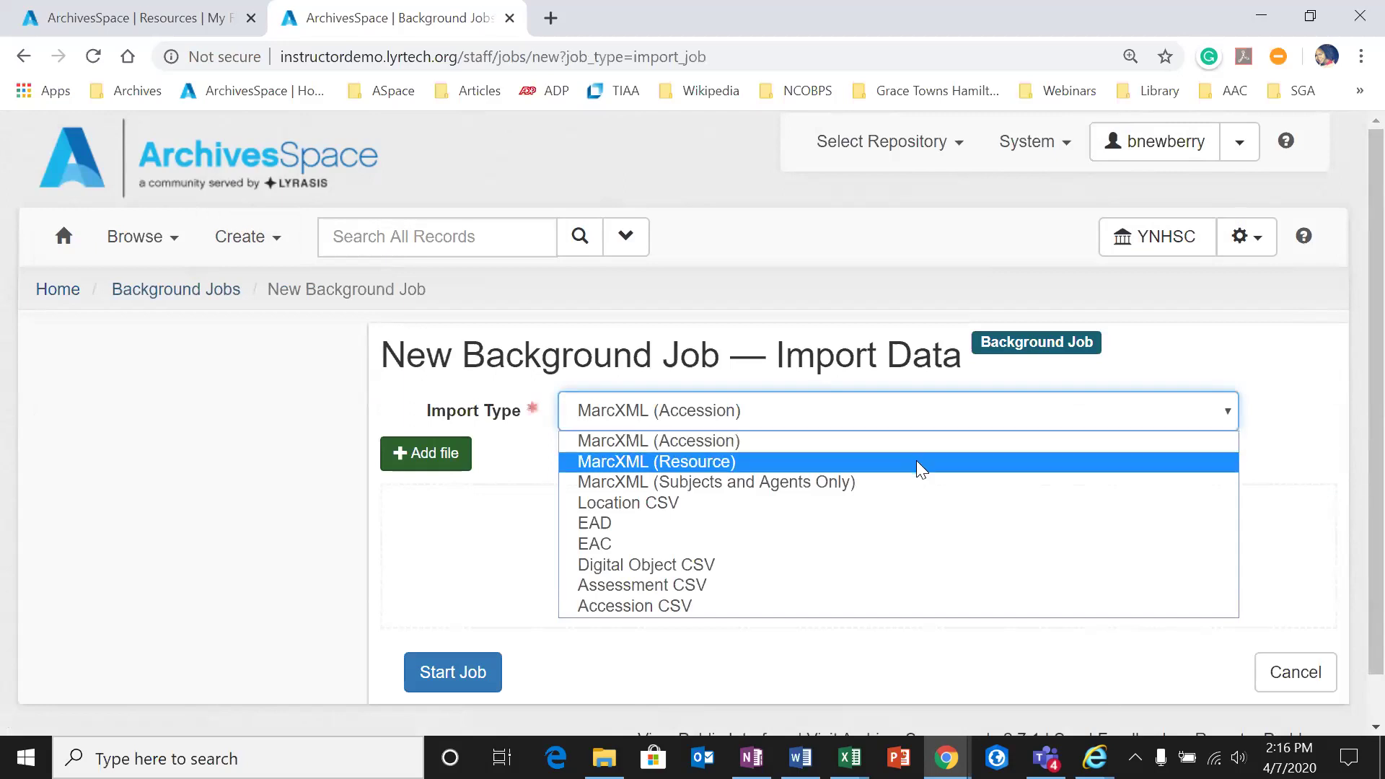
click(779, 562)
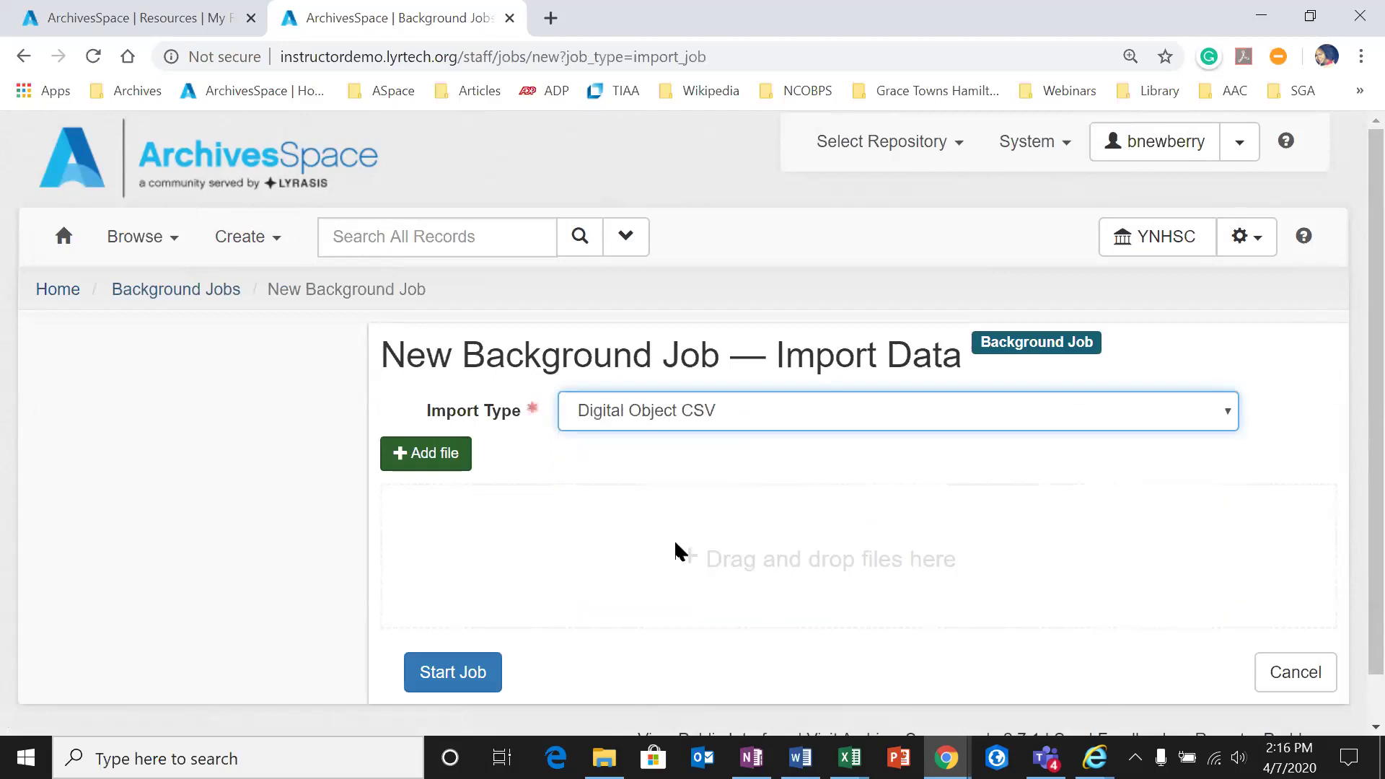
click(444, 453)
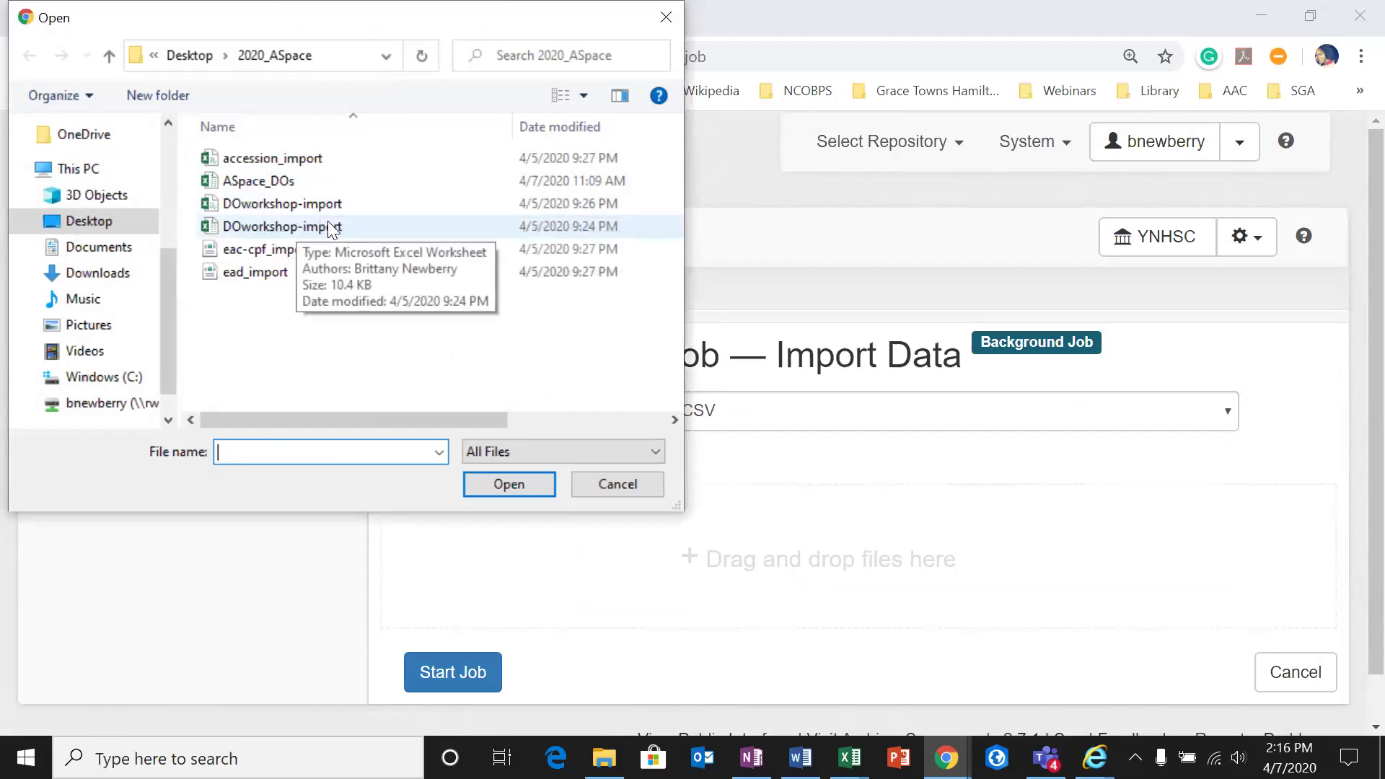
click(311, 205)
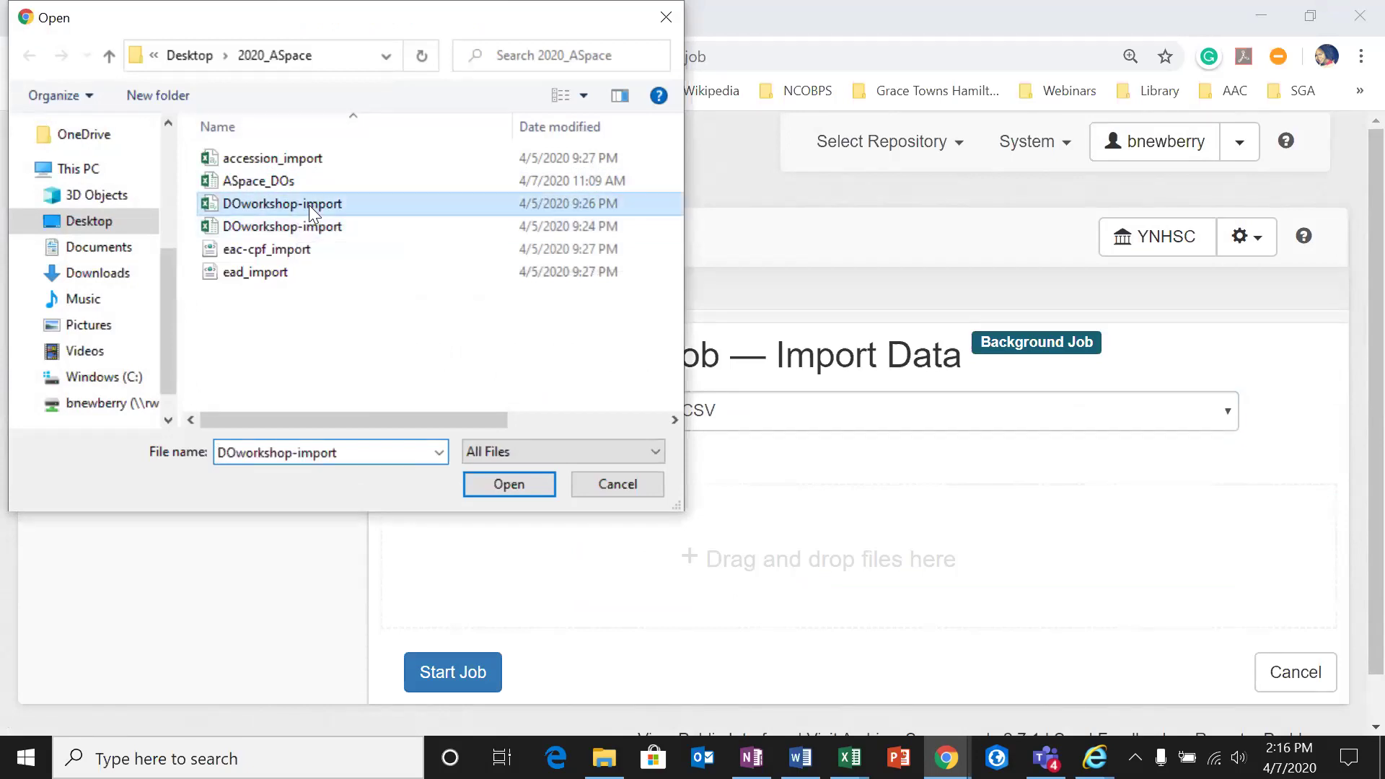
click(488, 483)
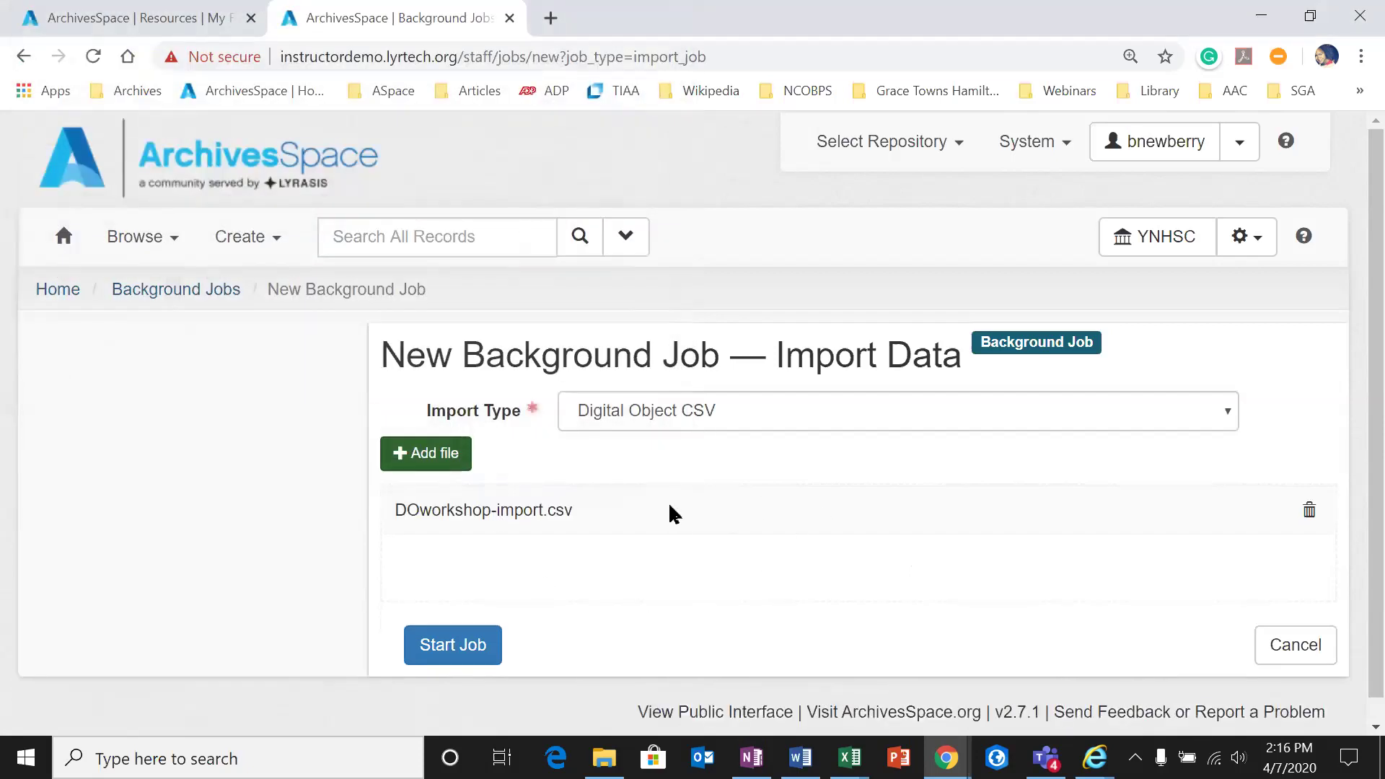
Step: Start the digital object import job and follow its log through to completion
scroll(632, 523, down, 1)
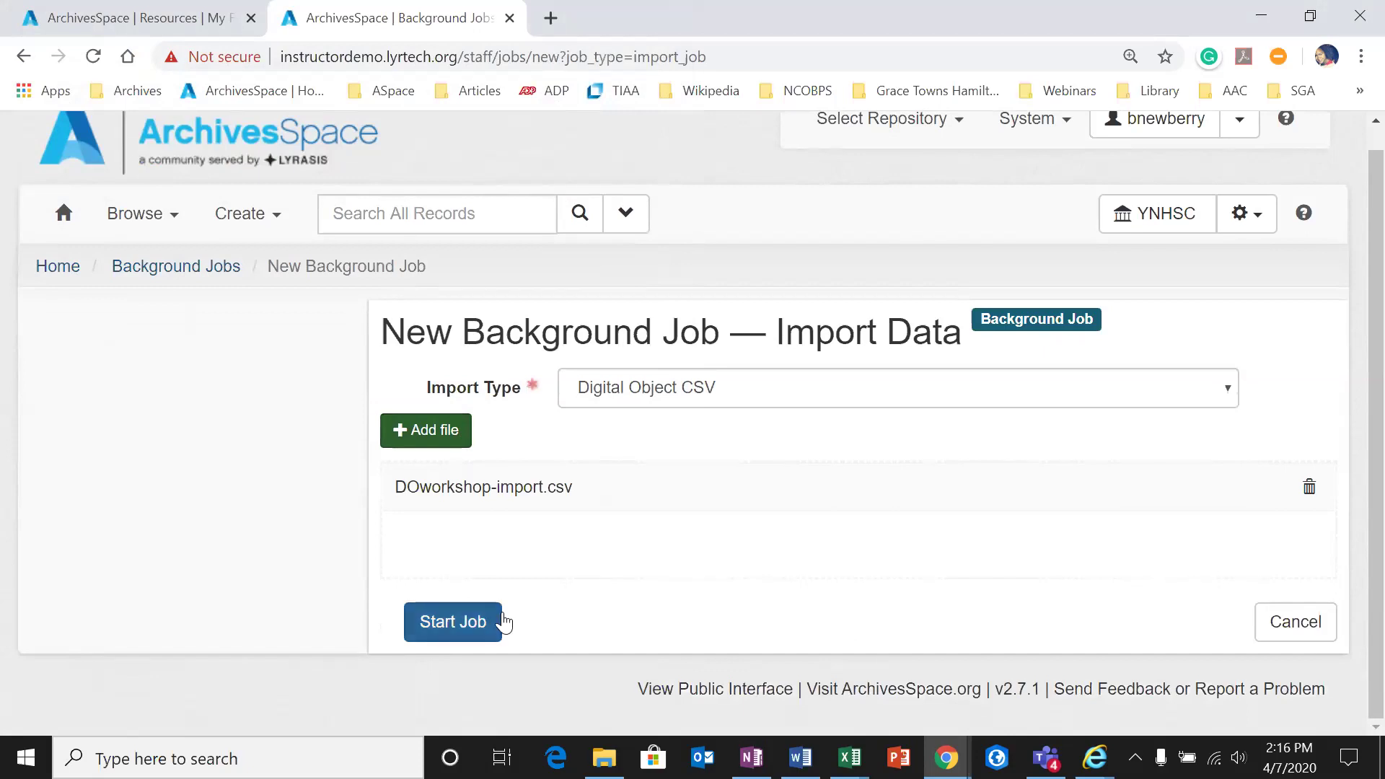
click(498, 624)
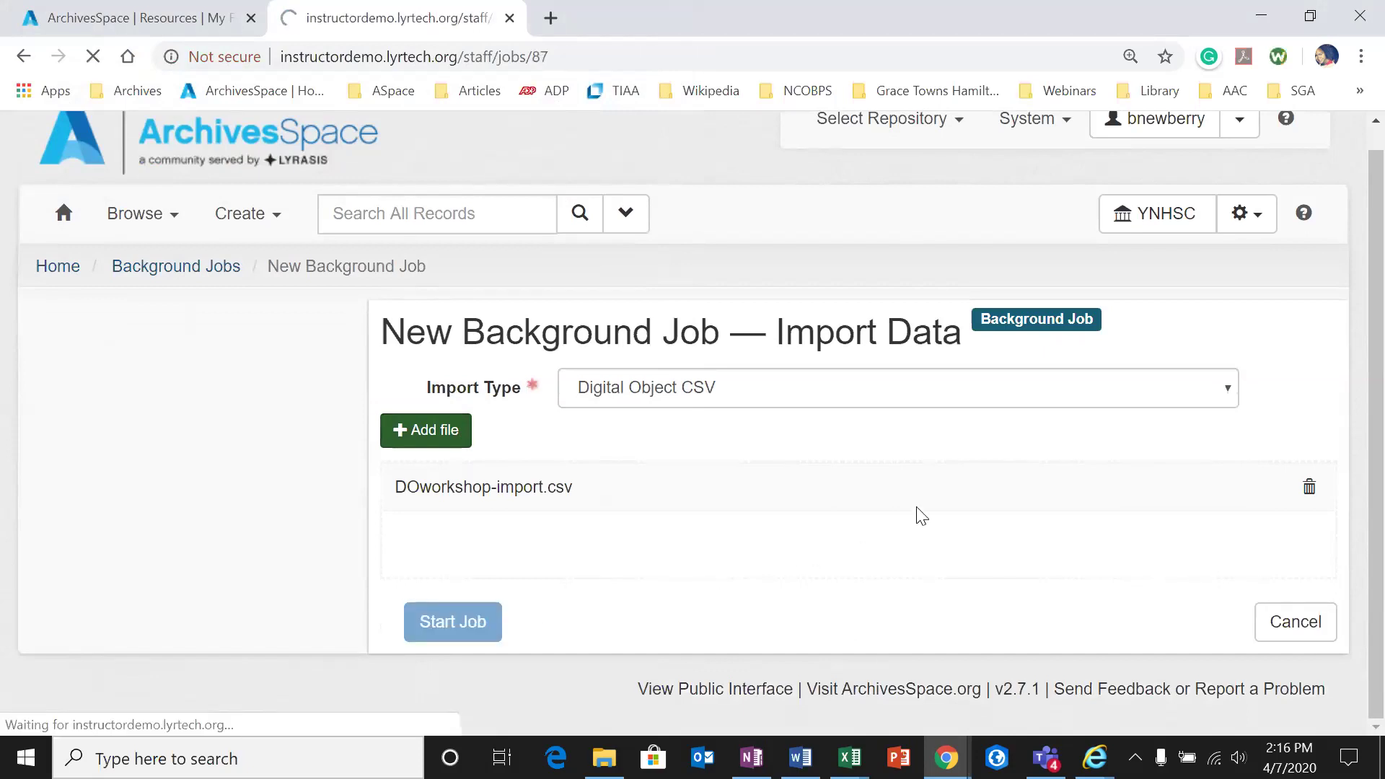
scroll(921, 516, down, 3)
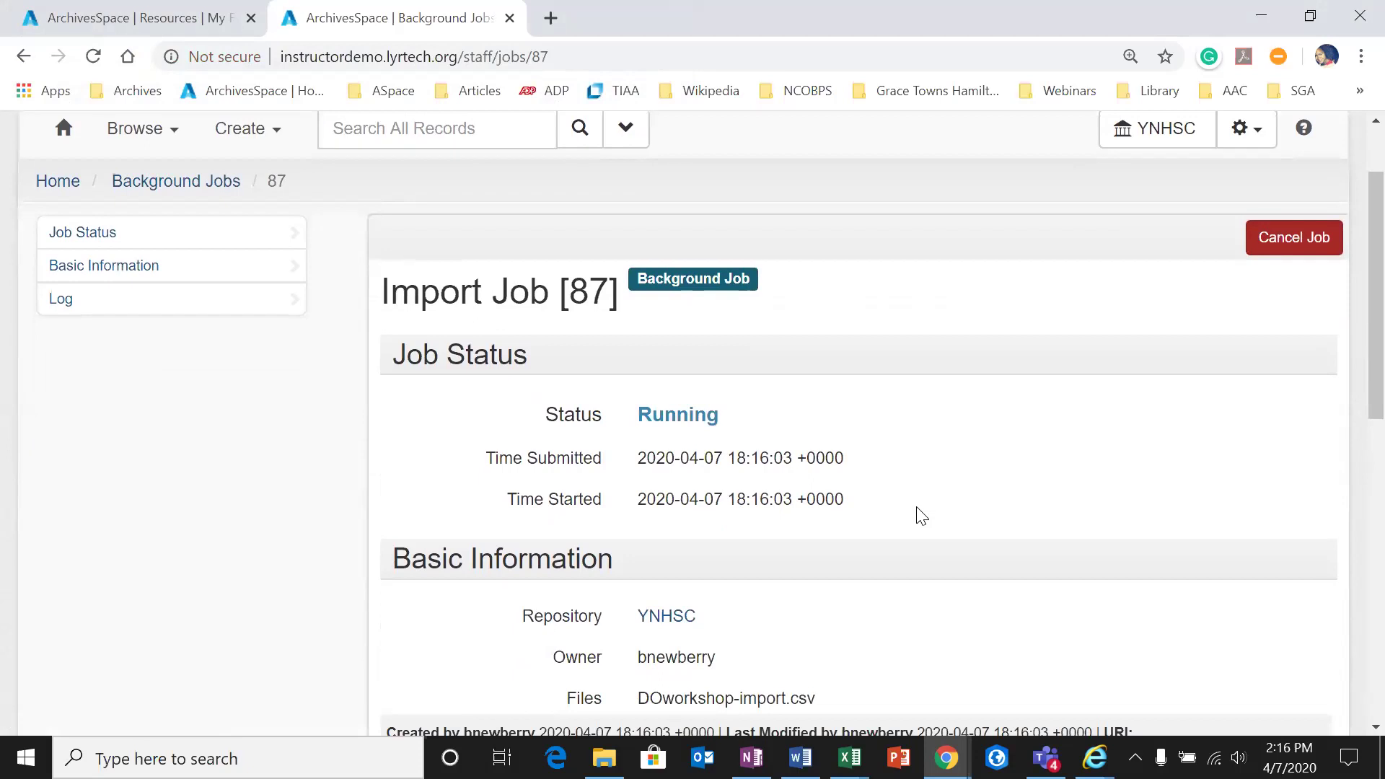
scroll(922, 516, down, 8)
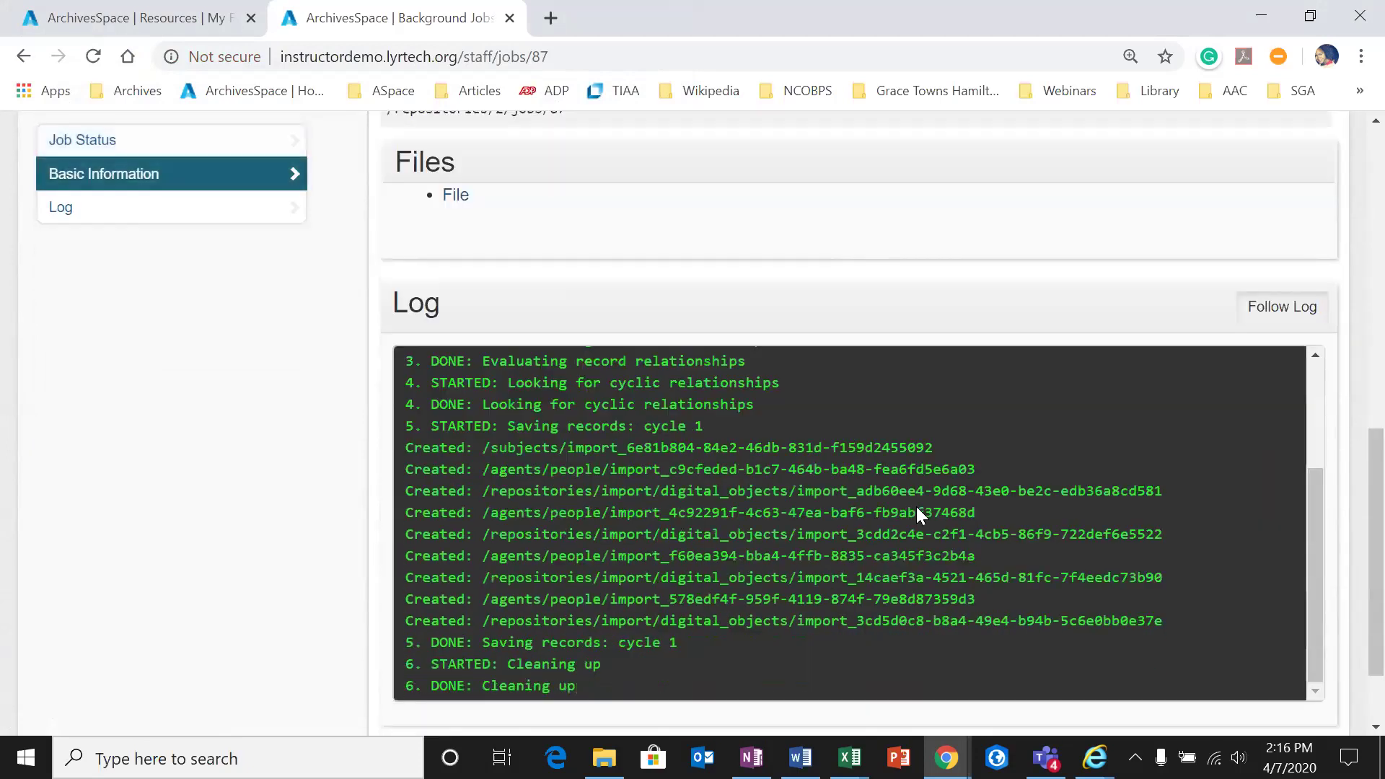
scroll(916, 506, down, 2)
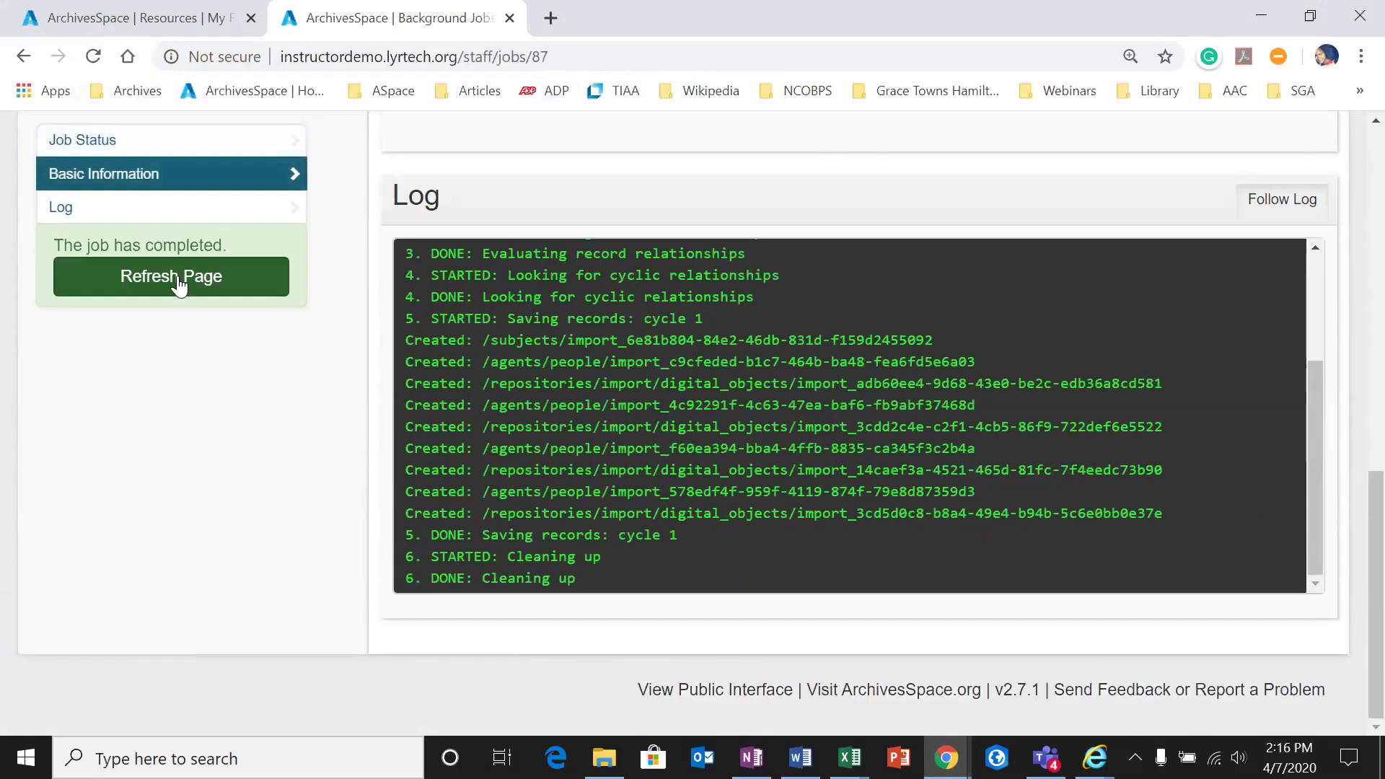
Step: Refresh the job page, open the imported "Watercolor illustration of rainbow trout" record, and review its basic information
click(177, 283)
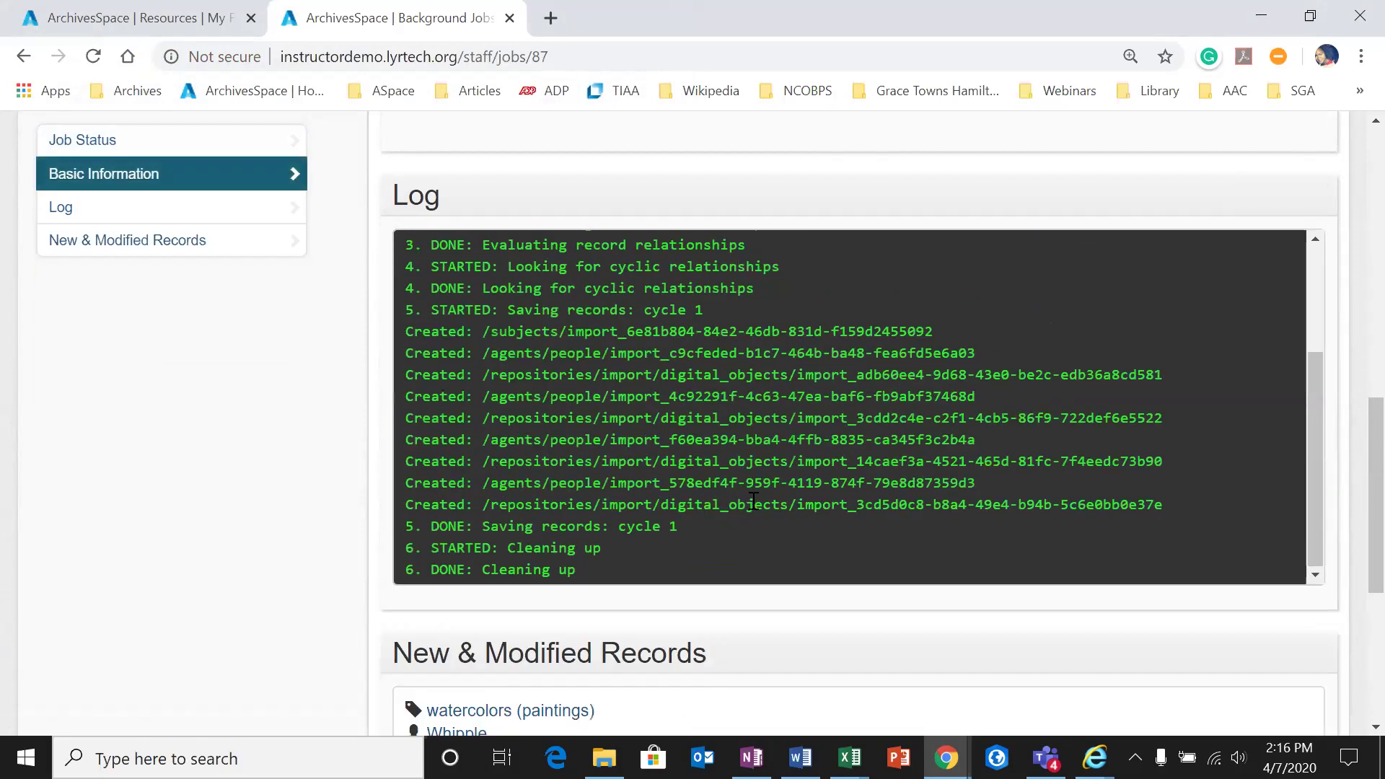
scroll(772, 434, down, 3)
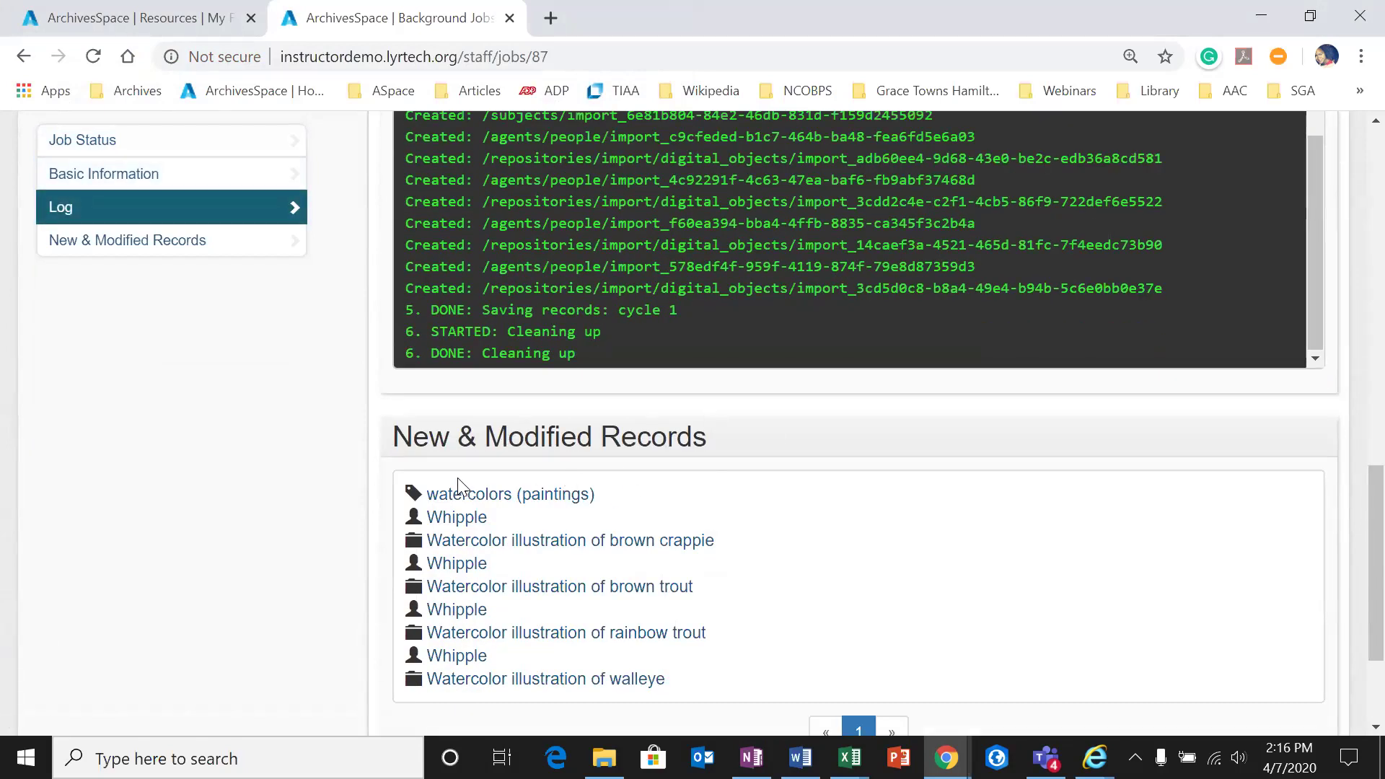
scroll(516, 565, down, 2)
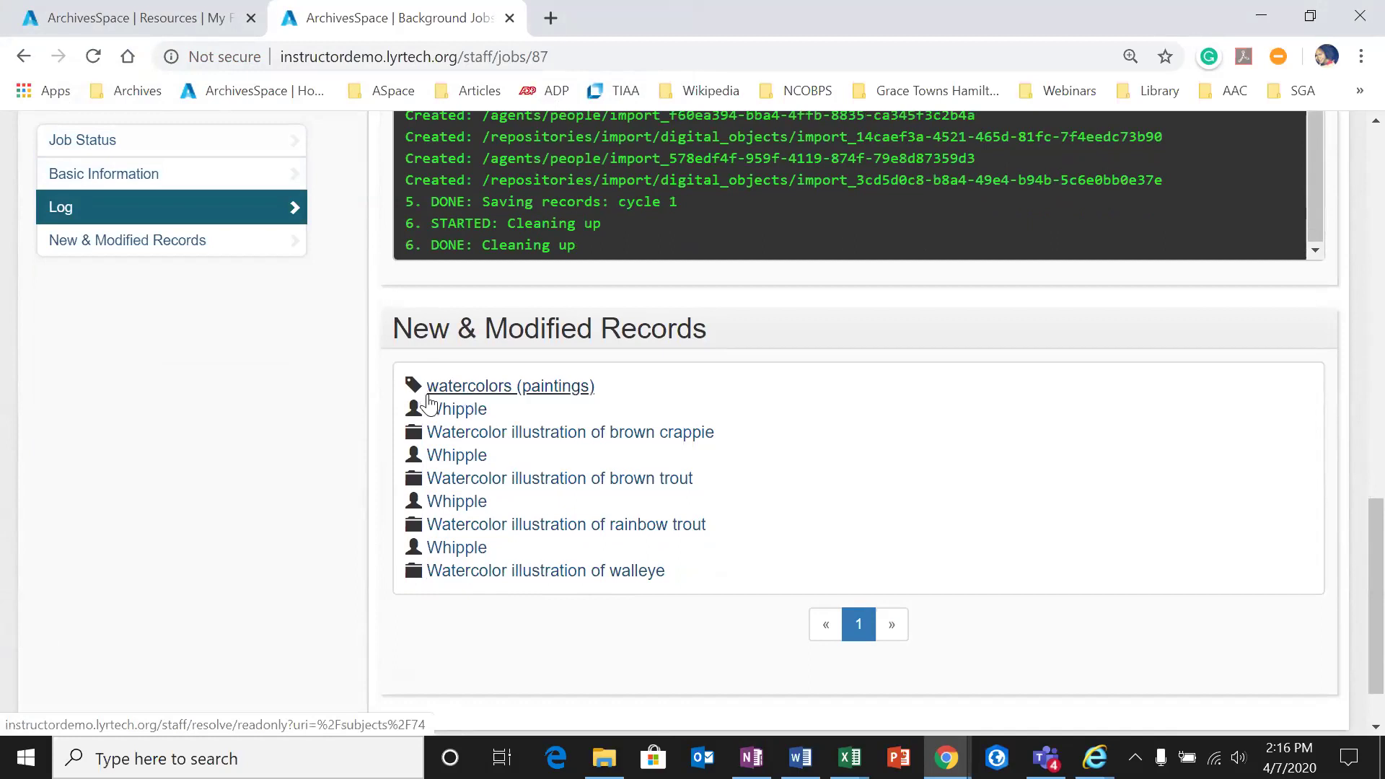
click(533, 527)
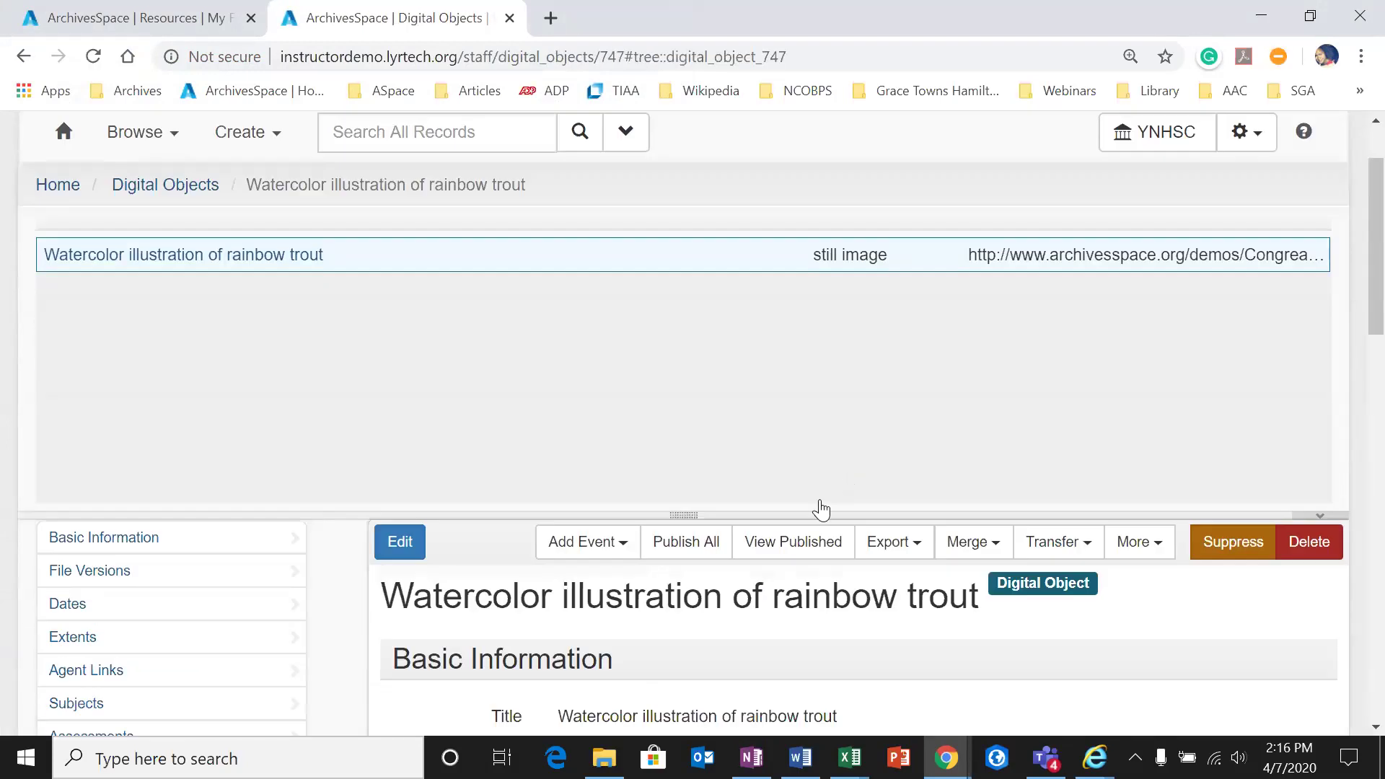
scroll(821, 510, down, 5)
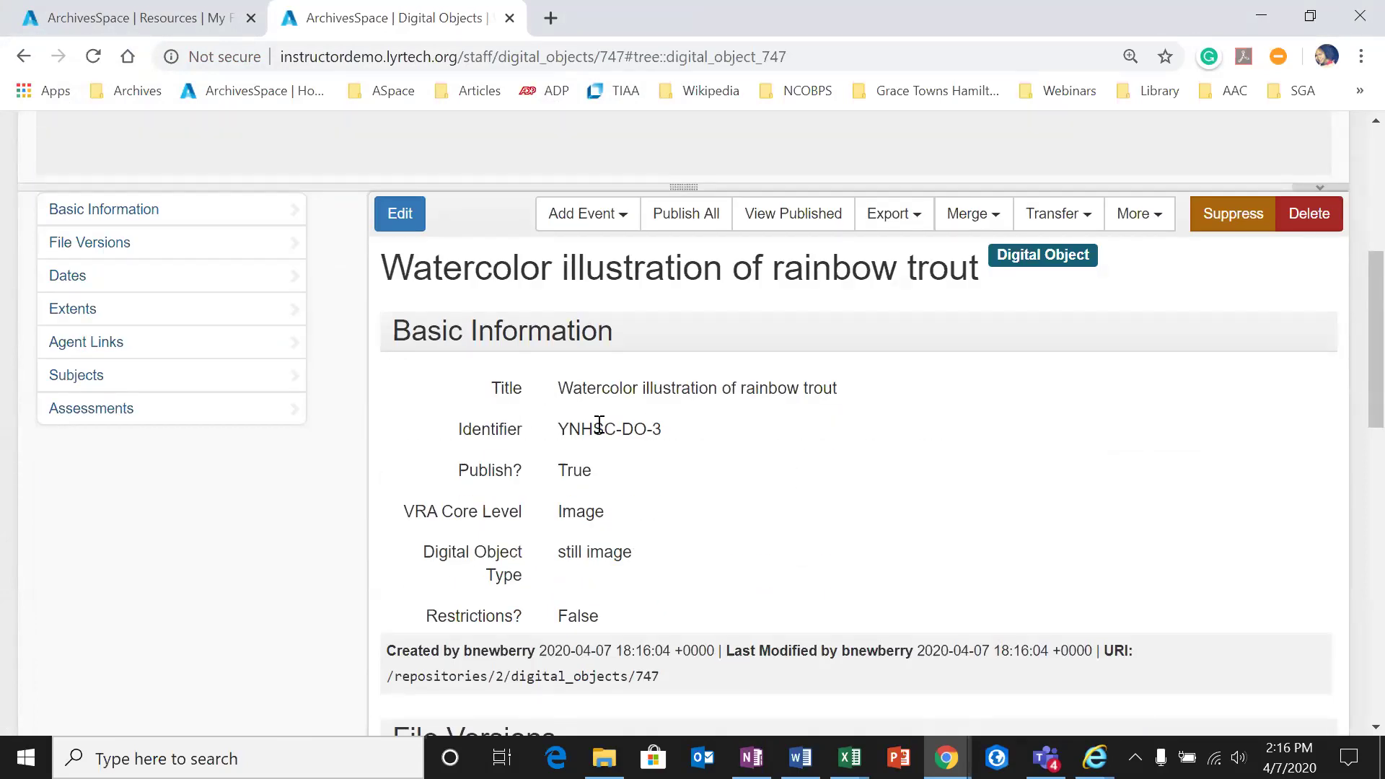
scroll(599, 425, down, 2)
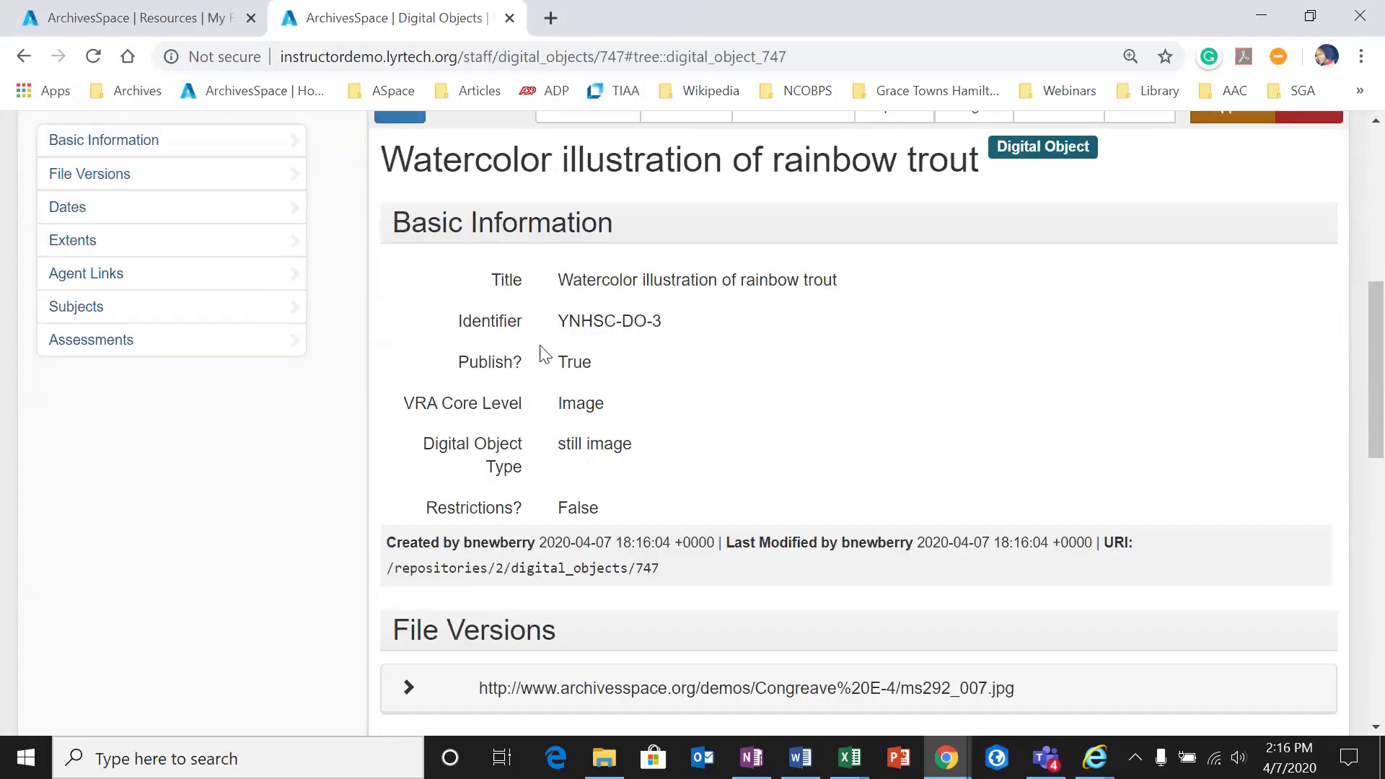
scroll(588, 395, down, 1)
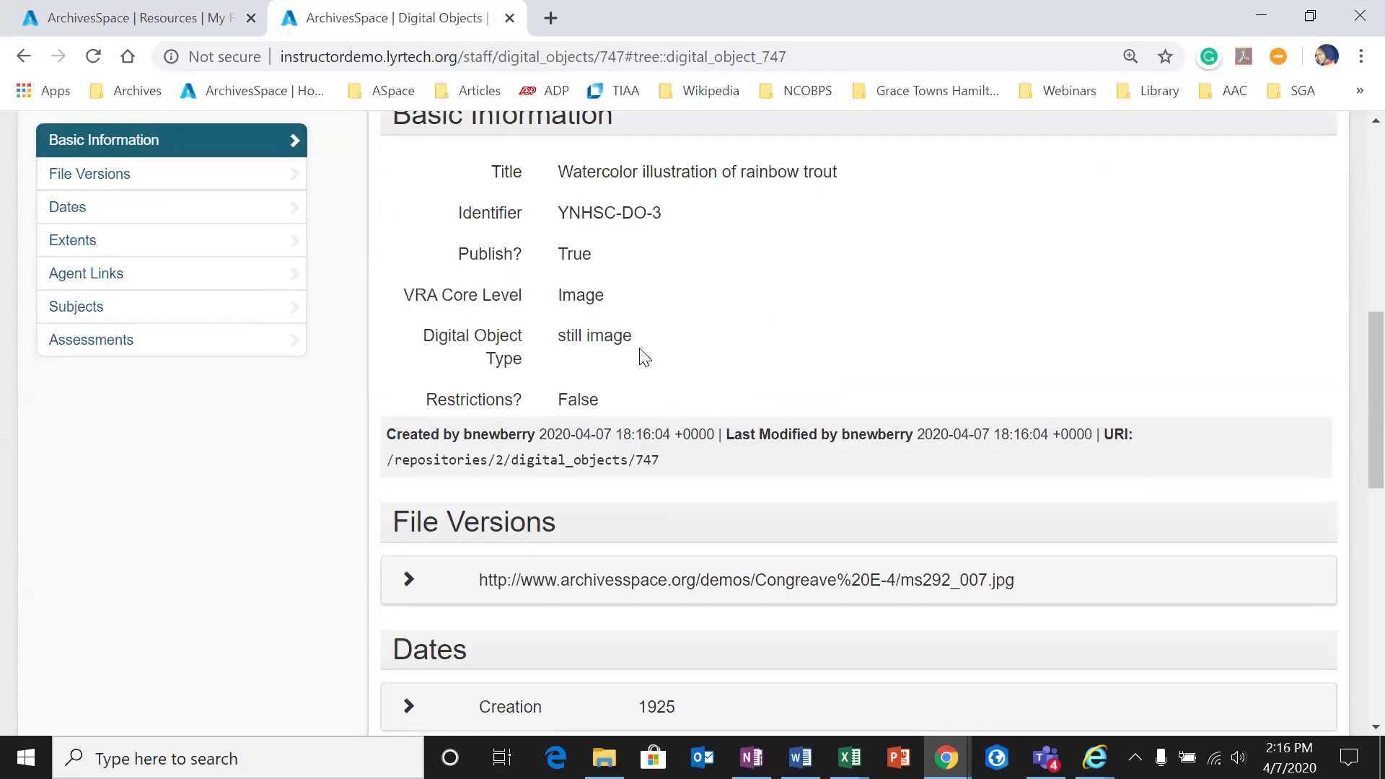
scroll(646, 359, down, 1)
Step: Expand the rainbow trout record's file version and examine its image, file URI, use statement, XLink attributes and format details
click(485, 470)
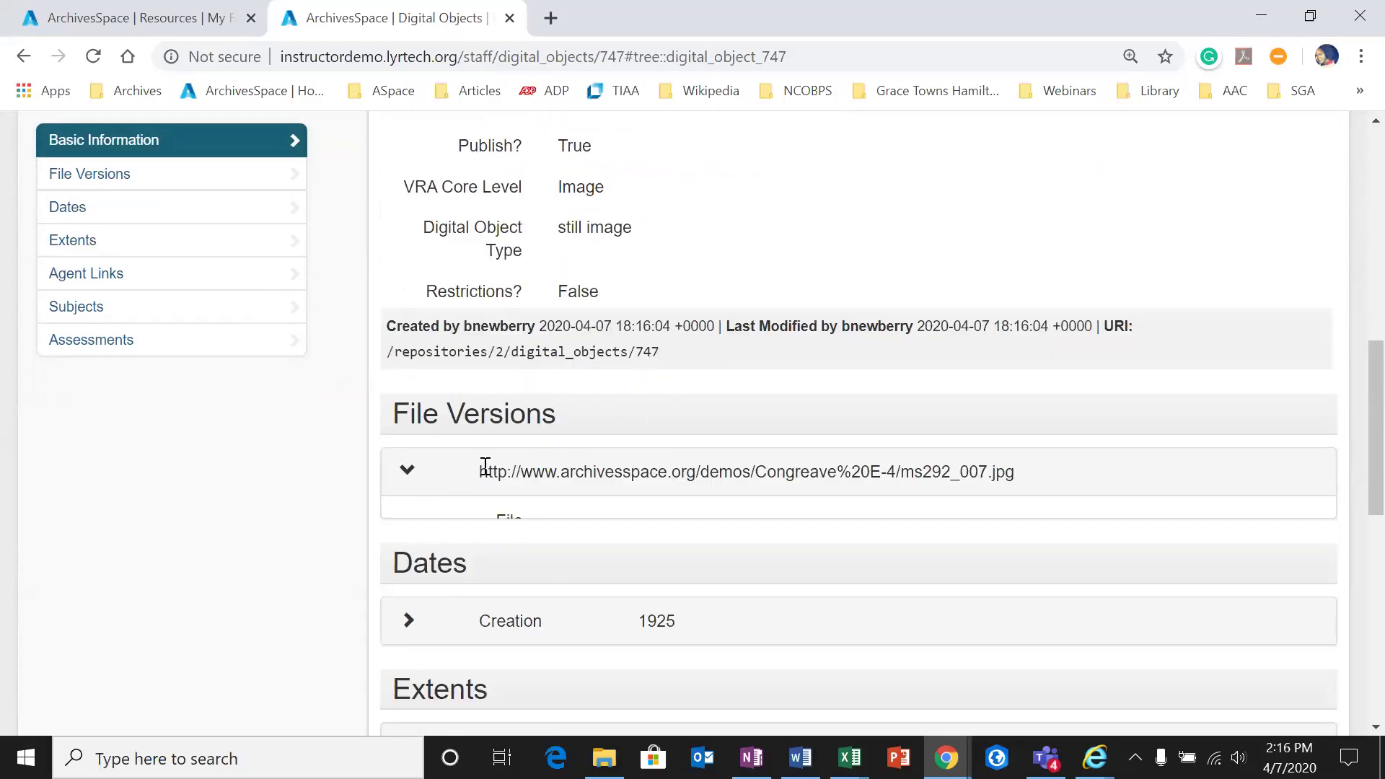
scroll(580, 485, down, 2)
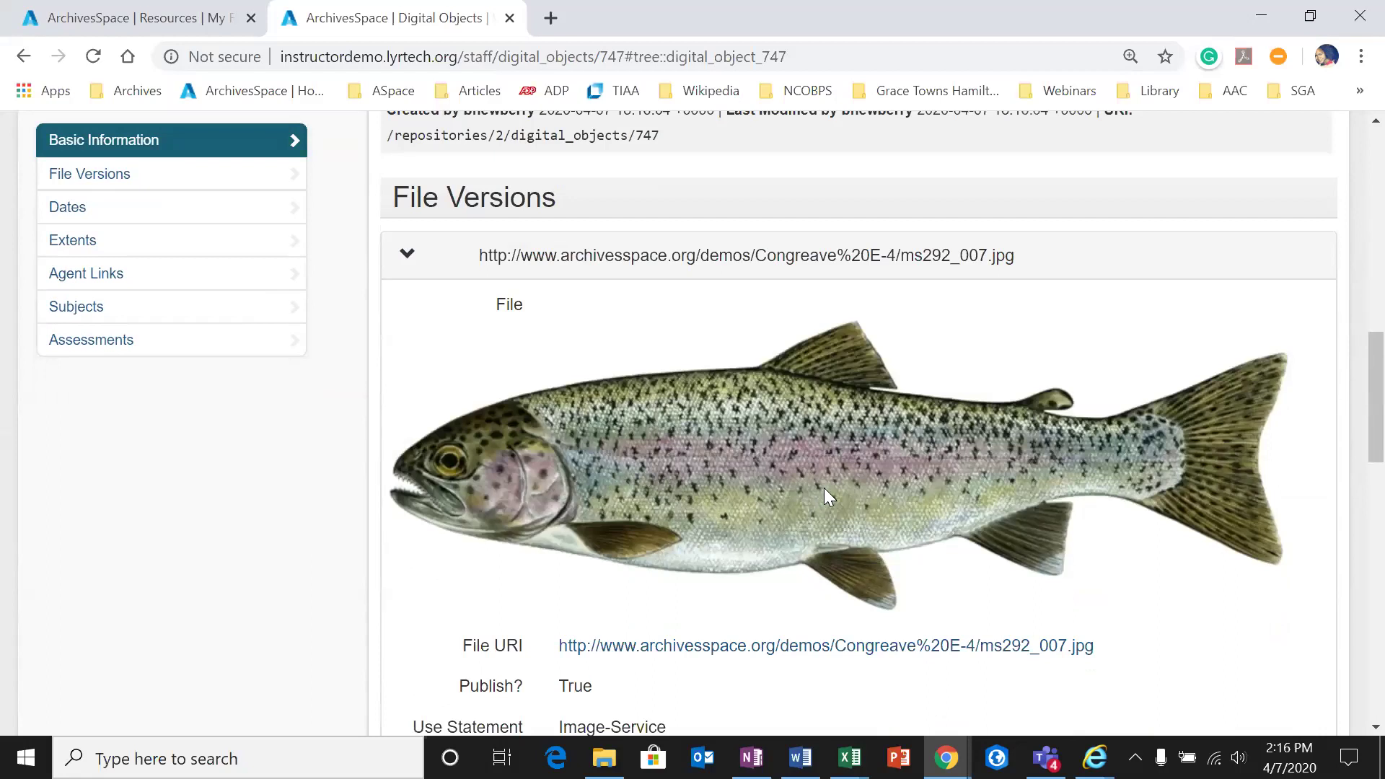
scroll(836, 477, down, 3)
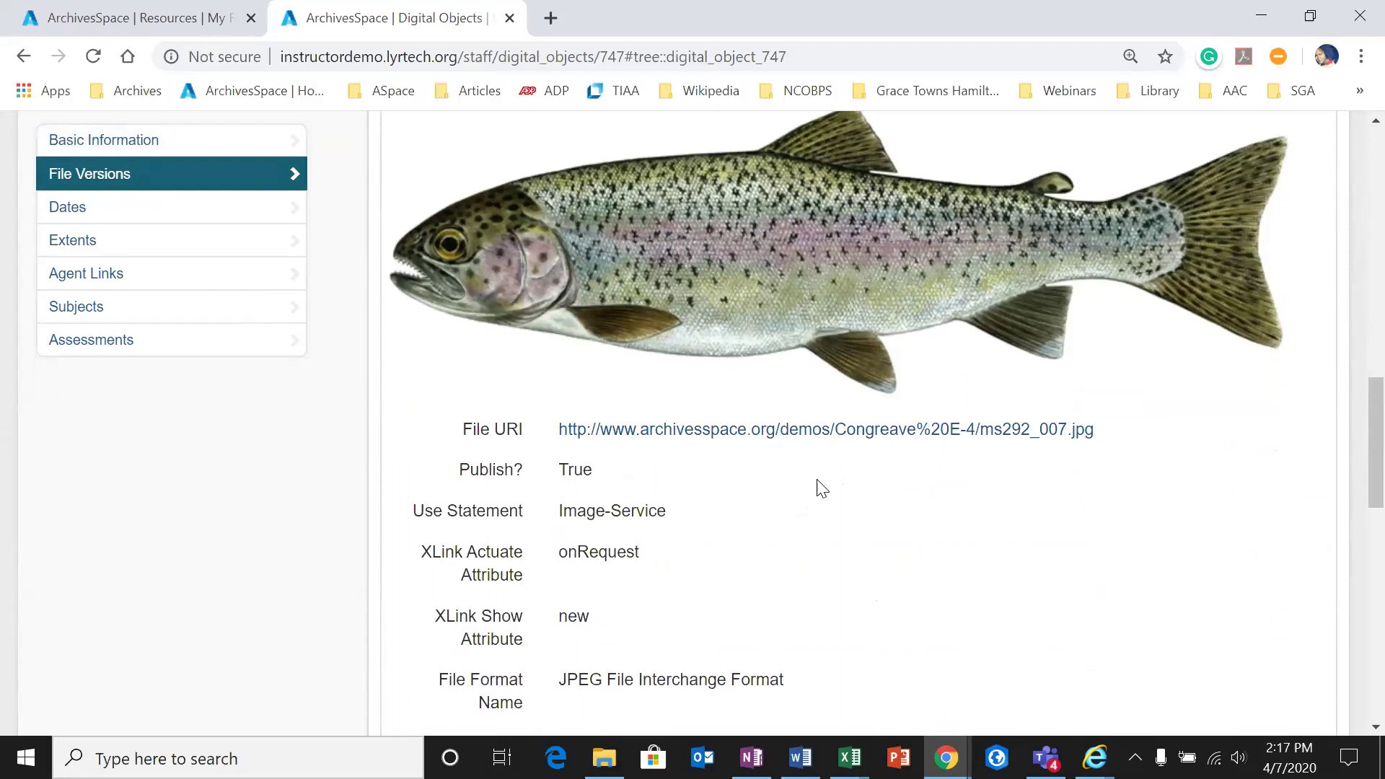
scroll(821, 488, down, 1)
scroll(814, 432, up, 1)
scroll(732, 354, down, 1)
scroll(726, 372, down, 1)
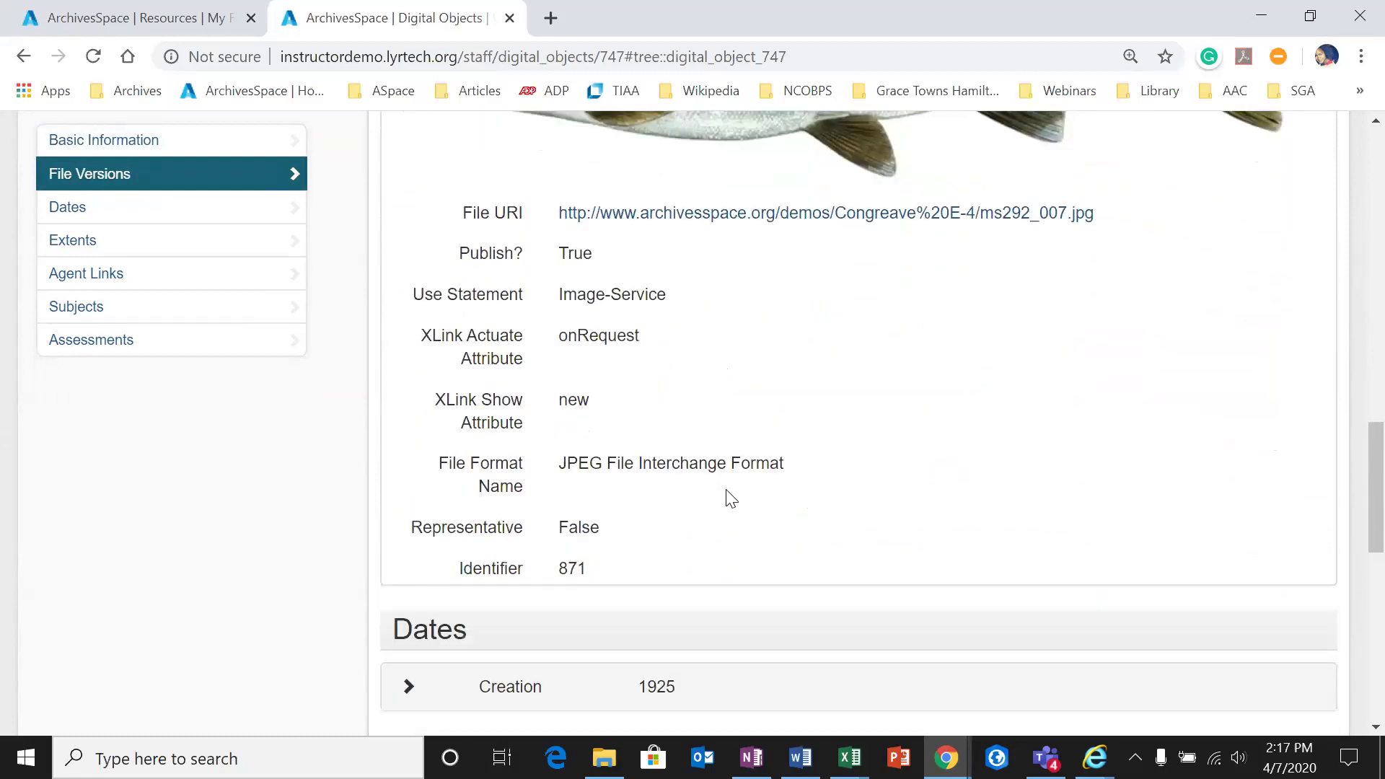
scroll(532, 635, up, 6)
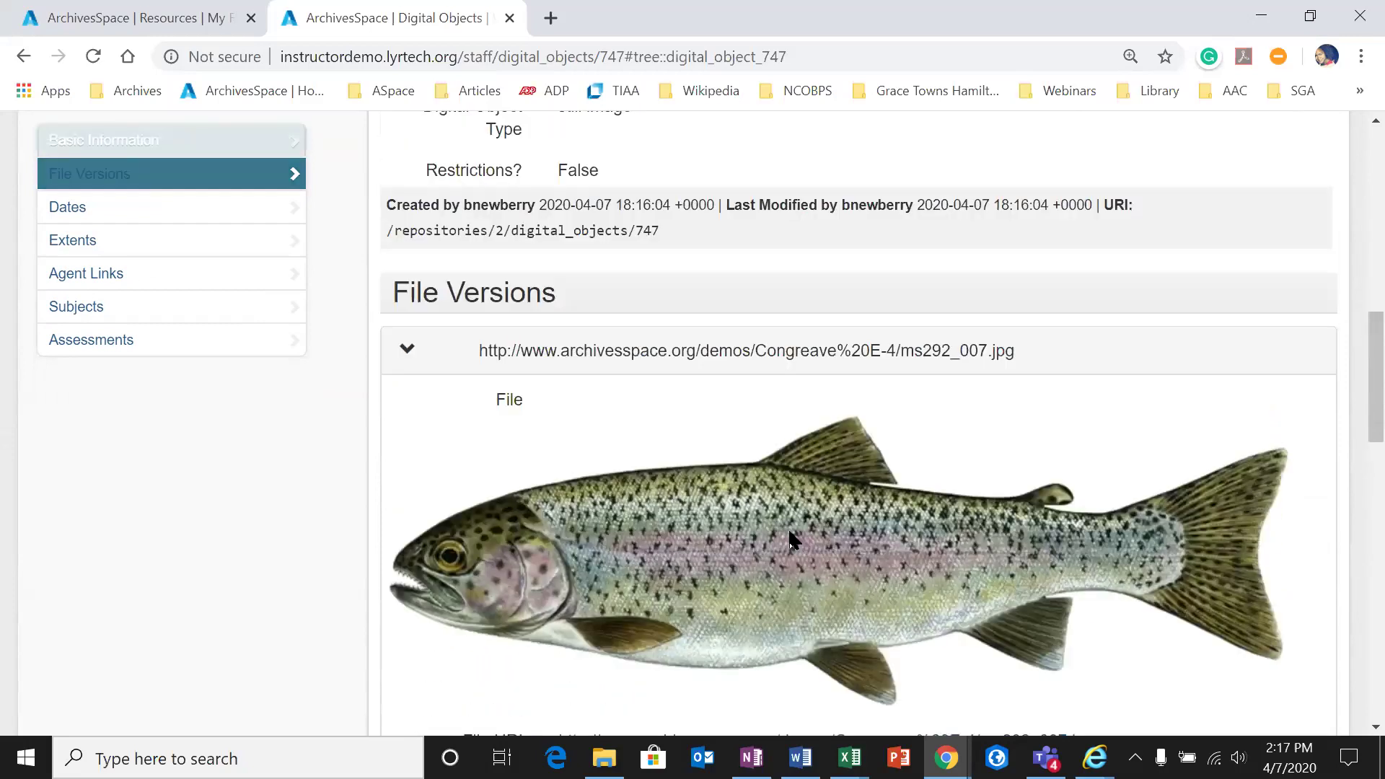
scroll(821, 476, down, 4)
scroll(801, 508, up, 9)
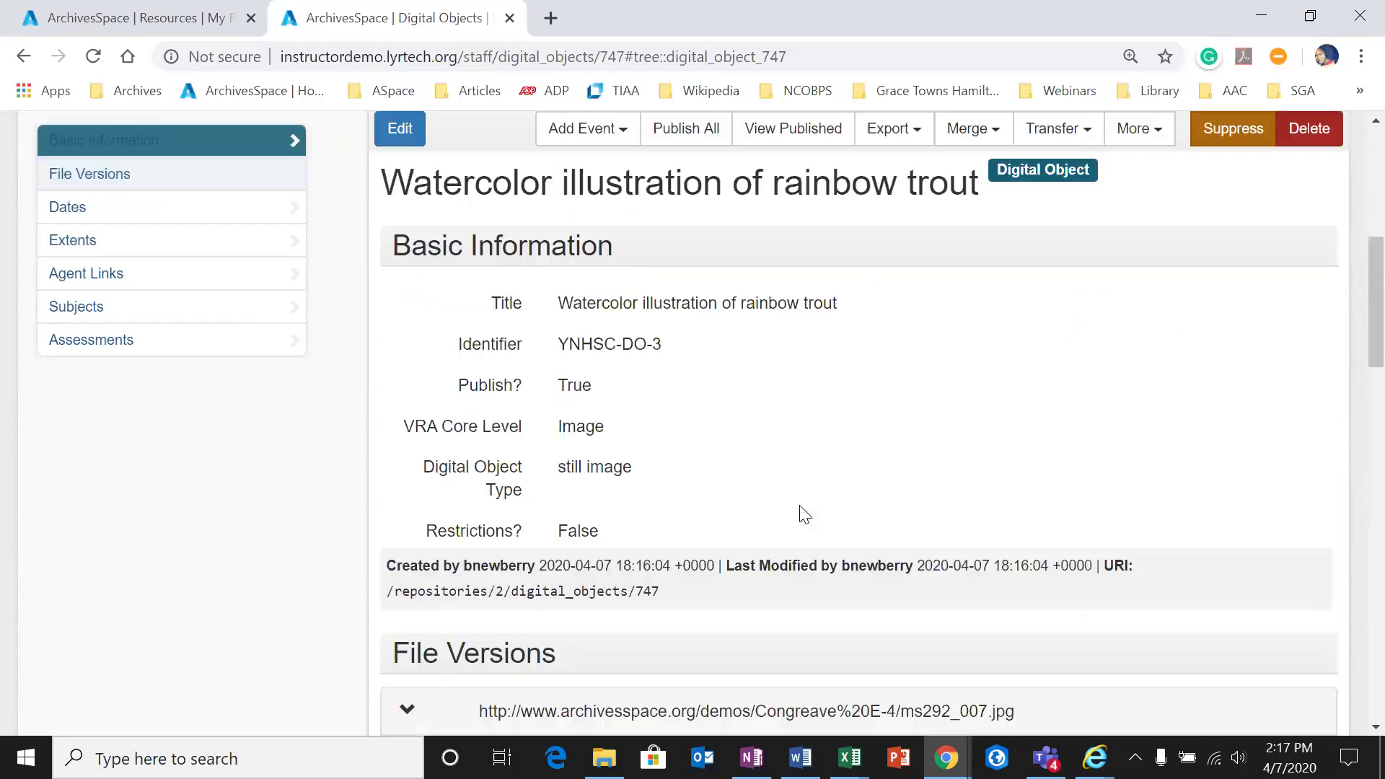
scroll(377, 665, up, 2)
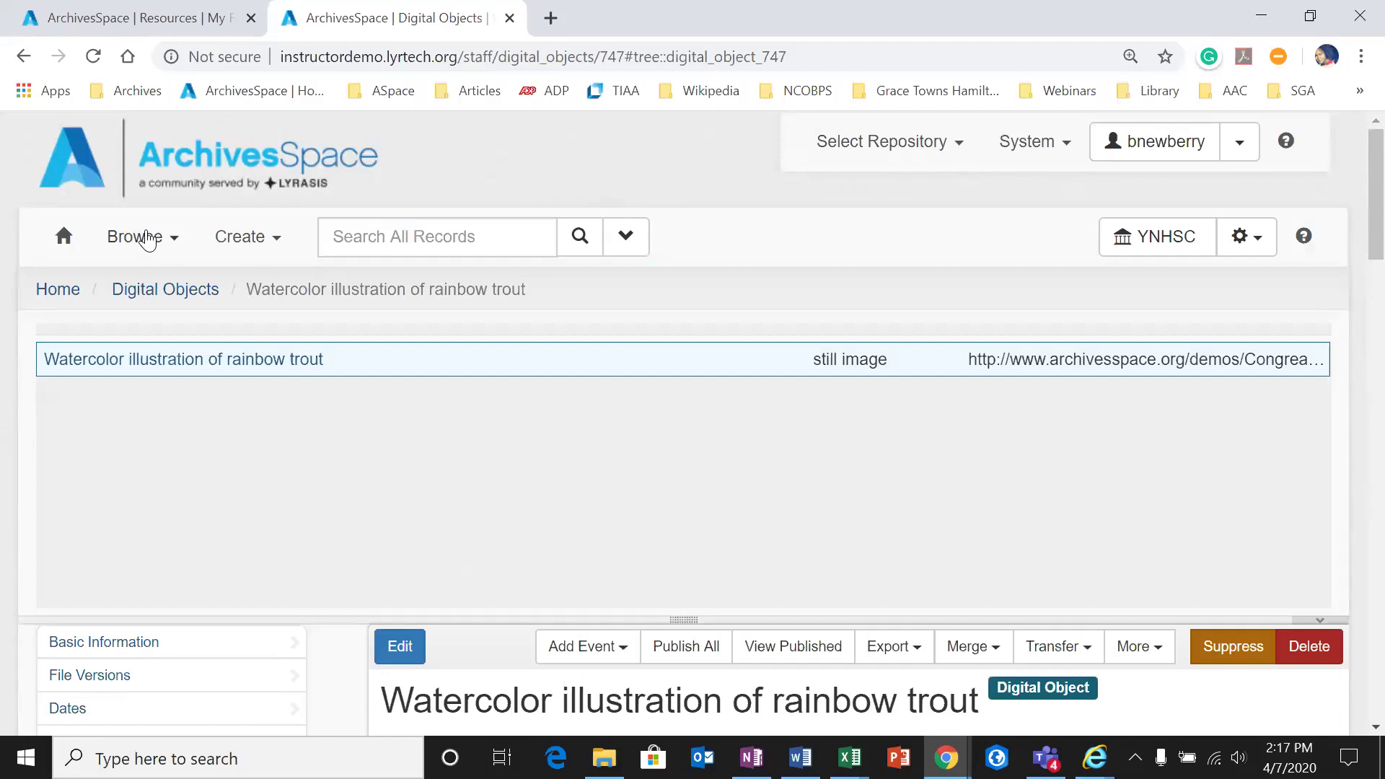
scroll(498, 501, down, 2)
scroll(419, 450, up, 2)
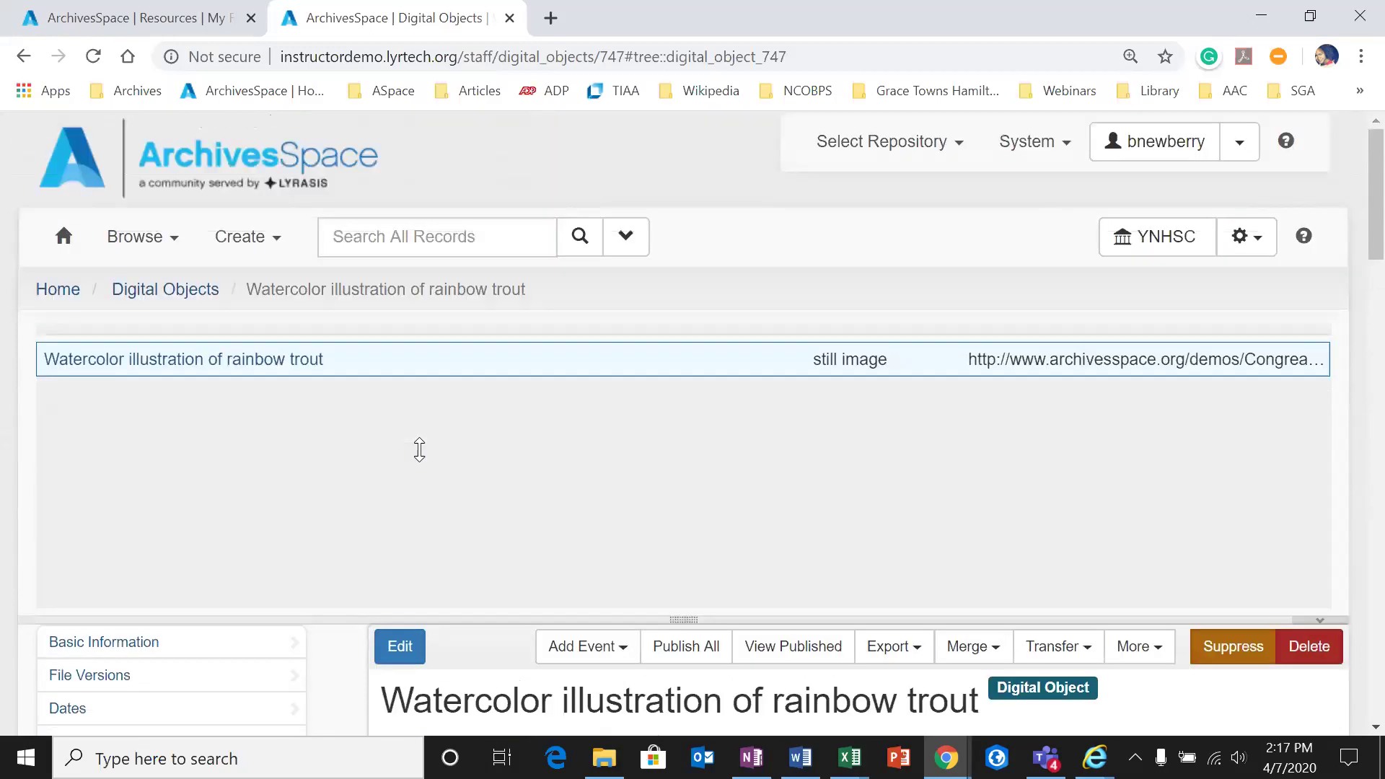
Step: Return to the repository's background jobs and create another Import Data job
click(1242, 238)
click(1095, 498)
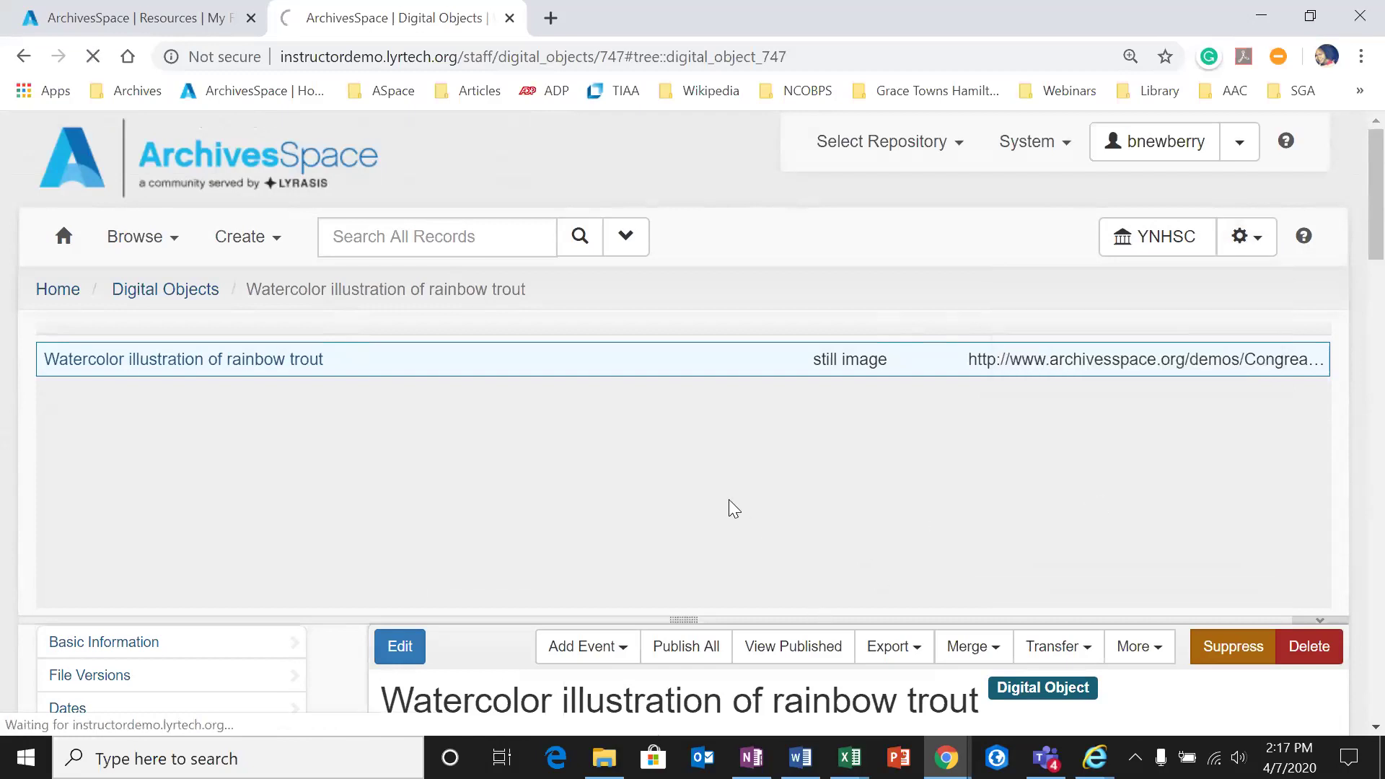
scroll(728, 484, down, 1)
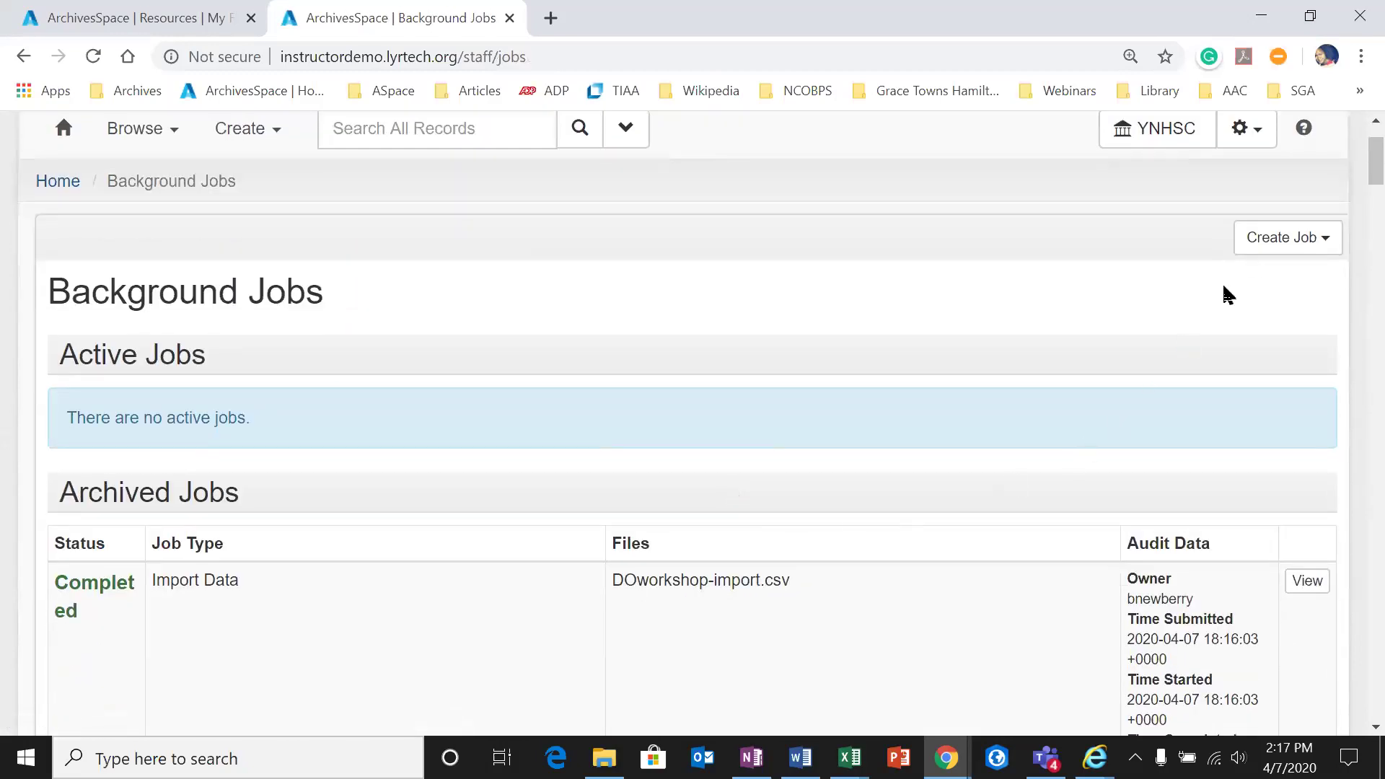
click(1286, 237)
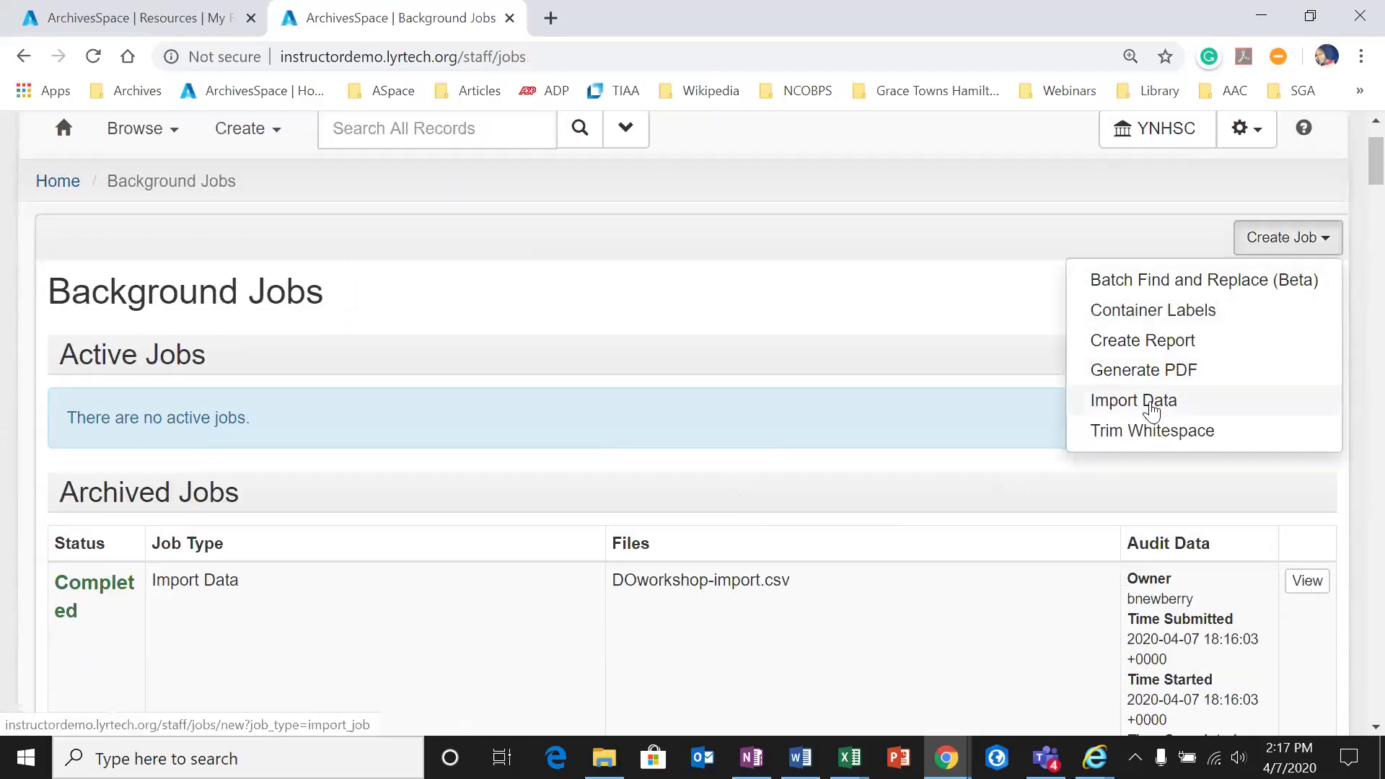
click(1150, 409)
Step: Set the import type to EAC and add eac-cpf_import.xml from the 2020_ASpace folder to the job
click(719, 381)
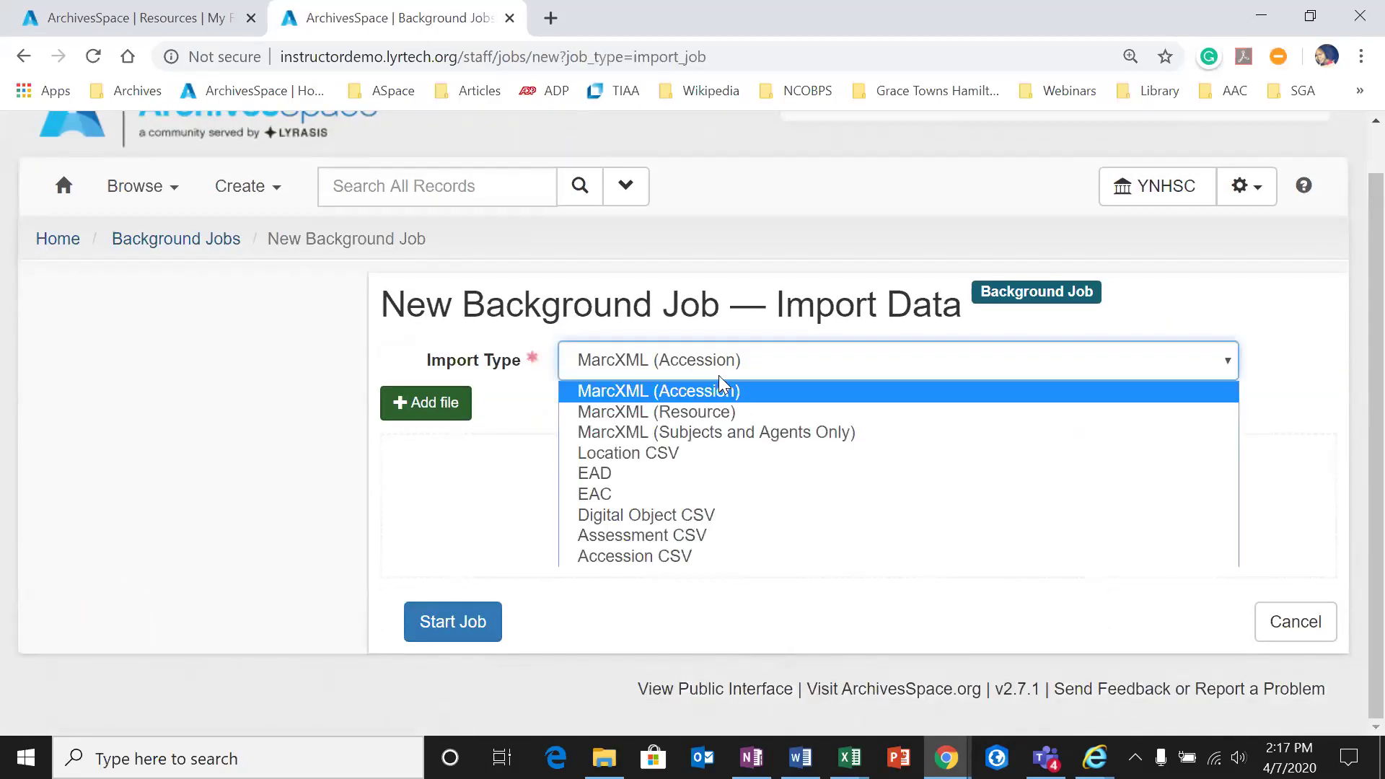
click(652, 494)
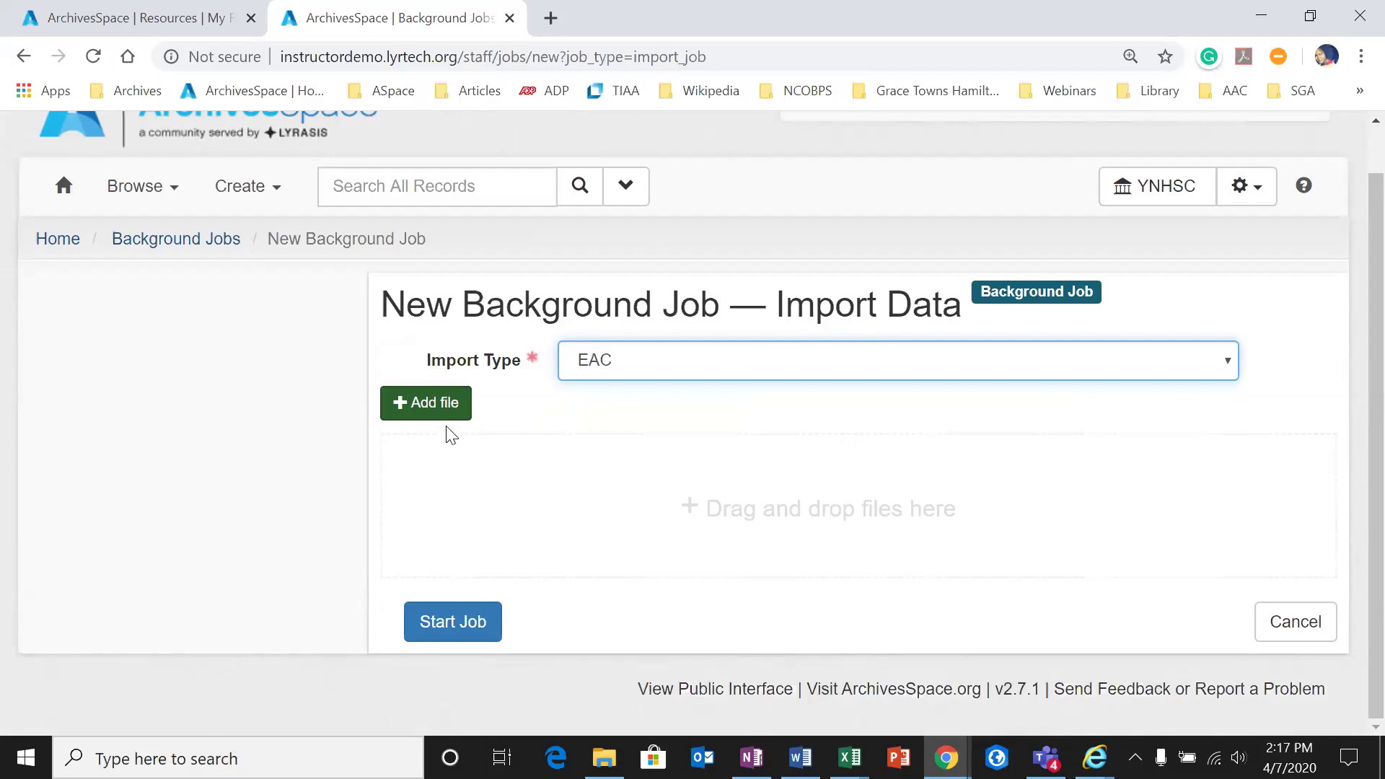
click(439, 409)
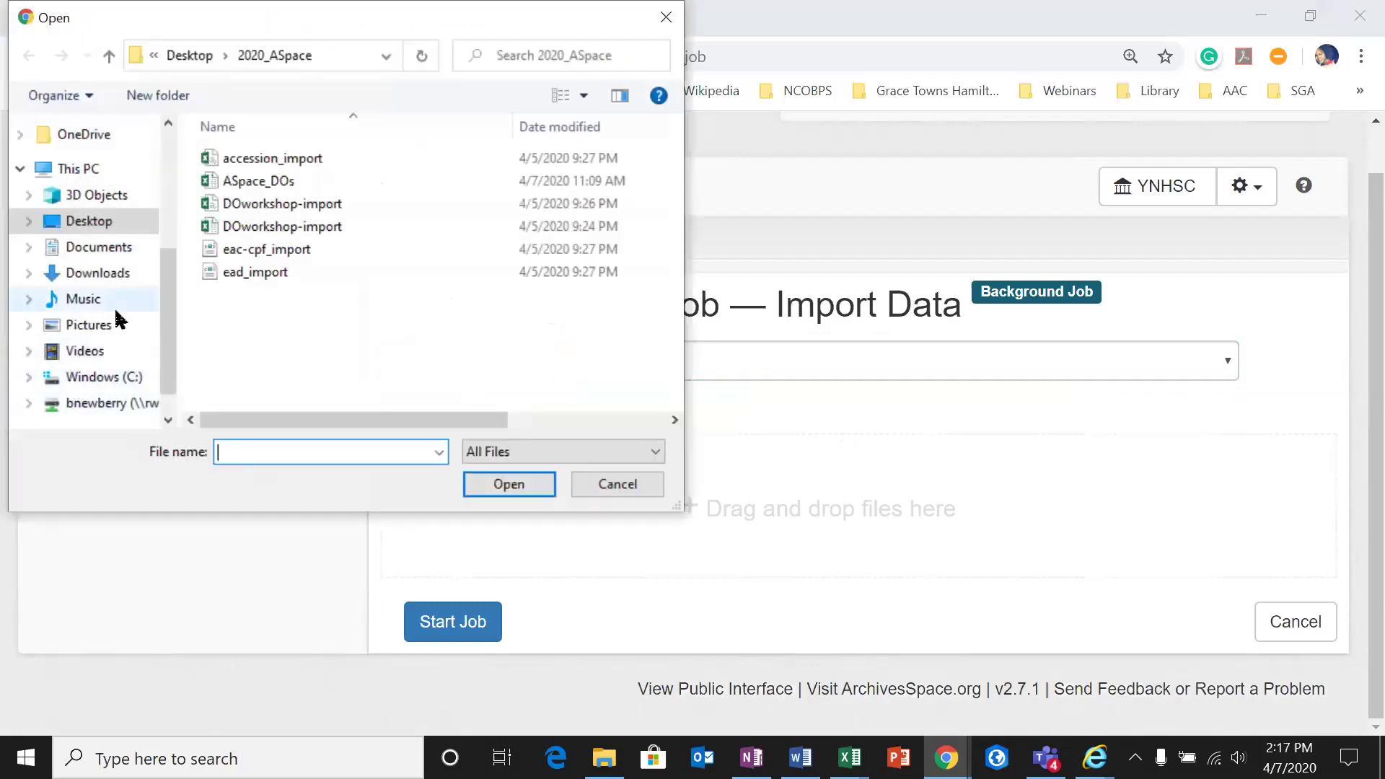
click(268, 253)
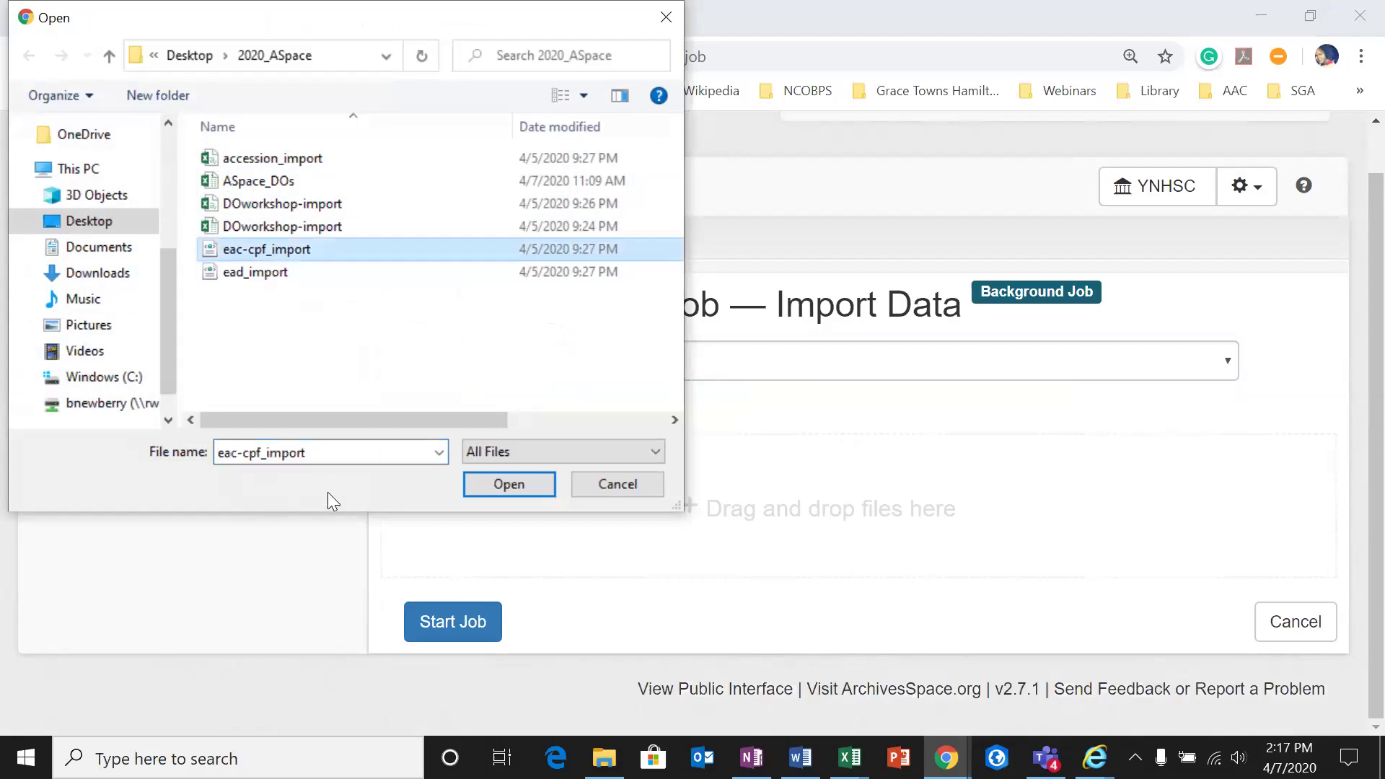
click(508, 484)
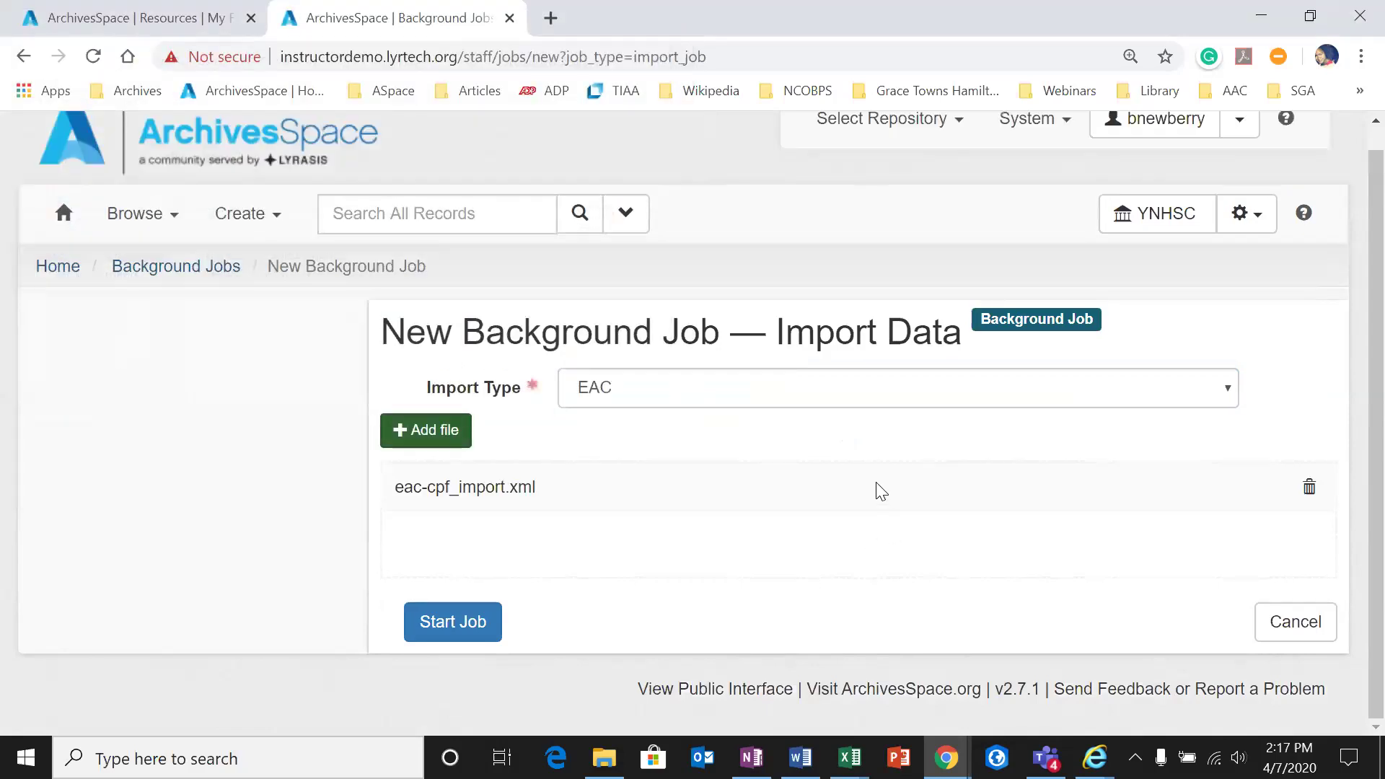
Step: Start the EAC import job and examine the processing stages in its log
click(452, 635)
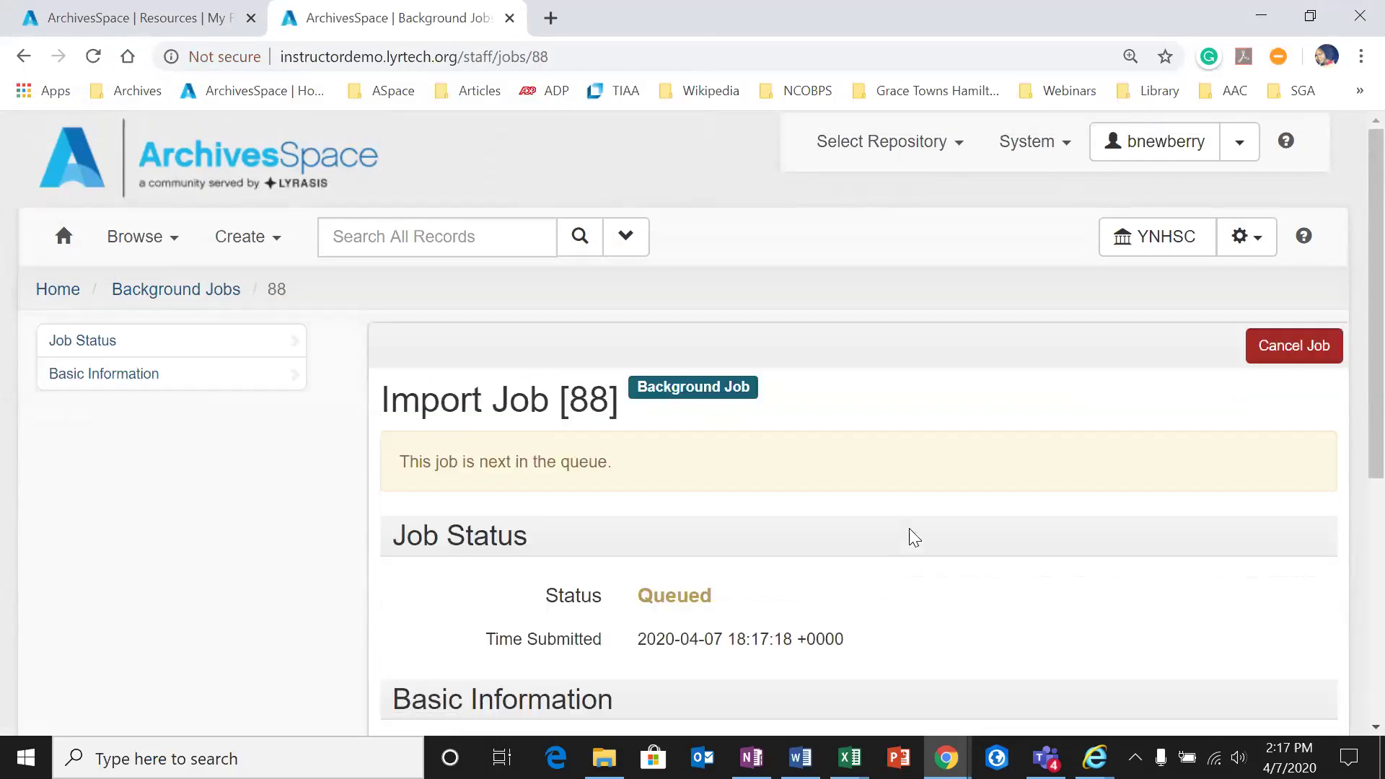
scroll(915, 538, down, 1)
scroll(915, 538, down, 1)
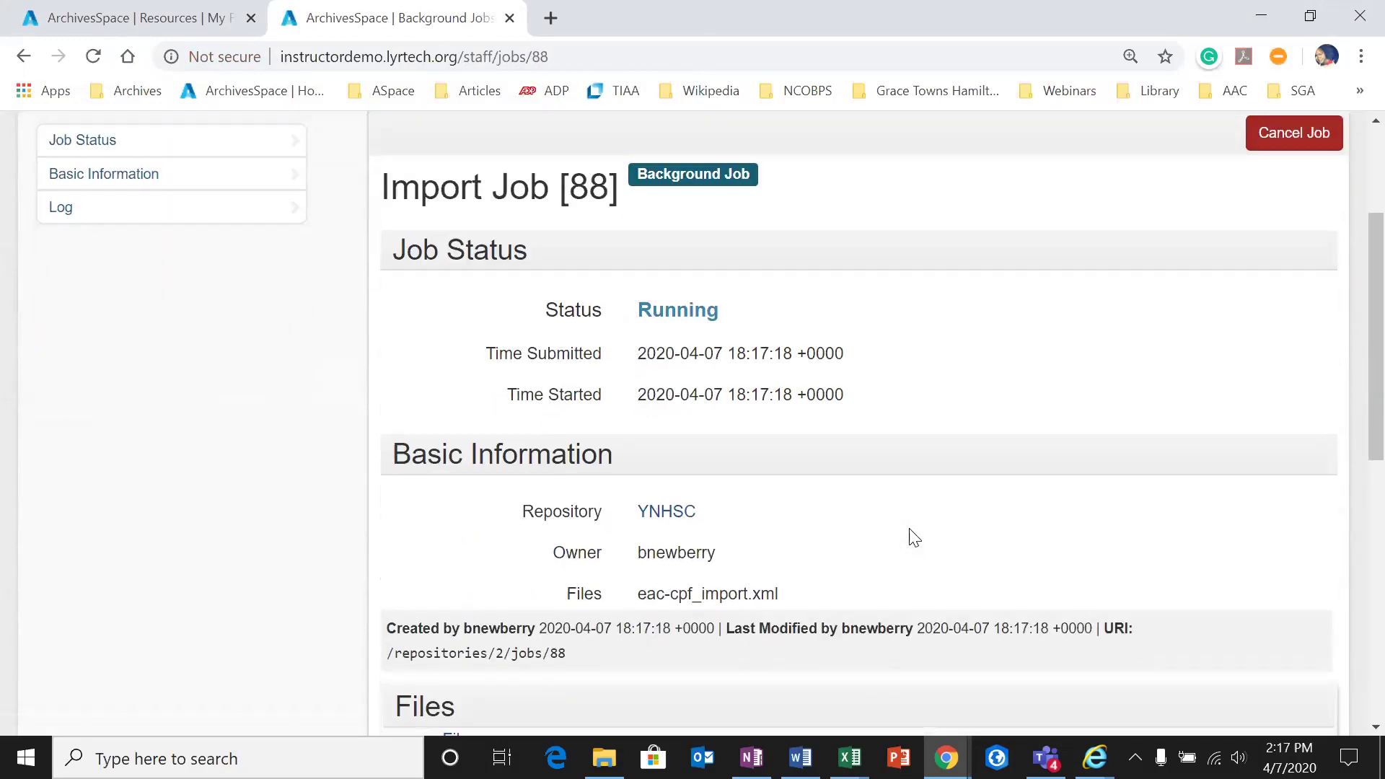
scroll(914, 538, down, 8)
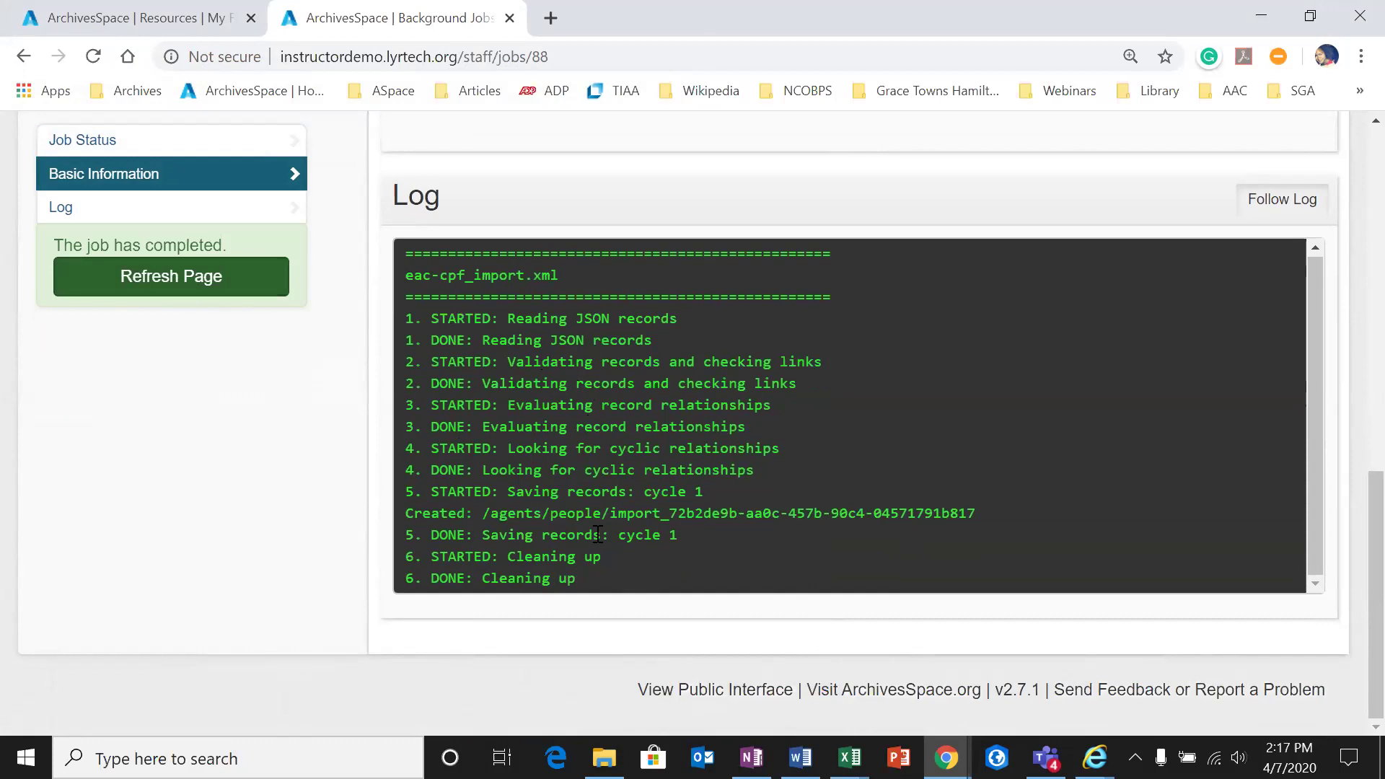
drag(703, 574, 437, 318)
click(1021, 364)
Step: Refresh the completed job page and open the imported agent from the new and modified records
click(220, 285)
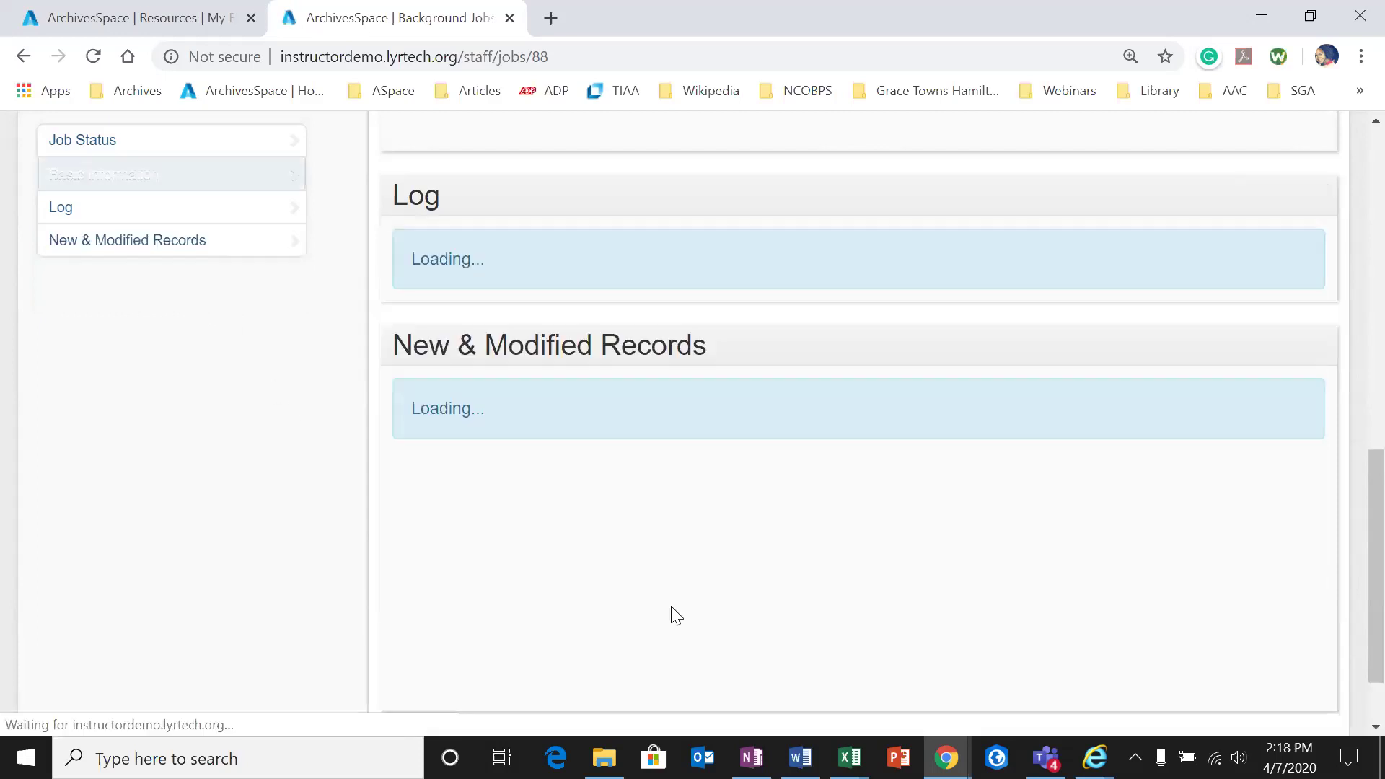
scroll(1227, 404, down, 5)
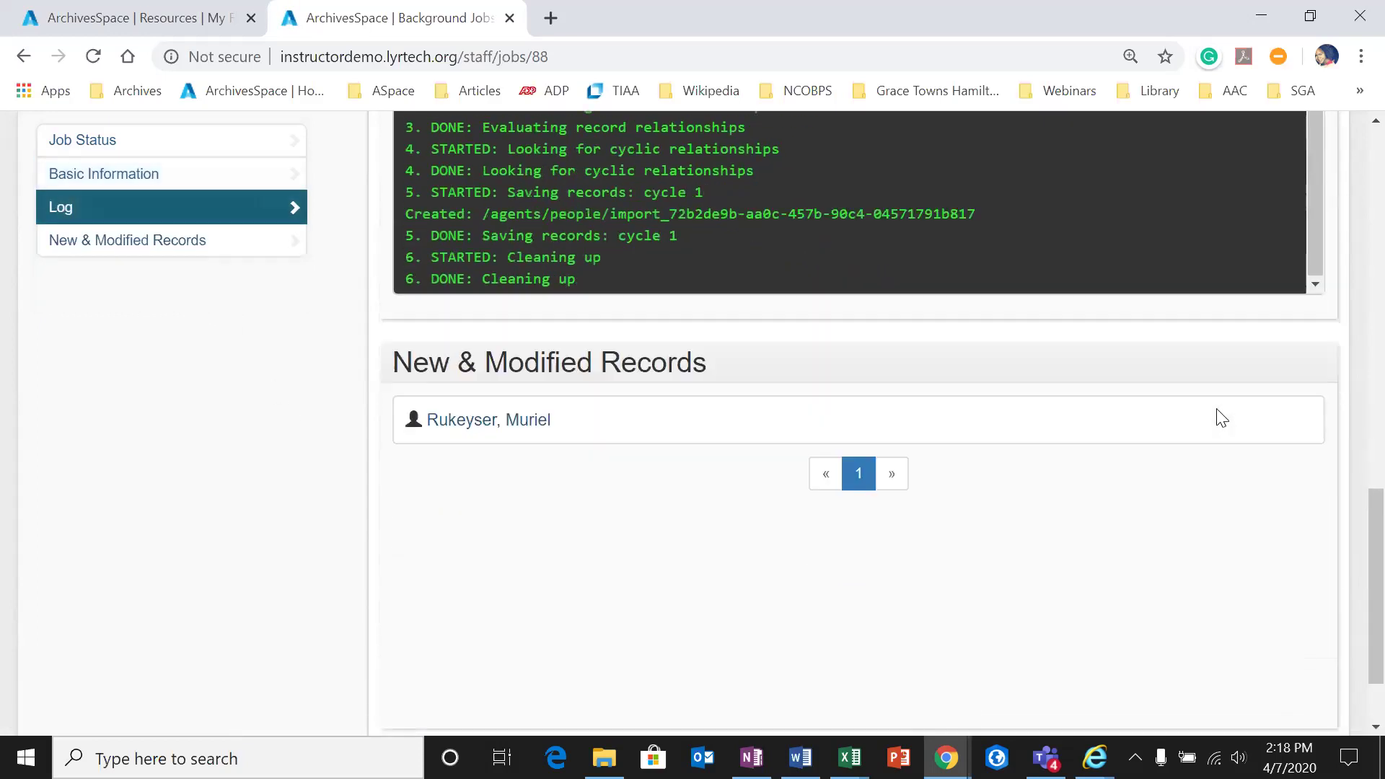
scroll(1061, 452, up, 3)
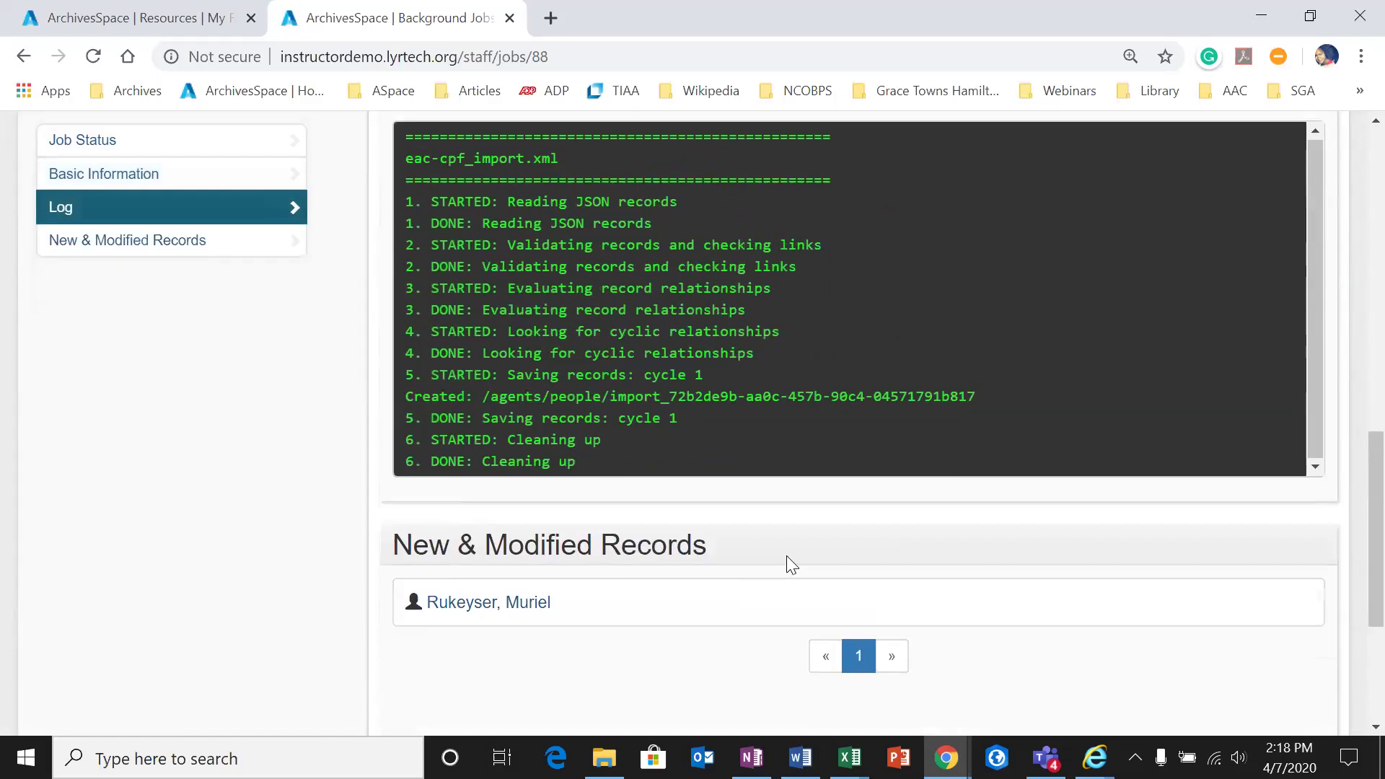
click(484, 606)
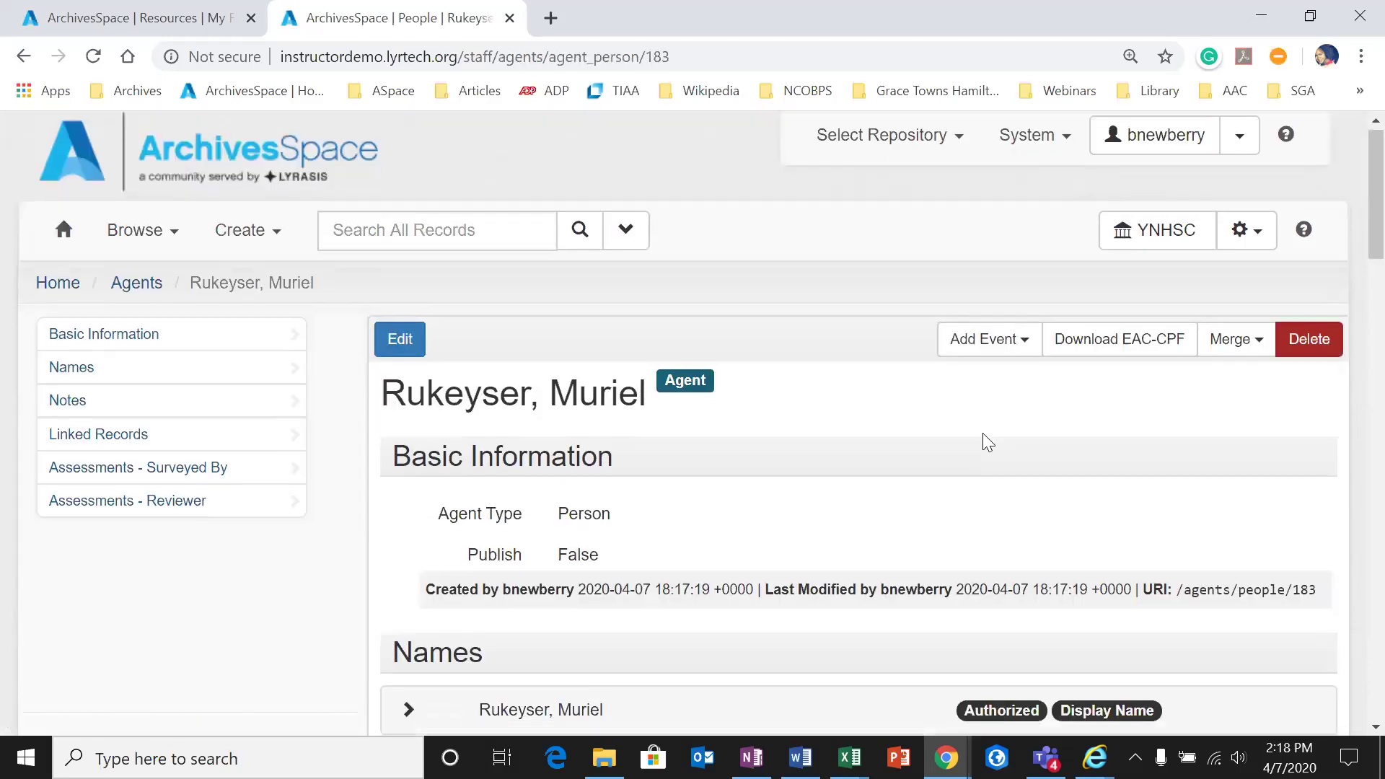
Step: Examine the imported agent's basic information and expand its authorized name form to review the name details
scroll(983, 436, down, 2)
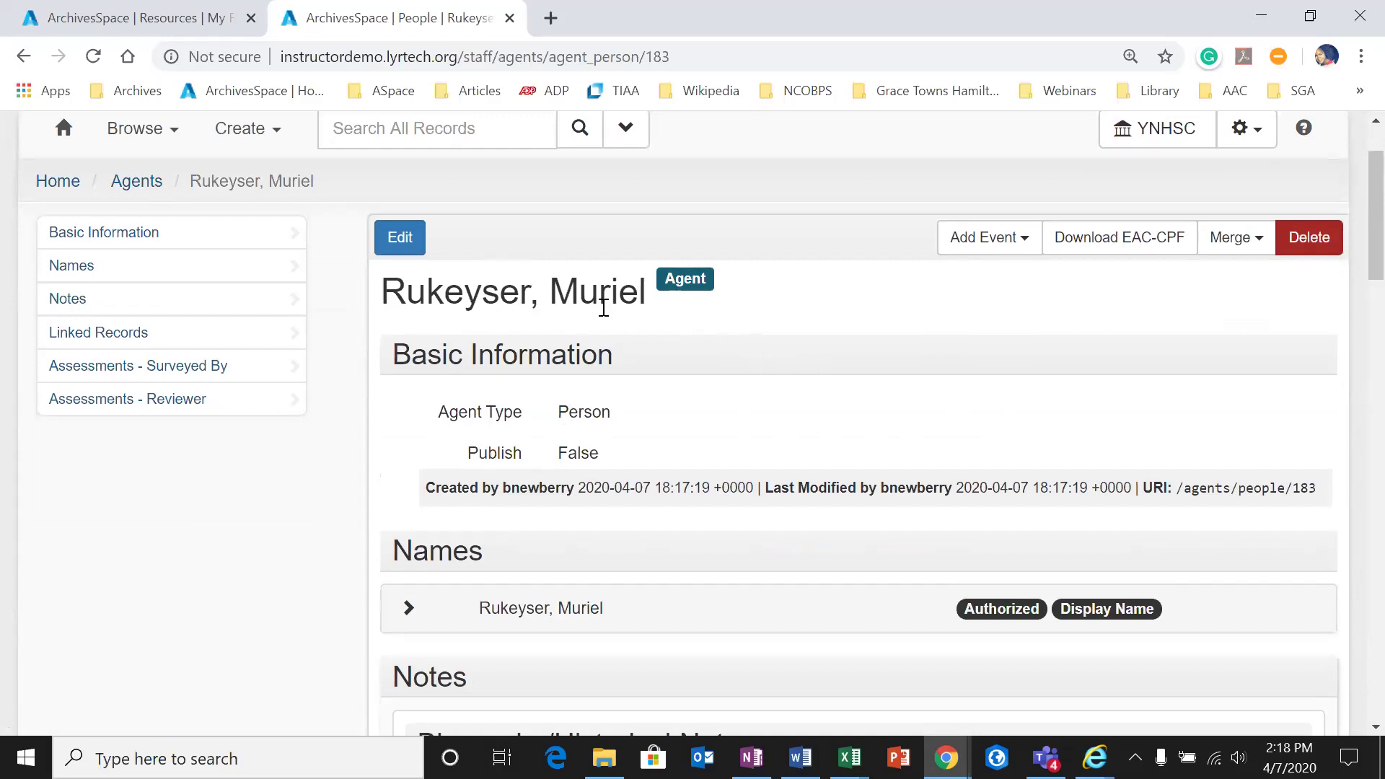
scroll(704, 335, down, 2)
scroll(668, 365, down, 2)
scroll(577, 339, up, 2)
click(412, 513)
scroll(619, 526, down, 2)
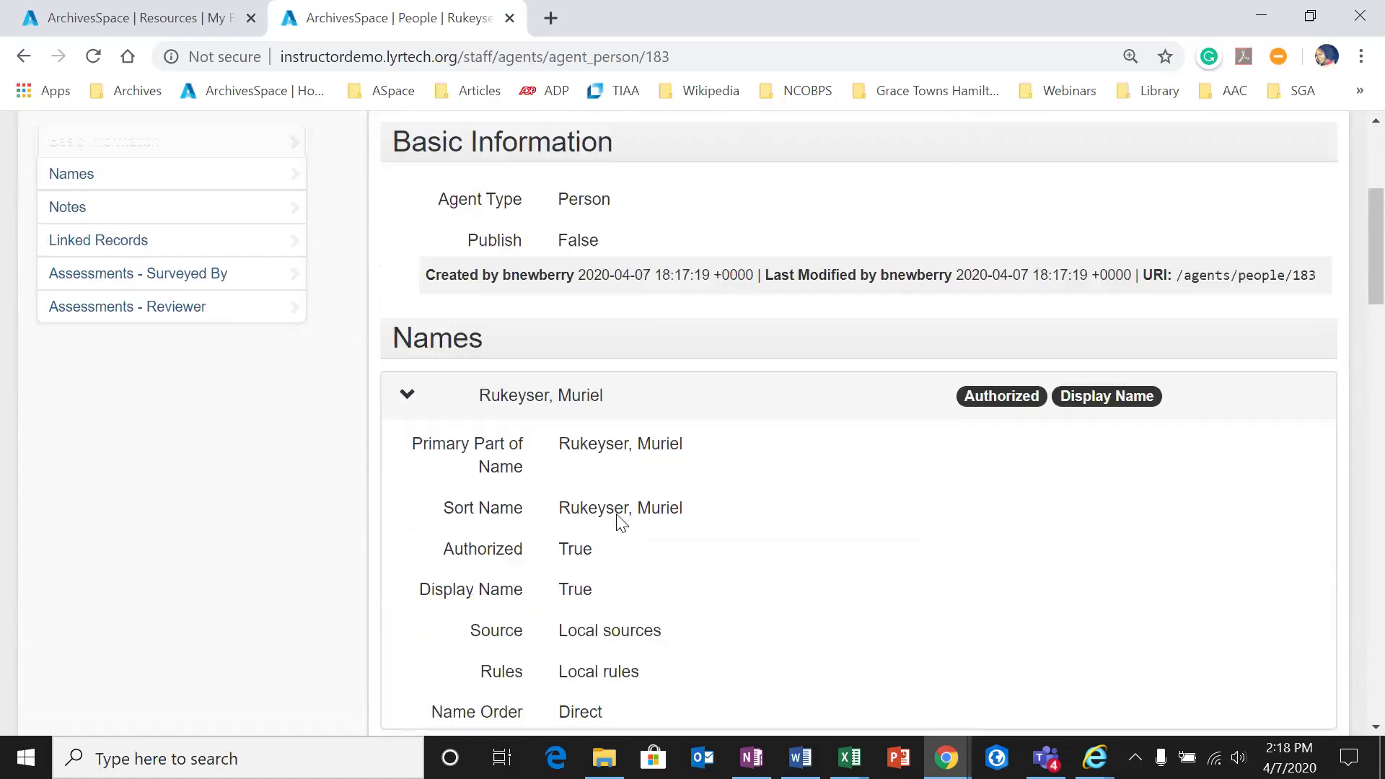
scroll(658, 496, down, 2)
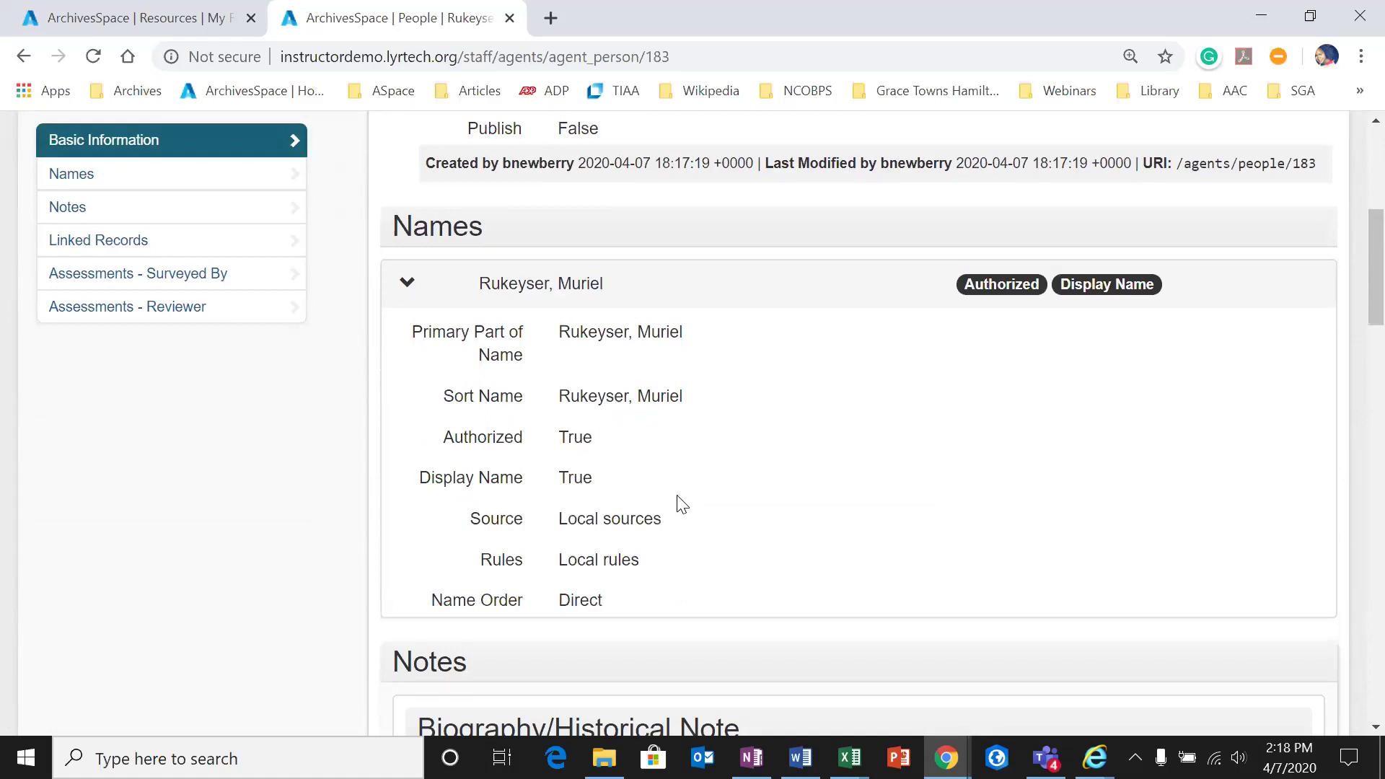
Step: Review the agent's biography/historical note, linked records, events and assessments sections
scroll(677, 503, down, 2)
scroll(577, 487, down, 3)
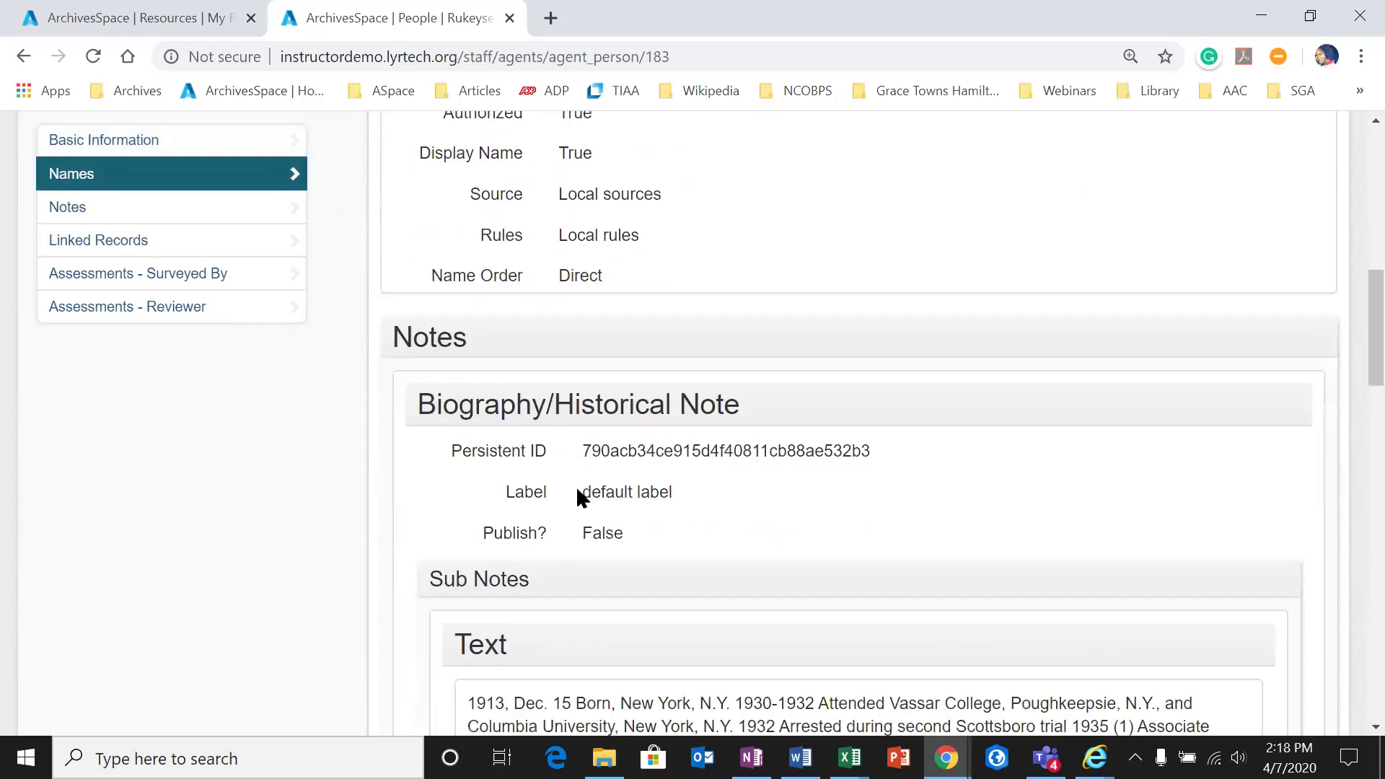
scroll(707, 476, down, 6)
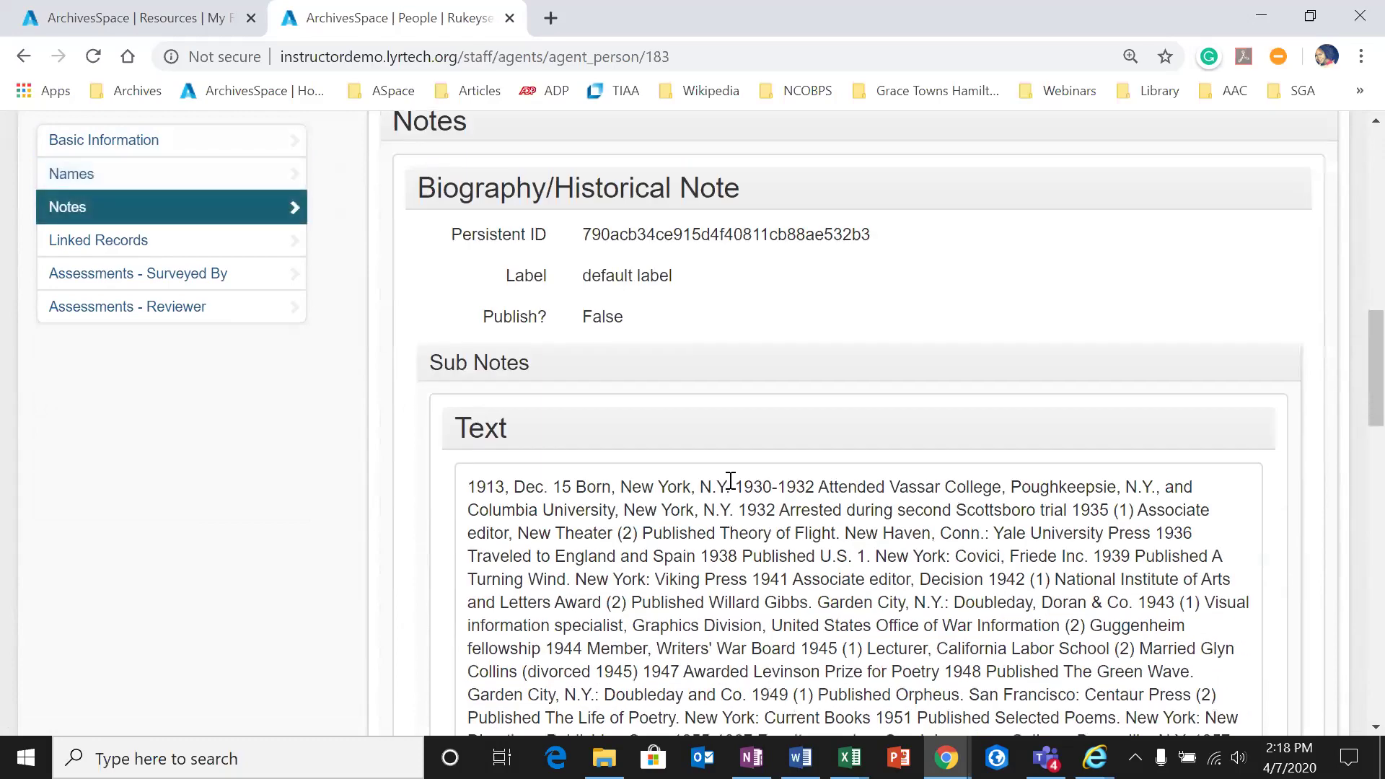
scroll(731, 480, down, 9)
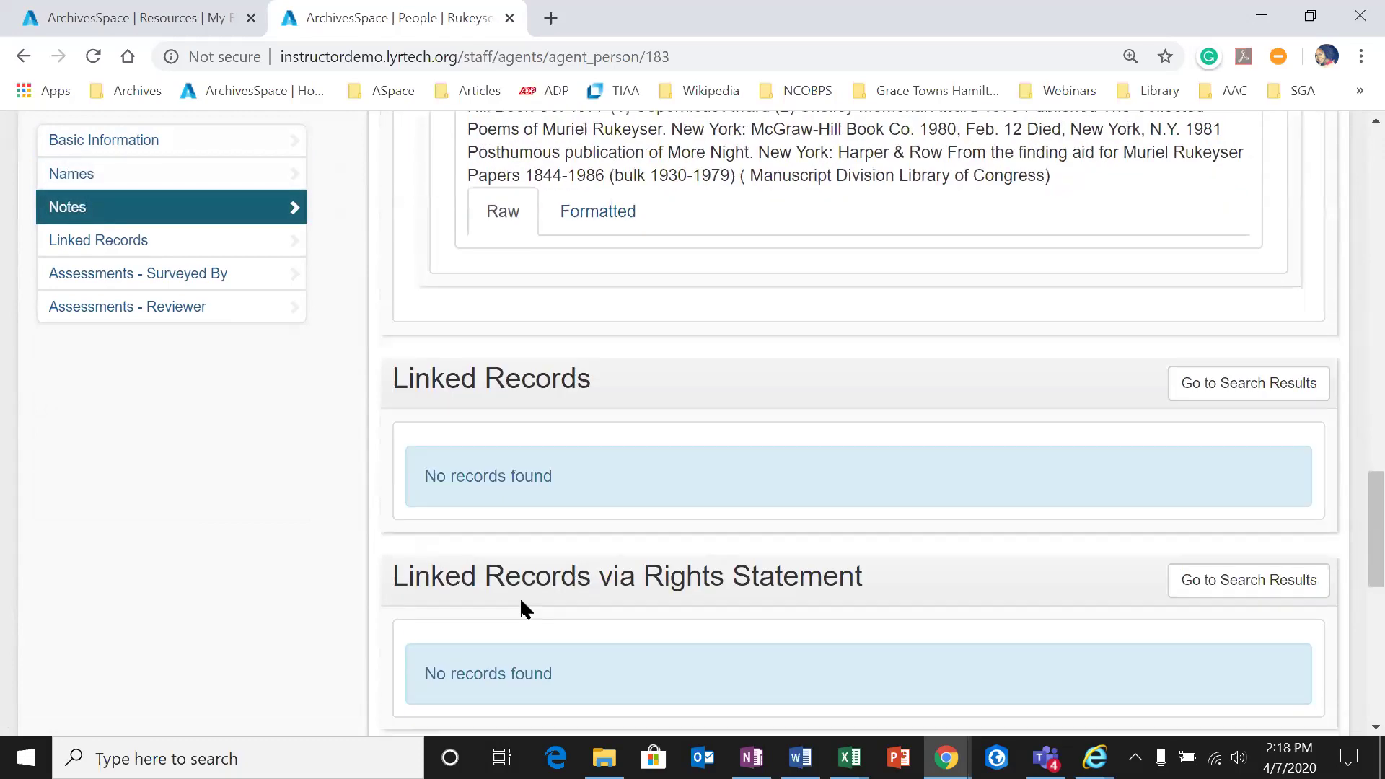
scroll(604, 582, down, 9)
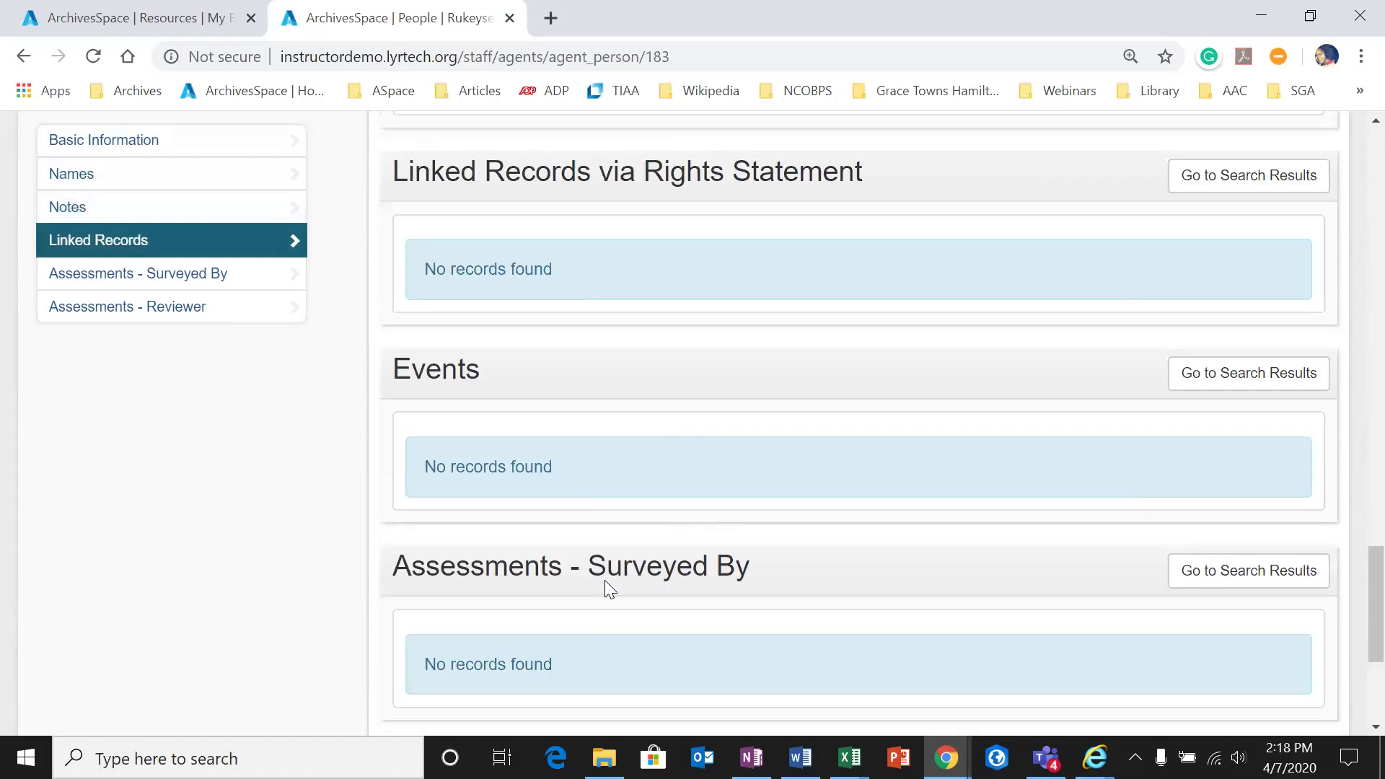
scroll(595, 595, up, 6)
scroll(579, 589, up, 11)
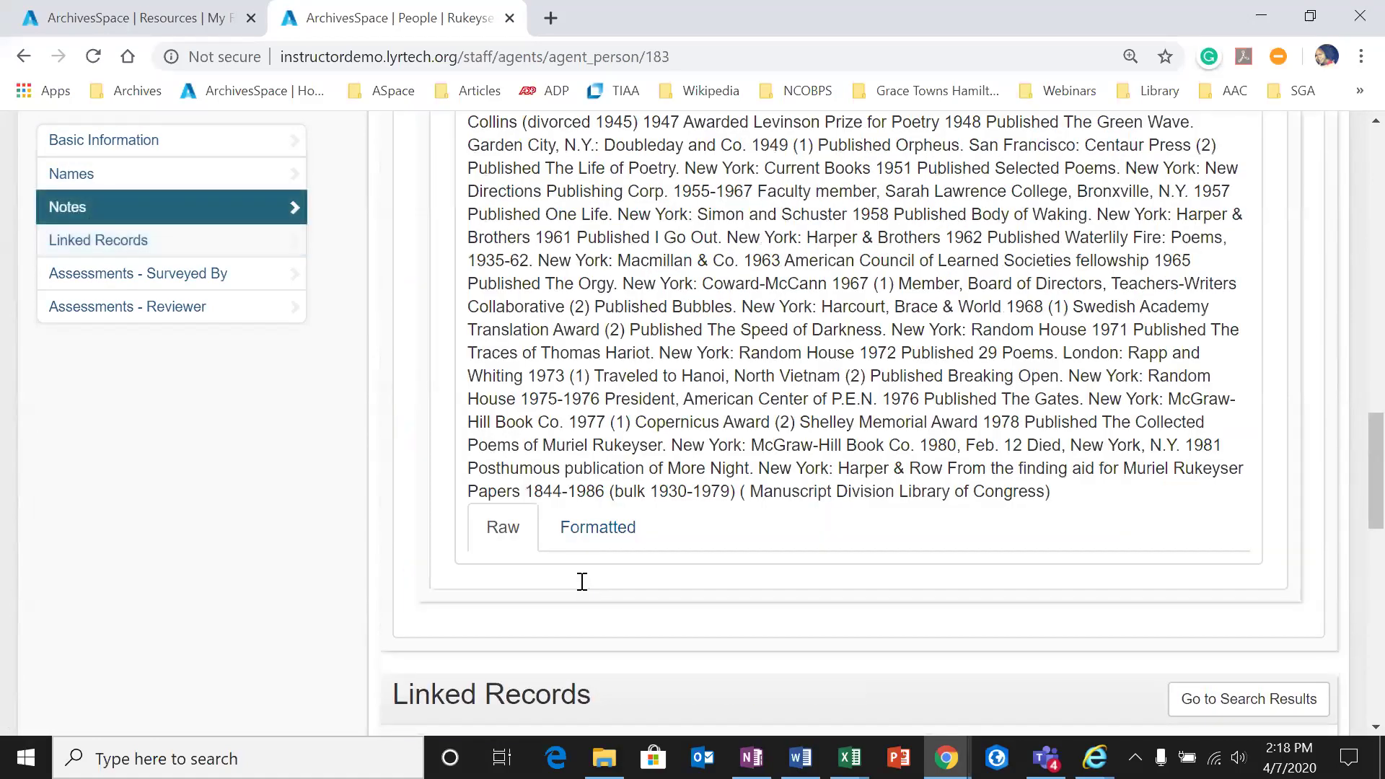
scroll(582, 589, up, 15)
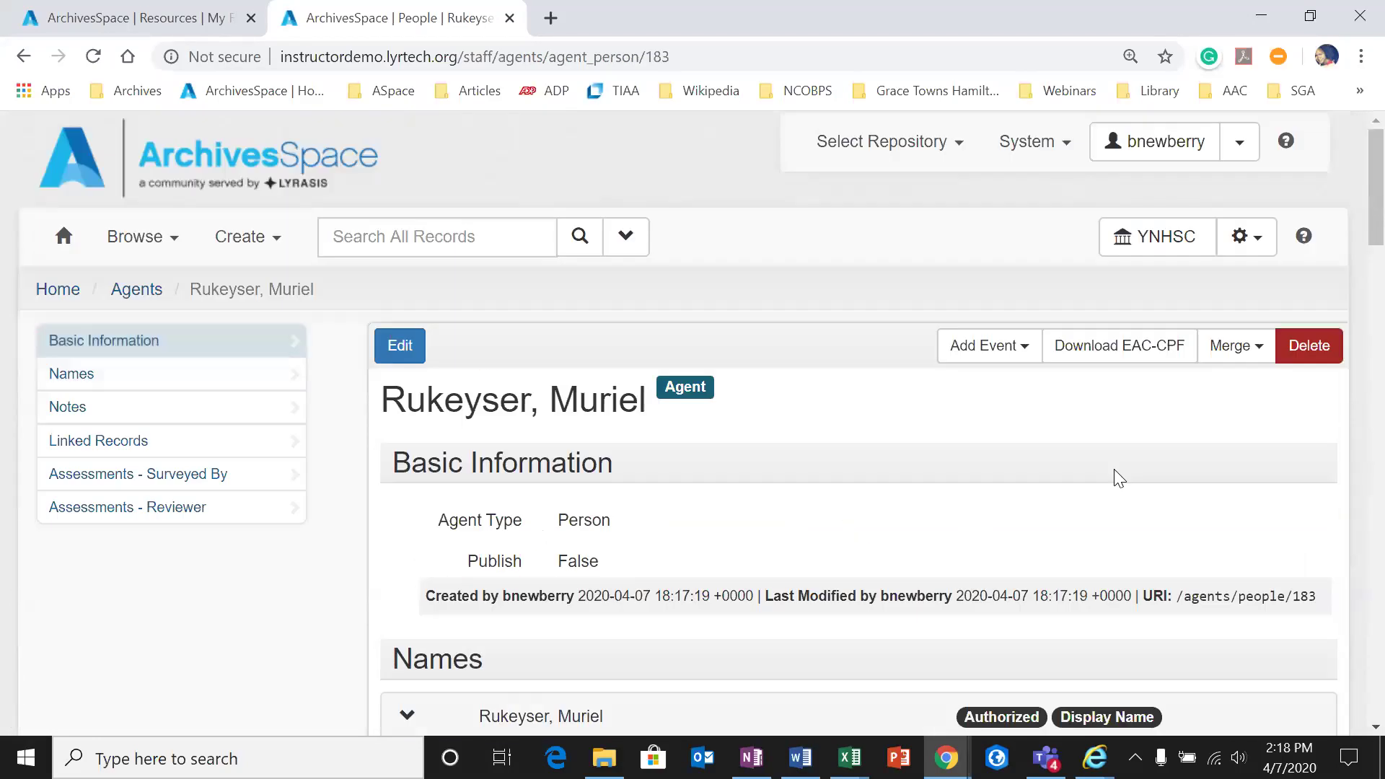
Step: Go back to the repository's background jobs and create a new Import Data job
click(1259, 238)
click(1145, 489)
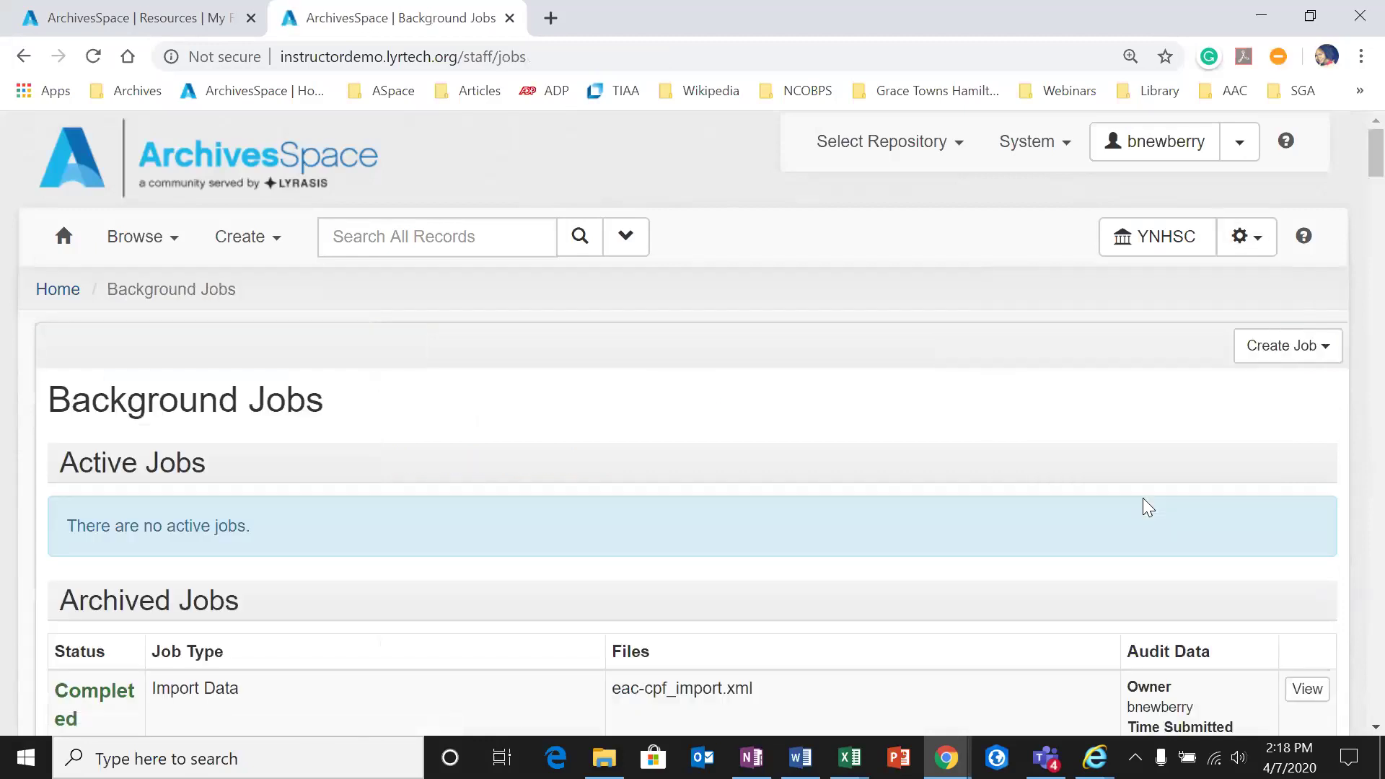
click(1263, 345)
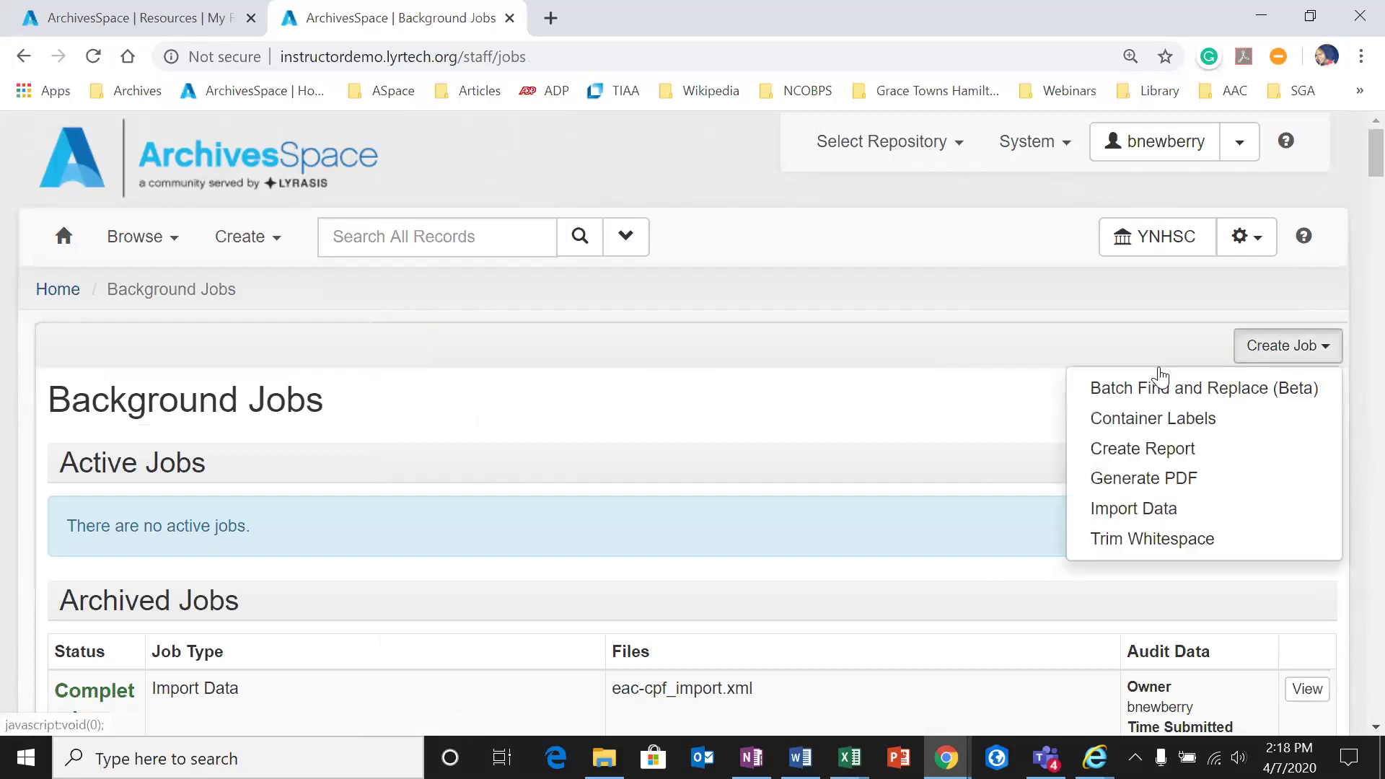
click(1173, 508)
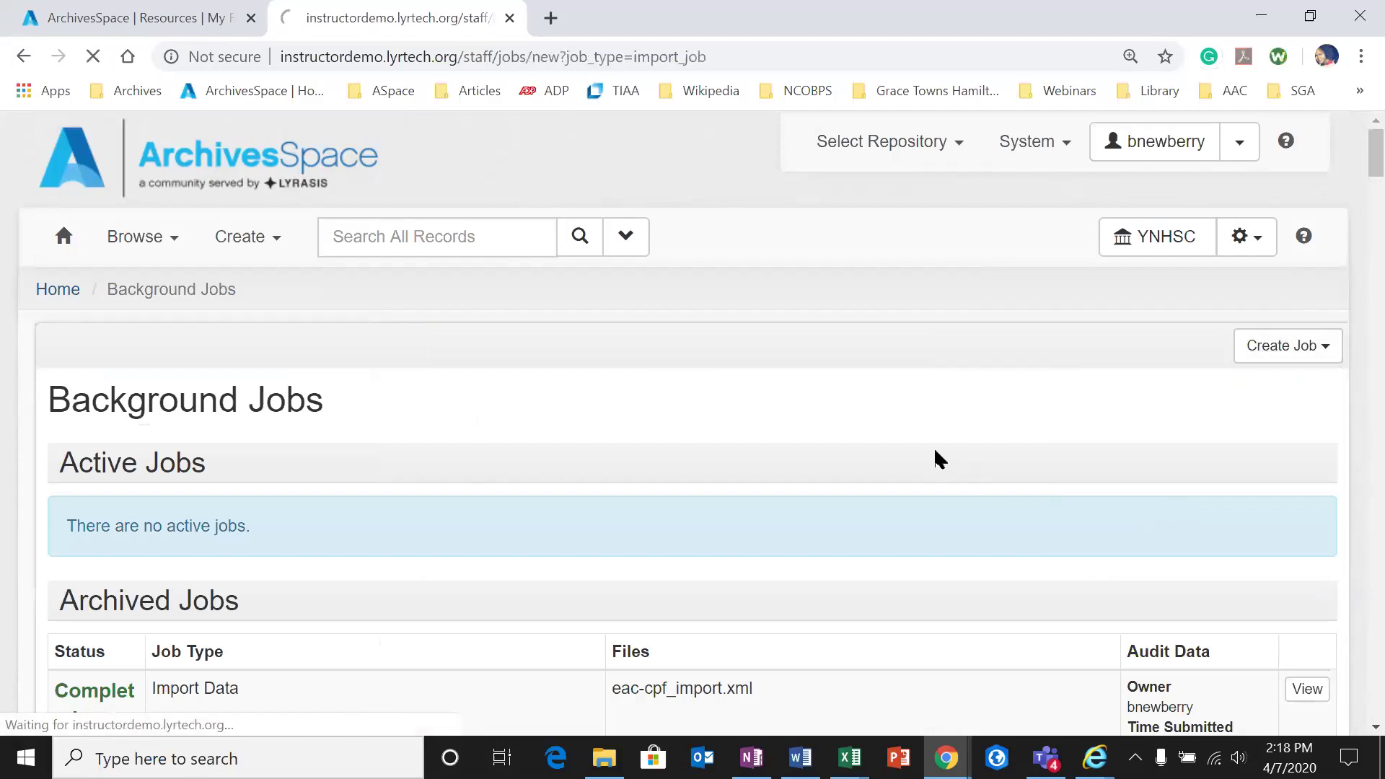
Step: Set the import type to EAD and add ead_import.xml from the 2020_ASpace folder to the job
click(587, 423)
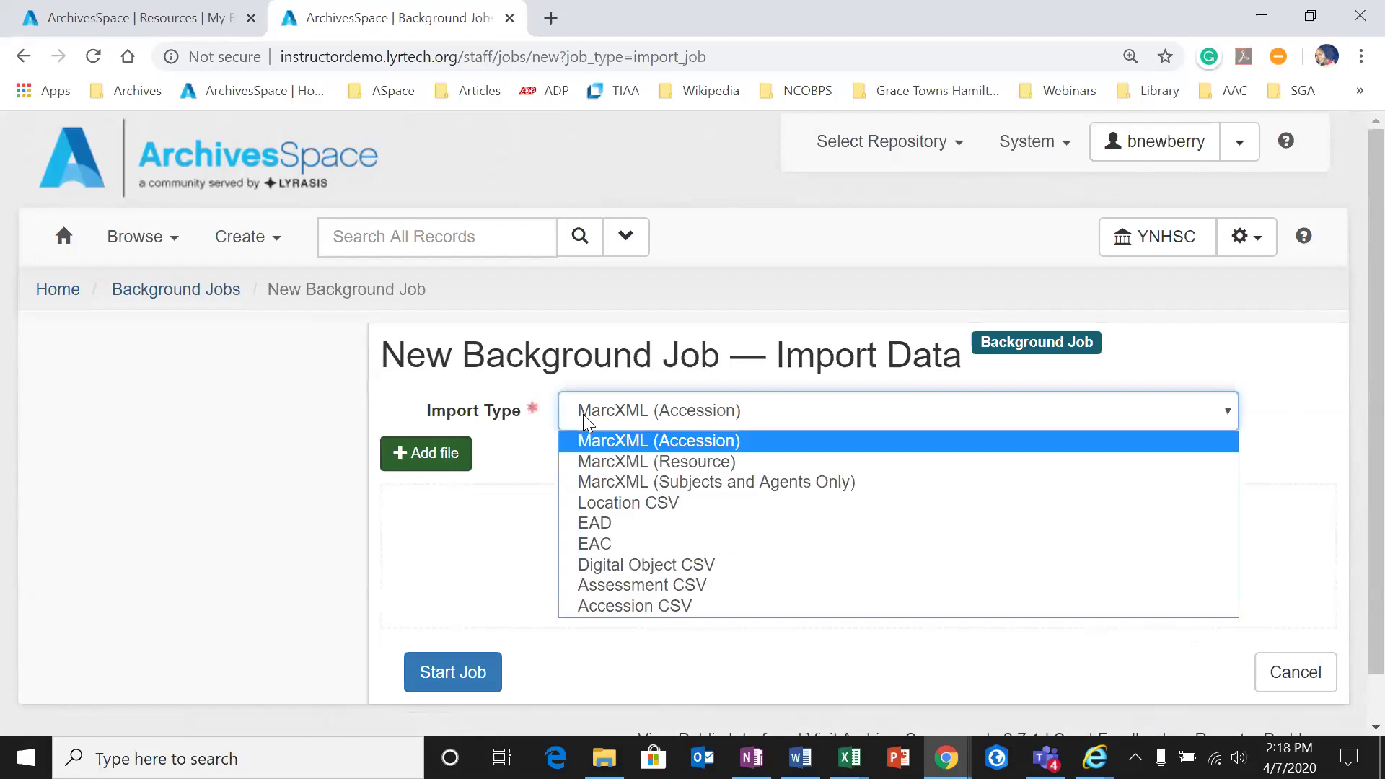
click(599, 527)
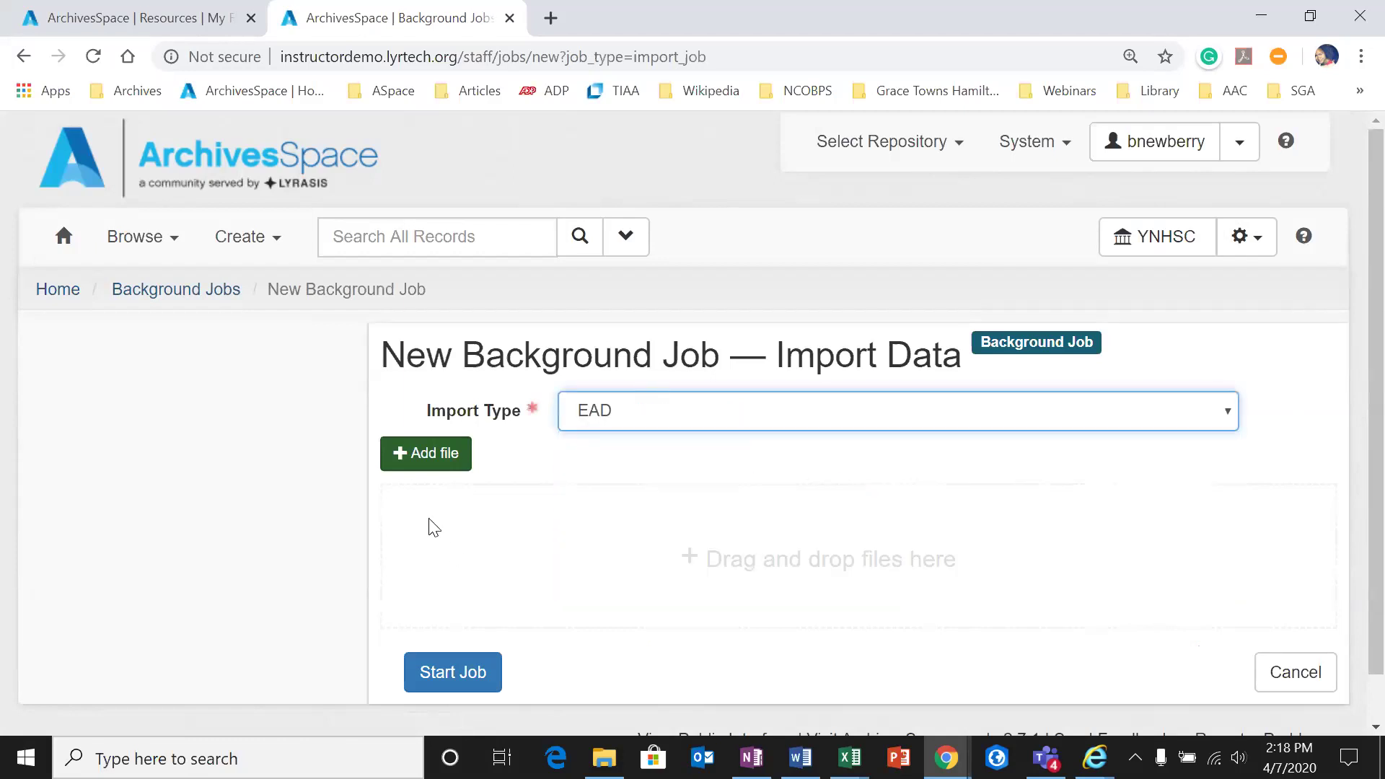
click(446, 468)
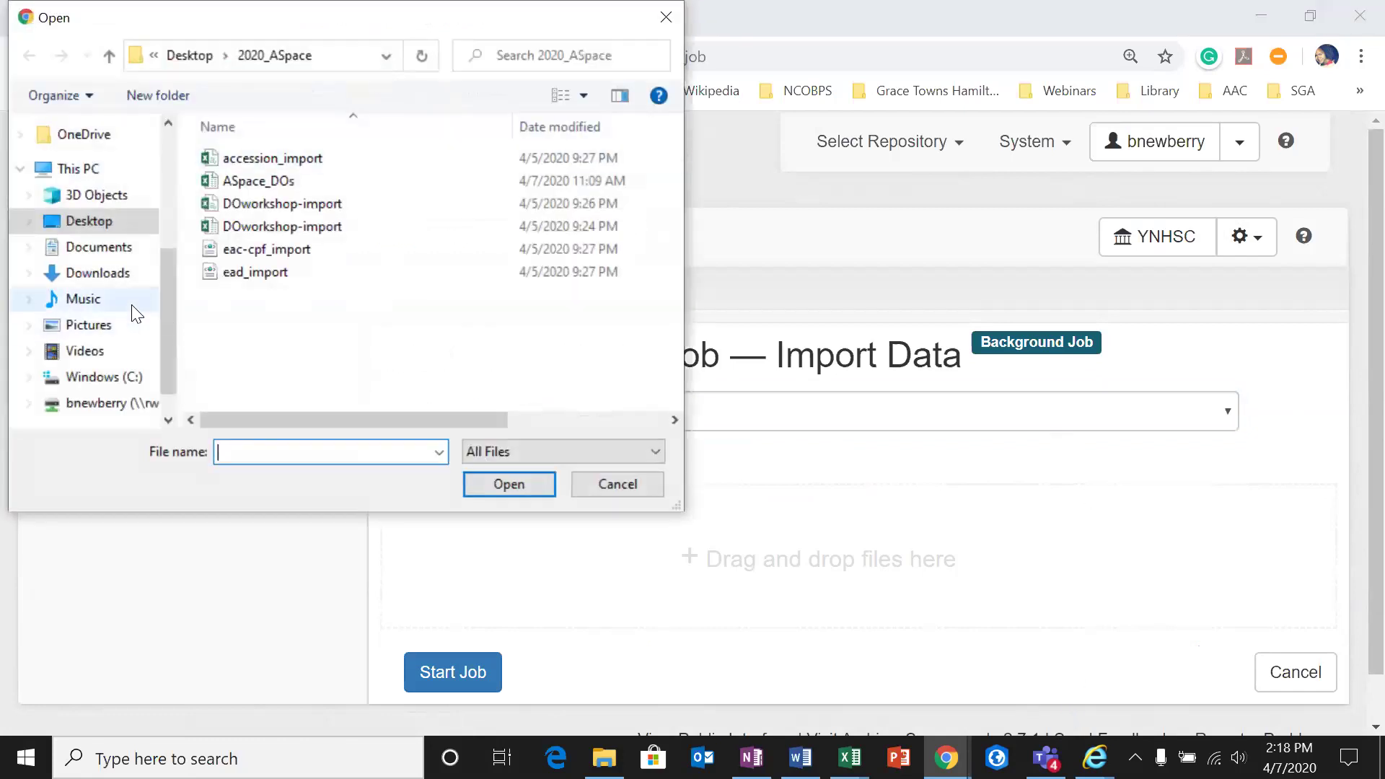
click(225, 274)
click(508, 485)
scroll(801, 556, down, 1)
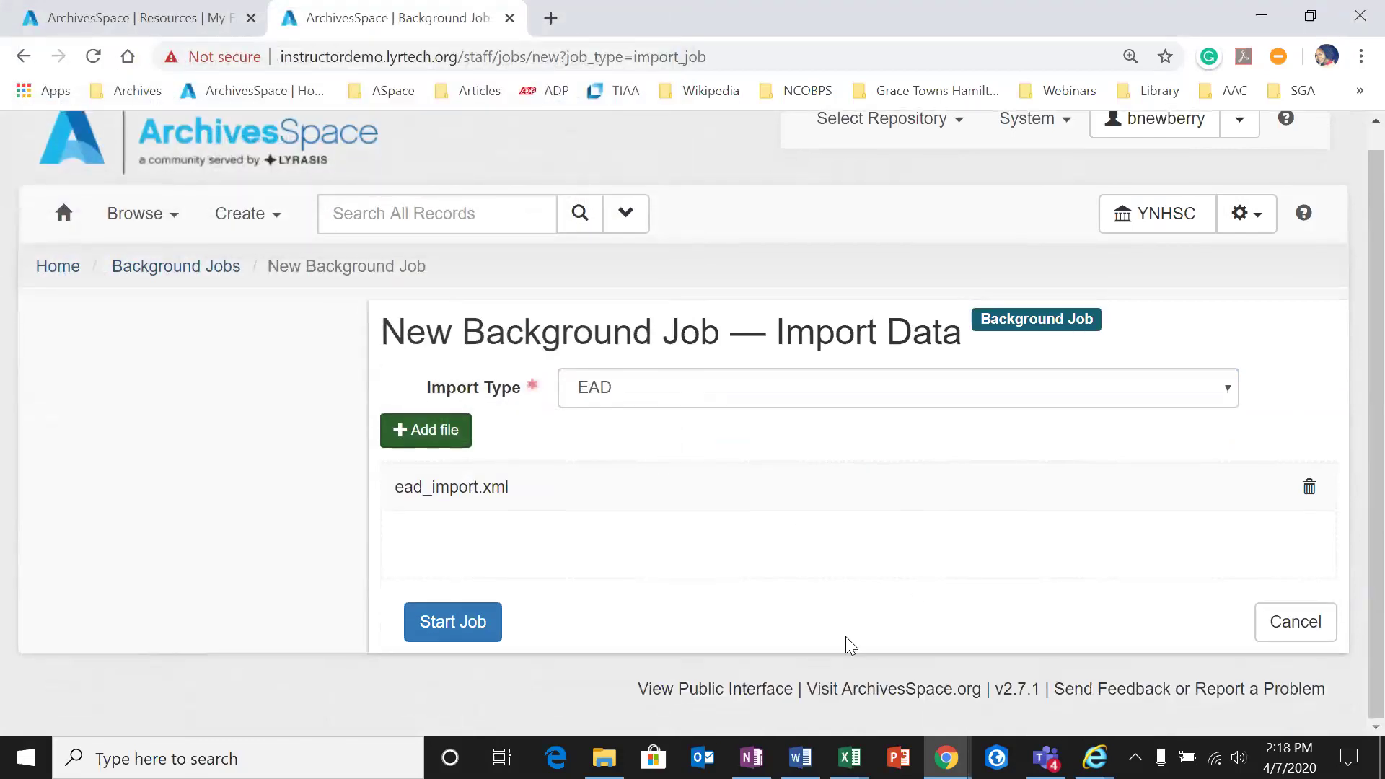
Step: Start the EAD import job and examine its log for import errors
click(425, 621)
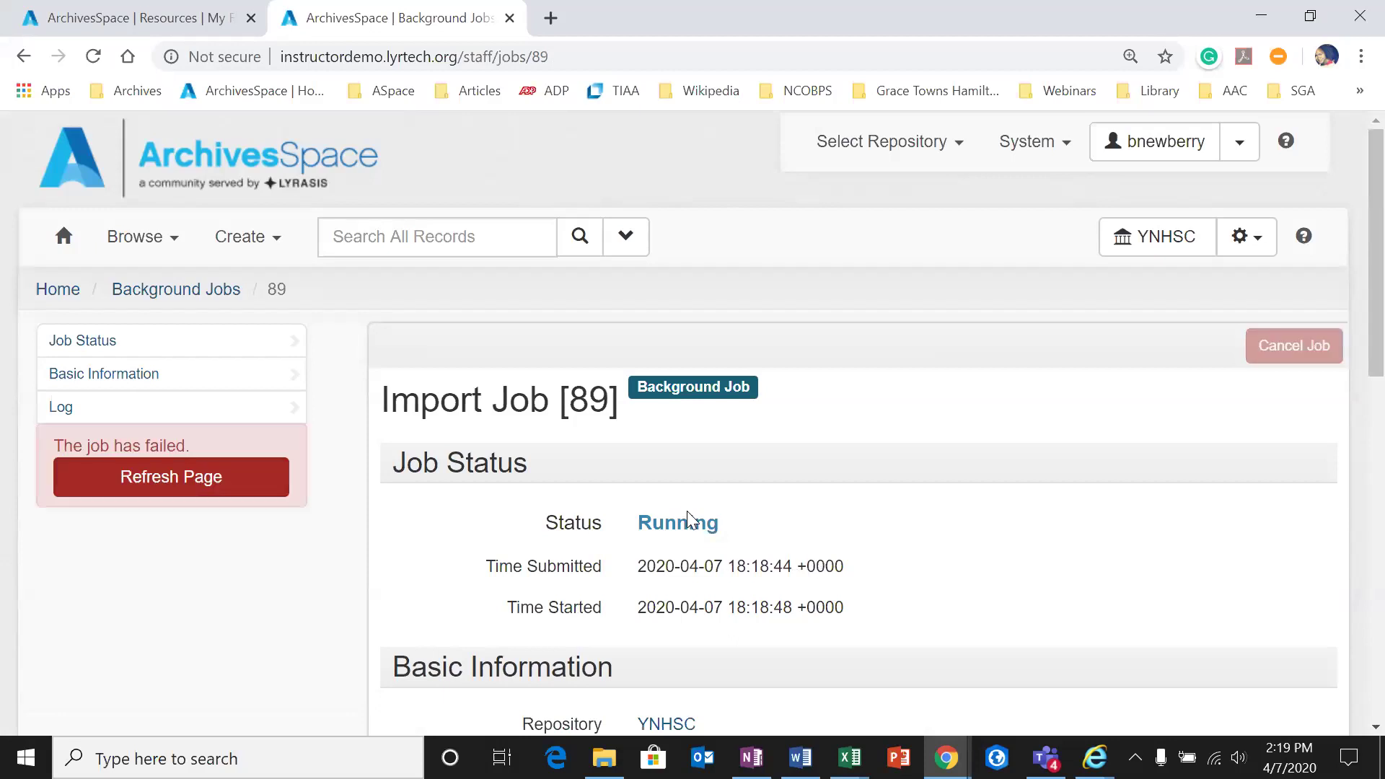
scroll(423, 514, down, 8)
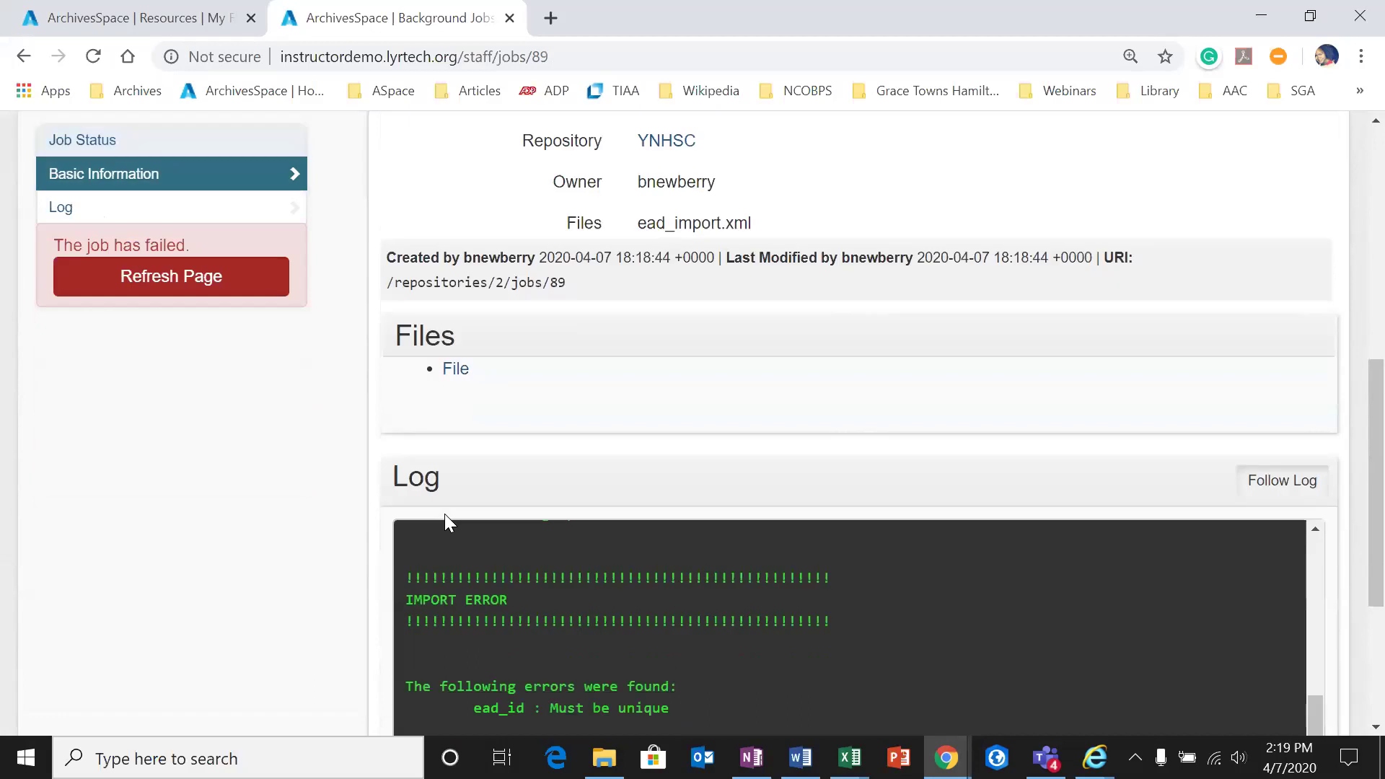
scroll(475, 532, down, 3)
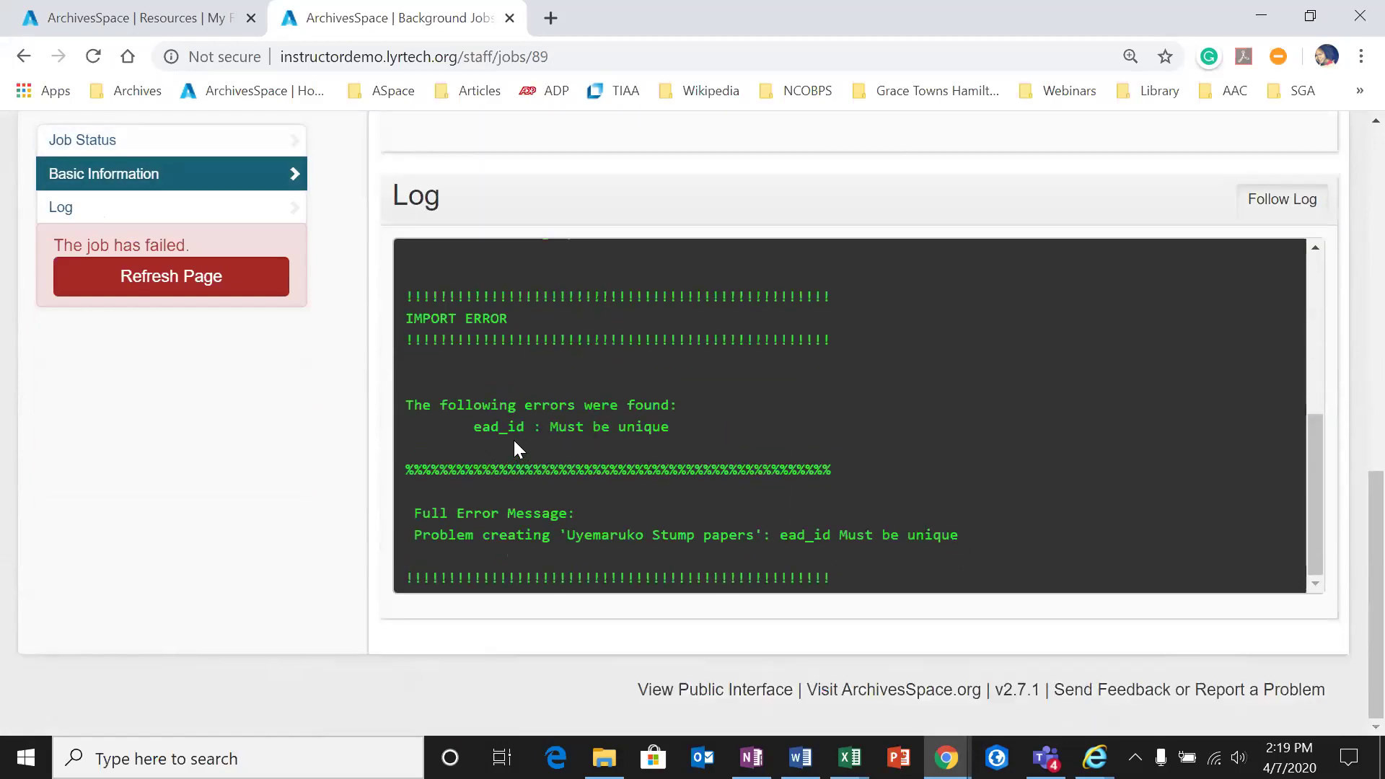
scroll(615, 453, up, 10)
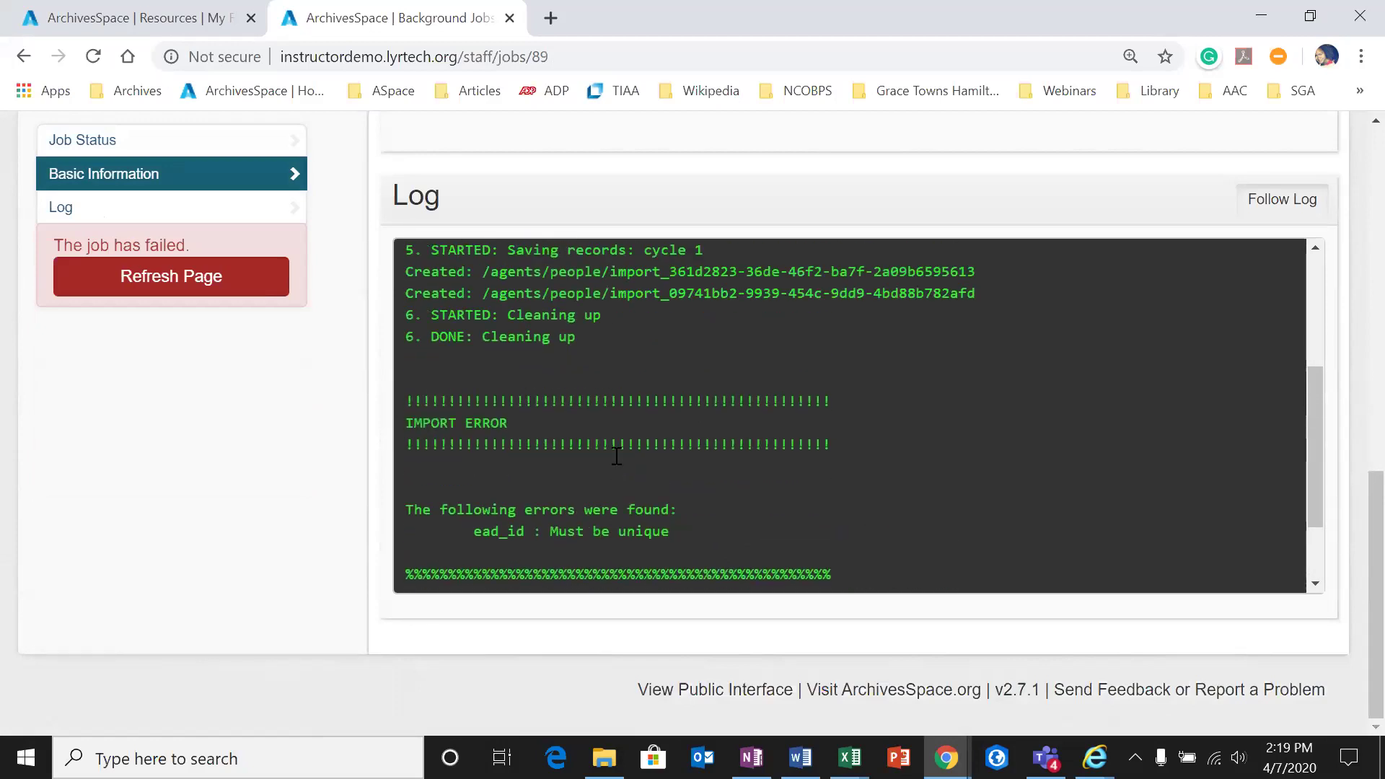
scroll(666, 732, up, 5)
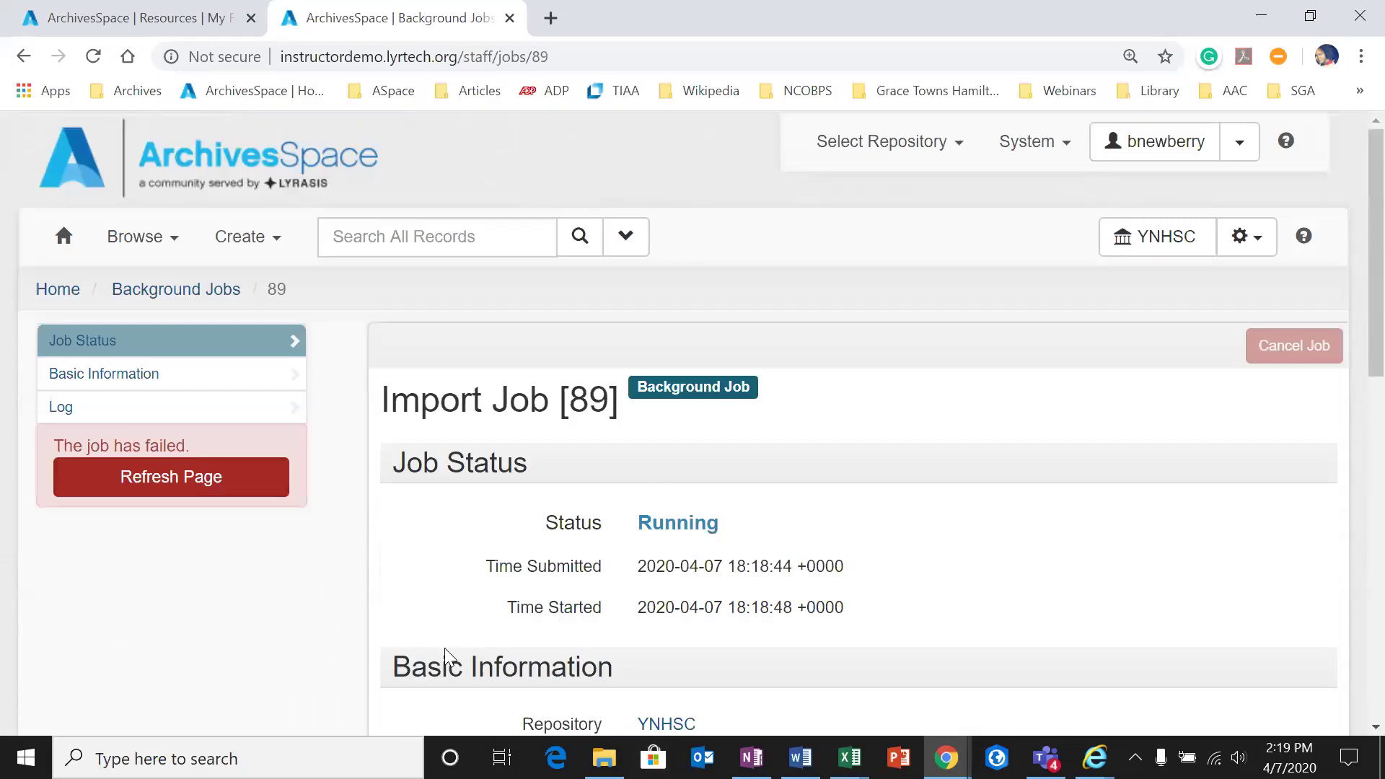
Step: Switch to File Explorer, open ead_import.xml from the 2020_ASpace folder in Internet Explorer and check its eadid value
click(604, 757)
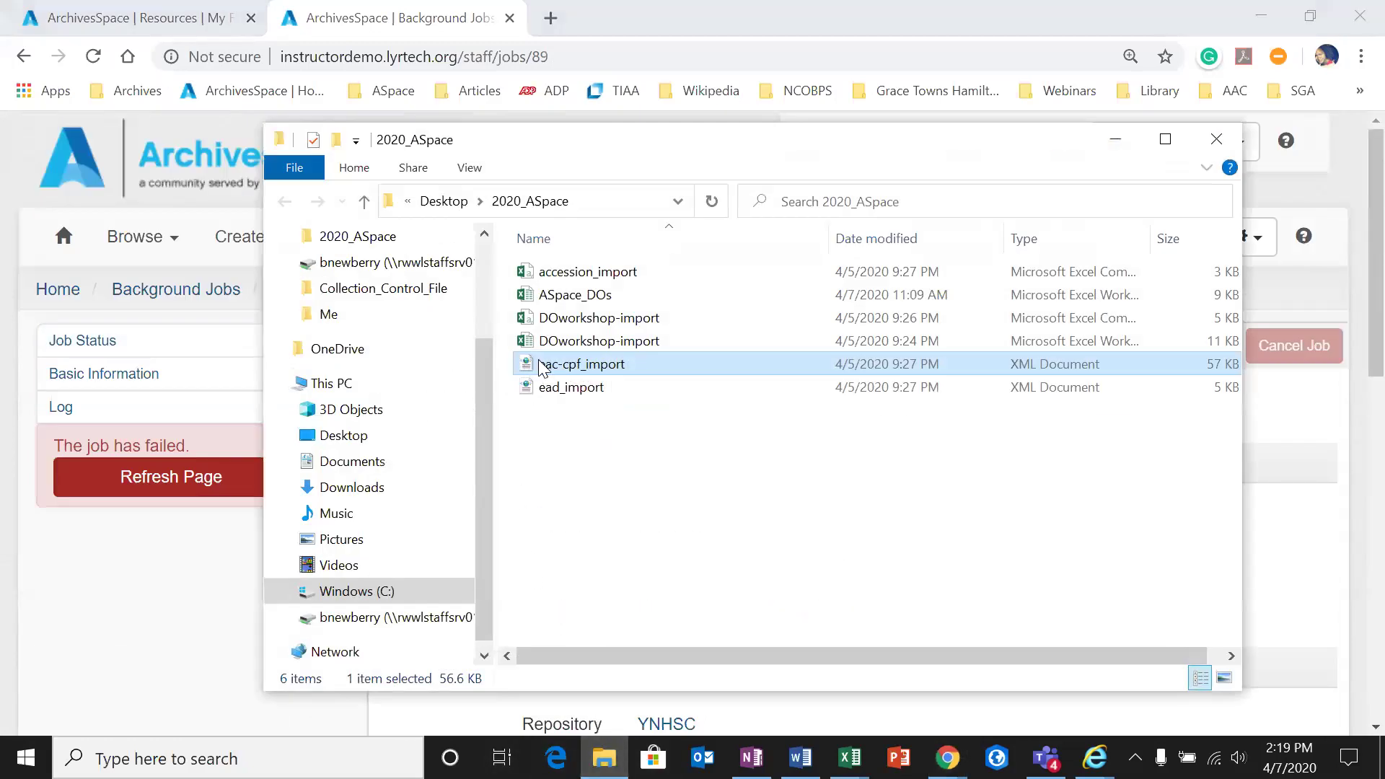
click(552, 387)
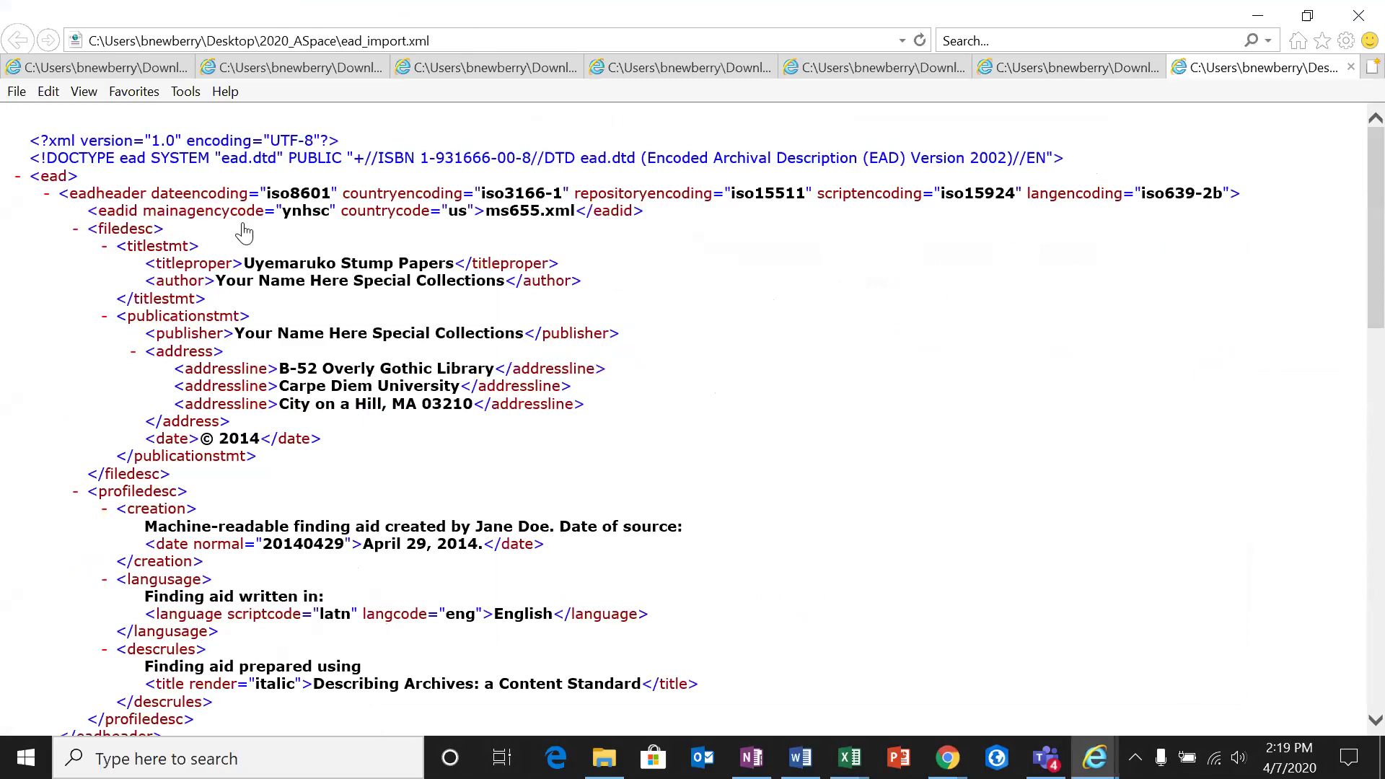
double_click(540, 210)
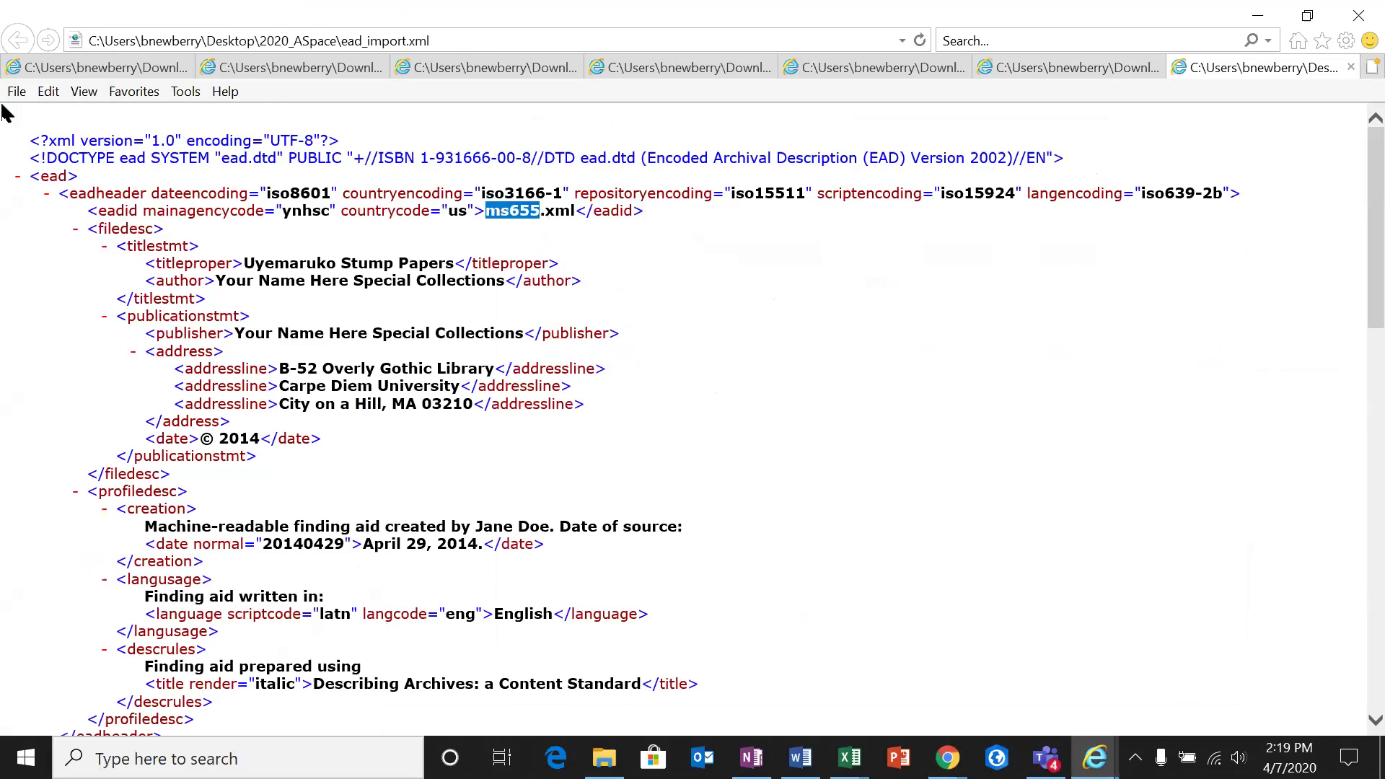
click(49, 91)
click(465, 276)
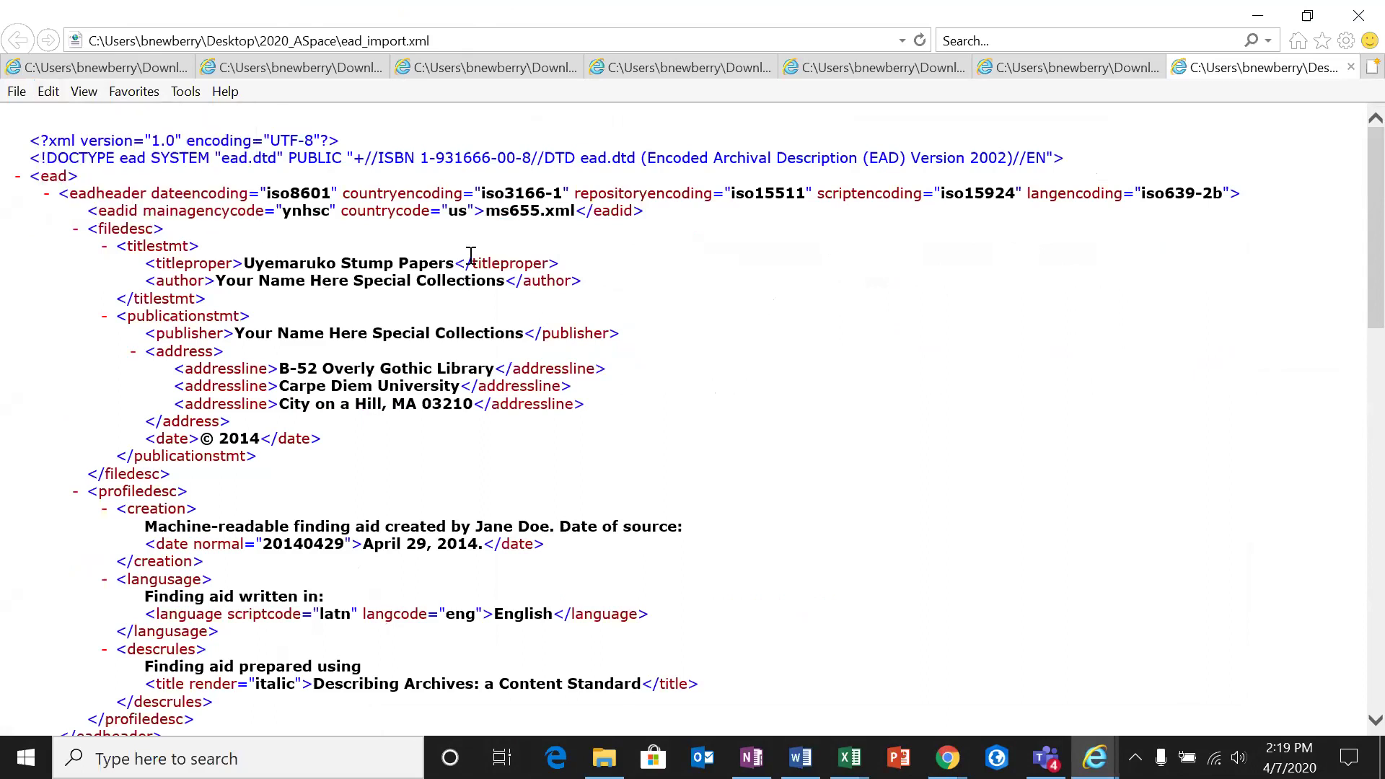
right_click(539, 205)
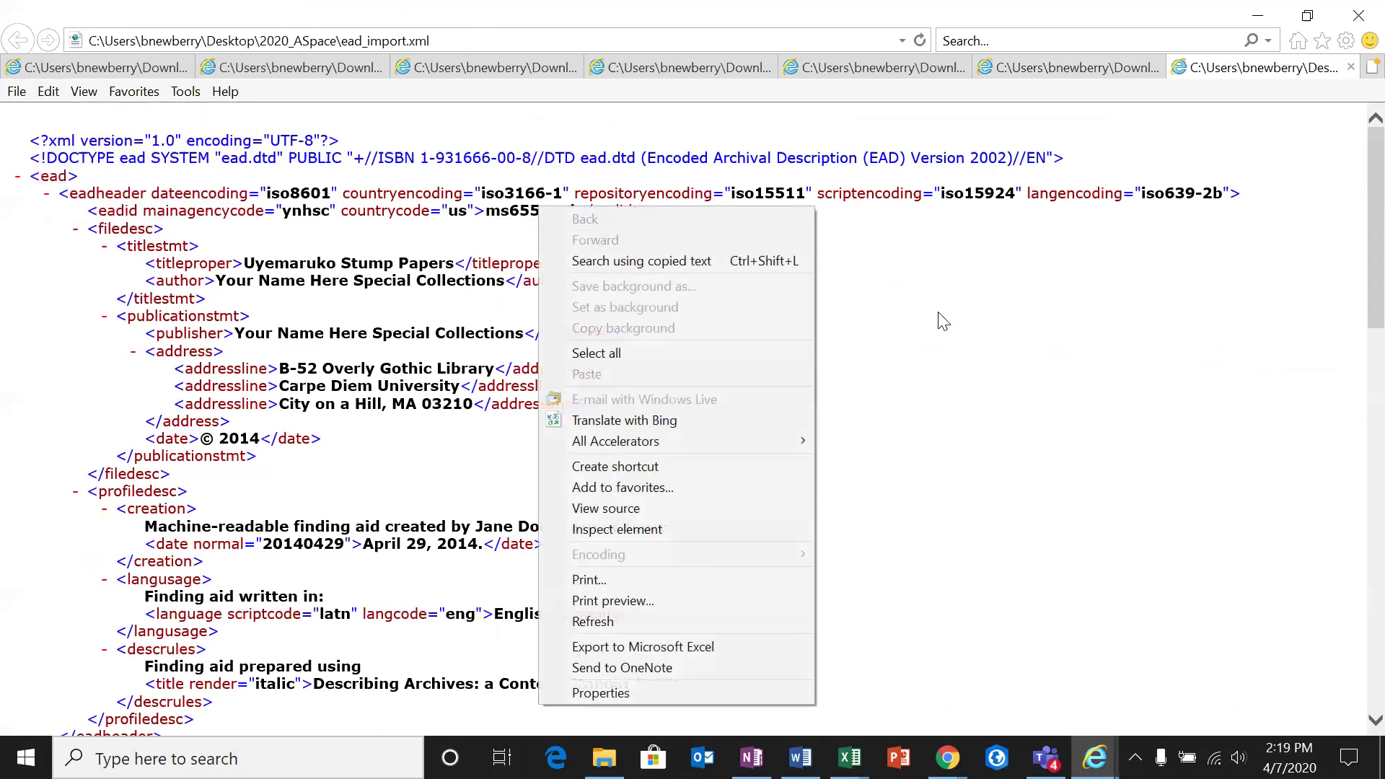
click(1013, 374)
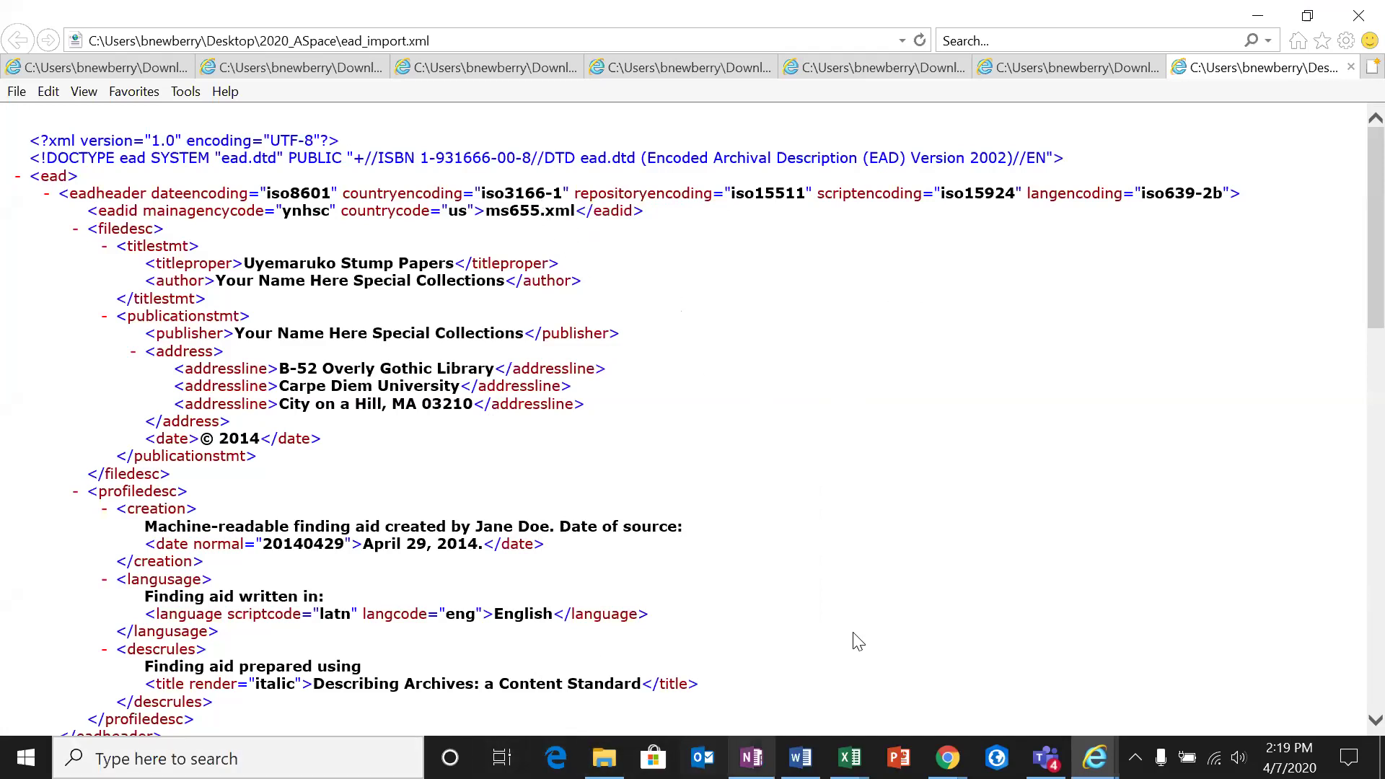
click(1255, 17)
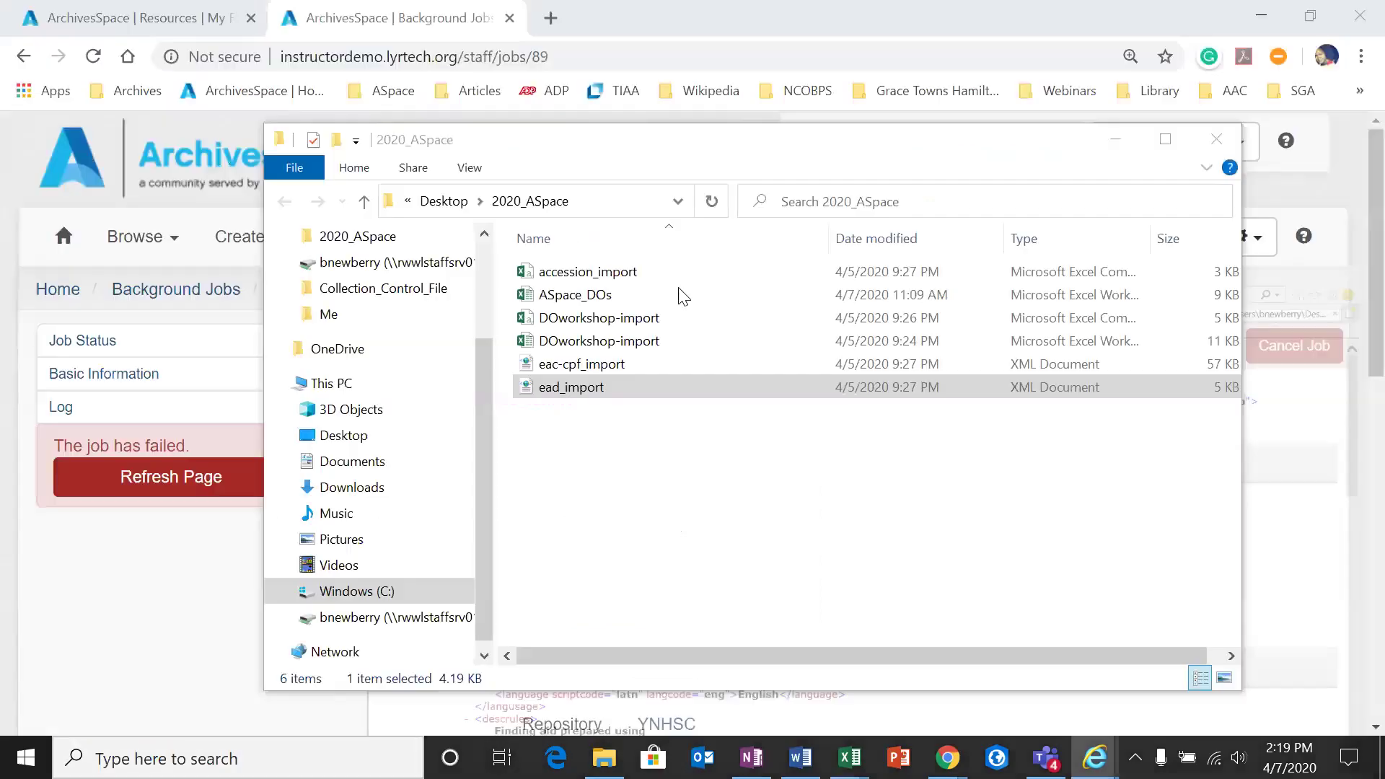
Step: Open ead_import.xml in Notepad and change the eadid value to ms65.xml
right_click(578, 389)
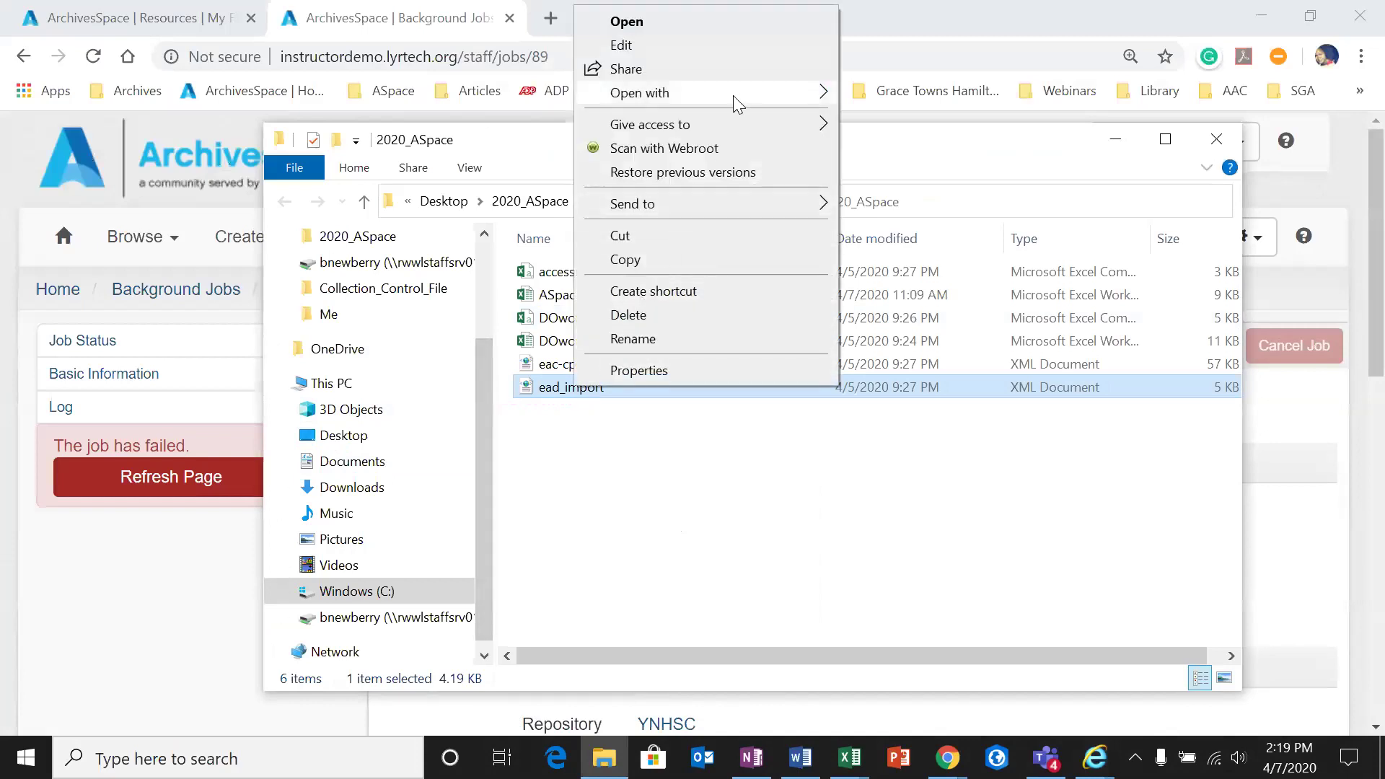
mouse_move(733, 95)
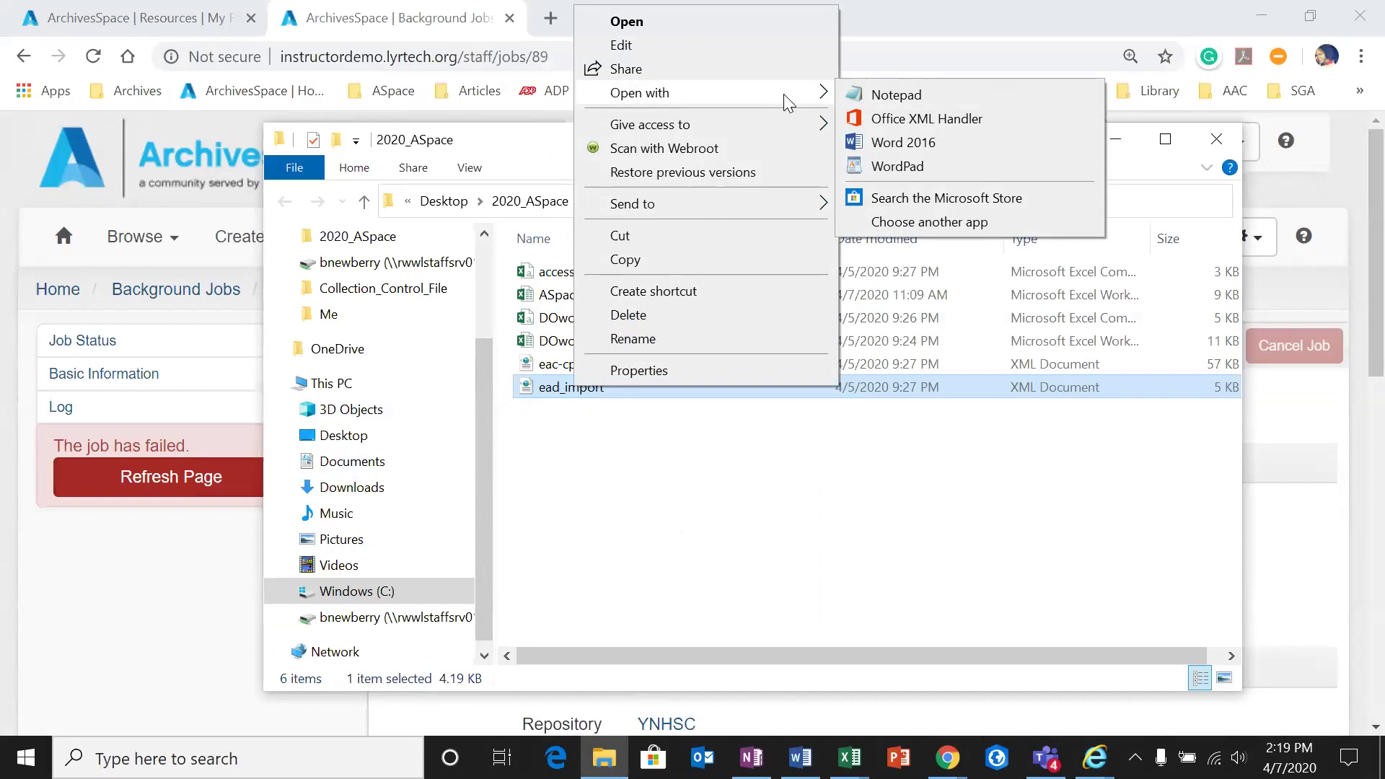
click(896, 94)
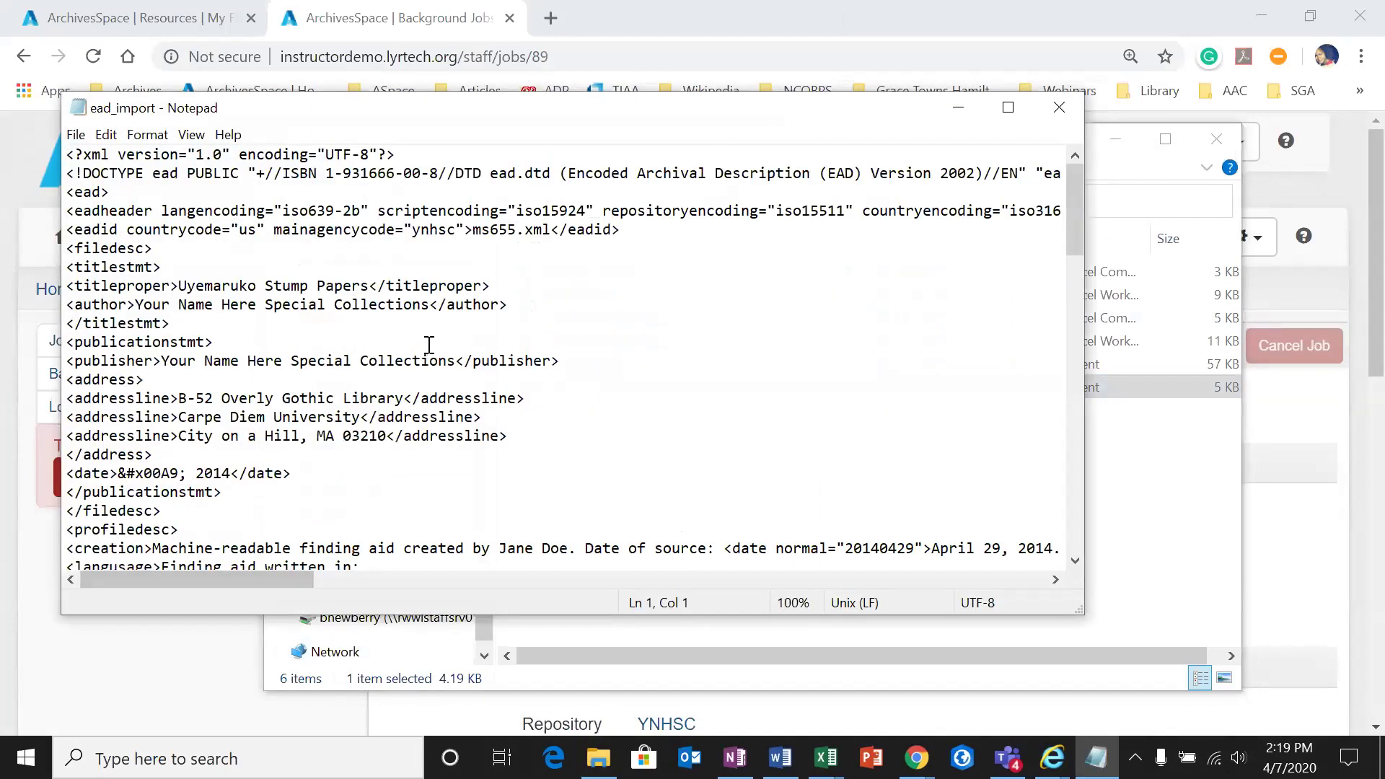
click(517, 229)
key(BackSpace)
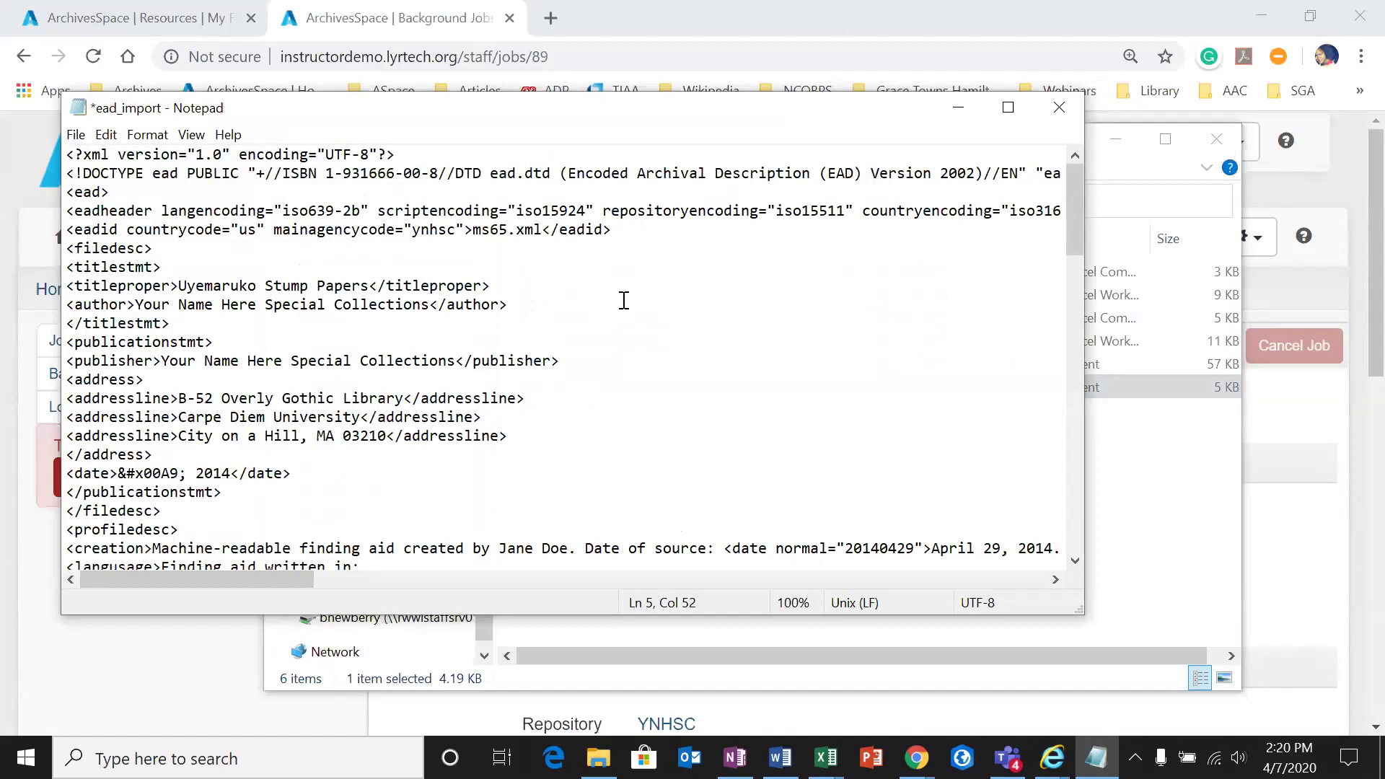
scroll(628, 415, down, 3)
scroll(678, 477, up, 3)
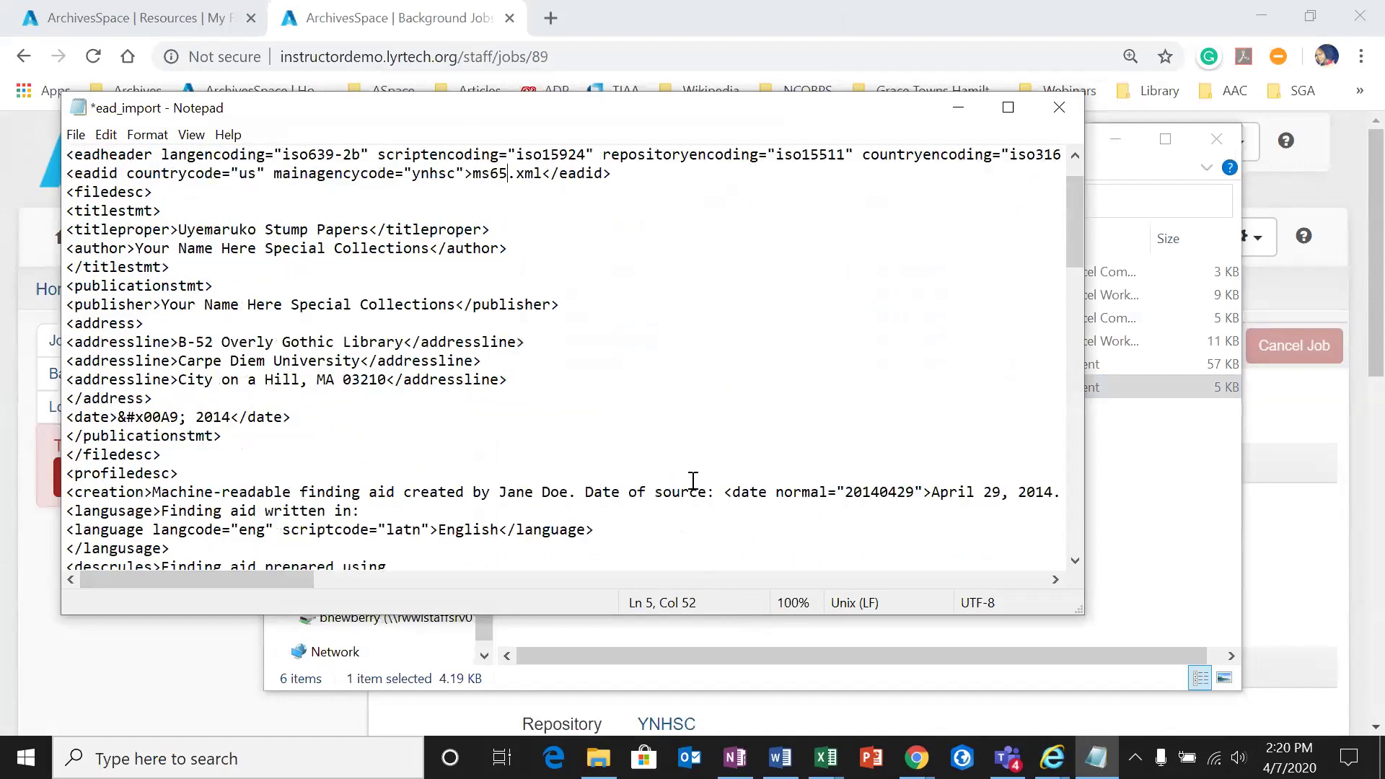
click(76, 135)
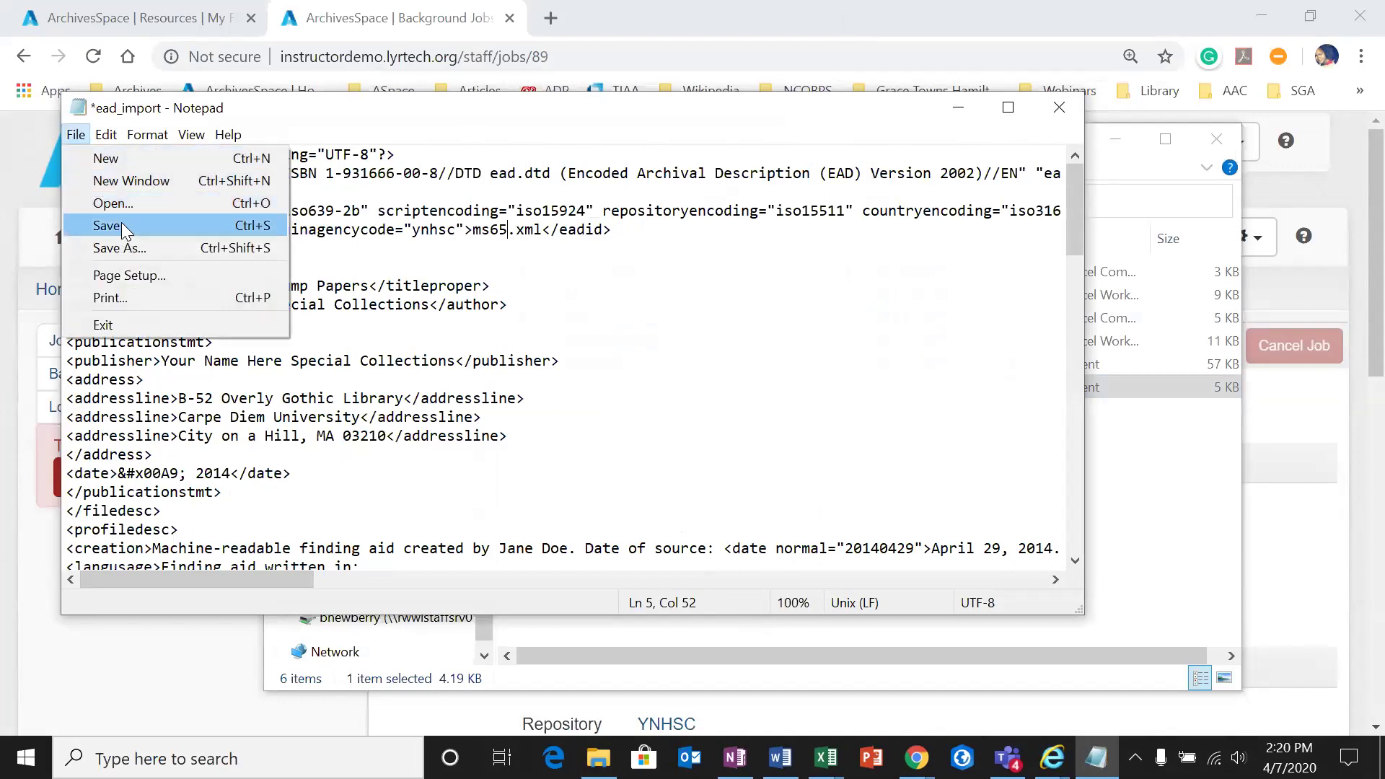
click(123, 247)
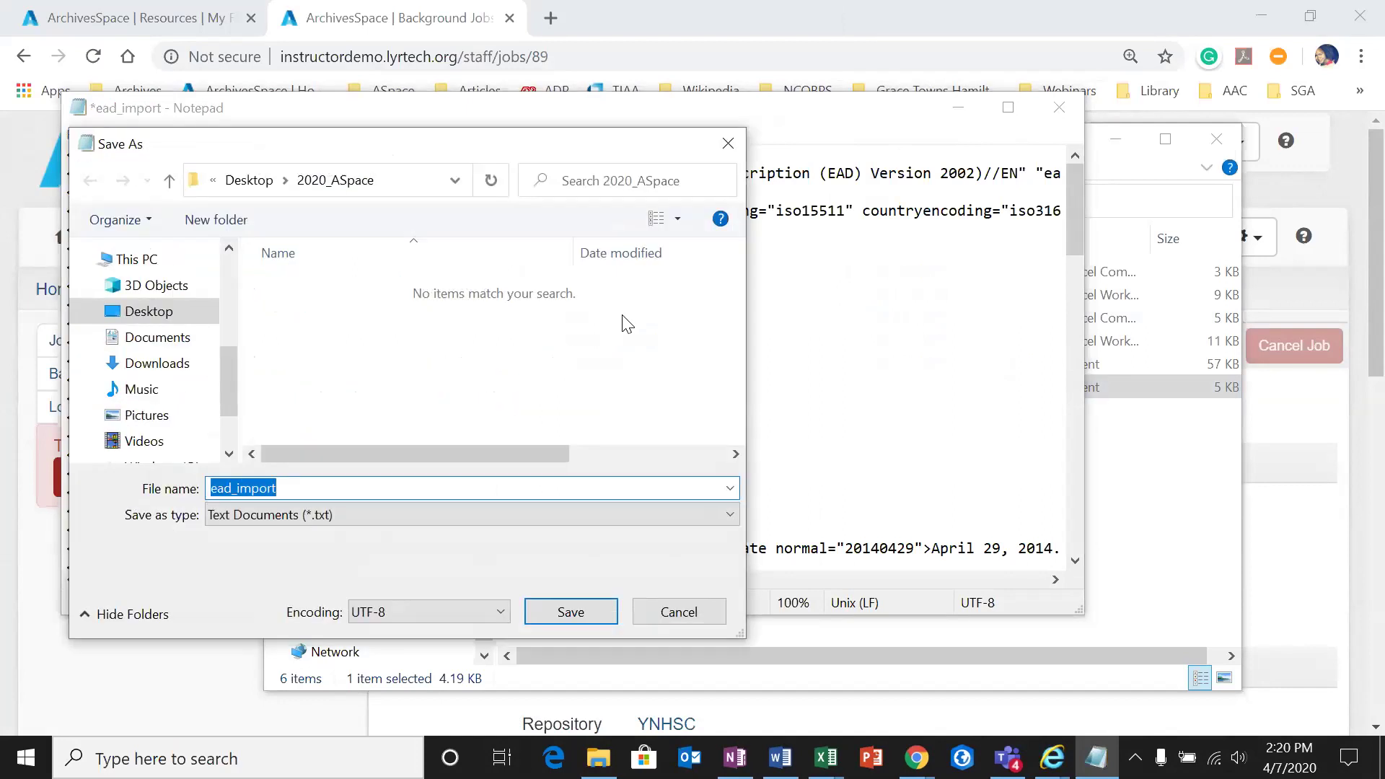
click(384, 524)
click(418, 532)
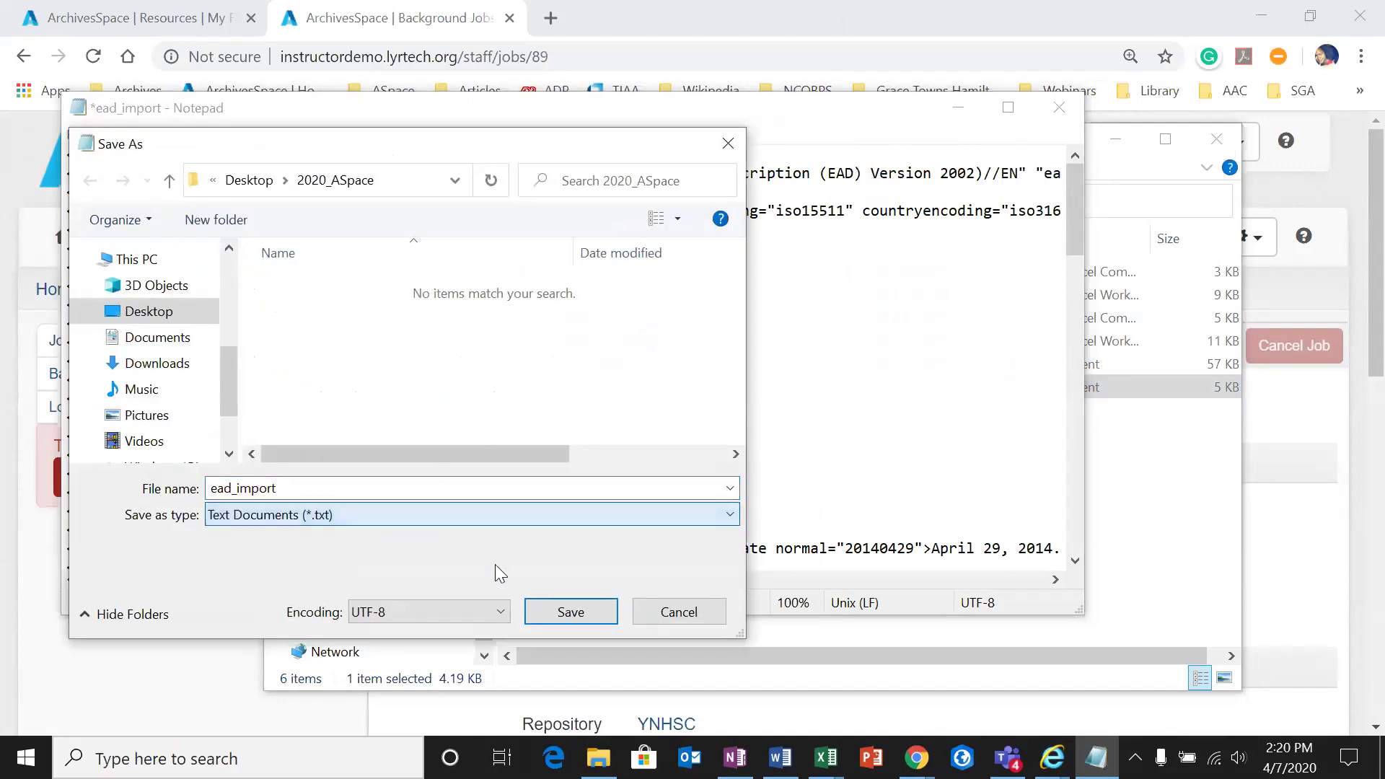
click(703, 617)
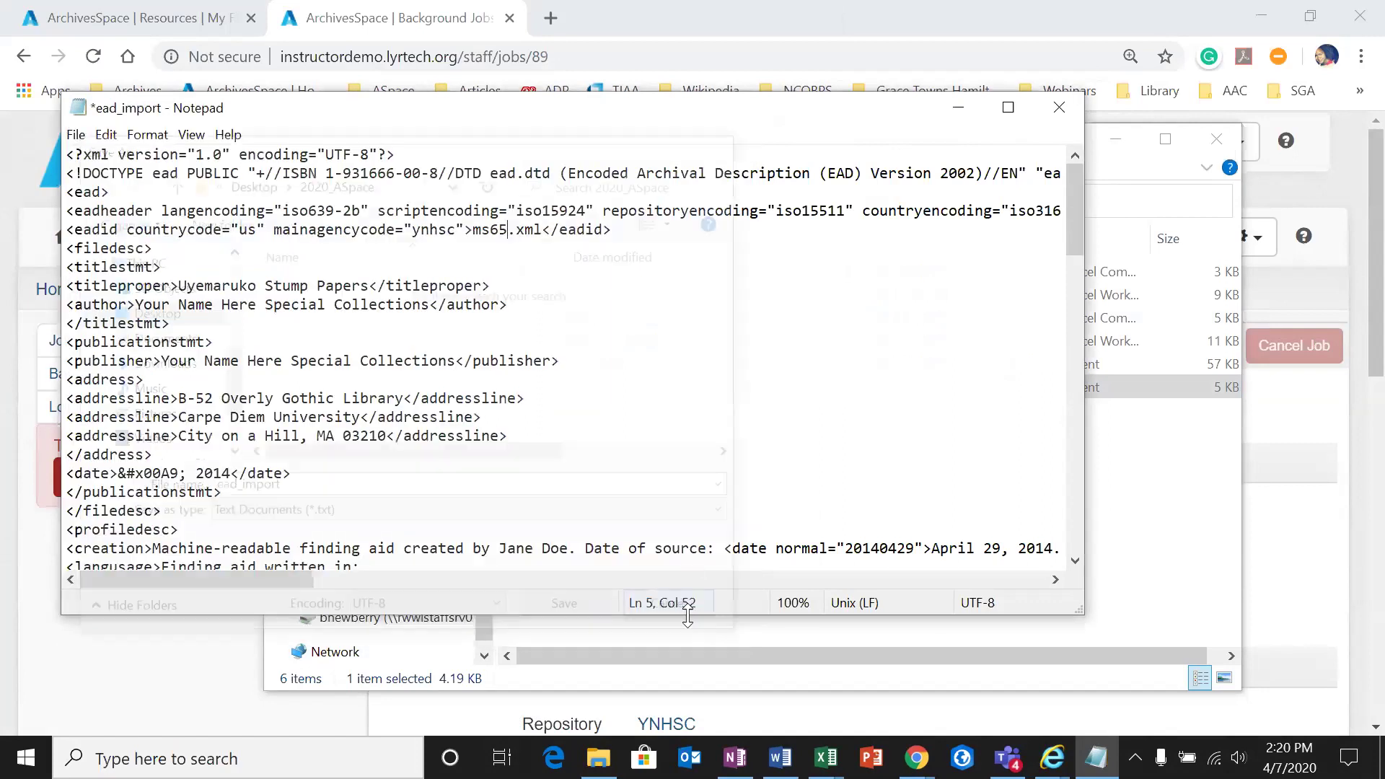
Step: Close ead_import in Notepad without saving the edit and check the failed EAD import job's error log in Chrome
click(1060, 108)
click(728, 393)
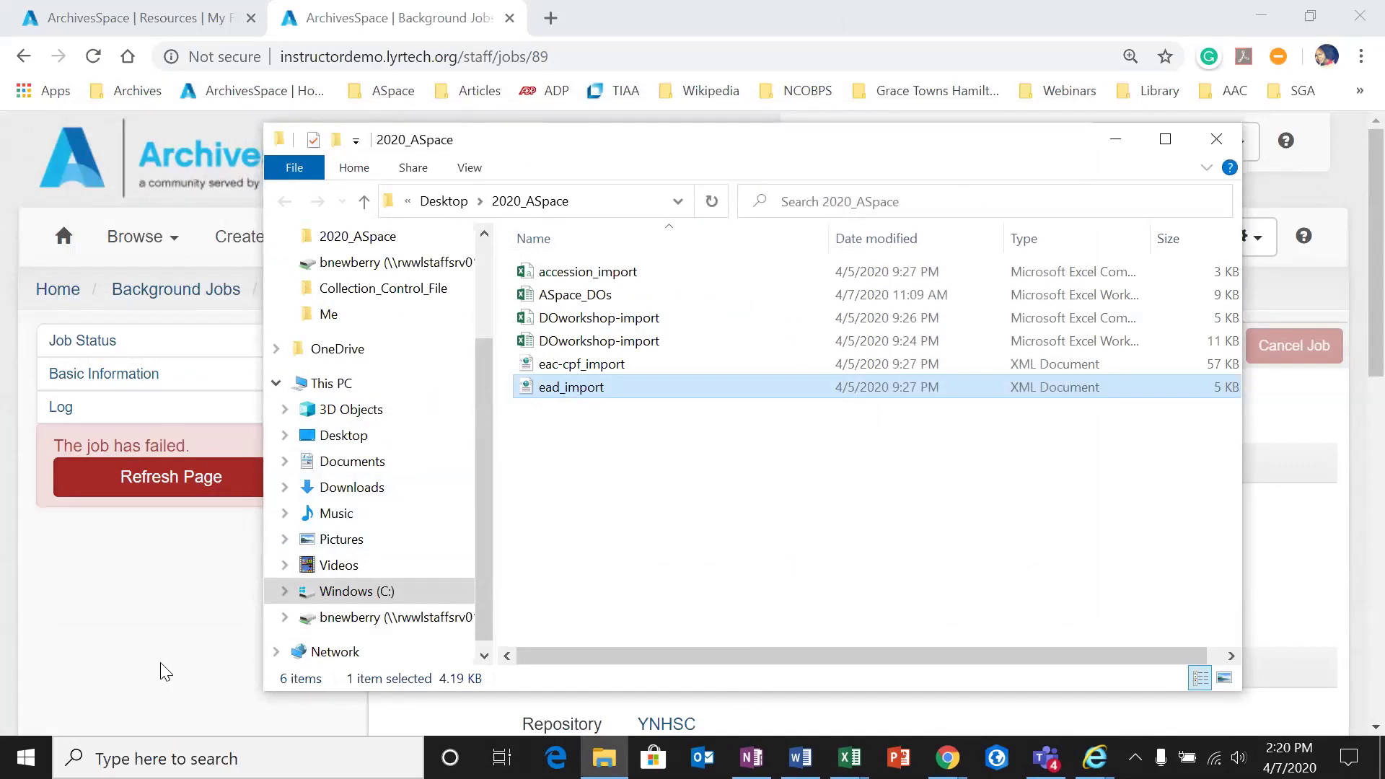
click(170, 612)
scroll(297, 573, down, 12)
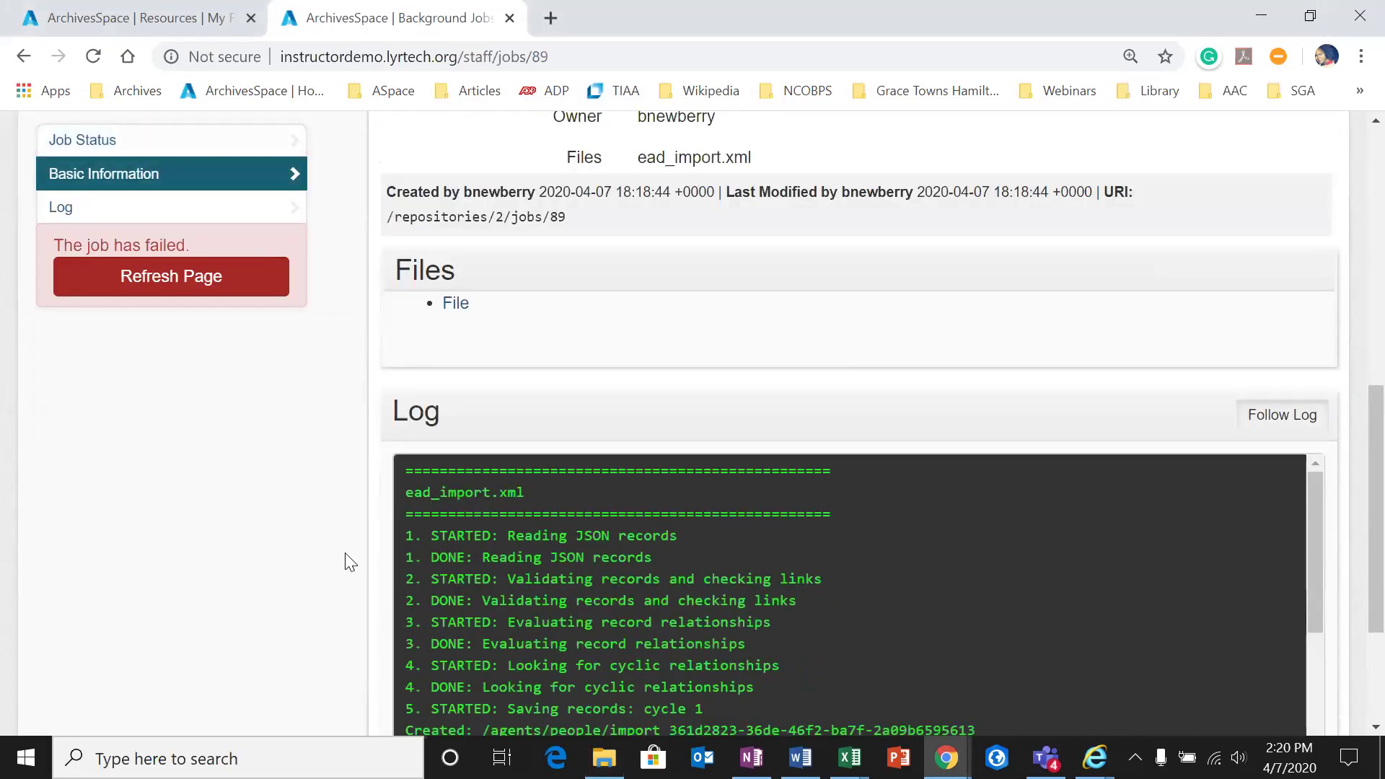
scroll(698, 451, down, 4)
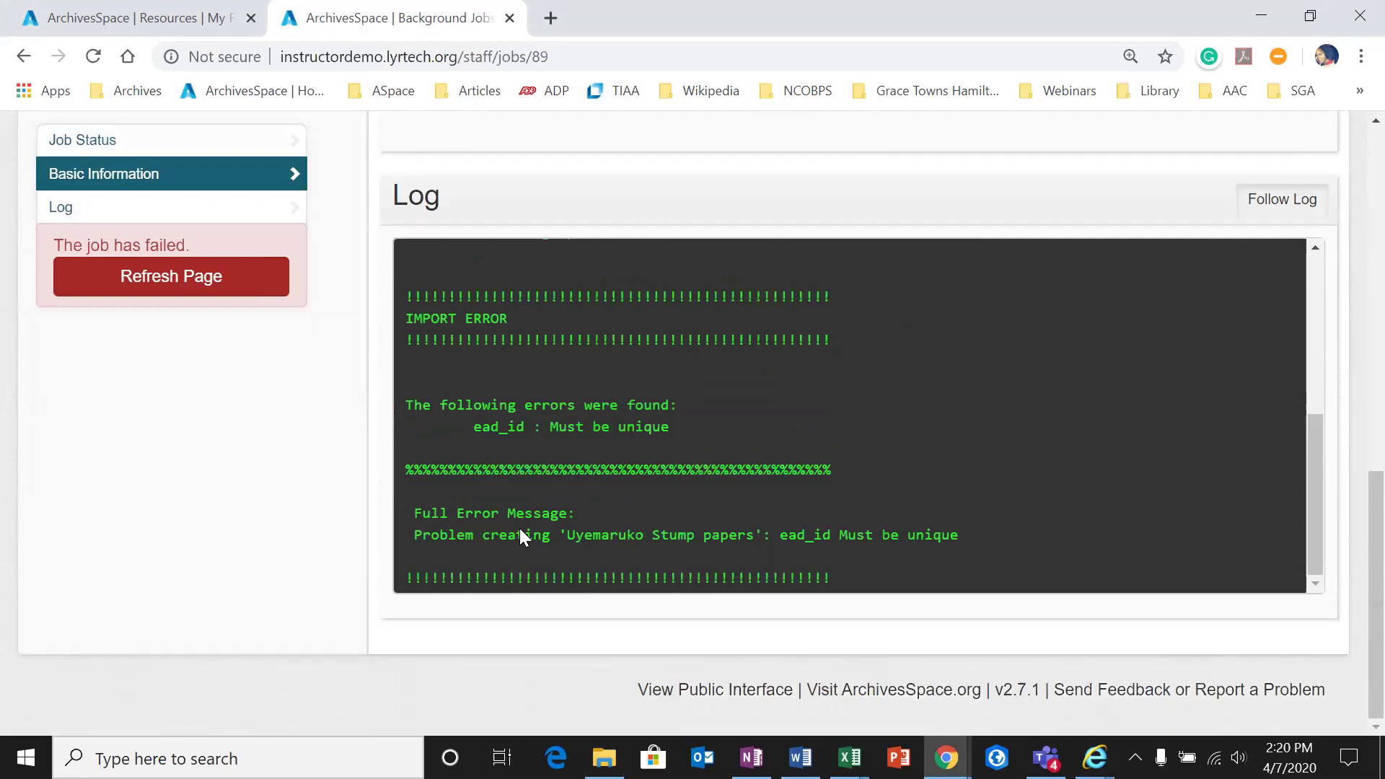
Step: Refresh the EAD import job page and review its log and job status
click(246, 306)
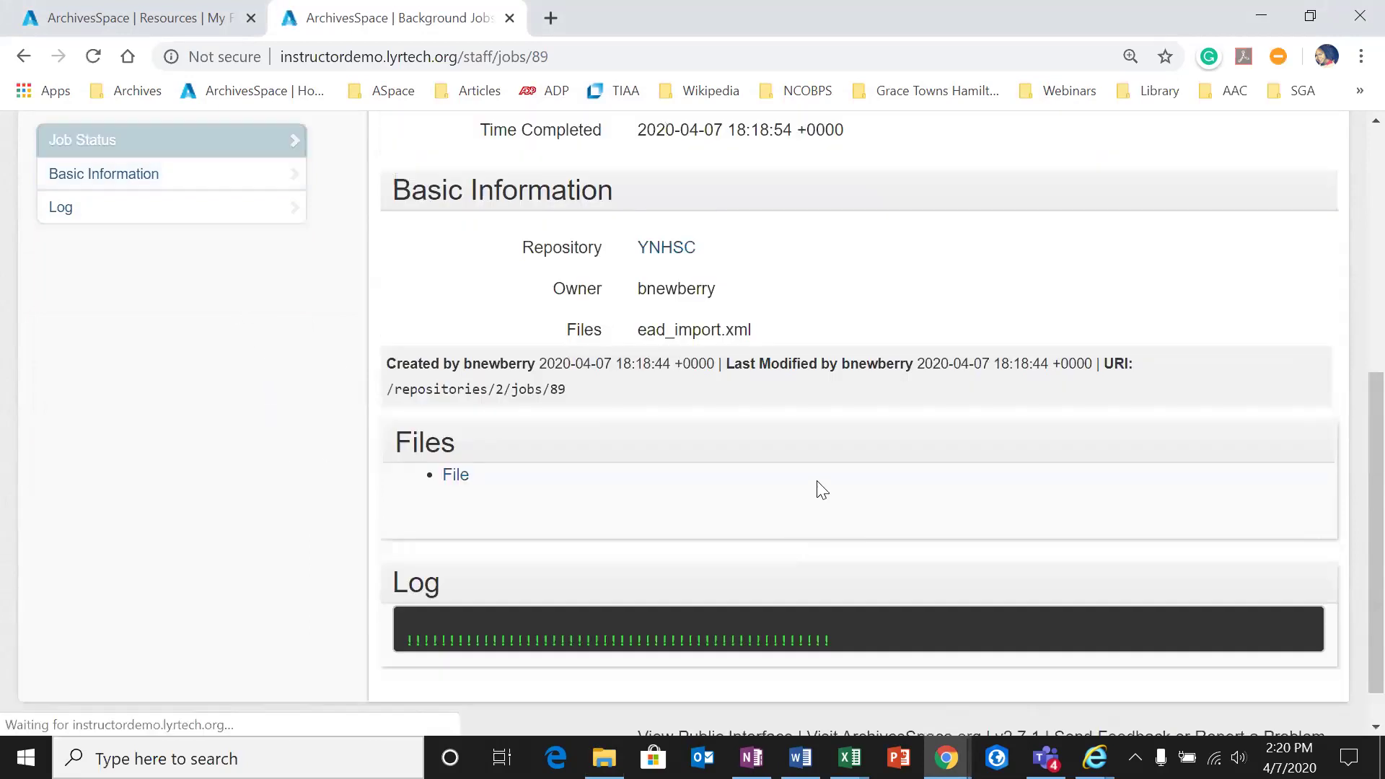
scroll(833, 461, down, 3)
scroll(785, 563, down, 2)
scroll(851, 505, up, 3)
scroll(1335, 527, up, 10)
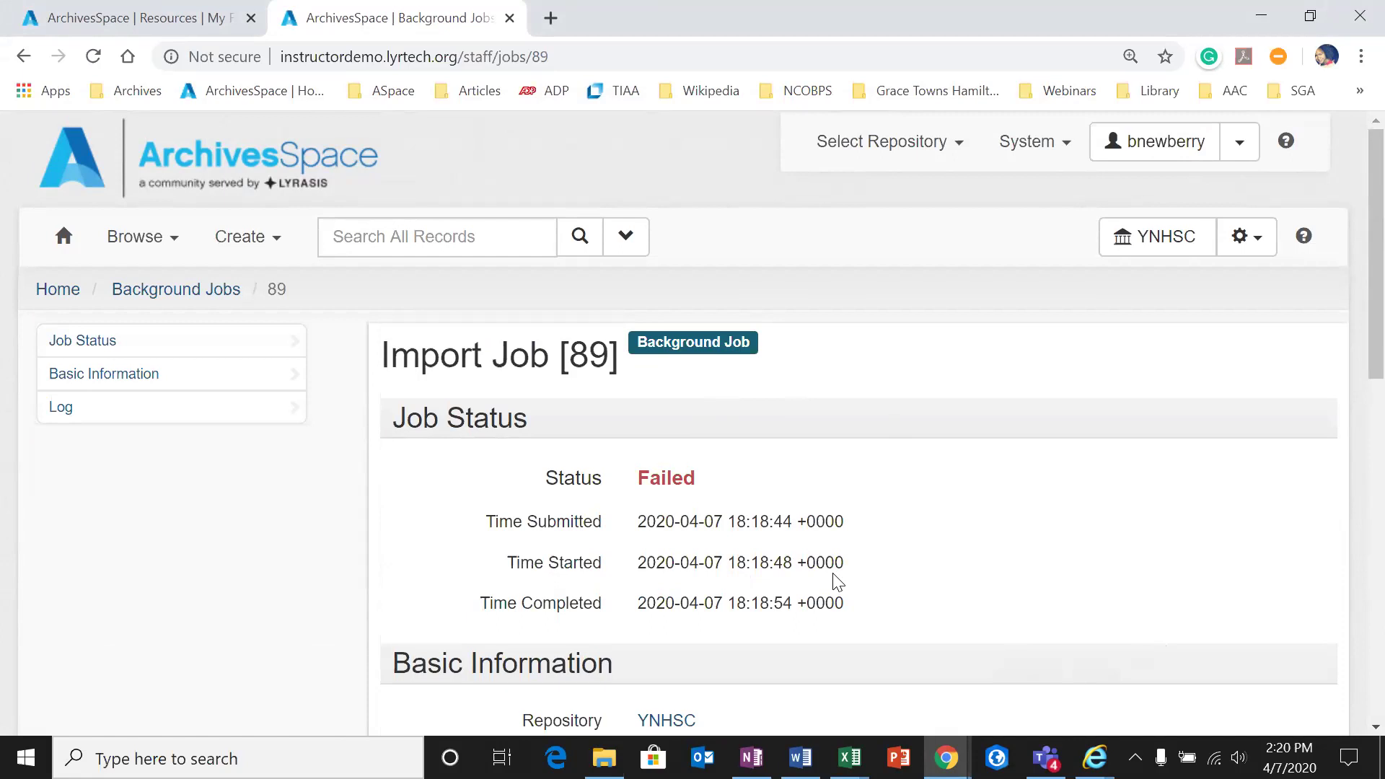
Step: Open the DOworkshop-import CSV from the 2020_ASpace folder in Excel and examine its digital object, extent, subject and file version column headings
mouse_move(1095, 758)
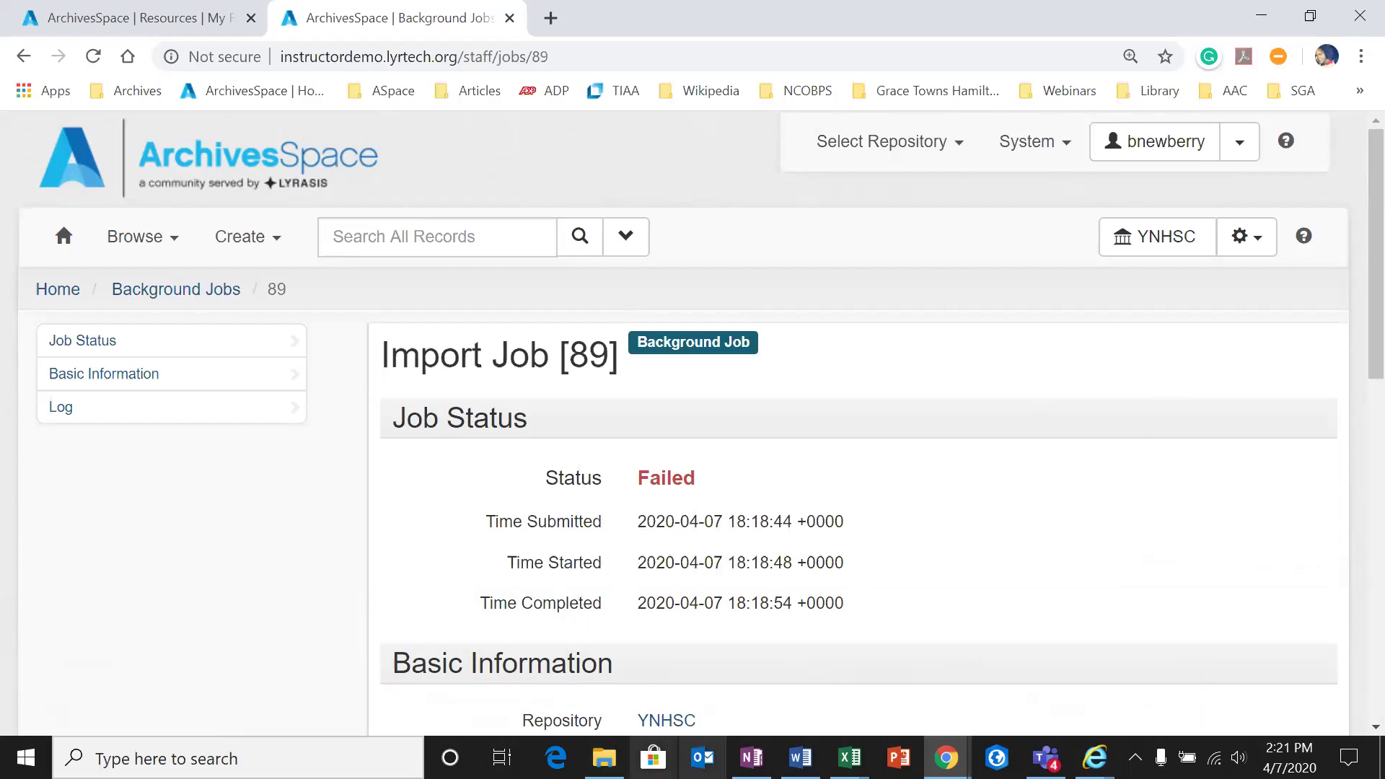
click(605, 757)
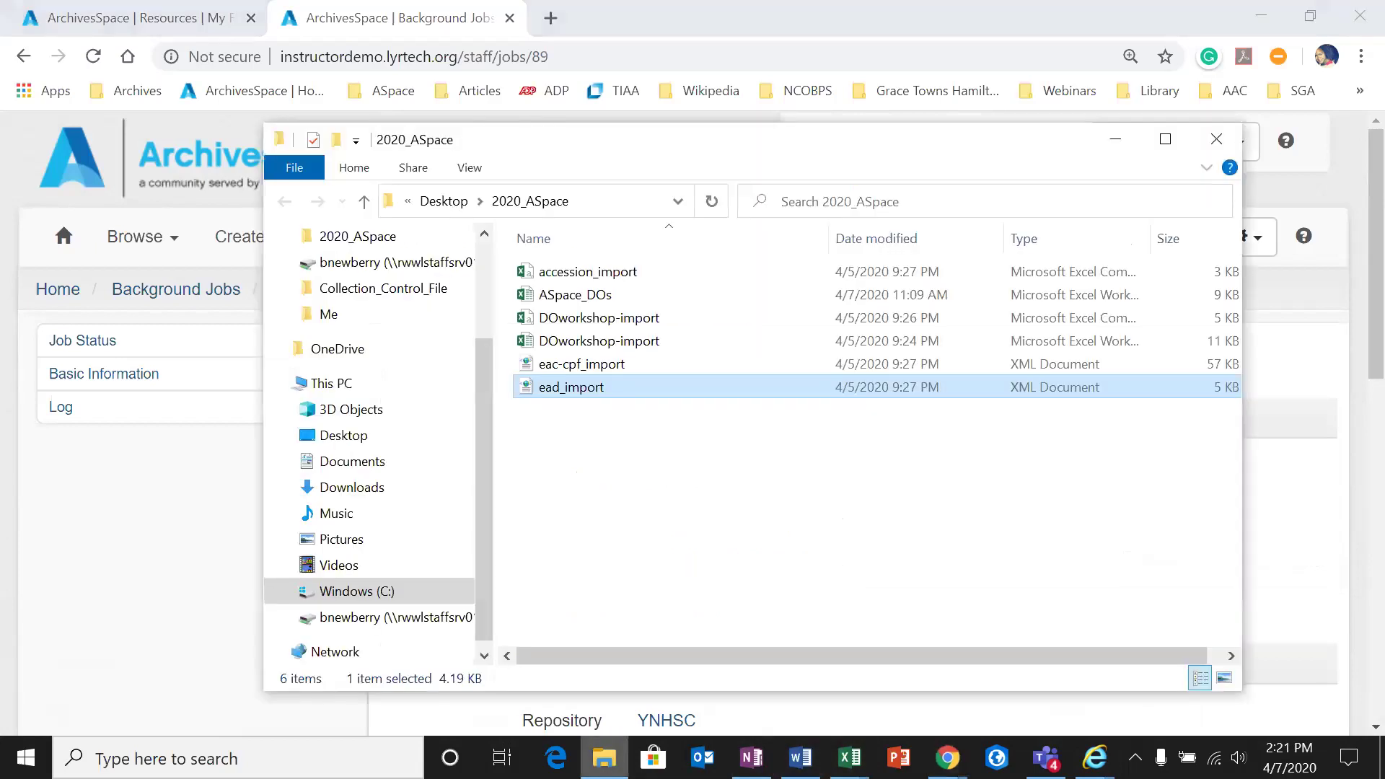
double_click(619, 319)
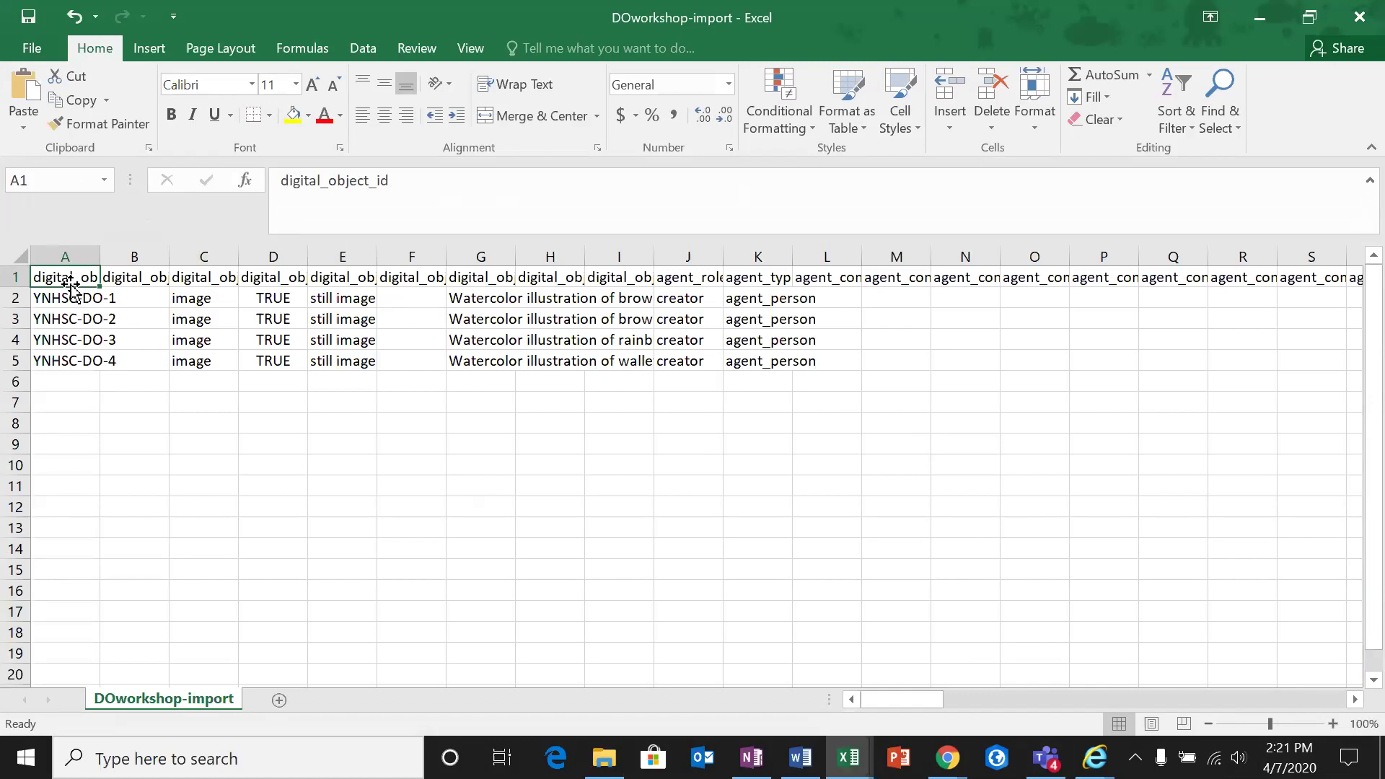
click(126, 279)
click(189, 280)
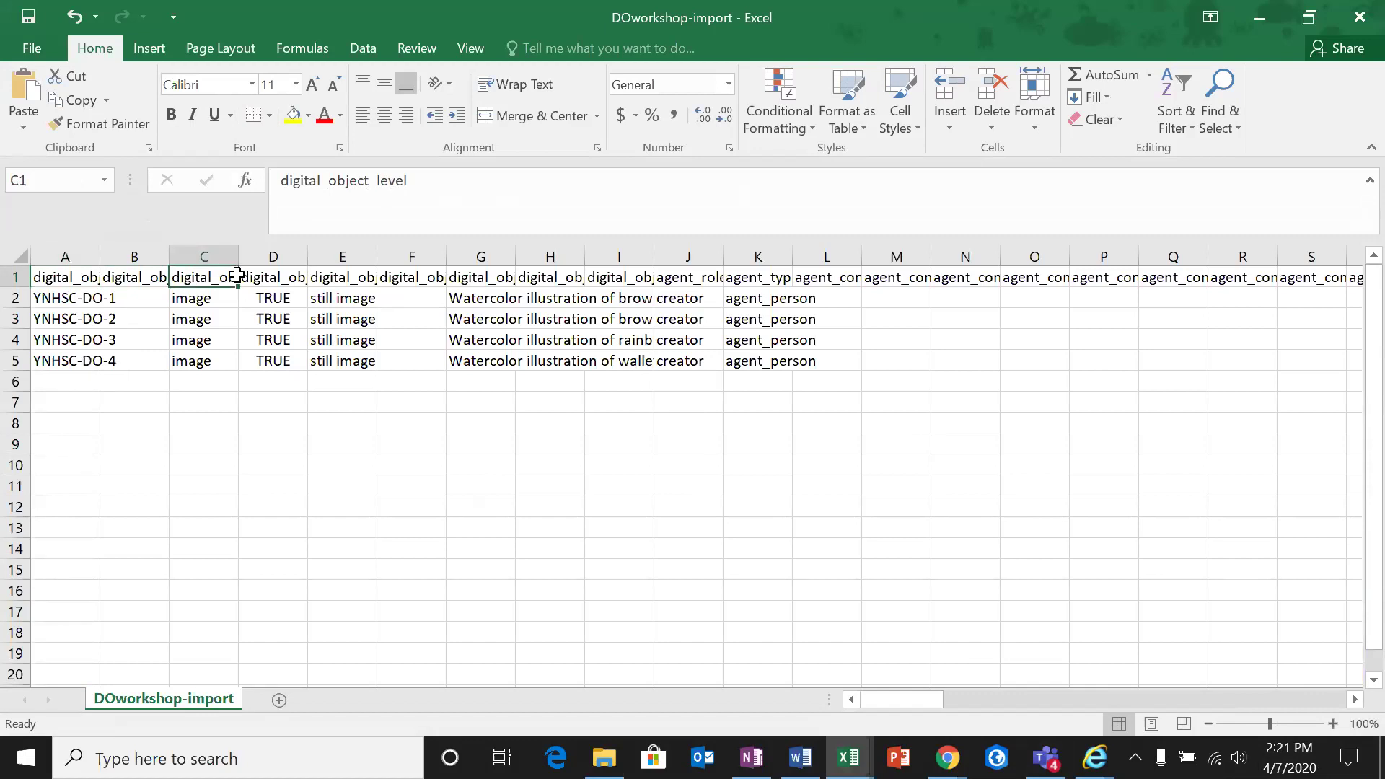
click(279, 275)
click(342, 273)
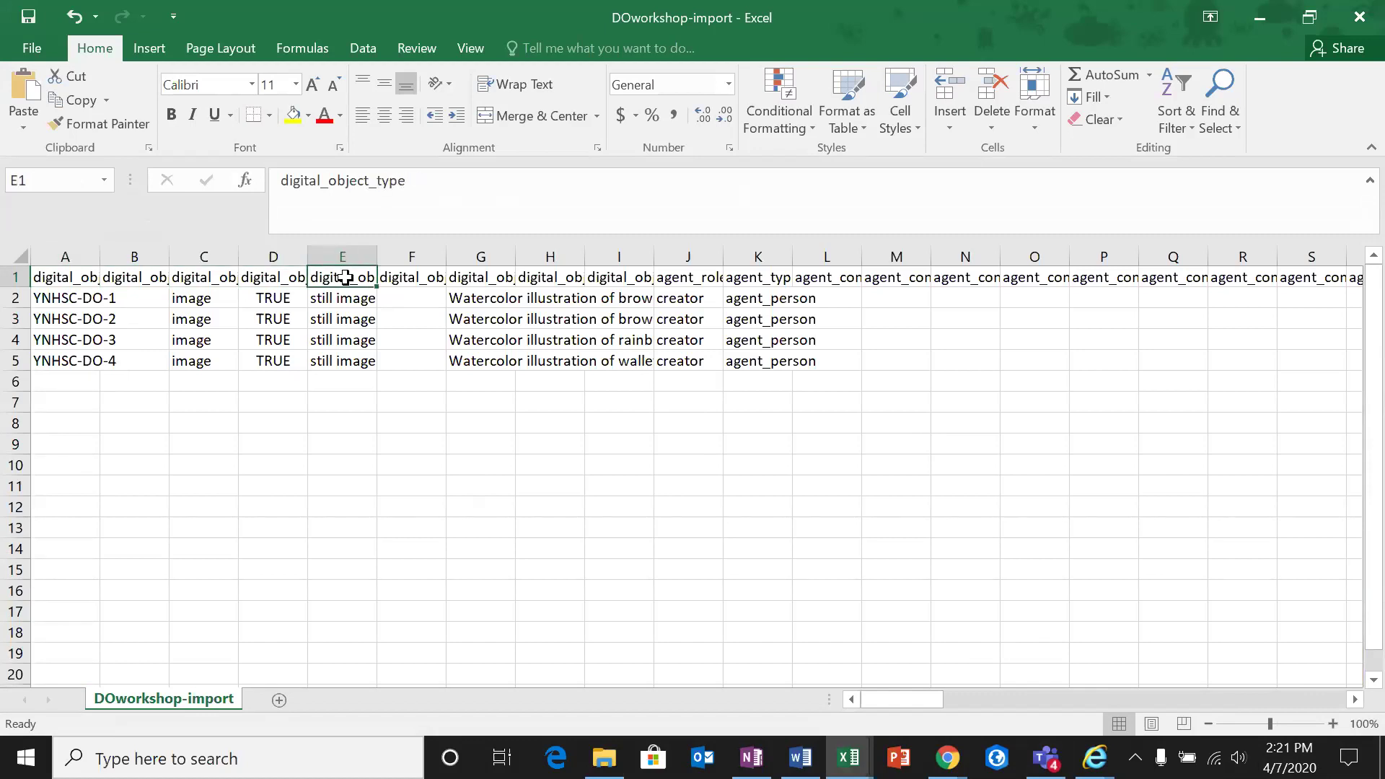
click(427, 273)
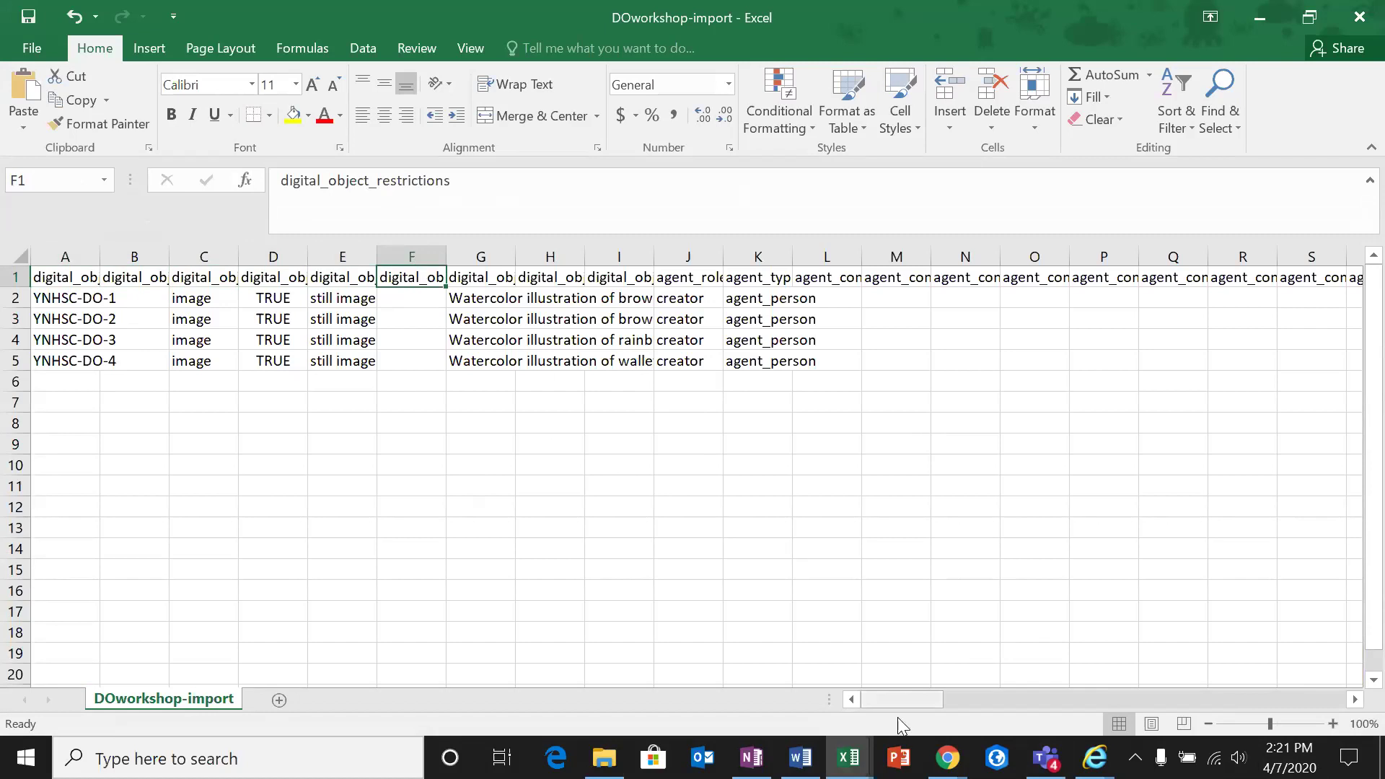
drag(903, 699, 1288, 698)
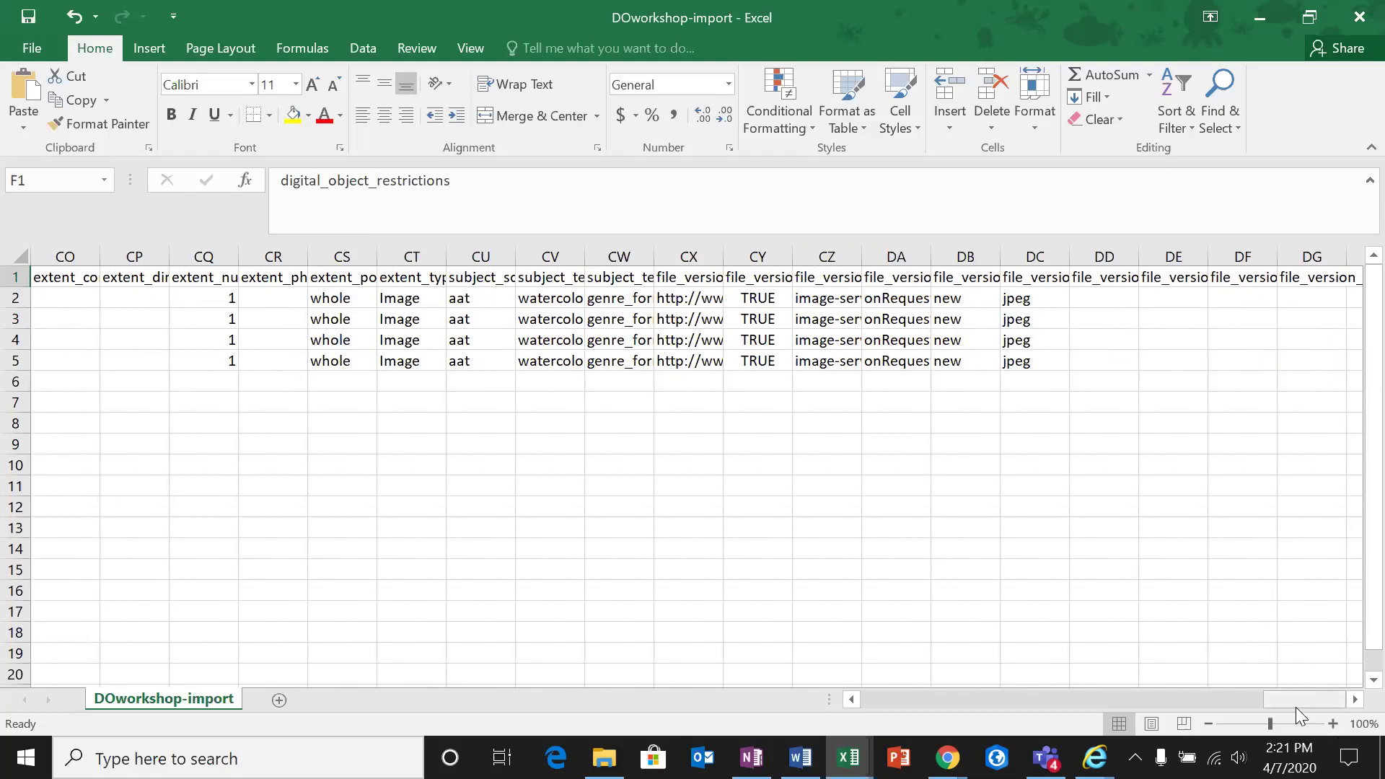
drag(1296, 707, 895, 699)
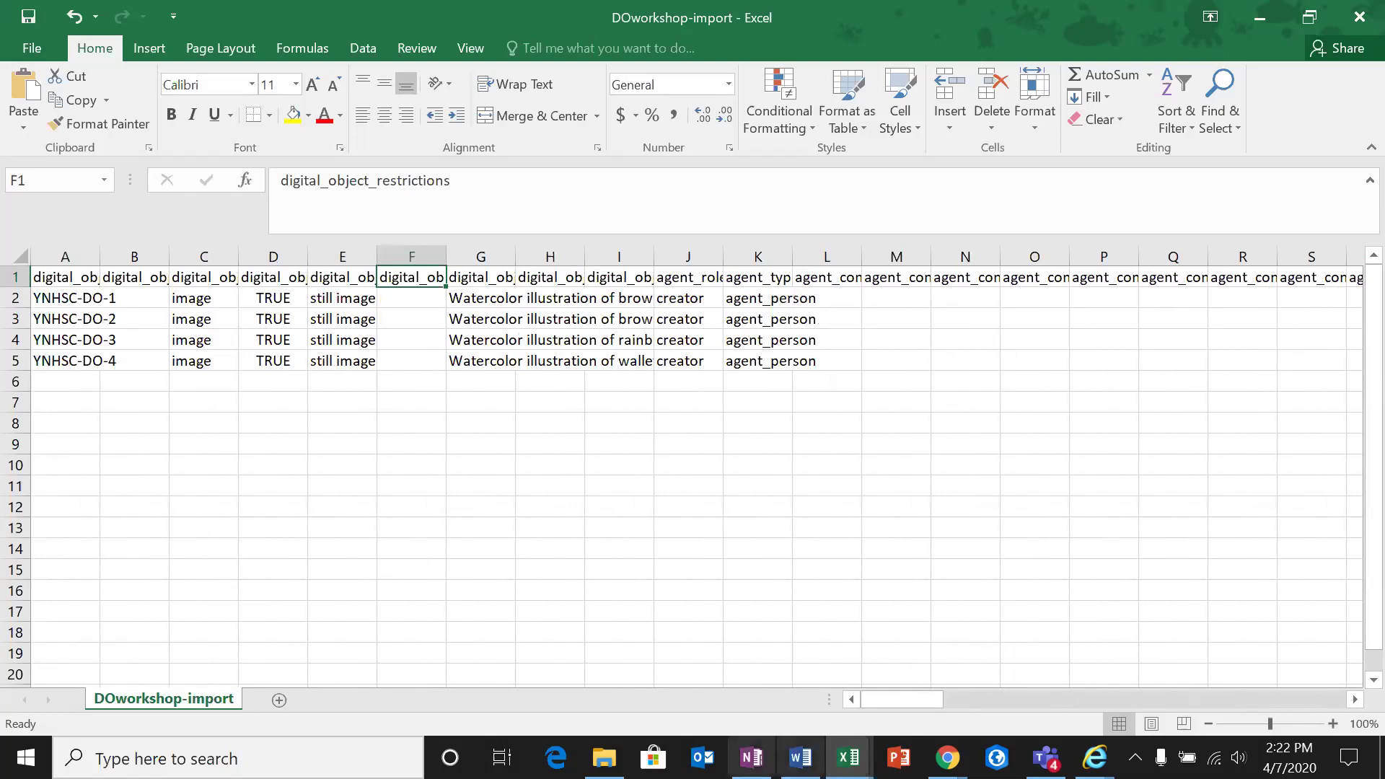
Step: Open accession_import from the 2020_ASpace folder in Excel and check its accession number column headings
click(604, 758)
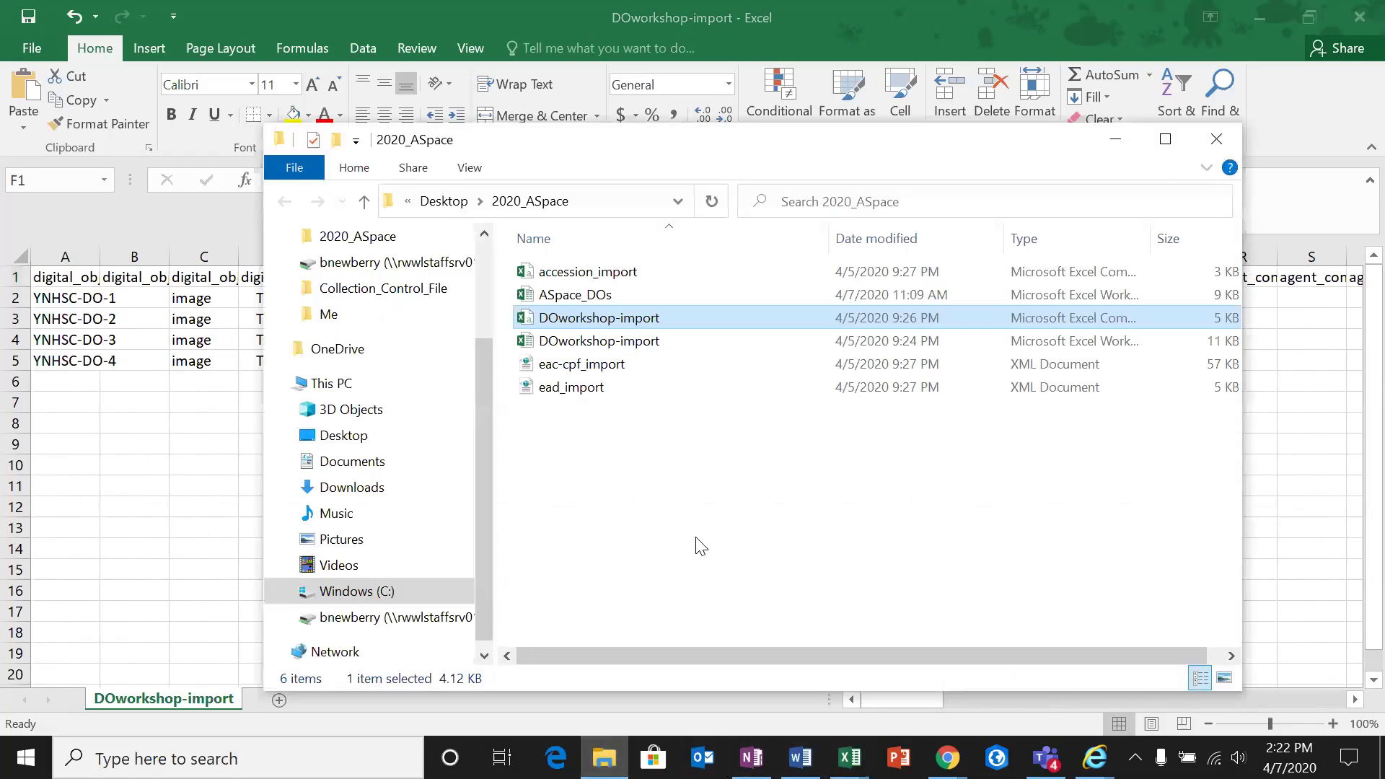
click(630, 271)
double_click(630, 271)
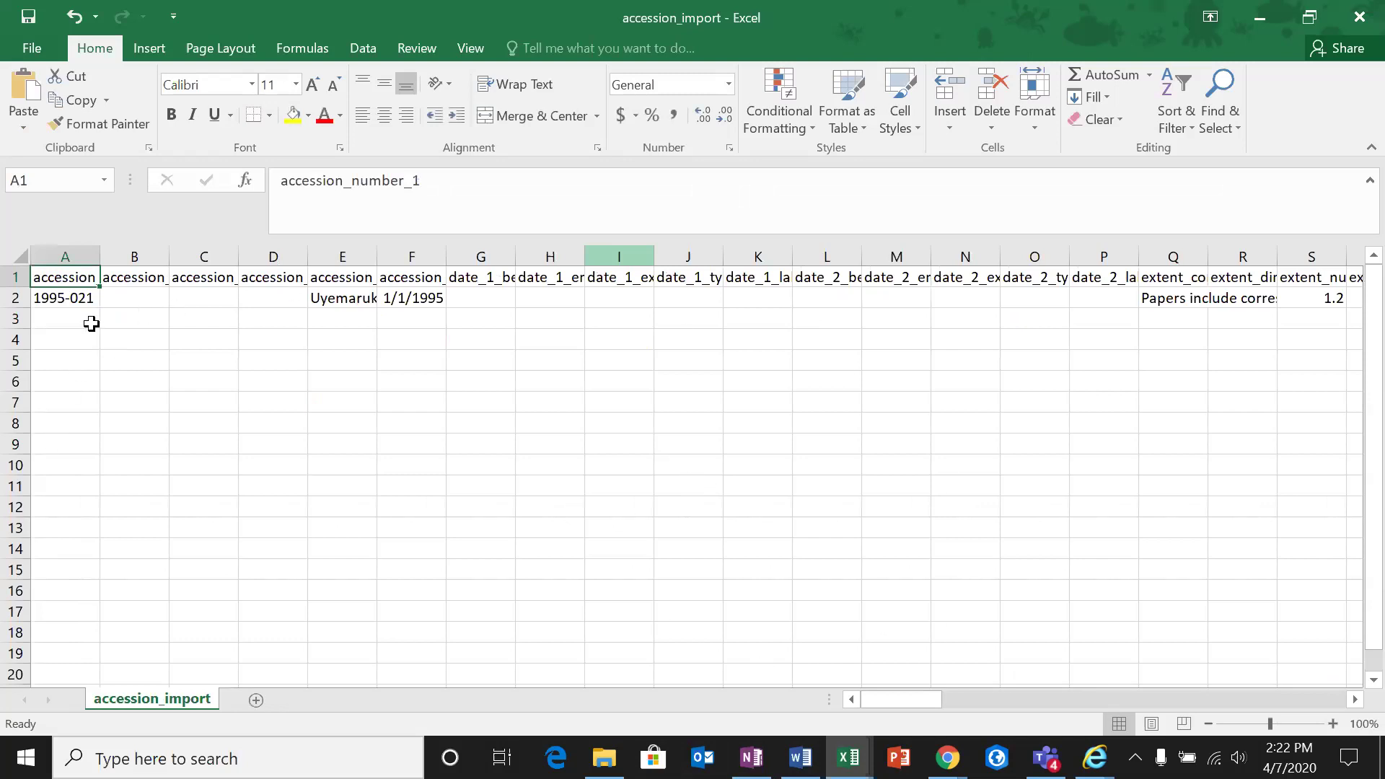
click(126, 295)
click(137, 274)
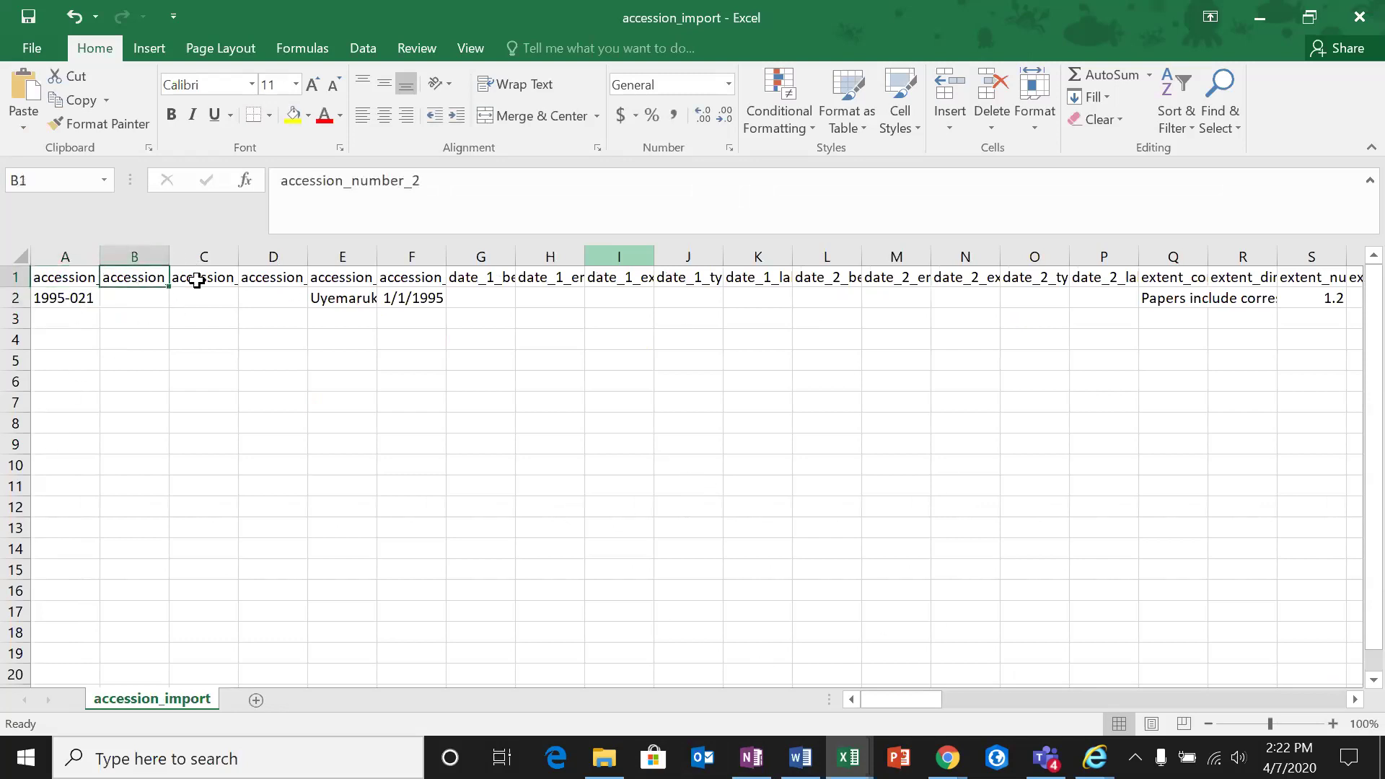
click(215, 275)
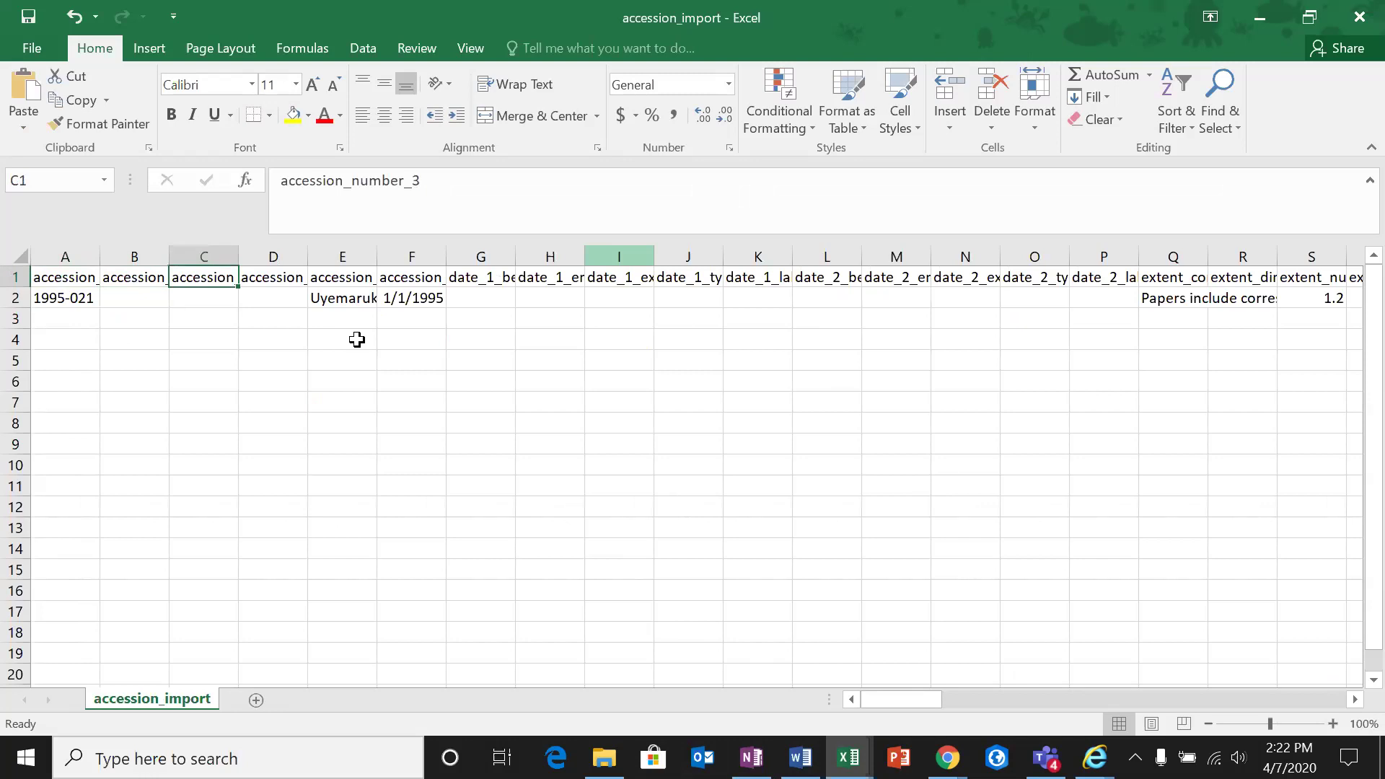
Step: Examine the remaining accession_import headings, including accession_disposition, and widen column CW to read its user-defined date heading
drag(873, 697, 1249, 668)
click(903, 275)
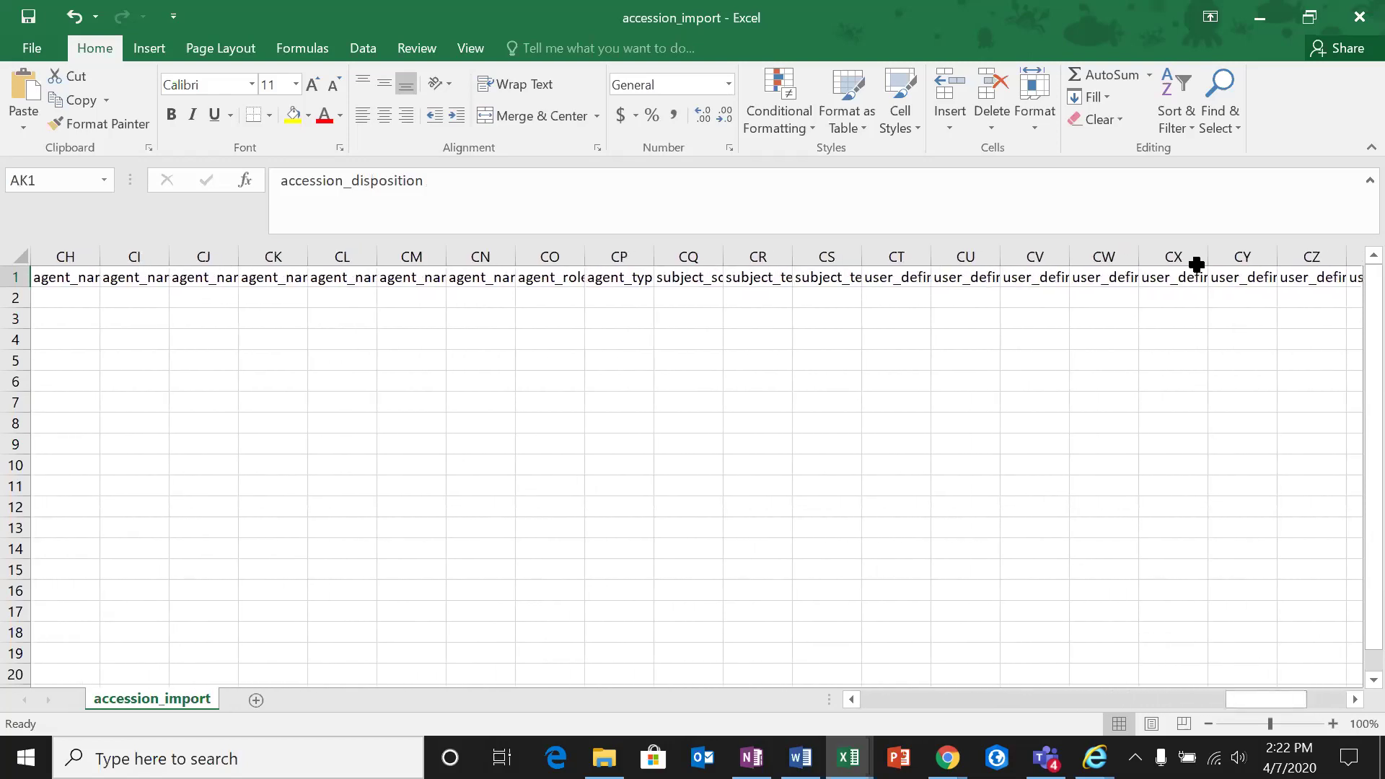
drag(1137, 257, 1179, 260)
click(1129, 279)
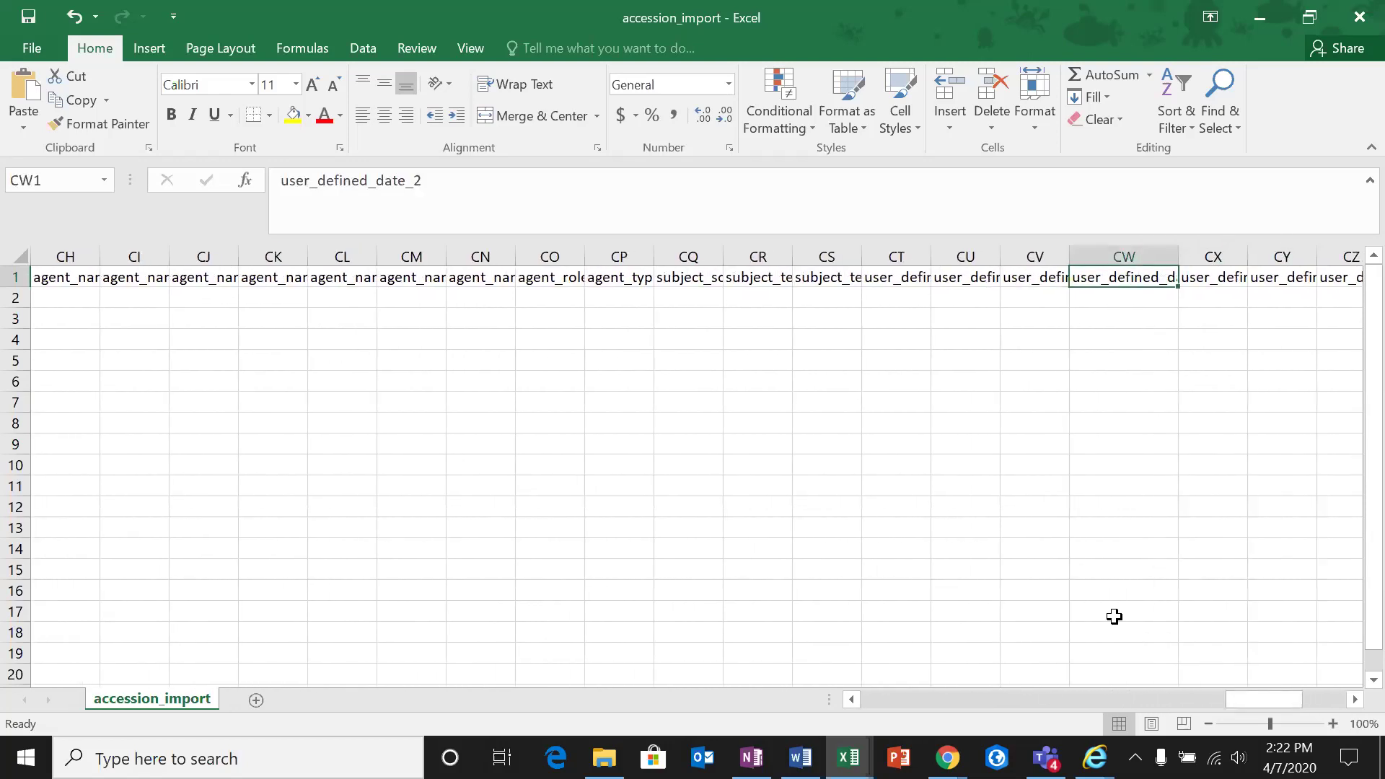
scroll(1242, 701, left, 2)
drag(1193, 710, 674, 700)
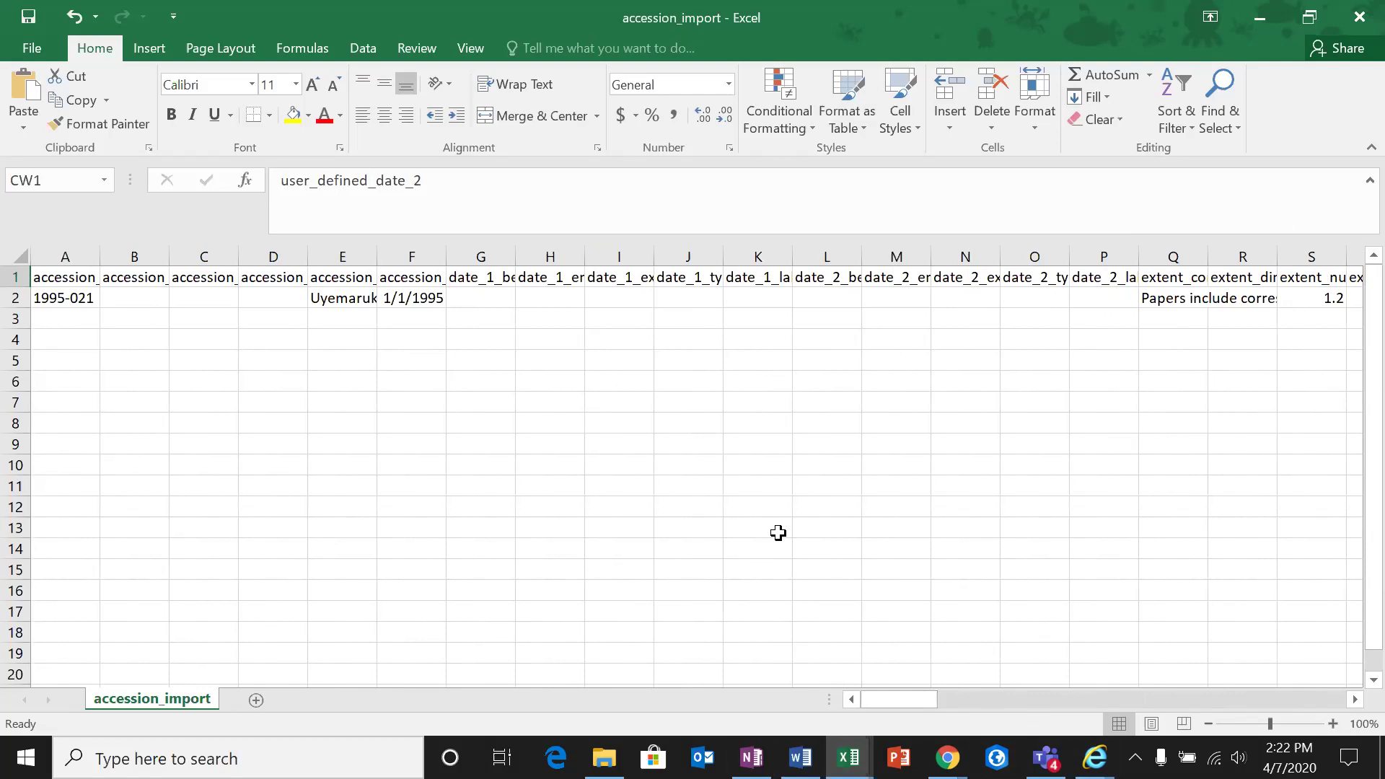
Step: Minimize the open Excel workbooks and bring the ArchivesSpace import job page in Chrome back to the front
click(1241, 26)
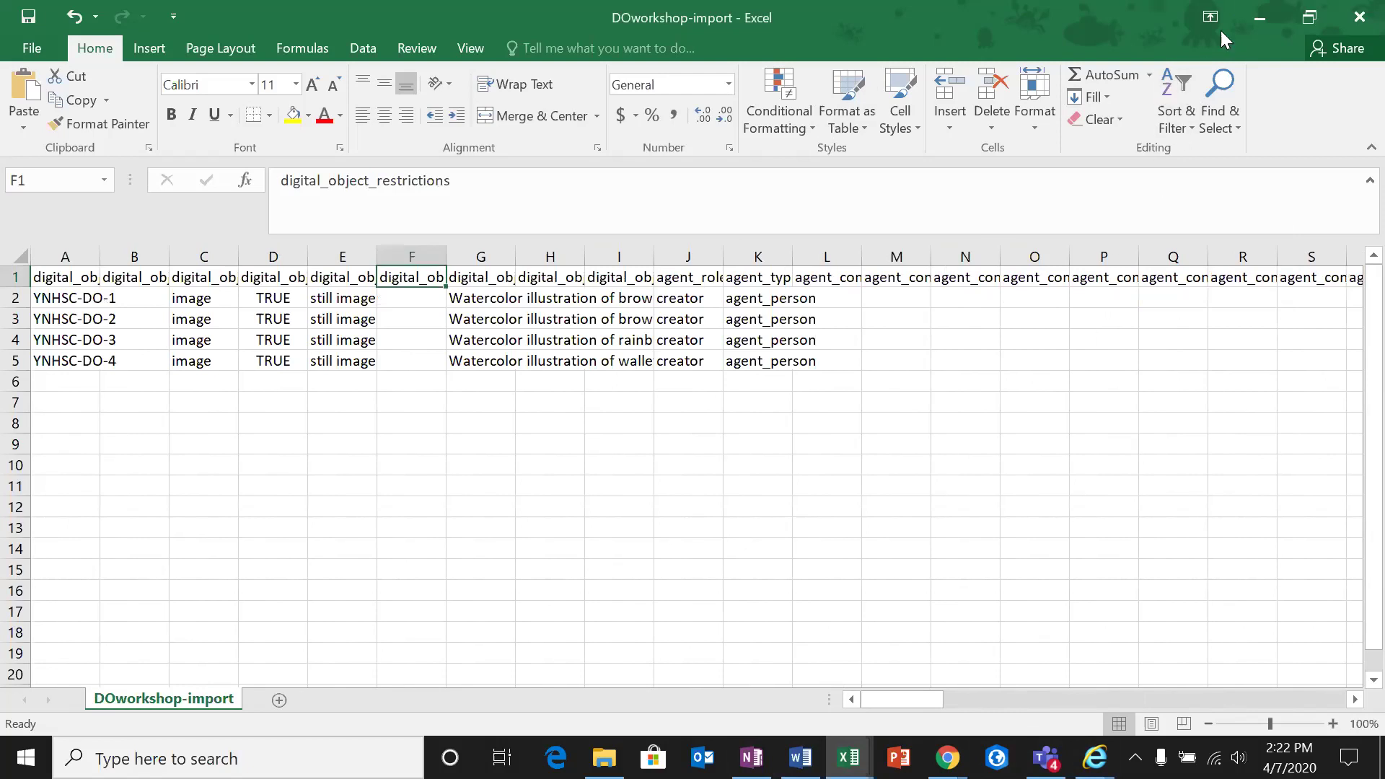
click(1250, 10)
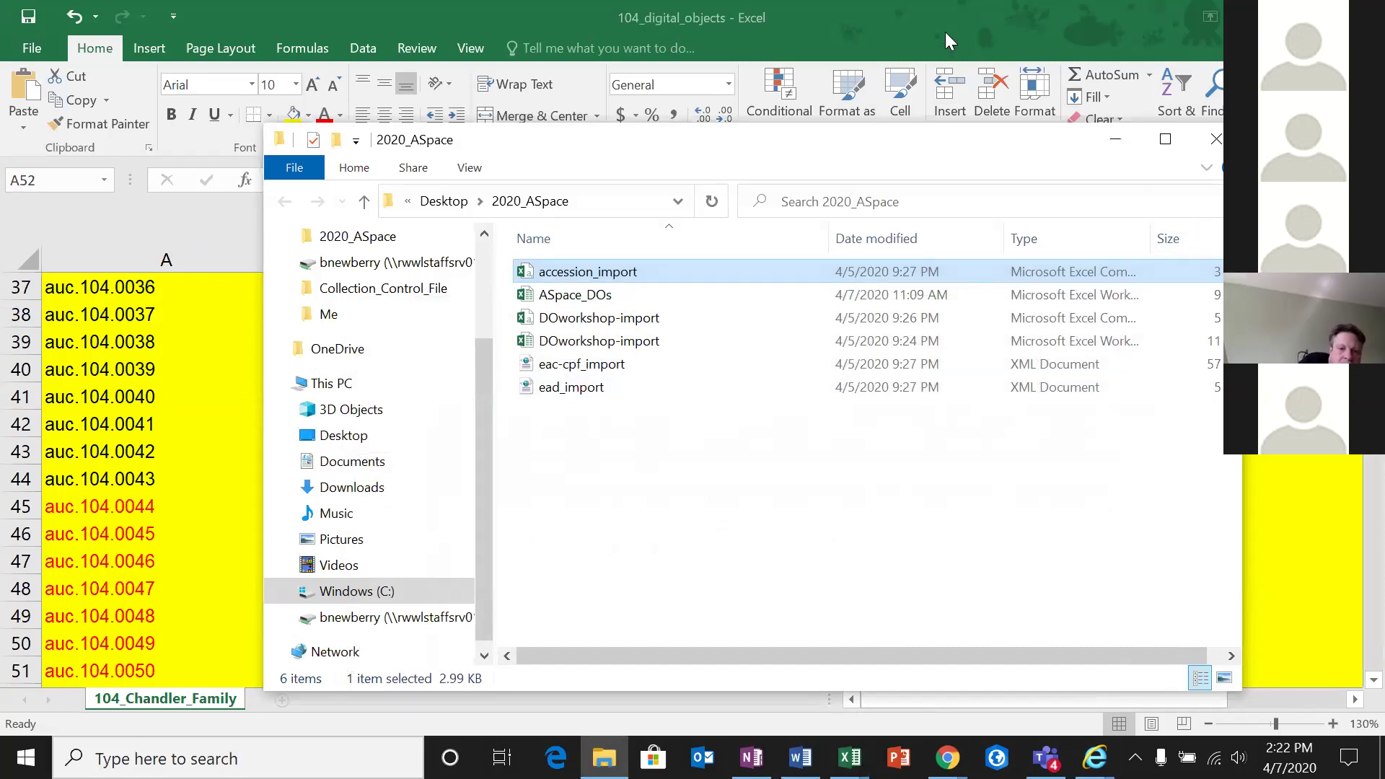
click(1260, 18)
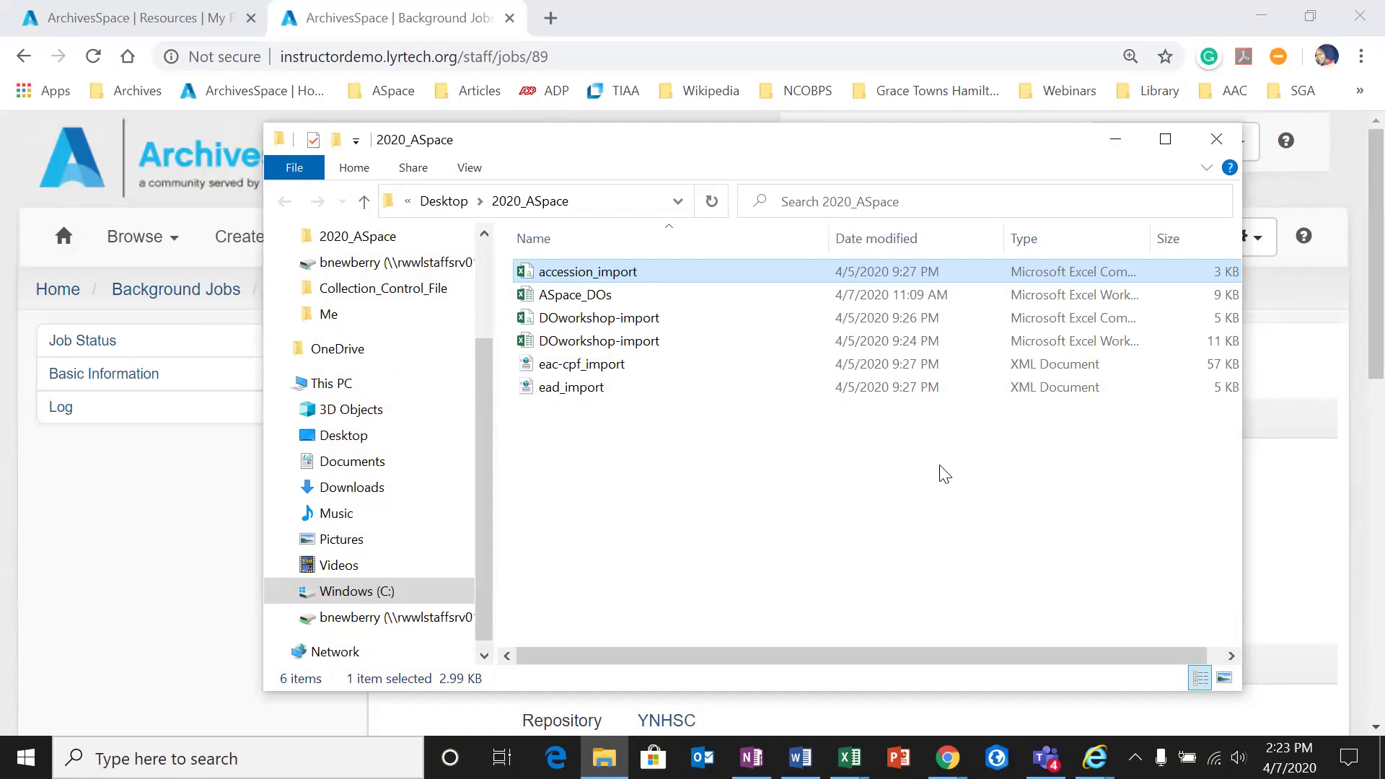
click(1272, 364)
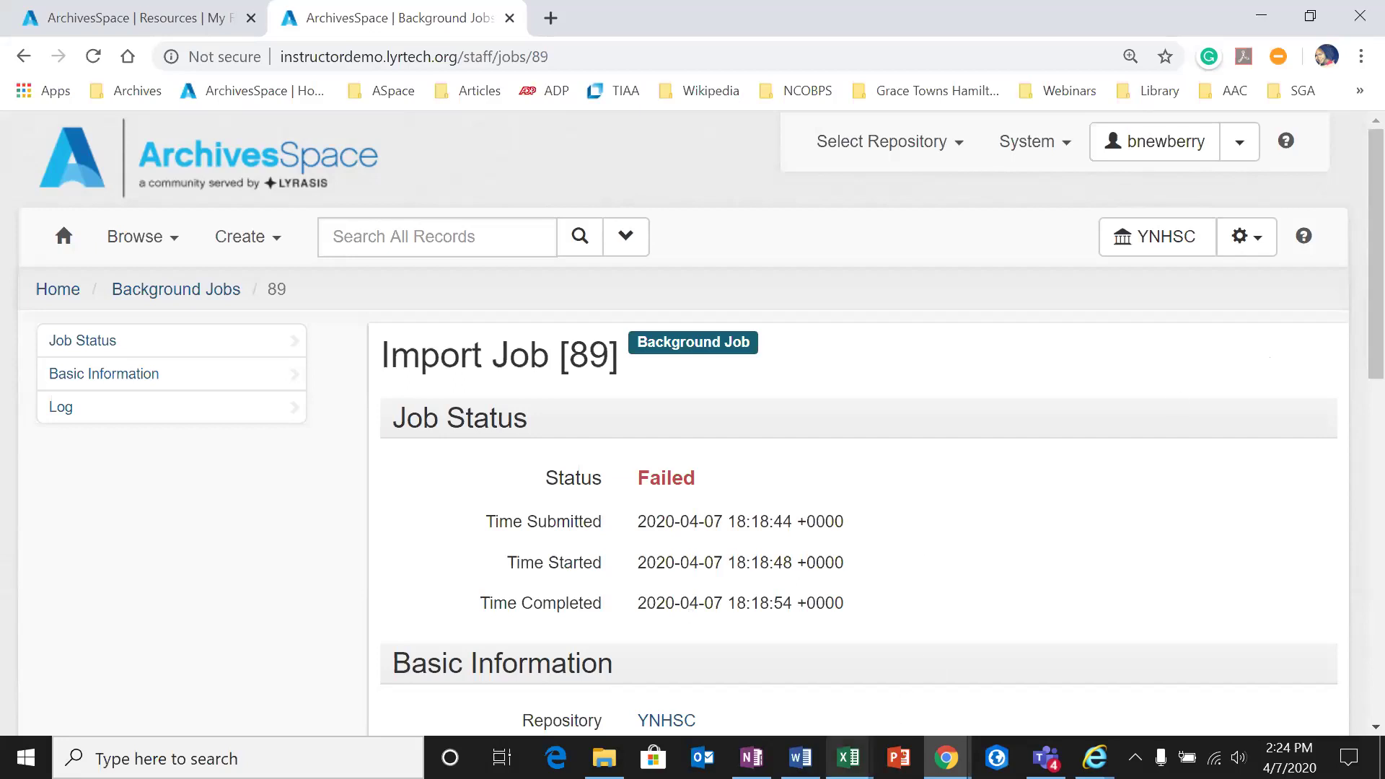
Step: Switch to the DOworkshop-import workbook in Excel and check the digital object agreement date headings in columns AT to AV
click(850, 757)
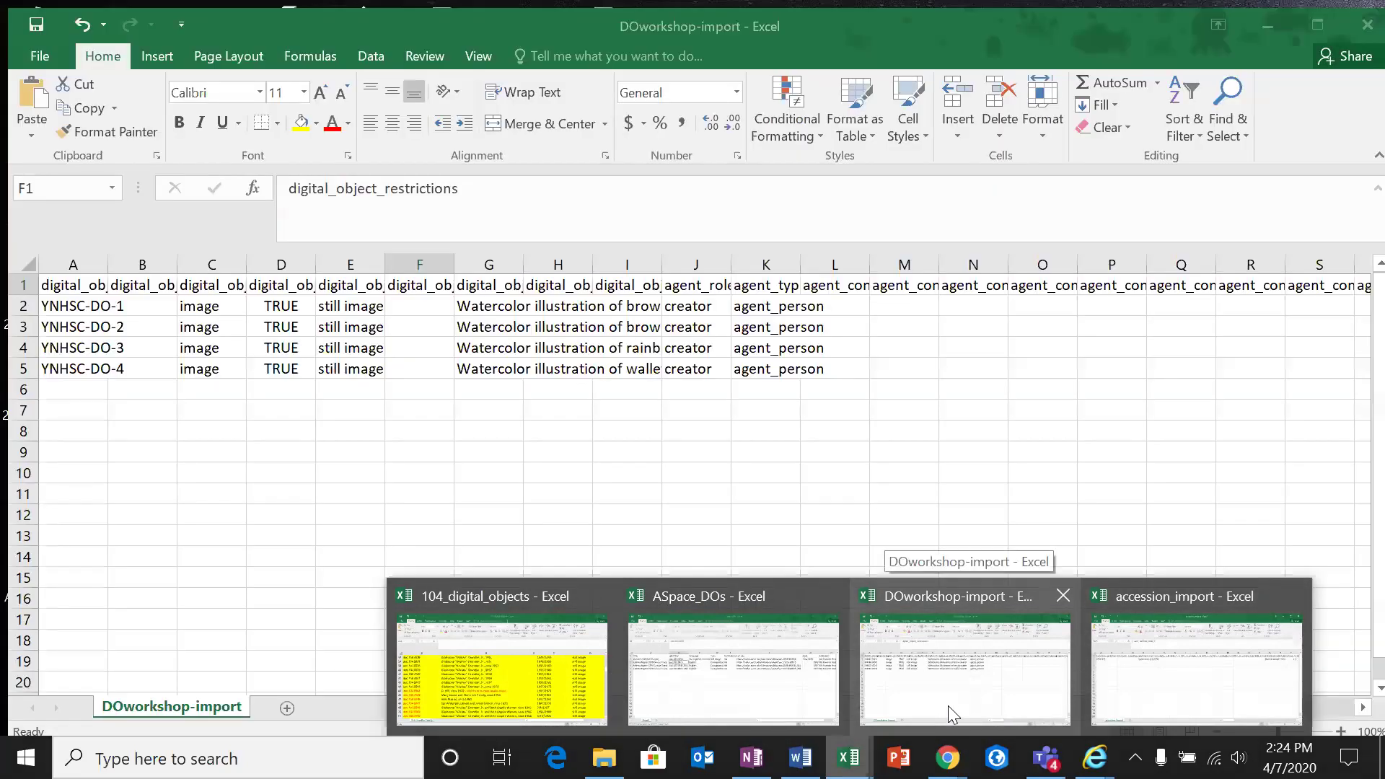
click(948, 705)
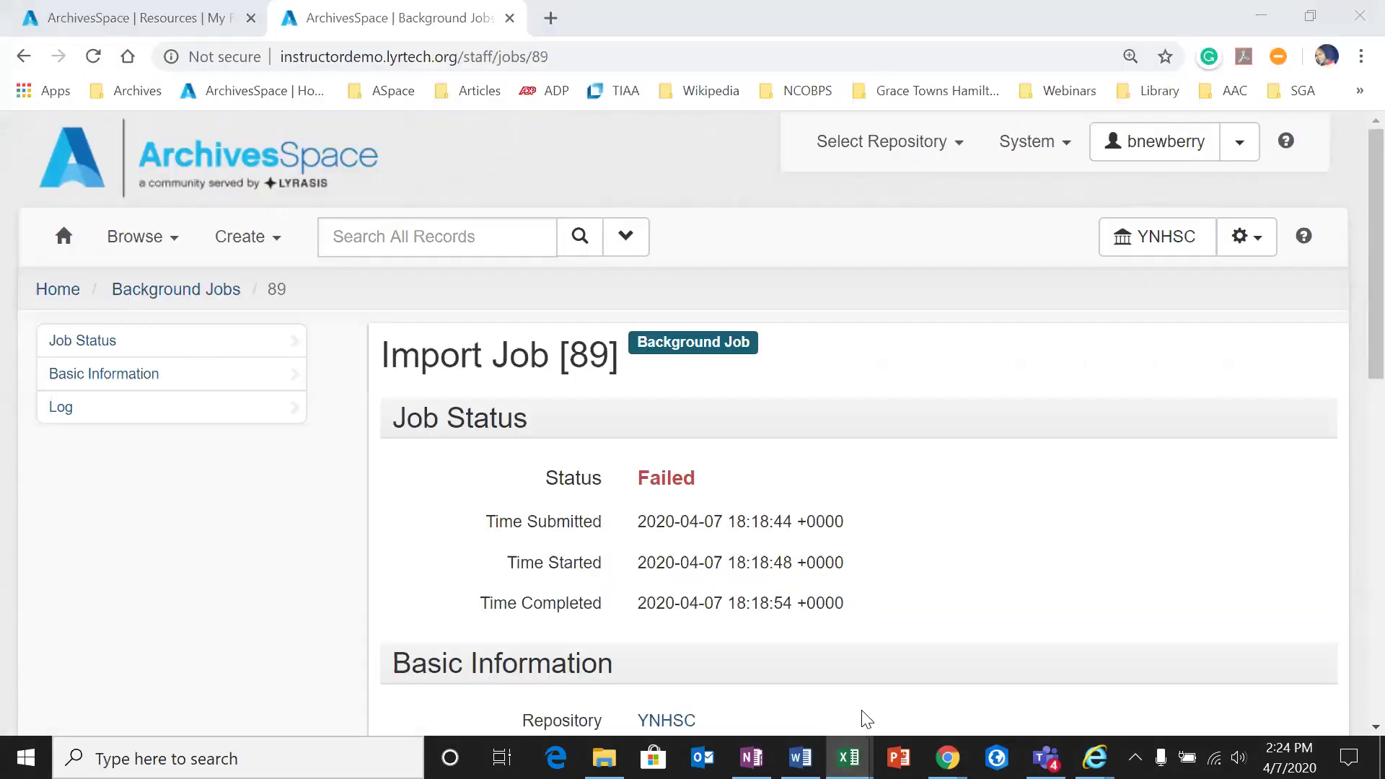
drag(902, 697, 1063, 674)
click(756, 274)
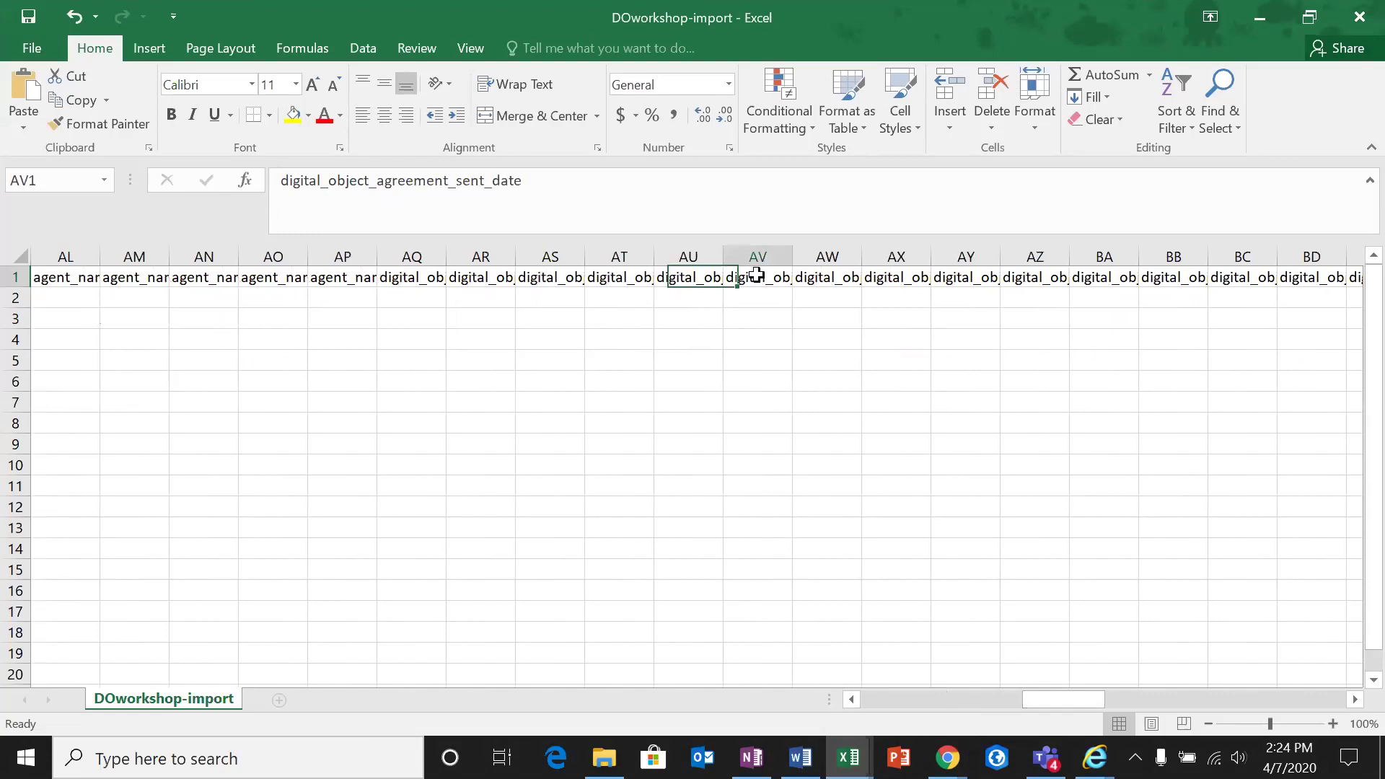
click(615, 296)
click(616, 282)
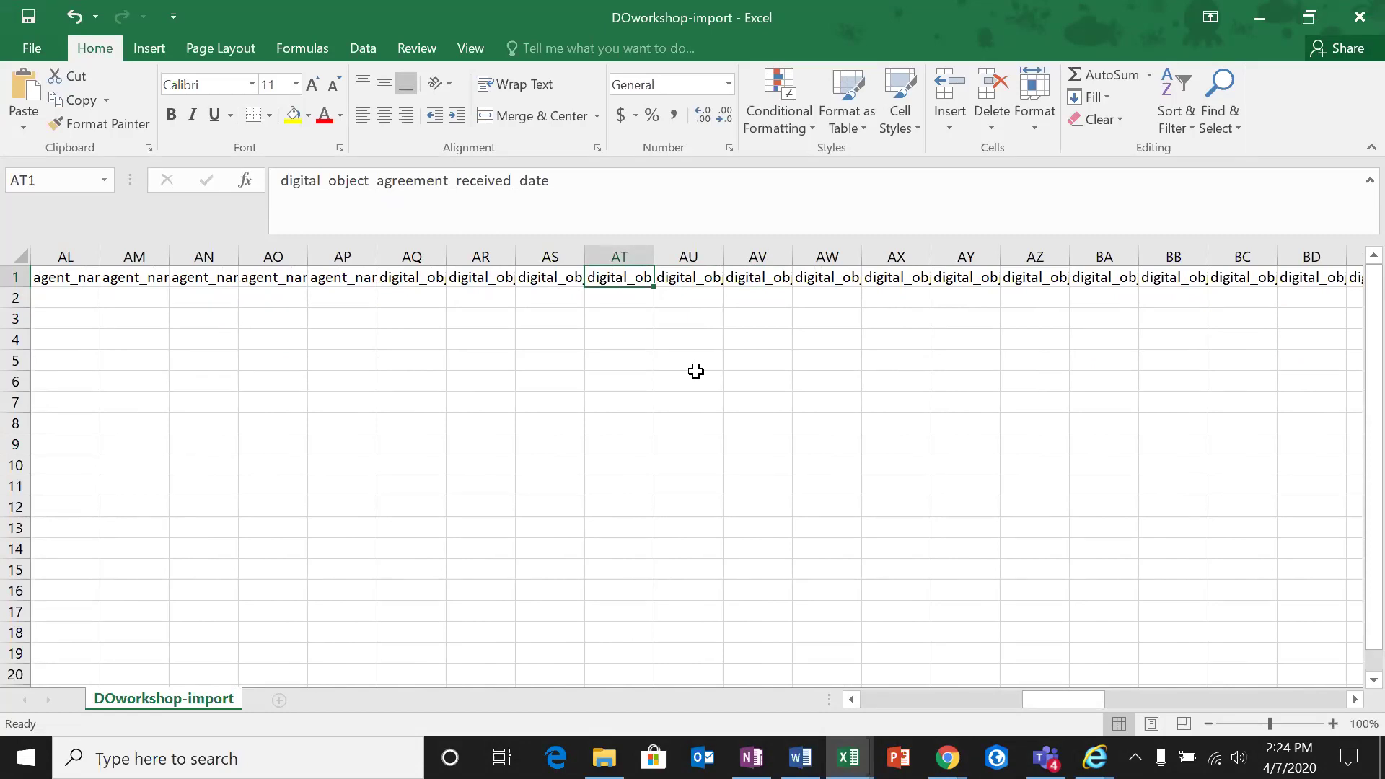
scroll(692, 375, down, 1)
scroll(682, 382, up, 1)
Step: Return to ArchivesSpace, open a new Import Data background job and review the available import types
click(1243, 16)
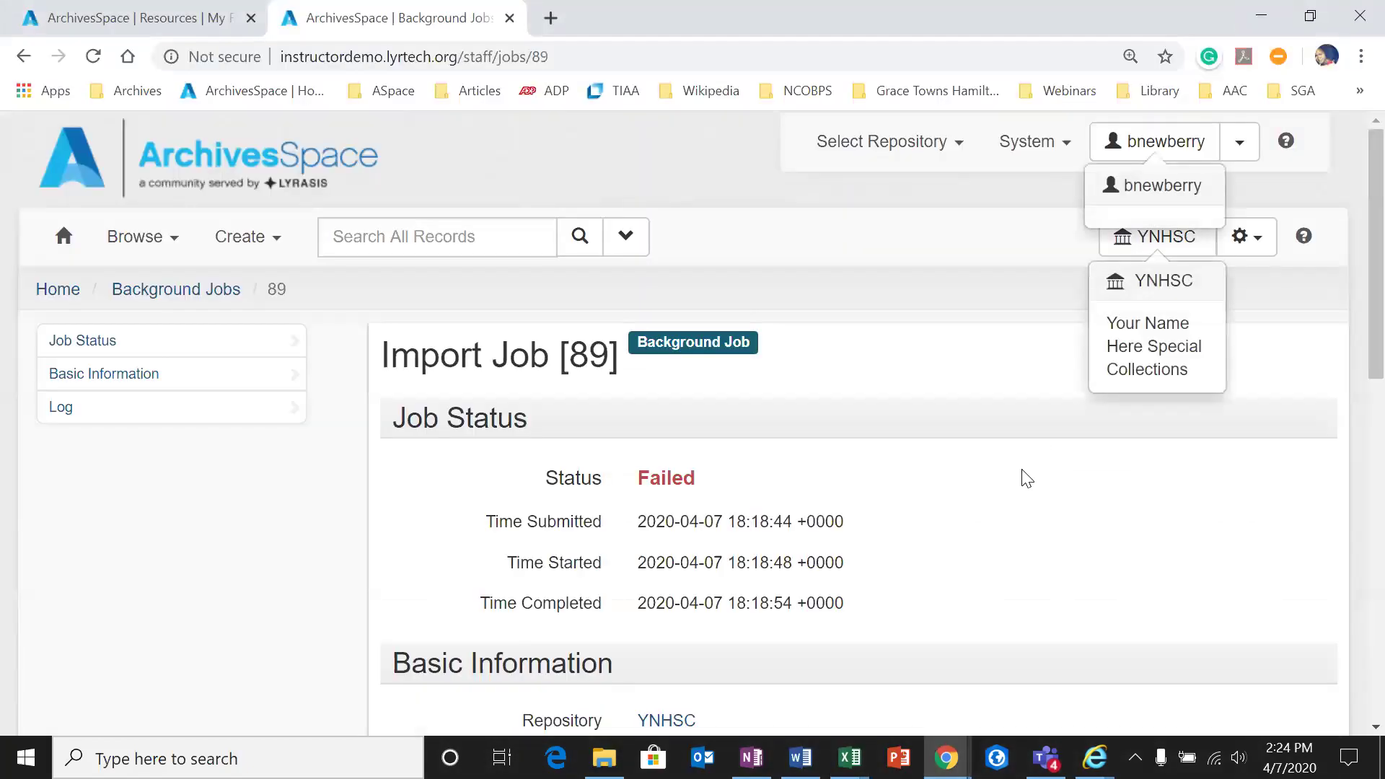
click(1254, 237)
click(1138, 487)
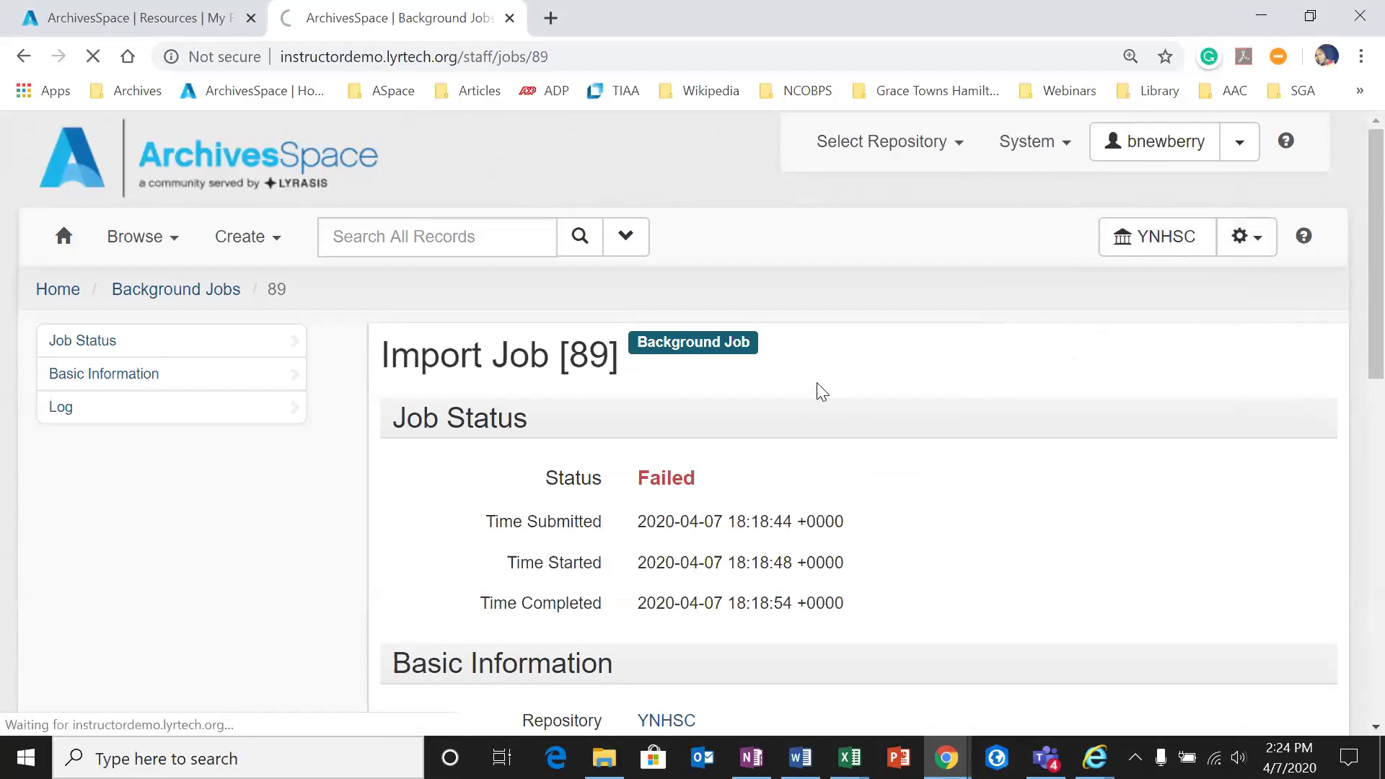
click(1271, 339)
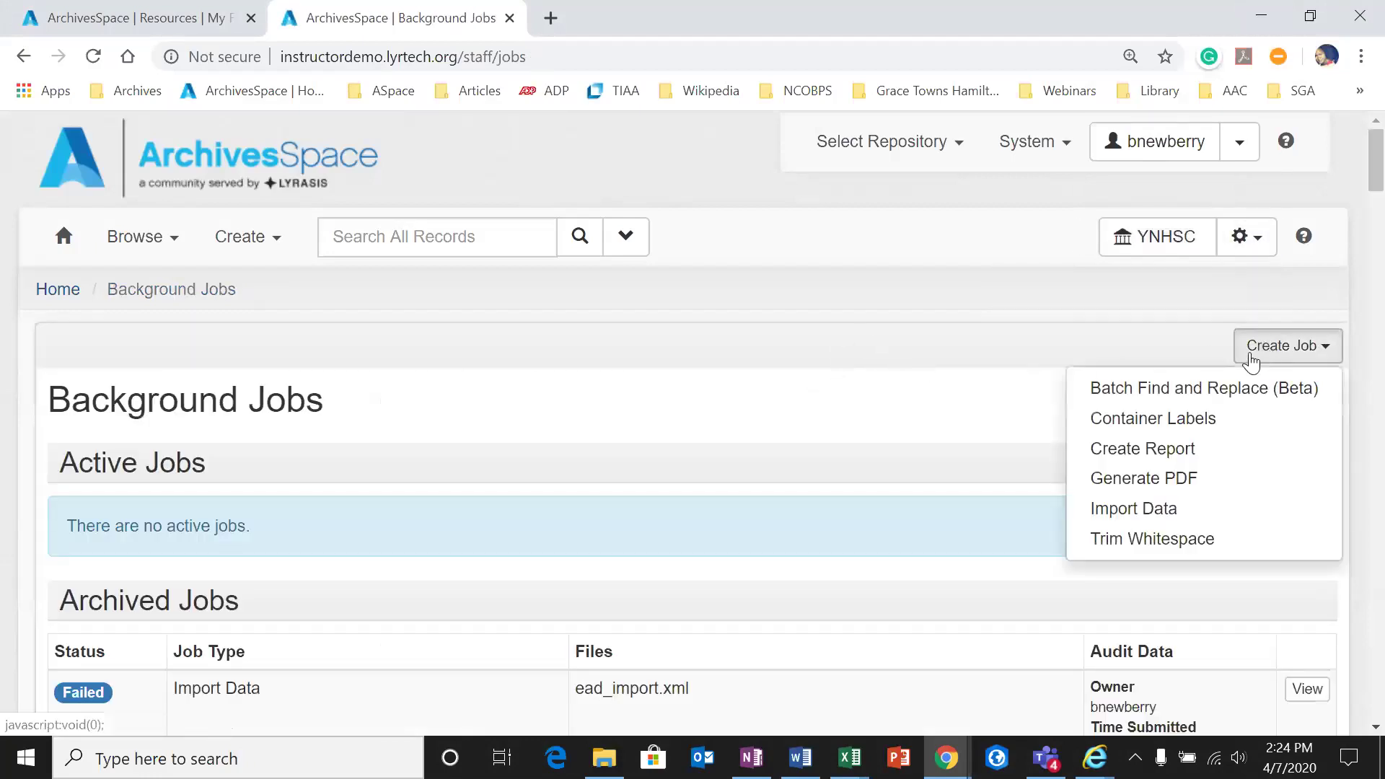
click(1142, 510)
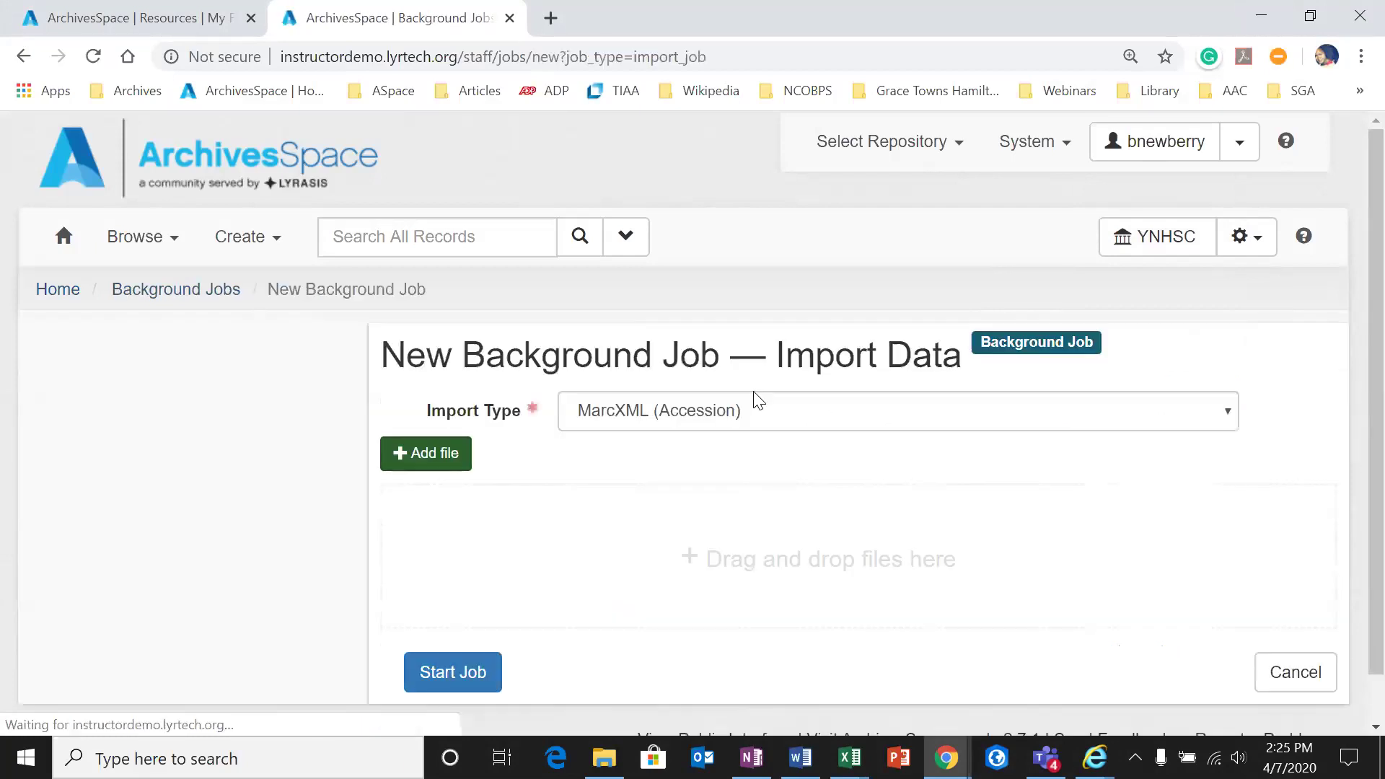
click(710, 420)
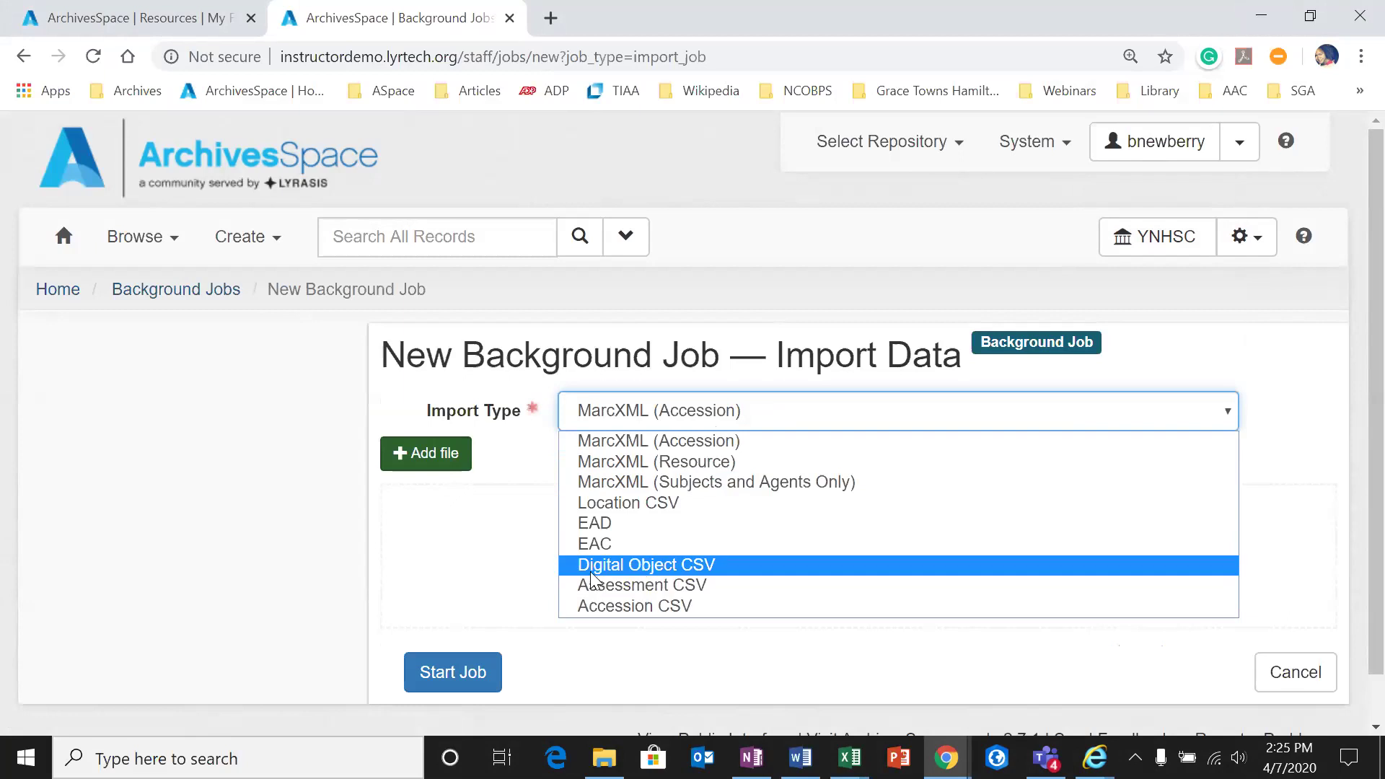
click(481, 561)
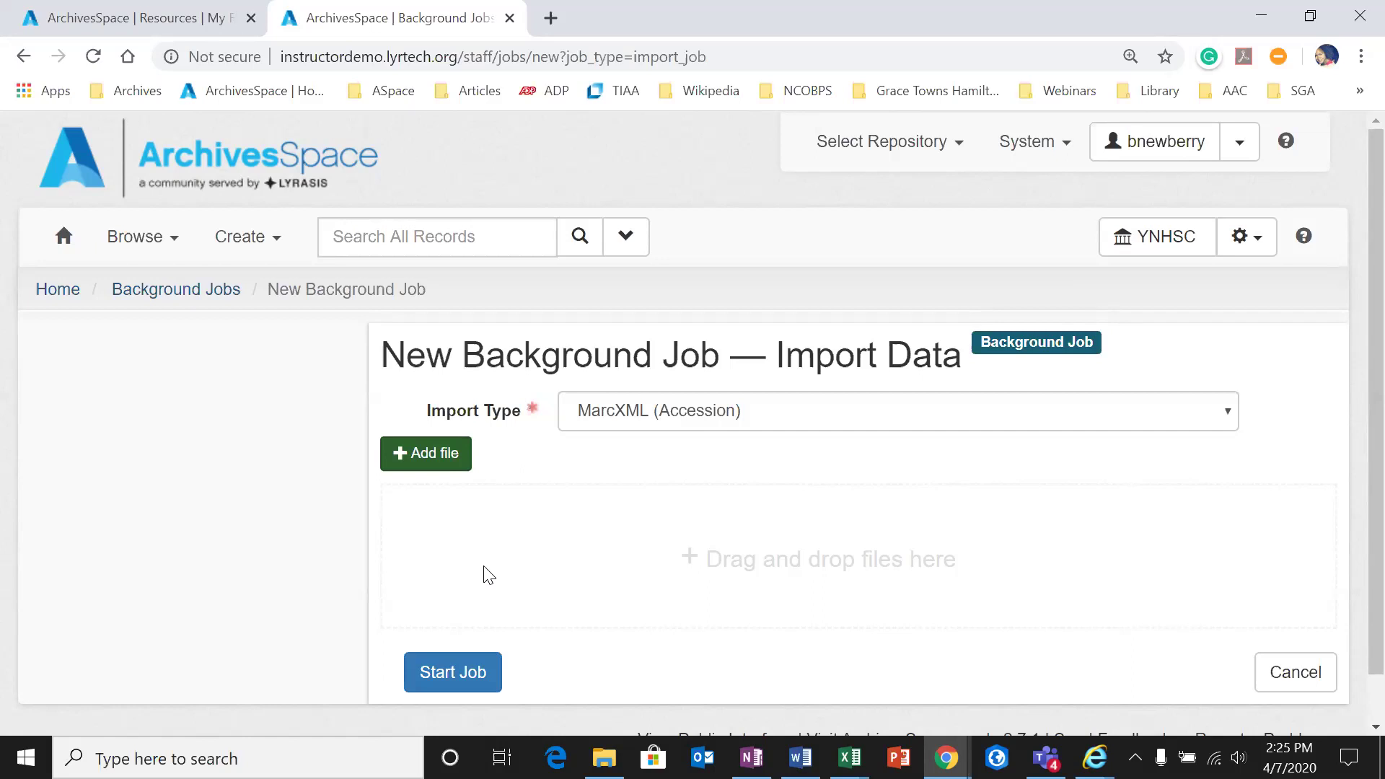
Step: Switch back to the DOworkshop-import workbook and check the digital object headings in columns BD to BG, including the processing date and status
click(849, 757)
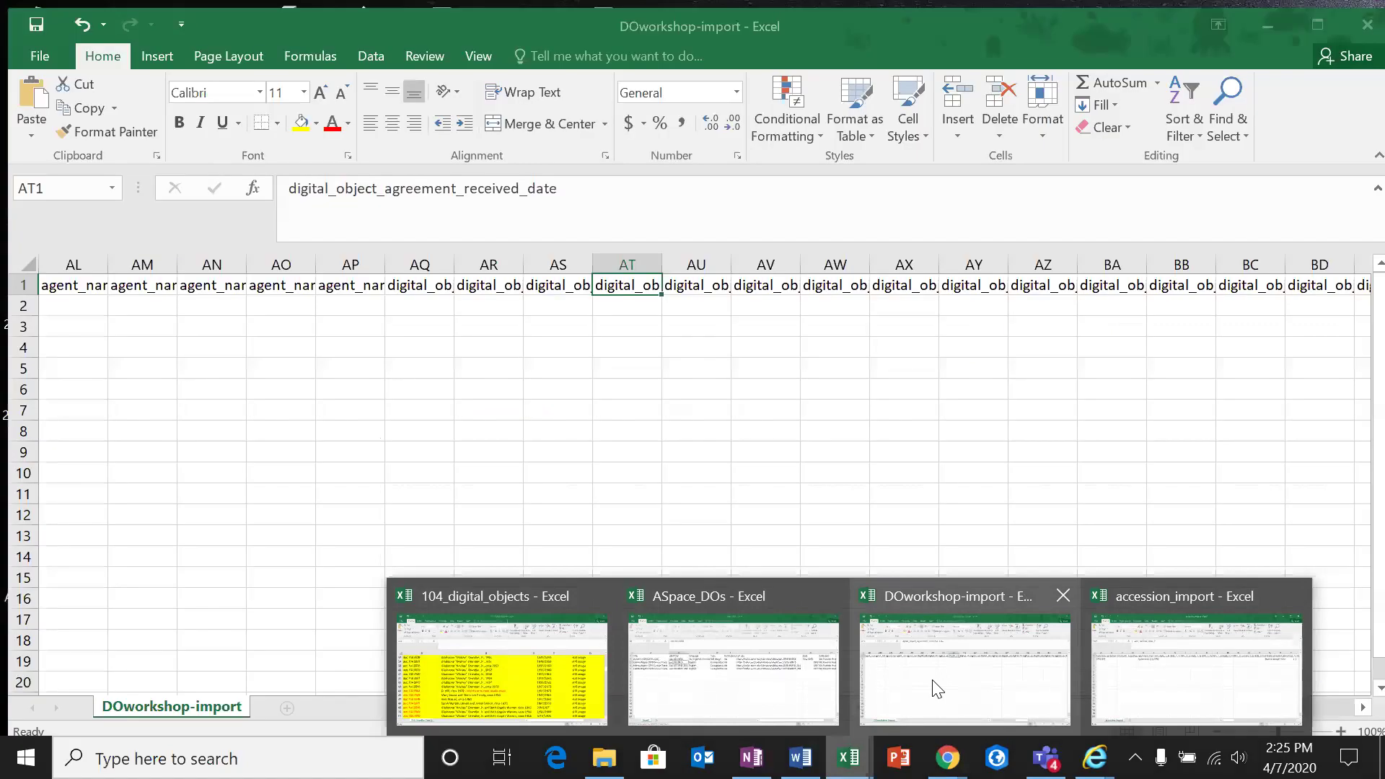
click(936, 686)
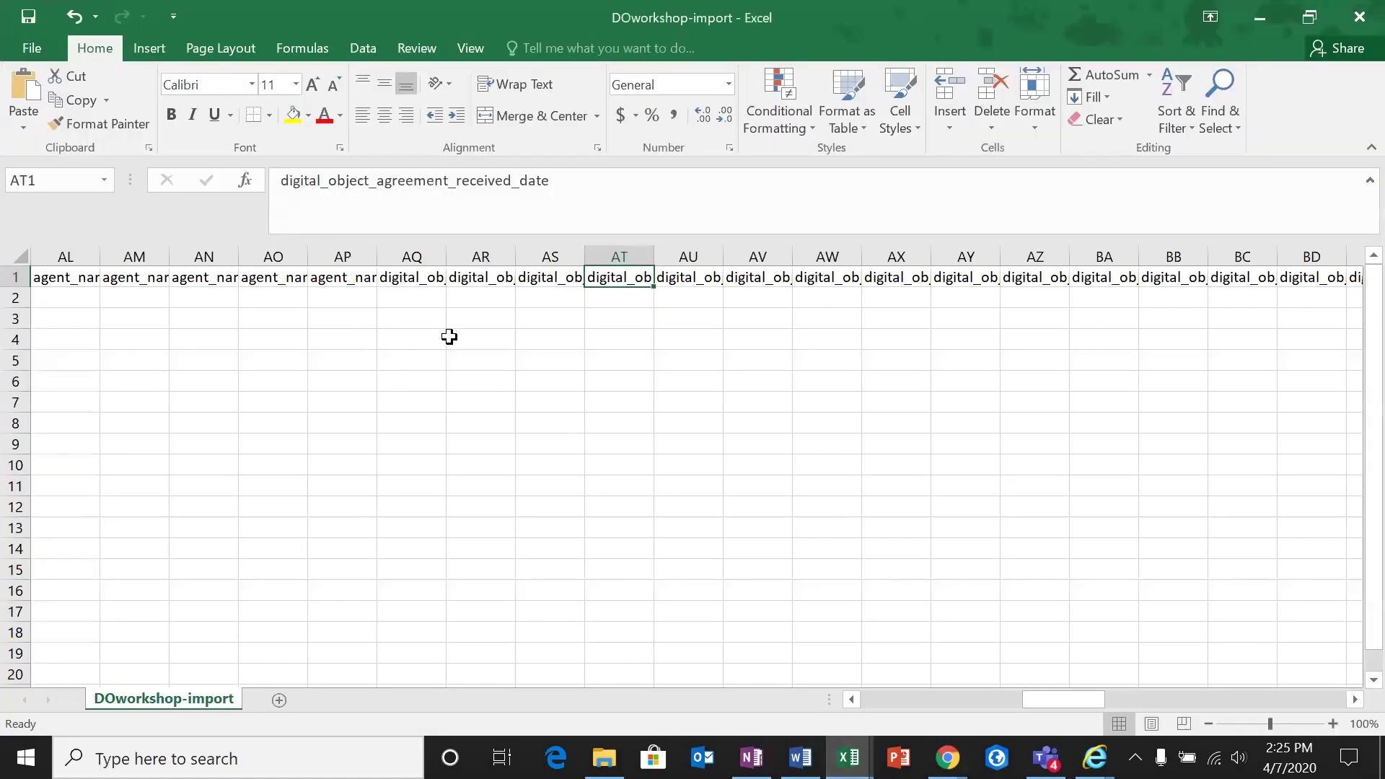
drag(1042, 699, 1056, 694)
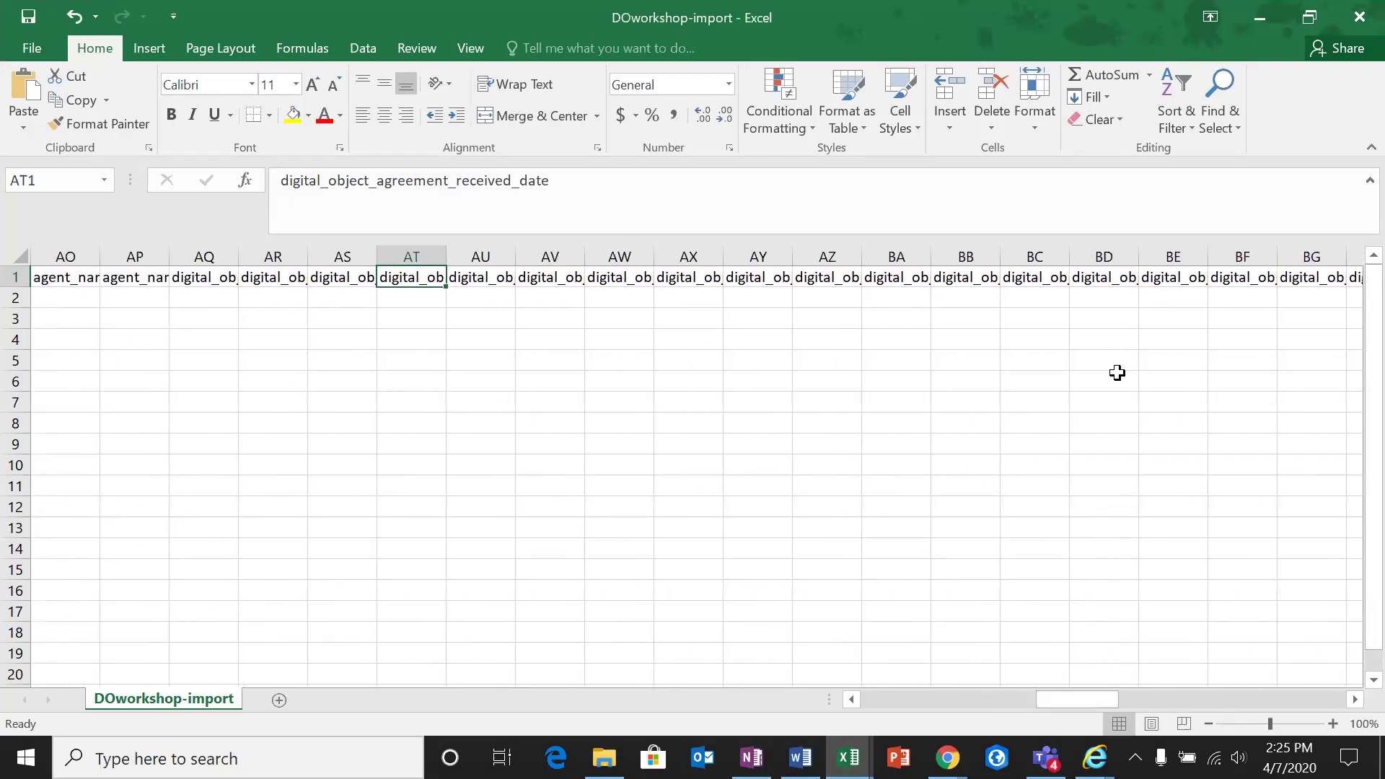
click(1123, 278)
click(1191, 277)
click(1232, 277)
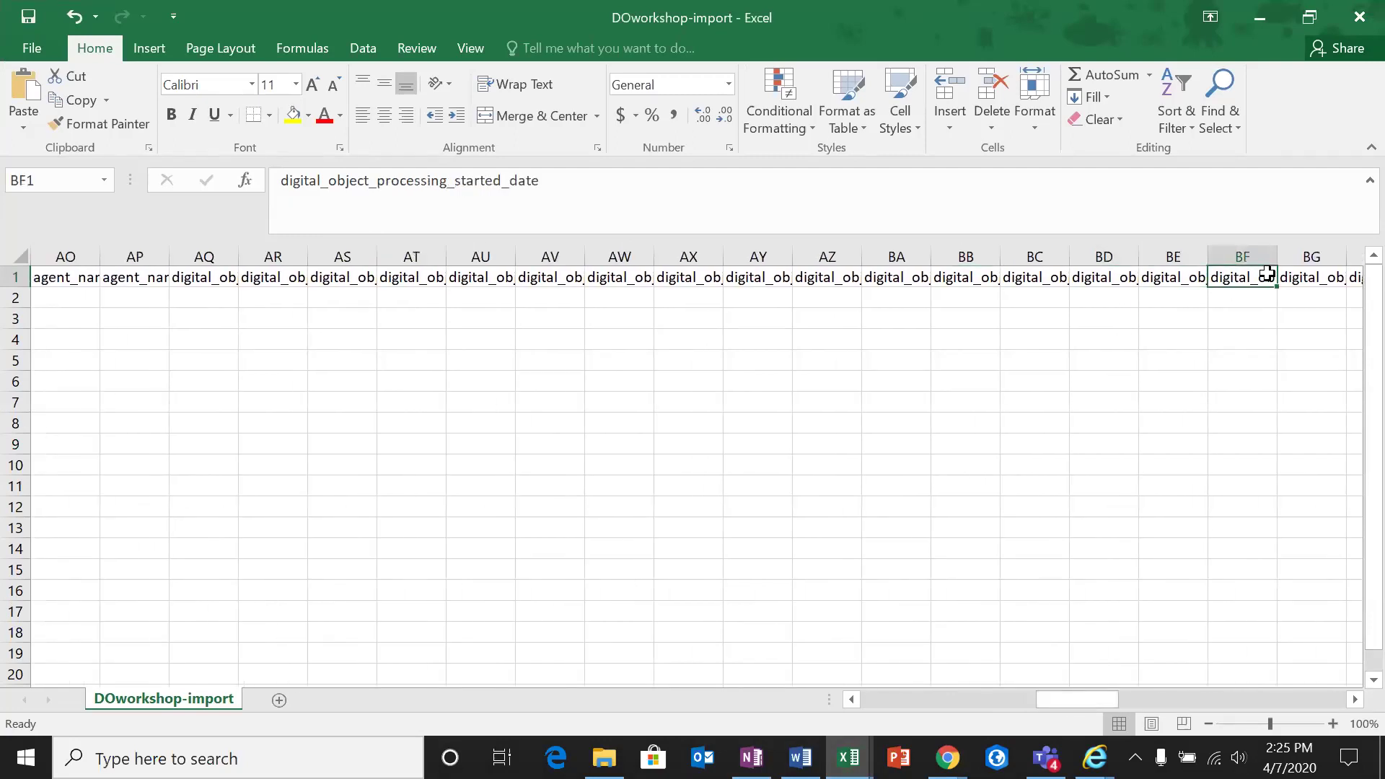
click(1288, 277)
Step: Check the digital_object_restrictions heading in column F and the digital_object_language heading in column B
drag(1072, 696, 890, 731)
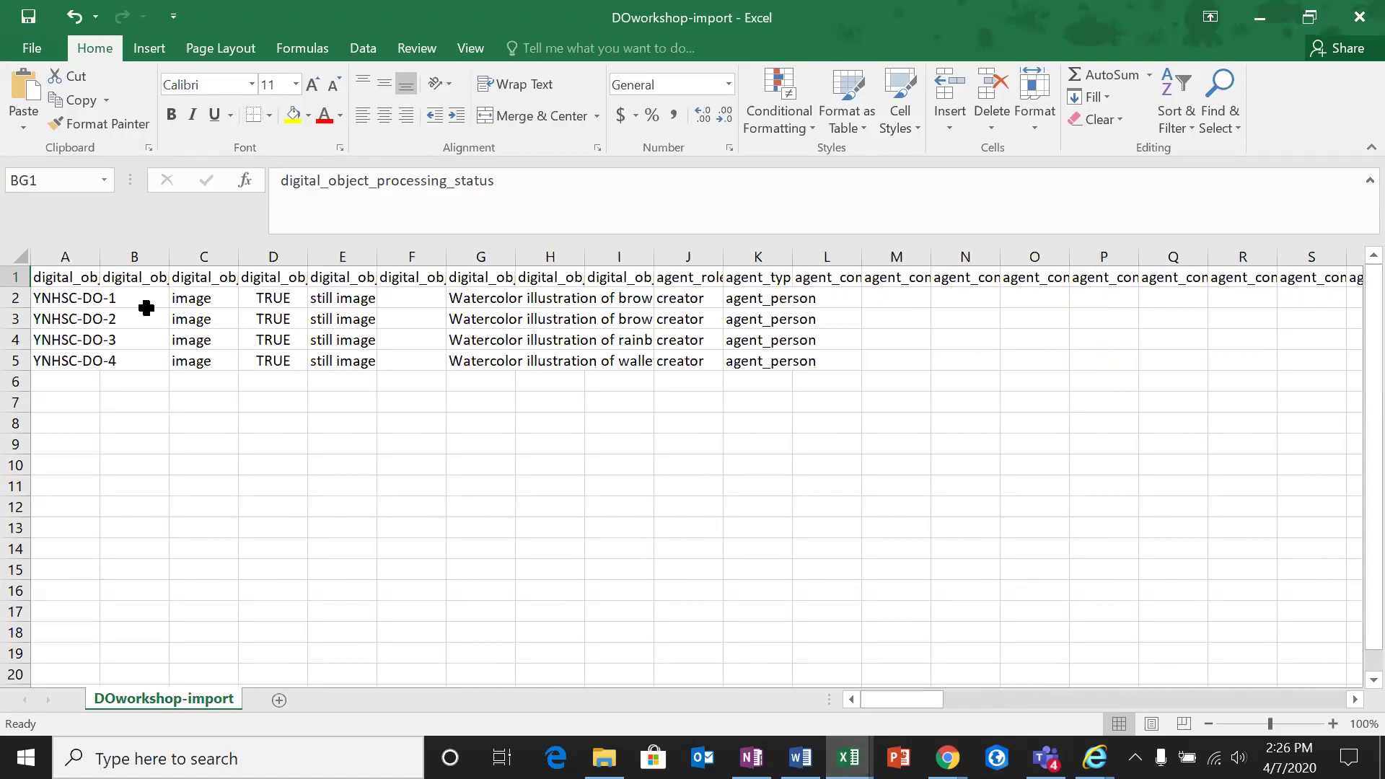
click(404, 296)
click(409, 278)
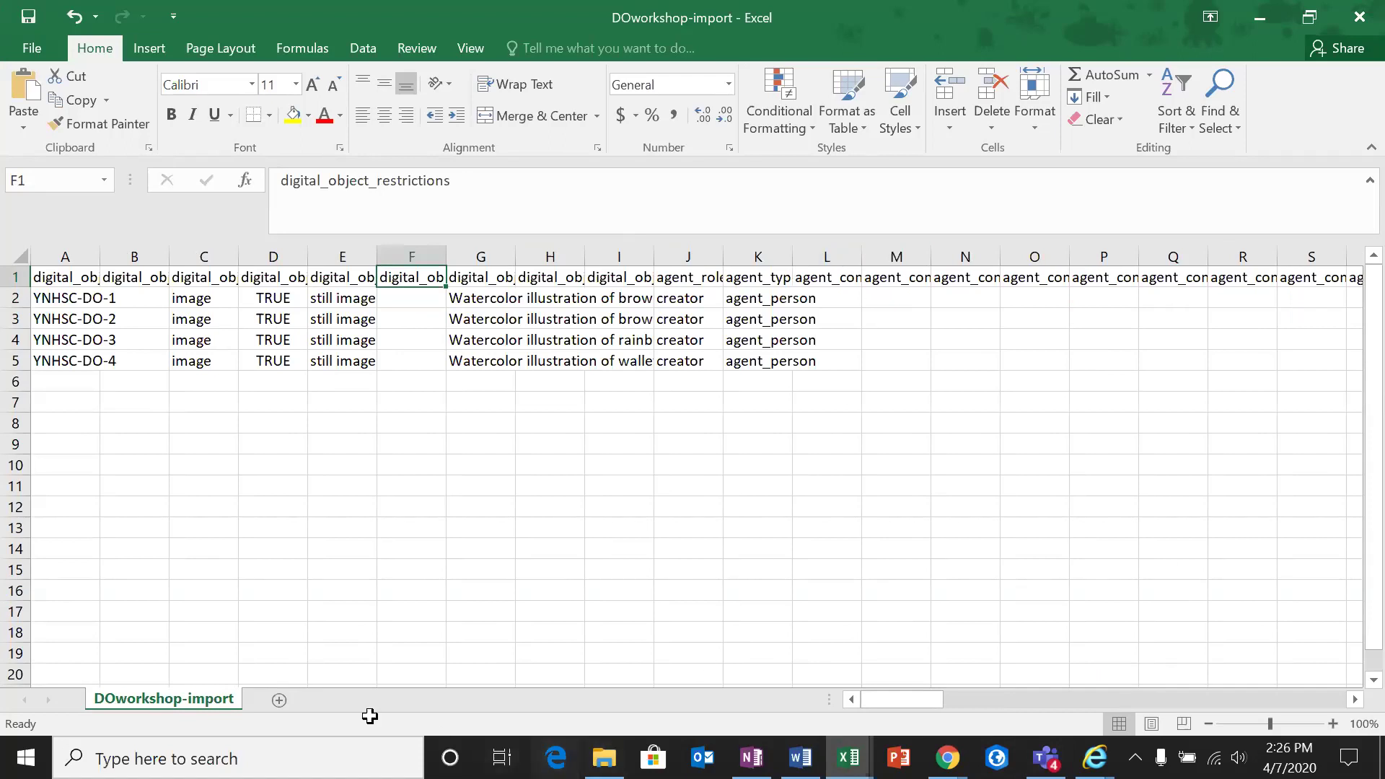
click(154, 276)
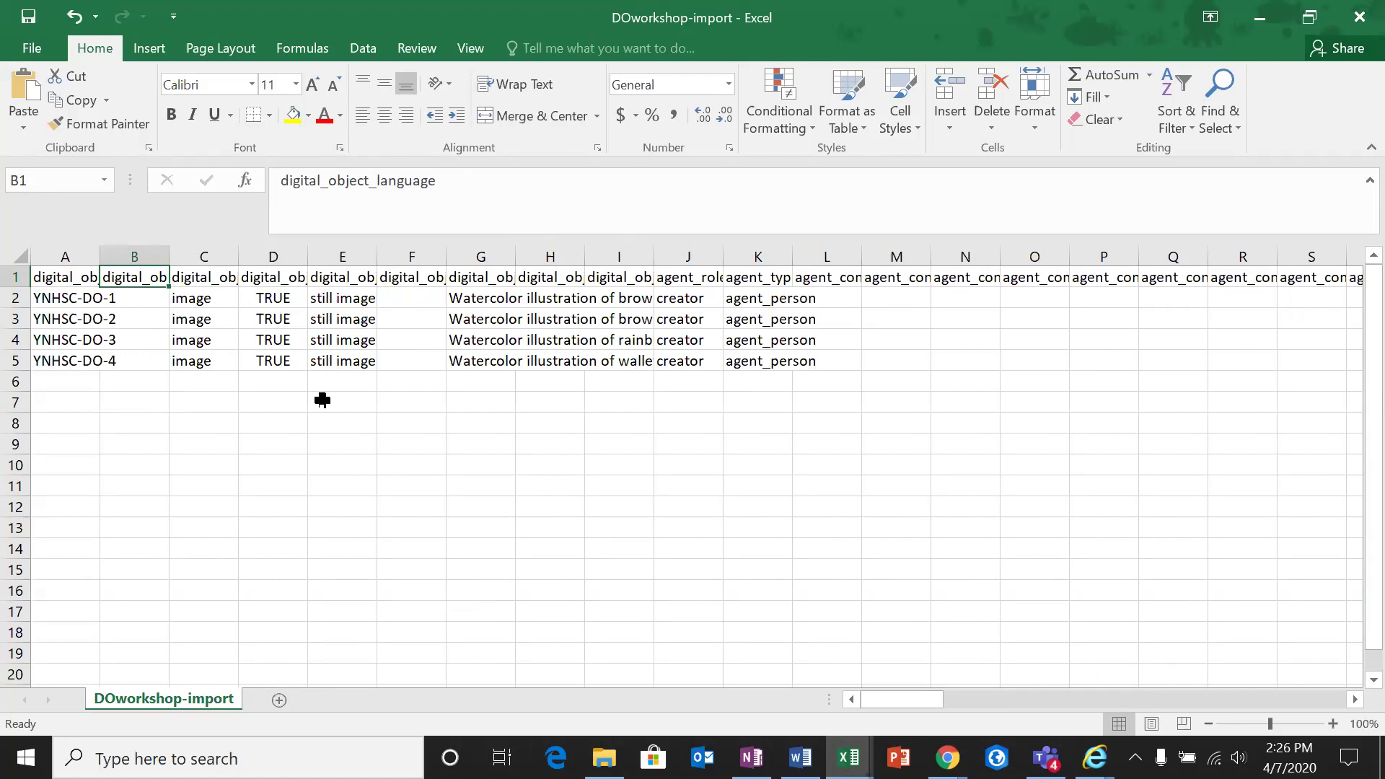
Step: Return to ArchivesSpace, open the YNHSC background jobs list and examine the statuses and types of its first page of archived jobs
click(1260, 13)
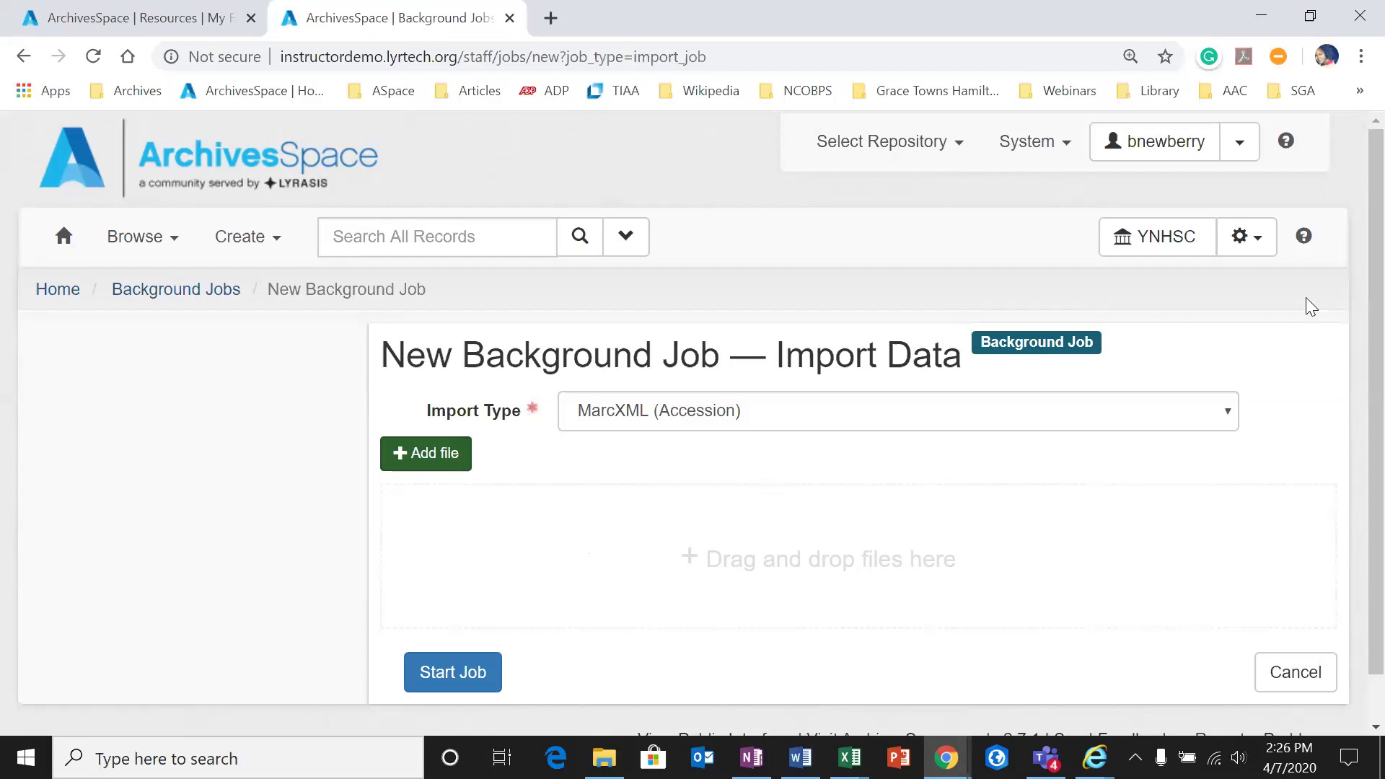
click(1259, 244)
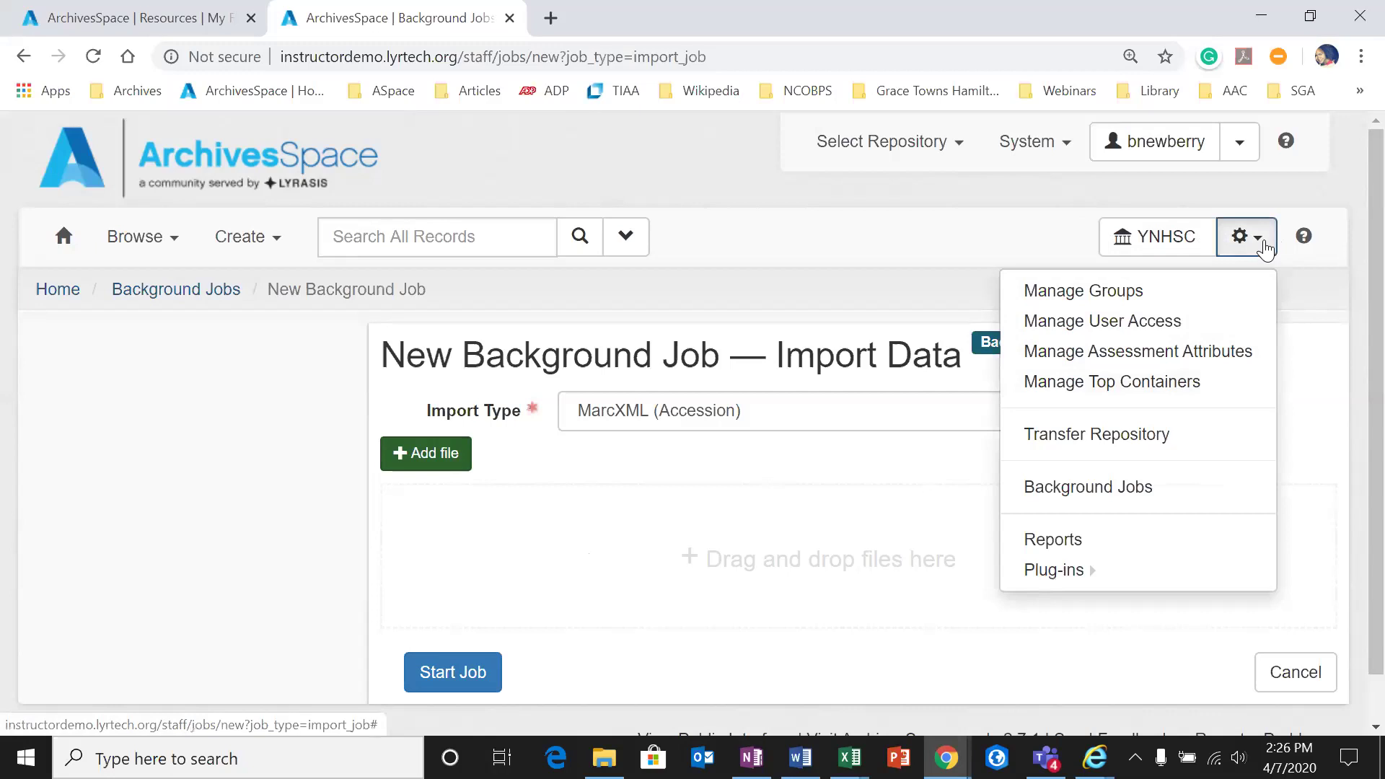
click(1136, 490)
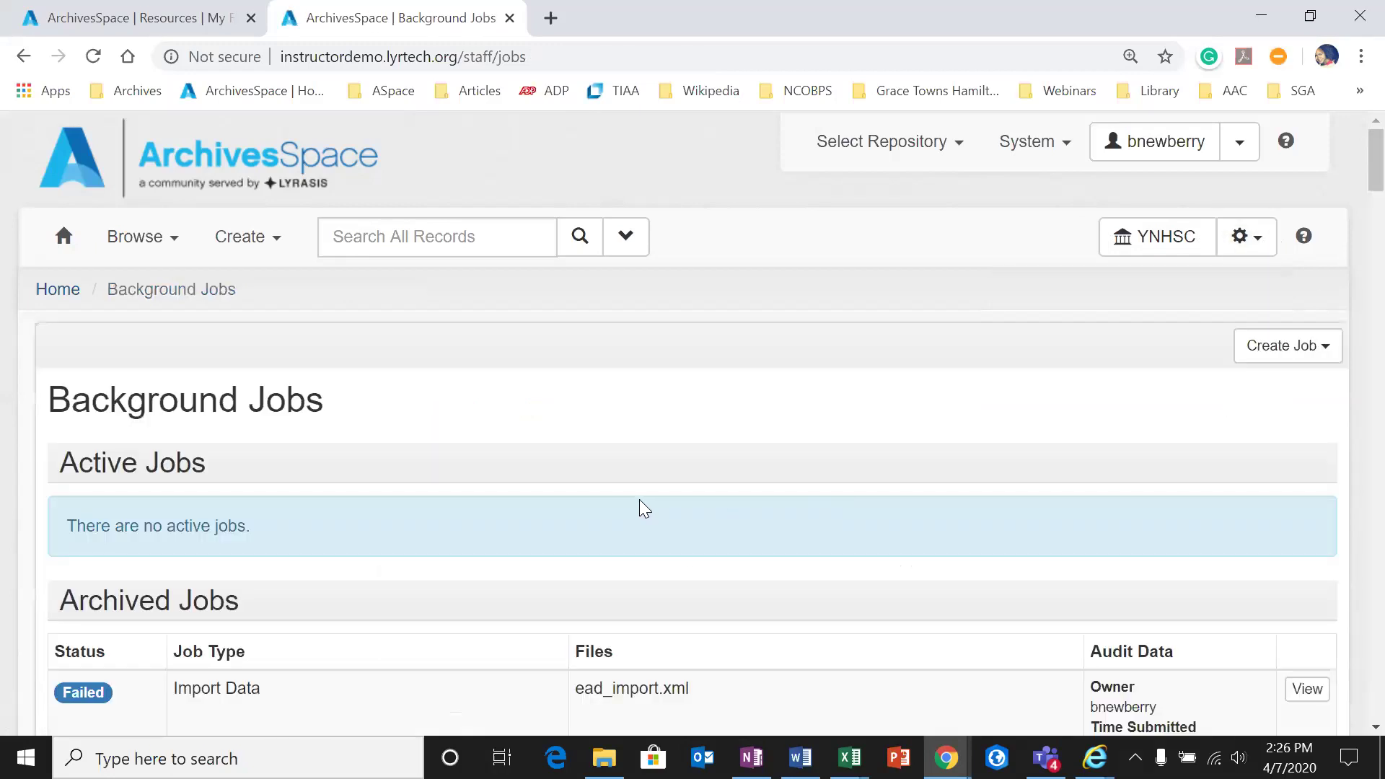
scroll(639, 499, down, 7)
scroll(637, 508, up, 2)
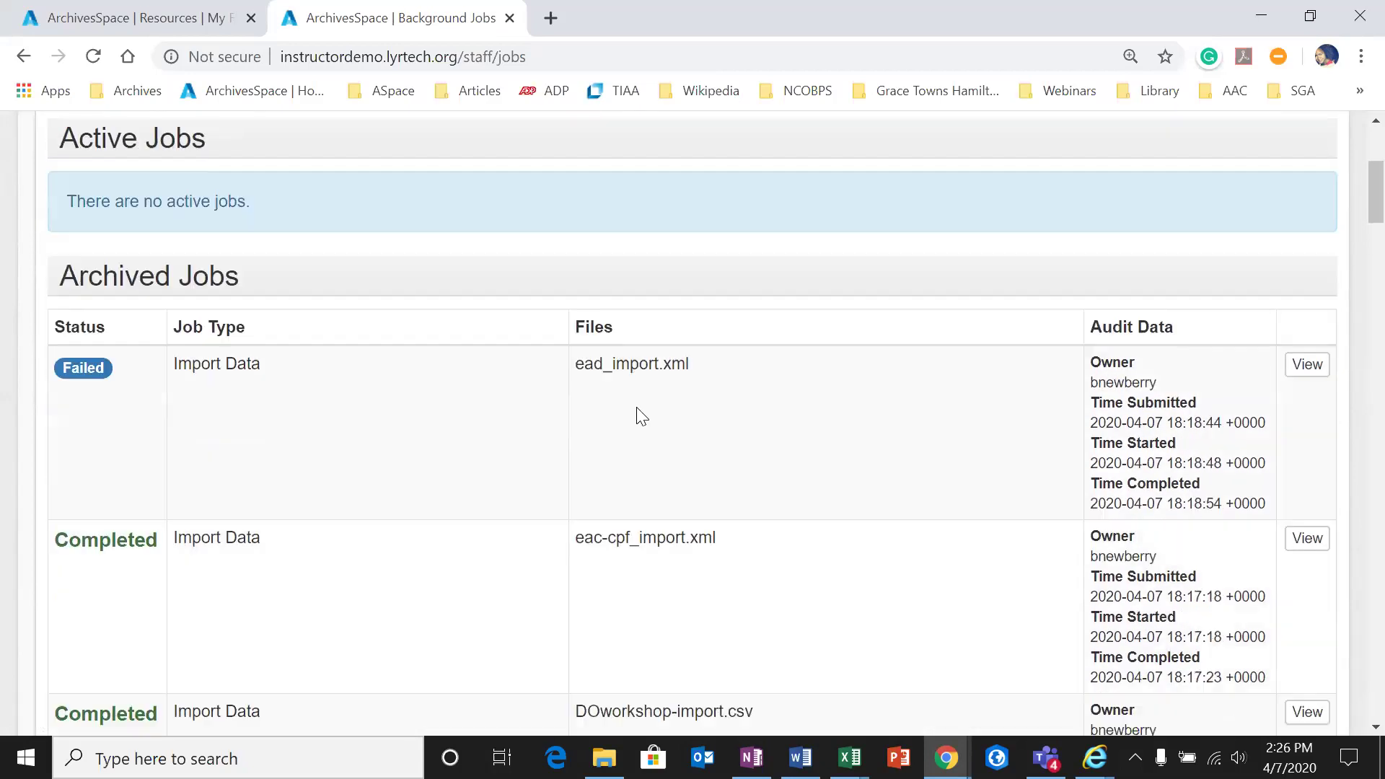
scroll(339, 354, down, 1)
scroll(216, 288, up, 1)
scroll(218, 351, down, 6)
scroll(184, 408, down, 15)
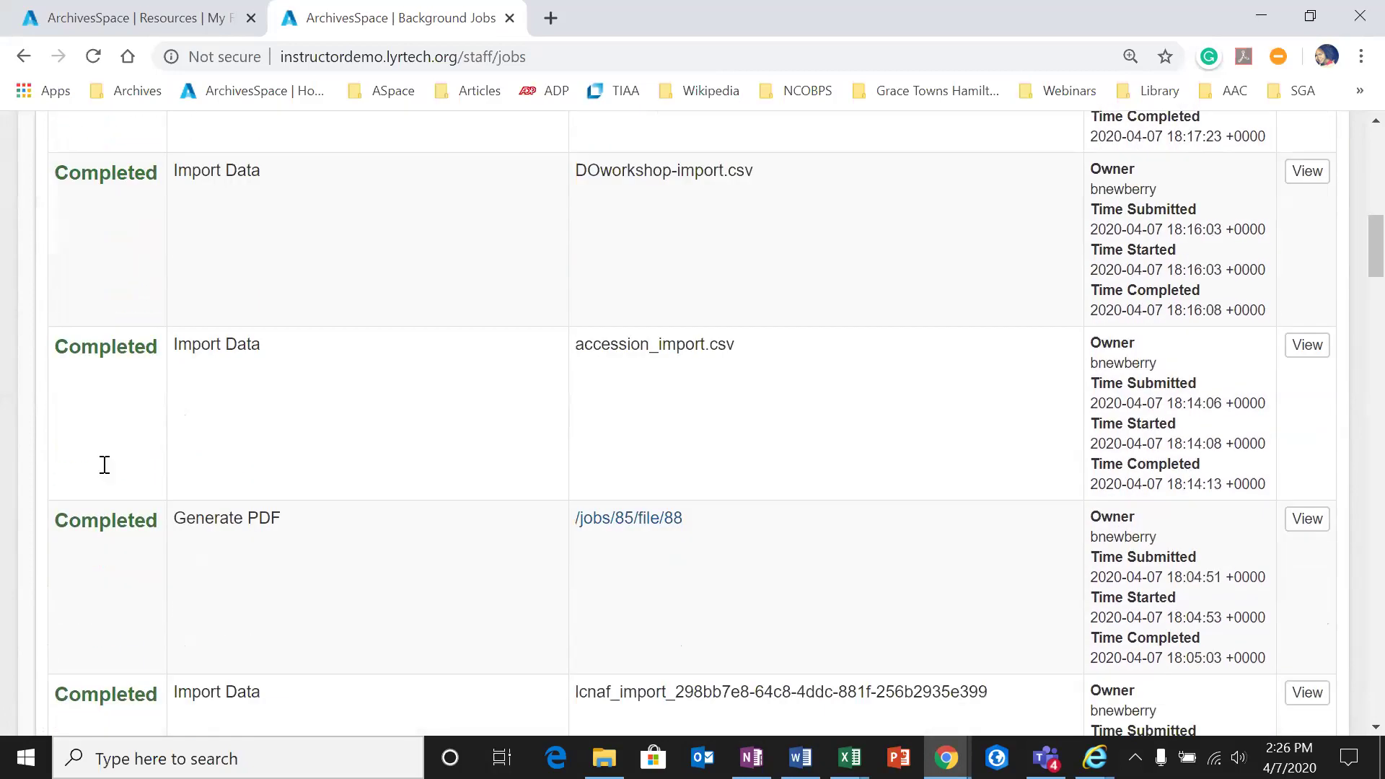
scroll(140, 592, down, 18)
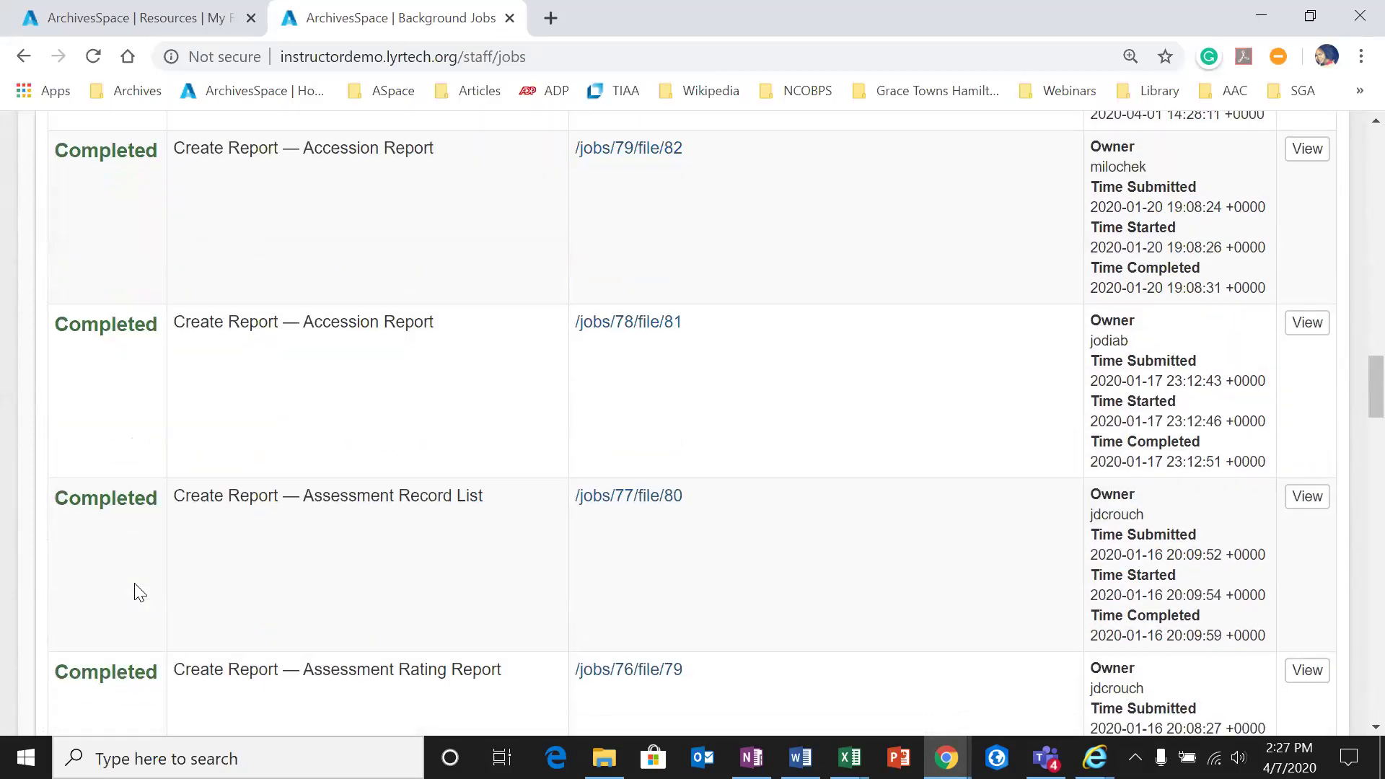
scroll(140, 592, down, 20)
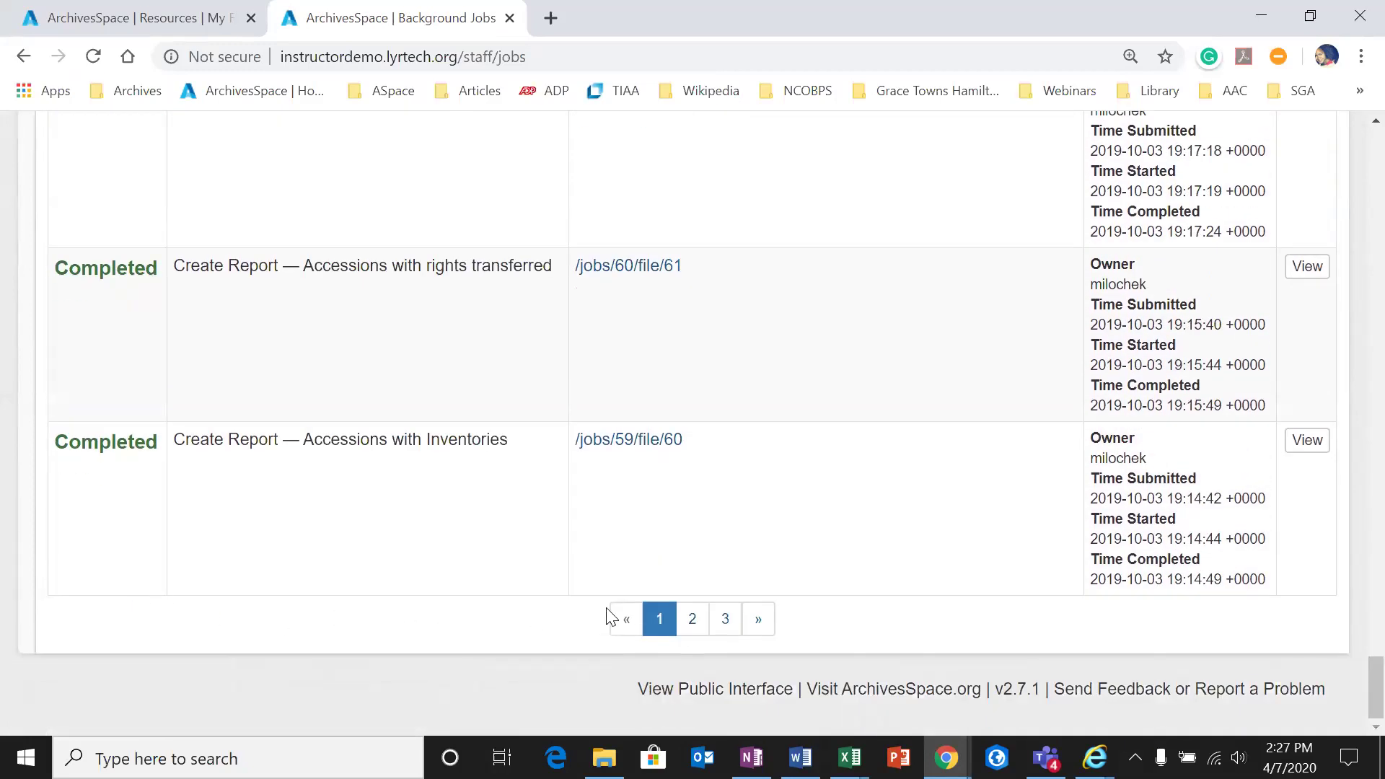
Step: Go to page 3 of the archived jobs and examine the oldest import jobs down to the end of the list
click(722, 632)
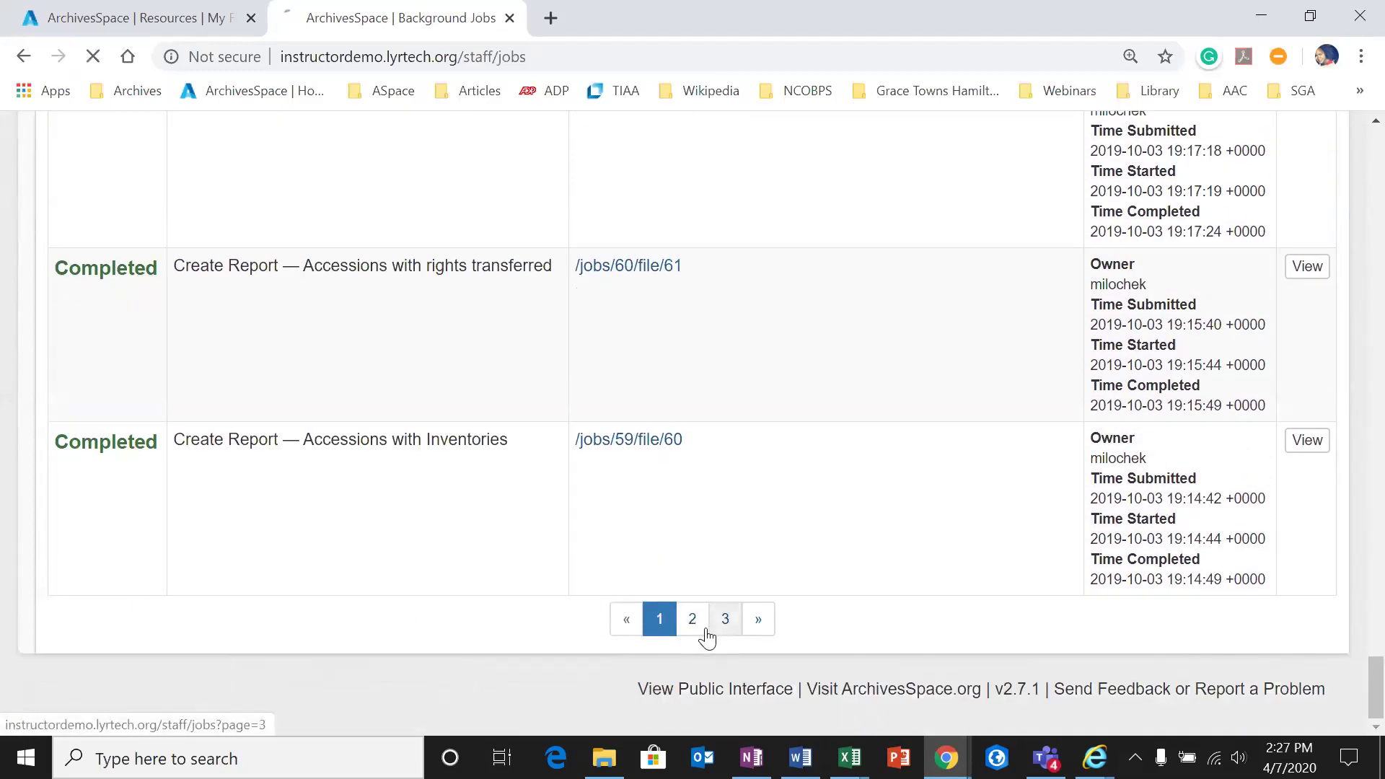
scroll(866, 477, down, 6)
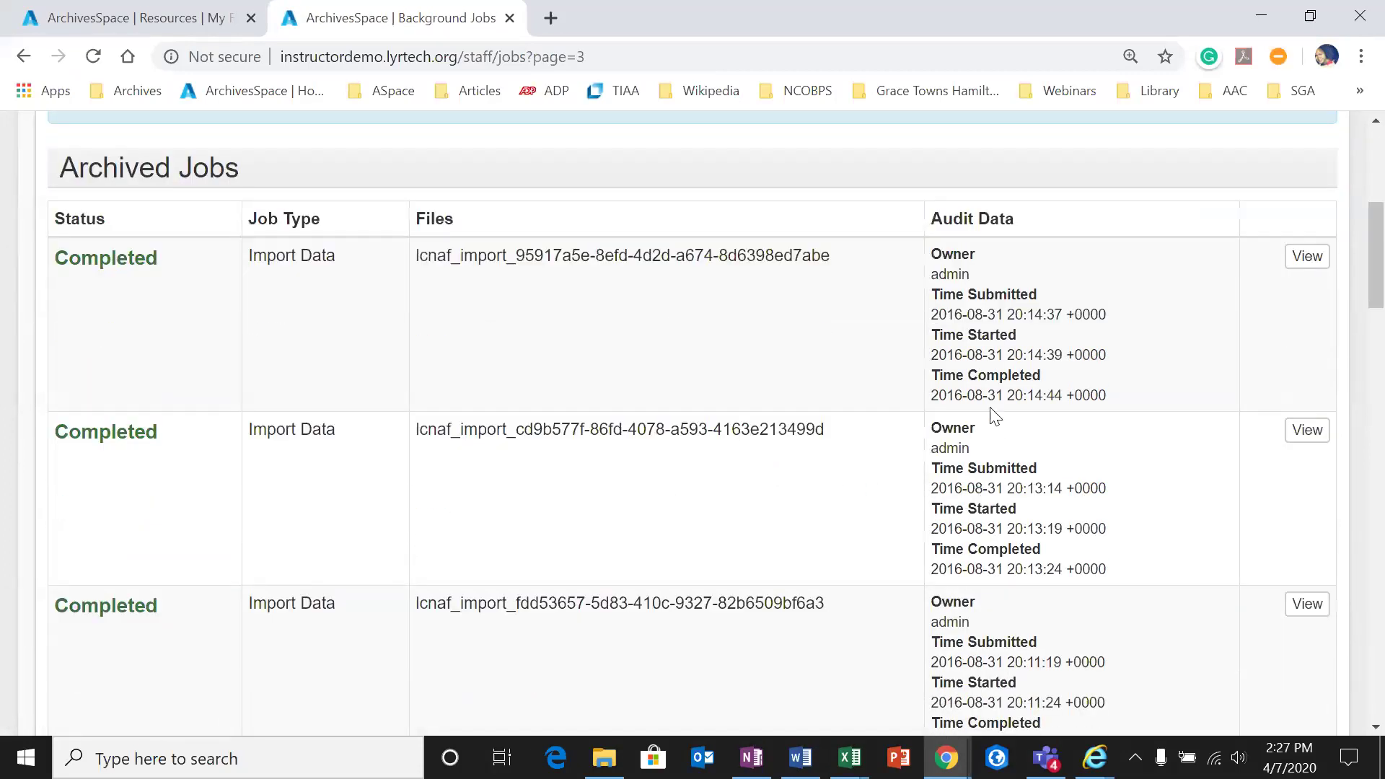
scroll(983, 359, down, 5)
scroll(989, 485, down, 9)
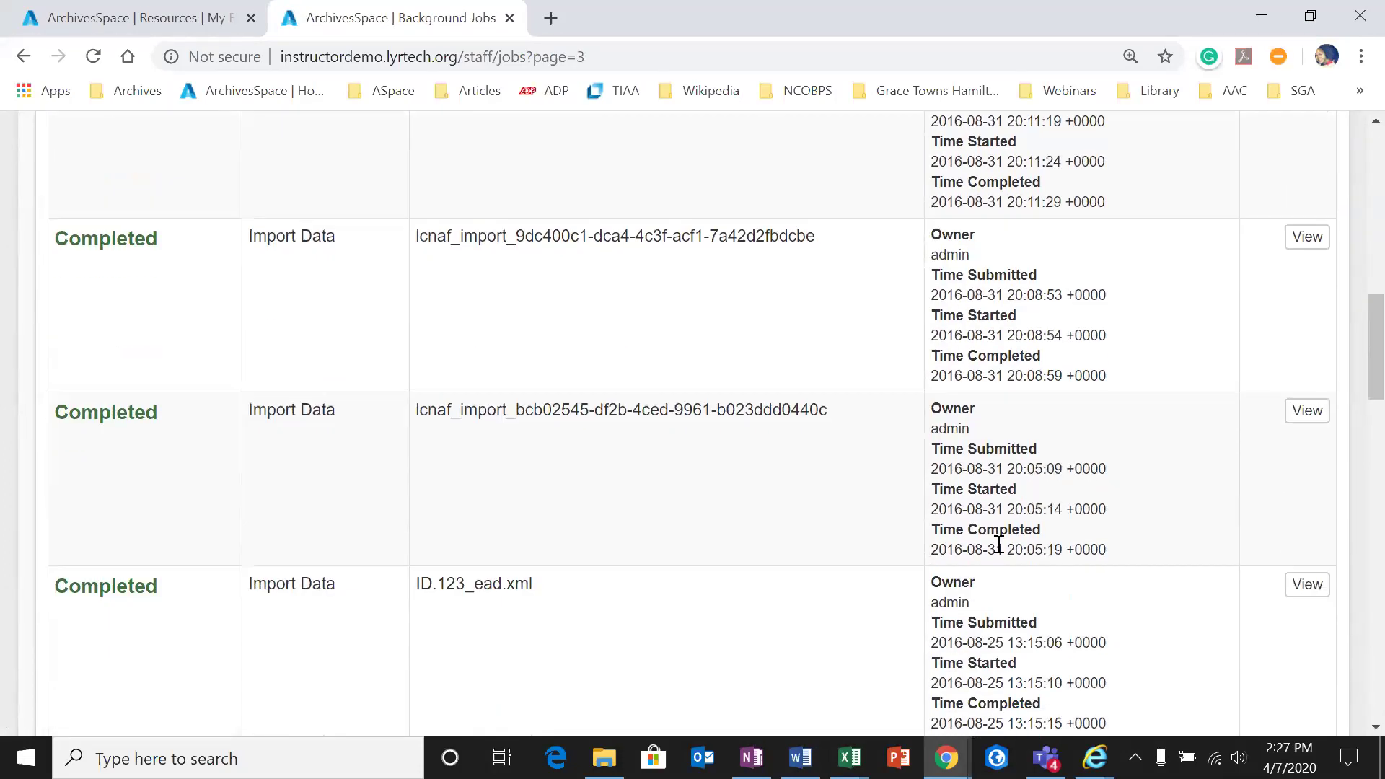
scroll(988, 560, down, 8)
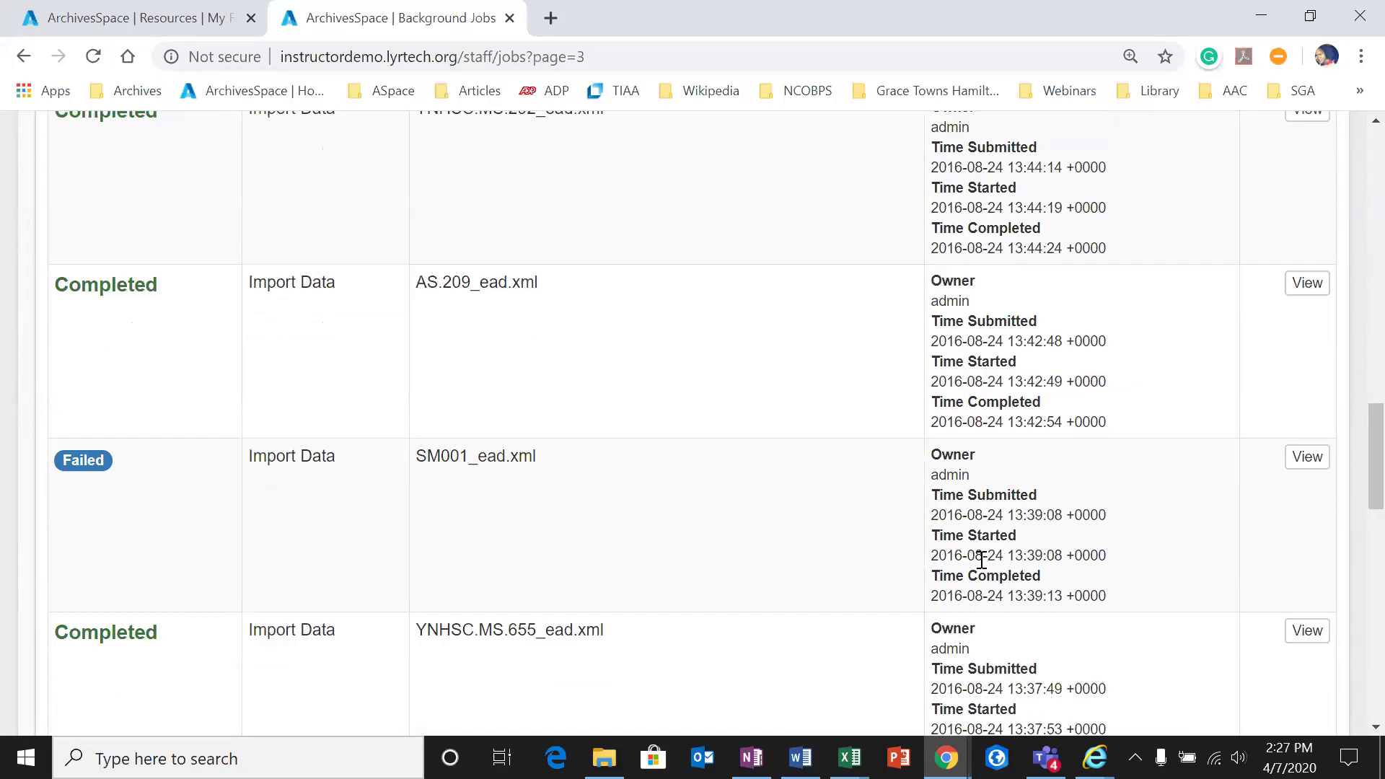
scroll(985, 574, down, 3)
scroll(985, 577, down, 9)
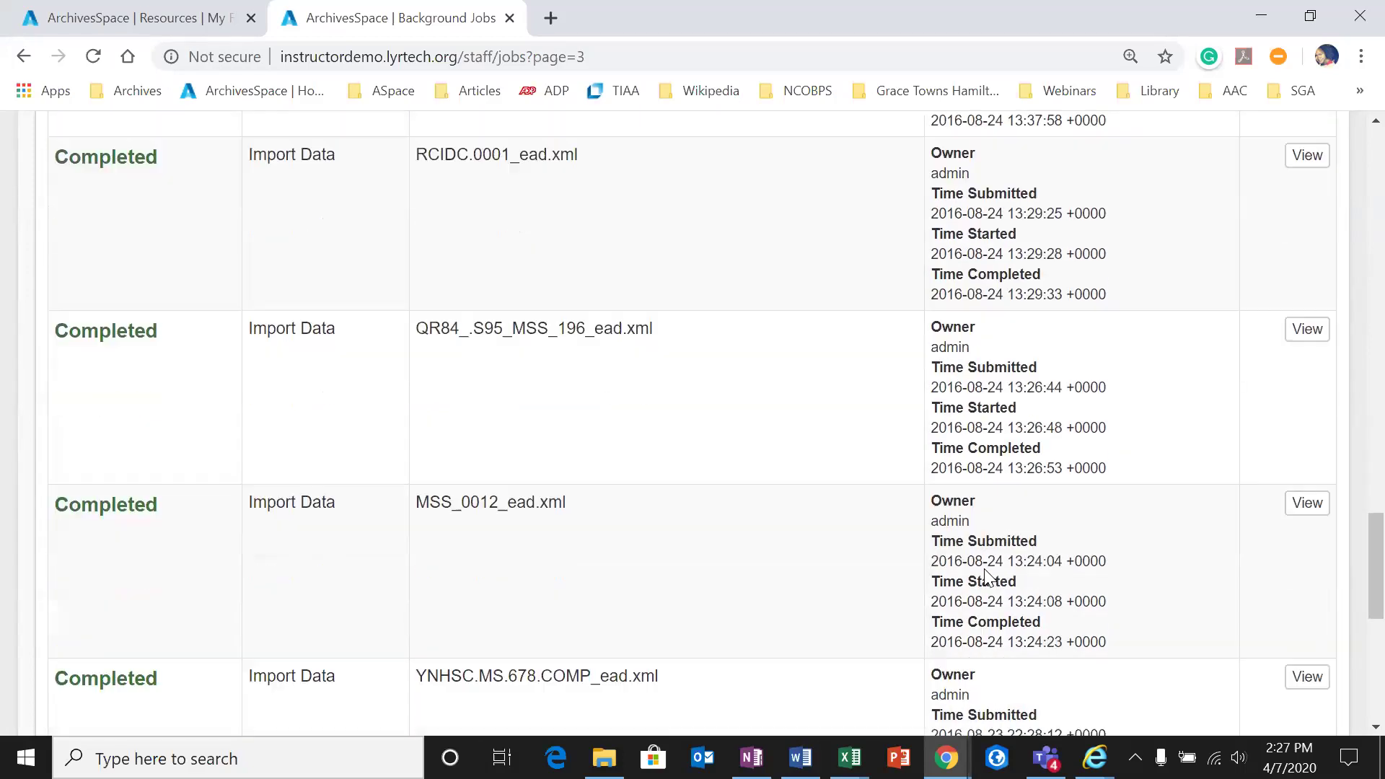
scroll(988, 577, down, 2)
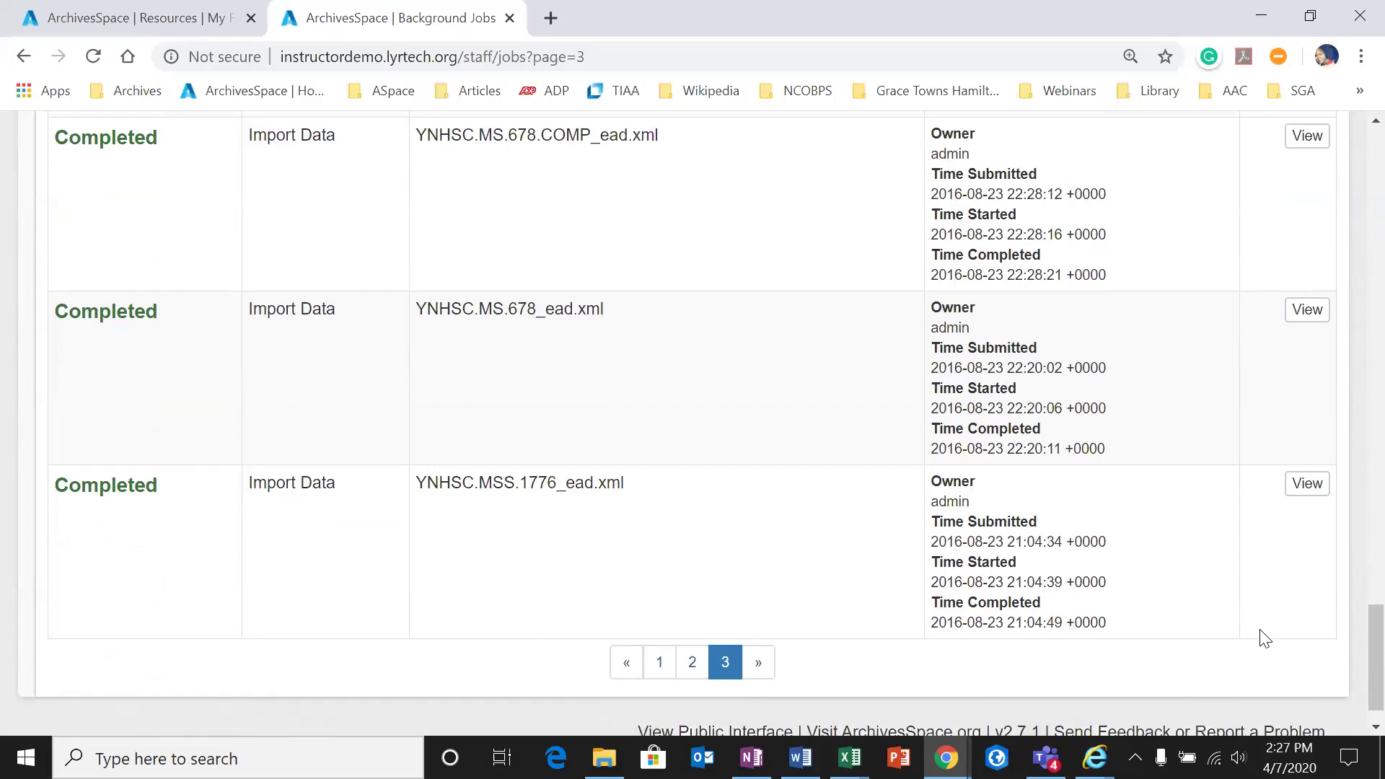
mouse_move(1376, 642)
mouse_down()
mouse_move(1352, 638)
mouse_move(1376, 644)
mouse_up()
Step: View the YNHSC.MS.678_ead.xml import job, try to open its downloaded file job_3_file_3.pdf and close the PDF tab
click(1301, 320)
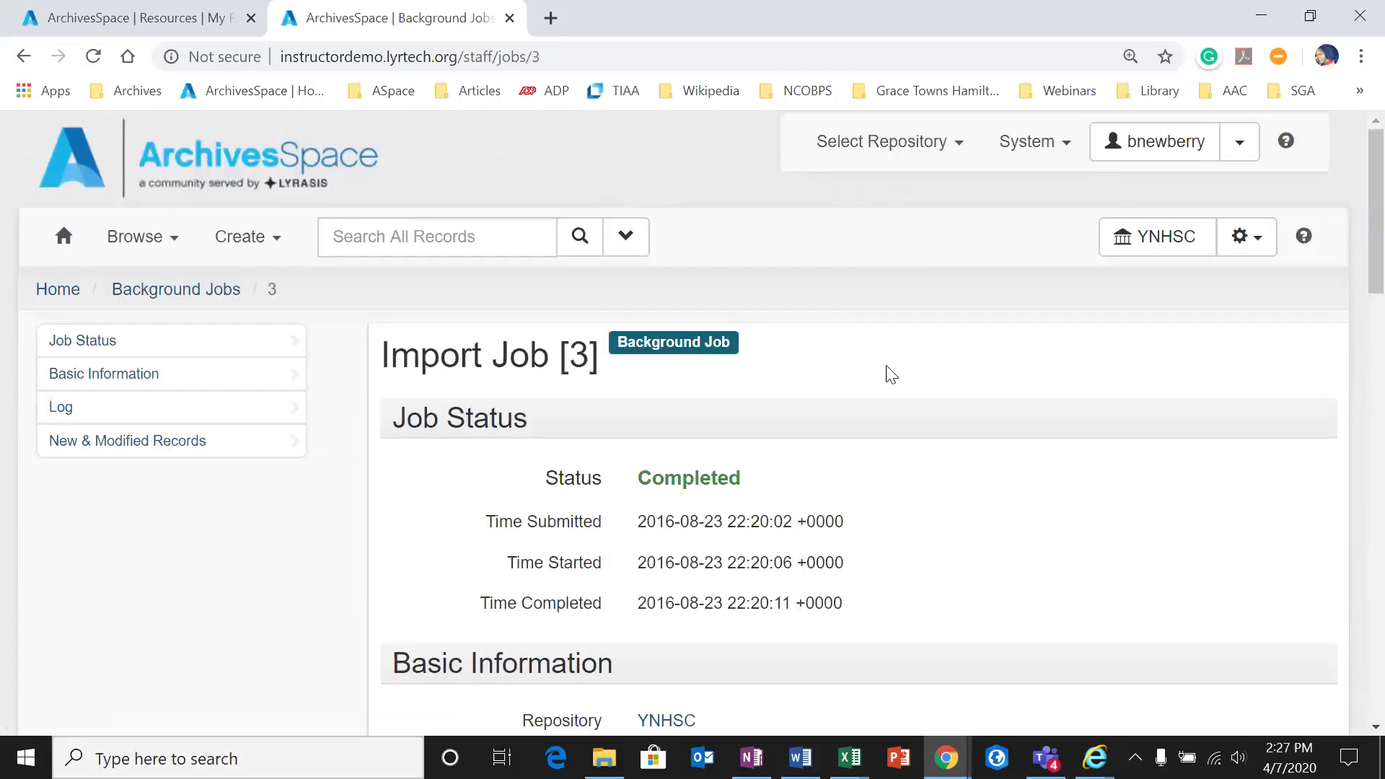
scroll(767, 495, down, 3)
scroll(602, 457, down, 5)
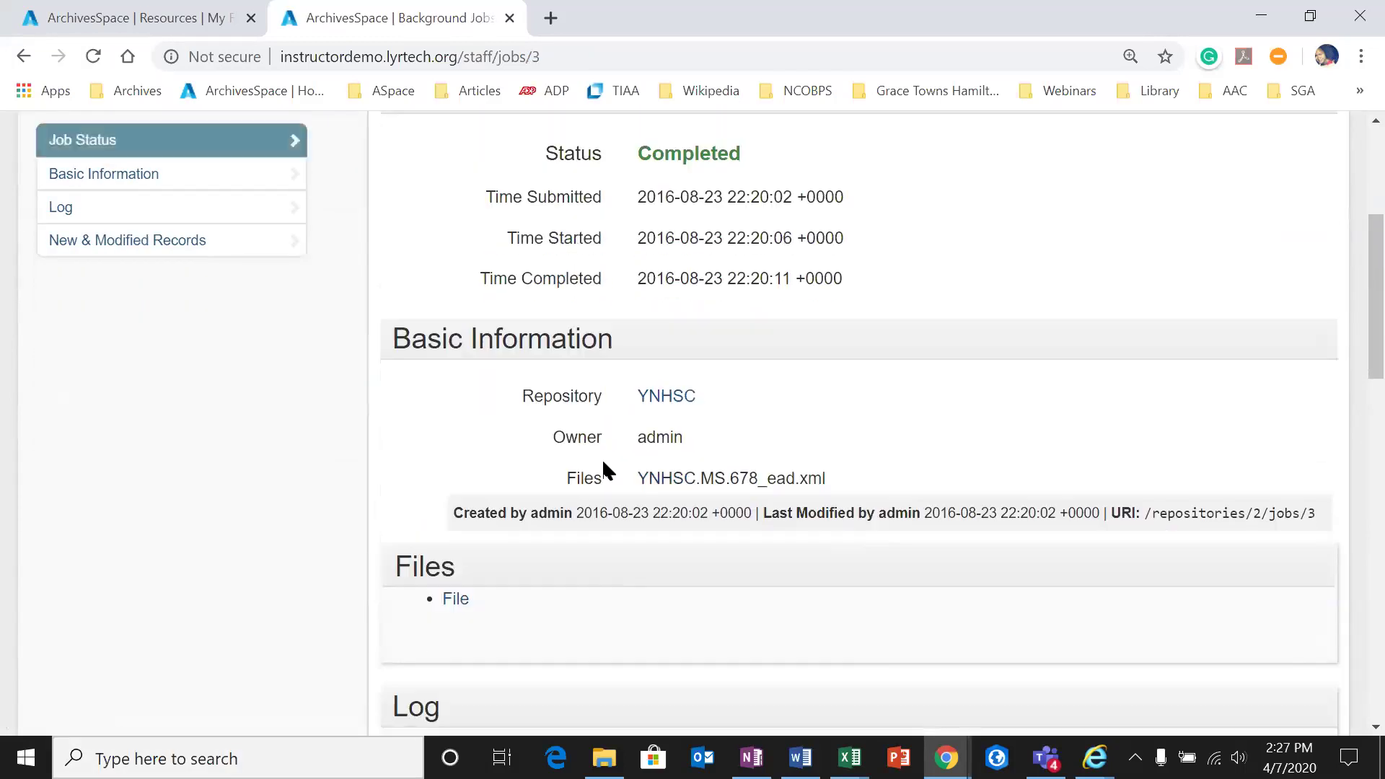
click(455, 383)
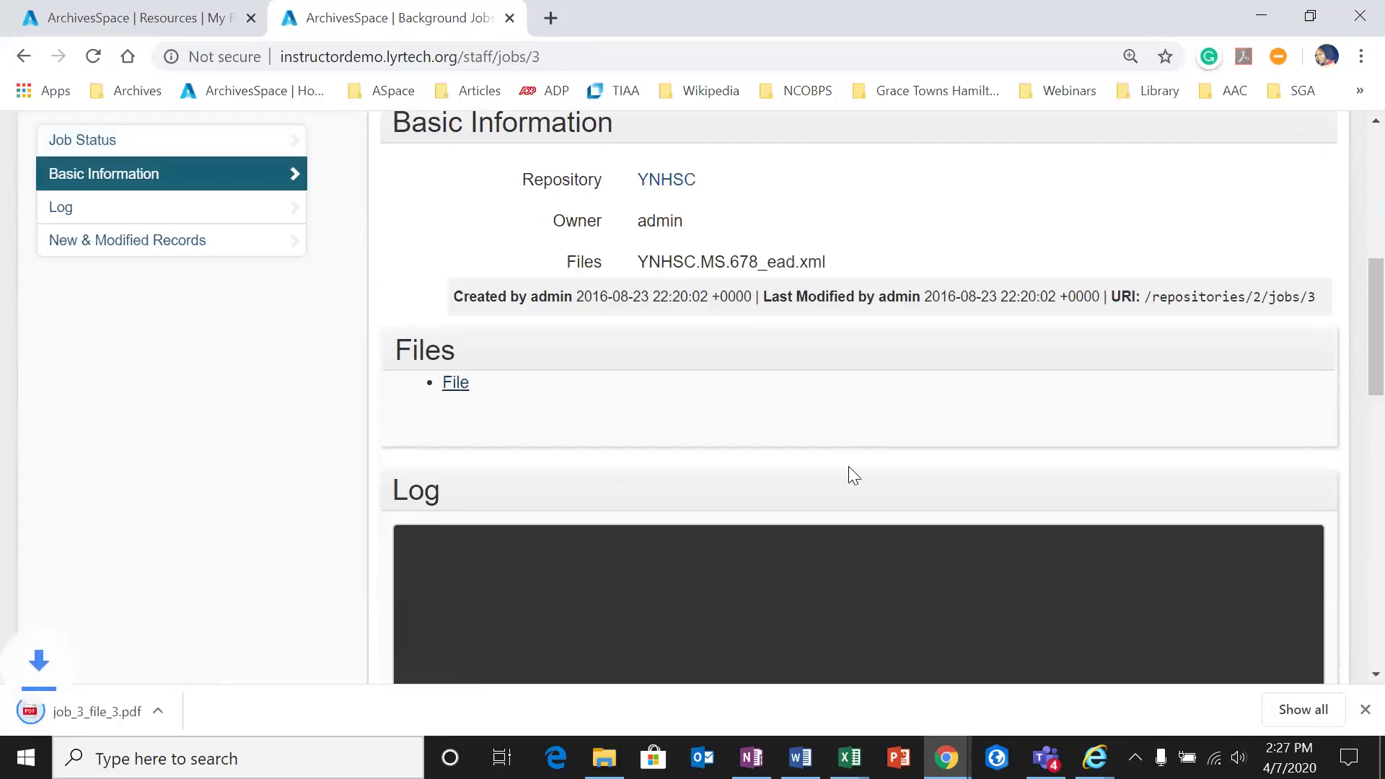
click(114, 724)
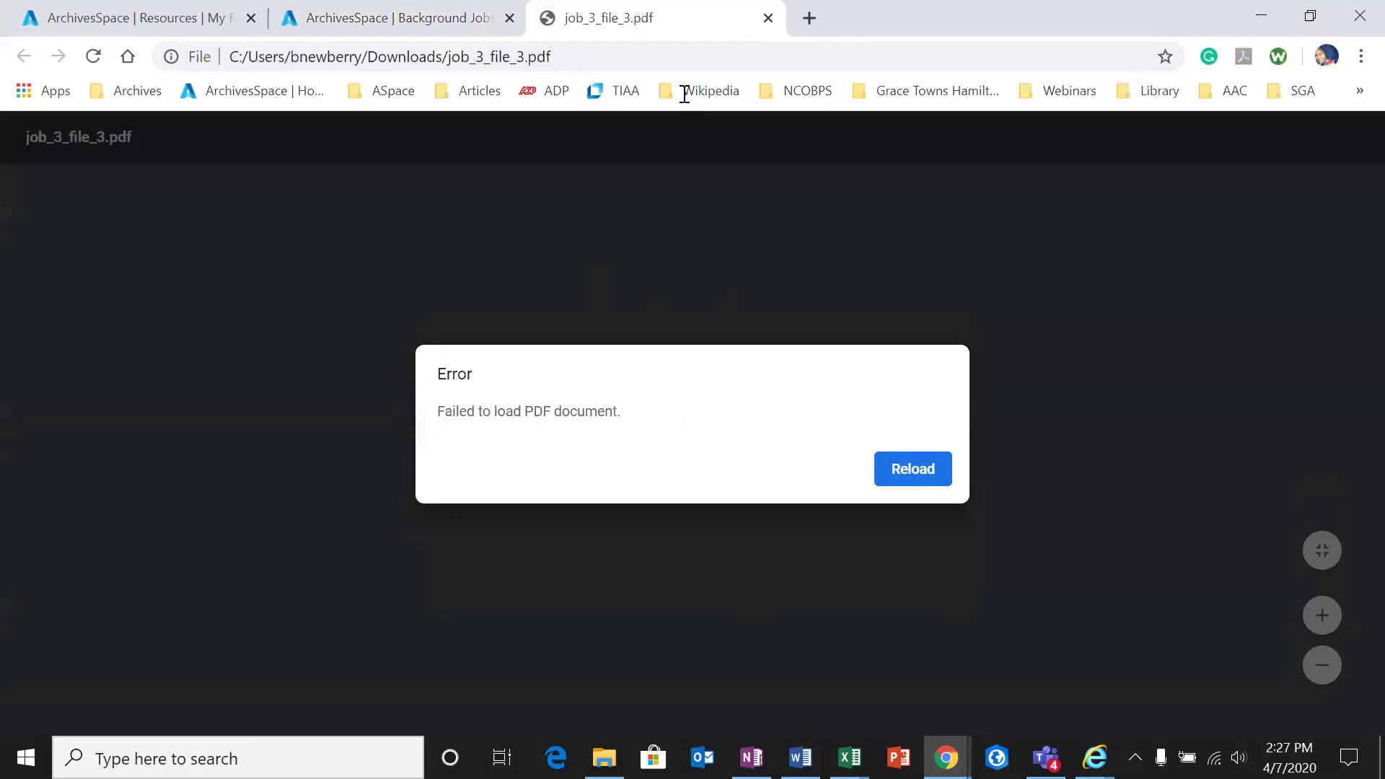
click(769, 18)
Step: Examine the agents, subjects, archival objects and resource listed under the import job's New & Modified Records, returning to the job status
scroll(705, 431, down, 7)
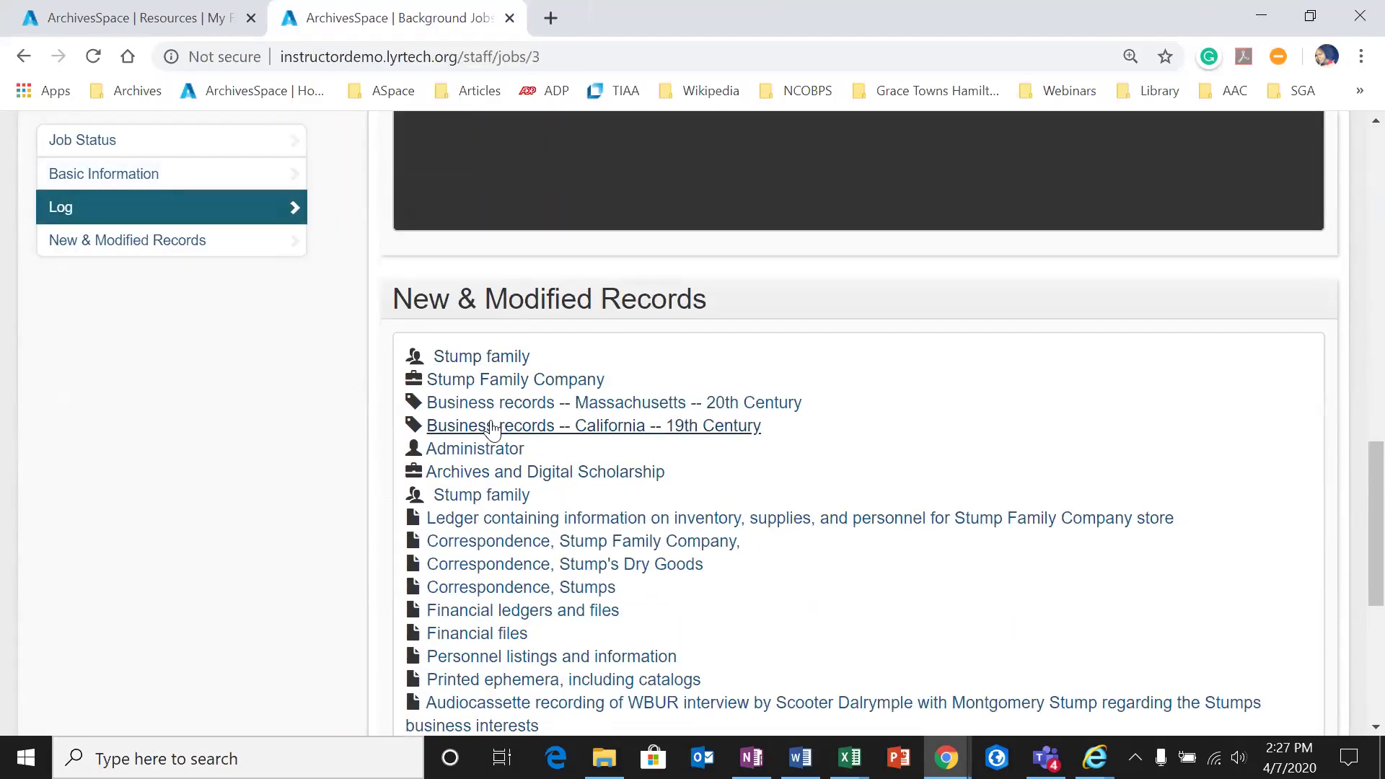
scroll(494, 443, down, 4)
scroll(489, 473, down, 3)
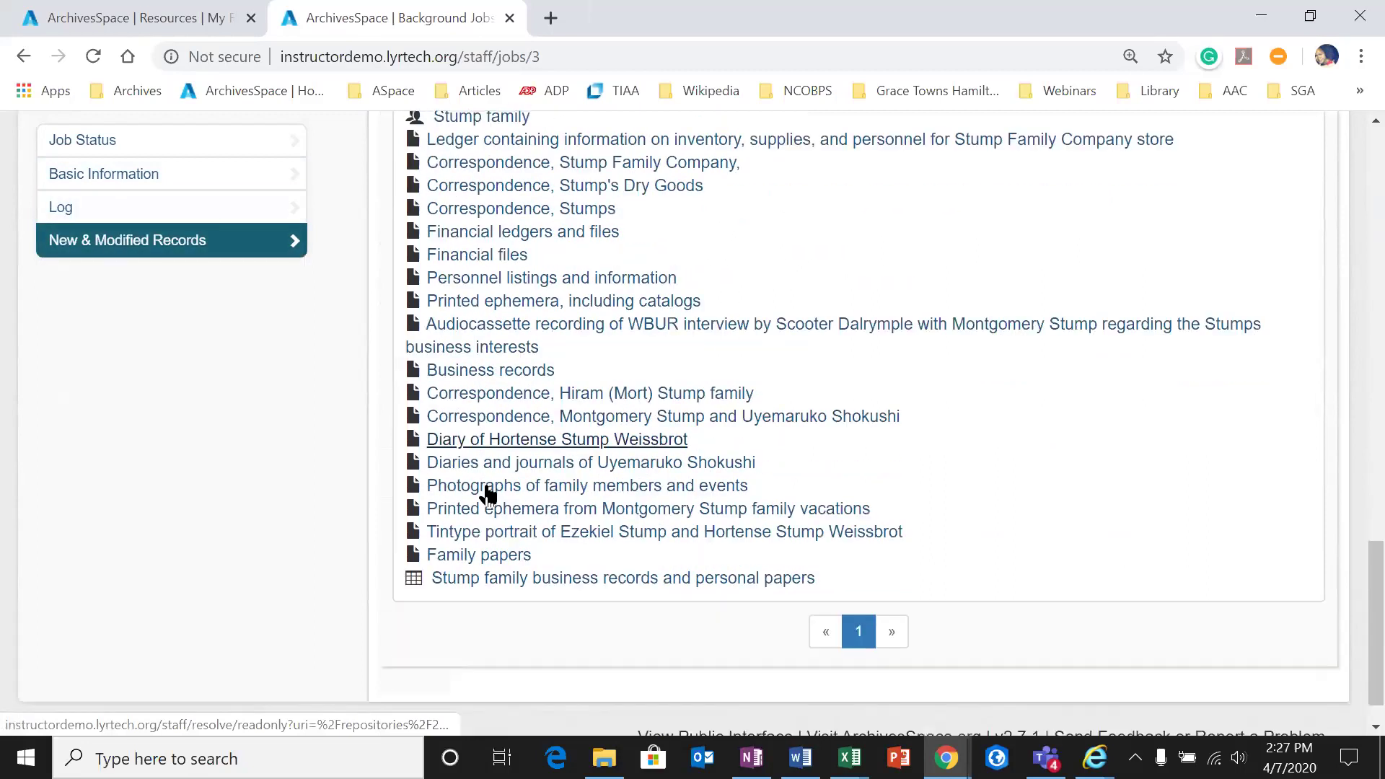
scroll(494, 519, up, 14)
scroll(496, 548, up, 1)
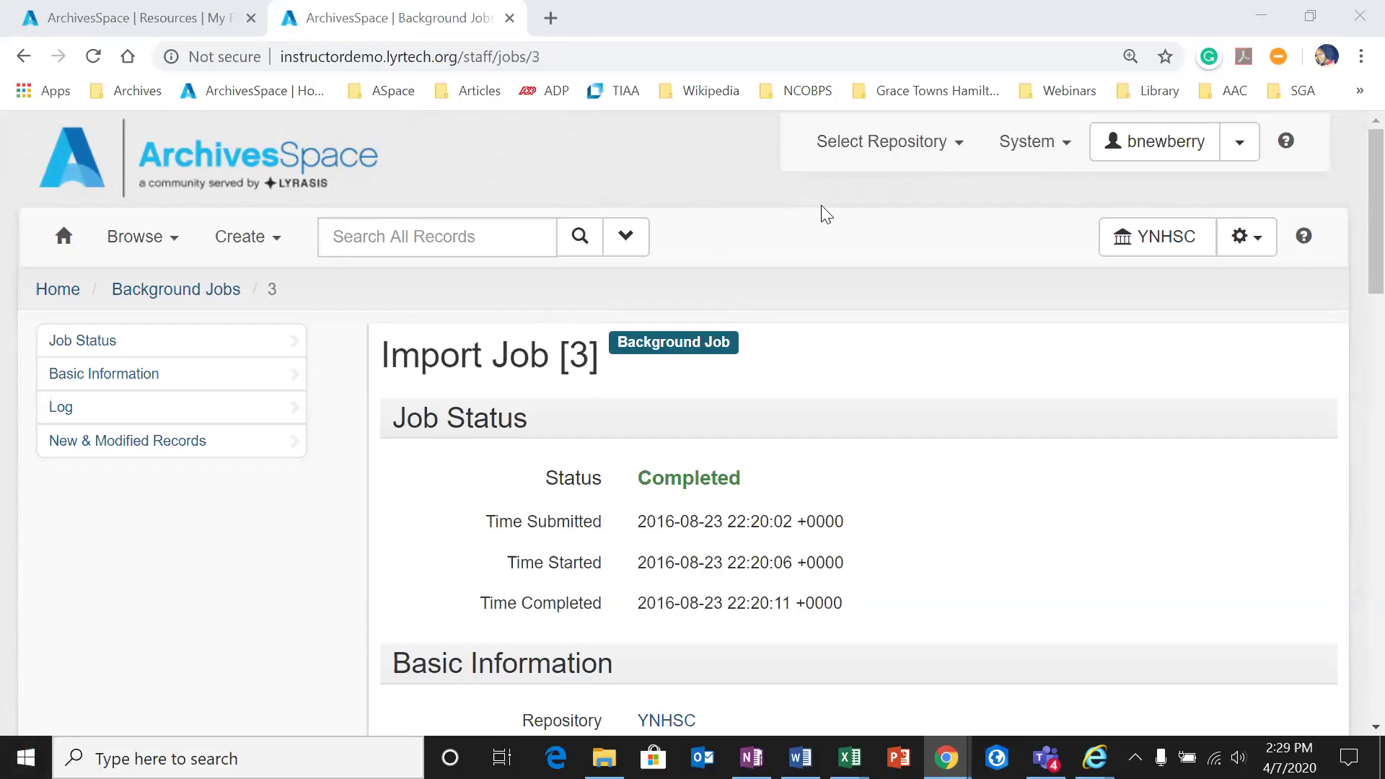
Step: Open the controlled value lists management page, look through the available list names and display the Container Type (container_type) list
click(1037, 154)
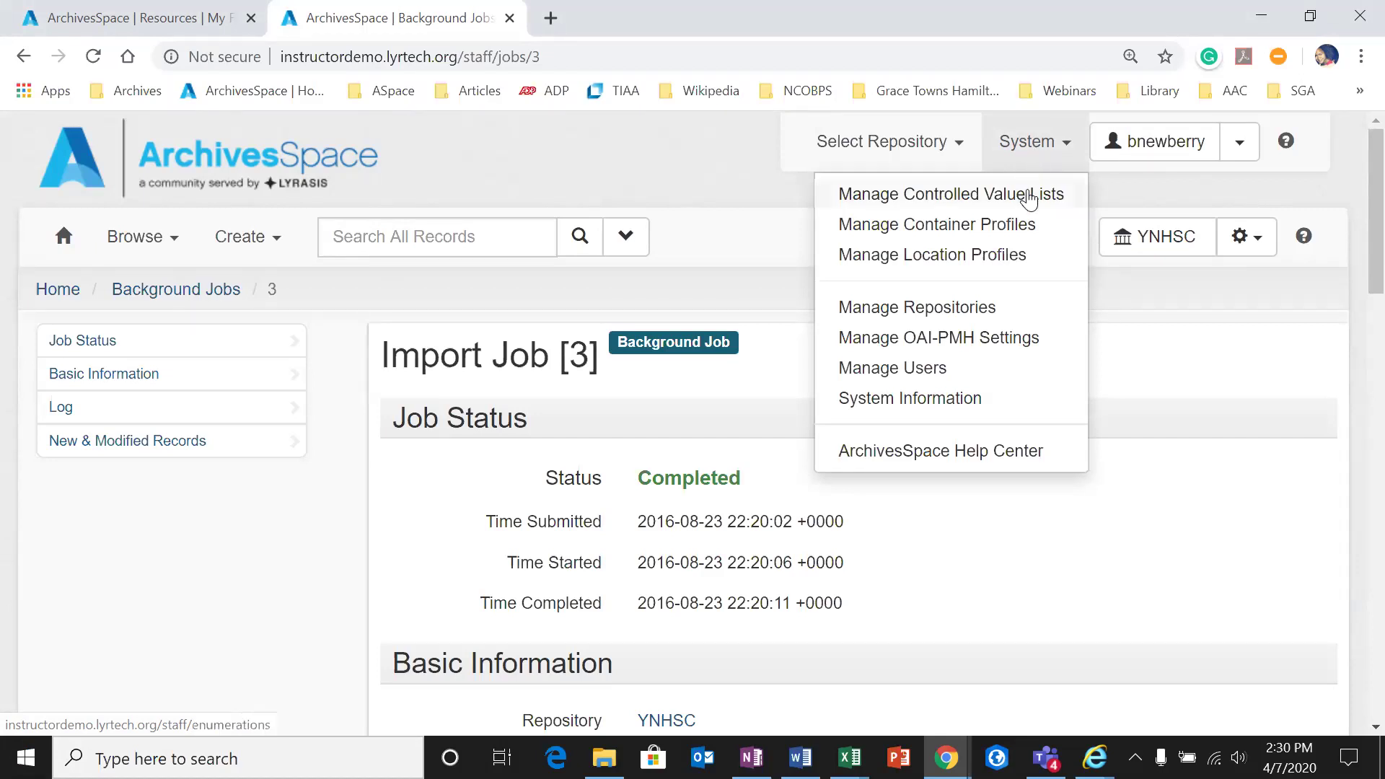
click(1030, 196)
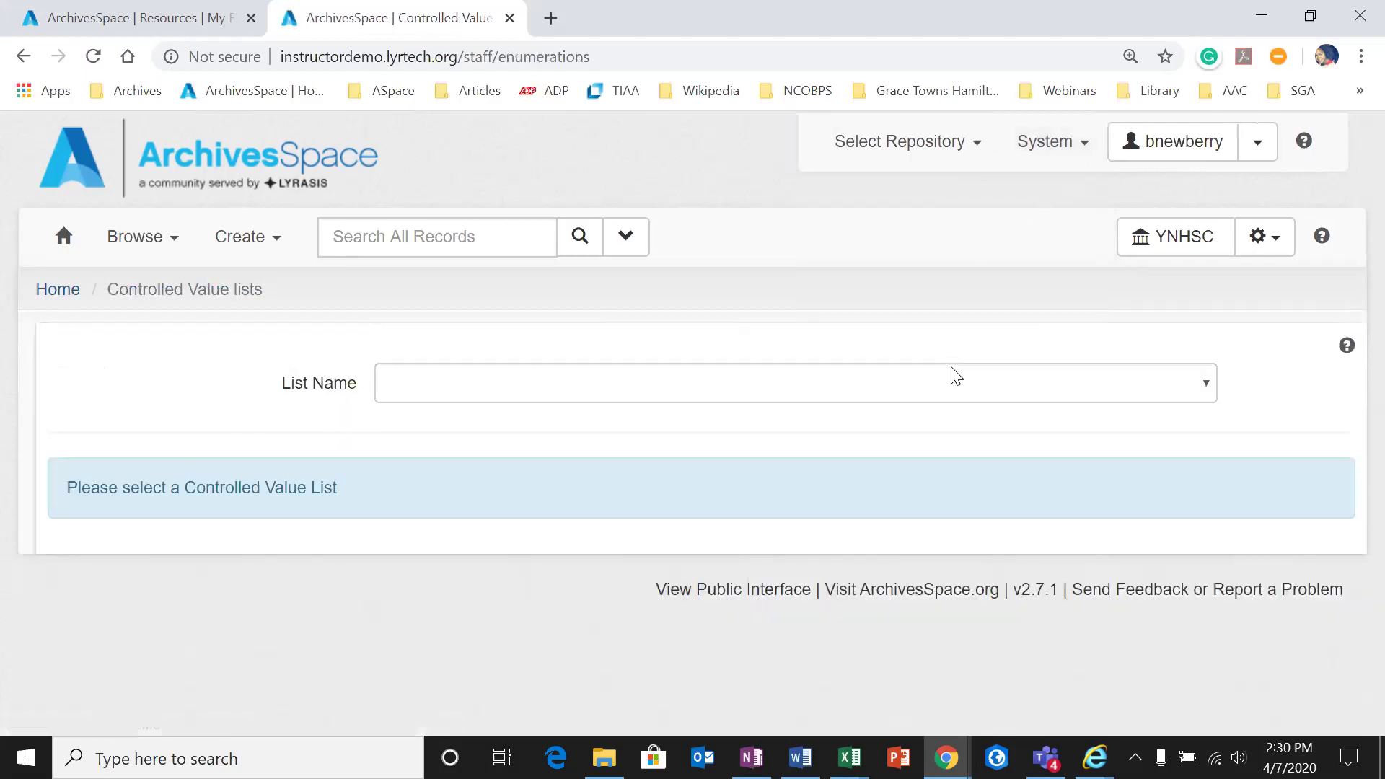
click(927, 396)
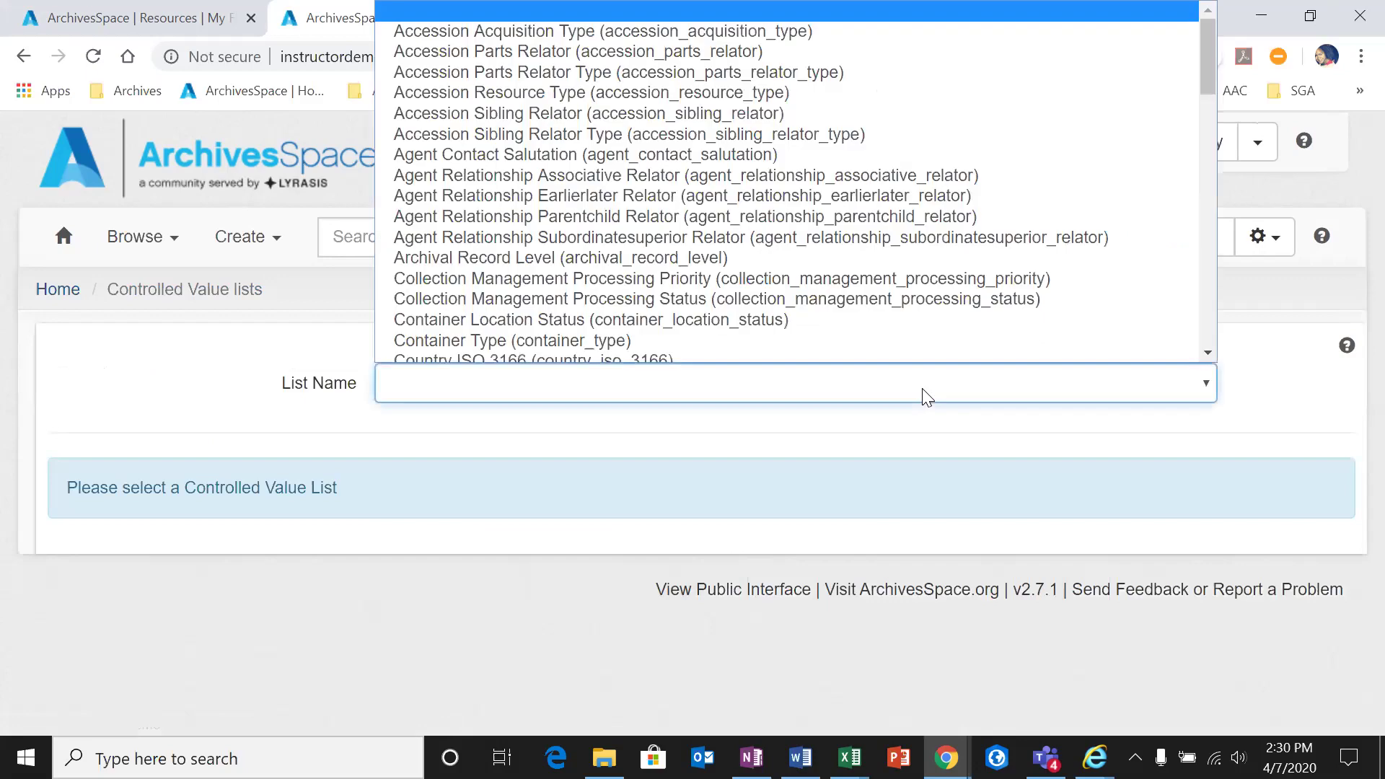
click(925, 430)
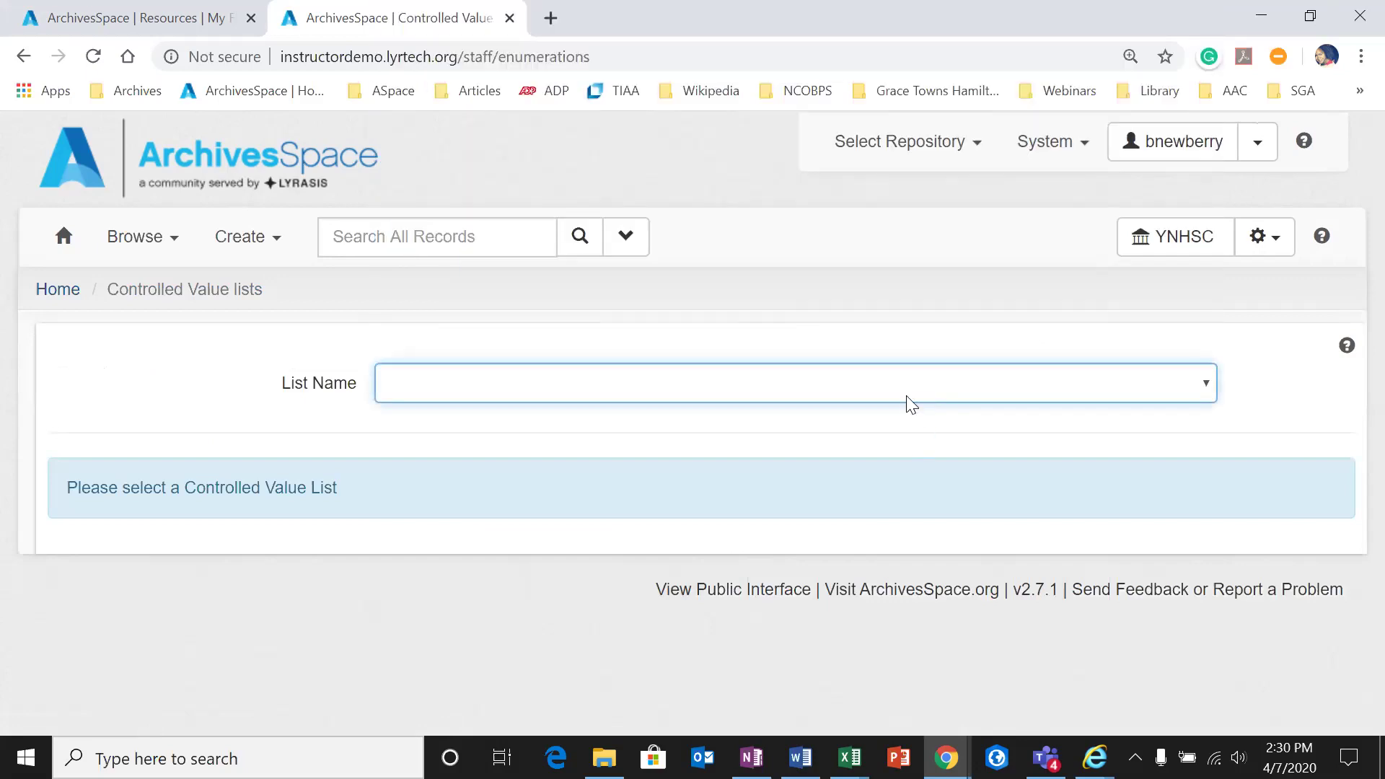
click(911, 398)
scroll(811, 271, down, 10)
scroll(810, 272, up, 10)
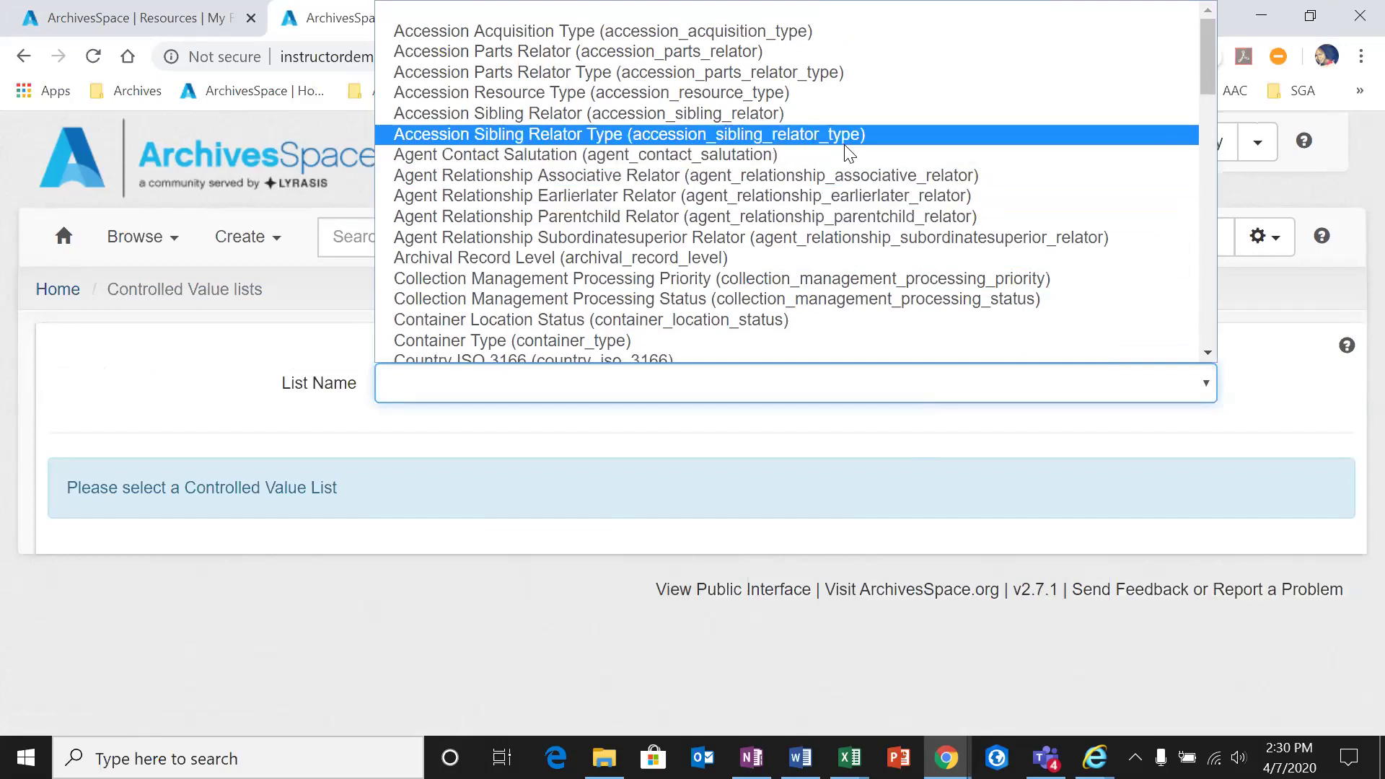
scroll(849, 154, down, 3)
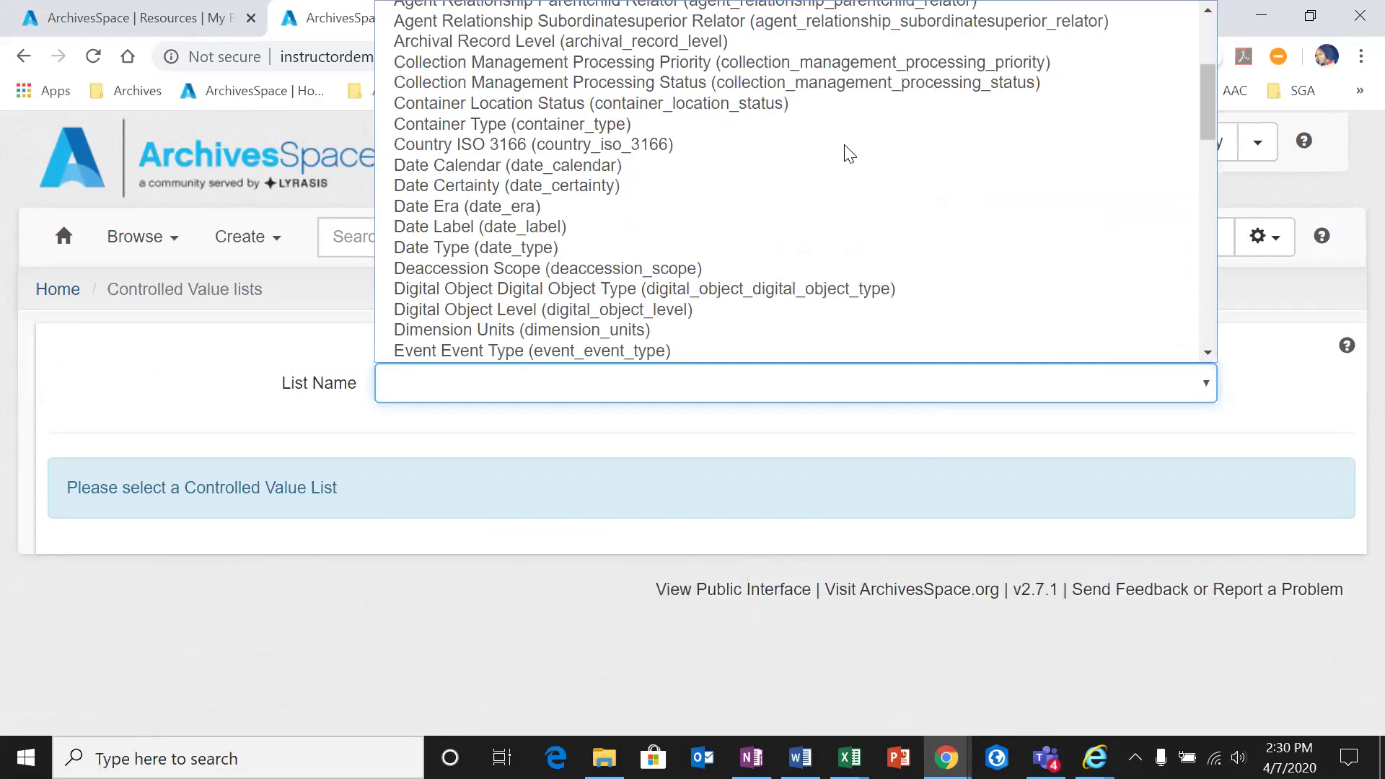
scroll(849, 153, down, 10)
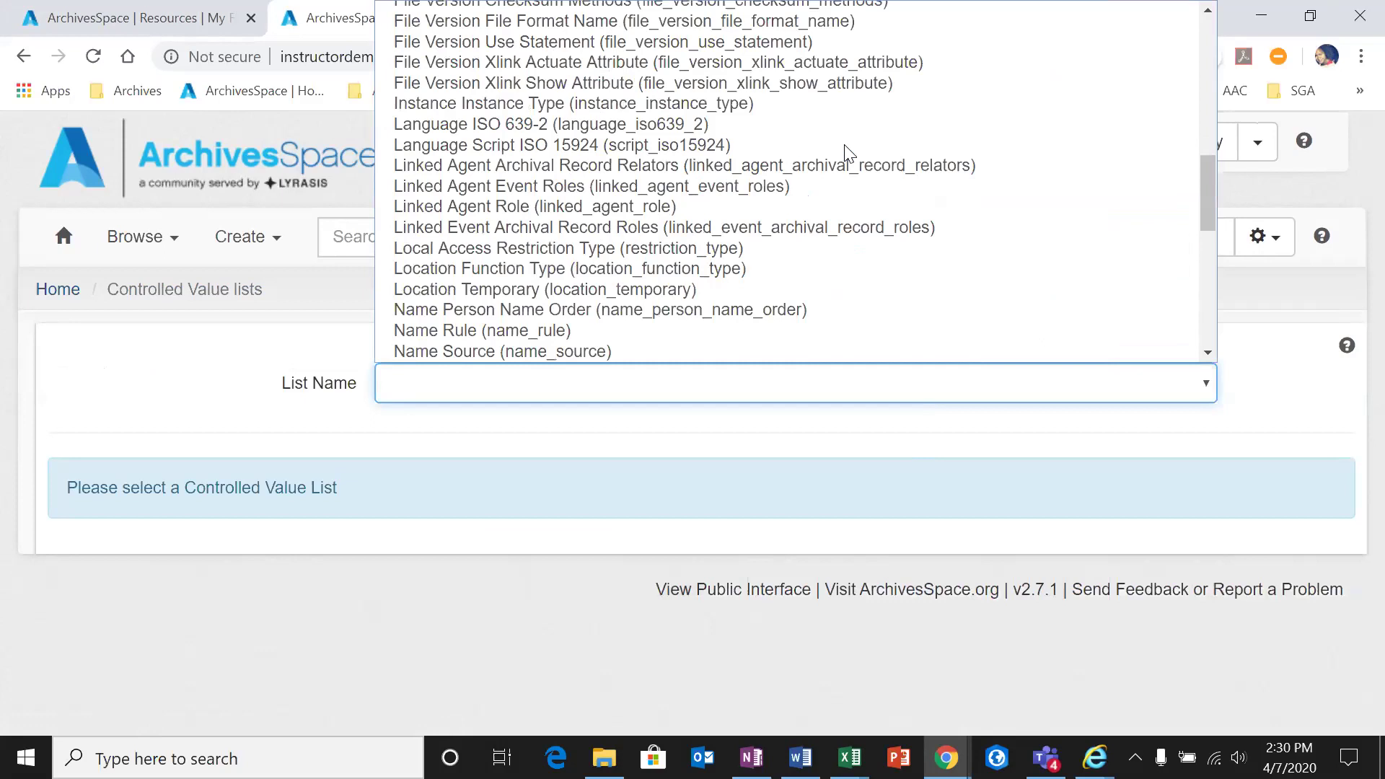
scroll(849, 153, down, 5)
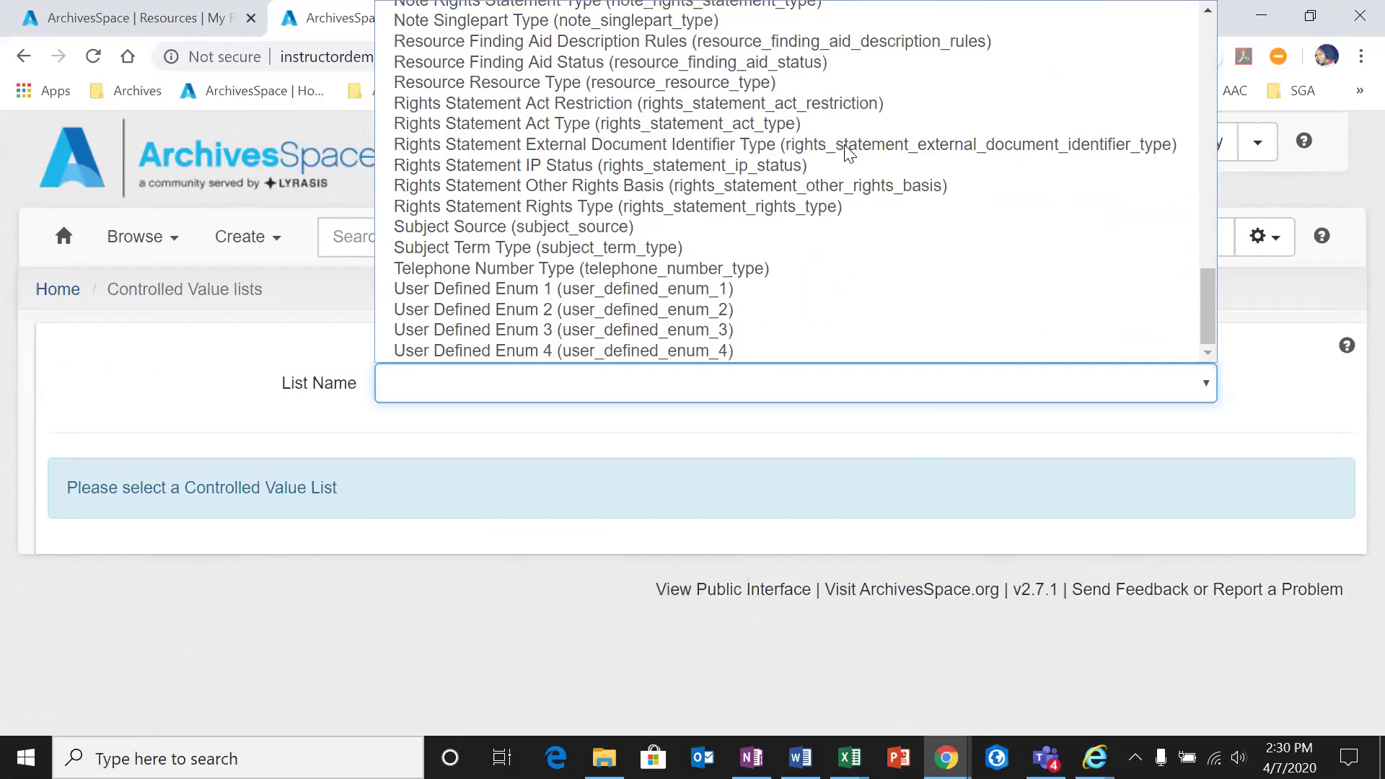
scroll(849, 154, up, 20)
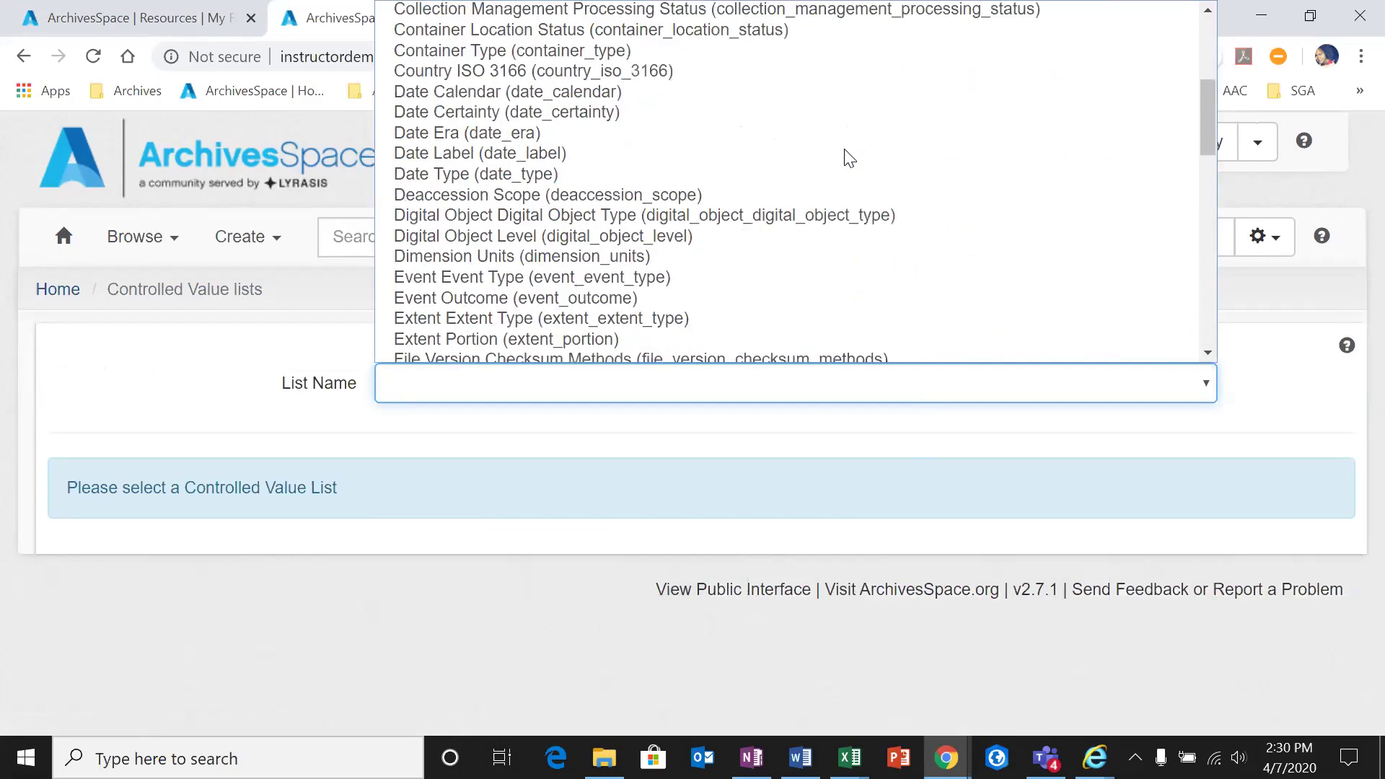
scroll(849, 153, up, 2)
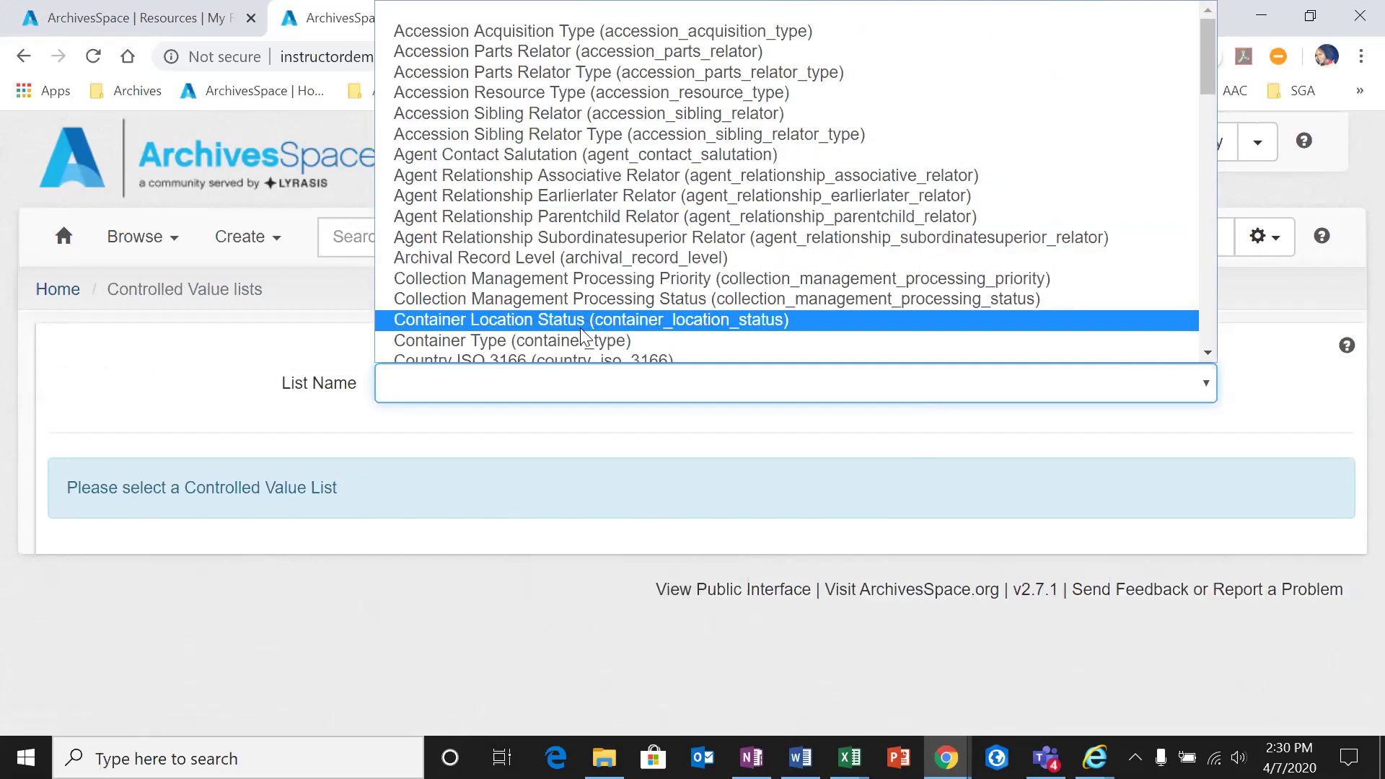
click(567, 344)
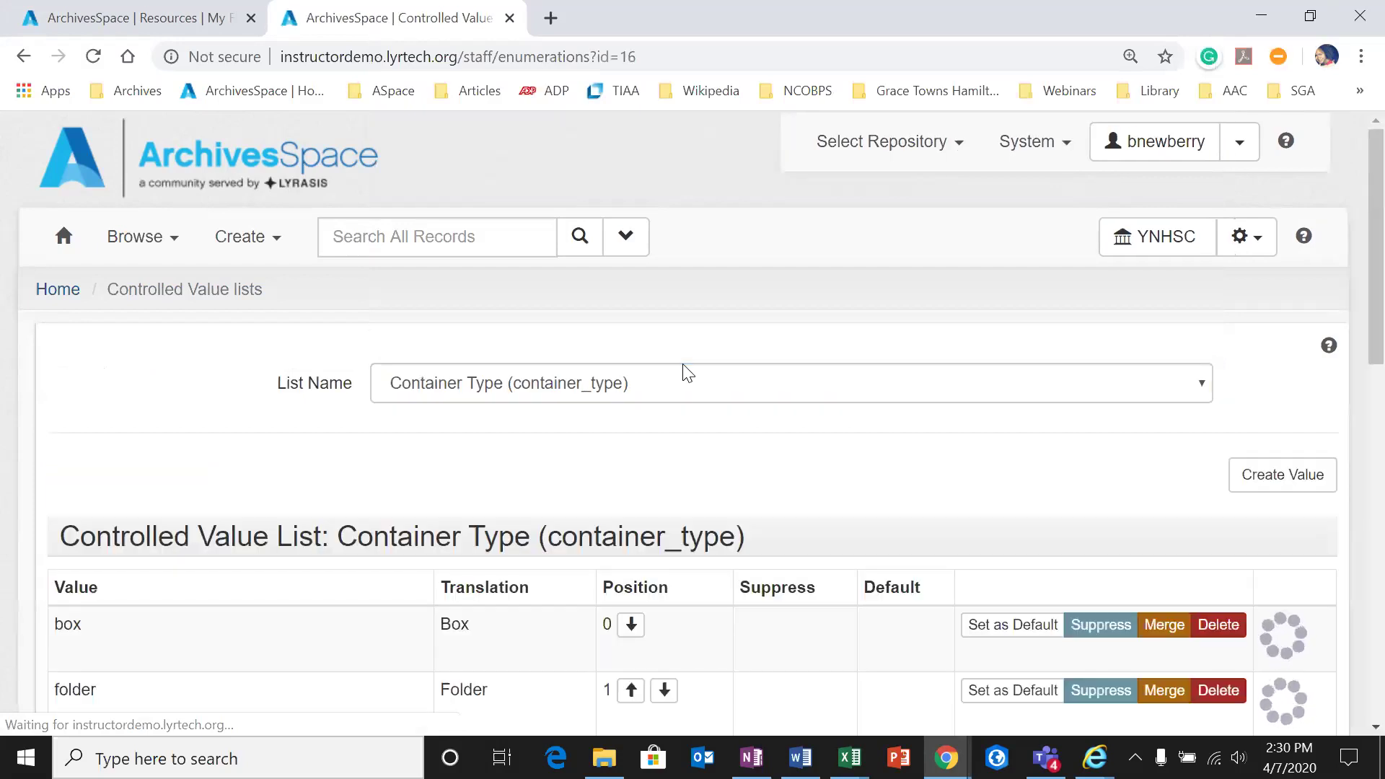
Step: Examine the Container Type values down to the end of the list, comparing related item usage and duplicates of box, folder and flatfile
scroll(703, 390, down, 3)
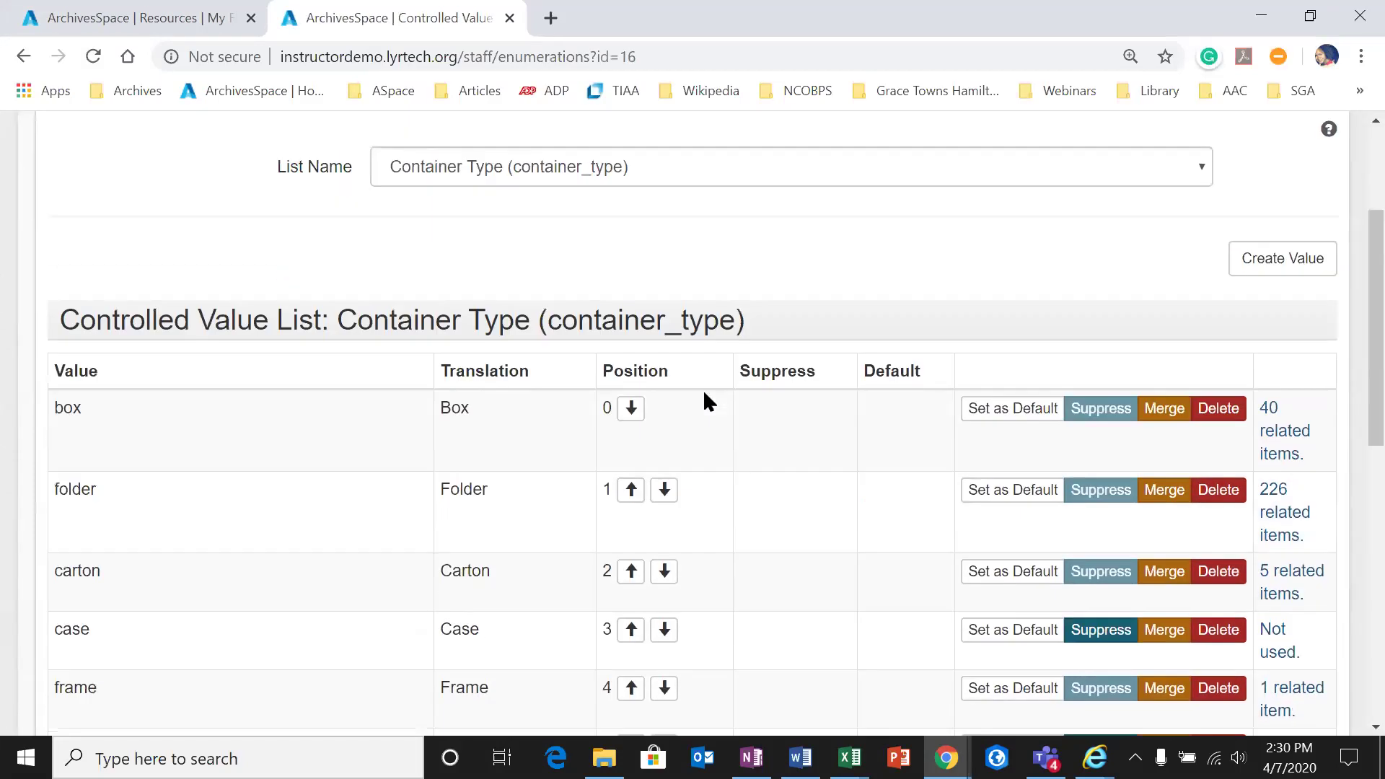
scroll(381, 399, down, 3)
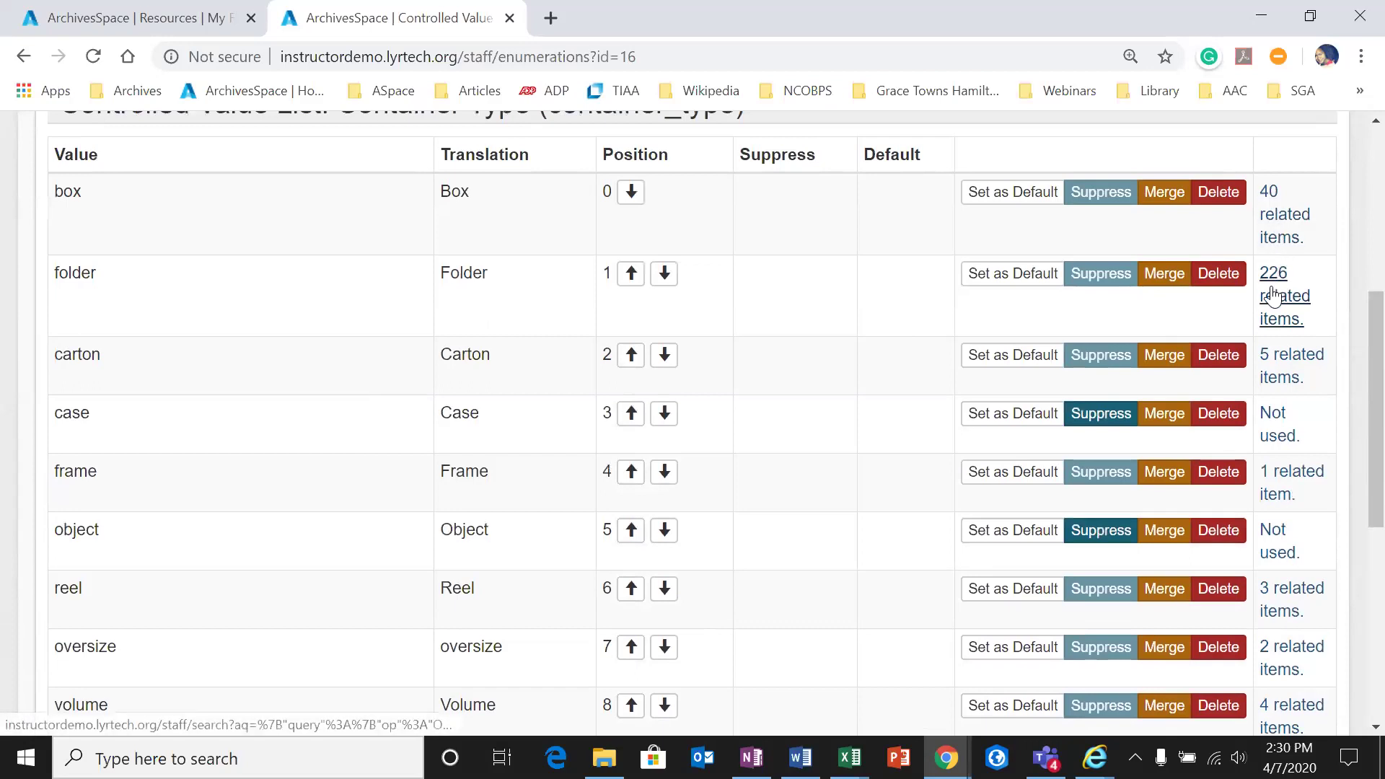
scroll(1272, 297, down, 1)
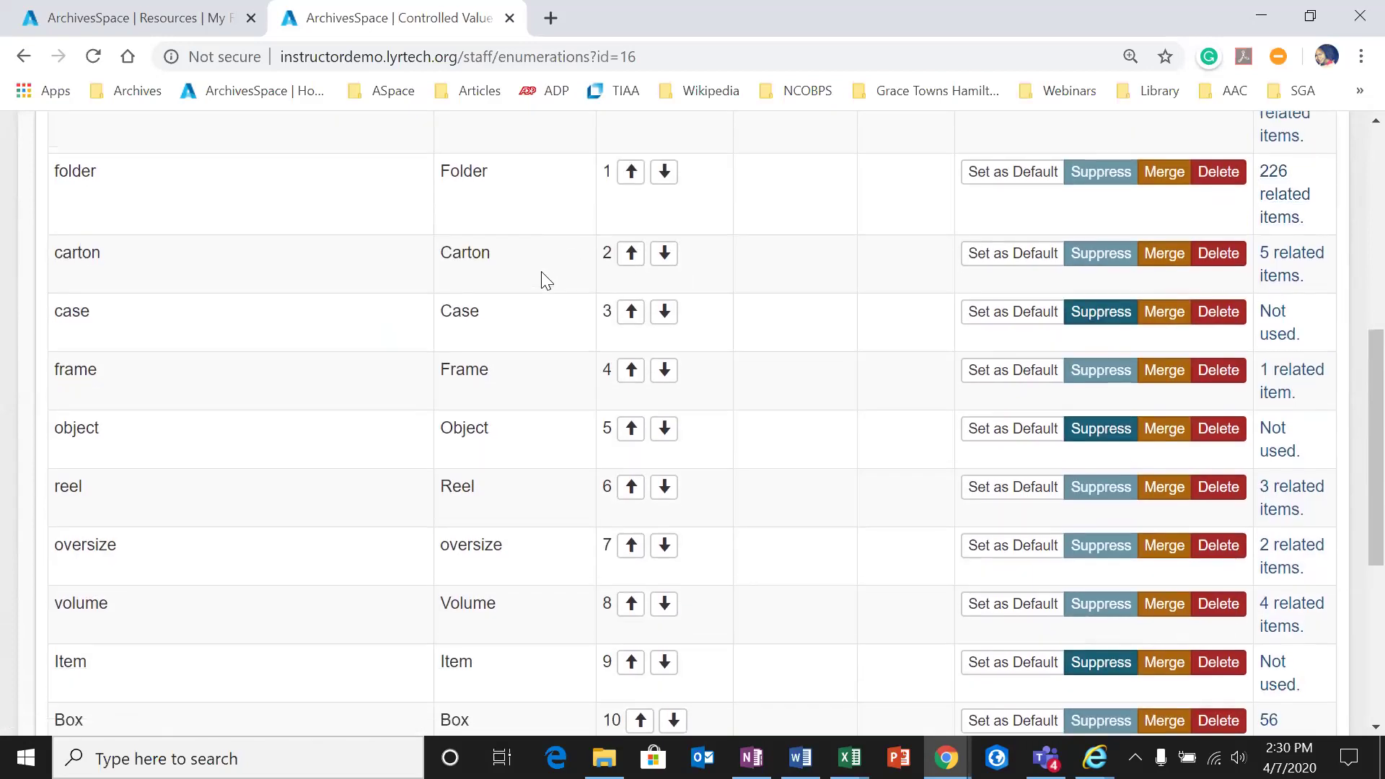
scroll(547, 281, up, 1)
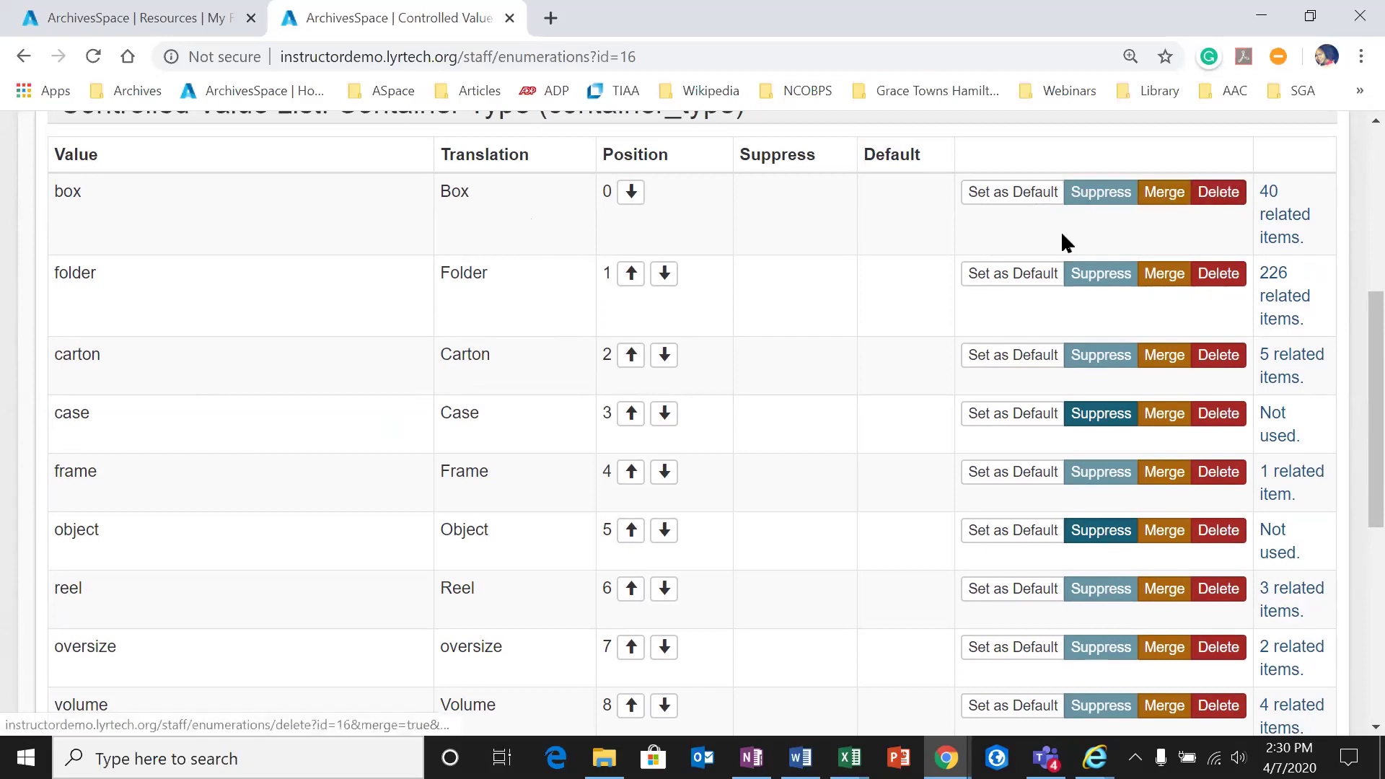
scroll(805, 294, down, 1)
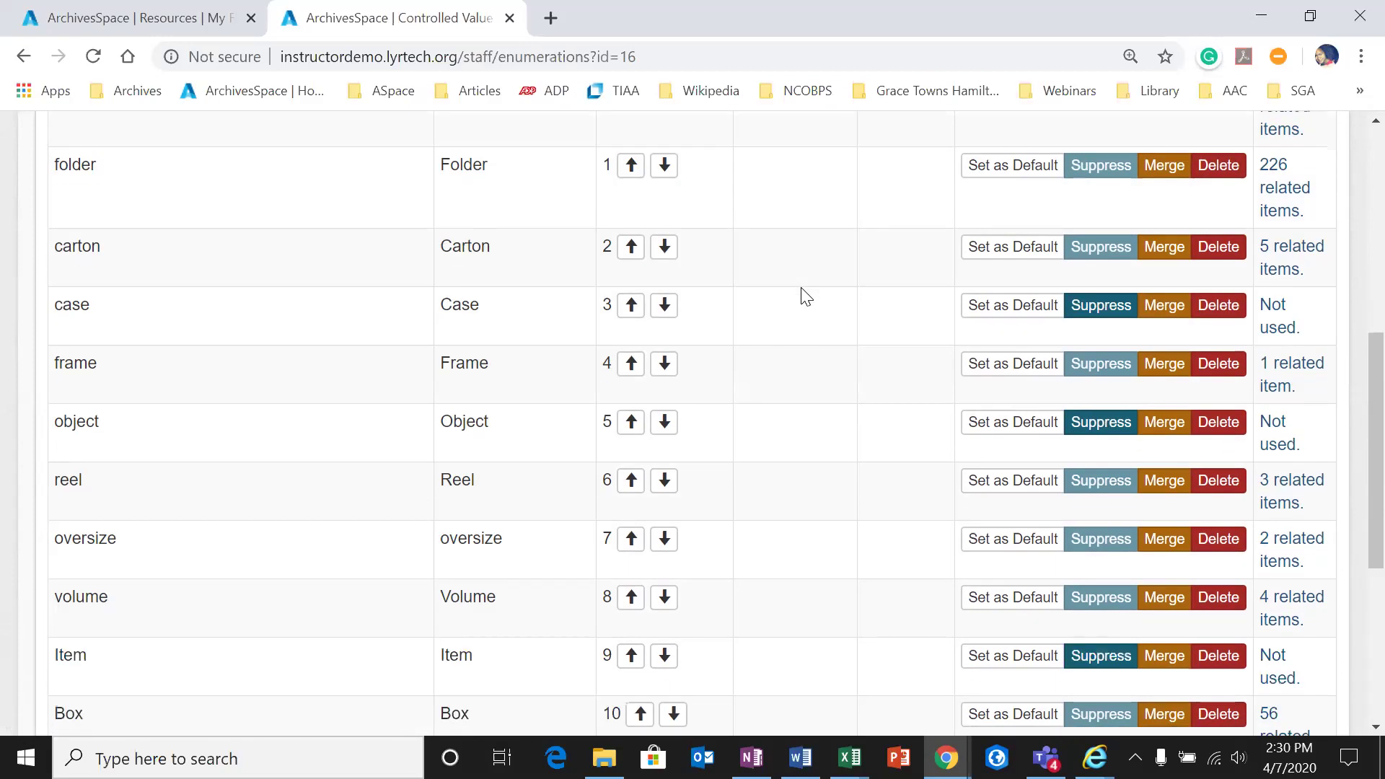
scroll(228, 217, down, 3)
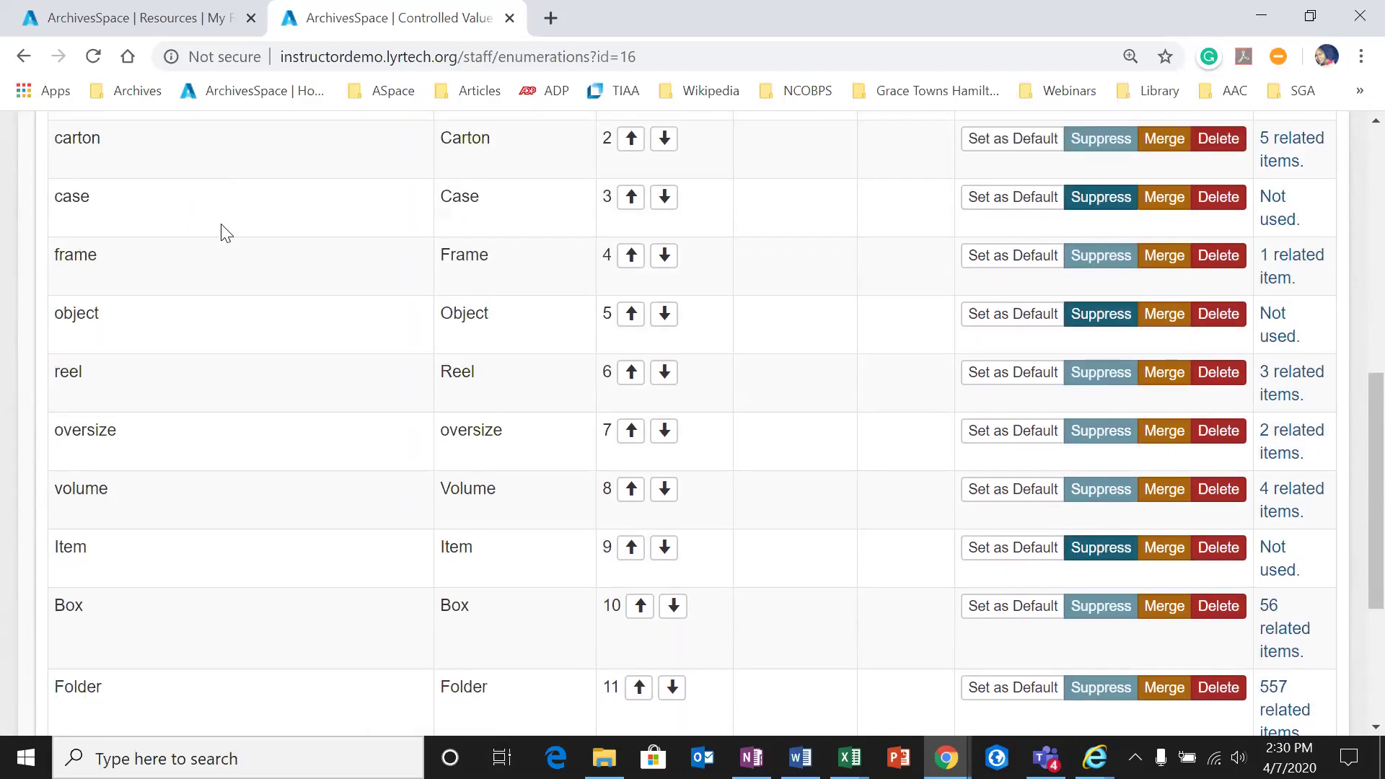
scroll(243, 294, down, 1)
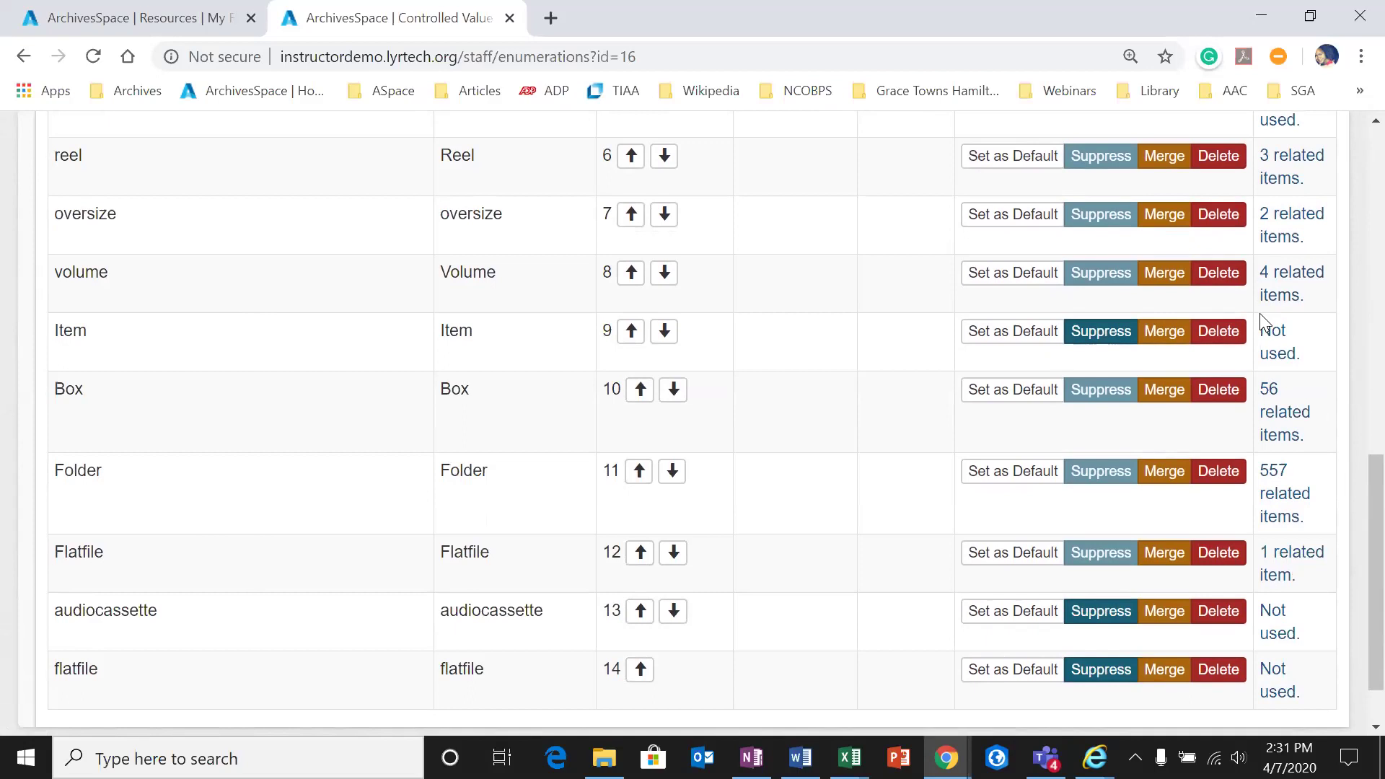
scroll(1270, 521, up, 1)
scroll(1271, 521, up, 7)
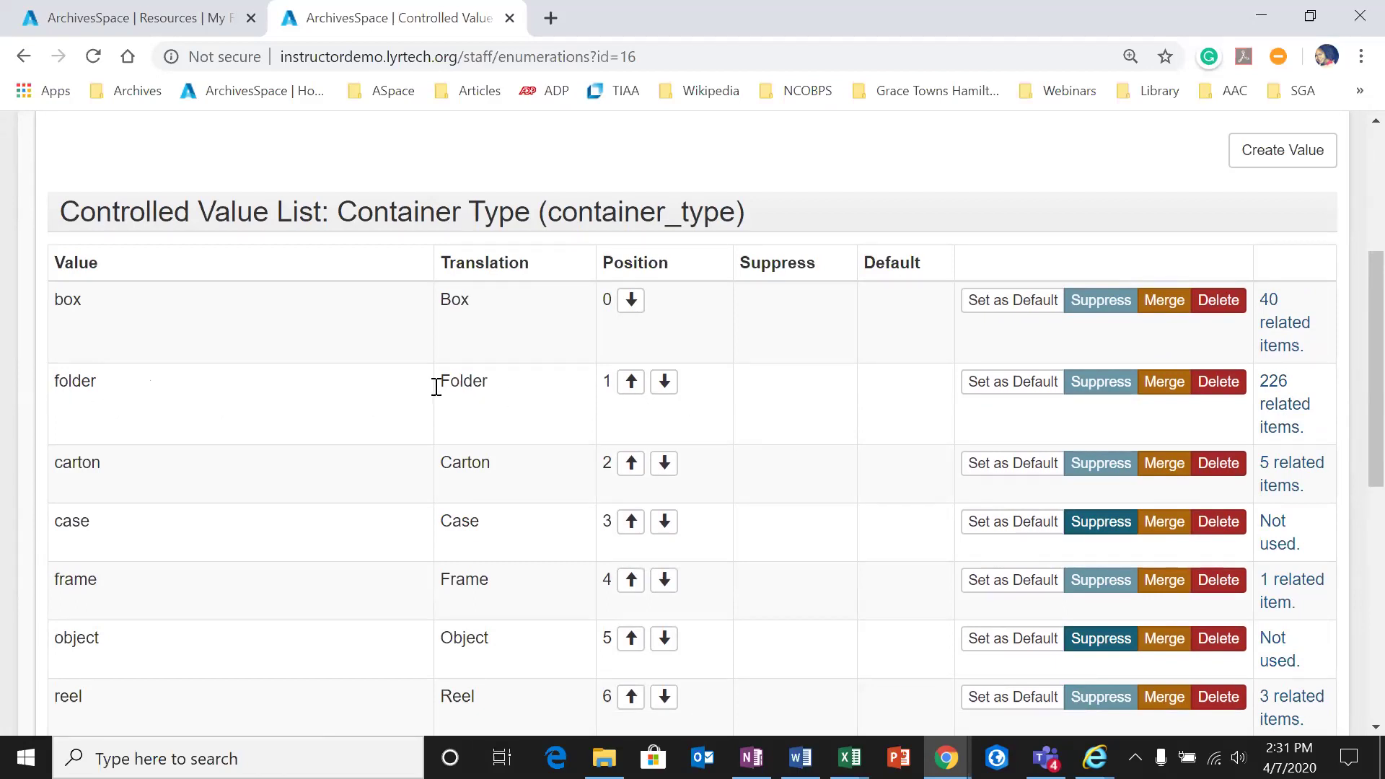
scroll(512, 378, down, 3)
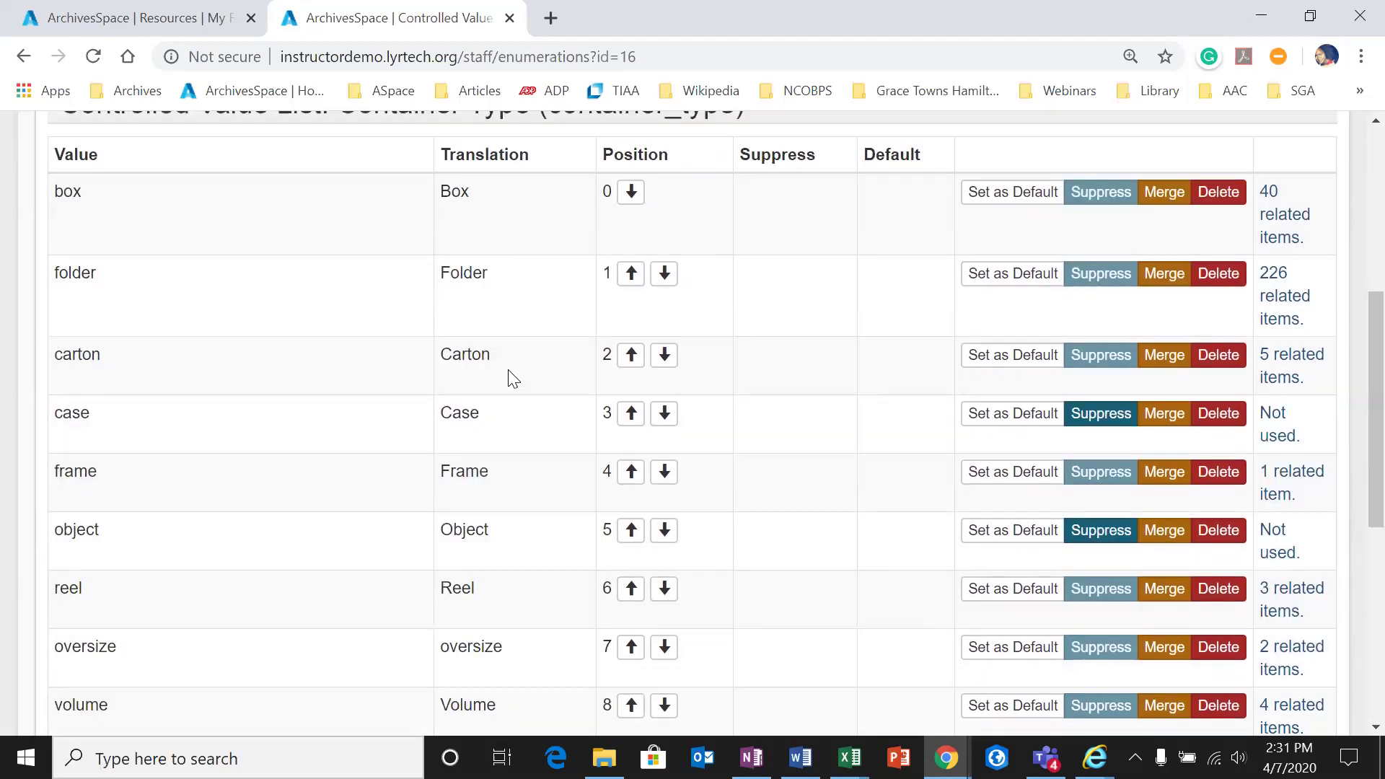
scroll(512, 378, down, 2)
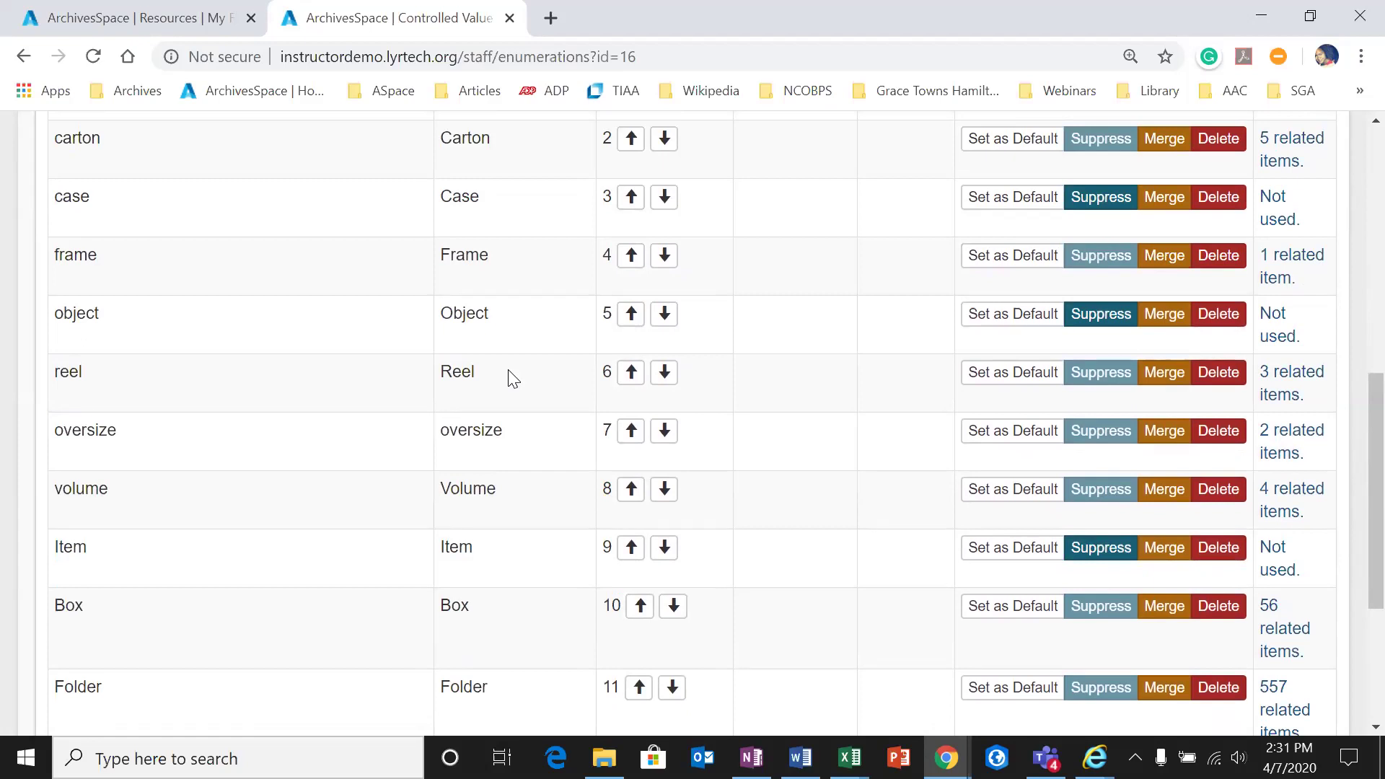
scroll(513, 379, down, 3)
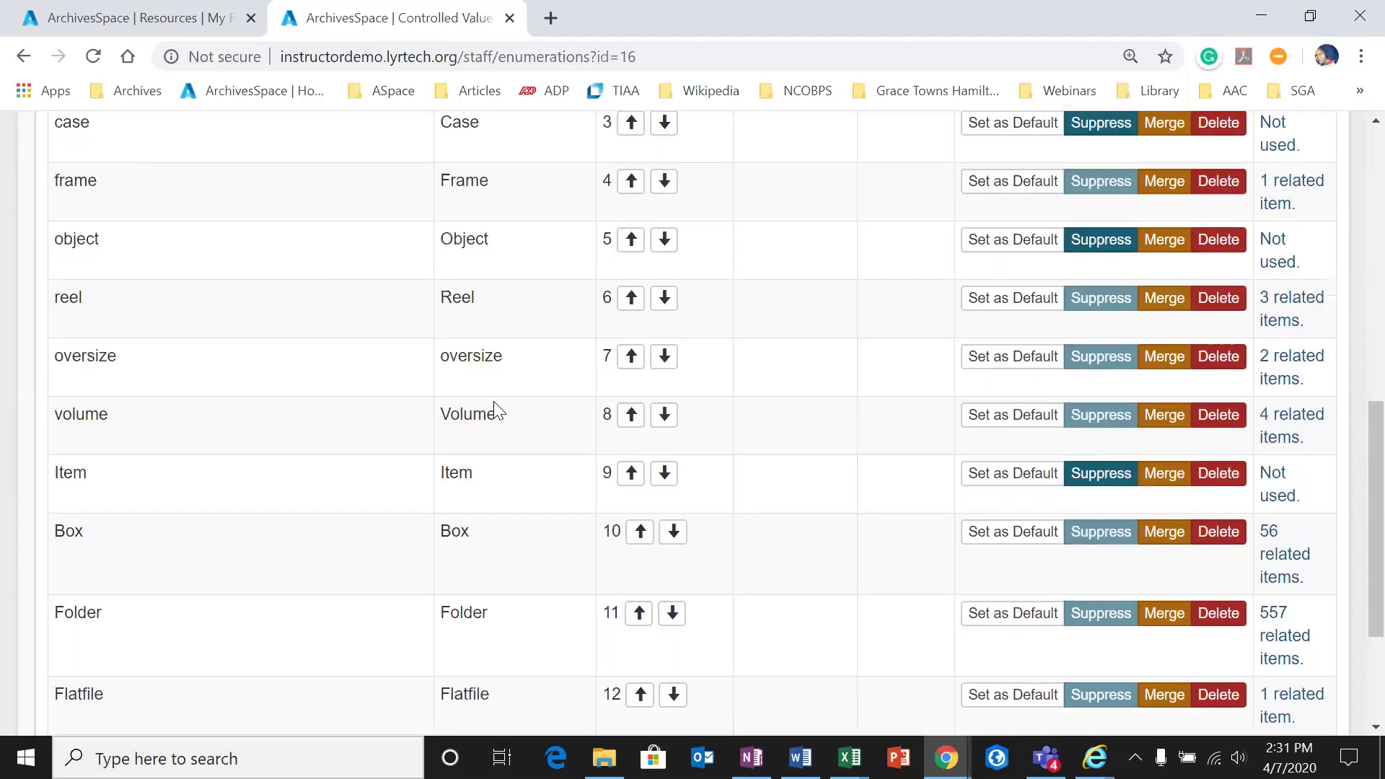
scroll(595, 592, up, 2)
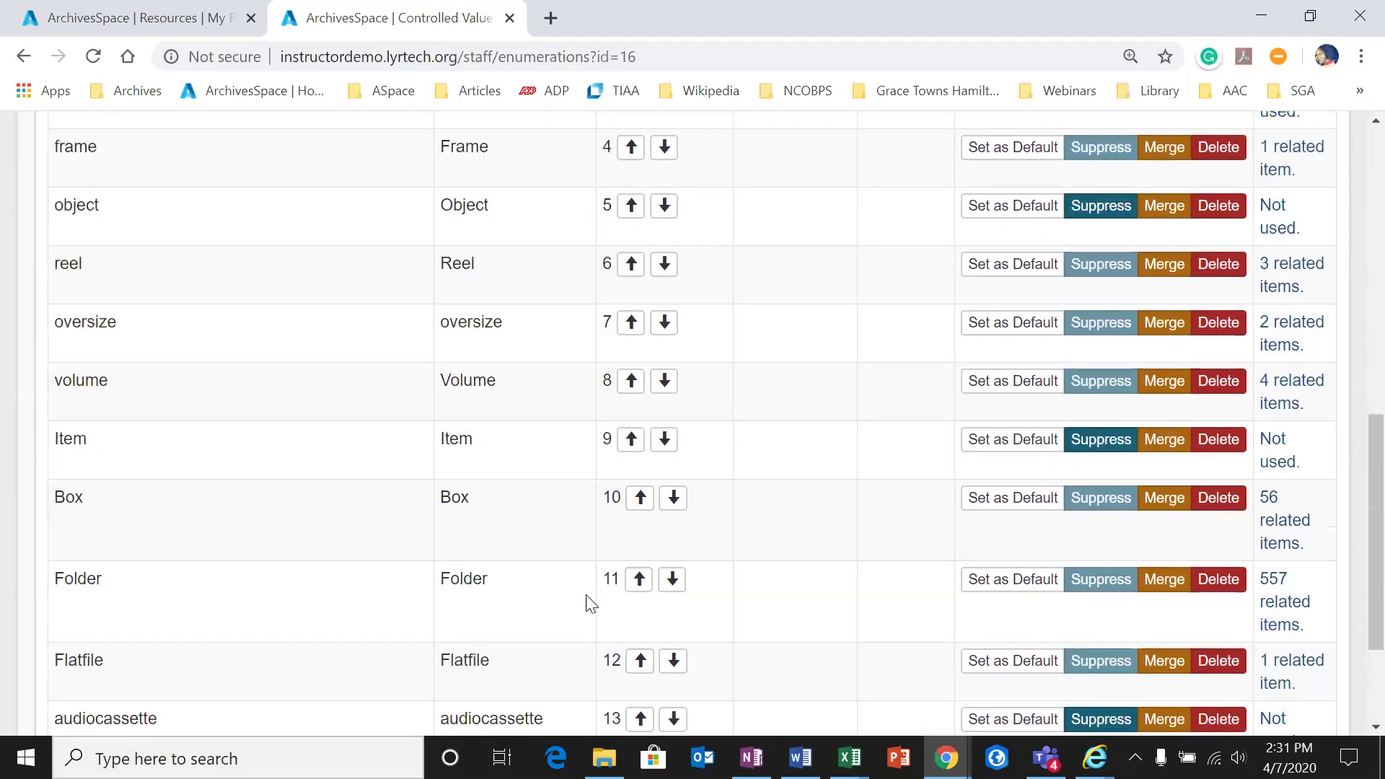
scroll(694, 653, up, 4)
scroll(700, 639, down, 3)
scroll(701, 643, down, 3)
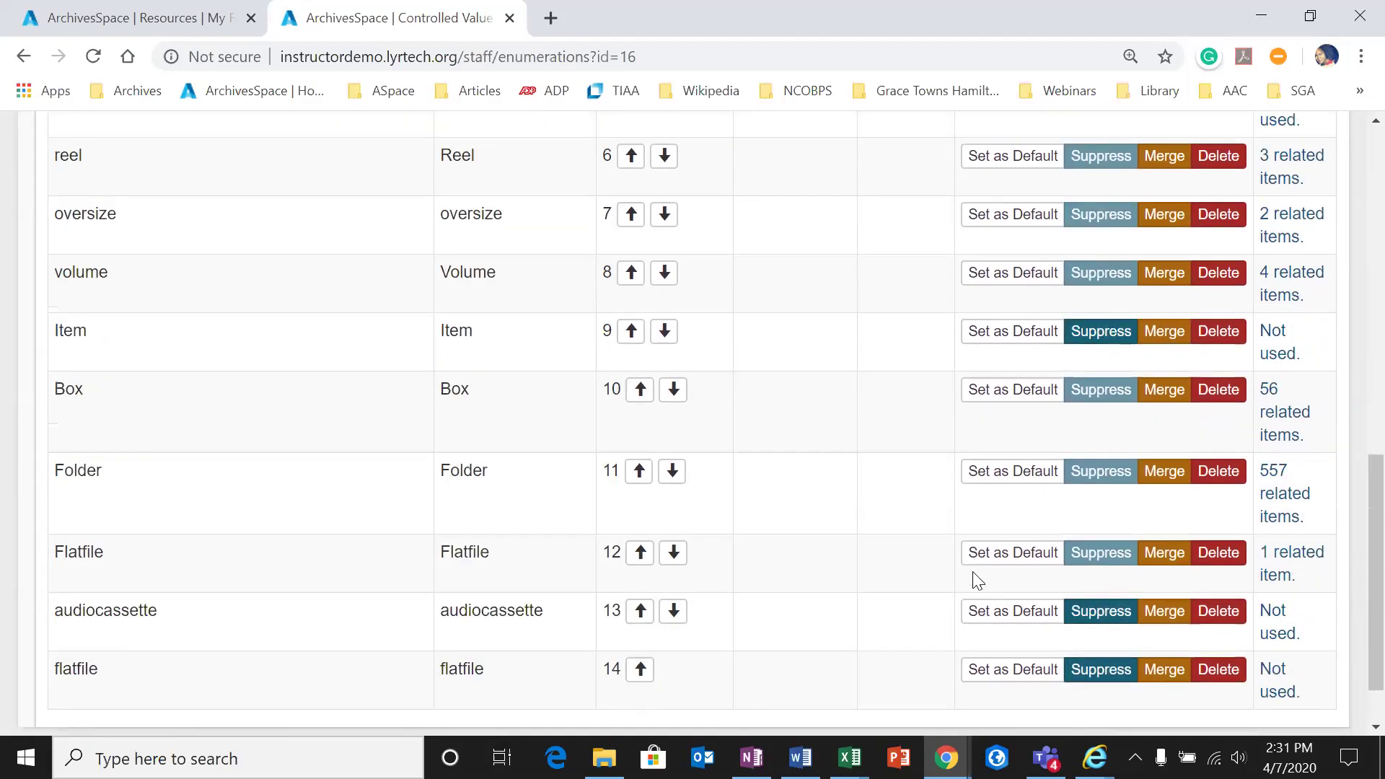
click(1188, 473)
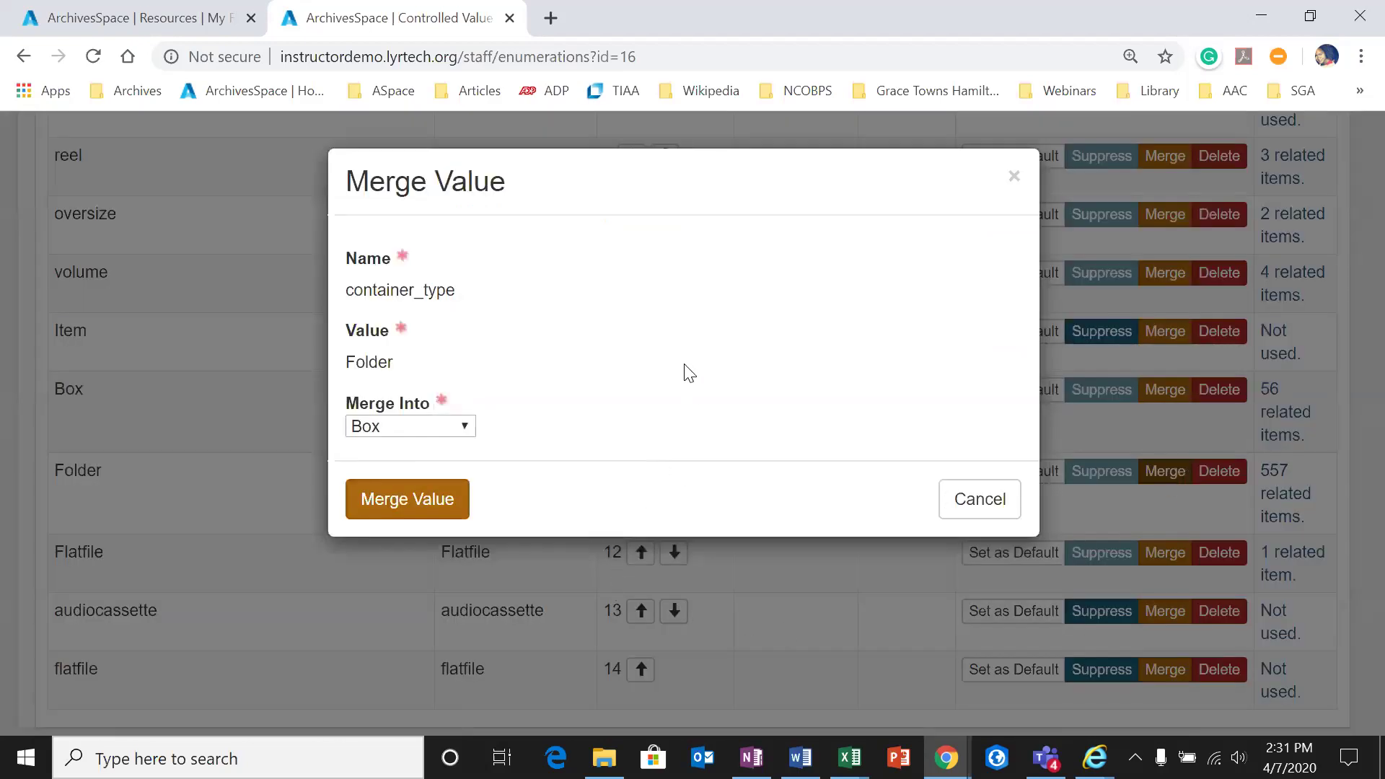
click(464, 426)
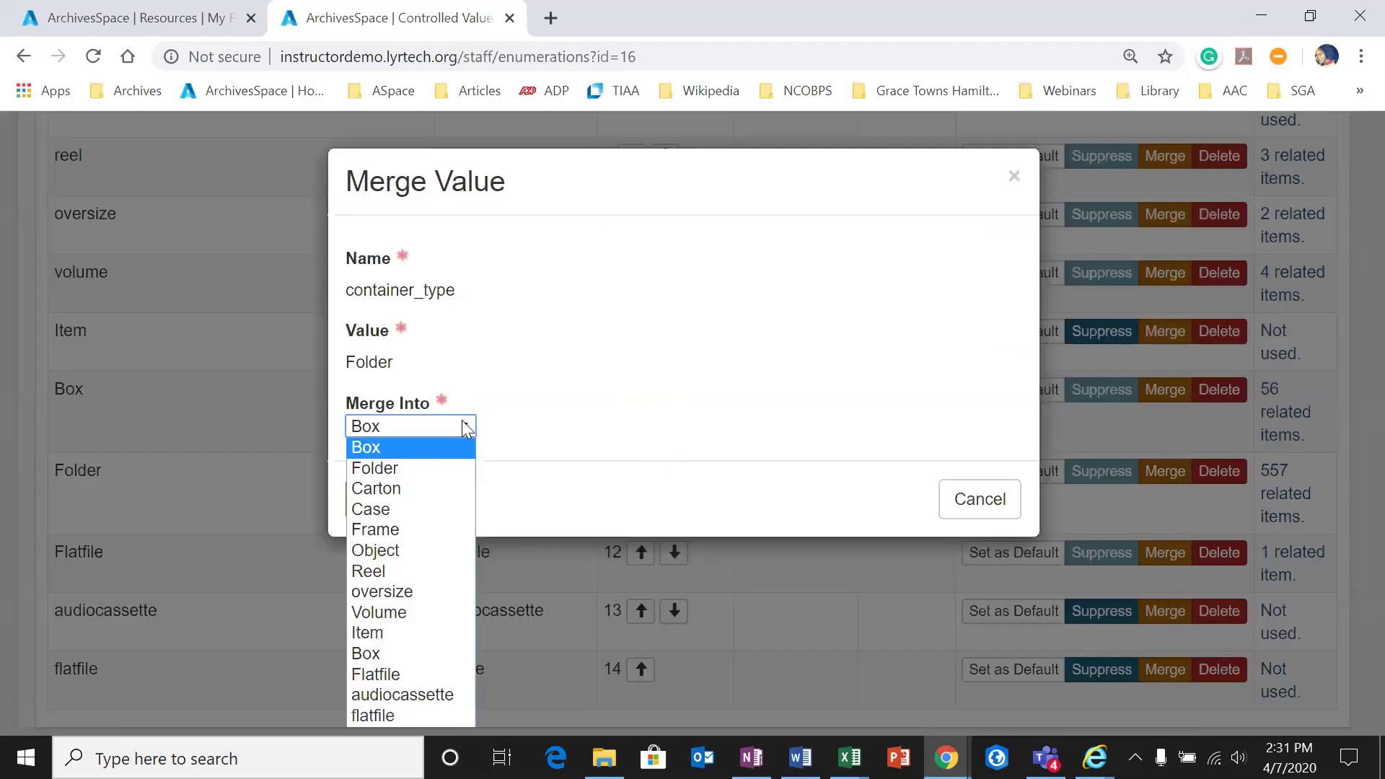
click(639, 333)
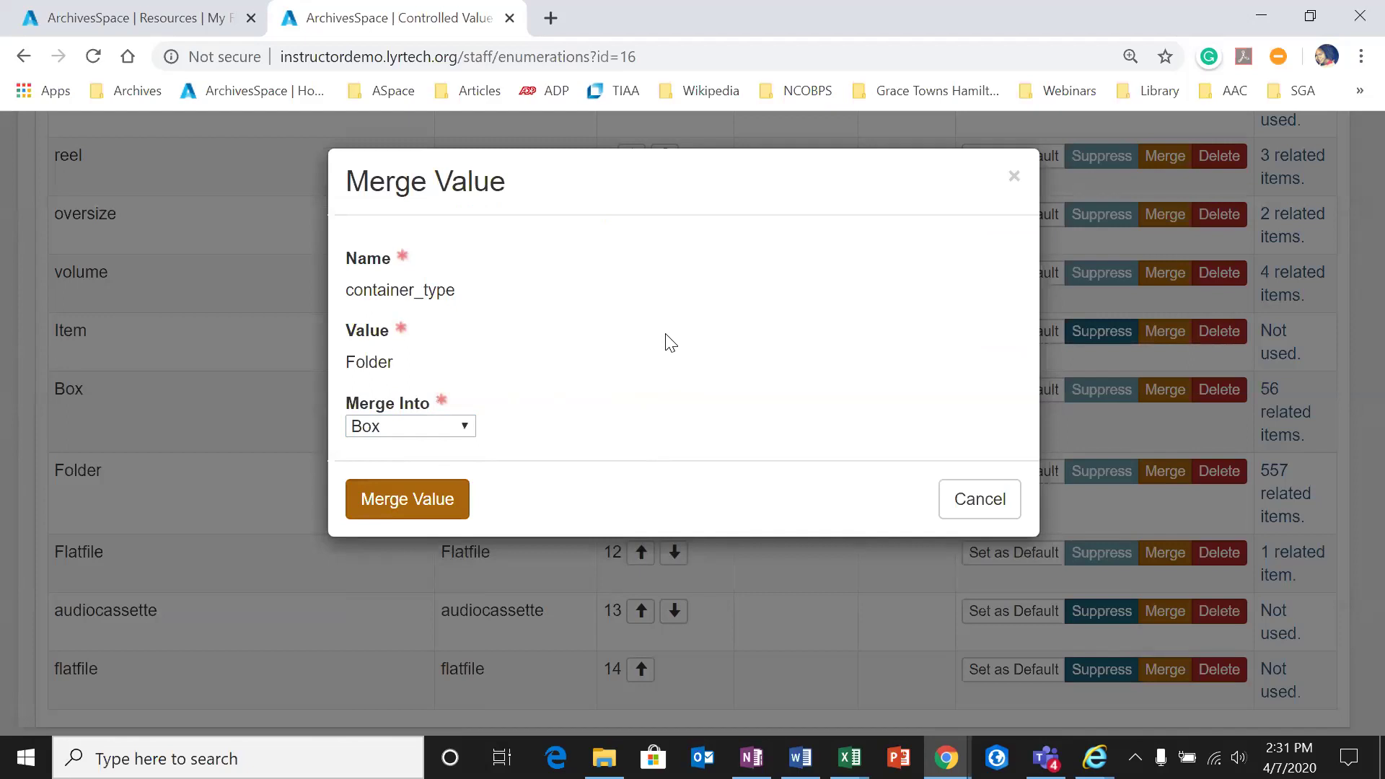
click(1014, 176)
Step: Merge the lowercase folder value of the Container Type list into the capitalized Folder value and check the updated list
scroll(656, 337, up, 5)
scroll(656, 337, up, 3)
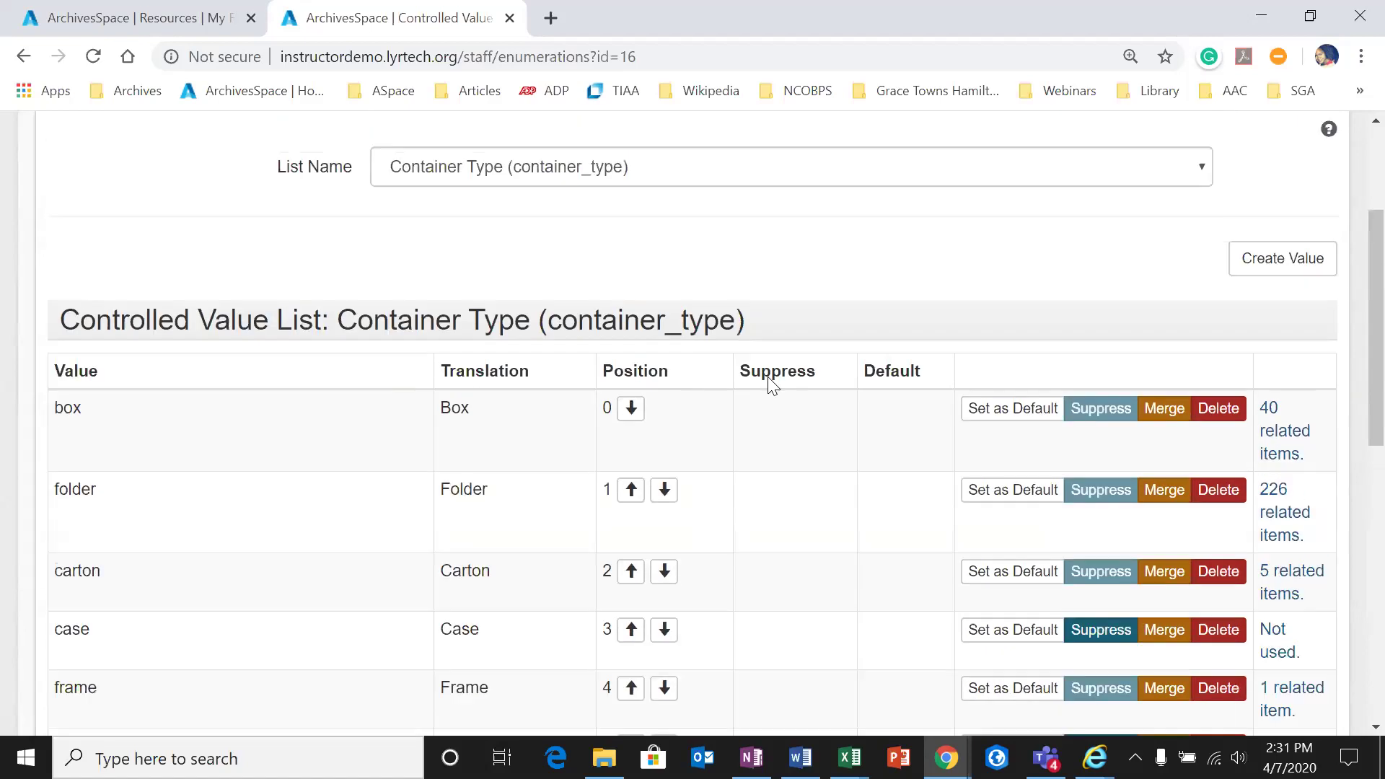
click(1162, 494)
click(437, 431)
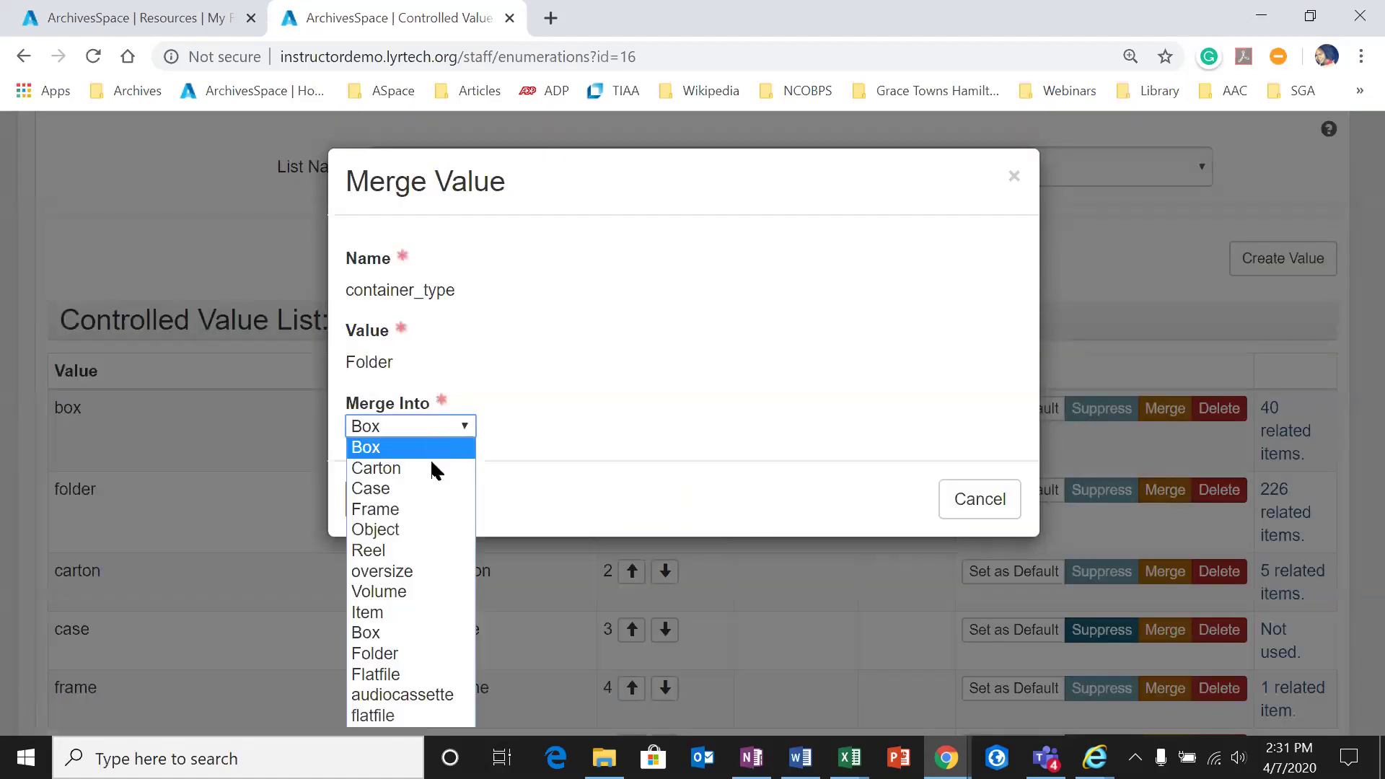
click(375, 654)
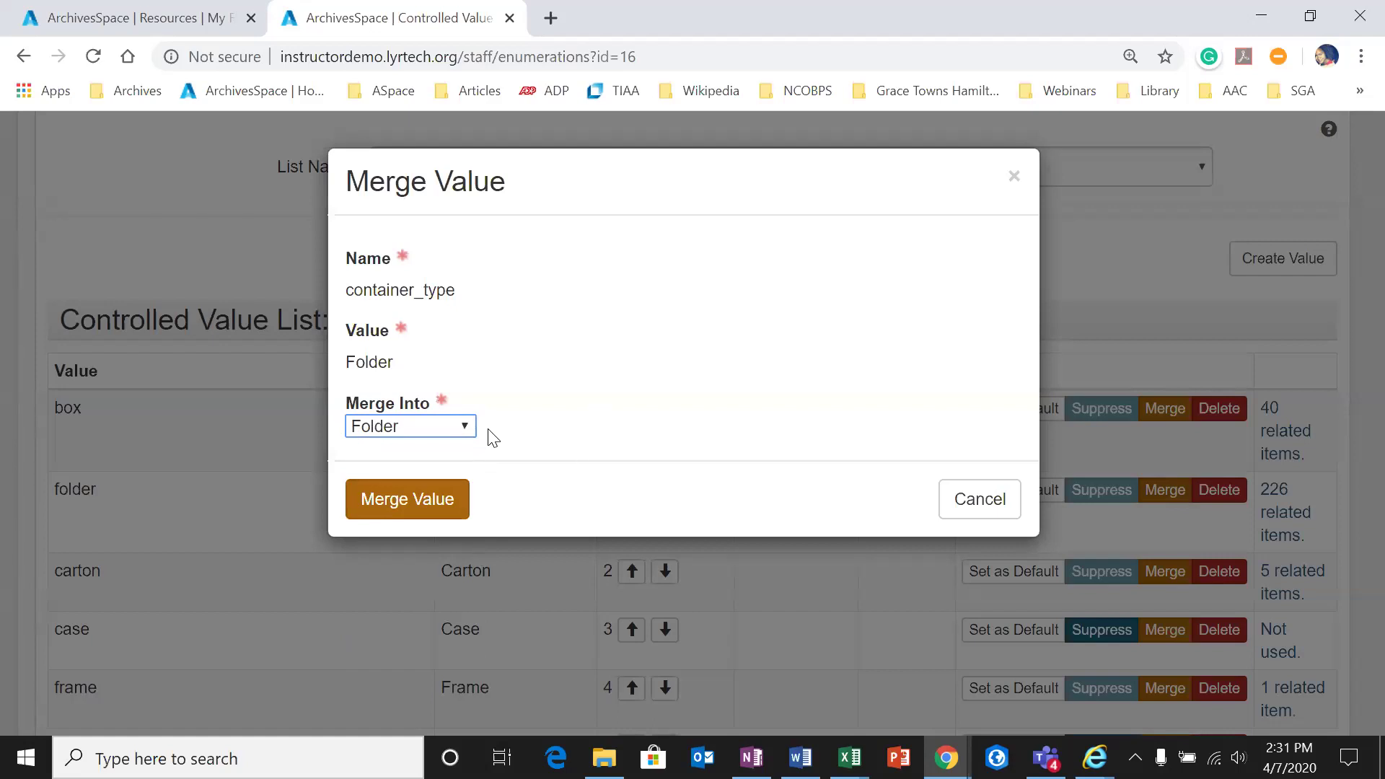
click(450, 433)
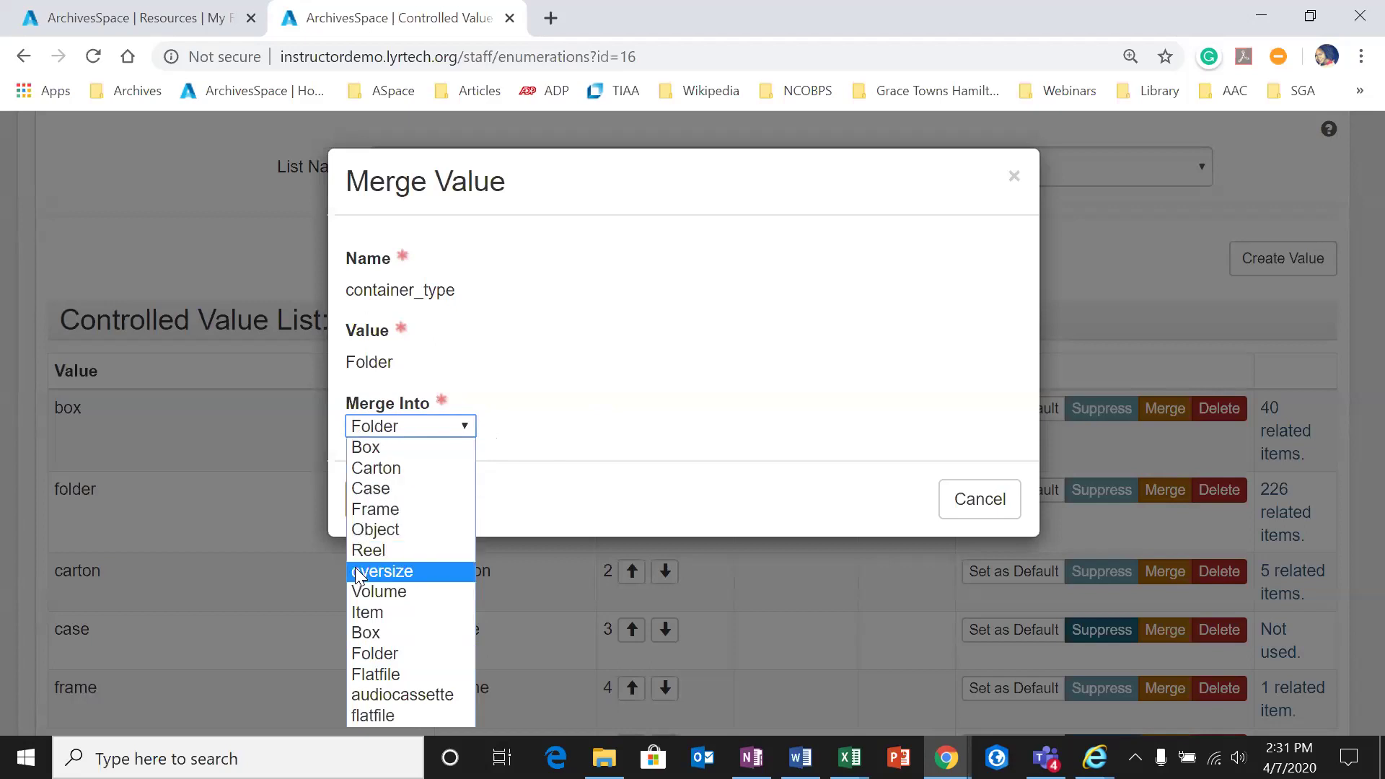
click(693, 398)
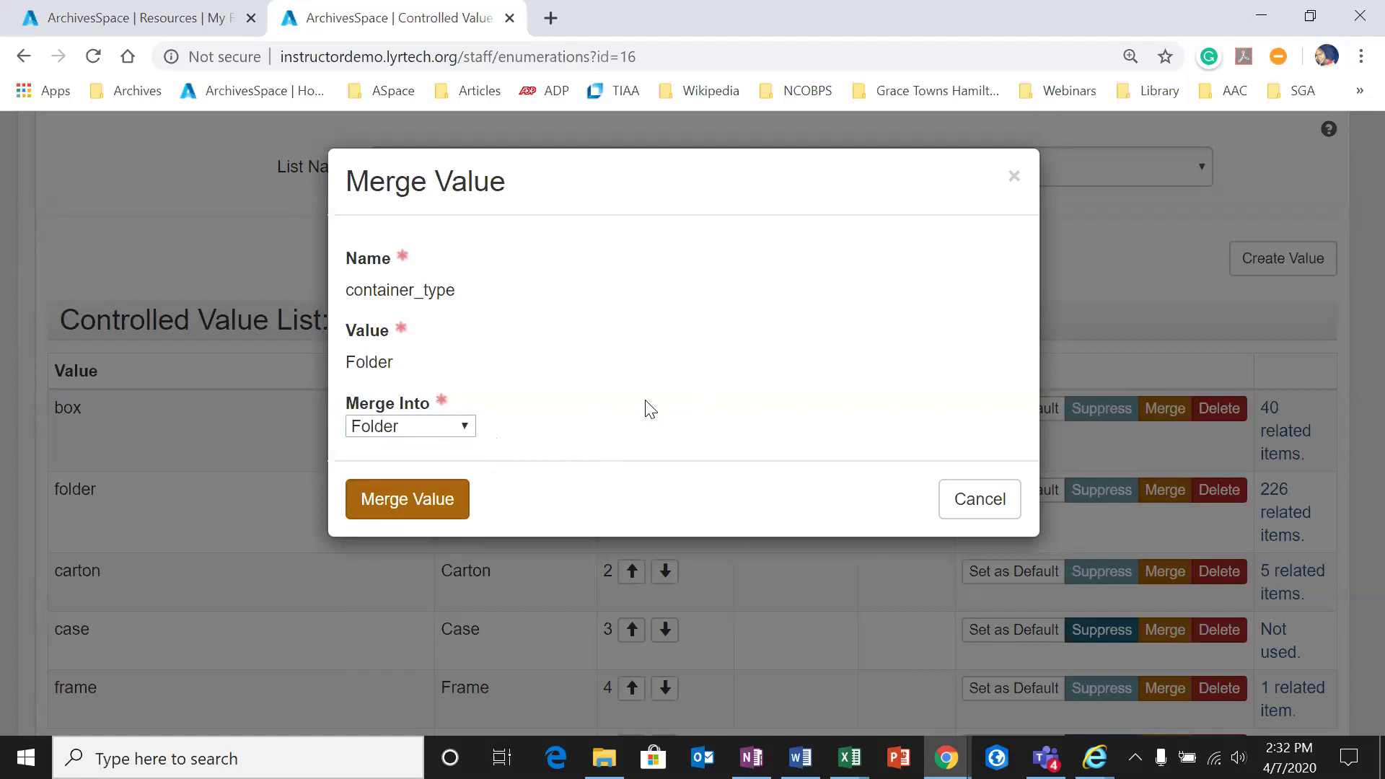
click(387, 513)
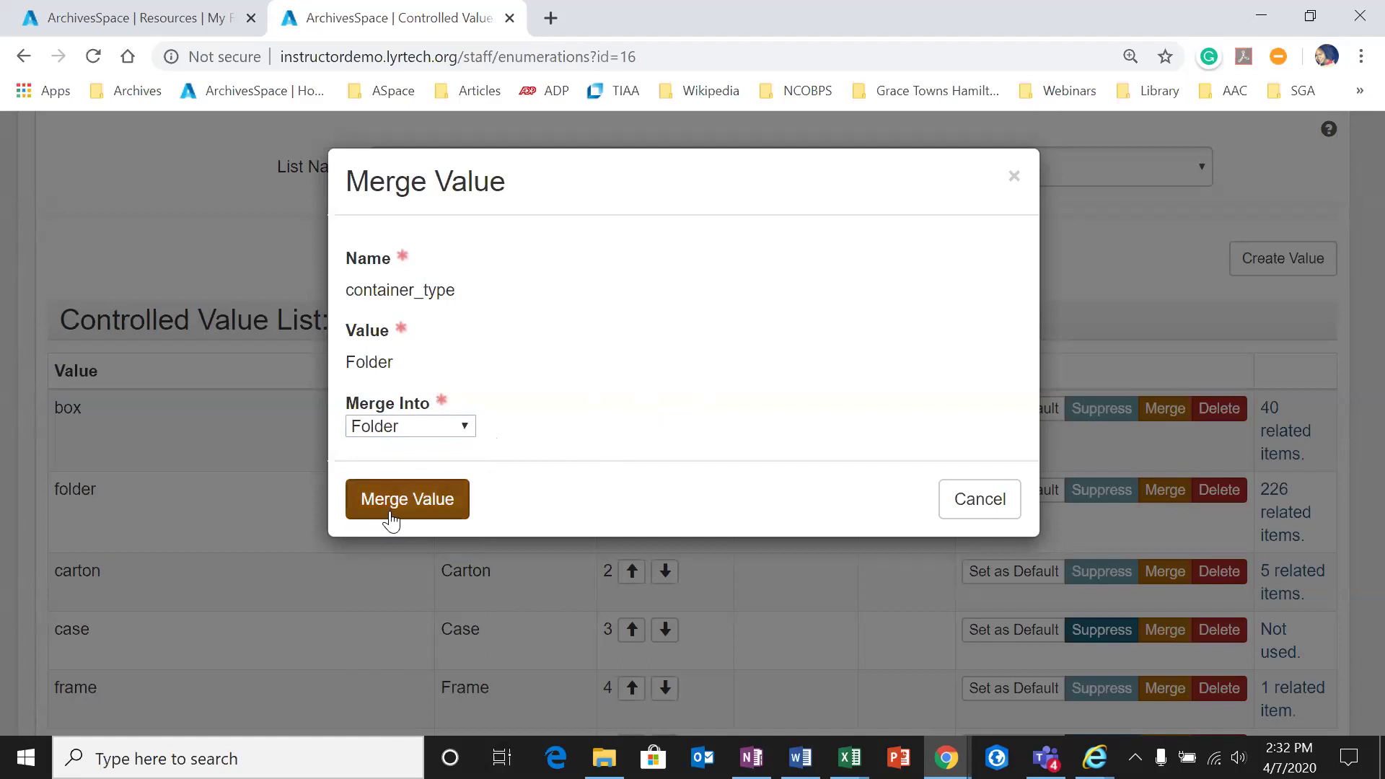
click(430, 513)
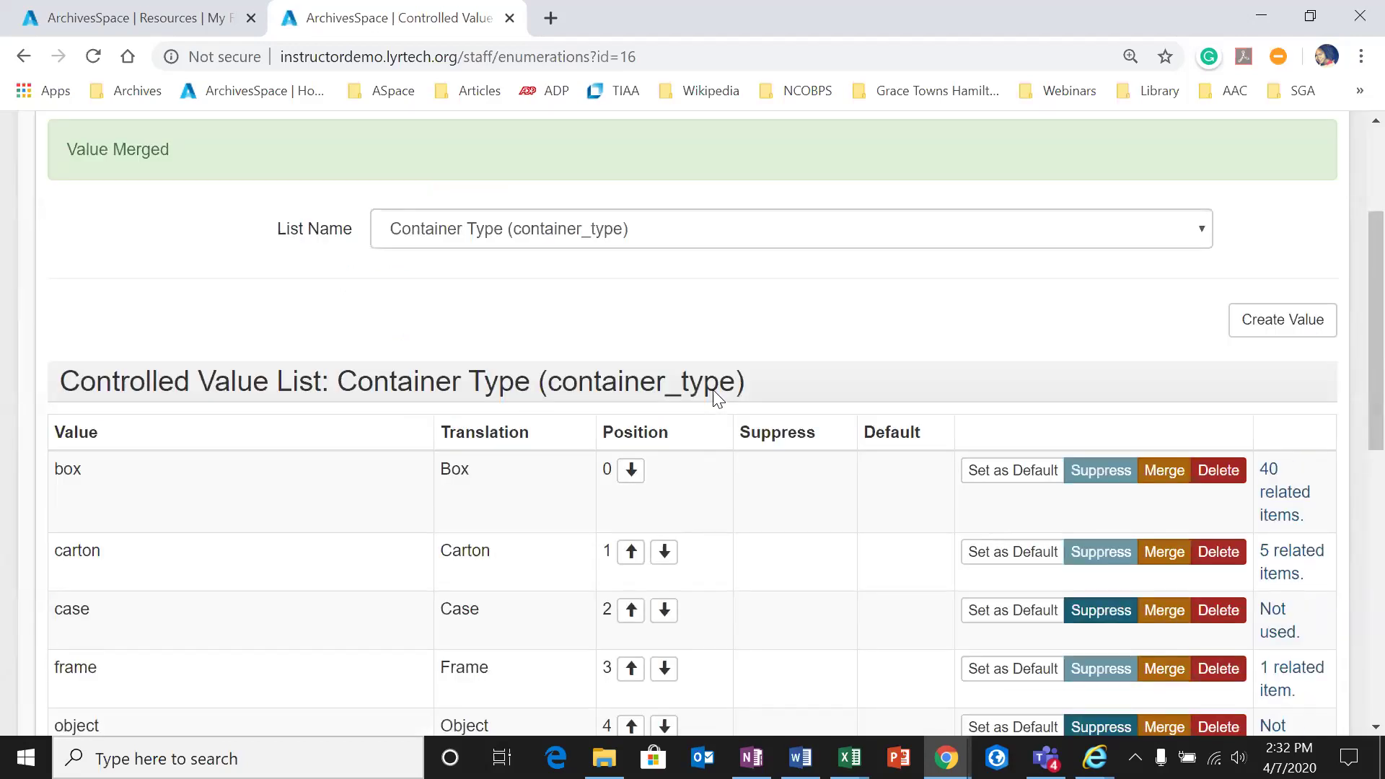
scroll(451, 351, up, 3)
scroll(387, 395, down, 6)
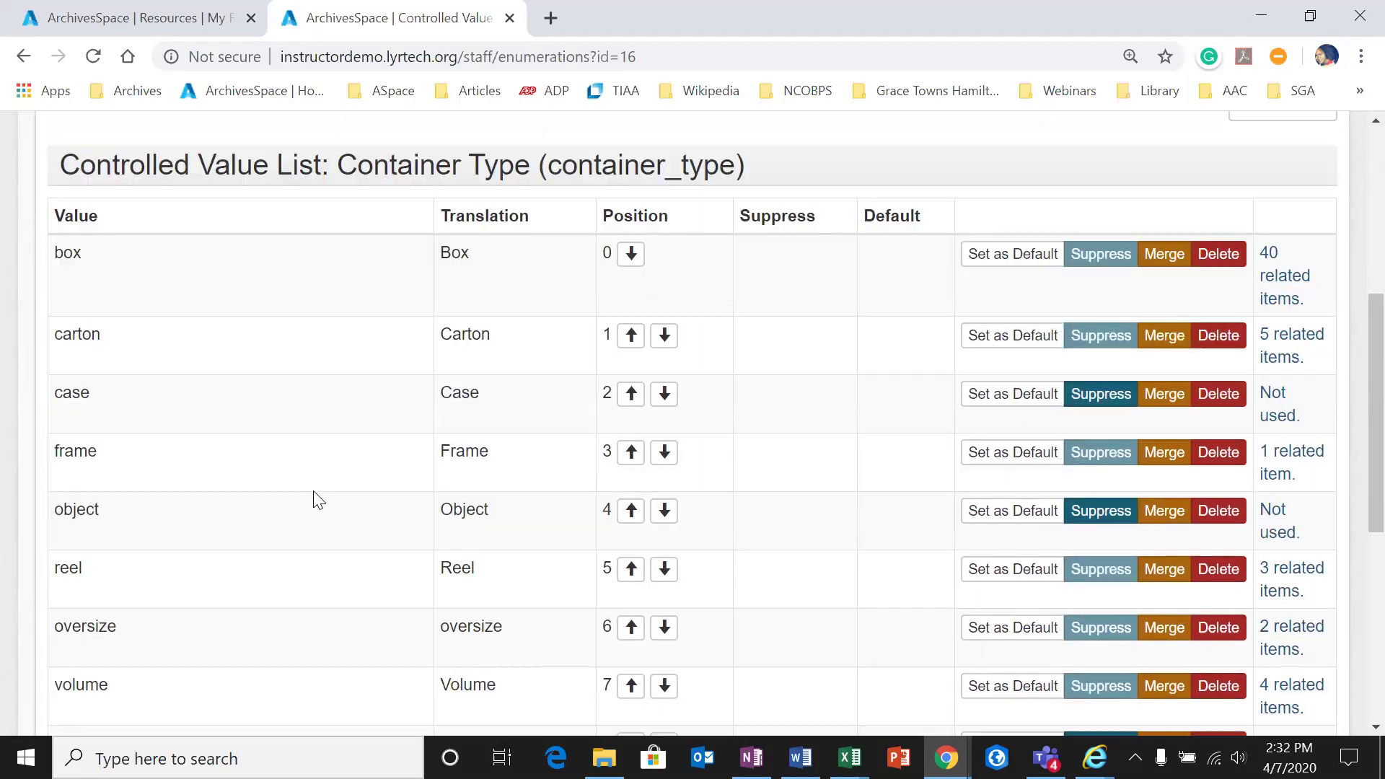
Step: Move the capitalized Folder value one position up in the Container Type list, above Box, and check the reordered list
scroll(324, 490, down, 5)
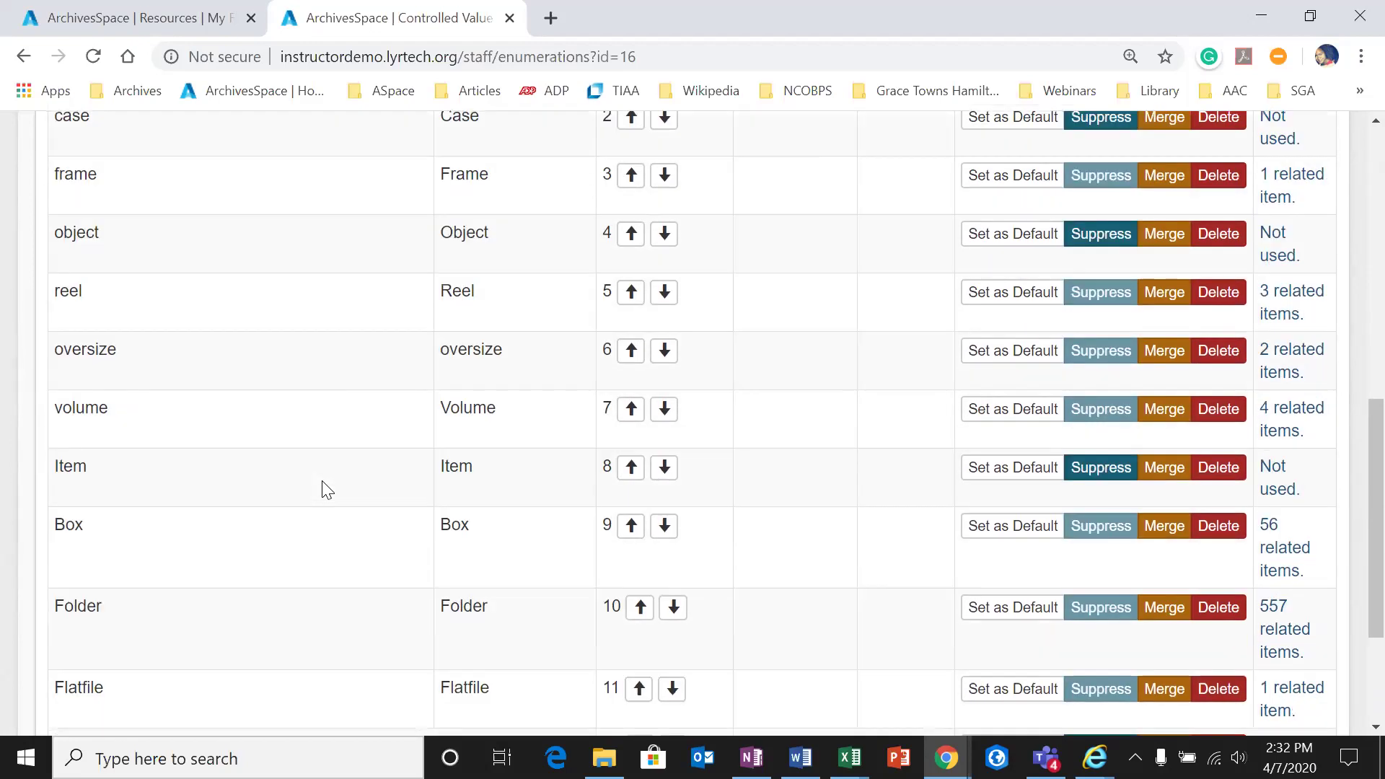
scroll(396, 501, down, 2)
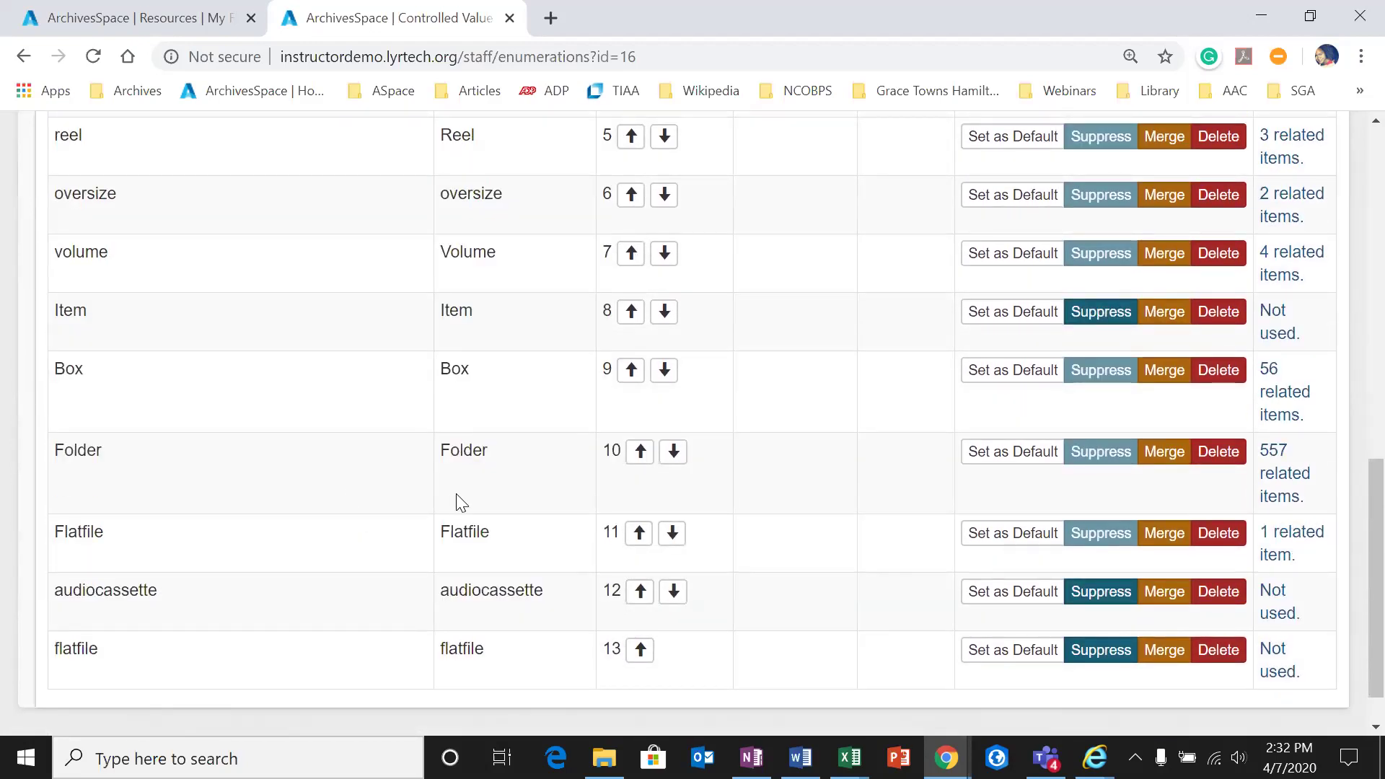
scroll(470, 495, up, 8)
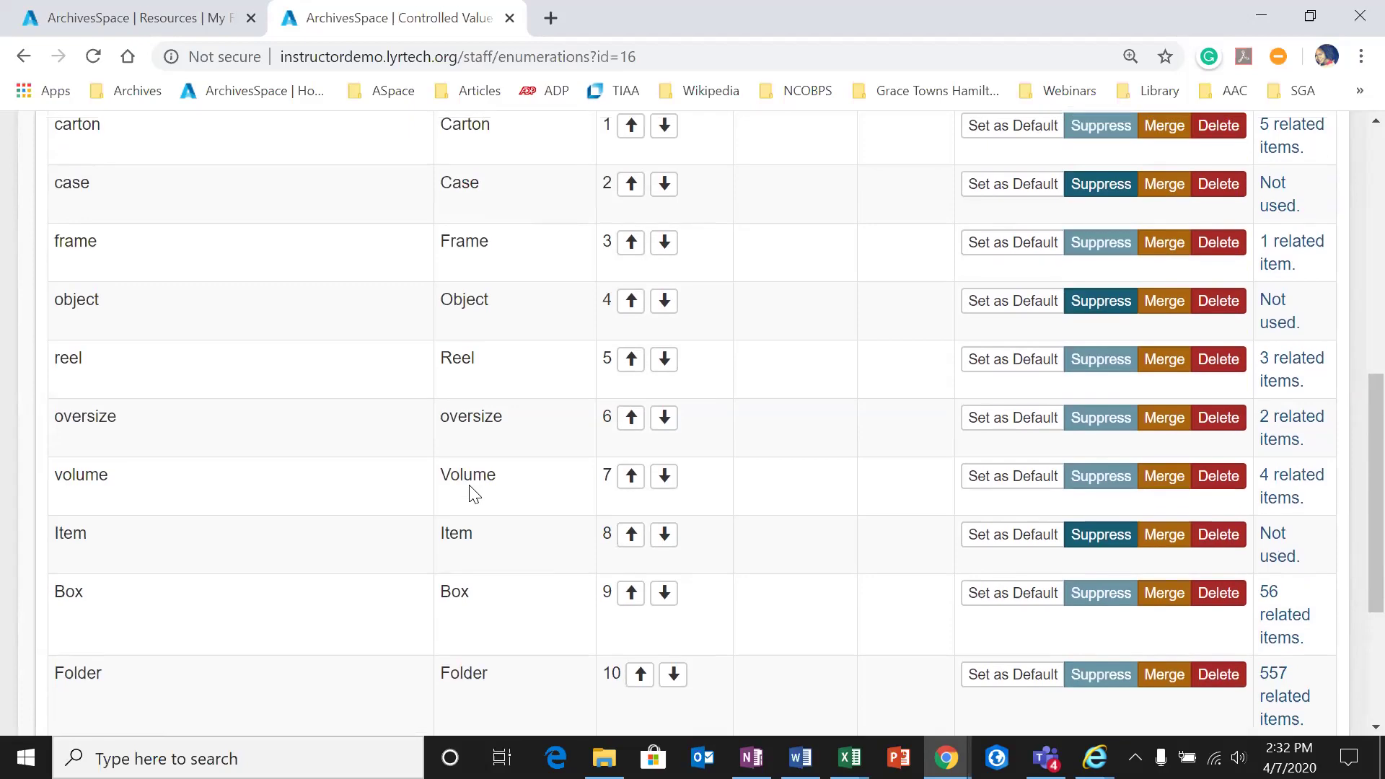
scroll(470, 495, down, 6)
scroll(469, 489, up, 2)
scroll(471, 487, down, 3)
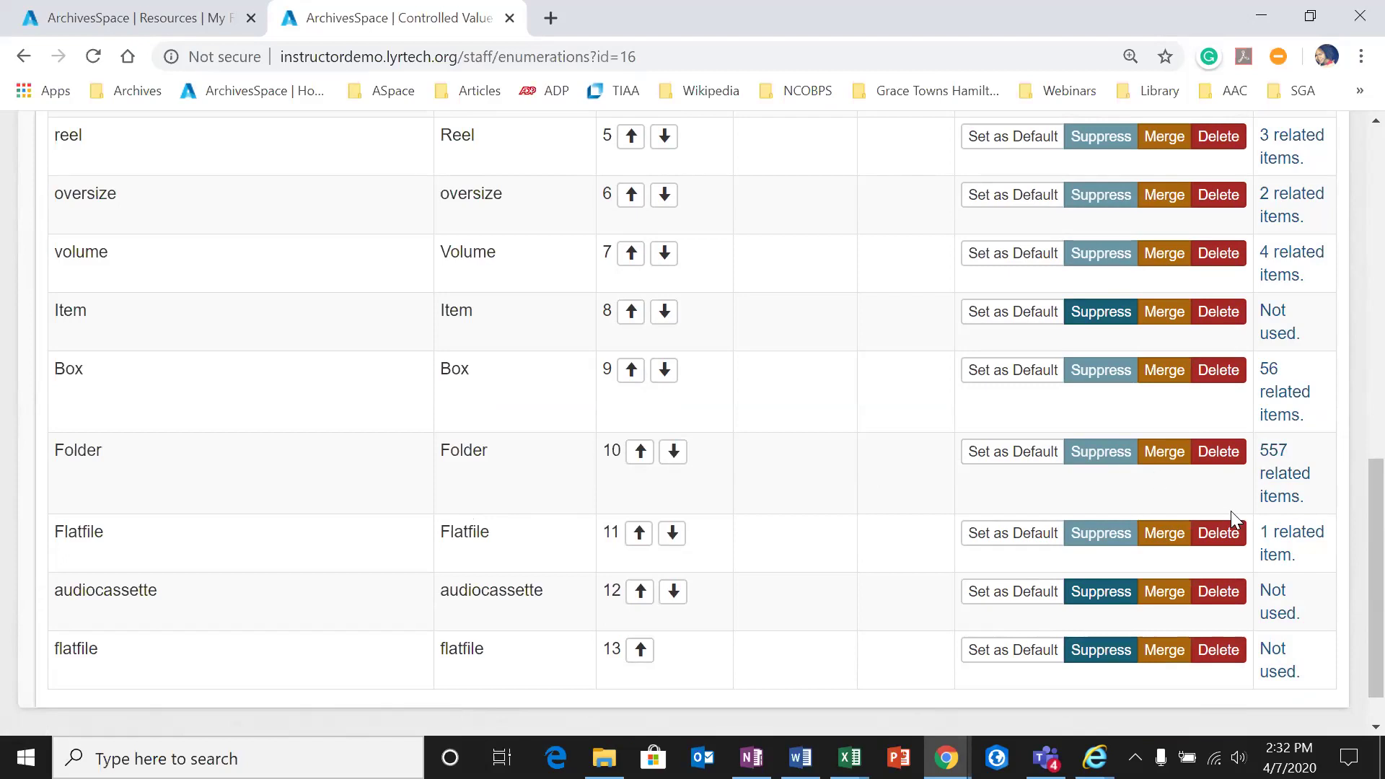
click(639, 453)
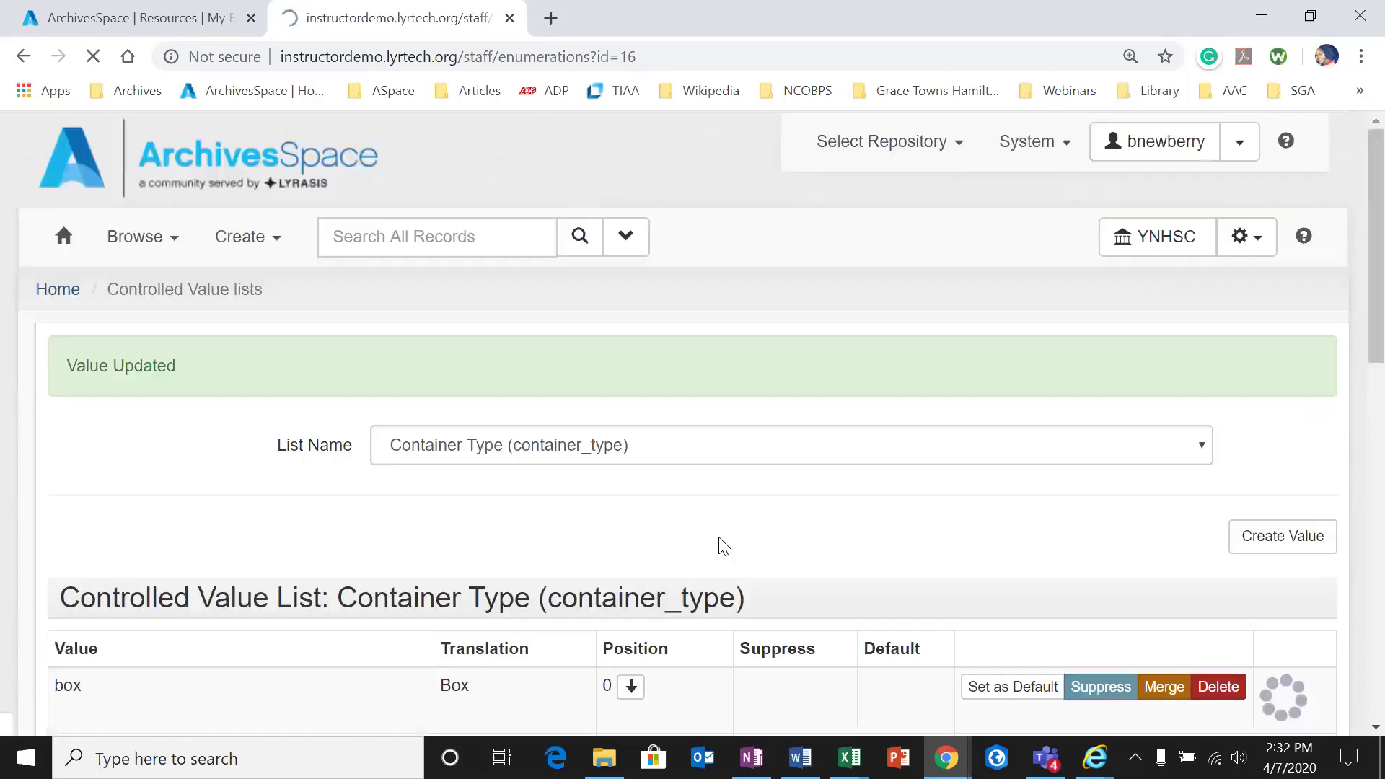
scroll(730, 525, down, 6)
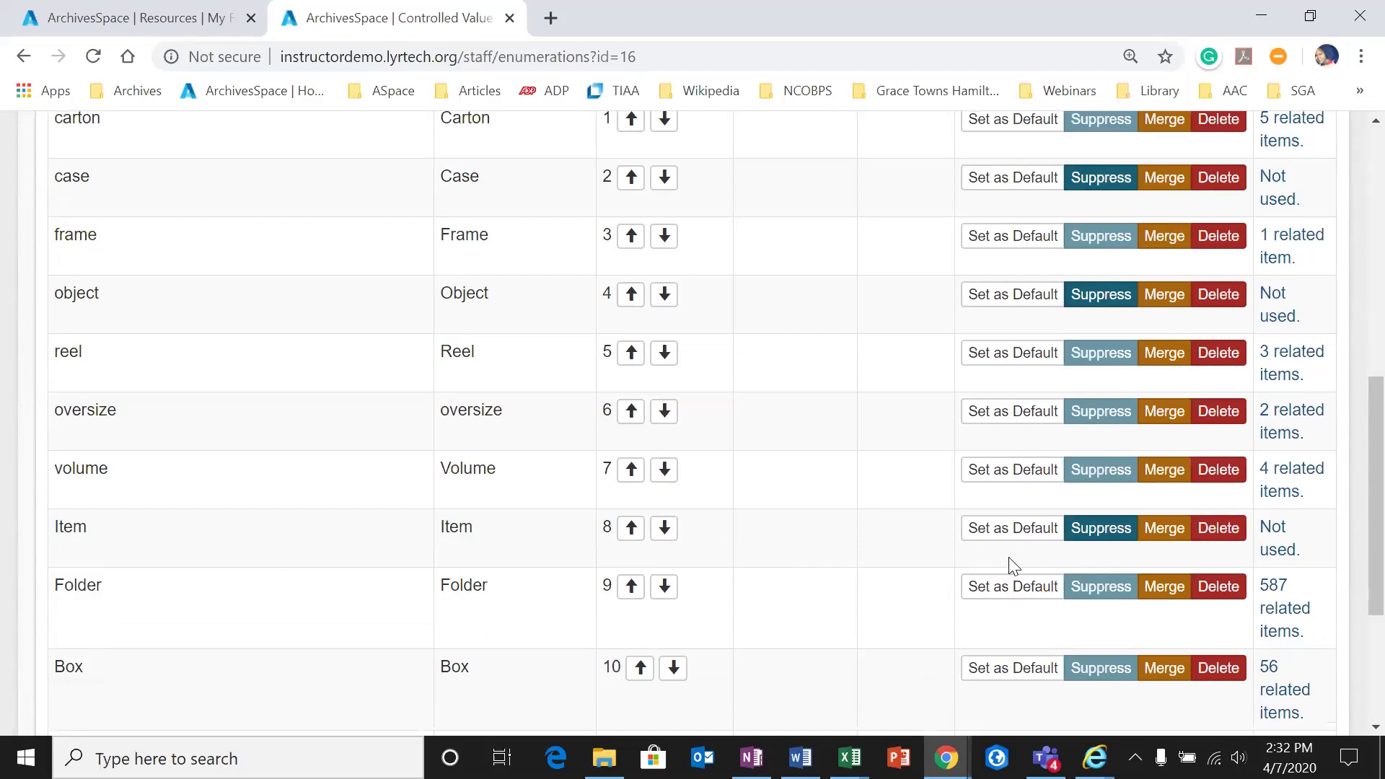
Step: Display the Digital Object Digital Object Type list and look through its values for duplicates down to the end
scroll(725, 661, up, 6)
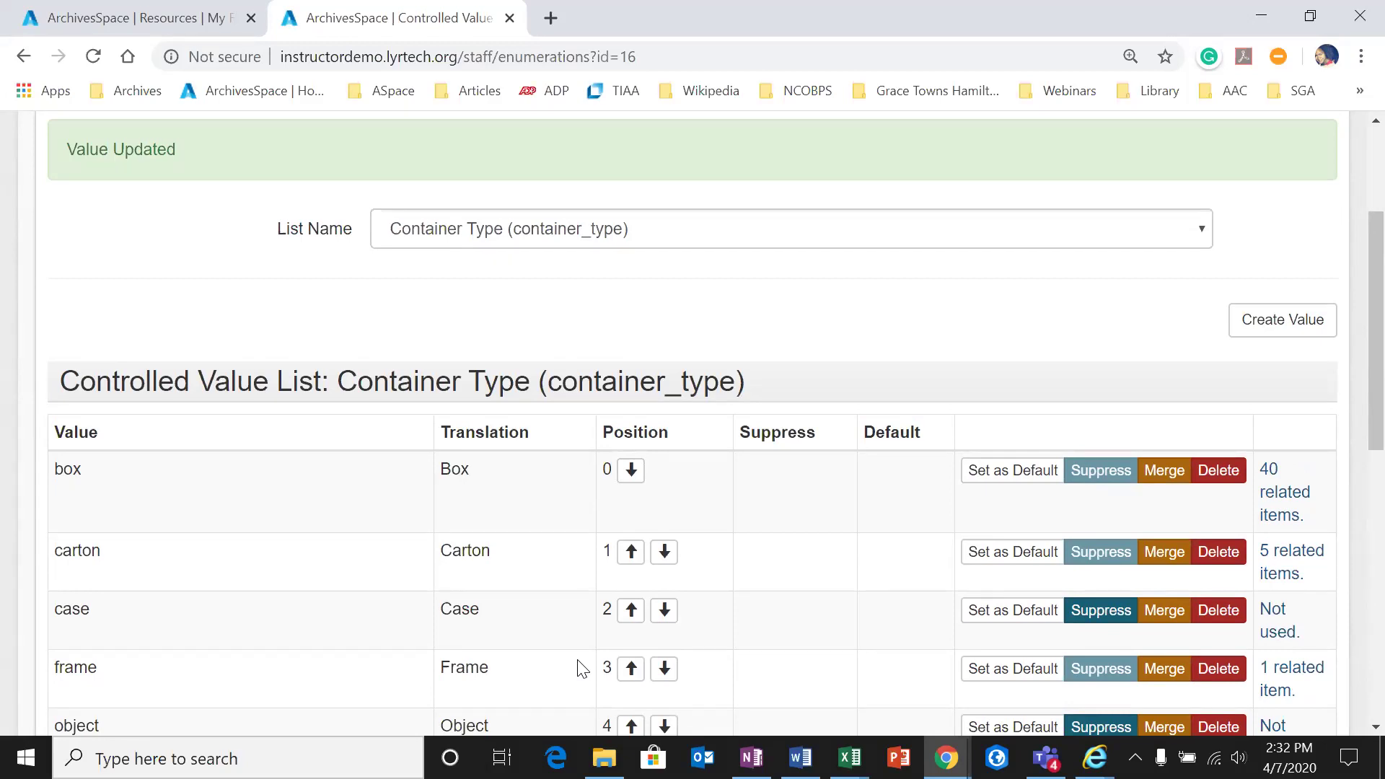
click(698, 236)
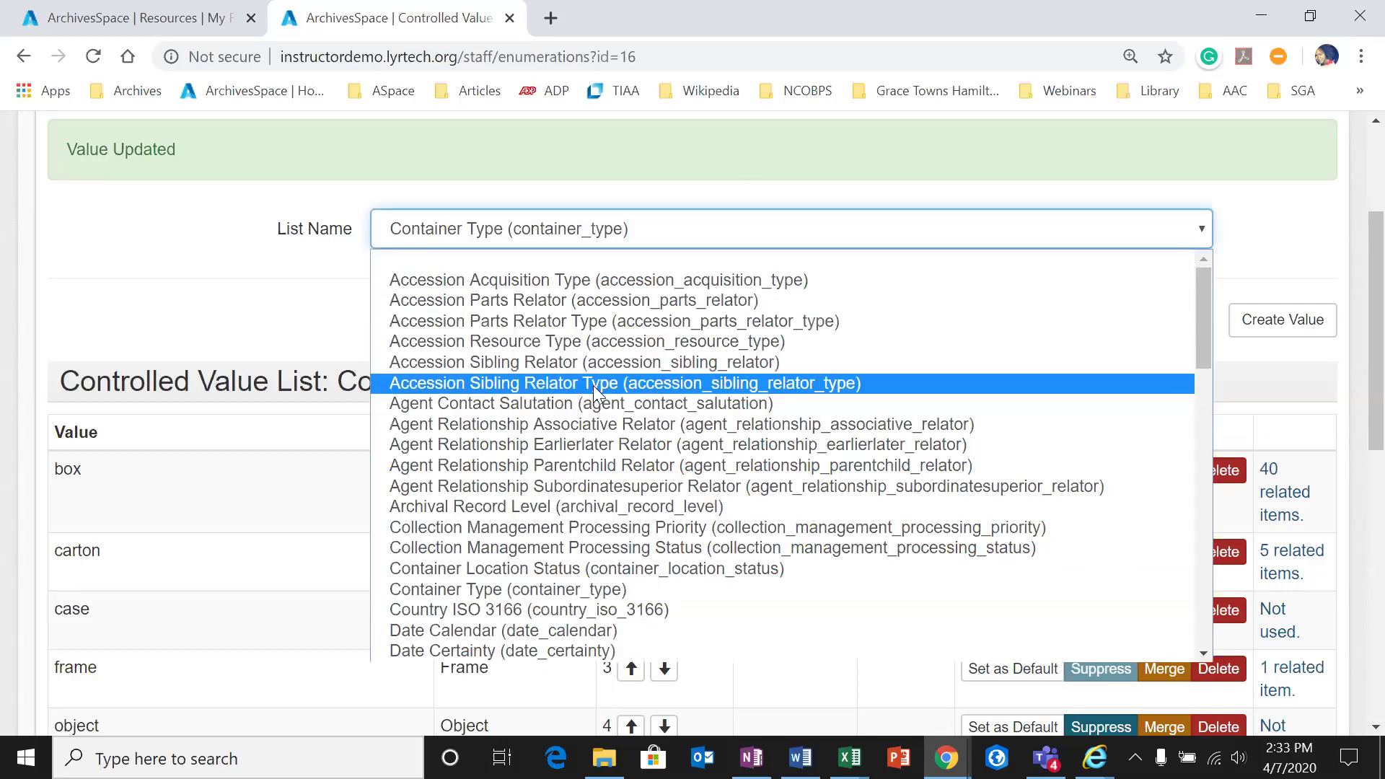
scroll(571, 551, down, 3)
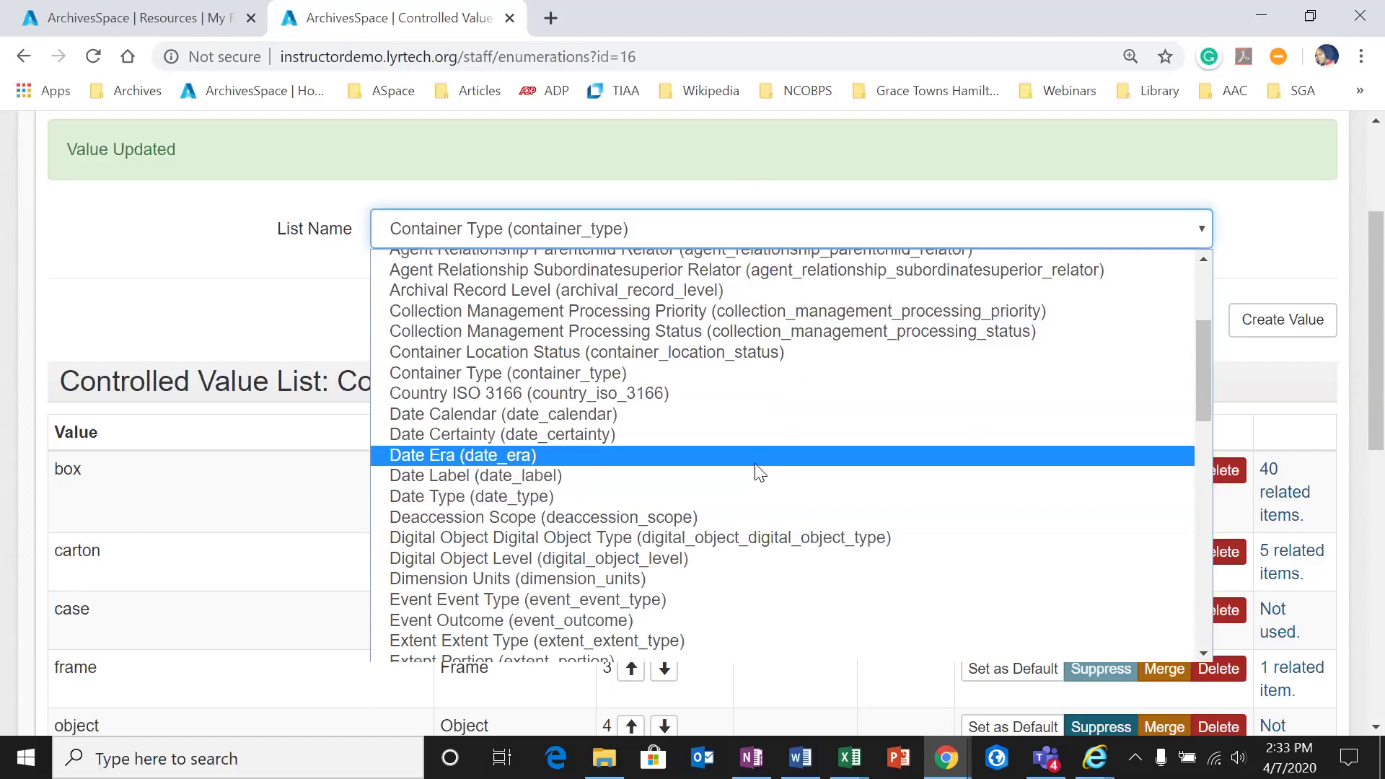
click(587, 539)
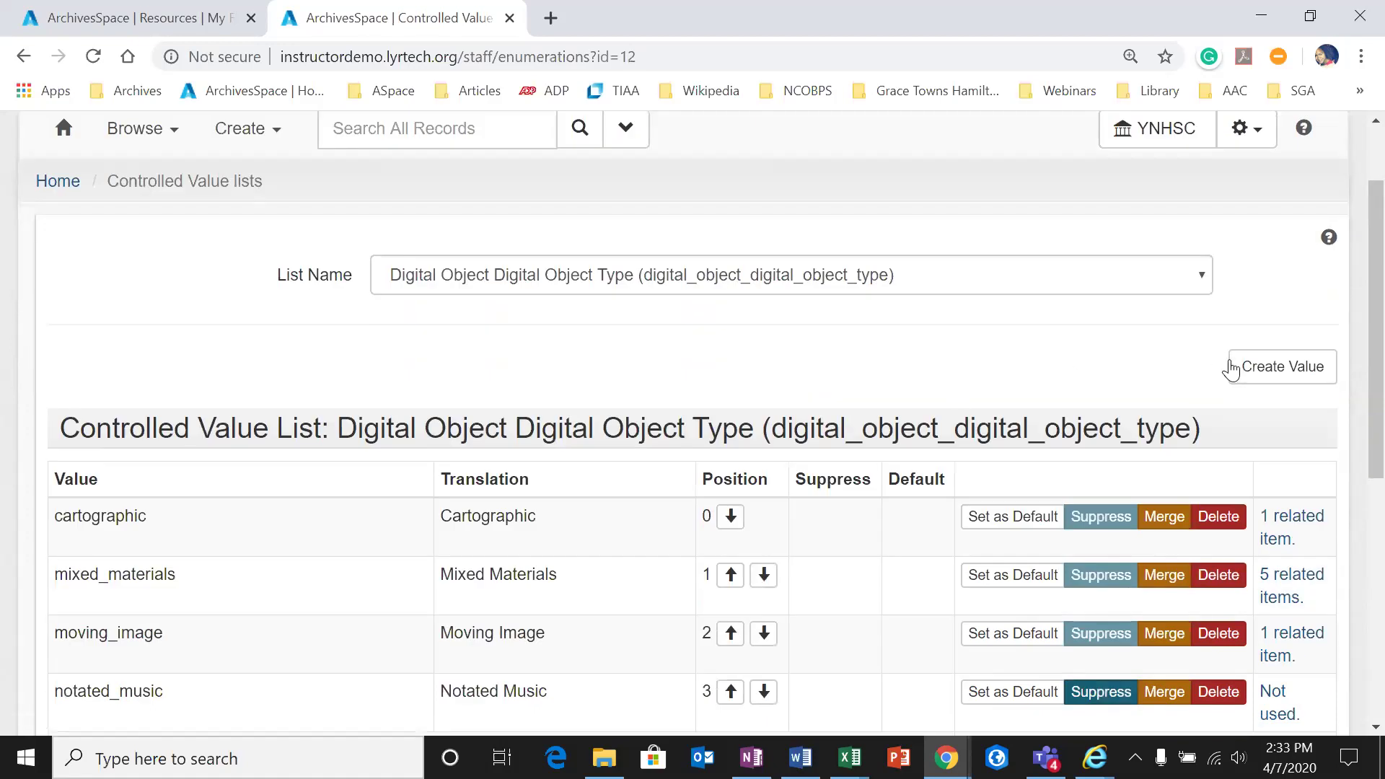
scroll(659, 455, down, 2)
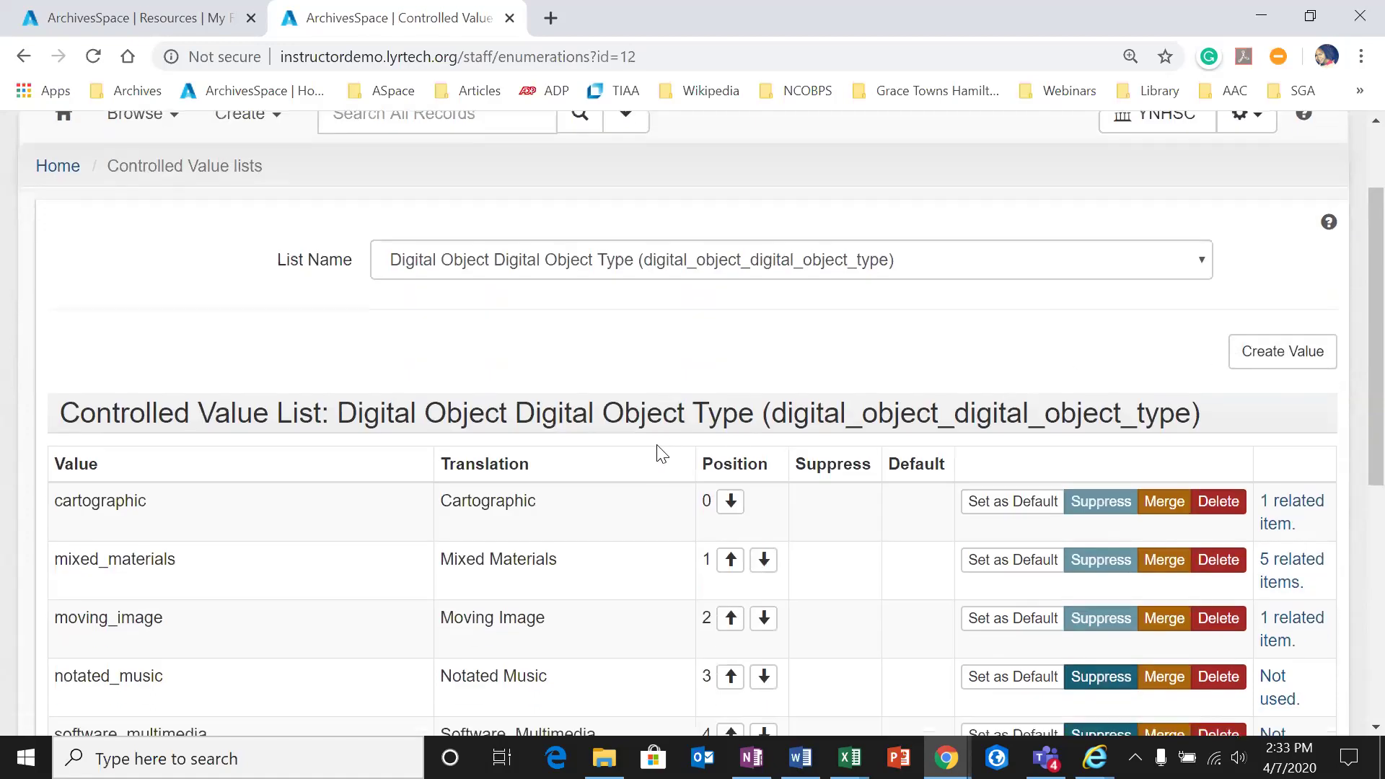
scroll(361, 526, down, 4)
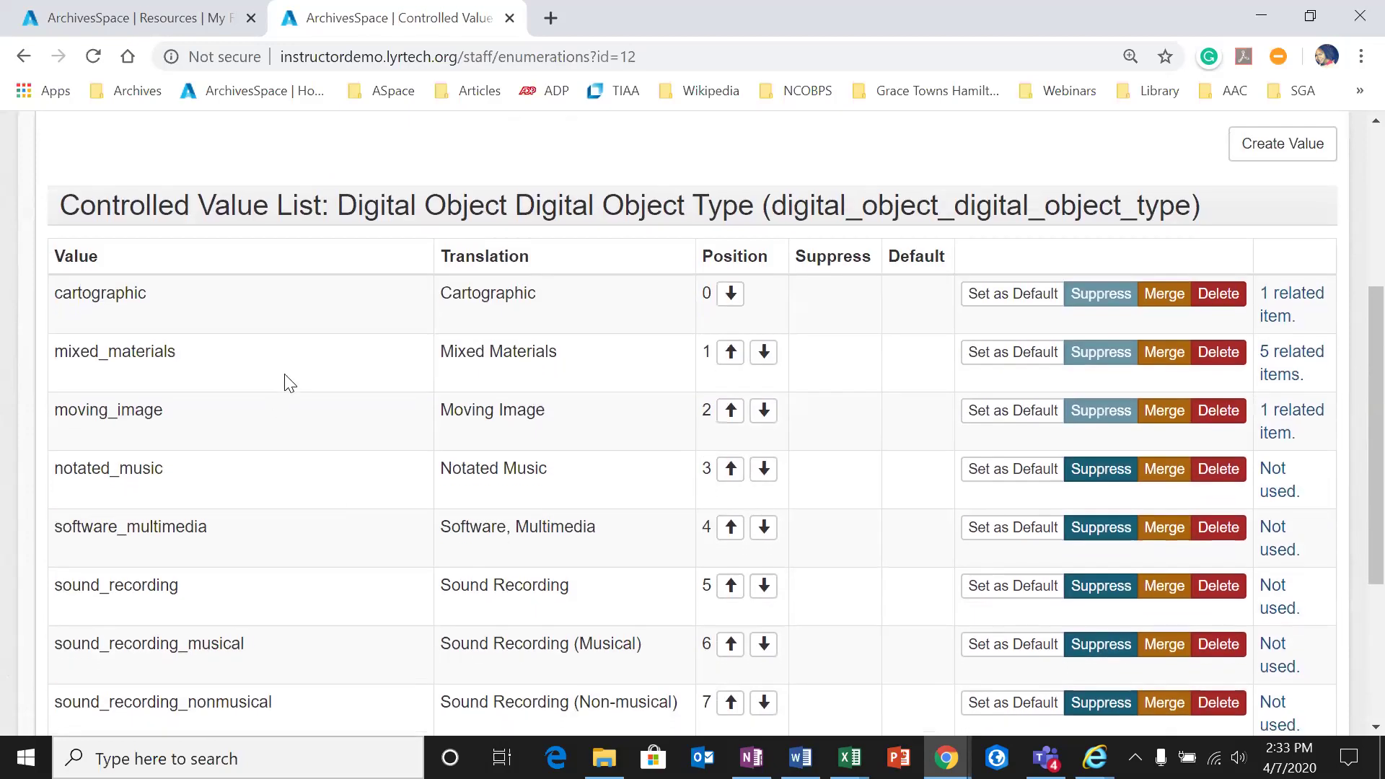
scroll(336, 570, up, 5)
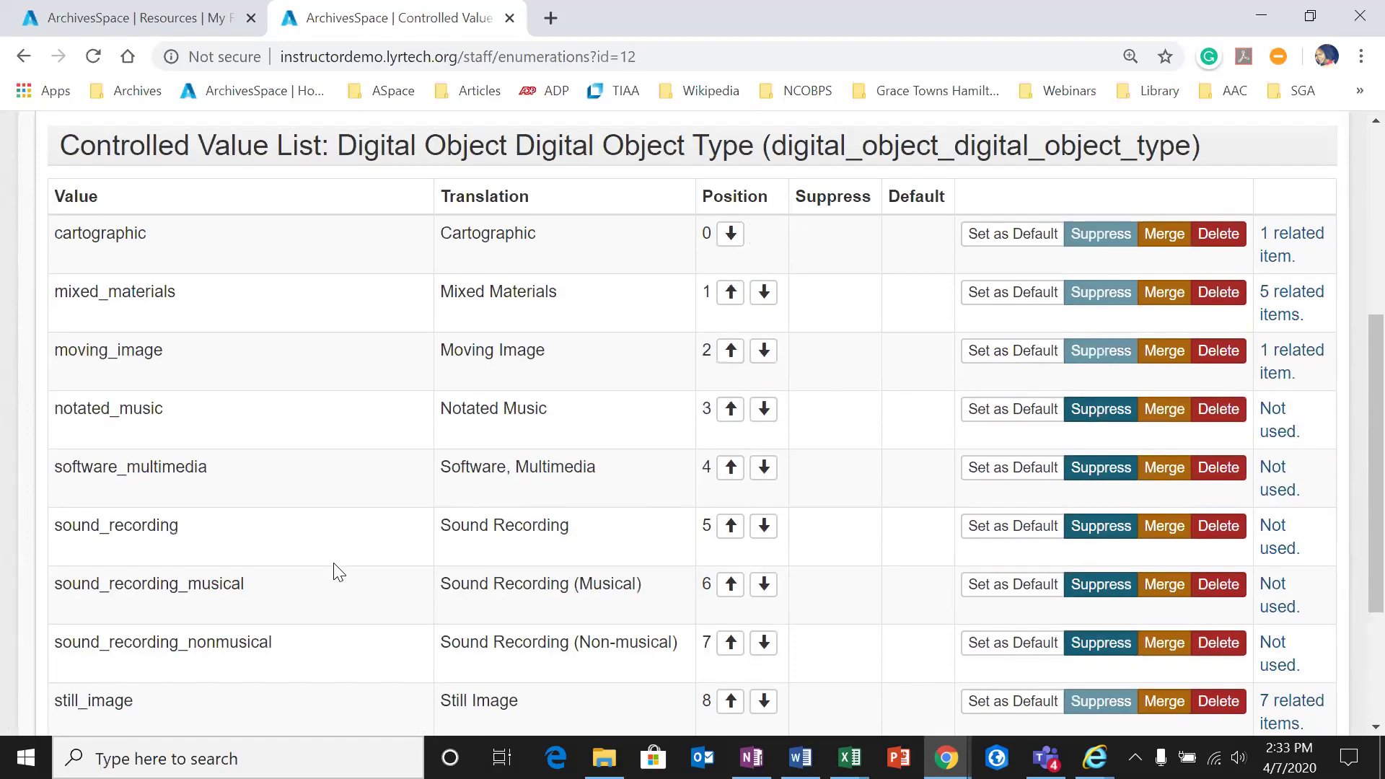
scroll(321, 563, down, 2)
scroll(318, 584, down, 3)
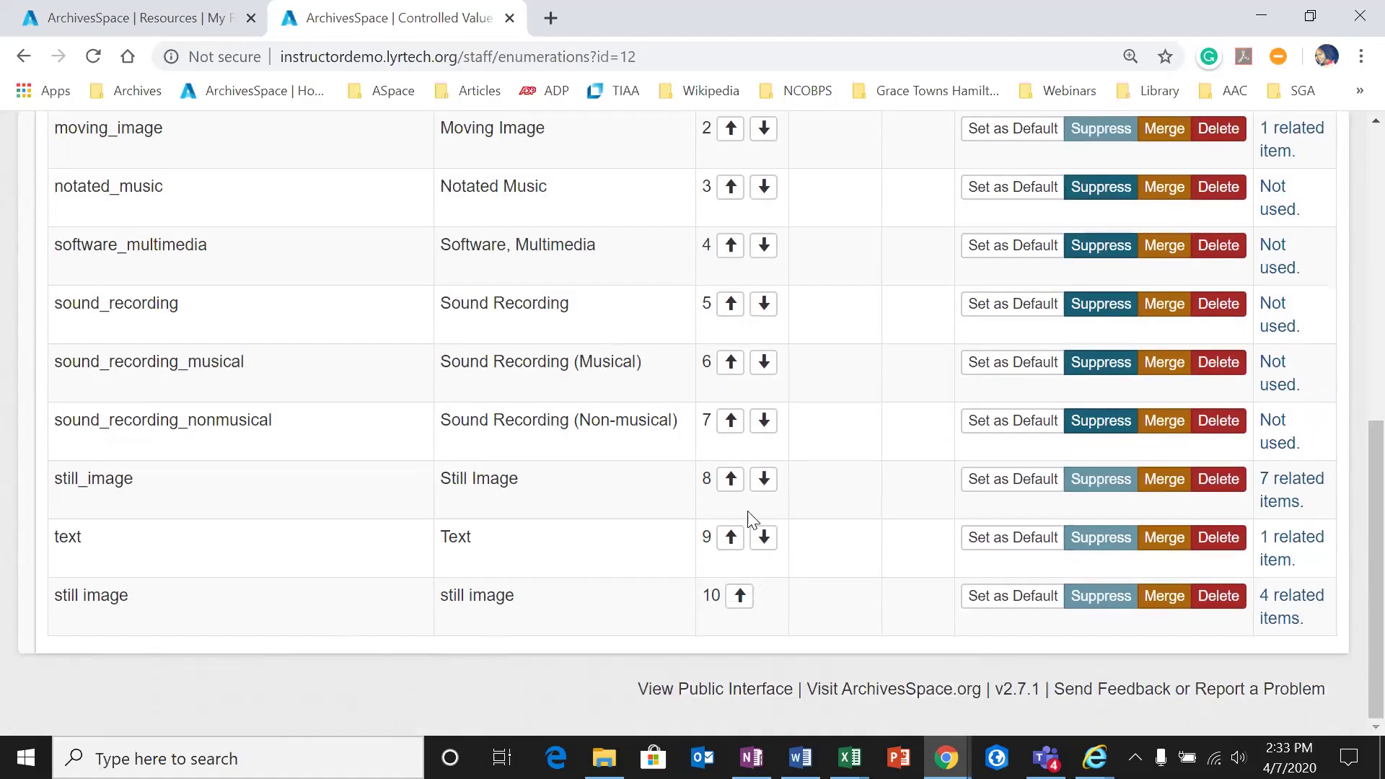
Step: Merge the duplicate "still image" value of the digital object type list into Still Image and check the updated list
click(1169, 600)
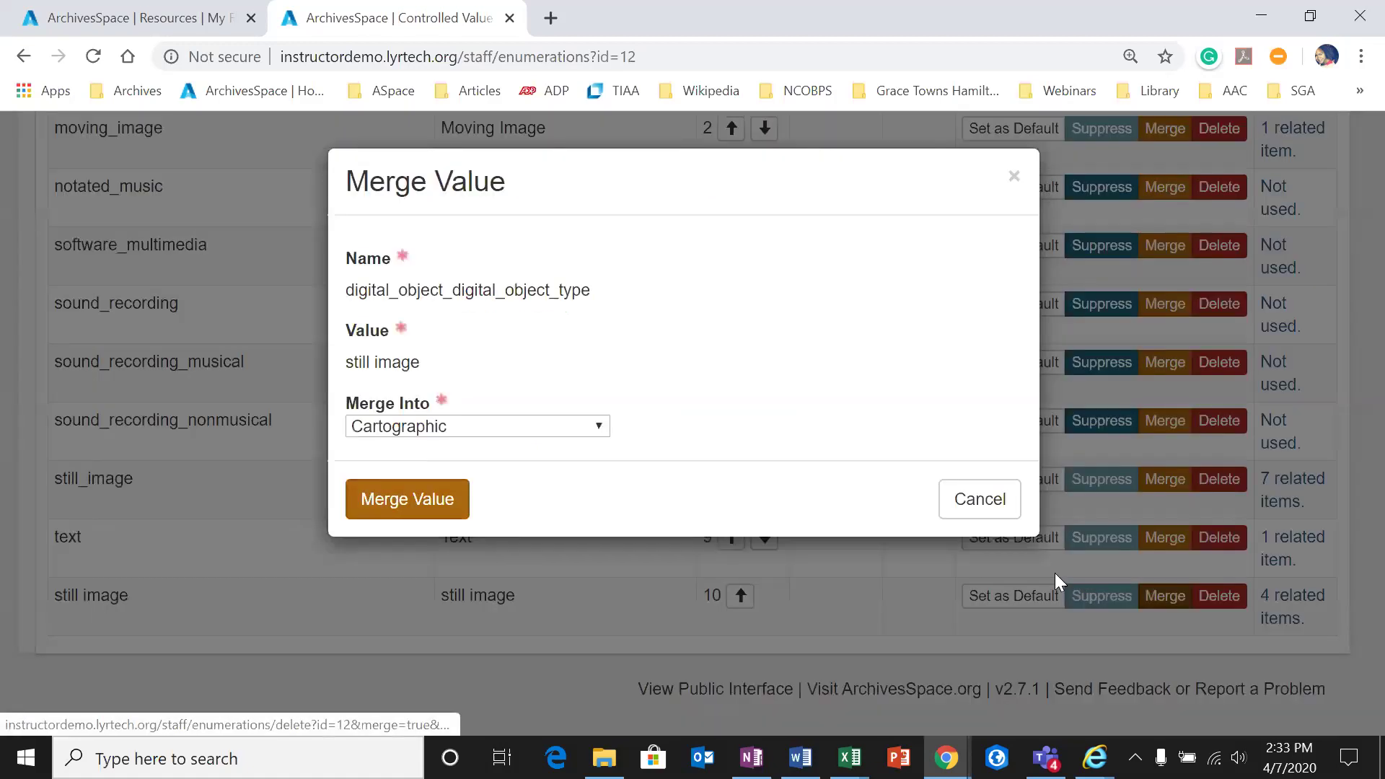
click(562, 427)
click(437, 613)
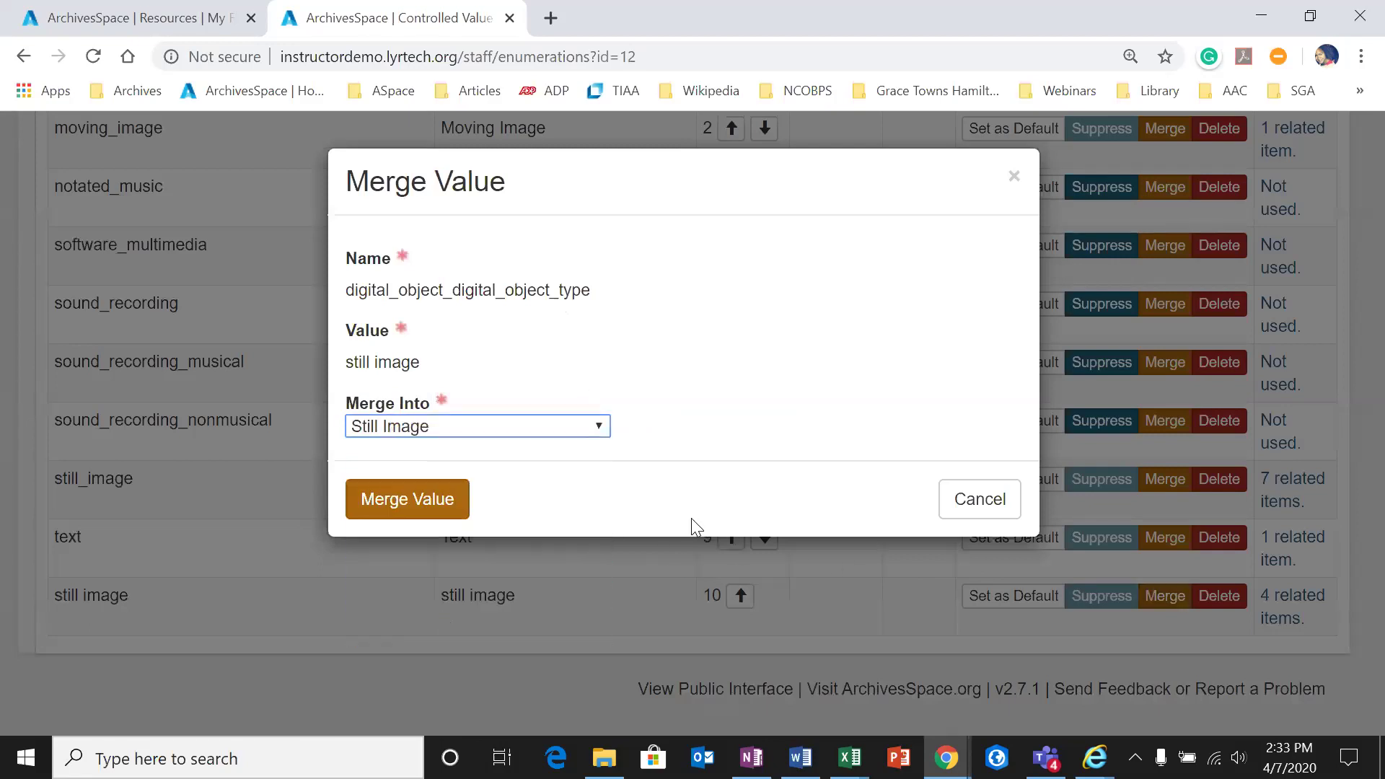
click(442, 518)
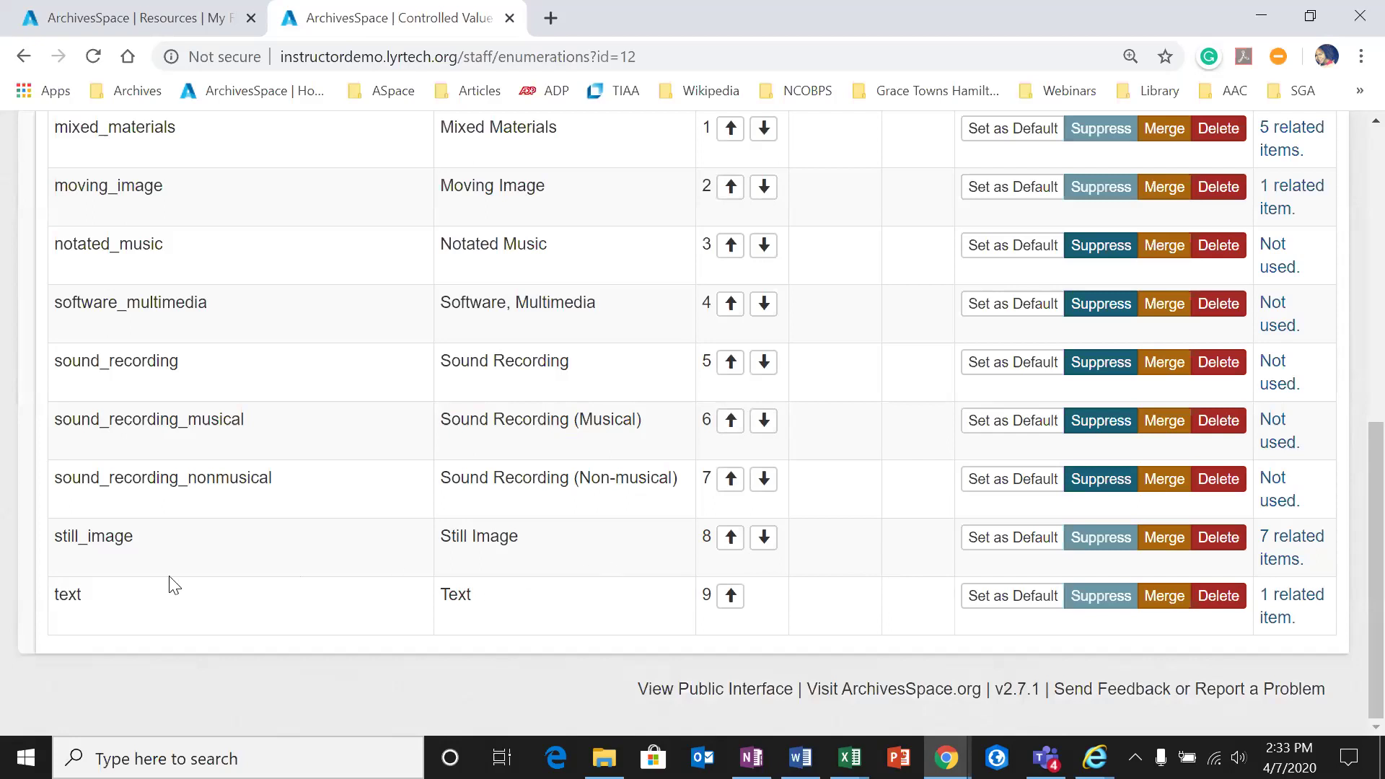
scroll(383, 560, up, 4)
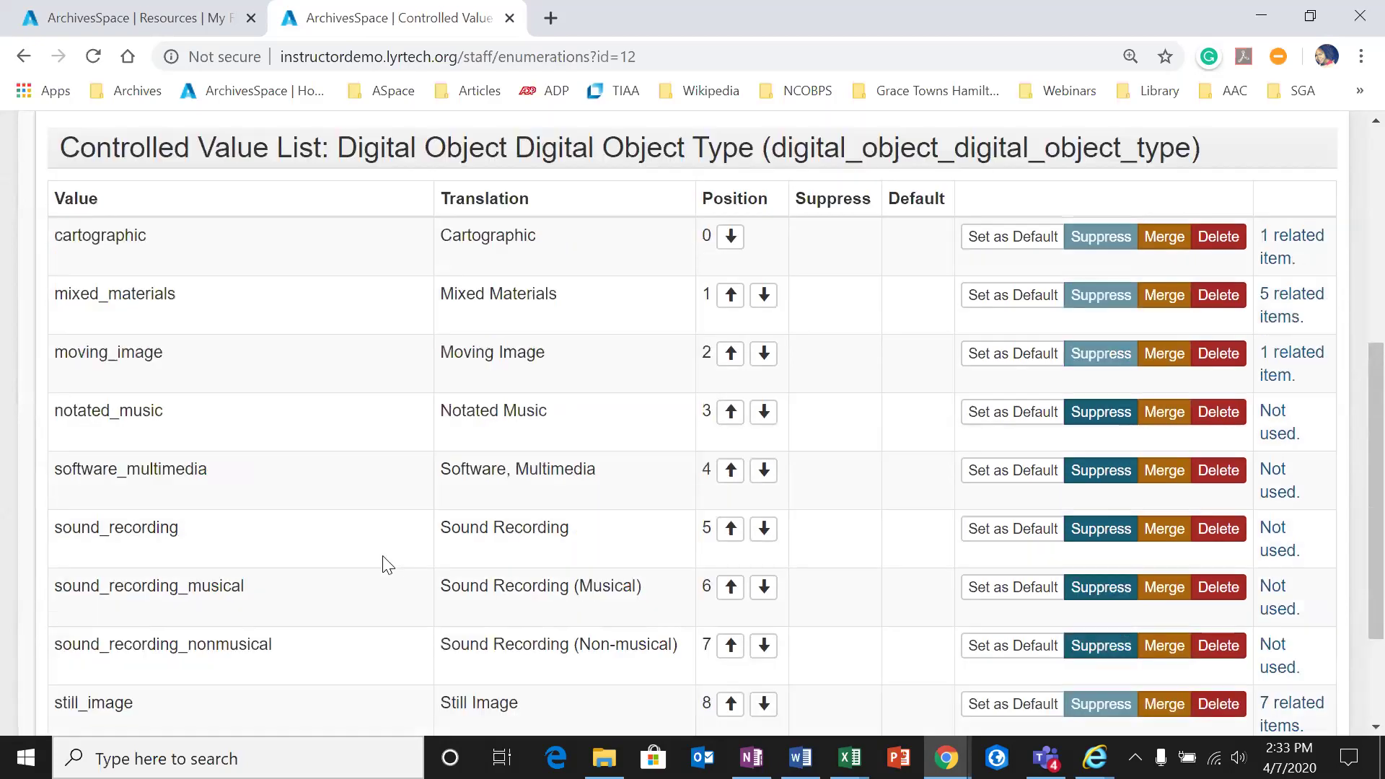
scroll(394, 570, down, 4)
scroll(421, 544, up, 6)
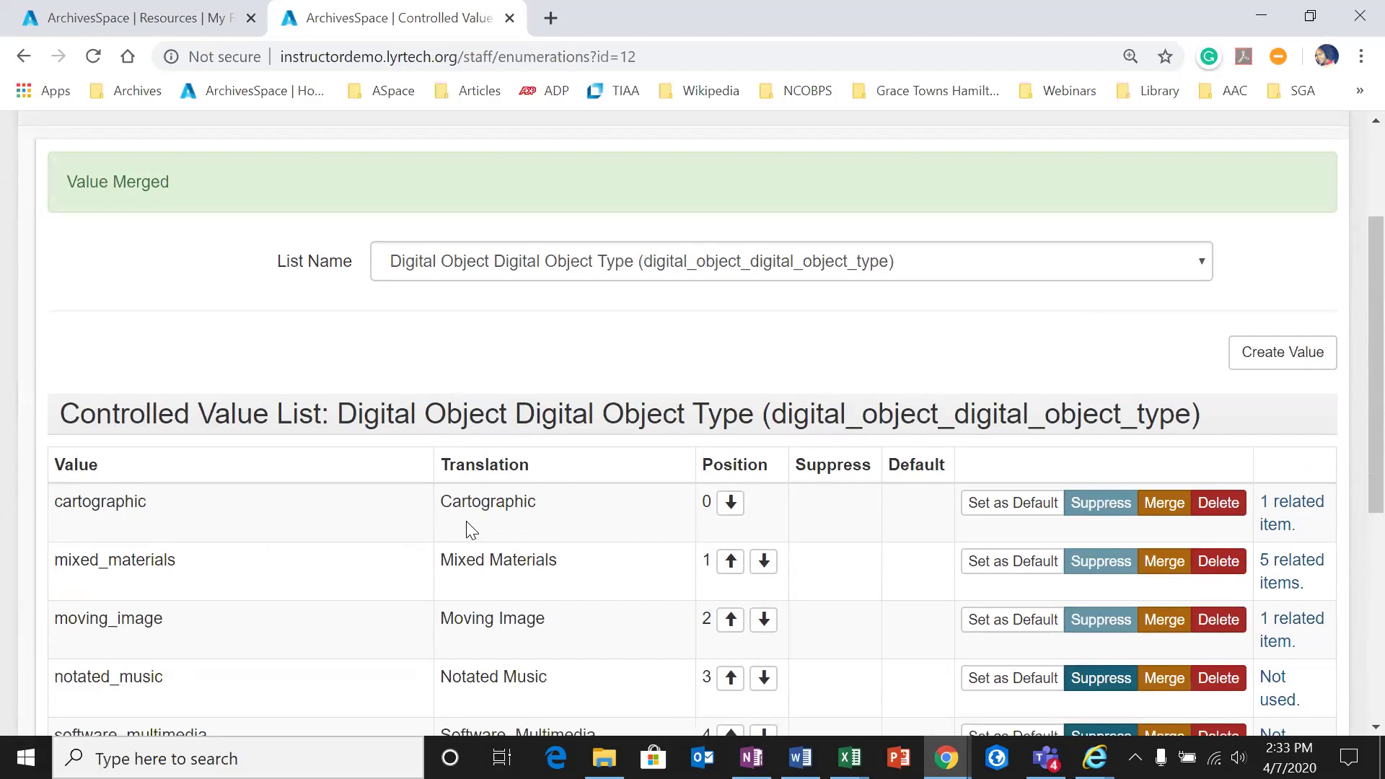
Step: Open the Subjects browse list
scroll(466, 521, up, 3)
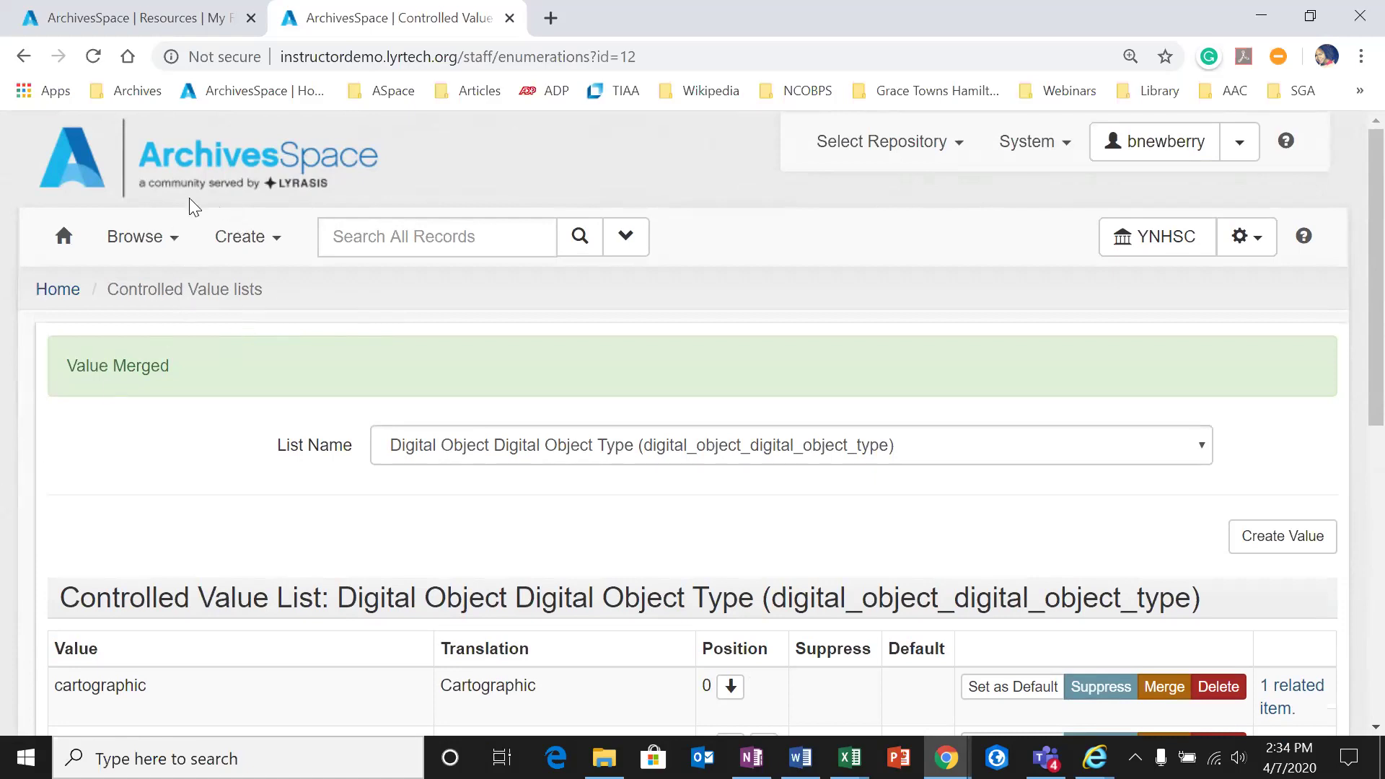
click(215, 244)
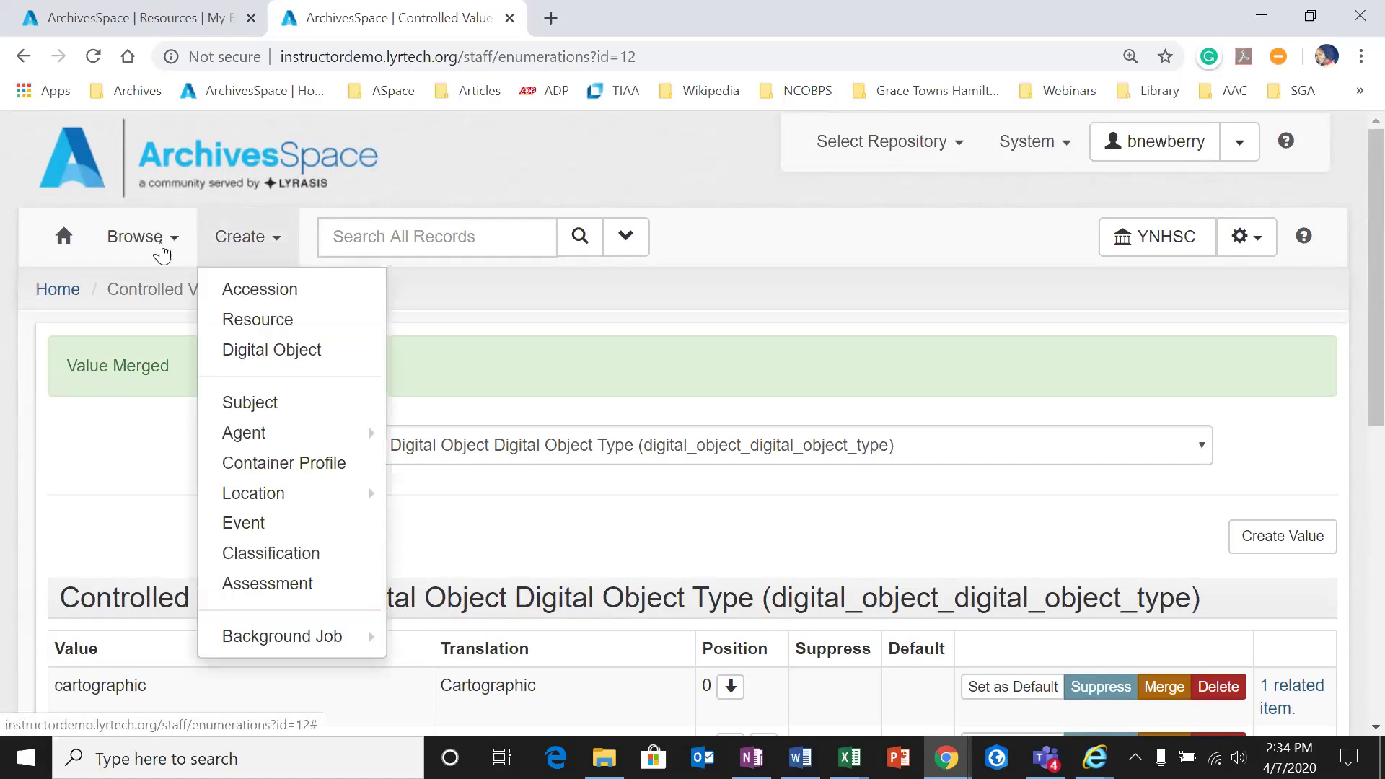
click(157, 247)
click(180, 410)
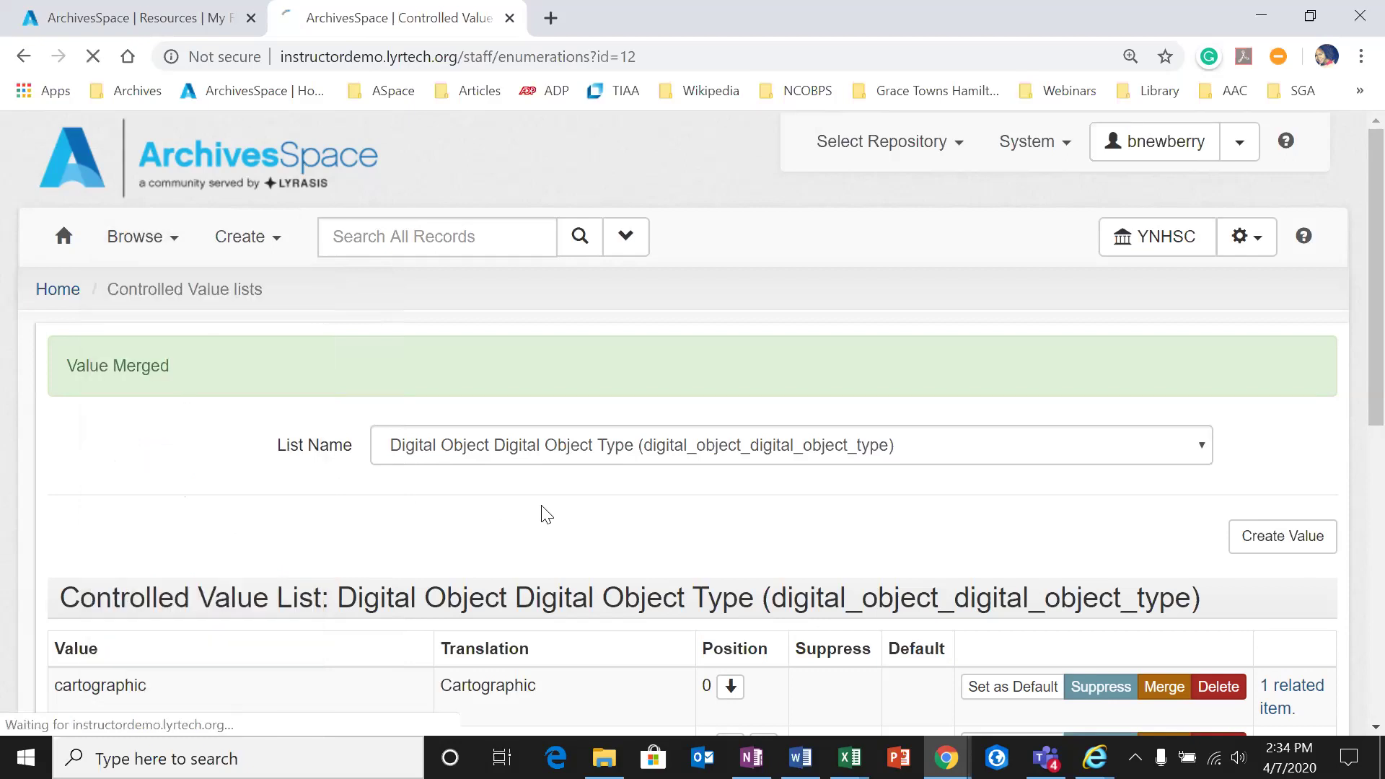
scroll(620, 462, down, 3)
scroll(301, 319, up, 2)
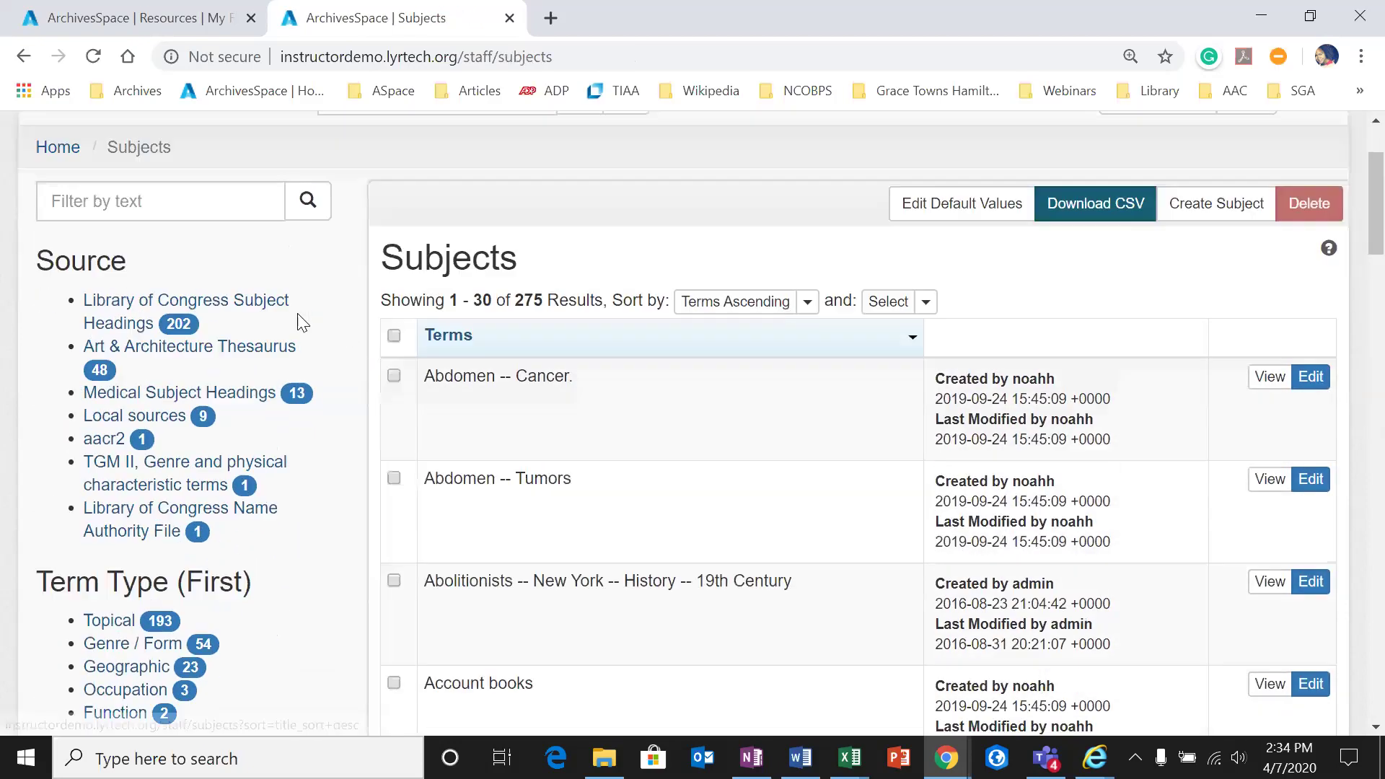
click(261, 242)
text(doe)
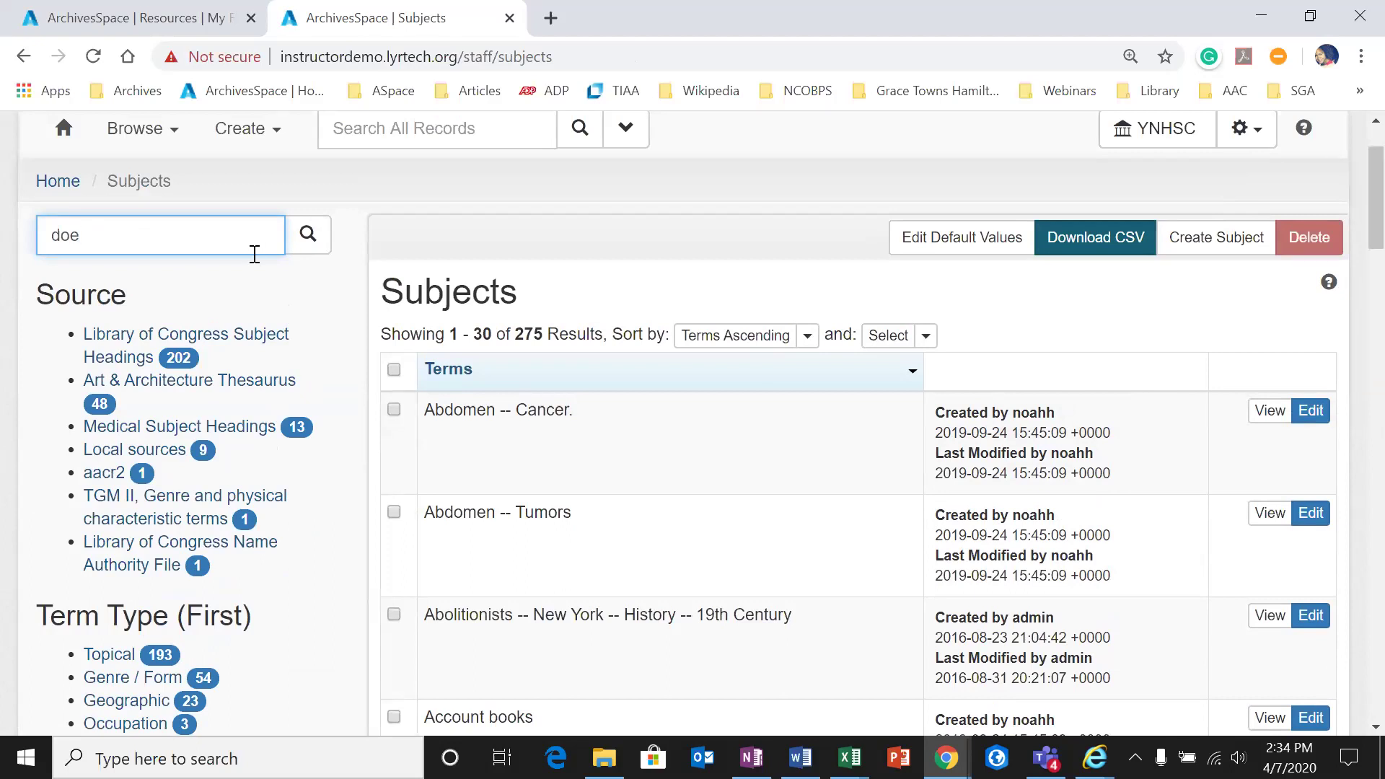
key(Return)
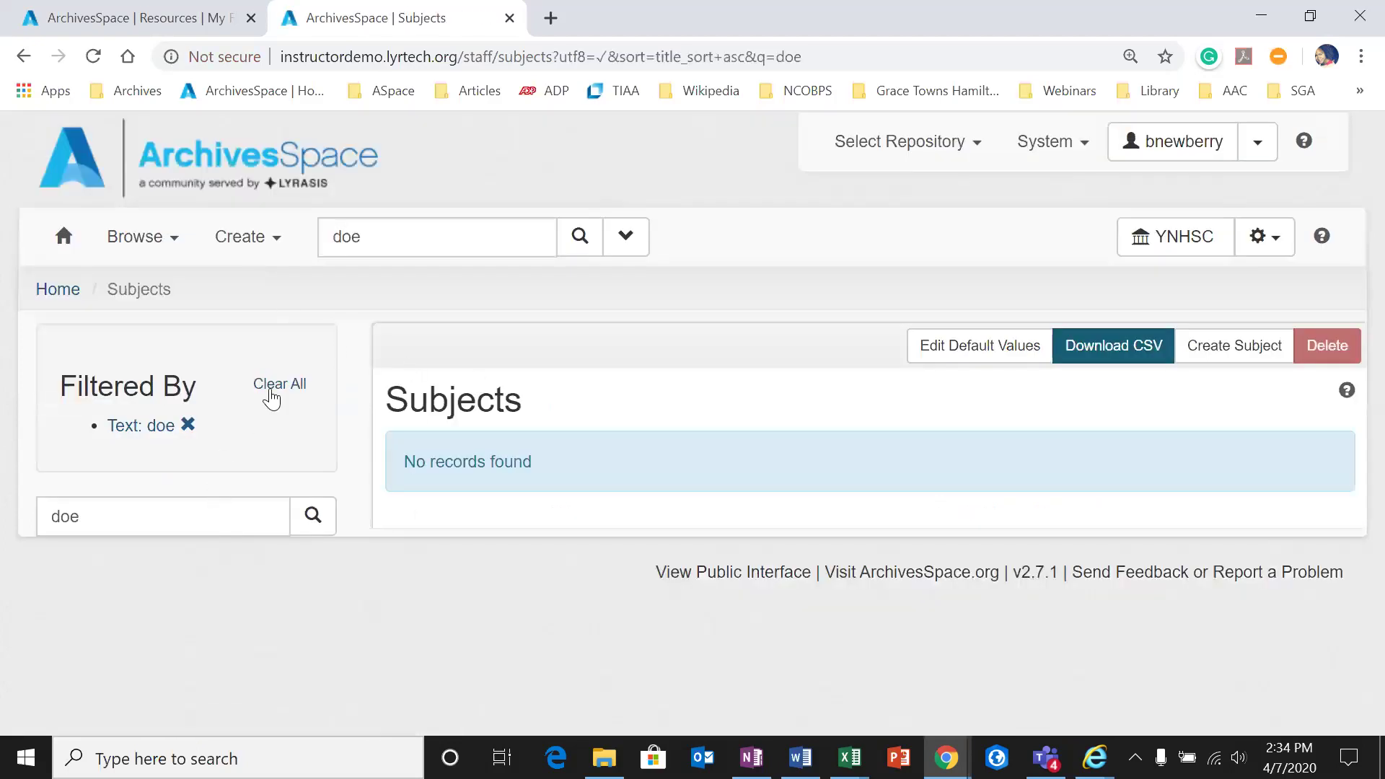
click(270, 389)
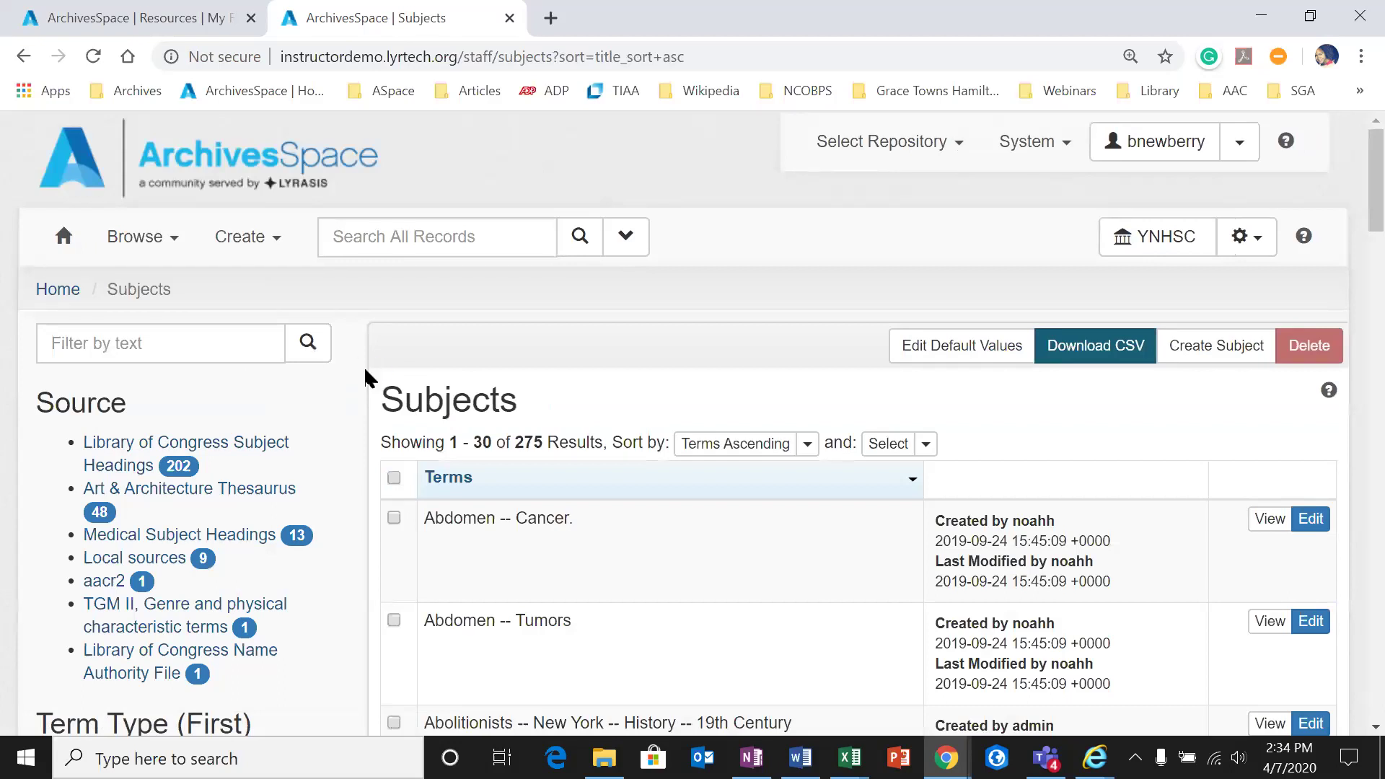
Step: Filter the subjects by the text "photographs" and look through the matching terms for duplicates
click(223, 336)
text(photographs)
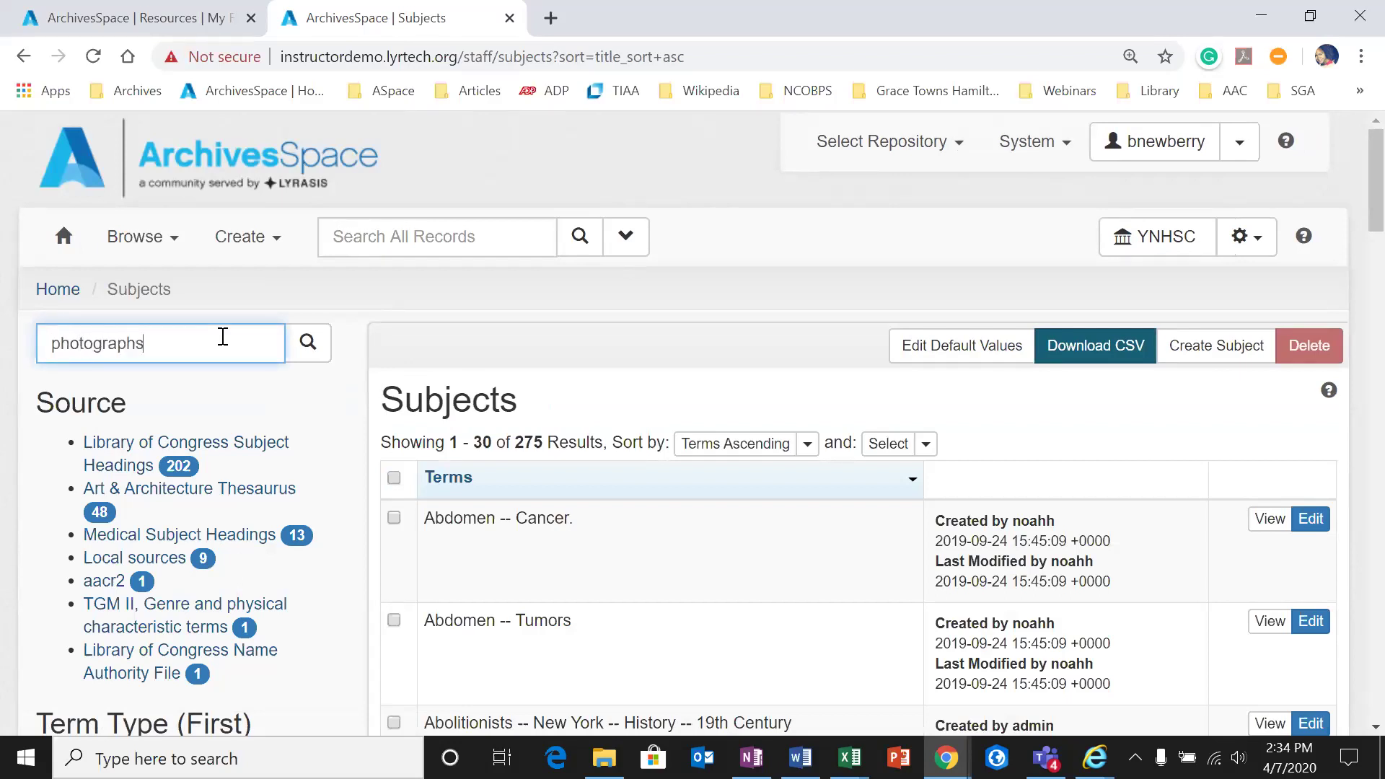
key(Return)
scroll(439, 550, down, 5)
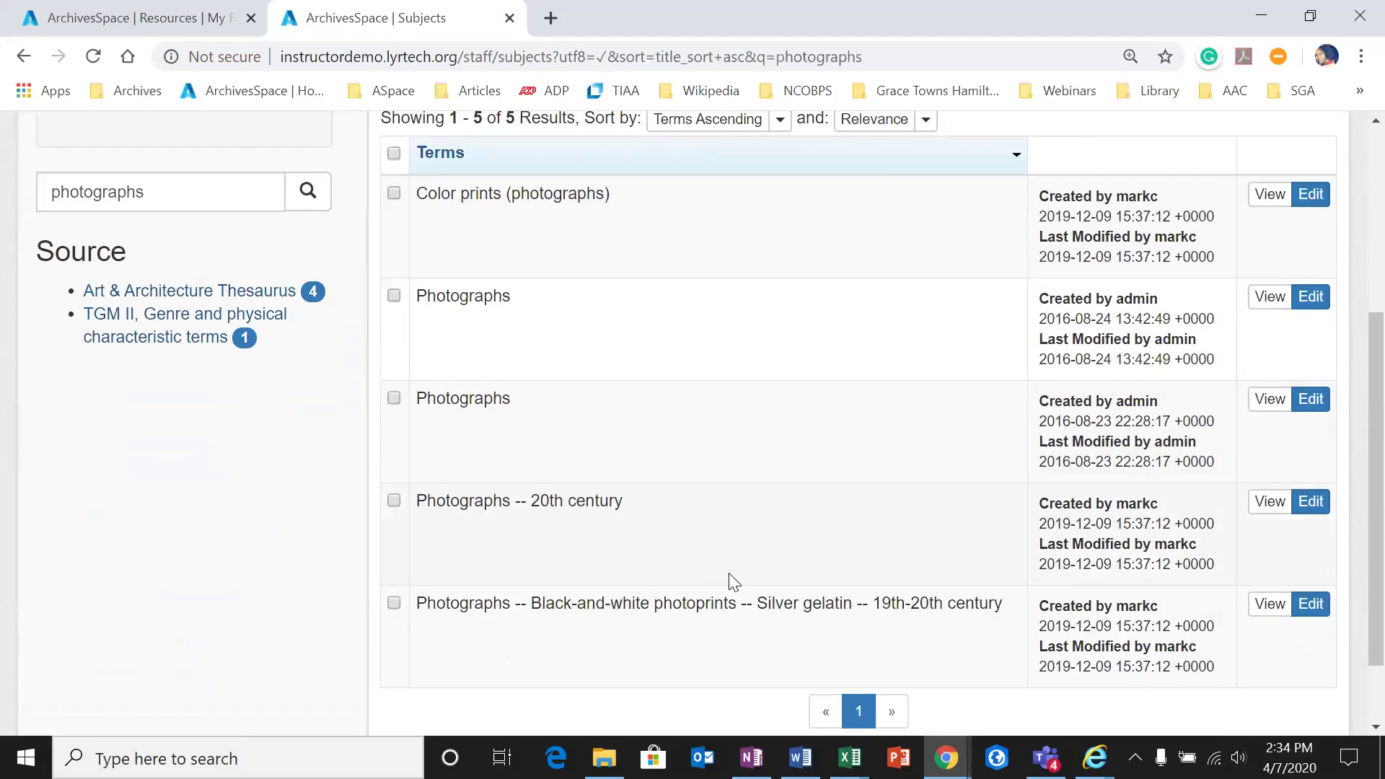
scroll(742, 567, up, 1)
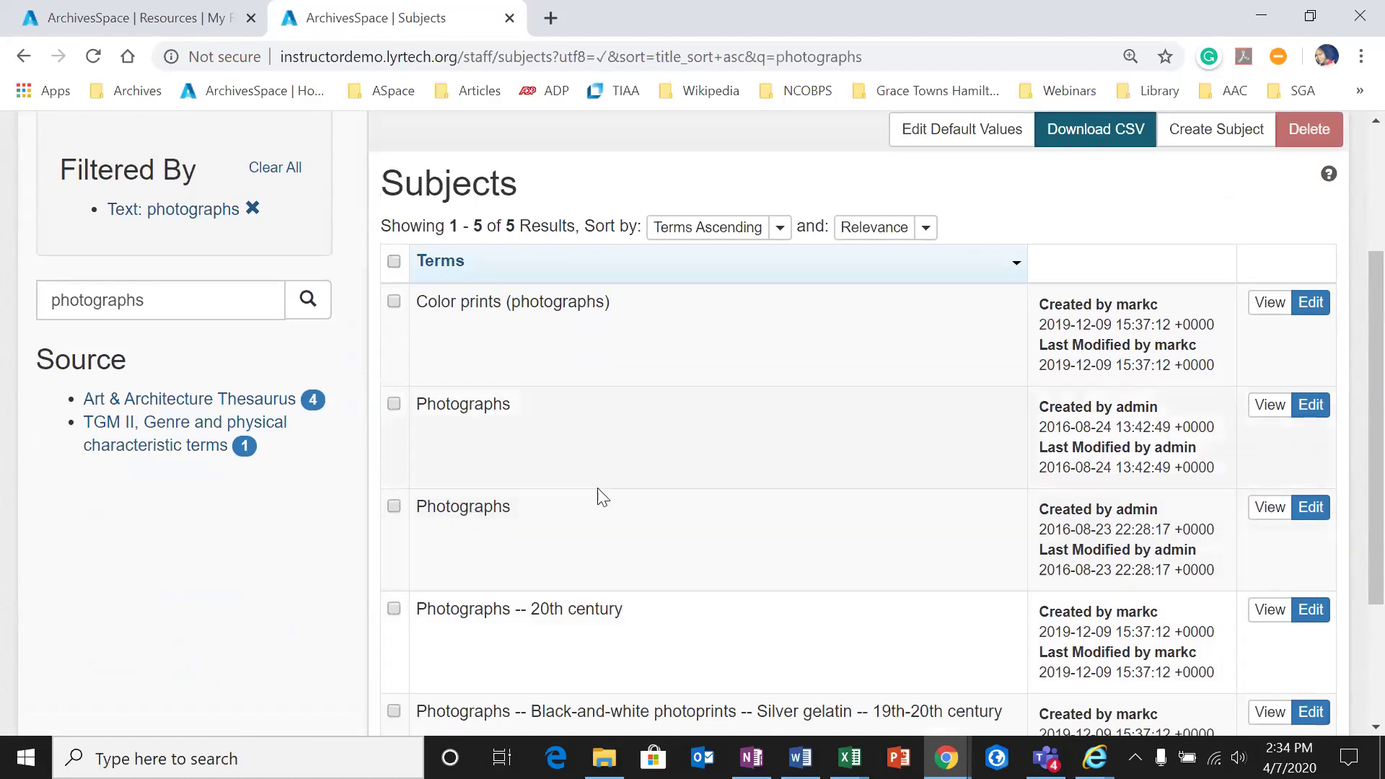
Step: Try to merge the other Photographs subject into the TGM II Photographs subject, cancelling at the confirmation
click(1270, 405)
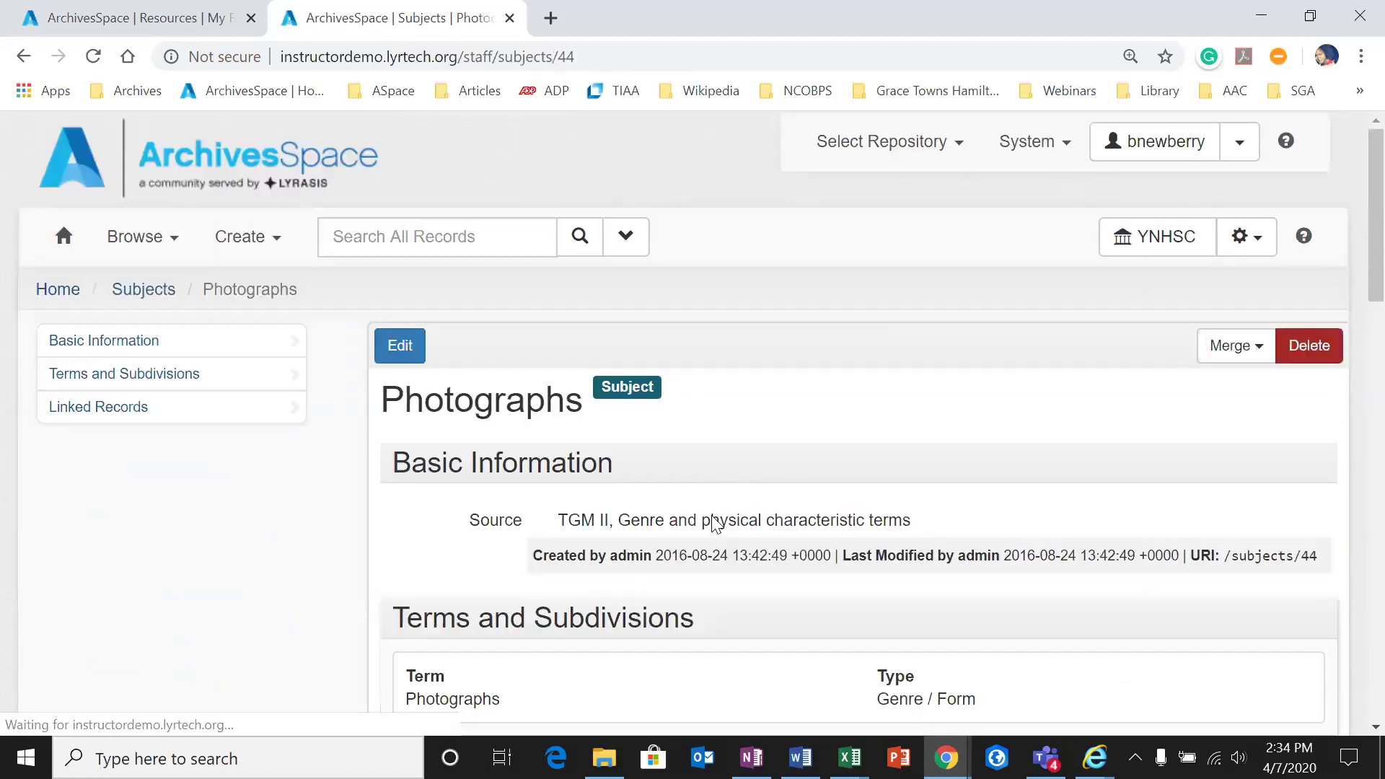
click(1234, 237)
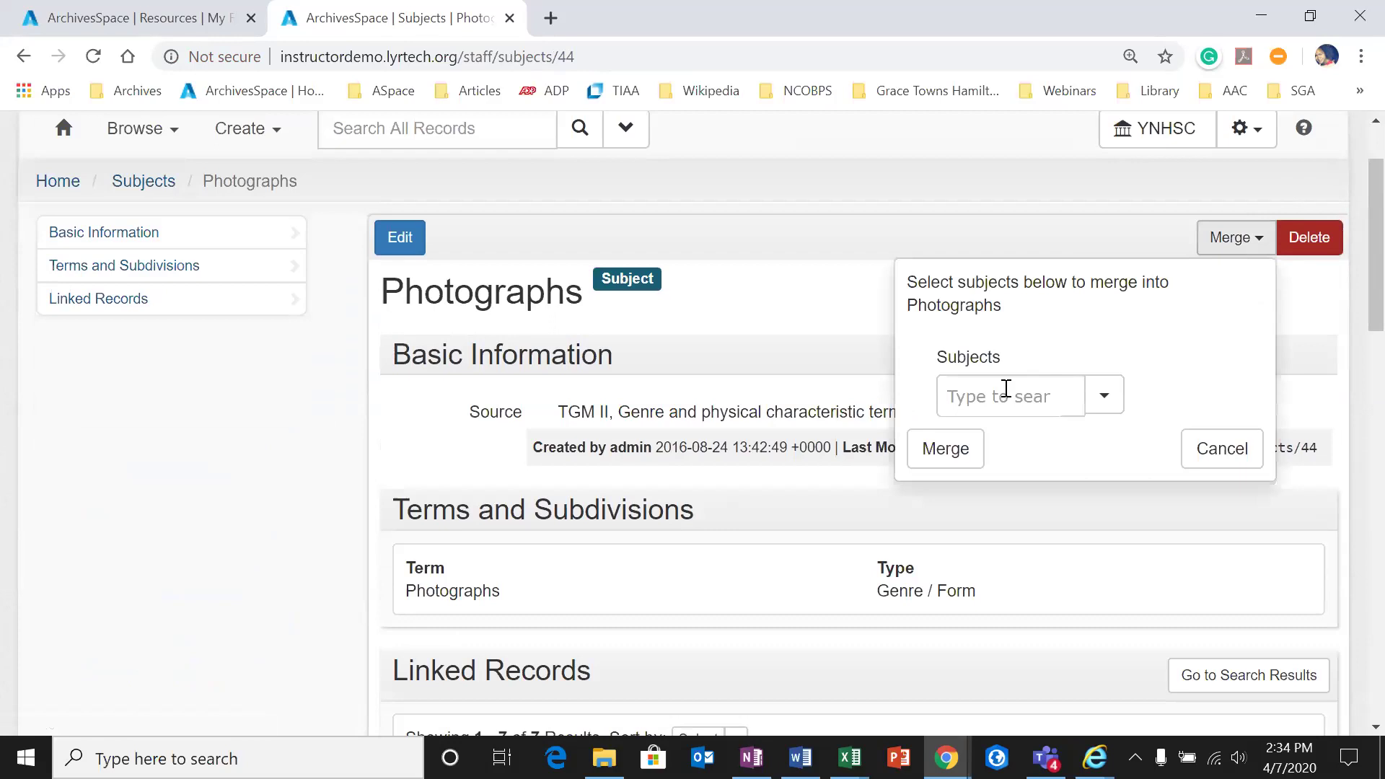
click(1005, 392)
text(photog)
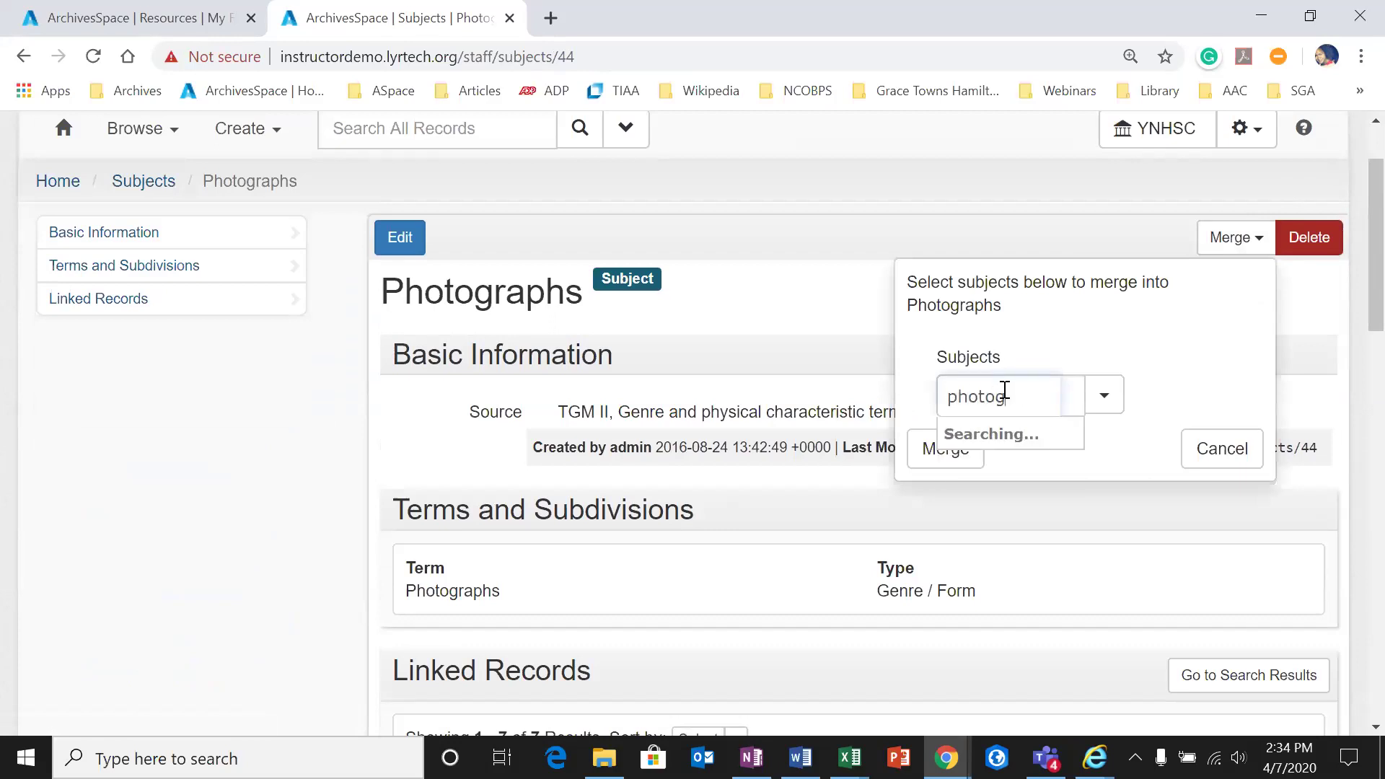
text(raphs)
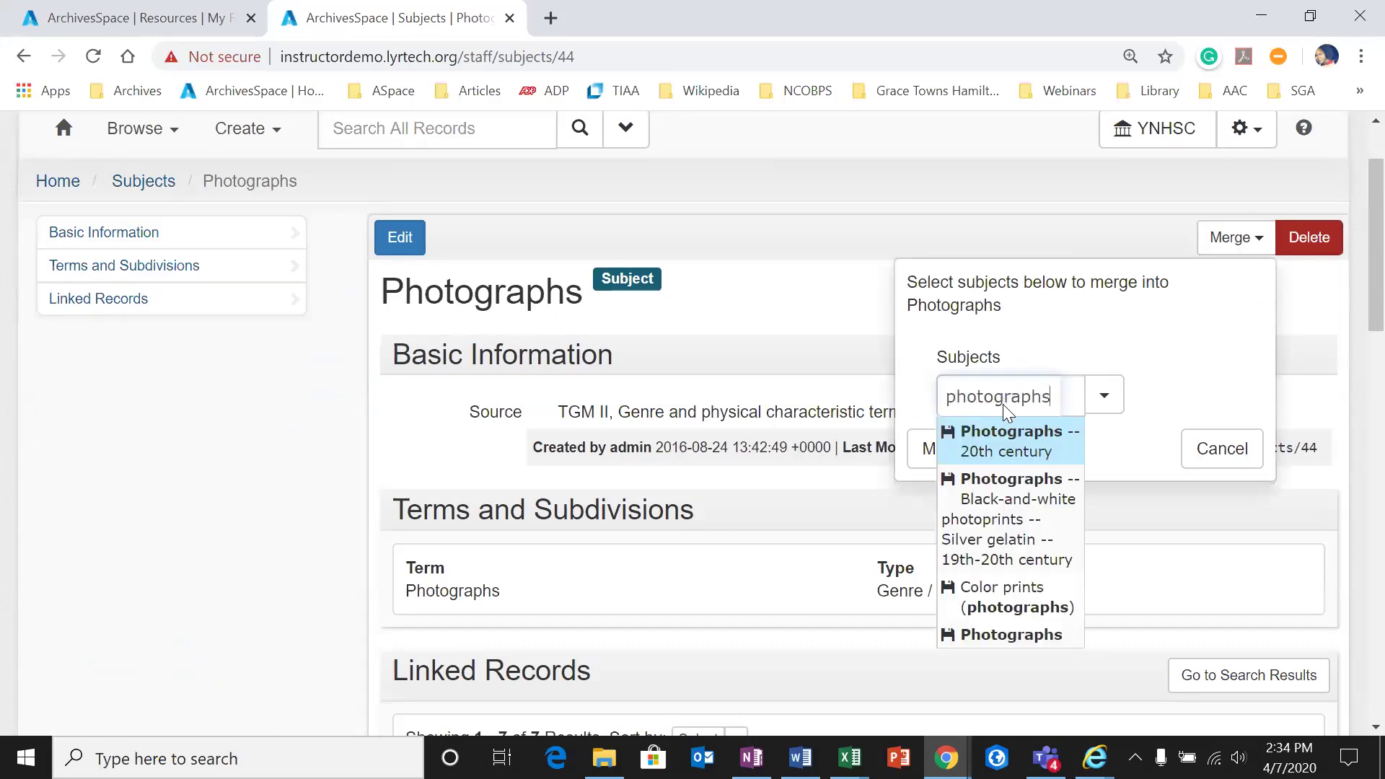
click(985, 636)
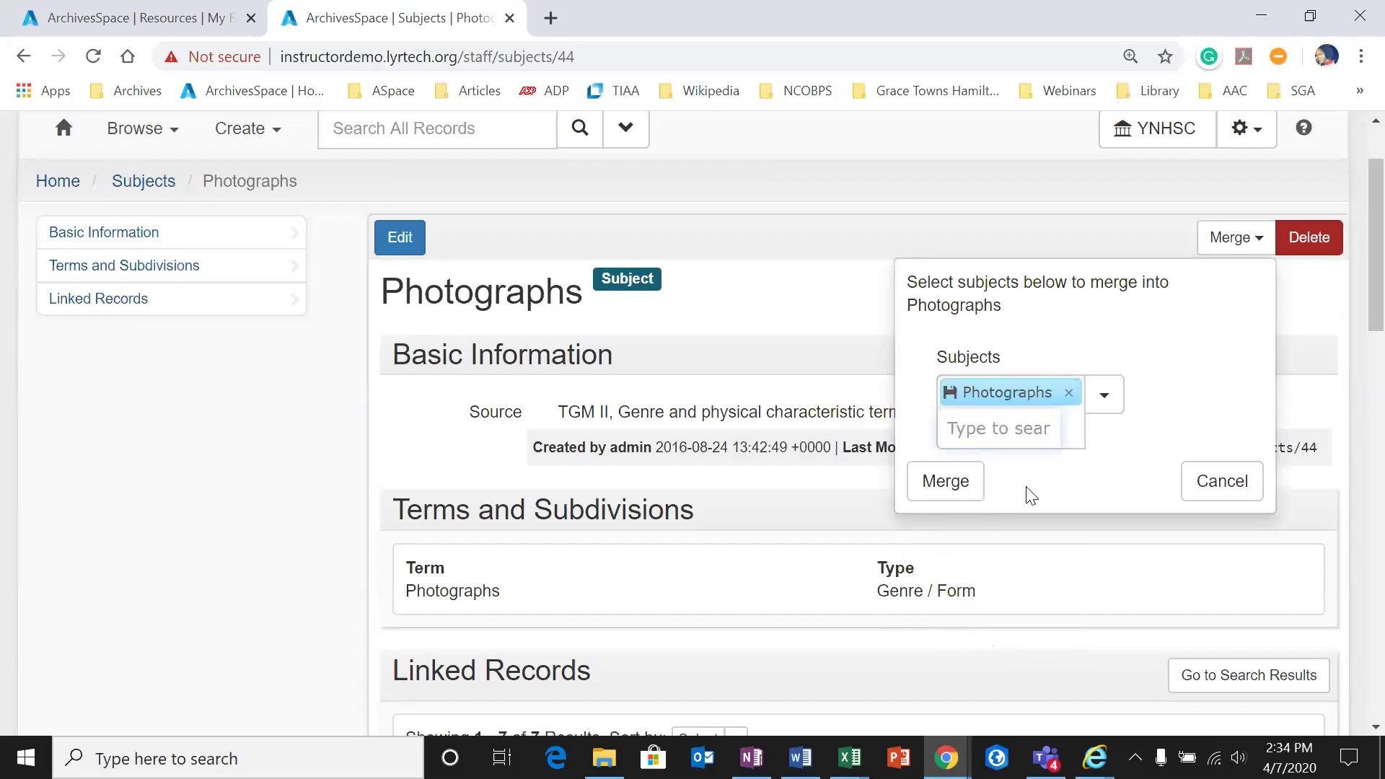
click(948, 481)
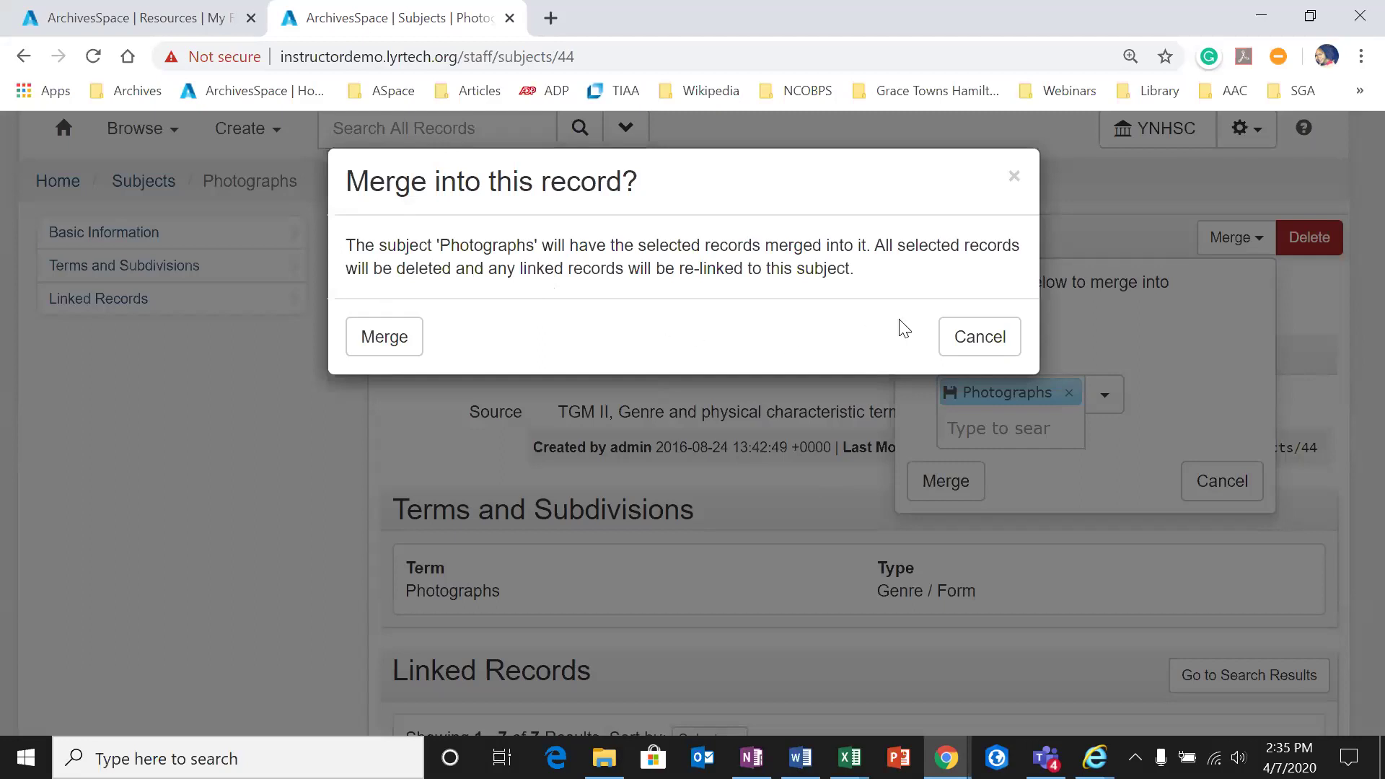
click(966, 333)
click(1249, 486)
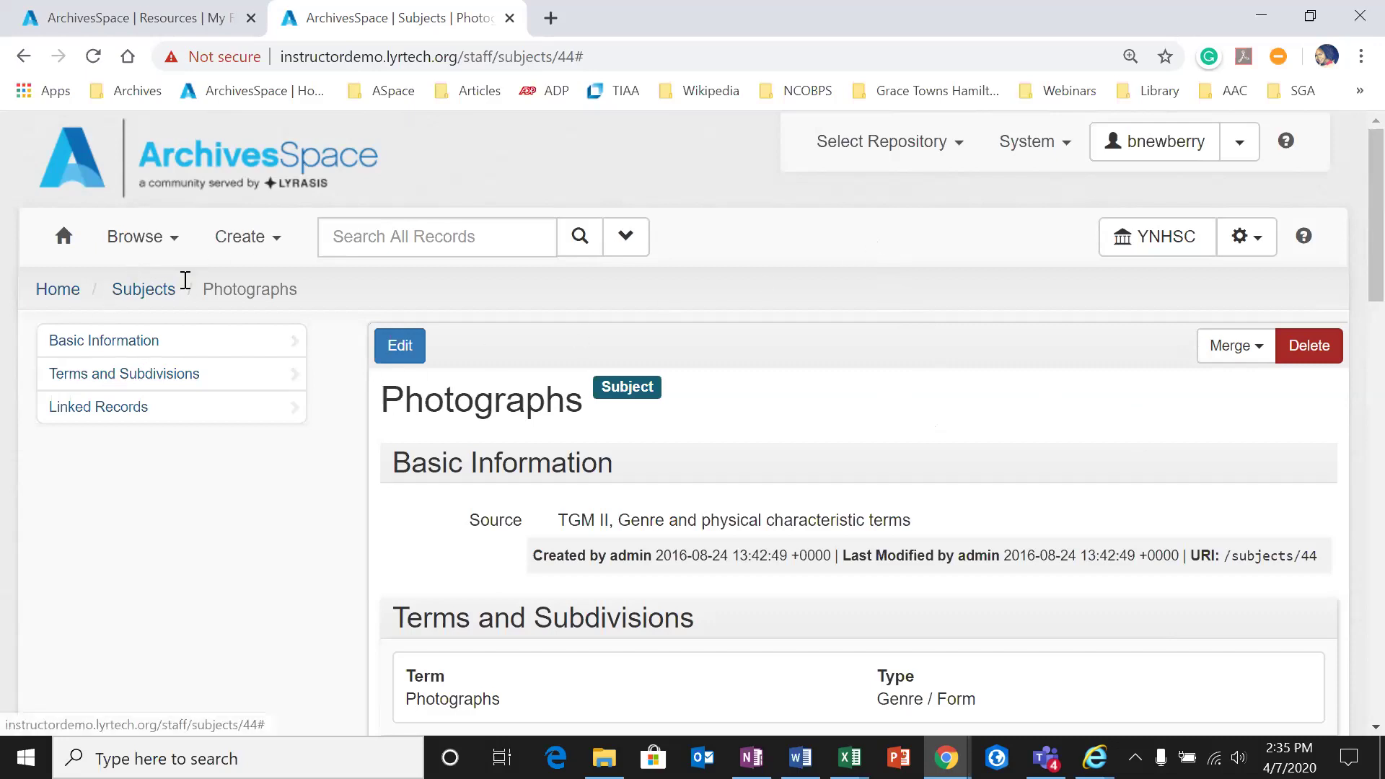
Step: Open the Container Profiles browse list and look through the profiles for duplicates down to the end
click(1055, 142)
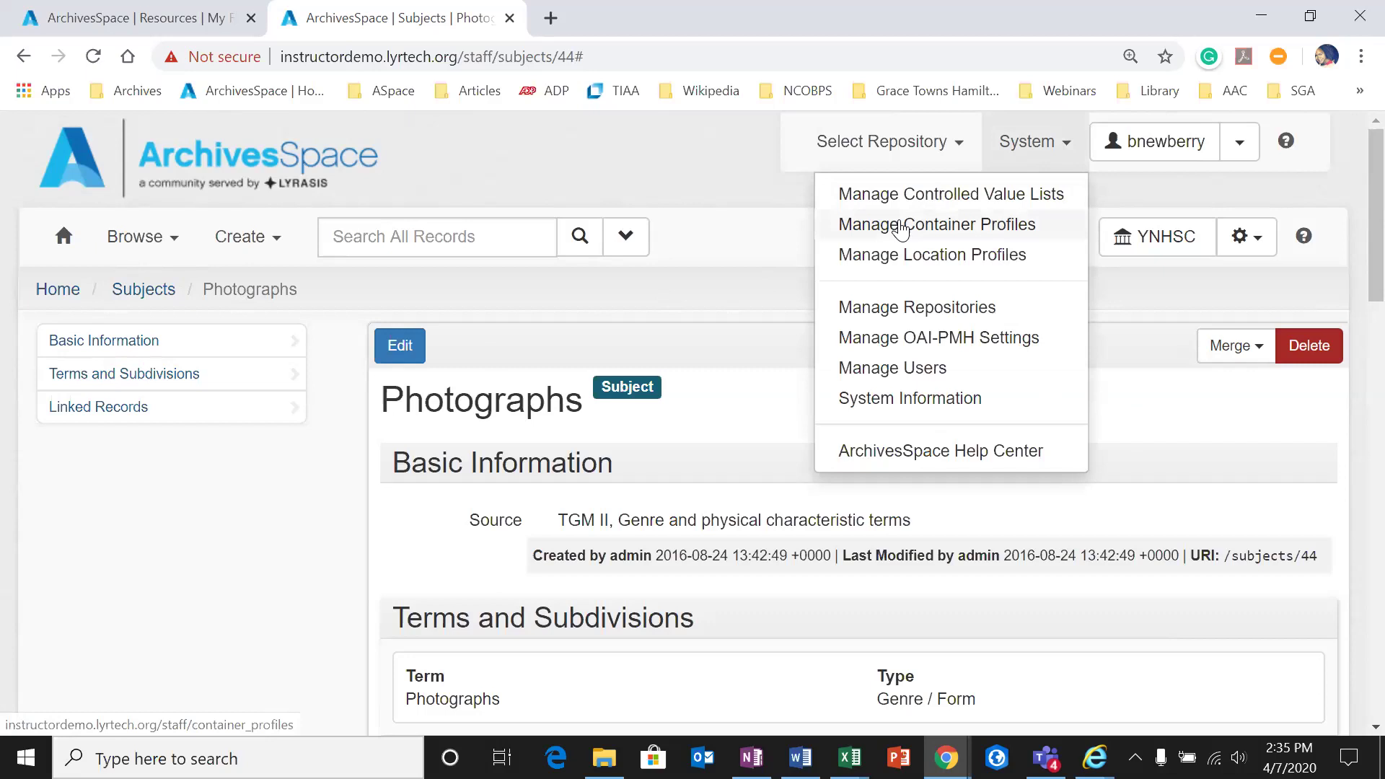
click(139, 254)
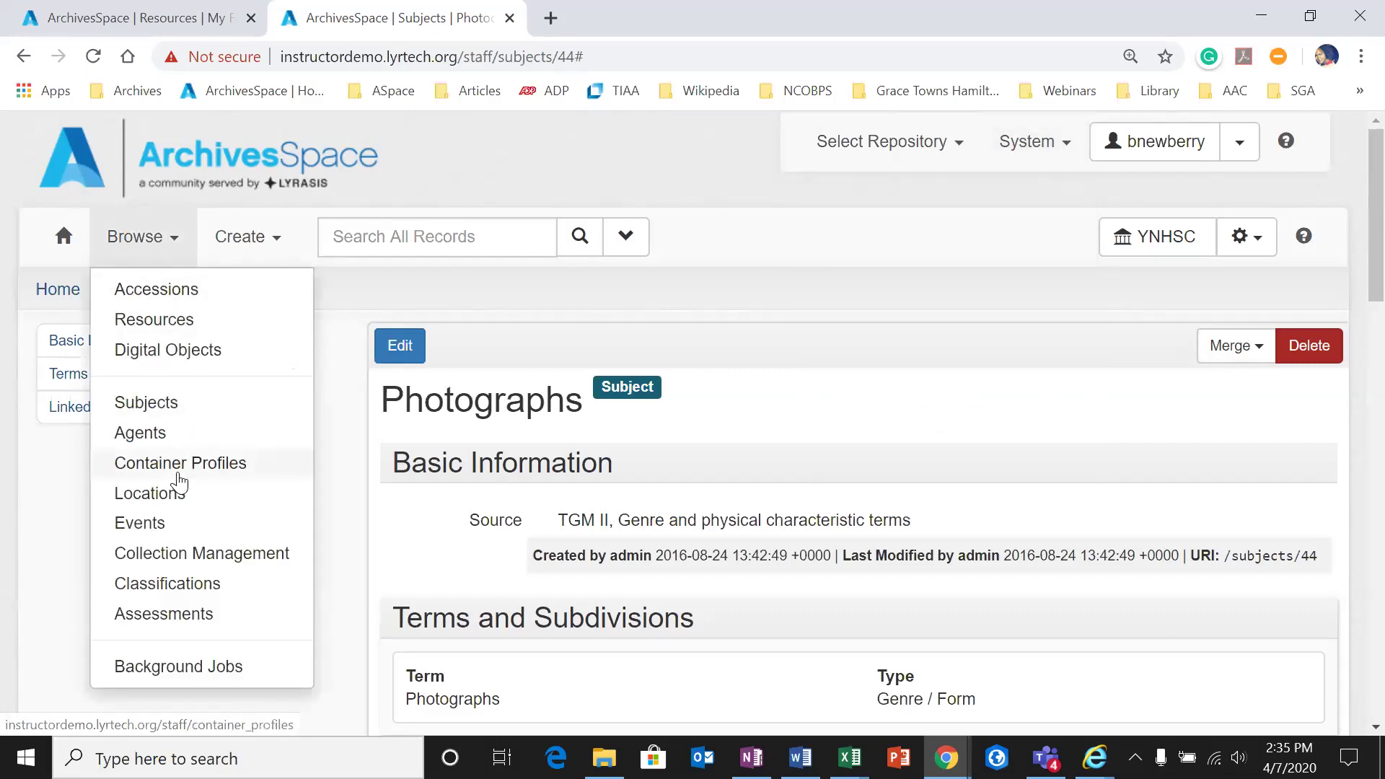
click(179, 476)
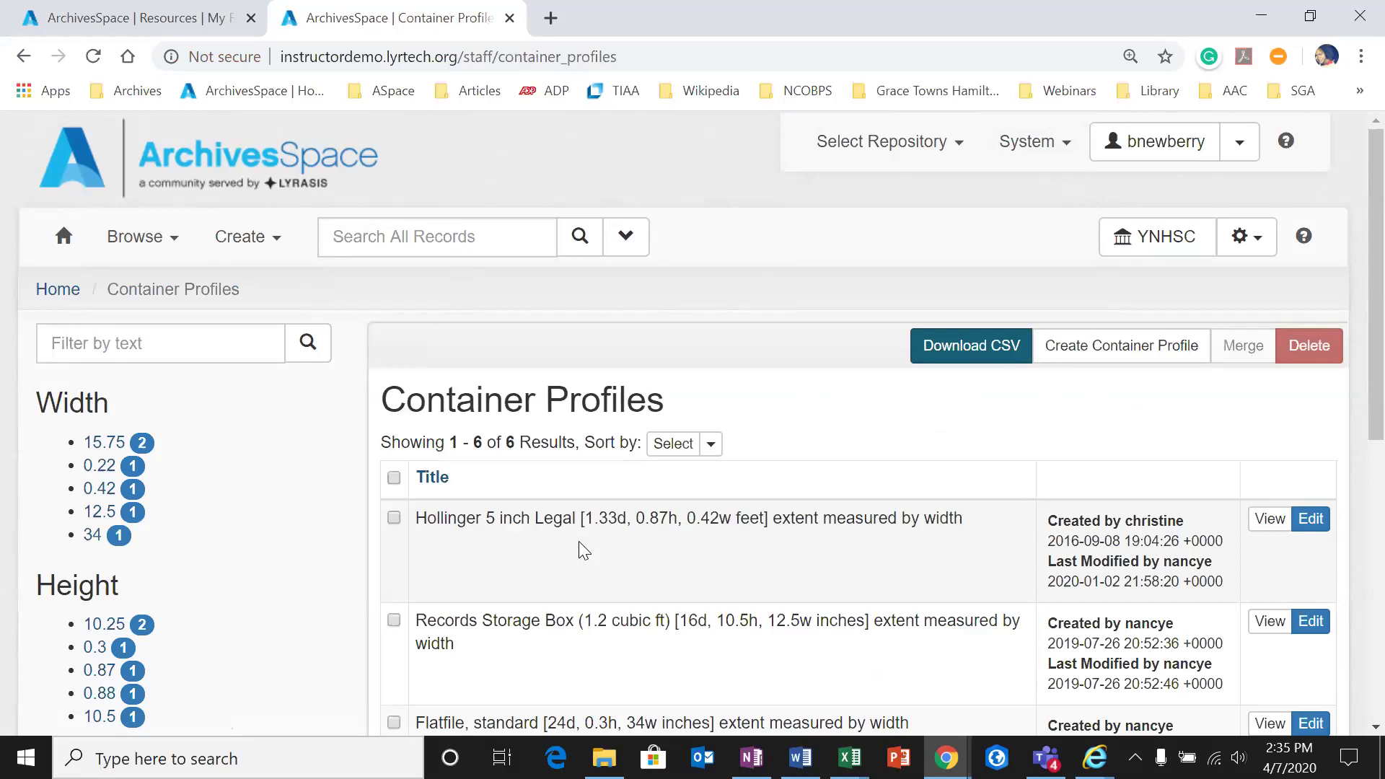
scroll(721, 454, down, 1)
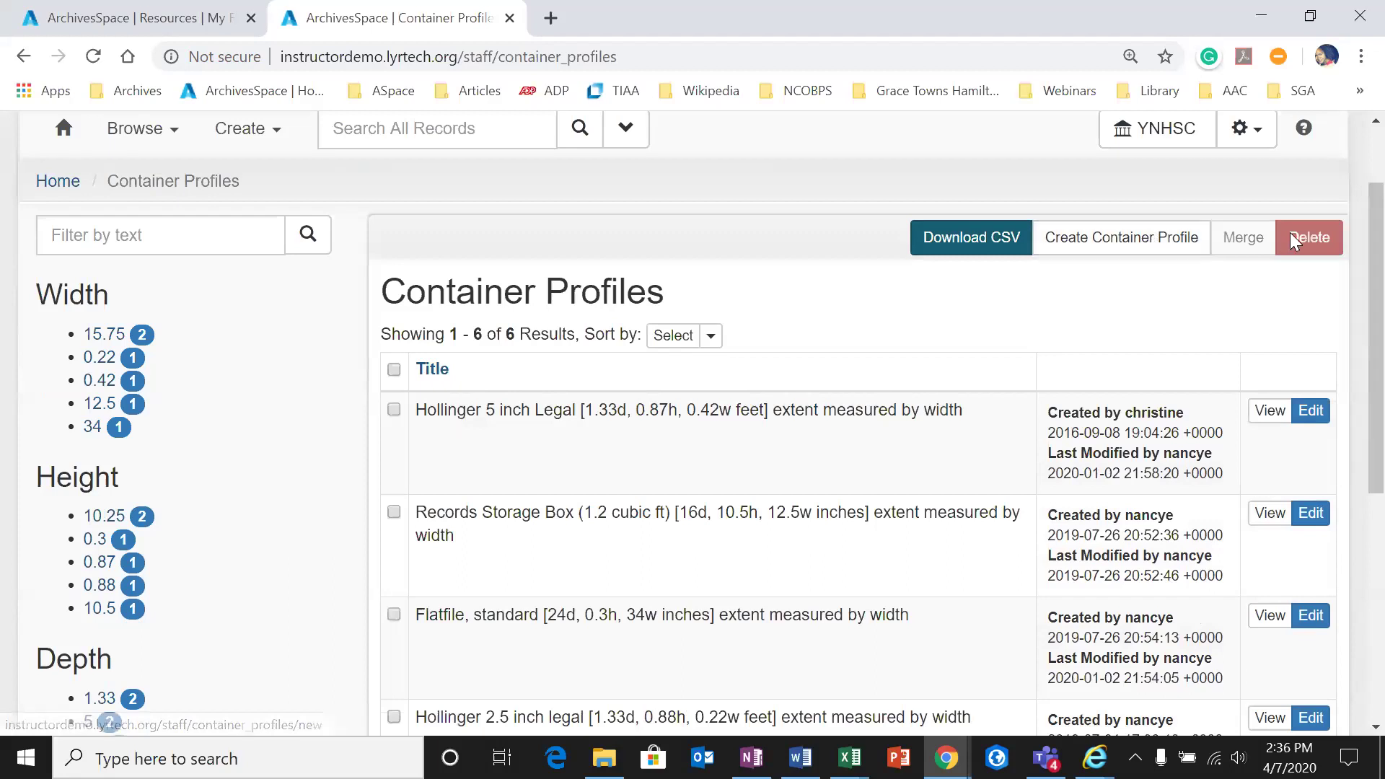
scroll(1006, 301, down, 1)
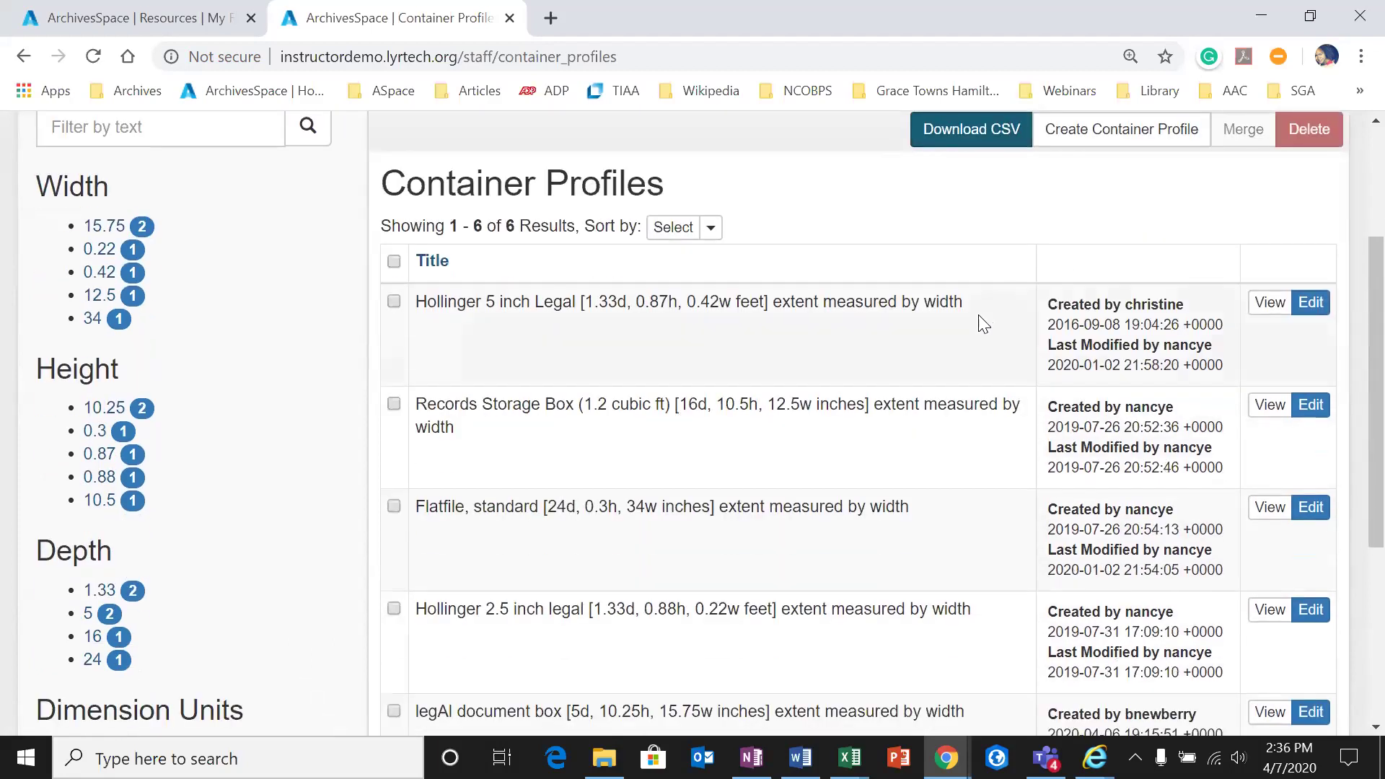
scroll(983, 326, up, 1)
scroll(964, 345, down, 2)
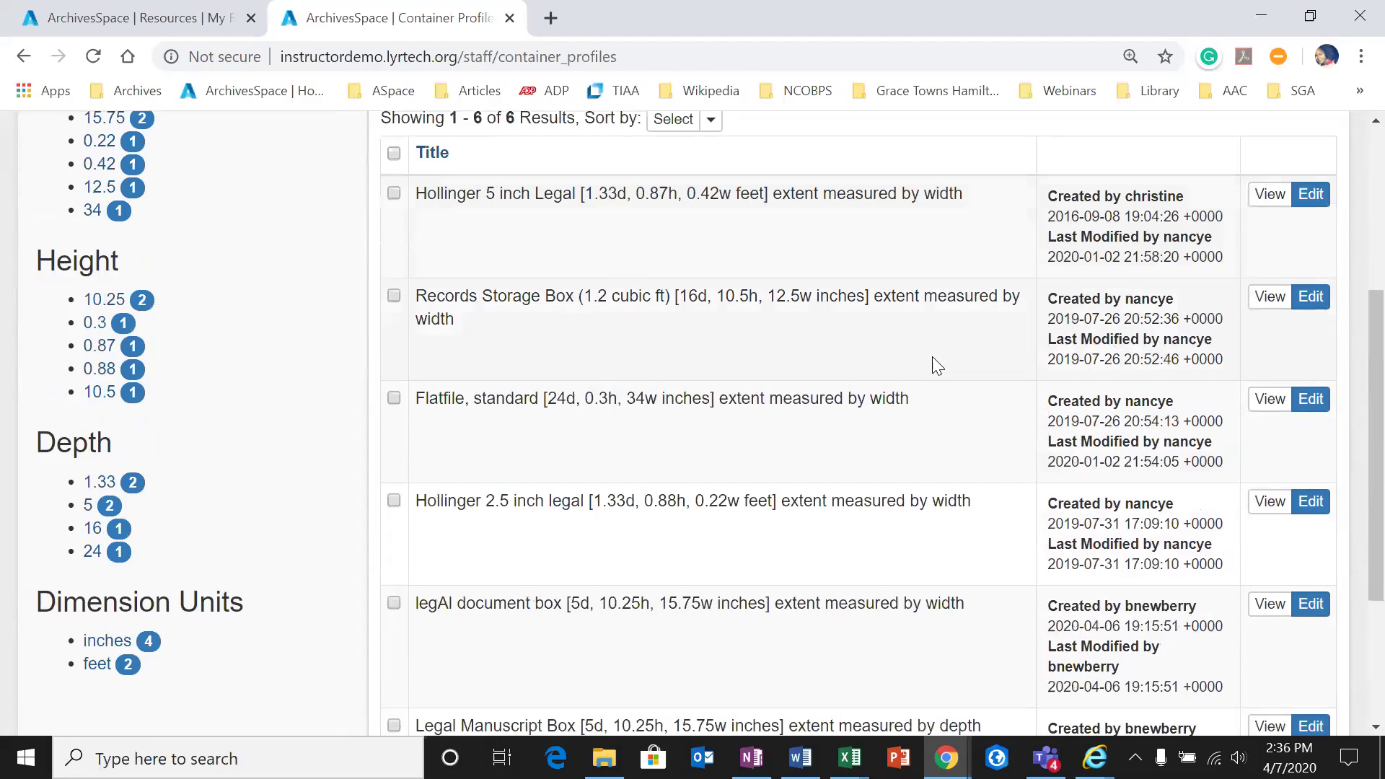
scroll(937, 365, down, 2)
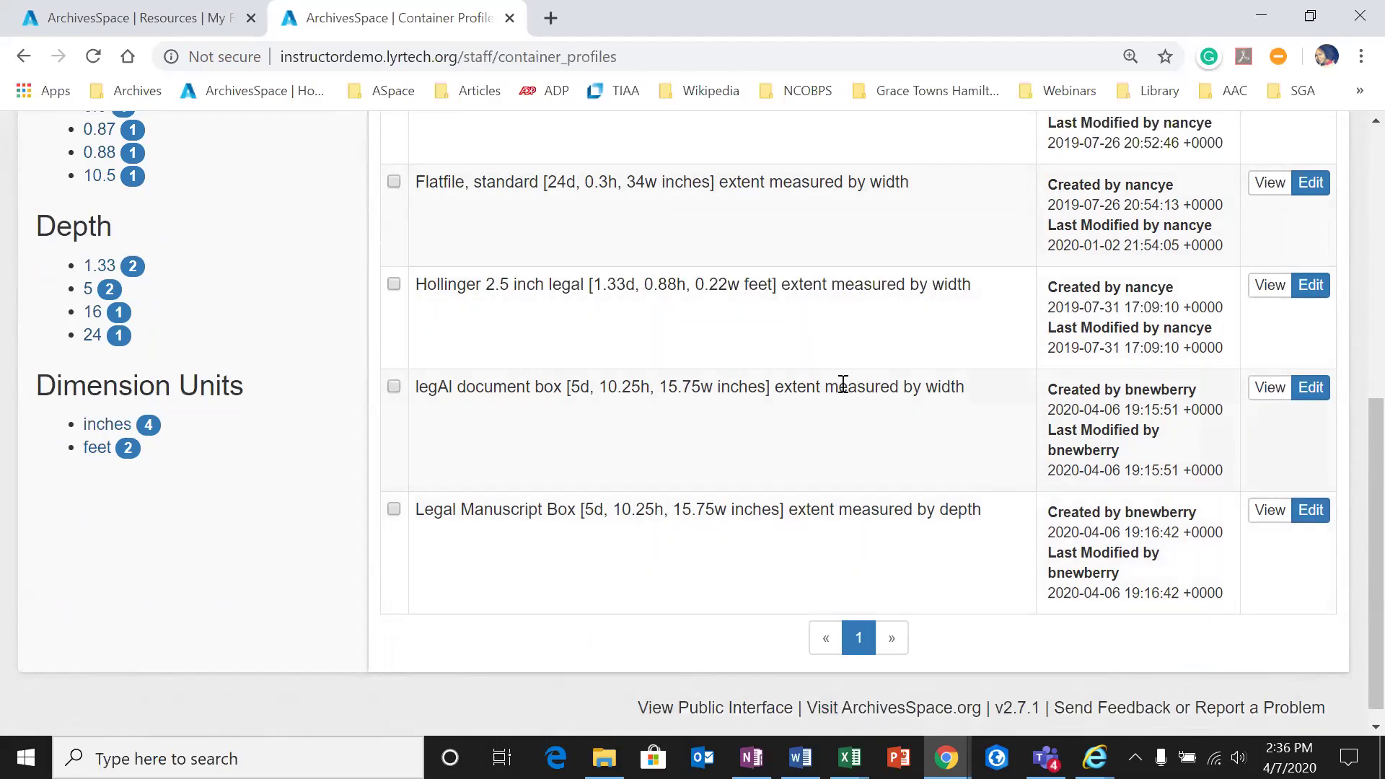
Step: Merge the "legAl document box" container profile into the Legal Manuscript Box profile
click(393, 386)
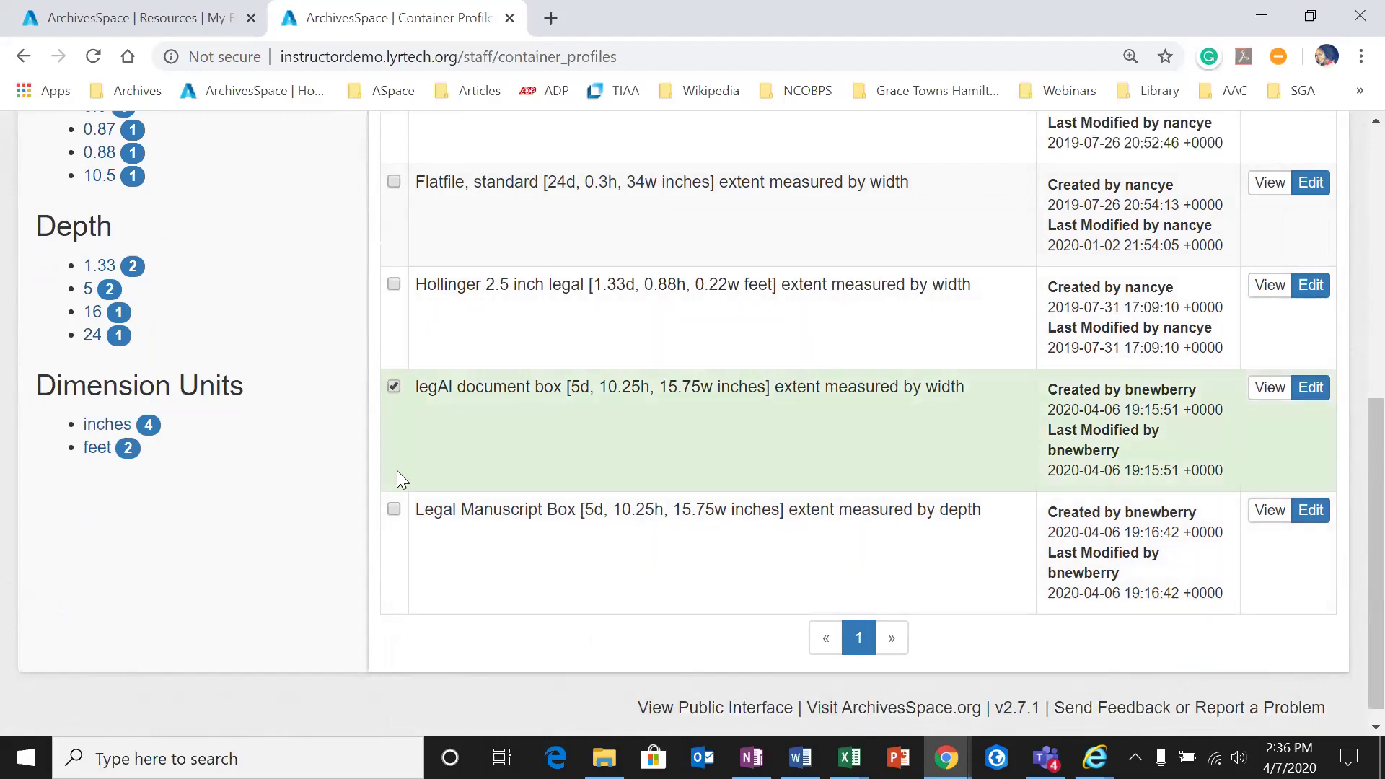
click(394, 508)
scroll(495, 536, up, 5)
scroll(620, 541, up, 2)
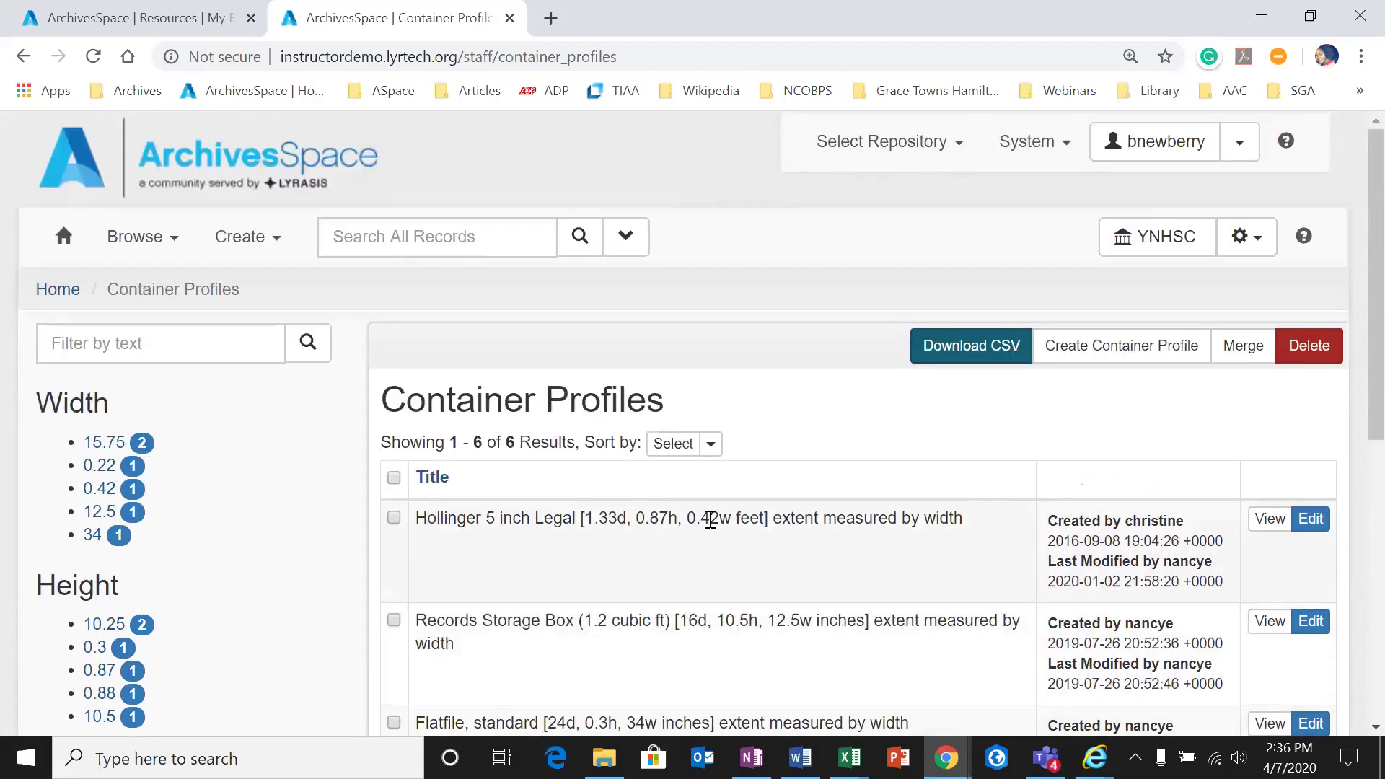
scroll(866, 519, down, 10)
scroll(788, 522, up, 7)
click(1237, 361)
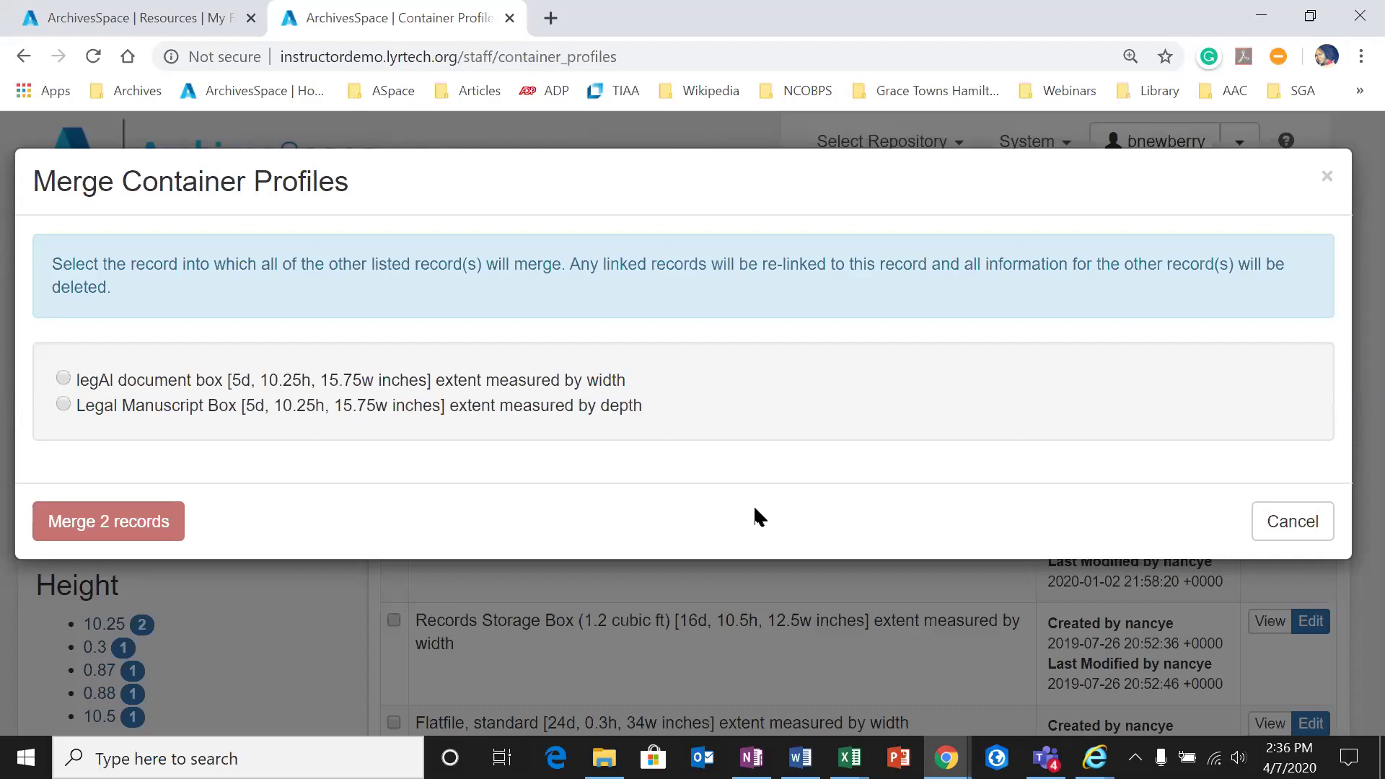
click(64, 404)
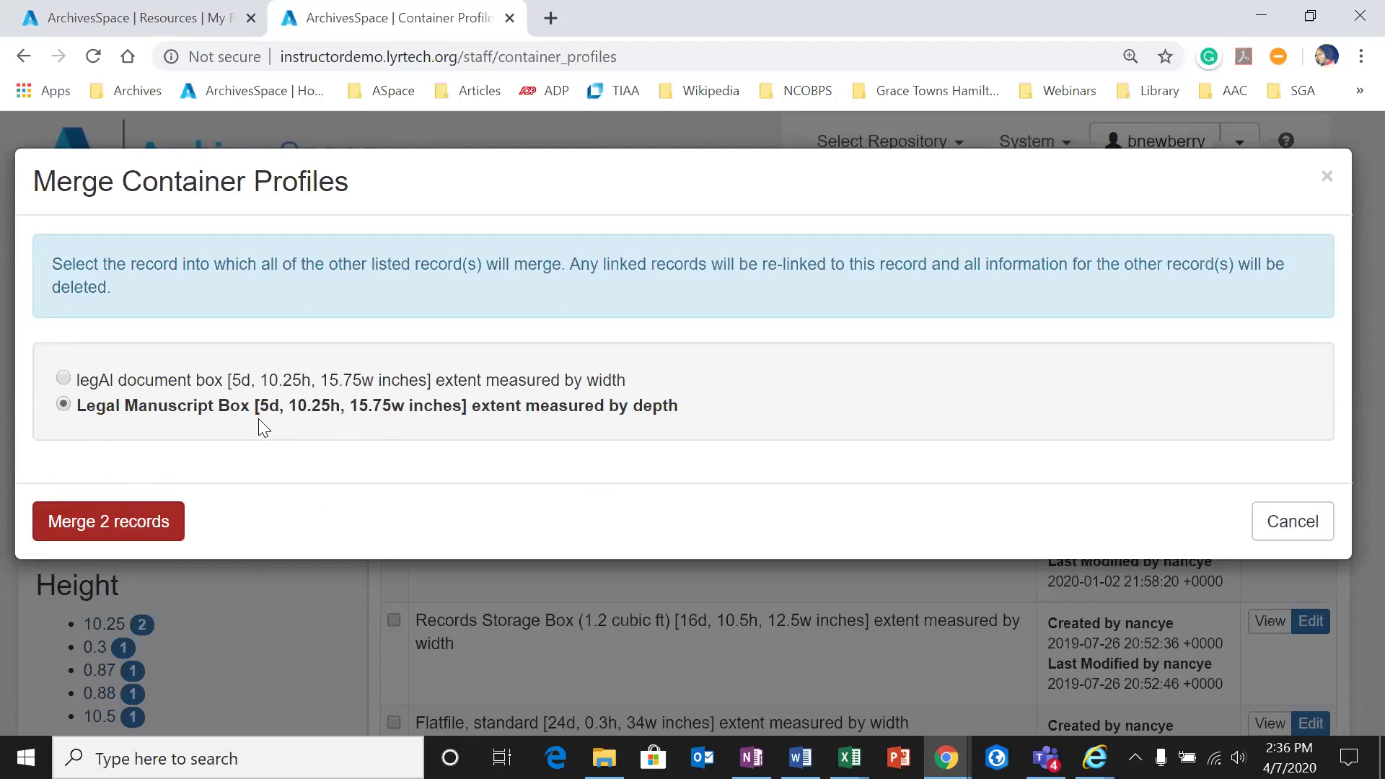
click(175, 530)
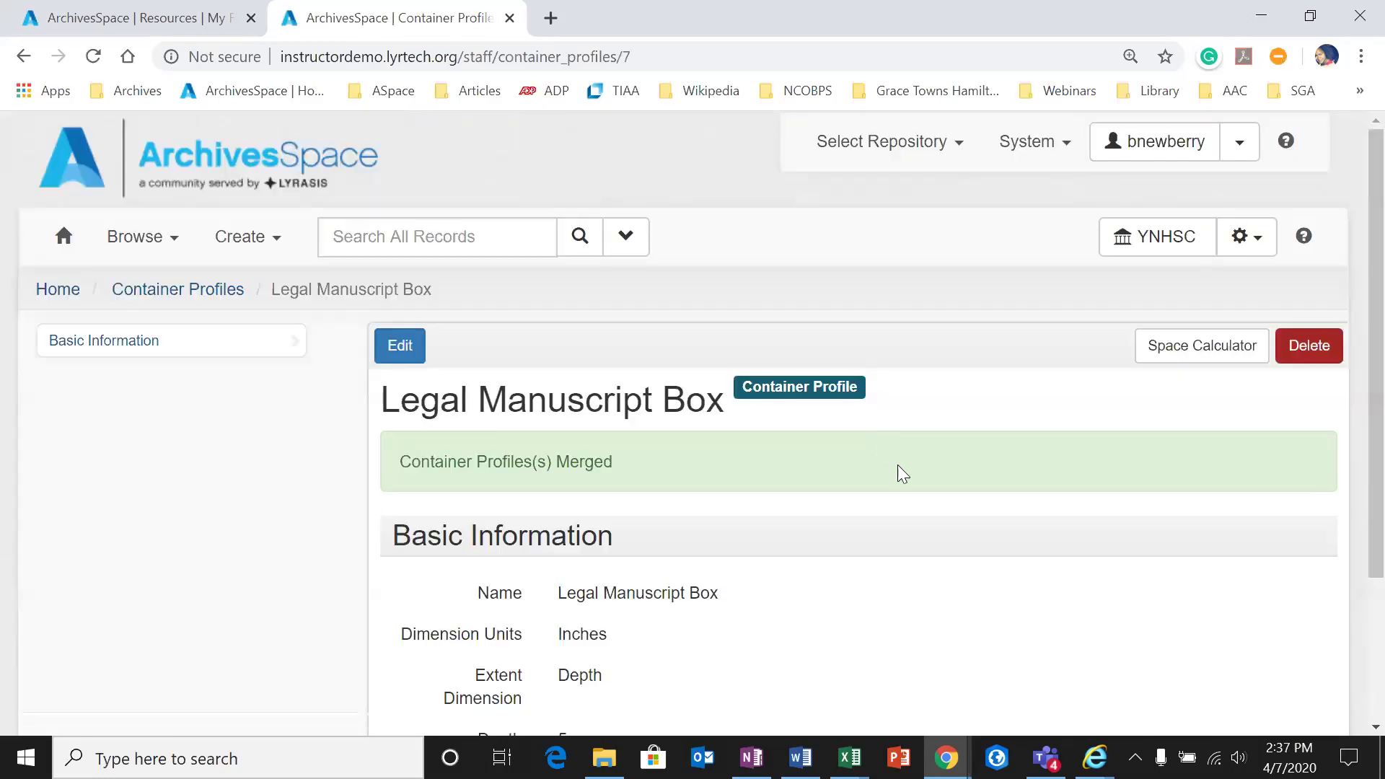
Step: Review the basic information of the merged Legal Manuscript Box container profile
scroll(907, 479, down, 2)
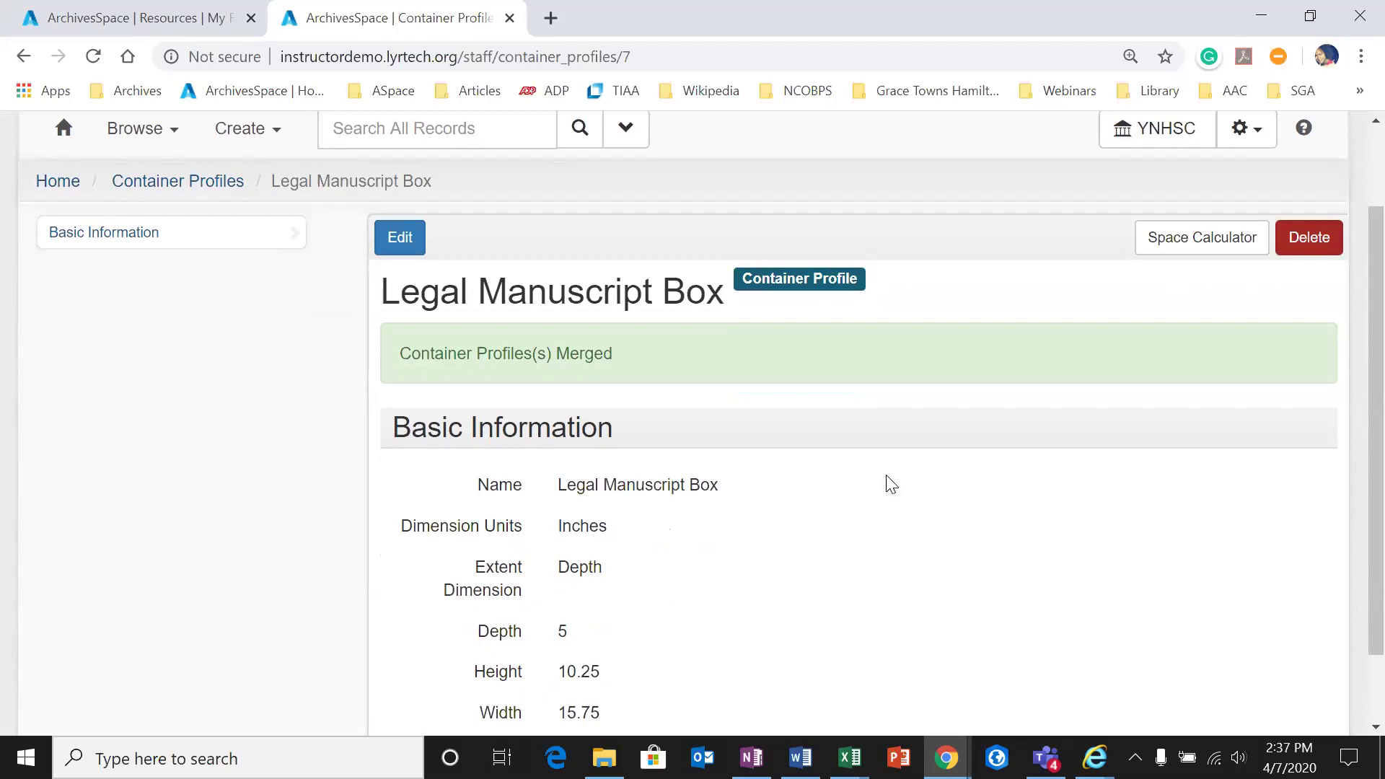
scroll(891, 485, down, 1)
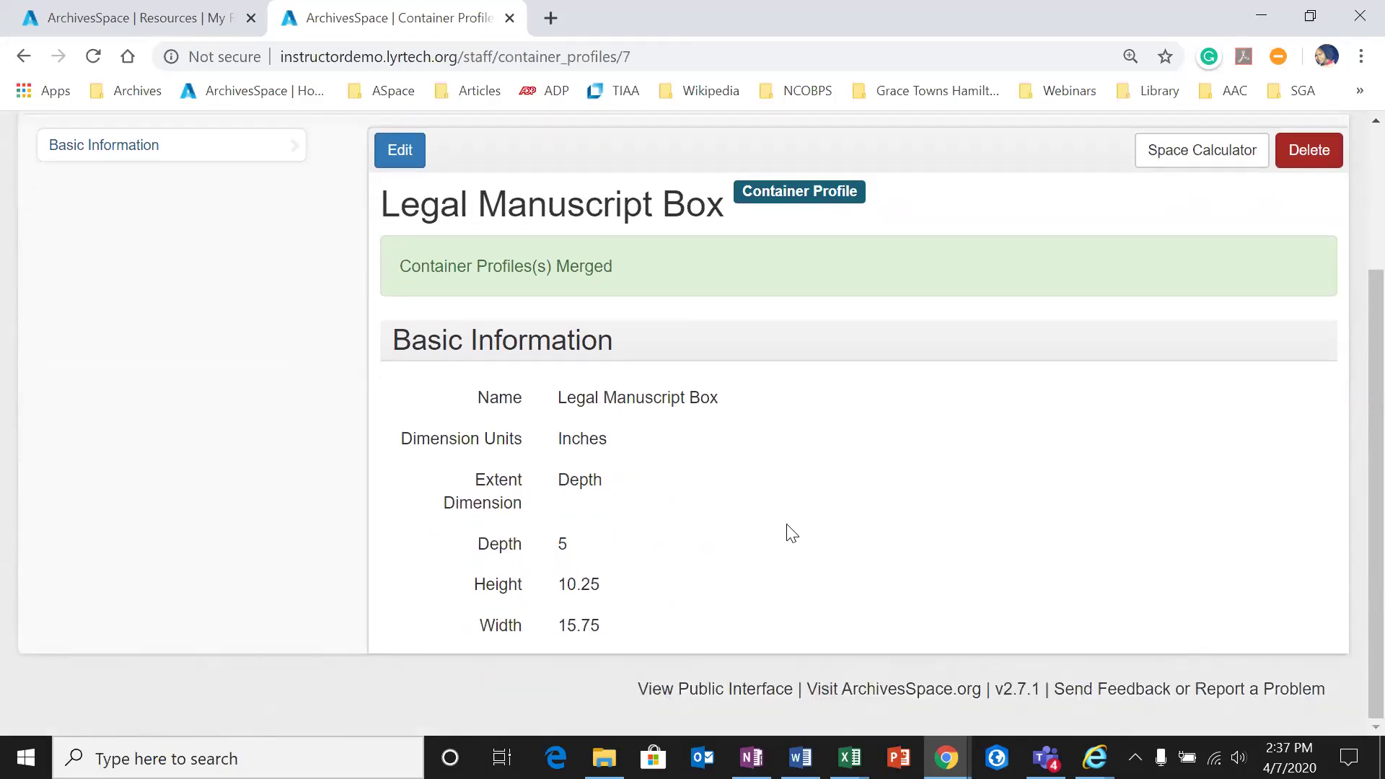
scroll(786, 532, up, 1)
scroll(887, 523, up, 1)
scroll(896, 520, up, 1)
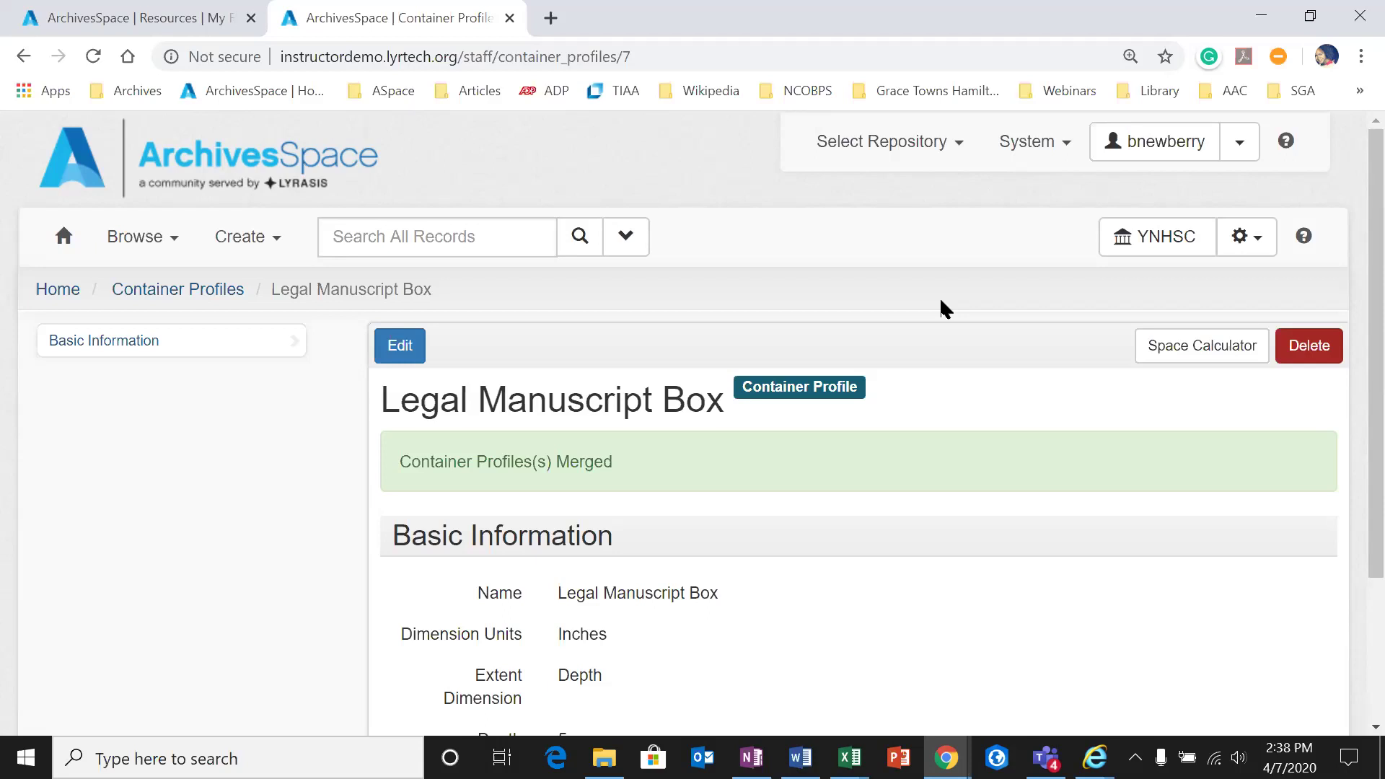
Step: Switch to the ArchivesSpace Public Interface and open the Benjamin and Julia Stockton Rush papers from its collections
scroll(693, 455, down, 3)
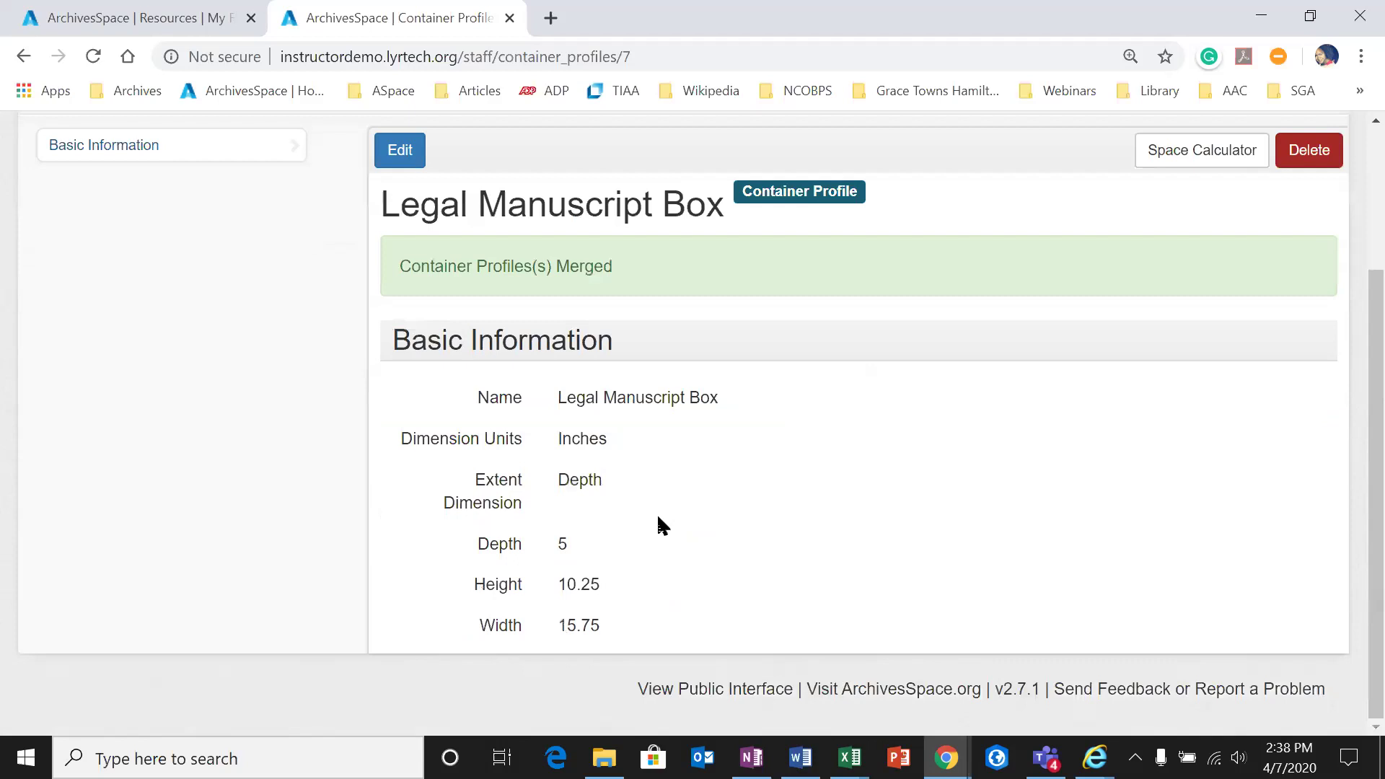
click(733, 693)
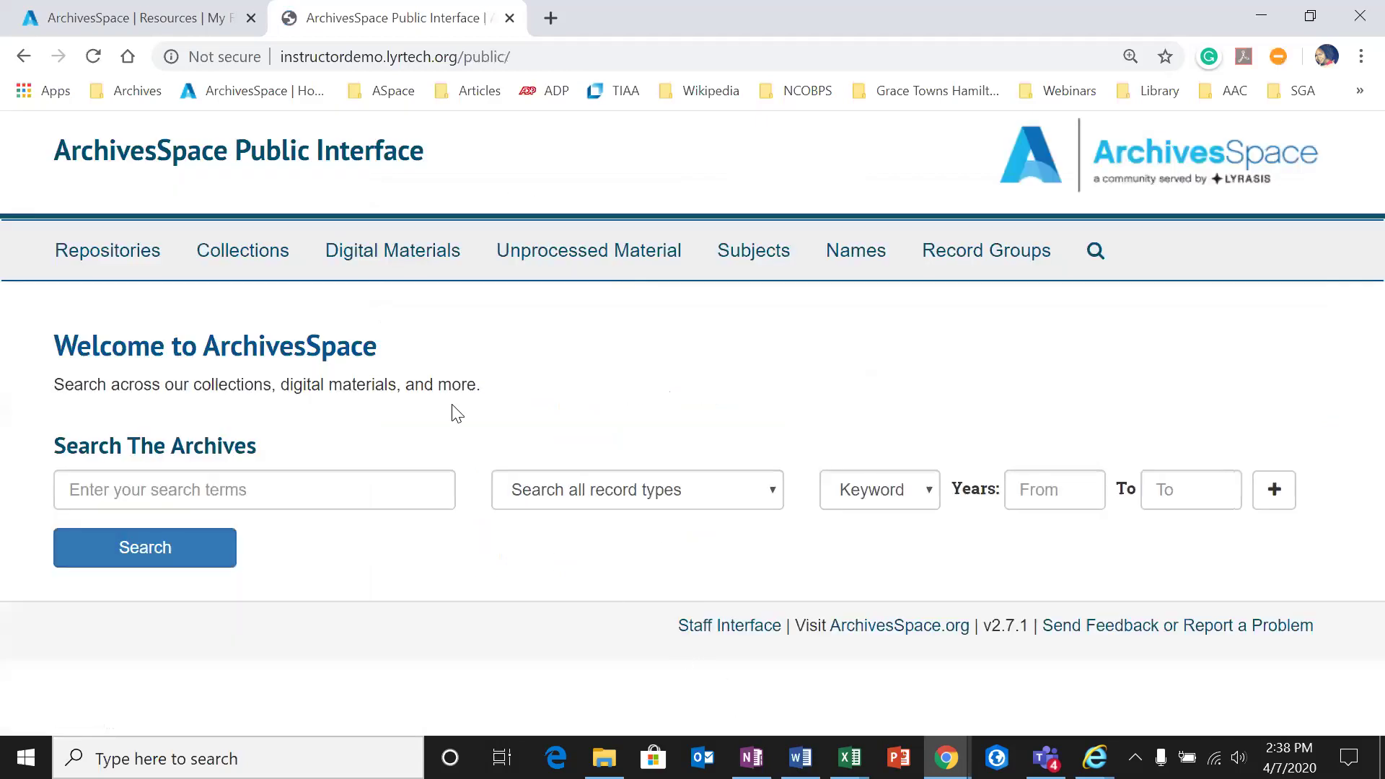
click(244, 252)
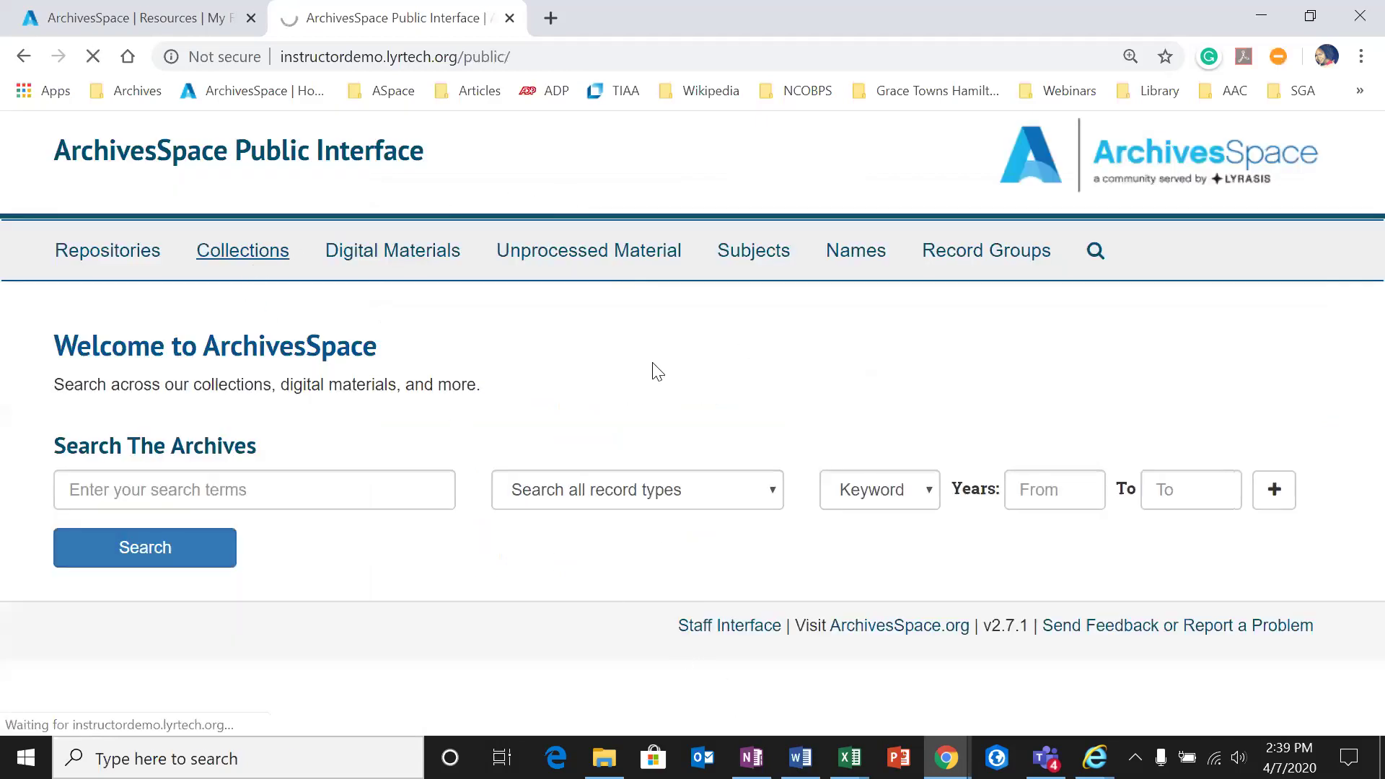
scroll(633, 382, down, 3)
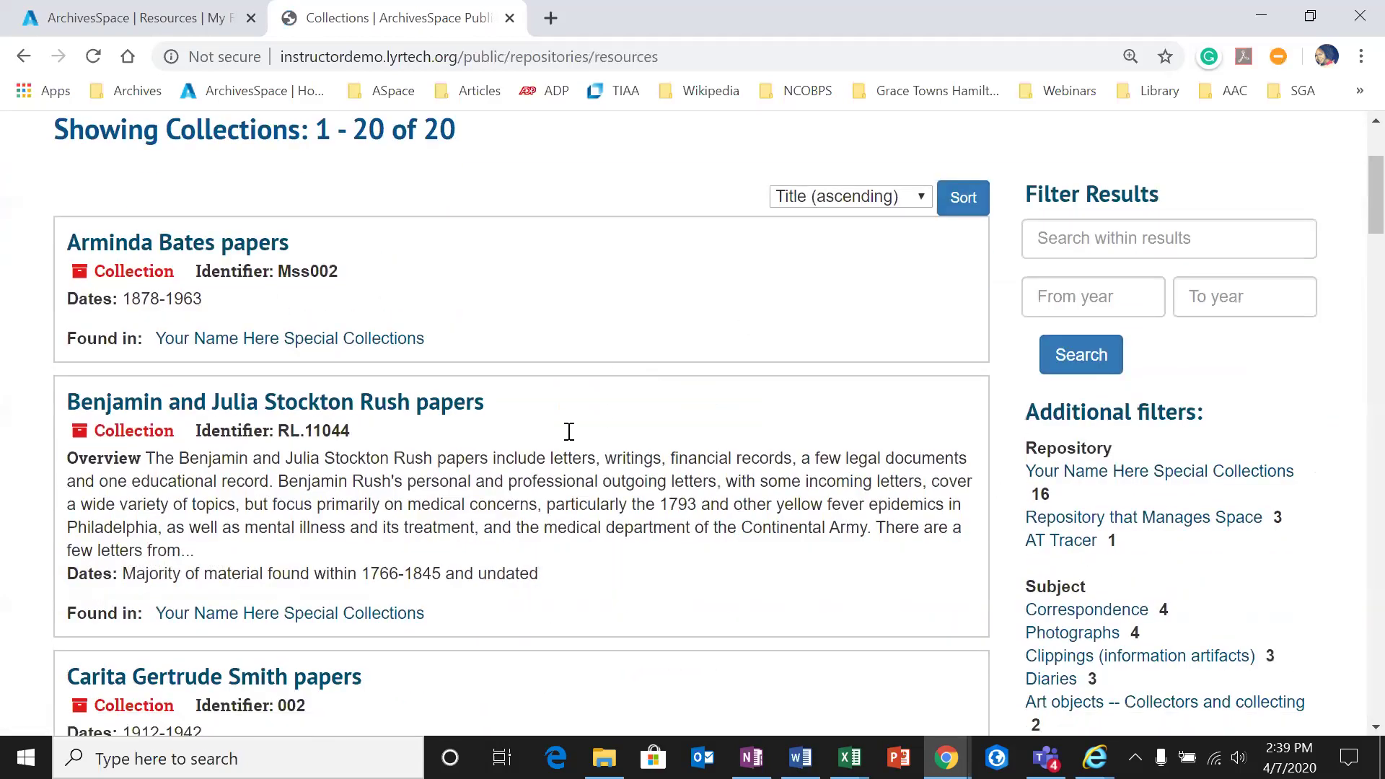
click(398, 424)
scroll(541, 433, down, 1)
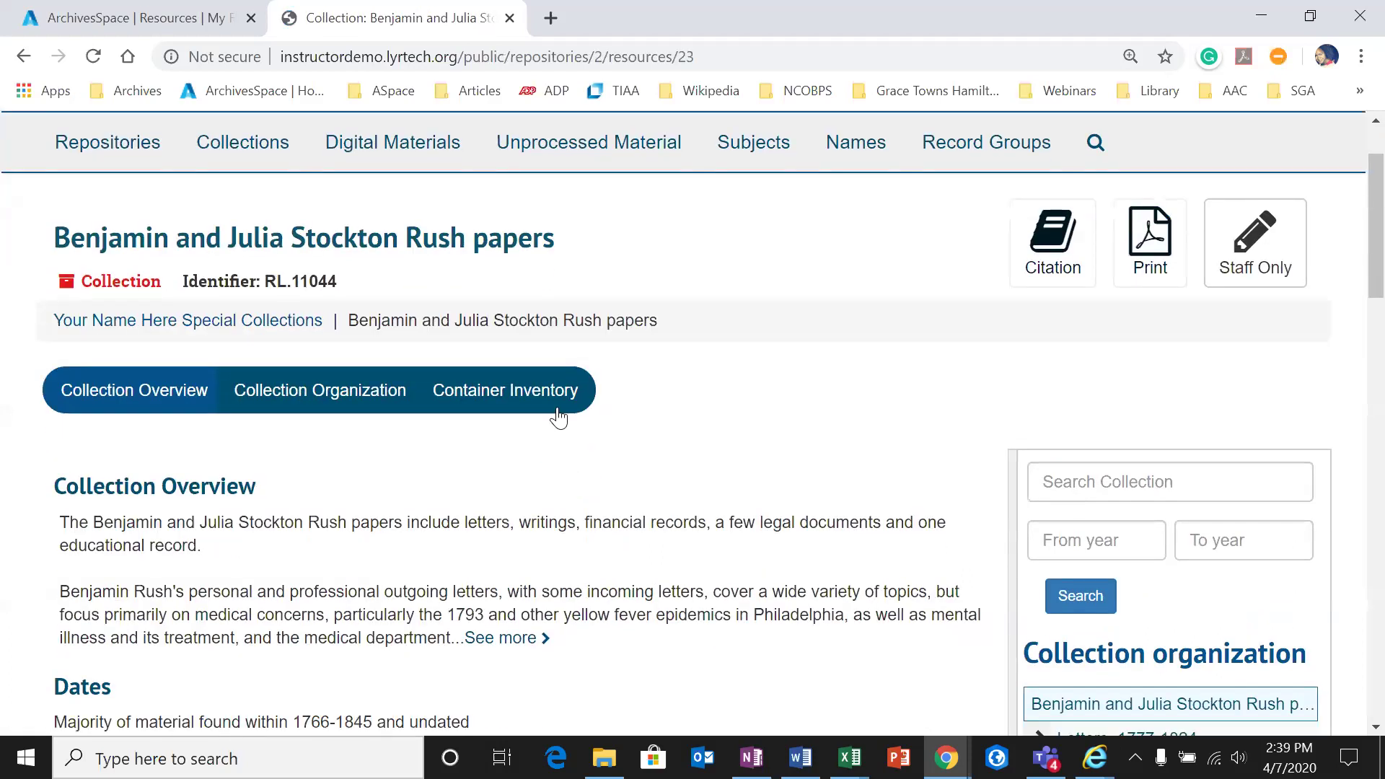
Step: Show the collection's container inventory and open Box 1
click(560, 415)
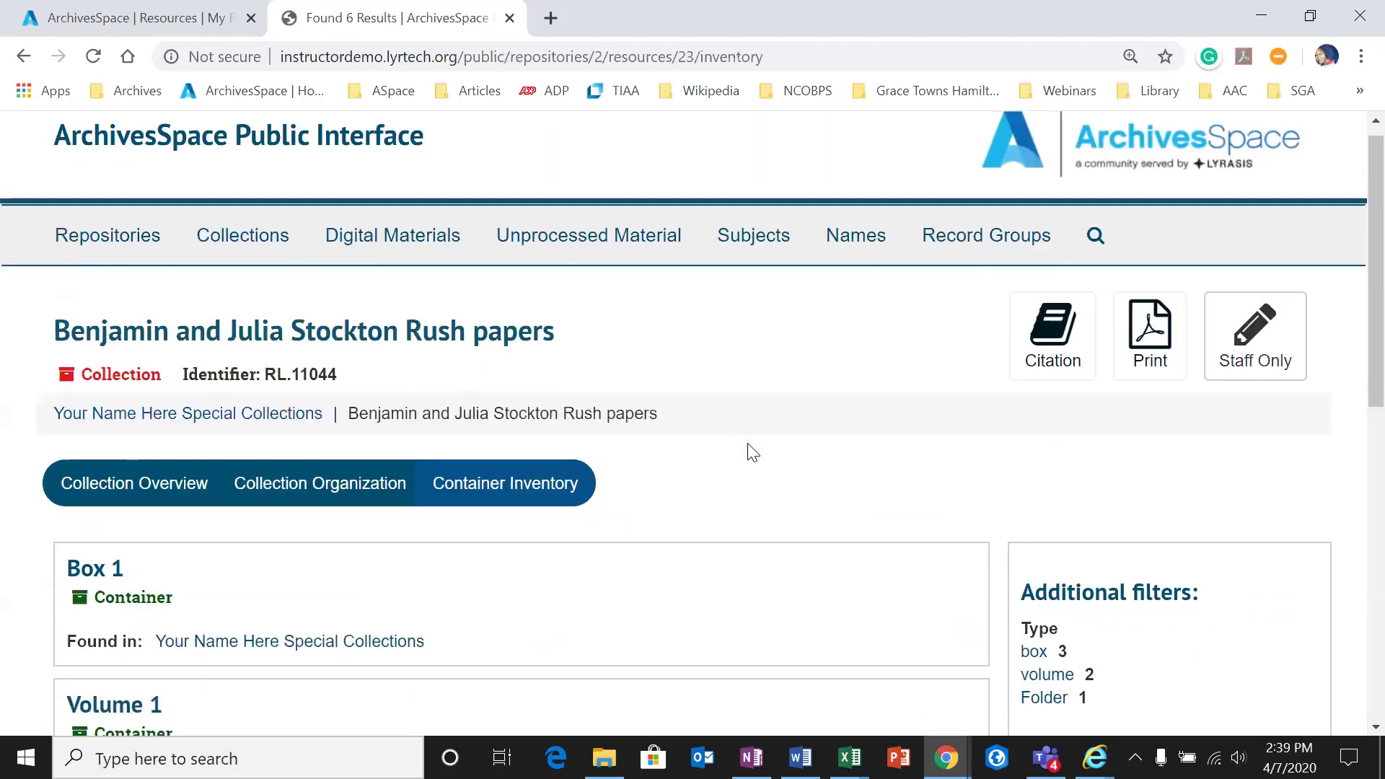
scroll(750, 452, down, 3)
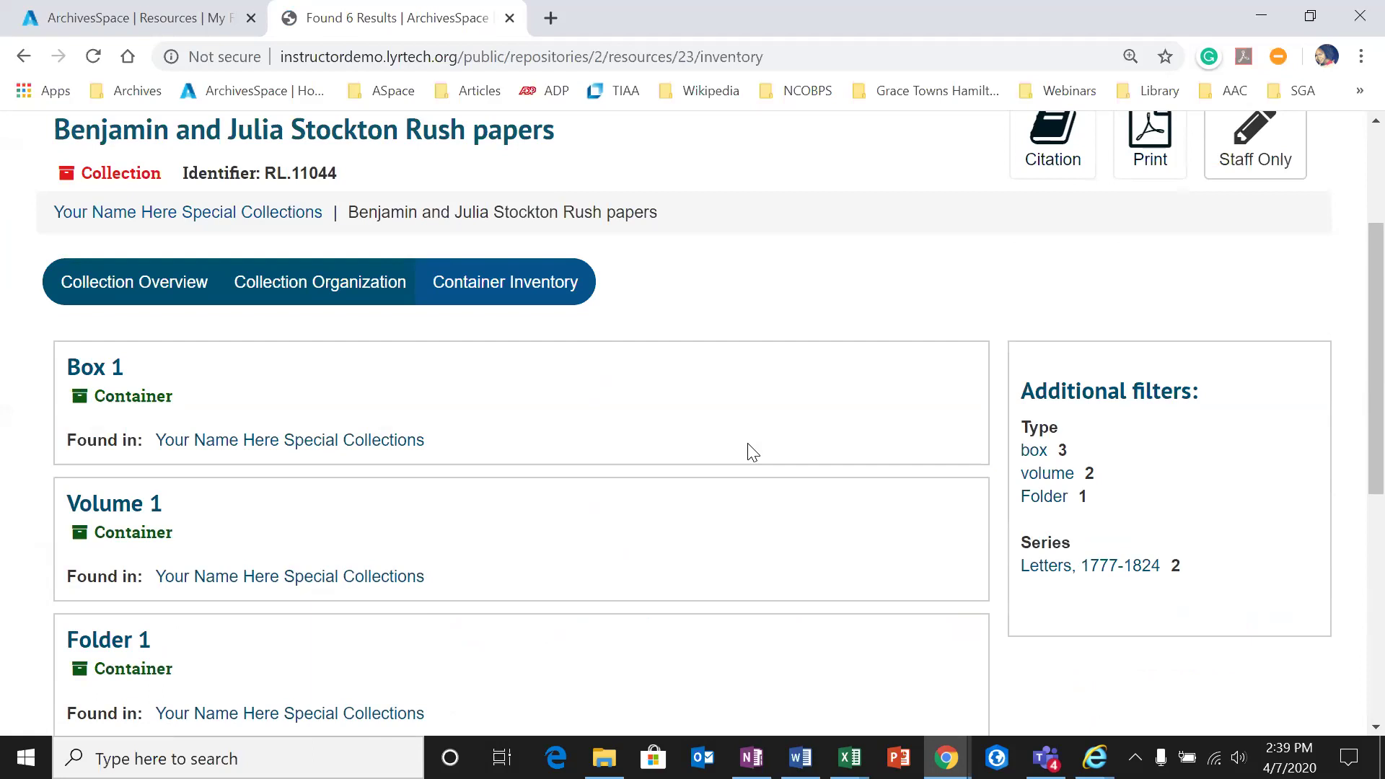
scroll(592, 404, down, 2)
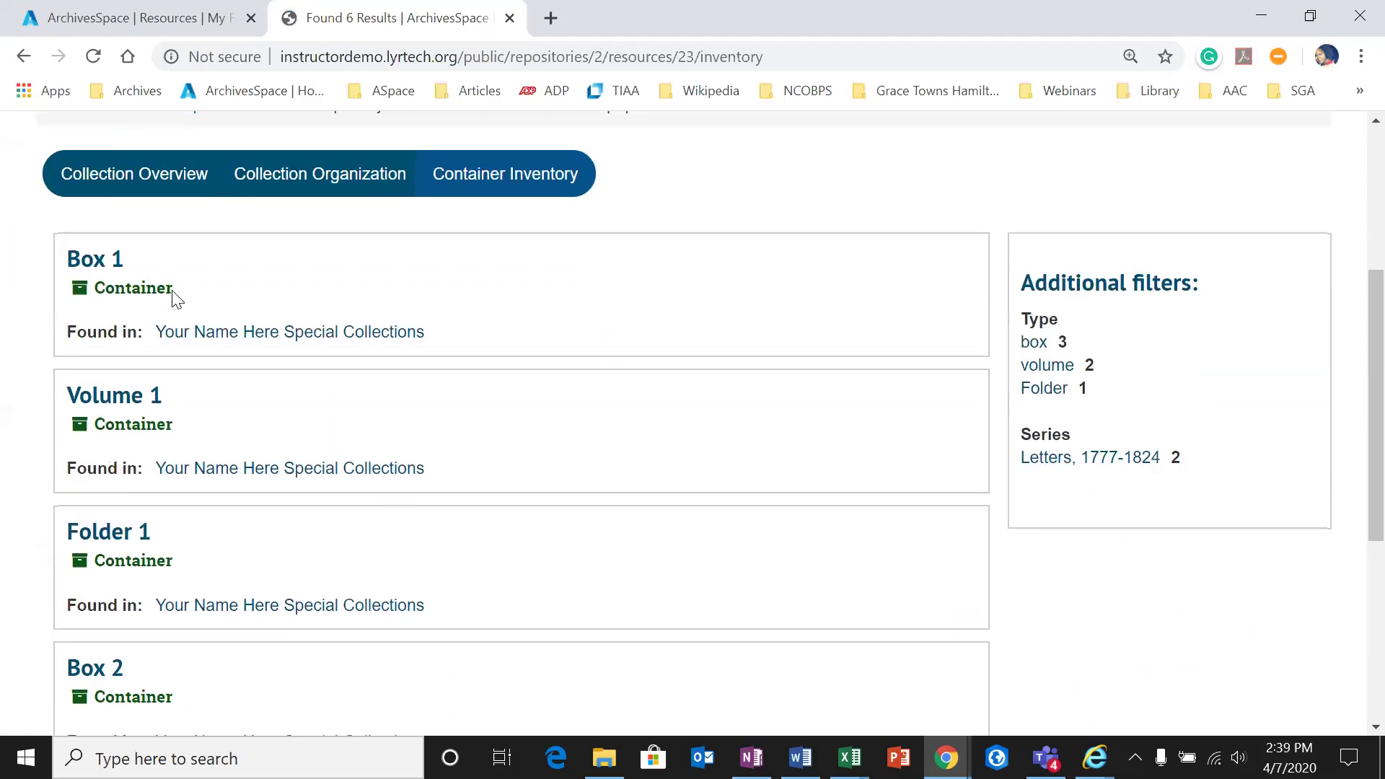
click(112, 261)
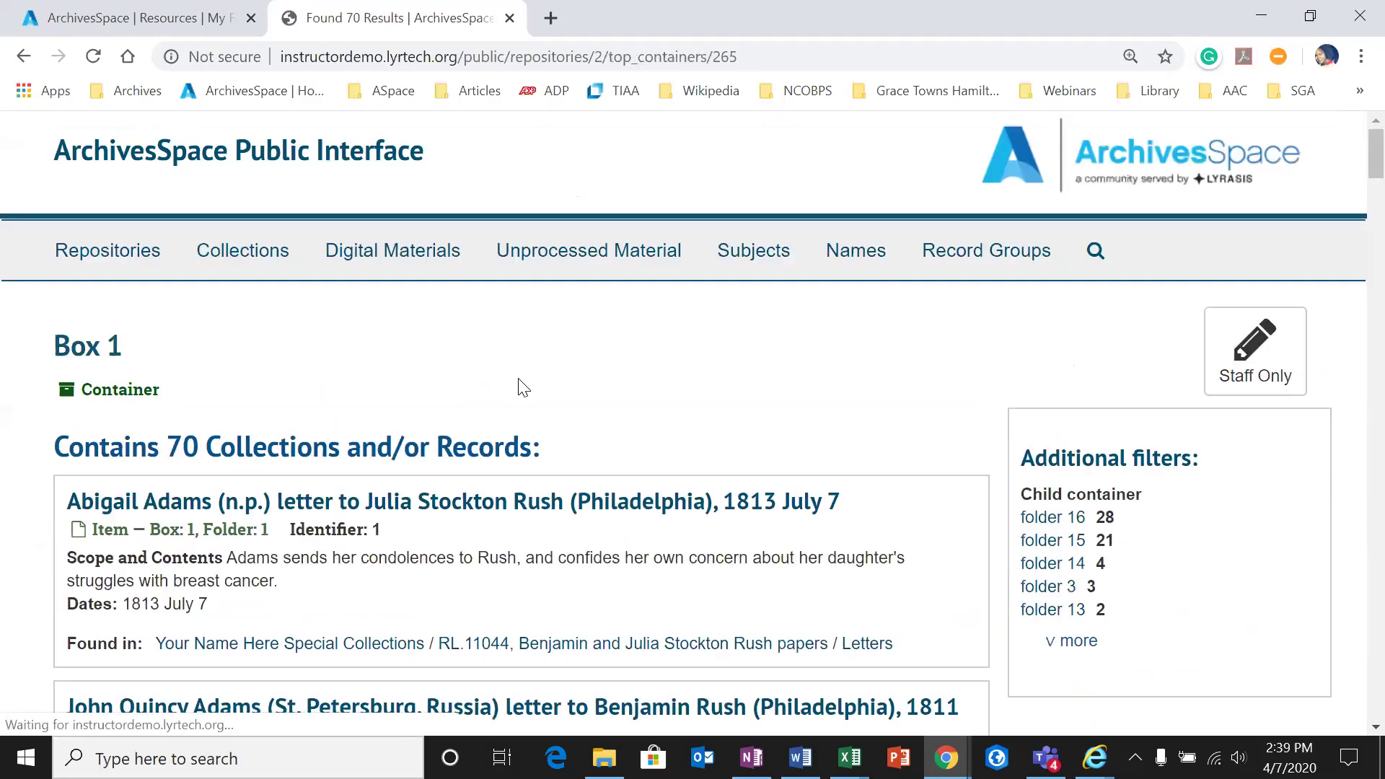
Step: Look through the records in Box 1 and filter them to child container folder 16
scroll(527, 388, down, 1)
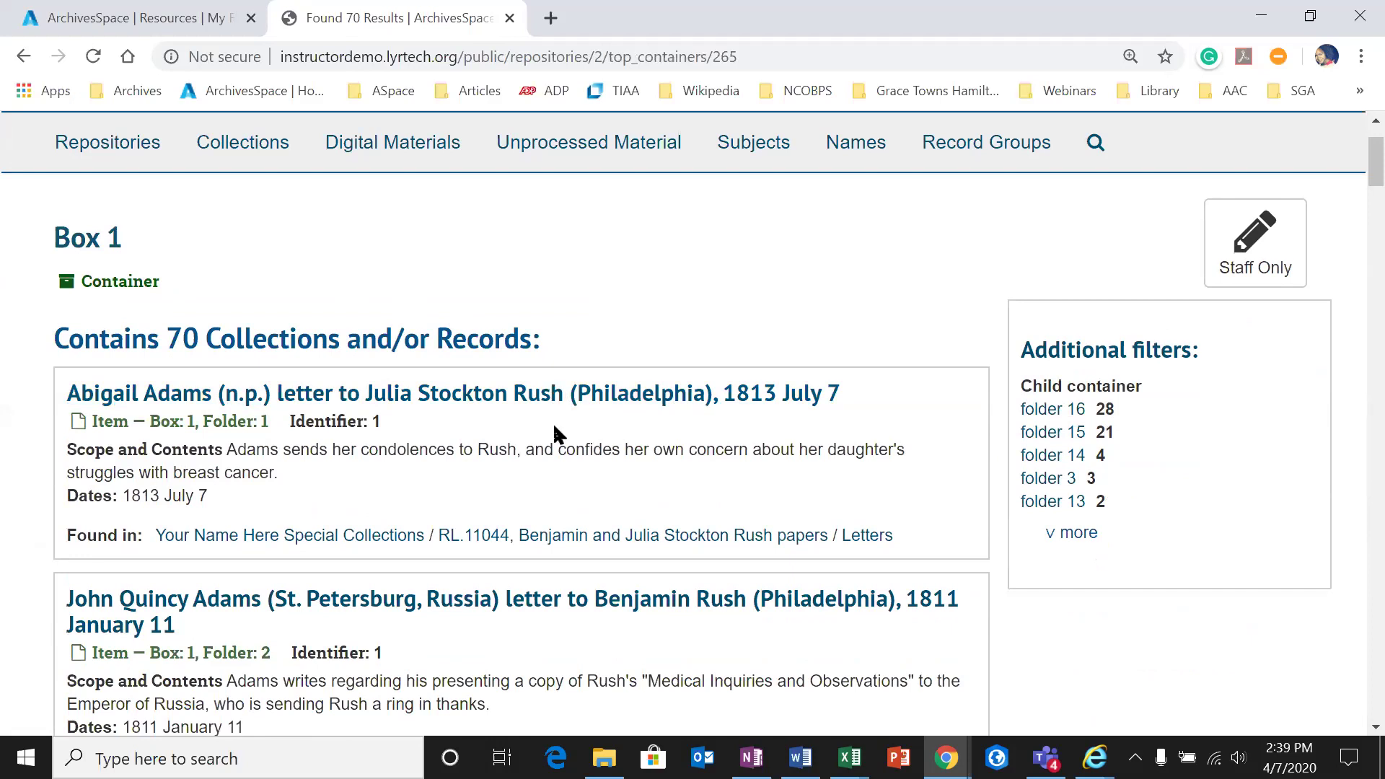
scroll(252, 444, down, 1)
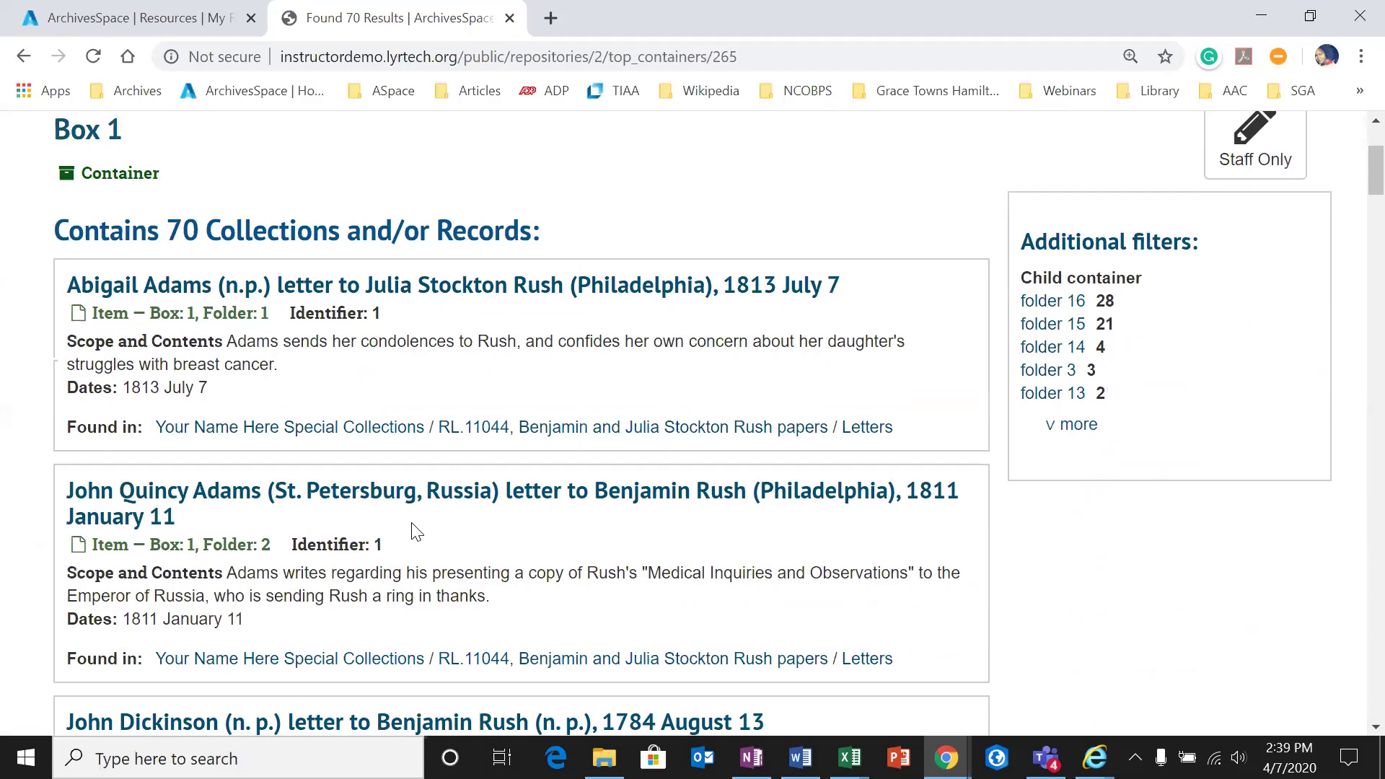
scroll(516, 301, down, 1)
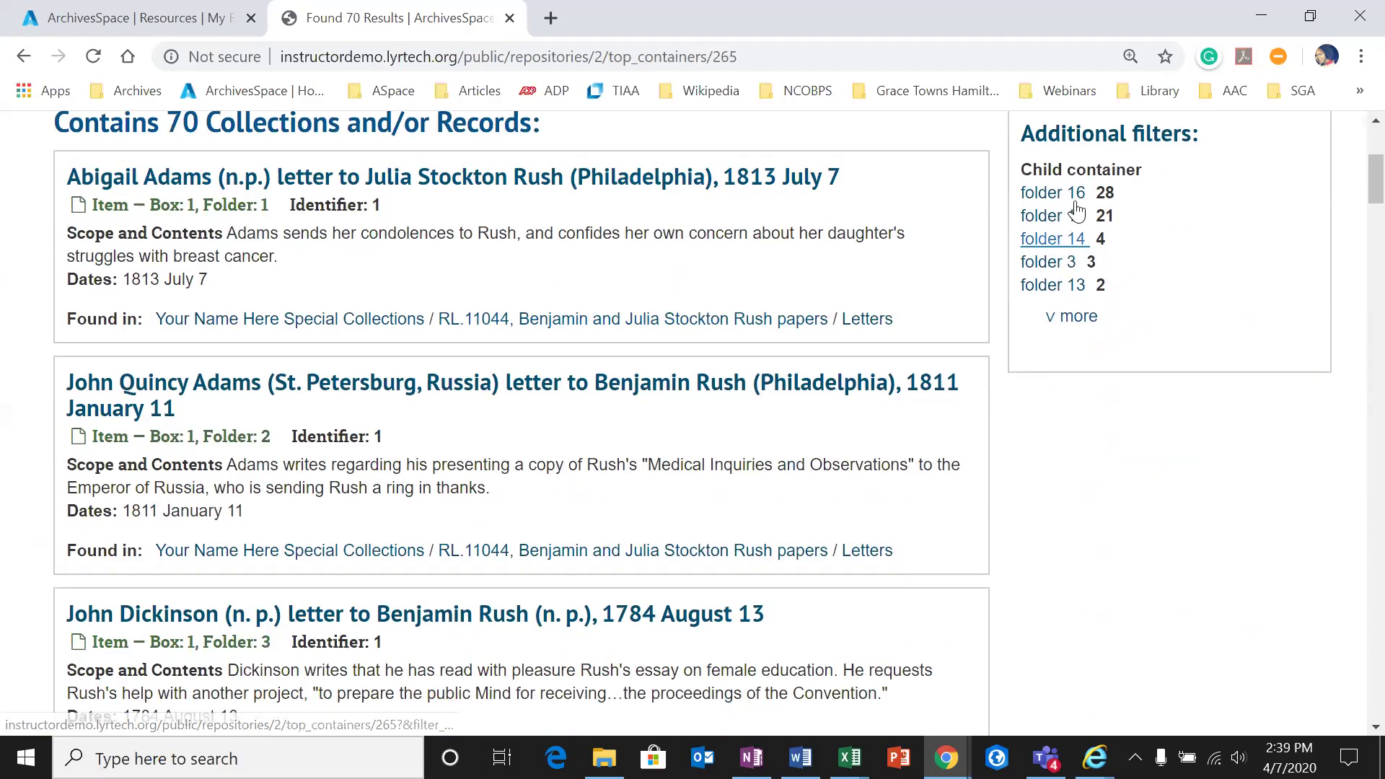
click(1073, 202)
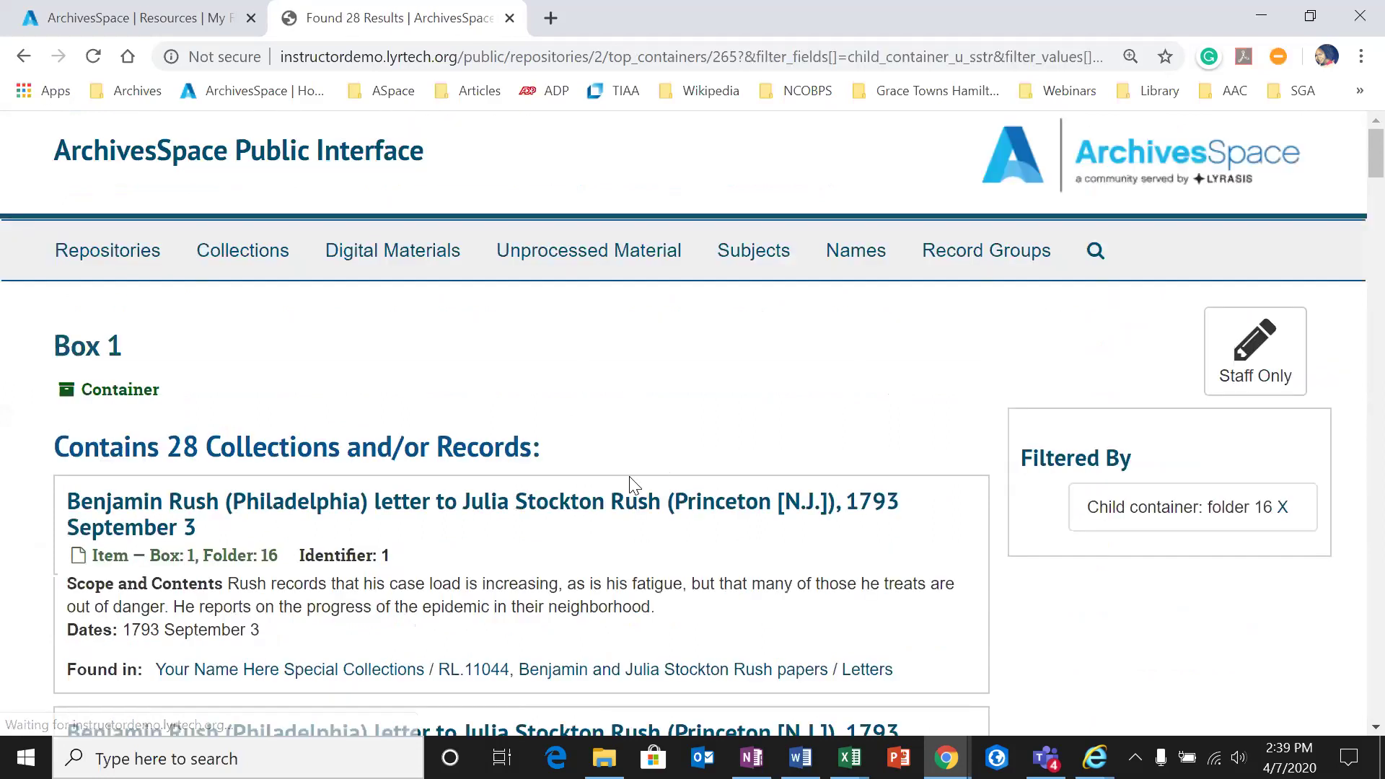
Step: Look through the letters listed for Box 1 under the folder 16 filter
scroll(625, 497, down, 2)
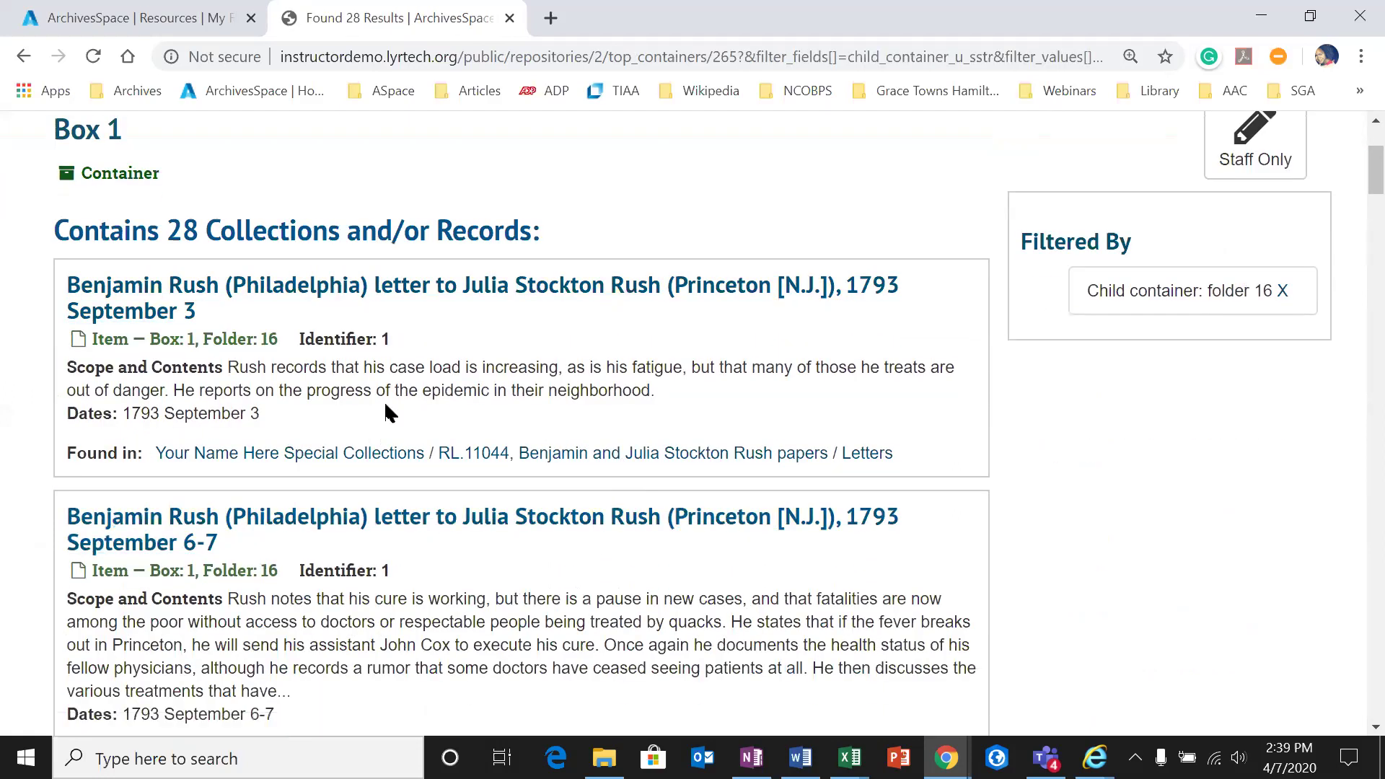
scroll(418, 550, down, 4)
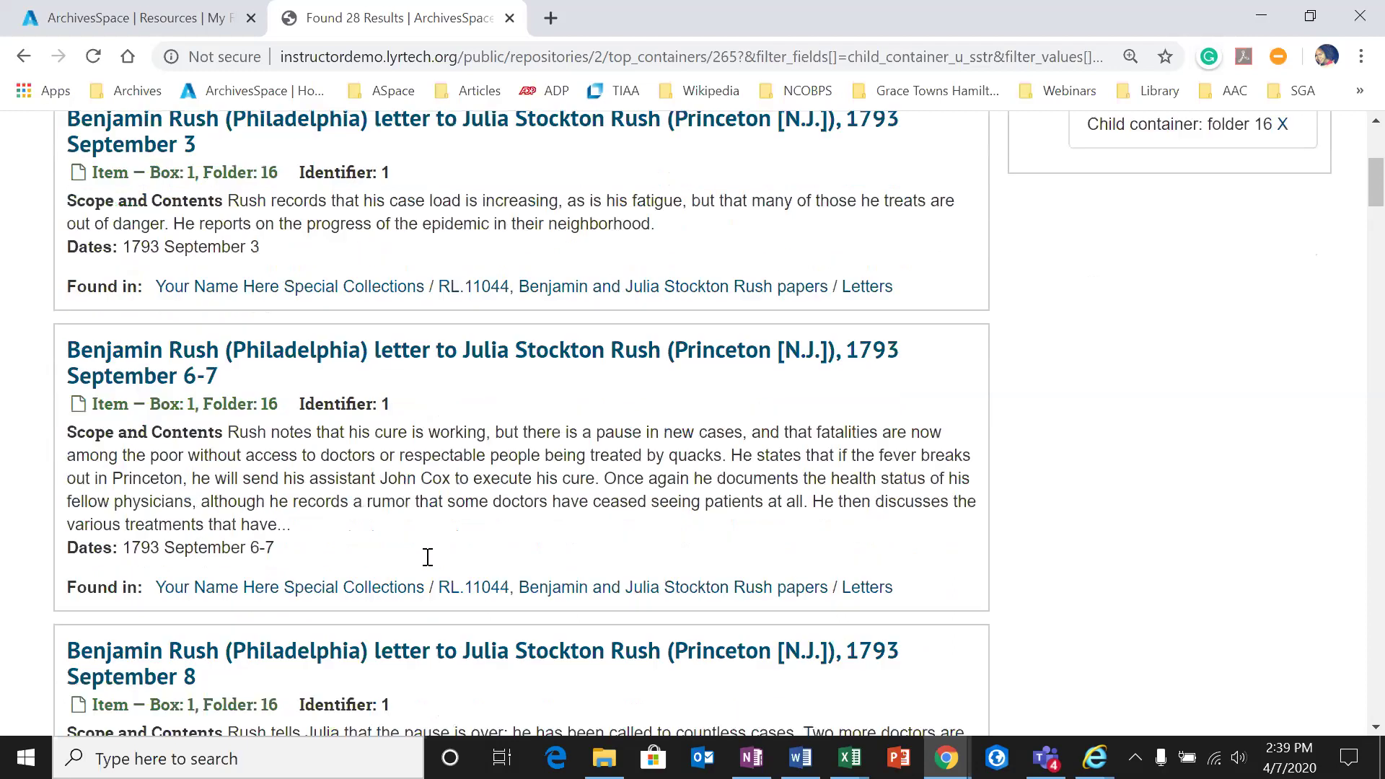
scroll(407, 620, up, 8)
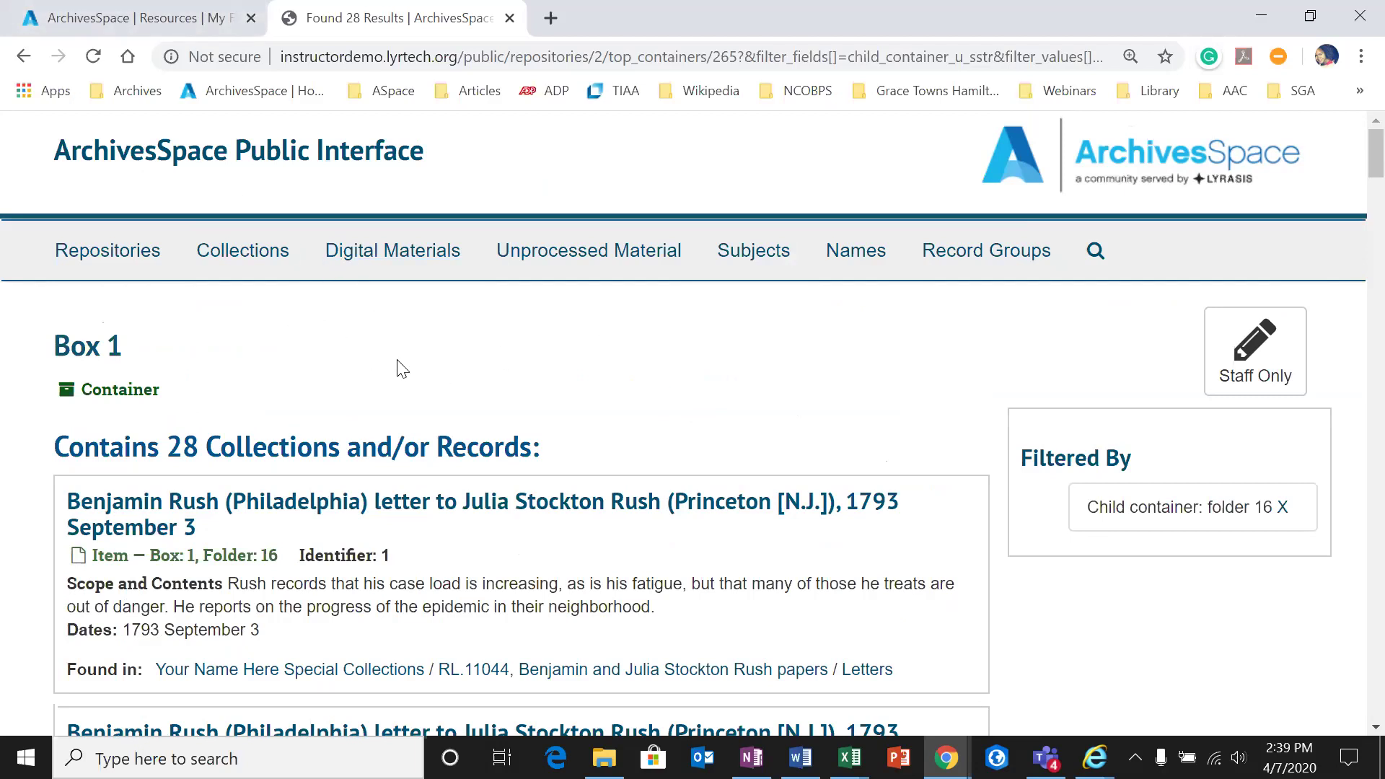
scroll(402, 369, down, 1)
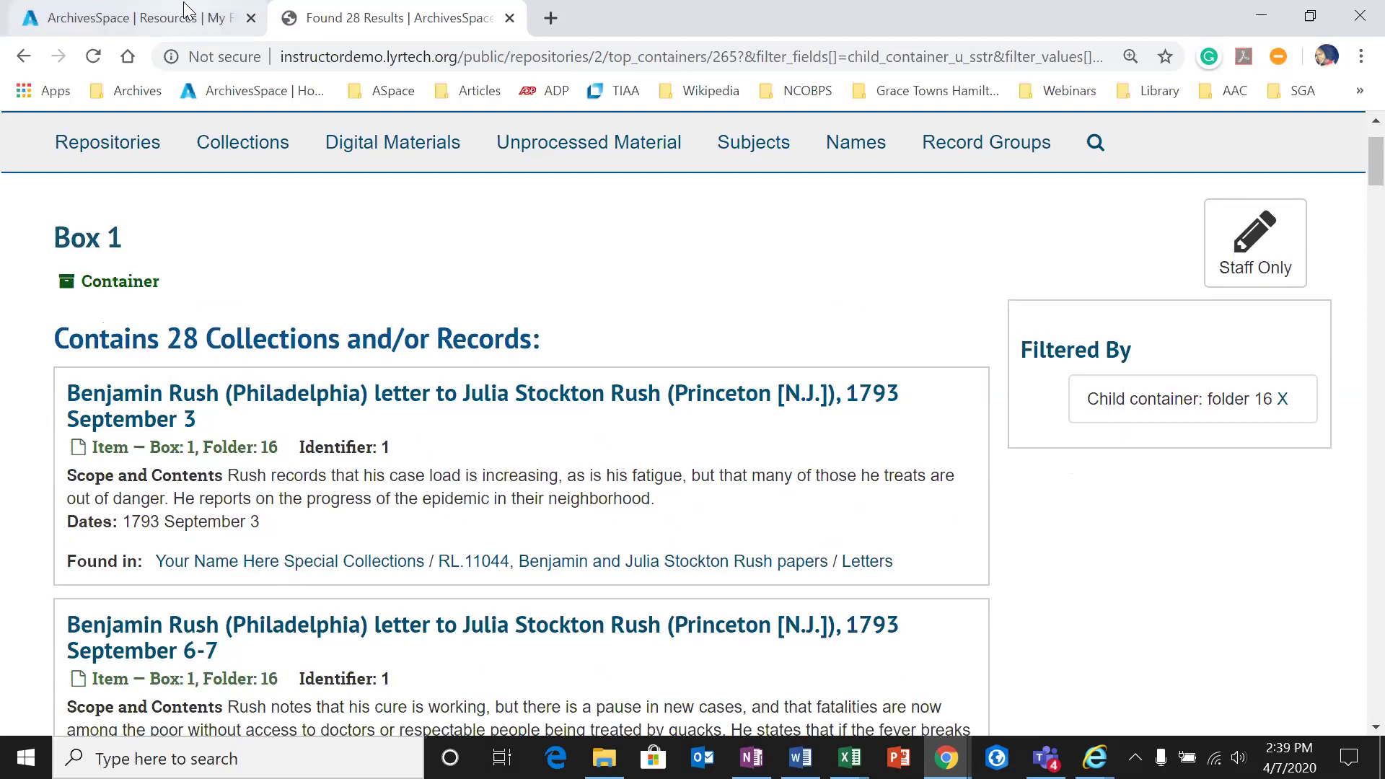
Step: Switch back to the My Favorite Finding Aid resource in the staff interface and review the available system management options
click(188, 22)
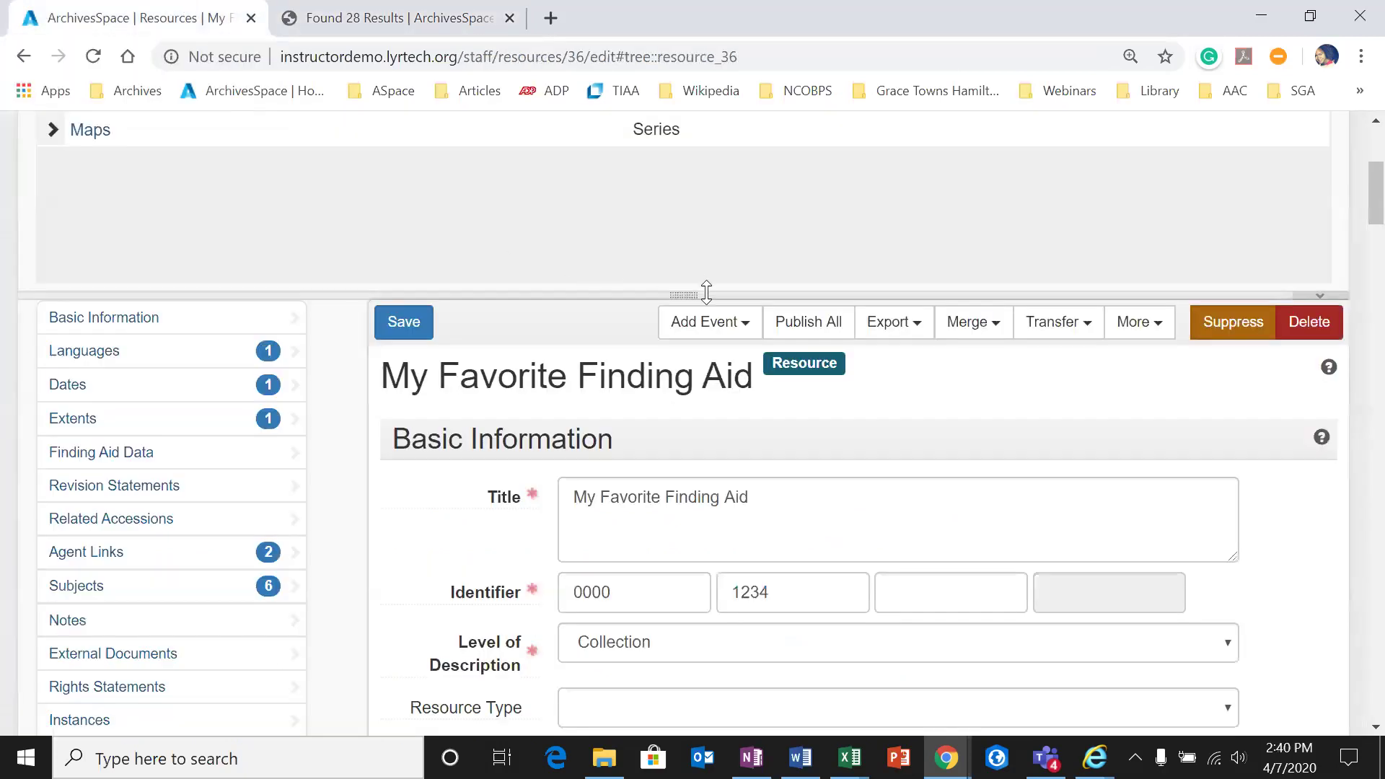
scroll(705, 432, down, 1)
scroll(705, 432, up, 1)
scroll(1073, 512, up, 5)
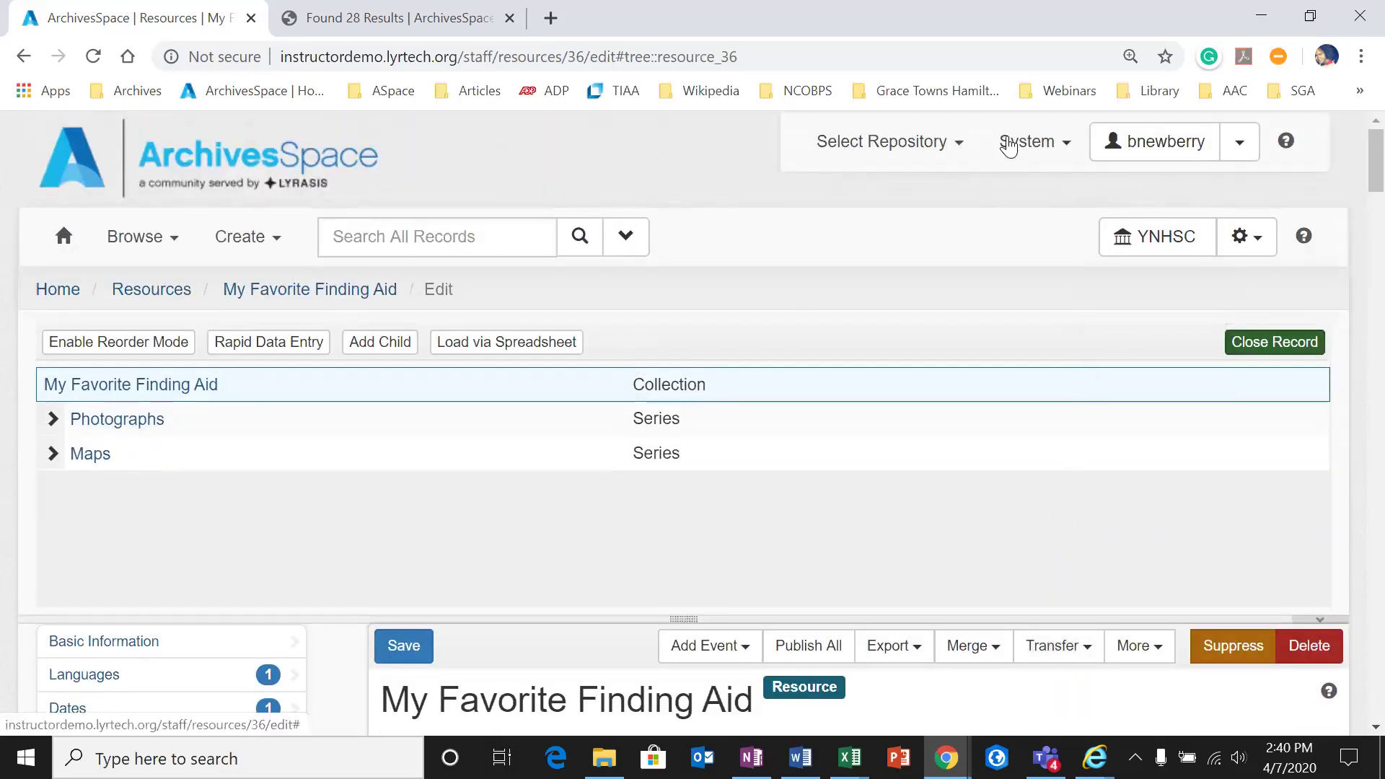
click(1009, 147)
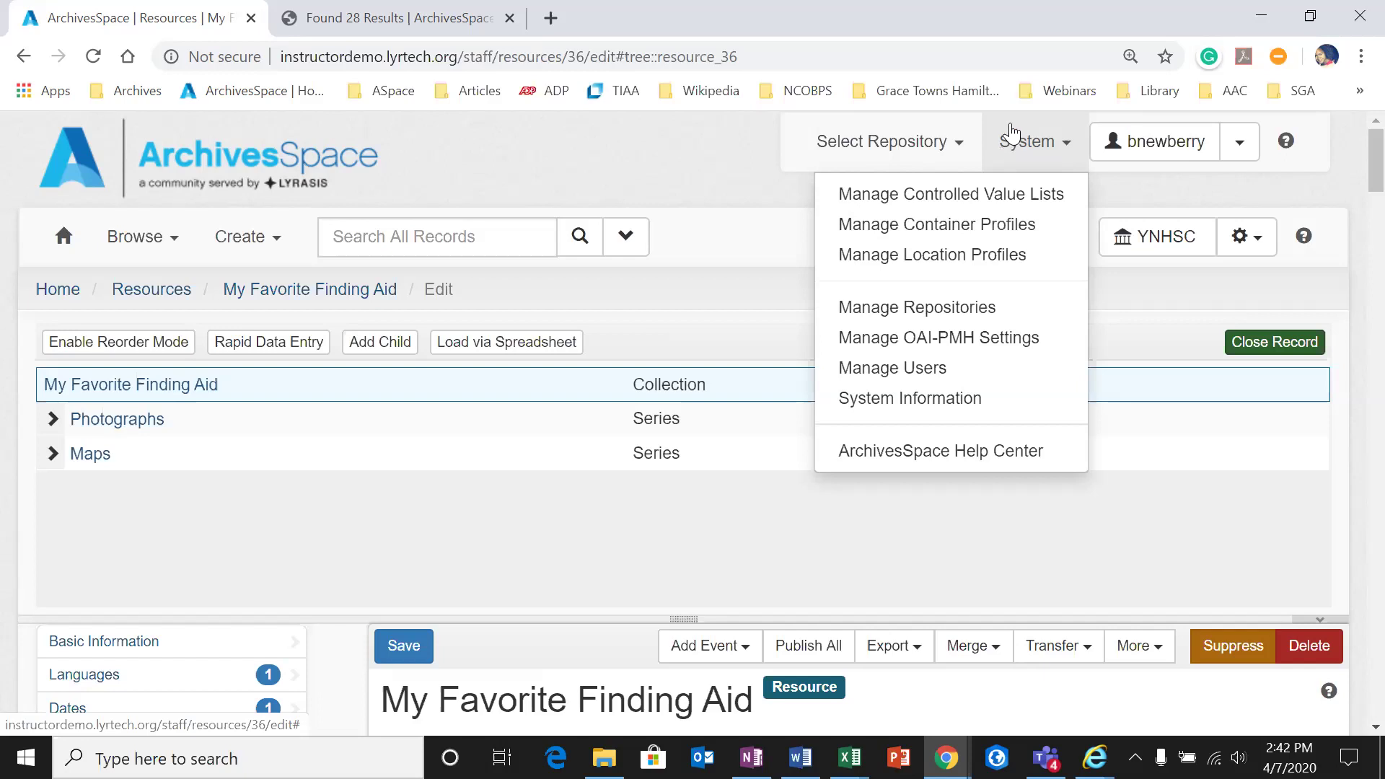
click(1004, 150)
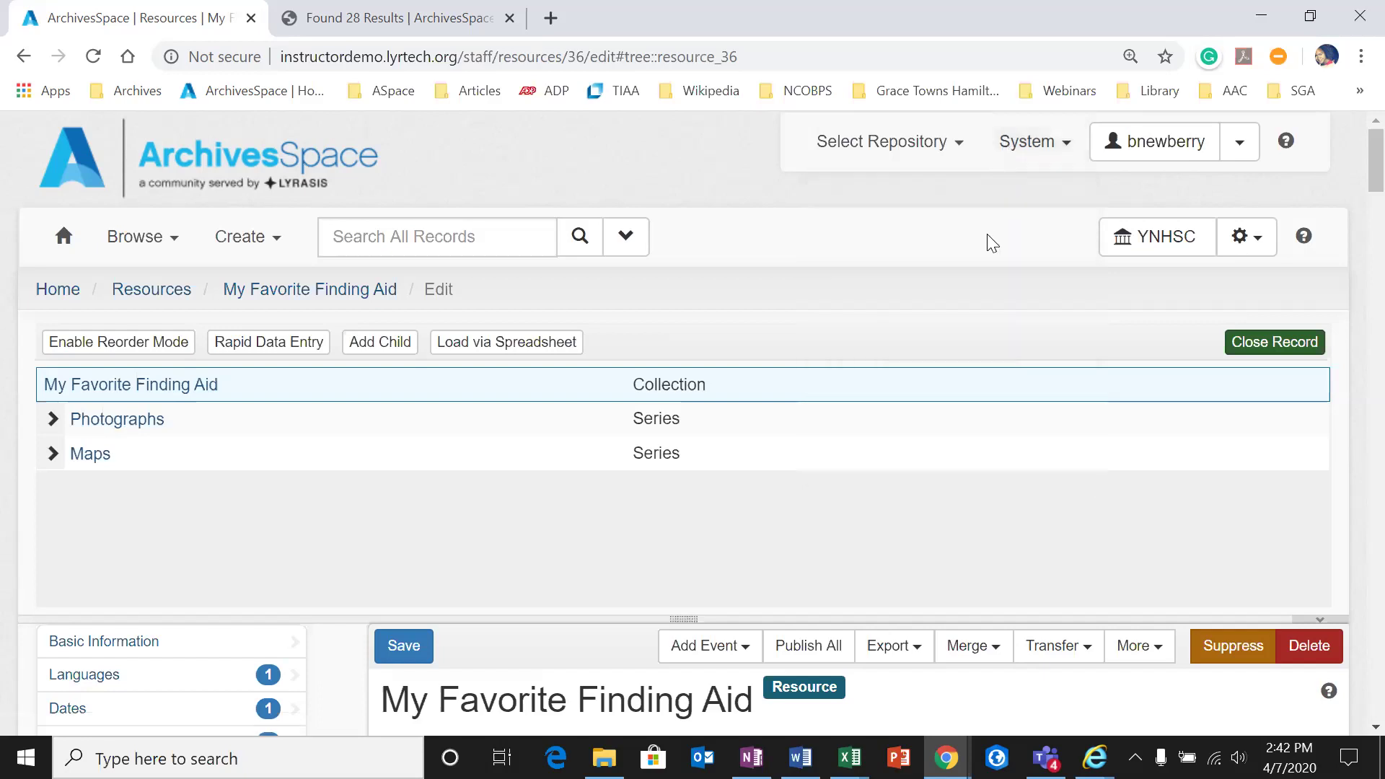